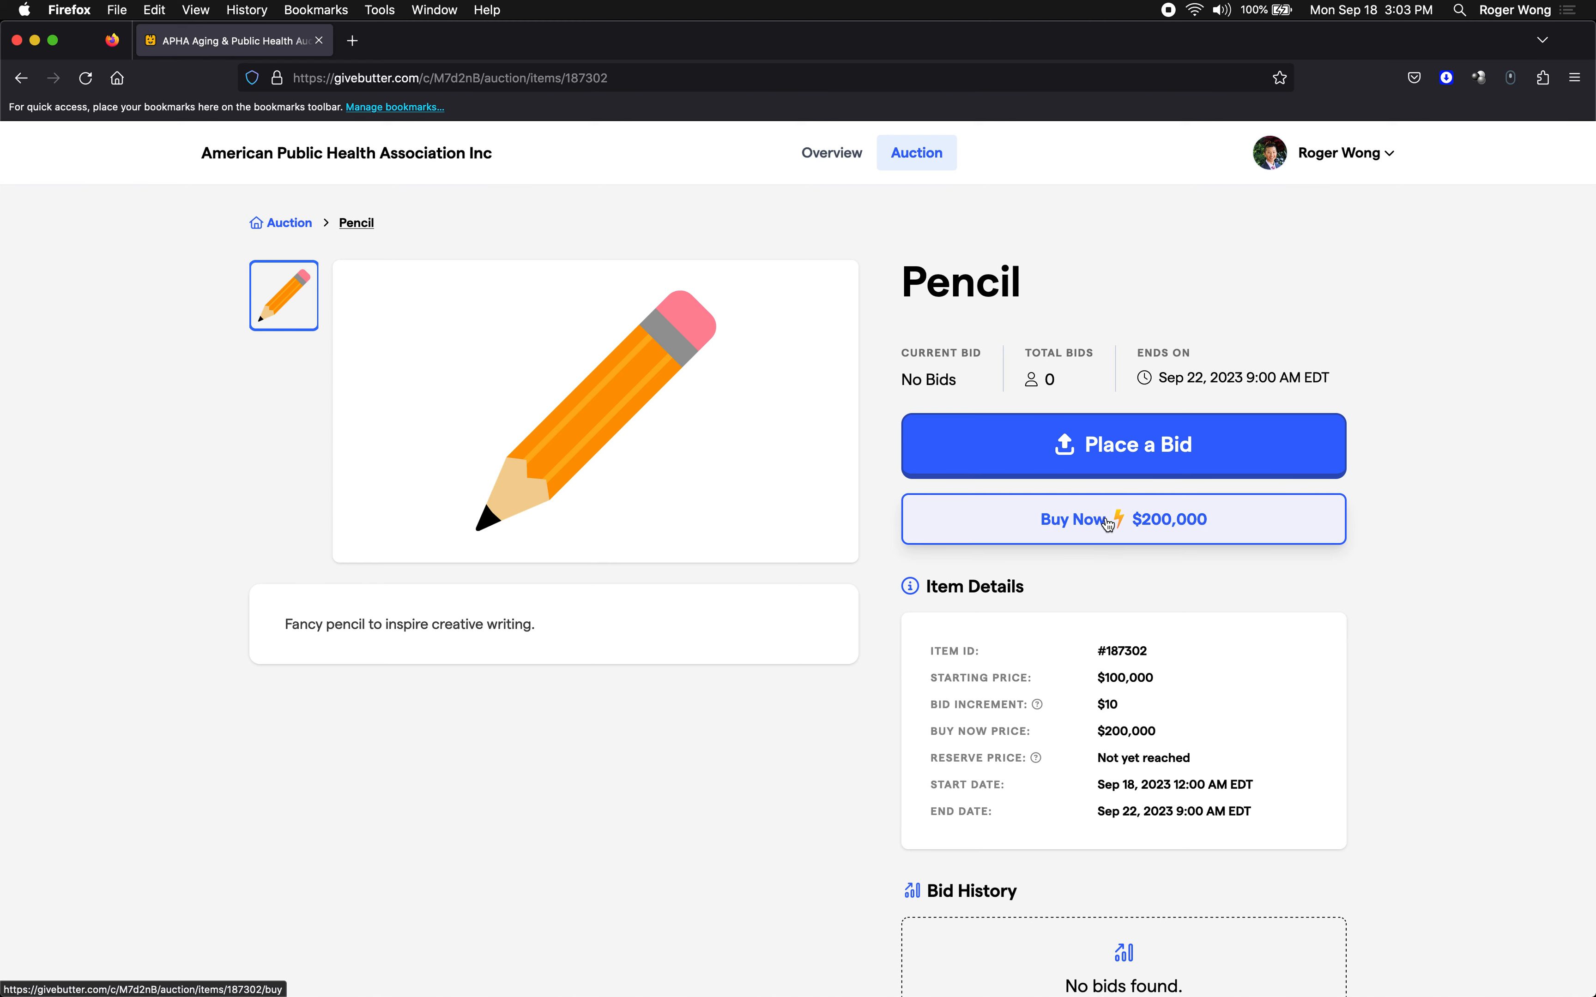
scroll(1106, 525, "down", 1)
scroll(657, 374, "up", 1)
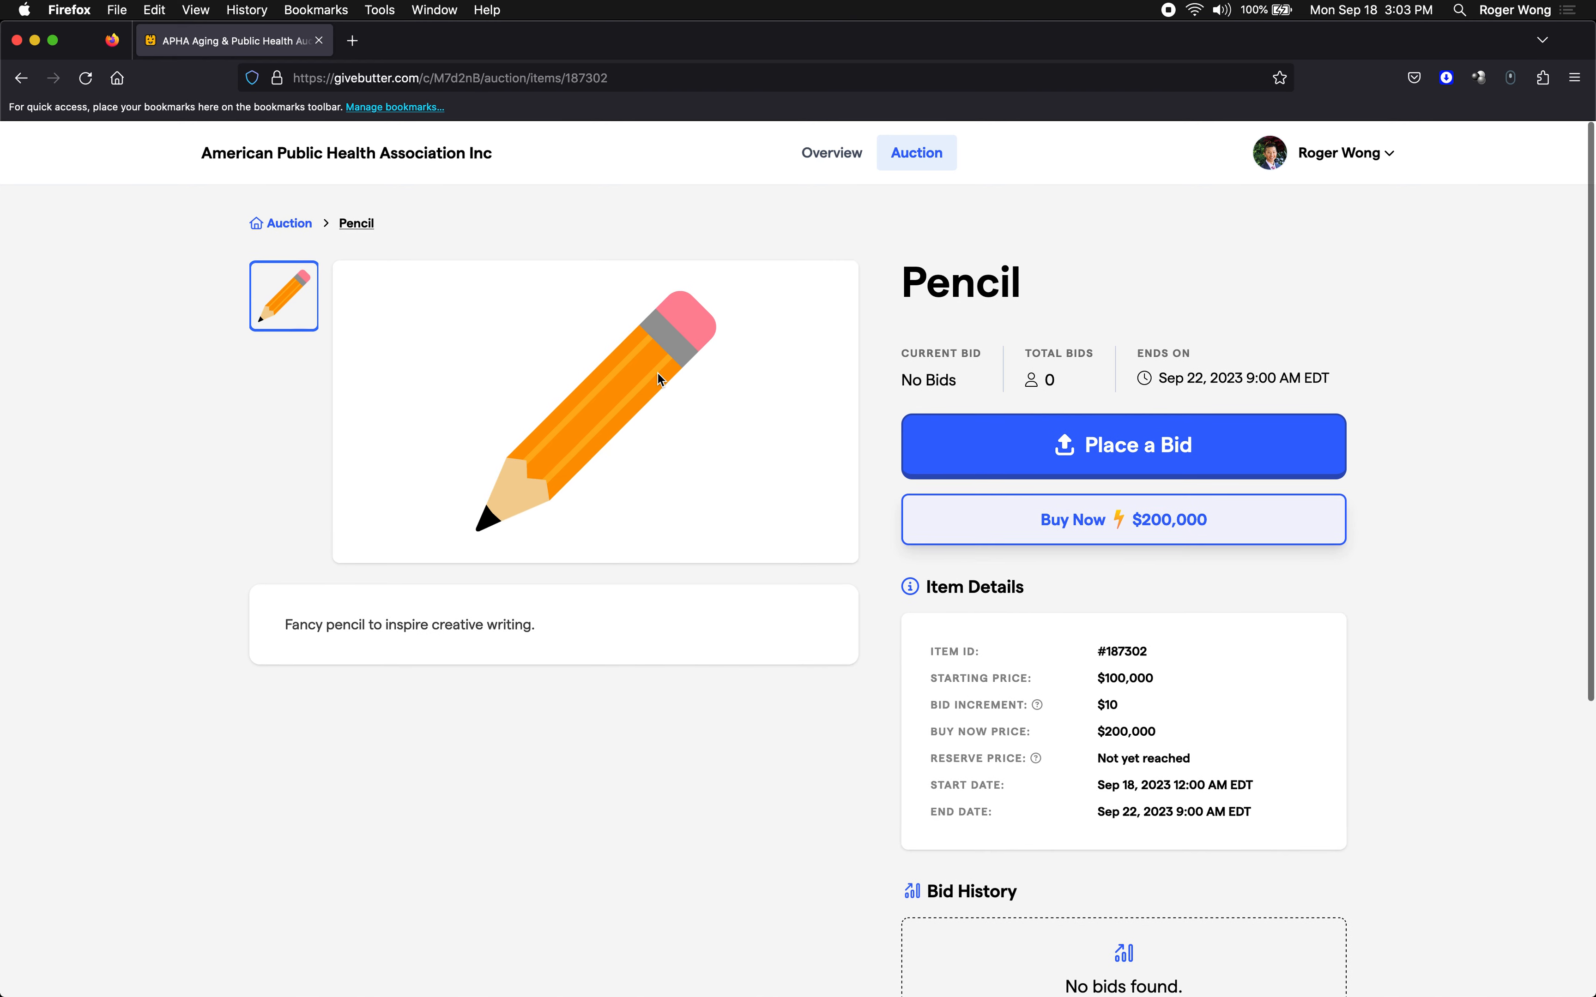
scroll(661, 380, "down", 2)
scroll(662, 380, "up", 2)
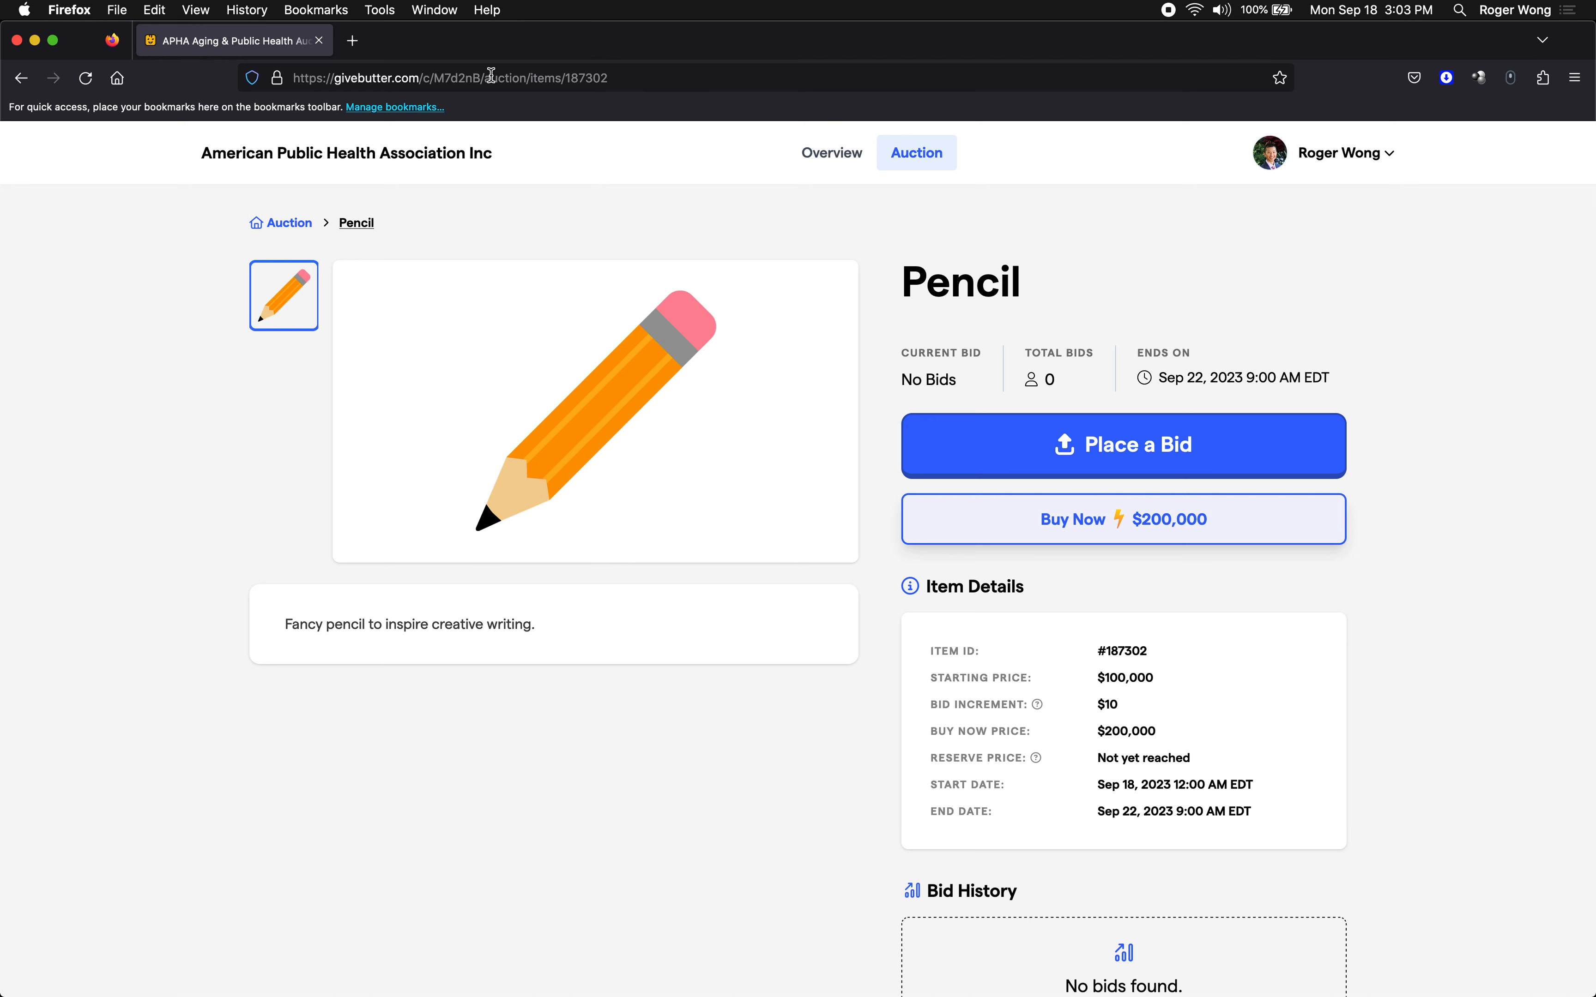
Shorten the item page's address to givebutter.com/c/M7d2nB, load the campaign overview, and open the campaign's Auction page
left_click_drag(487, 78, 654, 80)
key("BackSpace")
key("Return")
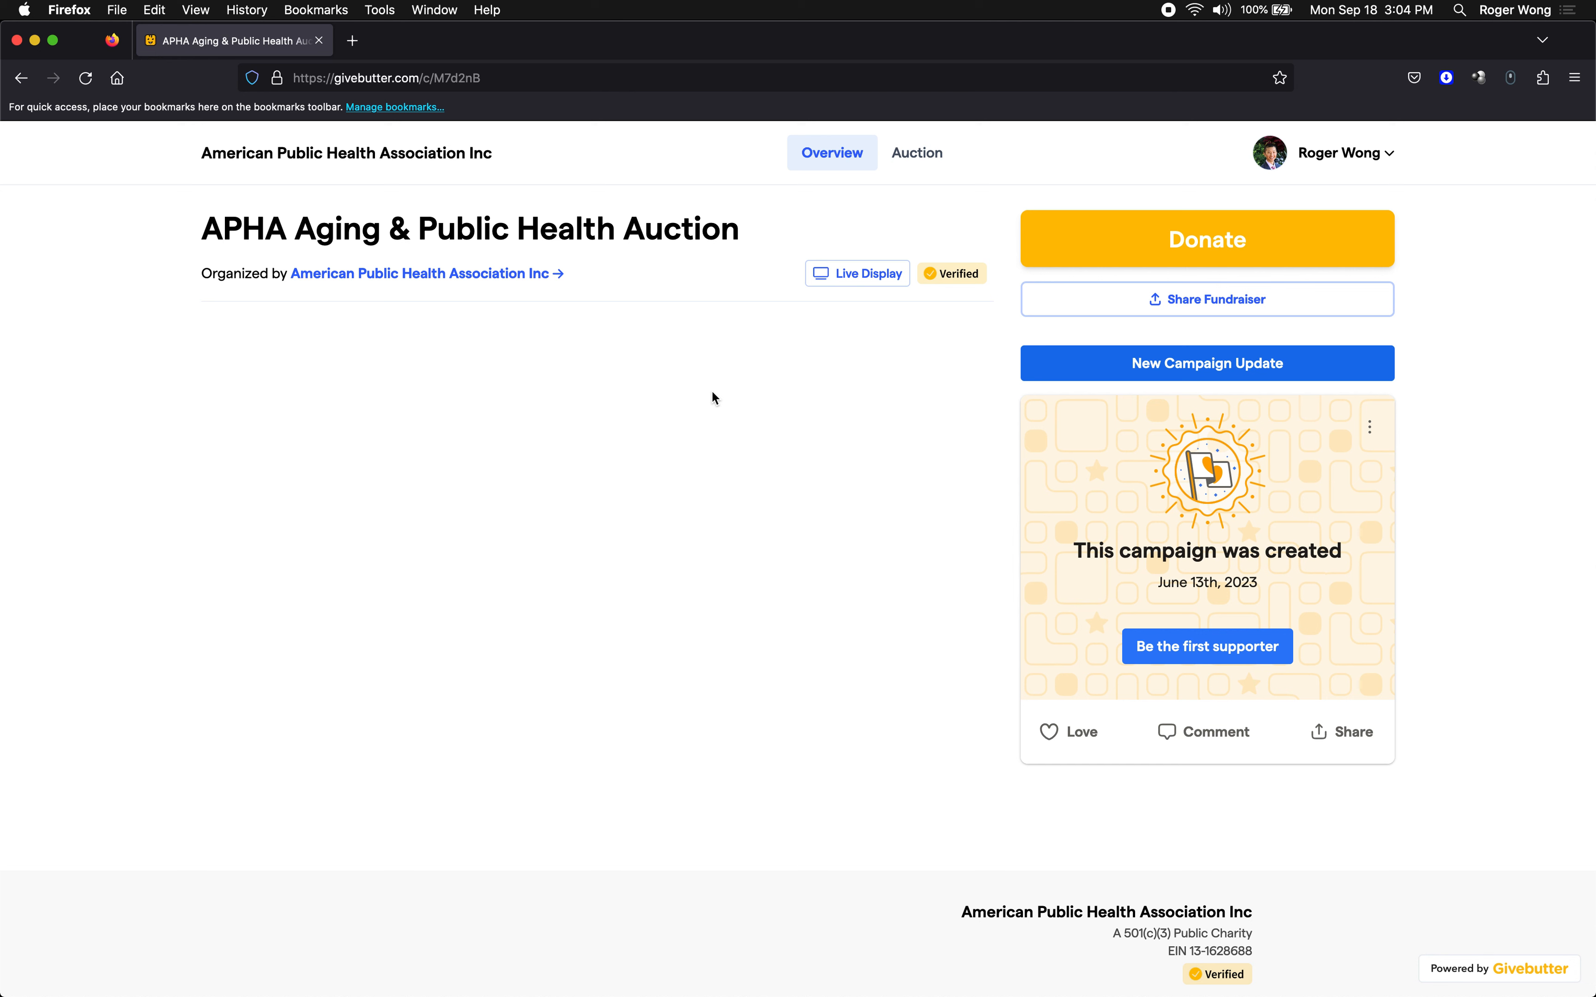
left_click(912, 161)
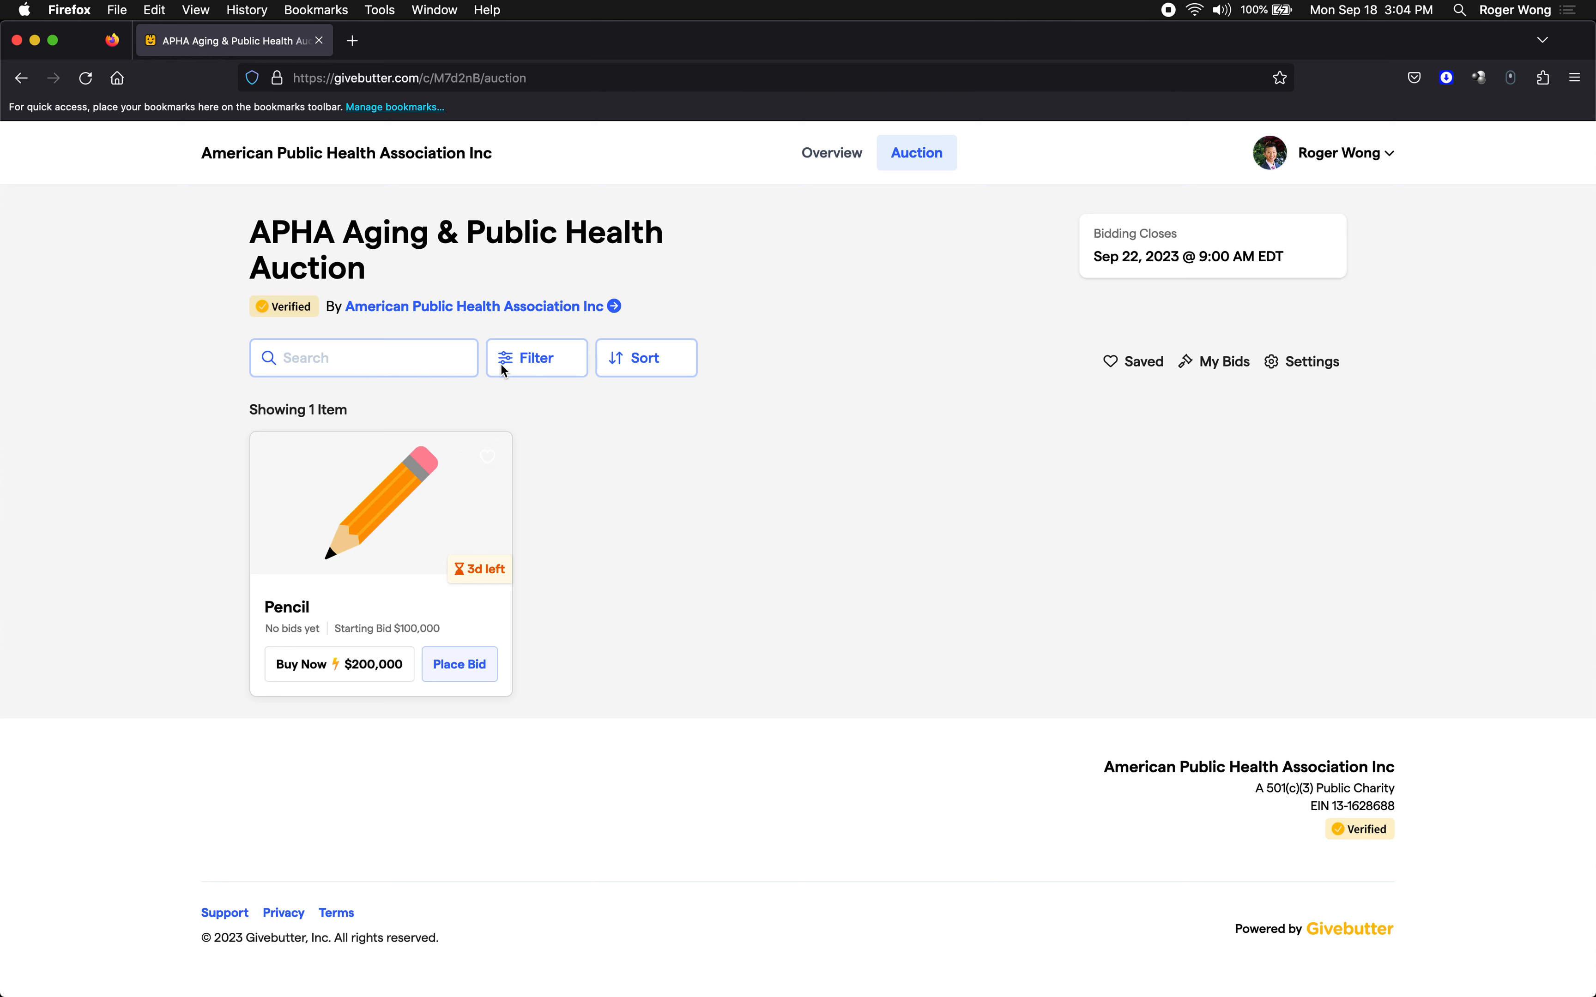
Switch to the REDCap Survey document in Word and go to the Presentation Outline on its first page
key("ctrl+Up")
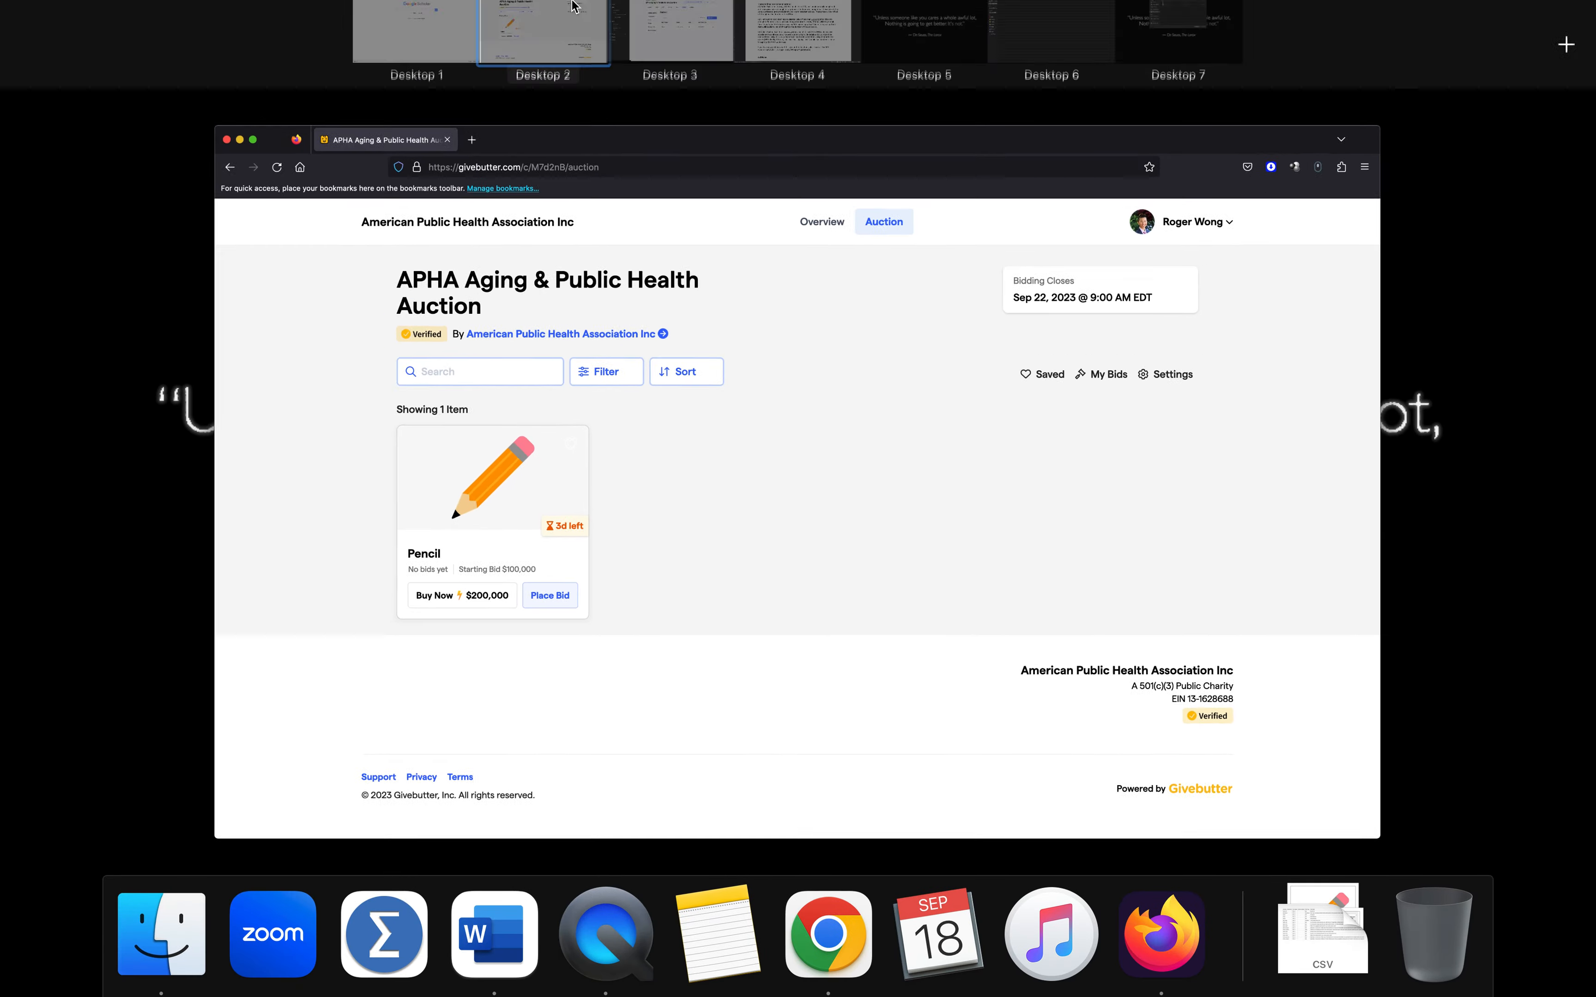
left_click(642, 68)
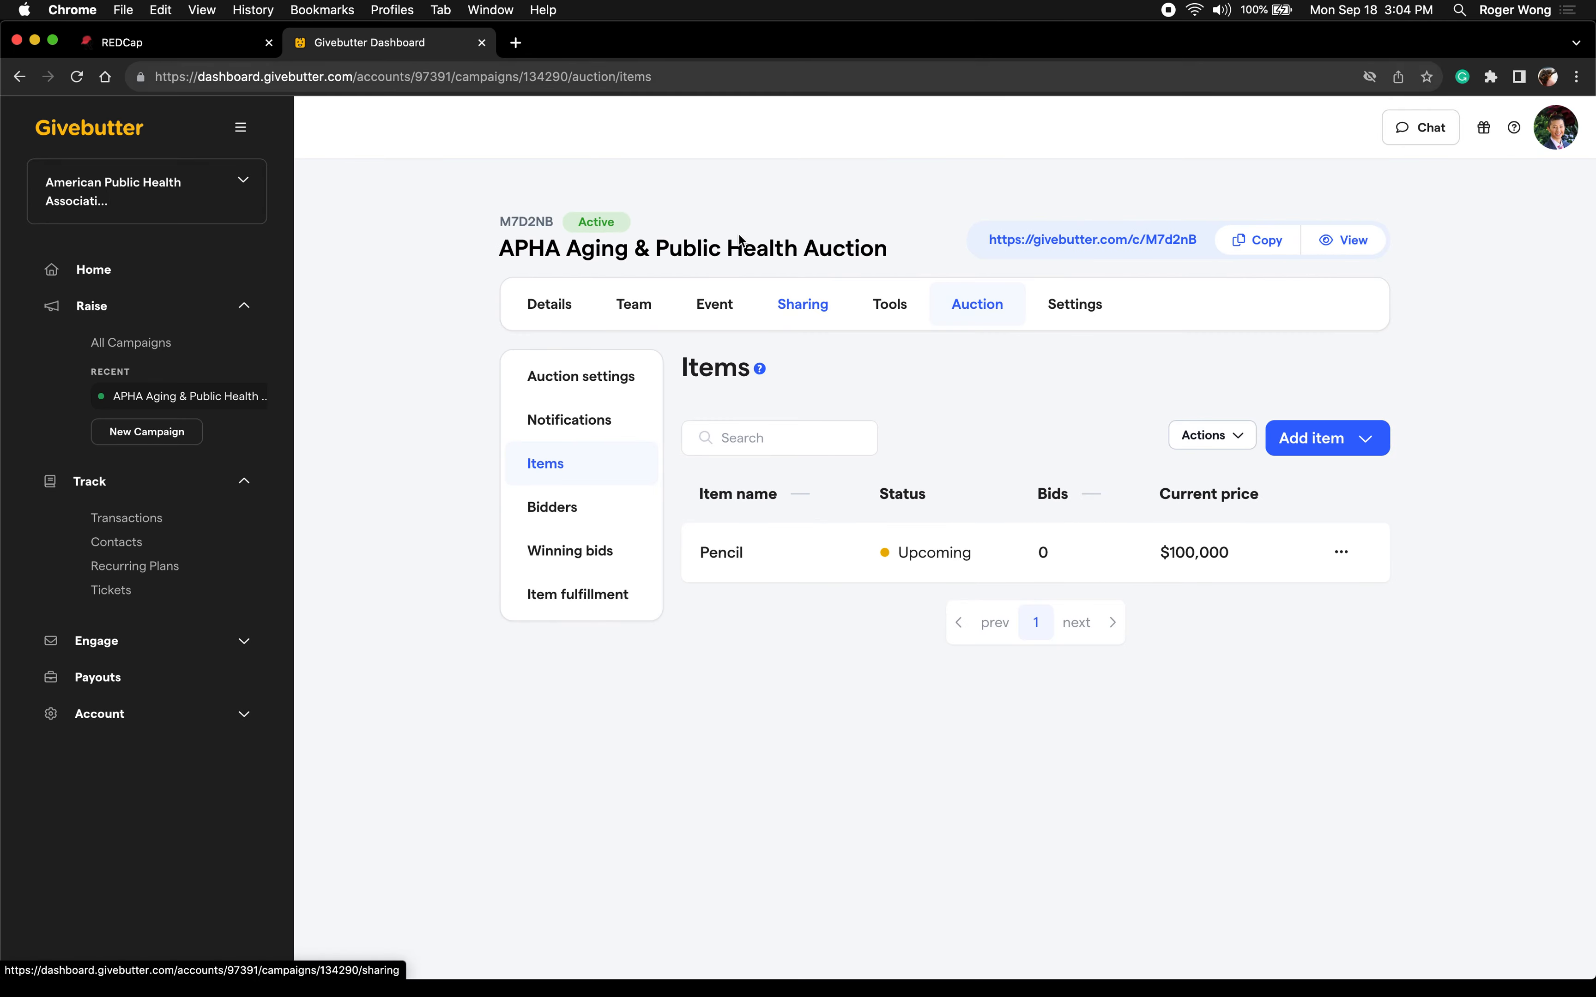
key("ctrl+Right")
scroll(824, 355, "up", 15)
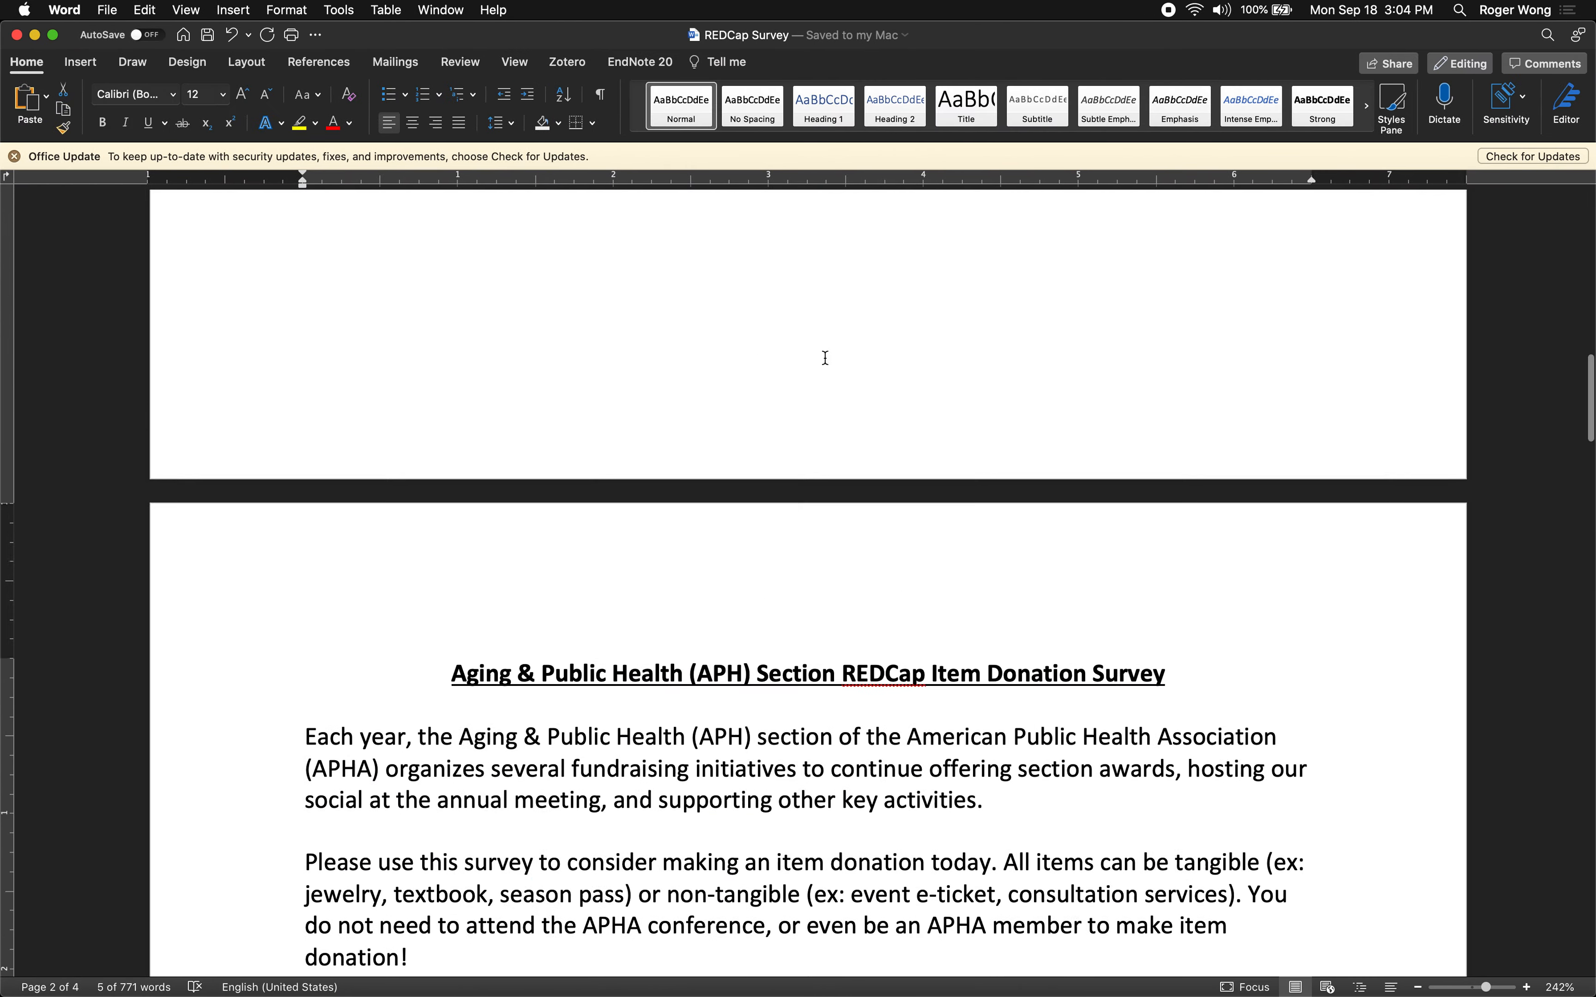
left_click(835, 527)
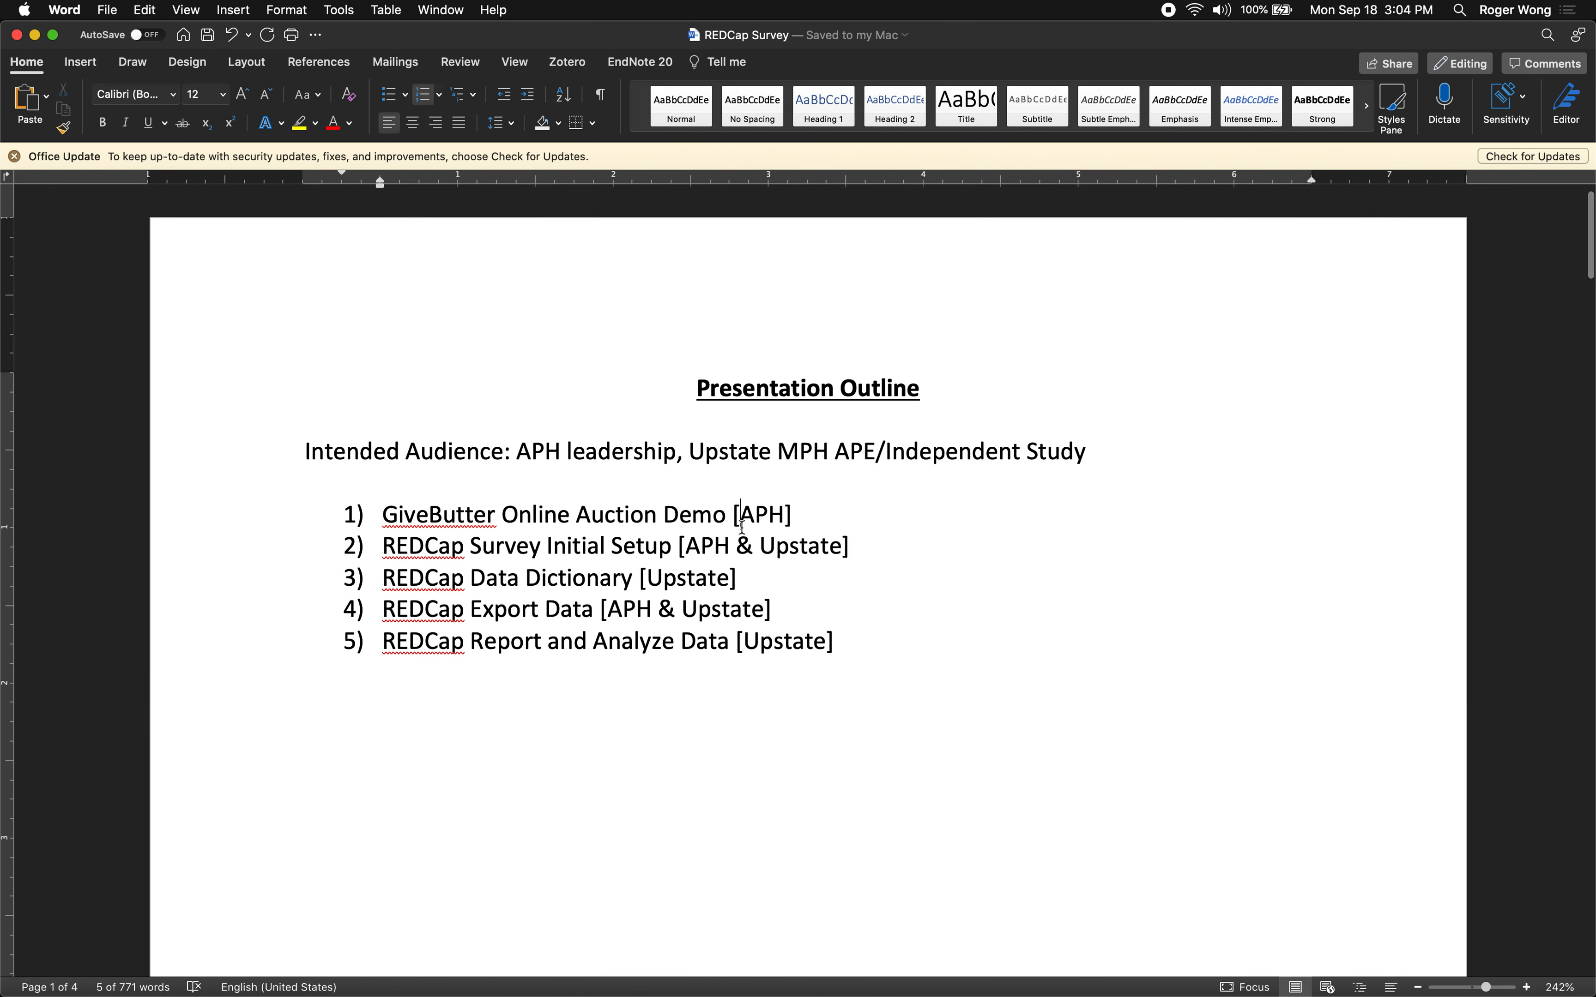
Highlight the outline item "REDCap Survey Initial Setup [APH & Upstate]", and clear the selection
left_click_drag(867, 551, 383, 548)
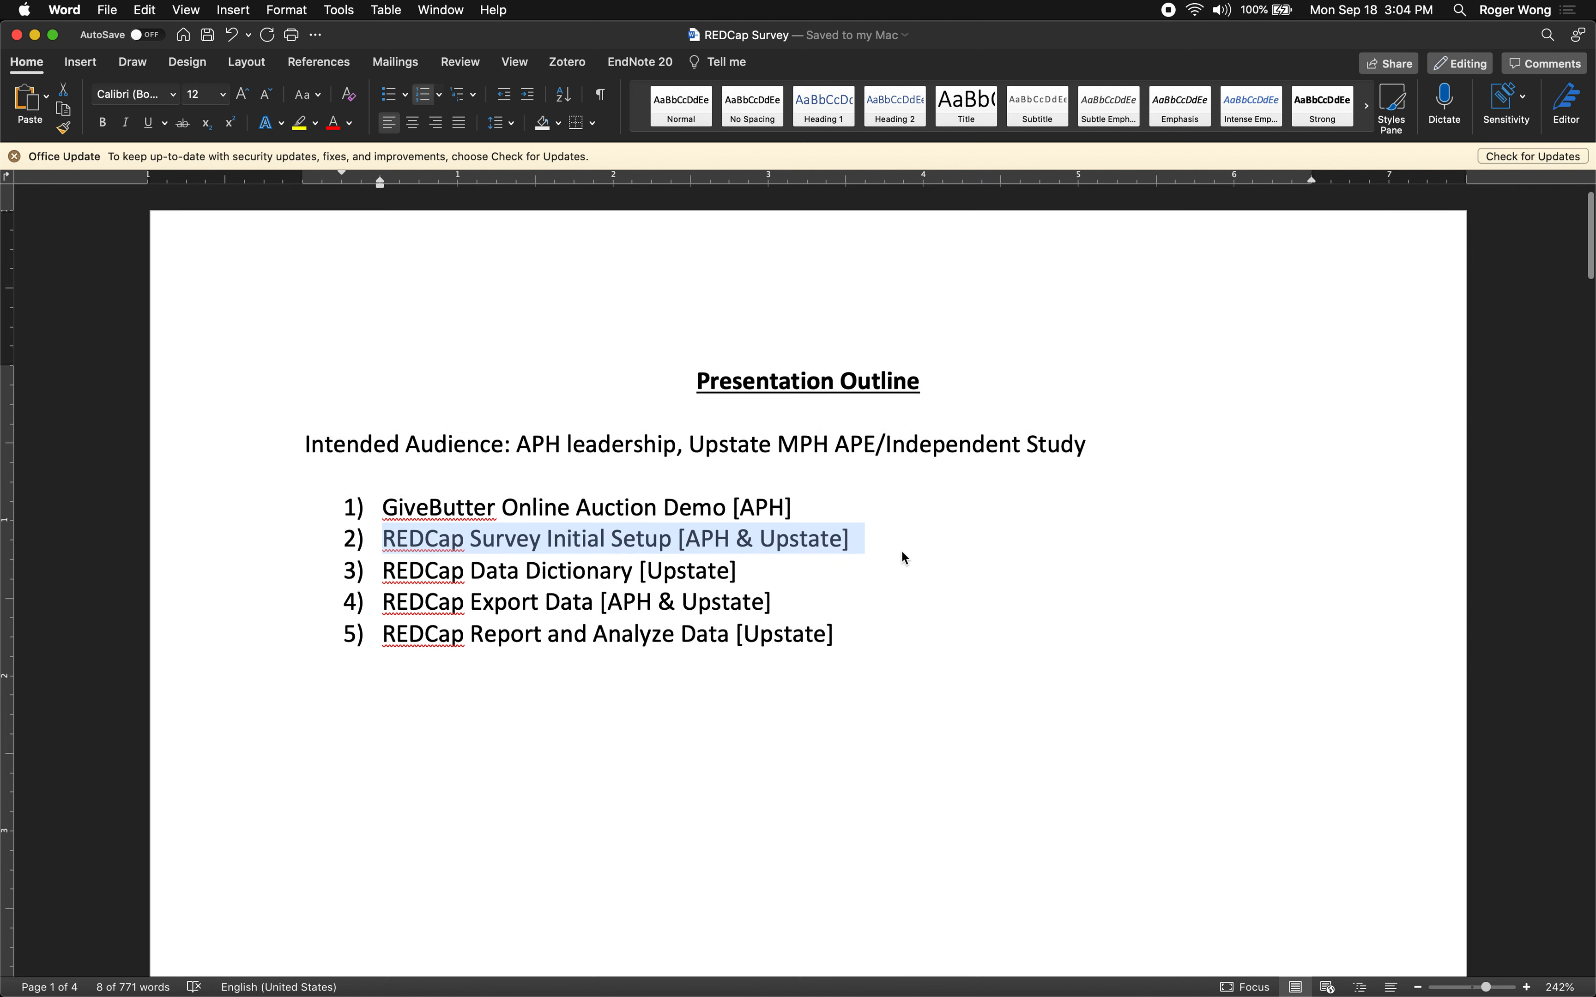
scroll(901, 554, "down", 5)
scroll(901, 551, "up", 5)
left_click(884, 551)
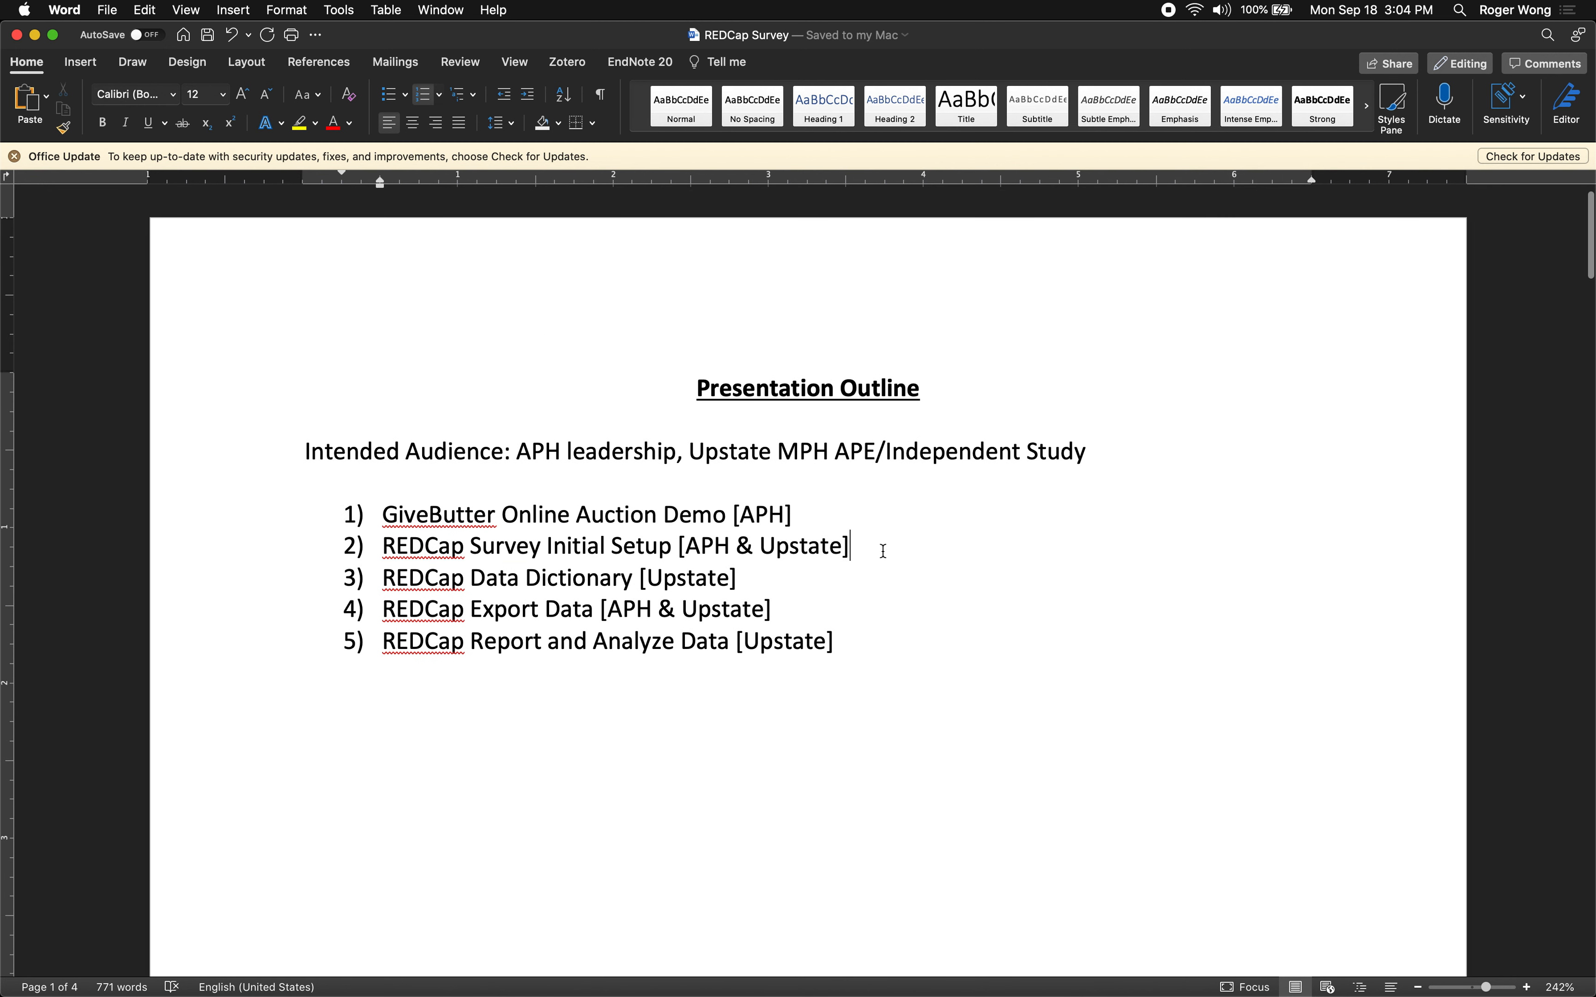
Select the Item Donation Survey's introduction, from "Each year" through the closing contact sentence before the Full Name field
scroll(884, 551, "down", 5)
scroll(883, 552, "down", 8)
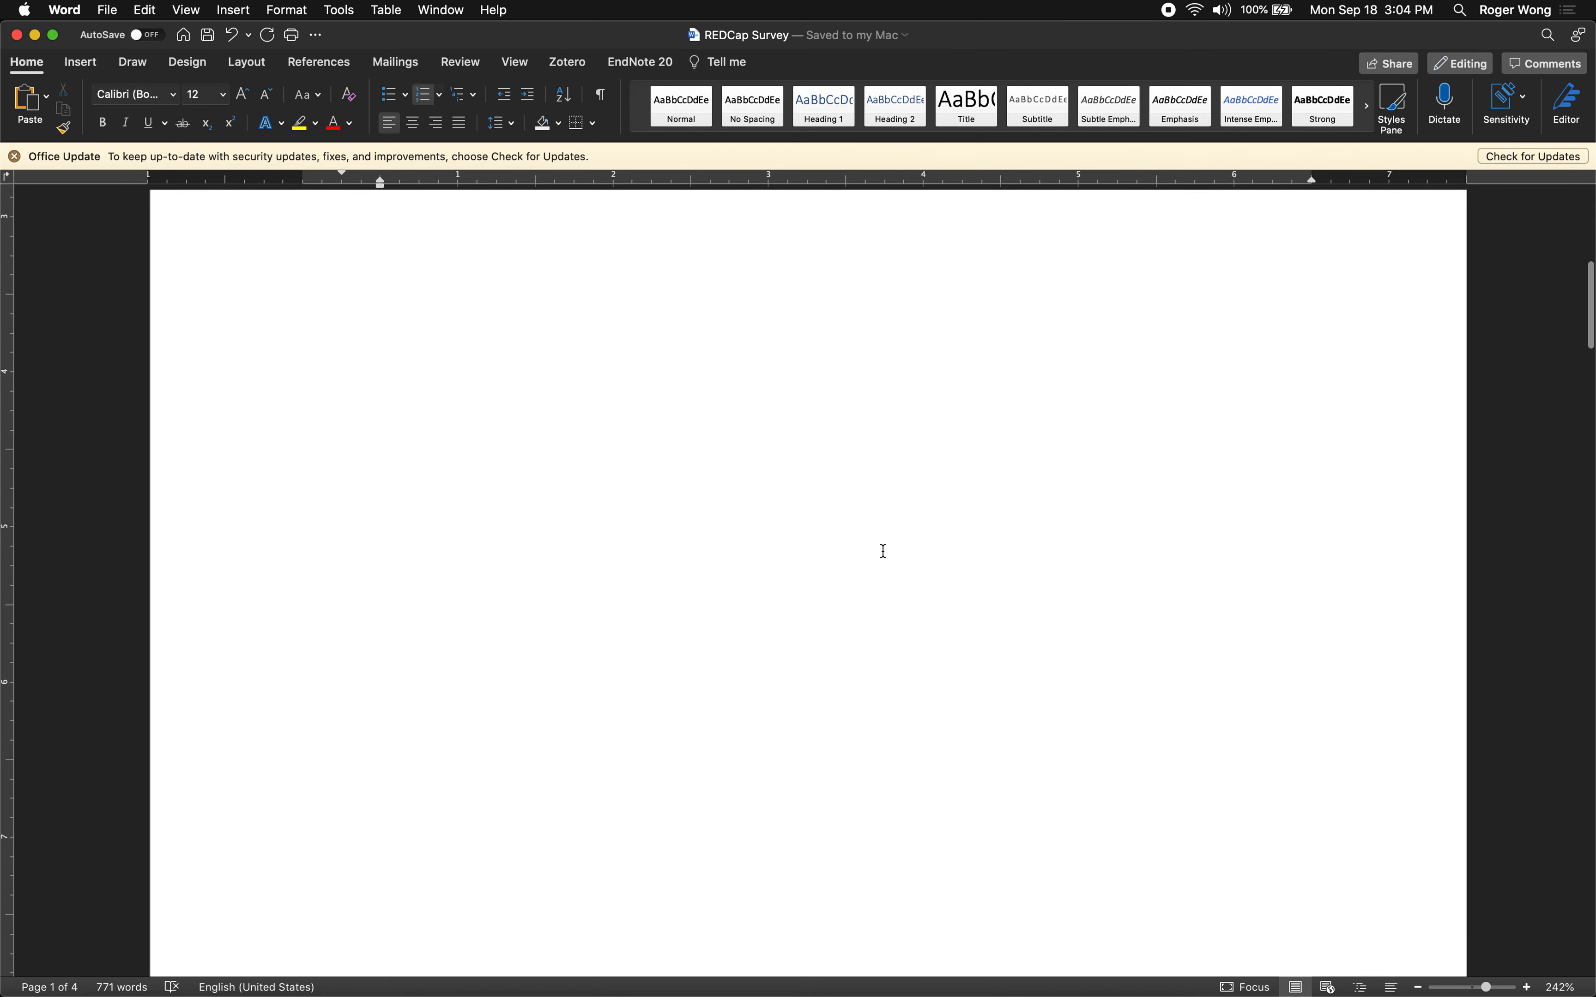
scroll(883, 551, "down", 5)
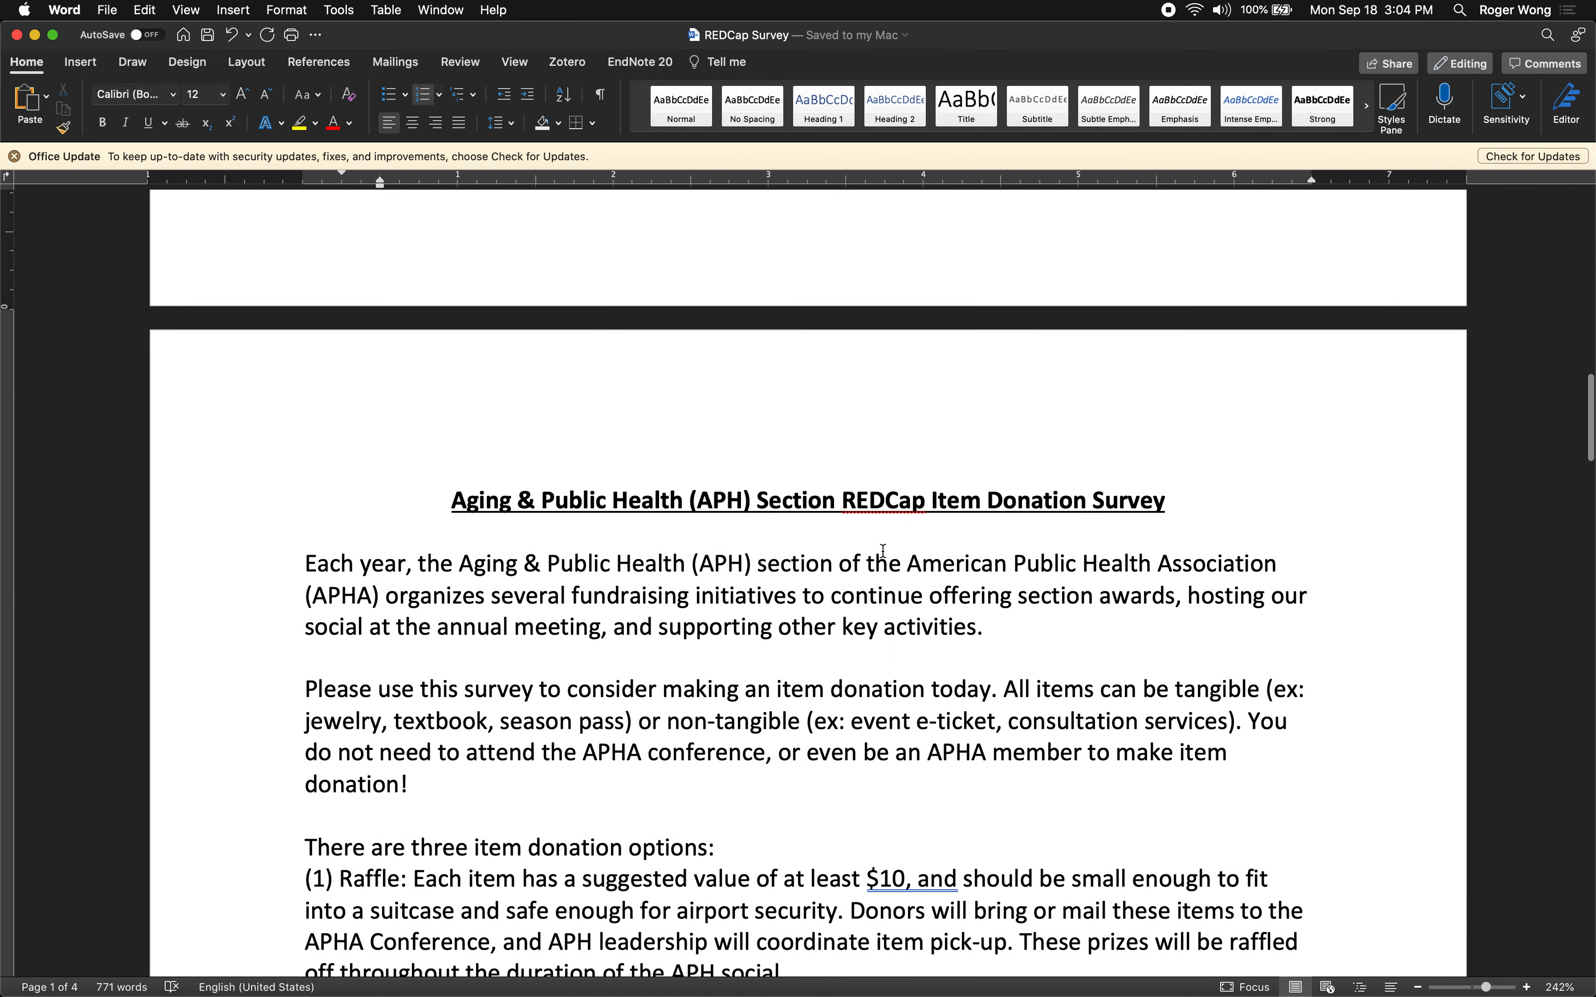
scroll(884, 551, "down", 3)
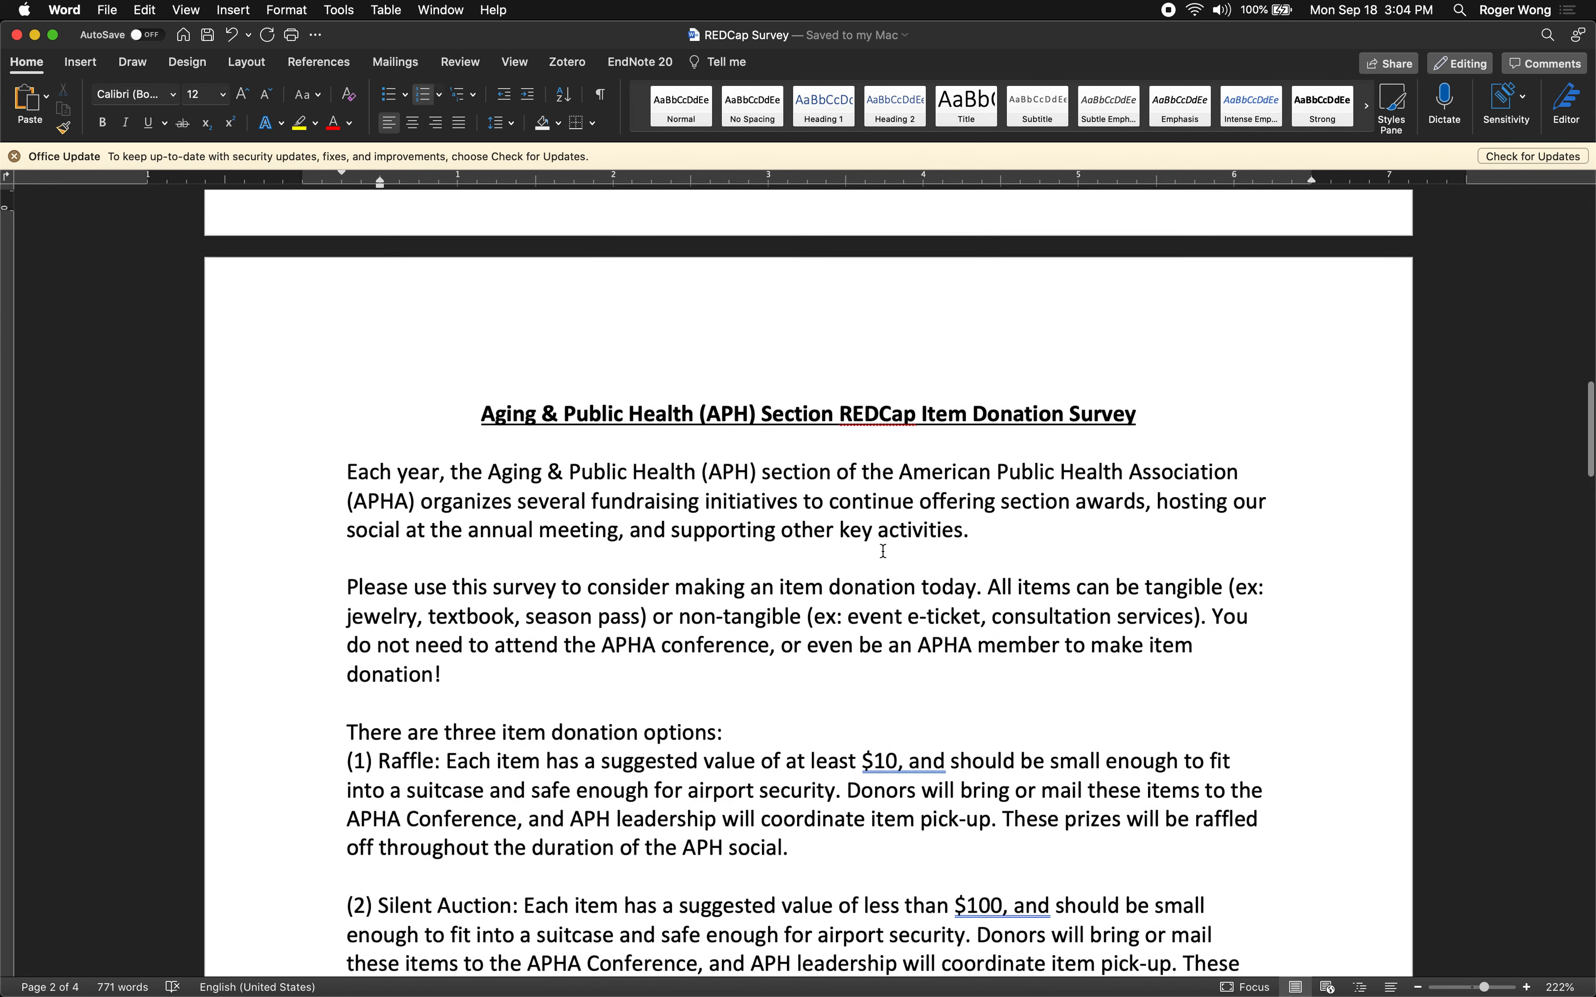
scroll(884, 551, "down", 5)
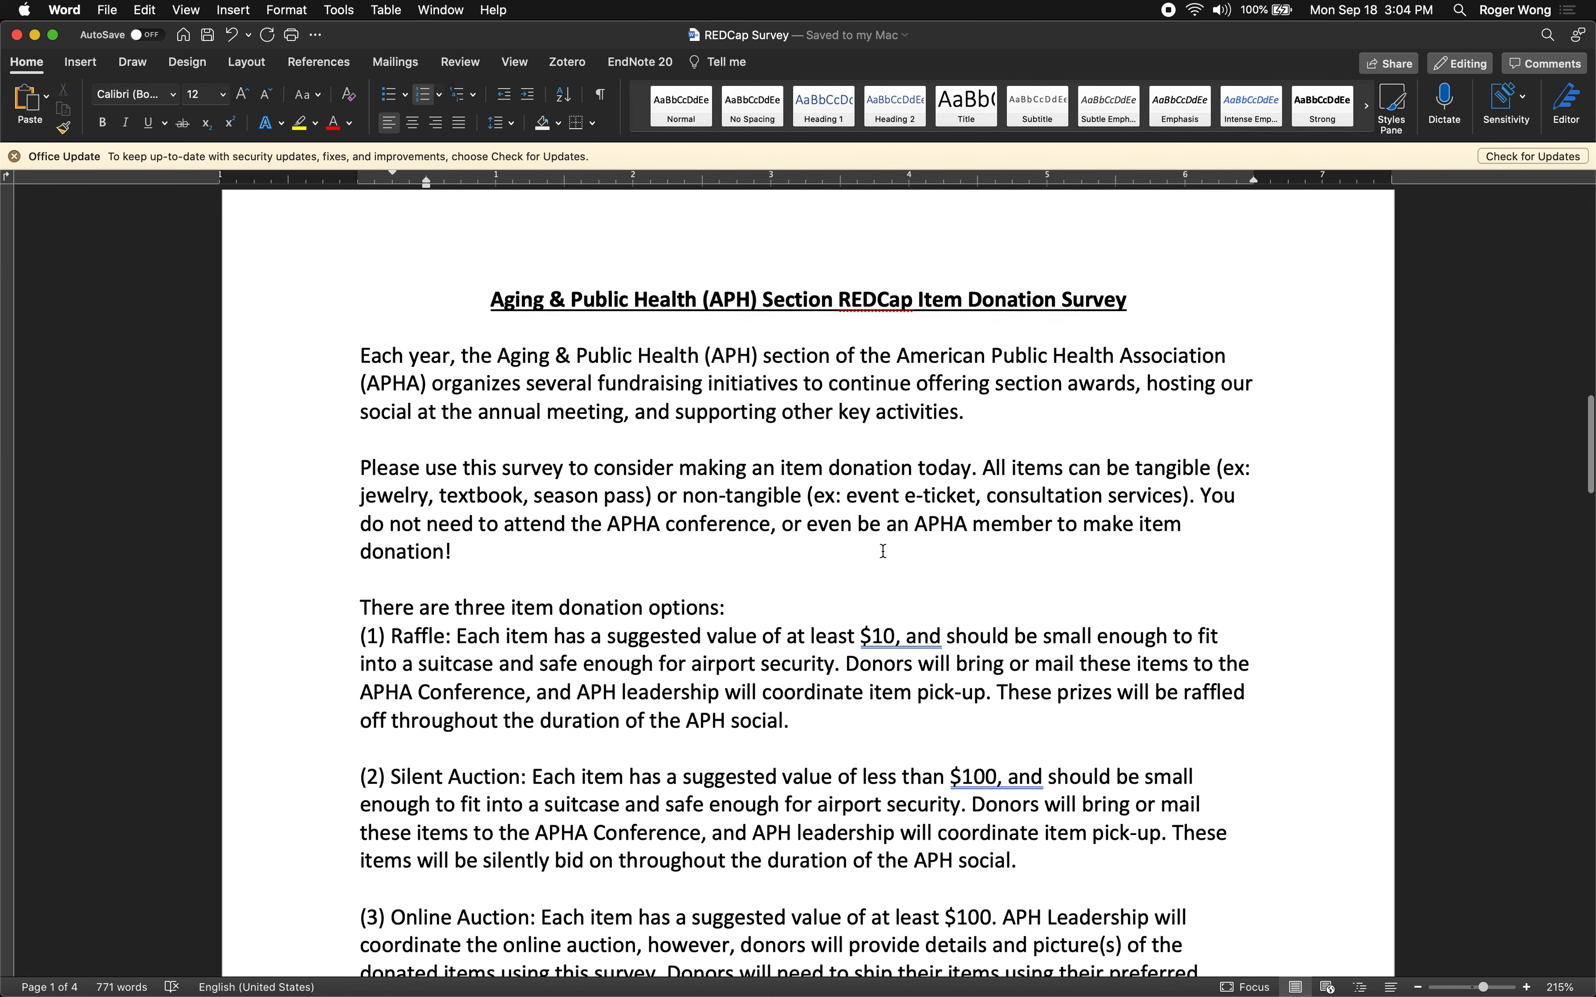
scroll(883, 551, "up", 2)
scroll(376, 328, "down", 2)
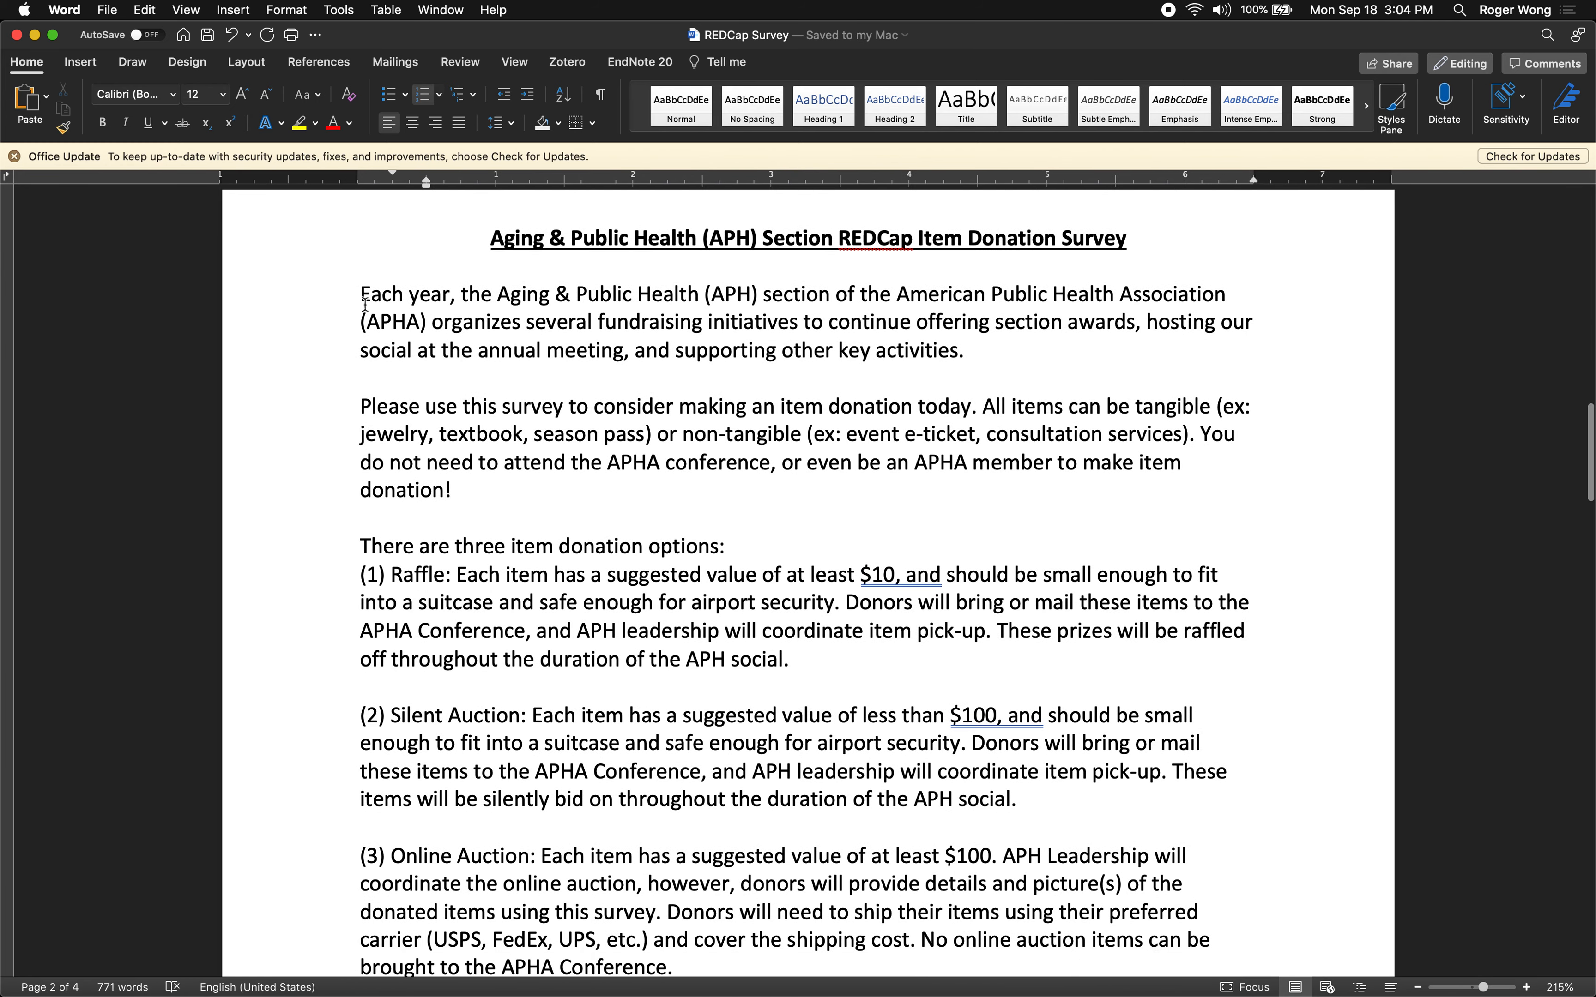
left_click_drag(360, 294, 657, 602)
scroll(978, 852, "down", 8)
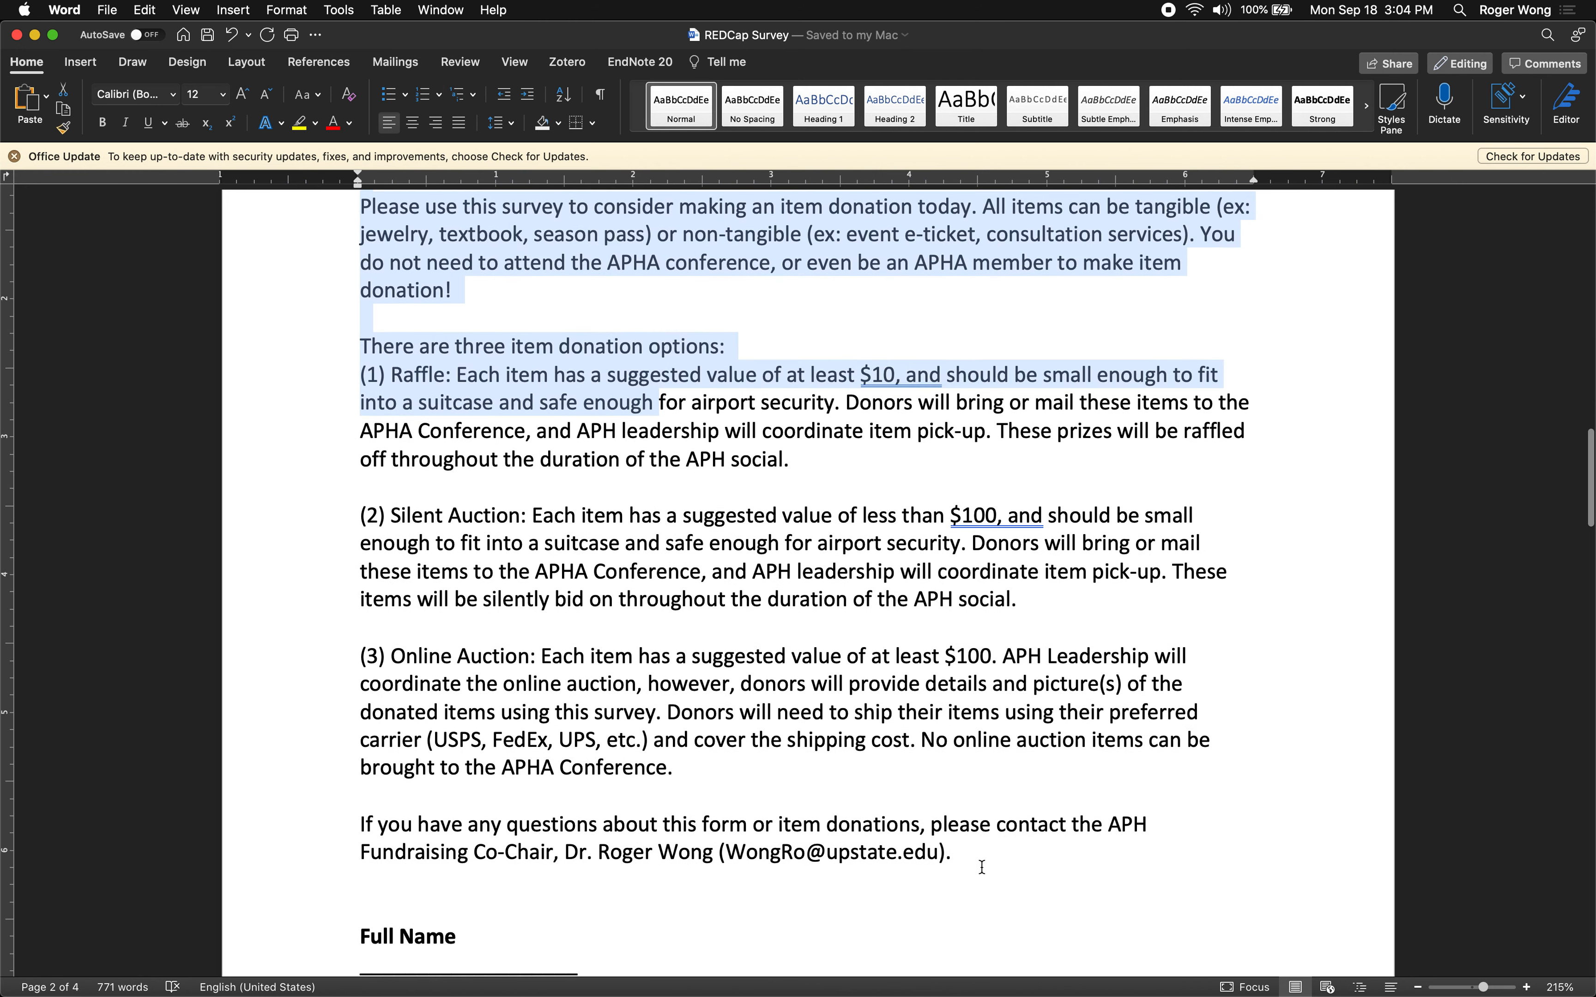
left_click(978, 853, "shift")
scroll(978, 852, "up", 5)
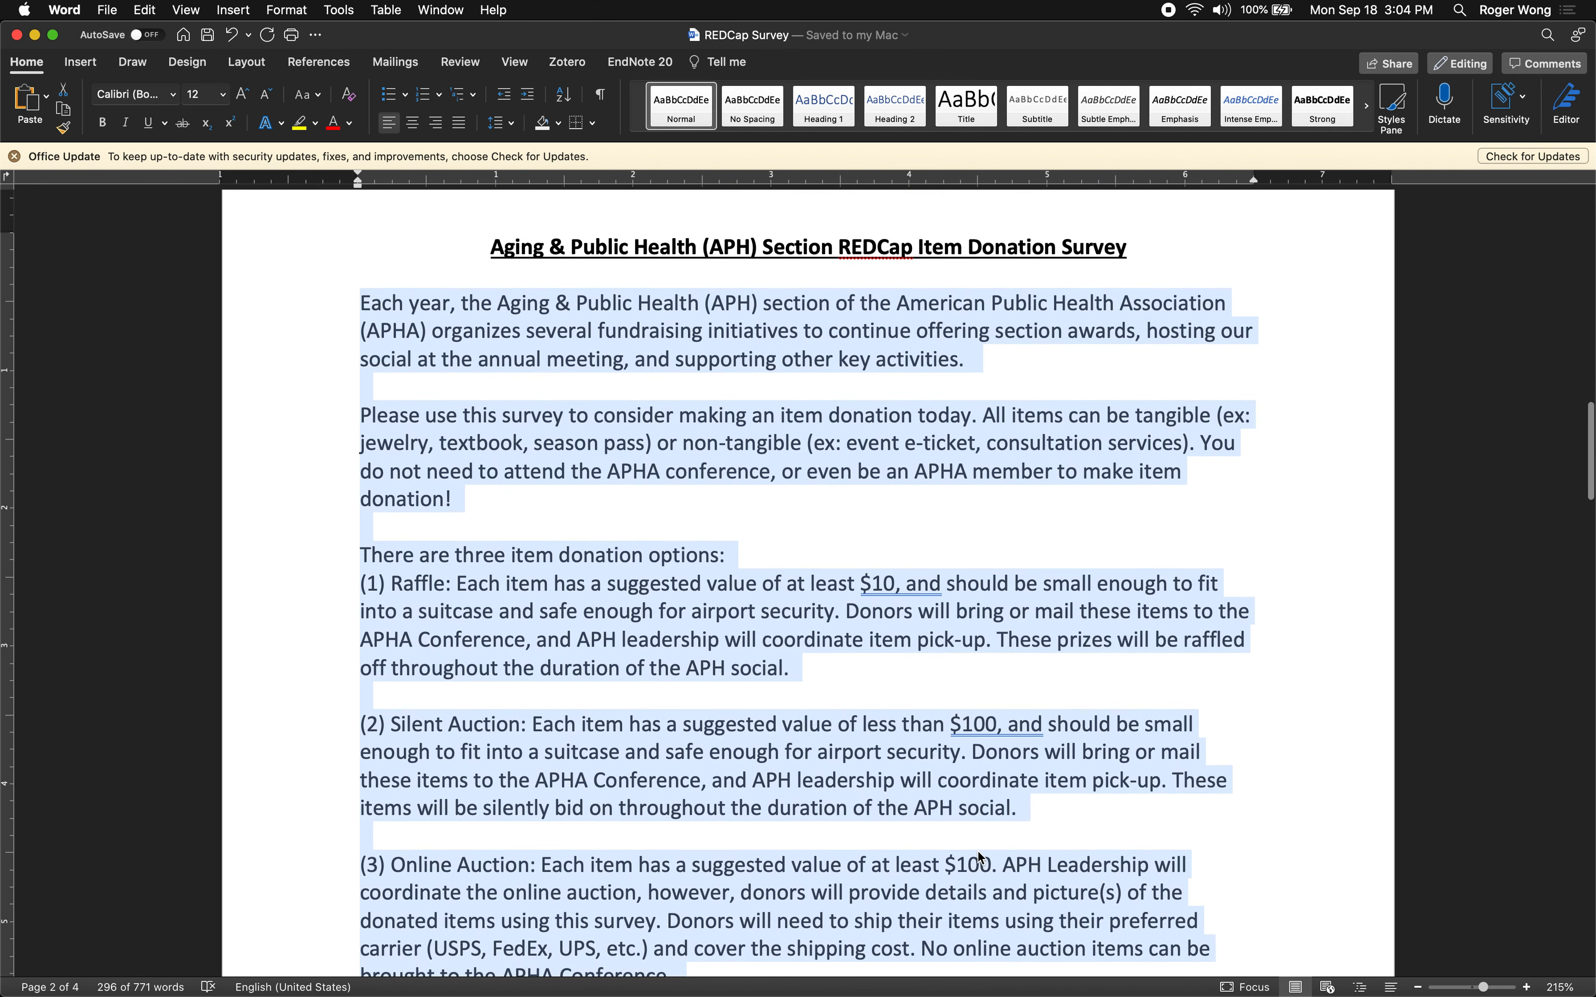
Select the Full Name, Email Address and Phone Number questions with their blank lines below the introduction
scroll(979, 852, "down", 2)
scroll(977, 851, "down", 3)
scroll(977, 851, "down", 8)
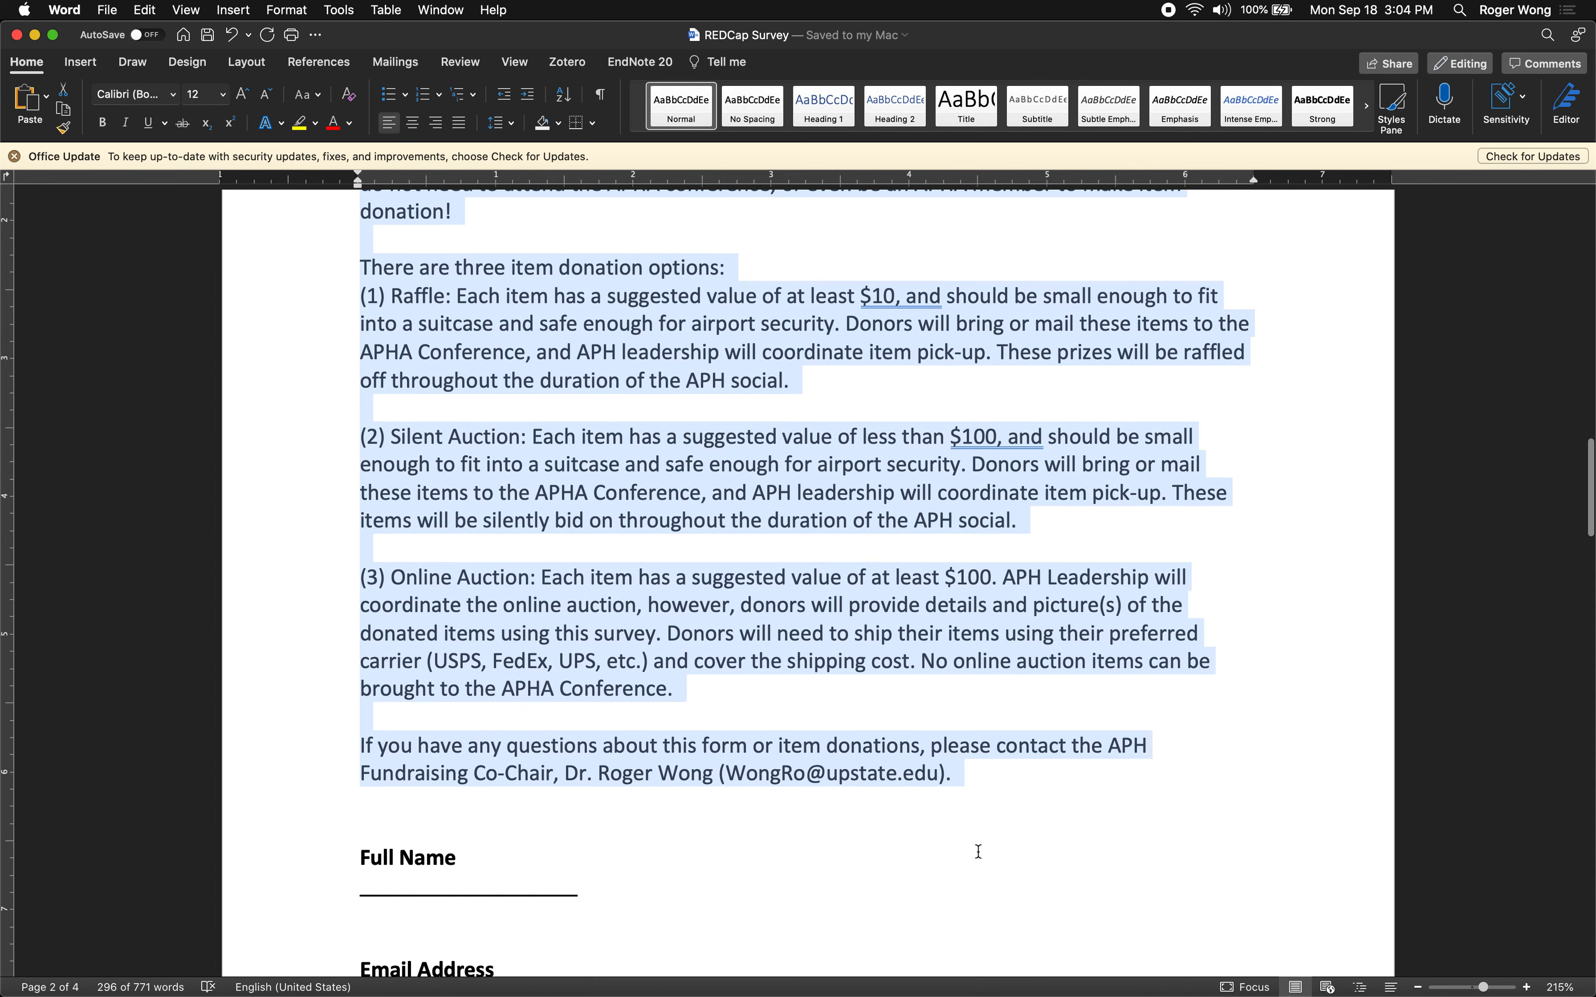
scroll(554, 677, "down", 4)
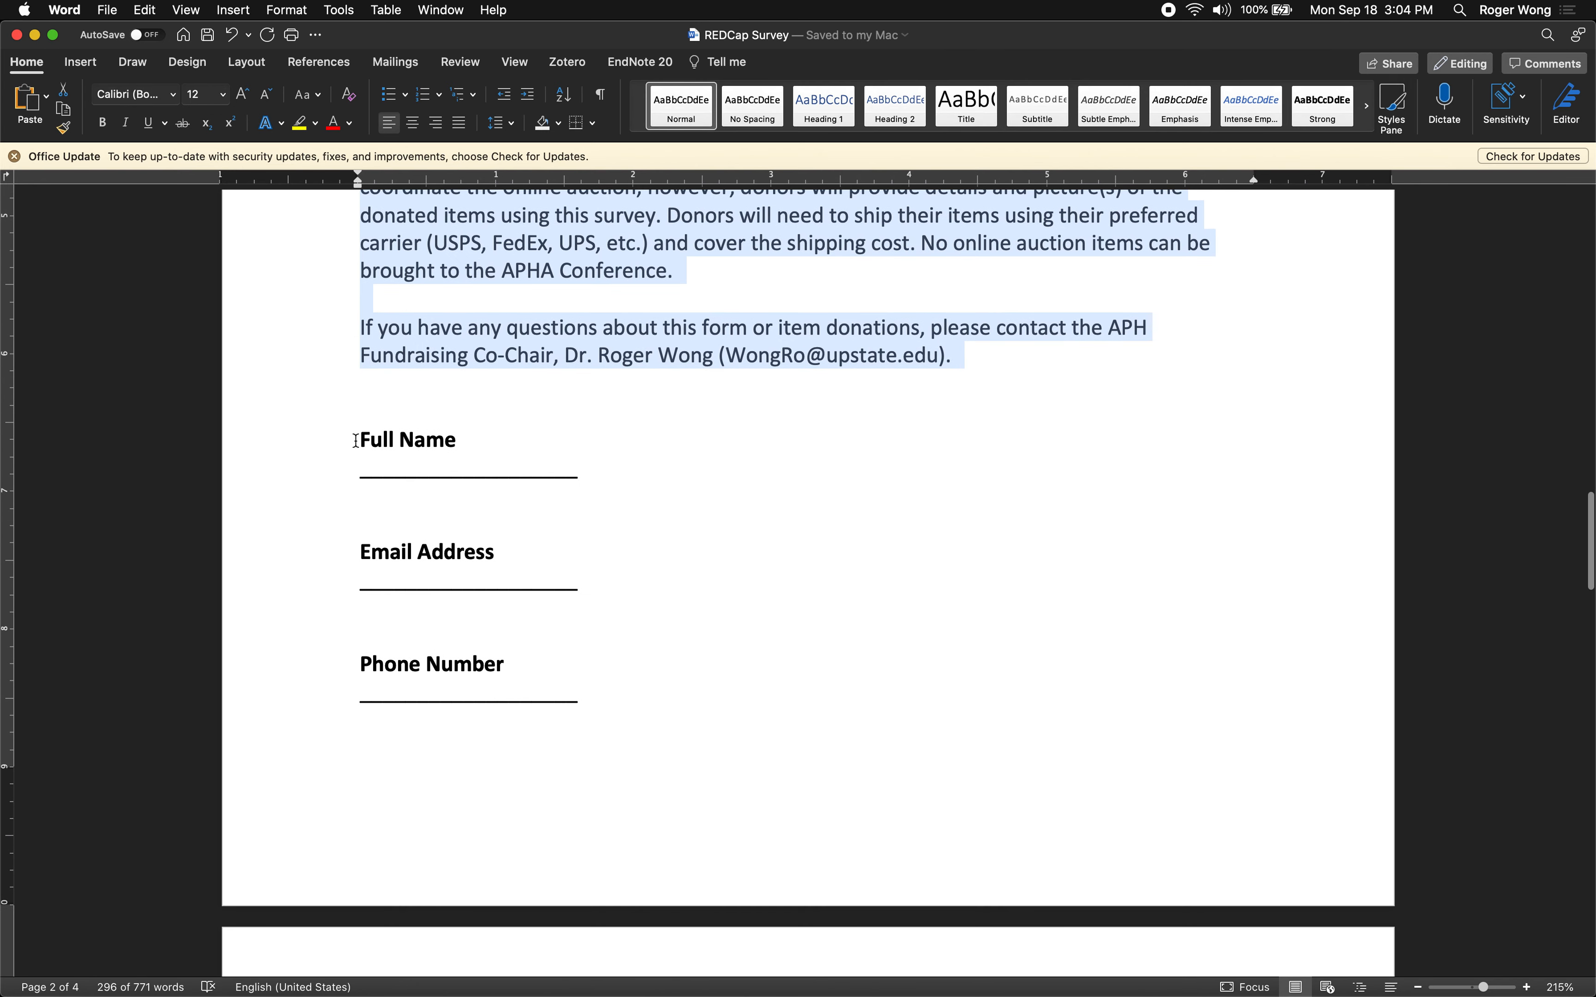
left_click_drag(356, 440, 699, 705)
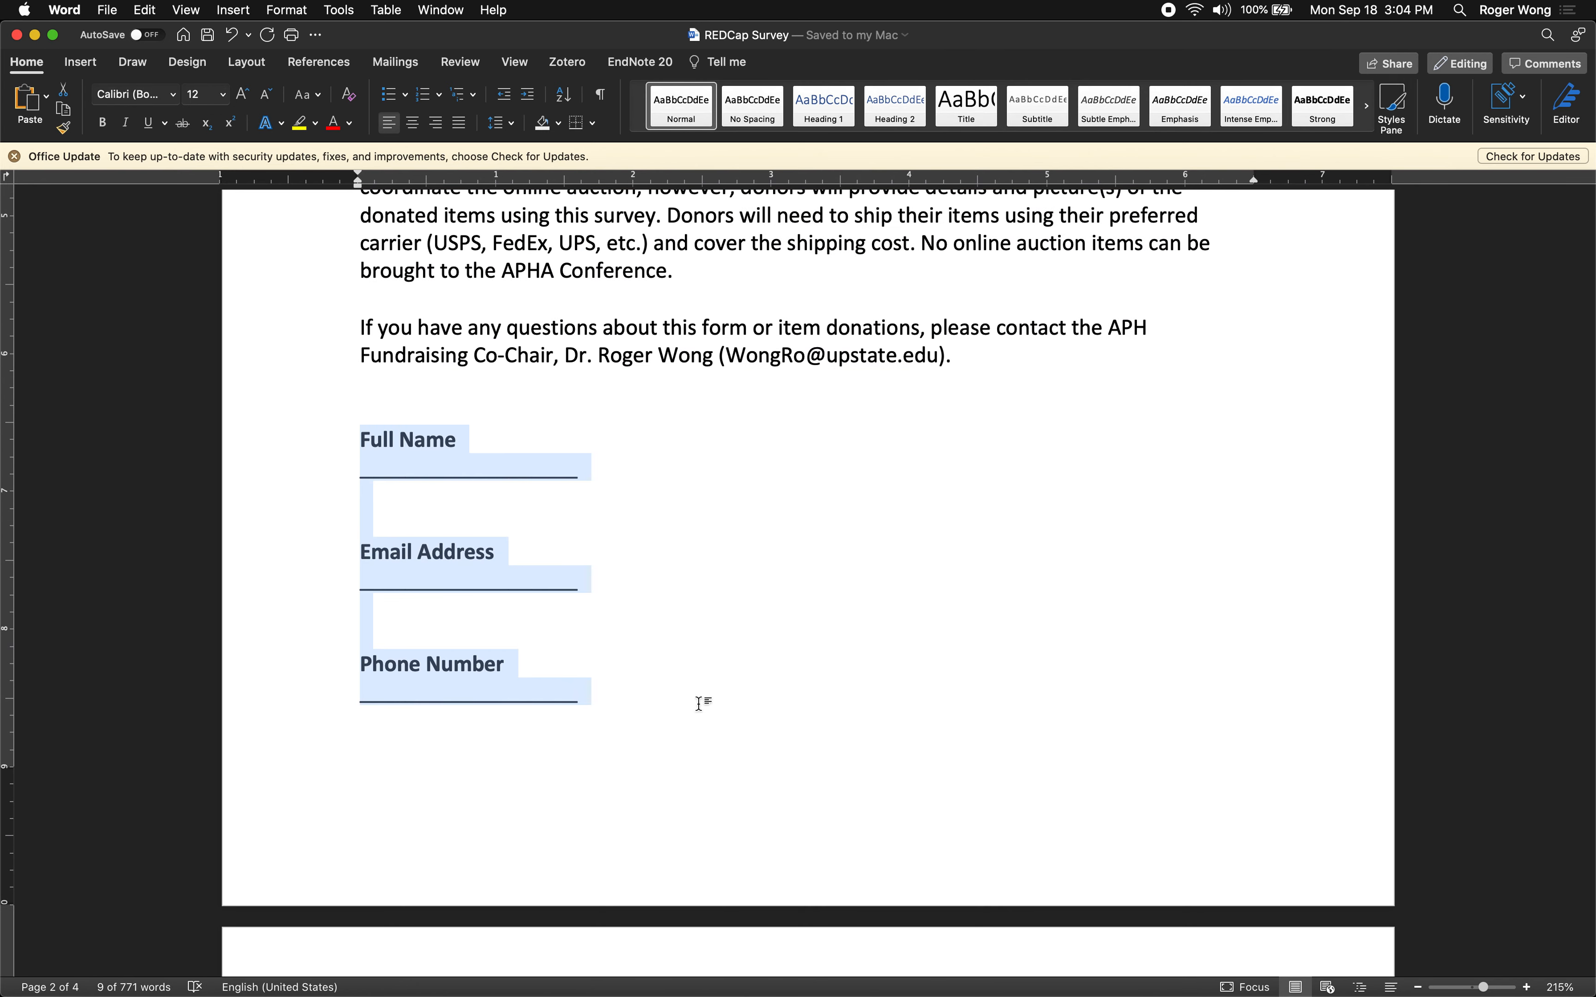
Highlight the "I will donate item(s) for:" question with its Raffle, Silent Auction and Online Auction options, and clear the selection
scroll(699, 704, "down", 6)
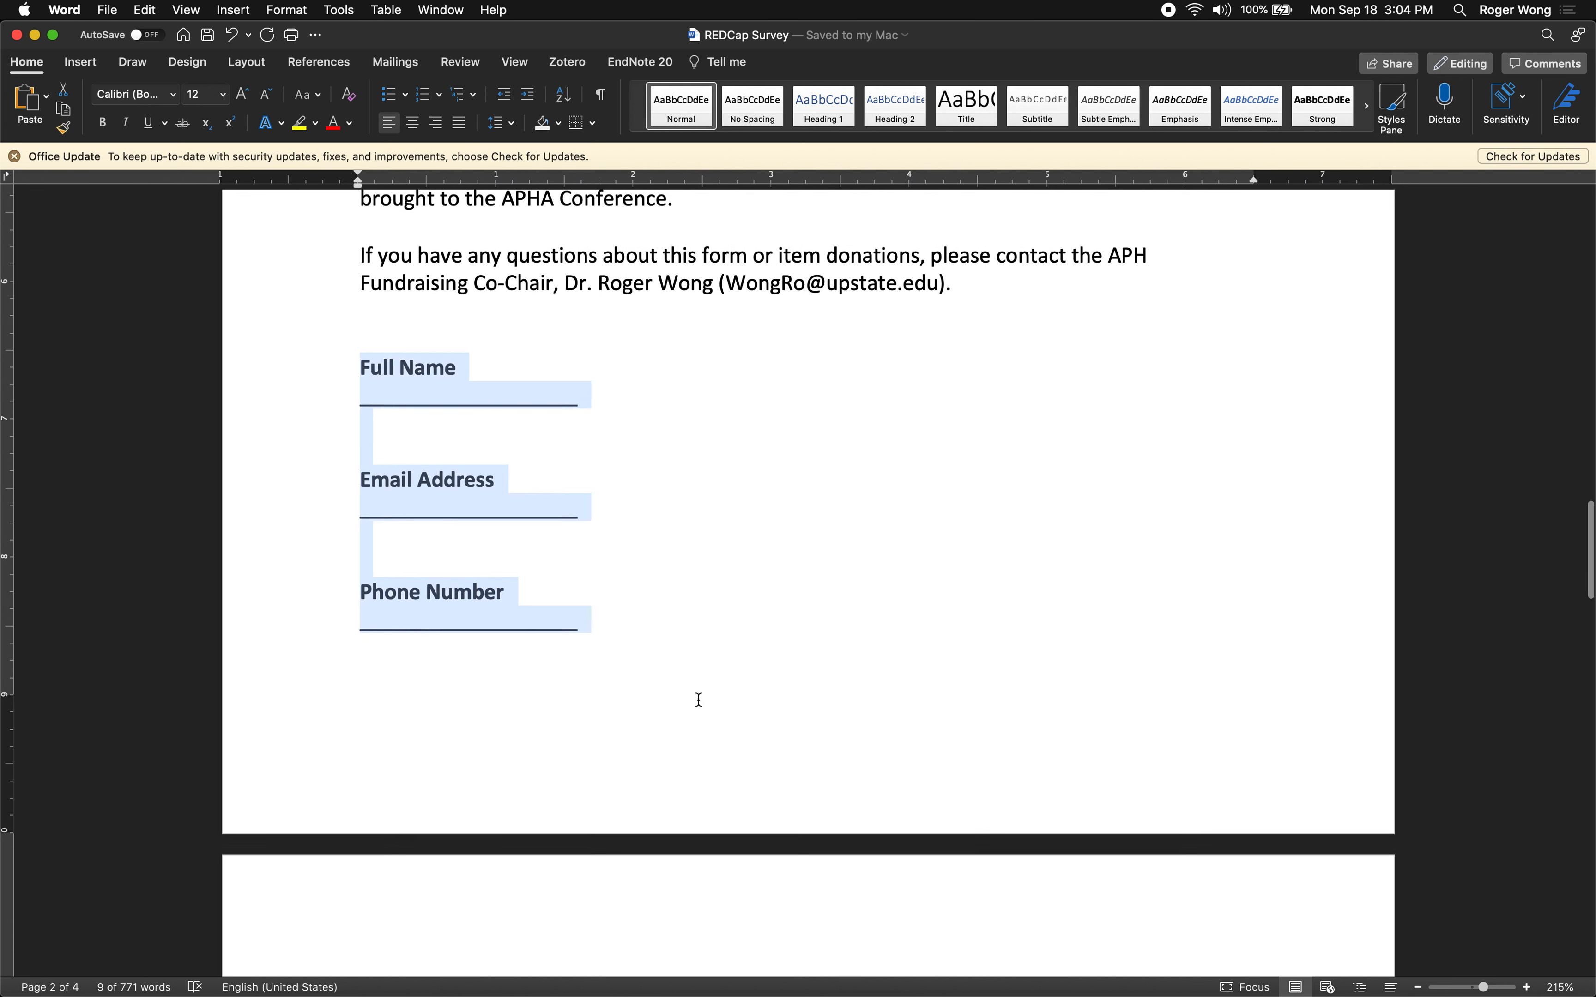
scroll(699, 698, "down", 4)
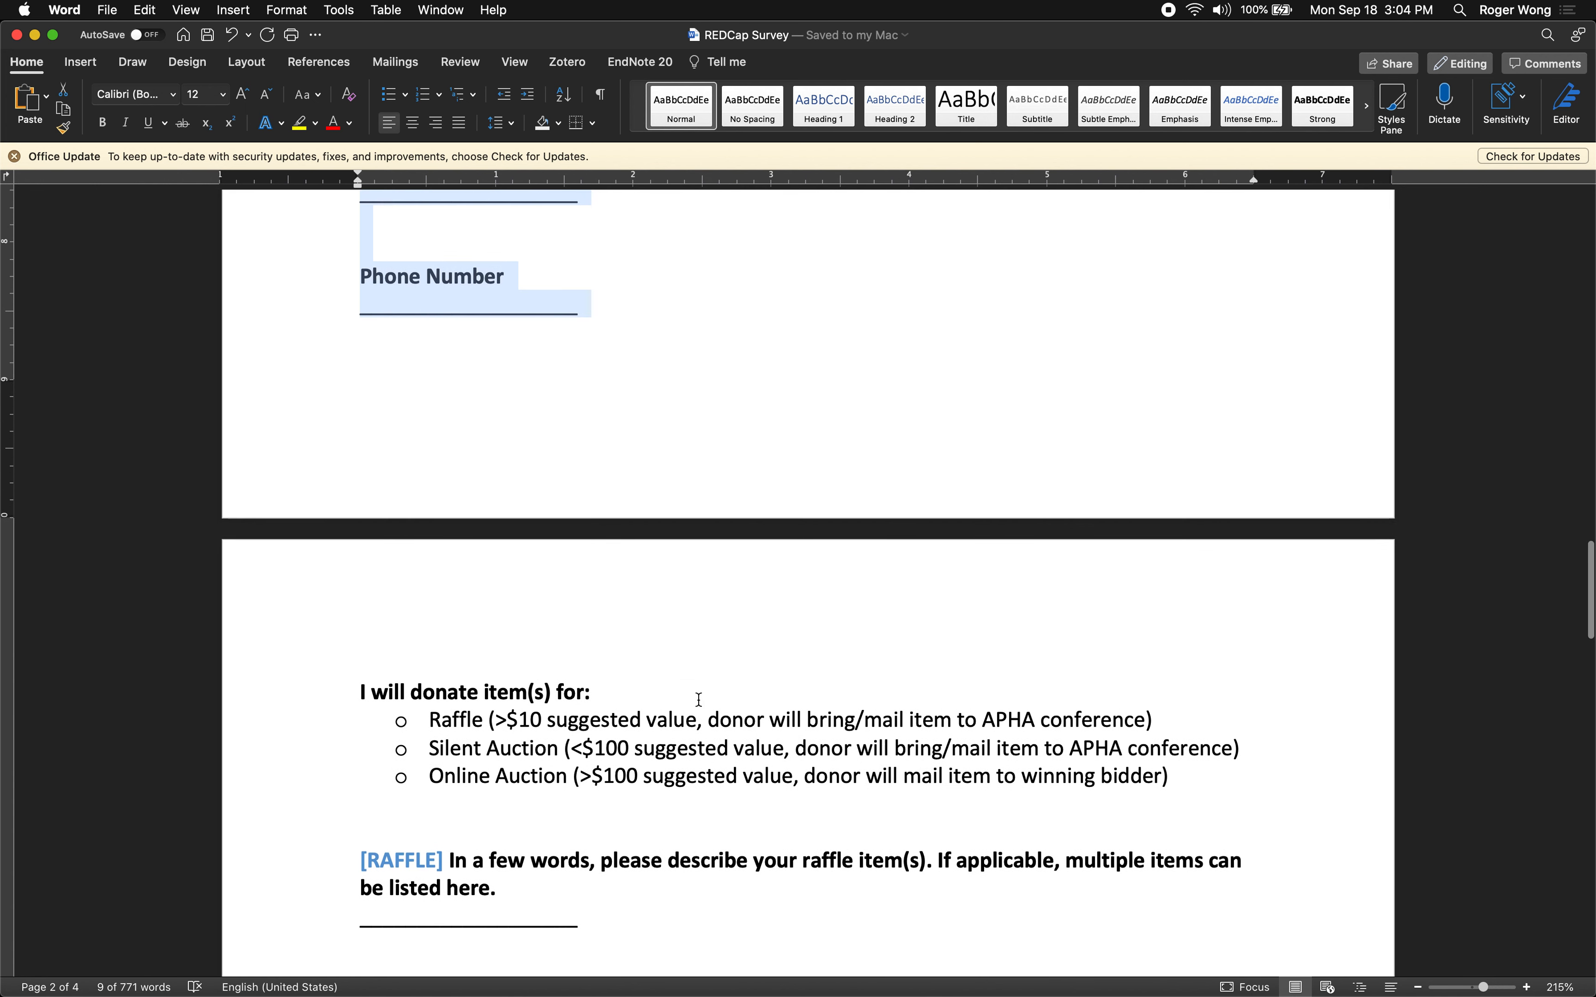
left_click_drag(363, 610, 1175, 700)
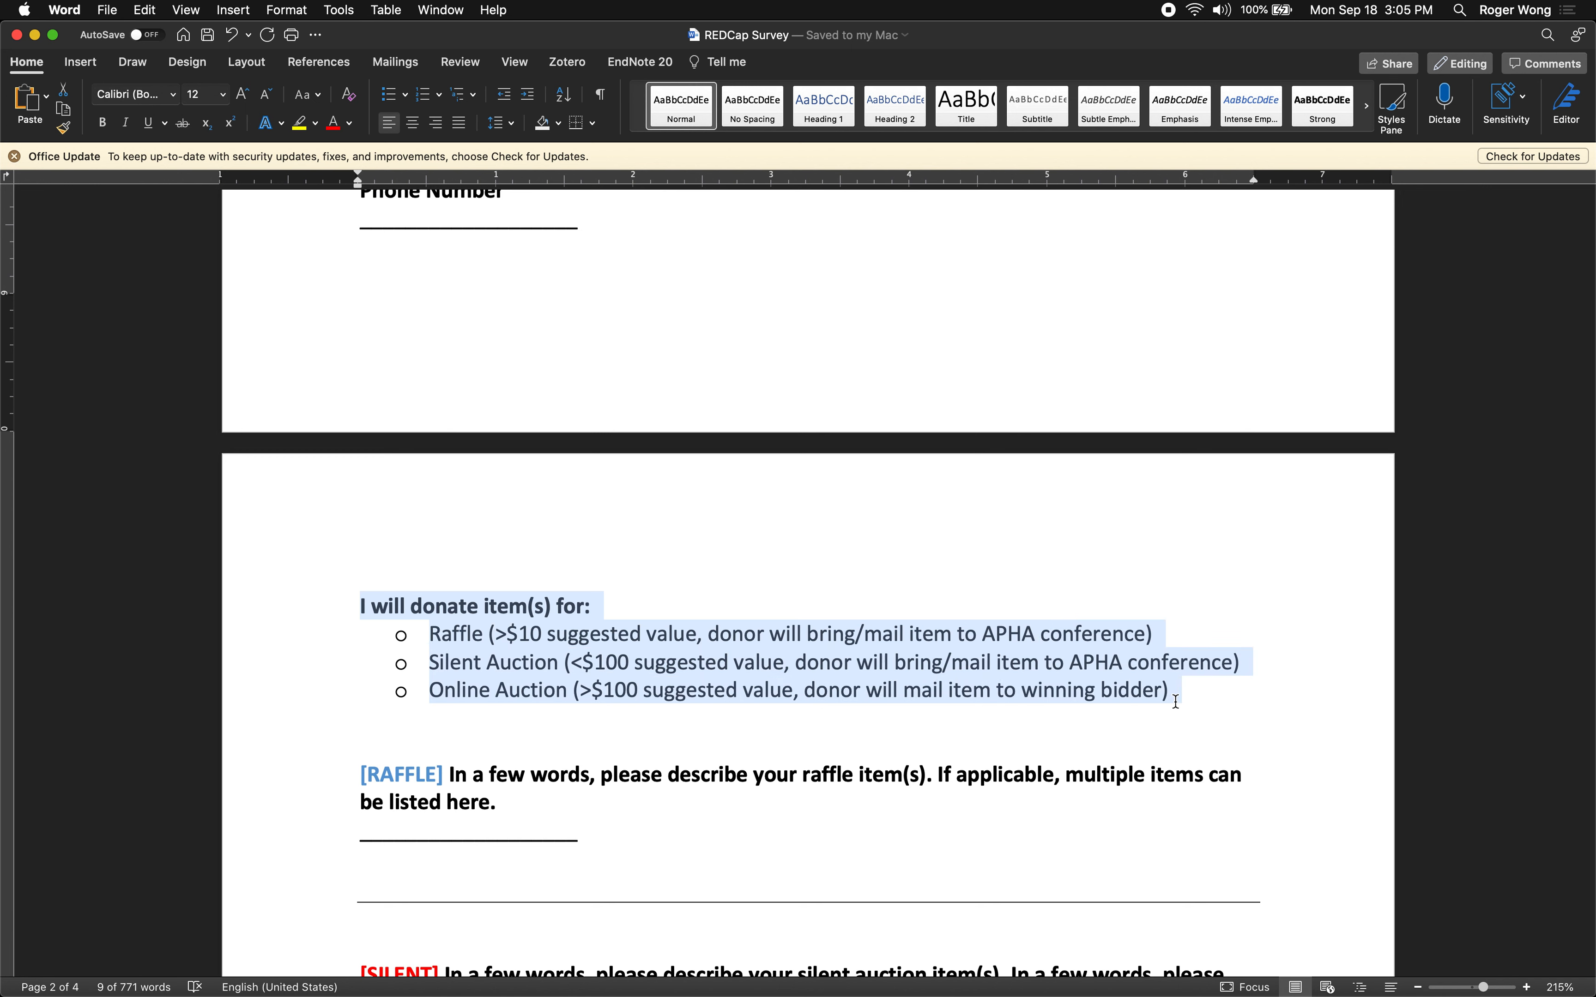
scroll(811, 618, "down", 4)
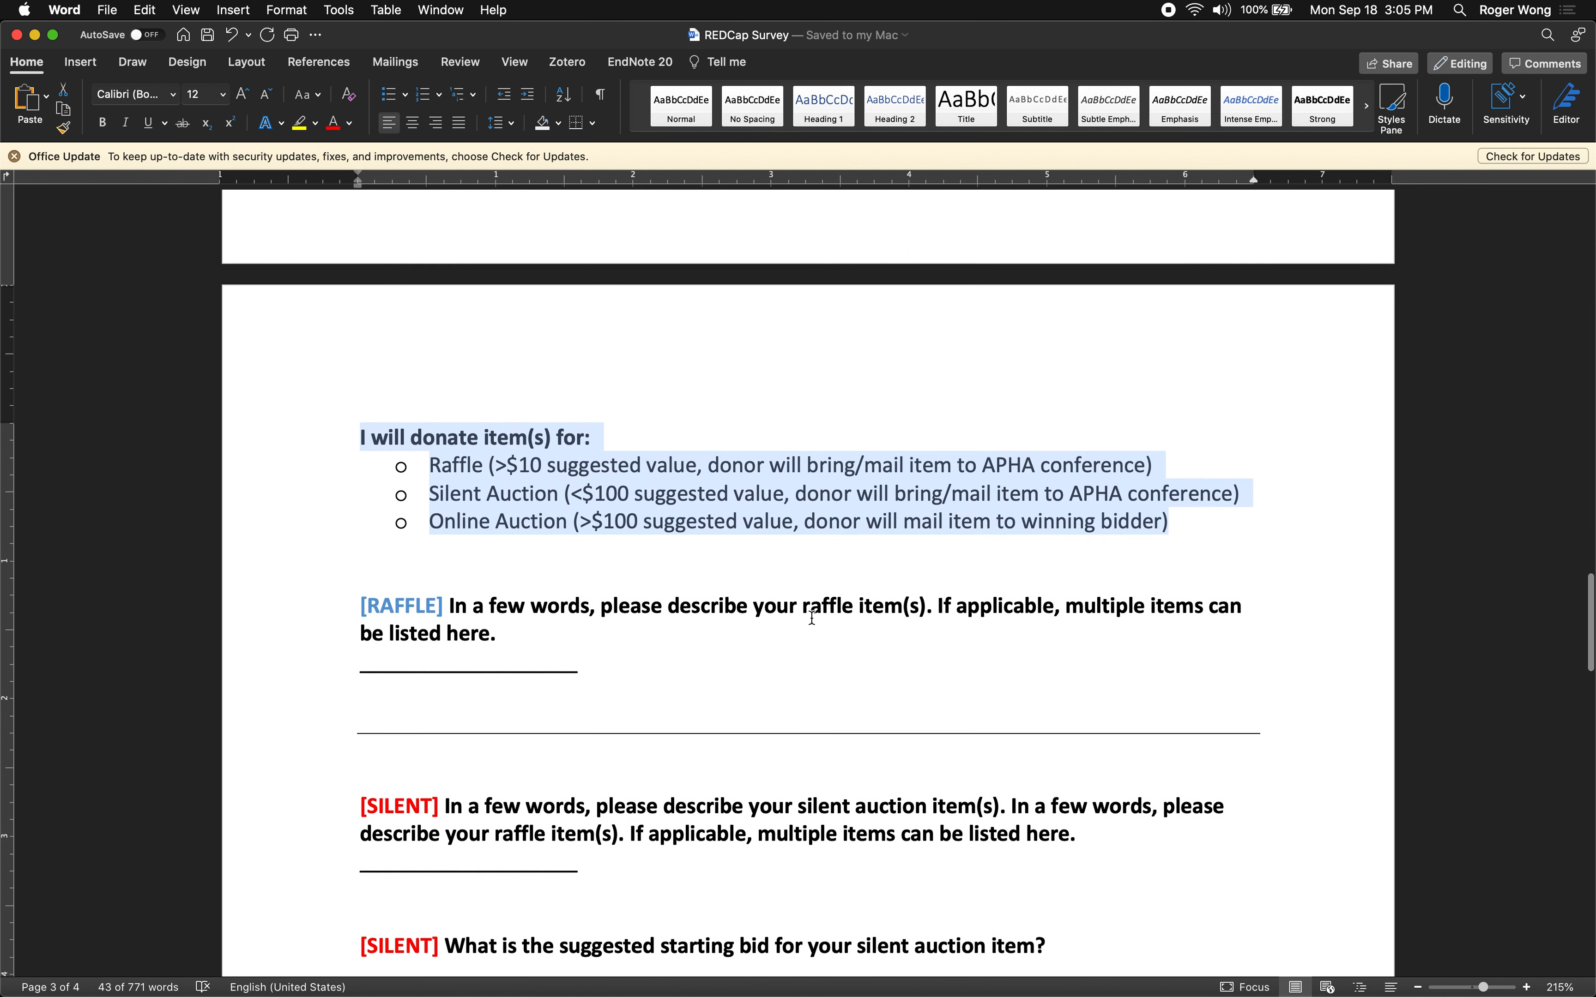
left_click(638, 673)
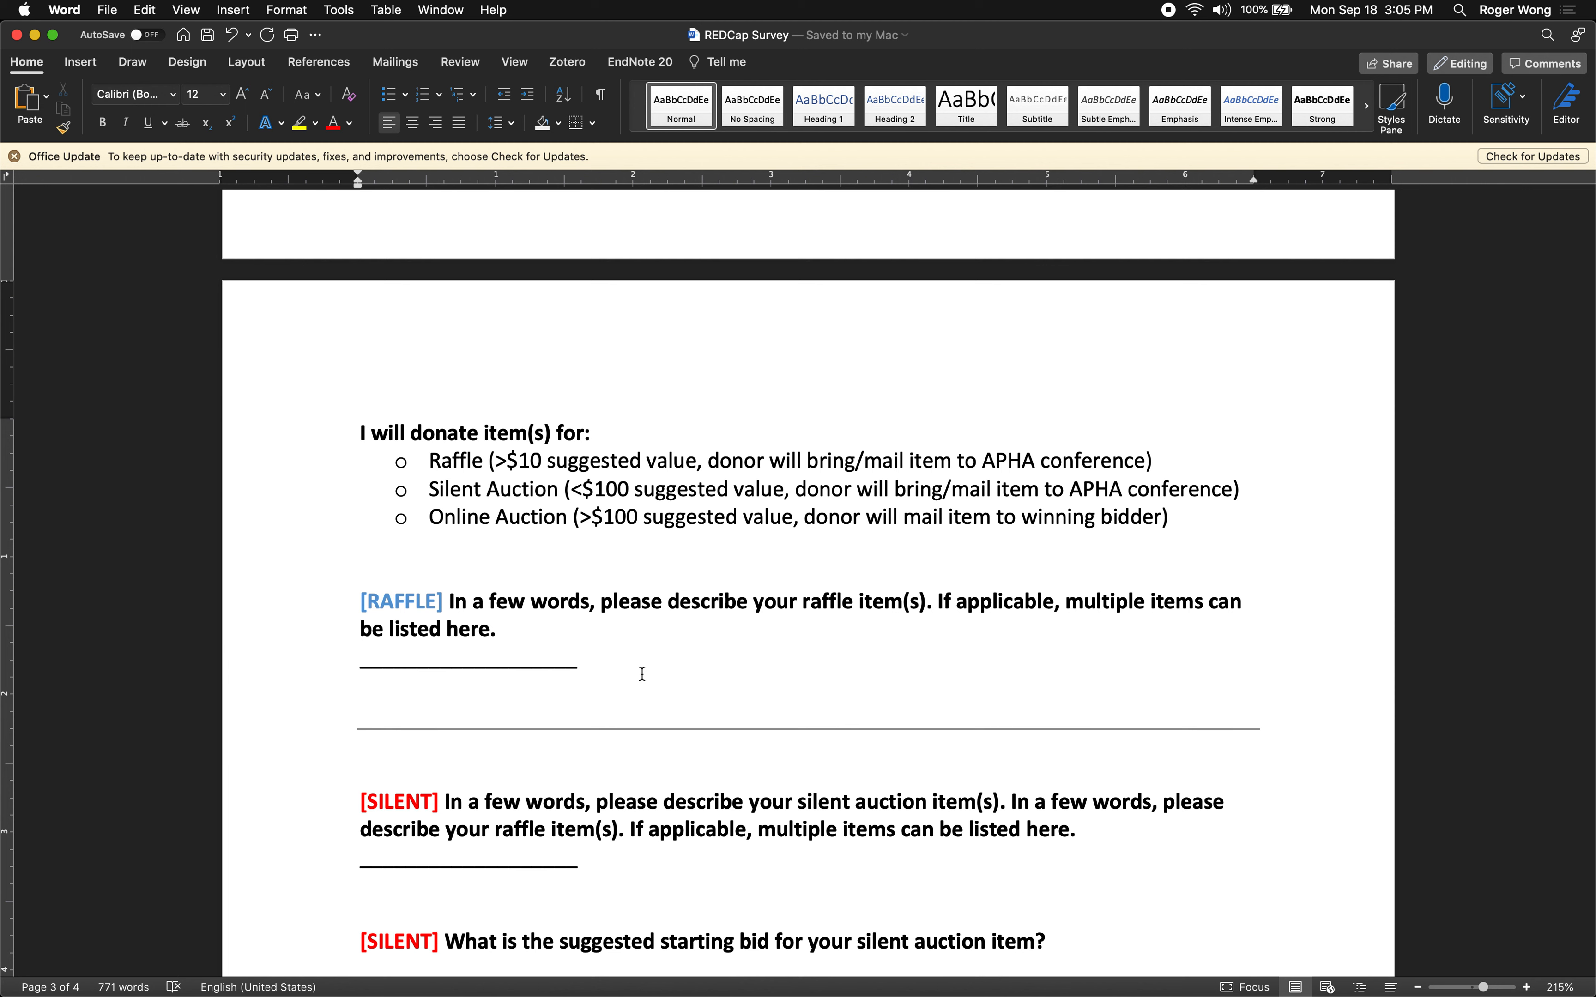
Highlight the [RAFFLE] item description question with its answer line, and return the cursor to the donation options
scroll(642, 674, "down", 2)
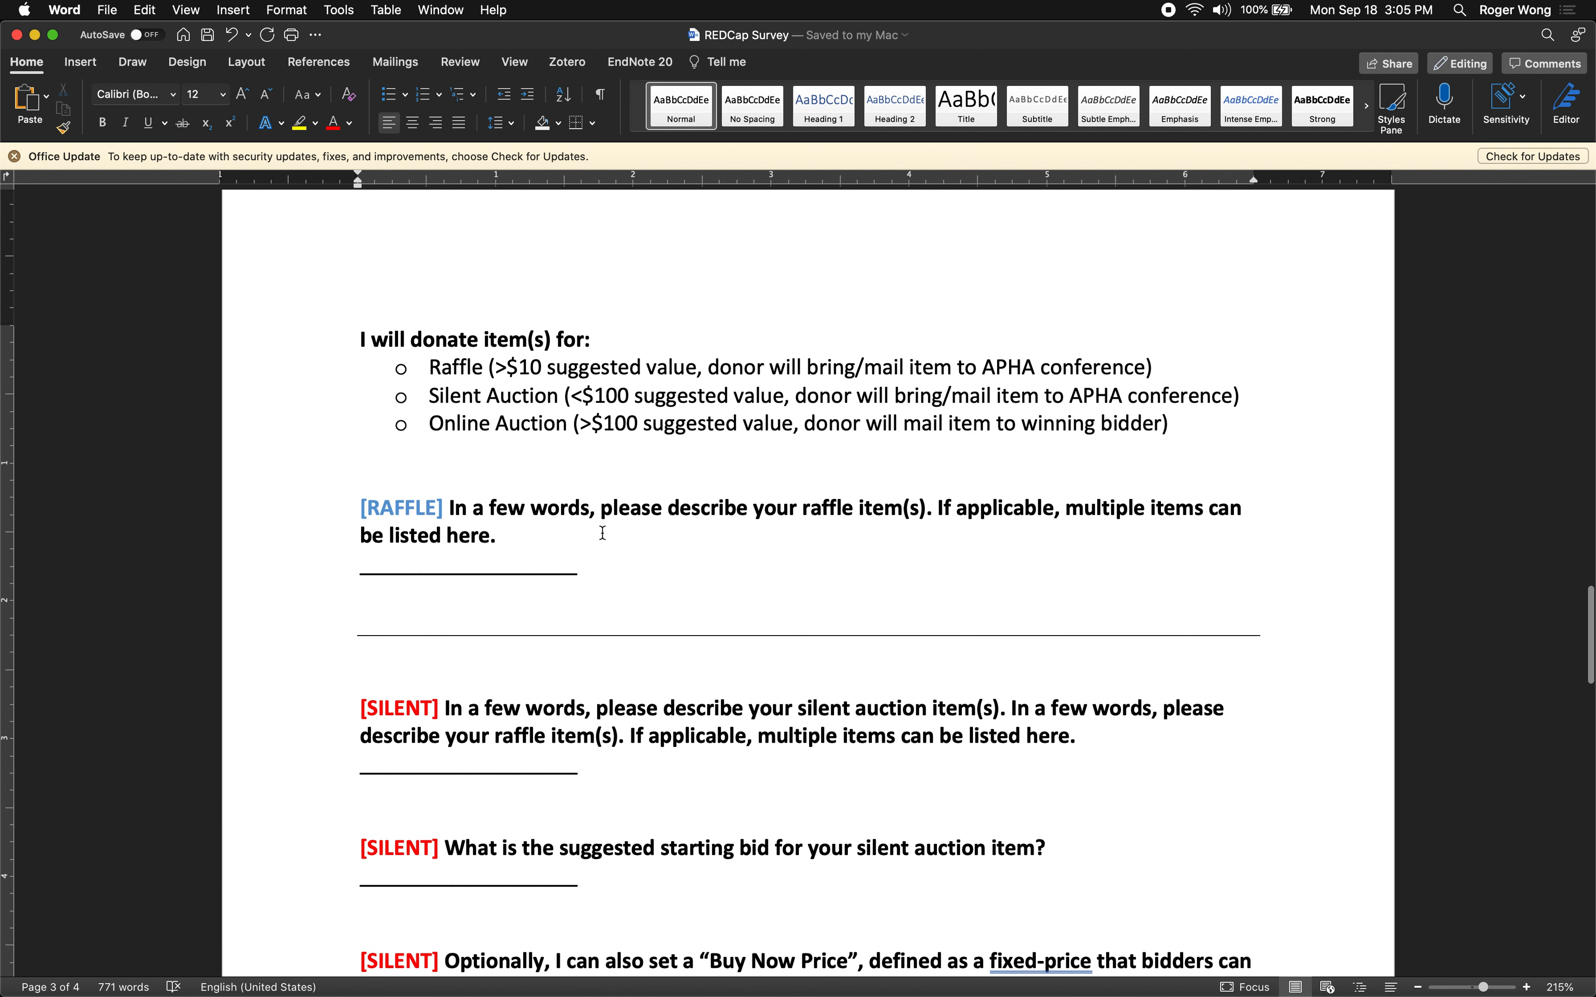
left_click_drag(586, 568, 315, 506)
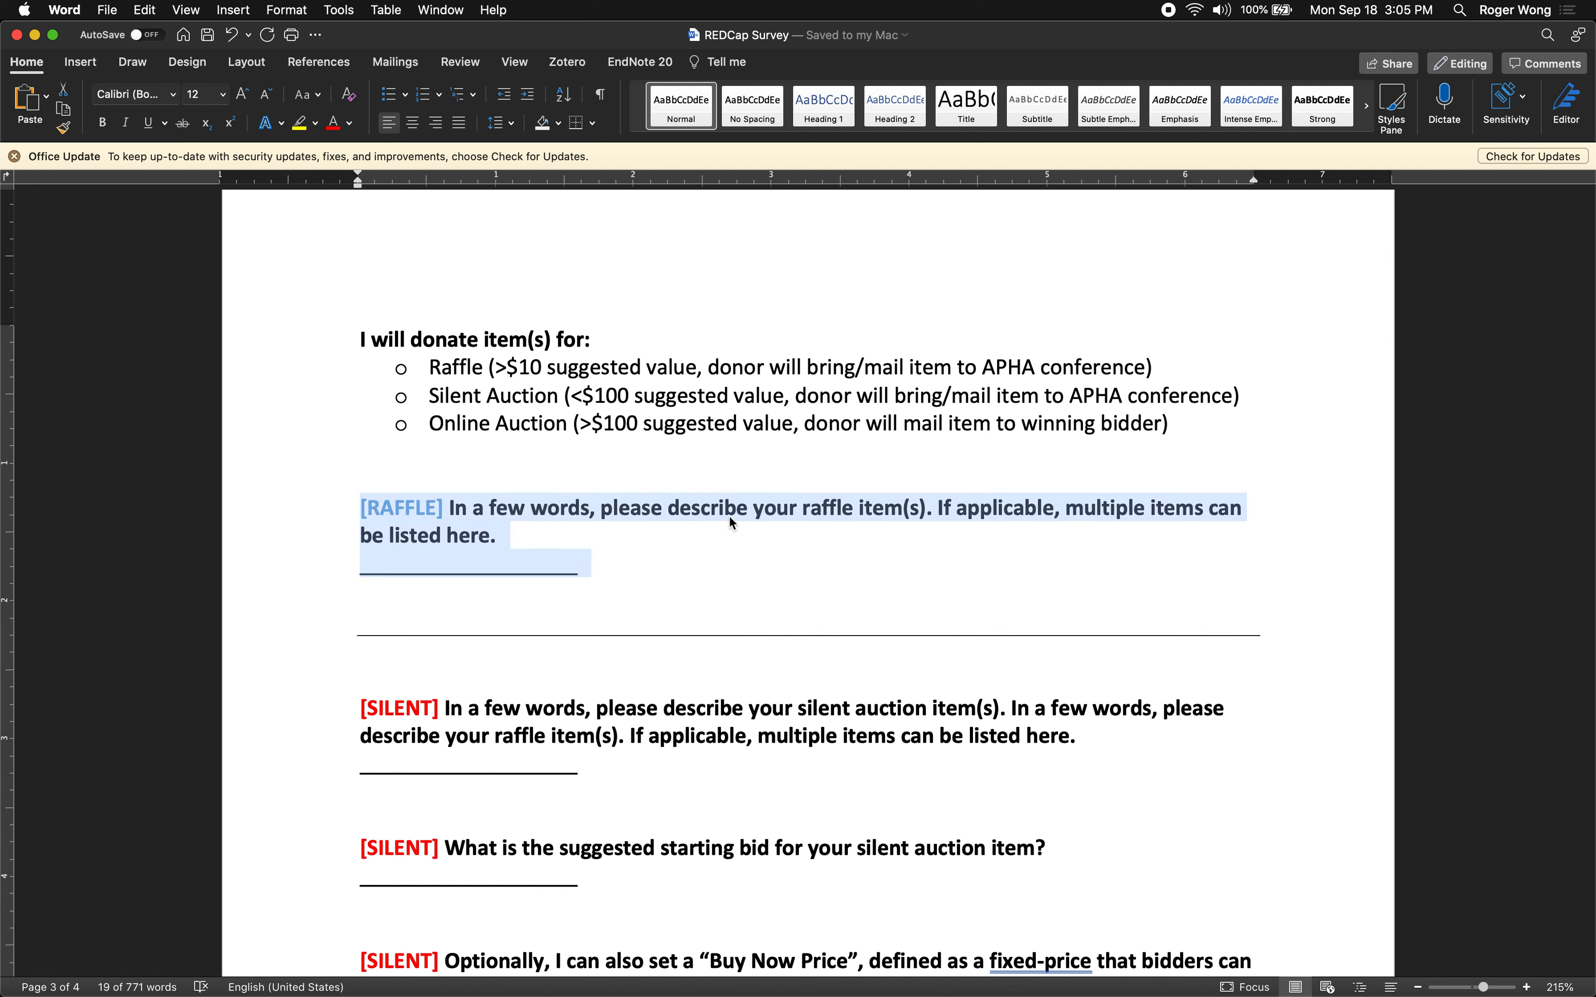
scroll(732, 523, "down", 3)
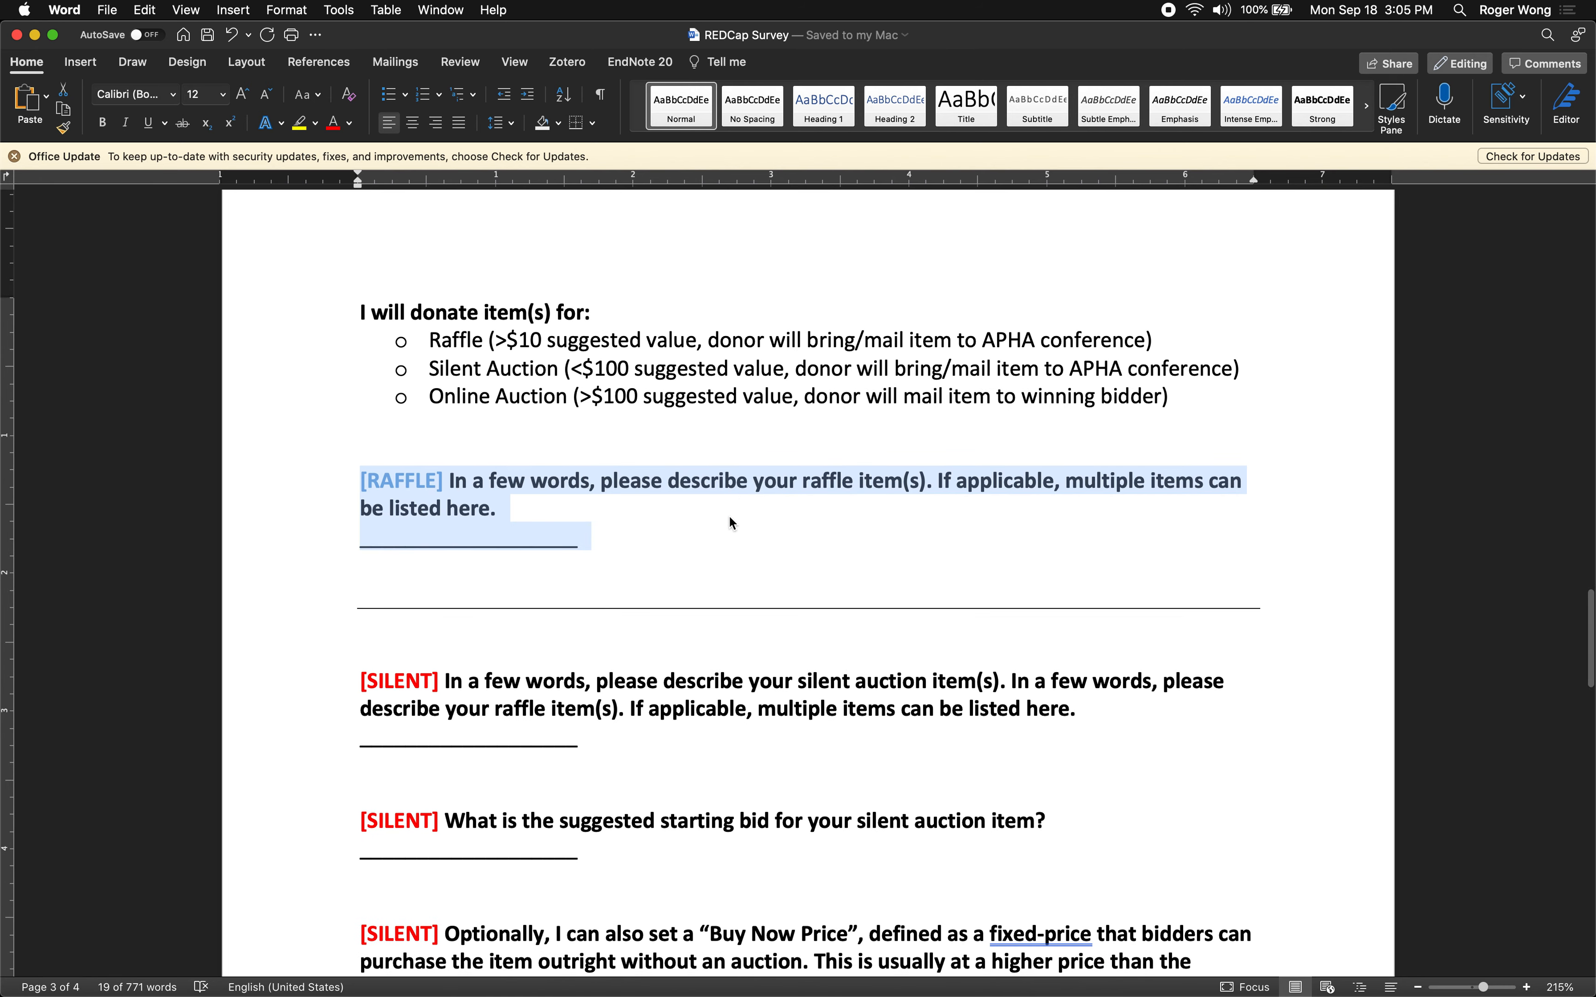
scroll(728, 515, "down", 2)
left_click(466, 303)
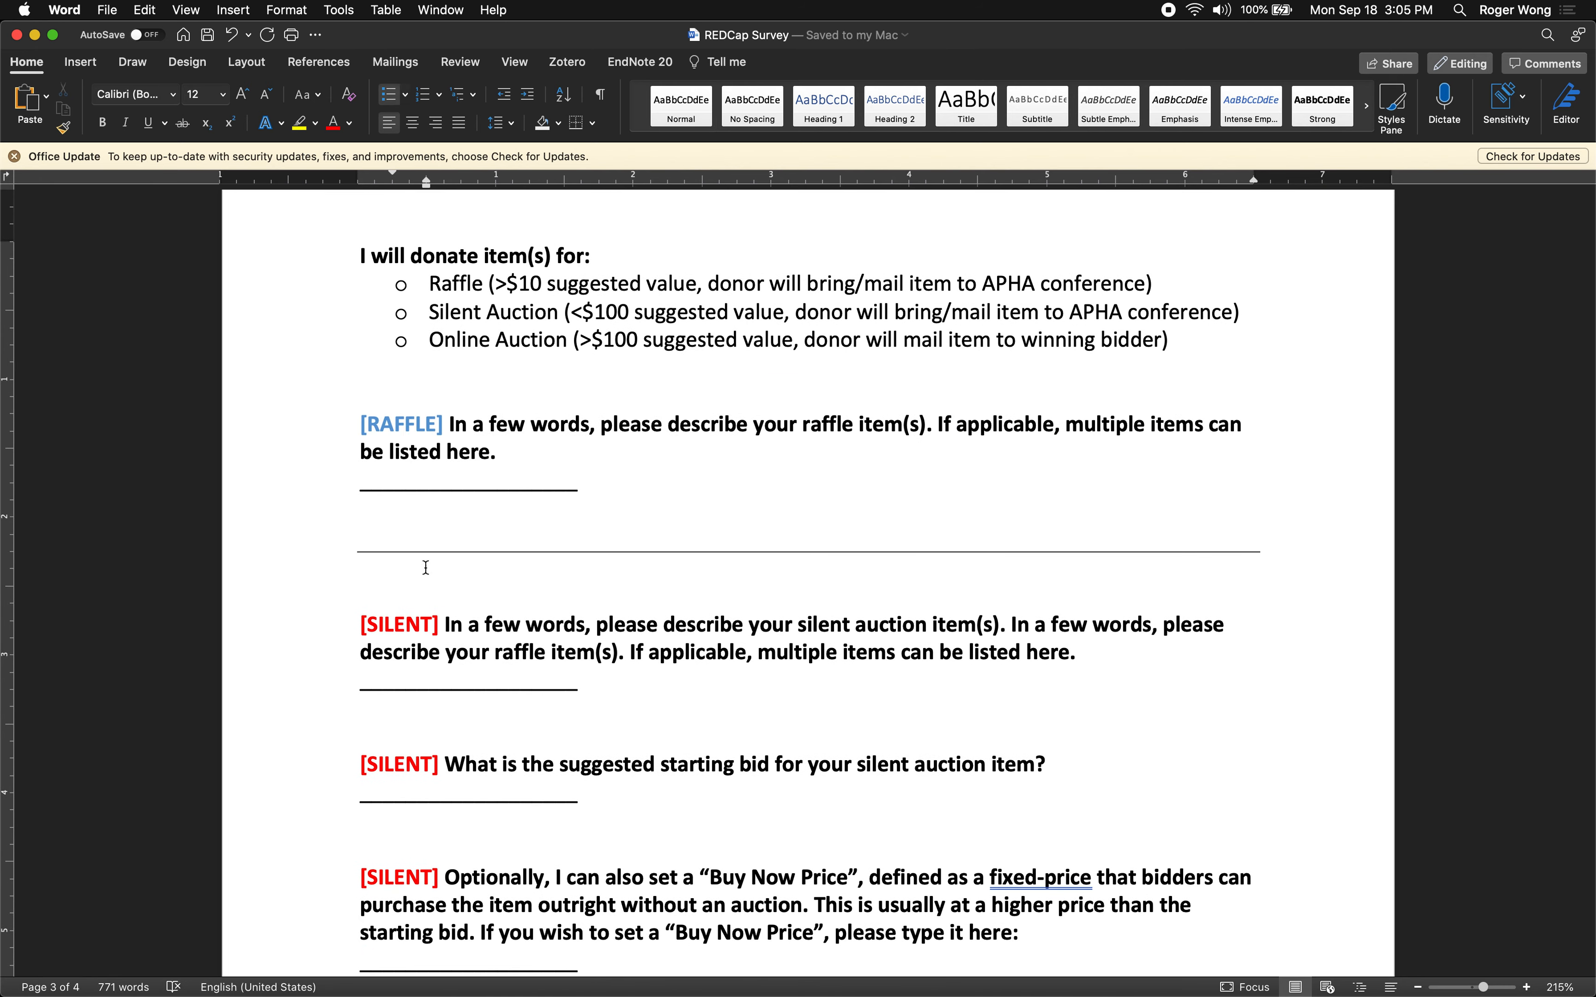
Highlight the [SILENT] questions on item description and starting bid, followed by the "Buy Now Price" question
scroll(406, 623, "down", 2)
scroll(406, 623, "down", 2)
left_click_drag(352, 479, 1087, 634)
left_click(1088, 634)
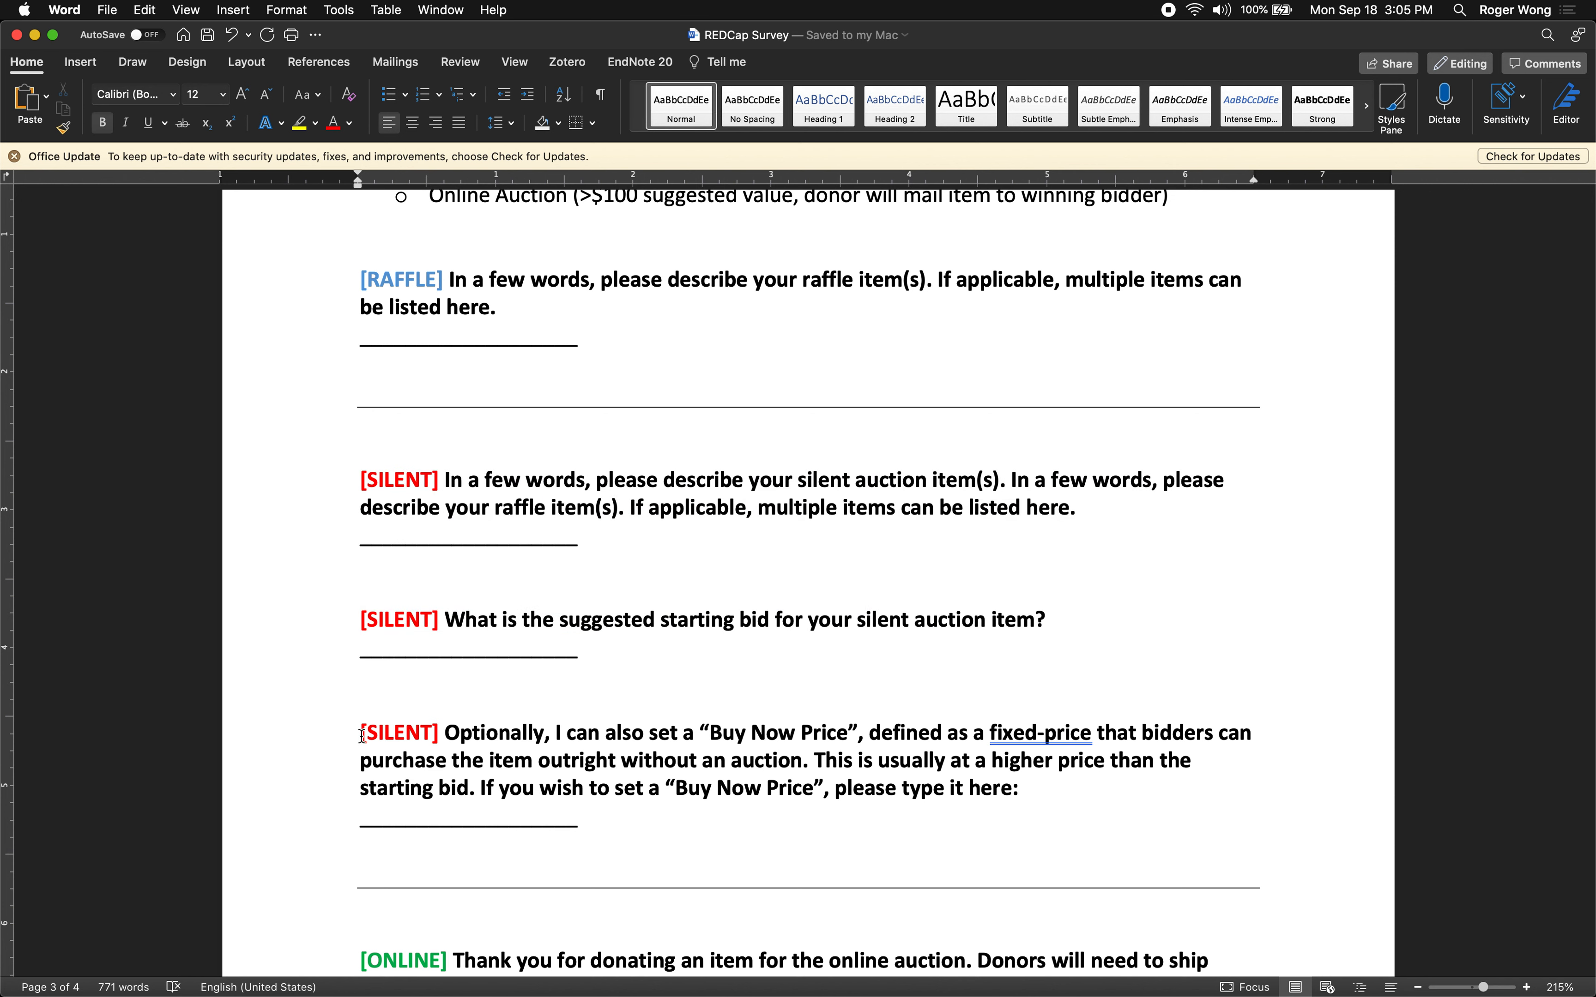
left_click_drag(362, 735, 1114, 806)
scroll(1114, 808, "up", 5)
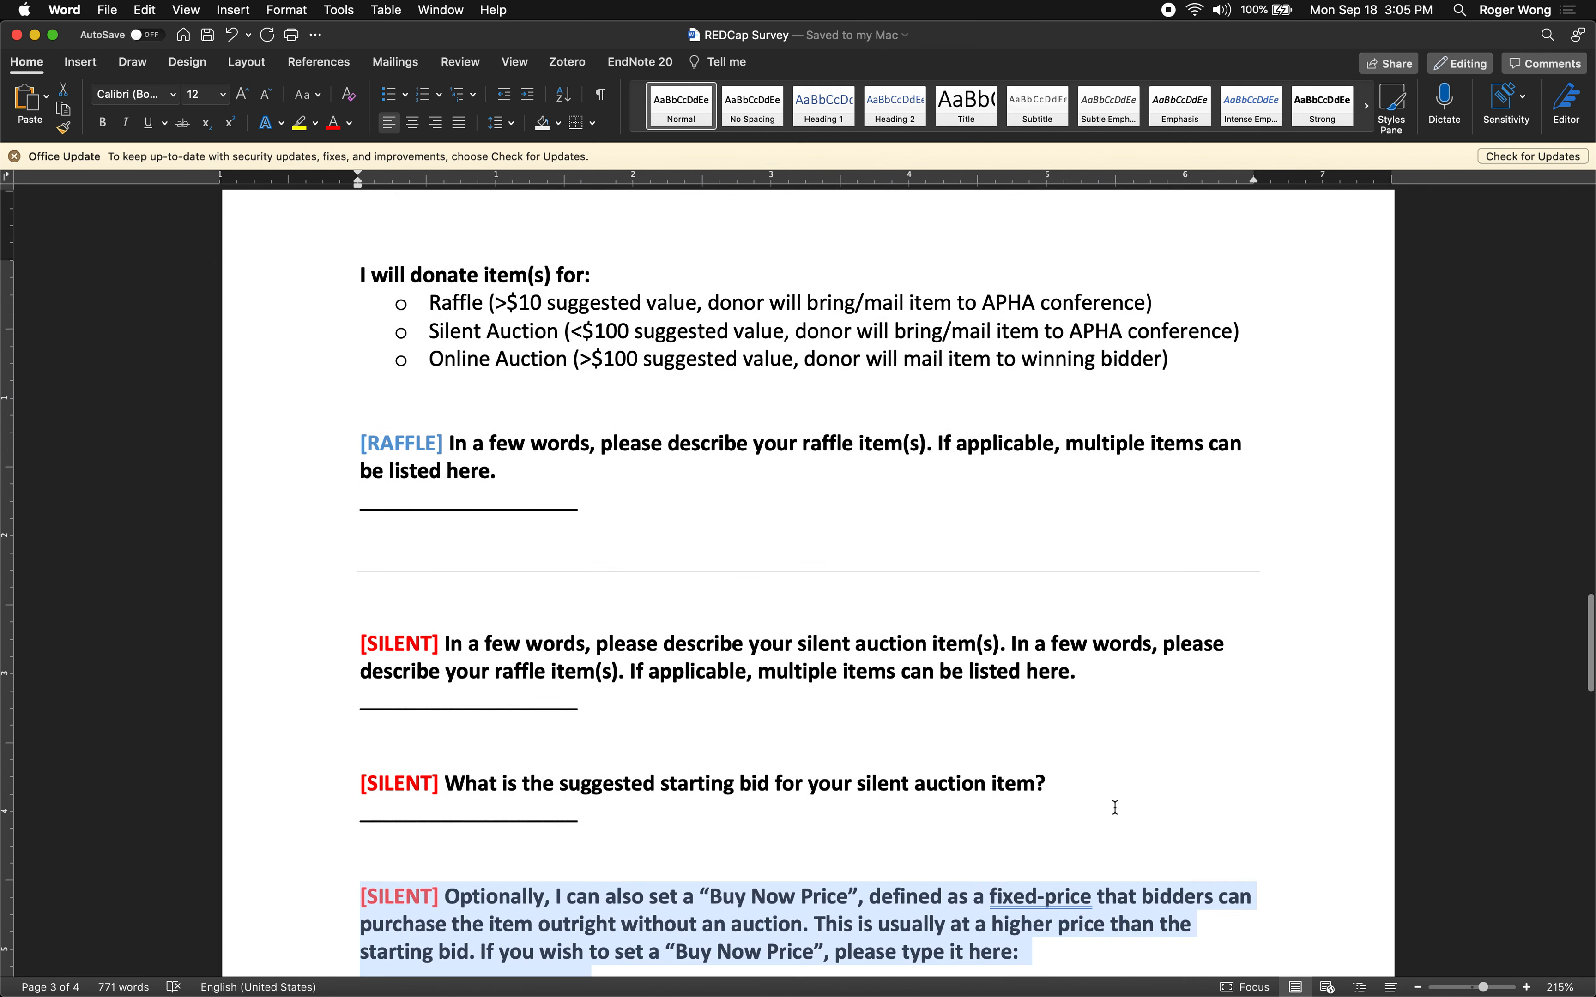
View the [ONLINE] auction questions in the survey, and switch to the Givebutter dashboard in Chrome
scroll(416, 392, "down", 20)
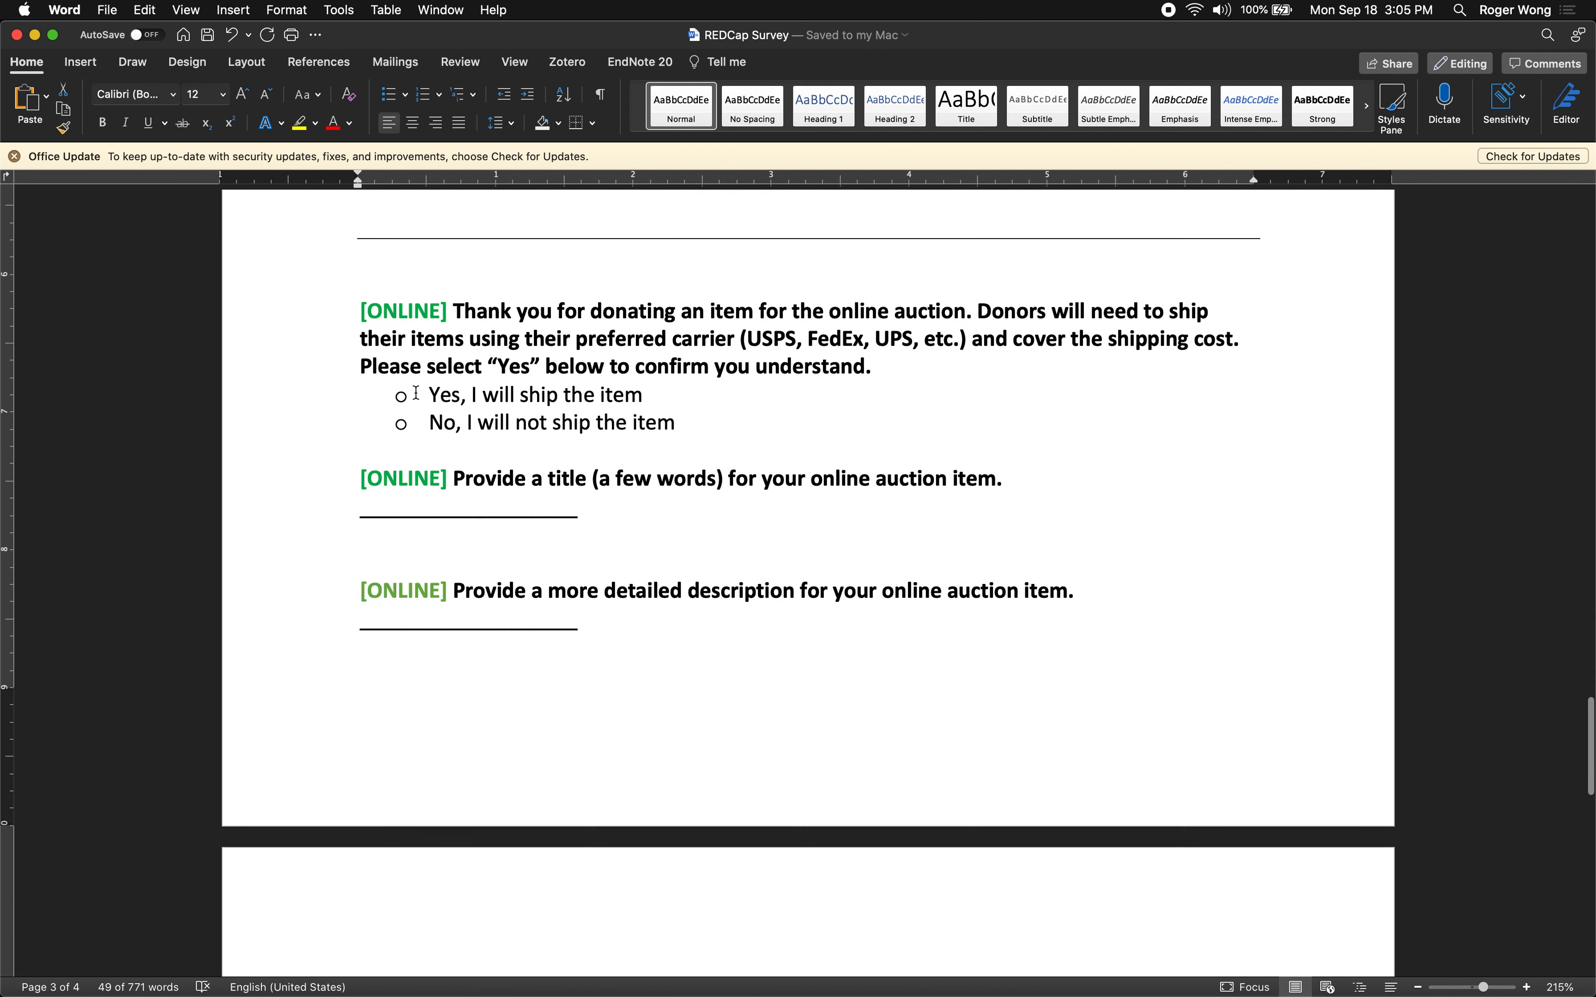
scroll(443, 345, "down", 1)
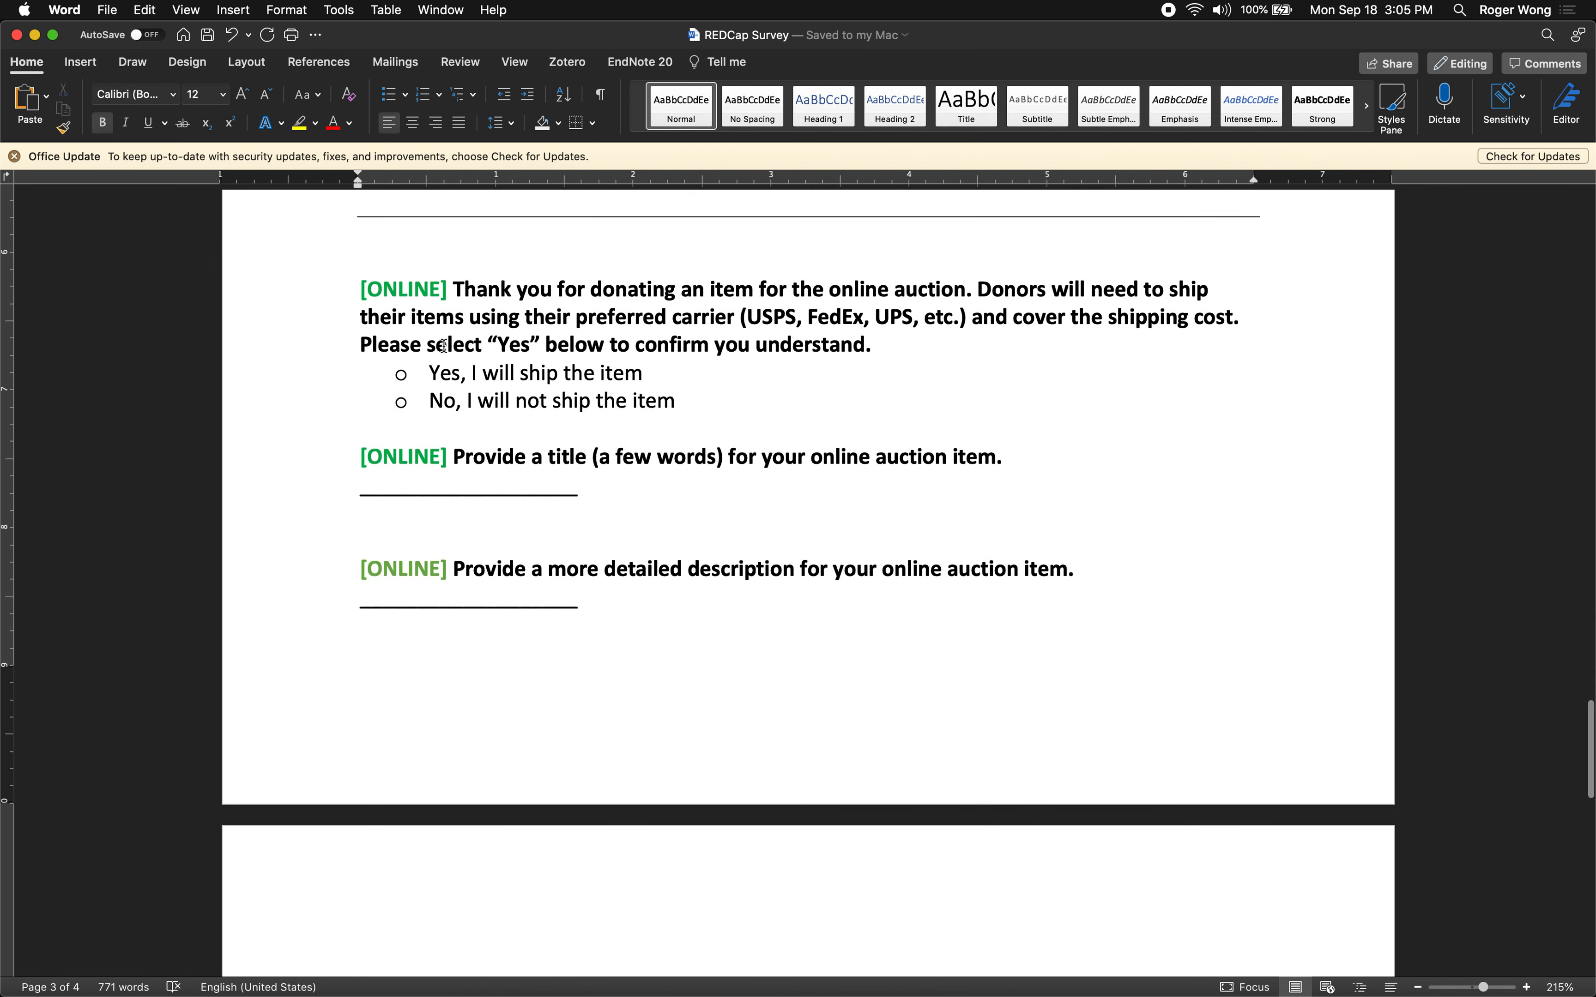
key("ctrl+Up")
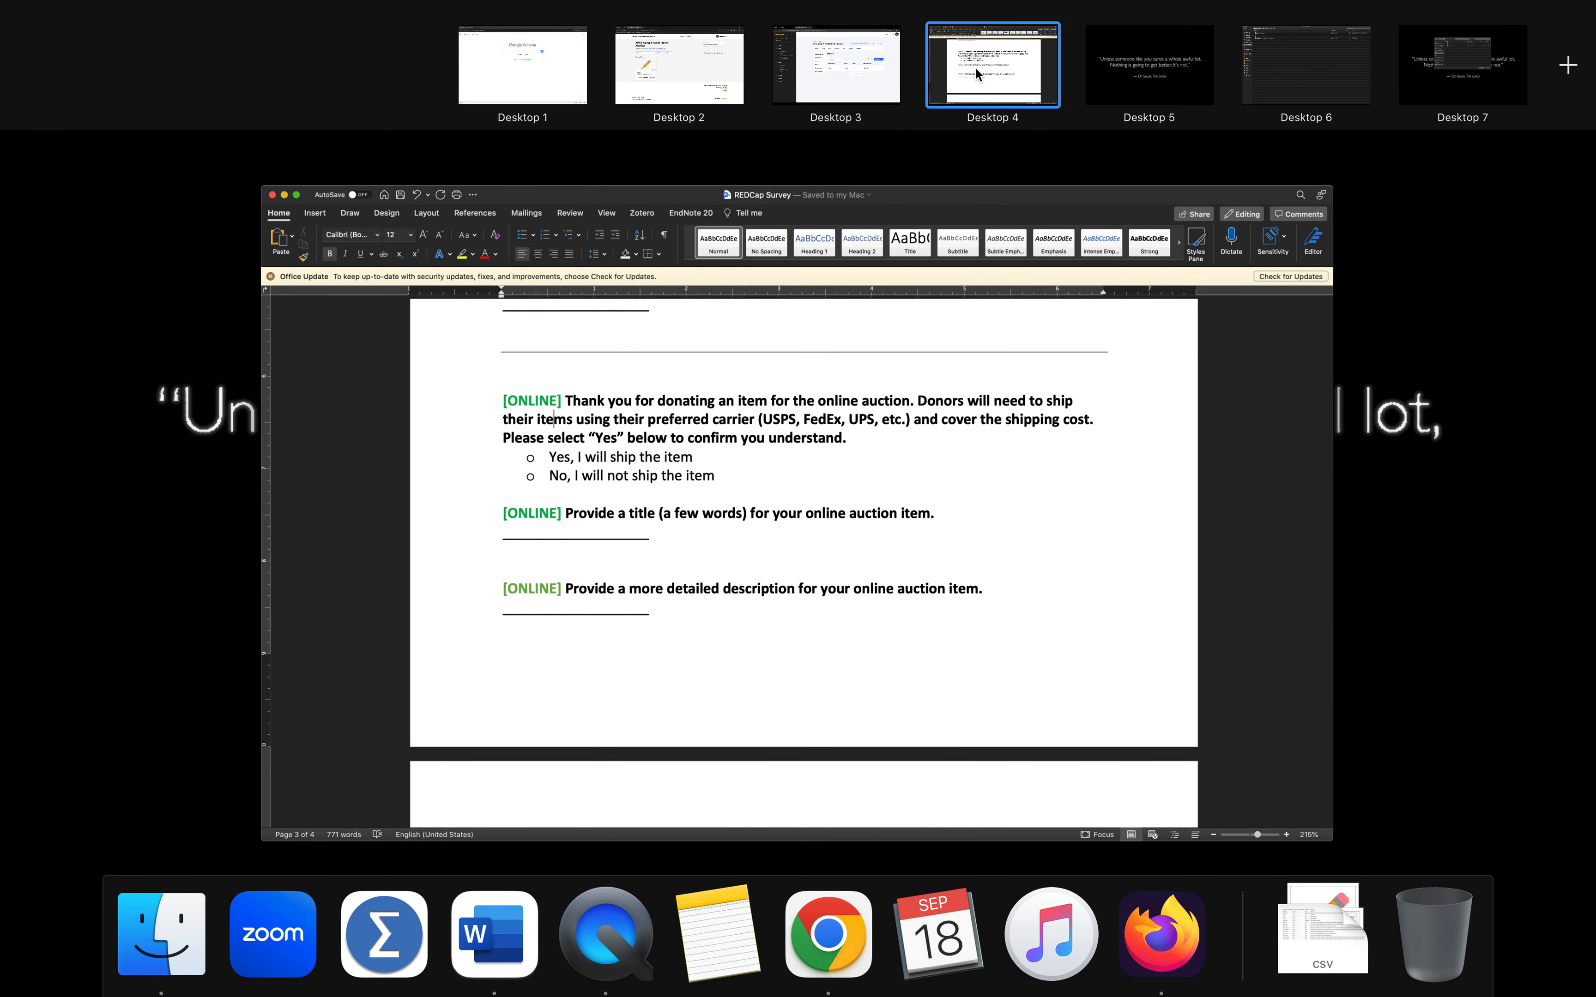
left_click(656, 78)
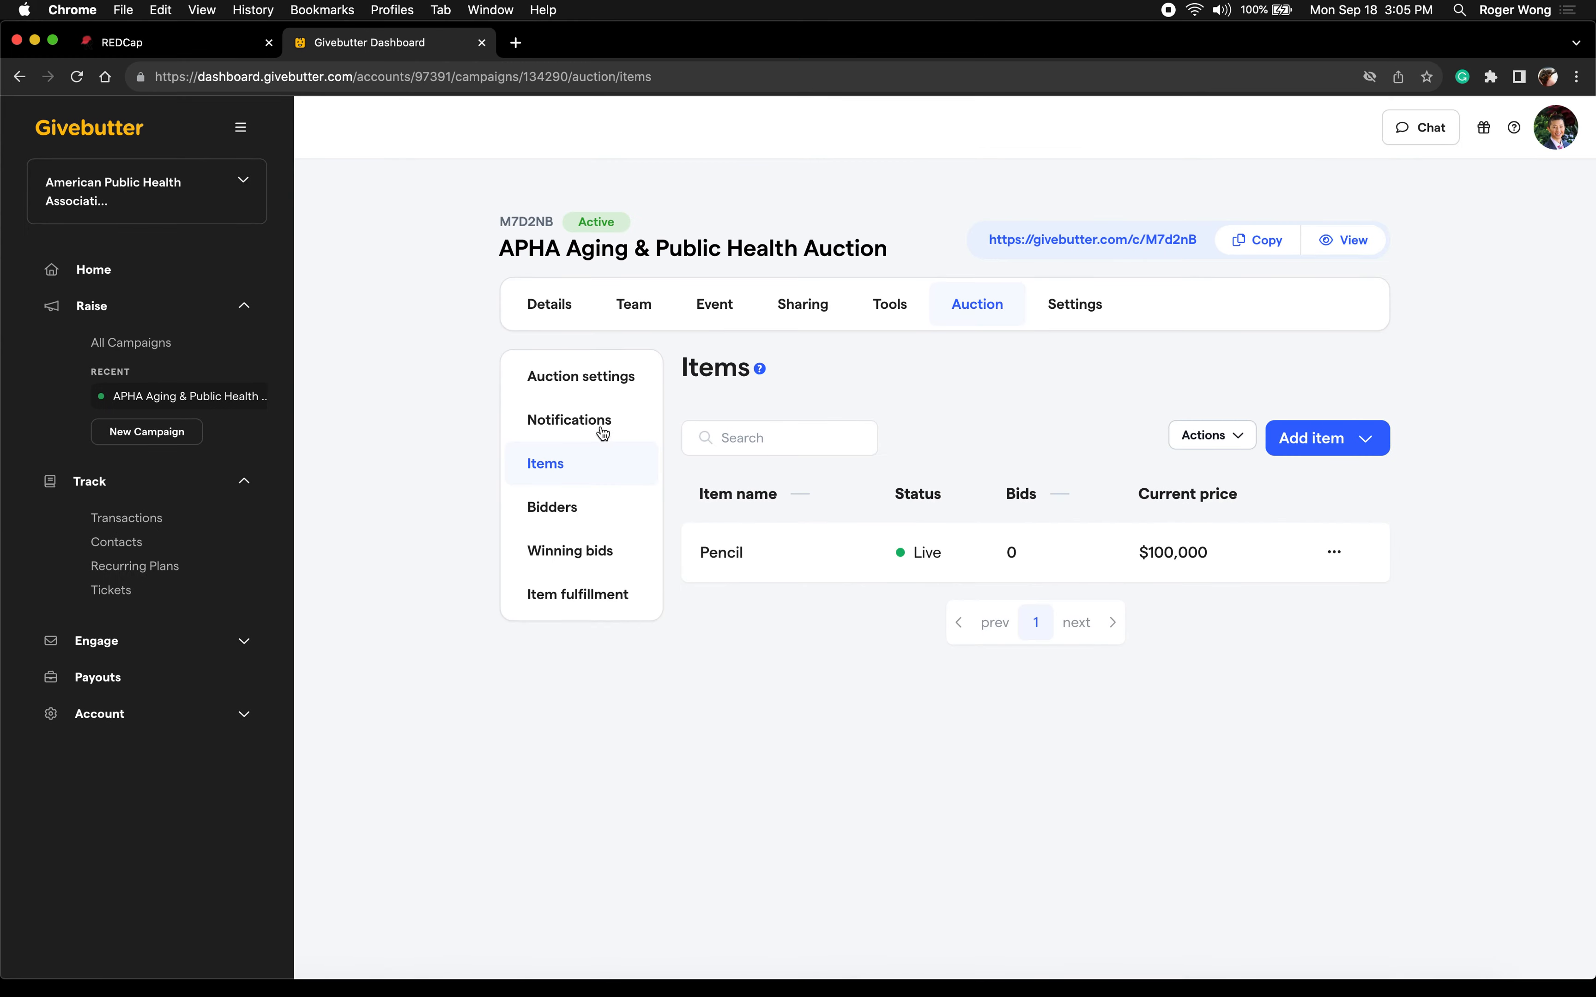
Open the form for creating a new auction item, and review its photo, selling format and price fields
left_click(1306, 446)
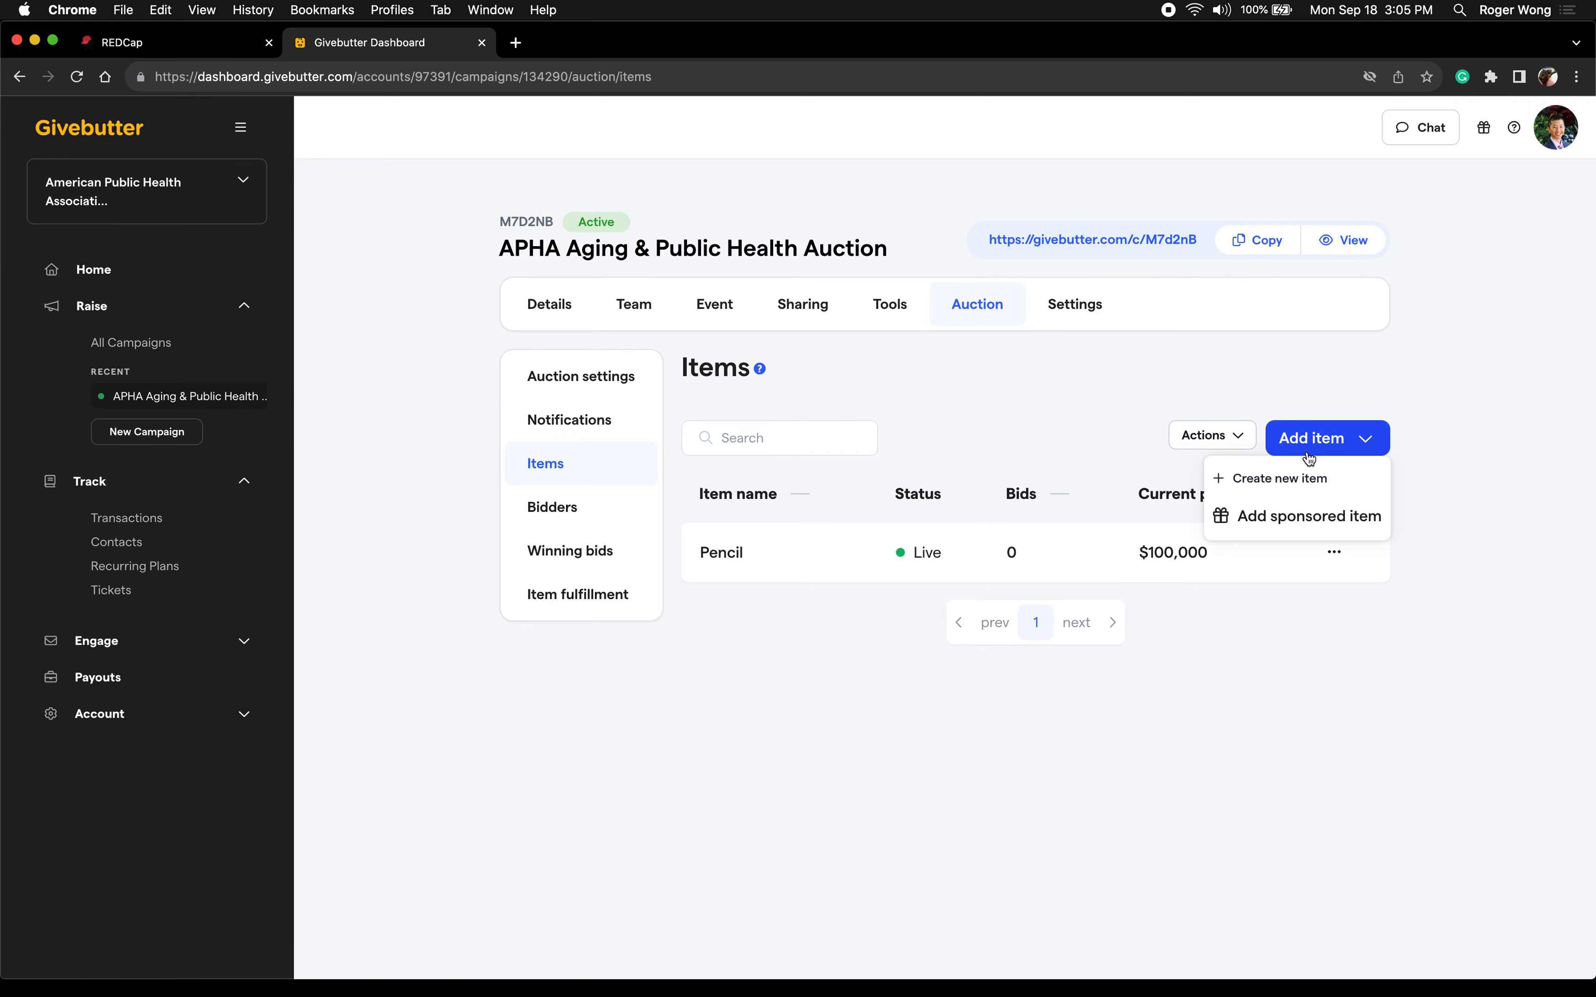
left_click(1302, 477)
scroll(1122, 704, "down", 10)
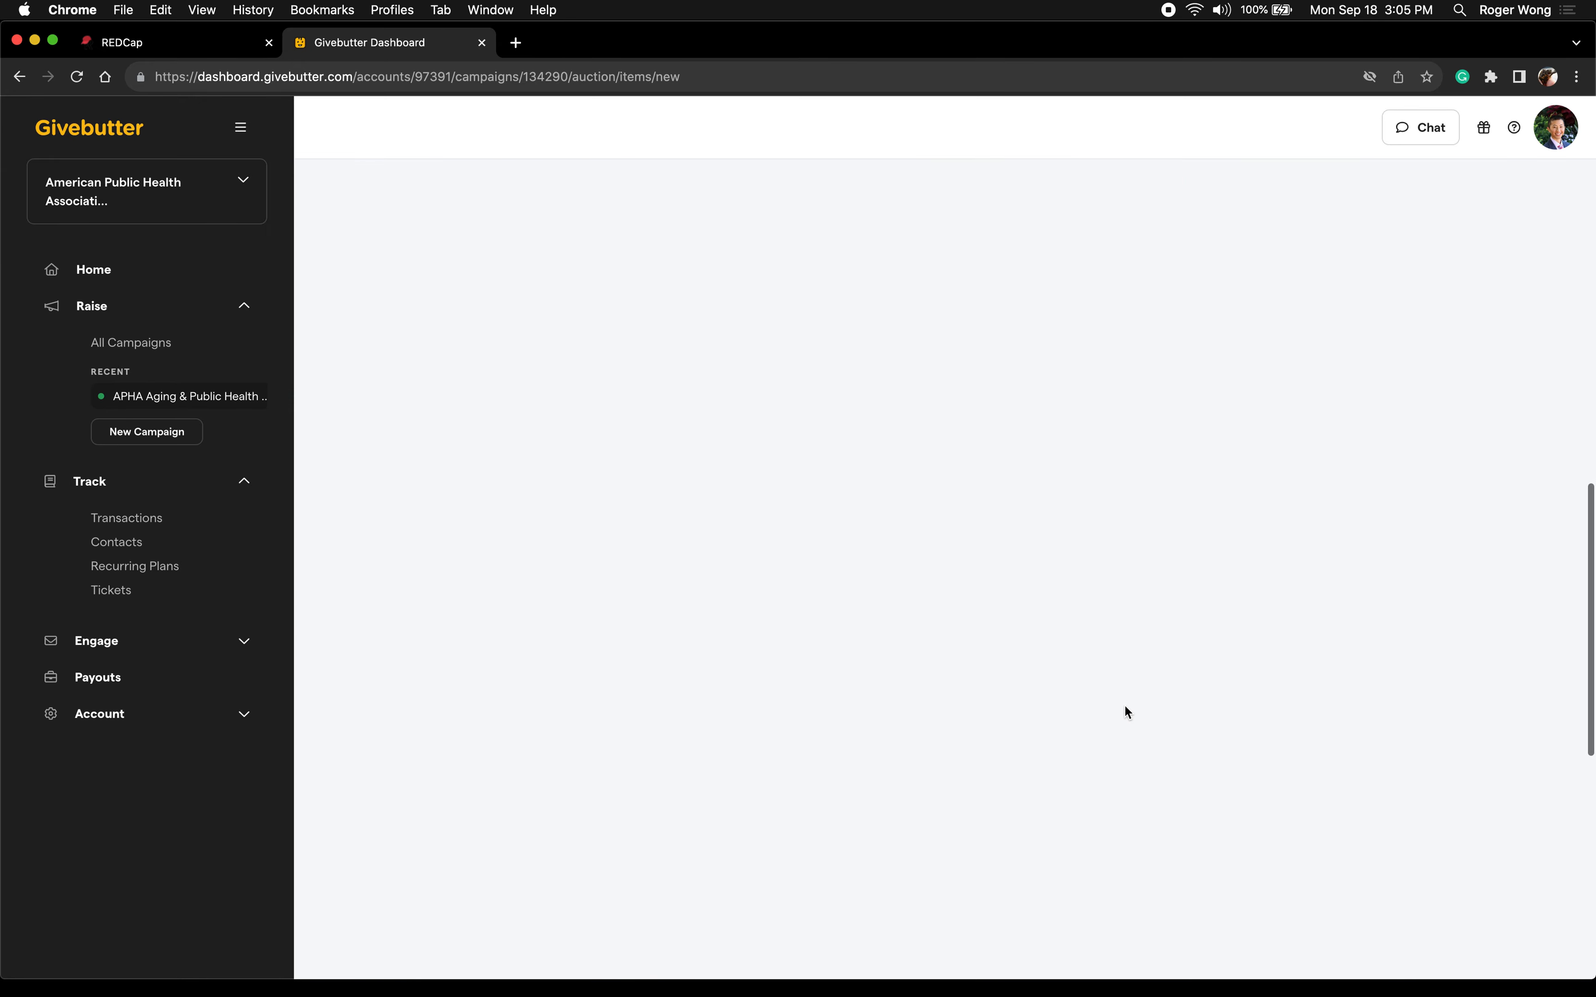
scroll(1127, 712, "down", 10)
scroll(1127, 712, "up", 15)
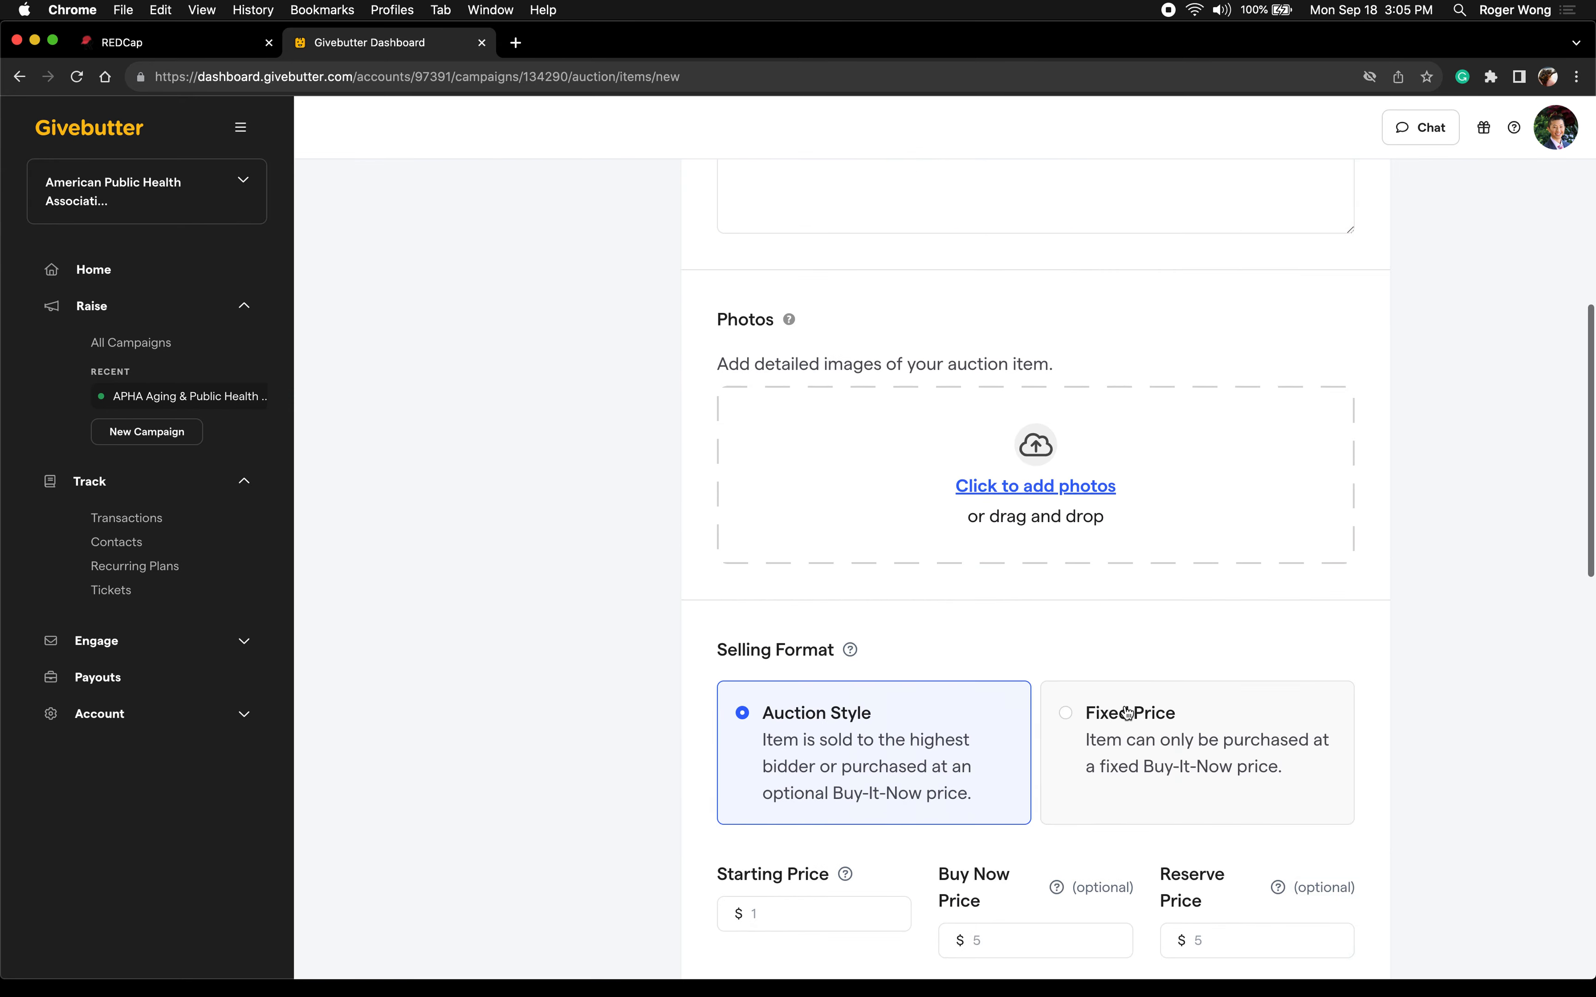
Switch to the REDCap Survey draft in Word, highlight the [ONLINE] shipping confirmation question, and clear the selection
key("super+Tab")
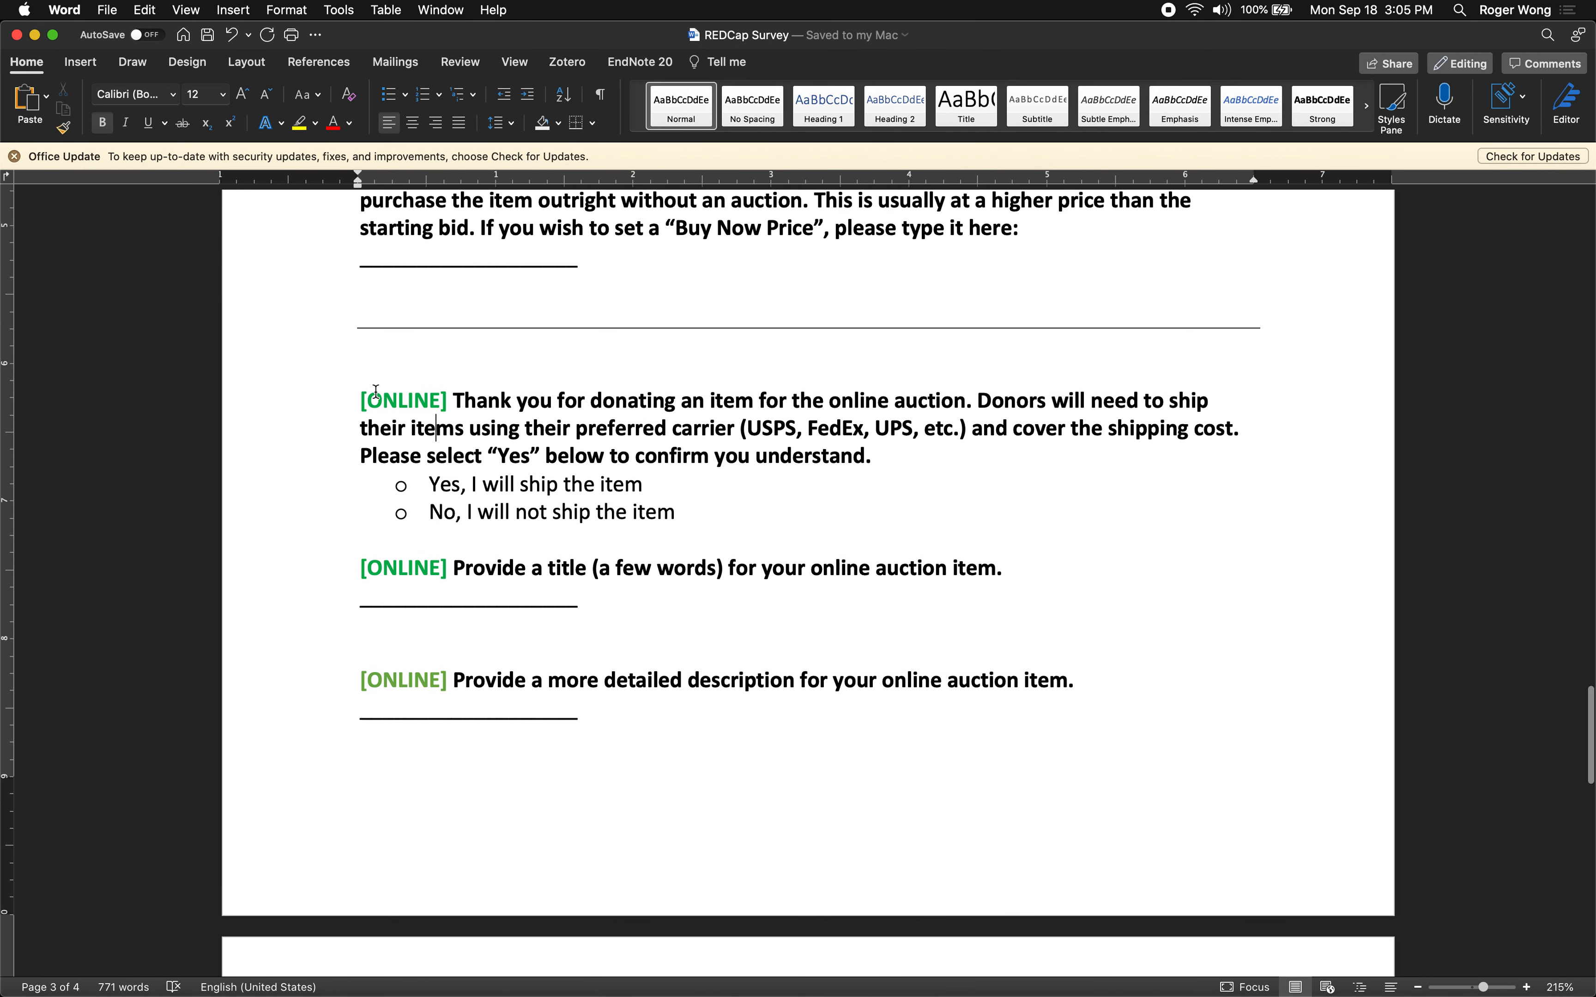
left_click_drag(357, 402, 733, 472)
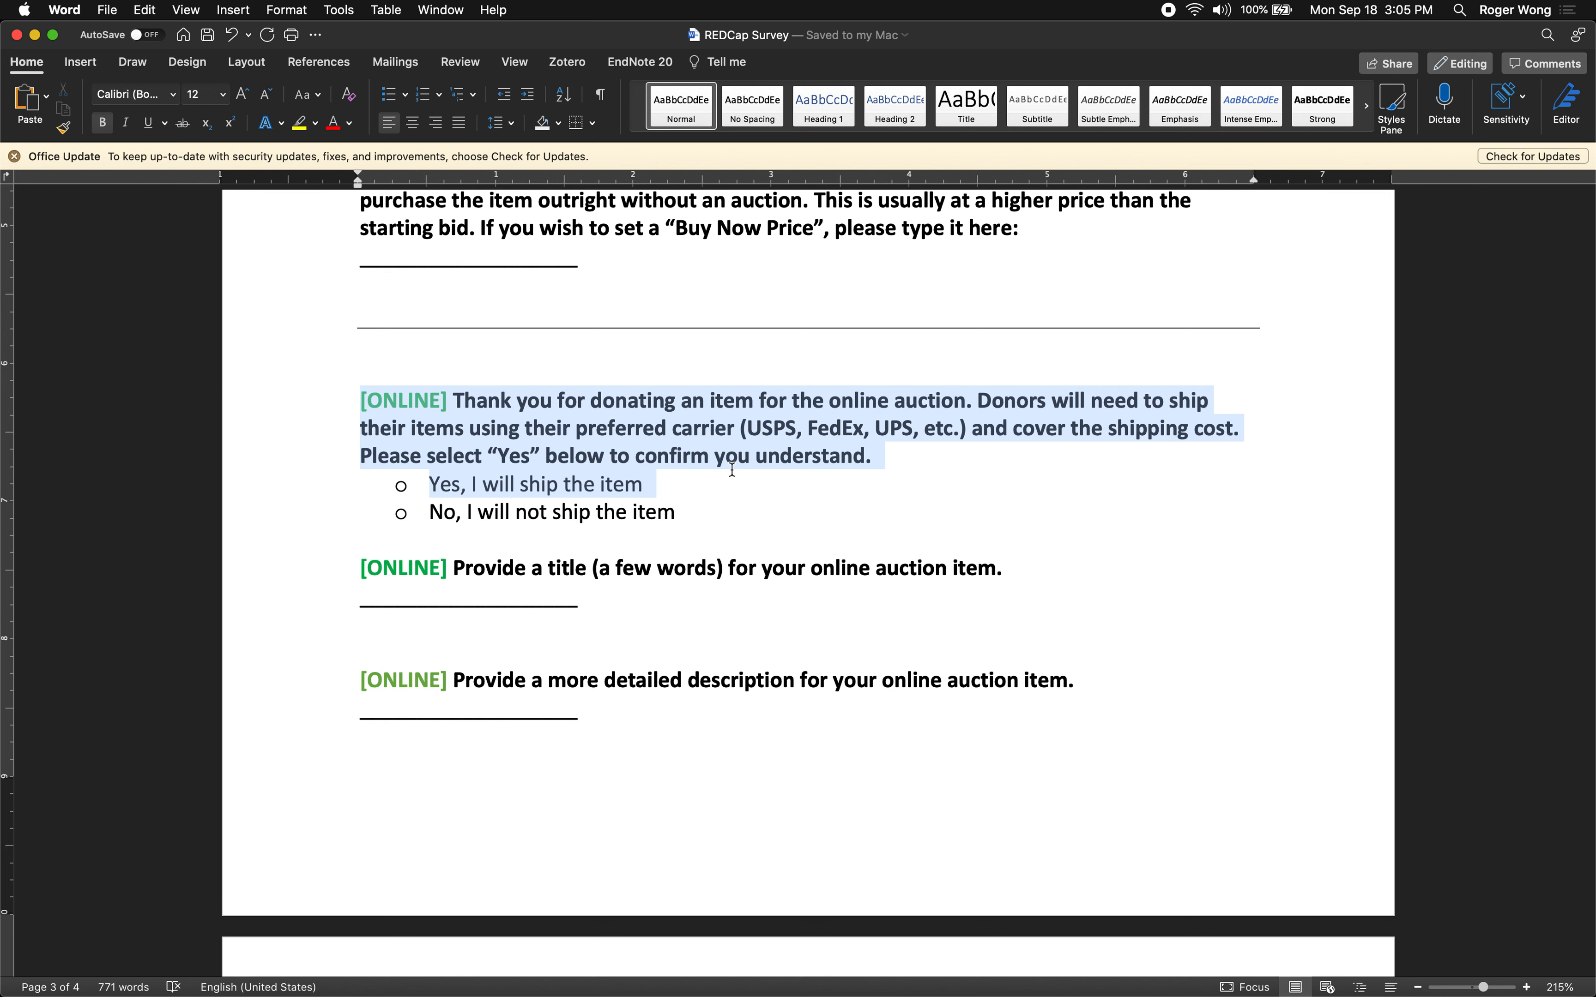
scroll(732, 468, "down", 3)
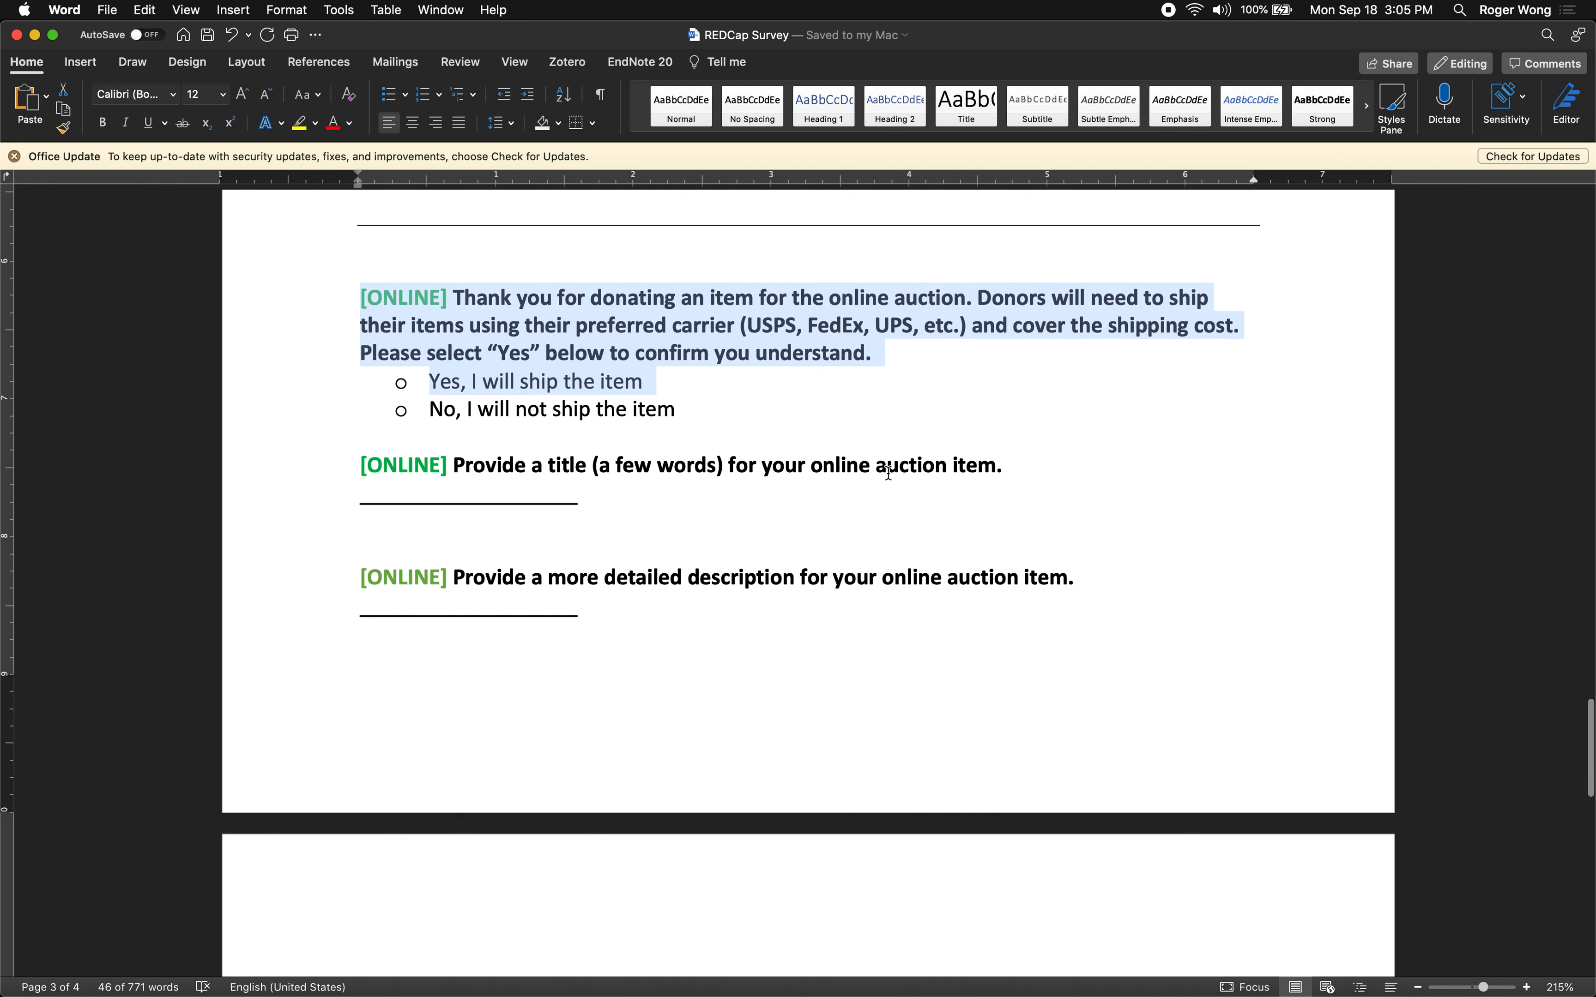
left_click(889, 466)
scroll(889, 470, "down", 3)
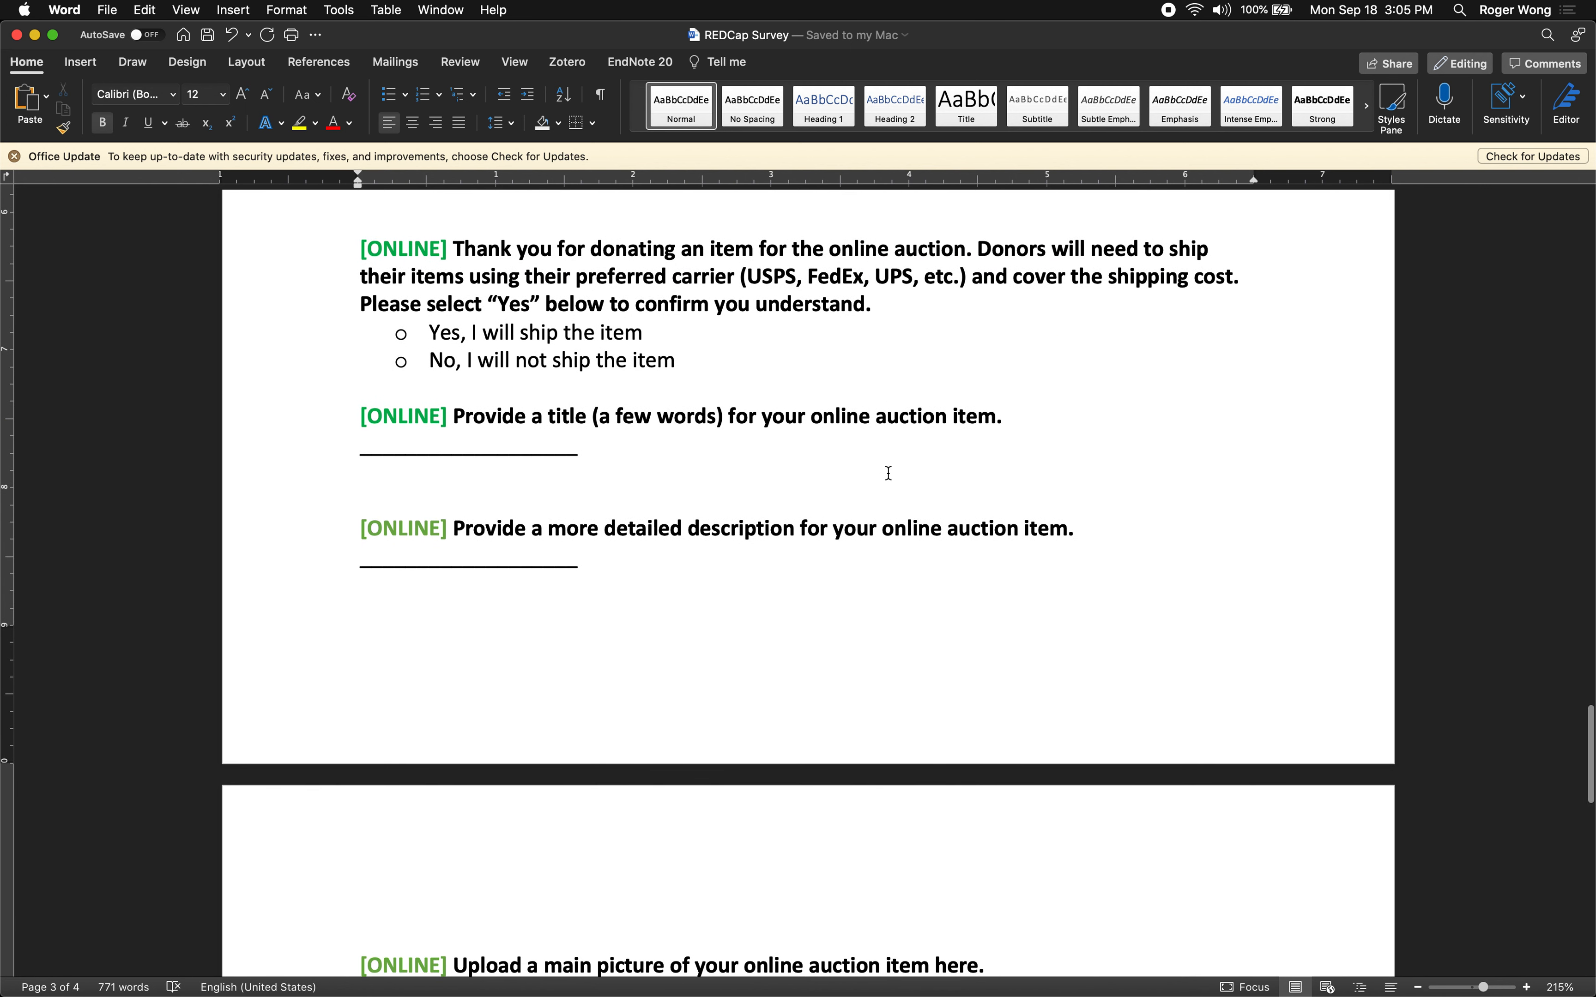
Highlight the [ONLINE] detailed description question, followed by the main picture and optional additional picture upload questions
scroll(888, 473, "down", 4)
left_click_drag(1067, 396, 529, 398)
scroll(770, 640, "down", 5)
left_click_drag(925, 689, 407, 663)
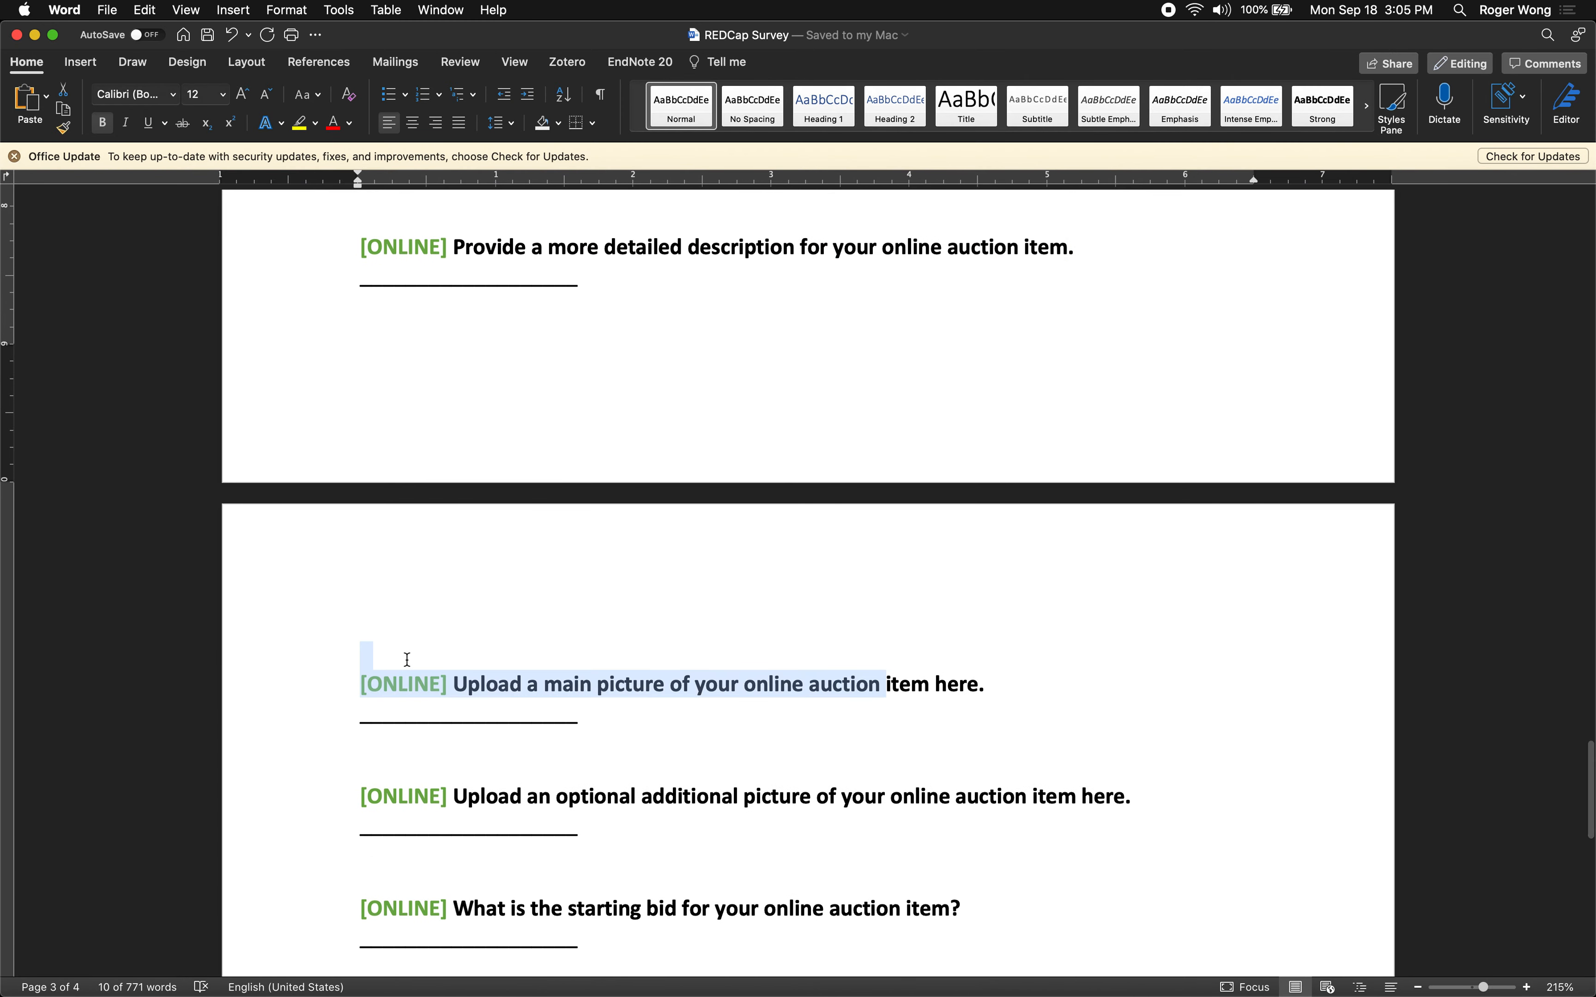
scroll(407, 663, "down", 5)
left_click_drag(811, 639, 367, 642)
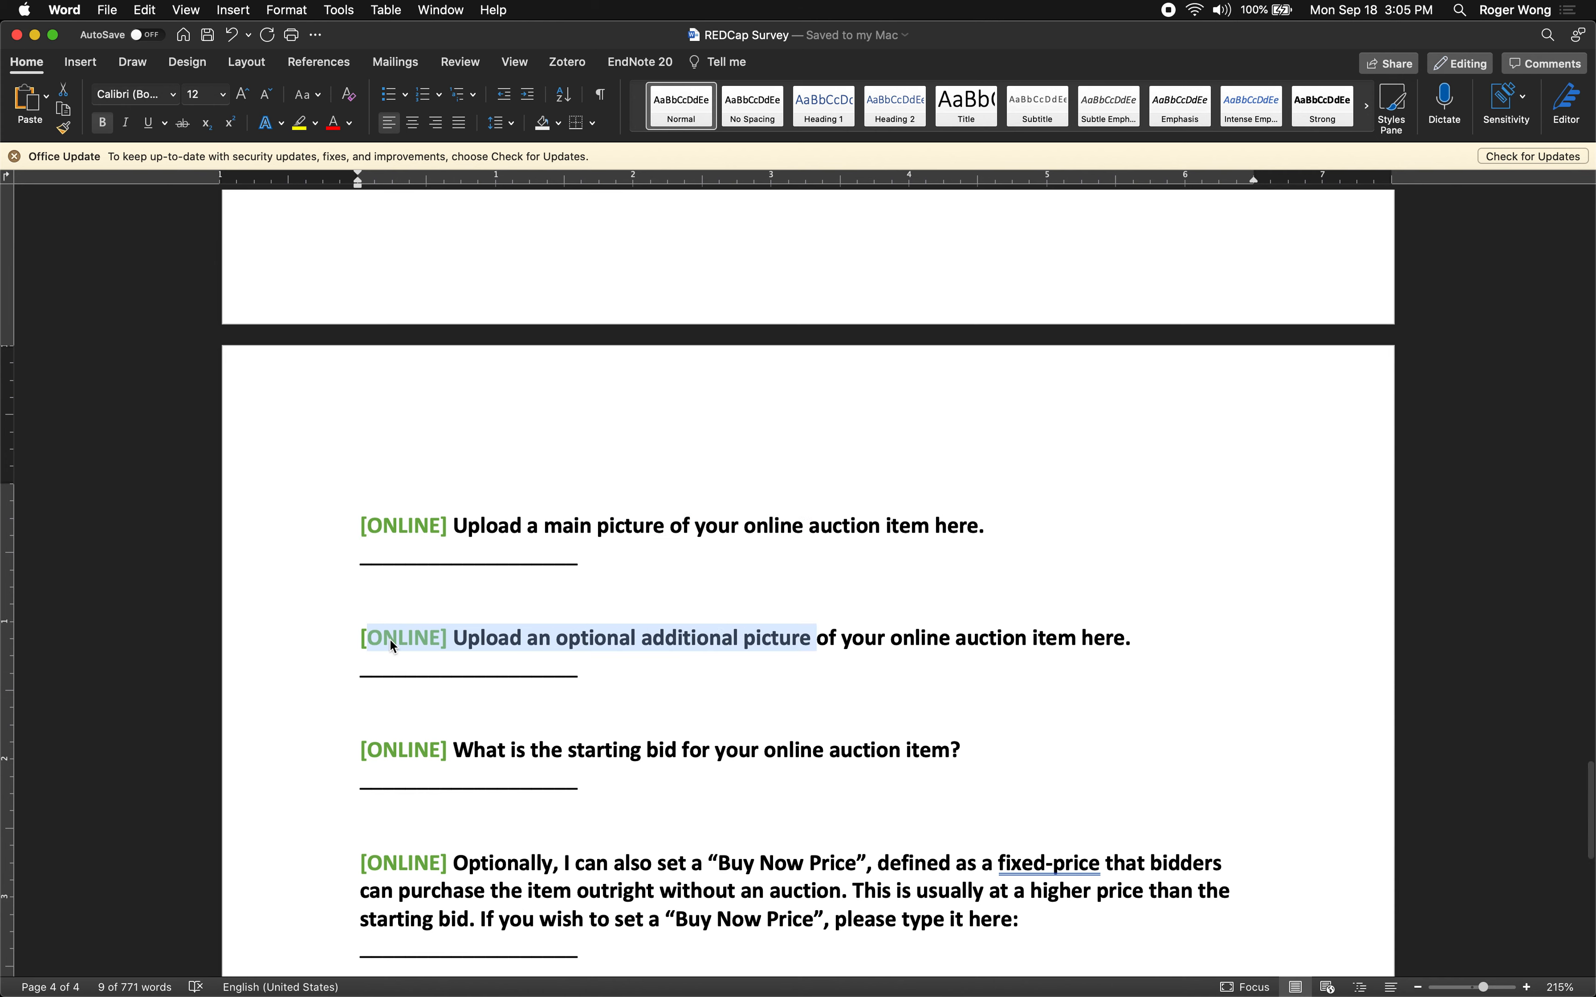
Highlight the [ONLINE] starting bid question, followed by the "Buy Now Price" and "Reserve Price" questions
scroll(367, 642, "down", 4)
left_click_drag(922, 630, 455, 632)
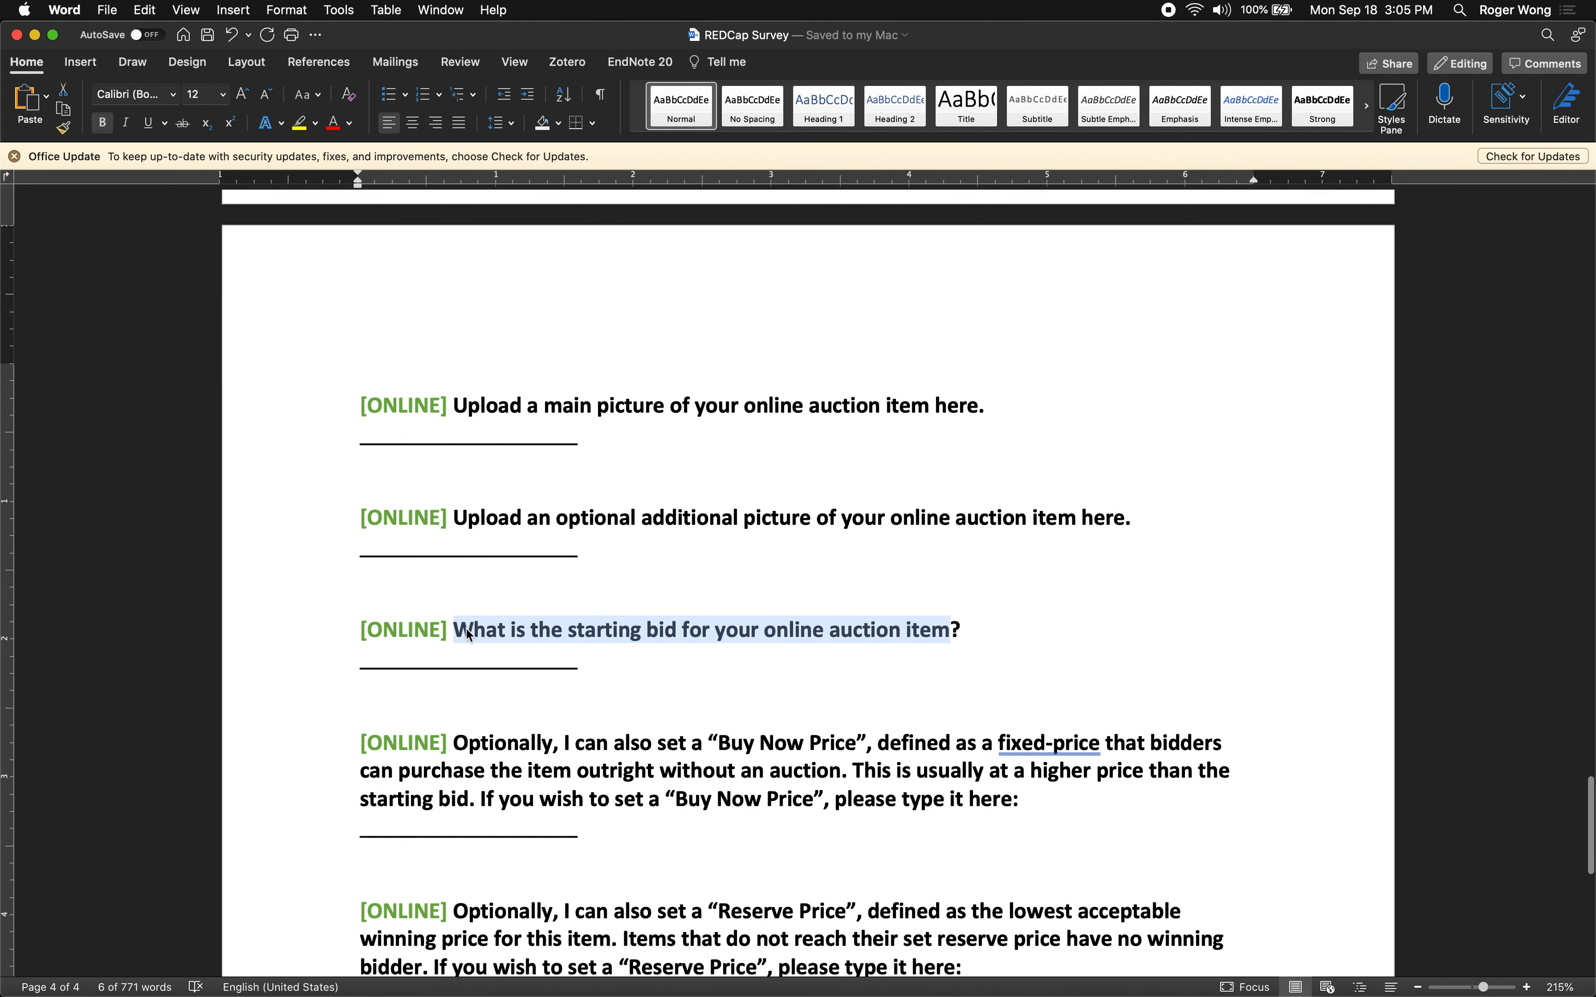
scroll(473, 628, "down", 8)
left_click_drag(864, 508, 454, 508)
scroll(454, 508, "down", 3)
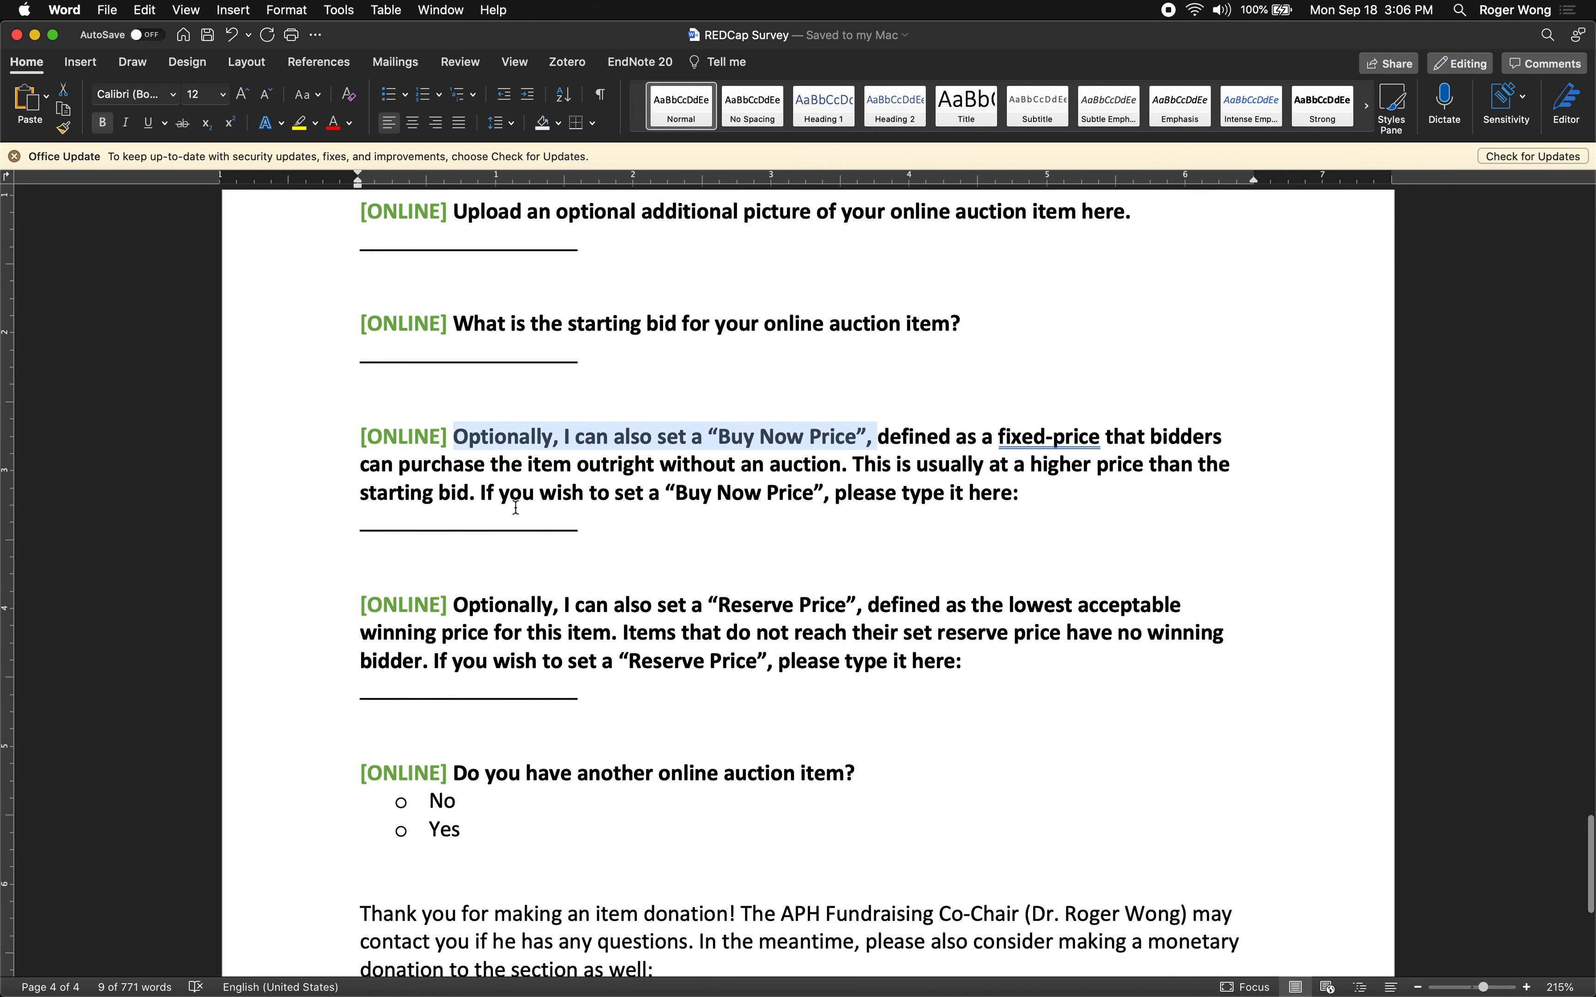
left_click_drag(845, 573, 576, 574)
scroll(602, 588, "down", 2)
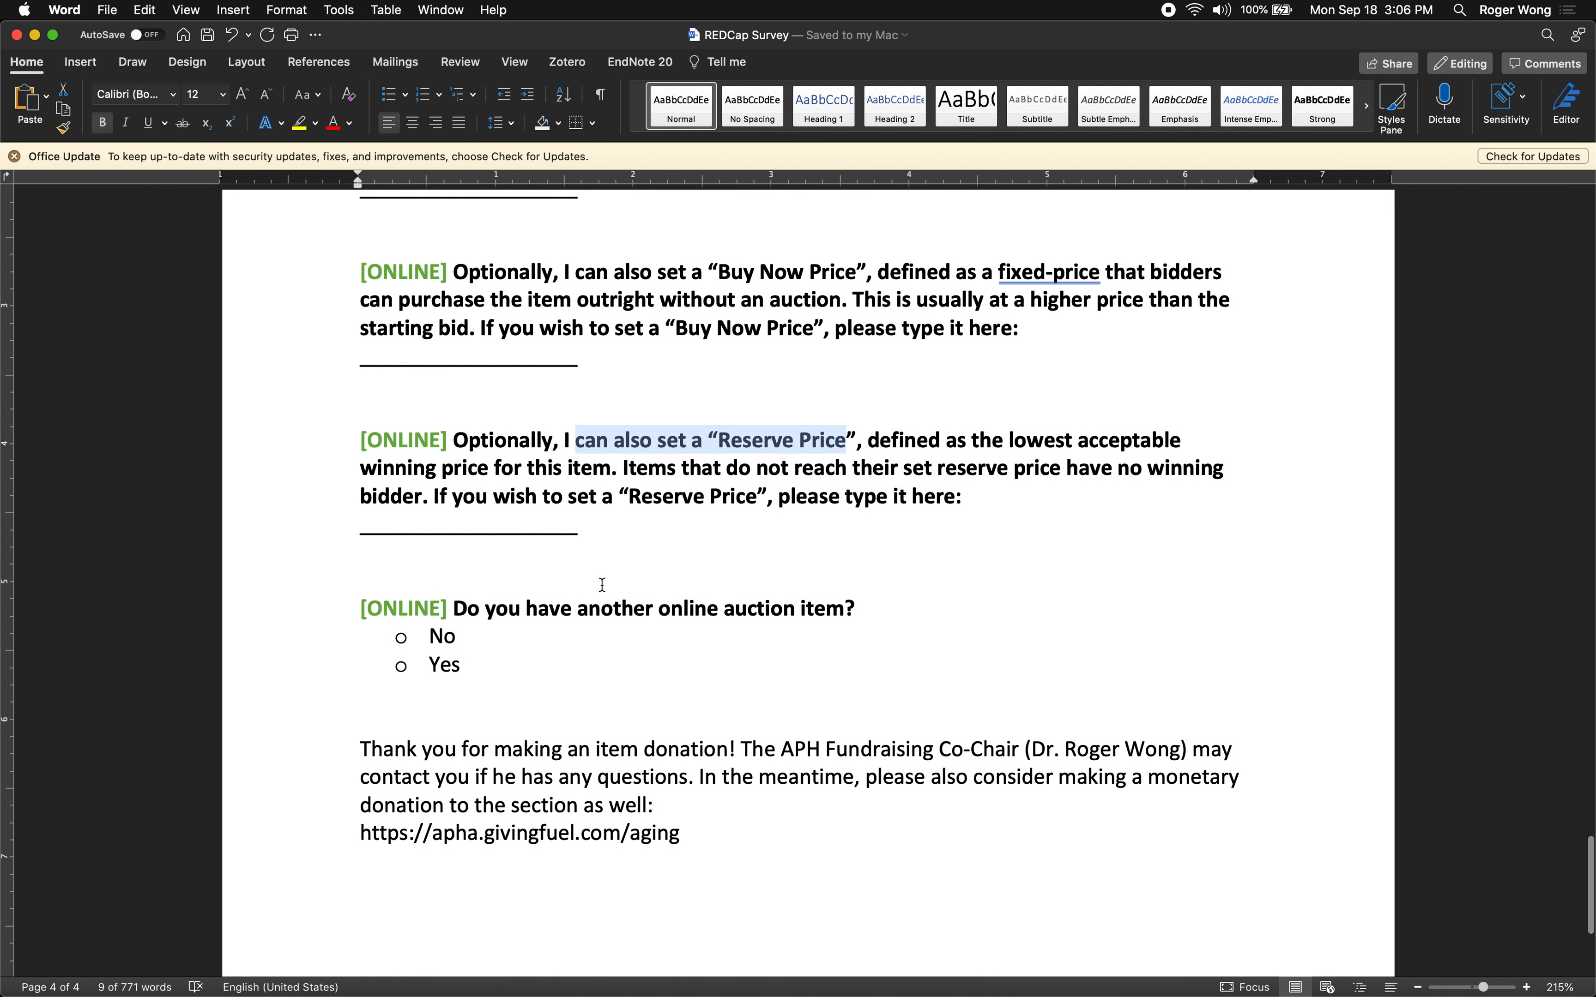
Highlight "Do you have another online auction item?" and the [ONLINE] block from starting bid to "Reserve Price", and clear the selection
left_click_drag(371, 671, 798, 672)
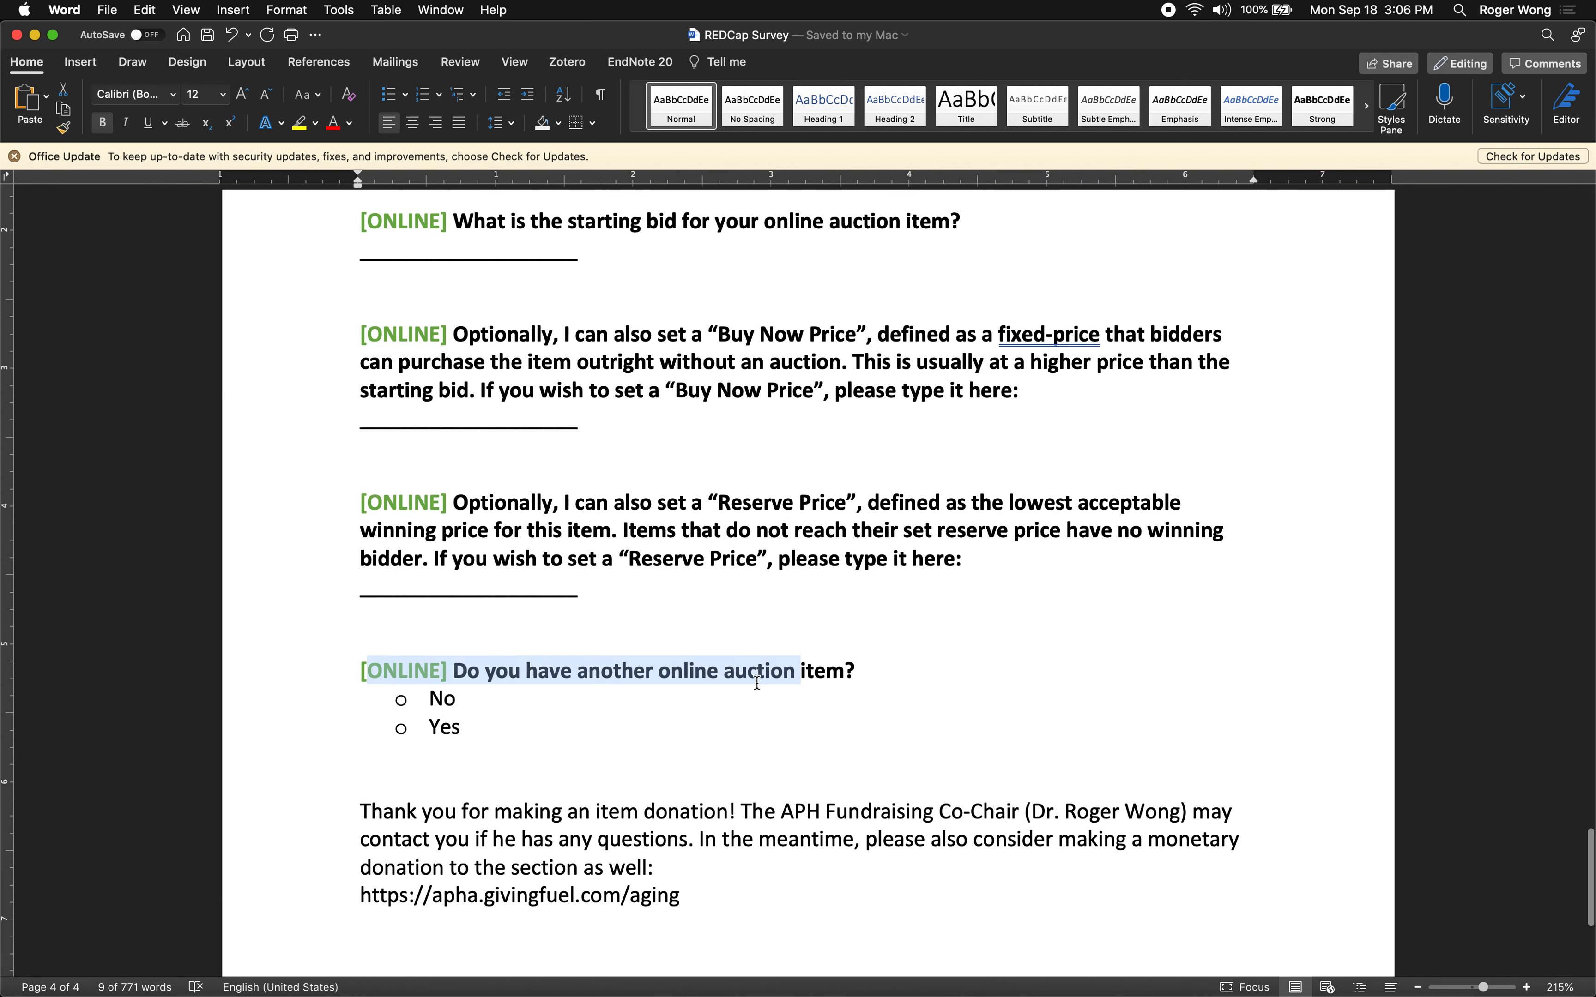
scroll(789, 684, "up", 8)
scroll(788, 685, "up", 2)
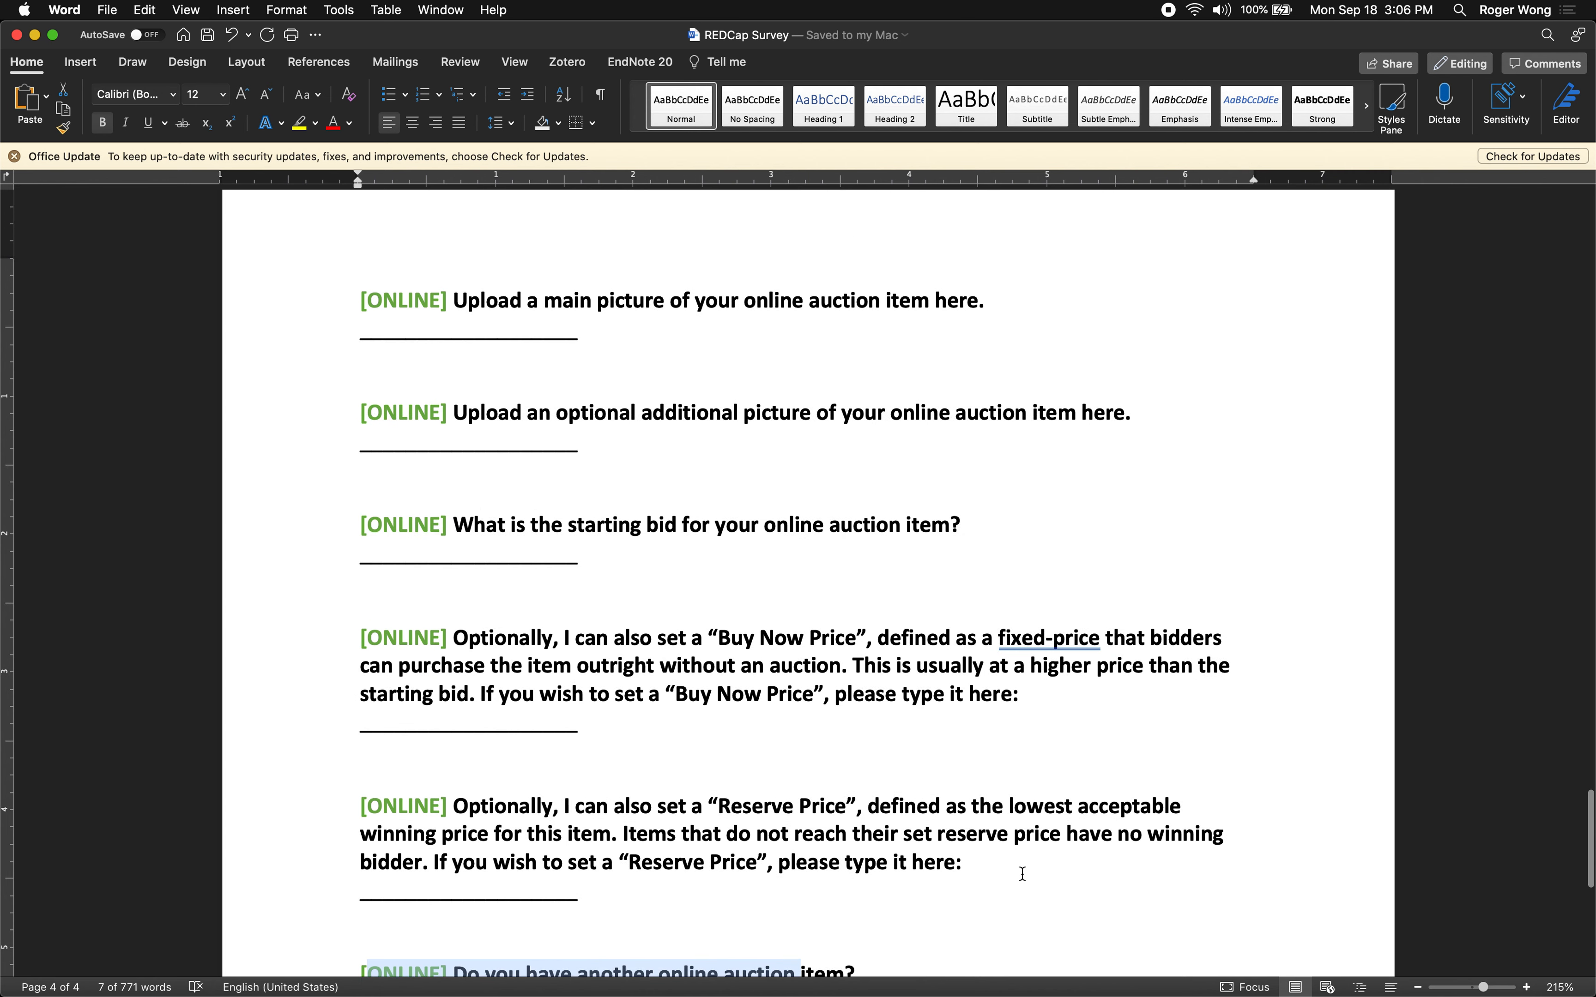
left_click_drag(1022, 873, 484, 476)
scroll(484, 471, "up", 11)
scroll(413, 360, "up", 9)
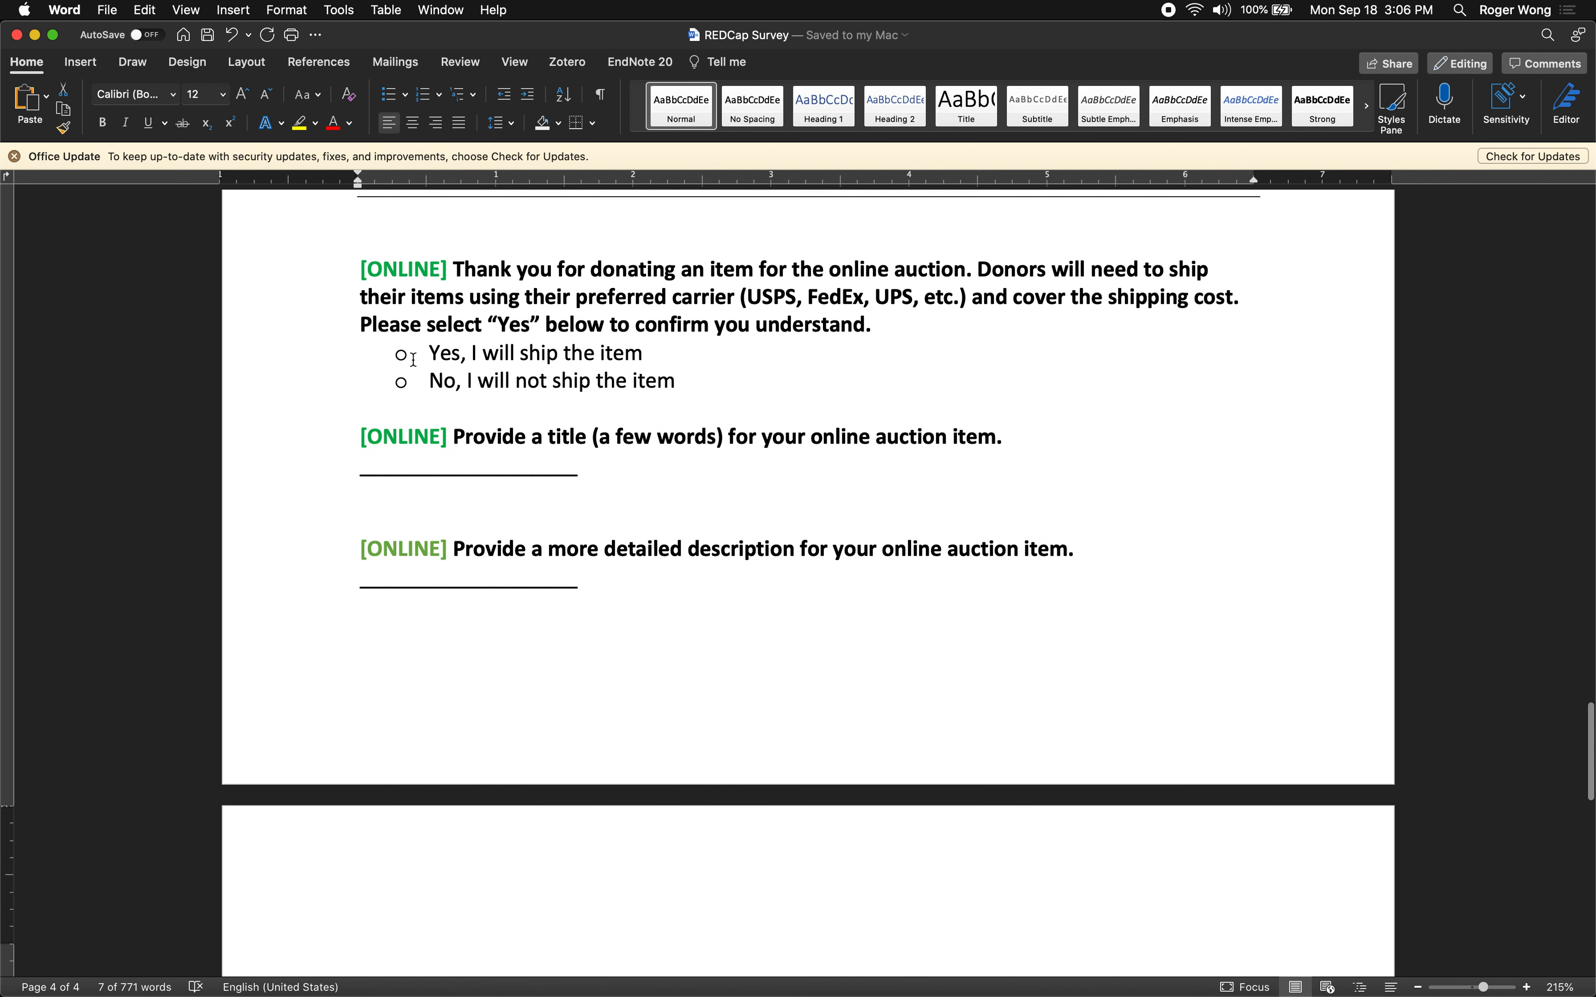
scroll(422, 511, "down", 20)
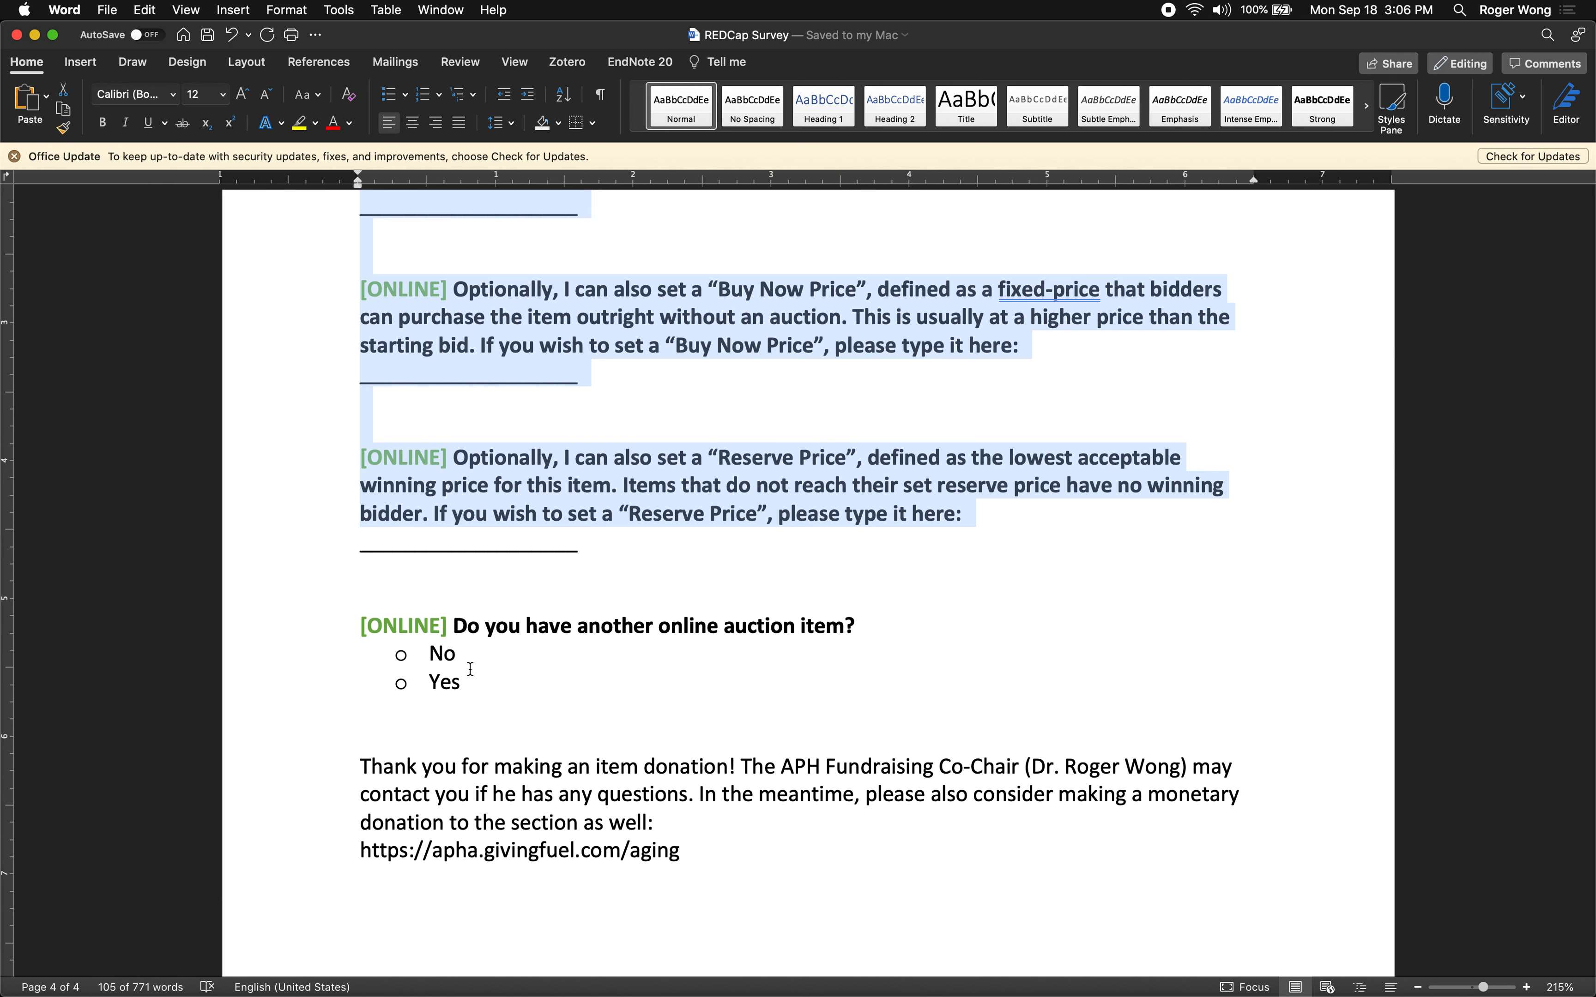
scroll(471, 669, "up", 20)
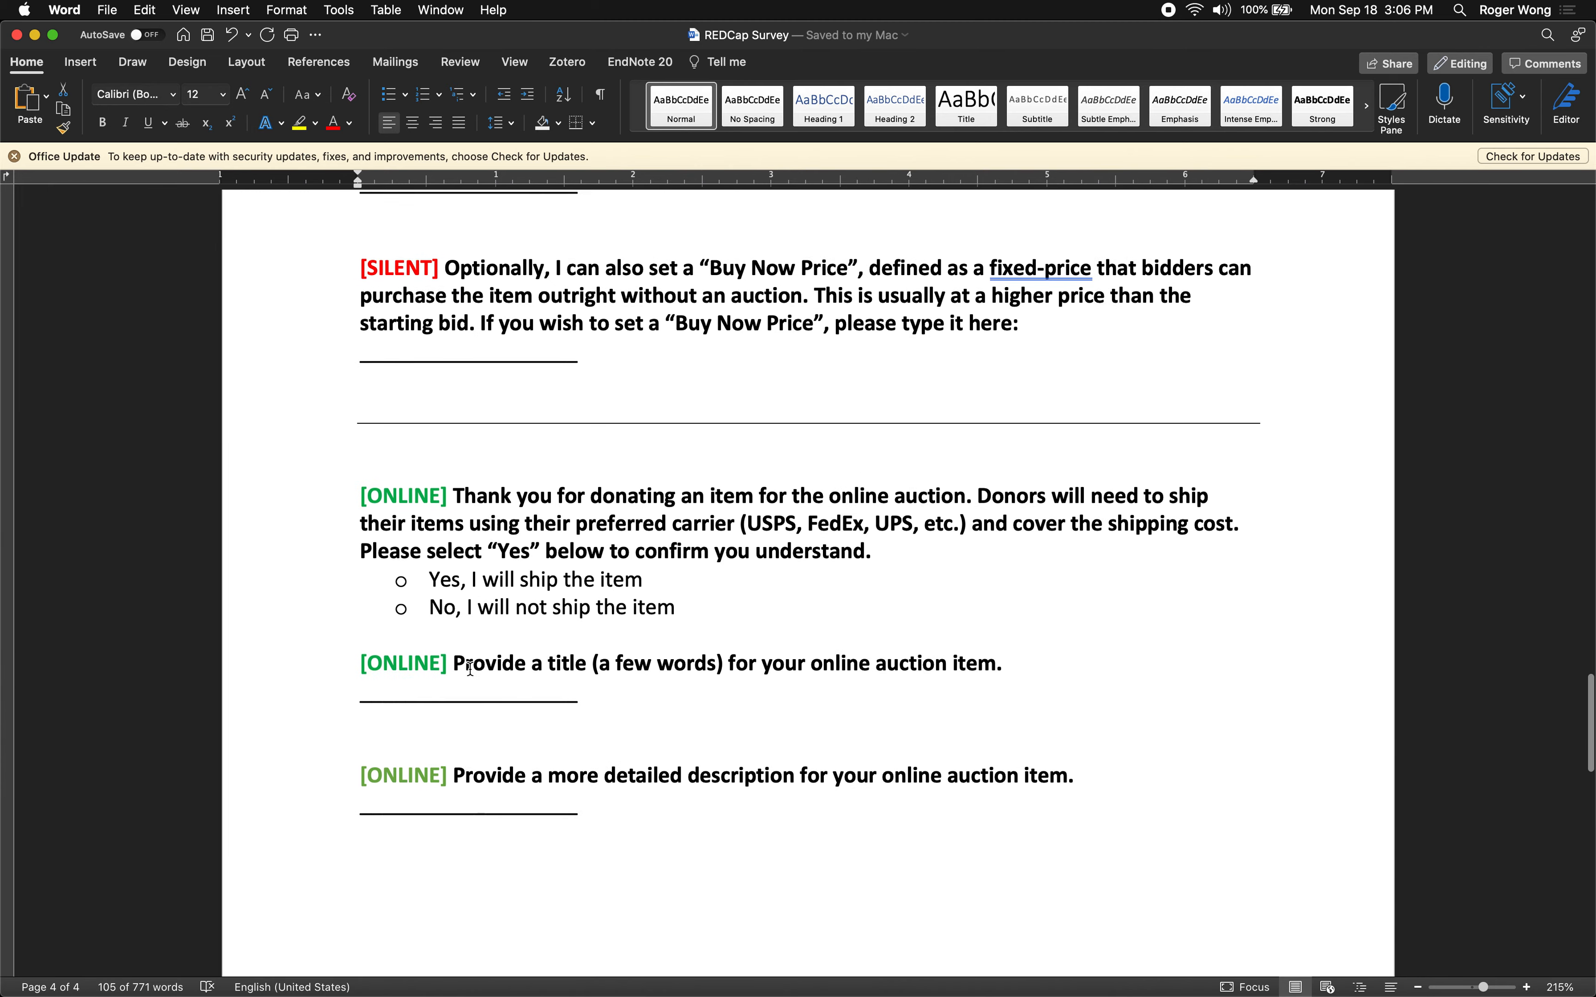
scroll(471, 669, "up", 17)
left_click(471, 668)
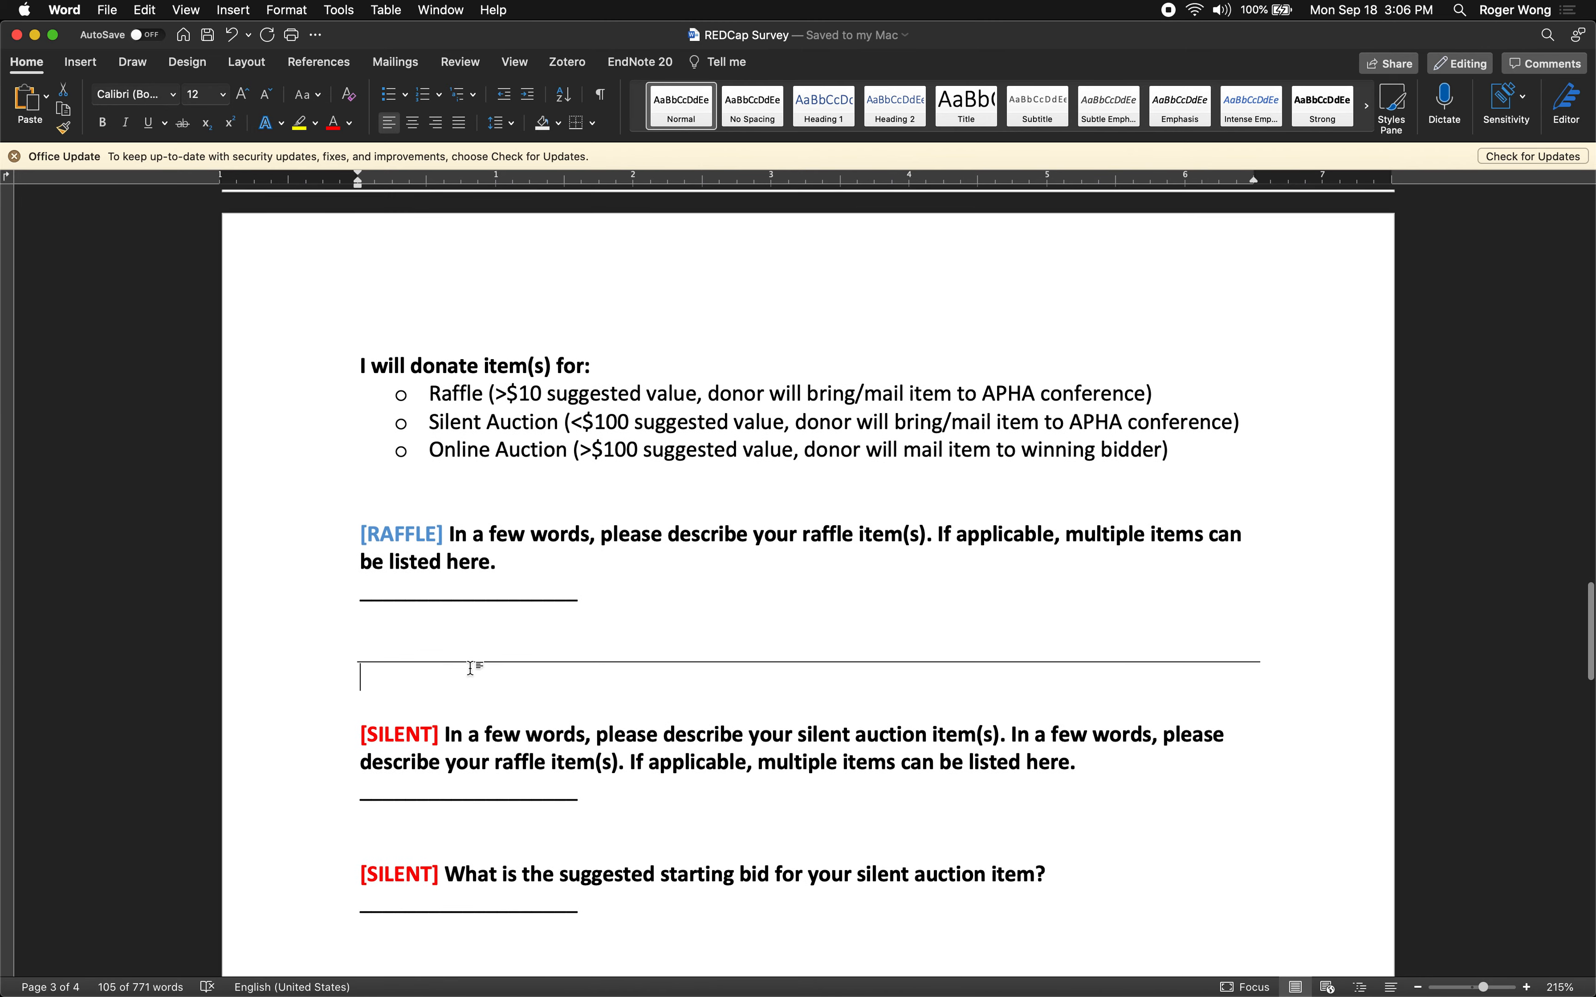
Review the donation options question and the contact fields, going back to the survey's title and introduction
scroll(471, 669, "up", 3)
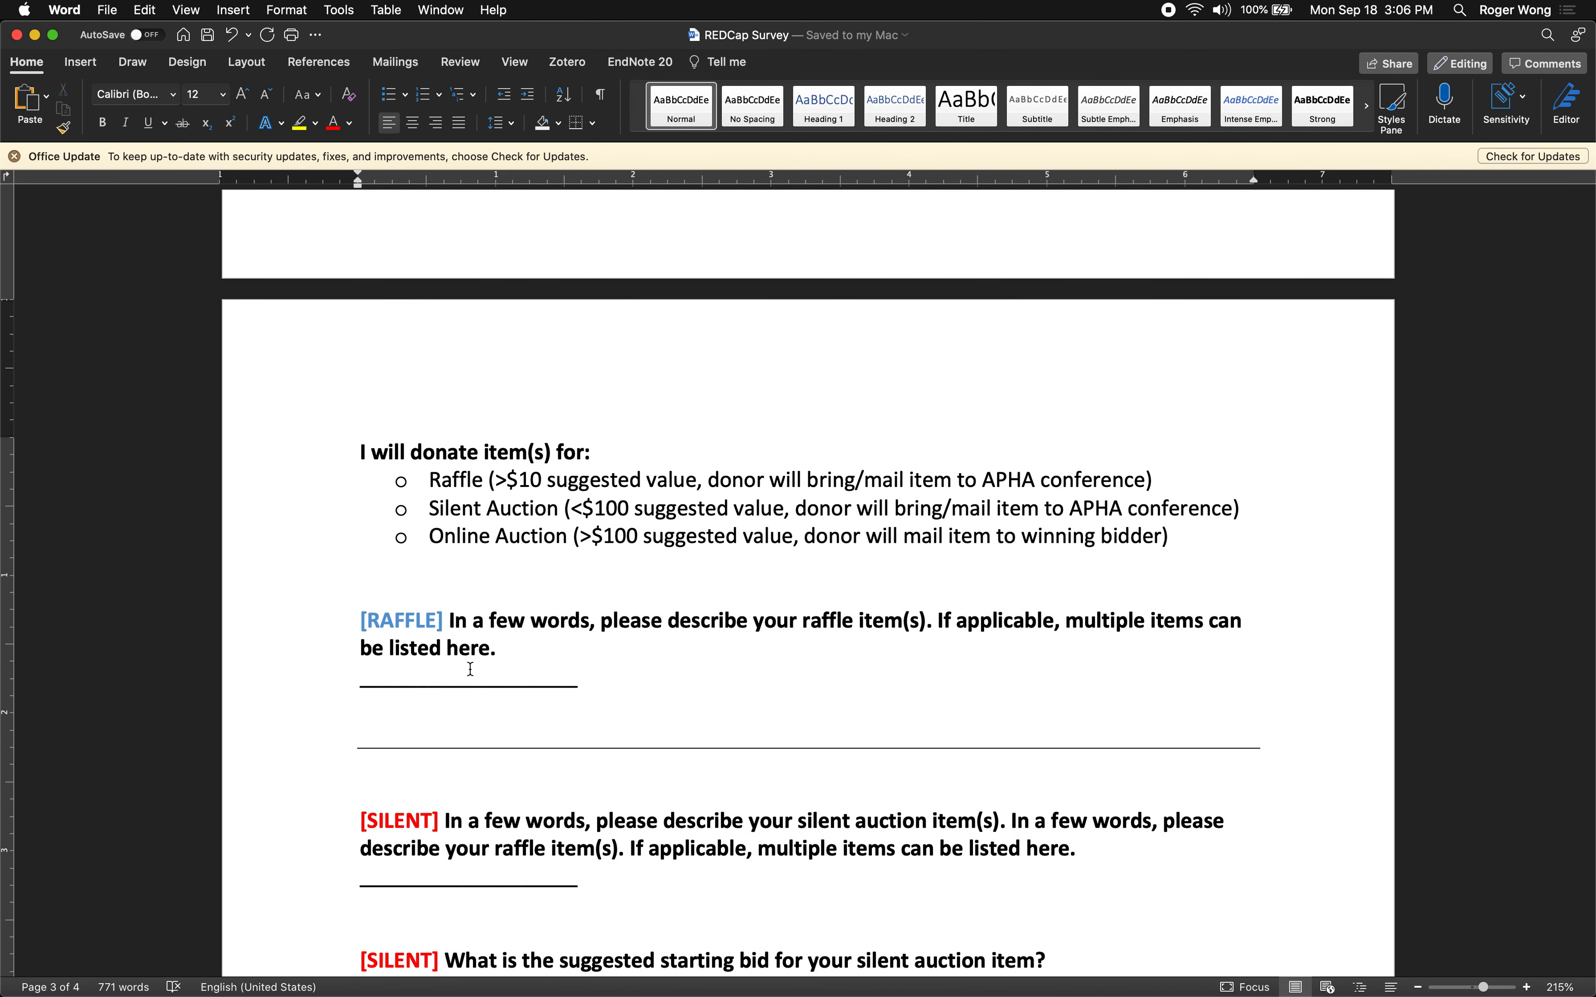
scroll(471, 669, "up", 2)
scroll(471, 669, "down", 8)
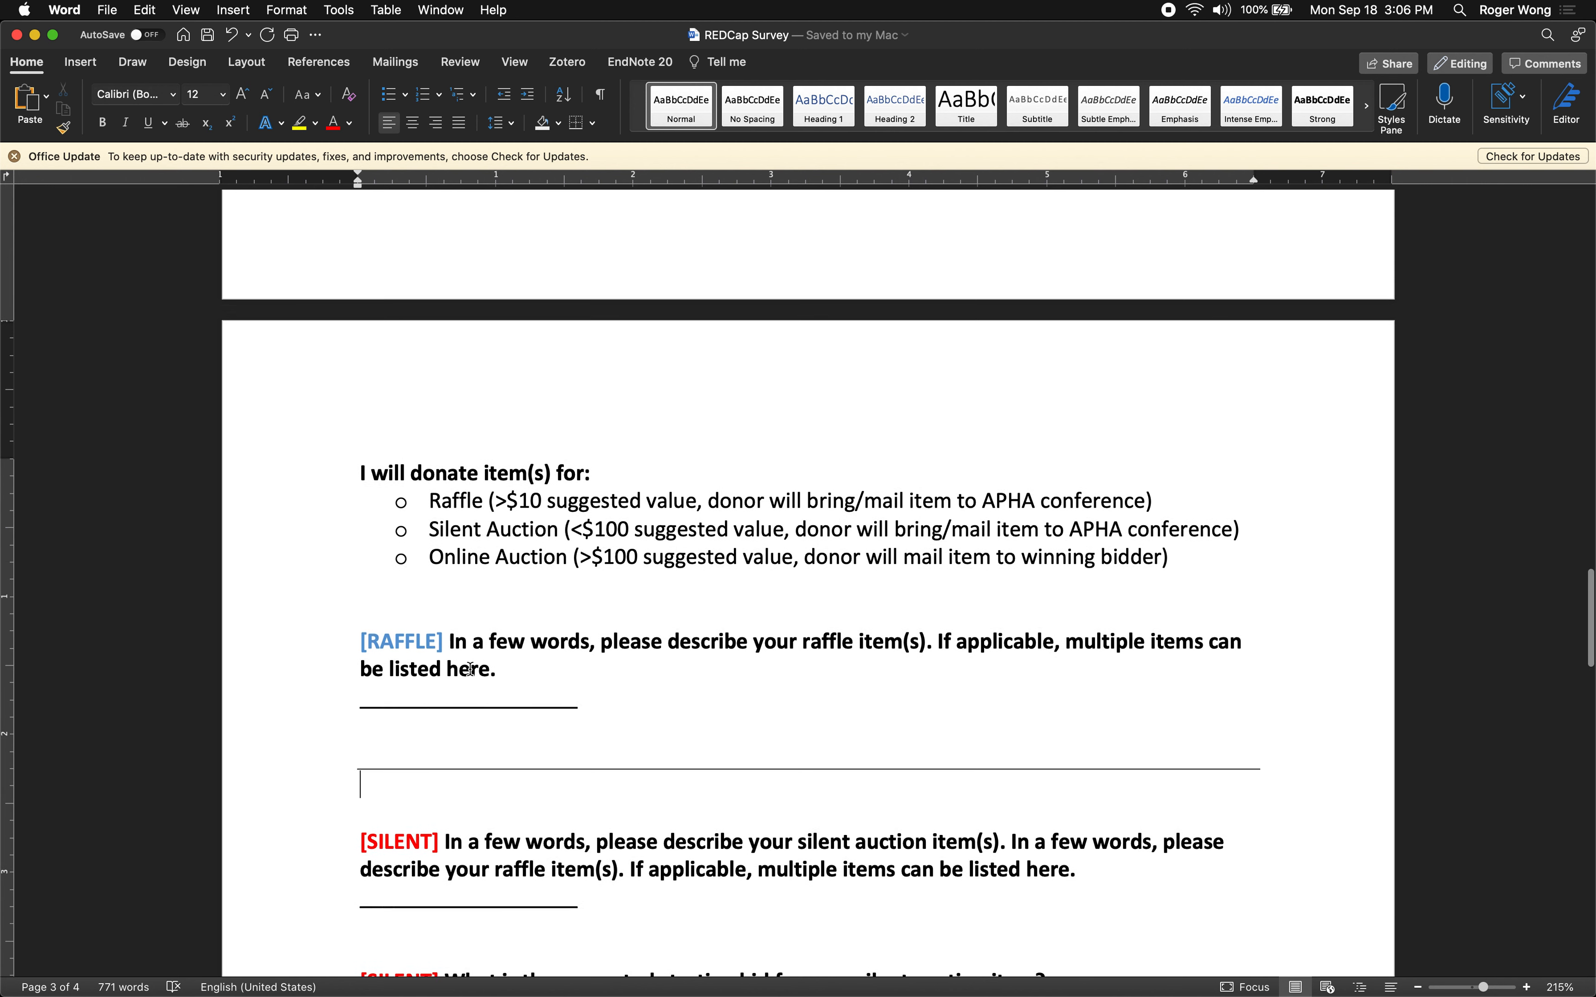
scroll(470, 669, "up", 1)
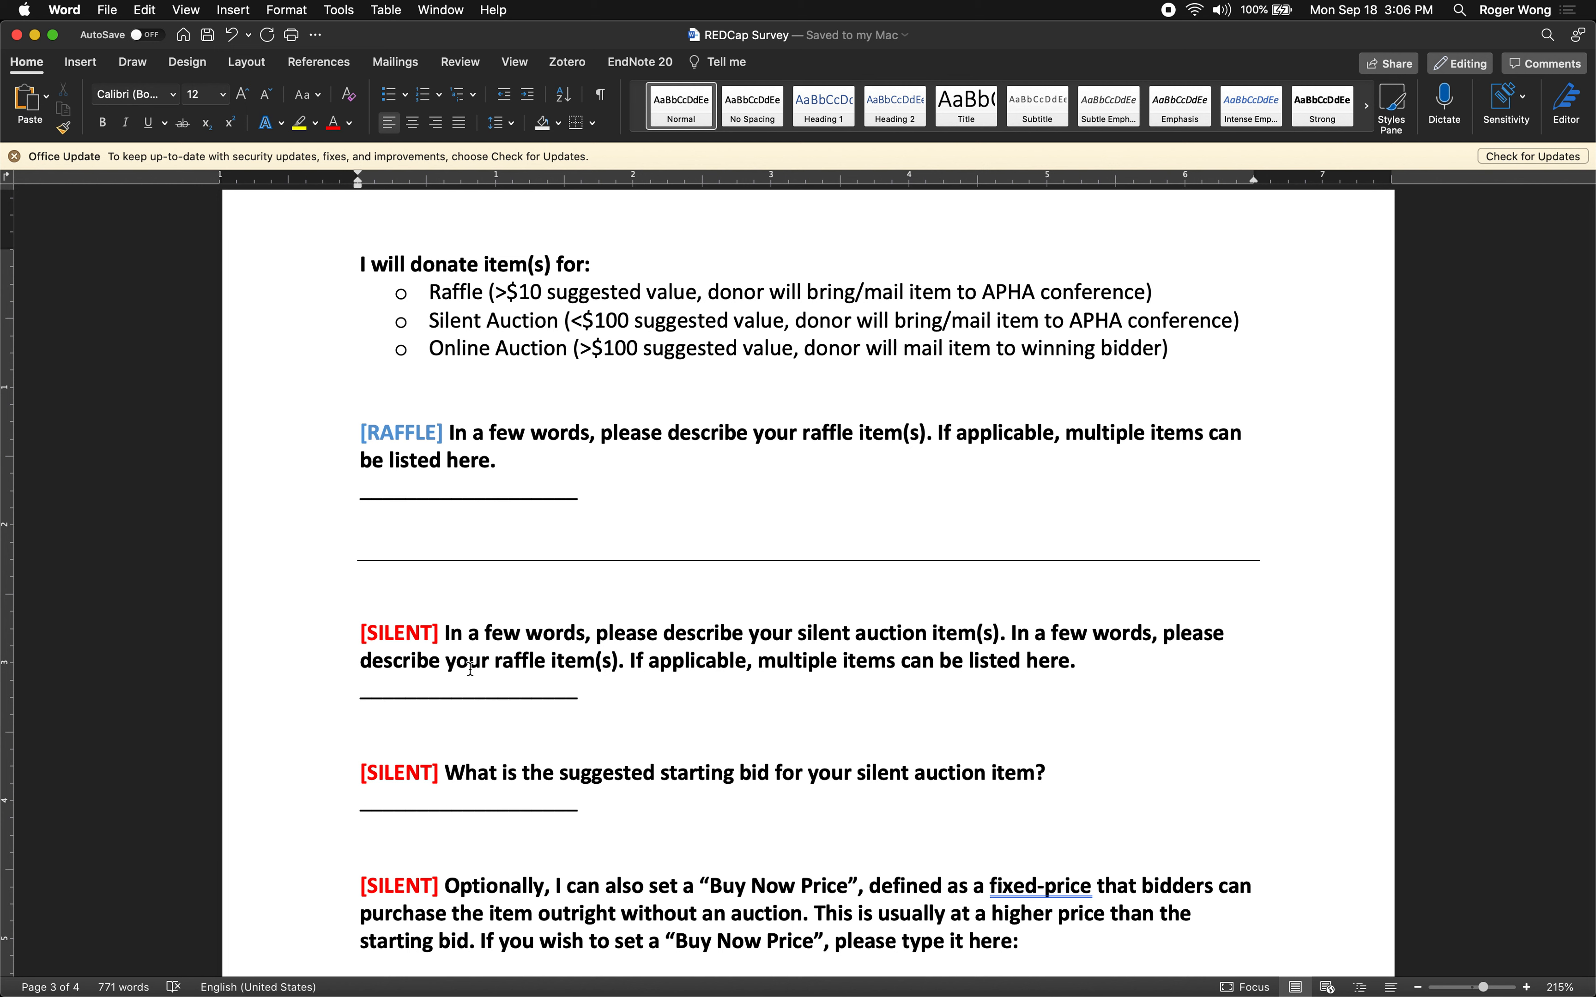
scroll(471, 669, "up", 12)
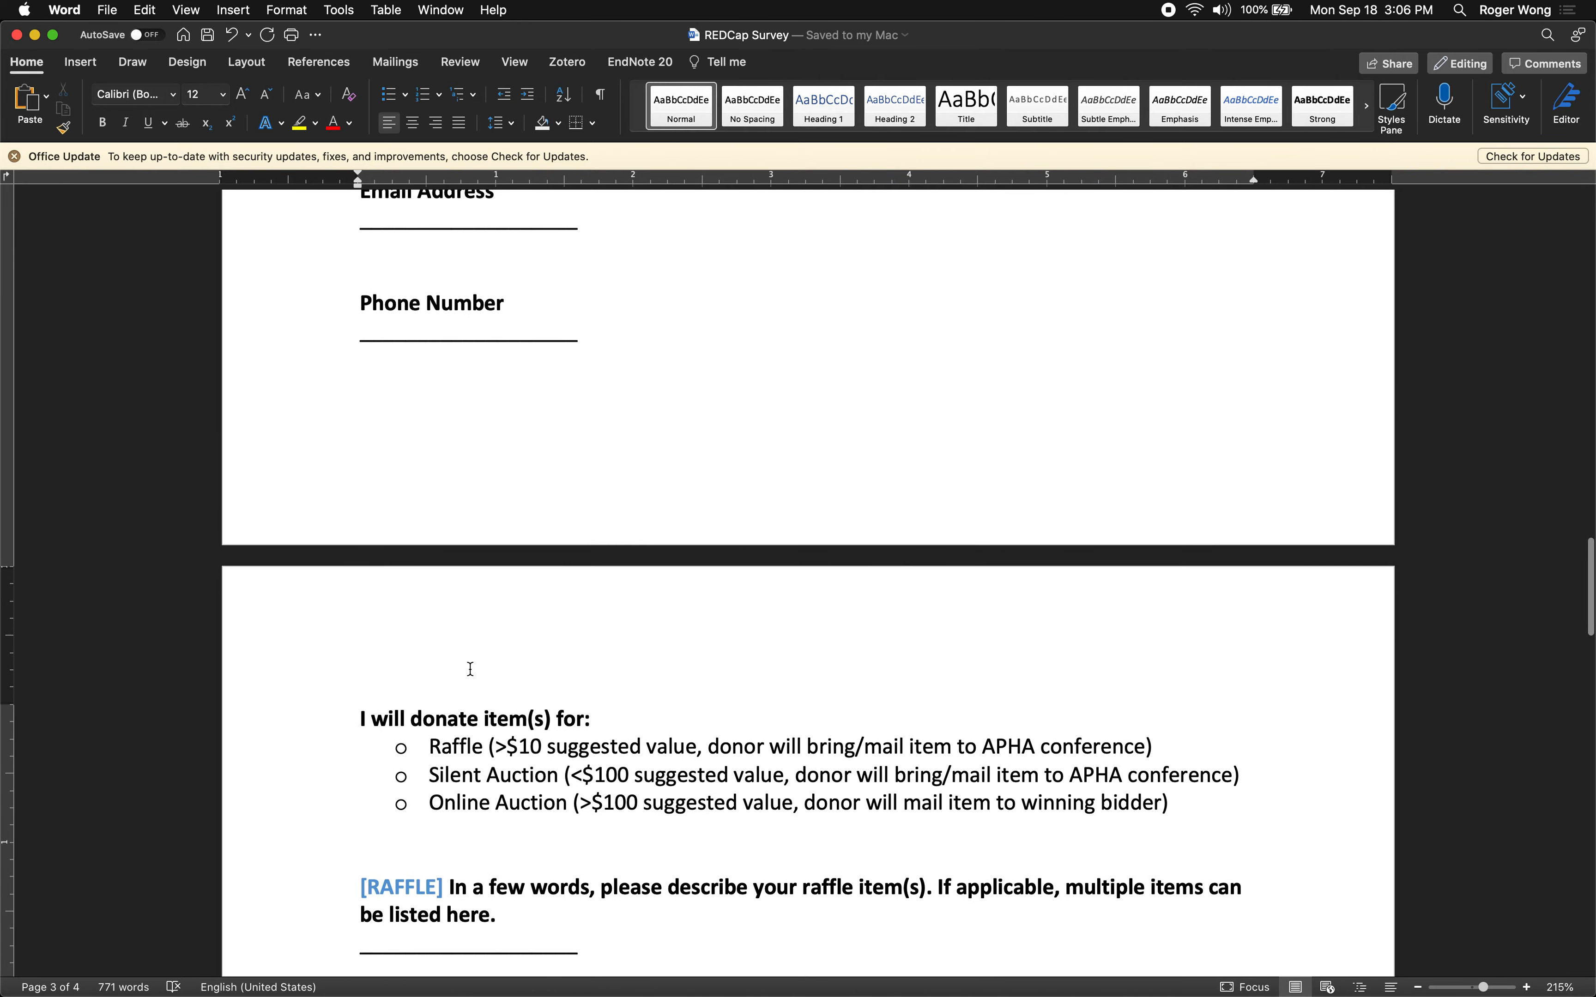
scroll(471, 669, "up", 20)
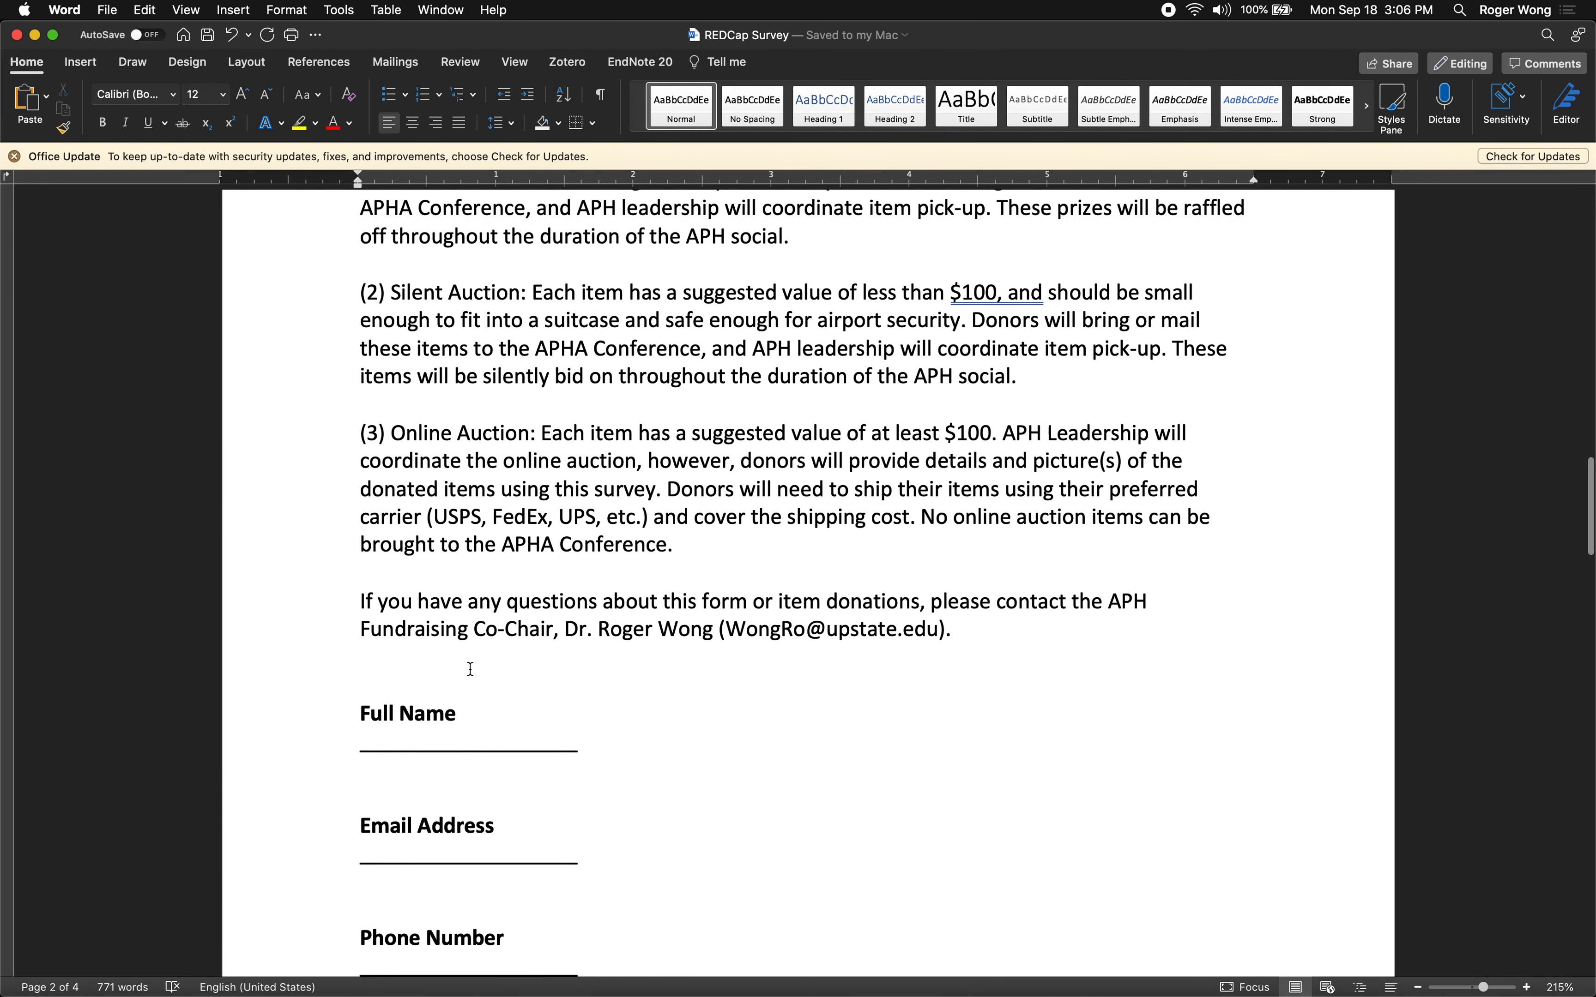
scroll(471, 669, "up", 5)
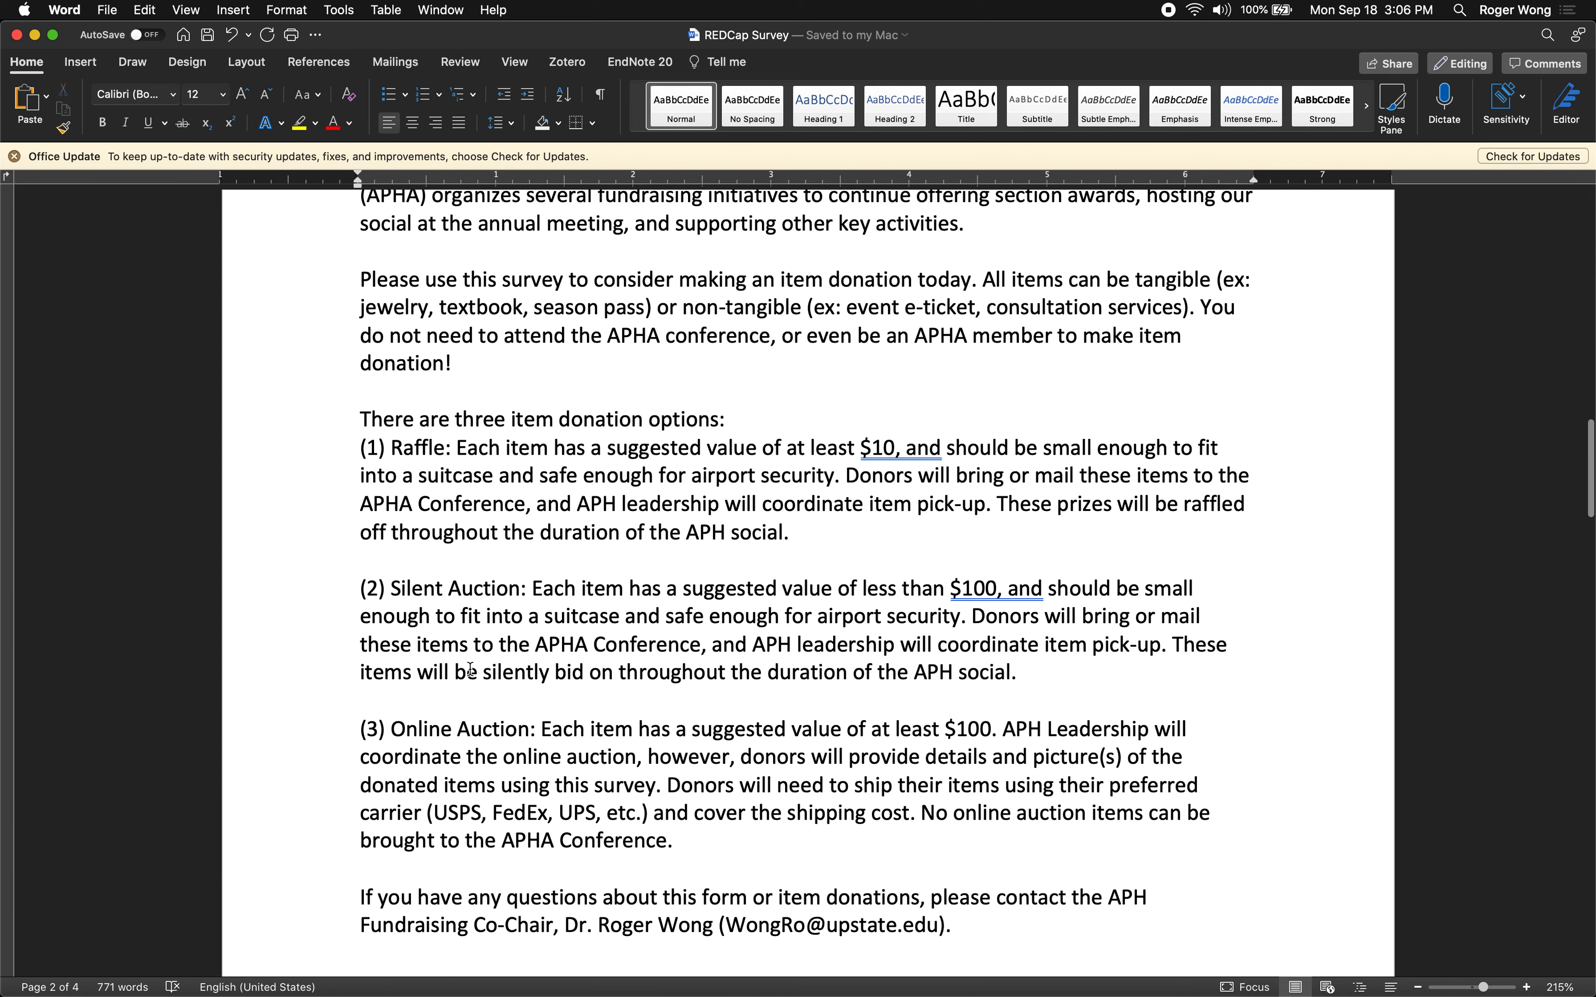
scroll(471, 669, "up", 2)
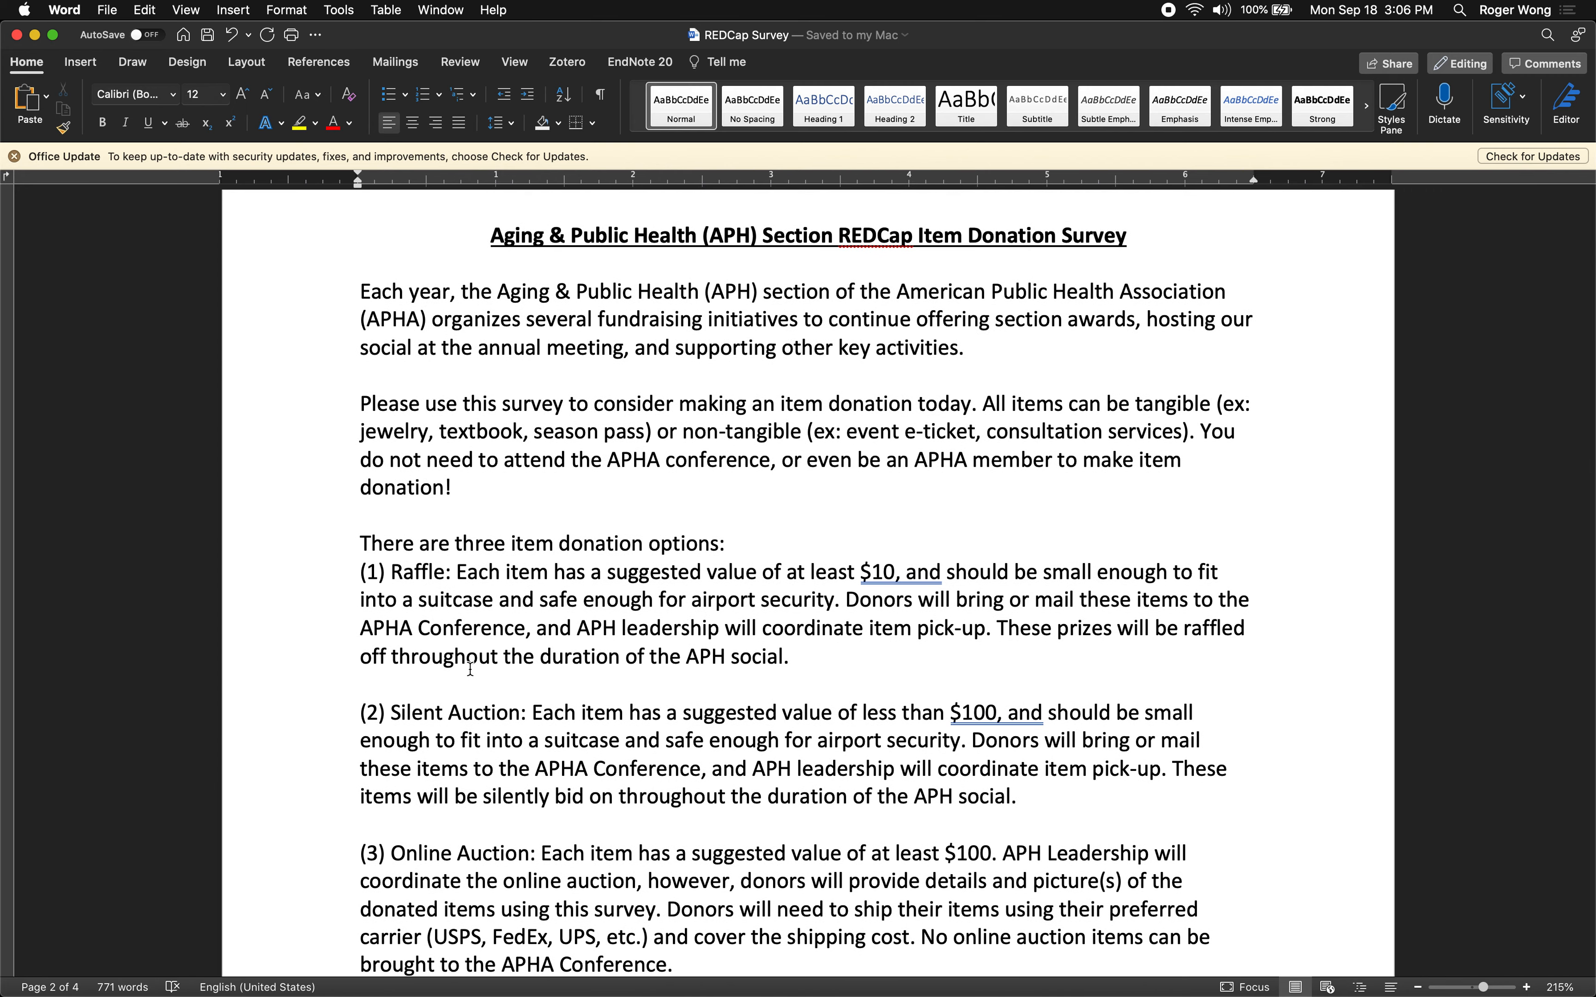
Review the survey from its introduction through the donation options and the [RAFFLE], [SILENT] and [ONLINE] questions
scroll(471, 669, "down", 2)
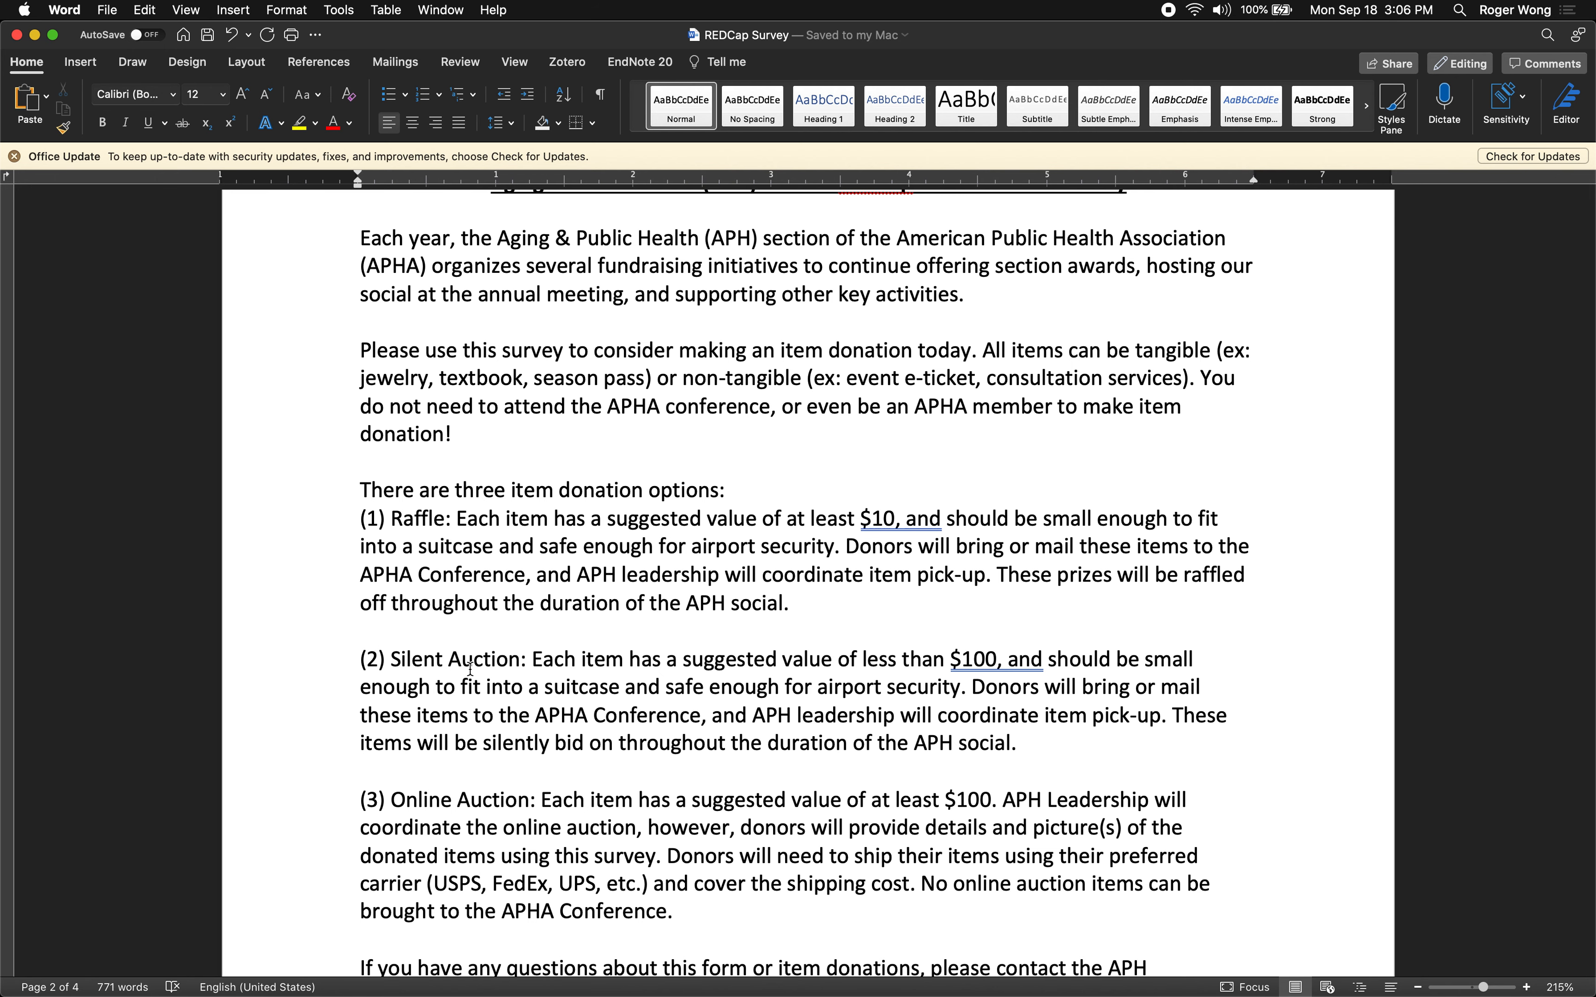
scroll(471, 669, "down", 15)
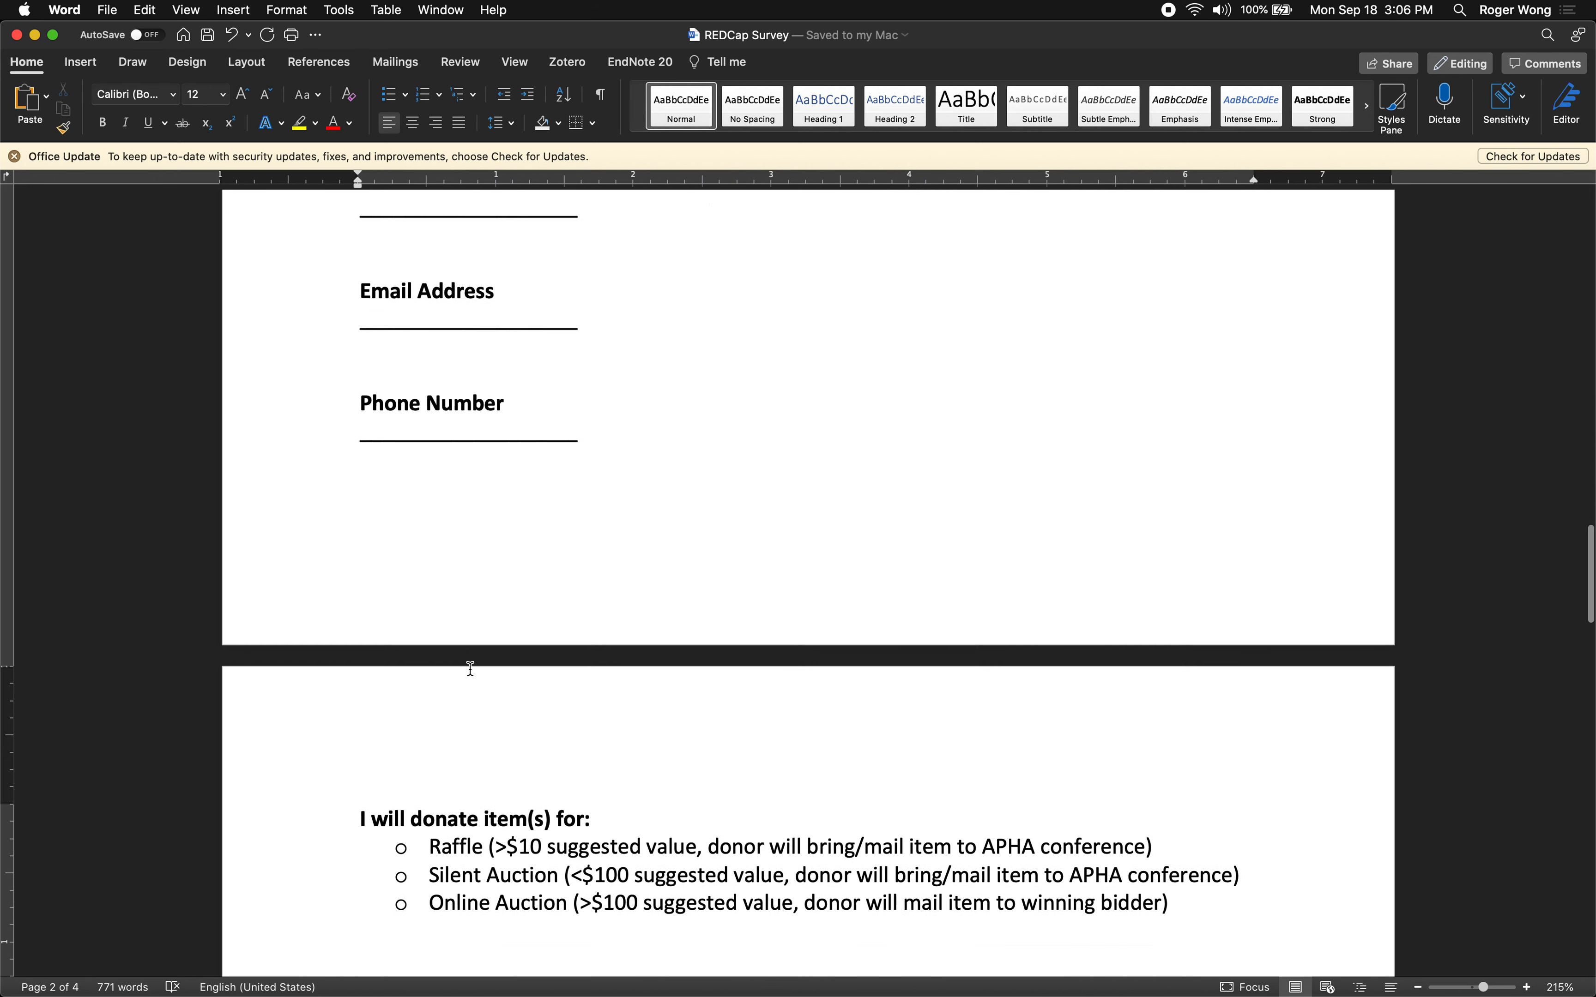
scroll(471, 669, "down", 3)
scroll(471, 669, "up", 4)
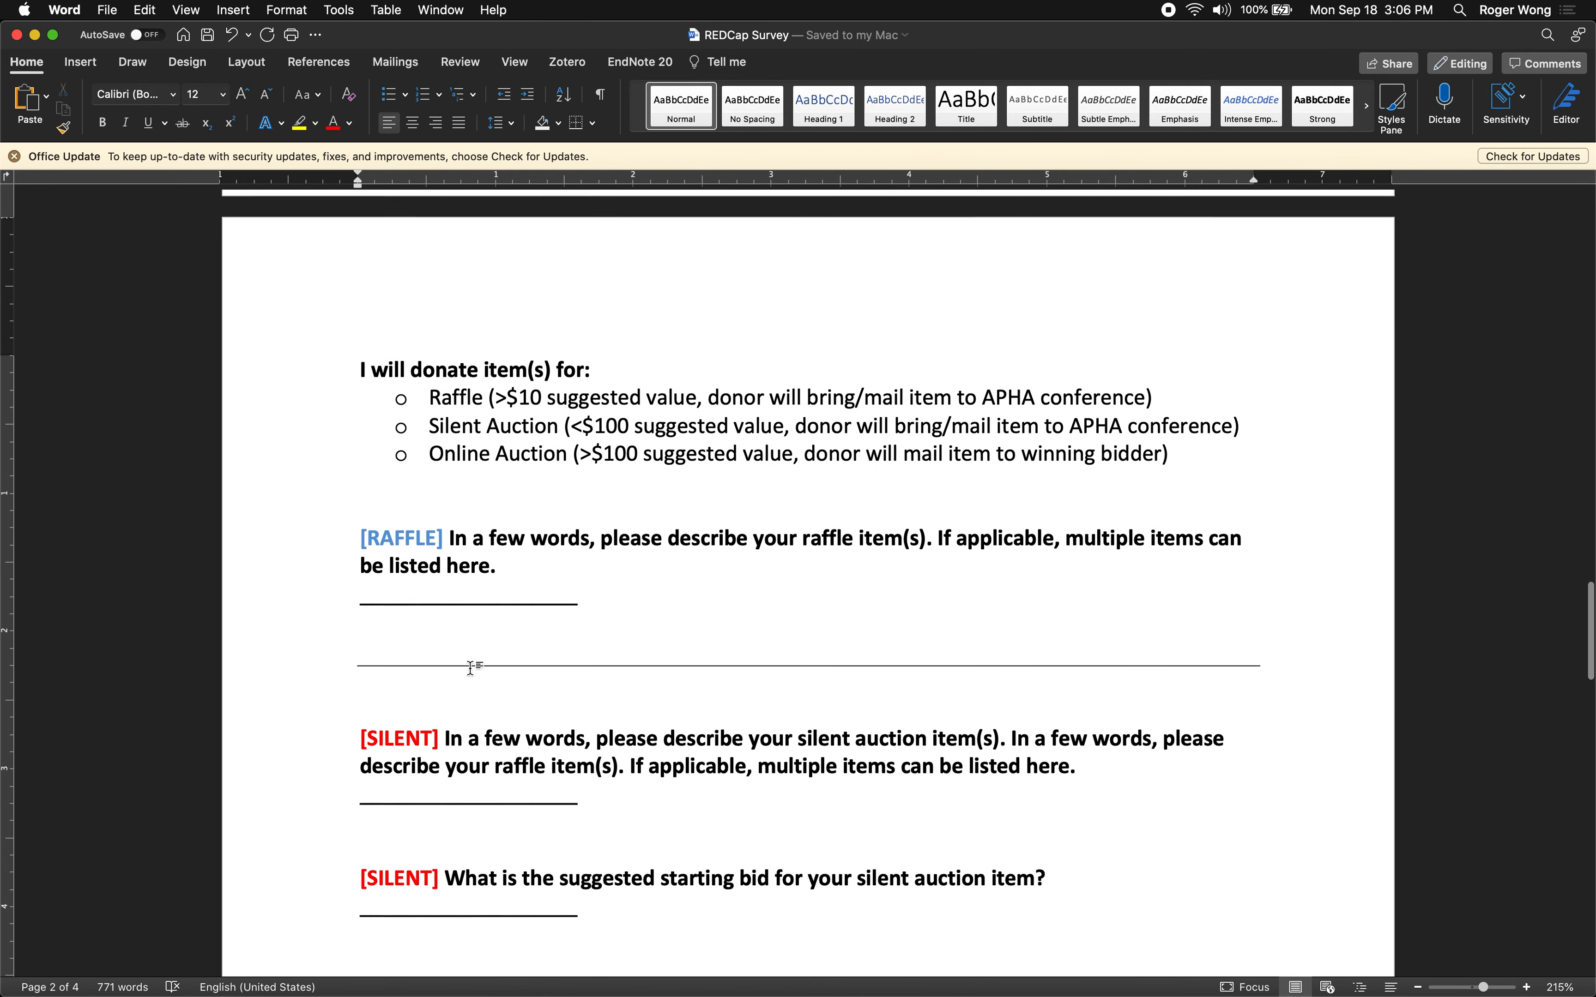
scroll(471, 669, "down", 2)
scroll(471, 669, "down", 10)
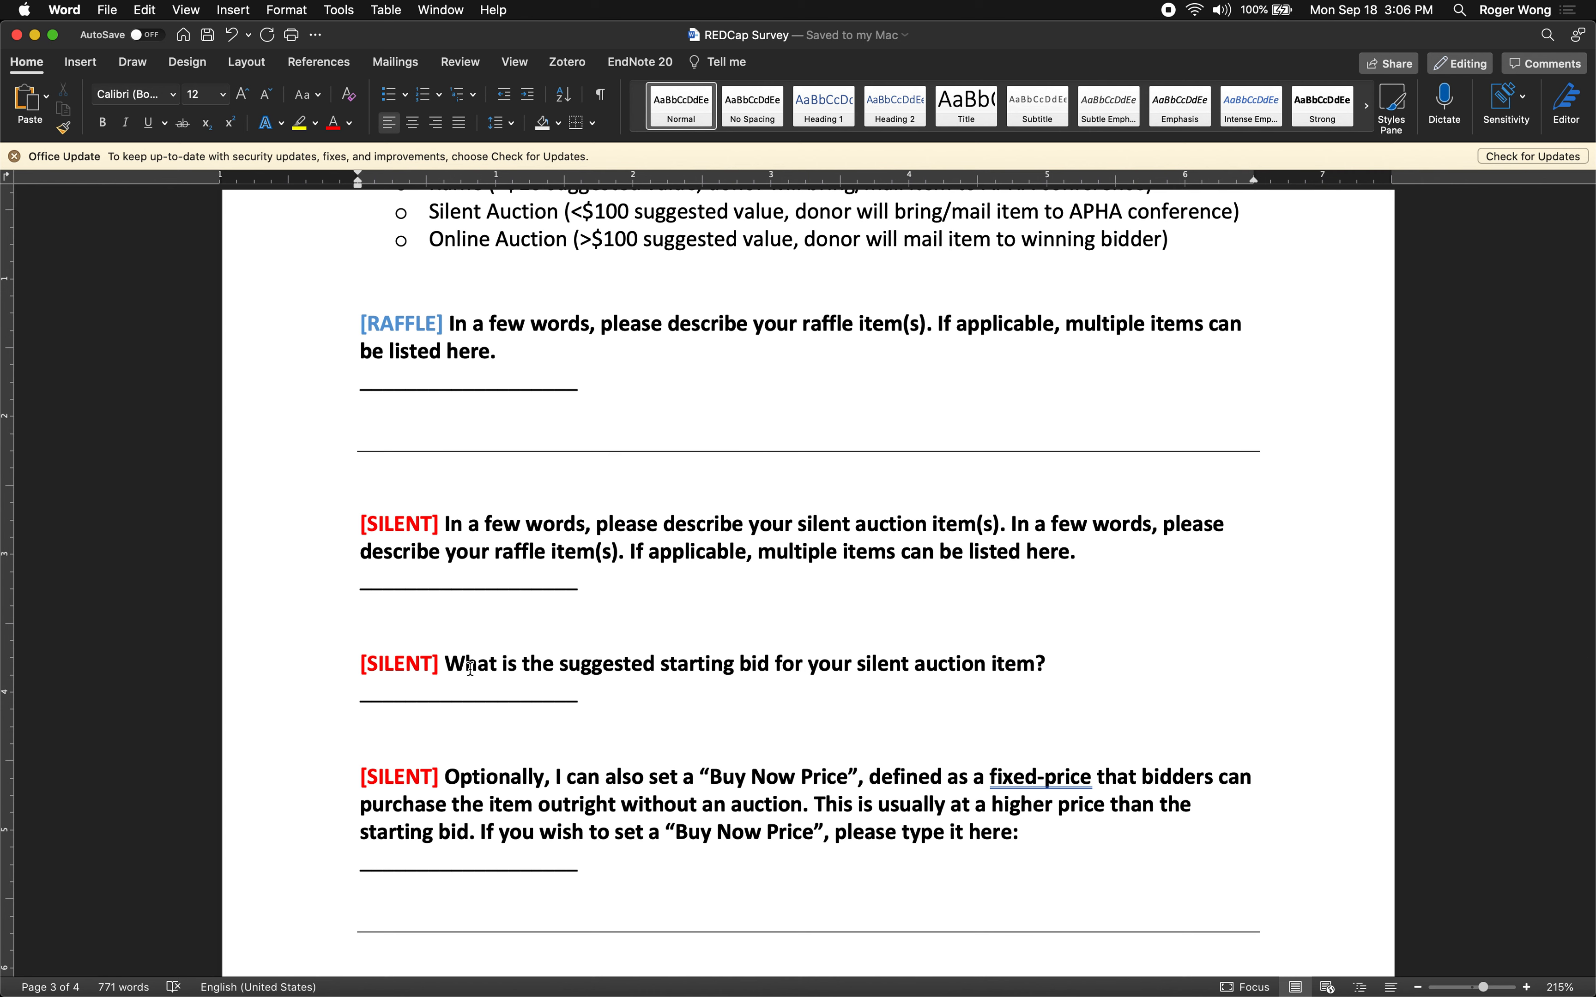
scroll(470, 669, "up", 3)
scroll(470, 669, "up", 2)
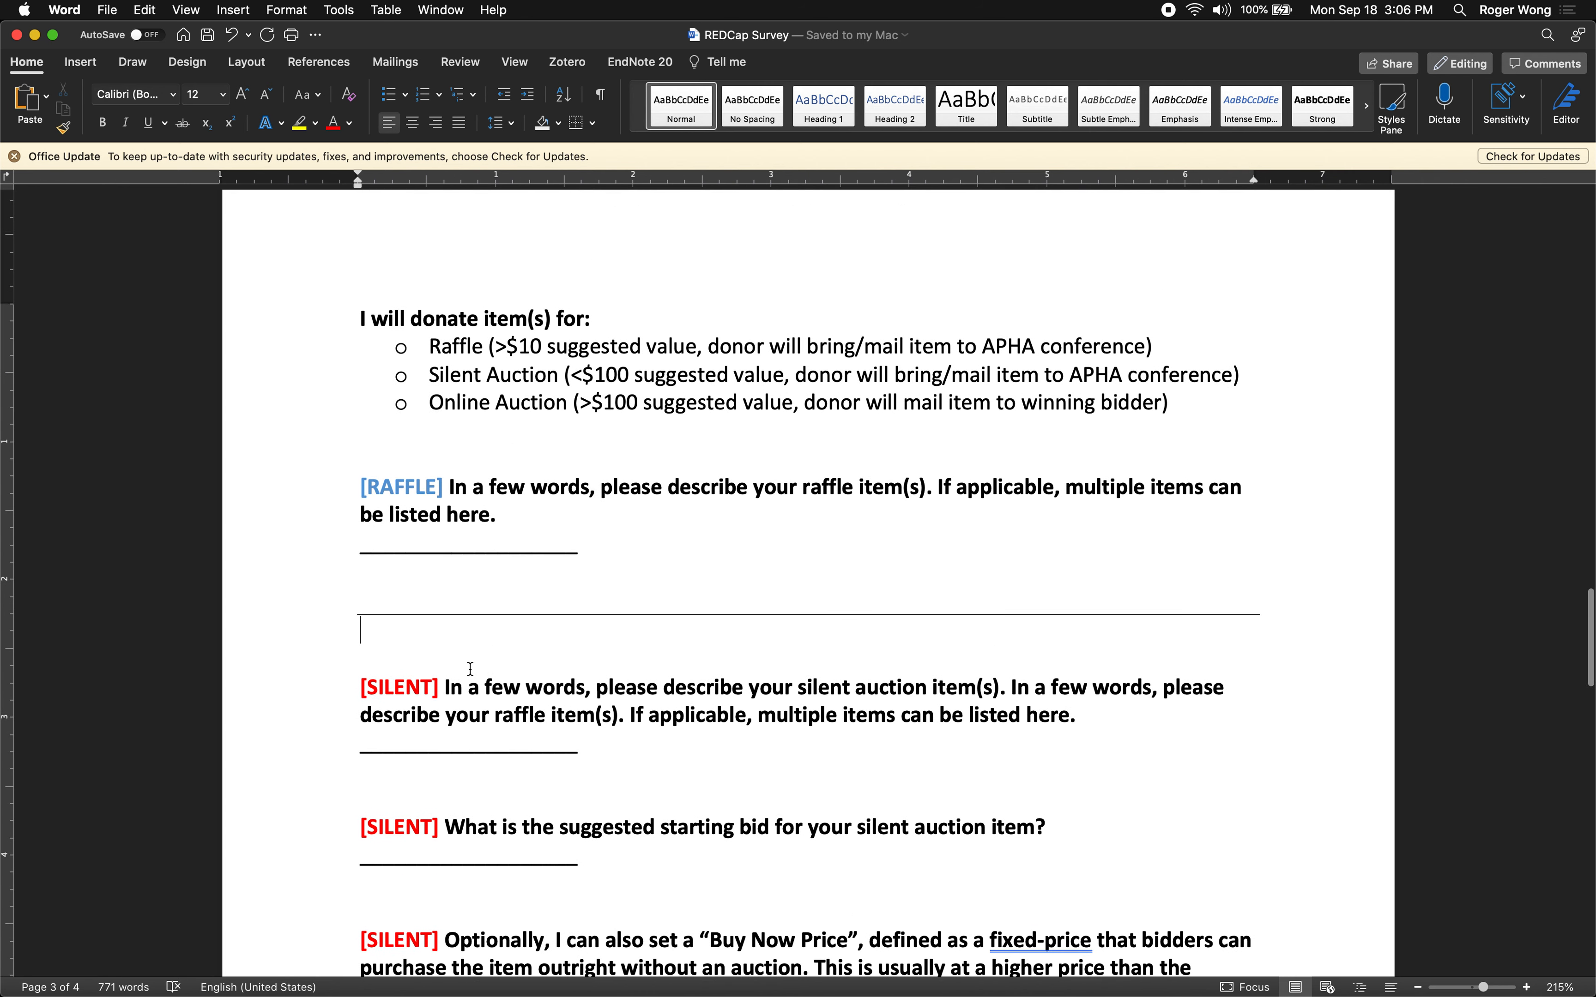
scroll(470, 668, "down", 3)
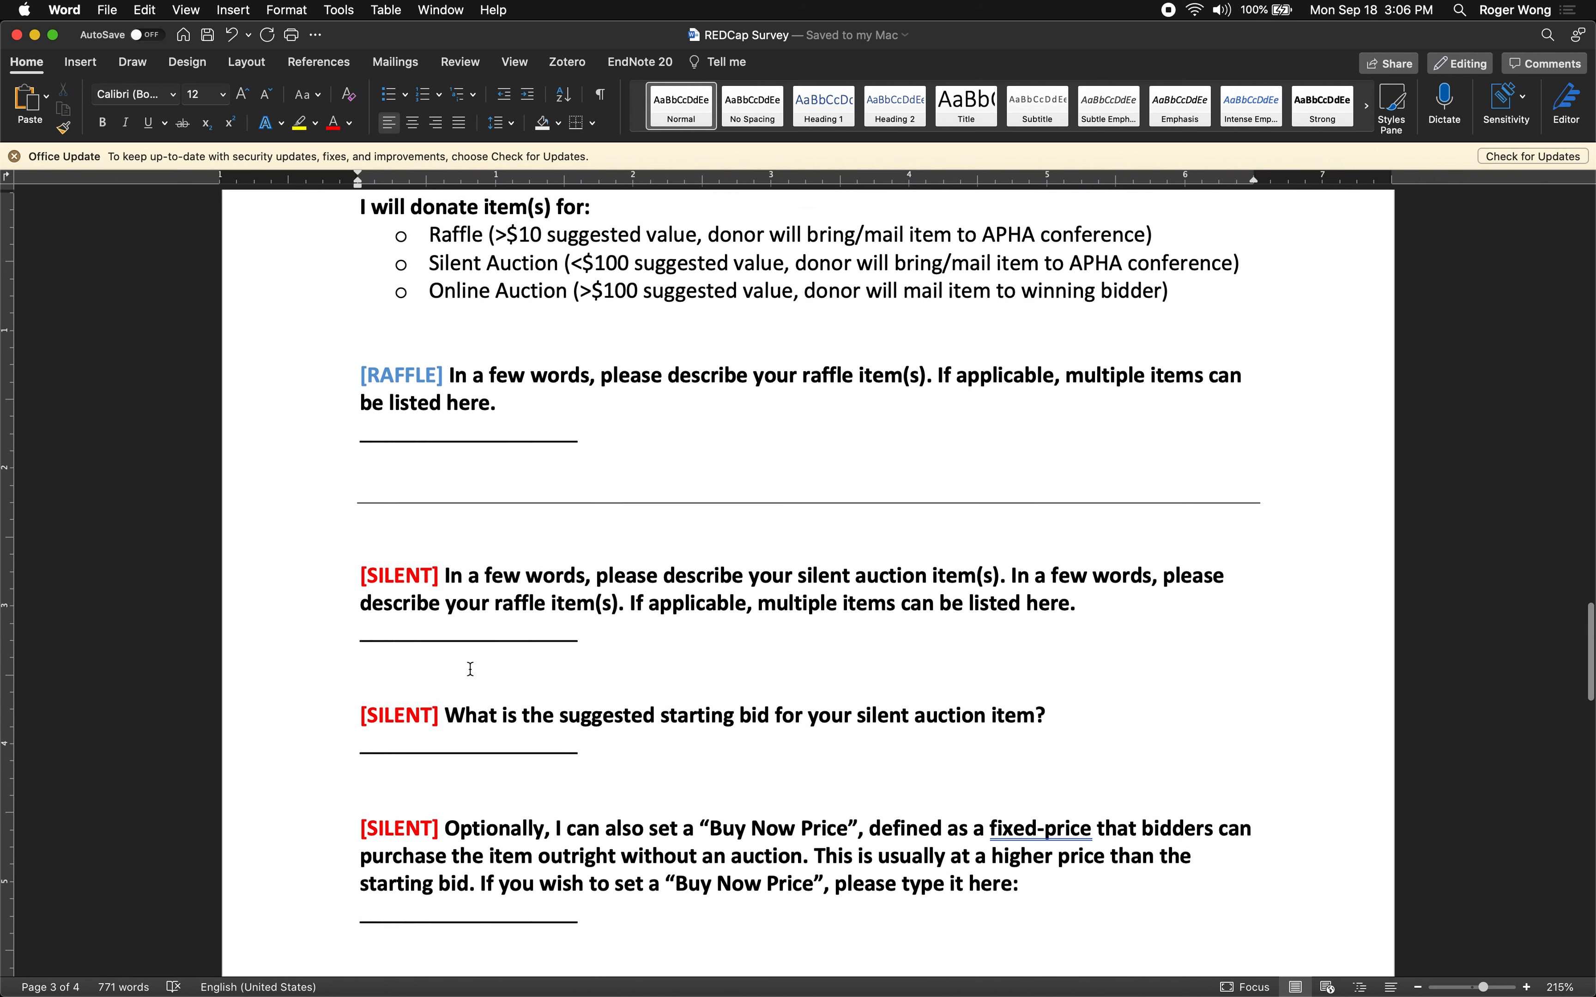
scroll(470, 668, "up", 1)
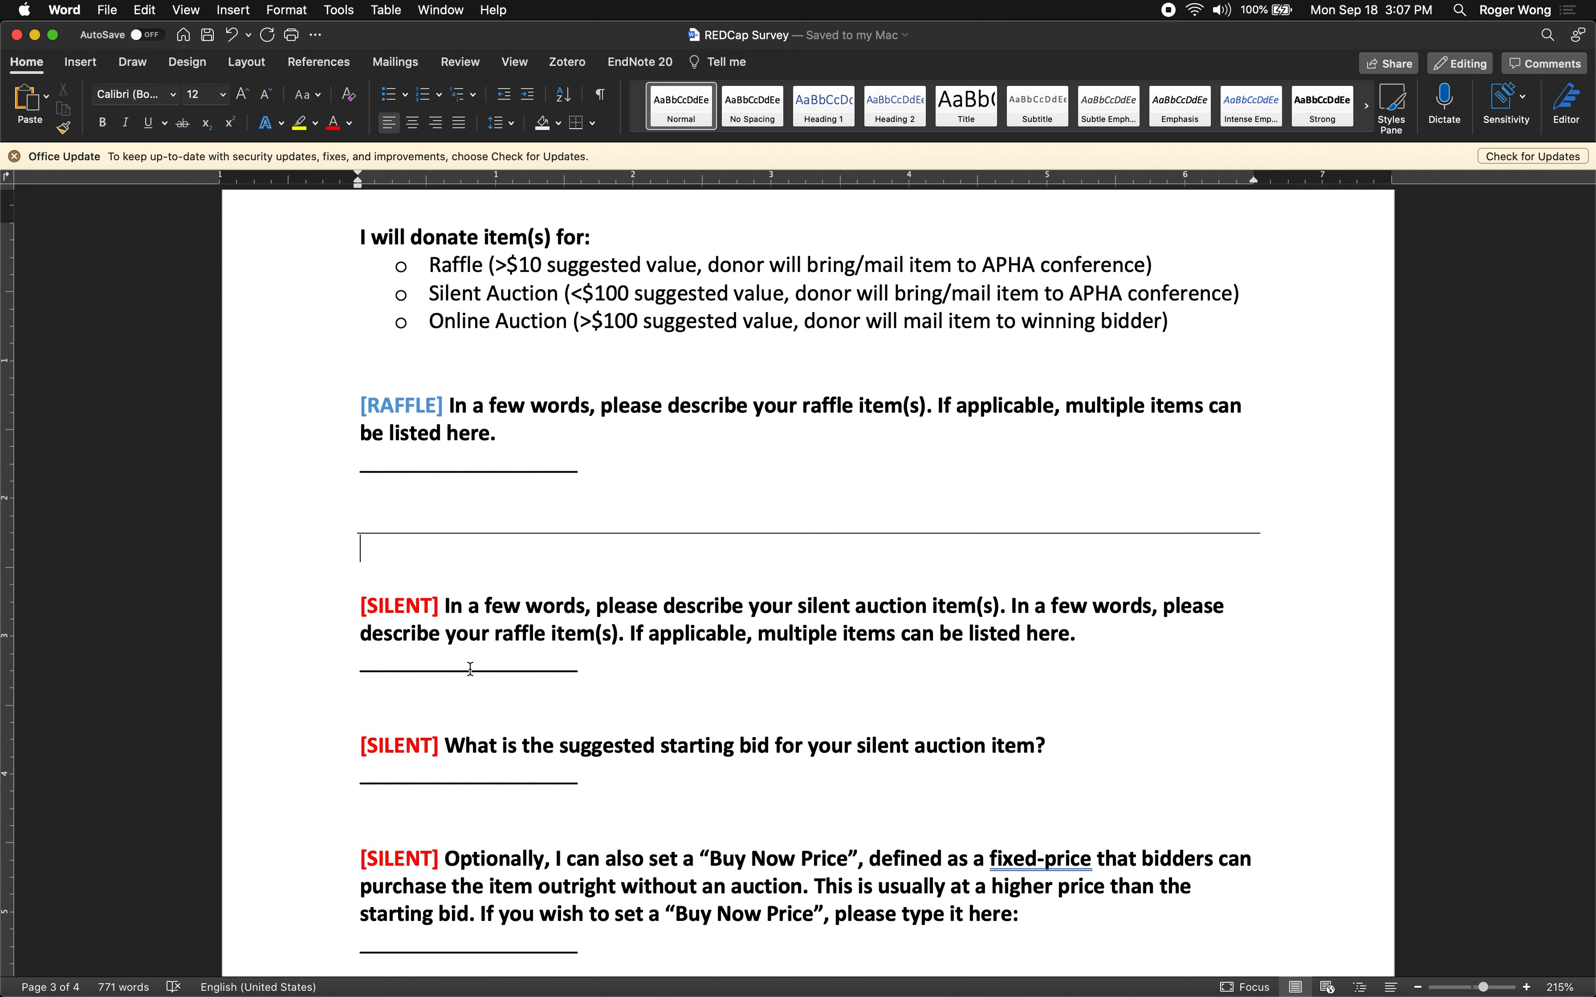
scroll(470, 668, "down", 2)
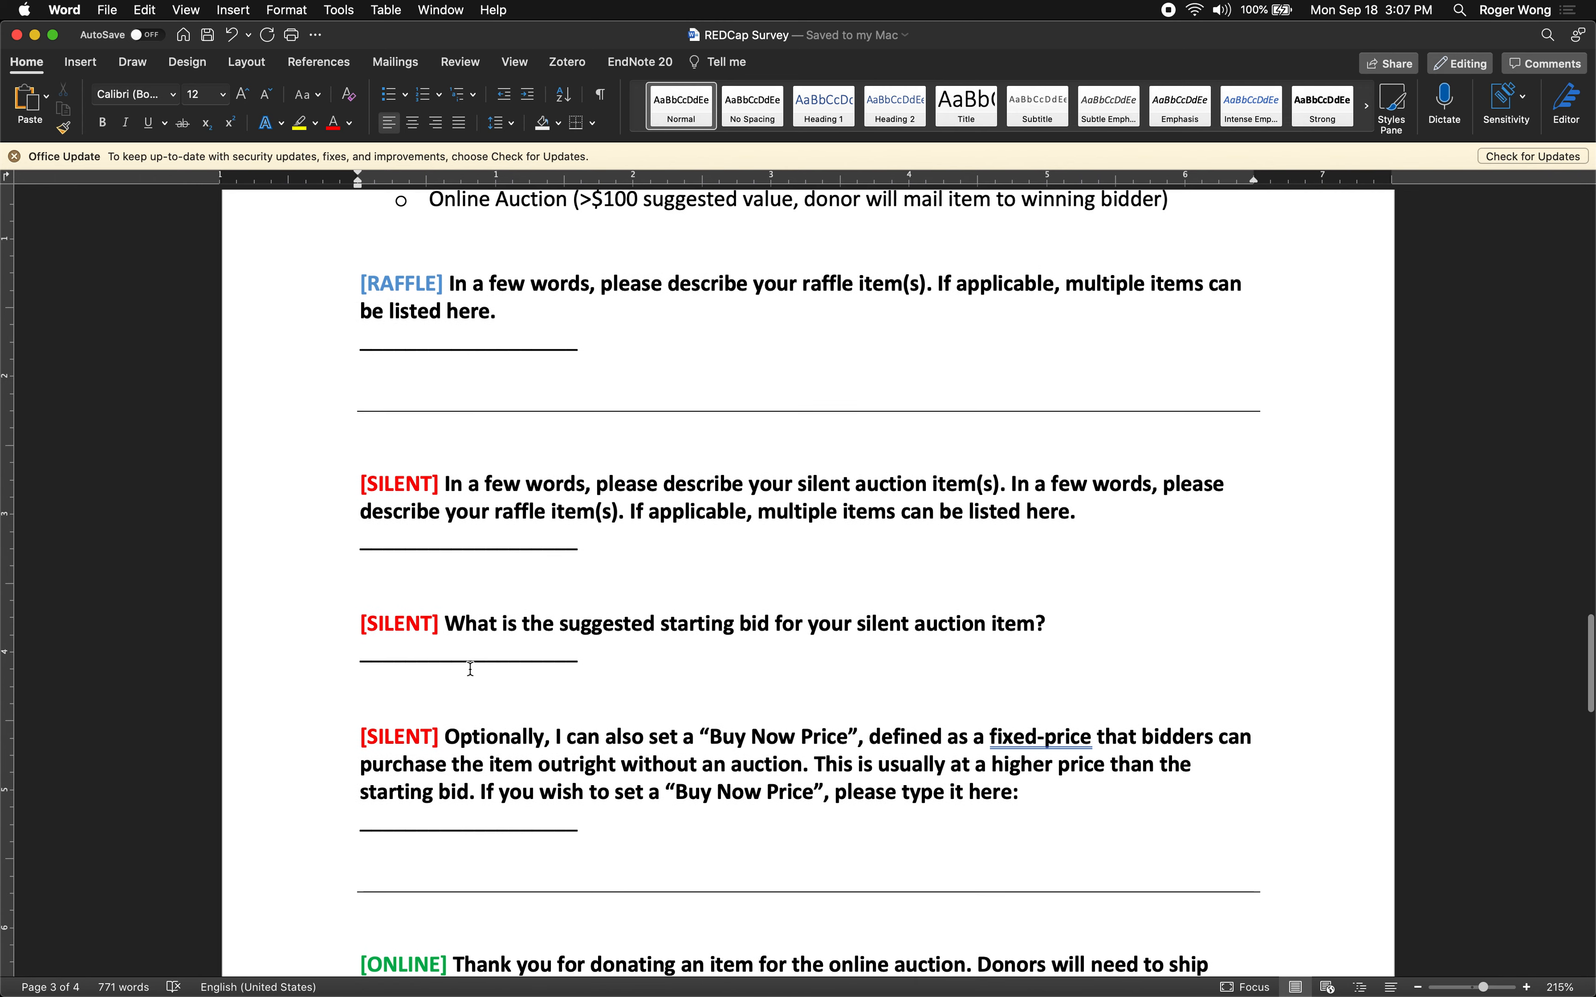
scroll(470, 668, "down", 4)
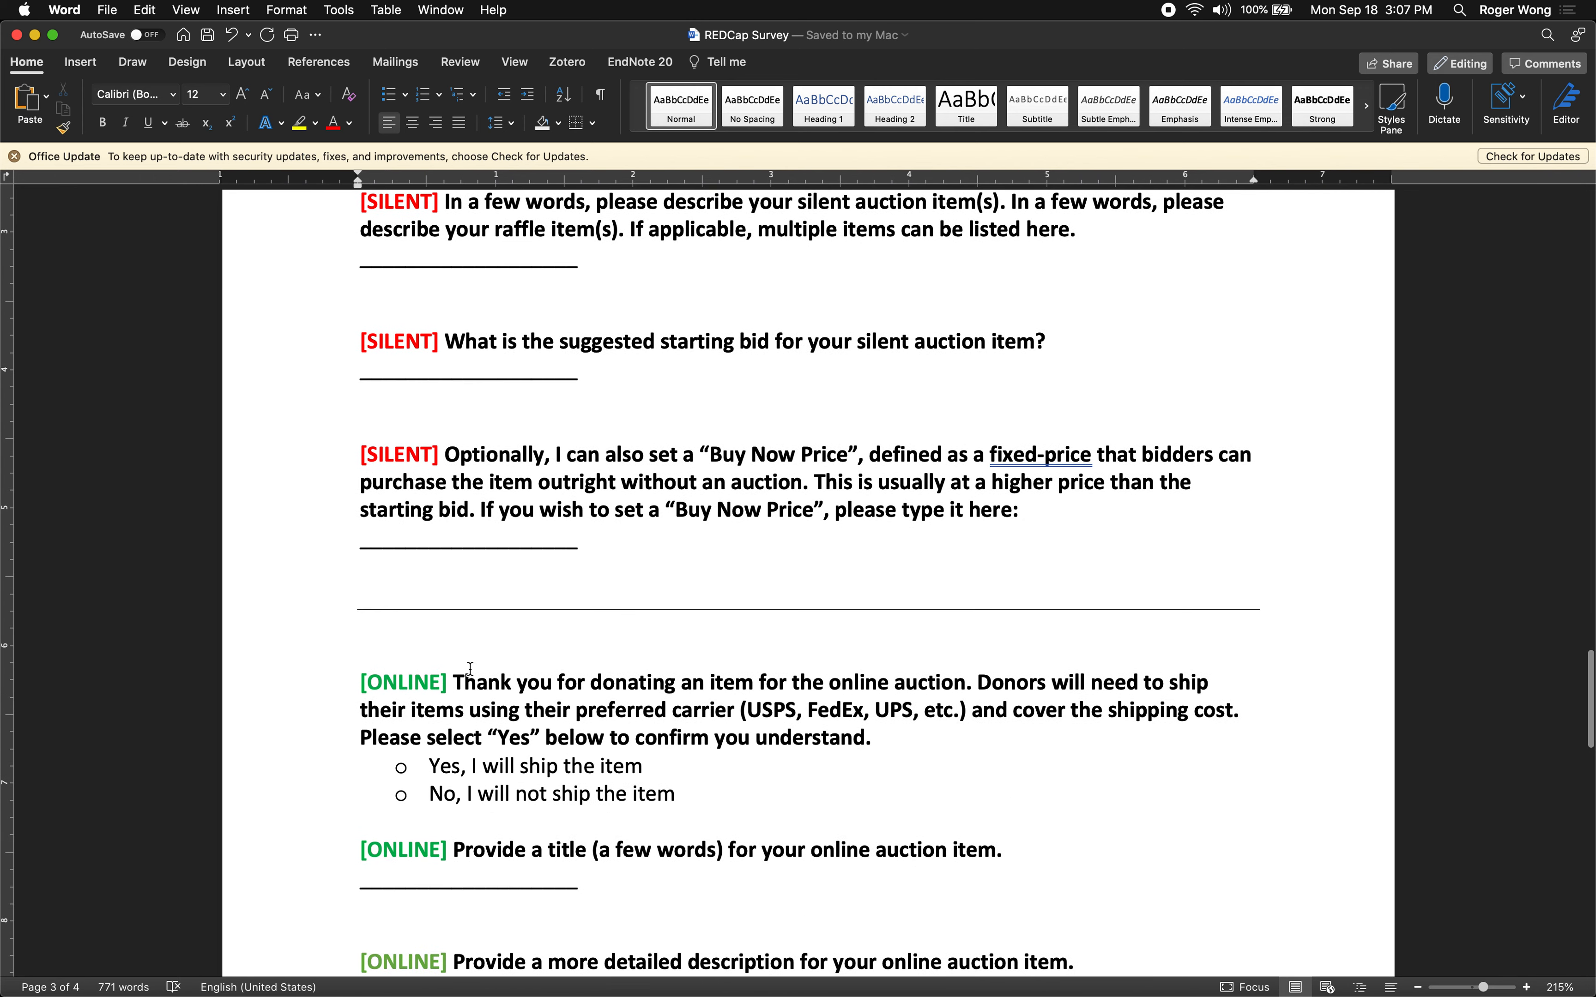
scroll(470, 667, "down", 9)
scroll(687, 296, "up", 2)
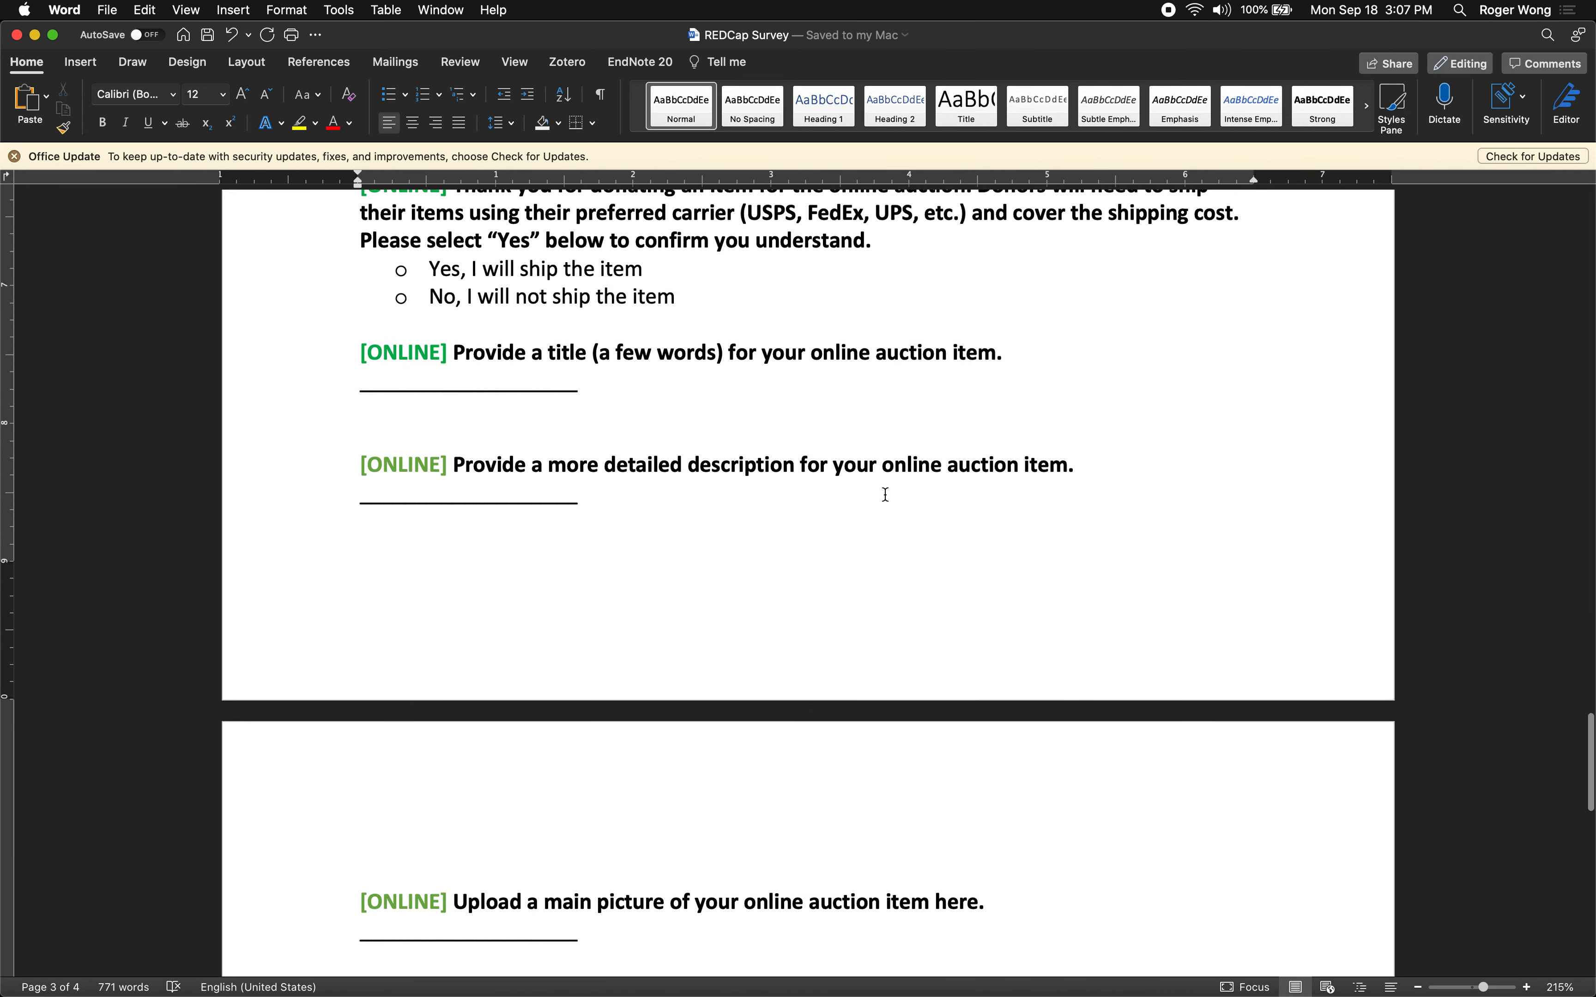
Highlight the start of the [ONLINE] detailed description question, followed by the start of the [ONLINE] main picture upload question
left_click_drag(947, 465, 456, 465)
scroll(455, 462, "down", 2)
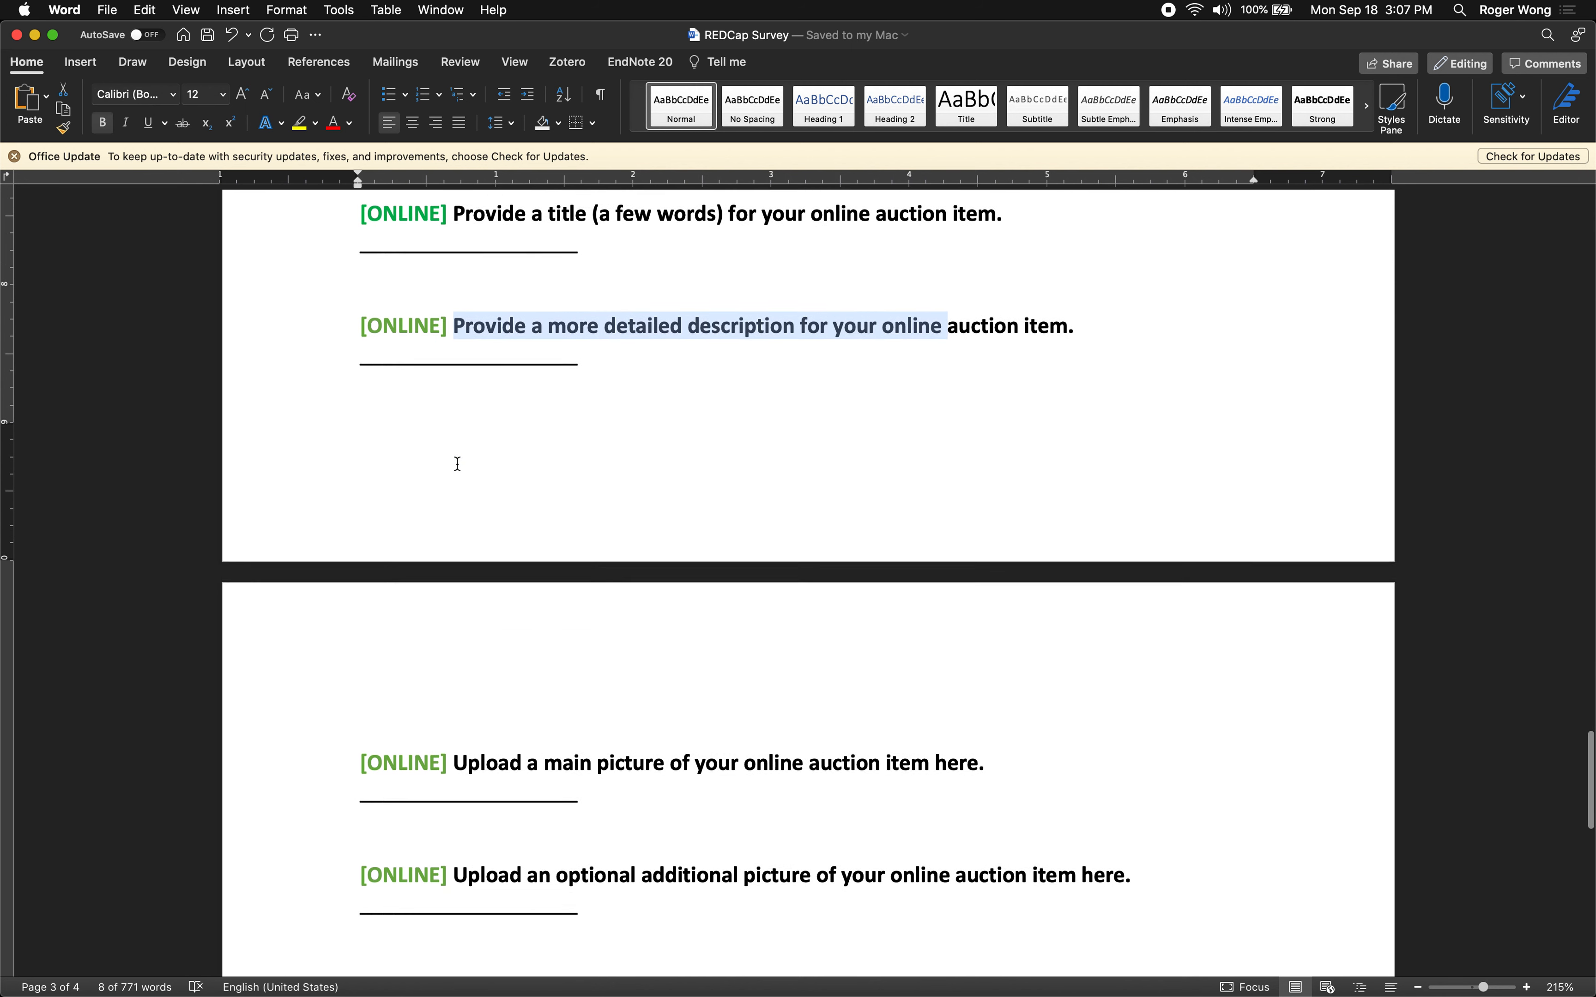
scroll(458, 463, "down", 4)
left_click_drag(688, 516, 453, 515)
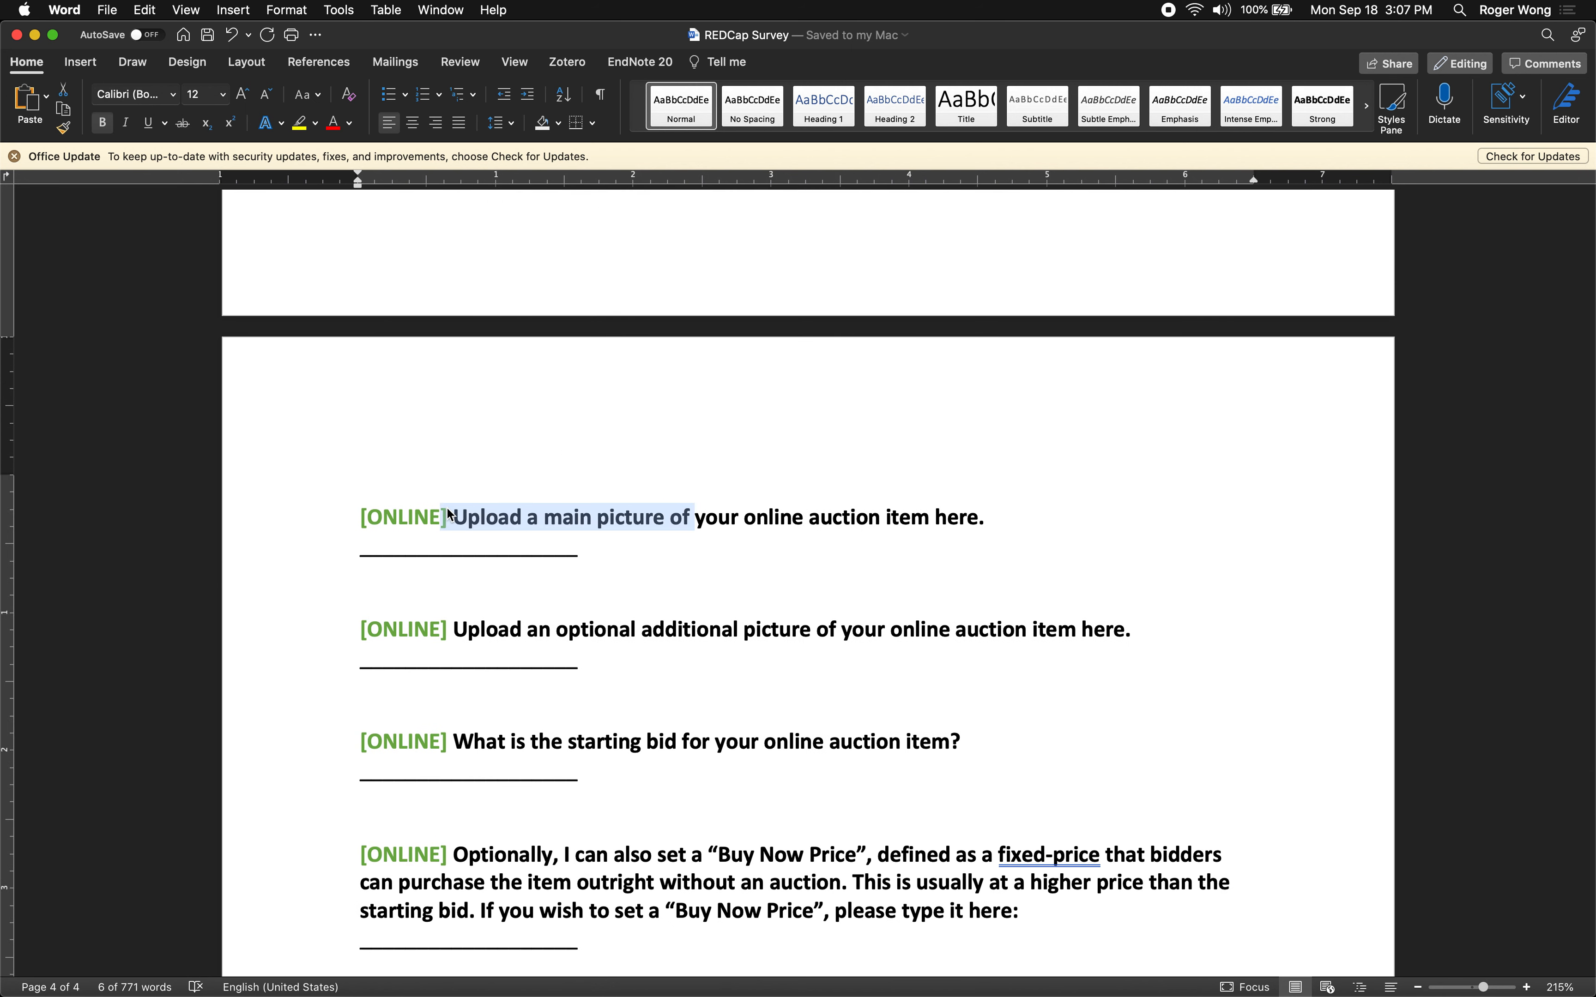
scroll(447, 511, "up", 1)
scroll(448, 508, "up", 4)
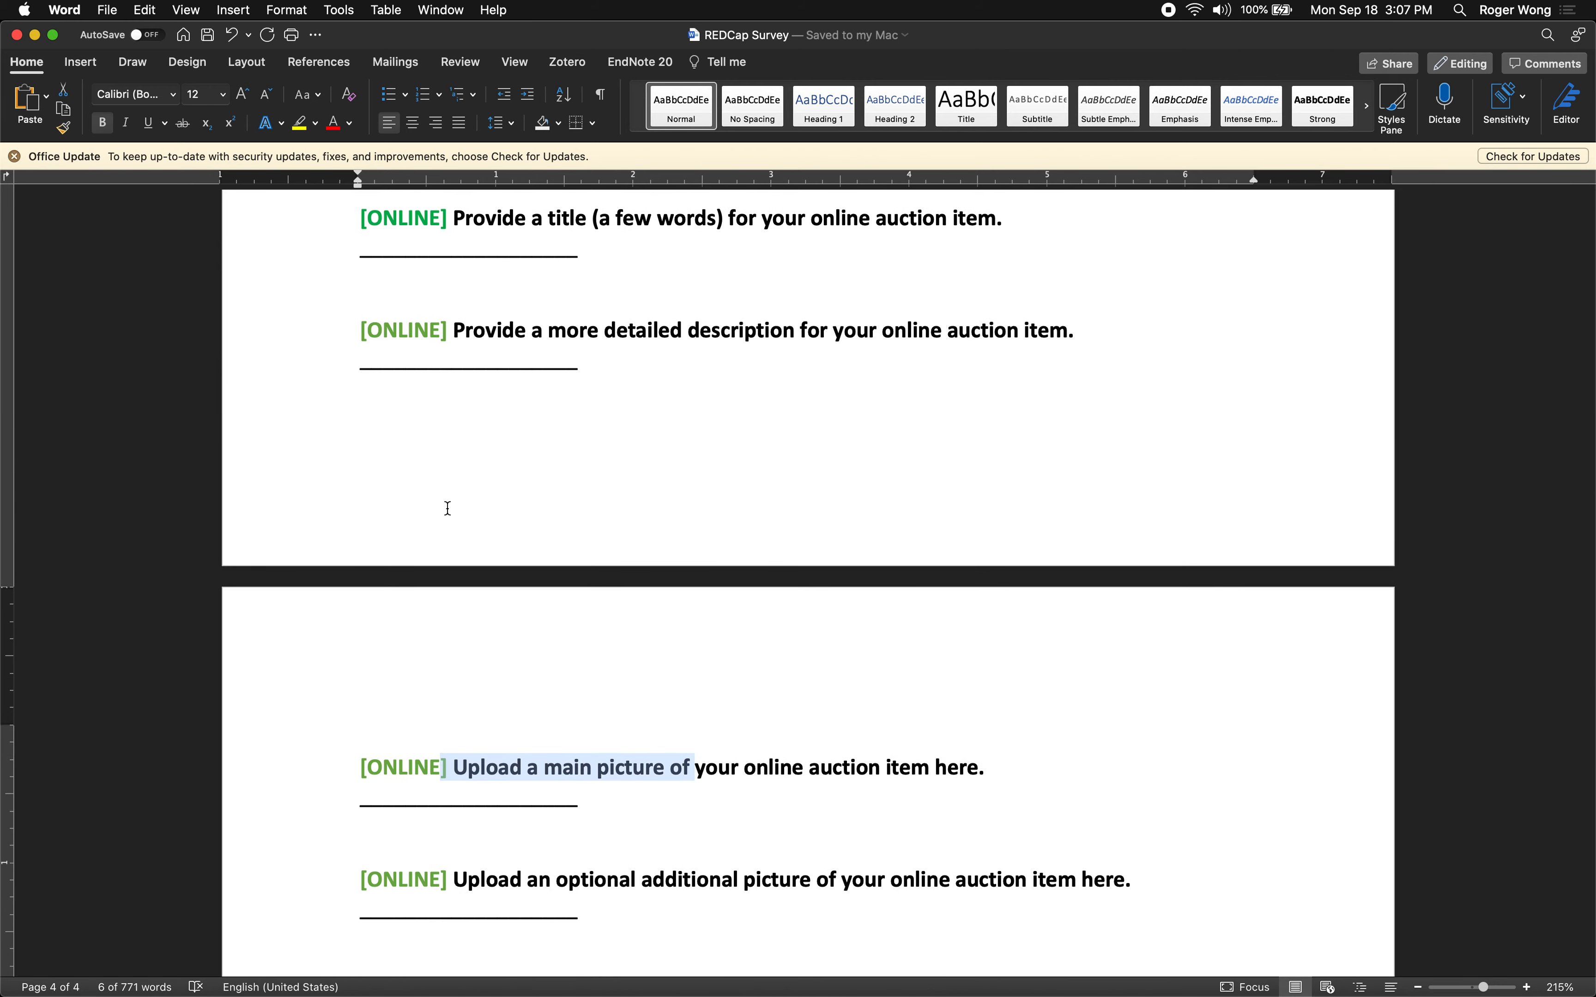
Highlight the [ONLINE] block from the shipping confirmation question through the item title question
scroll(448, 509, "up", 8)
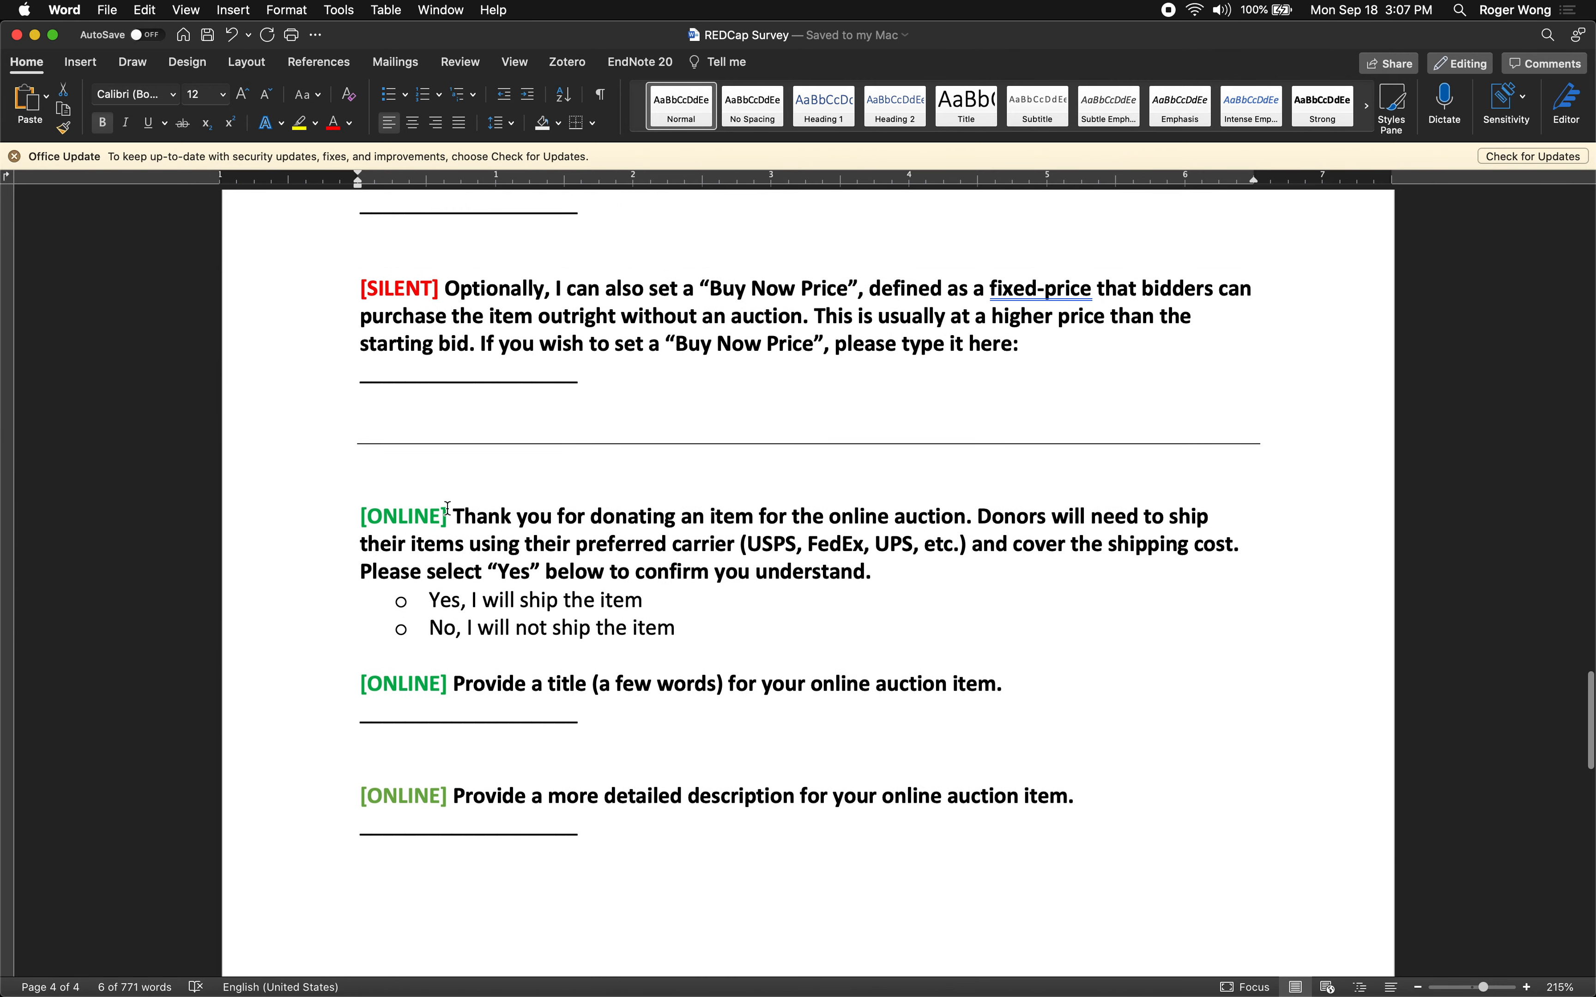
scroll(448, 509, "up", 1)
left_click_drag(354, 558, 619, 791)
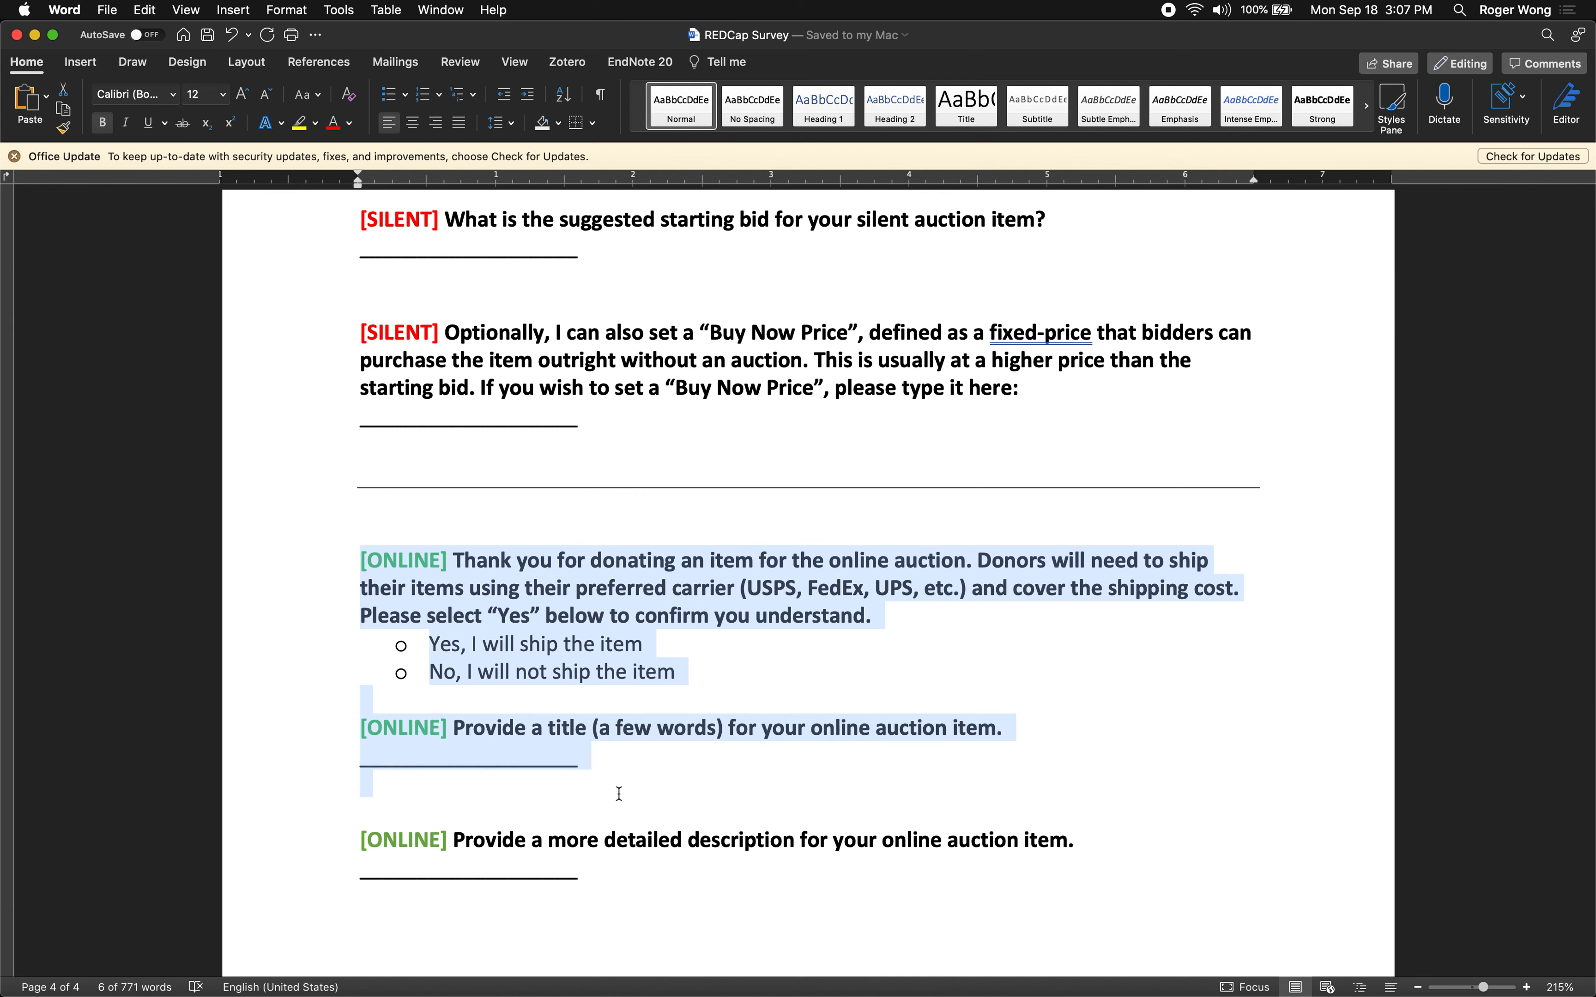
Highlight the three [SILENT] questions, clear the selection, and go back to the survey's introduction and donation options
scroll(617, 793, "up", 1)
scroll(618, 792, "up", 6)
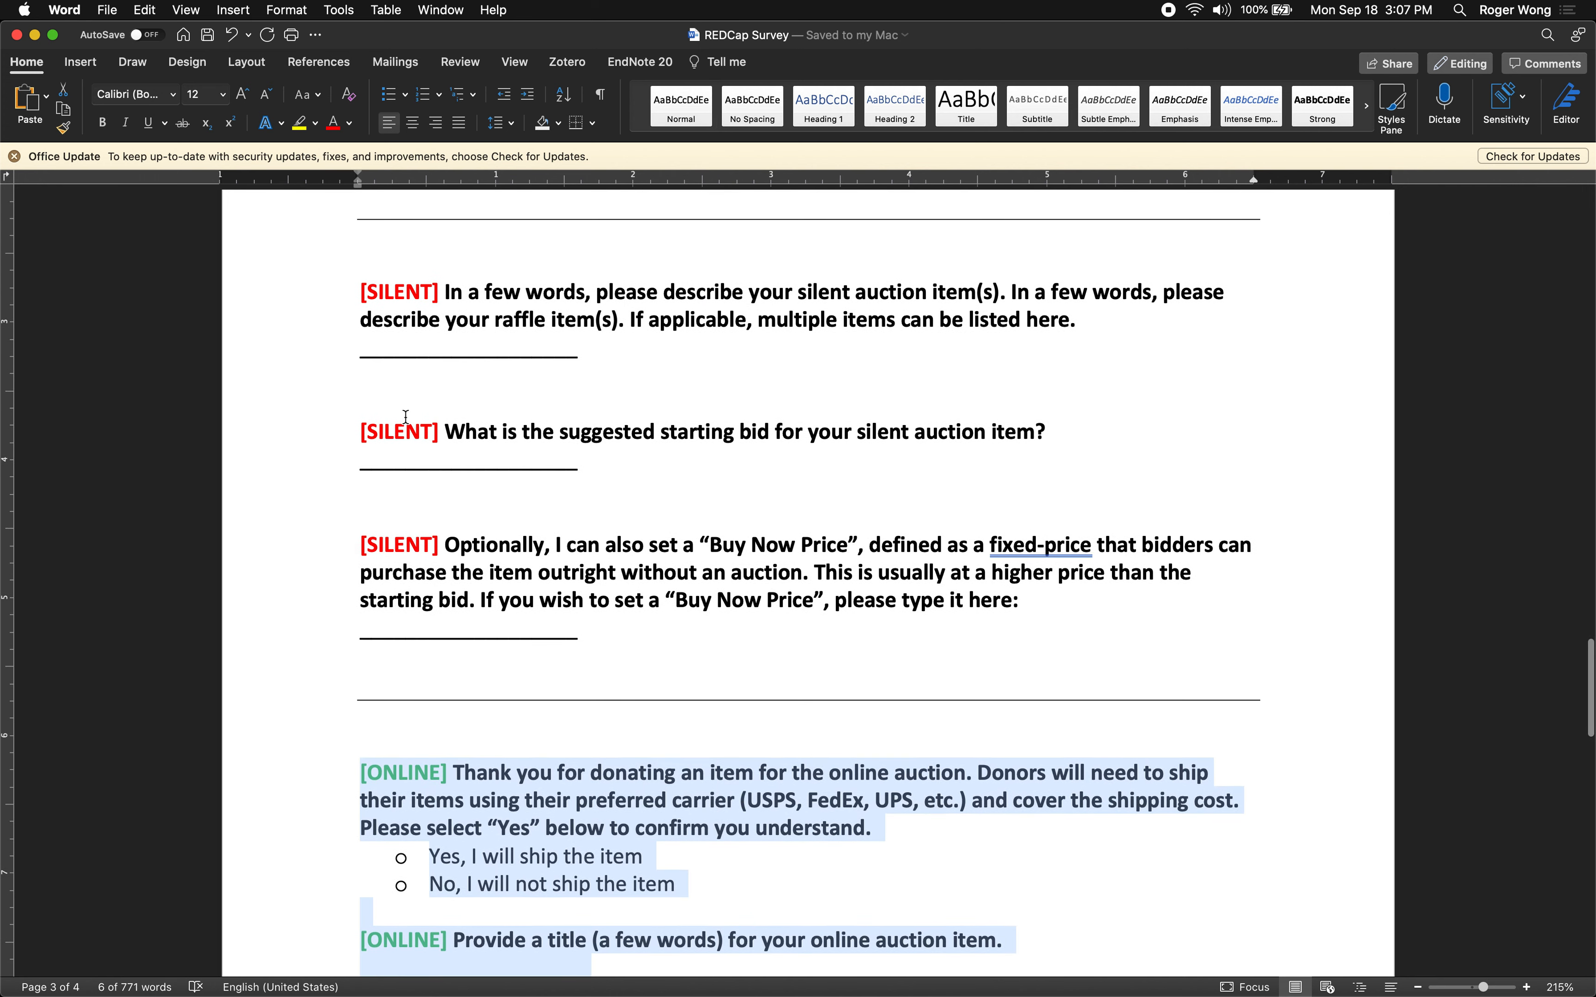
left_click(351, 463, "shift")
scroll(664, 797, "up", 8)
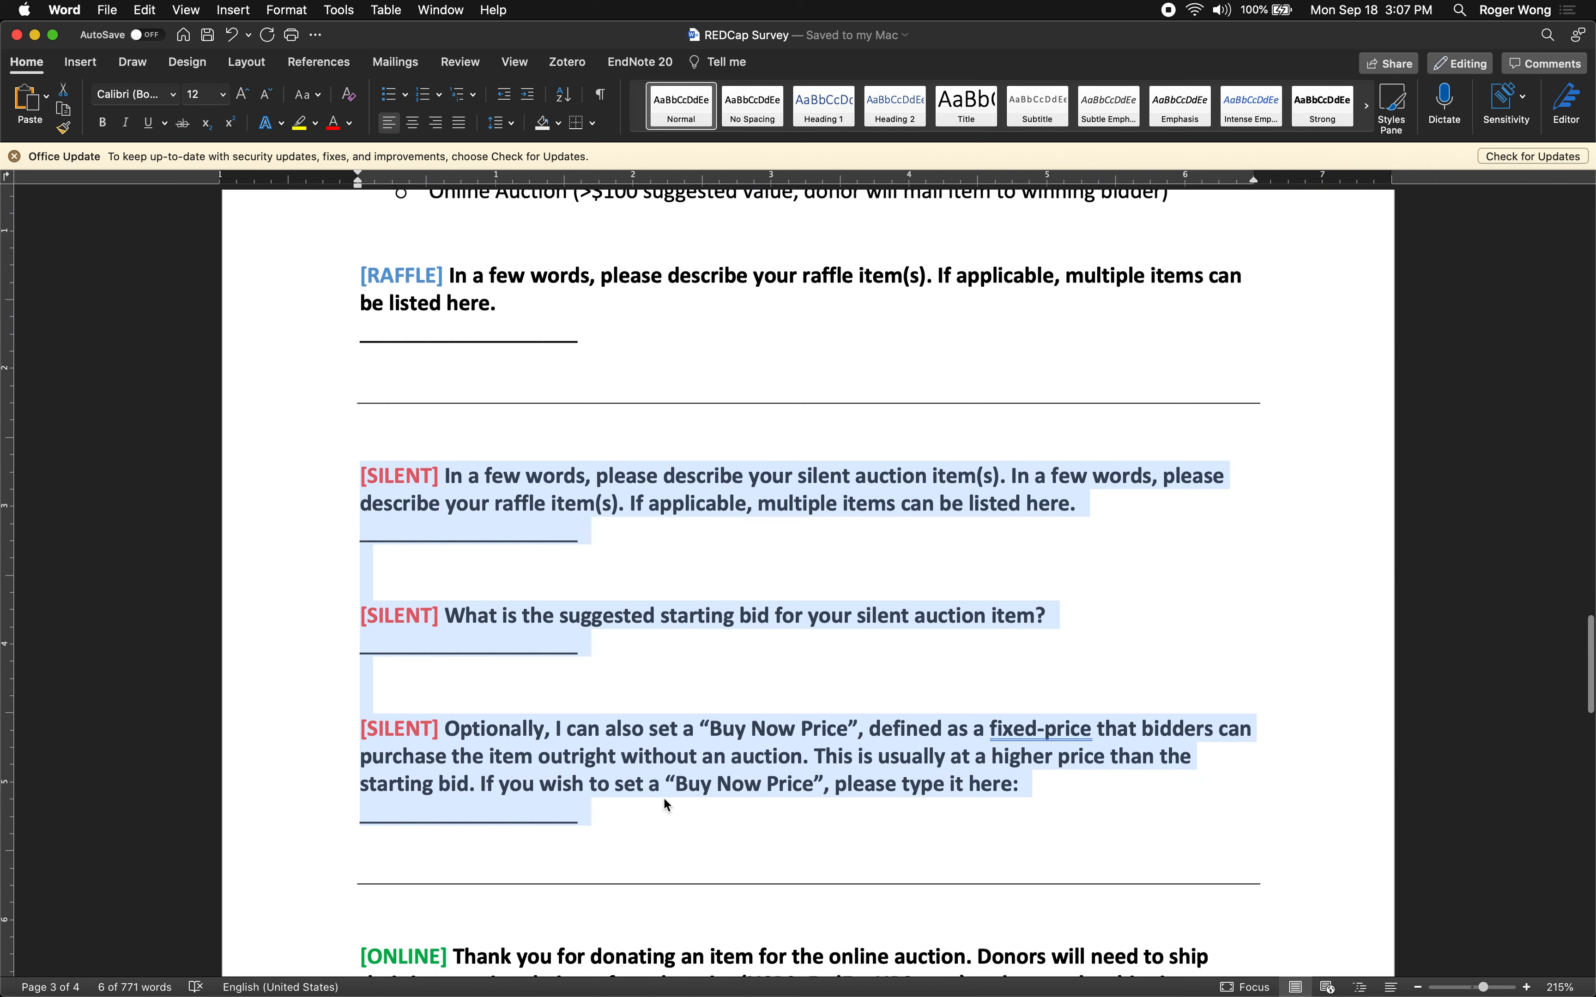
scroll(407, 597, "down", 5)
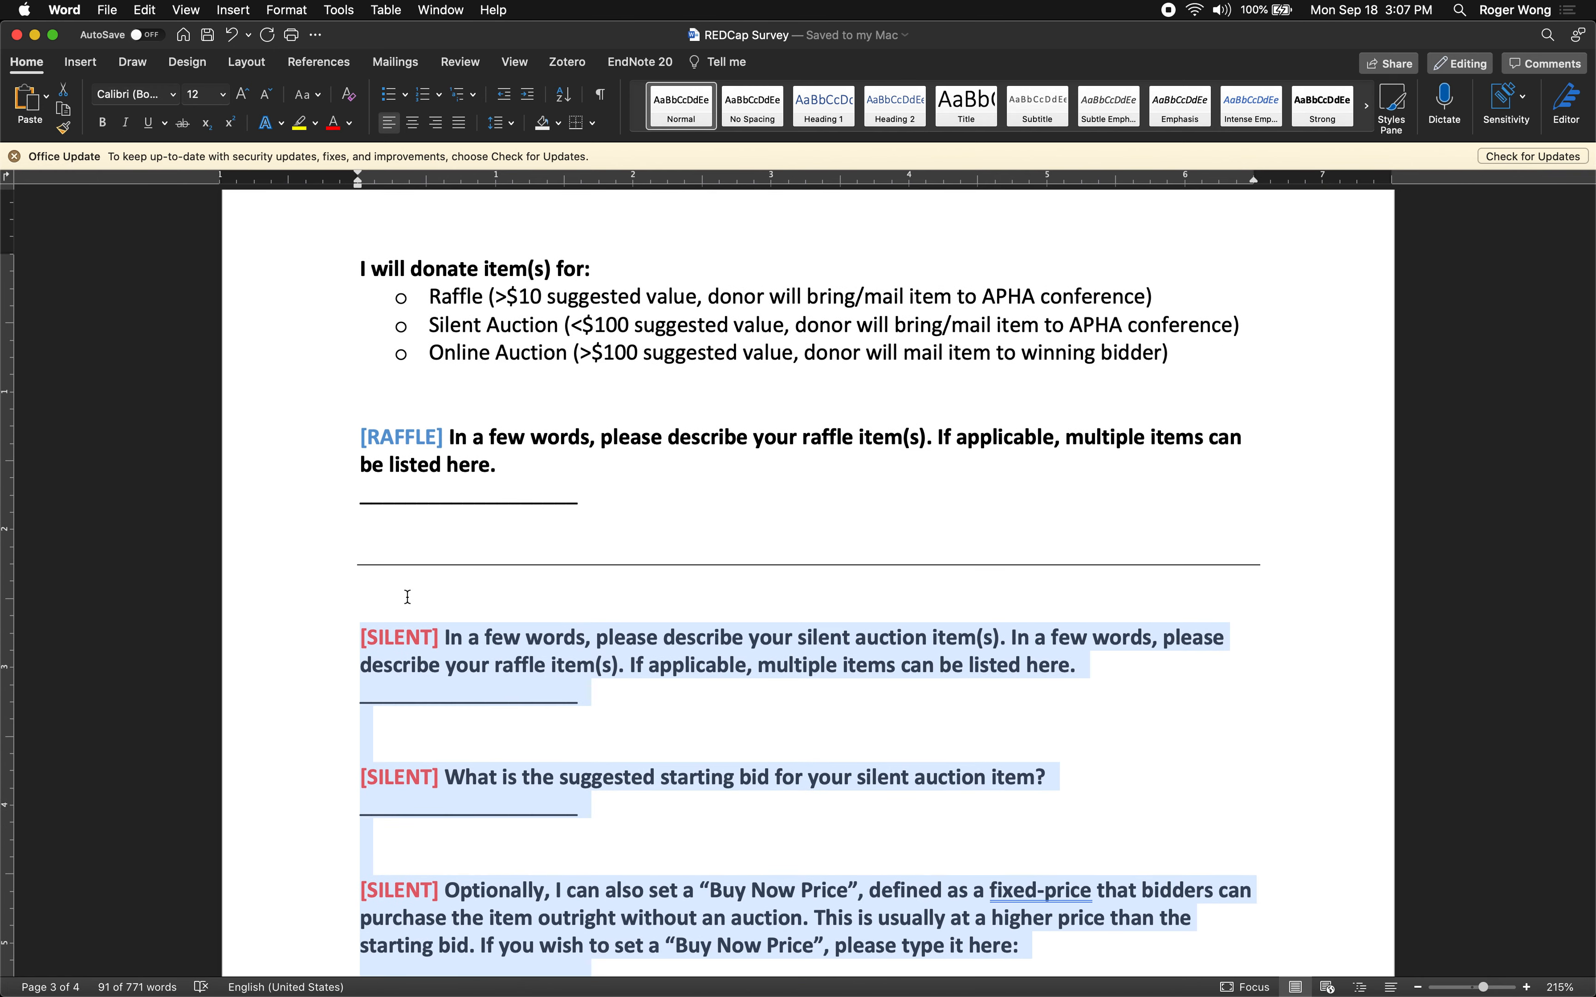
scroll(407, 597, "down", 4)
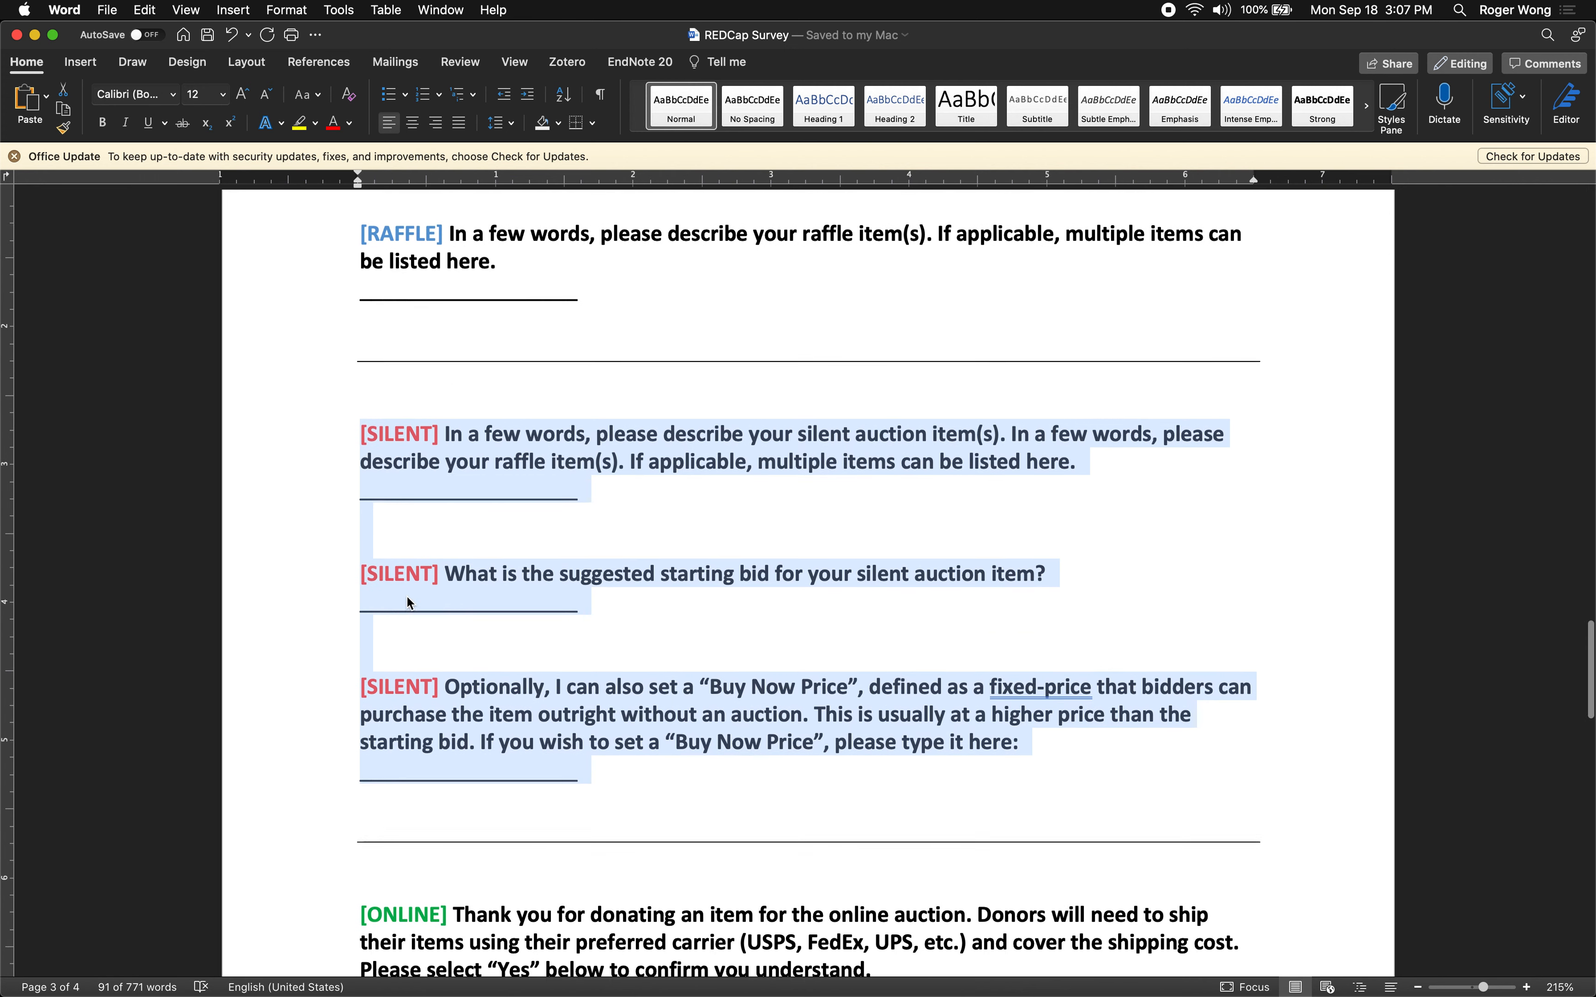
scroll(407, 597, "up", 5)
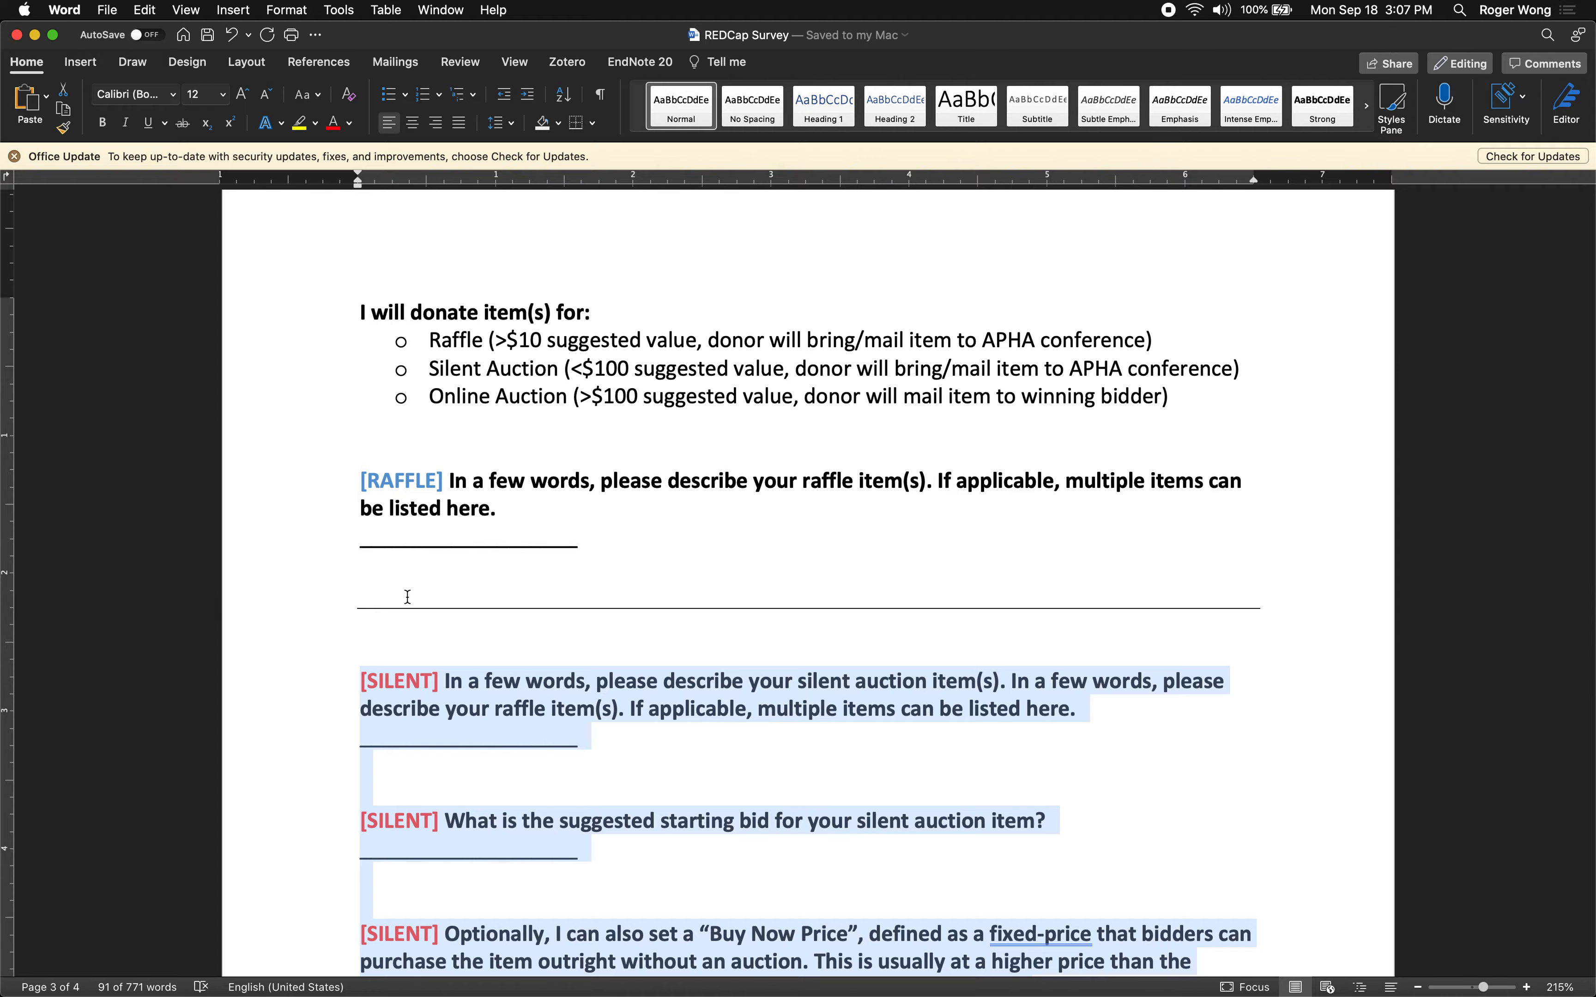
left_click(407, 597)
scroll(408, 596, "up", 12)
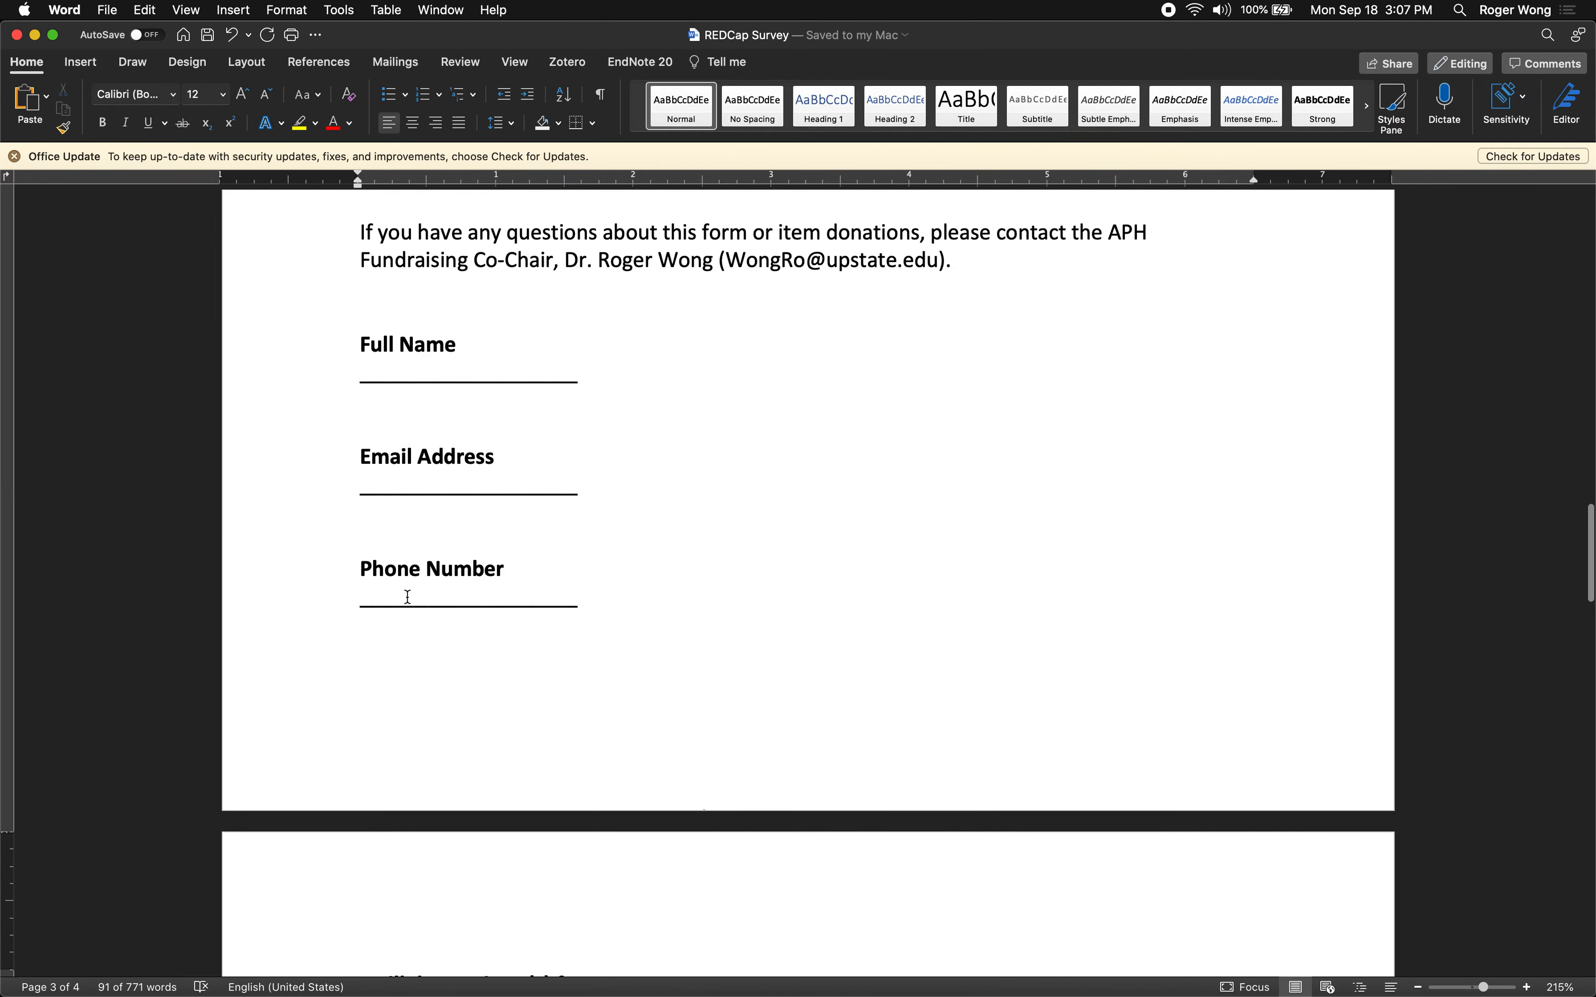
scroll(407, 597, "up", 15)
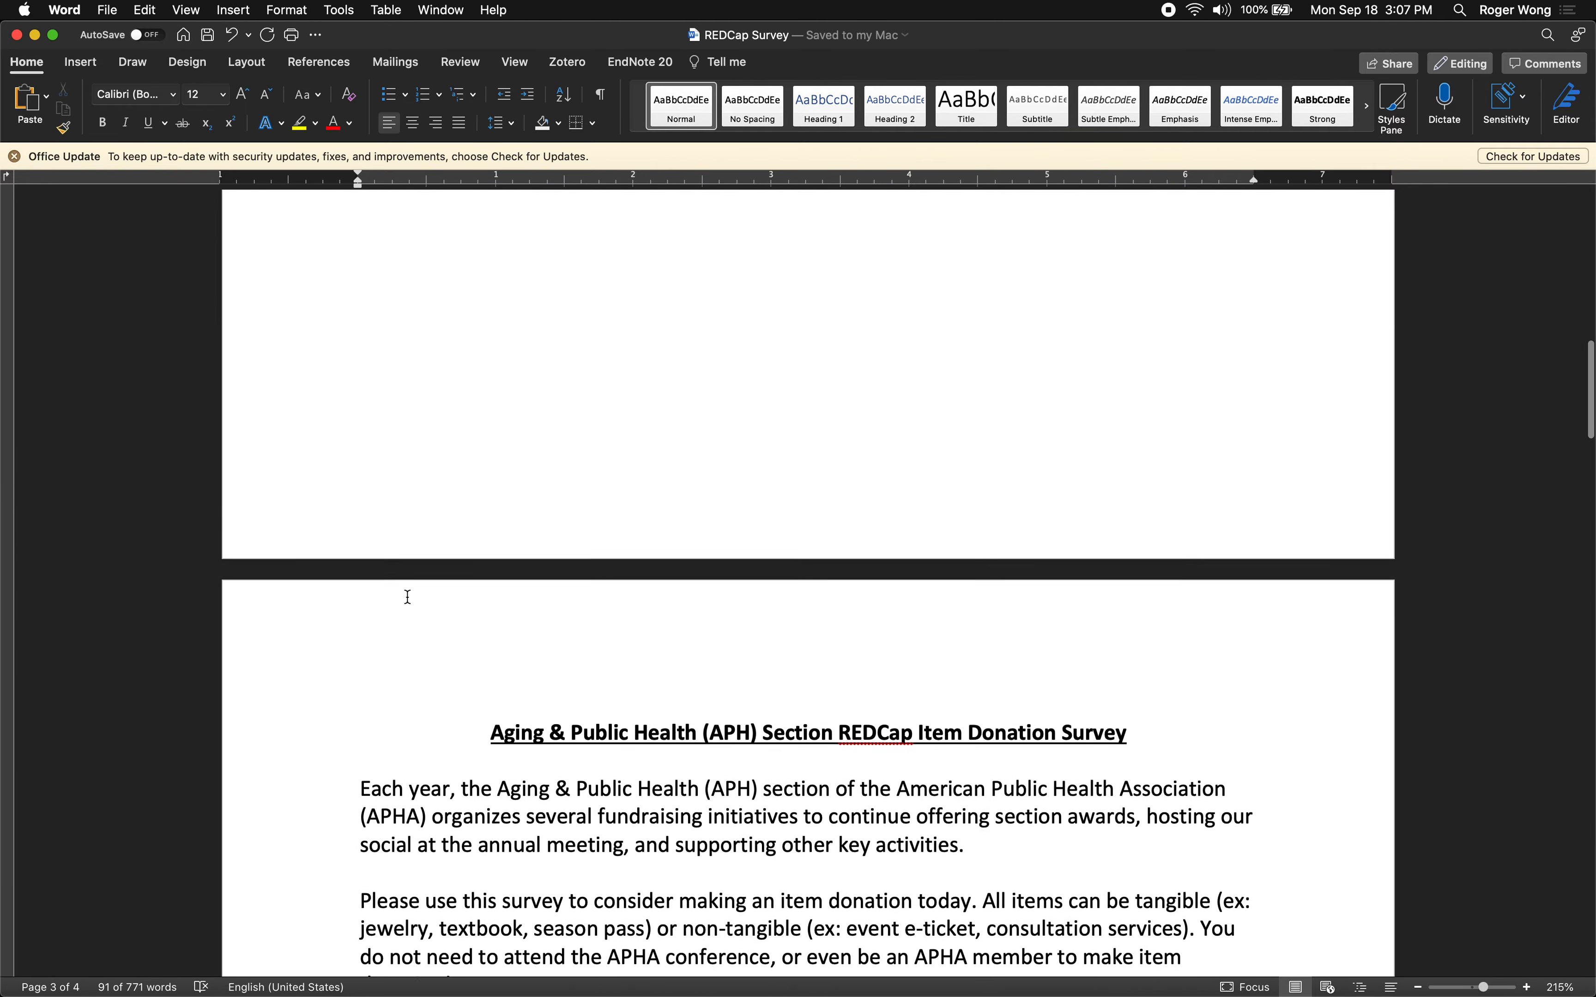
scroll(408, 597, "down", 10)
Switch to Chrome, place the Givebutter Dashboard tab ahead of the REDCap tab, and show REDCap's project list
key("ctrl+Up")
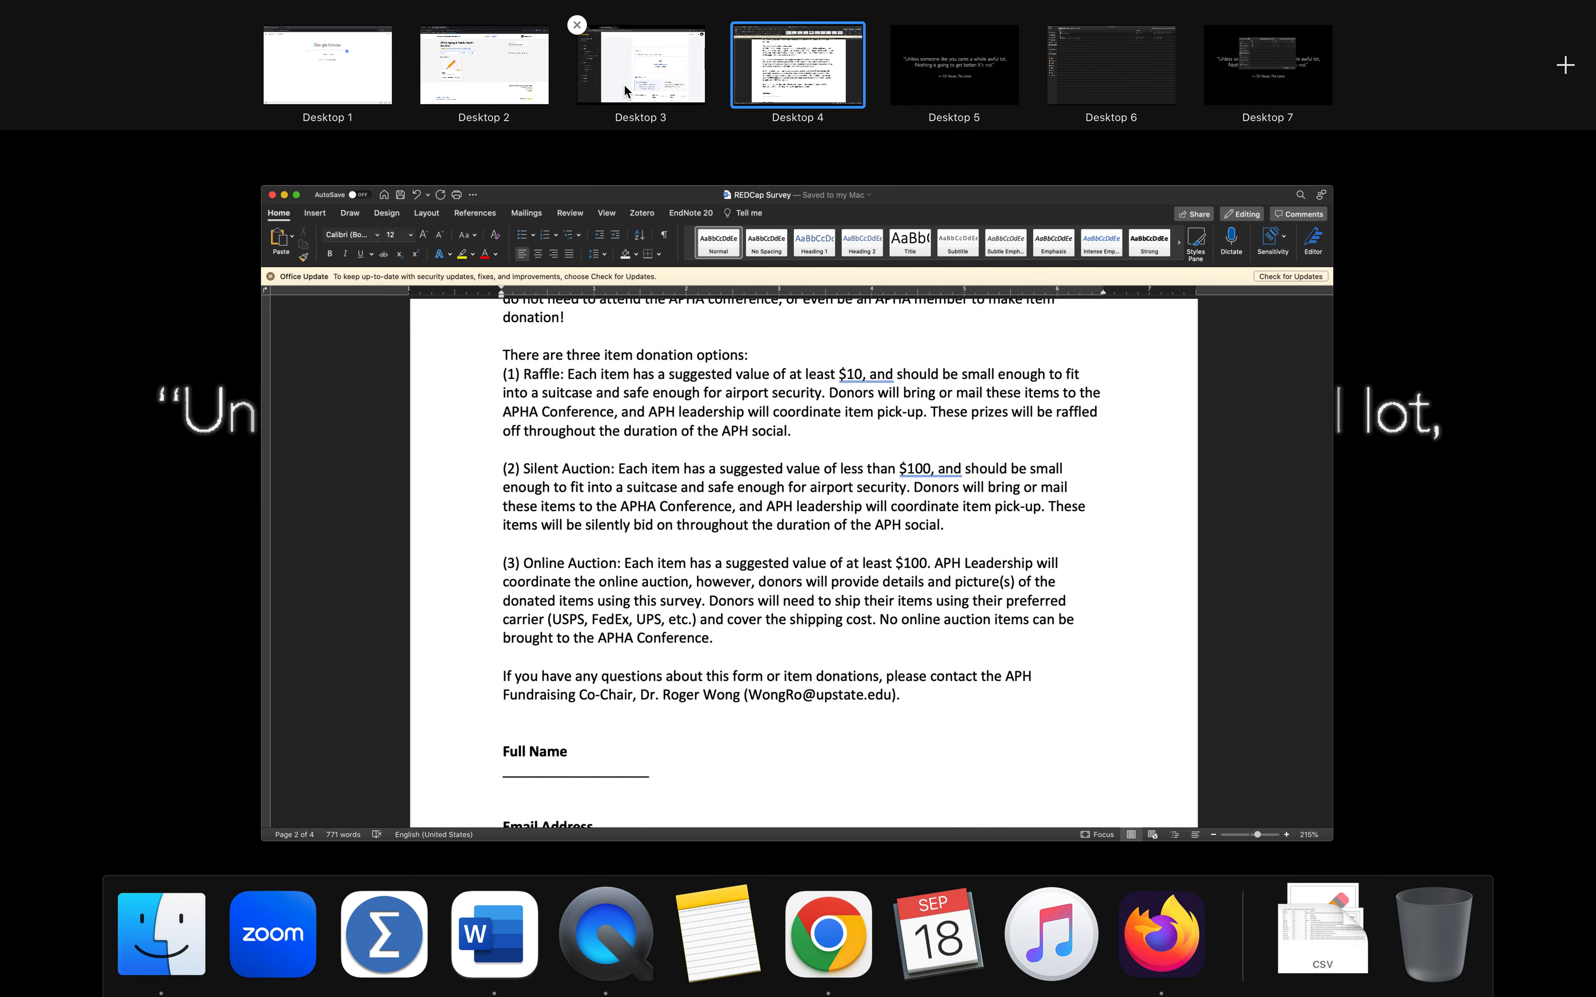
left_click(619, 79)
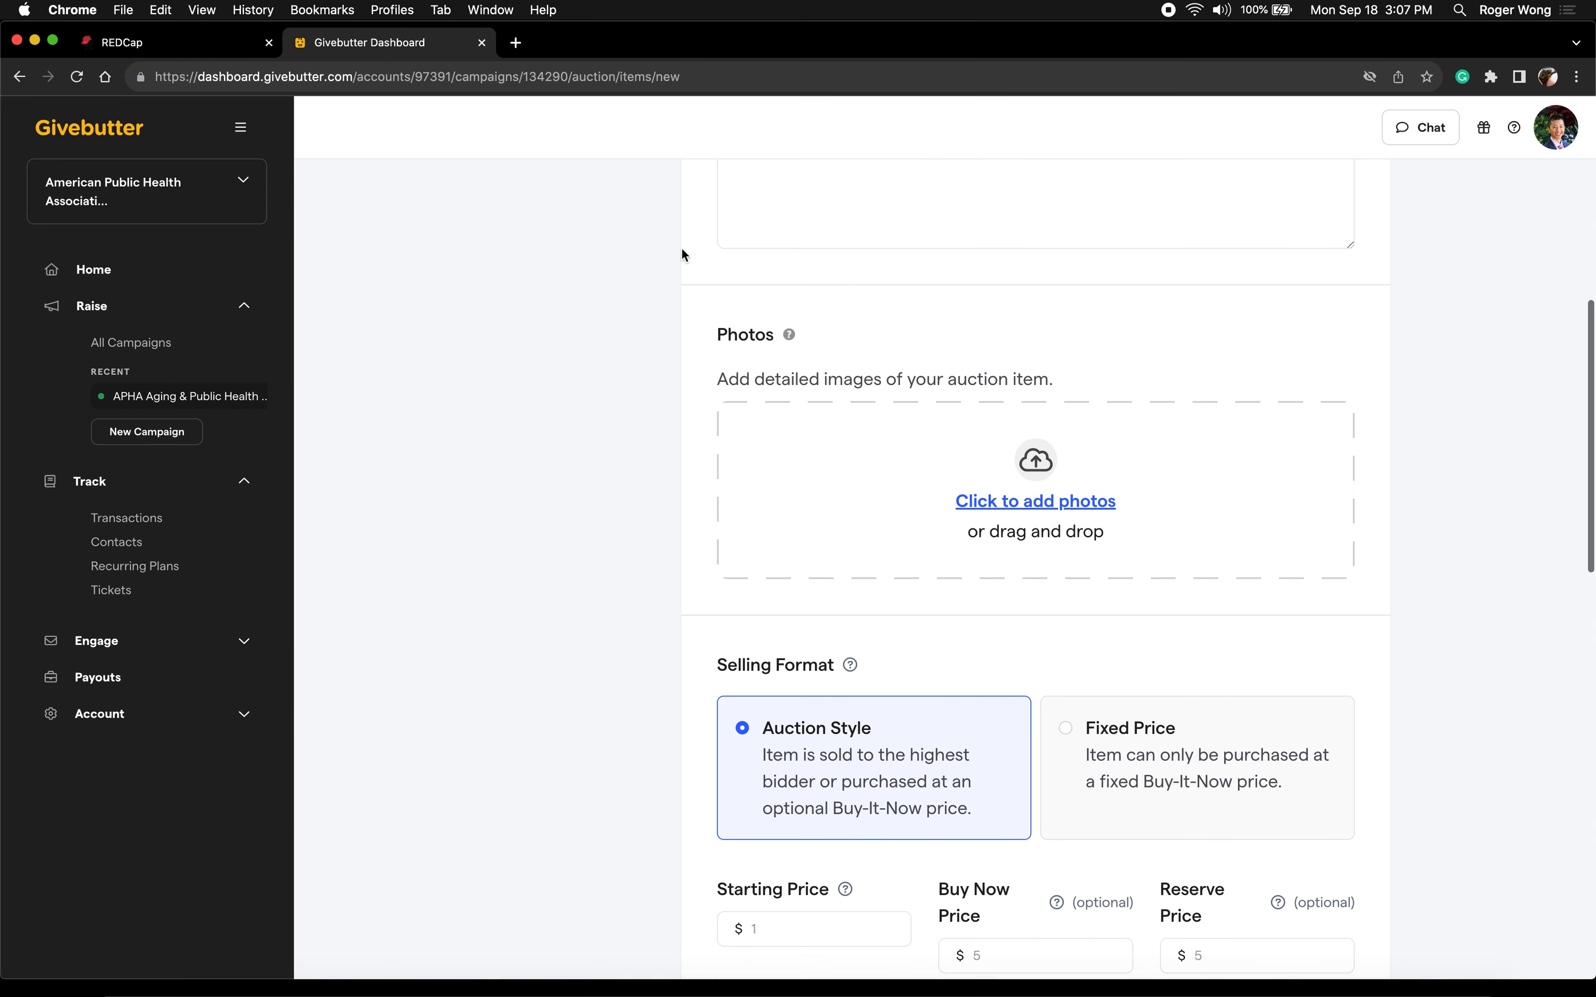
left_click(201, 53)
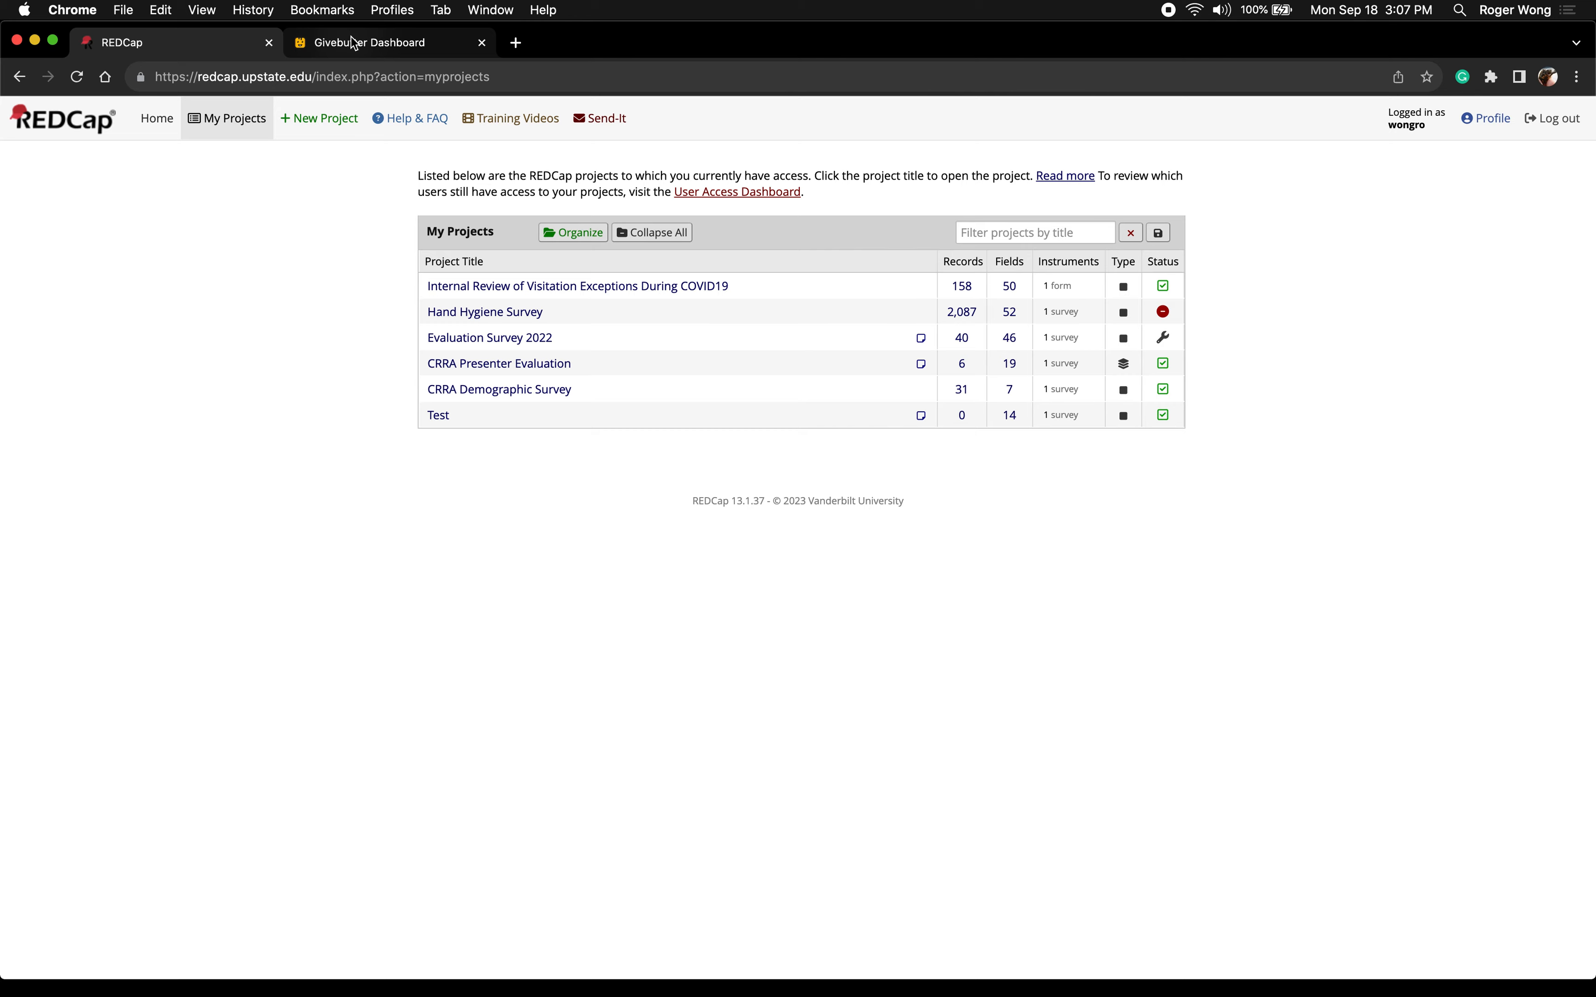
left_click_drag(350, 42, 211, 40)
left_click(336, 42)
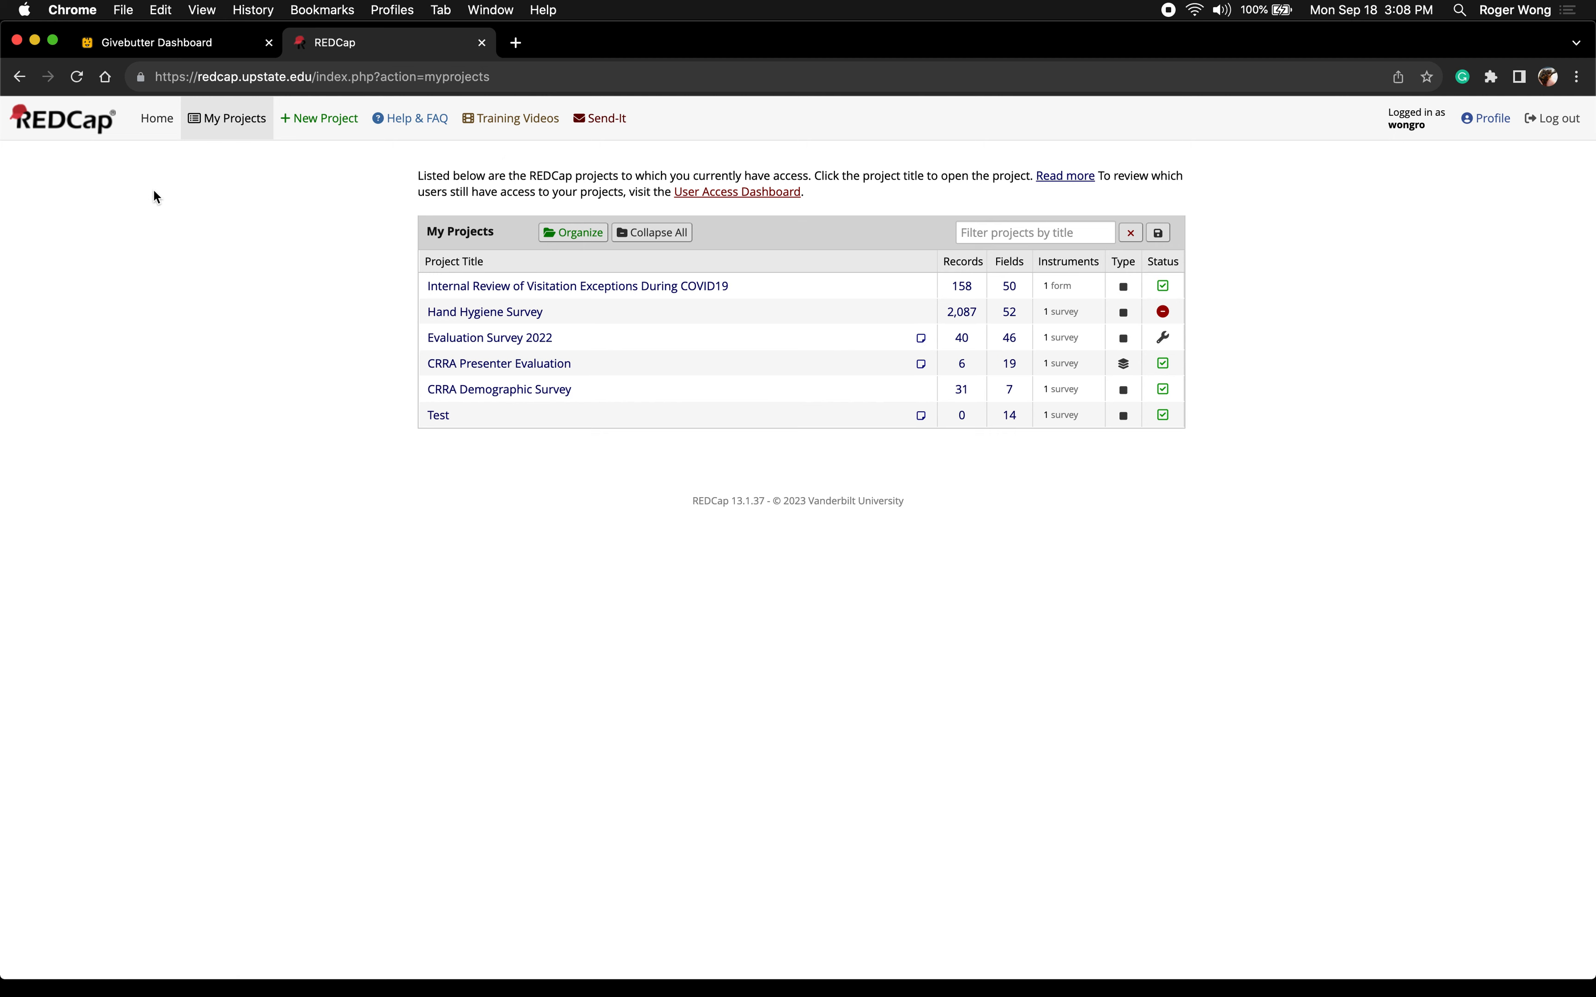
Review REDCap's training videos, from the getting-started overviews to the special features, and return to the project list
left_click(495, 125)
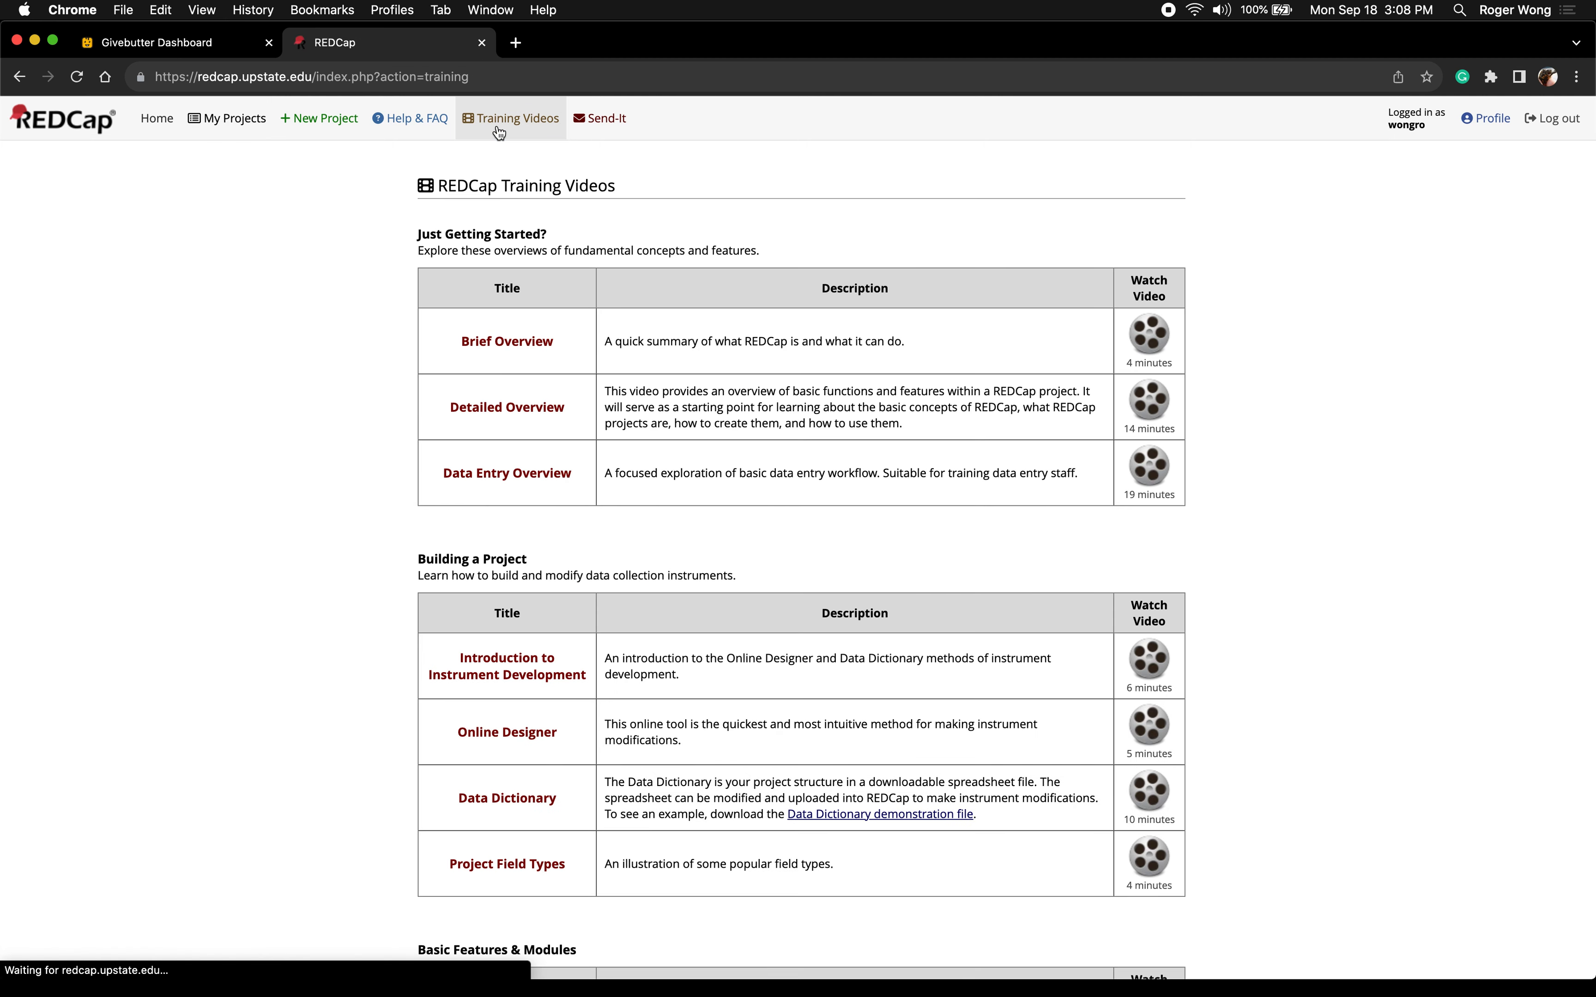
scroll(645, 437, "down", 10)
scroll(642, 435, "down", 15)
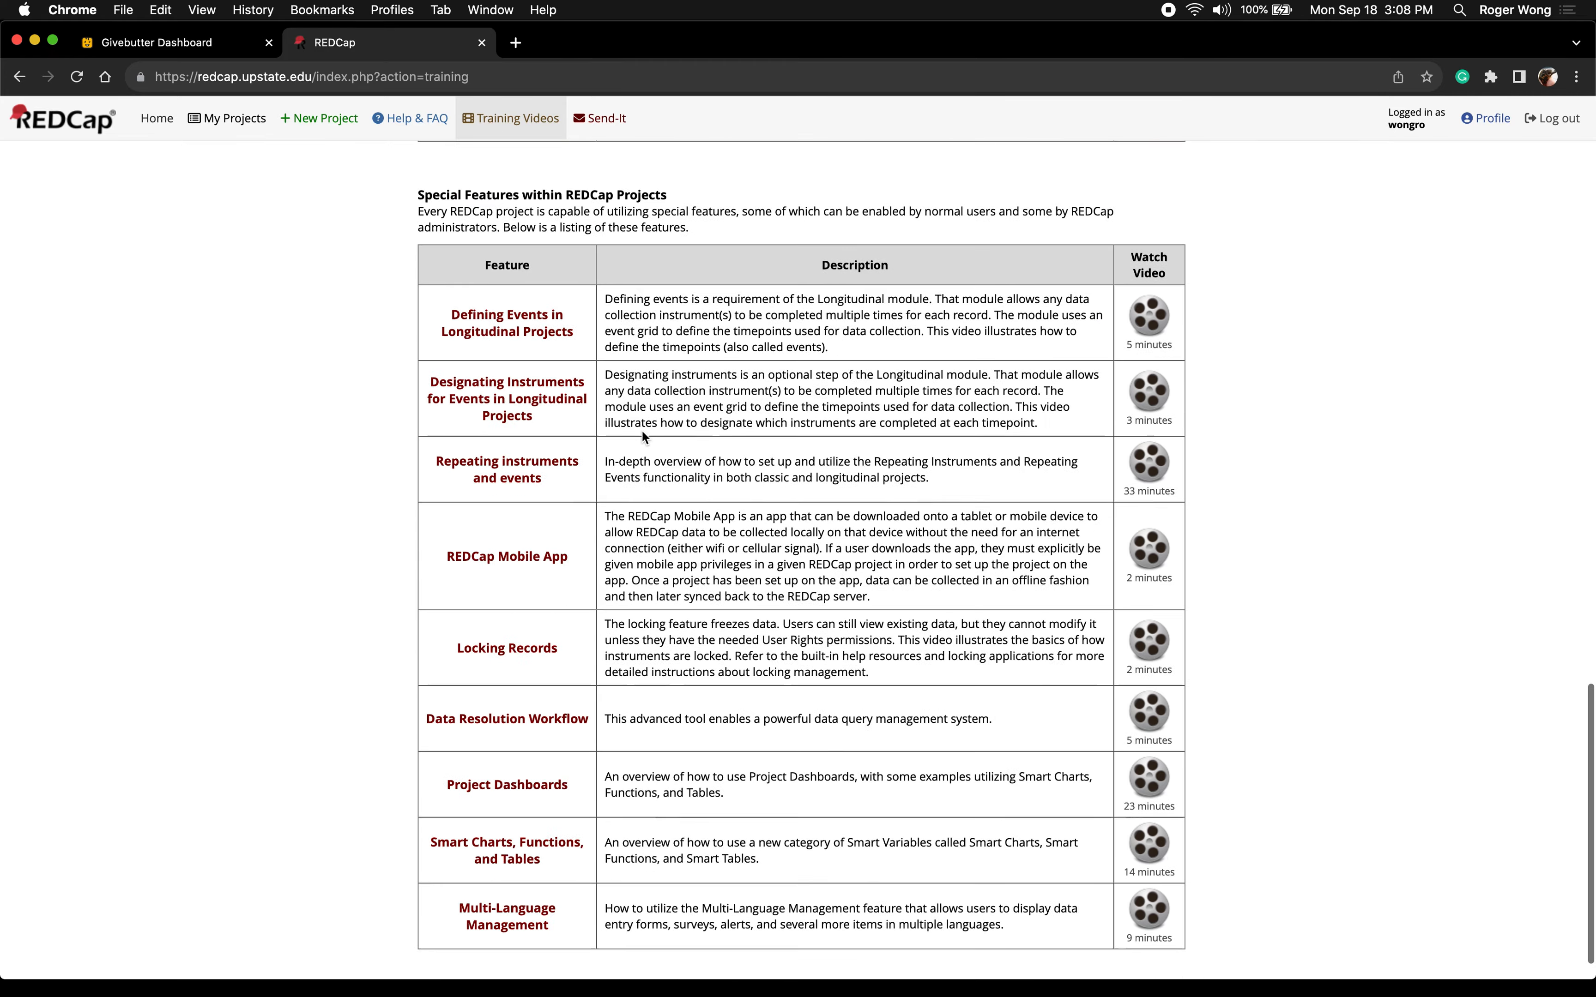
scroll(643, 432, "up", 20)
scroll(642, 431, "up", 7)
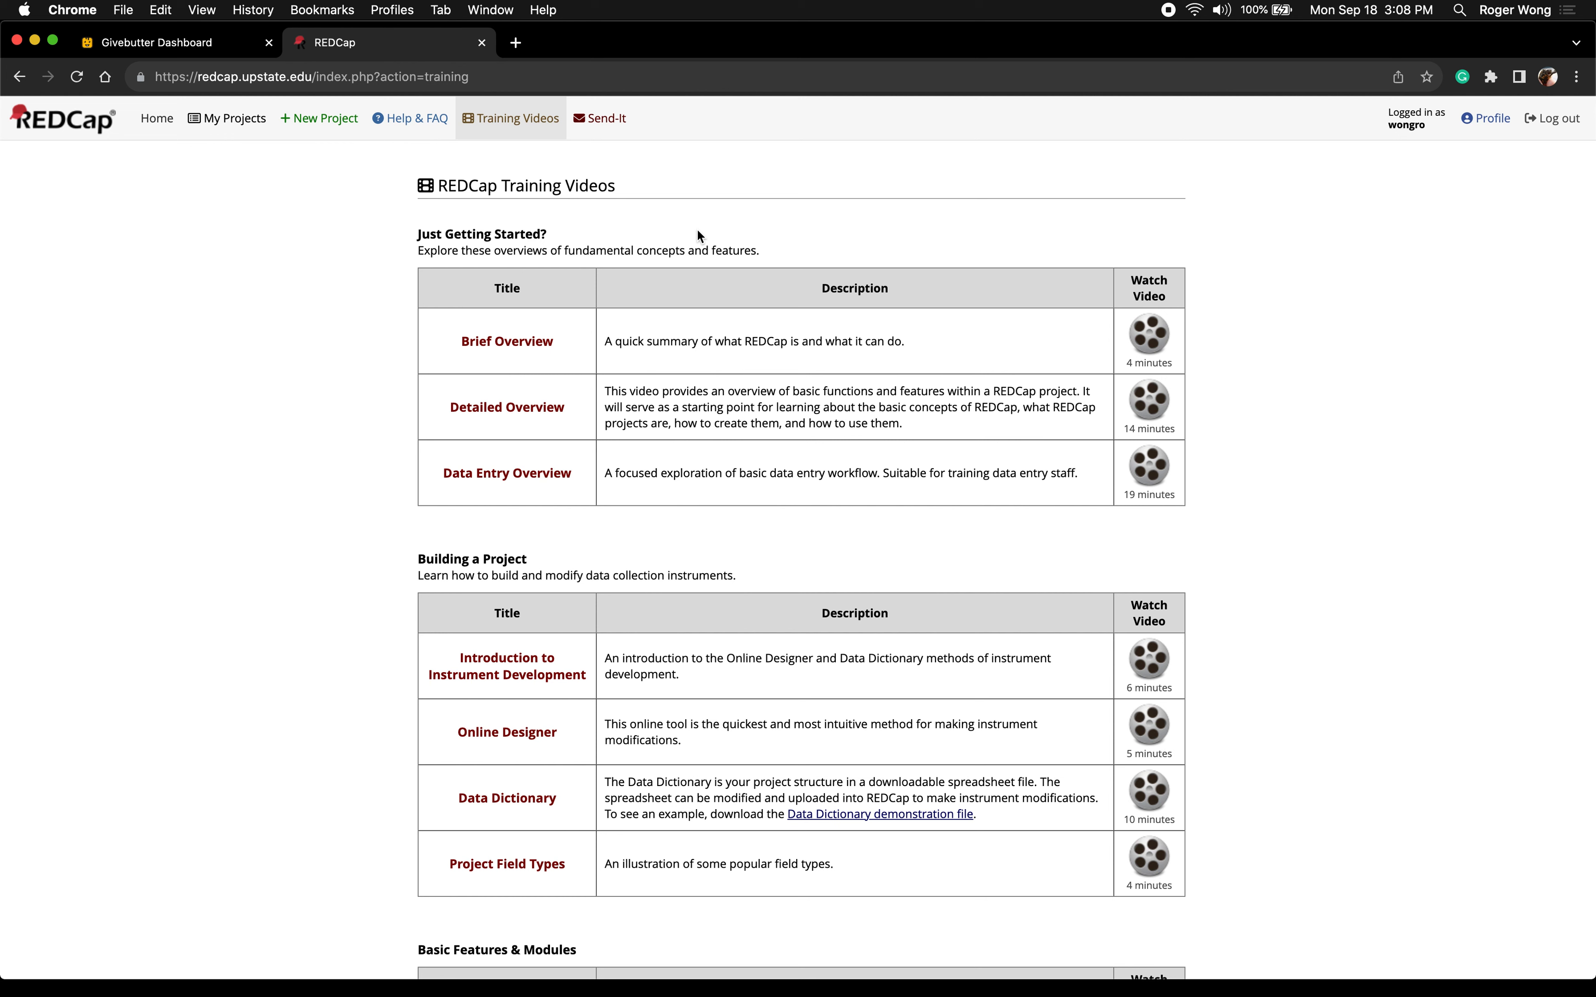
scroll(697, 231, "down", 20)
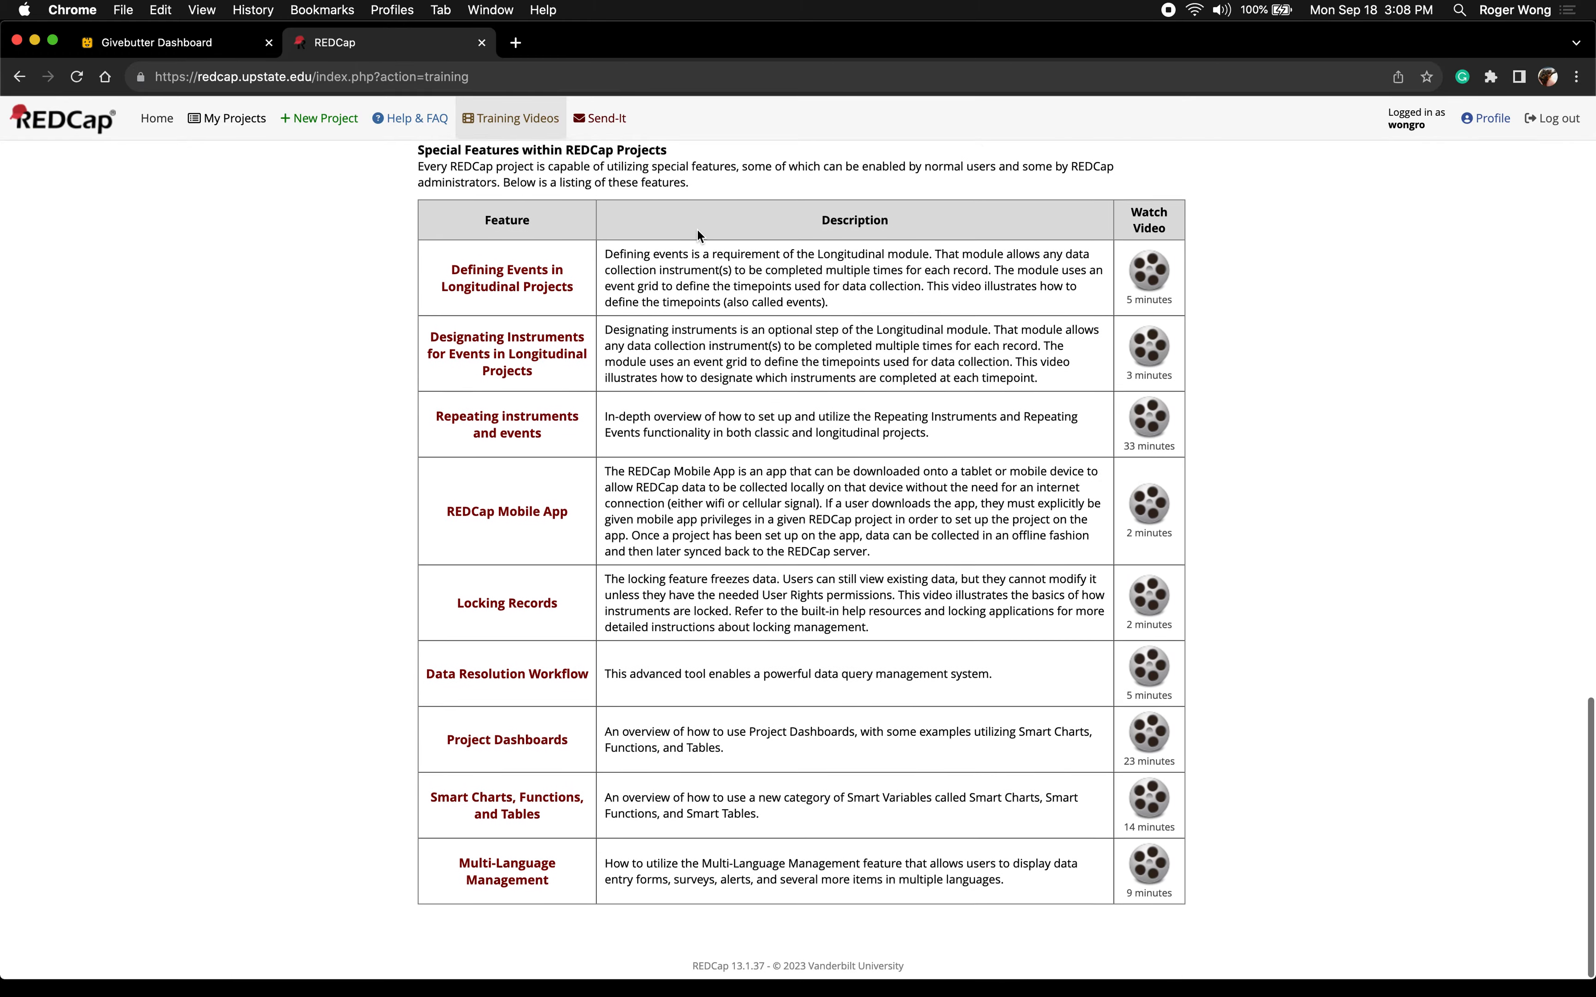
scroll(697, 230, "up", 14)
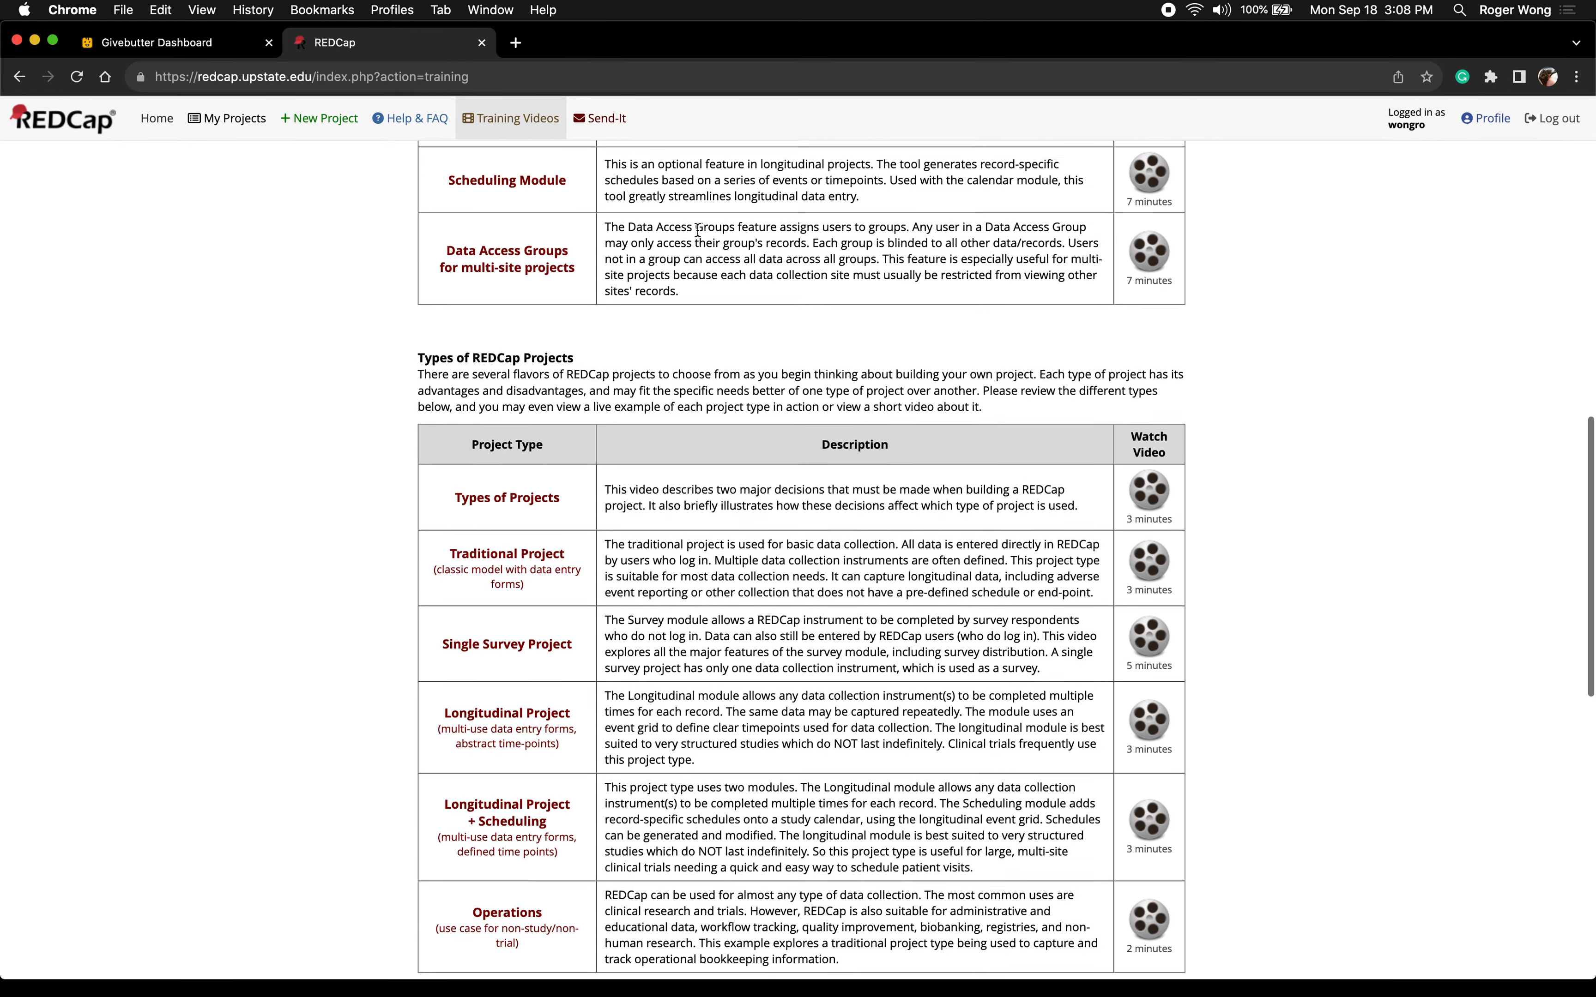
scroll(697, 230, "up", 10)
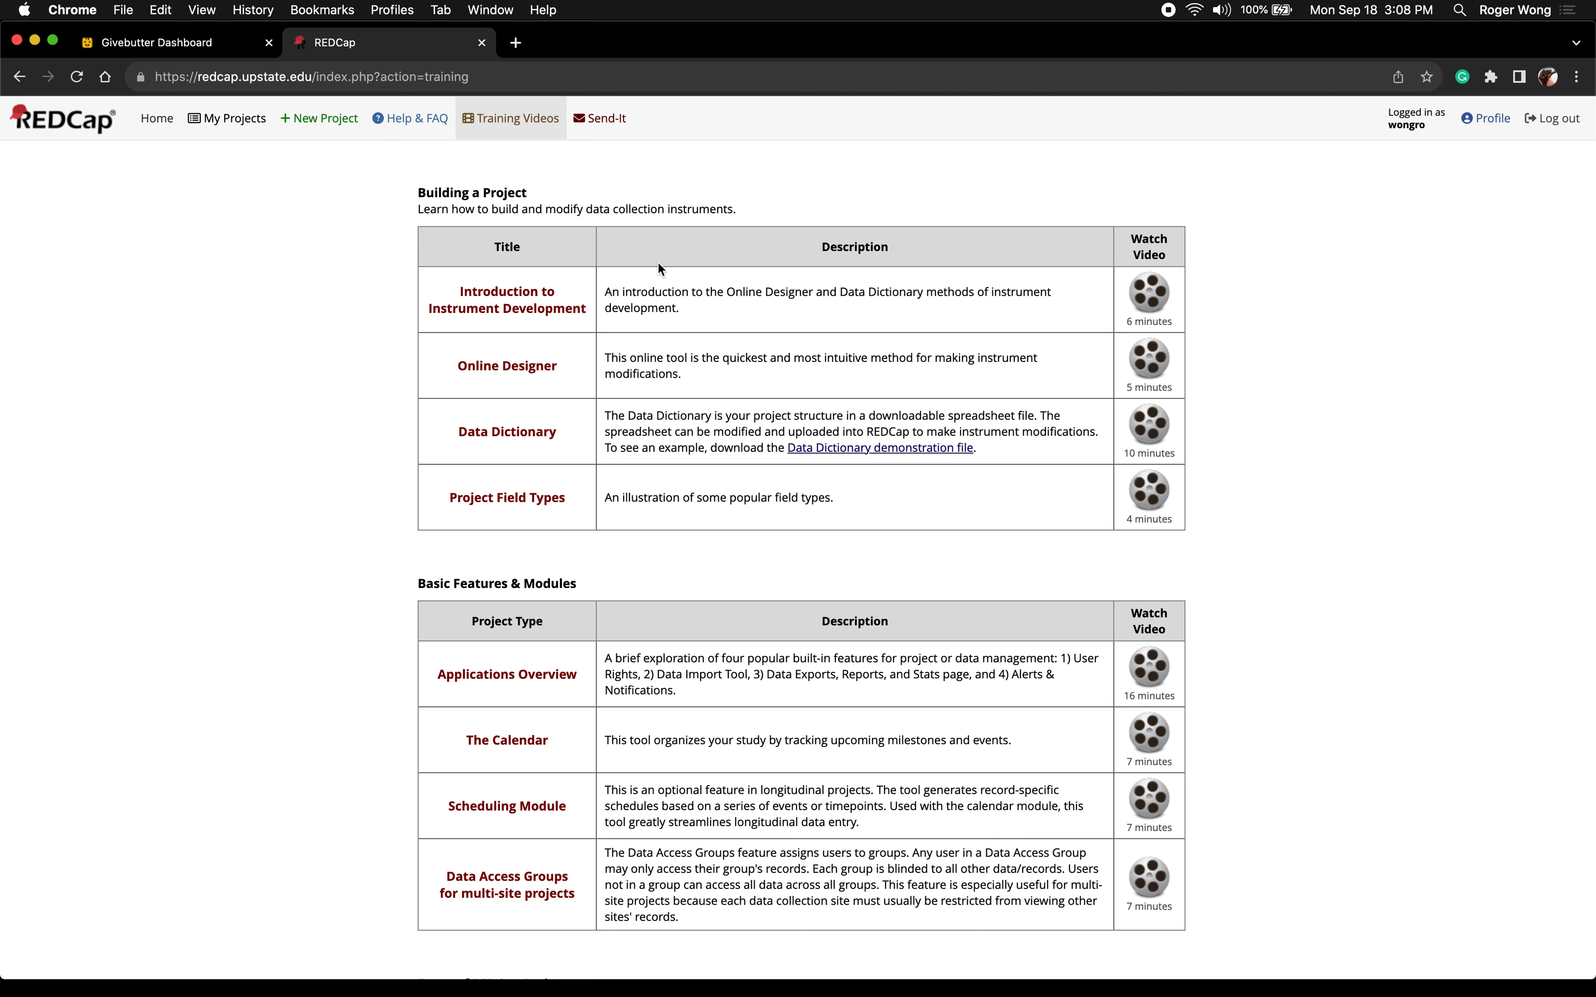
scroll(658, 263, "left", 5)
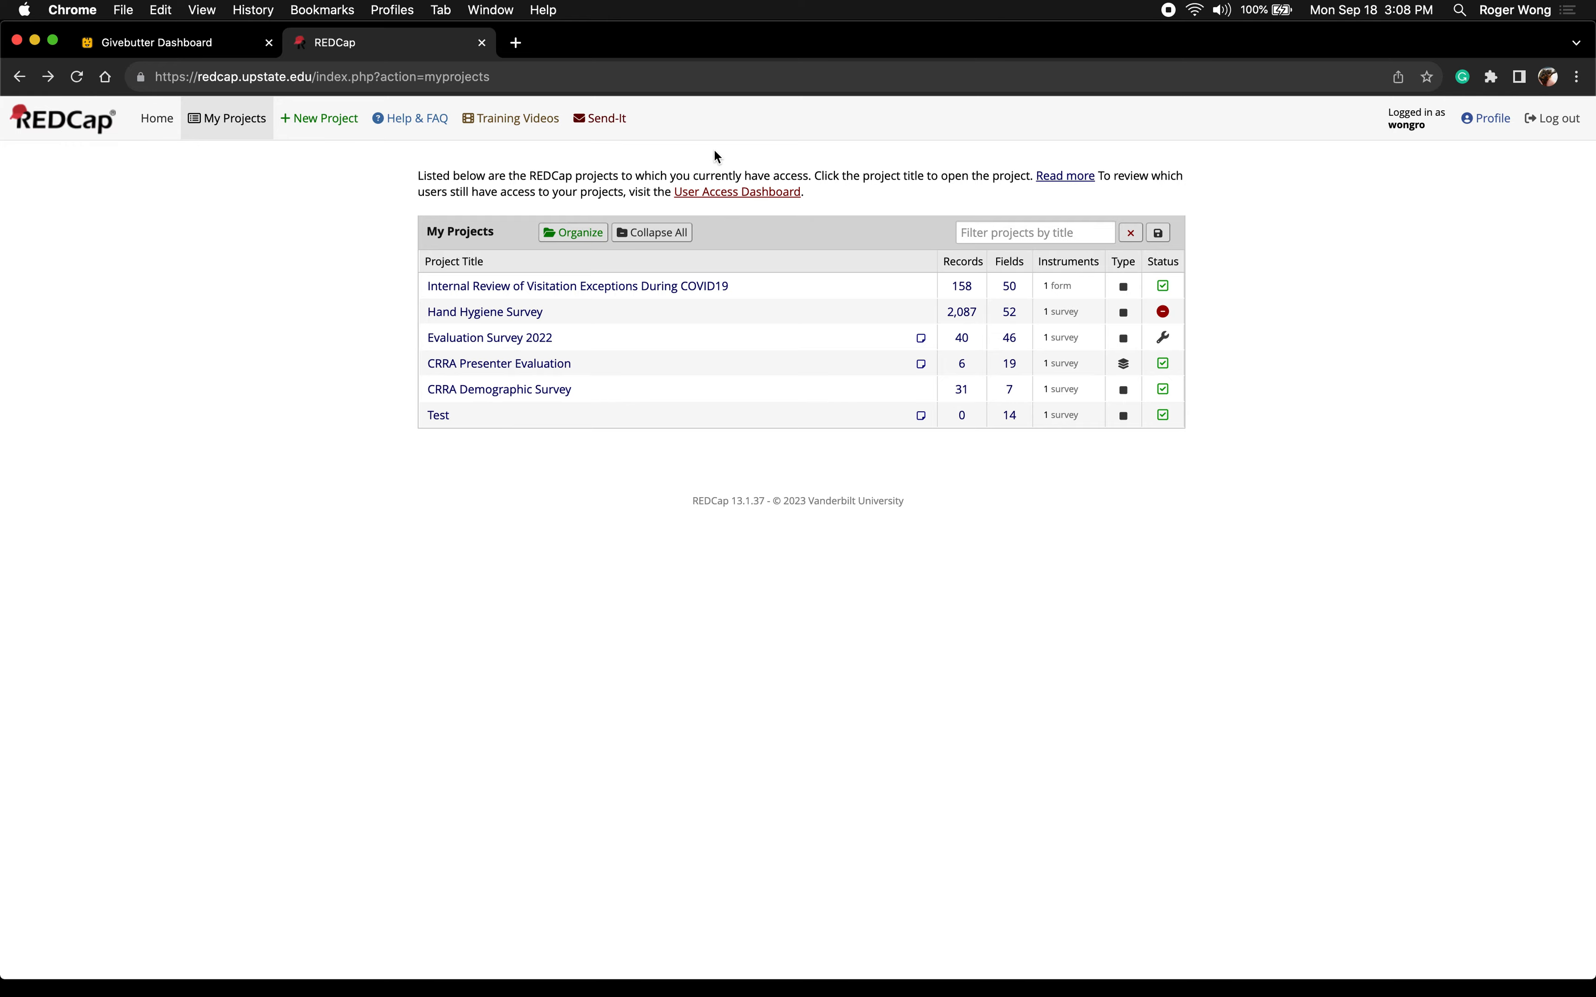
Switch to the Word survey draft, skim it from the introduction to the [ONLINE] questions, and return to REDCap's project list
key("ctrl+Right")
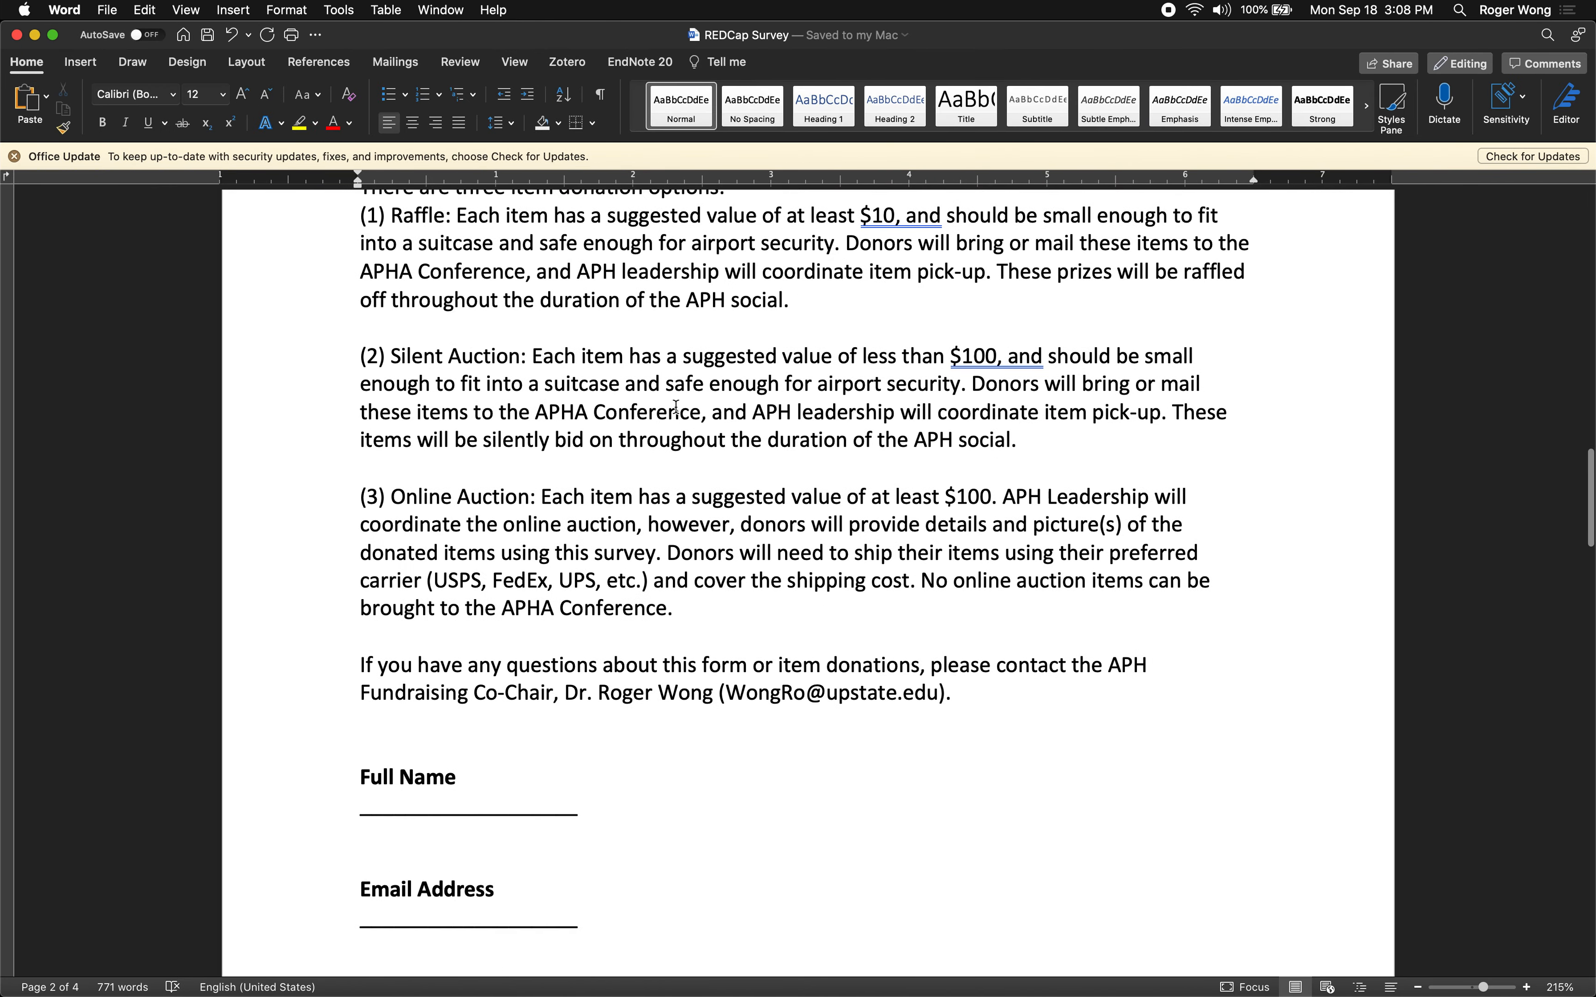
scroll(676, 408, "down", 5)
scroll(676, 408, "up", 10)
scroll(676, 408, "down", 1)
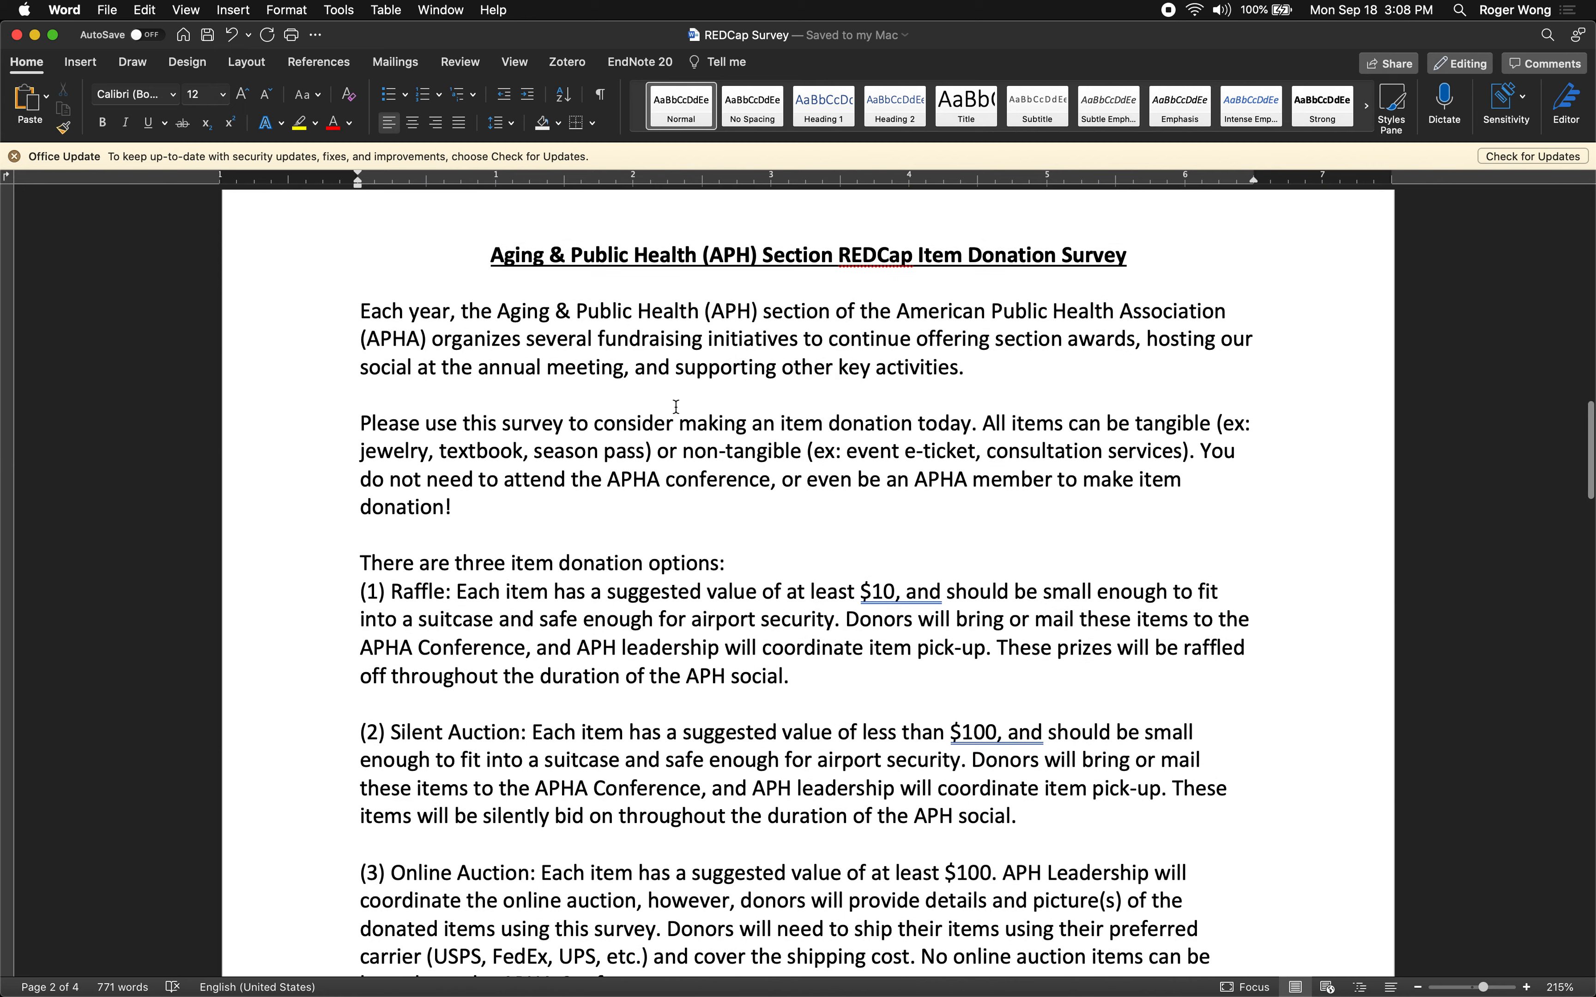
scroll(676, 408, "down", 15)
scroll(676, 407, "up", 15)
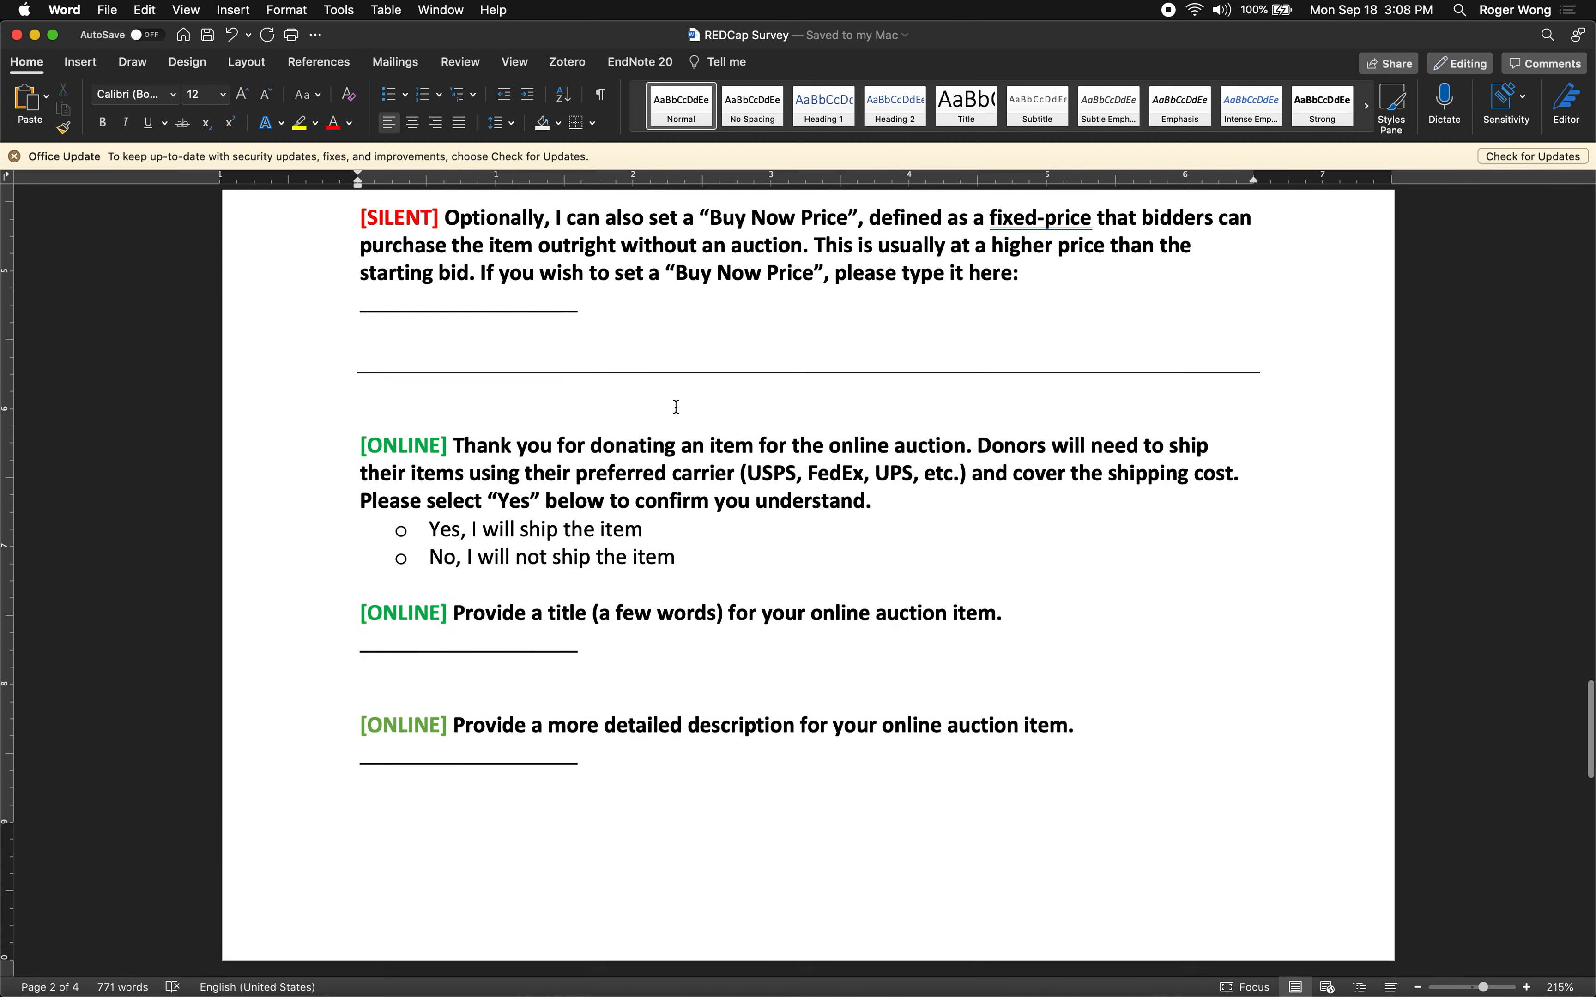
scroll(676, 408, "up", 12)
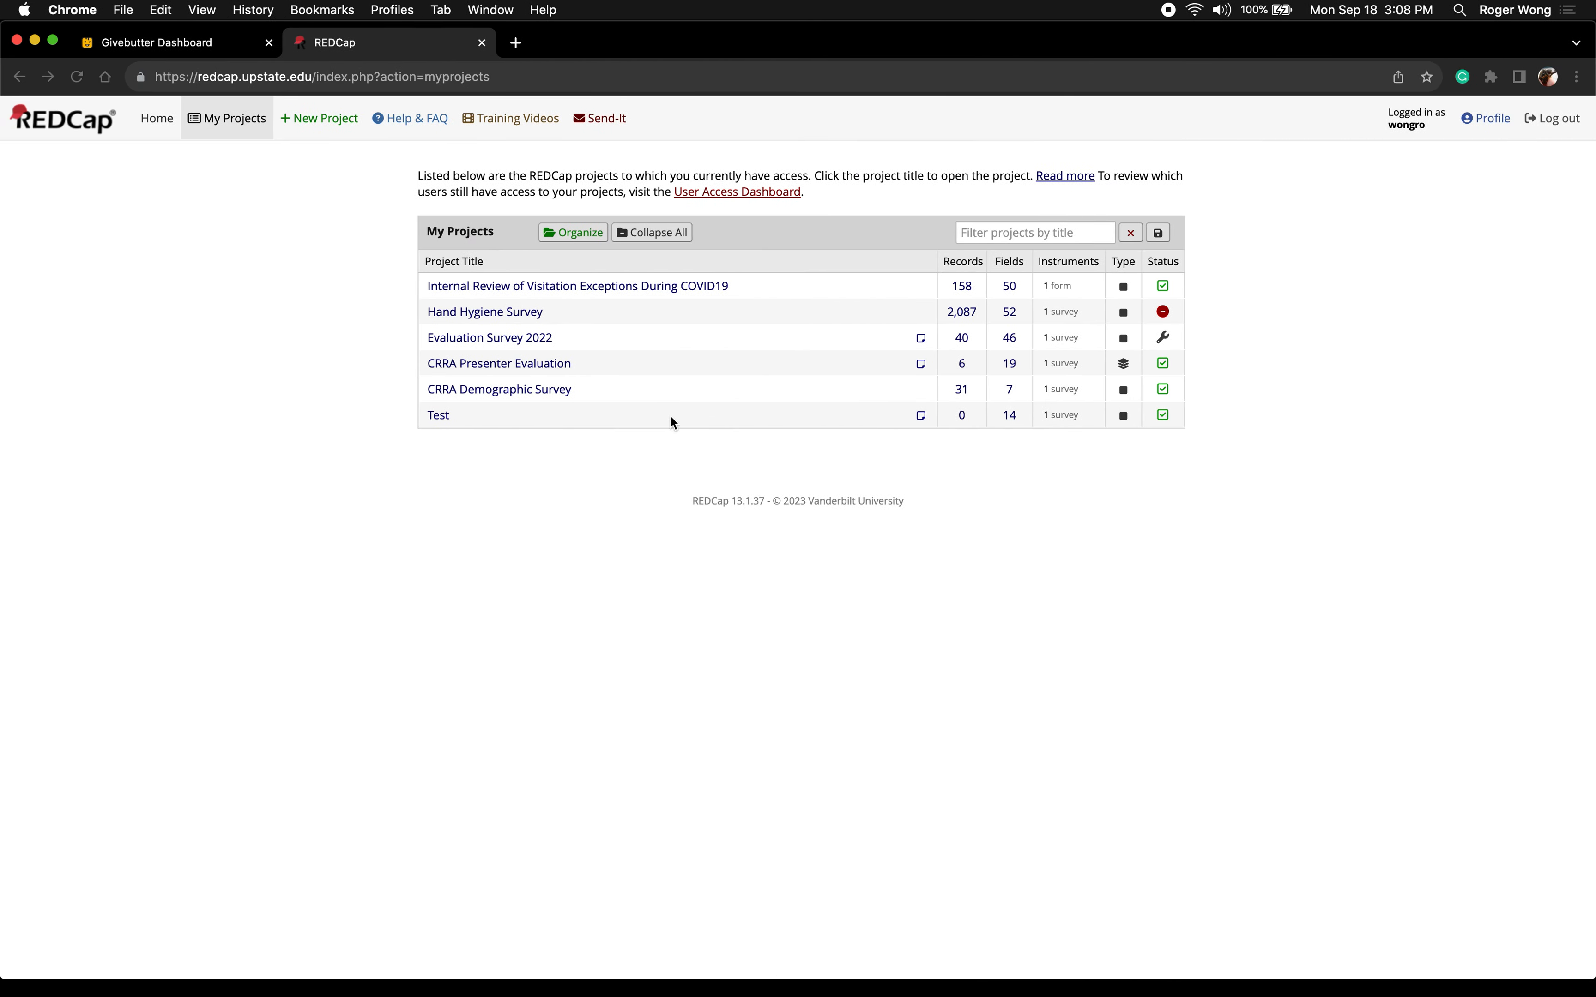
Start a new REDCap project and copy the survey's title from the Word draft into the project title
left_click(322, 133)
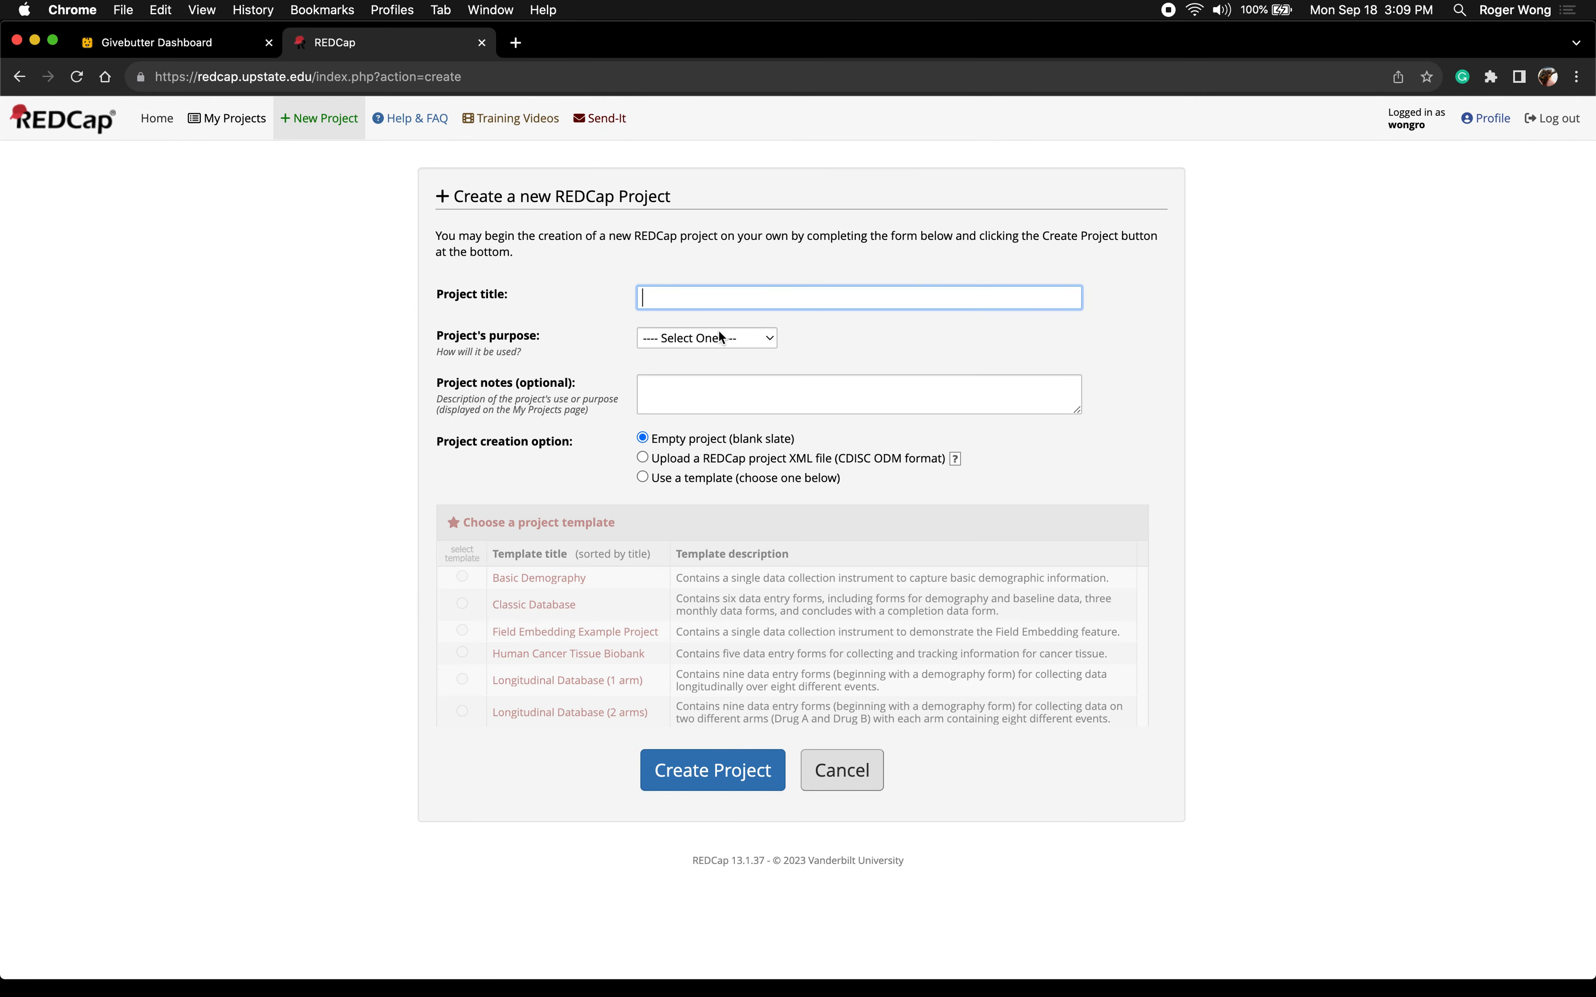
key("ctrl+Right")
scroll(690, 455, "up", 1)
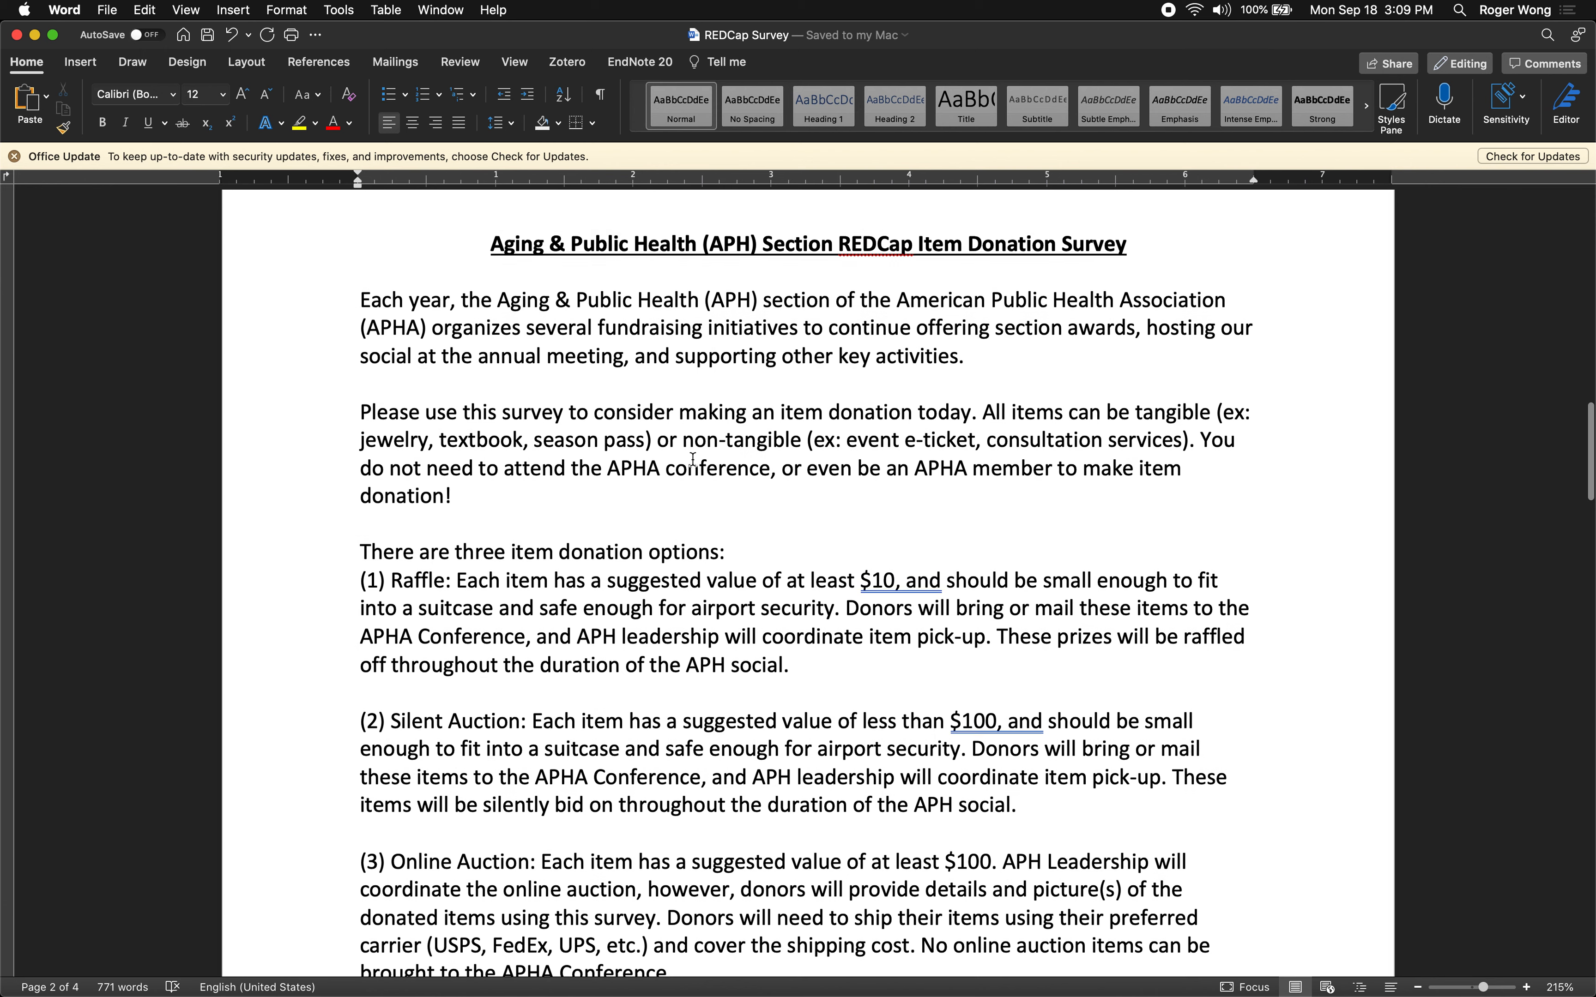
left_click_drag(483, 263, 1123, 270)
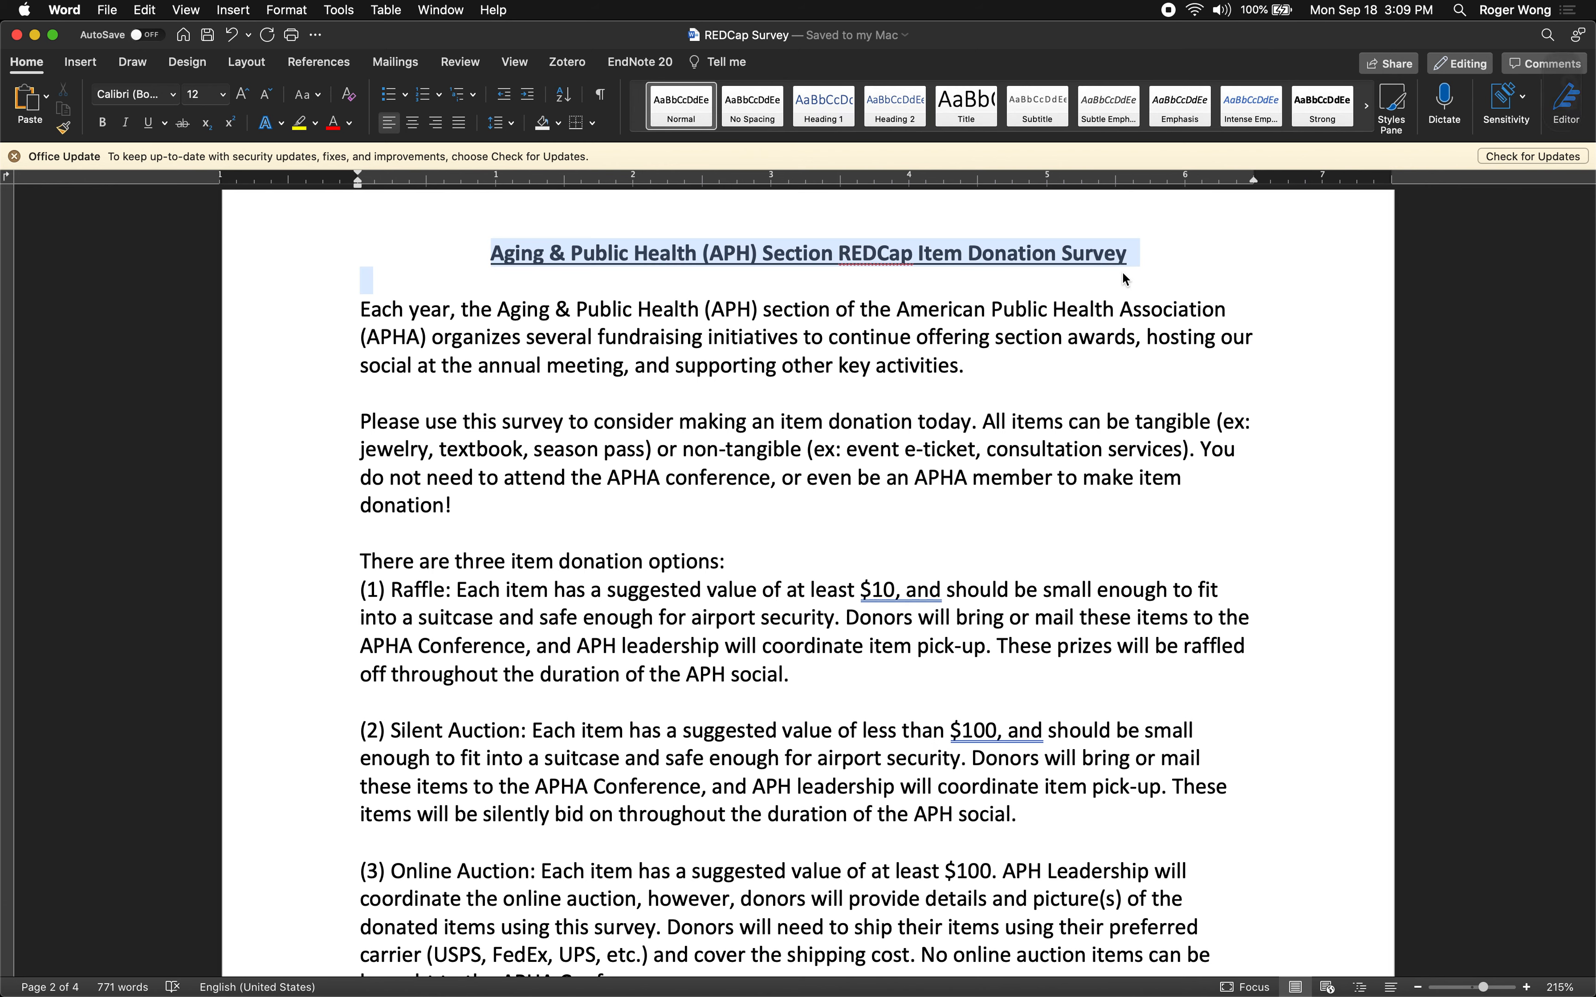
key("super+c")
key("ctrl+Left")
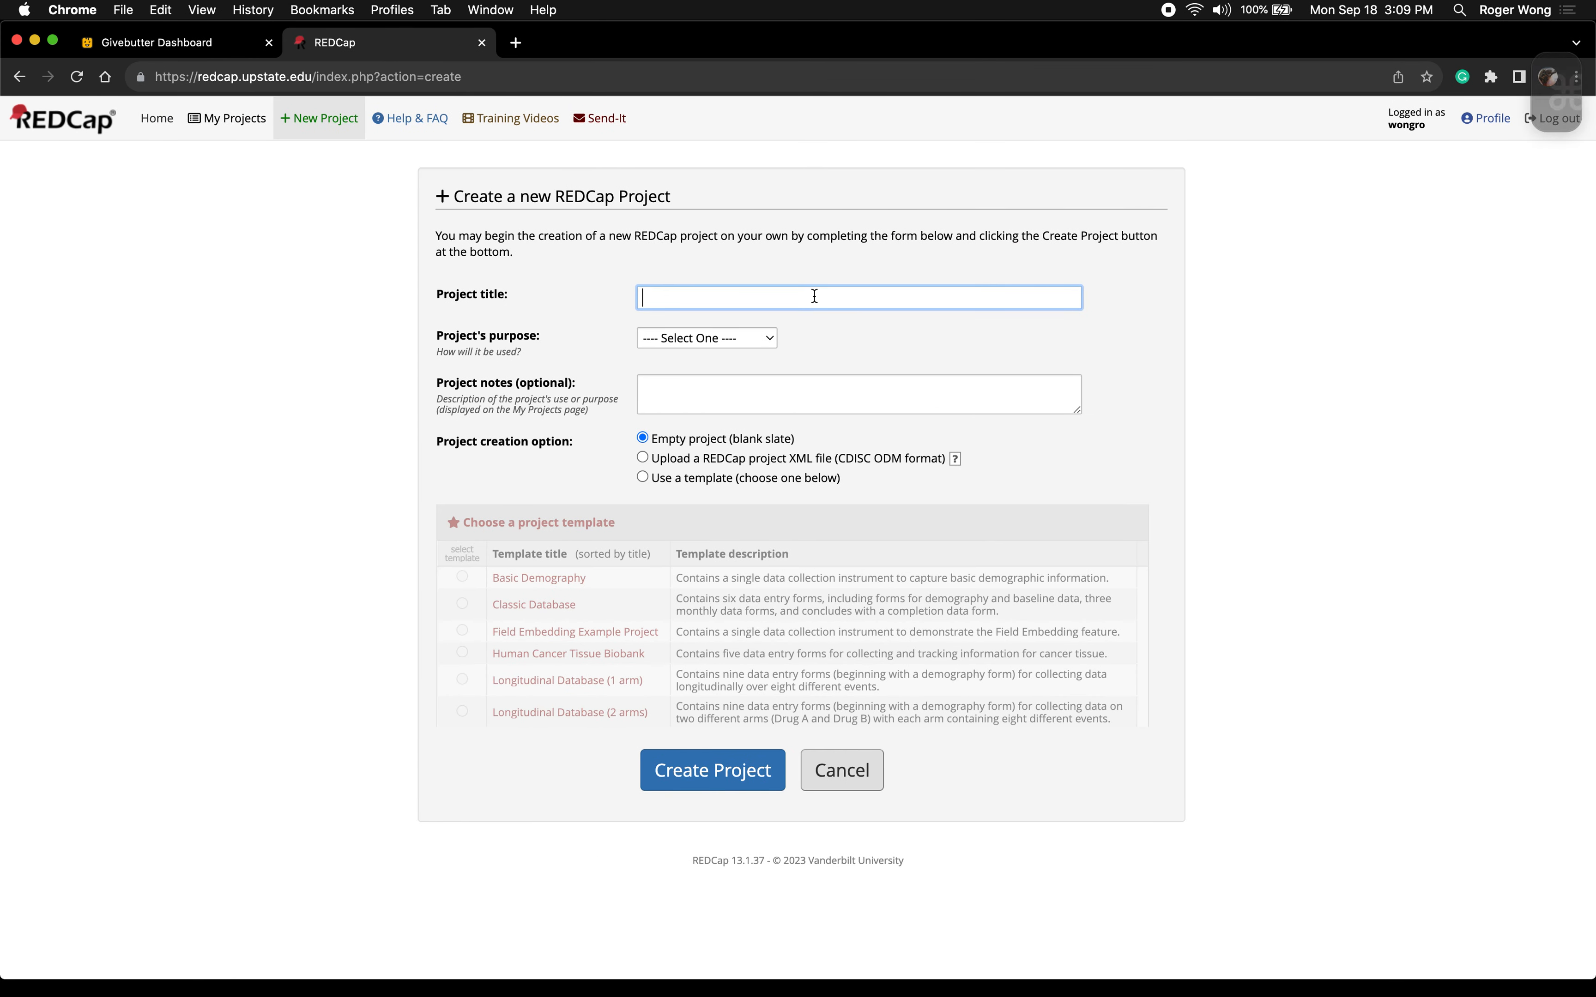
key("super+v")
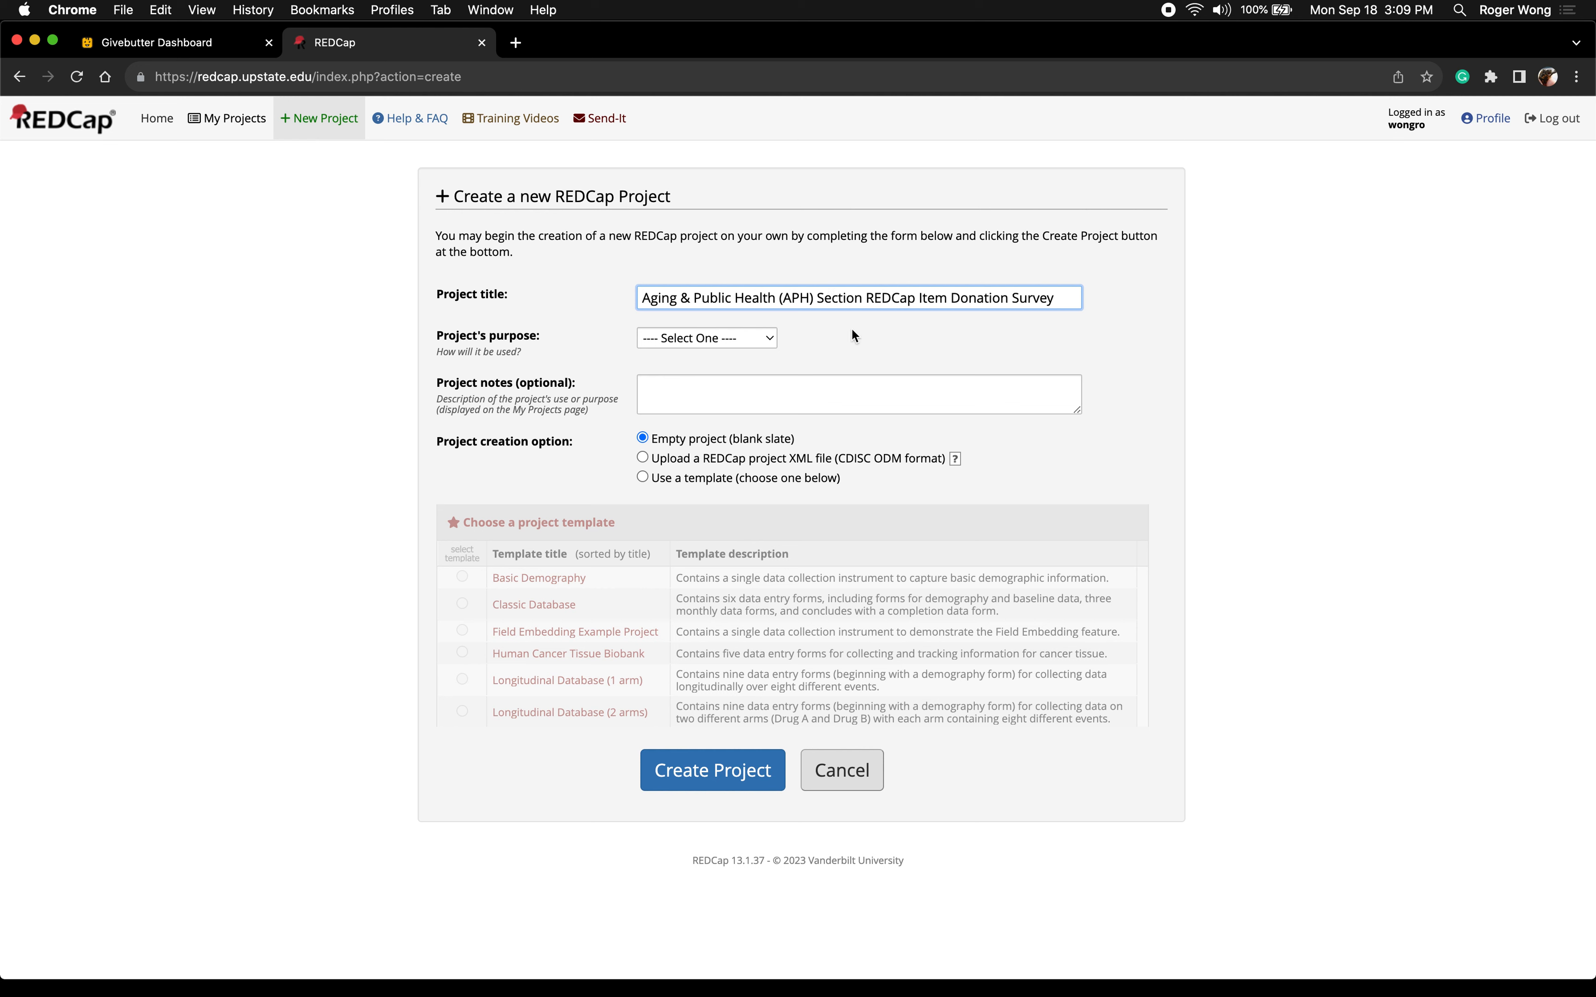
Remove "(APH)" from the project title and add "APHA" at its beginning
key("BackSpace")
key("BackSpace")
key("BackSpace")
key("BackSpace")
key("BackSpace")
key("BackSpace")
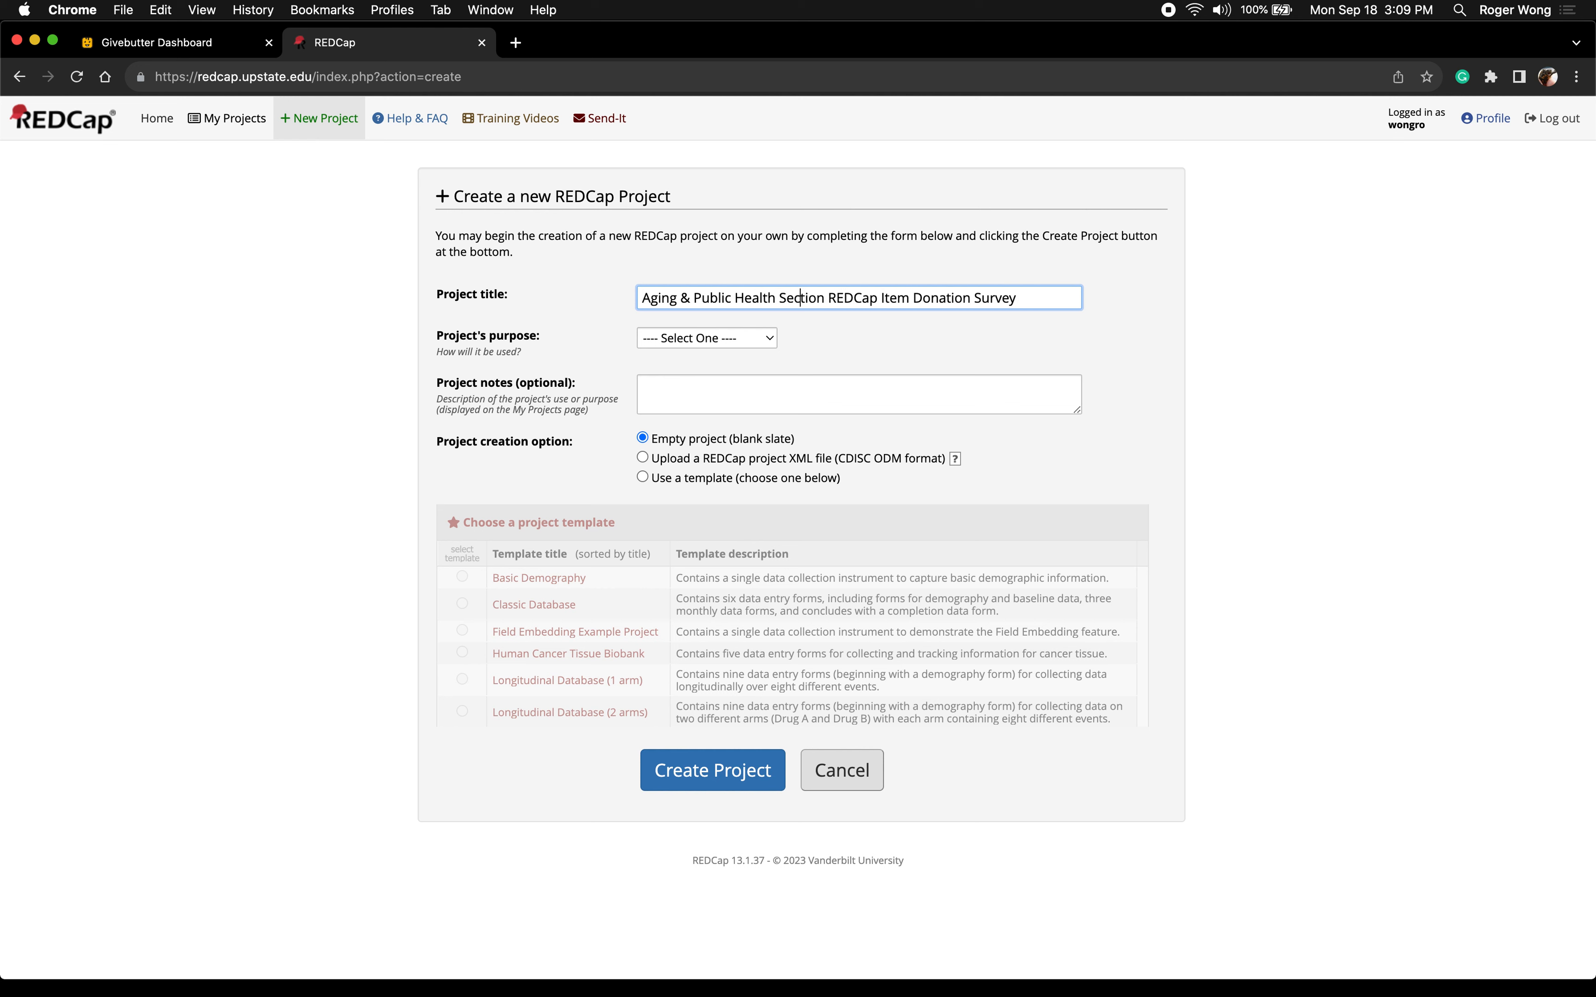
key("Up")
type("APHA")
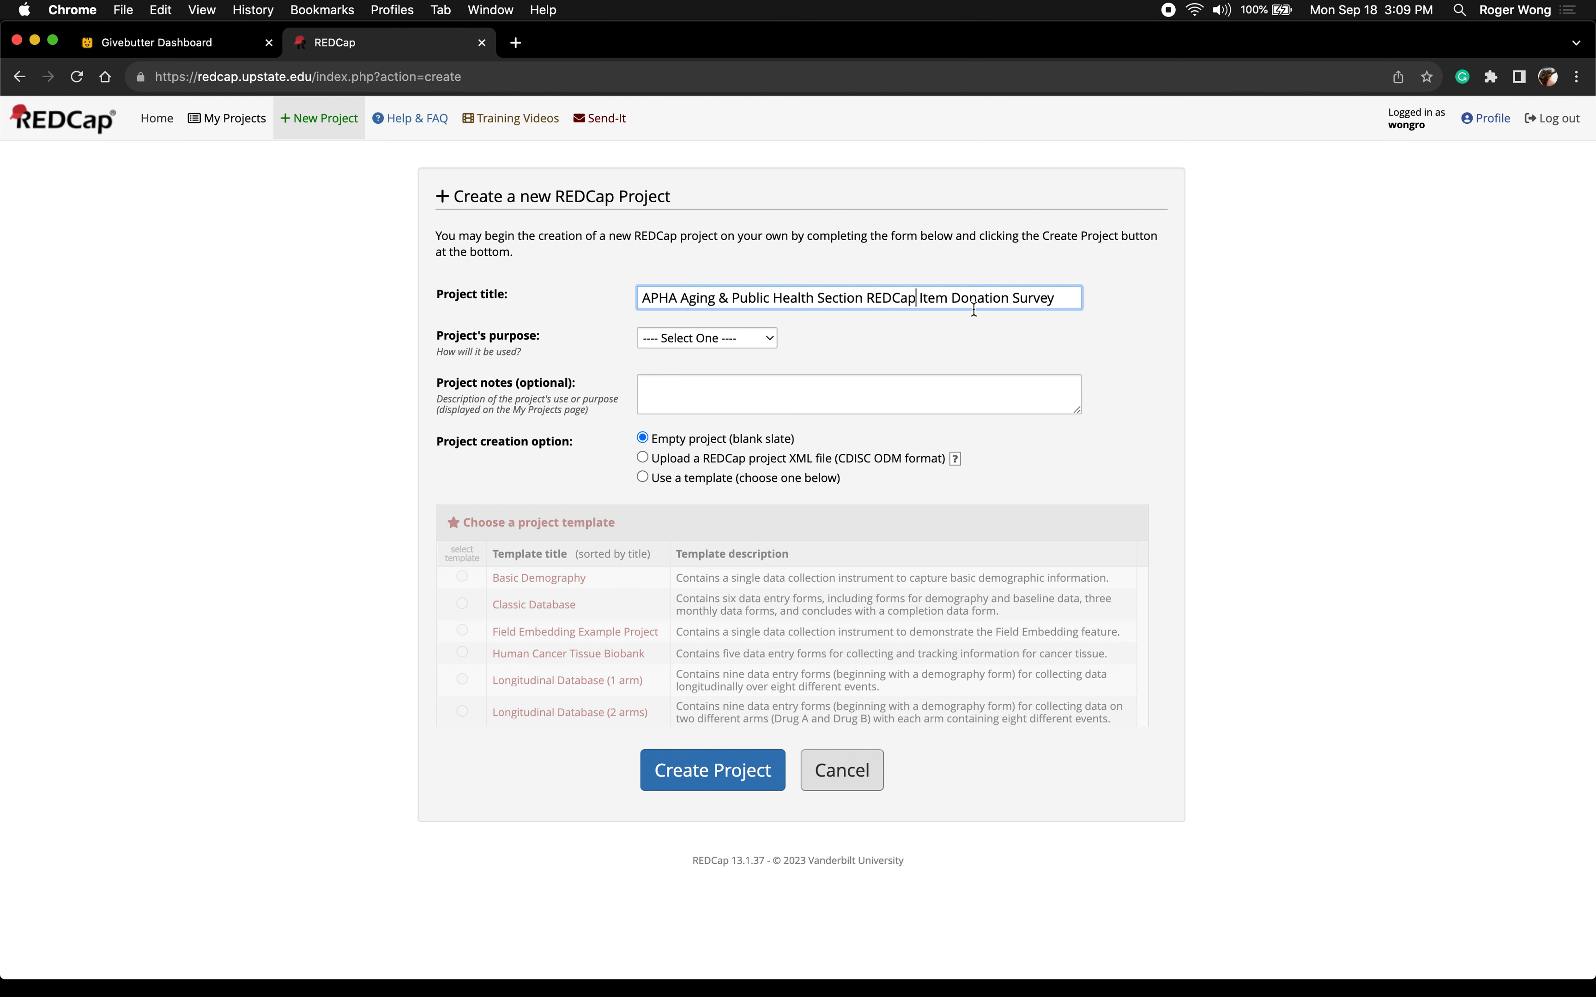
Remove "REDCap" from the project title so it reads "APHA Aging & Public Health Section Item Donation Survey"
key("BackSpace")
key("BackSpace")
key("BackSpace")
key("BackSpace")
key("BackSpace")
key("BackSpace")
key("BackSpace")
key("super+Right")
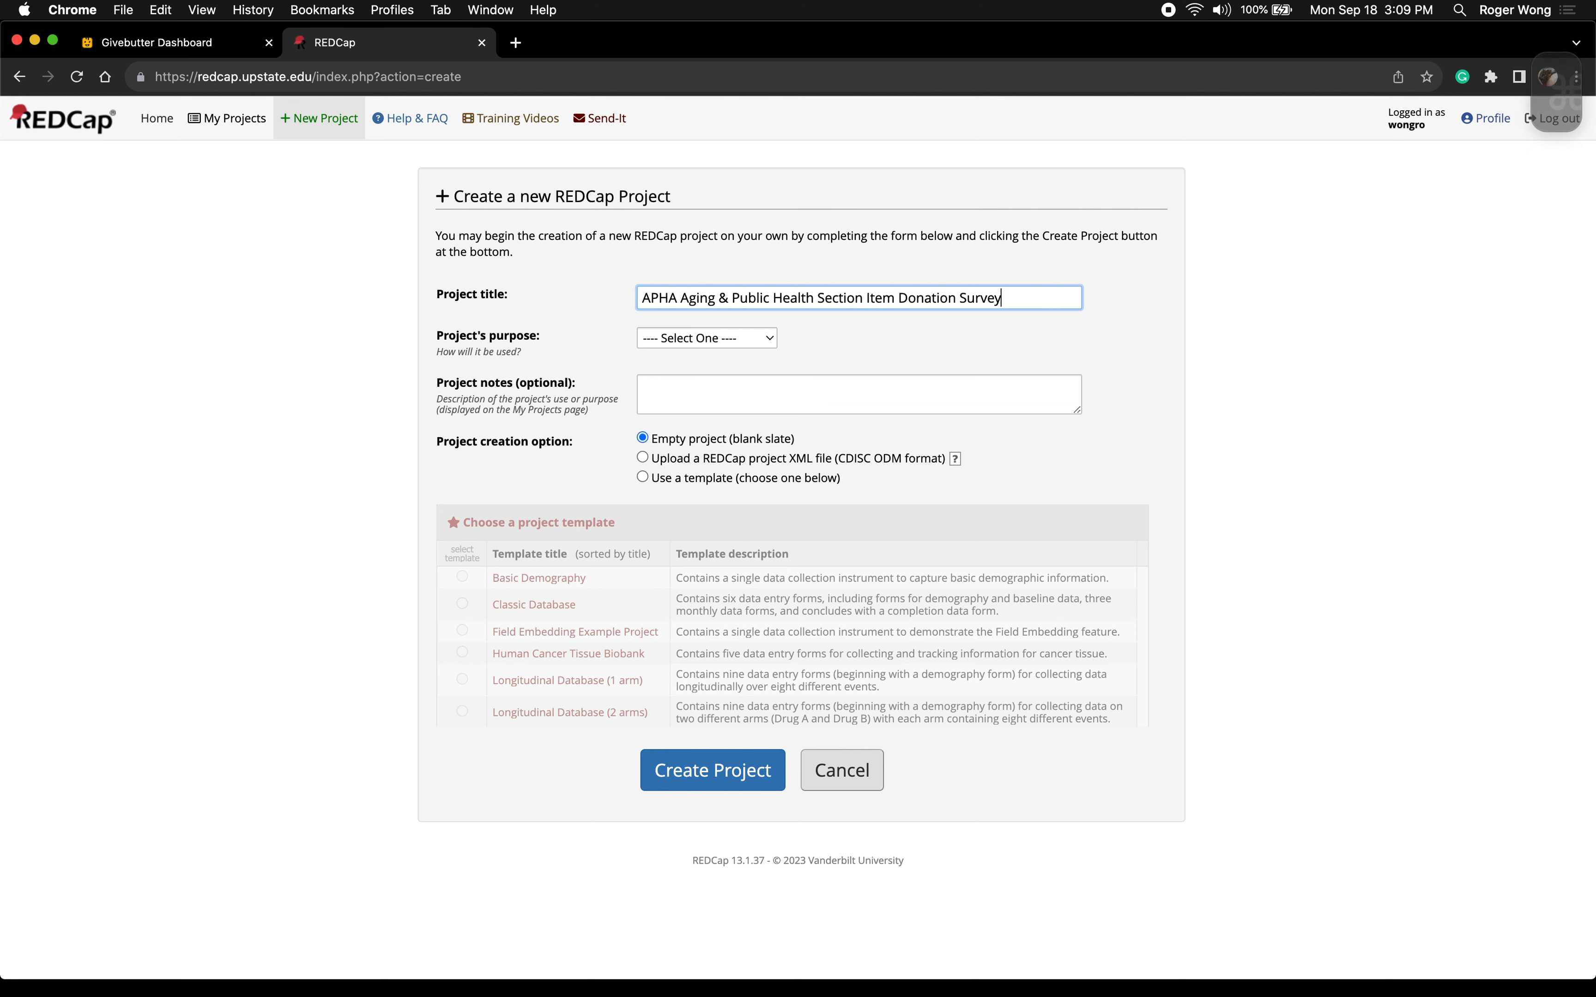
Remove "Survey" from the end of the project title and set the project's purpose to Other
key("BackSpace")
key("BackSpace")
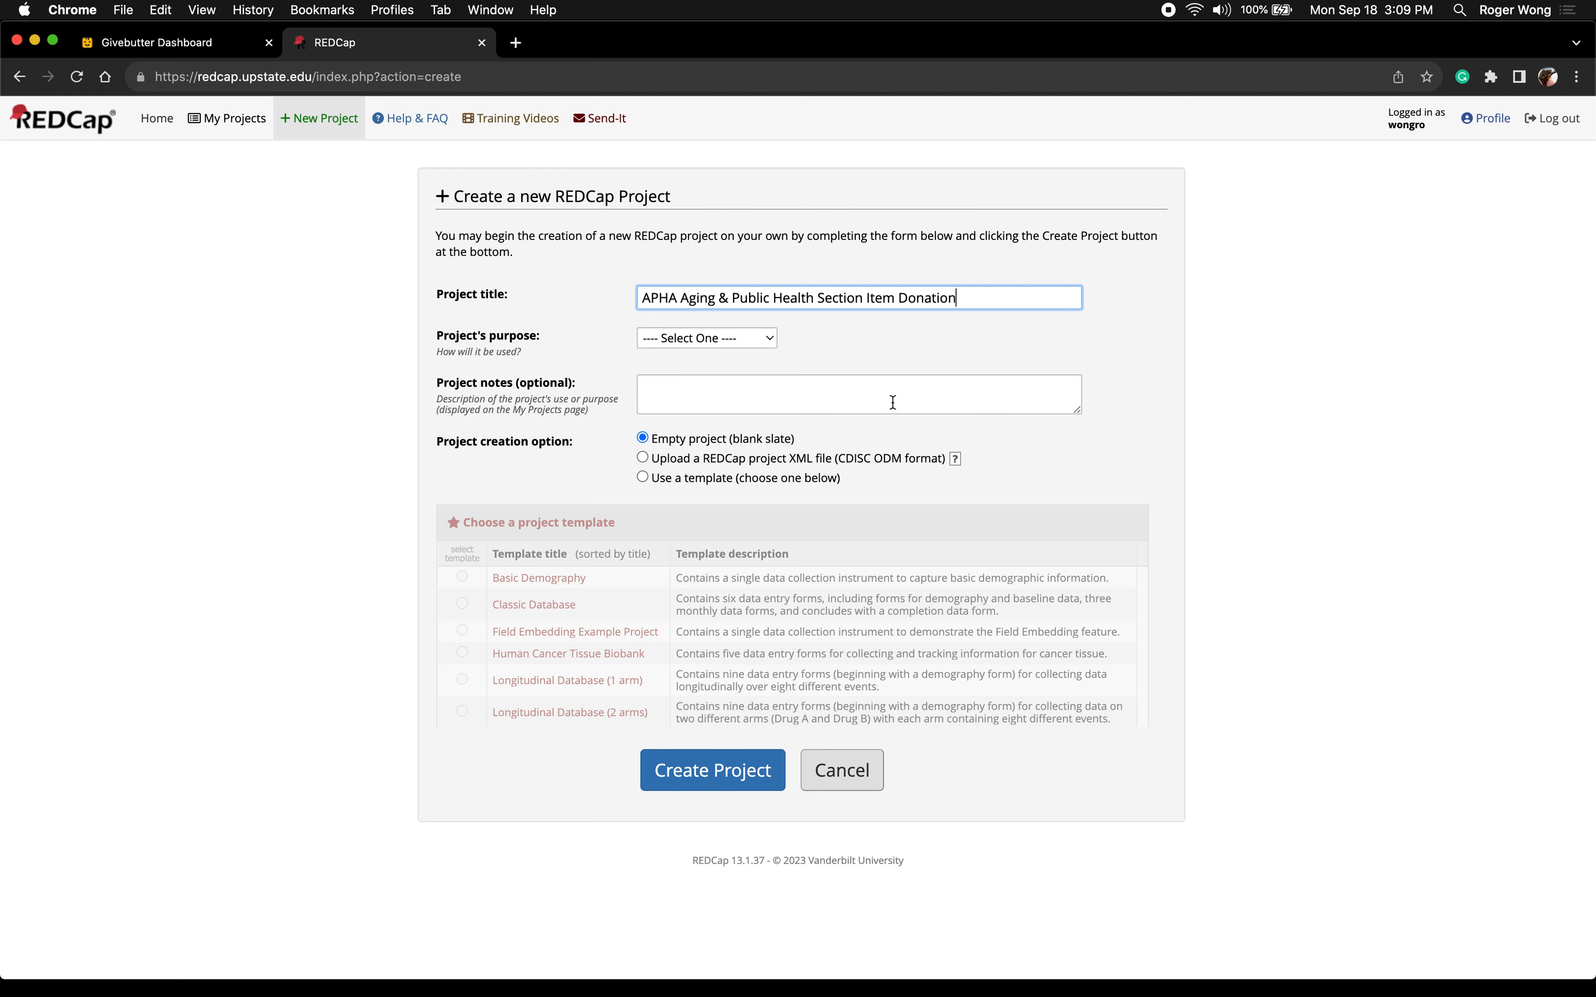
left_click(742, 342)
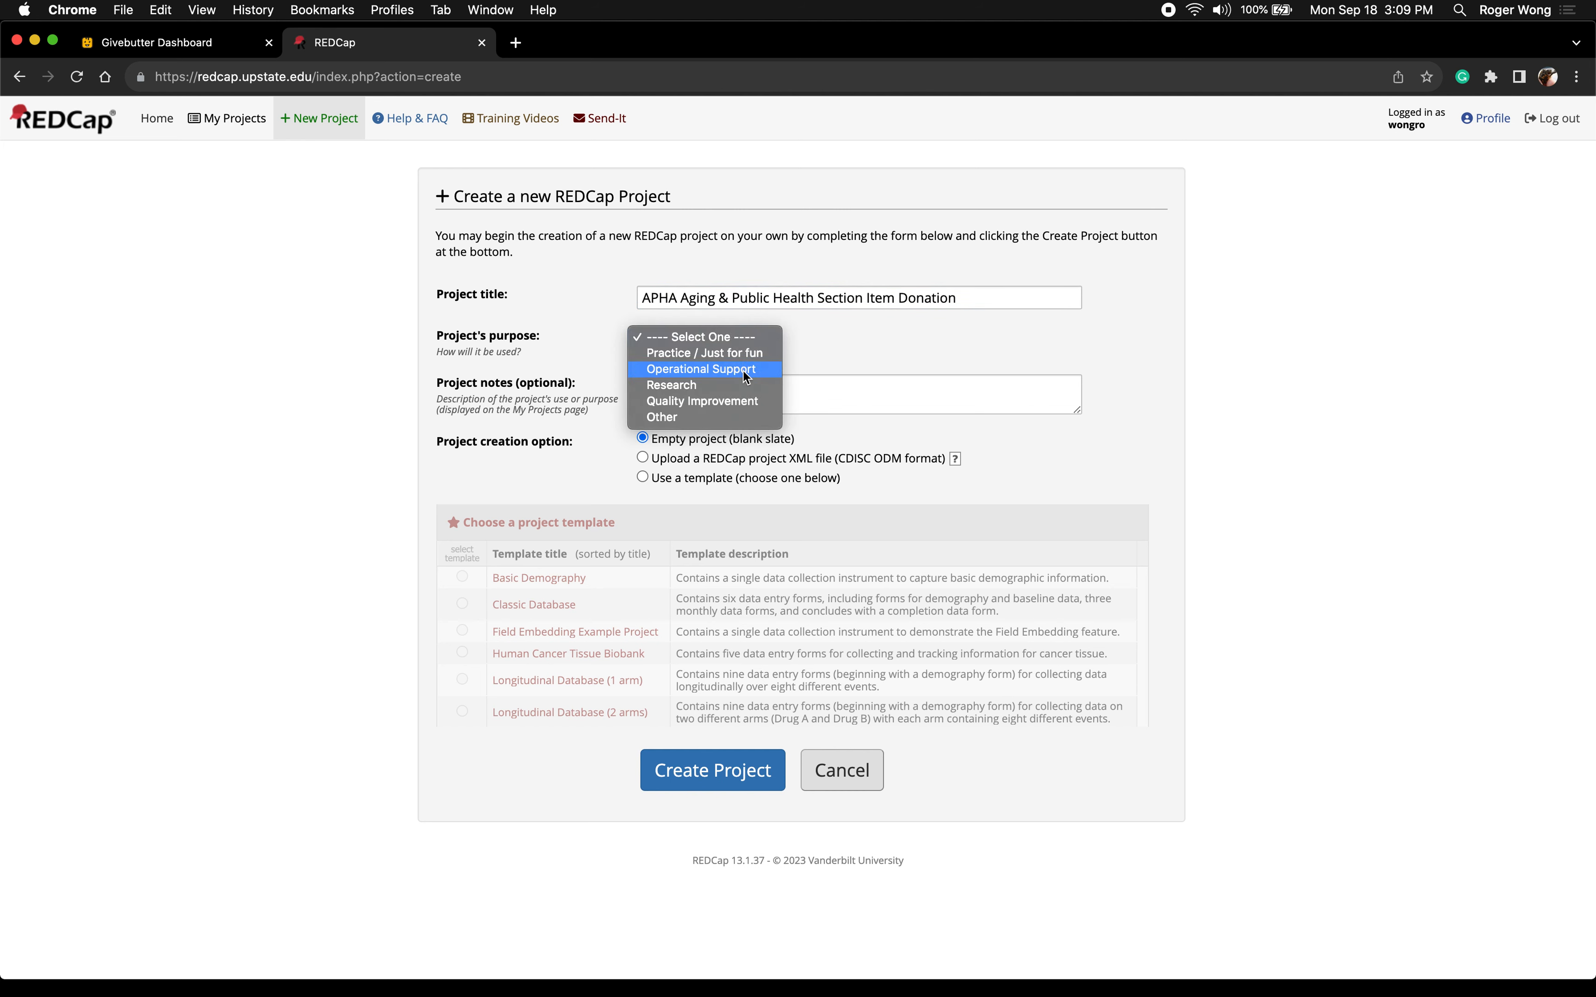
left_click(742, 418)
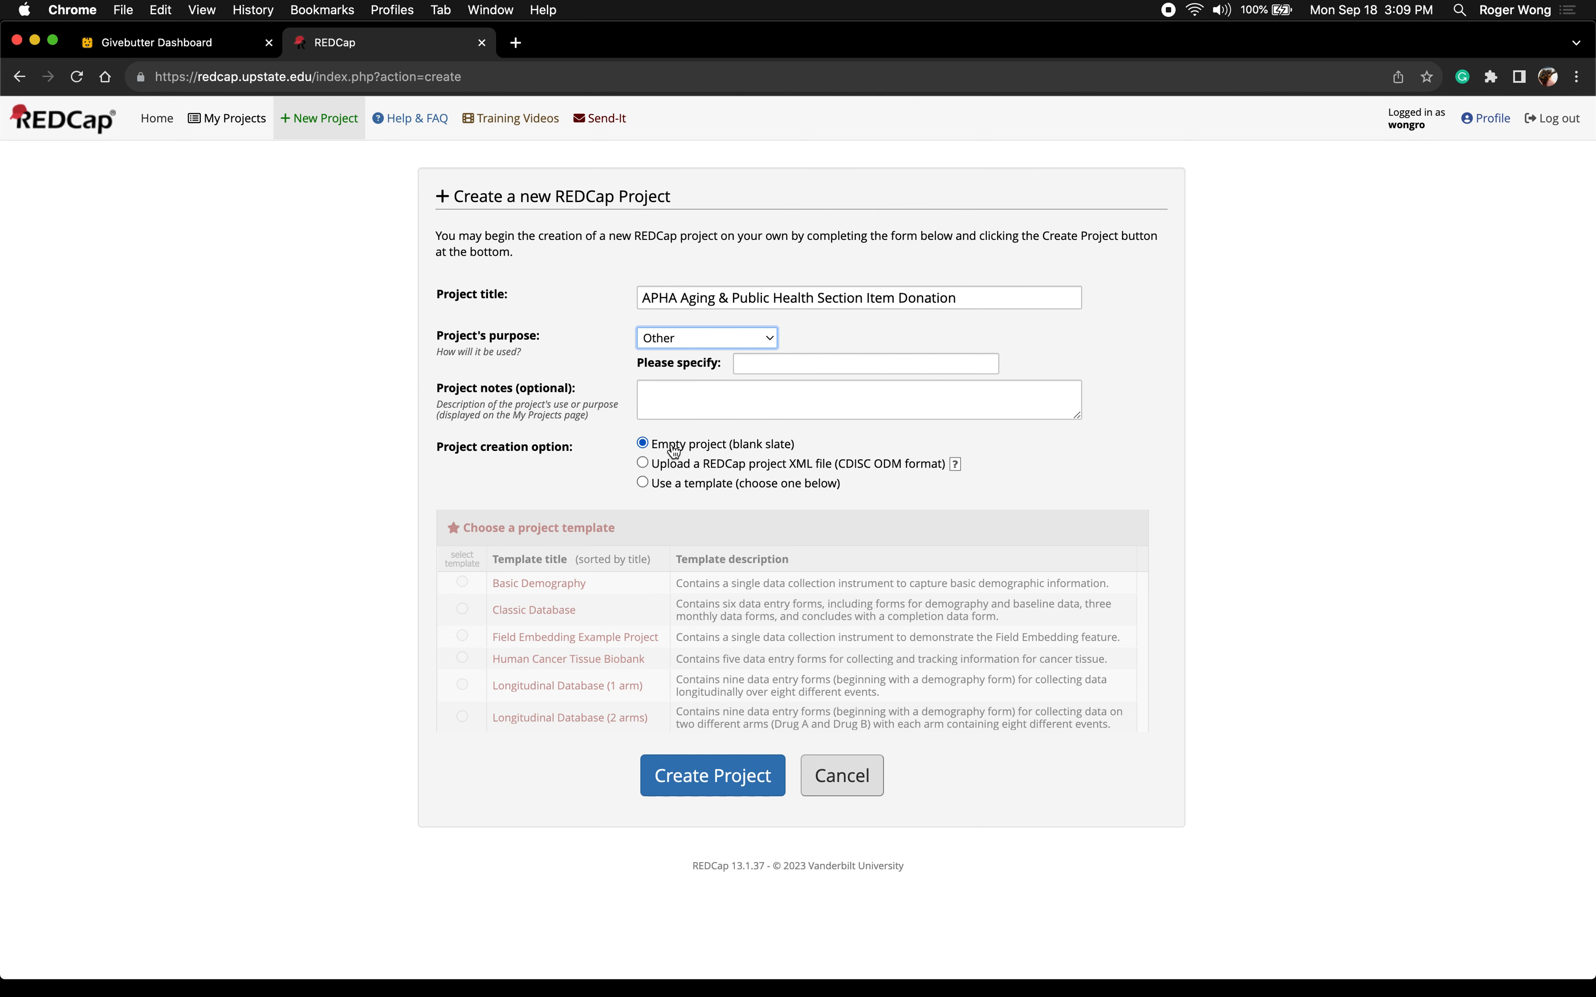
Specify the project's purpose as "Service" and create it as an empty project
left_click(761, 779)
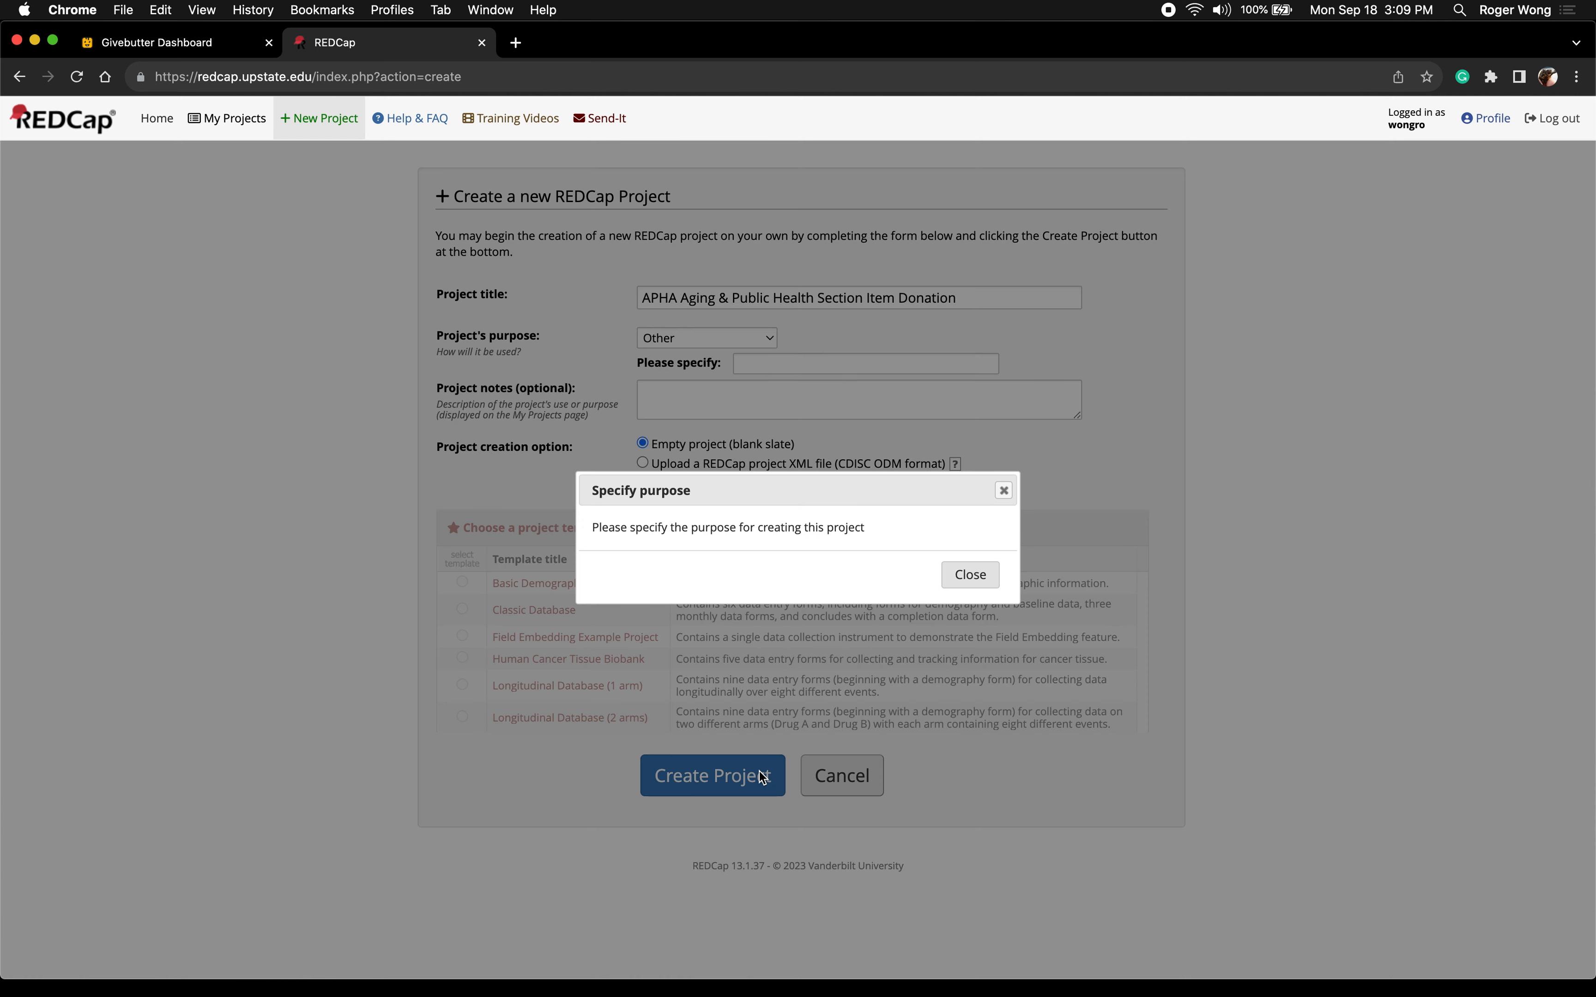
left_click(971, 577)
left_click(789, 359)
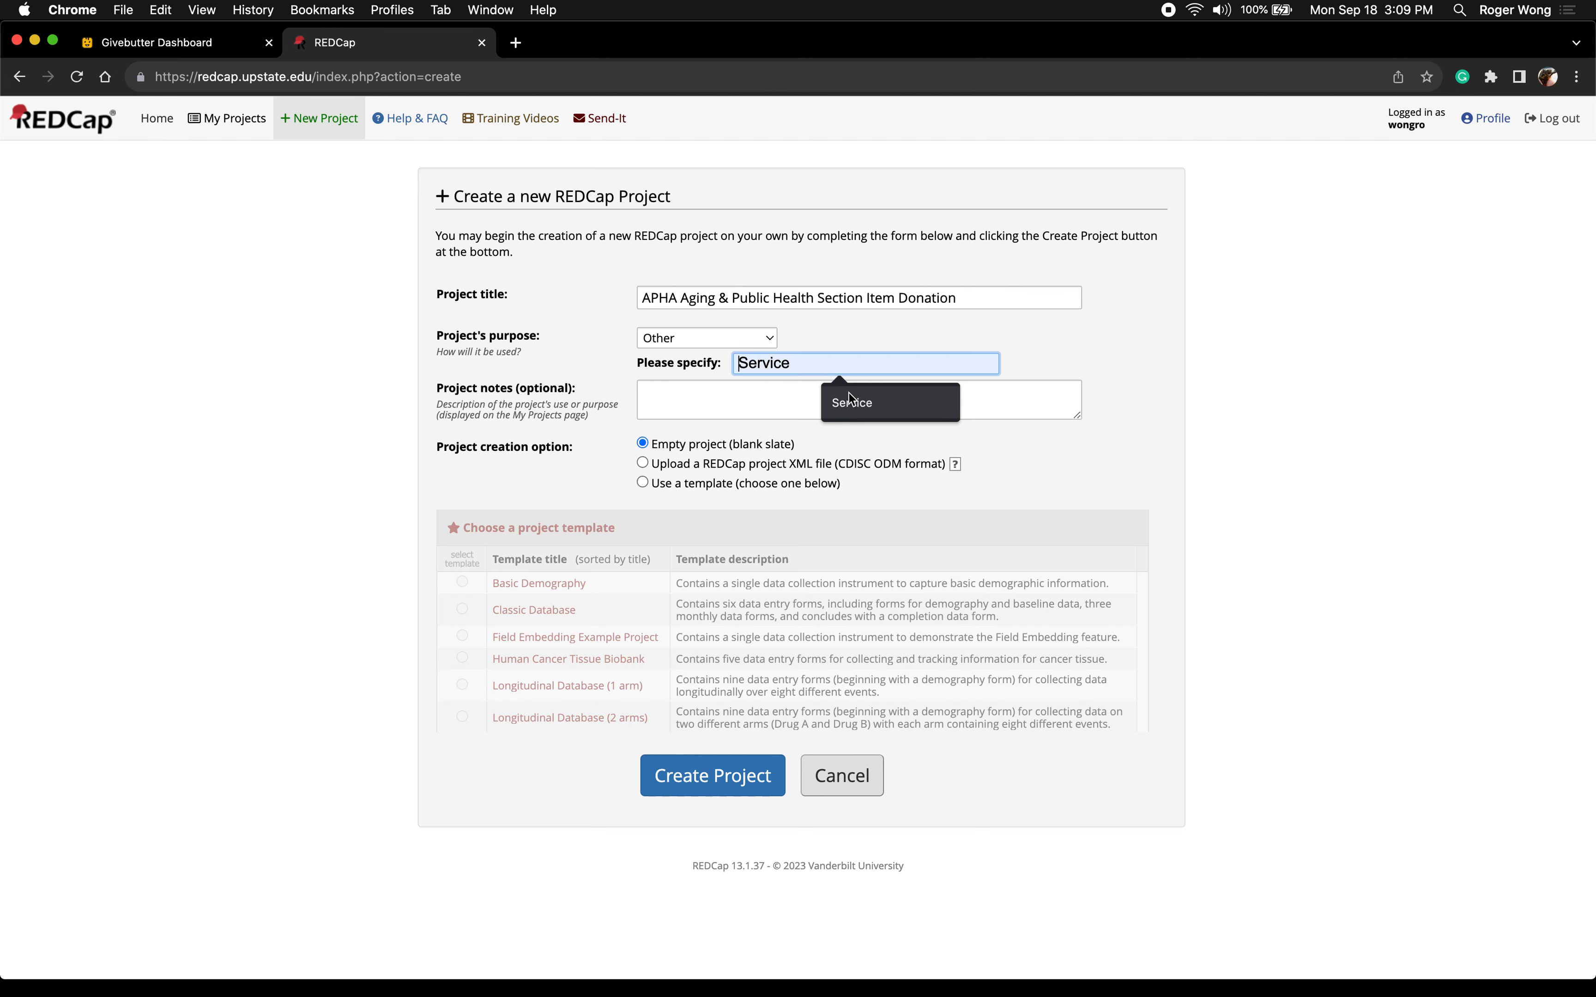
left_click(853, 400)
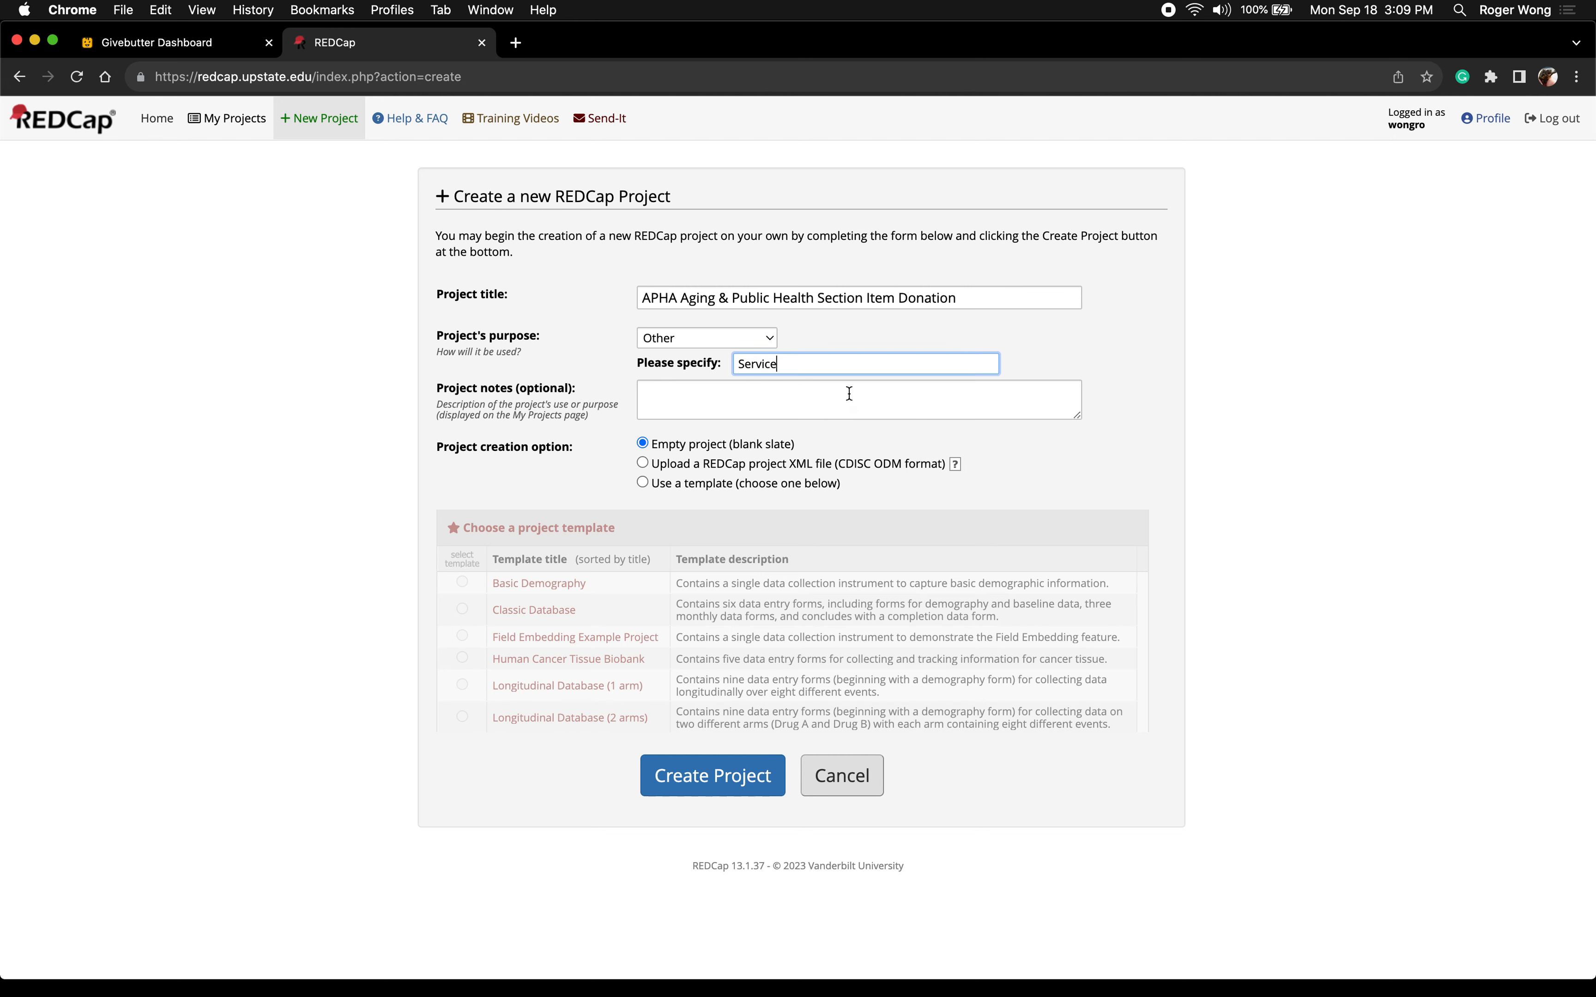
left_click(738, 783)
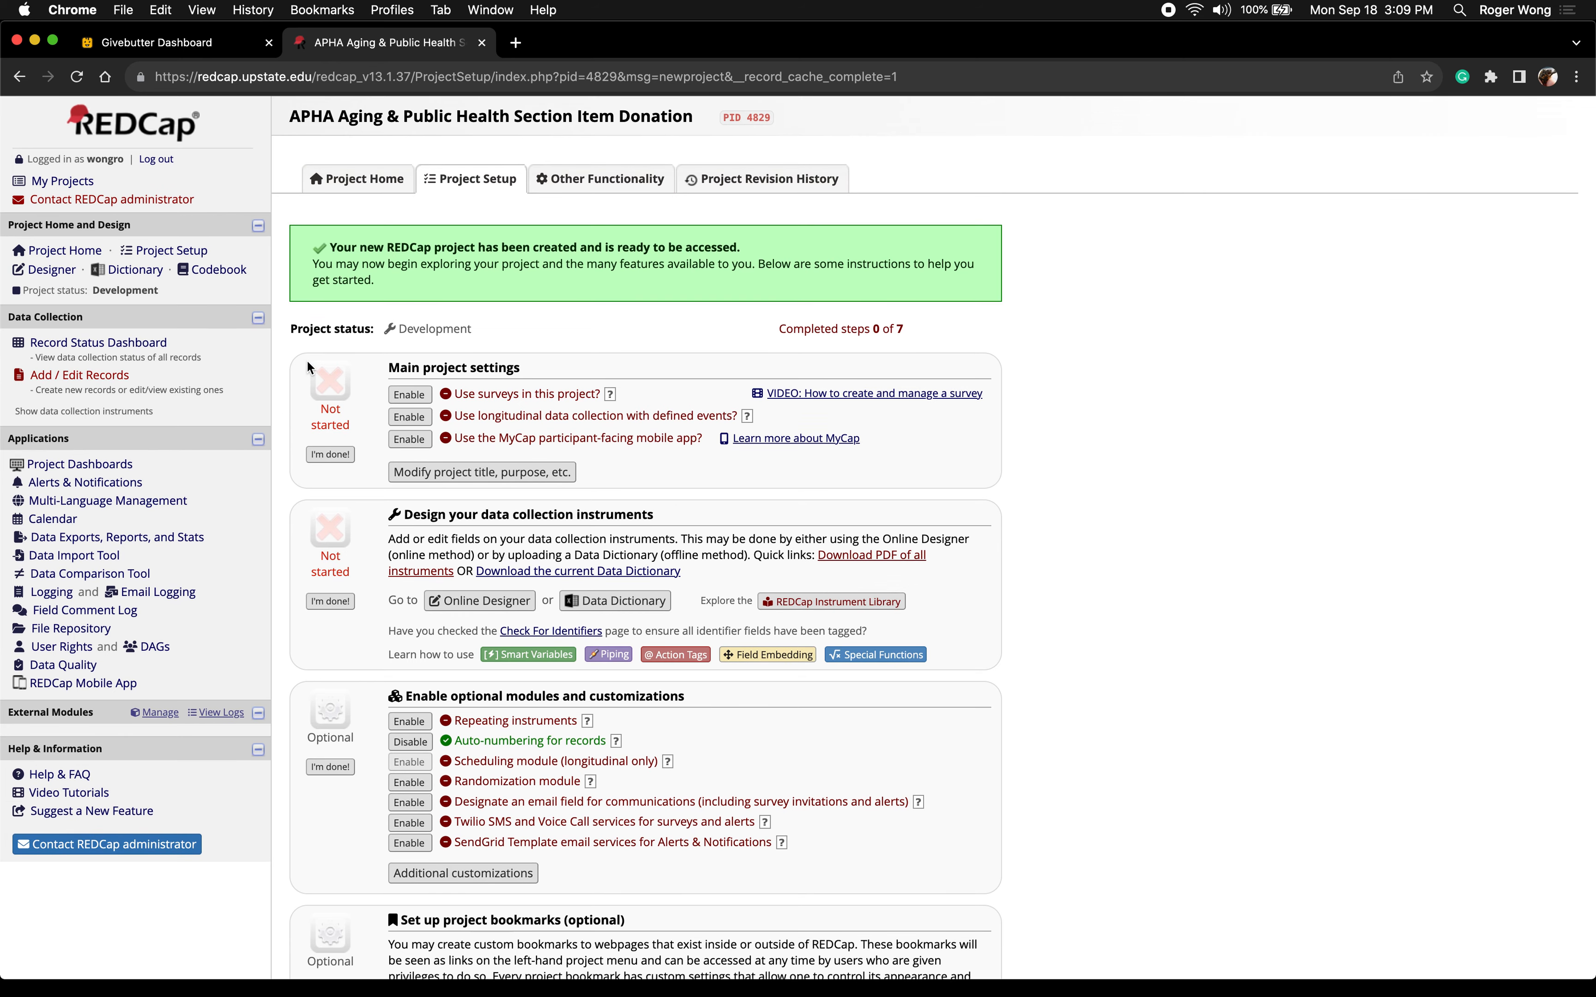
Enable surveys for the project, check the Survey Distribution Tools page, and return to the project setup
scroll(307, 366, "up", 3)
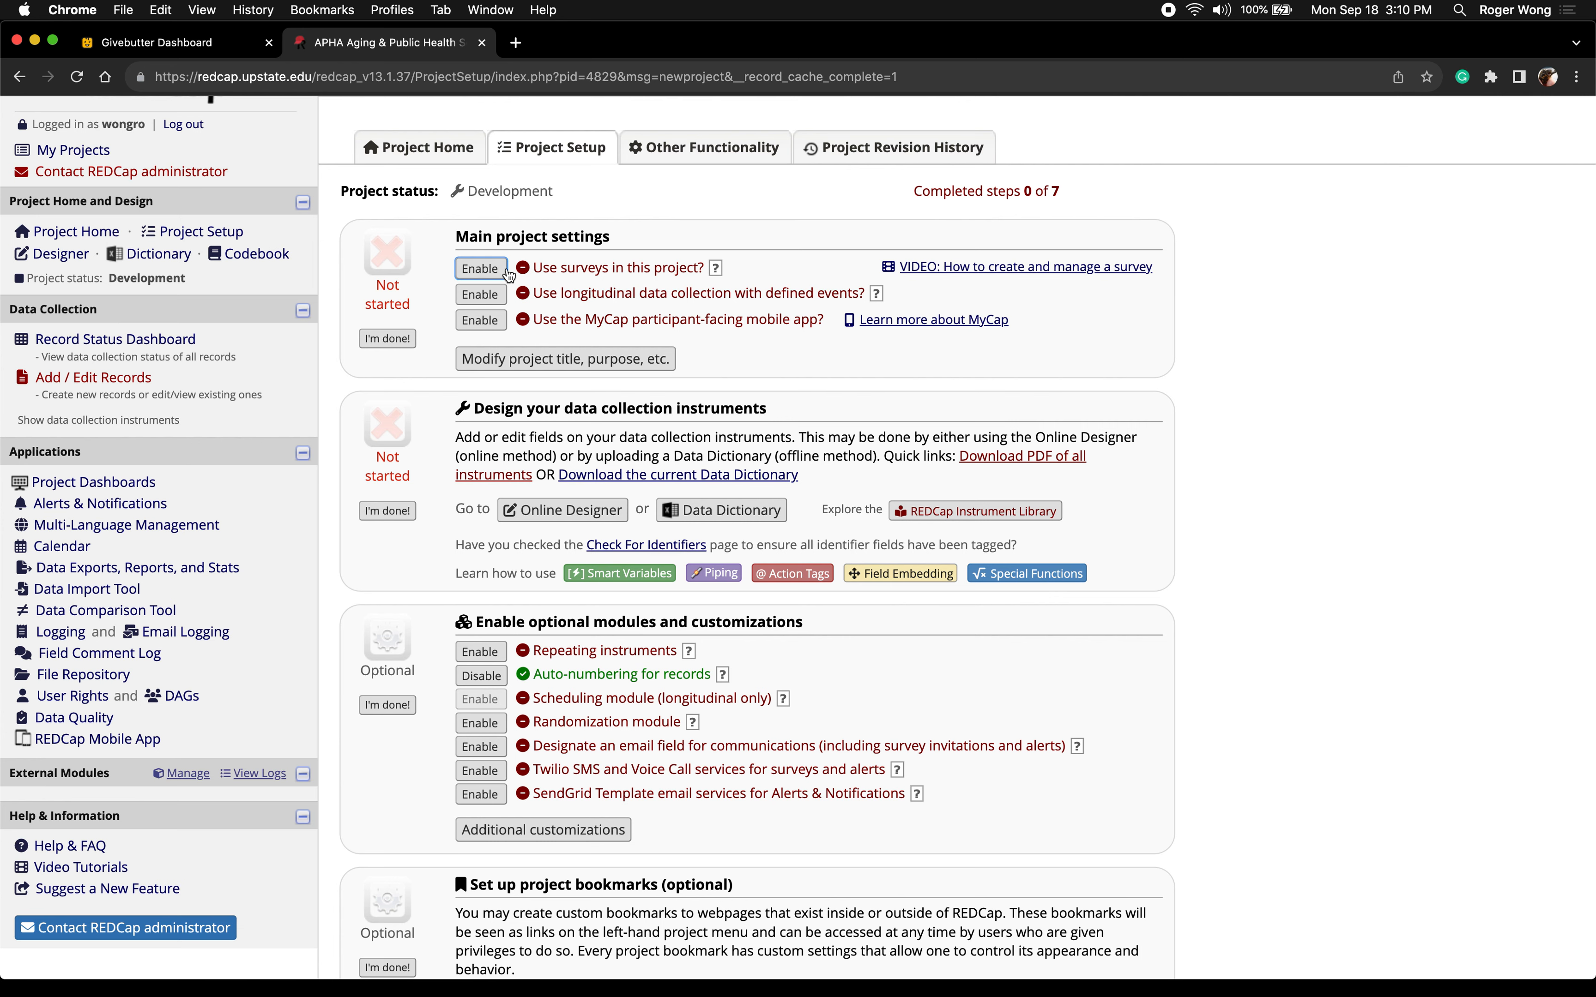
left_click(482, 268)
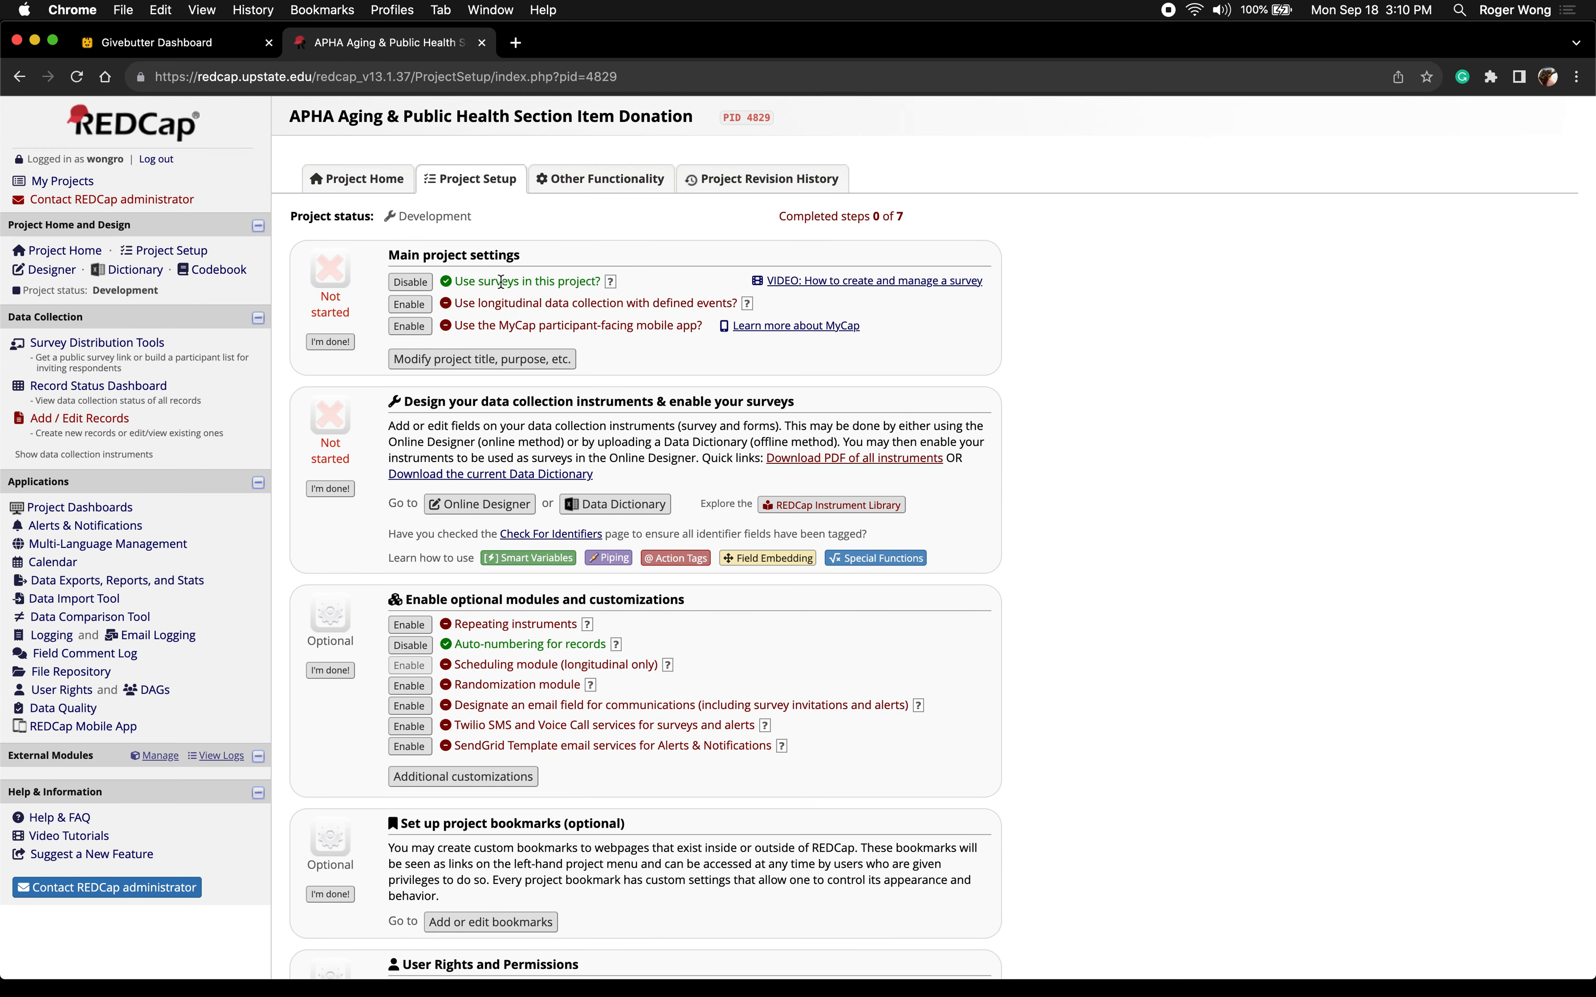
left_click(109, 346)
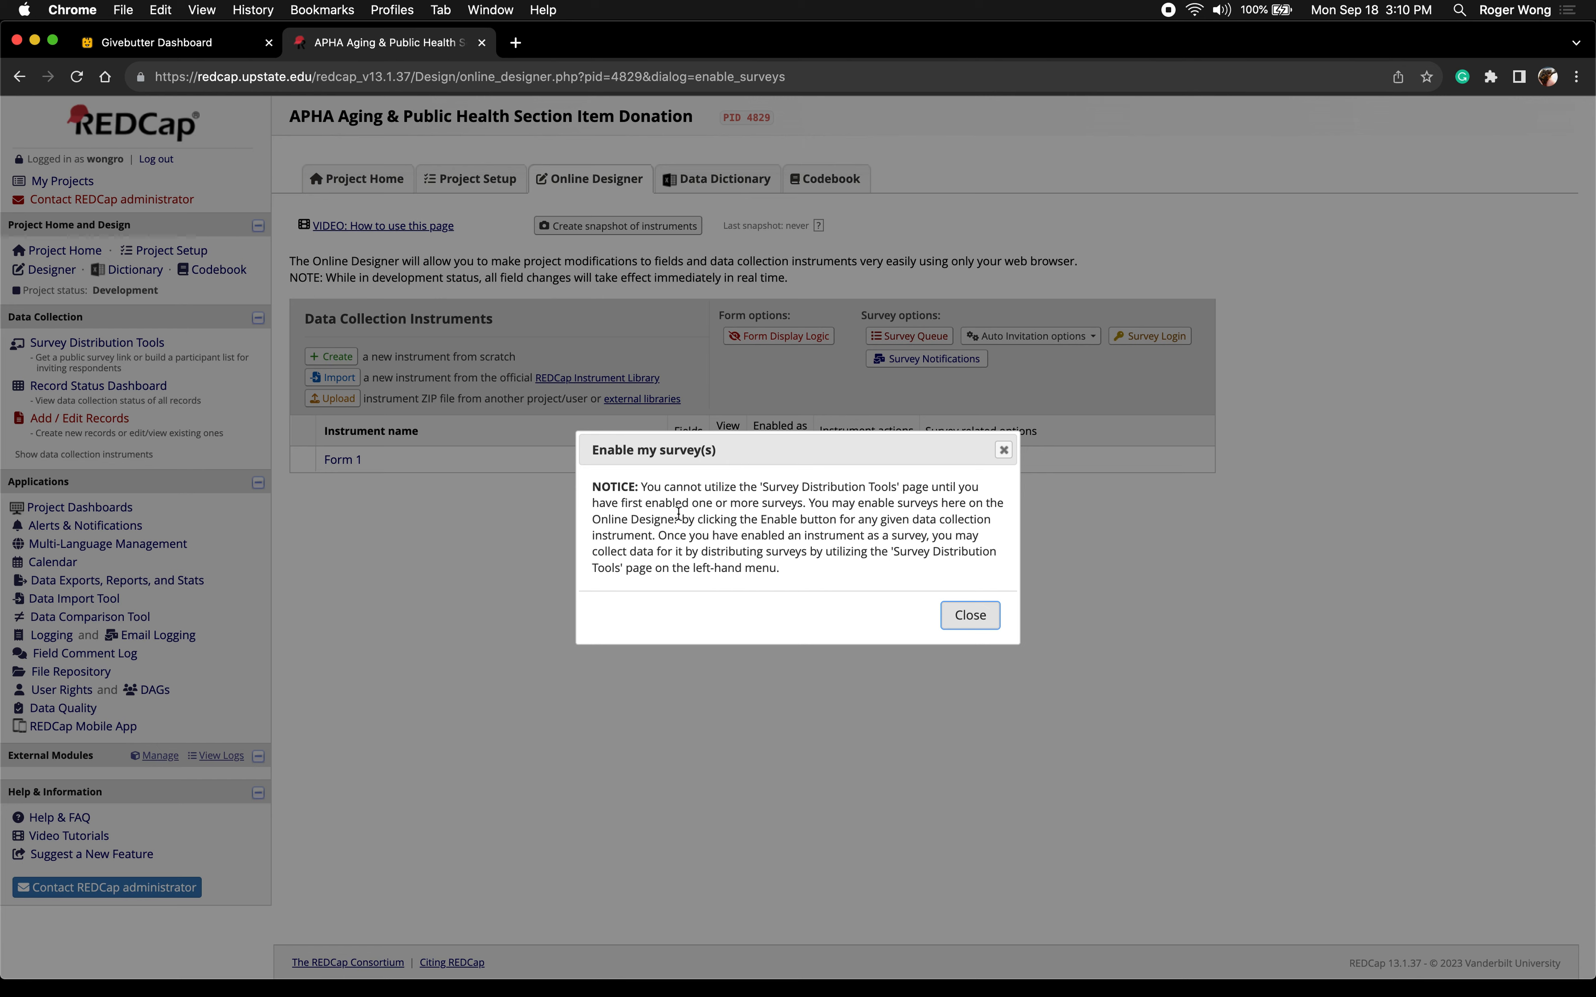
scroll(679, 514, "left", 5)
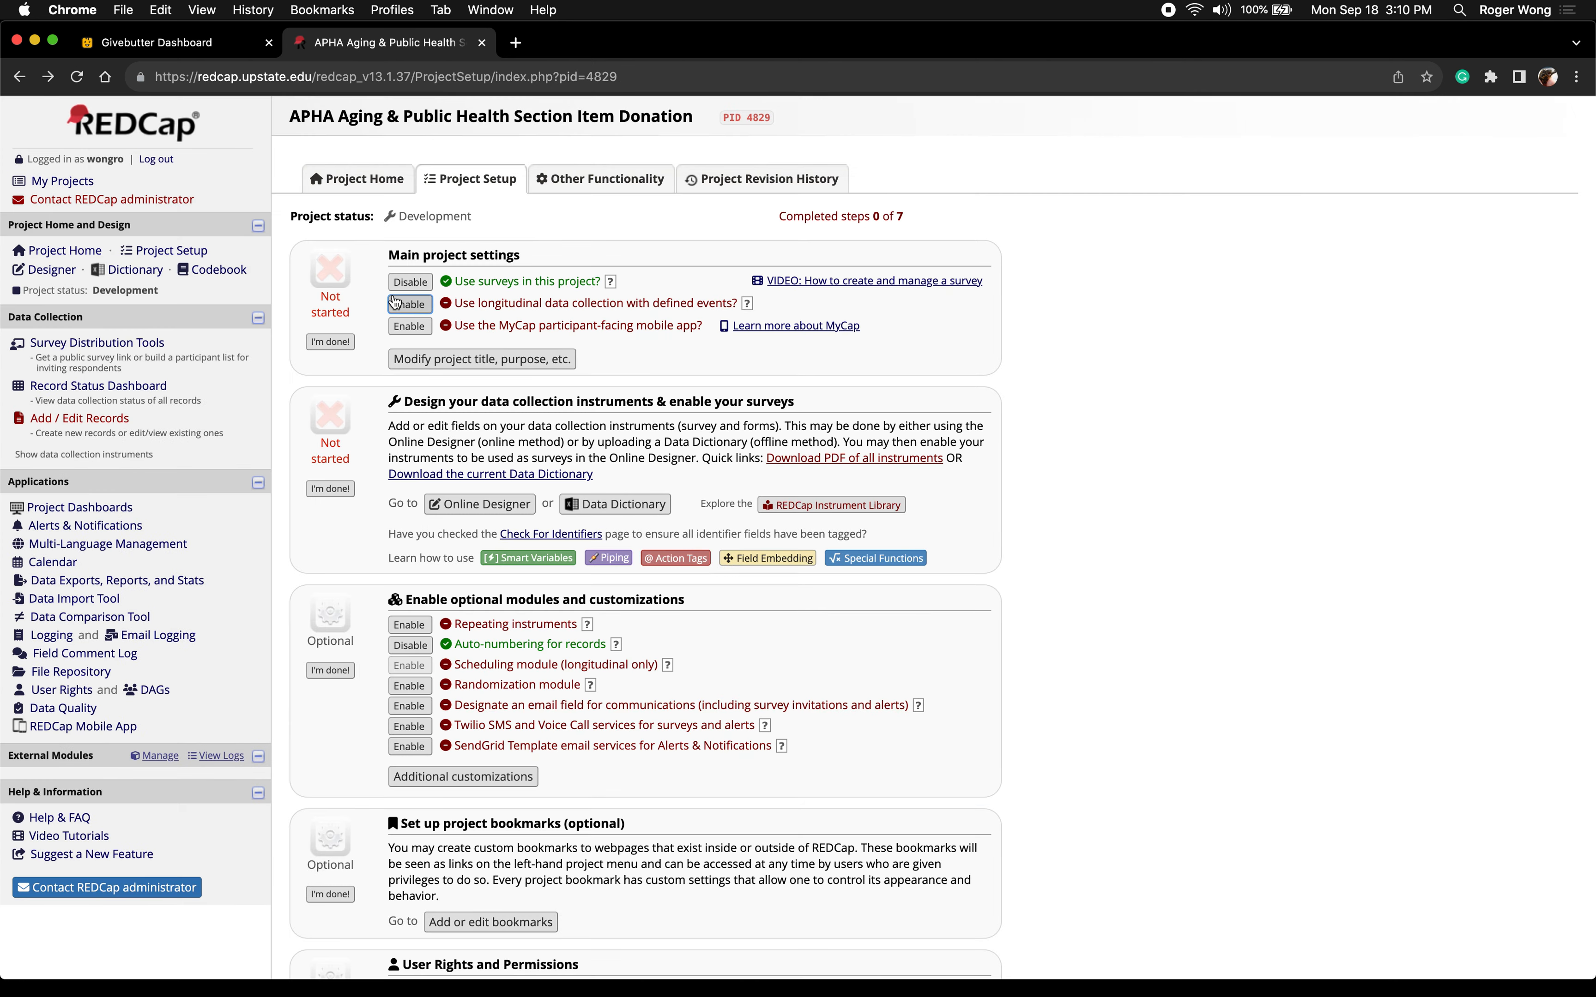
Mark the main project settings as done, revert the mark, and set it again
left_click(323, 343)
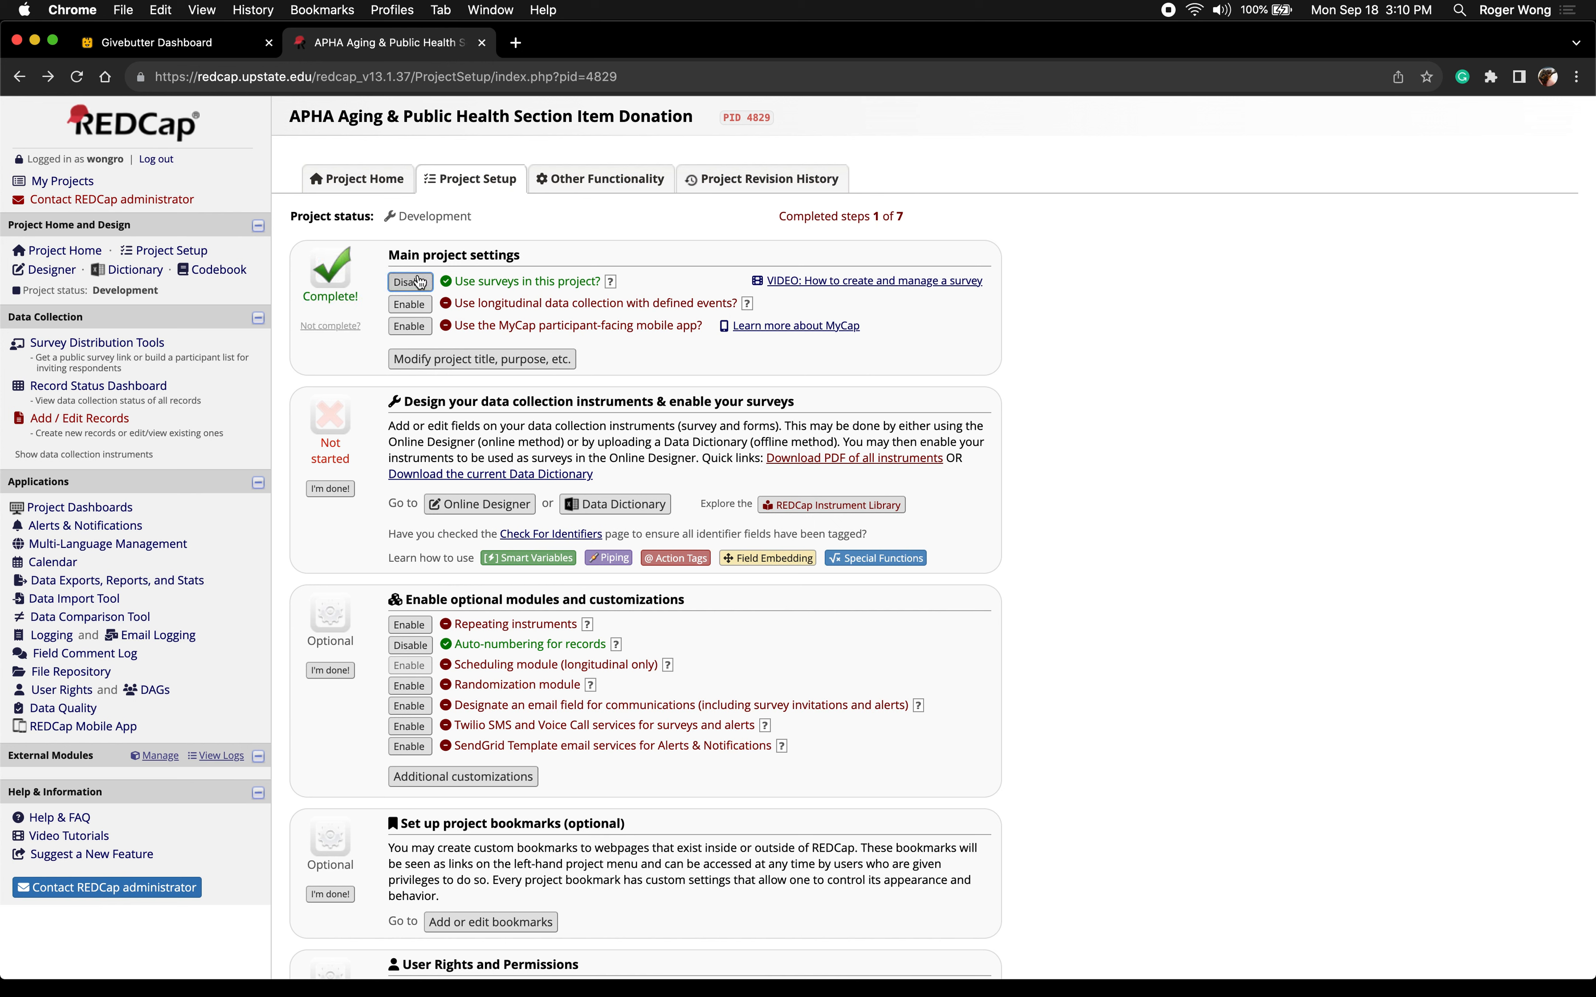
left_click(333, 327)
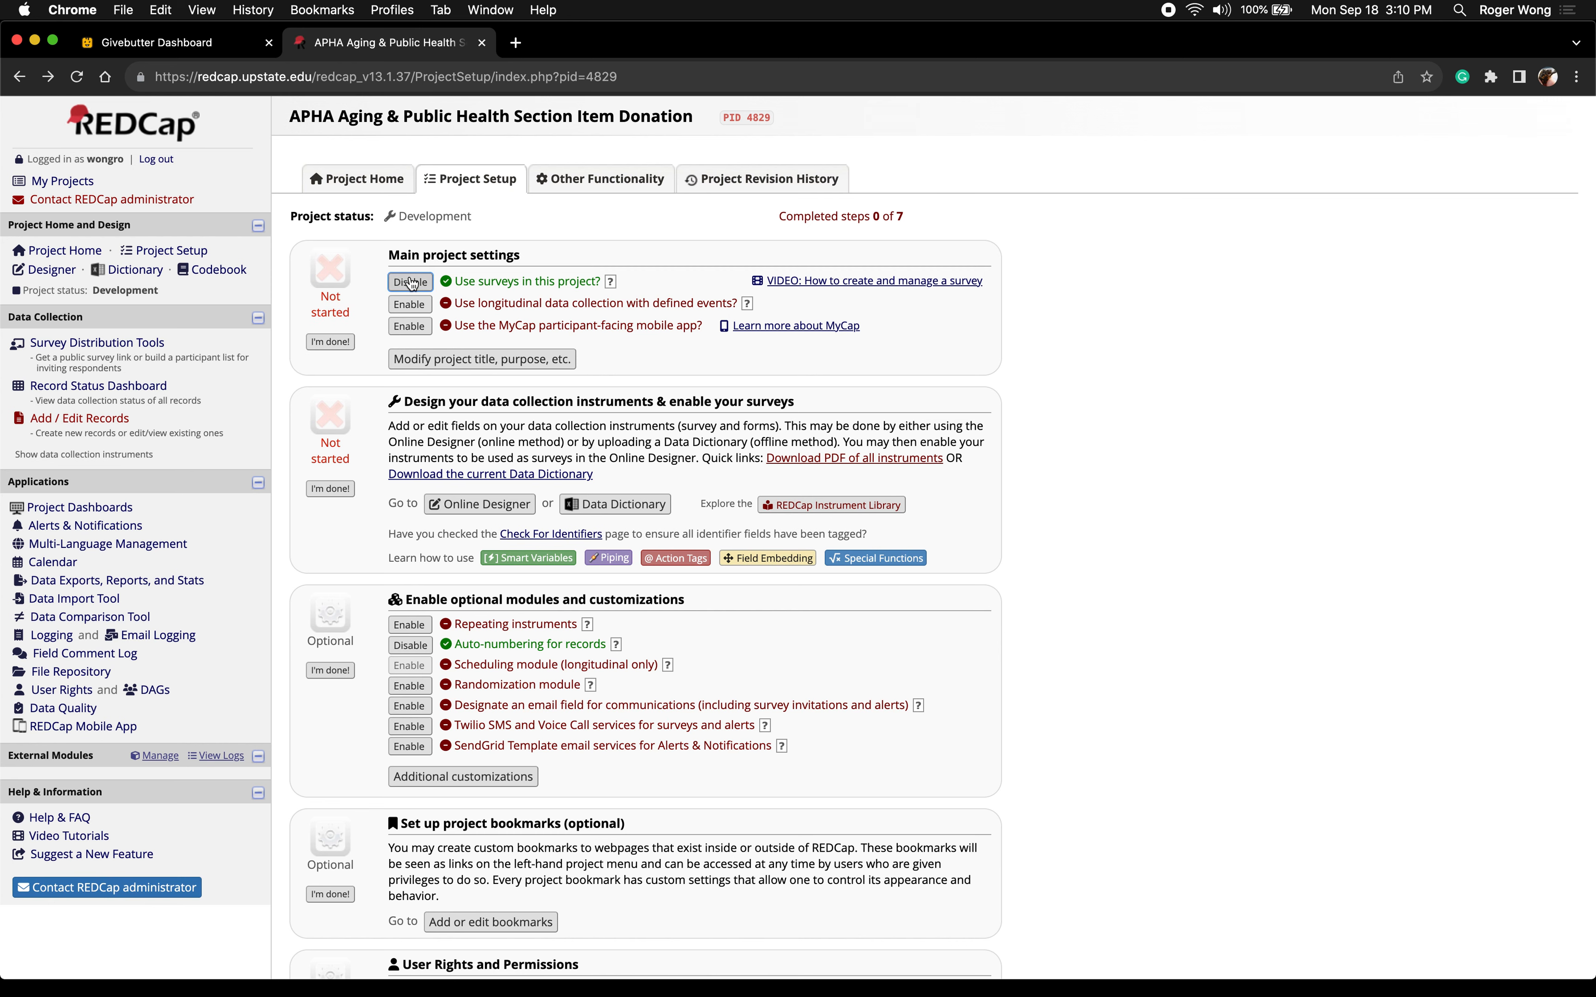
left_click(342, 340)
Open the Online Designer and enable the Form 1 instrument as a survey
scroll(343, 343, "down", 2)
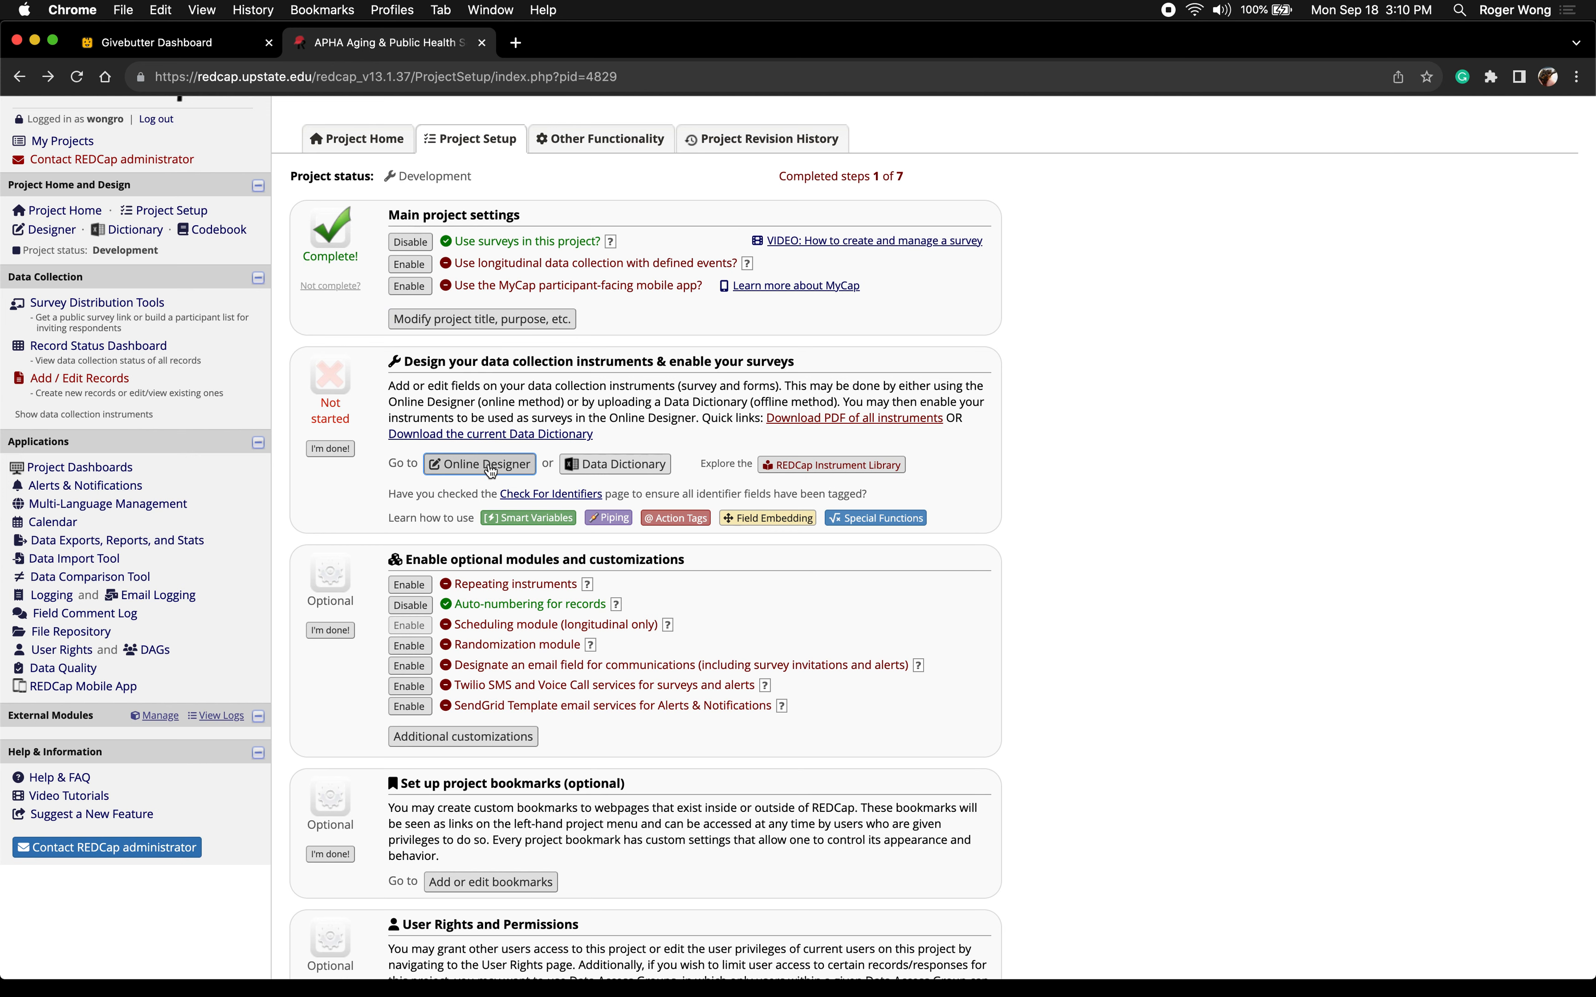
left_click(489, 465)
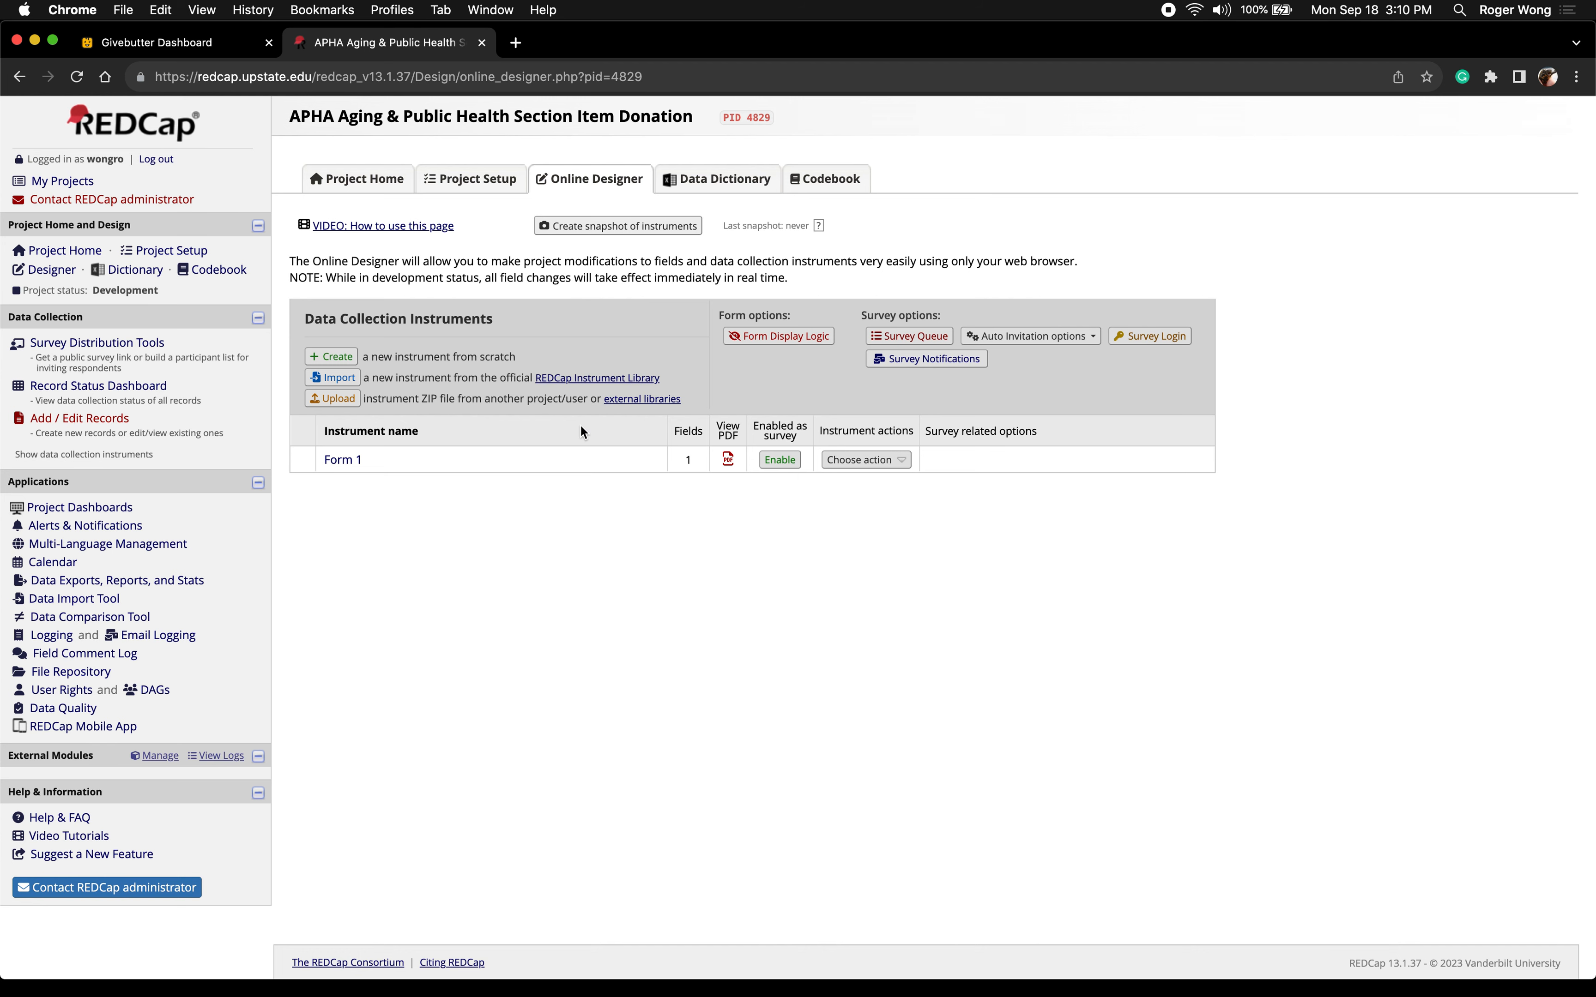
left_click(779, 459)
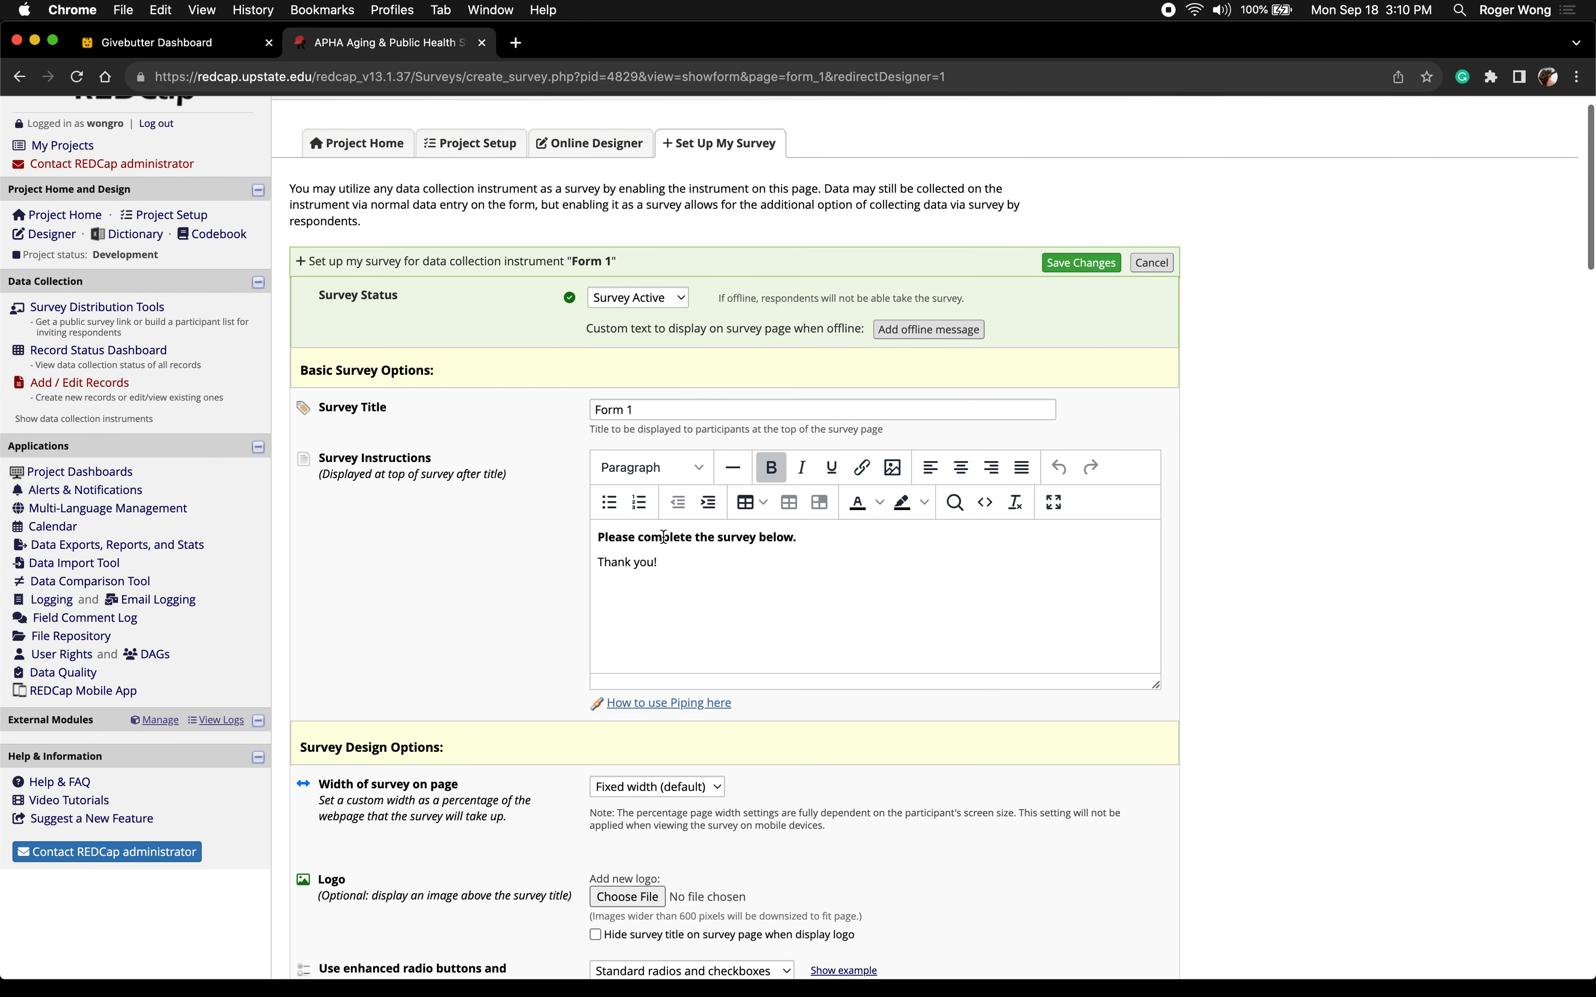
Select Form 1's default survey instructions and copy the Word draft's introduction, from "Each year" through the contact paragraph, returning to REDCap
left_click(788, 584)
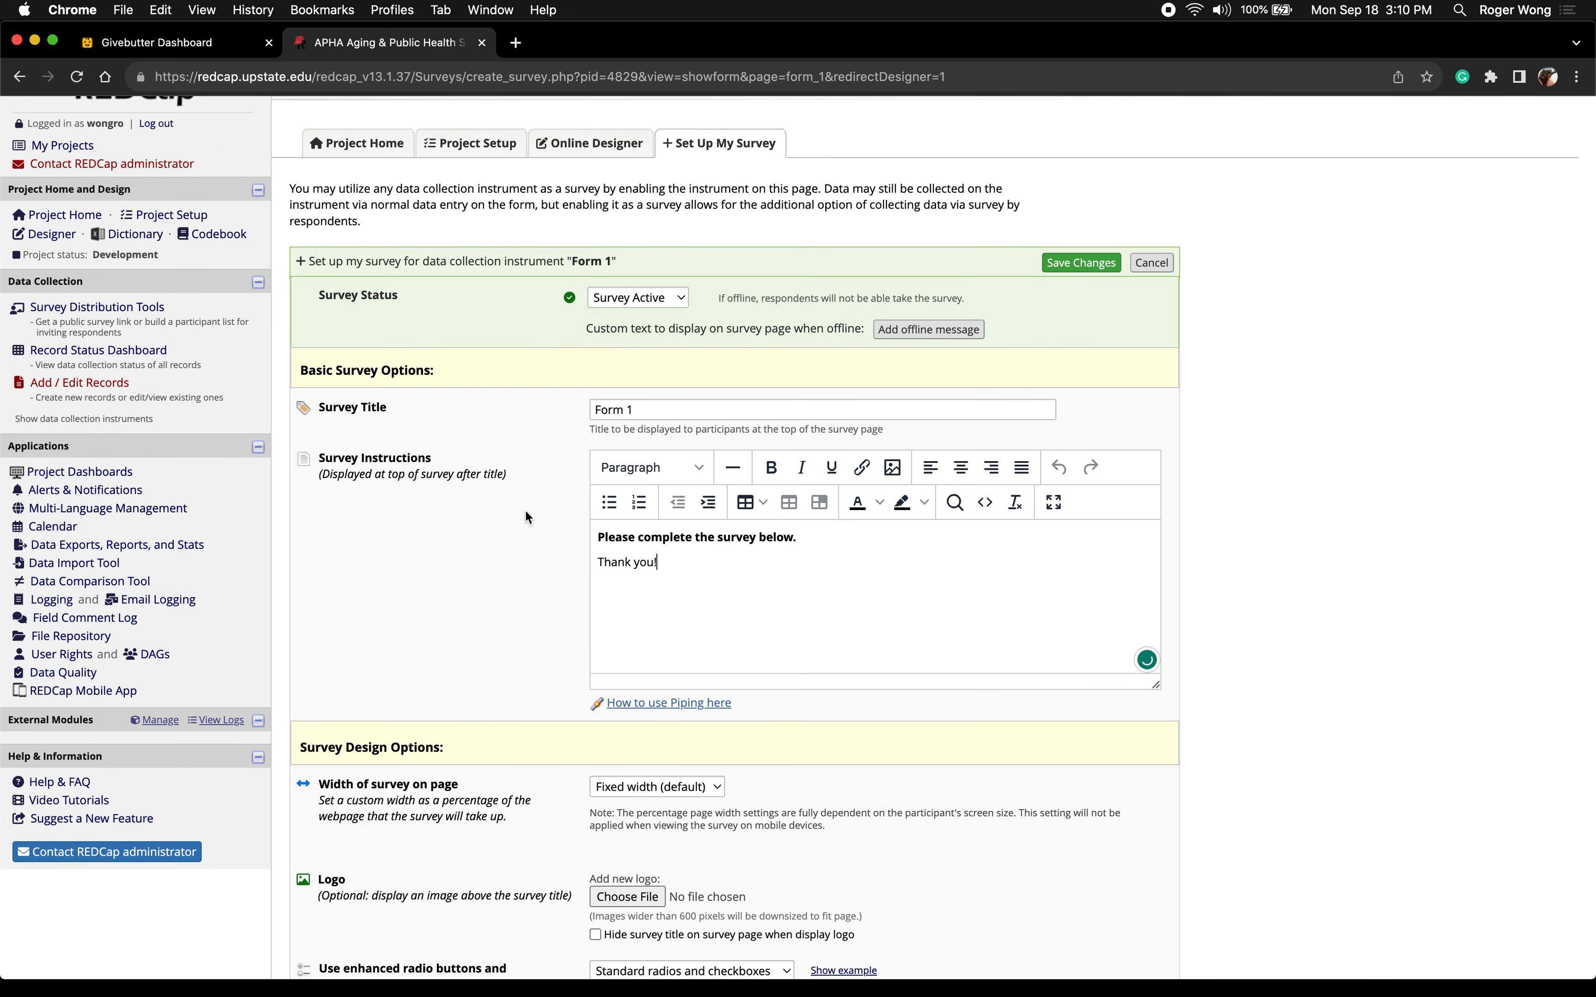
key("super+a")
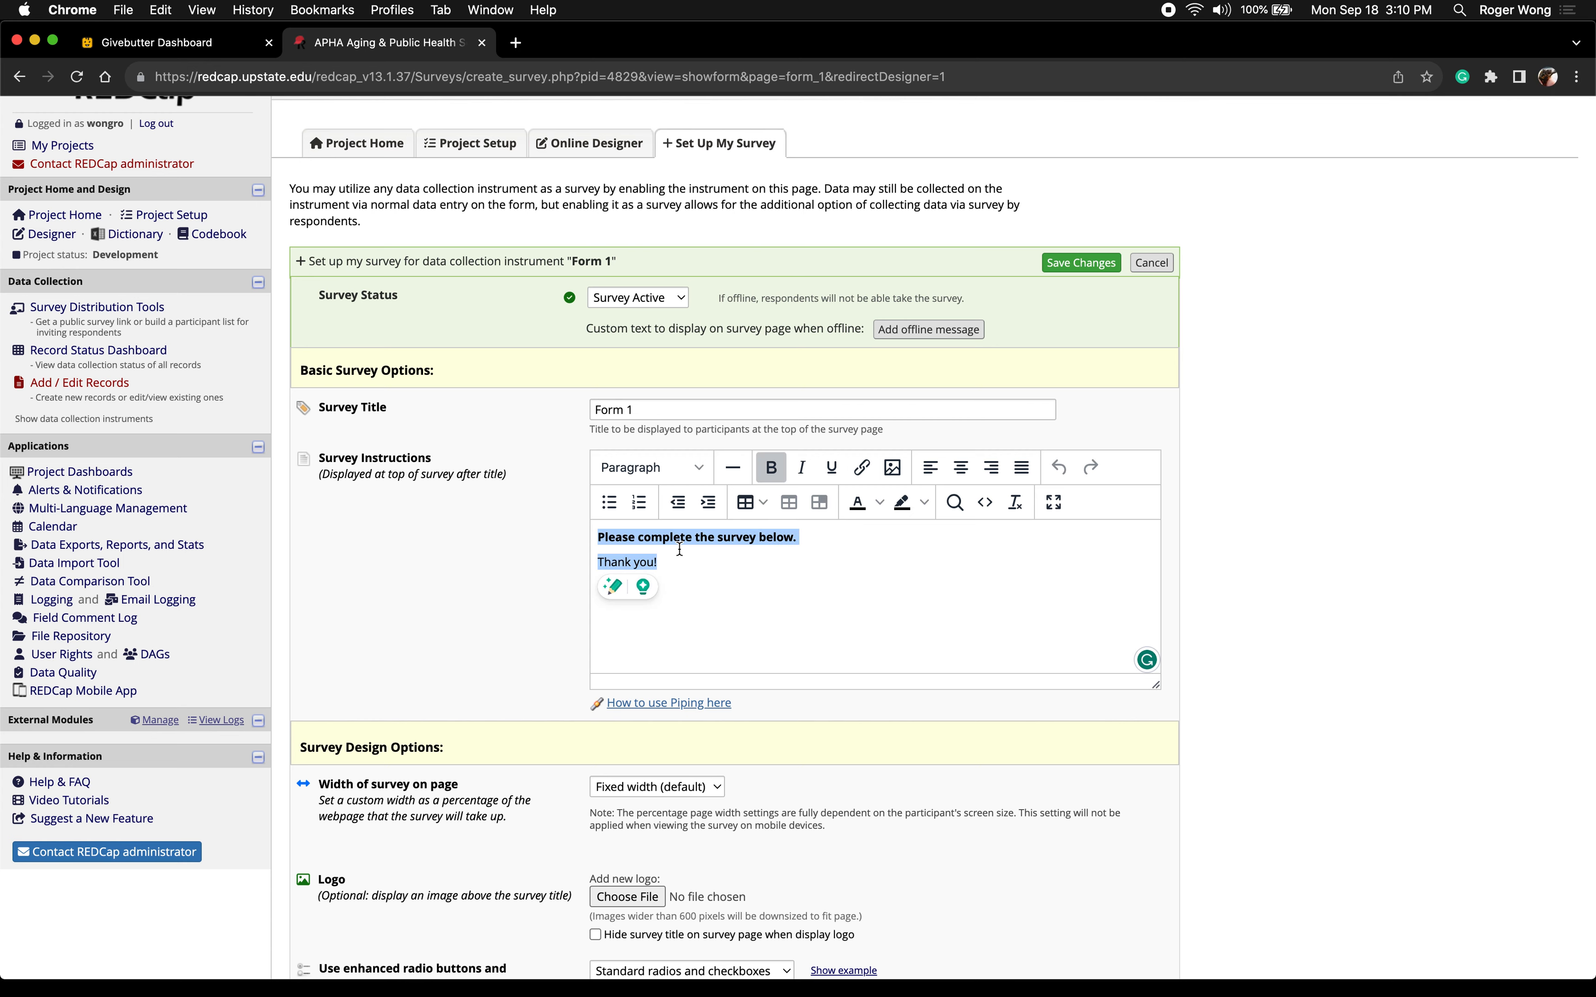
key("ctrl+Right")
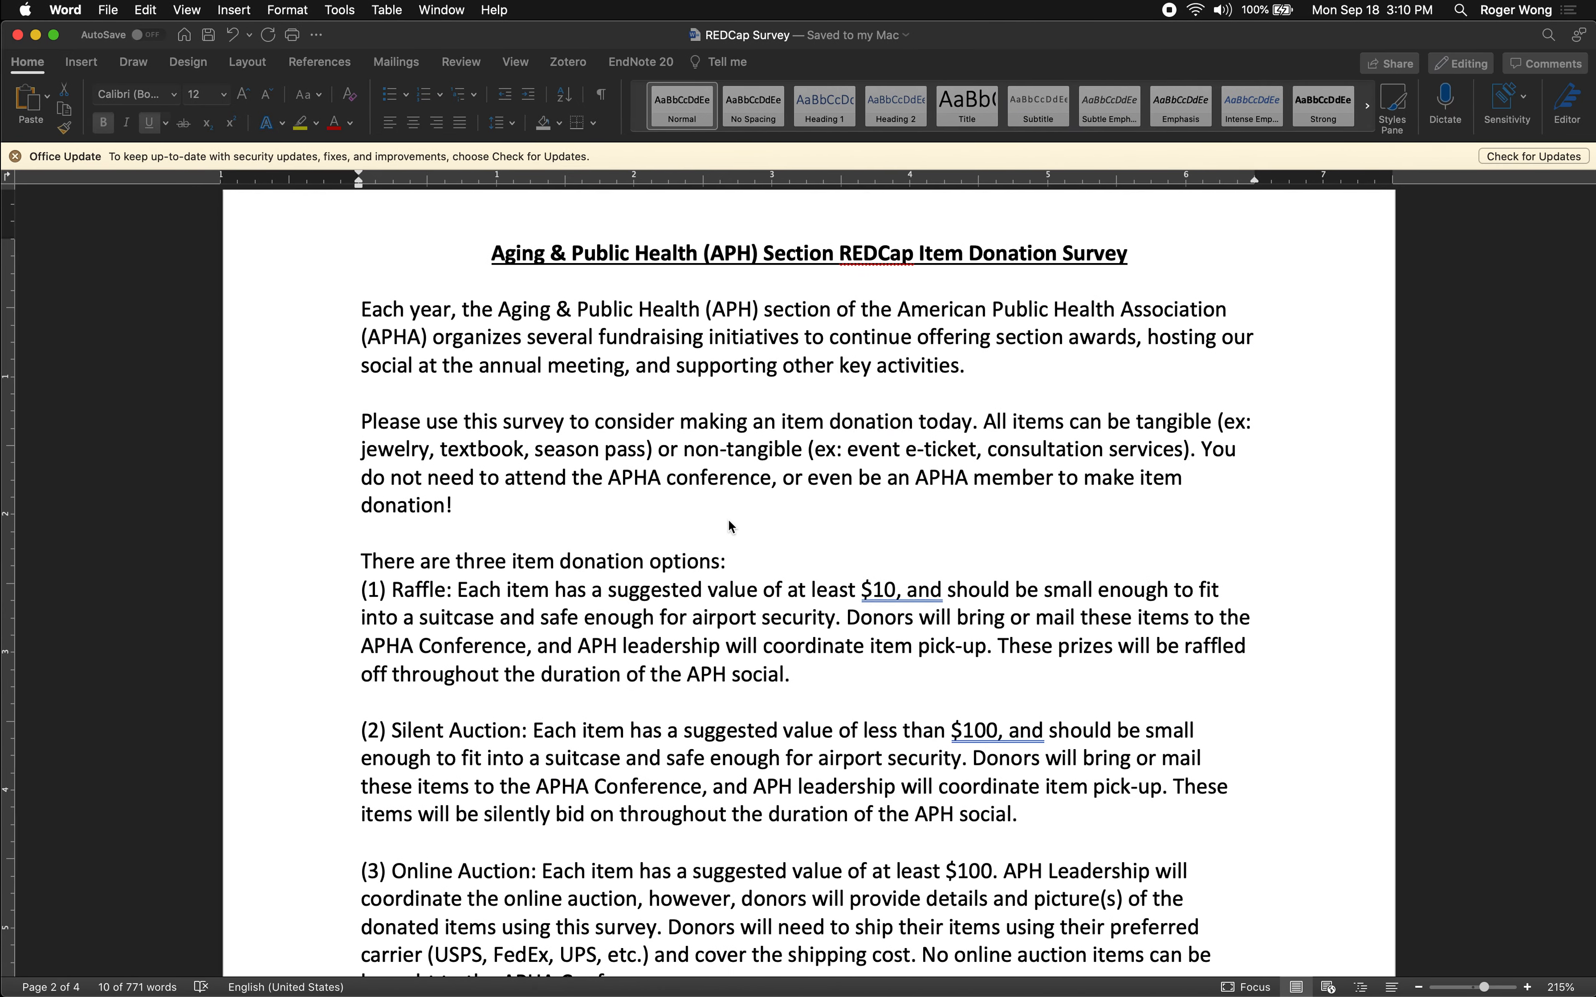
left_click(355, 307)
scroll(791, 528, "down", 10)
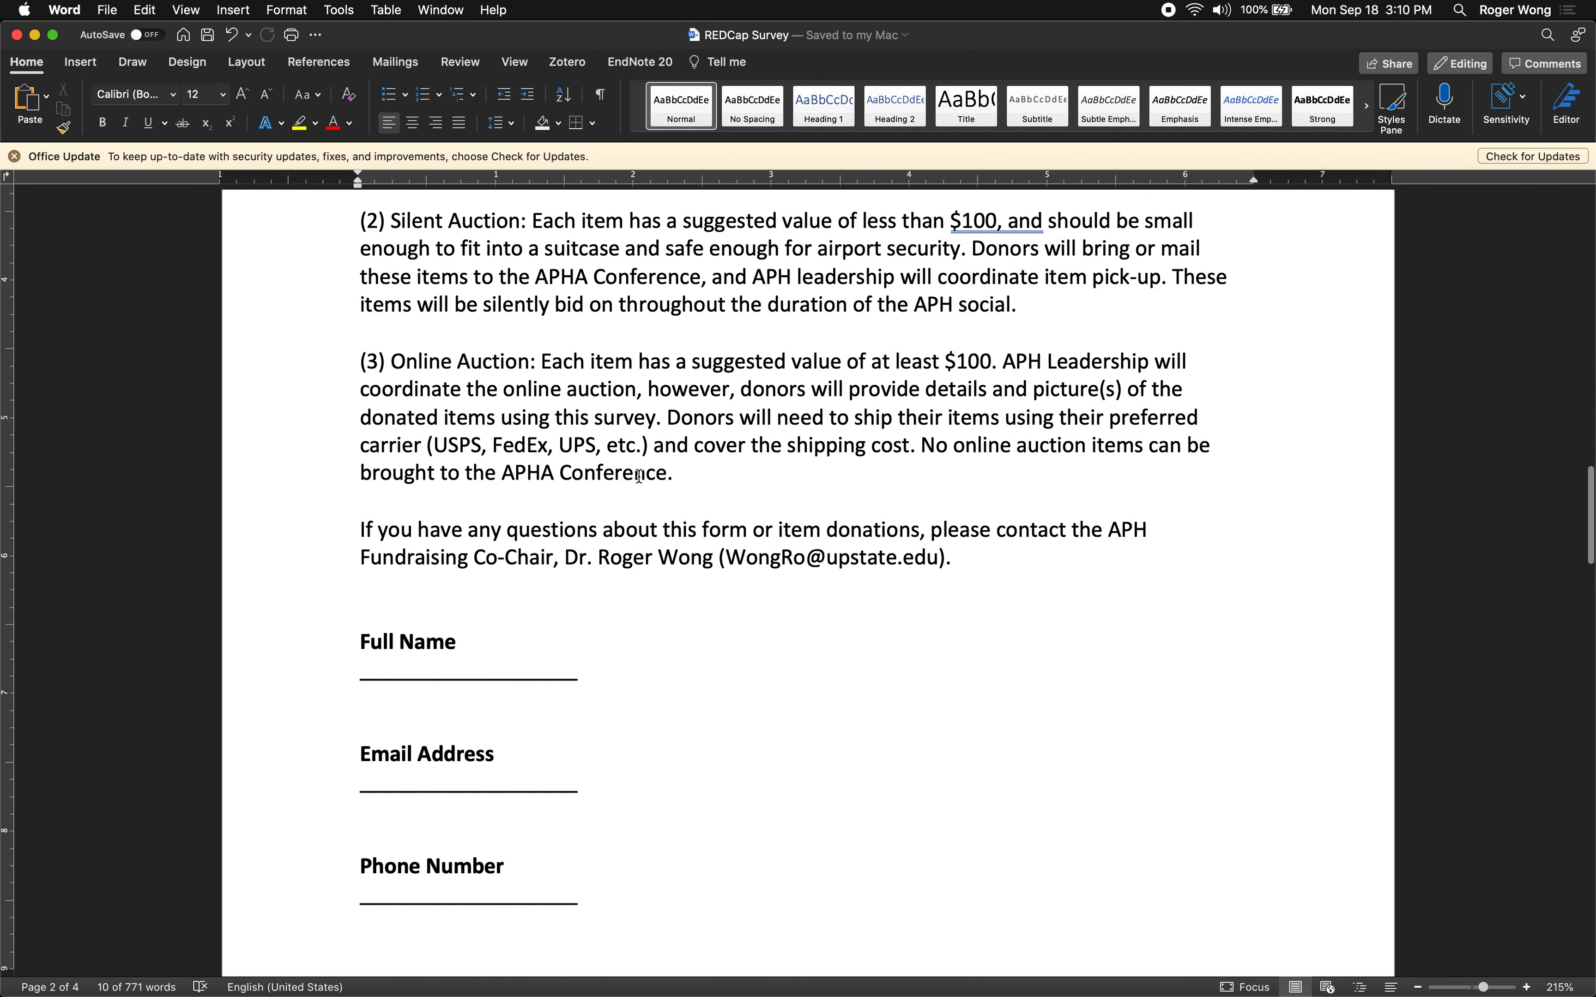
left_click(969, 501, "shift")
scroll(969, 501, "up", 10)
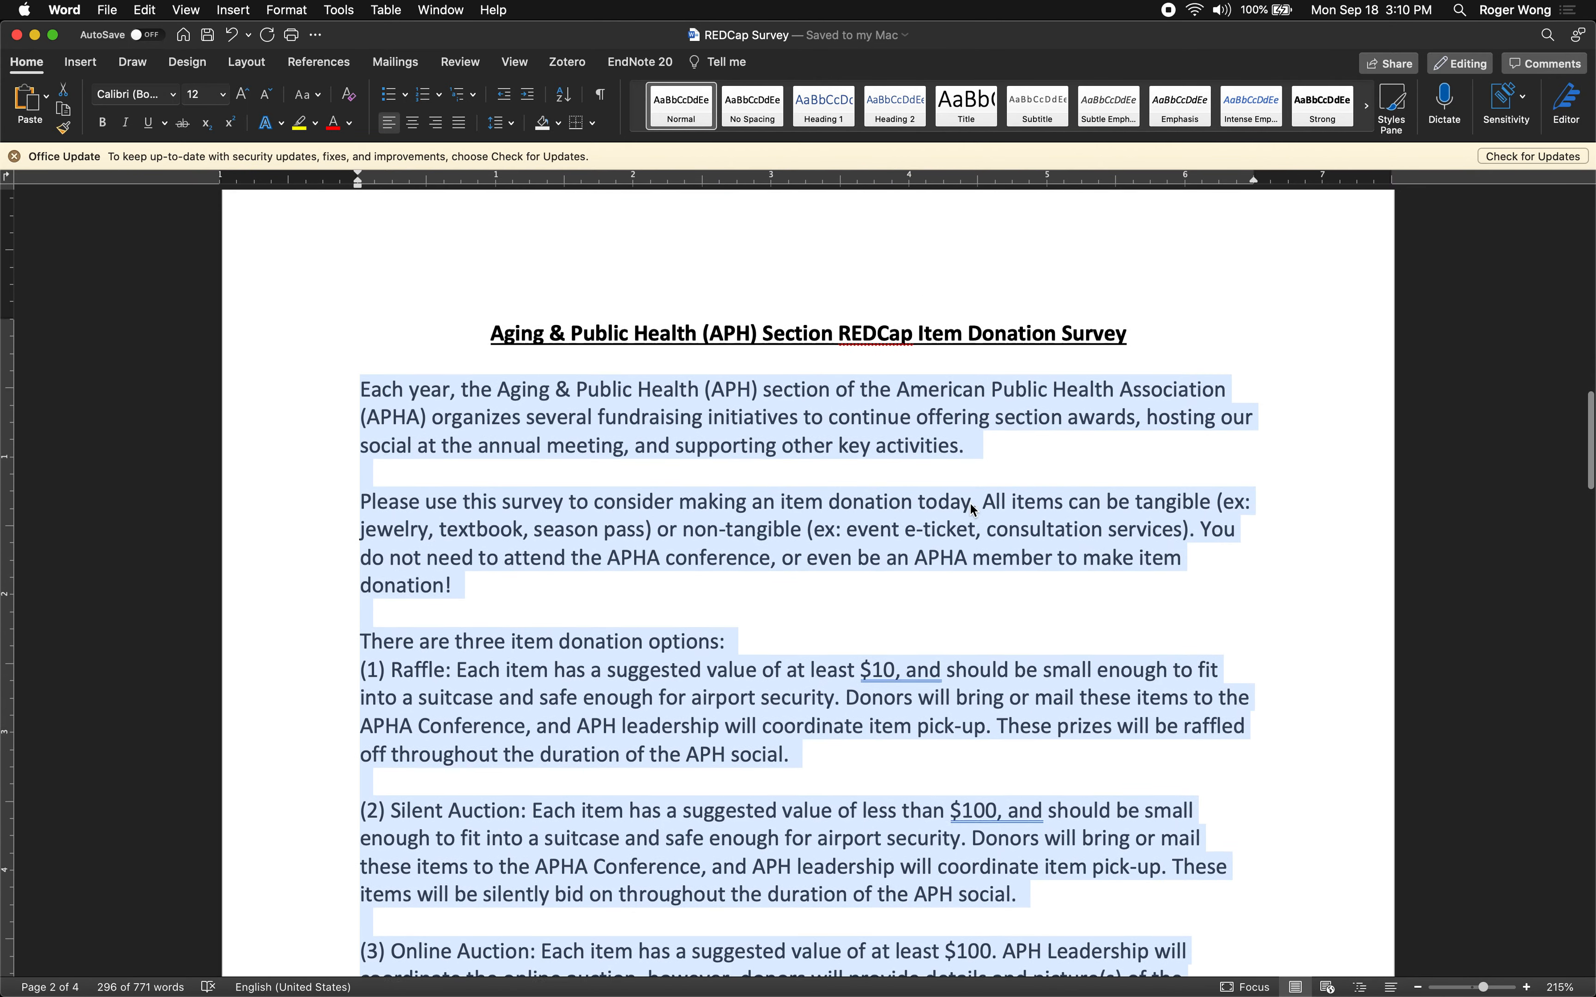
key("ctrl+Left")
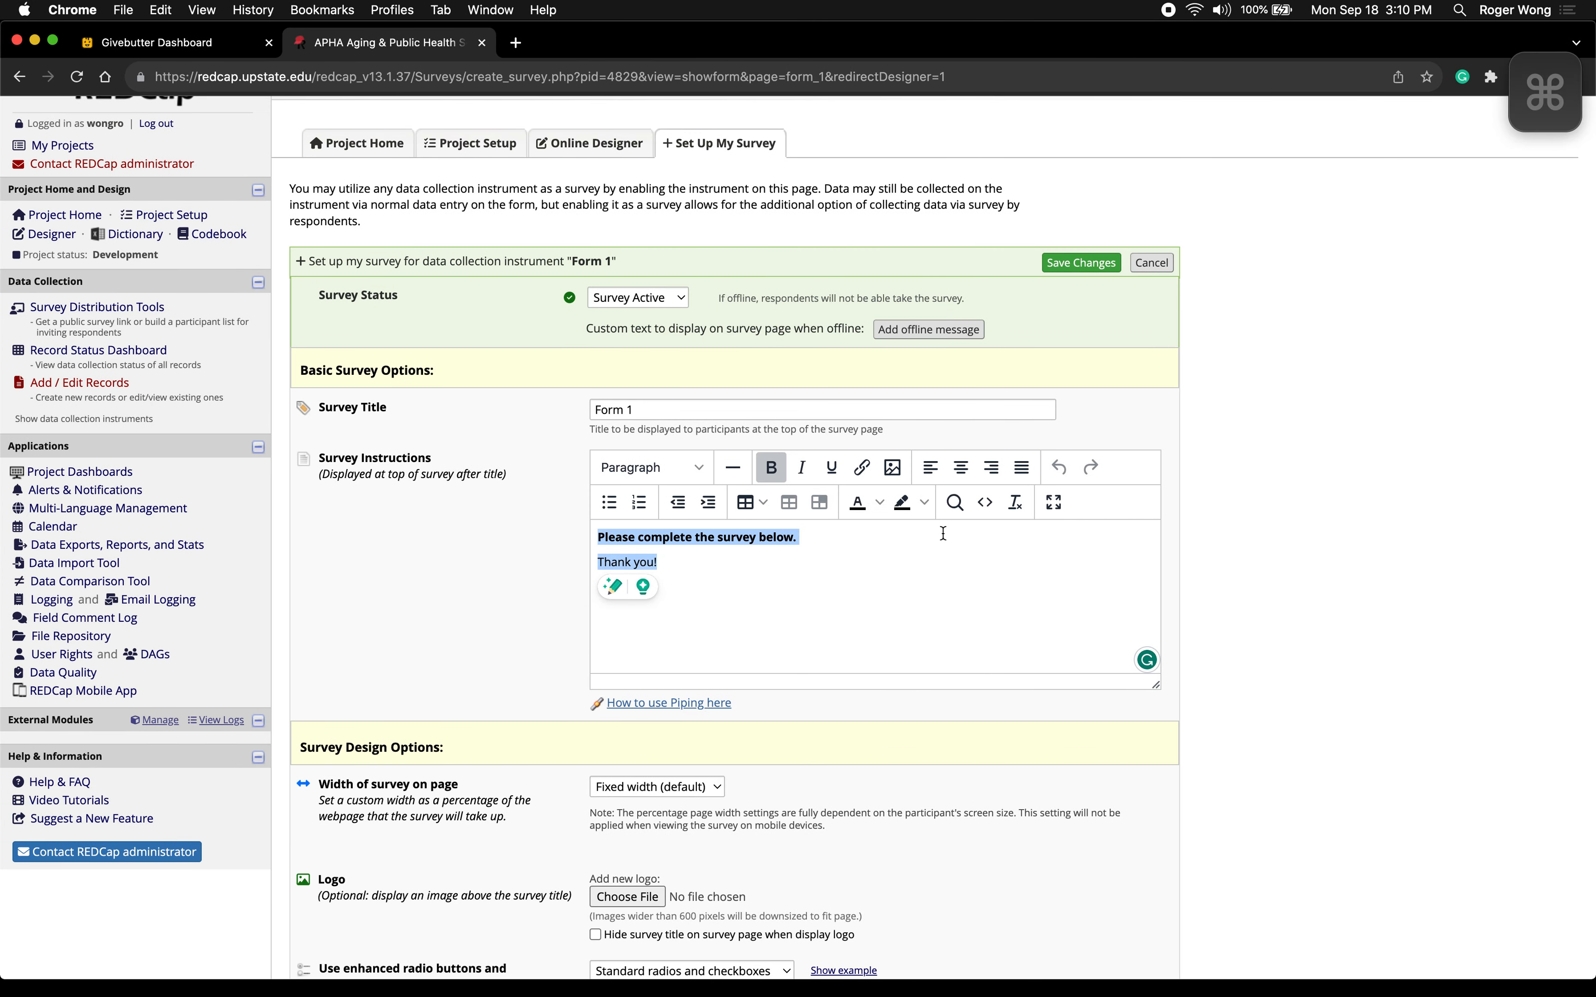
Replace the default survey instructions with the copied introduction, check the text to its end, and save the survey settings
key("super+v")
scroll(745, 540, "up", 10)
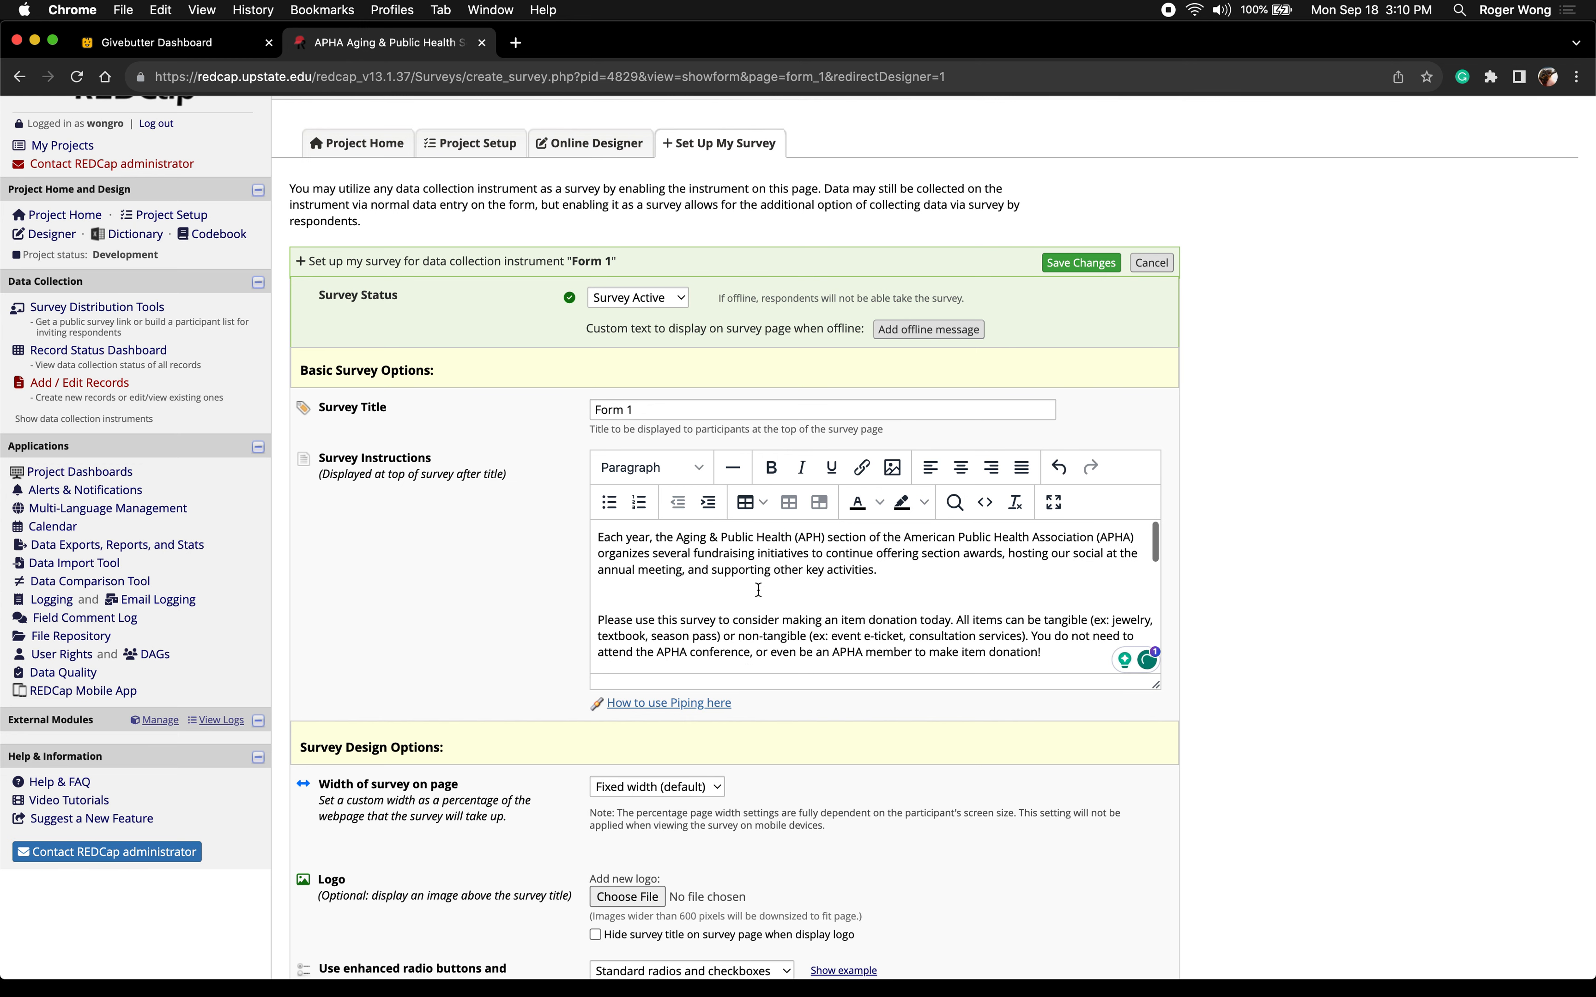
scroll(758, 589, "down", 3)
scroll(758, 589, "down", 5)
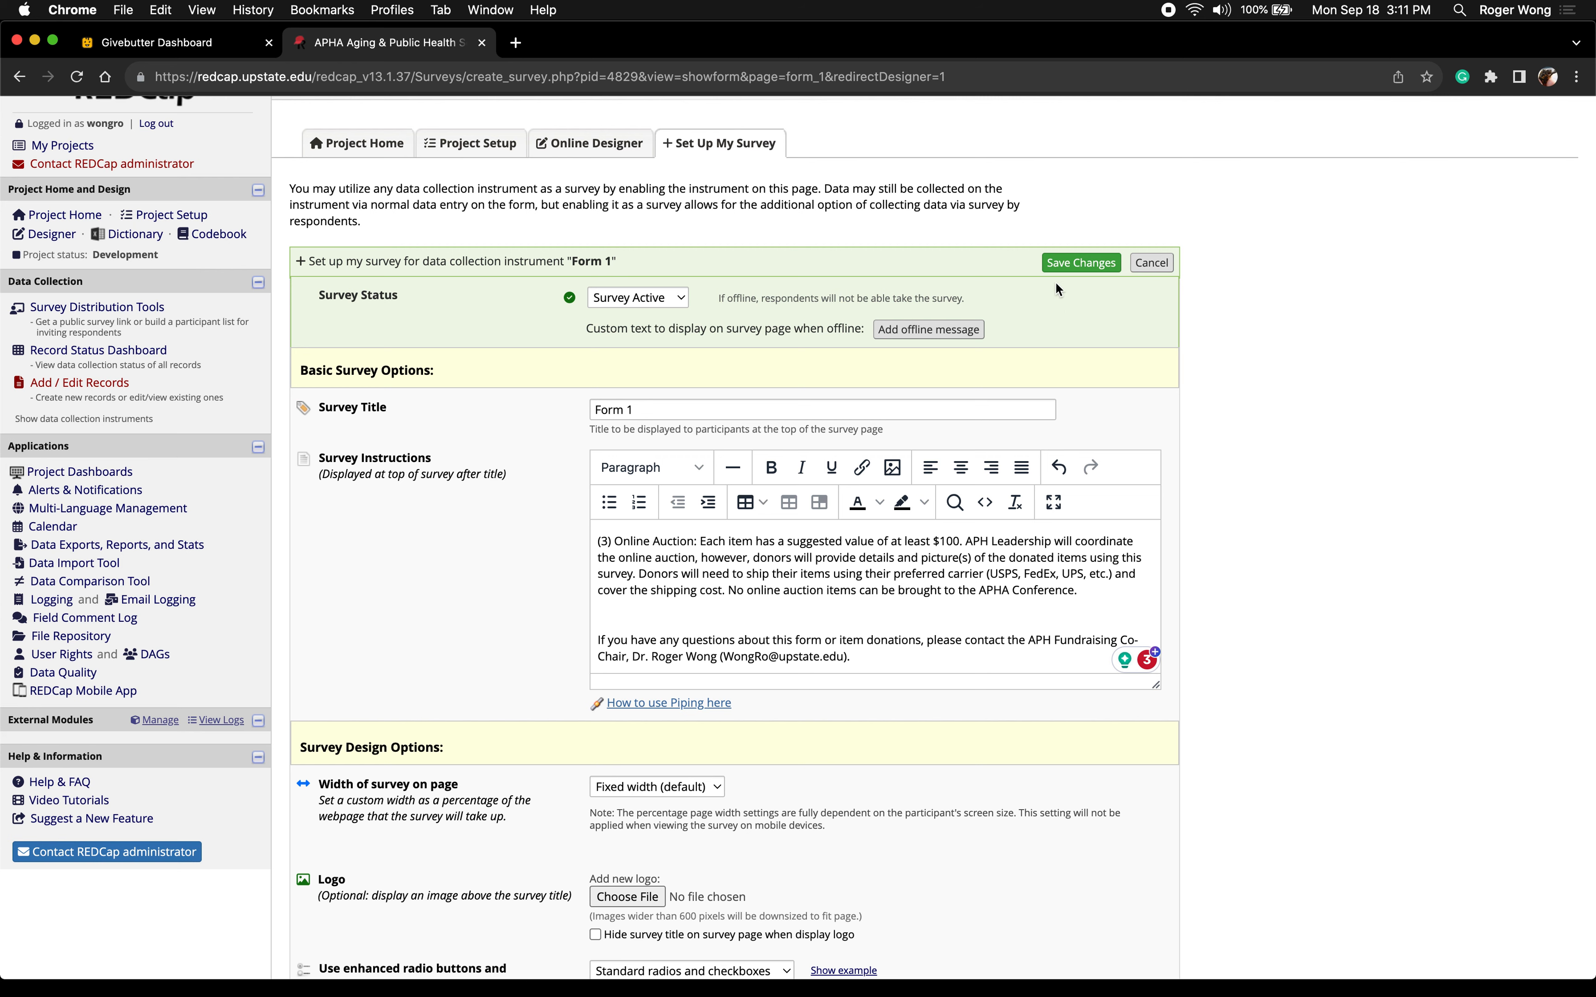
left_click(1074, 264)
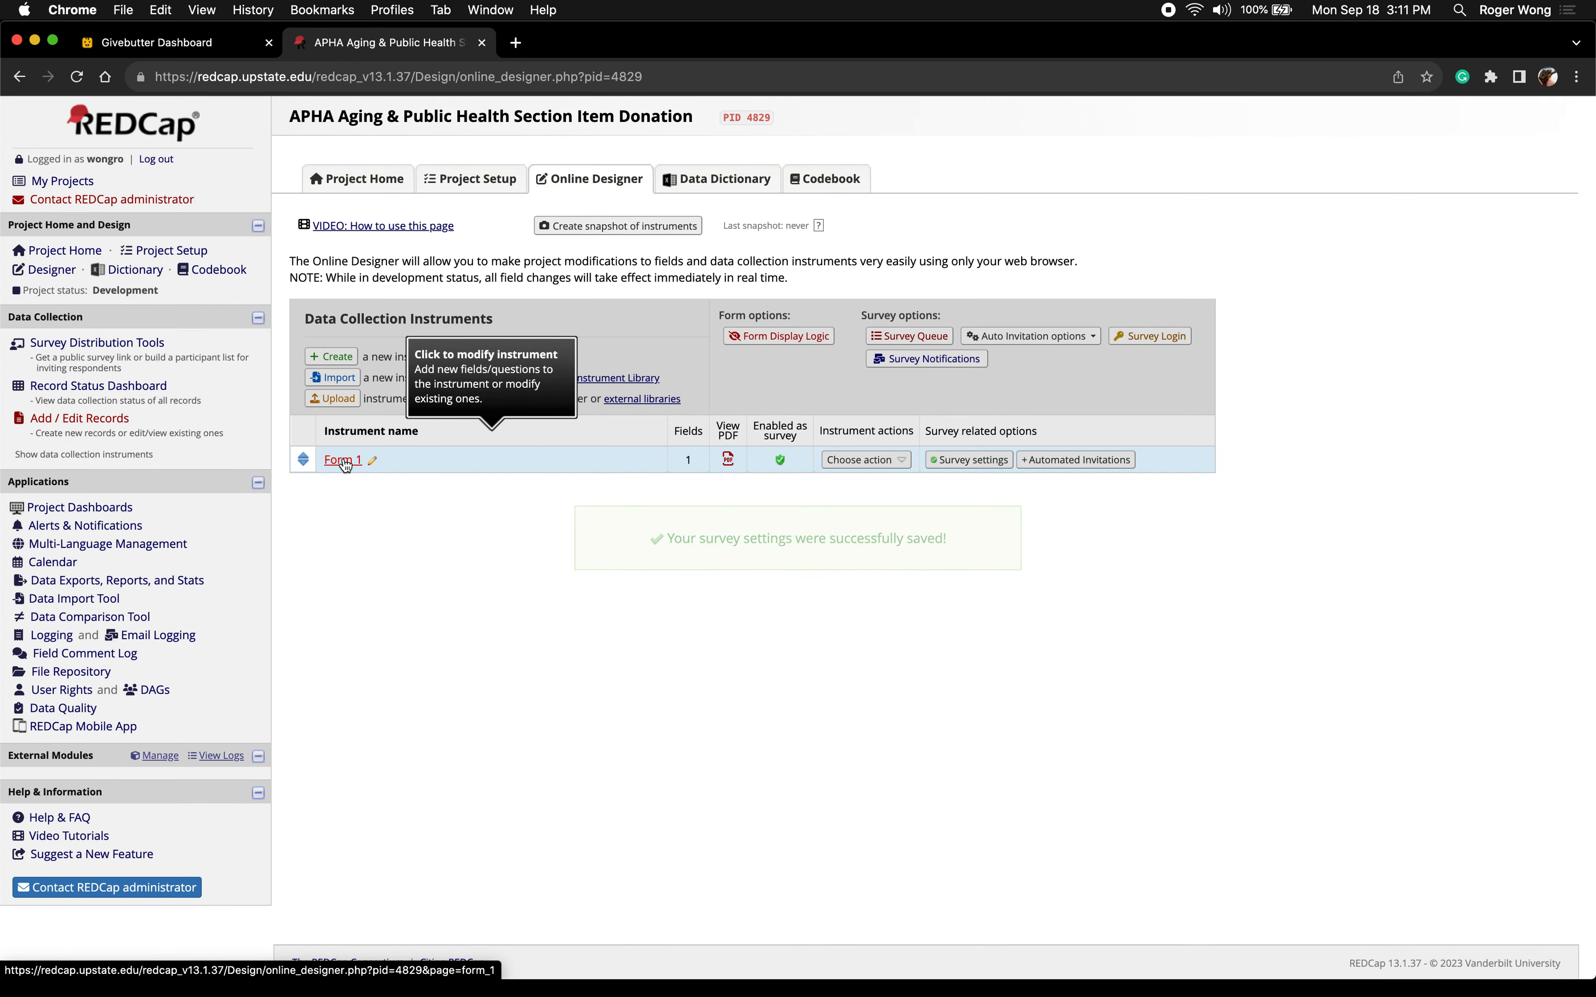
Start a new field in Form 1, copy the "Full Name" question from the Word draft, and return to REDCap
left_click(342, 460)
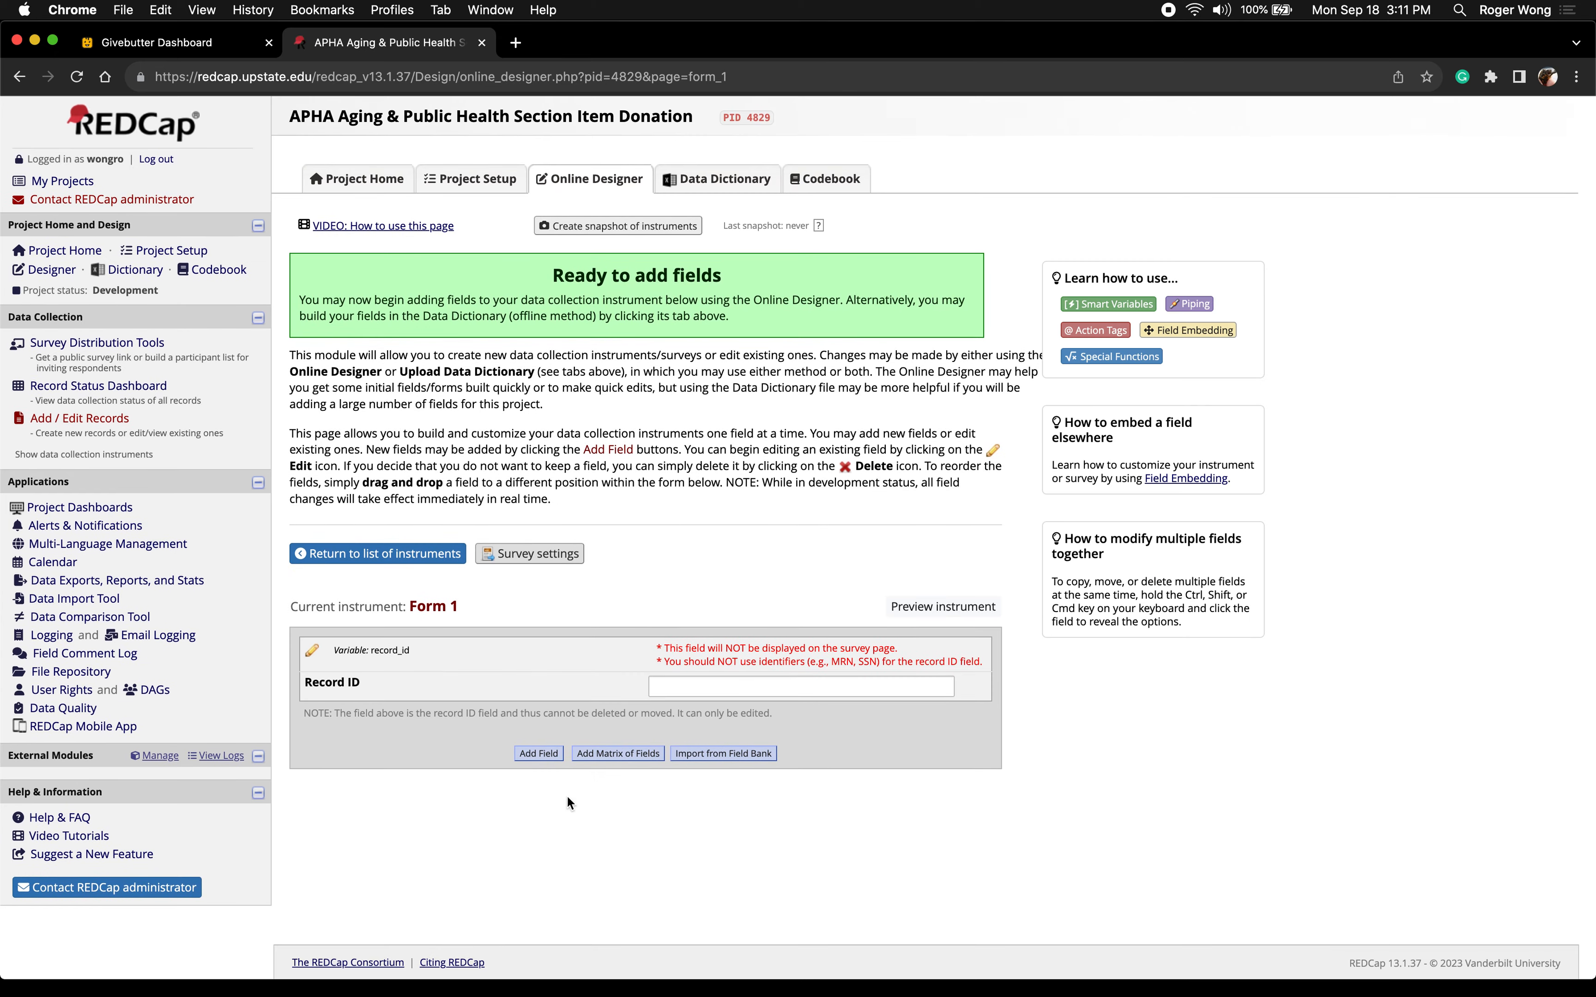
left_click(539, 754)
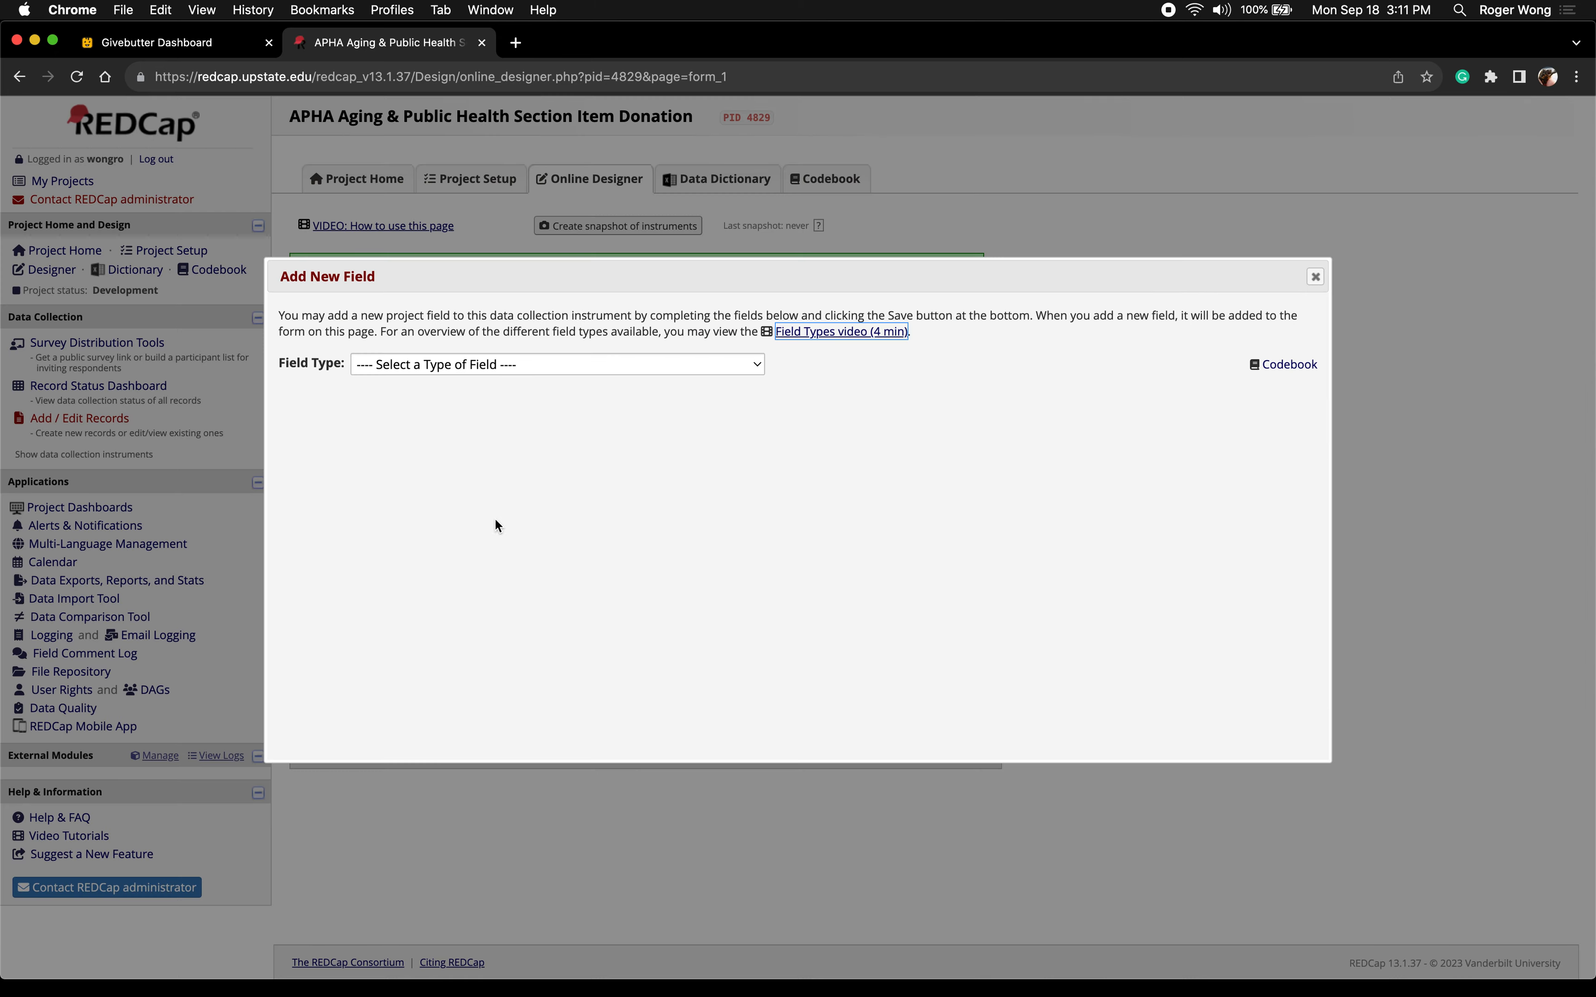
key("ctrl+Right")
scroll(514, 568, "down", 10)
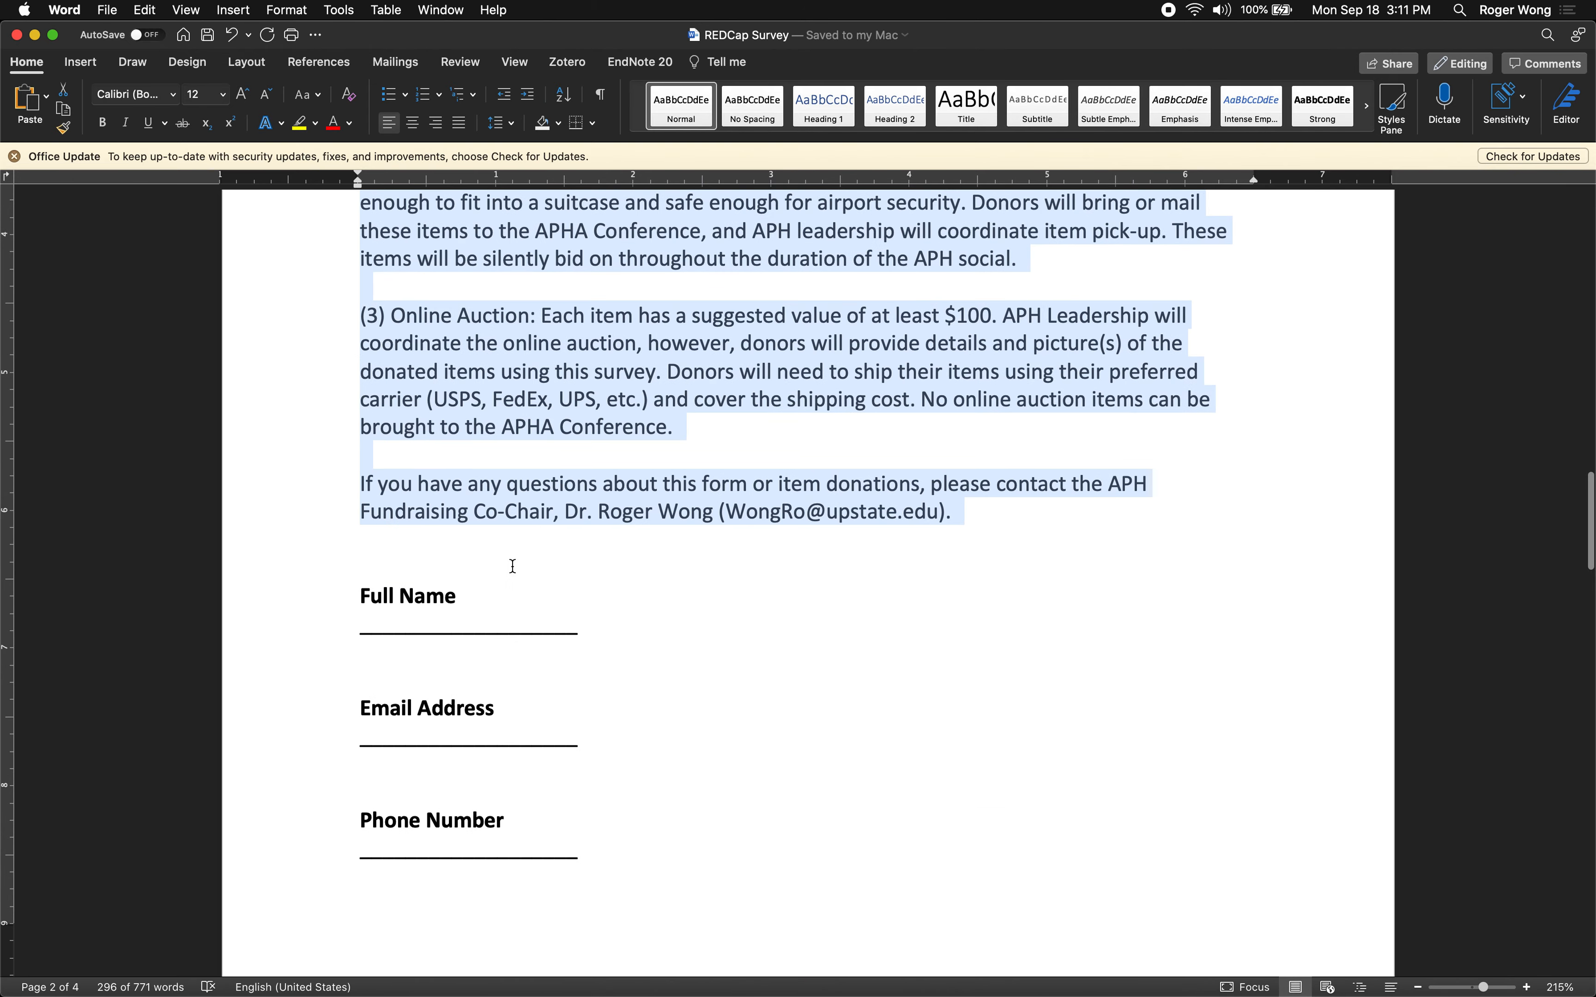
left_click_drag(468, 494, 345, 499)
key("super+c")
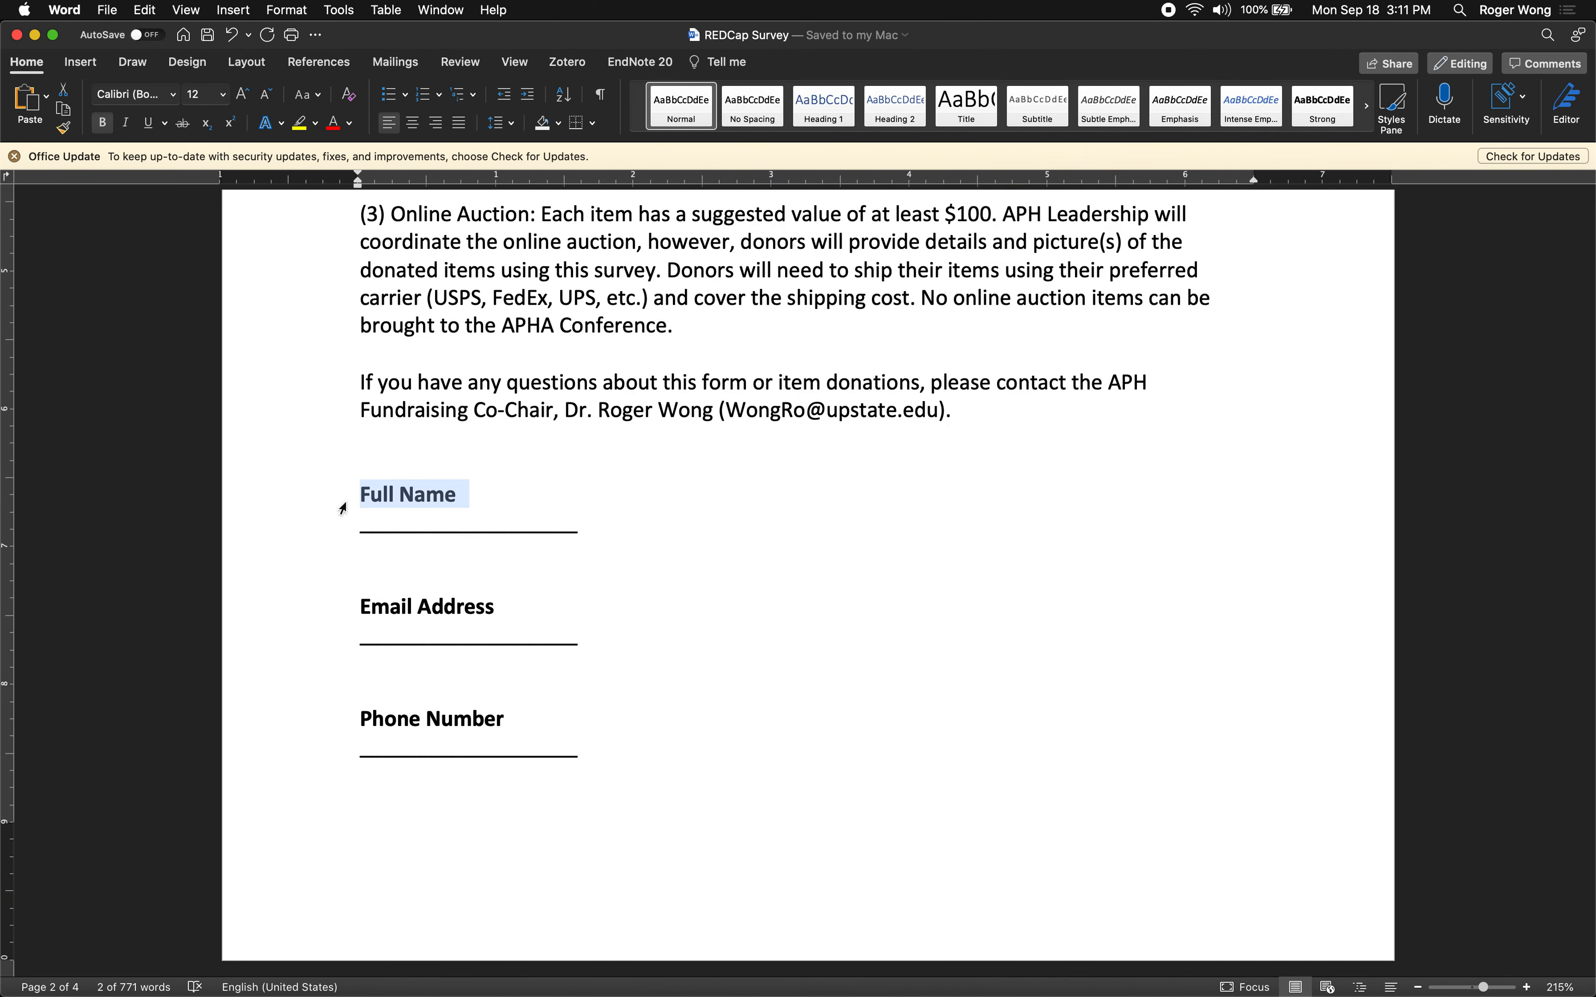
key("ctrl+Left")
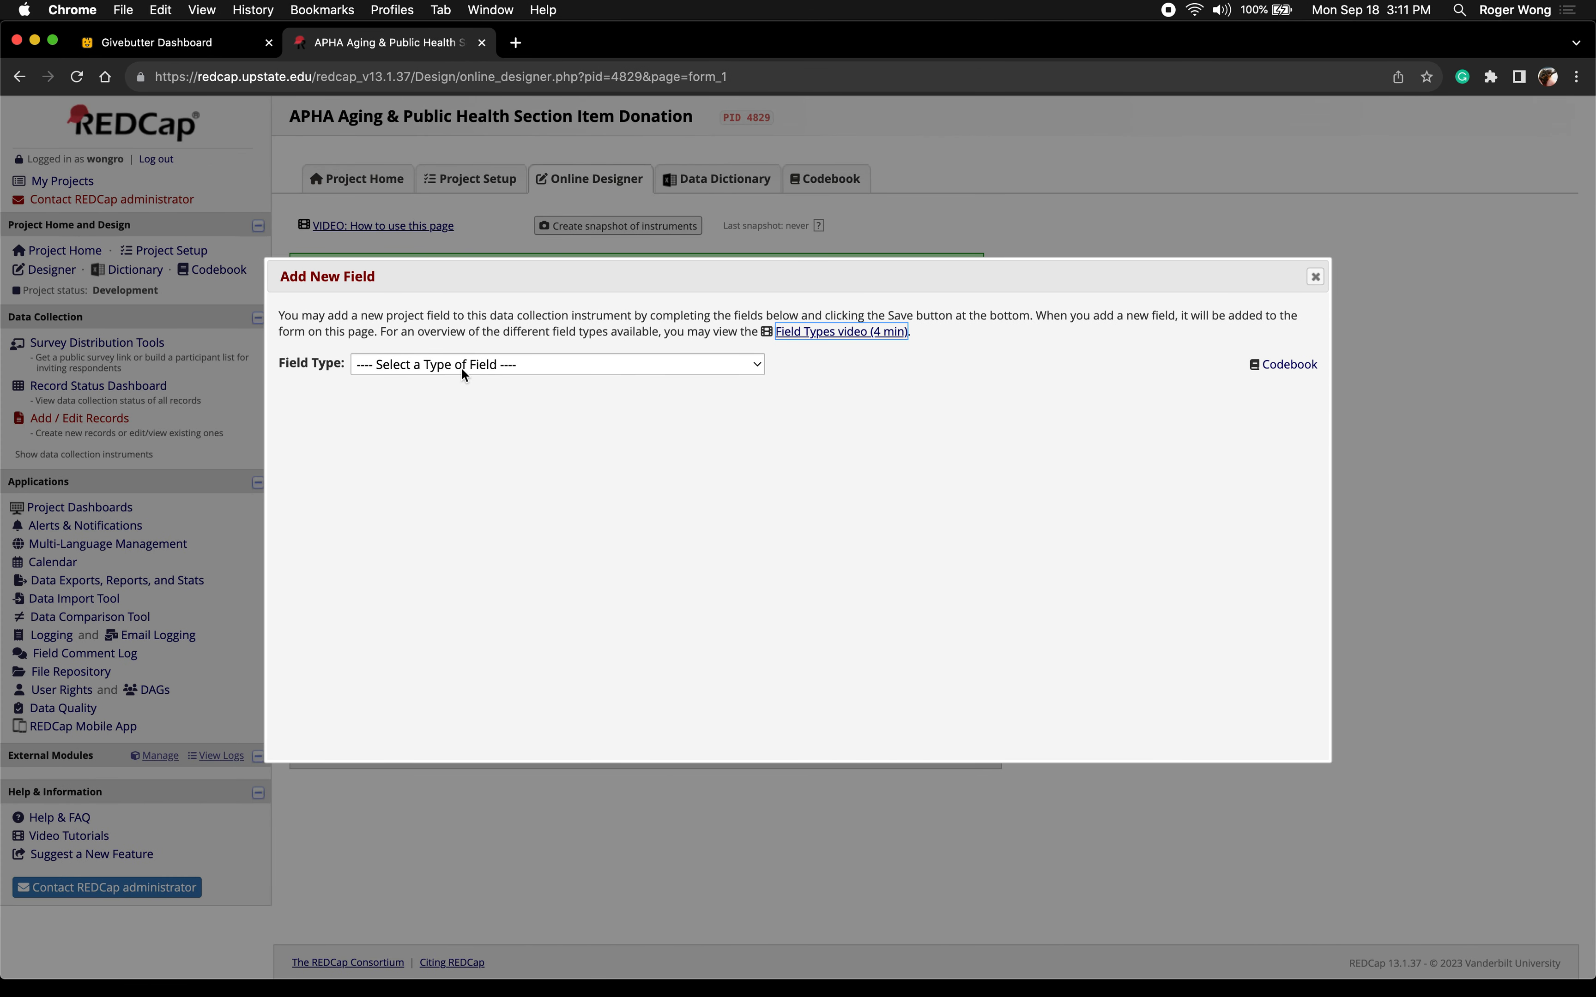
Set the new field's type to Text Box and paste "Full Name" as its field label
left_click(462, 368)
left_click(459, 380)
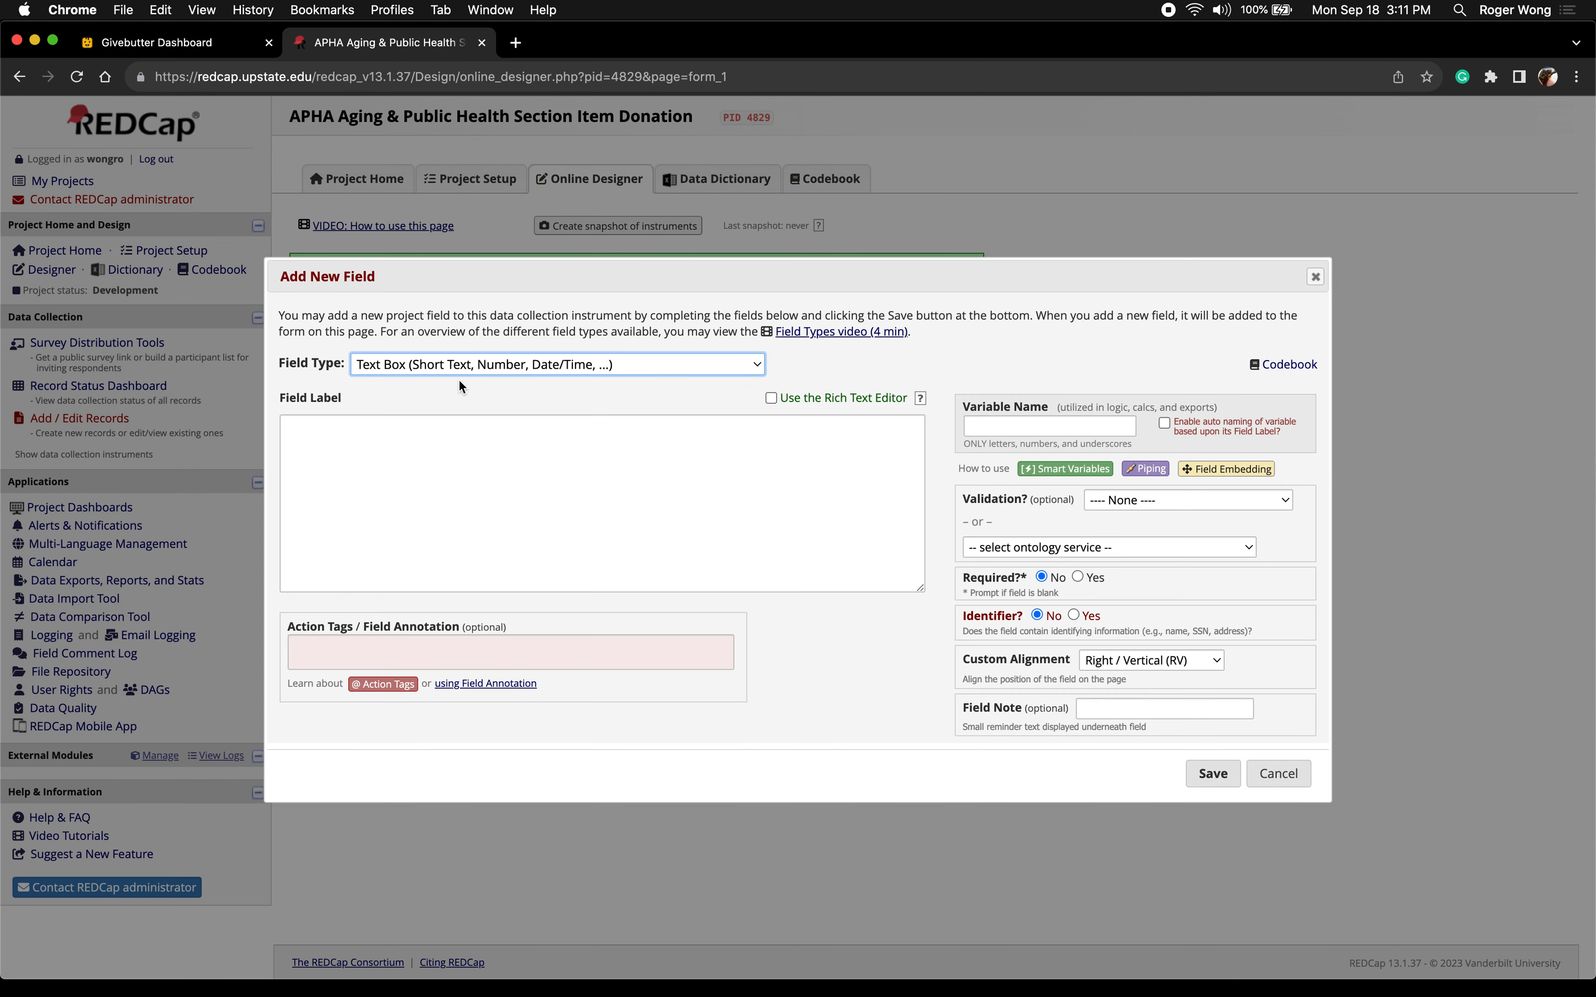
left_click(431, 445)
key("super+v")
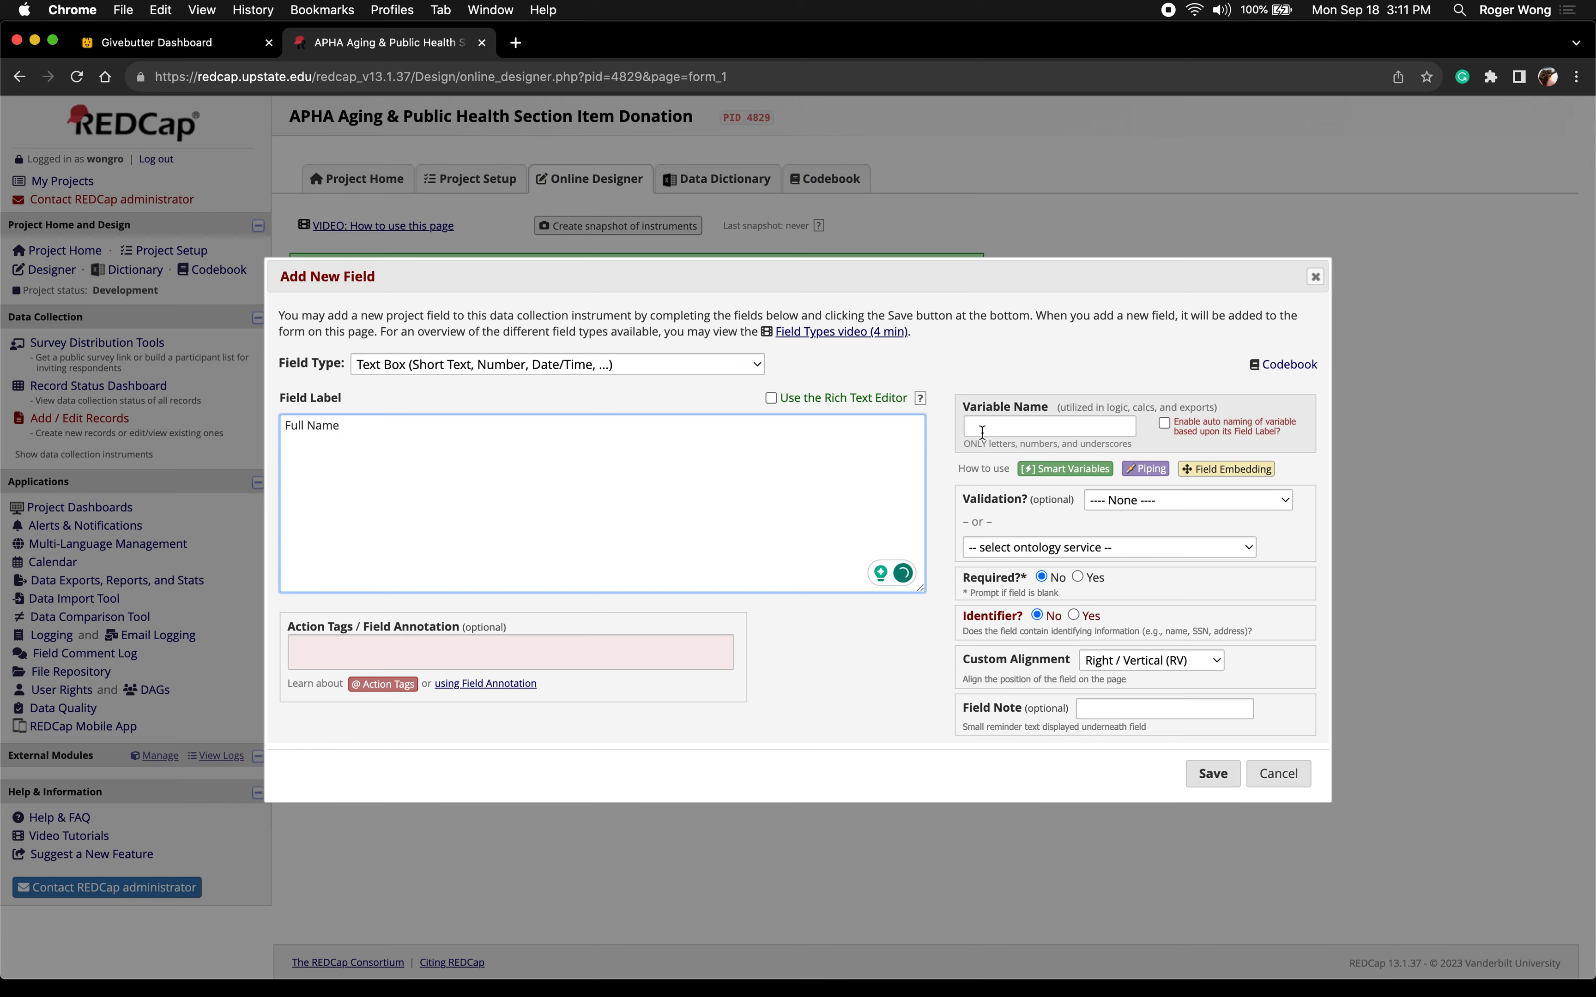
Set the Full Name field's variable name to "name", make it required, and save the field
key("super+Tab")
scroll(866, 712, "down", 10)
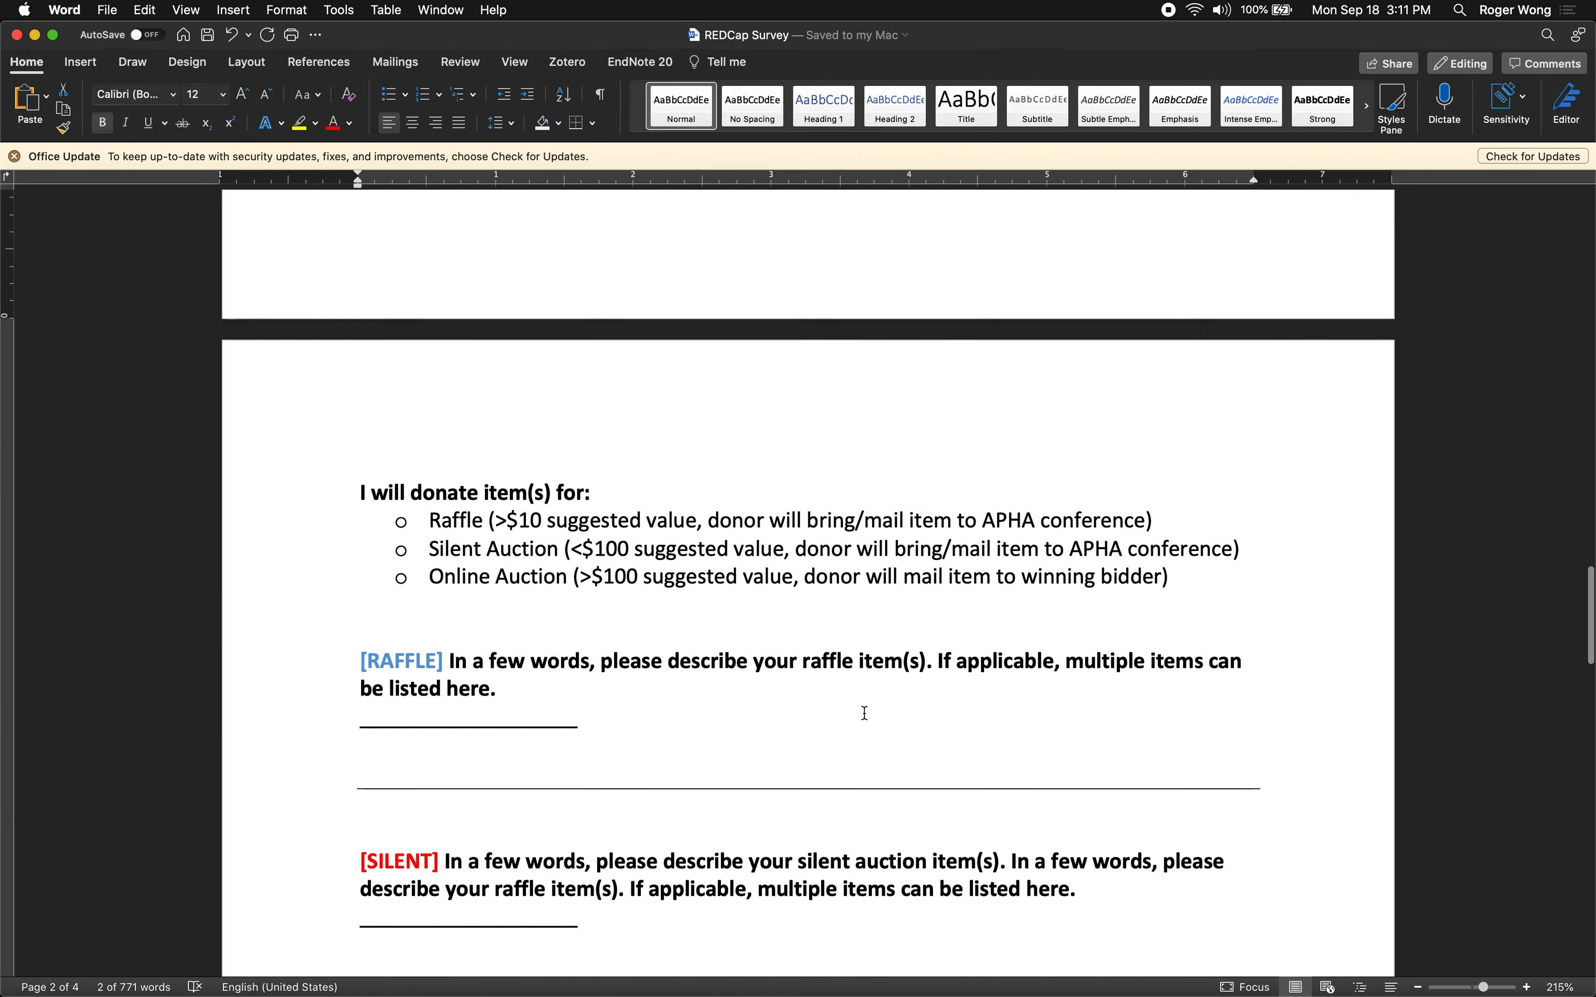
scroll(865, 712, "up", 10)
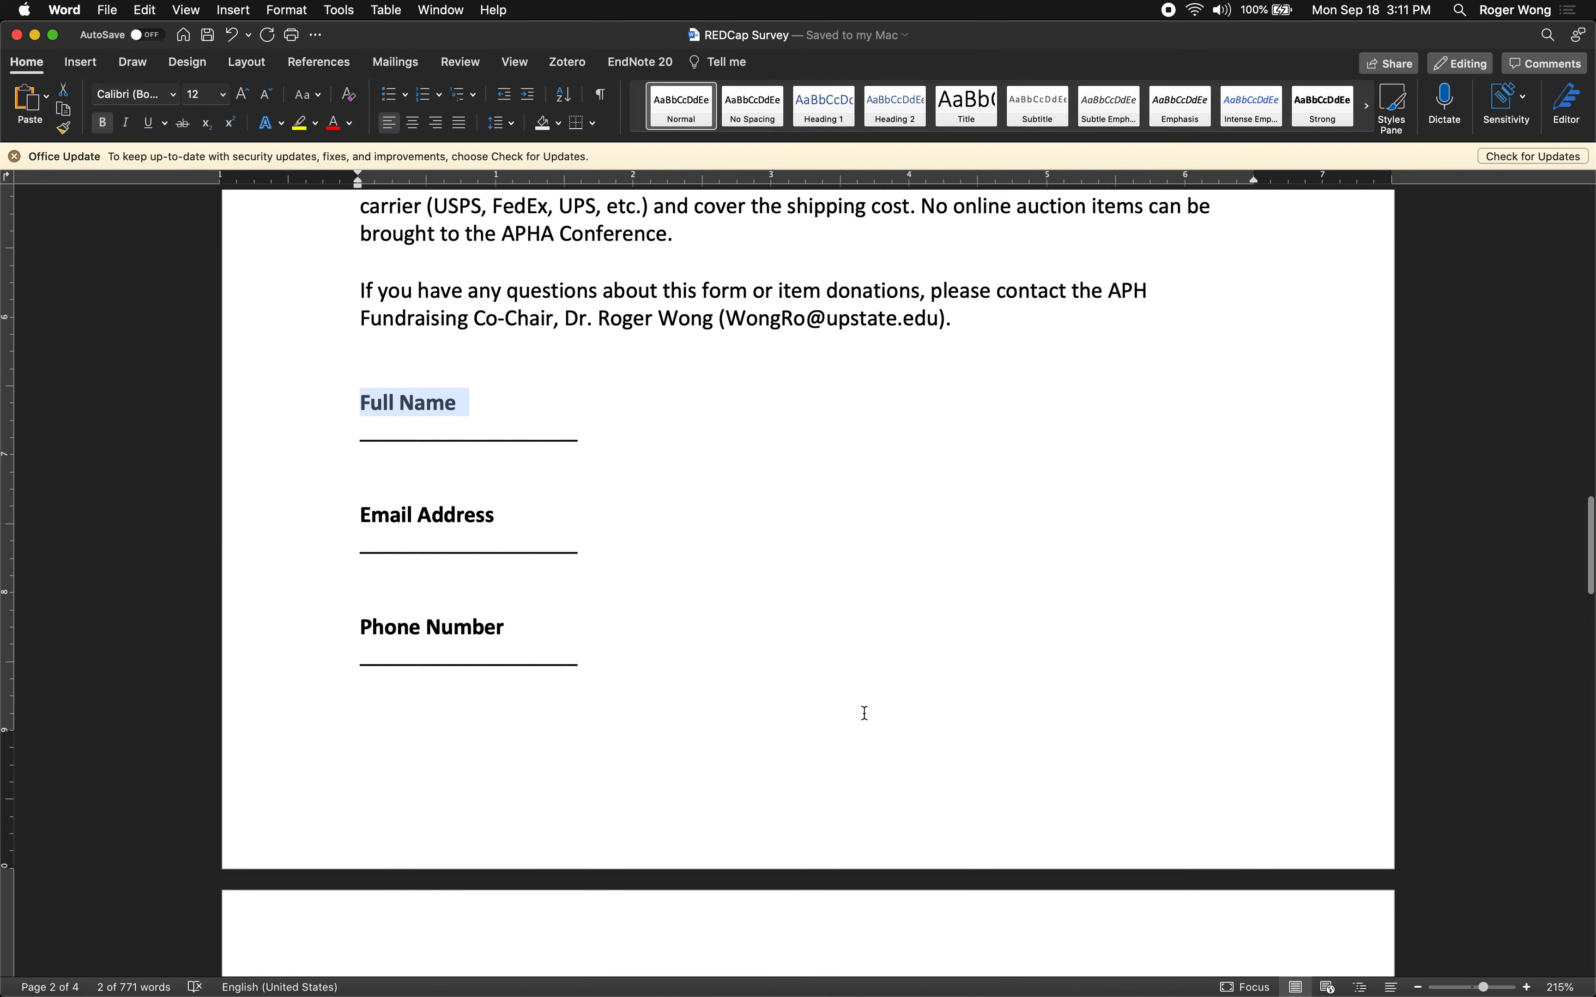
key("super+Tab")
left_click(990, 428)
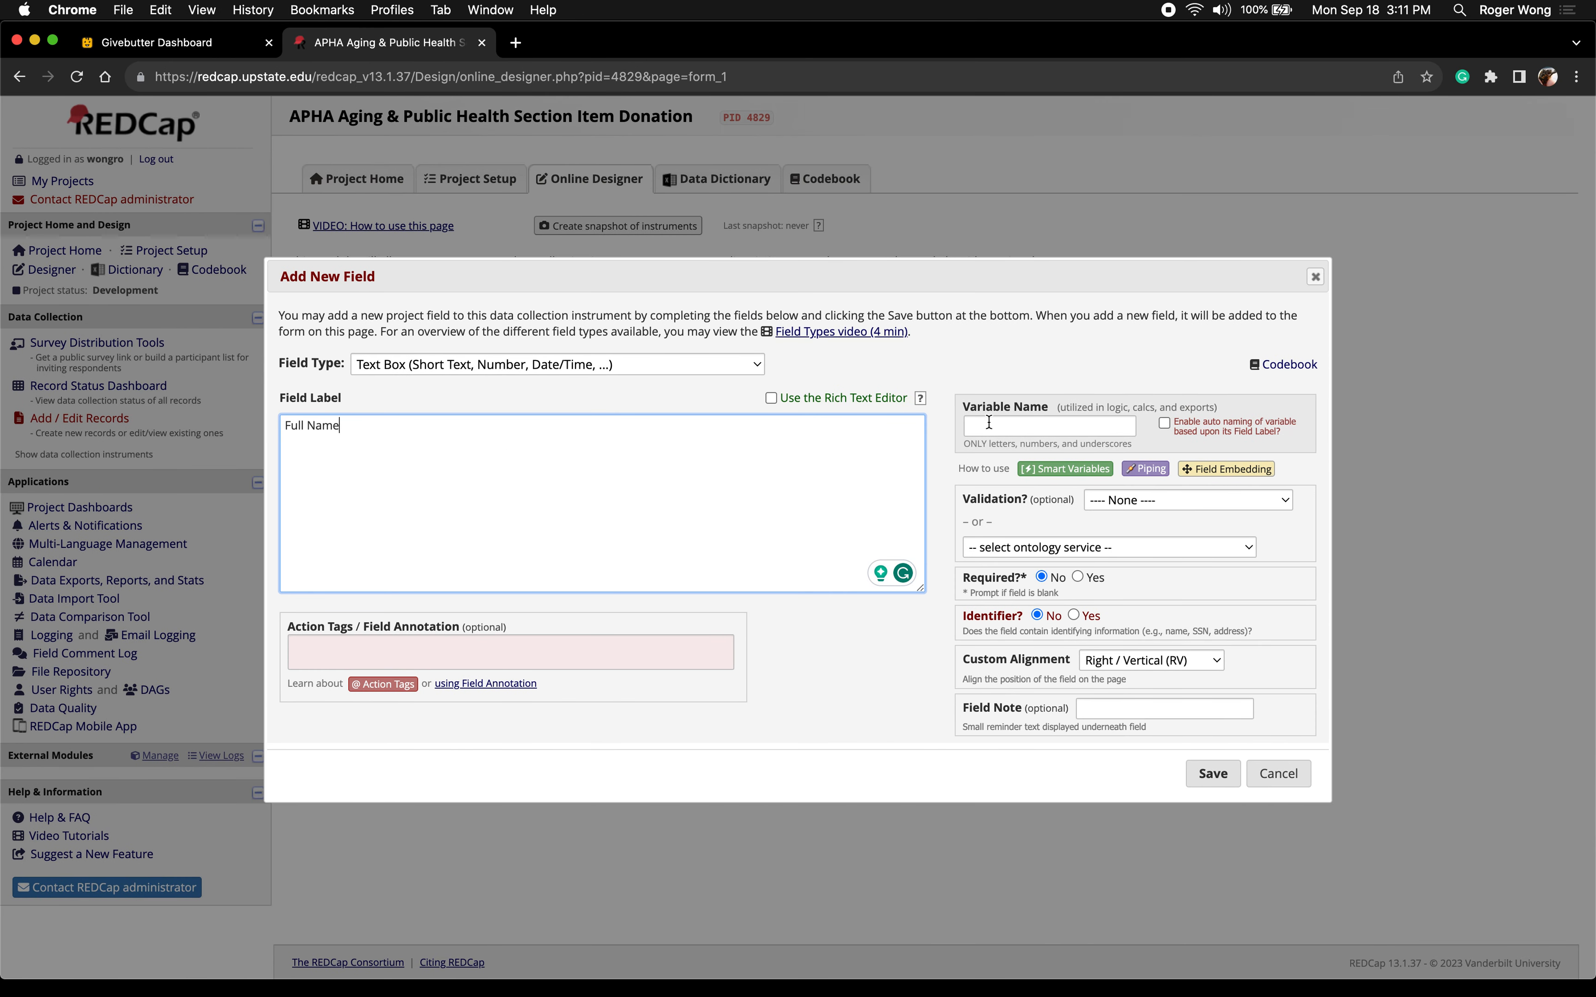
type("name")
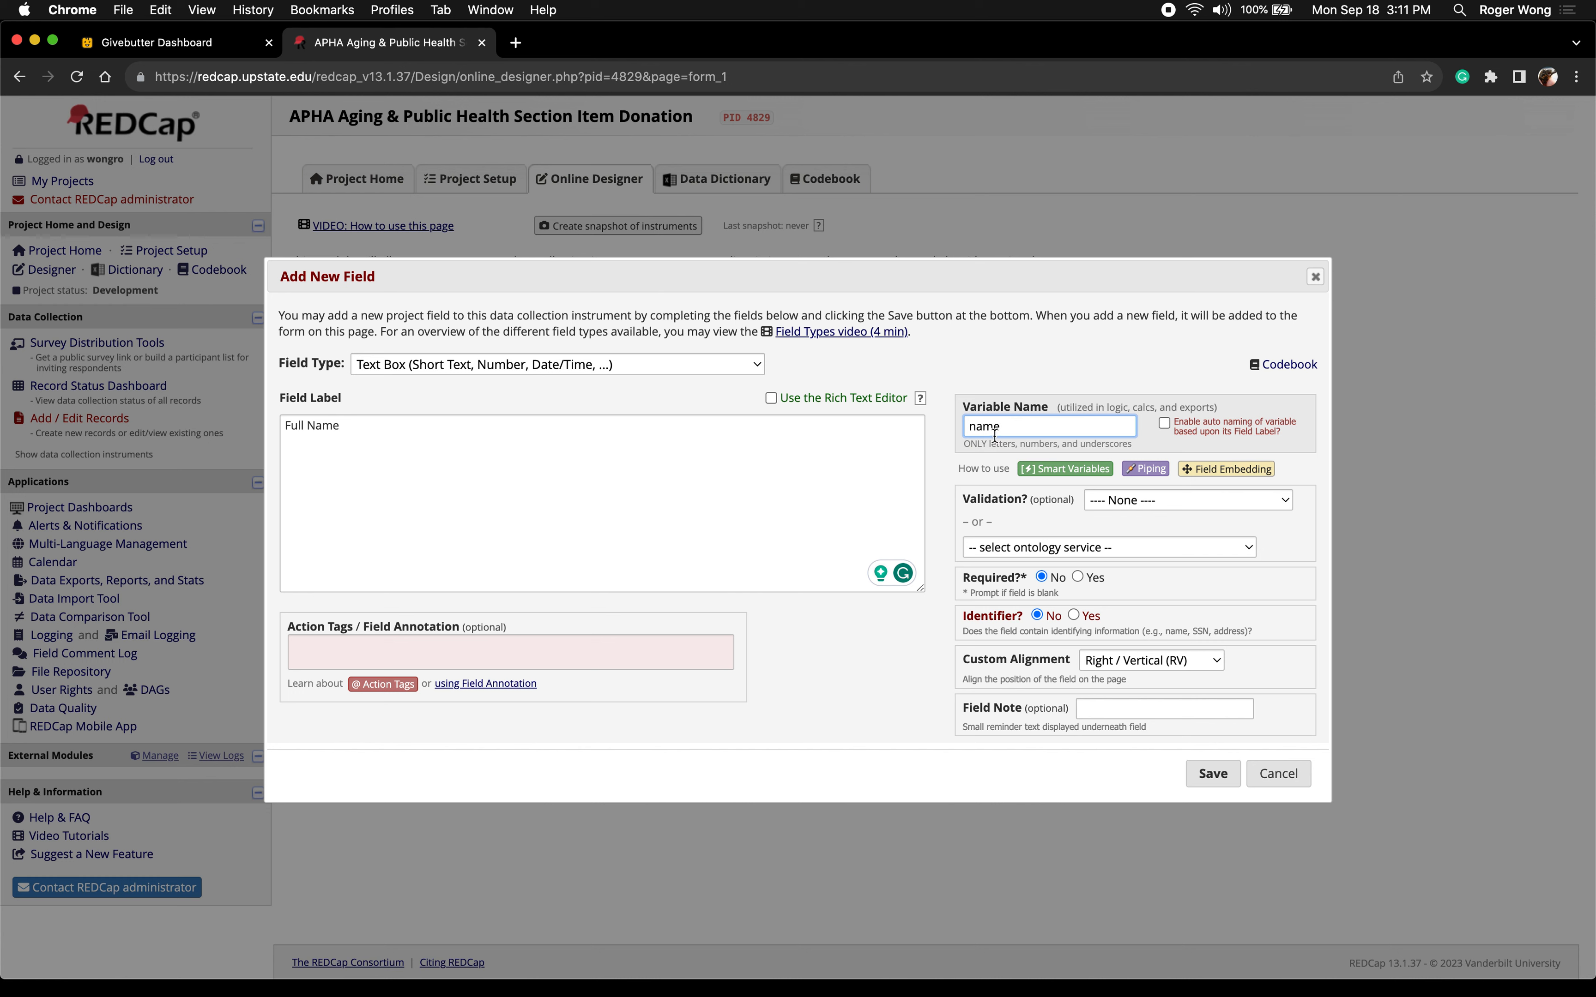
left_click(1078, 577)
left_click(1219, 776)
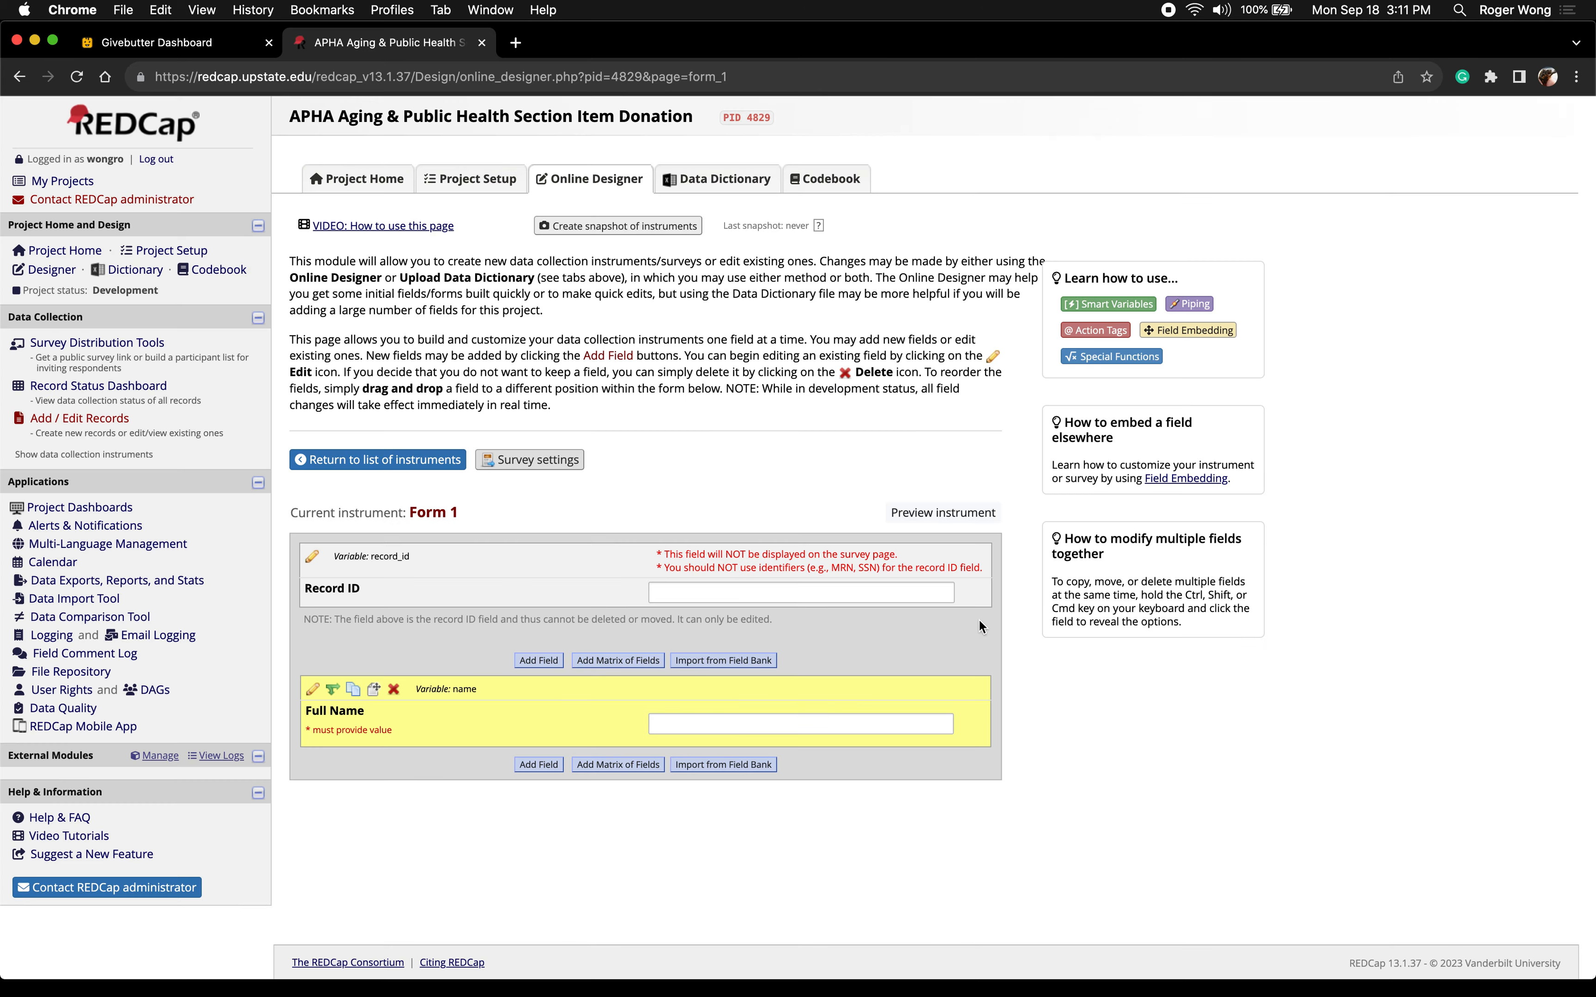
Find the donation-type question in the Word draft and start a Checkboxes (Multiple Answers) field below Full Name in REDCap
key("super+Tab")
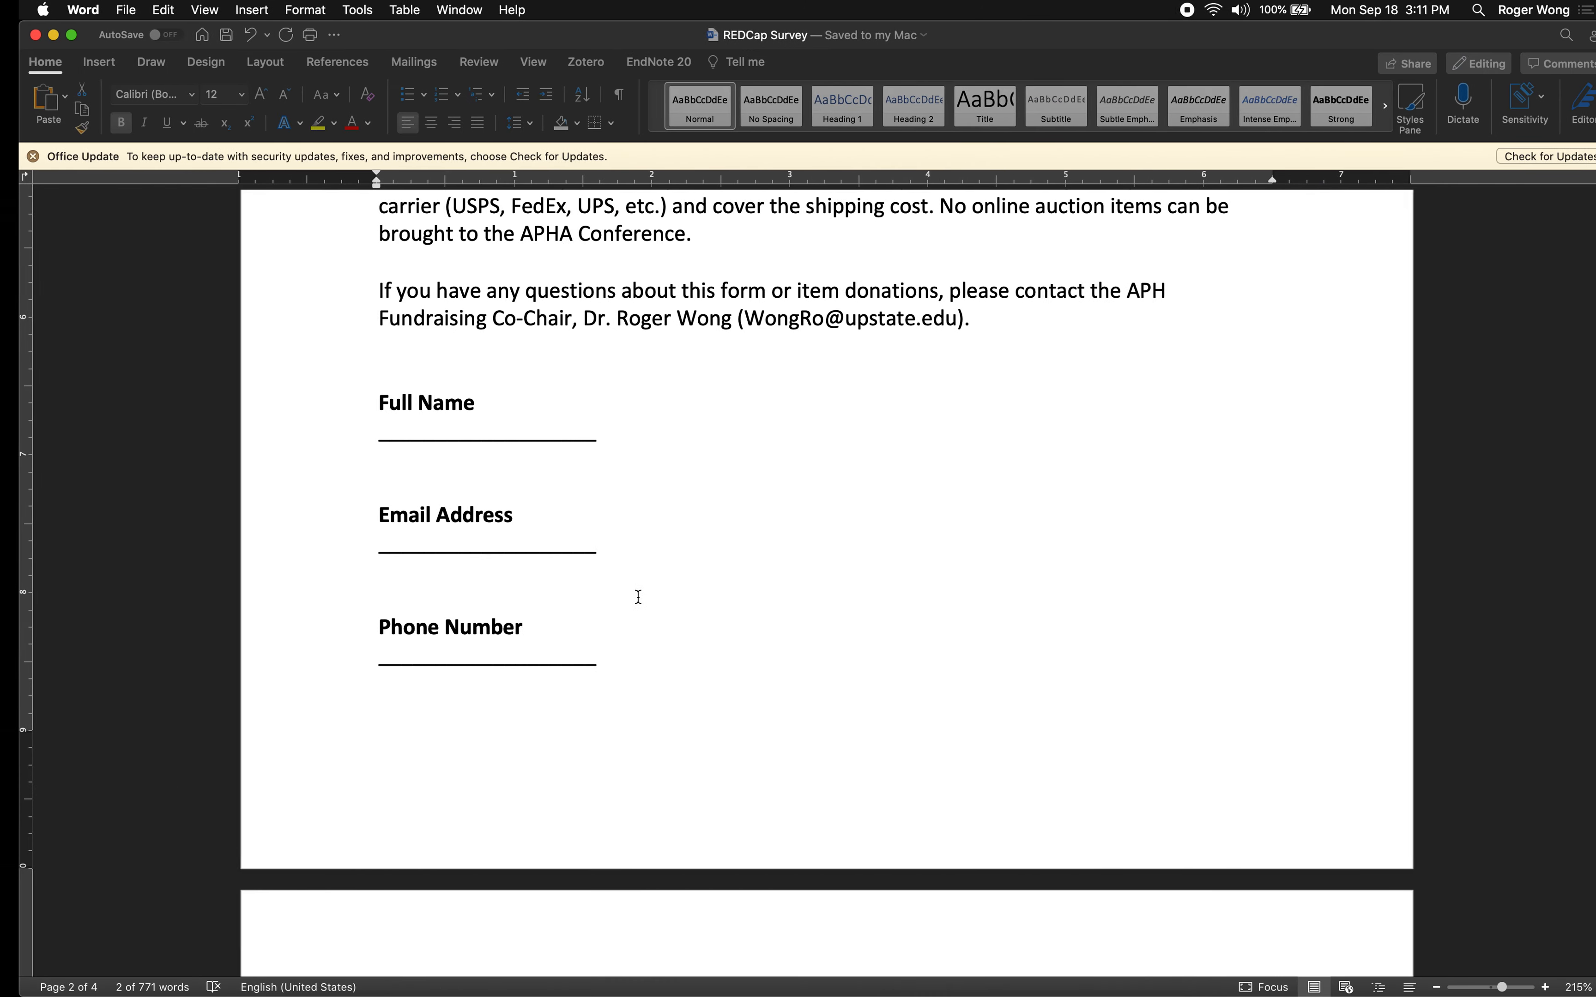
scroll(429, 560, "down", 3)
scroll(430, 565, "down", 3)
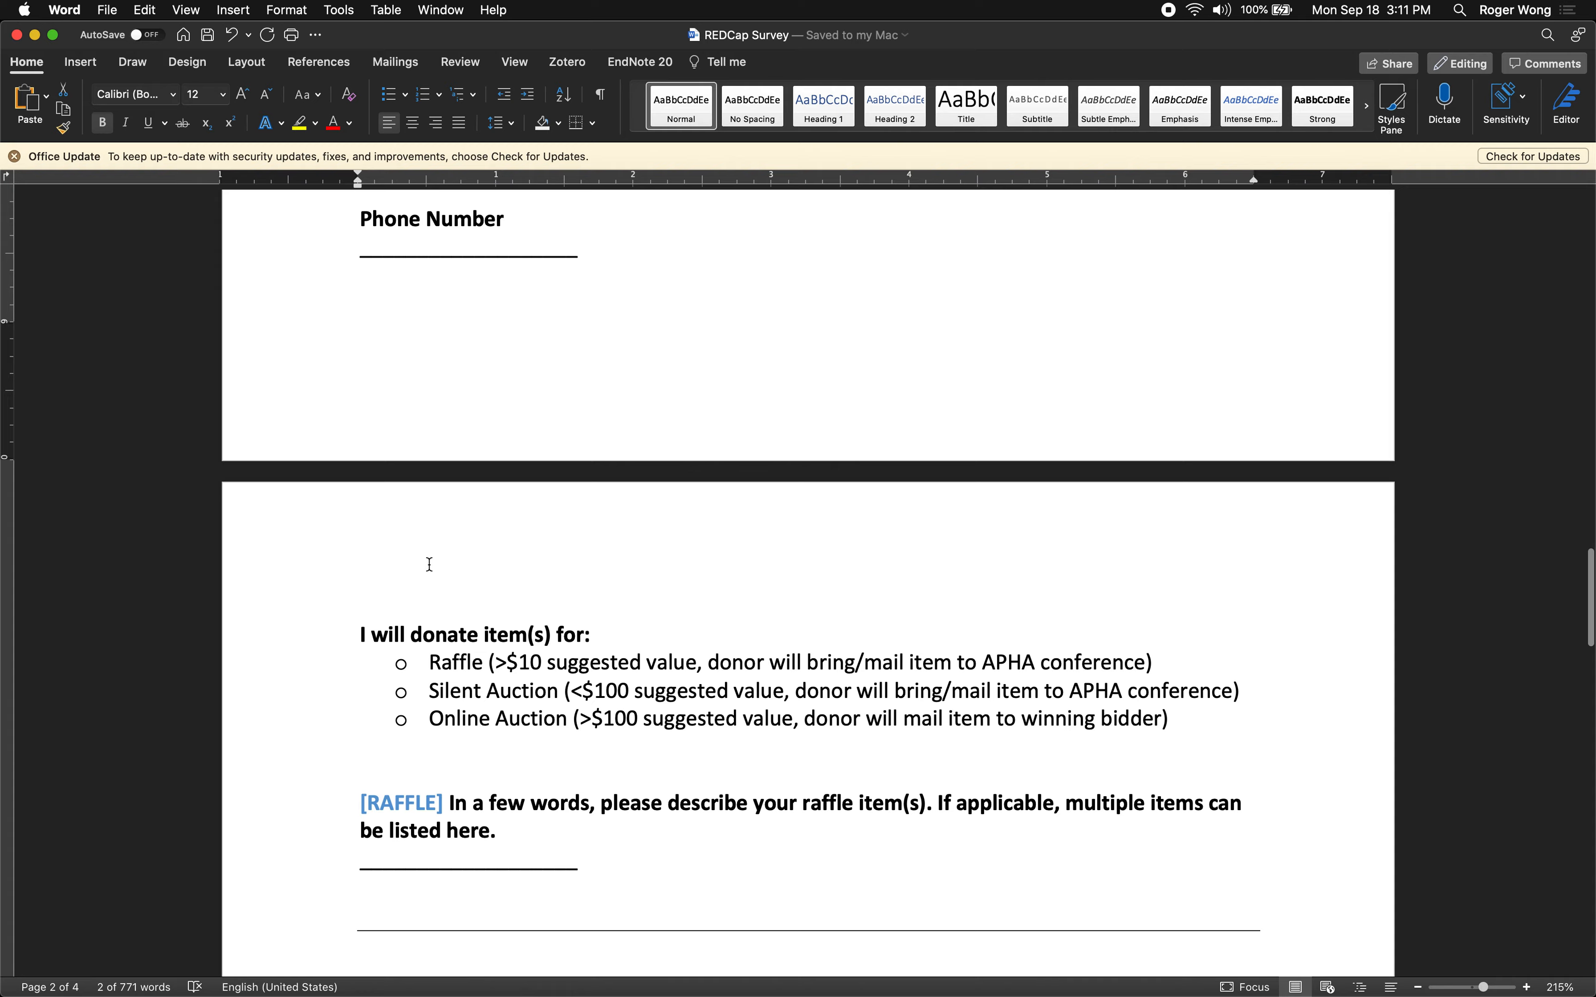
scroll(429, 565, "down", 3)
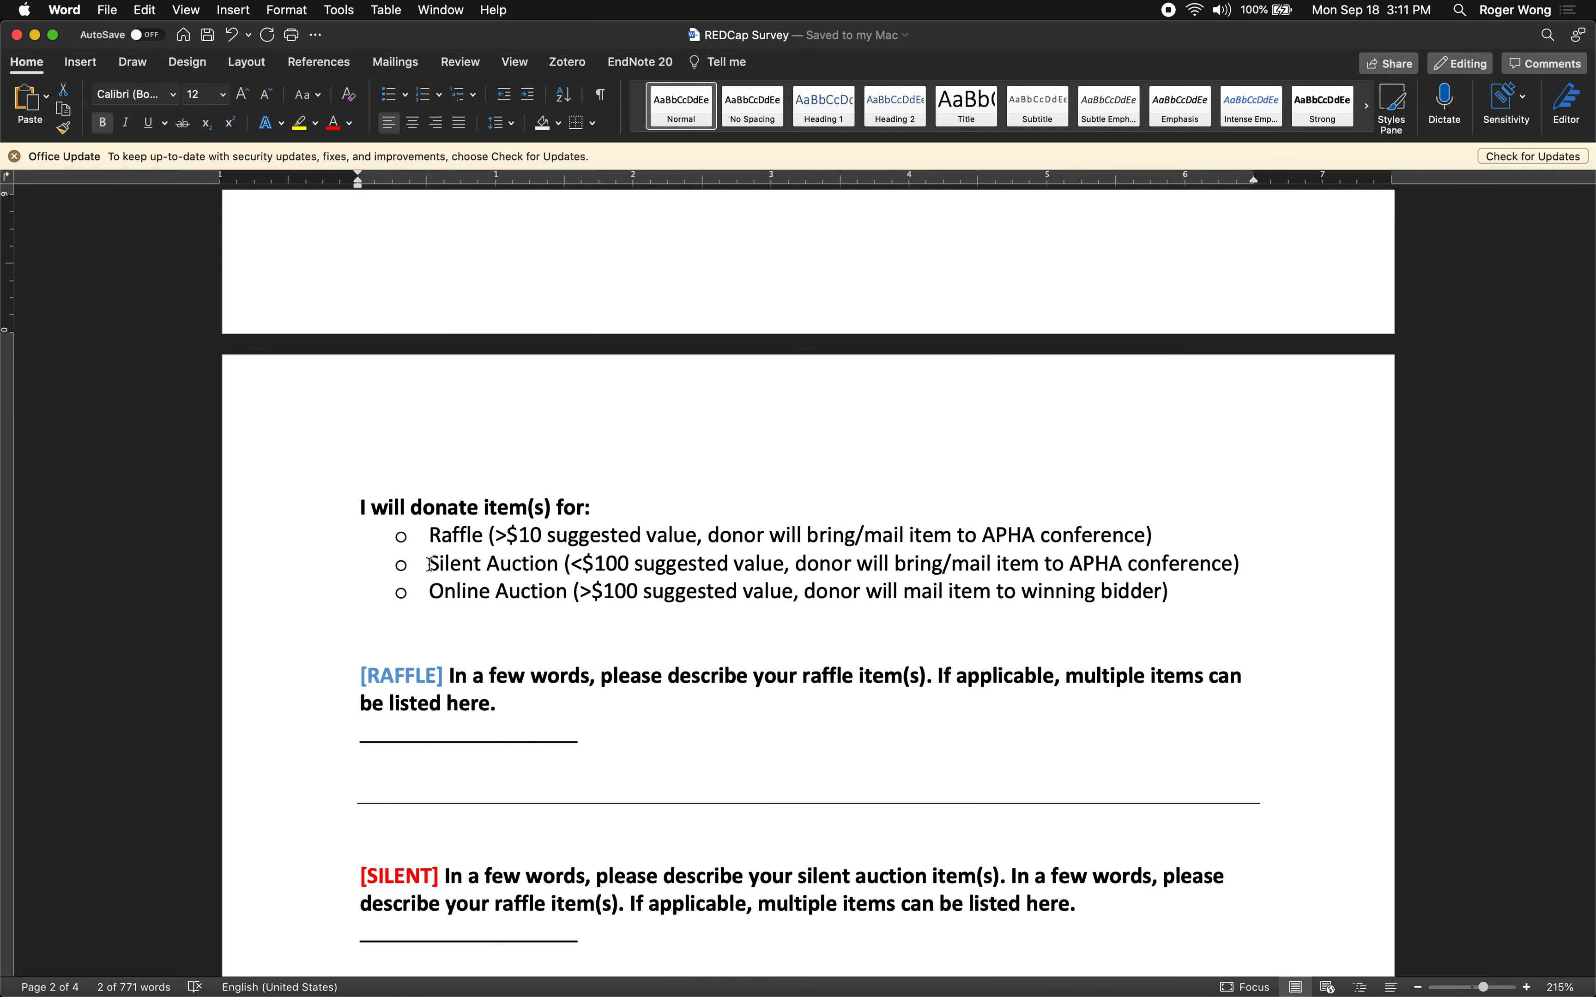
key("super+Tab")
left_click(540, 765)
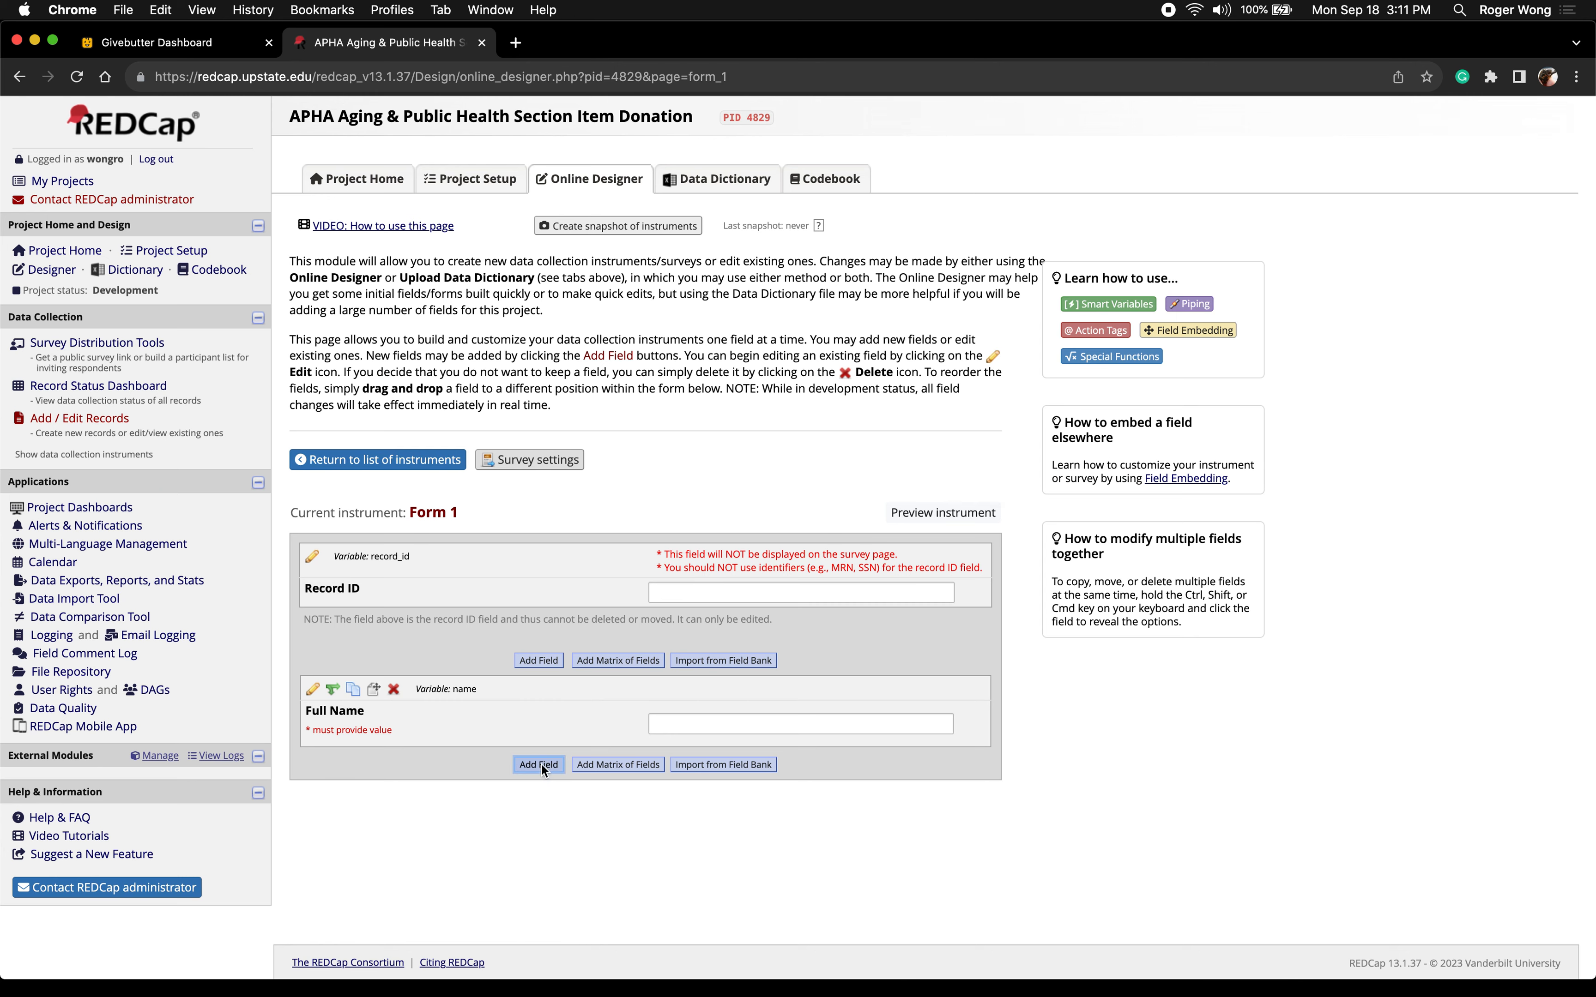
left_click(516, 364)
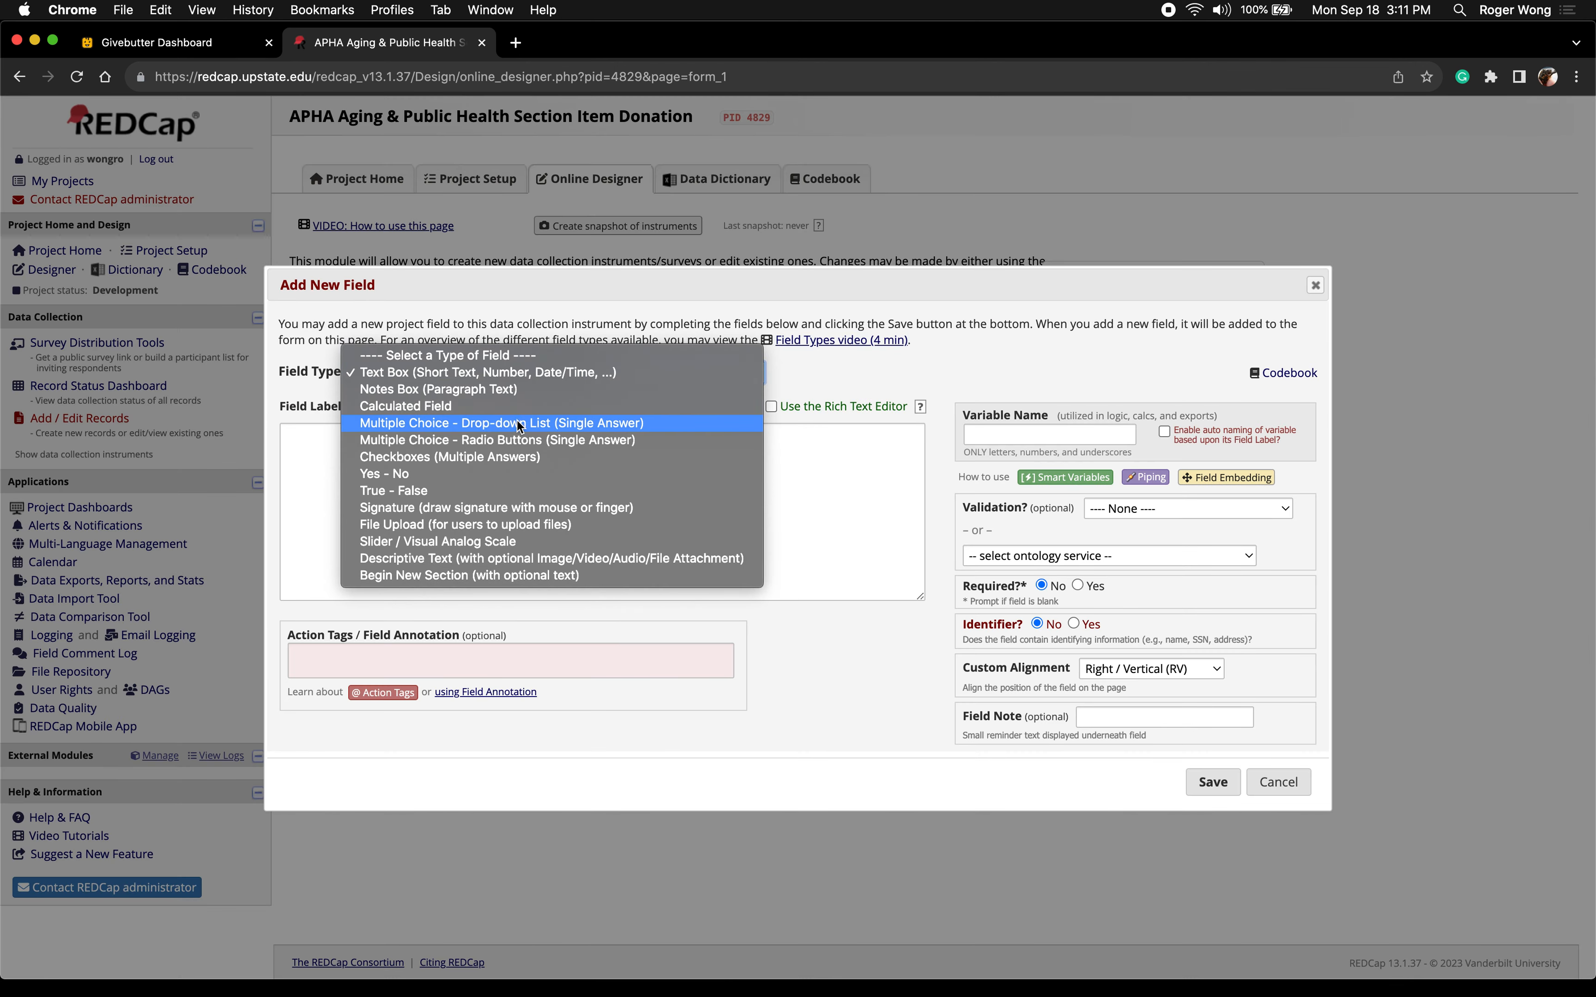
left_click(590, 457)
Copy "I will donate item(s) for:" from the Word draft and paste it as the checkbox field's label
key("ctrl+Right")
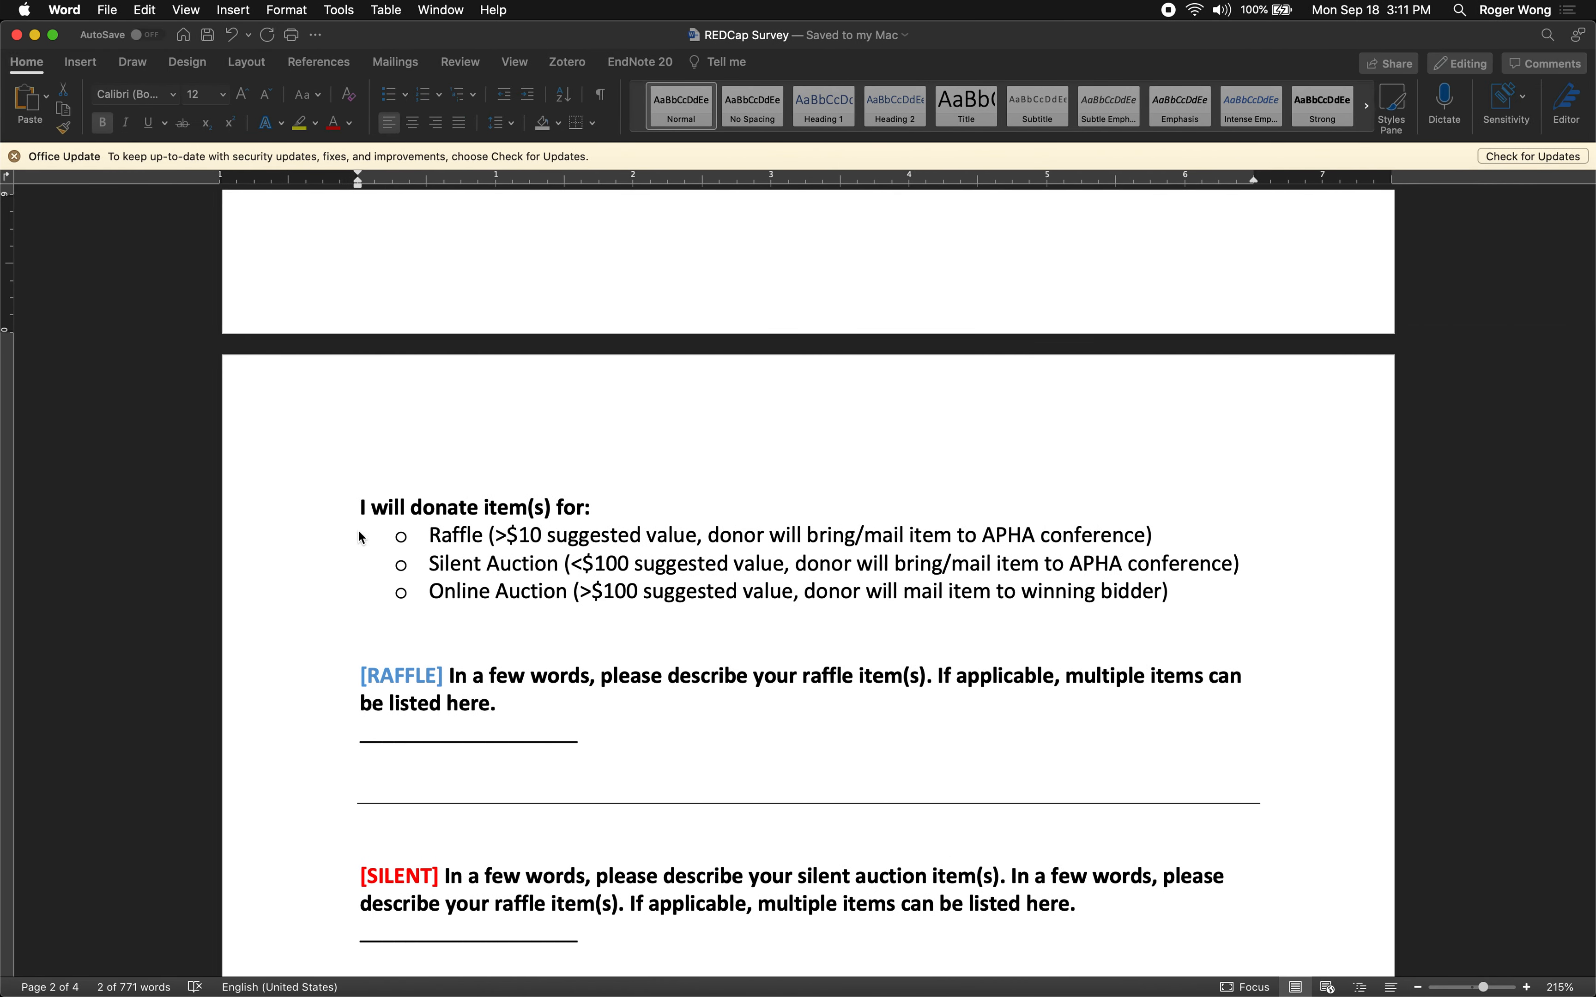
triple_click(410, 507)
key("super+c")
key("ctrl+Left")
left_click(481, 514)
key("super+v")
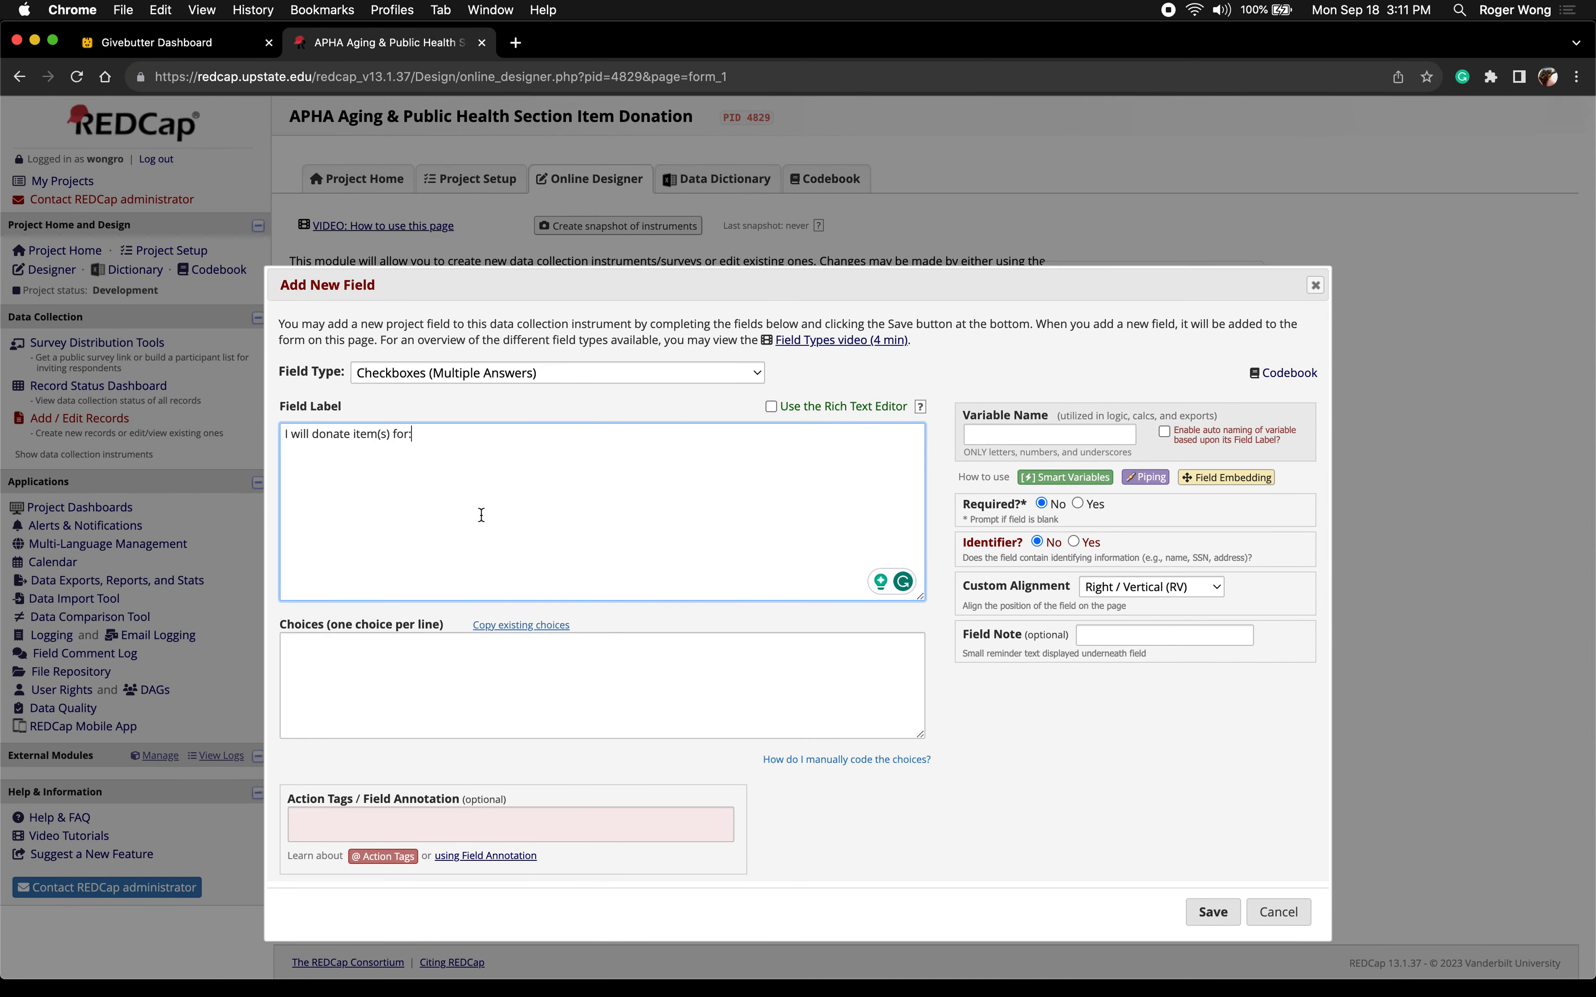
Copy the Raffle, Silent Auction and Online Auction options from the Word draft and paste them as the field's choices
key("ctrl+Right")
left_click(1259, 577)
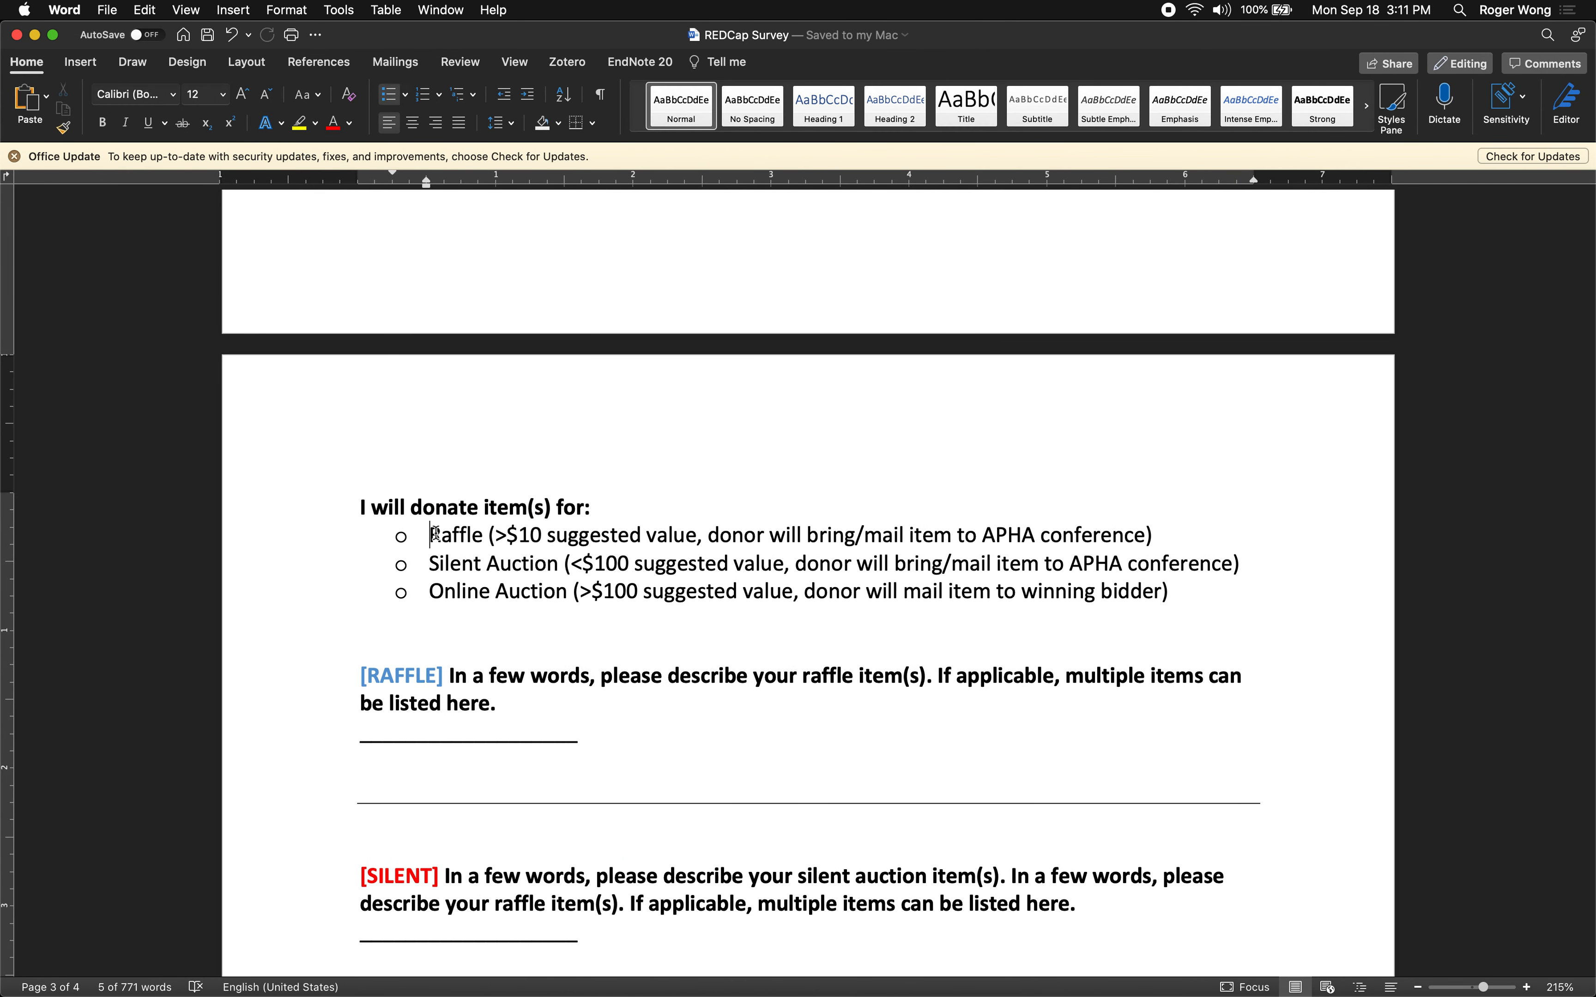
left_click_drag(429, 535, 1211, 596)
key("super+c")
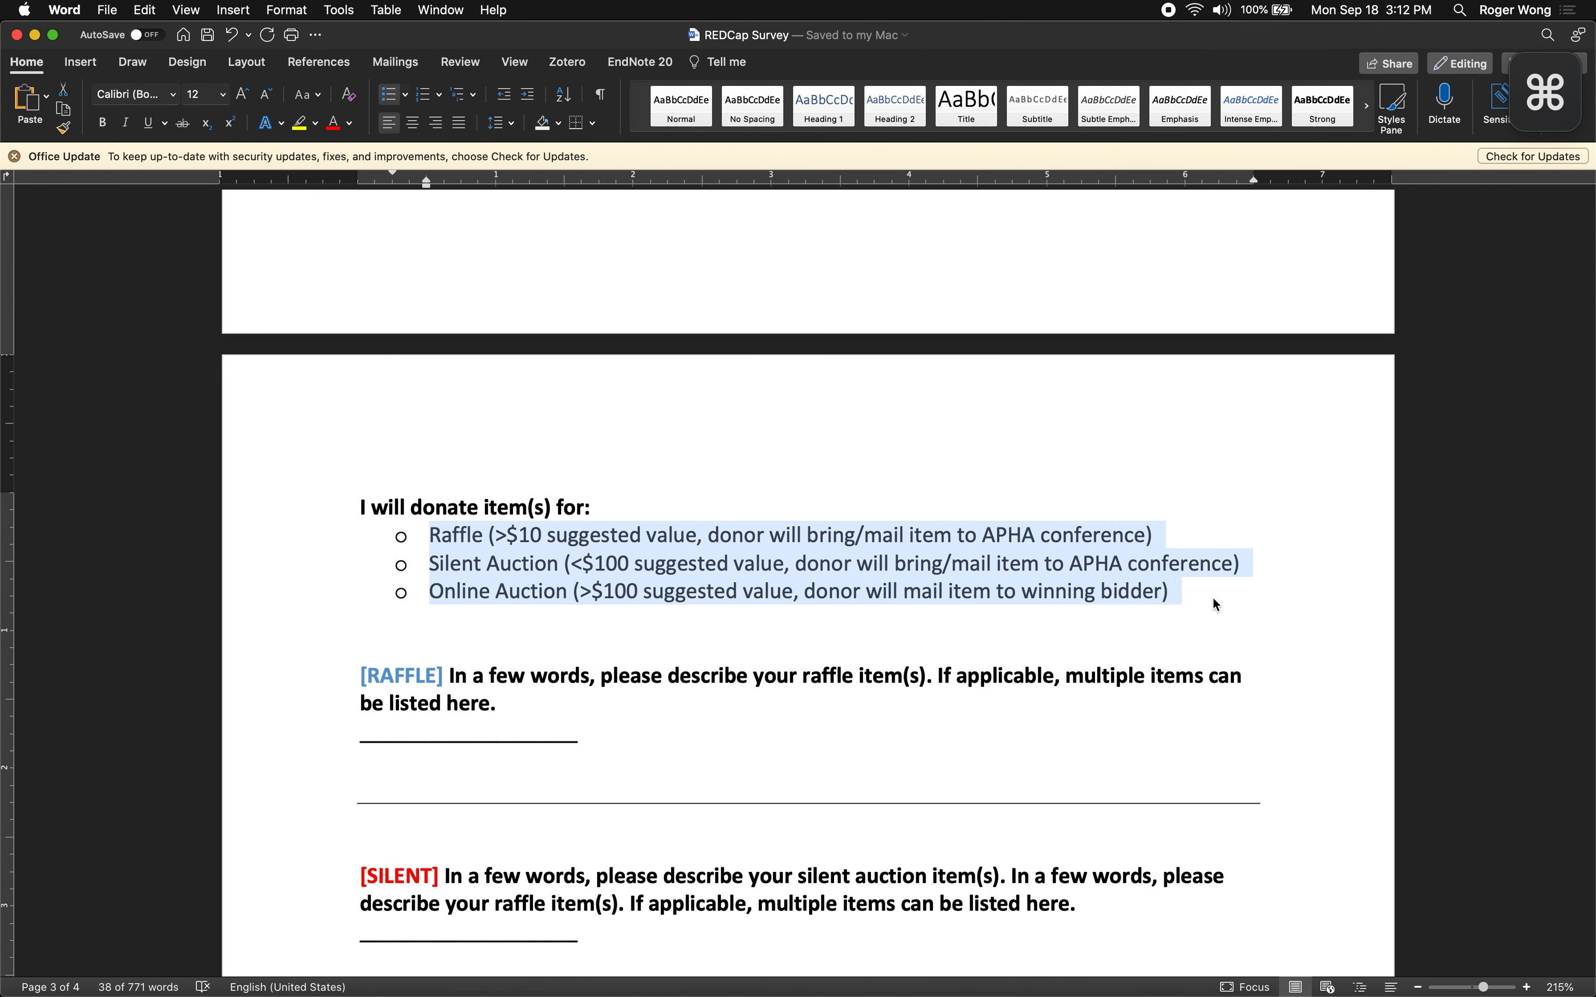
key("ctrl+Left")
left_click(755, 667)
key("super+v")
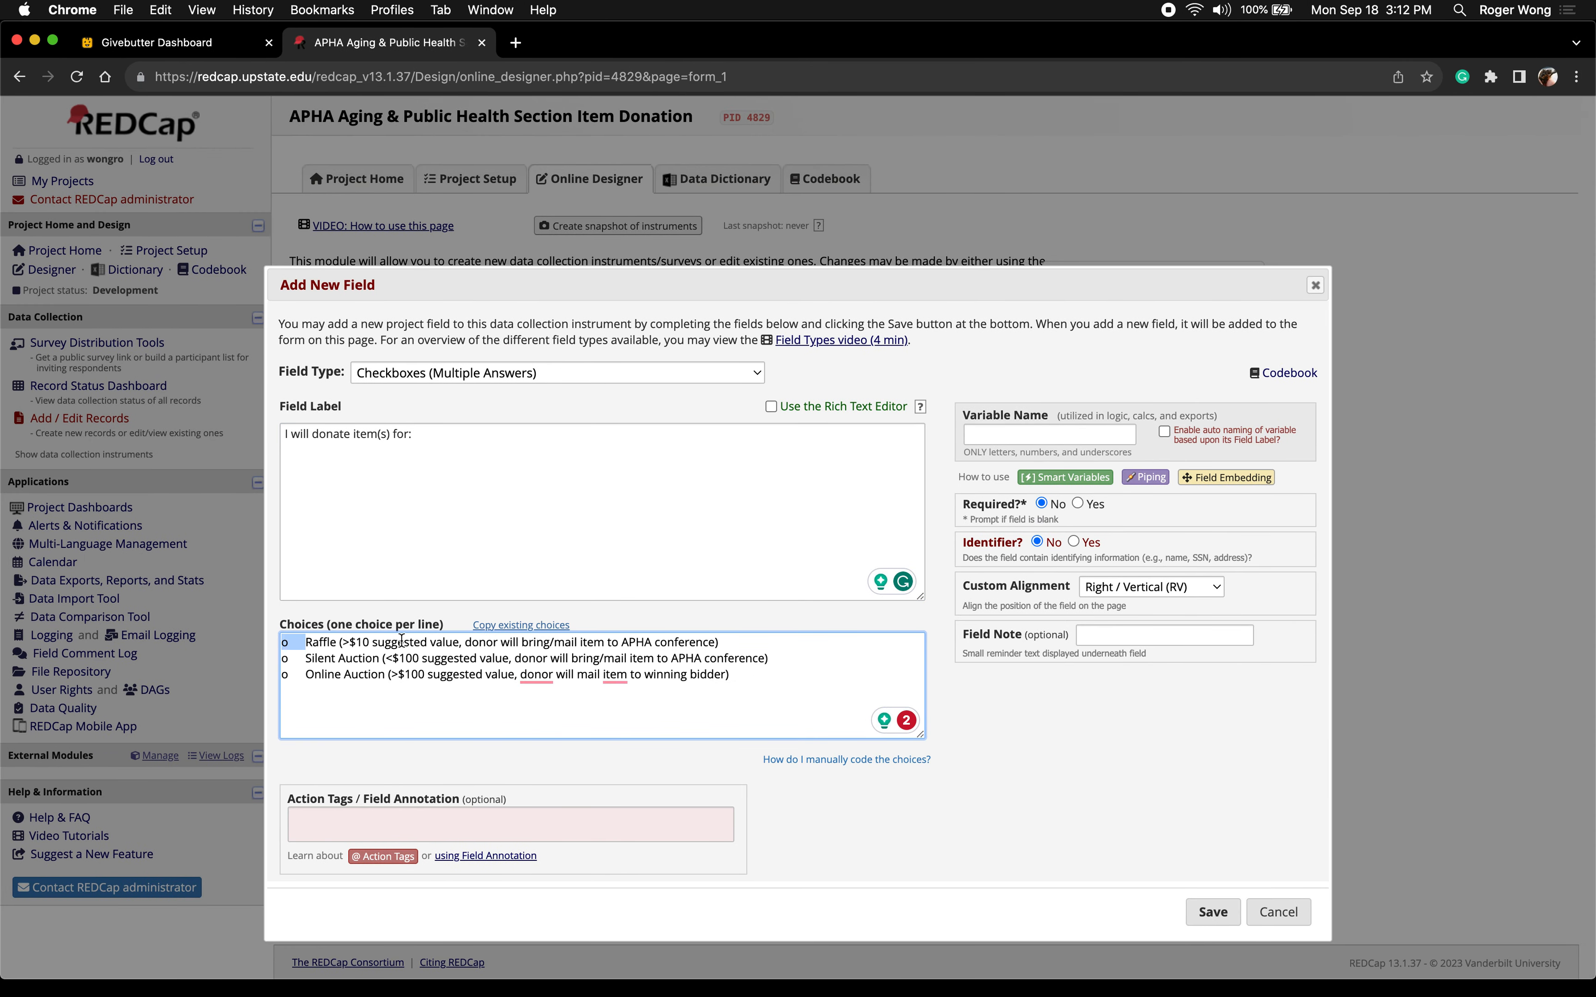
Remove the pasted bullet markers from the three choices and accept the automatically assigned raw values
left_click(306, 642)
key("BackSpace")
key("BackSpace")
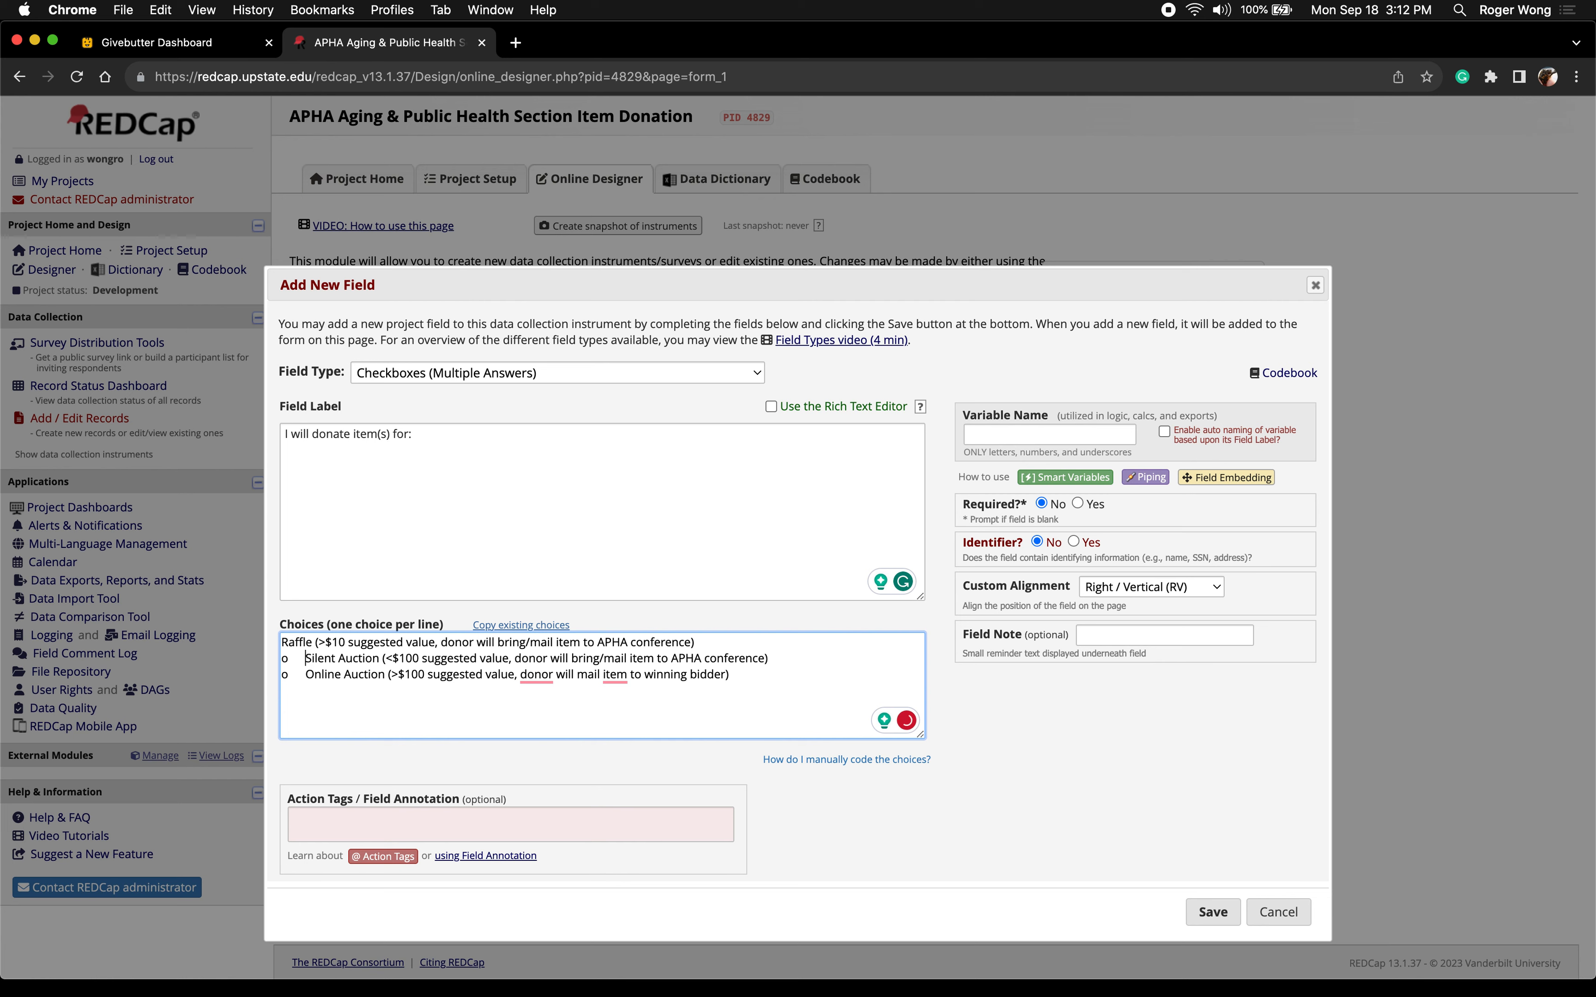
key("BackSpace")
key("BackSpace")
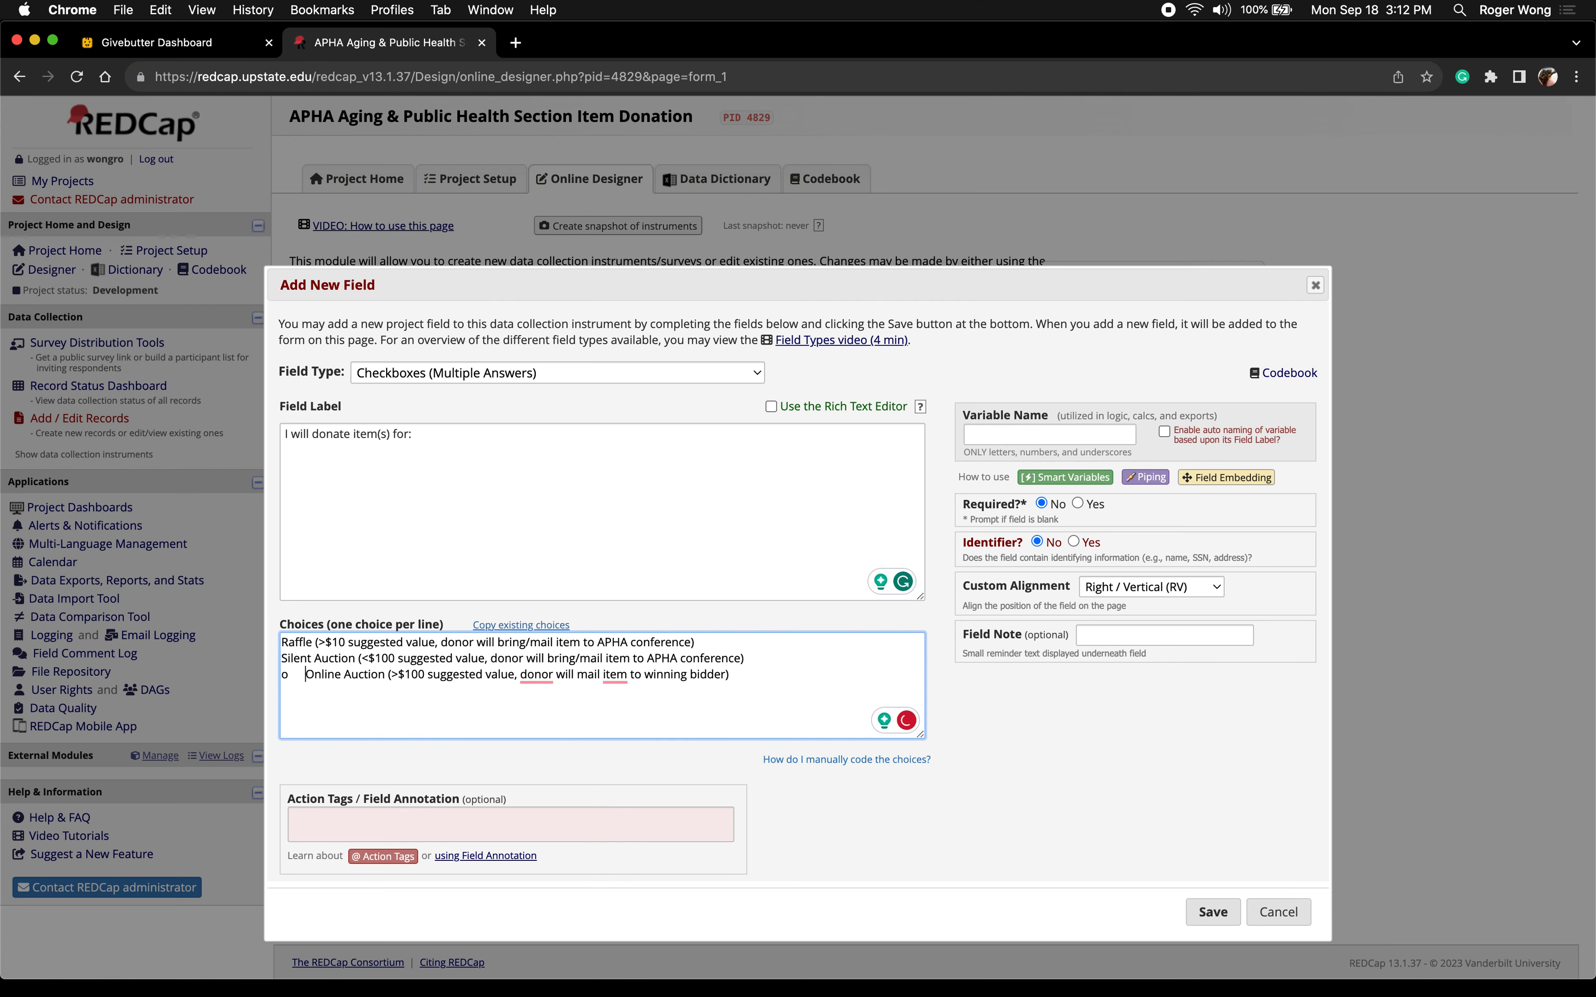
key("BackSpace")
key("BackSpace")
left_click(1020, 432)
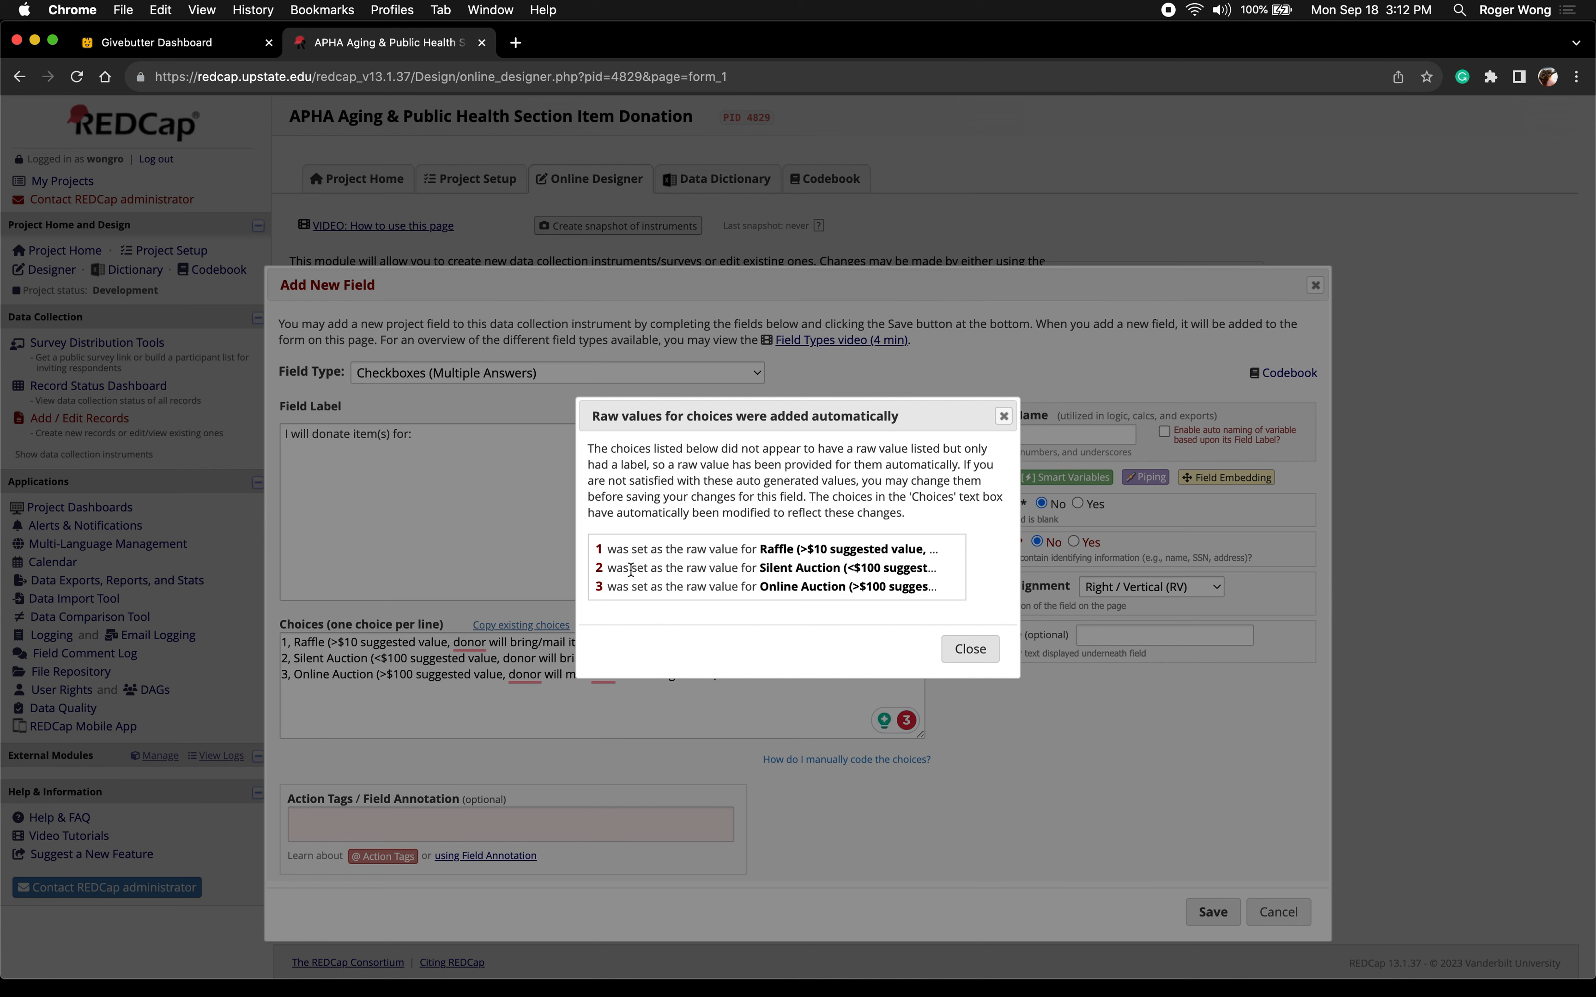
left_click(970, 648)
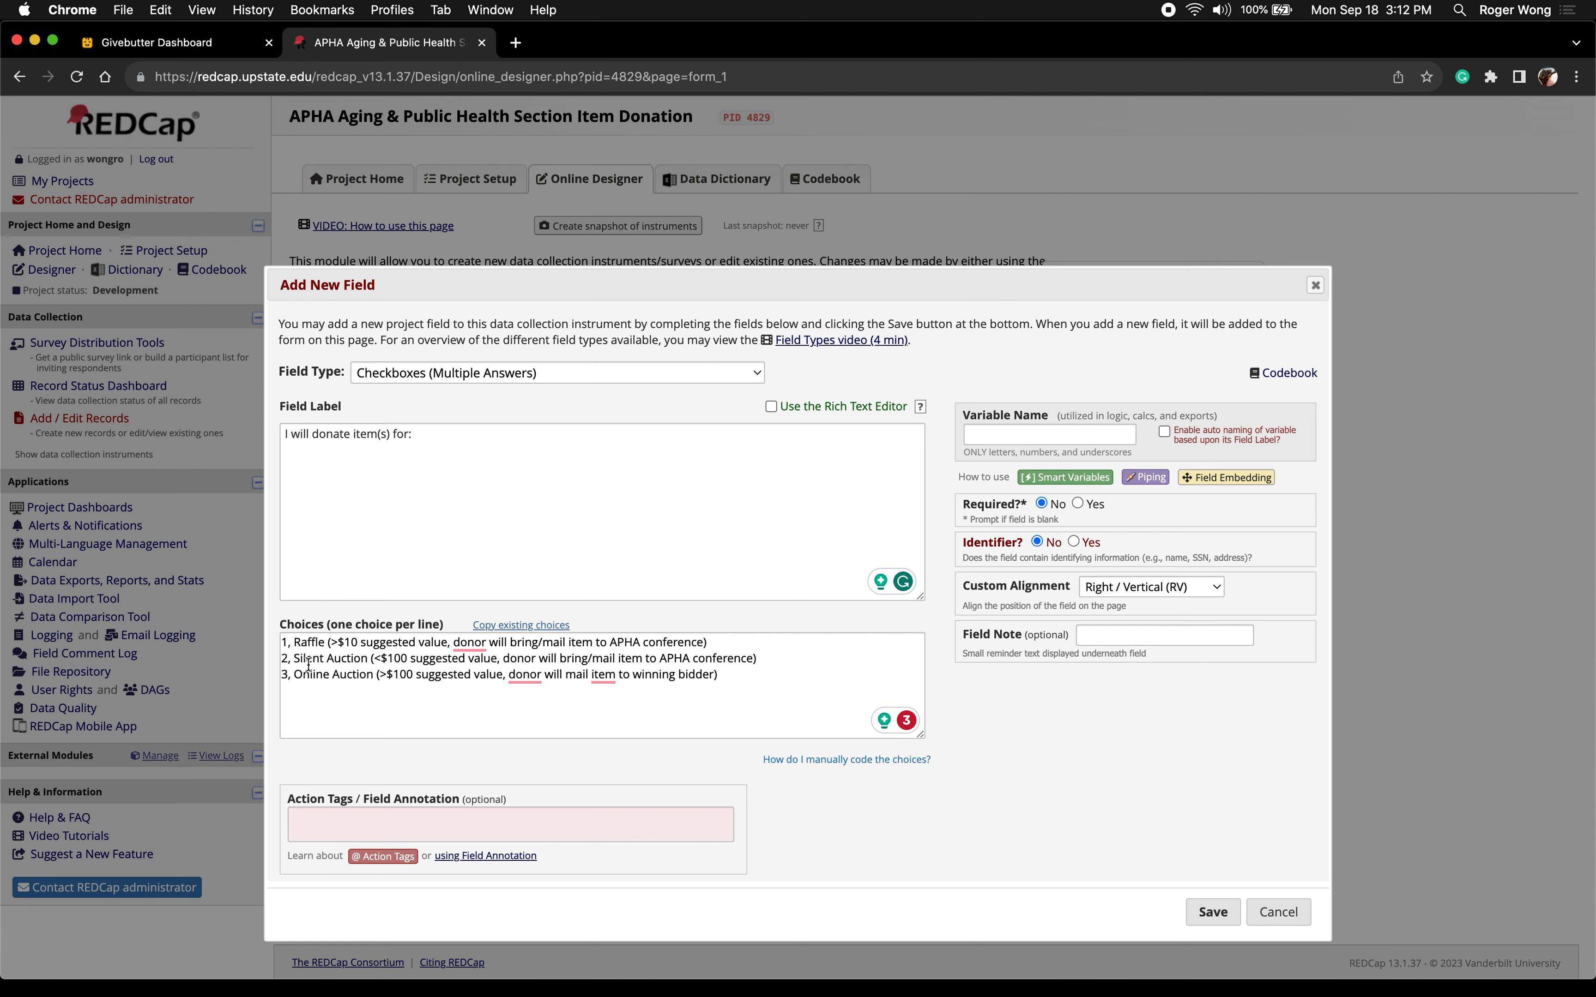
left_click(297, 650)
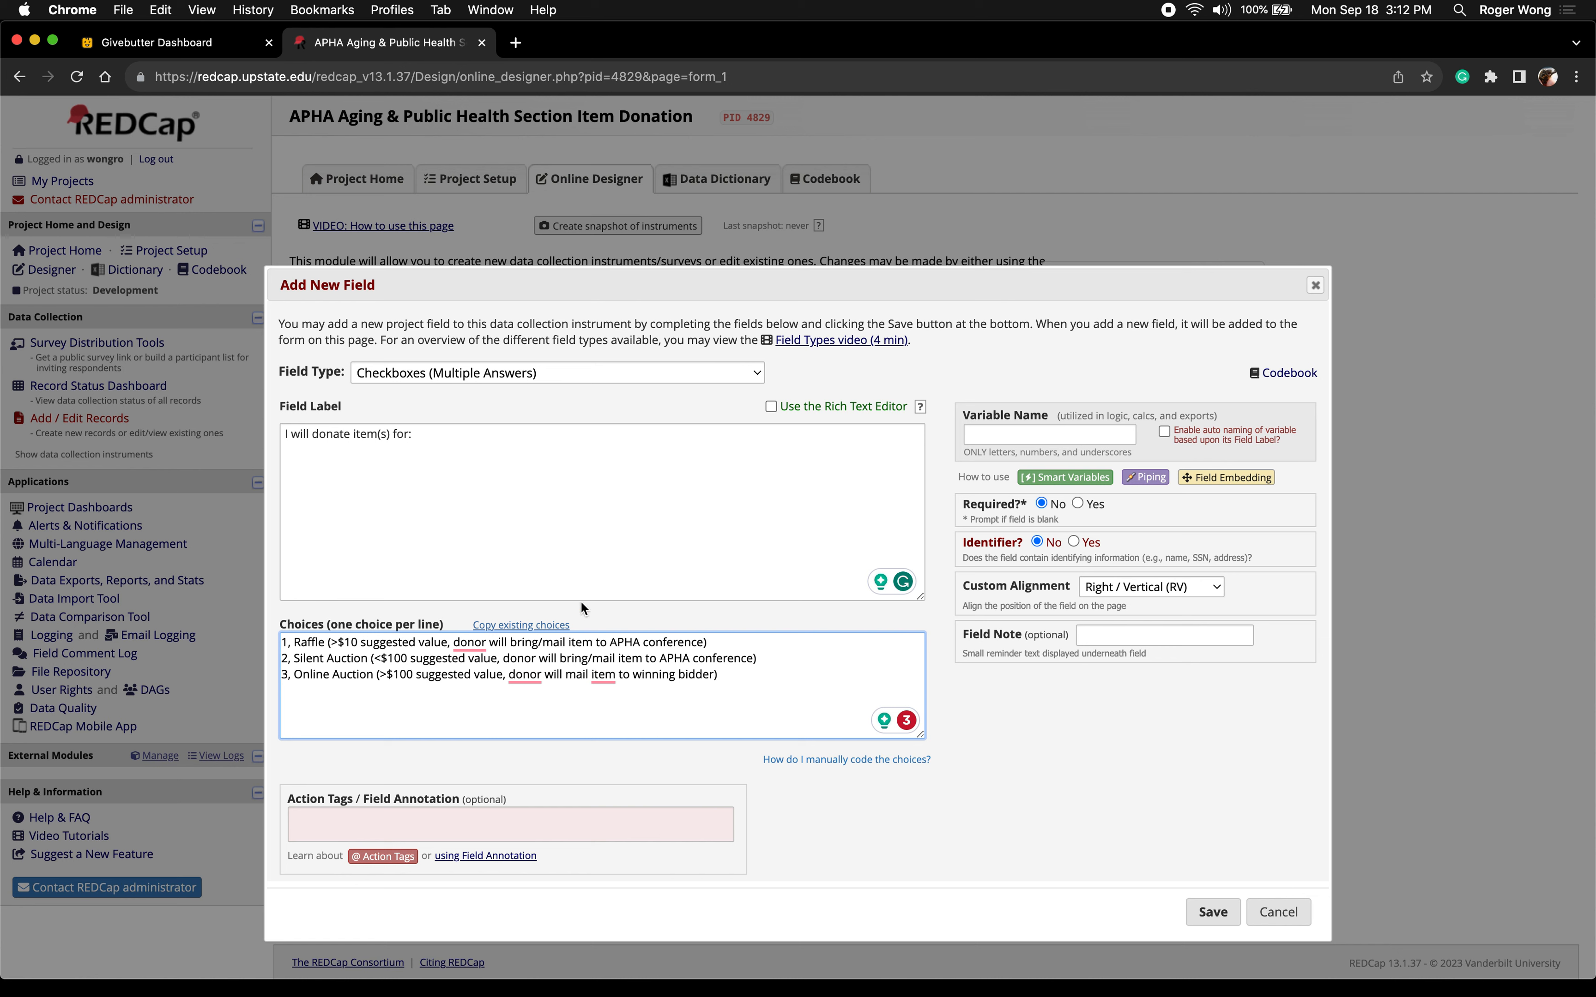
Set the donation checkbox field's variable name to "type", make it required, and save the field
left_click(1045, 435)
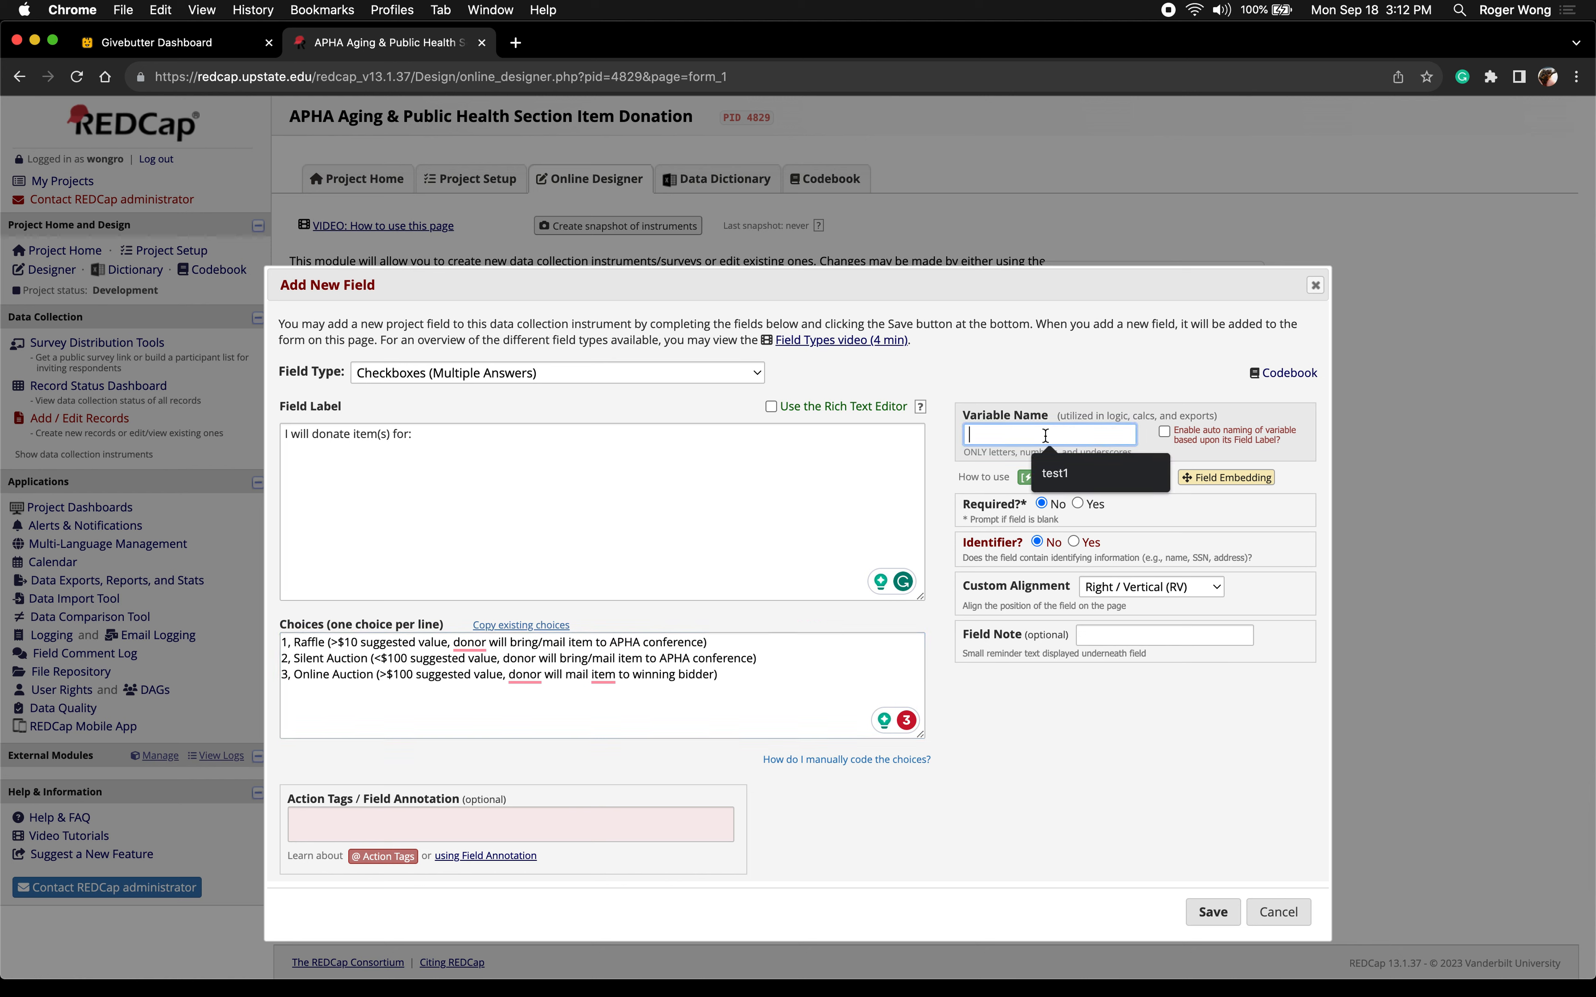
type("item_")
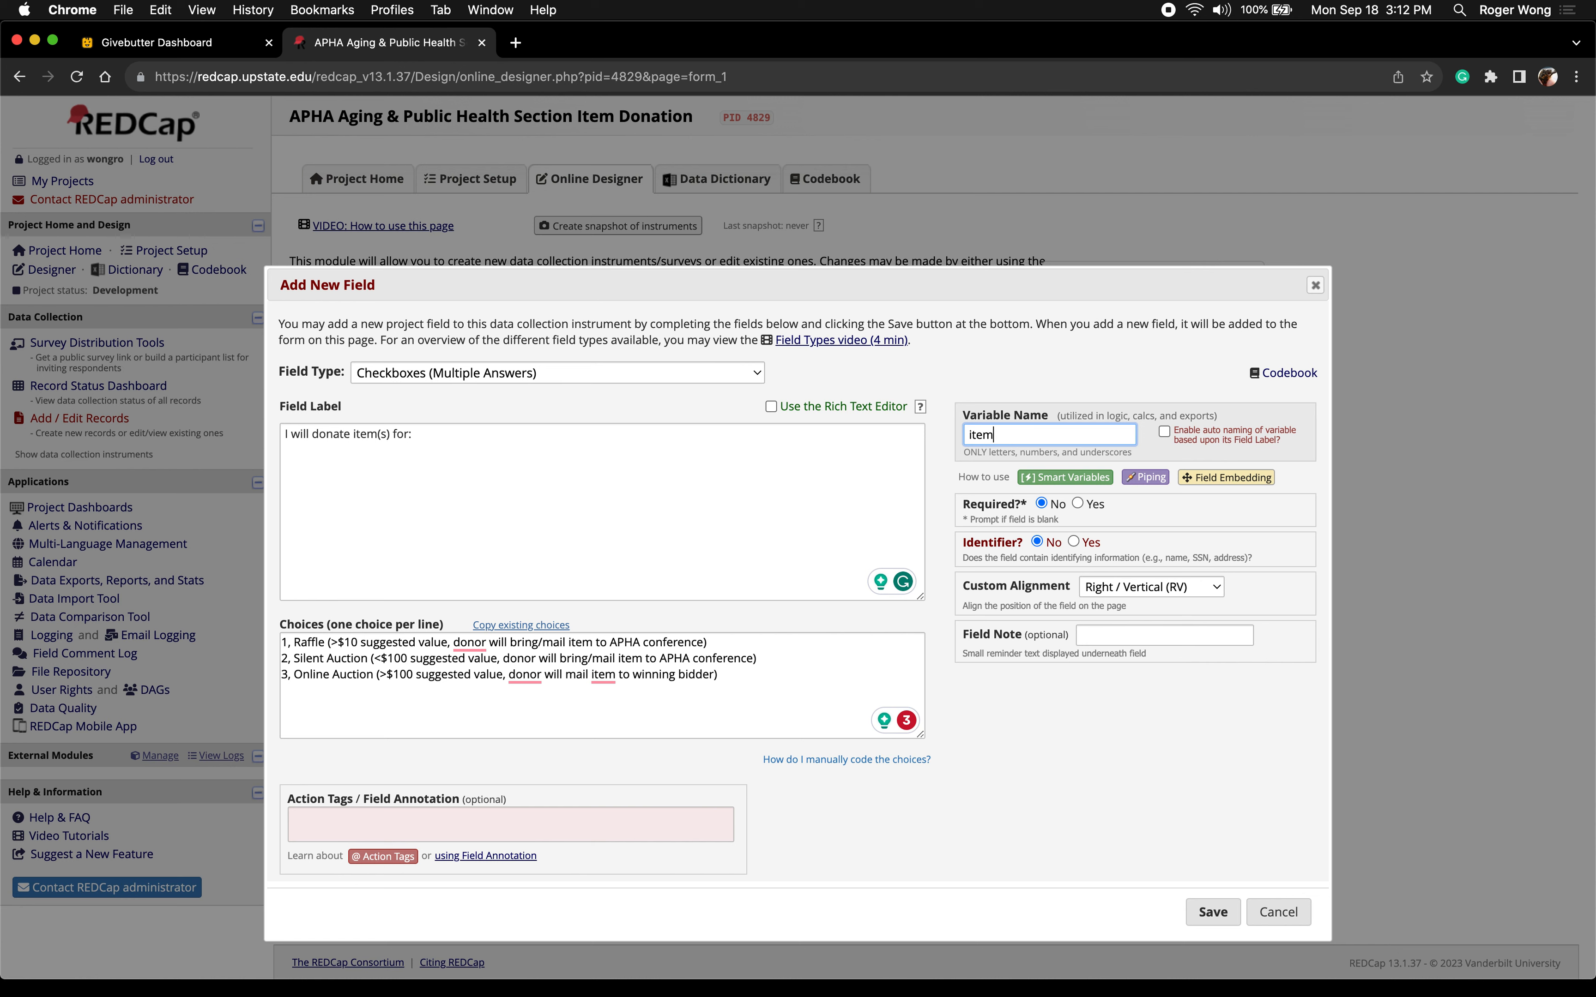
key("BackSpace")
key("BackSpace")
type("ty")
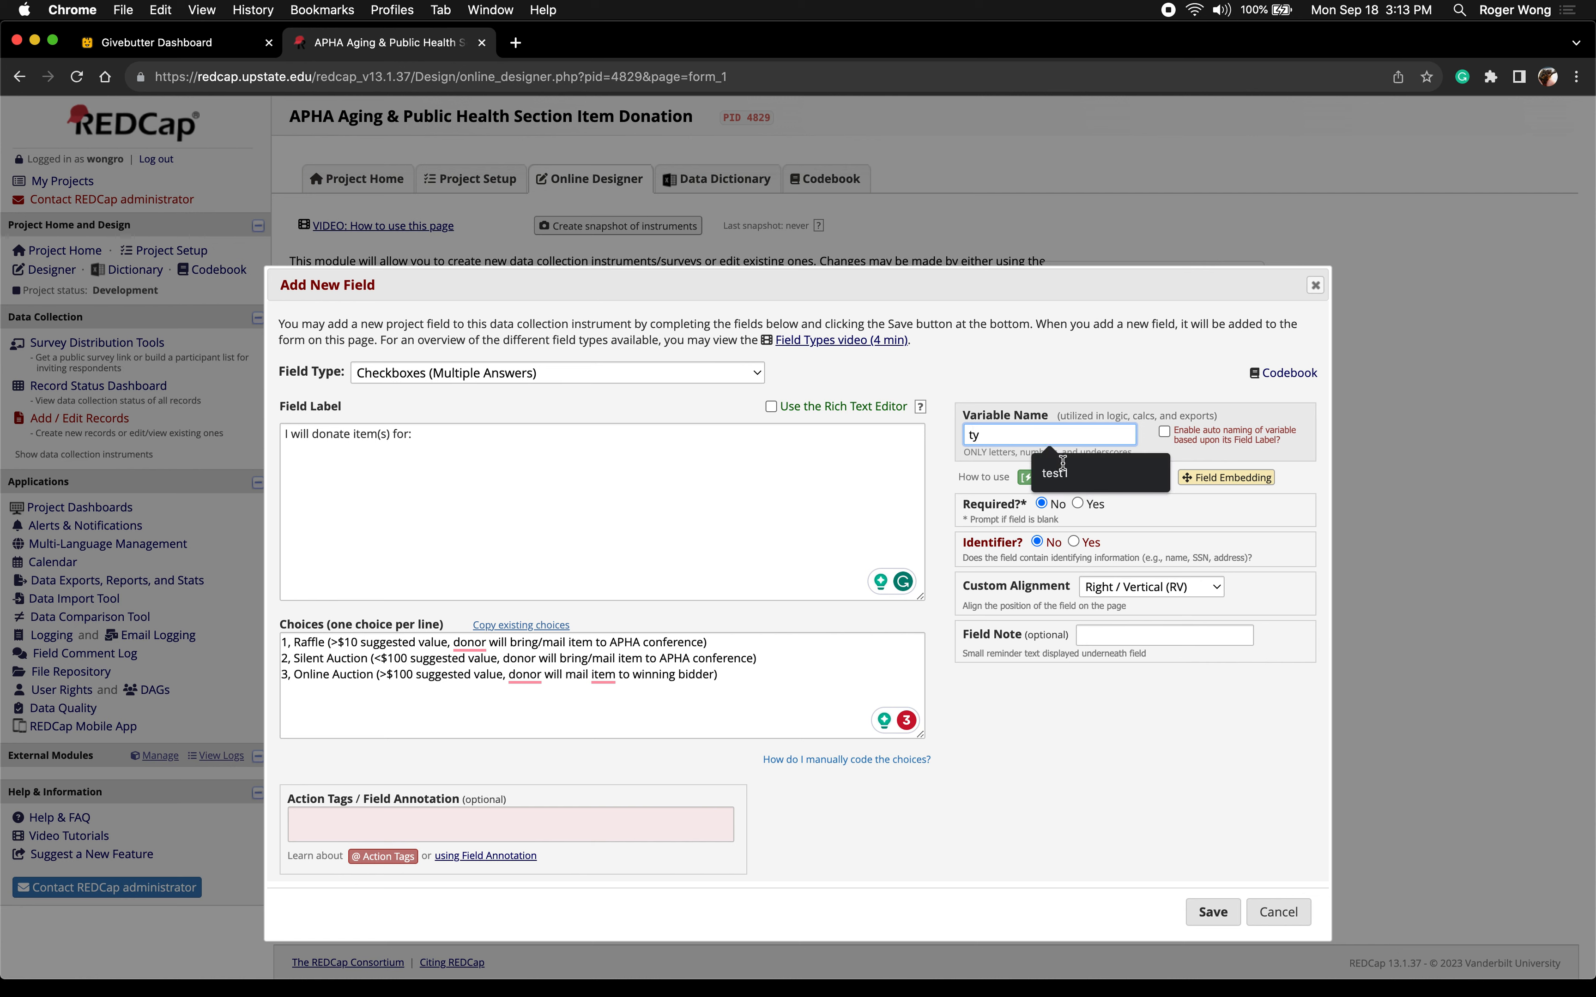
type("pe")
left_click(1028, 390)
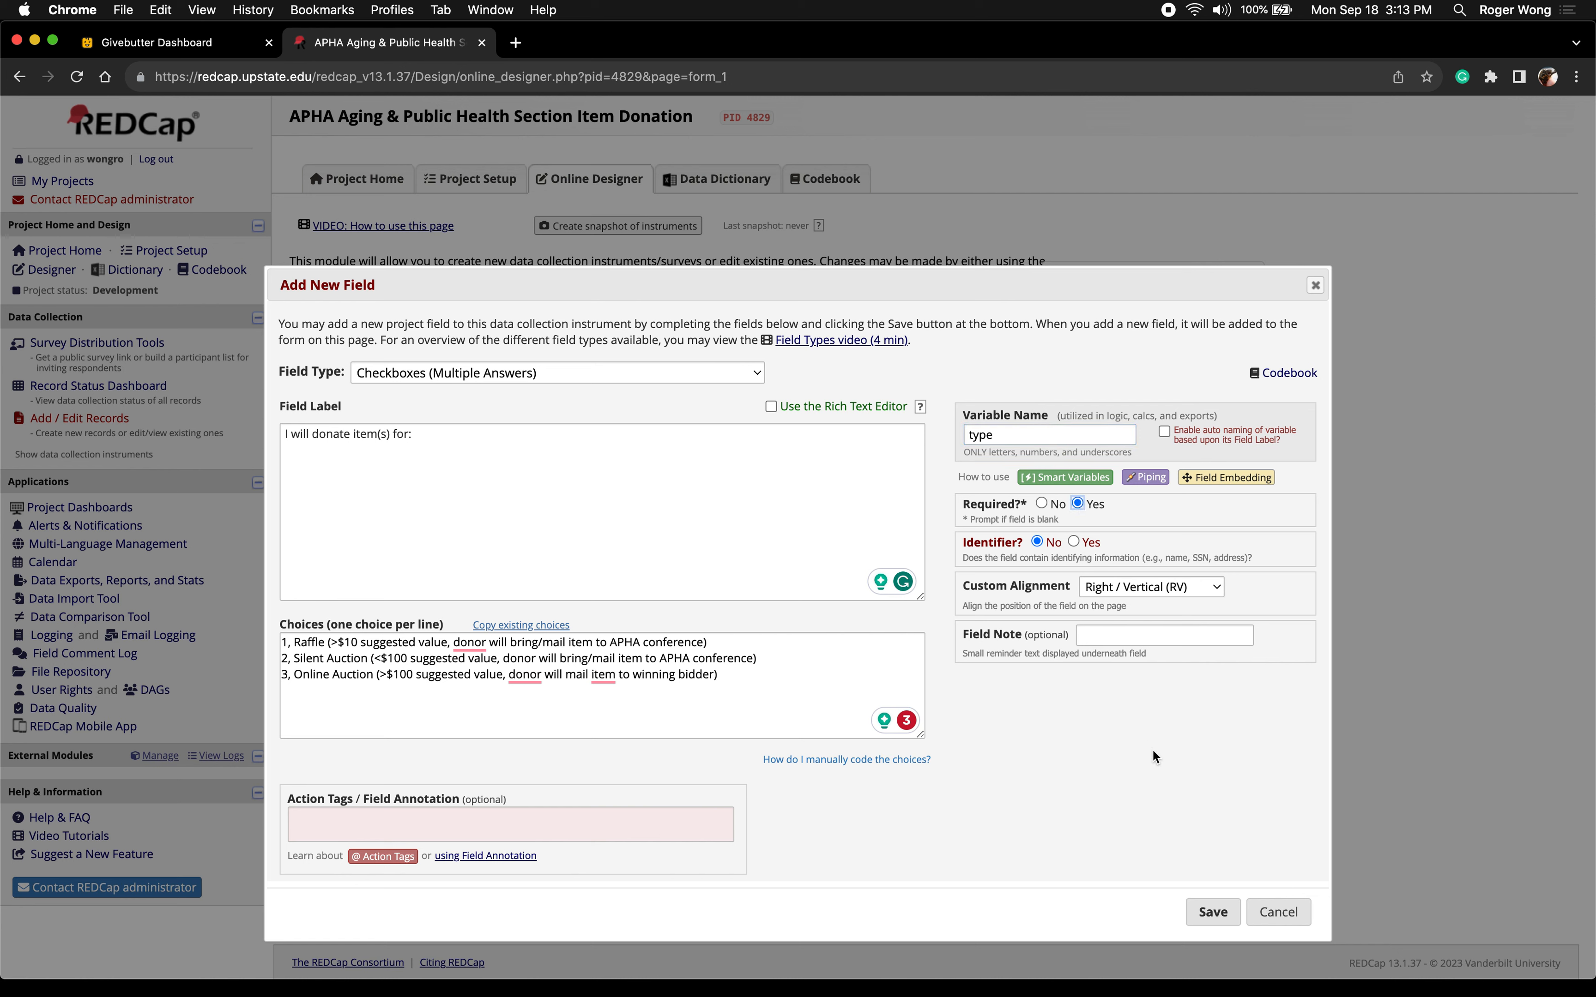
left_click(1212, 911)
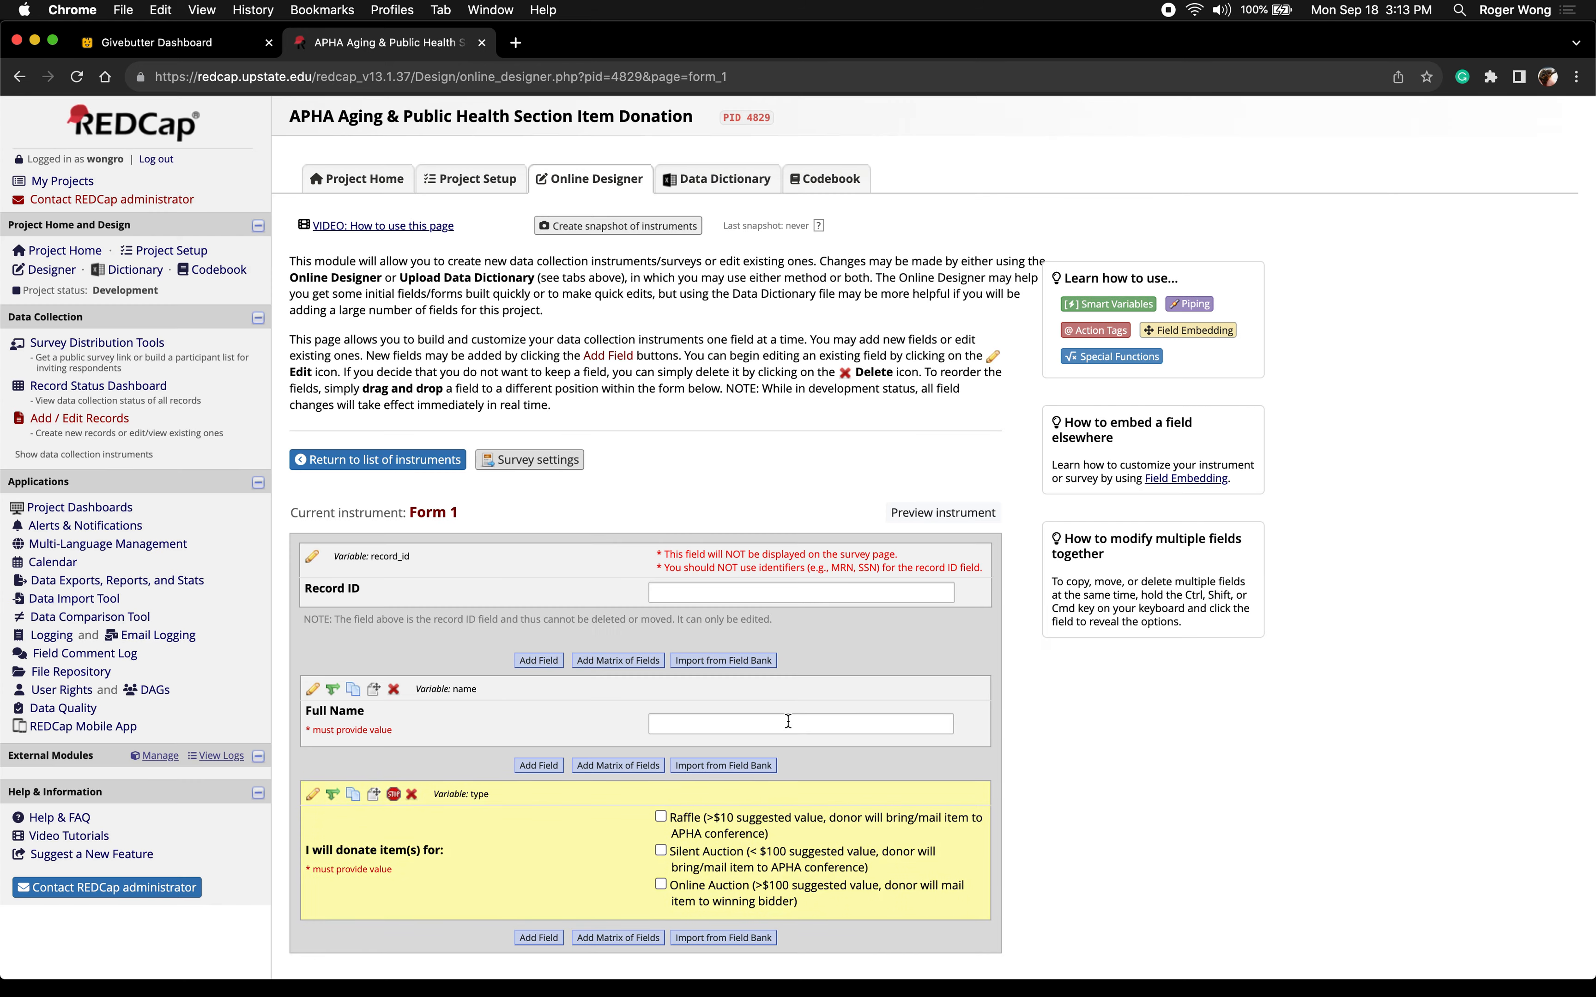
Copy the raffle item description question from the Word draft without its [RAFFLE] tag and return to REDCap
scroll(788, 720, "down", 3)
key("cmd+Tab")
left_click_drag(430, 549, 444, 620)
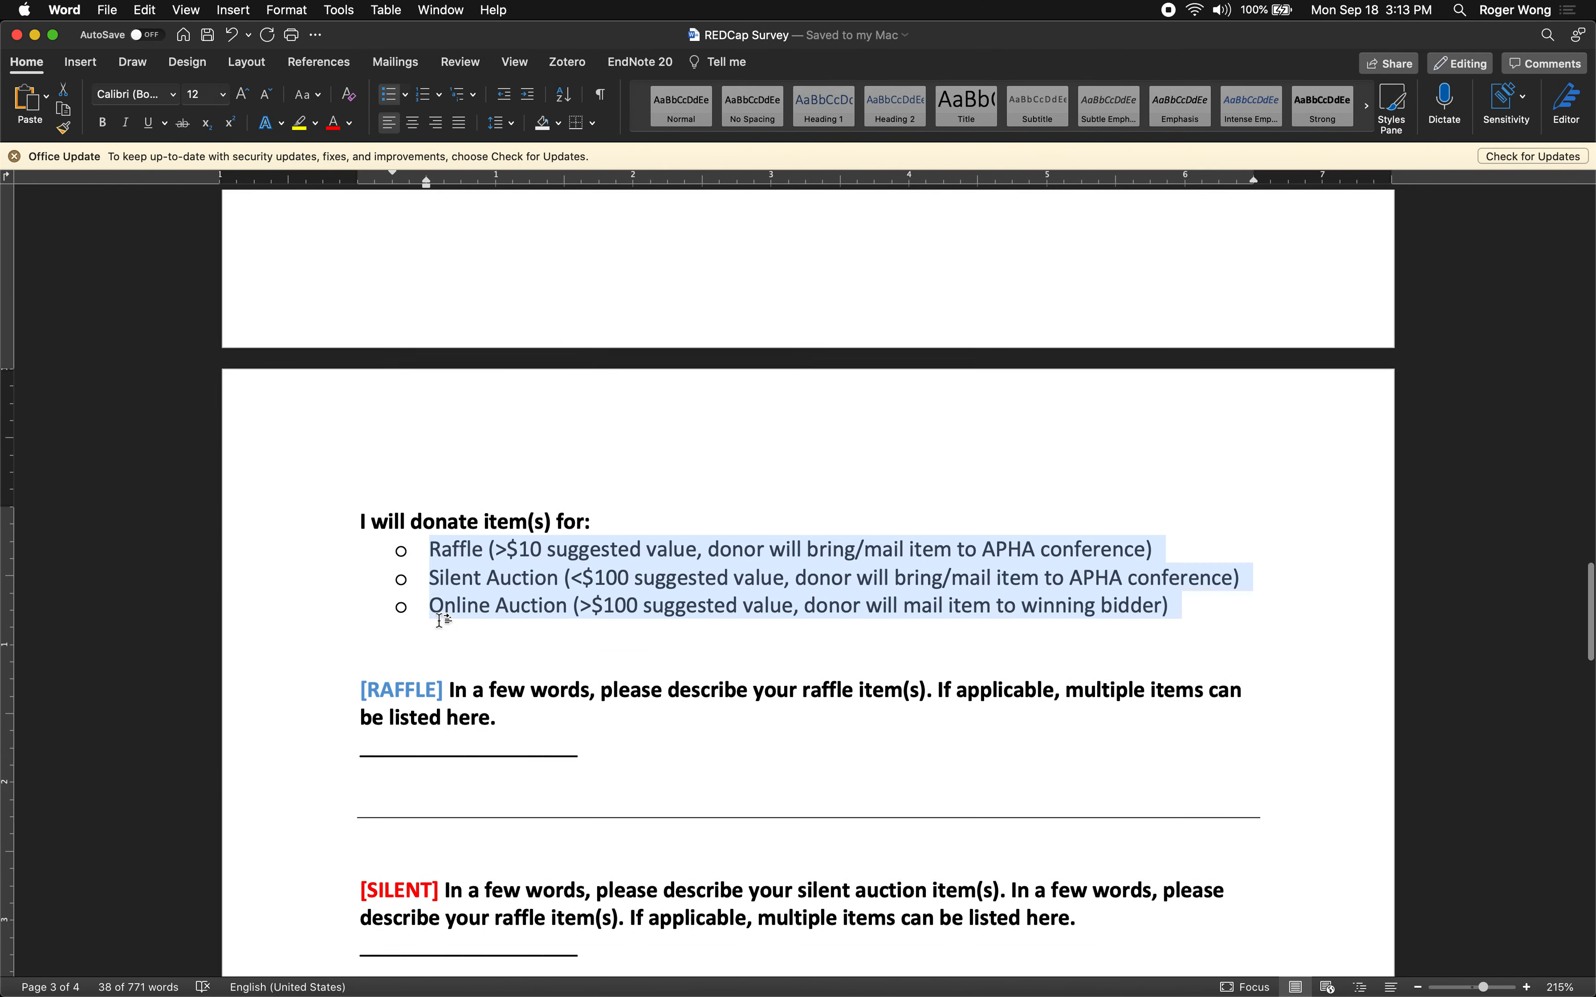
scroll(439, 620, "up", 5)
scroll(439, 620, "down", 5)
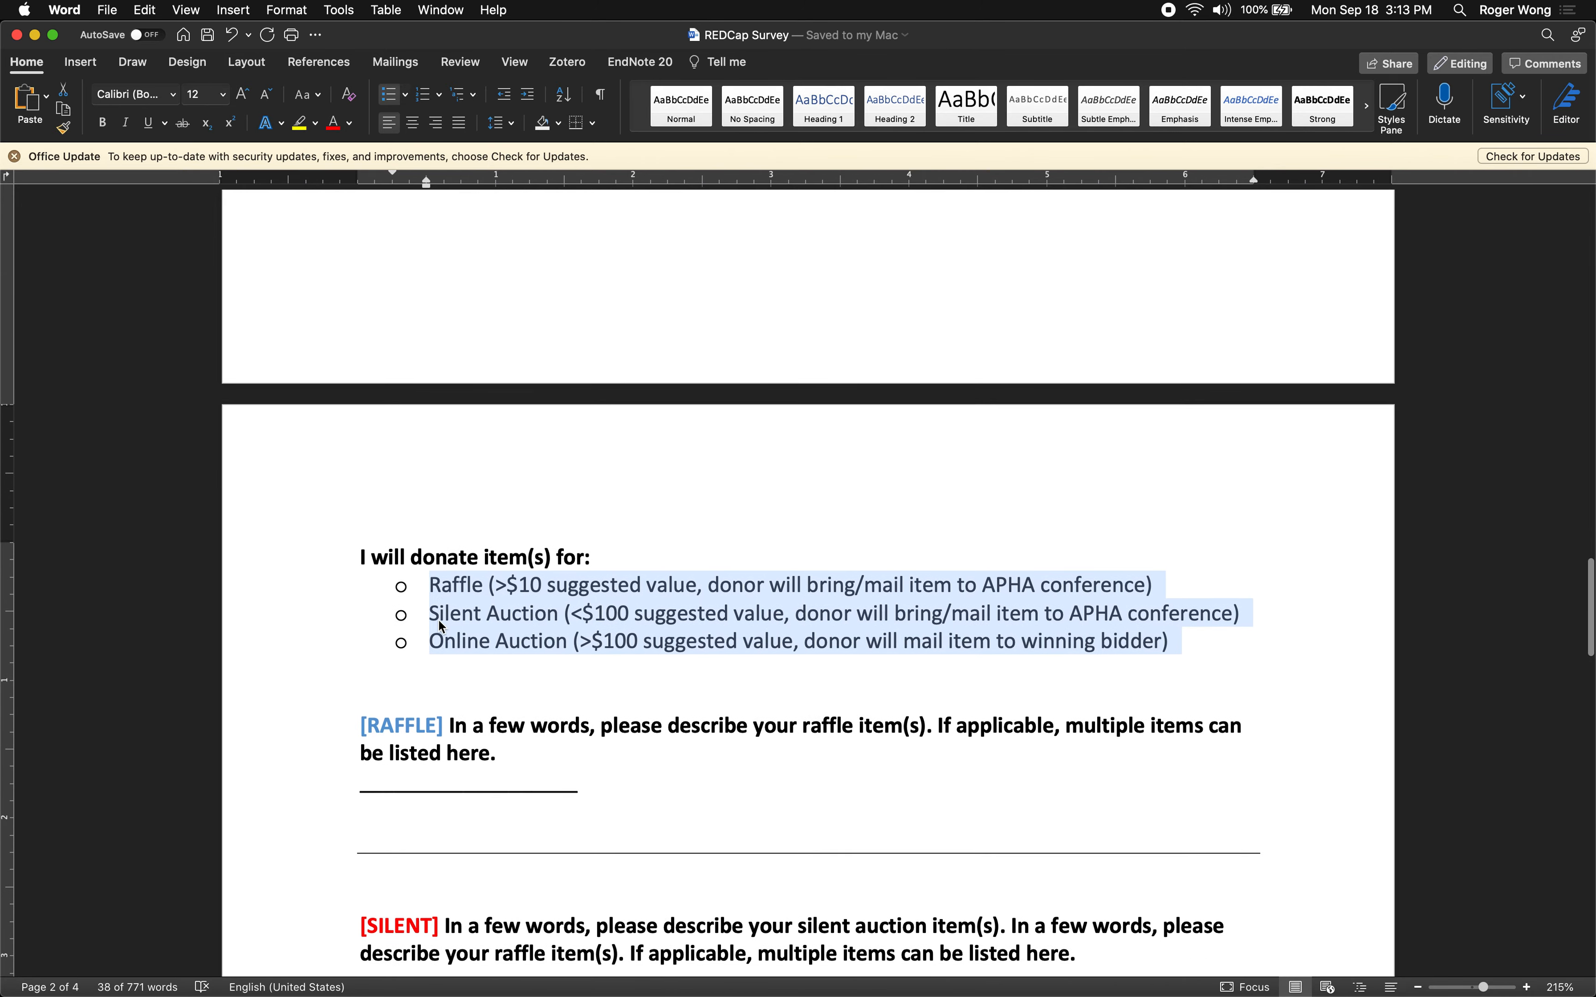
scroll(442, 627, "down", 2)
scroll(440, 620, "down", 2)
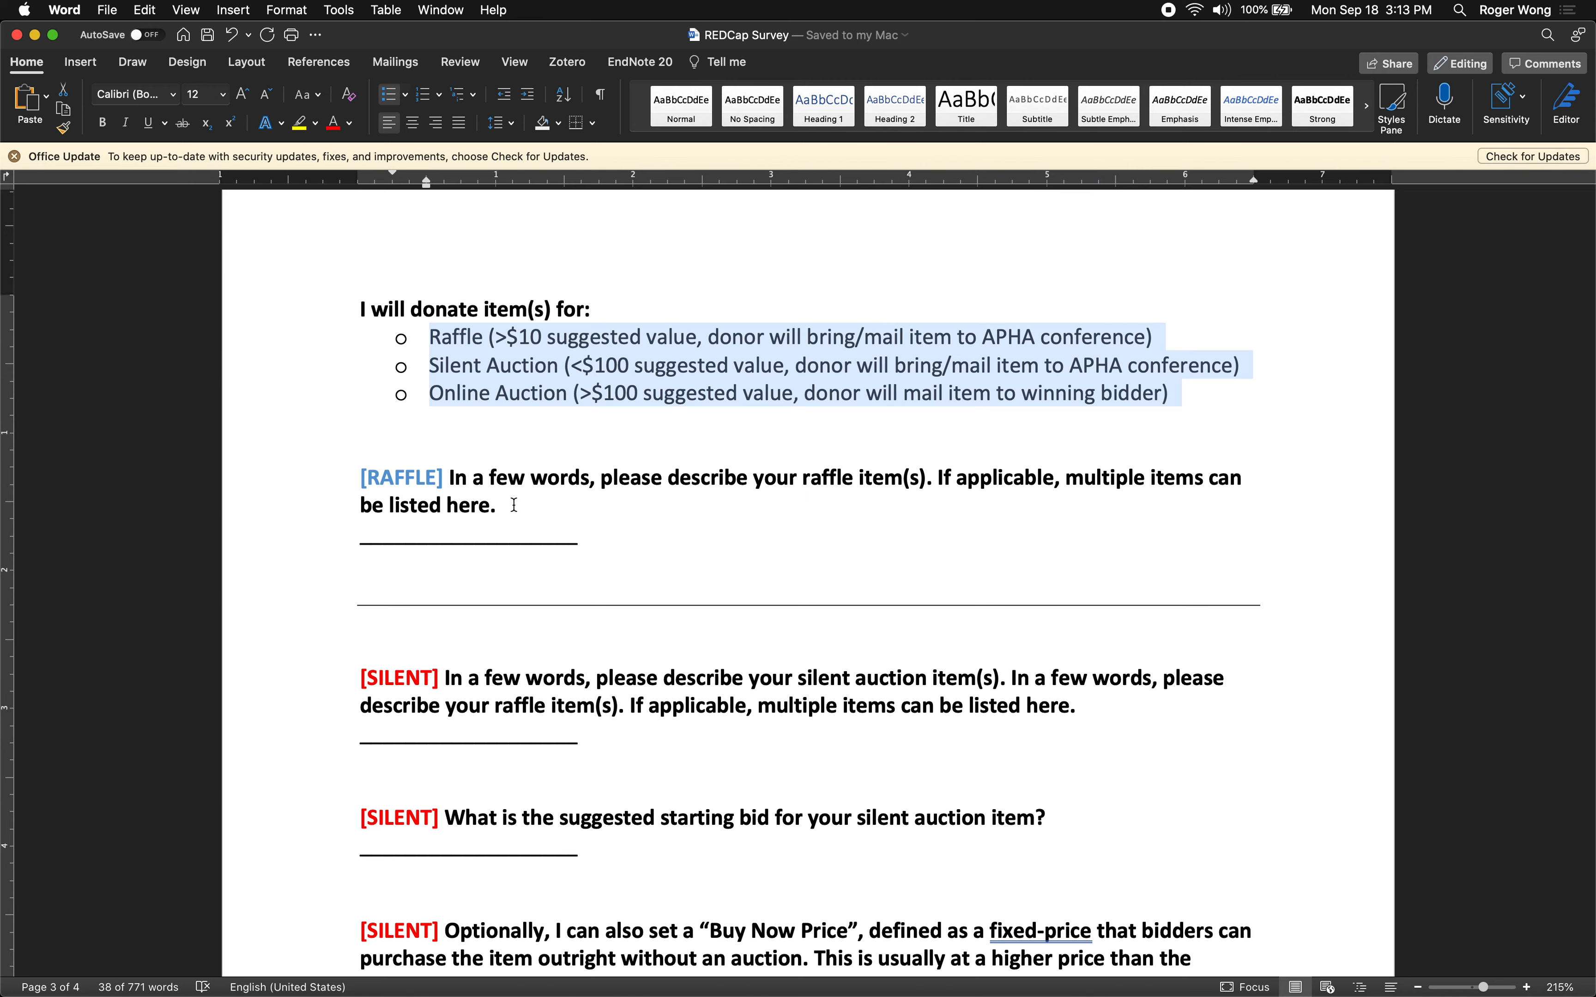
left_click_drag(513, 505, 454, 493)
key("super+c")
key("super+Tab")
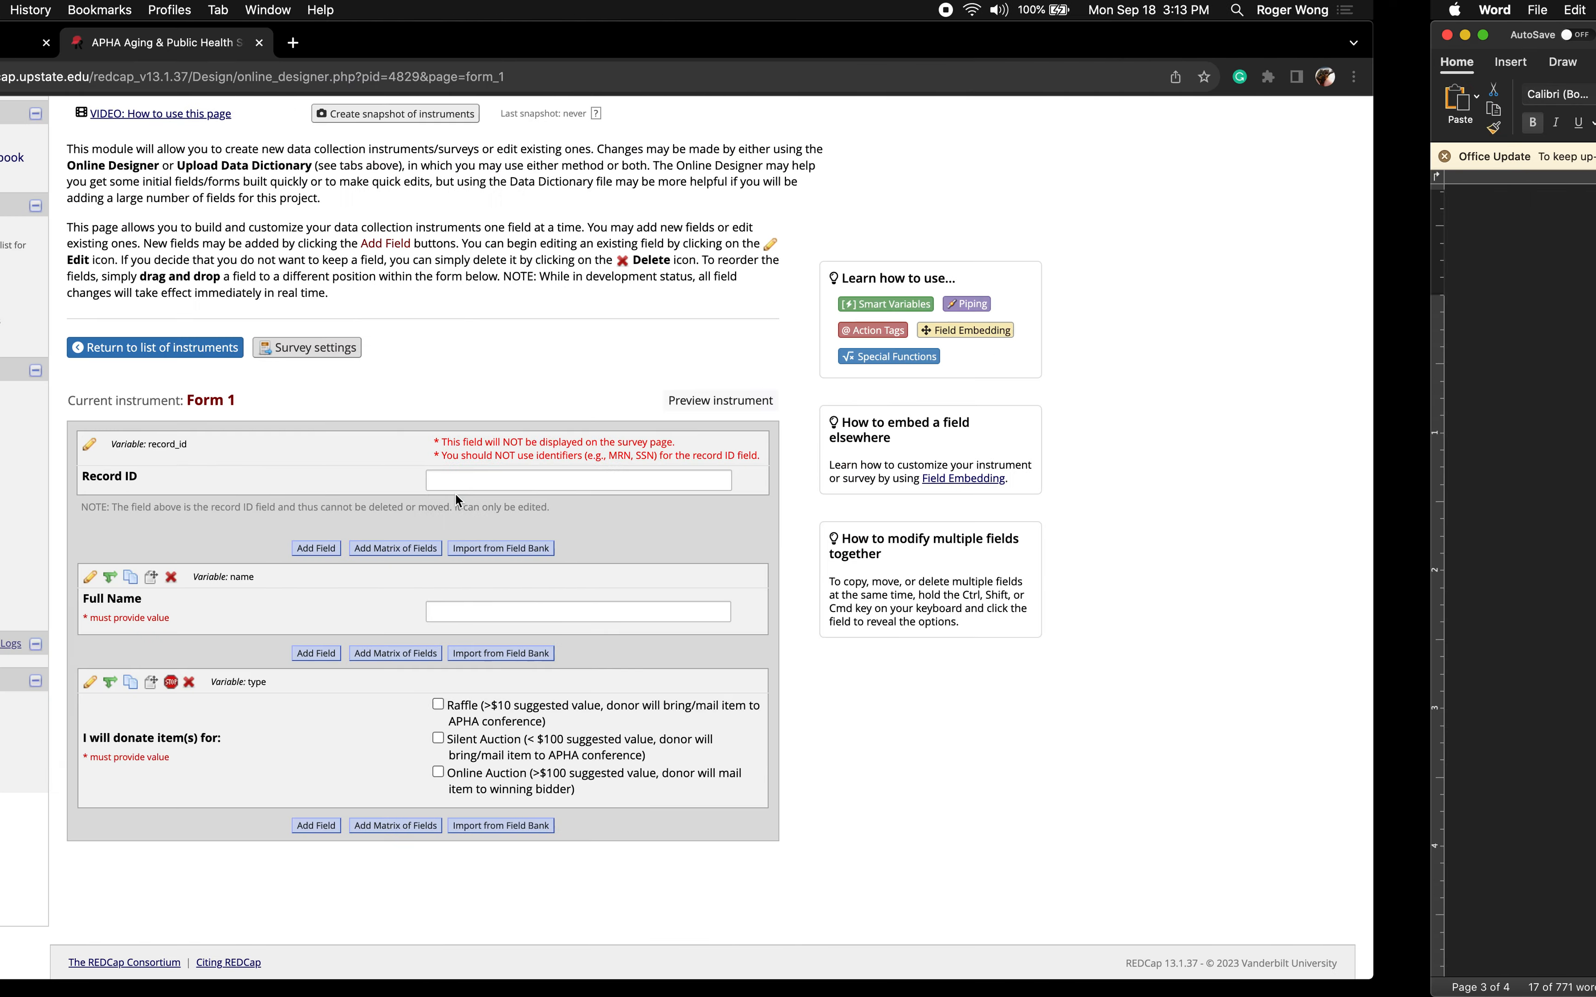
Add a new field below the donation-type question and paste the copied raffle question as its label
left_click(529, 820)
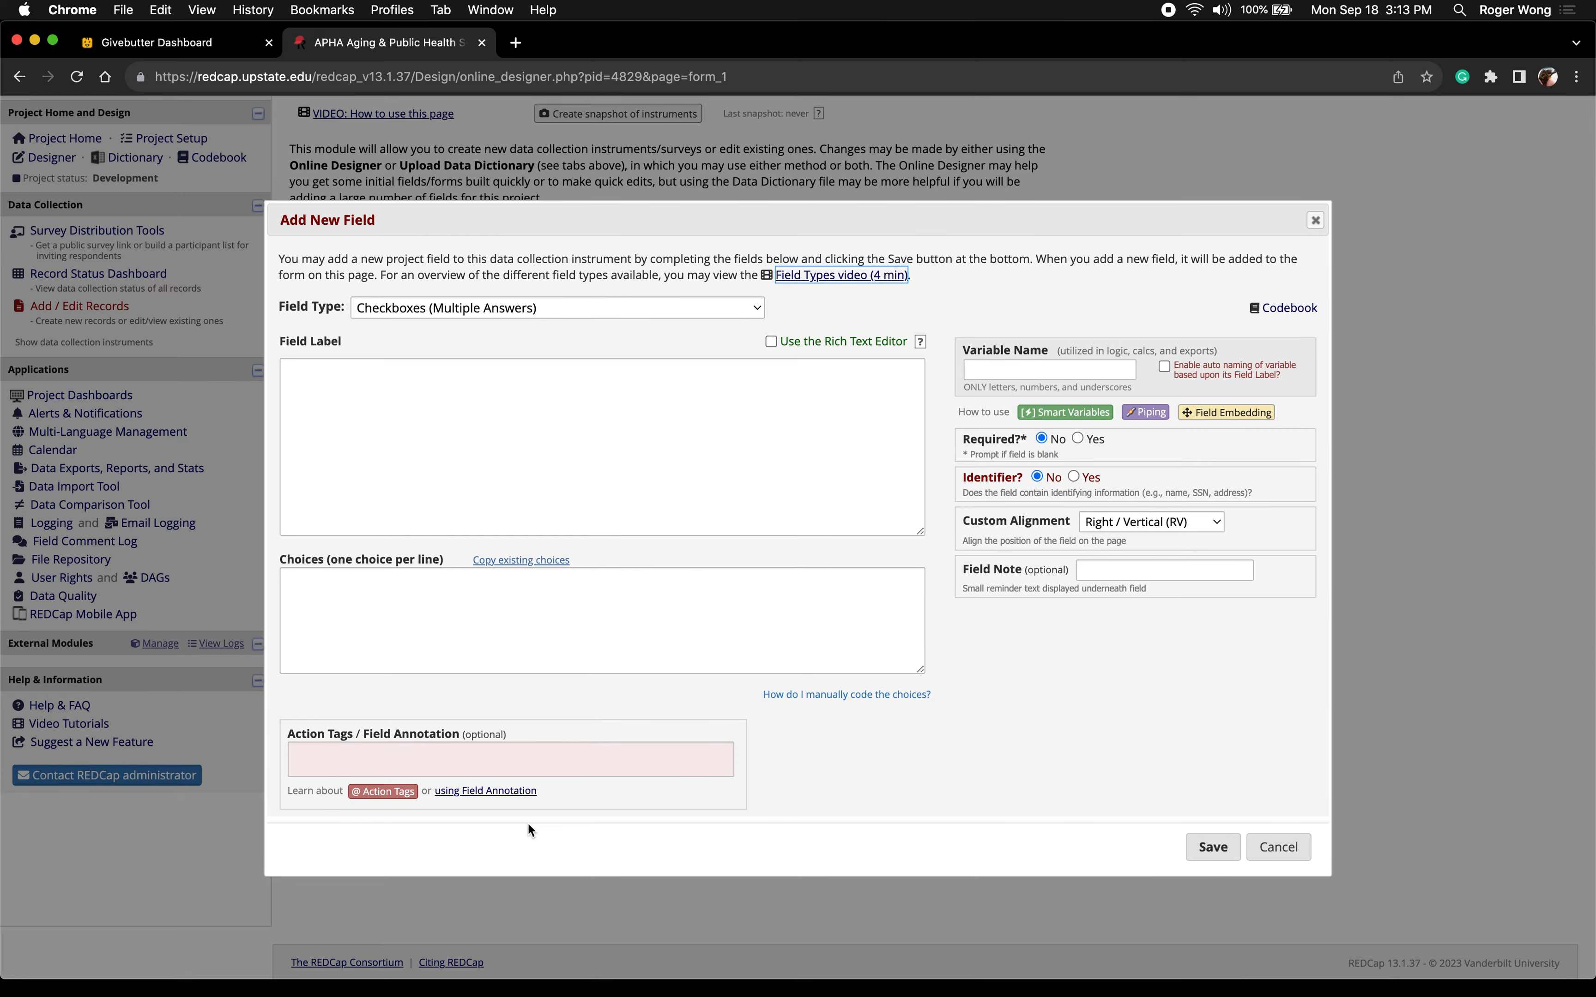
left_click(418, 378)
key("super+v")
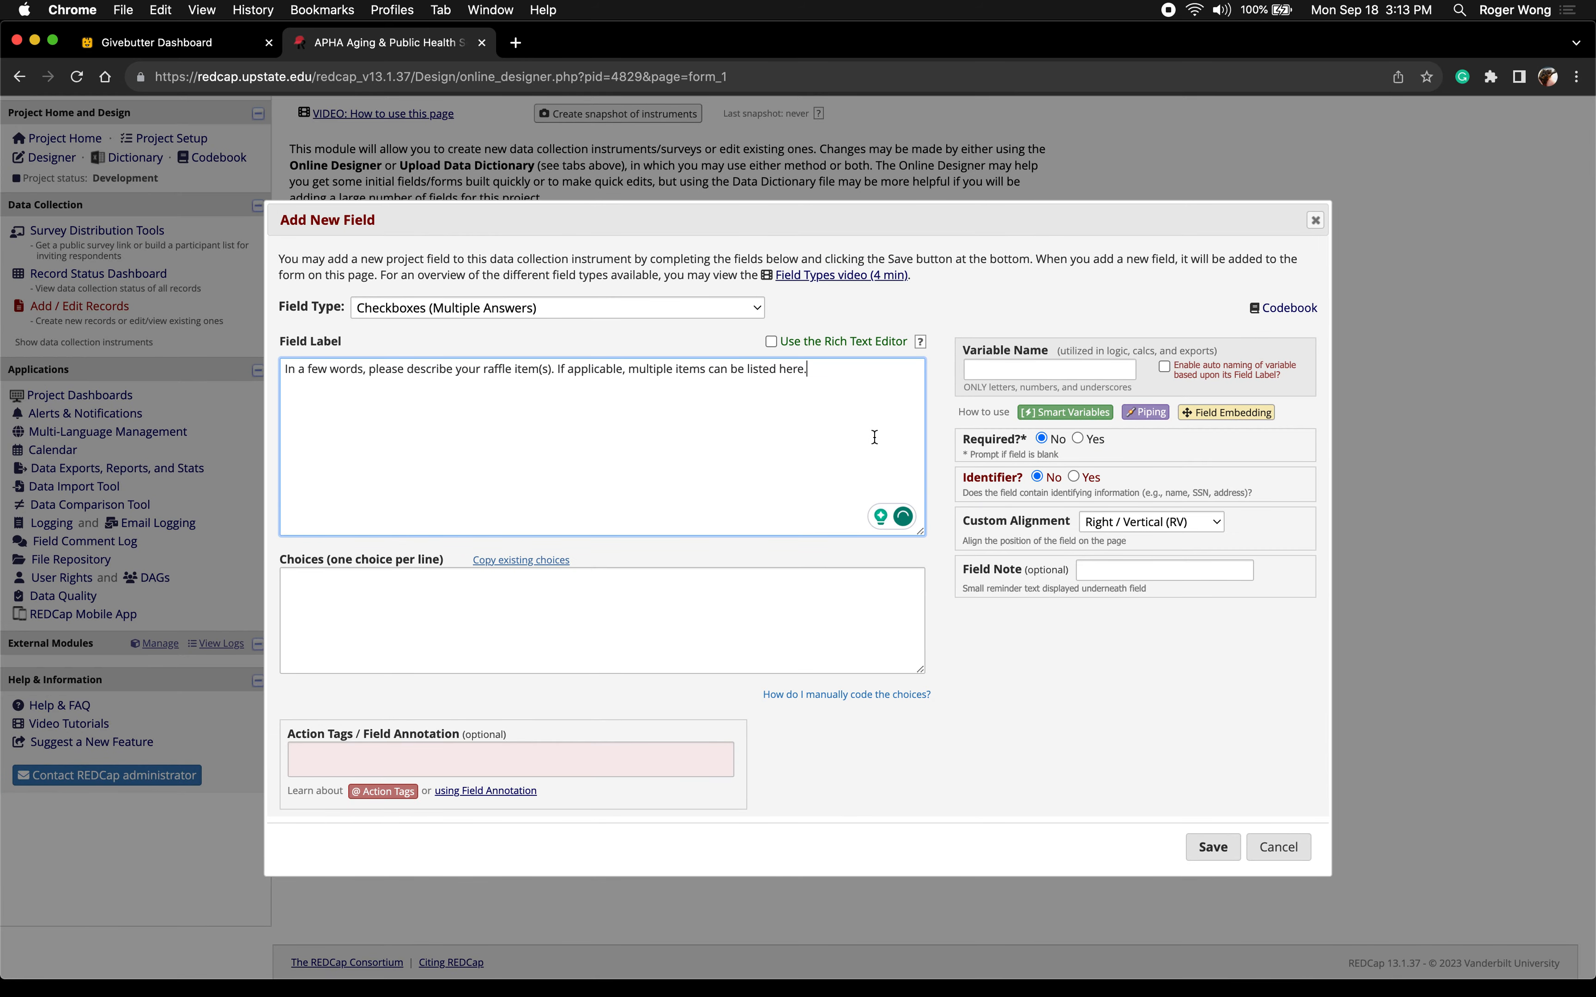
Set the raffle question's variable name to "raffle_info", make it required, and save the field
left_click(982, 377)
type("raffle")
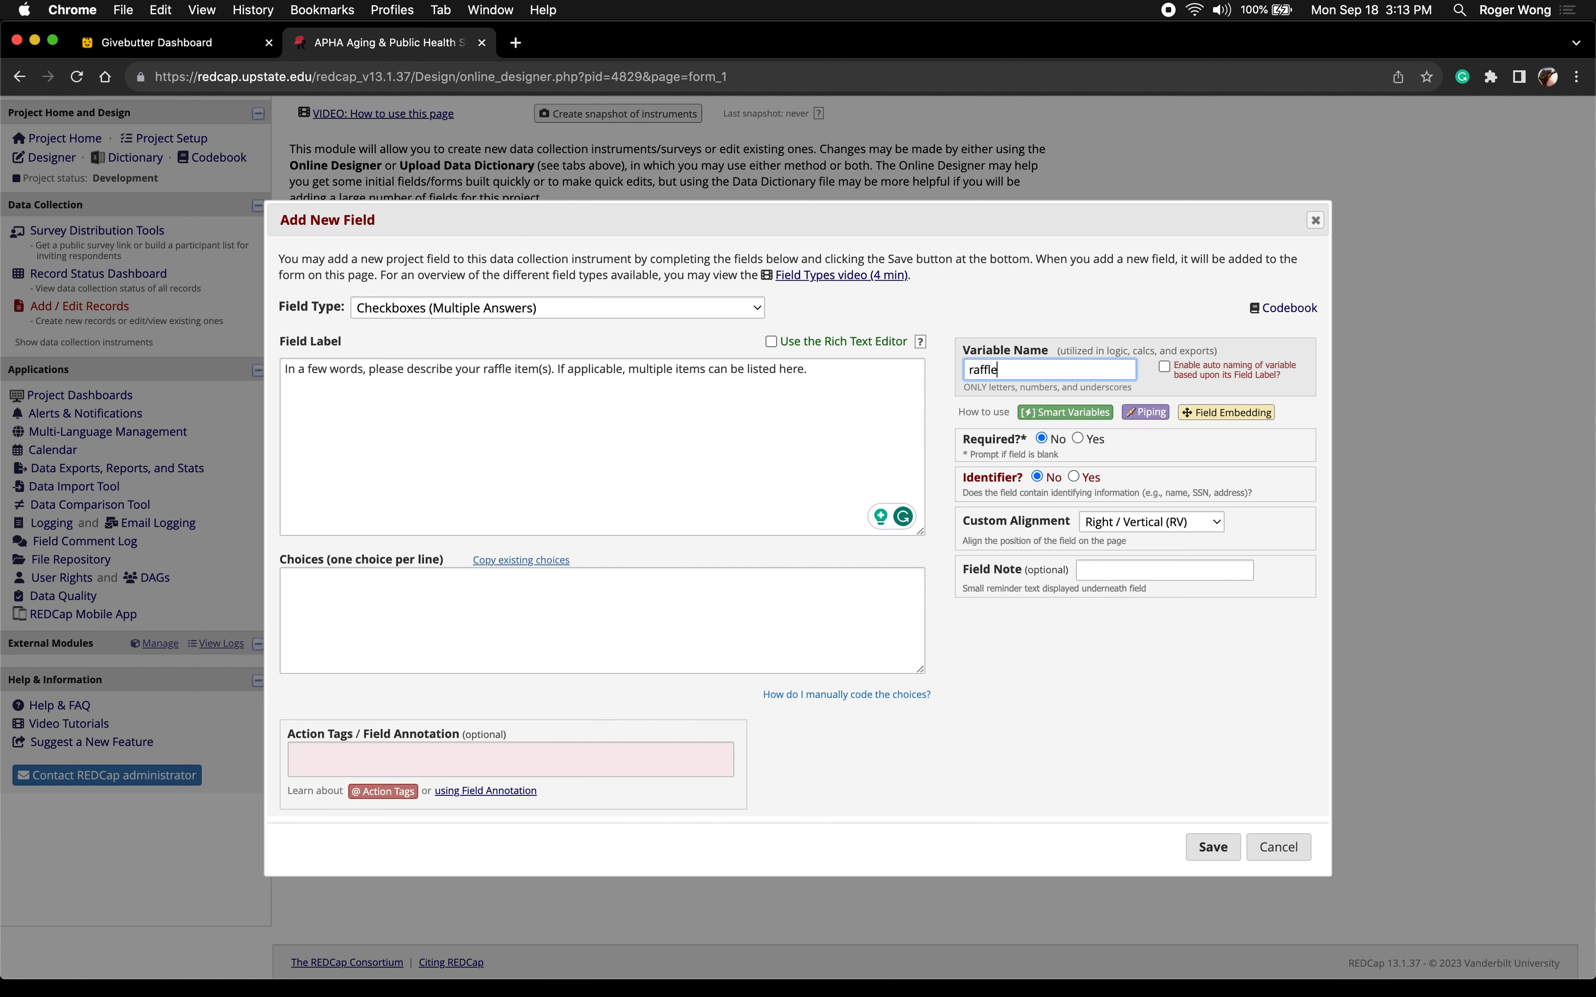
type("_info")
left_click(1078, 439)
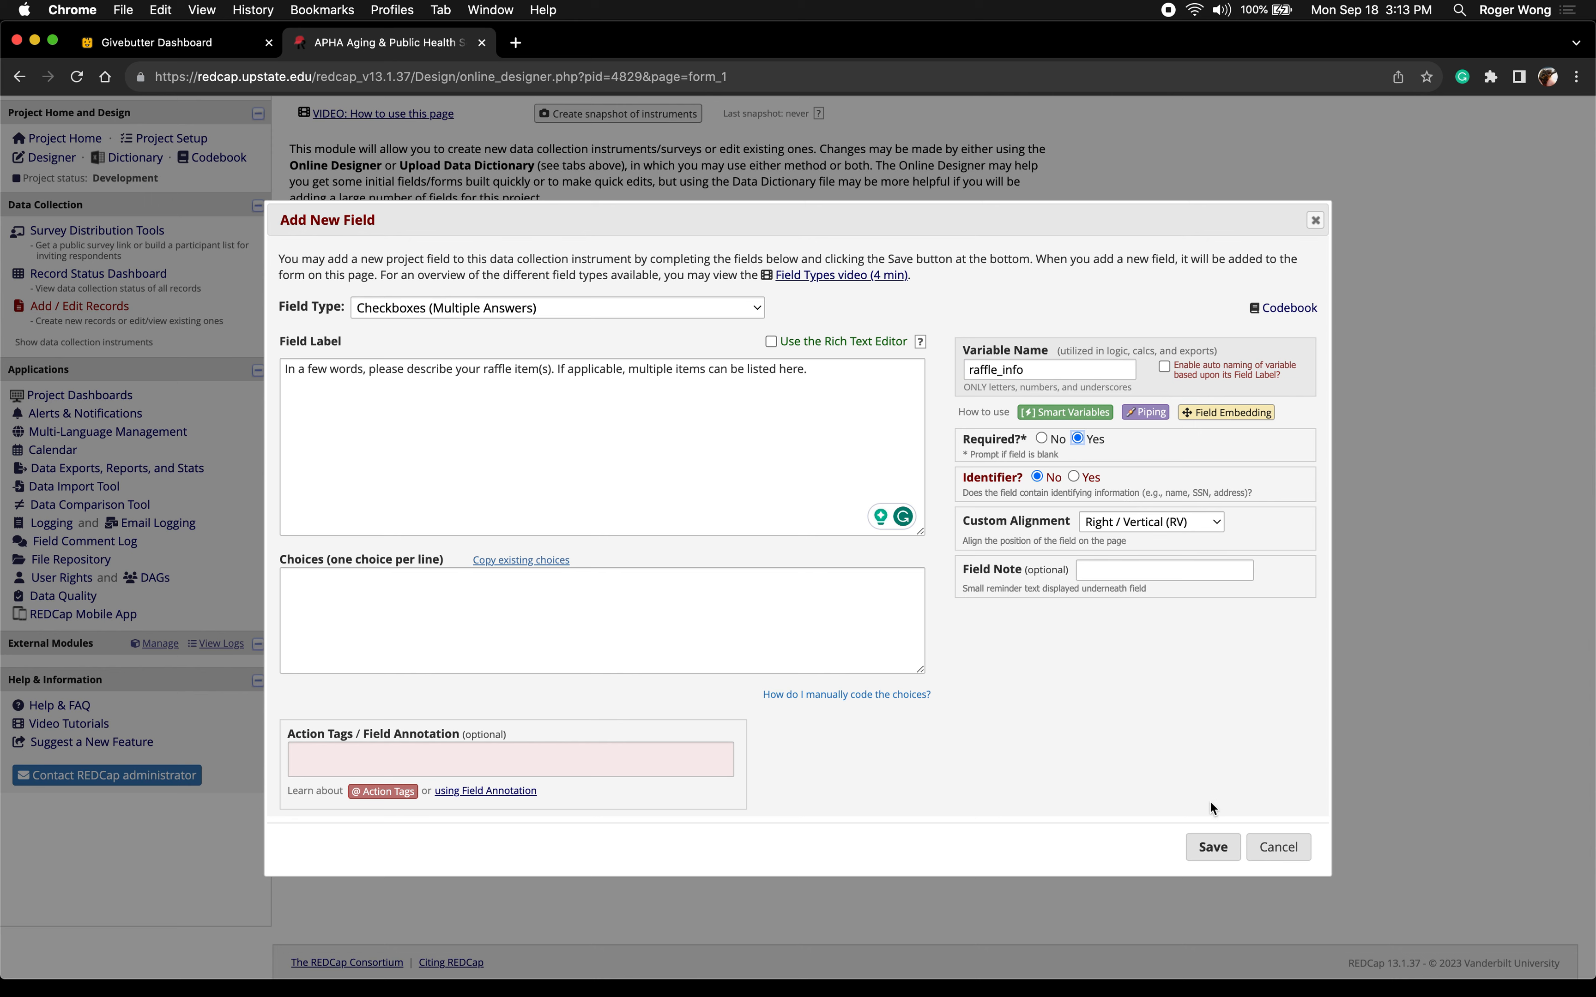
left_click(1213, 846)
Add the advanced branching logic [type]=1 to the raffle_info question, save it, and dismiss the question numbering notice
scroll(702, 732, "down", 3)
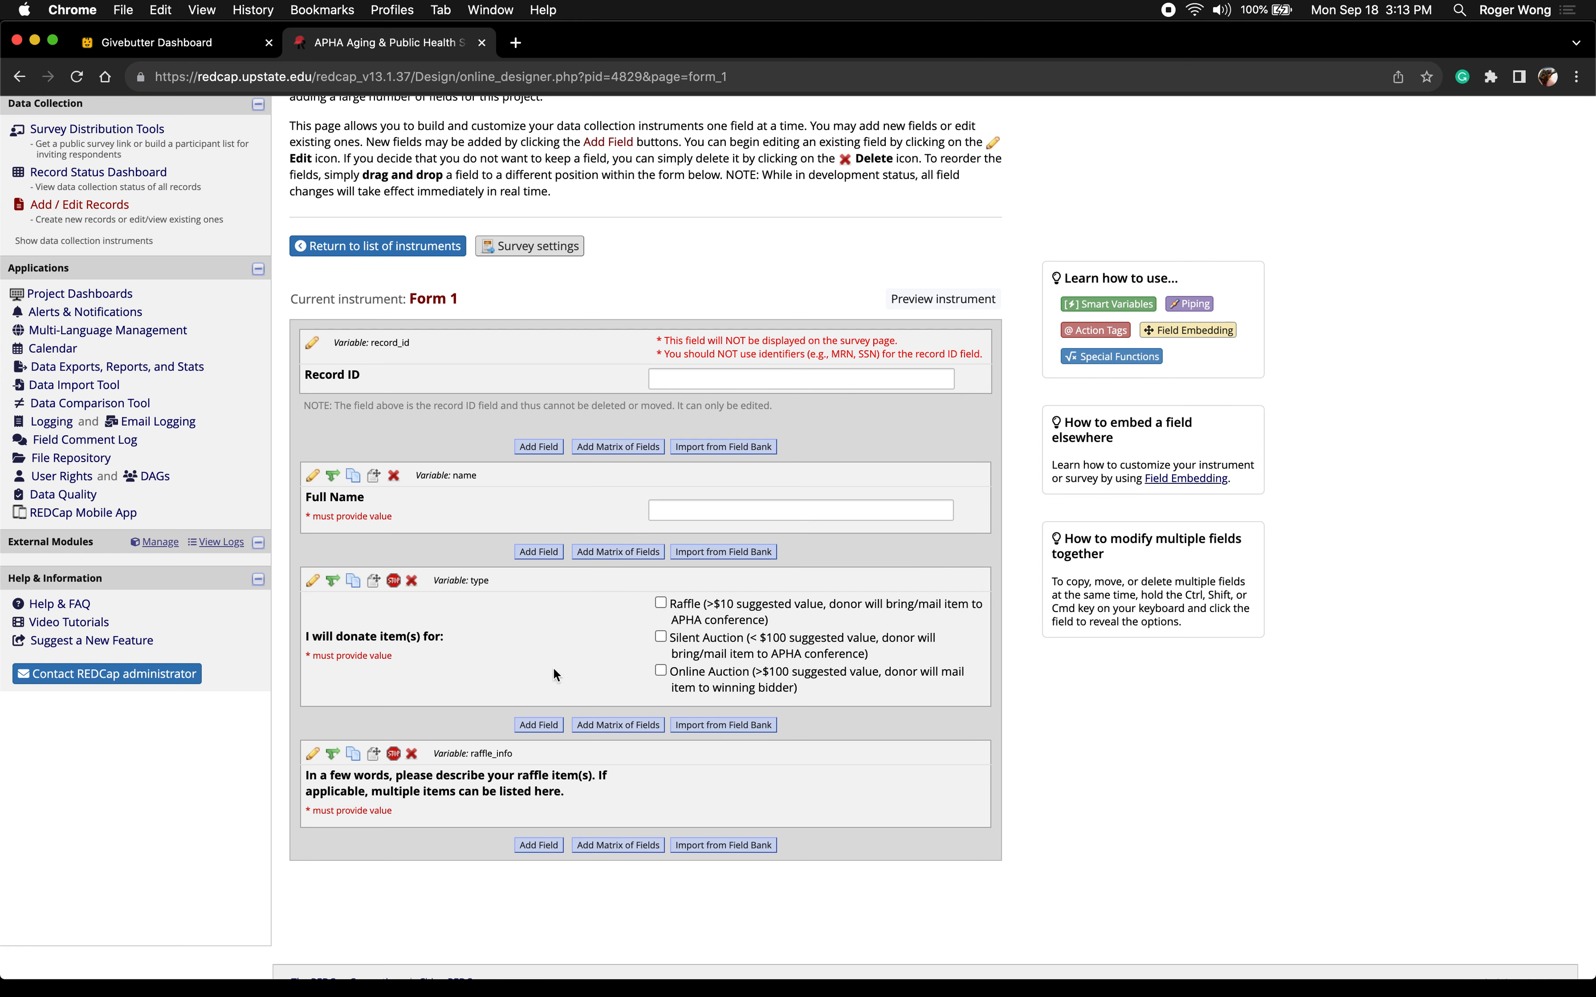
left_click(335, 753)
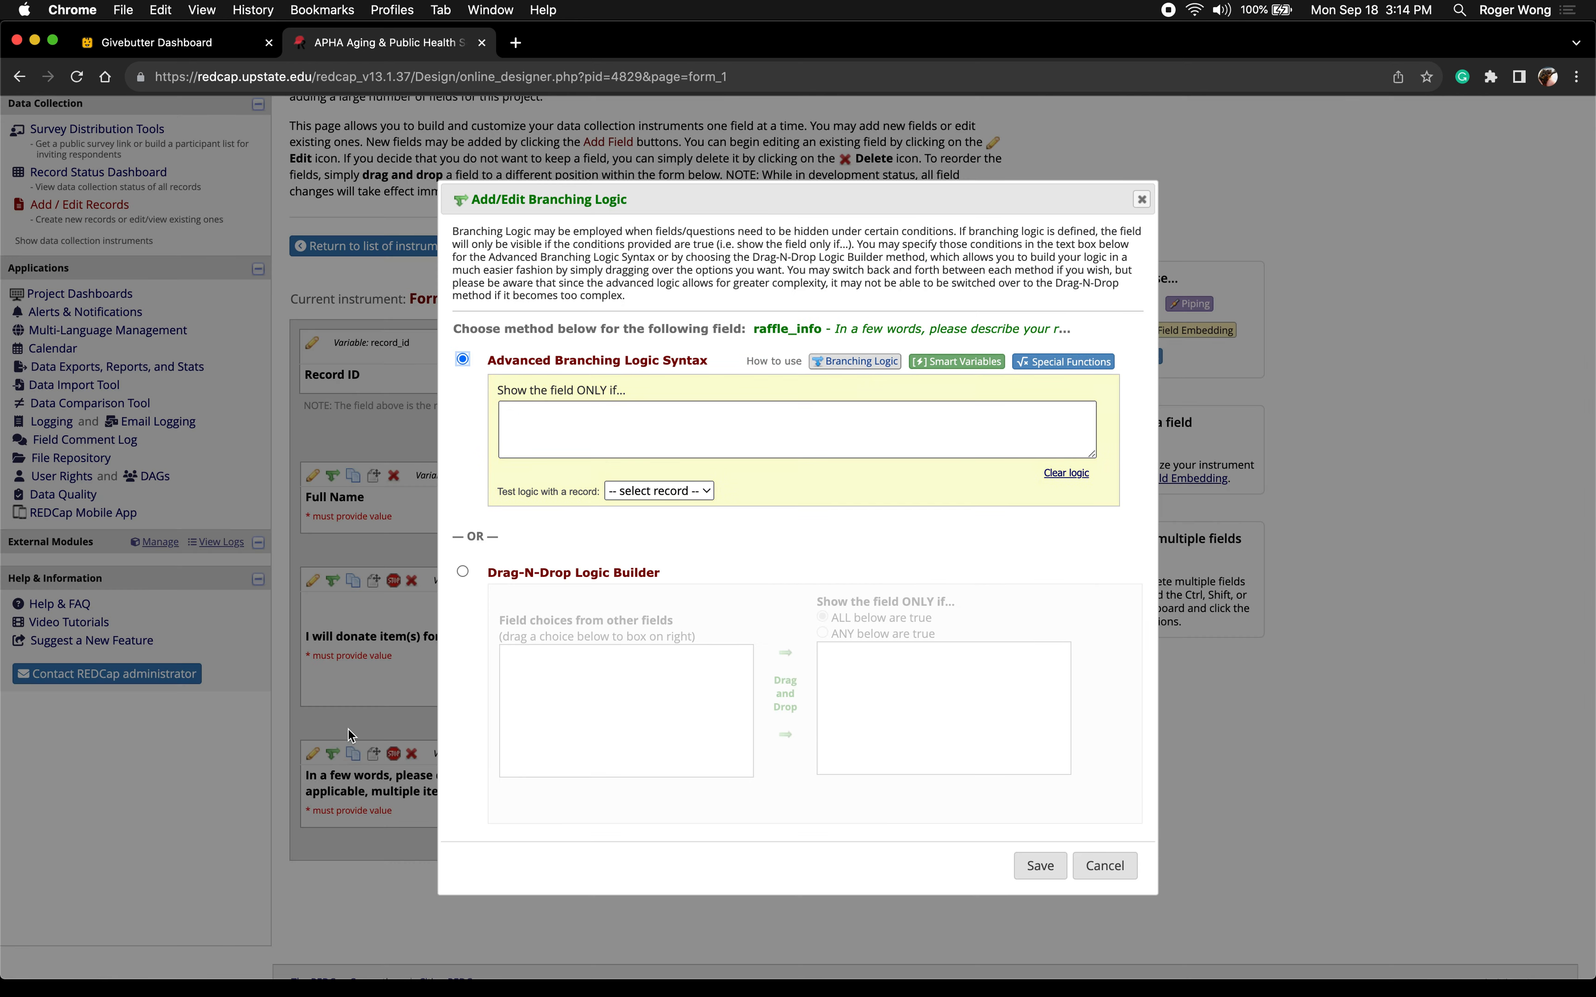
left_click(609, 443)
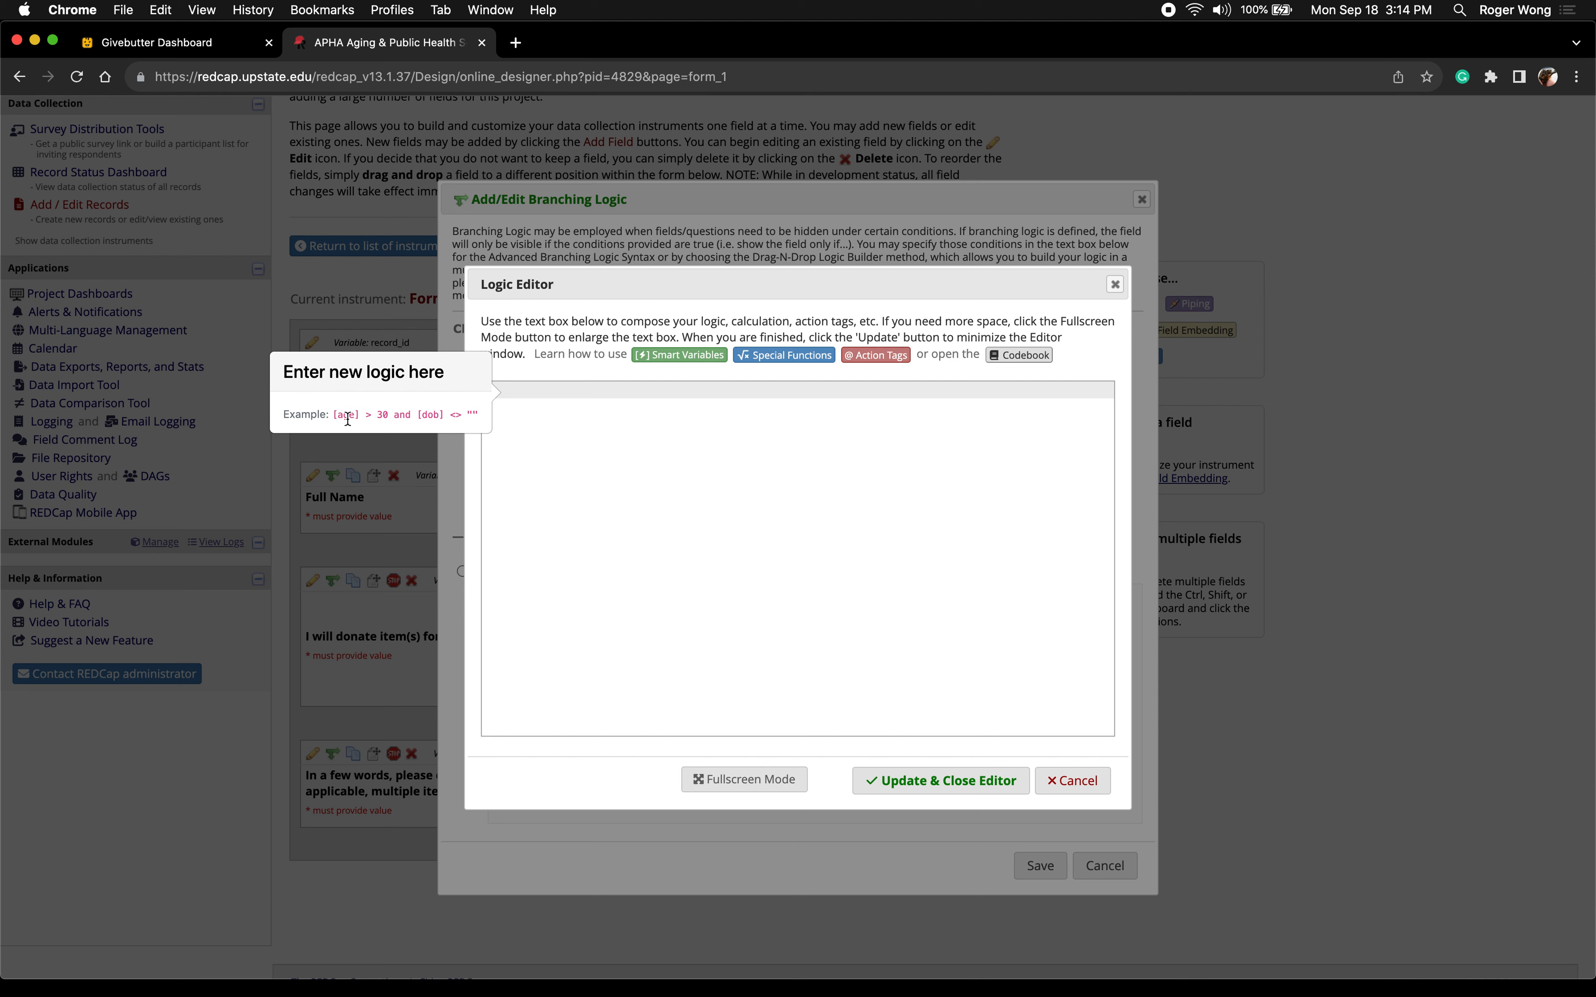
left_click(563, 456)
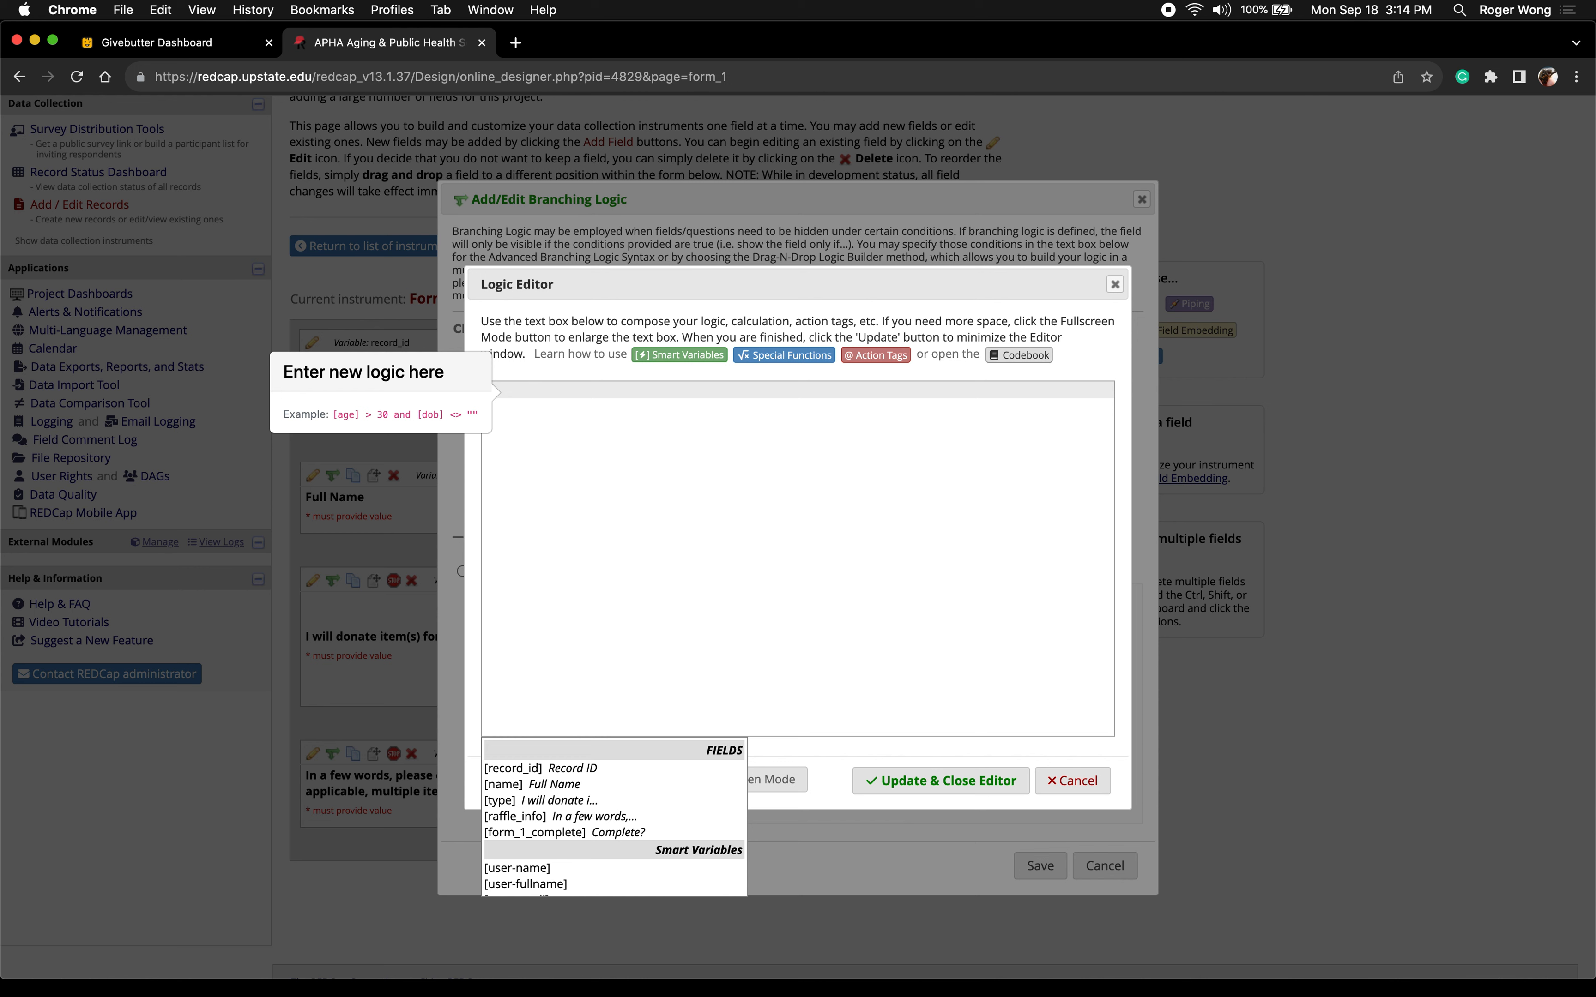
type("[type")
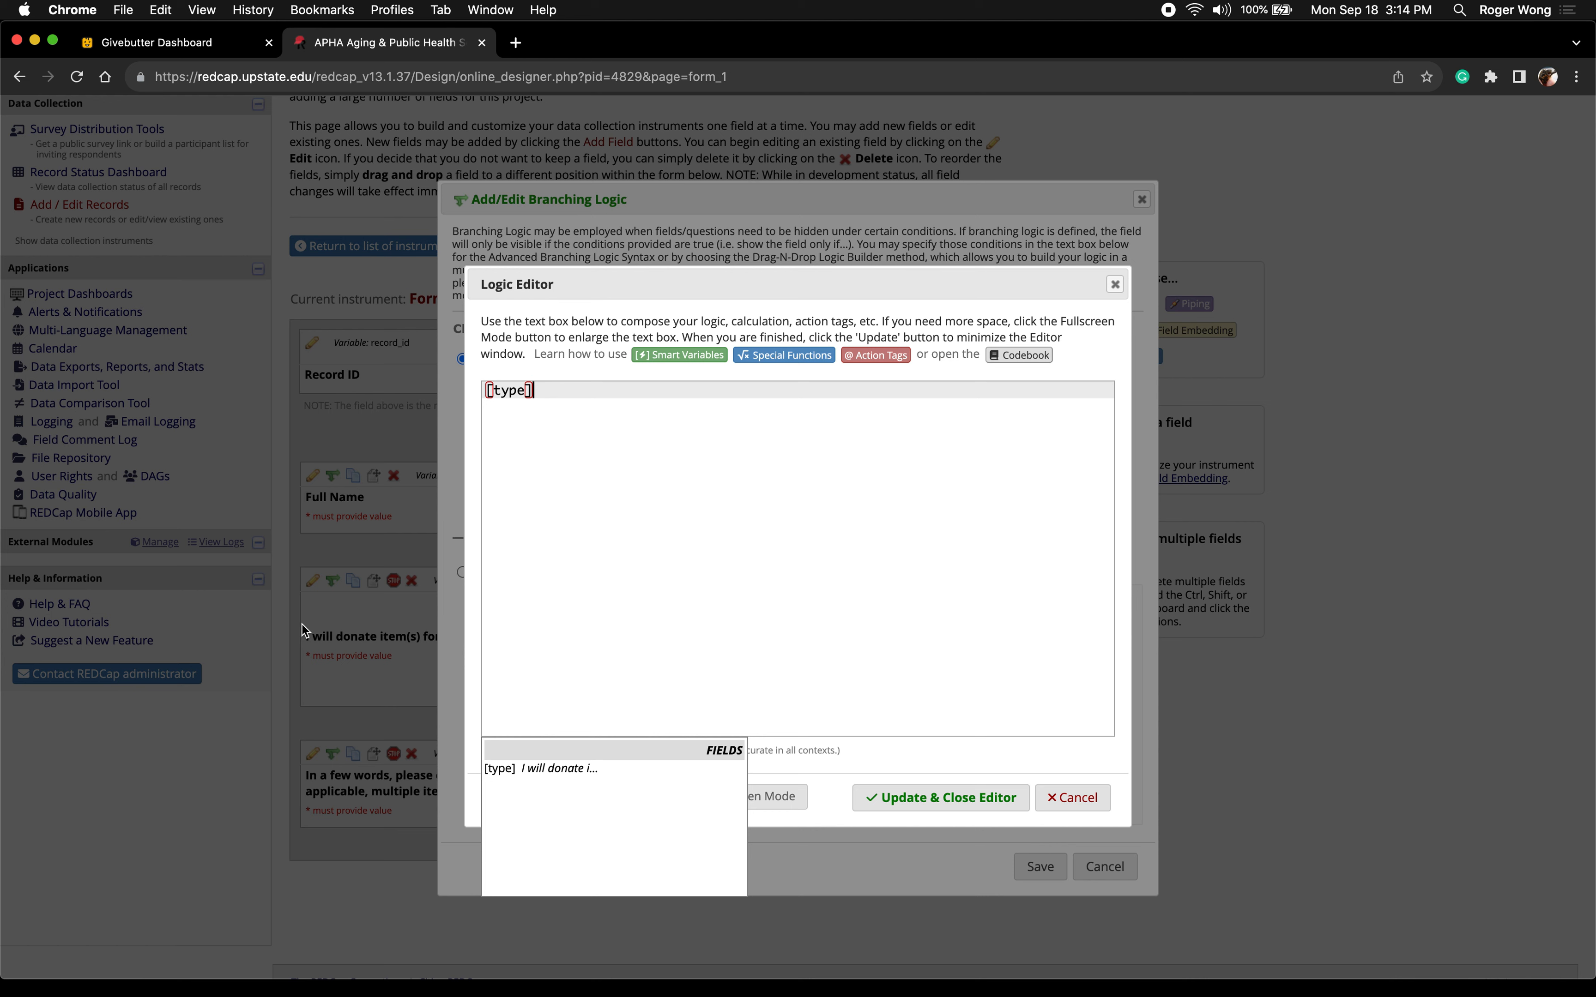
type("=1")
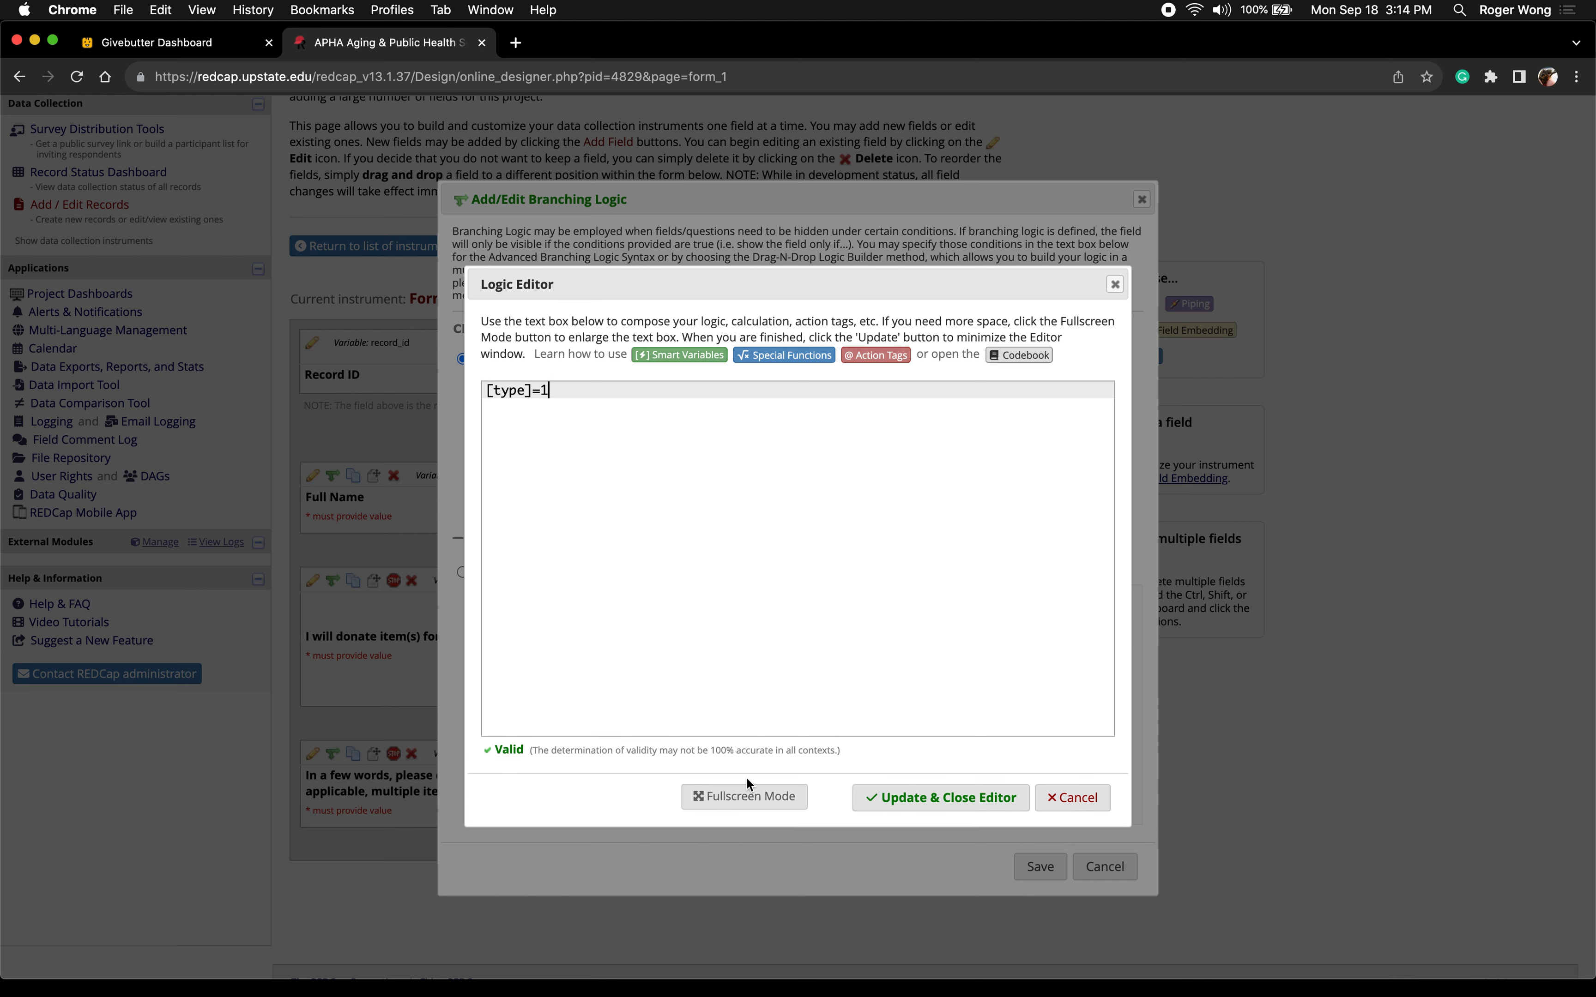
left_click(930, 796)
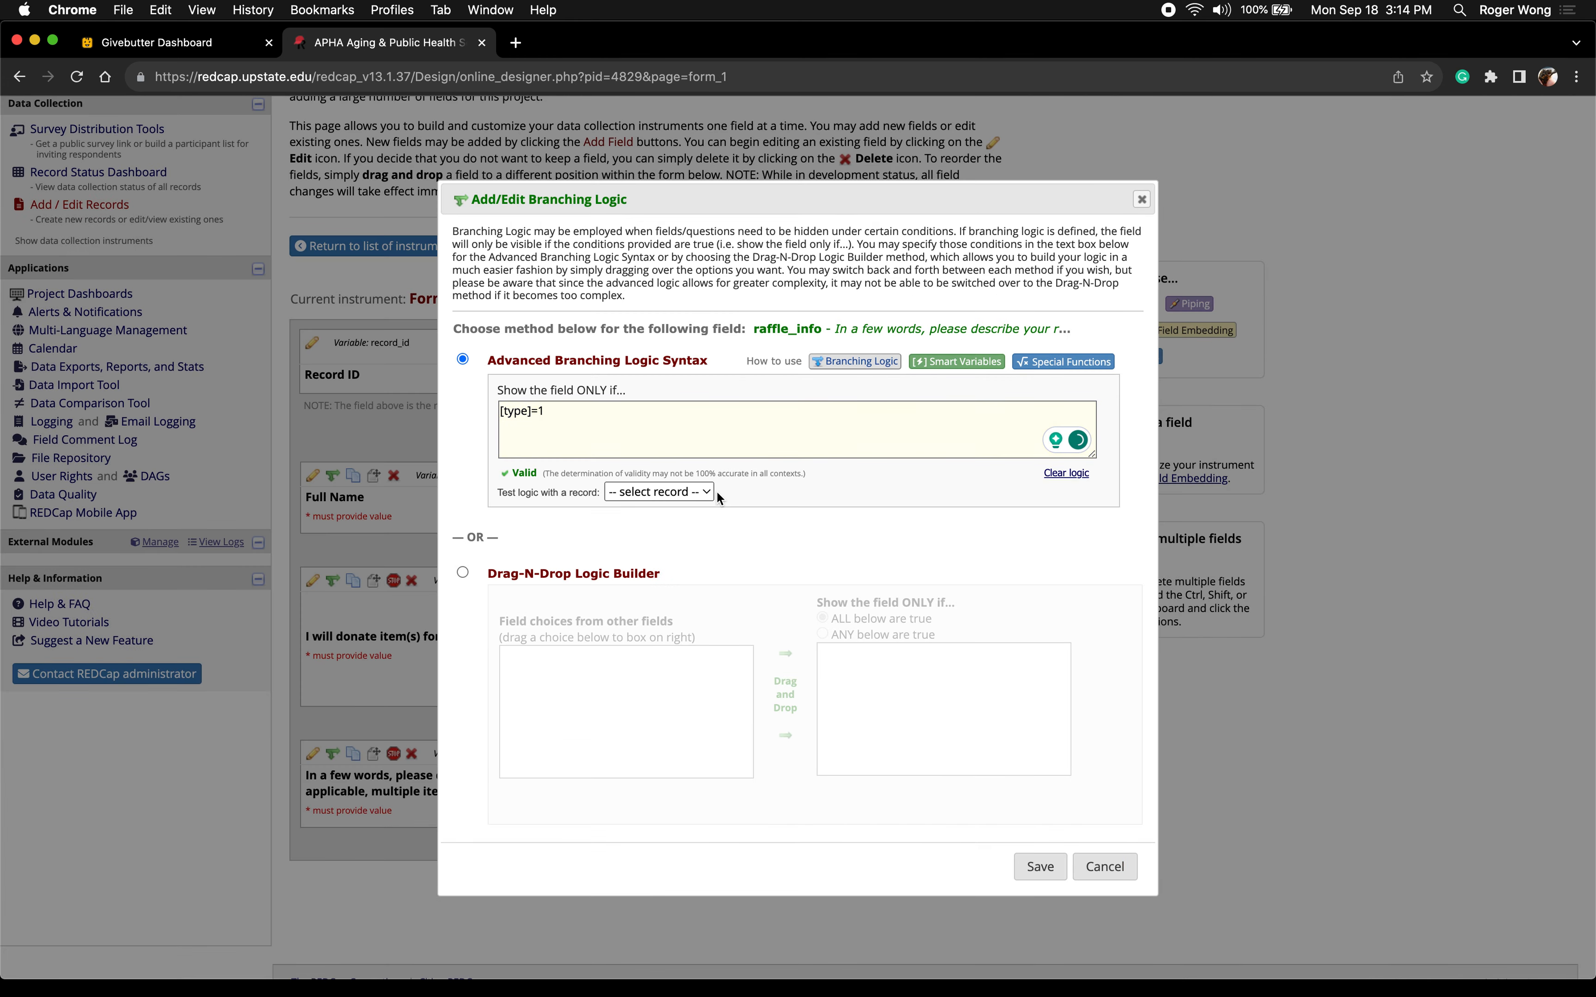
left_click(1038, 863)
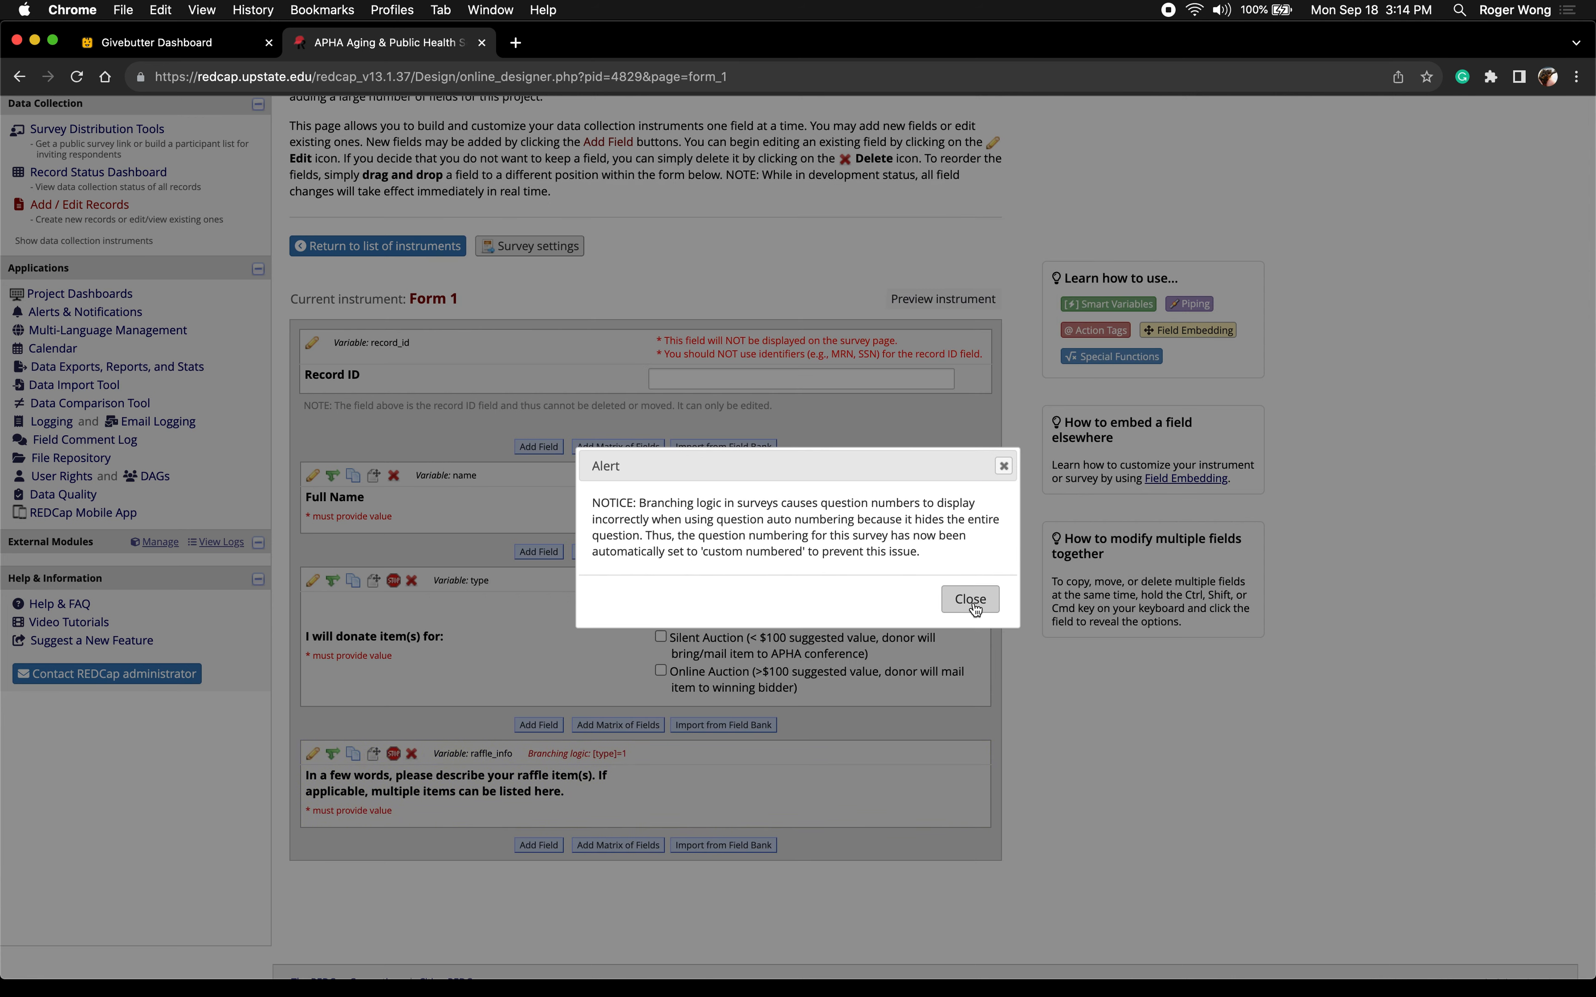
scroll(791, 518, "up", 3)
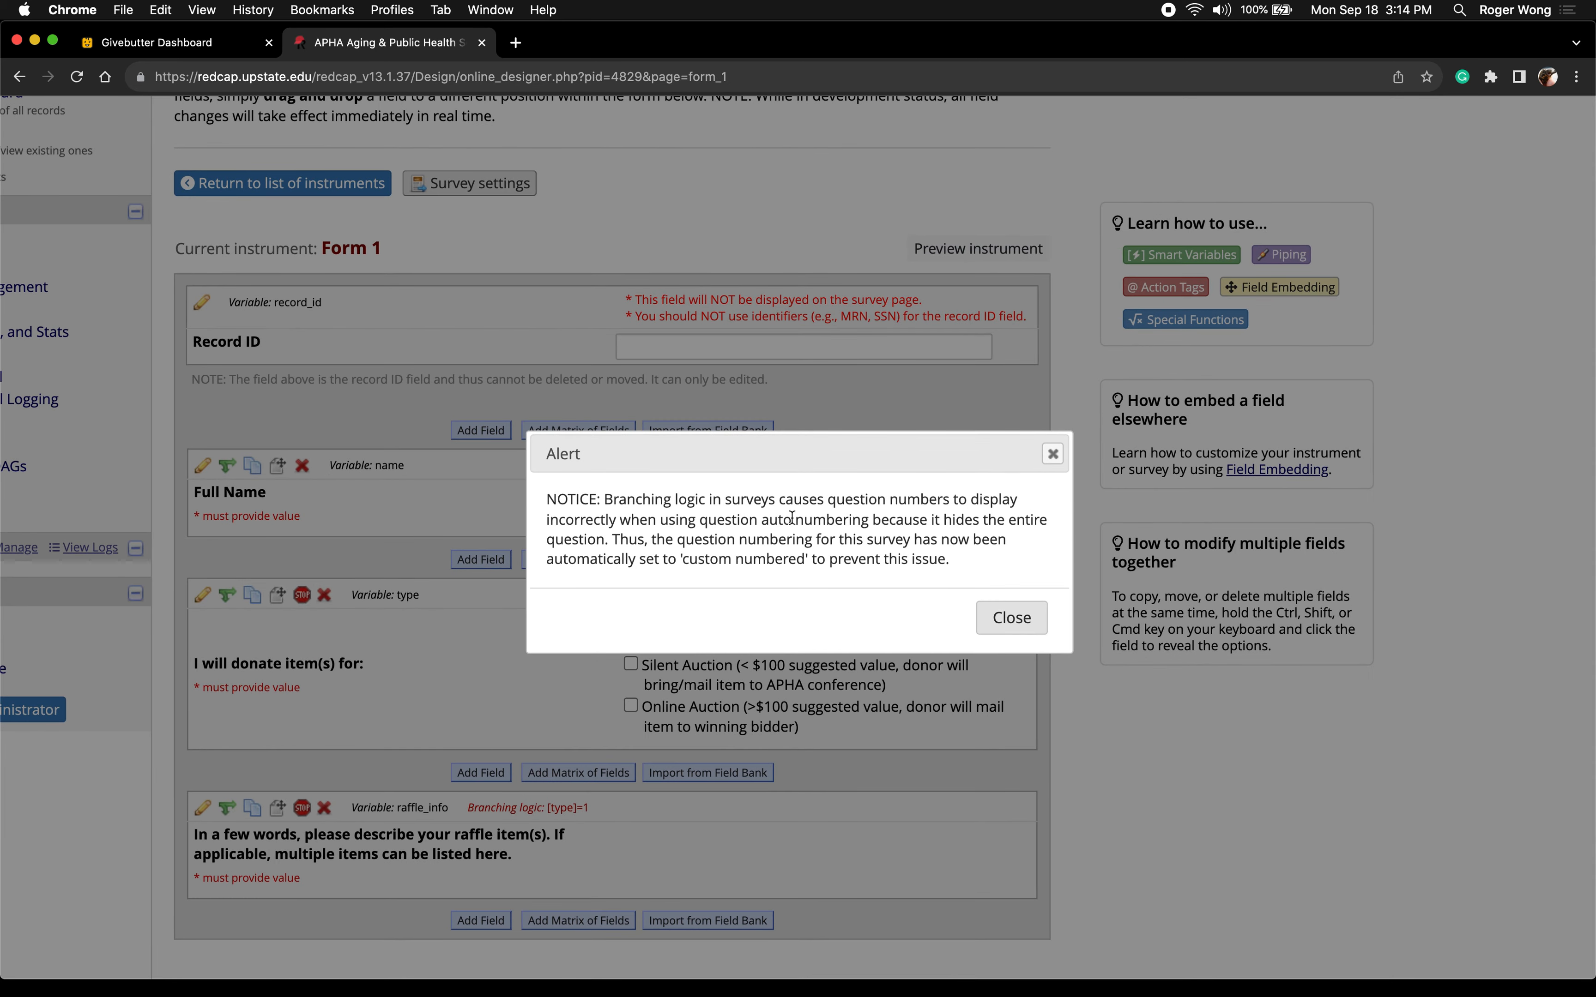
scroll(791, 518, "down", 3)
left_click(972, 601)
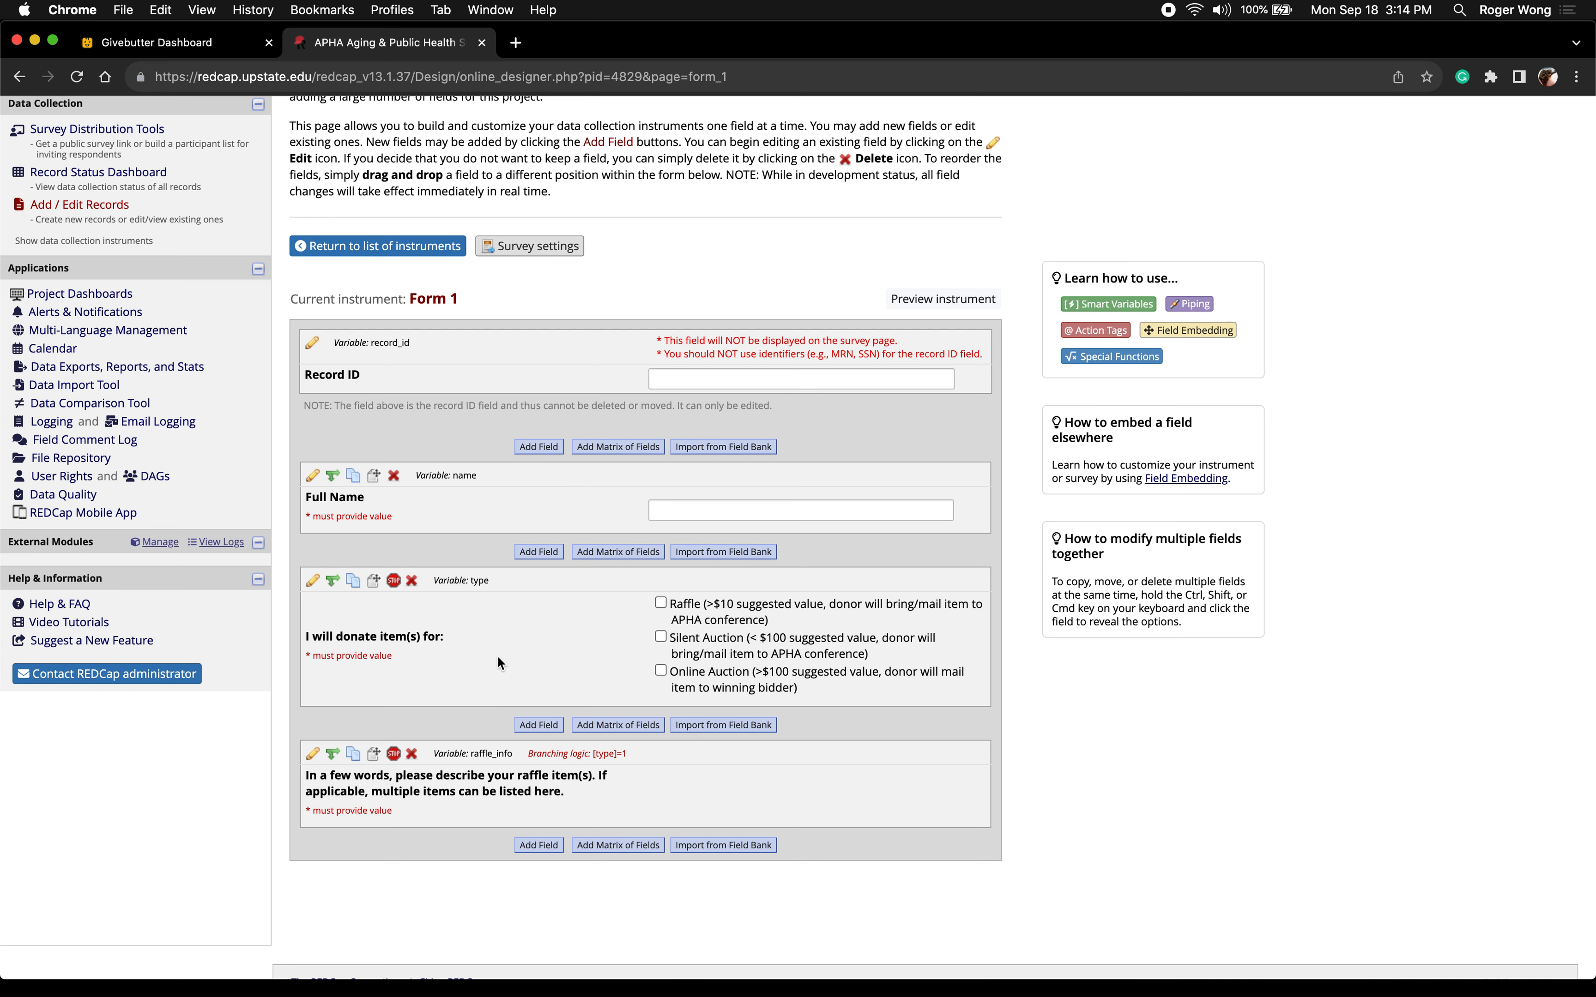
Copy the online auction shipping confirmation question from the Word draft without its [ONLINE] tag and return to REDCap
scroll(531, 734, "down", 1)
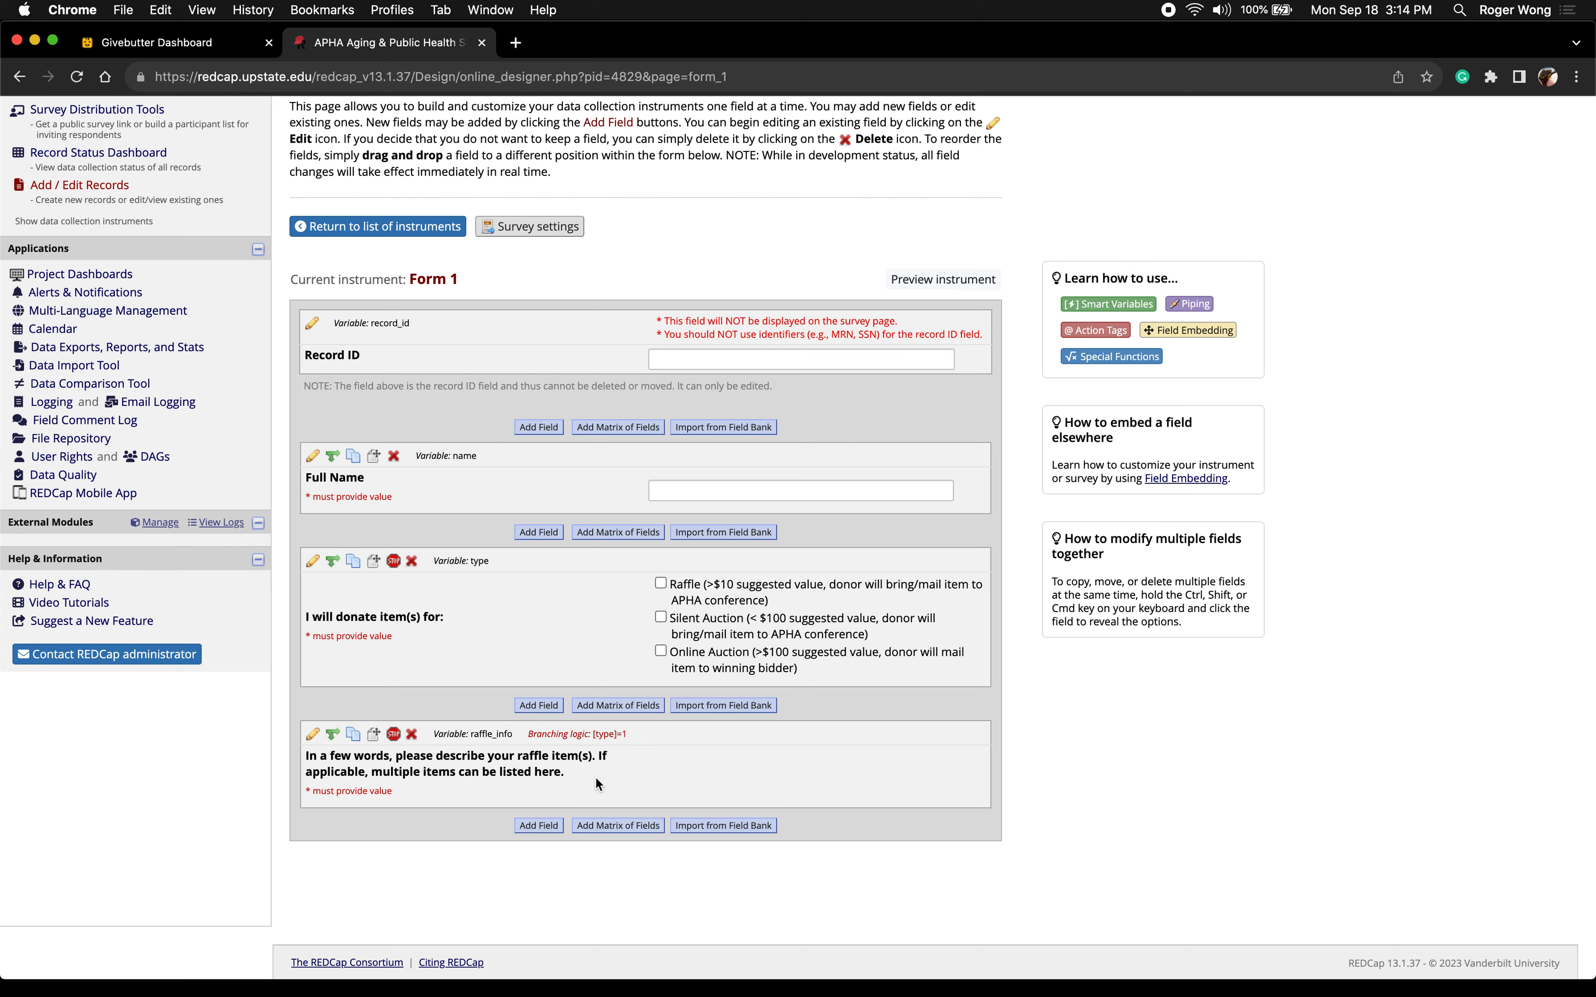
key("ctrl+Right")
scroll(742, 679, "down", 3)
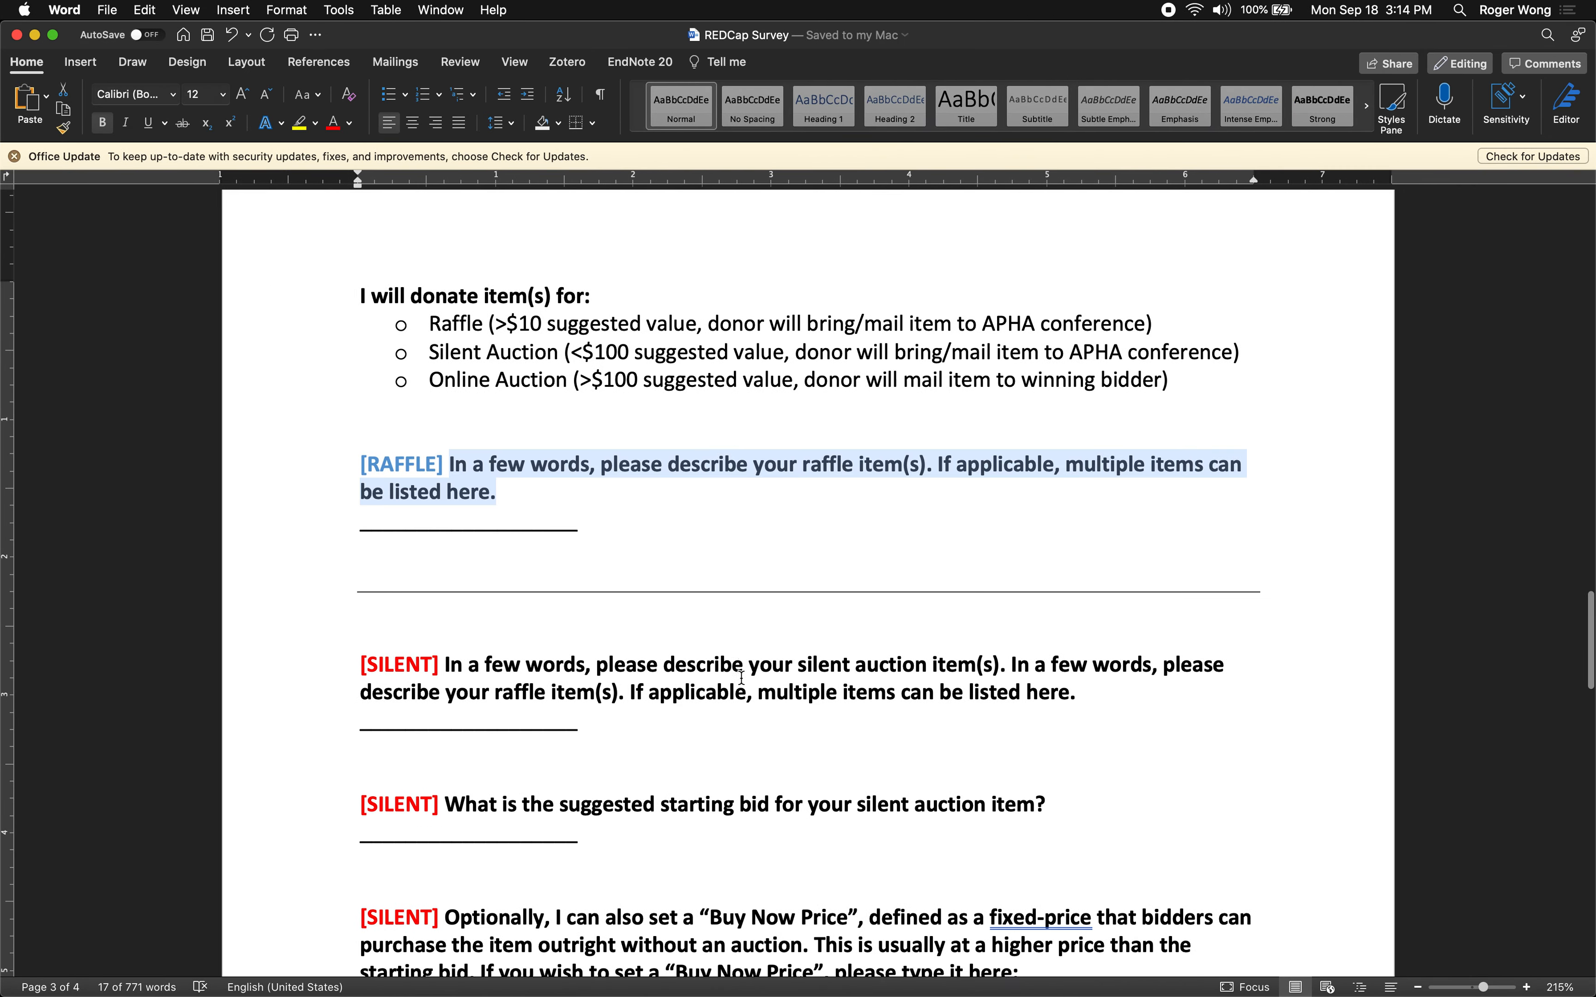
scroll(742, 679, "down", 8)
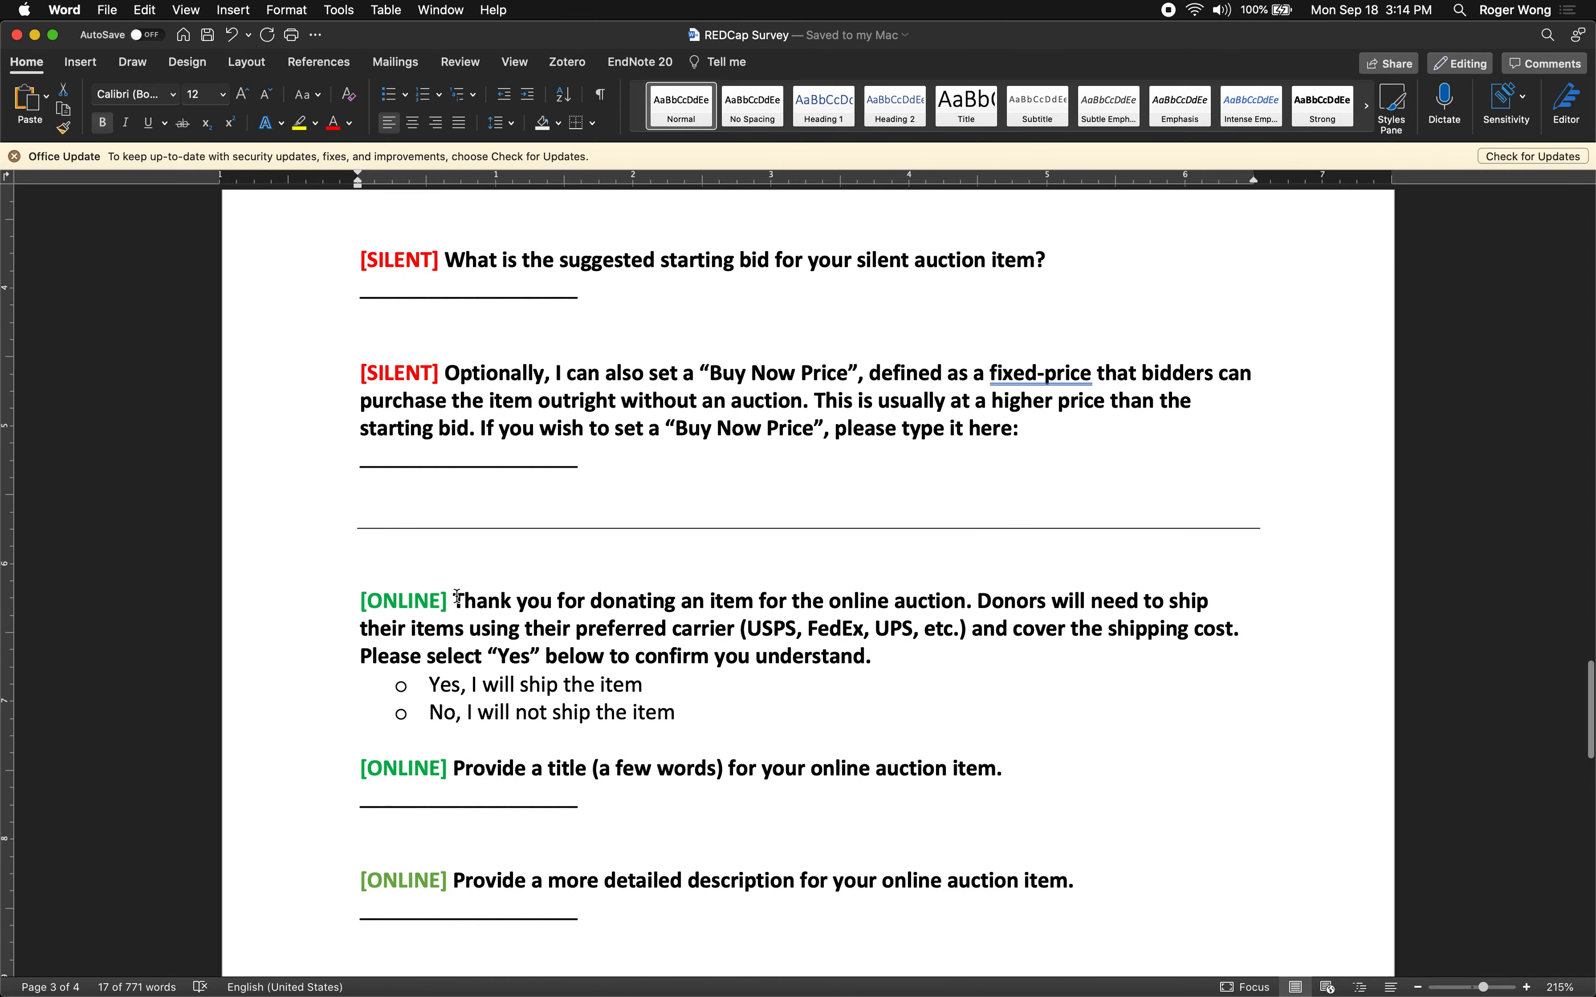
left_click_drag(453, 600, 876, 648)
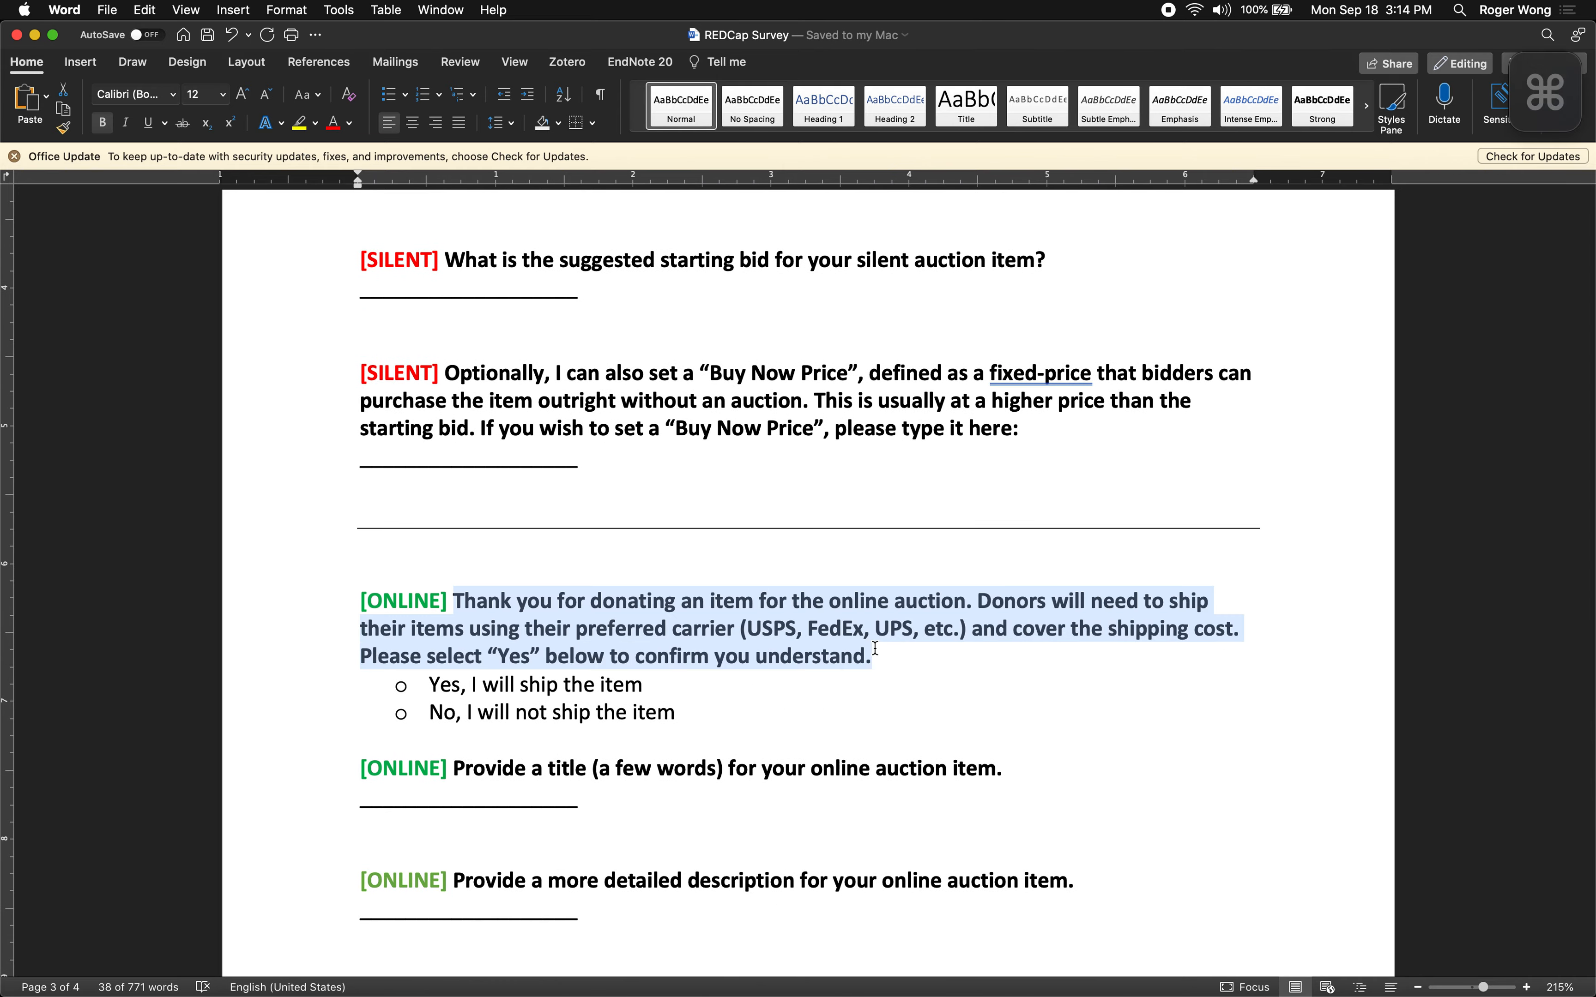
key("ctrl+Left")
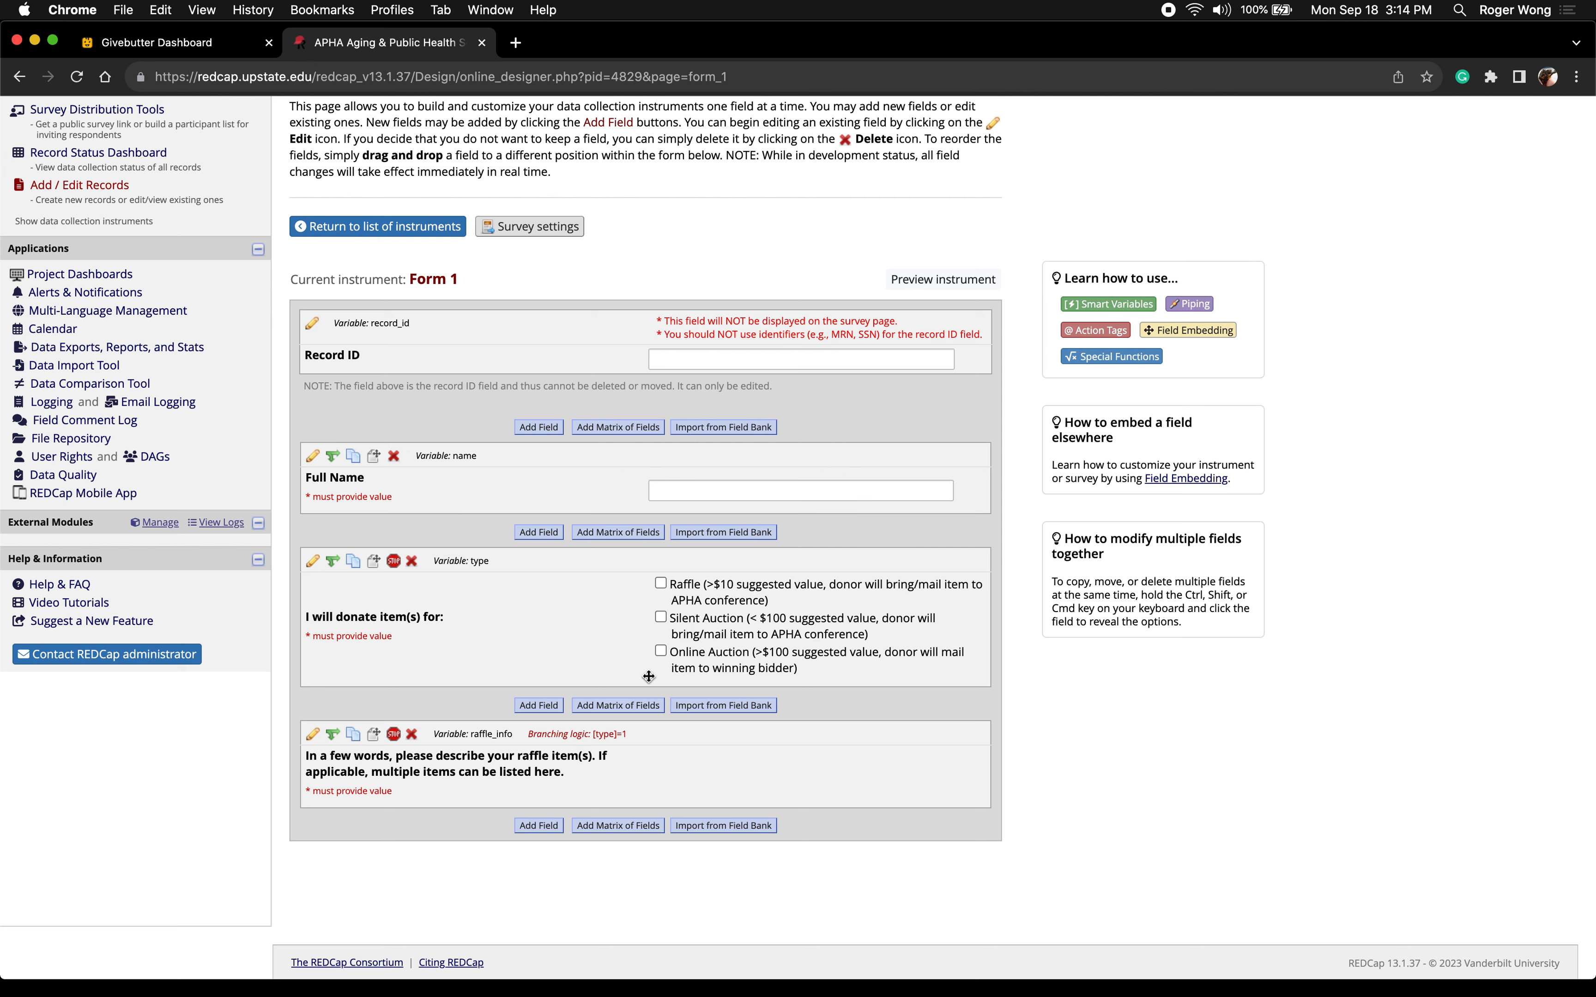
Add a new field below the raffle question and paste the copied shipping confirmation text as its label
left_click(549, 828)
left_click(436, 511)
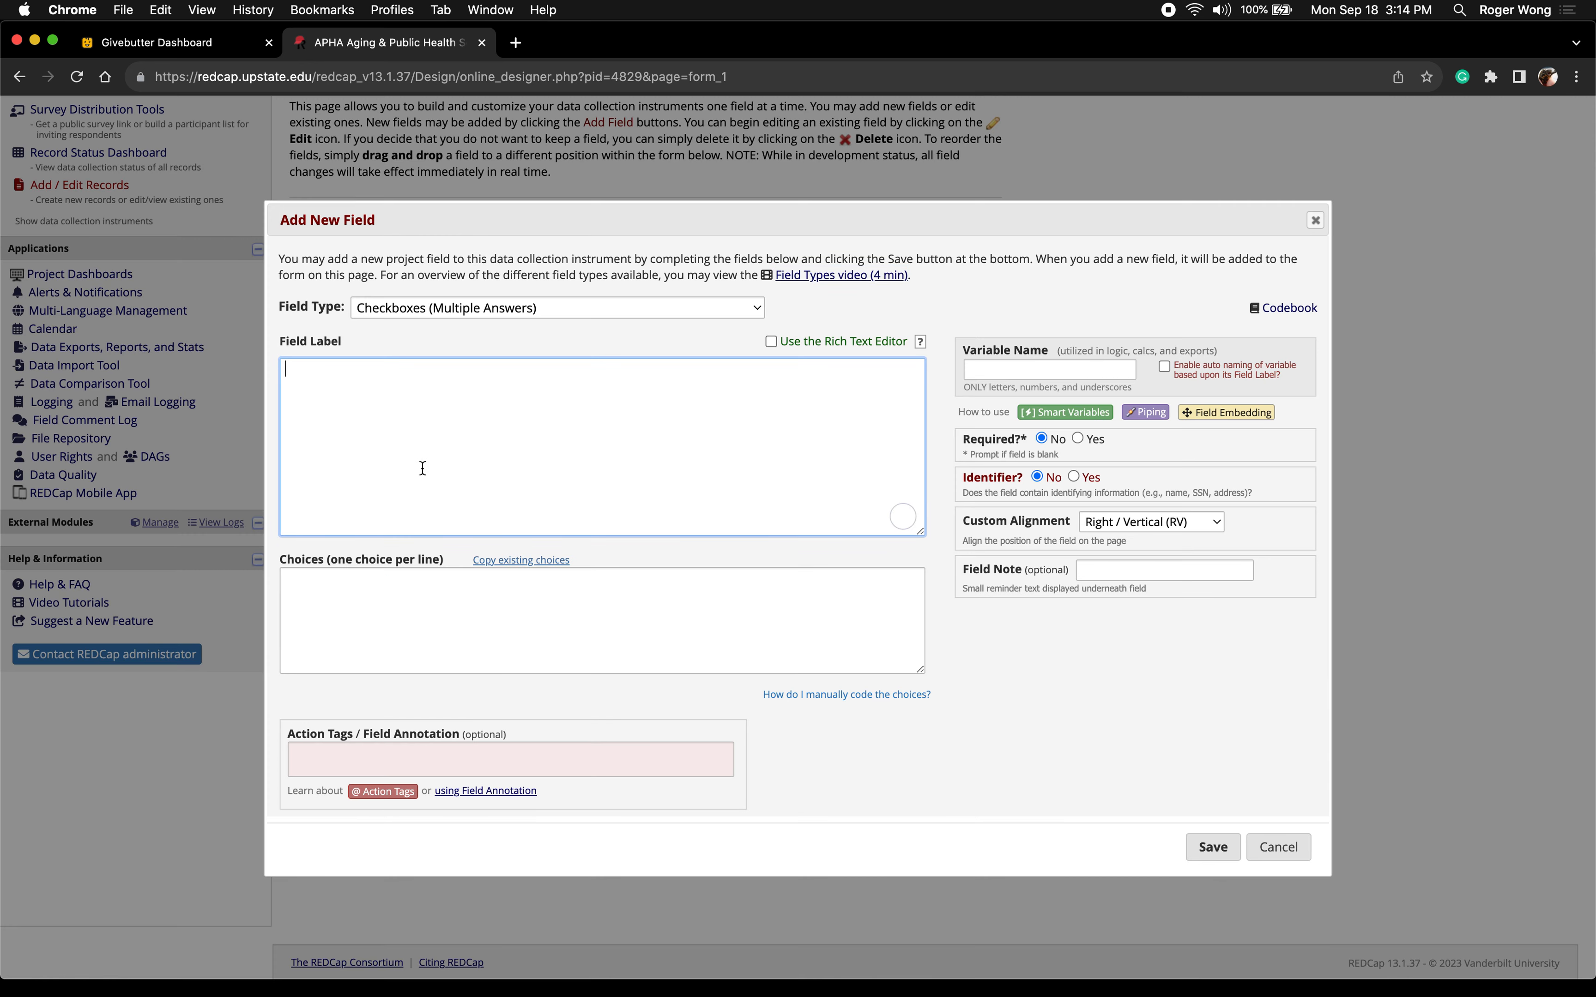
key("super+v")
left_click(527, 598)
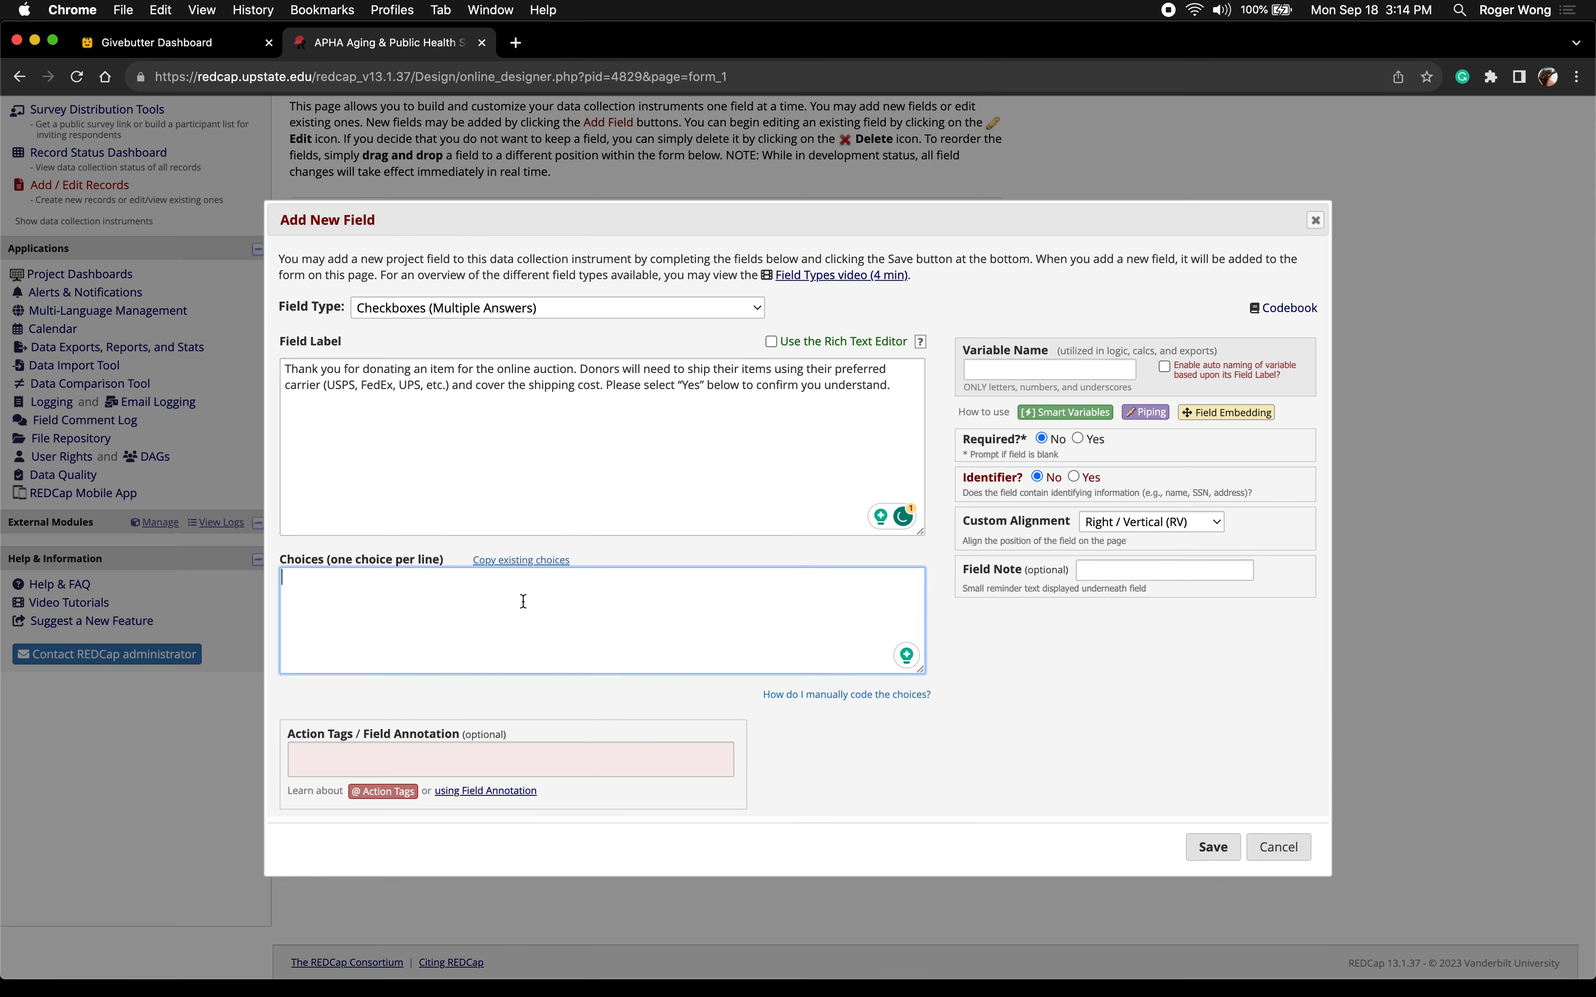
In the Word draft, remove the commas after "Yes" and "No" in the two shipping answer choices and save the document
key("ctrl+Right")
left_click(469, 682)
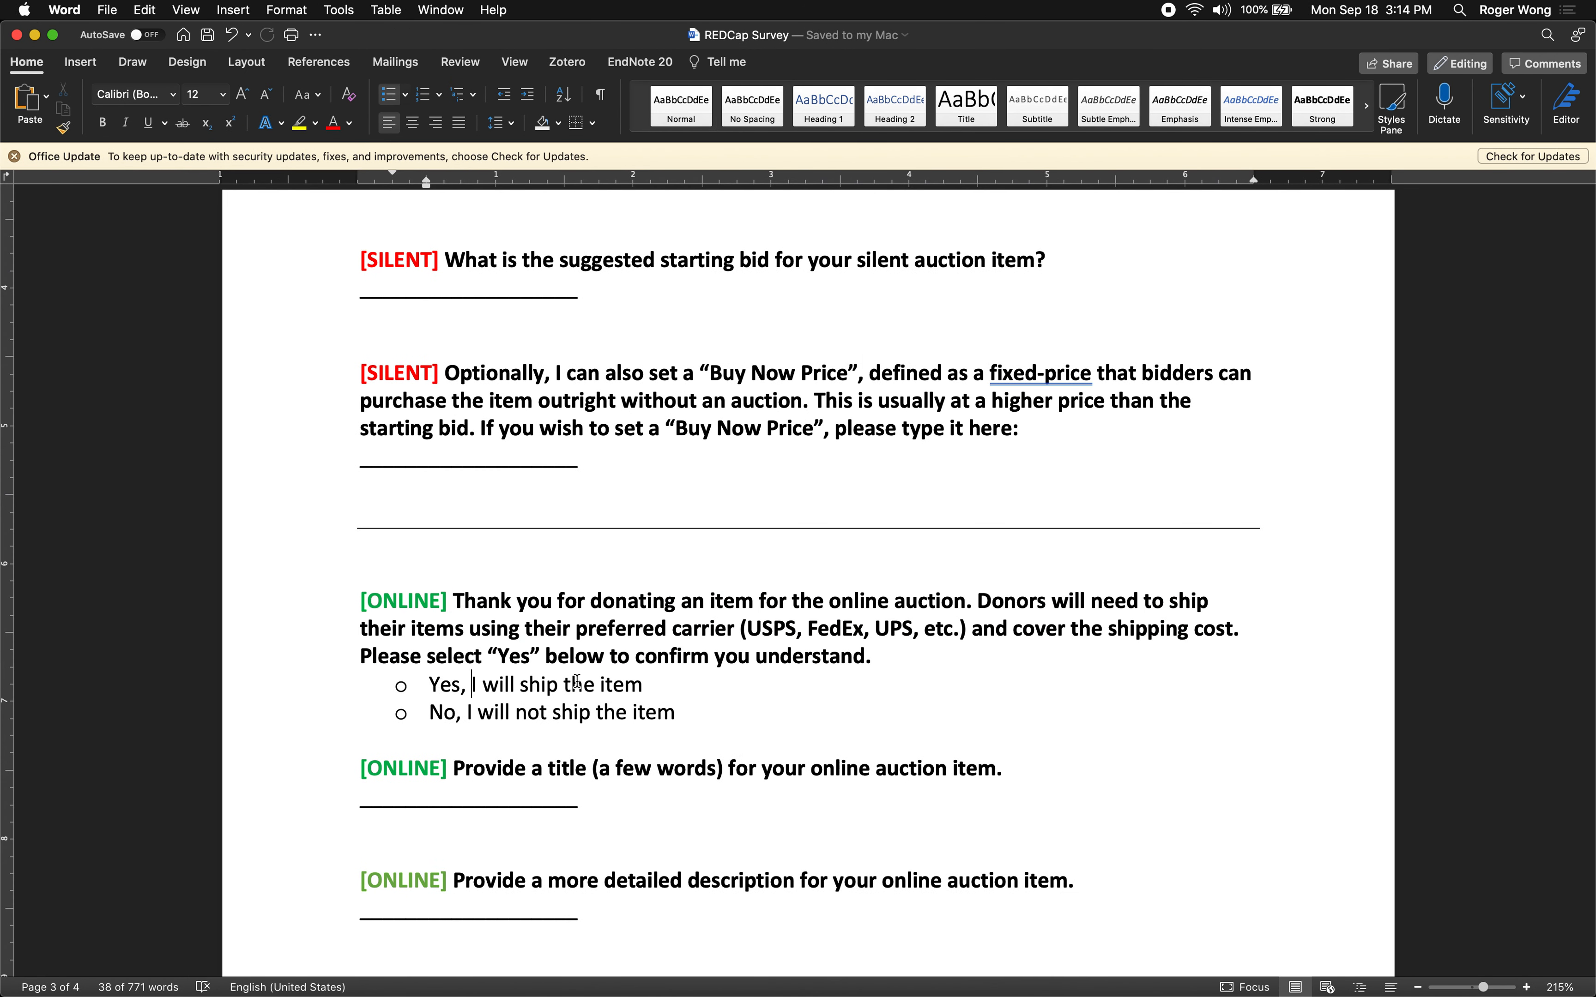
key("BackSpace")
key("Down")
key("BackSpace")
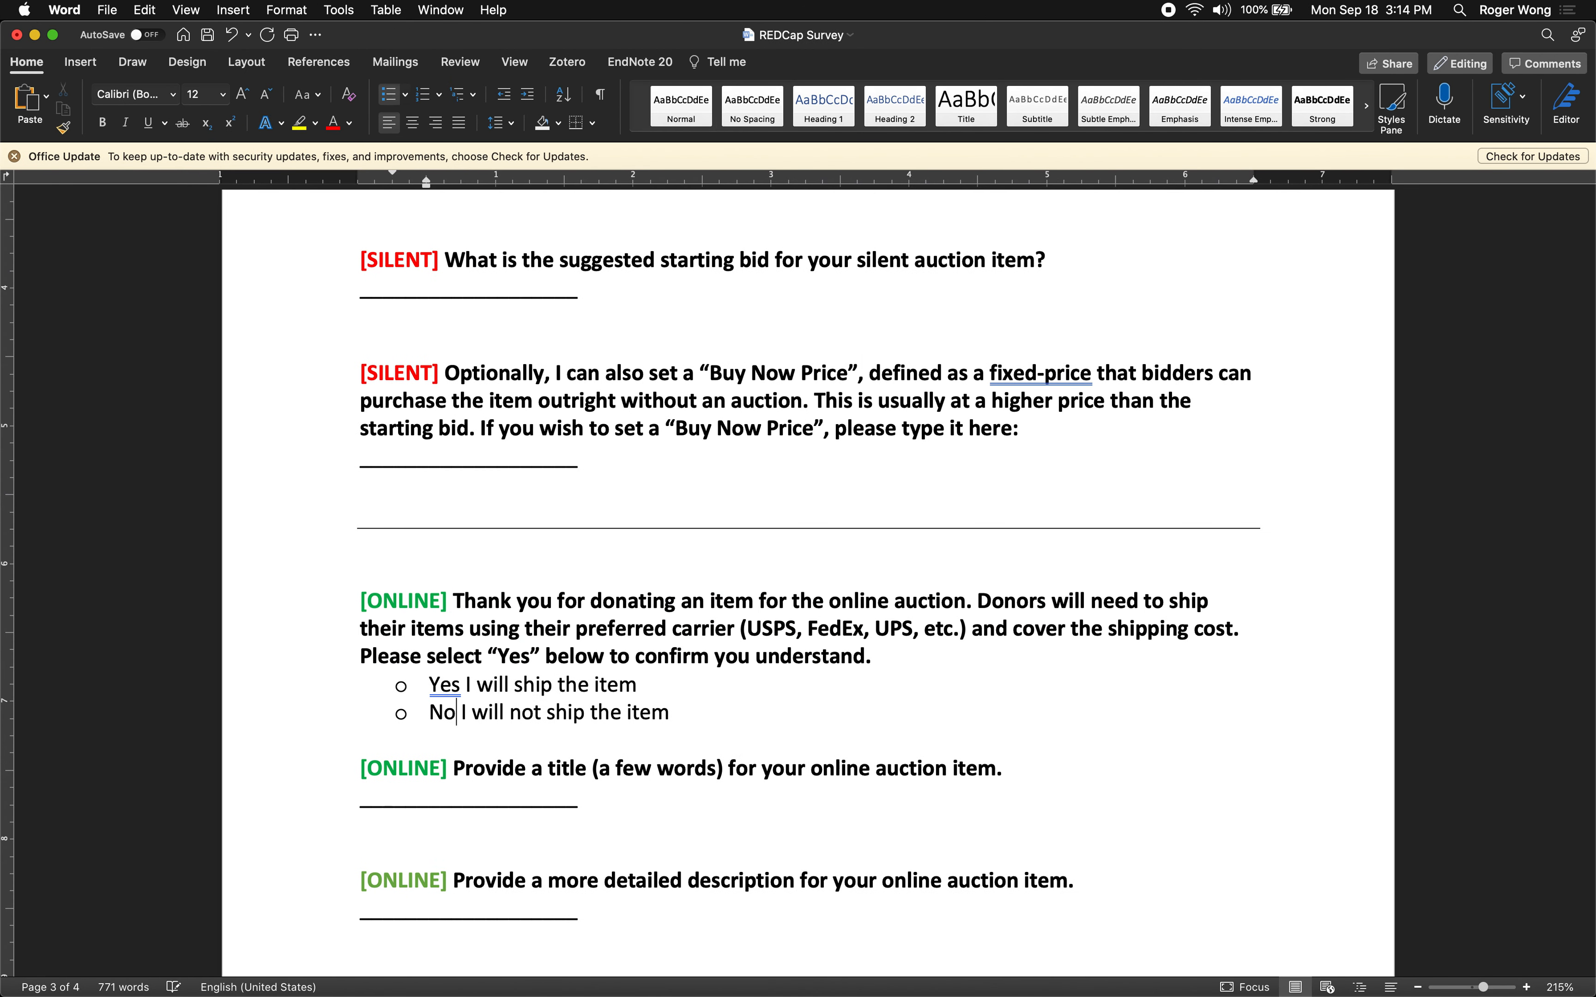
key("super+s")
key("Up")
key("super+Left")
key("shift+super+Right")
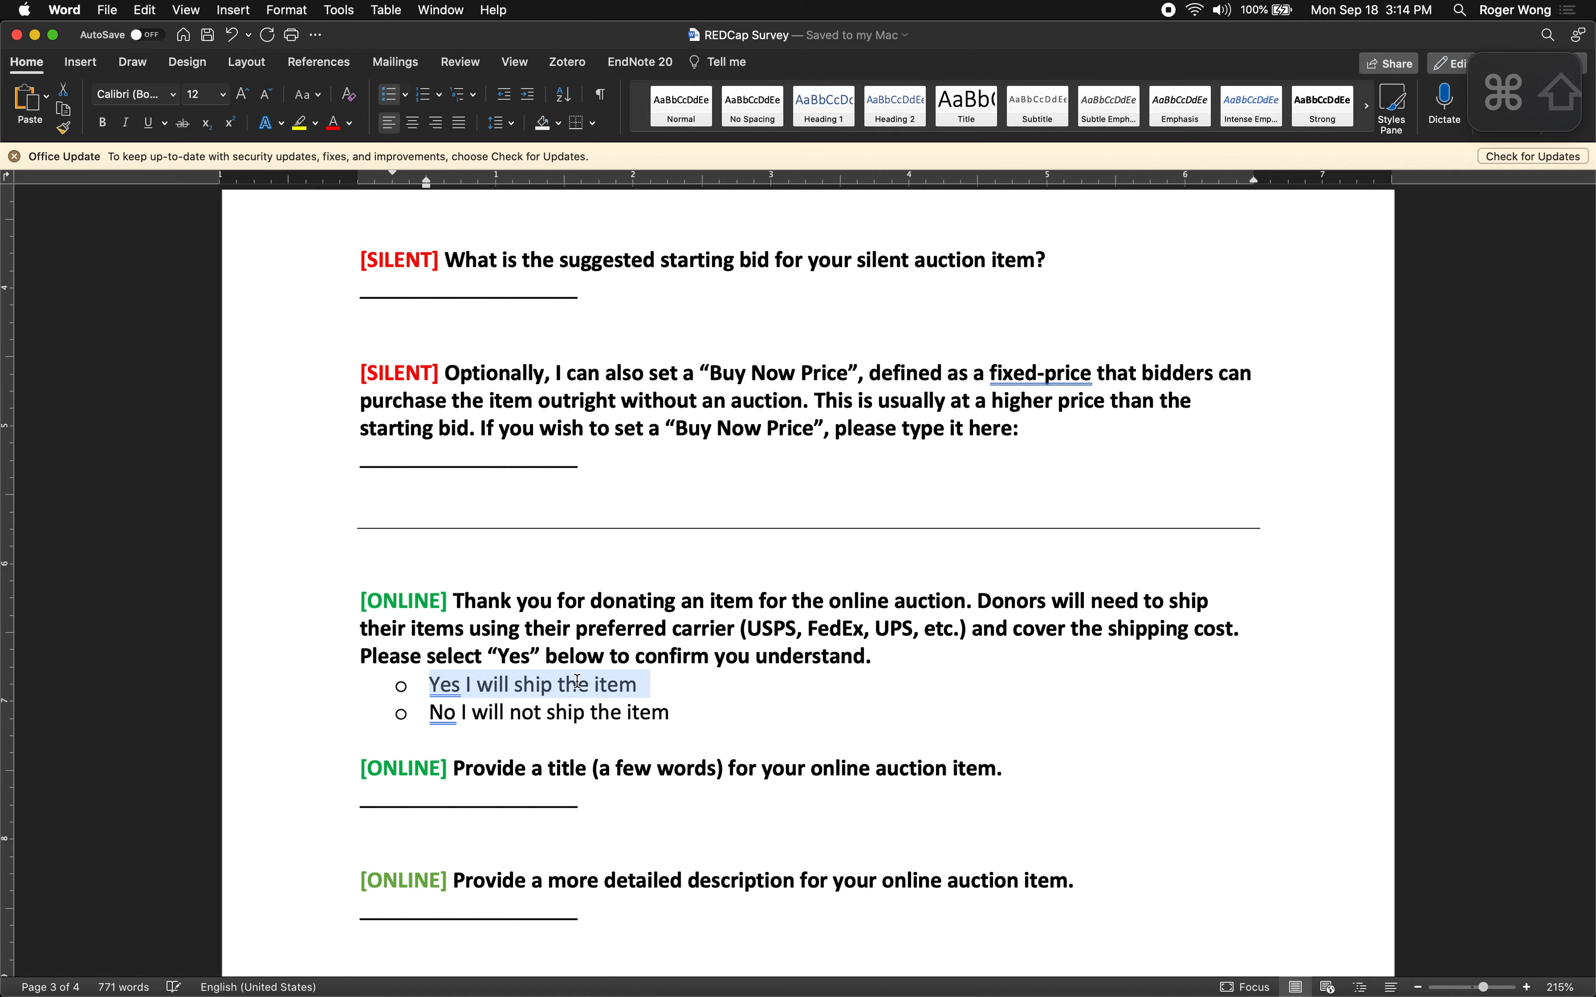
key("super+c")
key("ctrl+Left")
key("ctrl+Right")
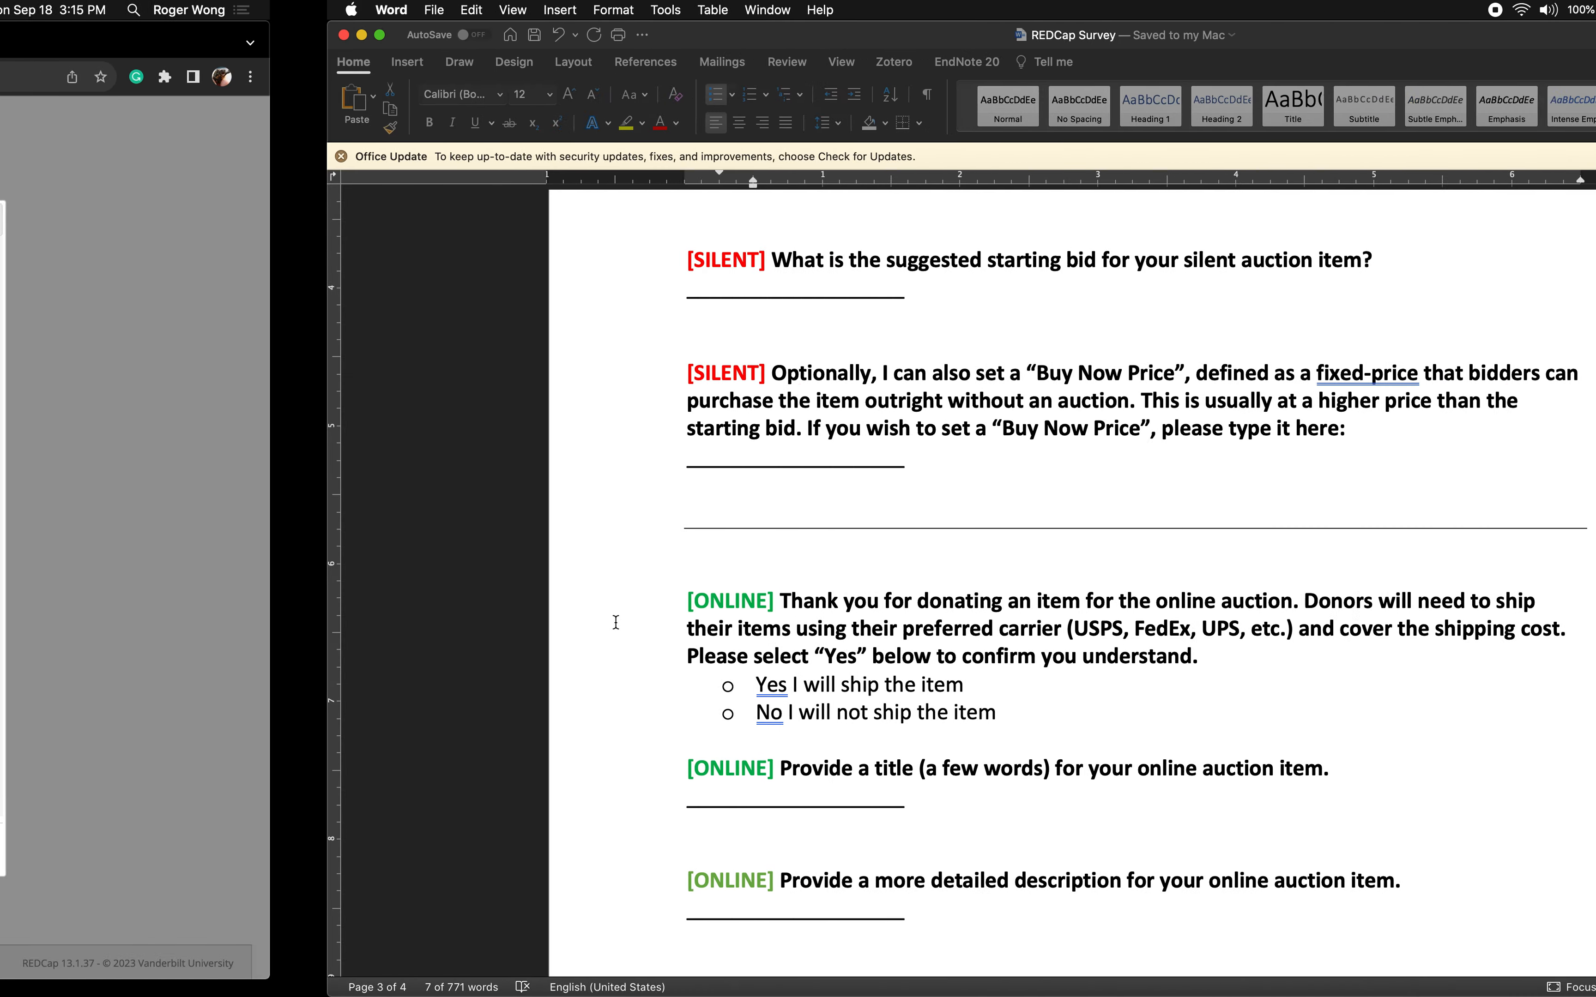
Copy both shipping answer choices, Yes and No, from the Word draft and return to REDCap
left_click_drag(689, 712, 428, 686)
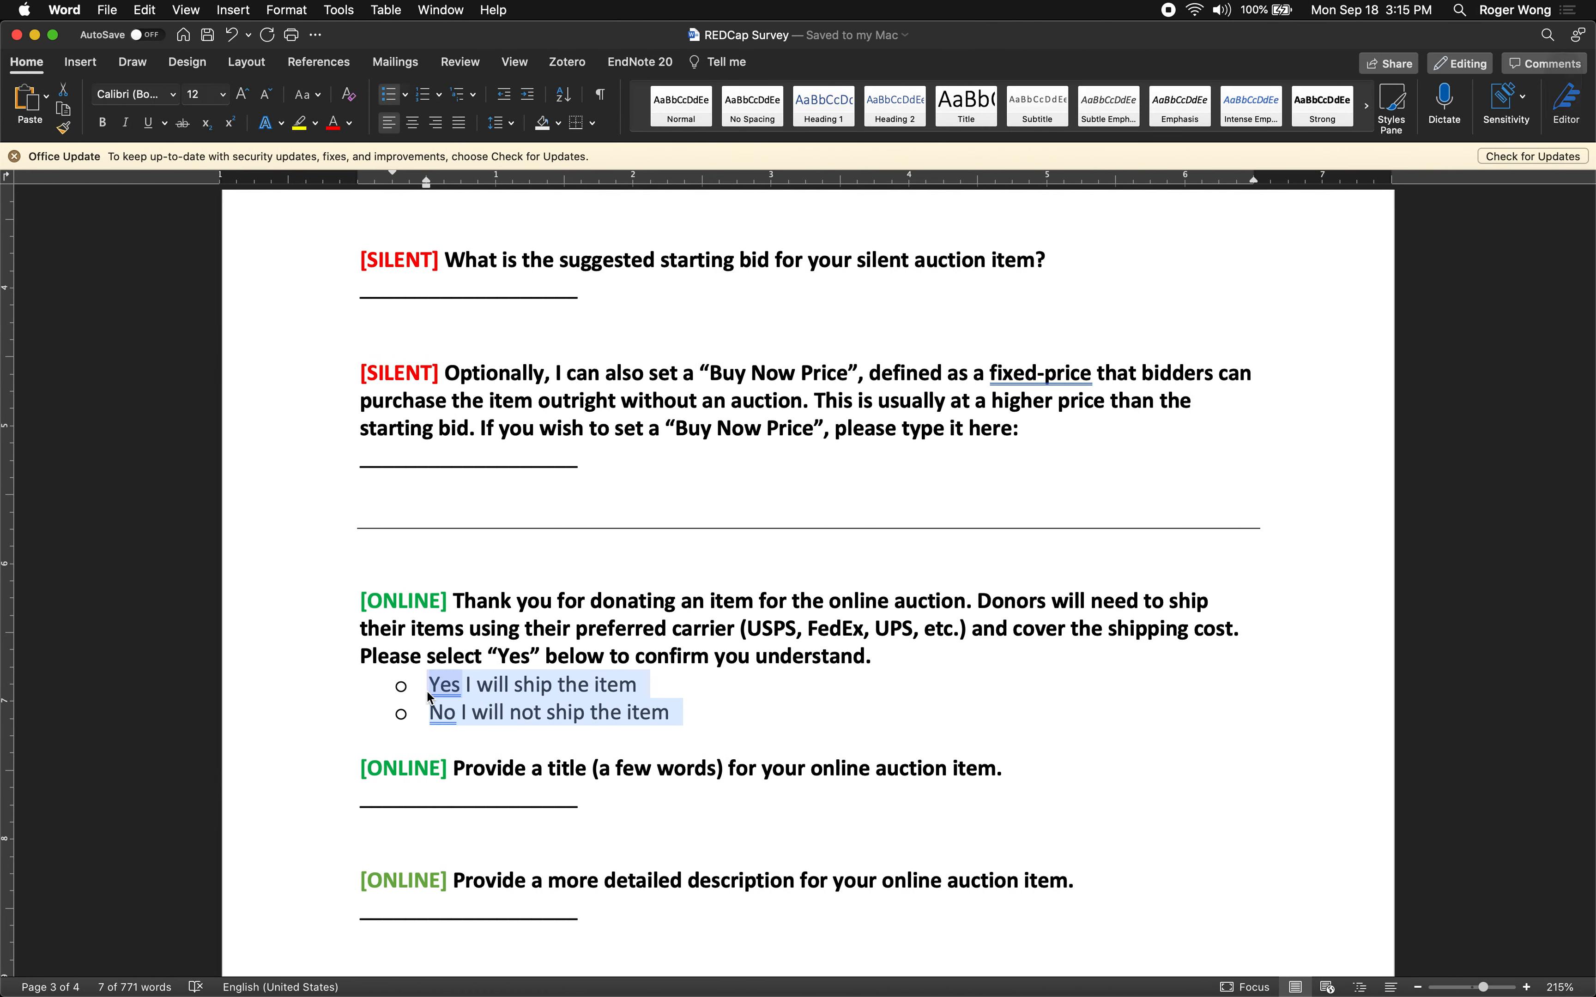
key("super+c")
left_click_drag(712, 718, 429, 686)
key("super+c")
key("ctrl+Left")
Paste the two shipping answers as the field's choices, strip their bullet markers, and accept the automatically added raw values
left_click(516, 649)
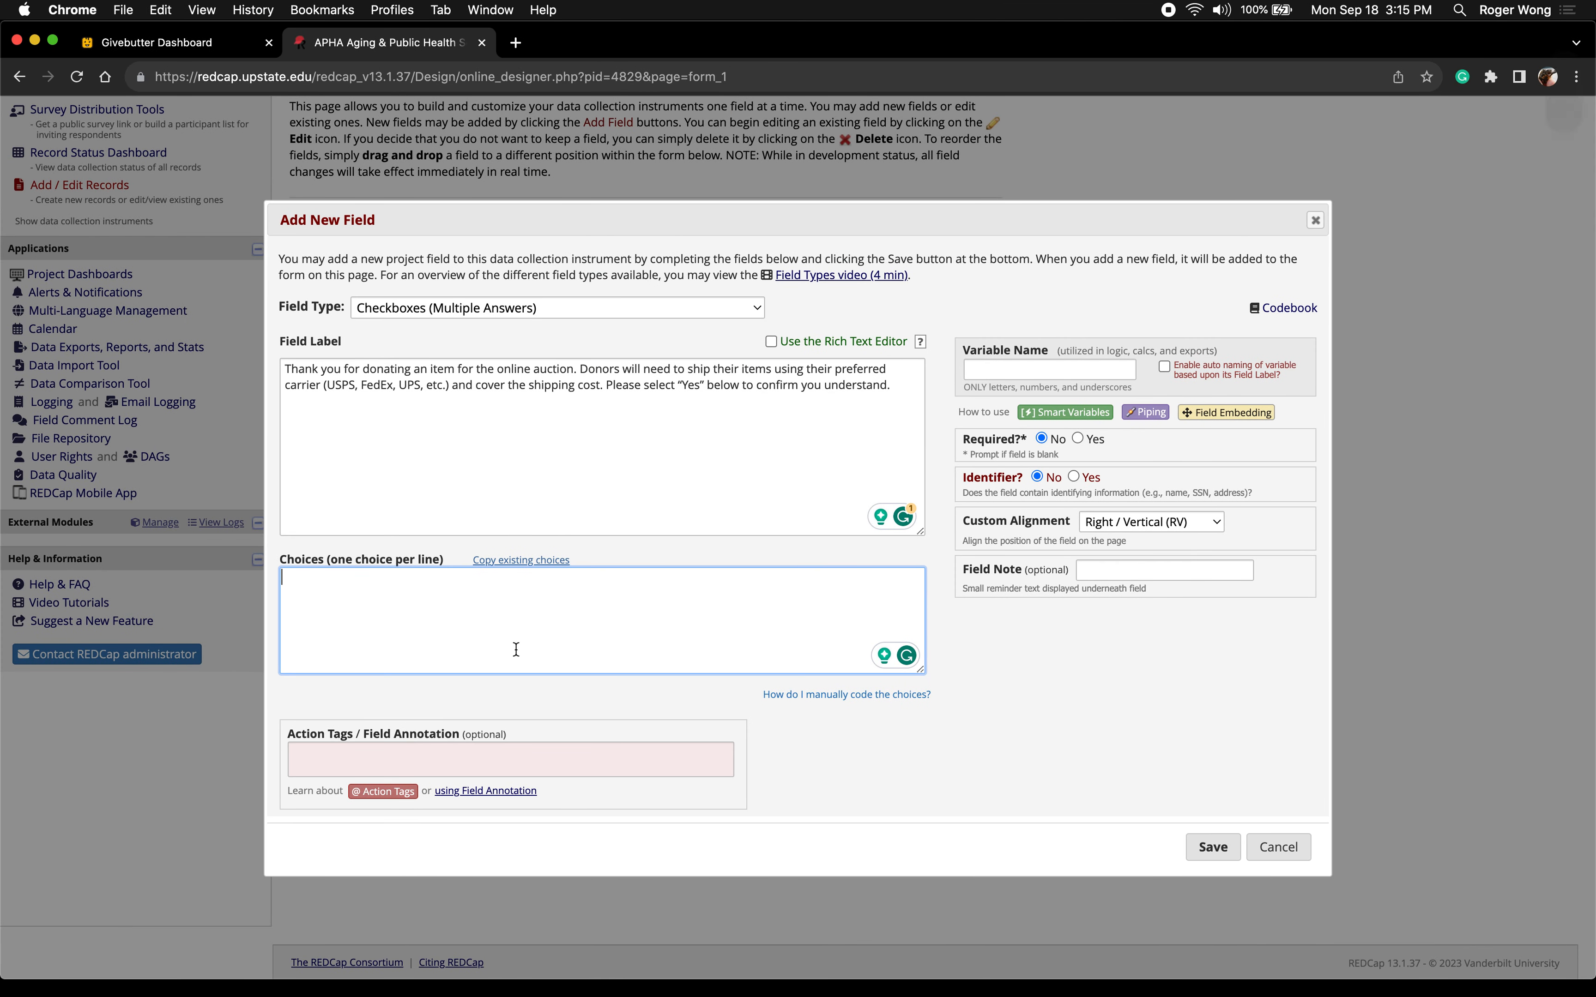
key("super+v")
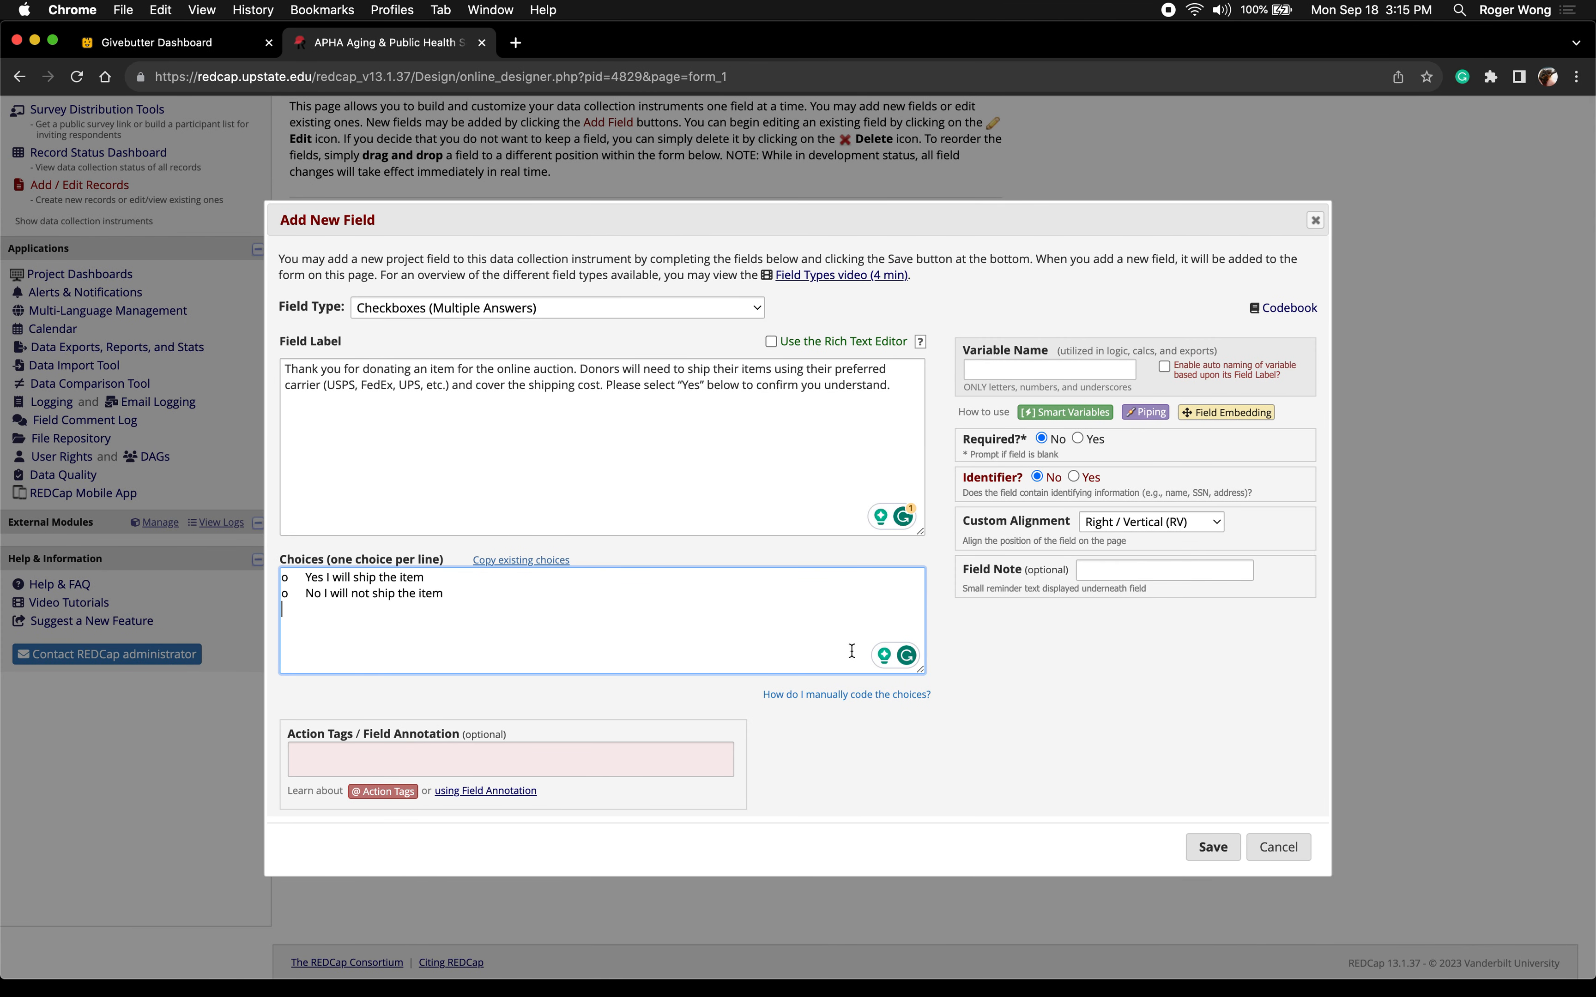
left_click(305, 577)
key("BackSpace")
key("BackSpace")
key("Left")
key("BackSpace")
key("BackSpace")
key("Tab")
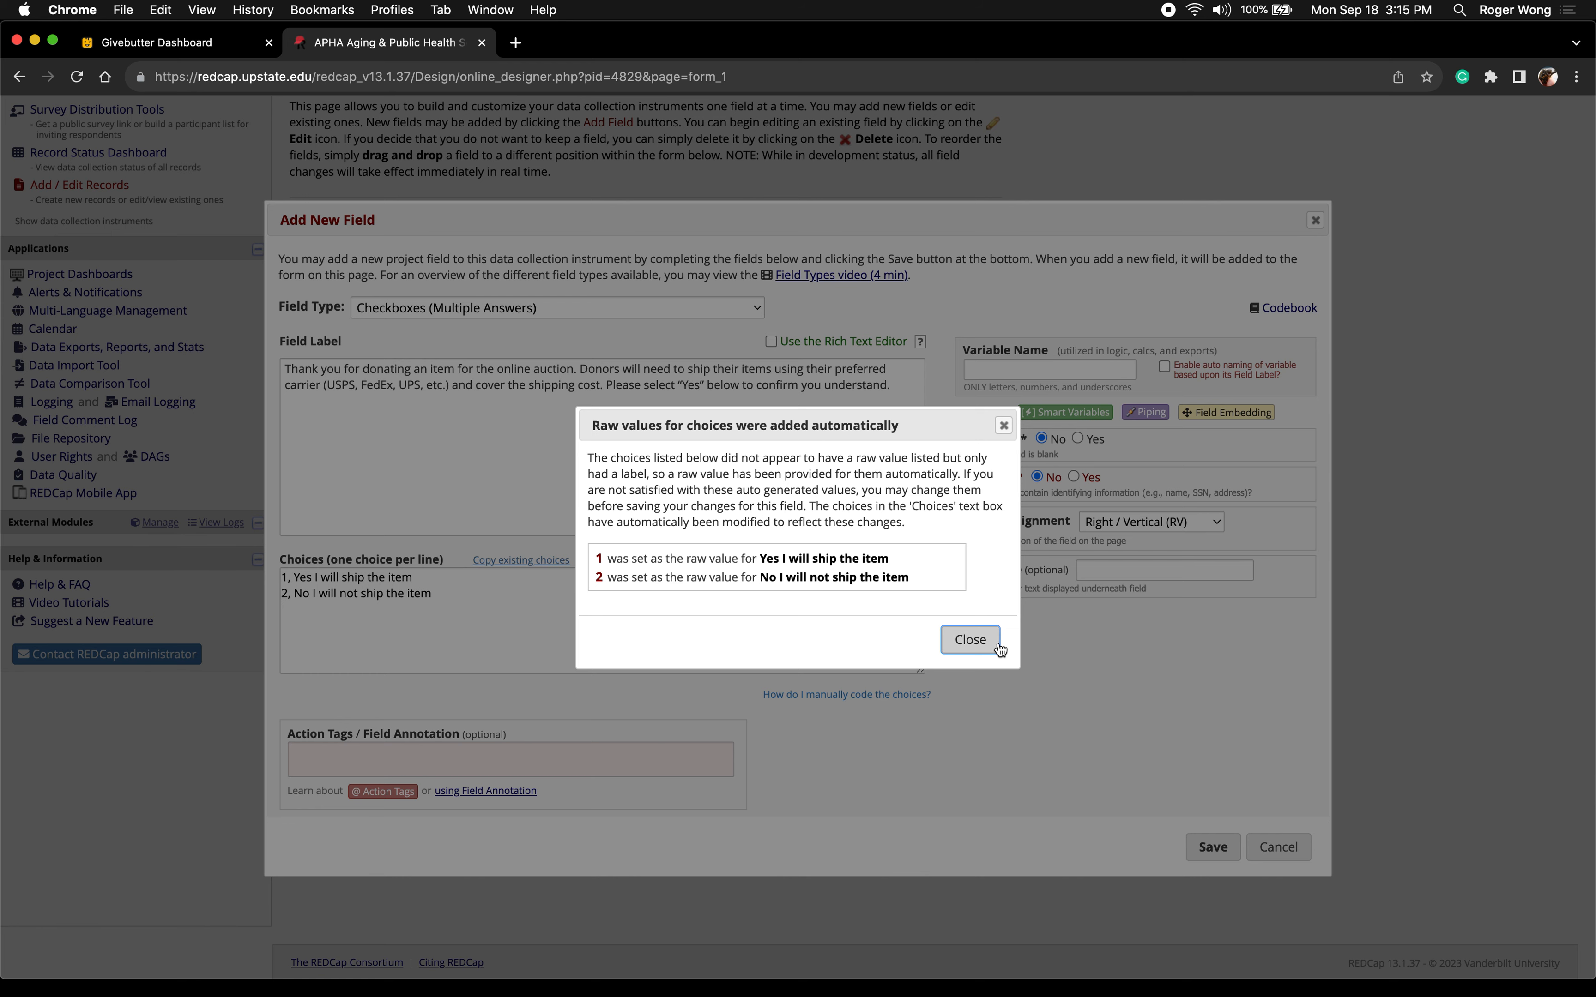
left_click(970, 639)
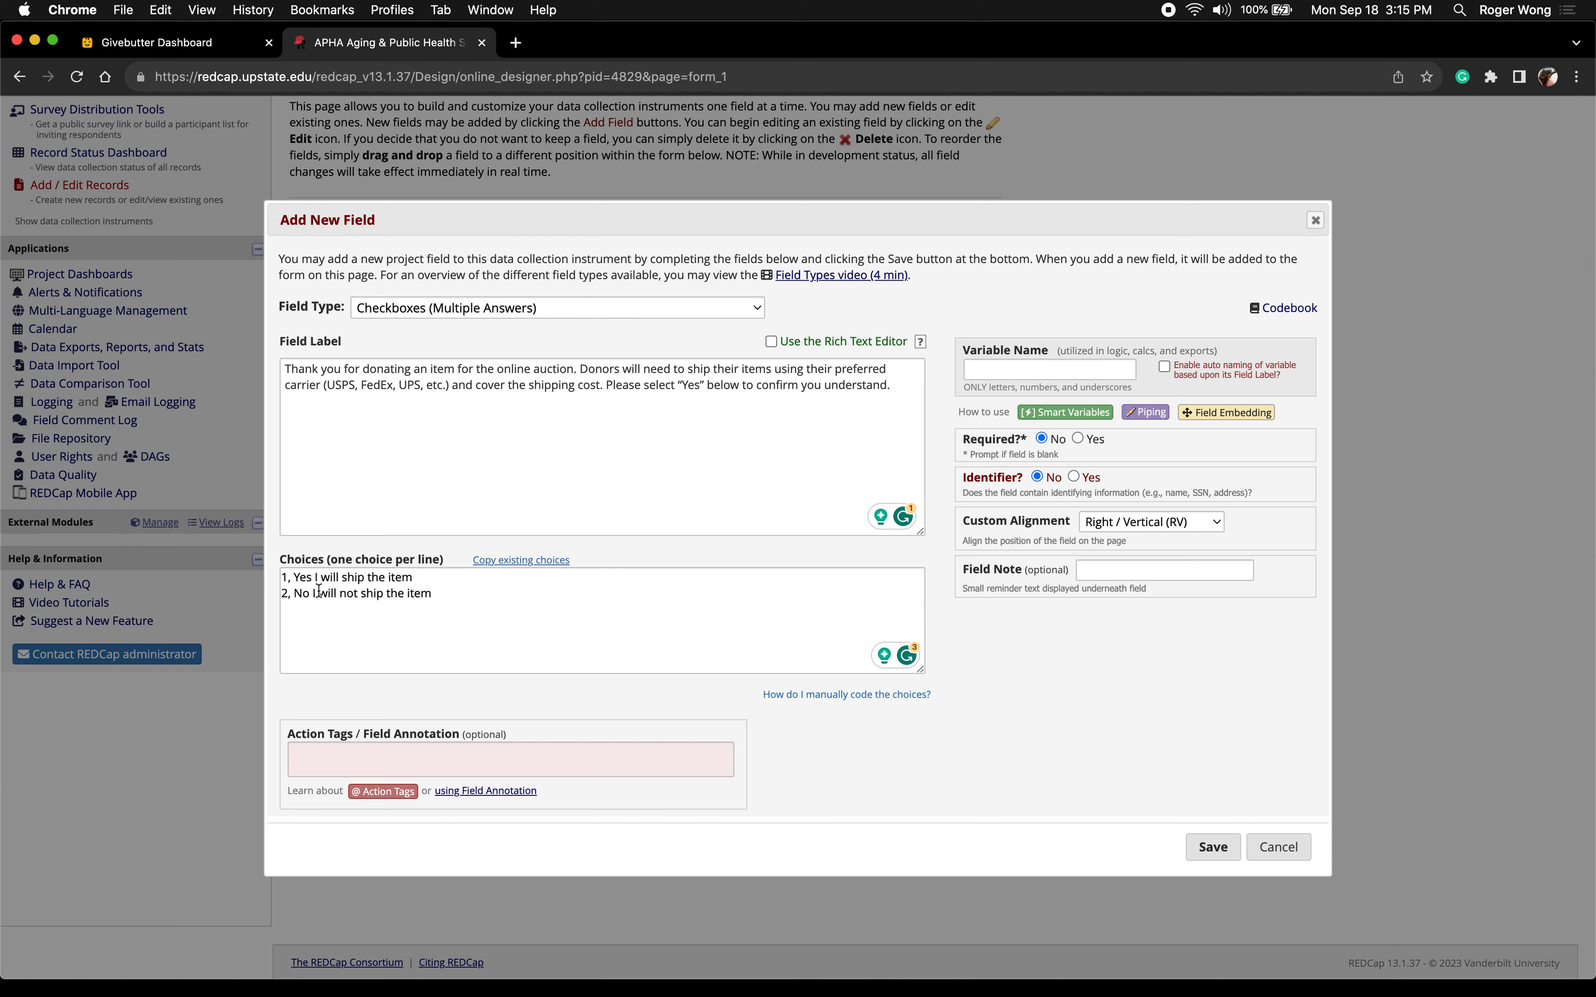
Set the shipping confirmation field's variable name to "online_confirm", make it required, and save the field
left_click(1003, 368)
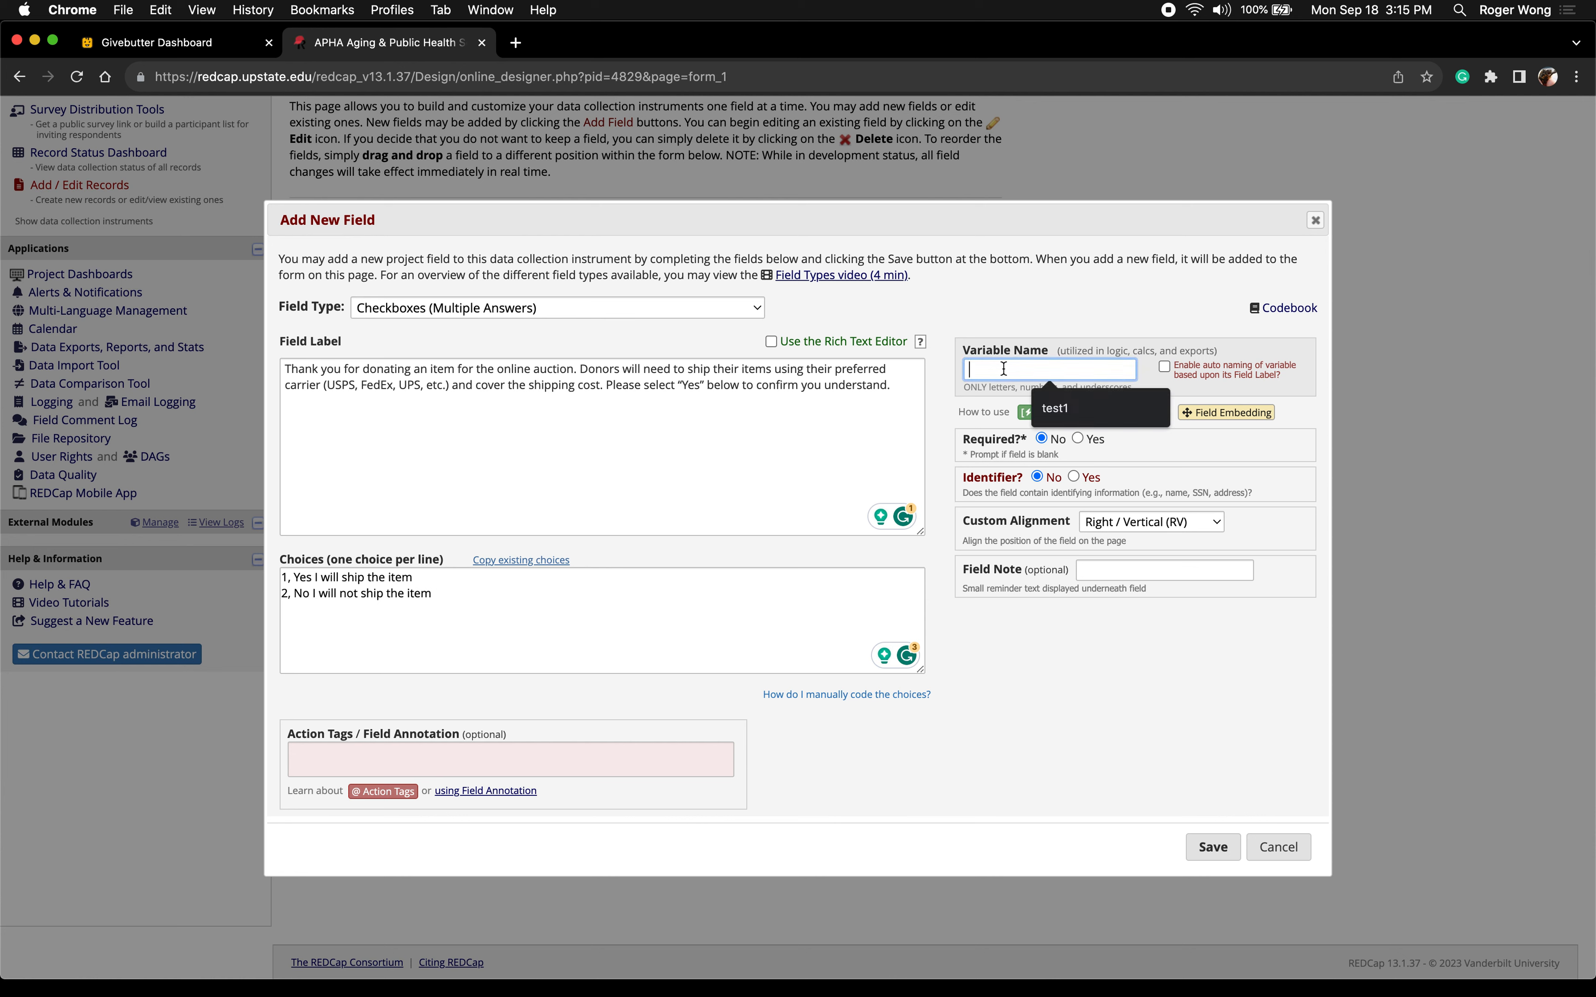
type("online_ci")
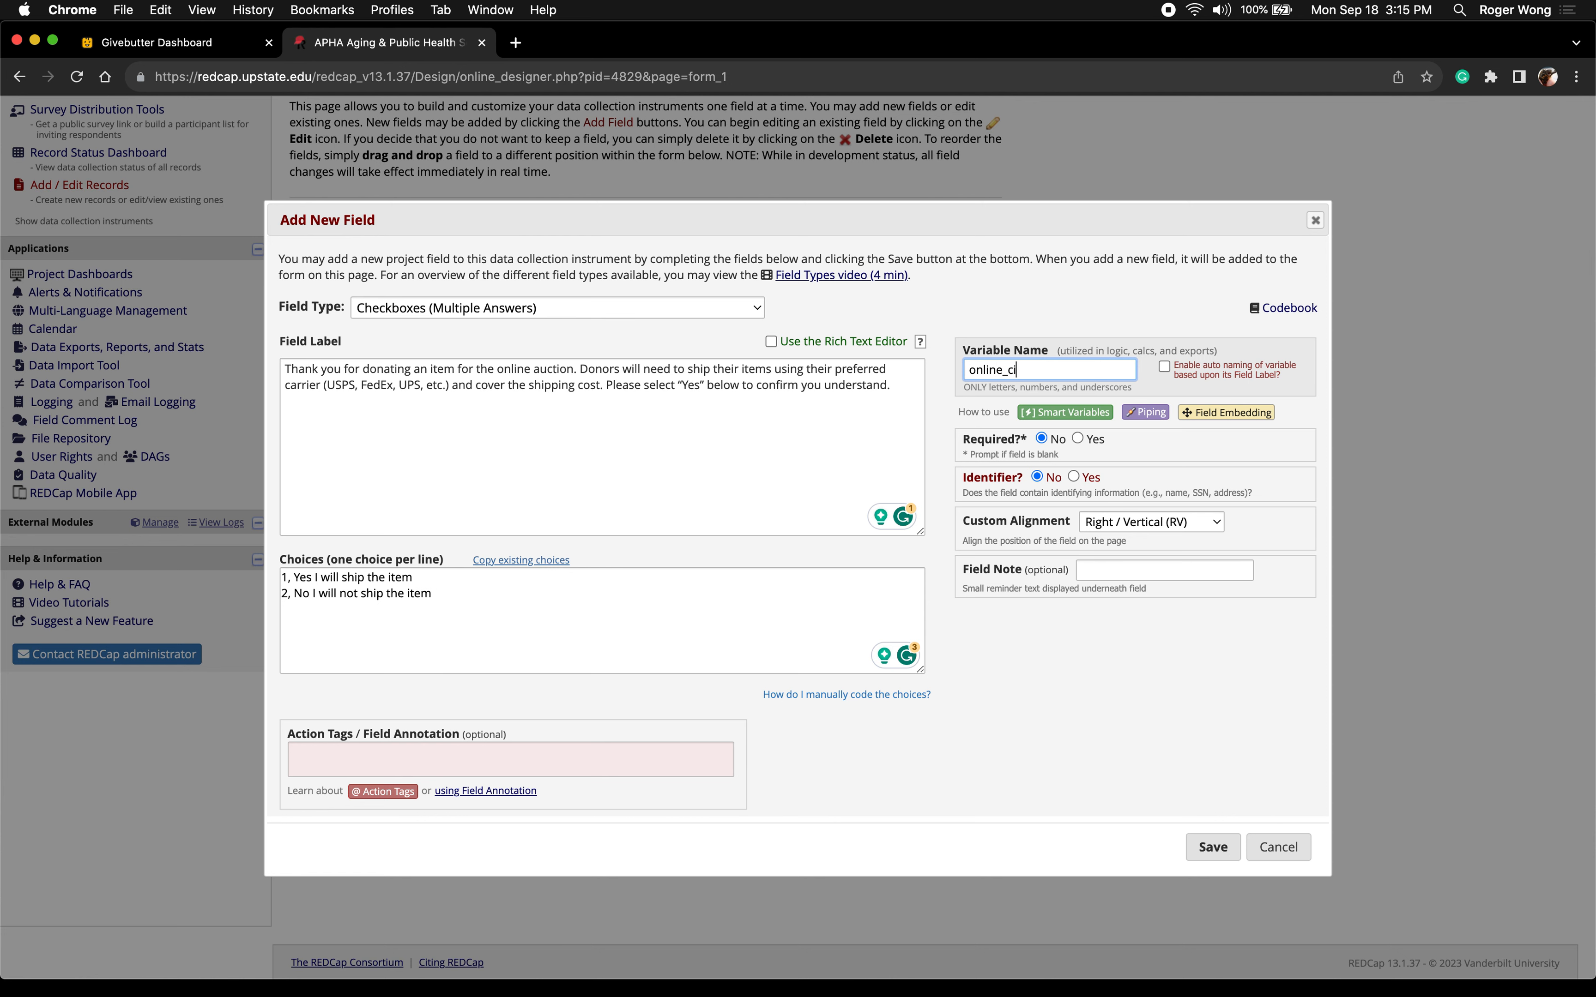
key("BackSpace")
type("onfirm")
left_click(1077, 438)
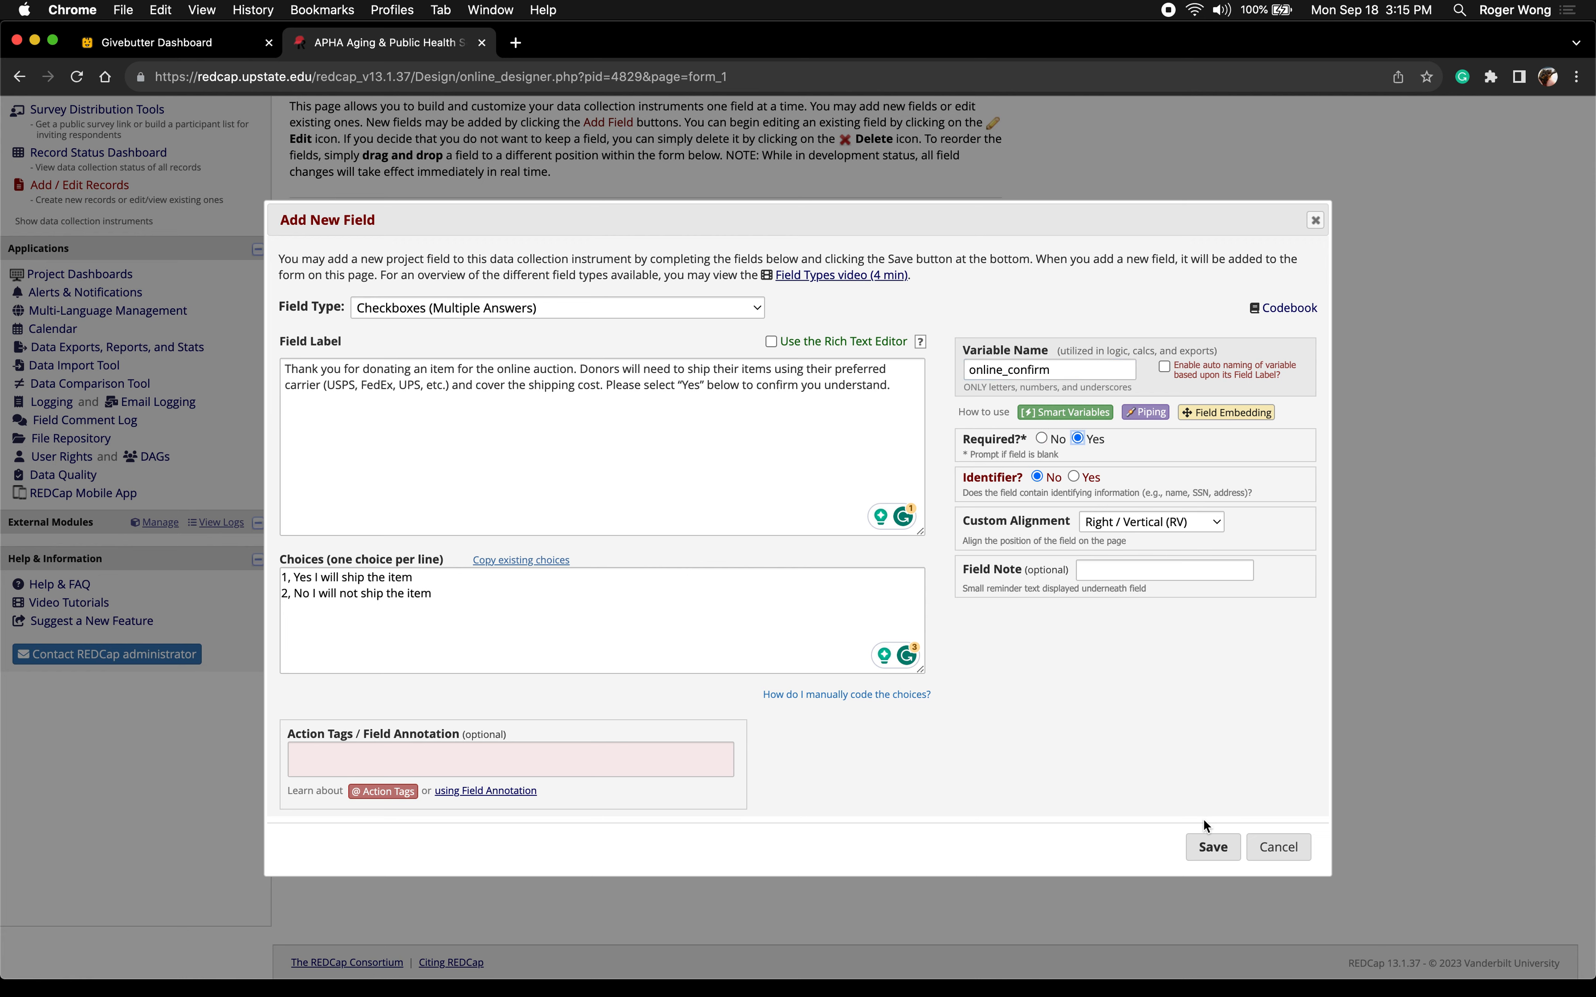
left_click(1212, 851)
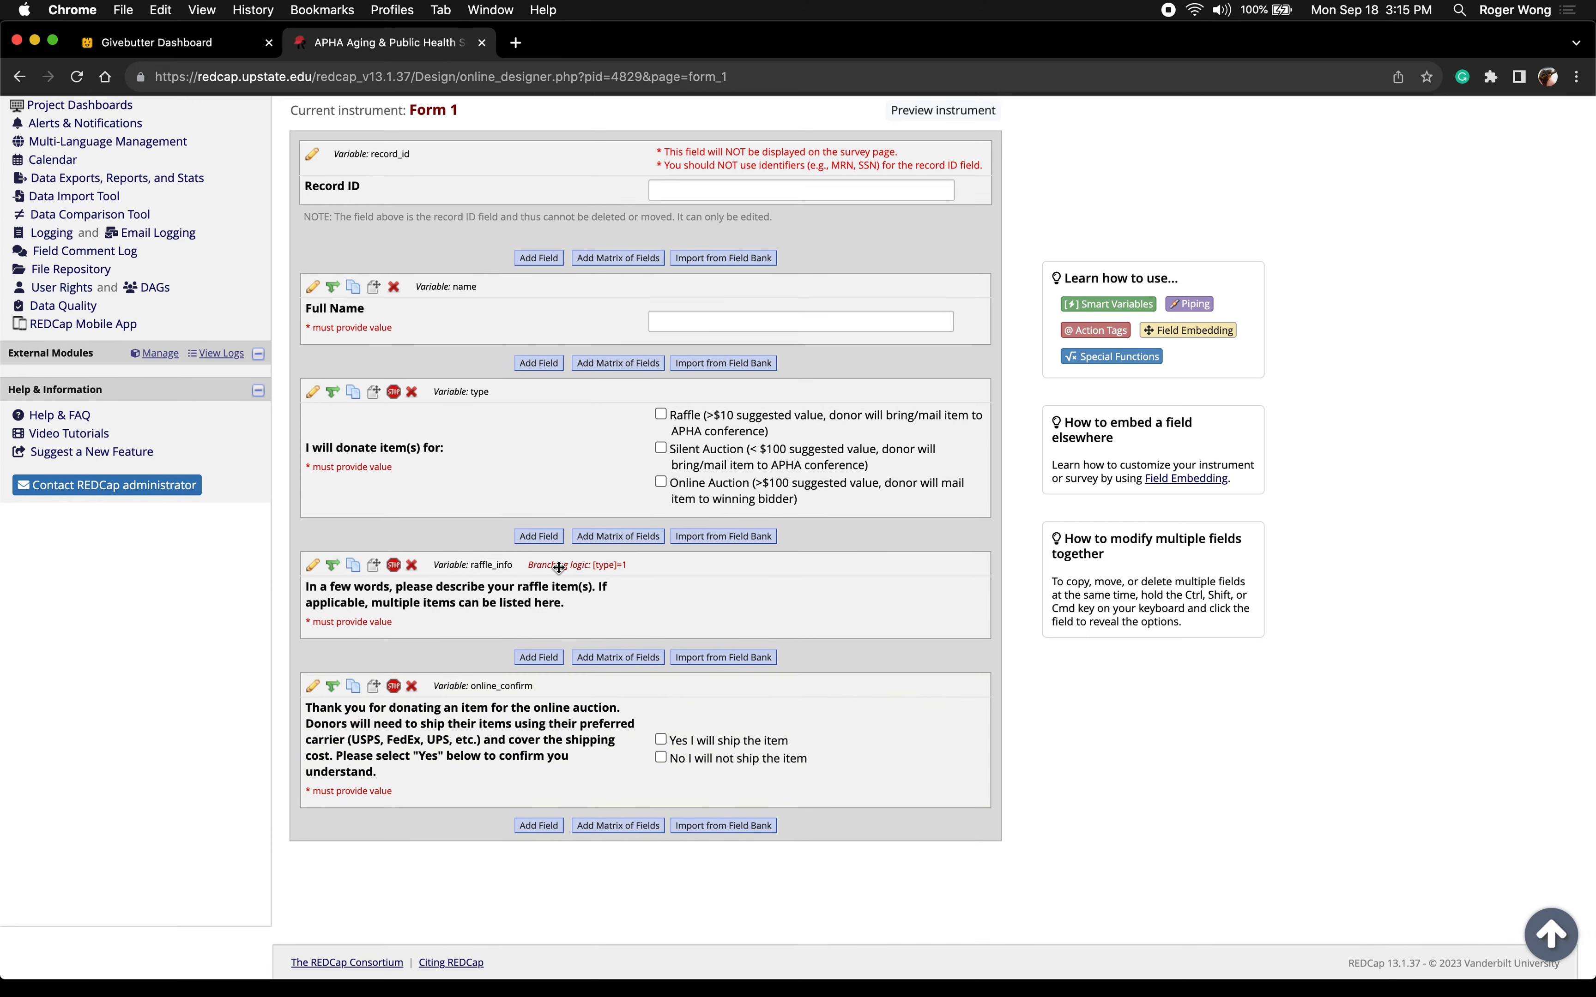
Copy the silent auction suggested starting bid question from the Word draft without its [SILENT] tag and return to REDCap
key("super+Tab")
scroll(554, 570, "up", 5)
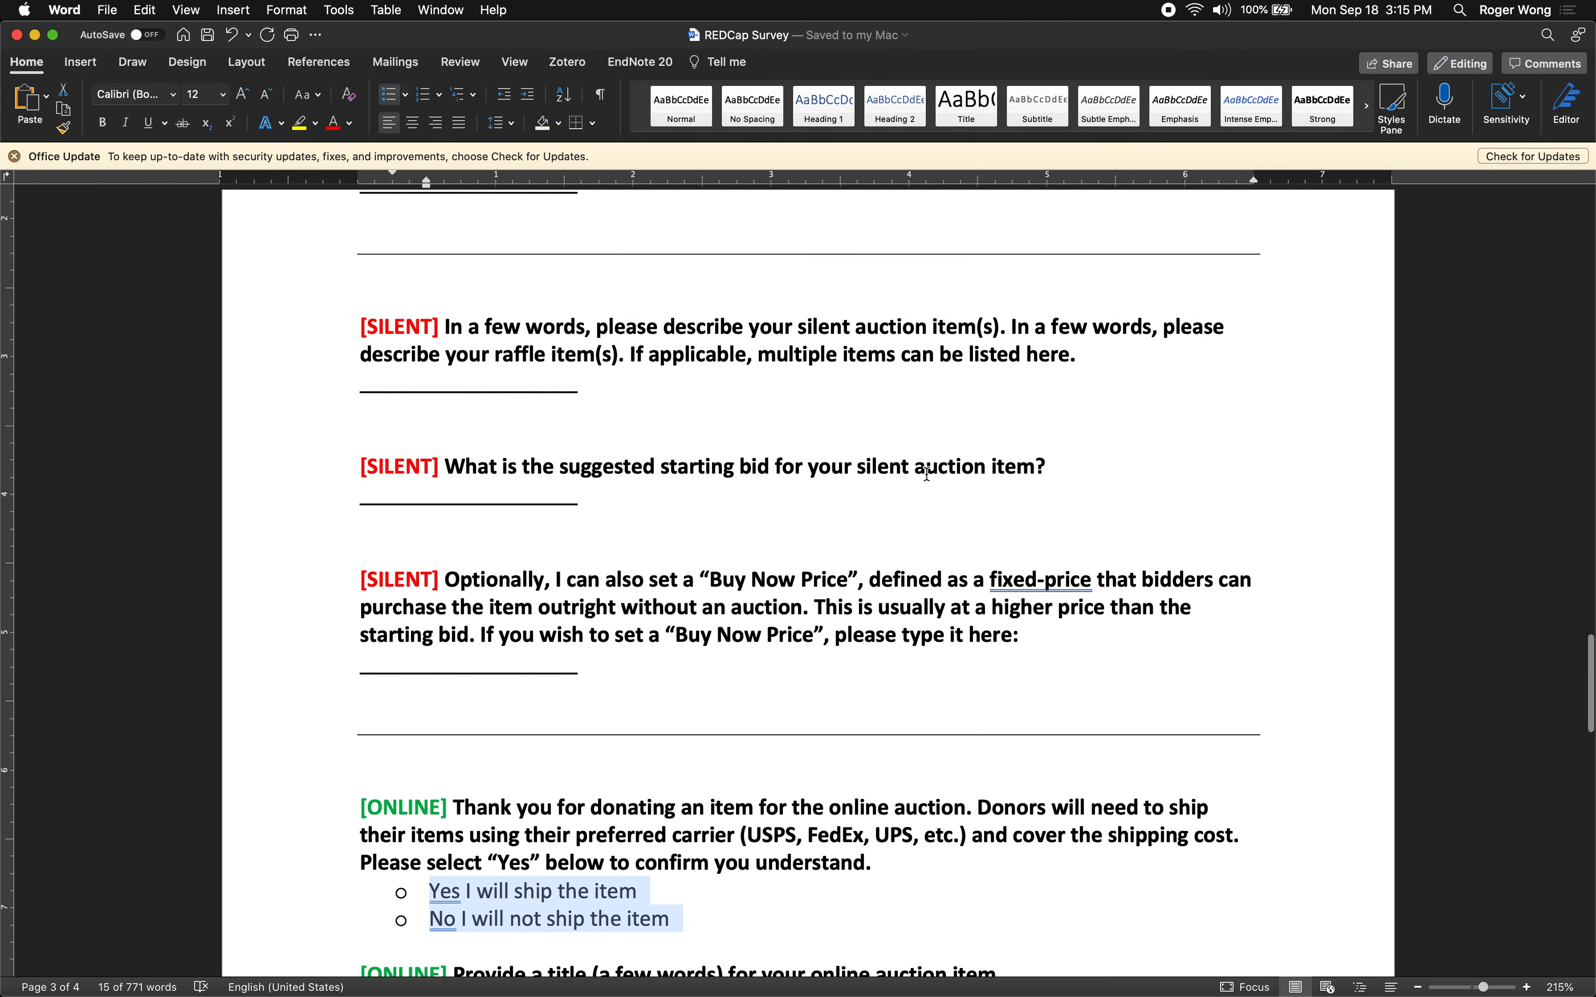
left_click_drag(1067, 466, 449, 467)
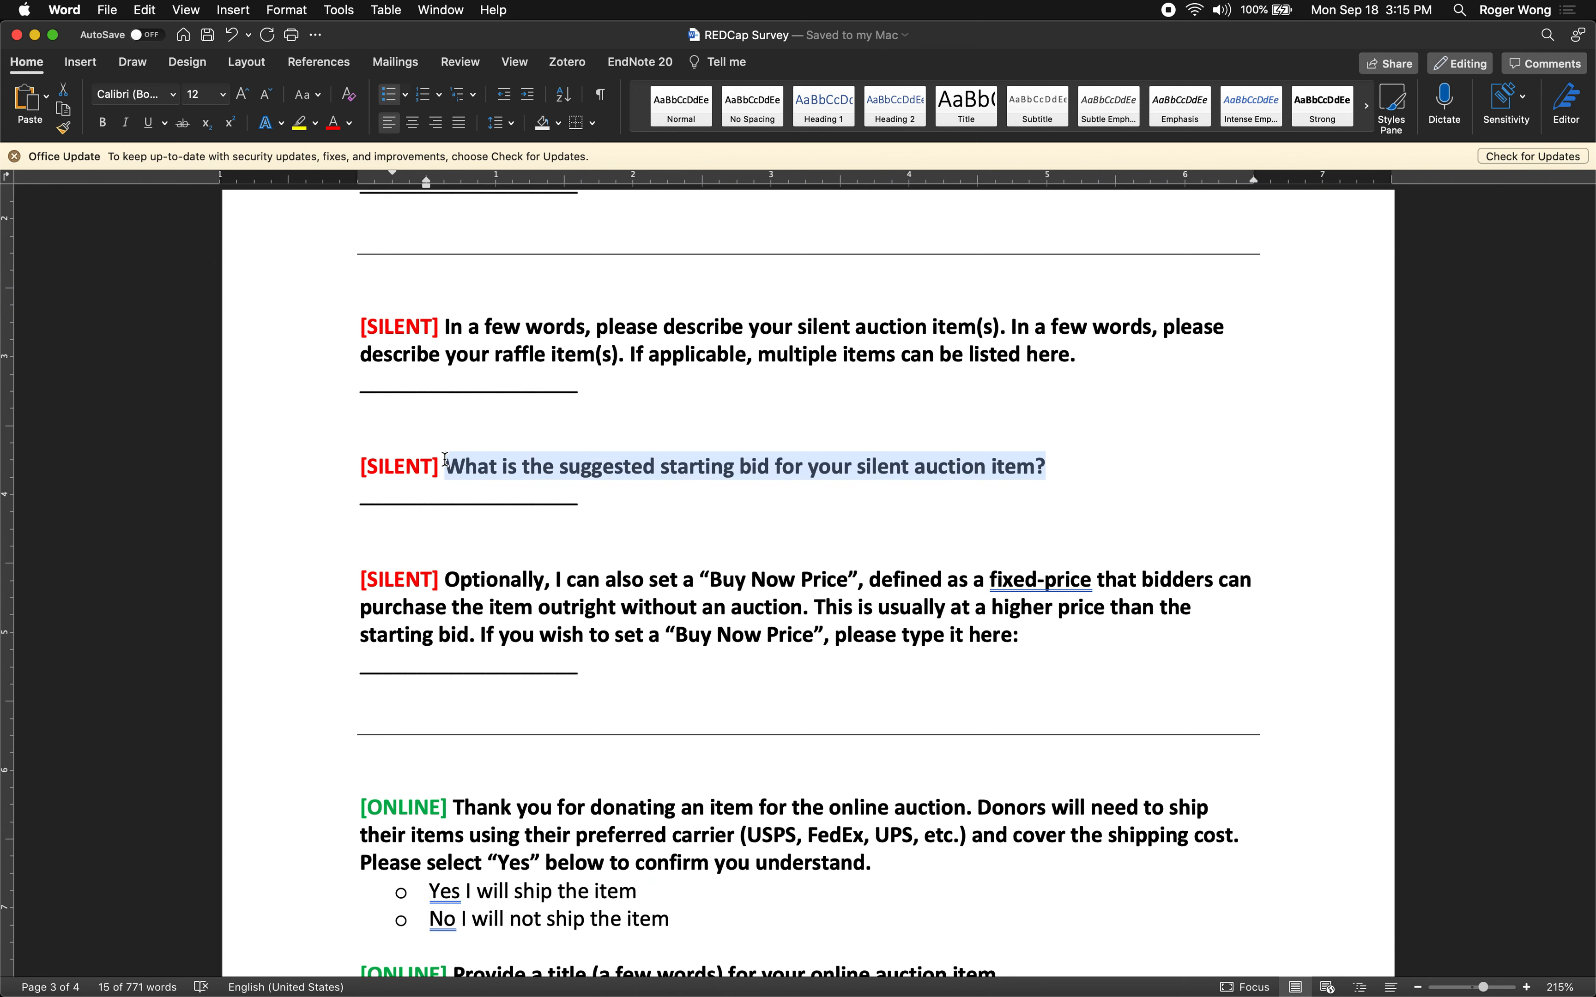
key("super+Tab")
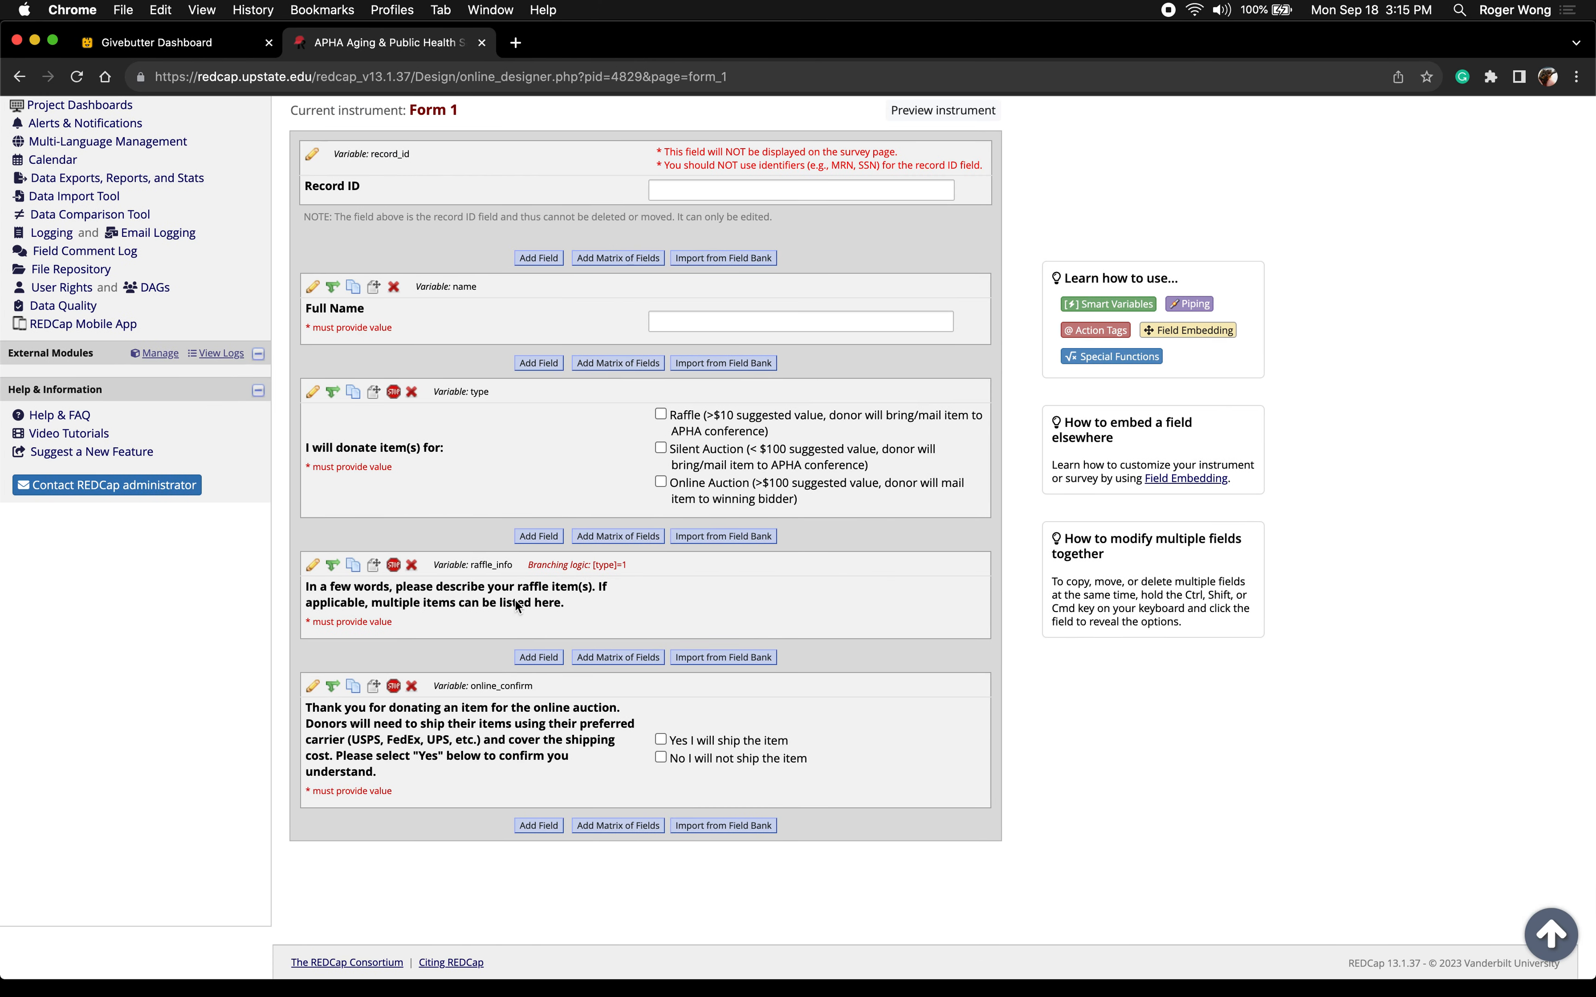
Add a new field between the raffle and online confirmation questions and paste the starting bid question as its label
left_click(537, 656)
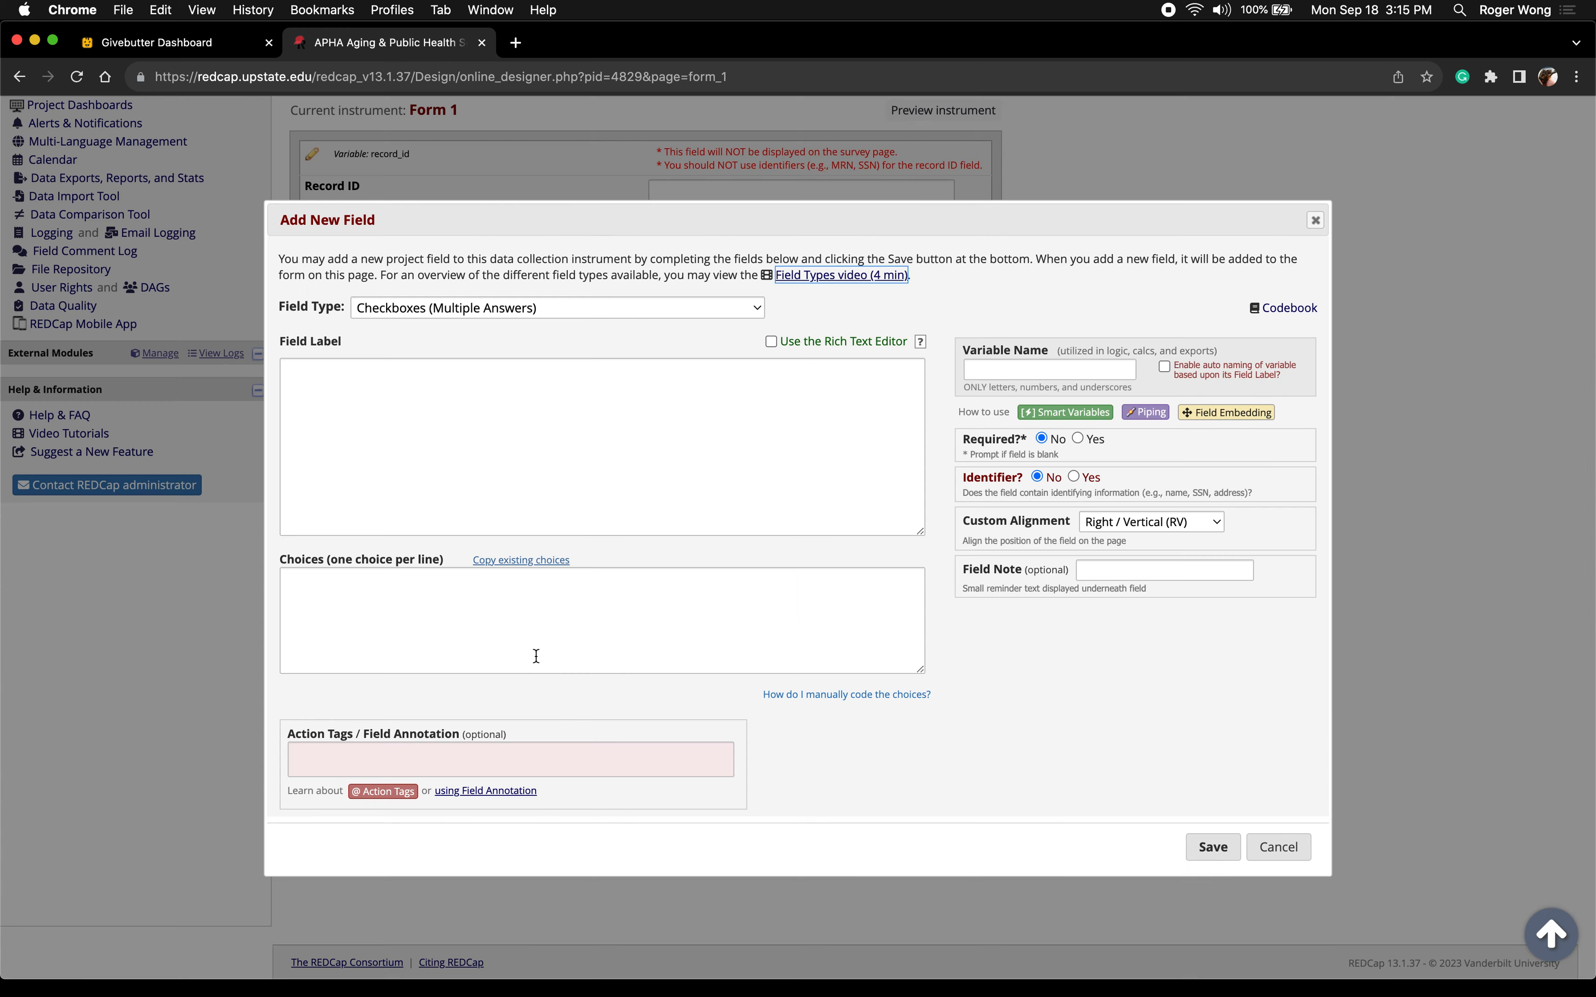
left_click(432, 469)
key("super+v")
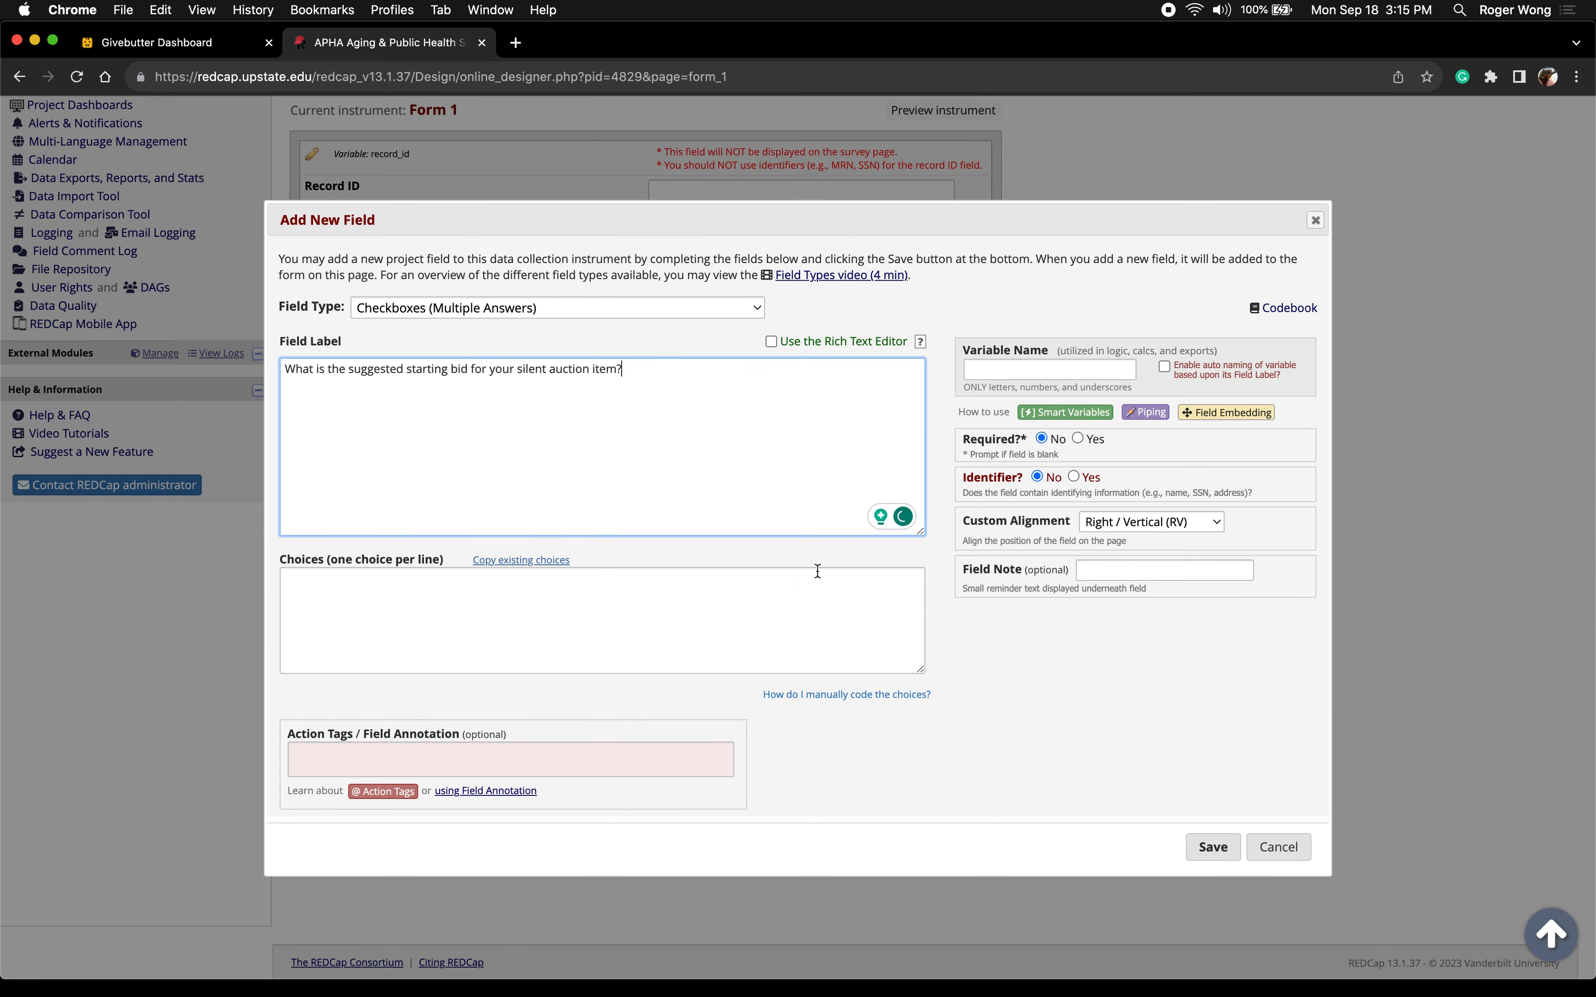
Make the silent auction starting bid field a text box and set its variable name to "raffle_start"
left_click(520, 308)
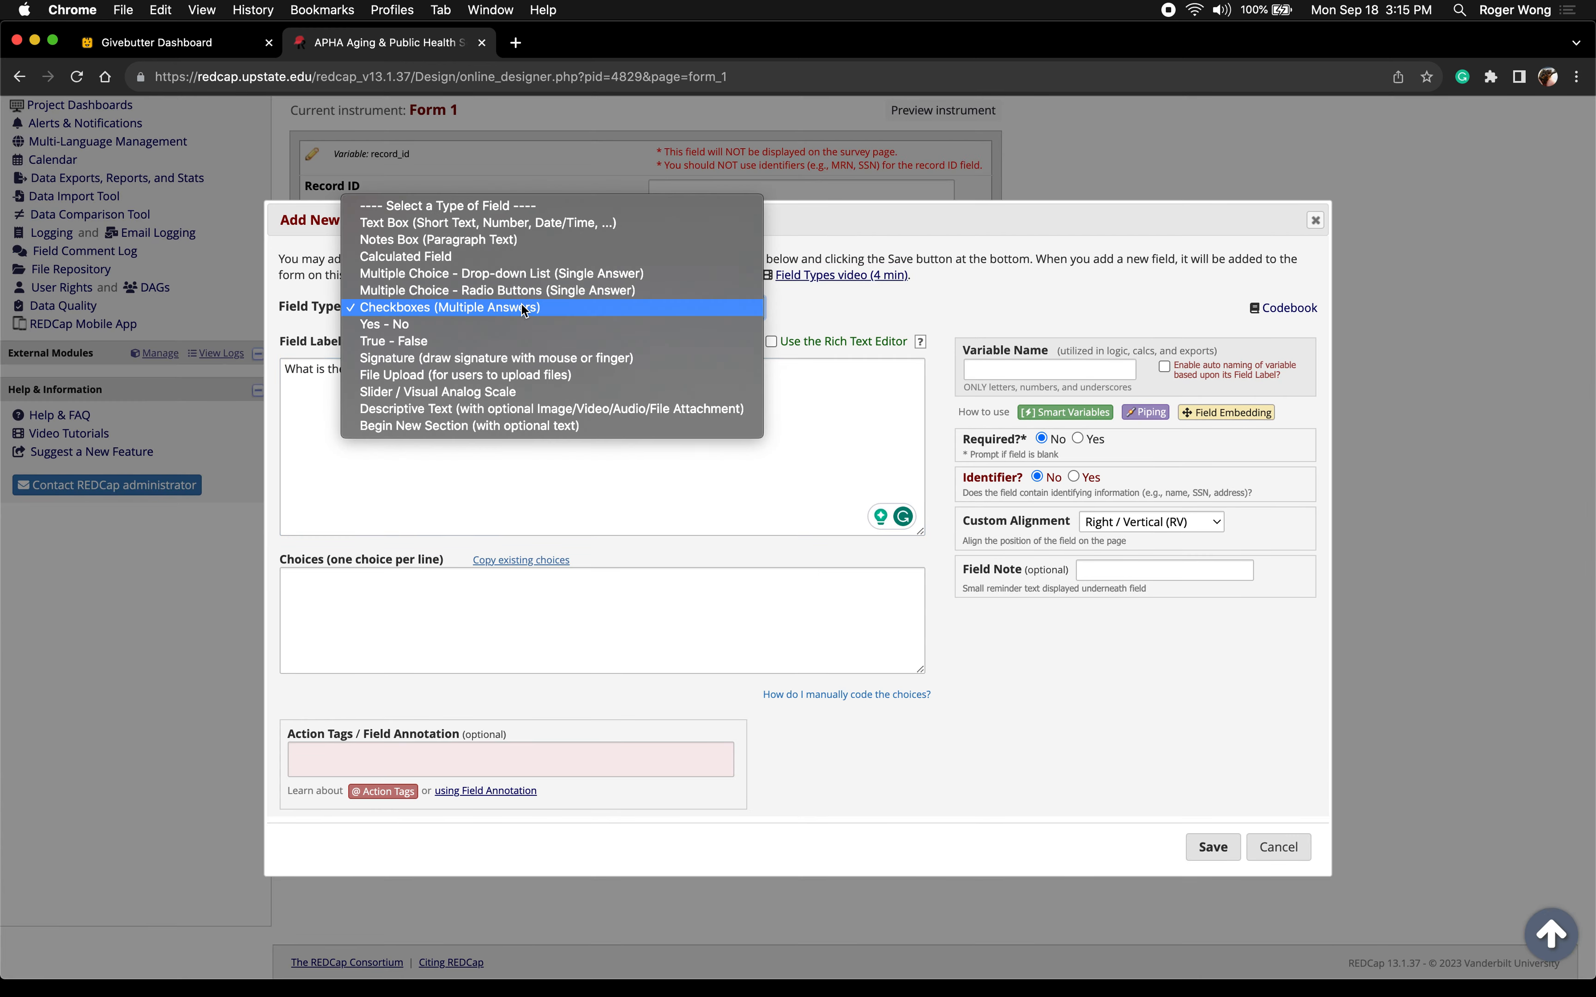
left_click(521, 225)
left_click(1073, 373)
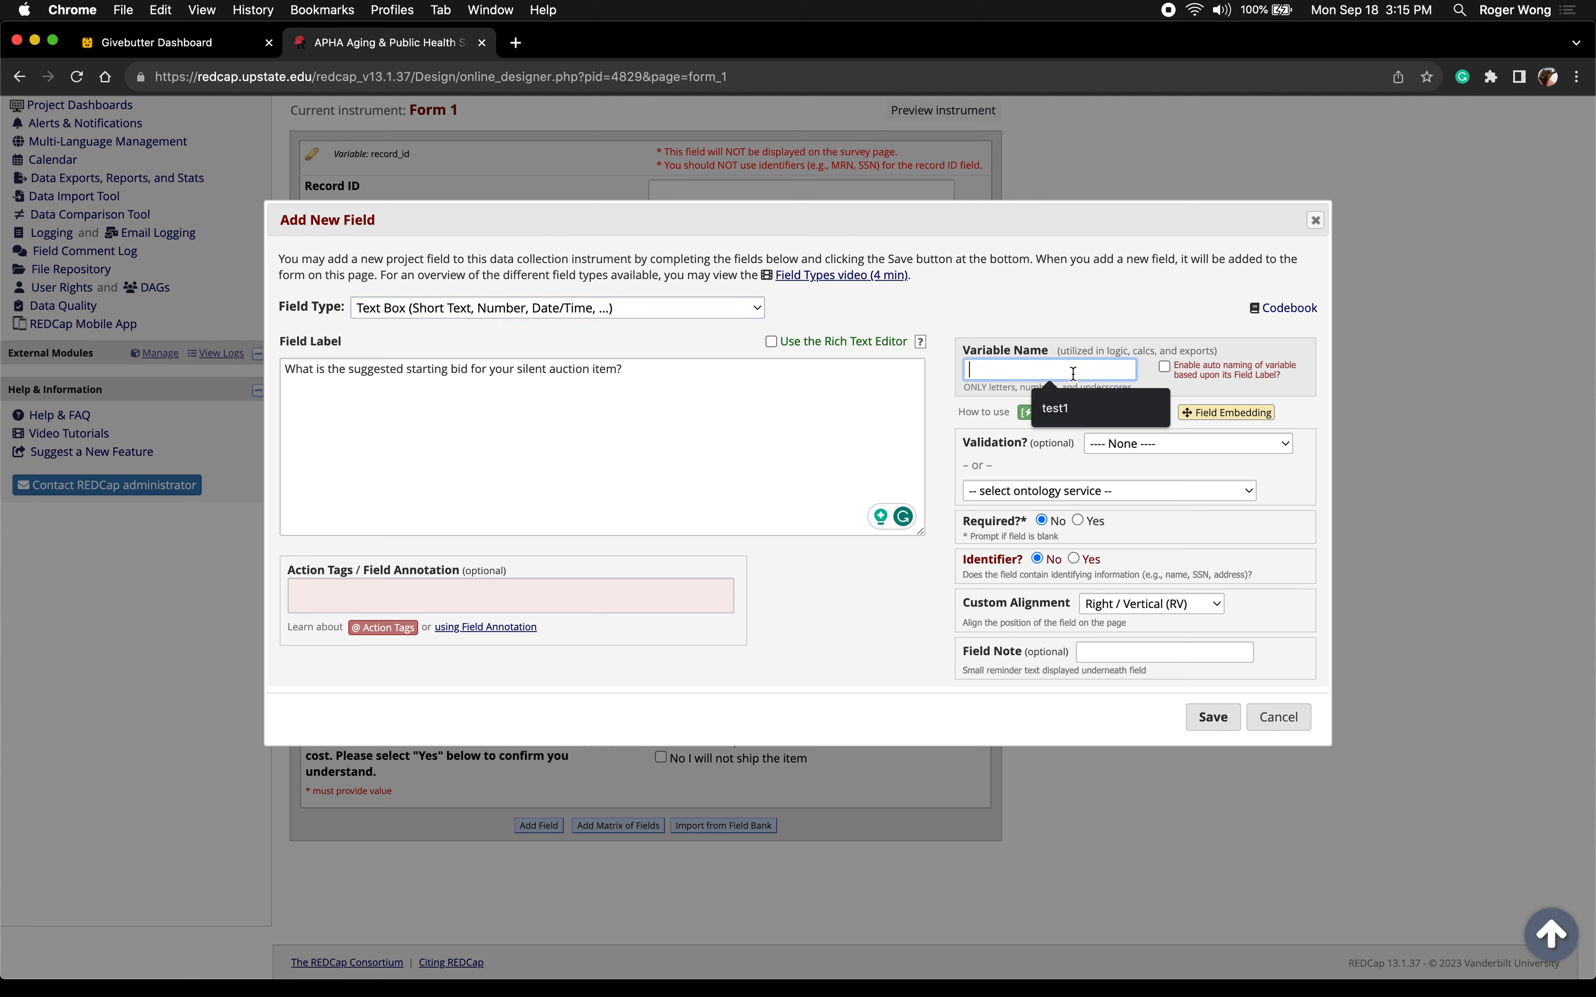
type("raffle_start")
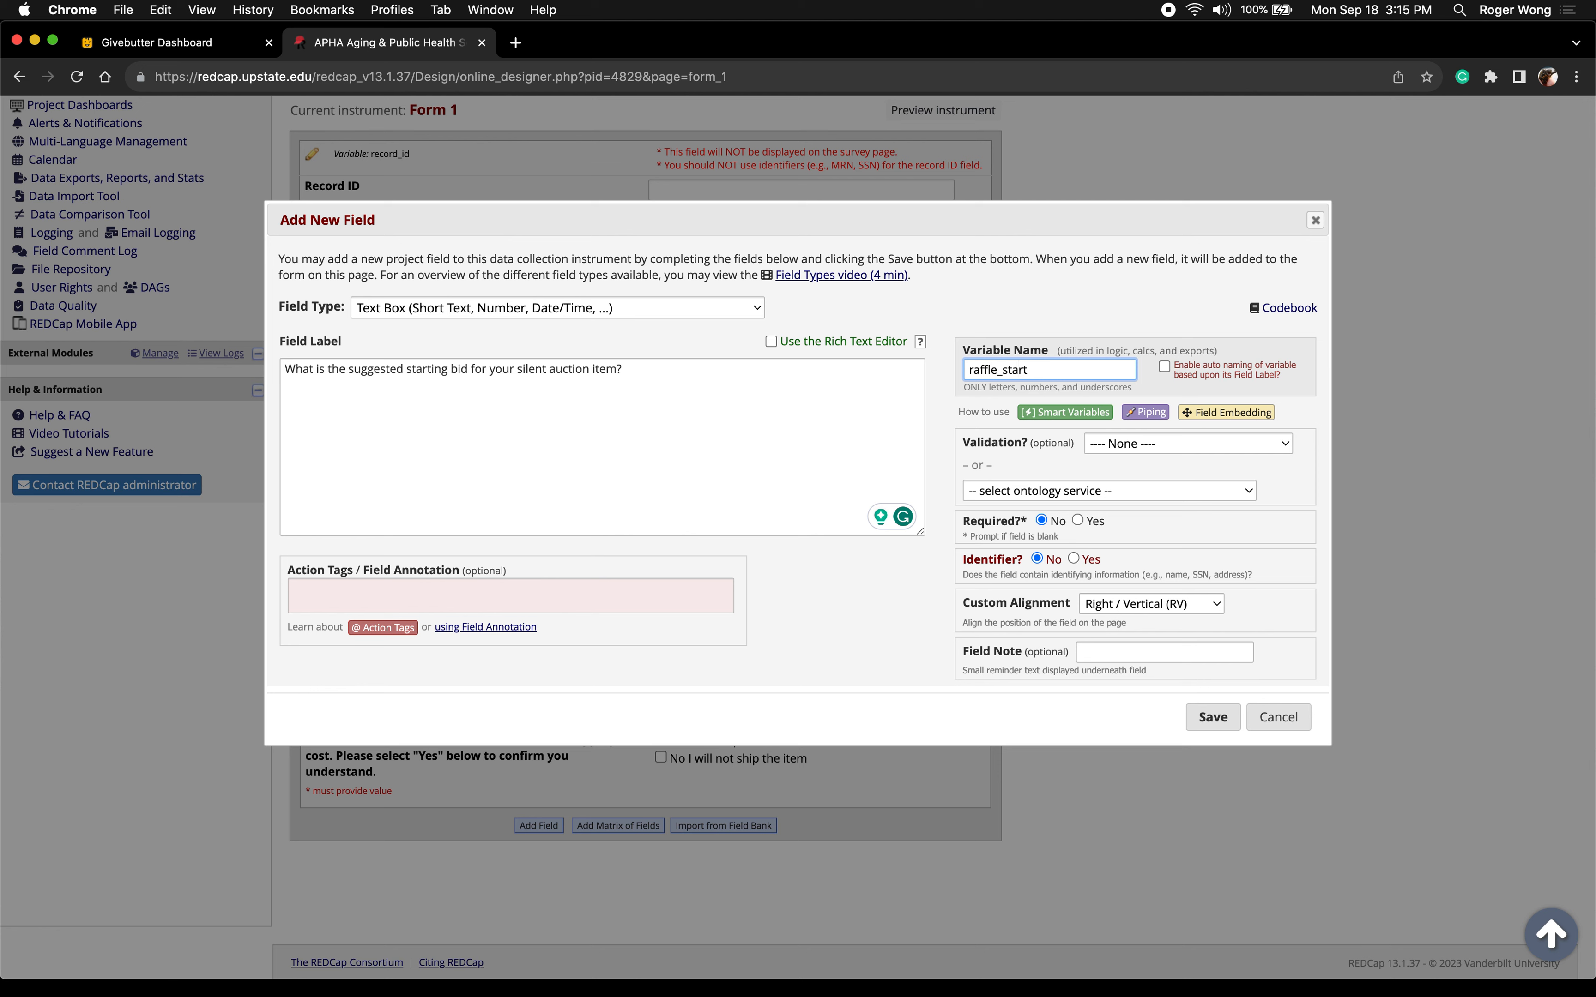
Apply Number validation to the starting bid field, make it required, and save it
left_click(1157, 447)
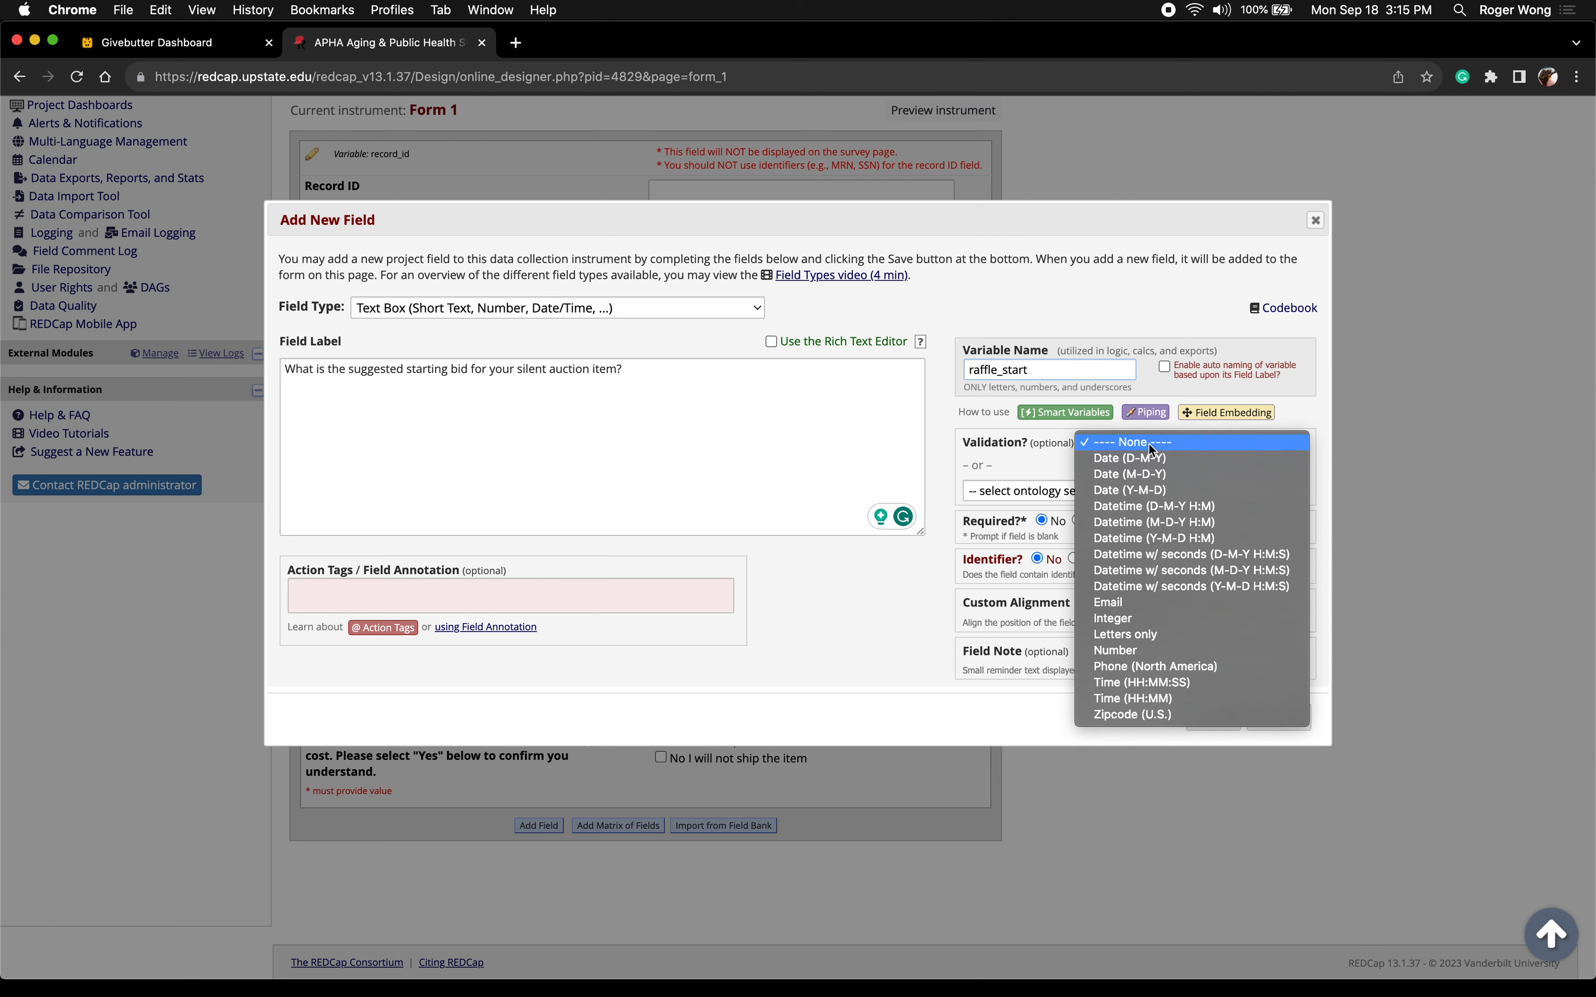
left_click(1149, 649)
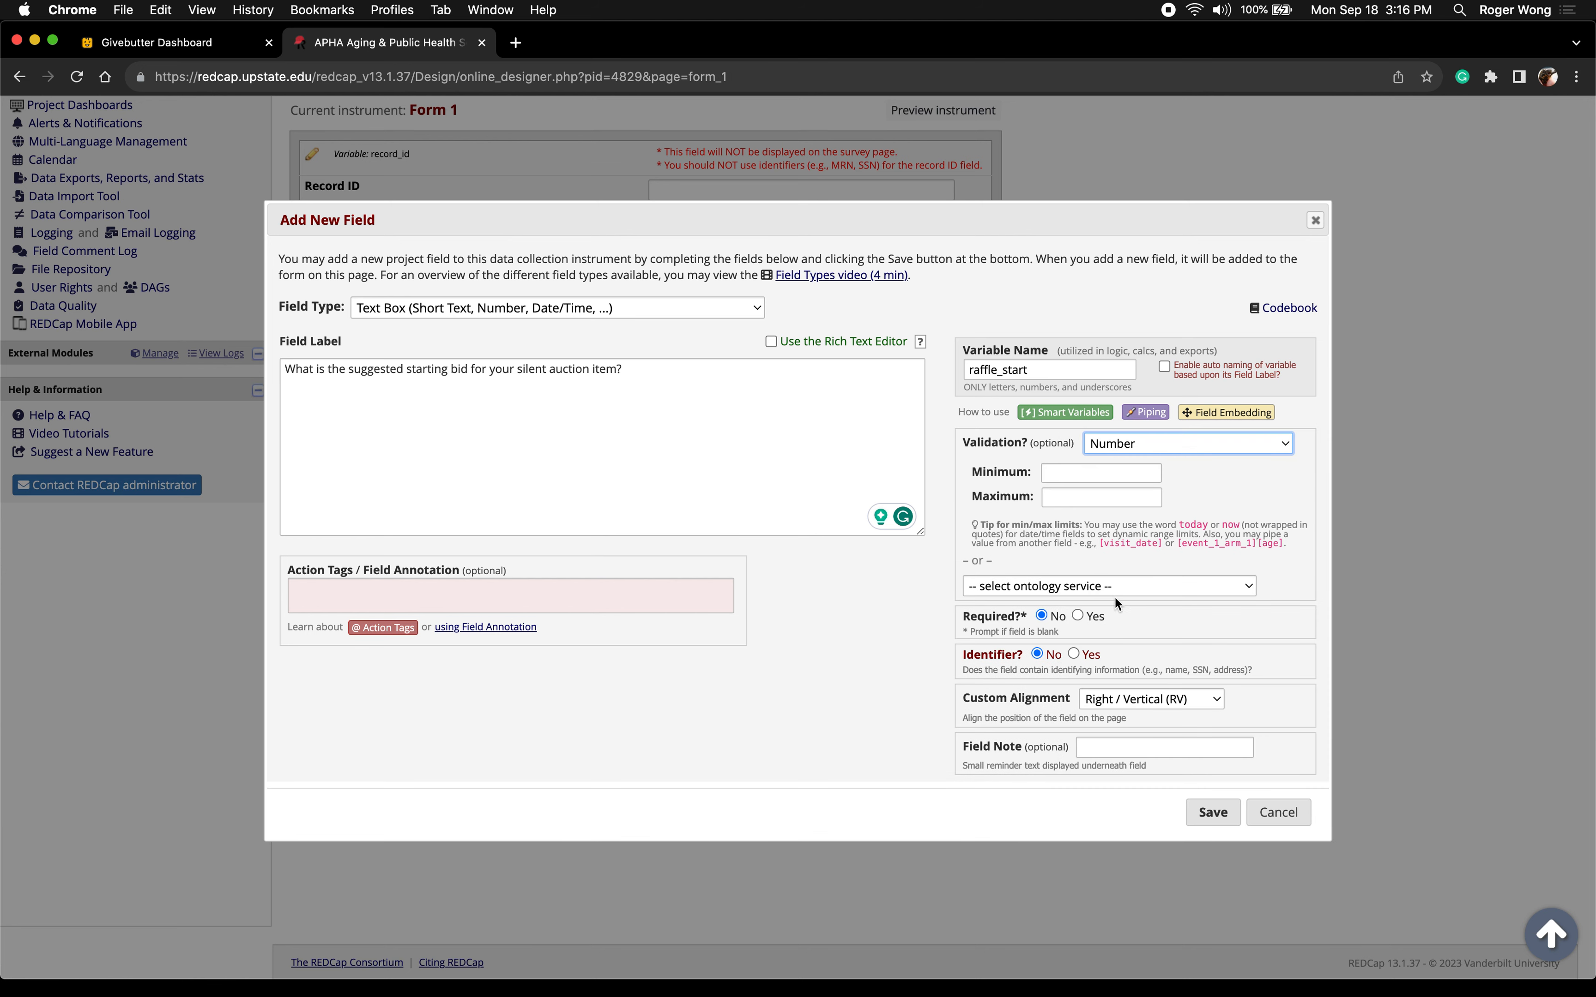
left_click(1077, 616)
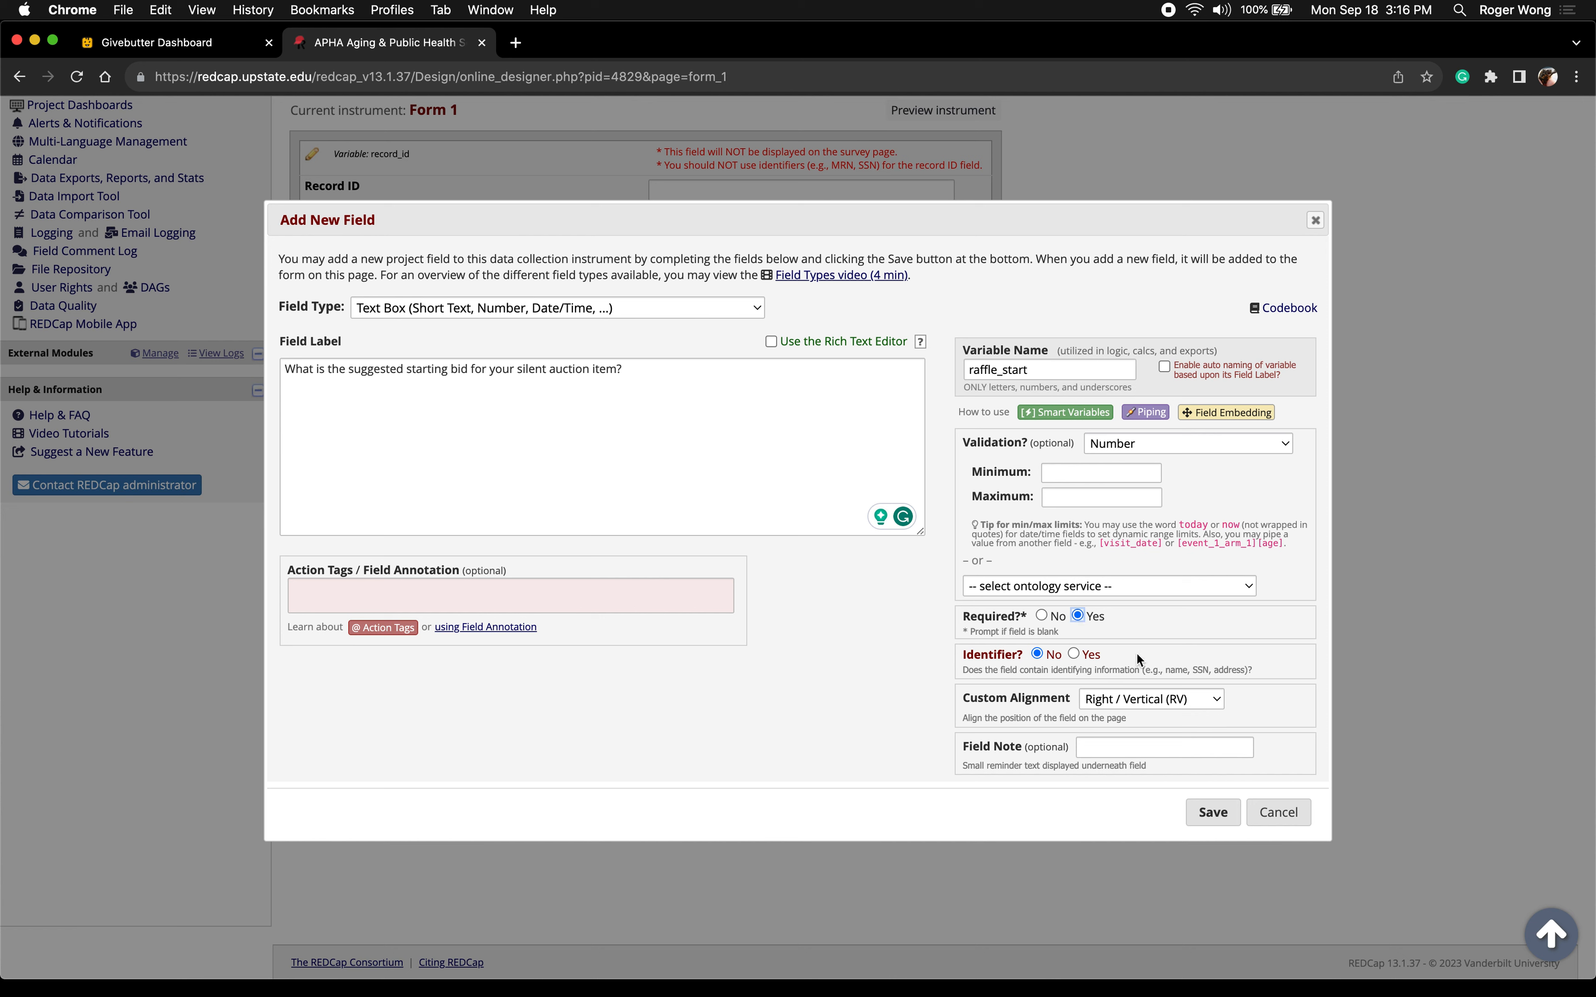
left_click(1212, 815)
left_click(1212, 813)
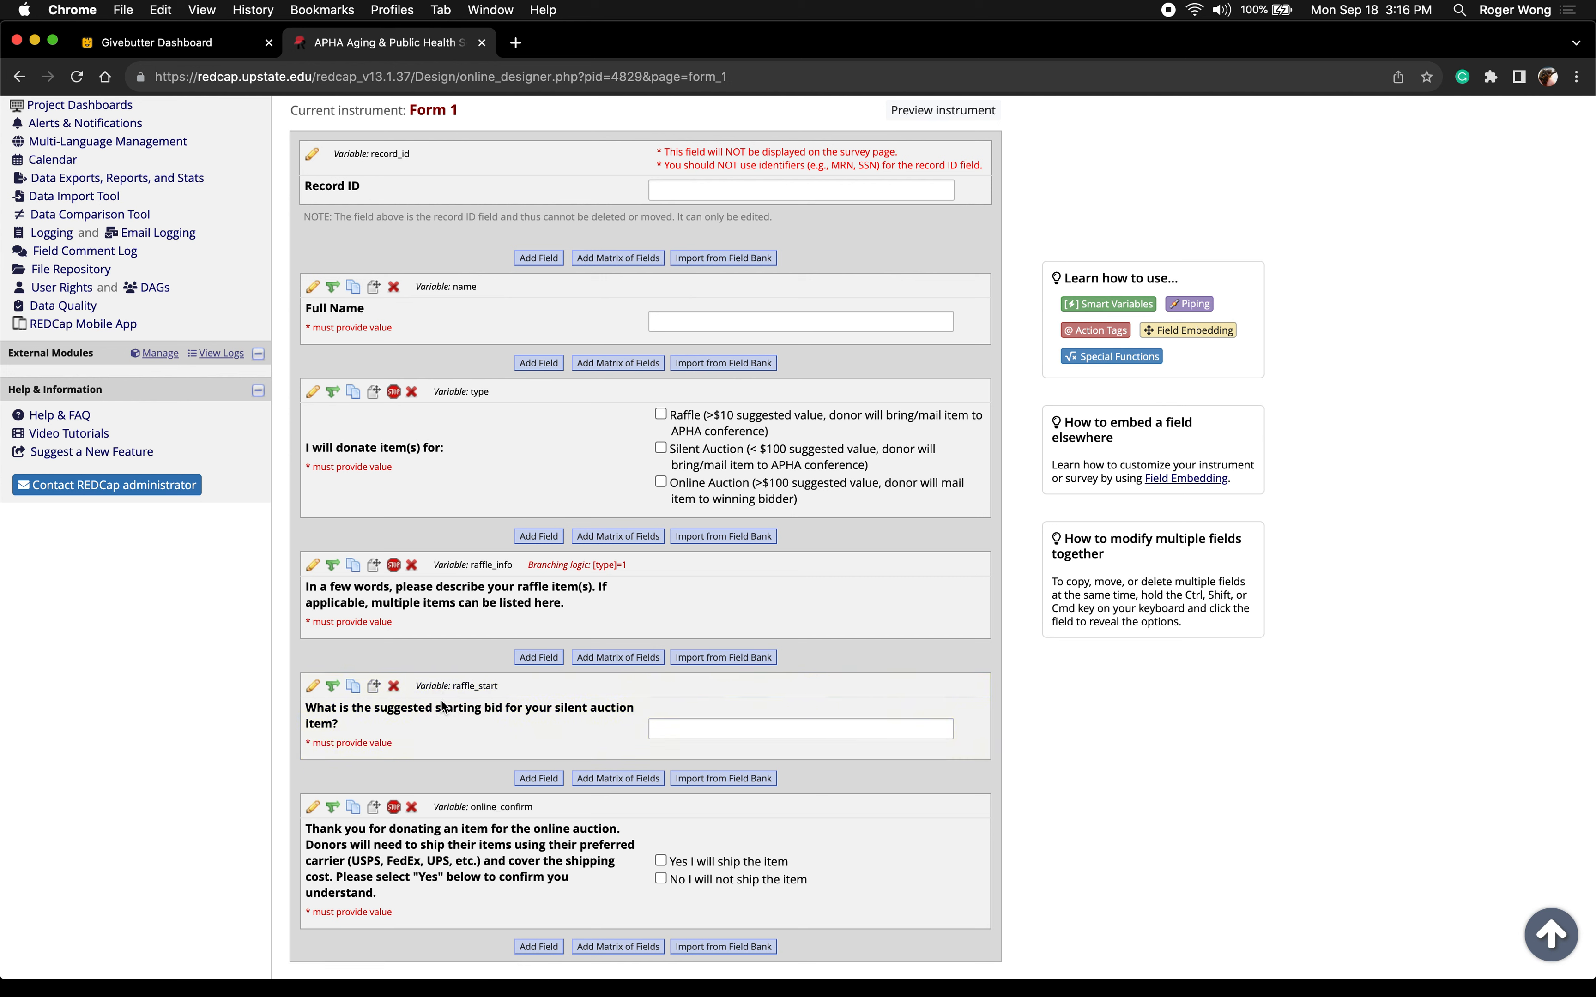
Copy the main picture upload question from the Word draft without its [ONLINE] tag and return to REDCap
scroll(442, 706, "down", 2)
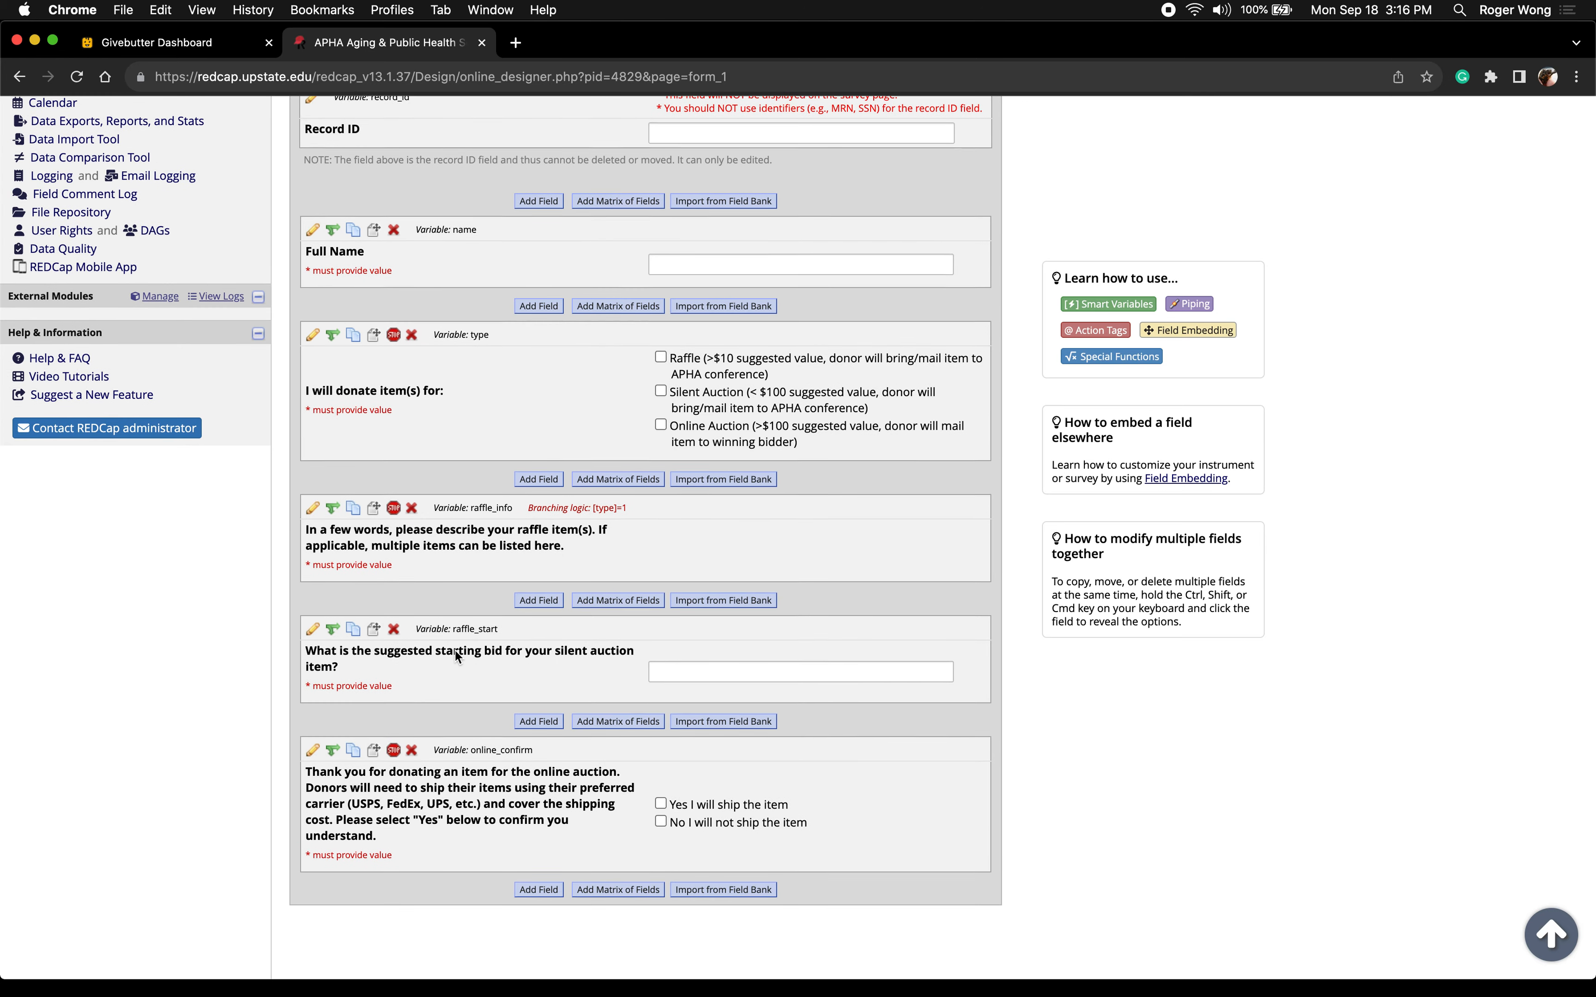
scroll(455, 653, "down", 2)
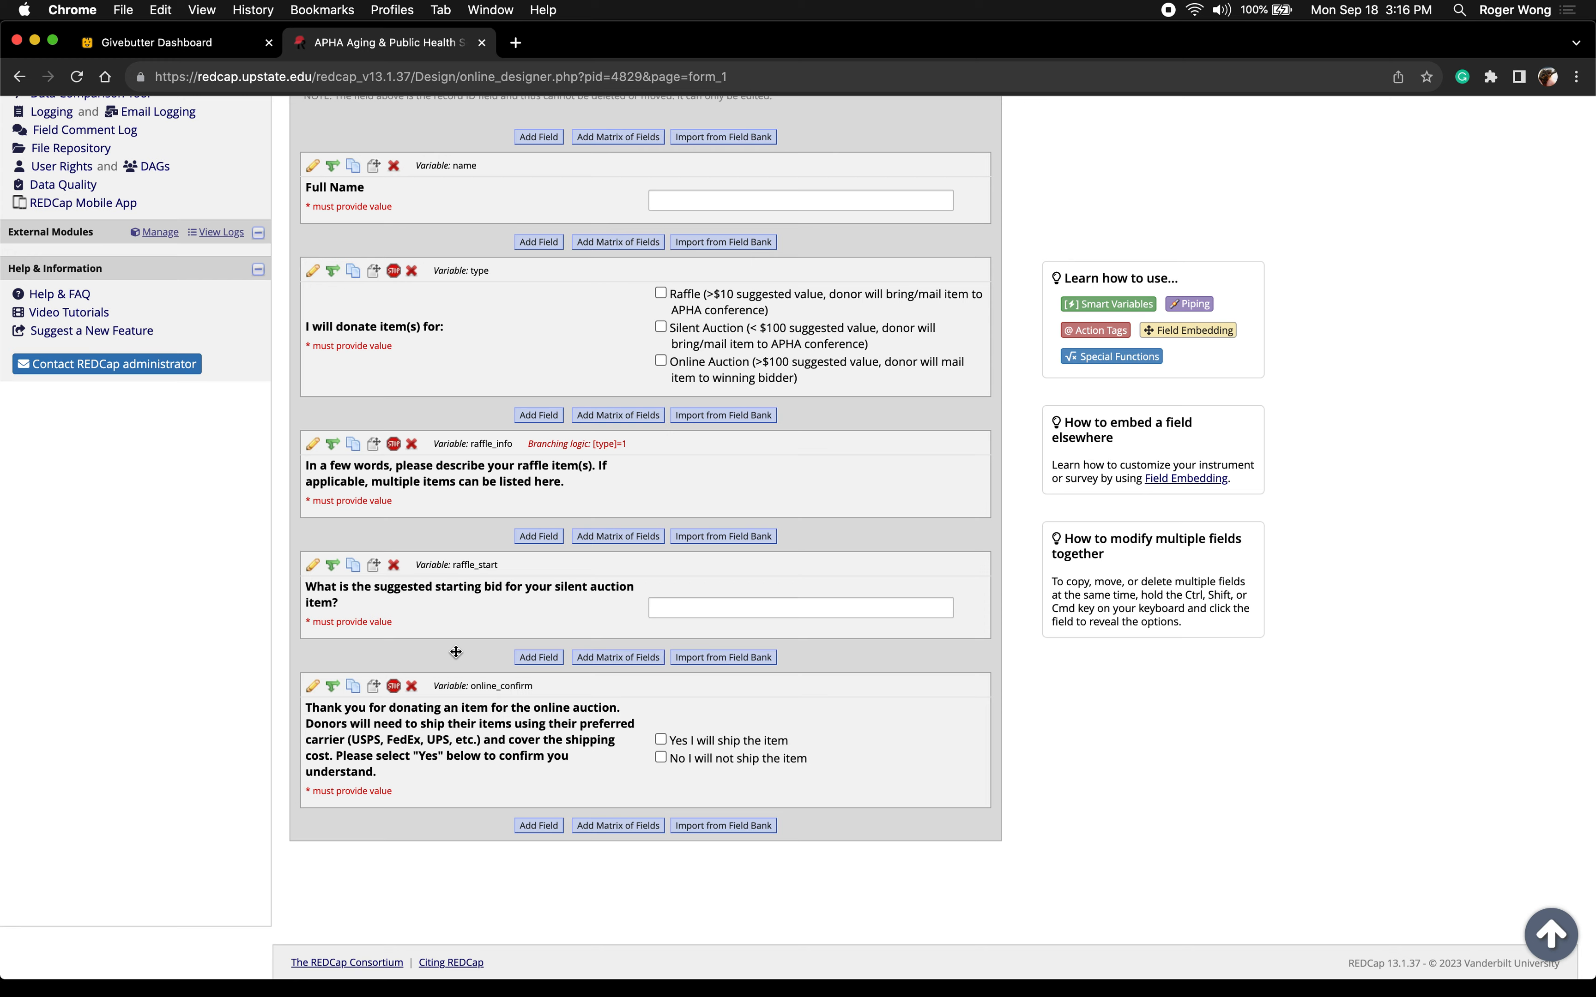
key("ctrl+Right")
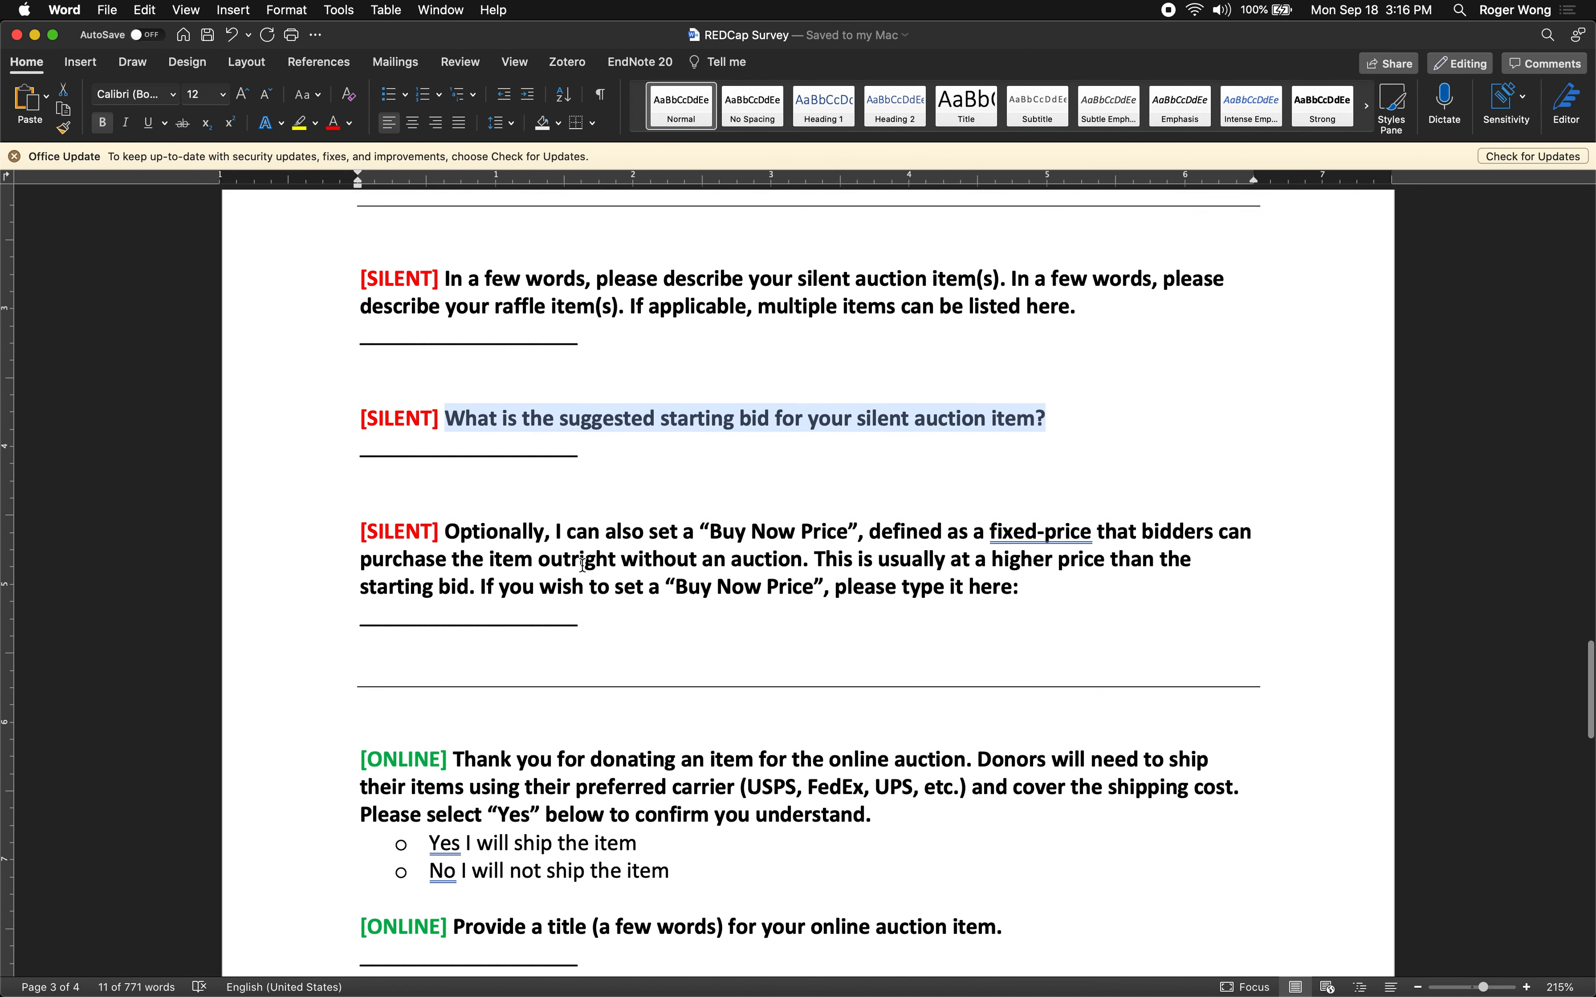
scroll(583, 565, "down", 8)
scroll(583, 565, "down", 3)
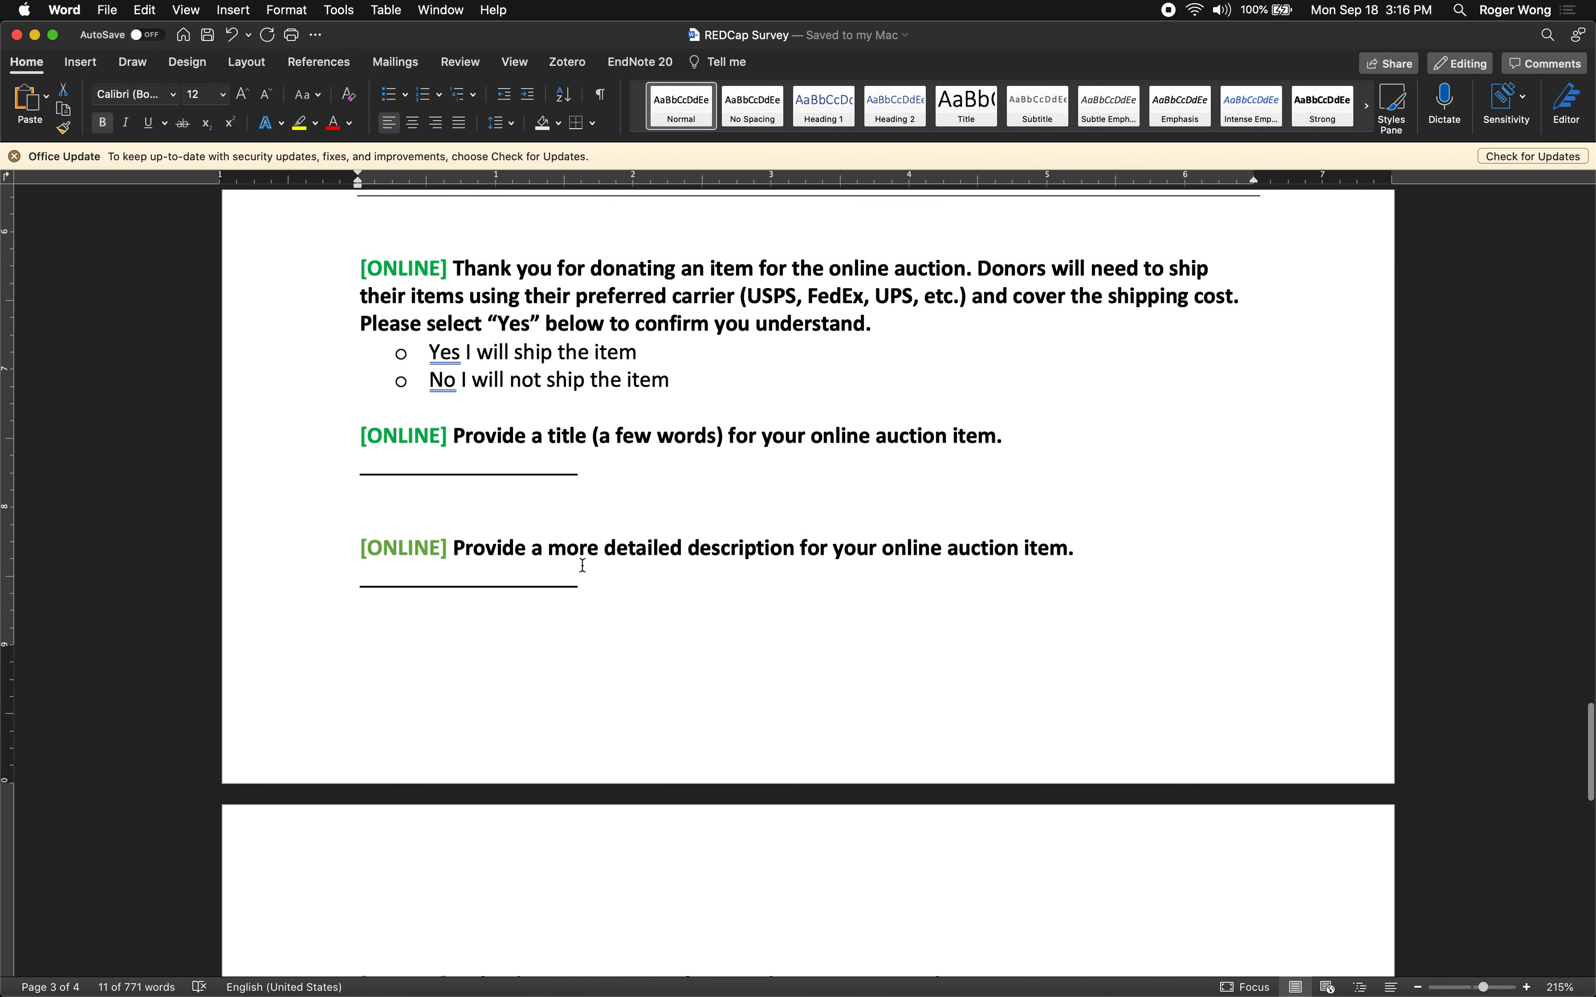
scroll(583, 565, "down", 5)
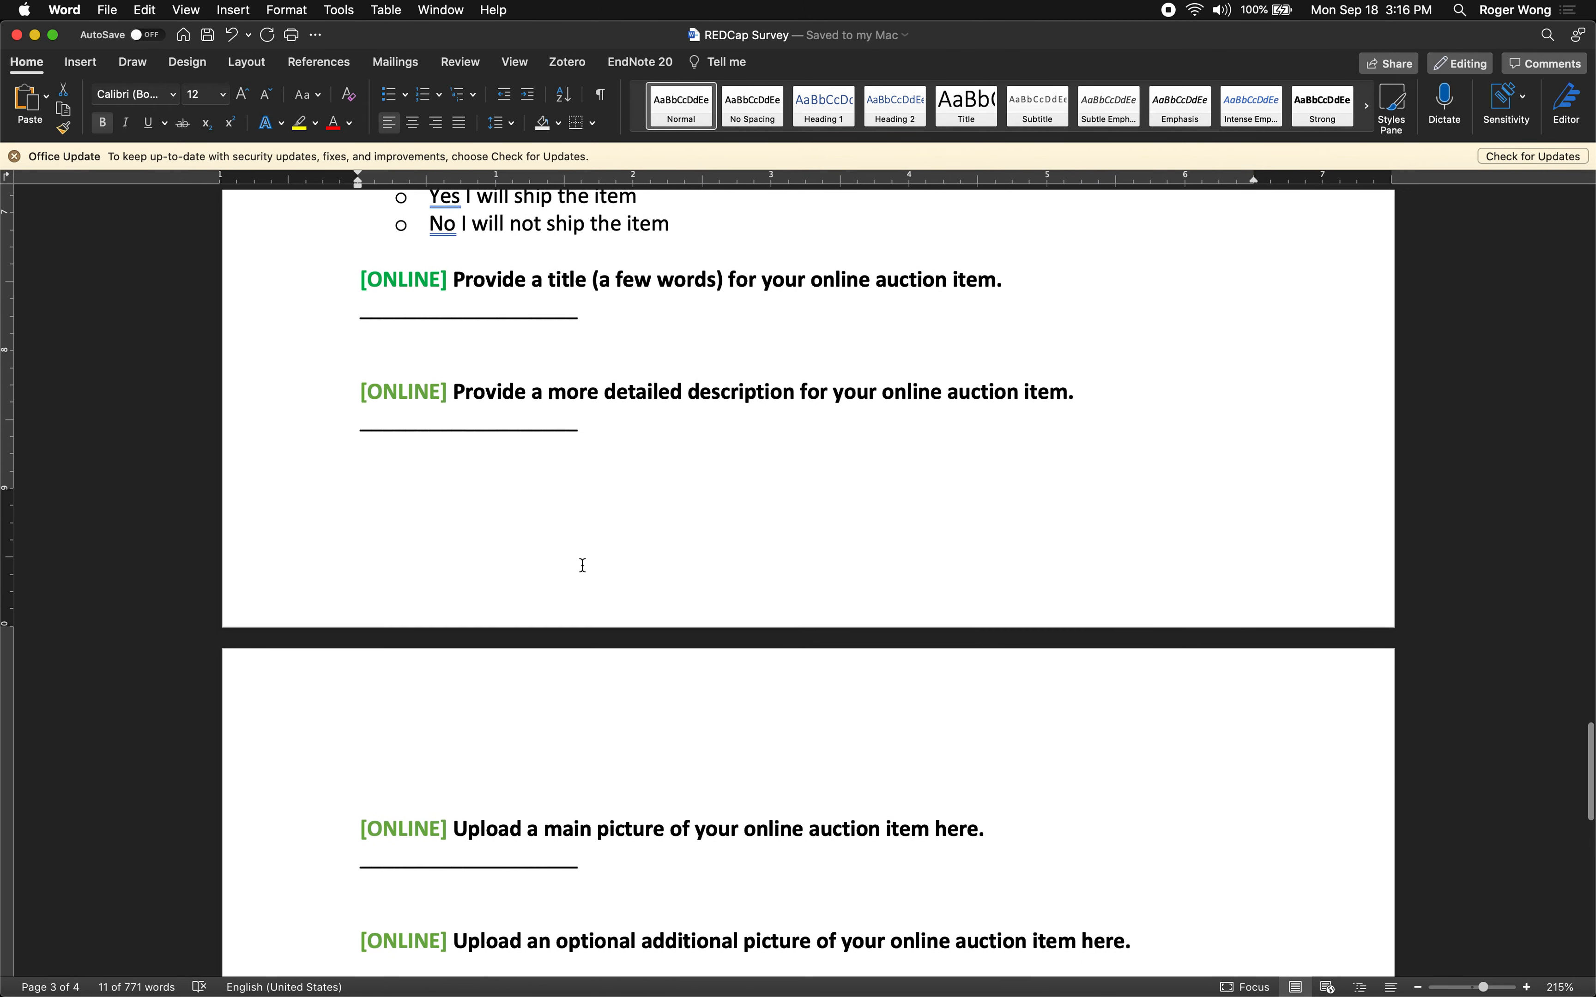
scroll(589, 565, "up", 2)
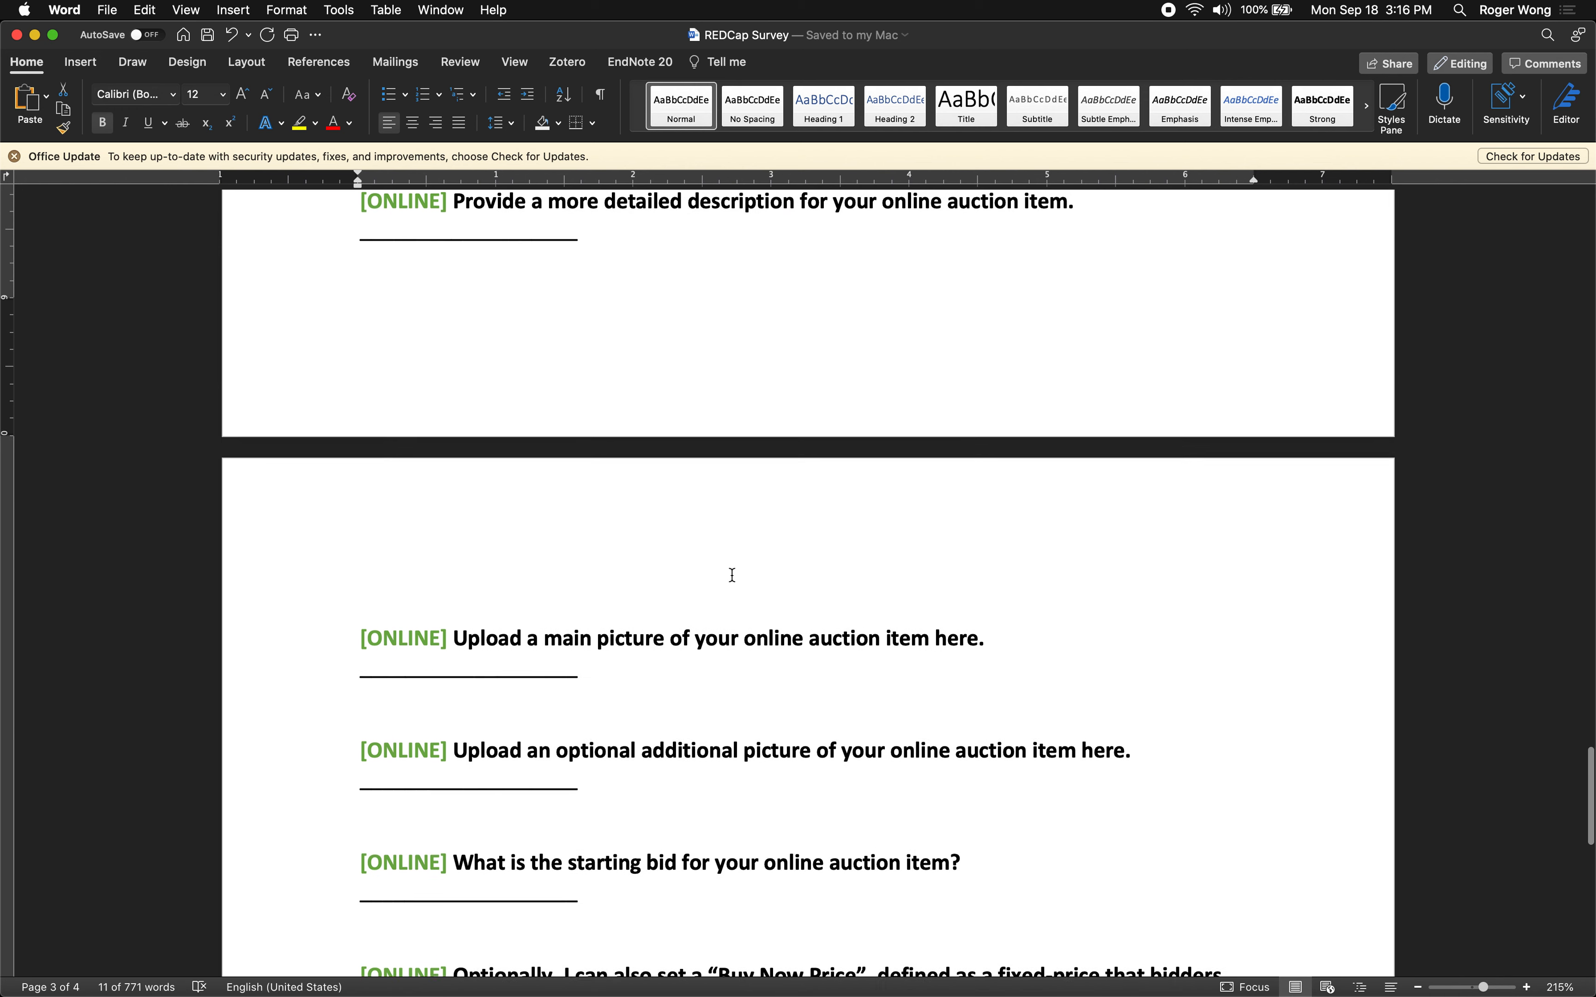
left_click_drag(1011, 645, 468, 640)
key("super+c")
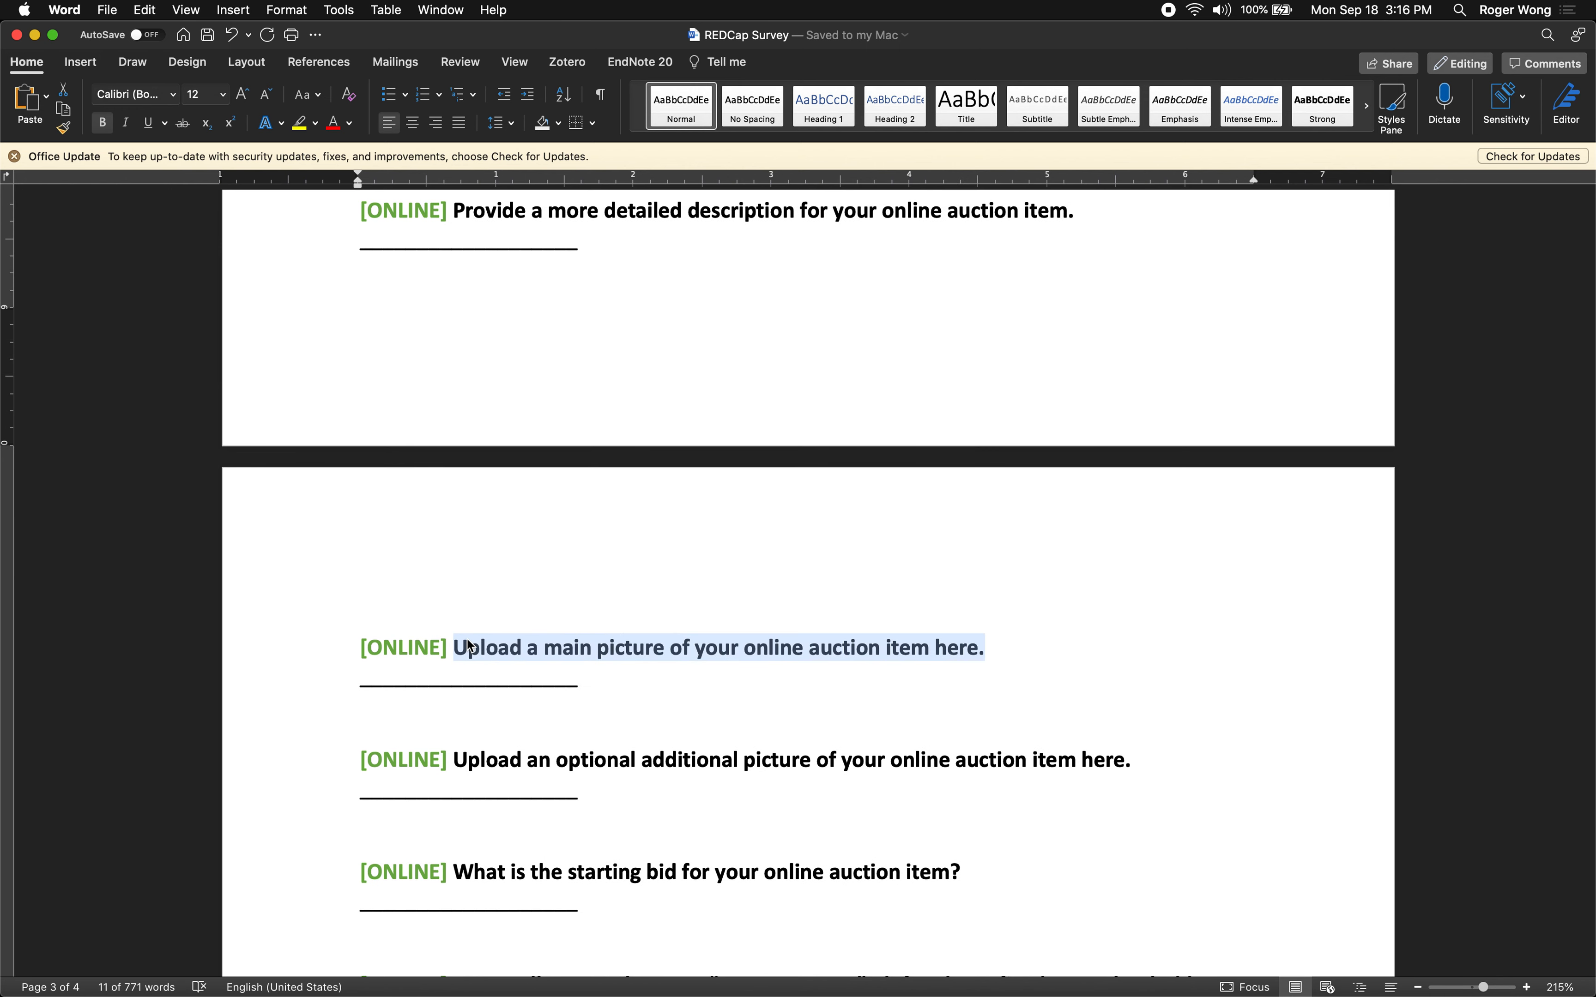
scroll(468, 640, "up", 1)
scroll(468, 640, "up", 1)
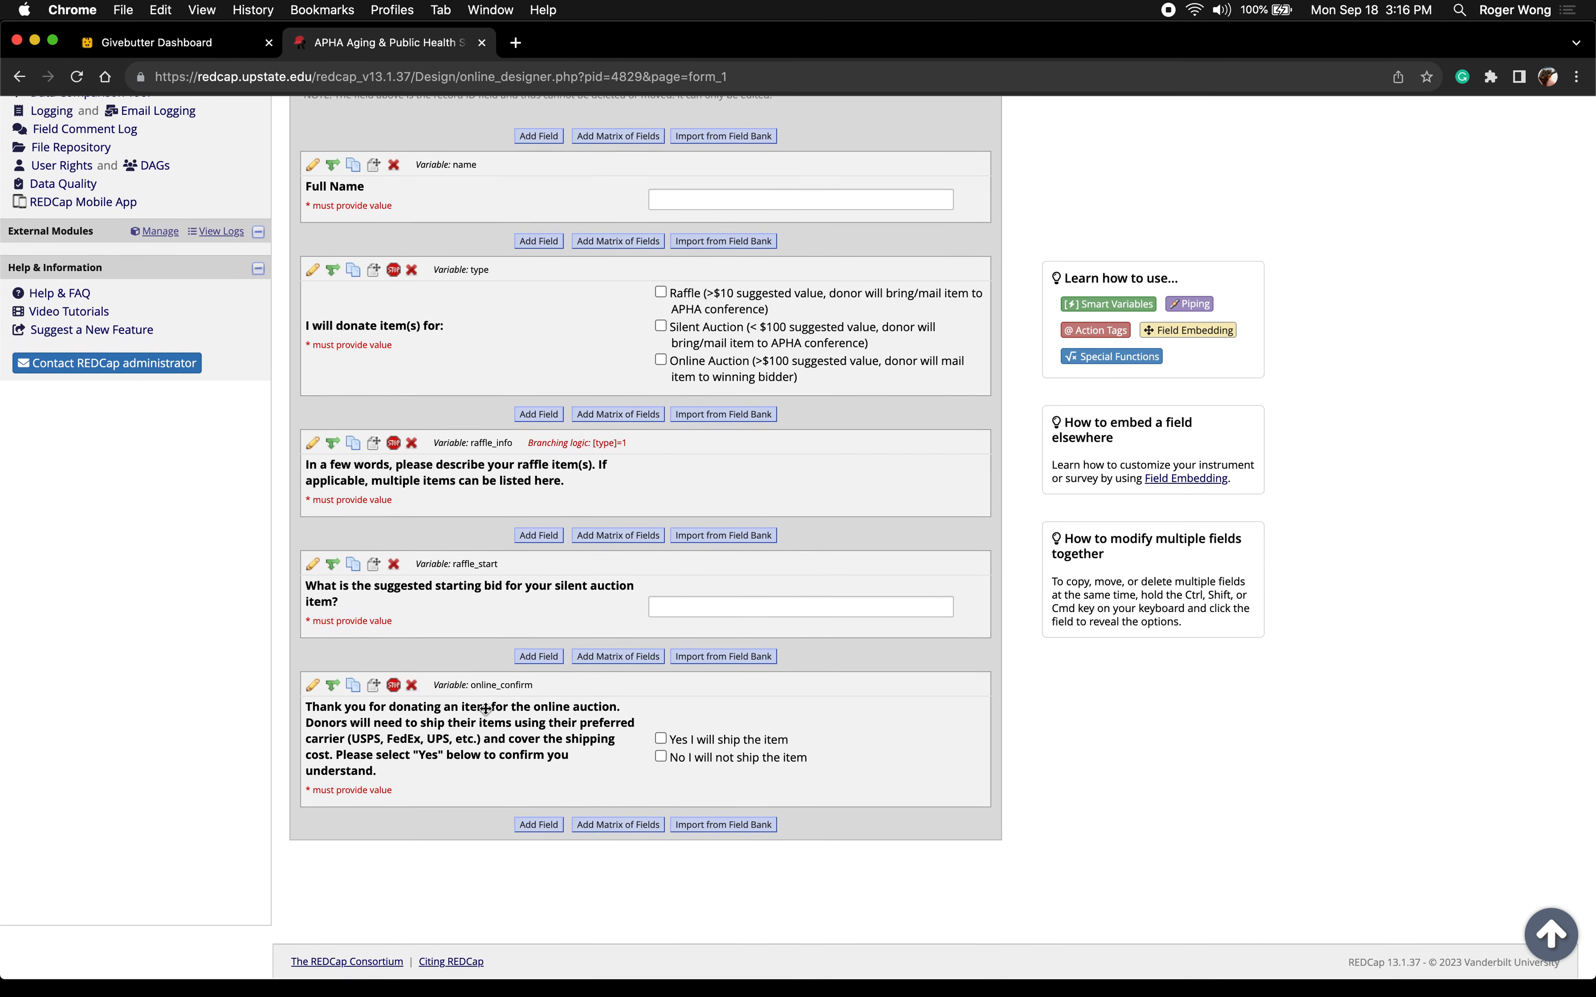
Add a File Upload field after the online confirmation question and paste the main picture upload question as its label
left_click(536, 825)
left_click(427, 493)
key("super+v")
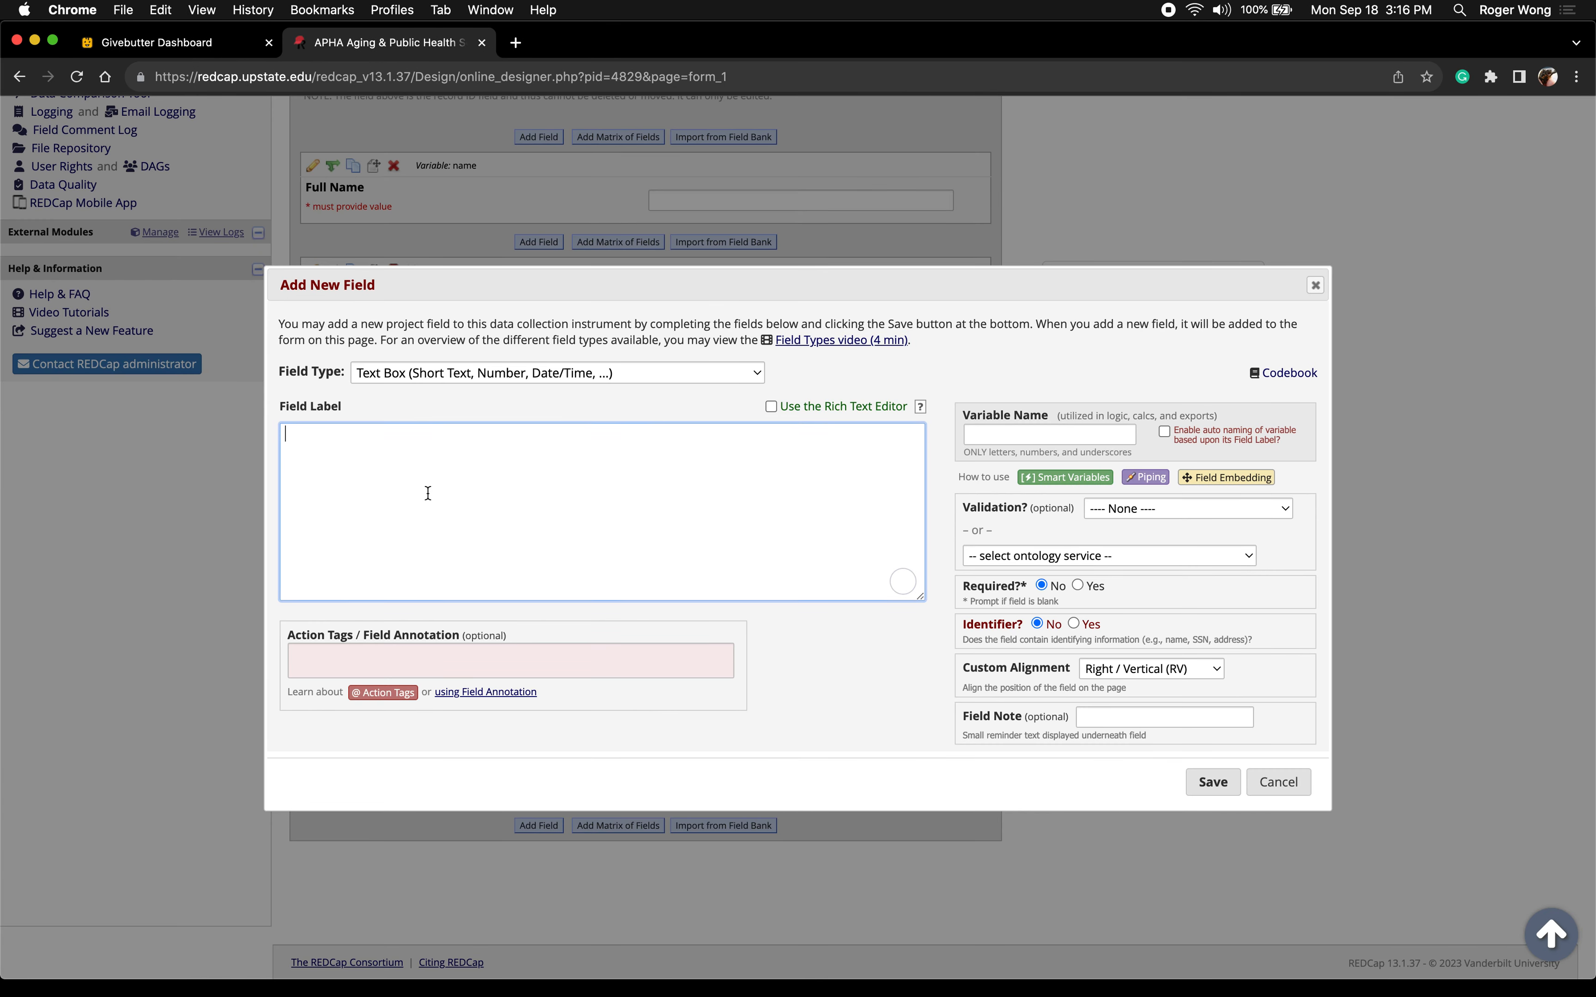
left_click(456, 374)
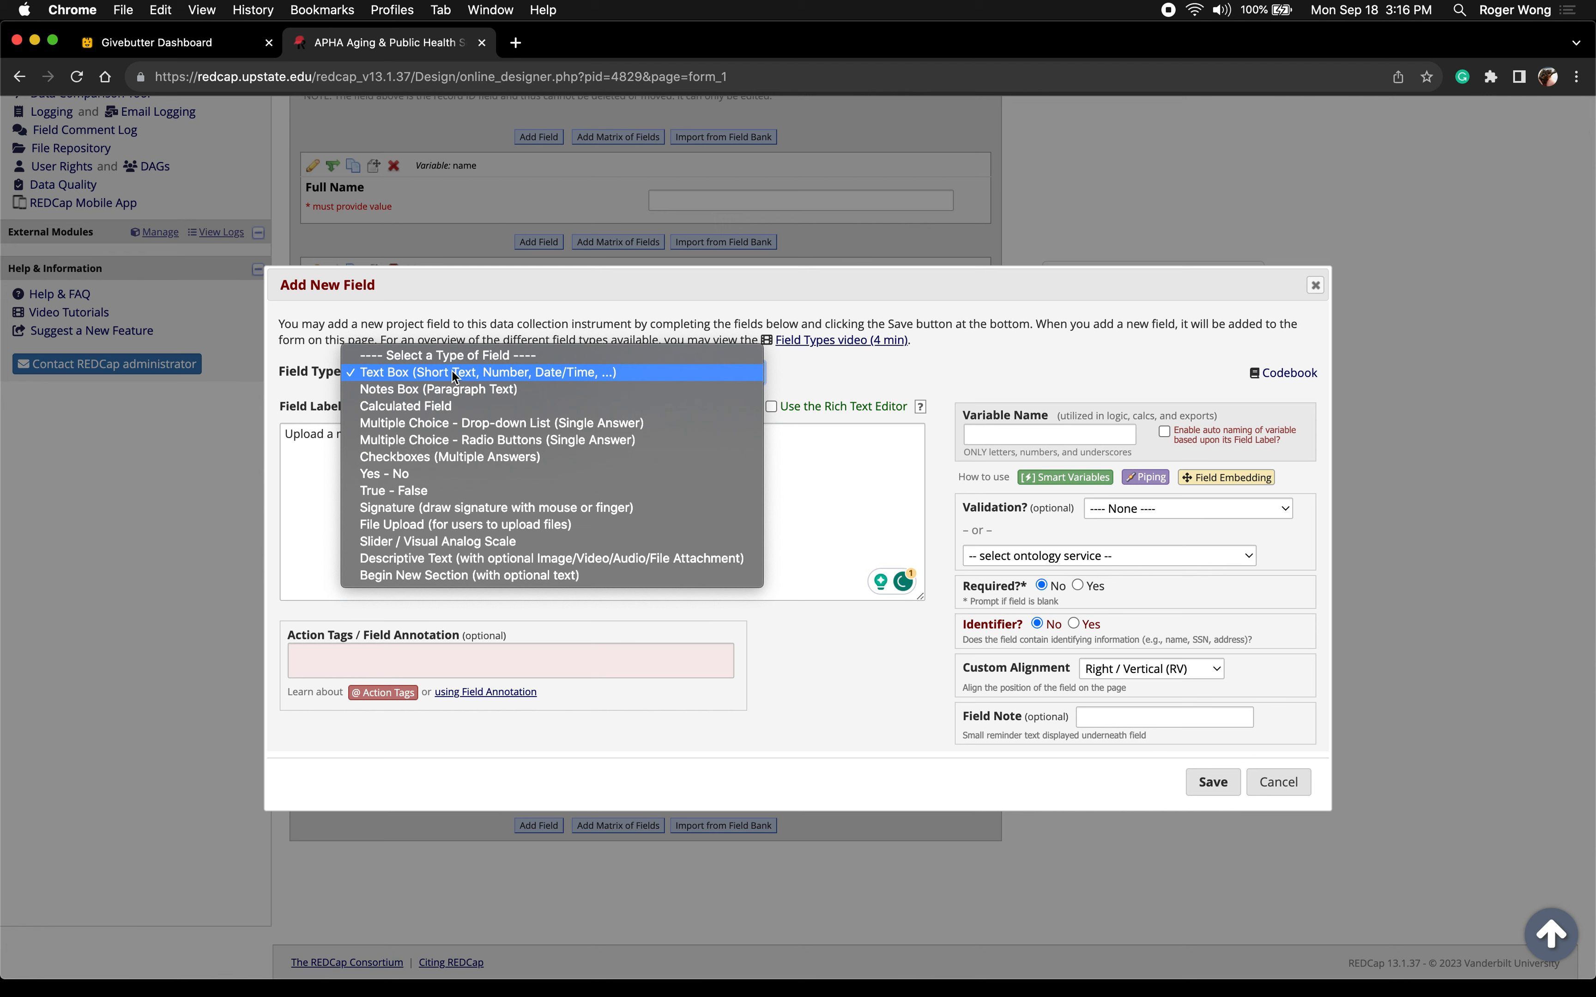
left_click(431, 524)
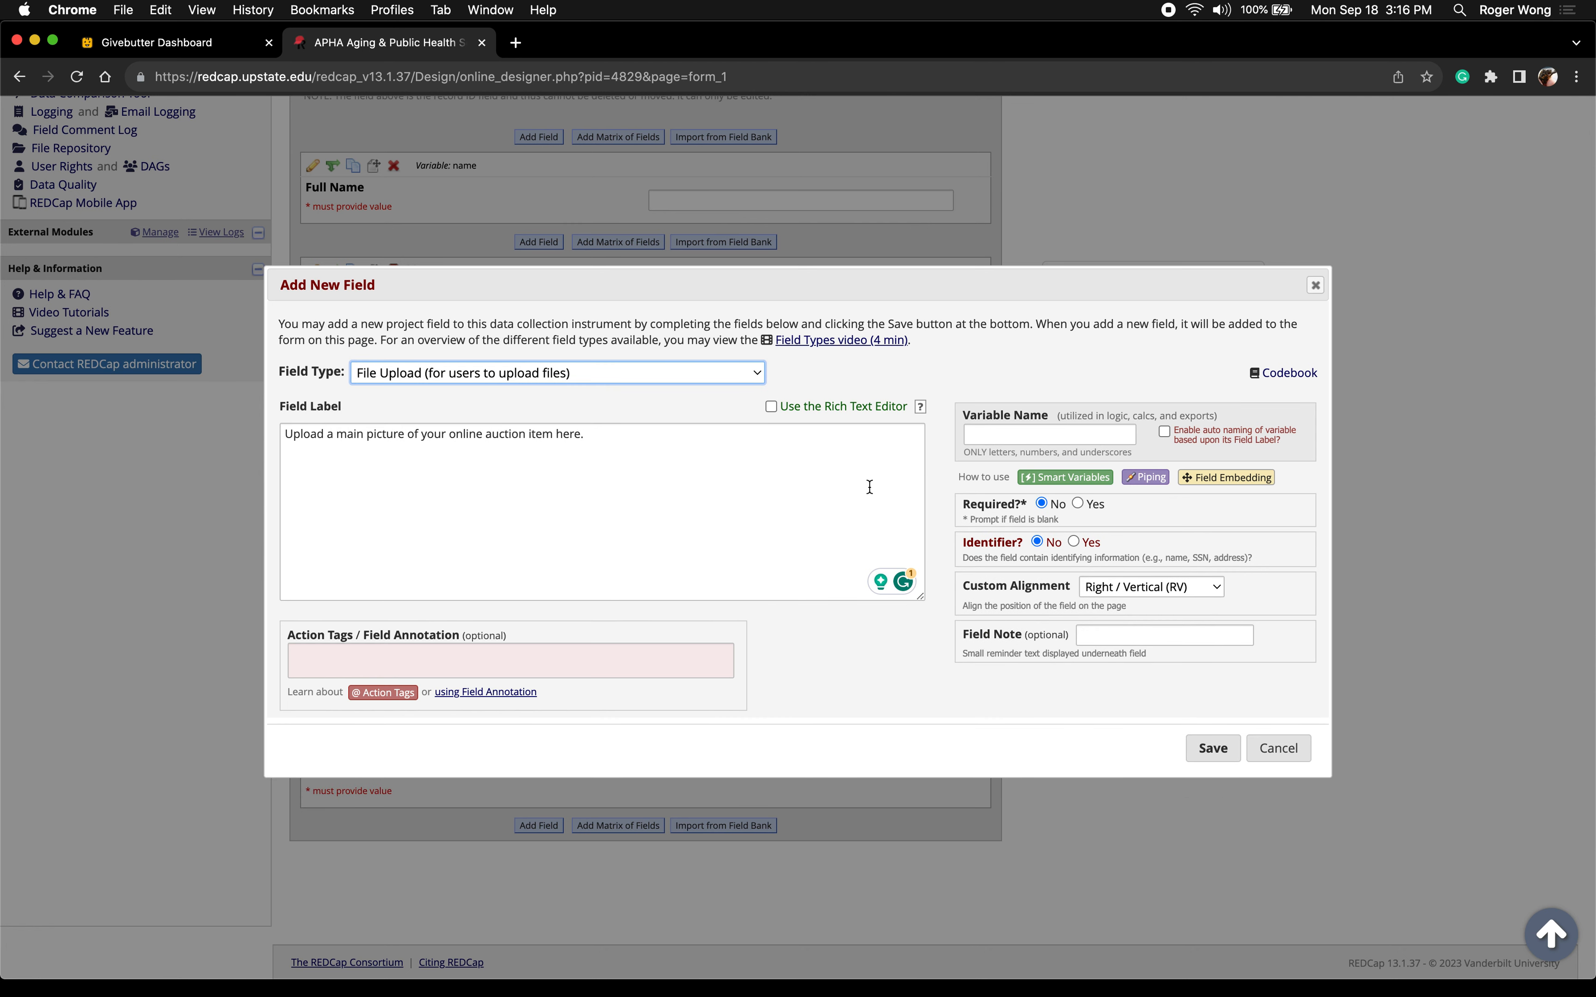
Set the picture upload field's variable name to "online_pic1" and make it required
left_click(978, 437)
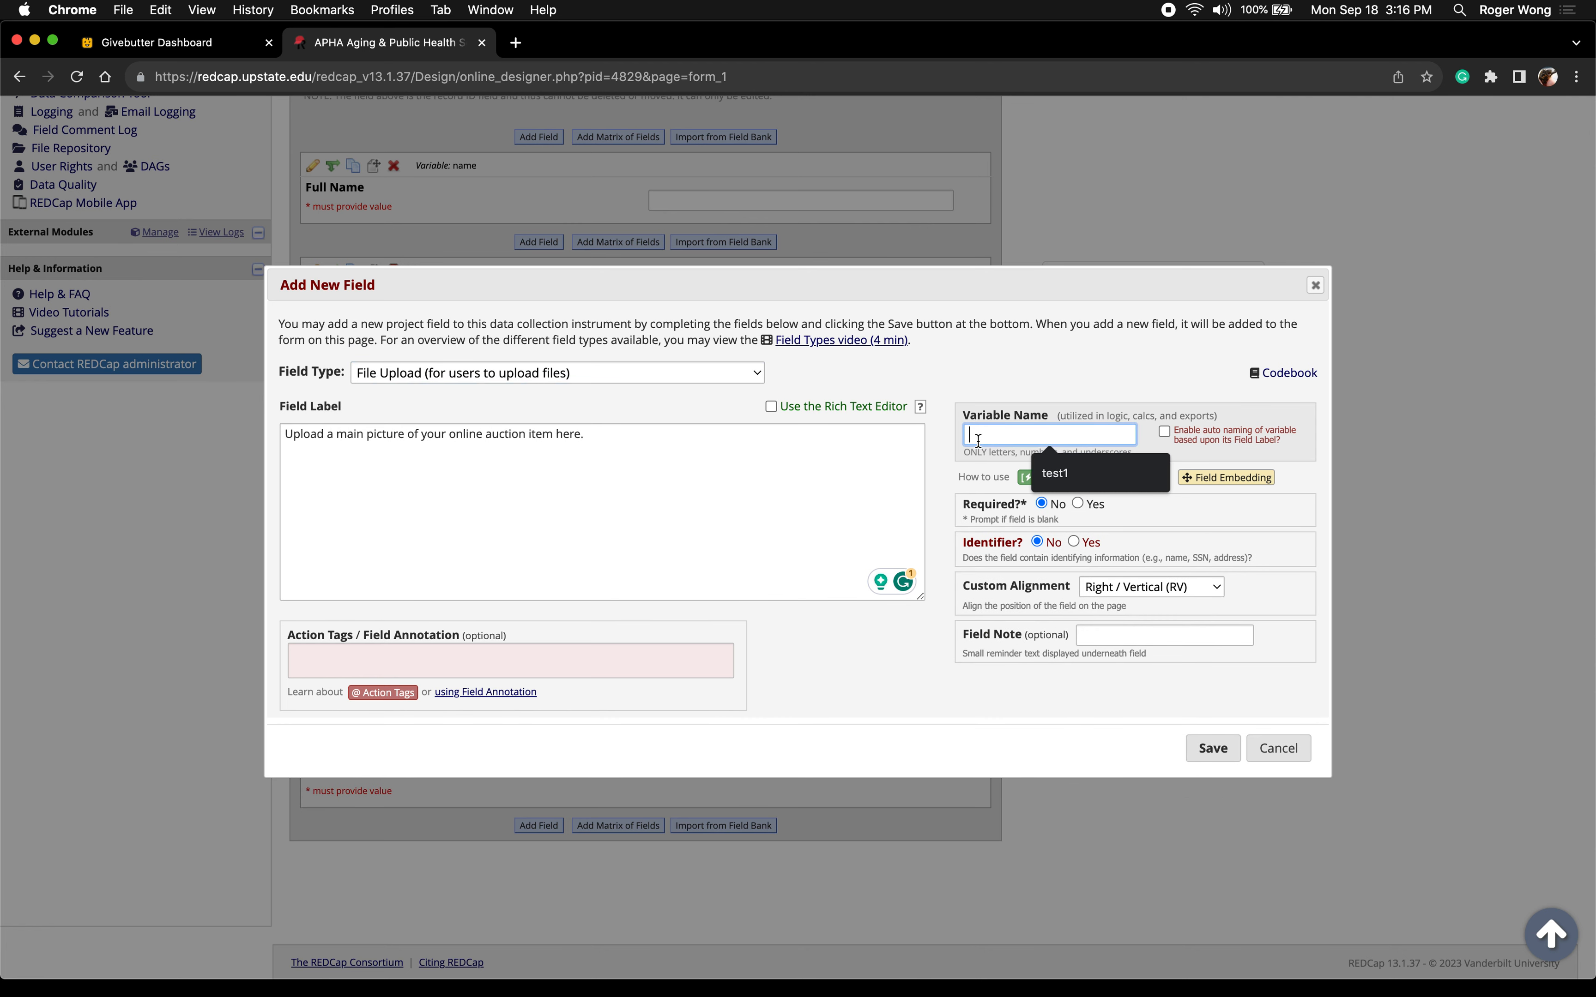
type("online_pic1")
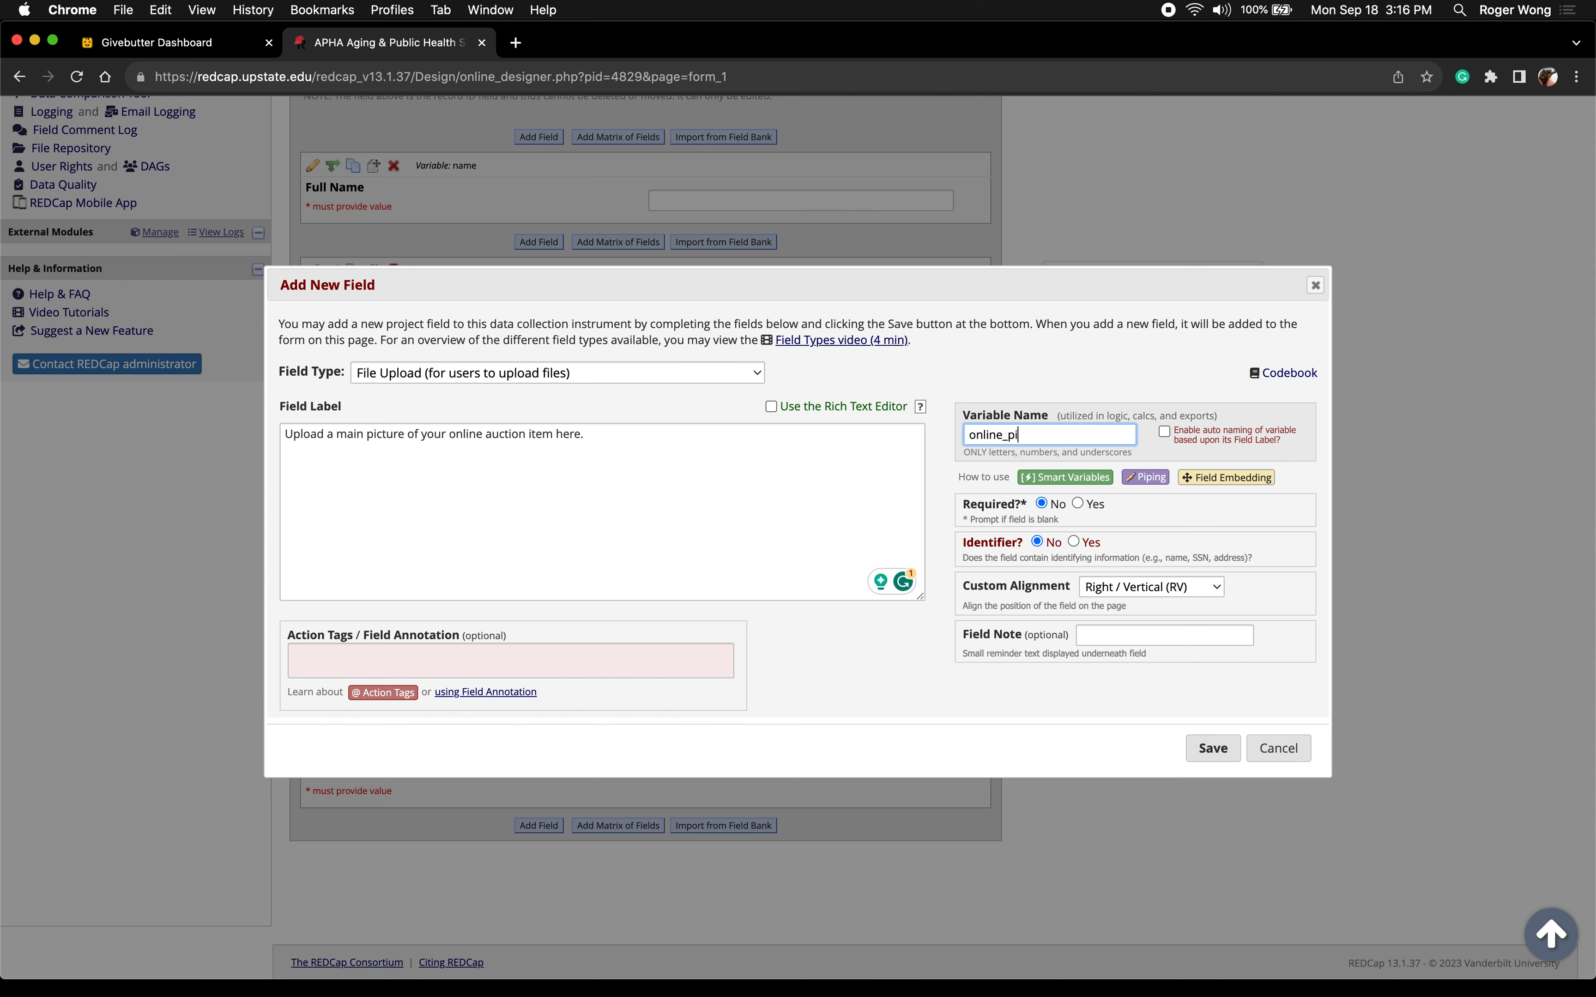
left_click(1078, 503)
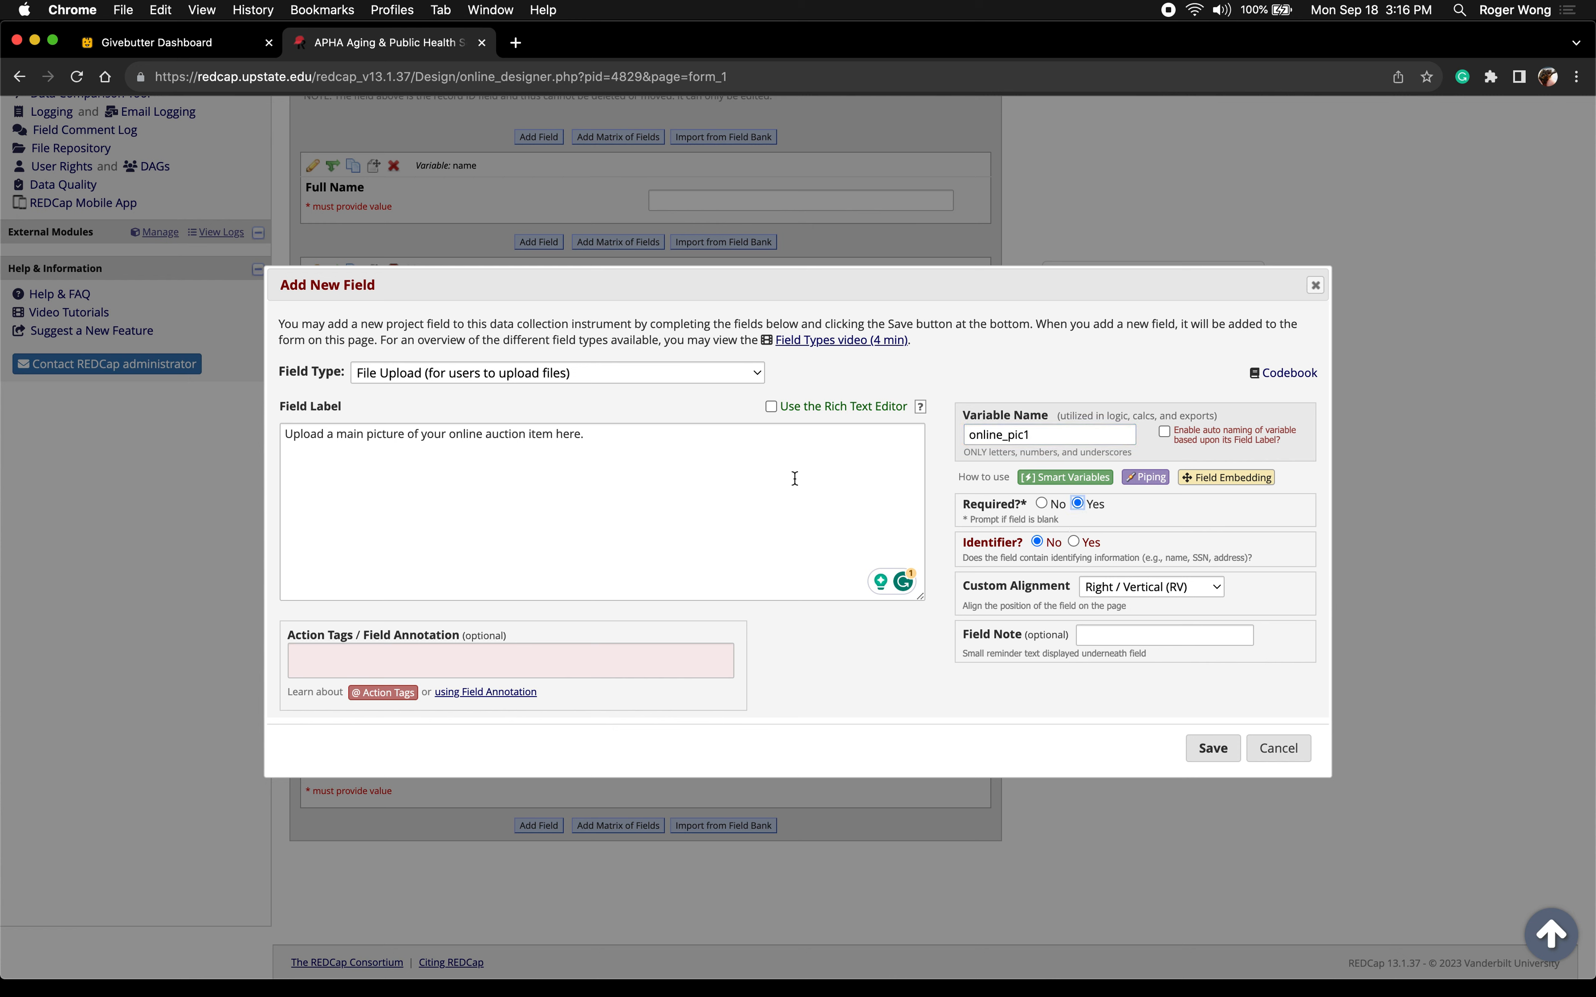
Check the photo section of Givebutter's new auction item form and how the Pencil item's public page presents its picture
left_click(132, 46)
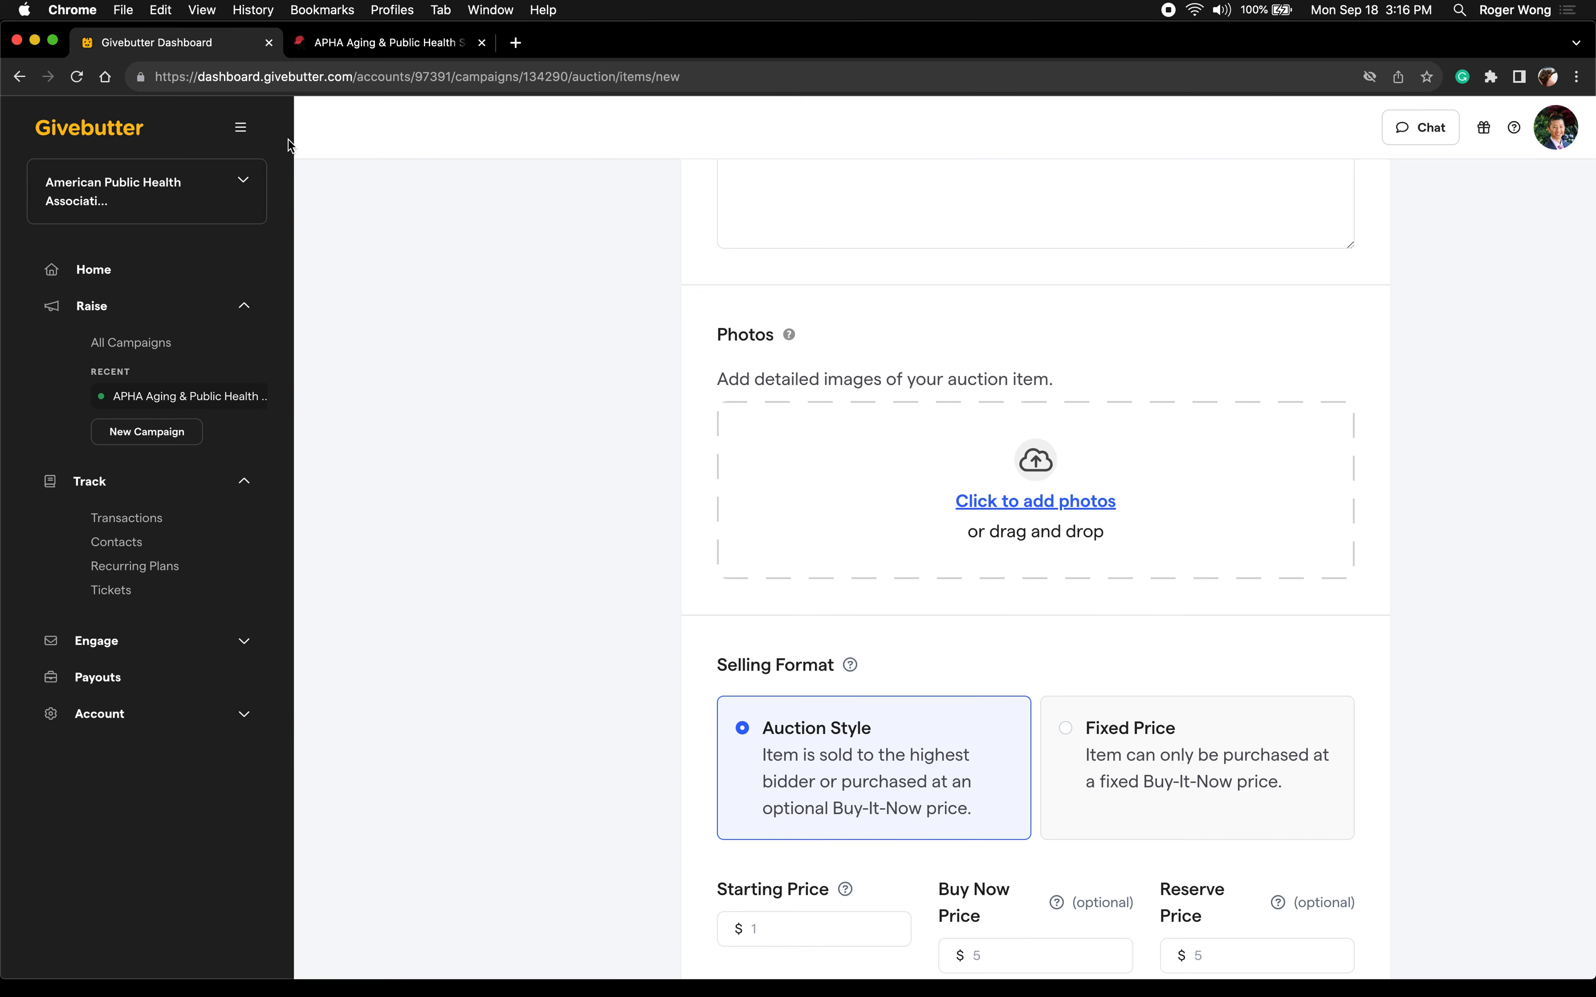
scroll(408, 362, "up", 5)
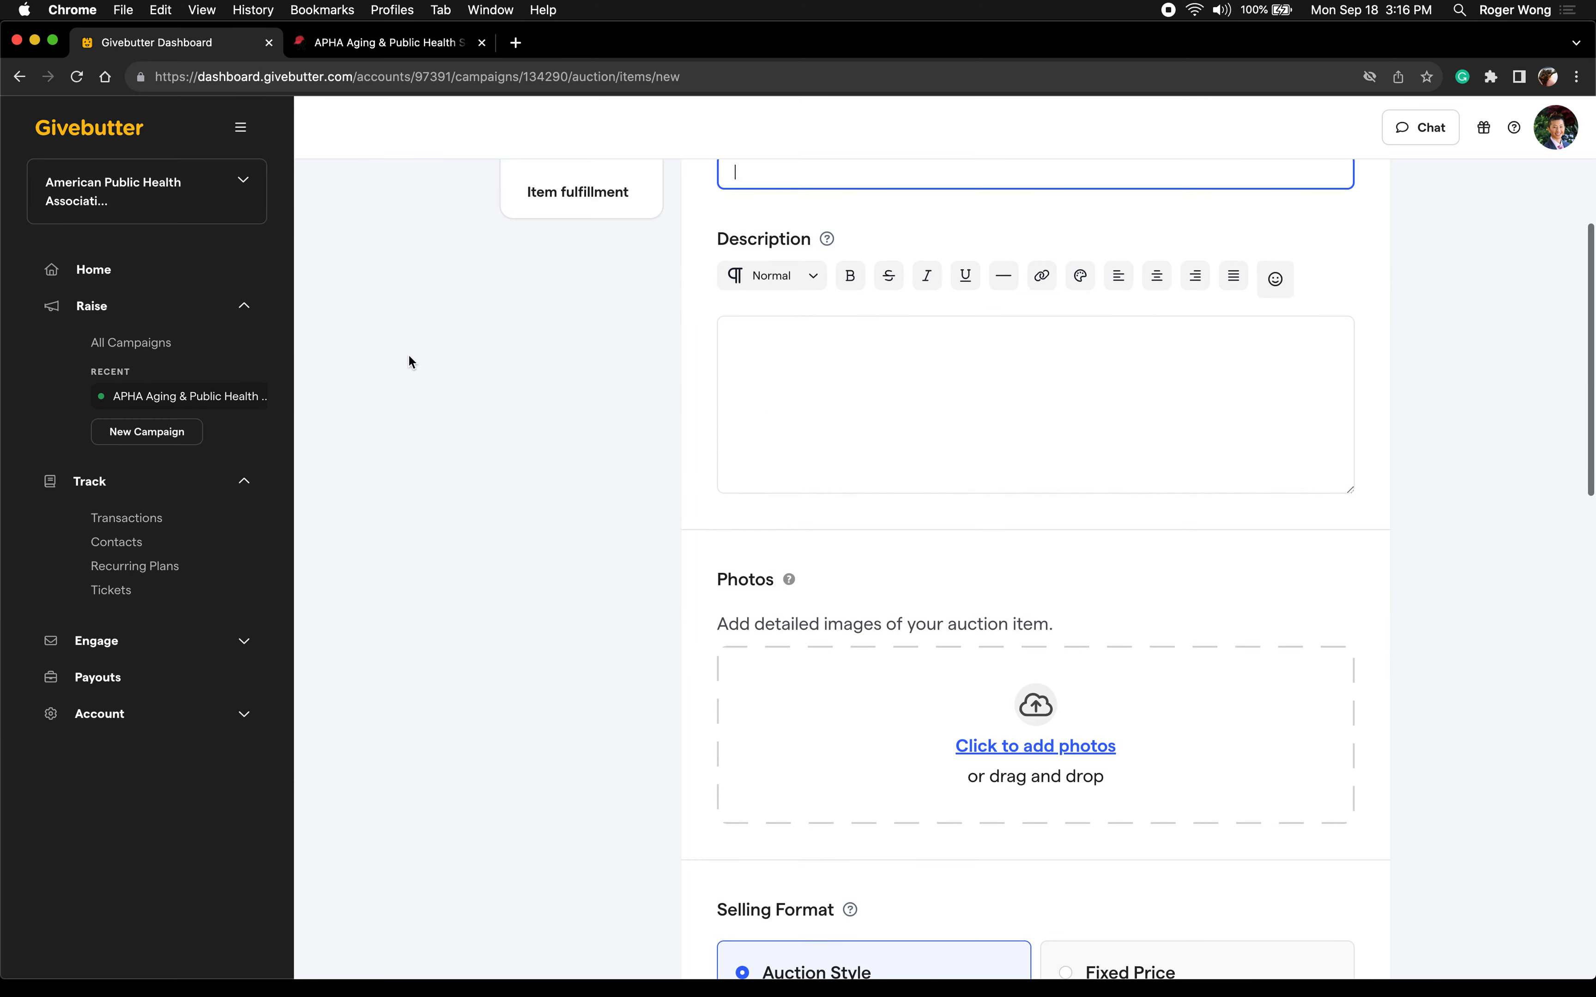
key("ctrl+Up")
left_click(483, 65)
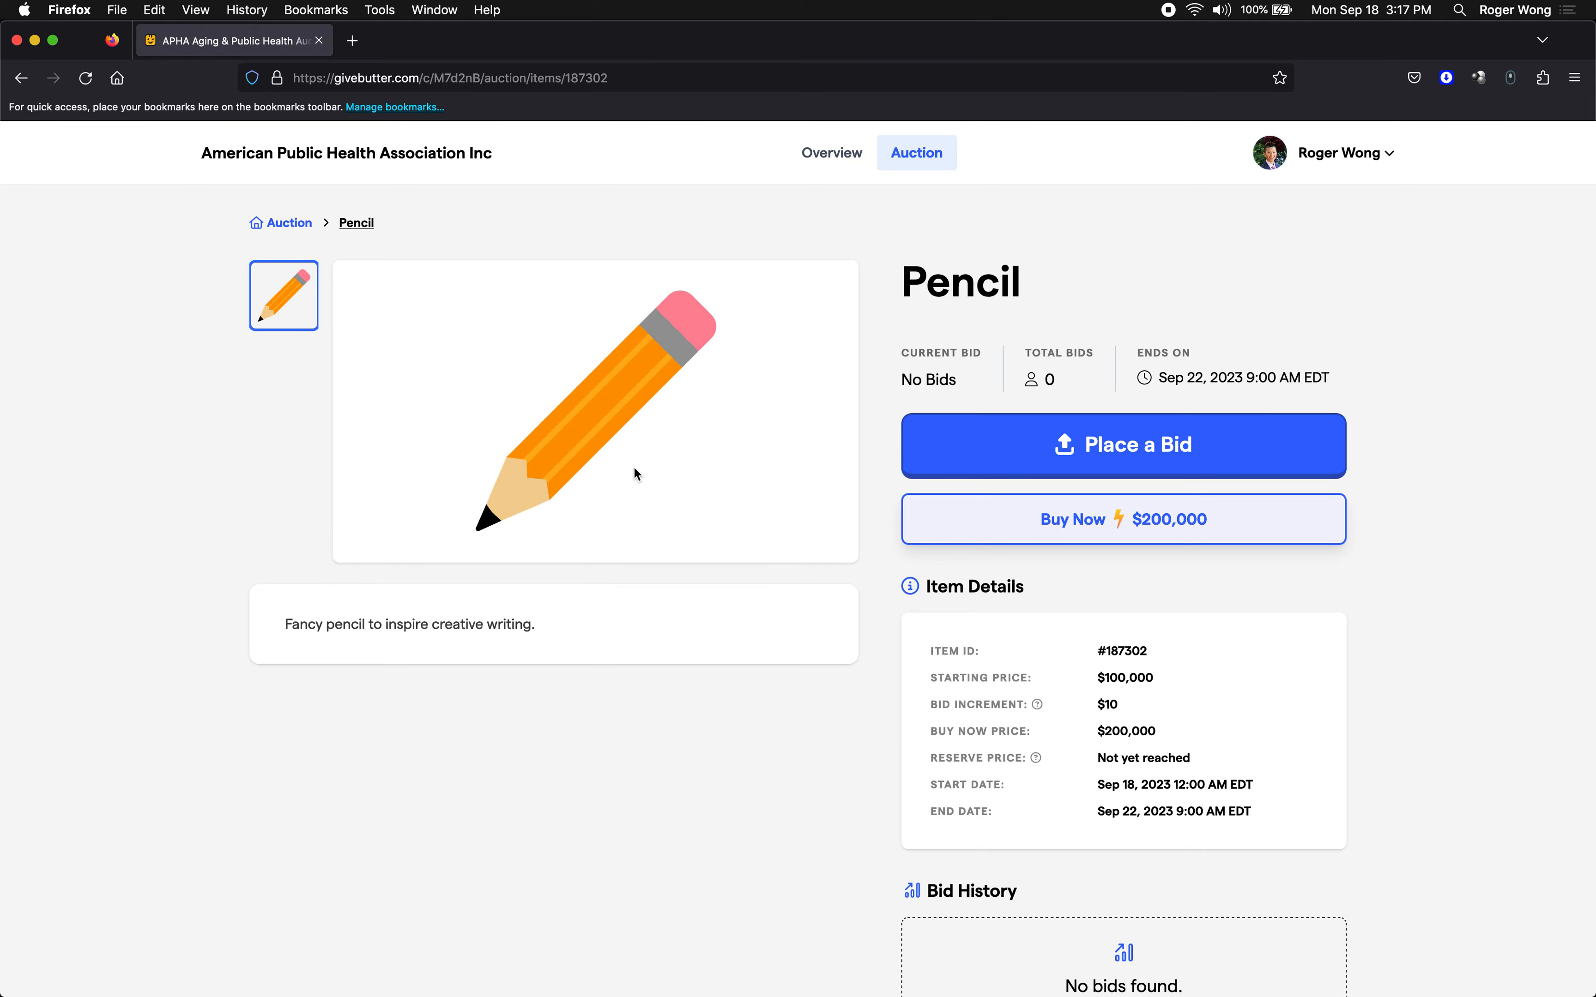
key("ctrl+Up")
left_click(866, 69)
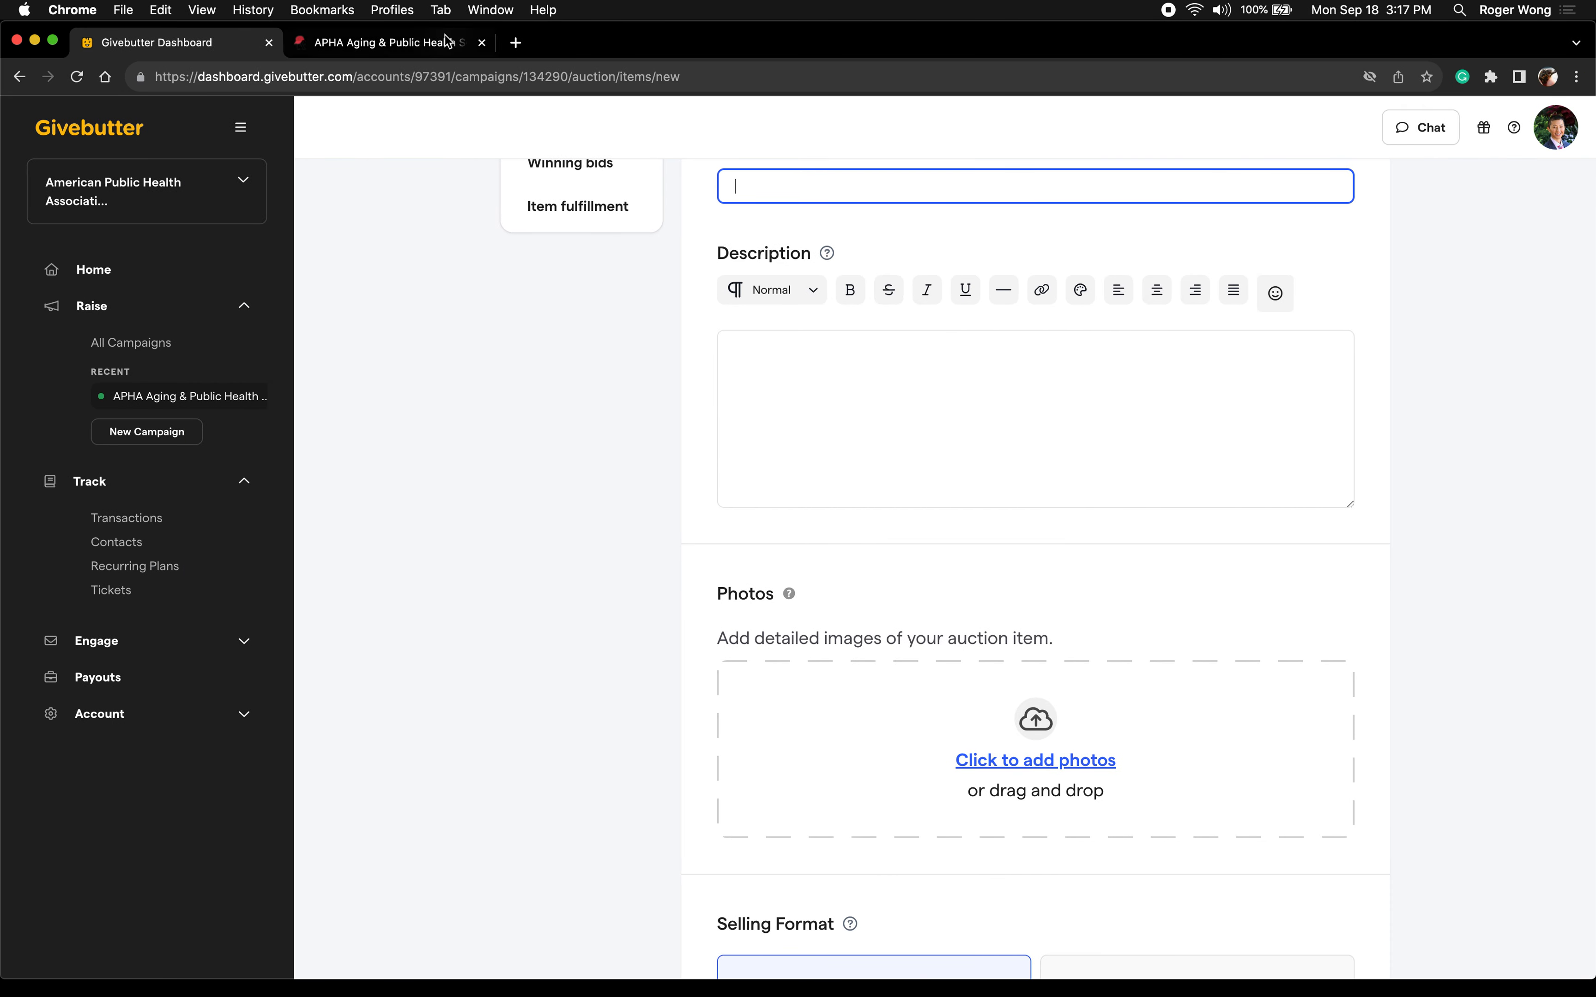
Return to REDCap and save the main picture upload field
left_click(444, 42)
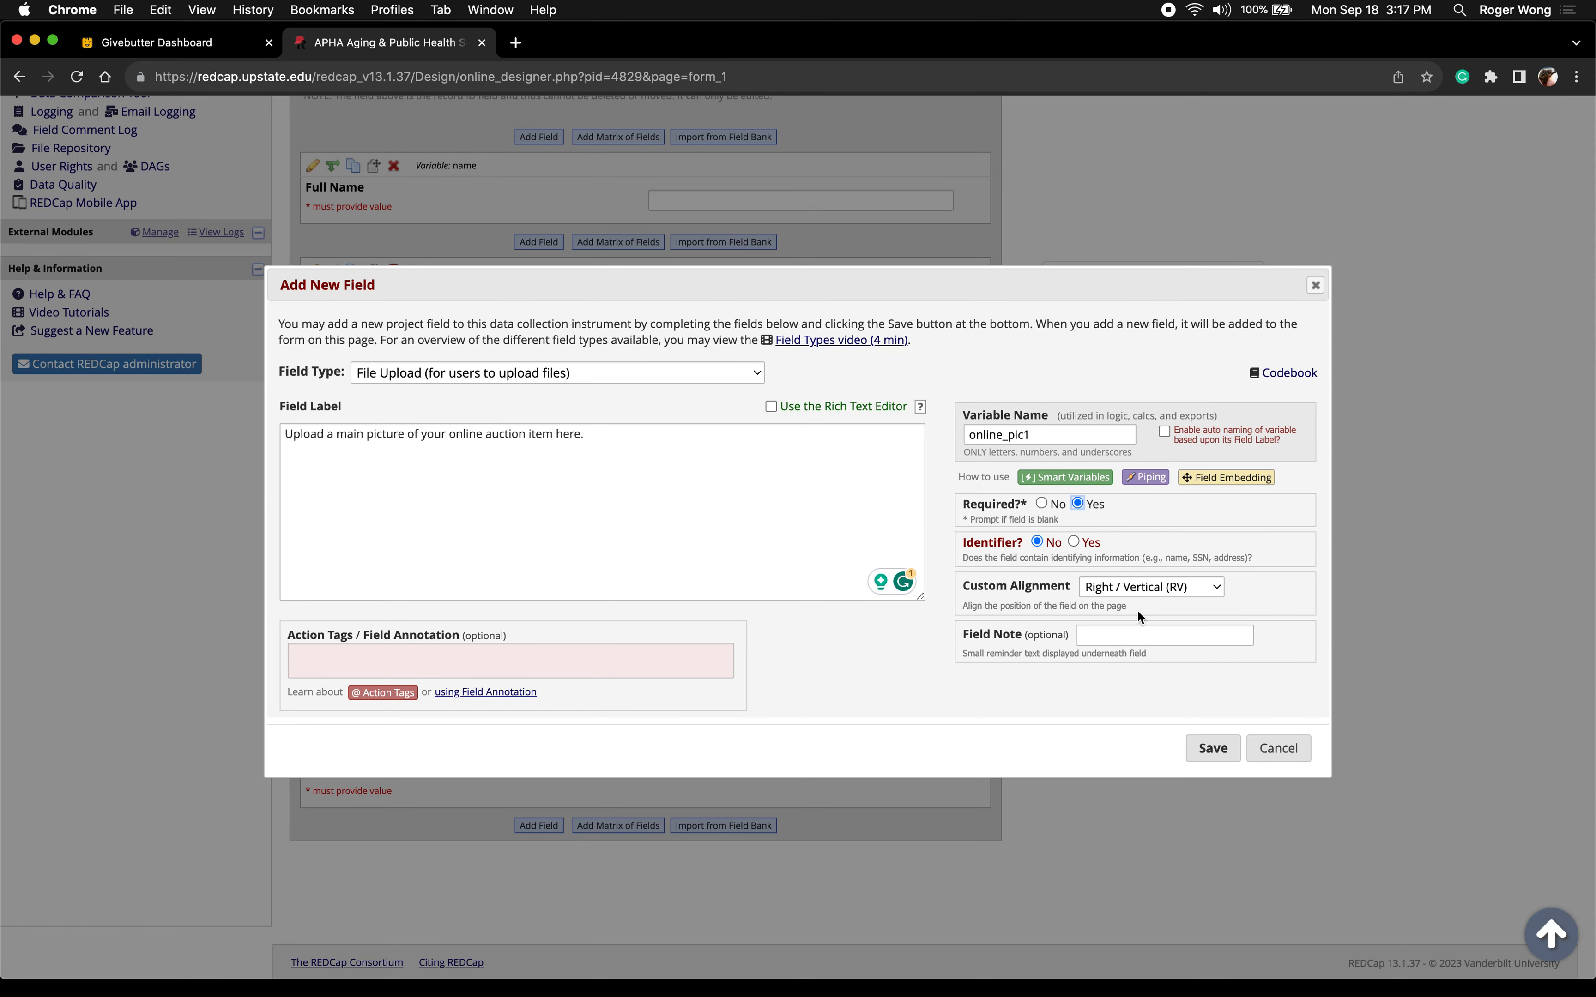
left_click(1212, 747)
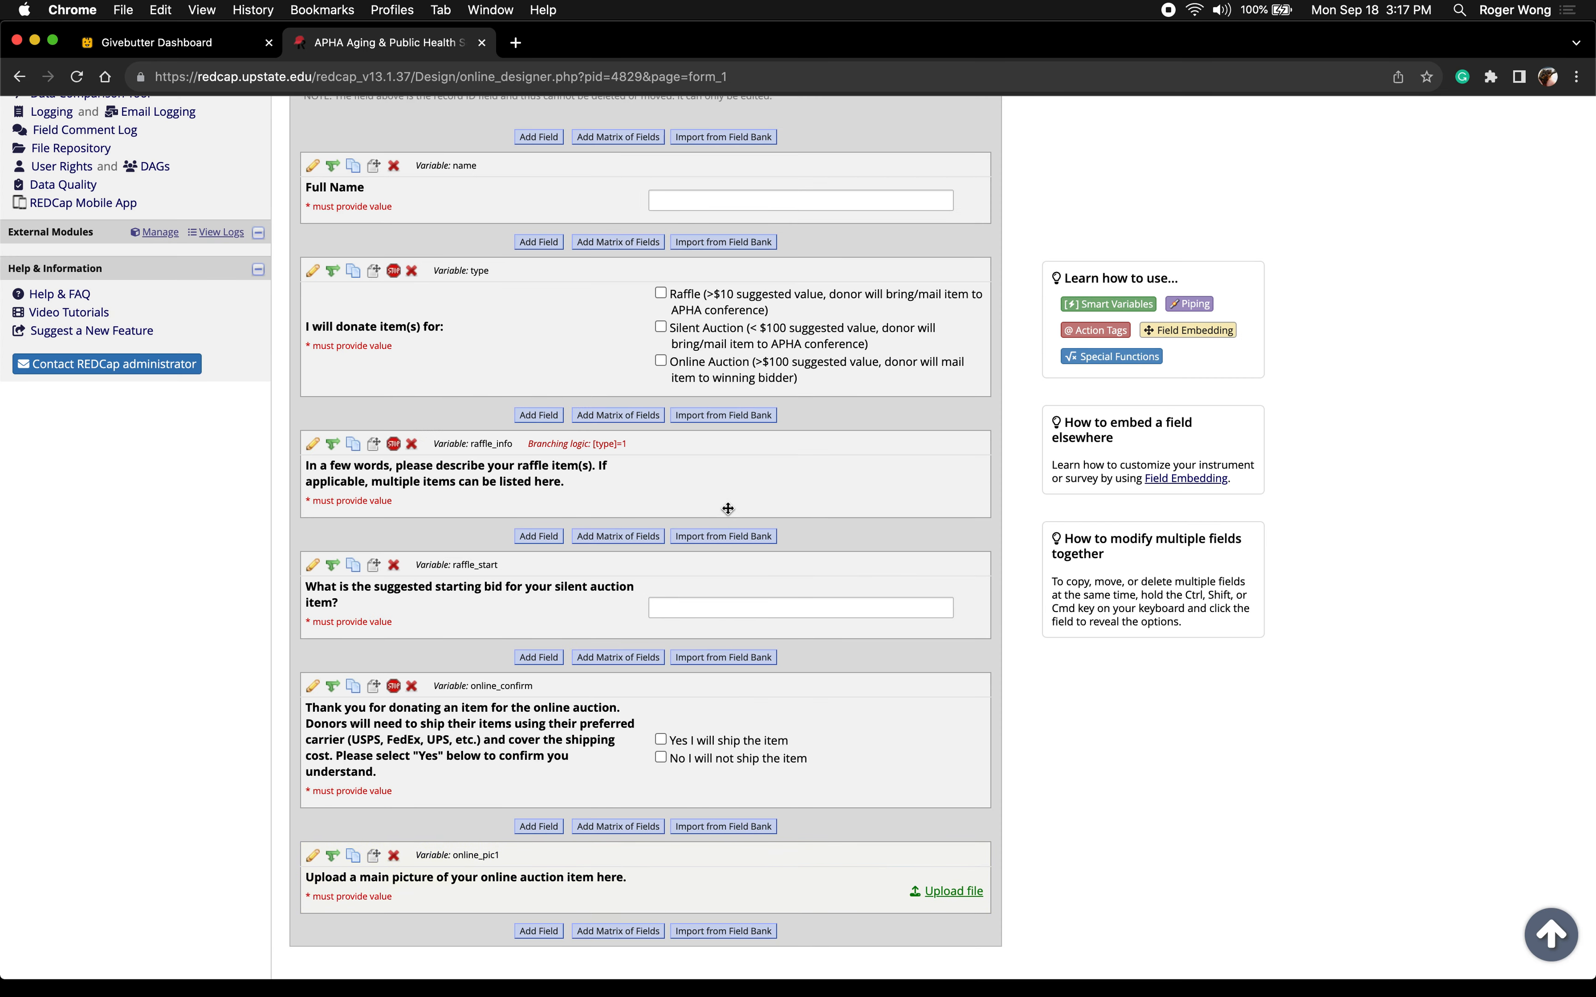
scroll(728, 508, "down", 3)
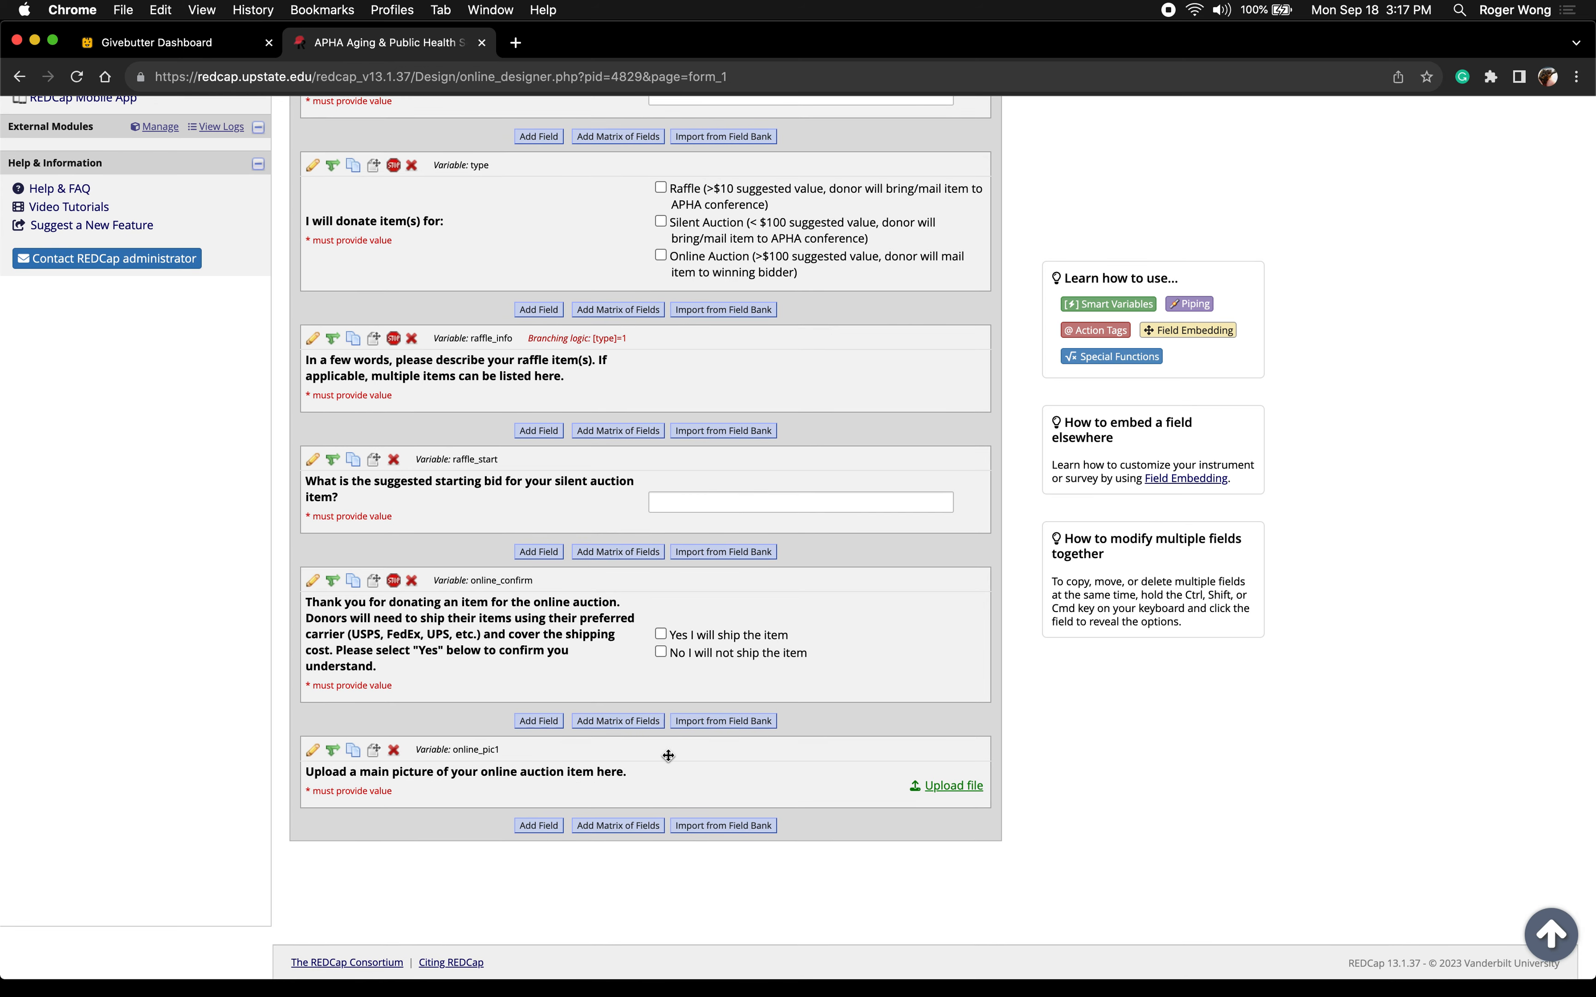
Review the remaining silent and online auction questions and the closing thank-you message in the Word draft
key("ctrl+Right")
scroll(692, 763, "down", 5)
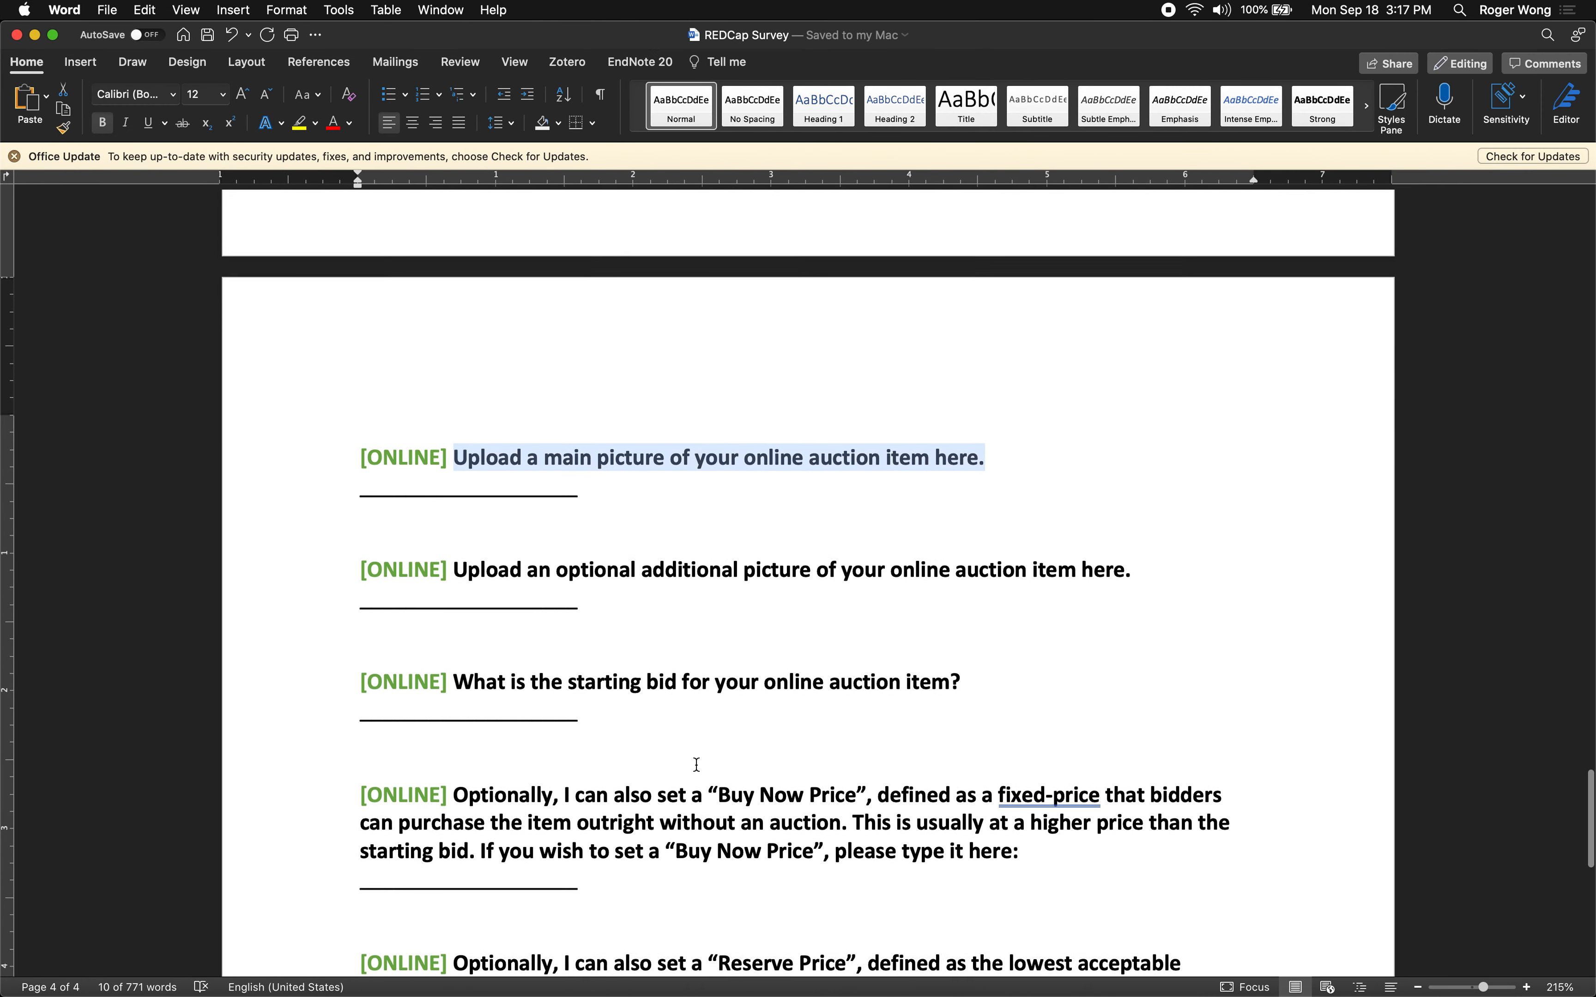
scroll(698, 765, "down", 4)
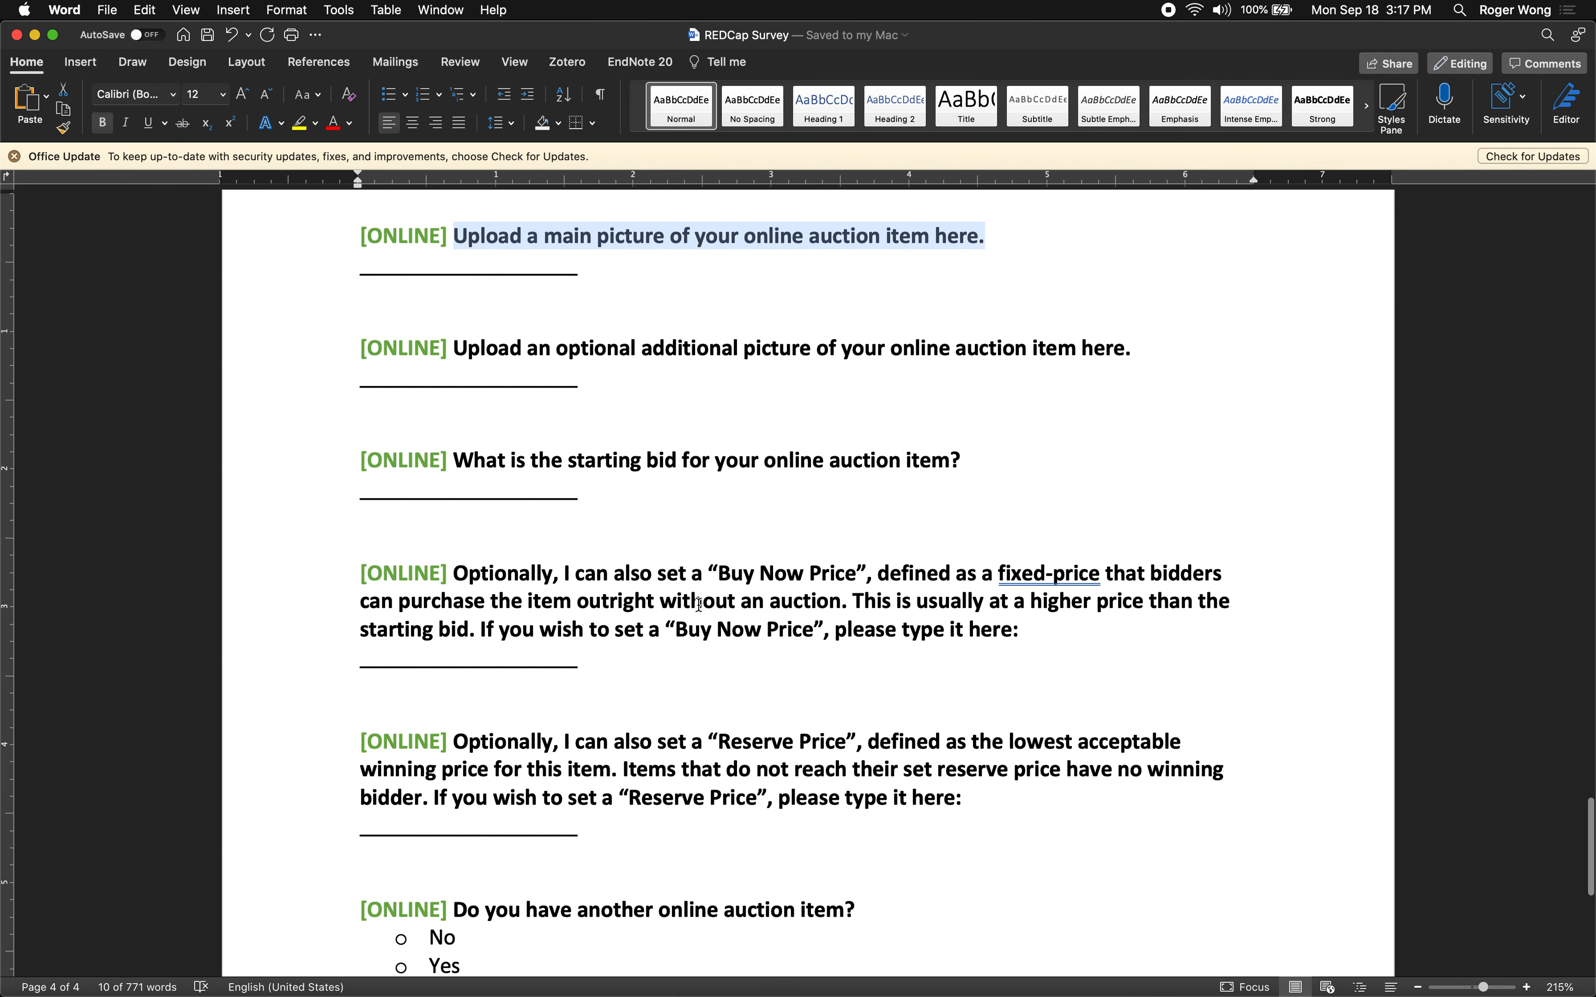
scroll(576, 448, "down", 5)
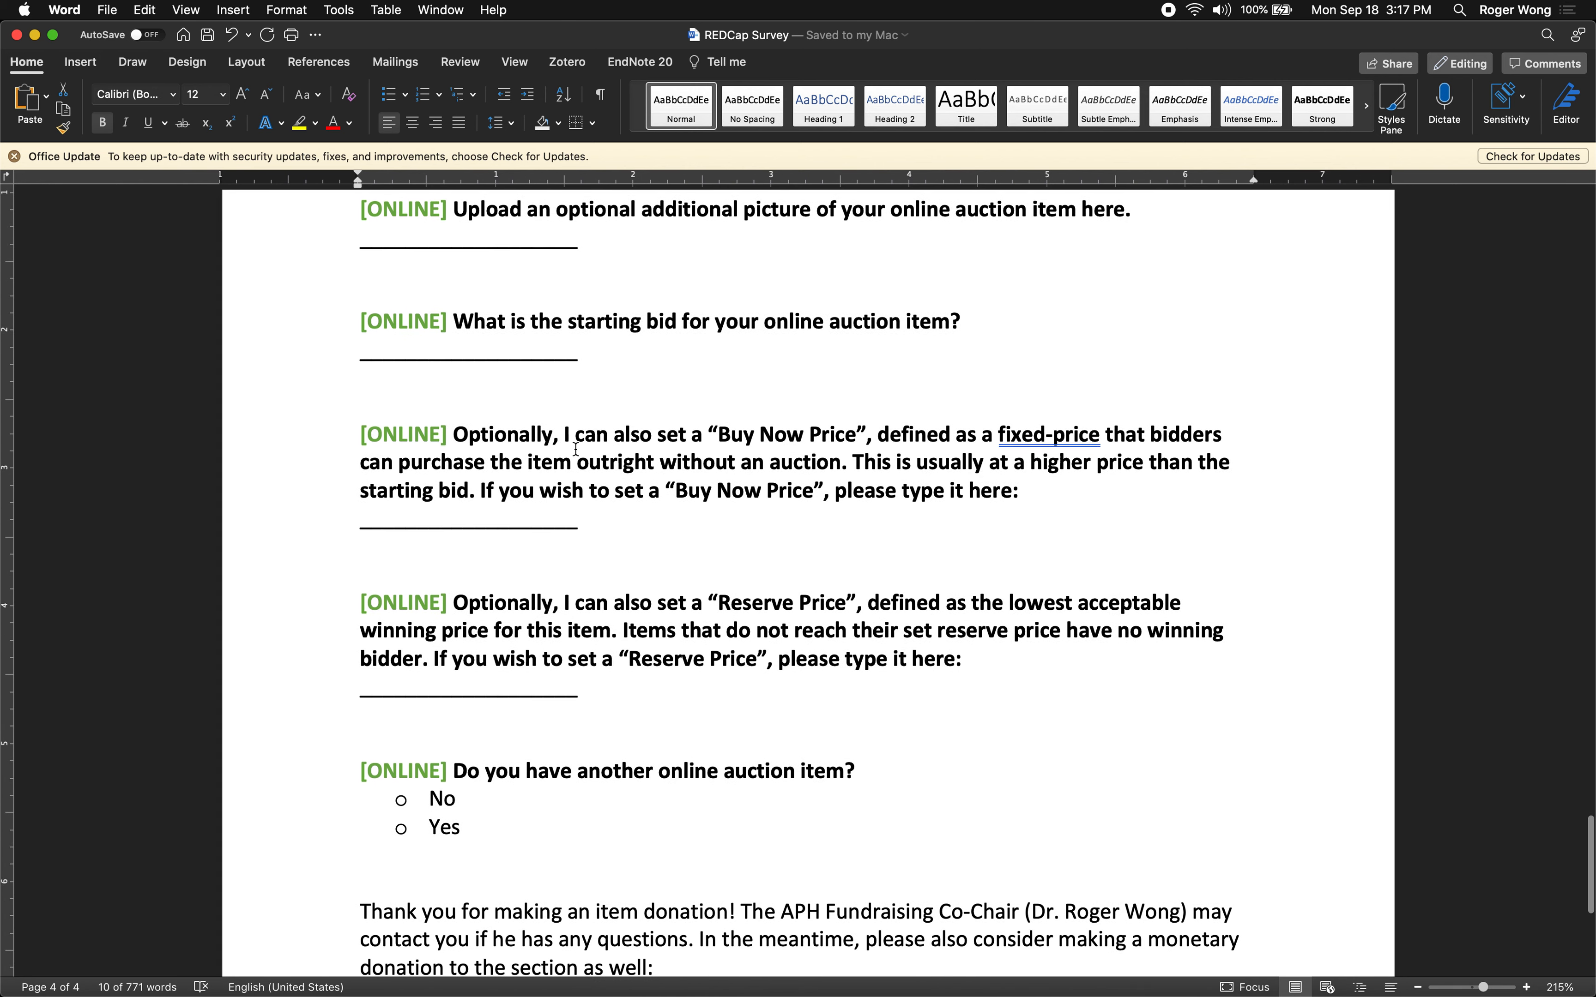
scroll(576, 449, "down", 1)
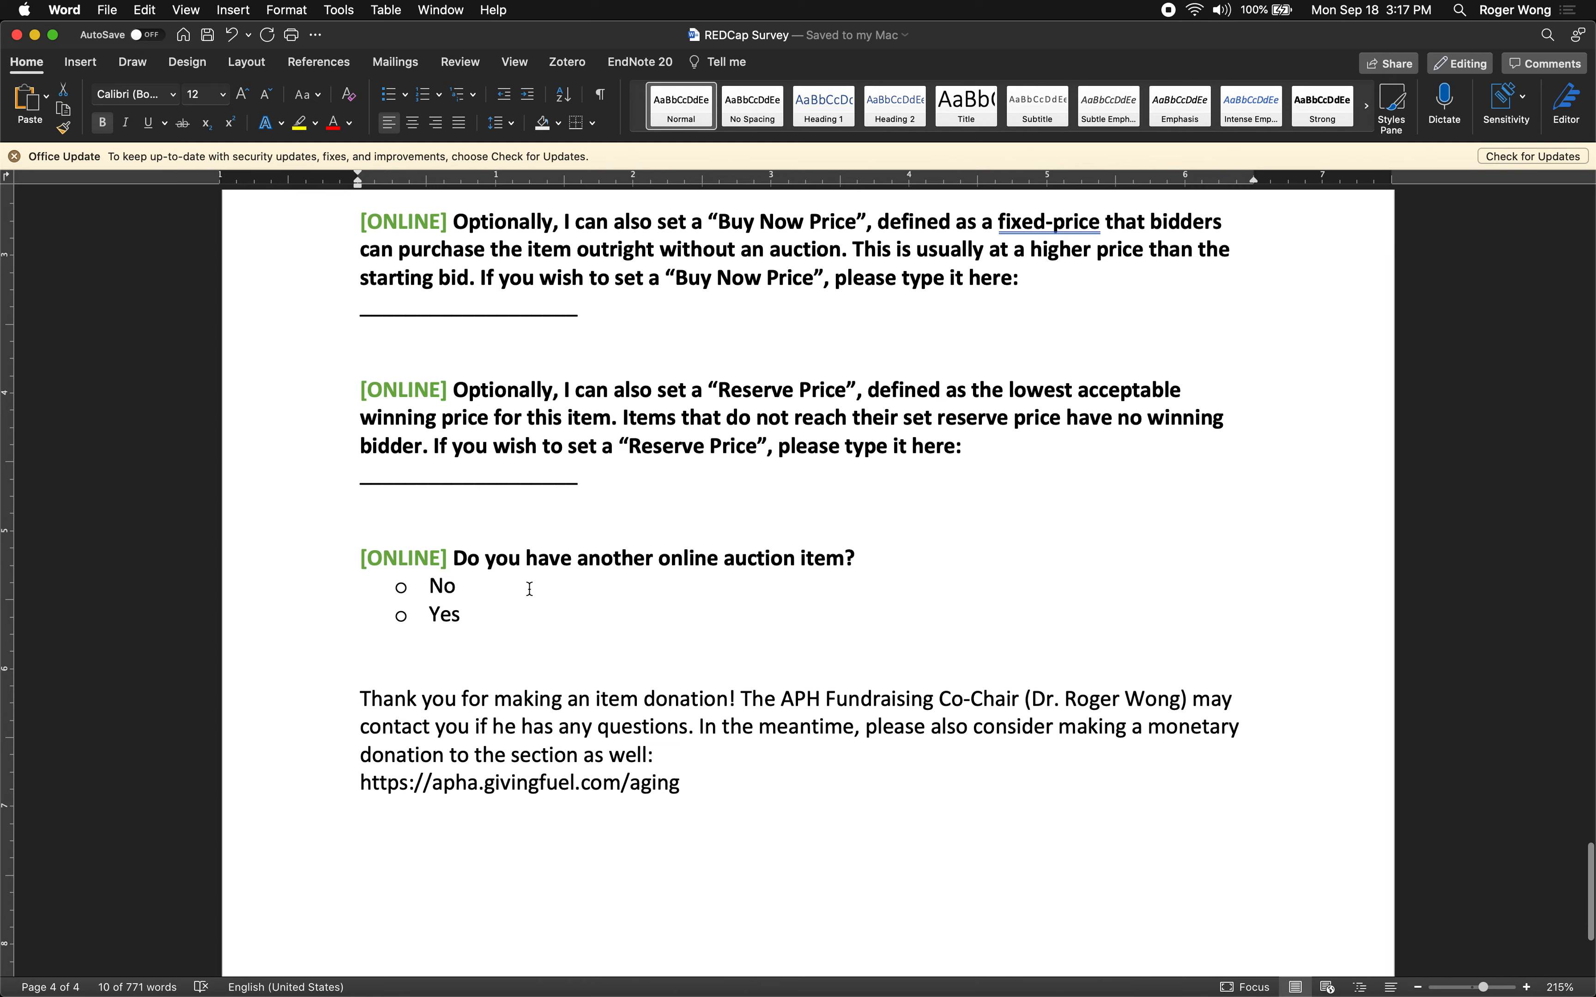
scroll(528, 590, "up", 14)
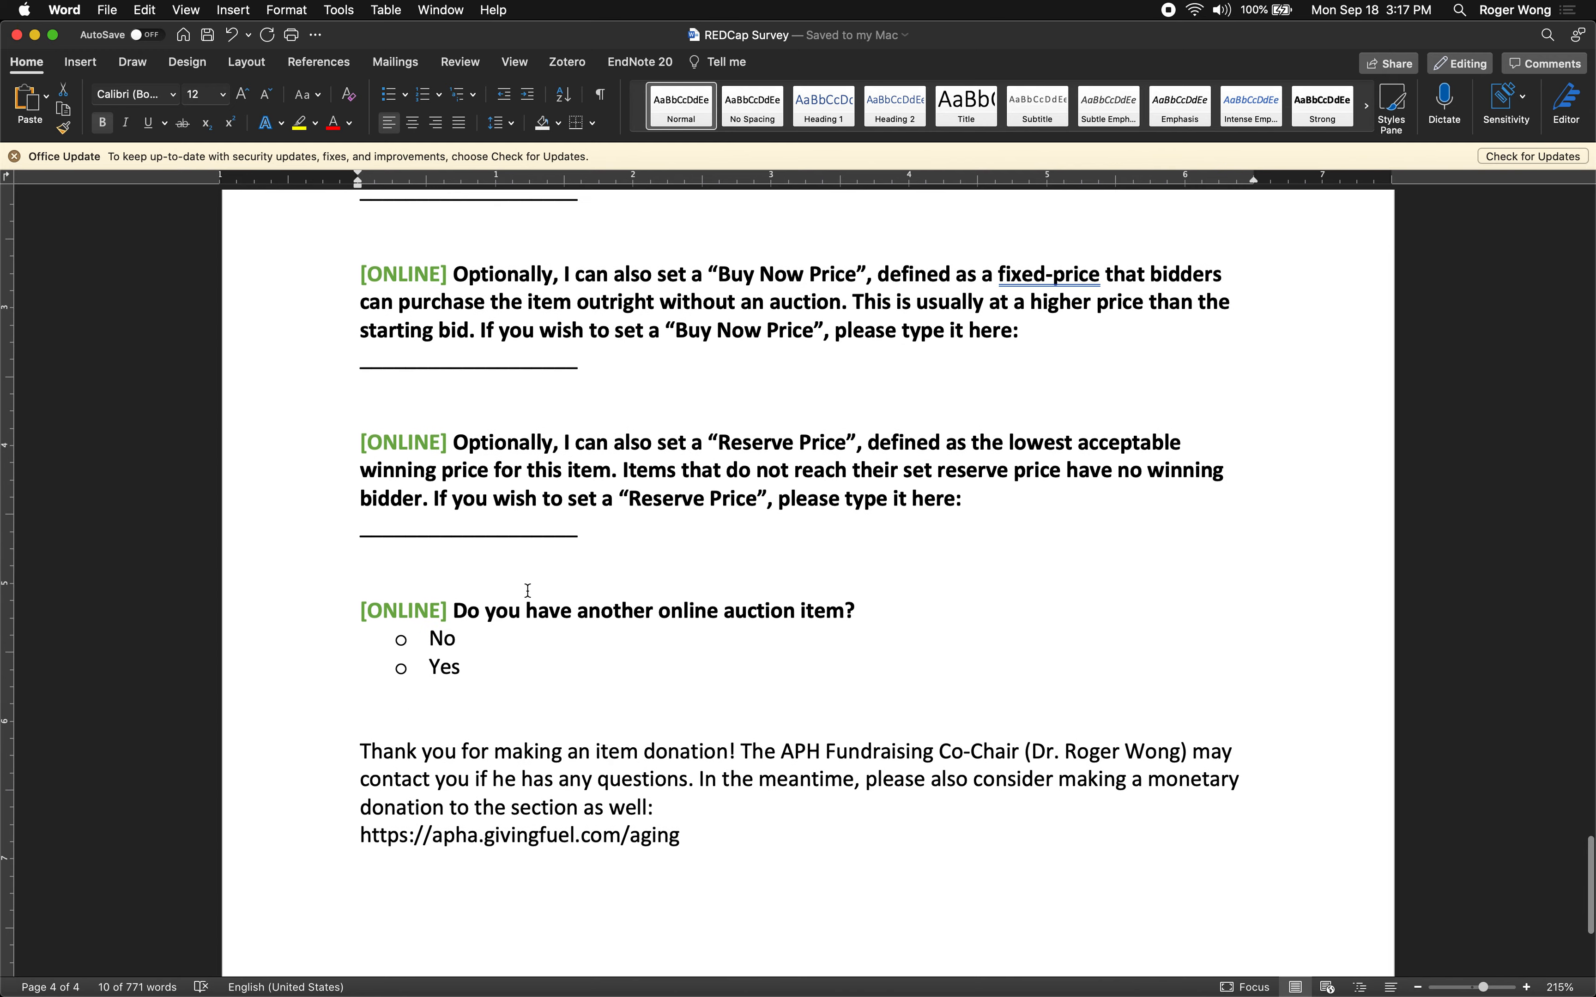
scroll(529, 591, "up", 8)
scroll(528, 591, "down", 18)
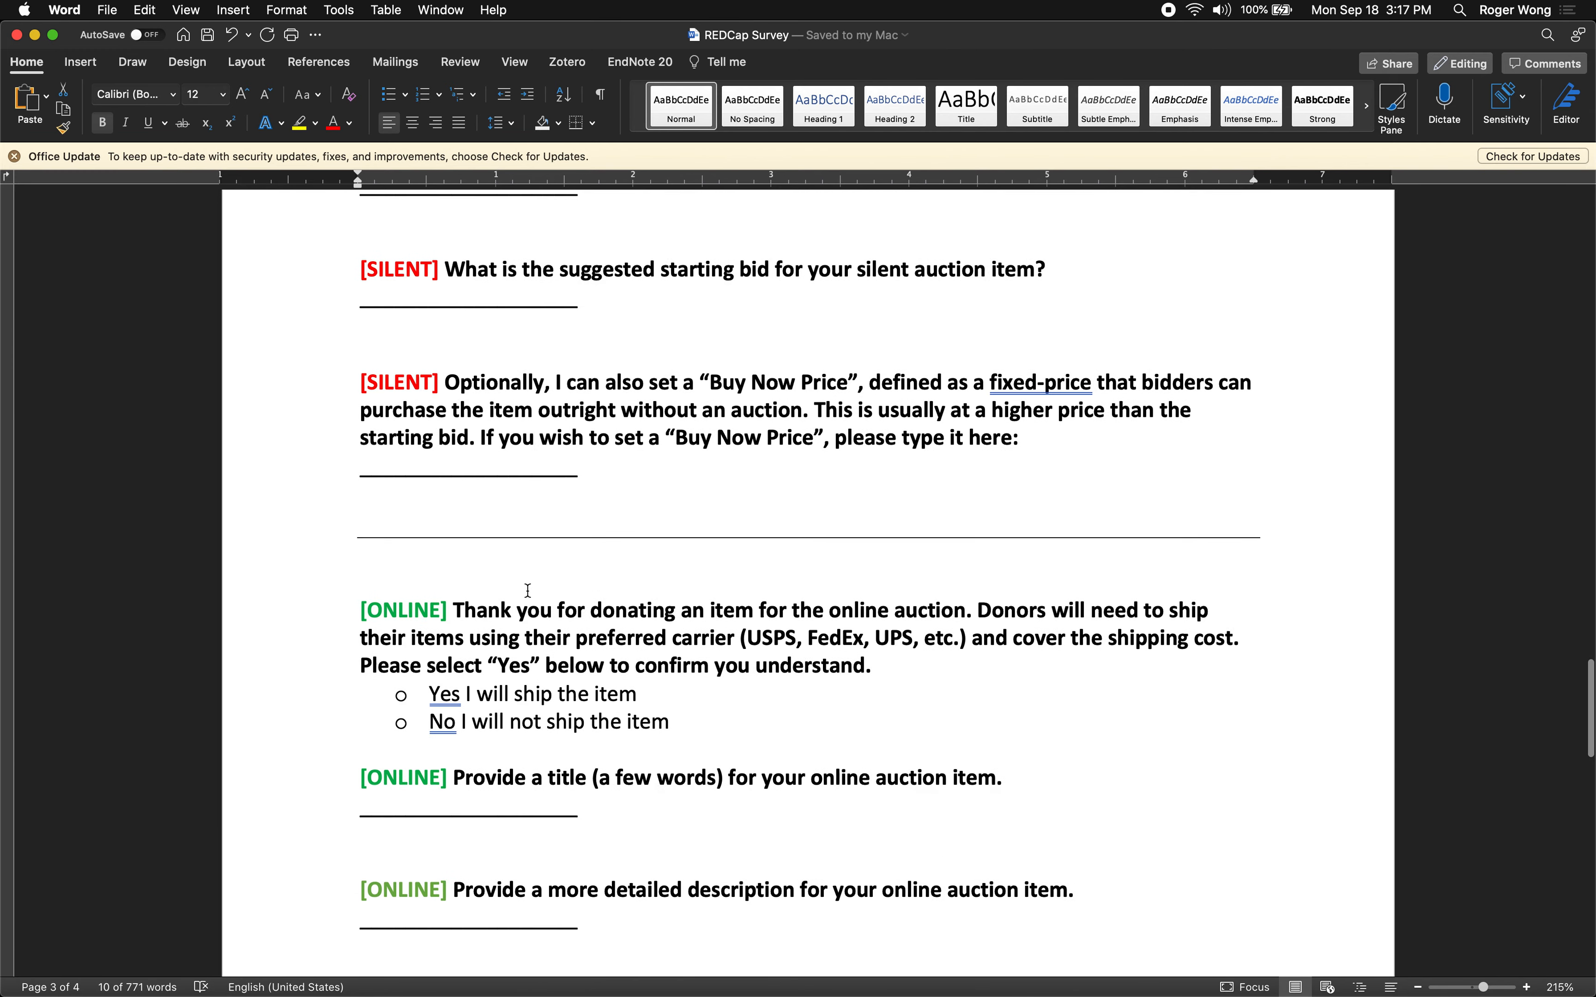
scroll(528, 590, "down", 2)
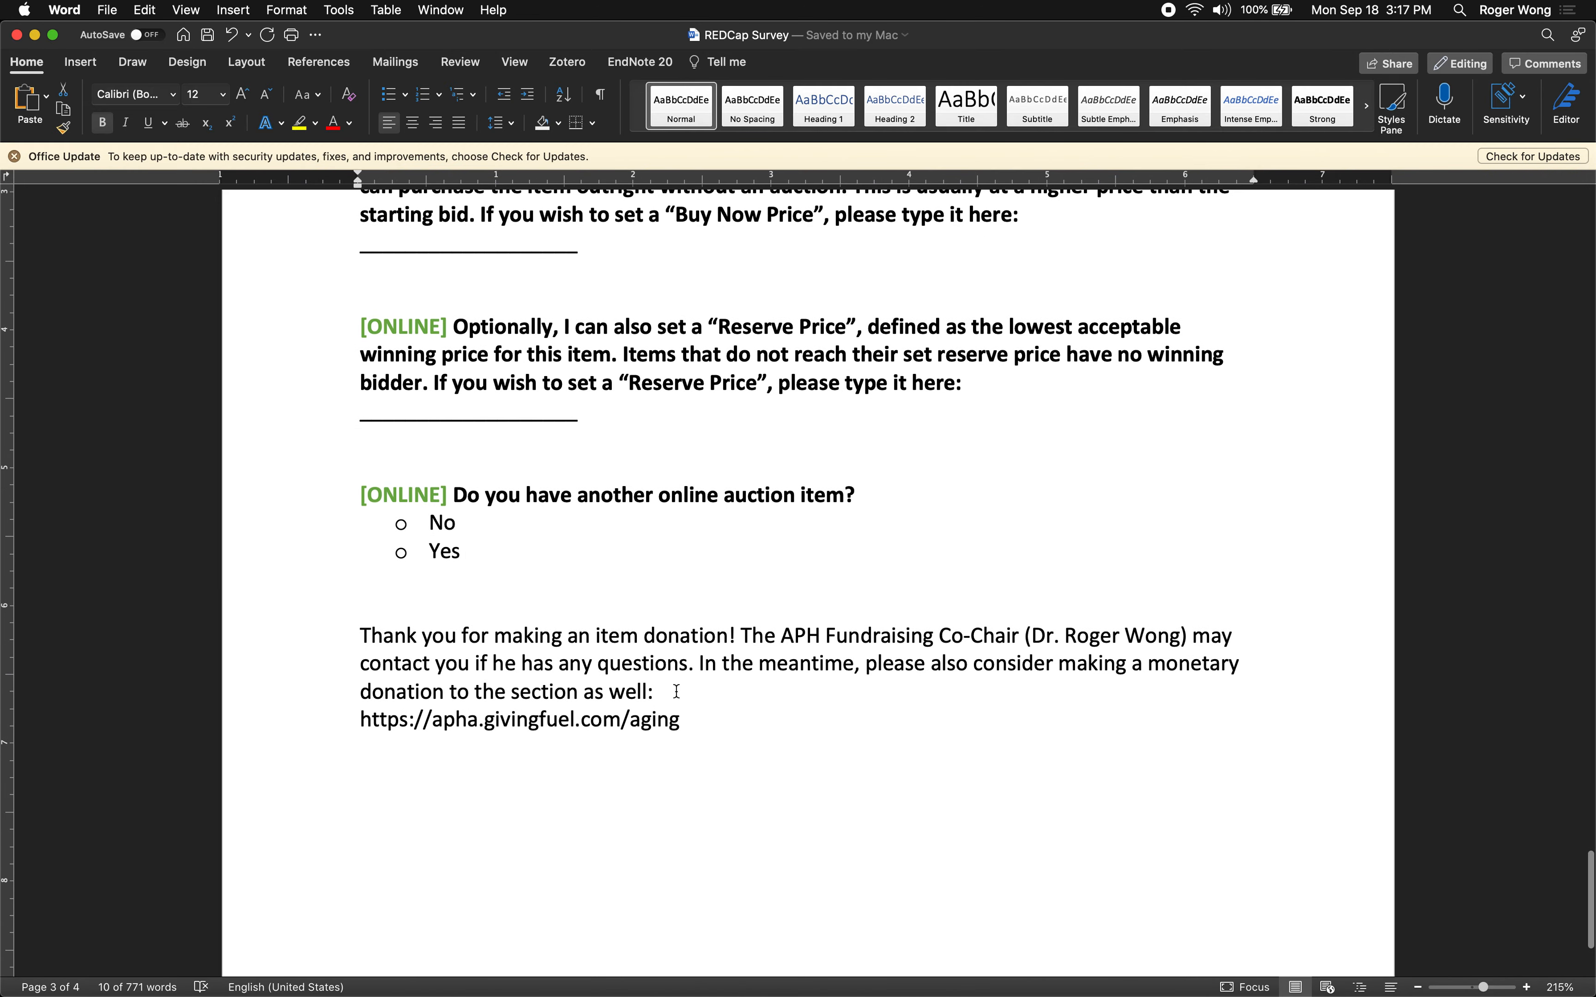
Copy the closing thank-you message with its donation link from the Word draft and return to the REDCap form
left_click_drag(706, 724, 354, 638)
key("super+c")
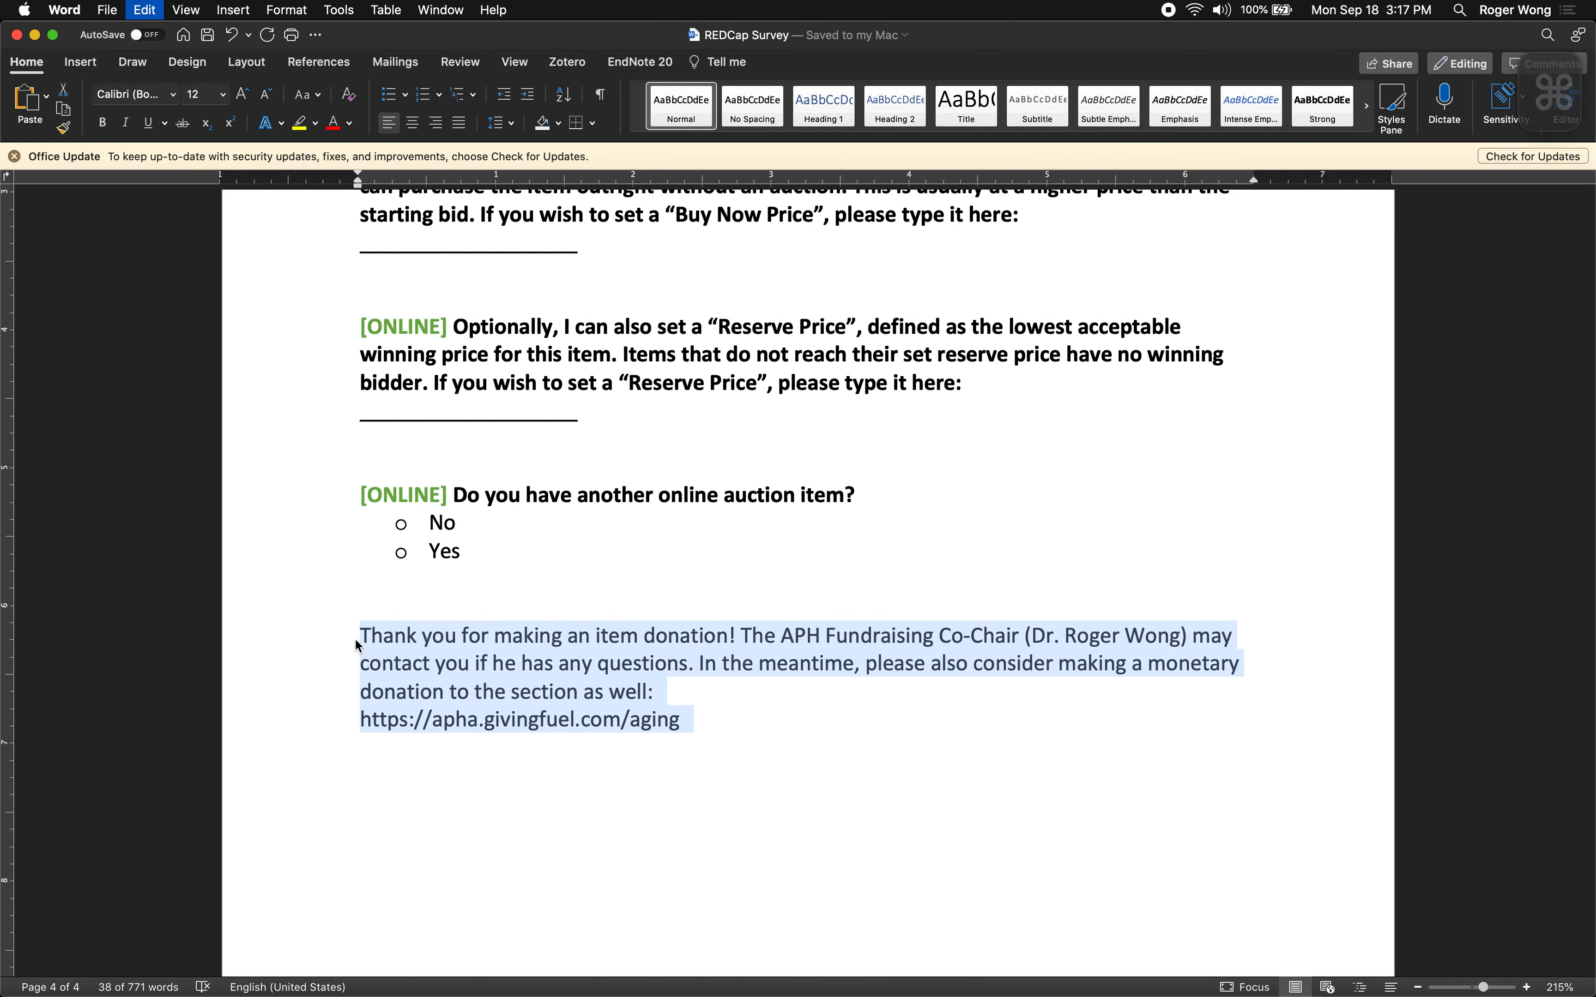
key("ctrl+Left")
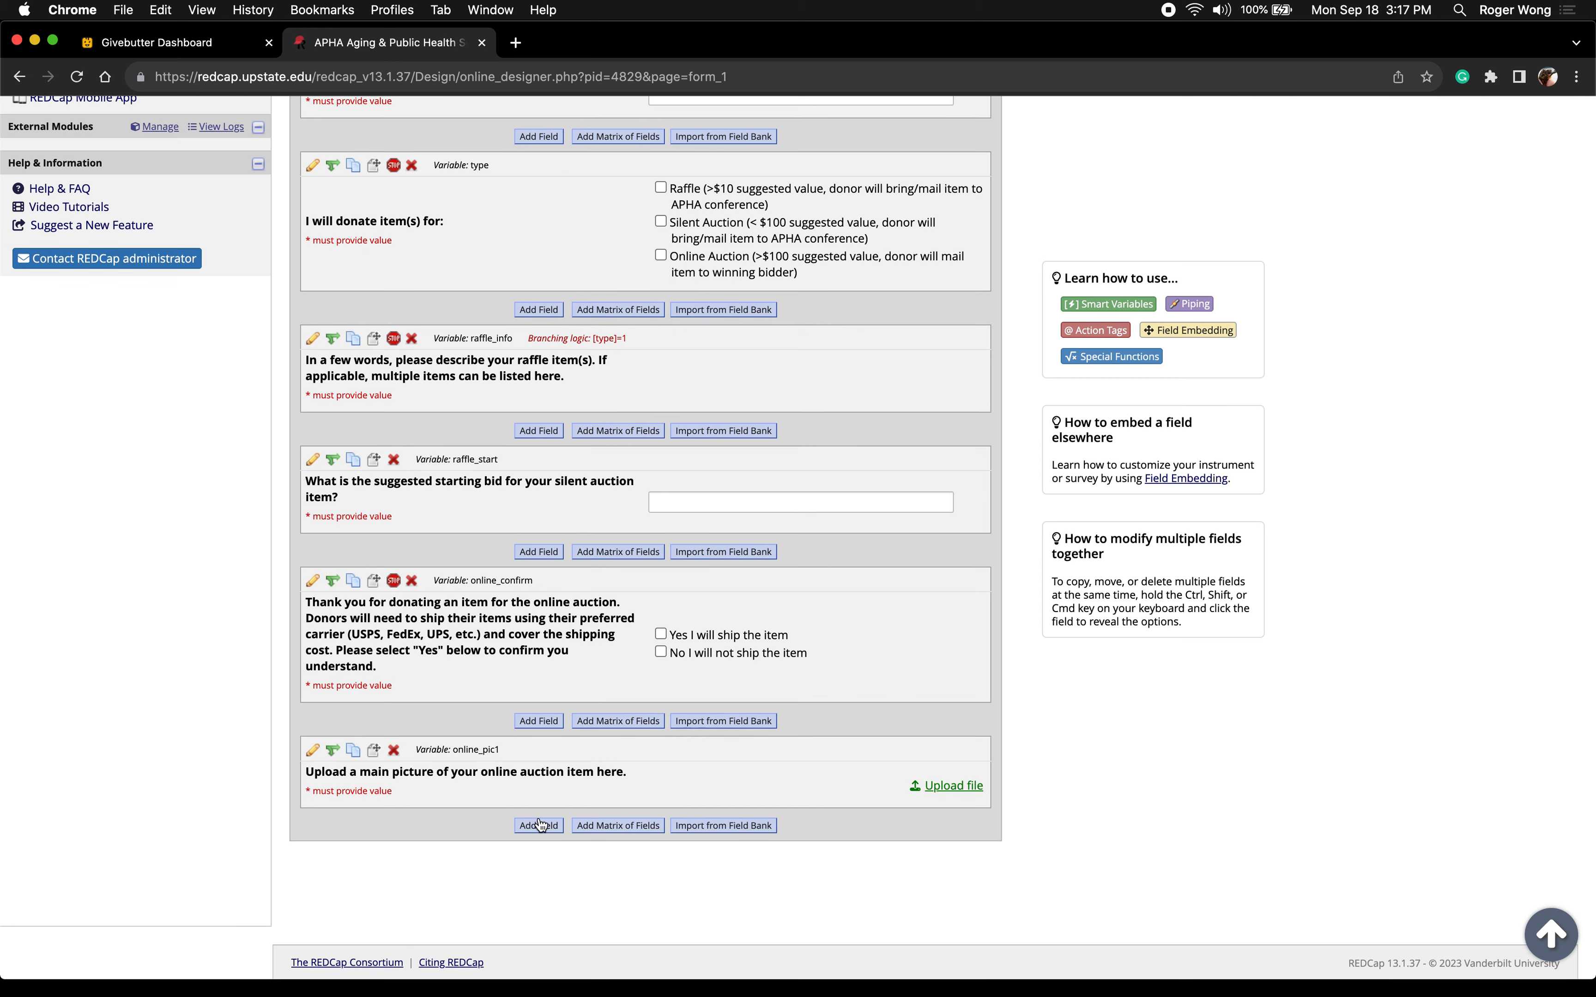
Add a Descriptive Text field after the main picture upload, with the copied thank-you message as its label
left_click(536, 826)
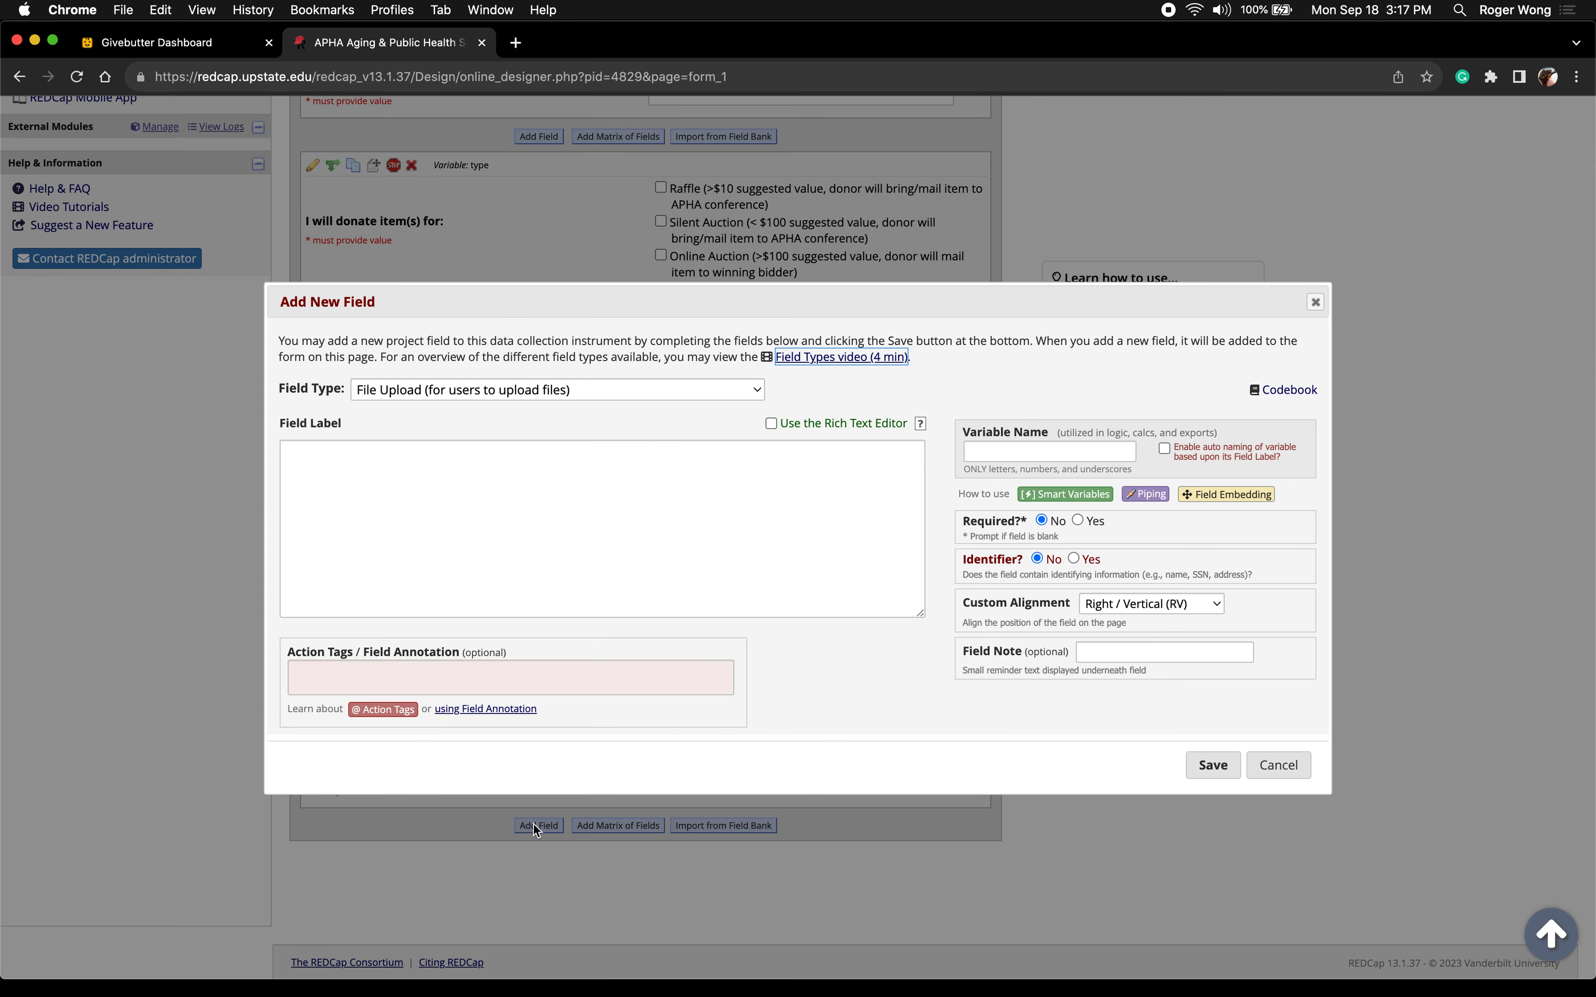
left_click(545, 389)
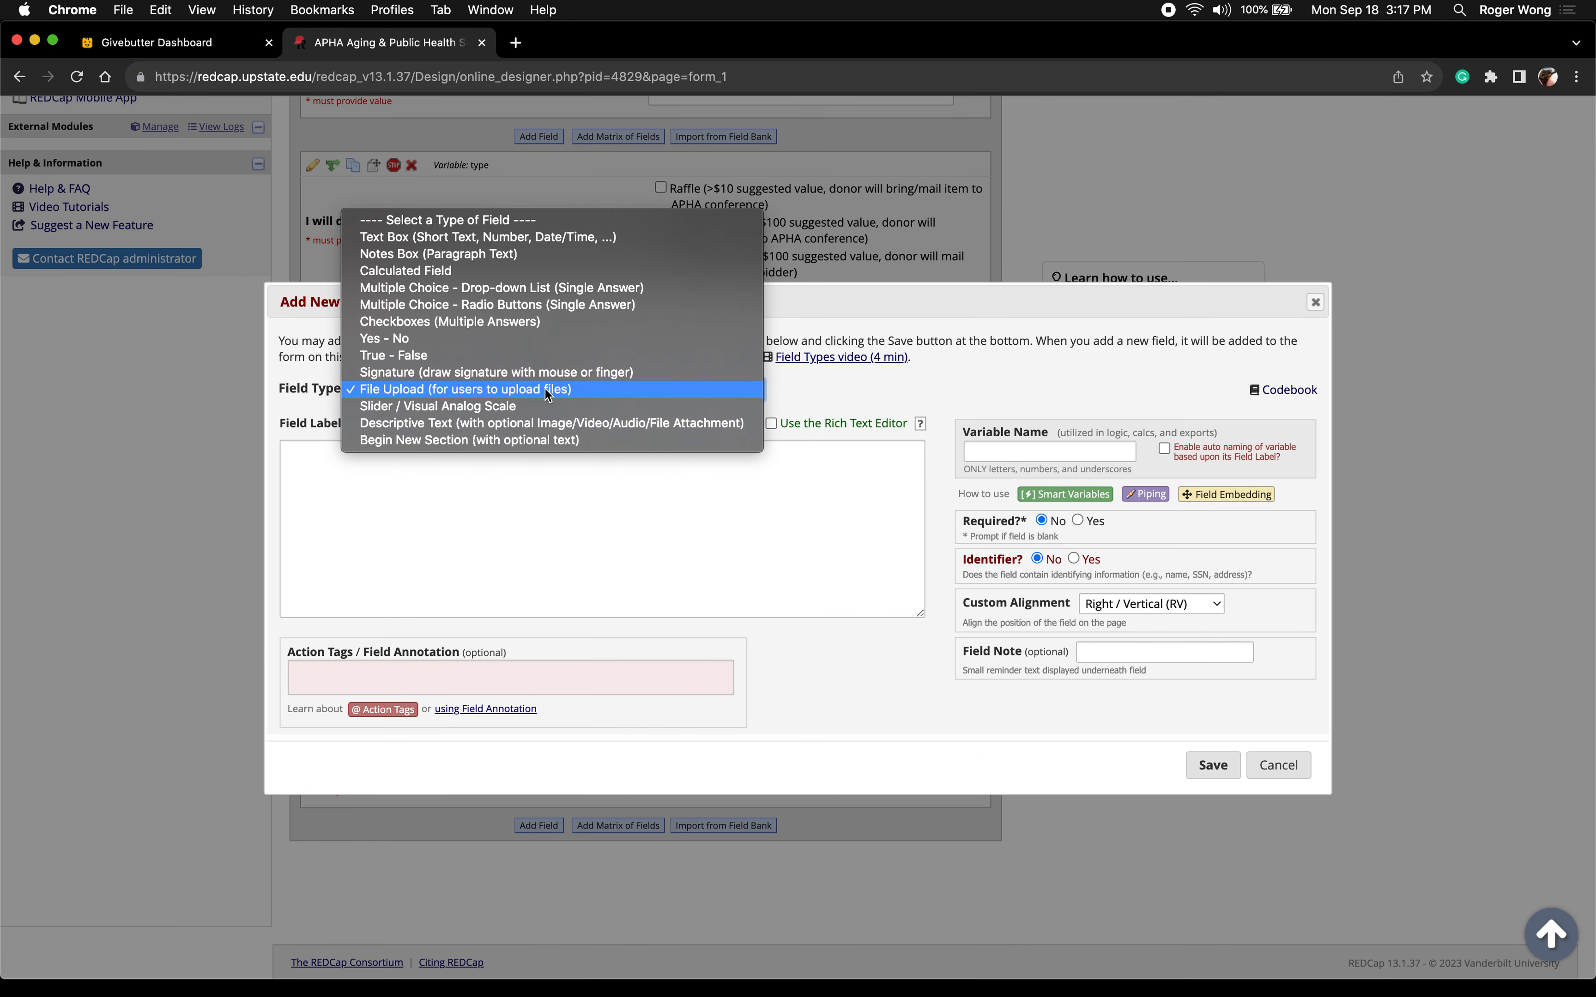
left_click(530, 430)
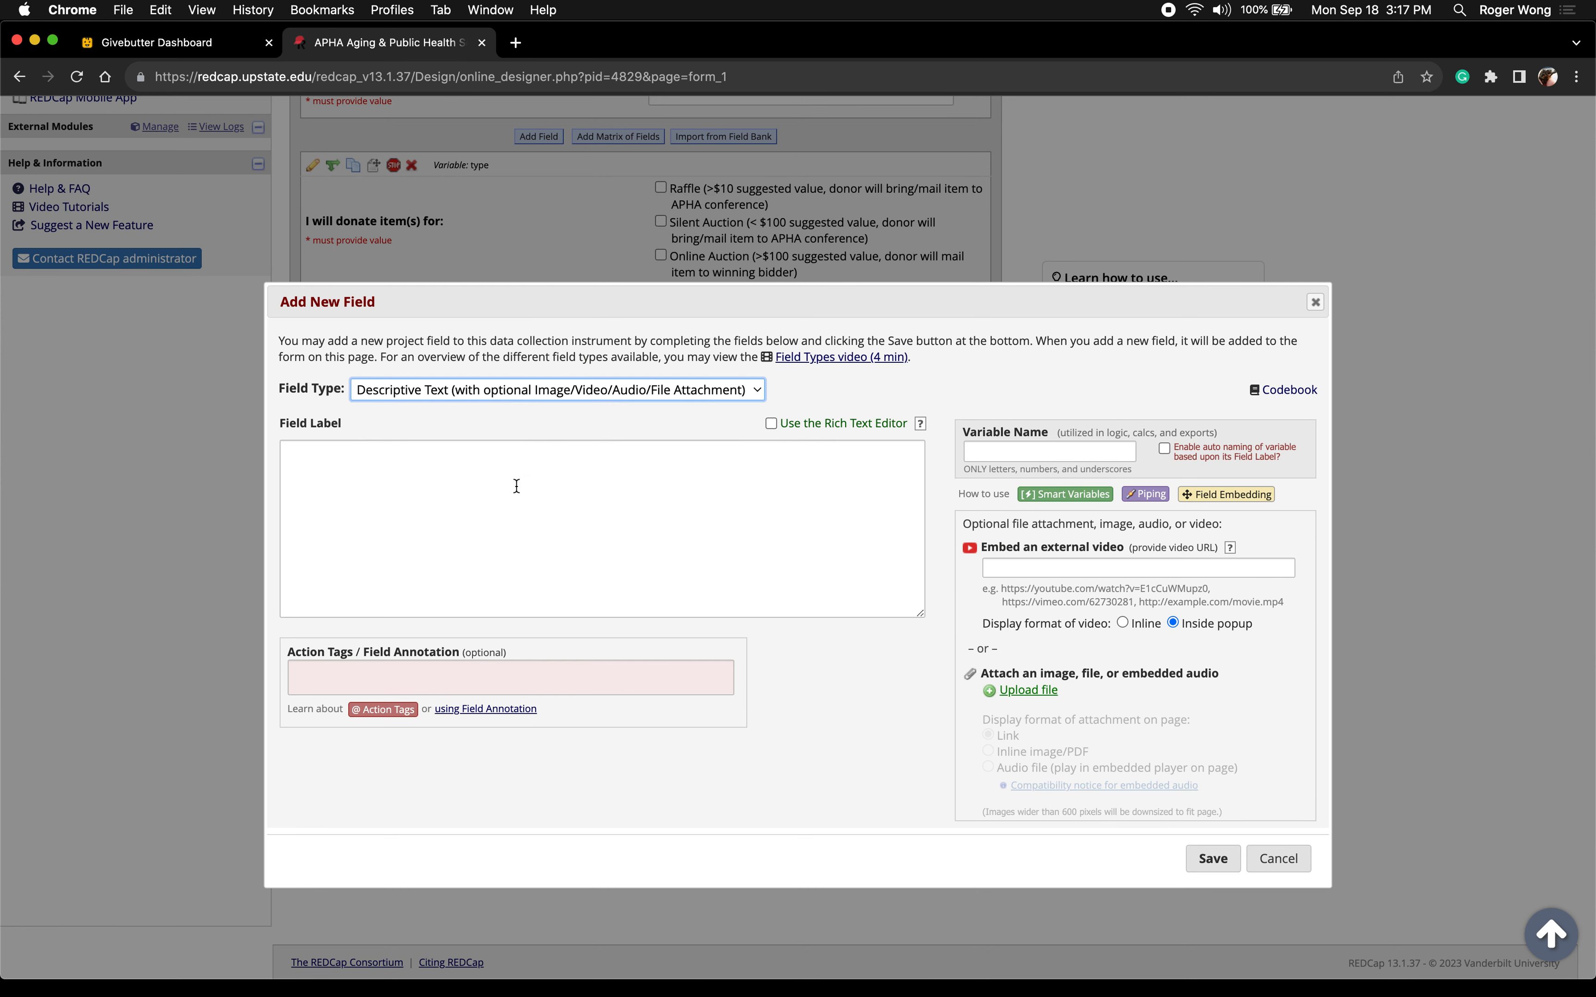
left_click(516, 486)
key("cmd+v")
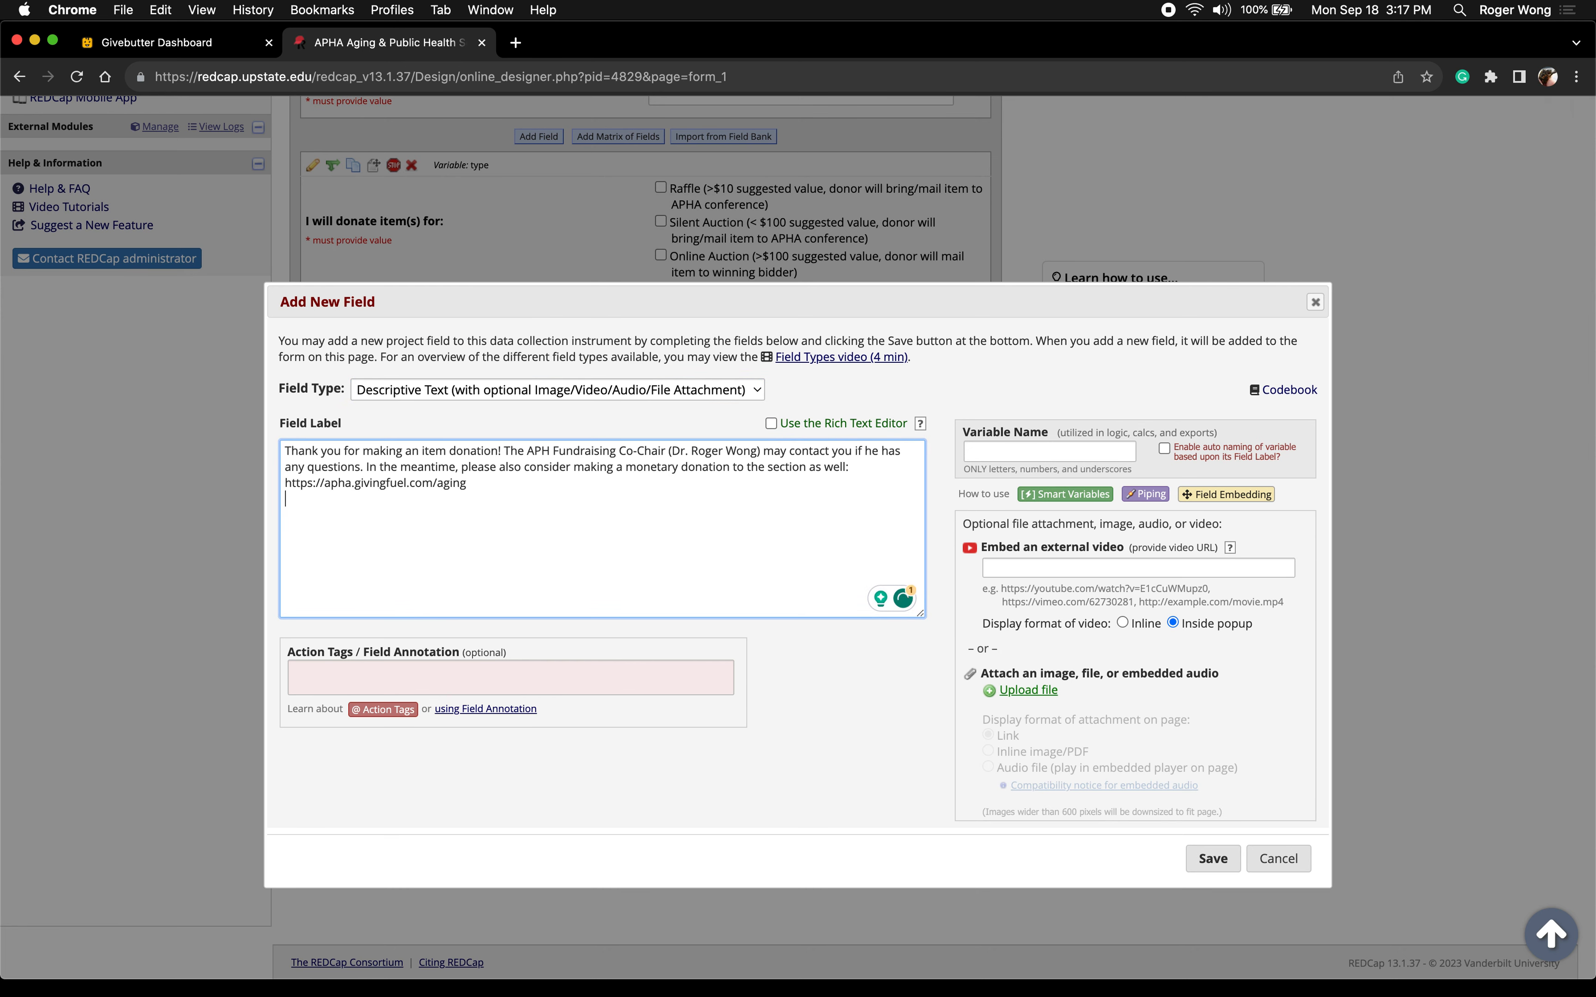
Set the thank-you field's variable name to "end" and save the field
left_click(988, 452)
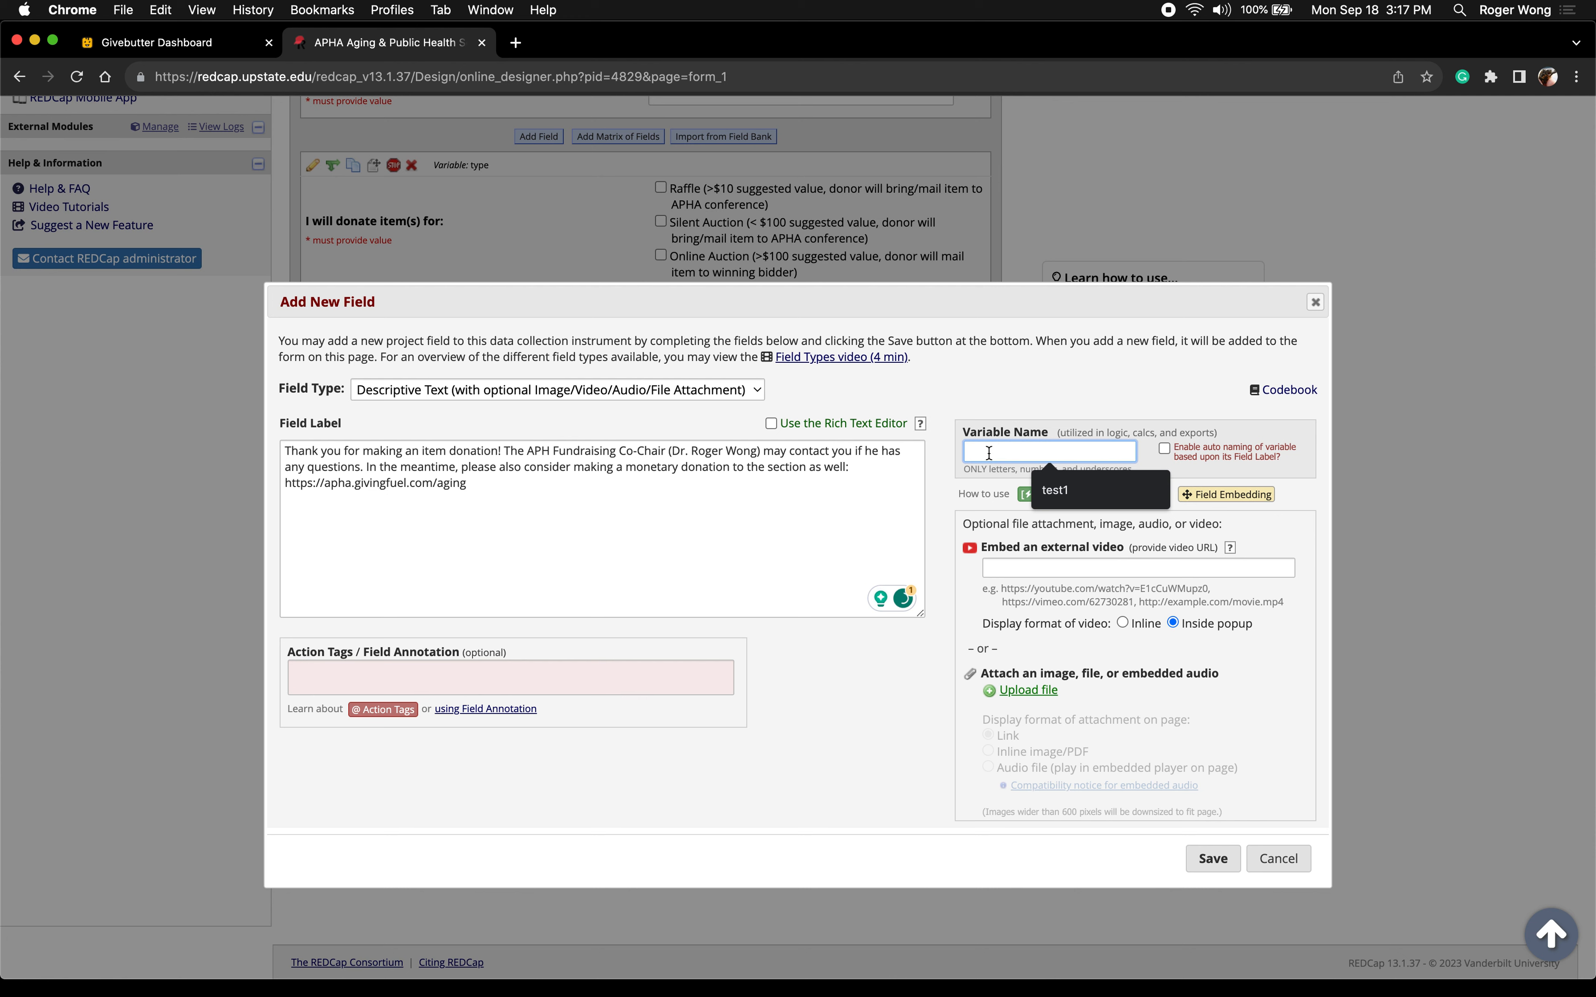
type("end")
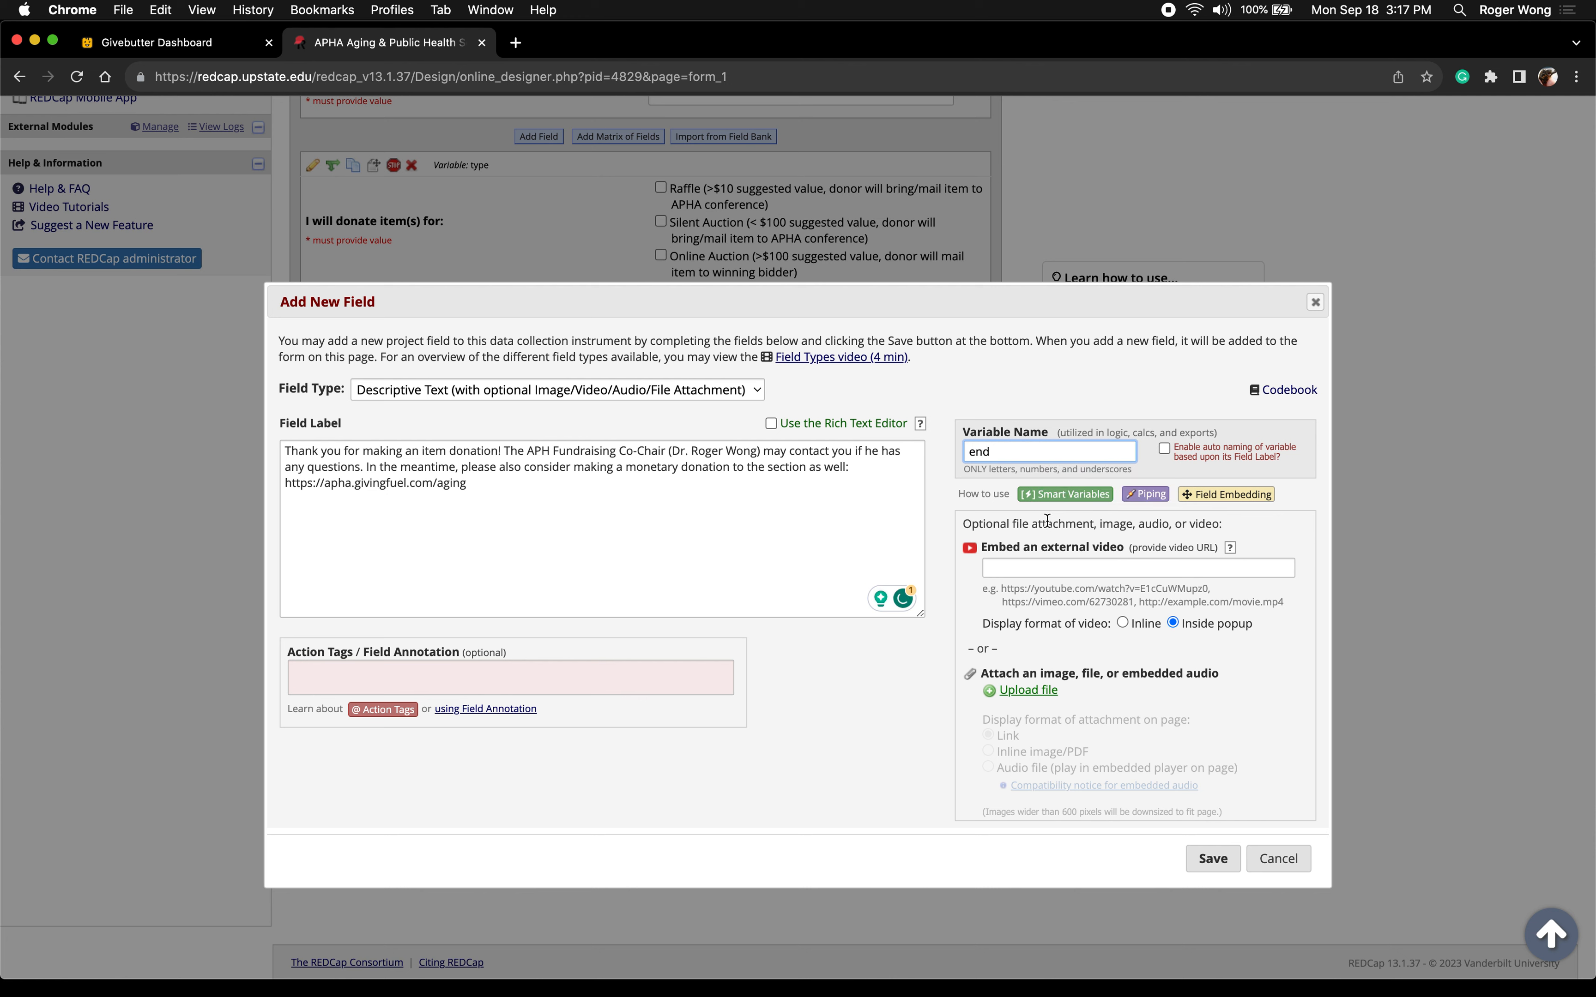
left_click(1214, 859)
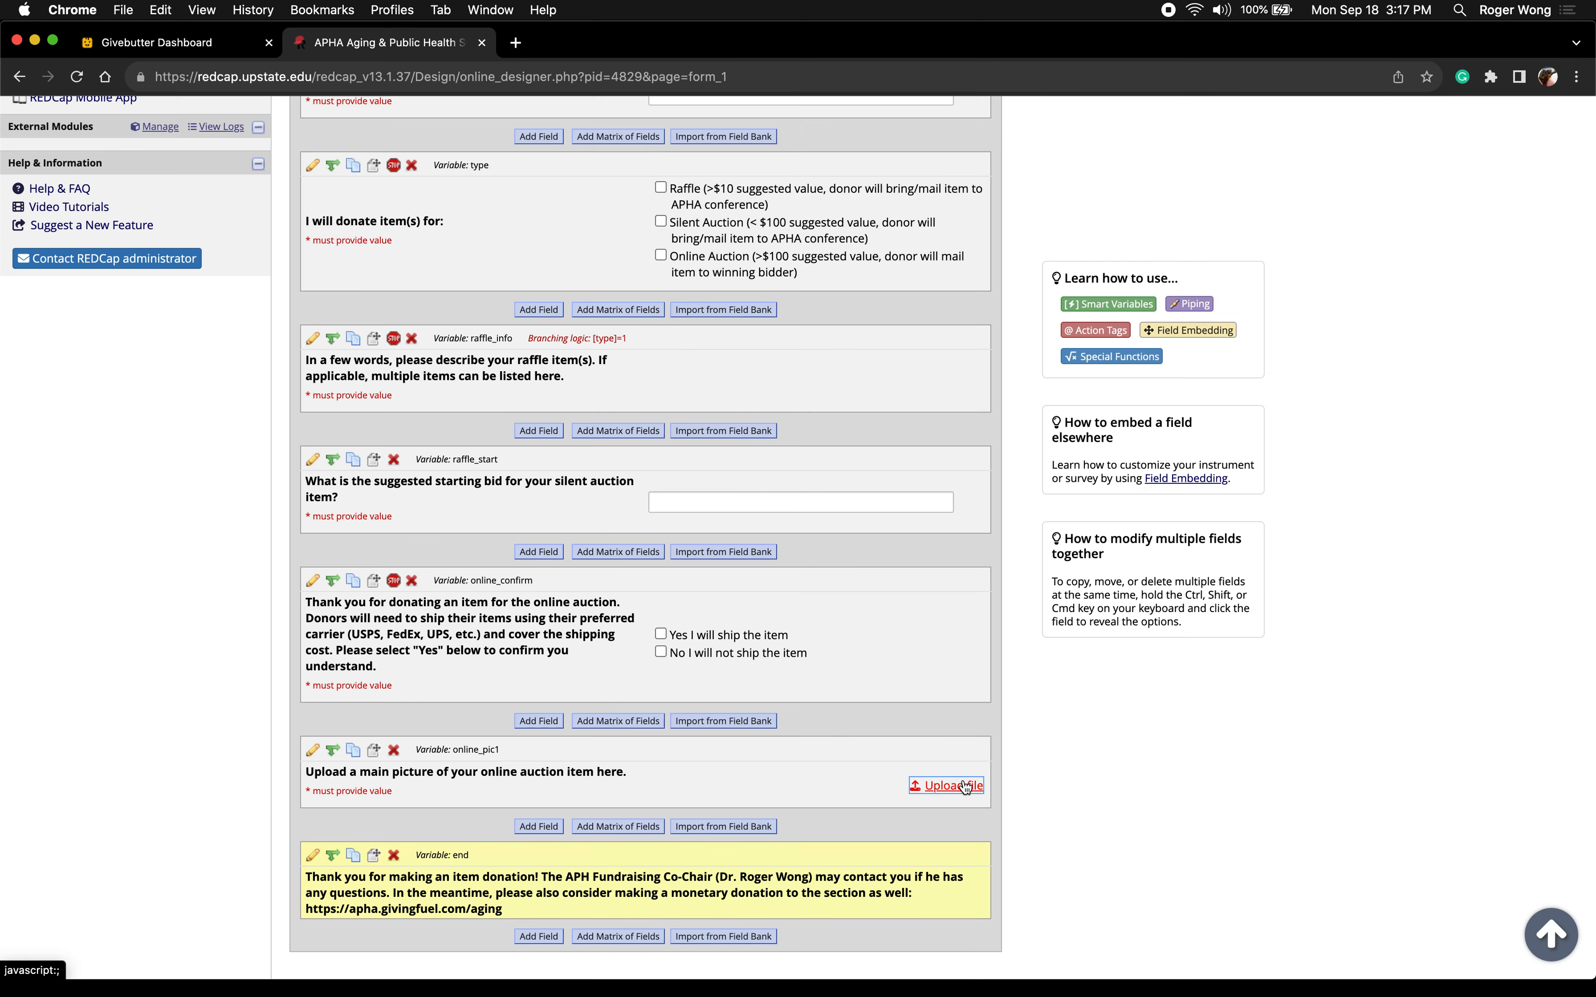
Review the form's fields from the Record ID down to the closing thank-you message
scroll(964, 787, "up", 3)
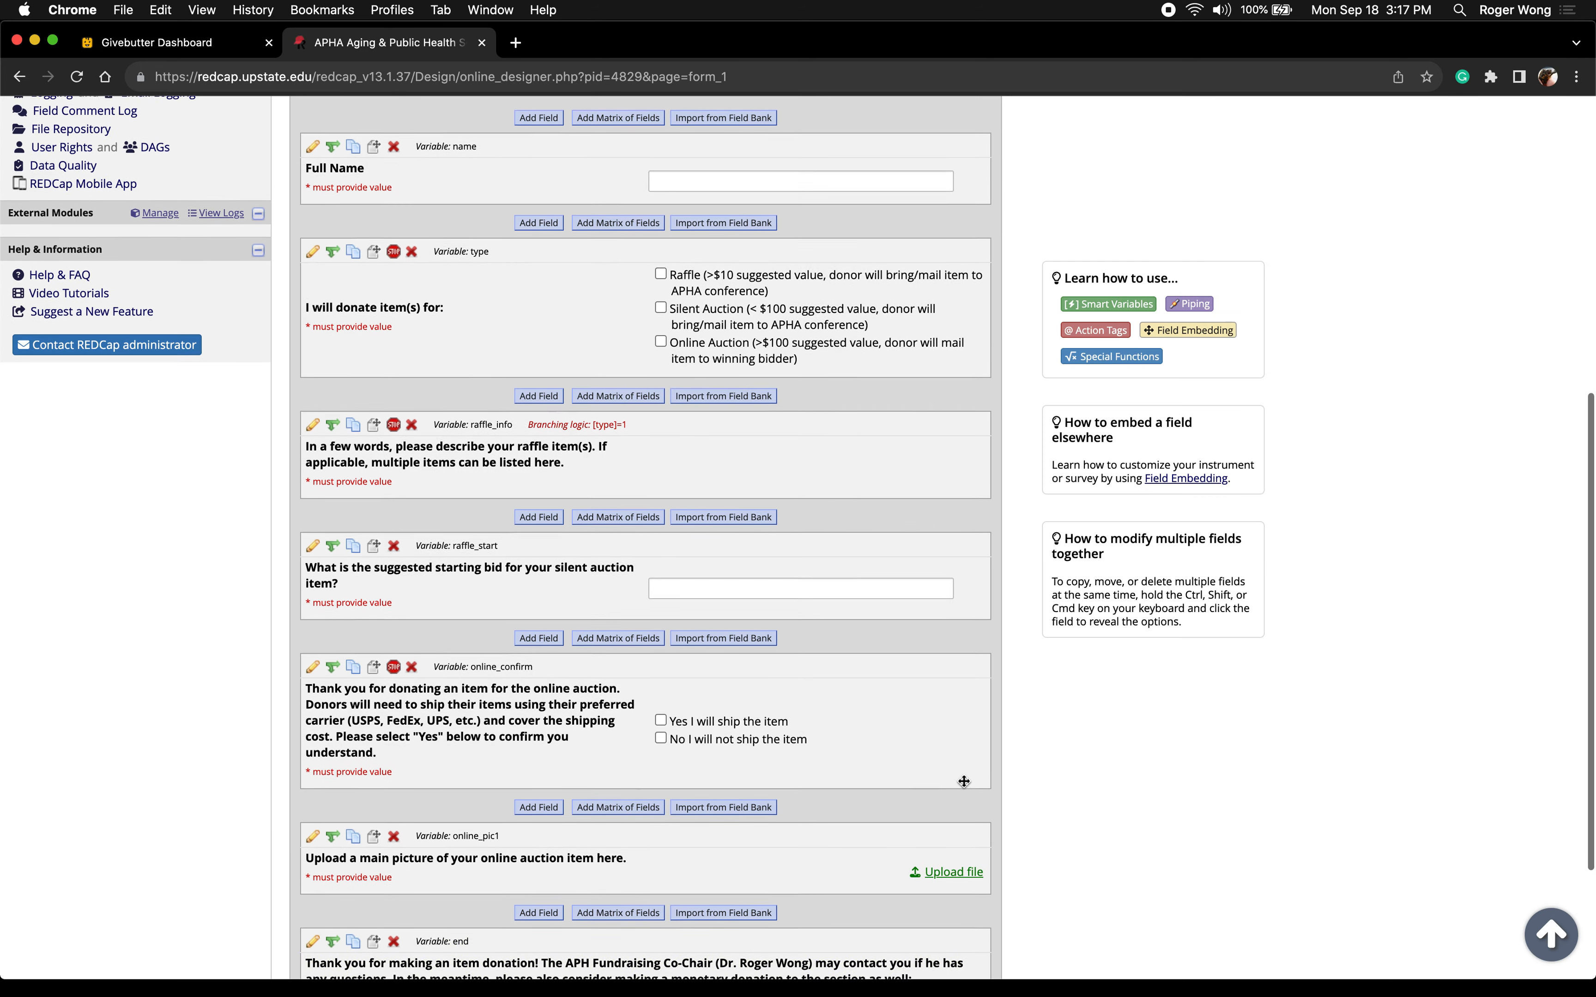
scroll(963, 782, "up", 5)
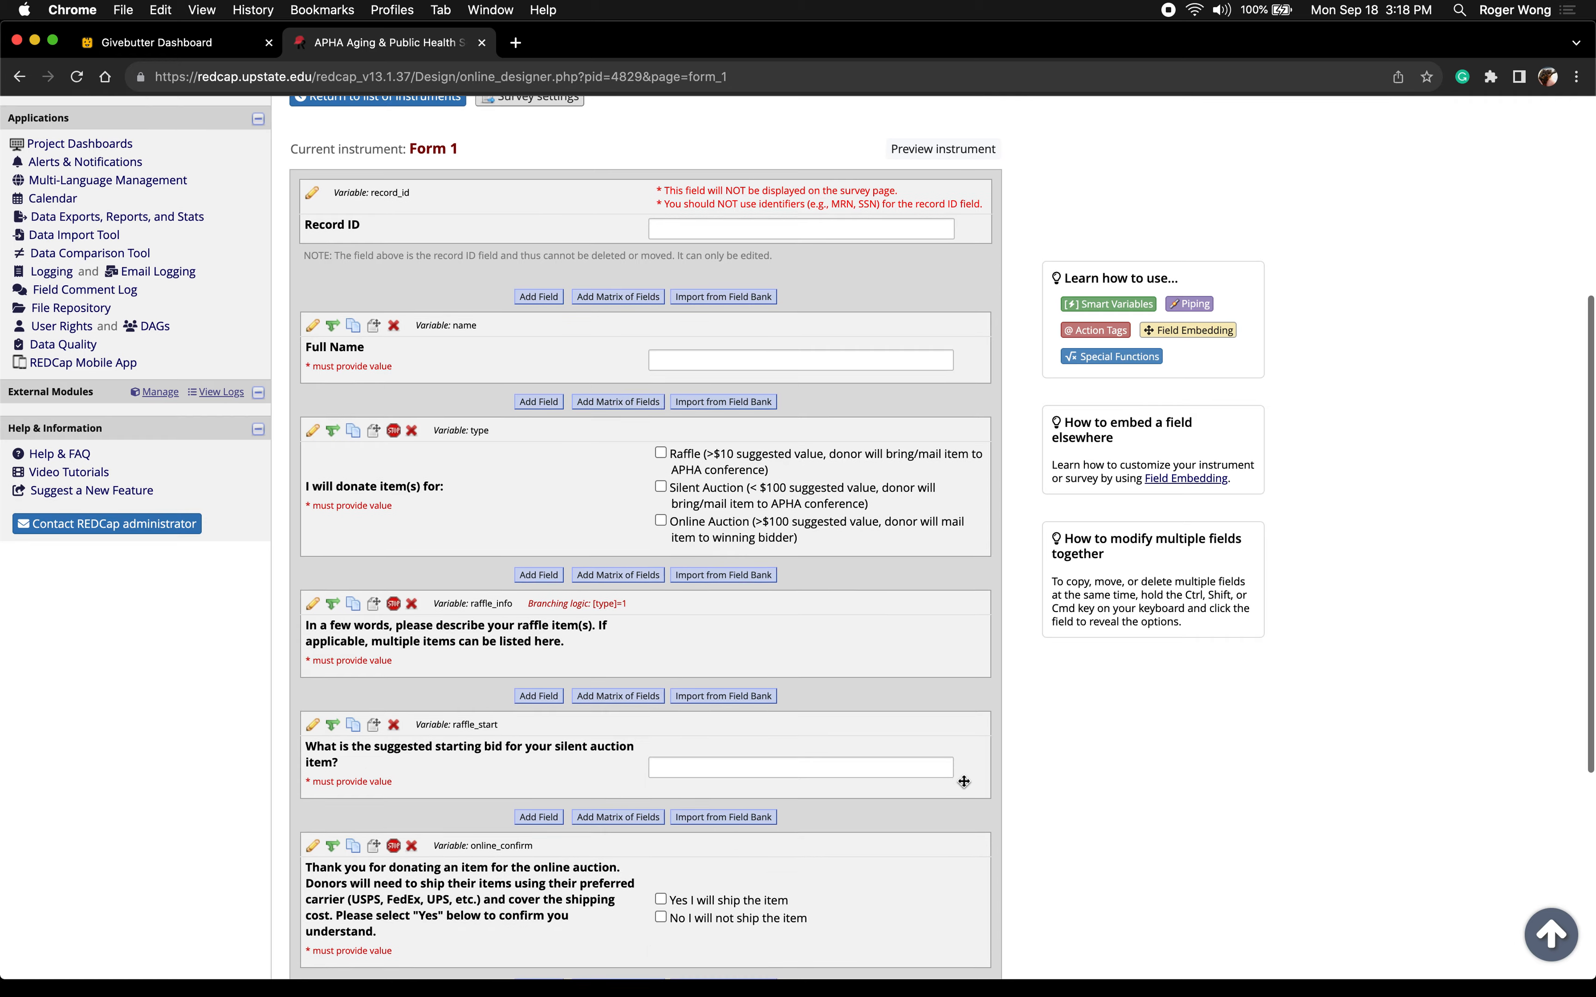
scroll(964, 781, "down", 10)
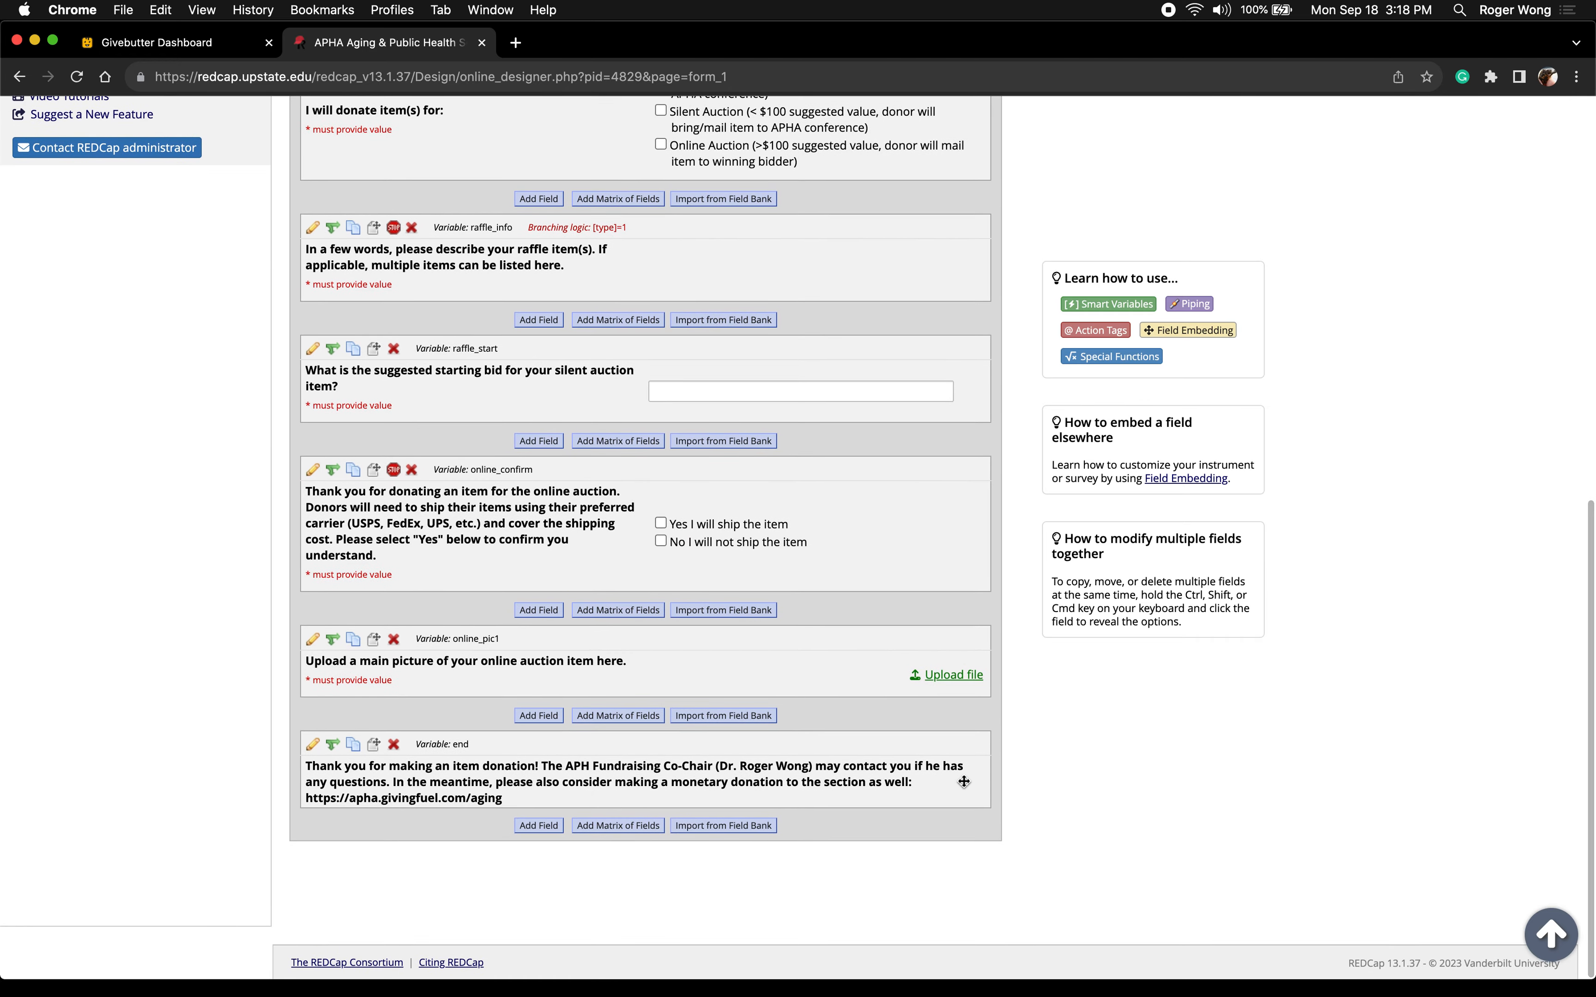
scroll(964, 782, "up", 11)
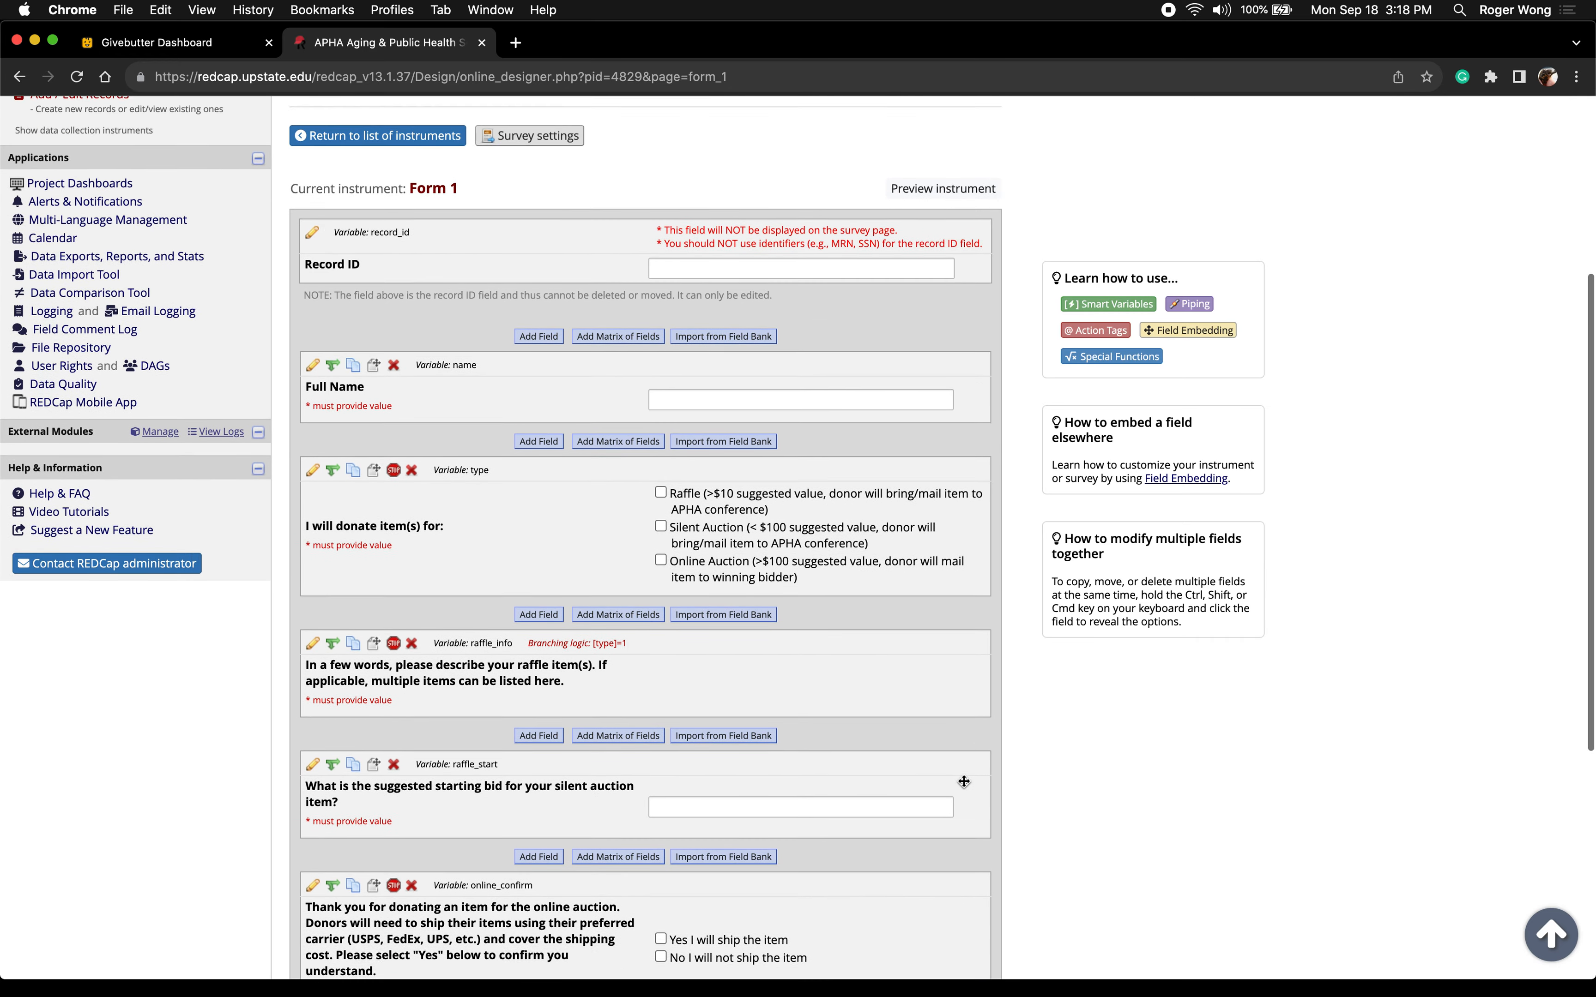
scroll(963, 782, "up", 3)
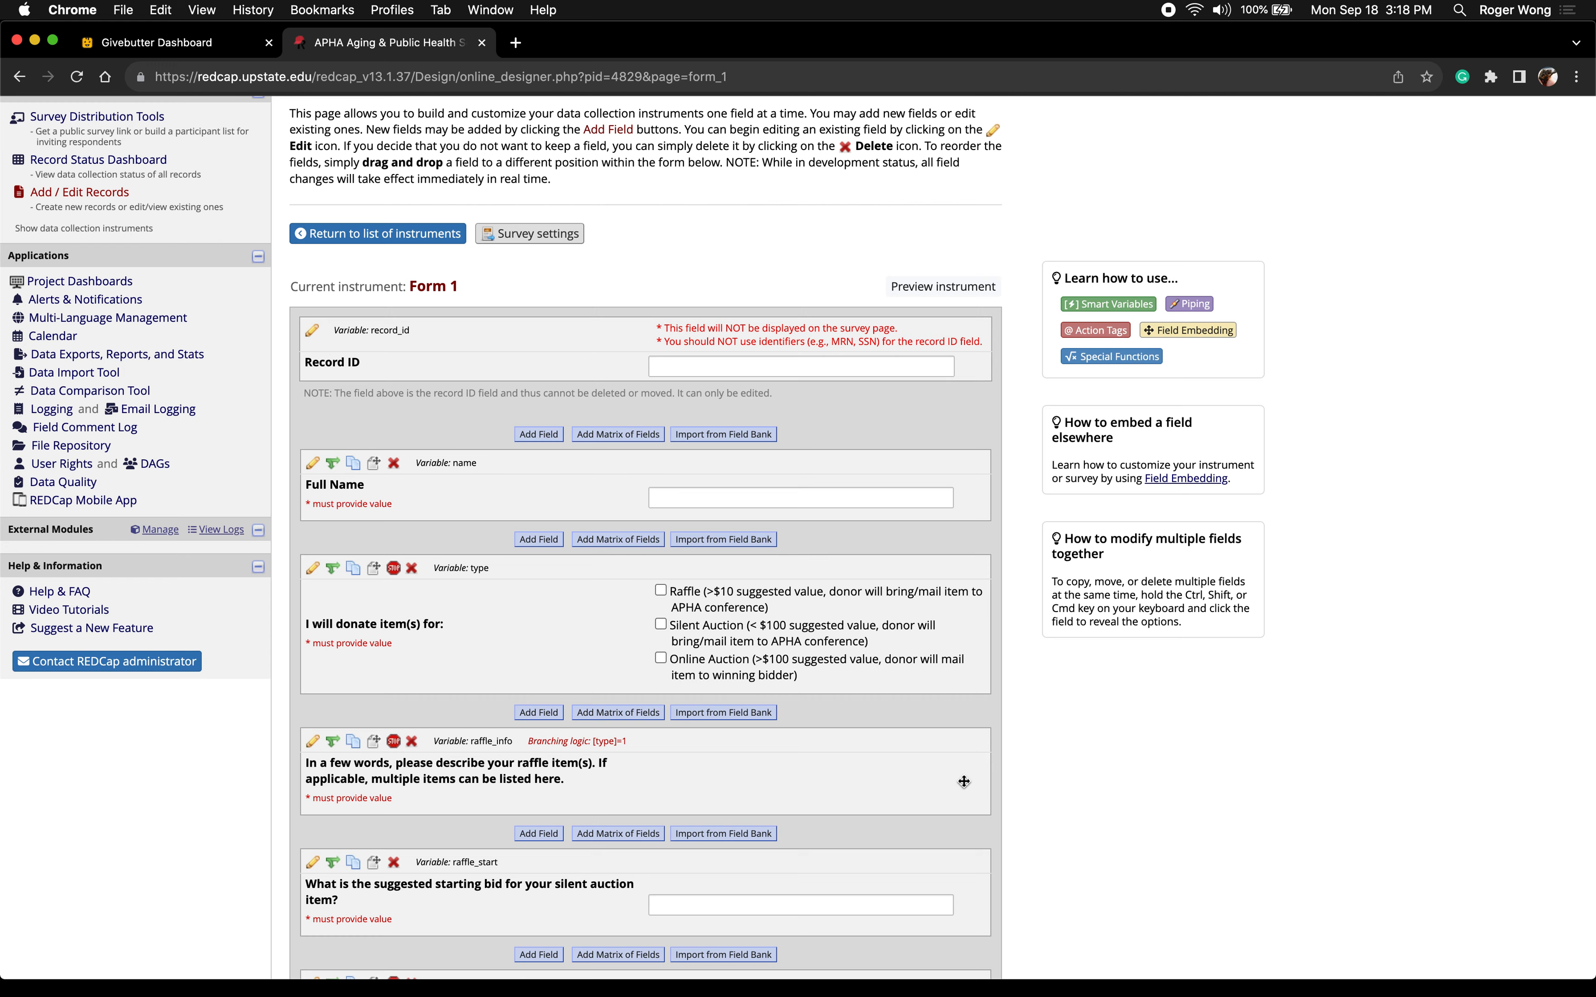
scroll(964, 781, "down", 14)
Examine the Word draft's auction questions, donation option descriptions, contact fields and donation type question
key("ctrl+Right")
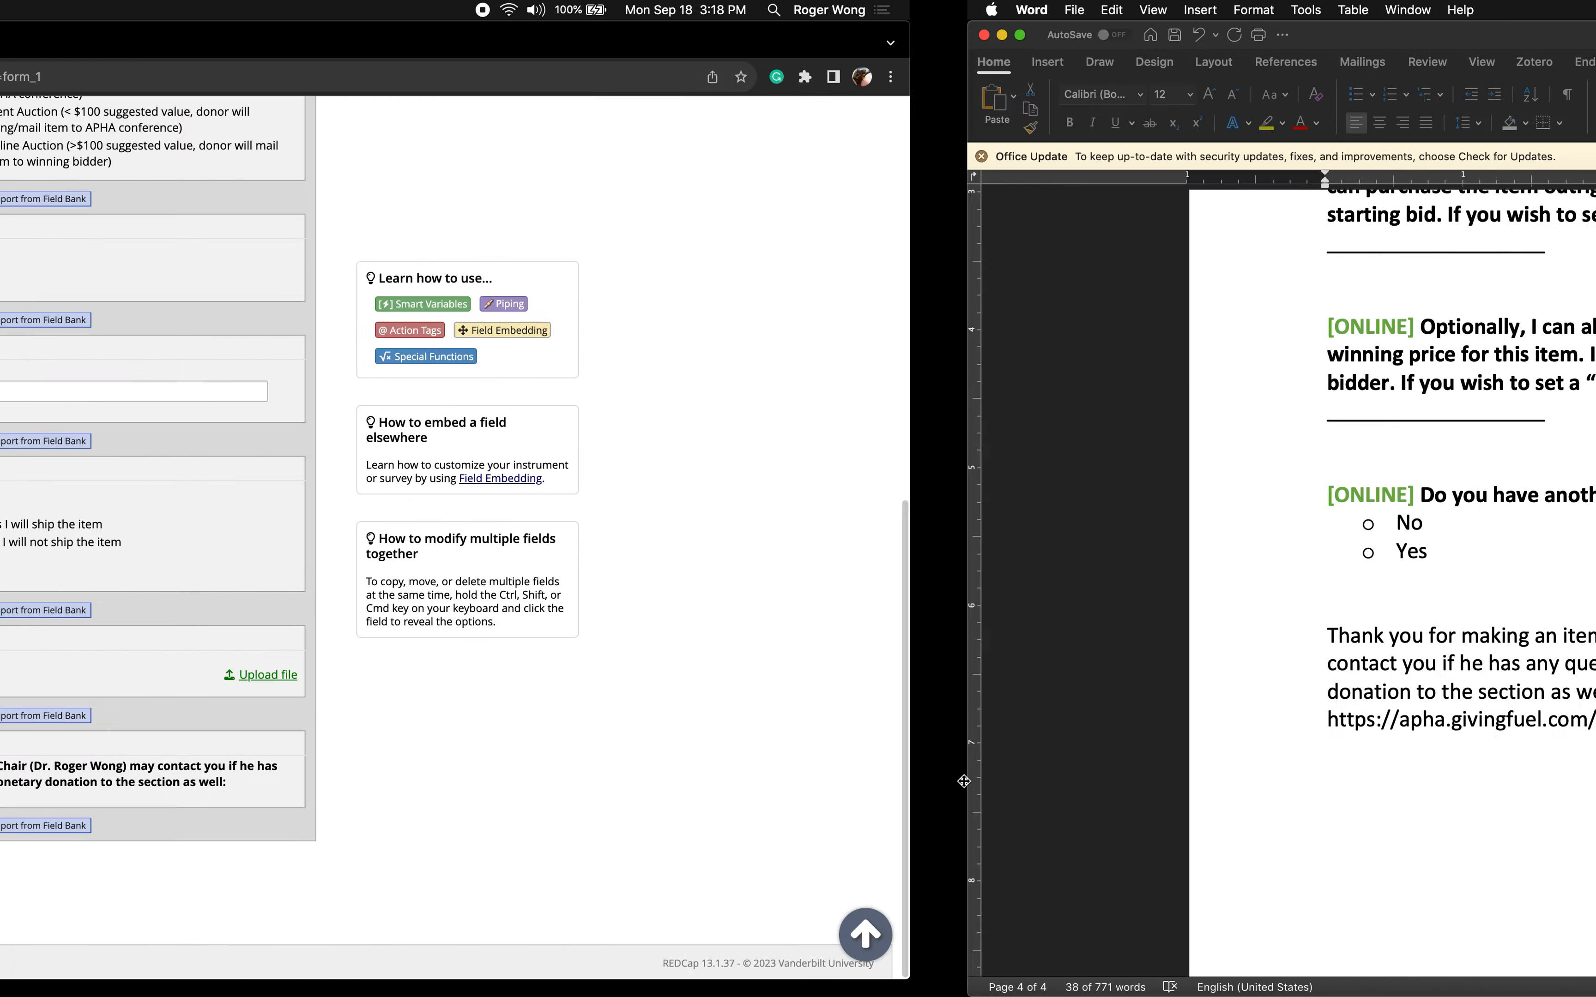
triple_click(685, 641)
scroll(685, 640, "up", 10)
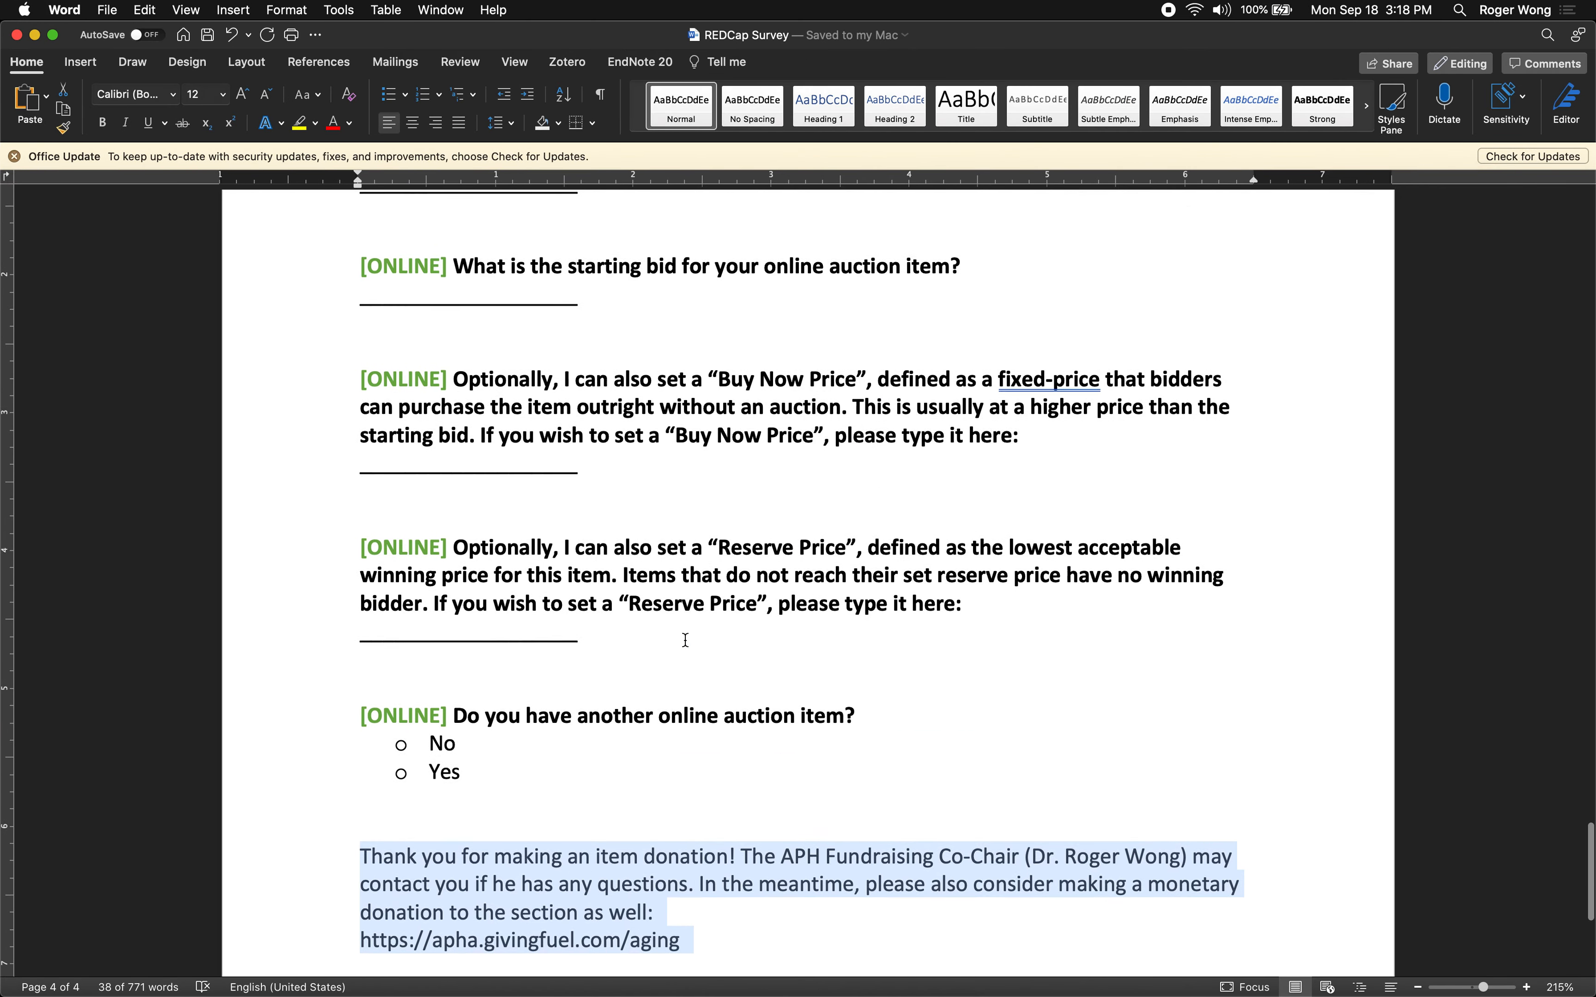
scroll(685, 640, "up", 14)
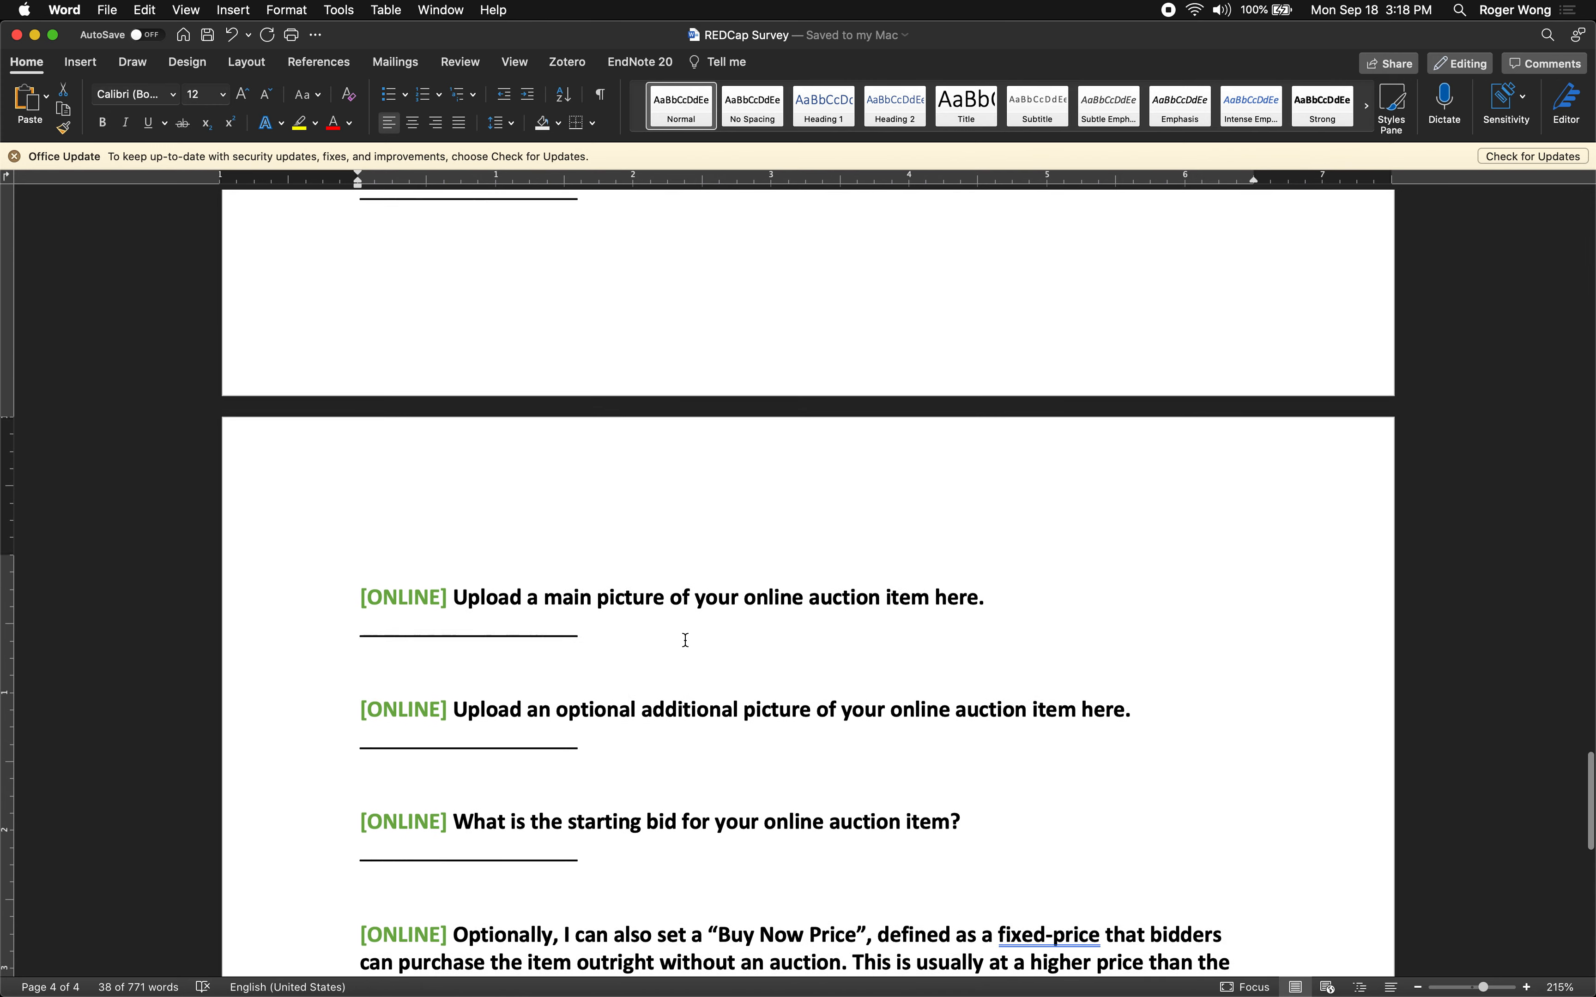
scroll(685, 639, "up", 20)
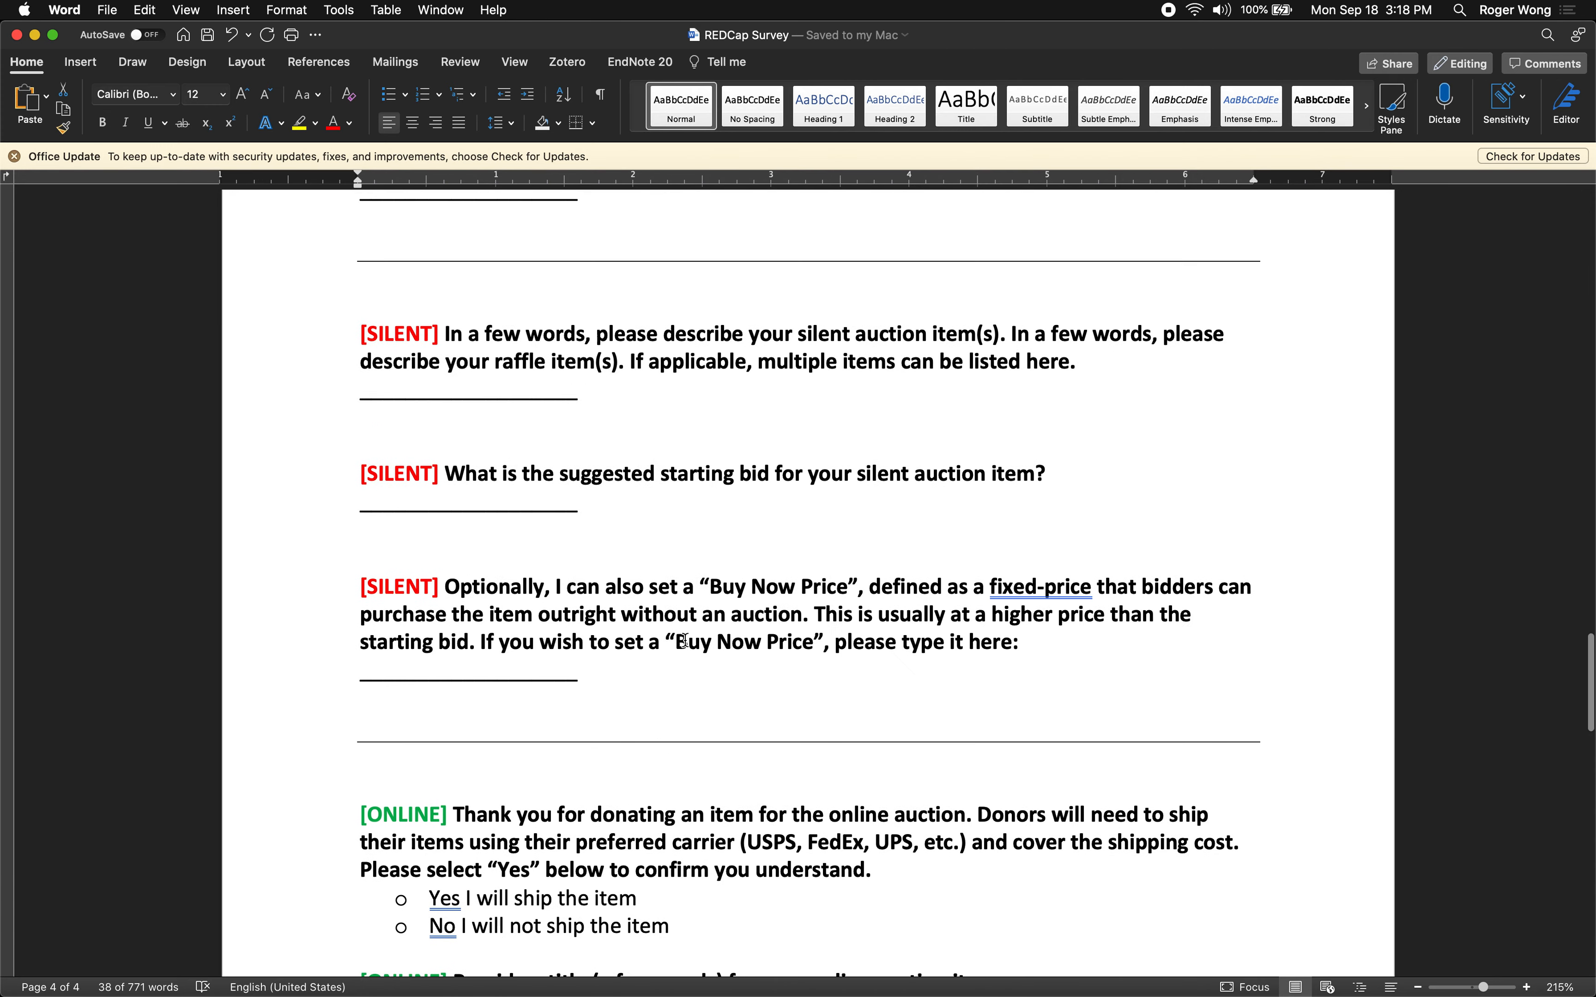
scroll(685, 640, "up", 20)
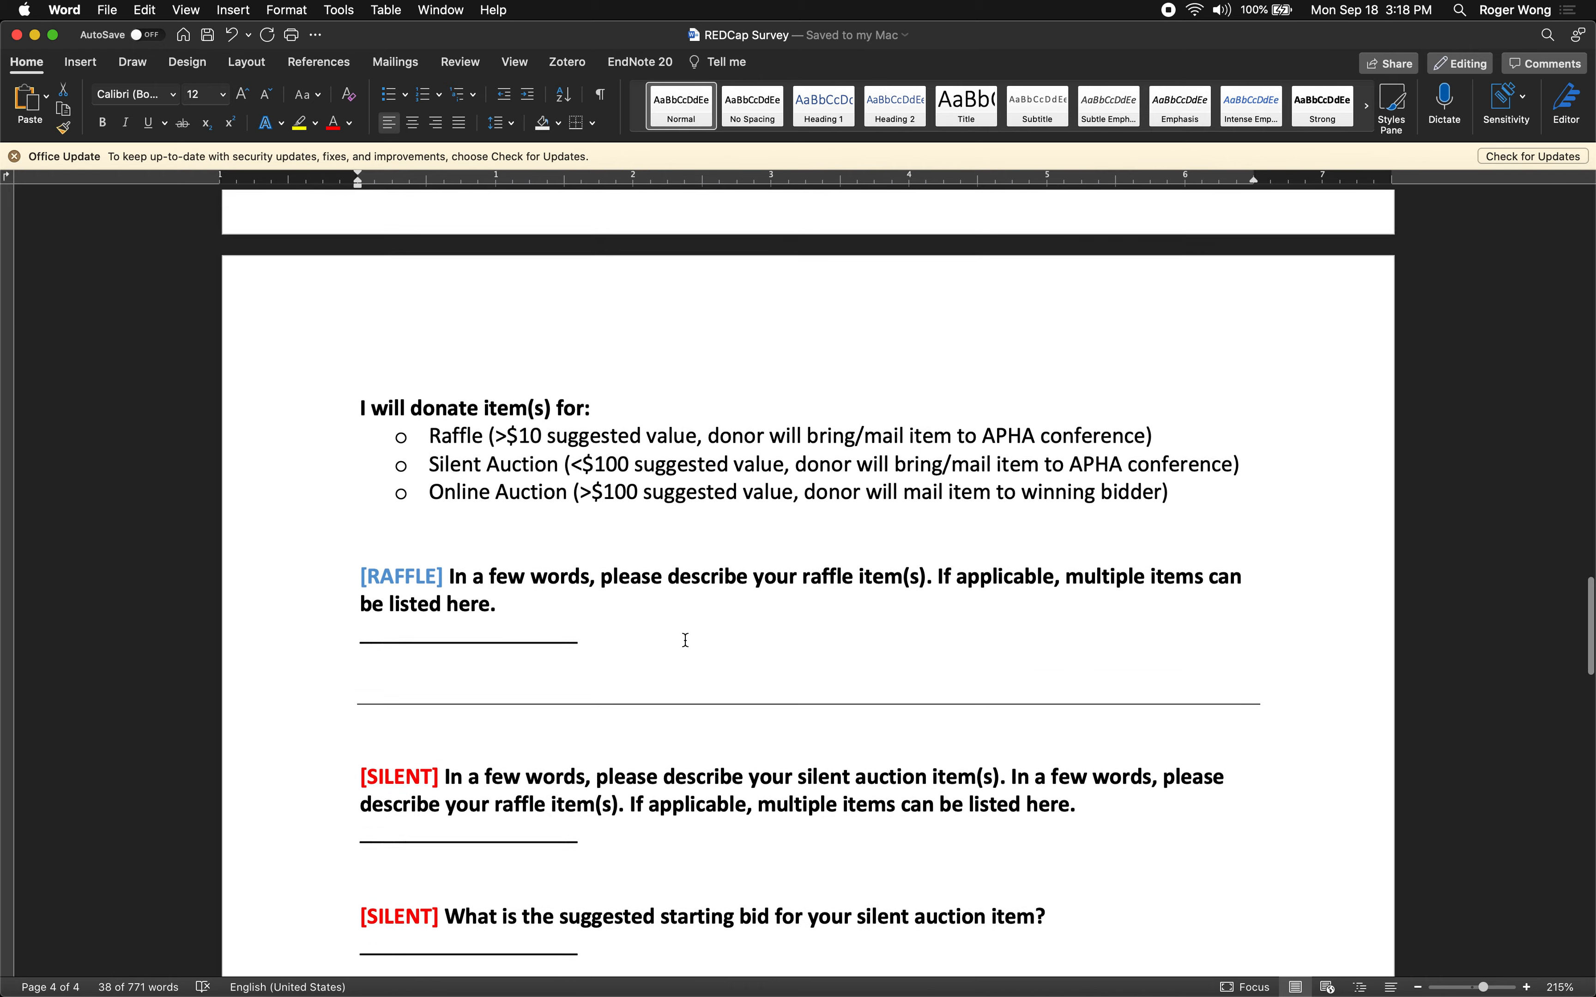
scroll(685, 640, "up", 5)
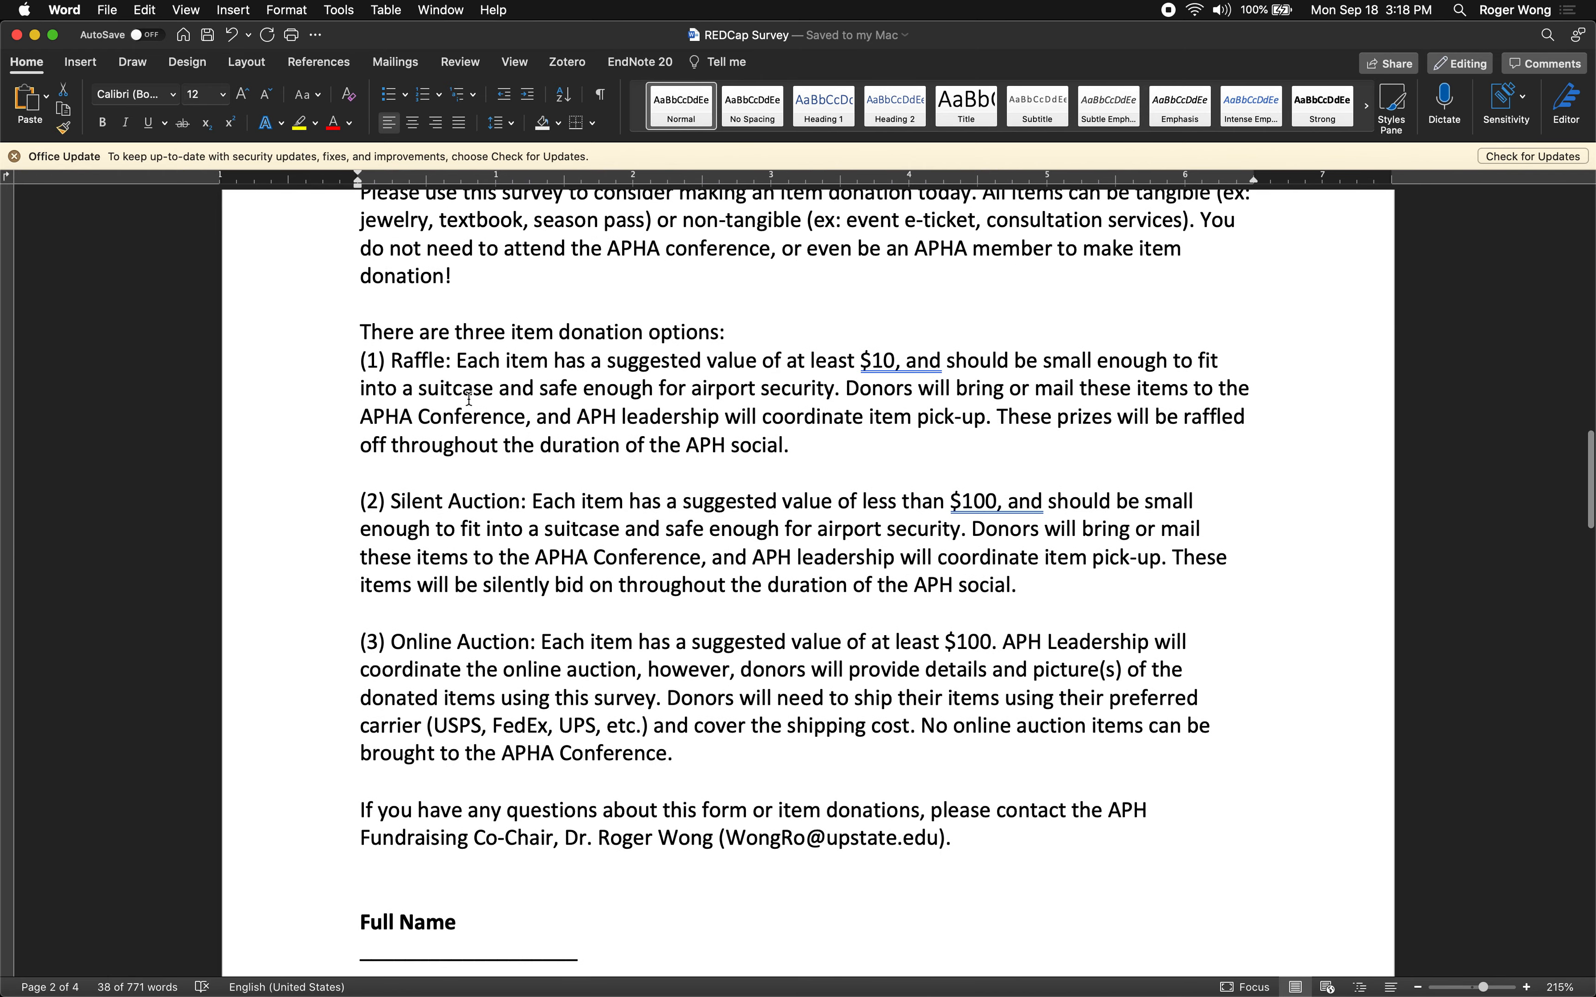
scroll(395, 401, "down", 12)
scroll(397, 409, "down", 5)
scroll(467, 300, "up", 3)
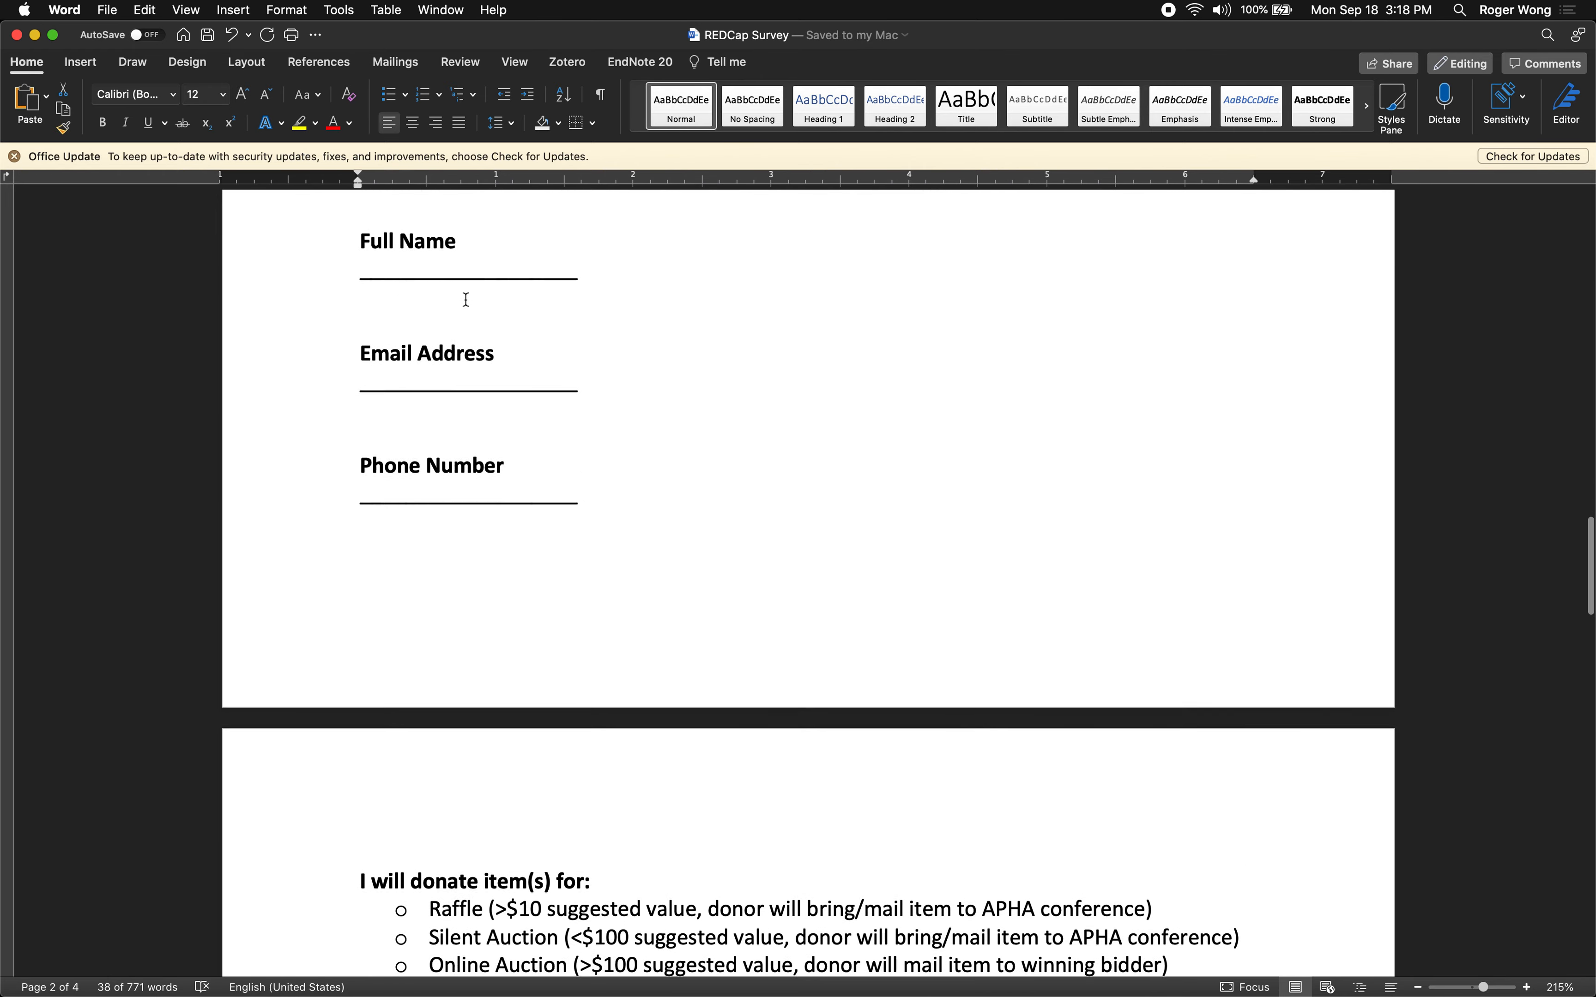
left_click_drag(571, 309, 318, 277)
scroll(317, 277, "down", 5)
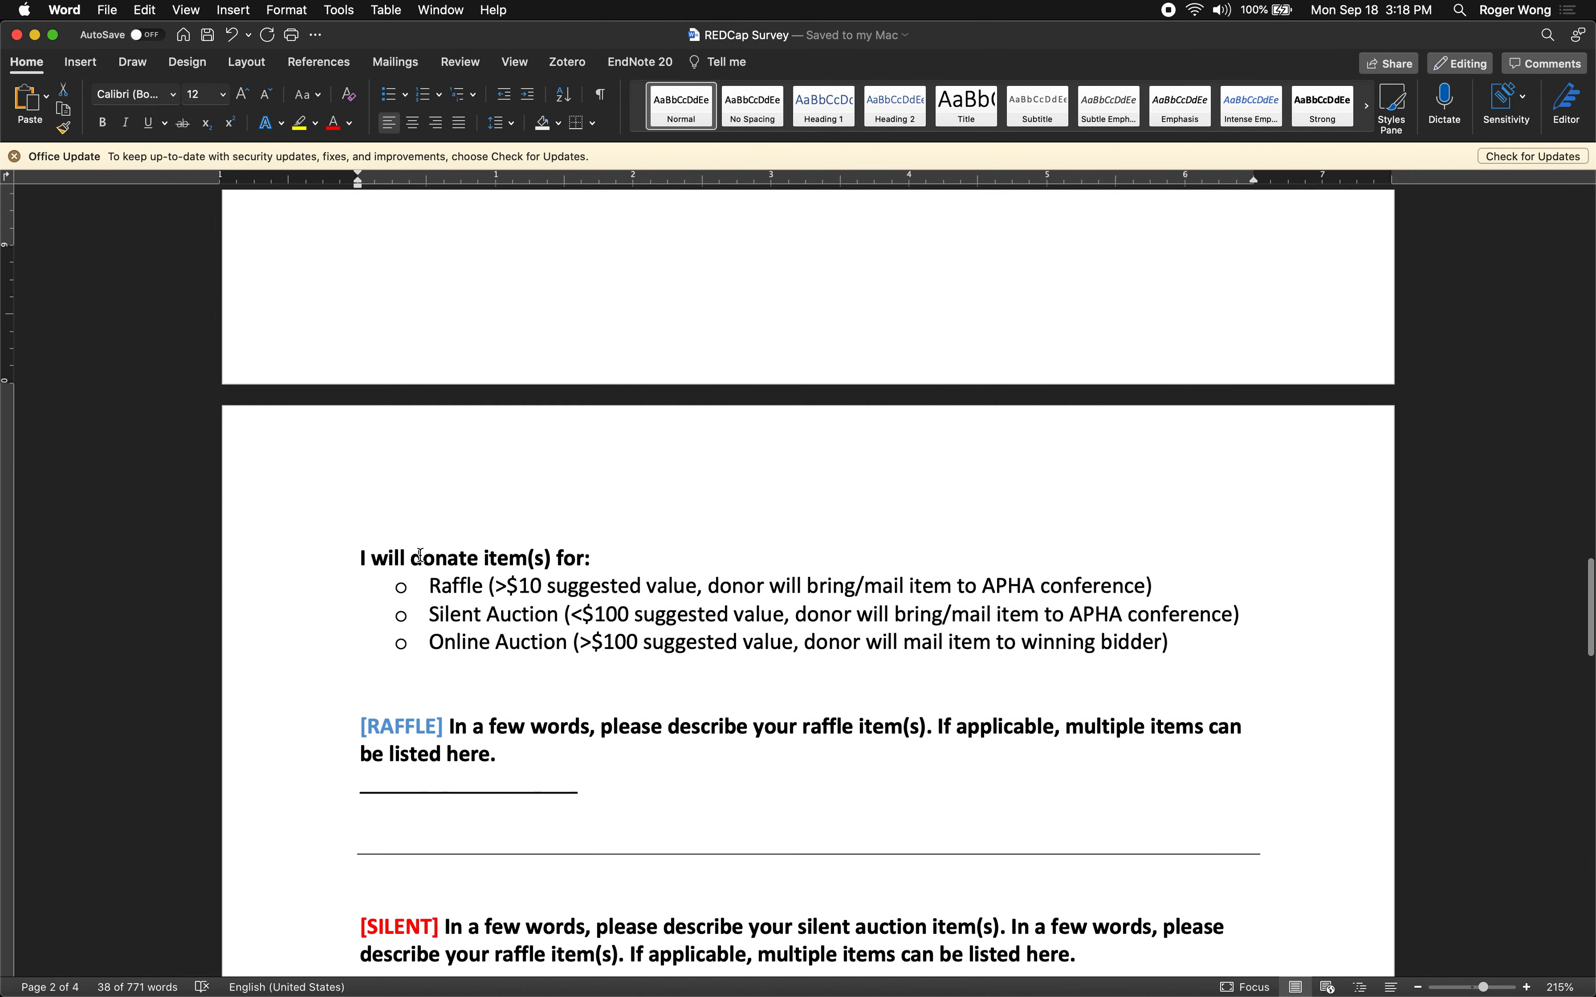
Compare the REDCap form's field order with the draft's raffle, silent auction and online auction sections
key("super+Tab")
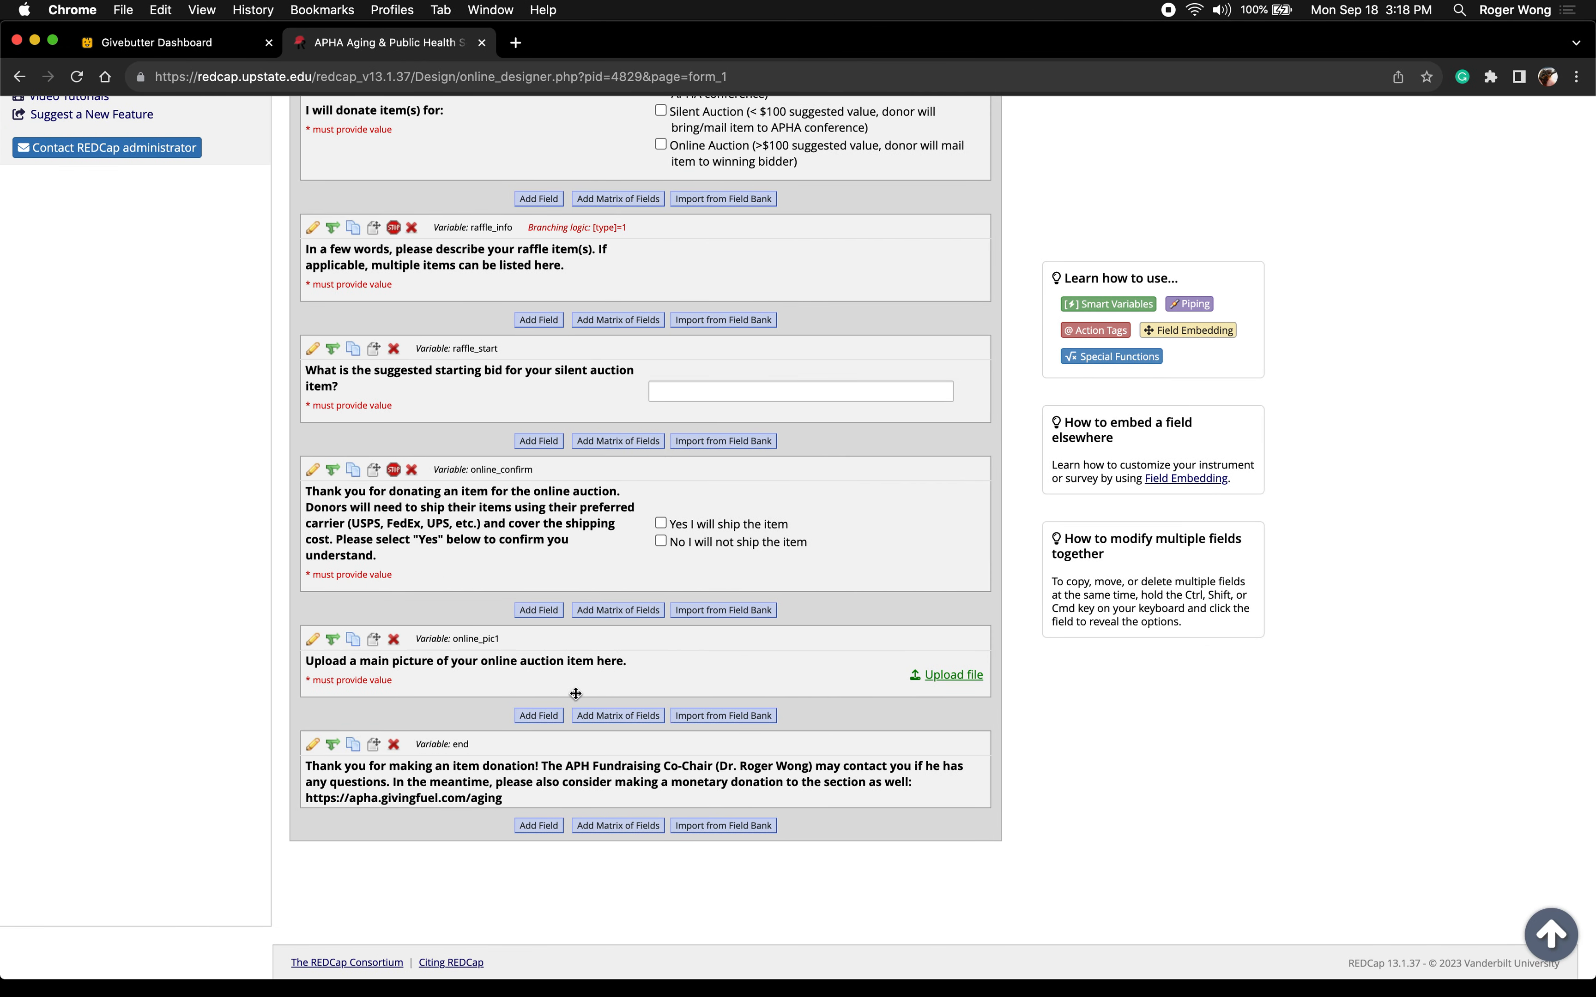
scroll(592, 452, "up", 10)
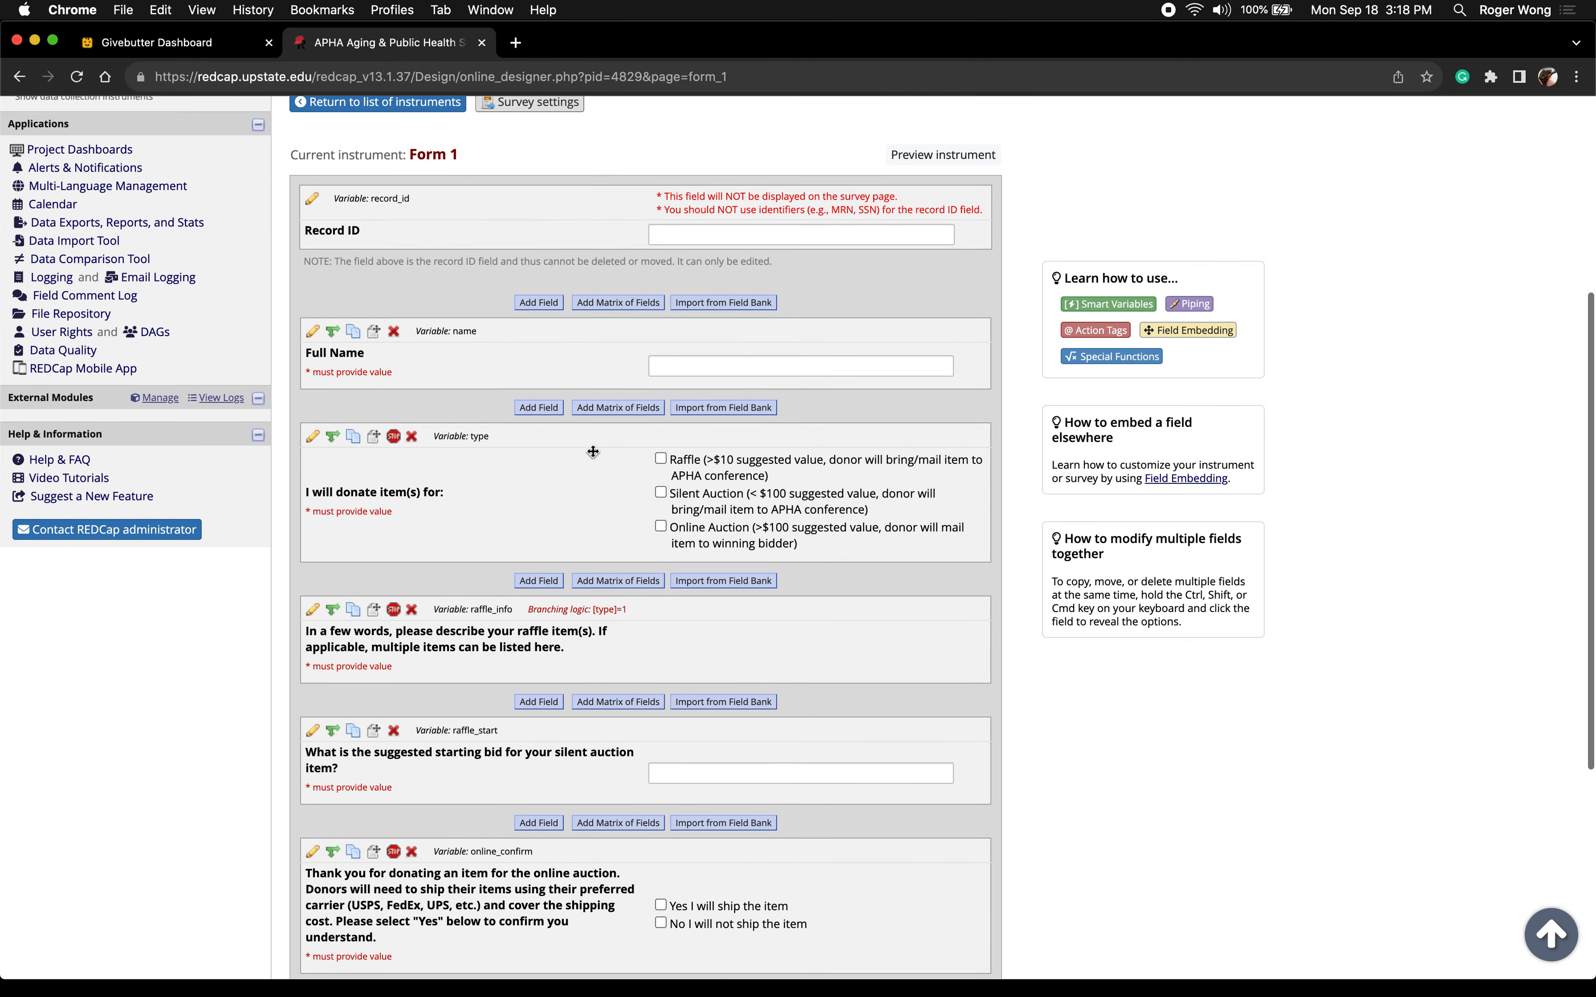
scroll(573, 461, "down", 3)
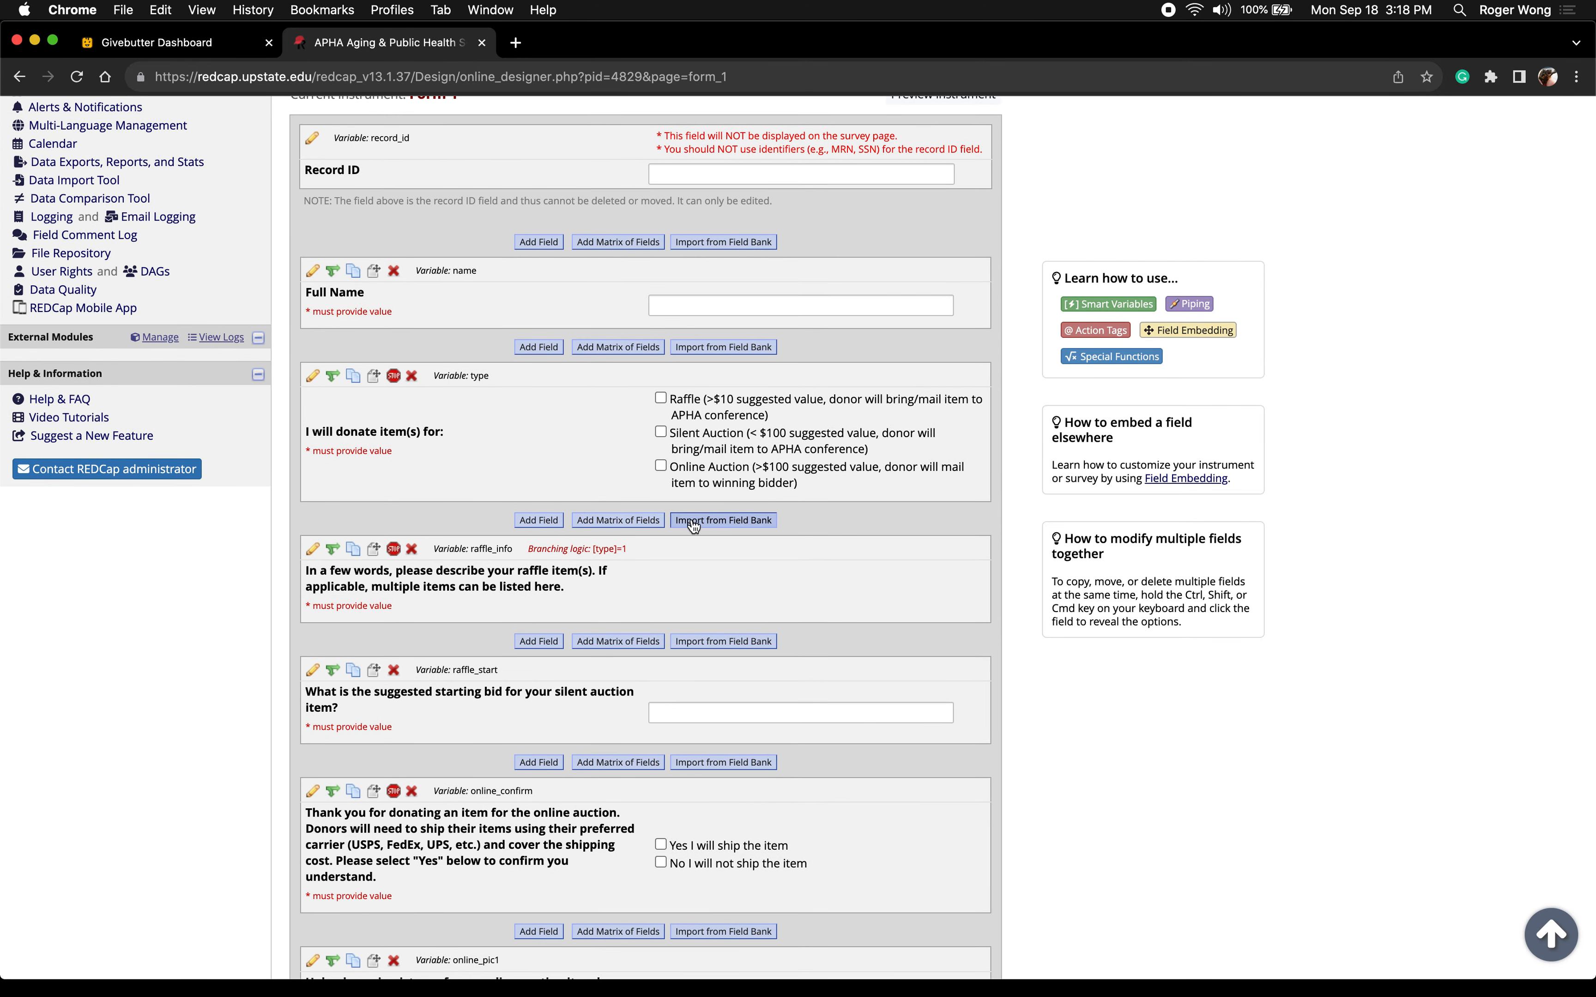
scroll(692, 527, "down", 1)
key("super+Tab")
scroll(692, 522, "up", 10)
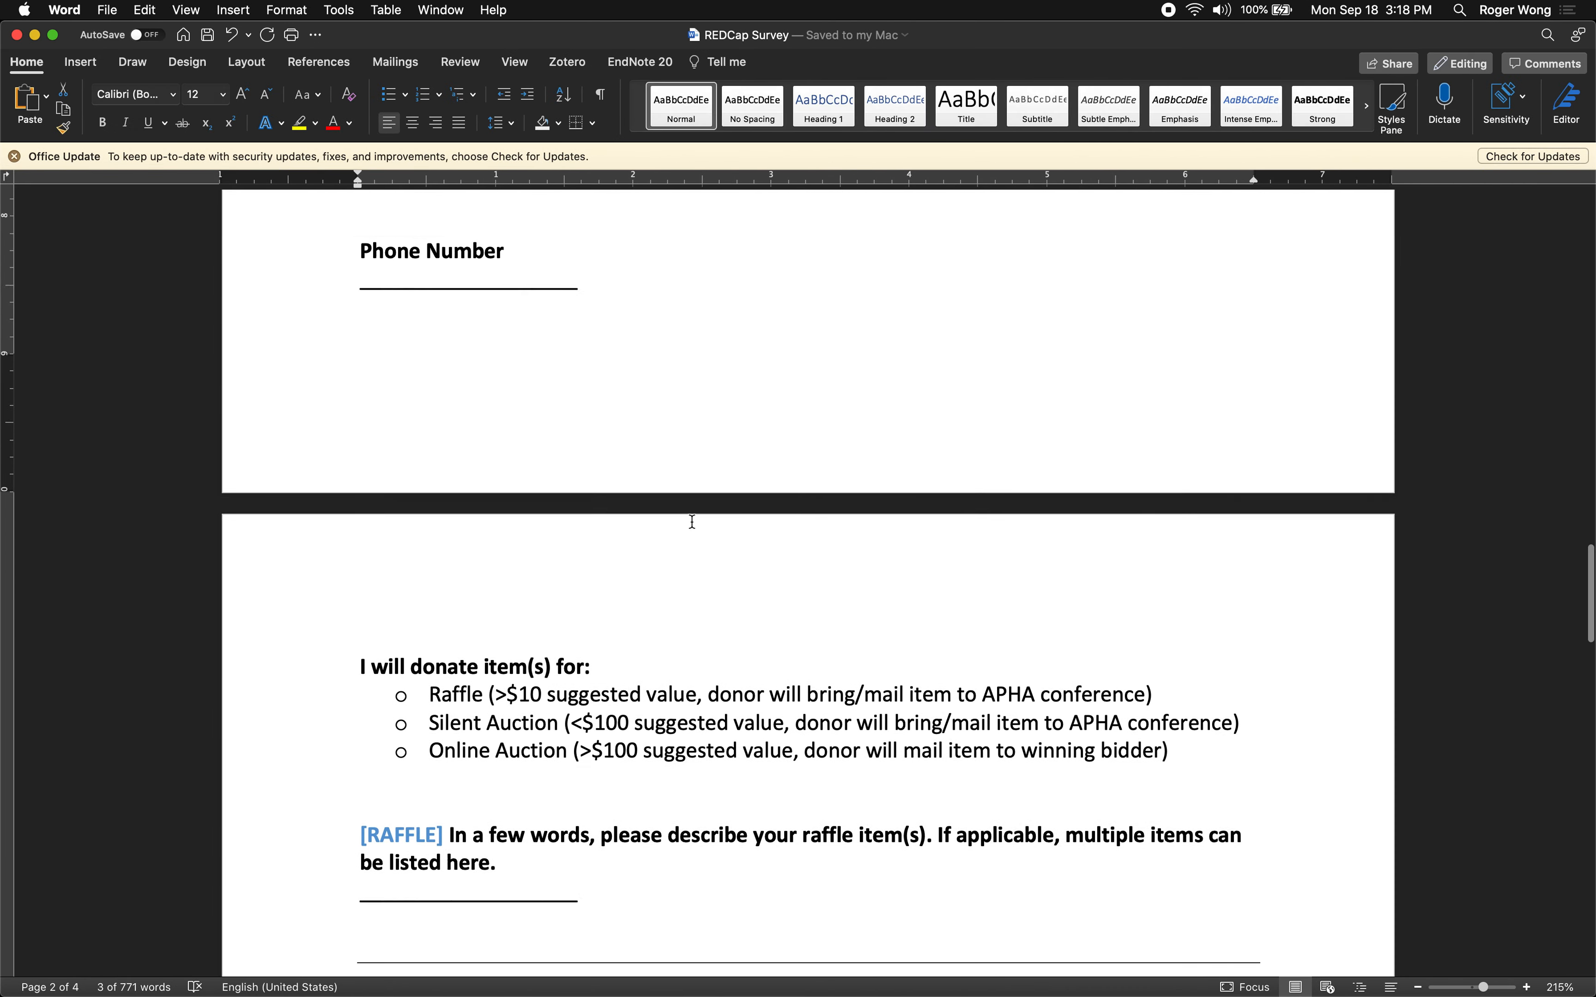
scroll(692, 523, "down", 4)
scroll(693, 522, "down", 15)
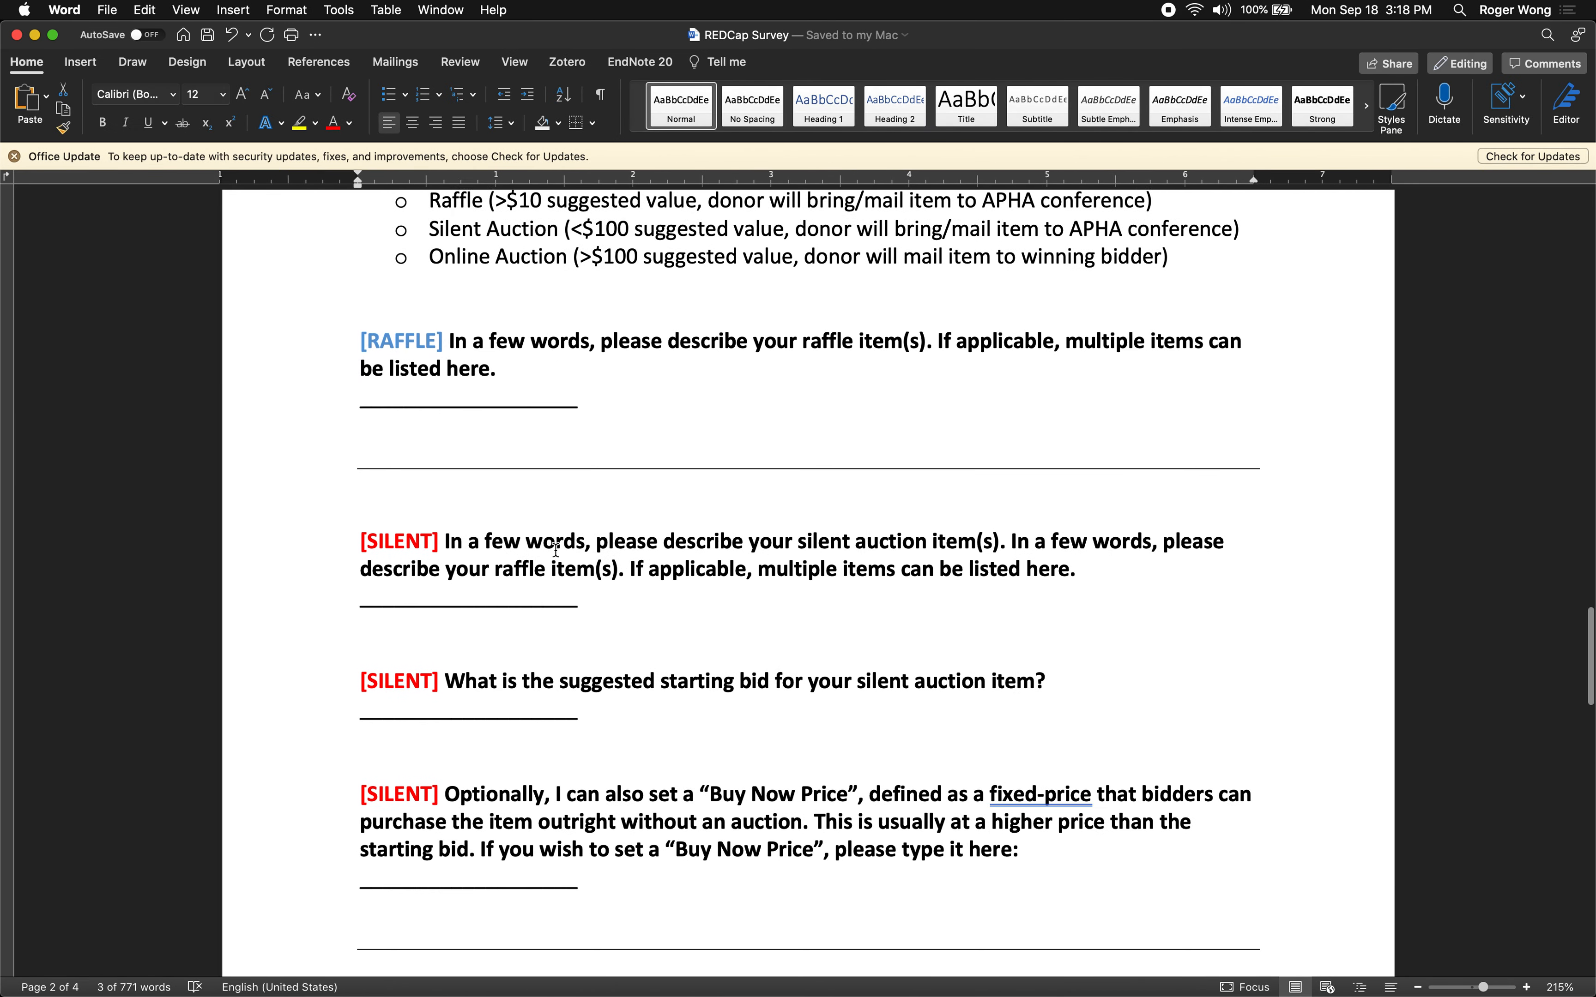
scroll(556, 550, "down", 5)
Switch to the REDCap form and add a new section headed "Raffle" between the raffle description and starting bid questions
key("super+Tab")
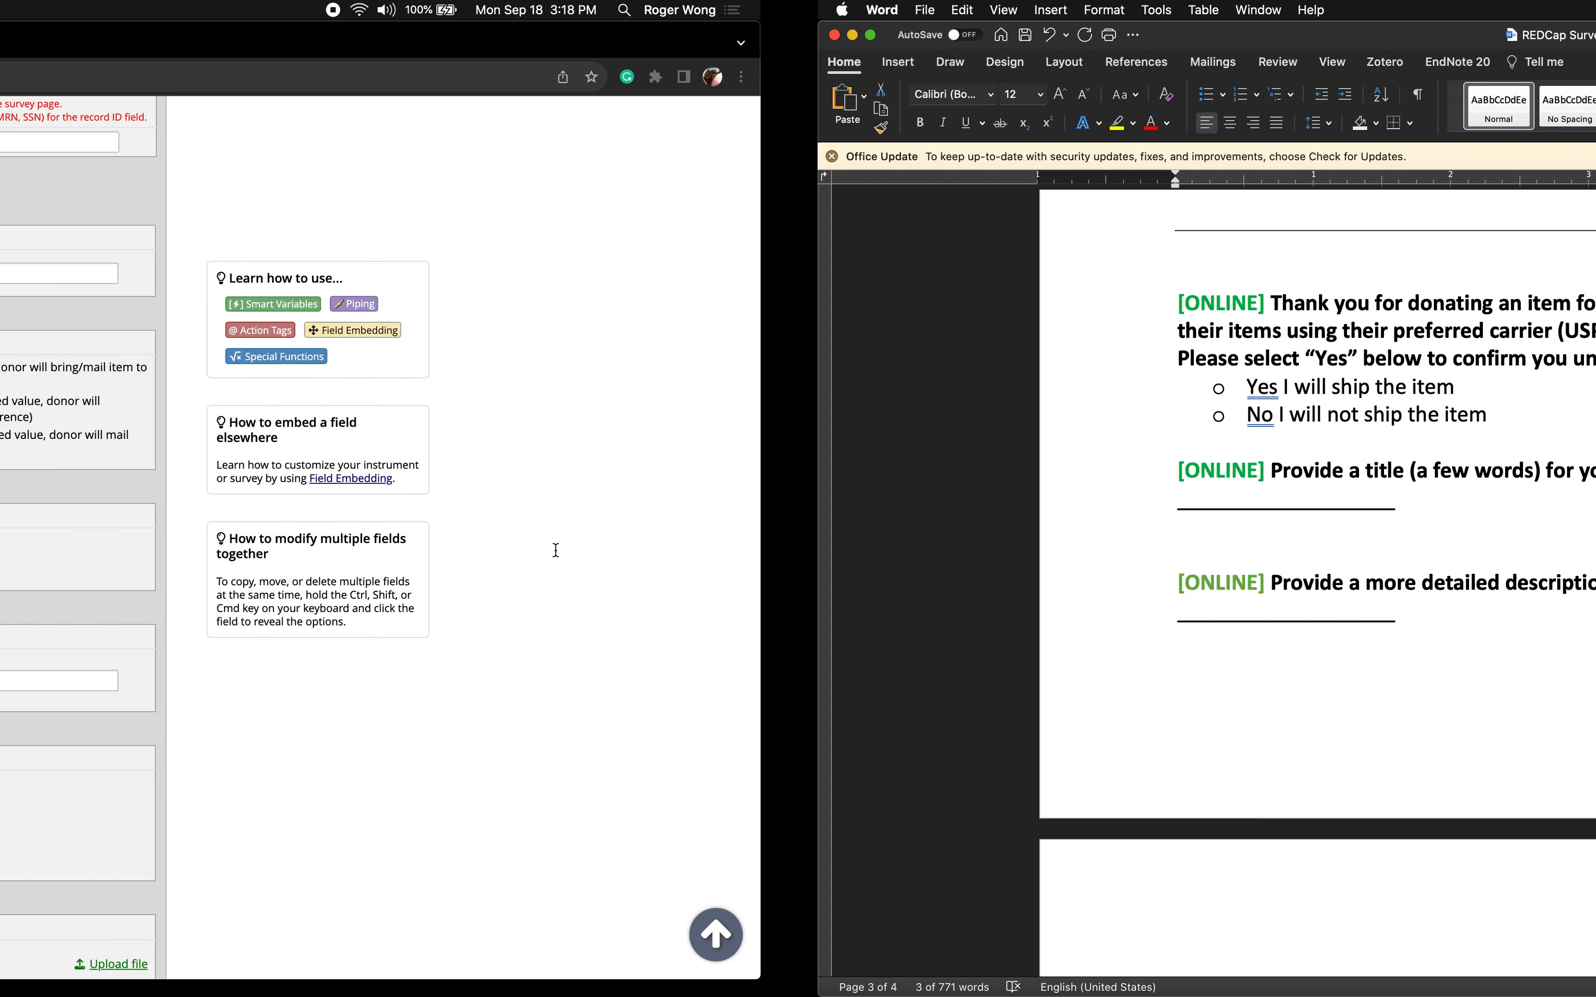
scroll(556, 554, "down", 2)
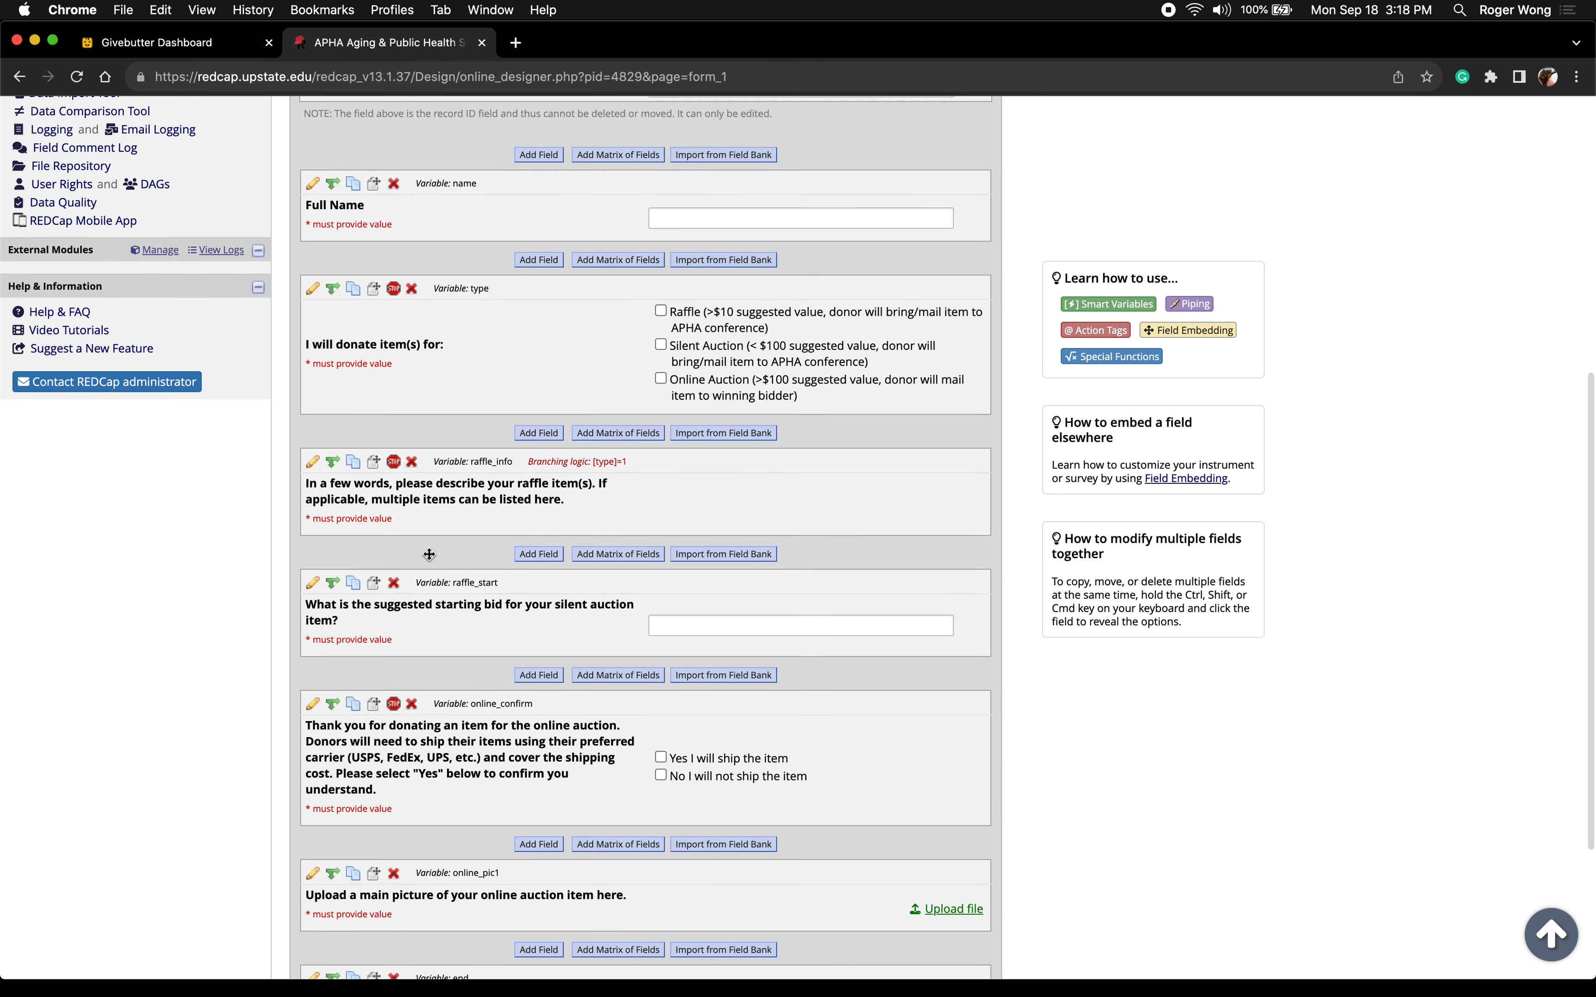
scroll(646, 678, "up", 5)
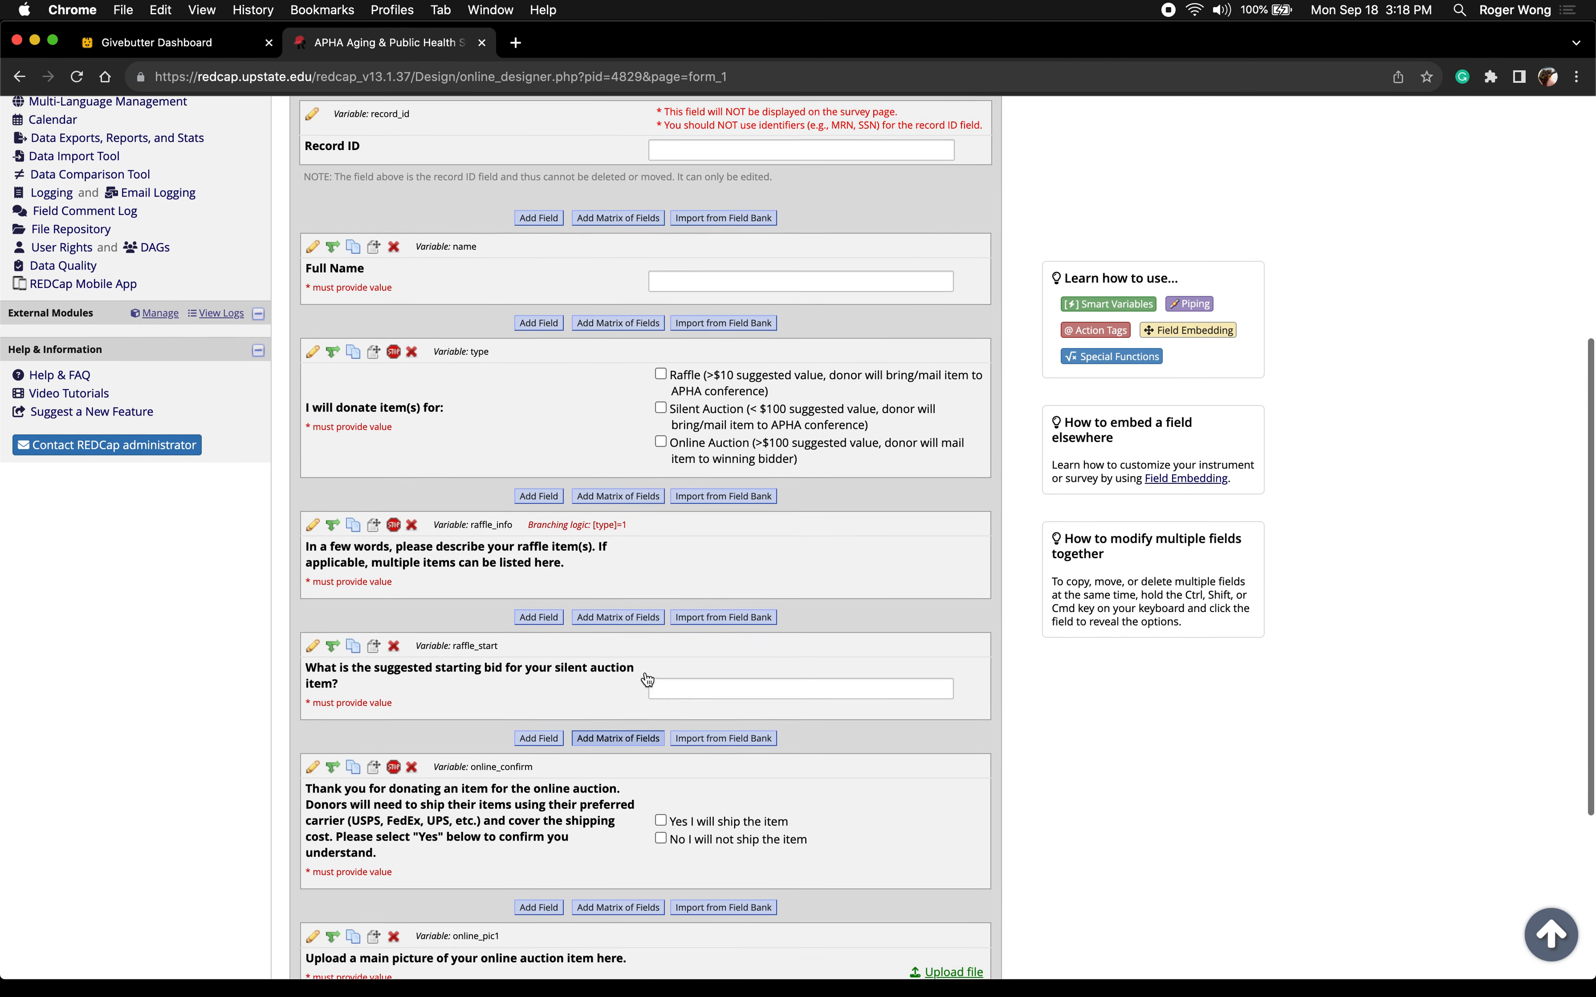
scroll(613, 330, "down", 2)
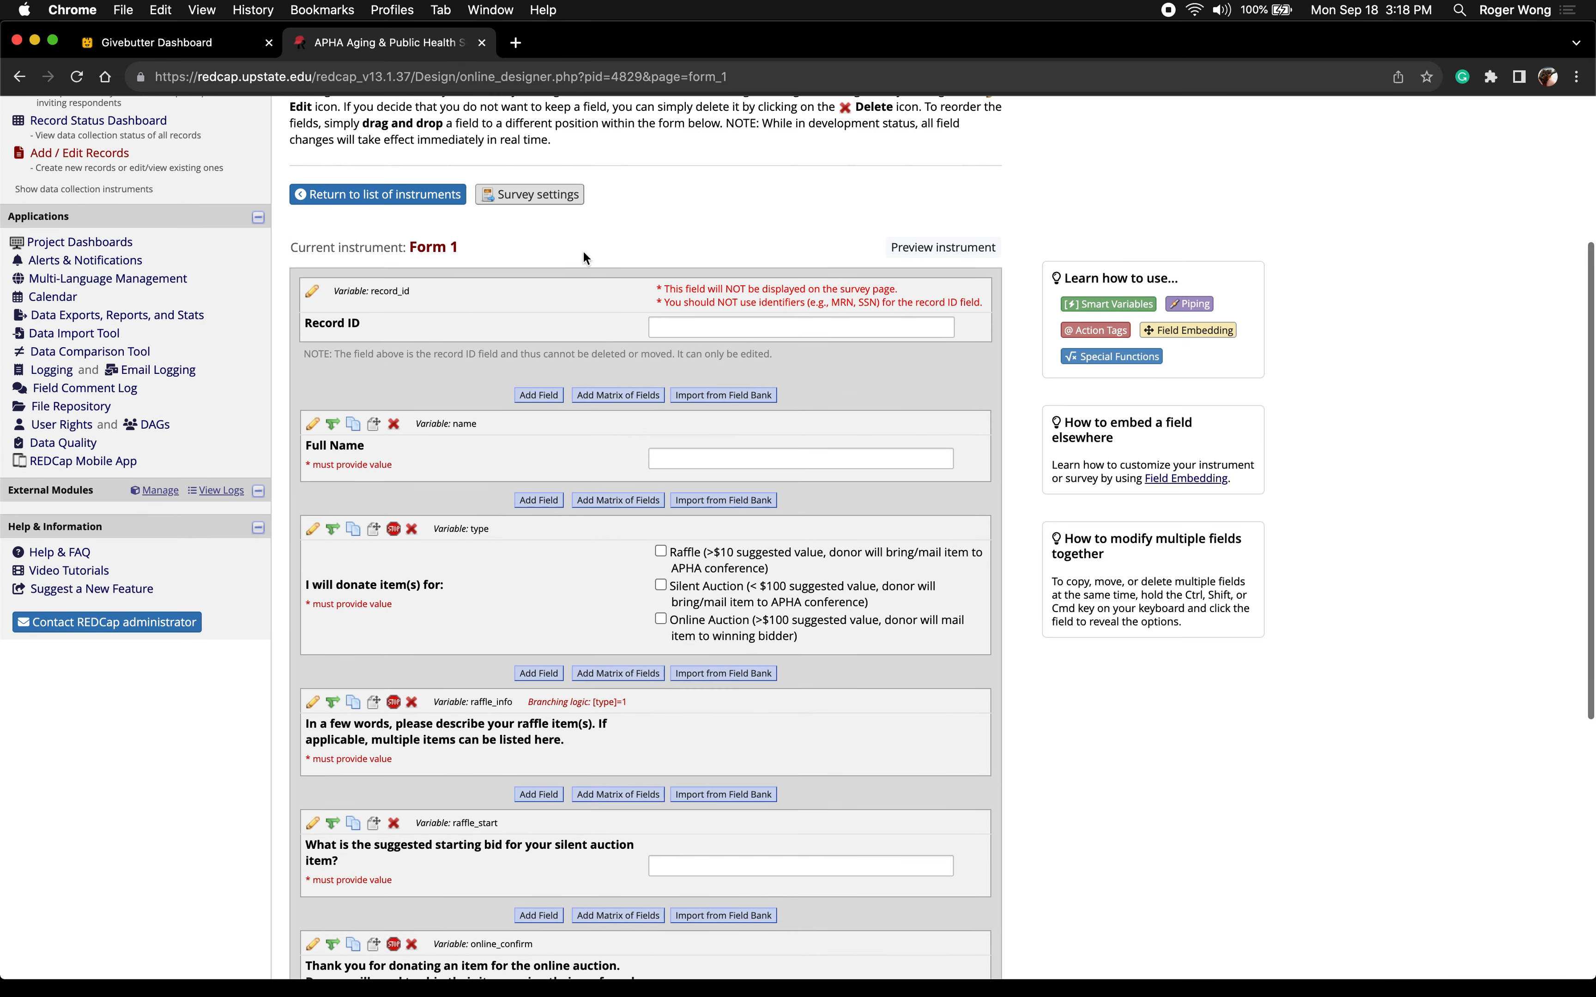
scroll(580, 516, "down", 5)
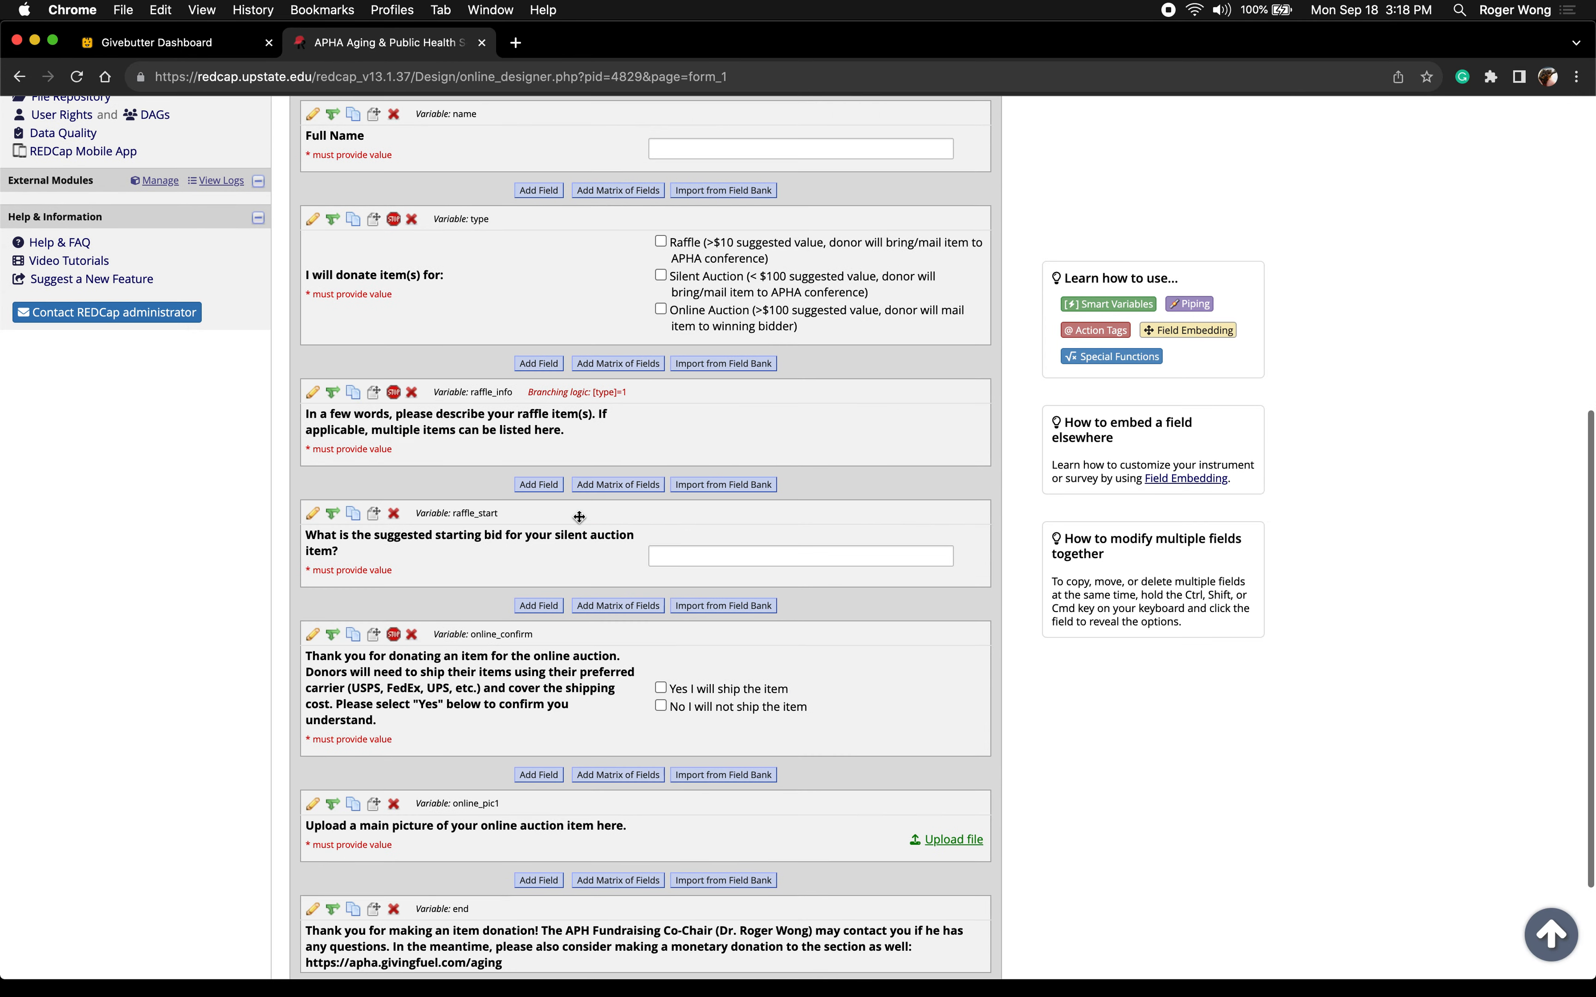
left_click(548, 487)
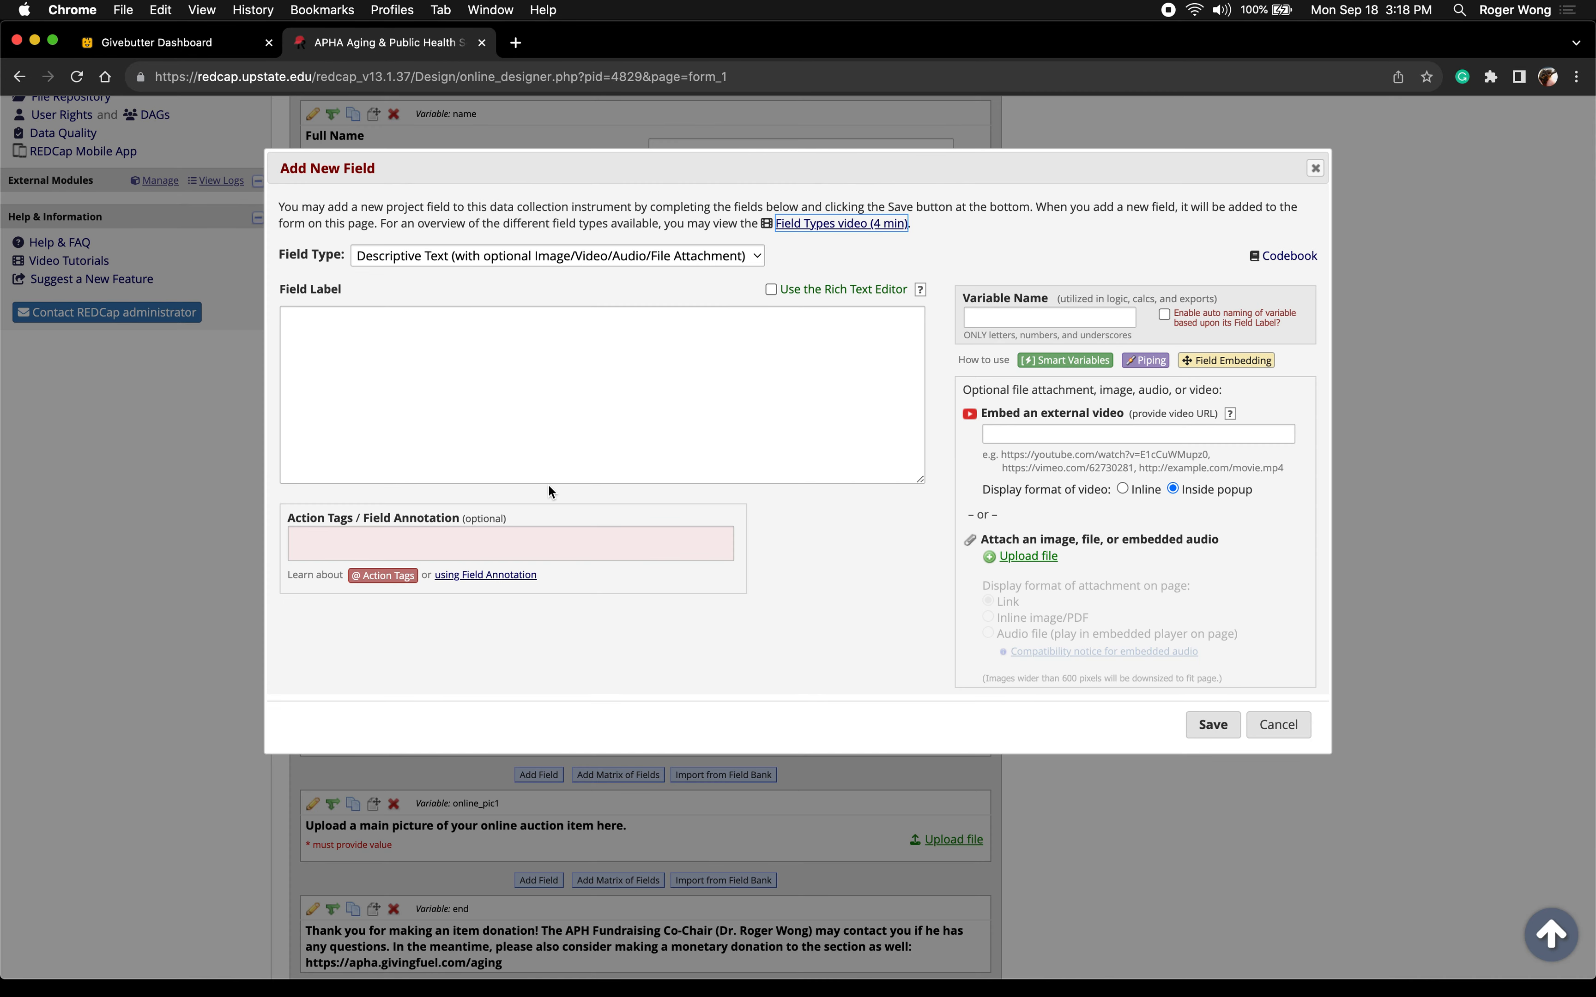
left_click(600, 254)
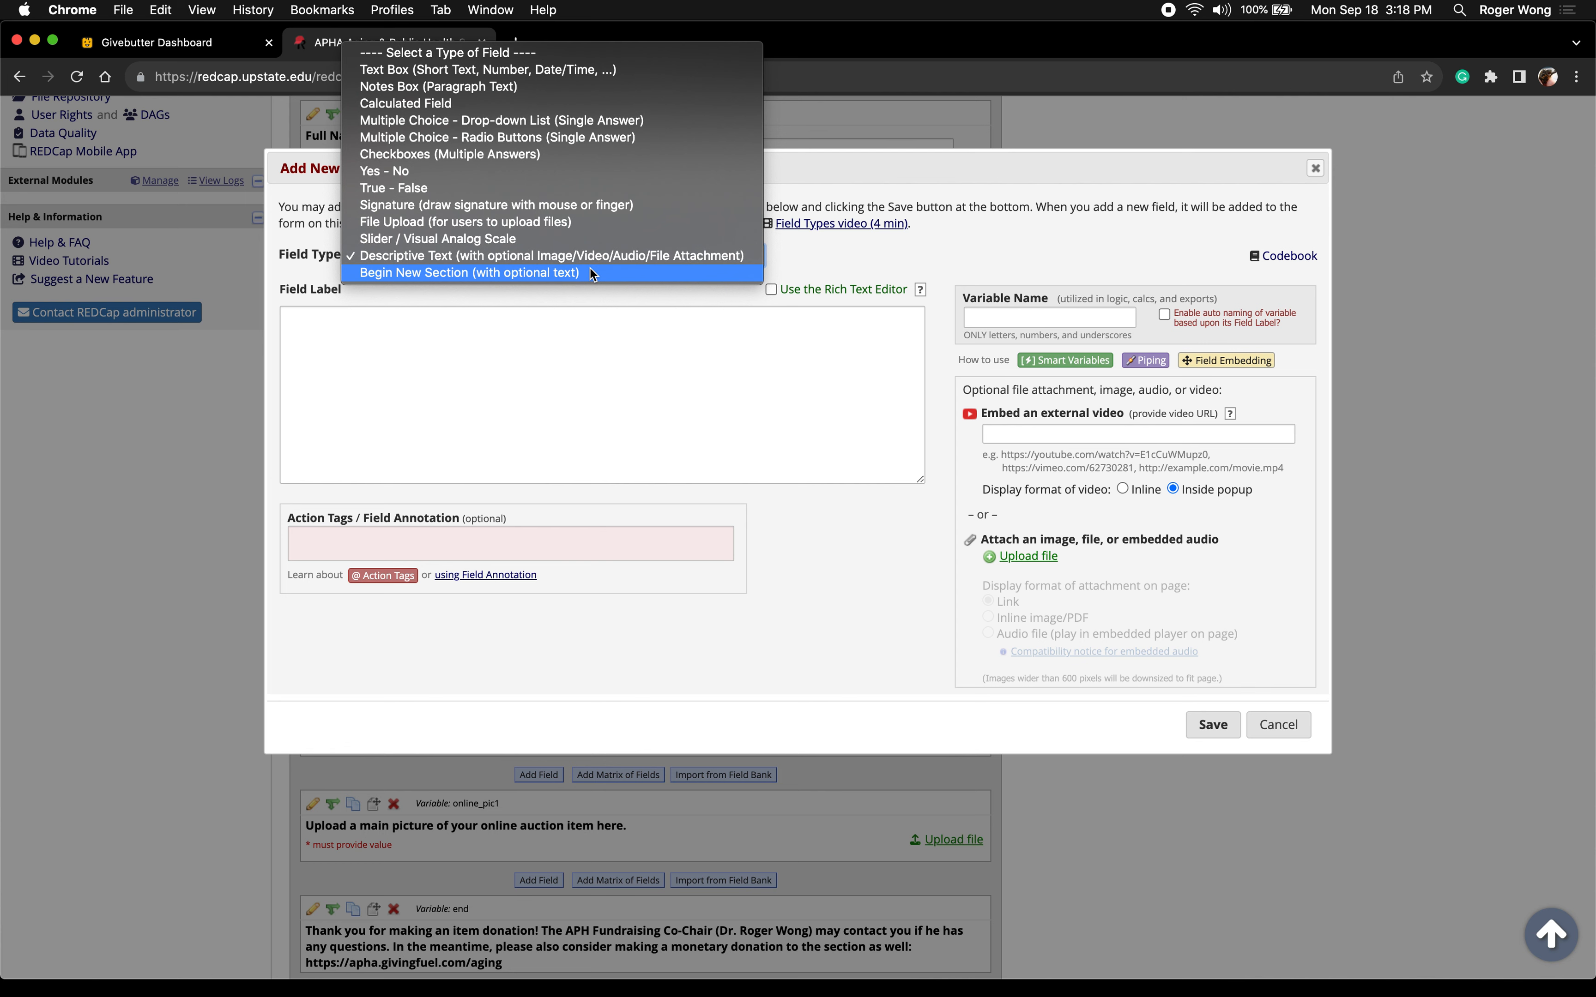
left_click(592, 273)
left_click(551, 347)
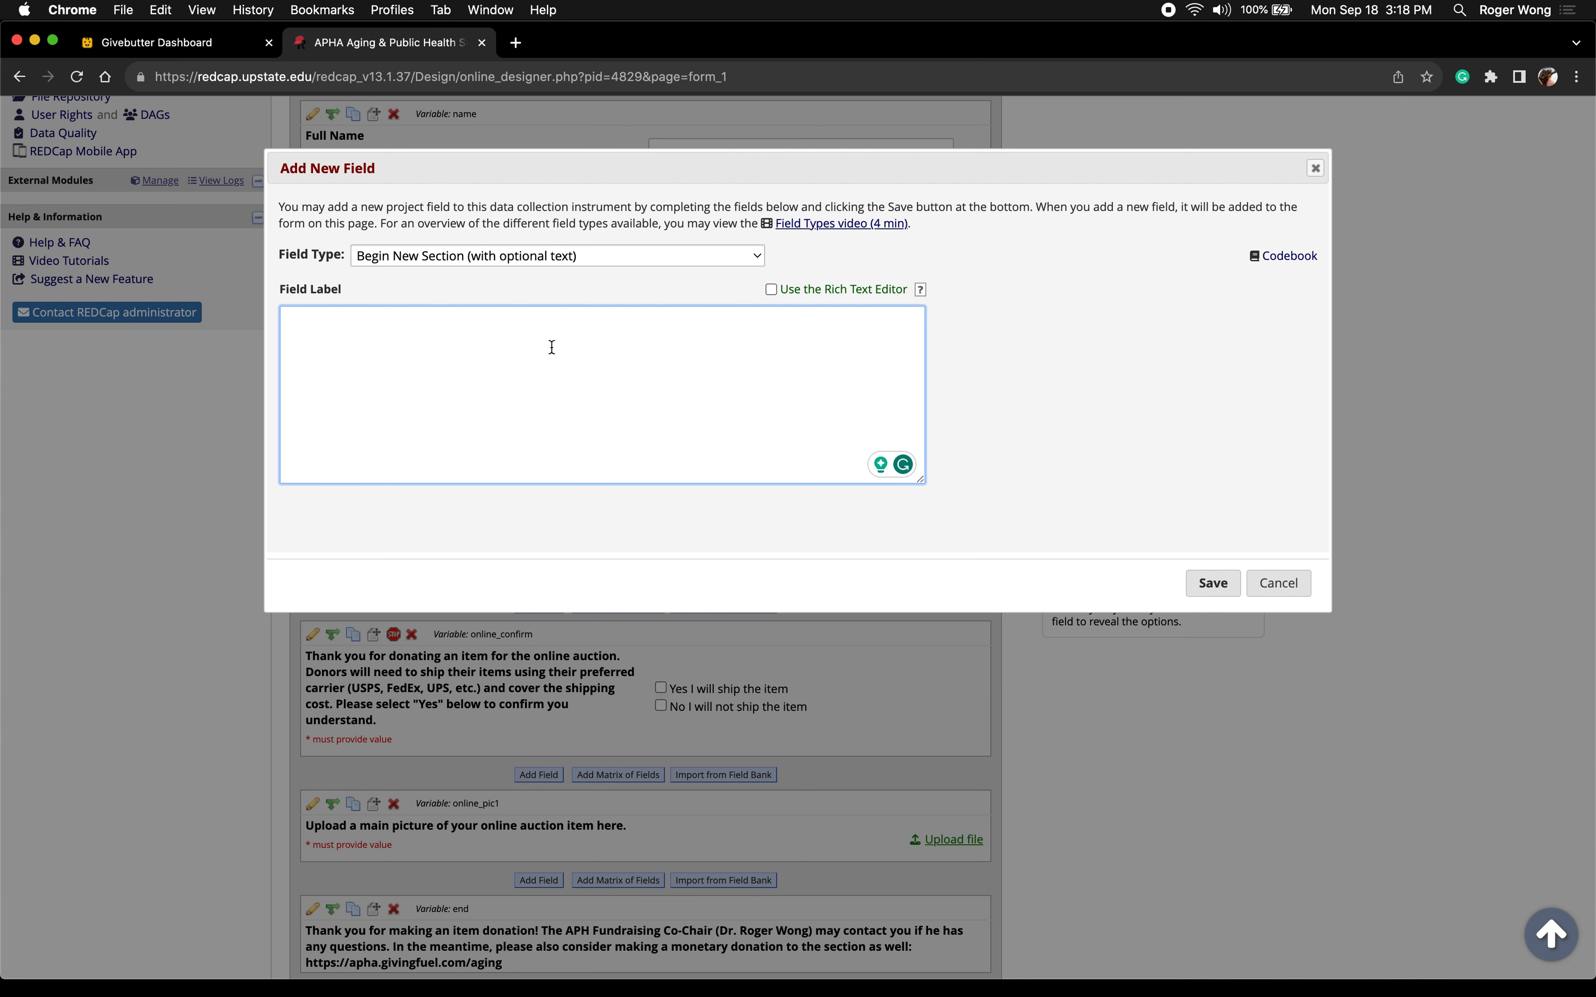
type("Raffle")
left_click(1212, 583)
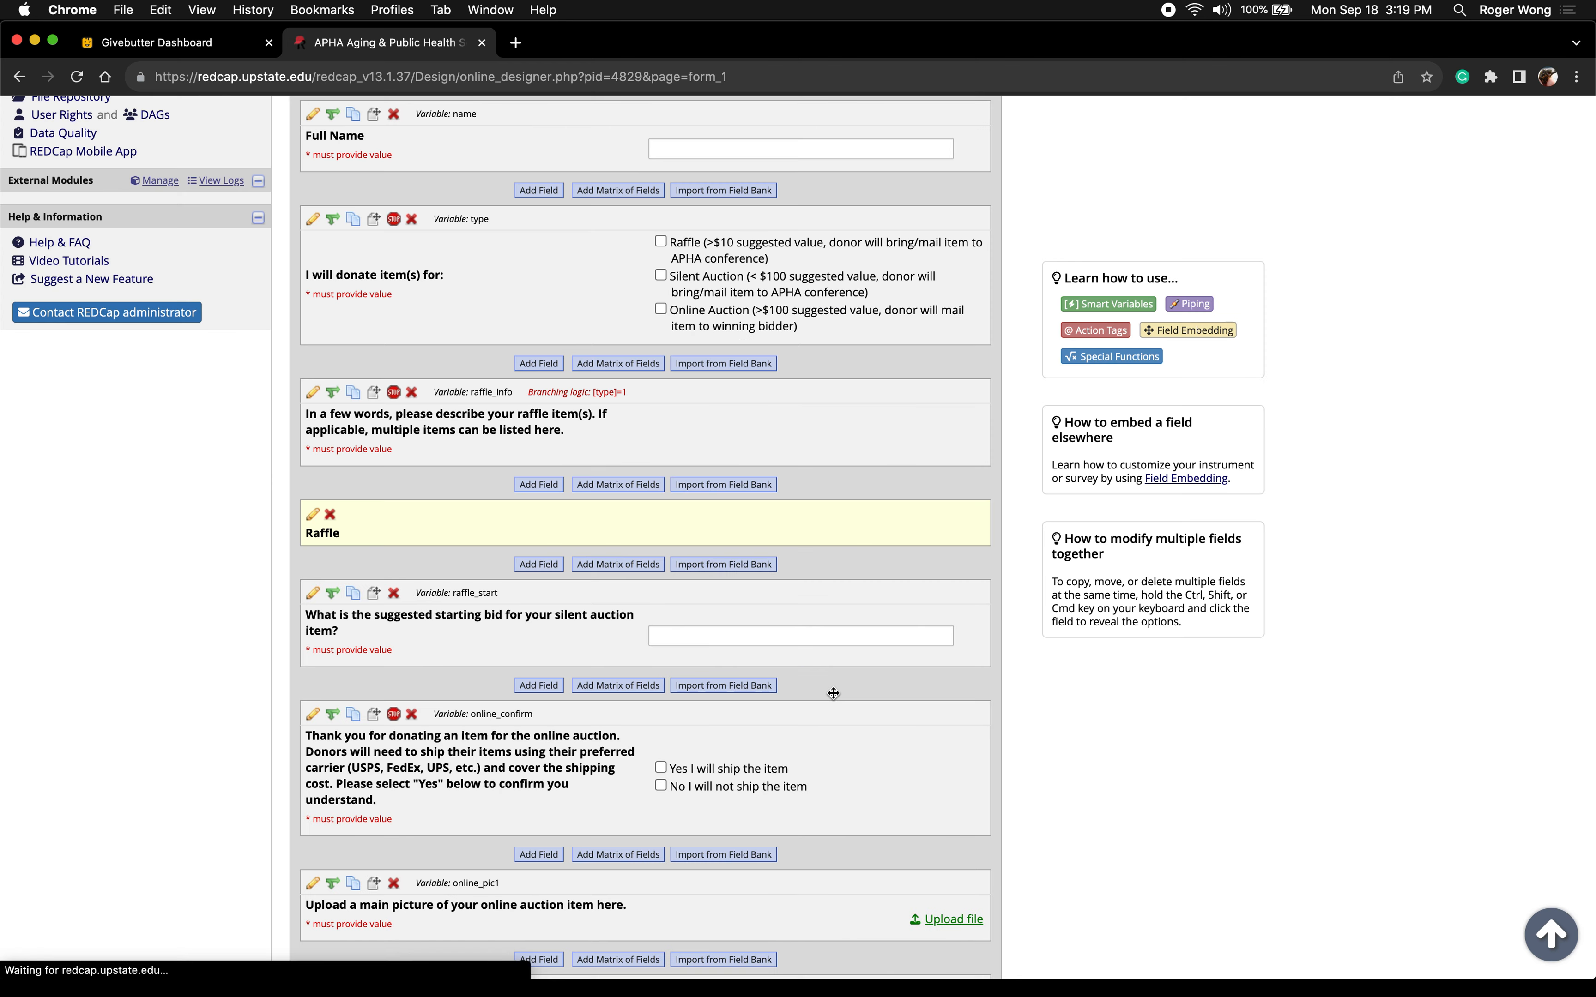
Move the "Raffle" section header above the raffle item description question
scroll(878, 693, "up", 2)
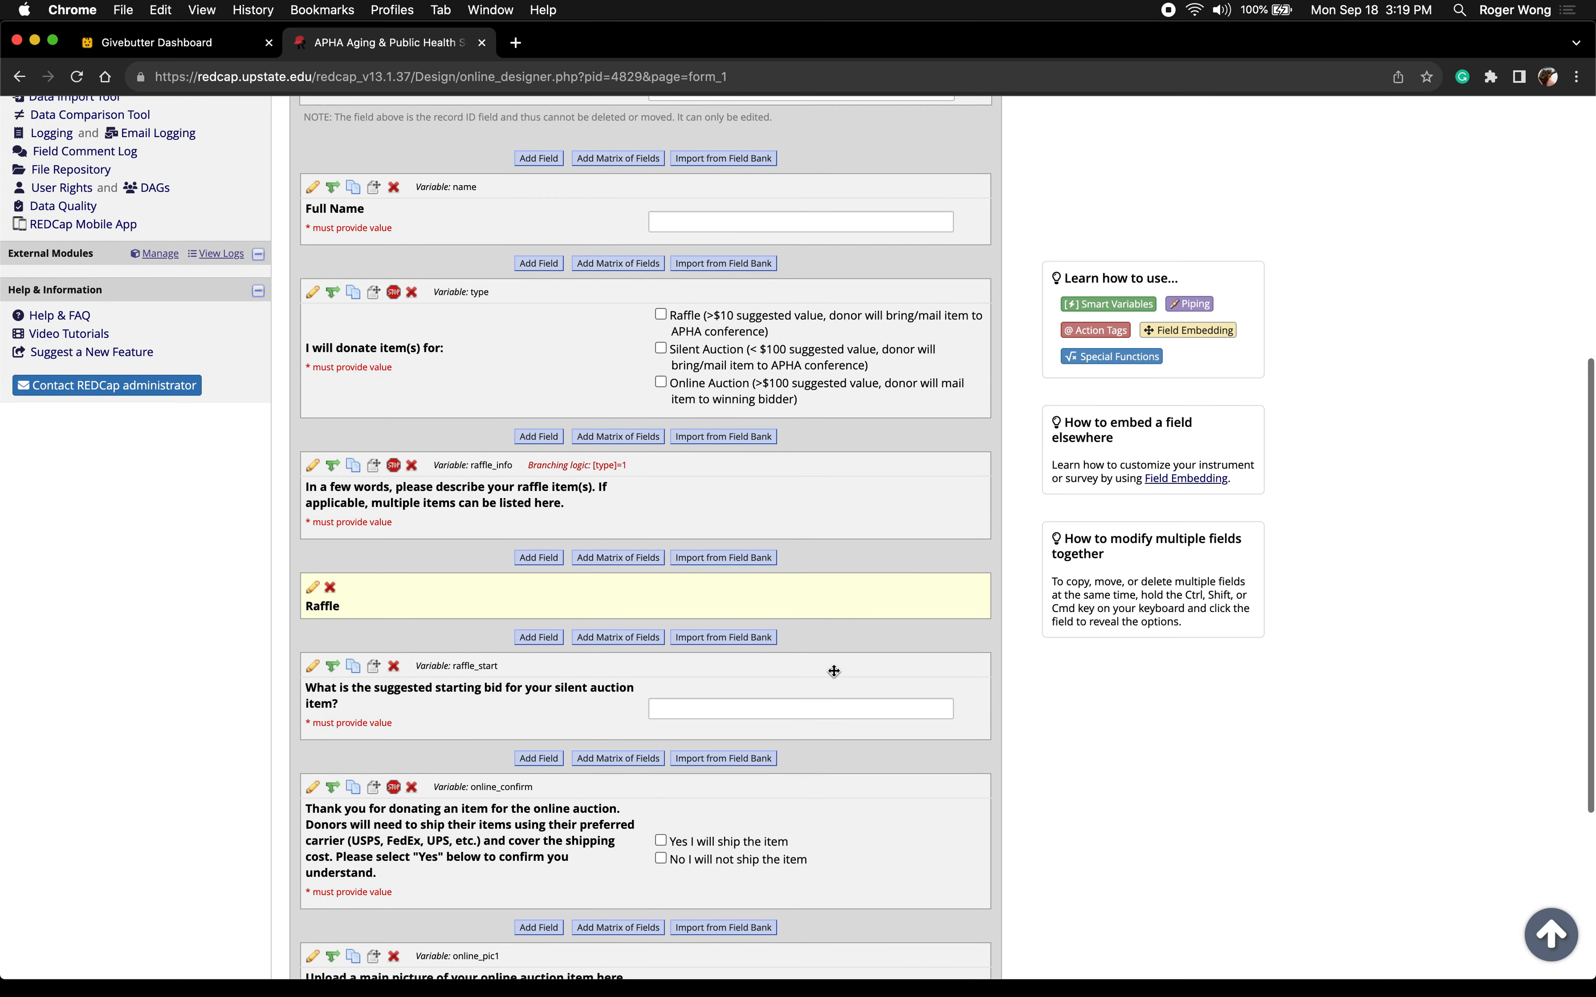
scroll(676, 647, "up", 1)
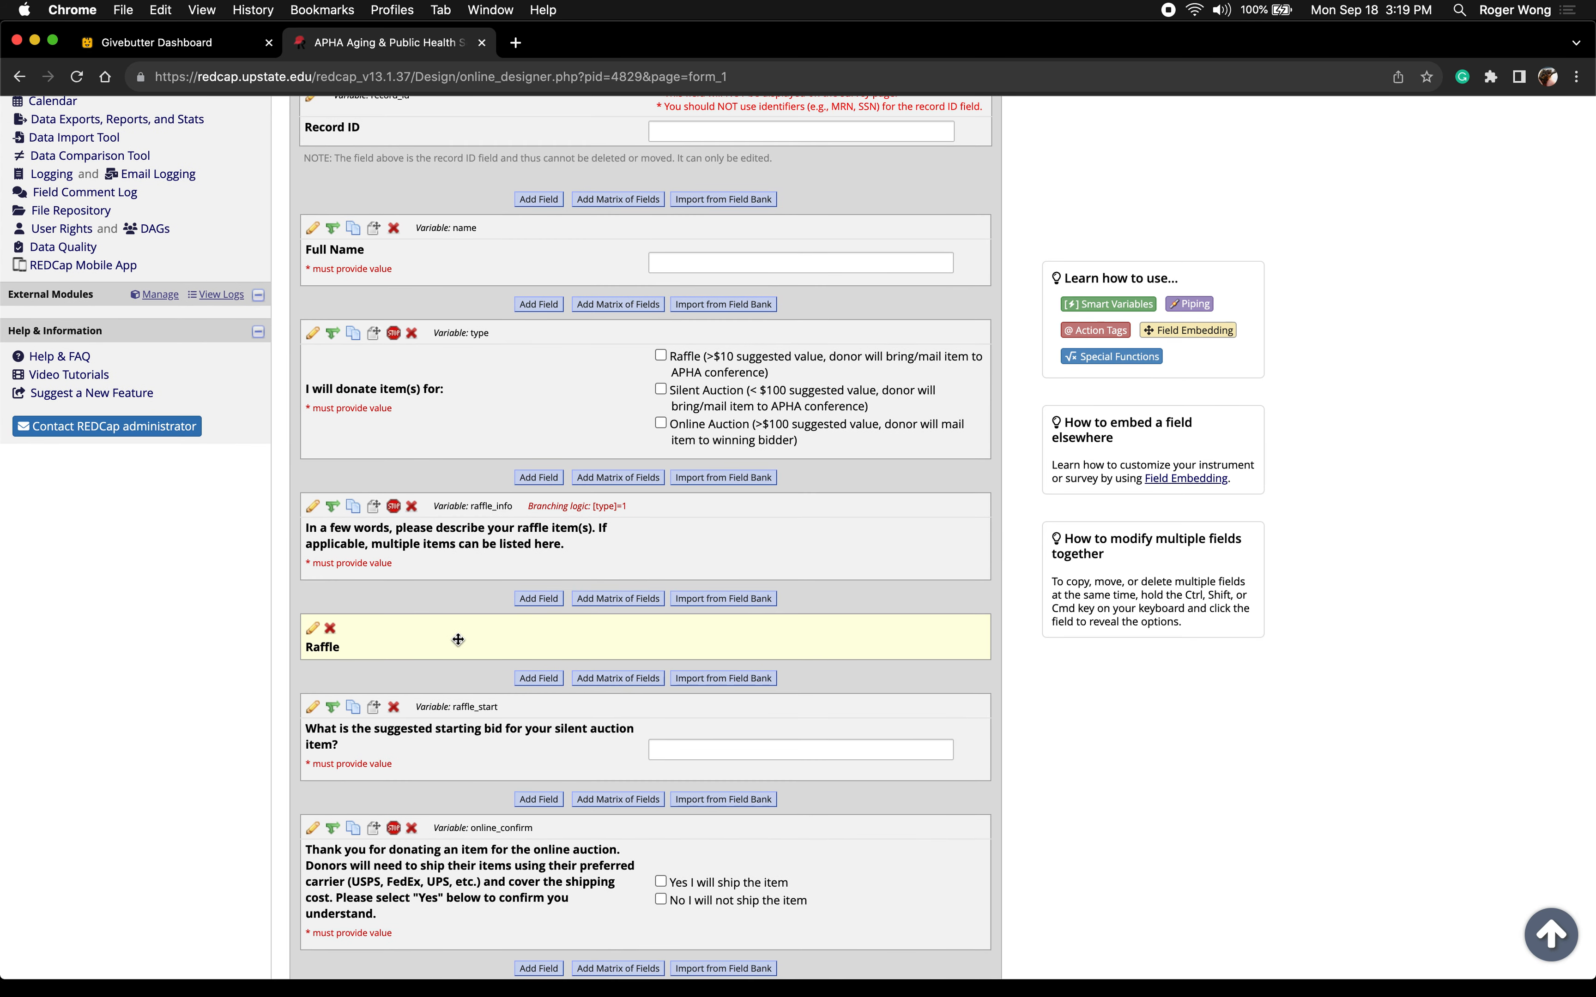
scroll(459, 639, "up", 1)
left_click_drag(442, 655, 446, 531)
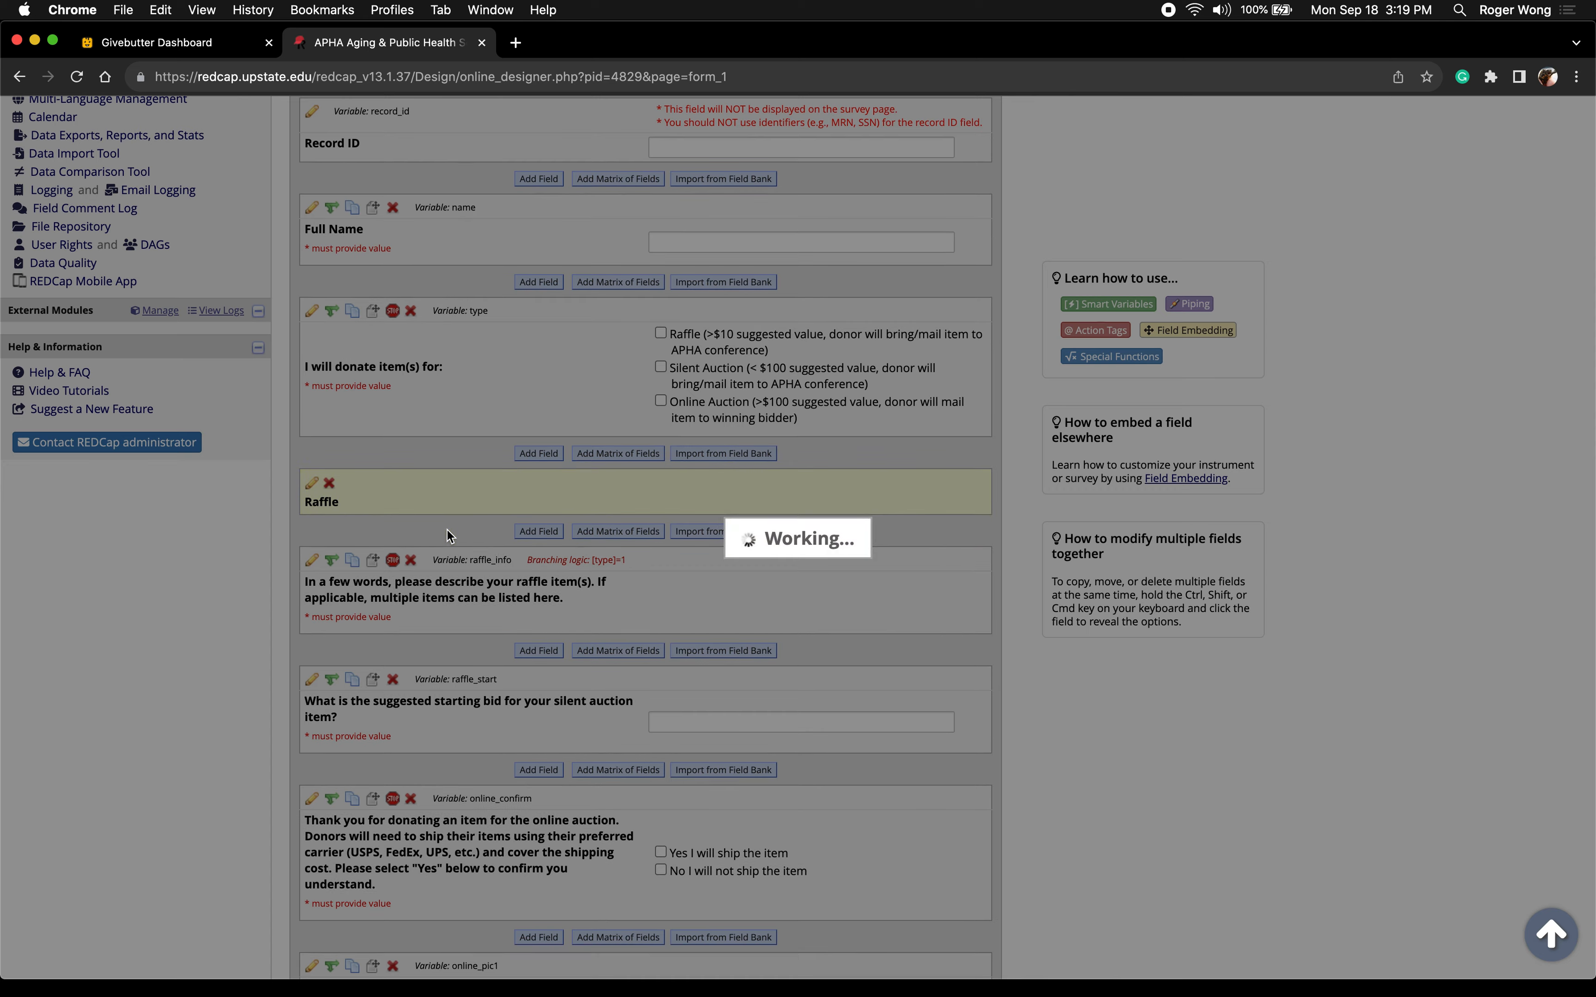
Add a new section headed "Silent Auction" directly before the suggested starting bid question
scroll(607, 604, "down", 1)
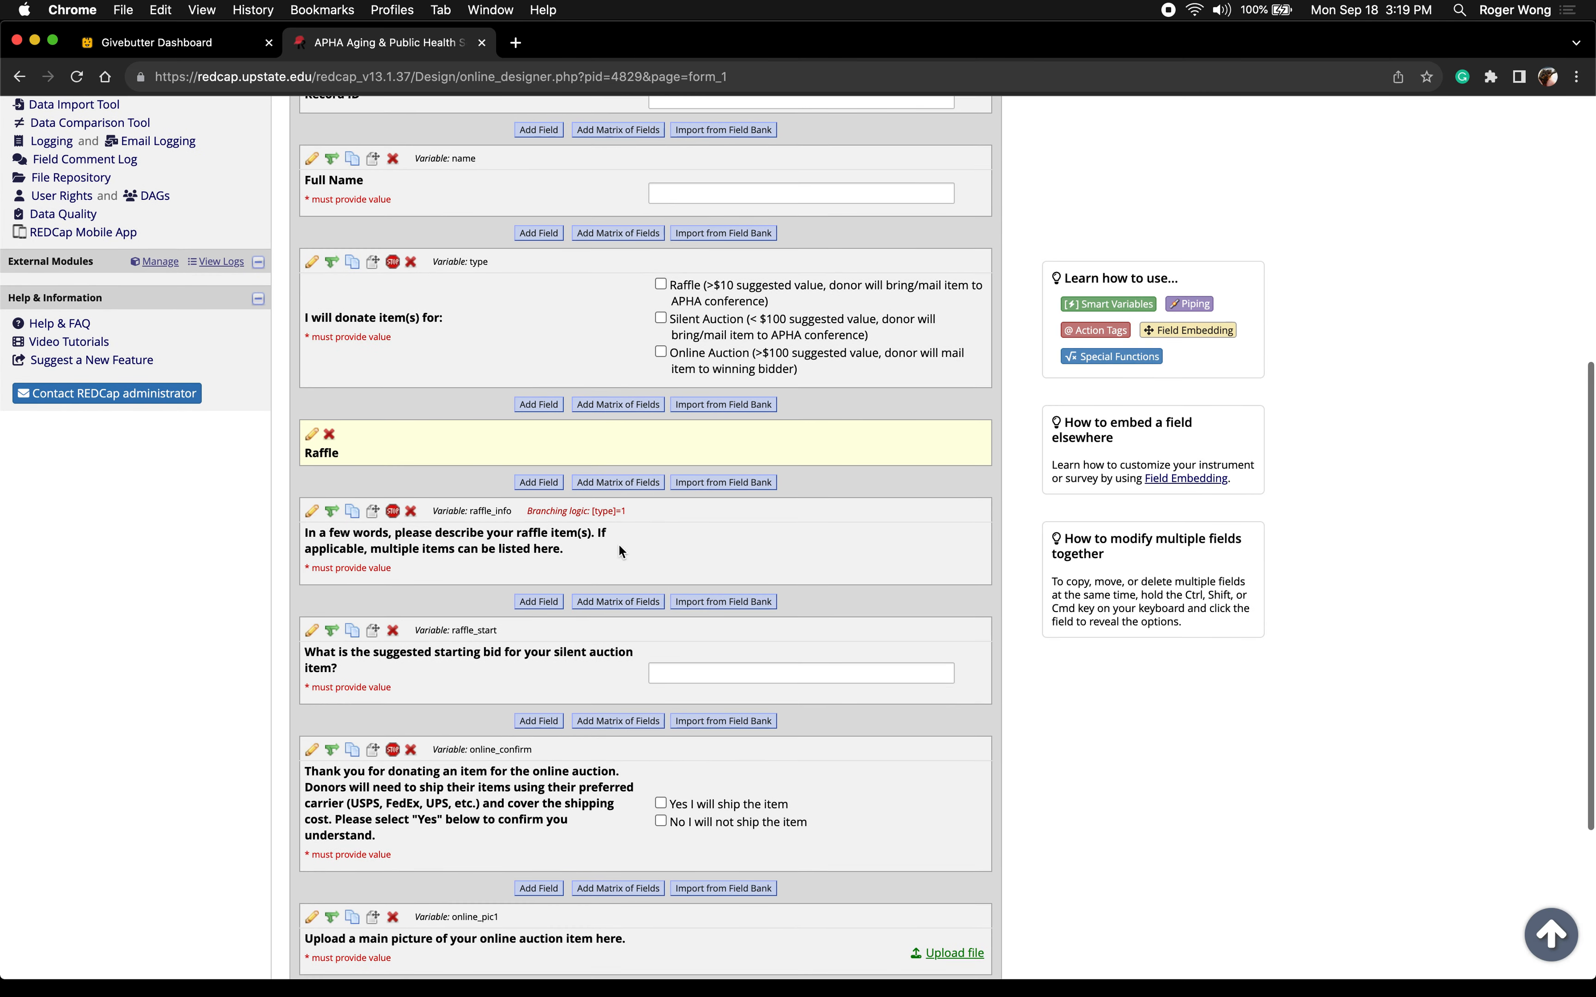
scroll(435, 532, "down", 1)
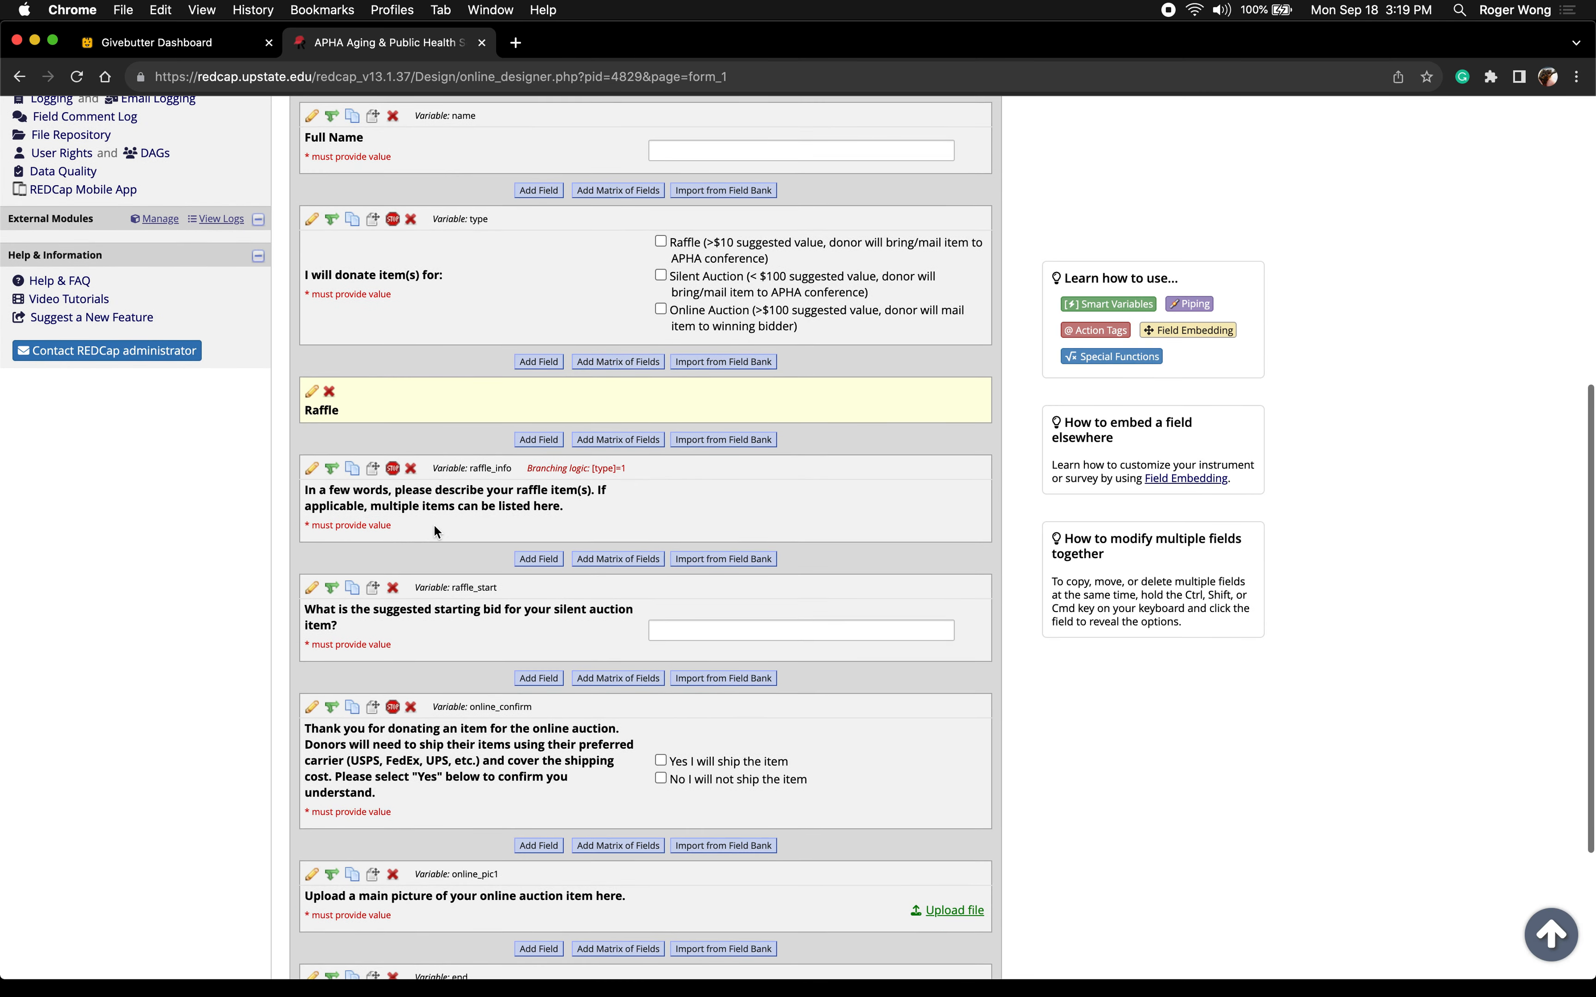
scroll(435, 531, "down", 1)
scroll(434, 526, "down", 3)
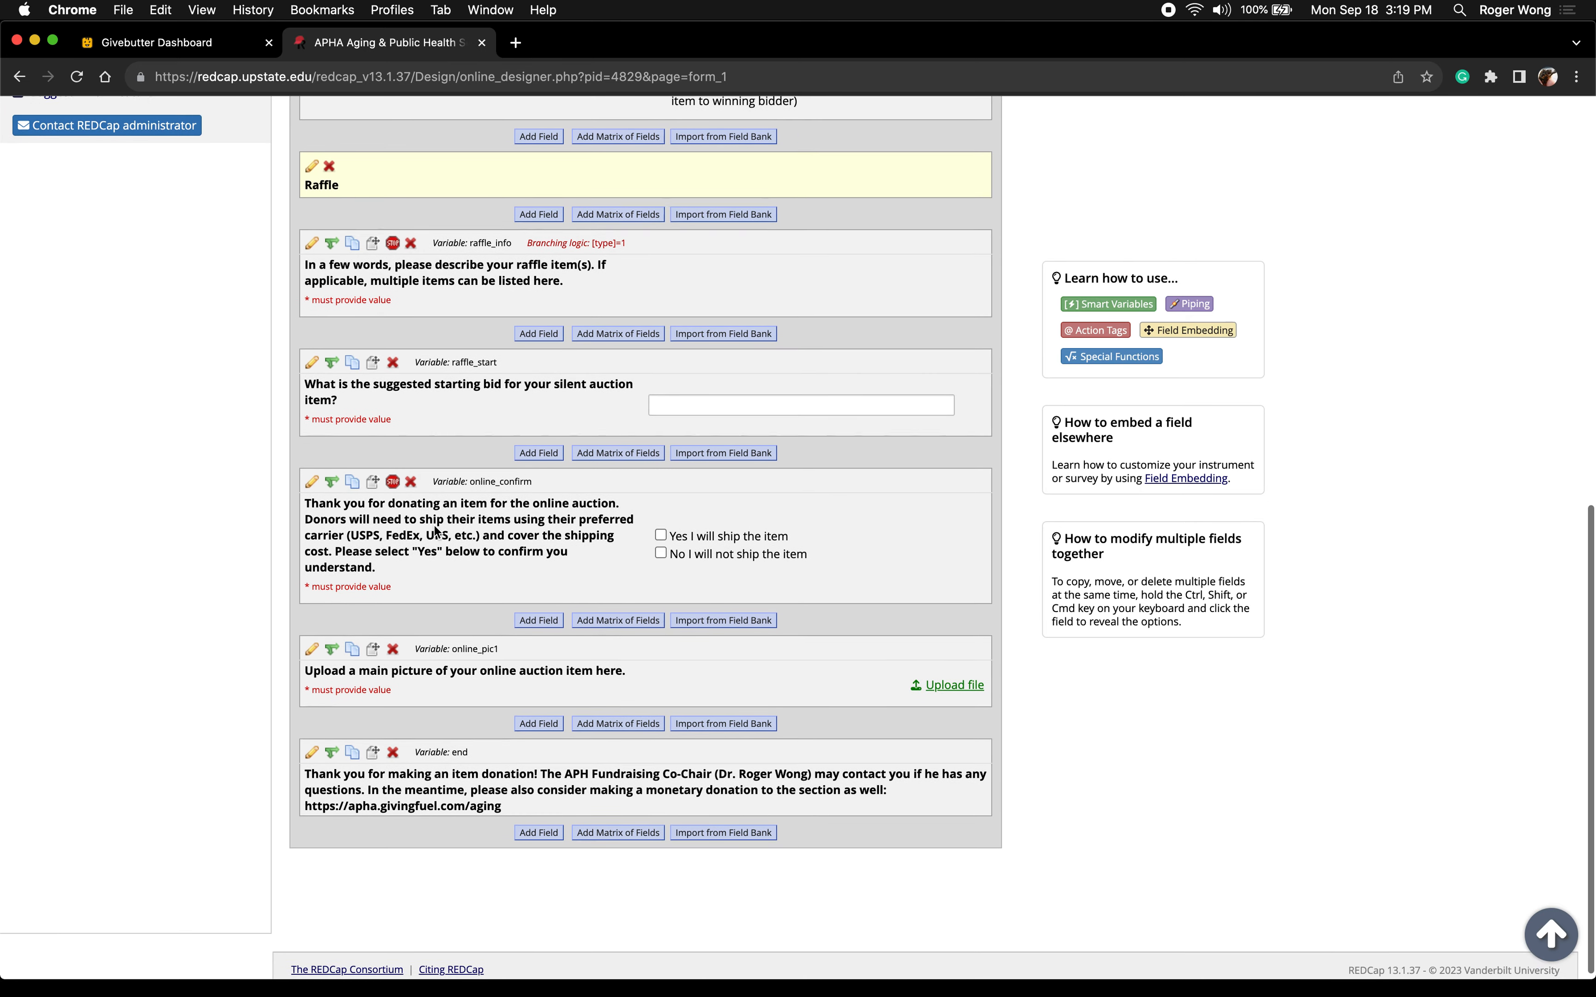
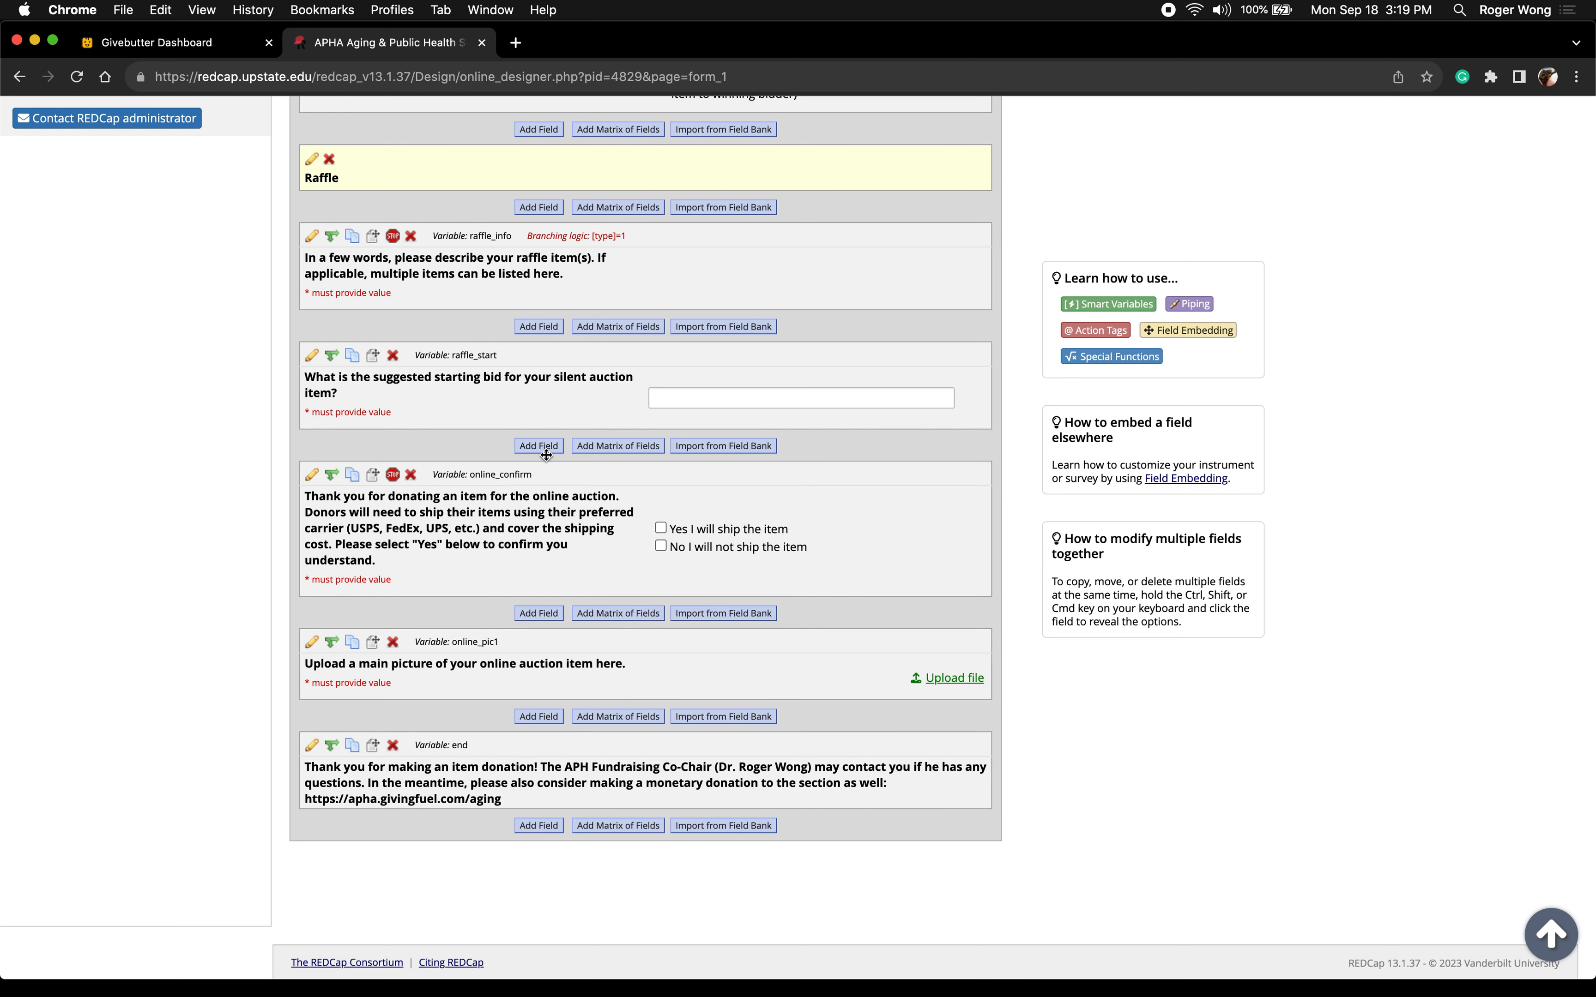
left_click(537, 328)
left_click(506, 486)
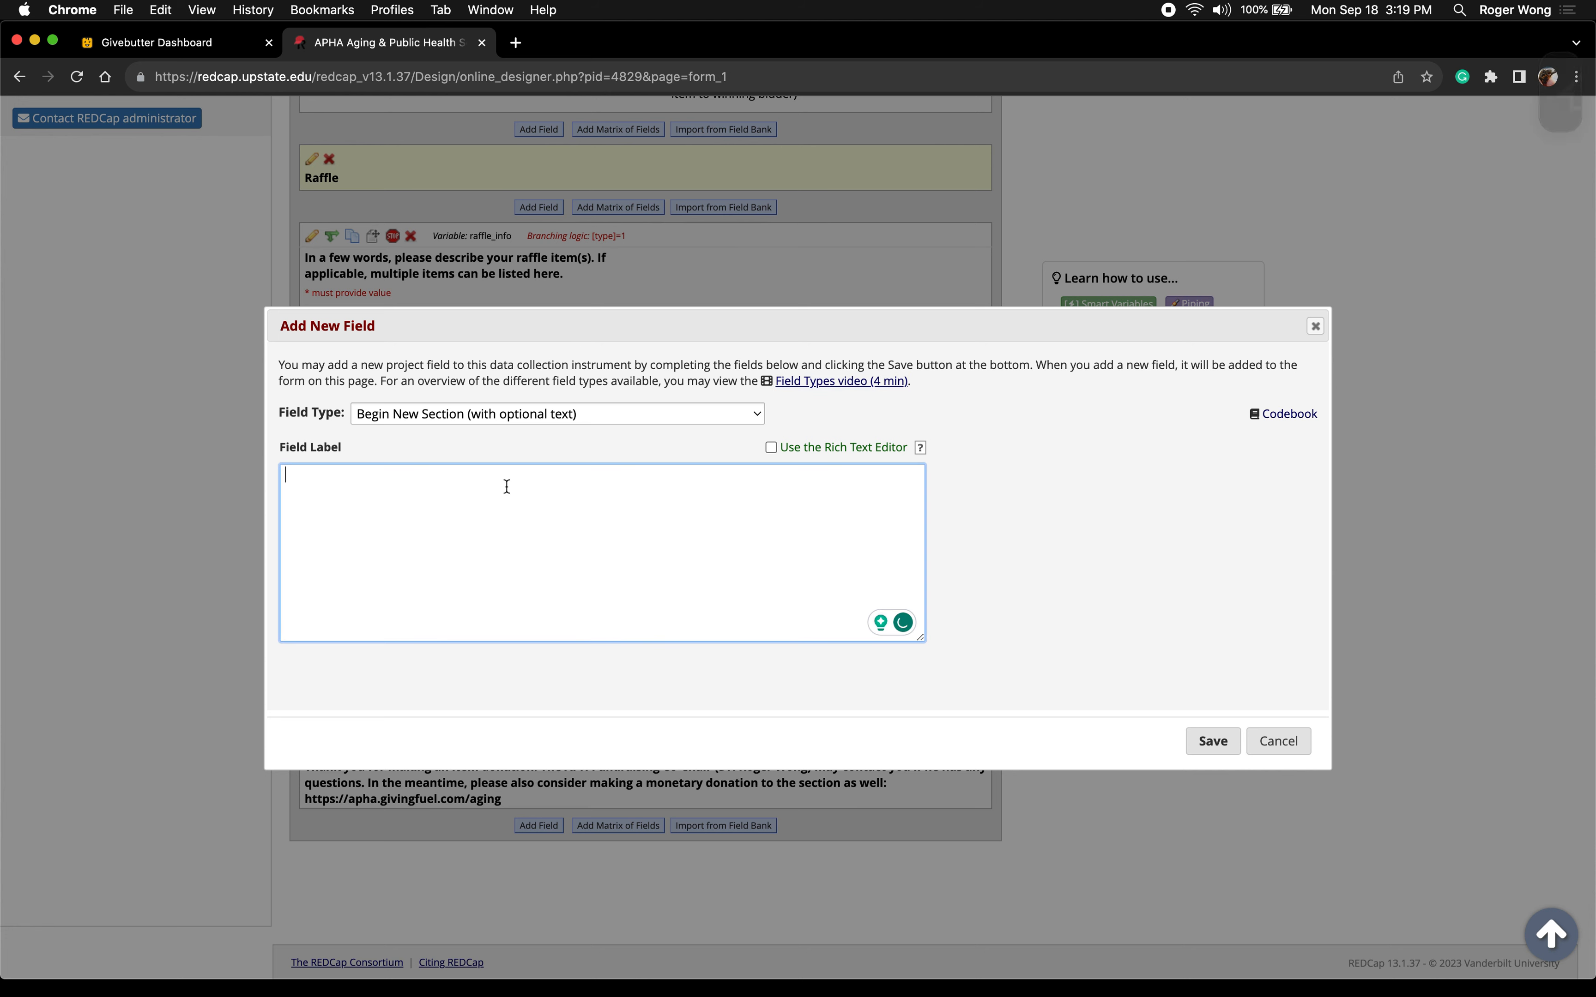
type("Silent Auction")
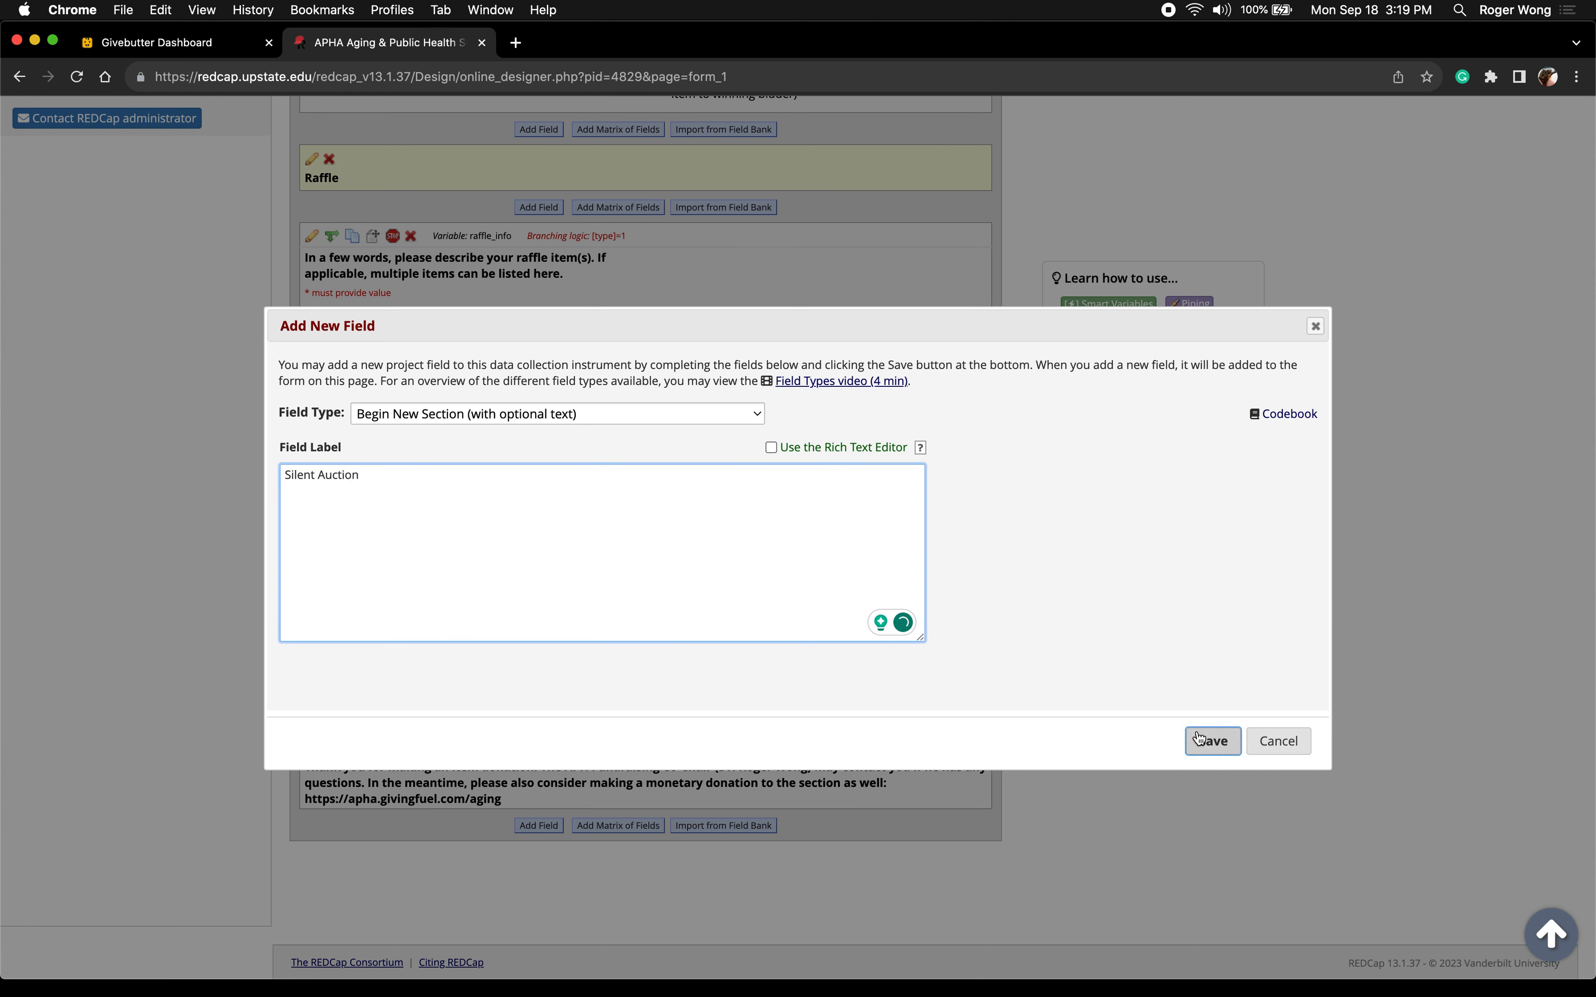
left_click(1199, 738)
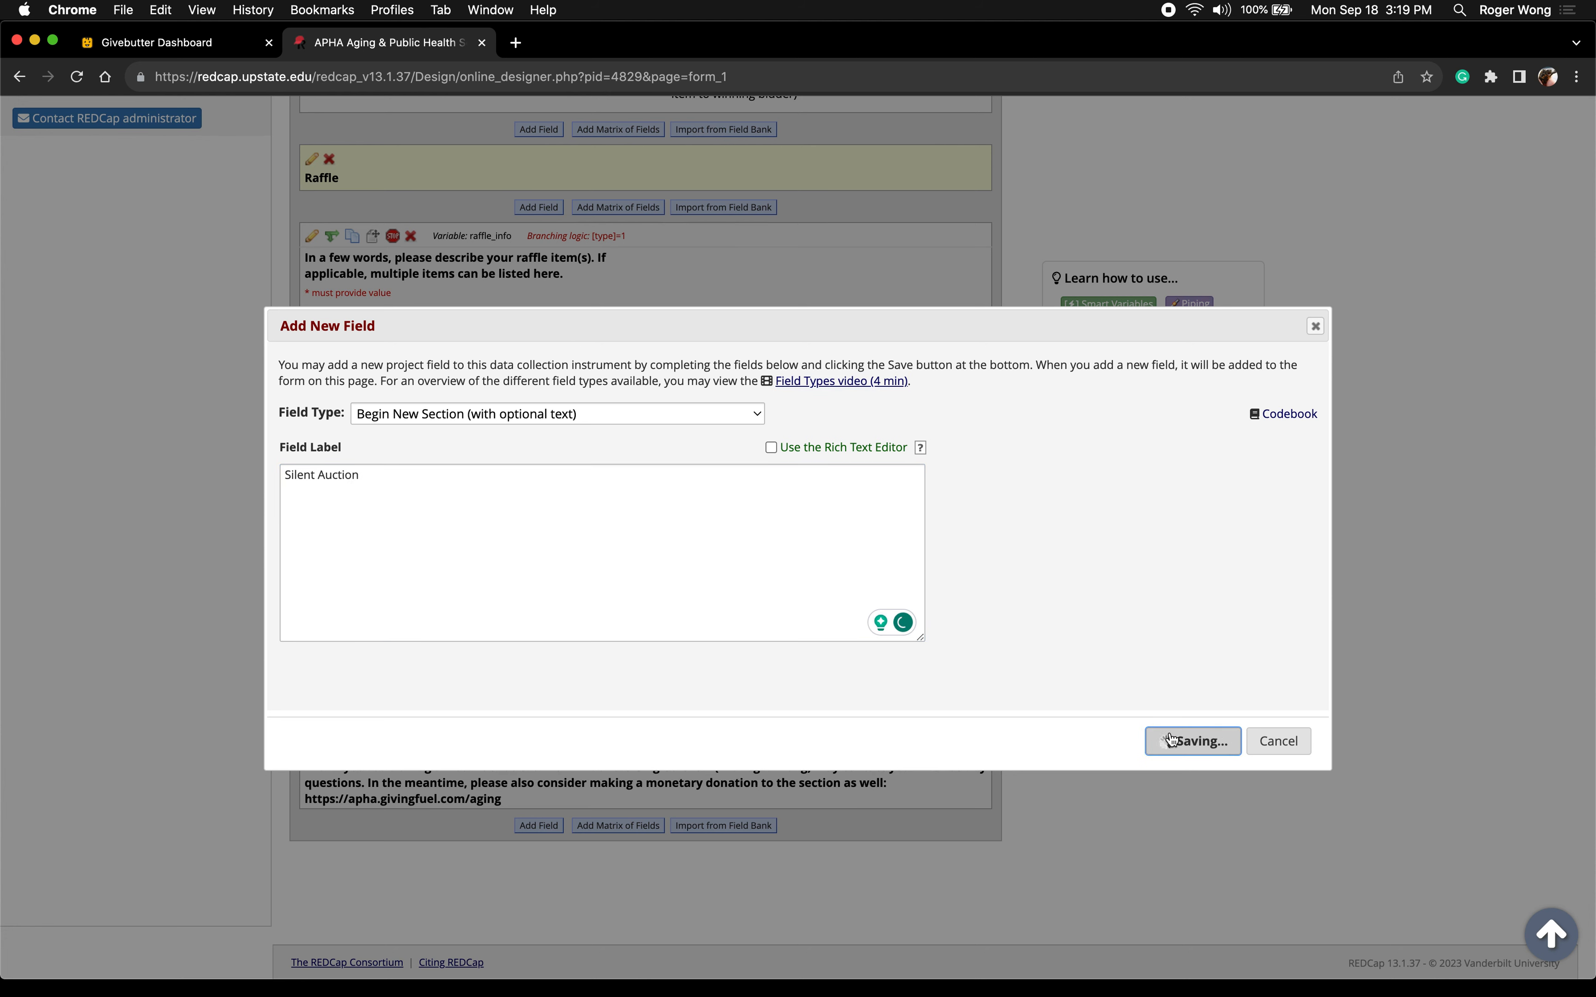
Add a new section headed "Online Auction" directly before the shipping confirmation question
scroll(470, 539, "down", 2)
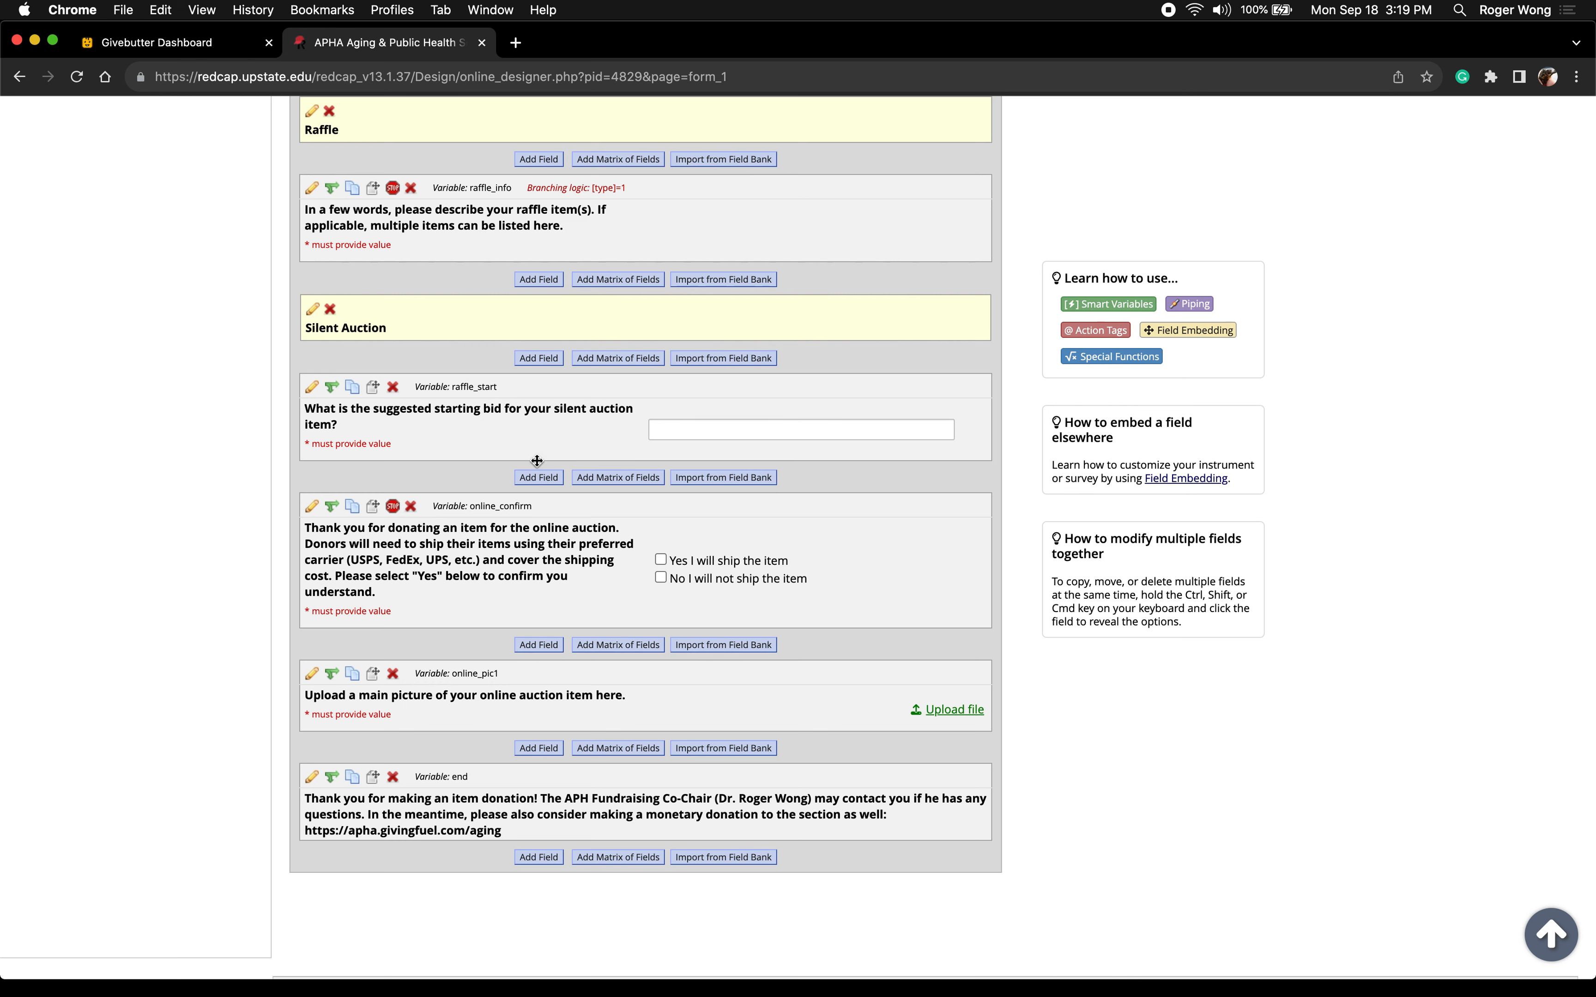
left_click(534, 480)
left_click(532, 477)
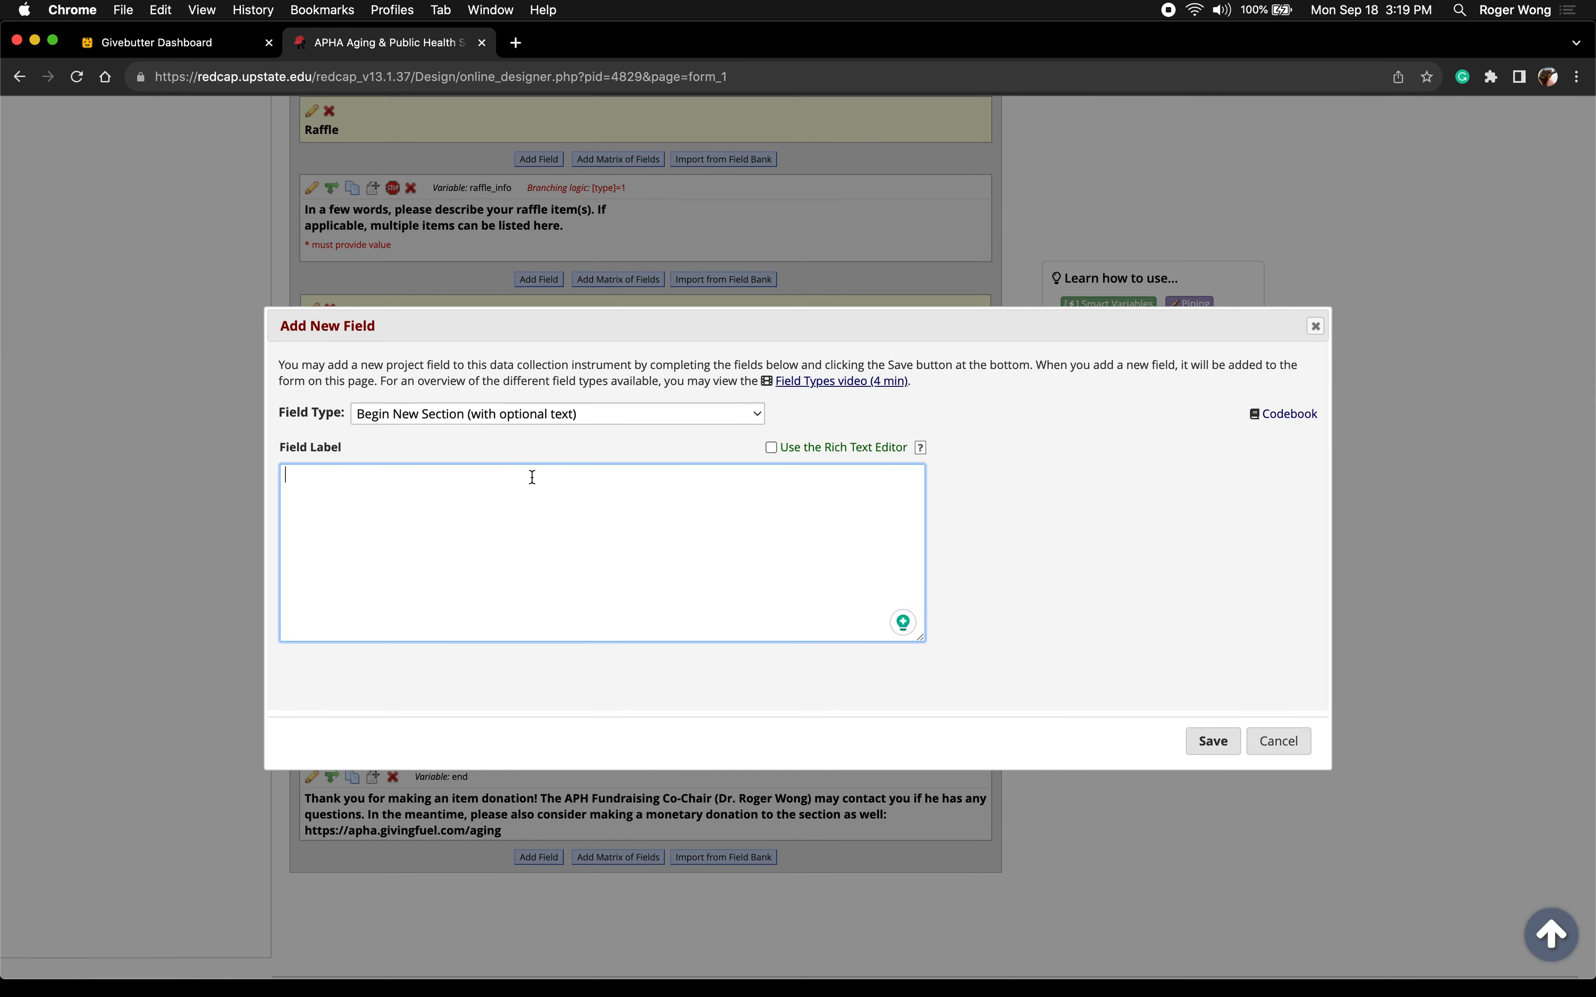
type("Online Auction")
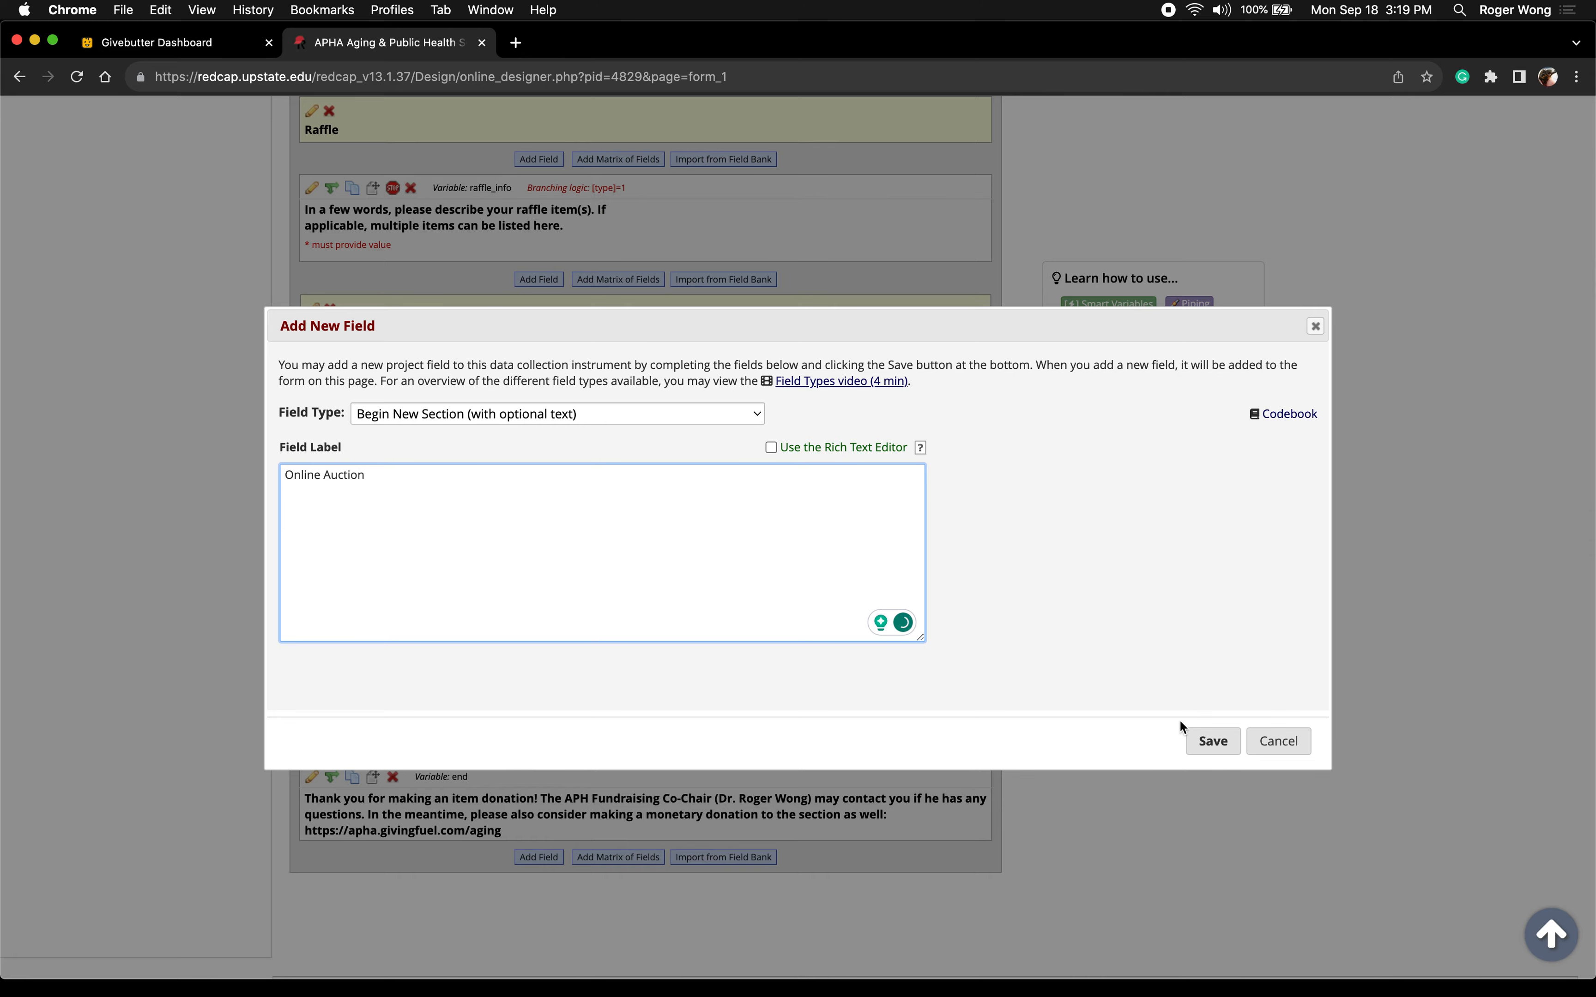
left_click(1195, 738)
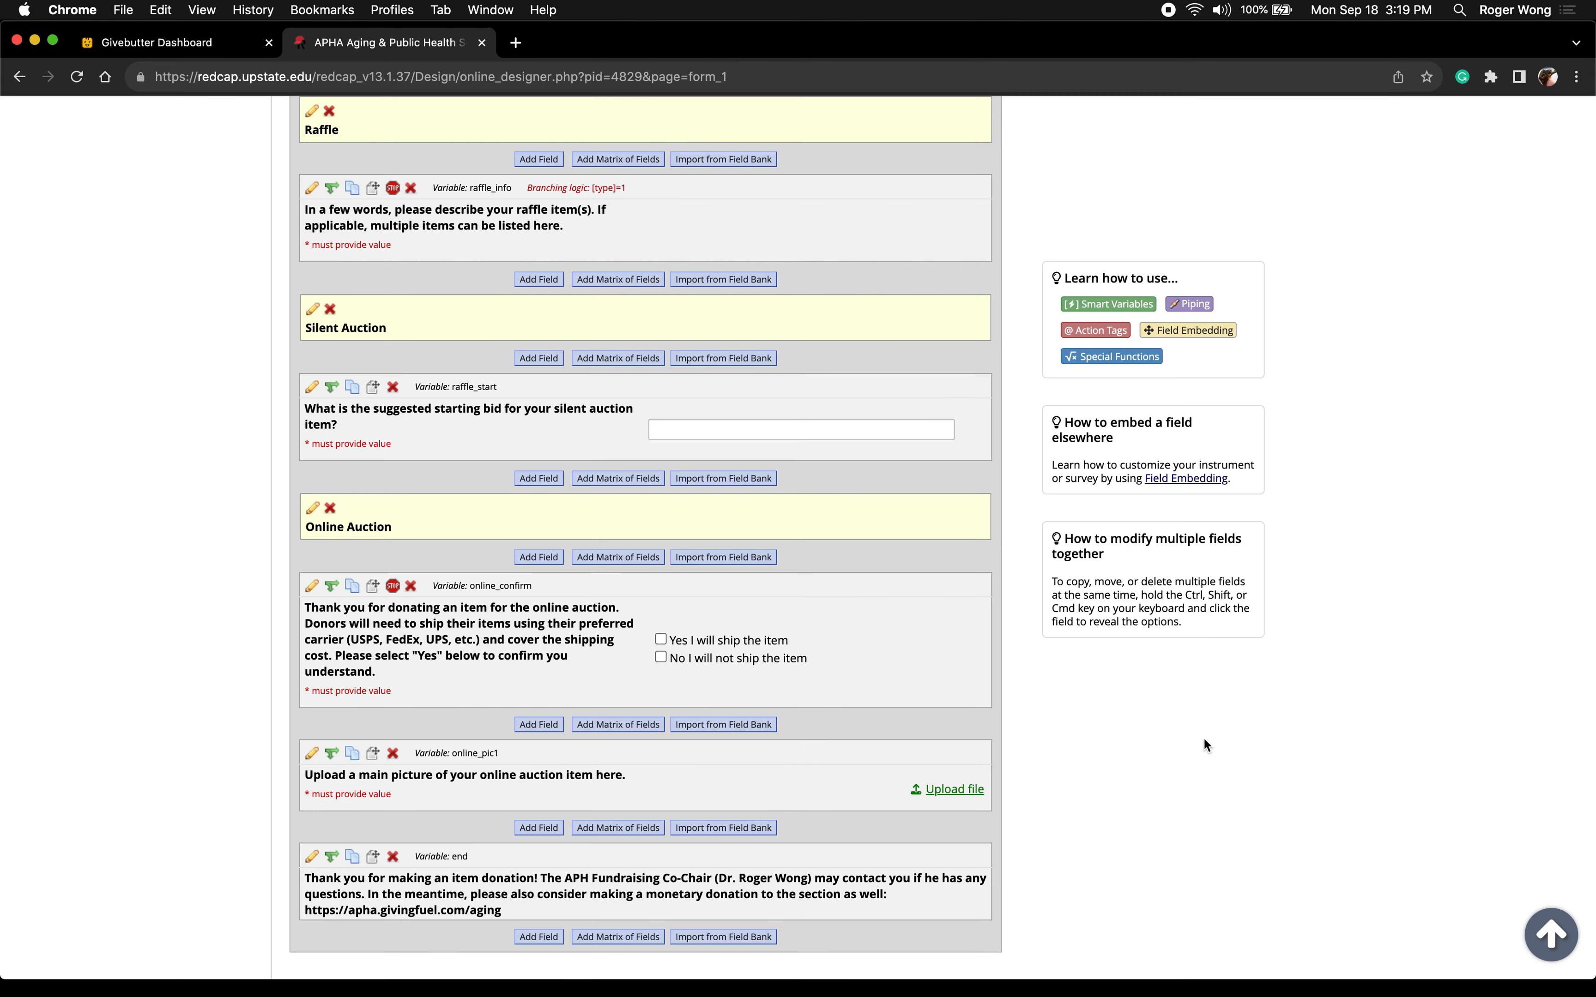
Review how the Raffle, Silent Auction and Online Auction sections divide the form's questions, through to the closing message
scroll(1069, 679, "up", 5)
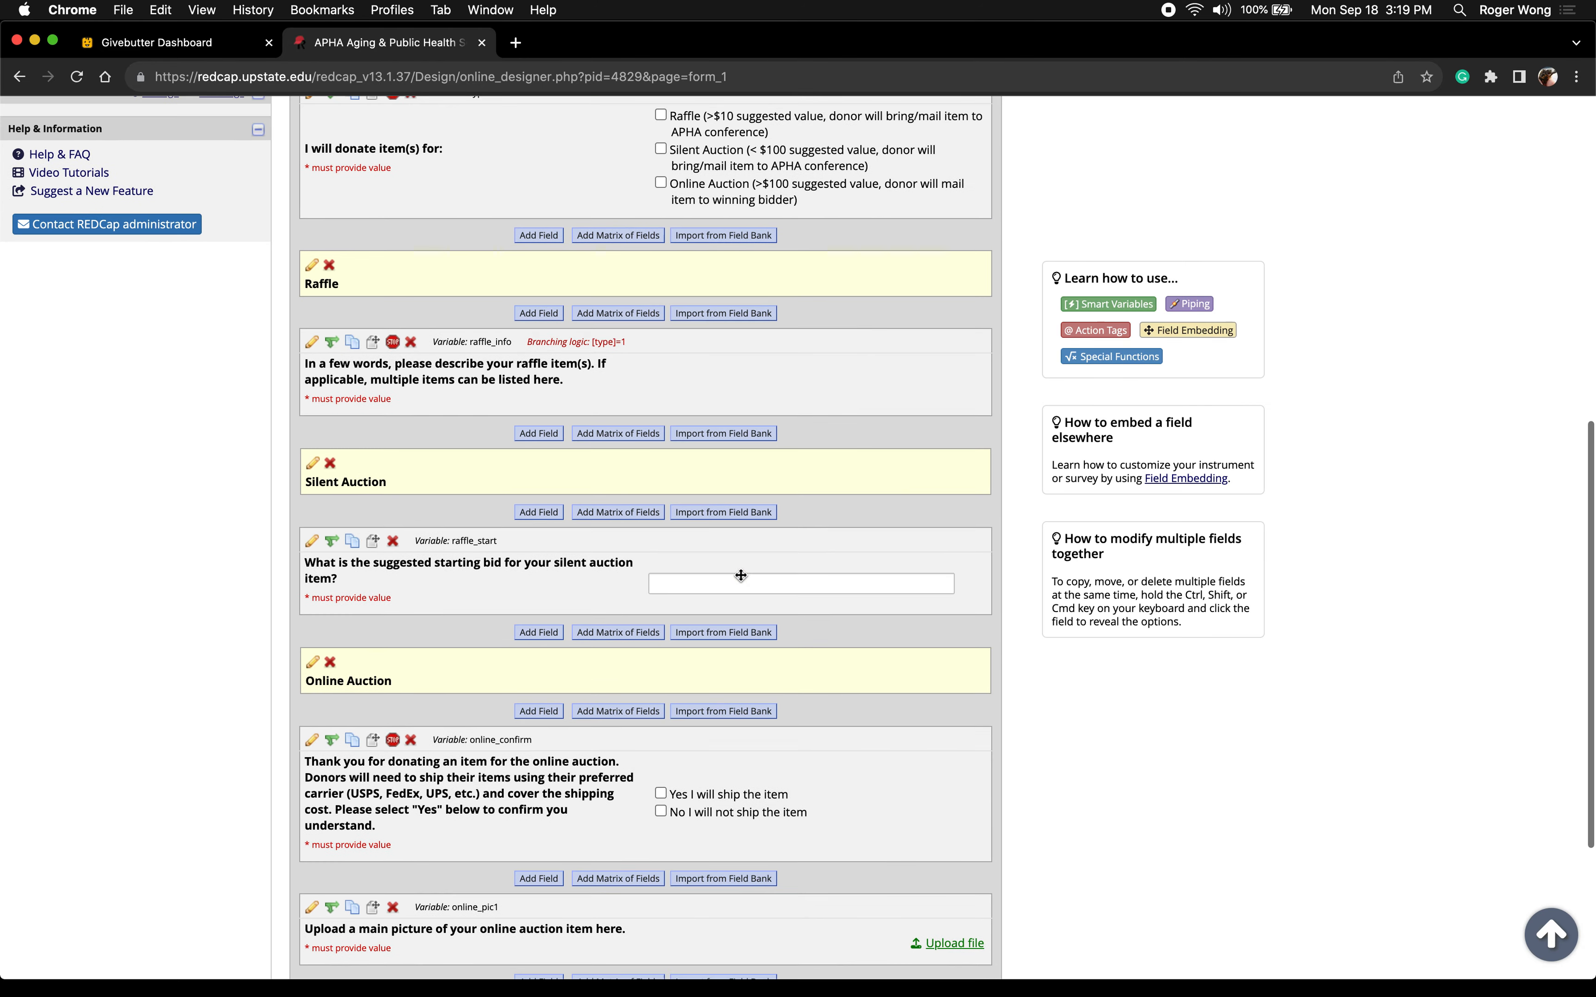
scroll(562, 411, "up", 2)
key("ctrl+Right")
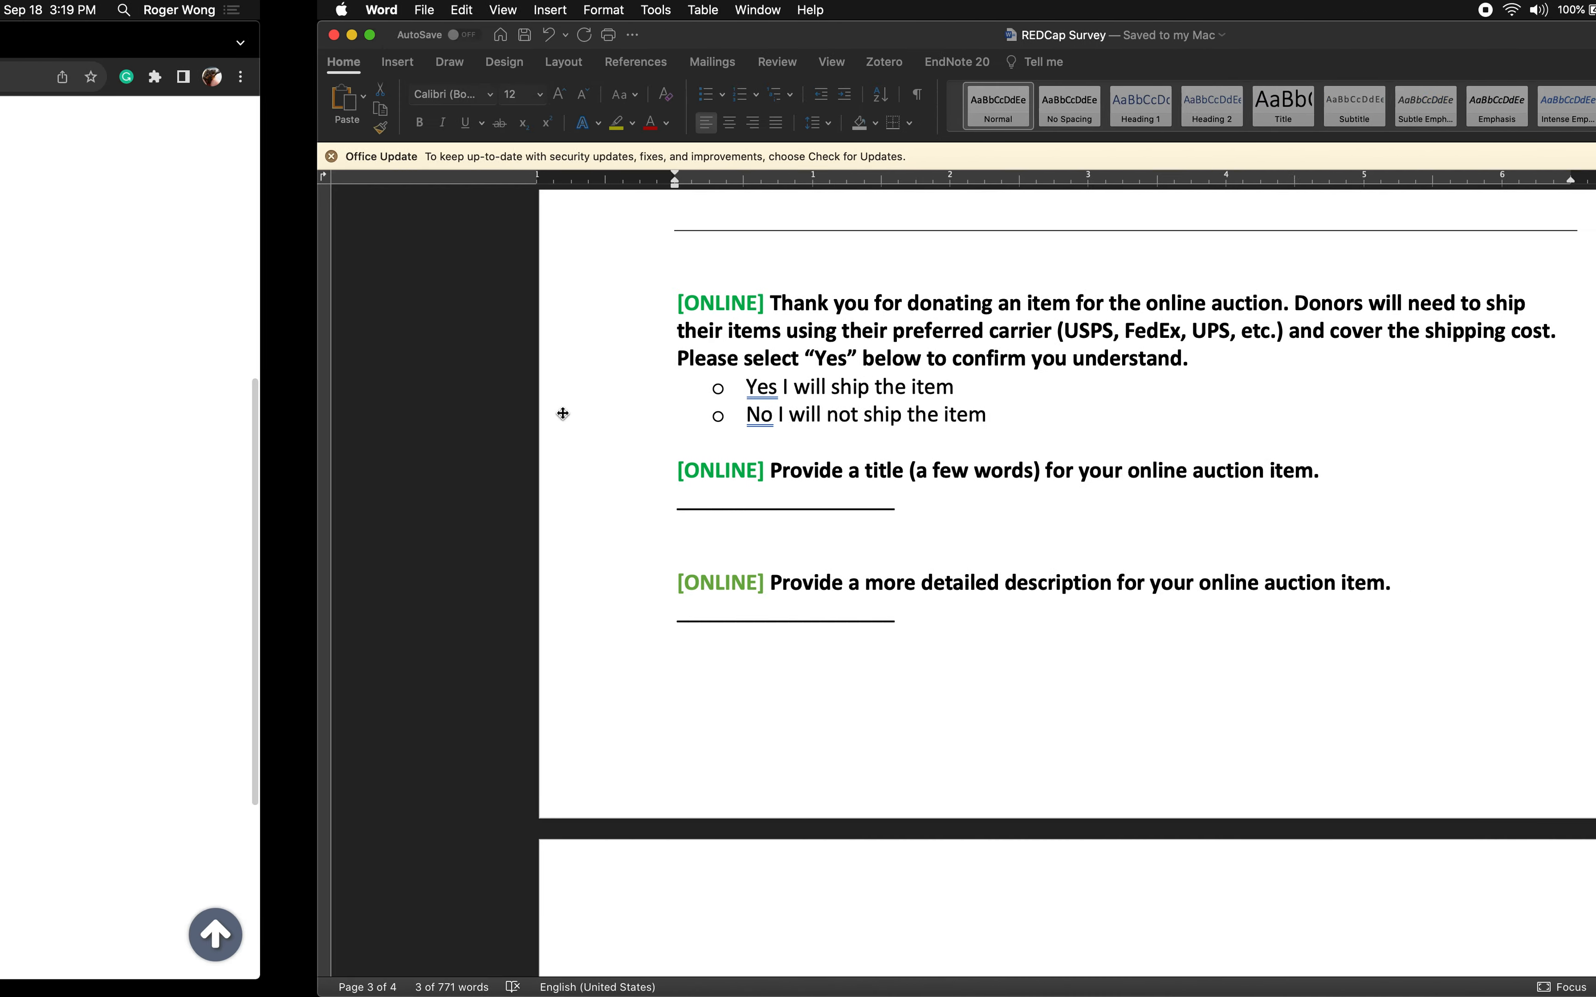
key("ctrl+Left")
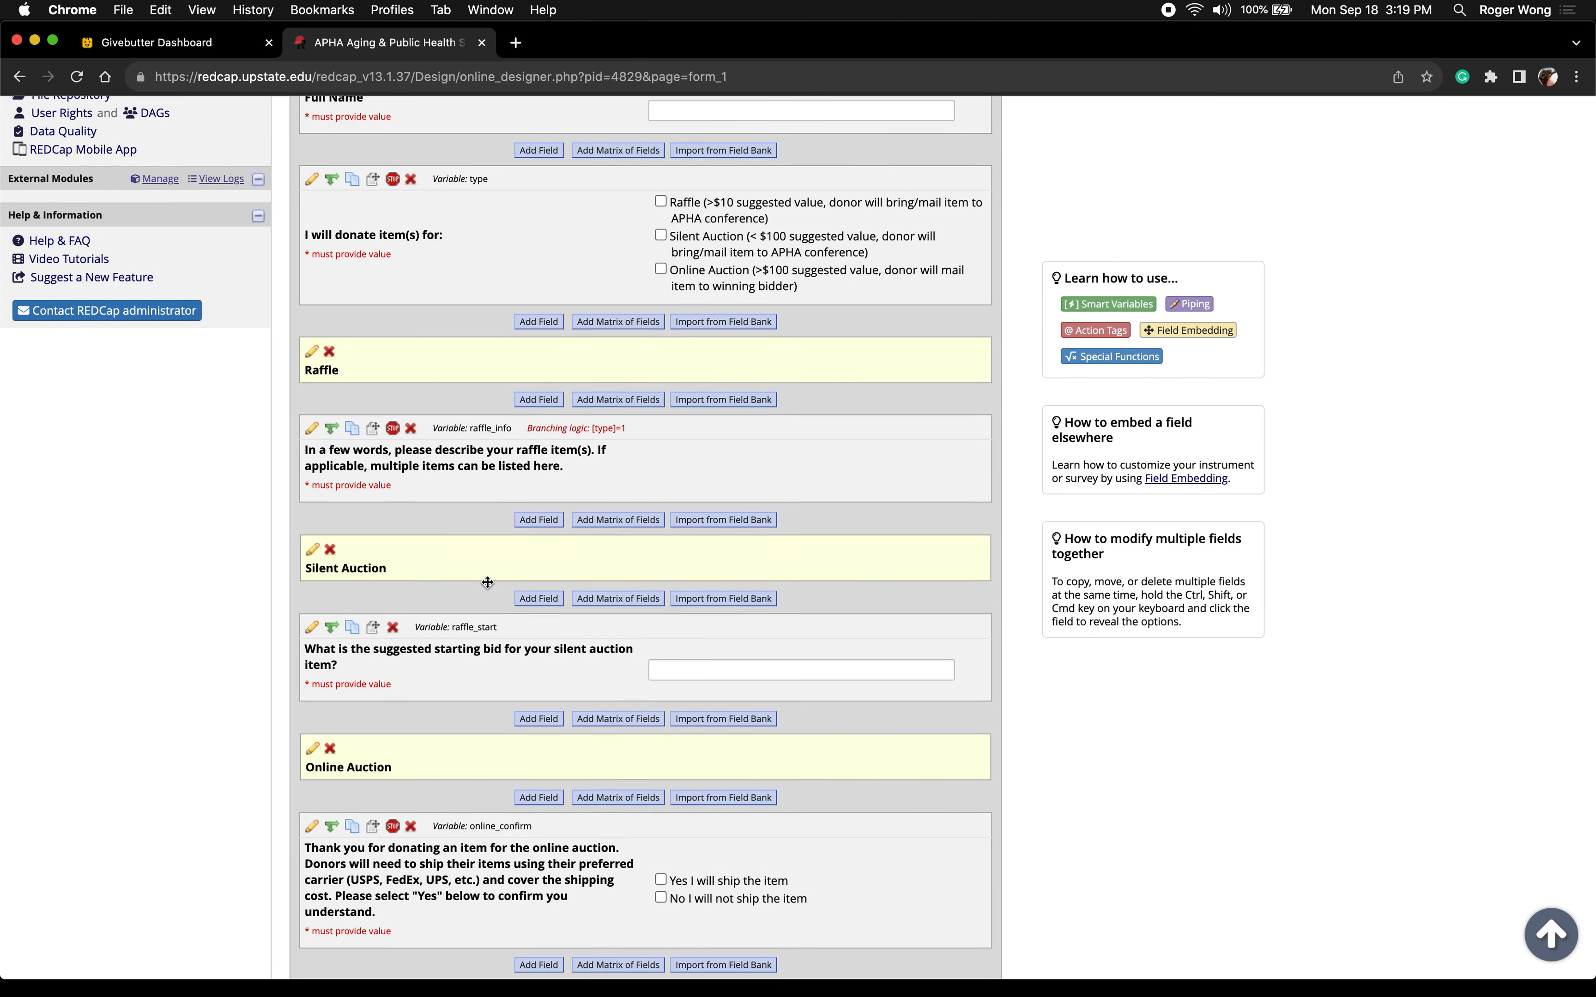
scroll(487, 581, "down", 1)
scroll(487, 581, "down", 2)
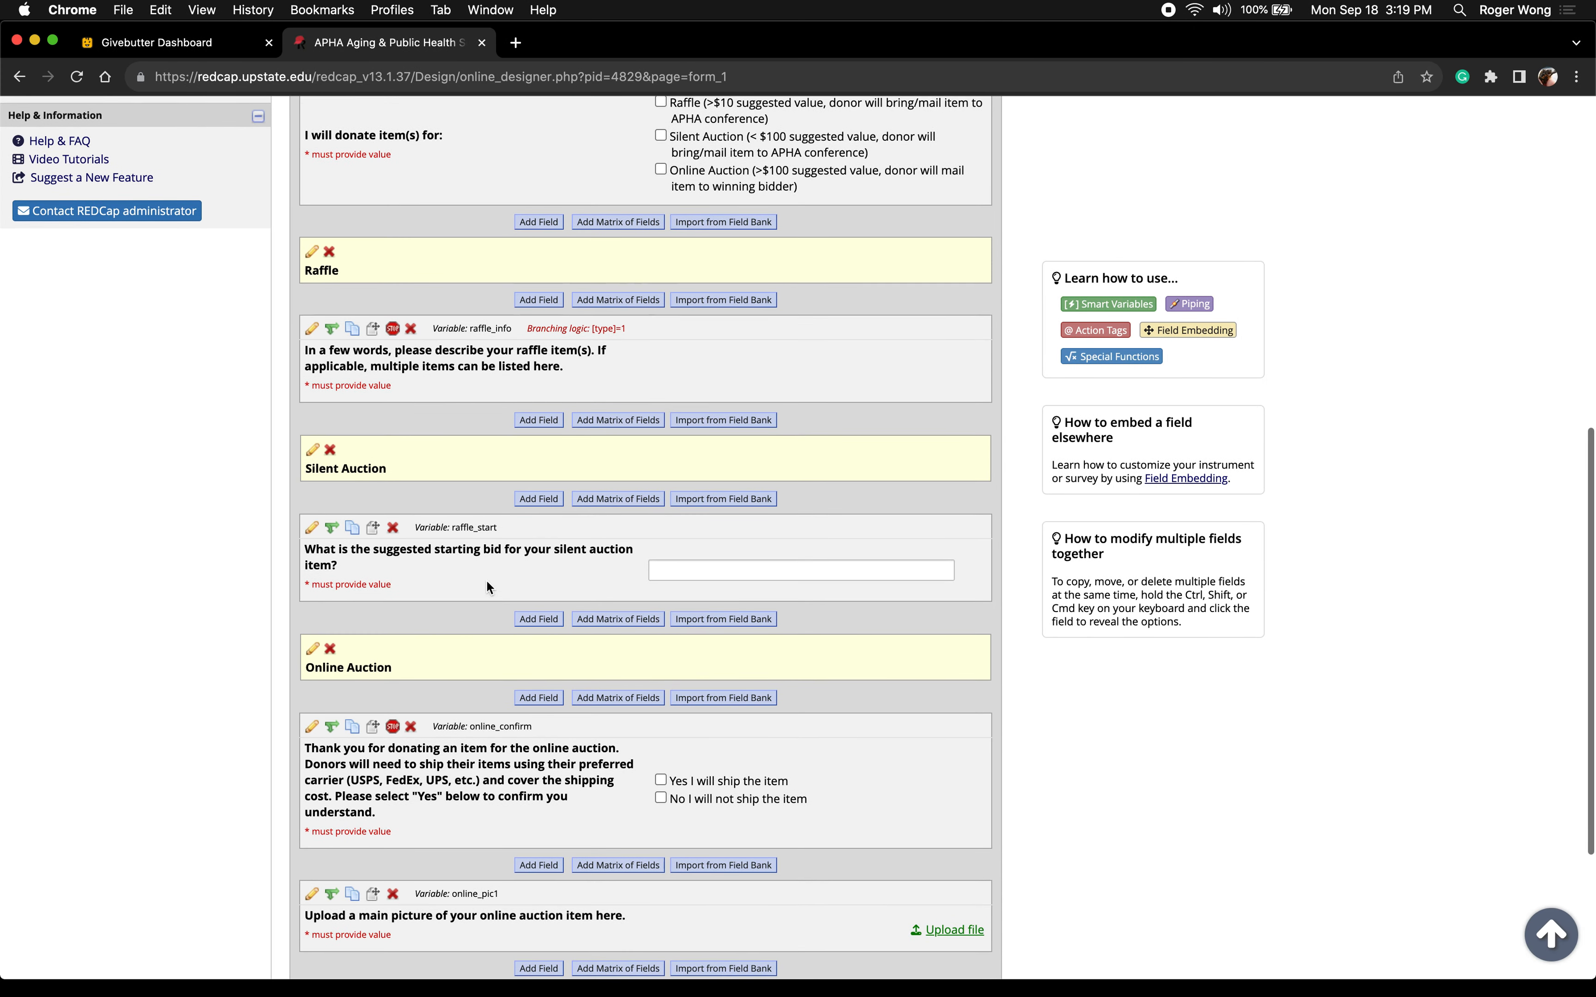
scroll(467, 693, "down", 2)
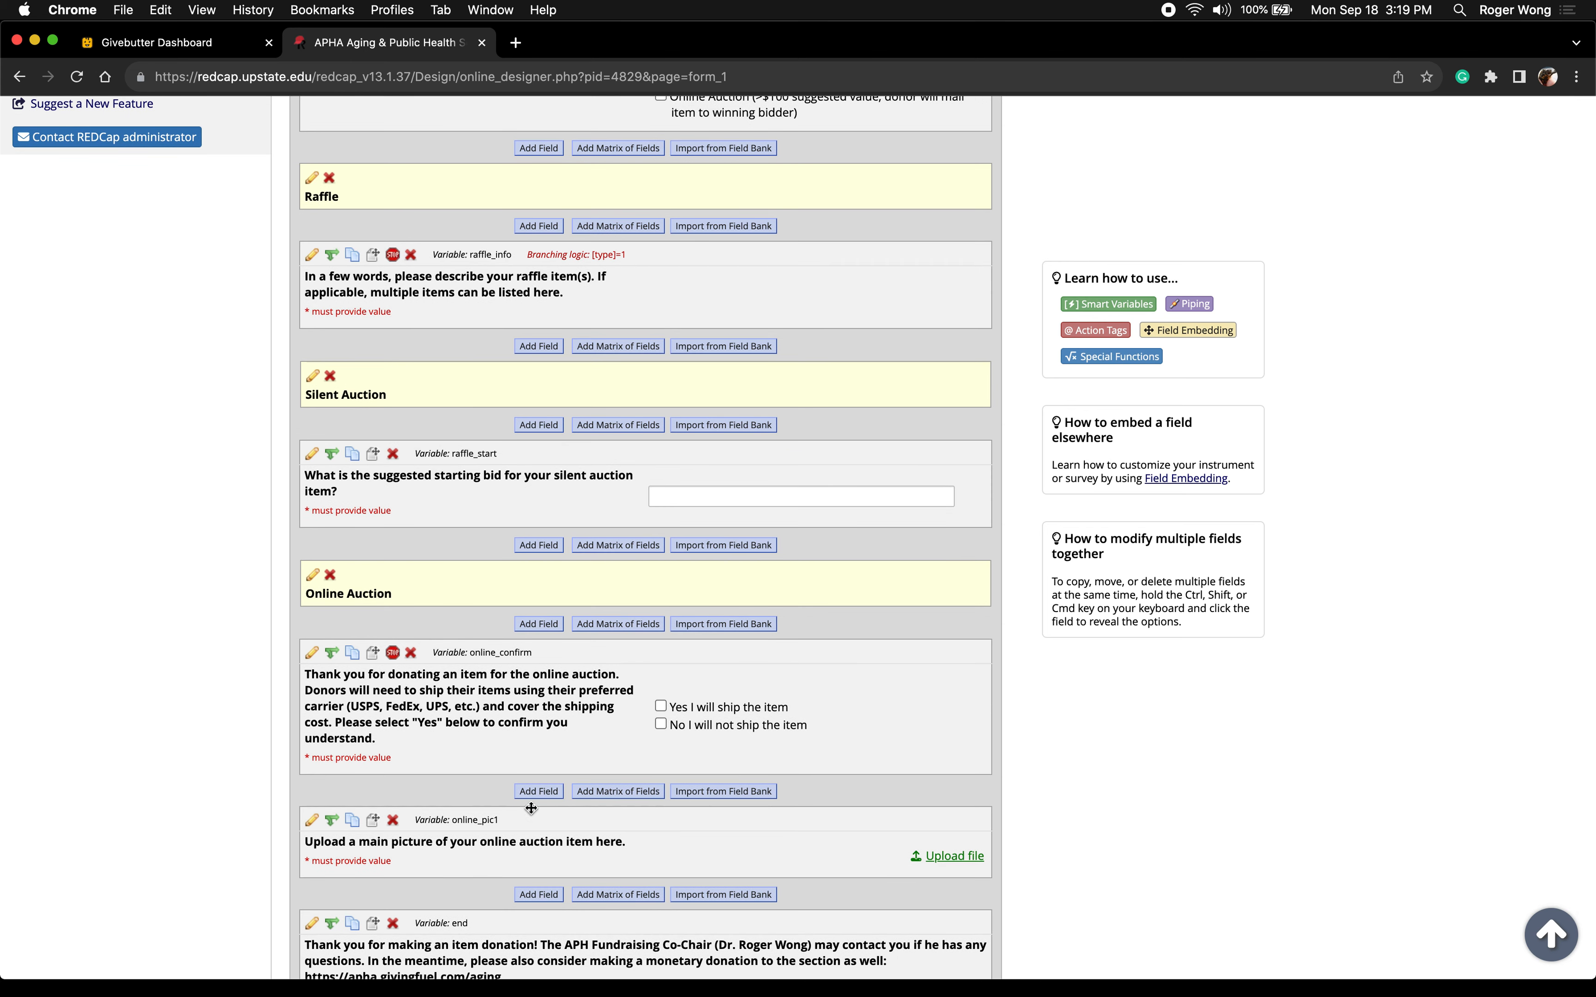
scroll(533, 811, "down", 4)
scroll(530, 802, "down", 1)
scroll(537, 742, "up", 1)
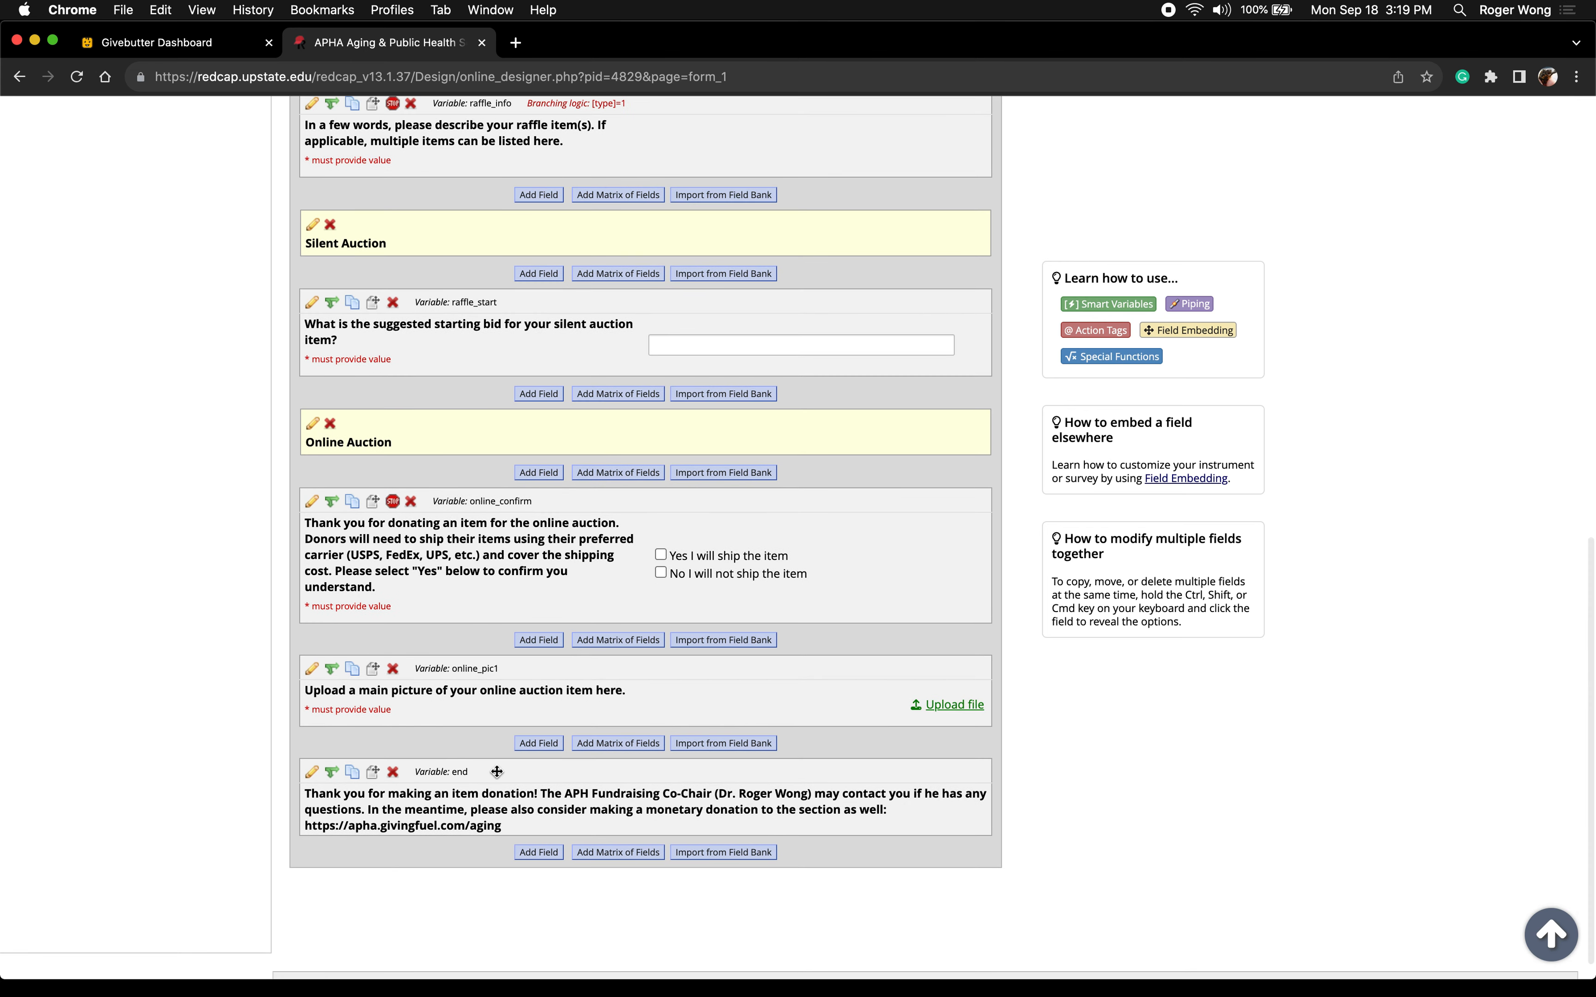
scroll(497, 771, "up", 7)
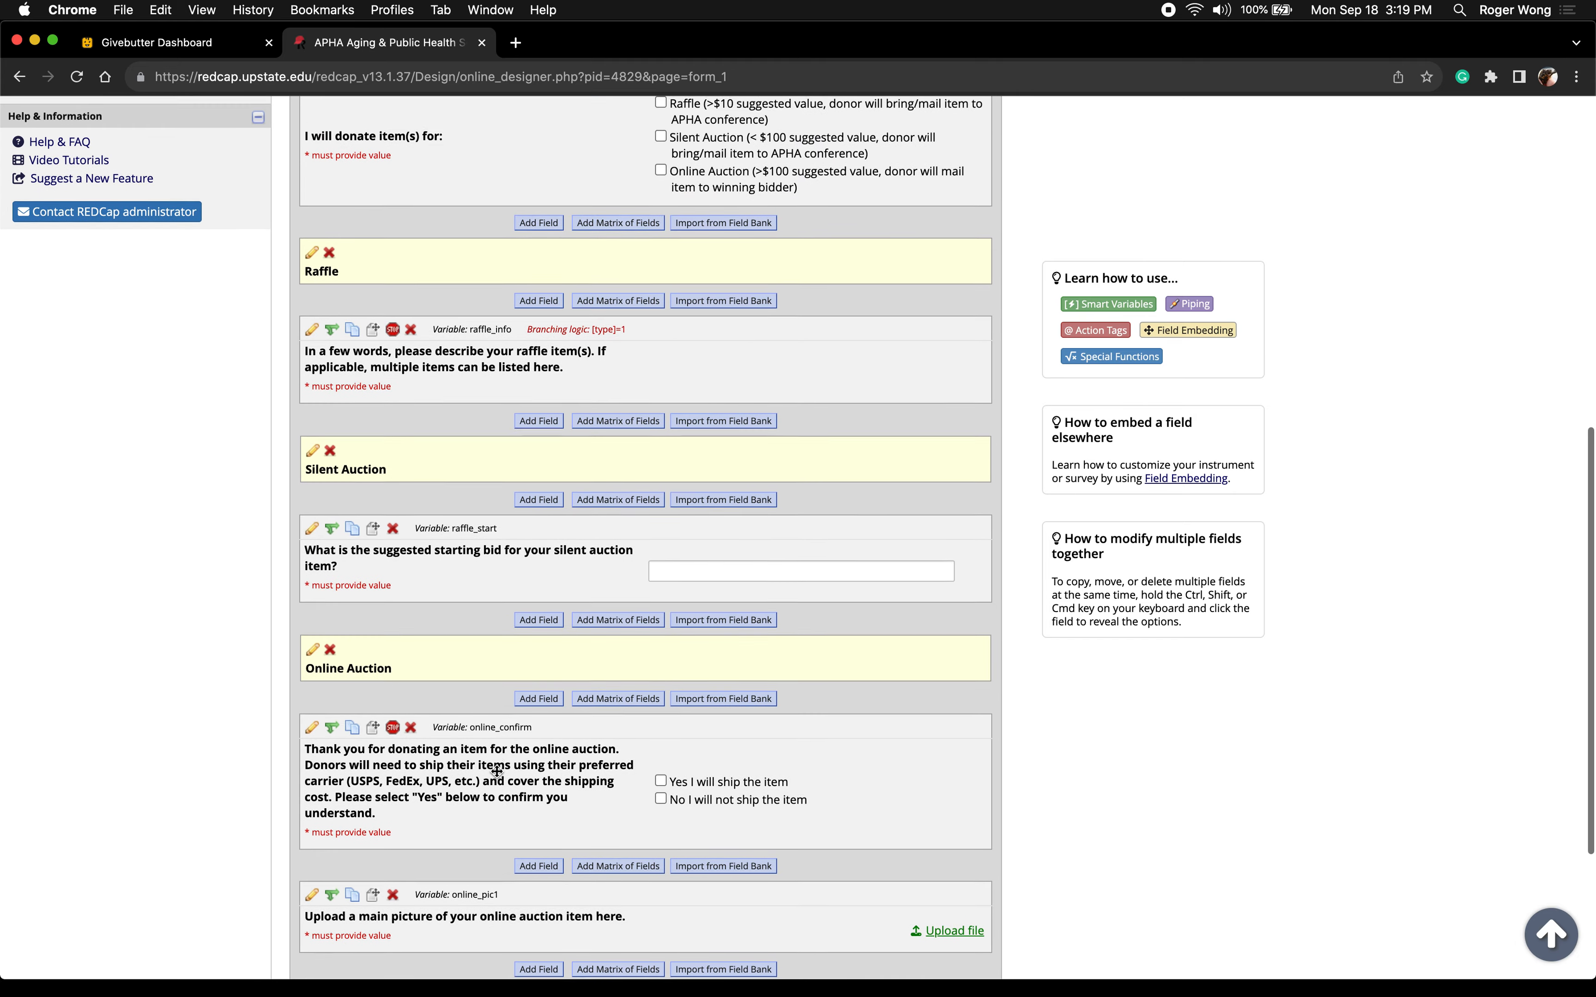
Switch to the Word draft and review the donation type question and the questions tagged RAFFLE and SILENT
key("ctrl+Right")
scroll(497, 771, "up", 4)
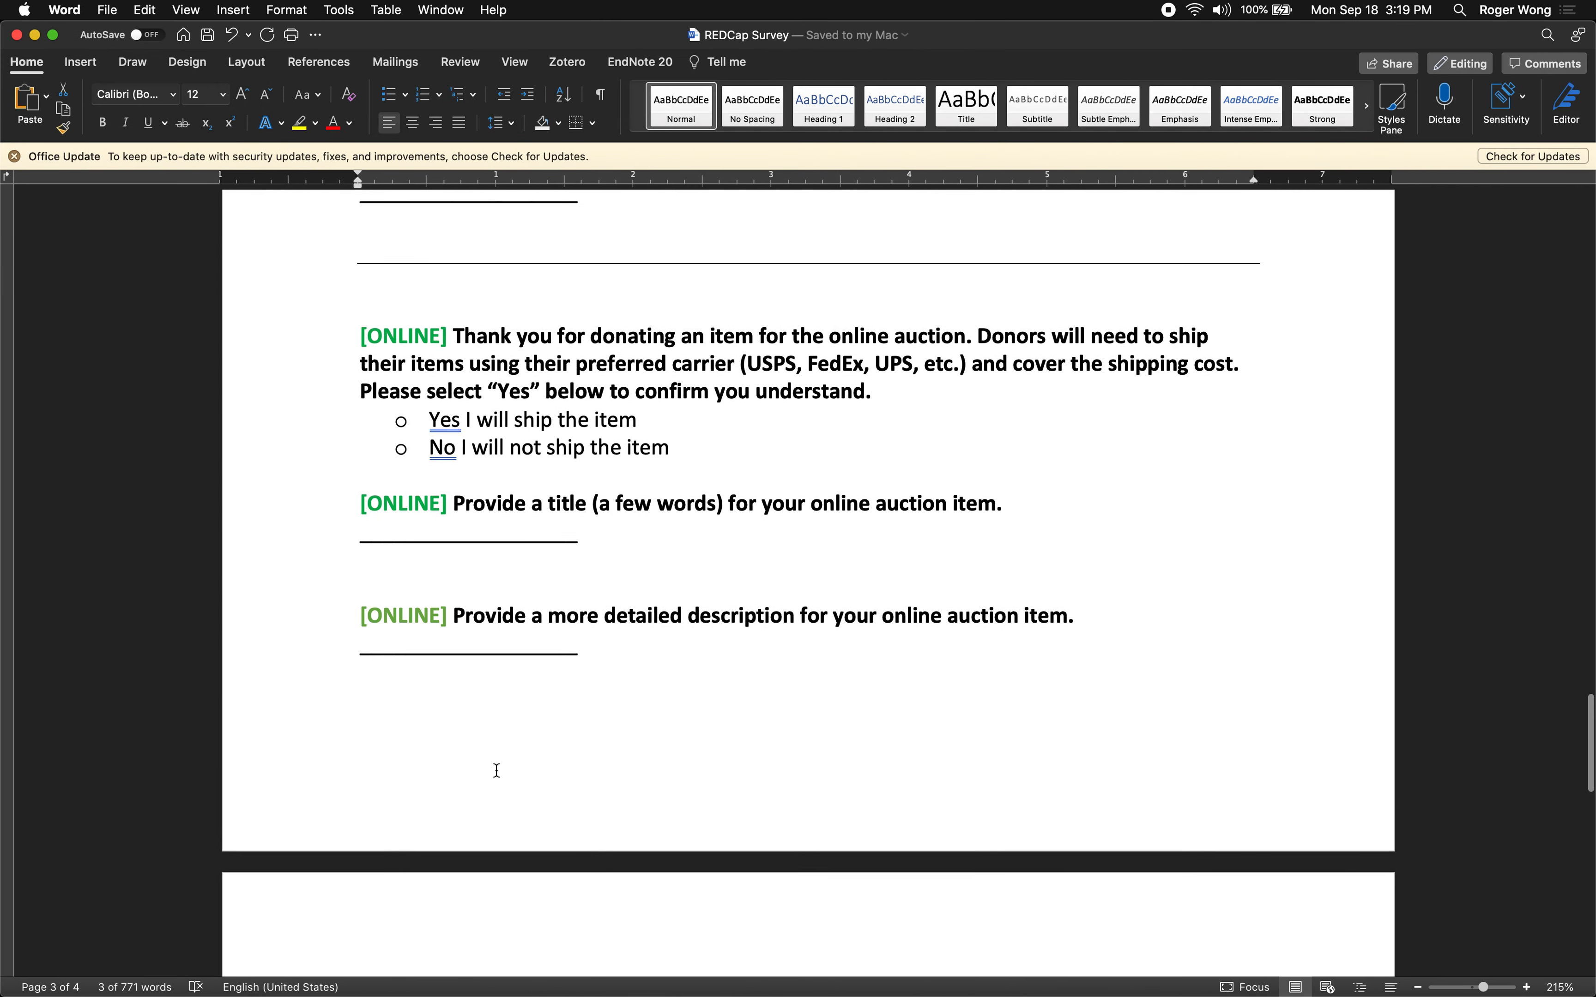
scroll(496, 771, "up", 20)
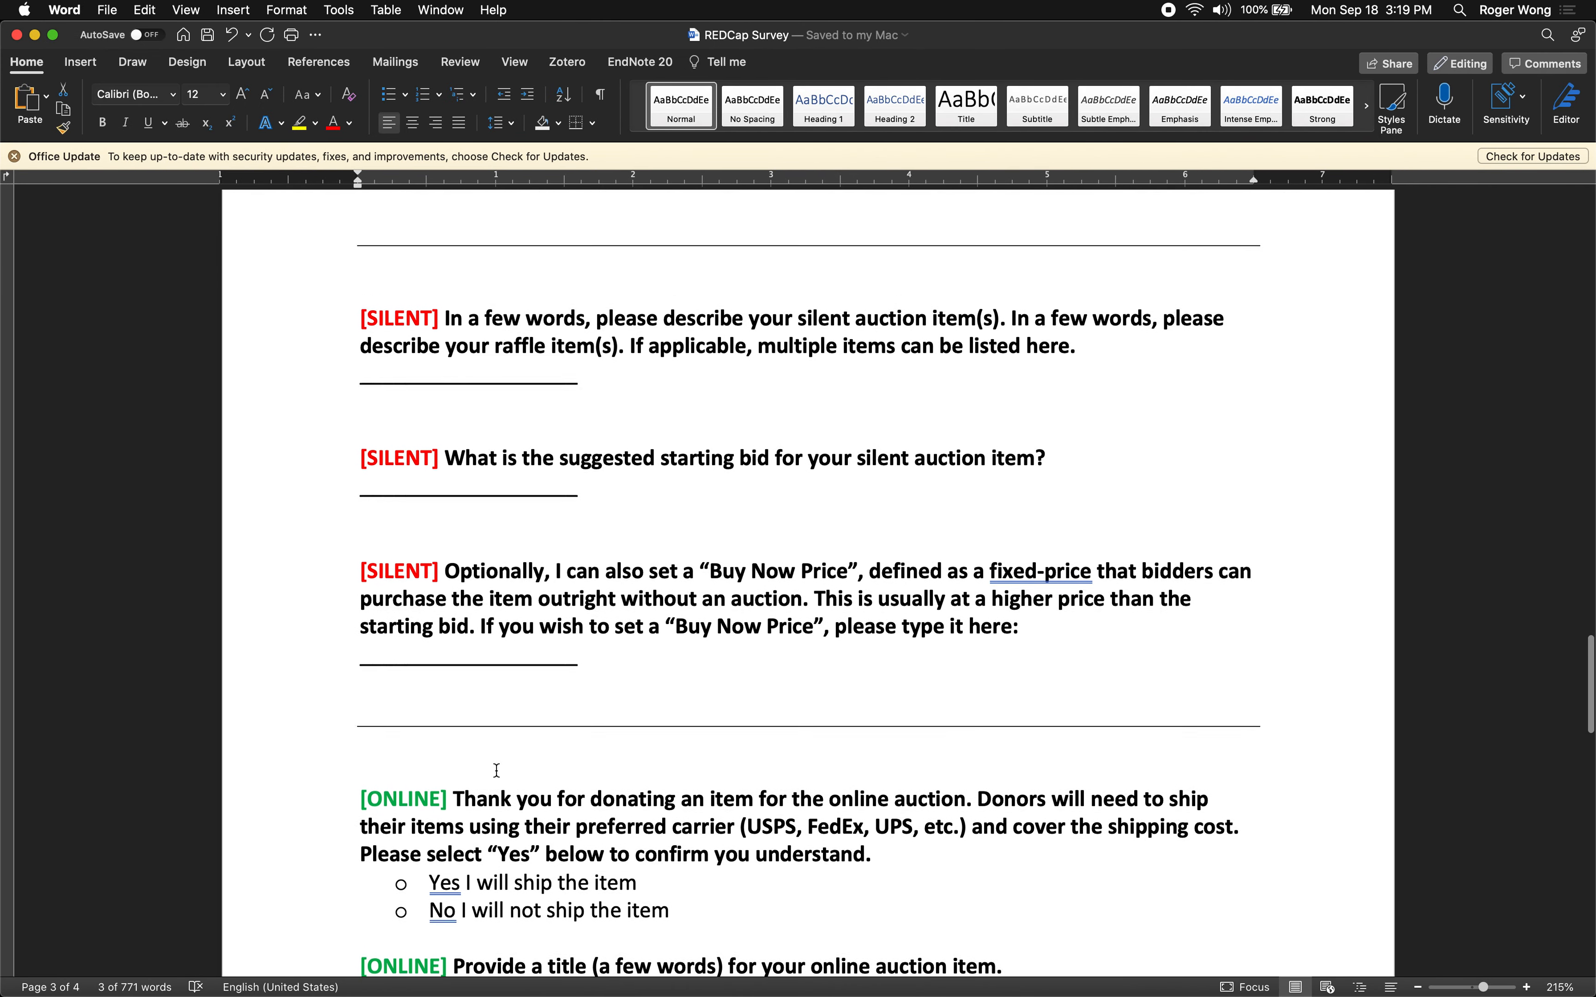
scroll(496, 770, "up", 7)
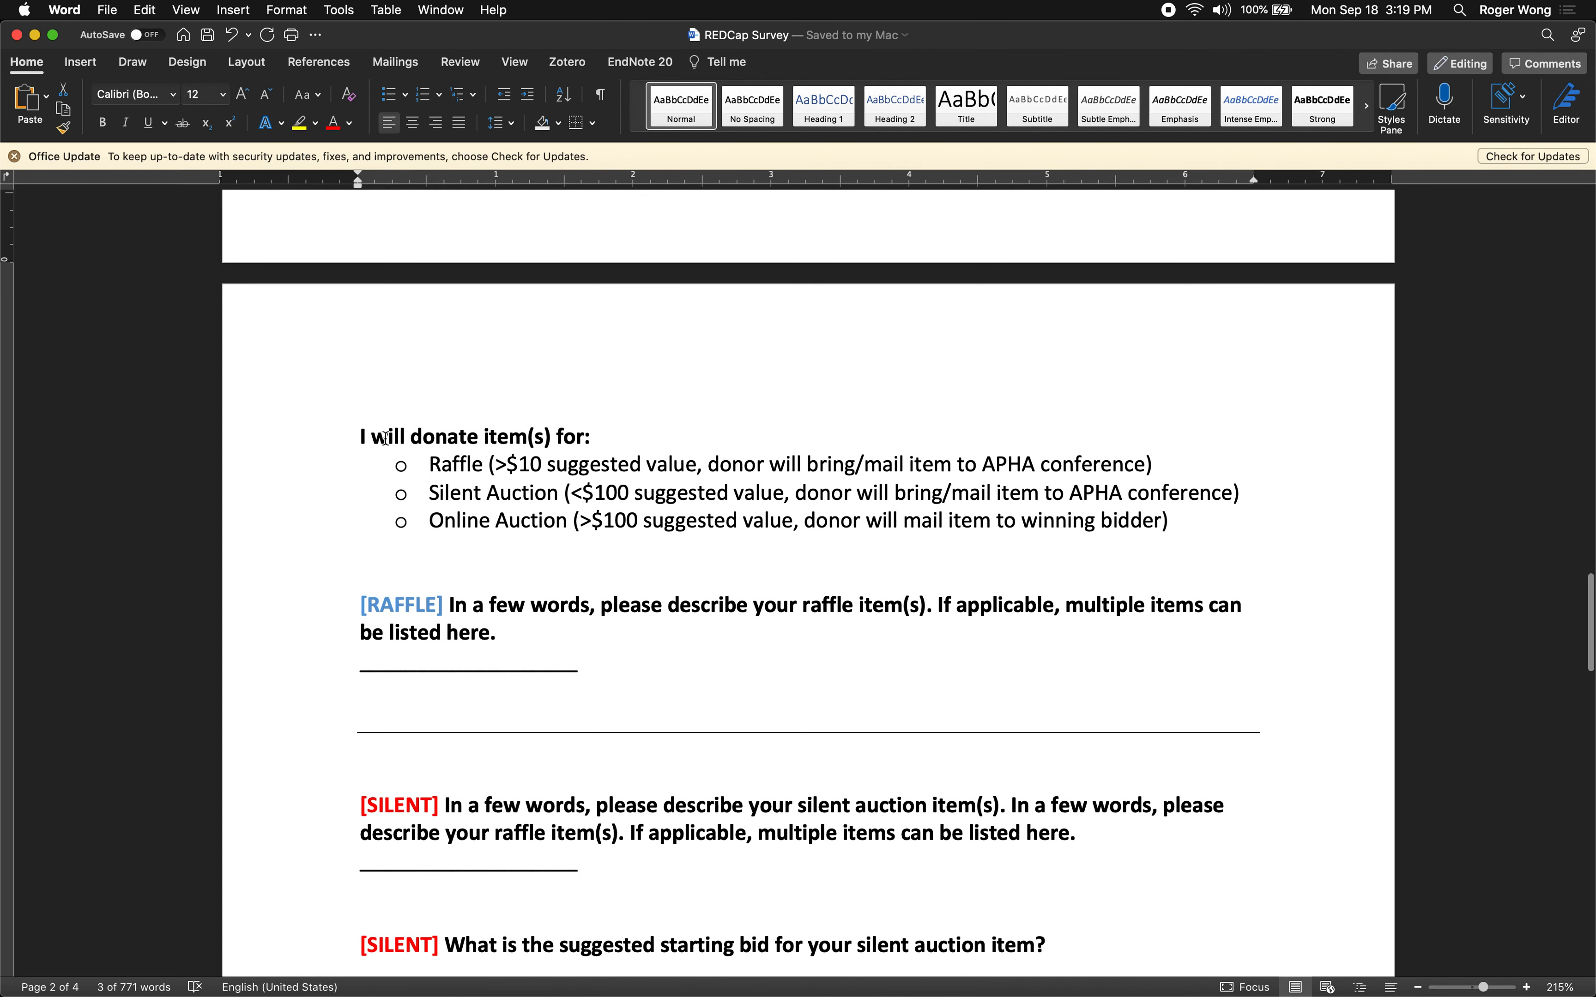
left_click_drag(386, 439, 701, 494)
scroll(701, 493, "down", 6)
left_click(511, 429)
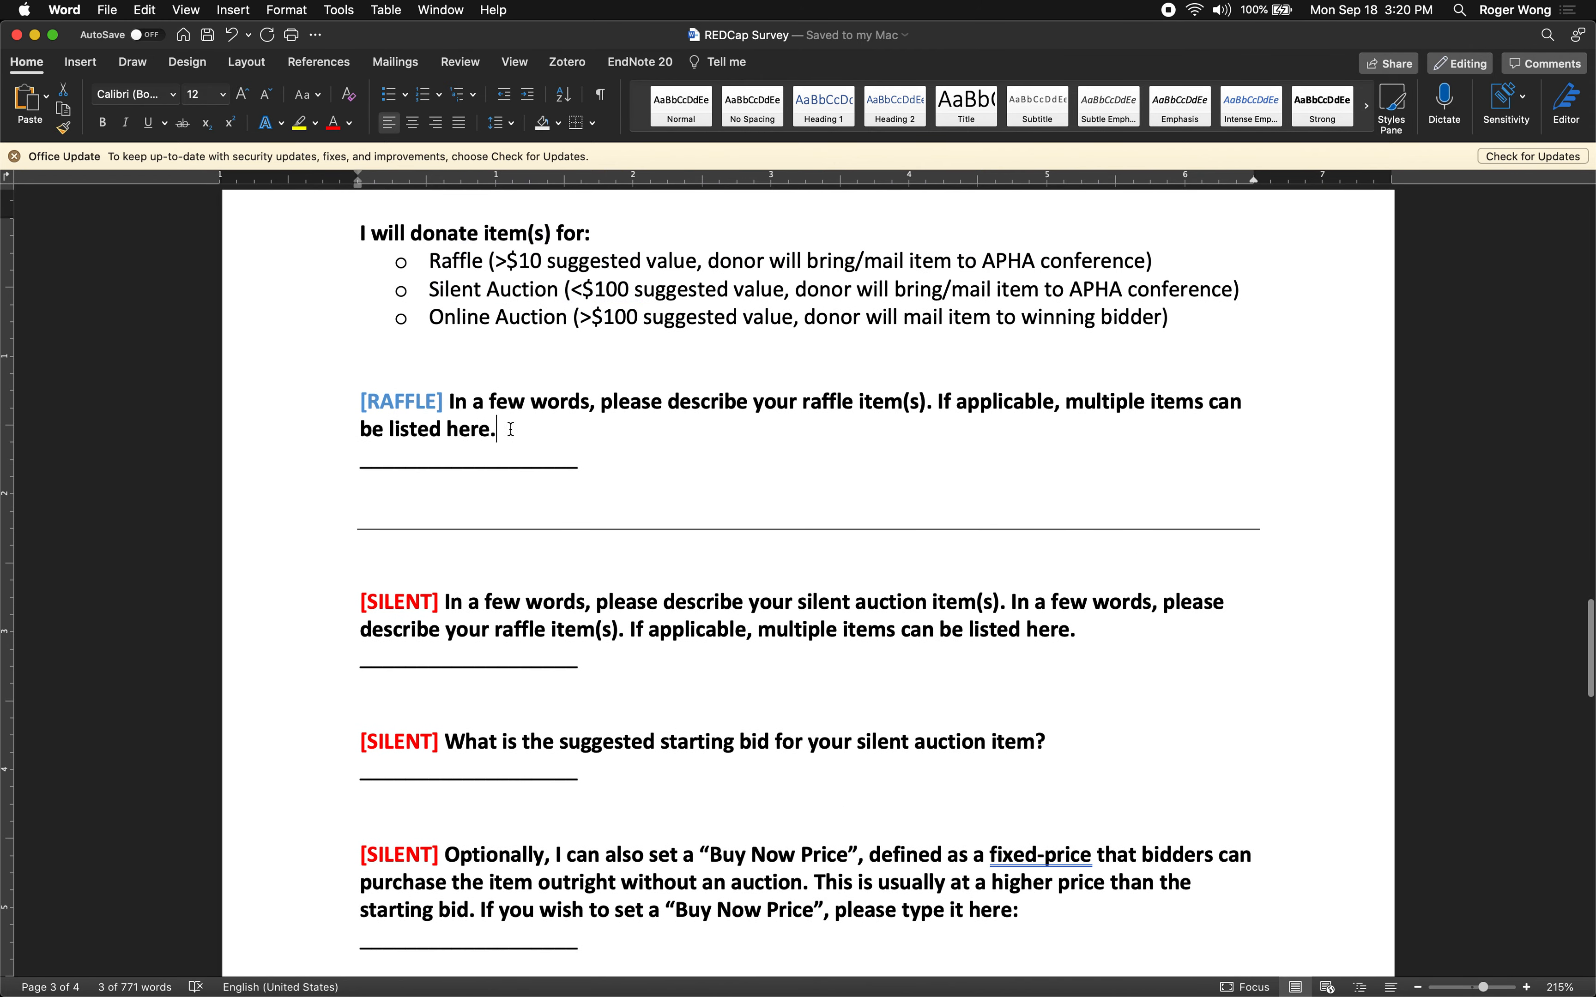
left_click_drag(511, 429, 366, 406)
scroll(388, 422, "down", 5)
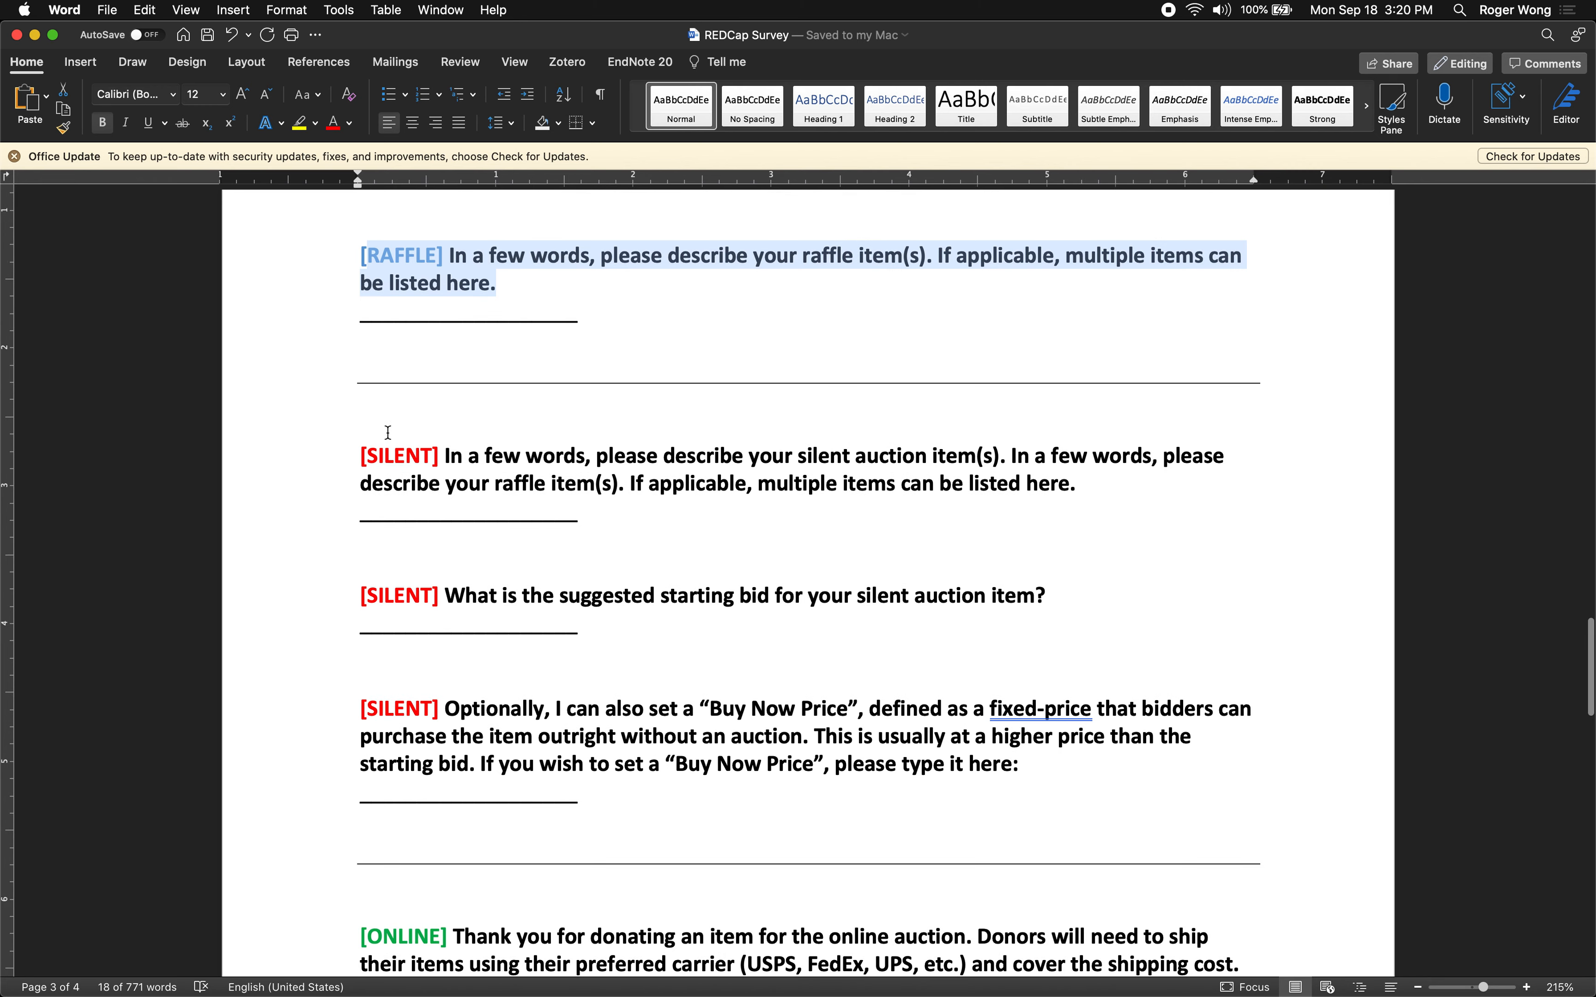
scroll(382, 439, "down", 1)
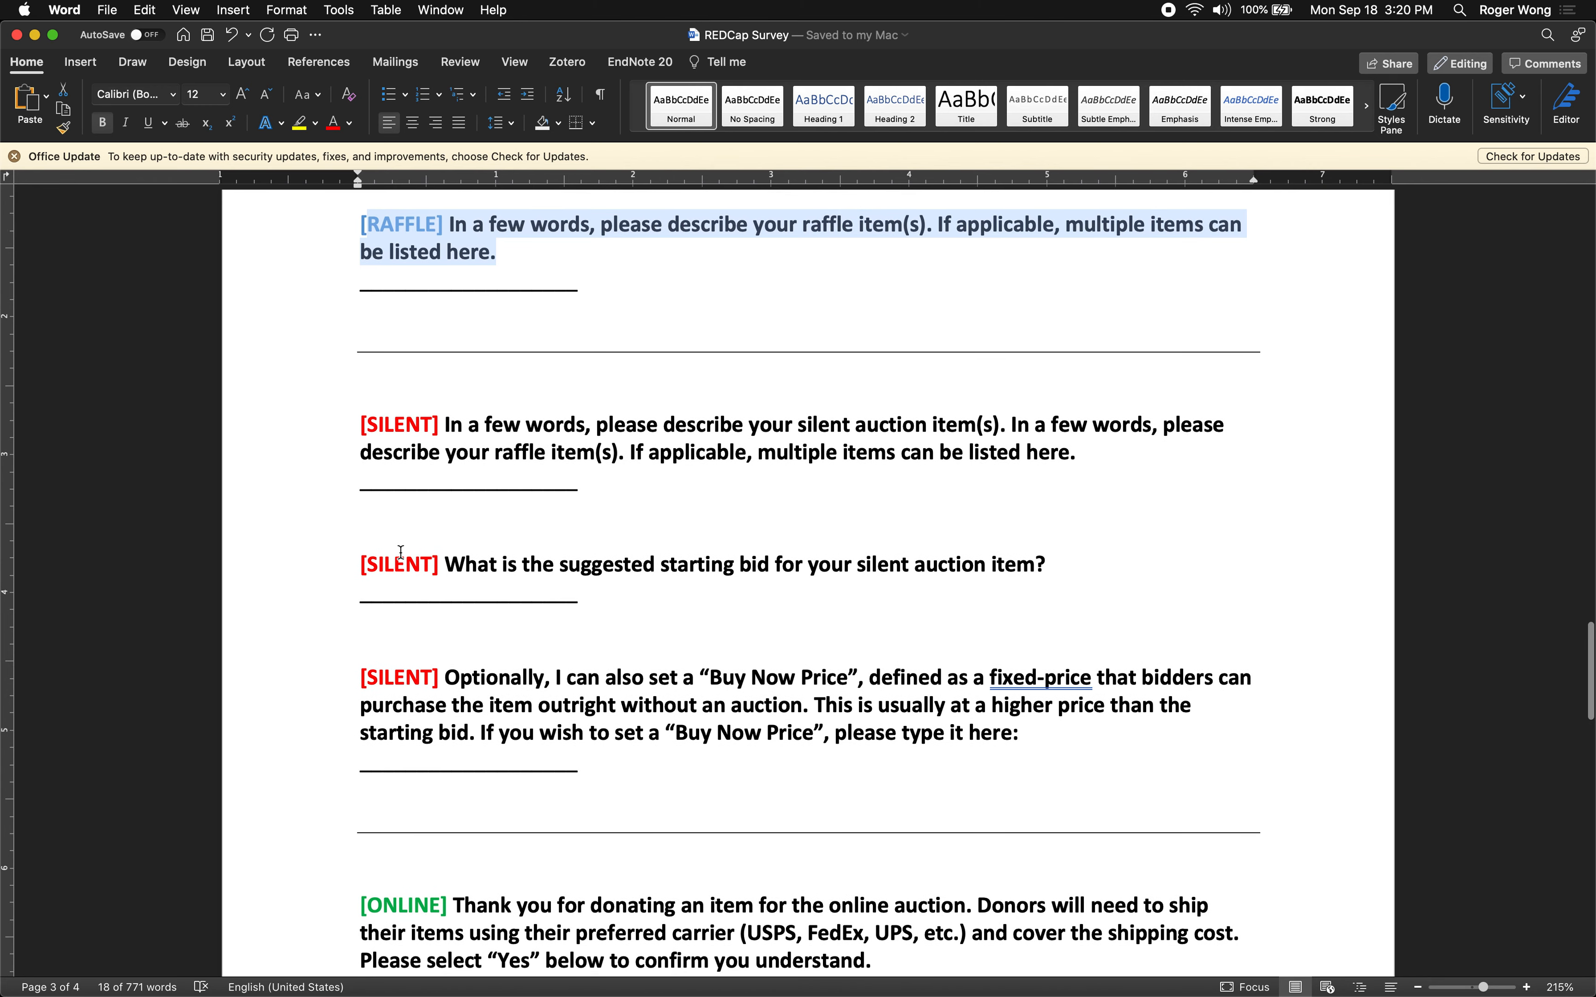
scroll(401, 551, "down", 3)
left_click_drag(457, 479, 659, 517)
scroll(661, 517, "down", 7)
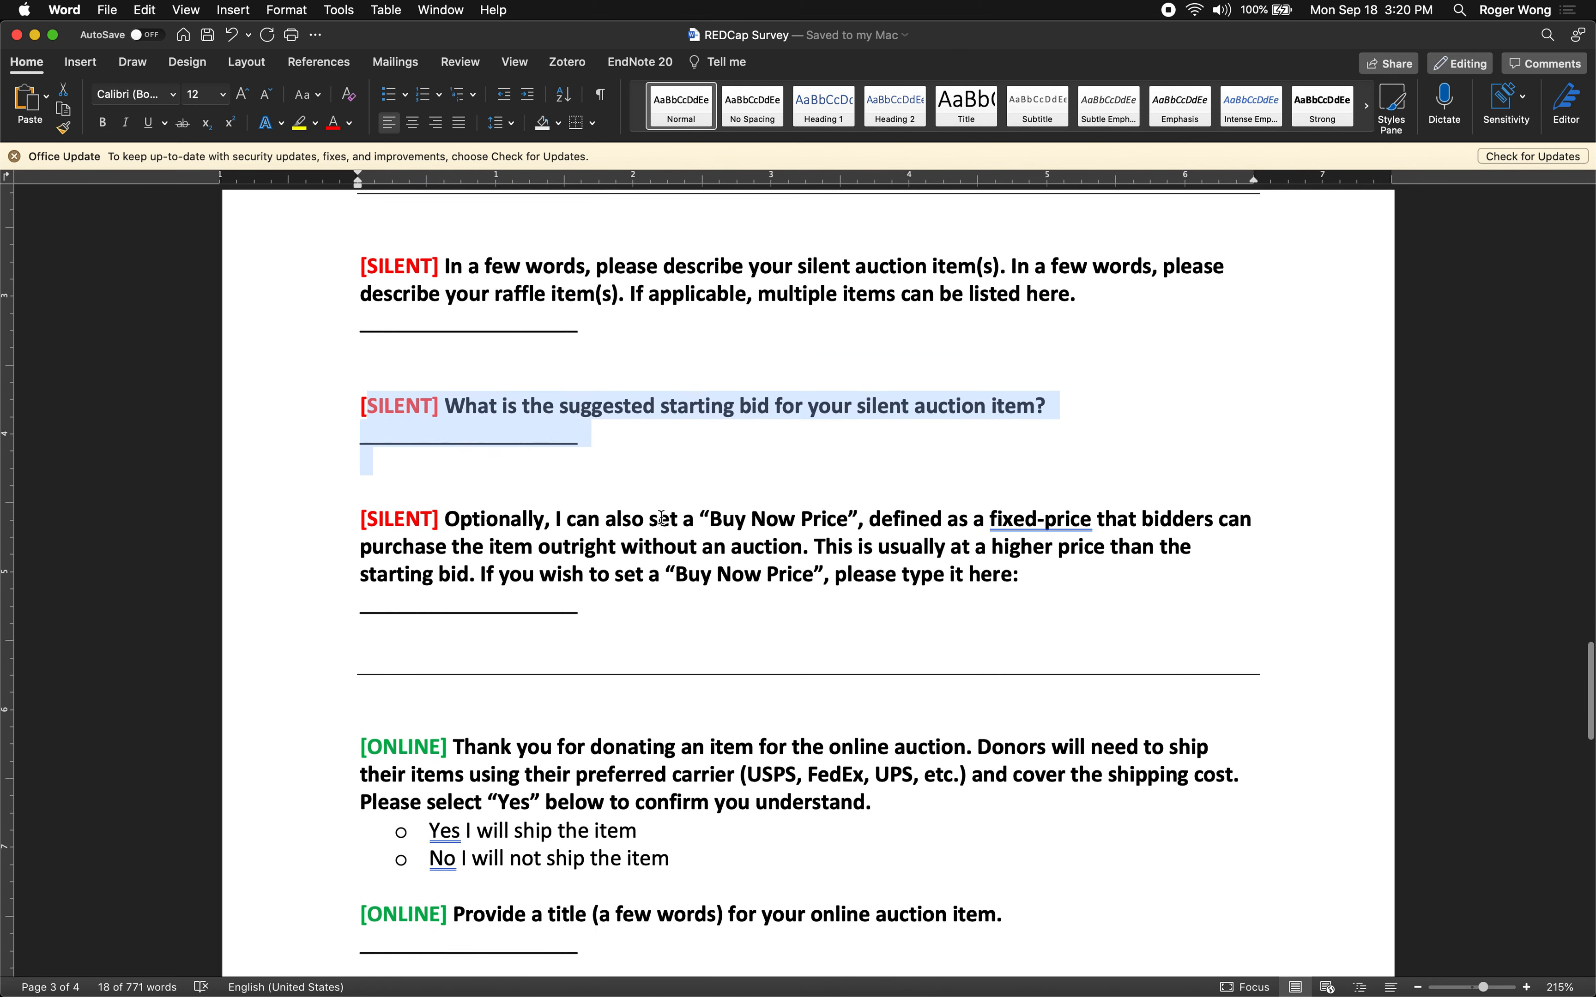
Review the draft's questions tagged ONLINE, from the shipping confirmation through the picture and price questions, and the closing message
scroll(661, 516, "down", 6)
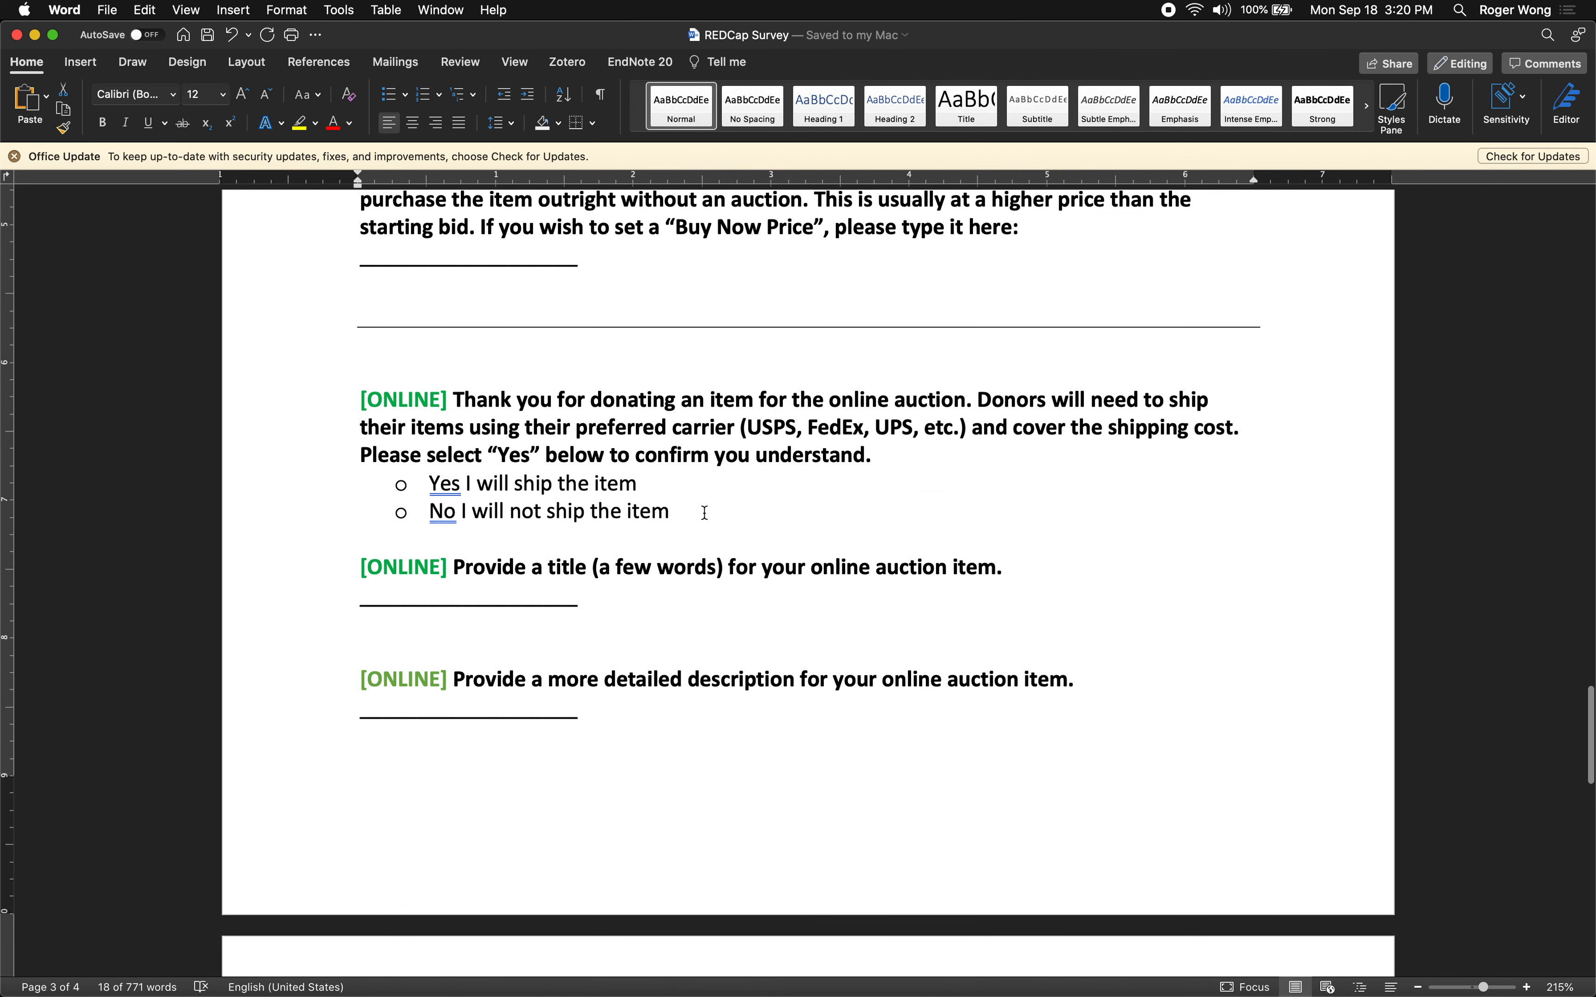
left_click_drag(704, 513, 341, 399)
scroll(333, 400, "down", 20)
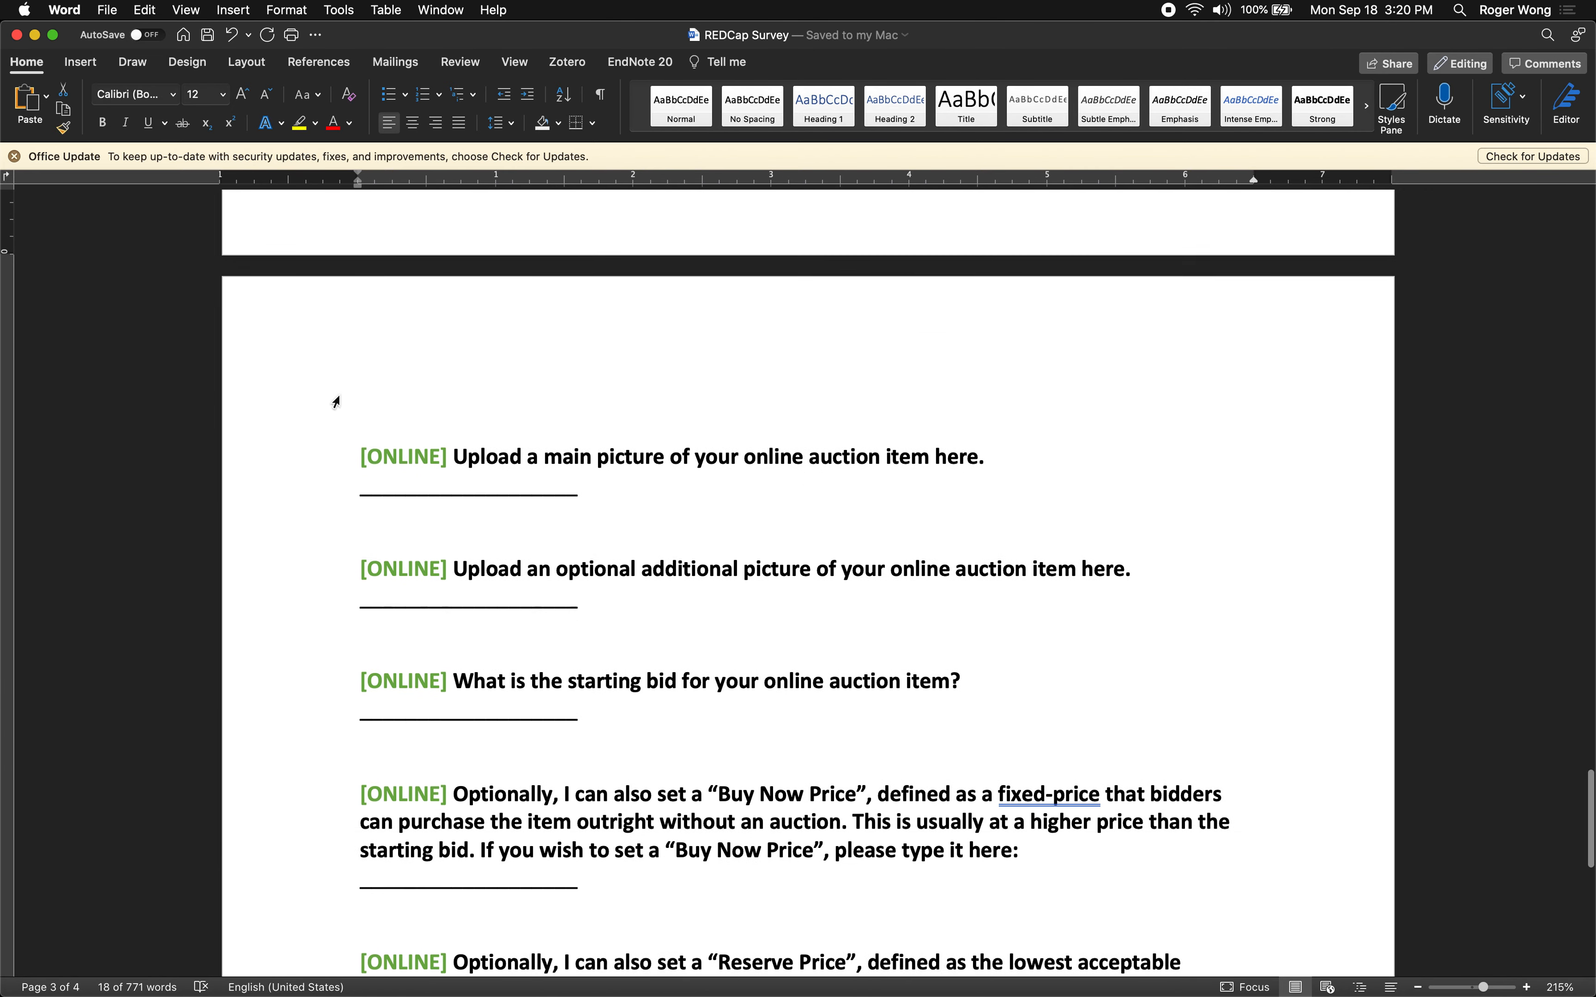
left_click(347, 460)
scroll(841, 462, "down", 6)
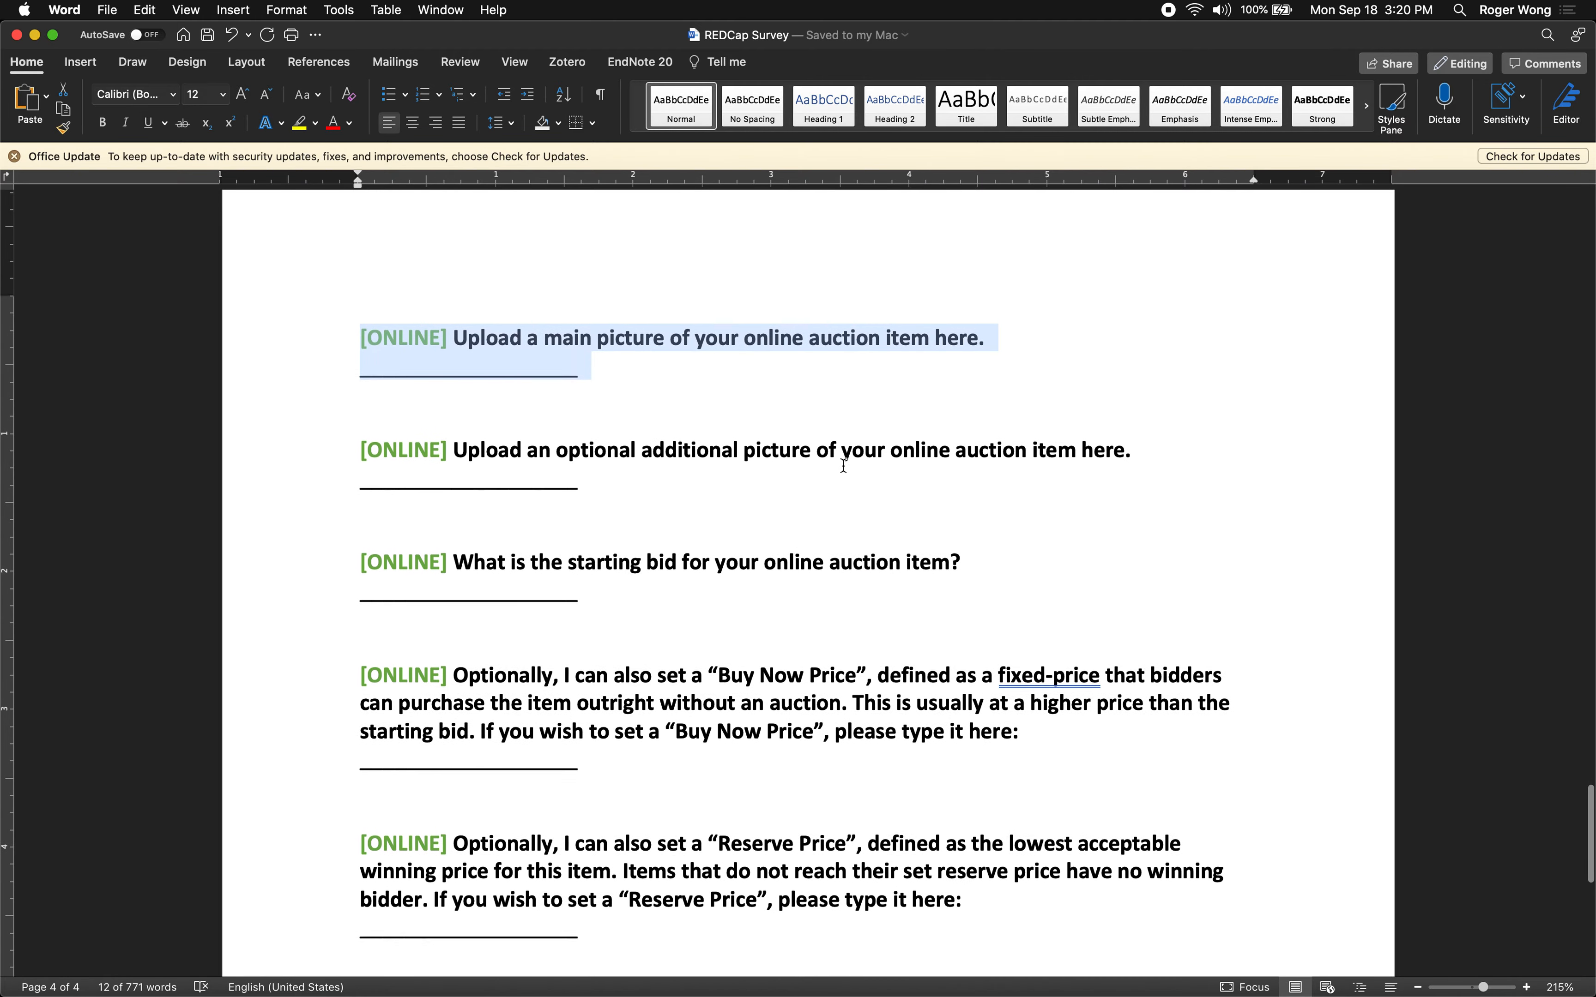
scroll(844, 466, "down", 5)
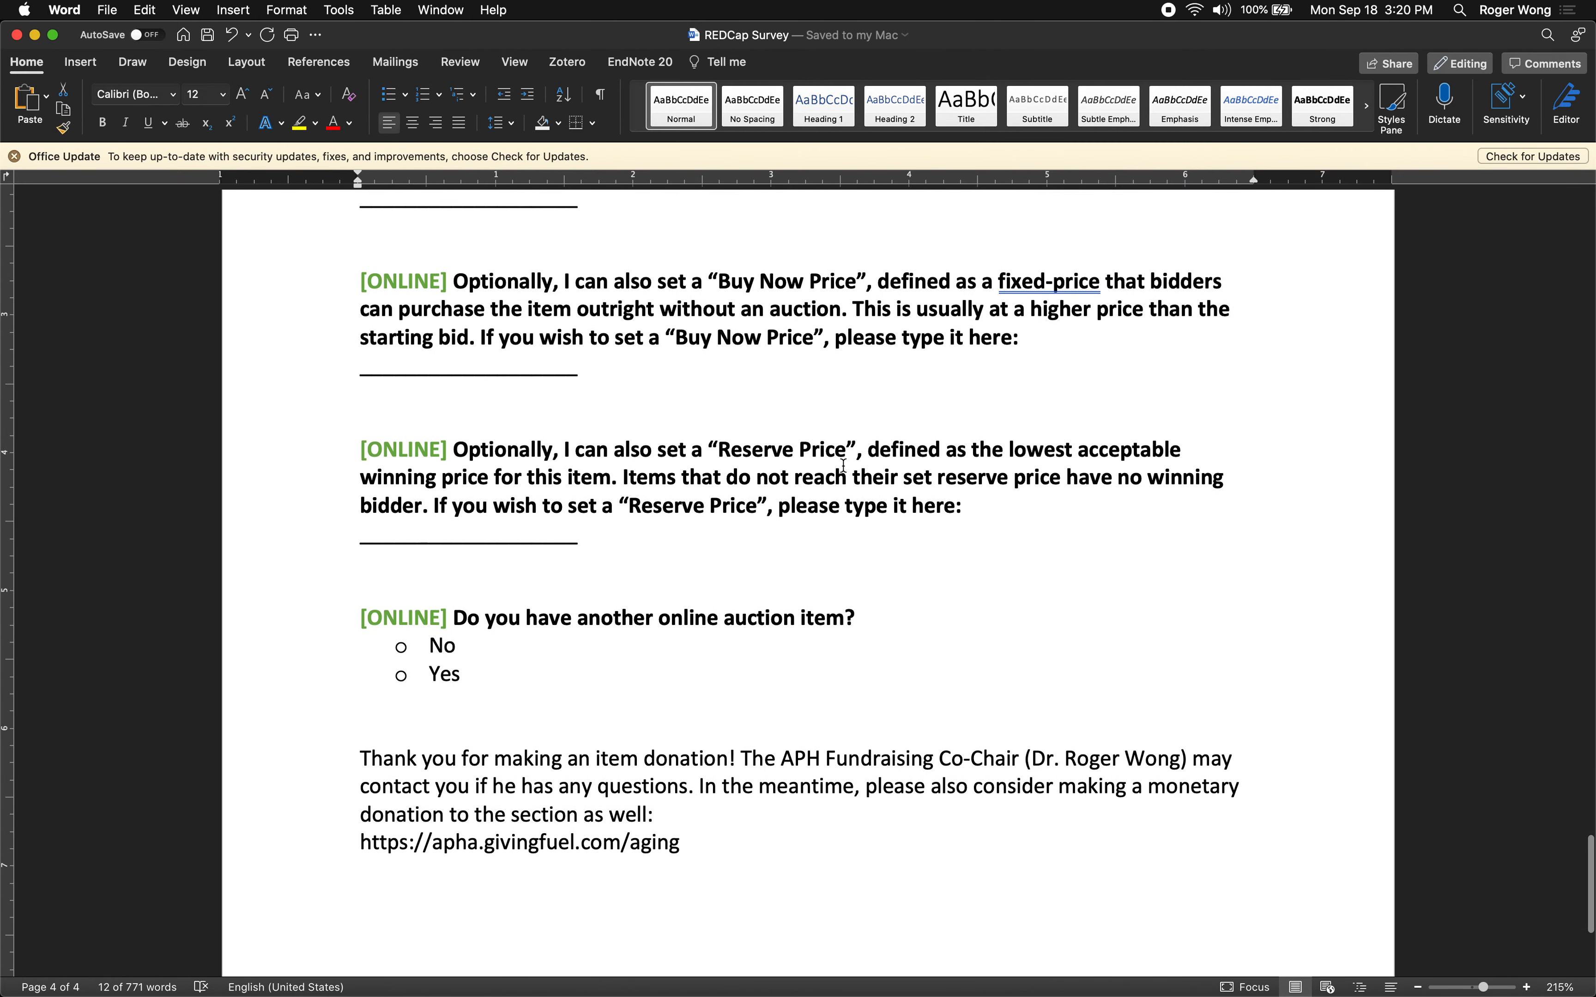
left_click_drag(737, 650, 377, 535)
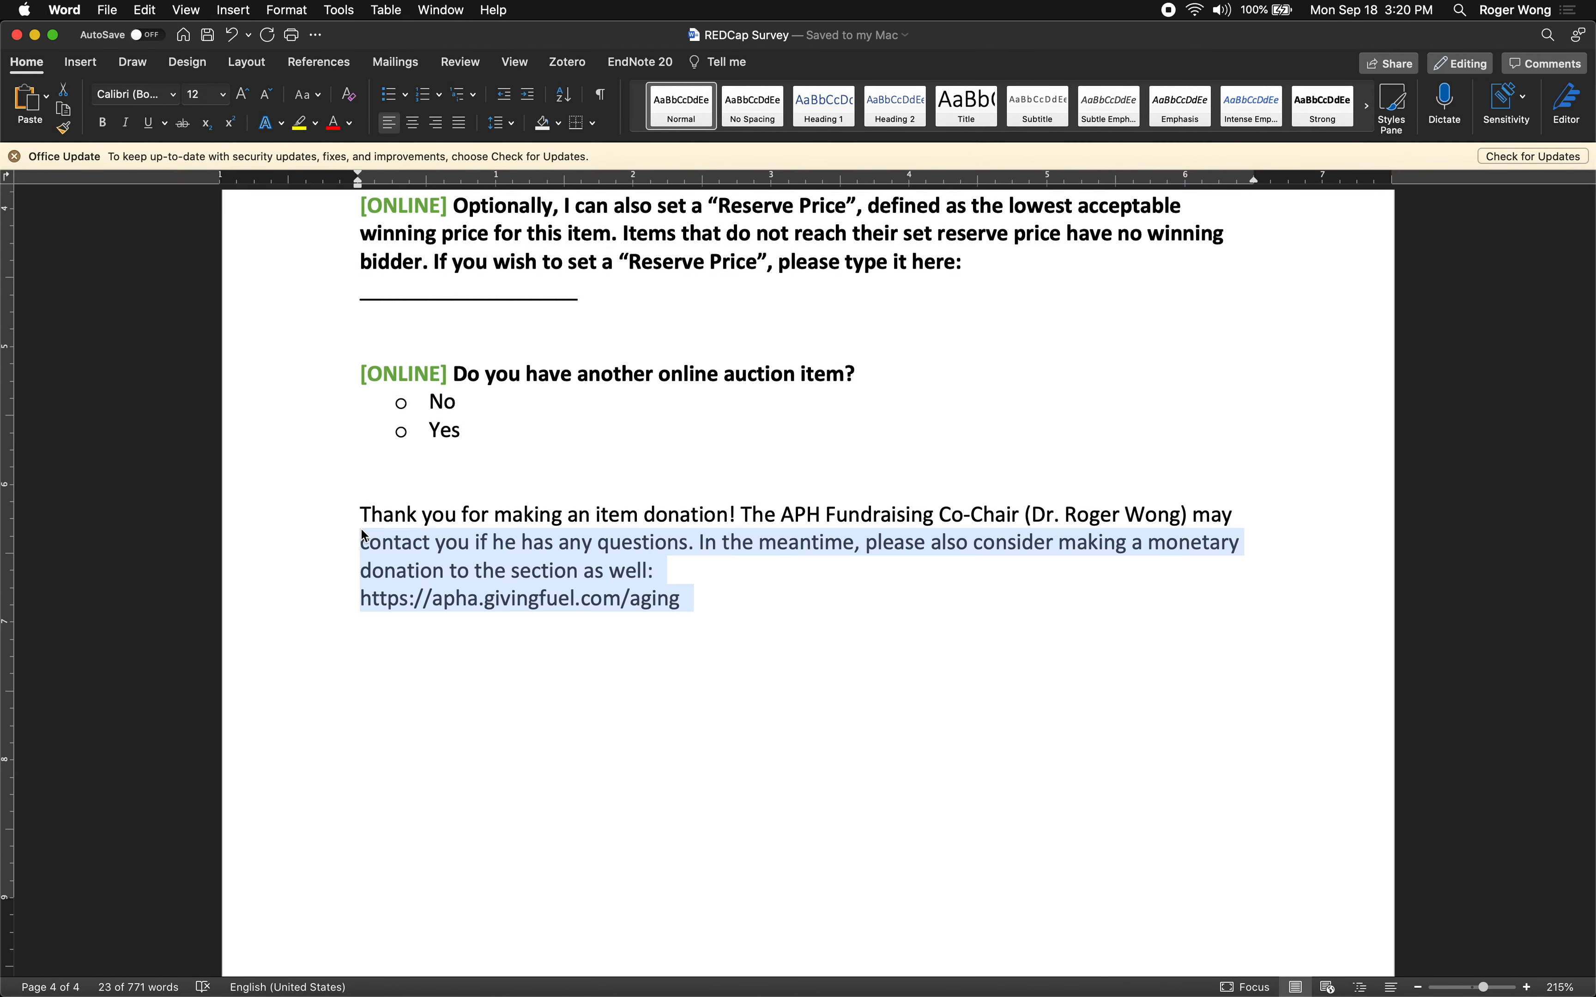
scroll(361, 529, "up", 10)
Return to the REDCap form in Chrome and go through Project Setup to the Online Designer's list of instruments
key("super+Tab")
scroll(715, 480, "down", 5)
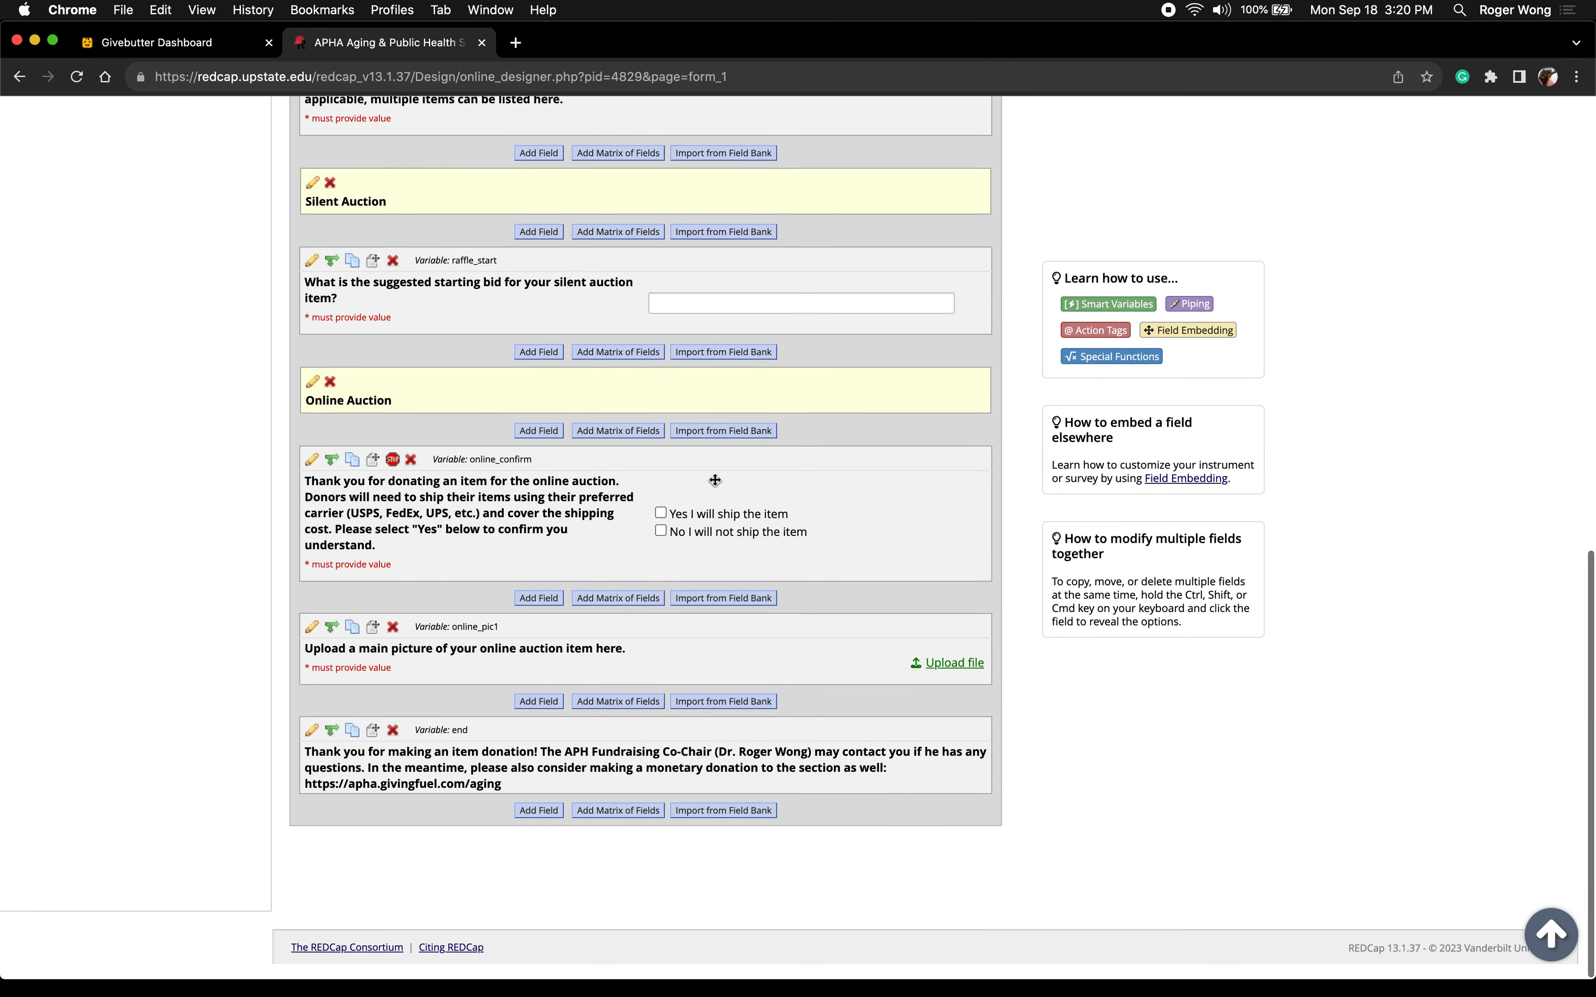
scroll(712, 474, "up", 15)
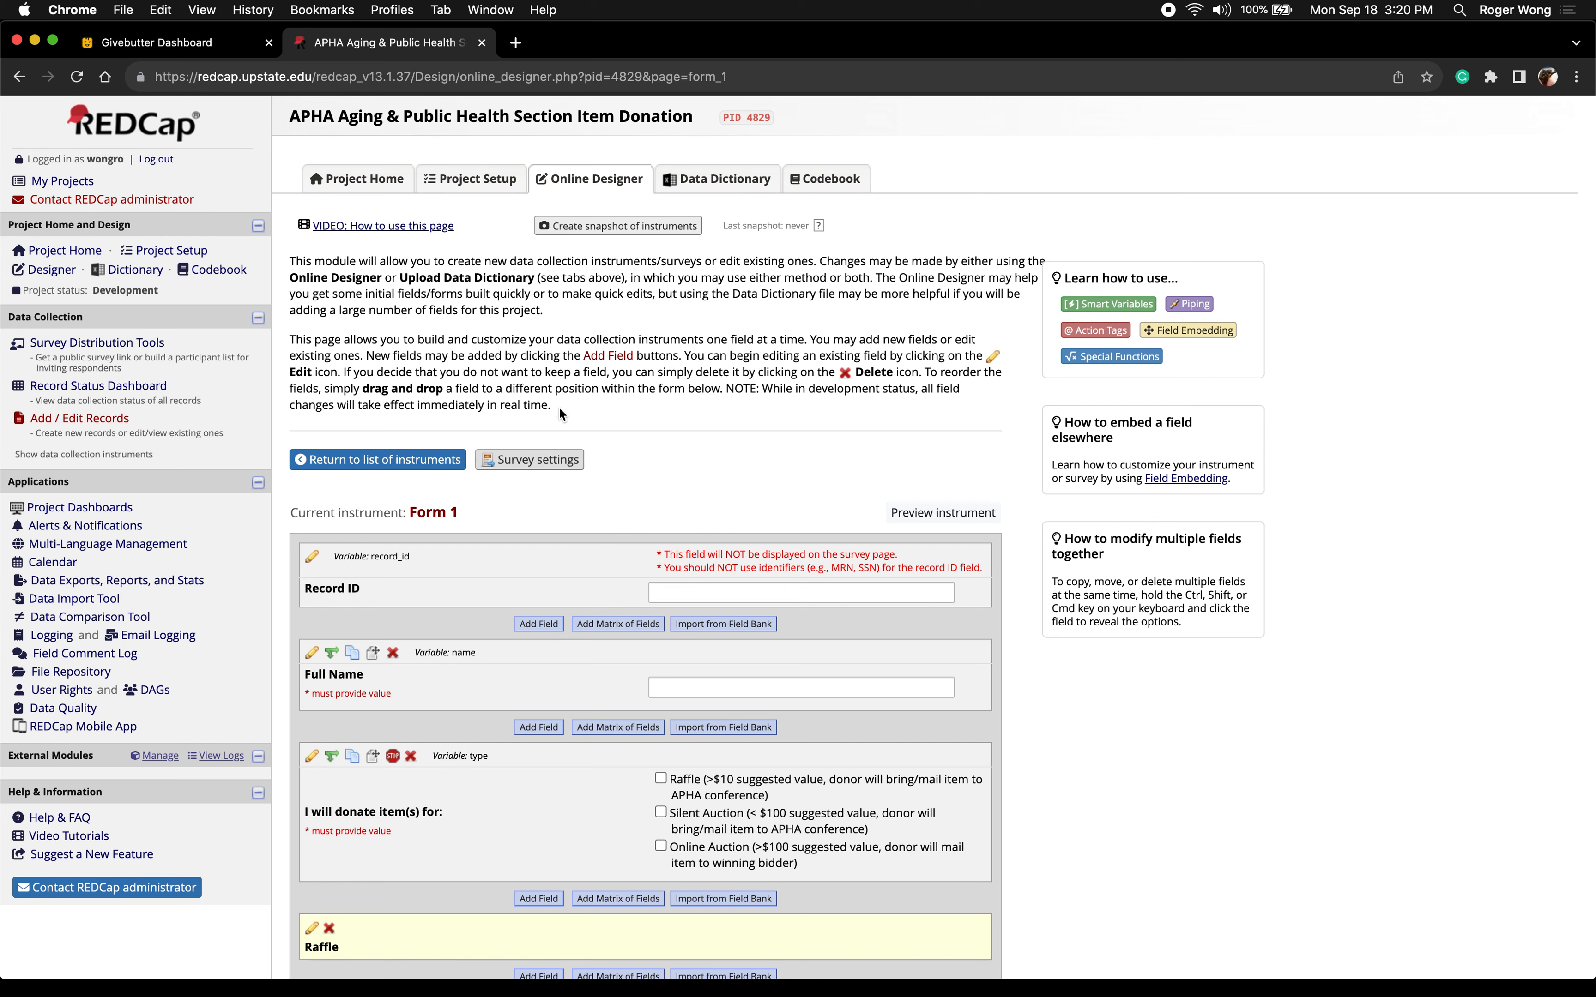
left_click(452, 181)
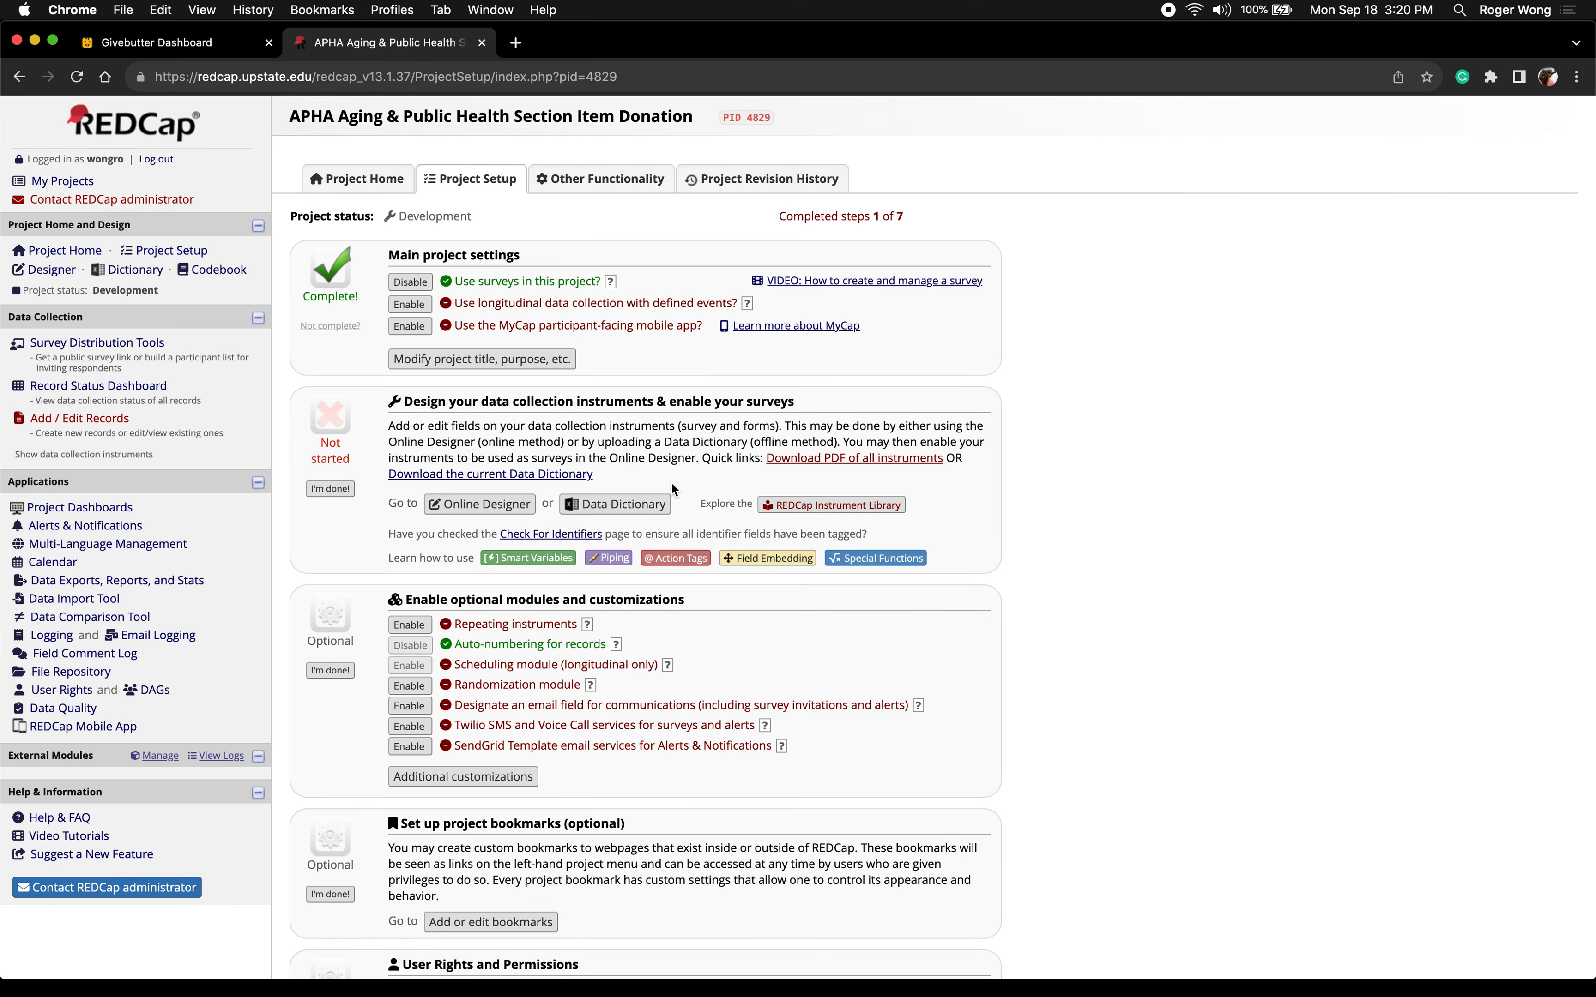
left_click(480, 504)
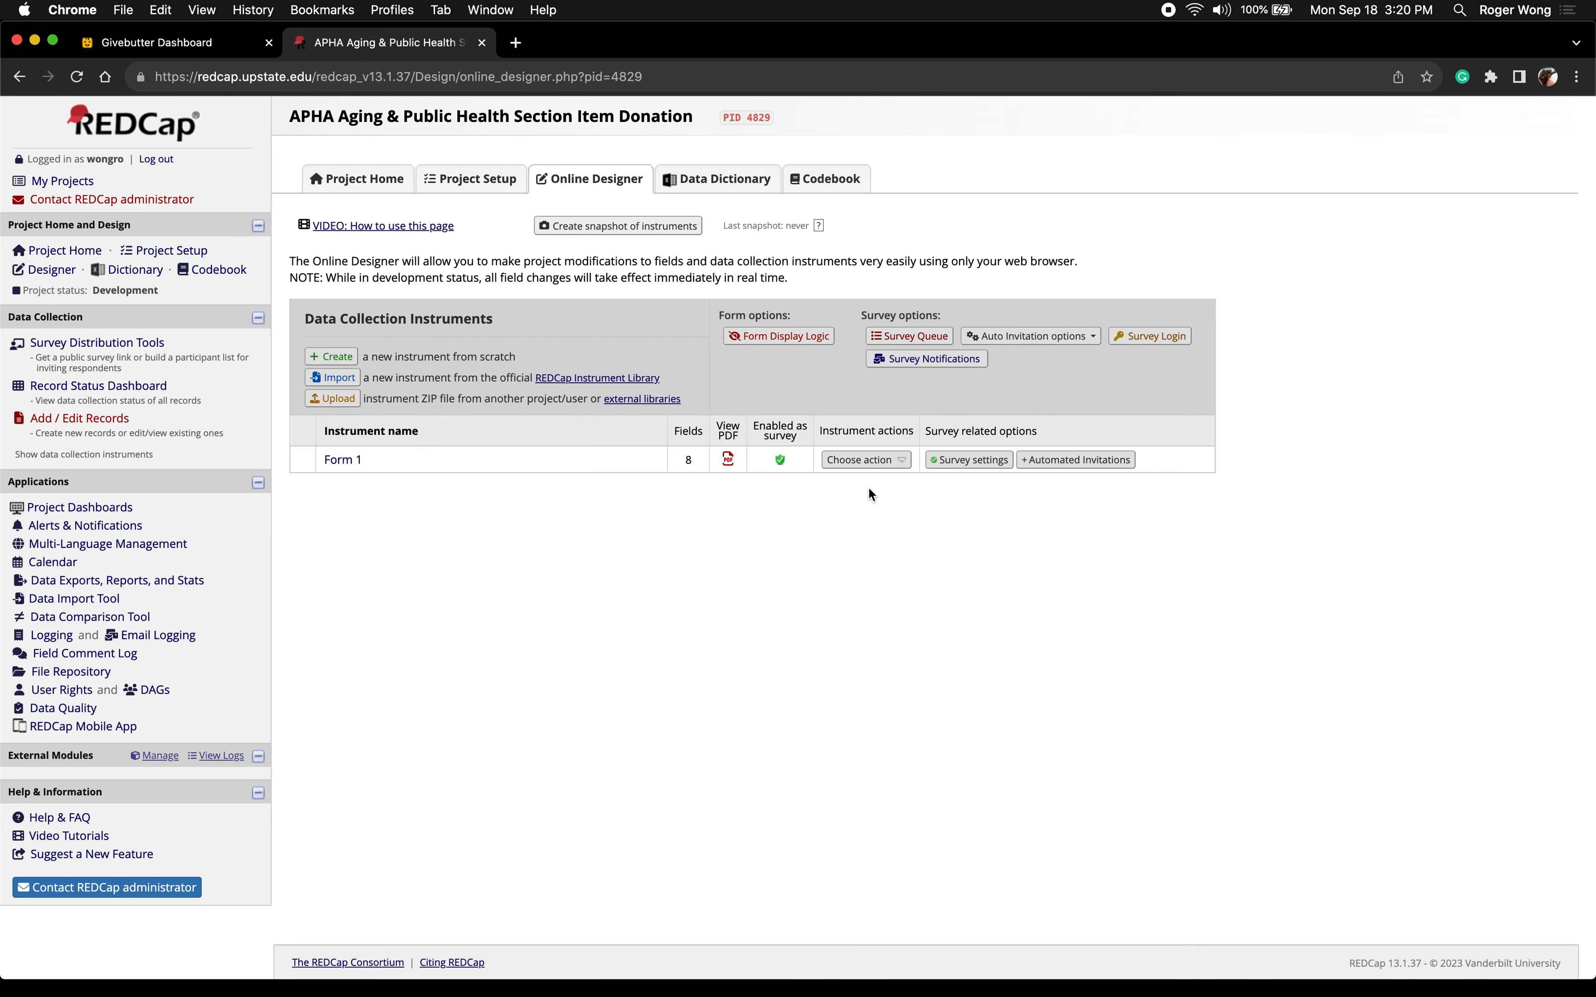
Export the Form 1 instrument as a PDF and save it in the Downloads folder
left_click(728, 459)
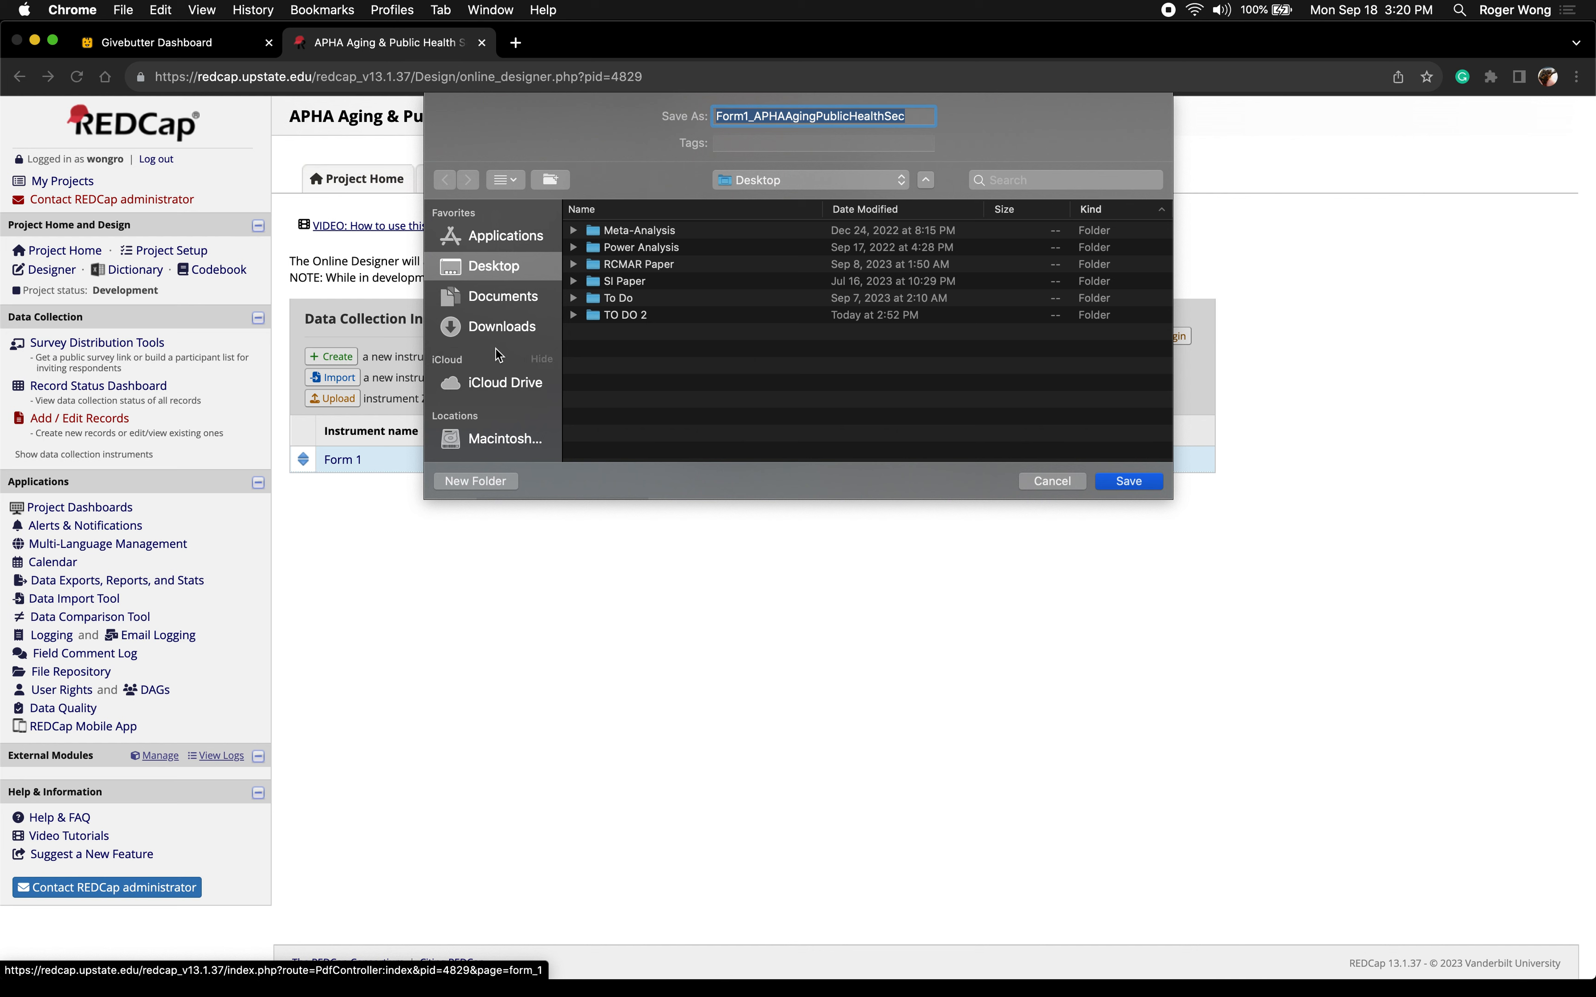
left_click(490, 328)
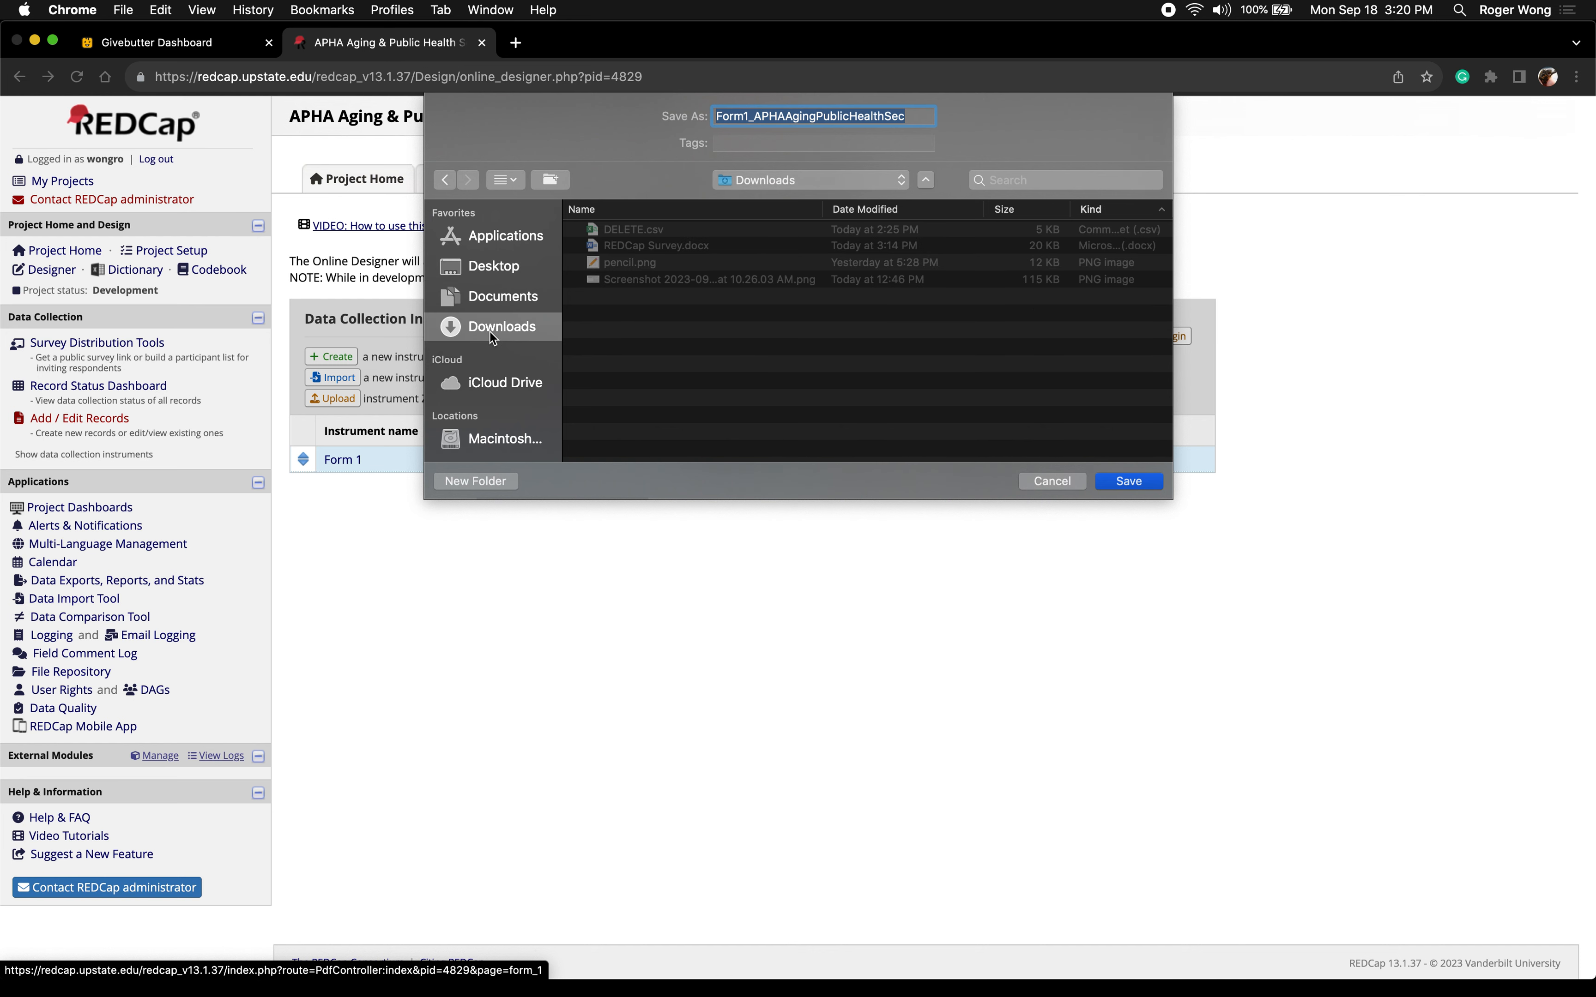
key("Return")
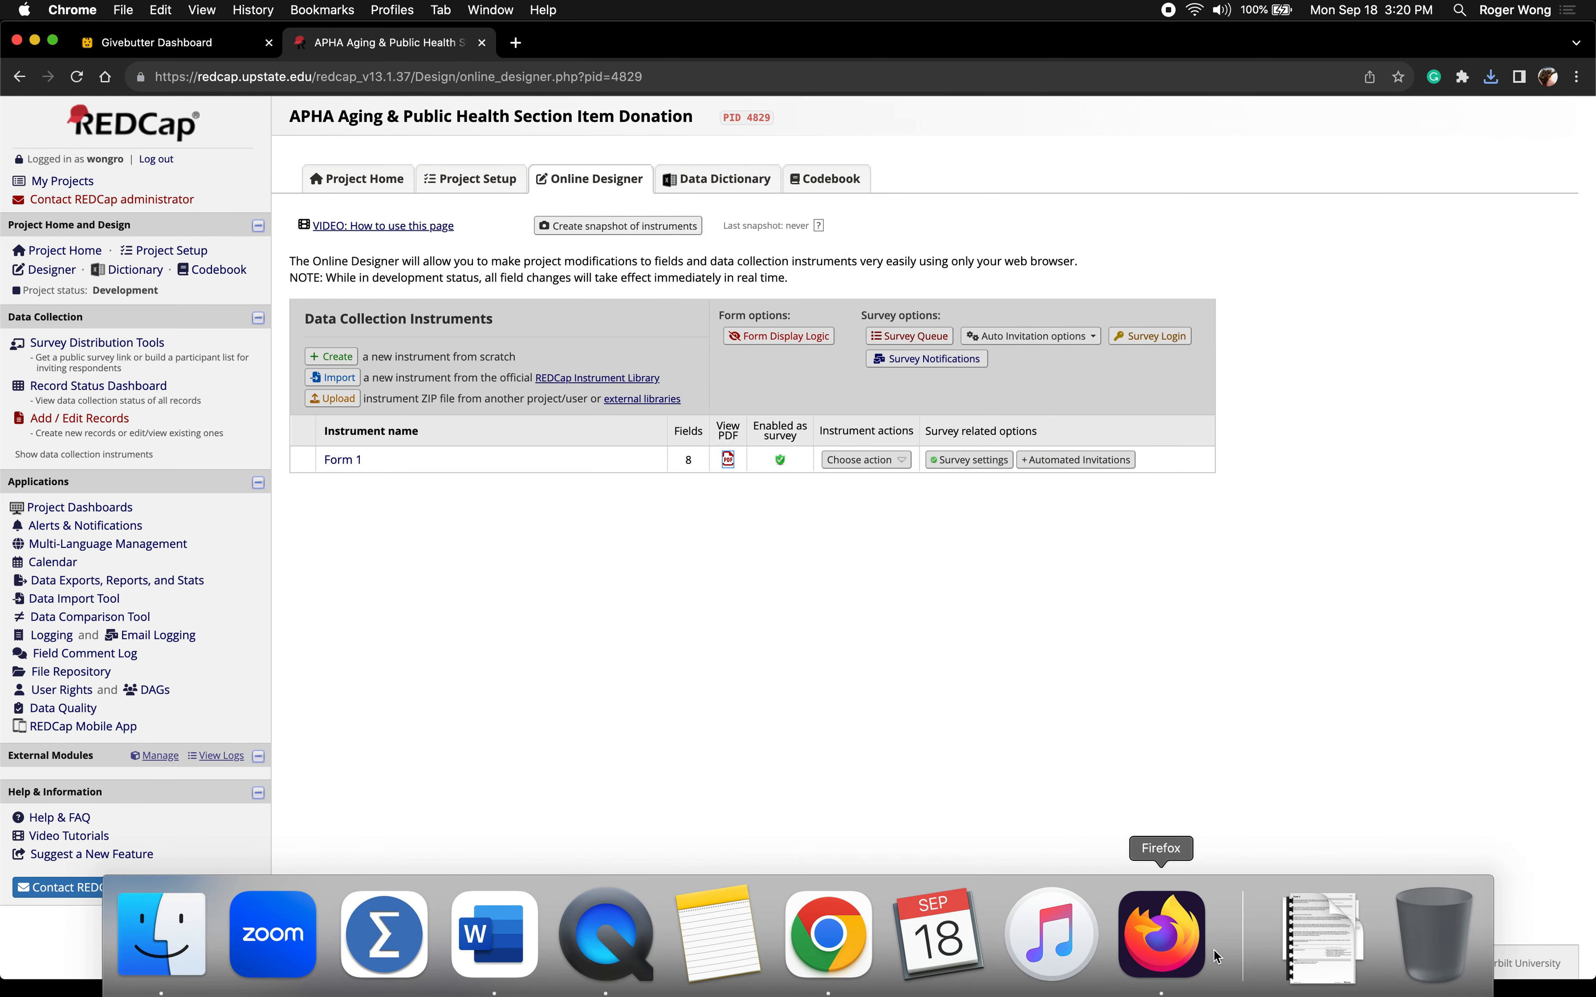
Open the downloaded Form1_APHAAgingPublicHealthSec.pdf and review its introduction, donation type question and section headers
left_click(1321, 933)
left_click(1316, 837)
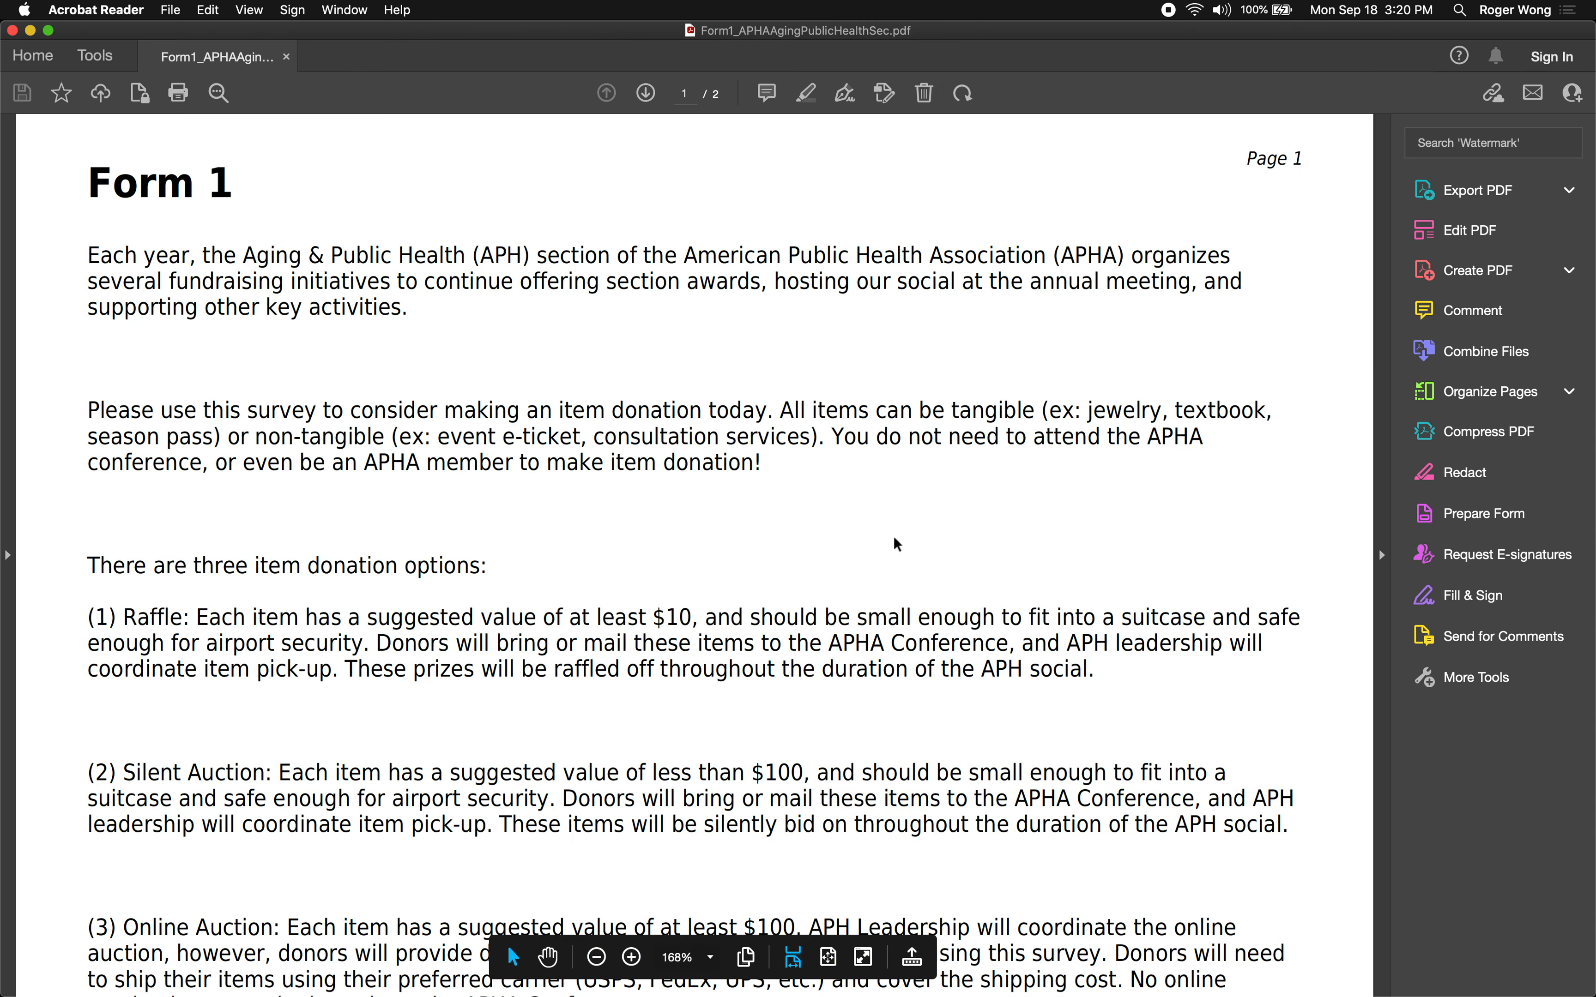
scroll(891, 539, "down", 3)
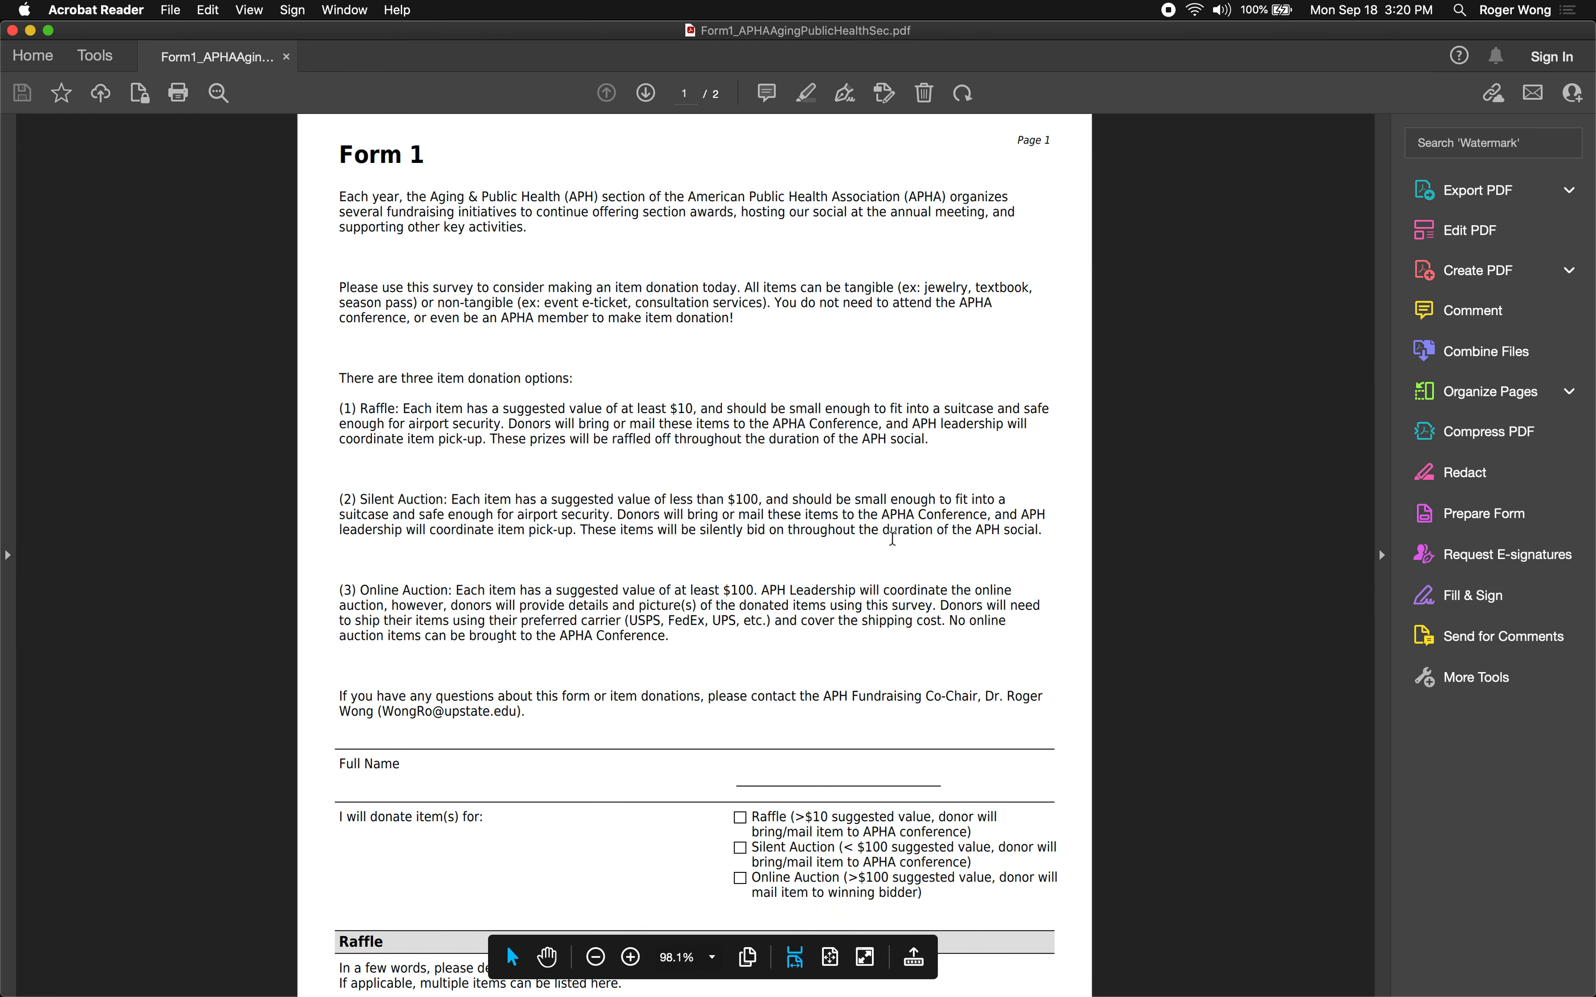
scroll(523, 252, "down", 3)
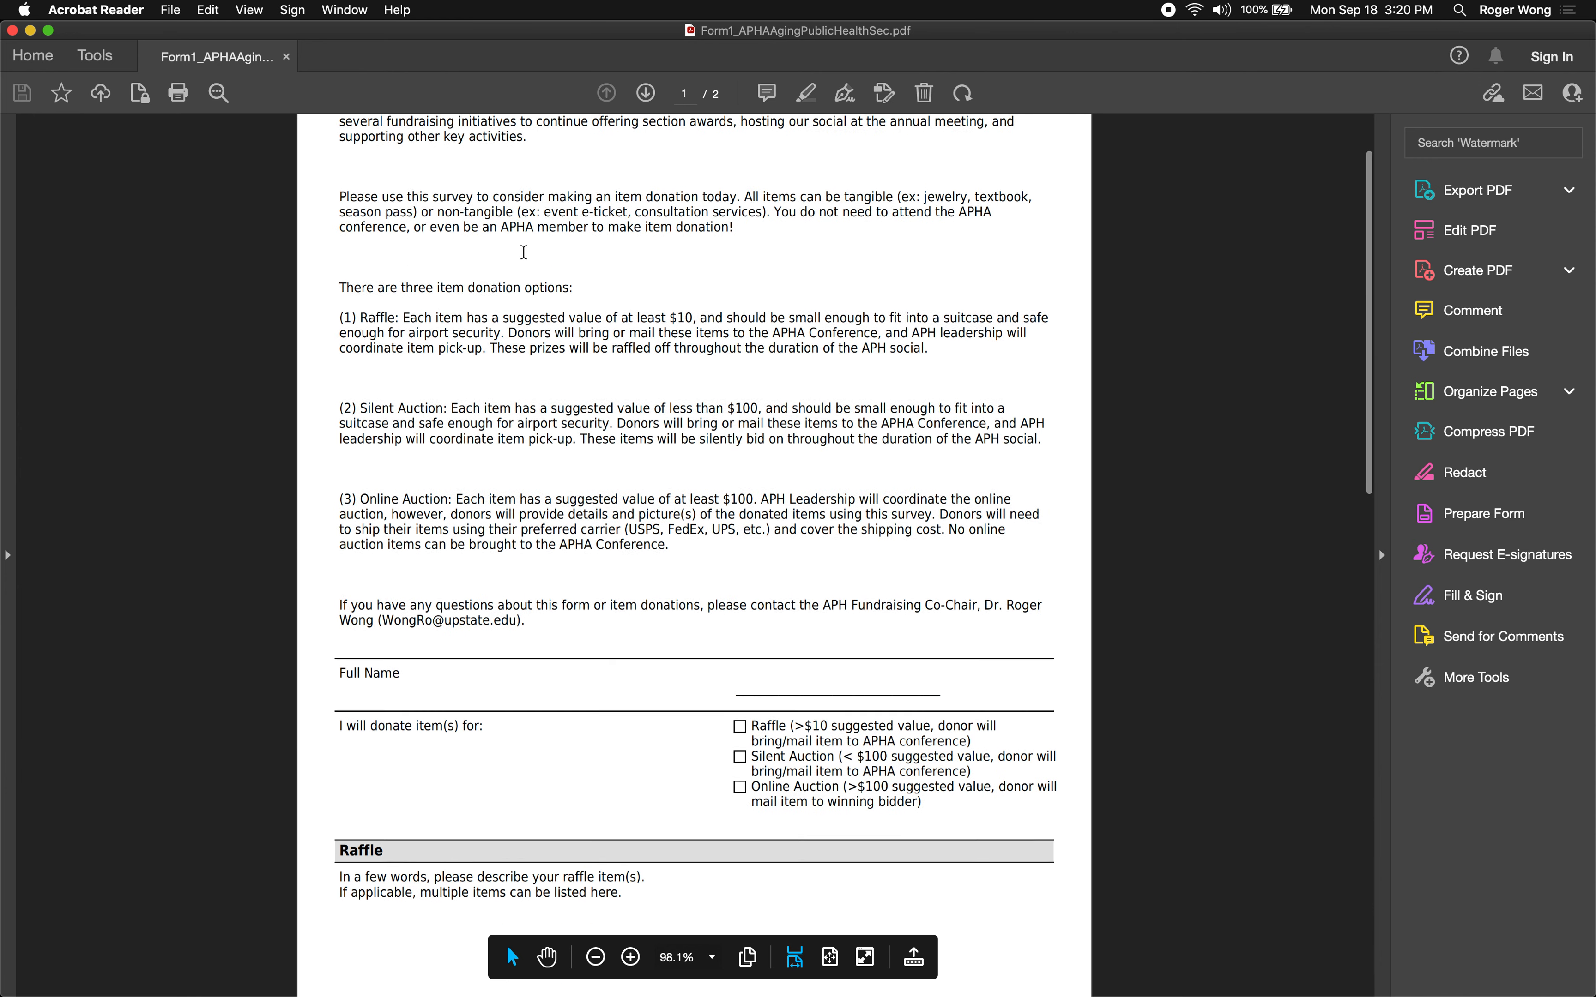
Review the PDF version of the item donation form, from the donation options through the raffle, silent auction and online auction sections
scroll(523, 252, "up", 3)
scroll(618, 485, "down", 5)
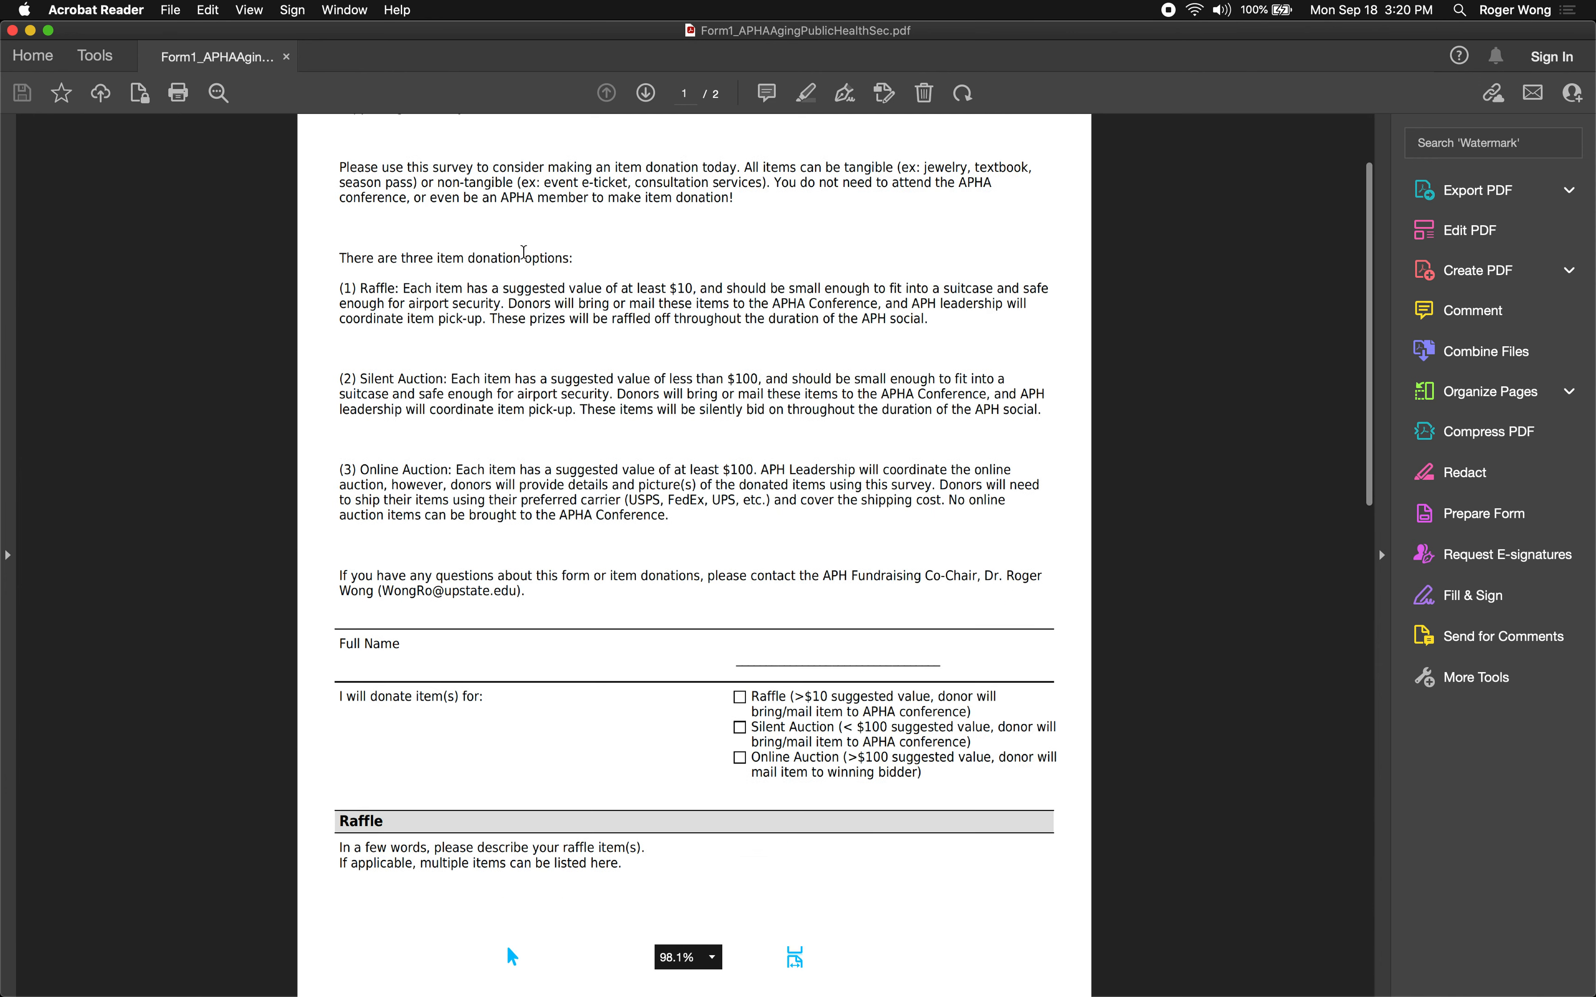
scroll(645, 562, "down", 3)
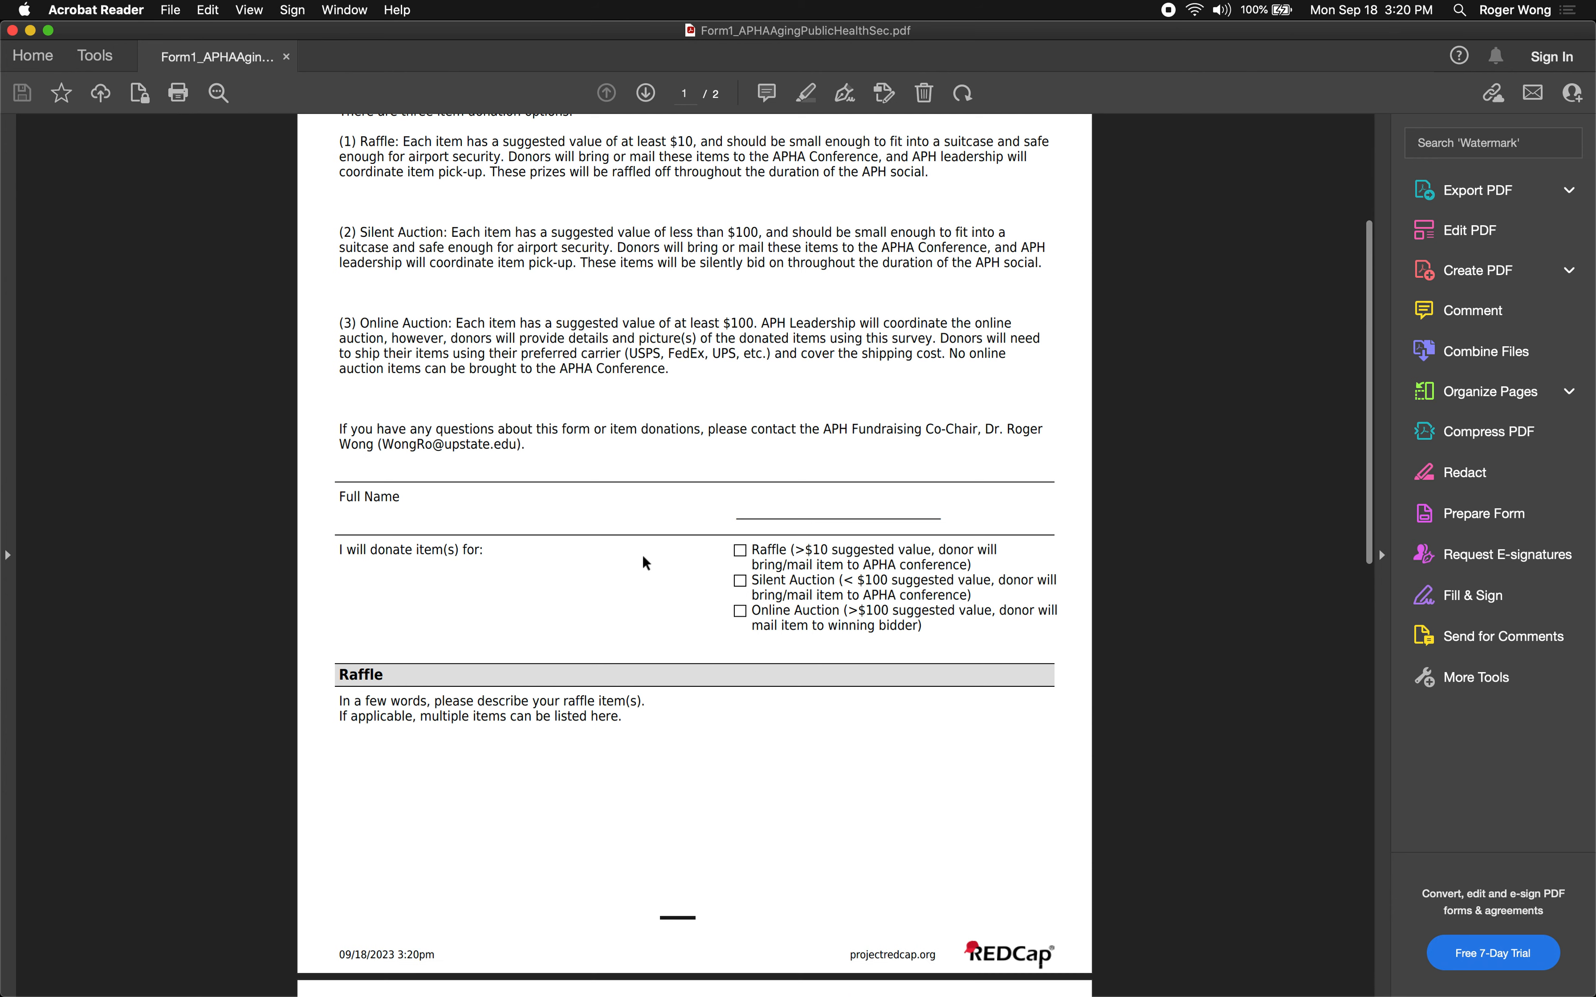
scroll(747, 469, "down", 4)
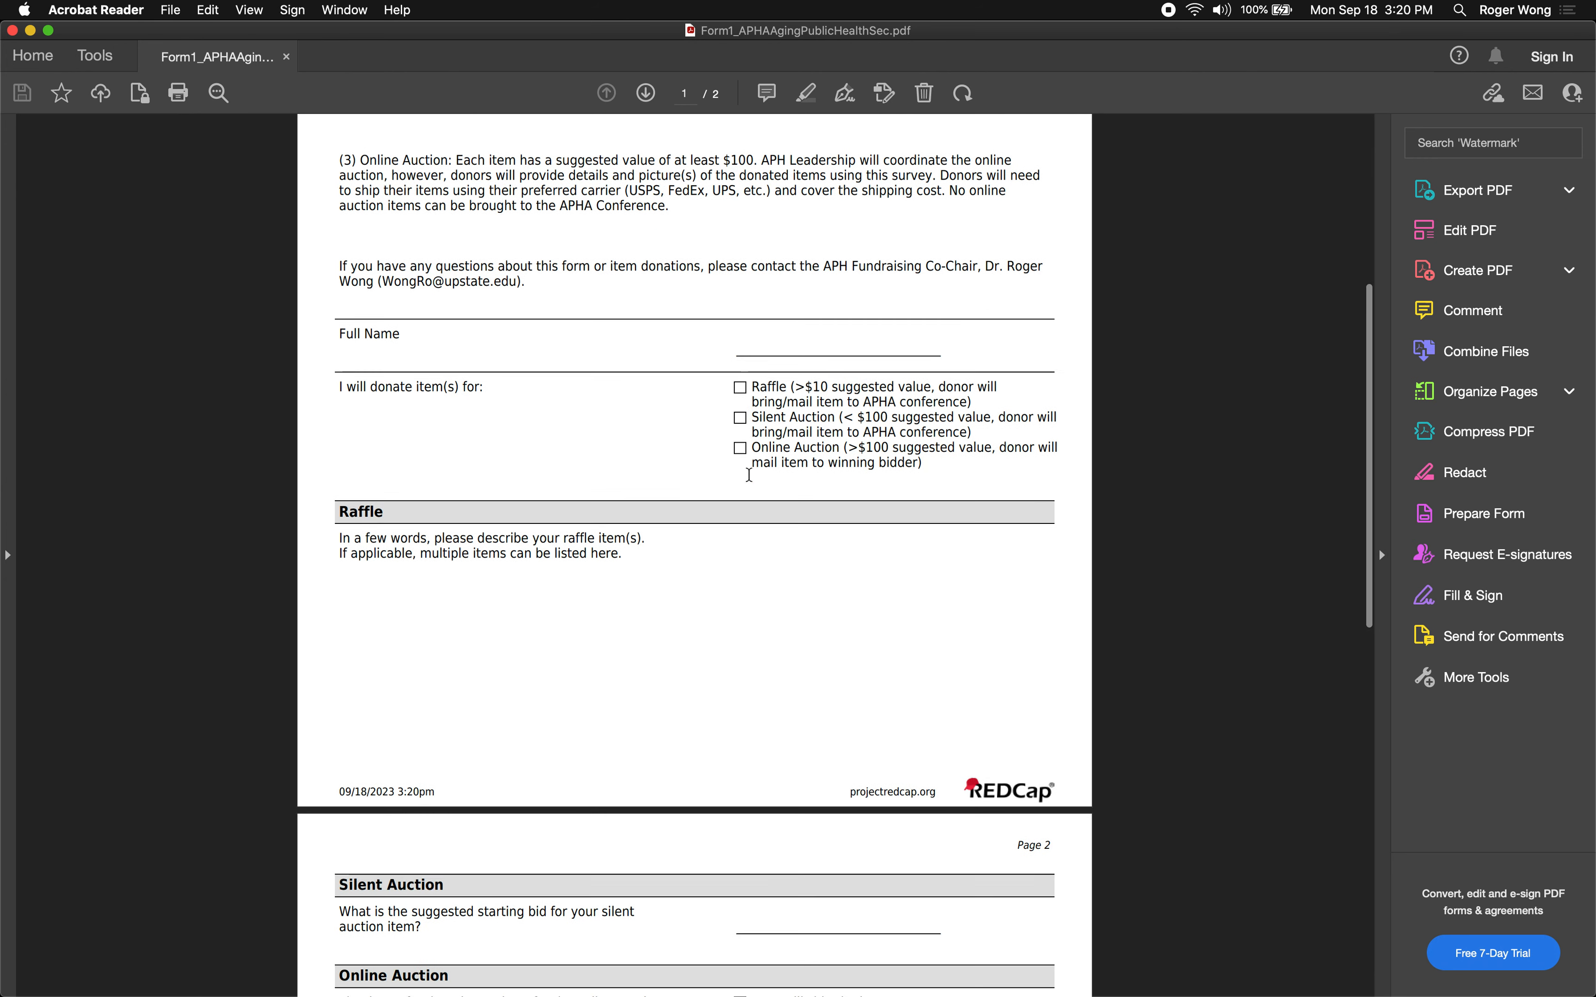
scroll(750, 480, "down", 6)
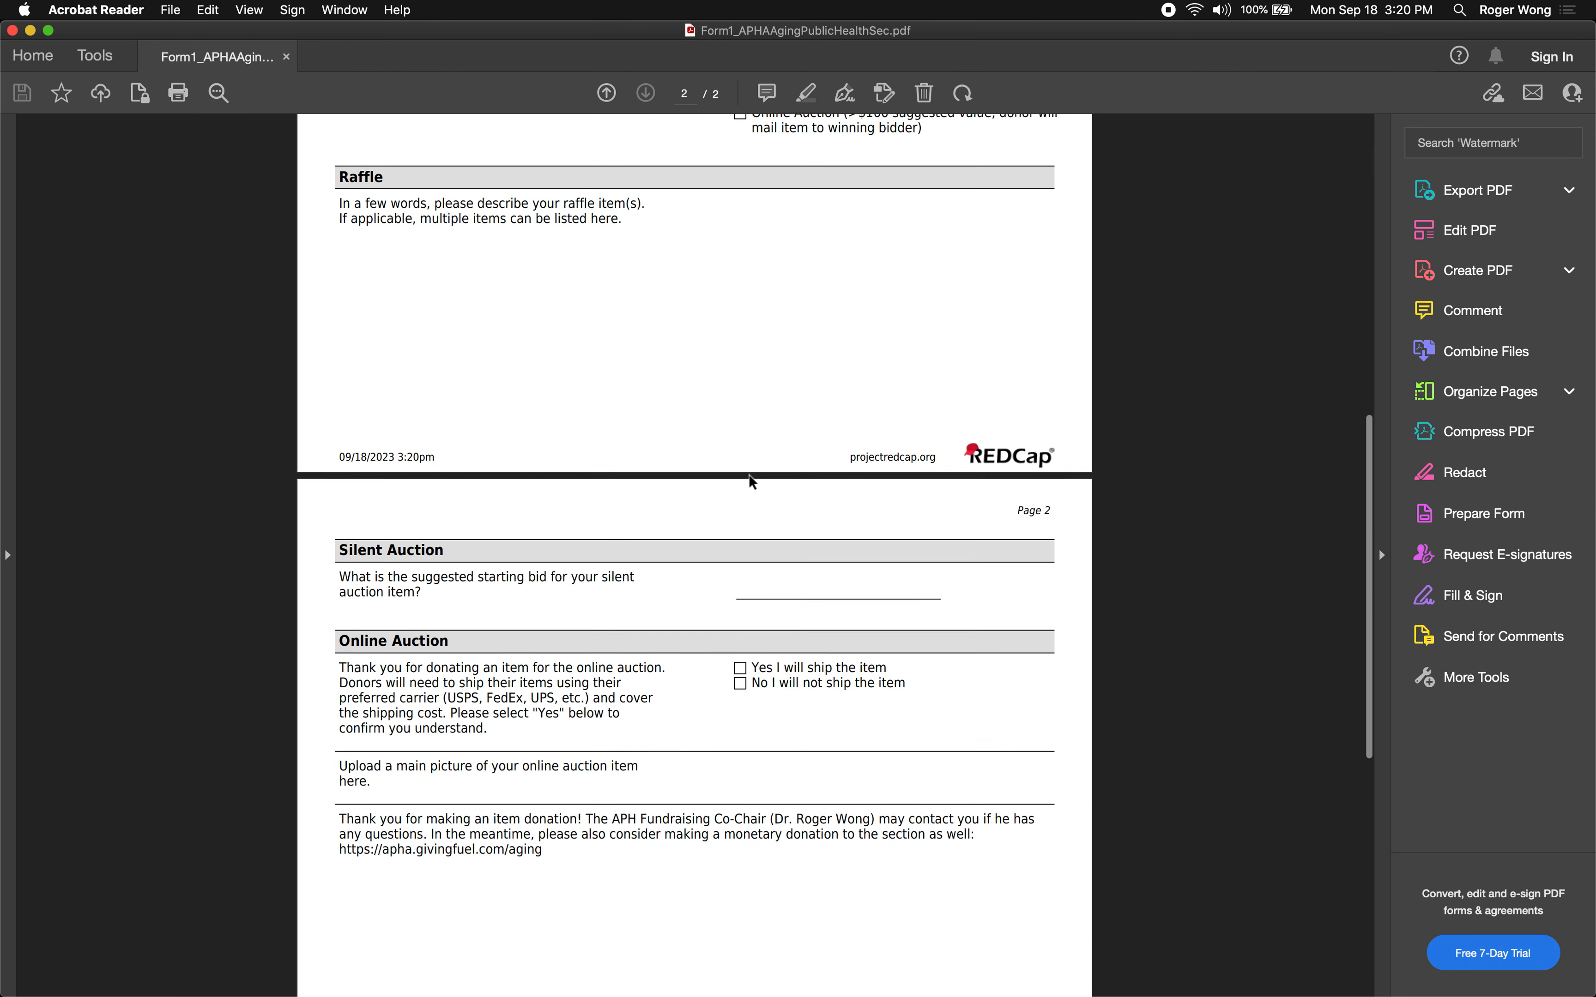
scroll(749, 475, "up", 6)
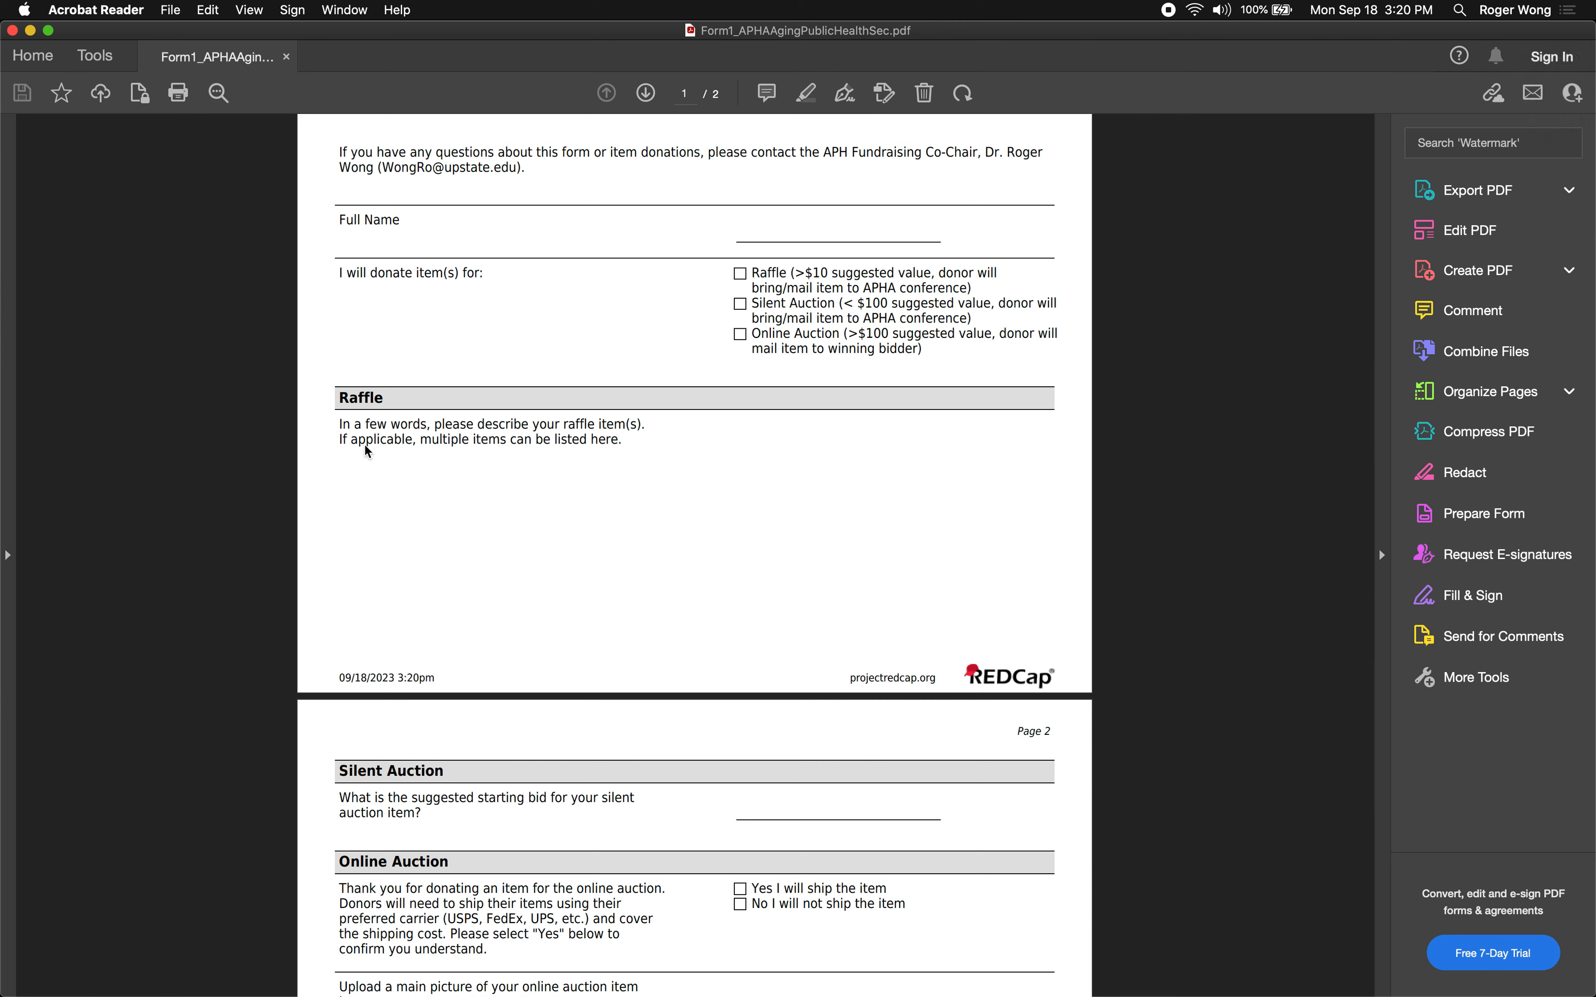
Switch to Chrome, copy the project's public survey link from Survey Distribution Tools, and load it in a new Firefox tab
key("super+Tab")
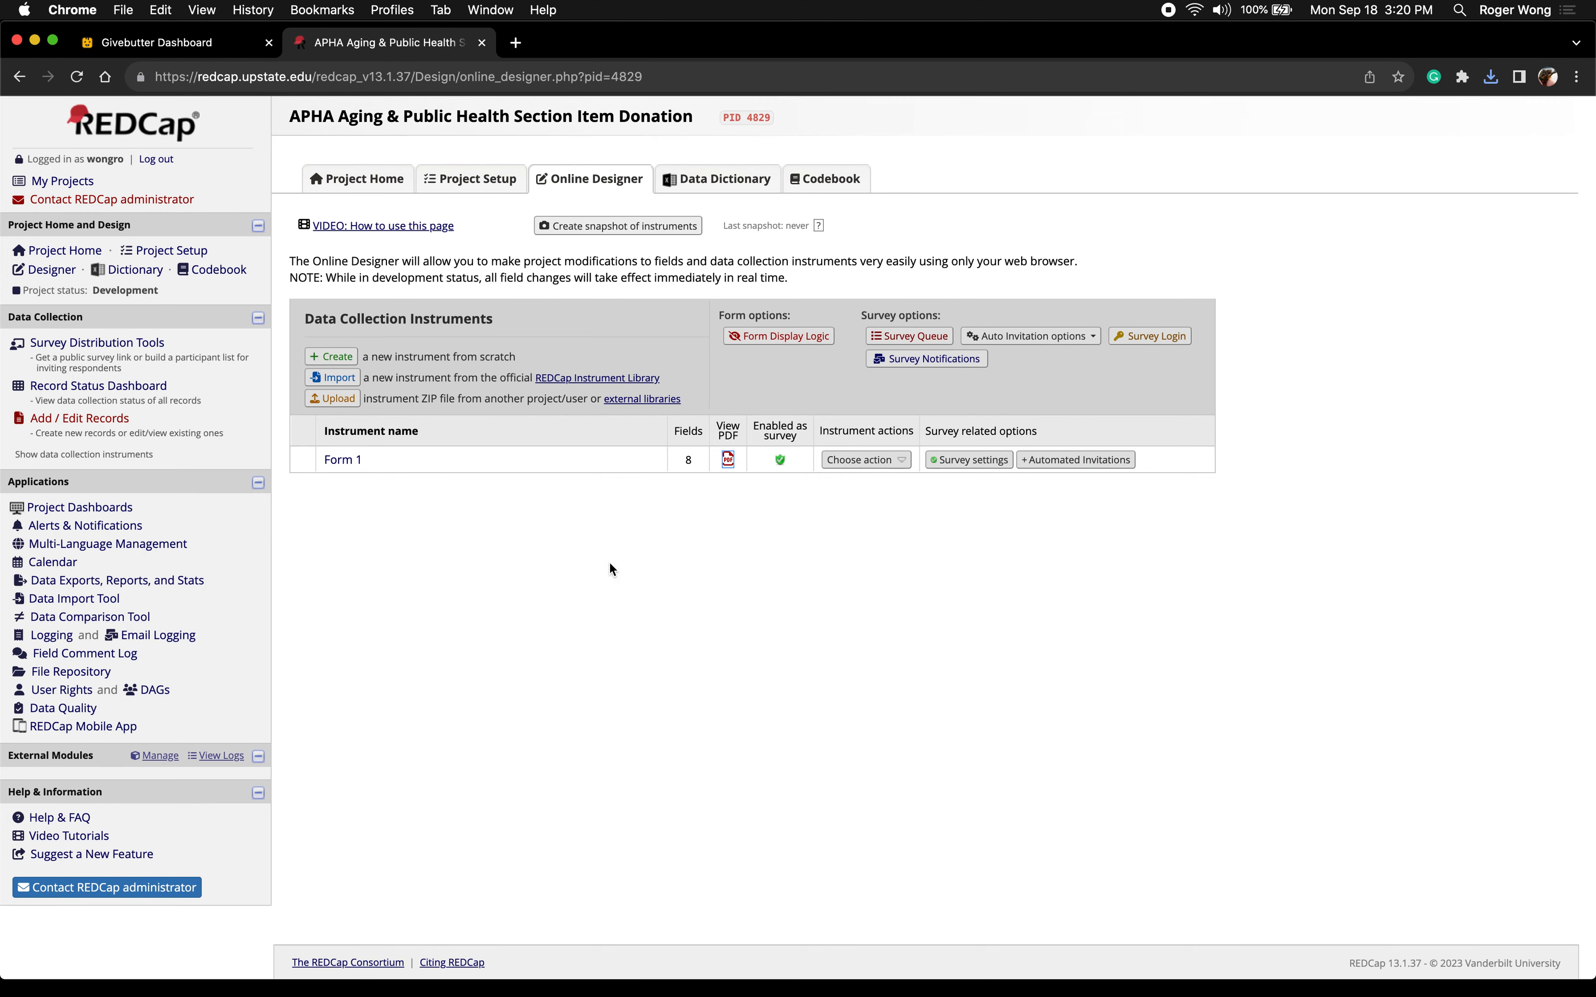
left_click(162, 346)
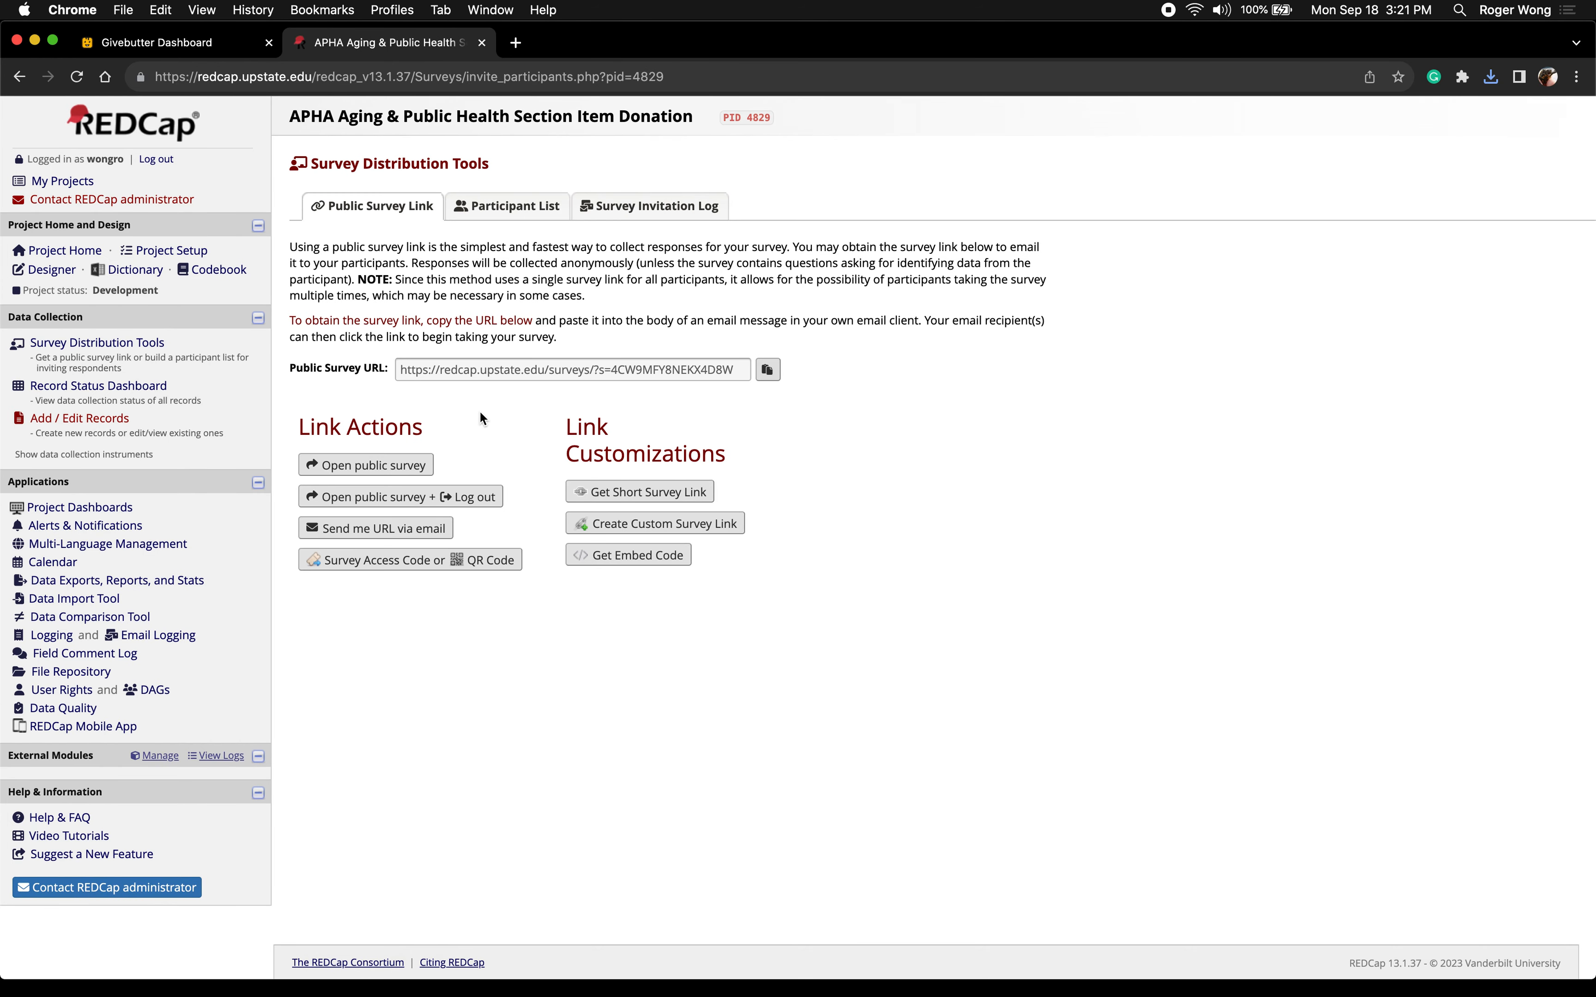
left_click(768, 369)
key("ctrl+Up")
key("ctrl+Up")
key("ctrl+Up")
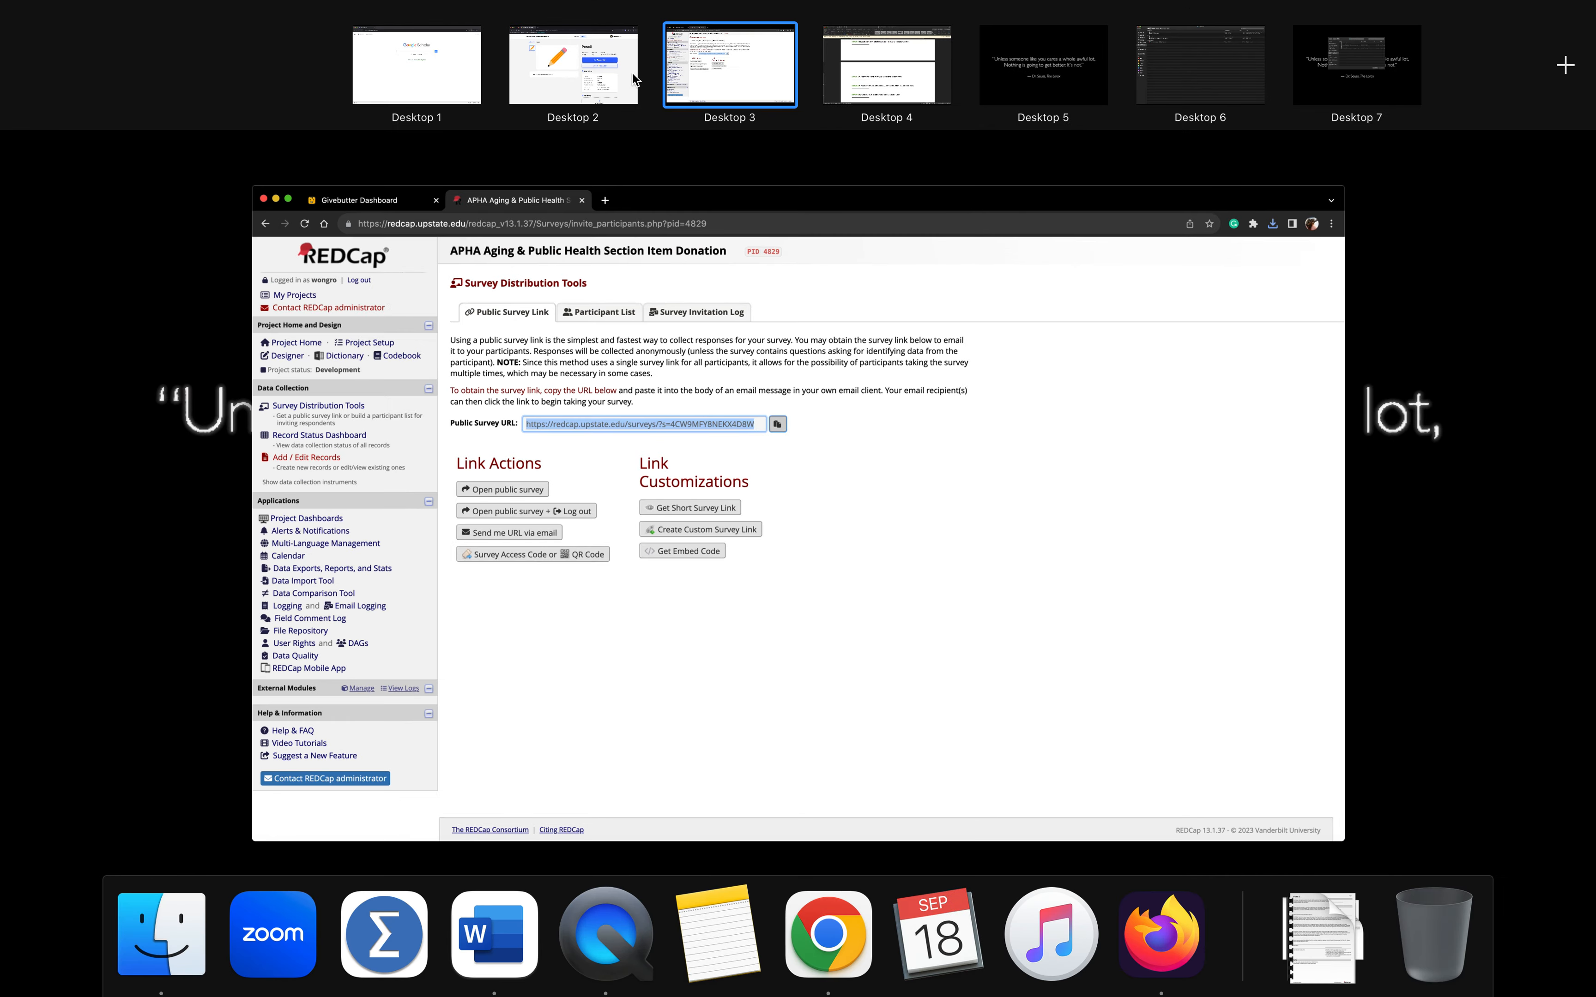
left_click(612, 76)
key("super+t")
key("super+v")
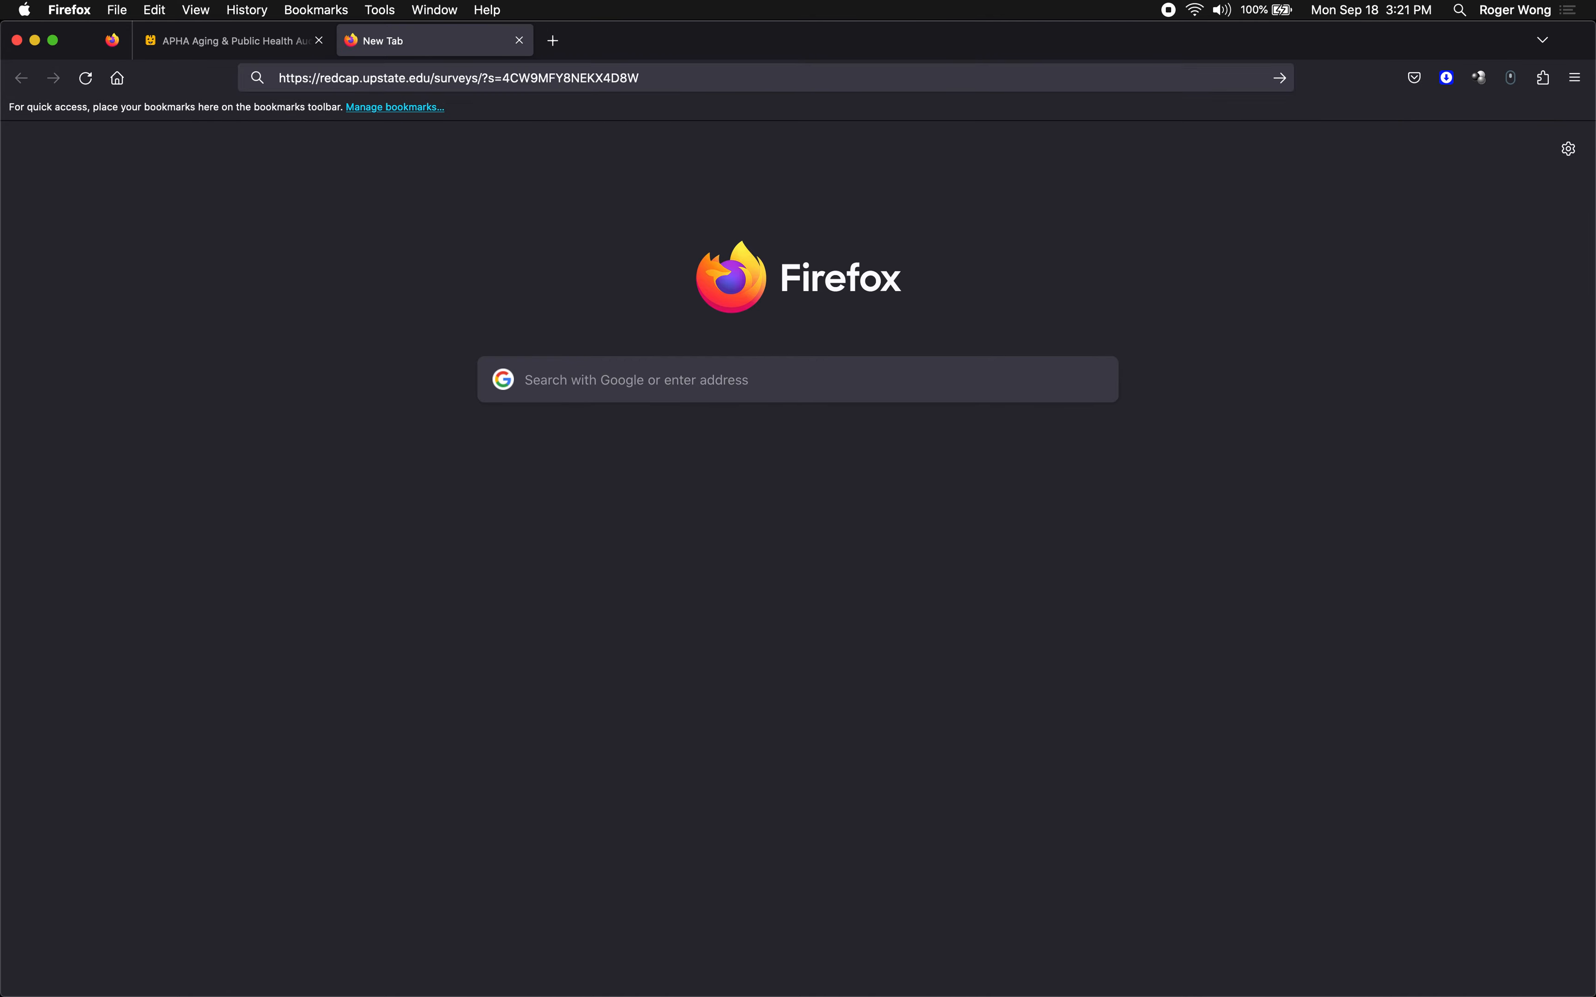
key("Return")
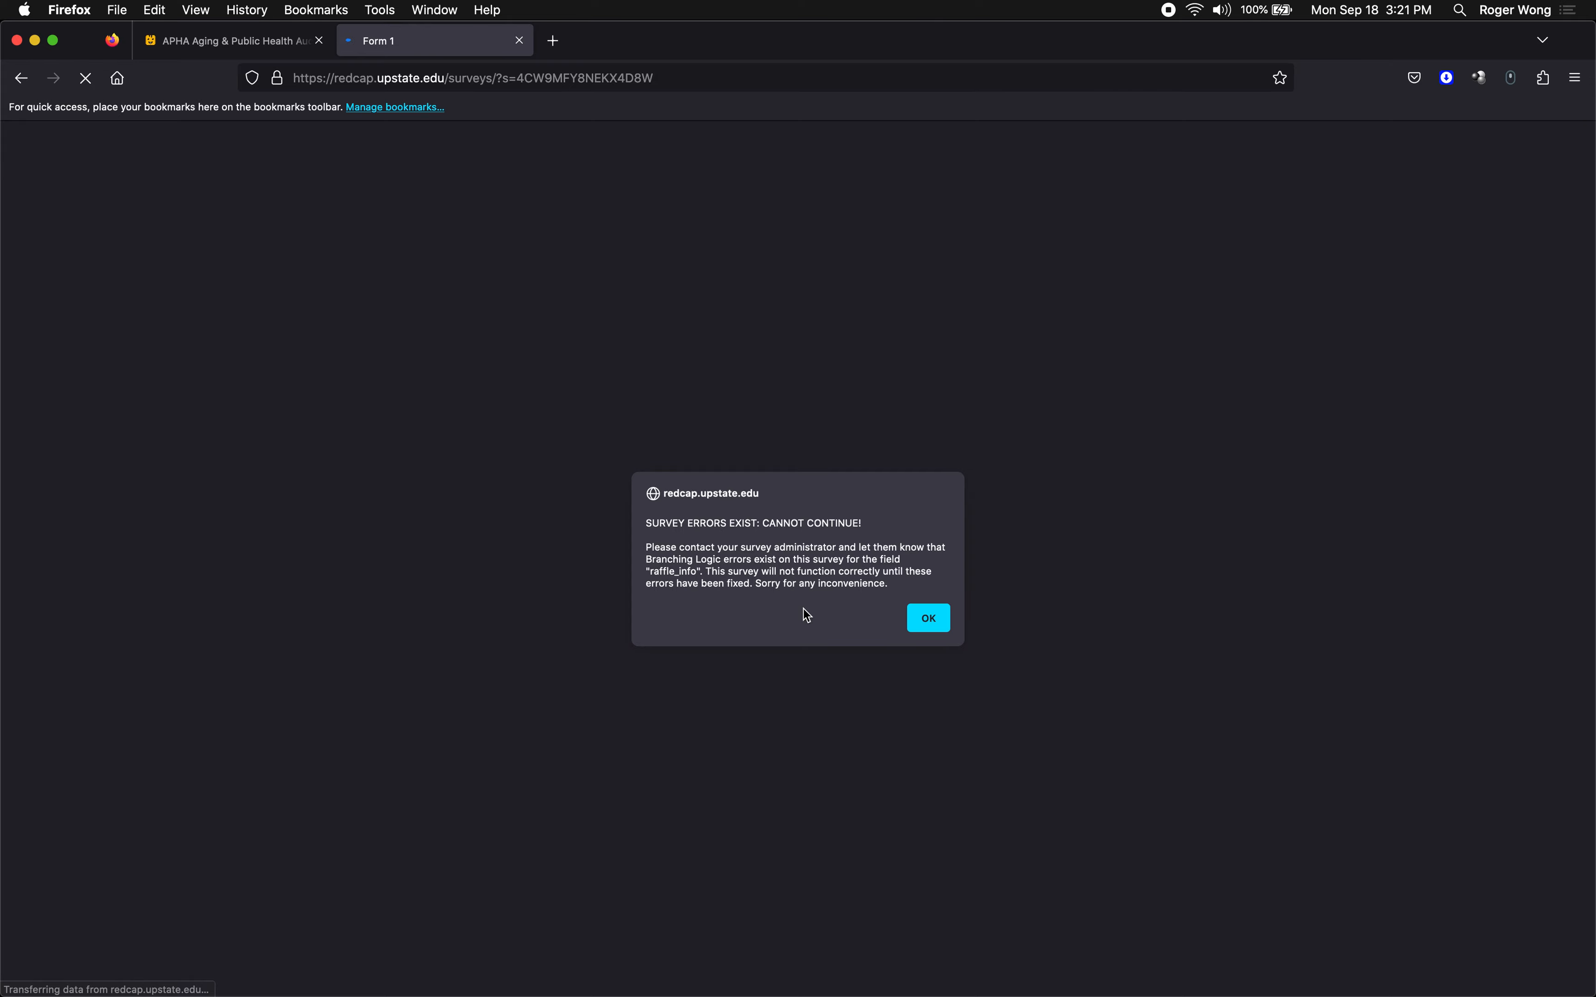
left_click(911, 620)
Return to the REDCap project in Chrome and open Form 1 for editing in the Online Designer
key("ctrl+Right")
left_click(556, 671)
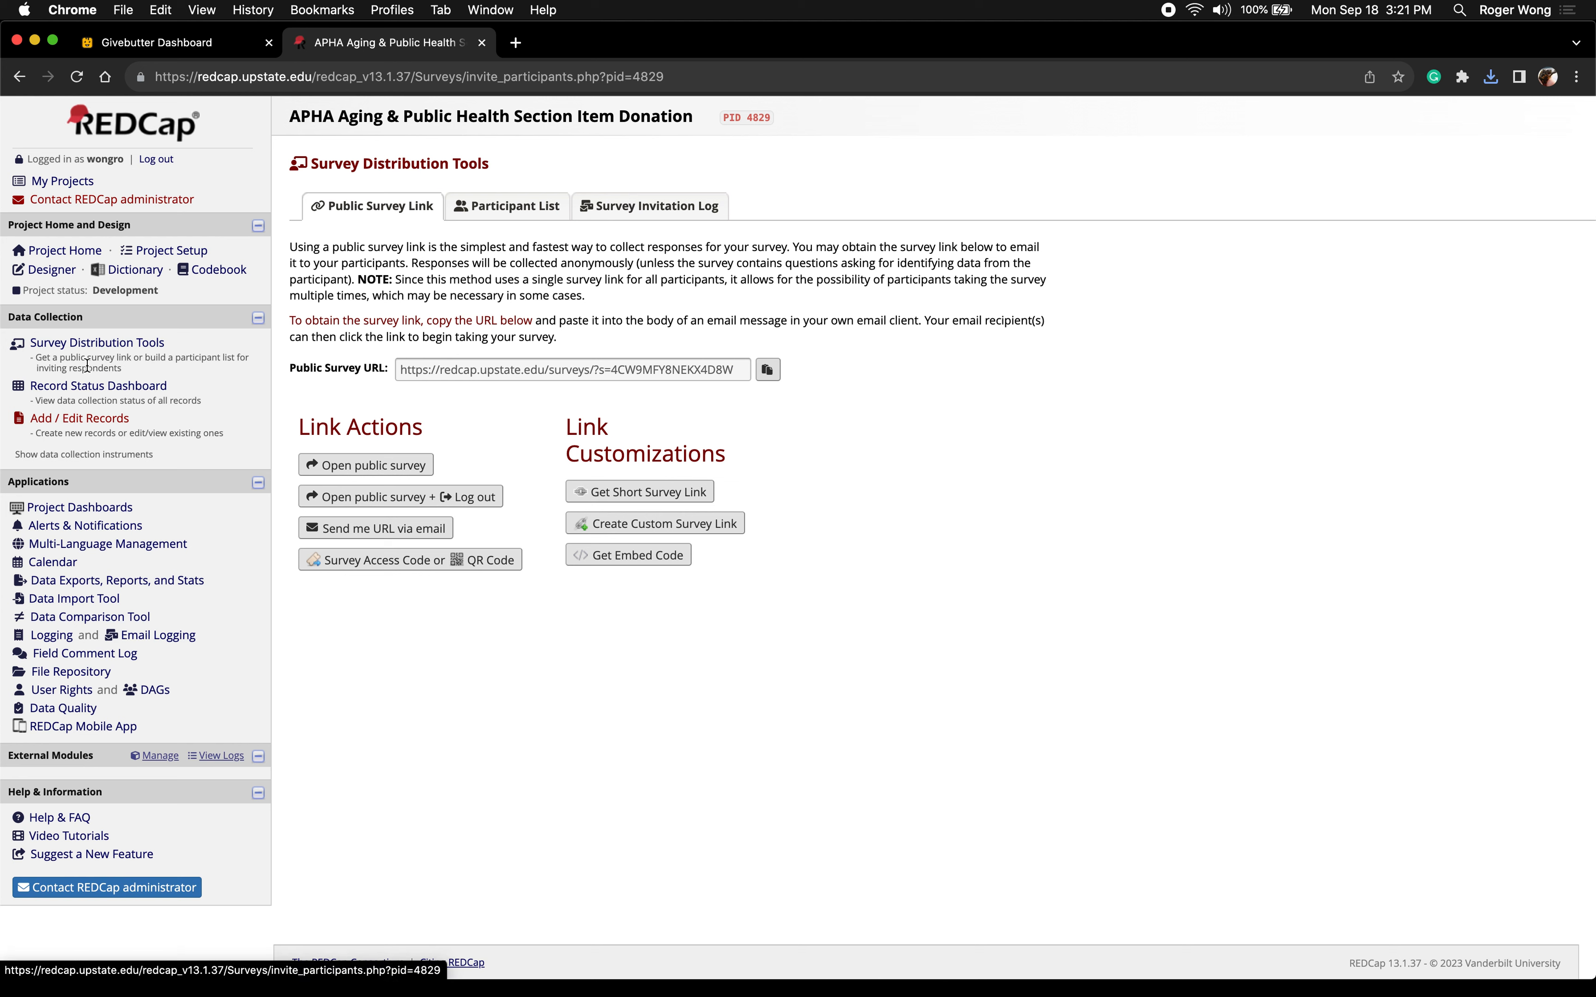
left_click(80, 346)
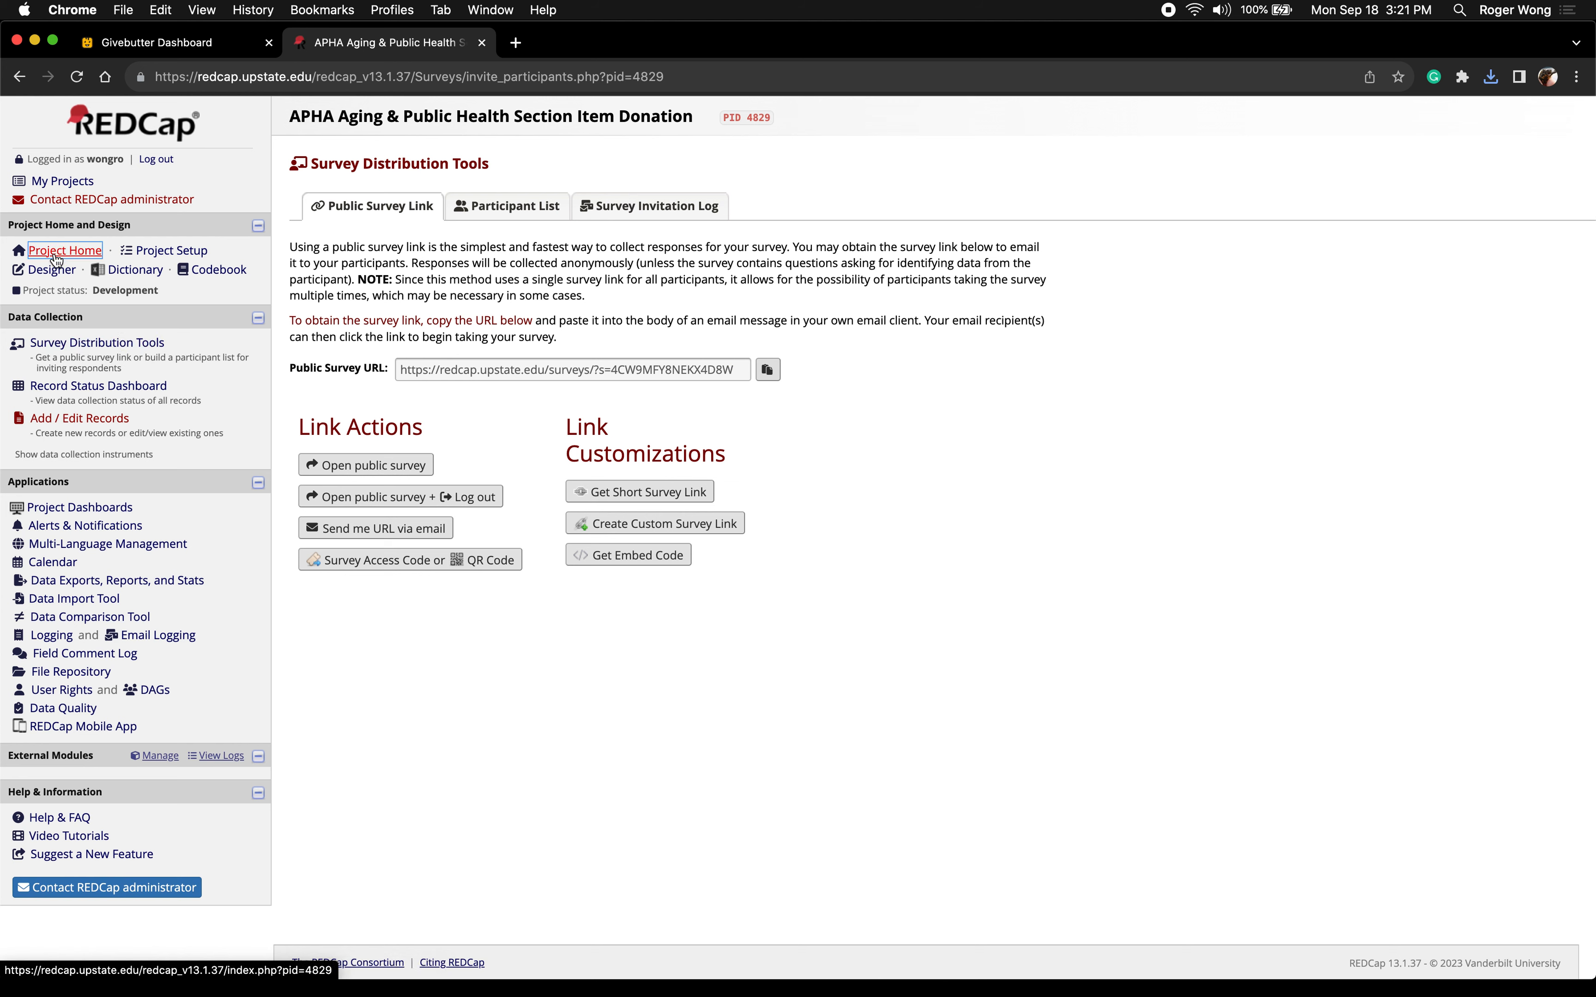
left_click(52, 270)
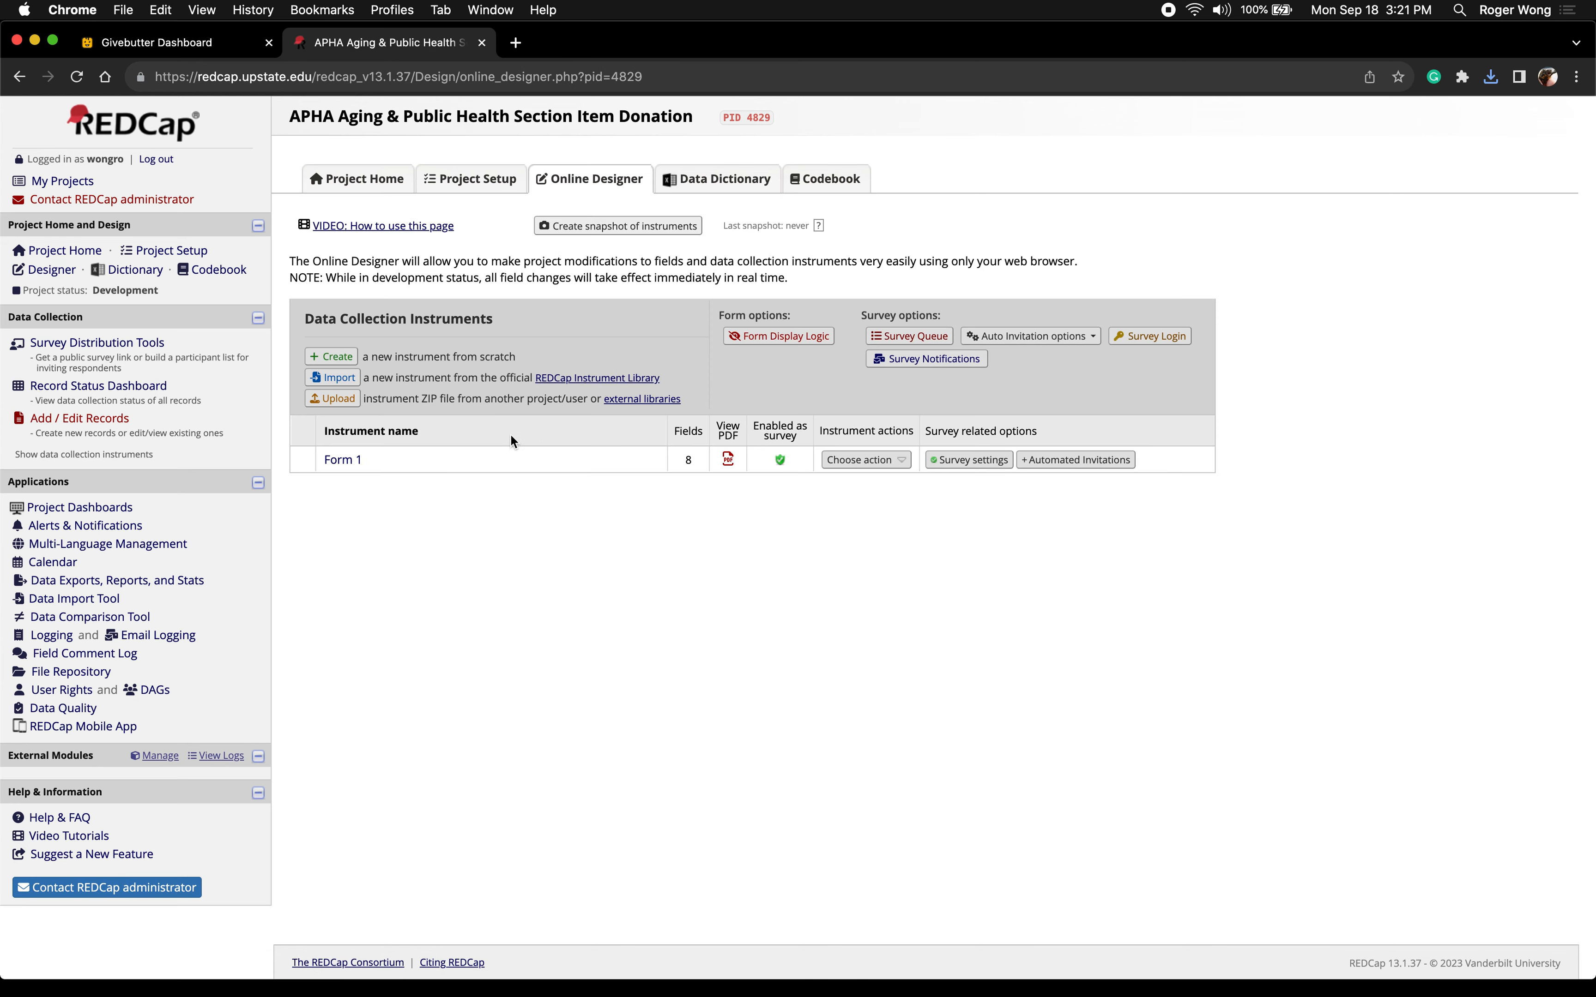
left_click(340, 462)
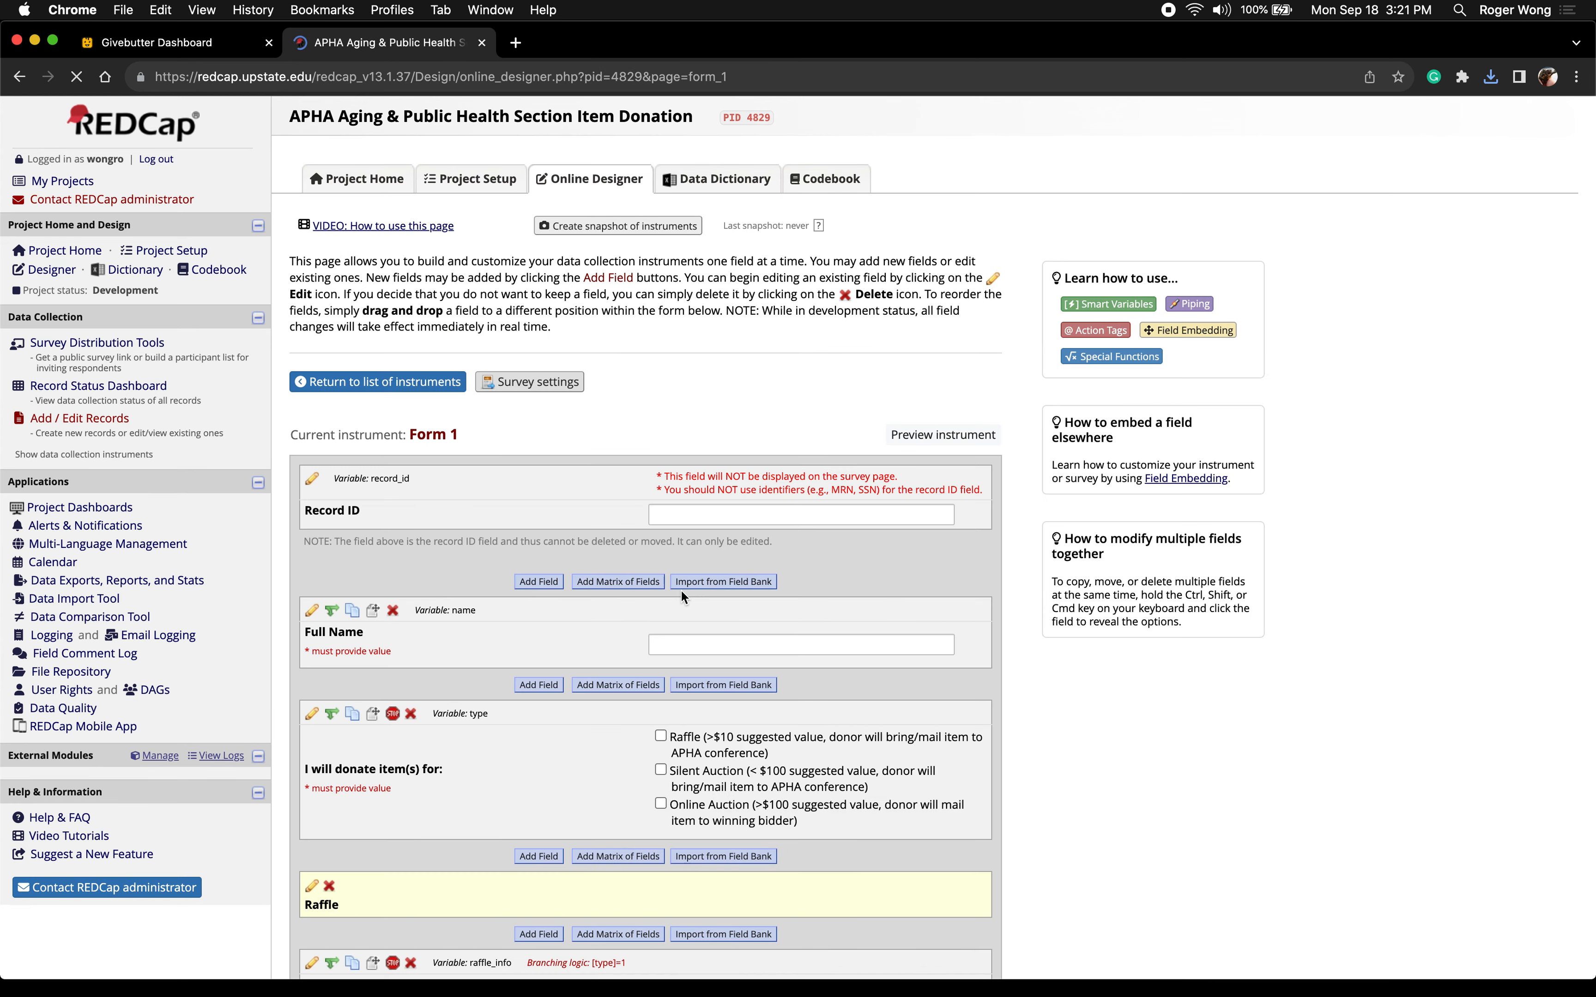
Change the branching logic of the raffle_info field to [type(1)] and save it
scroll(681, 594, "down", 5)
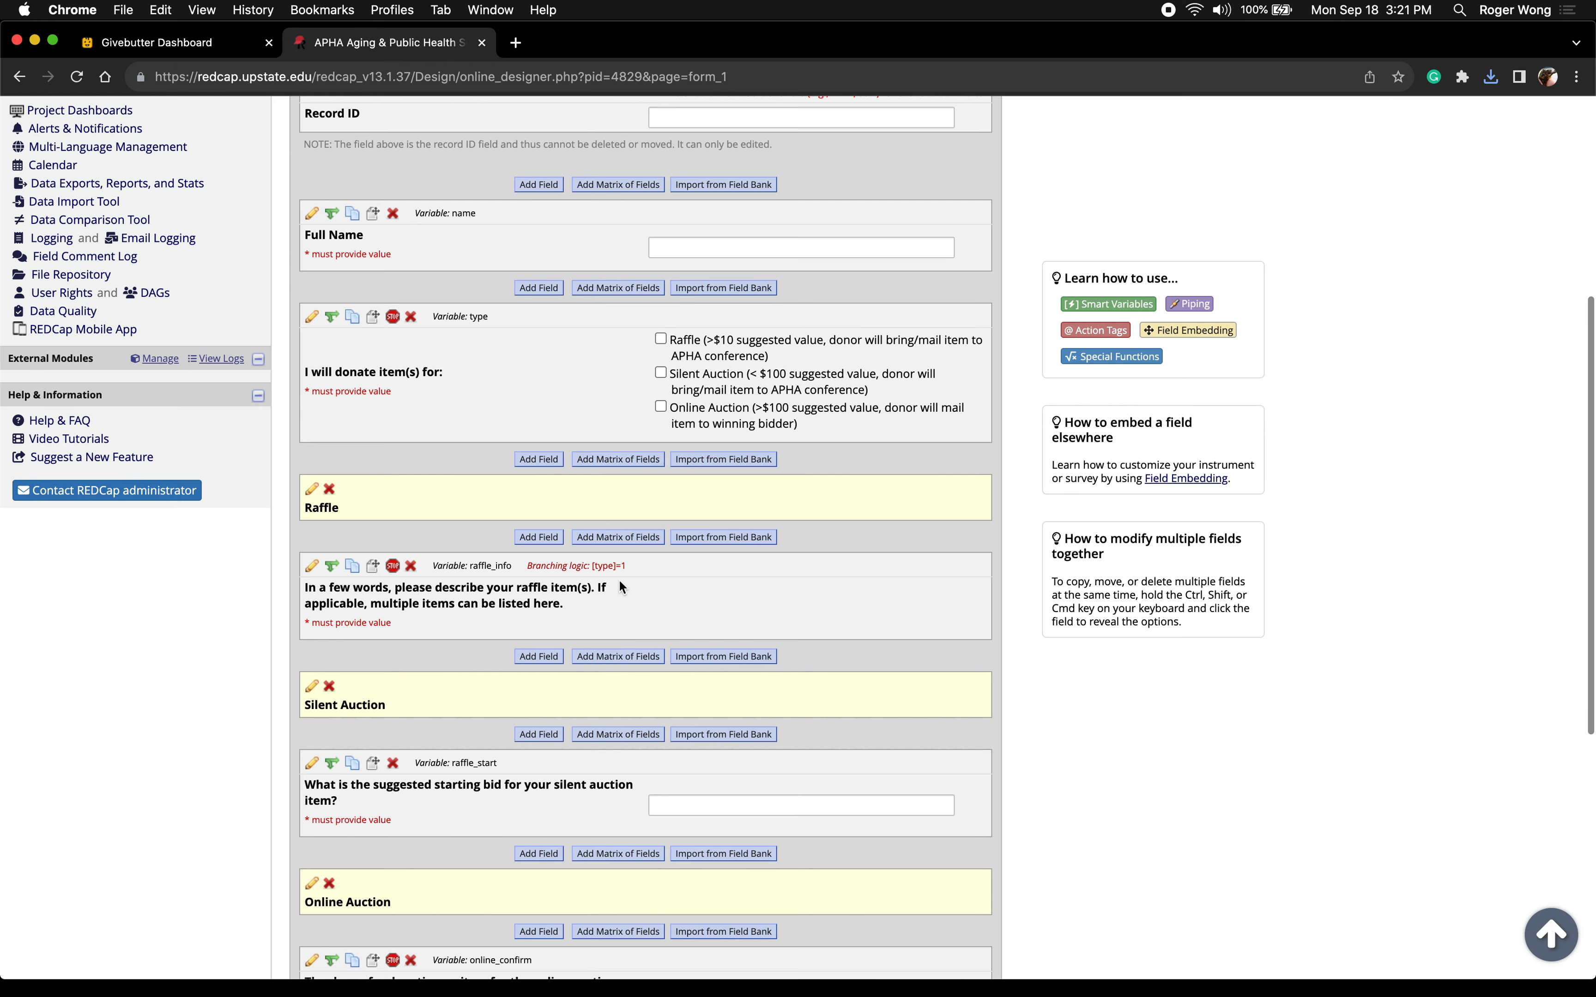
left_click(332, 566)
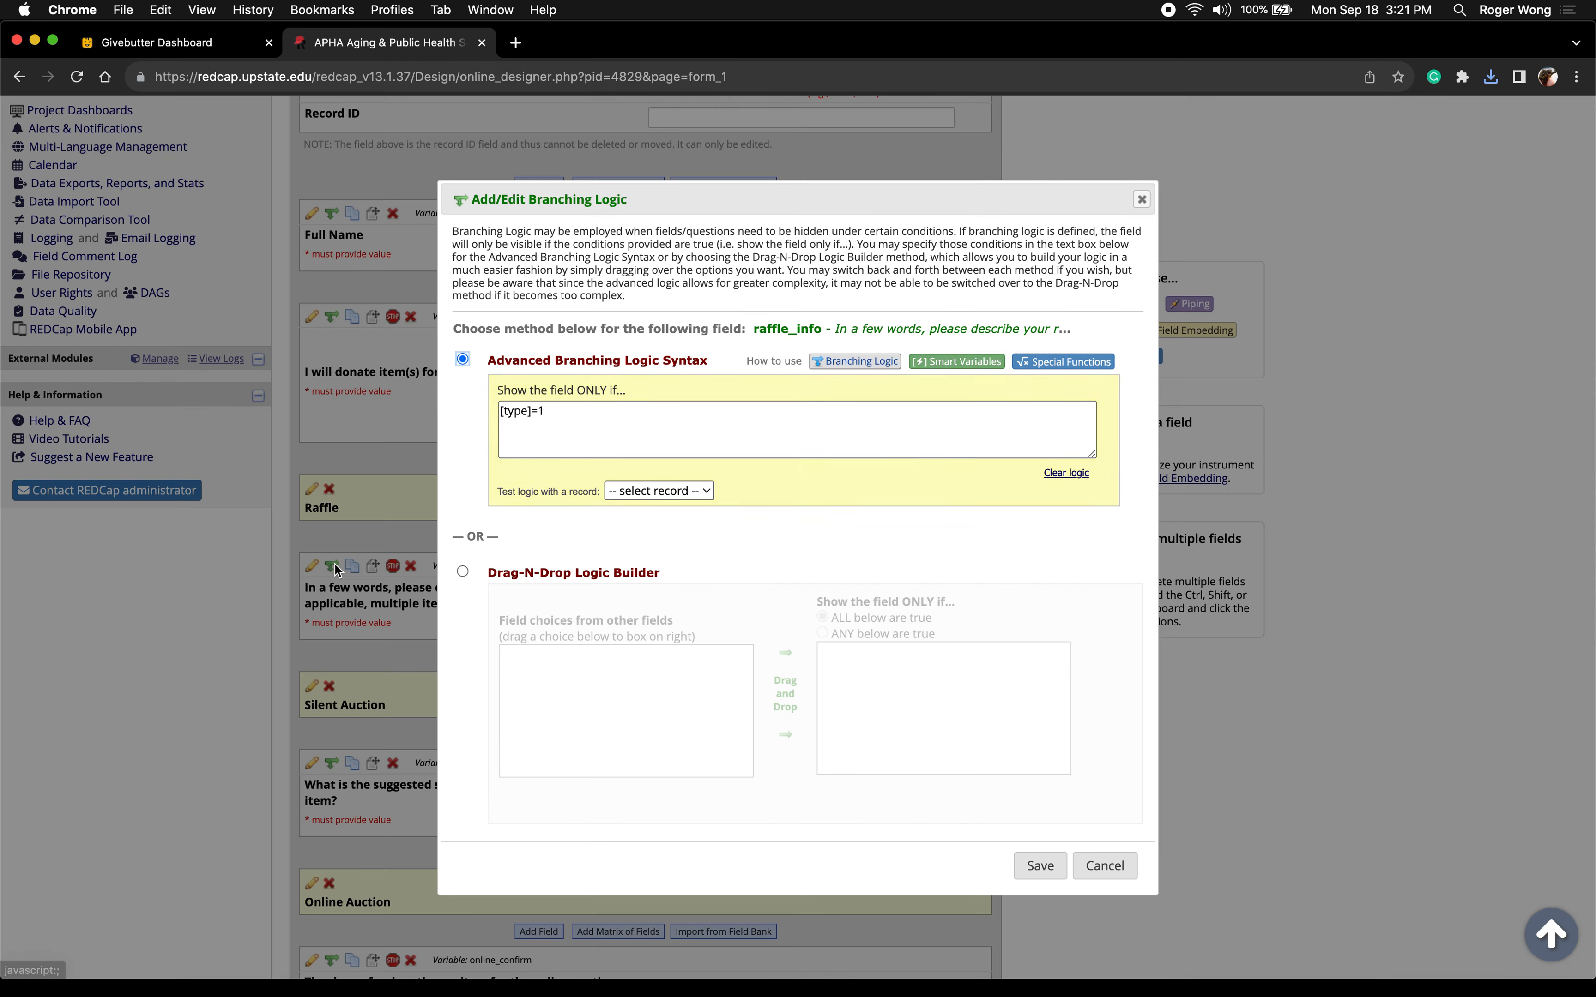
left_click(570, 419)
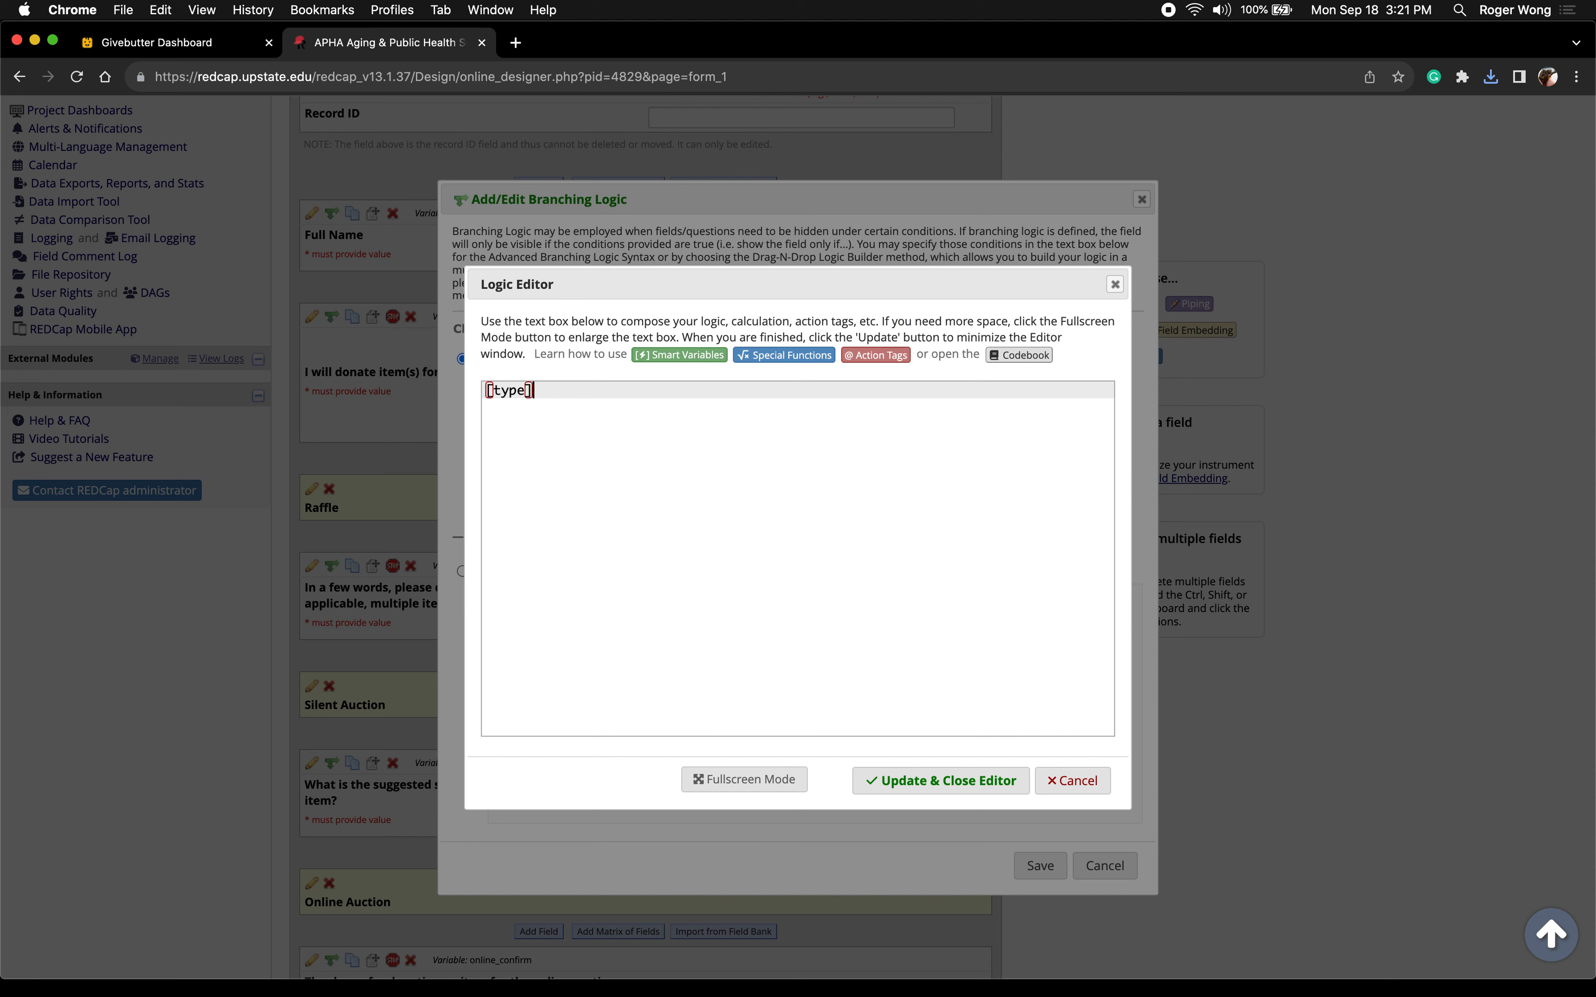
key("Left")
type("(1)")
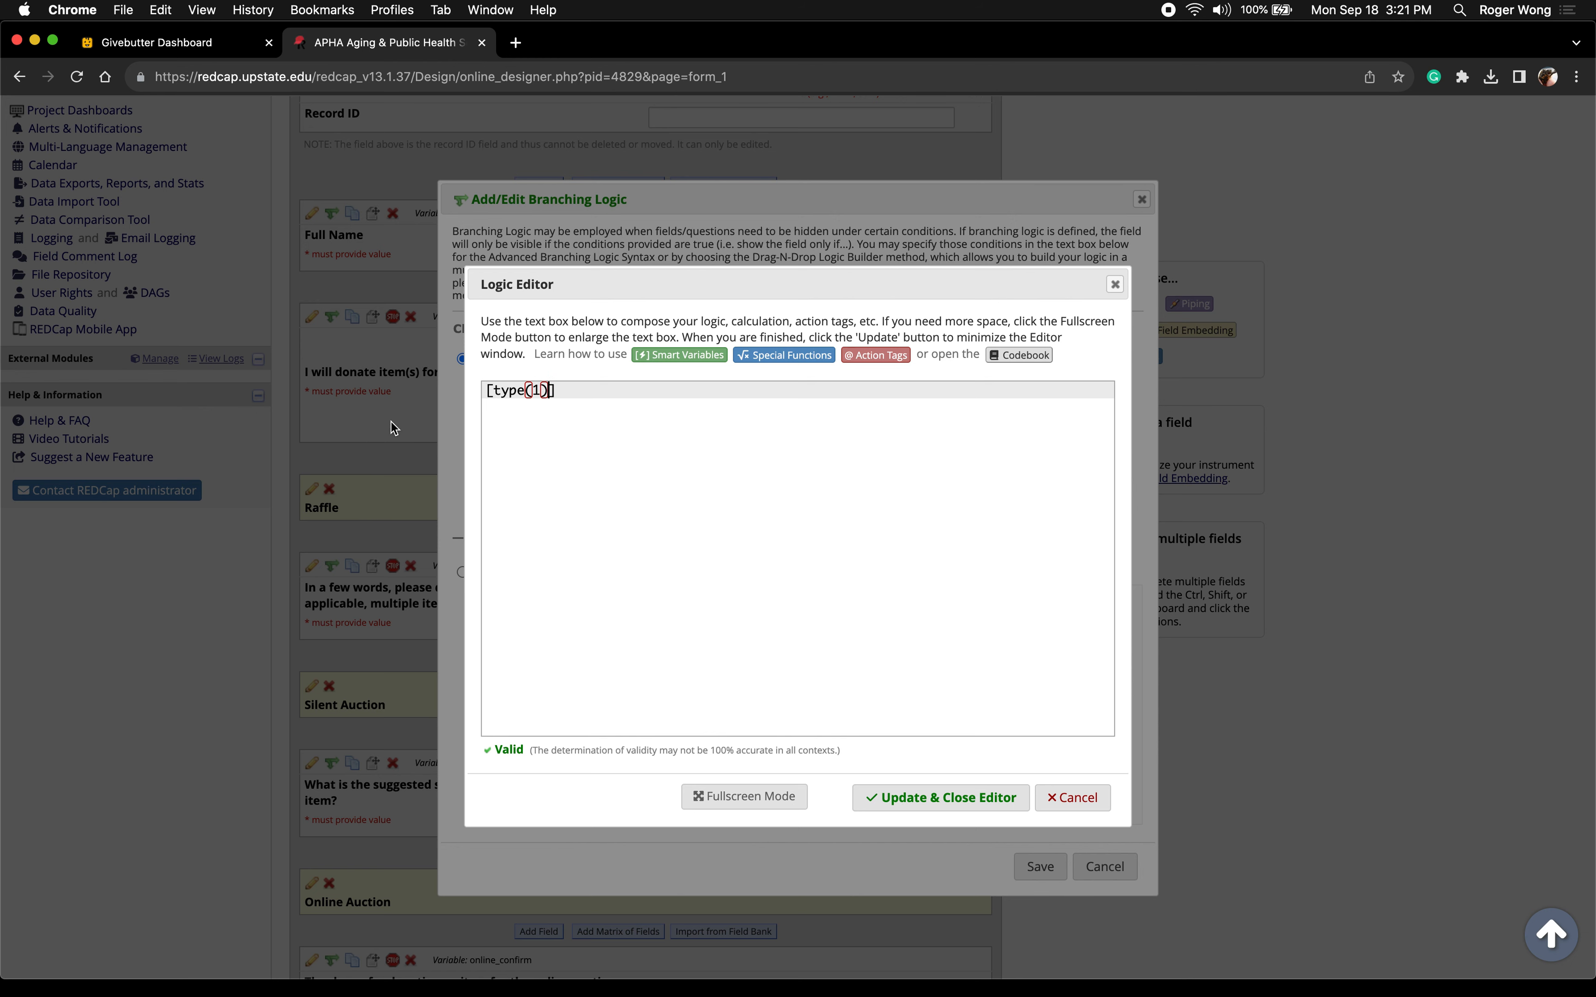
scroll(370, 439, "up", 1)
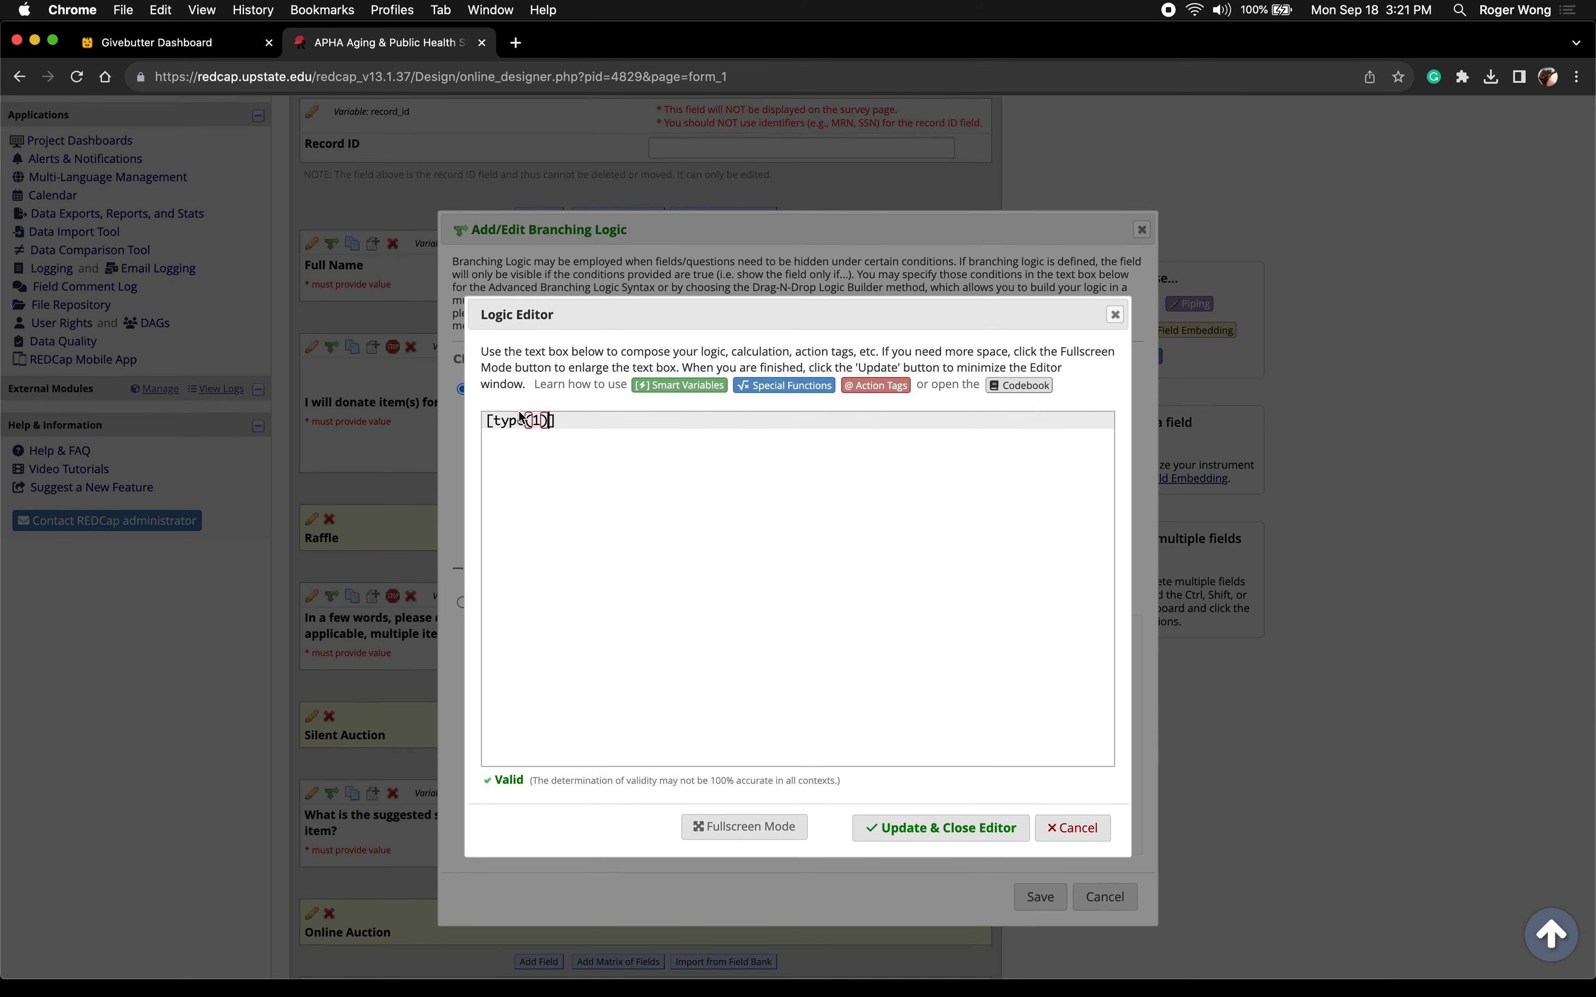
left_click(995, 832)
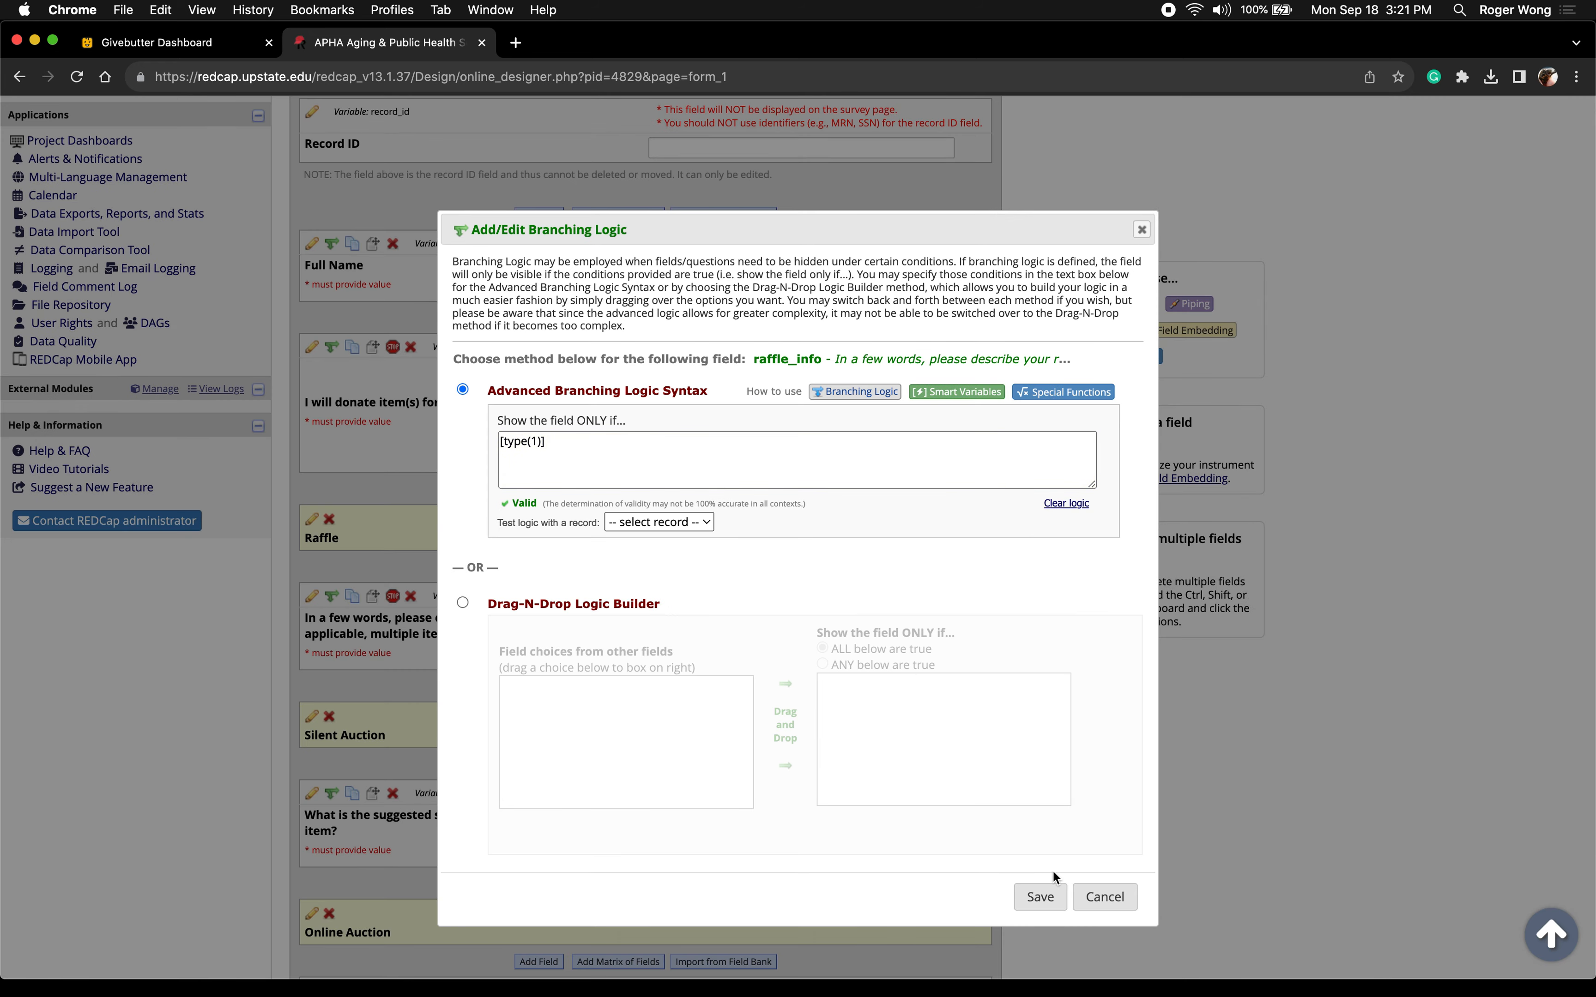
left_click(1038, 895)
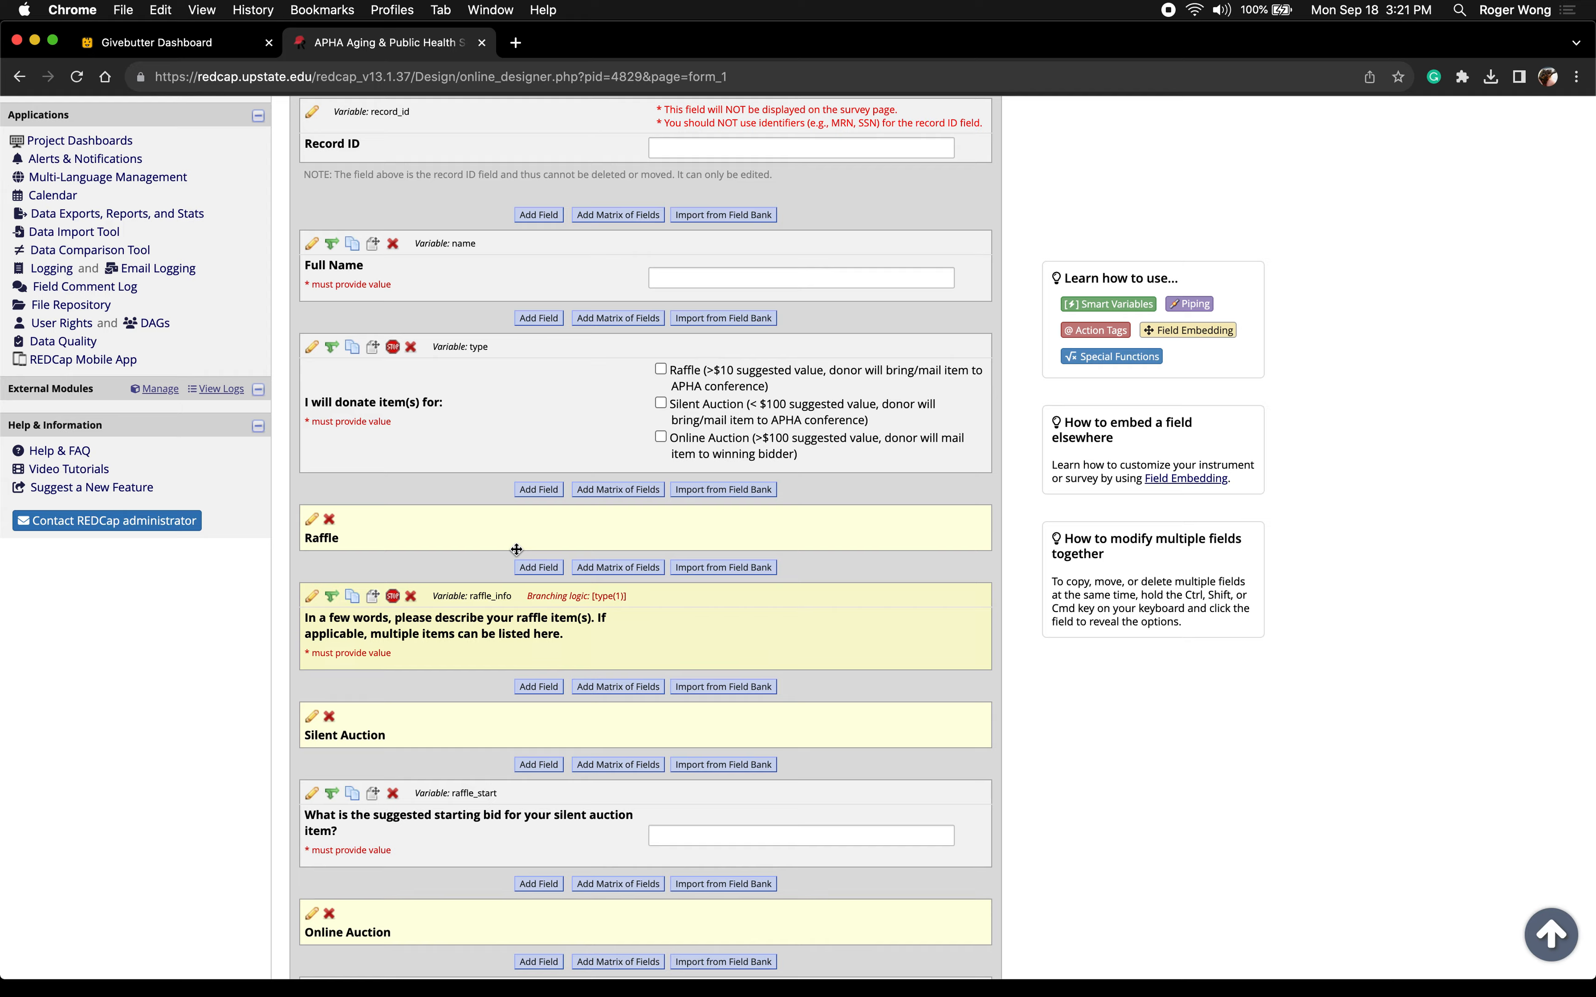
Copy the public survey link again from Survey Distribution Tools and reload the survey with it in Firefox
scroll(516, 550, "up", 10)
scroll(518, 554, "down", 15)
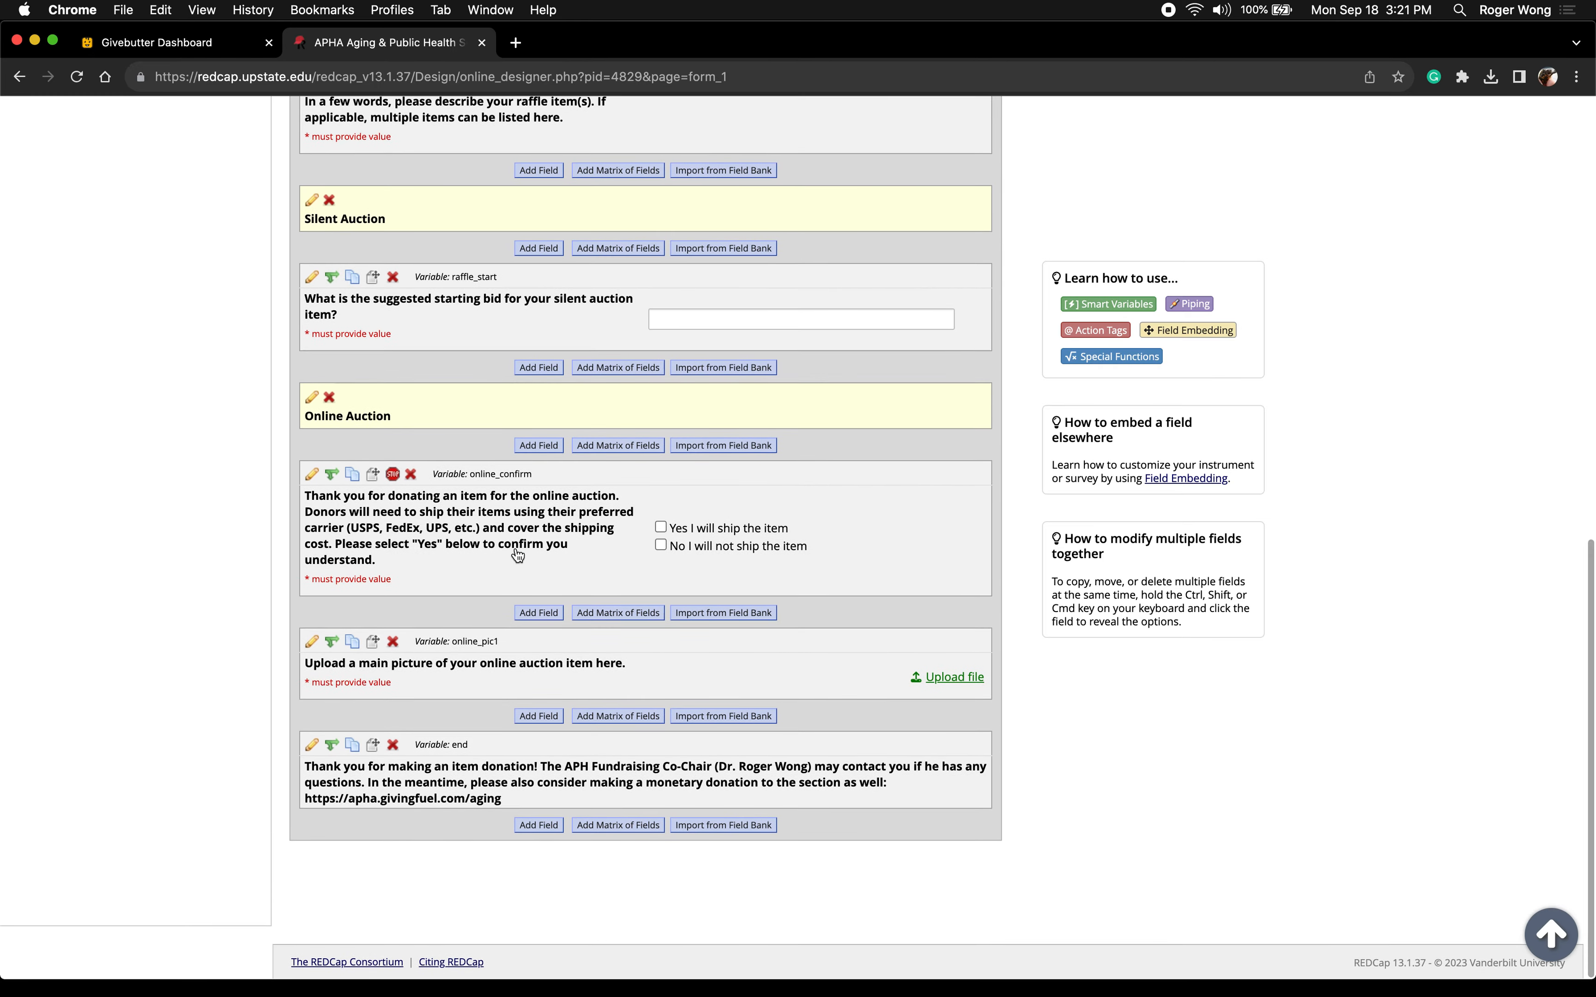
scroll(516, 549, "up", 15)
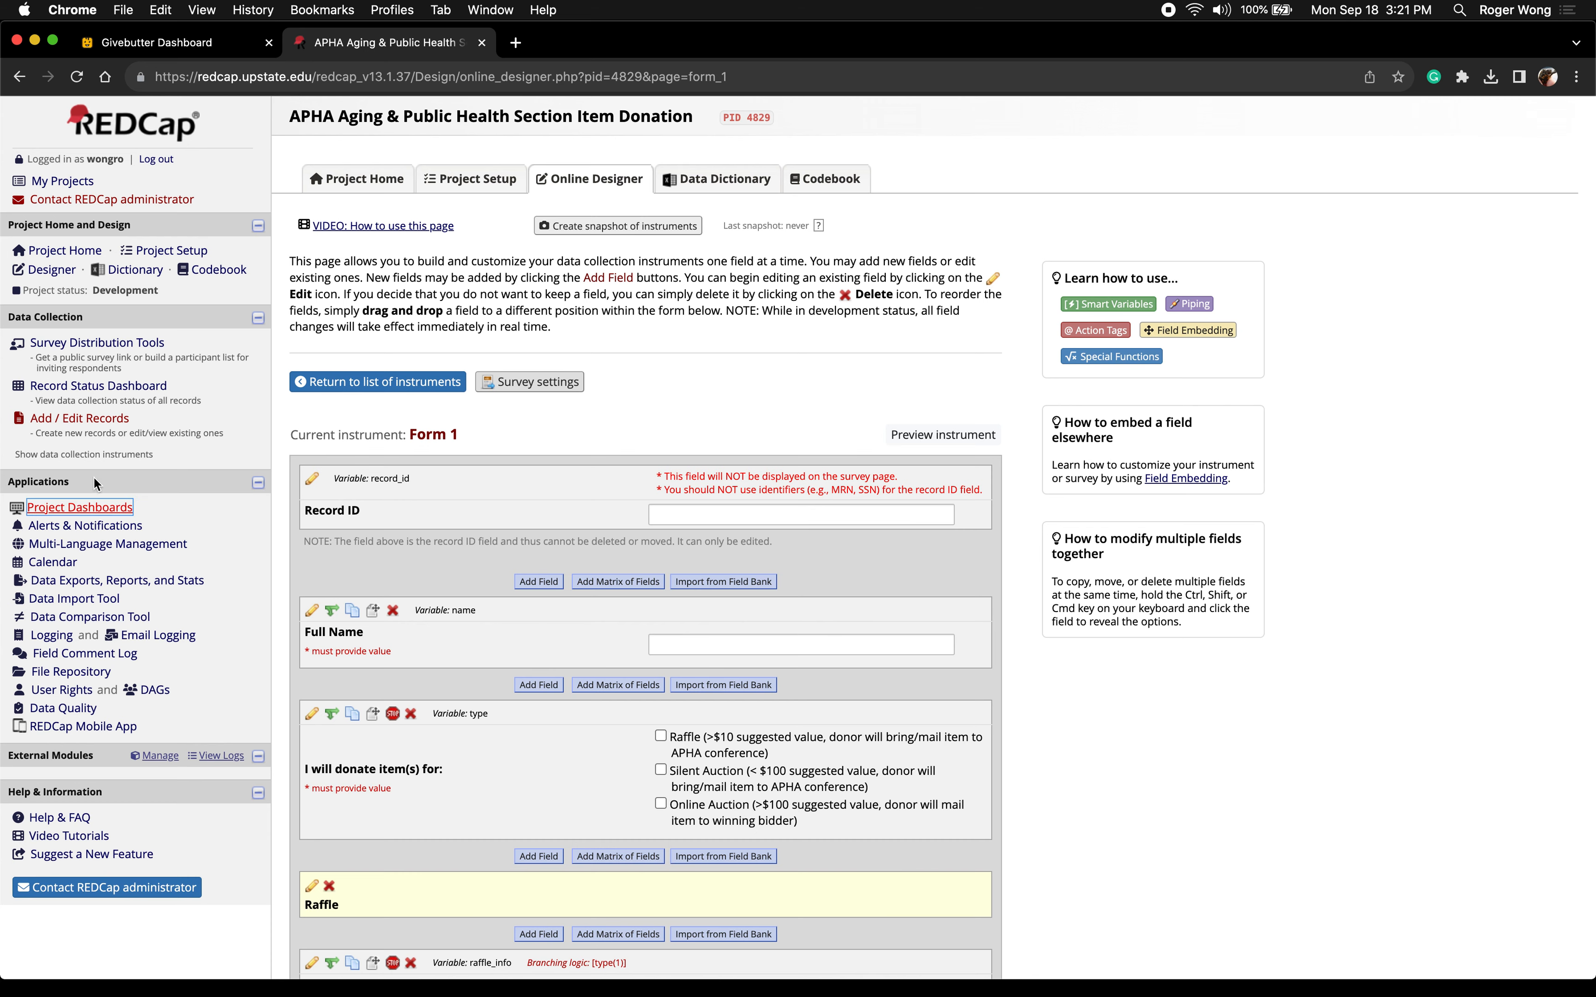
left_click(97, 342)
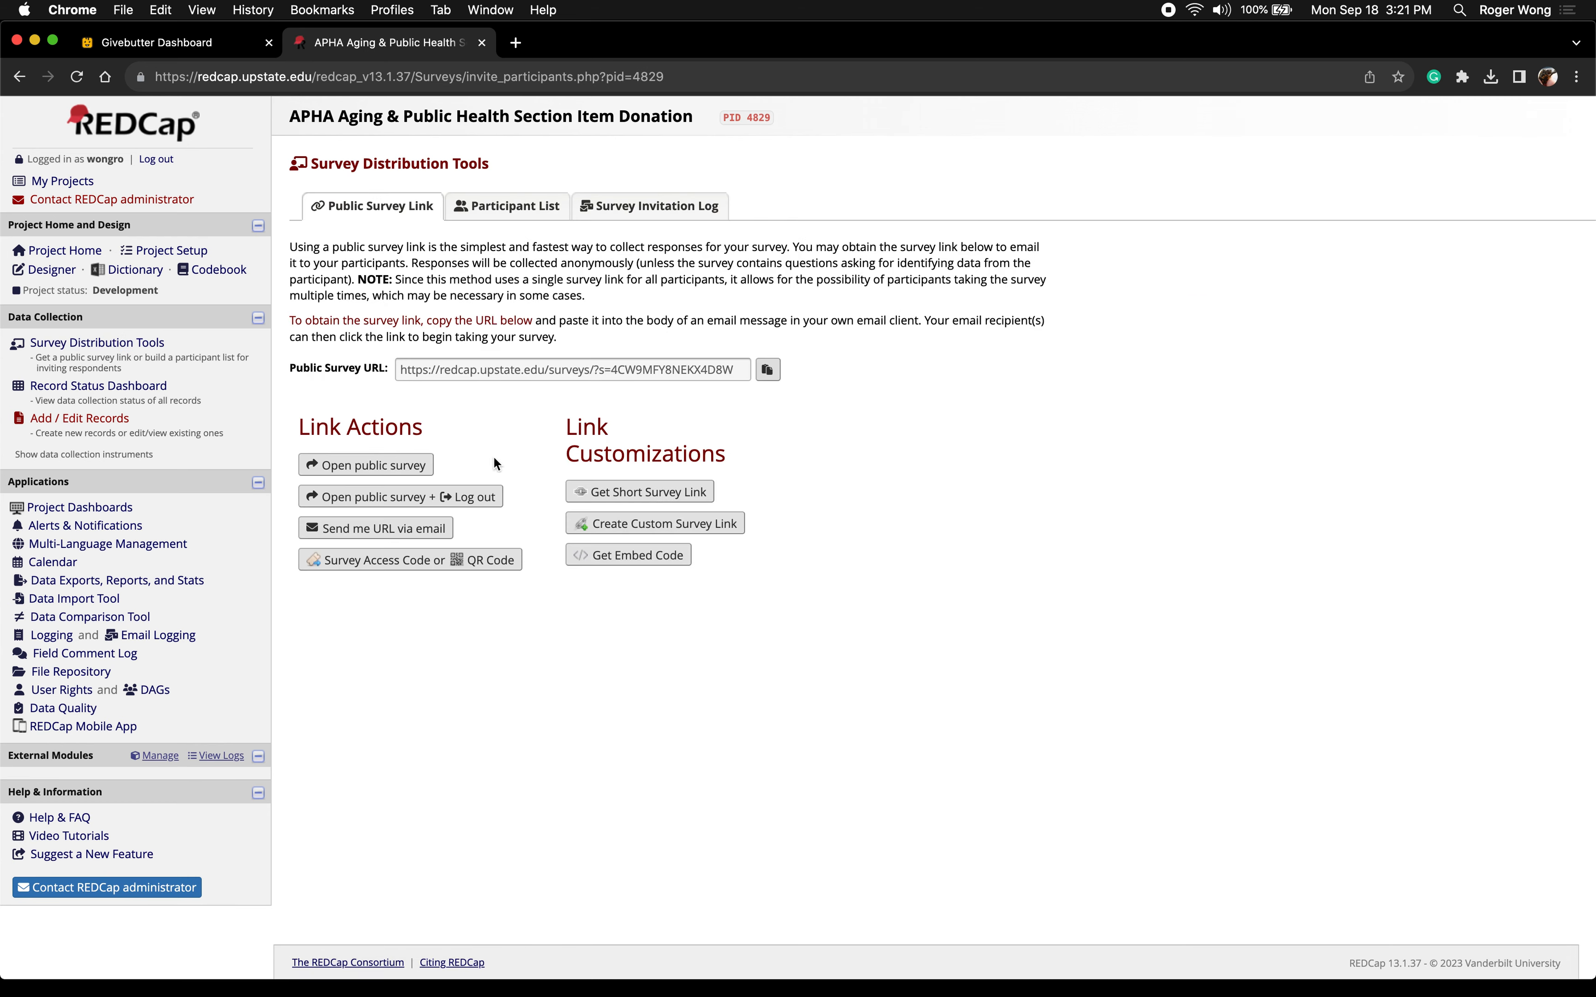
left_click(767, 370)
key("ctrl+Up")
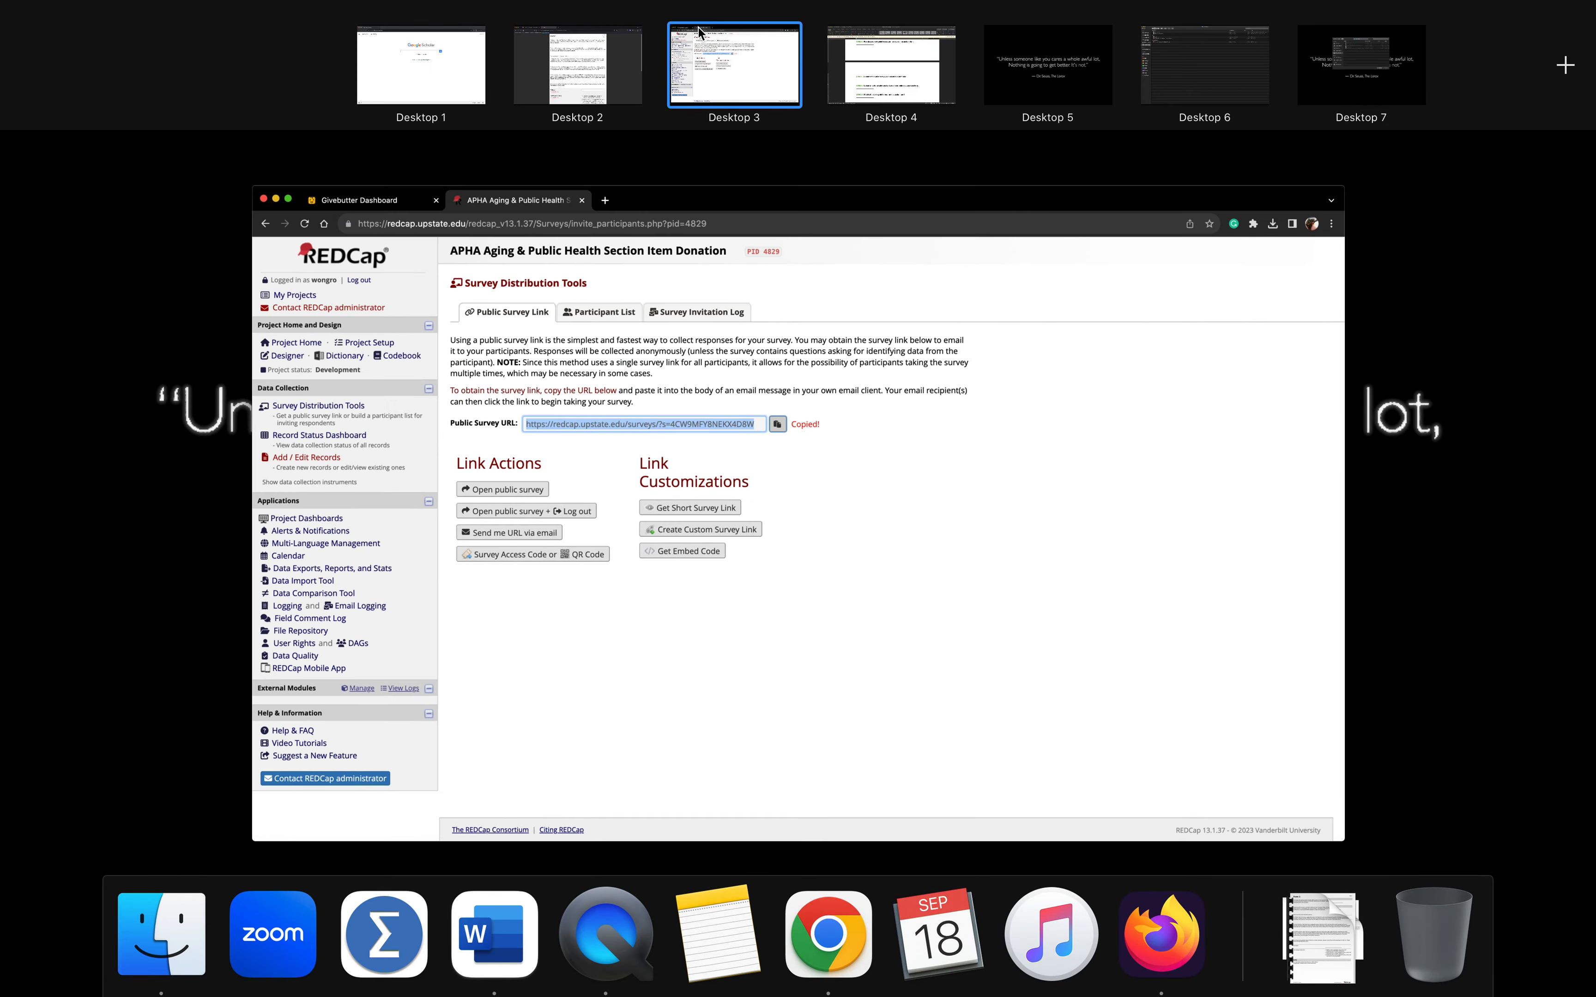
left_click(577, 71)
left_click(565, 77)
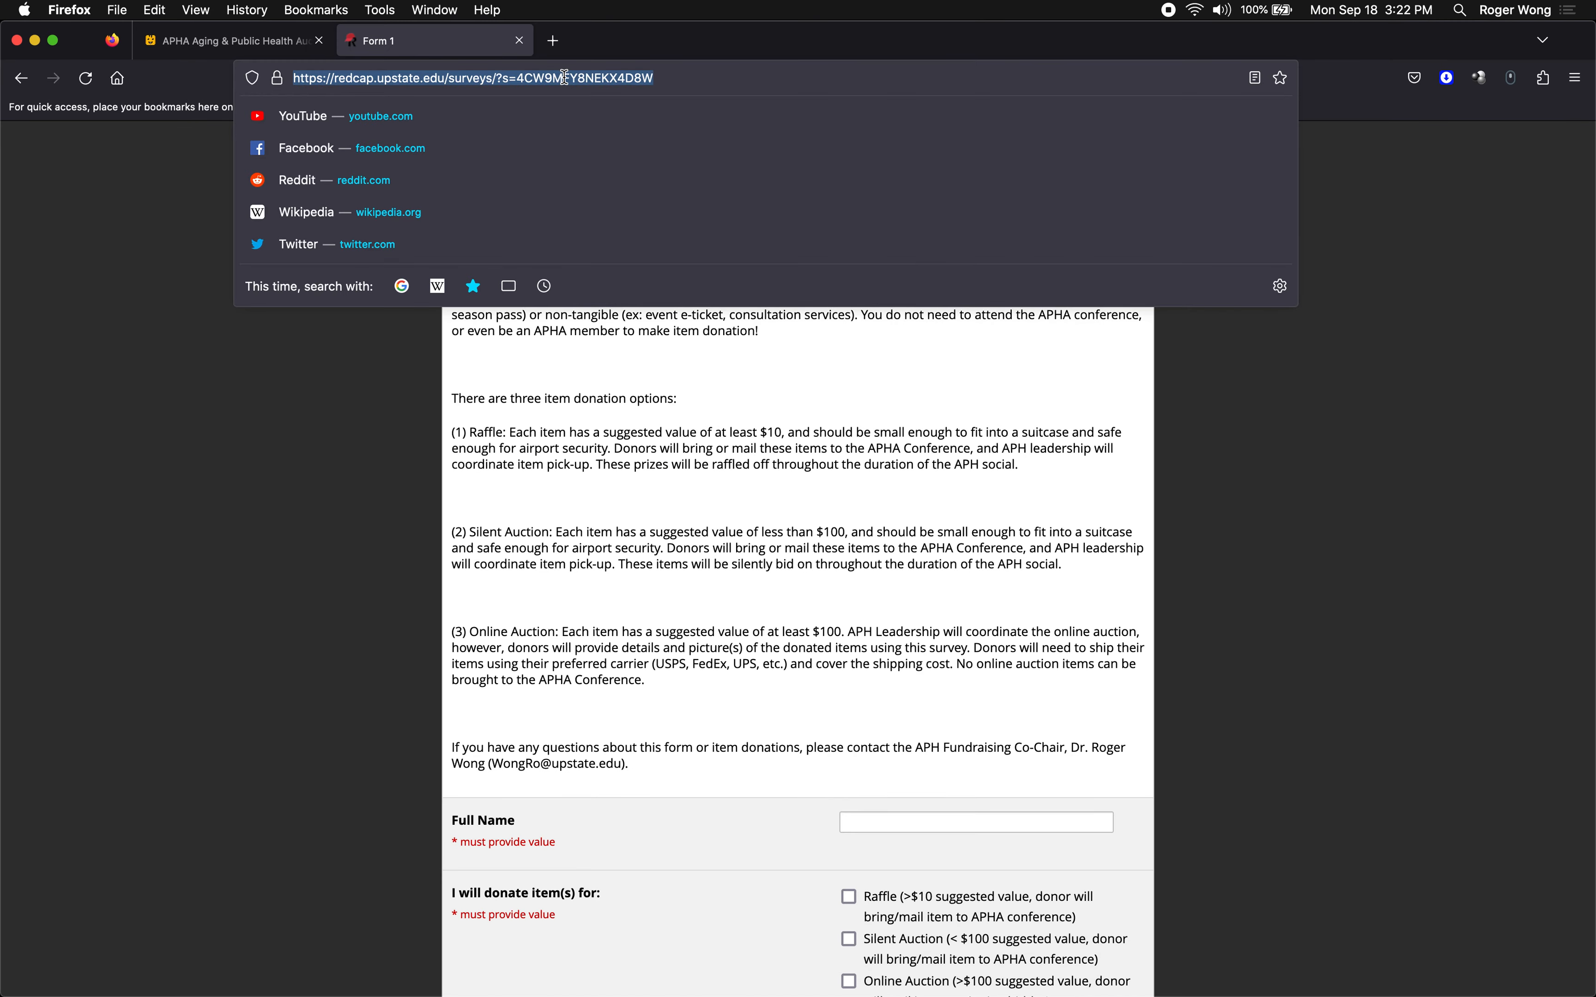
scroll(627, 443, "down", 5)
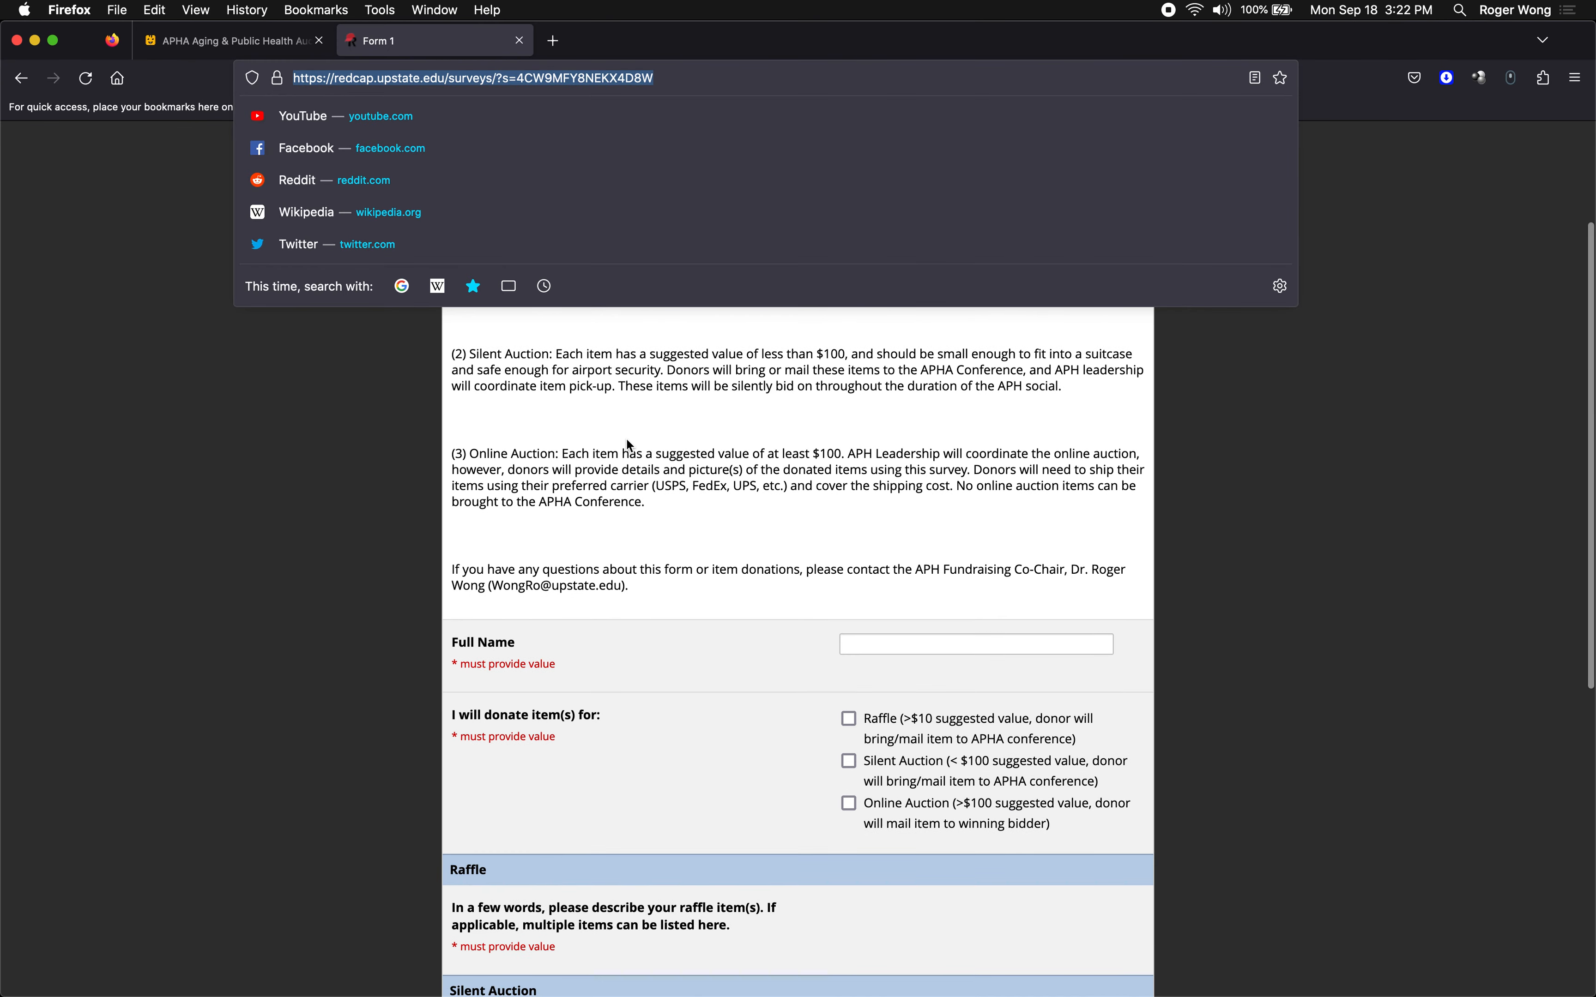
key("super+v")
key("Return")
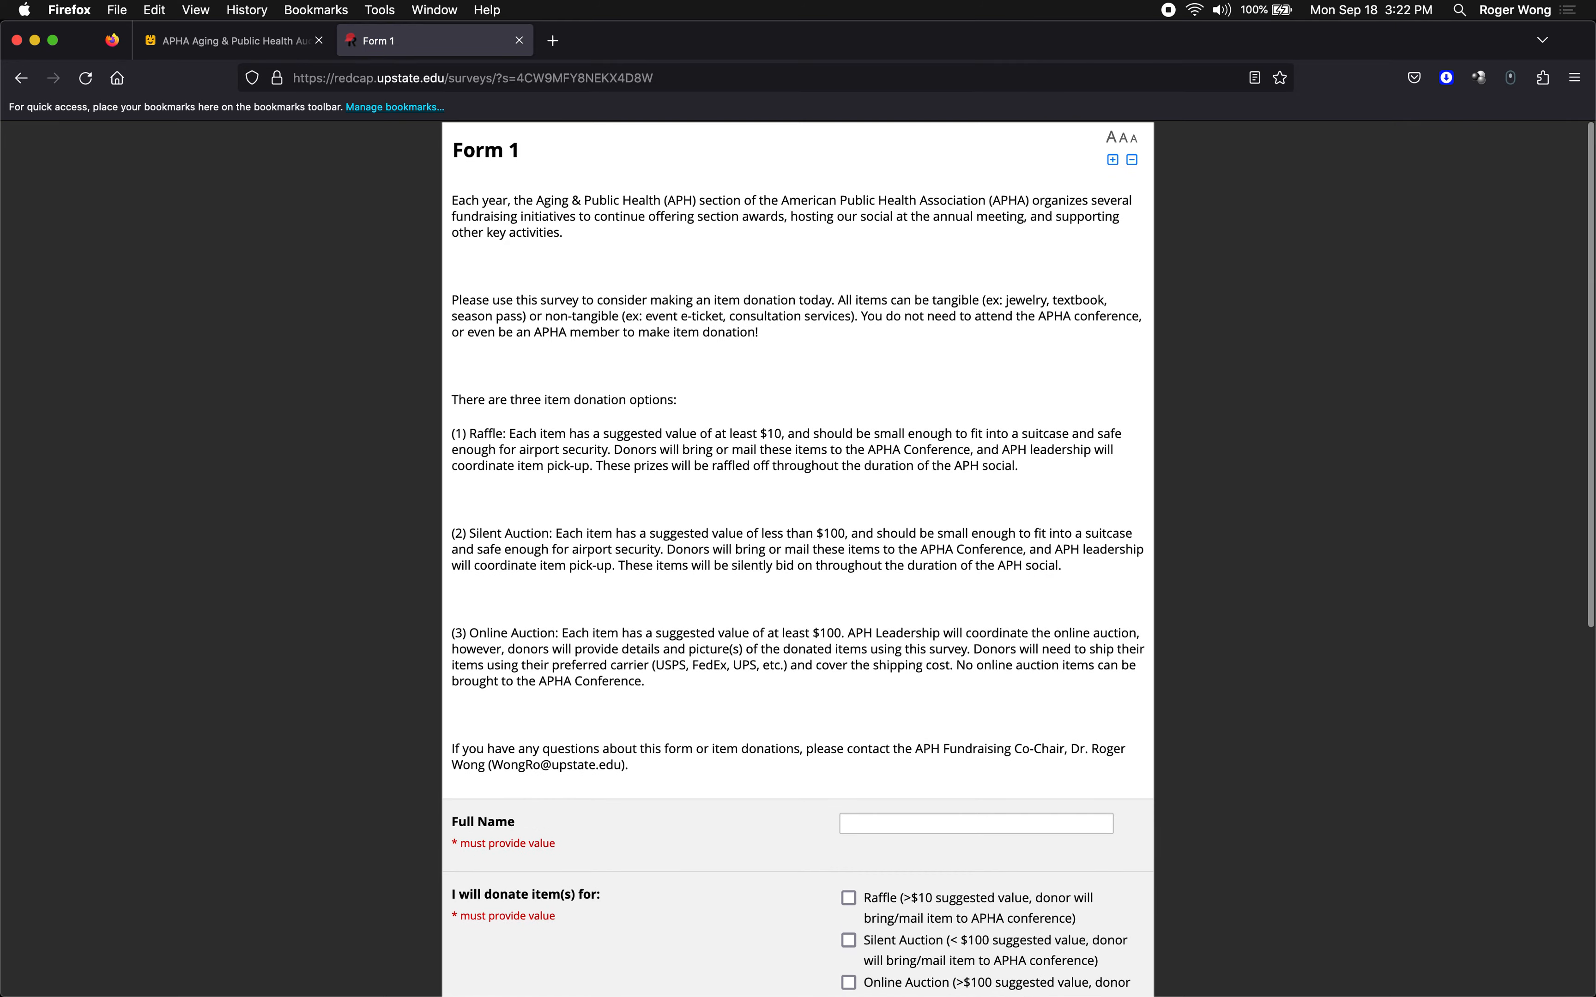
Go back to Chrome from the Firefox survey and reopen Form 1 in REDCap's Online Designer
key("ctrl+Up")
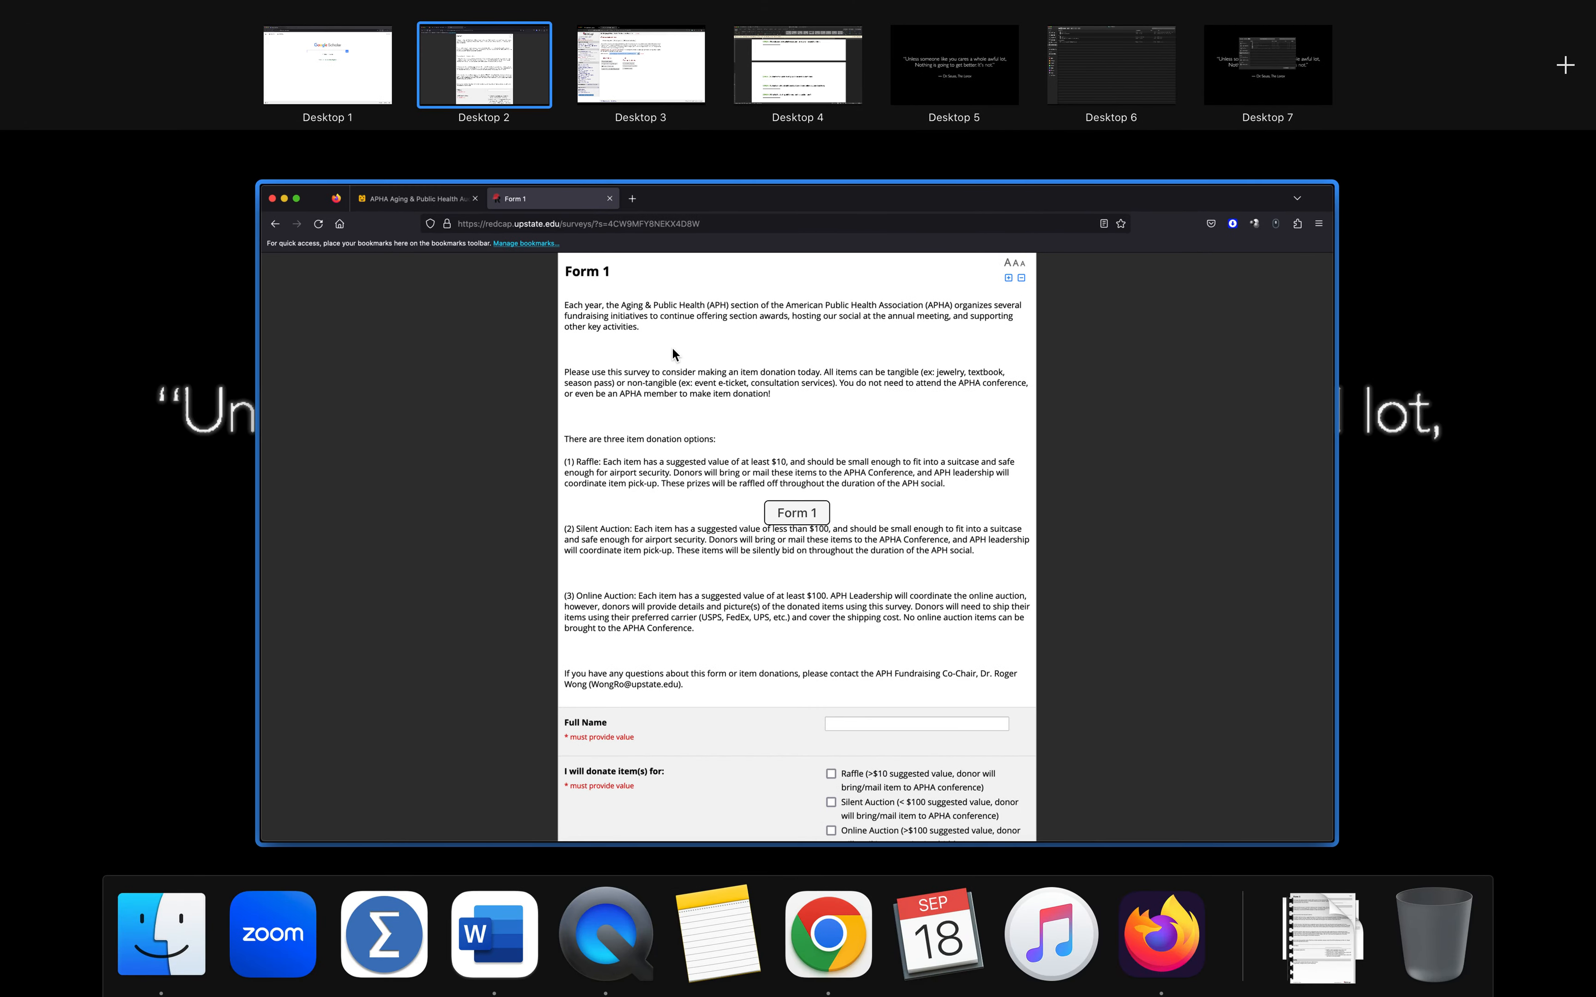
left_click(671, 347)
key("ctrl+Up")
key("ctrl+Up")
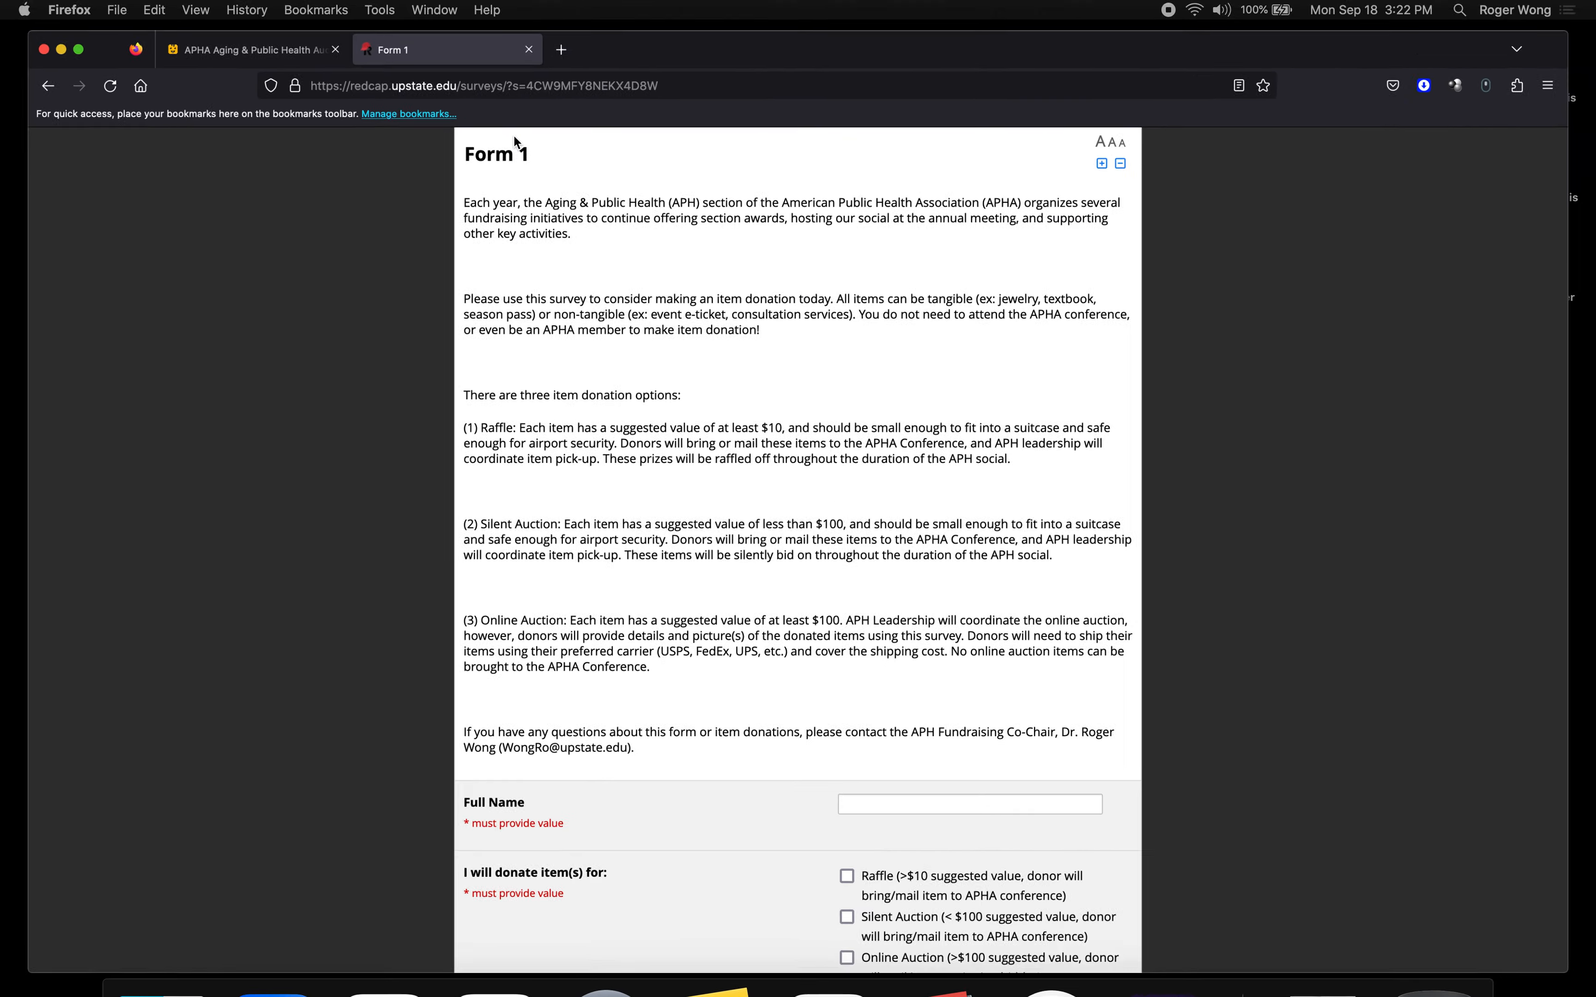
key("ctrl+Up")
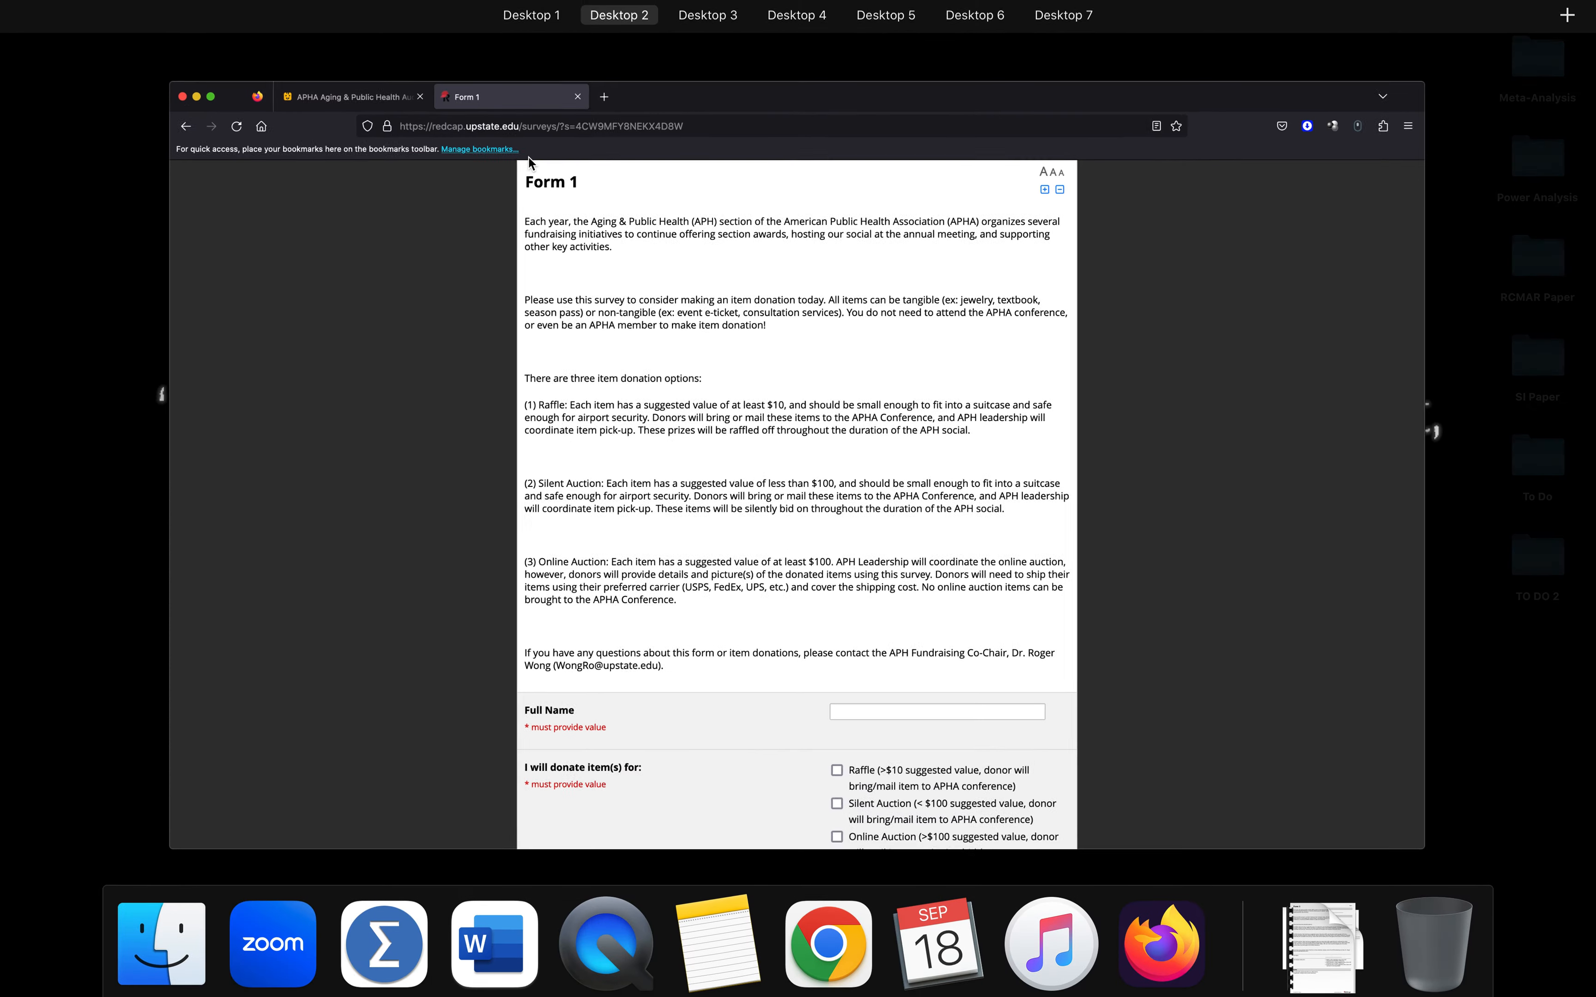
left_click(883, 100)
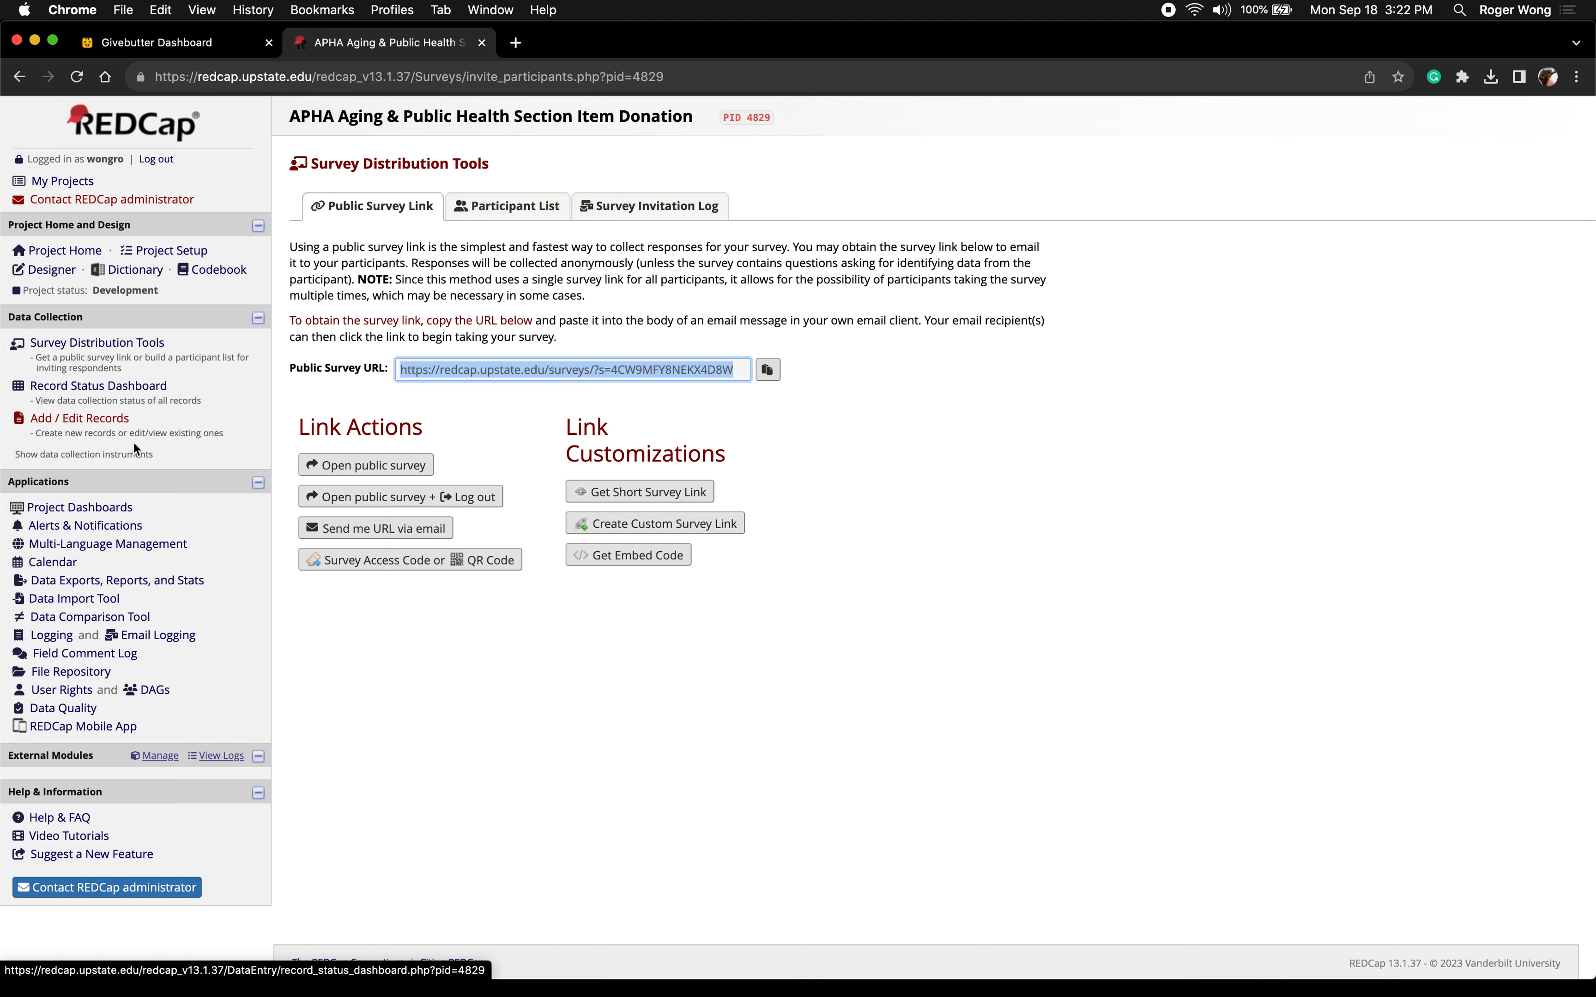
left_click(72, 351)
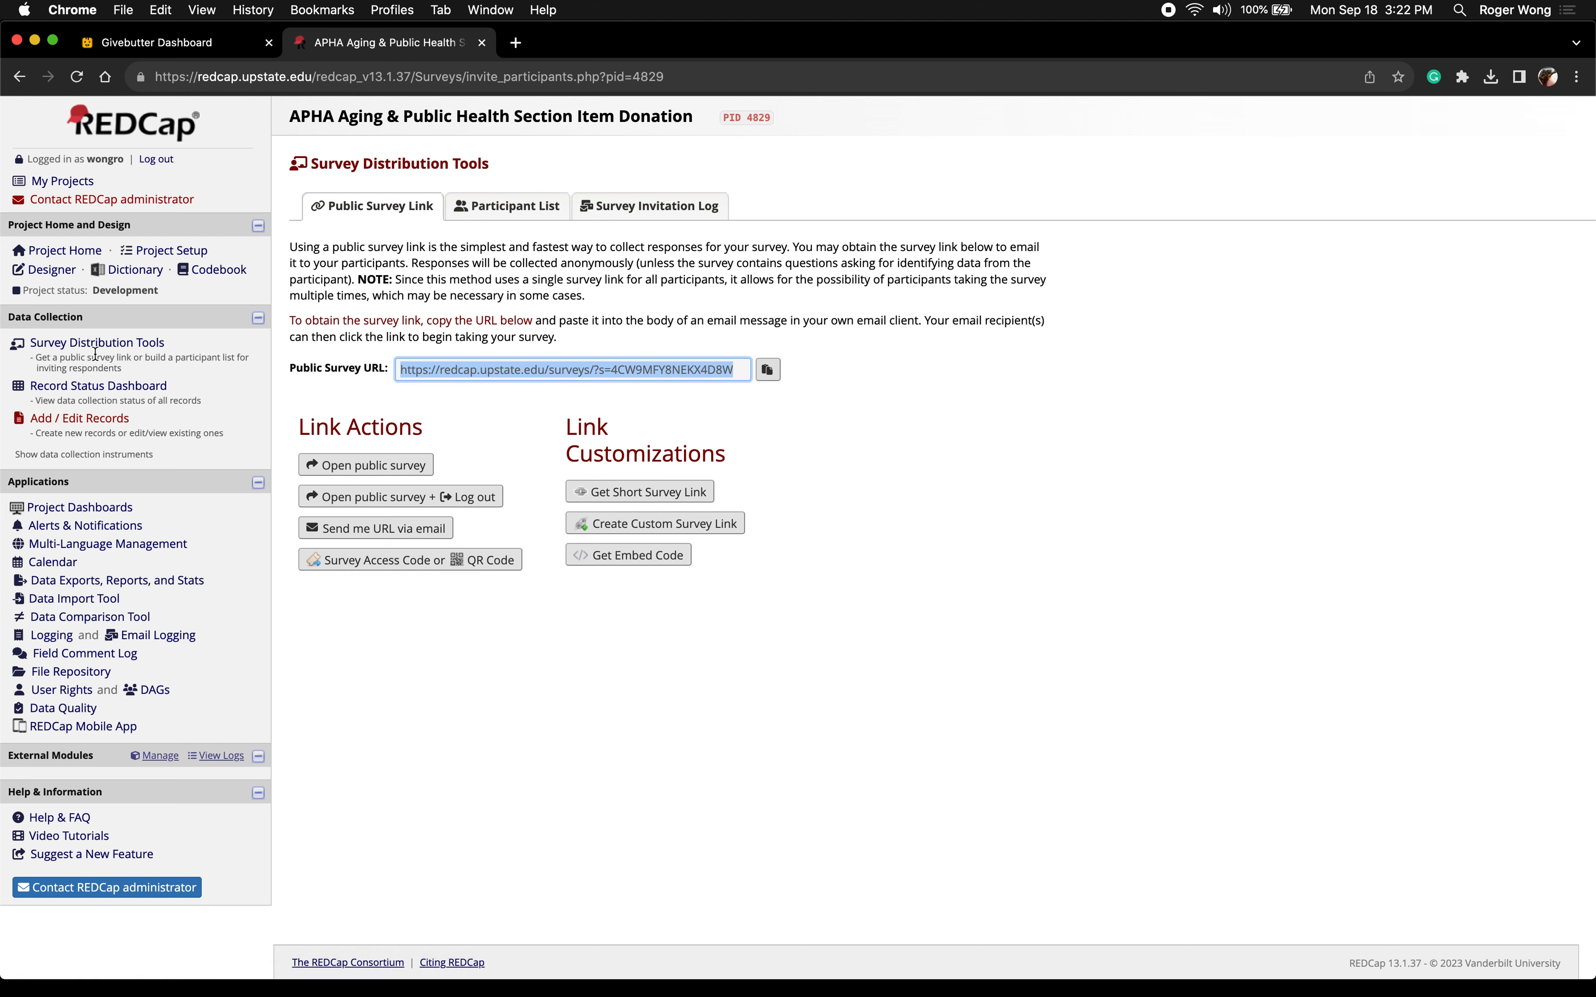
left_click(54, 269)
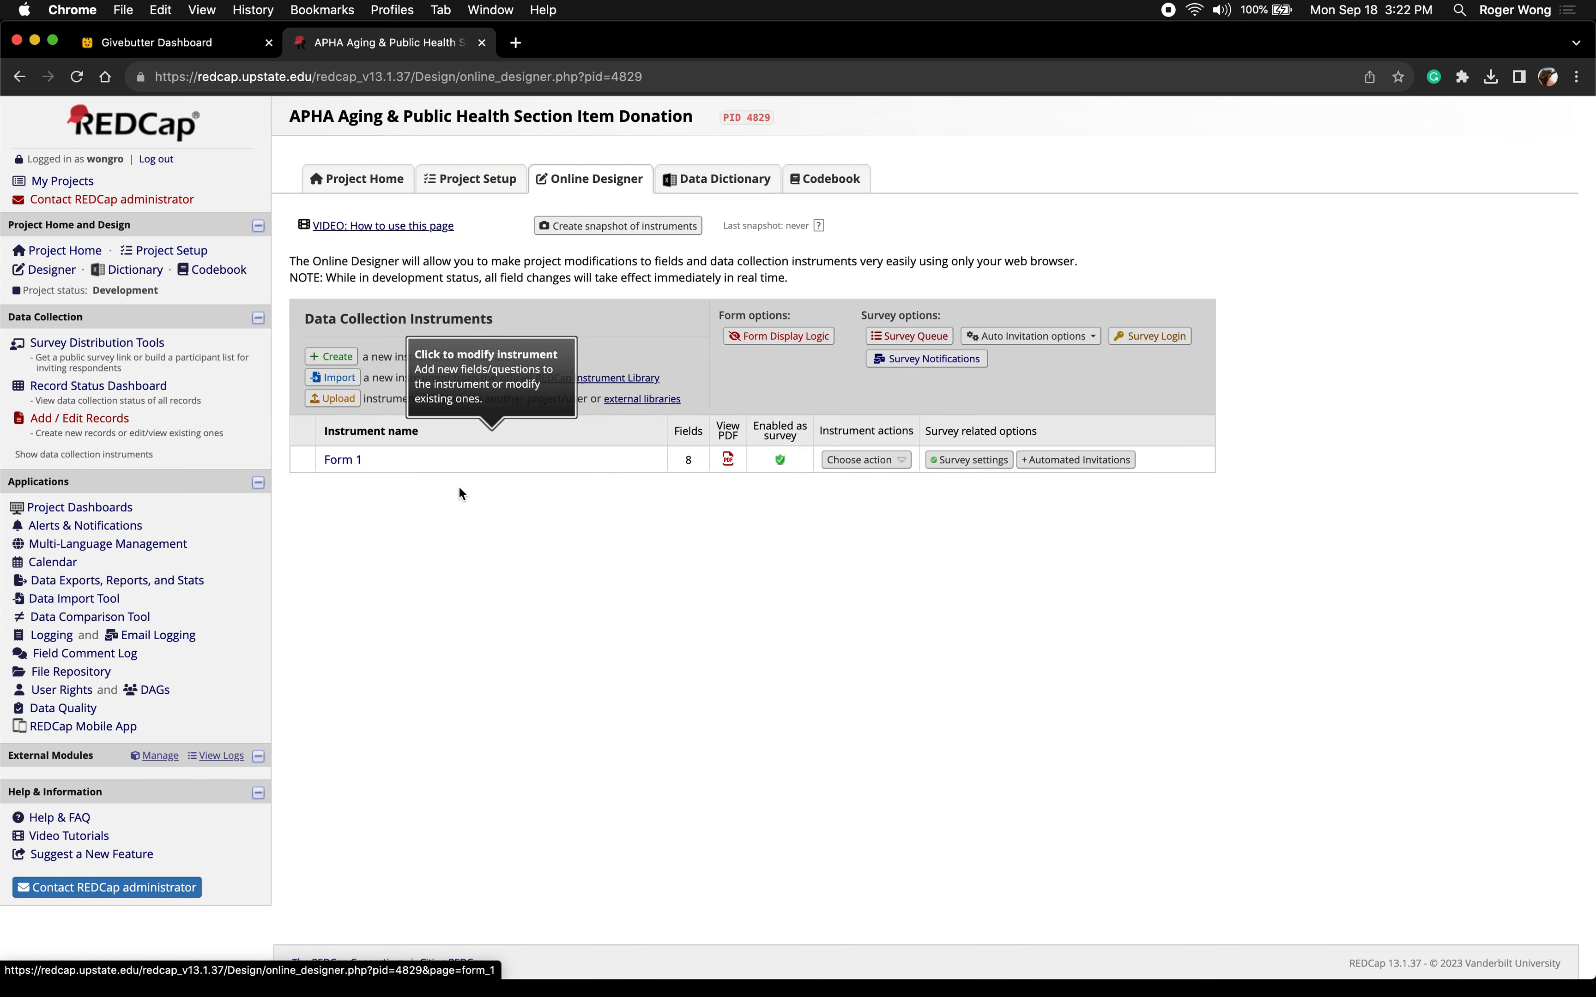
left_click(343, 459)
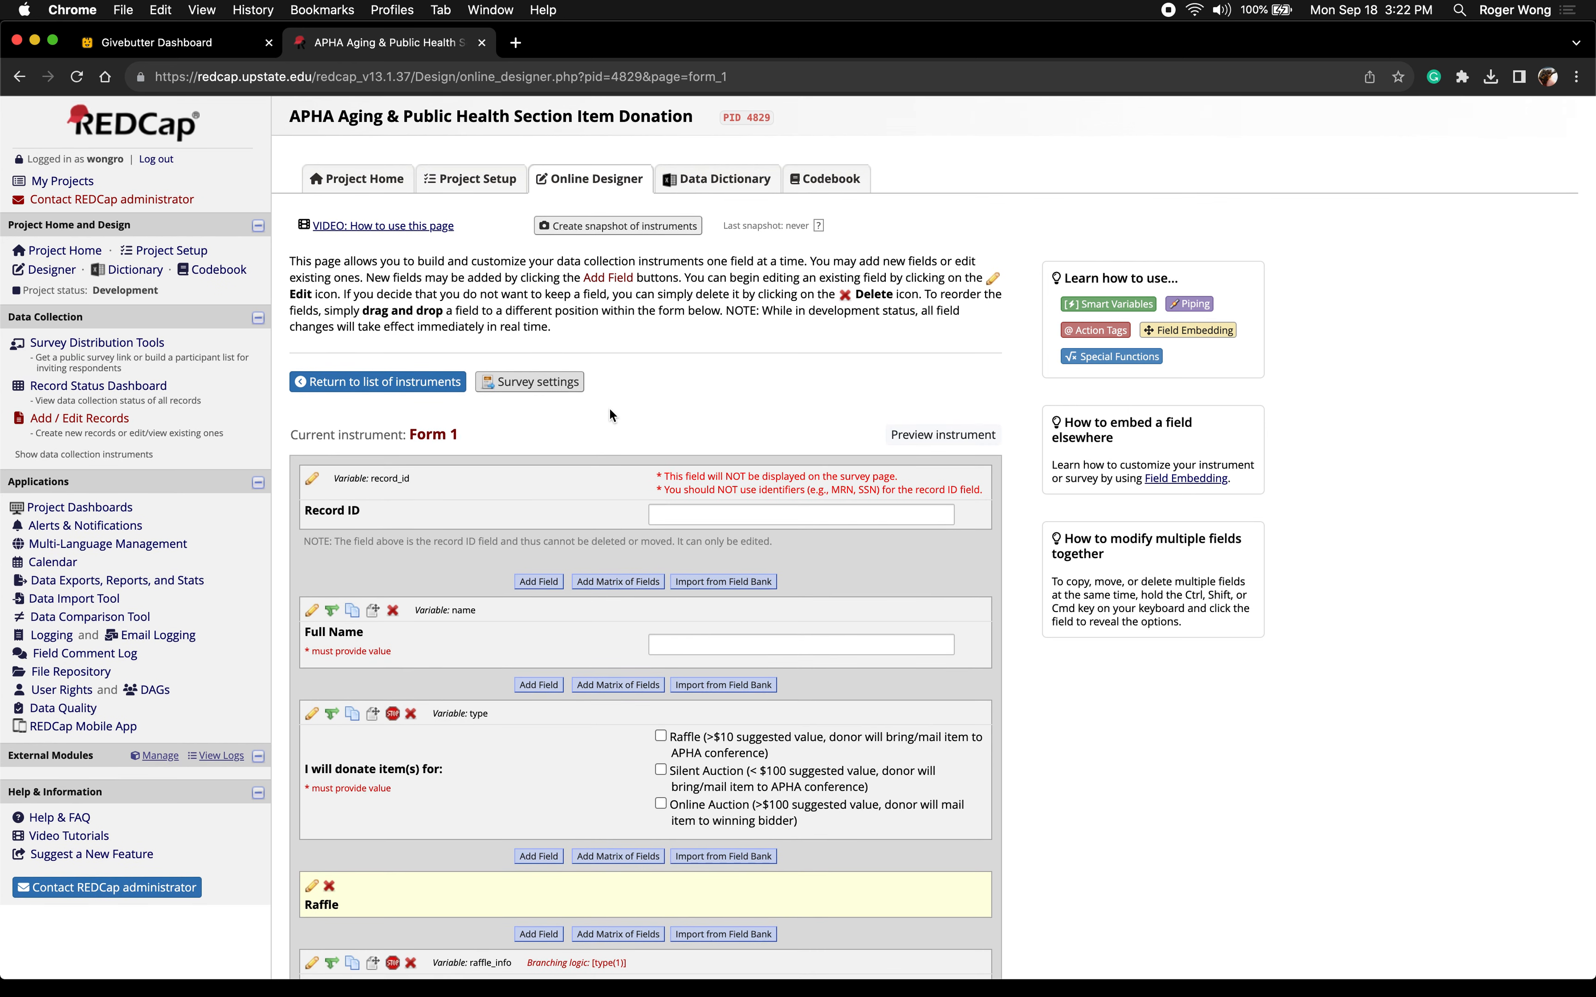
Look through Project Setup, Other Functionality, the project title settings and Project Home for a way to change the survey title
left_click(472, 181)
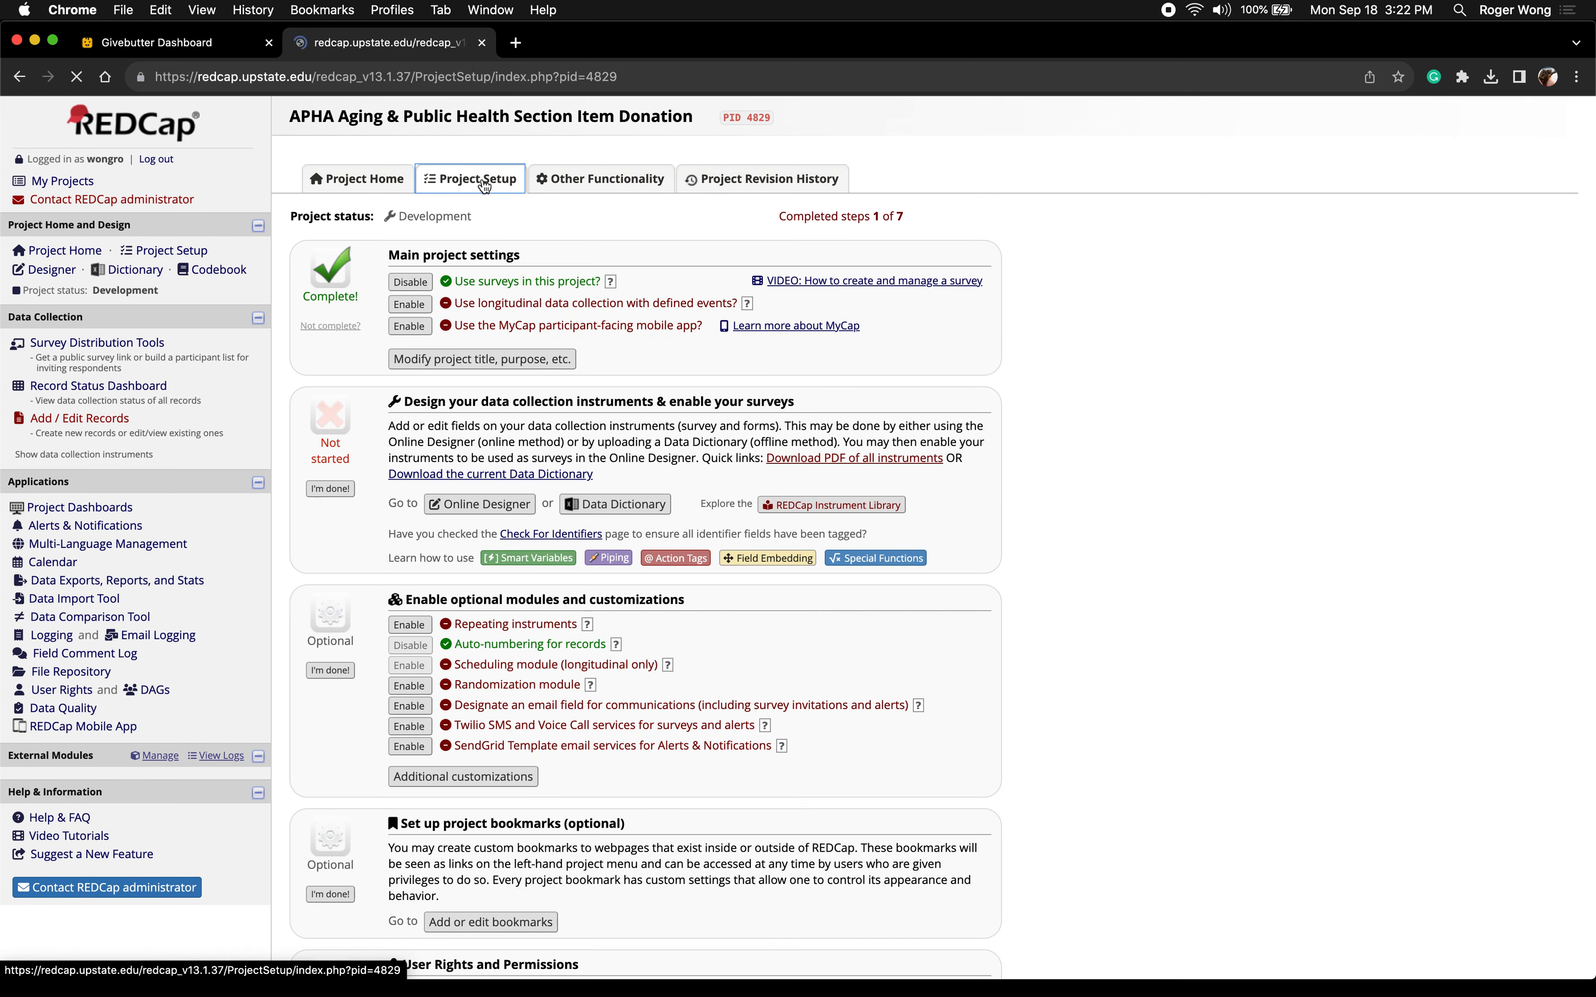
left_click(597, 185)
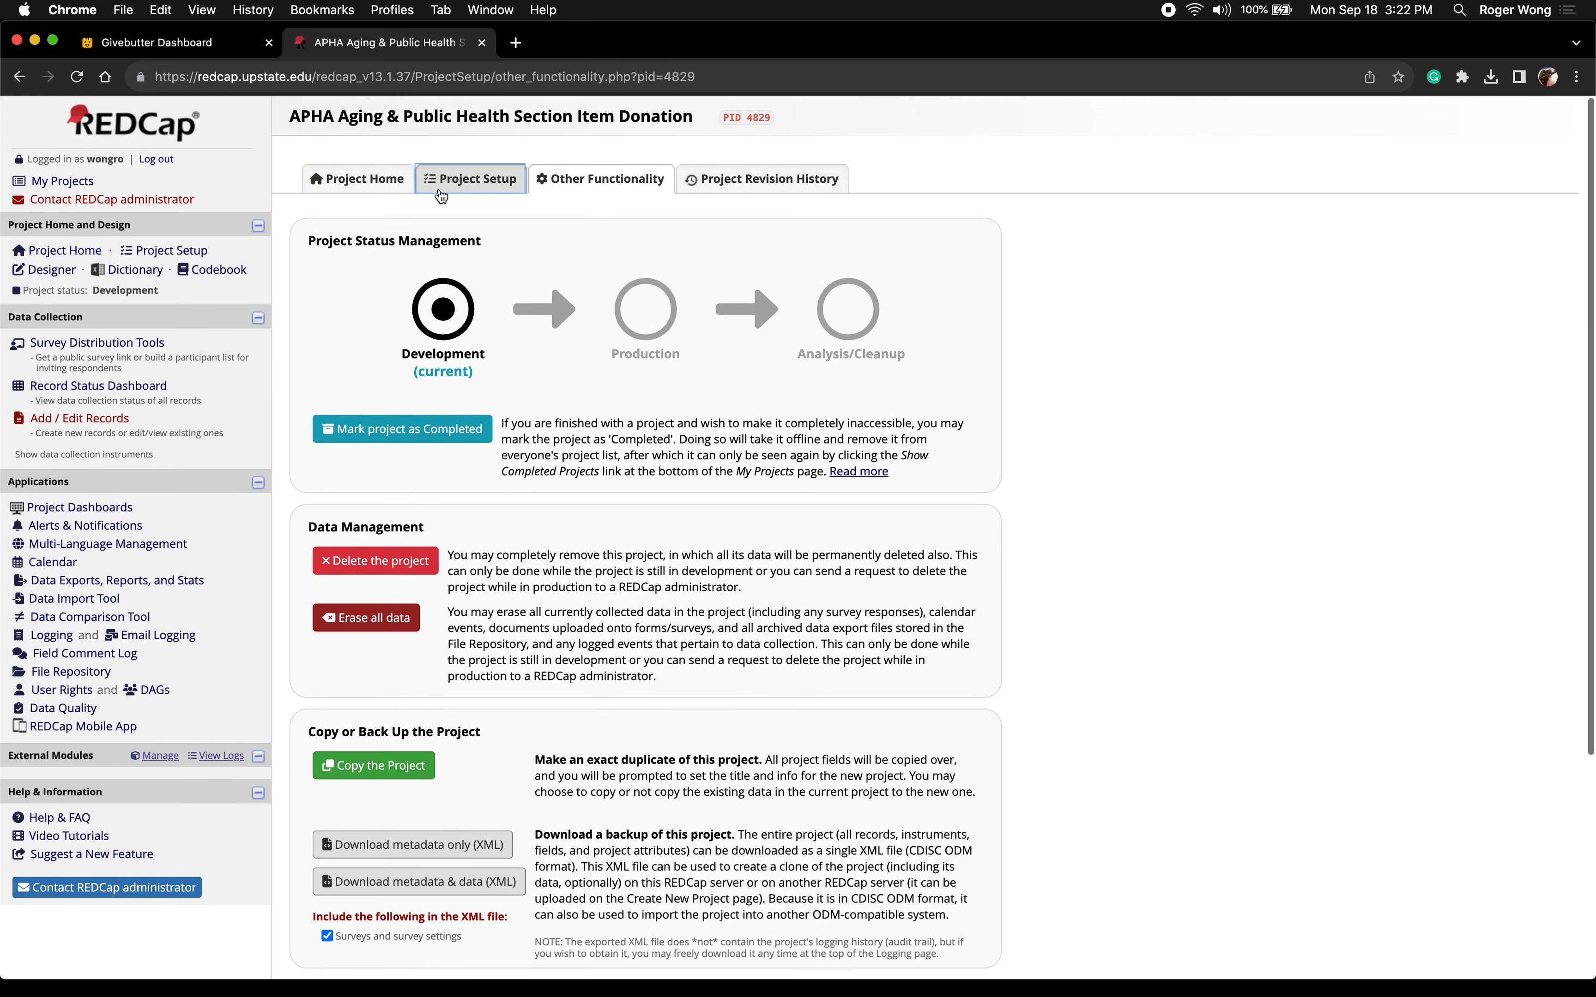
left_click(470, 174)
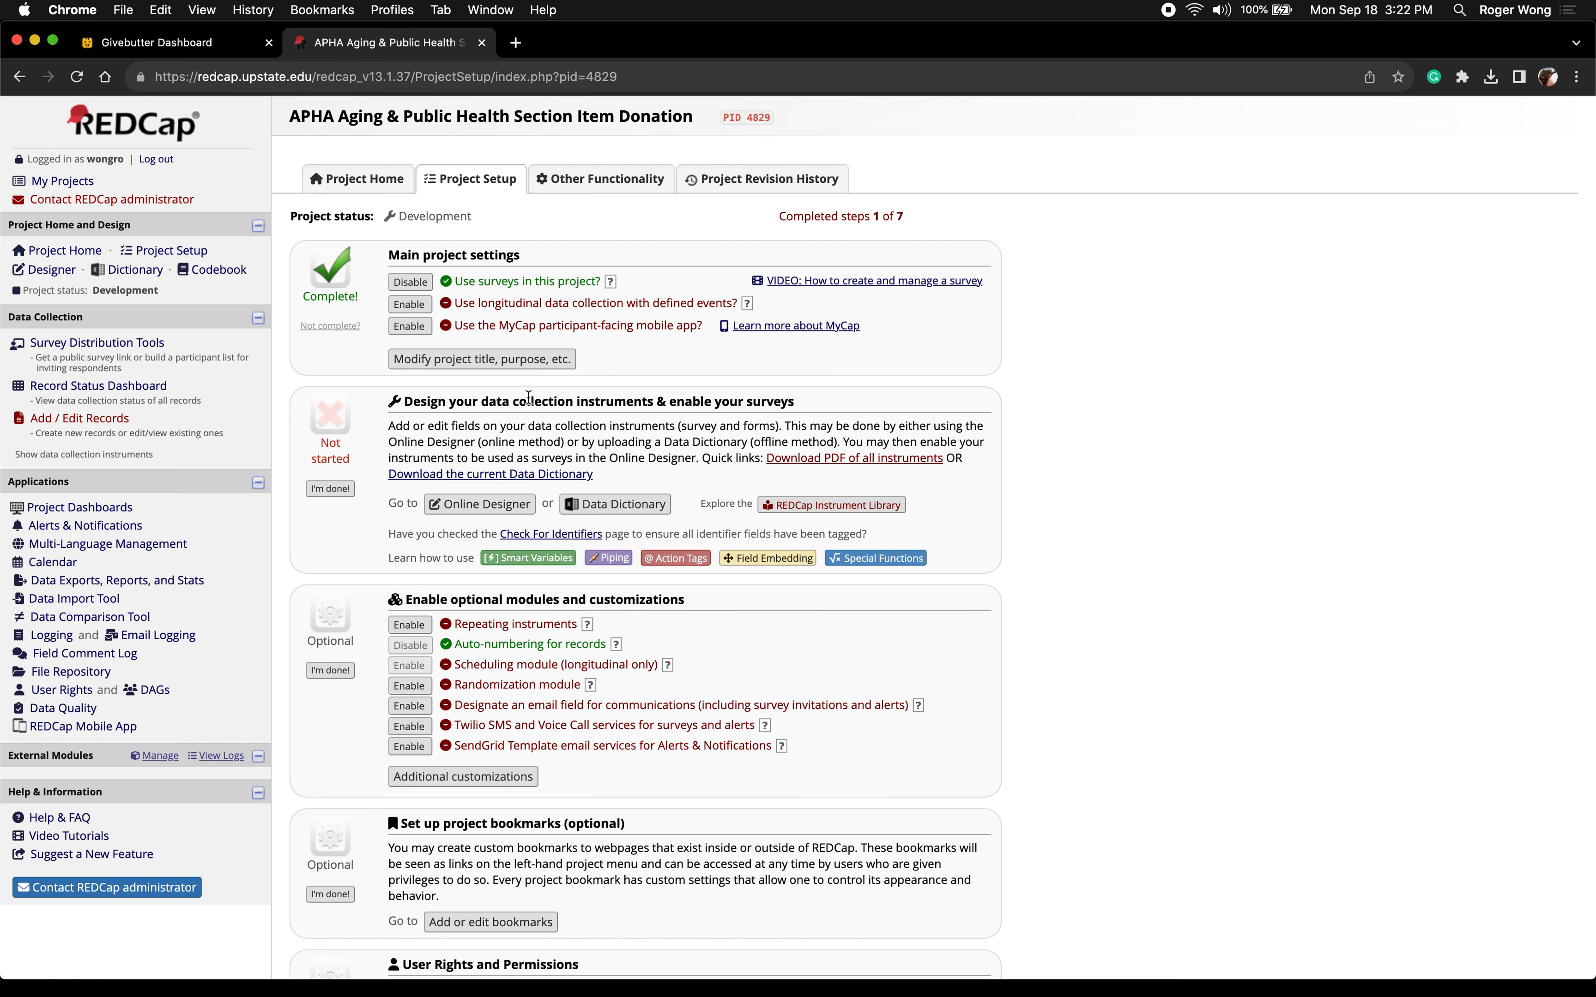
left_click(504, 362)
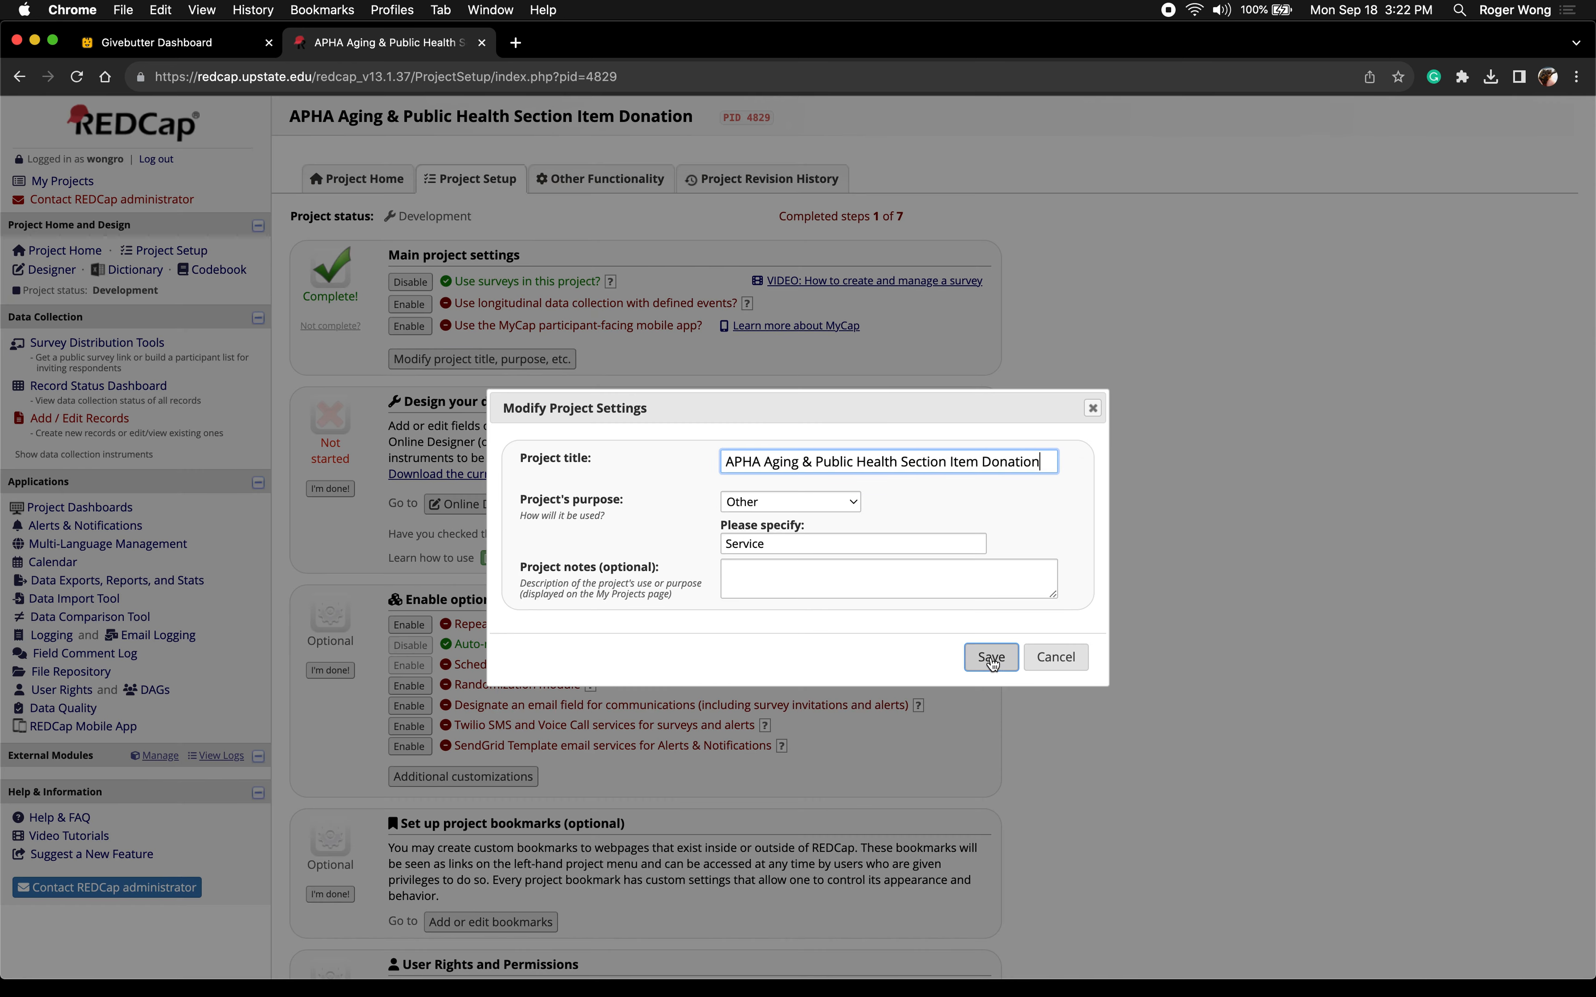
left_click(1055, 657)
left_click(375, 185)
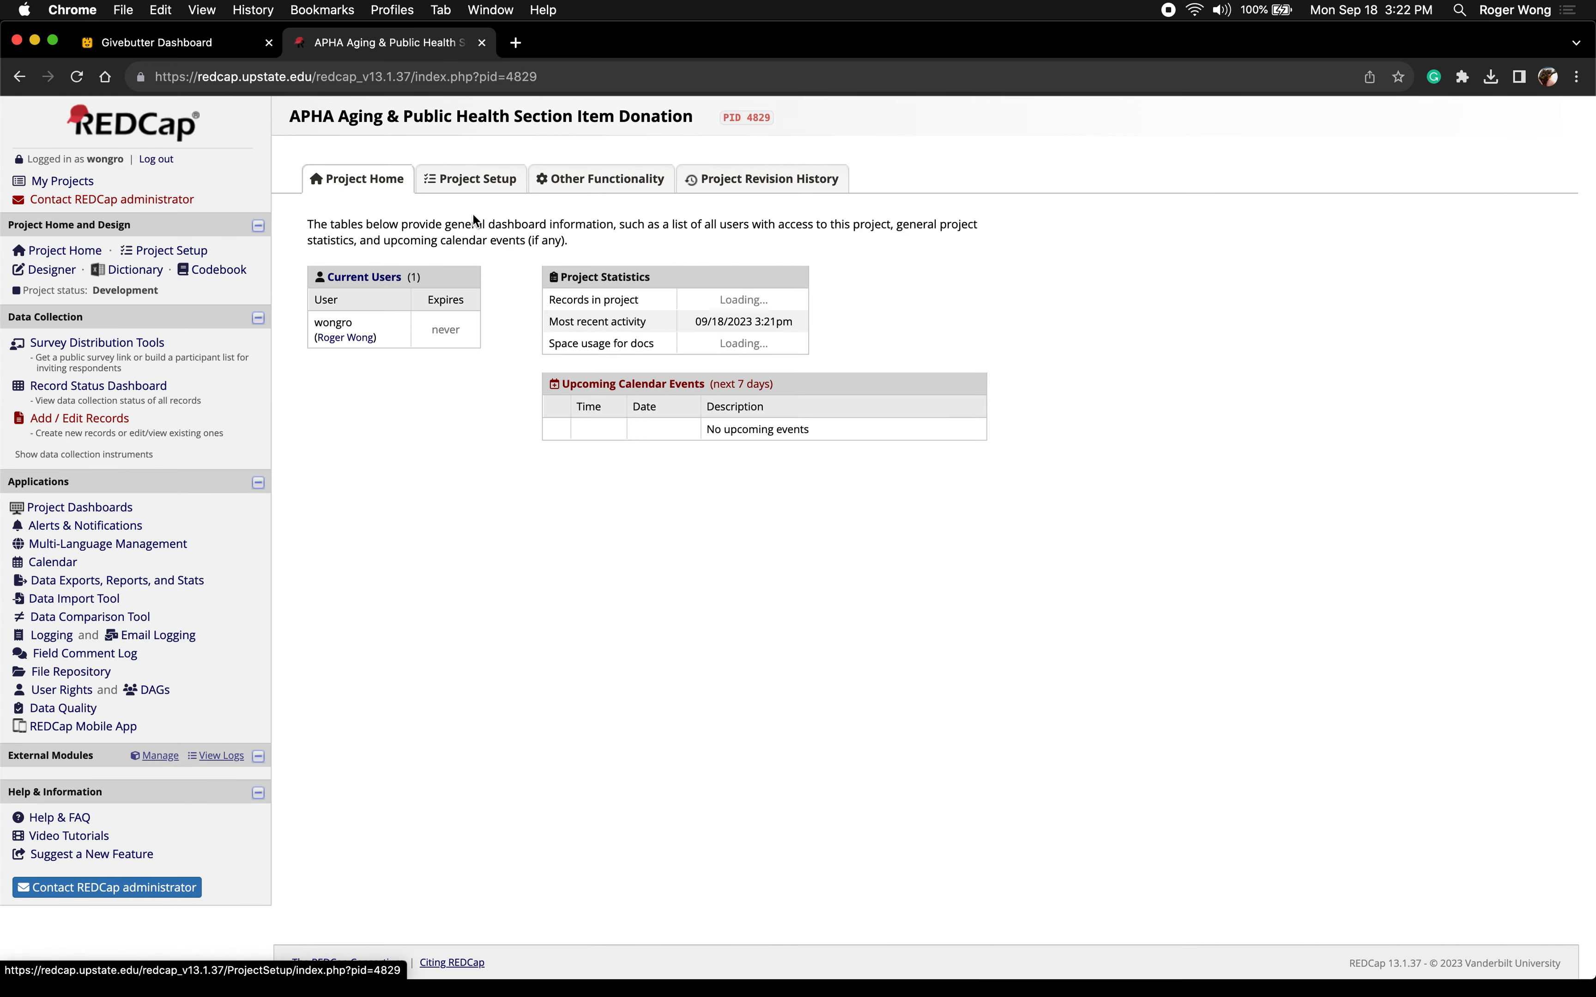
Go back to the list of instruments, open Form 1 and bring up its survey settings
left_click(51, 269)
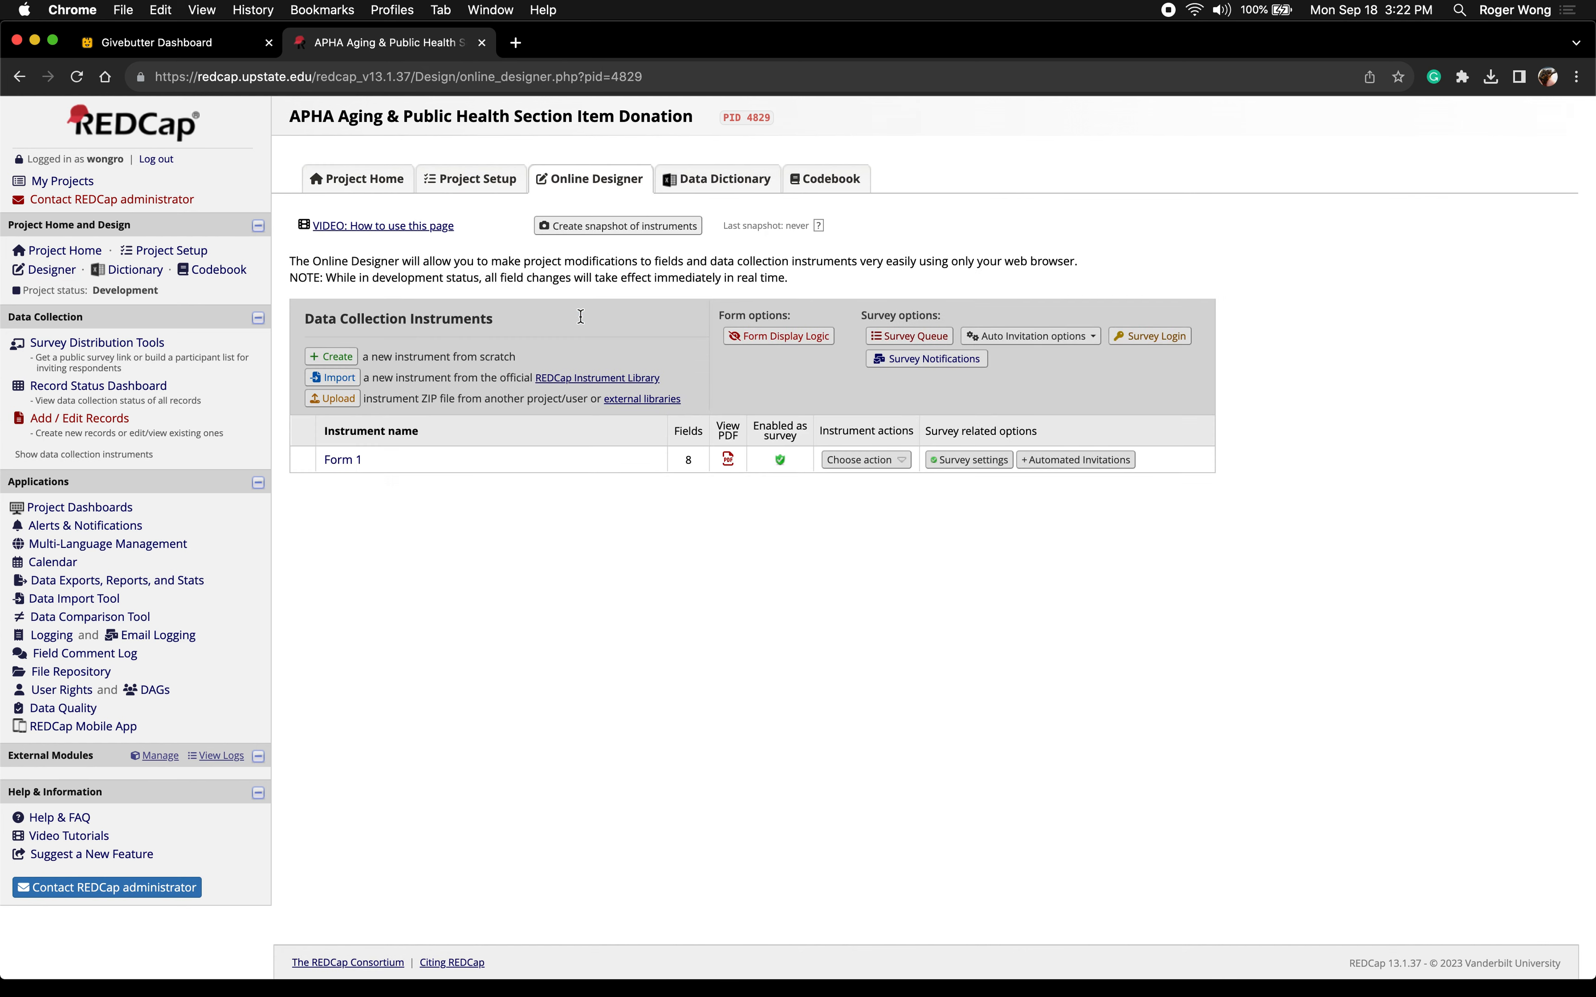
left_click(859, 461)
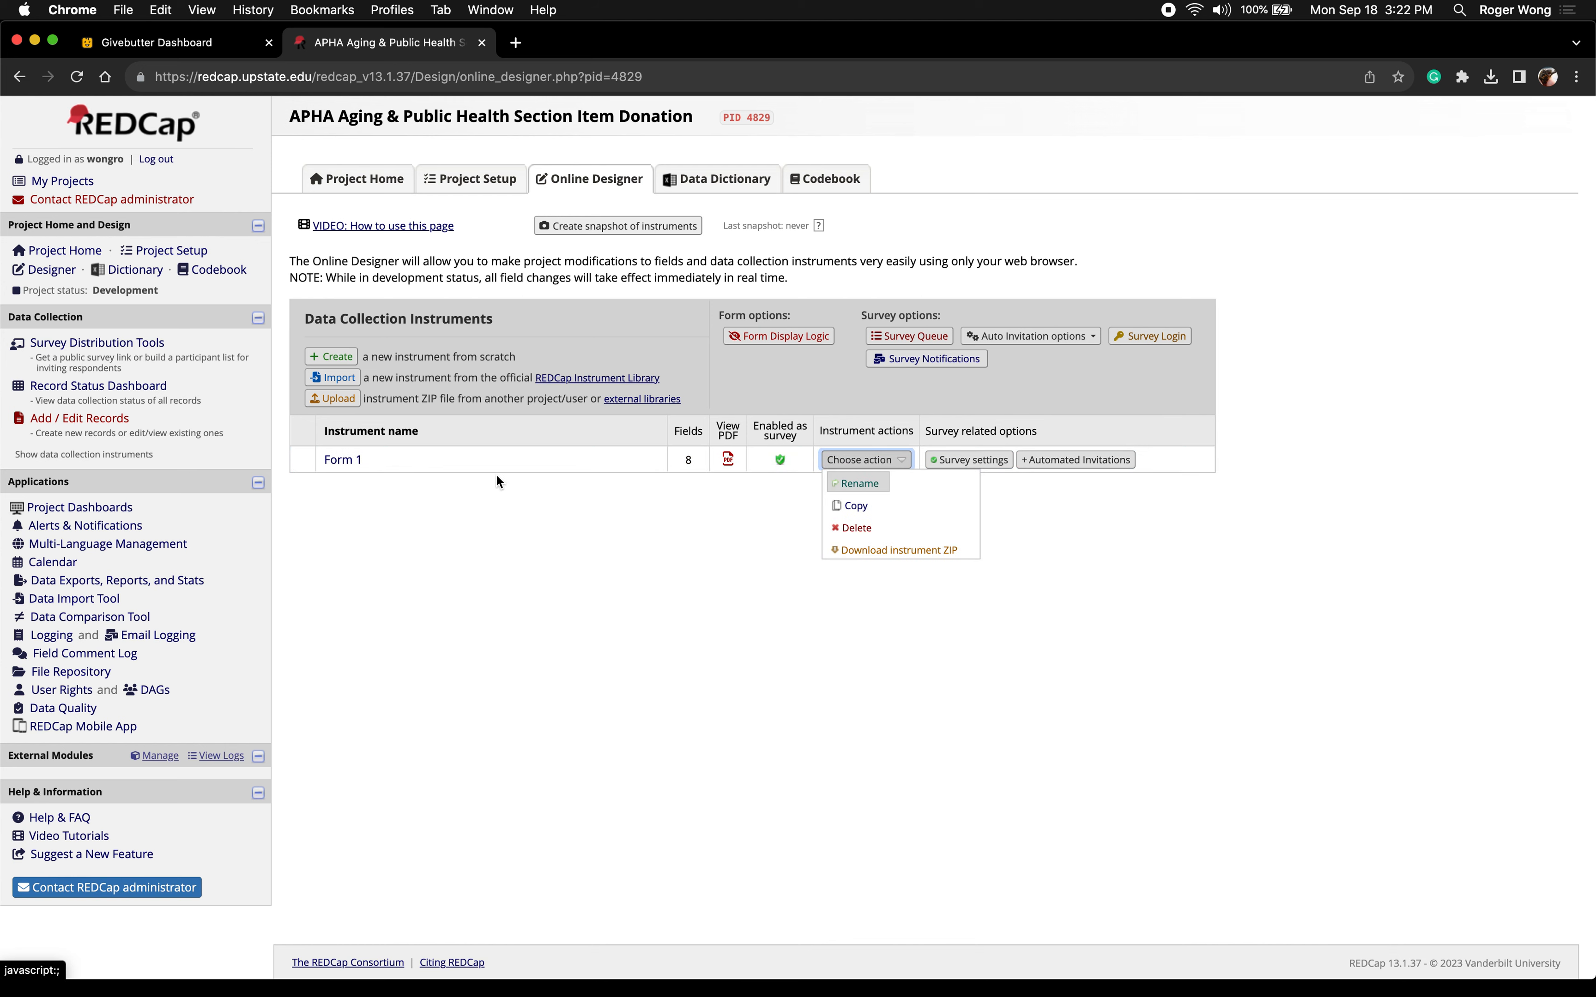
left_click(376, 461)
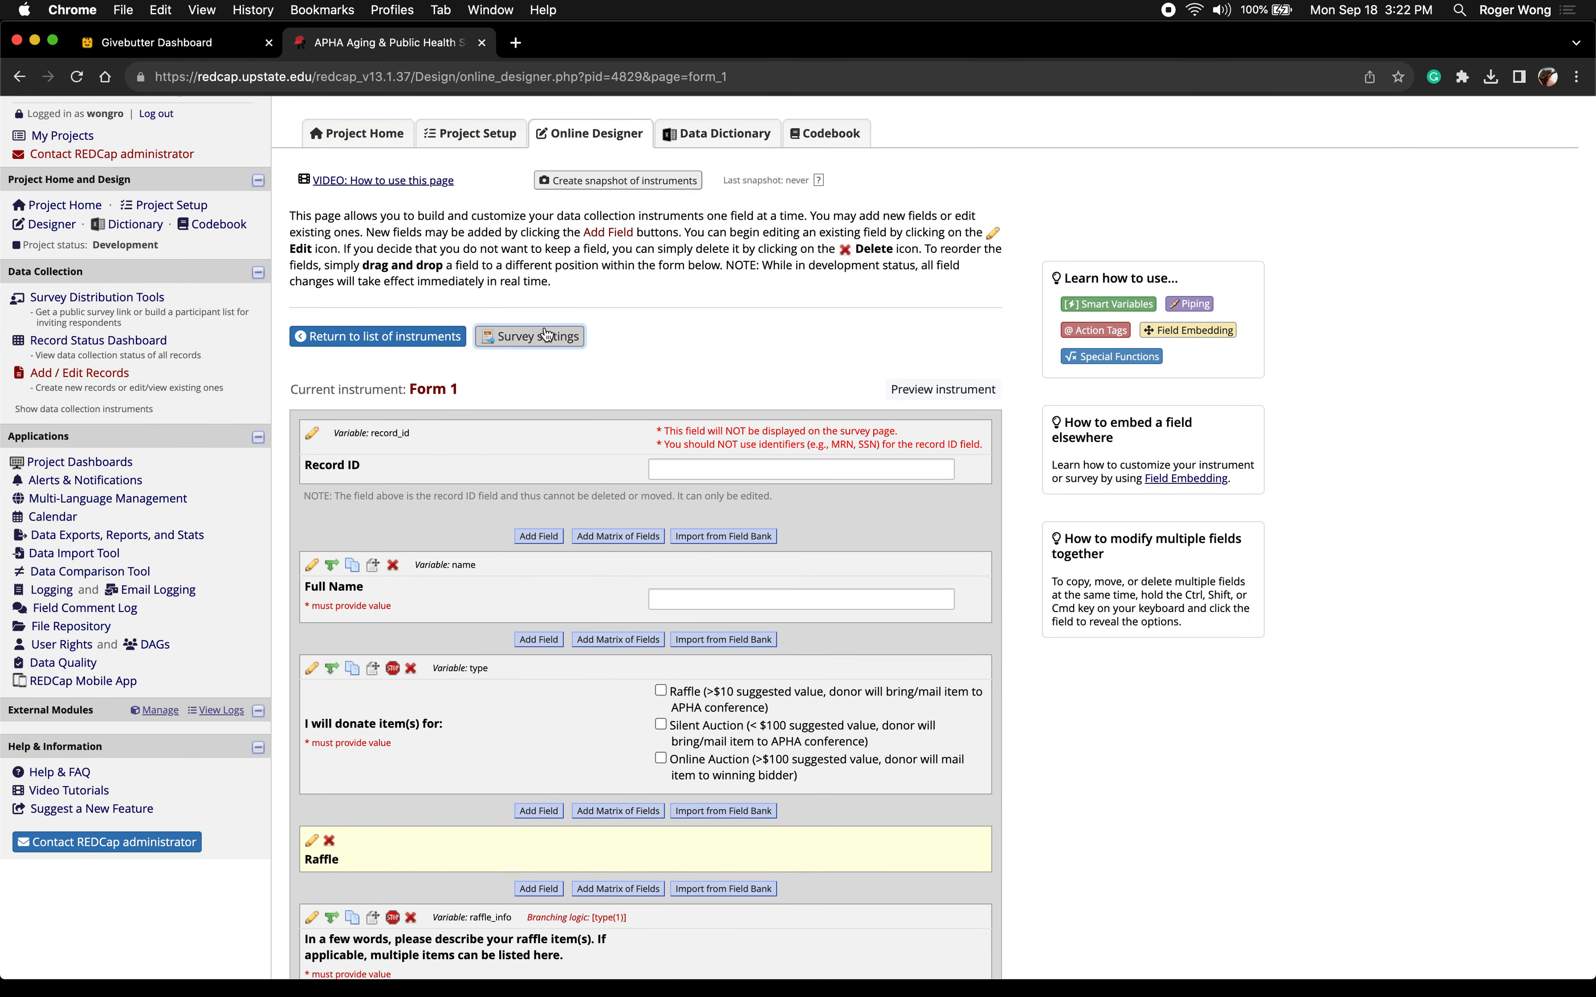
left_click(536, 337)
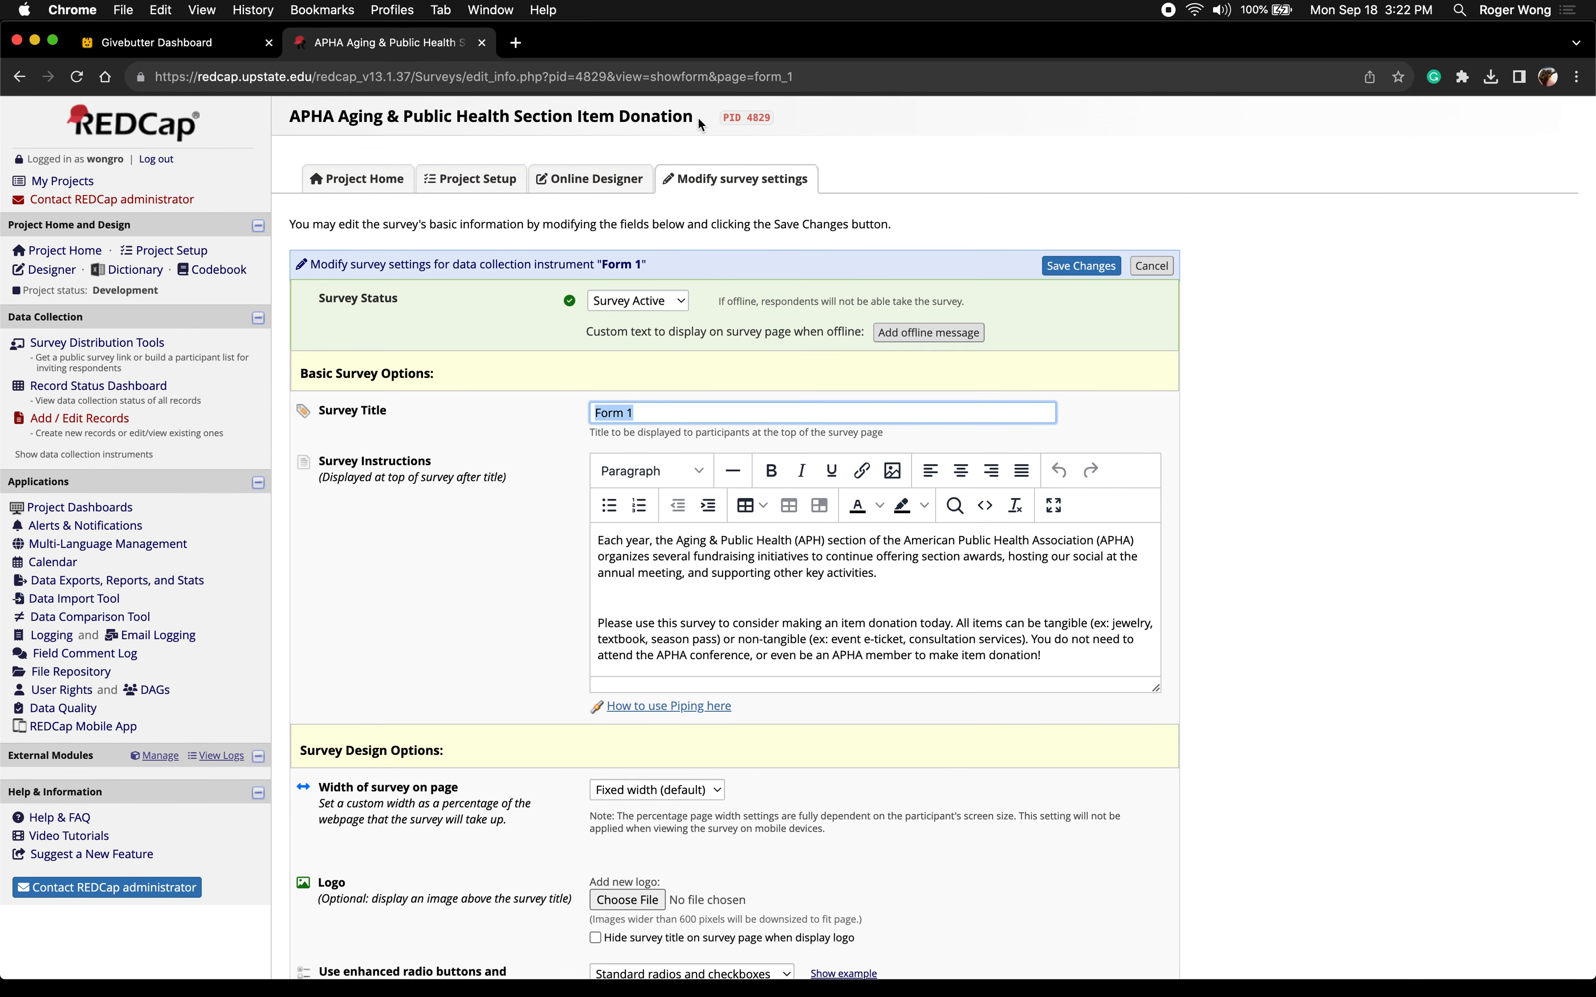
Copy the project title "APHA Aging & Public Health Section Item Donation" into Form 1's survey title and save the changes
left_click_drag(701, 123, 297, 116)
key("super+c")
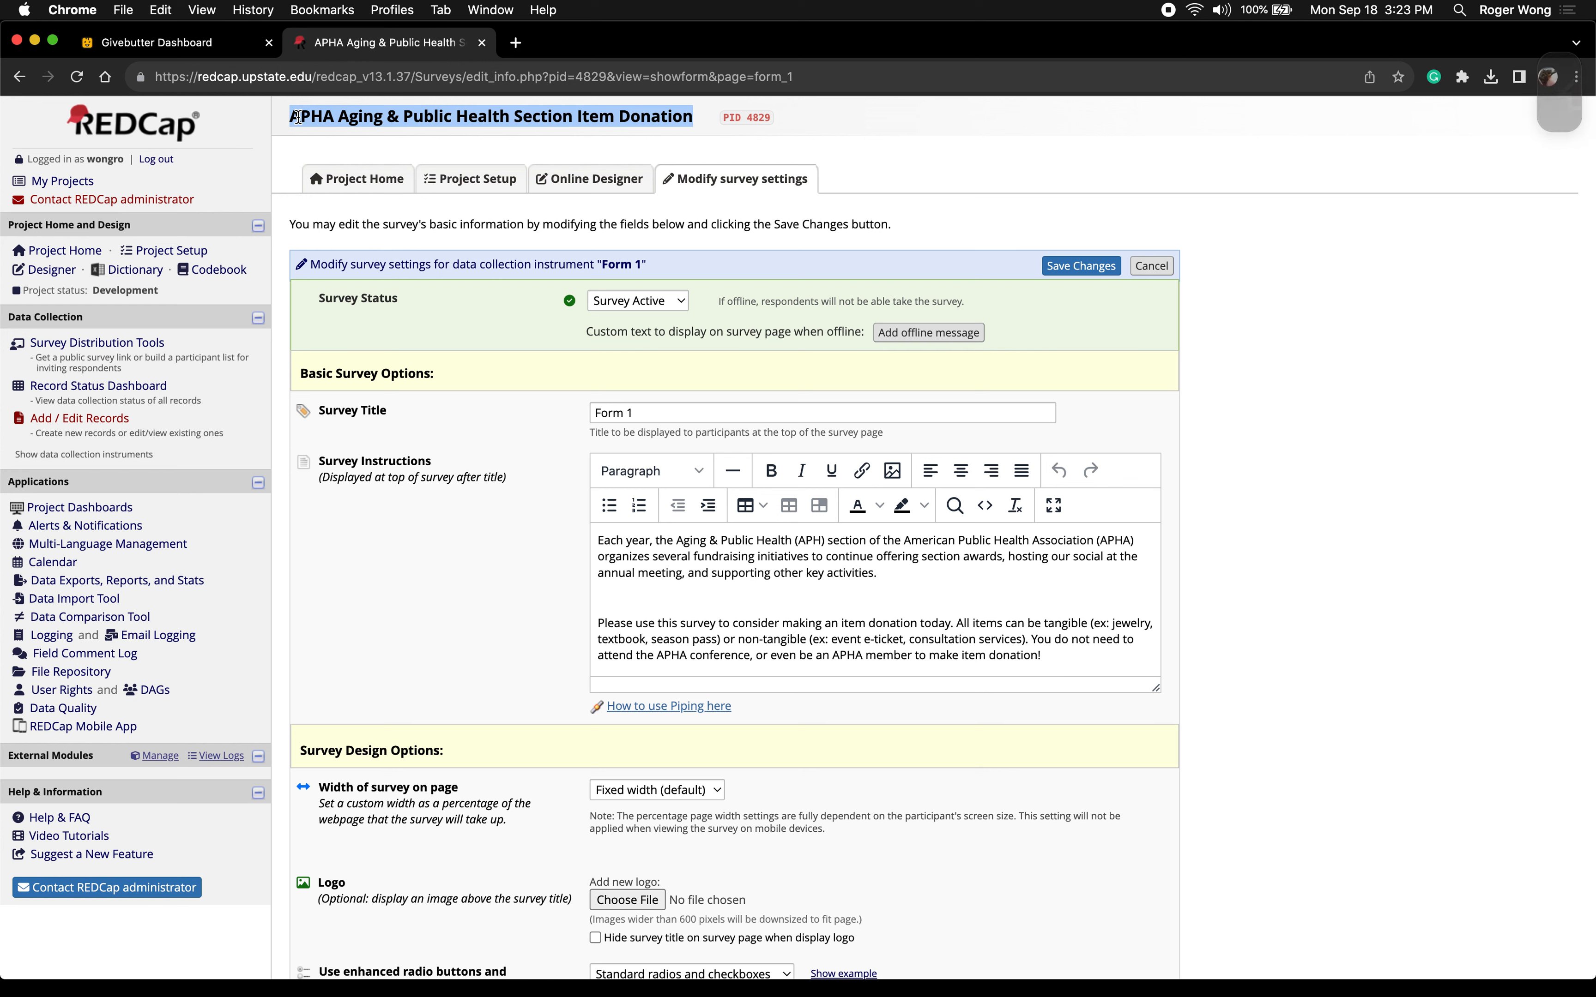
triple_click(668, 409)
key("super+v")
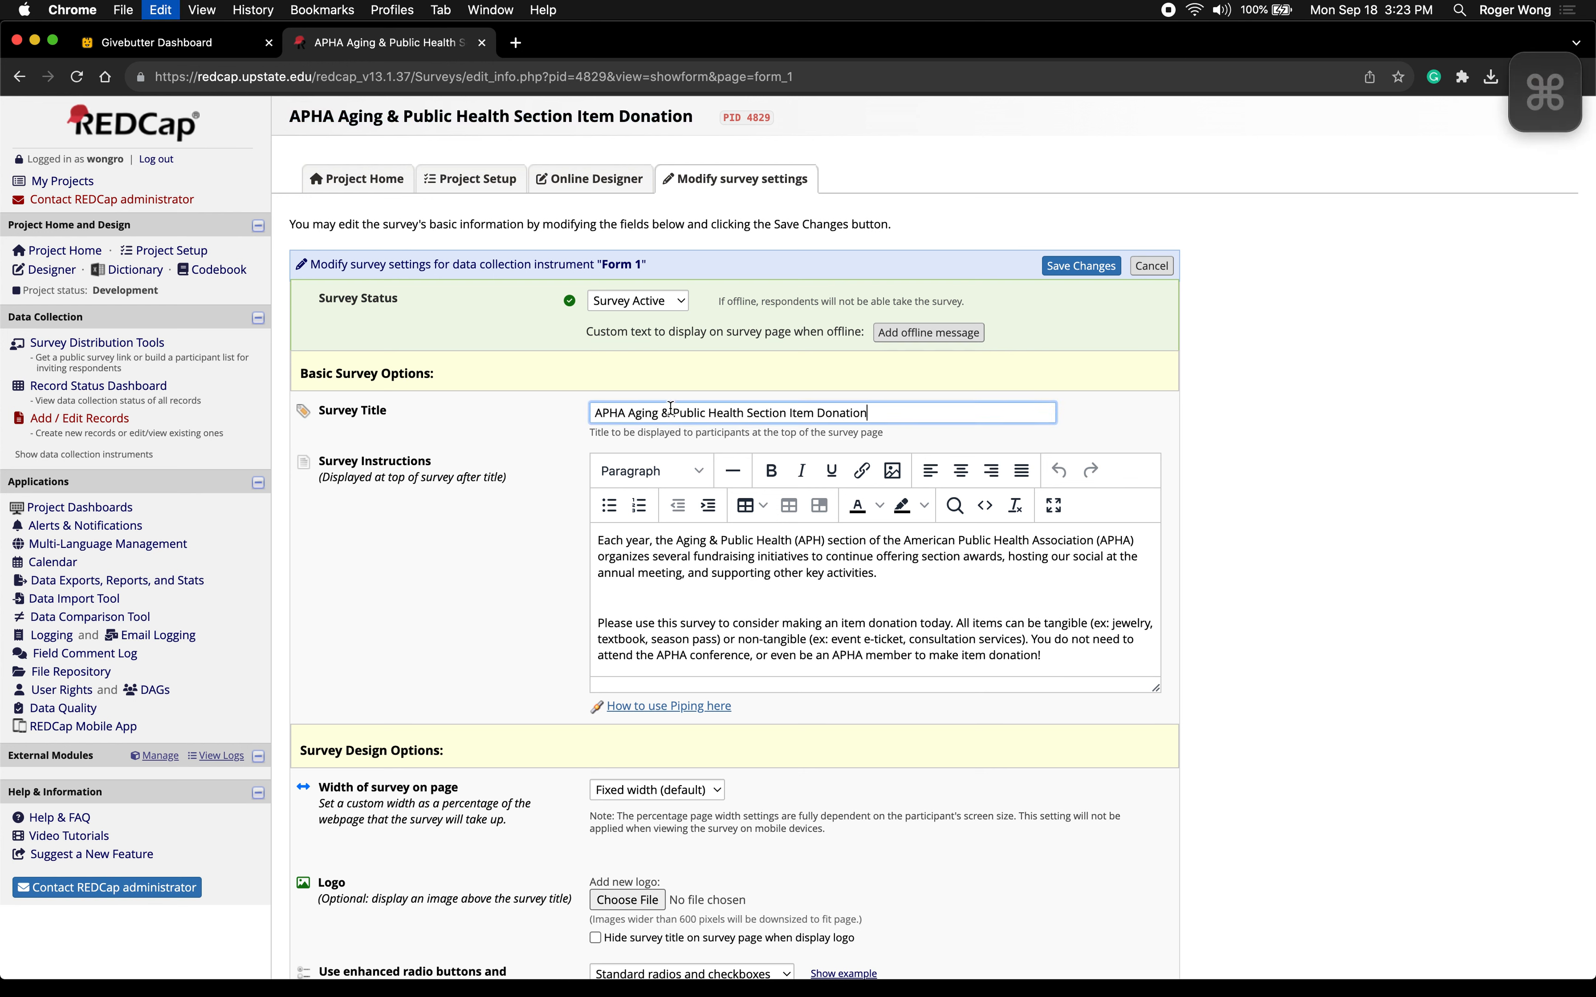
left_click(1064, 267)
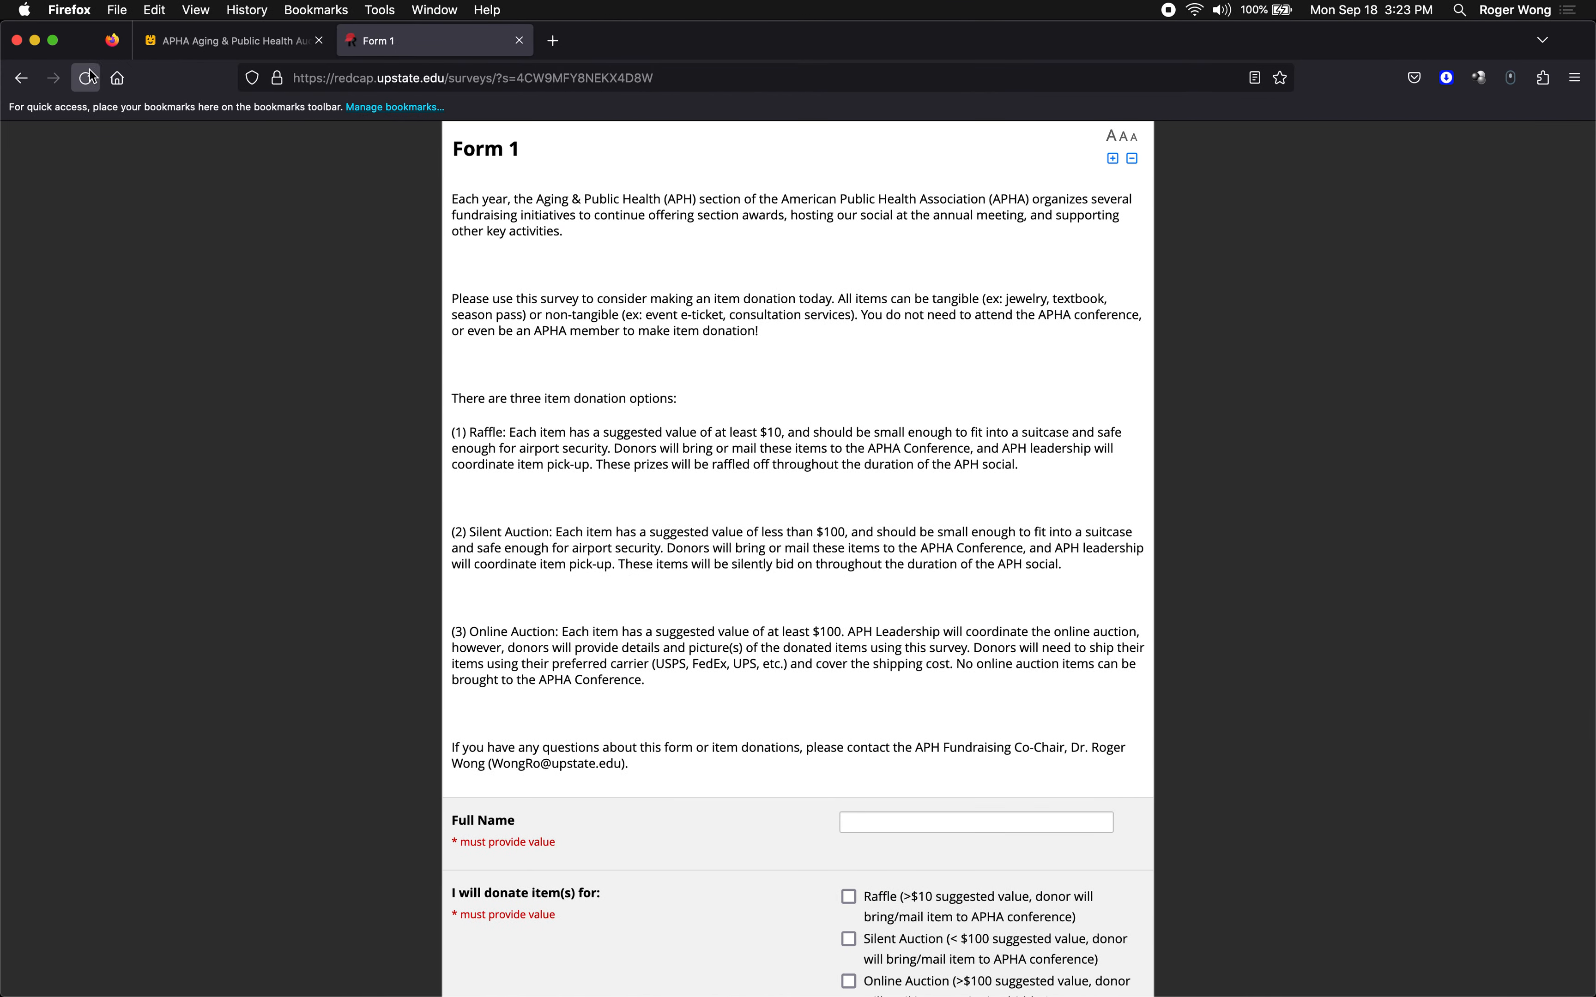
Reload the public survey in Firefox and select the Raffle donation option to check the title and the raffle question
left_click(92, 77)
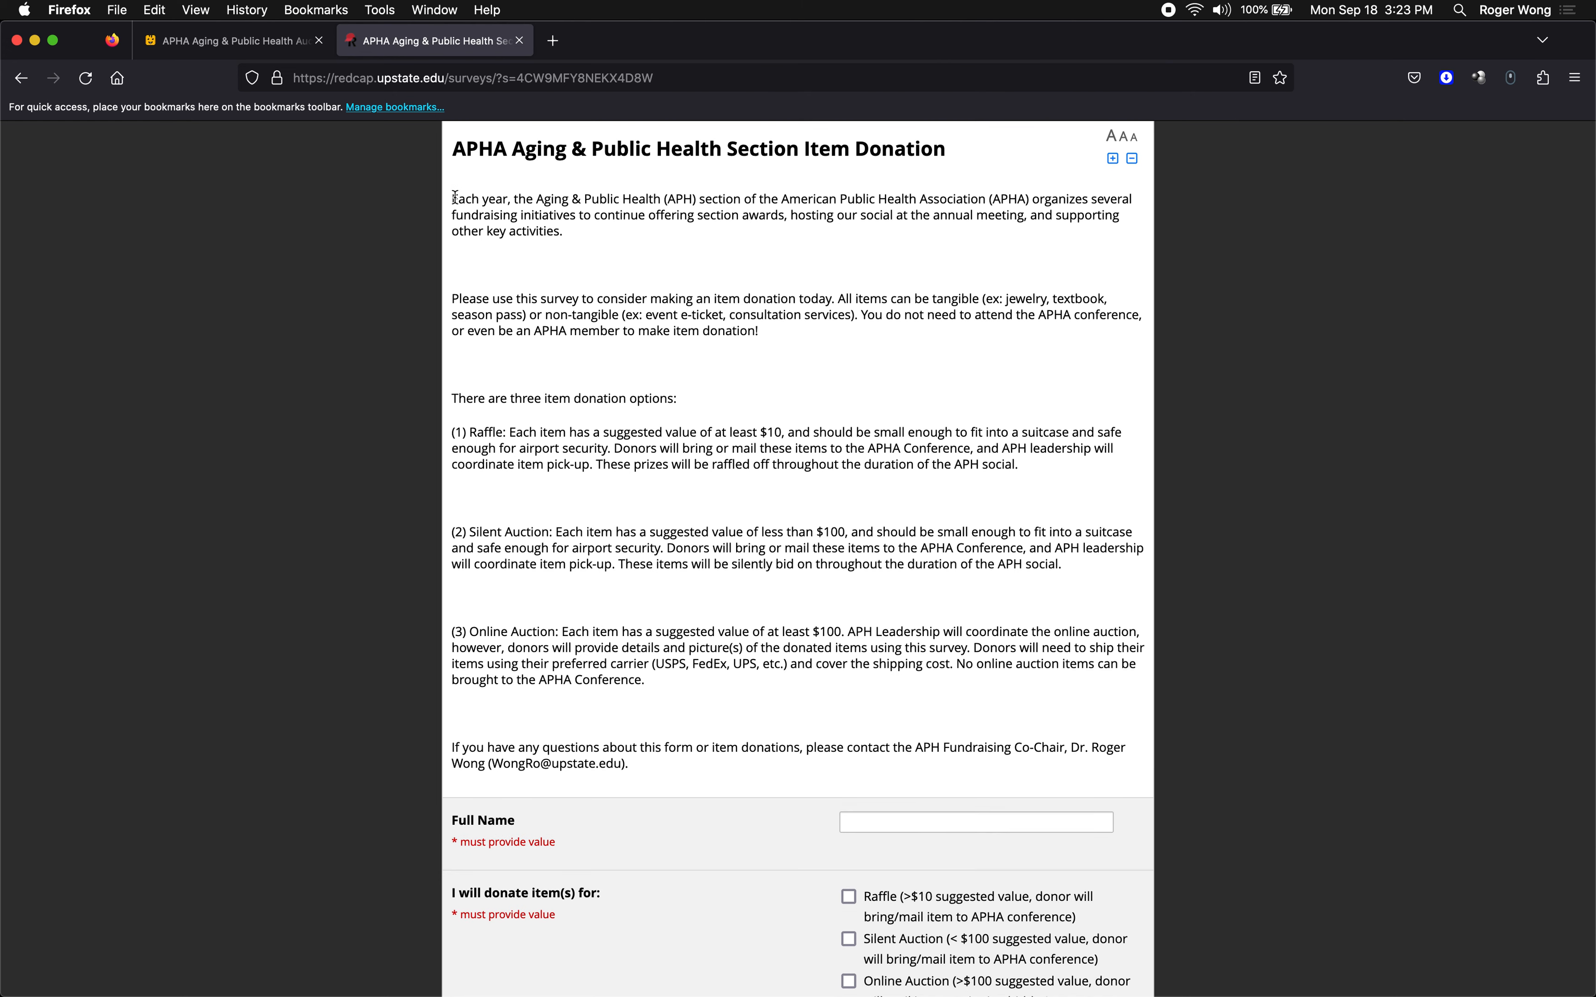
scroll(682, 523, "down", 7)
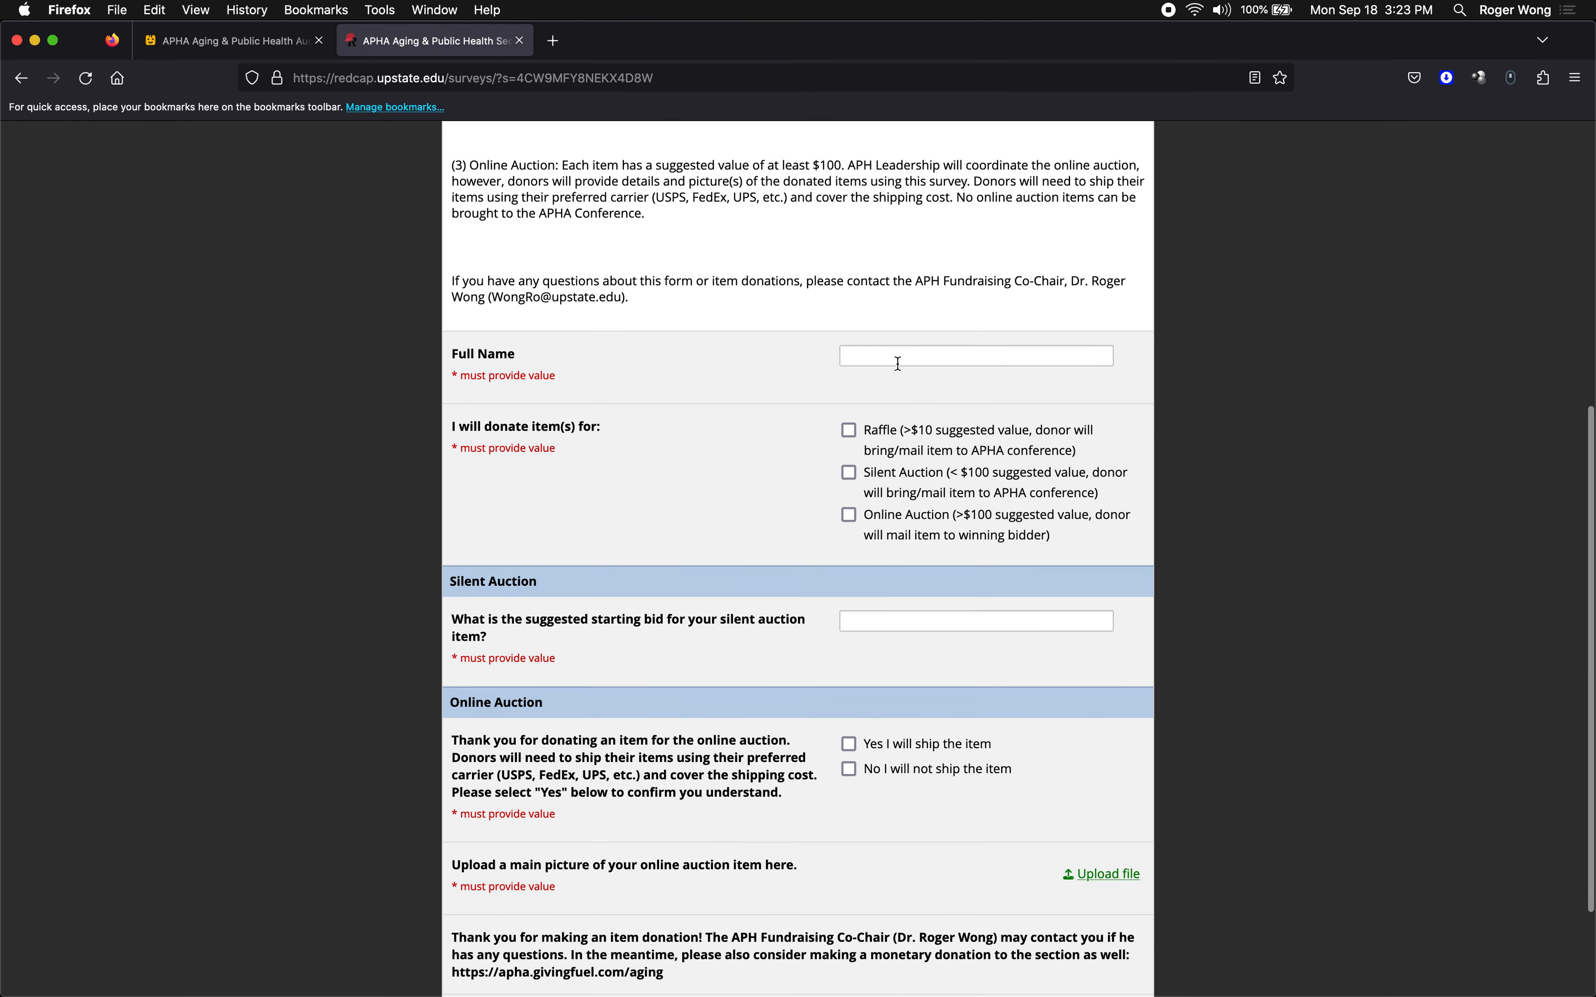
left_click(887, 356)
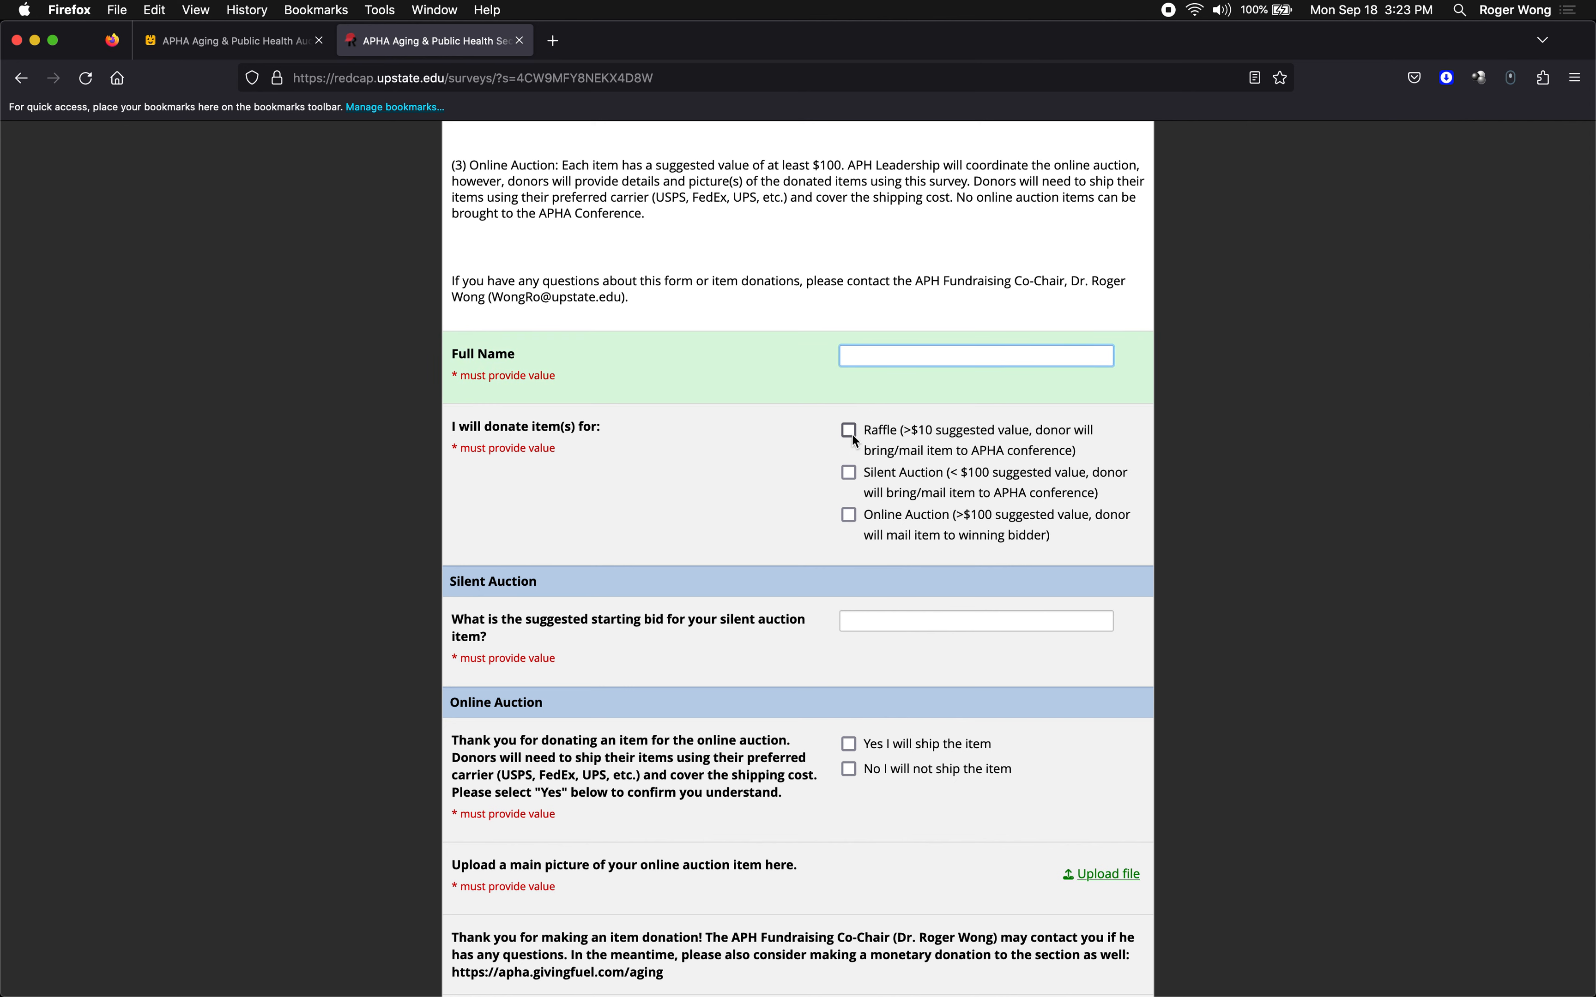
scroll(855, 440, "down", 1)
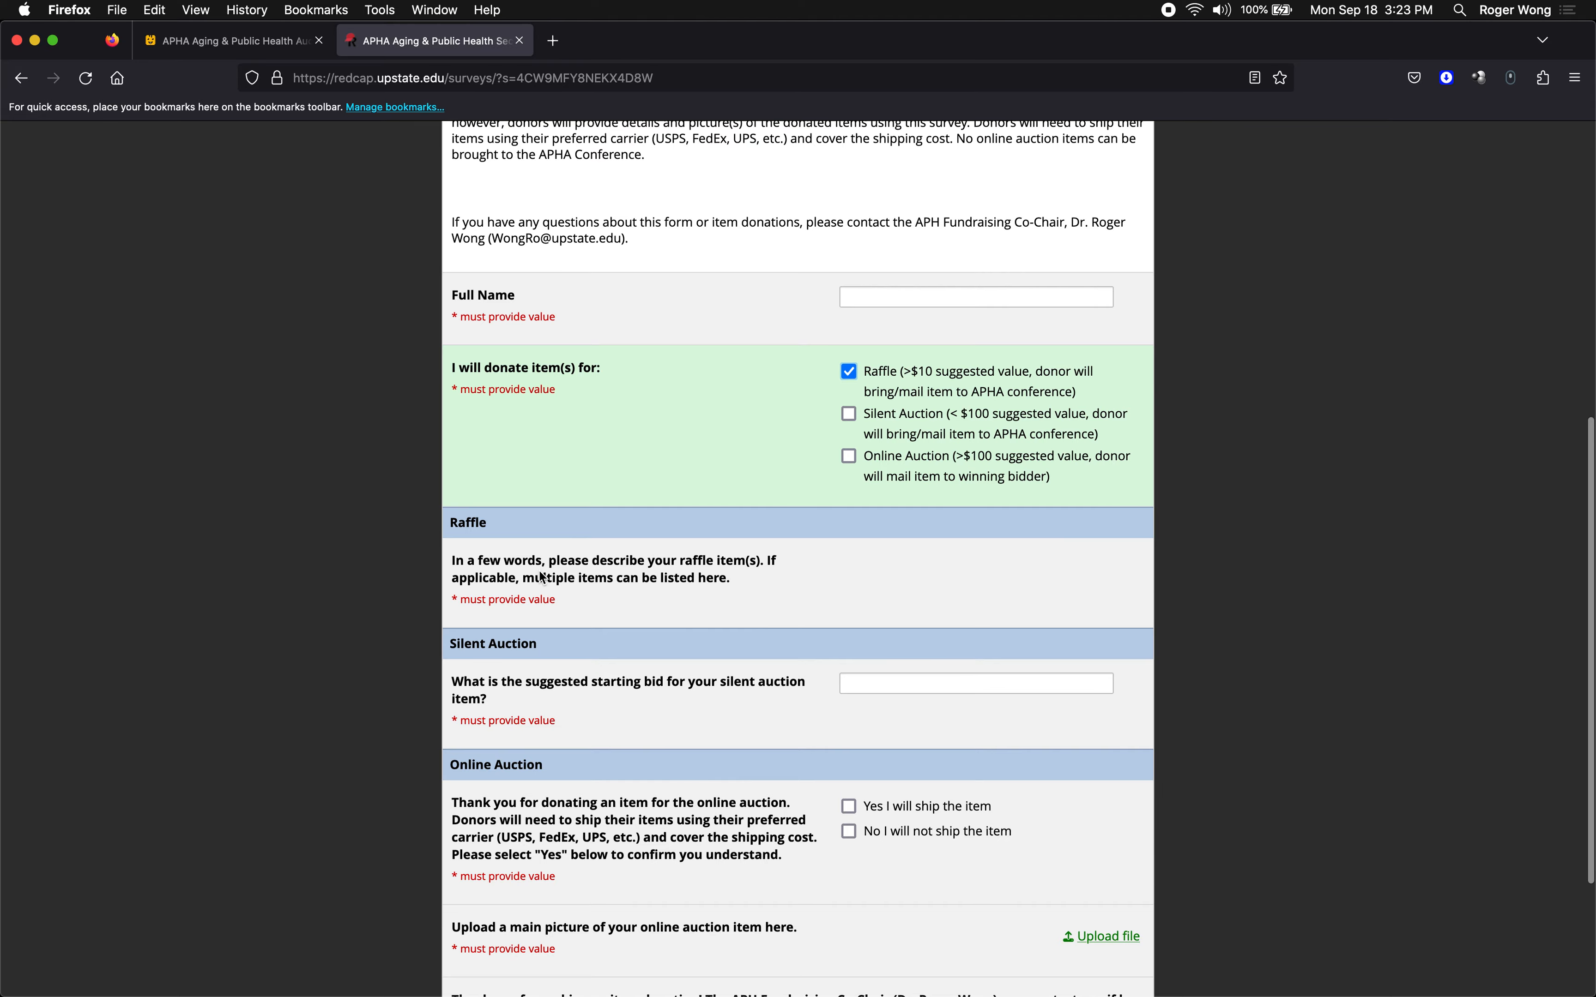
Return to REDCap in Chrome and reopen Form 1 in the Online Designer at the raffle_info field
key("ctrl+Up")
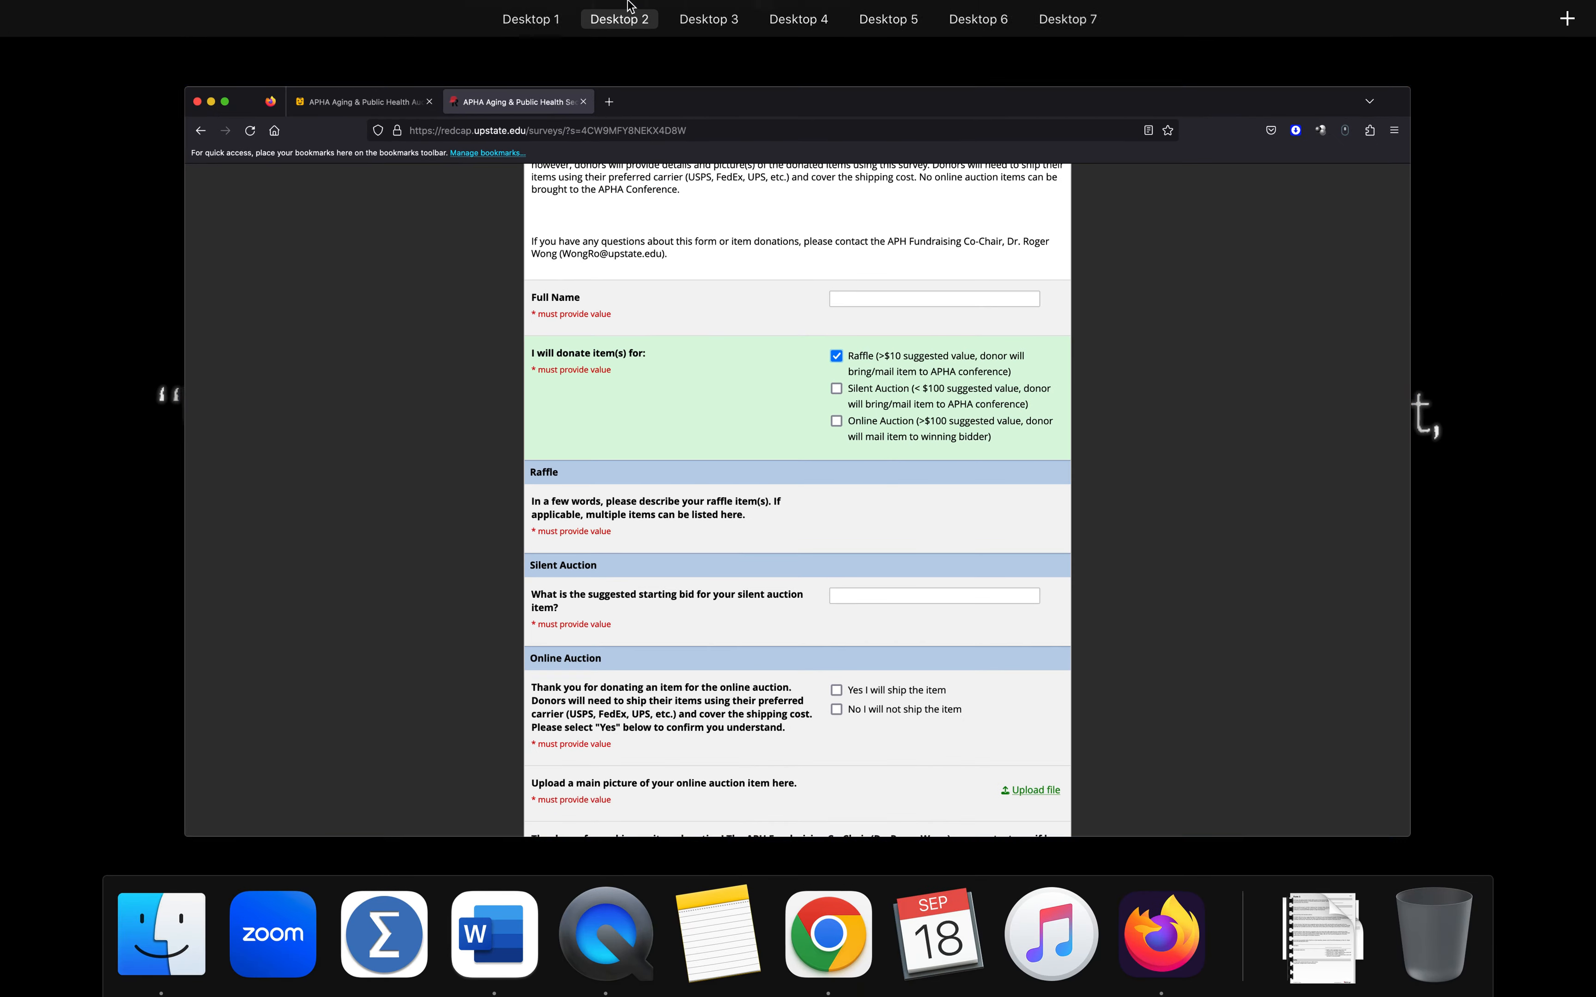
left_click(805, 79)
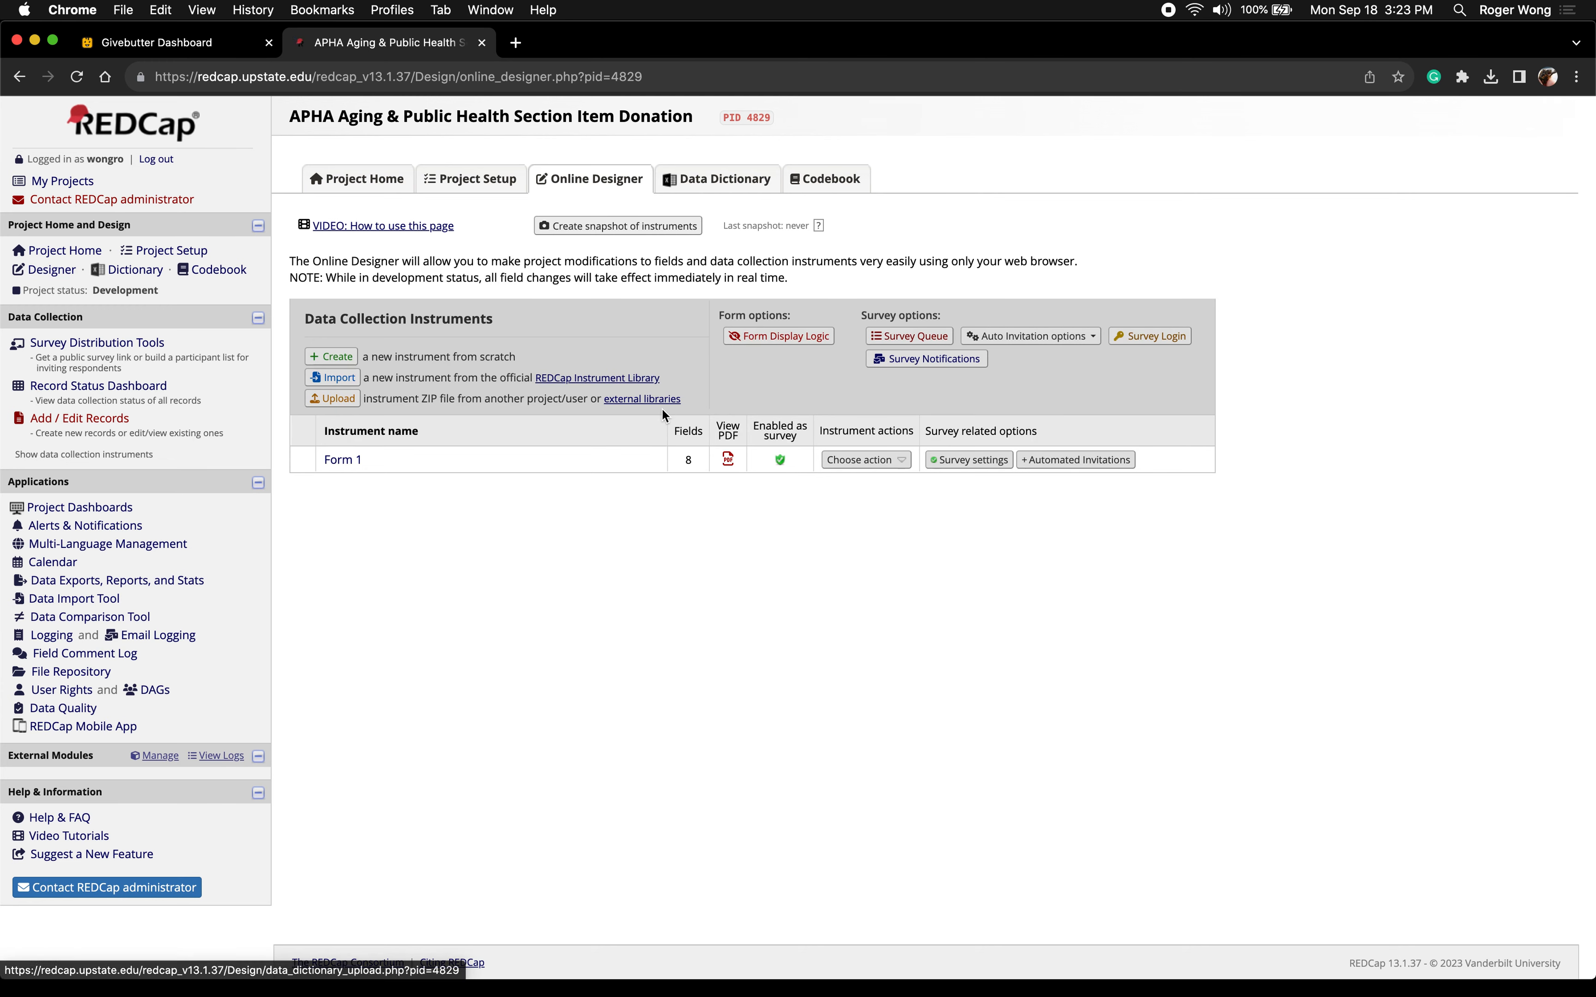
left_click(353, 462)
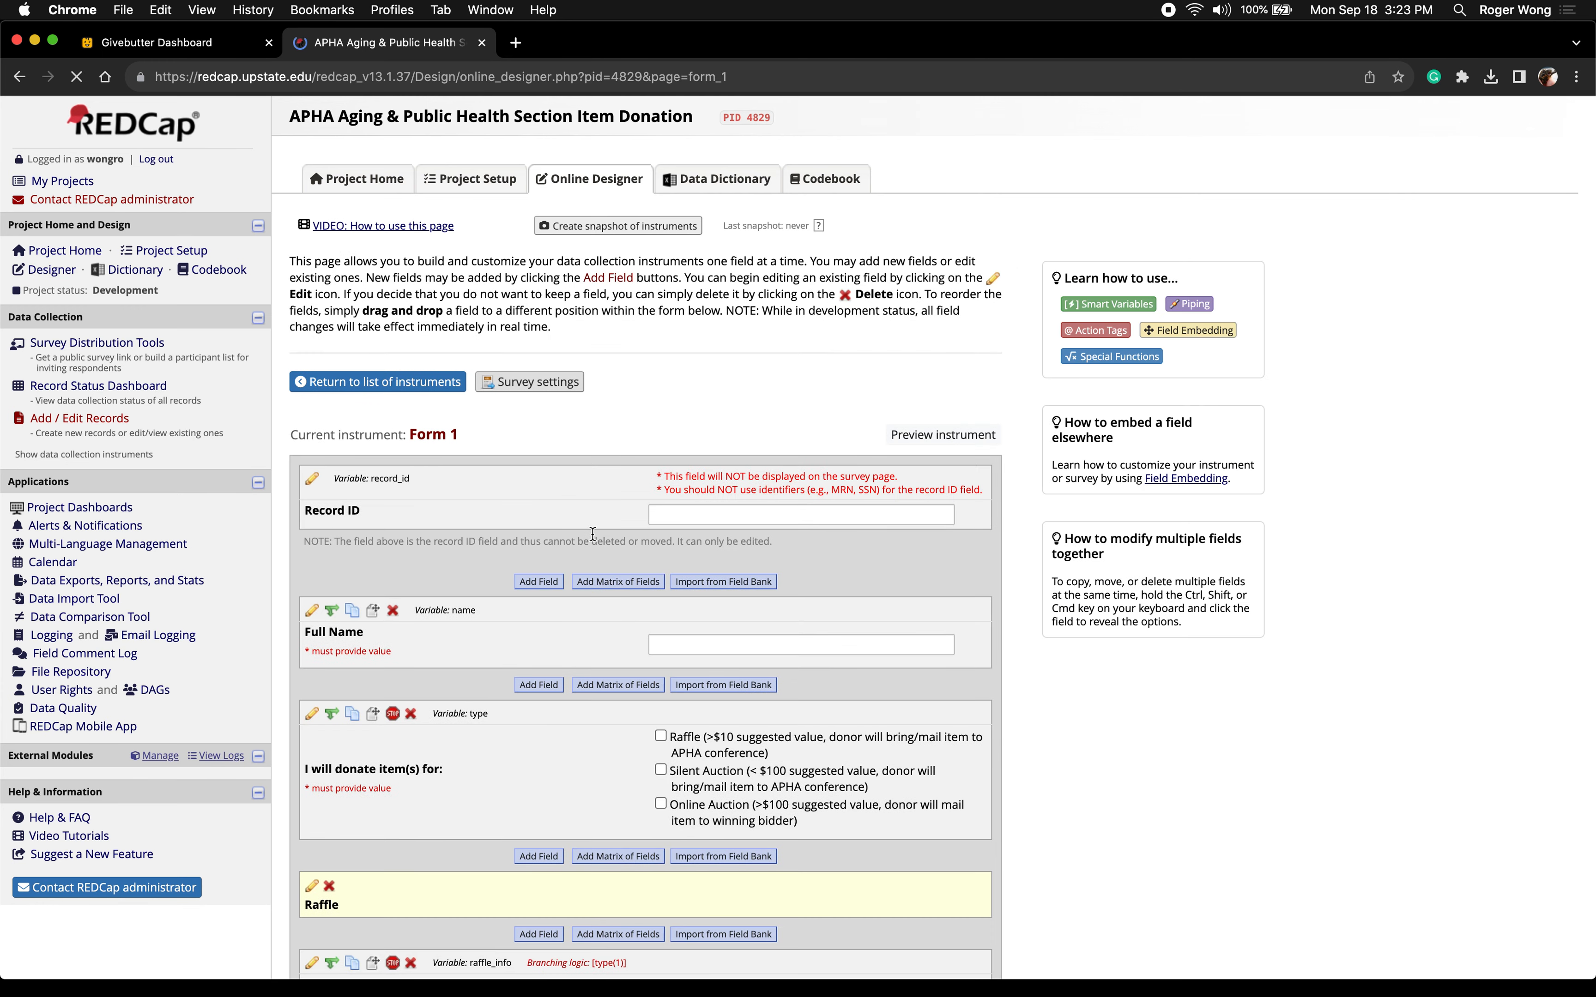
scroll(591, 535, "down", 5)
scroll(590, 540, "down", 3)
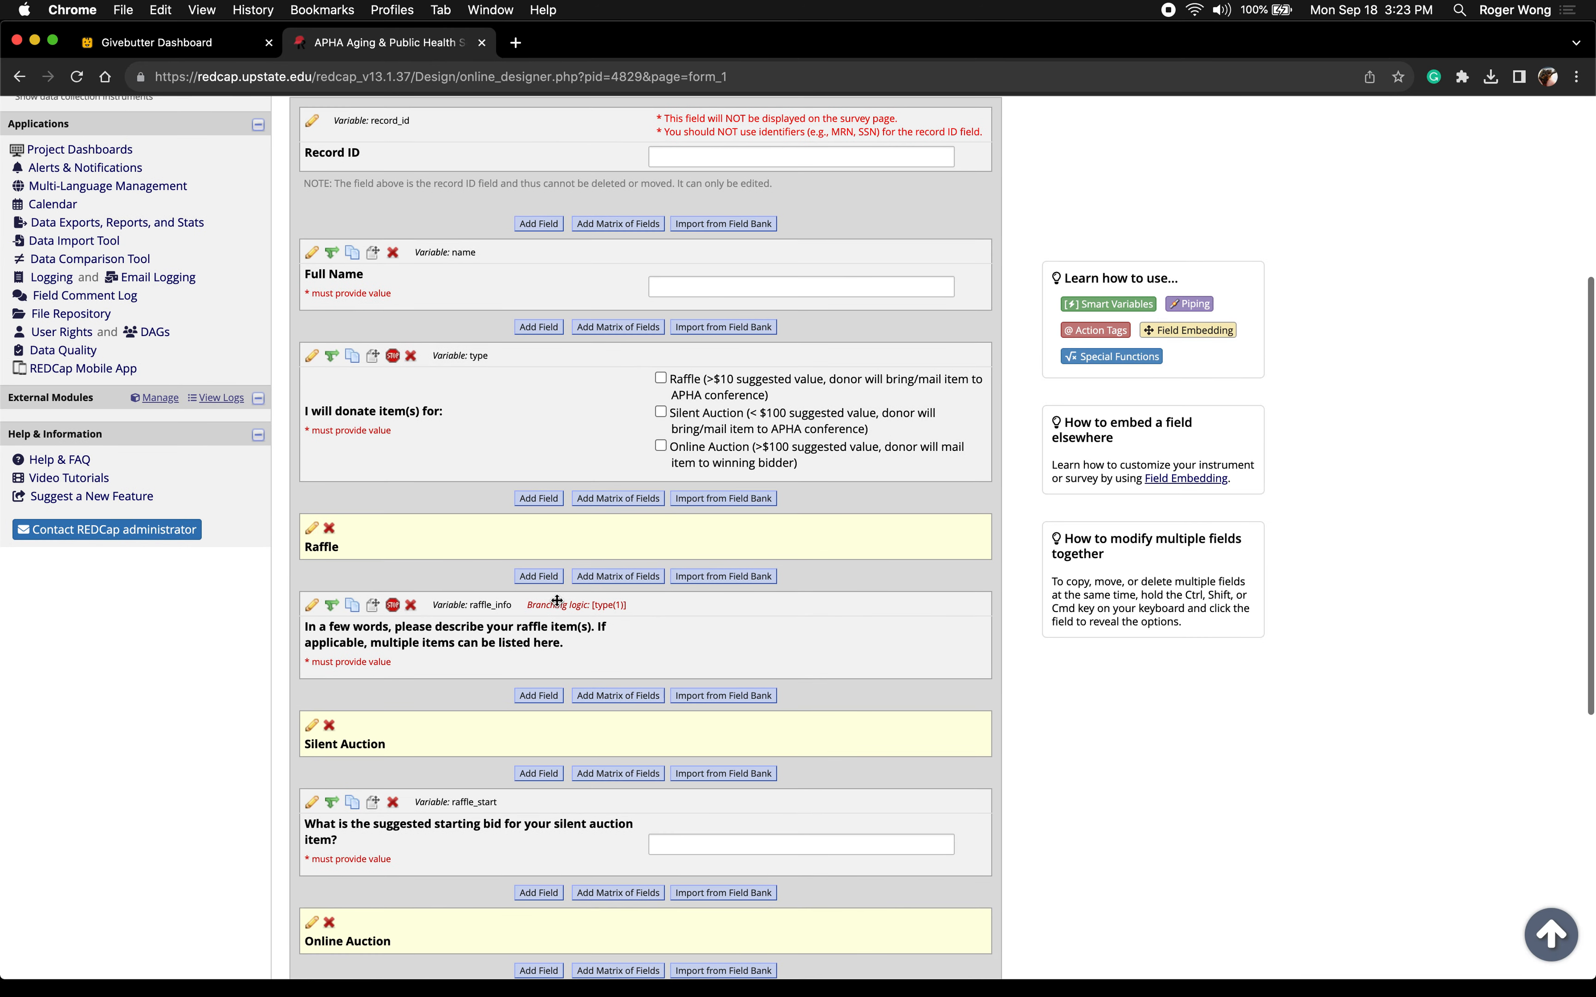
Change the raffle_info field type to Text Box (Short Text, Number, Date/Time, ...) and save the field
left_click(312, 605)
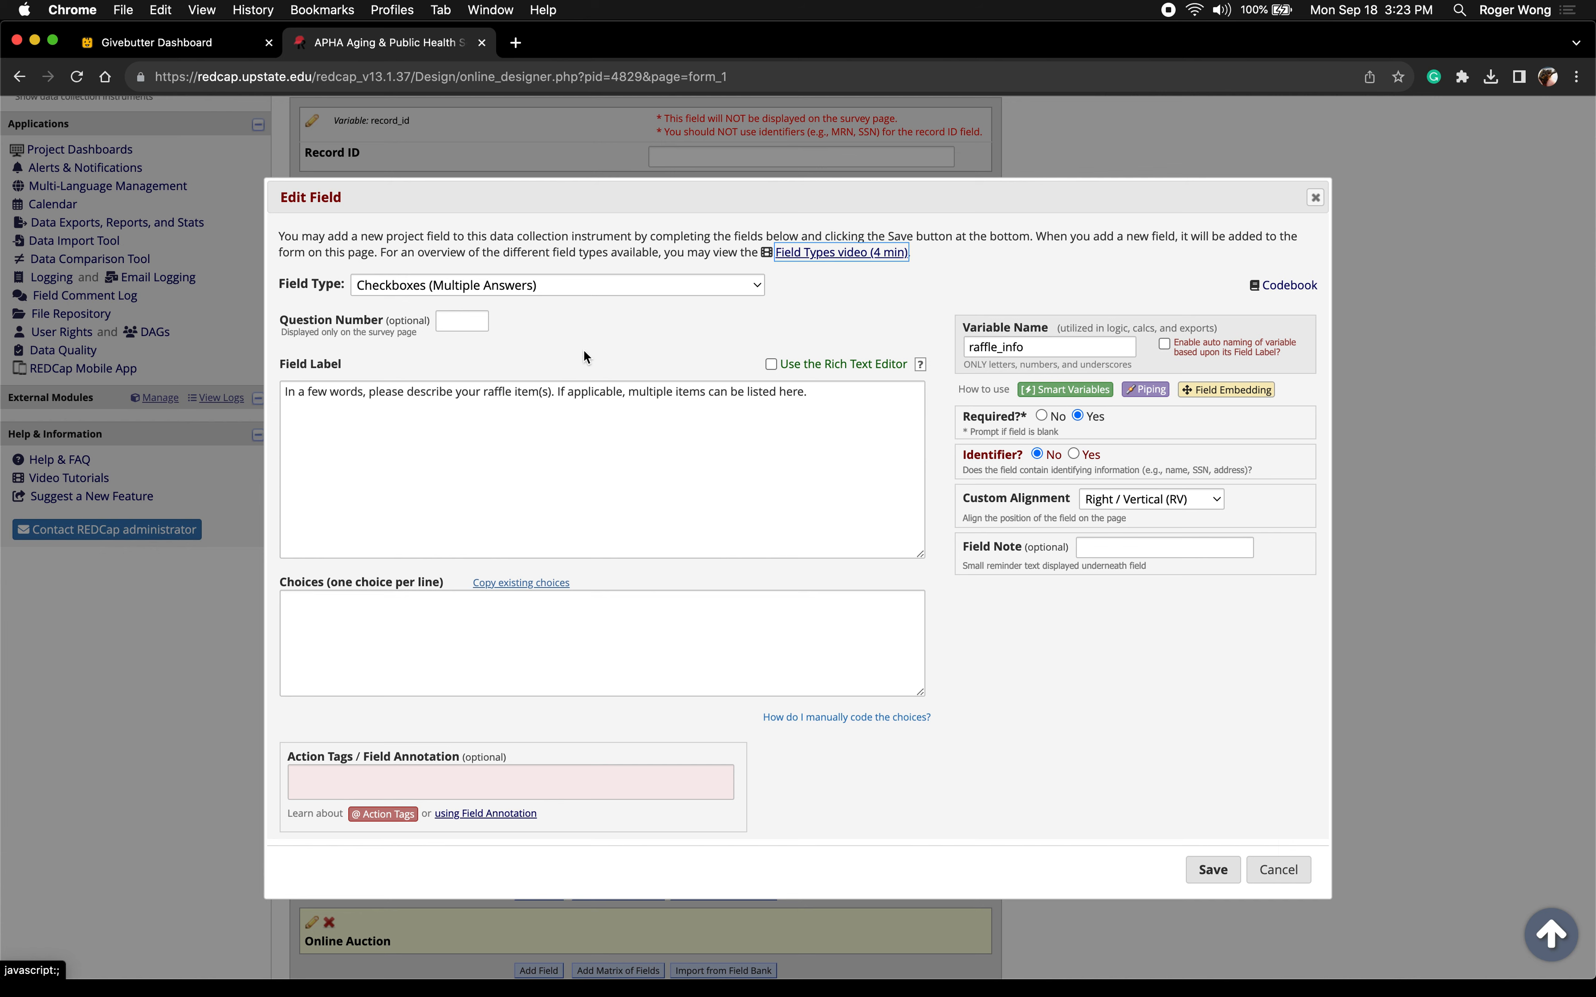
left_click(540, 287)
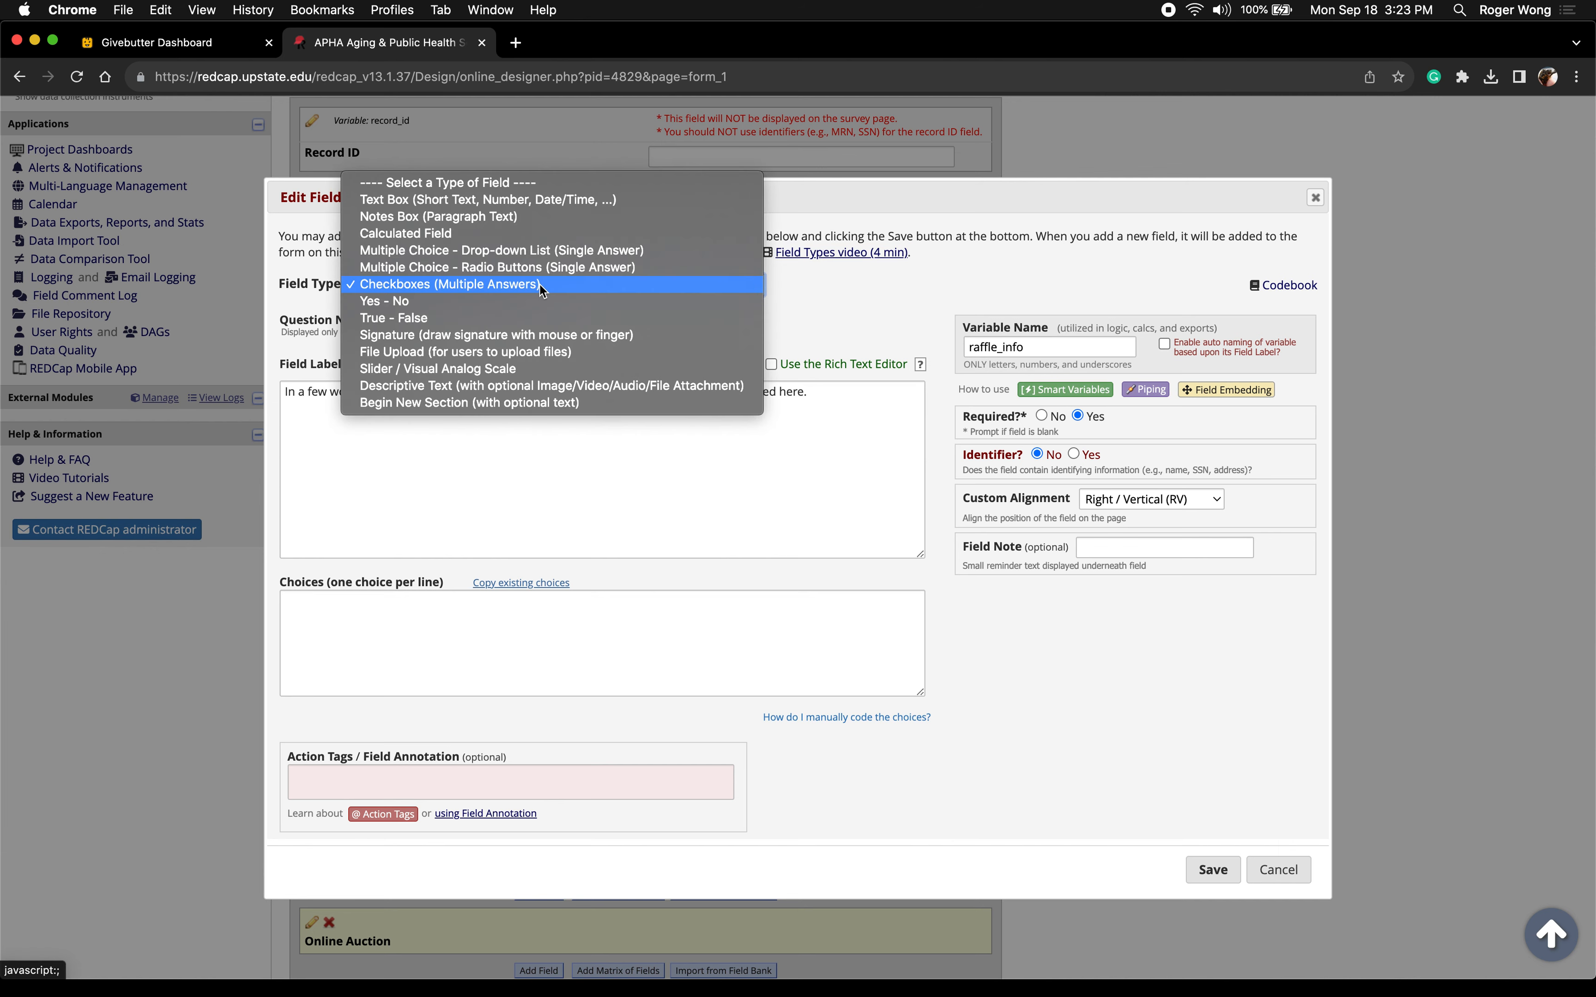
left_click(533, 202)
left_click(1212, 706)
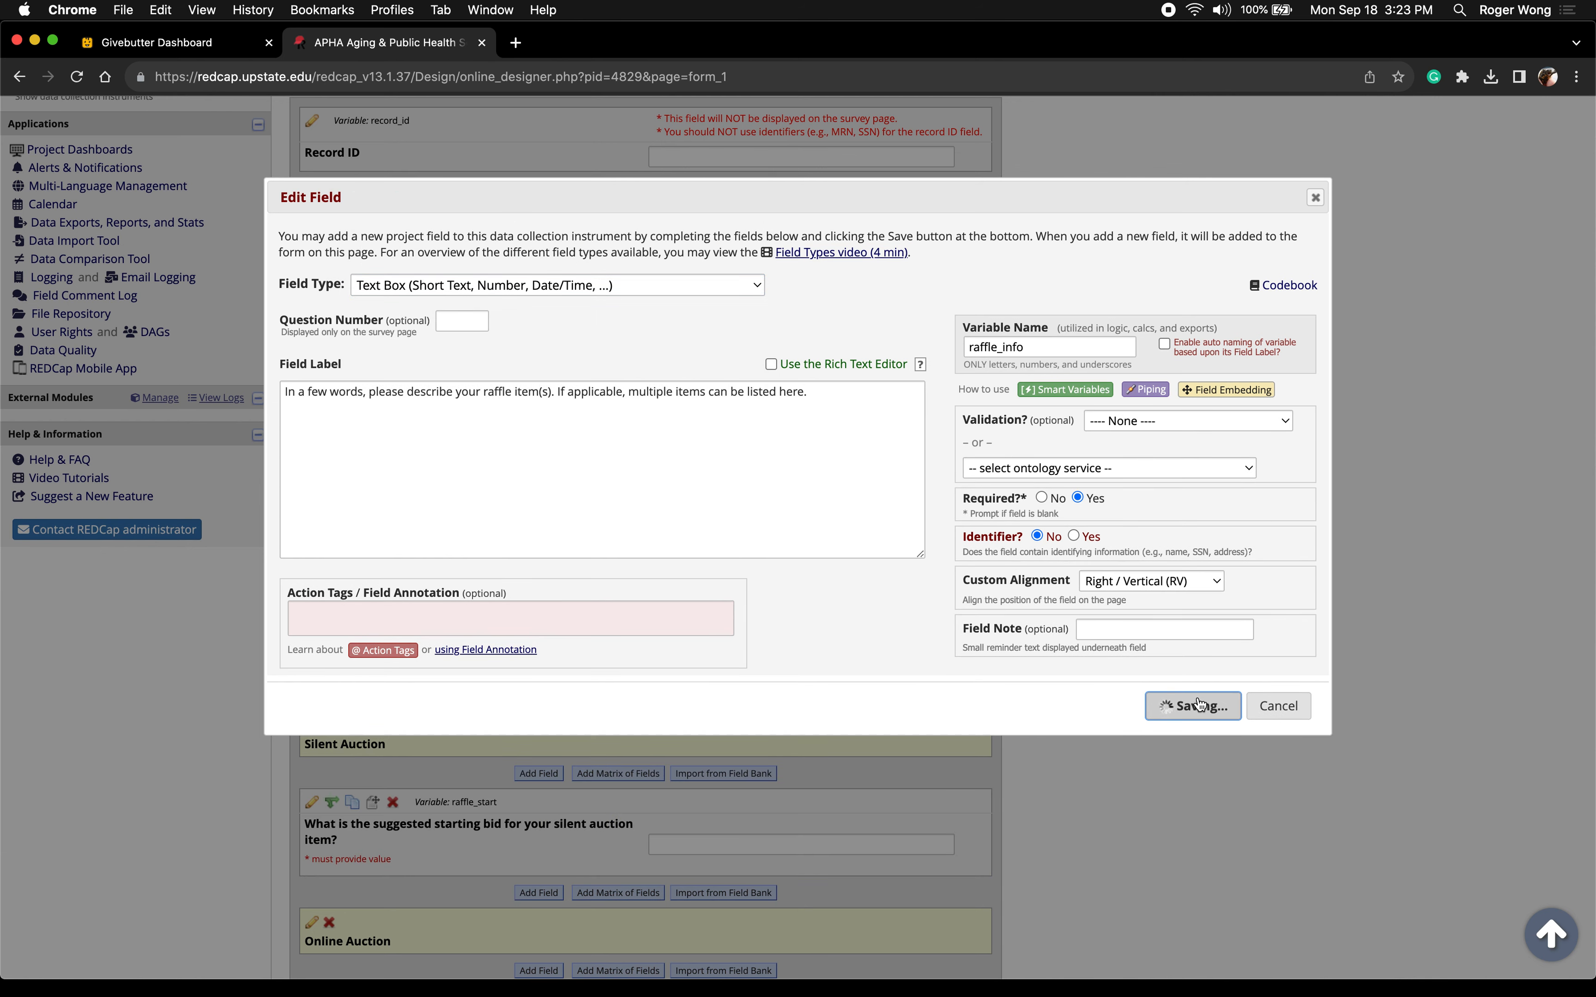
scroll(593, 417, "up", 6)
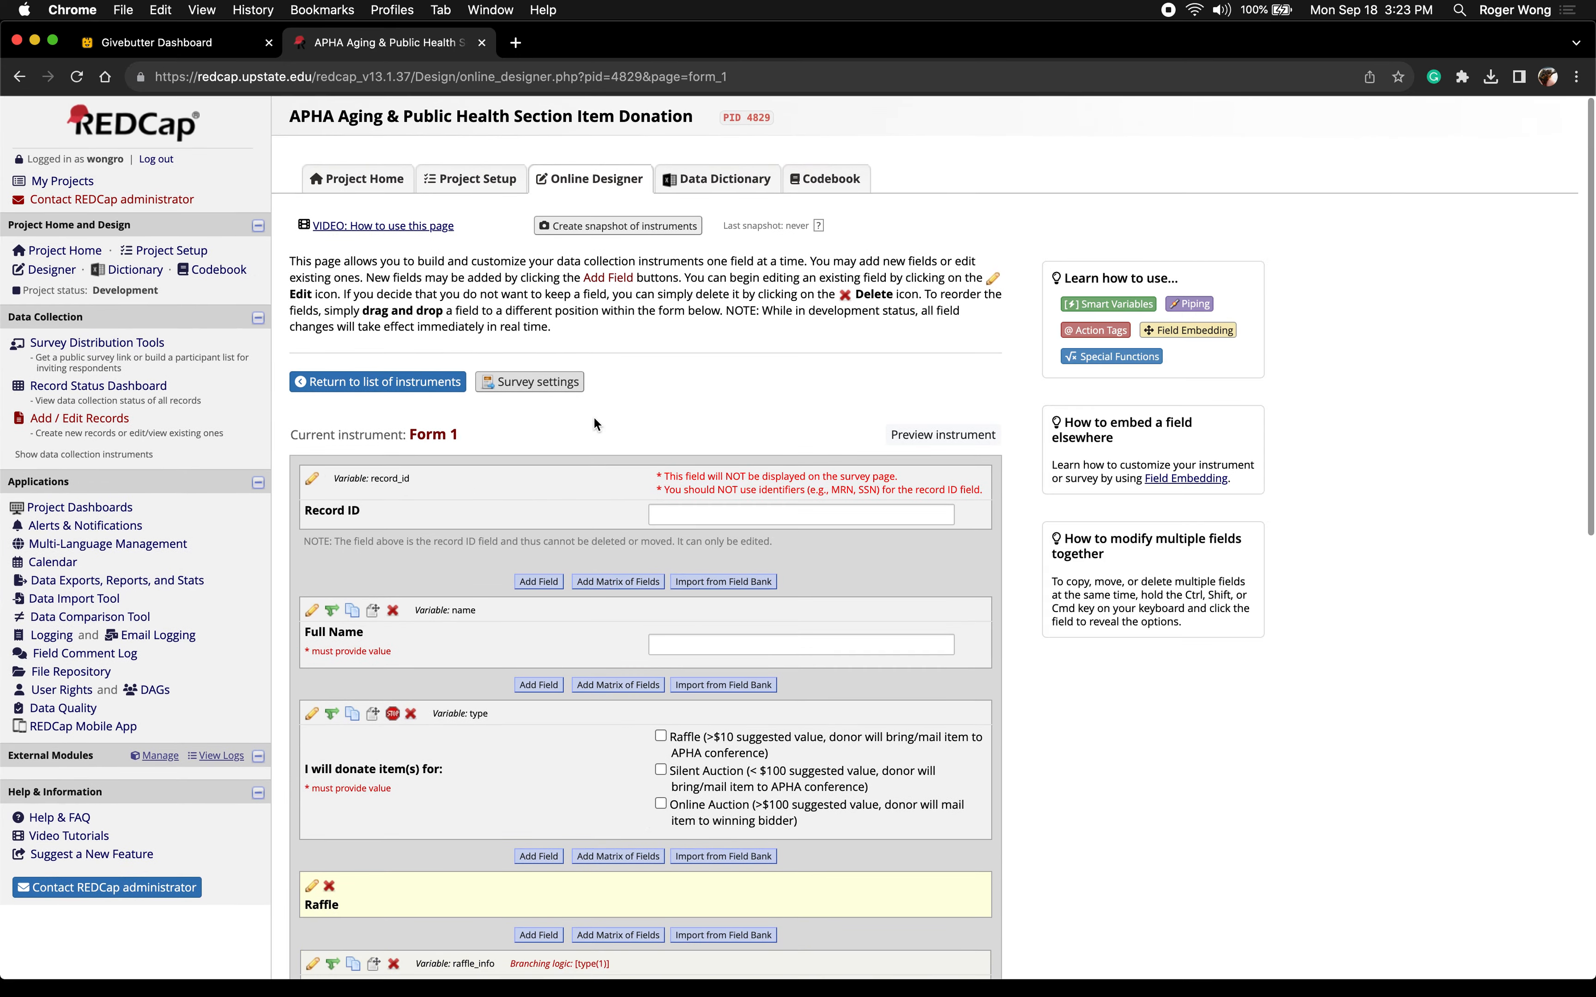
Switch to the Firefox survey, reload it and select Raffle to check the answer box for the raffle item description
key("ctrl+Up")
left_click(686, 69)
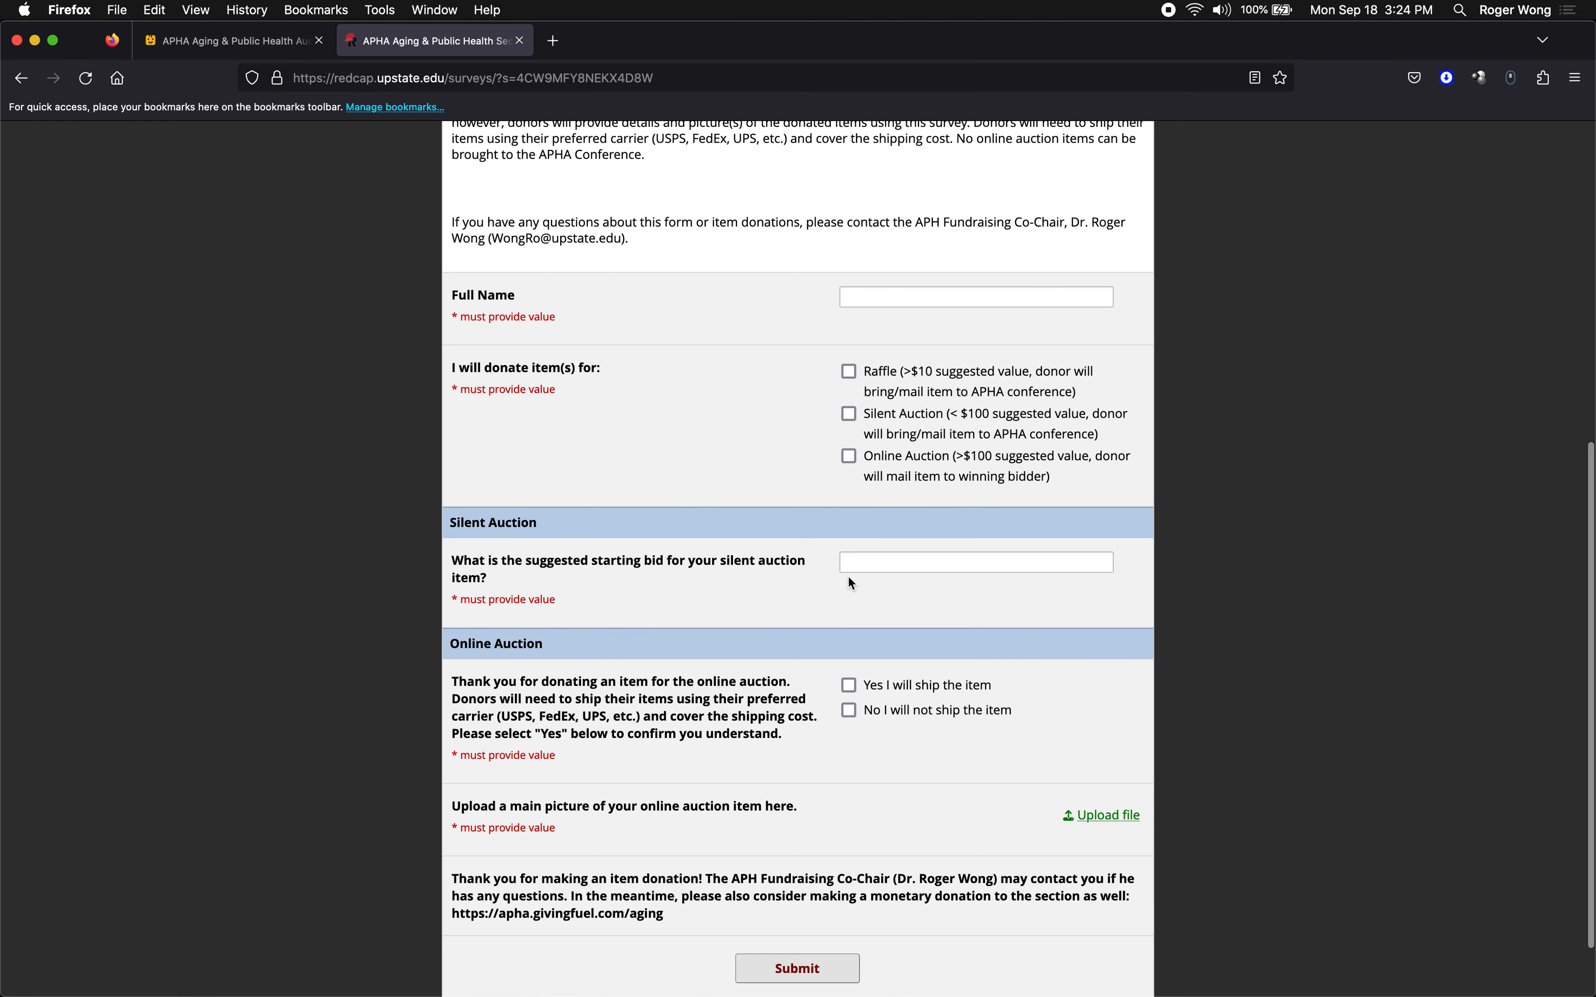
left_click(850, 372)
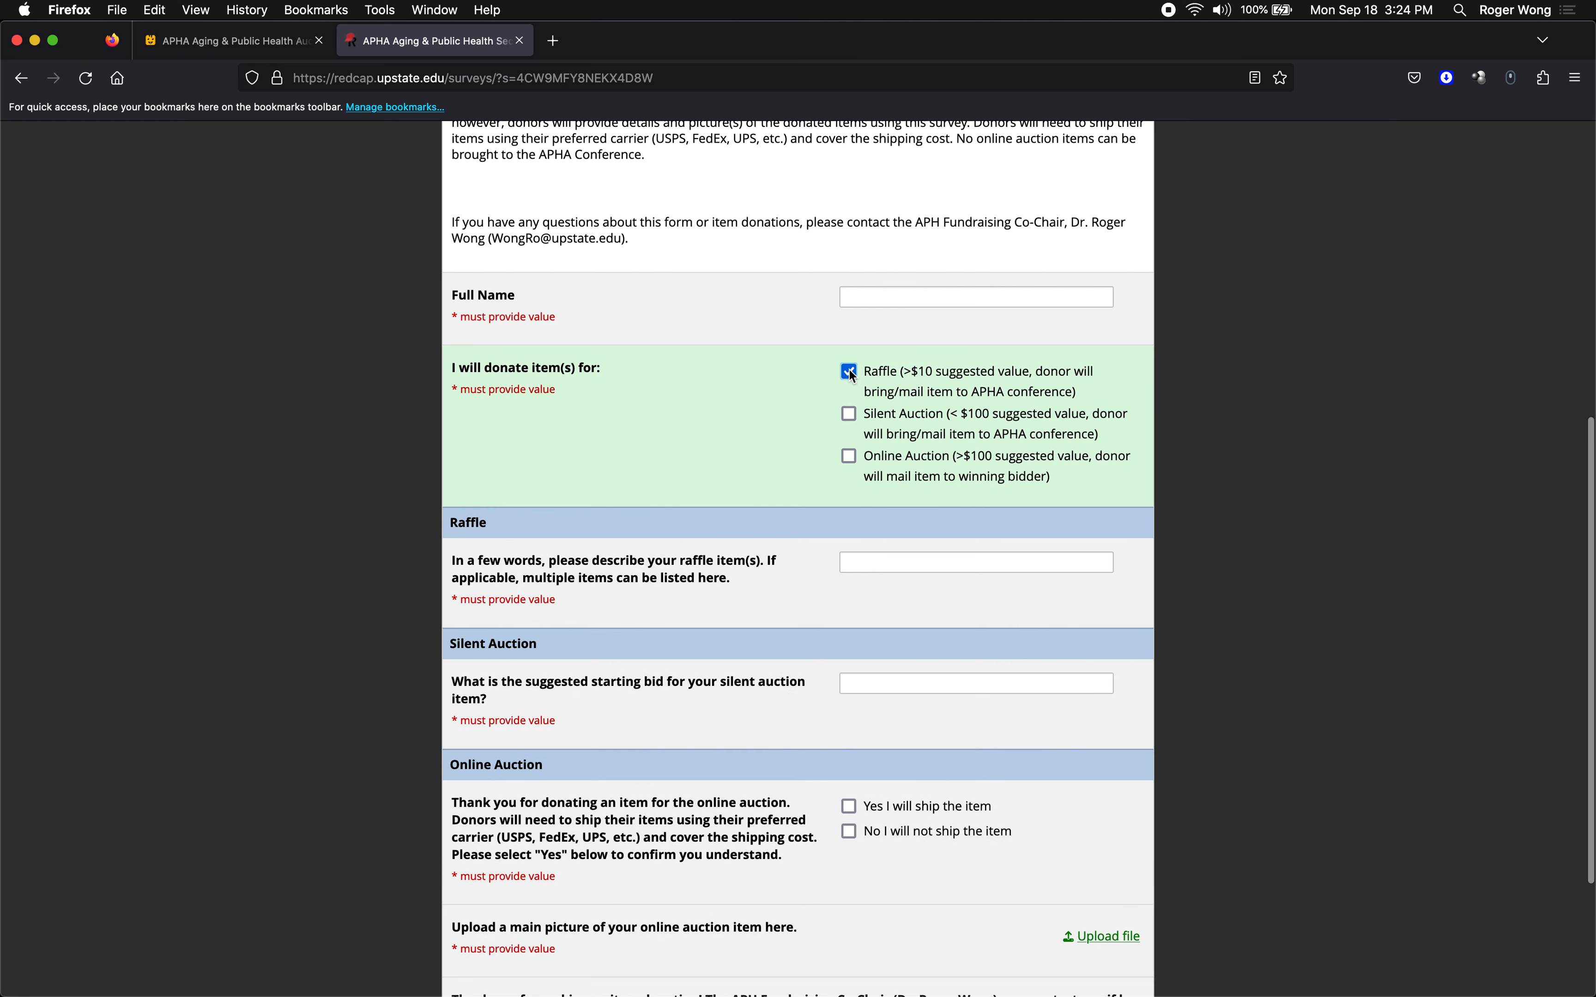
left_click(861, 566)
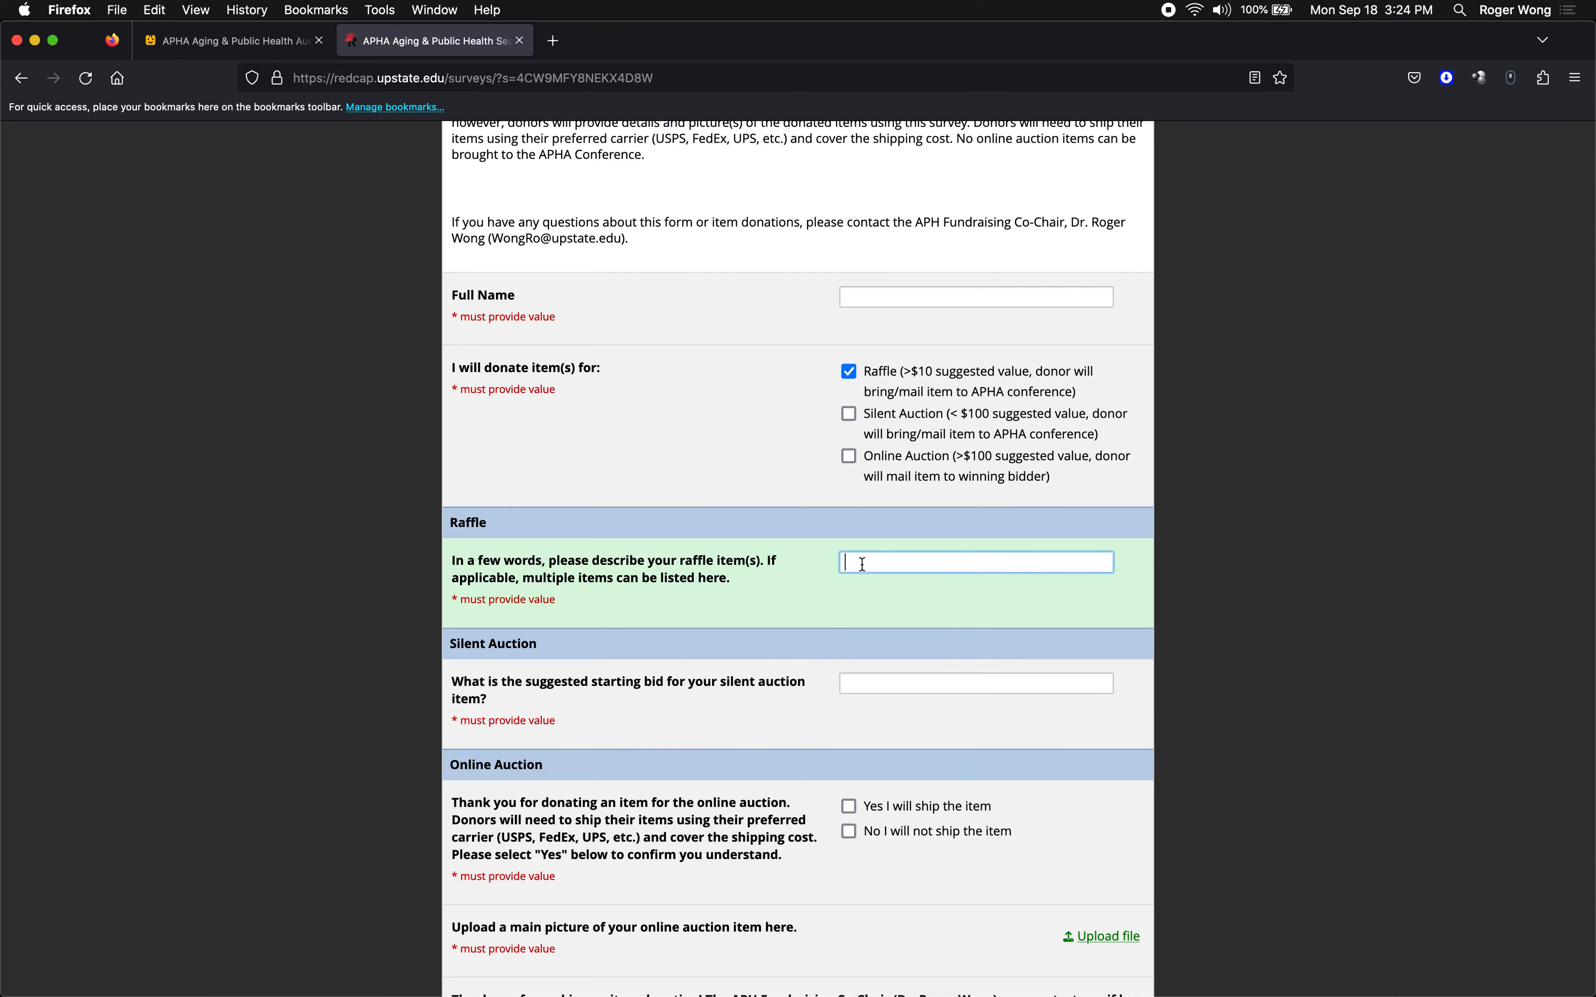
Return to Form 1 in Chrome, set the raffle_info field type to Notes Box (Paragraph Text) and save the field
key("ctrl+Up")
left_click(716, 76)
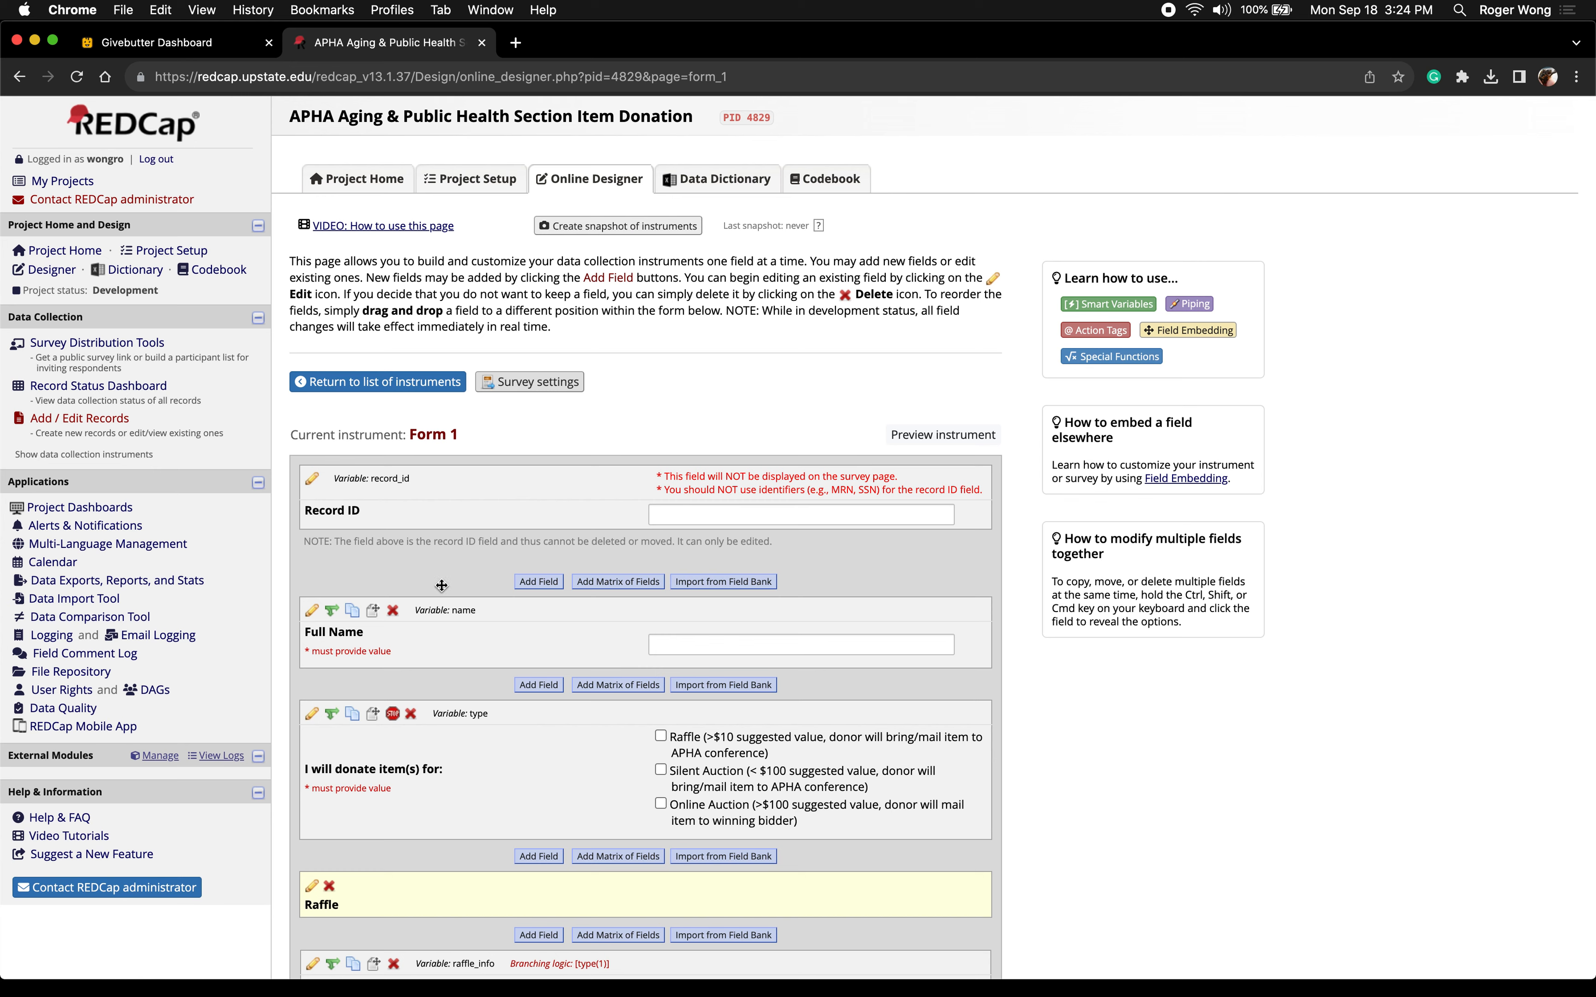
scroll(454, 660, "down", 5)
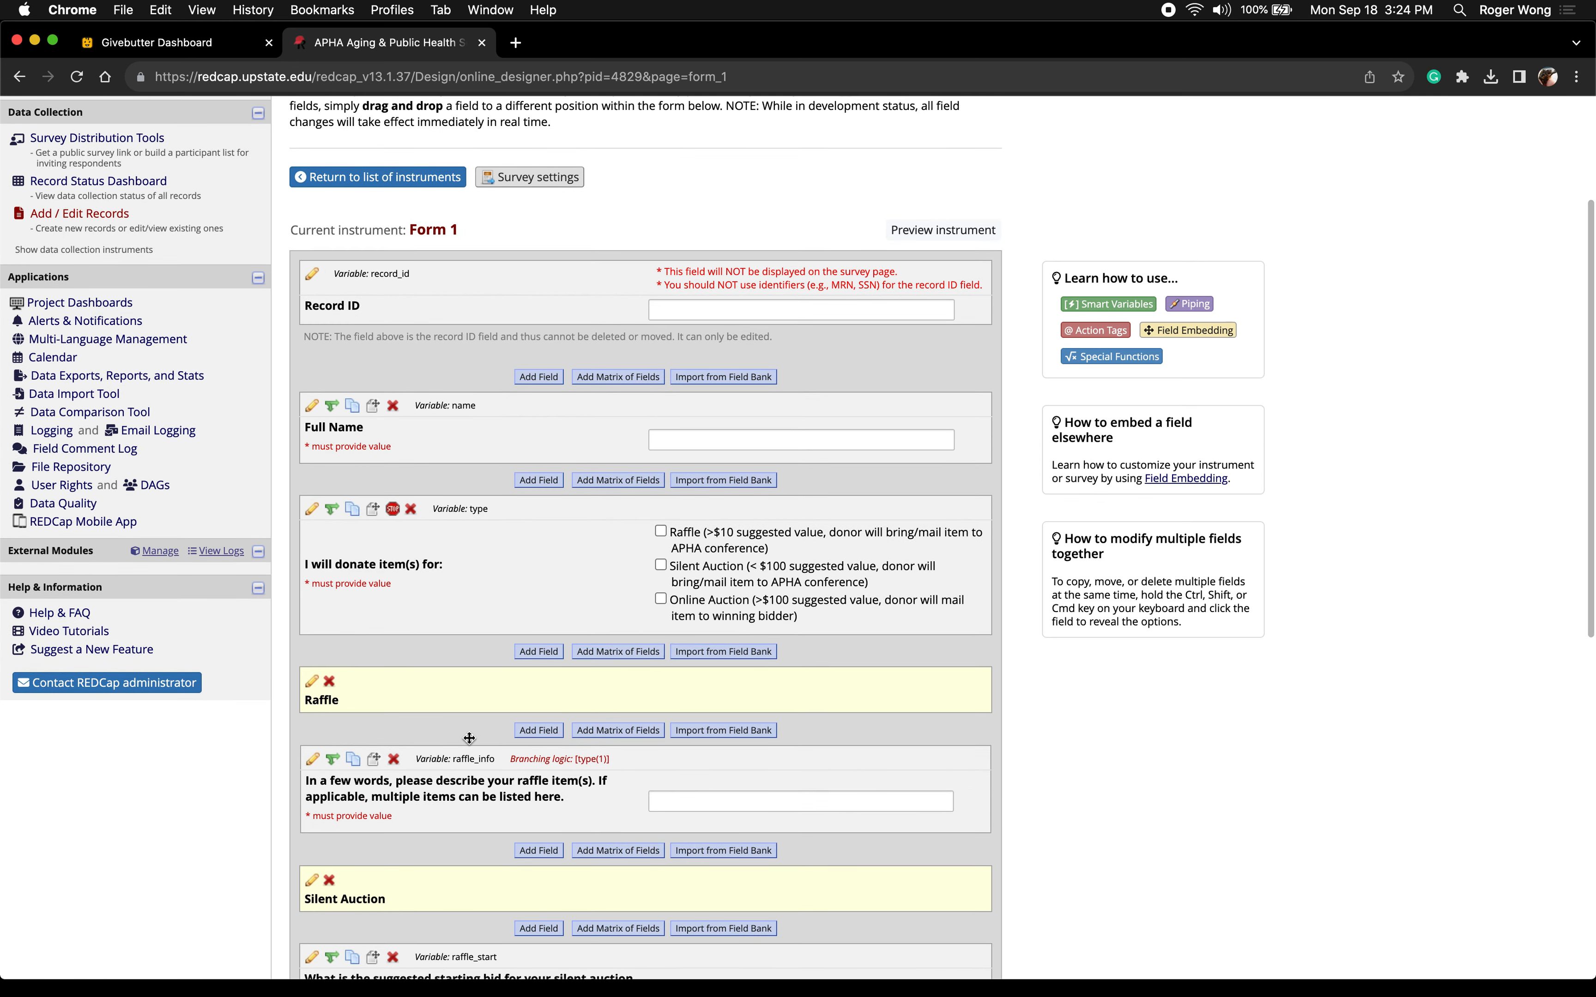
scroll(469, 738, "down", 2)
left_click(311, 687)
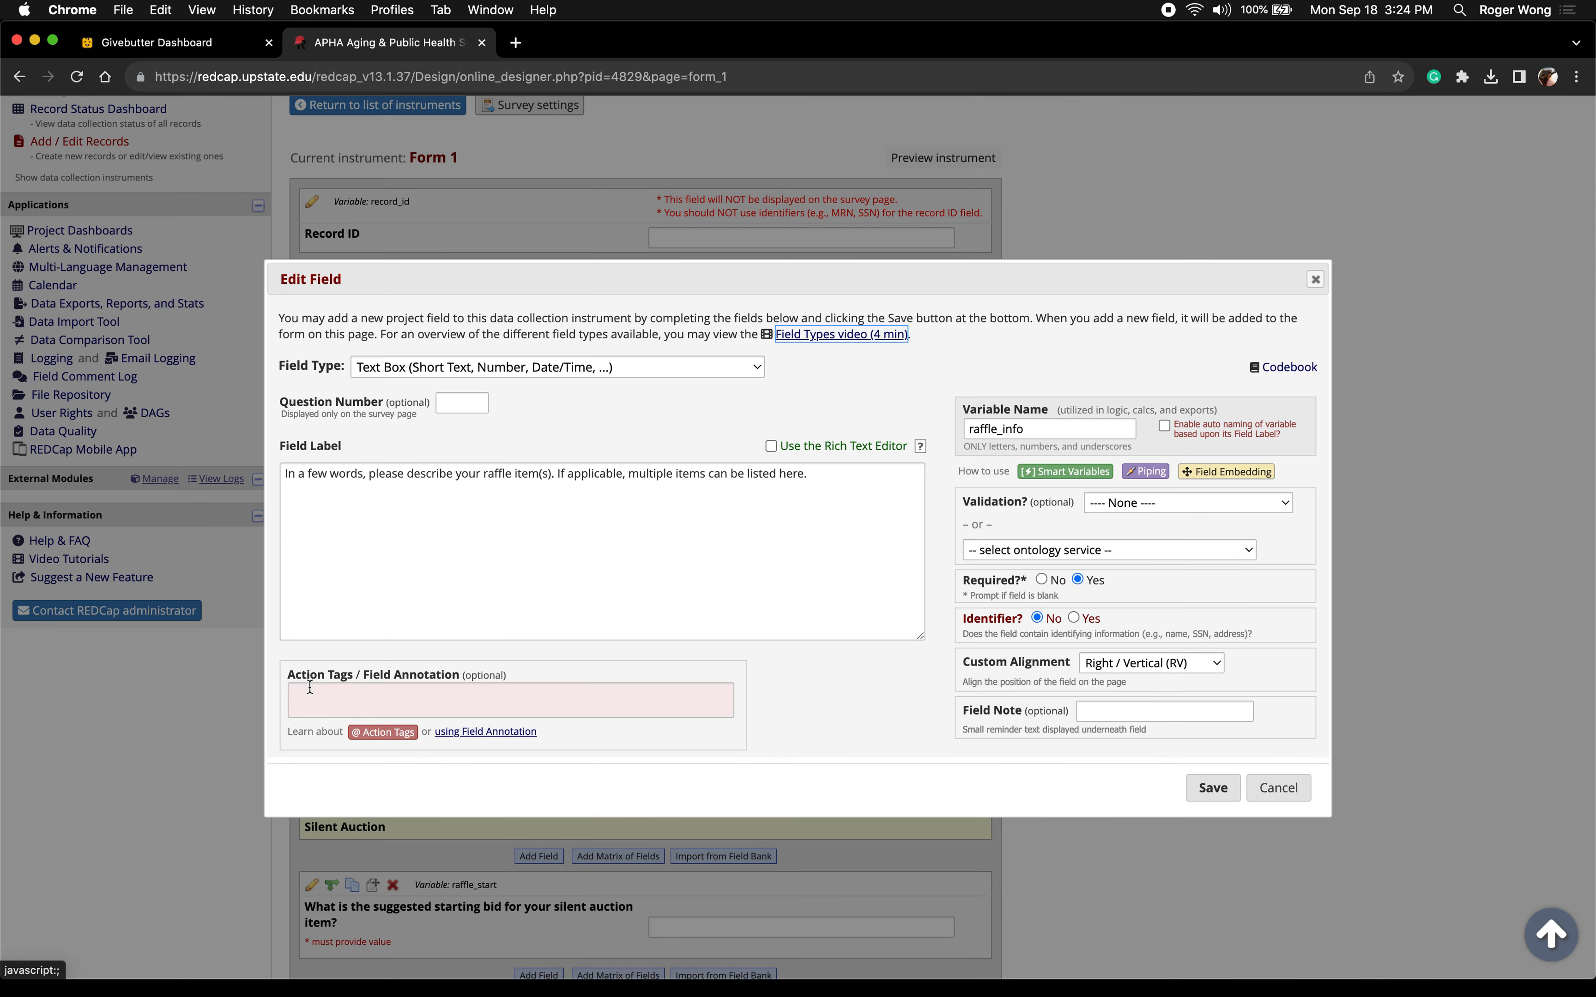
left_click(534, 370)
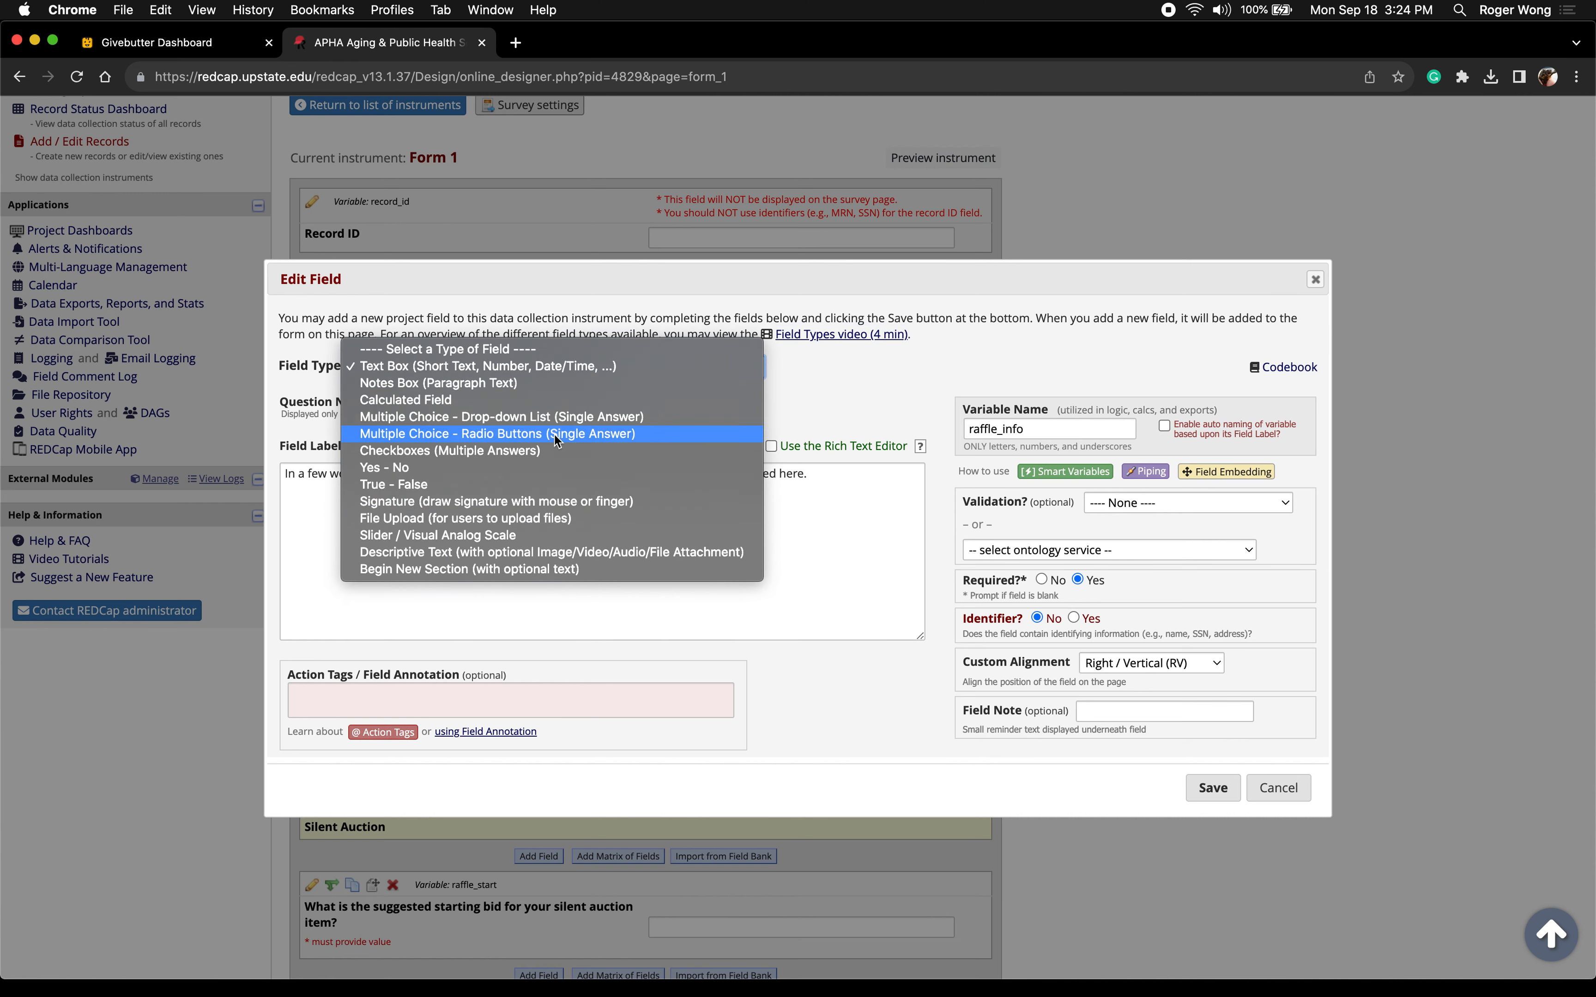
left_click(600, 384)
left_click(1219, 792)
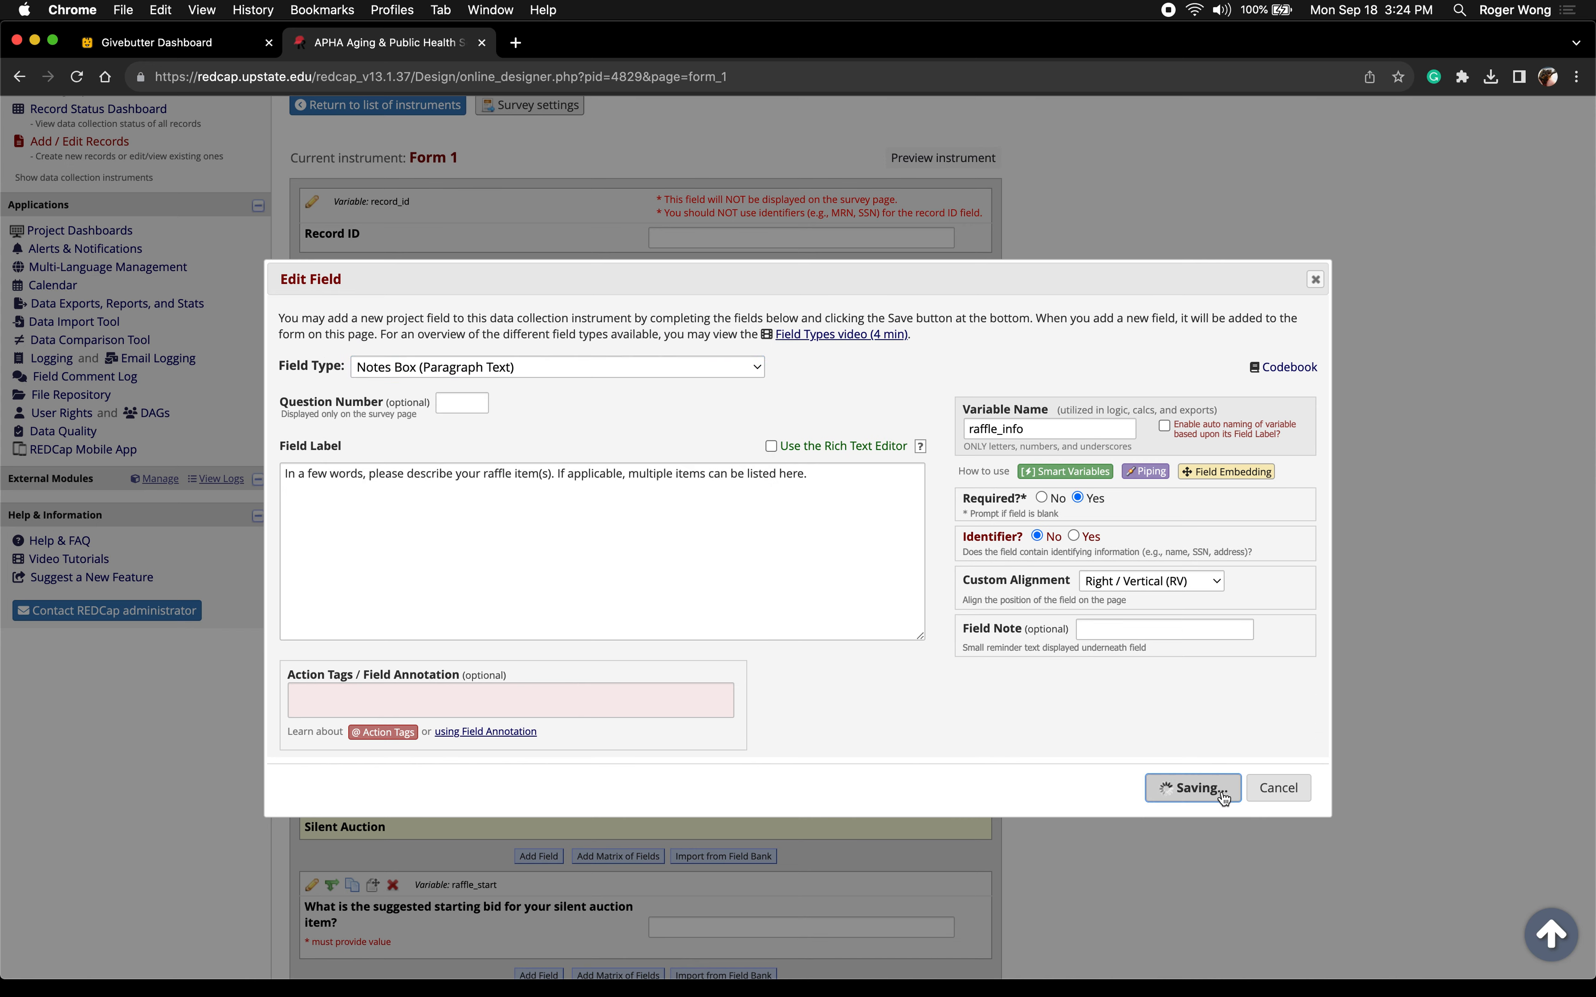
Reload the survey in Firefox and select the Raffle option again to check the paragraph answer box
key("ctrl+Up")
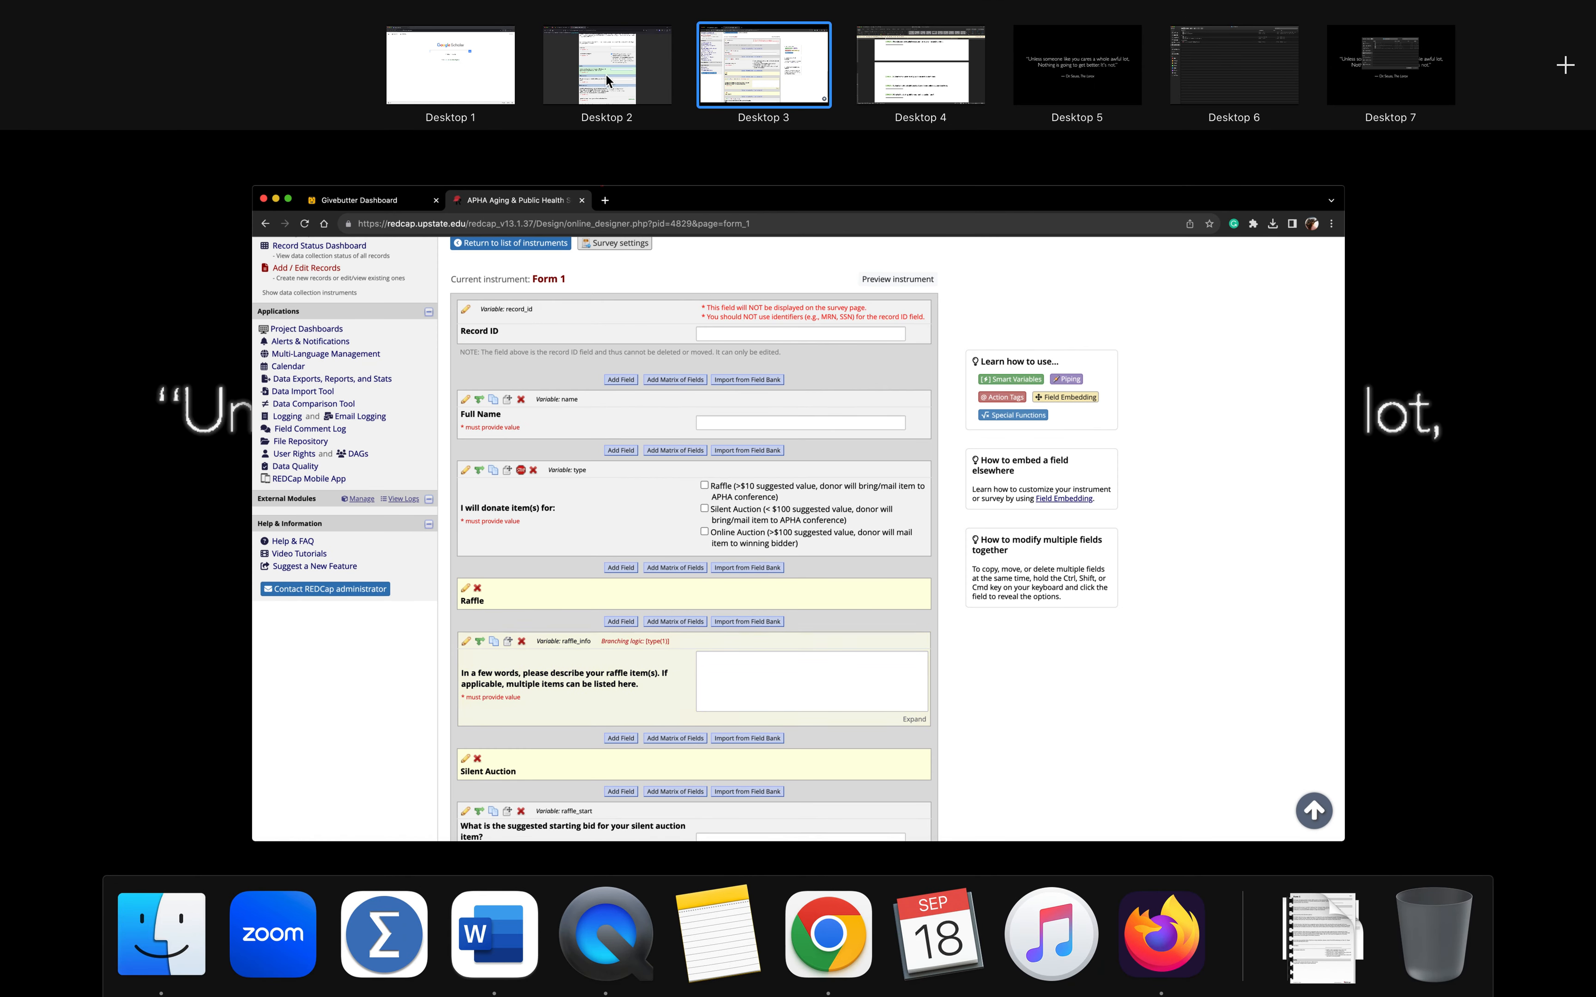
left_click(607, 80)
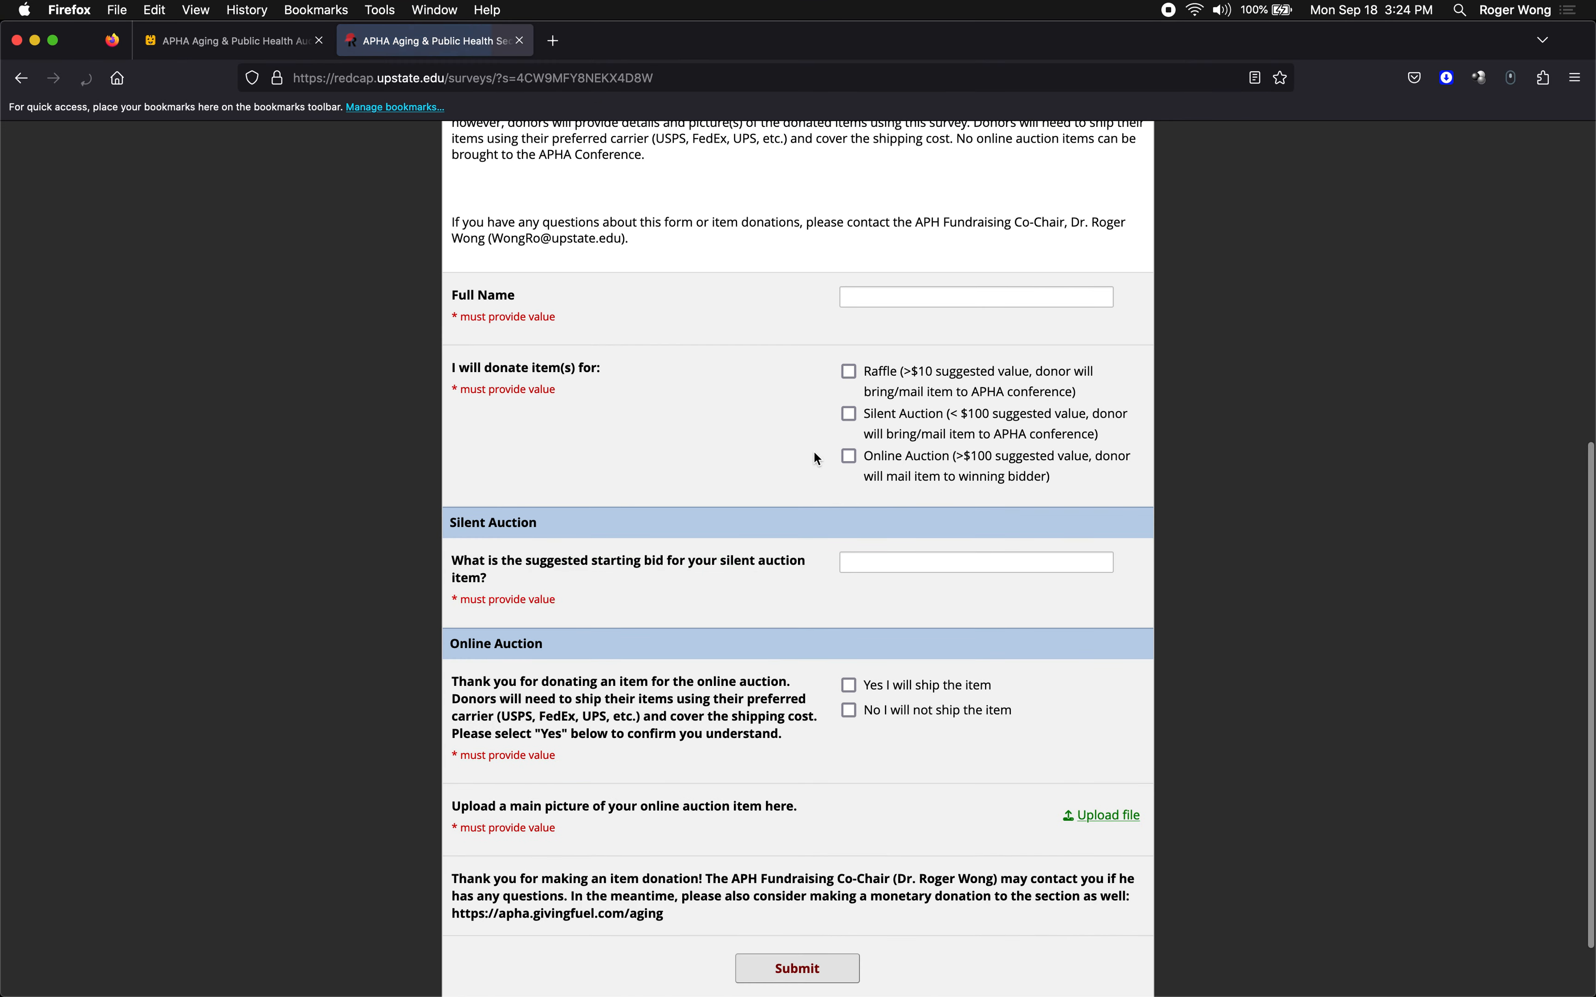
left_click(850, 373)
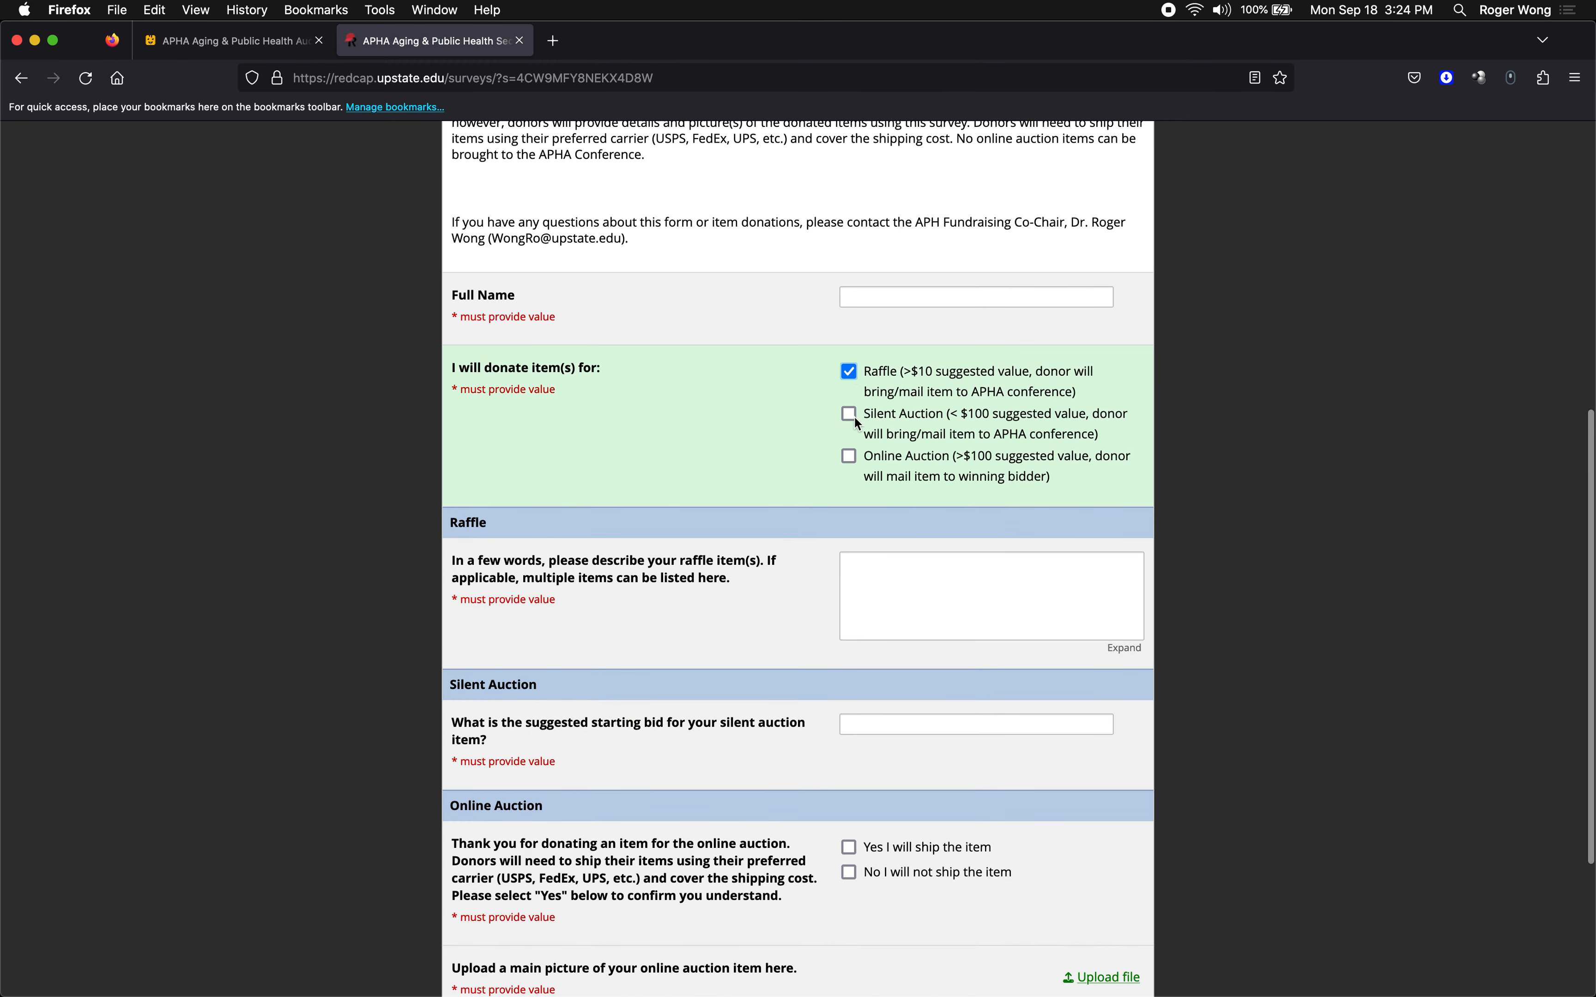
Test the silent auction starting bid's validation with the entry jhdf, dismiss the alert and clear the entry
left_click(872, 571)
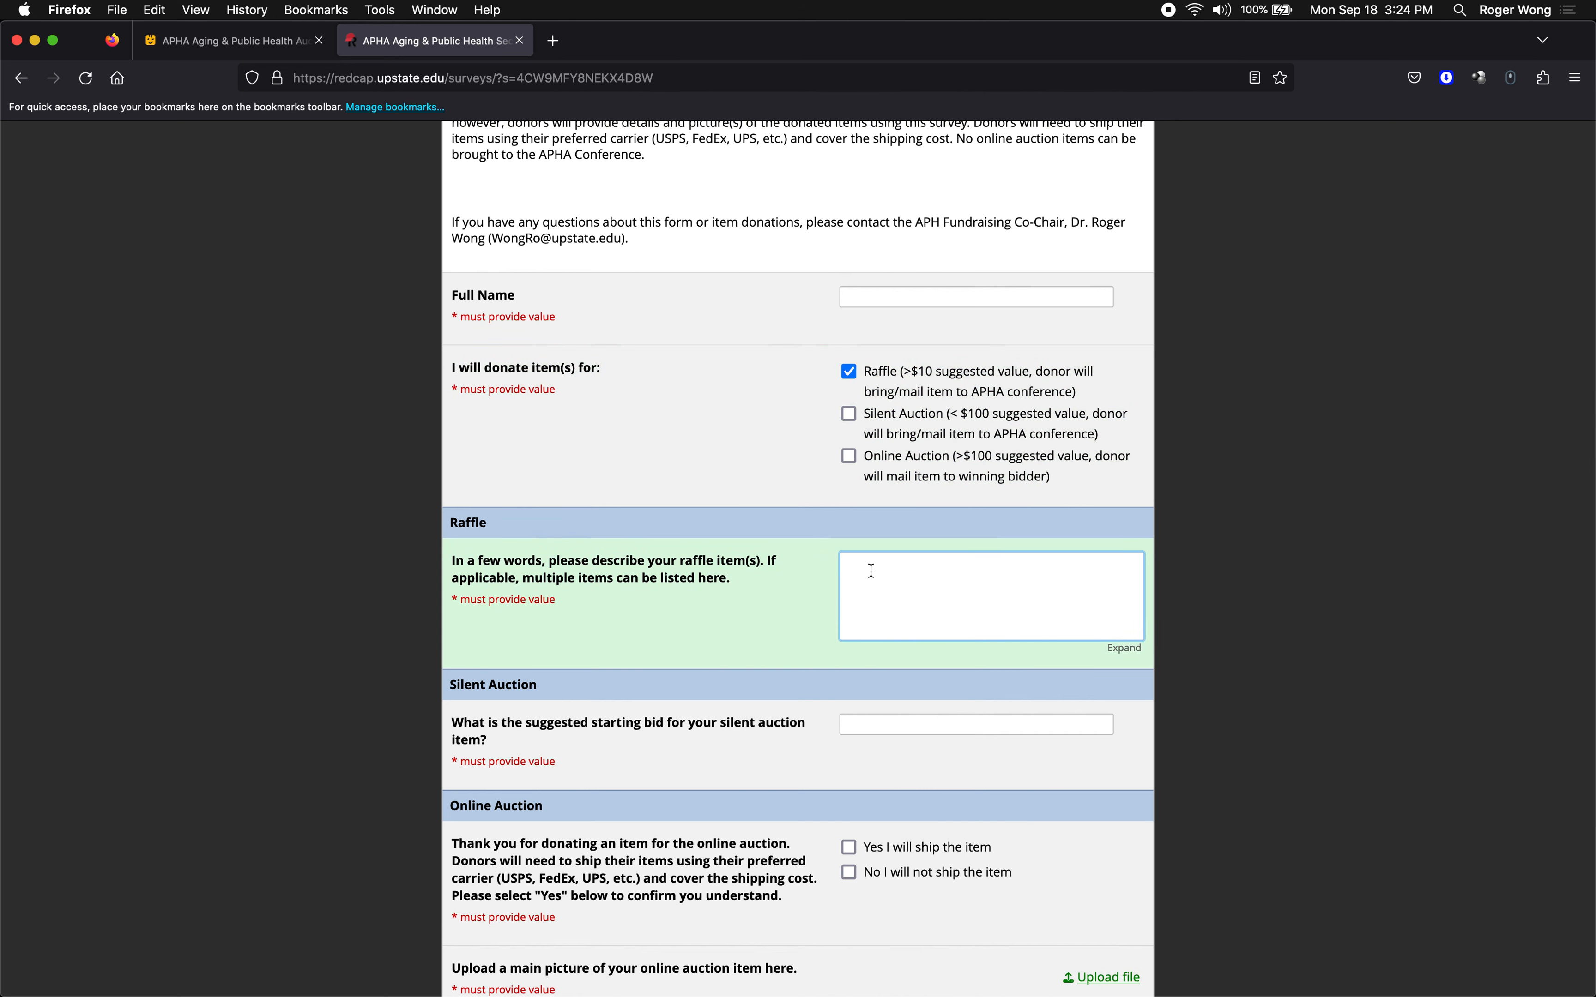
scroll(892, 708, "down", 2)
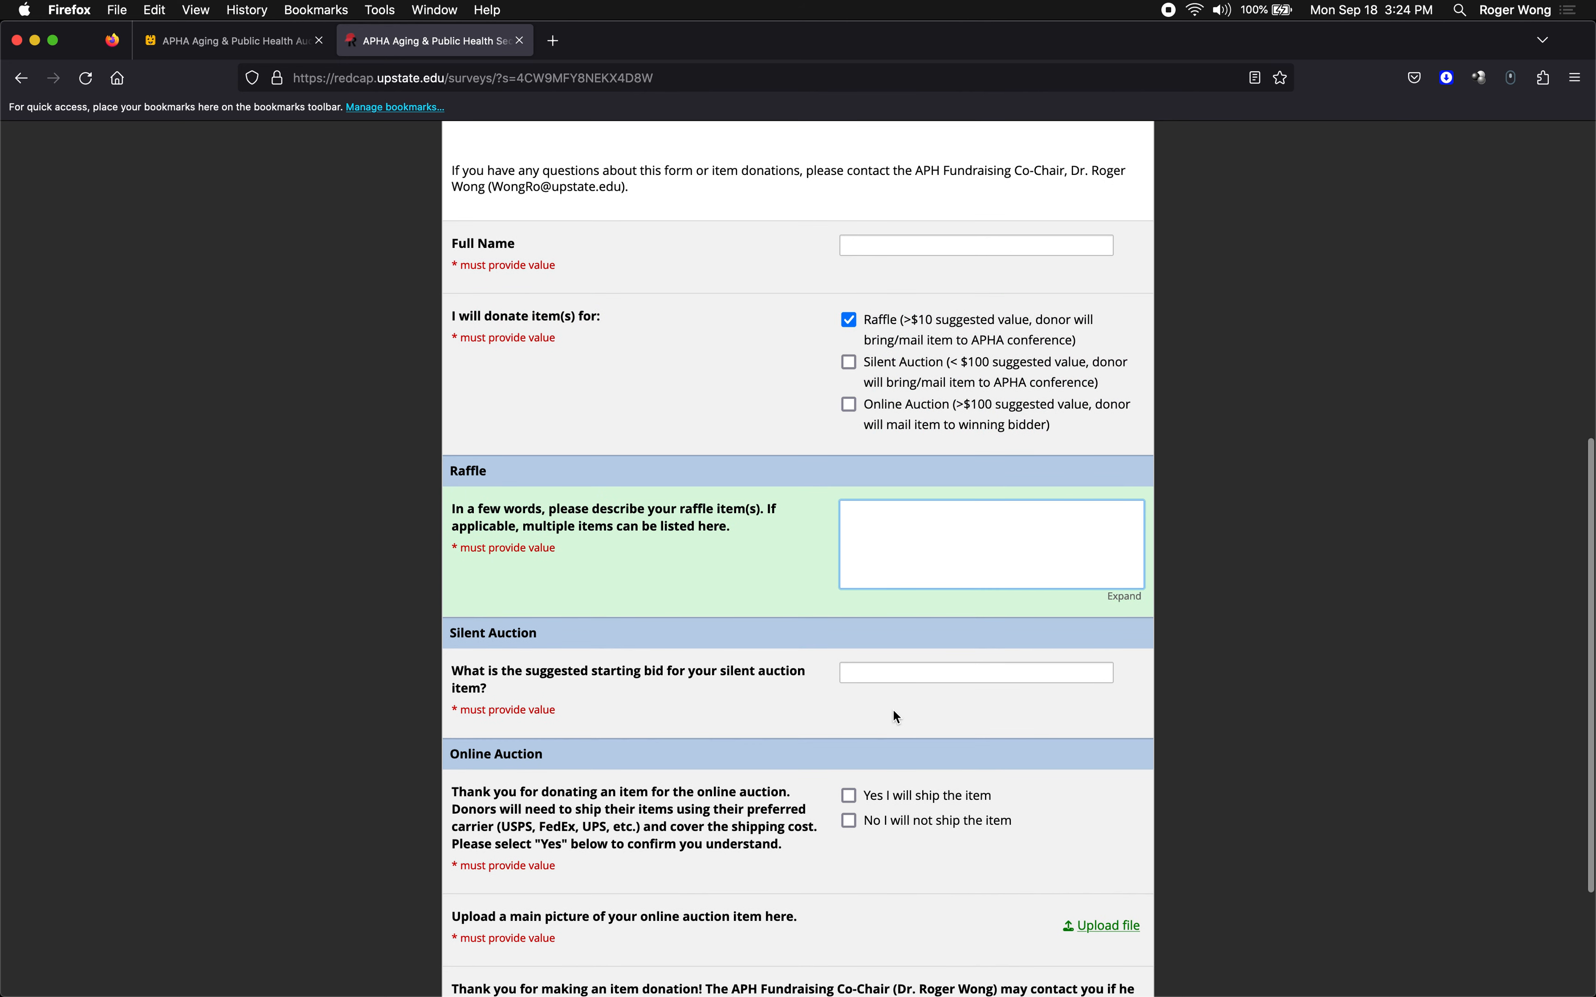
left_click(874, 674)
scroll(874, 674, "down", 5)
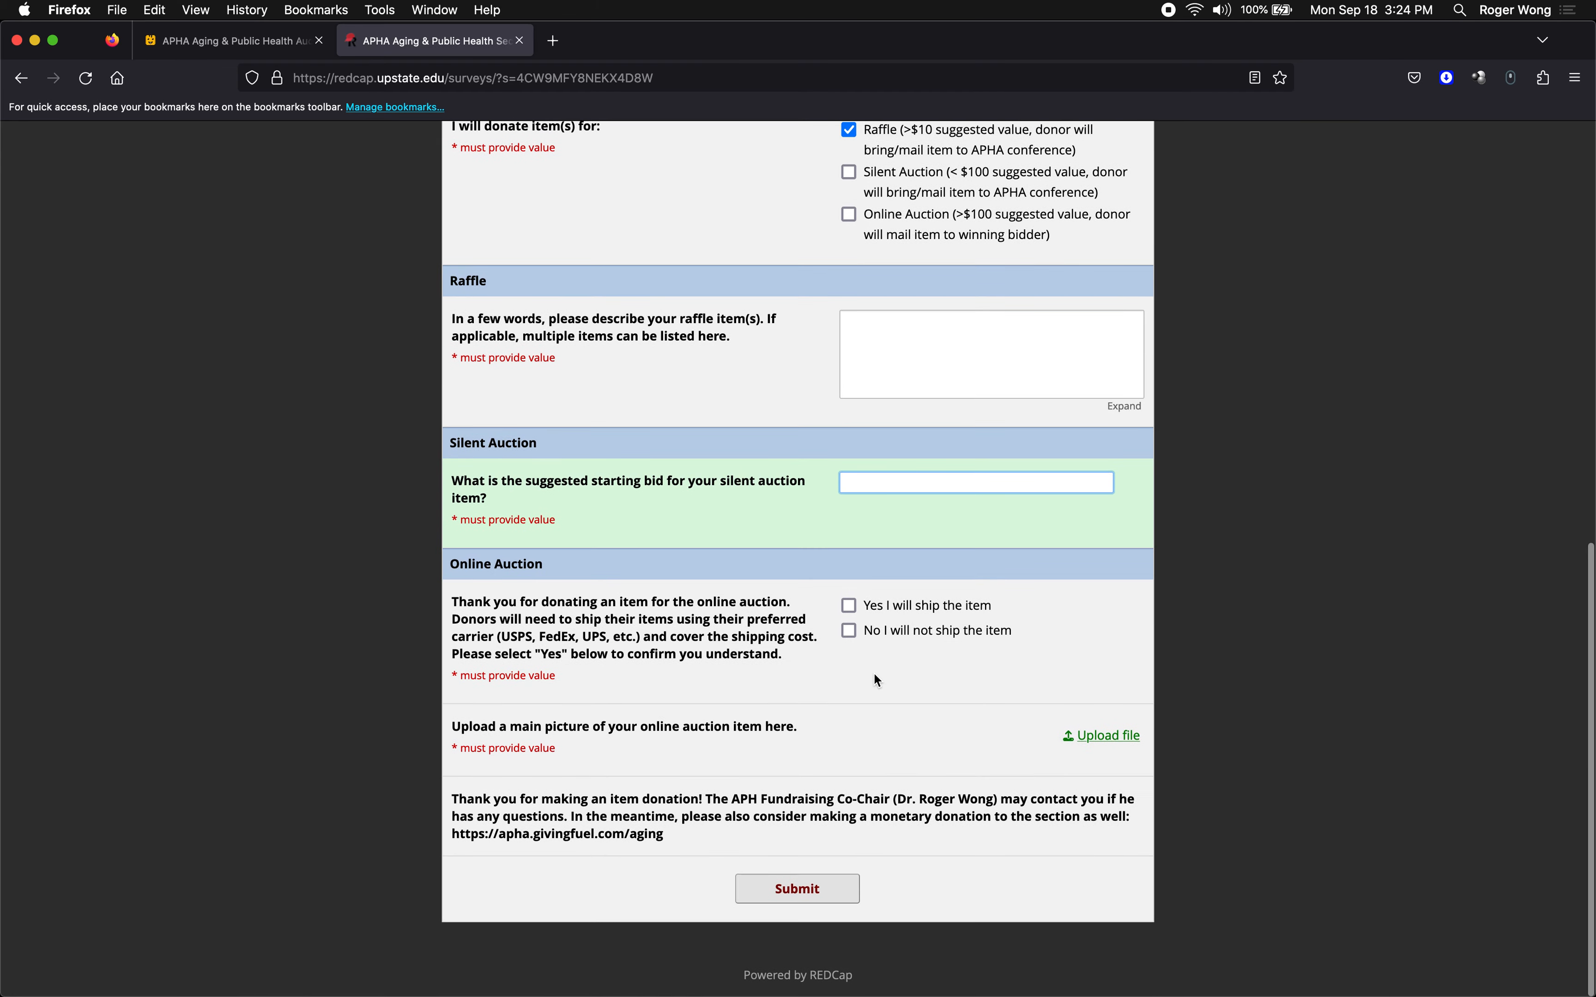
scroll(875, 673, "up", 3)
type("jhdf")
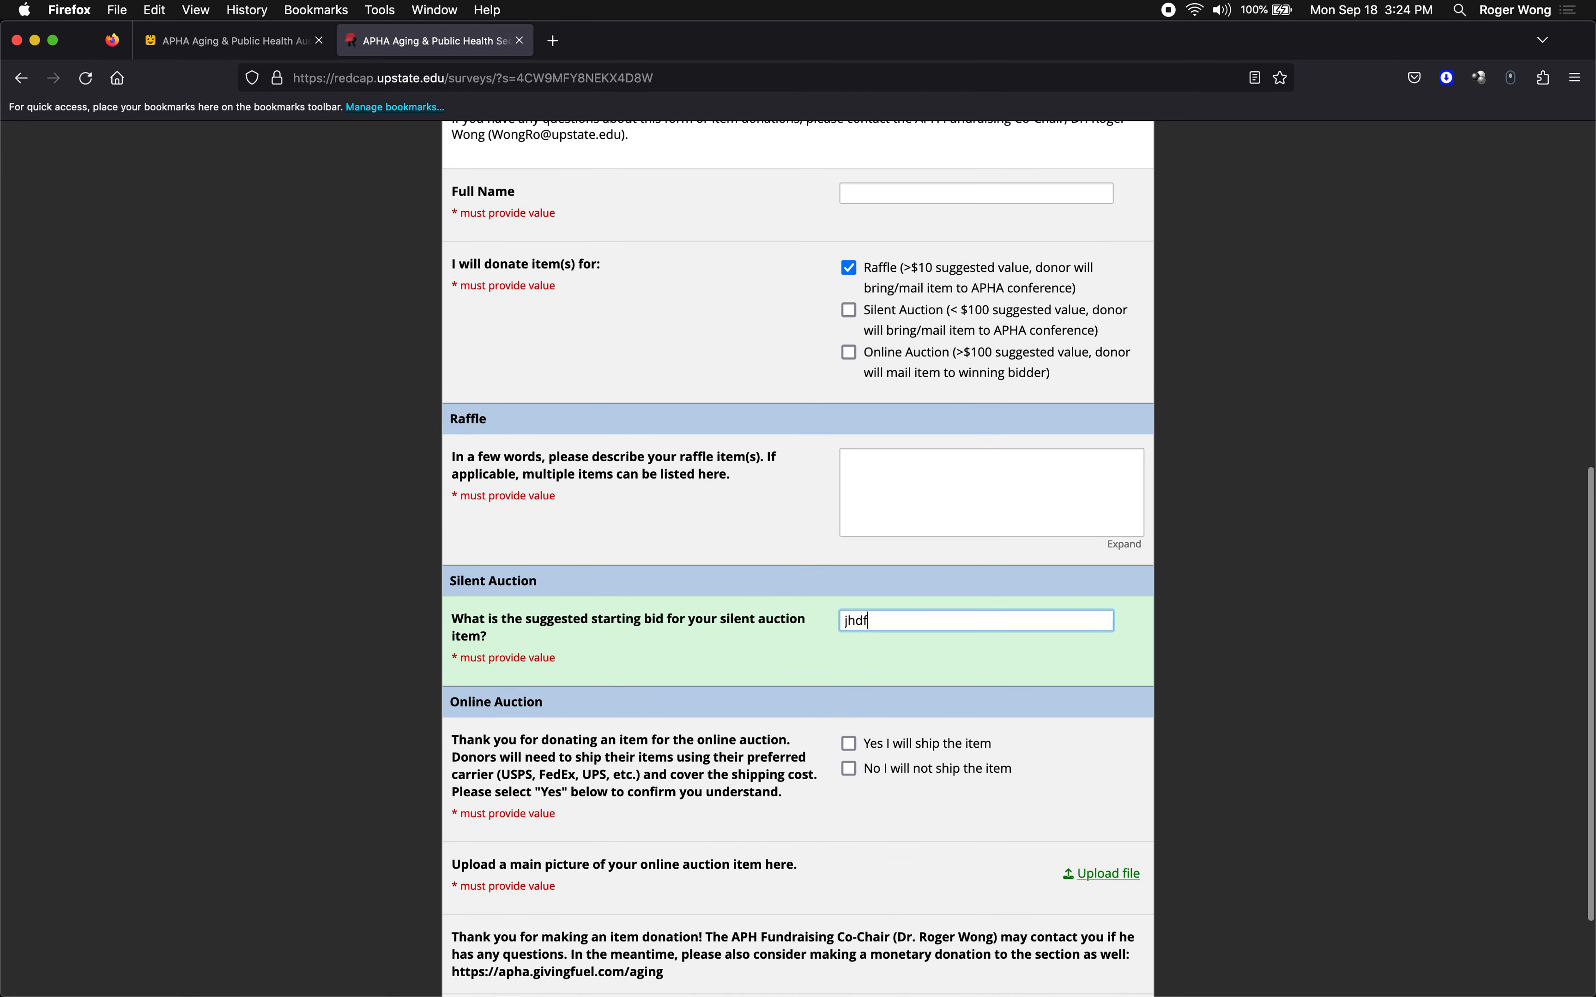
left_click(787, 682)
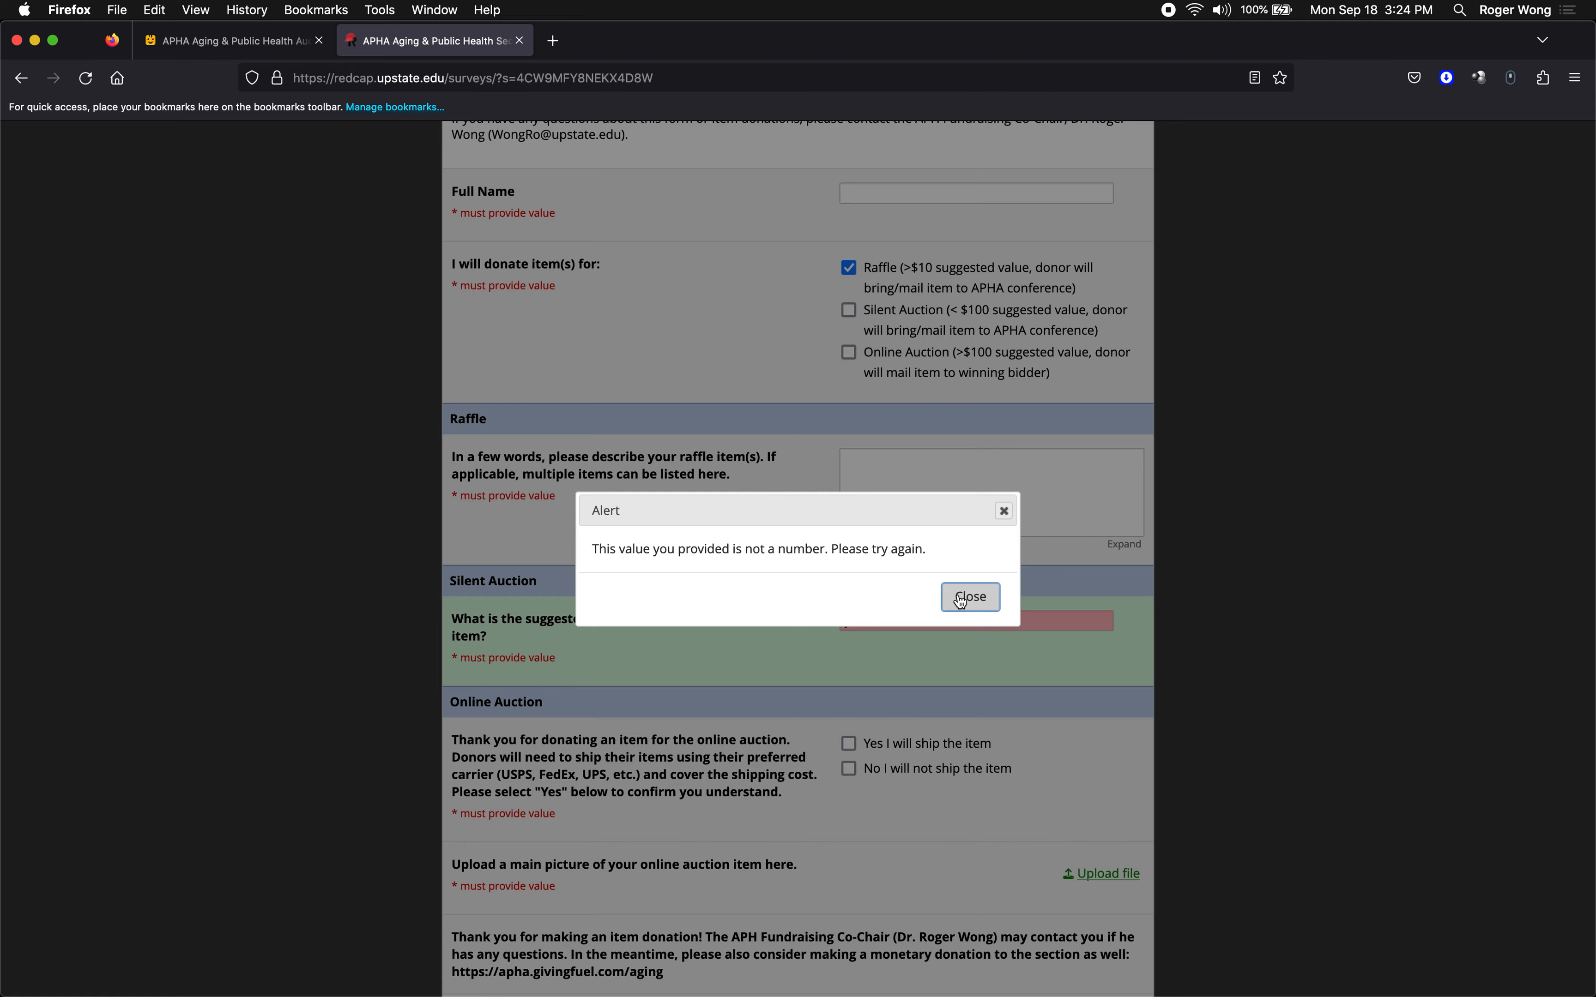
left_click(973, 597)
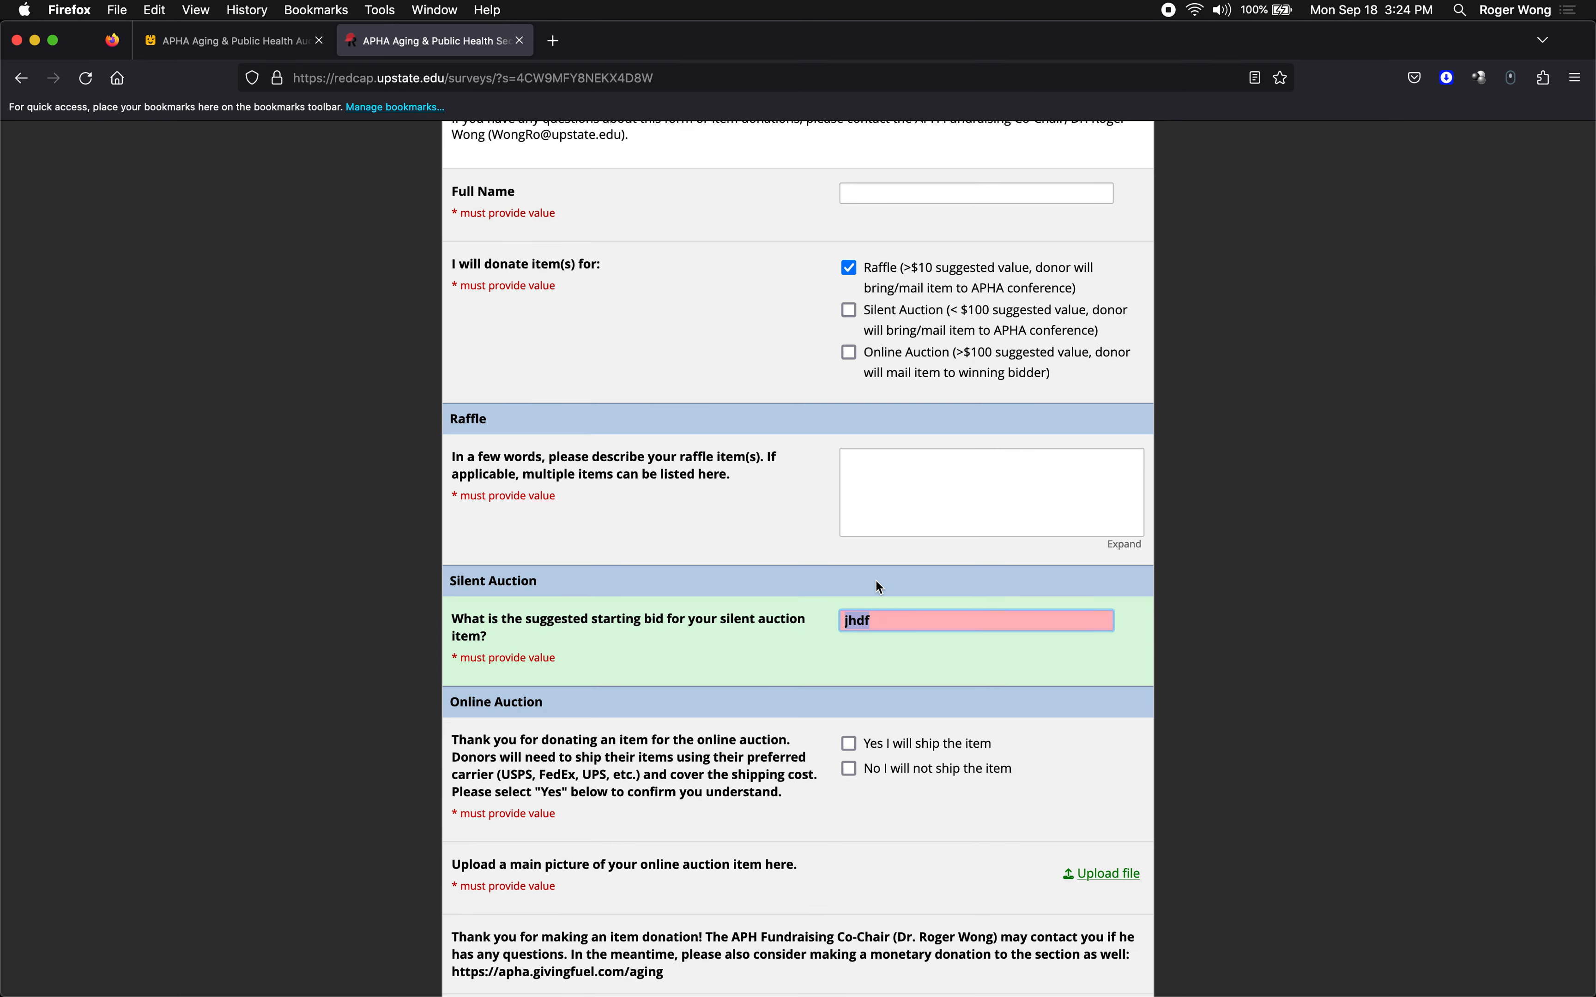
key("BackSpace")
key("BackSpace")
key("BackSpace")
key("BackSpace")
Look at the starting bid field in Chrome, return to the Firefox survey and test both online auction shipping checkboxes
key("ctrl+Right")
scroll(765, 611, "down", 5)
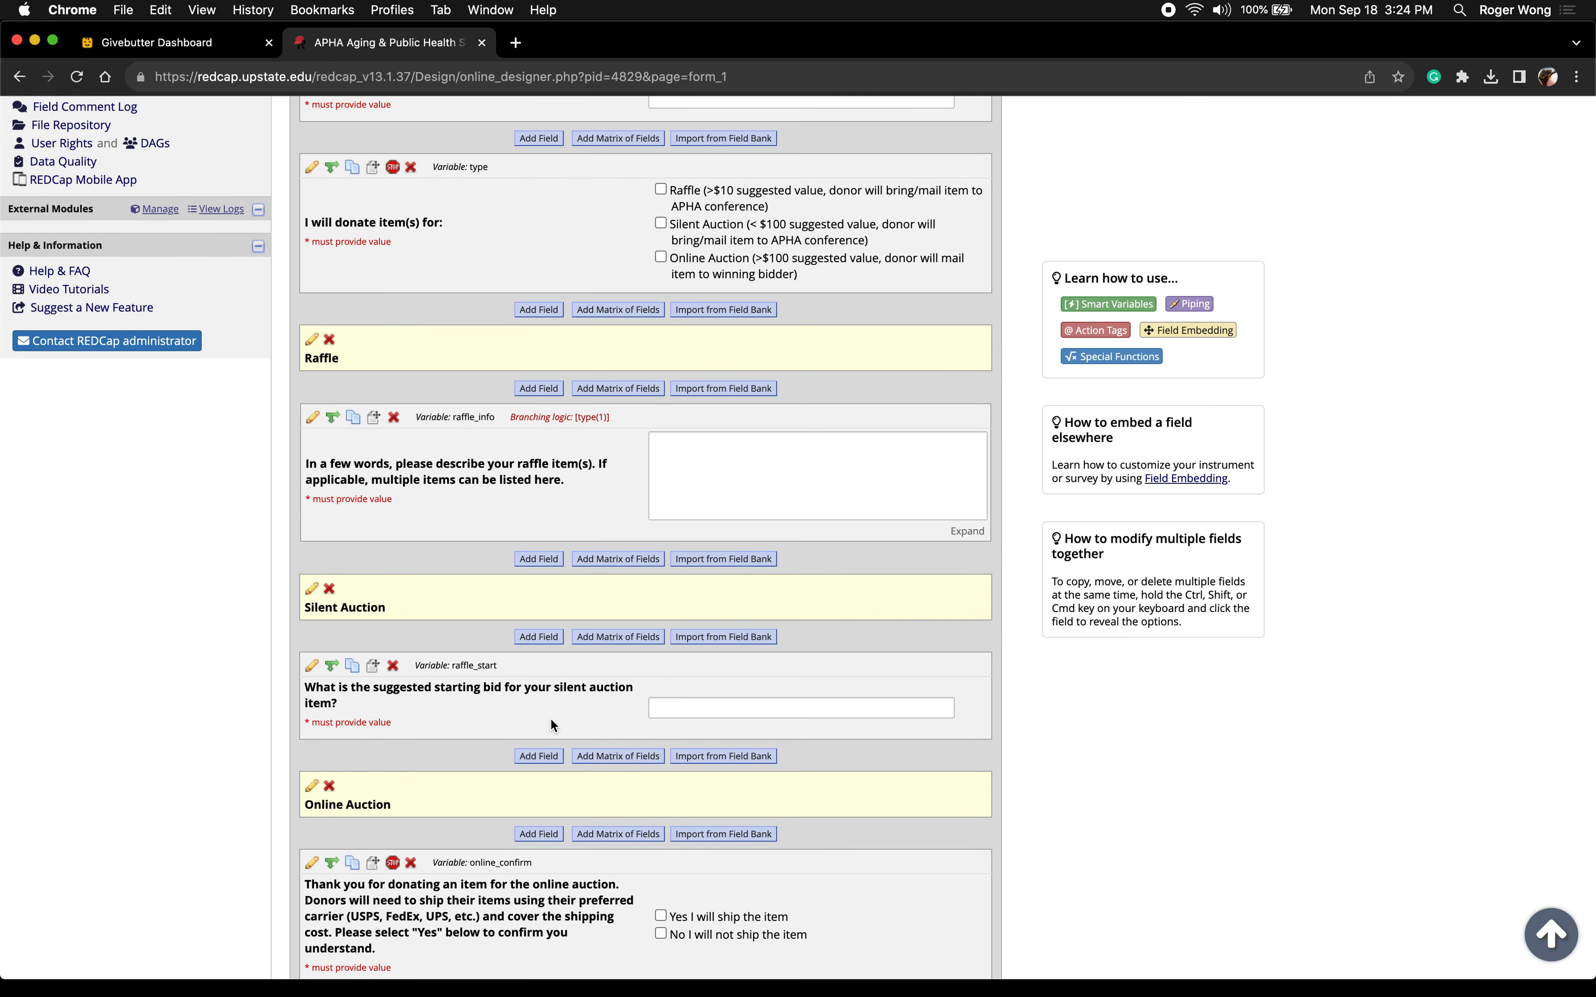
key("ctrl+Left")
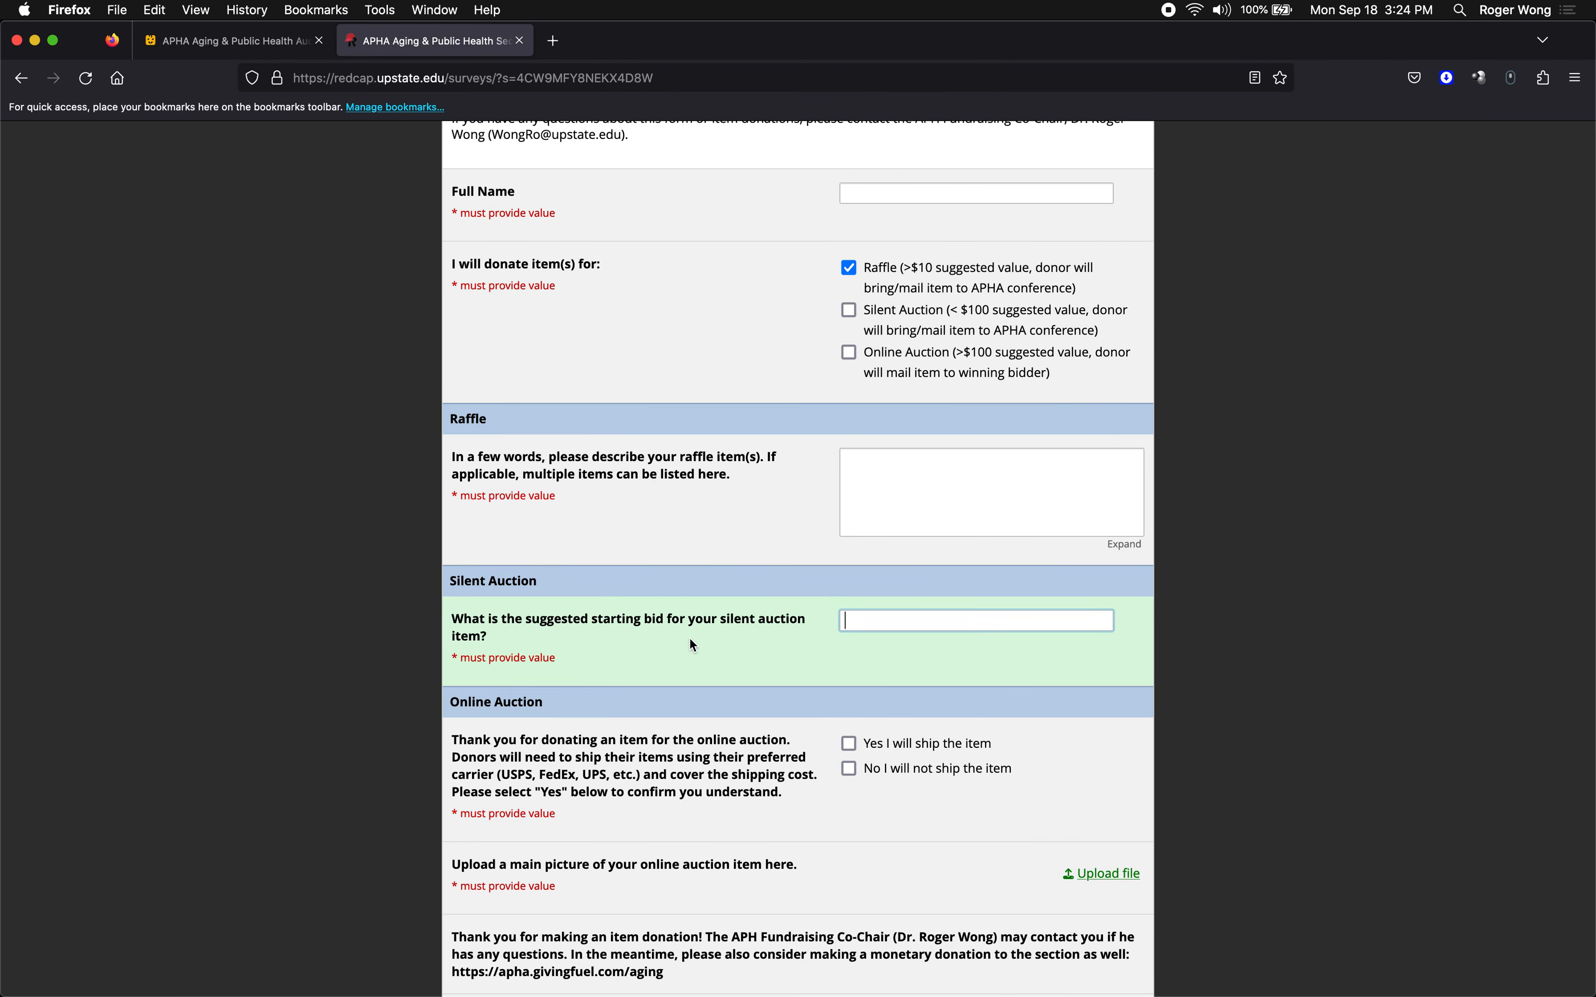
scroll(791, 606, "down", 3)
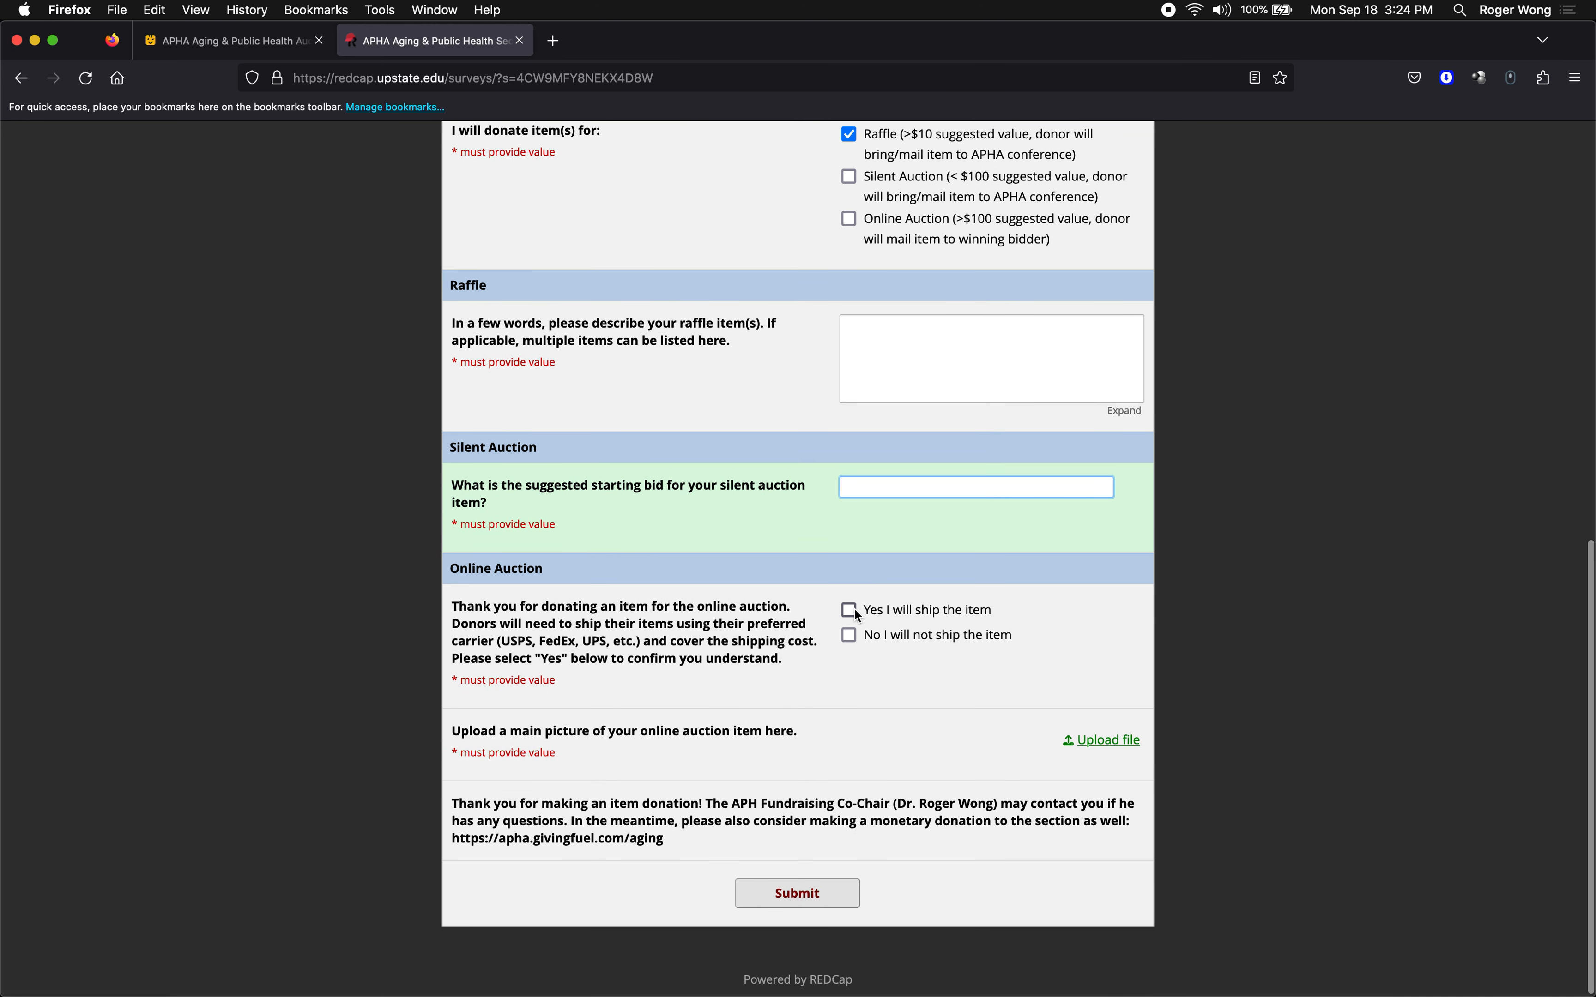
left_click(850, 612)
left_click(850, 636)
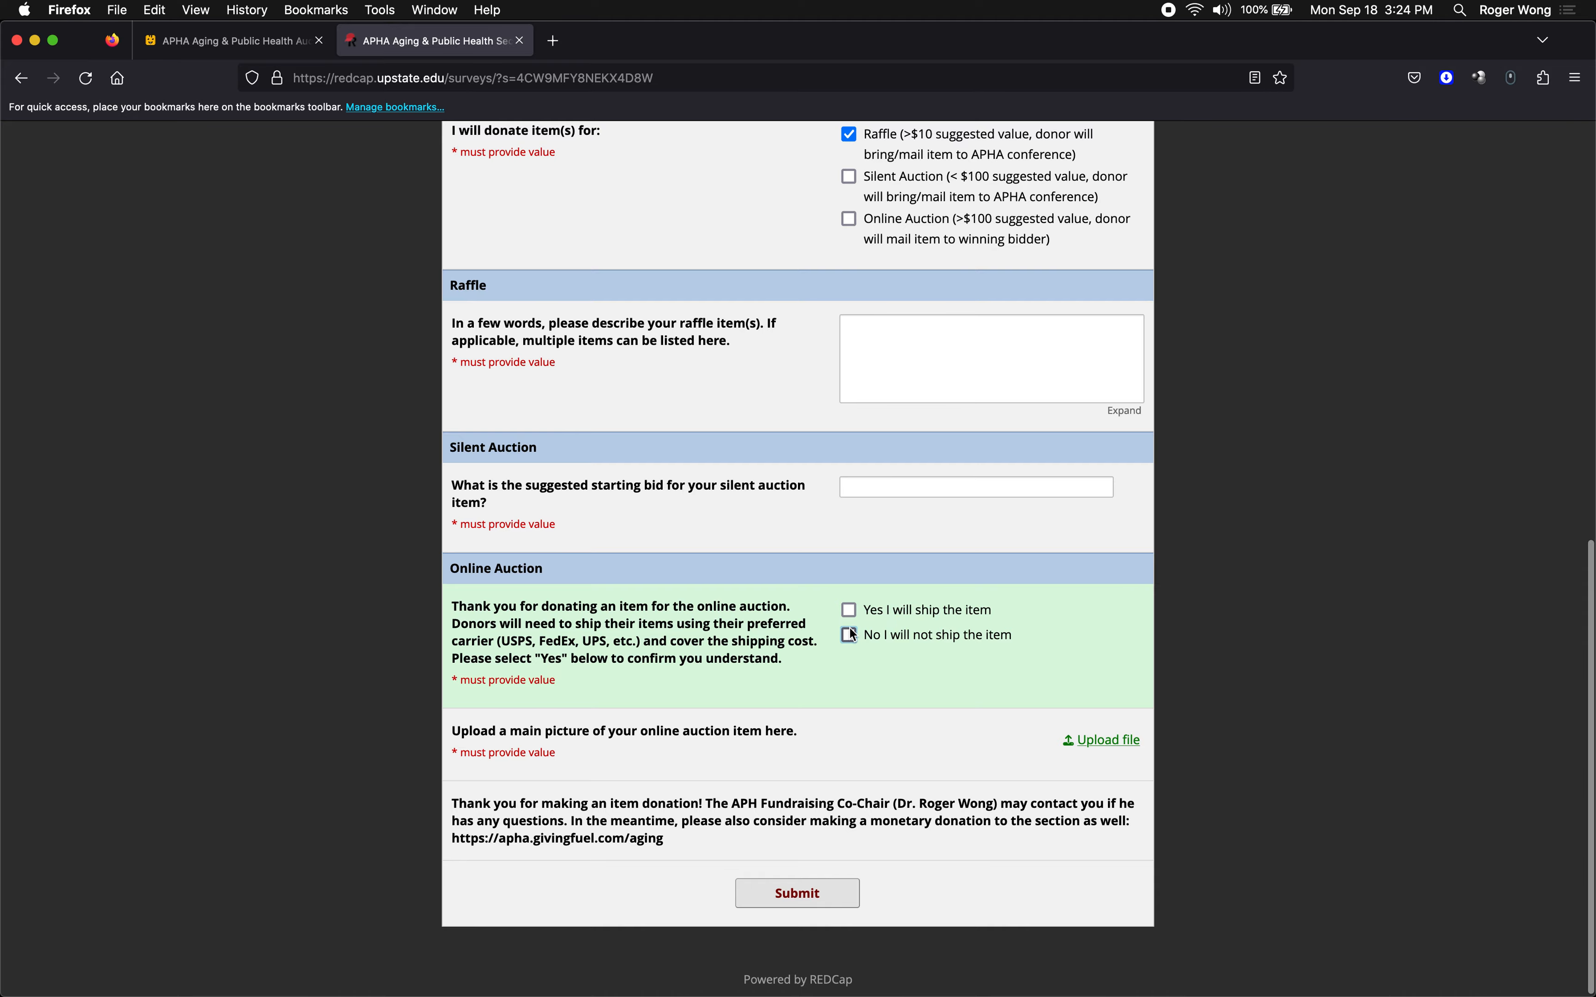
In Chrome, set the online_confirm field type to Multiple Choice - Radio Buttons (Single Answer) and save the field
scroll(853, 634, "up", 5)
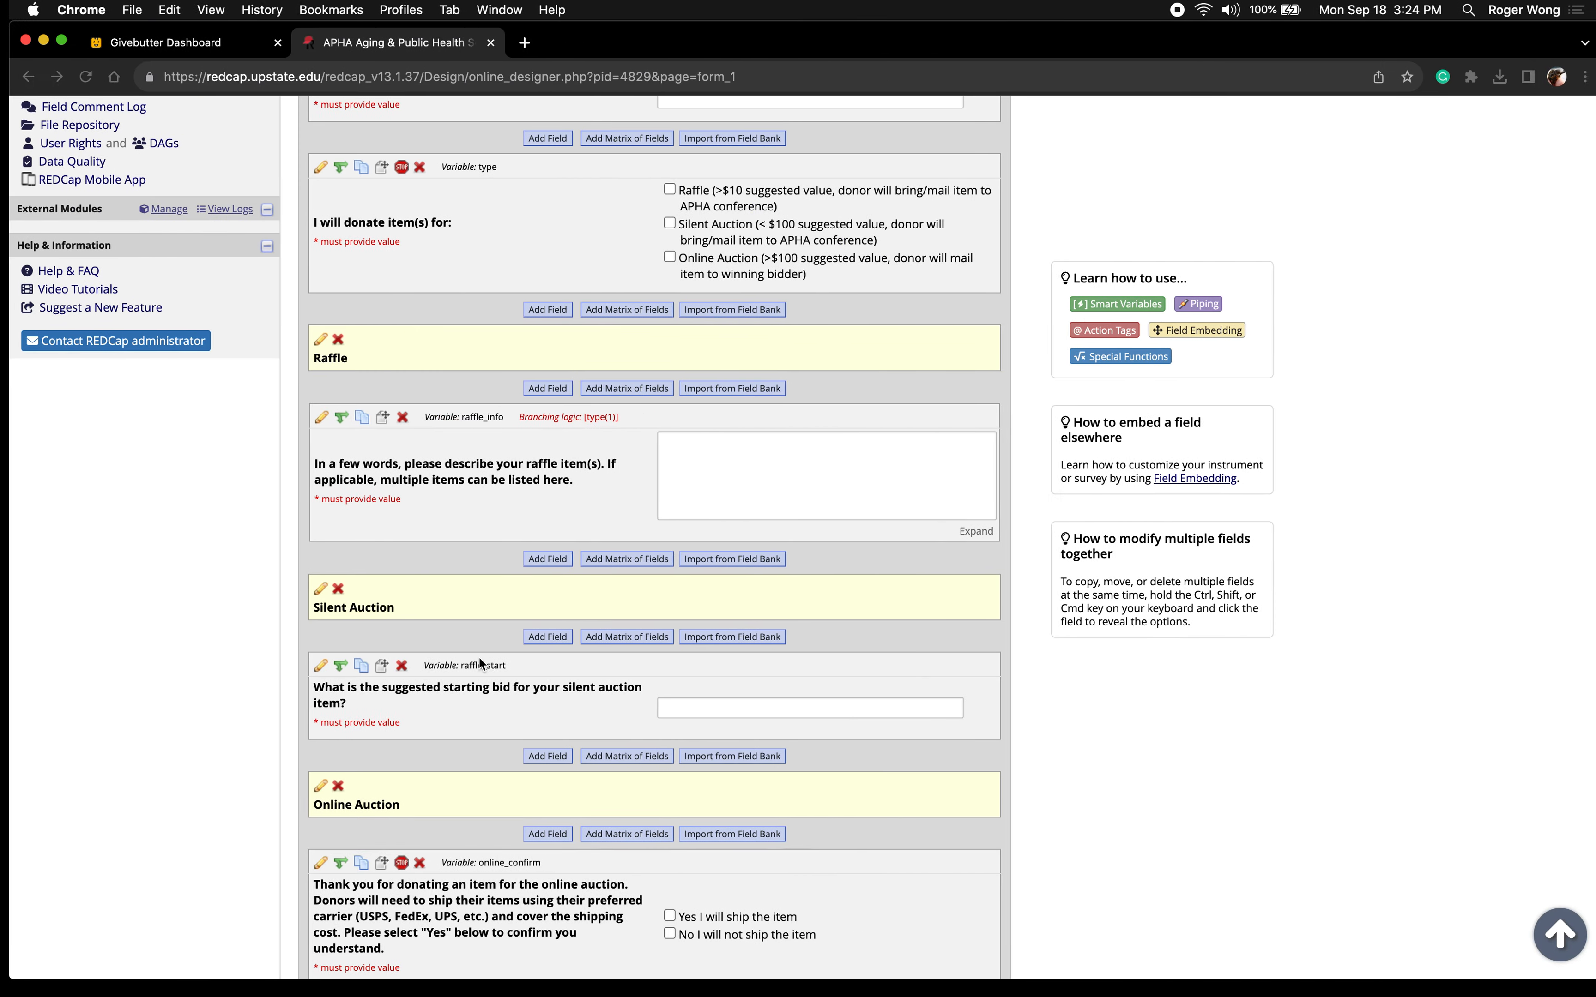
scroll(413, 660, "down", 5)
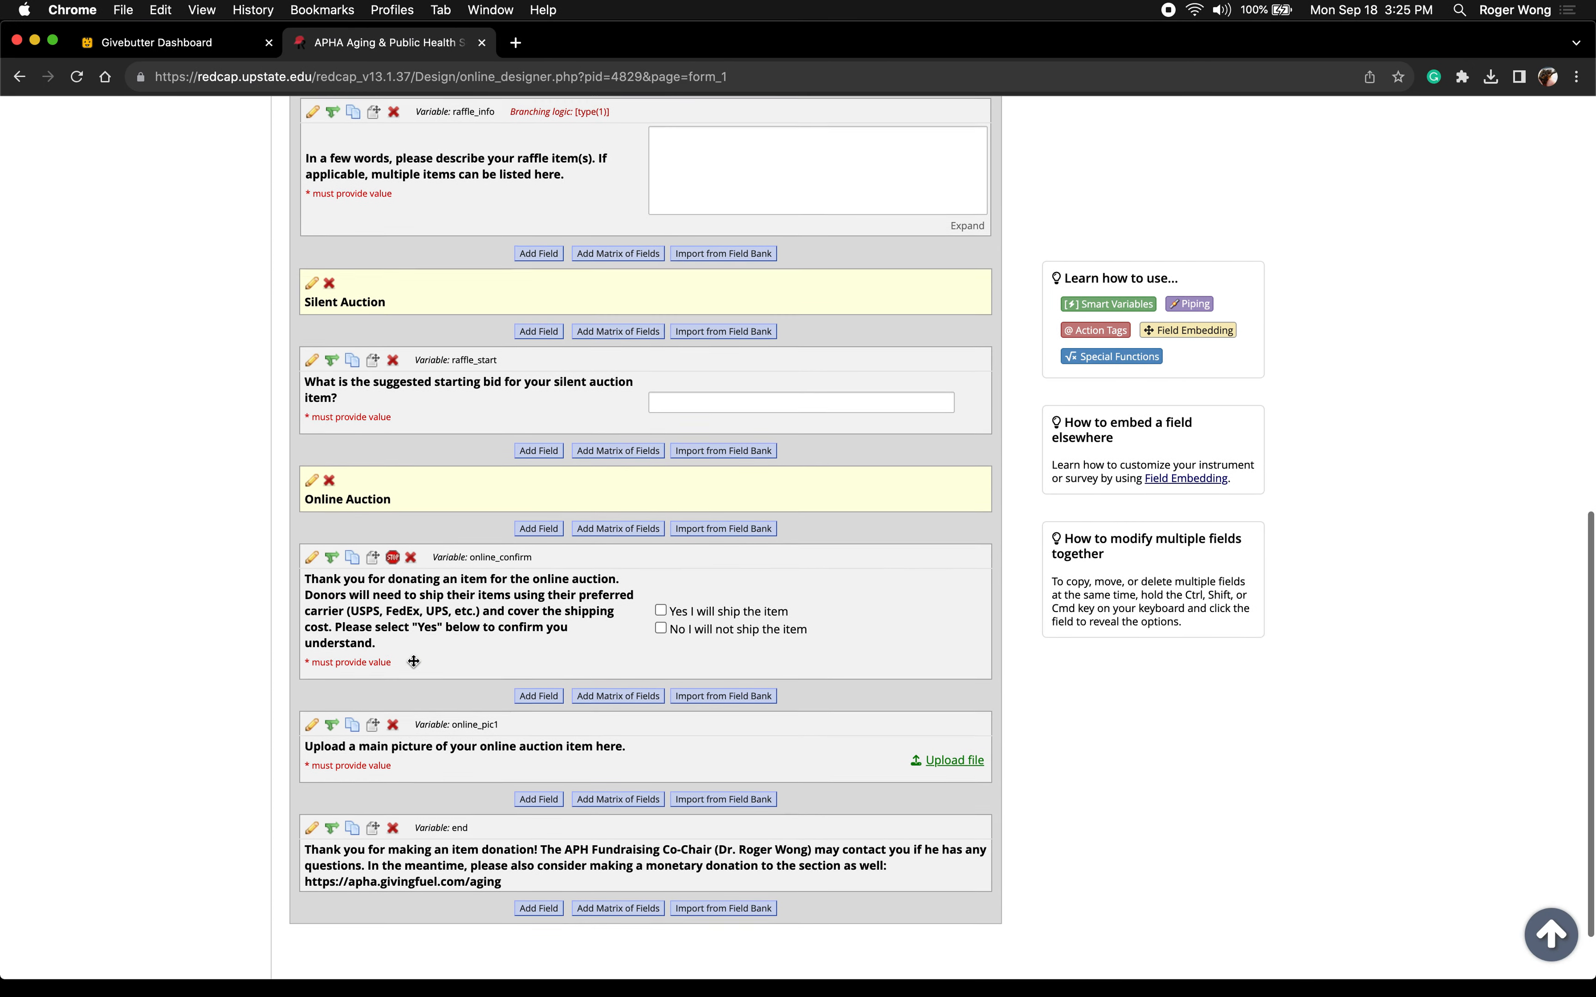
left_click(312, 538)
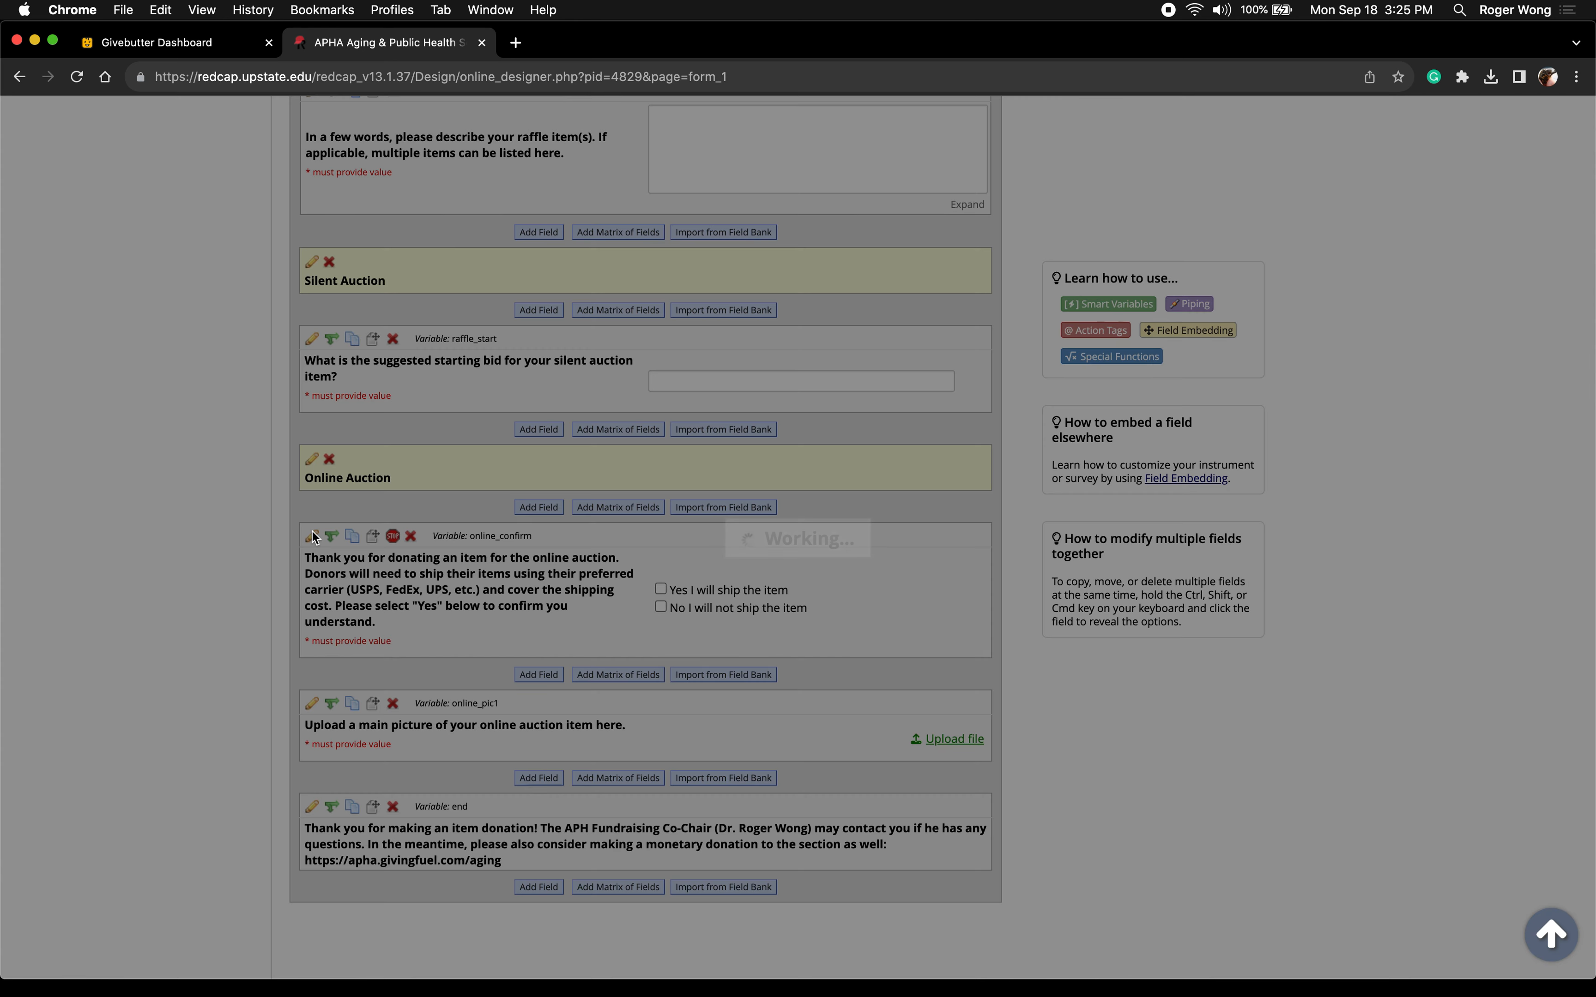
left_click(443, 289)
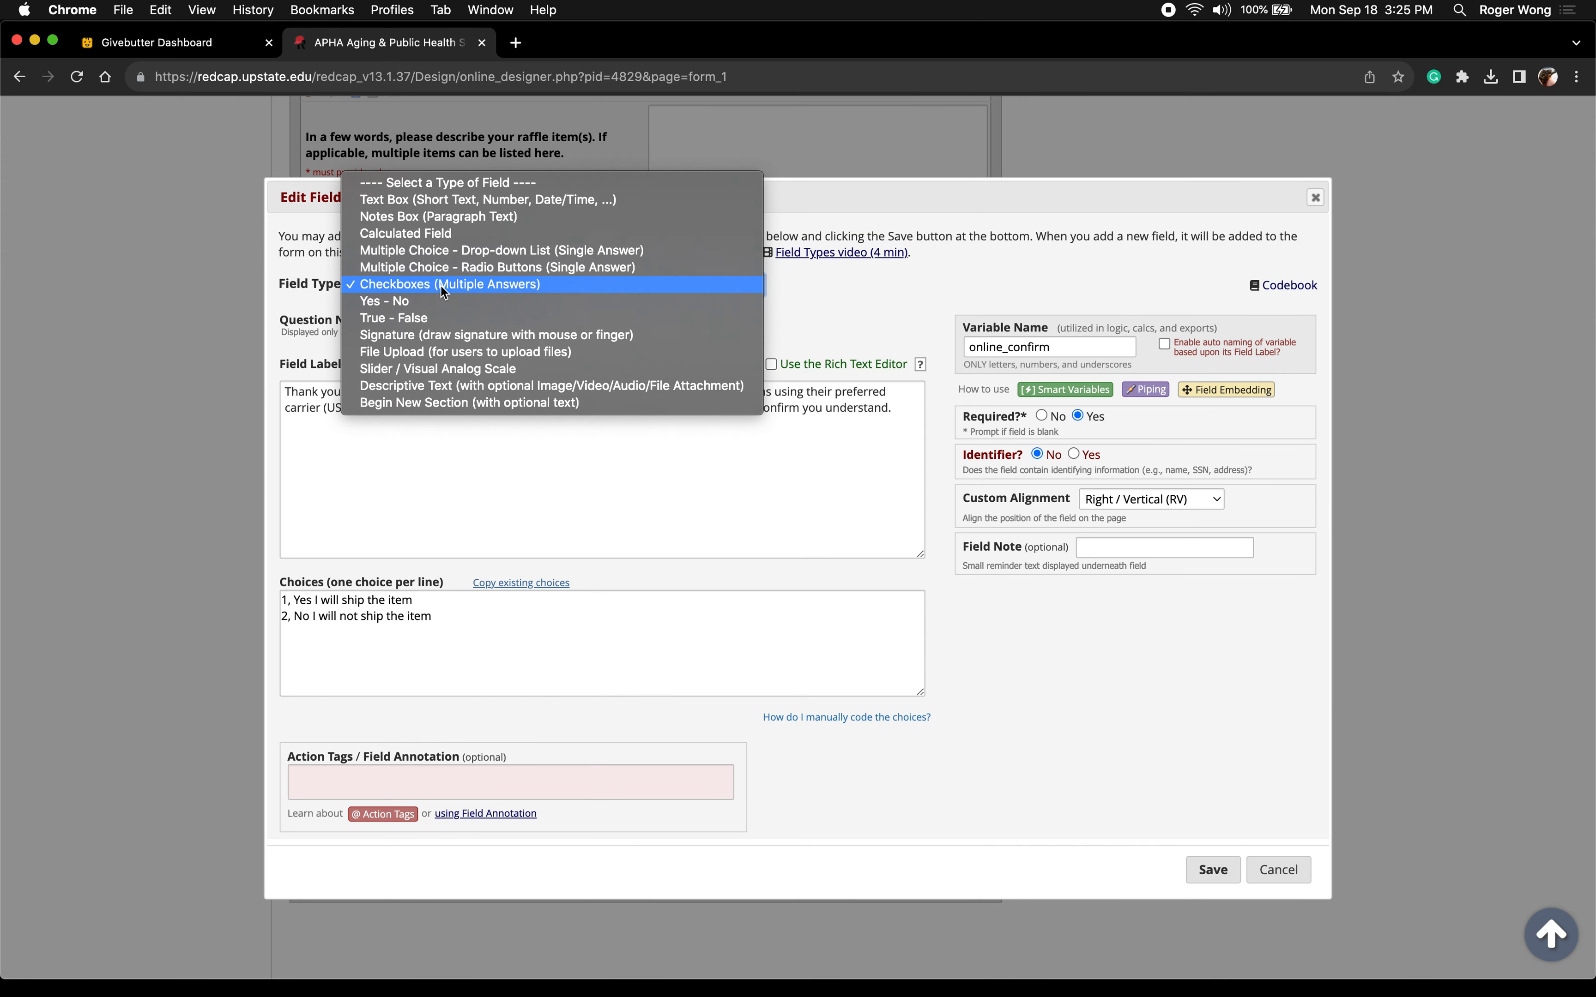
left_click(465, 267)
left_click(1211, 865)
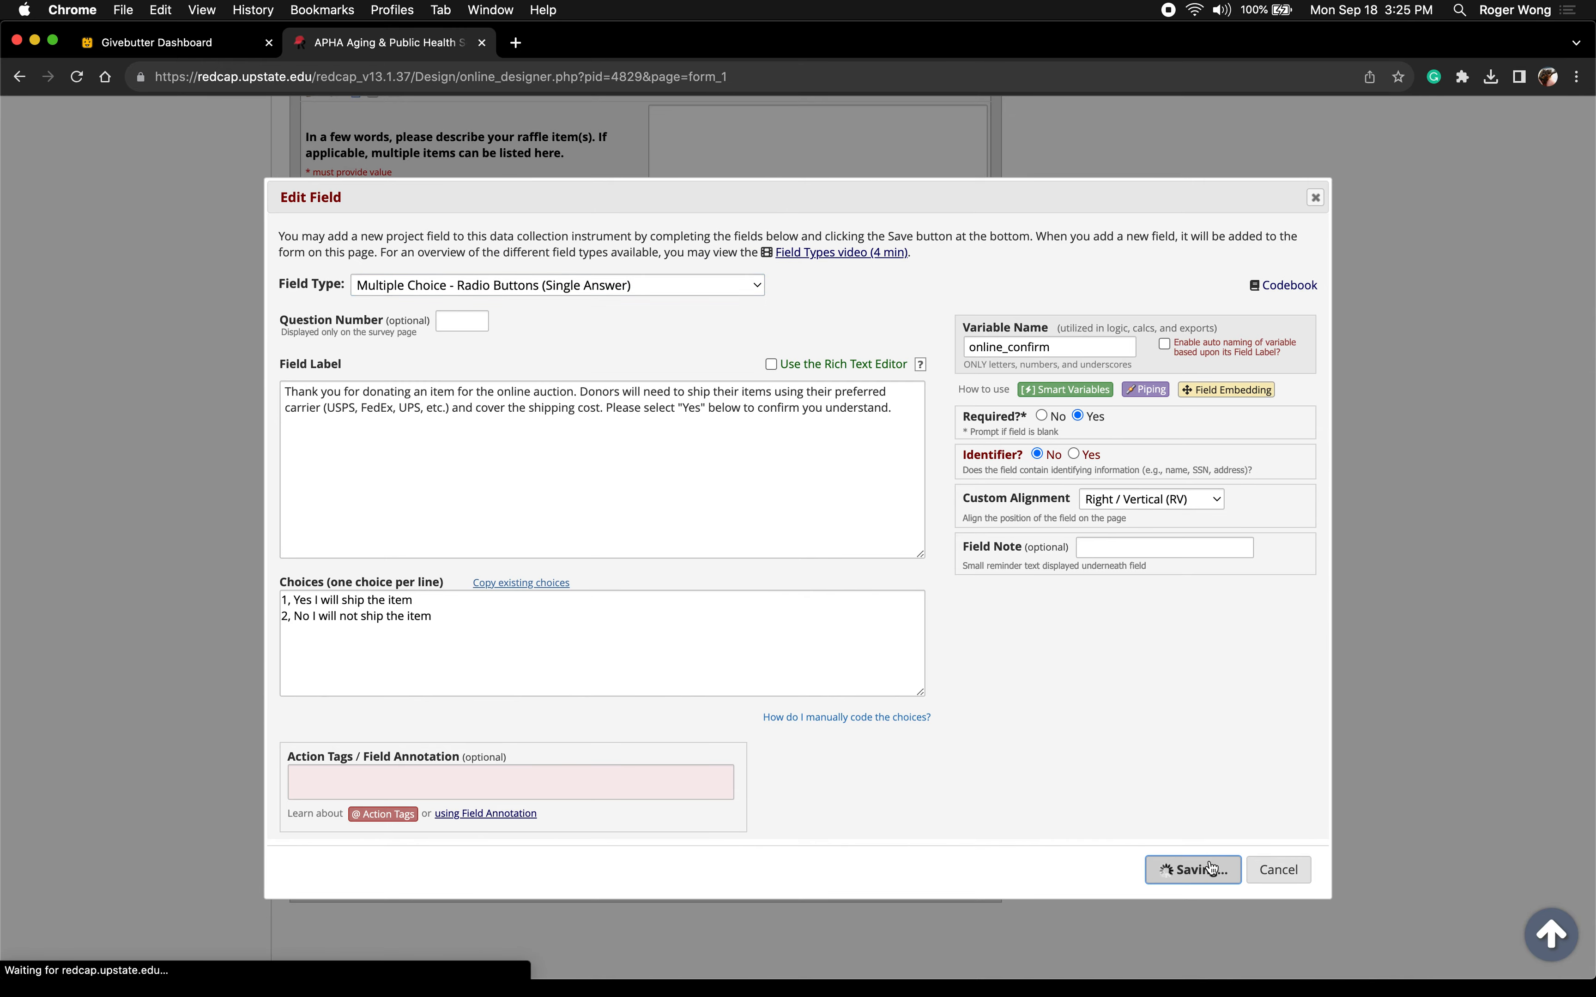
Reload the survey in Firefox and review it from the introduction to the online auction shipping choices and picture upload
key("ctrl+Left")
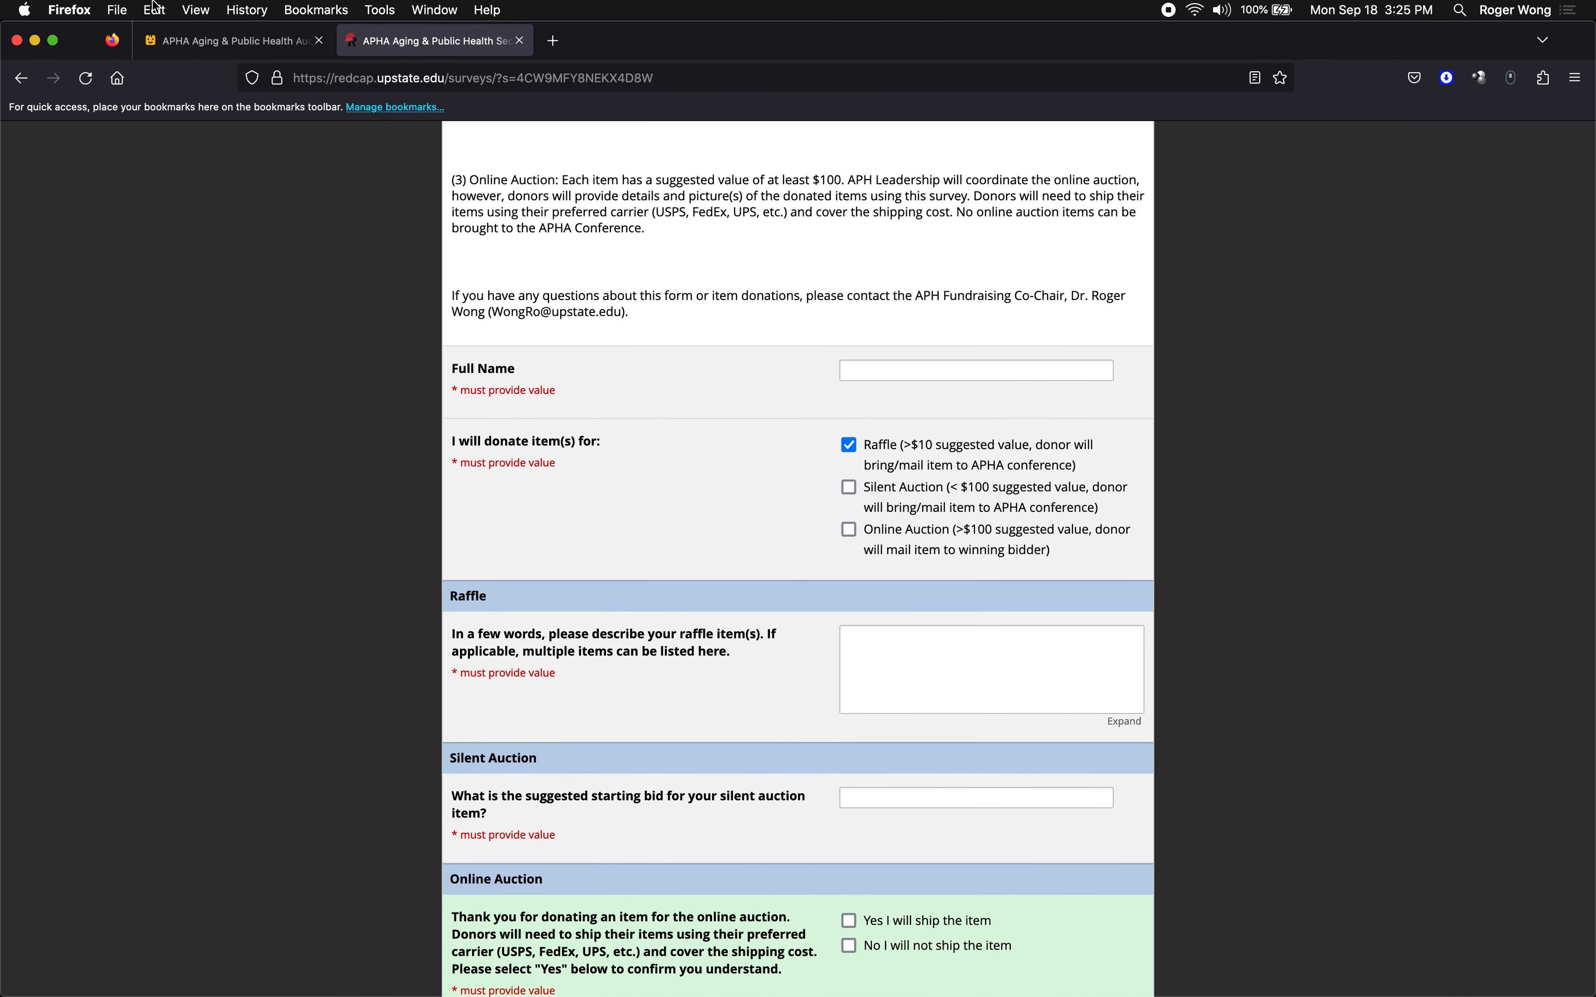
left_click(86, 78)
scroll(577, 349, "down", 2)
scroll(580, 356, "down", 1)
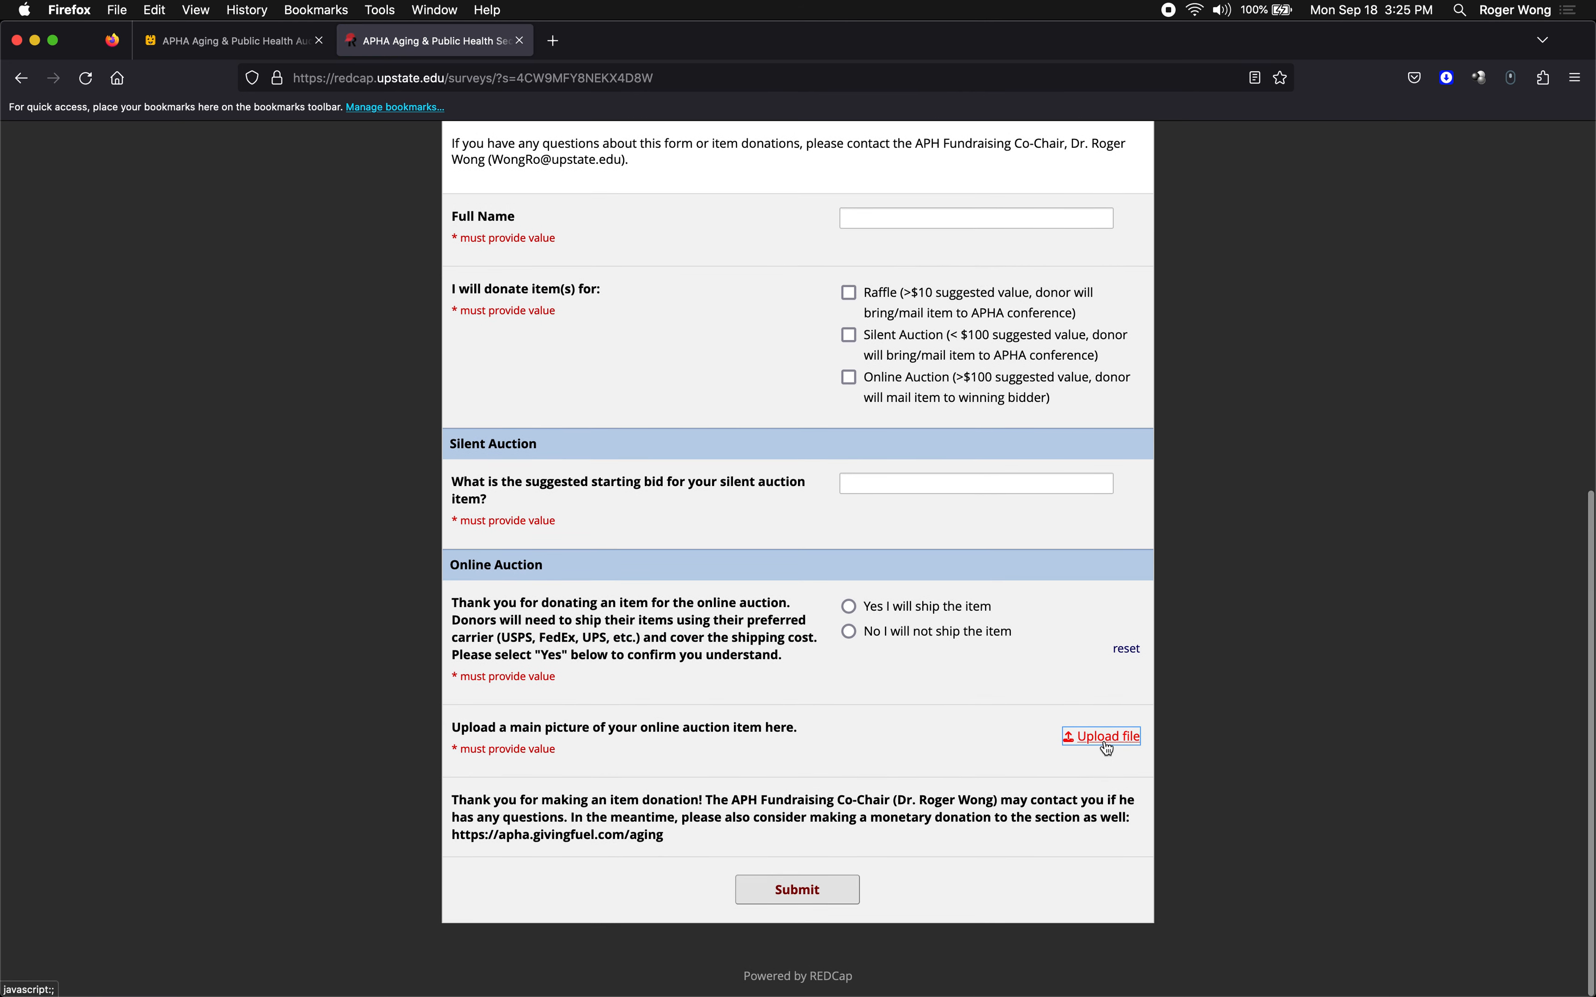
scroll(777, 744, "up", 2)
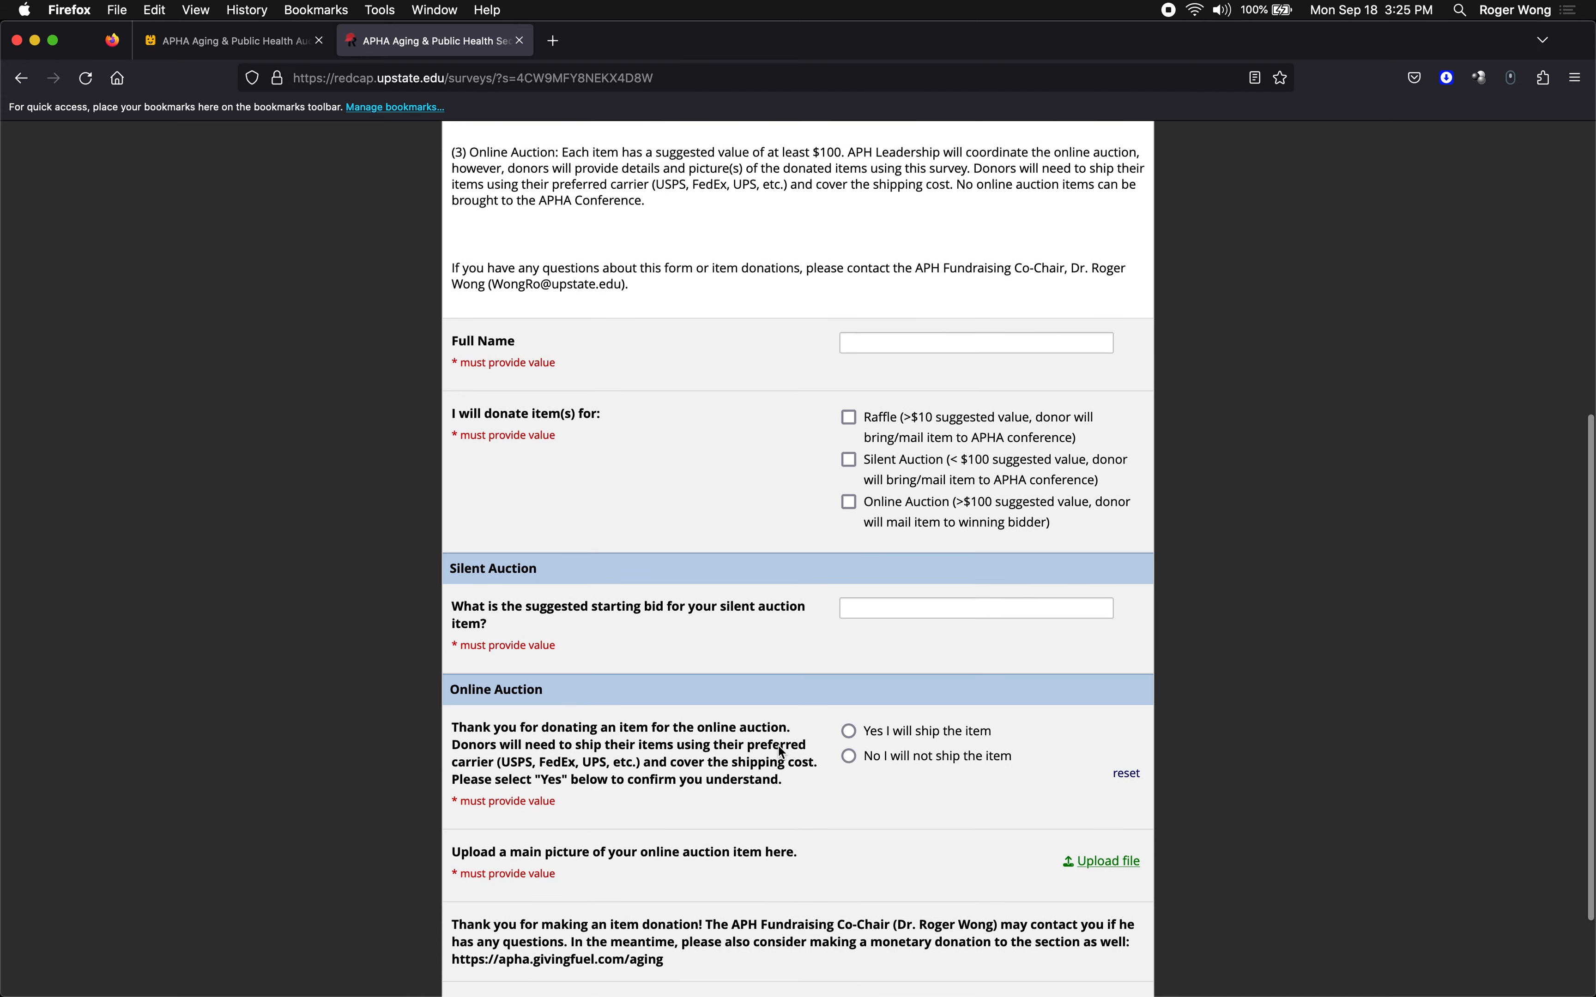
scroll(781, 753, "up", 7)
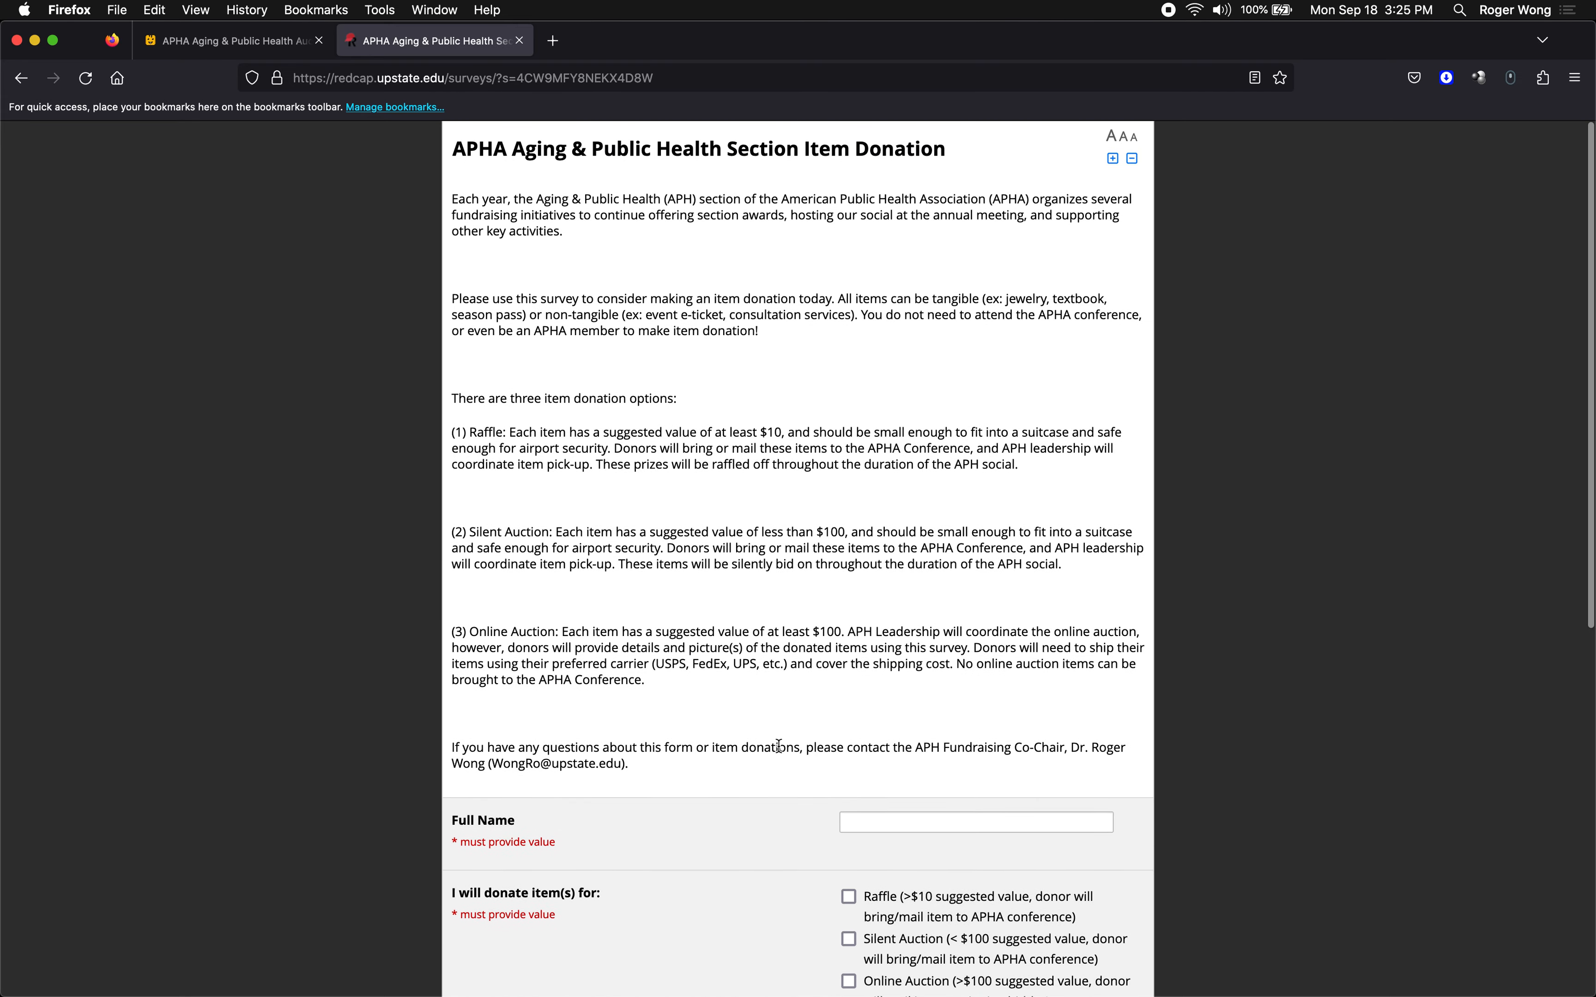
scroll(779, 746, "down", 9)
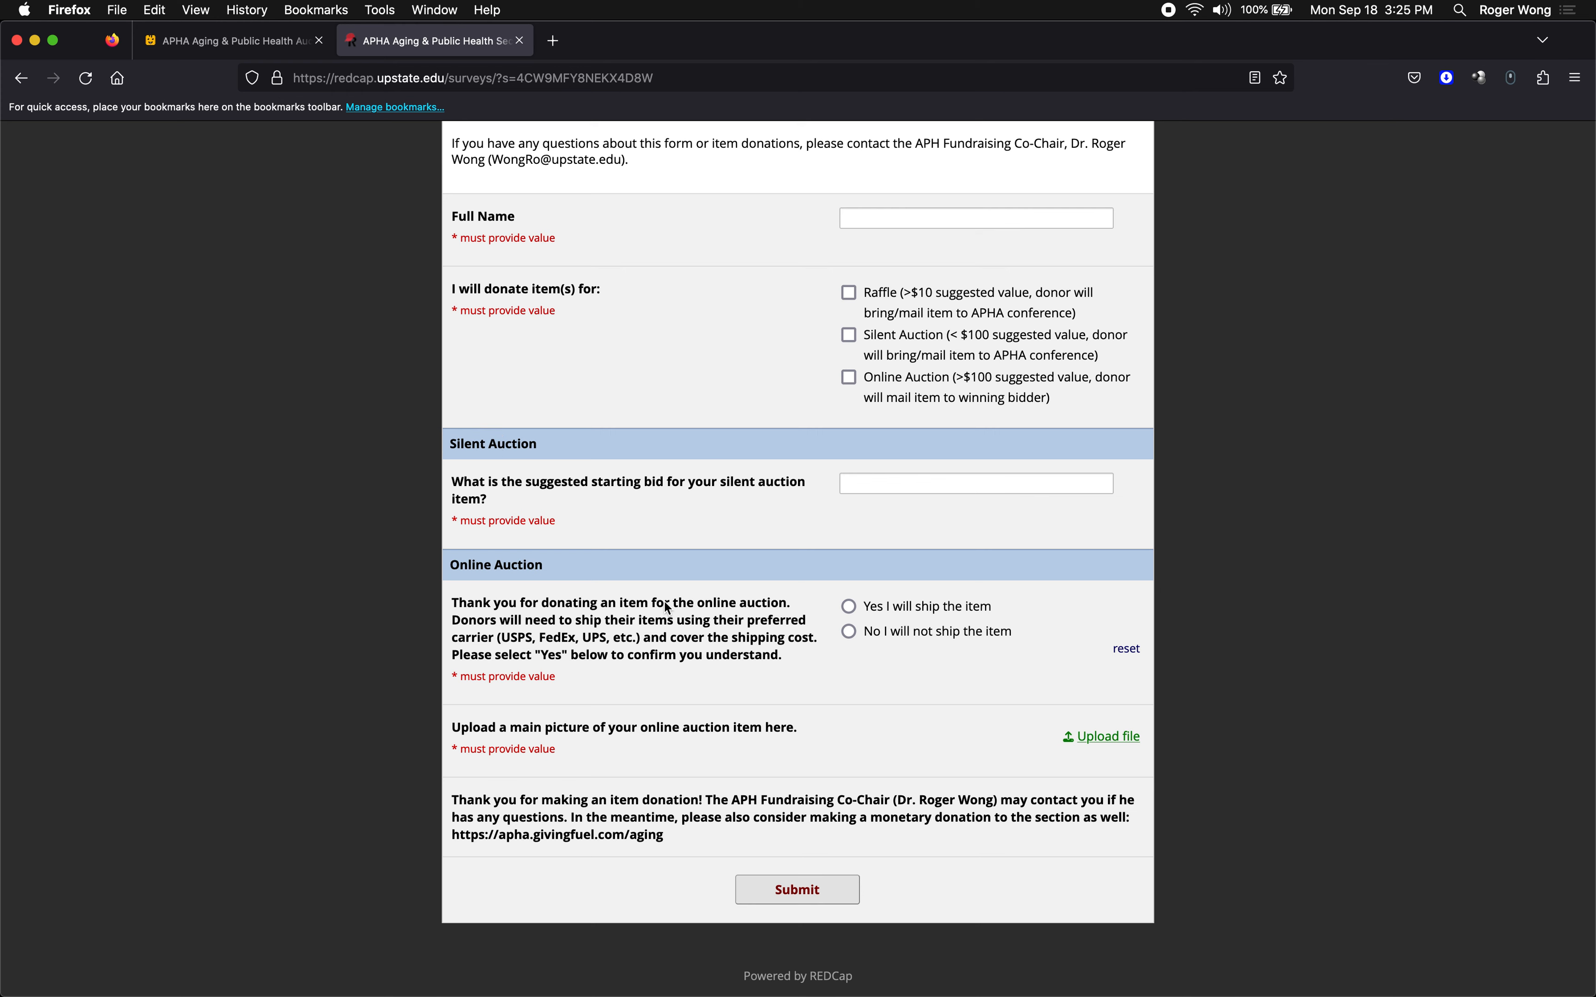
scroll(667, 608, "up", 10)
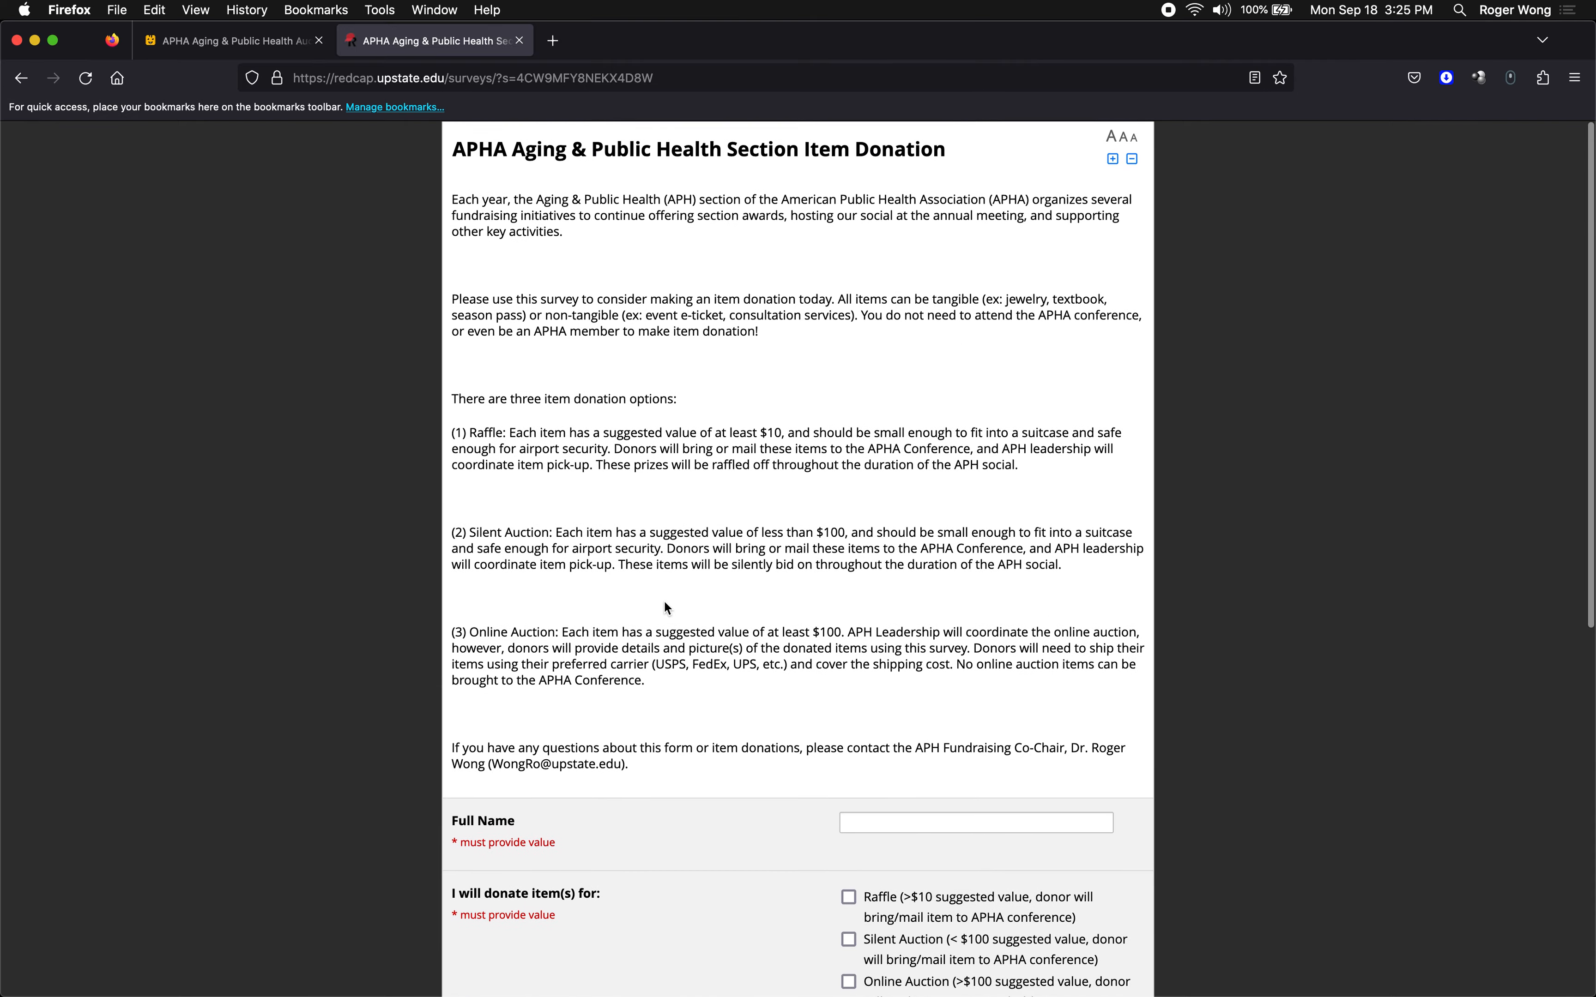
scroll(664, 602, "down", 2)
Switch to the REDCap Survey document in Word and highlight "REDCap Survey Initial Setup [APH & Upstate]" in the presentation outline
key("ctrl+Up")
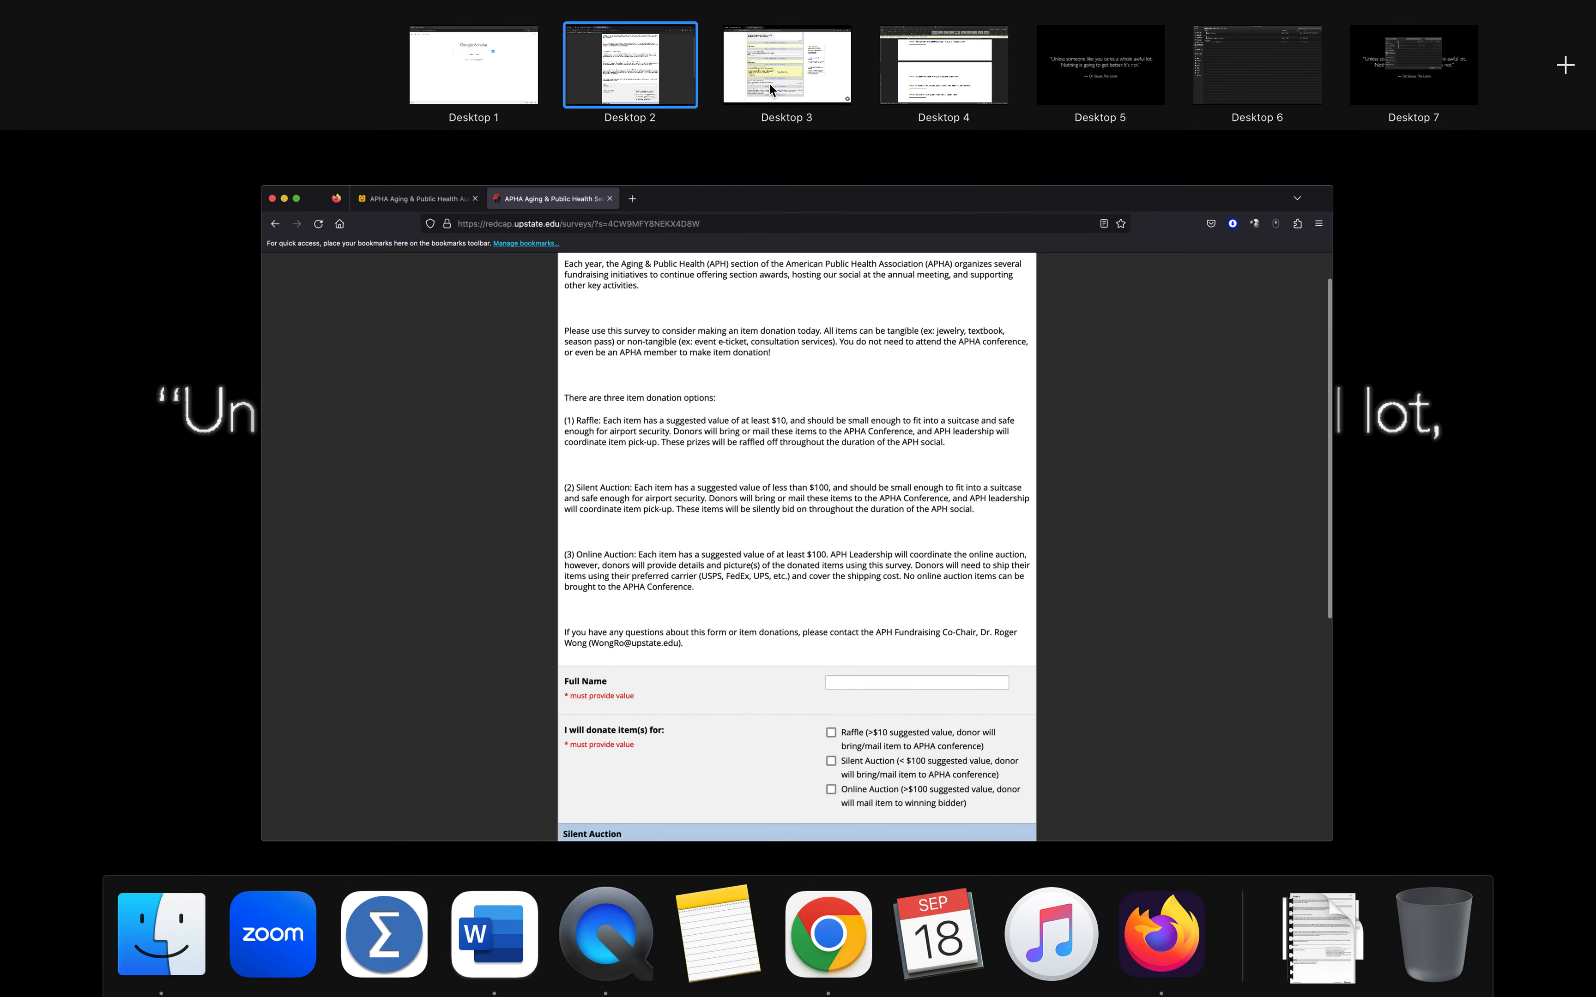
left_click(769, 83)
key("ctrl+Right")
scroll(690, 410, "up", 10)
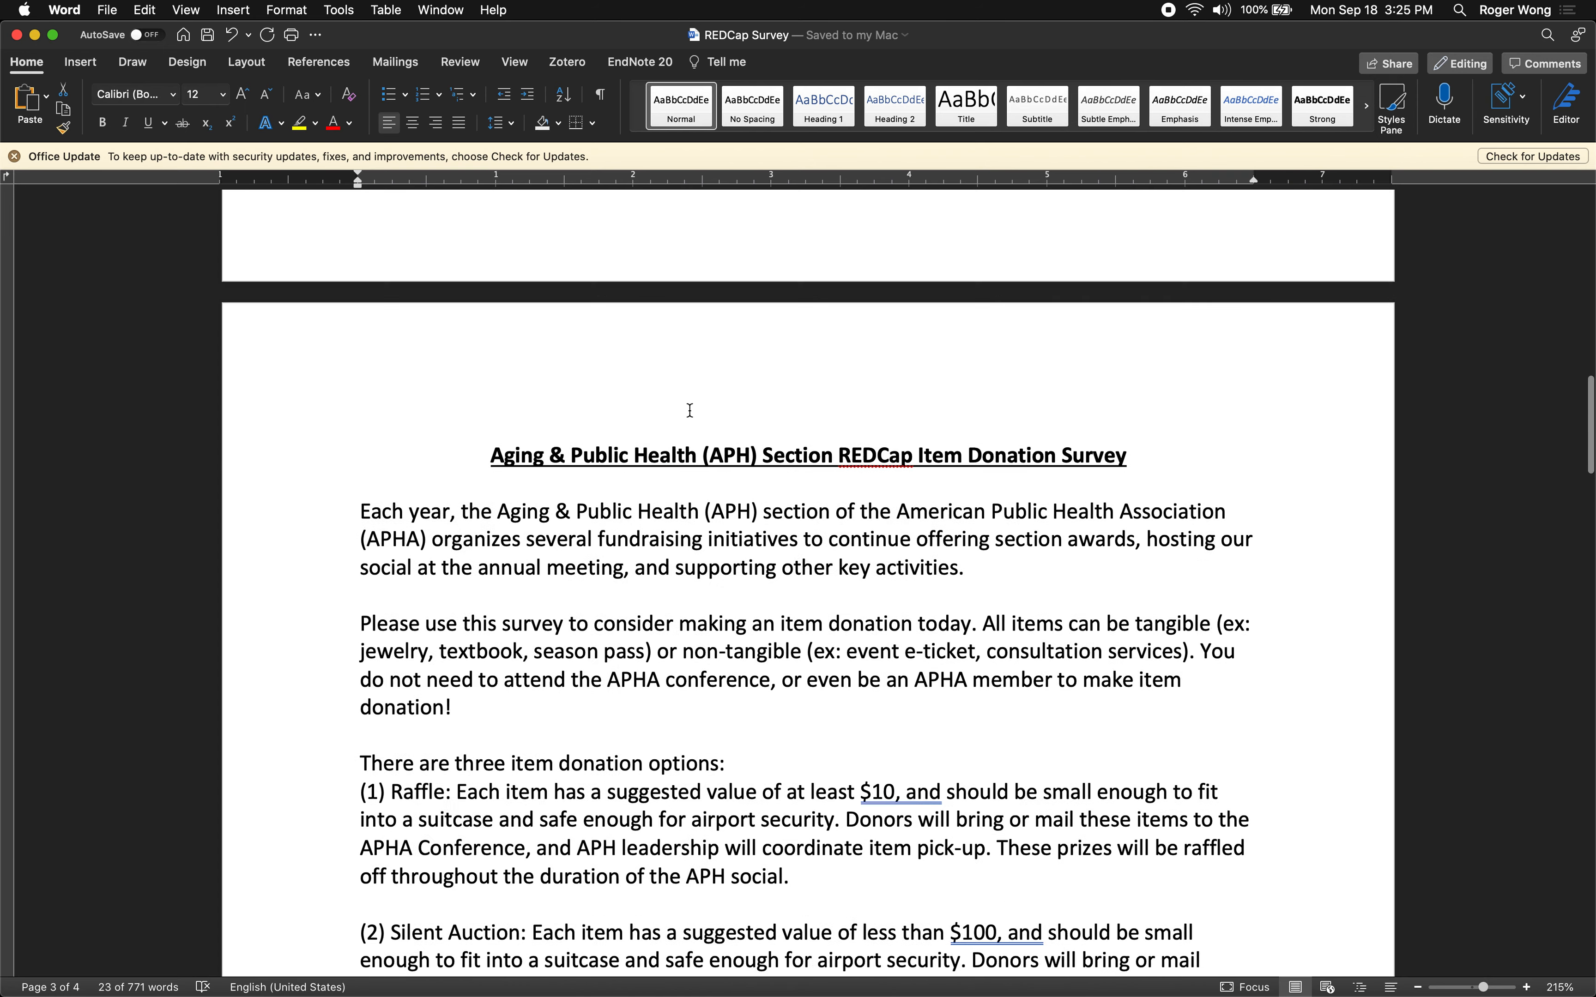
scroll(690, 410, "up", 15)
triple_click(881, 510)
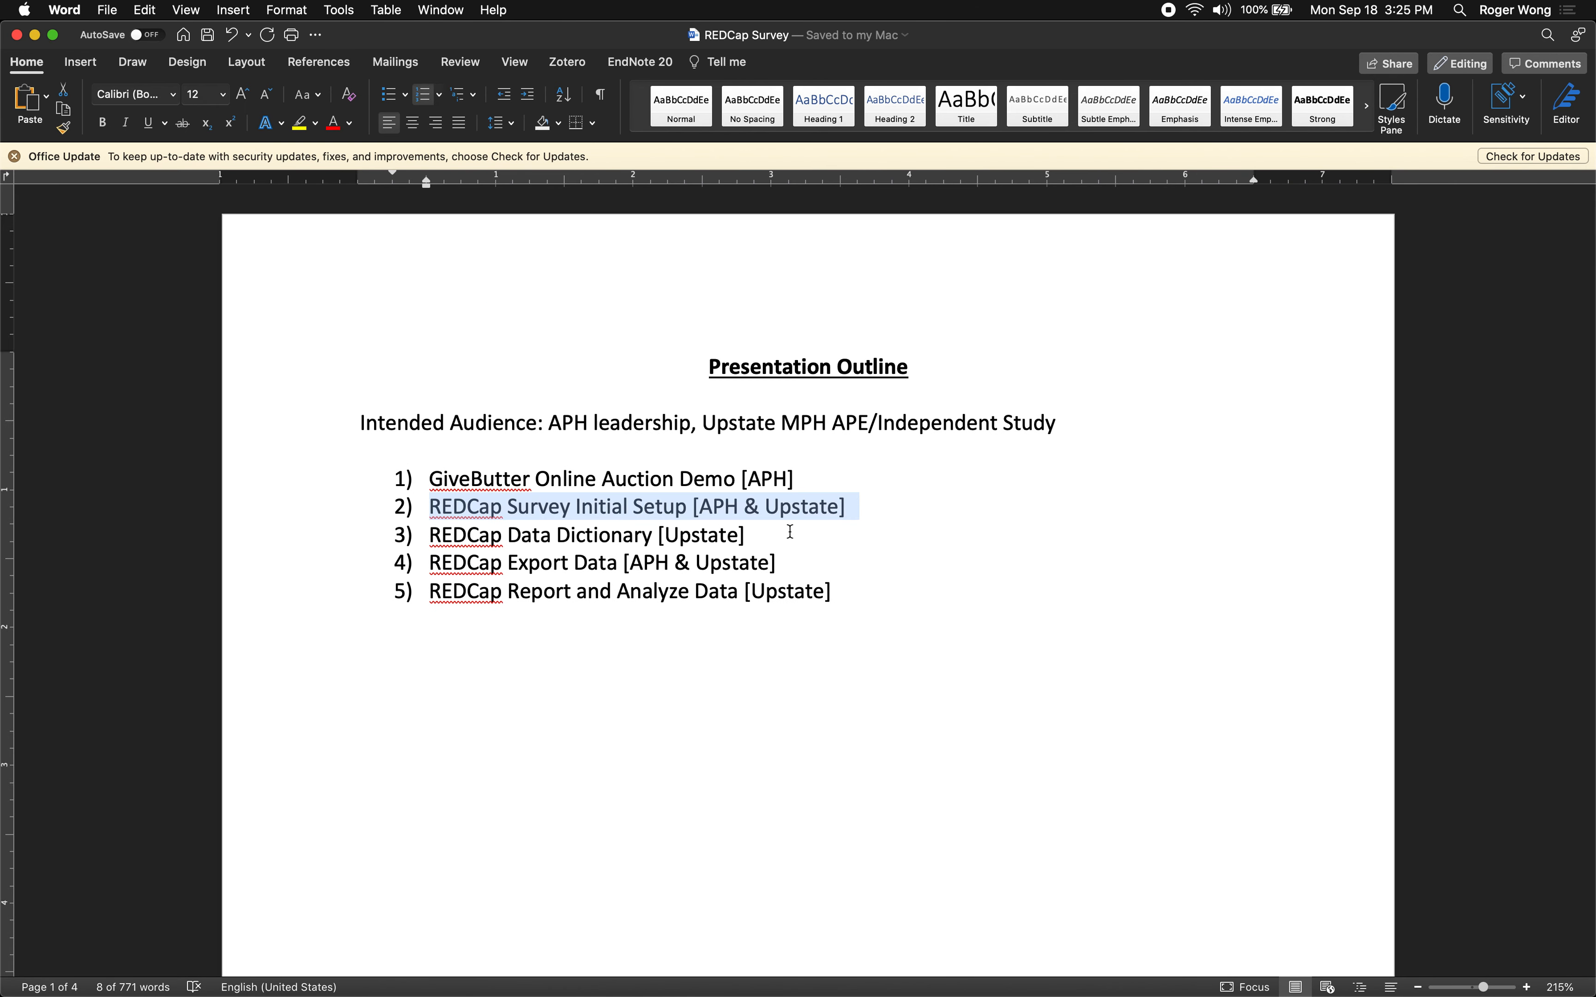
Highlight the "REDCap Data Dictionary" outline item and its [Upstate] label, with the page enlarged
left_click_drag(791, 532, 462, 531)
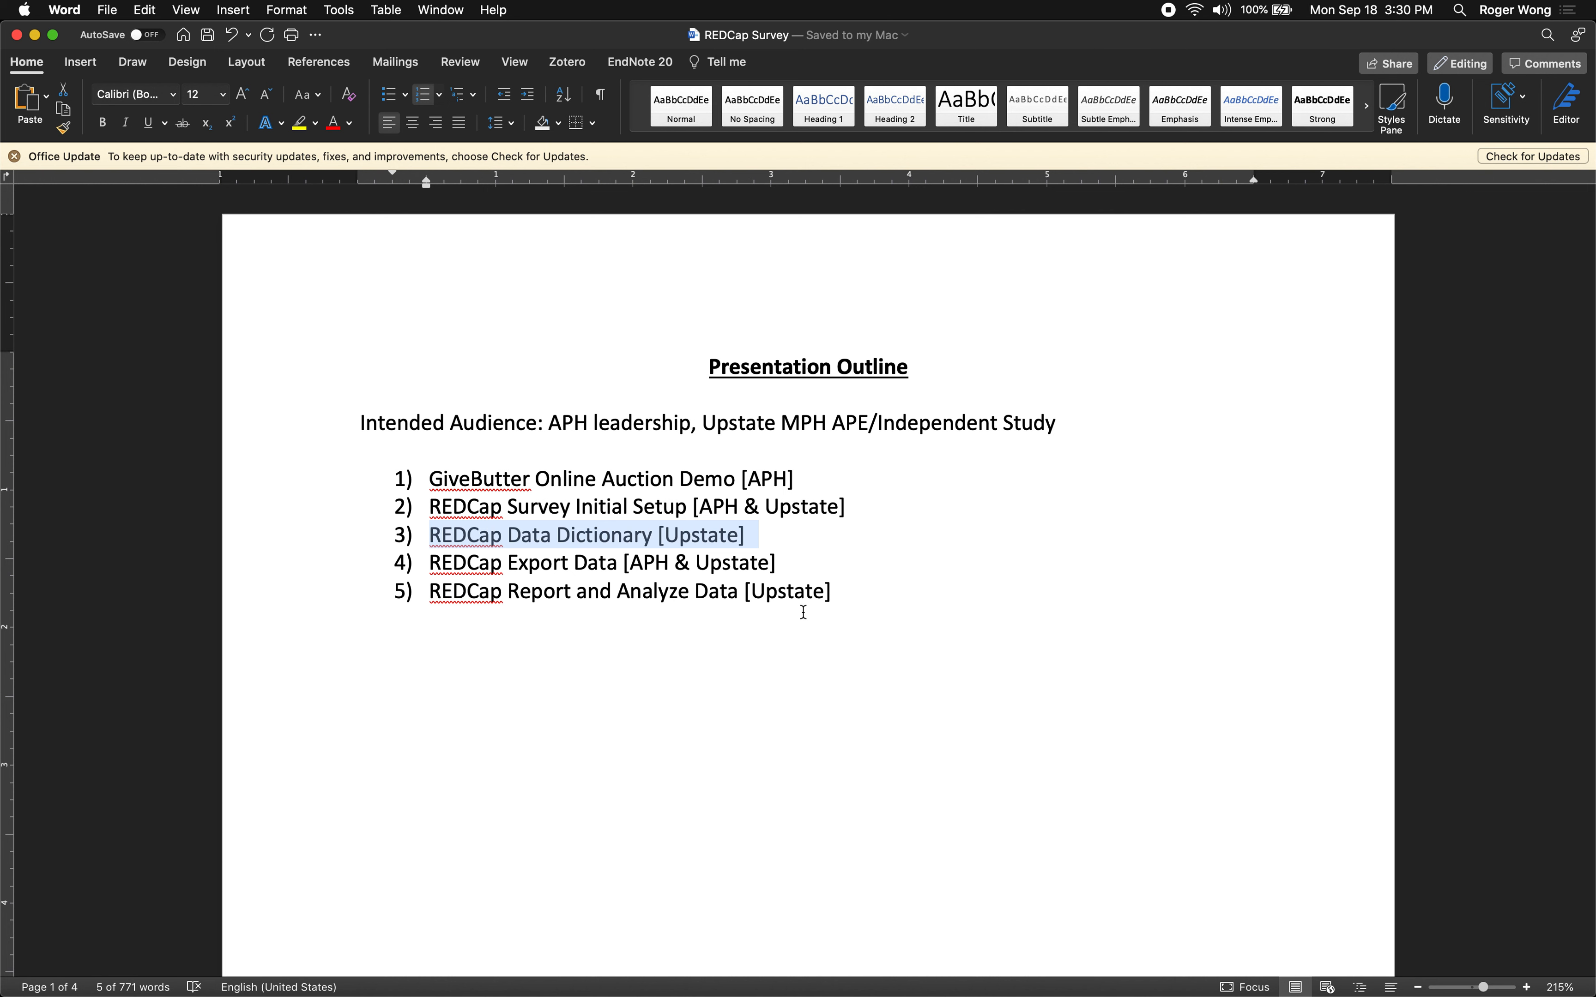
left_click(559, 568)
scroll(559, 572, "up", 3)
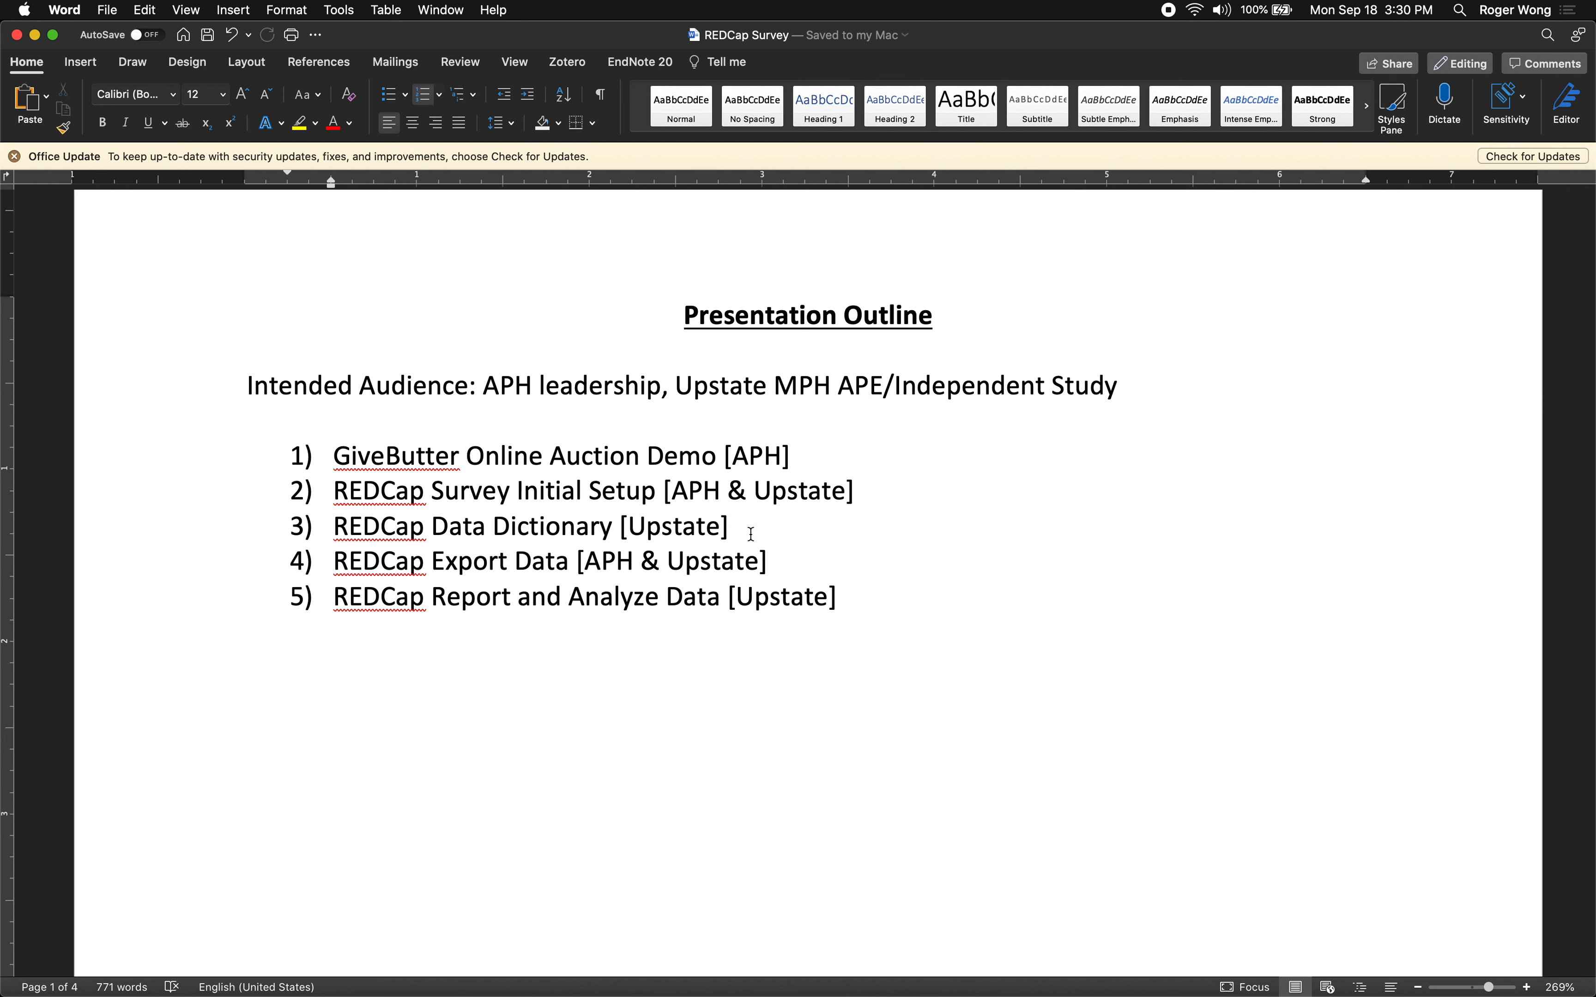
left_click_drag(745, 528, 624, 528)
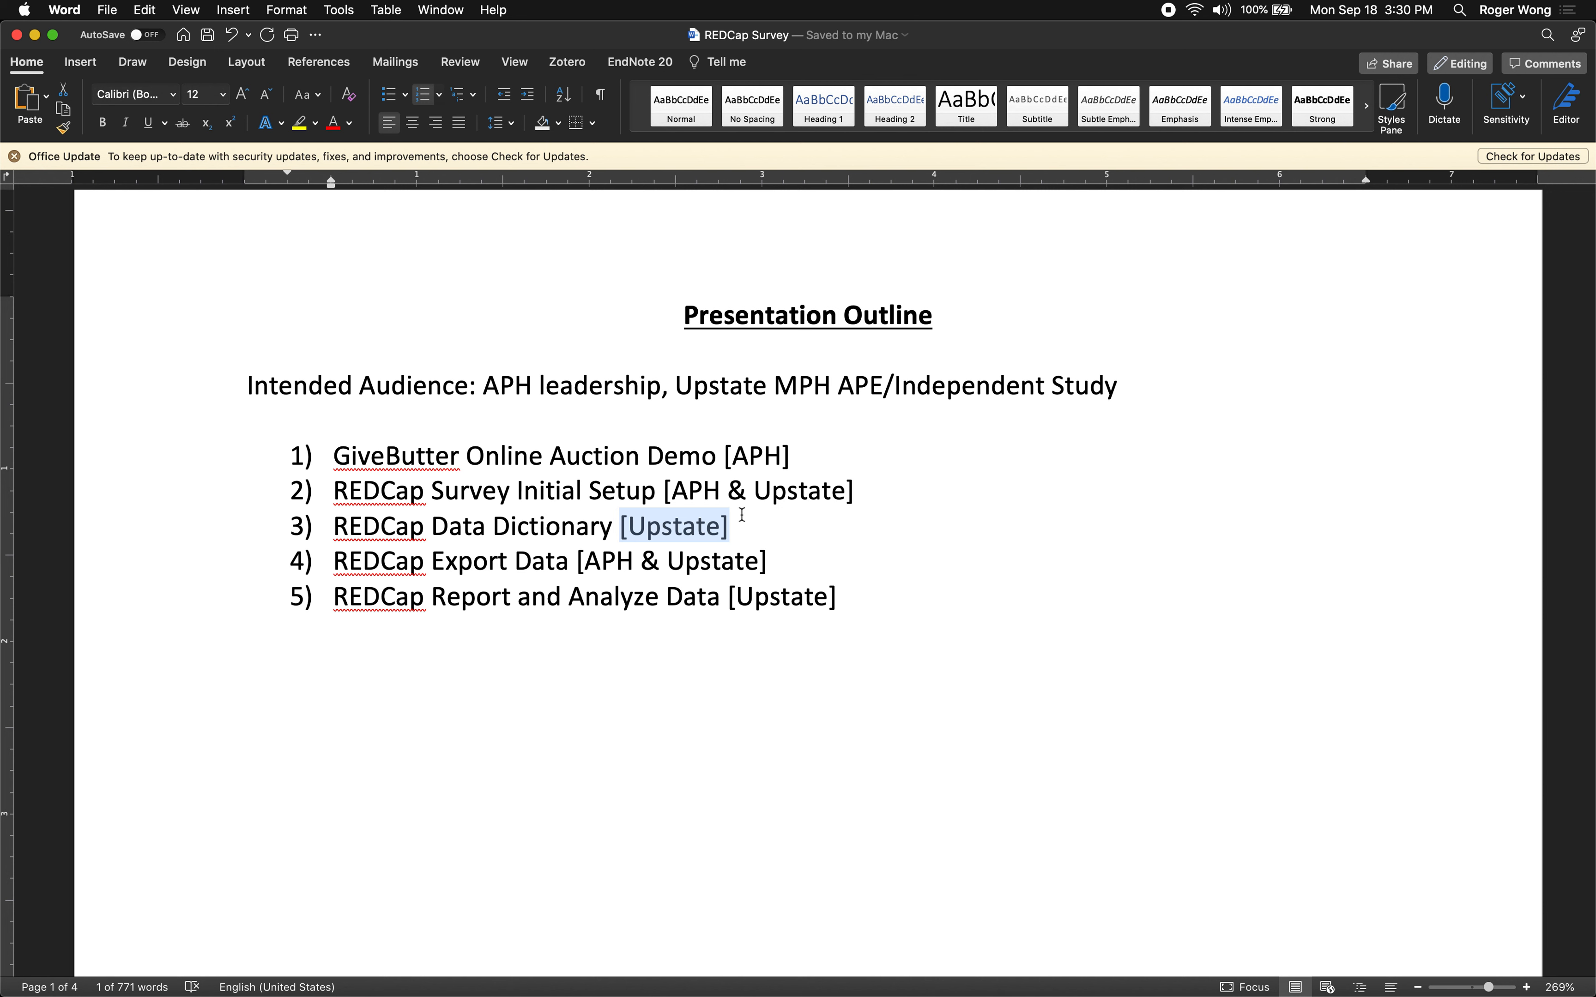
Switch to Form 1 in Chrome and look through its fields, with a brief check of the Word outline
key("ctrl+Up")
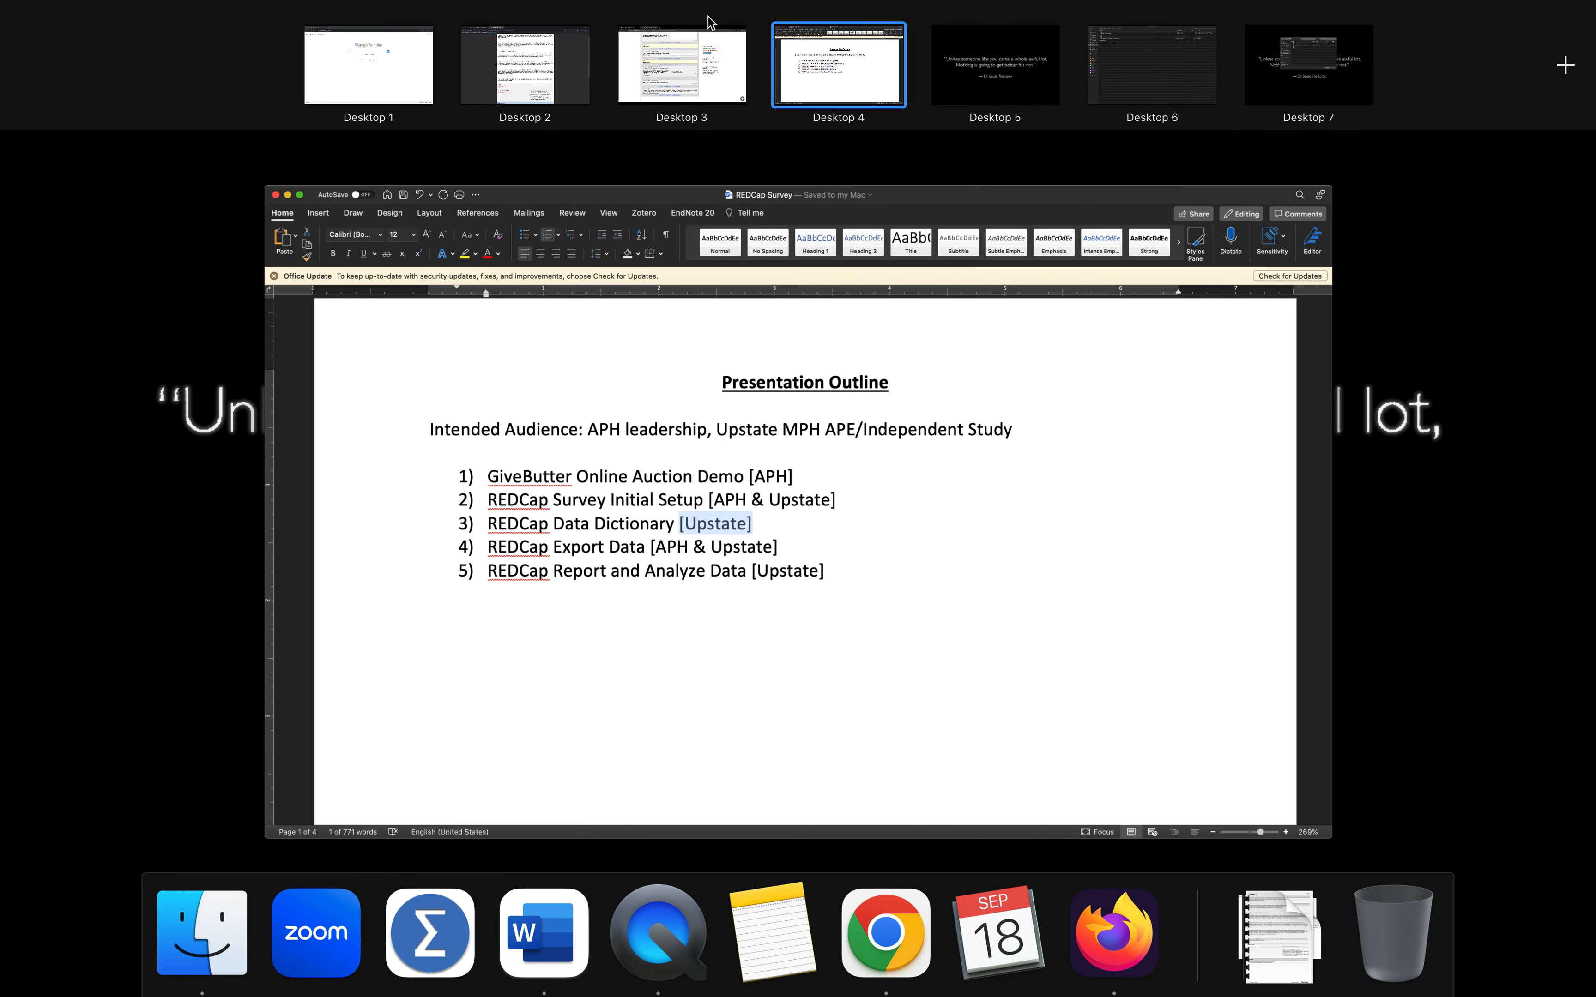
left_click(655, 74)
scroll(630, 393, "up", 10)
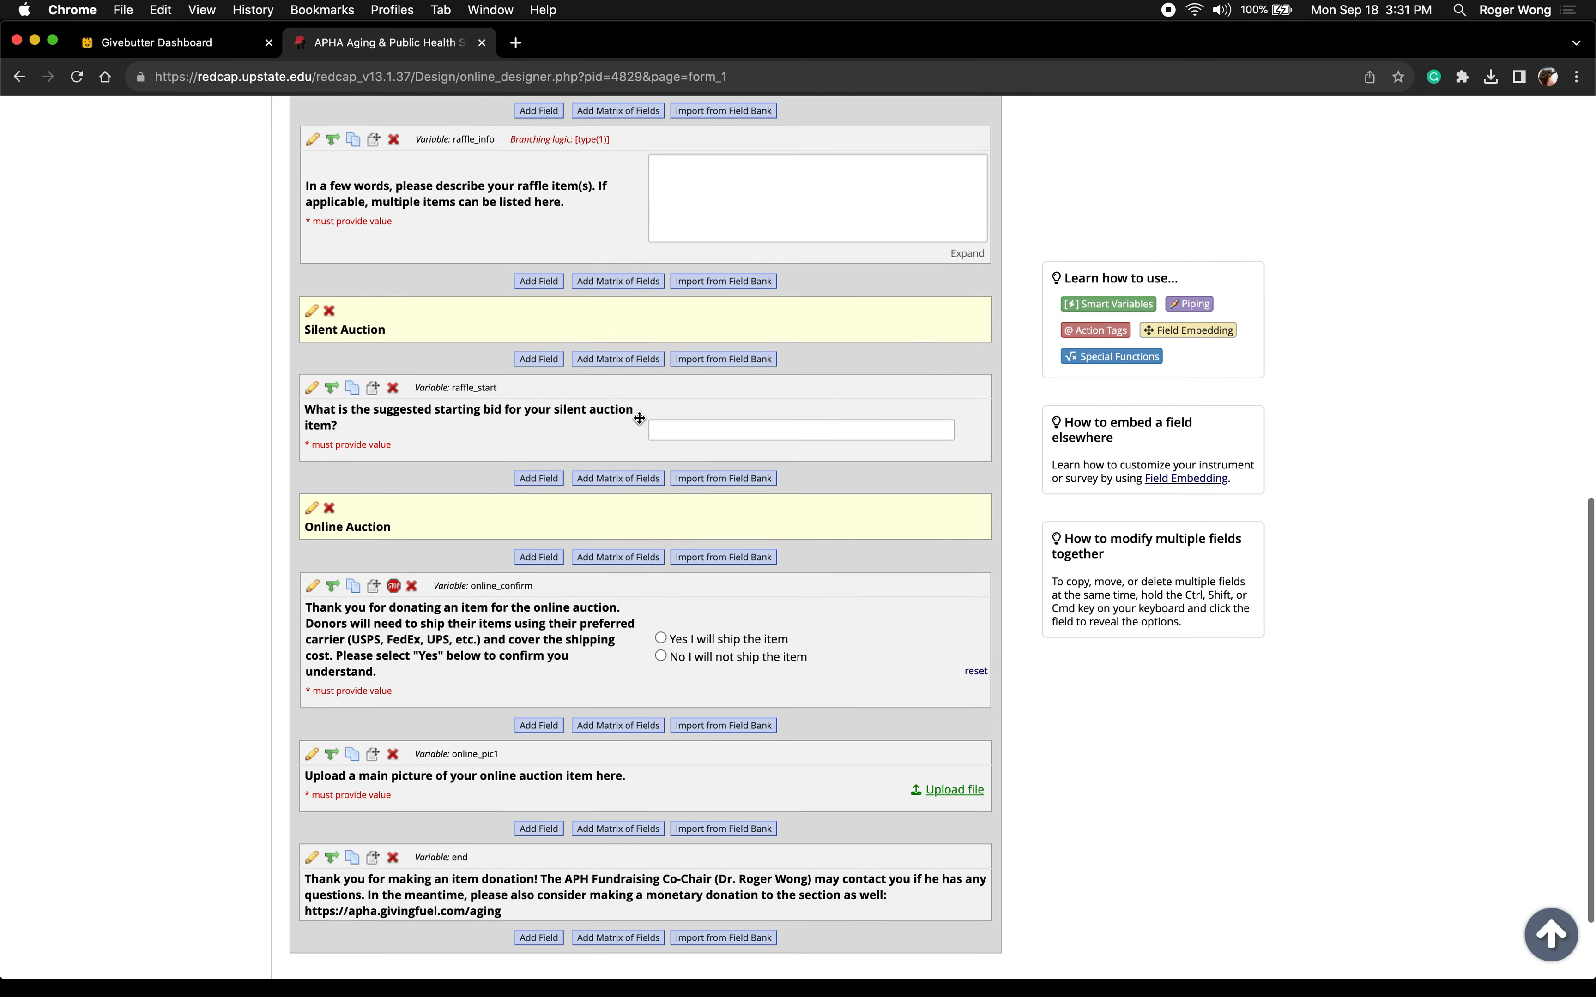
scroll(511, 623, "down", 10)
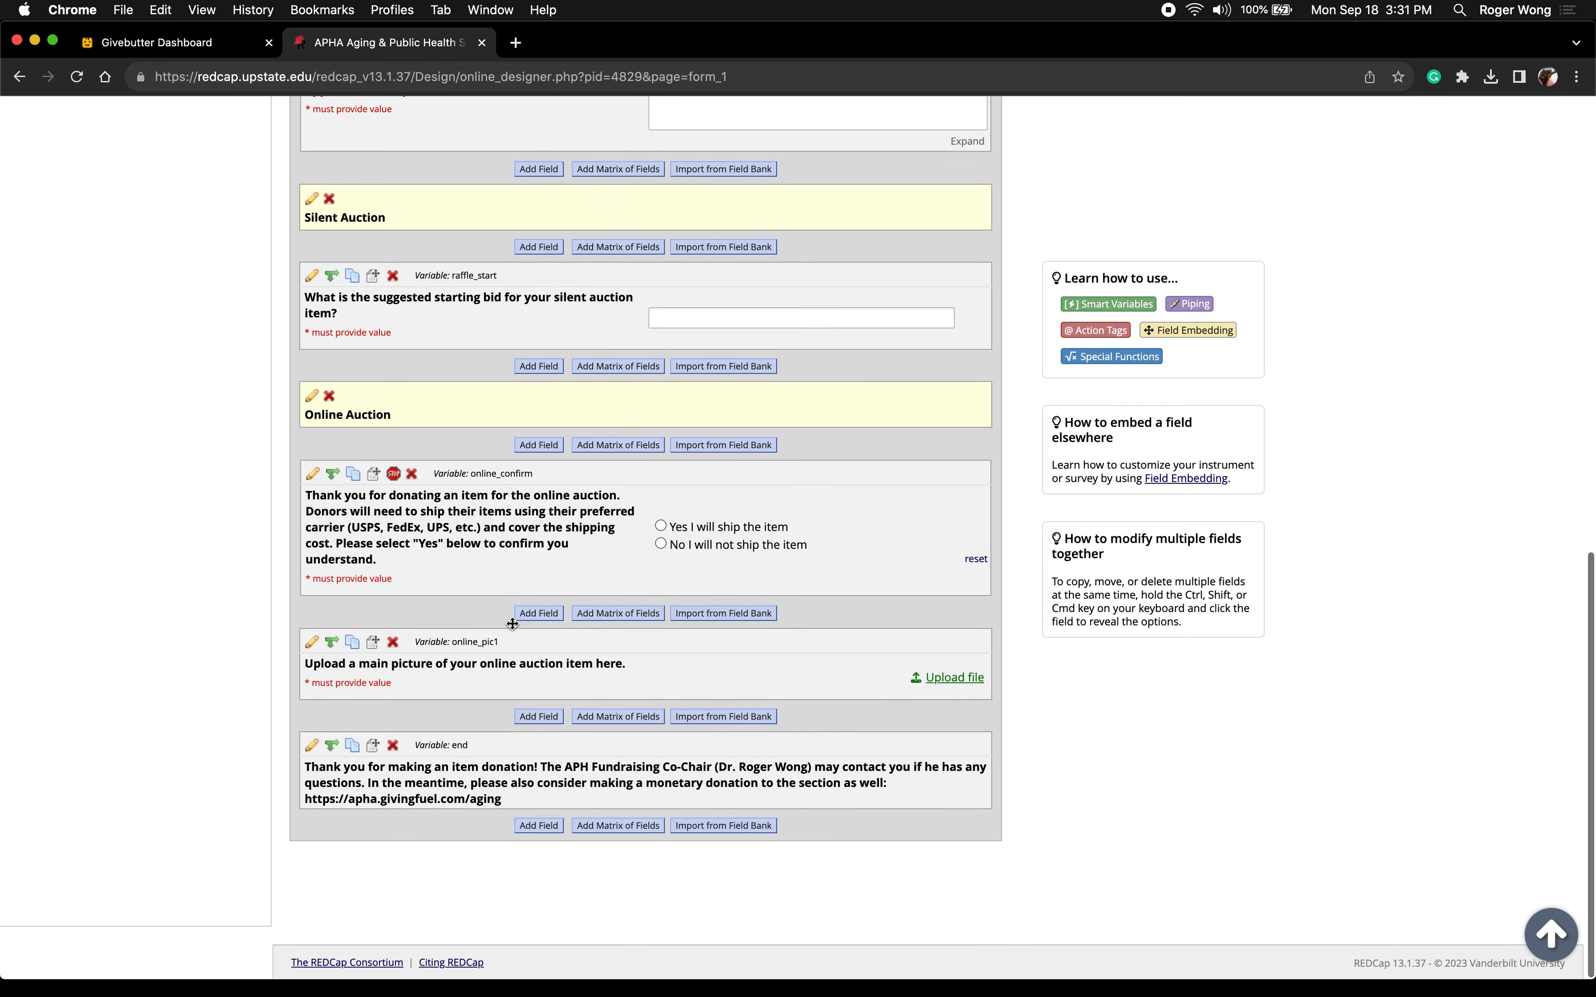
scroll(512, 624, "up", 6)
key("ctrl+Right")
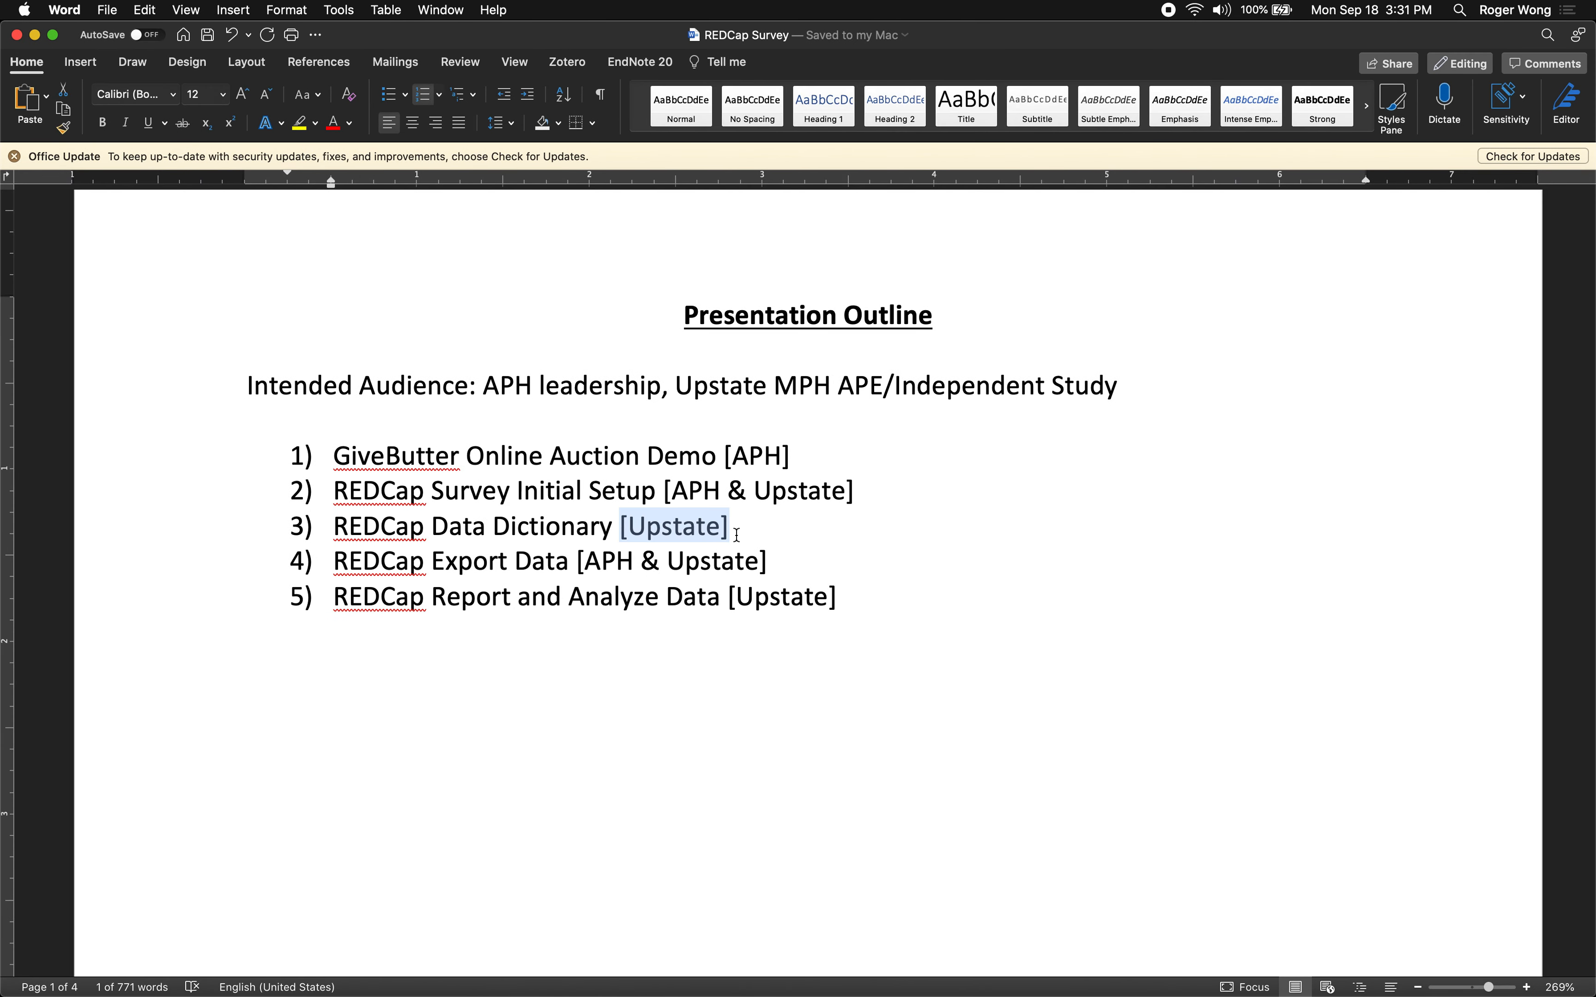
key("ctrl+Left")
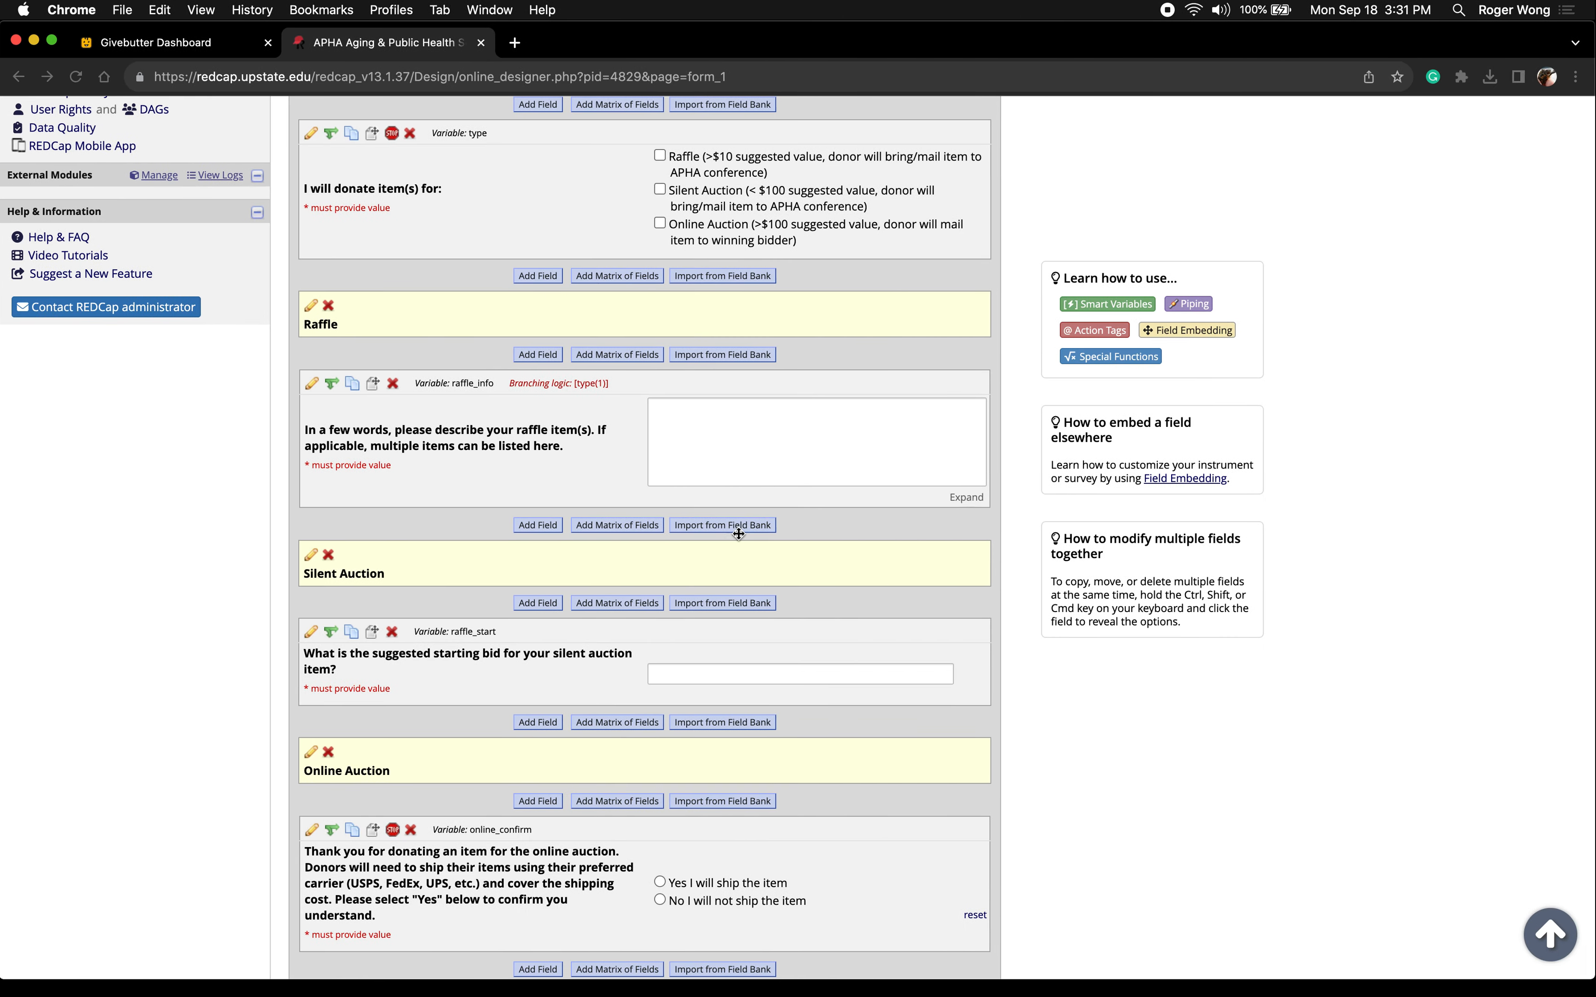
Open the project's Data Dictionary page and point out the Data Dictionary tutorial video
scroll(740, 541, "up", 5)
scroll(739, 540, "up", 3)
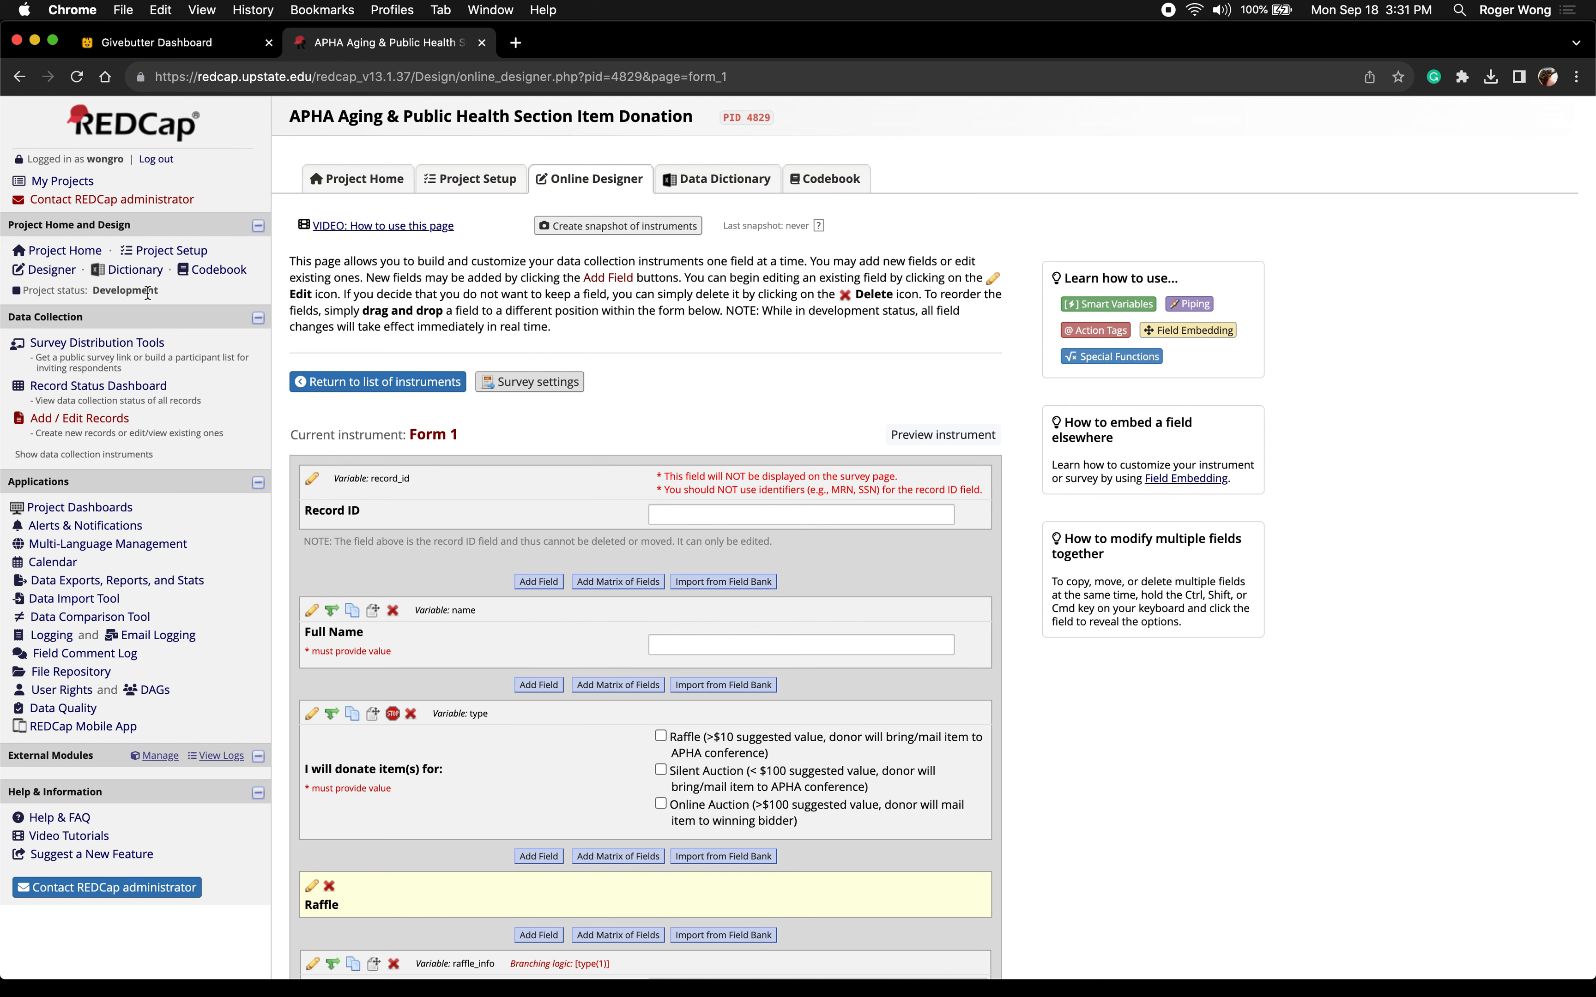
left_click(128, 272)
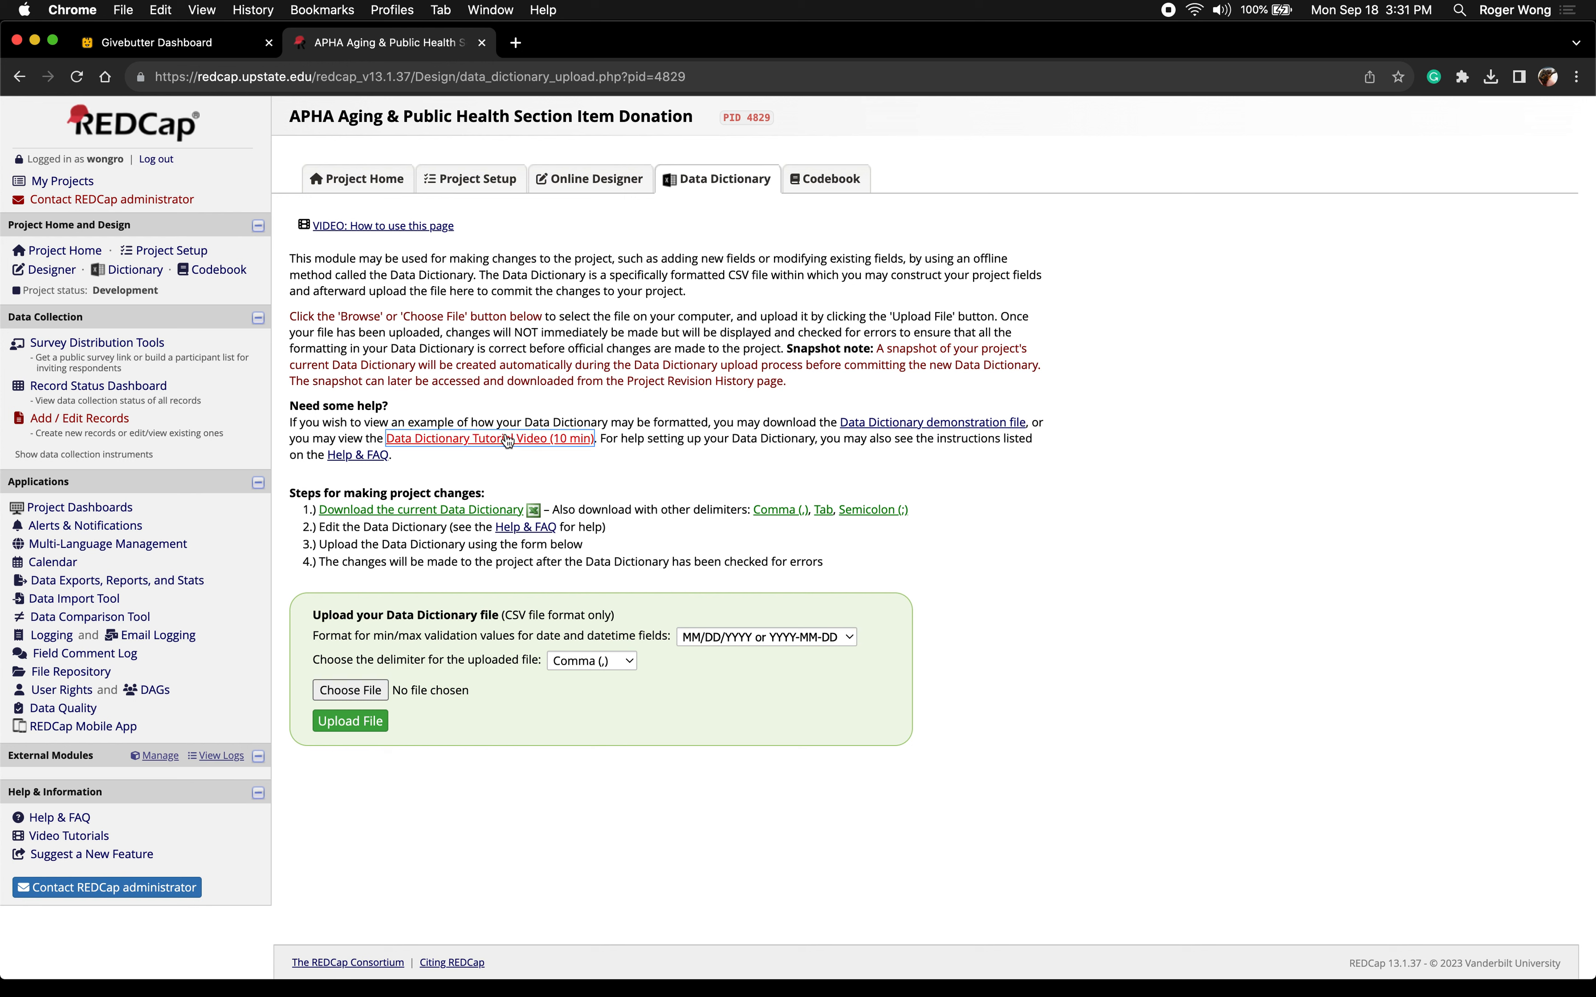
left_click(481, 440)
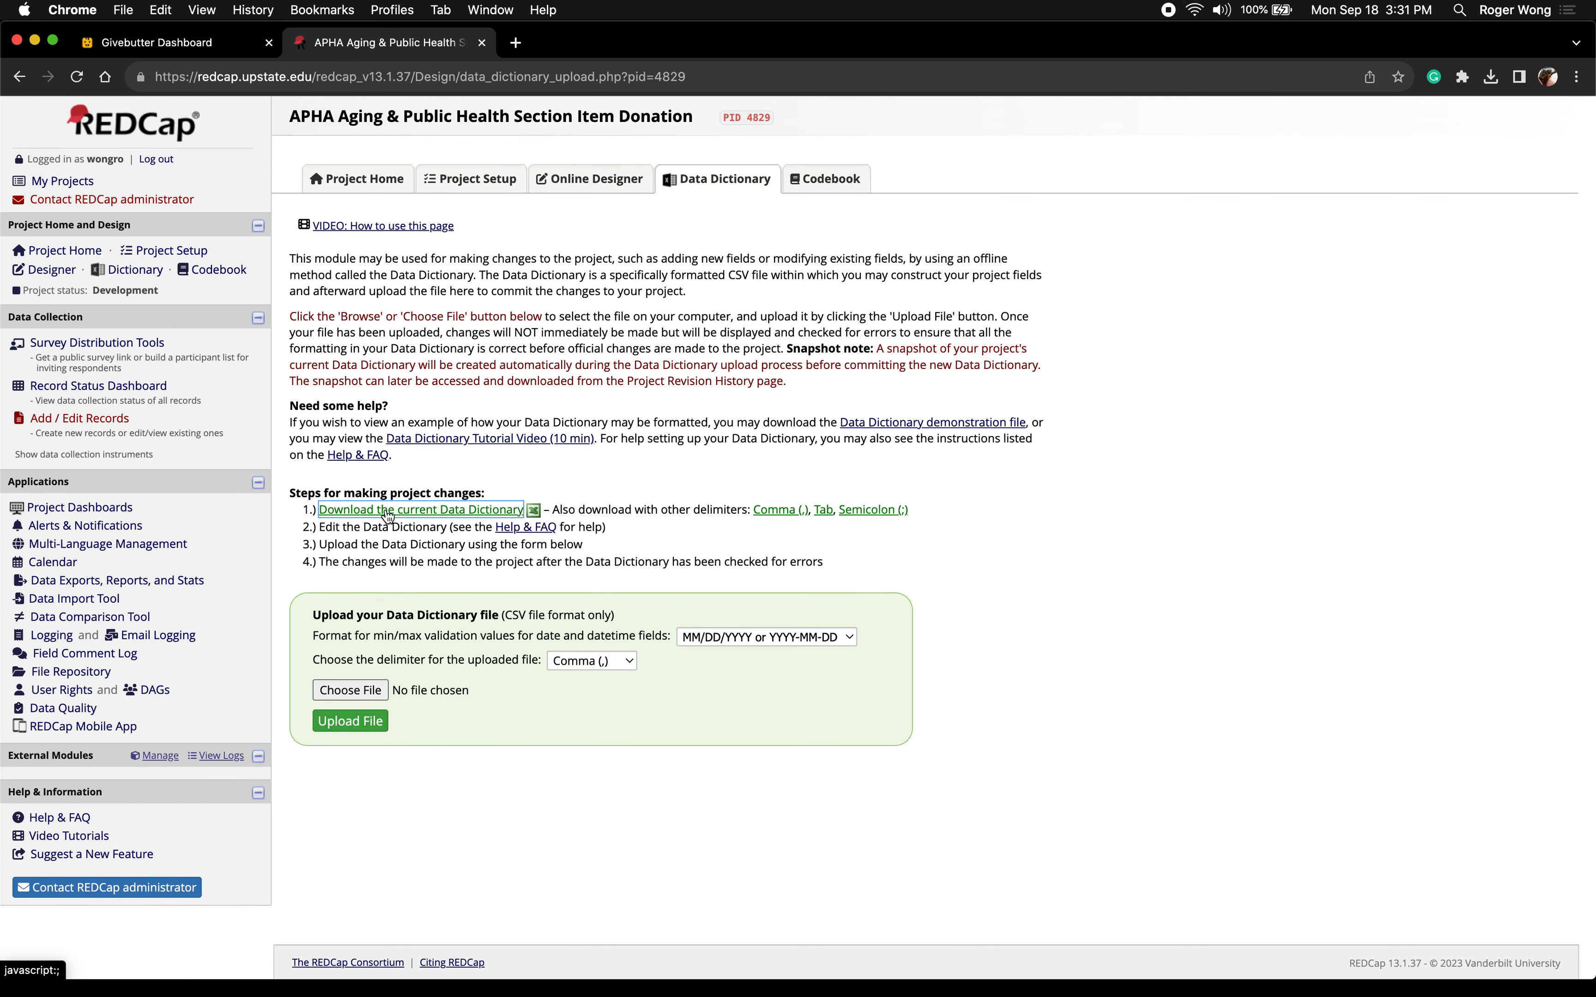
Download the project's current Data Dictionary and open the CSV file in Excel, with its window enlarged to fill the screen
left_click(367, 513)
key("Return")
mouse_move(1114, 949)
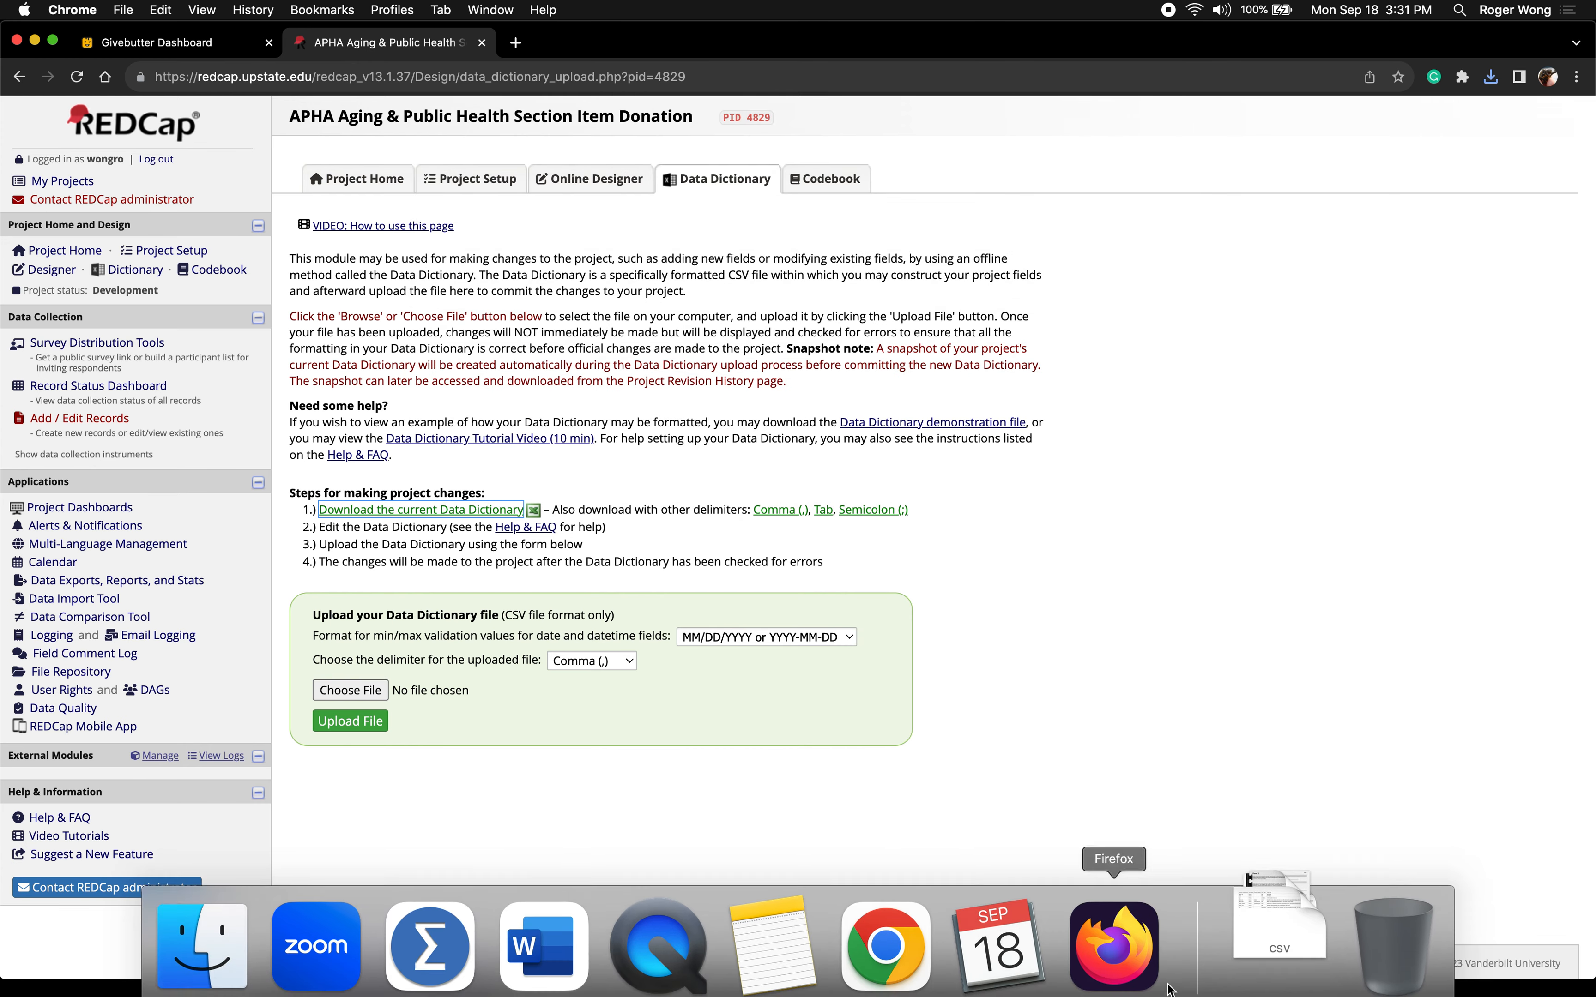
left_click(1268, 937)
left_click(1266, 843)
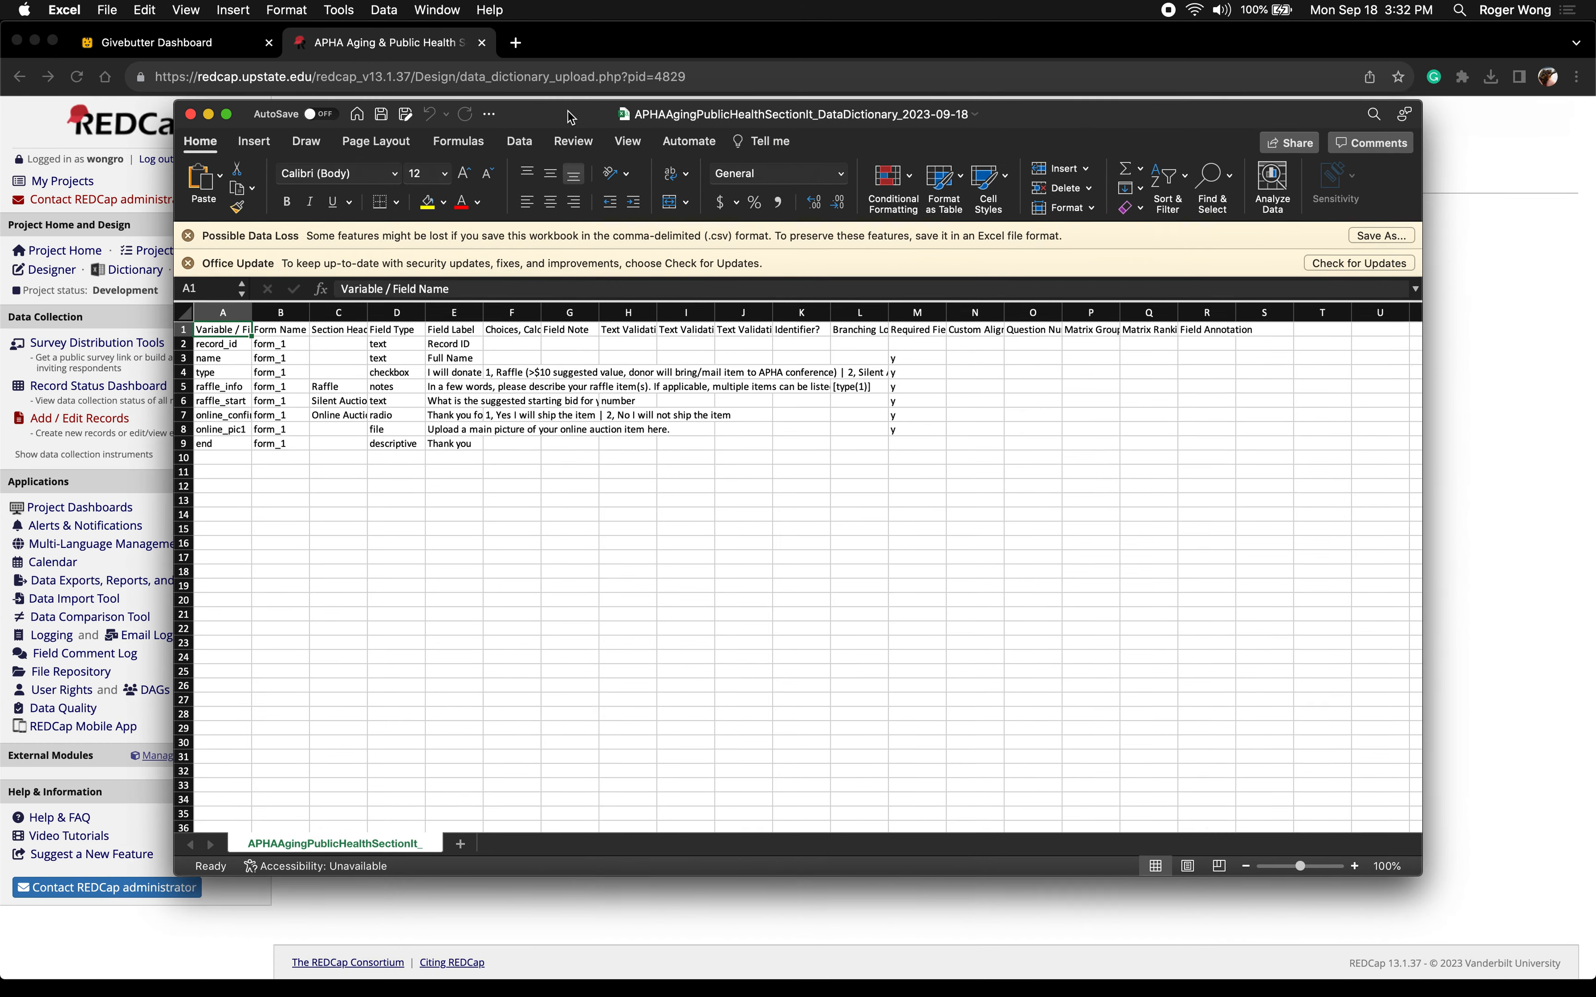
left_click_drag(573, 117, 401, 10)
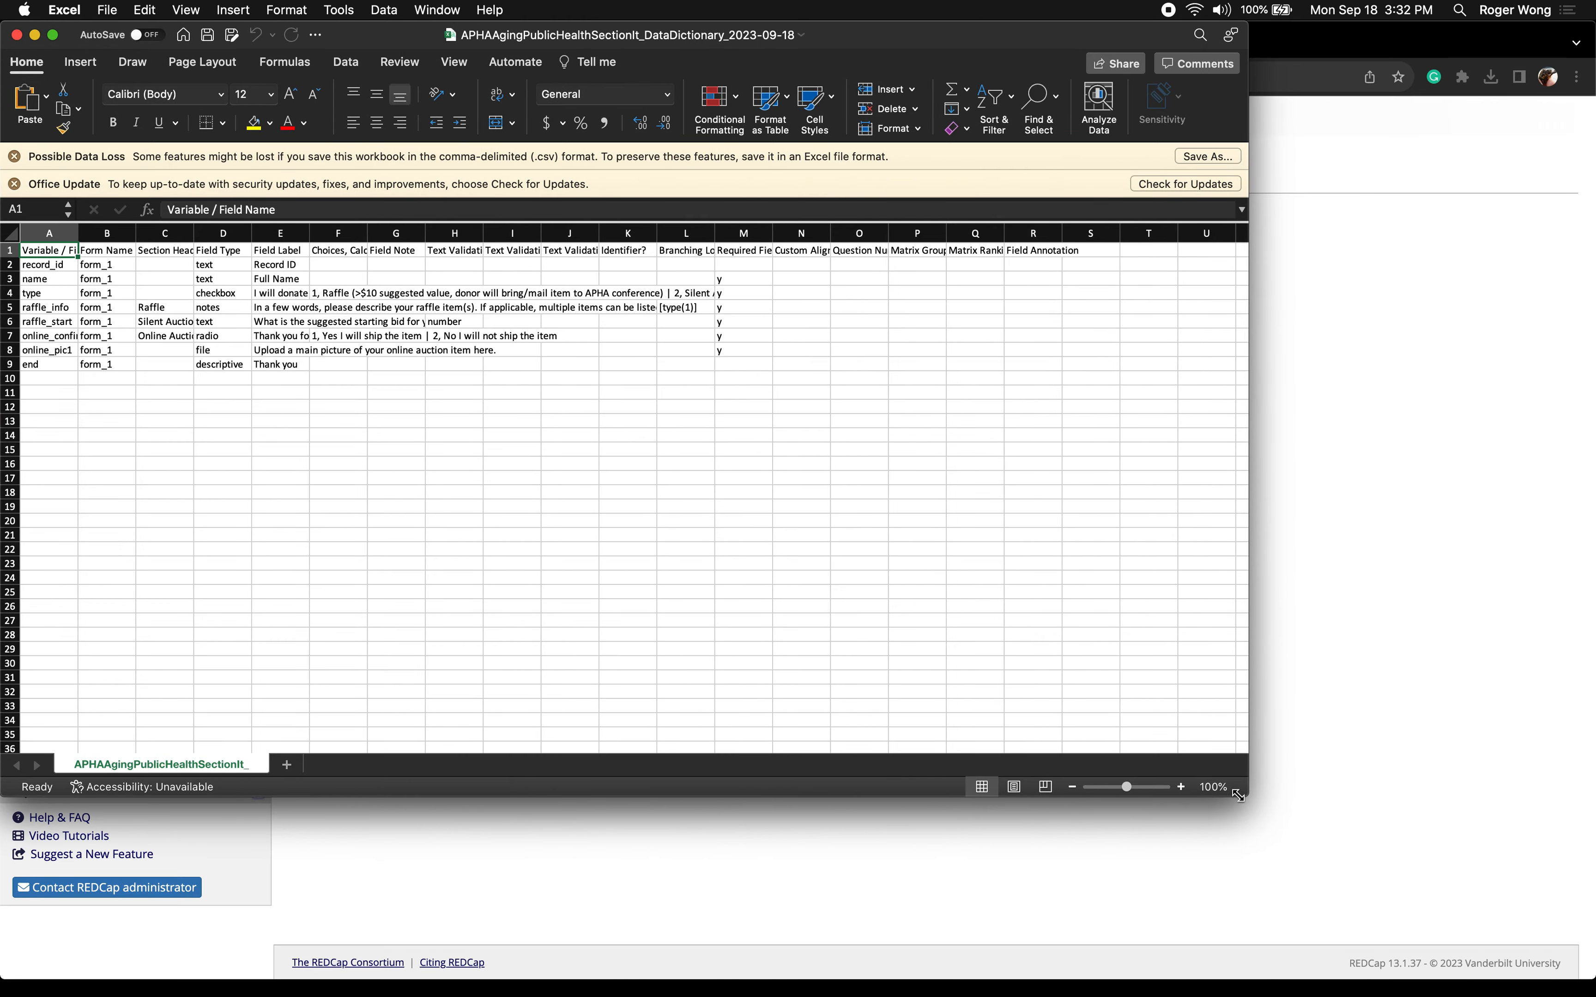
left_click_drag(1239, 795, 1590, 994)
Switch to the REDCap Survey document in Word and narrow its window to a little over half the screen width
key("ctrl+Up")
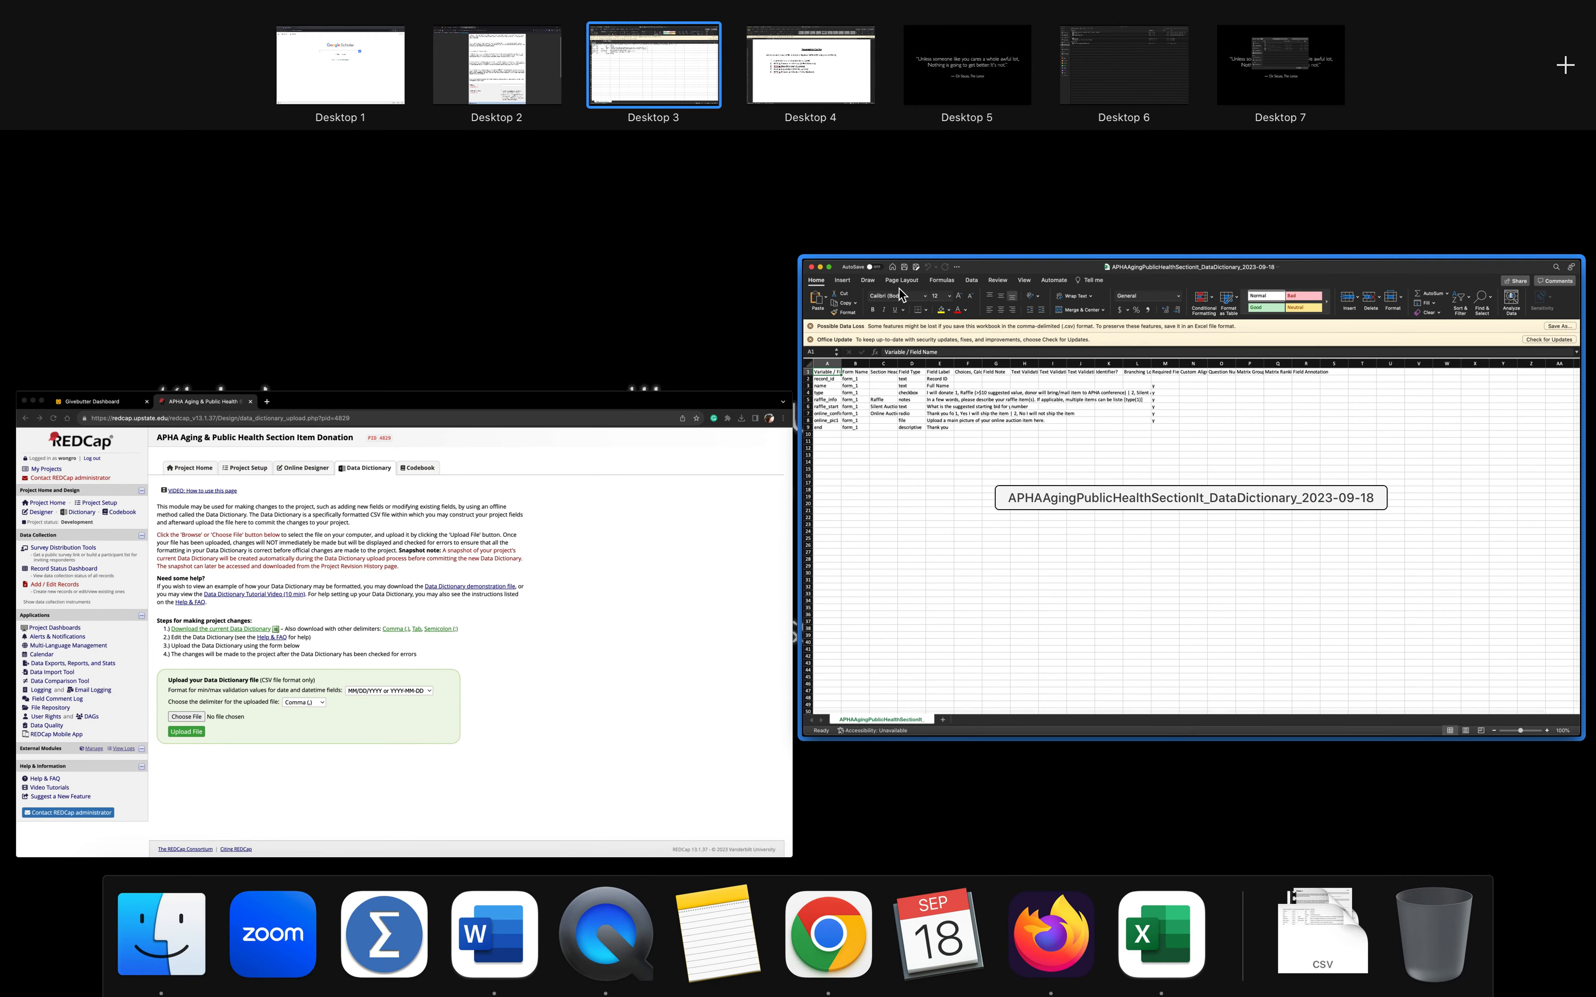
left_click(797, 74)
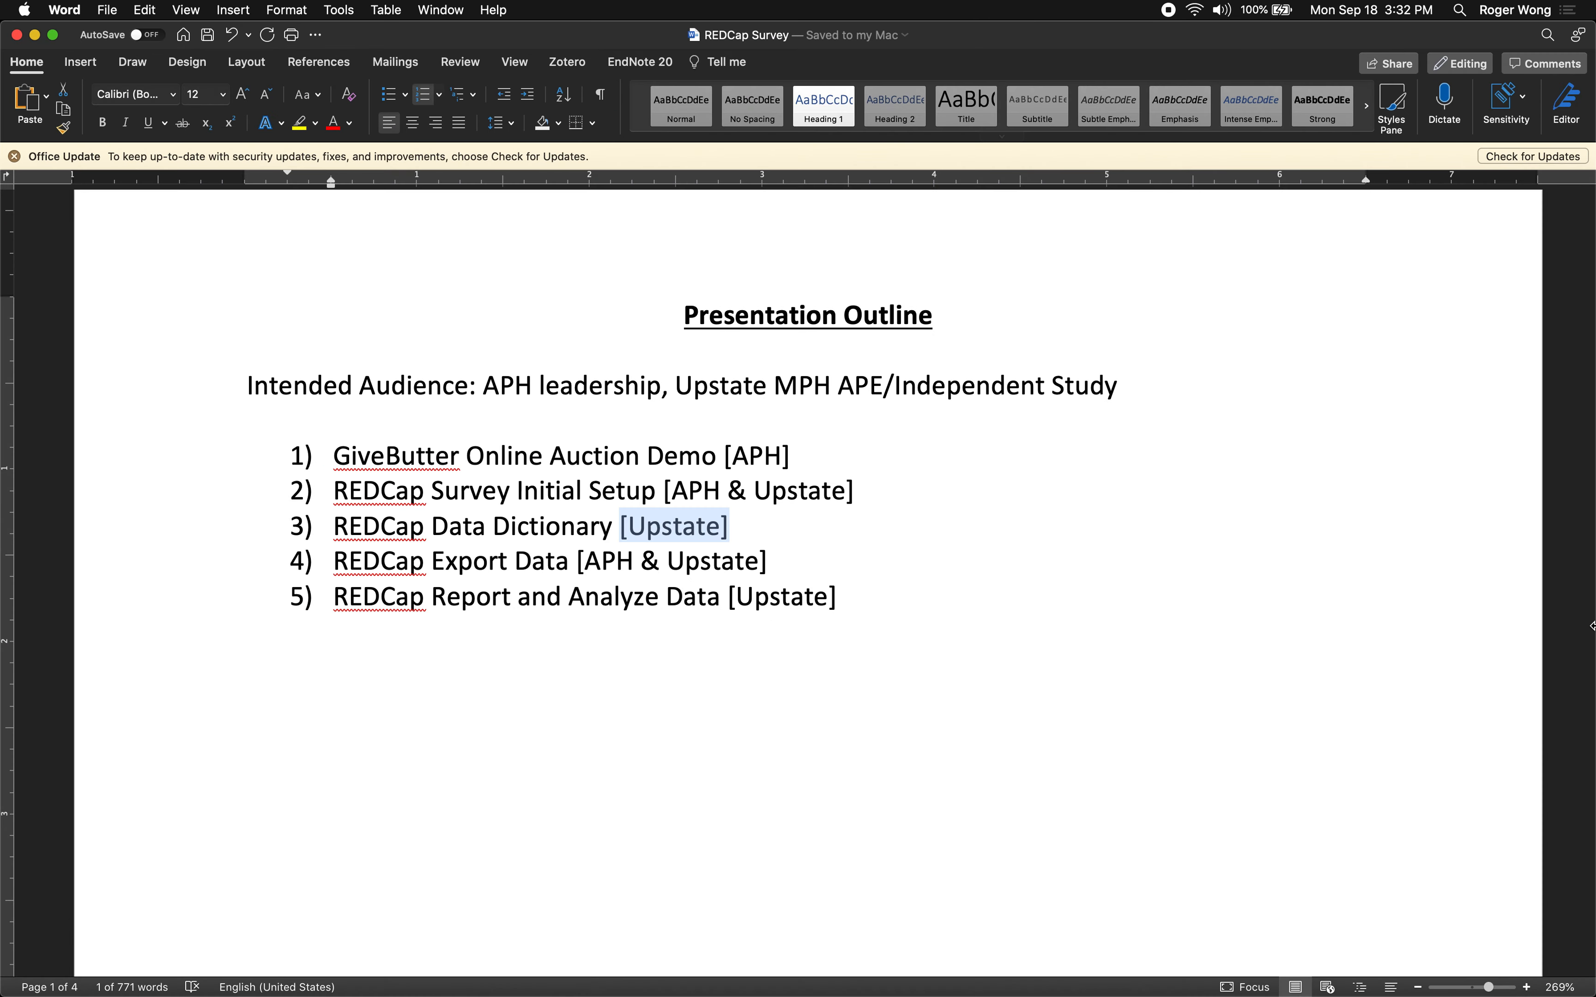
left_click_drag(1590, 625, 921, 647)
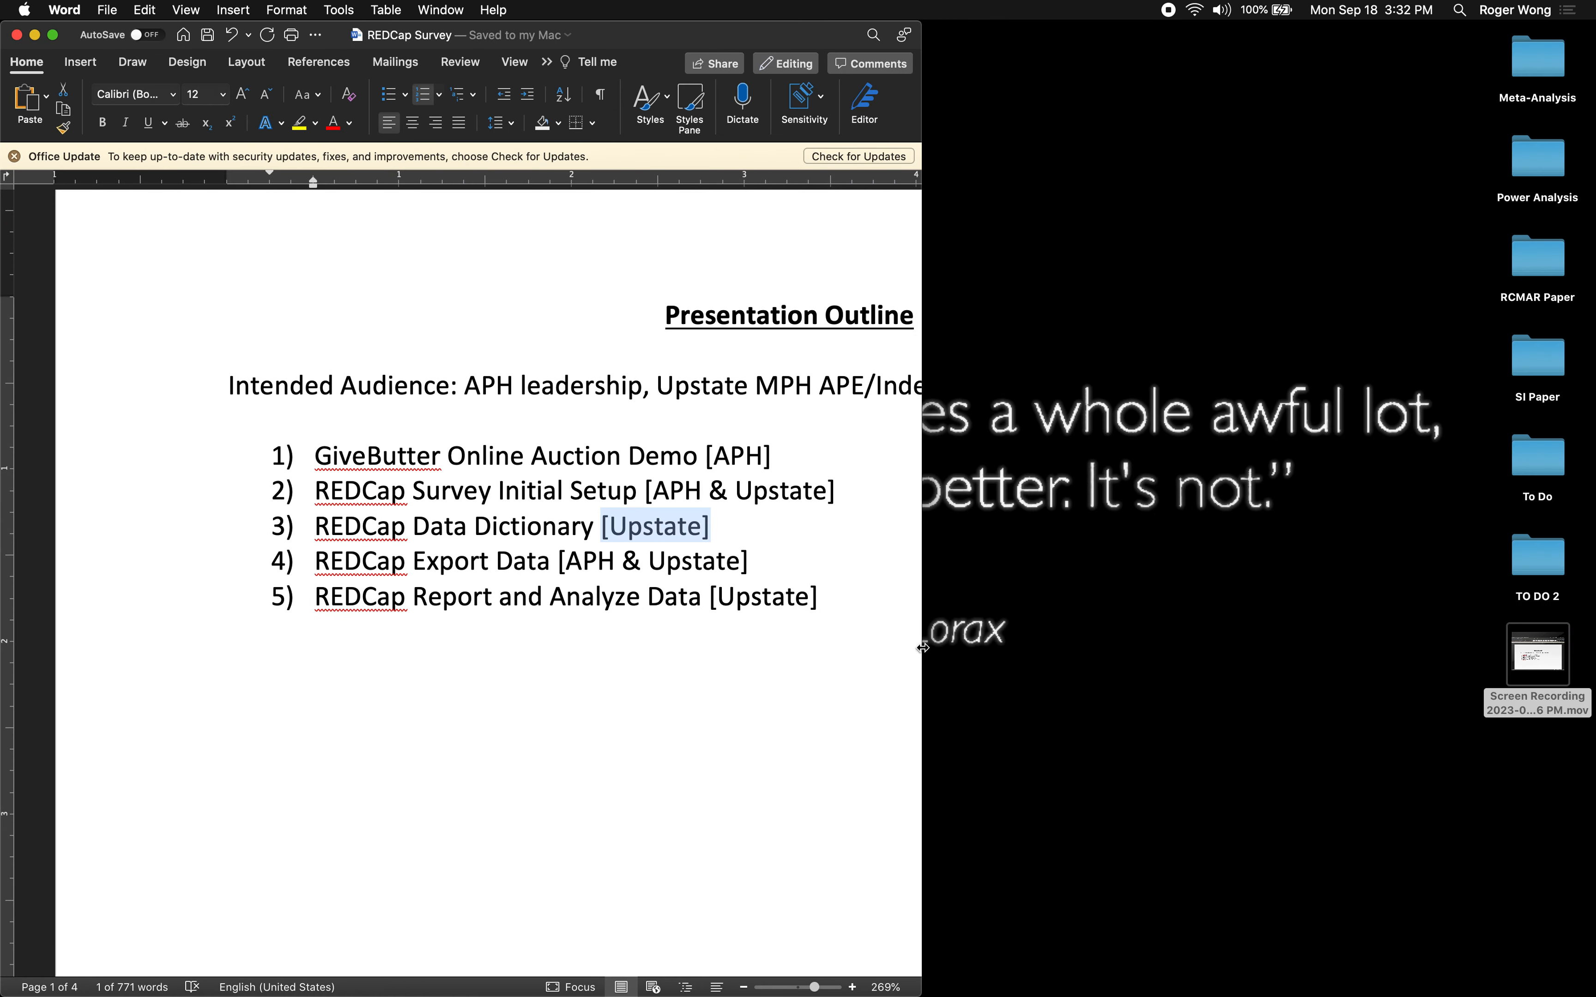
key("ctrl+Up")
left_click(801, 76)
Move the Data Dictionary workbook onto the Word document's desktop and narrow its window to sit beside the document
key("ctrl+Up")
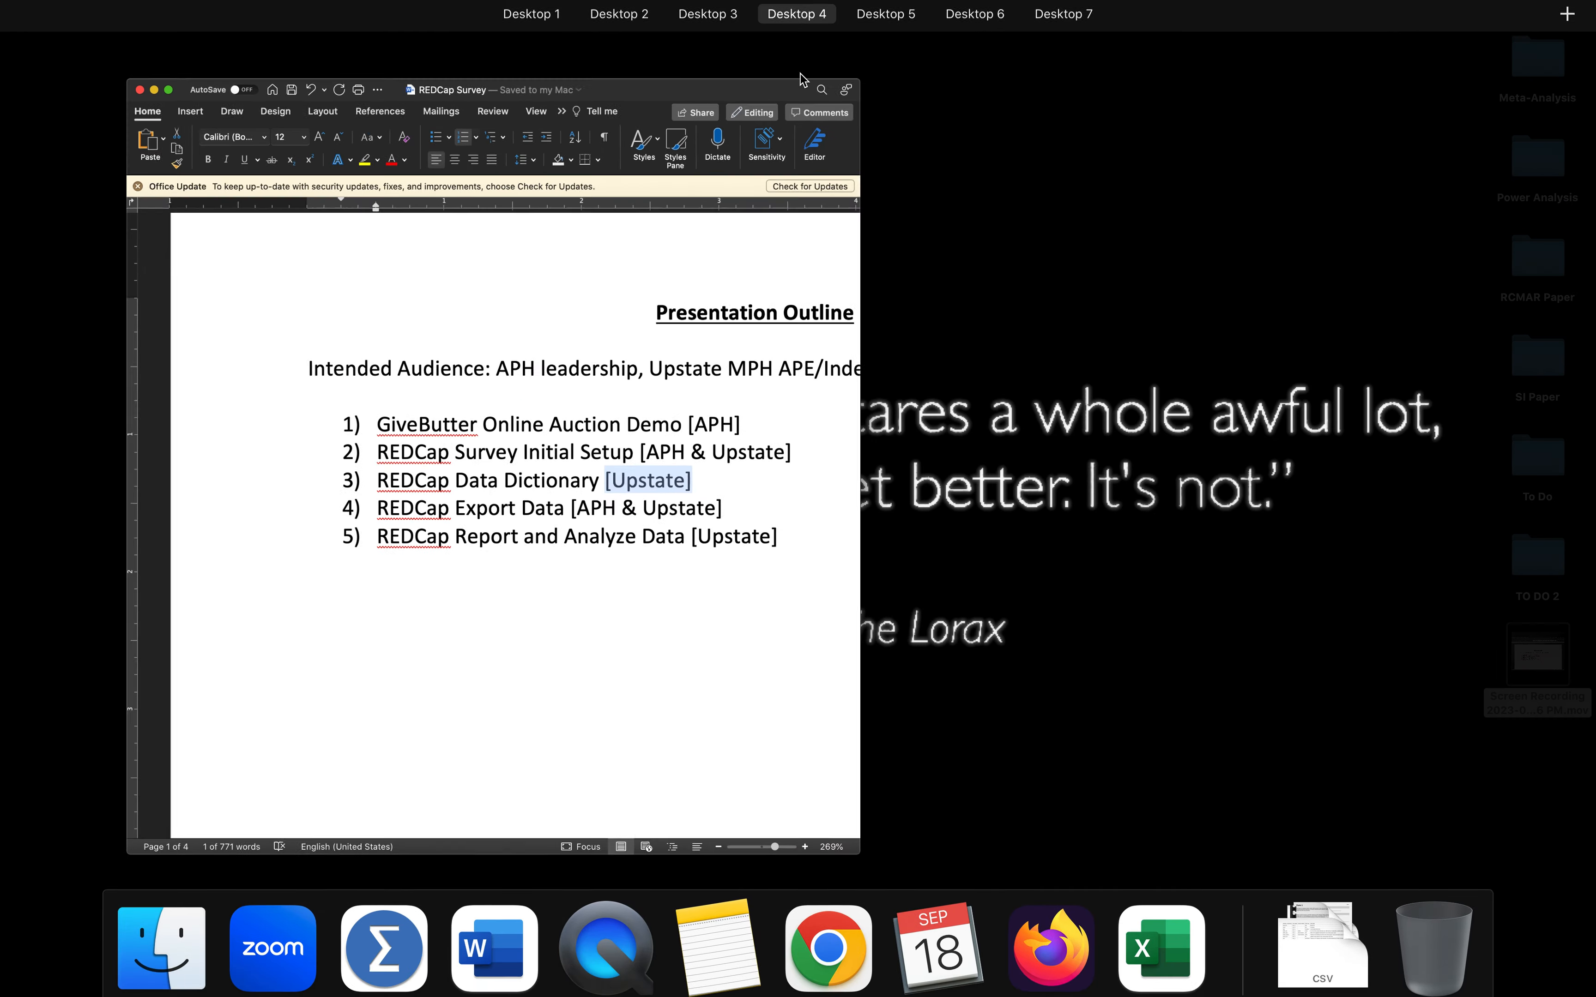
left_click(686, 80)
key("ctrl+Up")
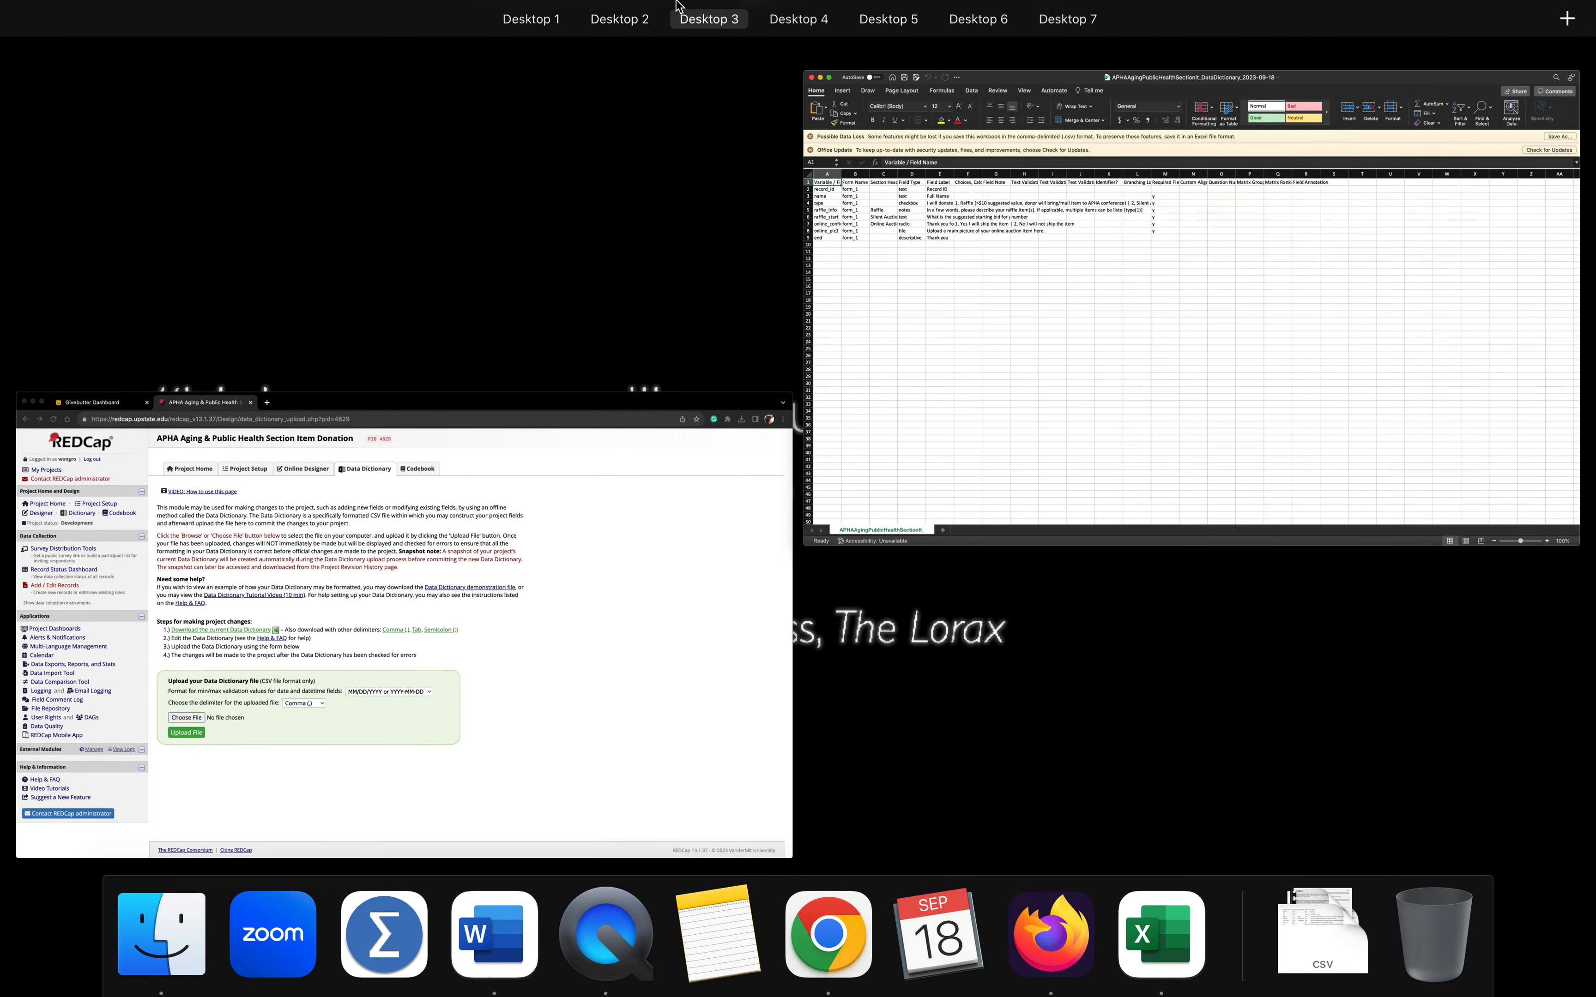
left_click_drag(982, 438, 791, 72)
left_click(792, 72)
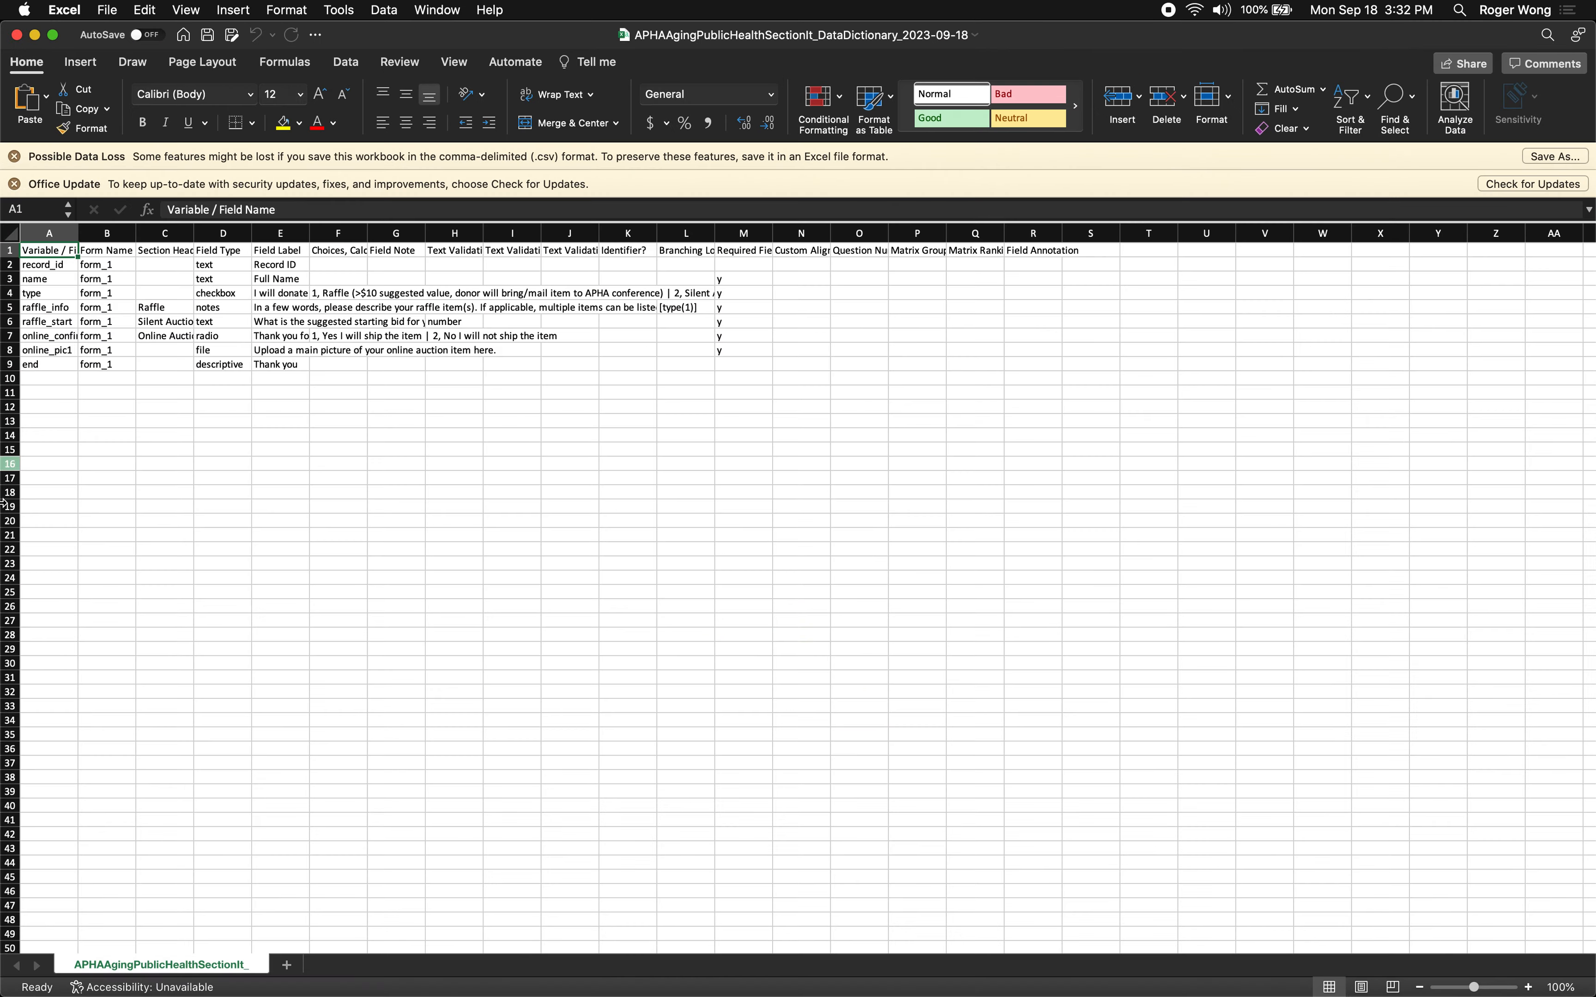
left_click_drag(854, 580, 924, 589)
Show the survey introduction in Word, enlarge the Data Dictionary sheet to 200%, and widen the workbook window over the document
scroll(690, 587, "down", 10)
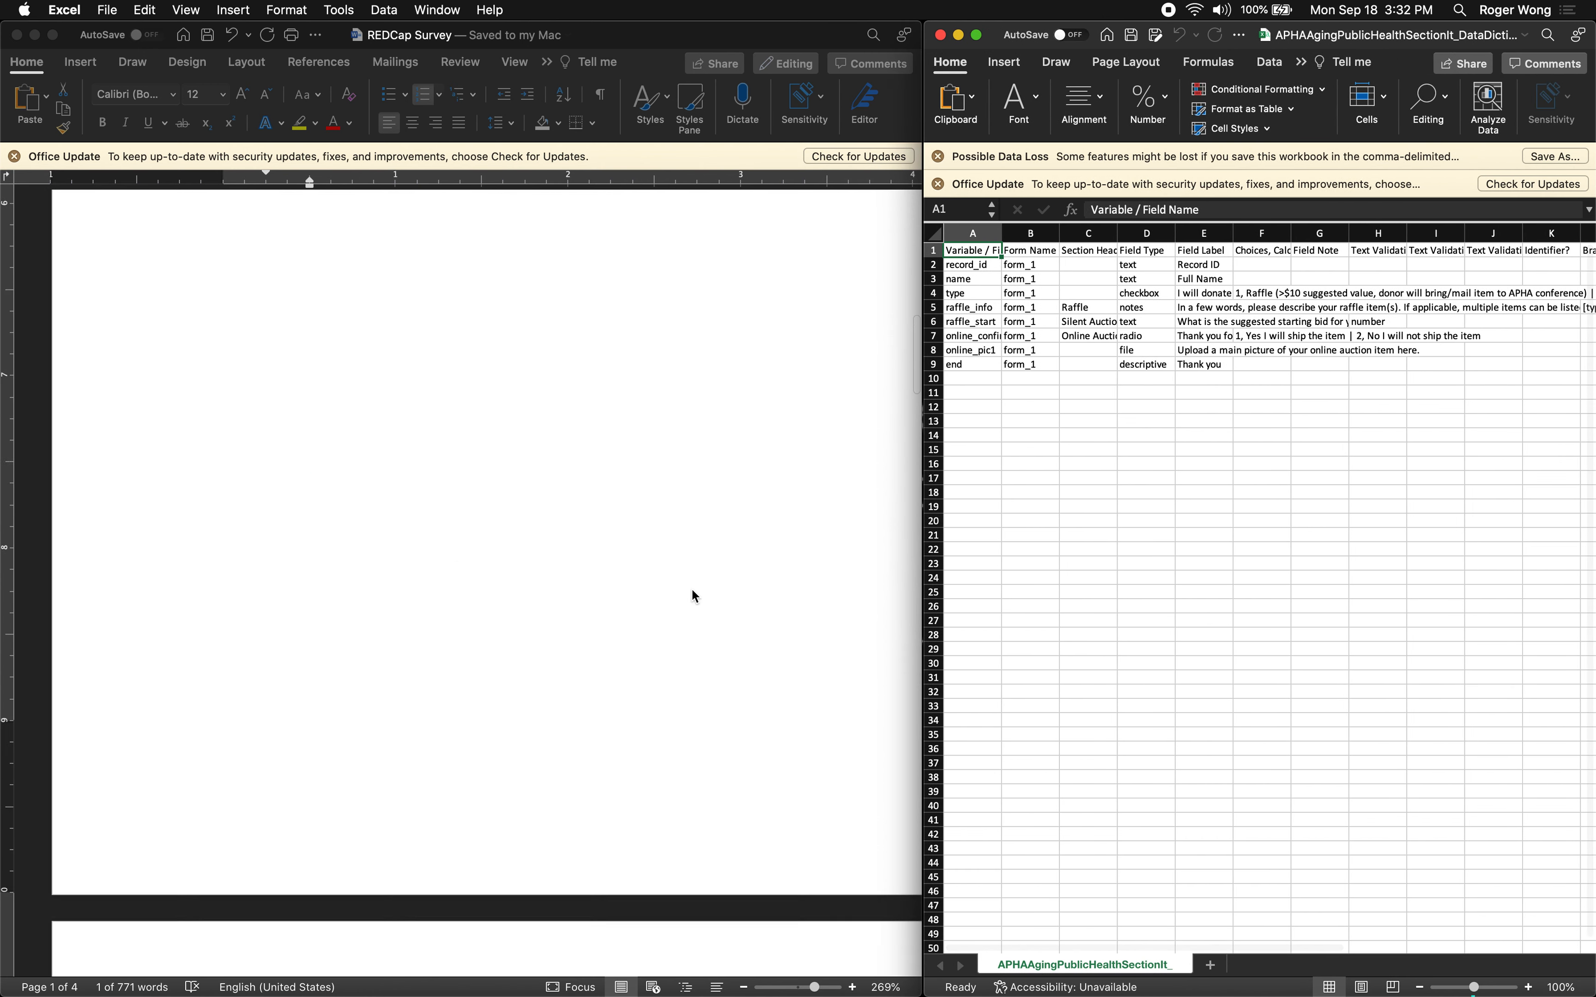
left_click(1114, 360)
scroll(1072, 321, "up", 5)
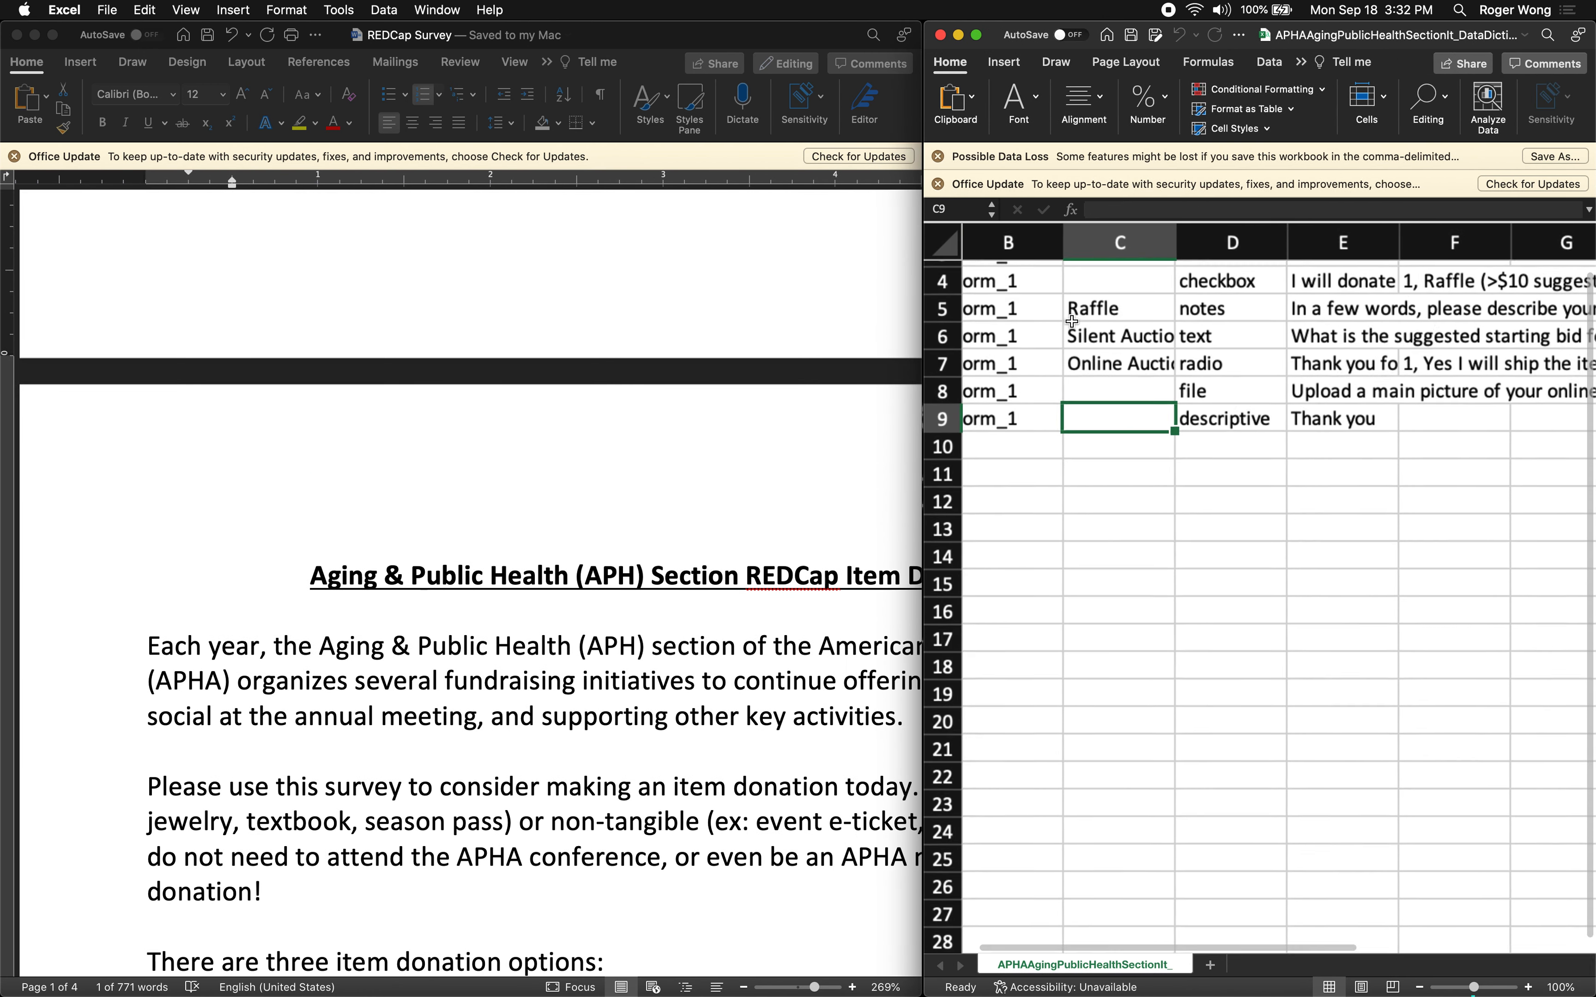
scroll(1072, 321, "left", 3)
scroll(1071, 321, "up", 2)
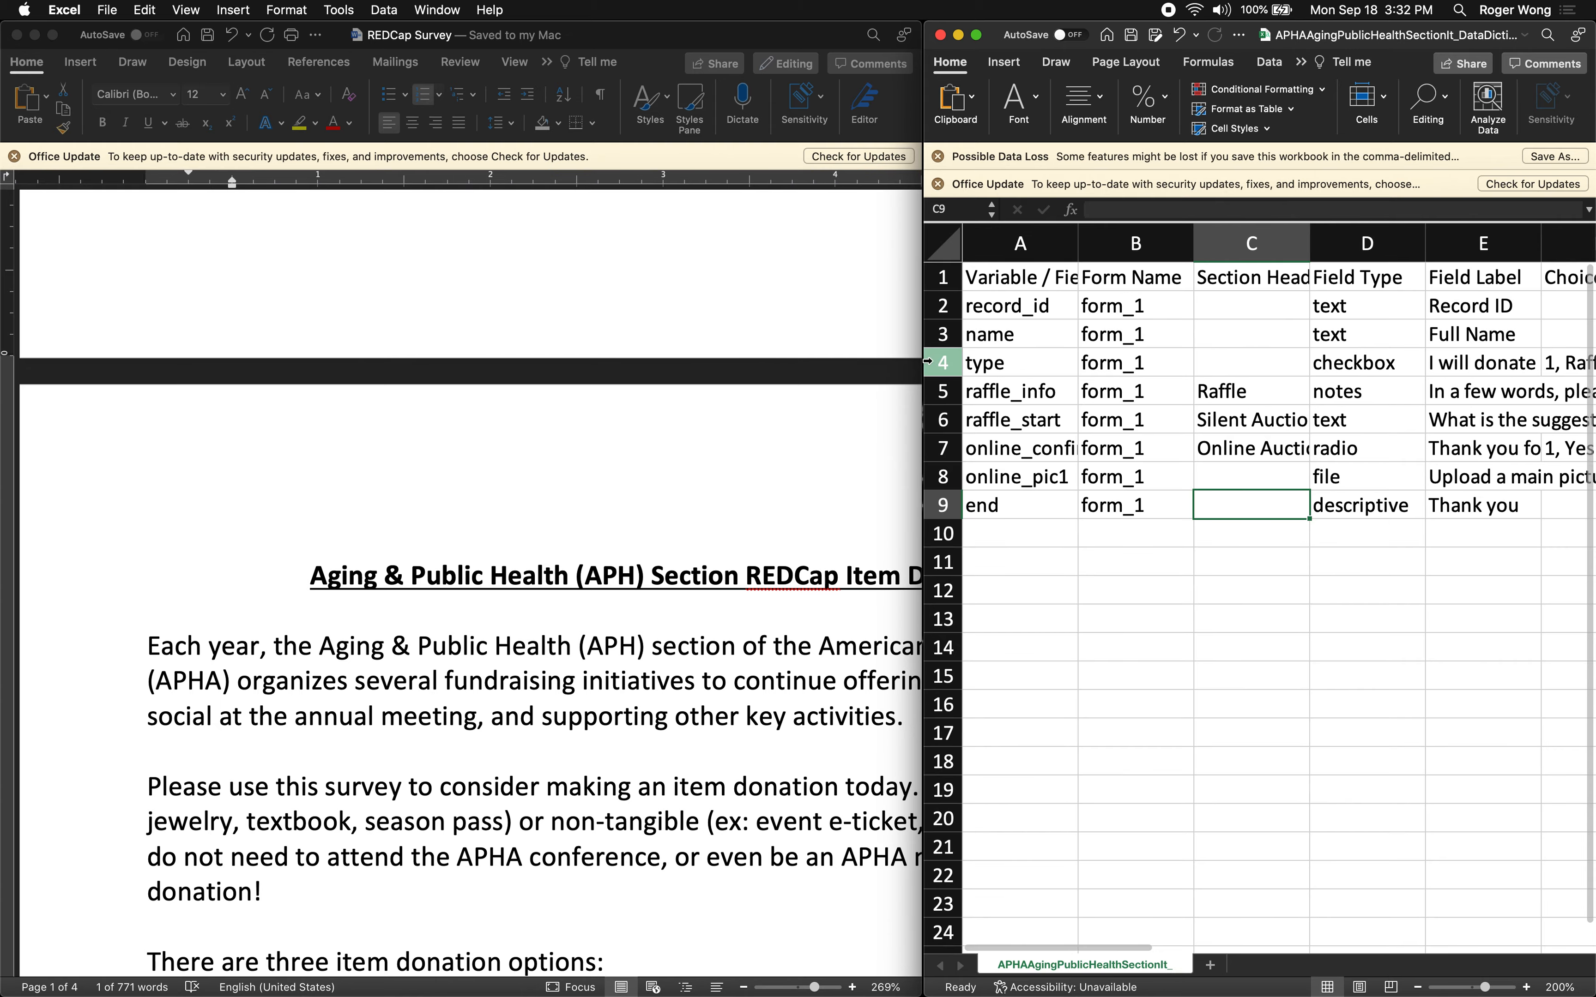
left_click_drag(927, 361, 677, 364)
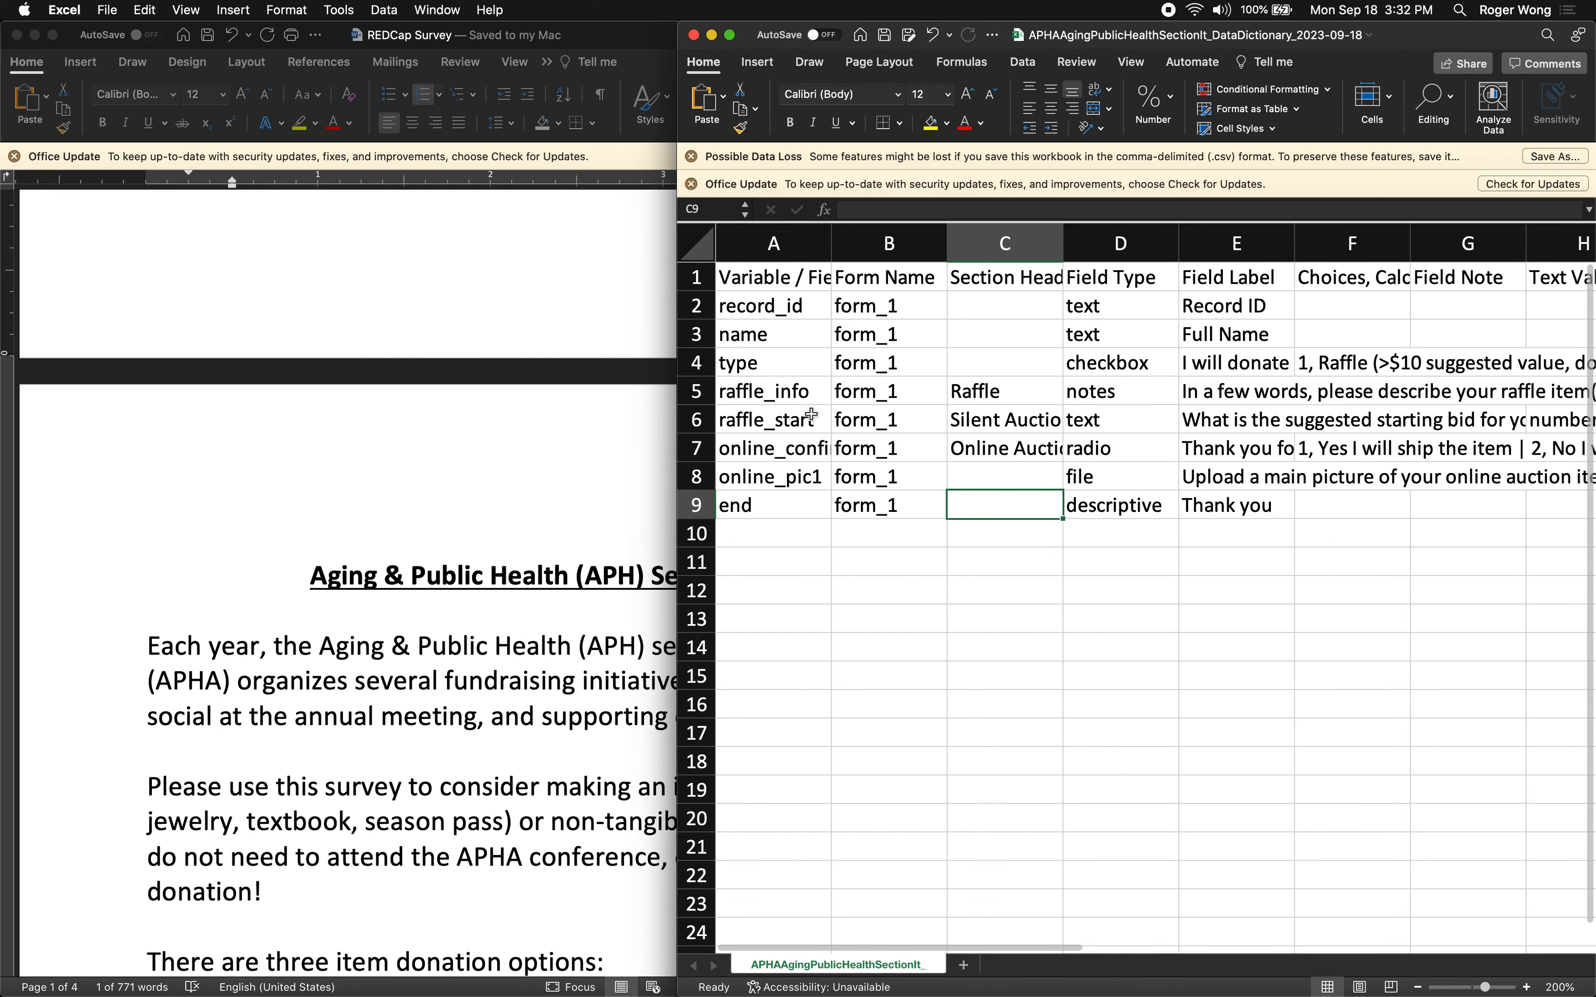
Move the Data Dictionary workbook to the REDCap page's desktop, then back beside the Word document
key("ctrl+Up")
left_click_drag(959, 269, 660, 97)
left_click(659, 96)
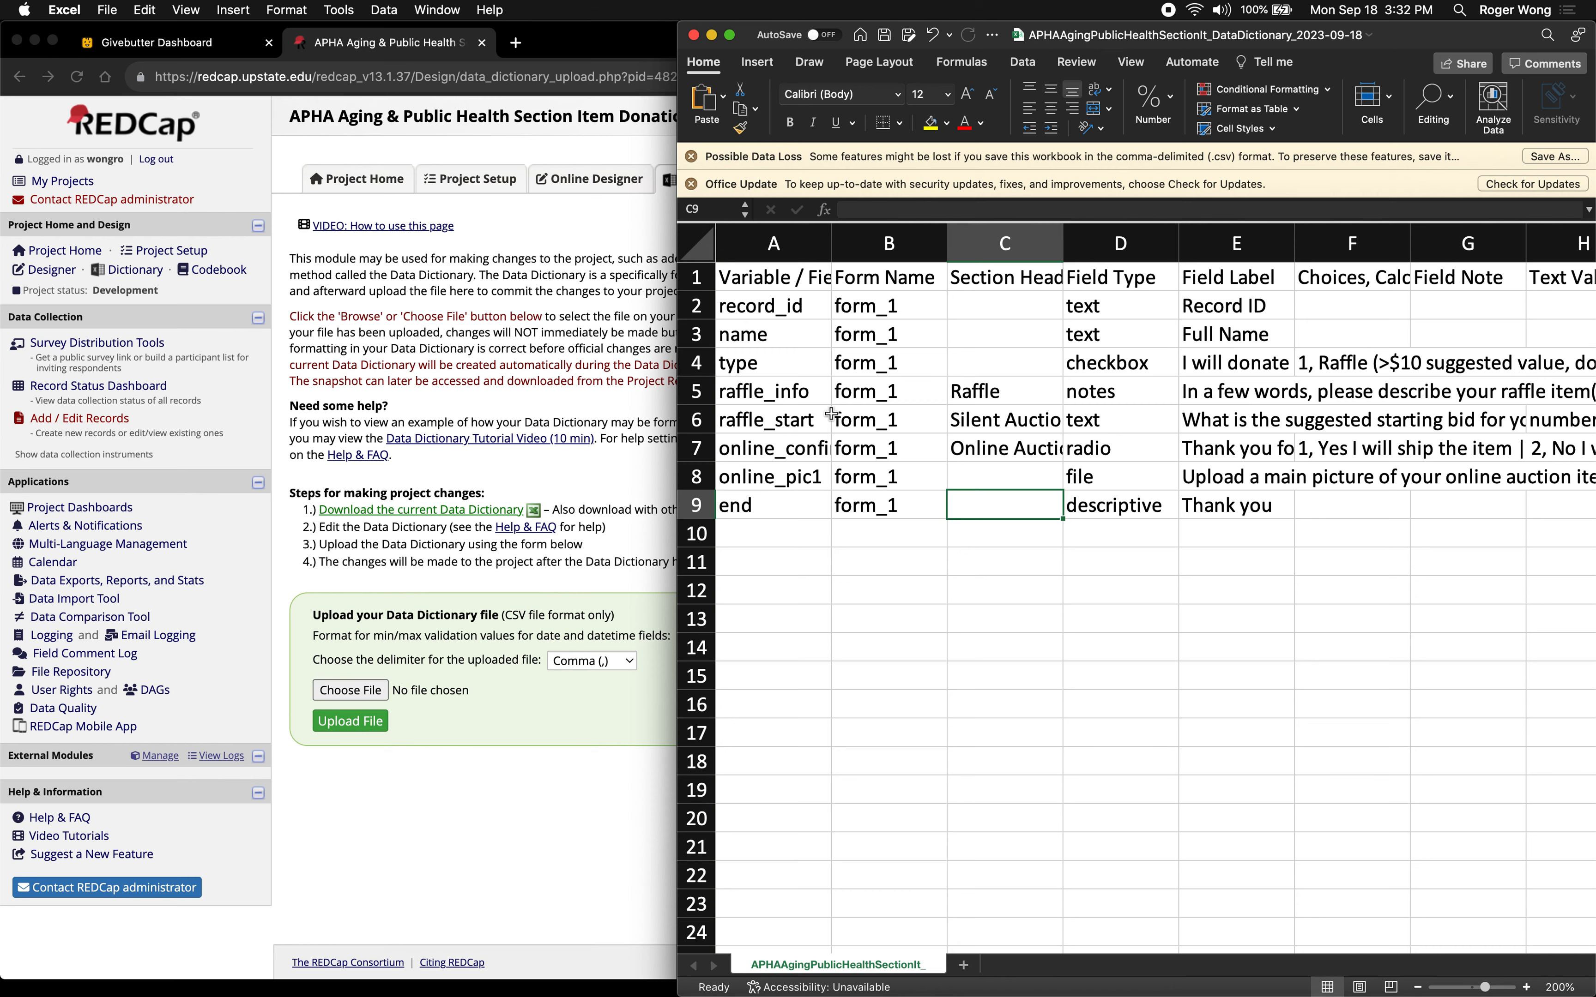
key("ctrl+Up")
left_click_drag(1055, 356, 804, 83)
left_click(804, 83)
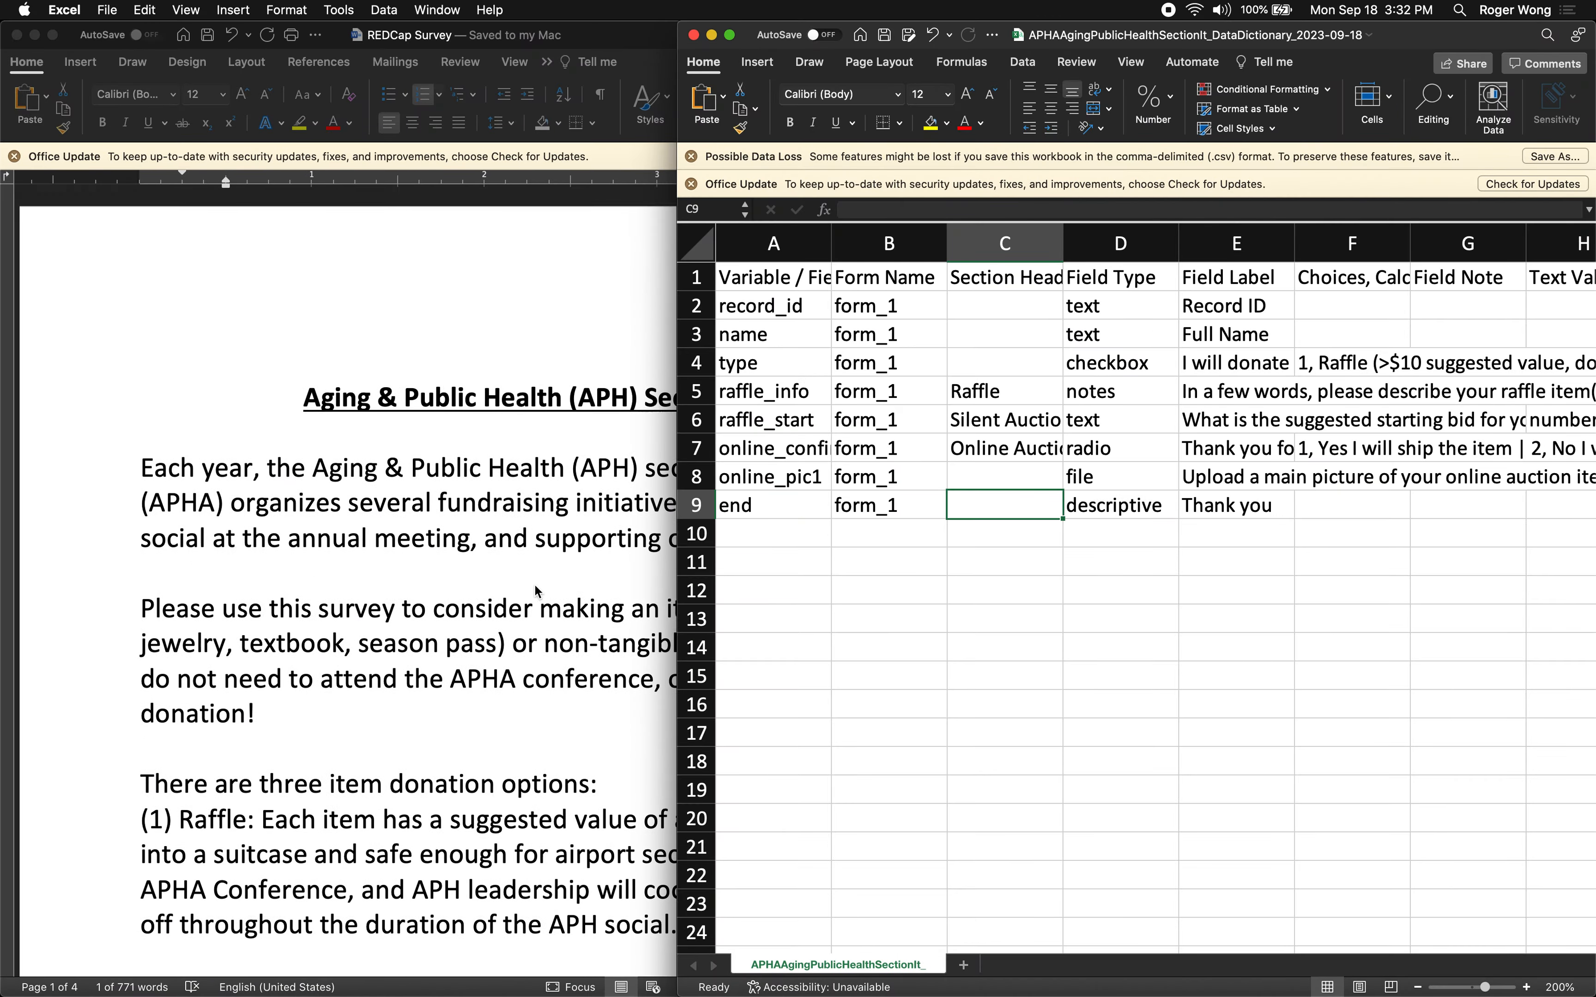
Switch to the REDCap Data Dictionary page in Chrome, point out the tutorial video link, and return to the Word and Excel windows
key("ctrl+Up")
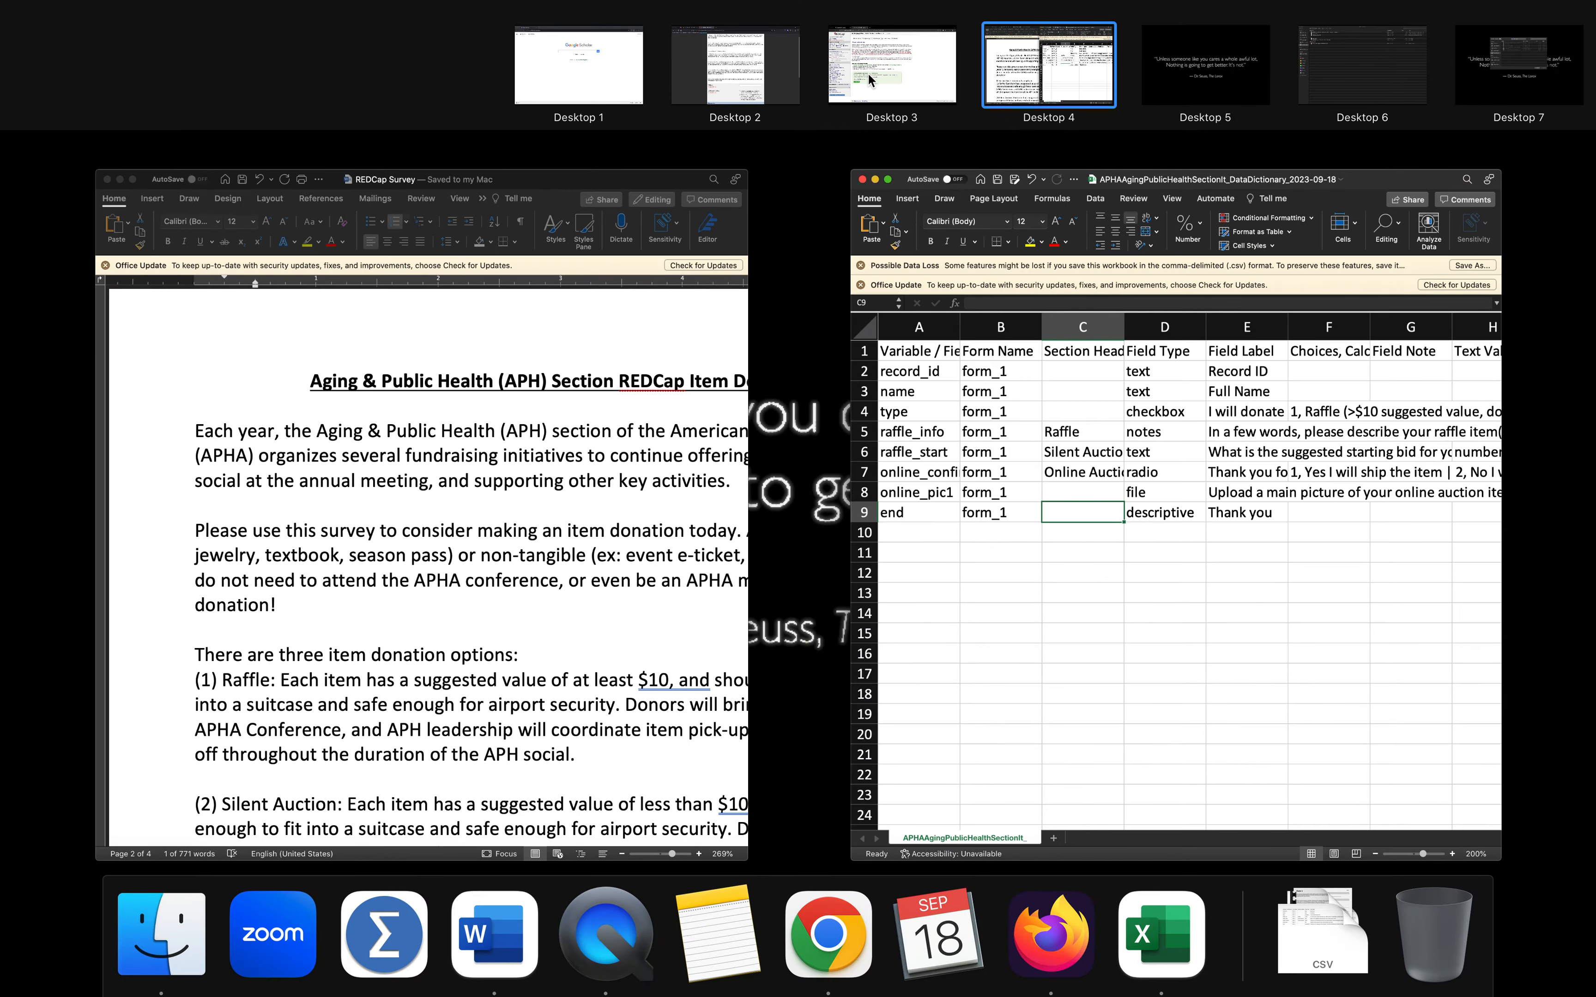
left_click(870, 71)
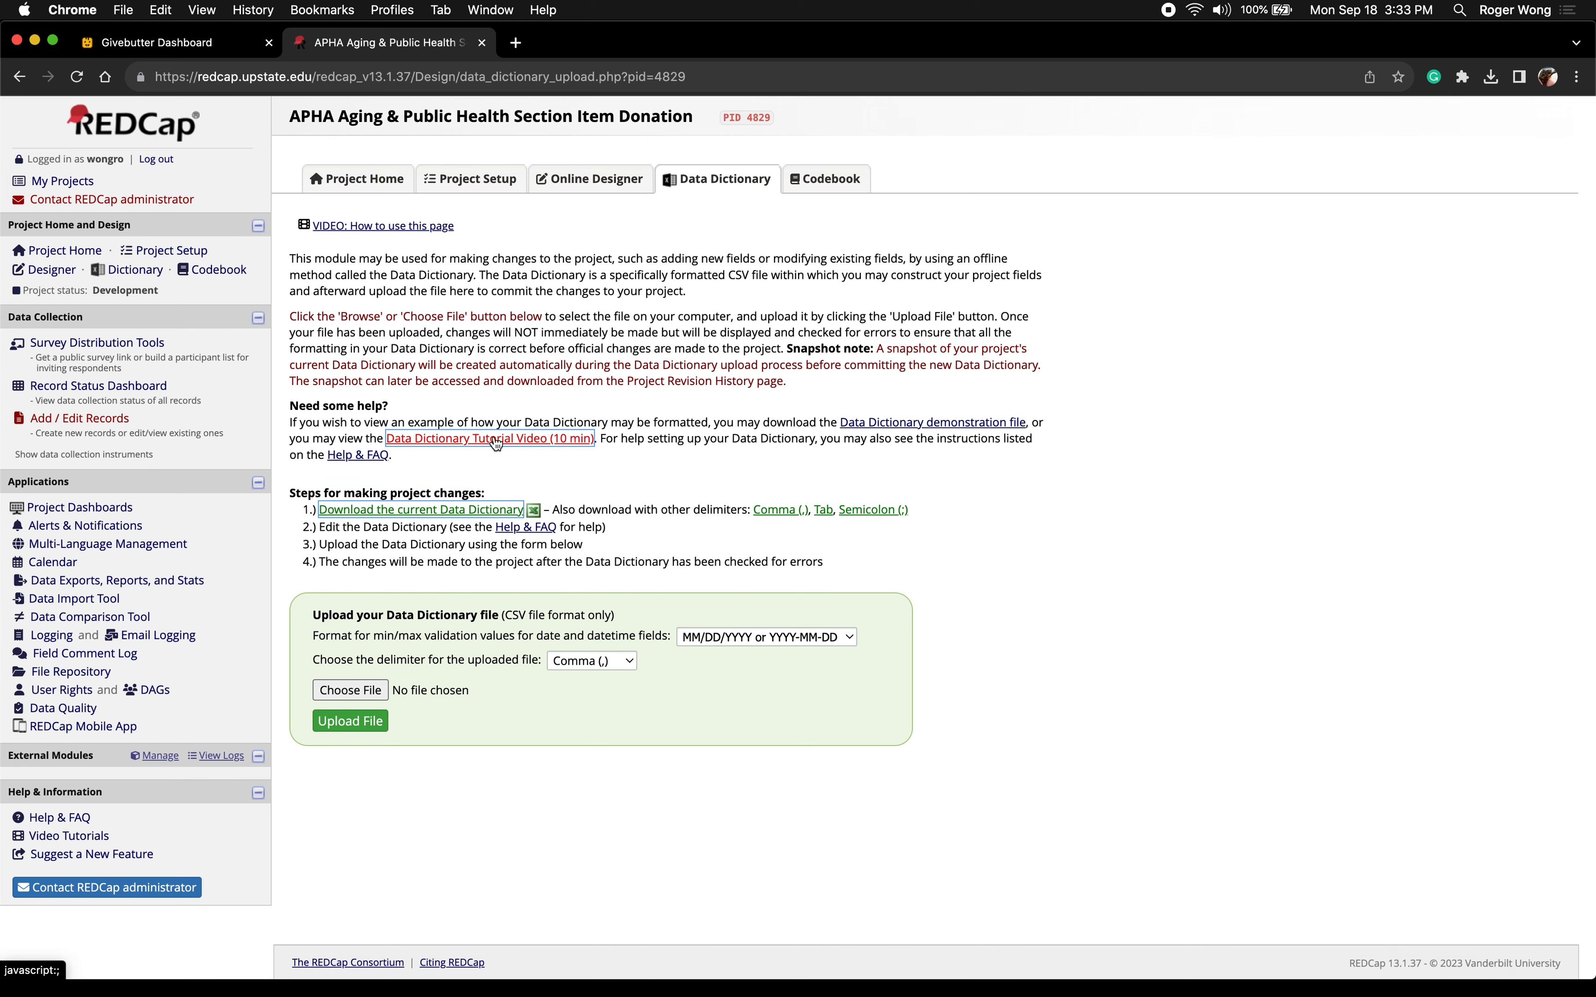
key("ctrl+Right")
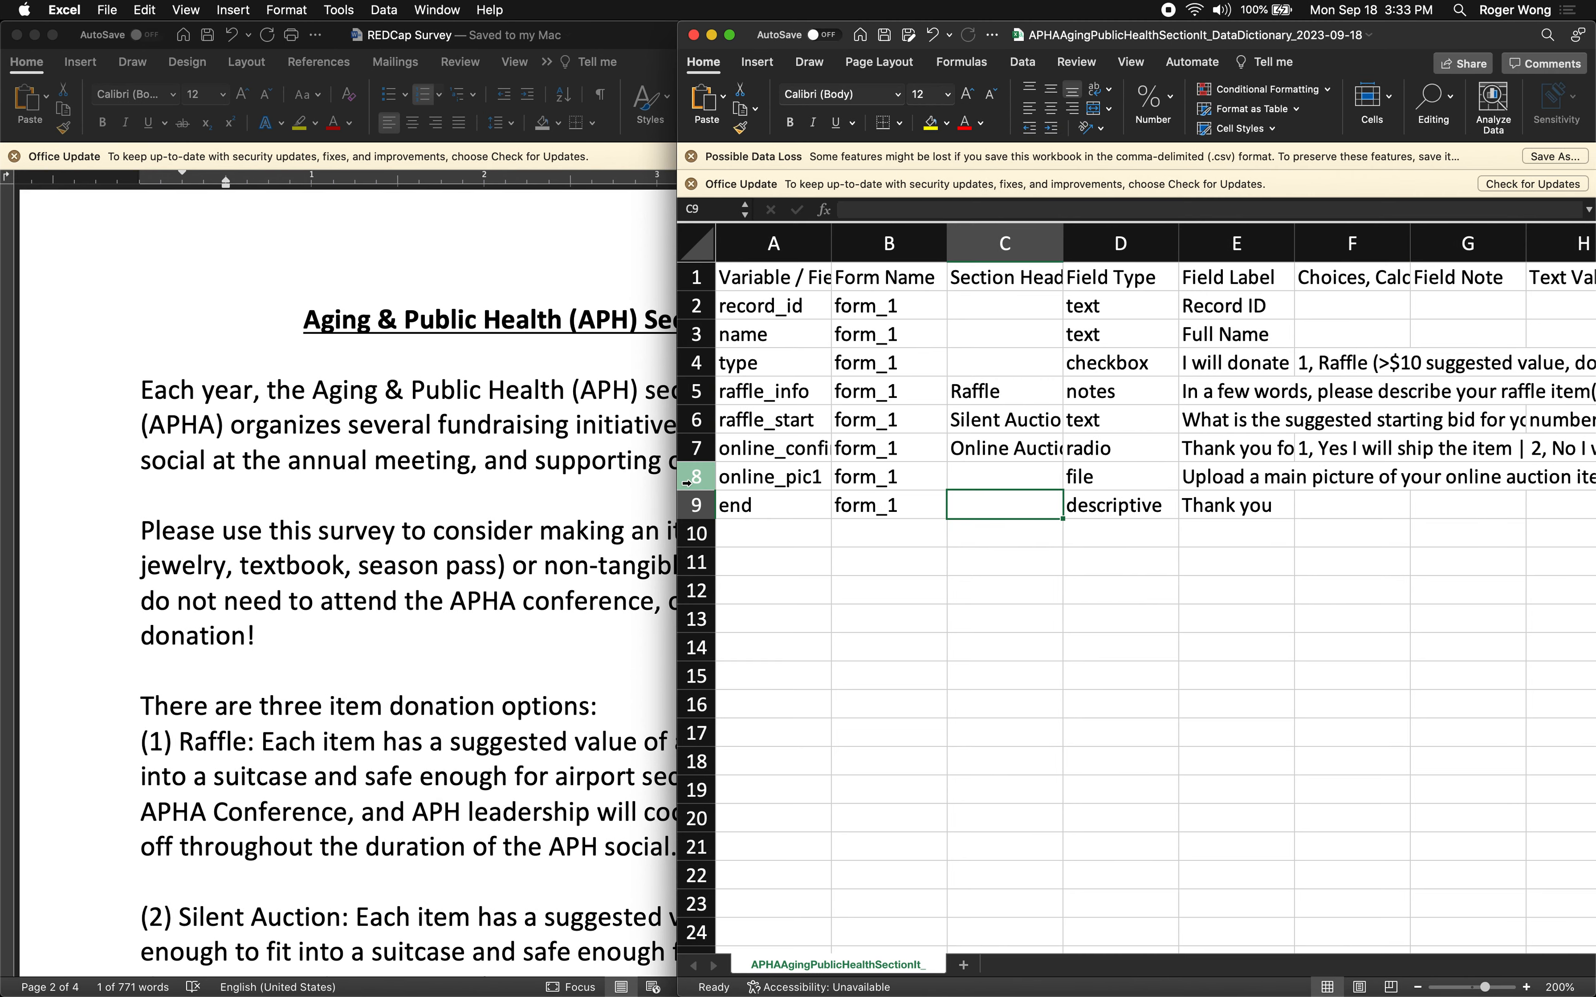
Narrow the workbook window, show the contact questions in Word, and locate the name variable in the Data Dictionary
left_click_drag(786, 488, 840, 493)
scroll(768, 491, "down", 15)
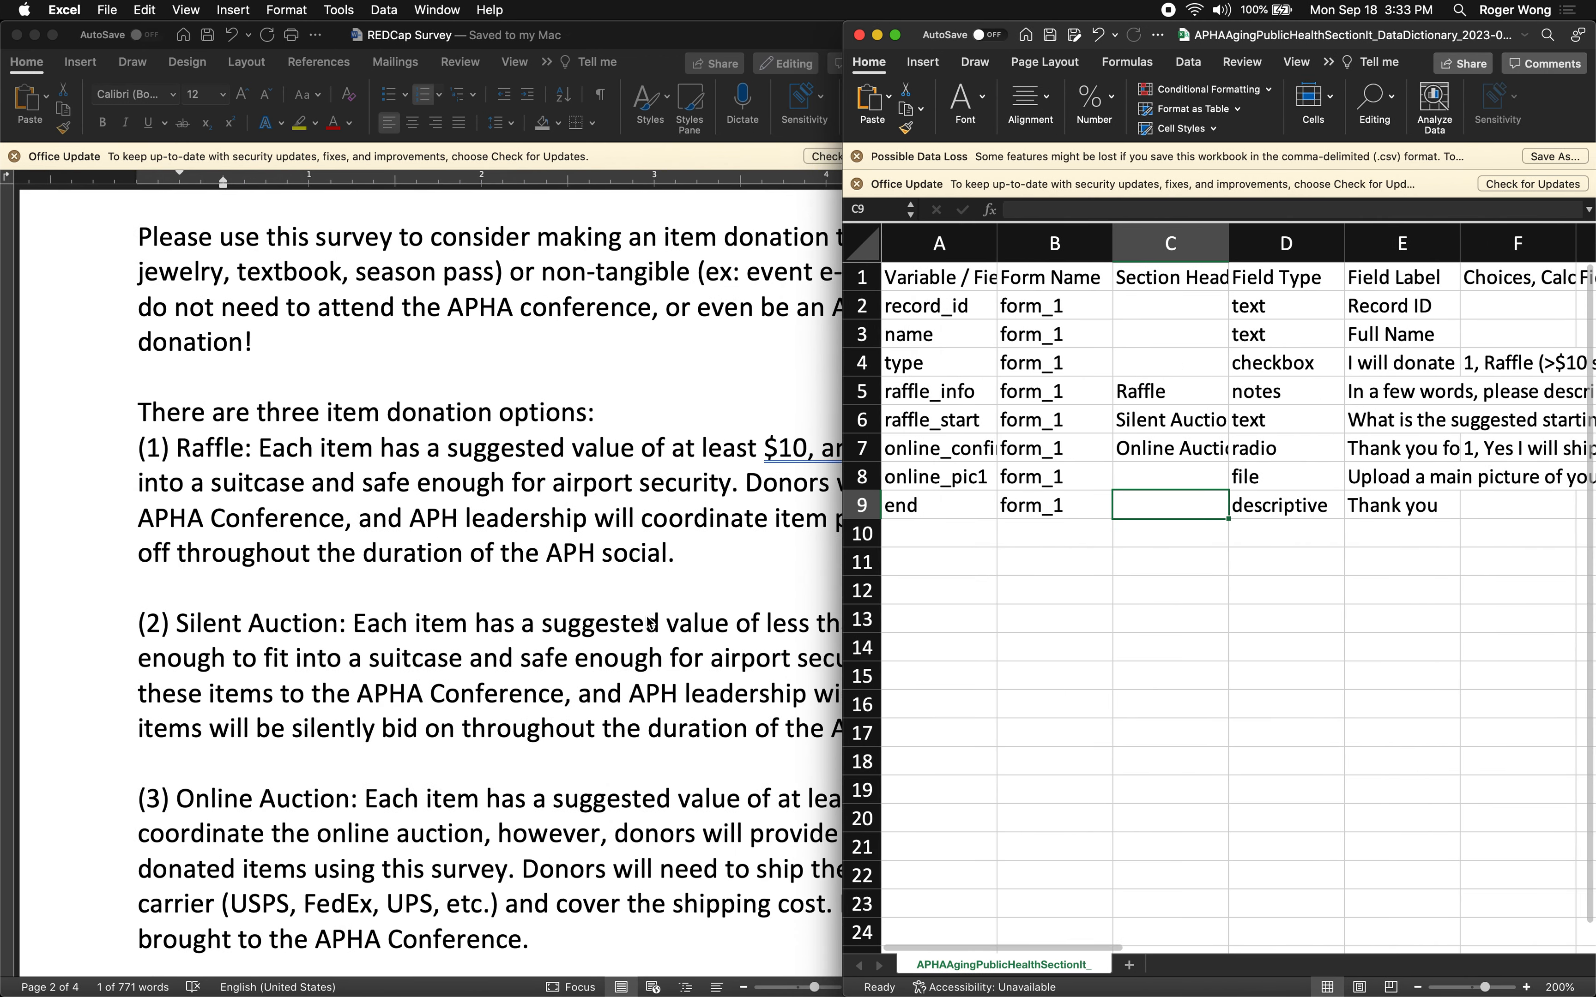
scroll(682, 551, "down", 4)
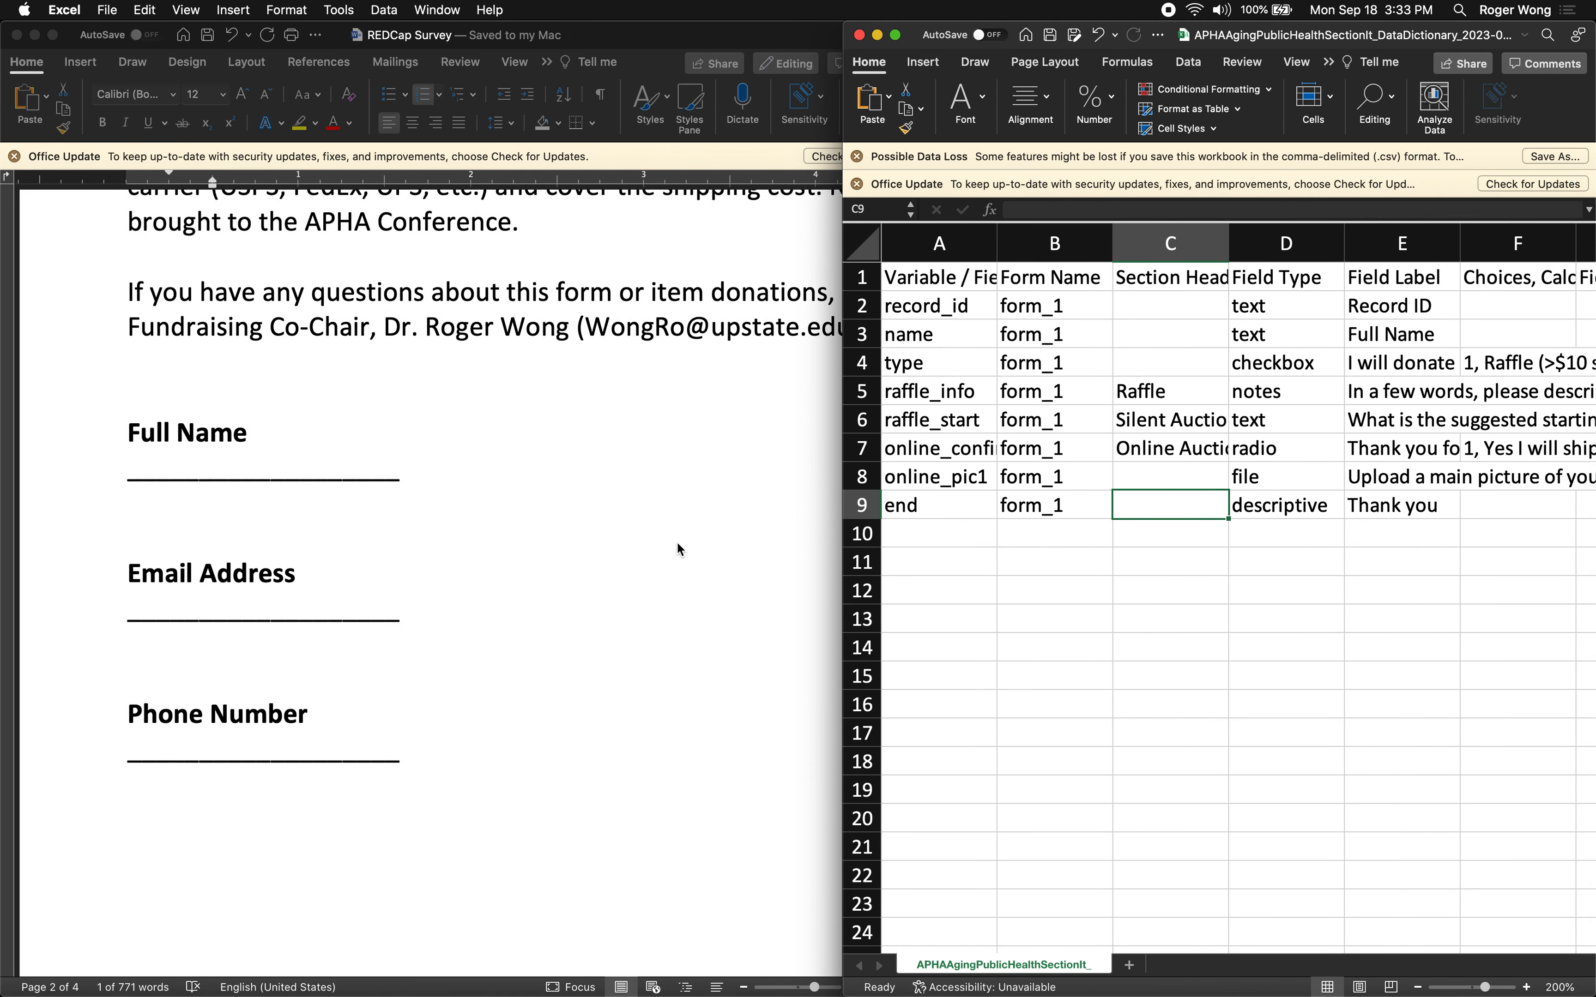
left_click(944, 367)
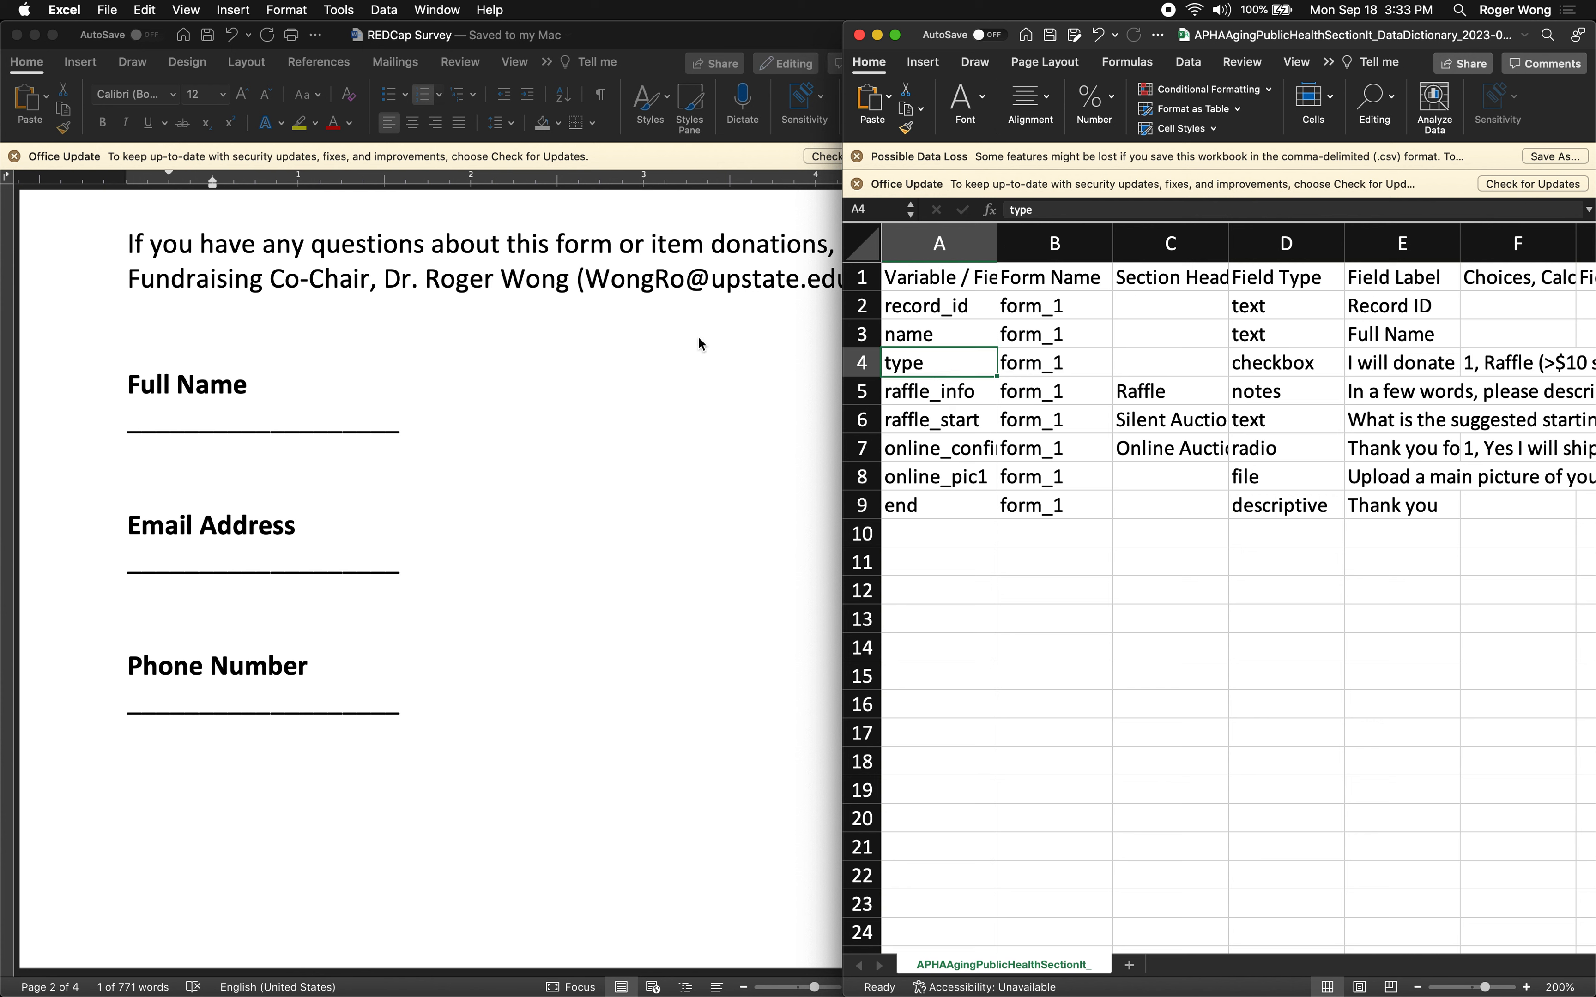
left_click(939, 338)
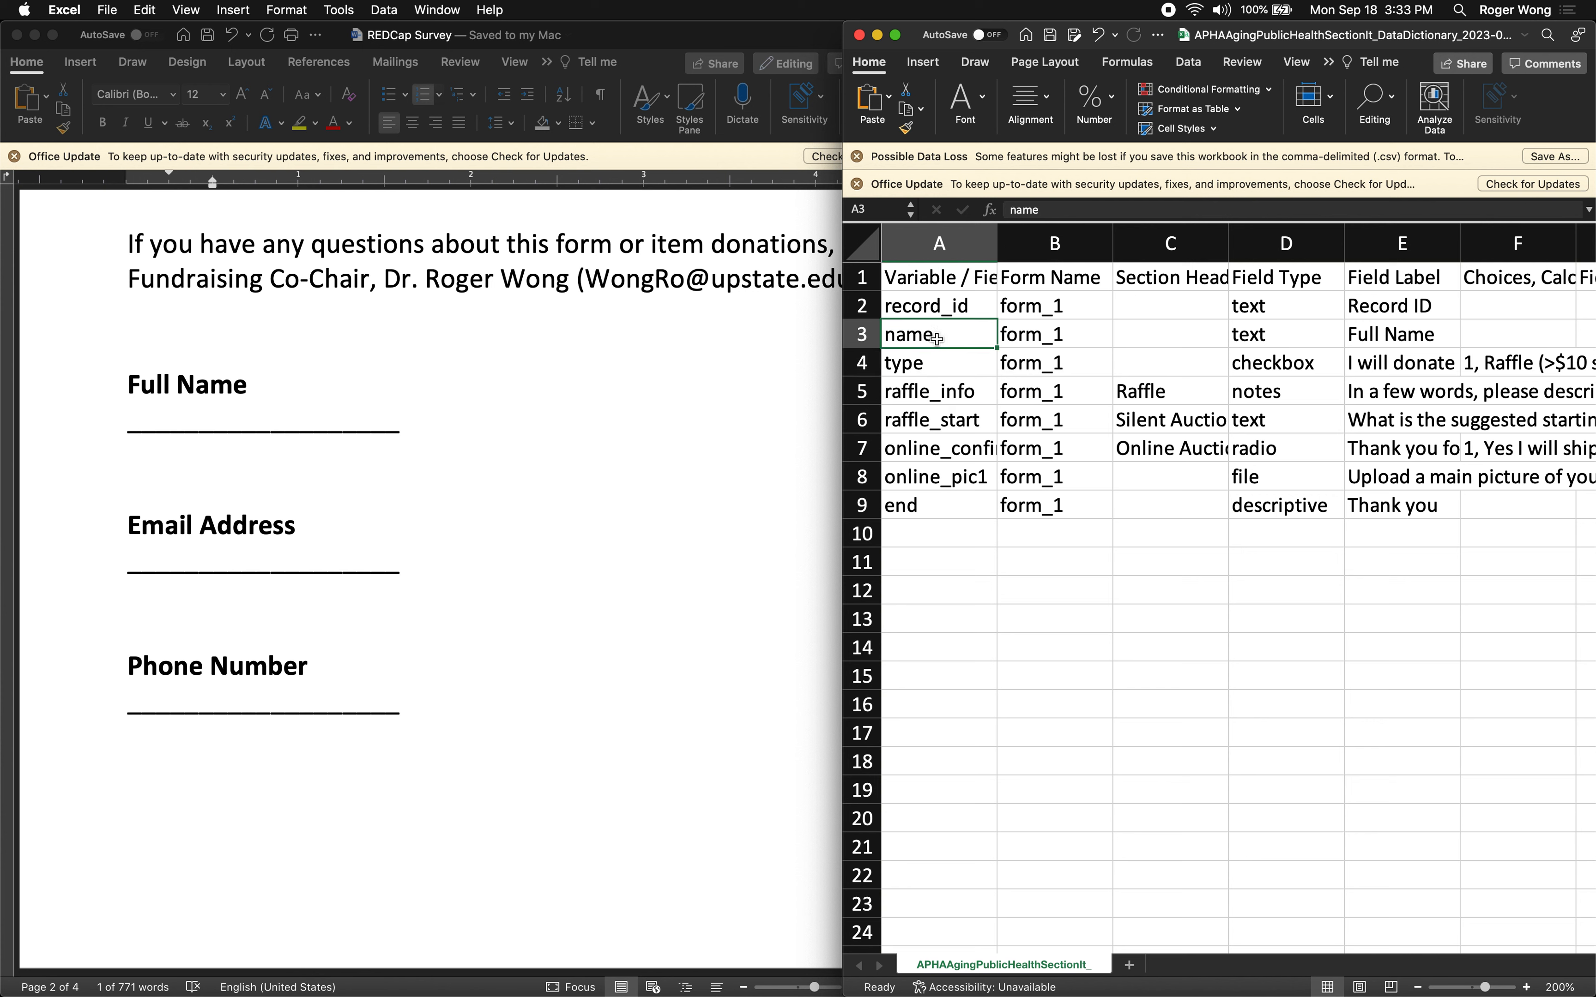
Insert a row between the name and type variables and enter email as its variable name
right_click(864, 364)
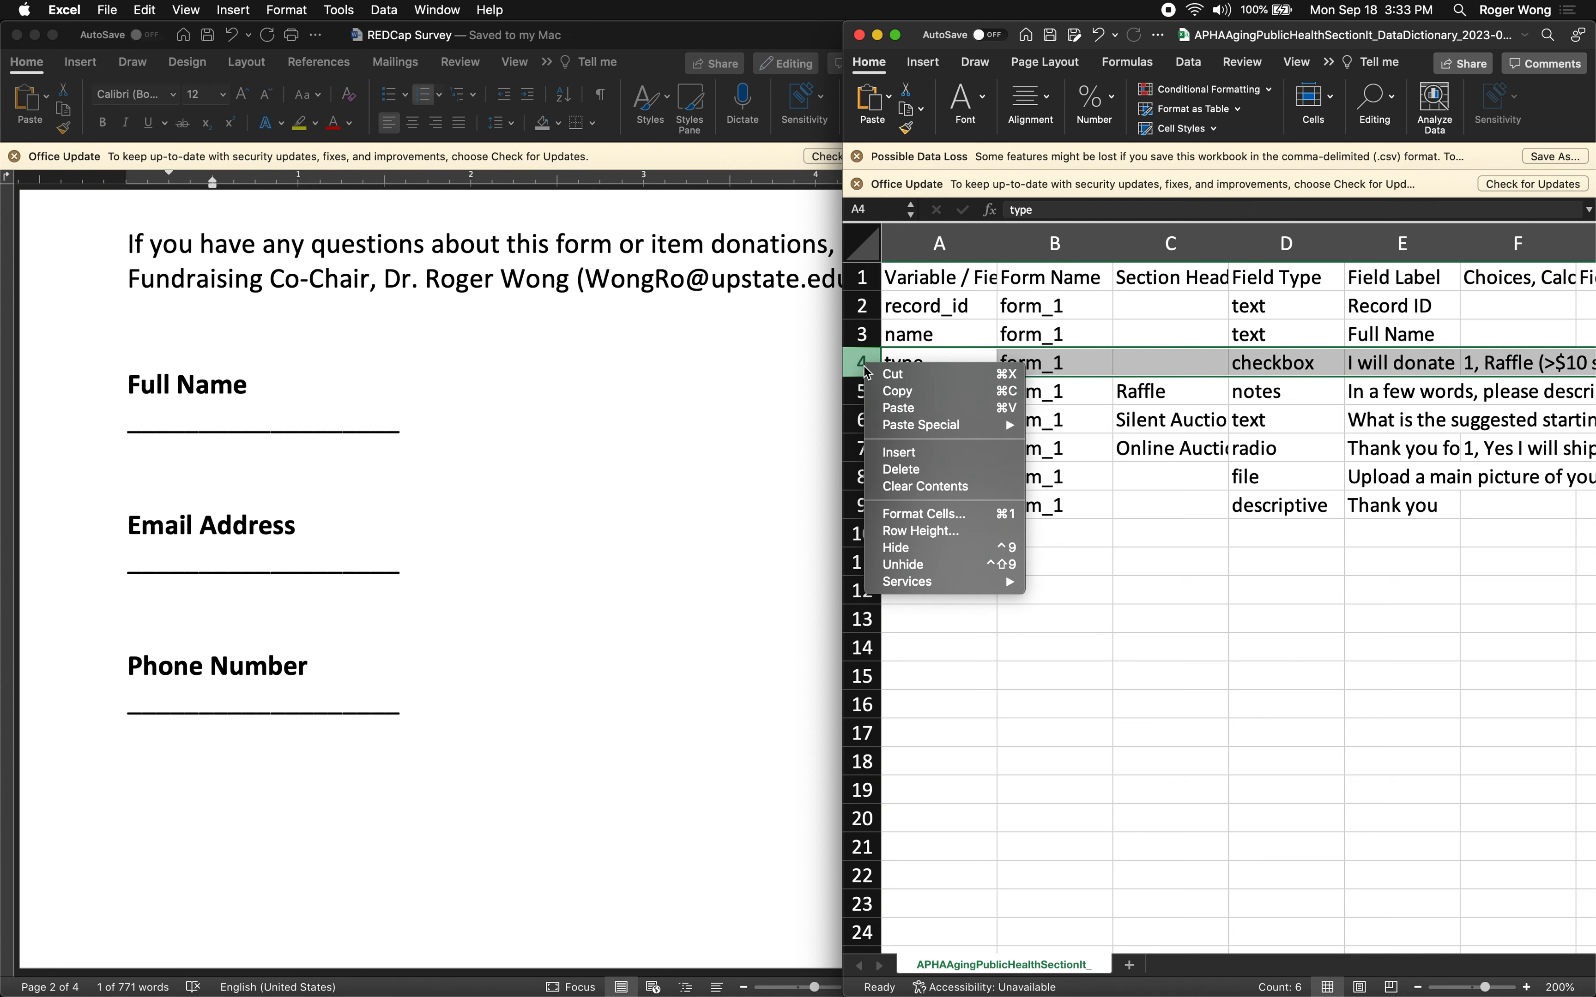
left_click(900, 453)
left_click(926, 371)
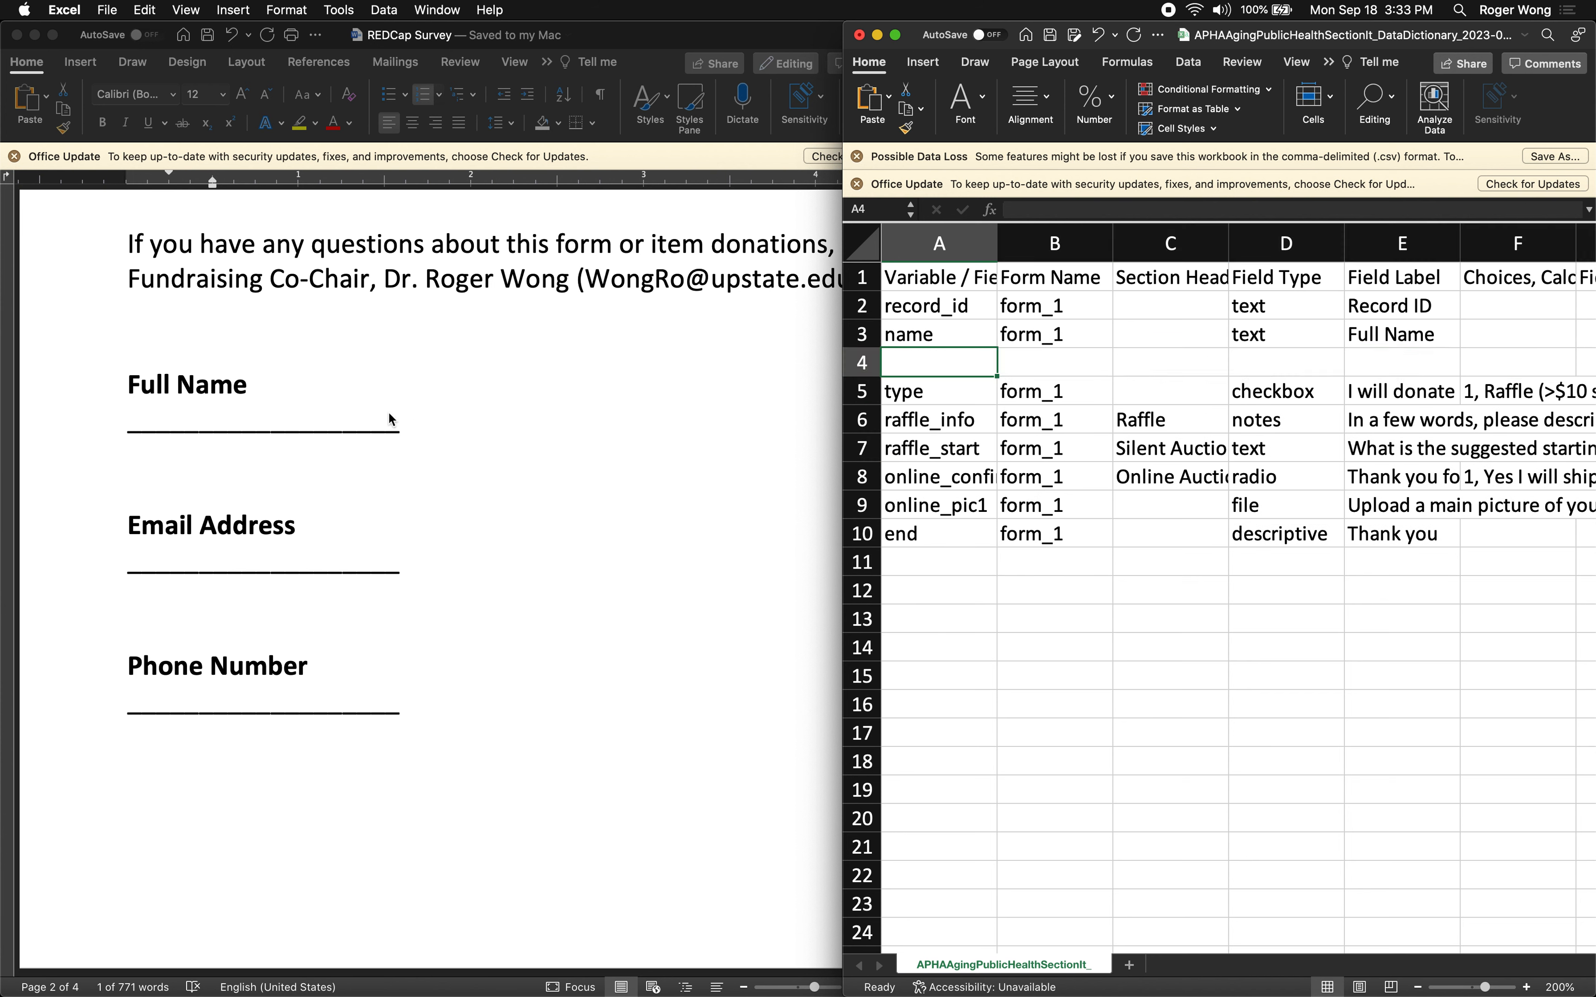
type("email")
key("Tab")
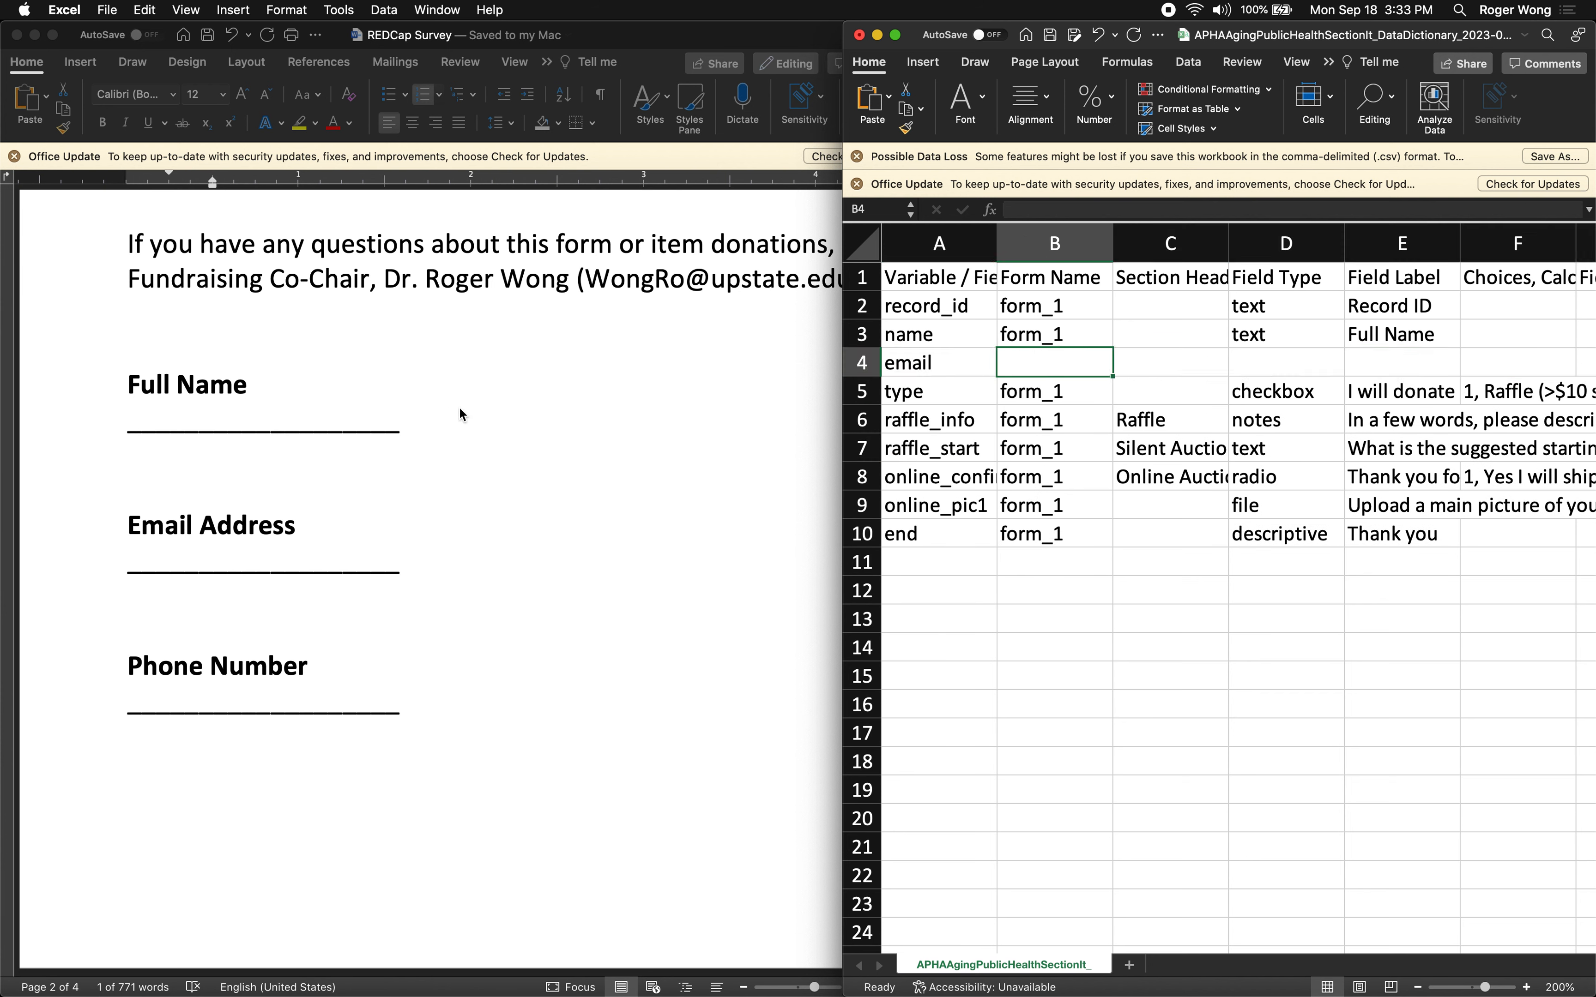
Set the email row's Field Type to text and its Field Label to Email Address
key("Right")
key("Left")
key("Up")
key("Down")
key("Right")
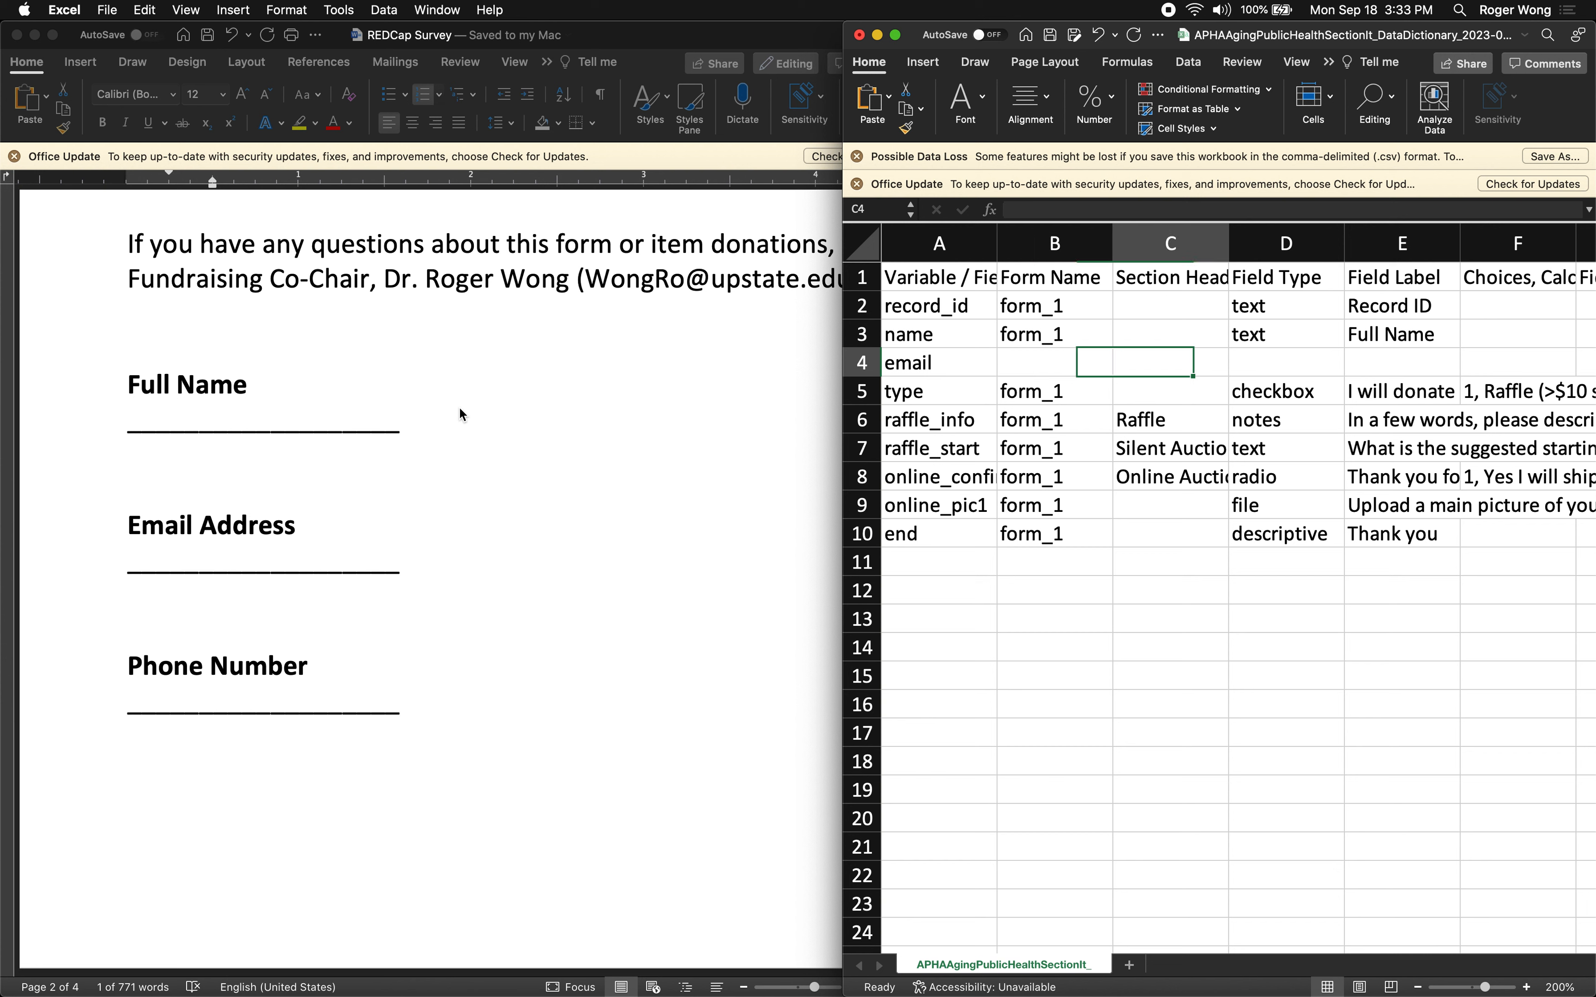
key("Left")
key("Up")
key("Down")
key("Right")
key("Right")
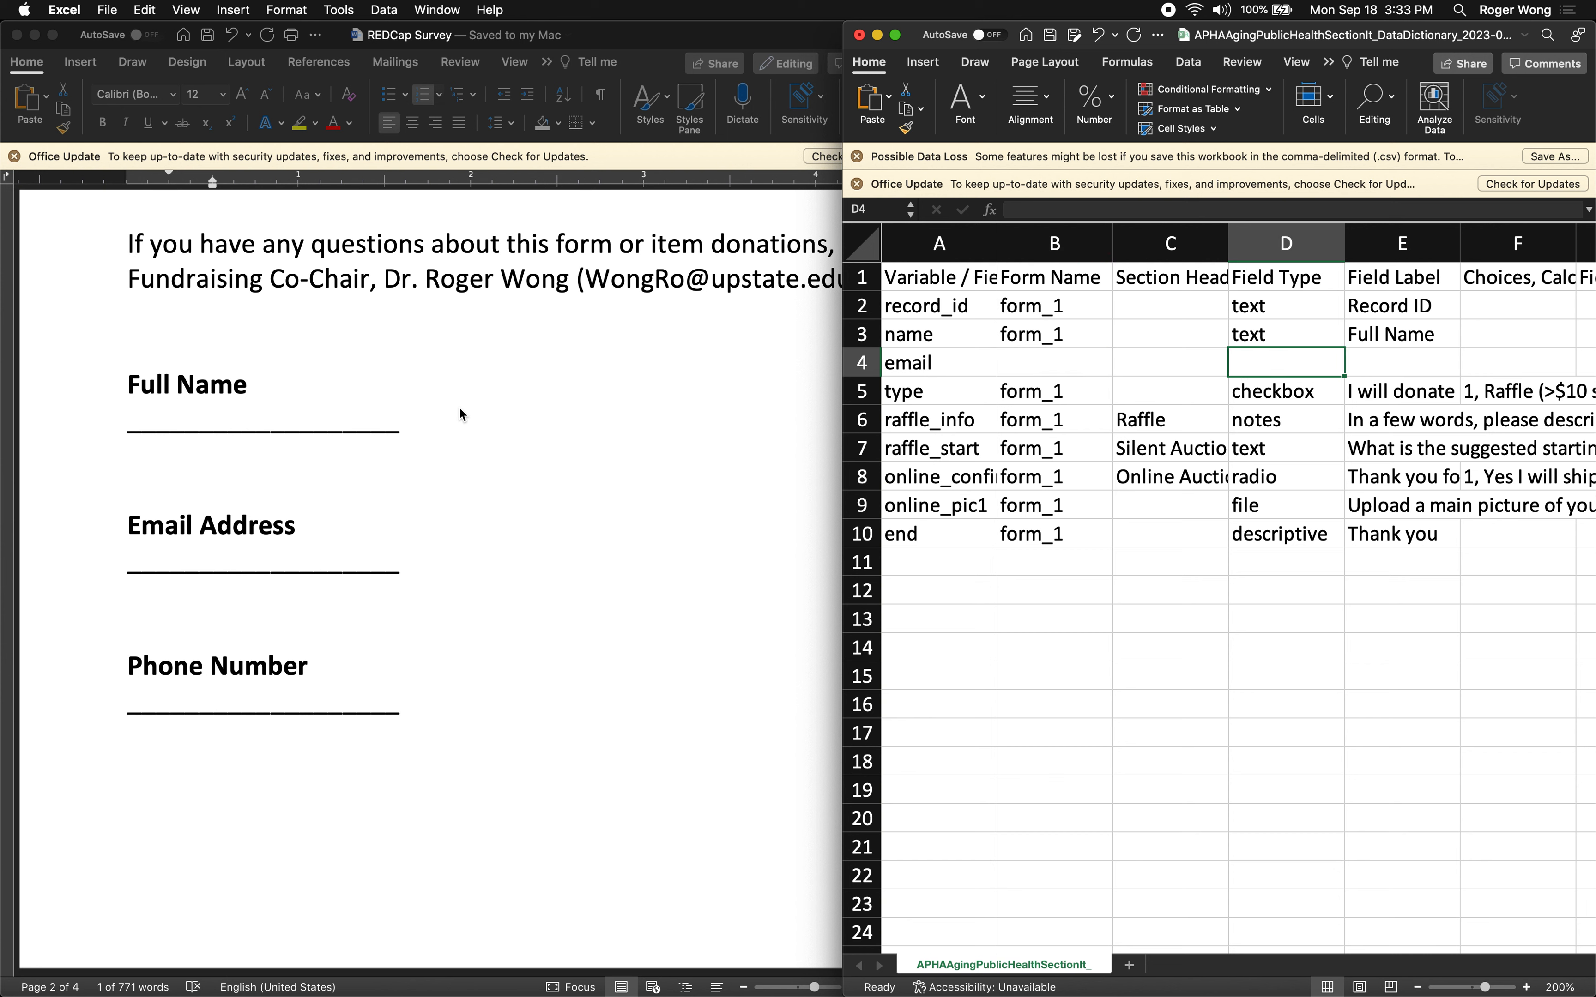
type("text")
key("Tab")
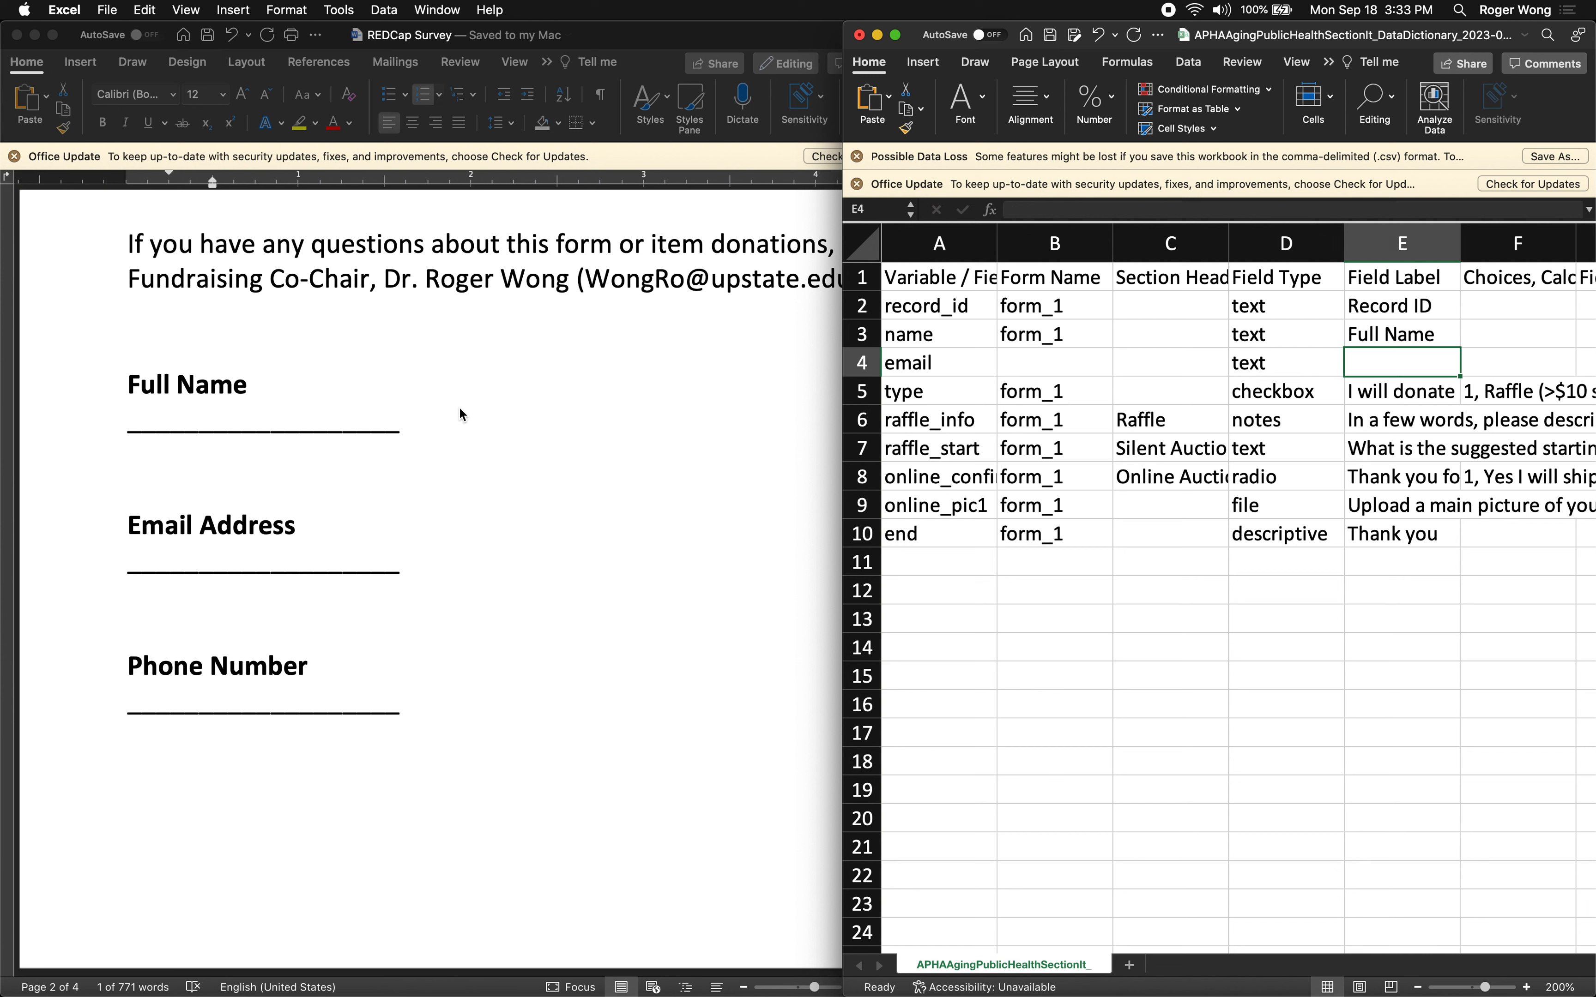
type("Email Address")
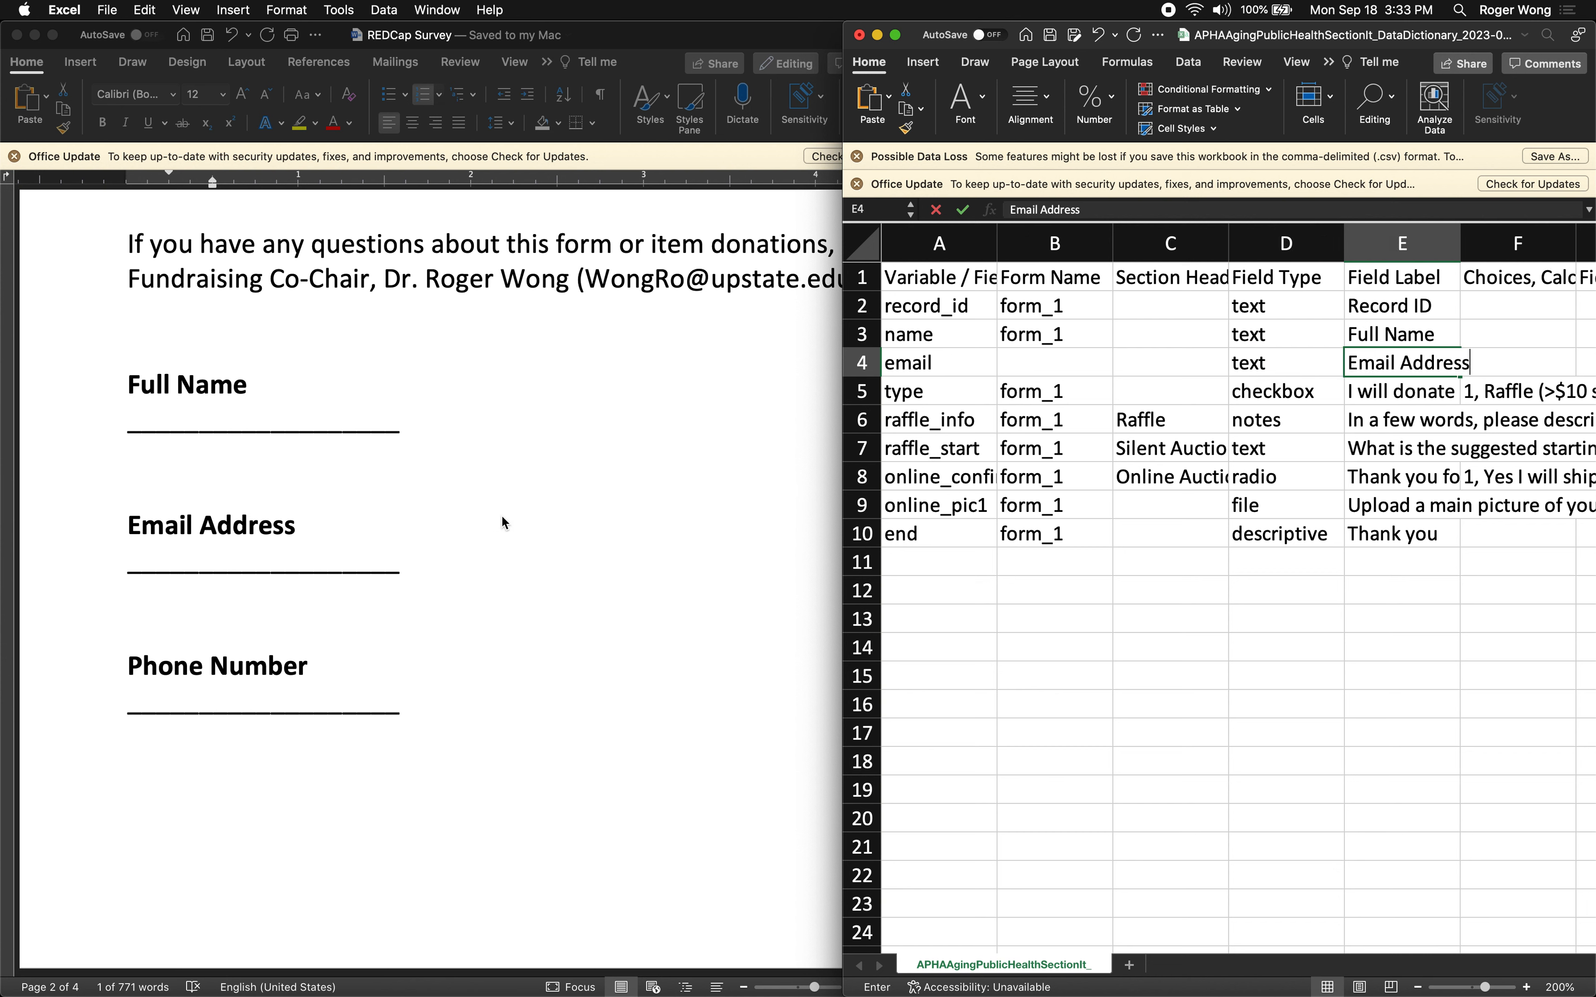
left_click(1031, 534)
left_click(1358, 363)
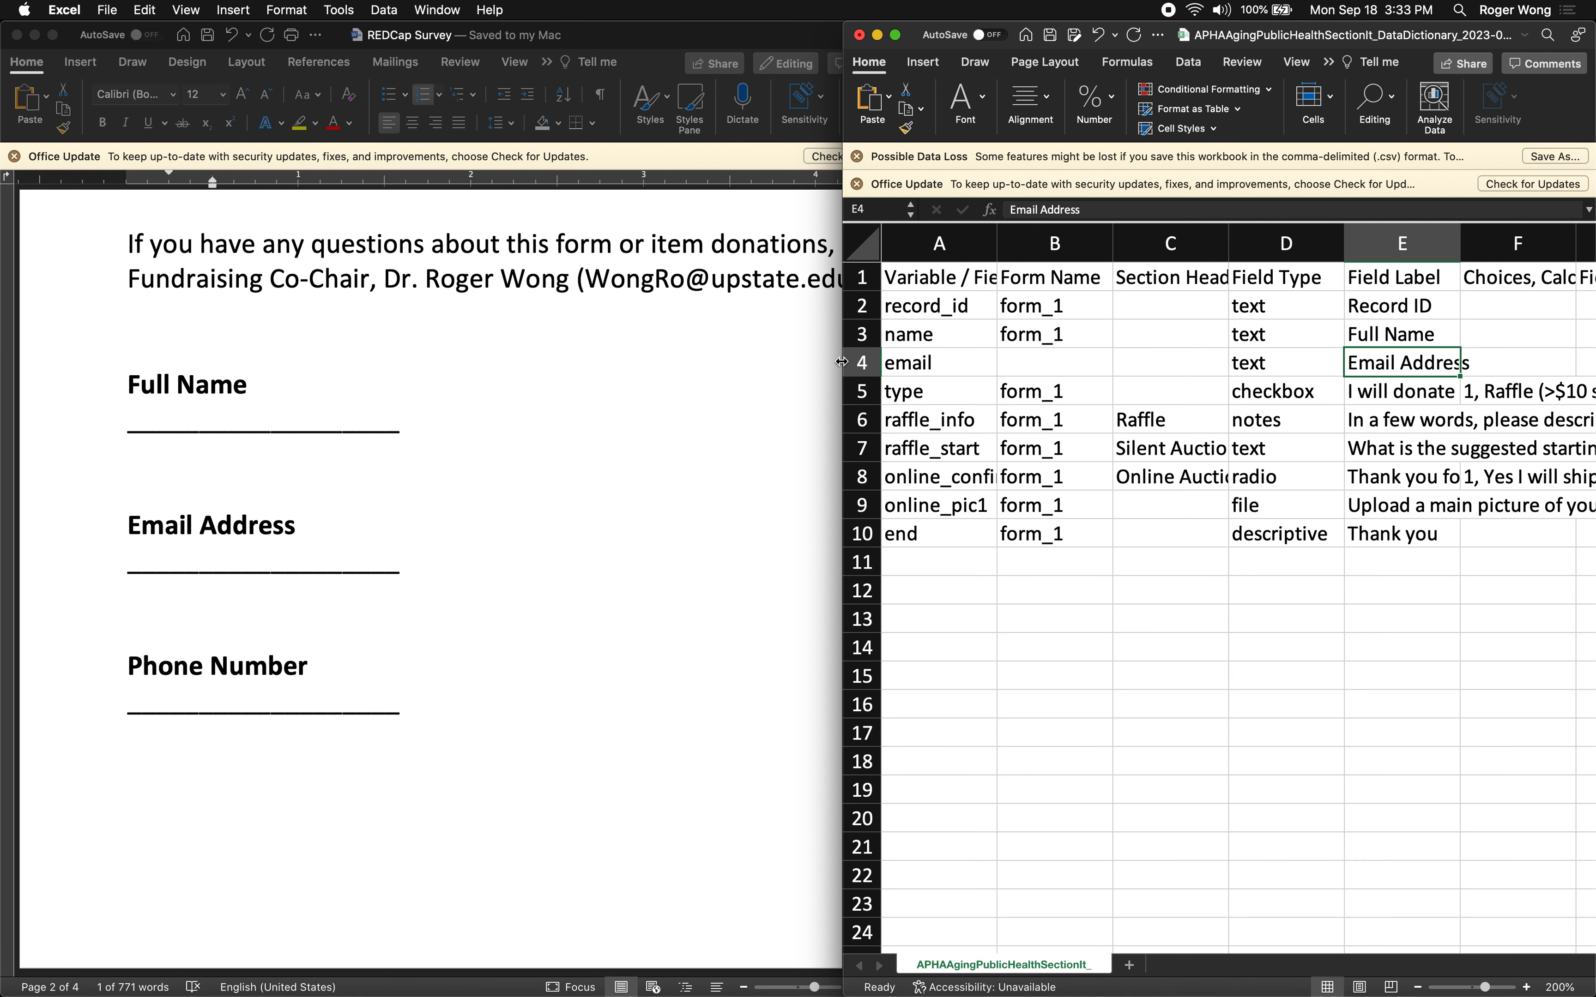
Widen the workbook window and mark the email variable as a required field with y
left_click_drag(742, 363, 732, 365)
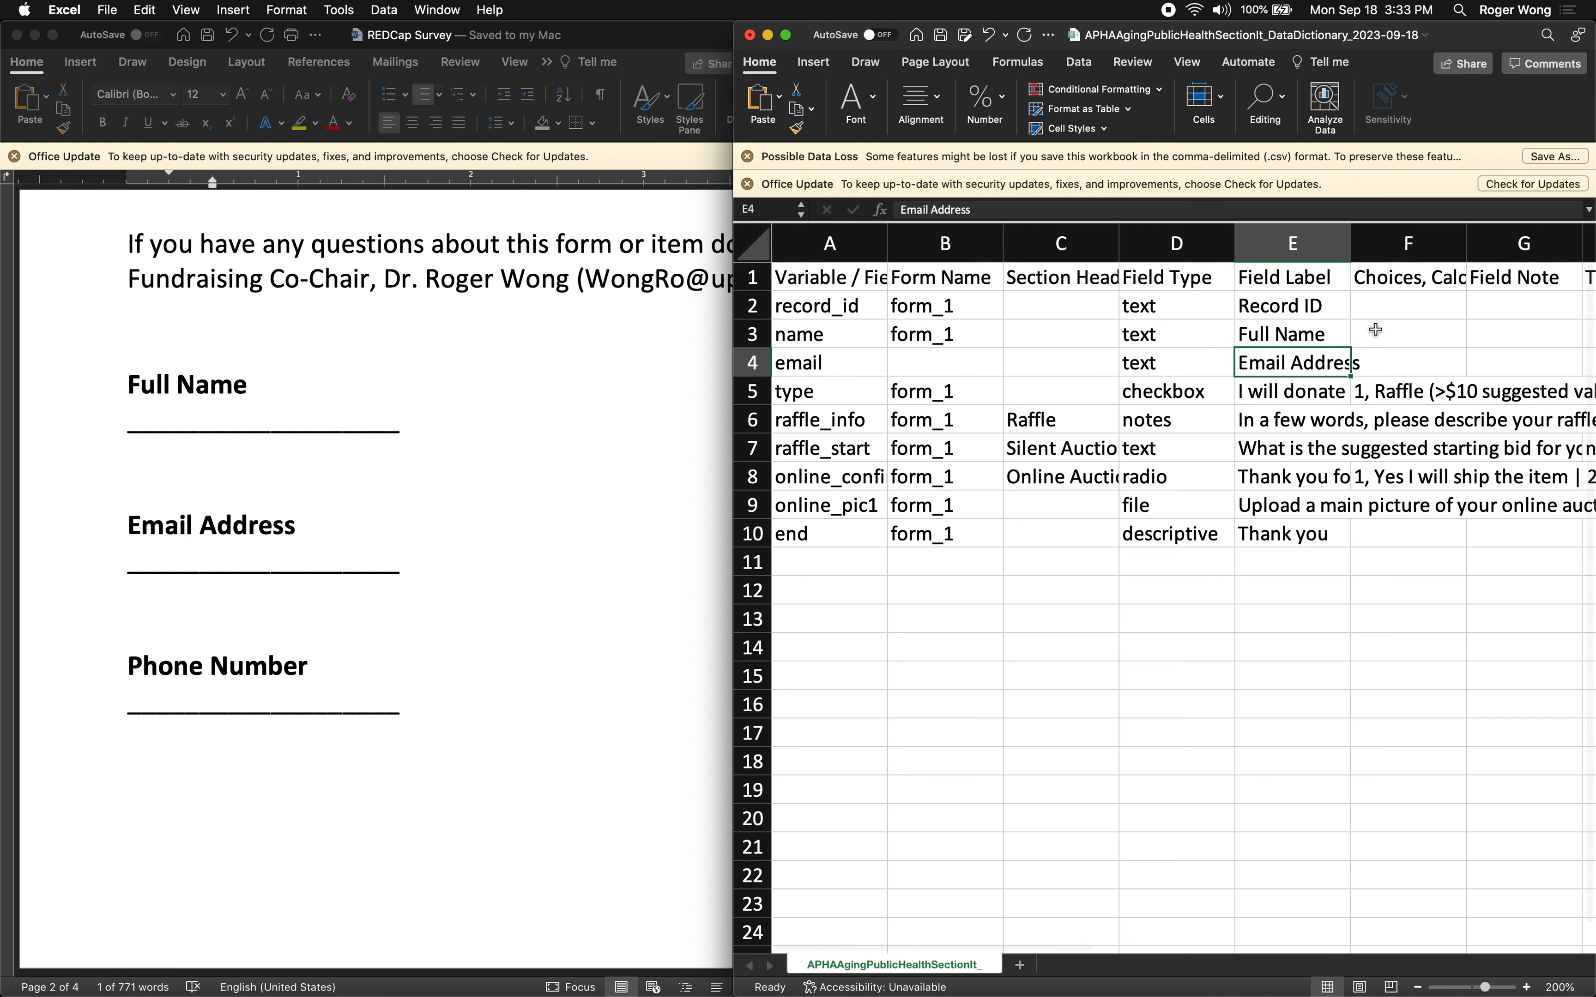
left_click(1381, 357)
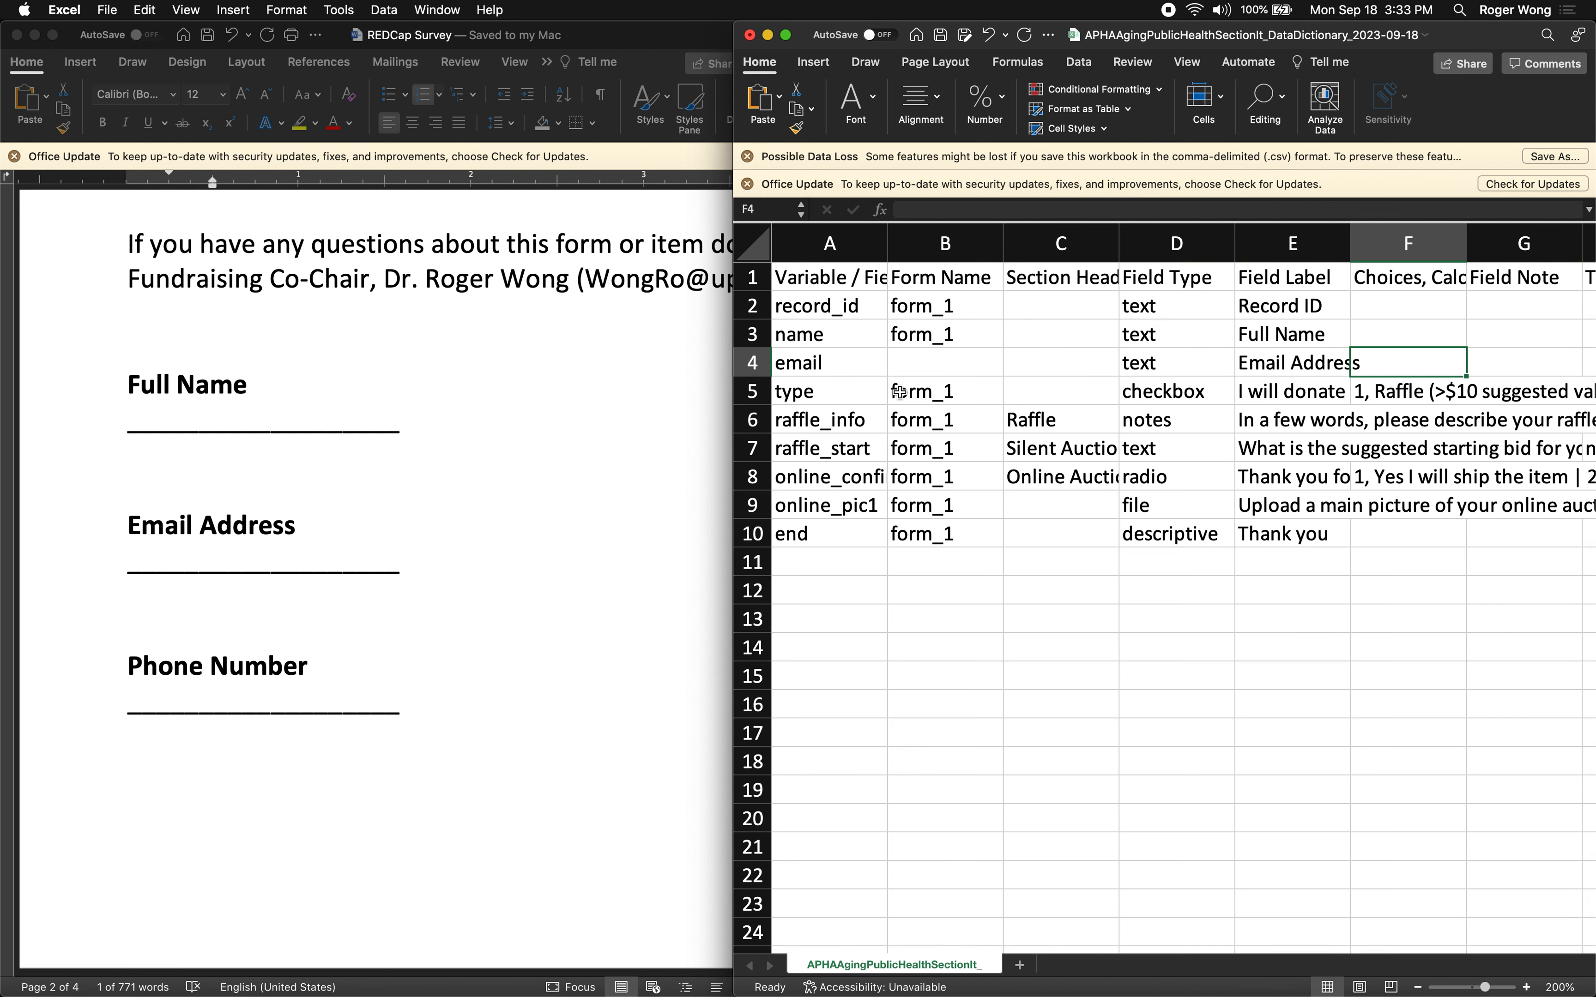
scroll(218, 535, "down", 3)
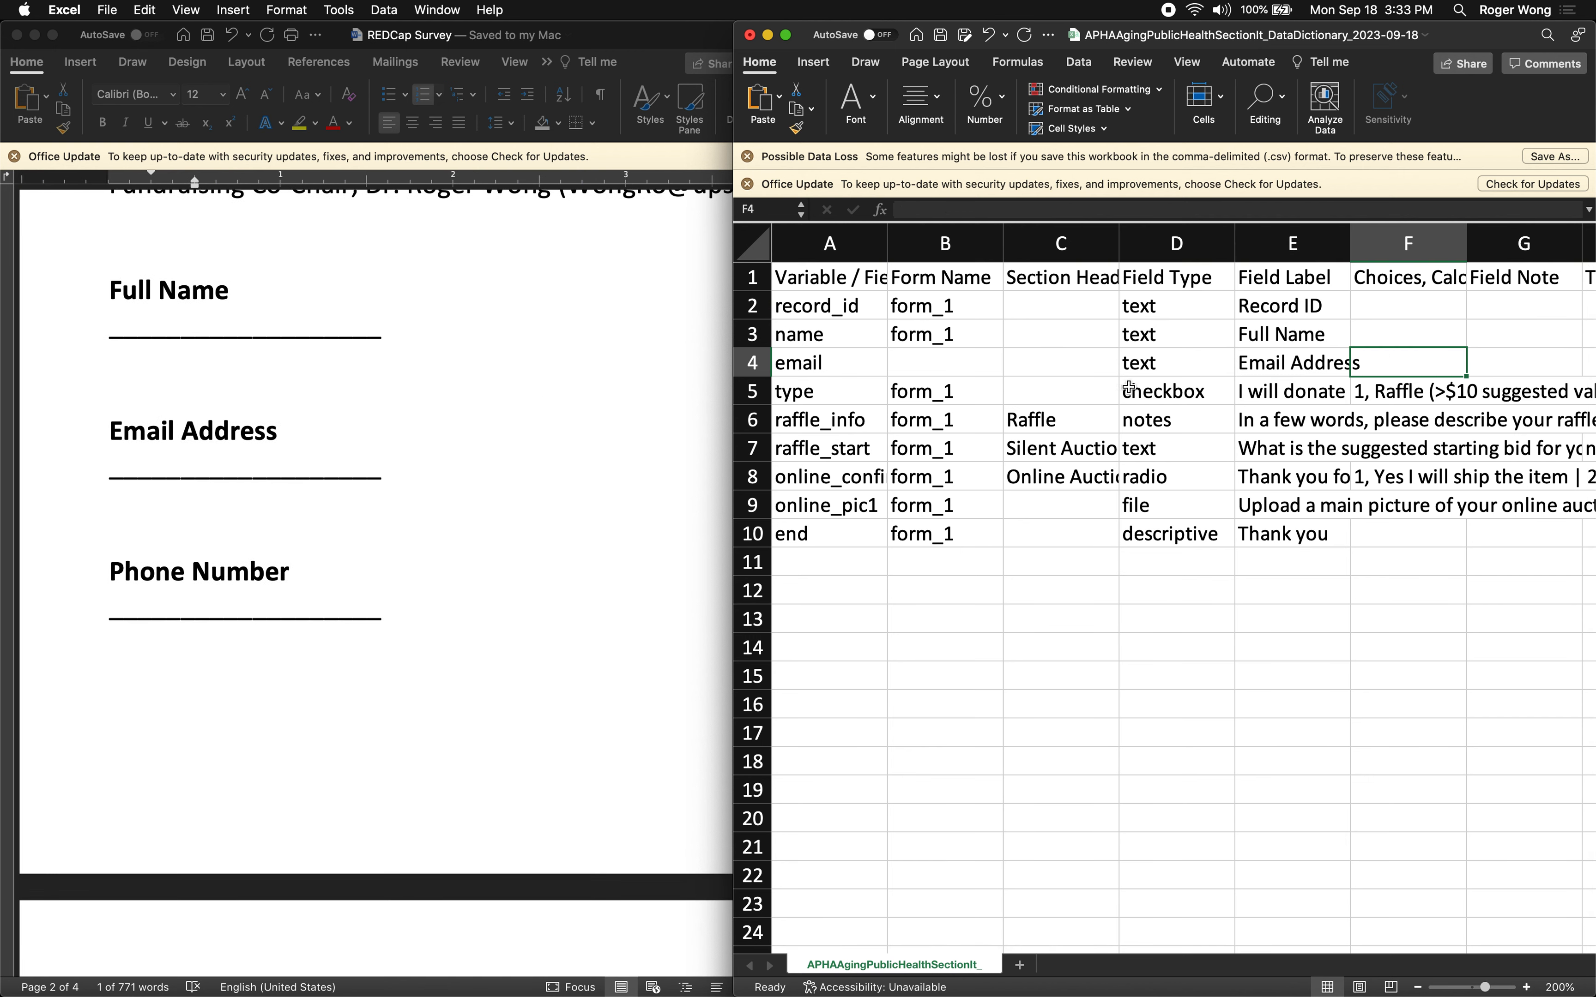
scroll(1136, 384, "right", 3)
scroll(1137, 384, "right", 5)
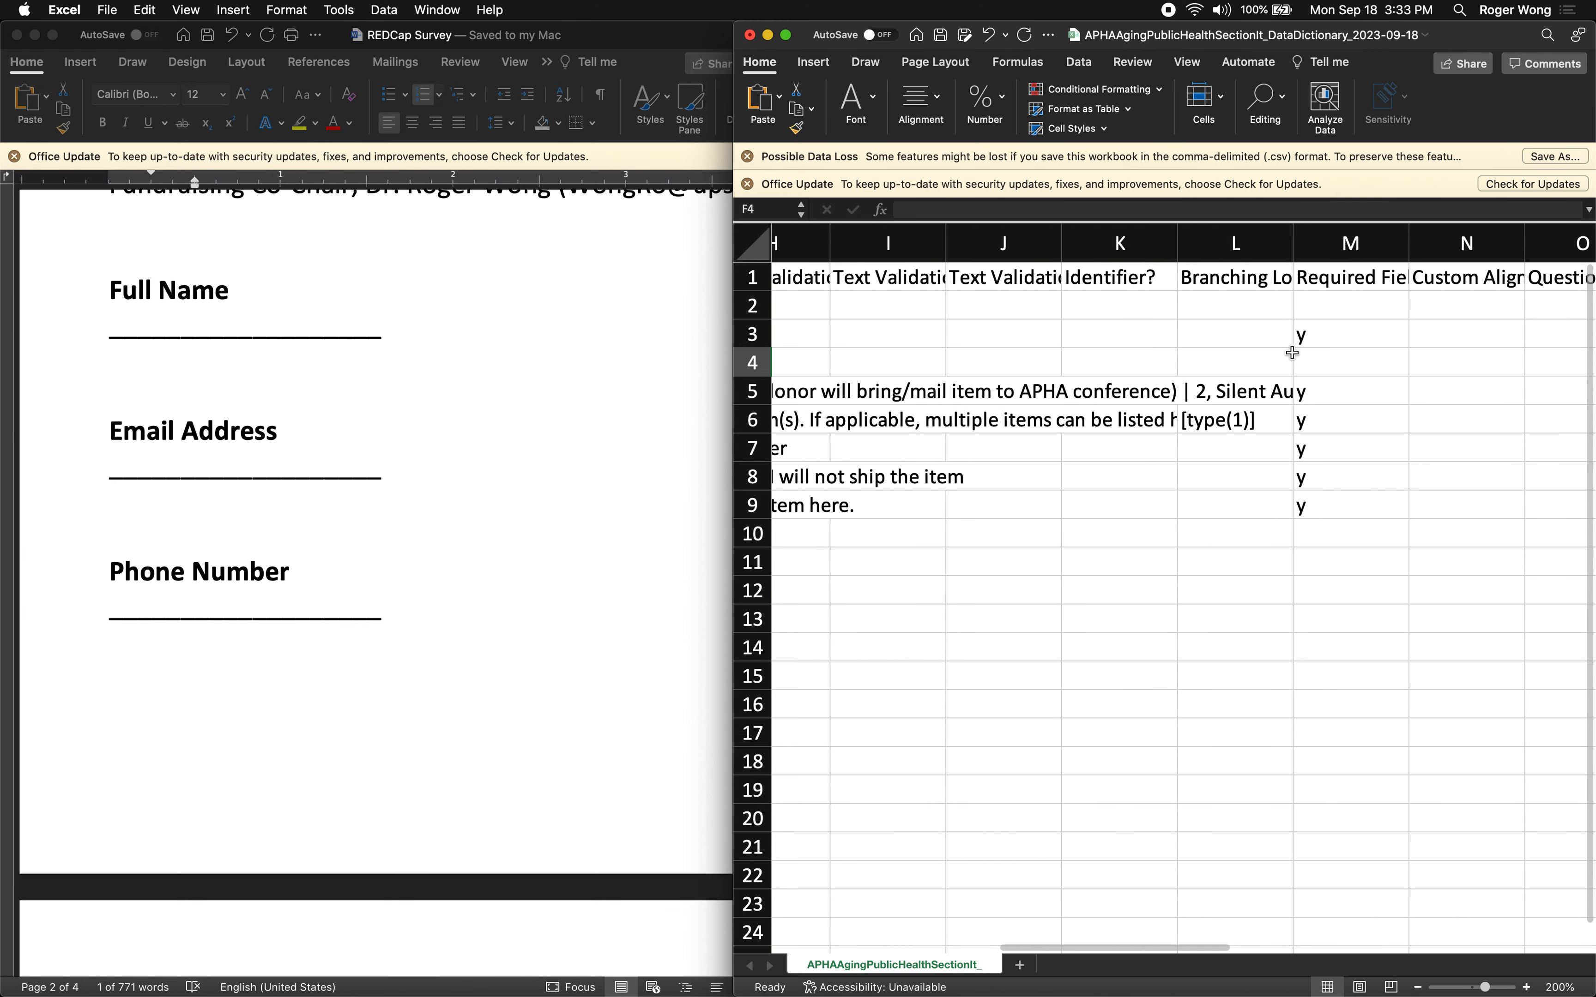
left_click(1340, 281)
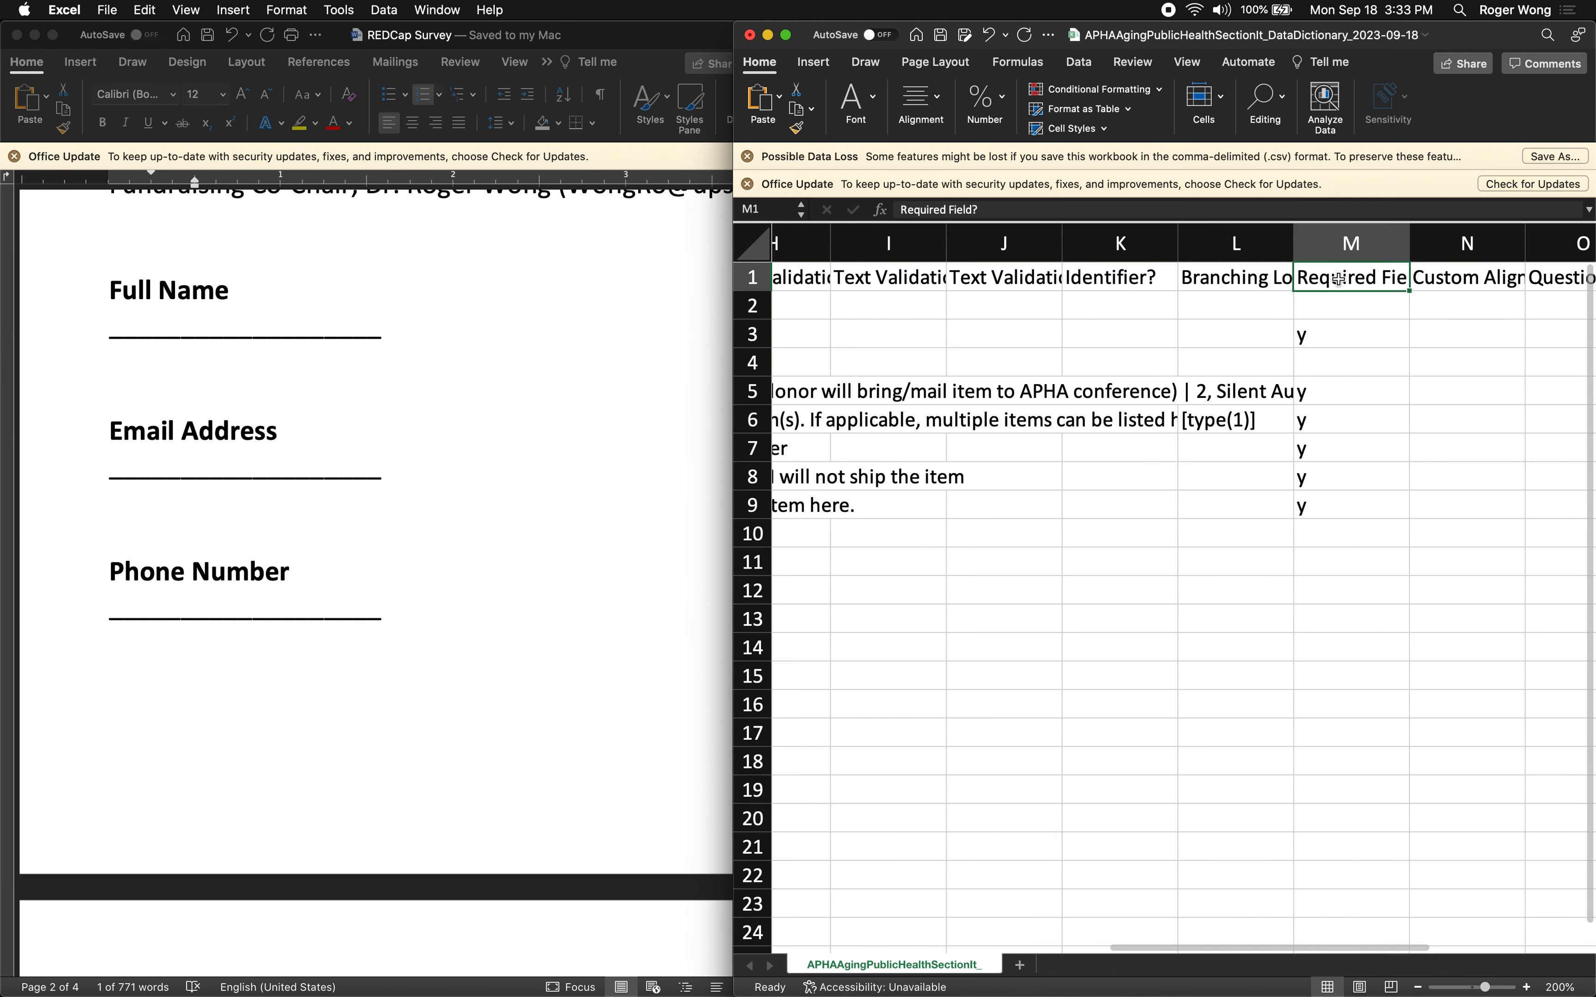
left_click(1330, 360)
type("y")
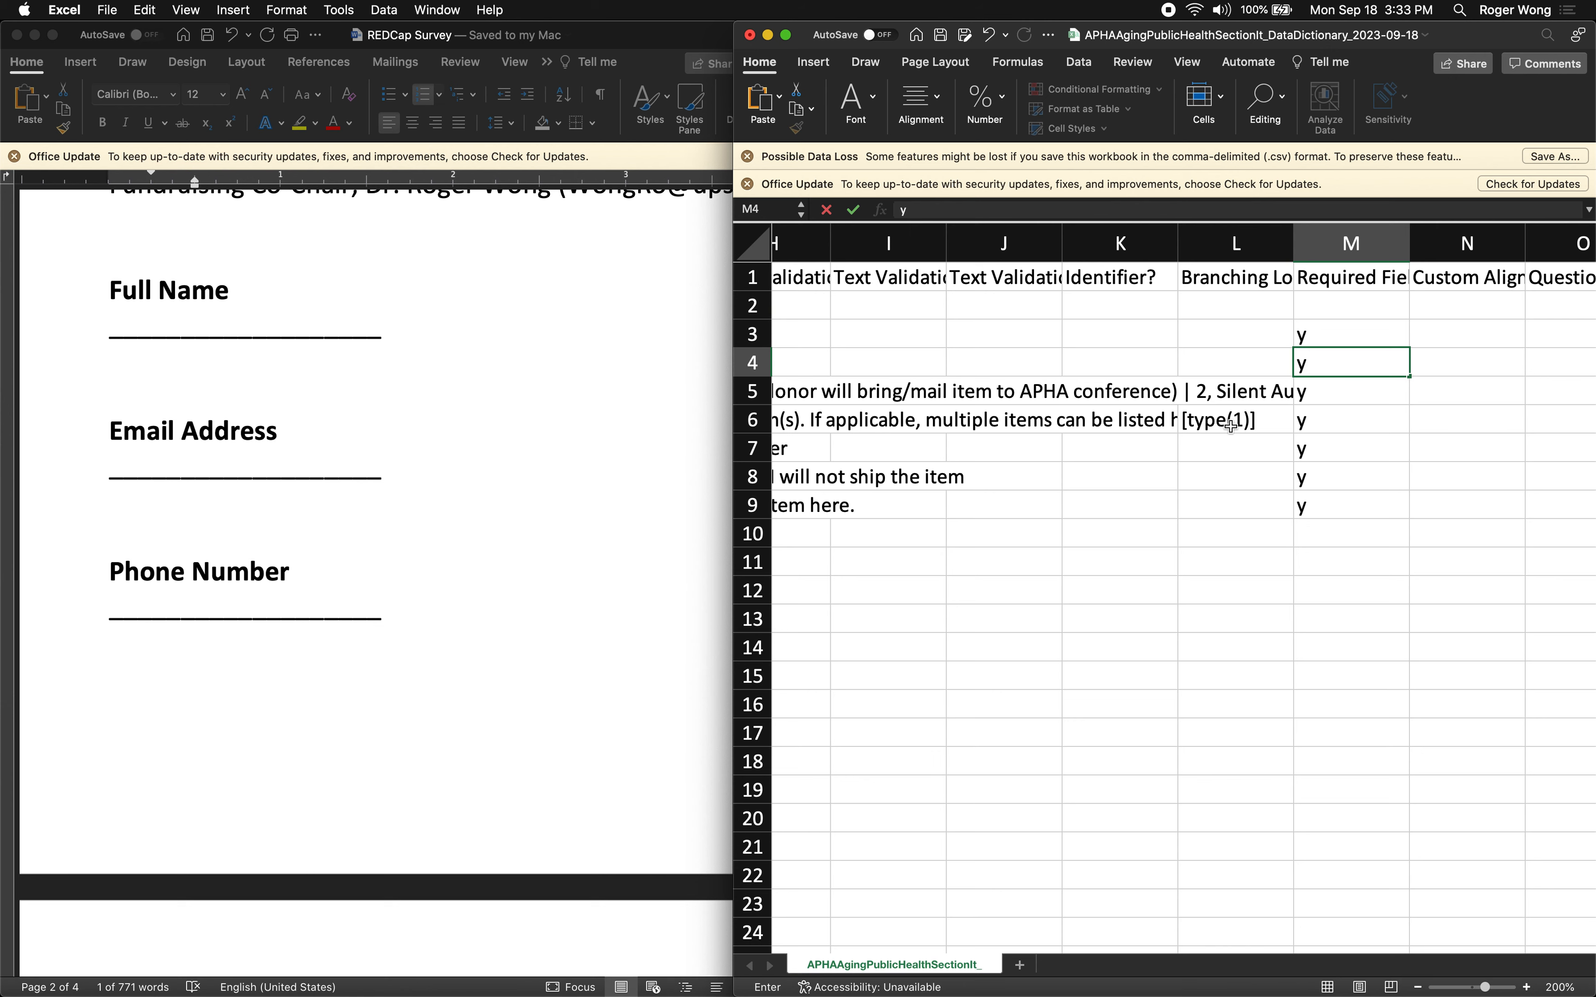
left_click(889, 391)
Insert a row between the email and type variables and enter phone as its variable name
scroll(857, 389, "left", 10)
scroll(824, 388, "right", 2)
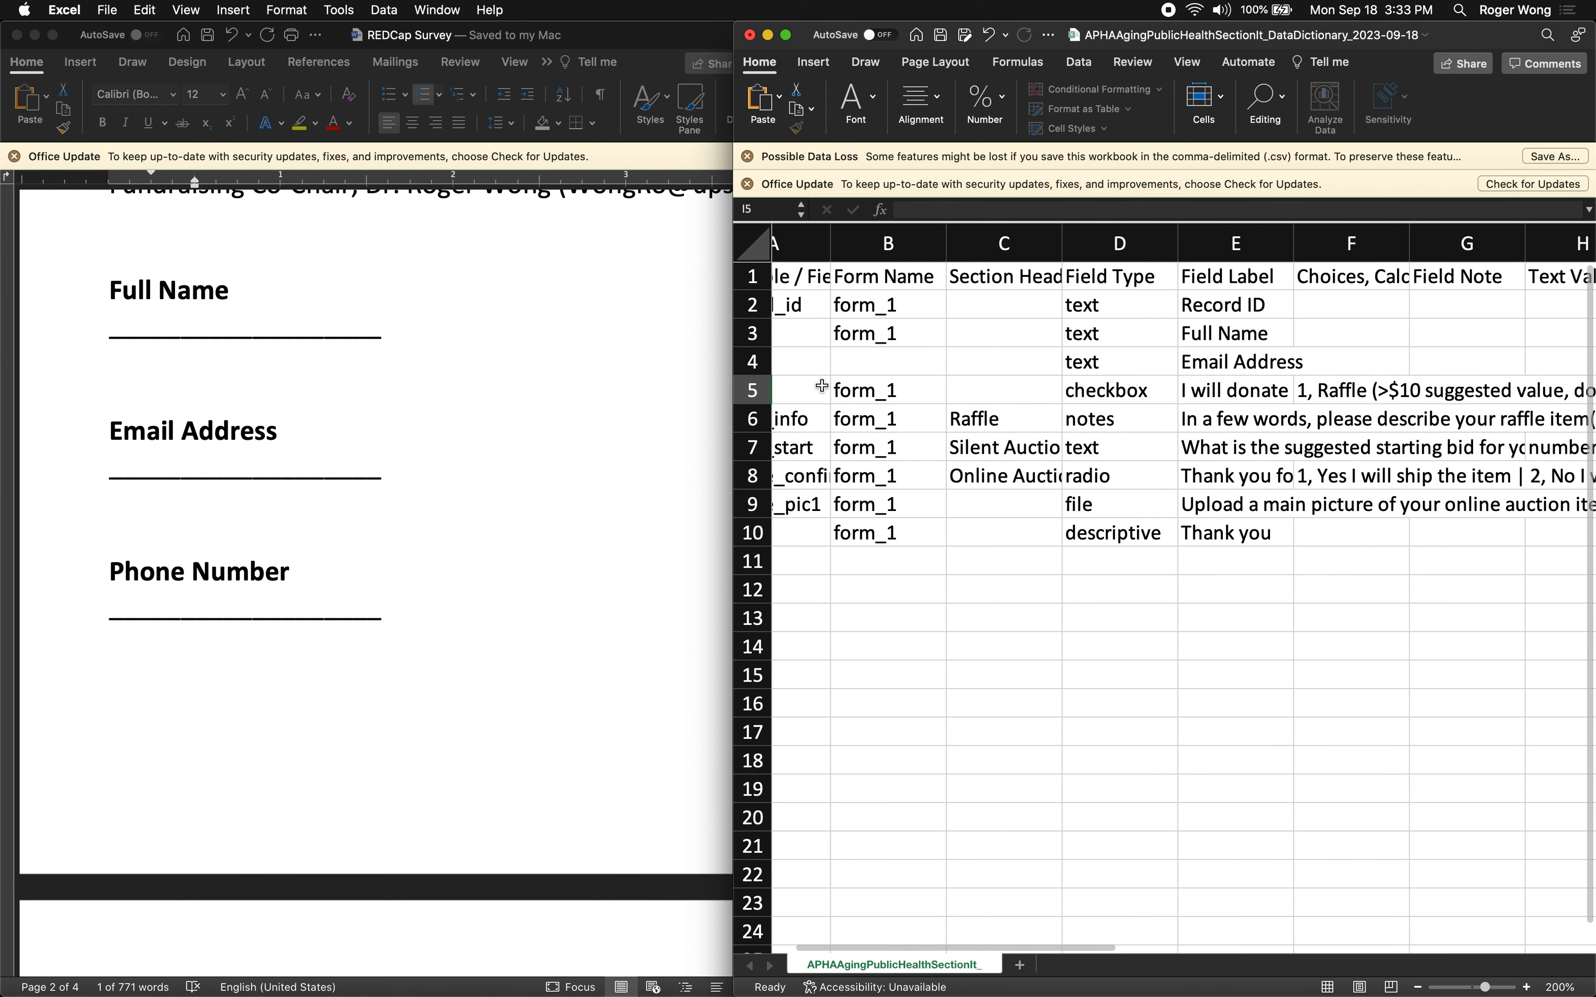
scroll(857, 376, "left", 3)
right_click(751, 389)
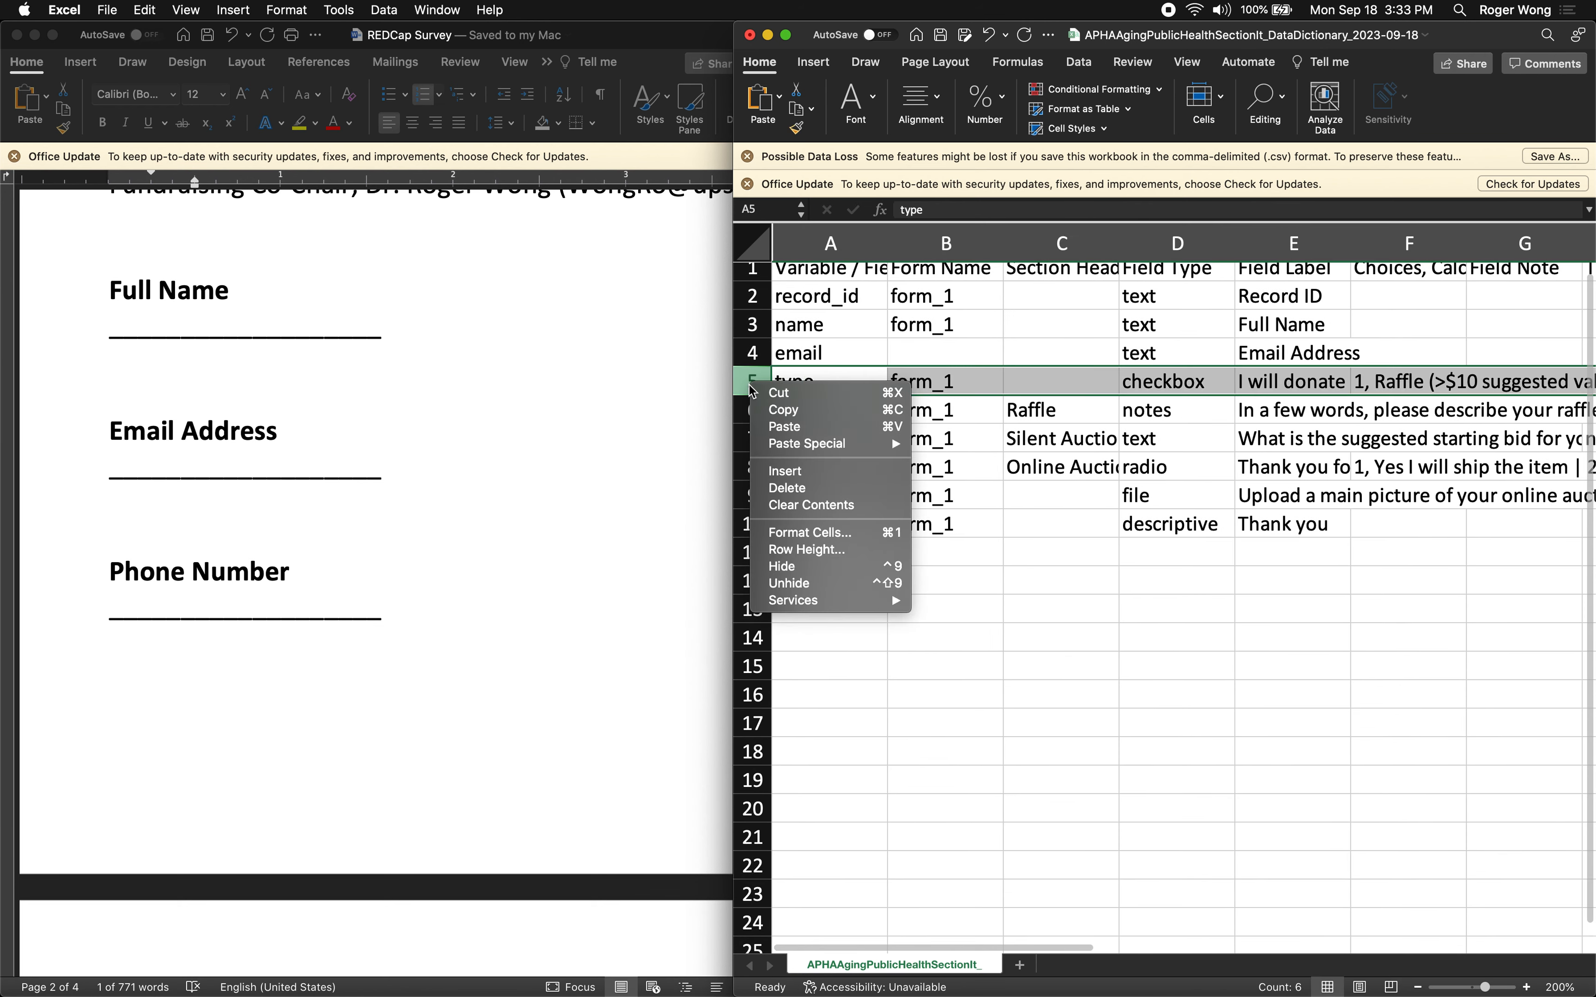
left_click(783, 471)
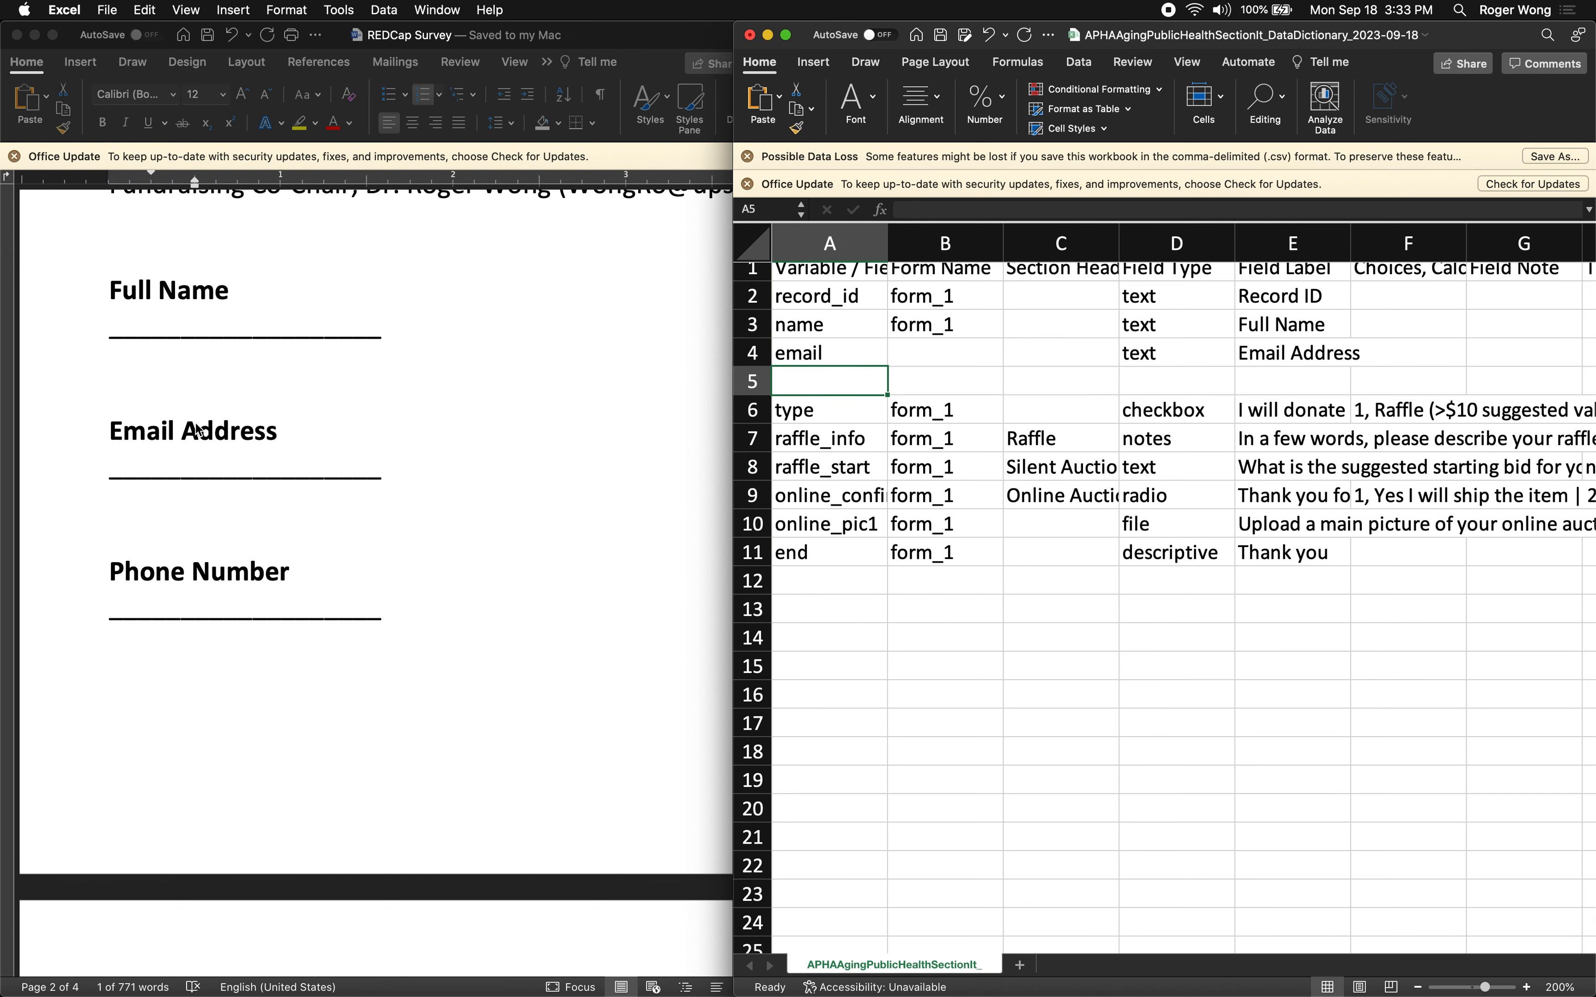
scroll(145, 427, "up", 2)
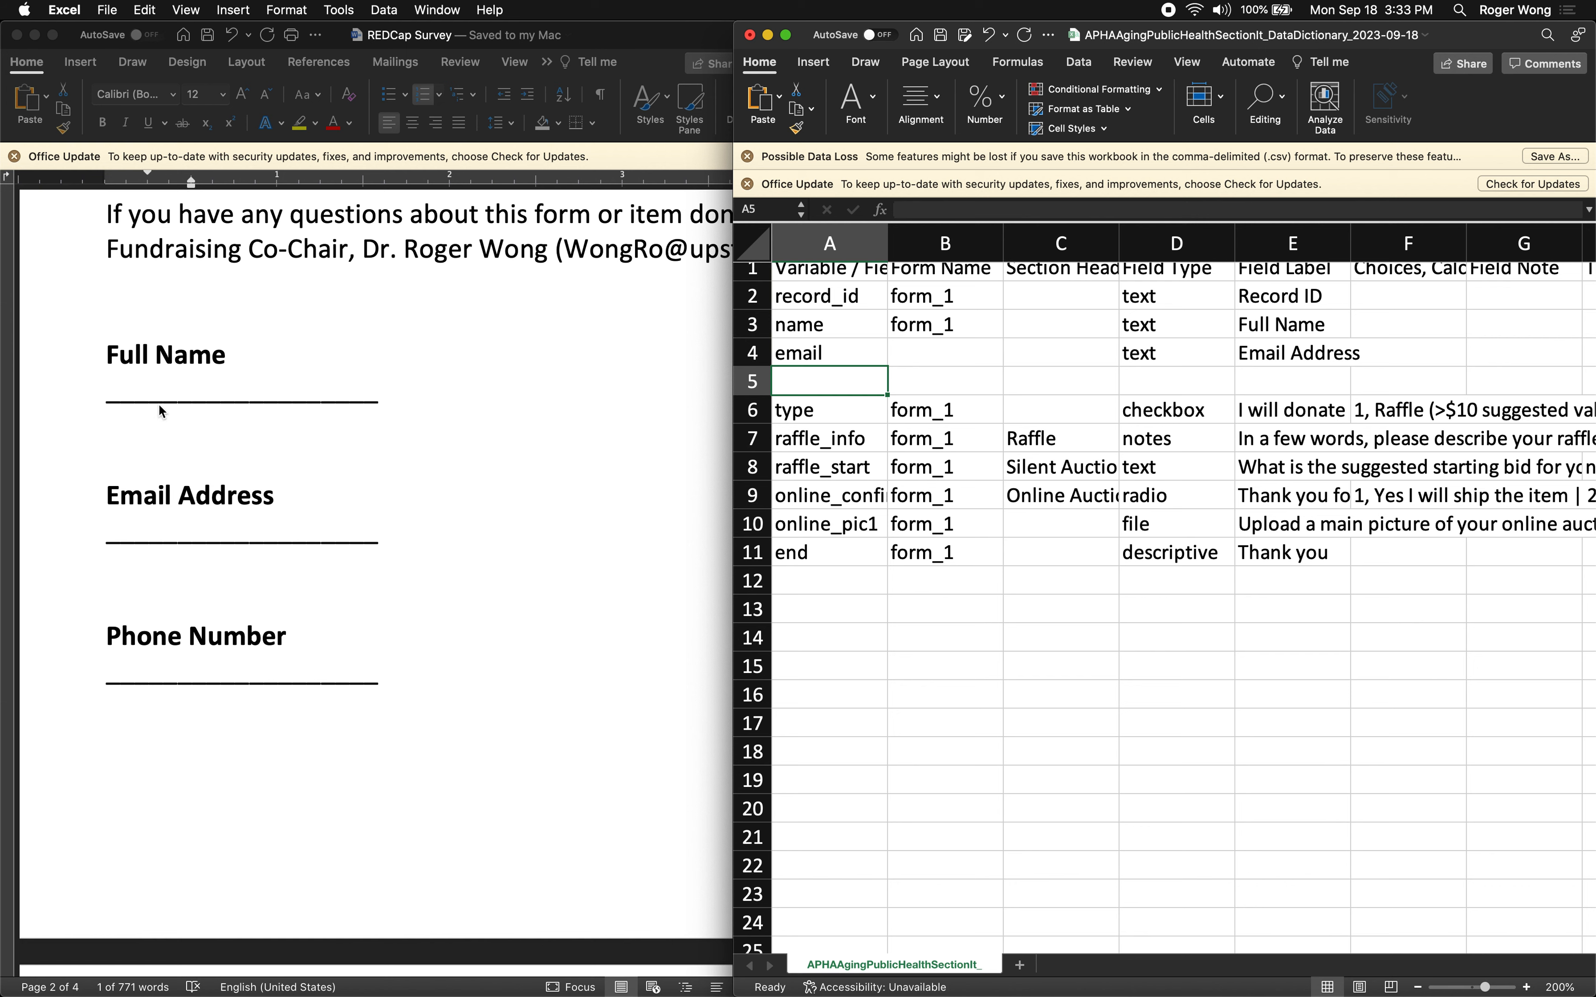
scroll(164, 409, "down", 3)
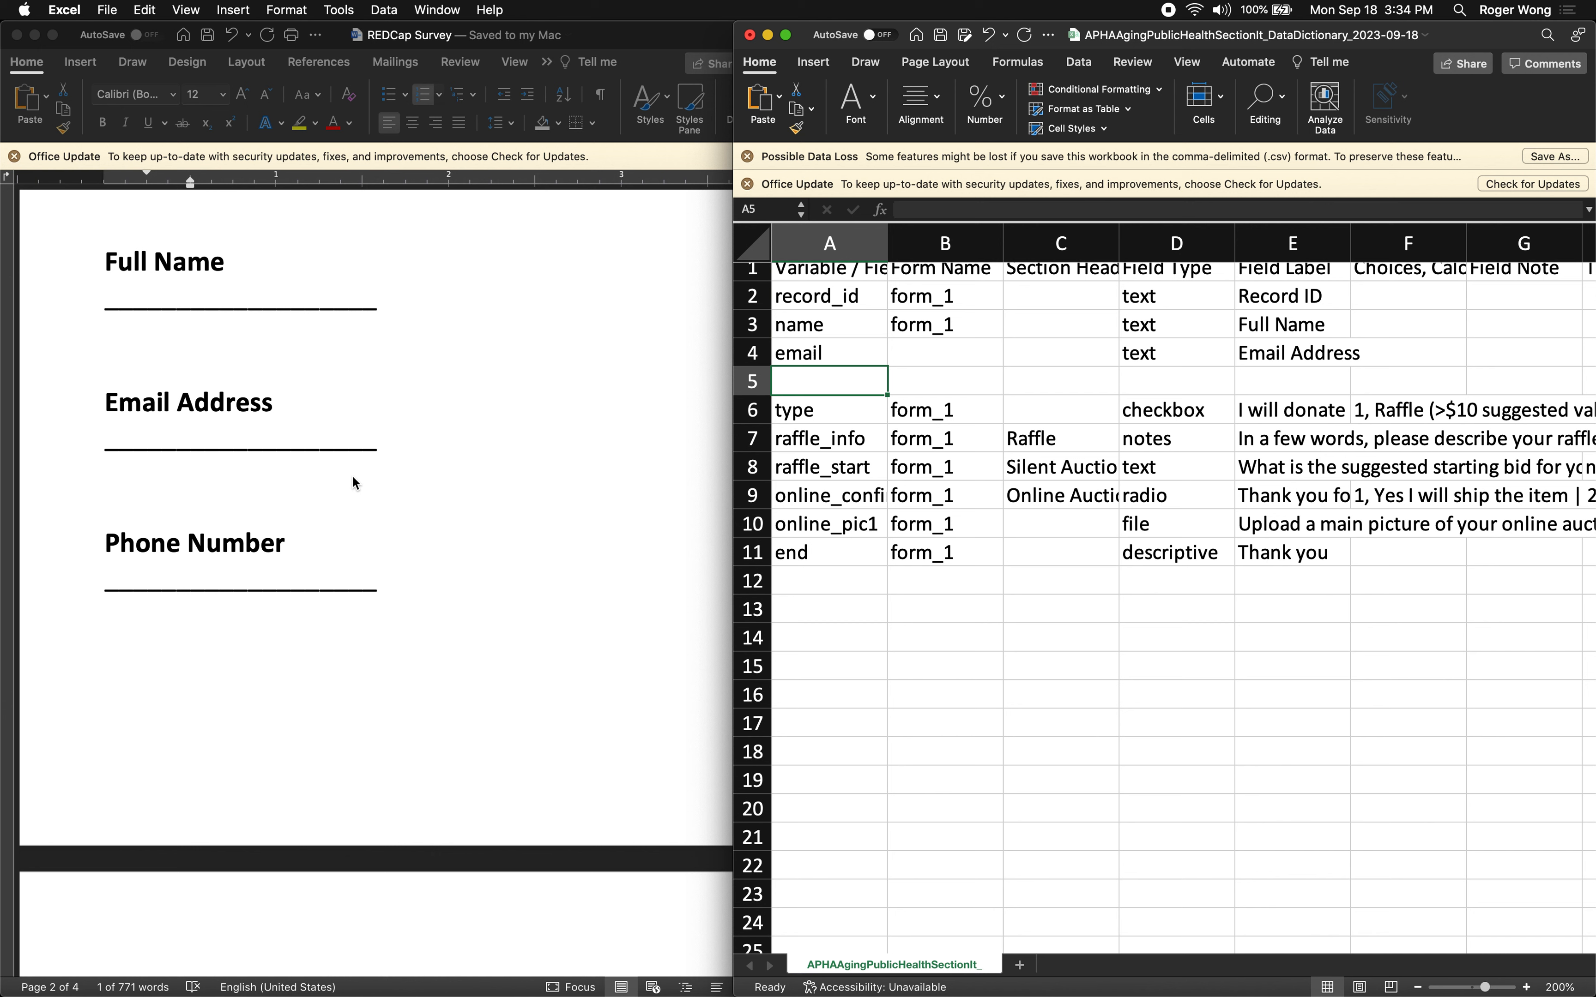
type("phone")
Set the phone row's Field Type to text by copying it from the email row, and its Field Label to Phone Number
key("Tab")
key("Tab")
key("Tab")
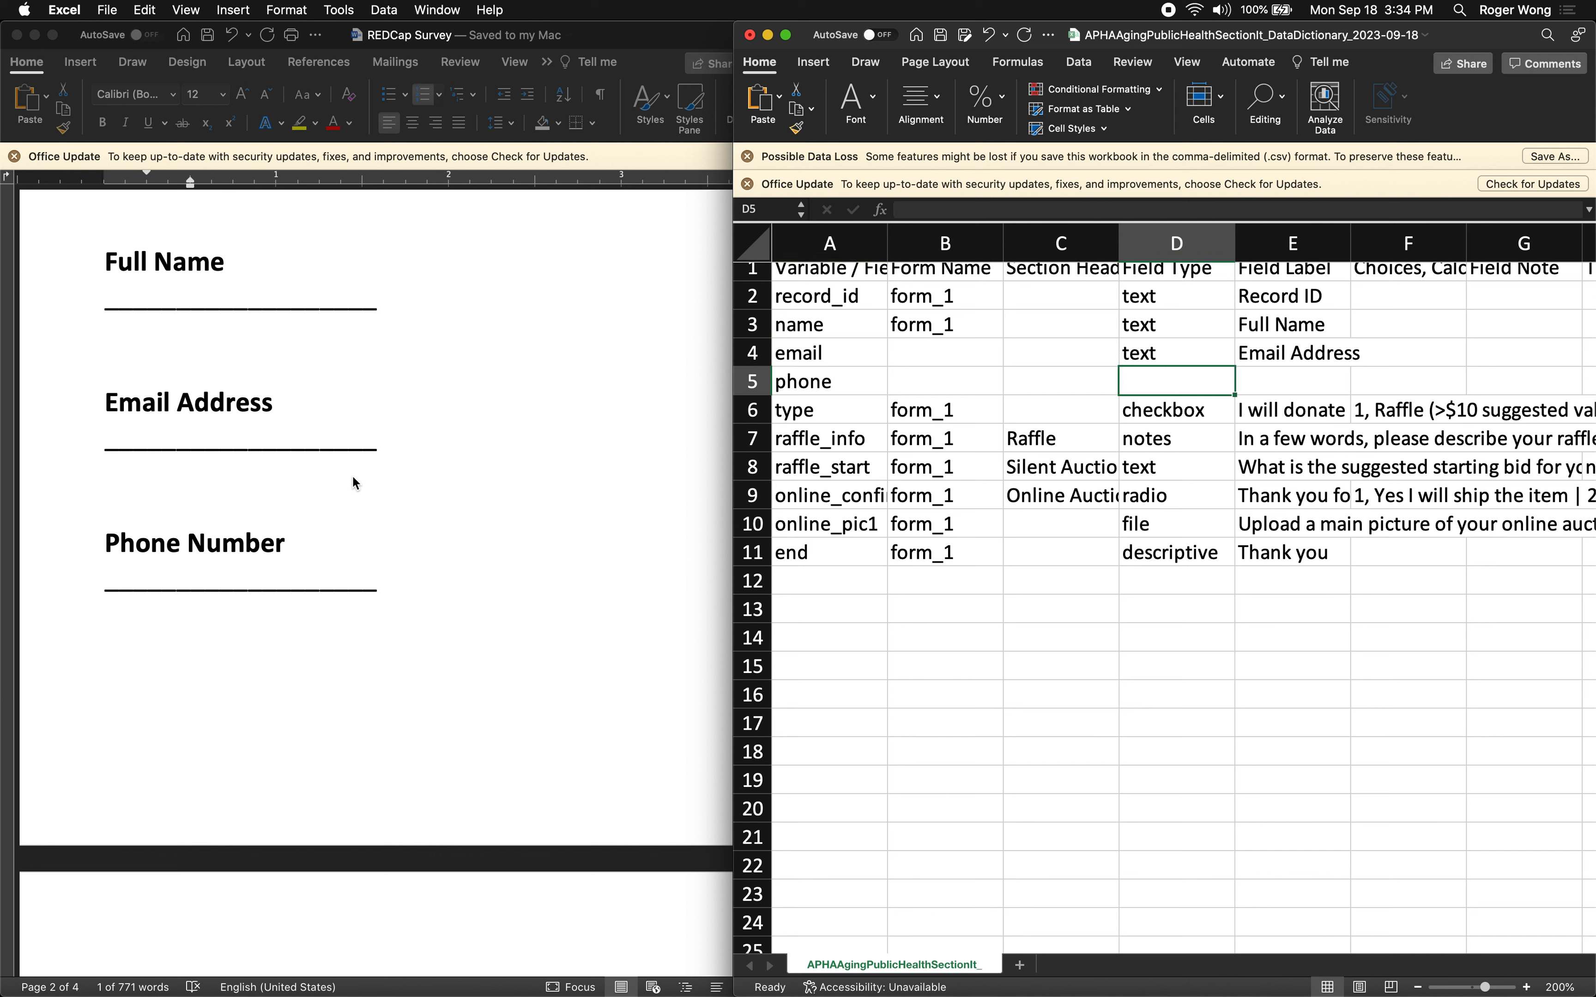
key("Up")
key("super+c")
key("Down")
key("super+v")
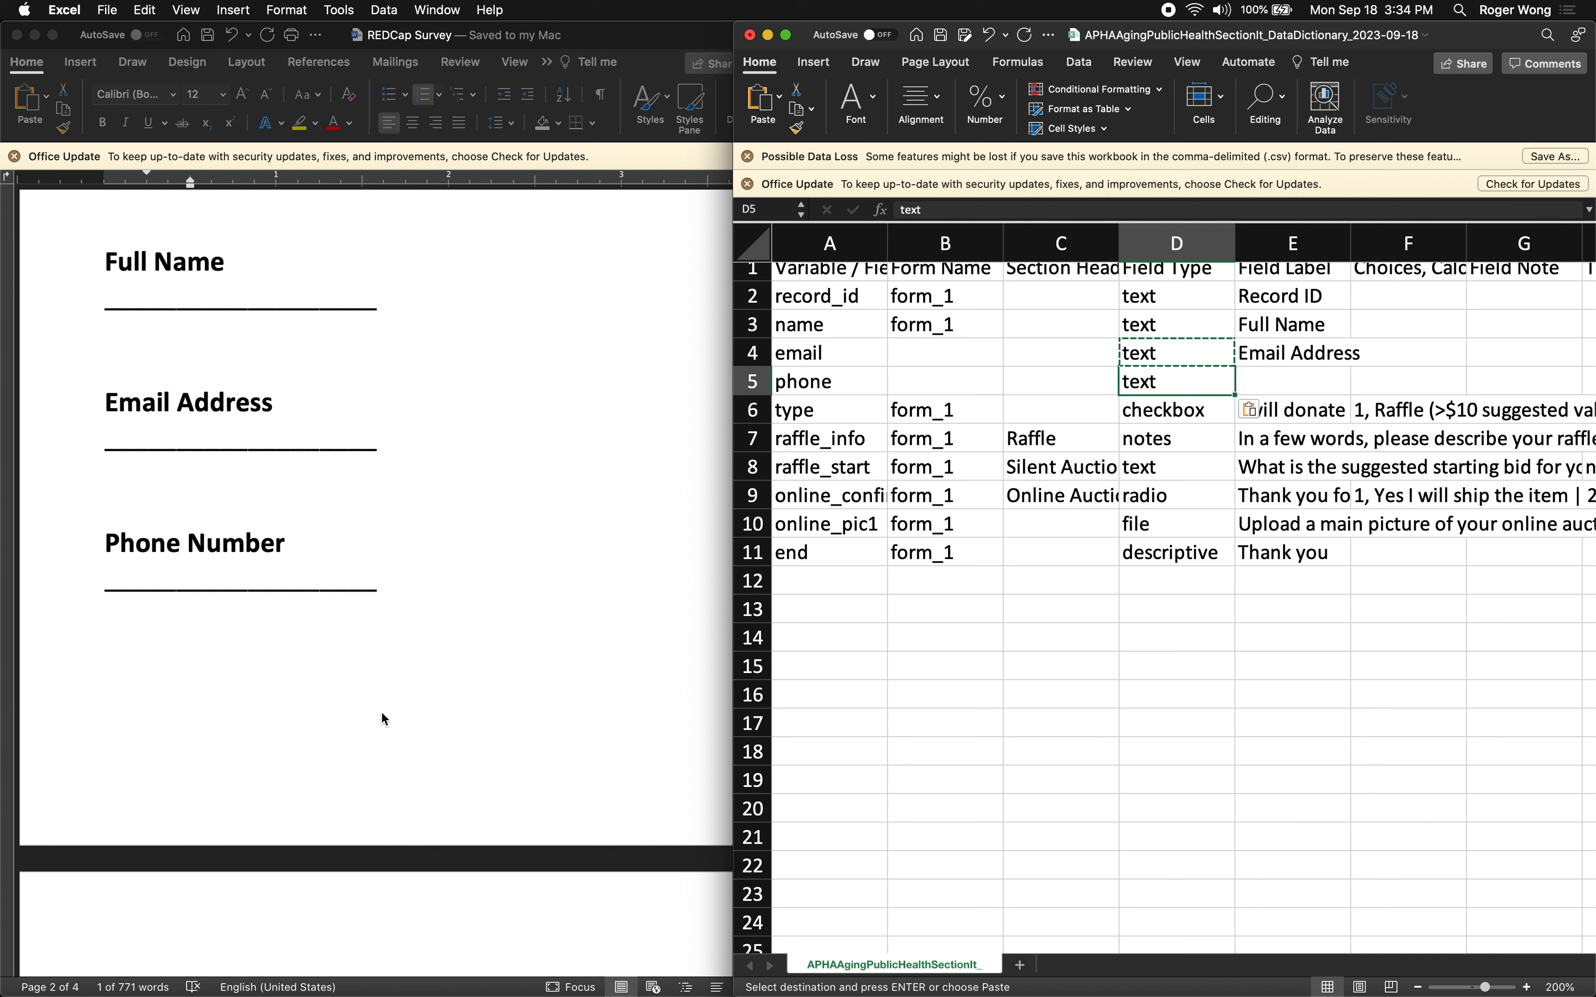
key("Tab")
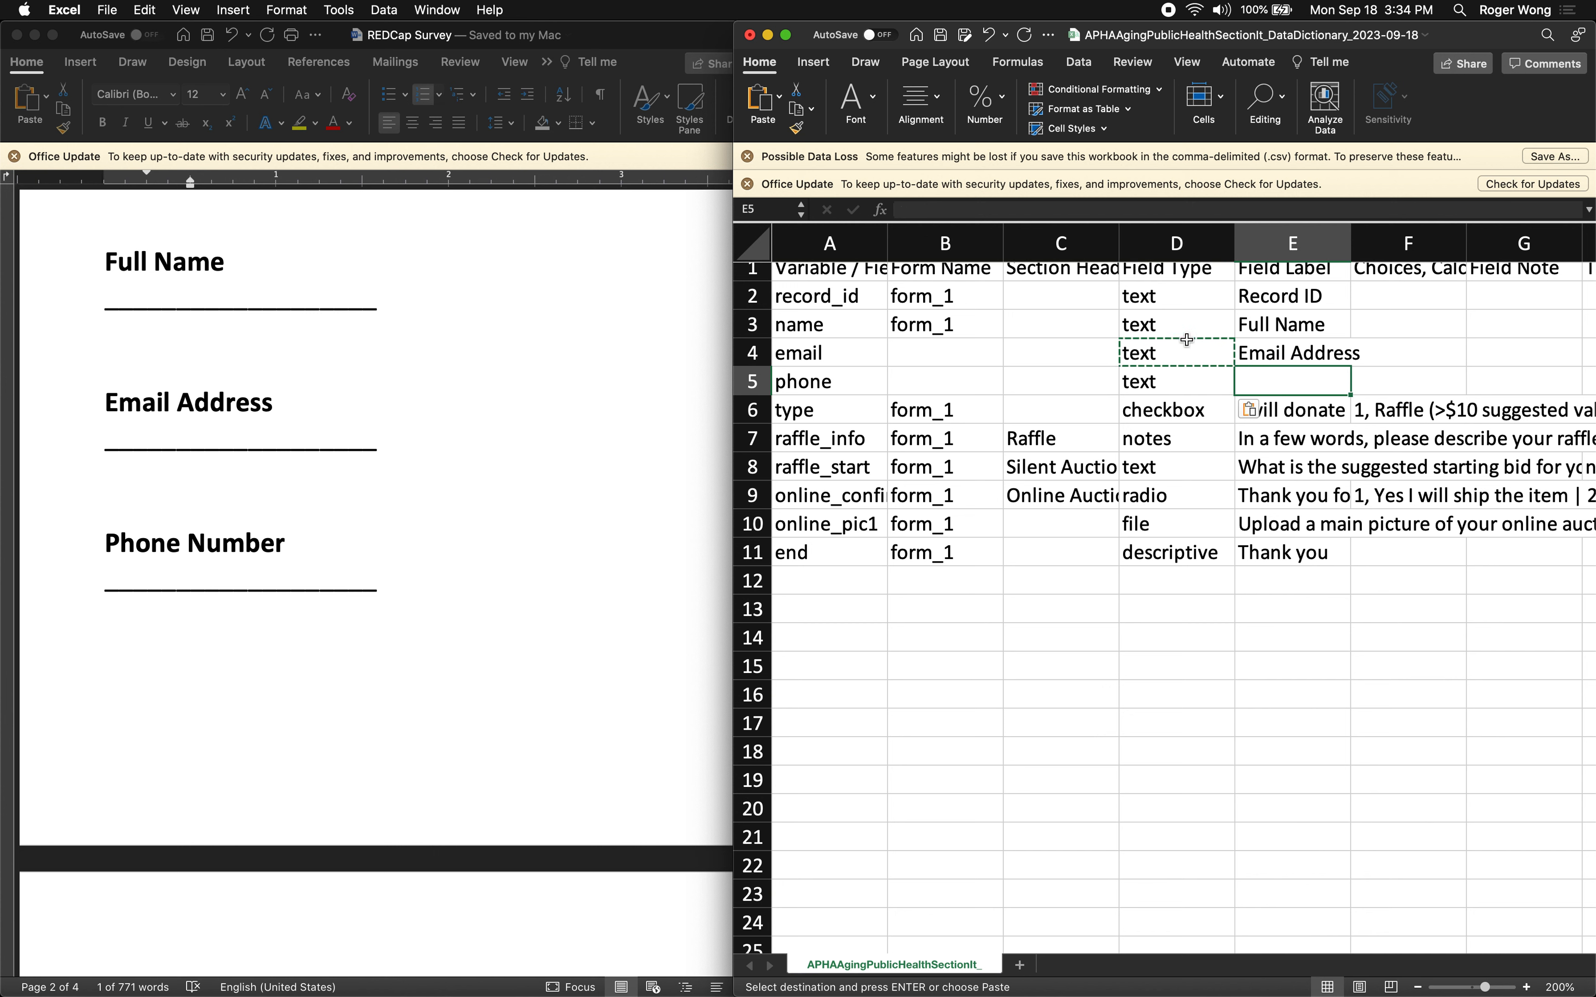
left_click(1172, 443)
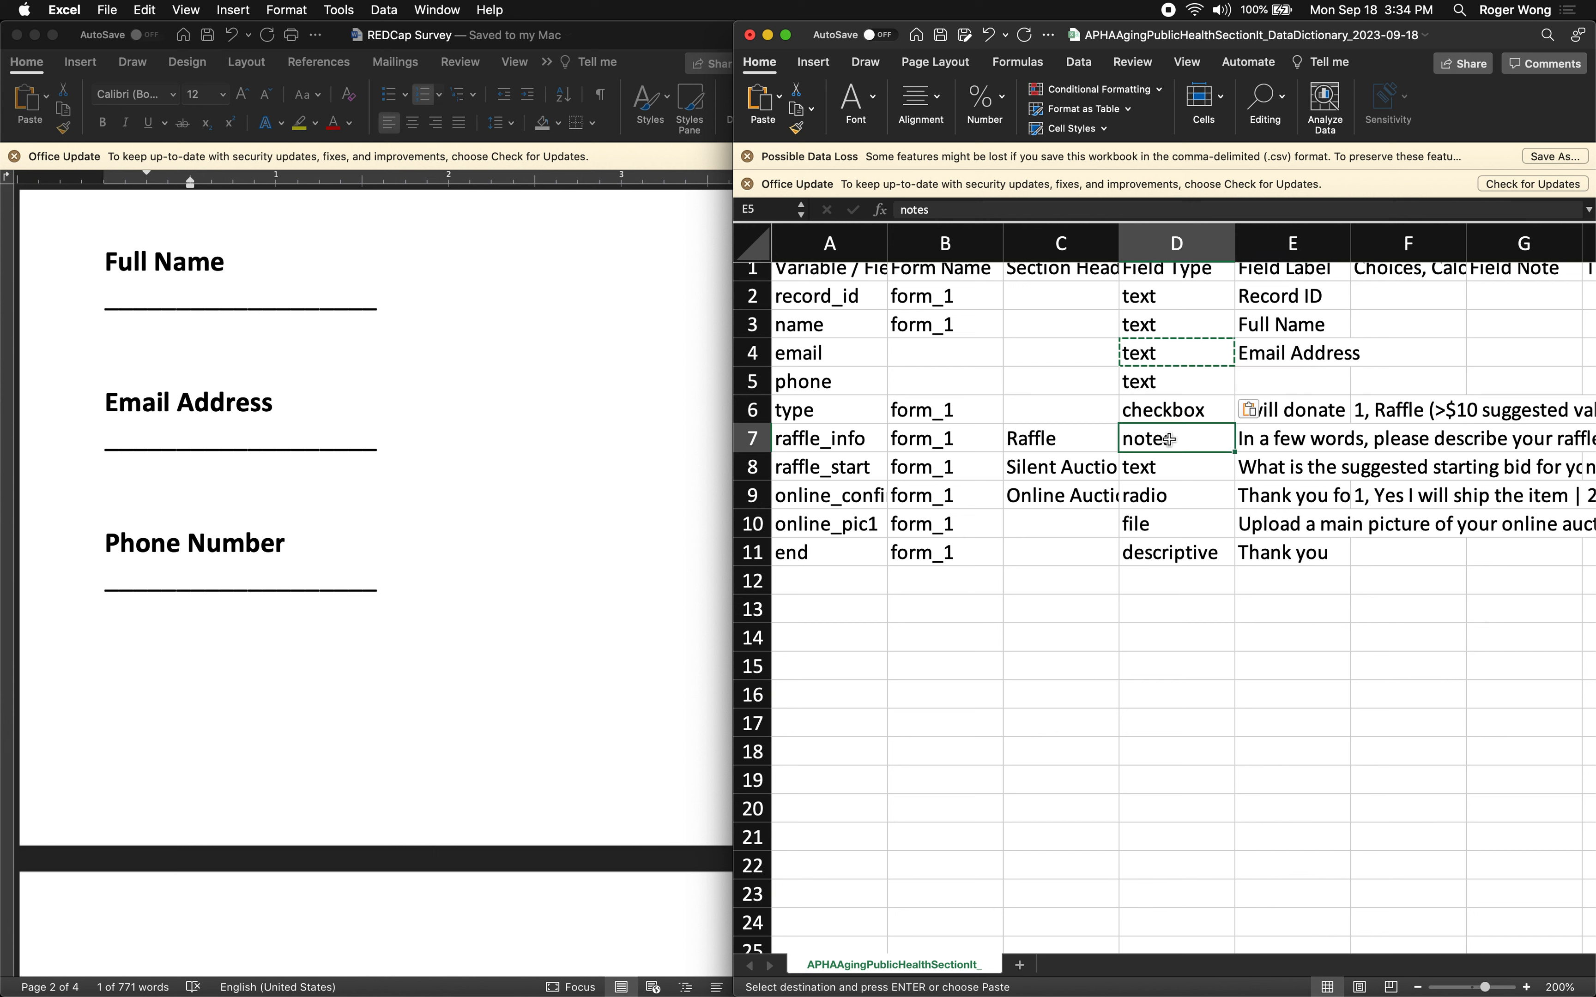
left_click(1266, 381)
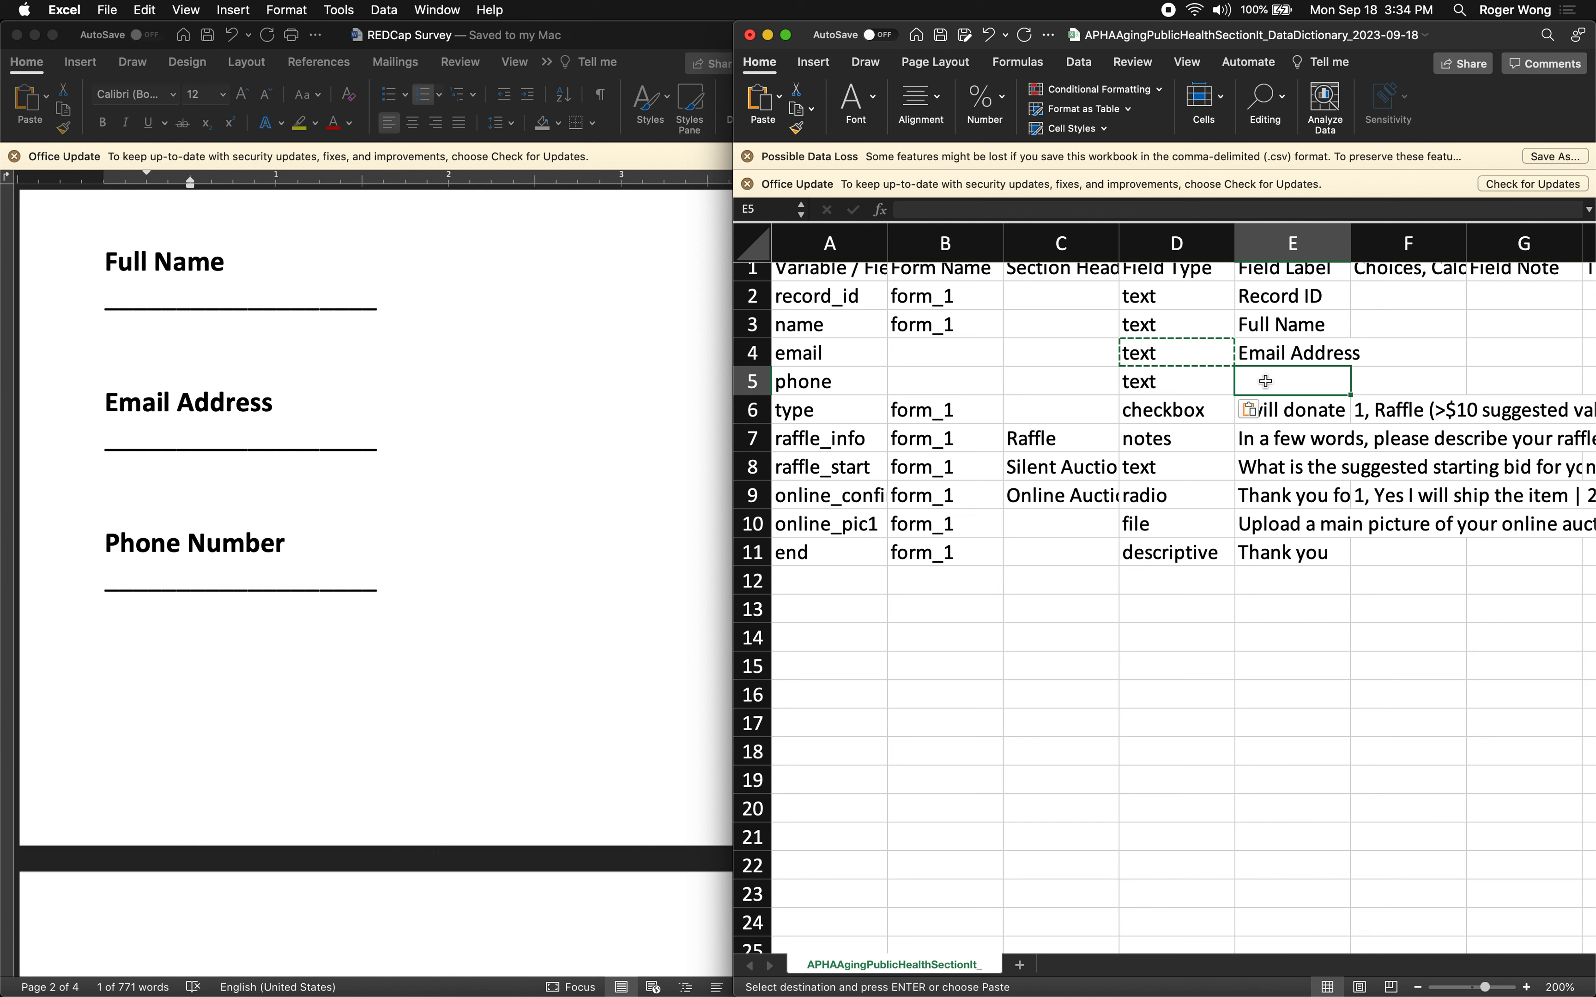
type("Phone Numb")
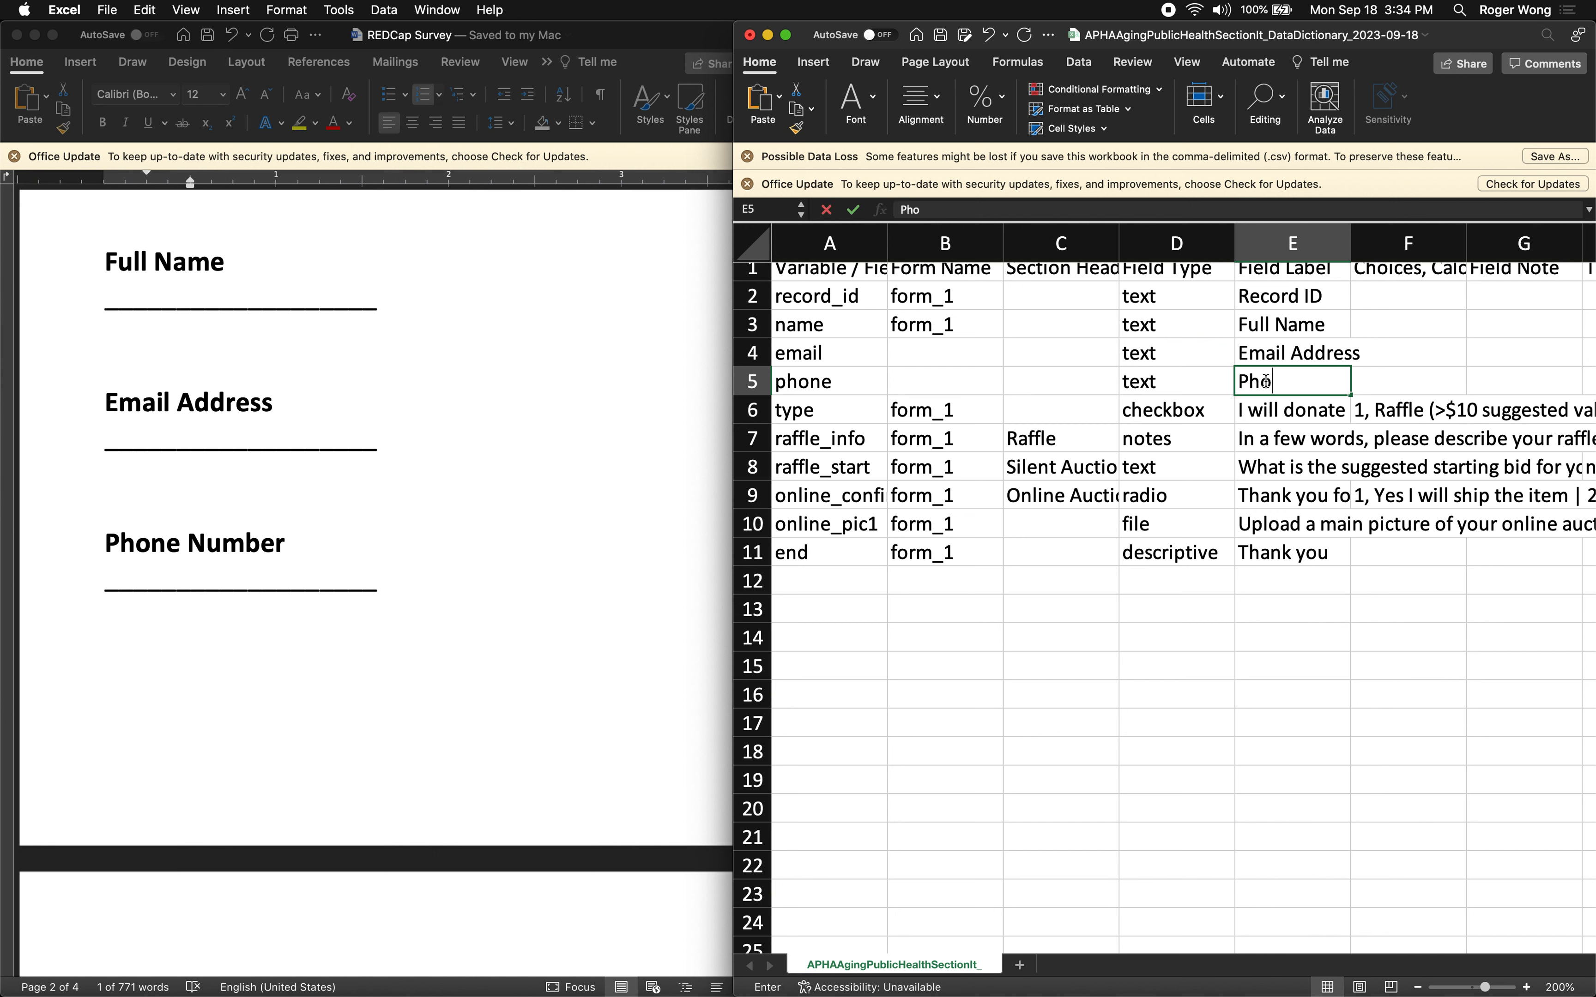
Mark the phone variable as a required field with y
key("Tab")
key("Tab")
key("Tab")
key("Tab")
key("Tab")
key("Tab")
key("Tab")
key("Tab")
key("Tab")
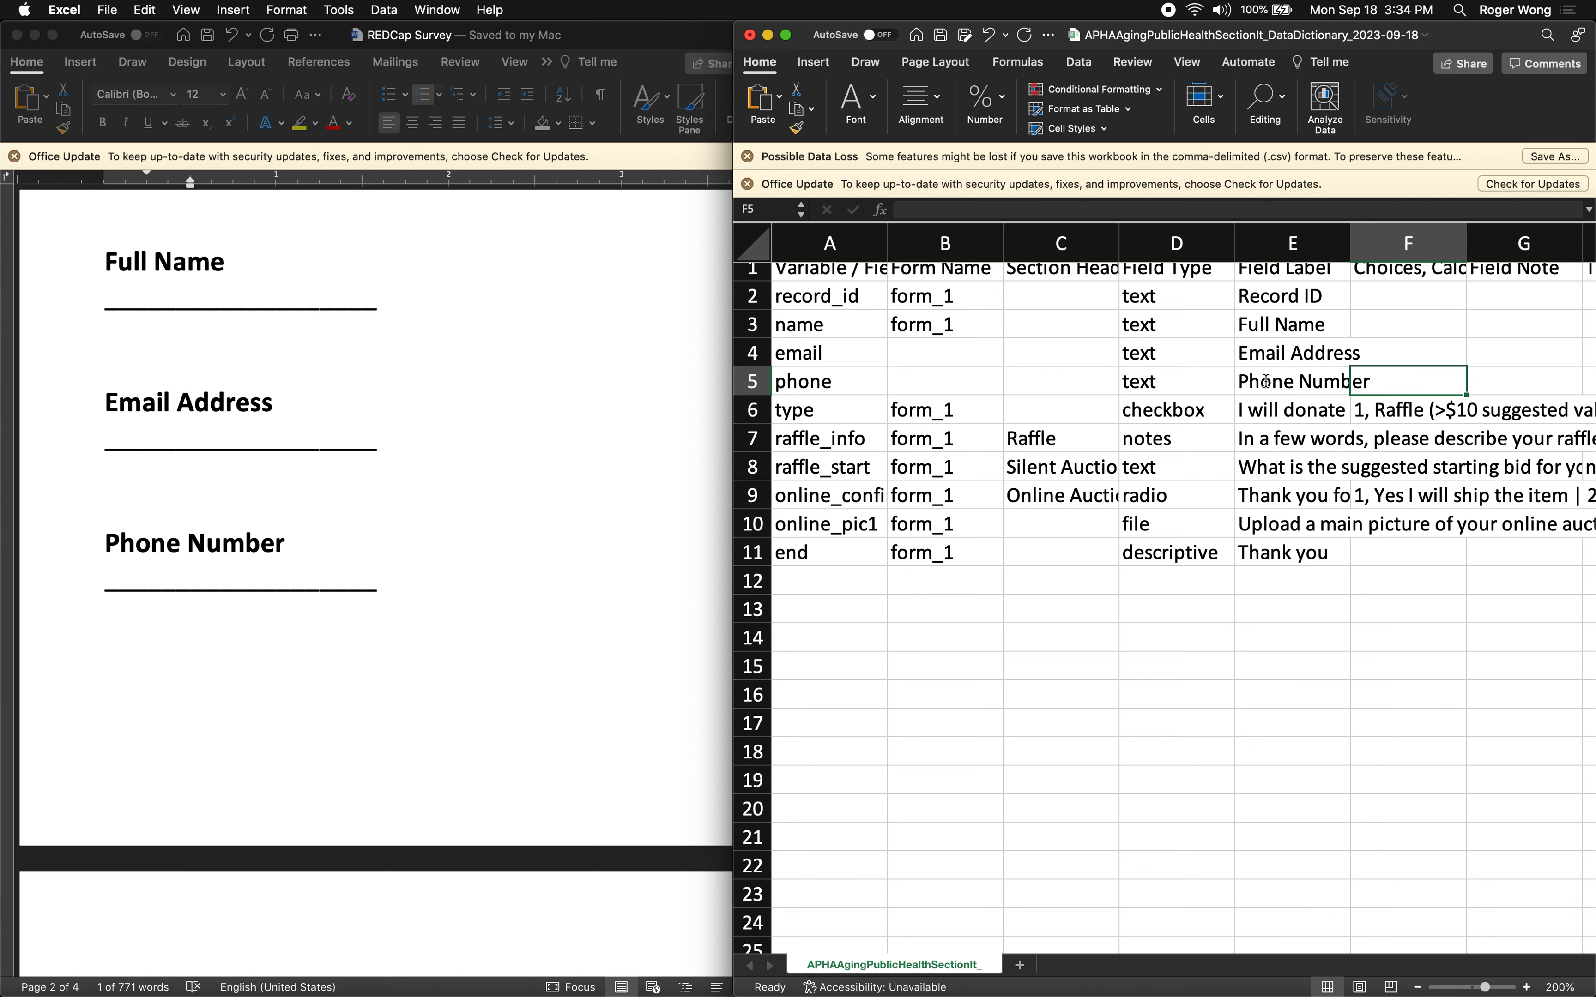
key("shift+Tab")
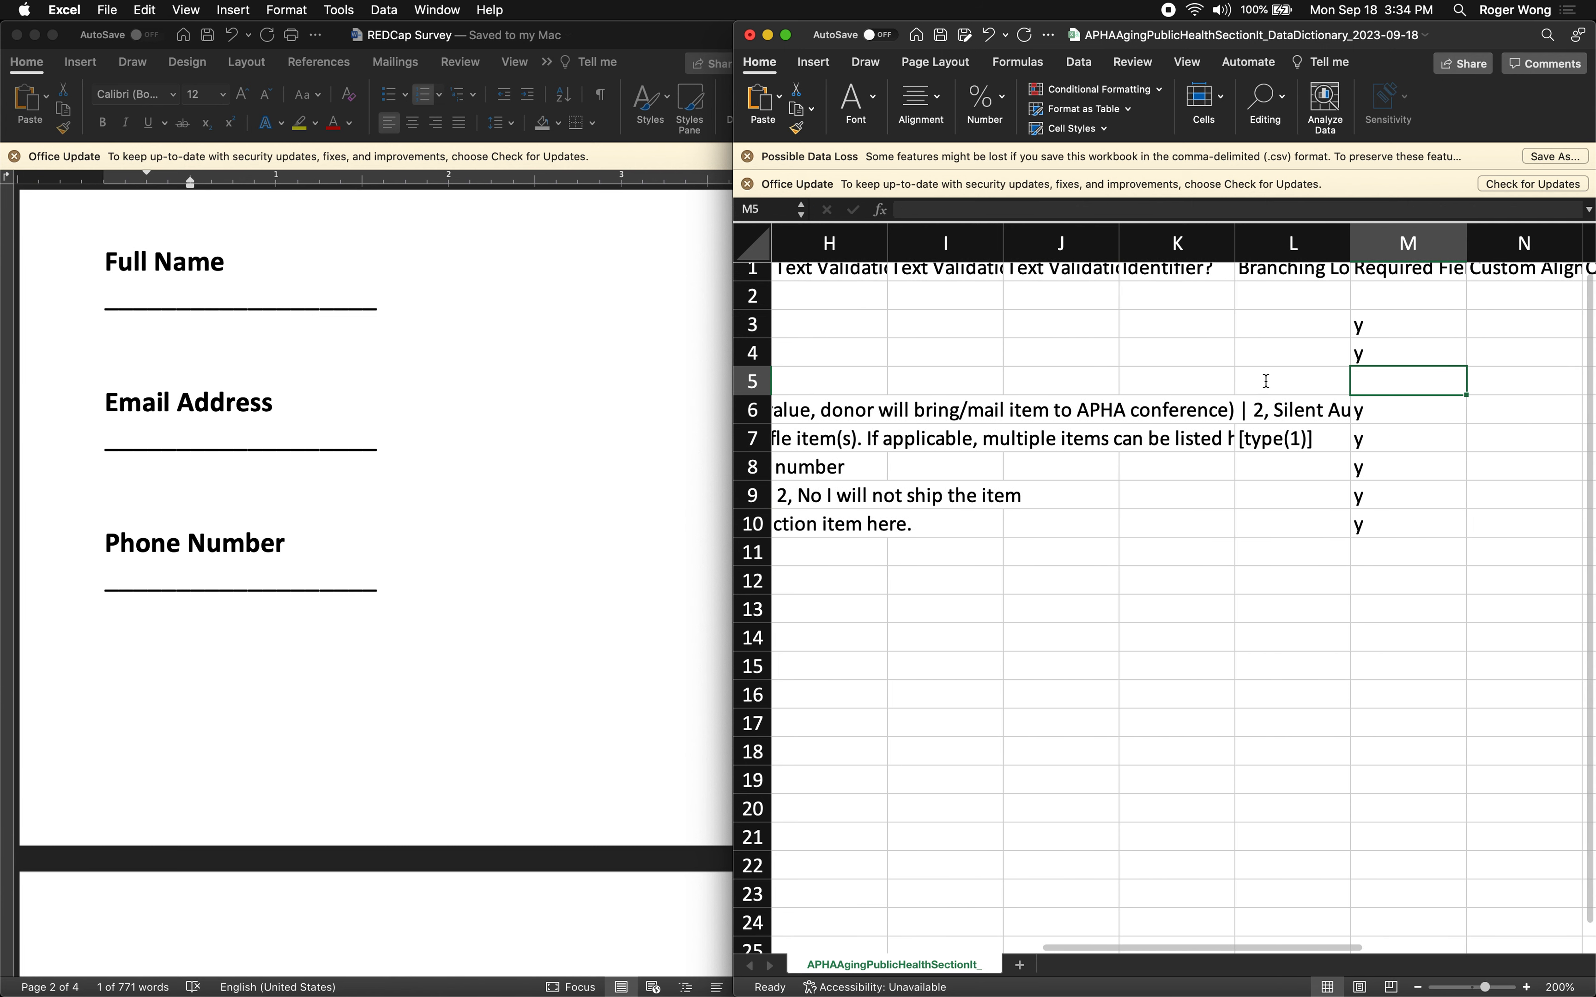
type("y")
key("shift+Tab")
Return to the variable names in the Data Dictionary and bring up the "I will donate item(s) for" question in Word
key("shift+Tab")
key("shift+Tab")
key("shift+Tab")
key("shift+Tab")
key("shift+Tab")
key("shift+Tab")
key("shift+Tab")
key("shift+Tab")
key("shift+Tab")
key("shift+Tab")
key("shift+Tab")
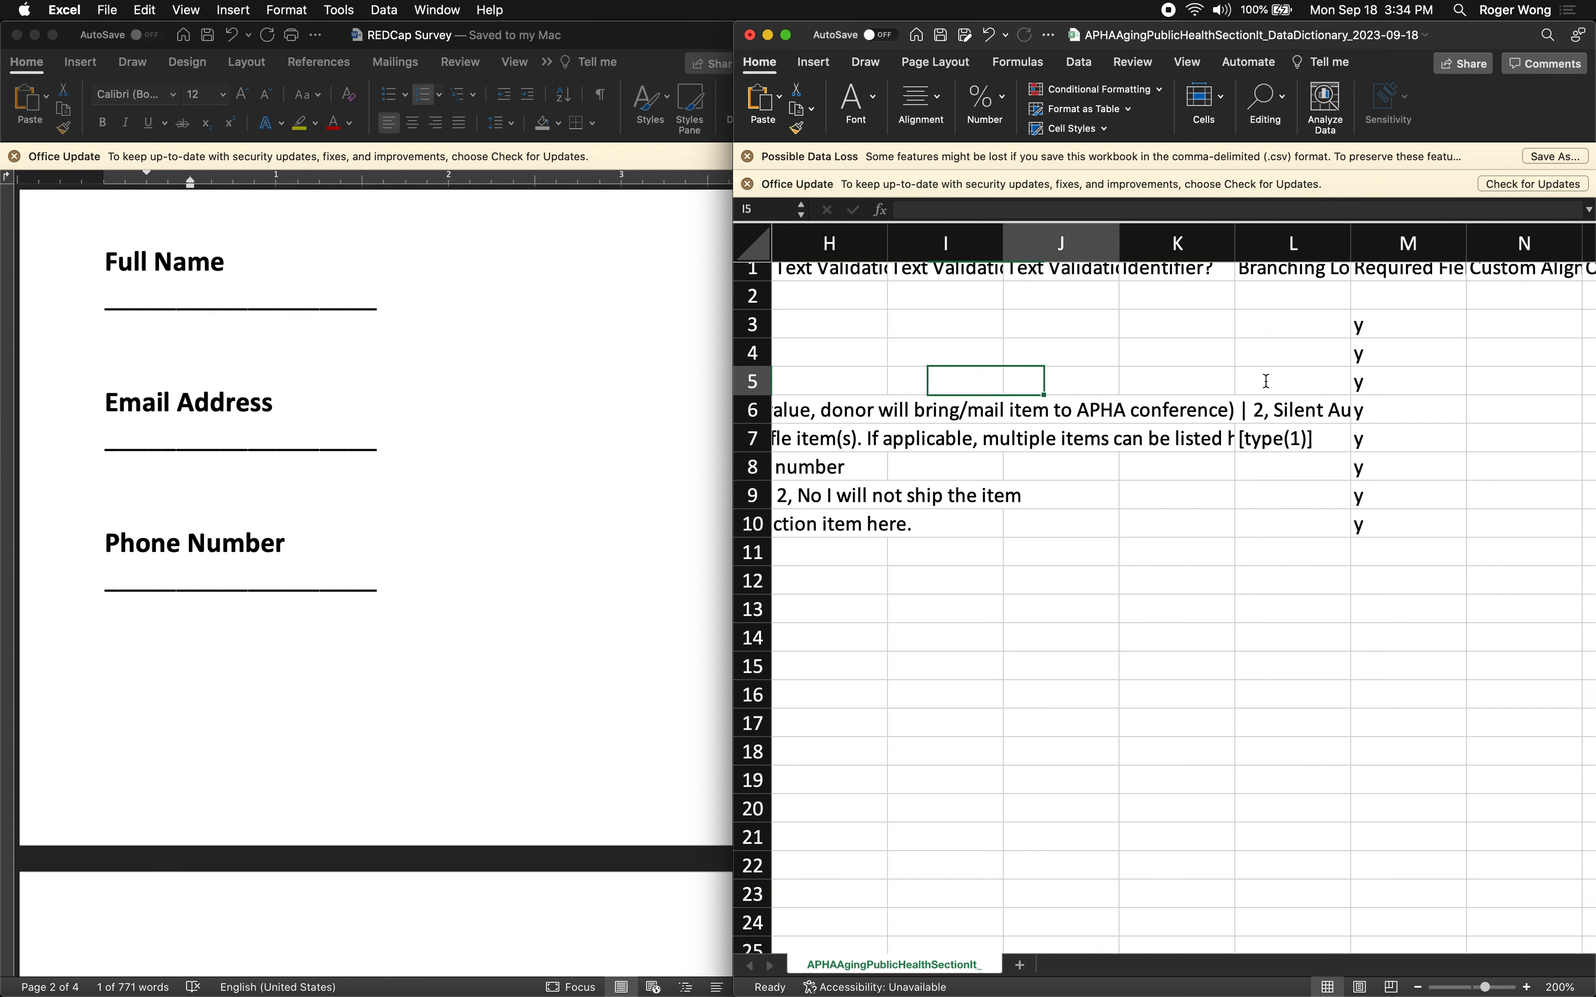
key("Up")
key("Up")
key("Up")
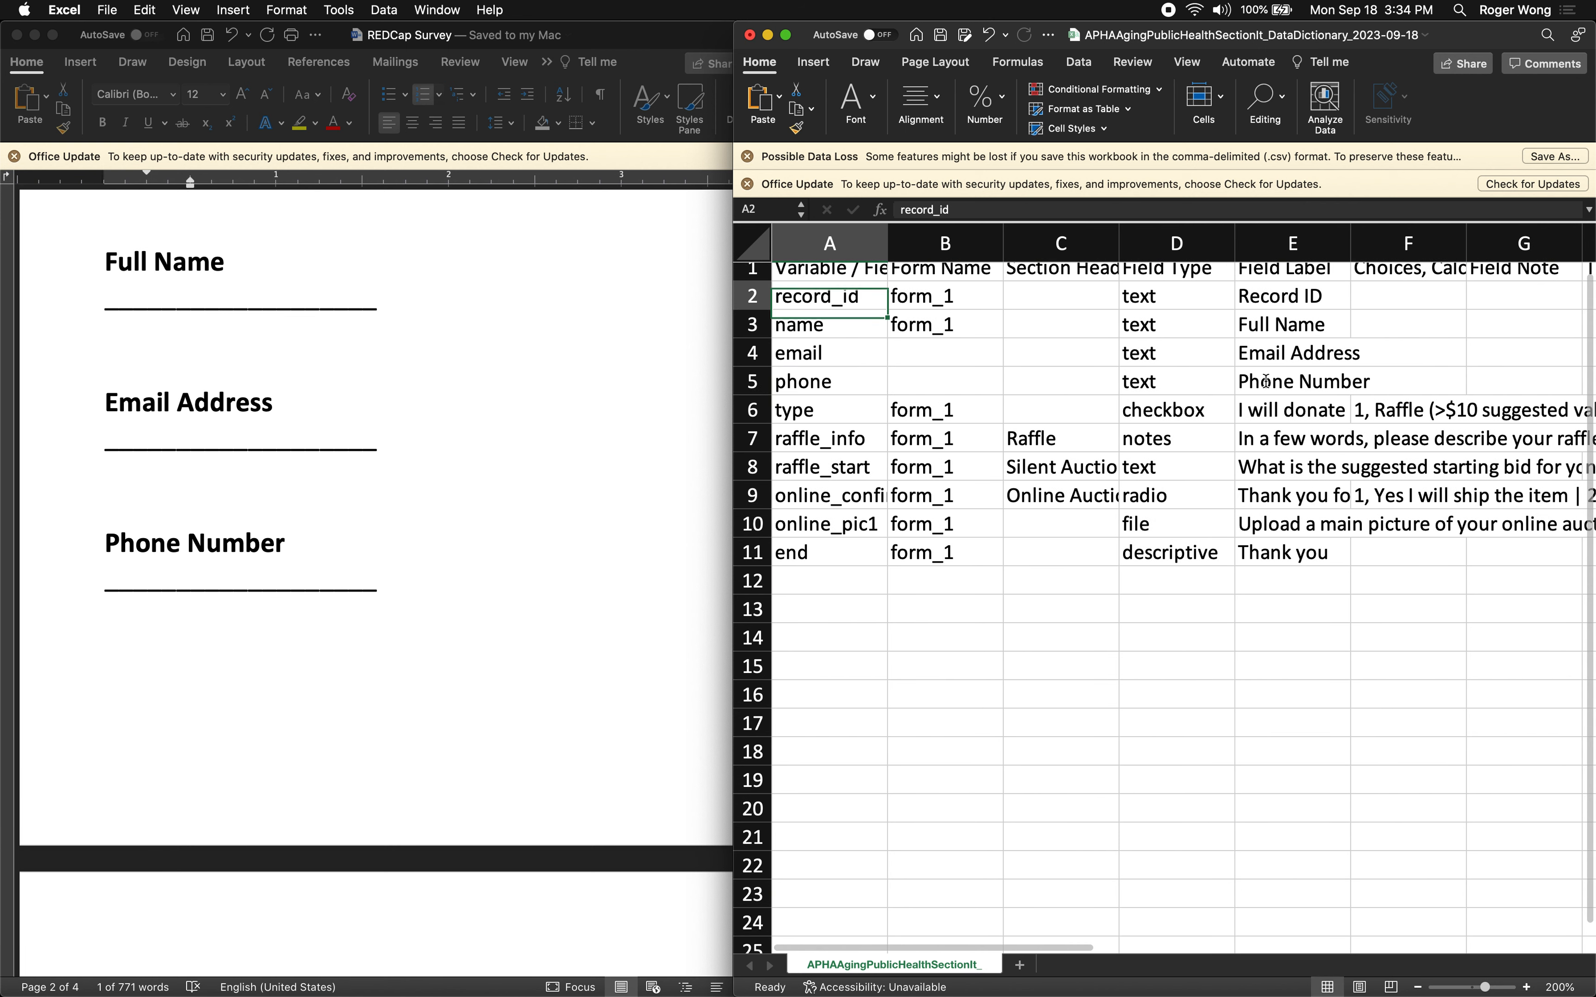
key("Down")
scroll(605, 362, "down", 5)
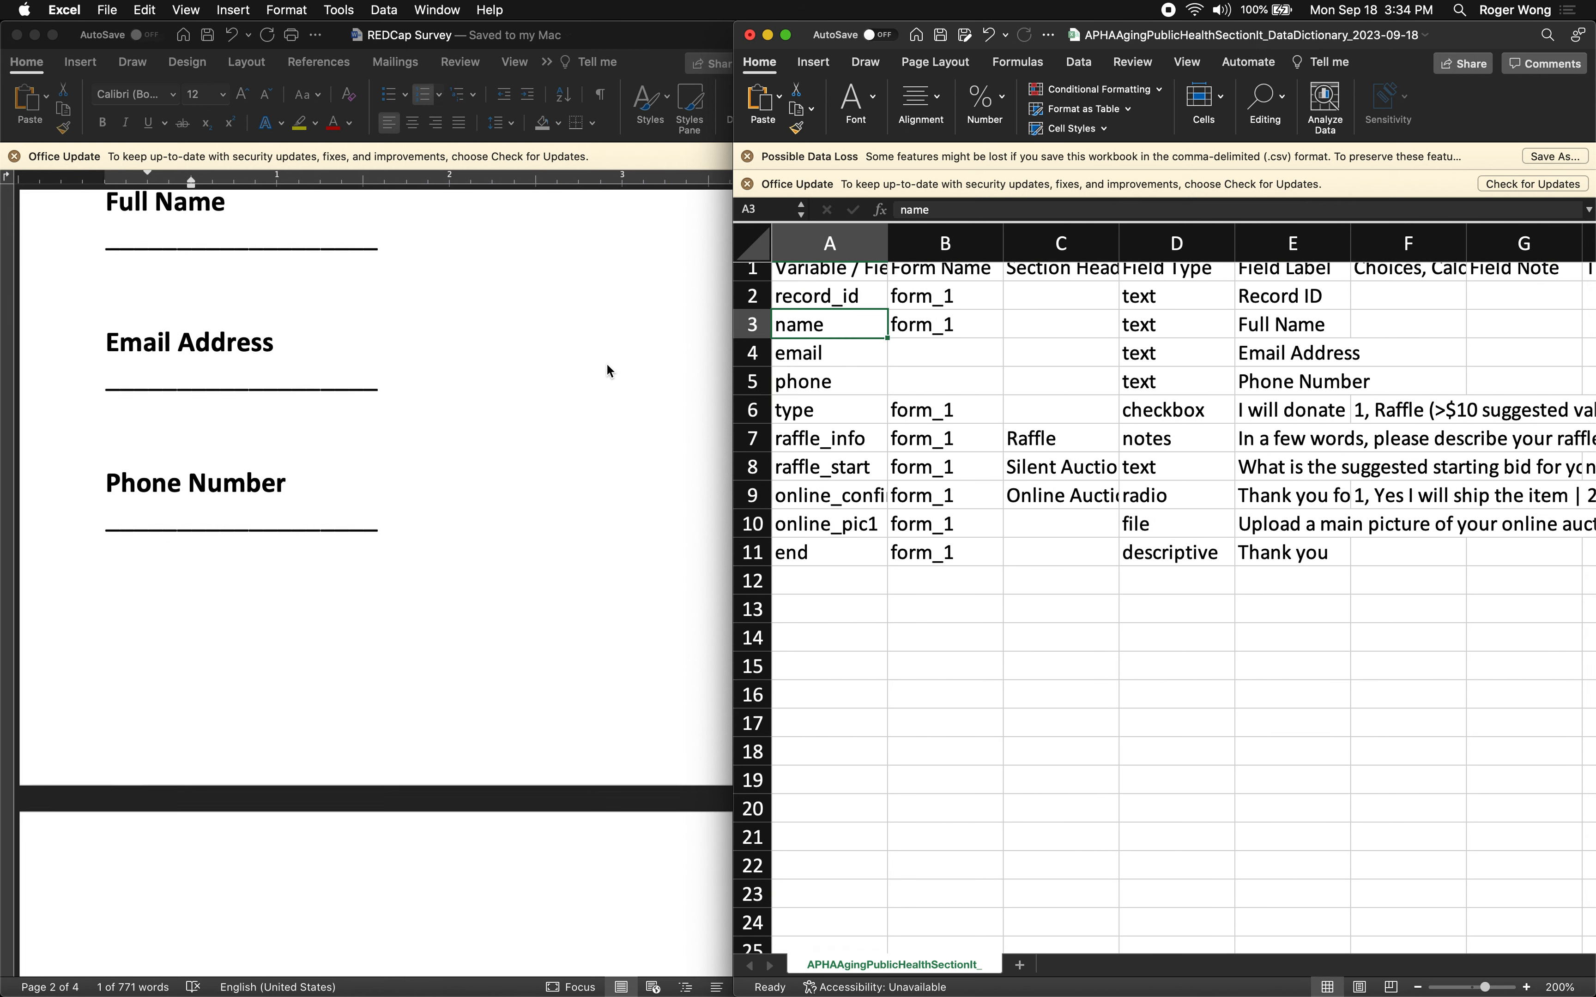
scroll(605, 362, "down", 13)
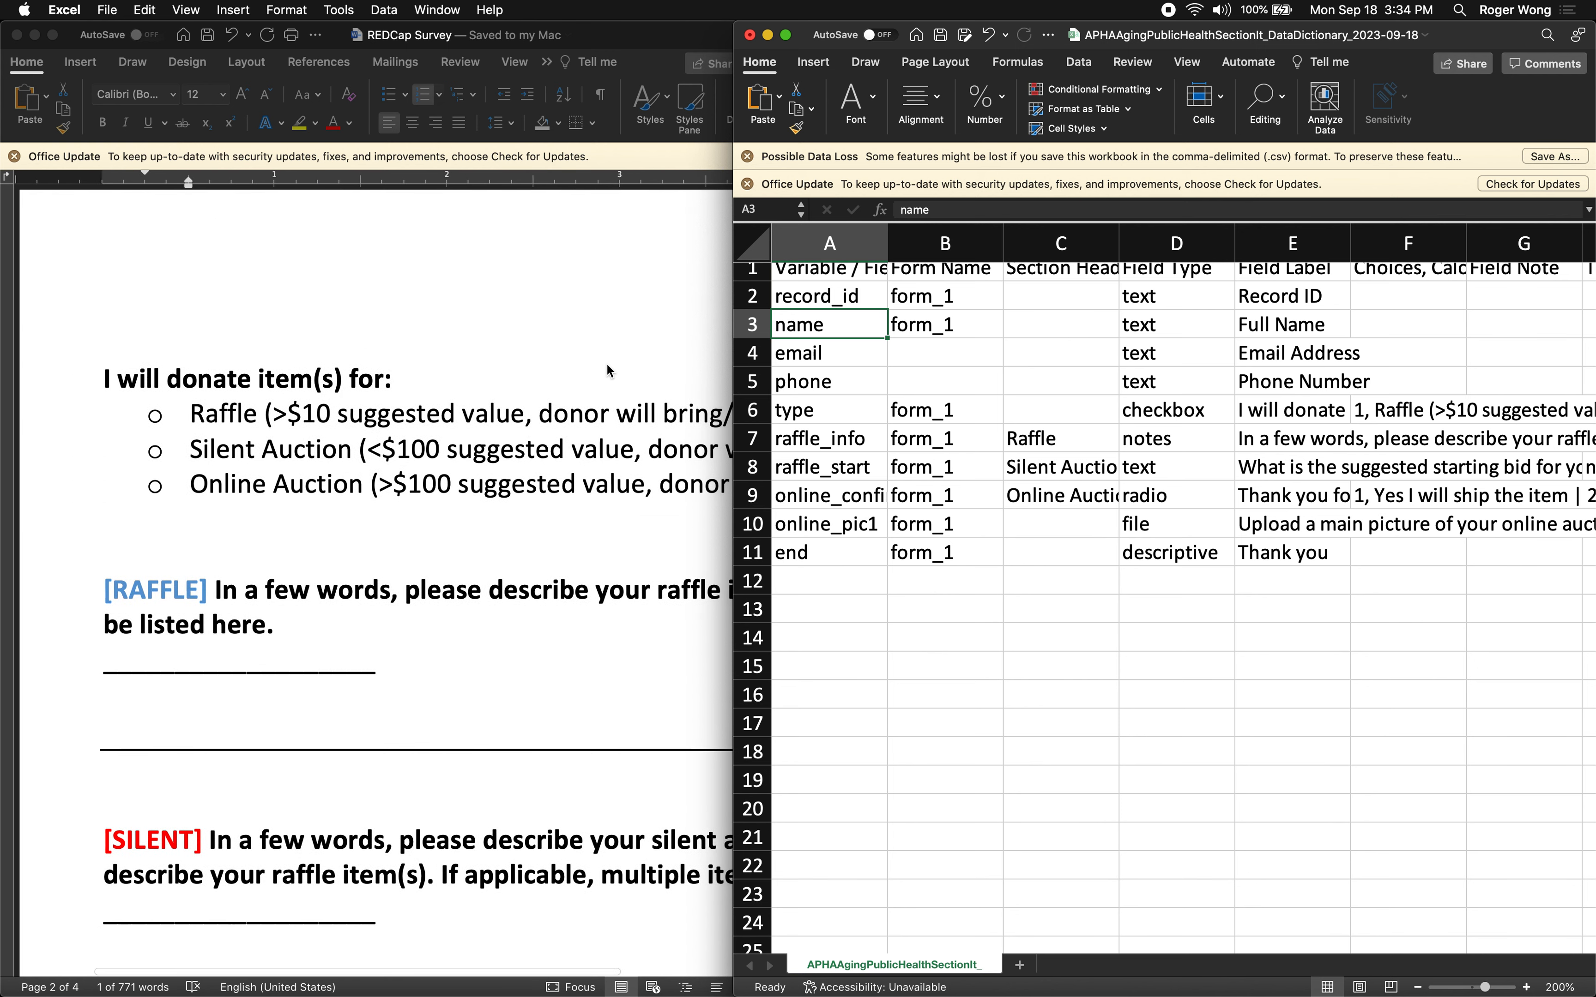
Examine the type variable's answer choices in full by enlarging the formula bar
left_click(826, 413)
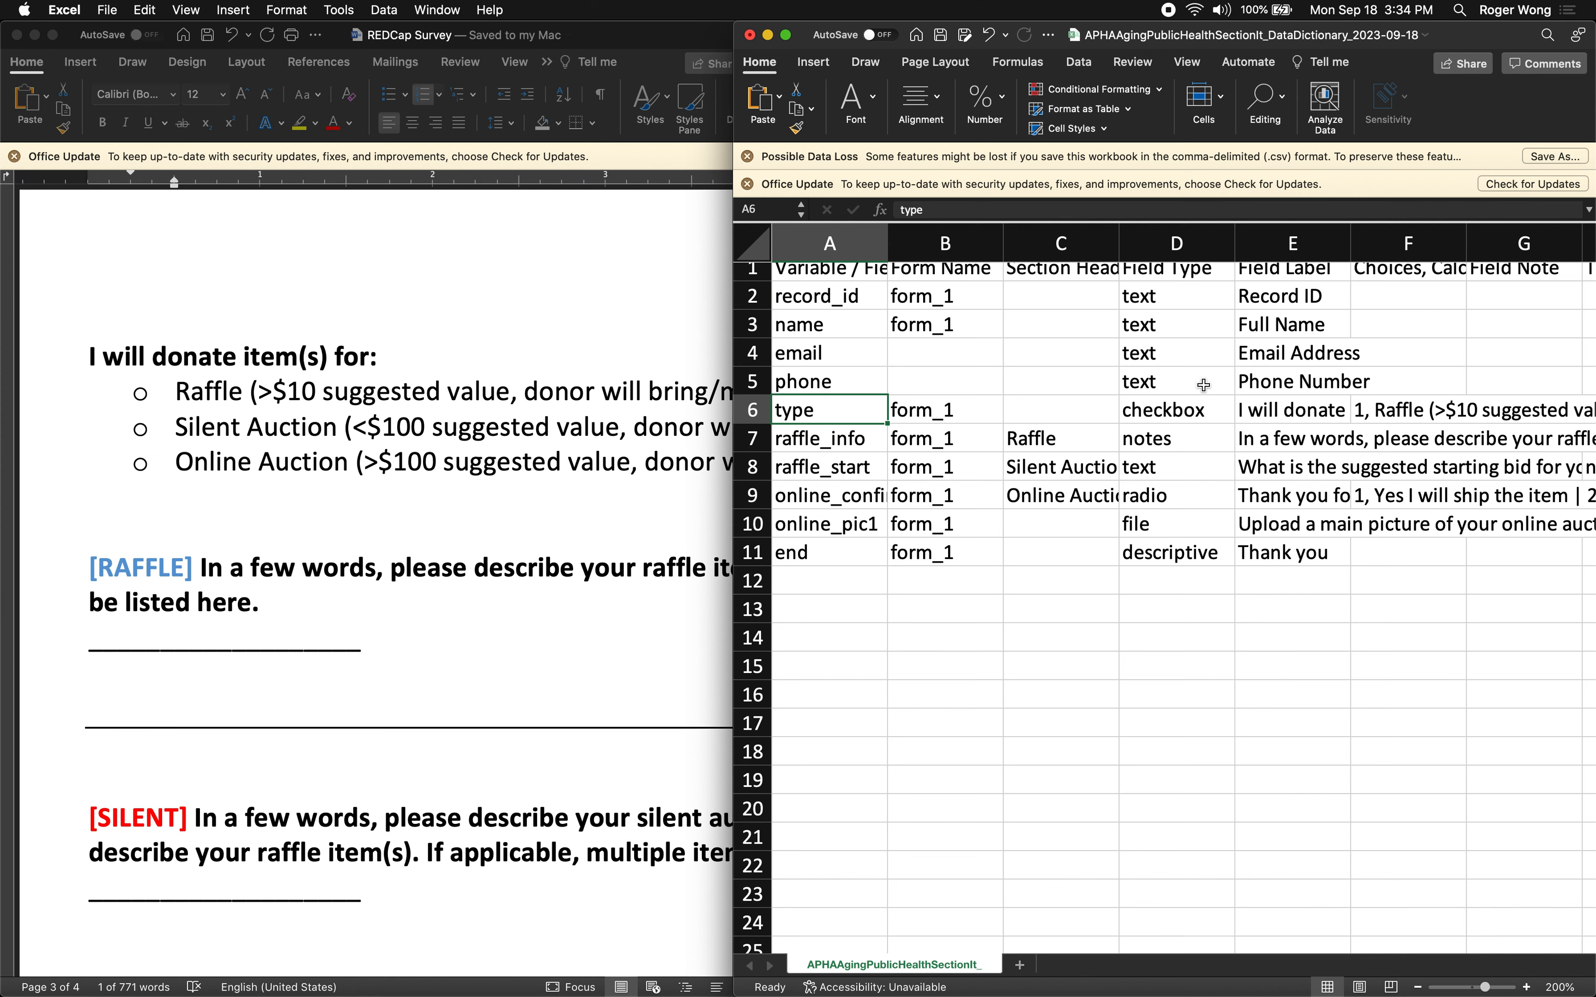
scroll(1316, 407, "right", 2)
left_click(1229, 416)
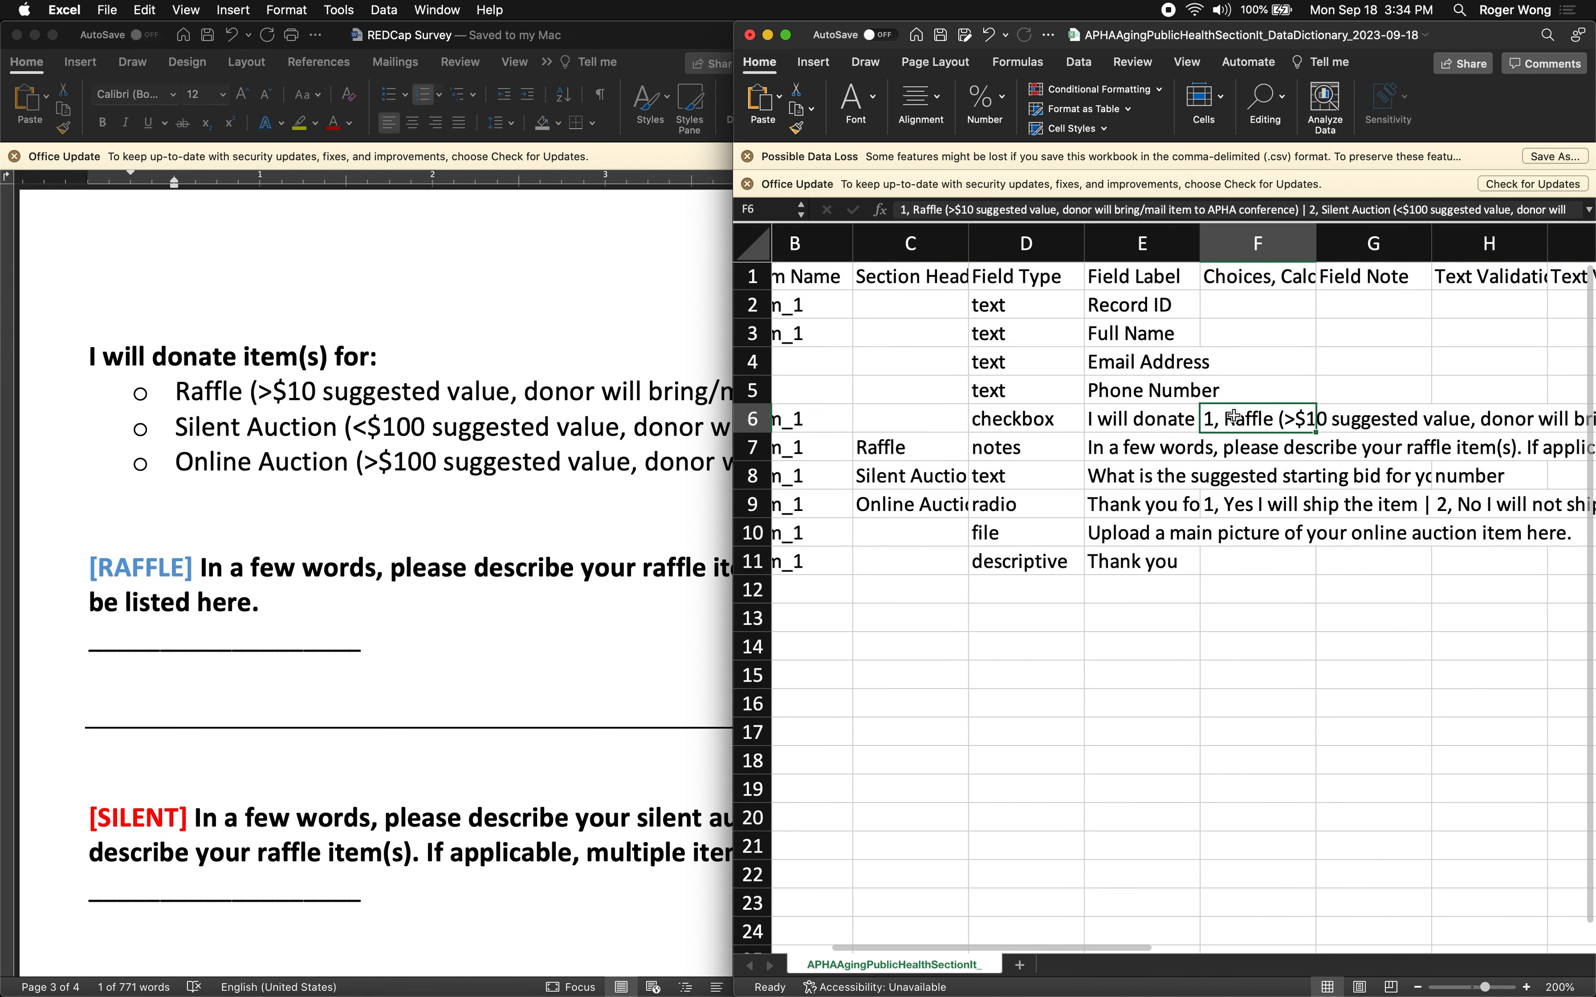
scroll(1233, 417, "right", 2)
scroll(1233, 416, "right", 2)
scroll(1094, 394, "right", 2)
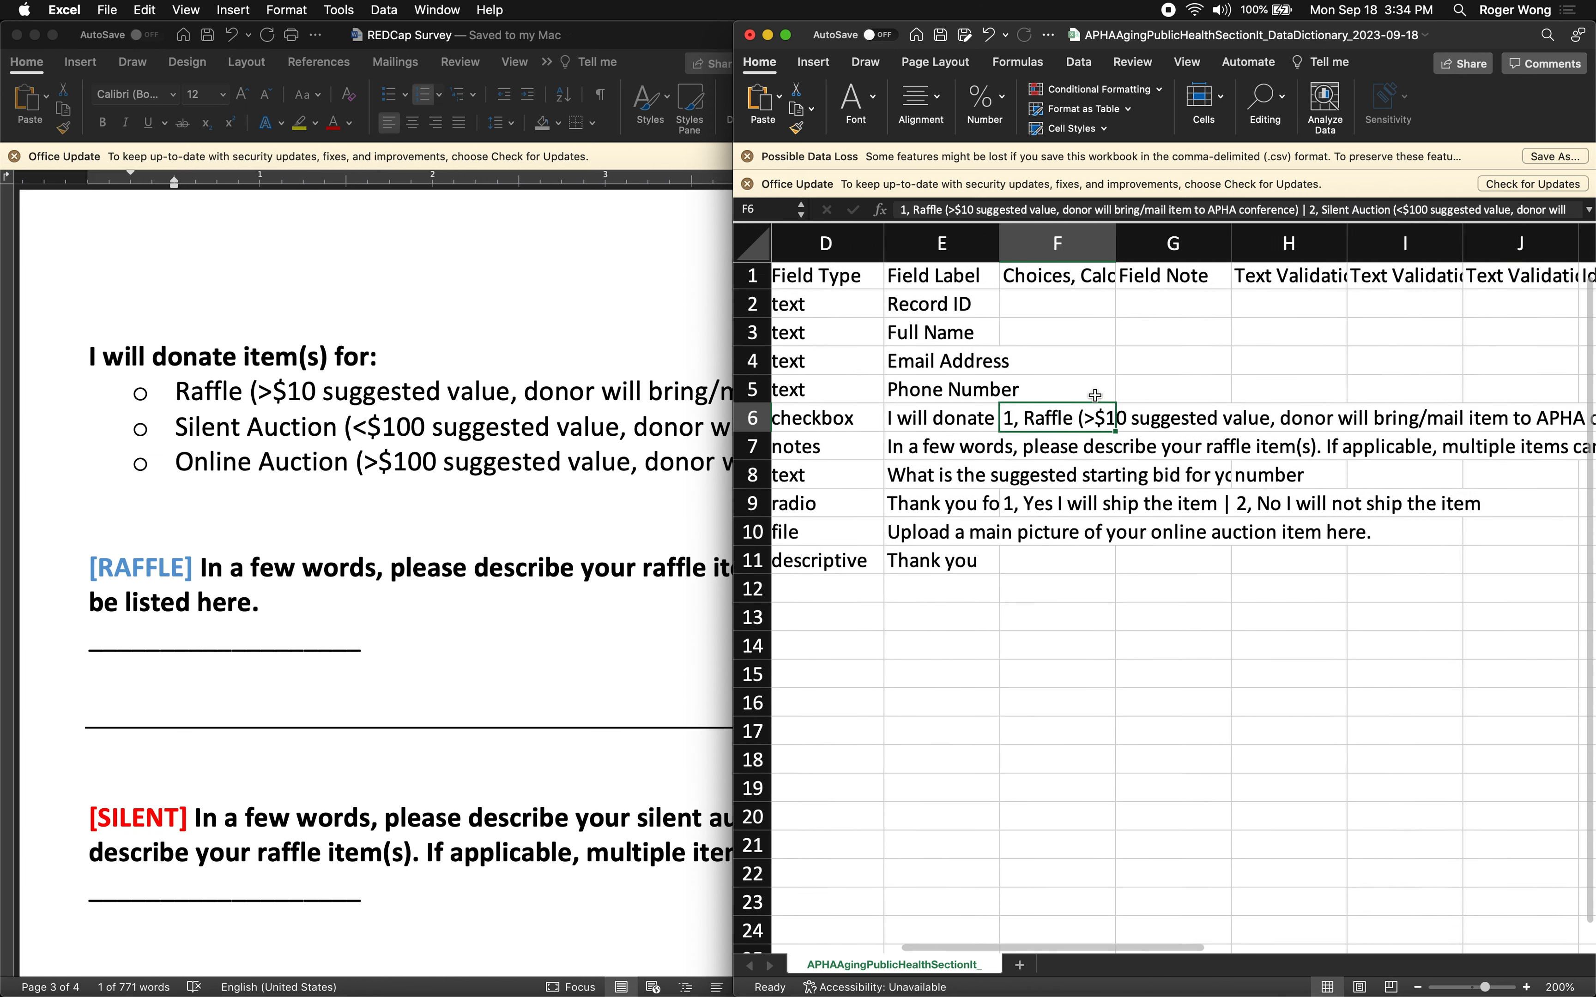
scroll(1095, 394, "right", 2)
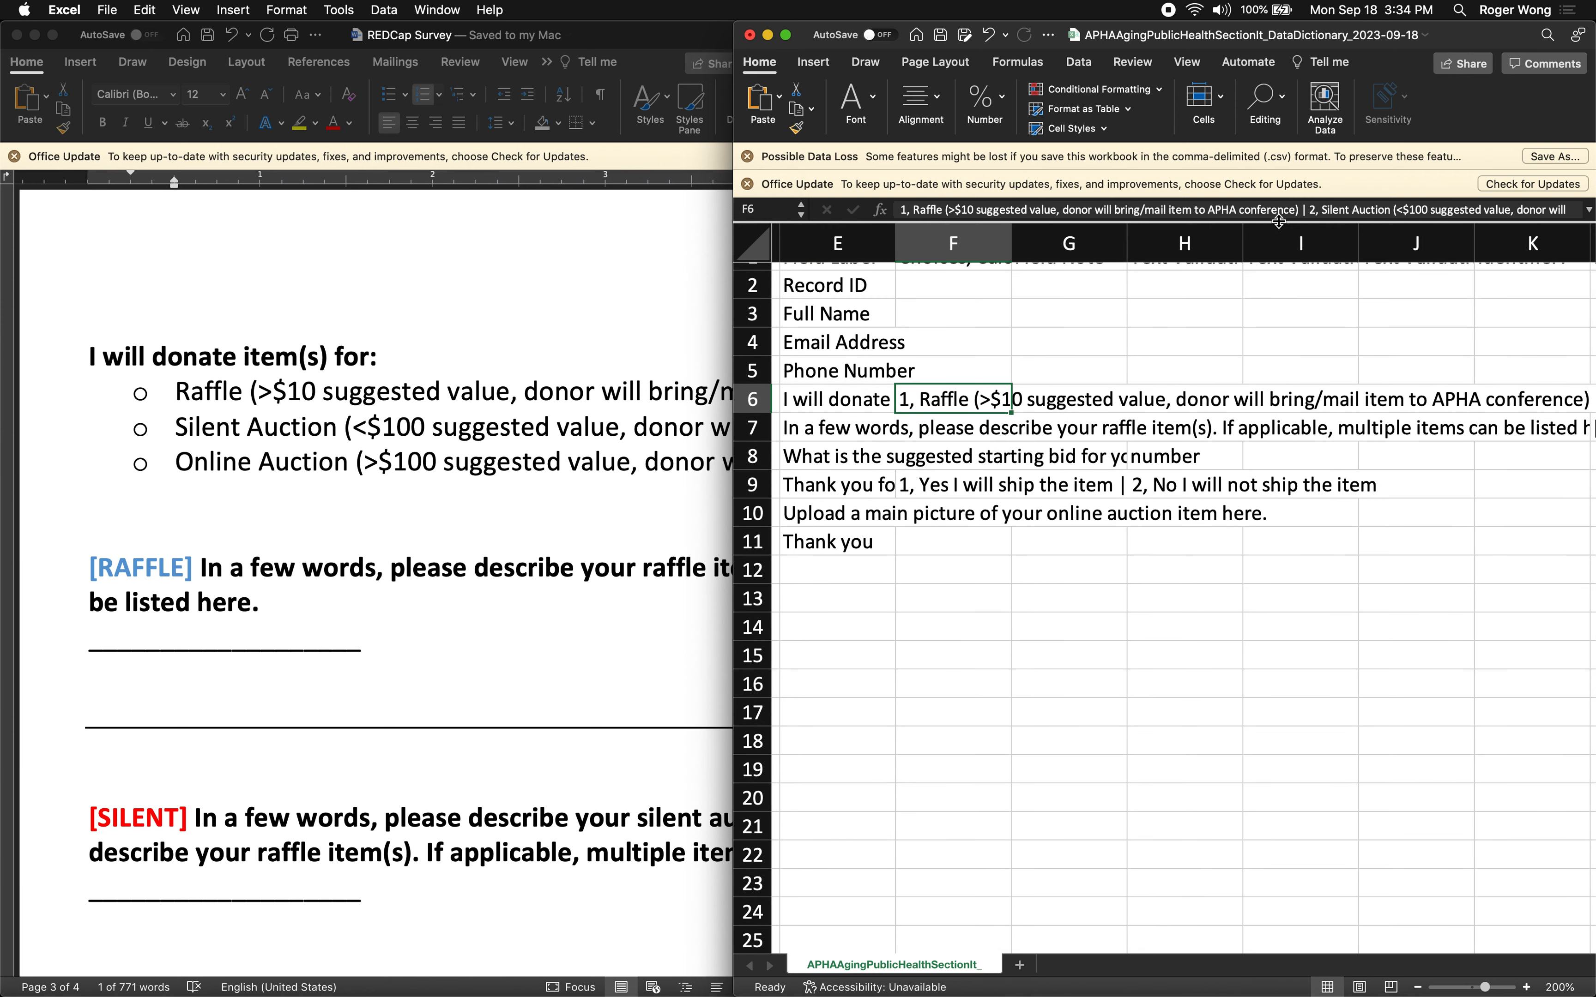
left_click_drag(1277, 221, 1278, 301)
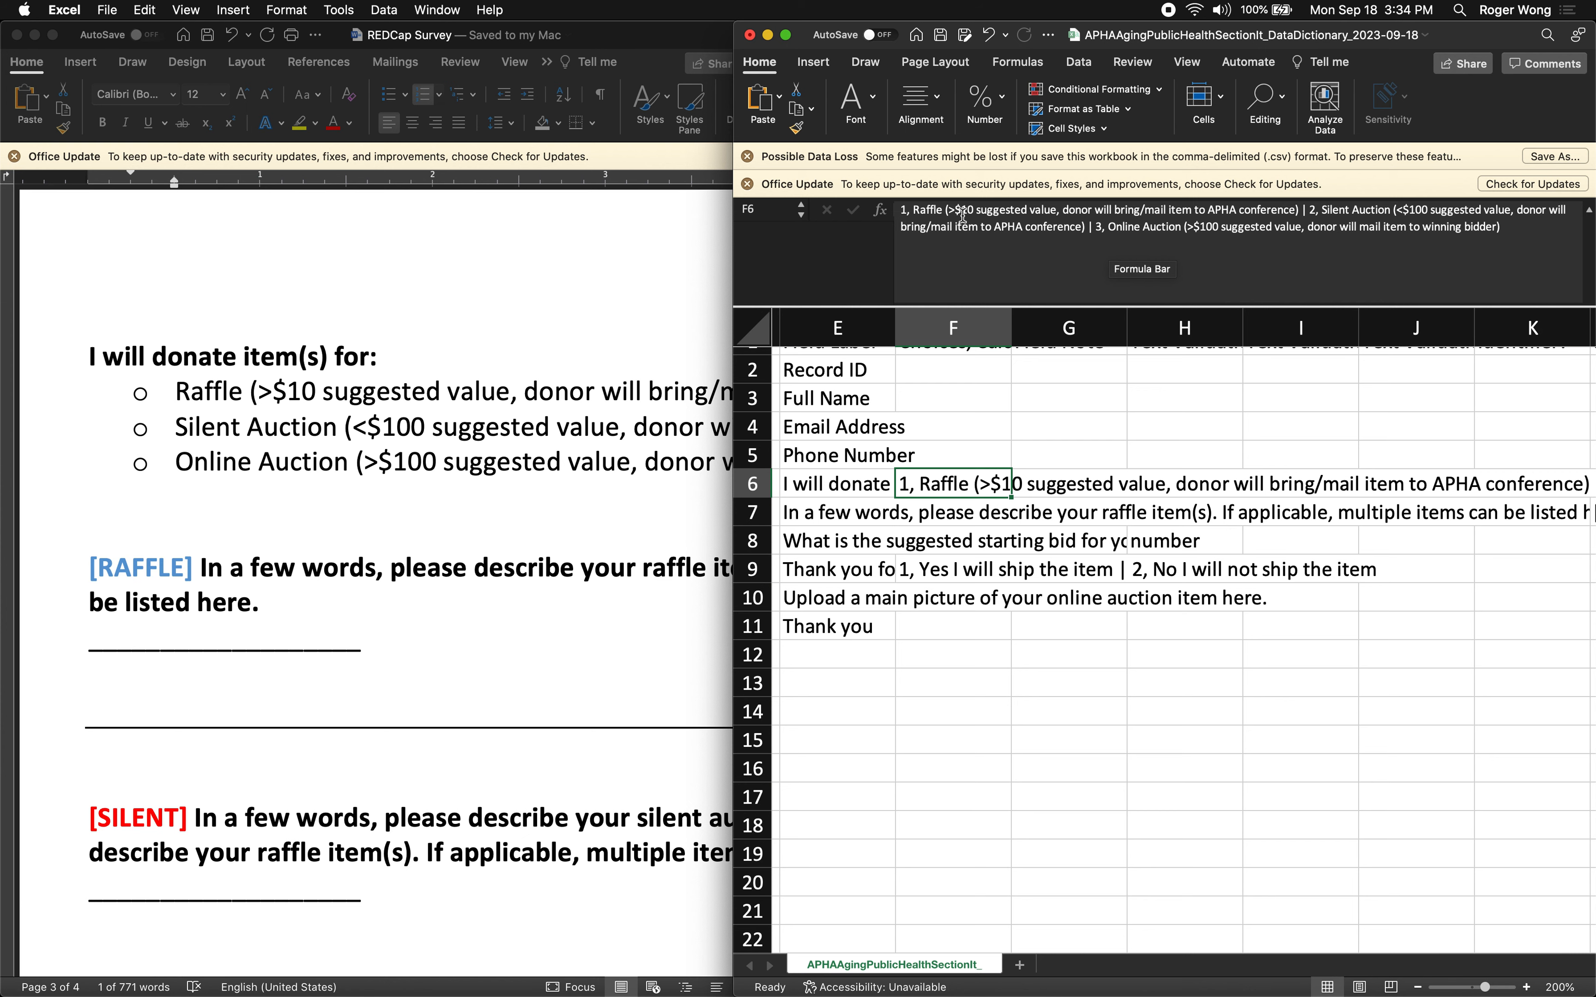
Widen the workbook window and compare the raffle and silent auction questions in Word with the Data Dictionary, locating the raffle_info variable
left_click(1059, 436)
scroll(992, 489, "left", 10)
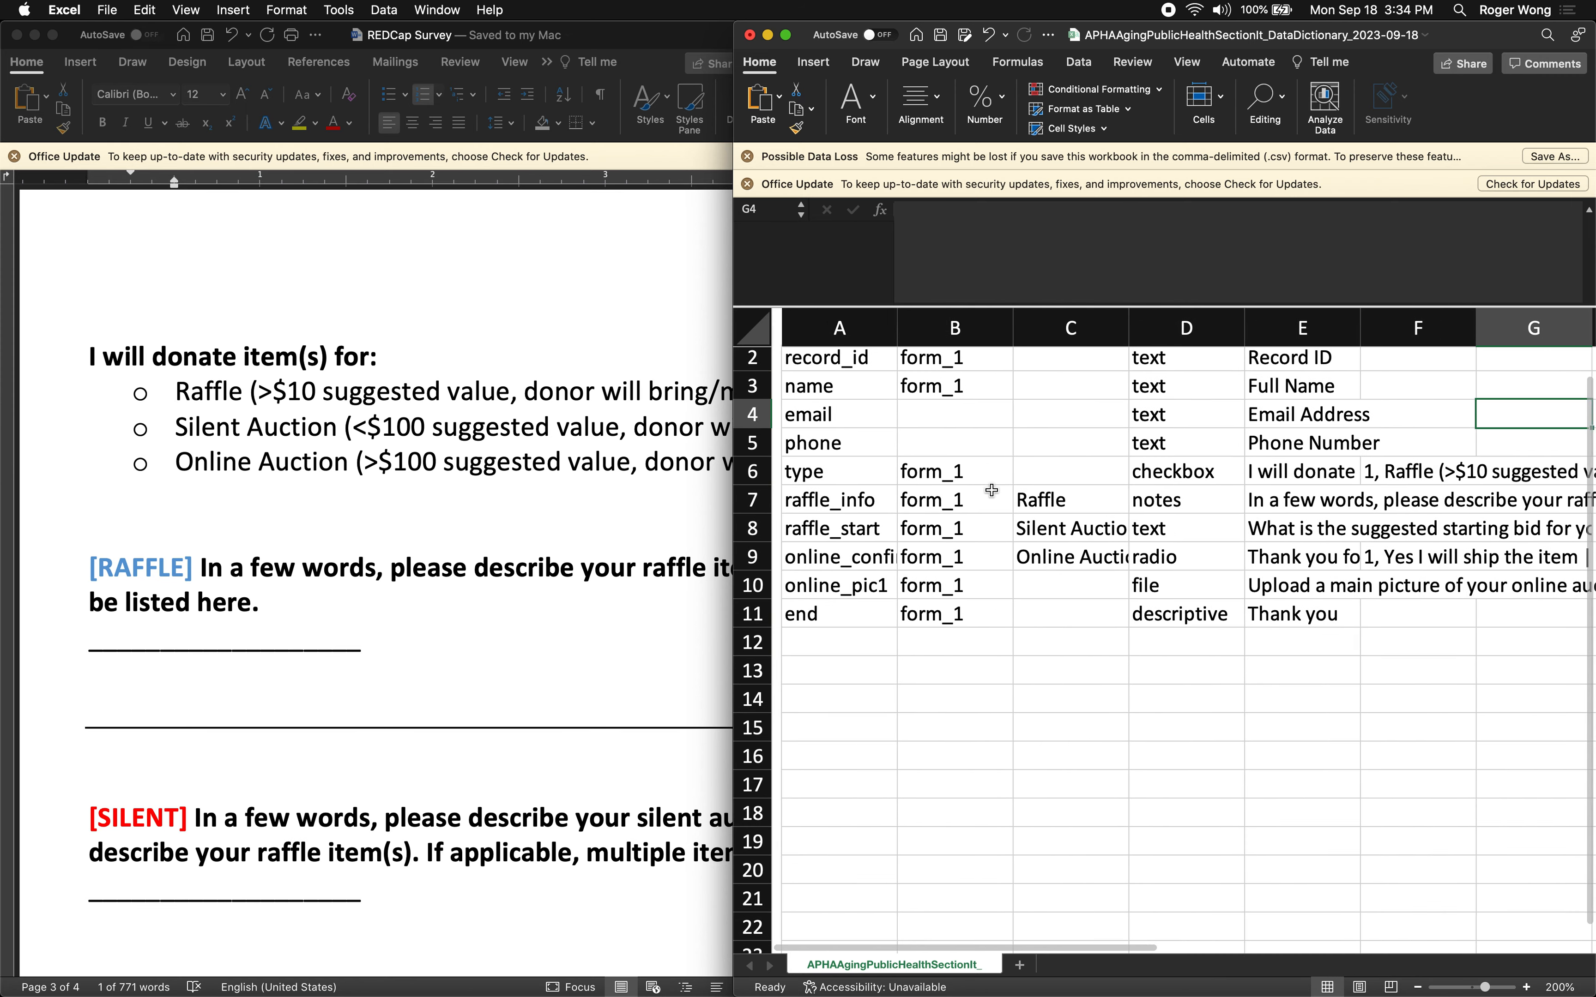
scroll(992, 490, "right", 2)
scroll(583, 431, "down", 3)
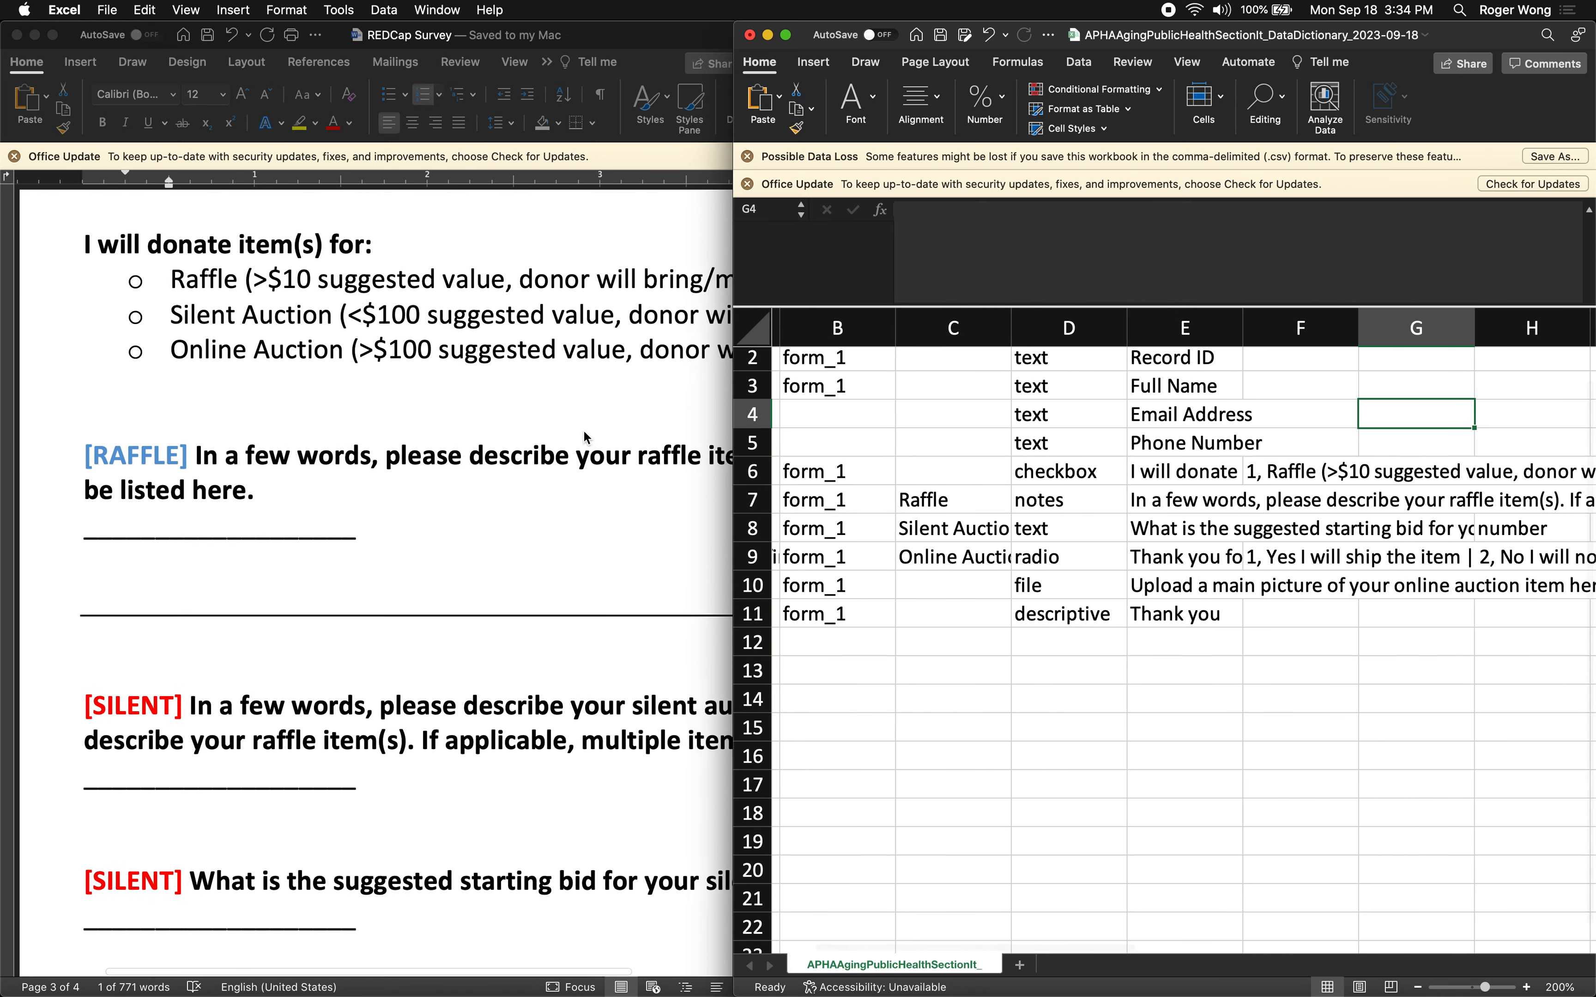
scroll(582, 435, "down", 1)
scroll(989, 422, "left", 1)
scroll(1042, 425, "left", 2)
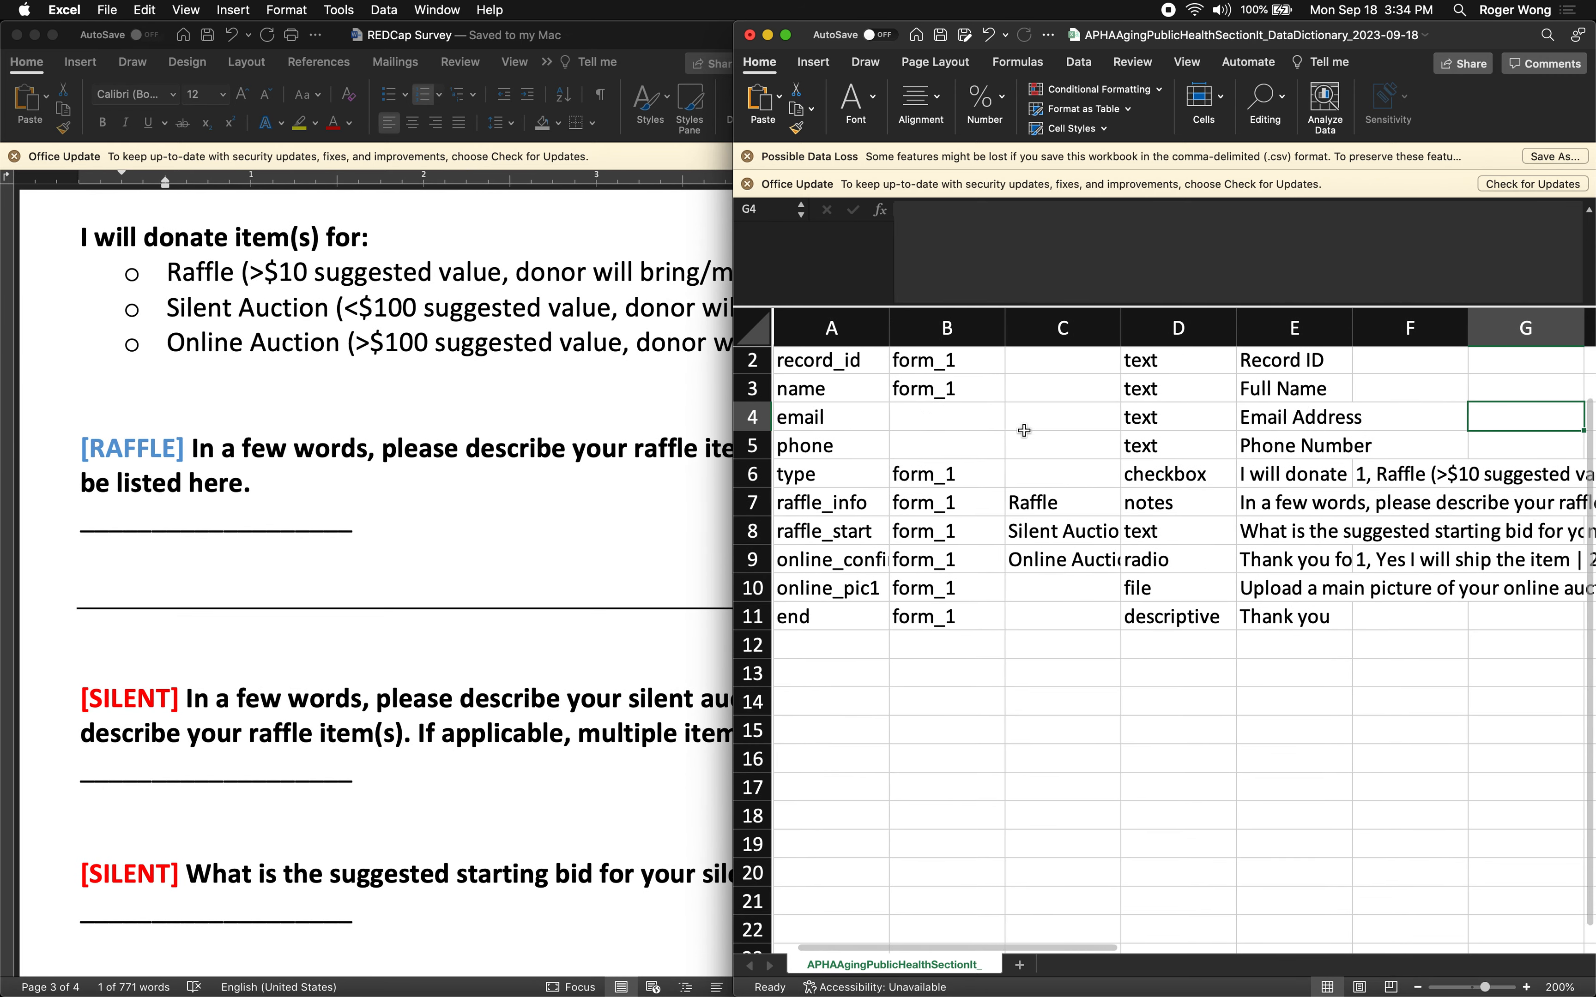
scroll(537, 468, "down", 5)
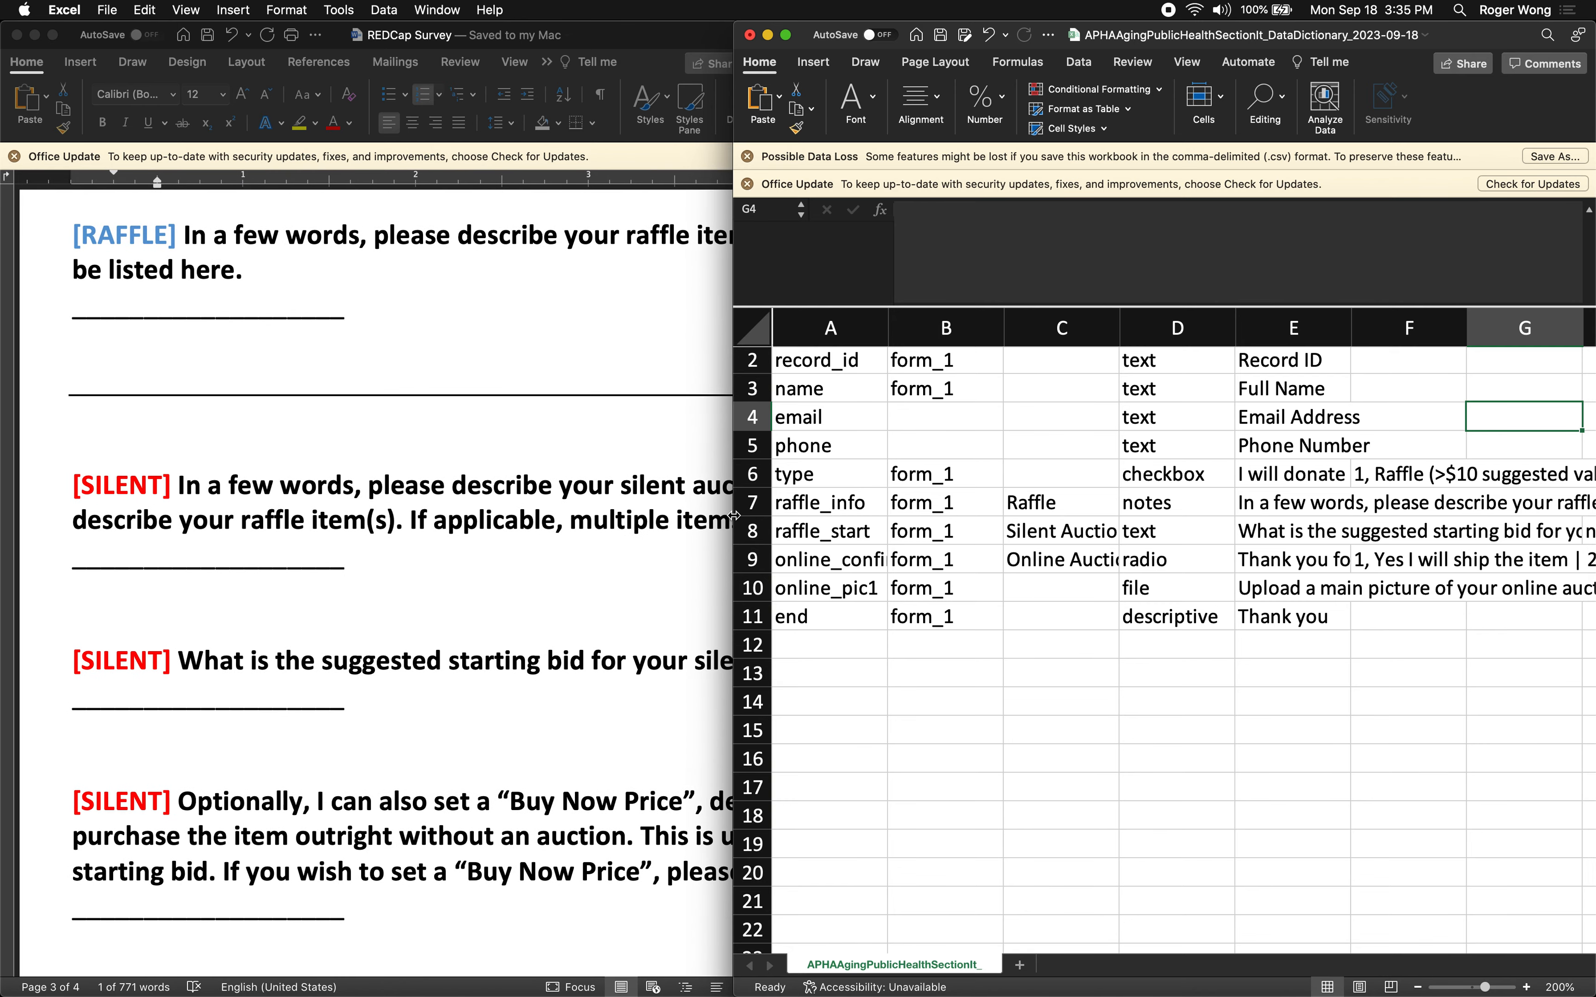
left_click_drag(734, 516, 593, 515)
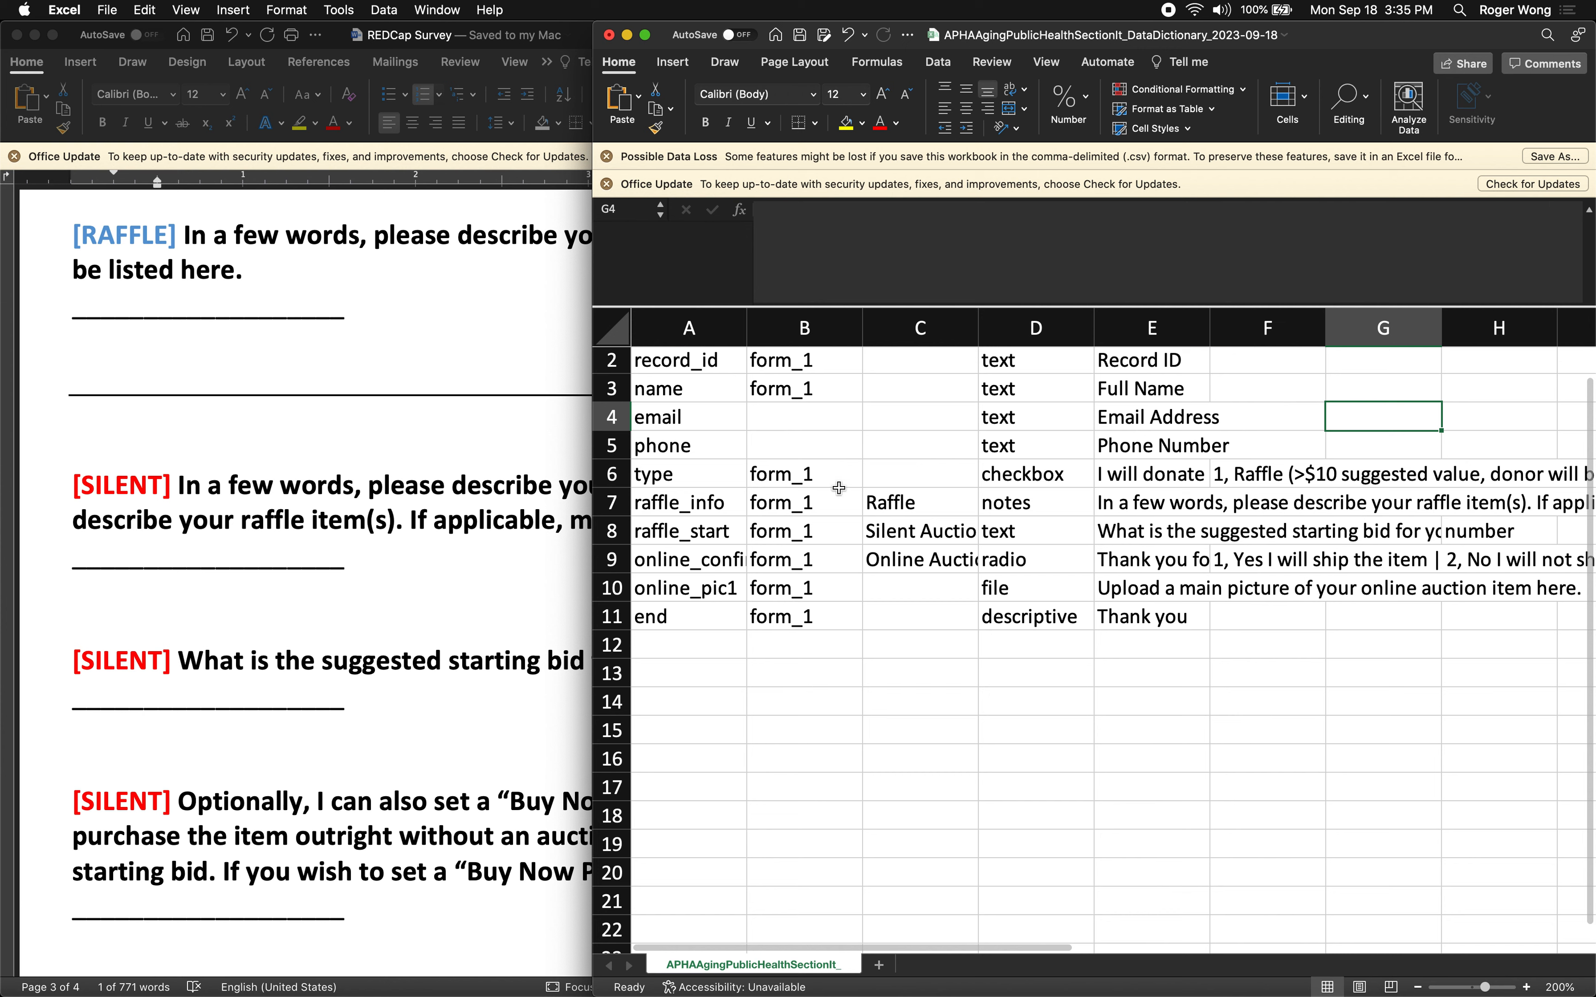
left_click(685, 502)
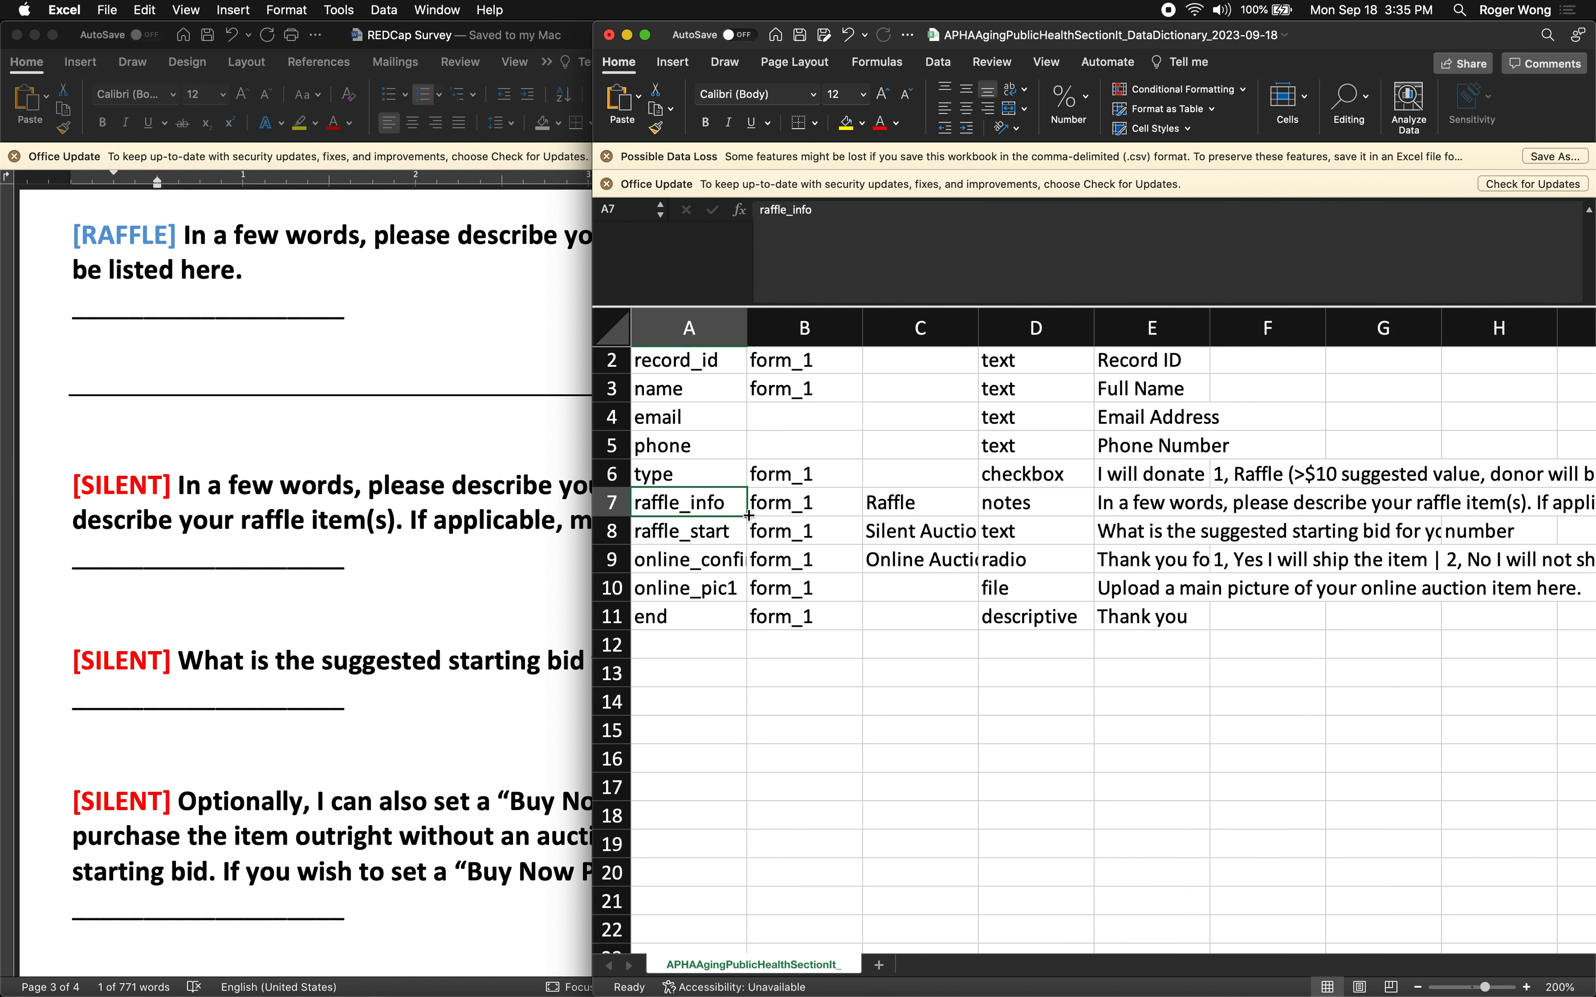
scroll(373, 329, "up", 2)
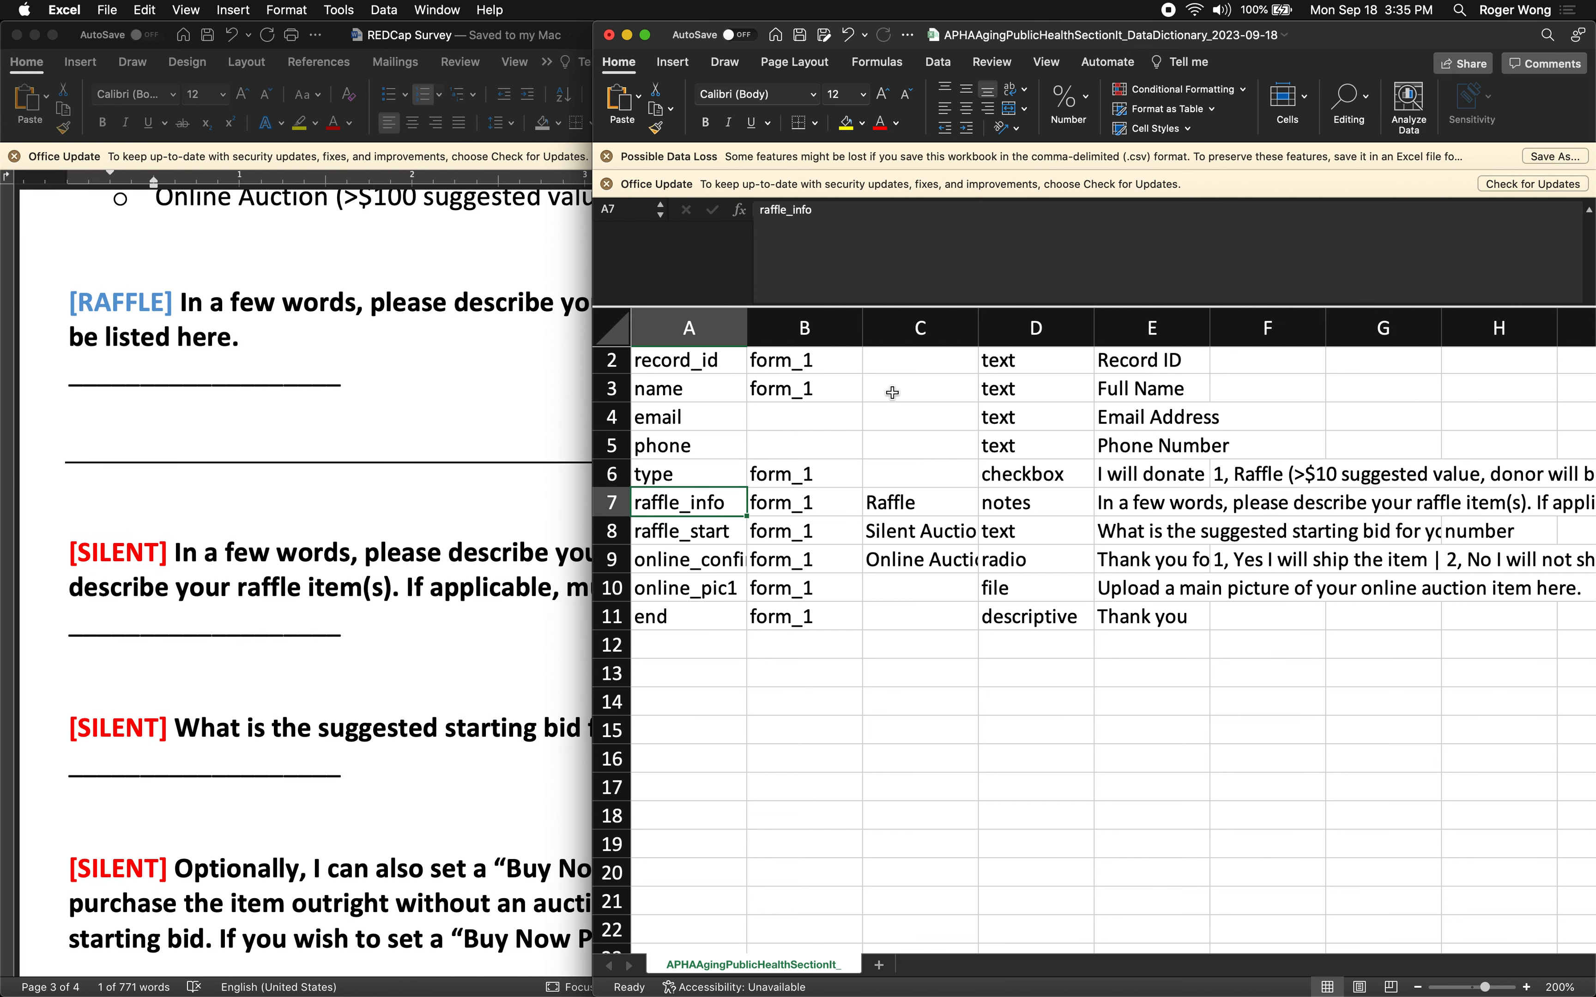
Rename the raffle_start variable to silent_start in the Data Dictionary to match the silent auction questions in Word
scroll(1196, 528, "right", 3)
scroll(1180, 517, "down", 1)
scroll(1167, 508, "left", 3)
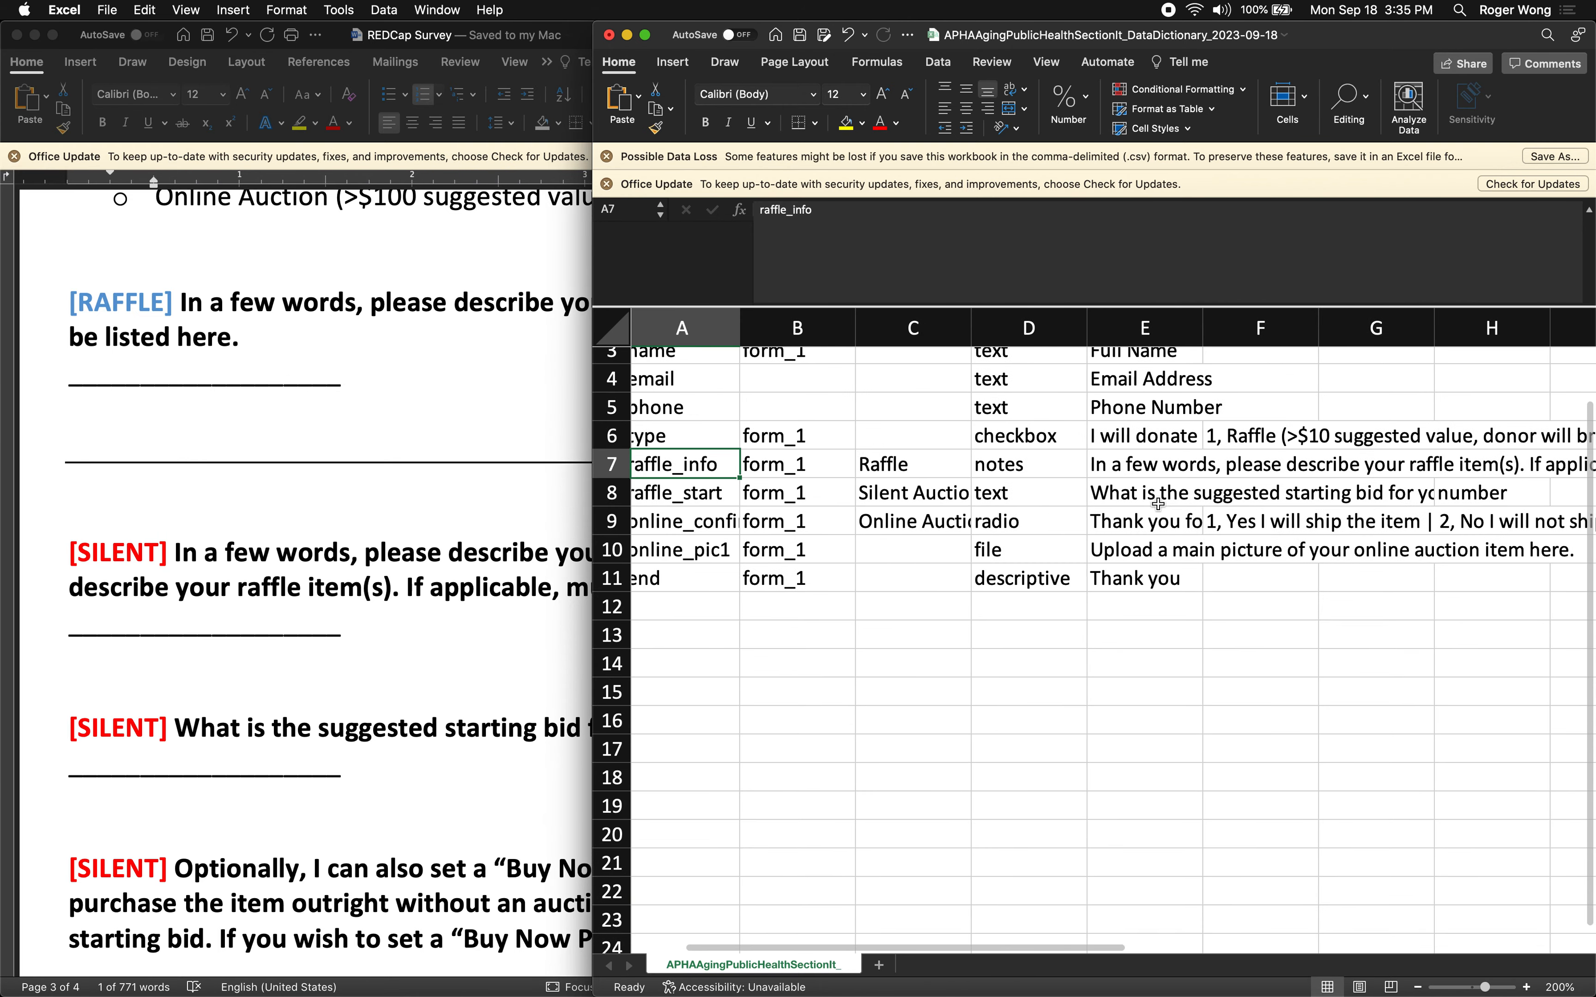
scroll(173, 405, "down", 6)
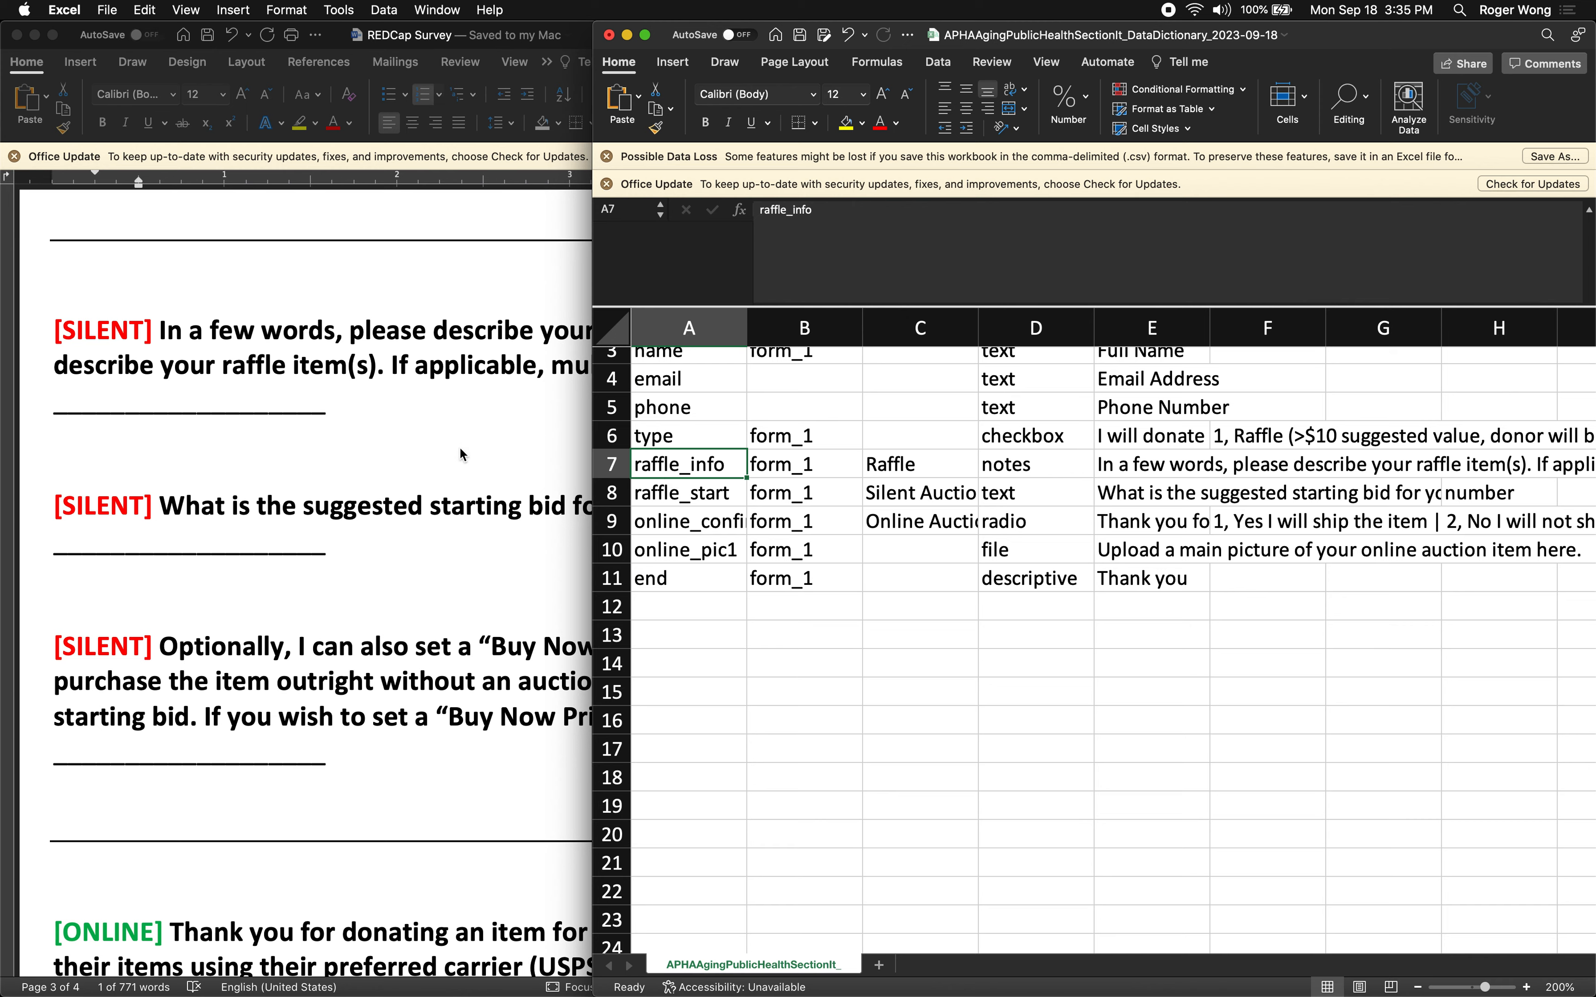
scroll(454, 452, "up", 8)
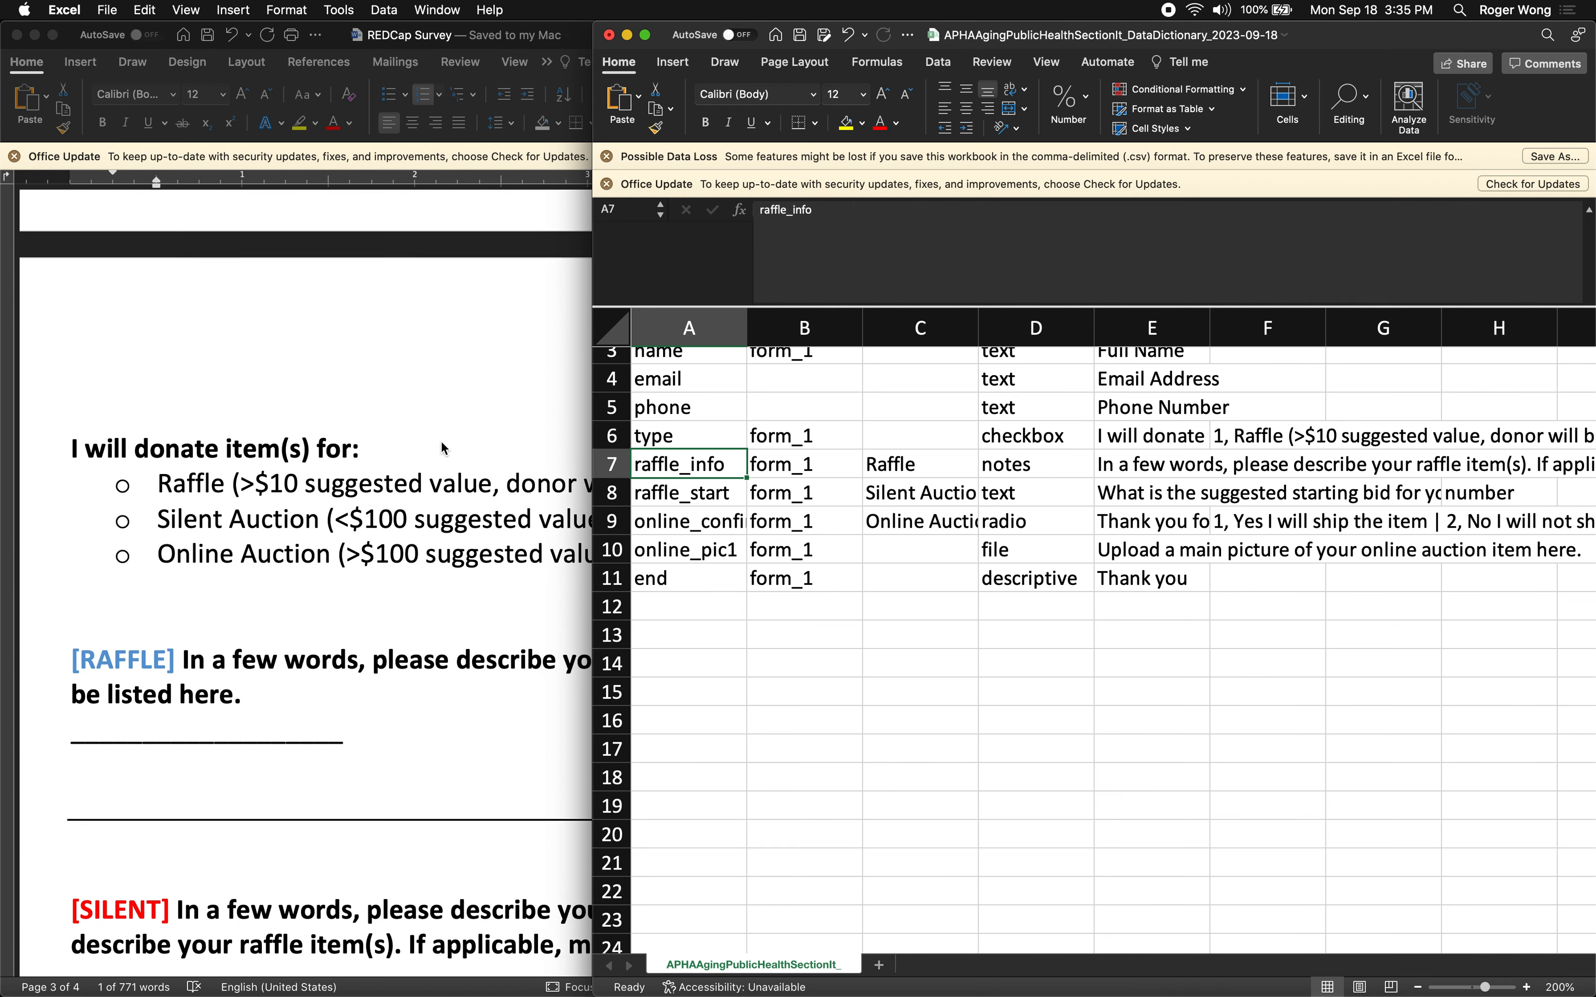
scroll(446, 452, "down", 1)
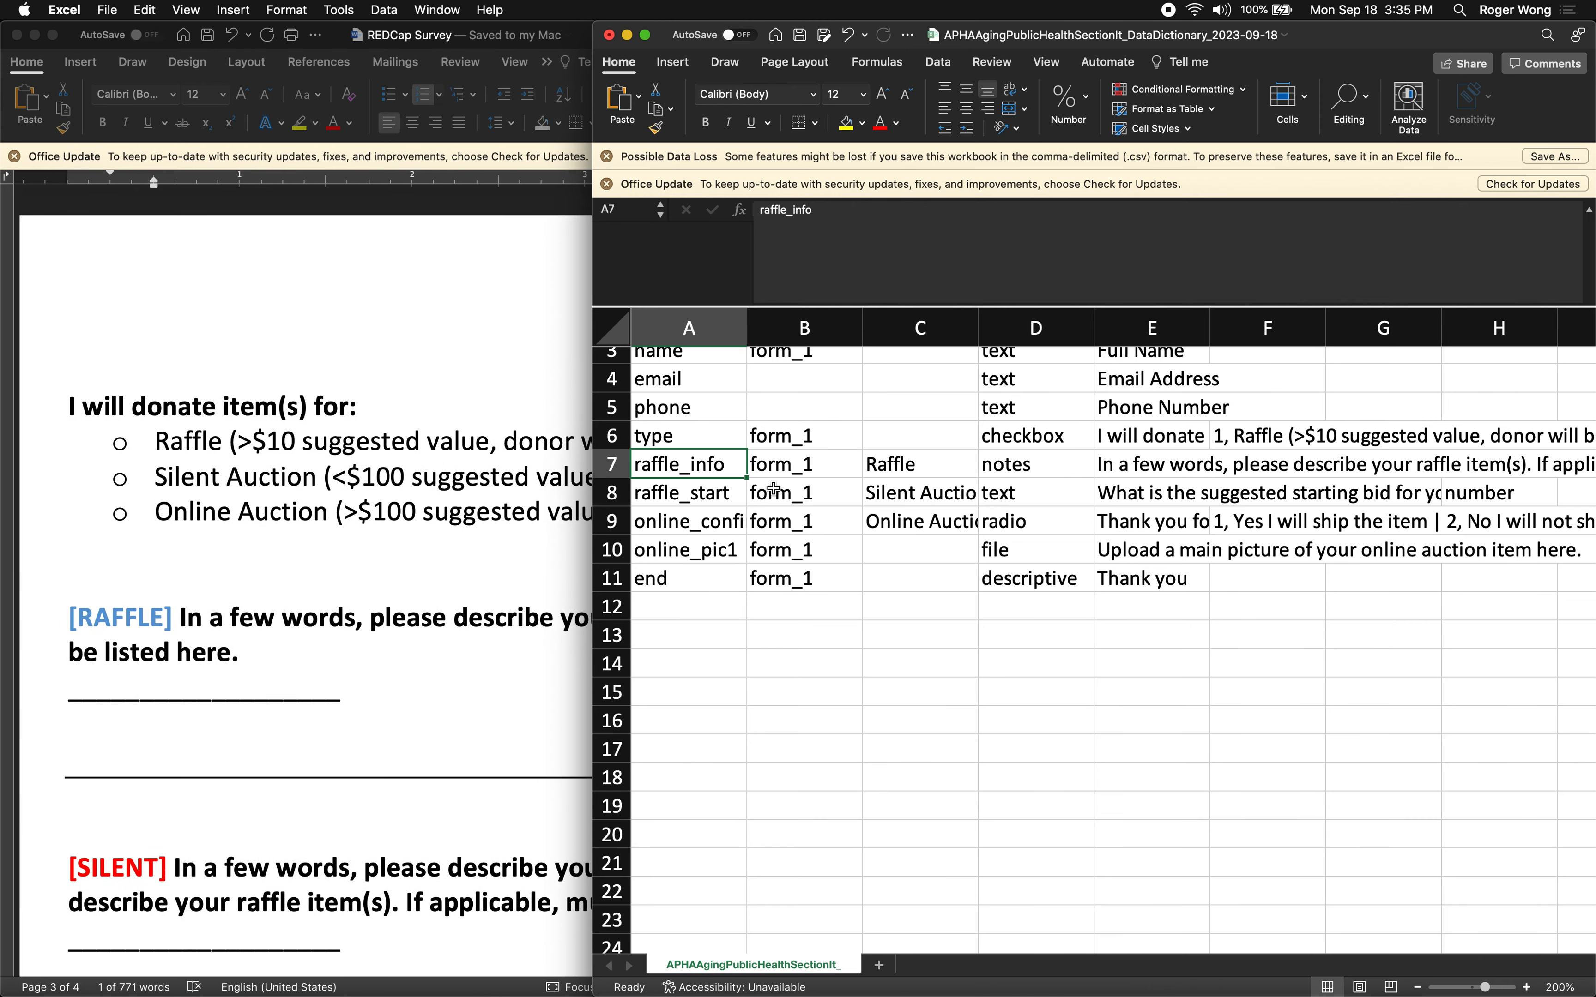
left_click(735, 496)
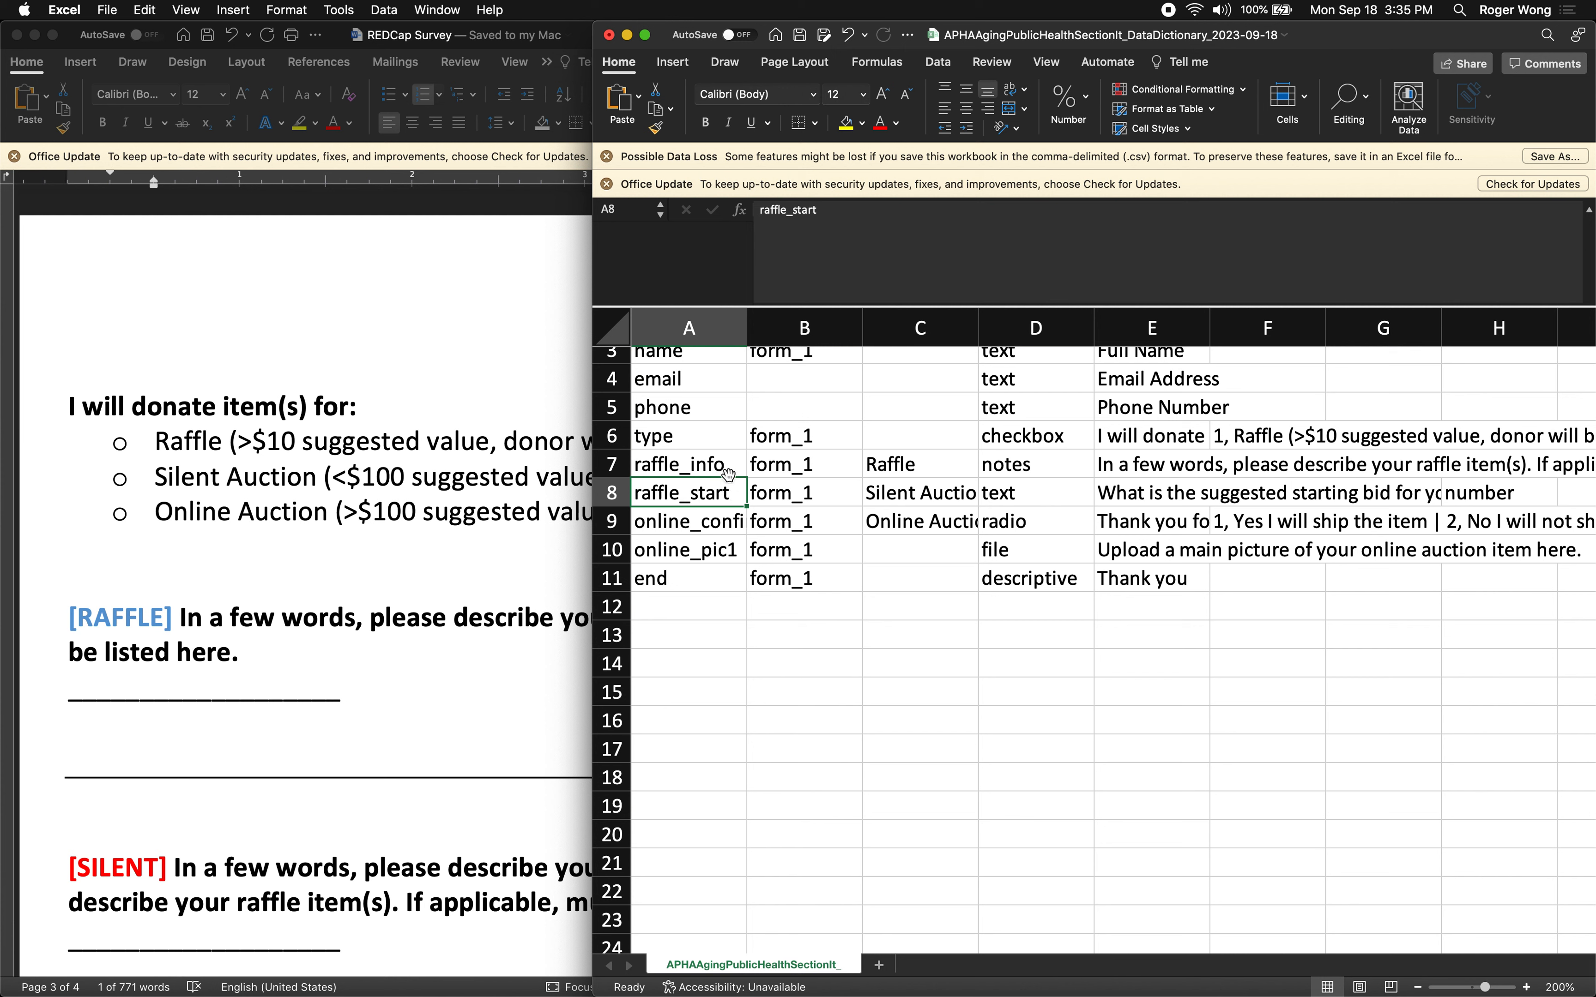
double_click(675, 494)
key("BackSpace")
key("BackSpace")
key("BackSpace")
key("BackSpace")
key("BackSpace")
key("BackSpace")
type("s")
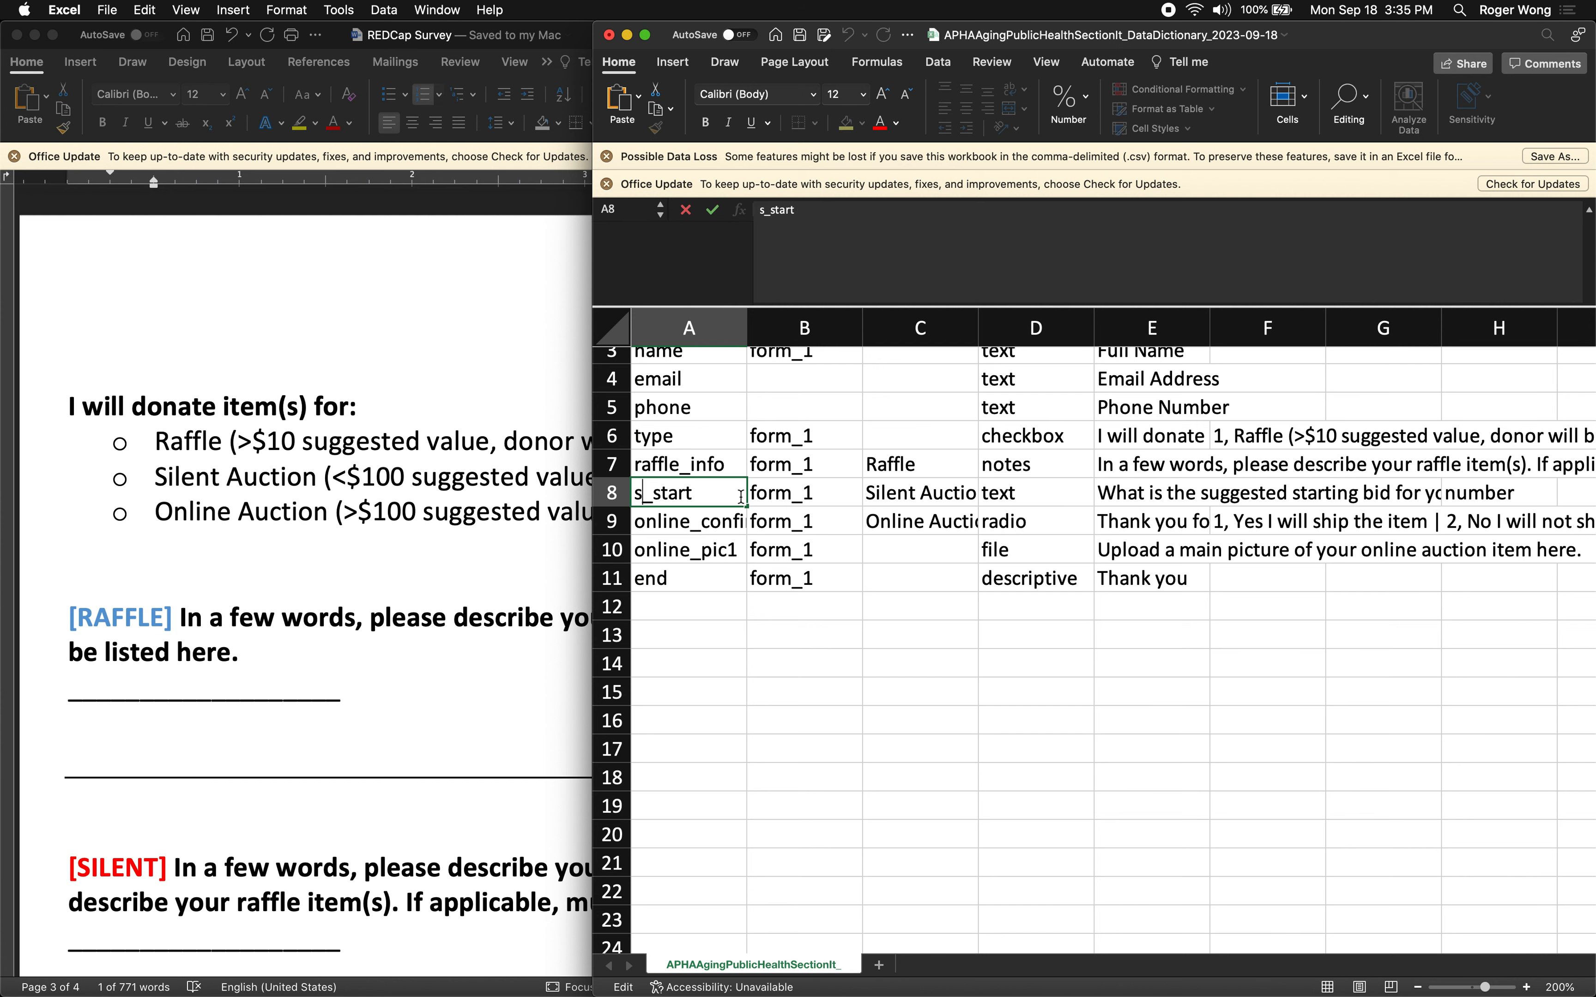
type("ilent")
key("Return")
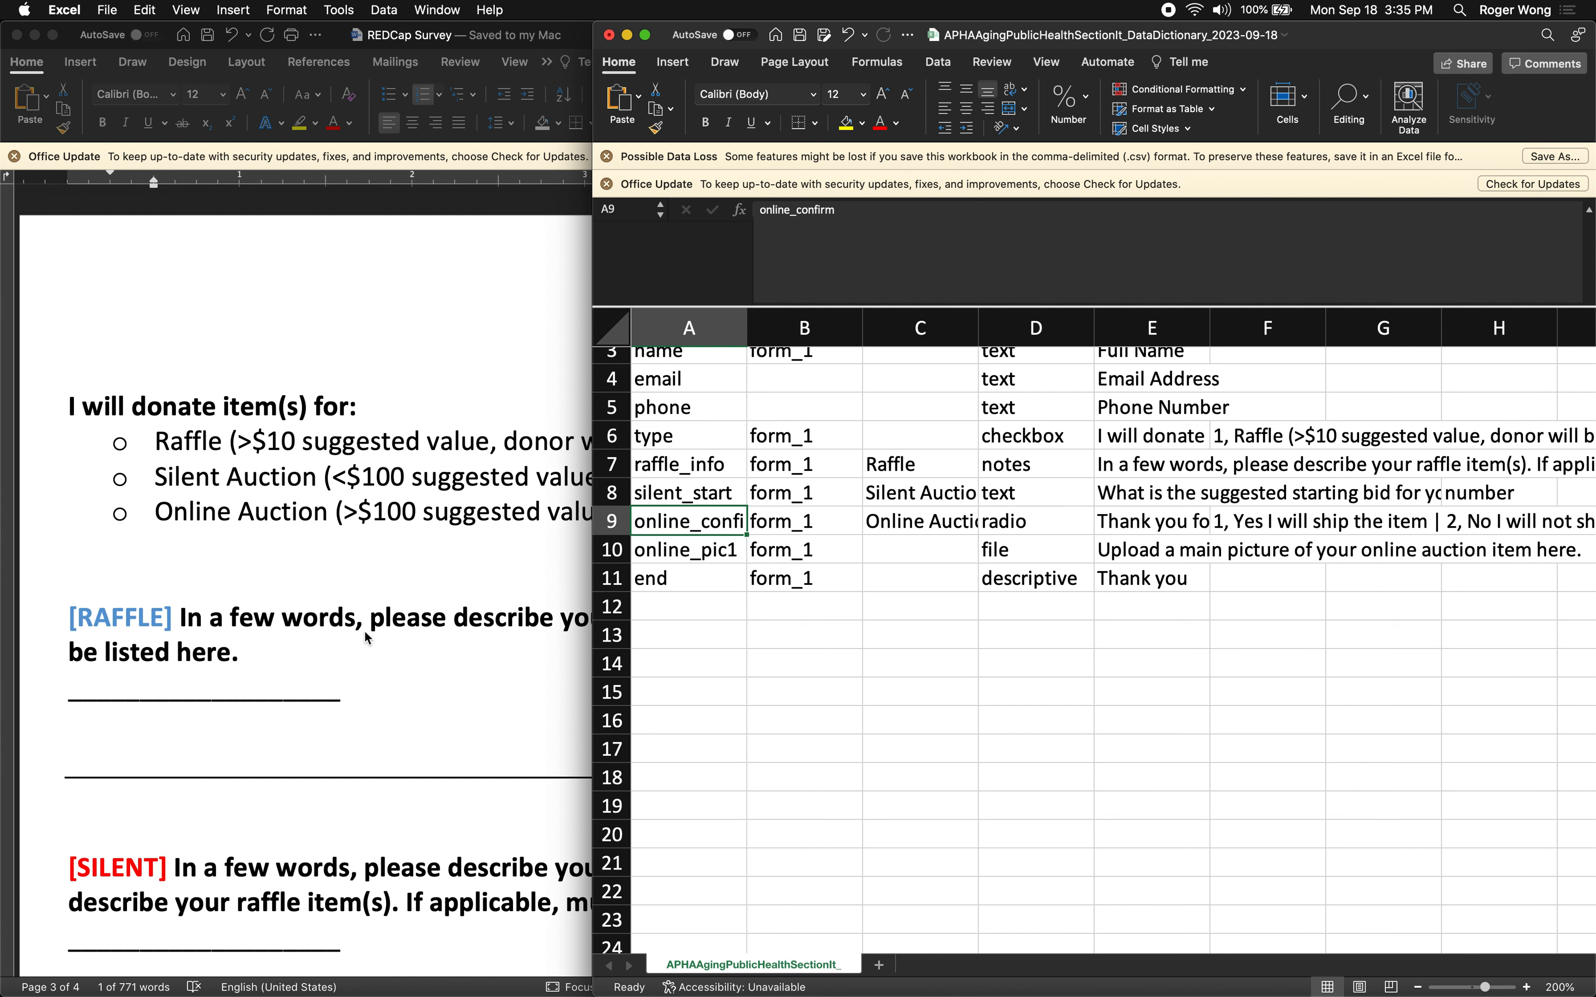
Insert a new row above silent_start and name its variable silent_info
scroll(367, 638, "down", 10)
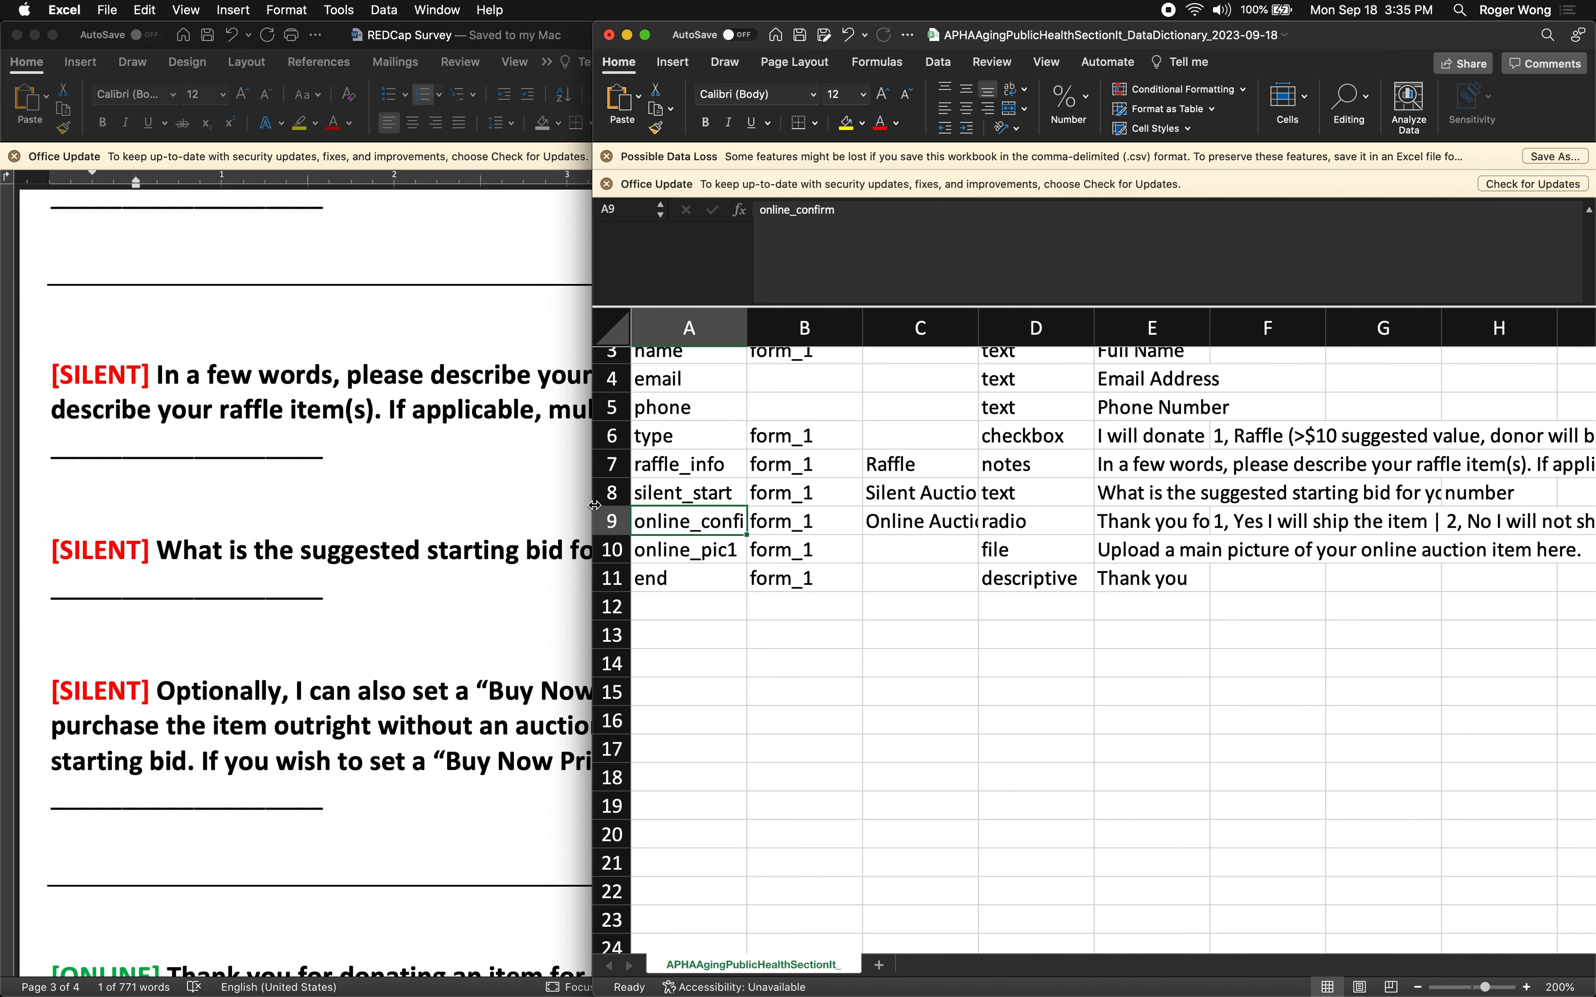
right_click(610, 494)
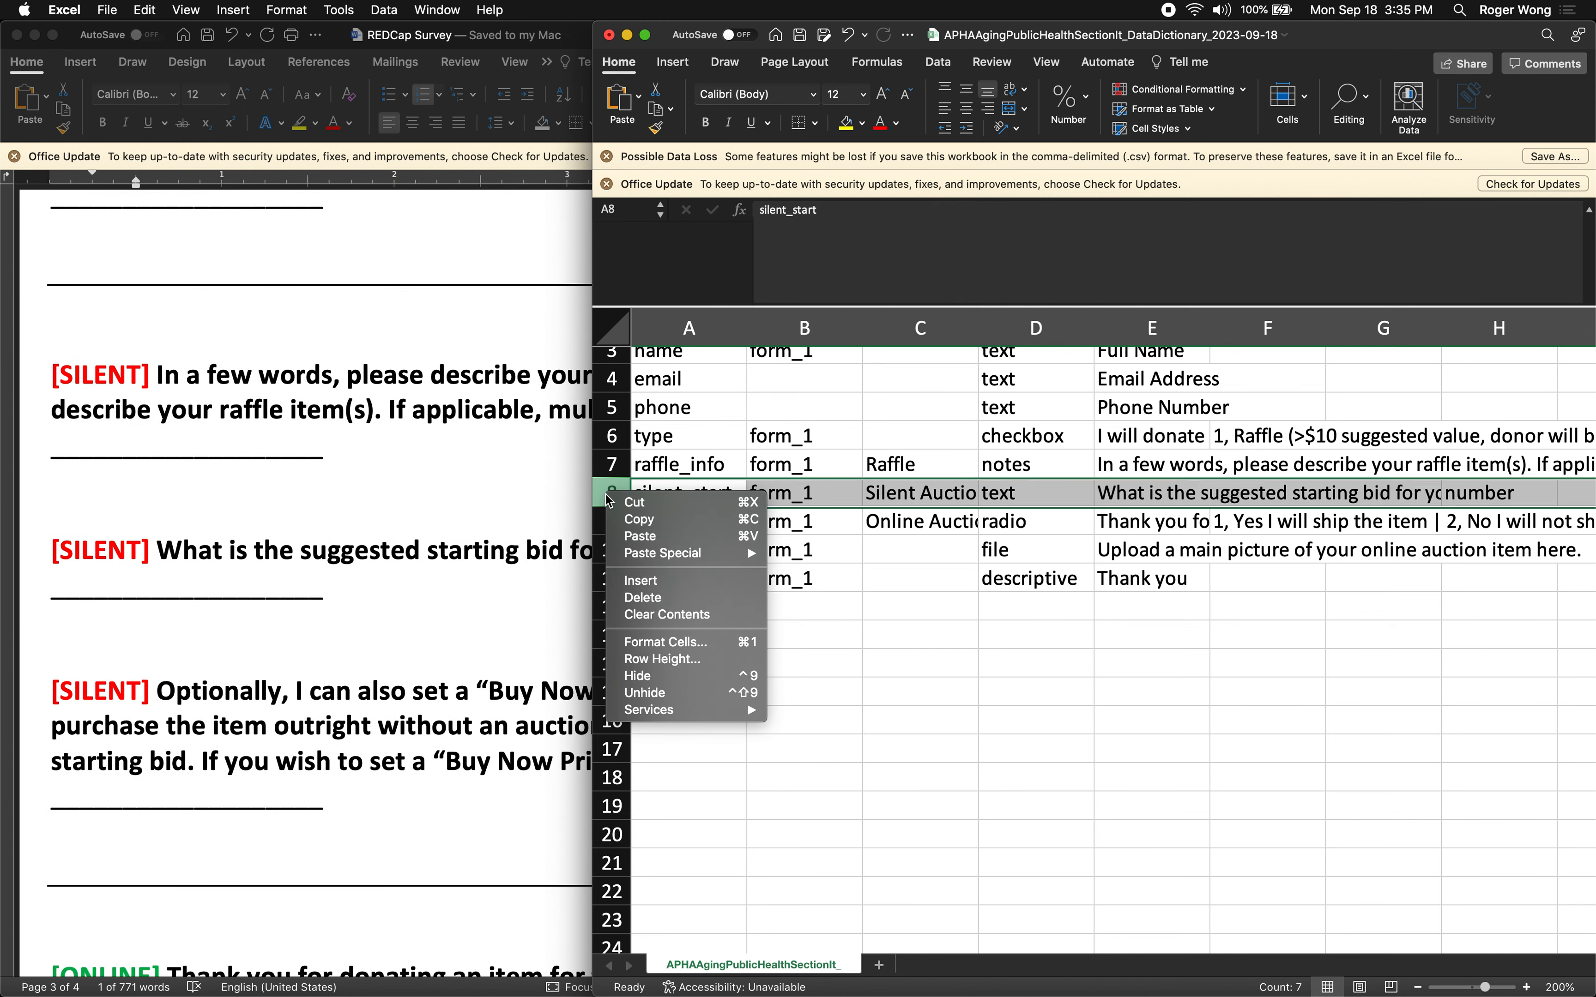
left_click(642, 583)
left_click(689, 490)
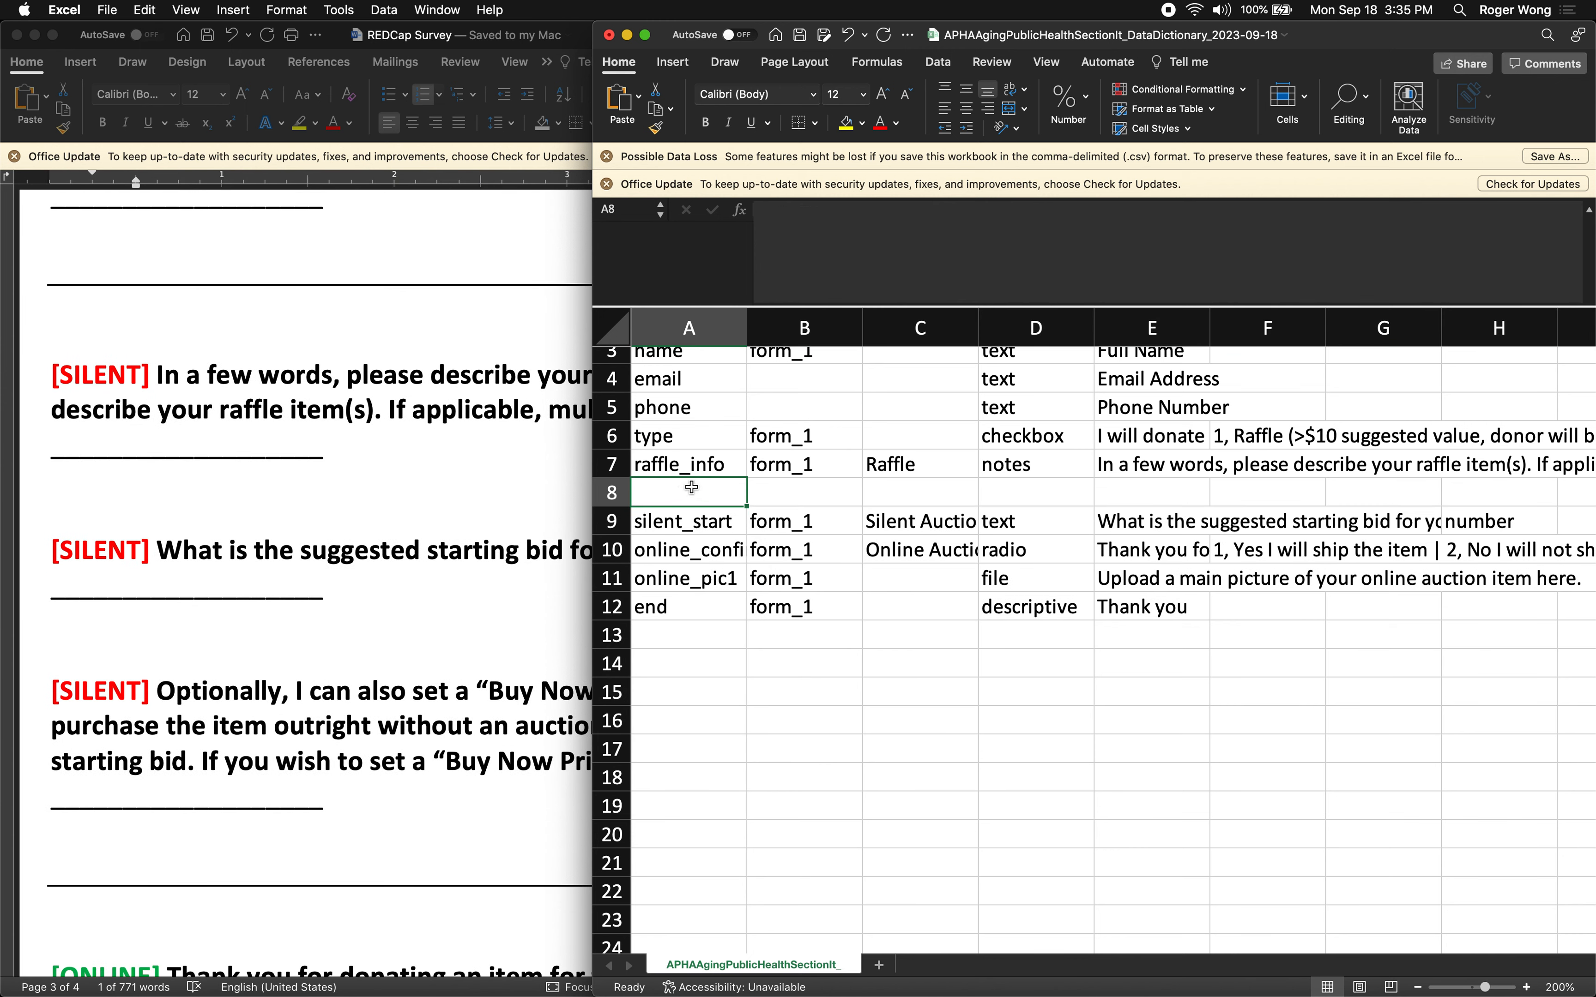
type("silent_")
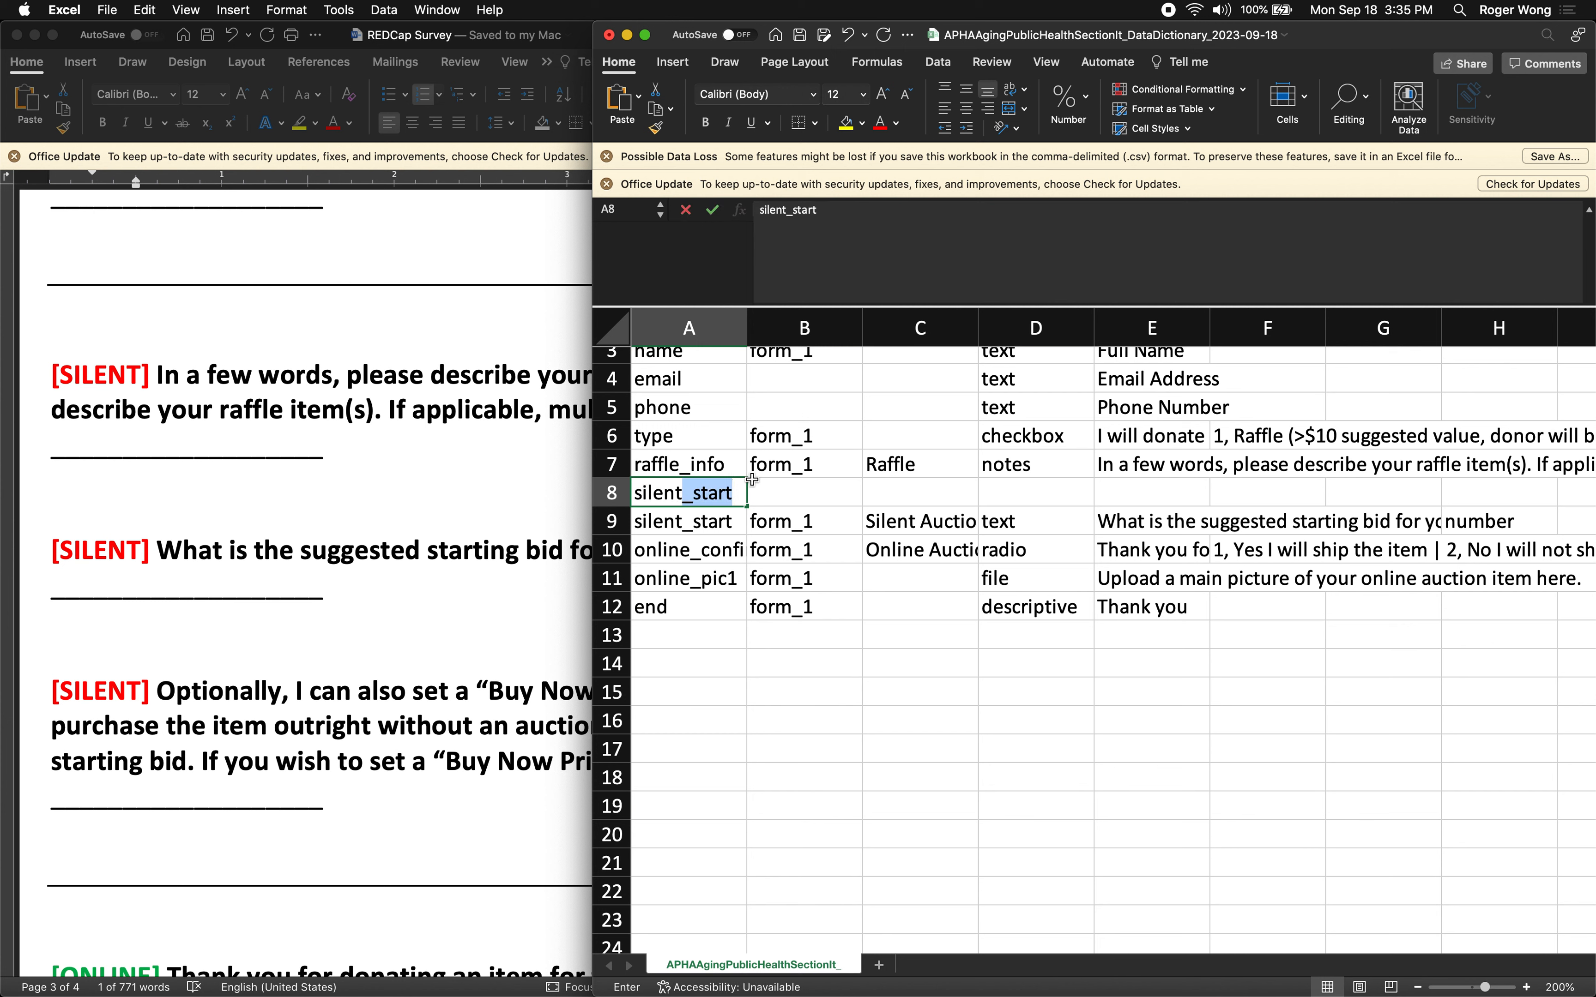
type("info")
left_click(751, 480)
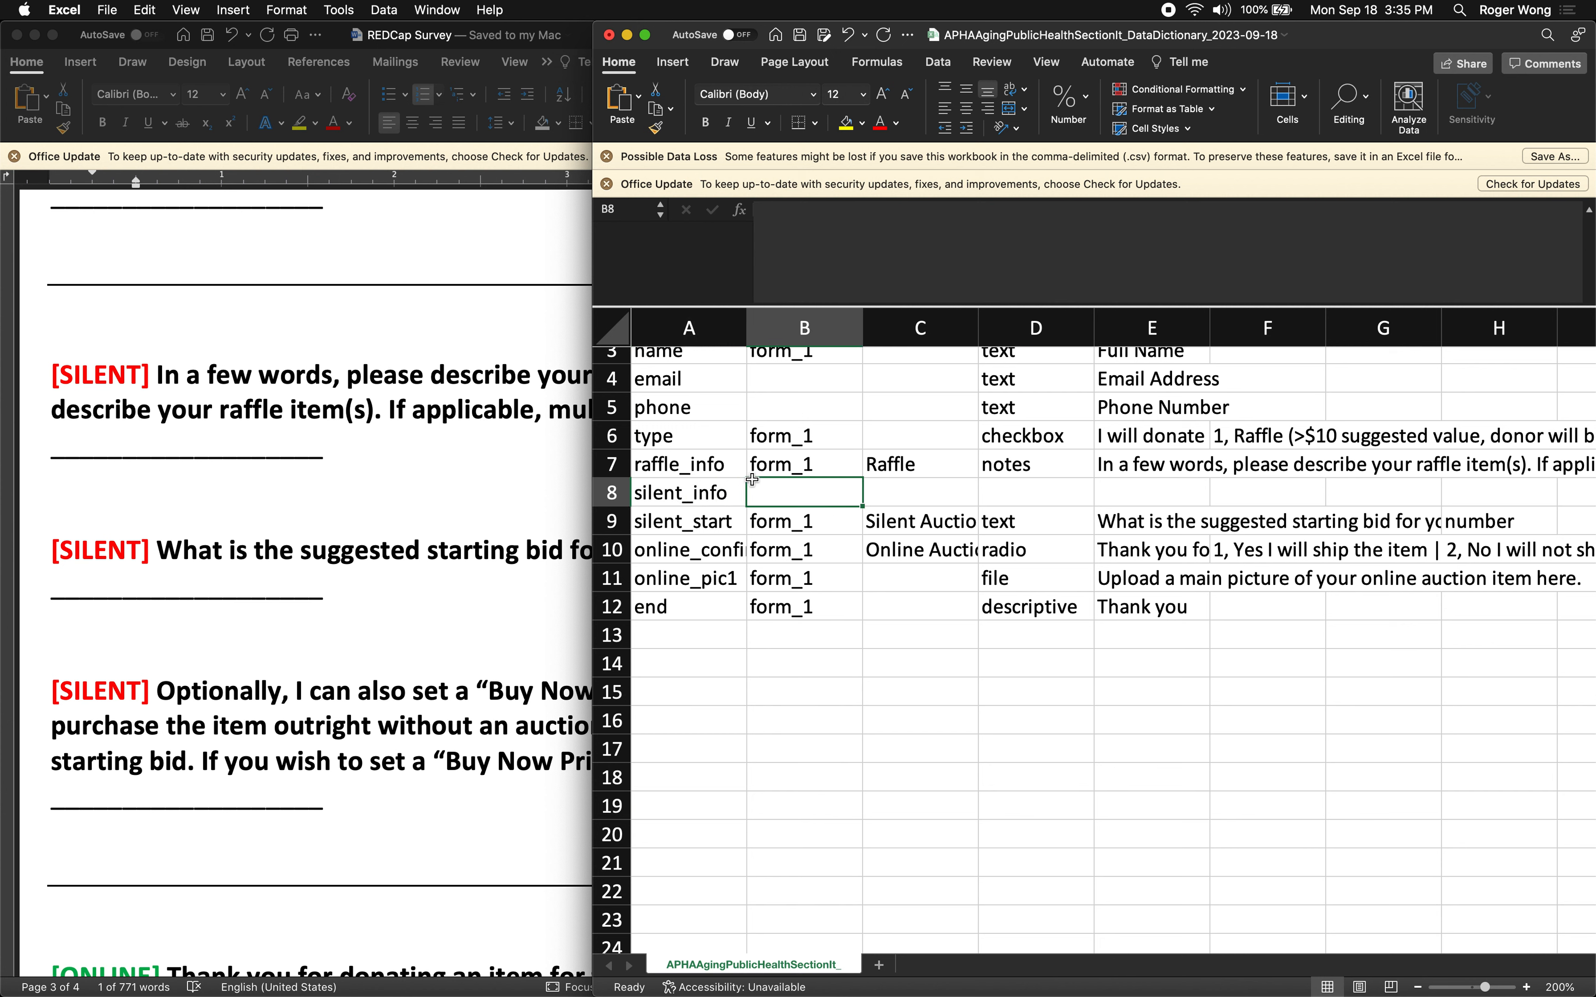
Copy the Silent Auction section header from silent_start to the silent_info row and save the Data Dictionary
key("Up")
key("Right")
key("Down")
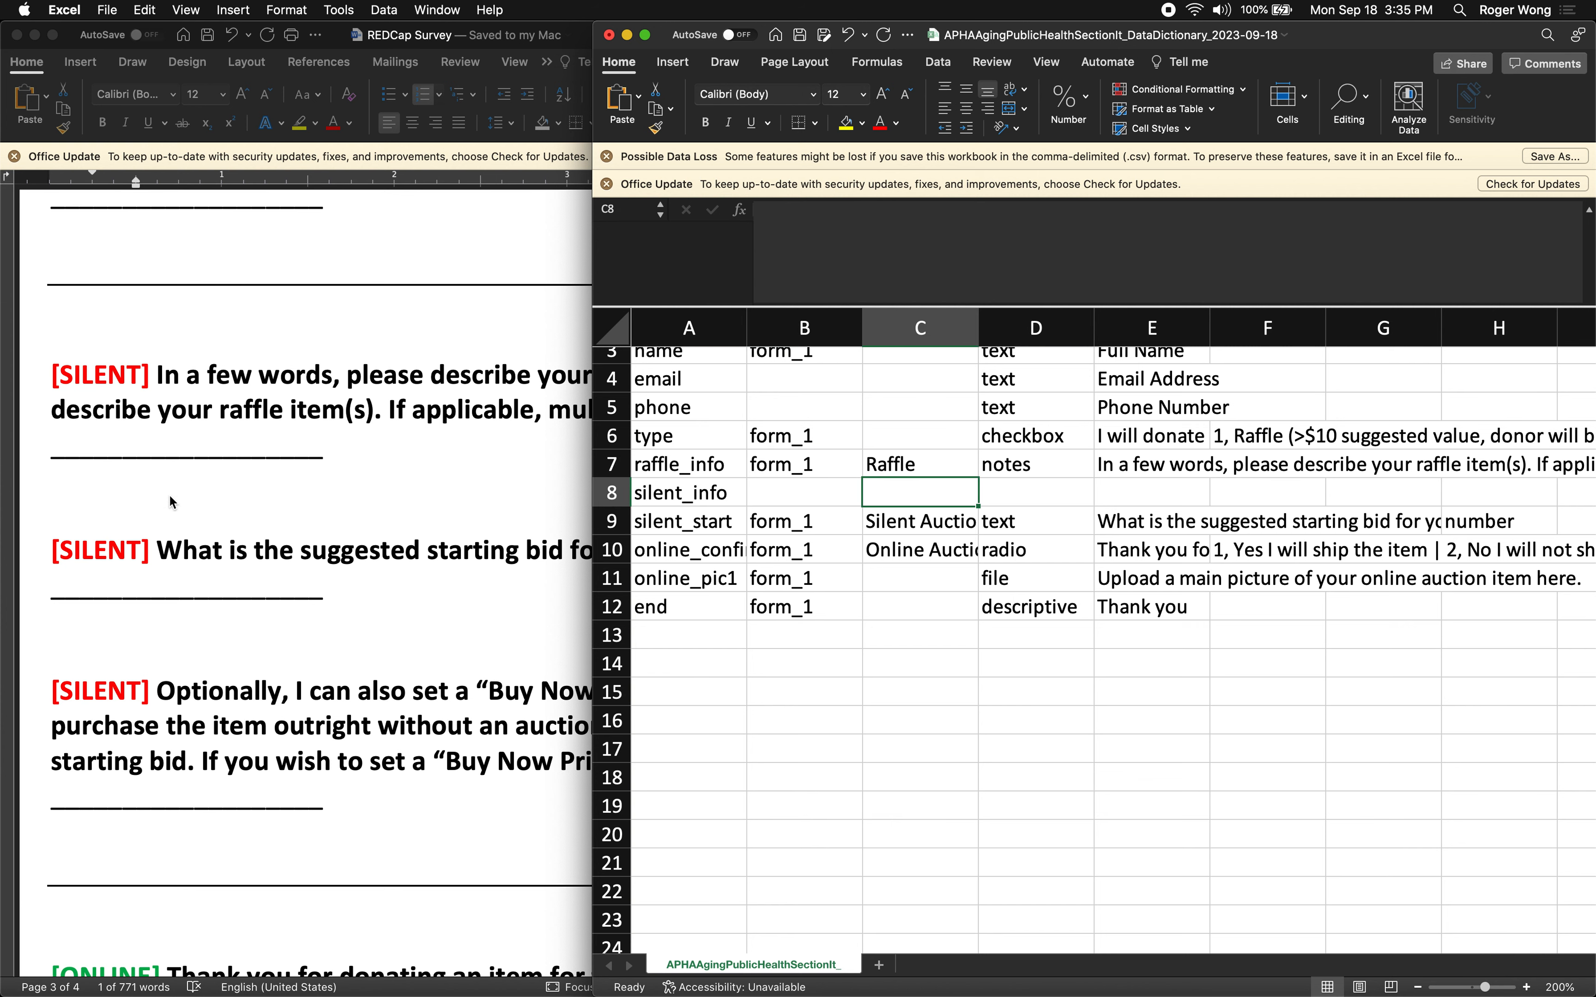
scroll(875, 378, "up", 2)
left_click(908, 354)
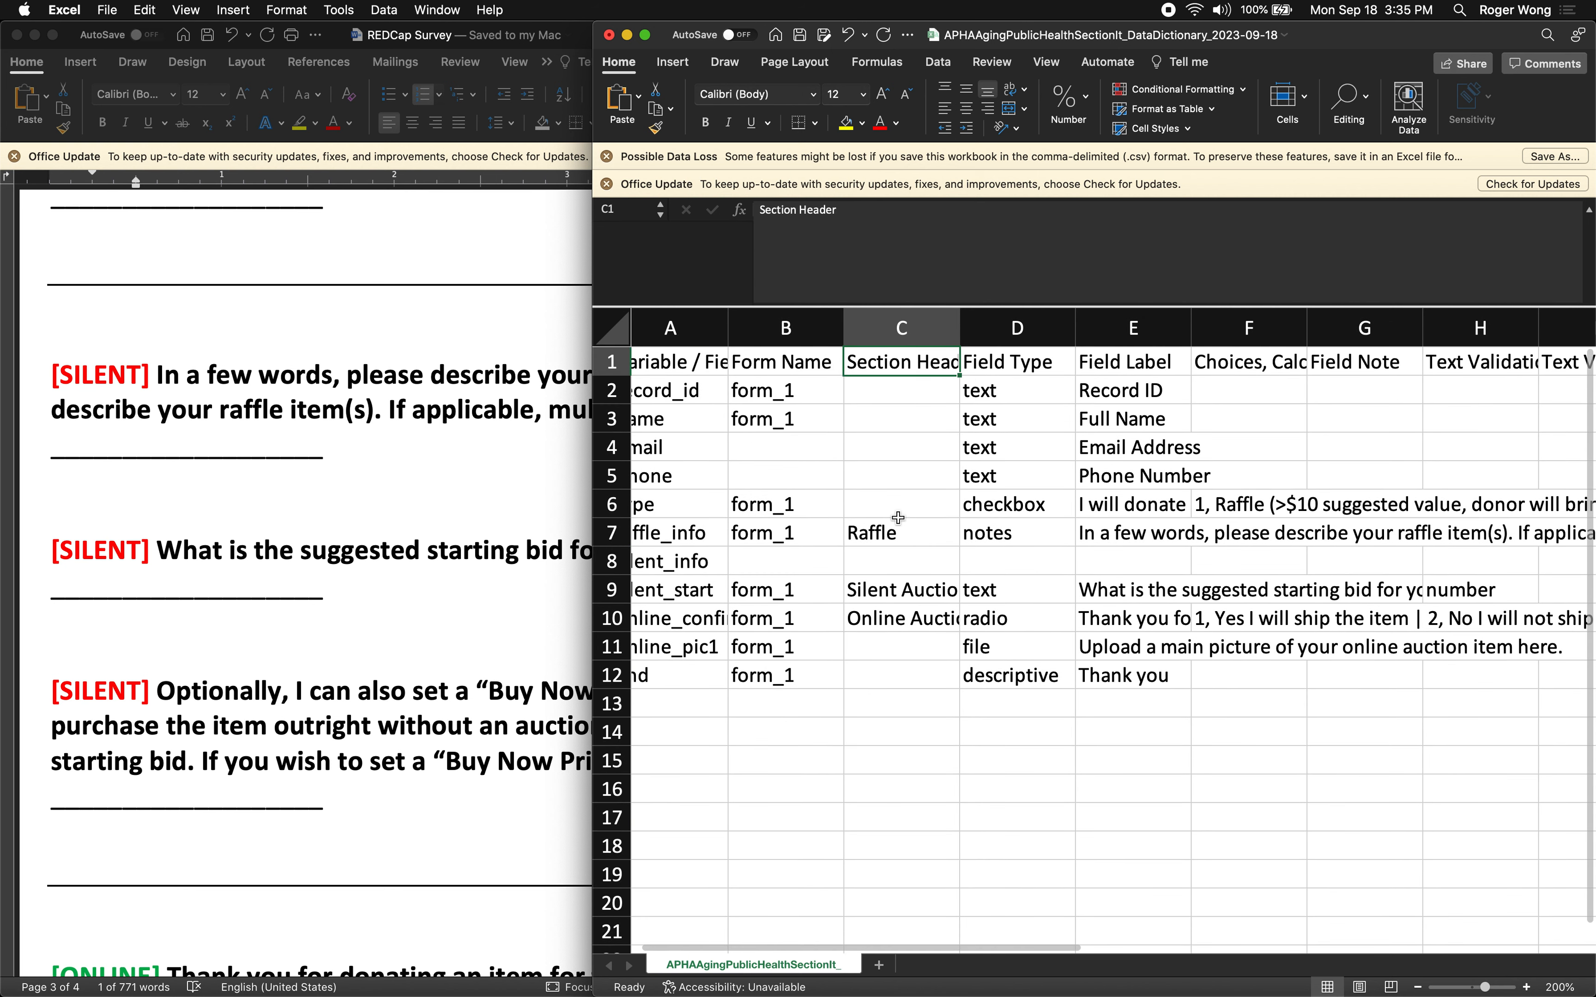
left_click(899, 599)
key("super+c")
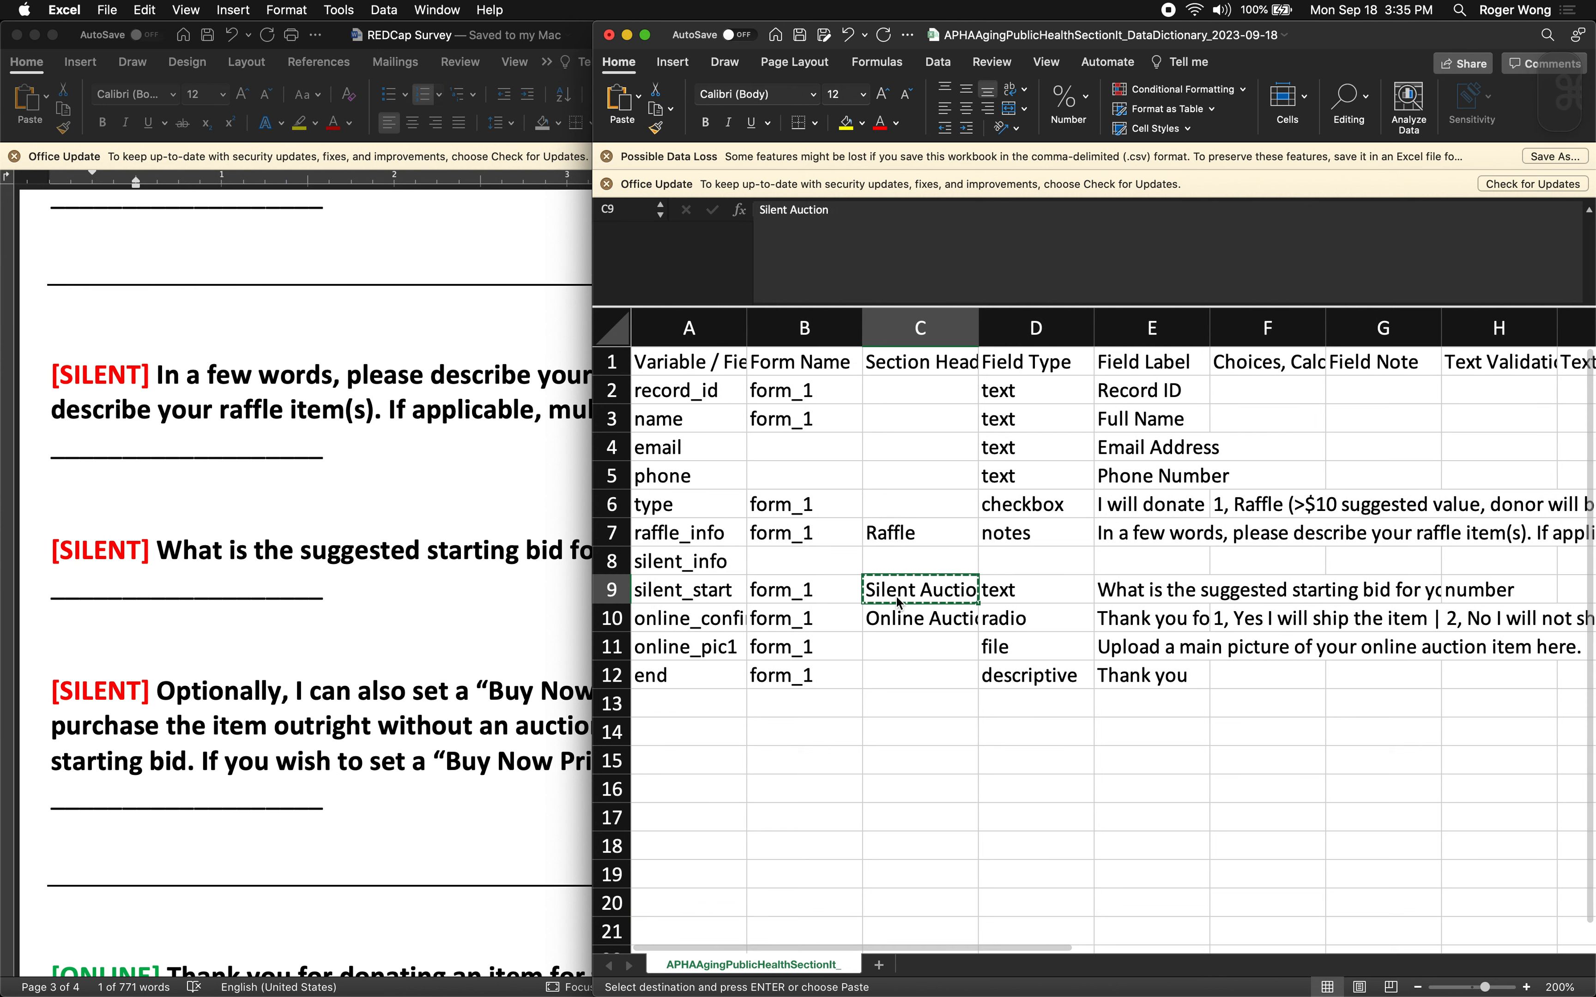
key("Up")
key("super+v")
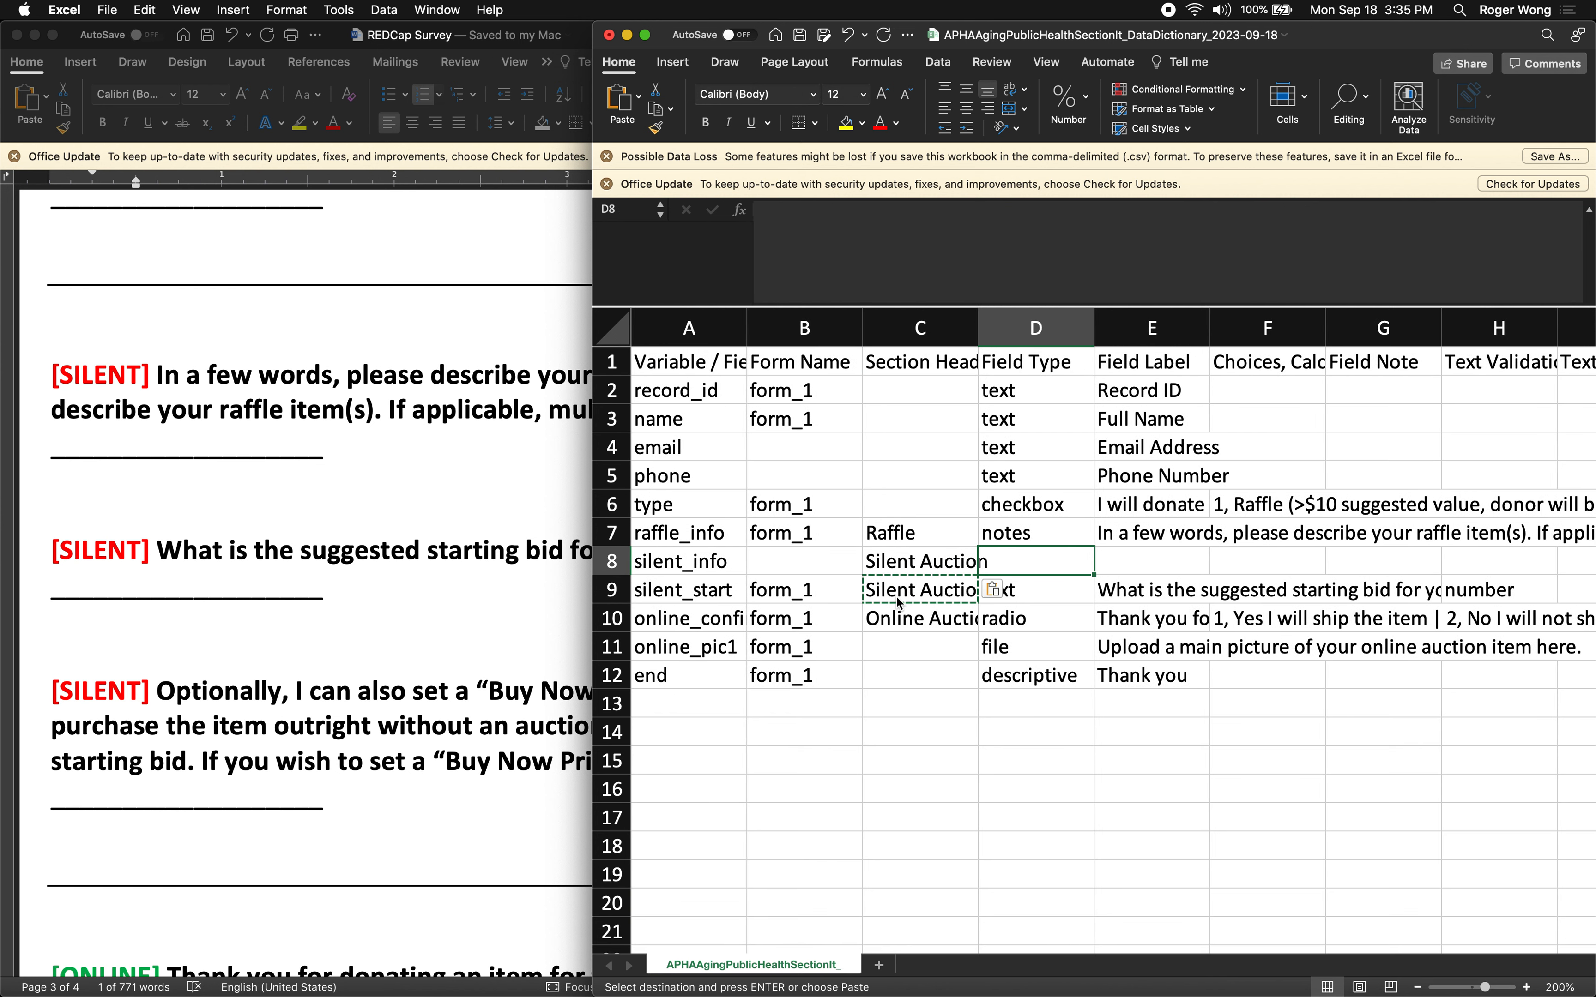
key("super+s")
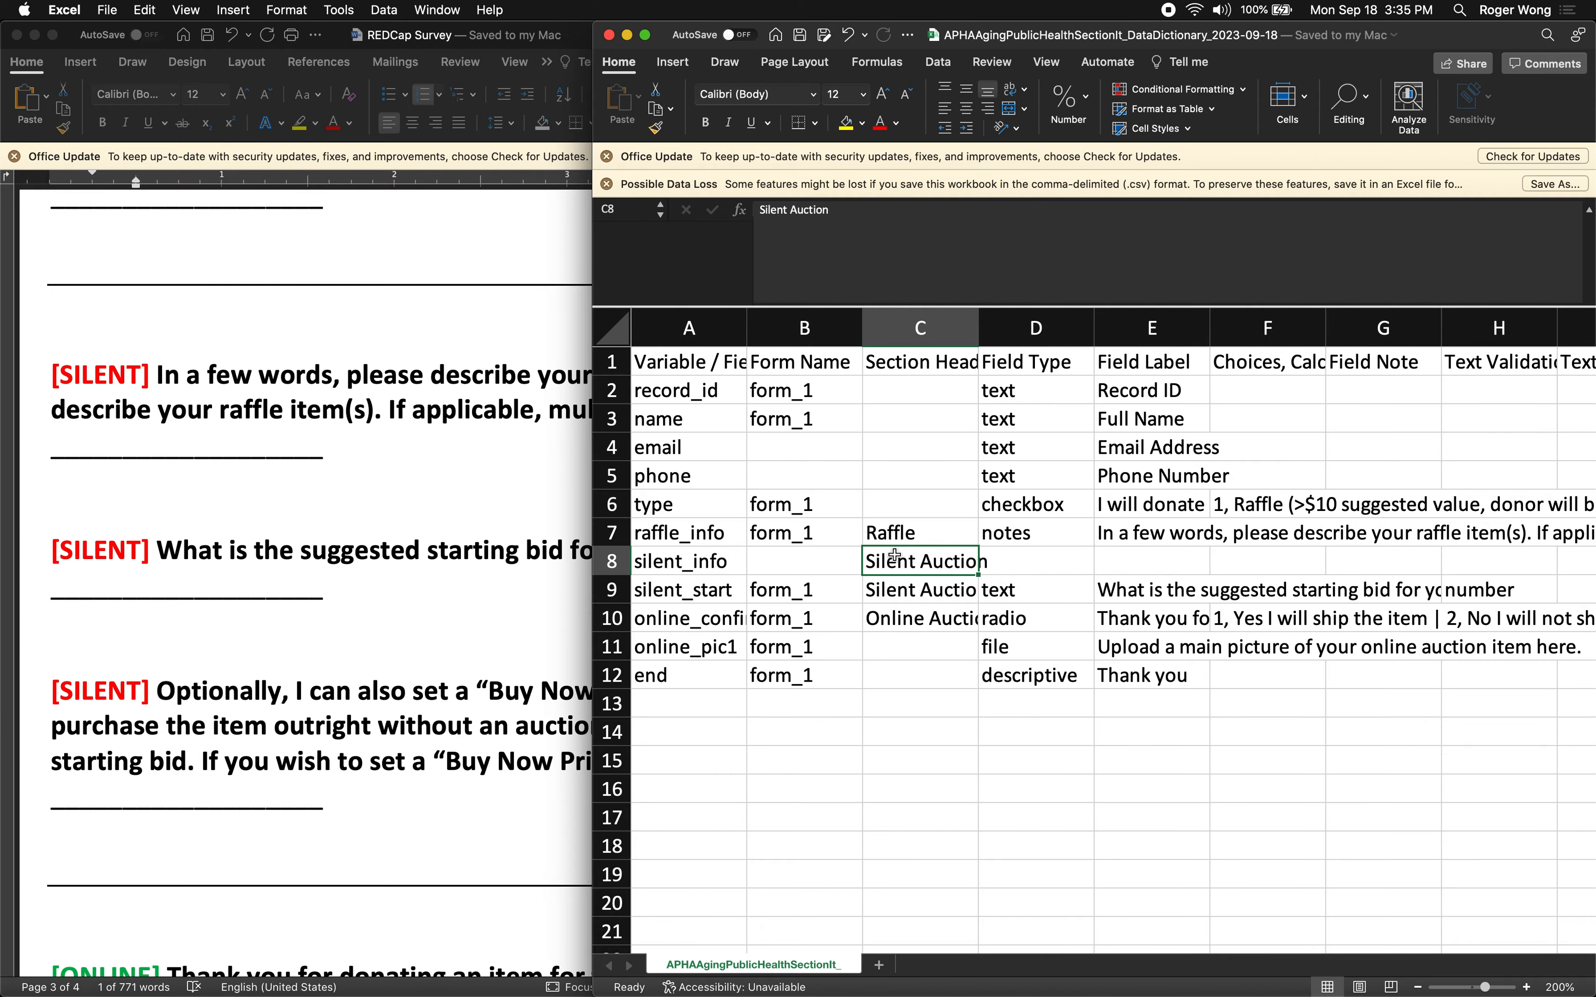
Switch to Firefox to examine how the Silent Auction section header appears in the REDCap survey, and return to the matching header cells in Excel
key("ctrl+Up")
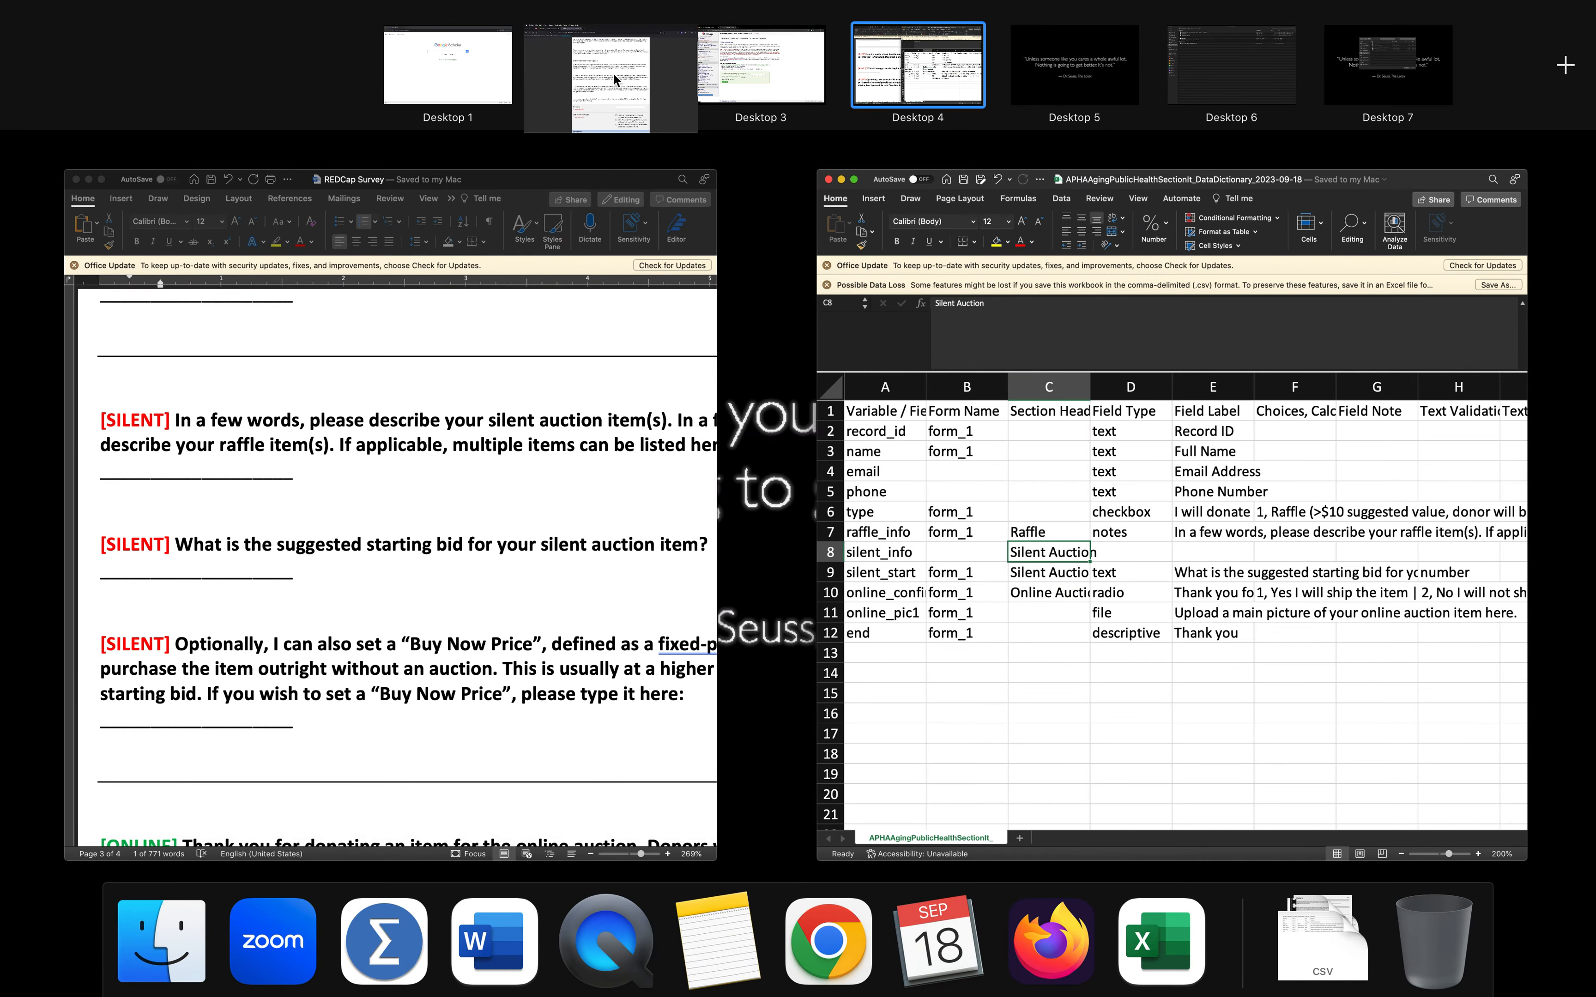
left_click(612, 73)
scroll(601, 465, "down", 10)
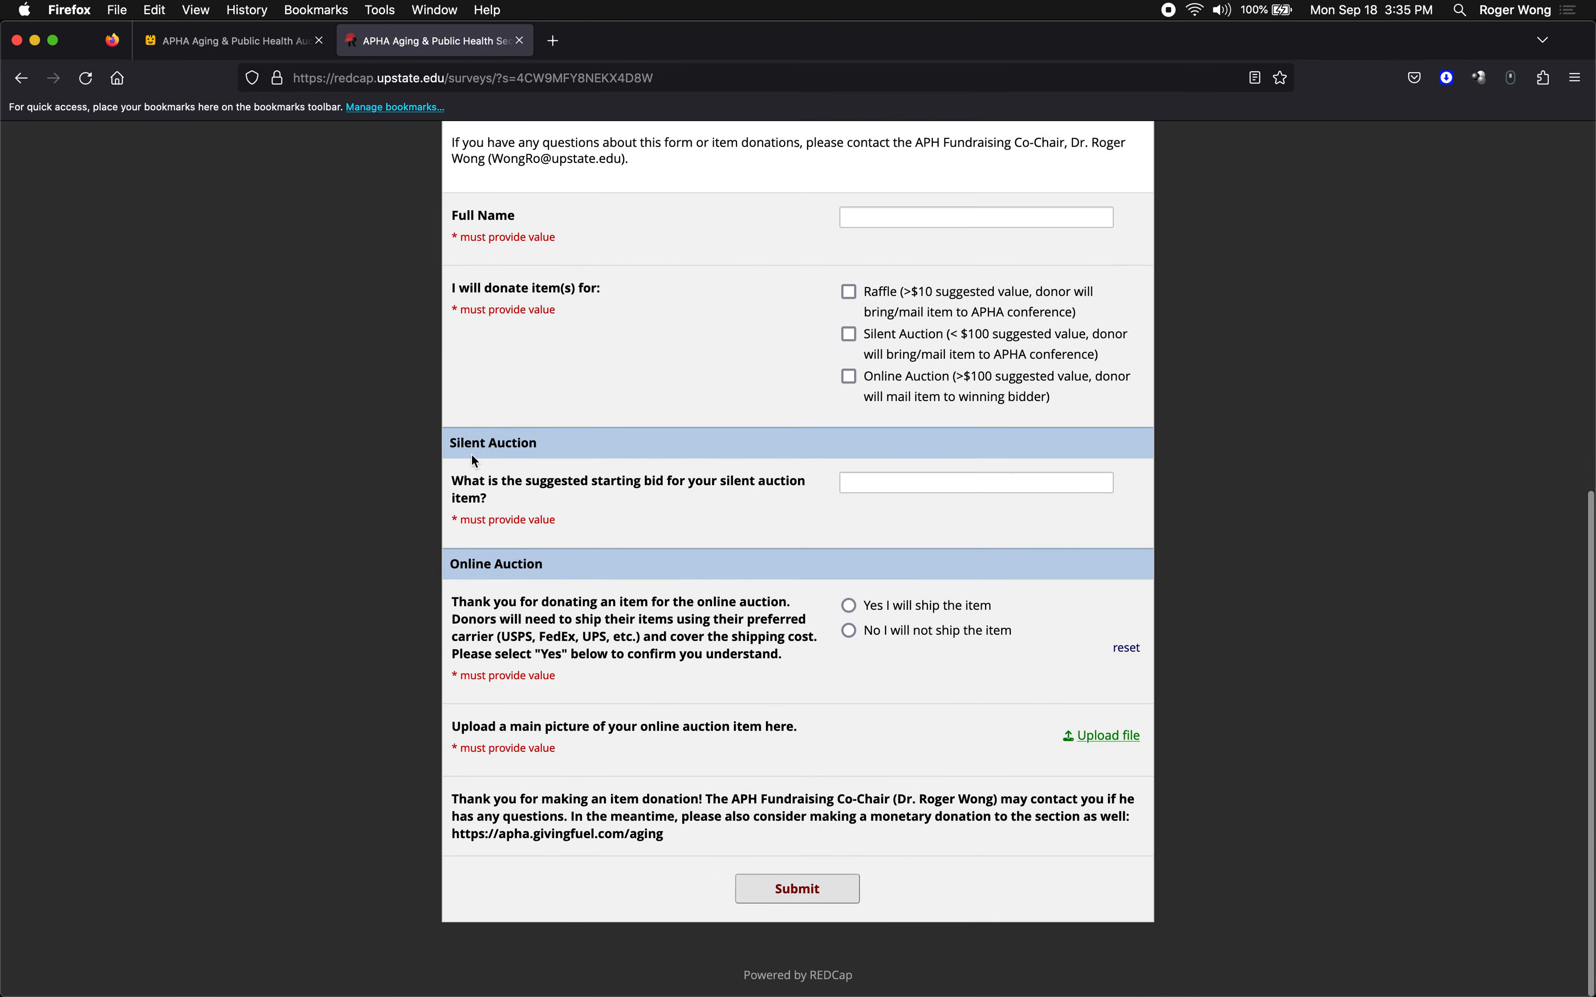
key("ctrl+Right")
key("ctrl+Right")
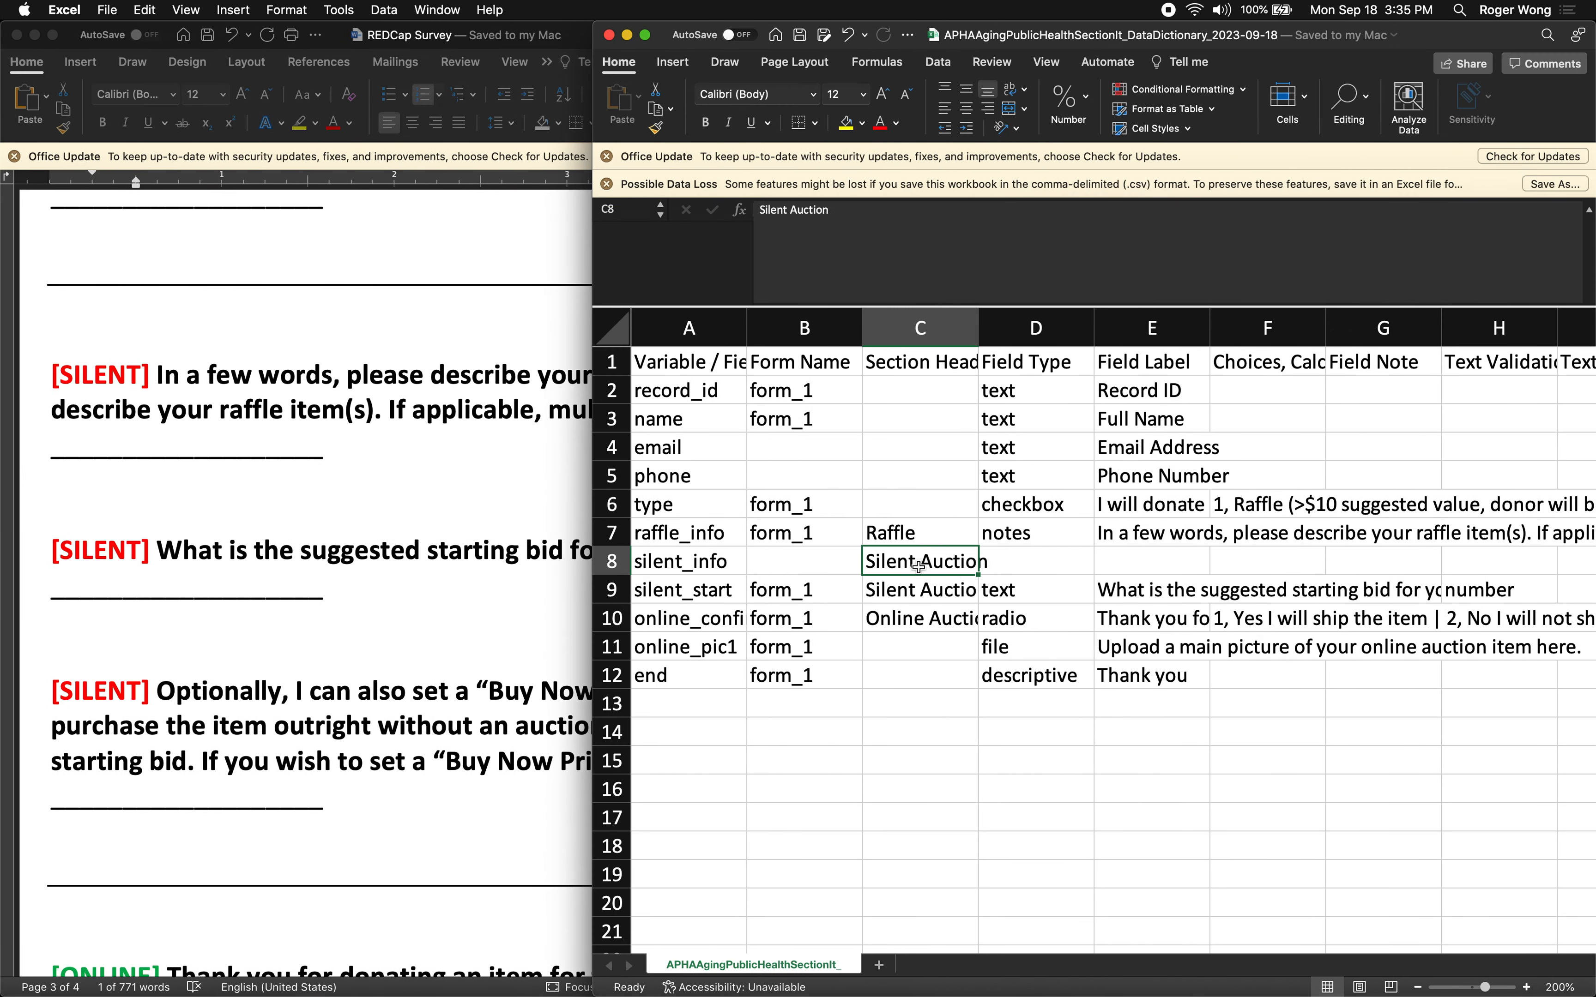
left_click_drag(918, 574, 918, 589)
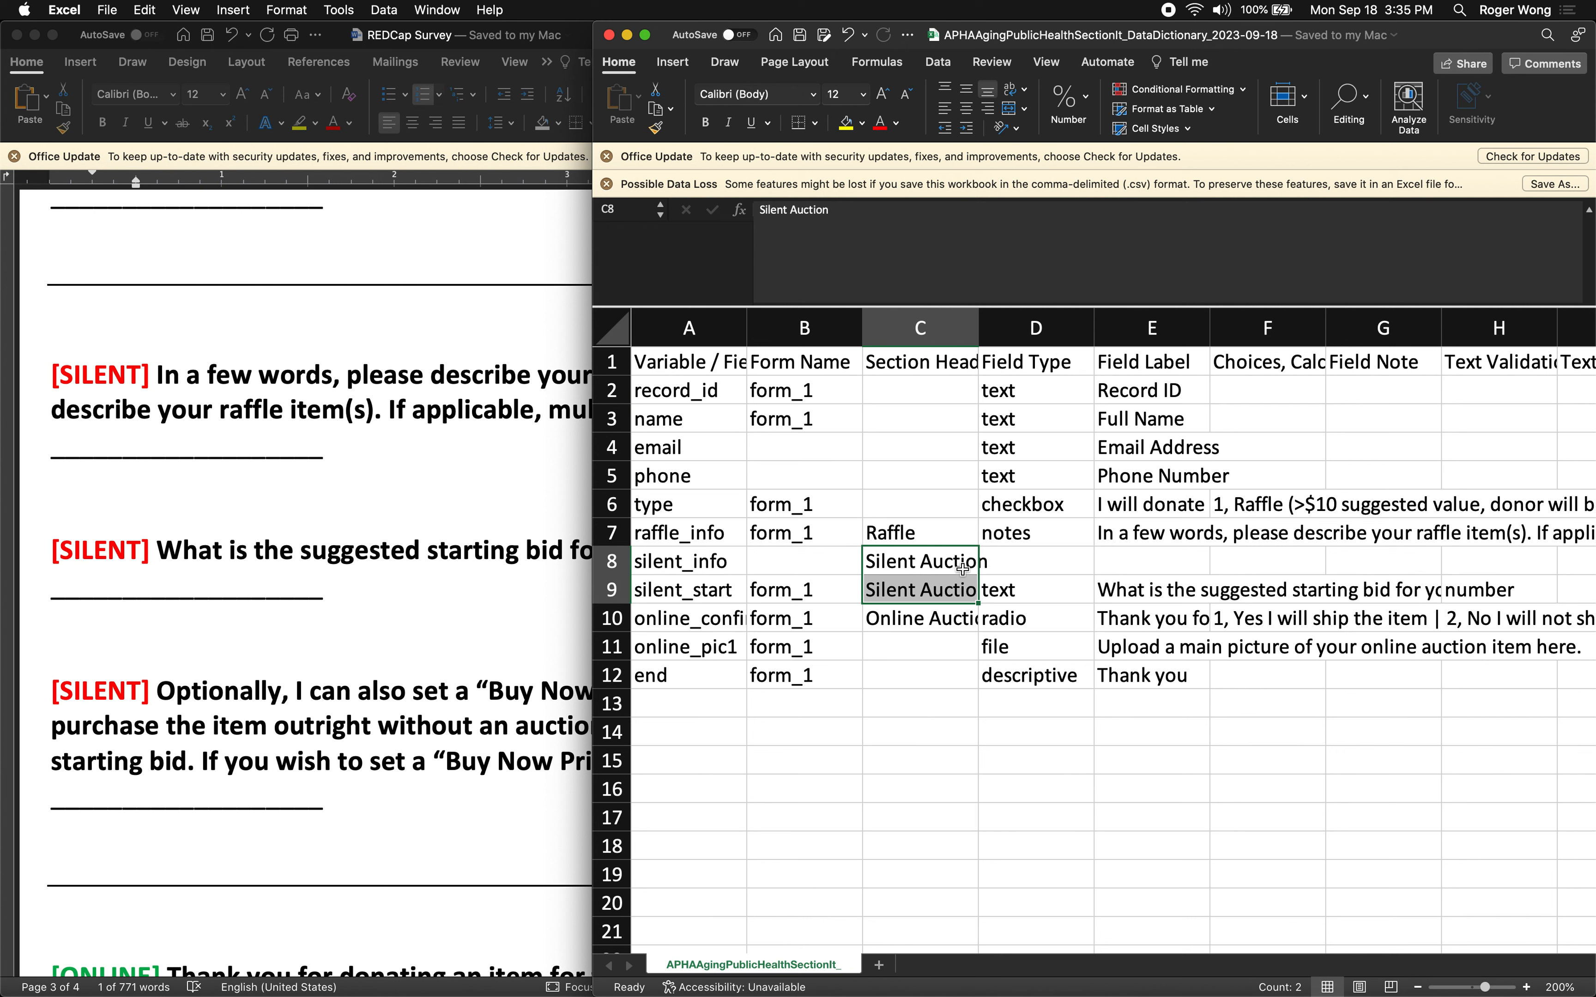
Copy the notes field type from raffle_info to the silent_info variable
left_click(1036, 568)
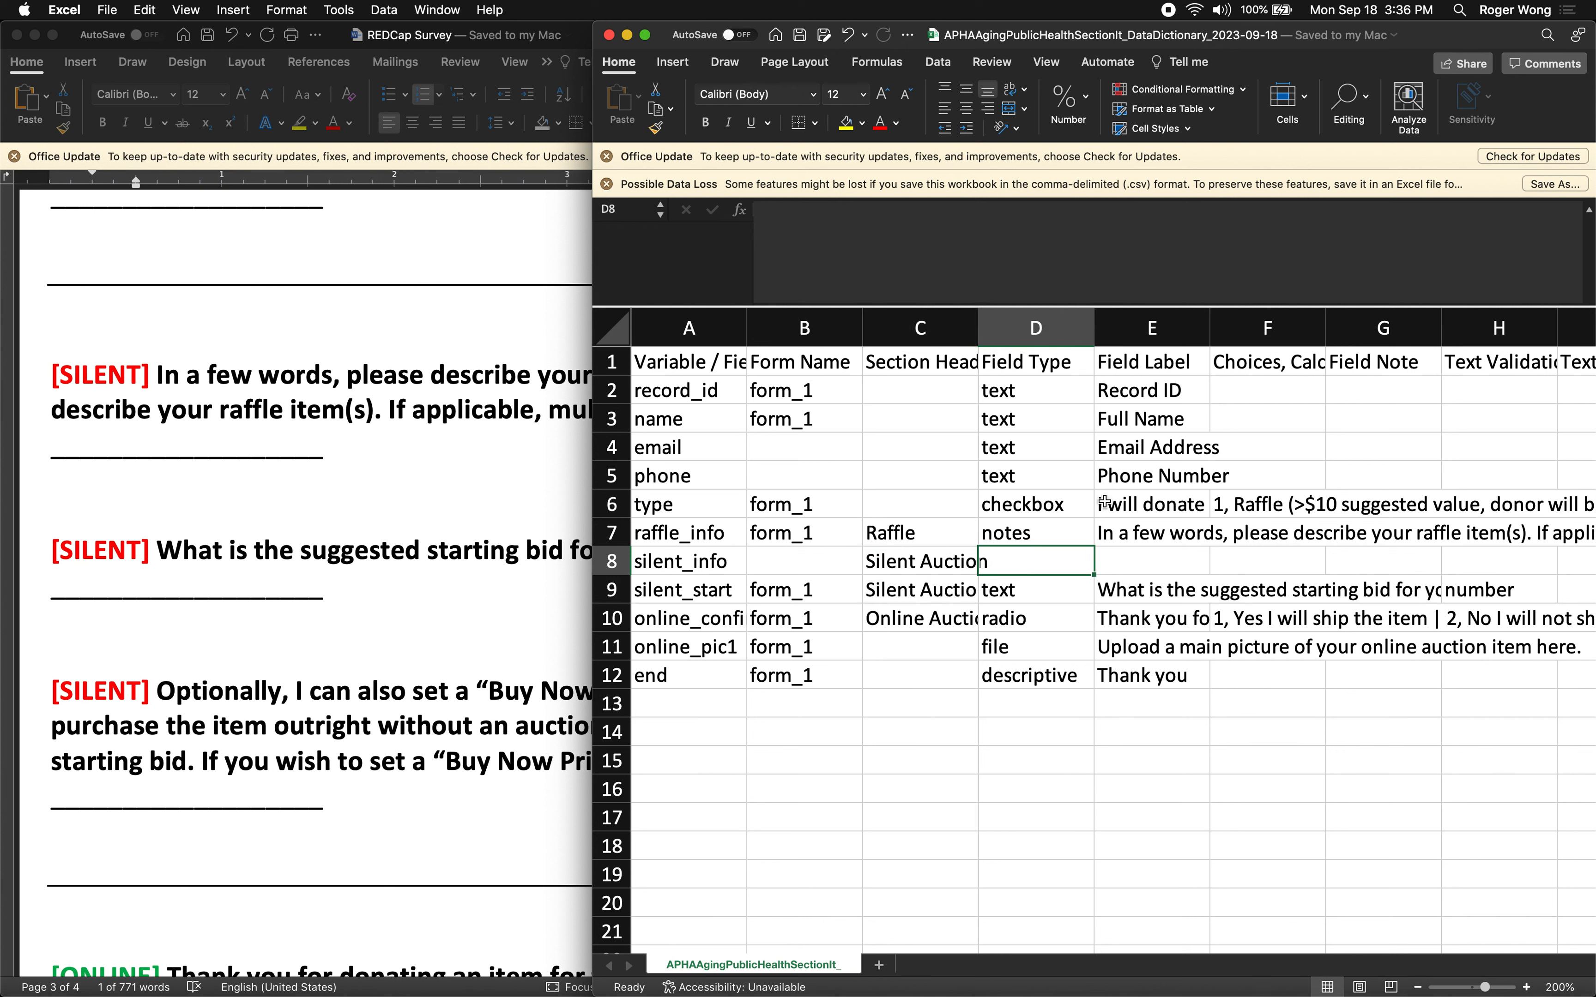
key("Up")
key("super+c")
key("Down")
key("super+v")
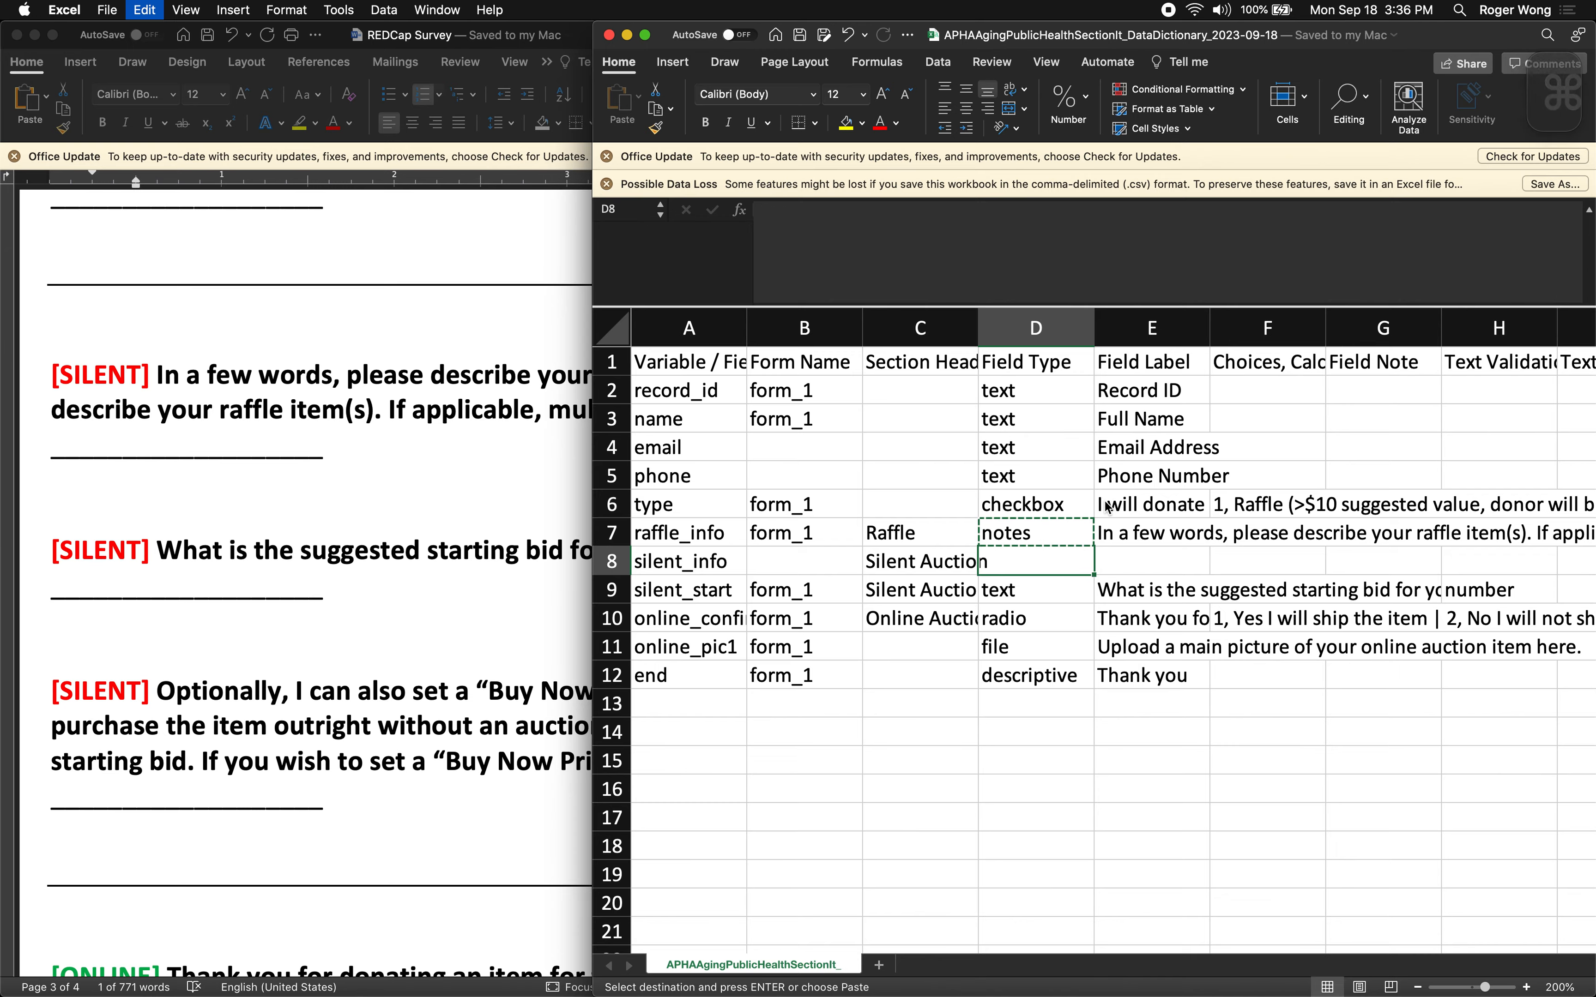
Select the Raffle option in the Firefox survey to view the raffle description's notes box, and return to Excel
key("ctrl+Left")
key("ctrl+Left")
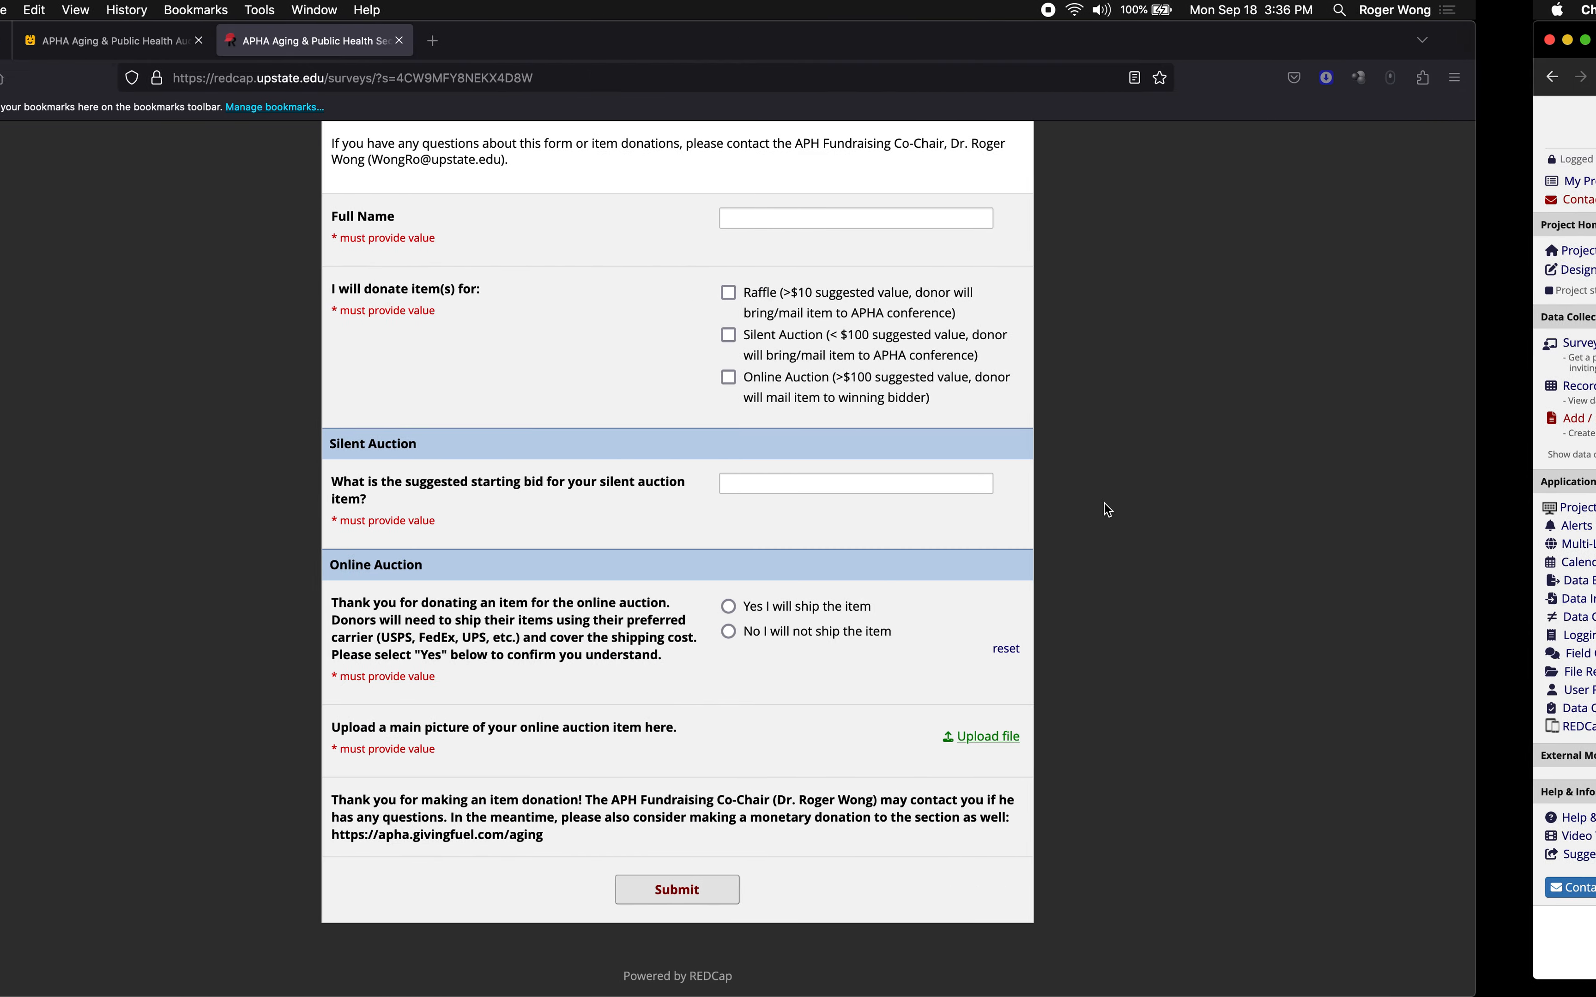
left_click(852, 295)
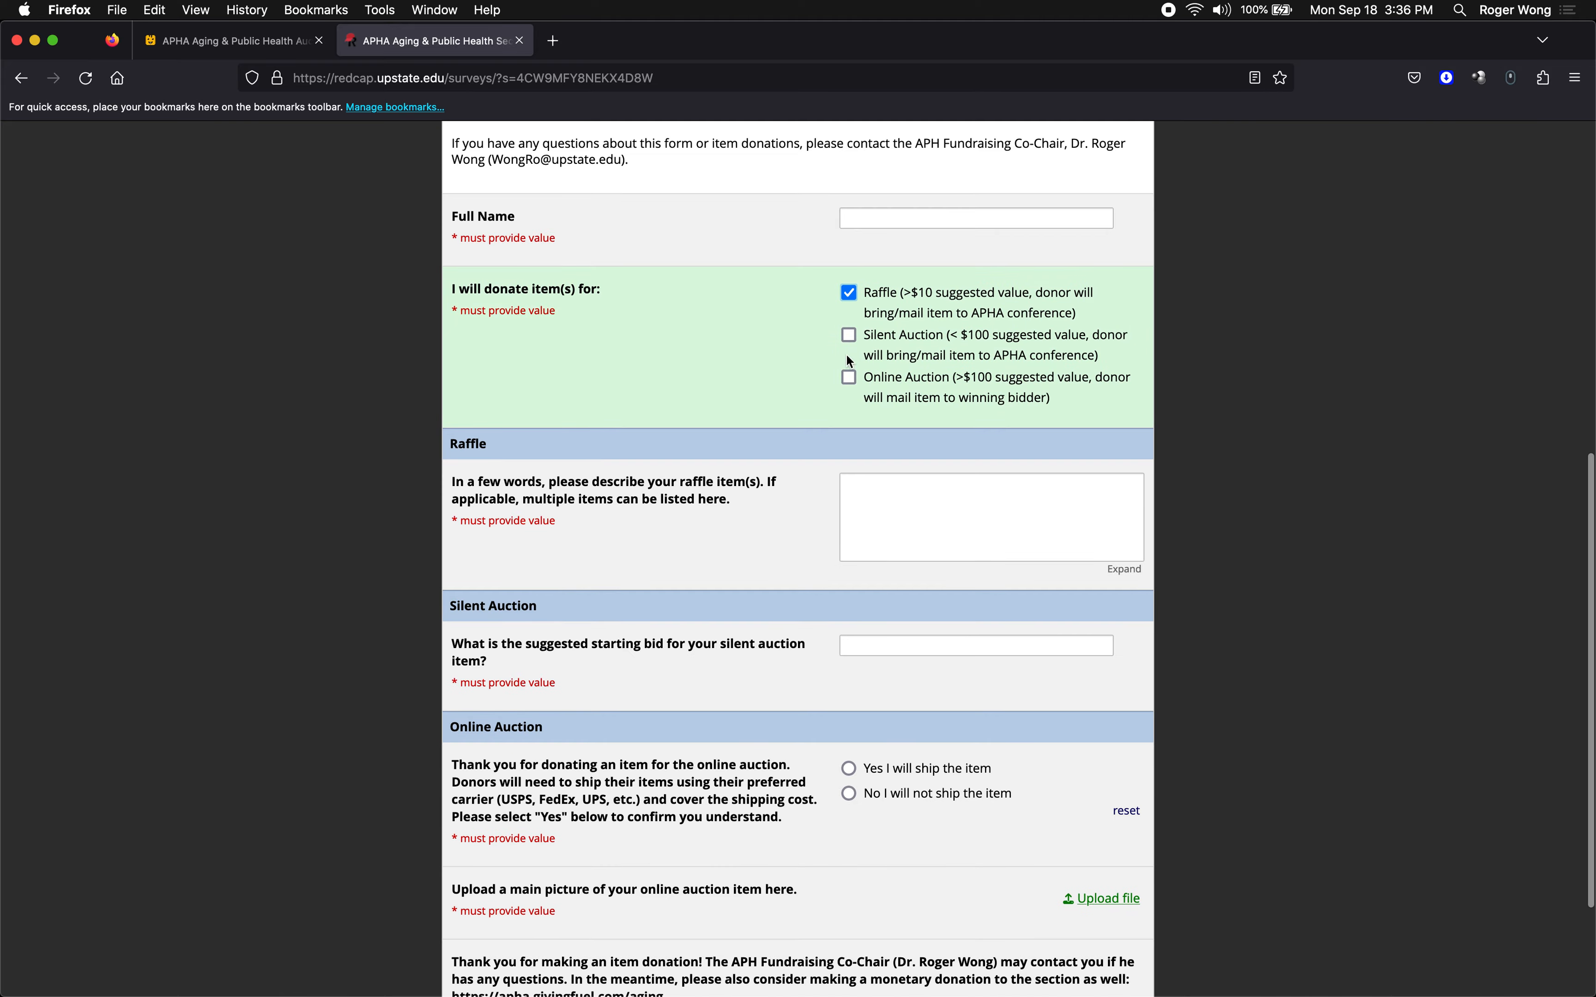
key("ctrl+Up")
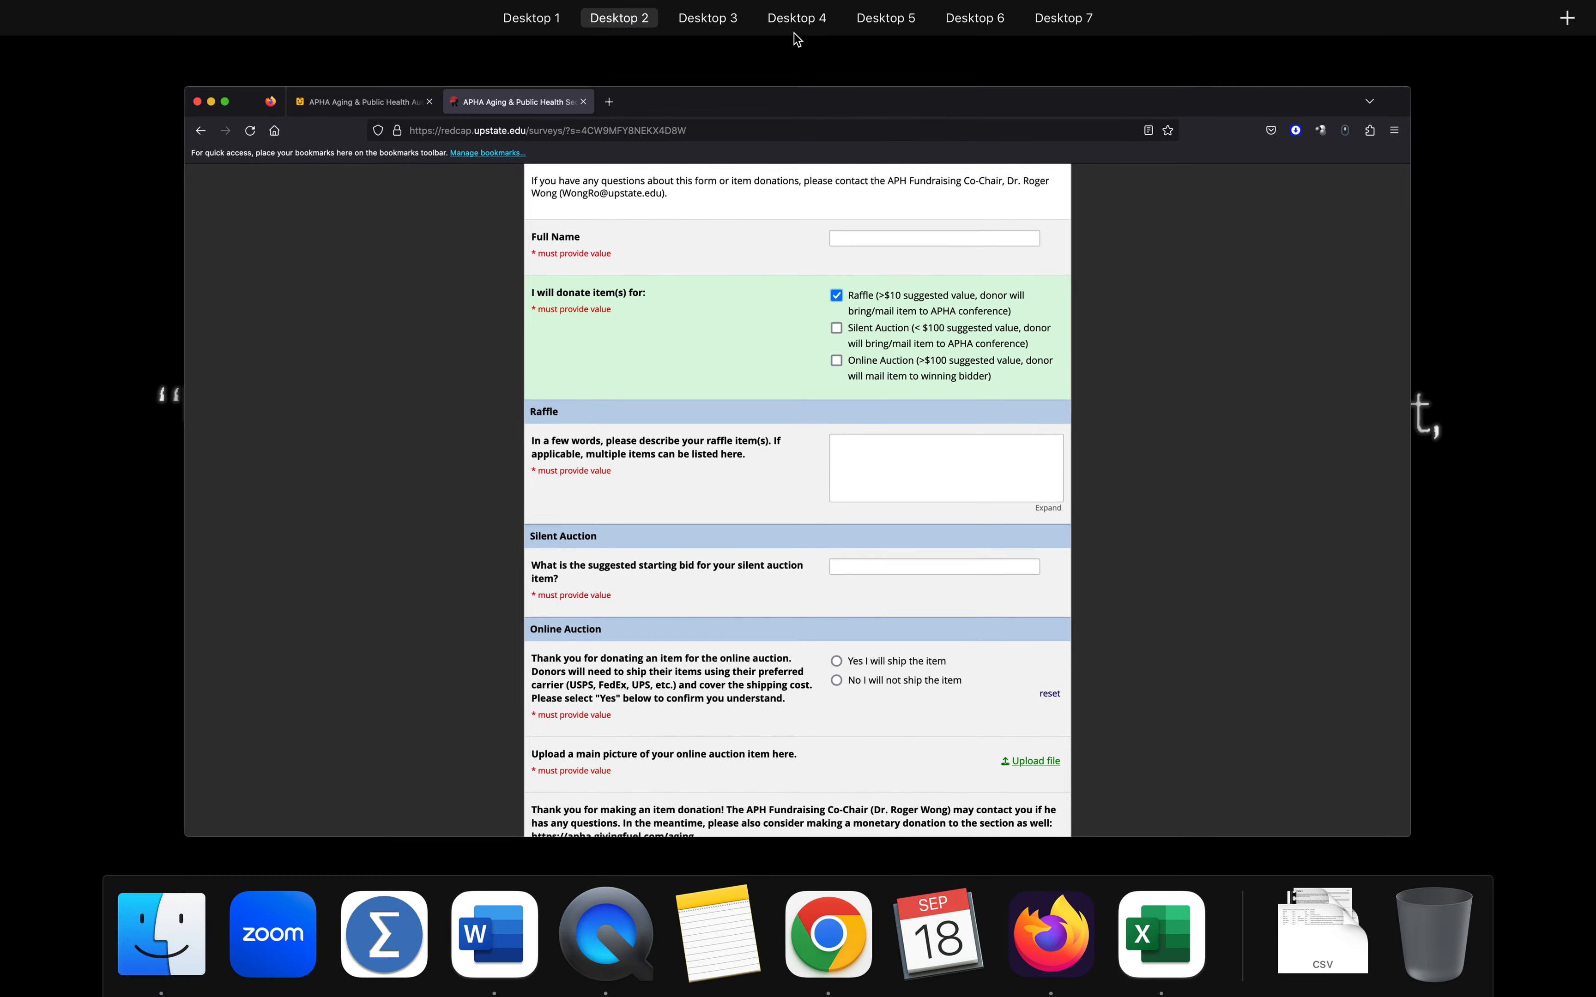
left_click(790, 64)
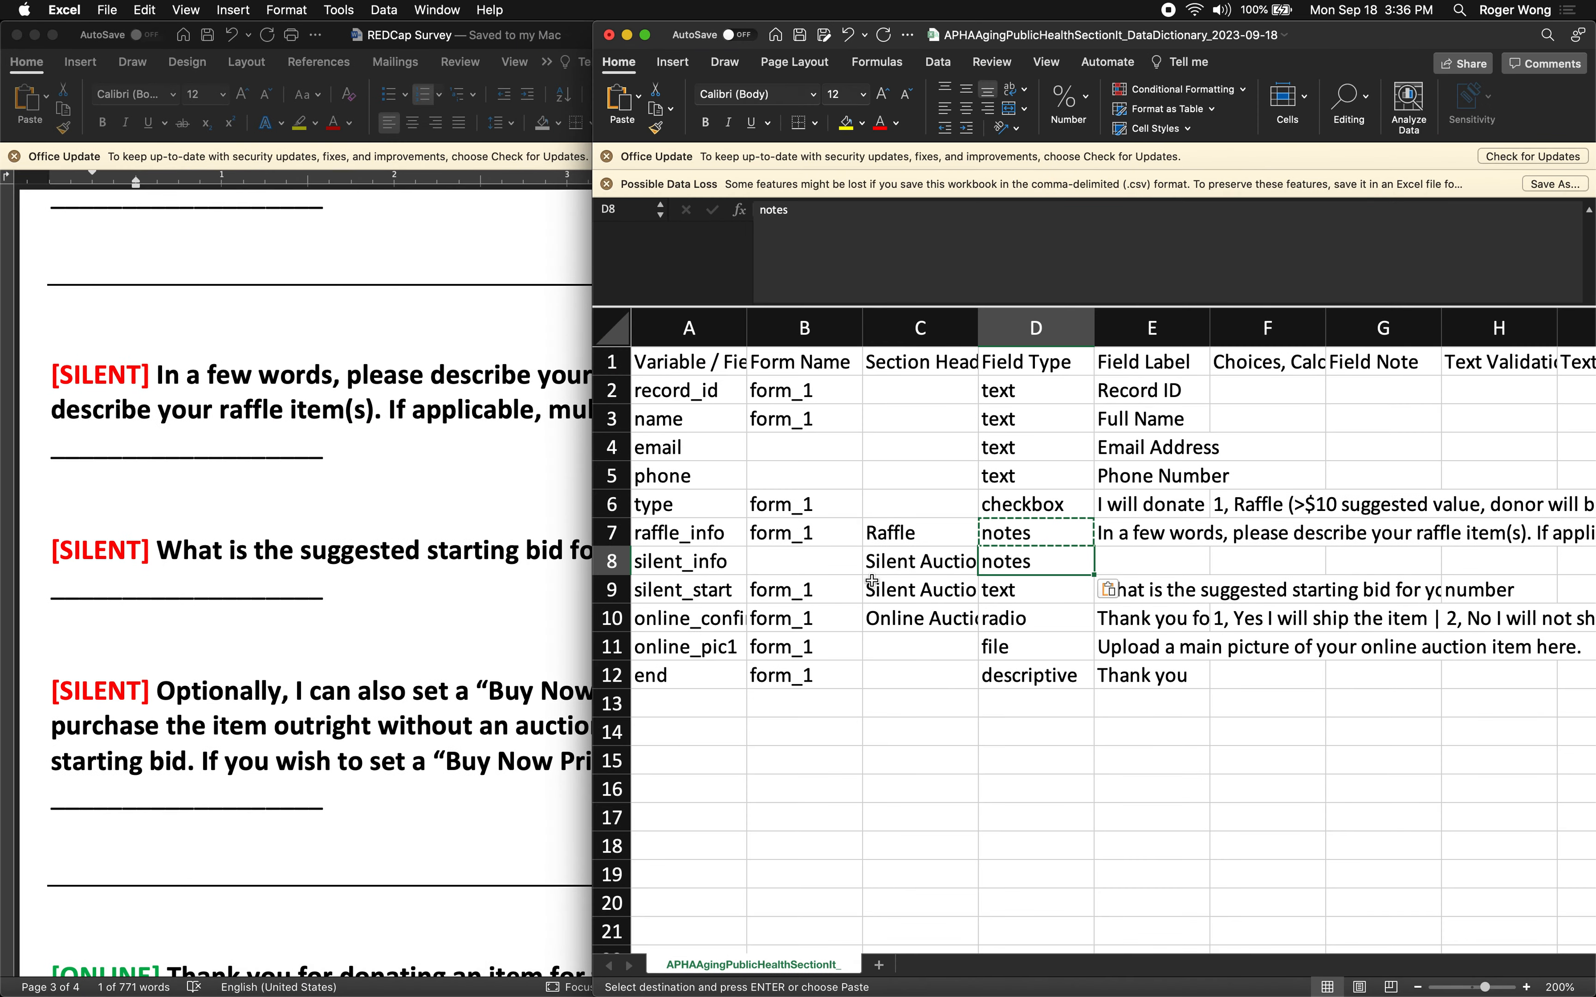
Copy the silent auction item description question from Word, without its [SILENT] tag, into the silent_info field label
left_click(1178, 561)
left_click(267, 570)
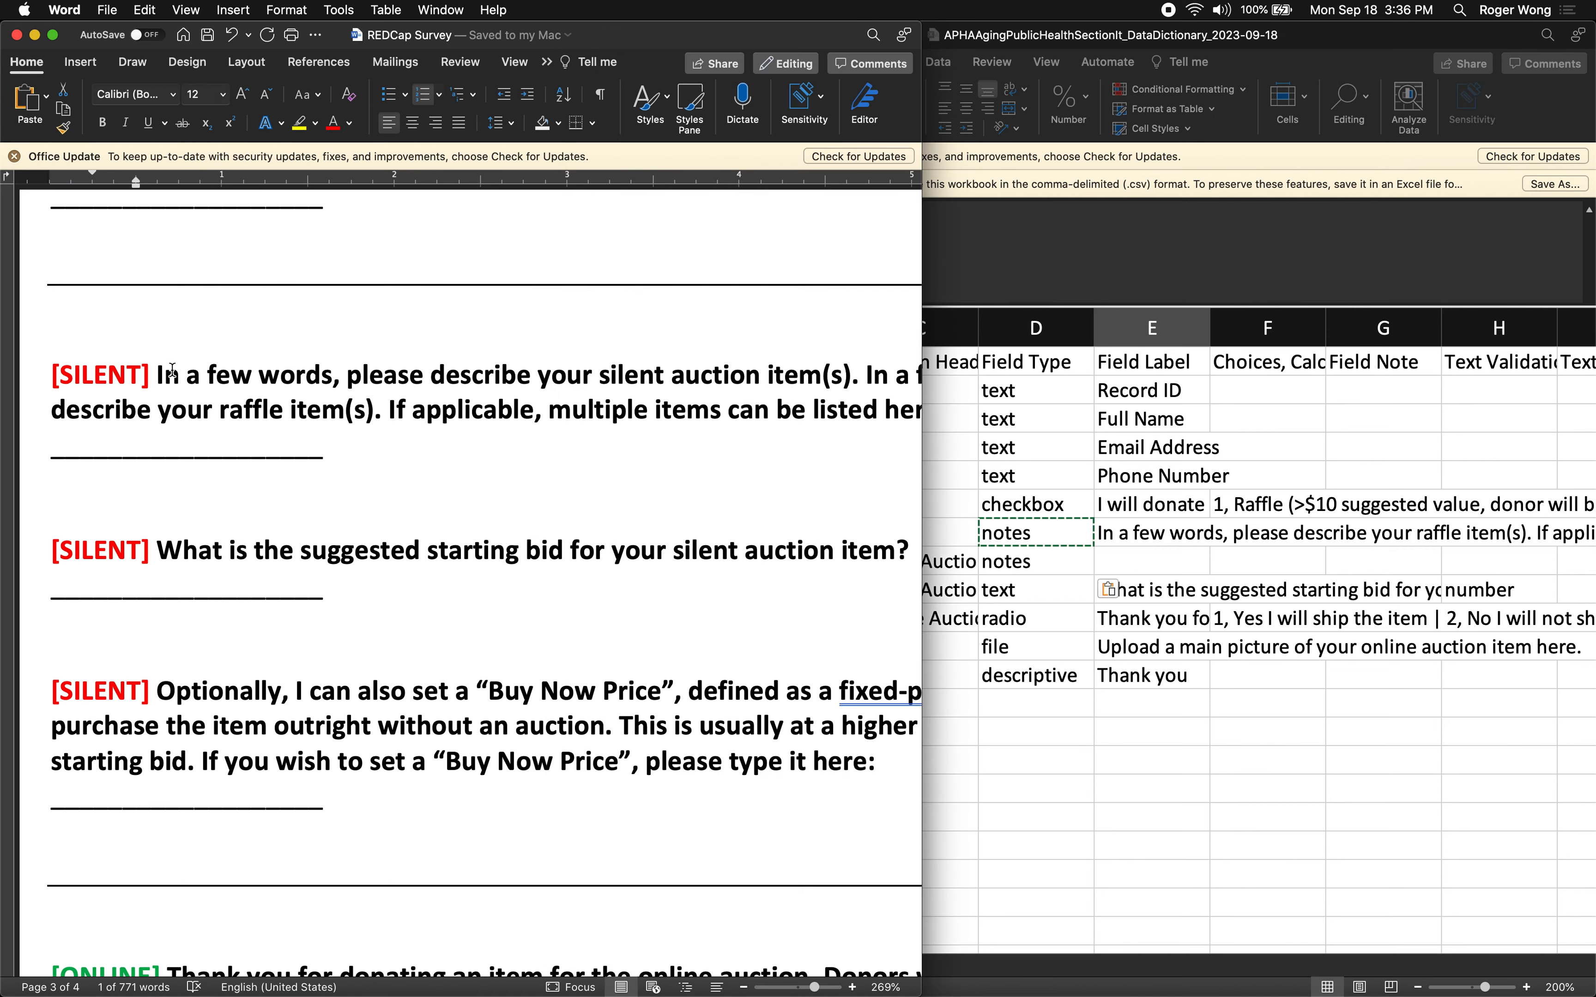
scroll(159, 374, "down", 3)
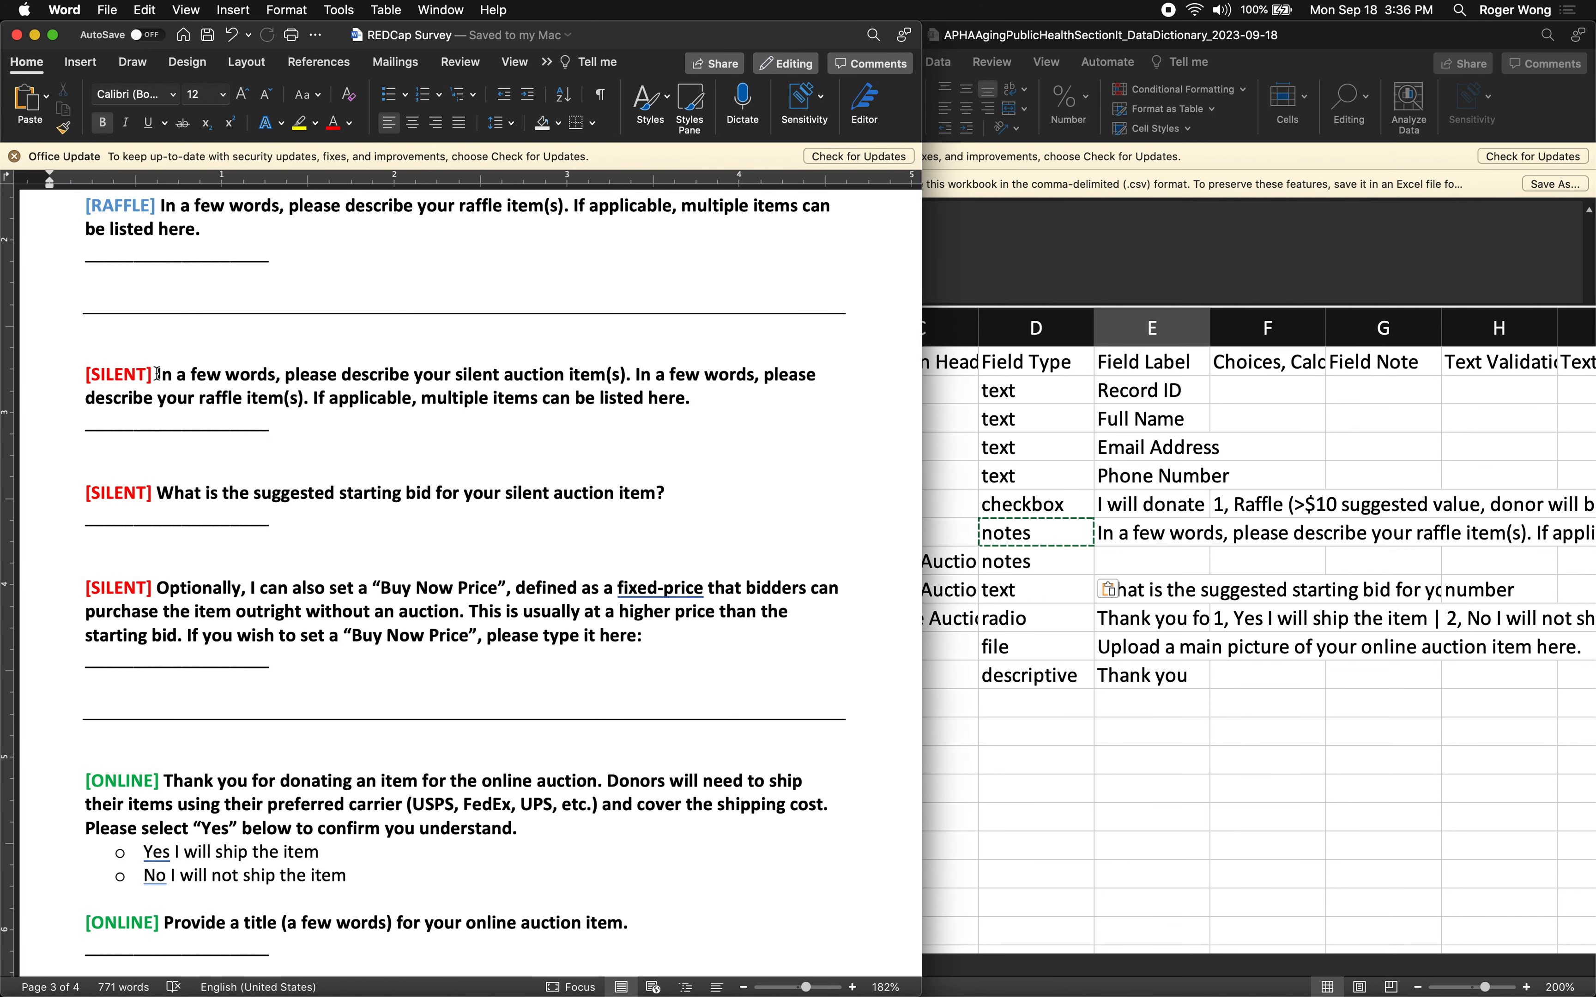
left_click_drag(723, 398, 157, 374)
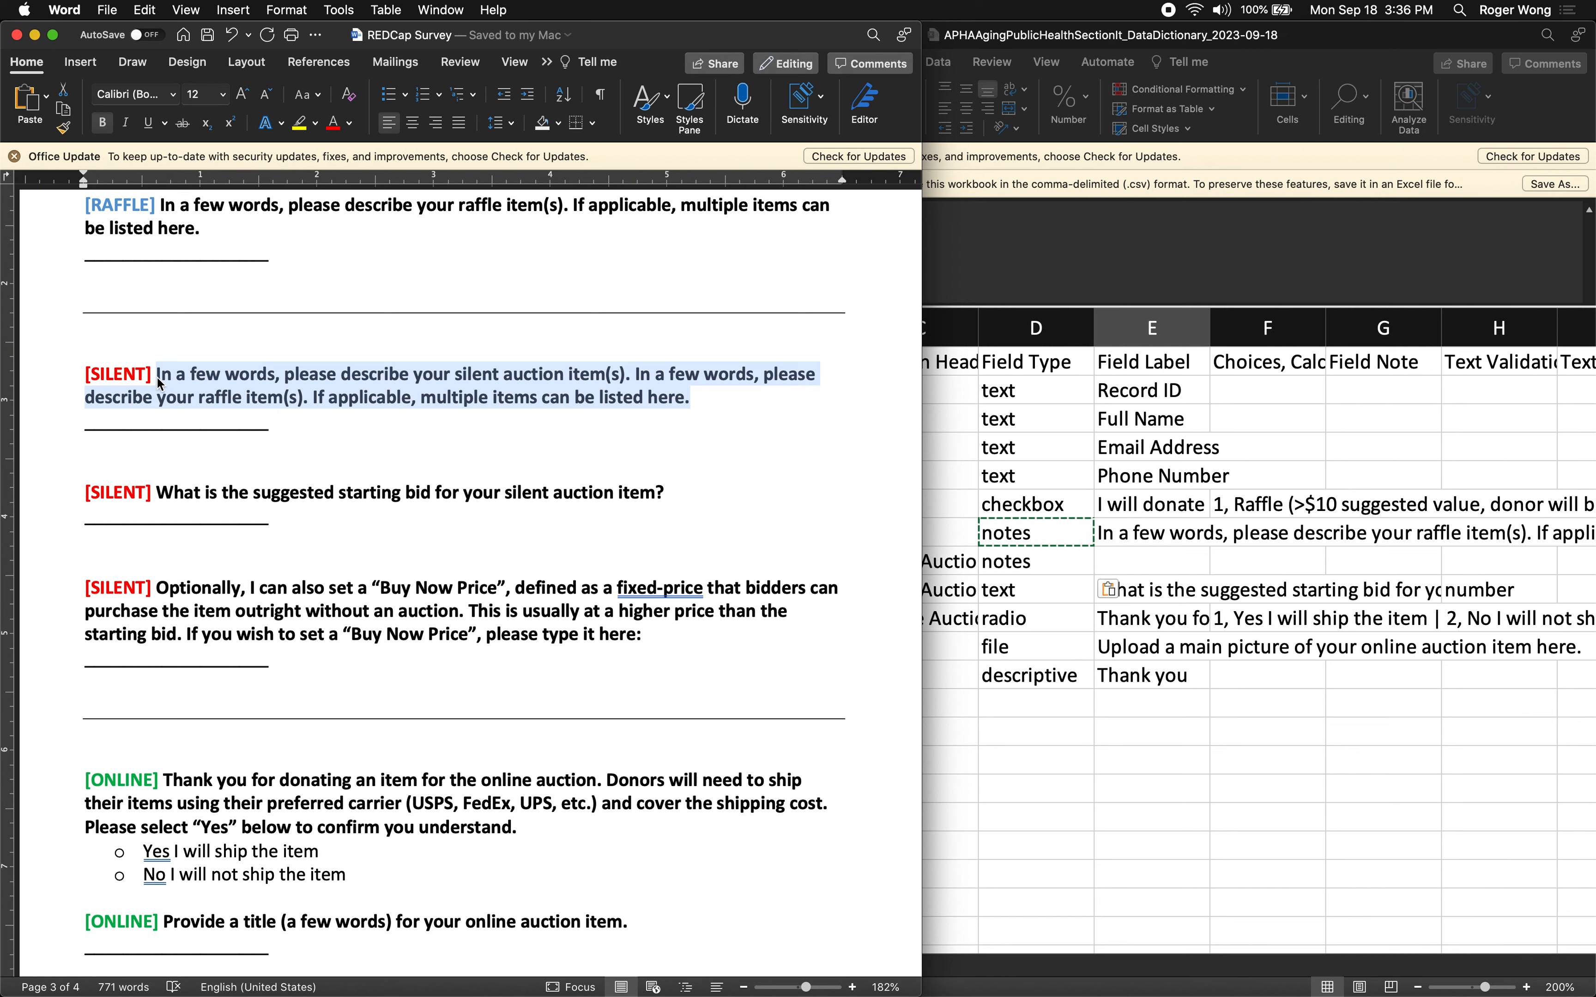
left_click(1158, 563)
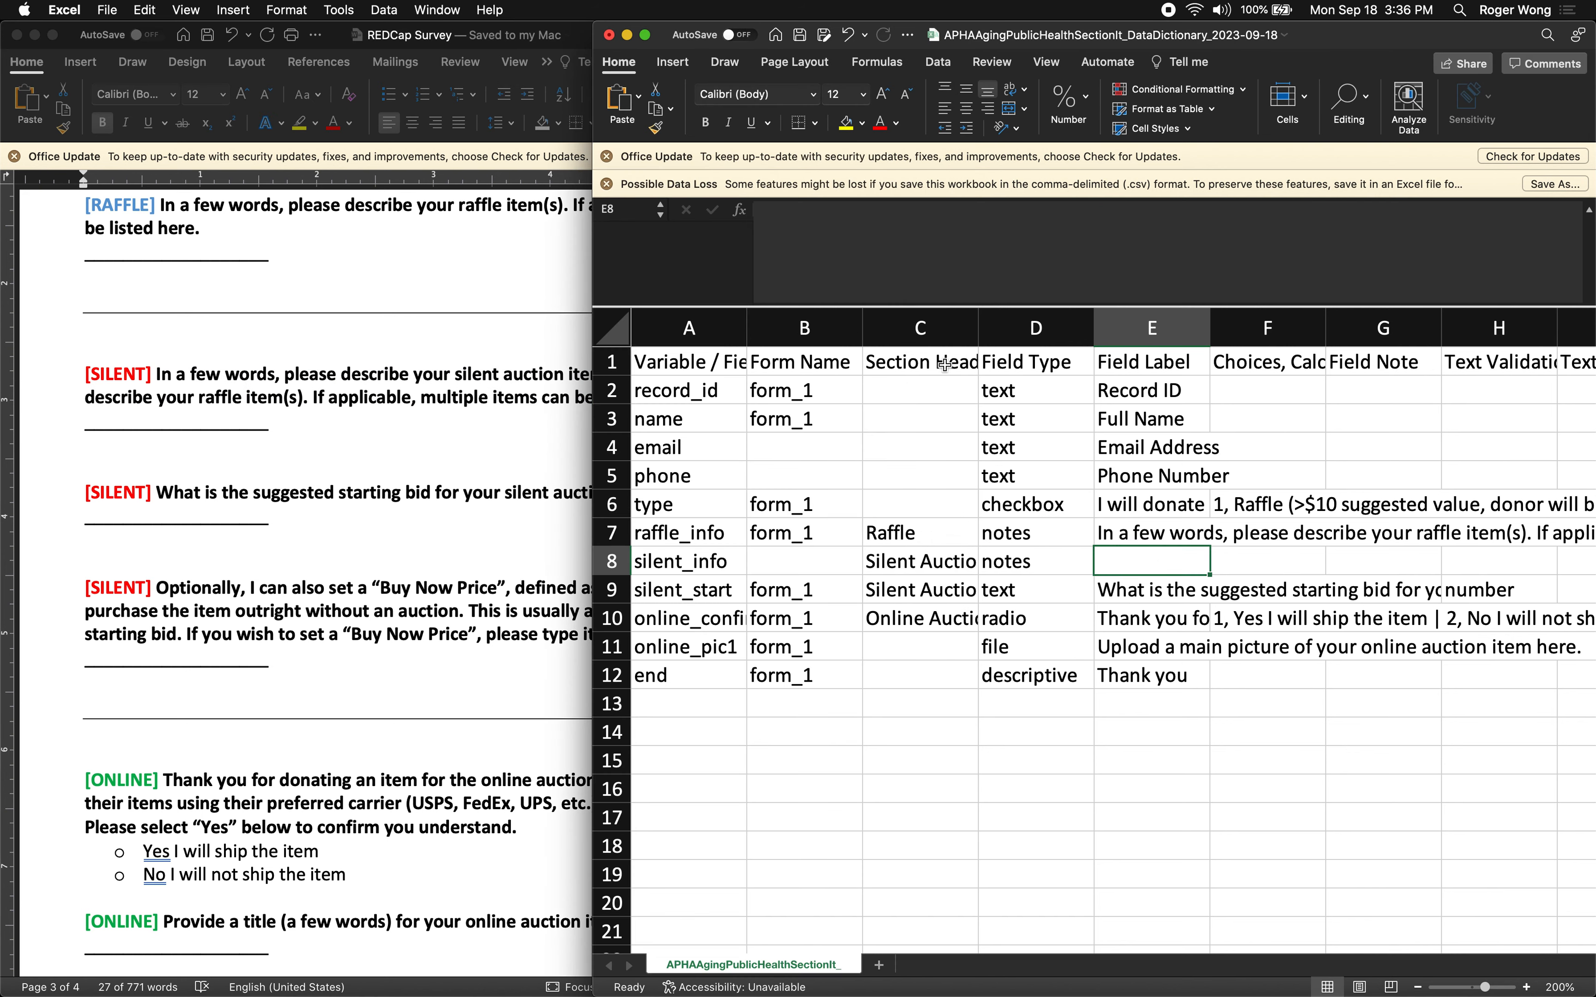
key("super+v")
key("Return")
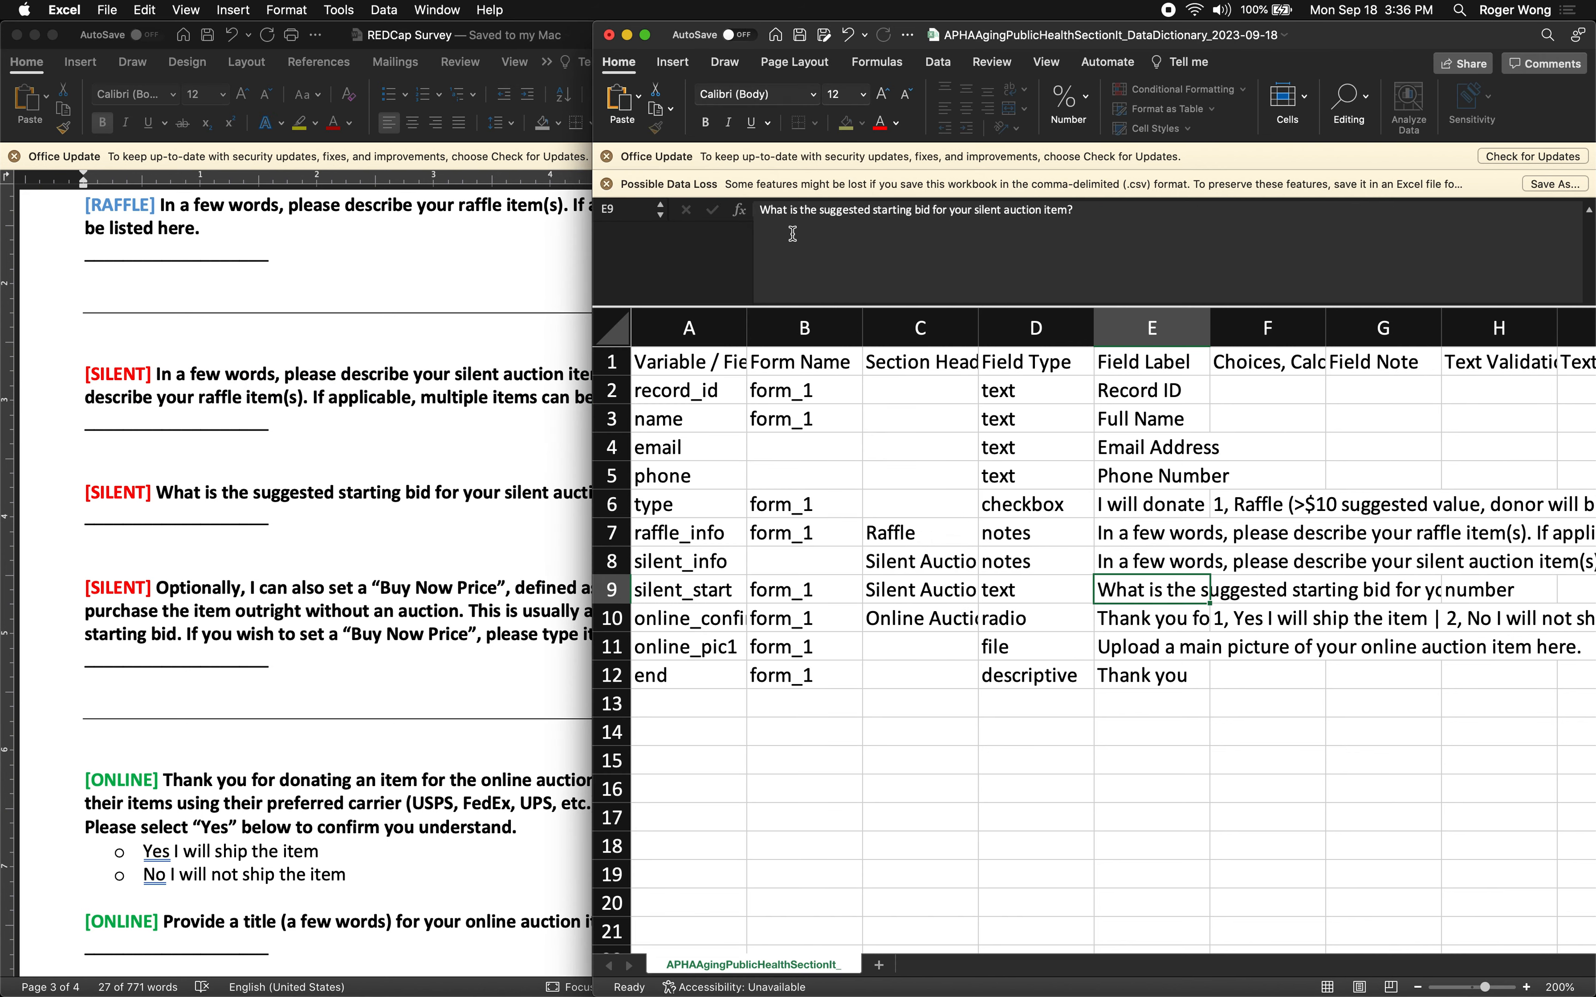
Mark the silent_info variable as a required field with y
key("Up")
key("Right")
key("Right")
key("Right")
key("Right")
key("Right")
key("Right")
key("Right")
key("Right")
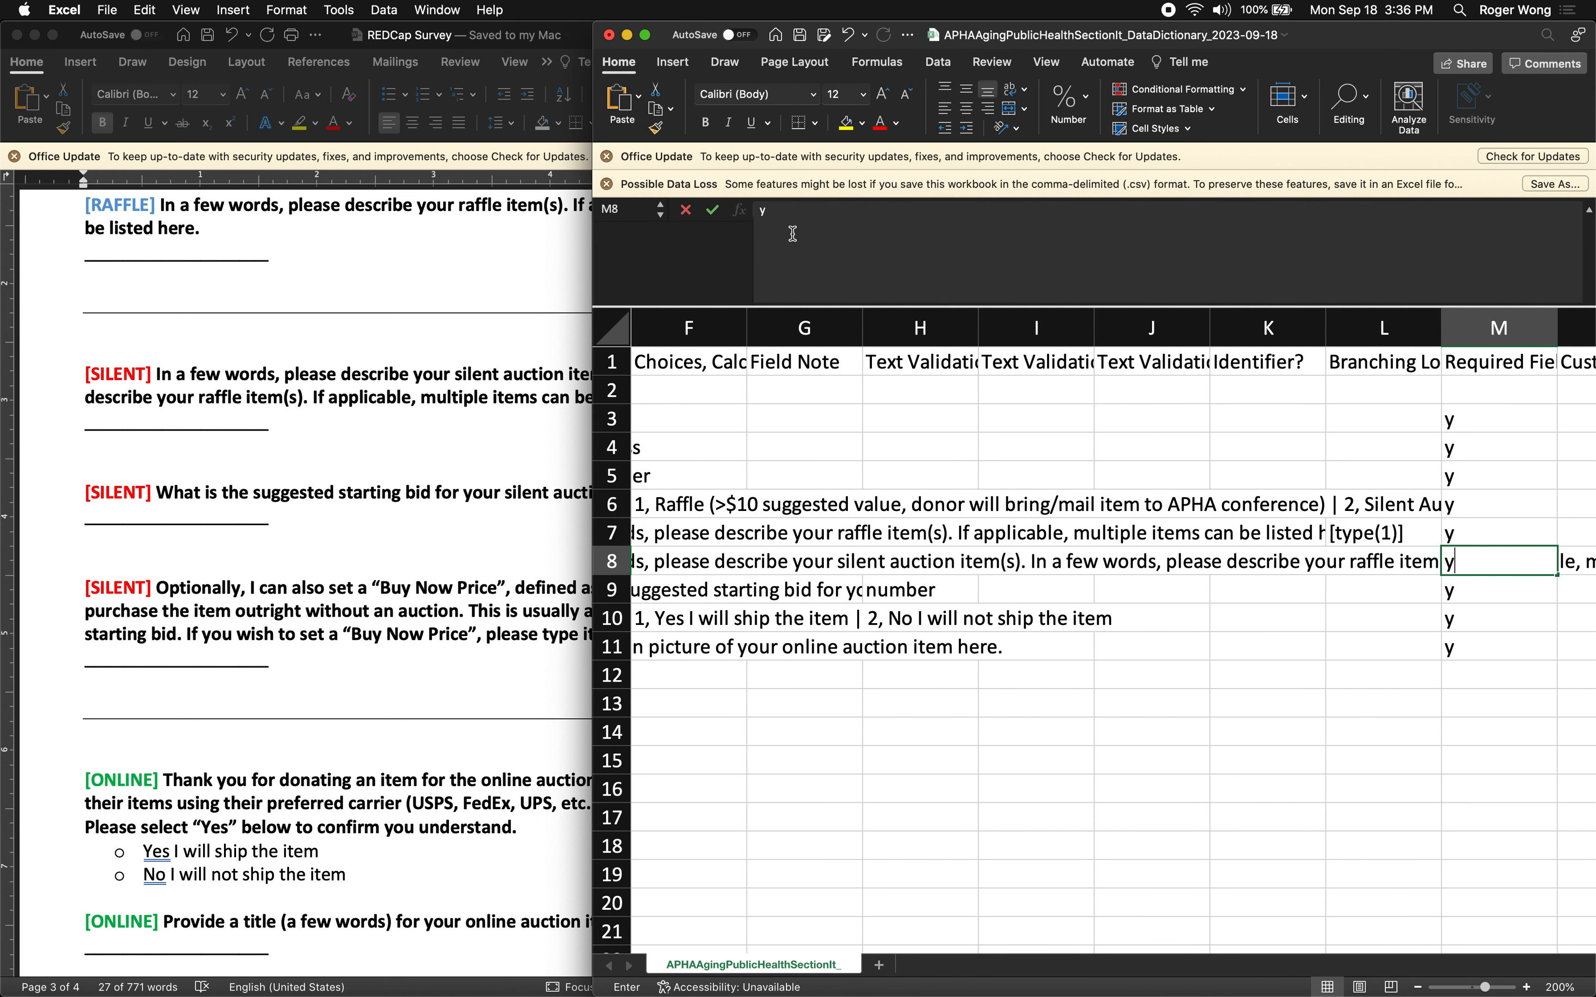
key("Left")
Widen the Excel window and examine the raffle_info branching logic alongside the numbered choices of the type variable
key("Left")
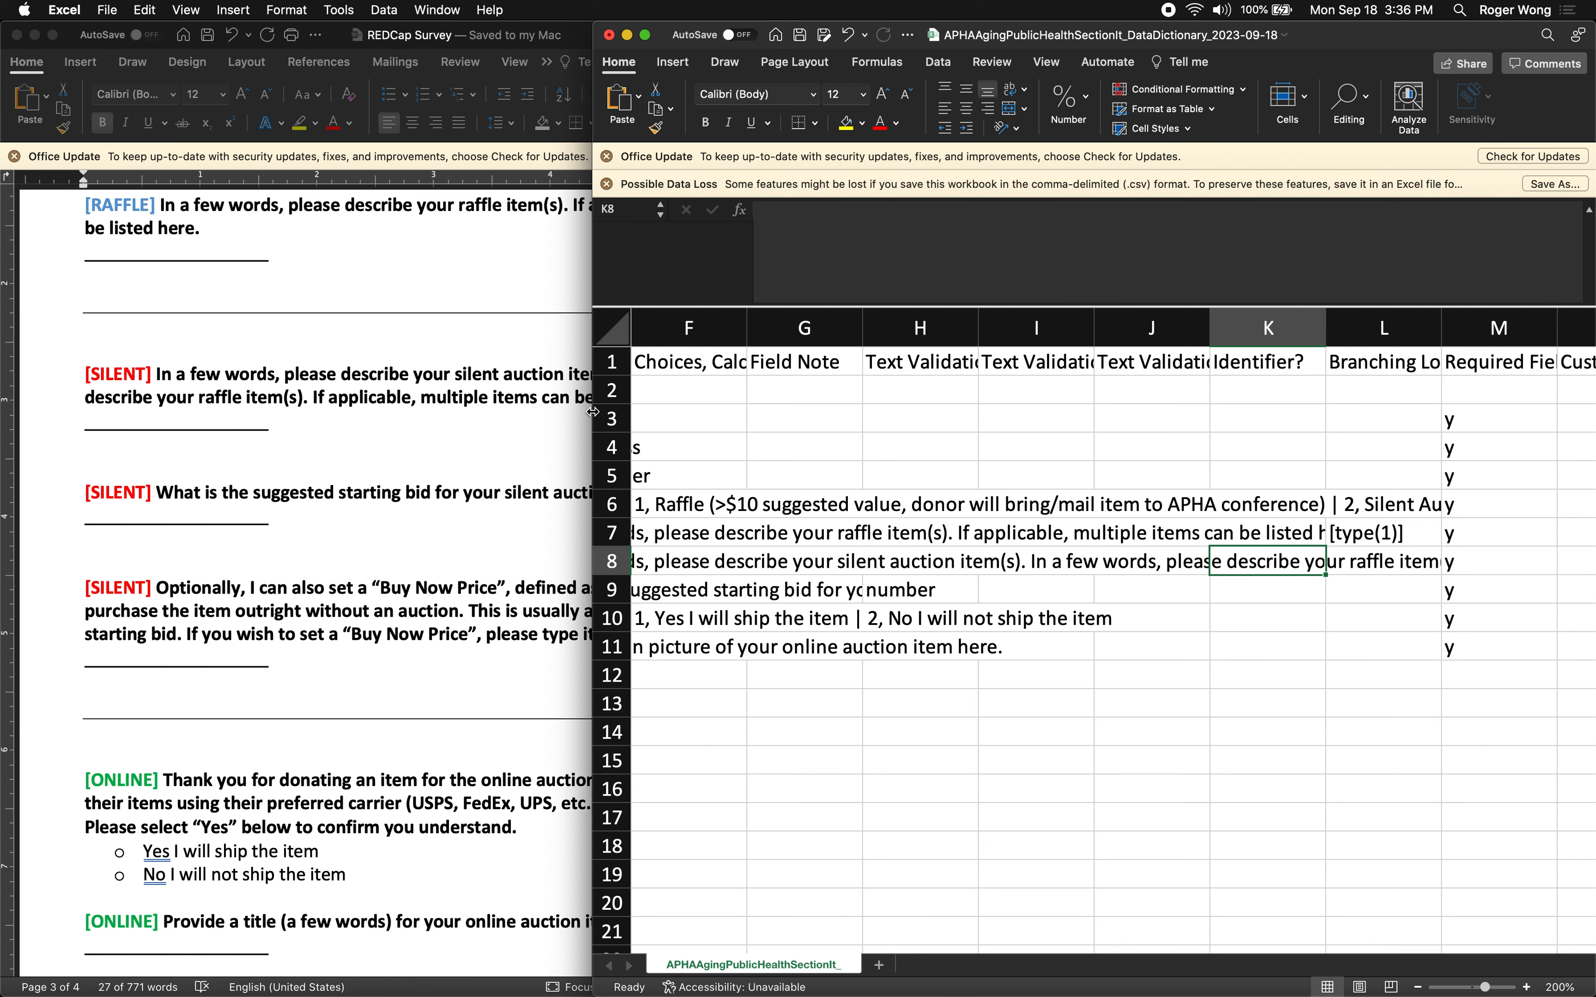
left_click_drag(517, 412, 448, 413)
left_click(1212, 533)
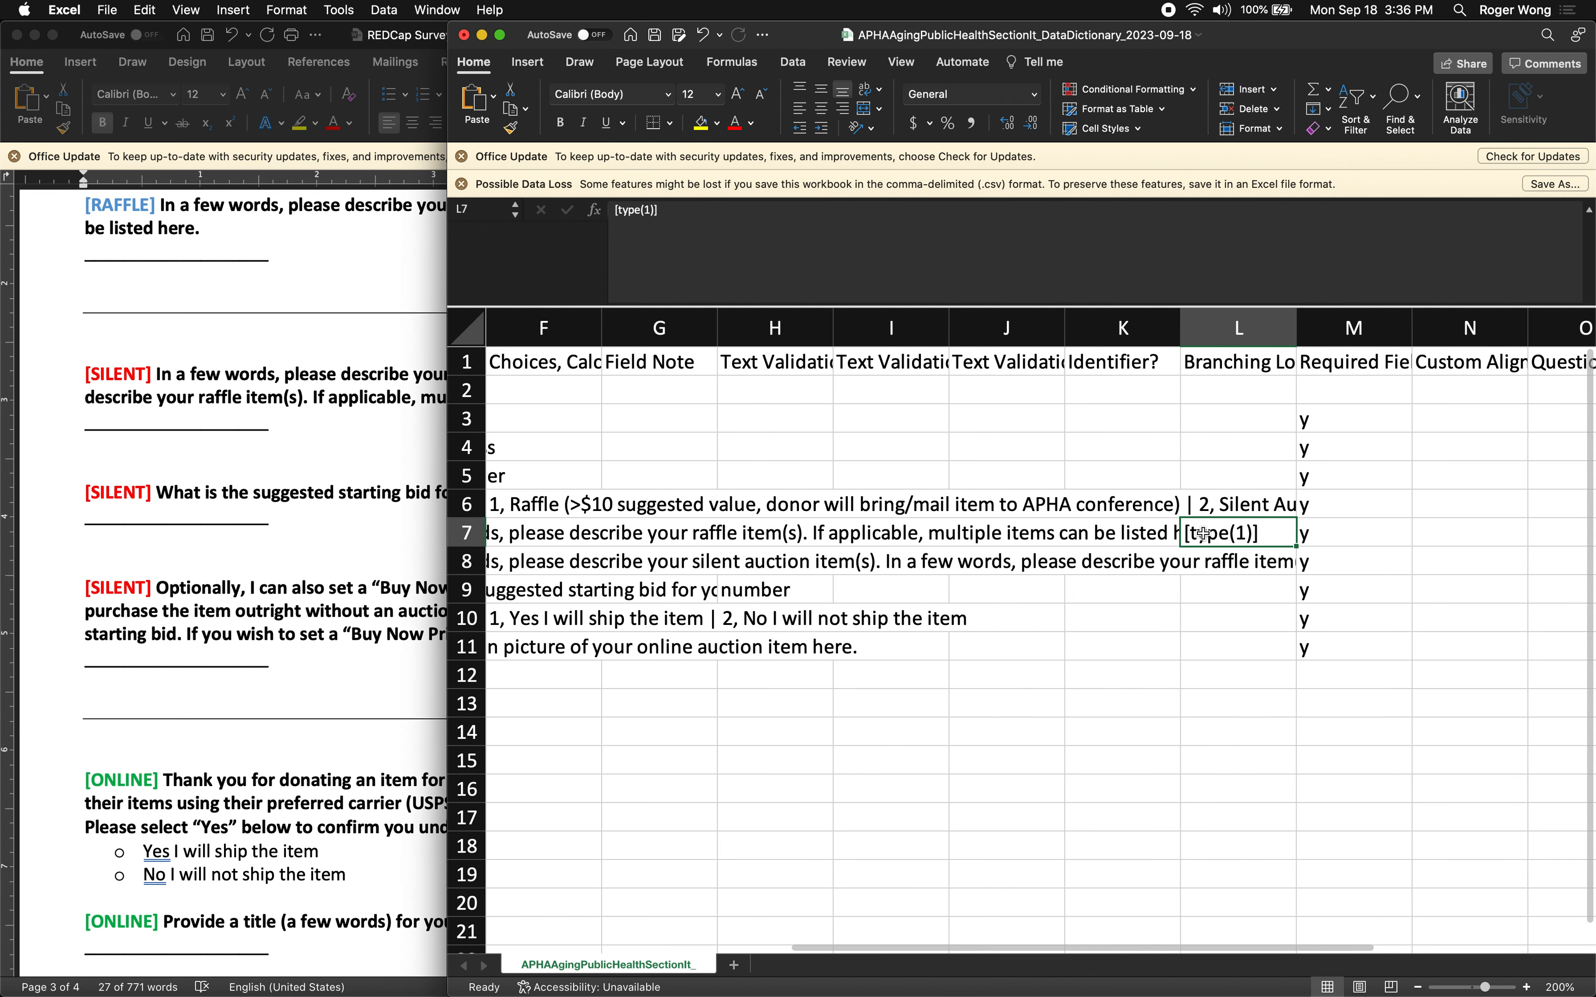
scroll(1013, 480, "left", 5)
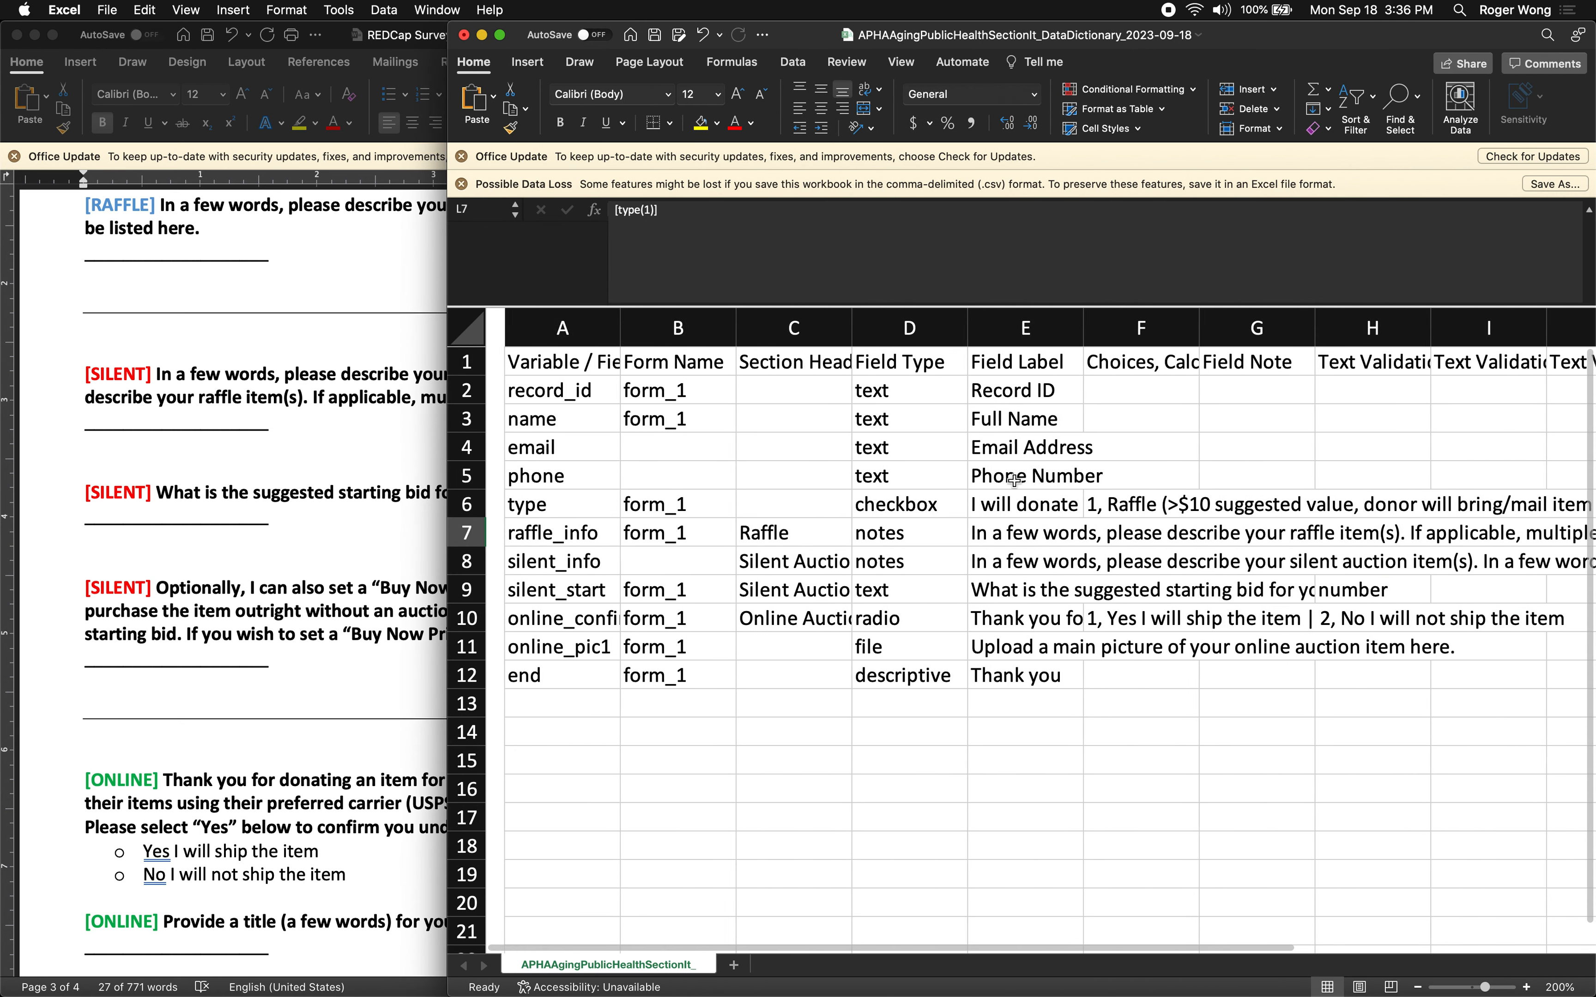
left_click(537, 533)
left_click(538, 503)
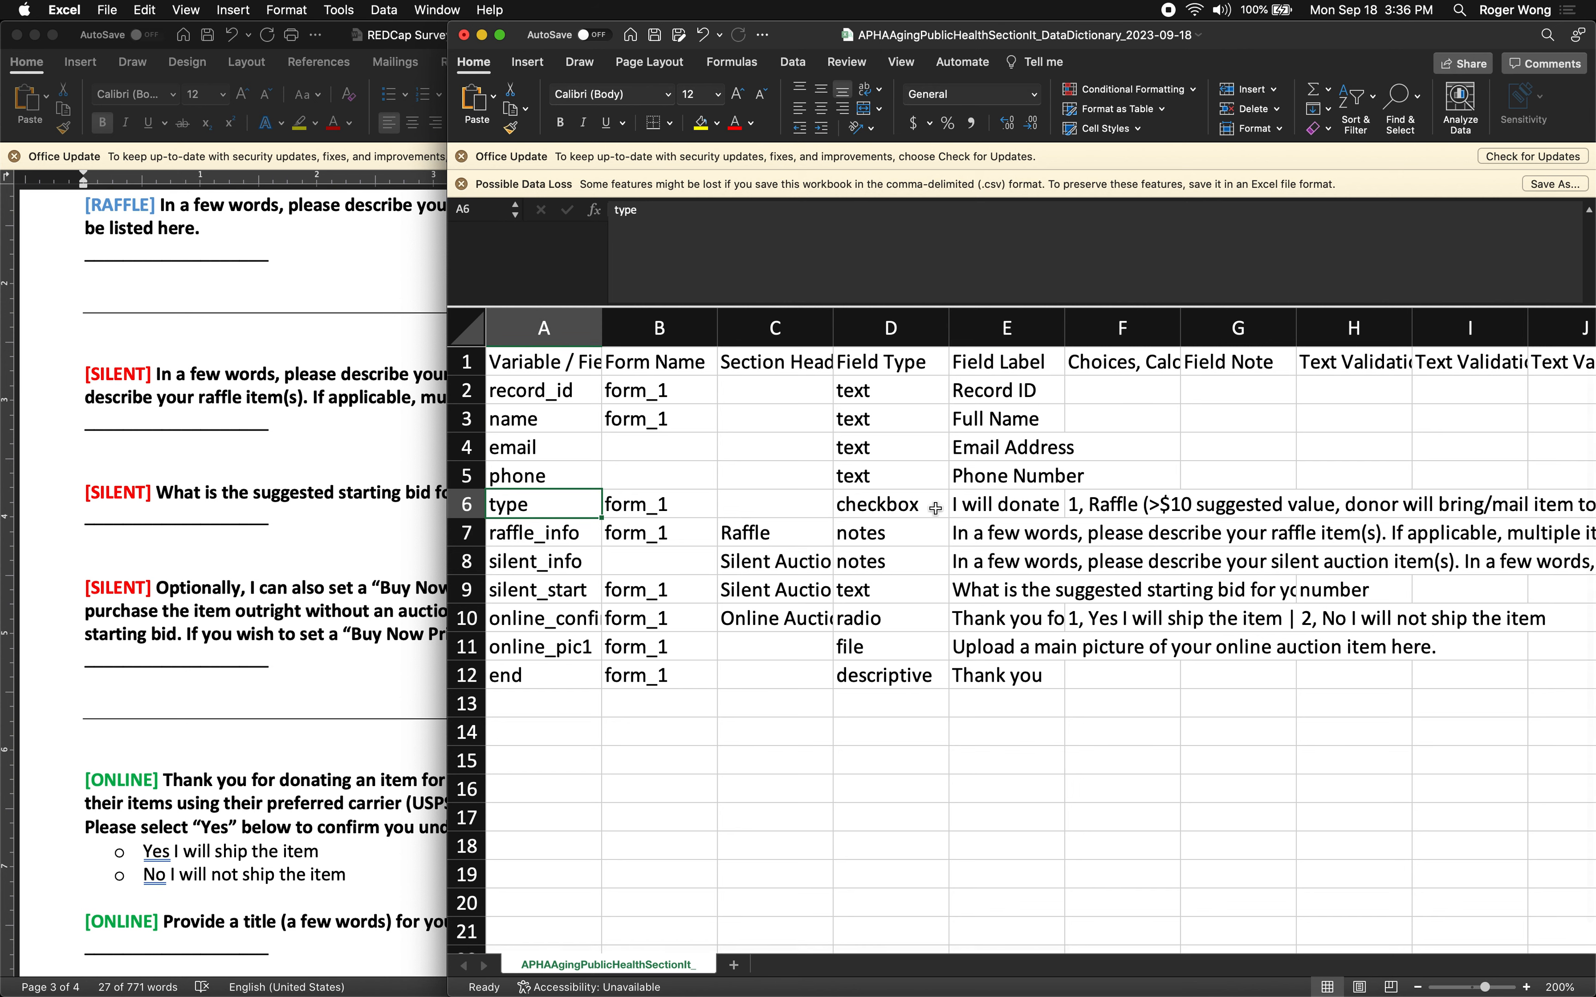
left_click(1006, 503)
left_click(1081, 503)
scroll(1102, 504, "right", 2)
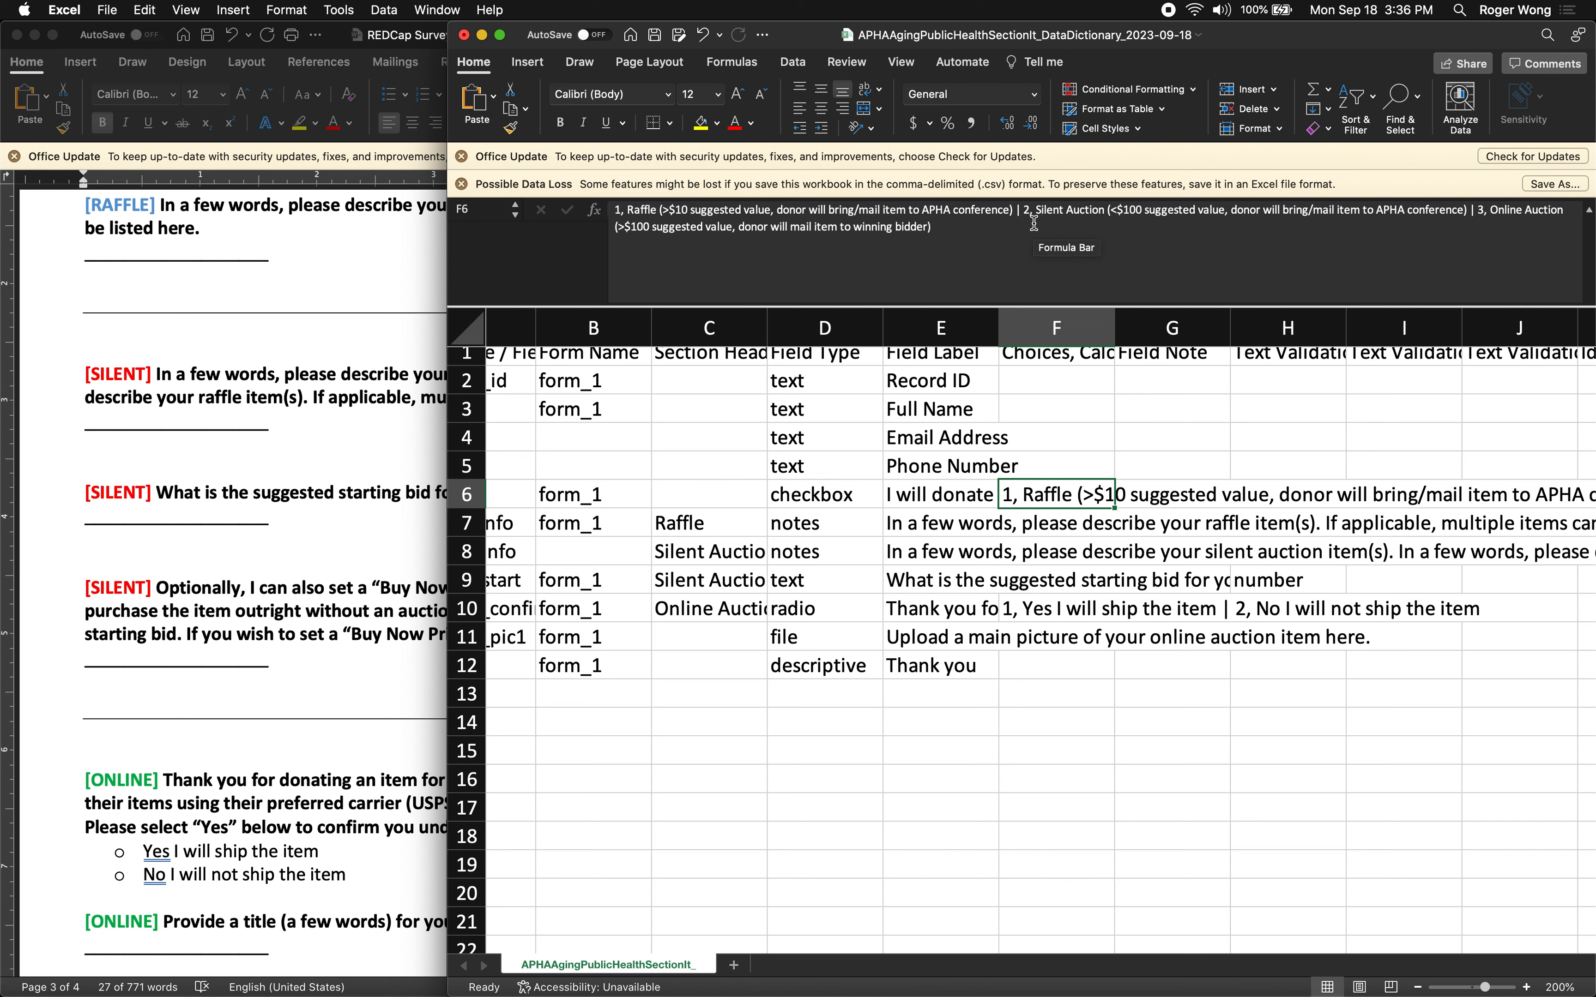
scroll(1214, 504, "right", 5)
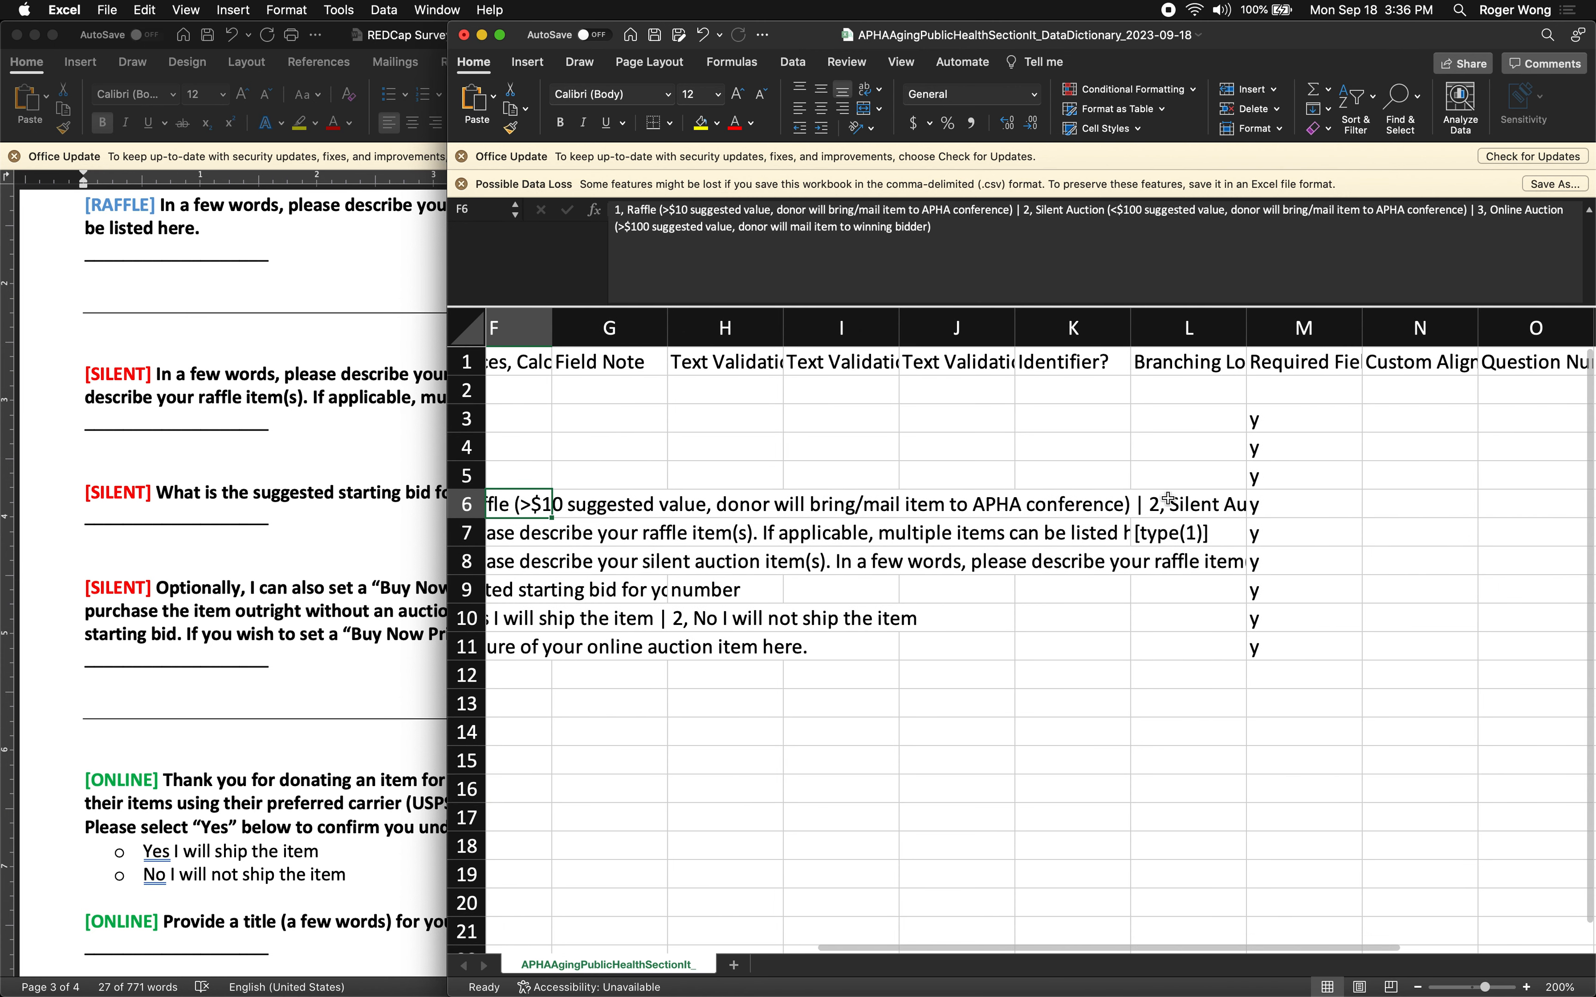
Copy the raffle_info branching logic to the silent_info variable and change it to [type(2)]
left_click(1176, 524)
key("super+c")
key("Down")
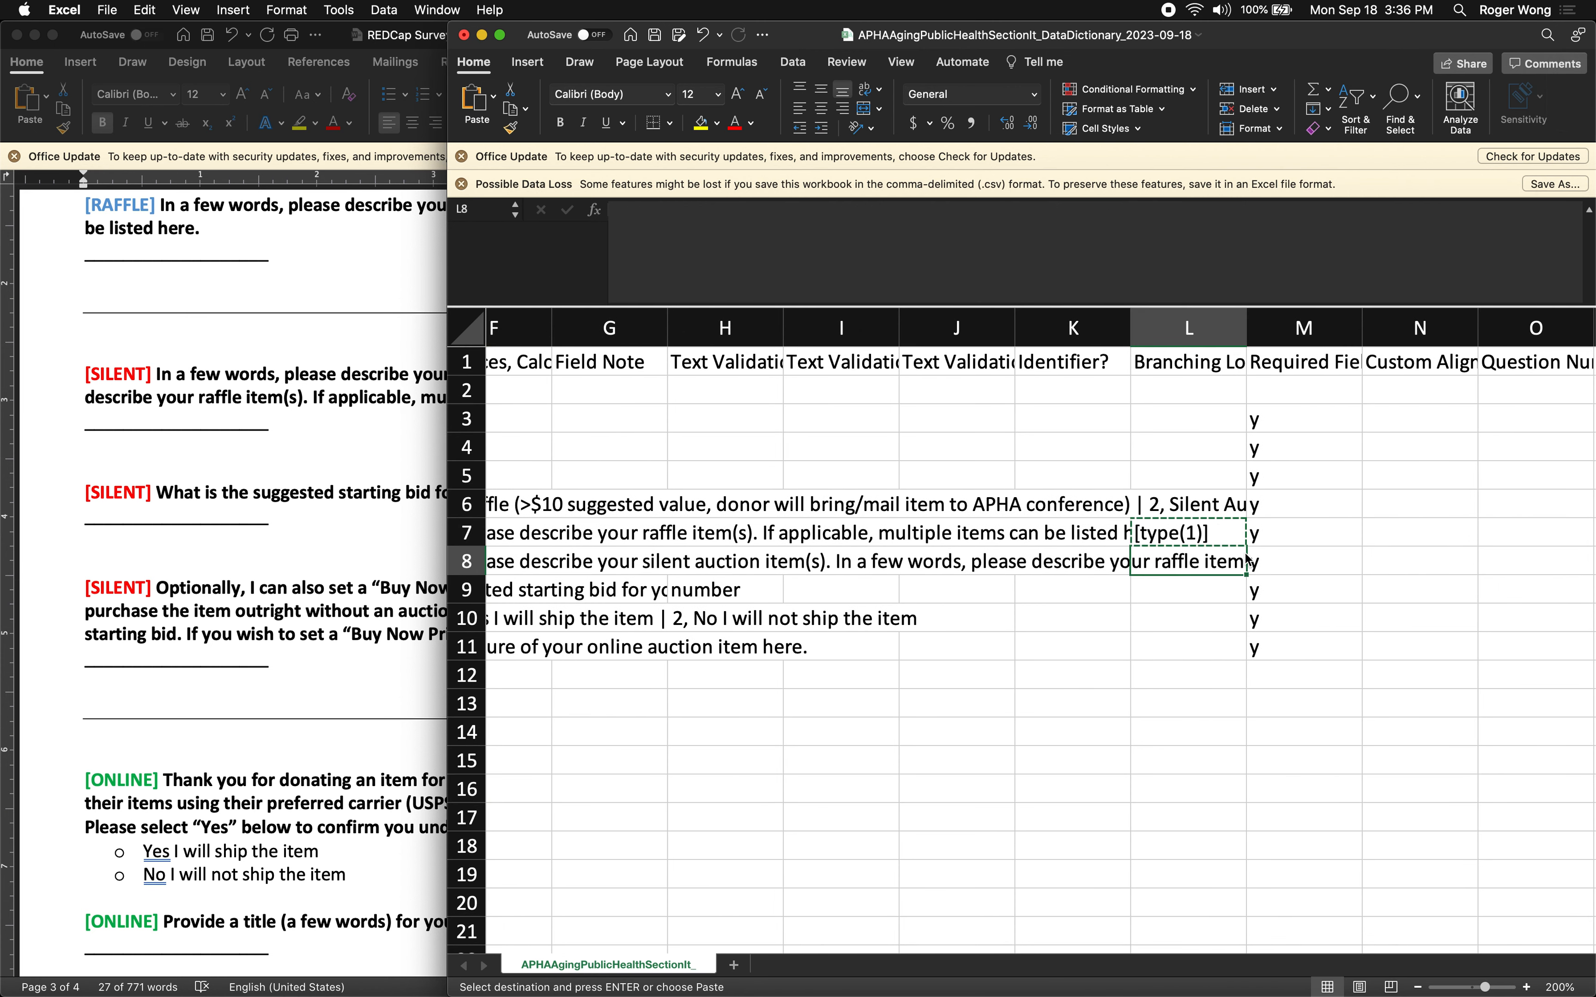
key("super+v")
left_click(651, 209)
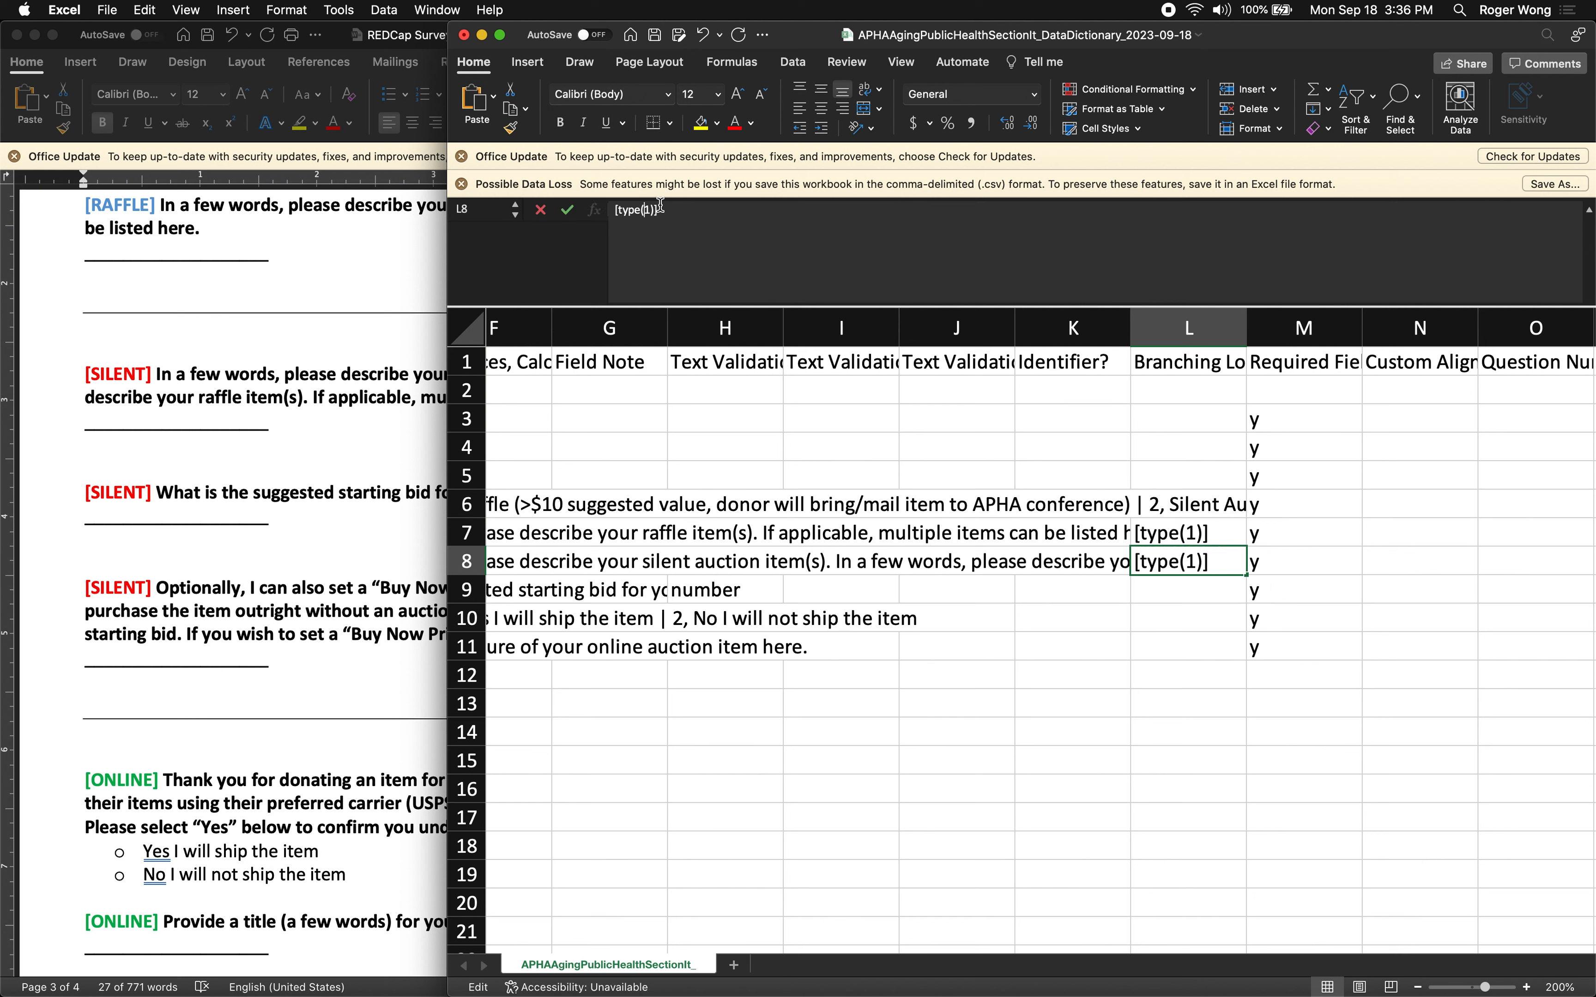
key("BackSpace")
type("2")
key("Return")
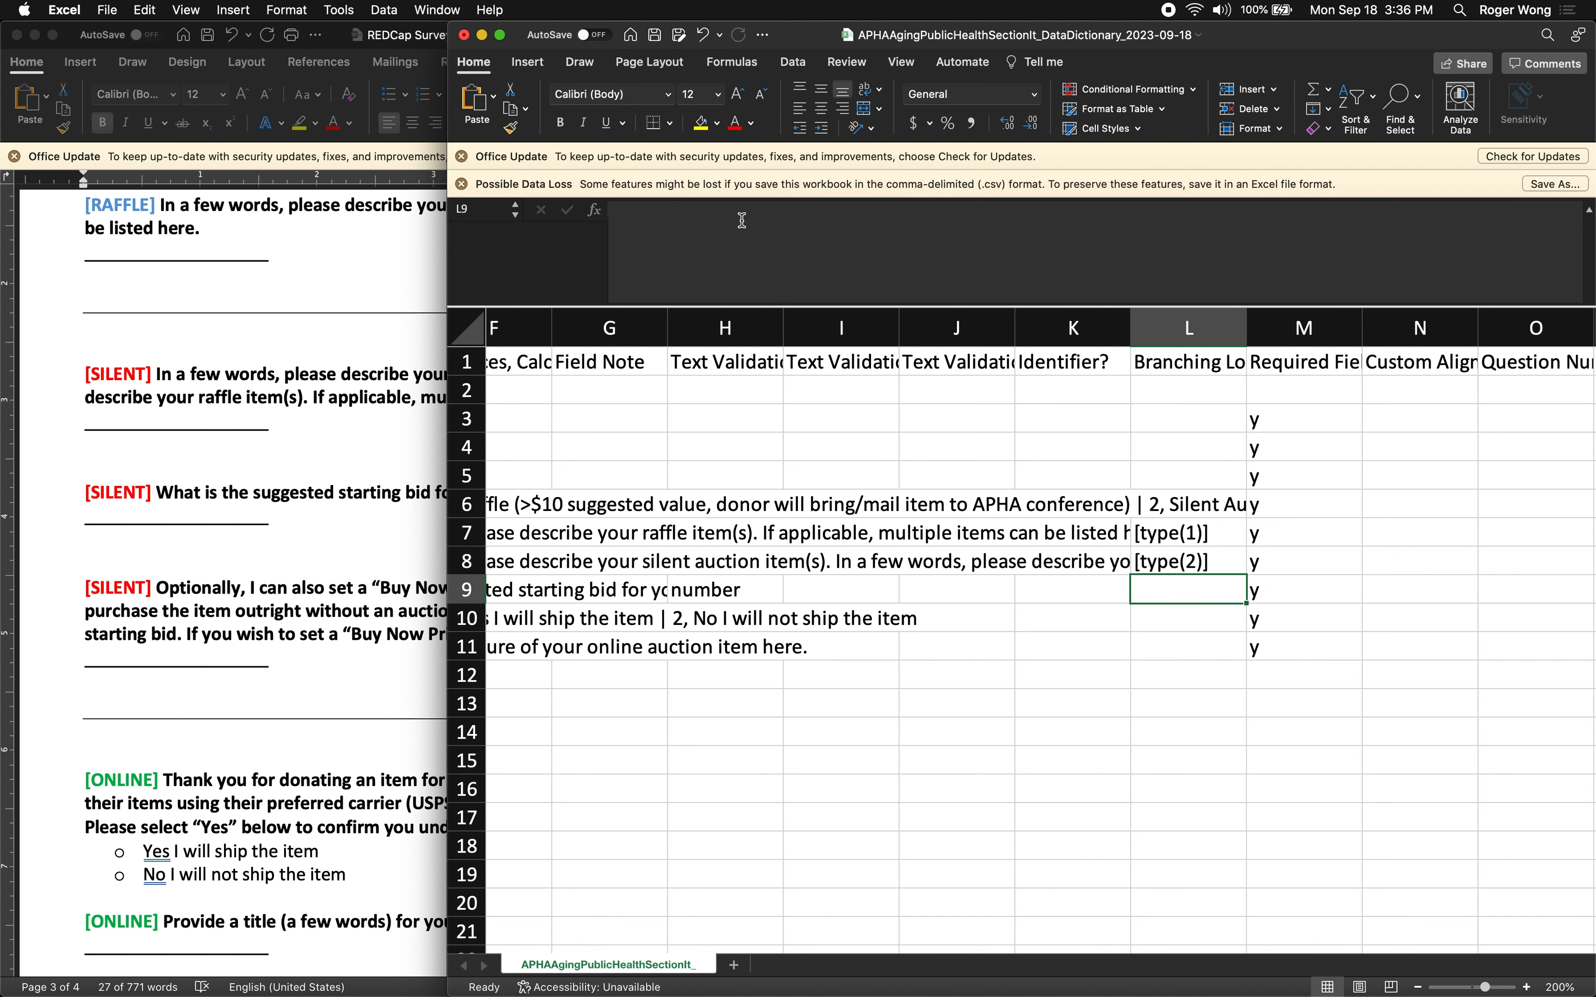
key("Up")
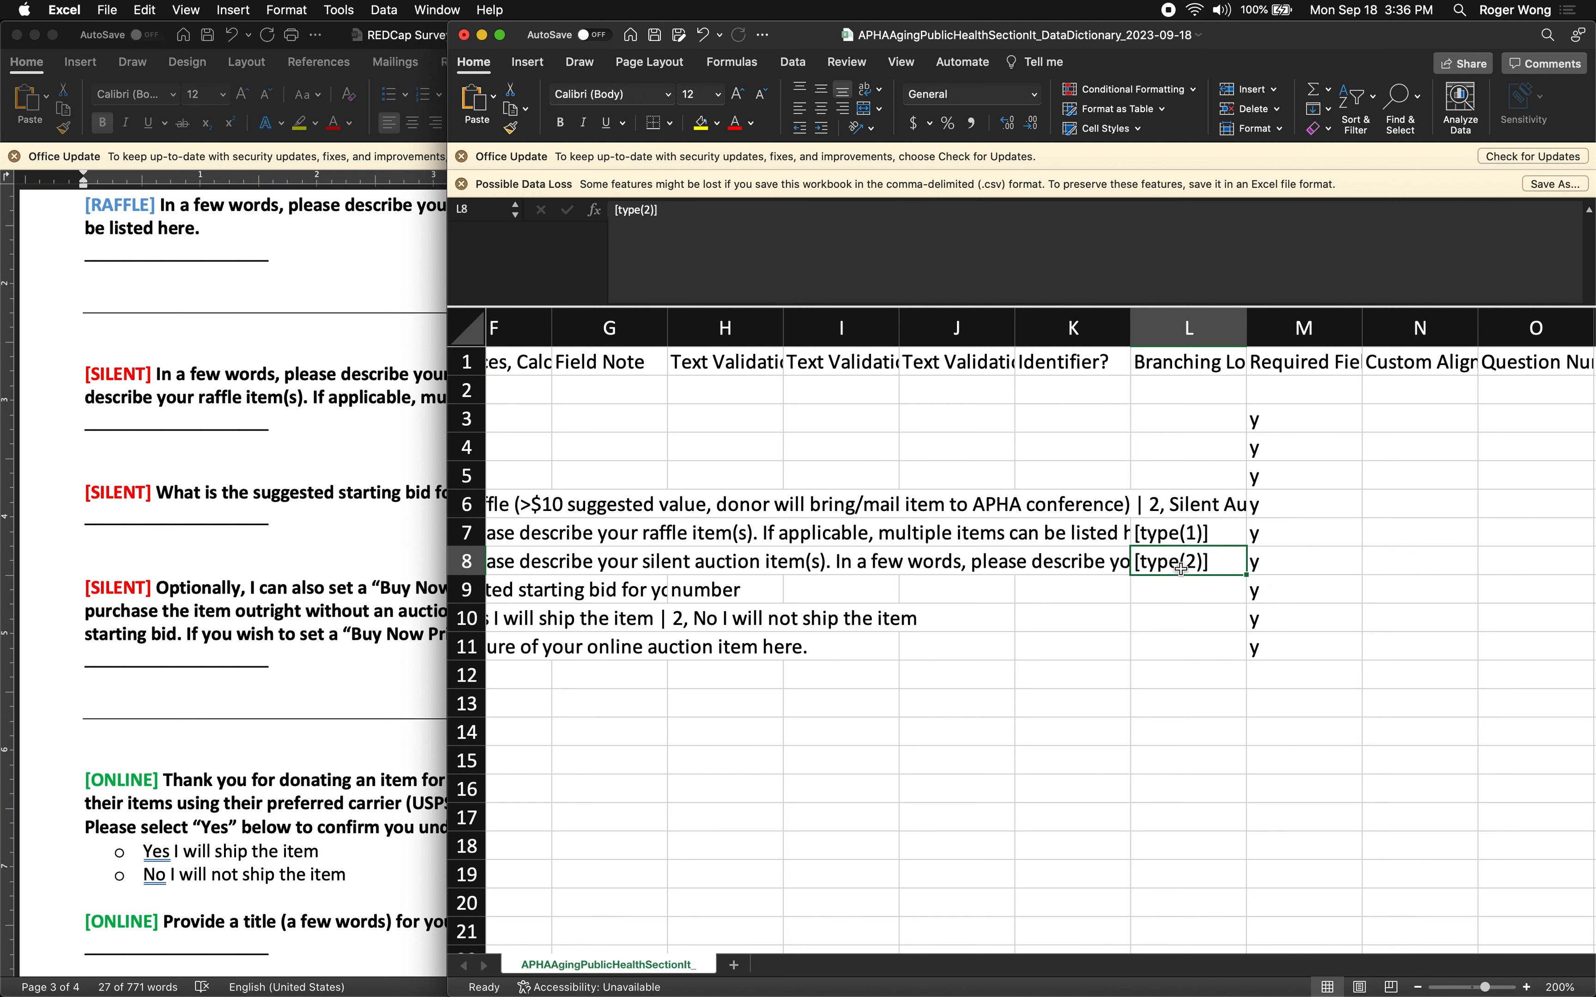
Review the silent_info and silent_start rows of the data dictionary
scroll(1176, 568, "left", 10)
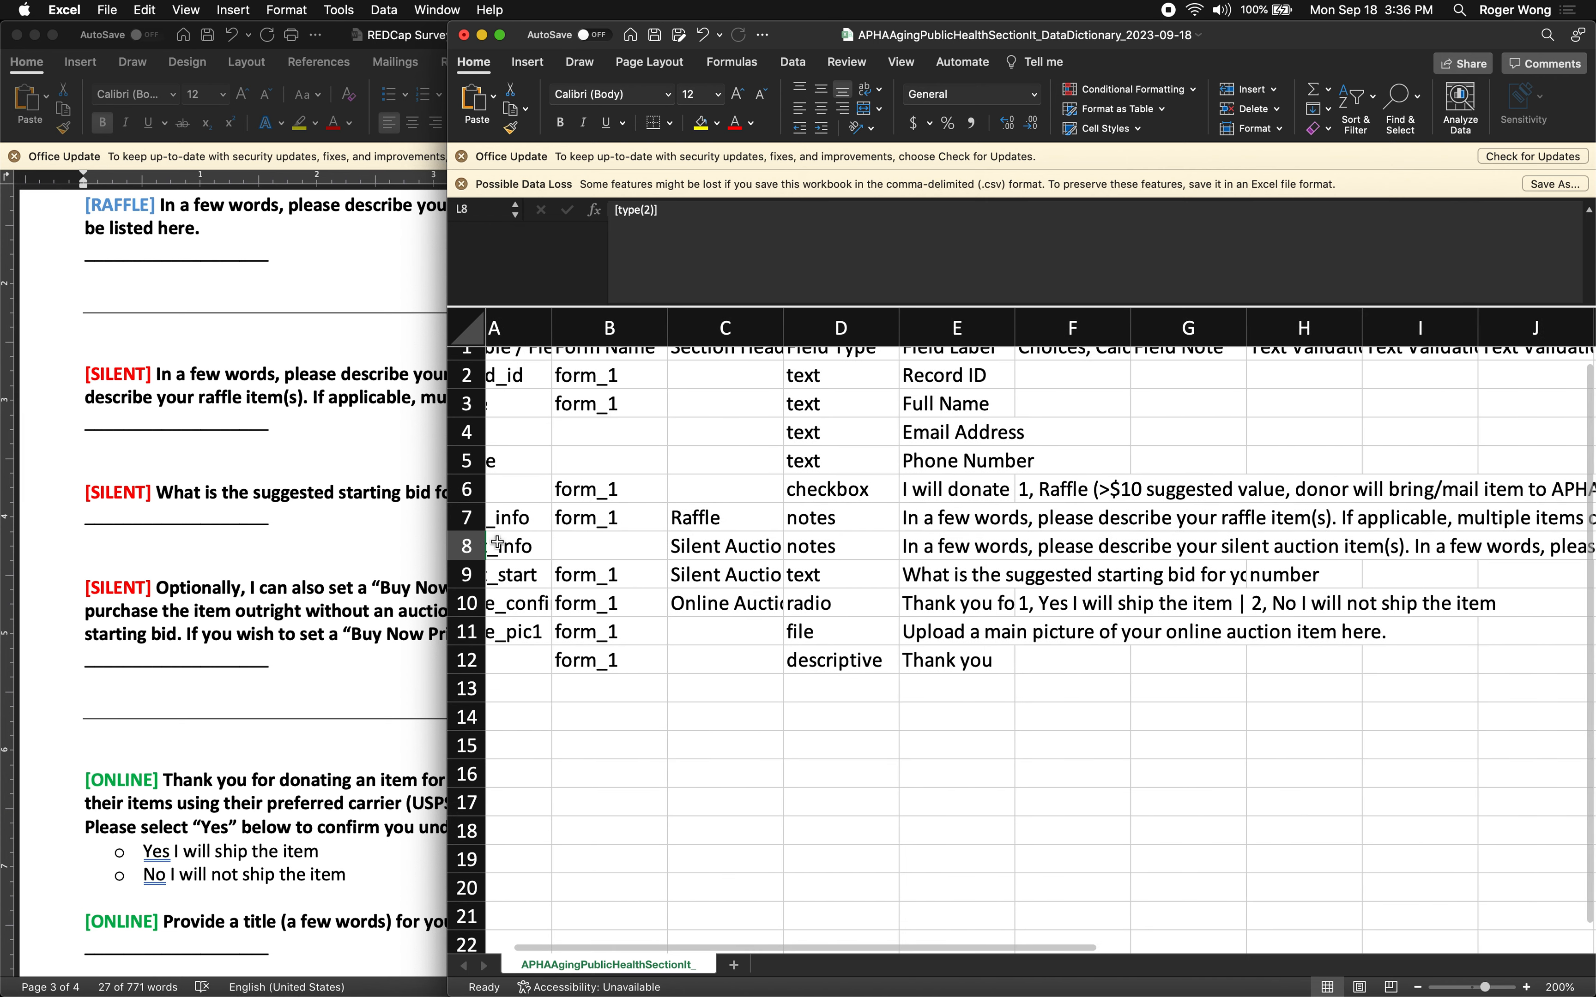
scroll(560, 547, "left", 2)
left_click(466, 546)
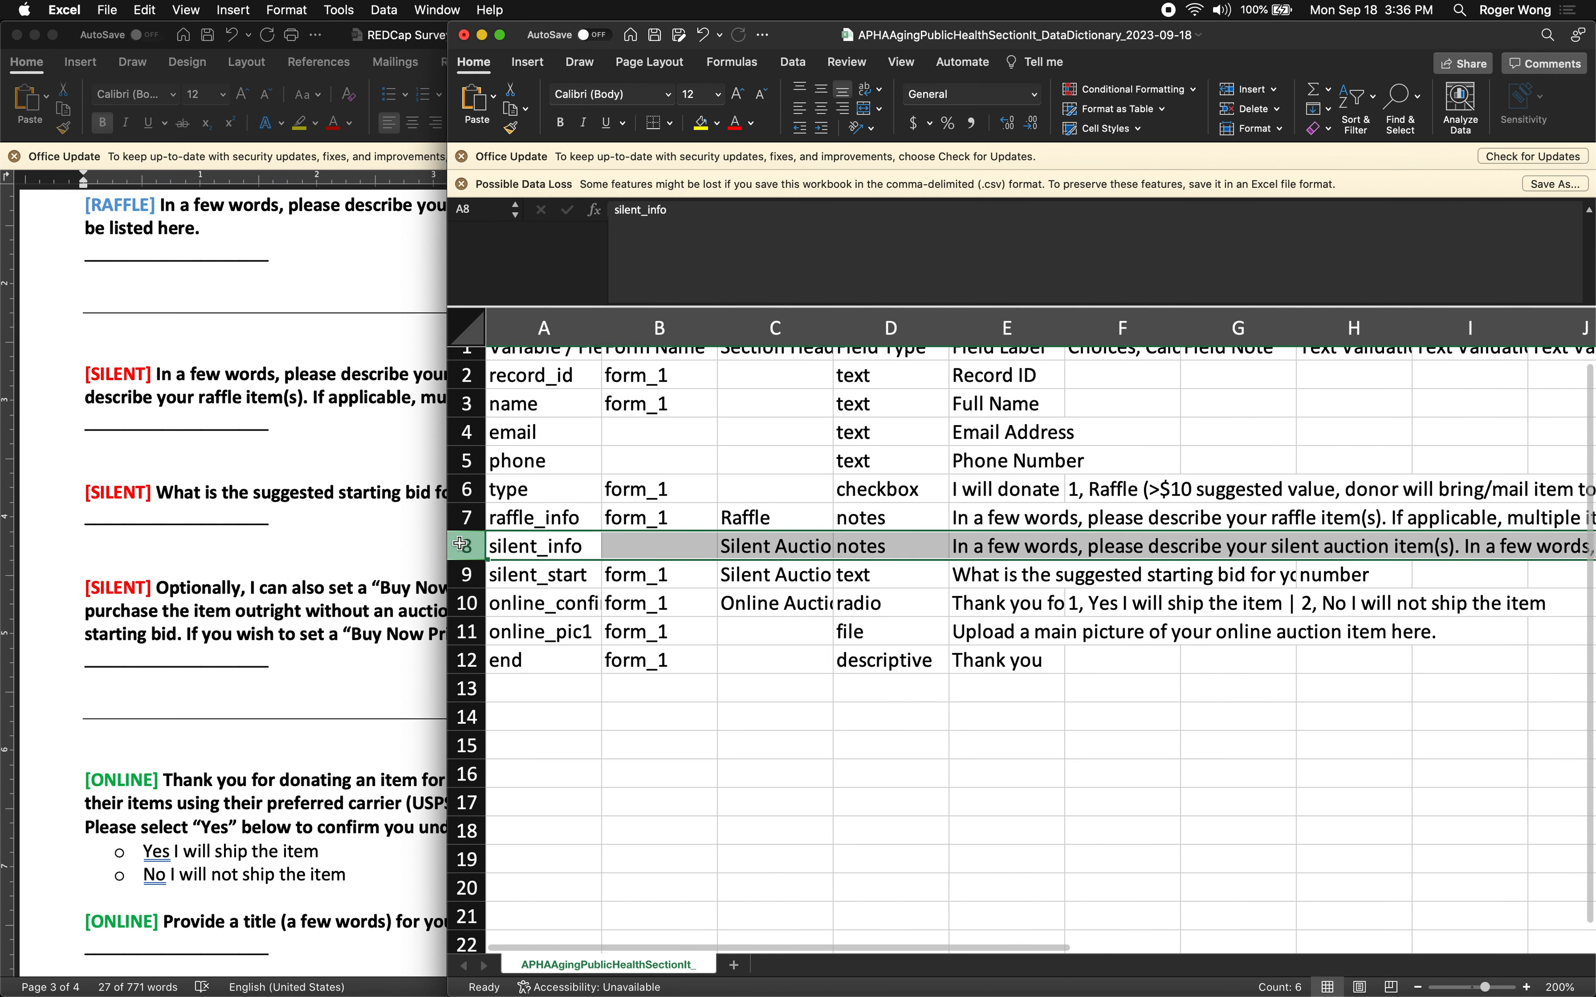
scroll(694, 581, "up", 1)
left_click(466, 574)
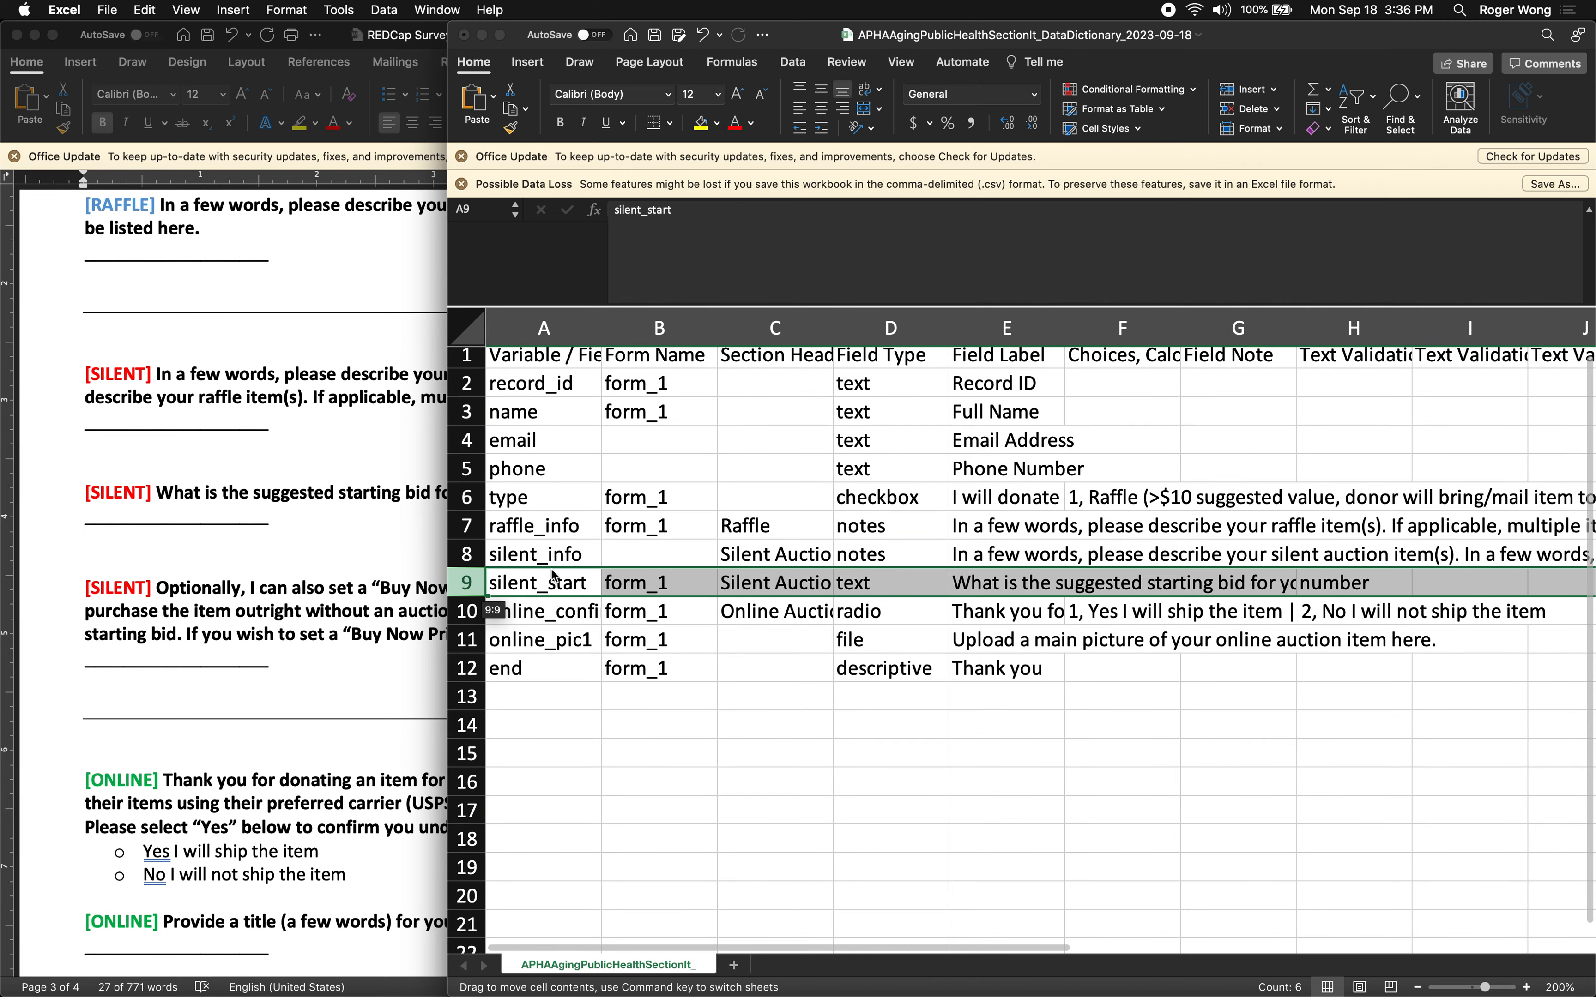
Clear the Raffle option in the Firefox survey to check the section display, and return to Excel without replacing any row data
key("ctrl+Left")
key("ctrl+Left")
scroll(684, 679, "down", 3)
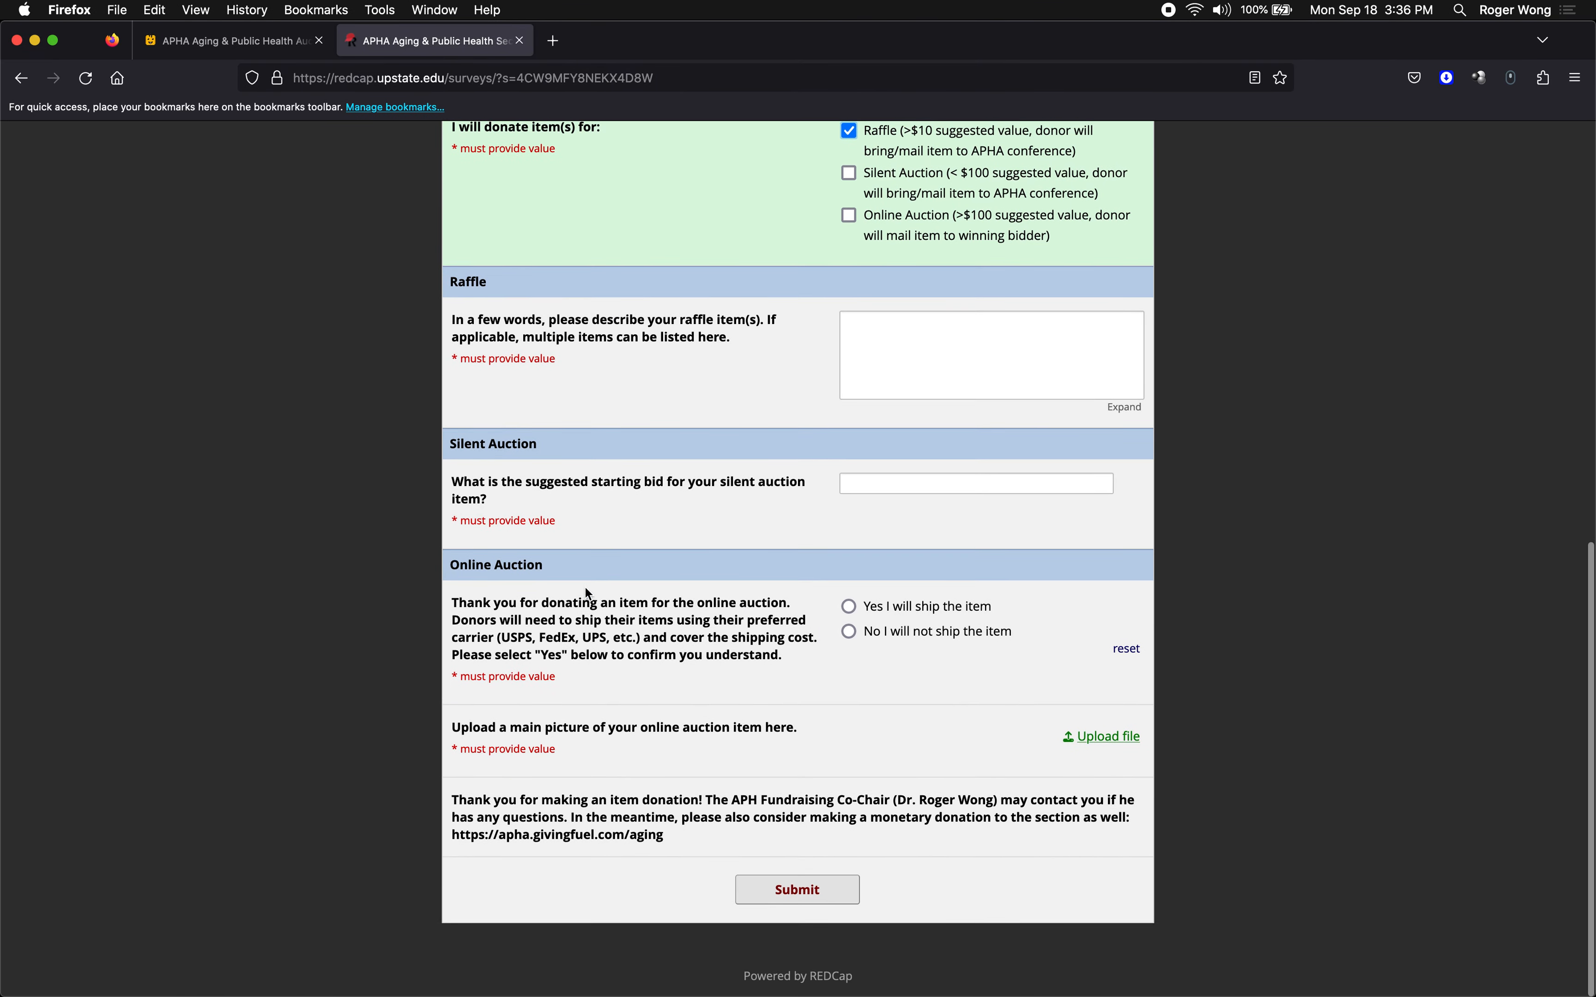
scroll(586, 581, "up", 3)
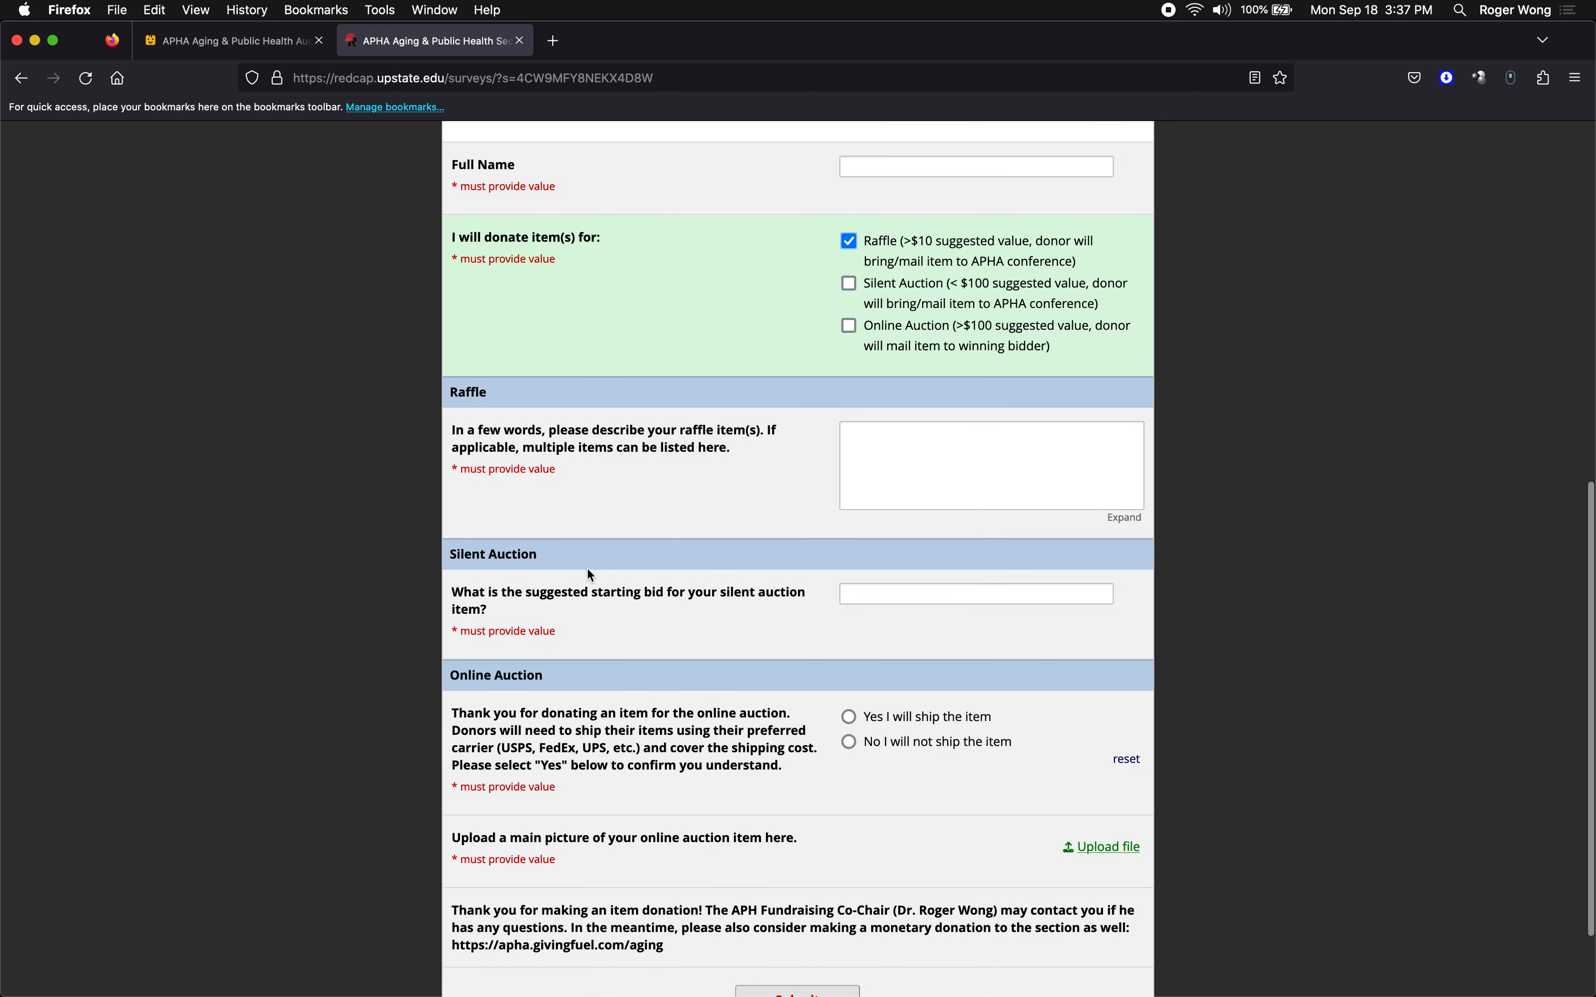
left_click(851, 250)
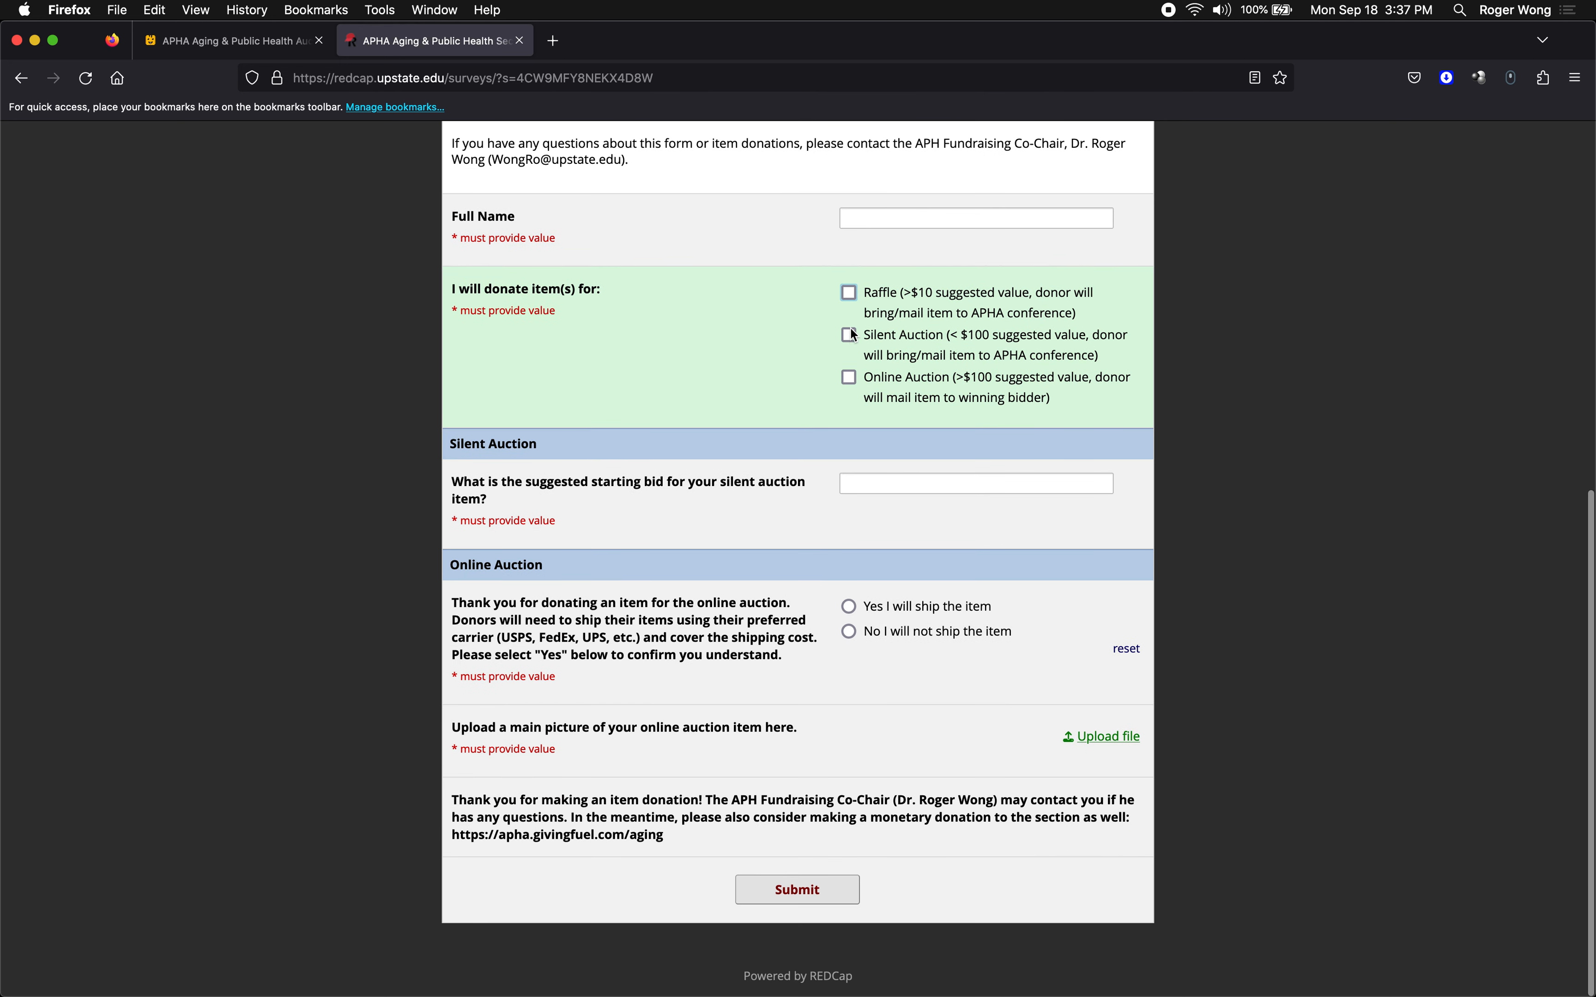
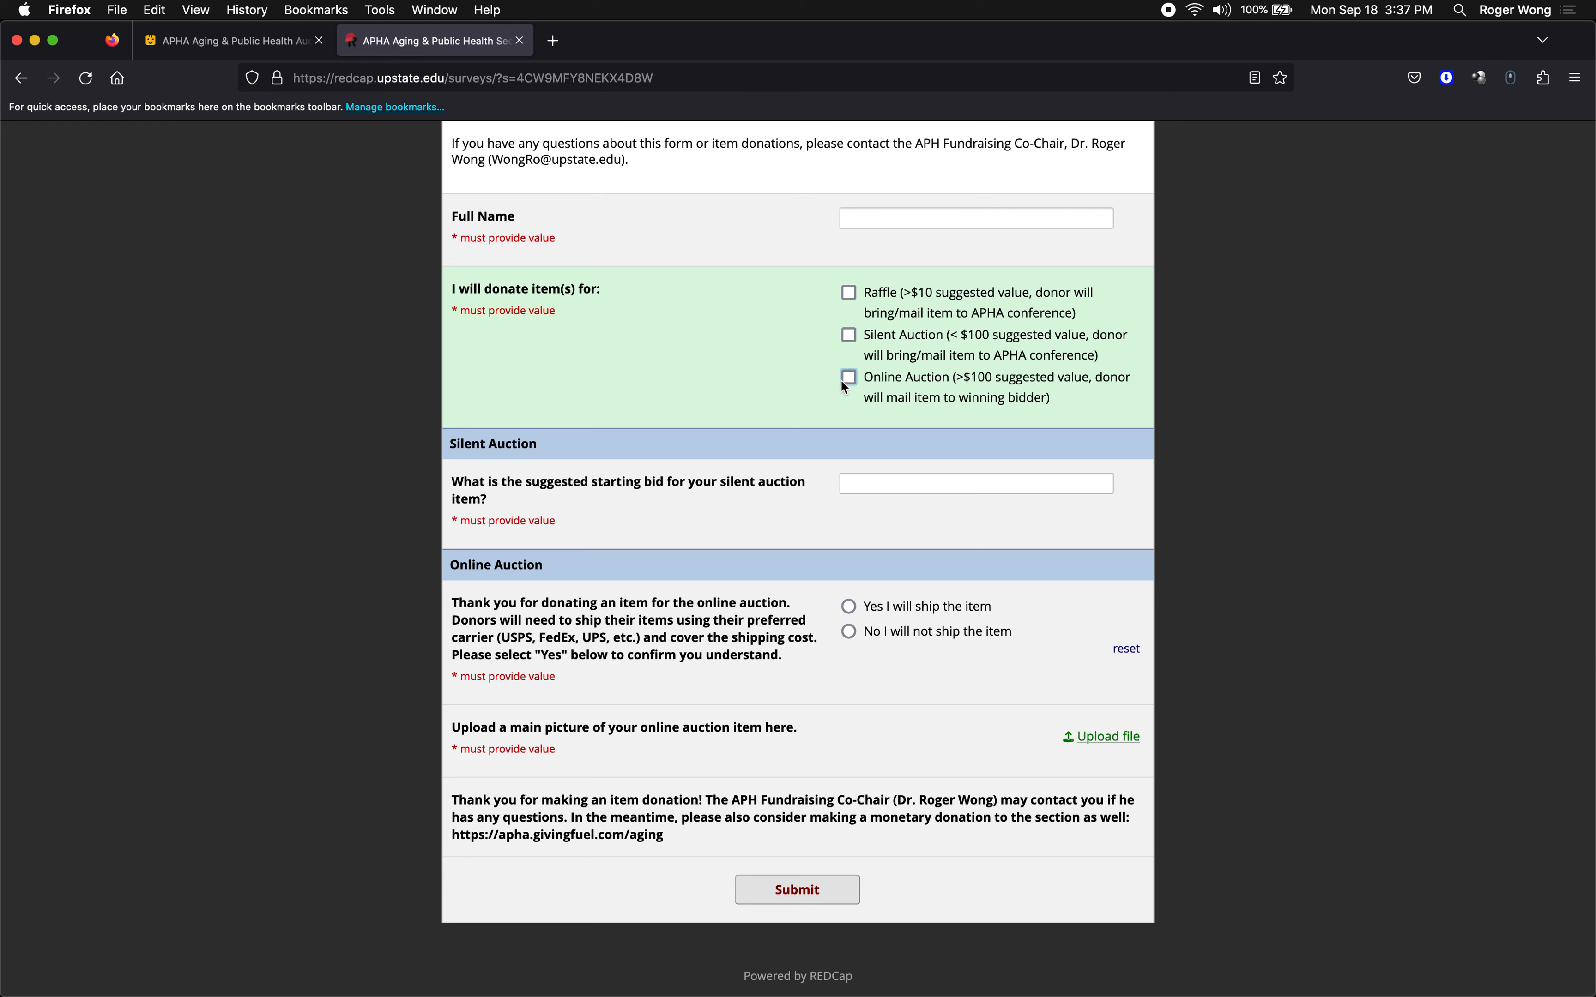
key("ctrl+Up")
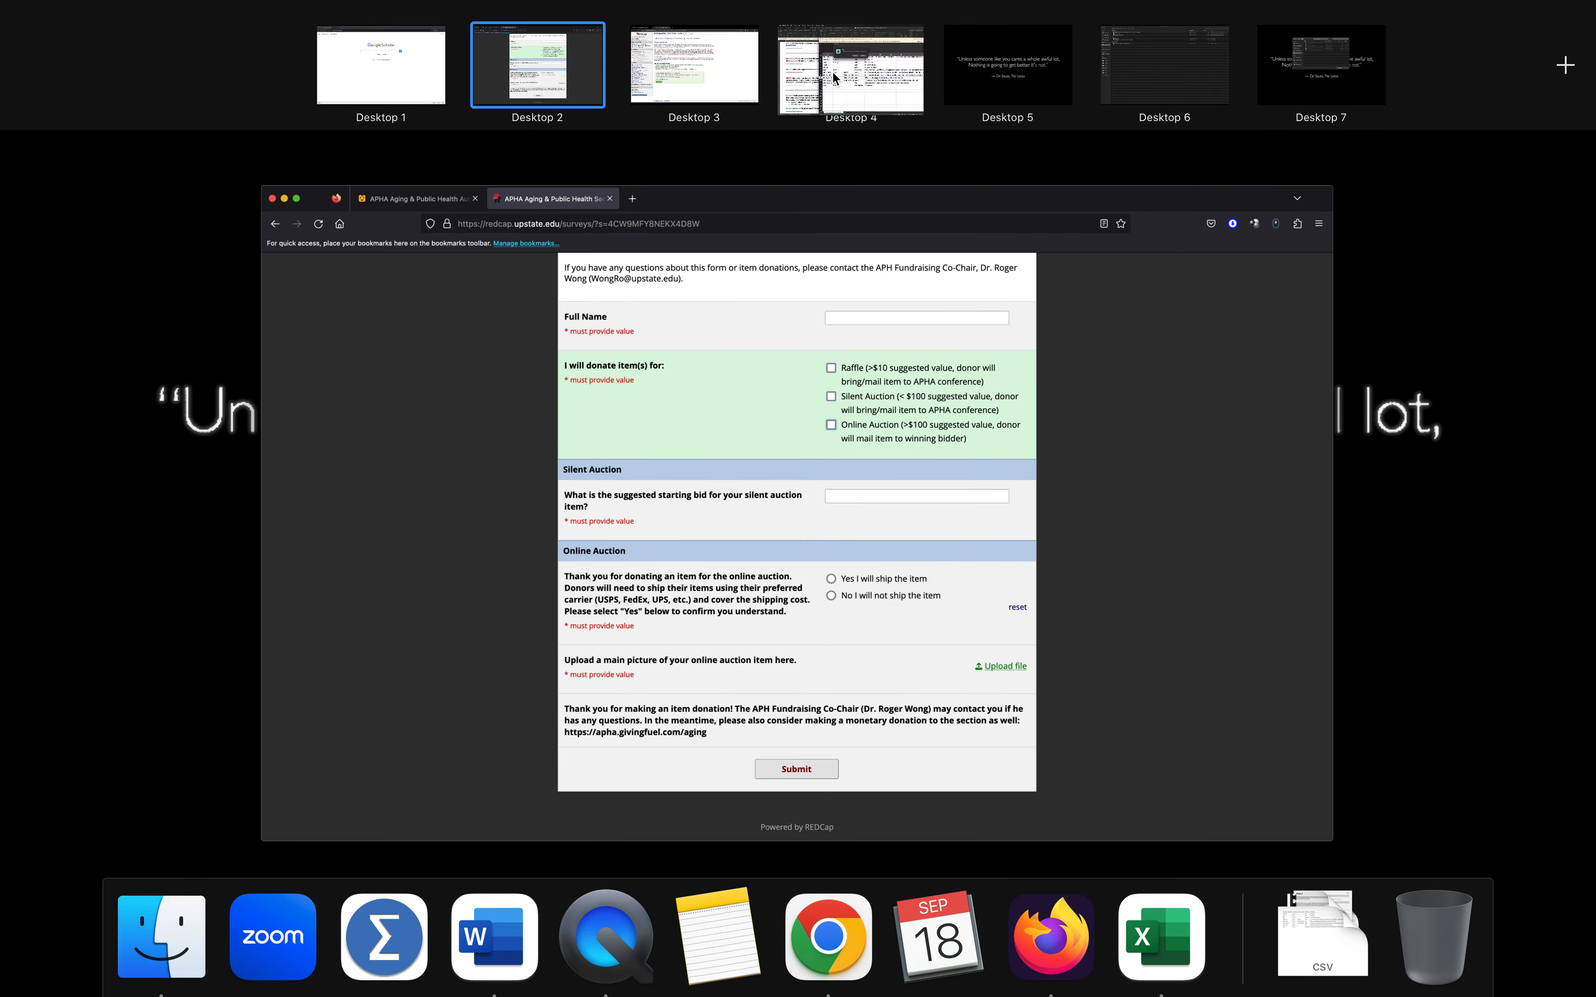
left_click(835, 78)
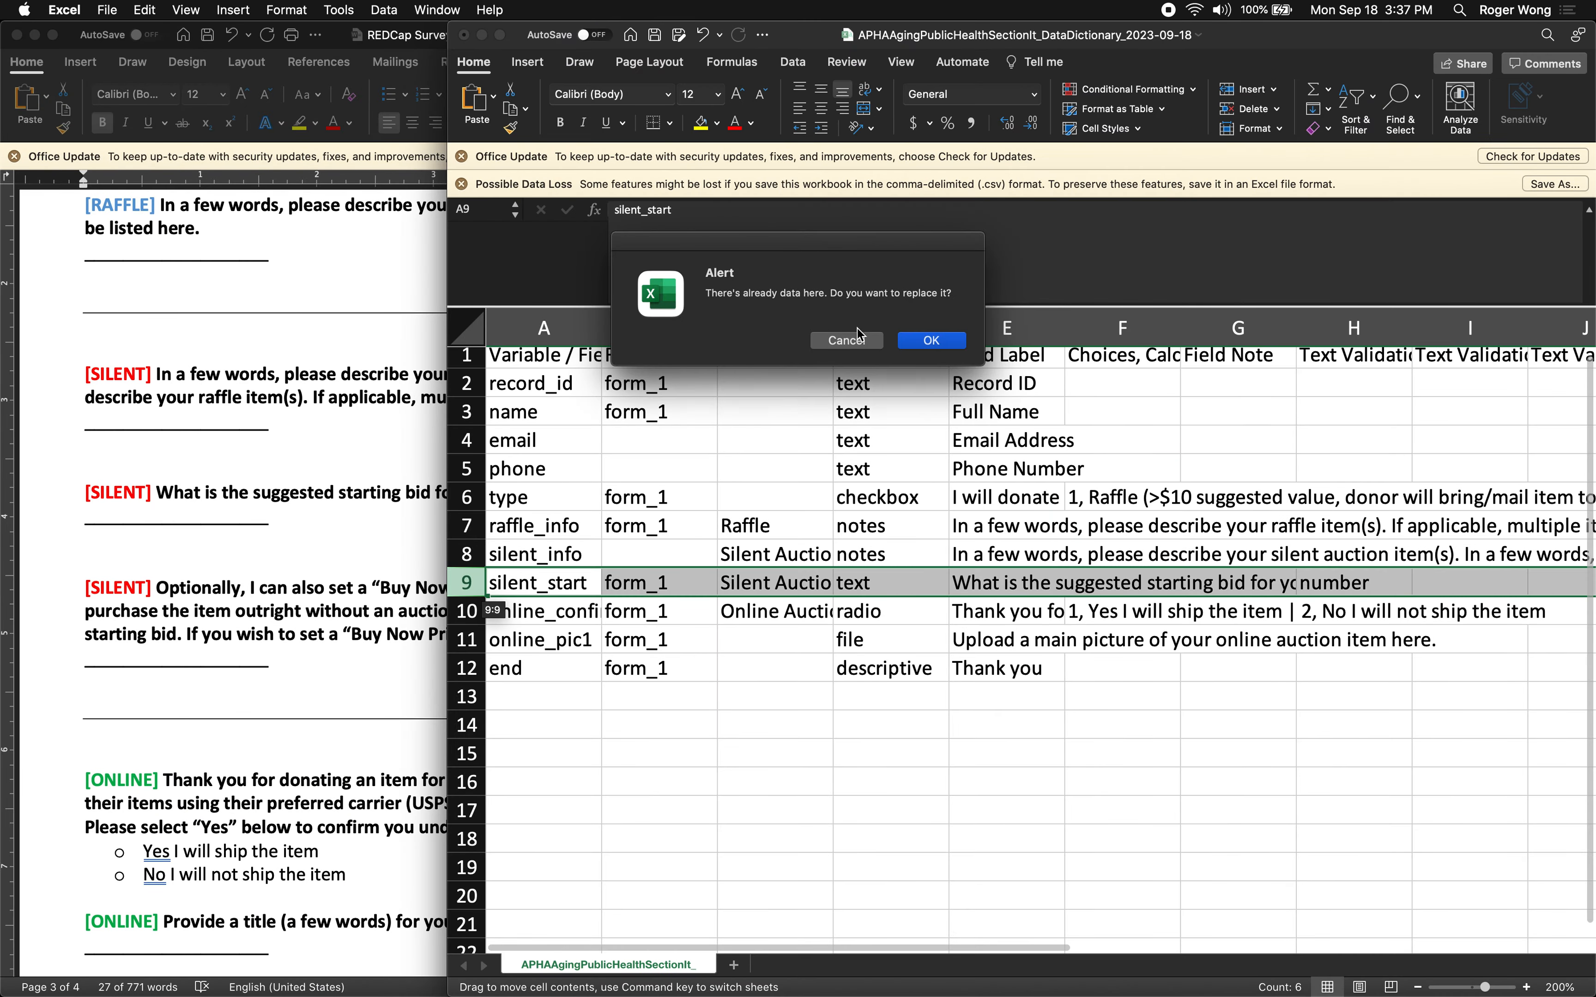
left_click(847, 340)
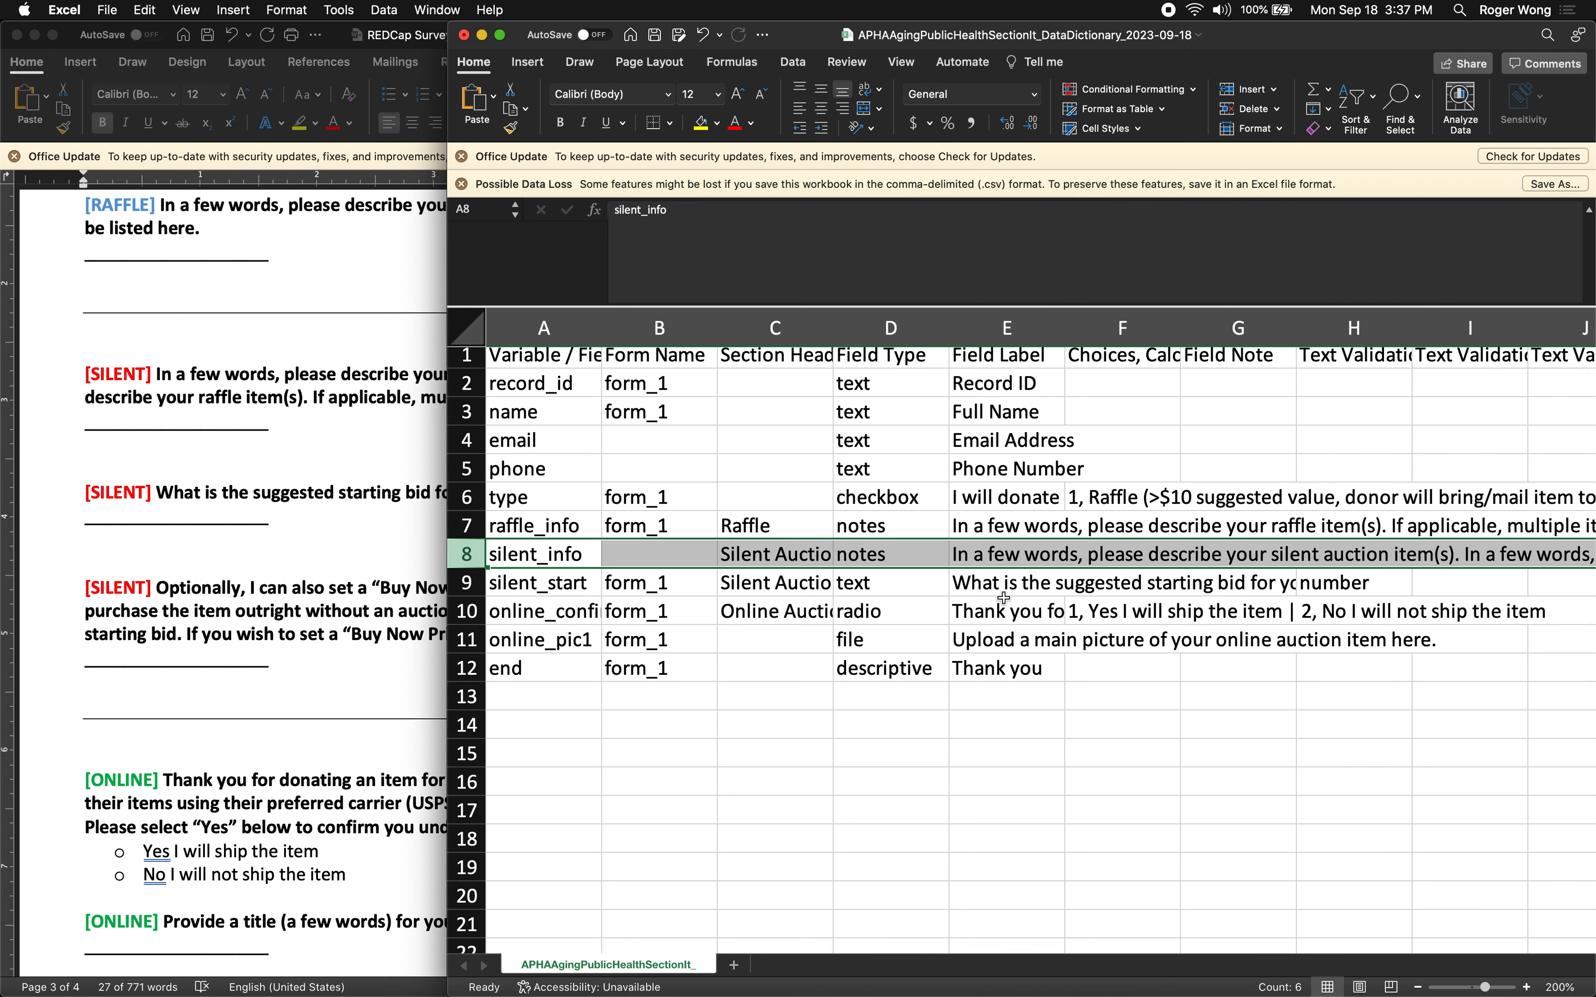
Copy the [type(2)] branching logic from silent_info to the silent_start variable
scroll(1004, 597, "right", 10)
left_click(1071, 557)
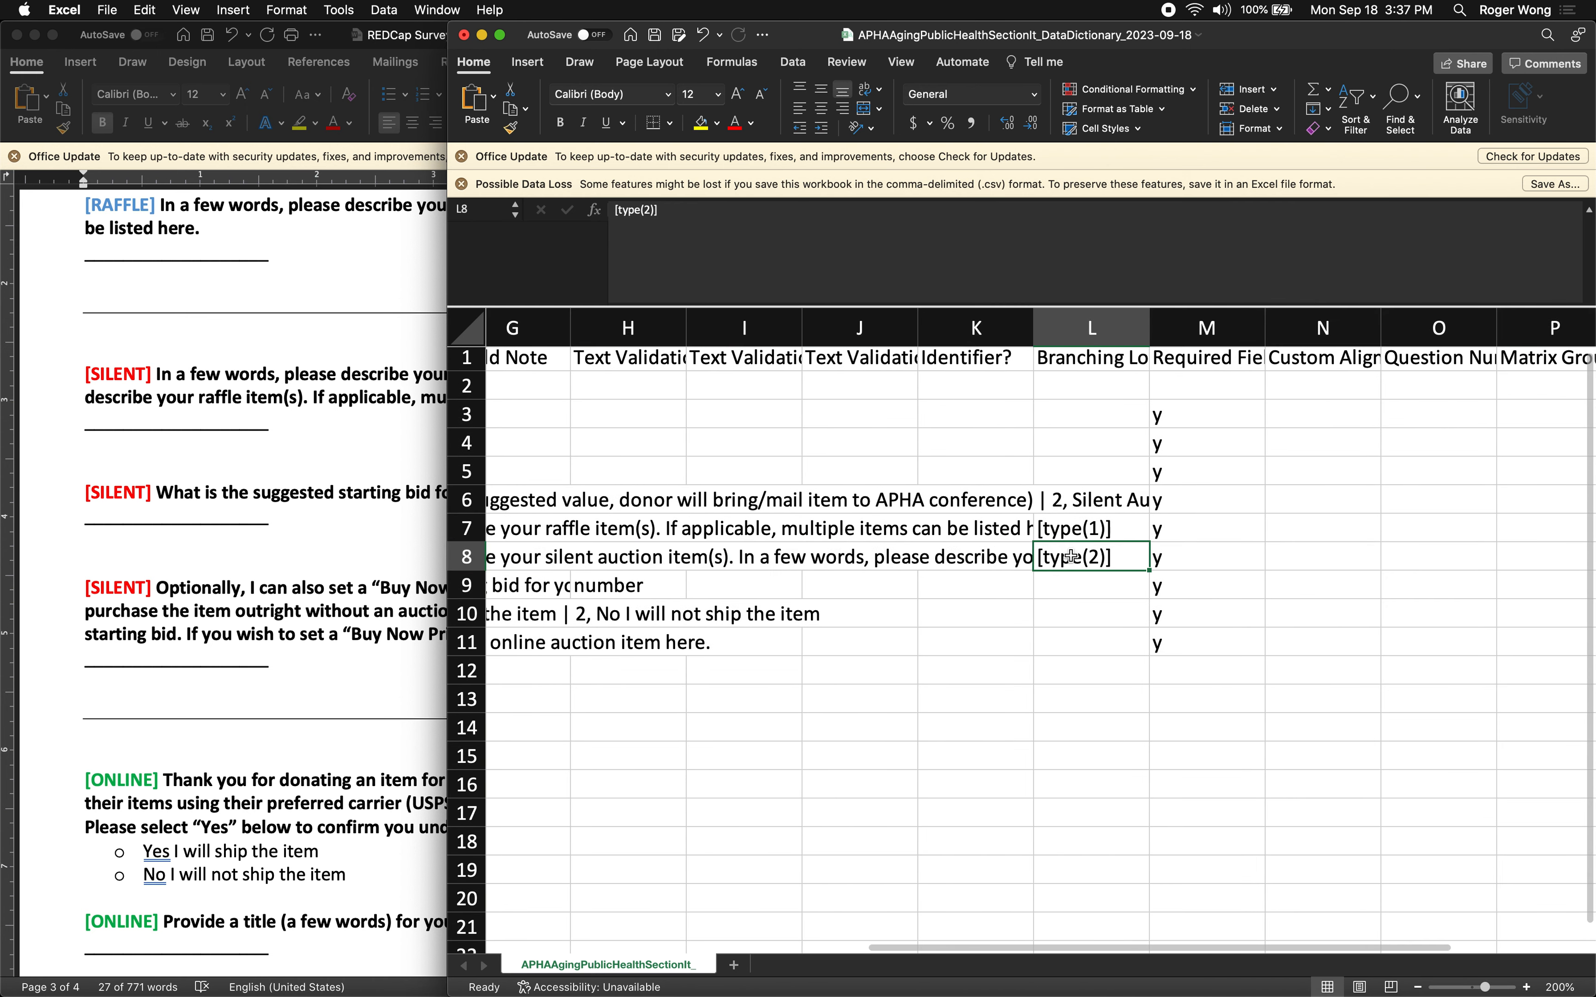
key("super+c")
key("Down")
key("super+v")
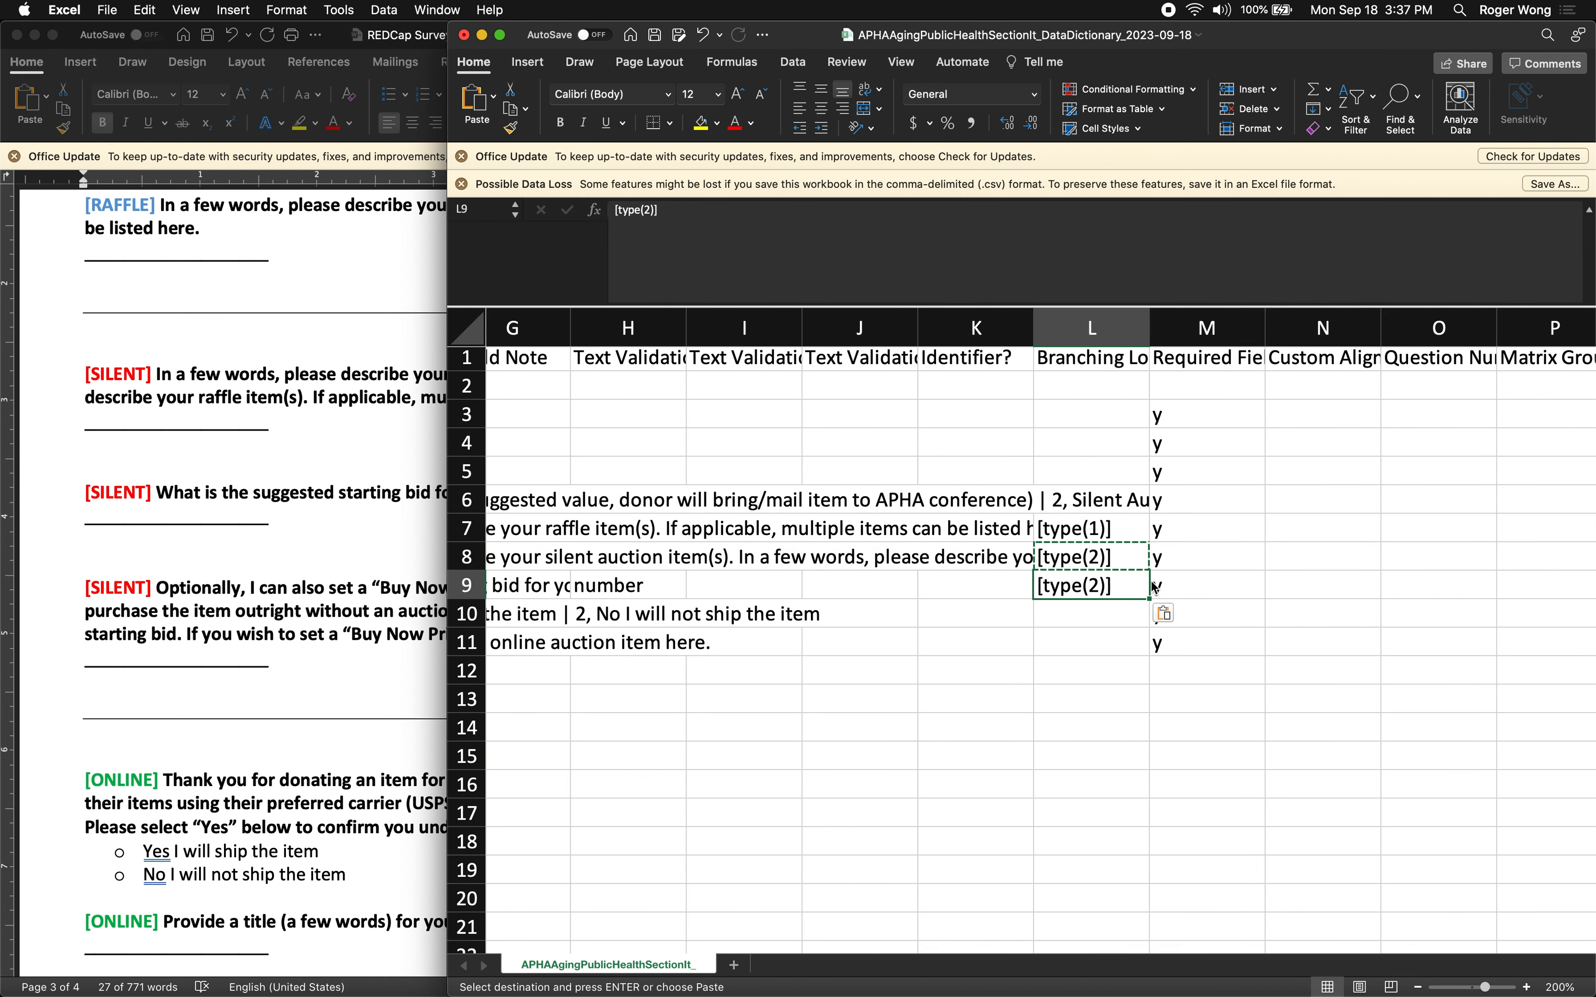
Insert a blank row directly below the silent_start row
key("Left")
key("Left")
key("Left")
key("Left")
key("Left")
key("Left")
key("Left")
key("Left")
key("Left")
key("Left")
key("Left")
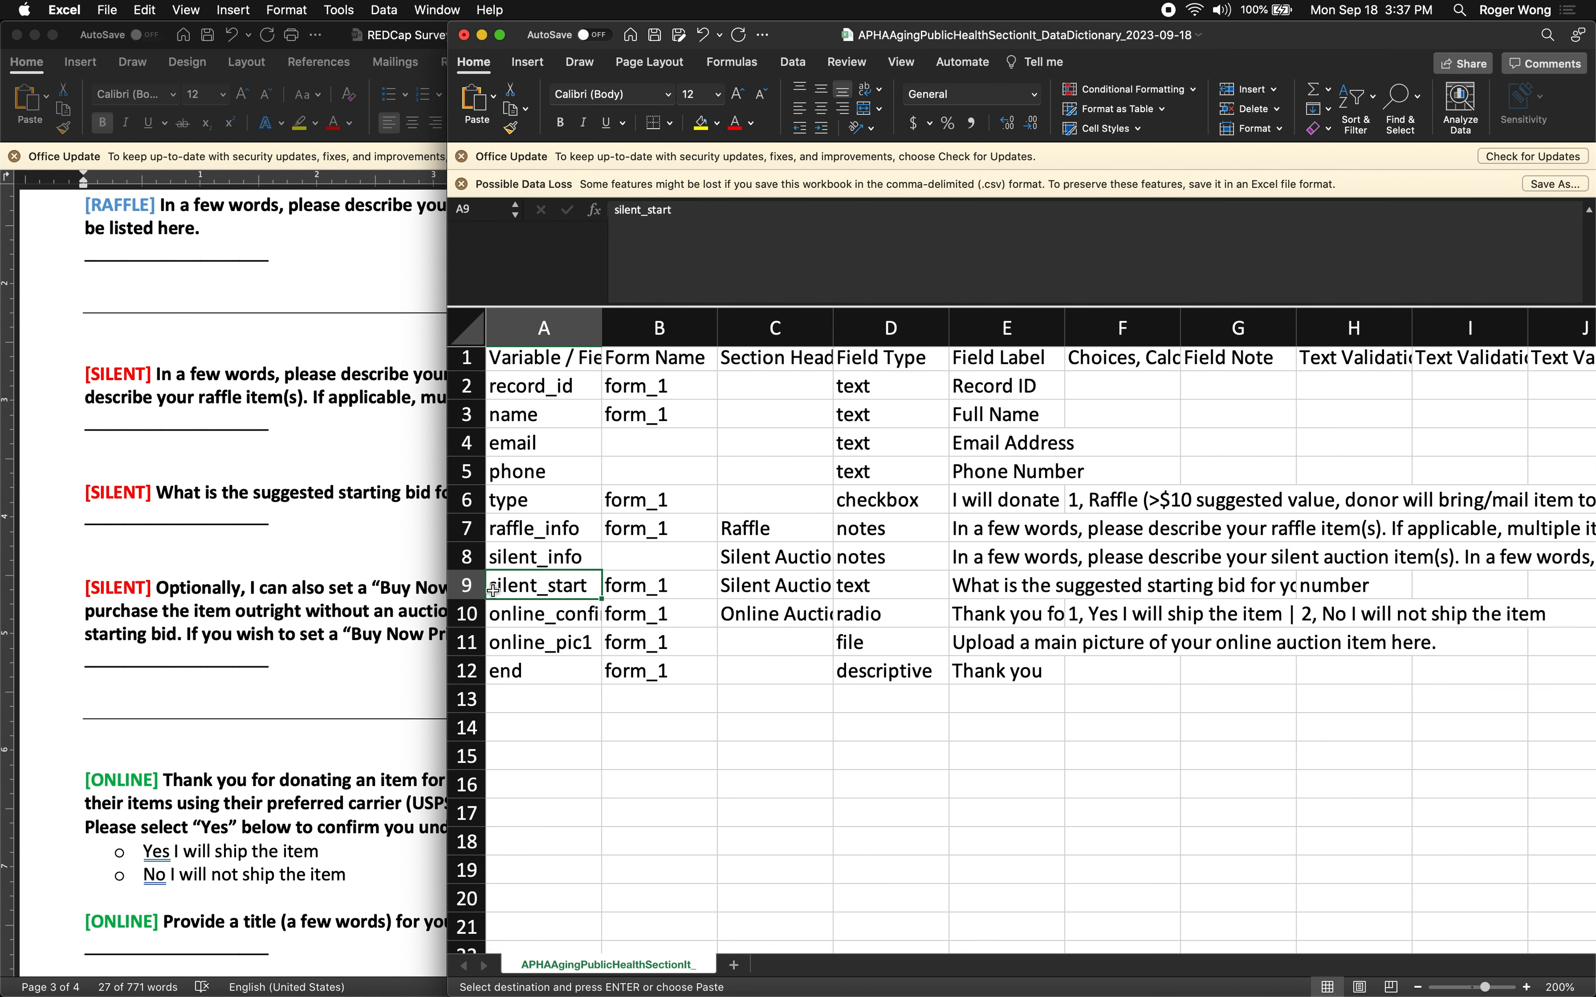
key("Right")
key("Down")
key("Down")
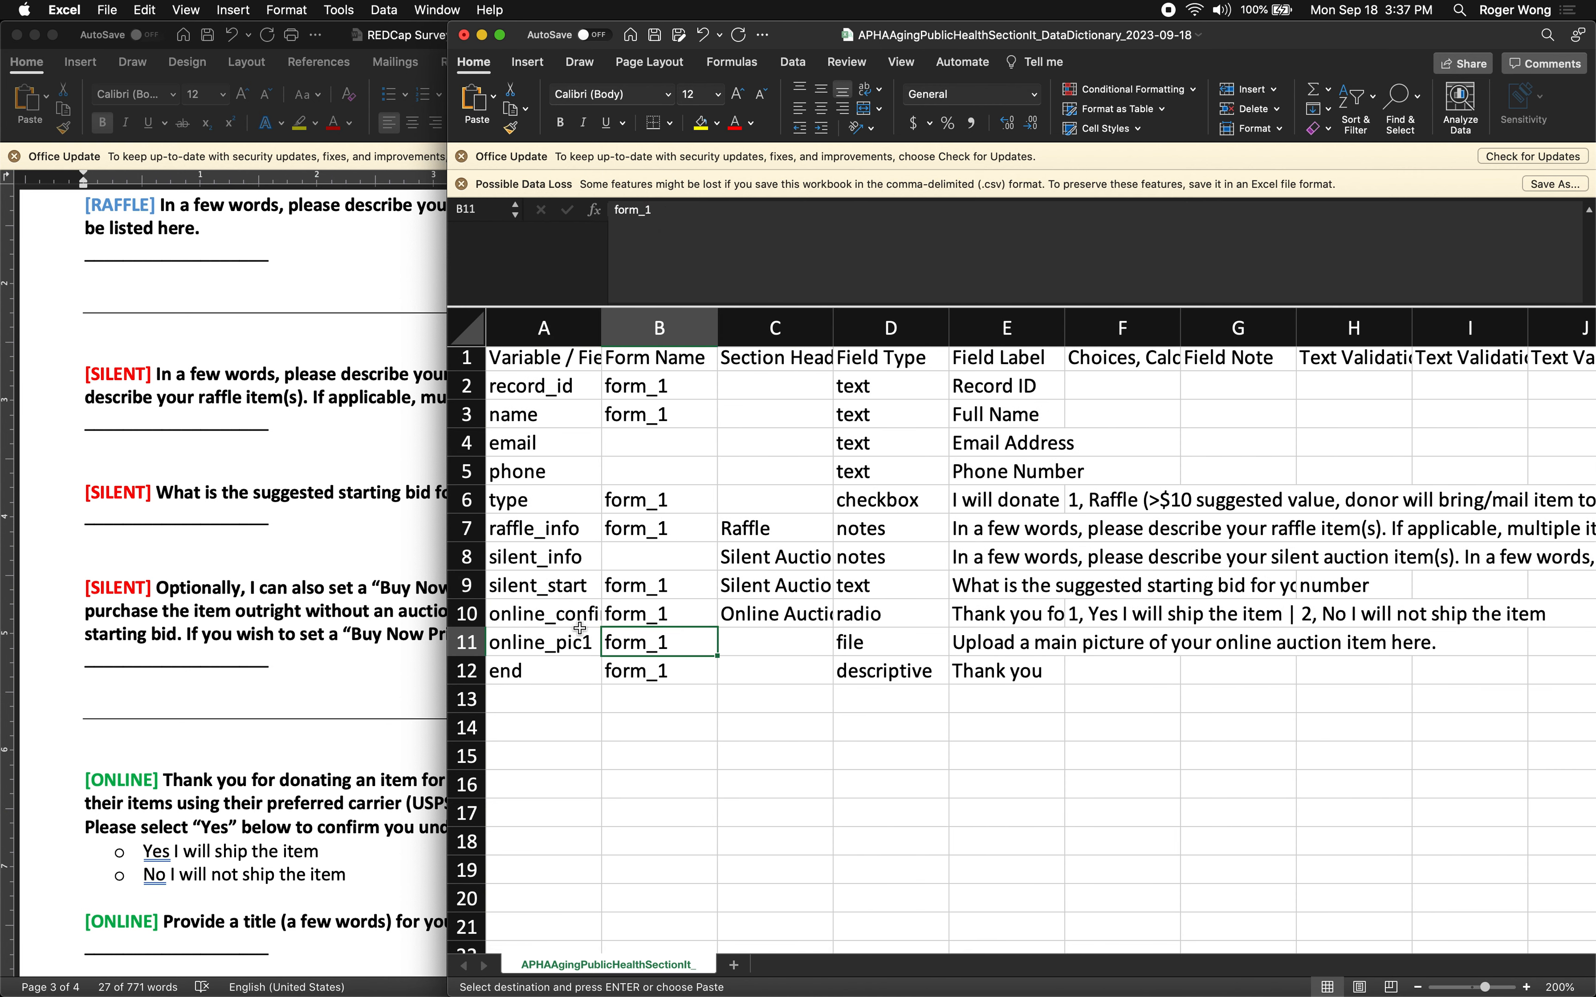
right_click(467, 604)
left_click(508, 703)
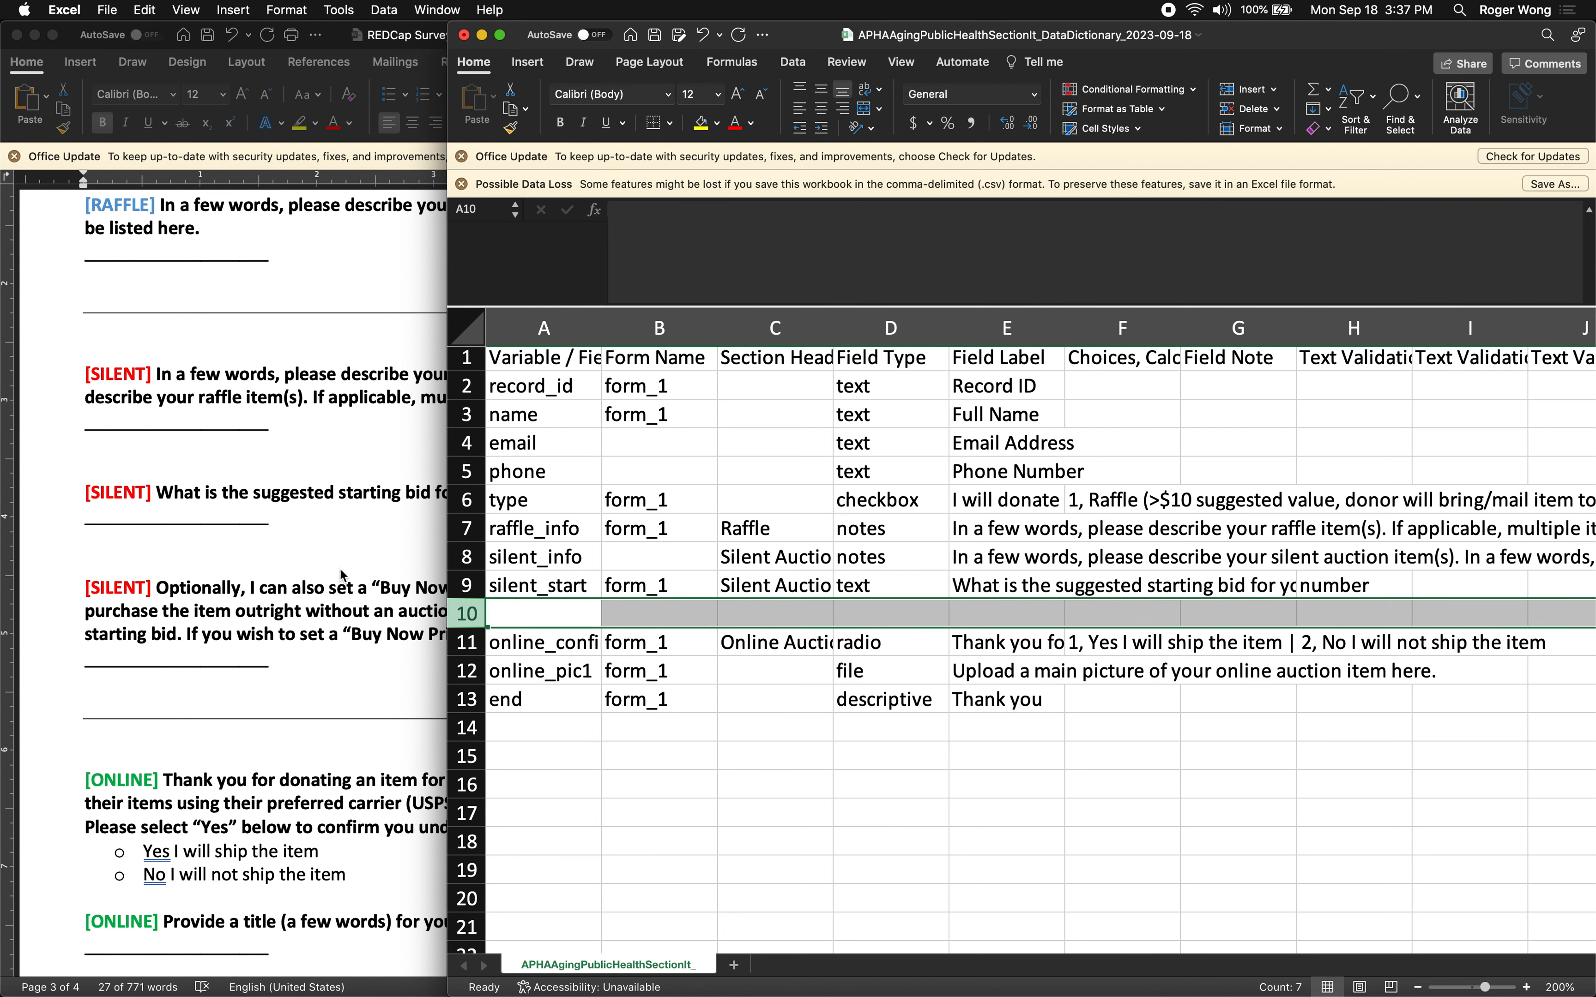
Copy the silent auction "Buy Now Price" question from Word, without its [SILENT] tag, and return to Excel
left_click(338, 564)
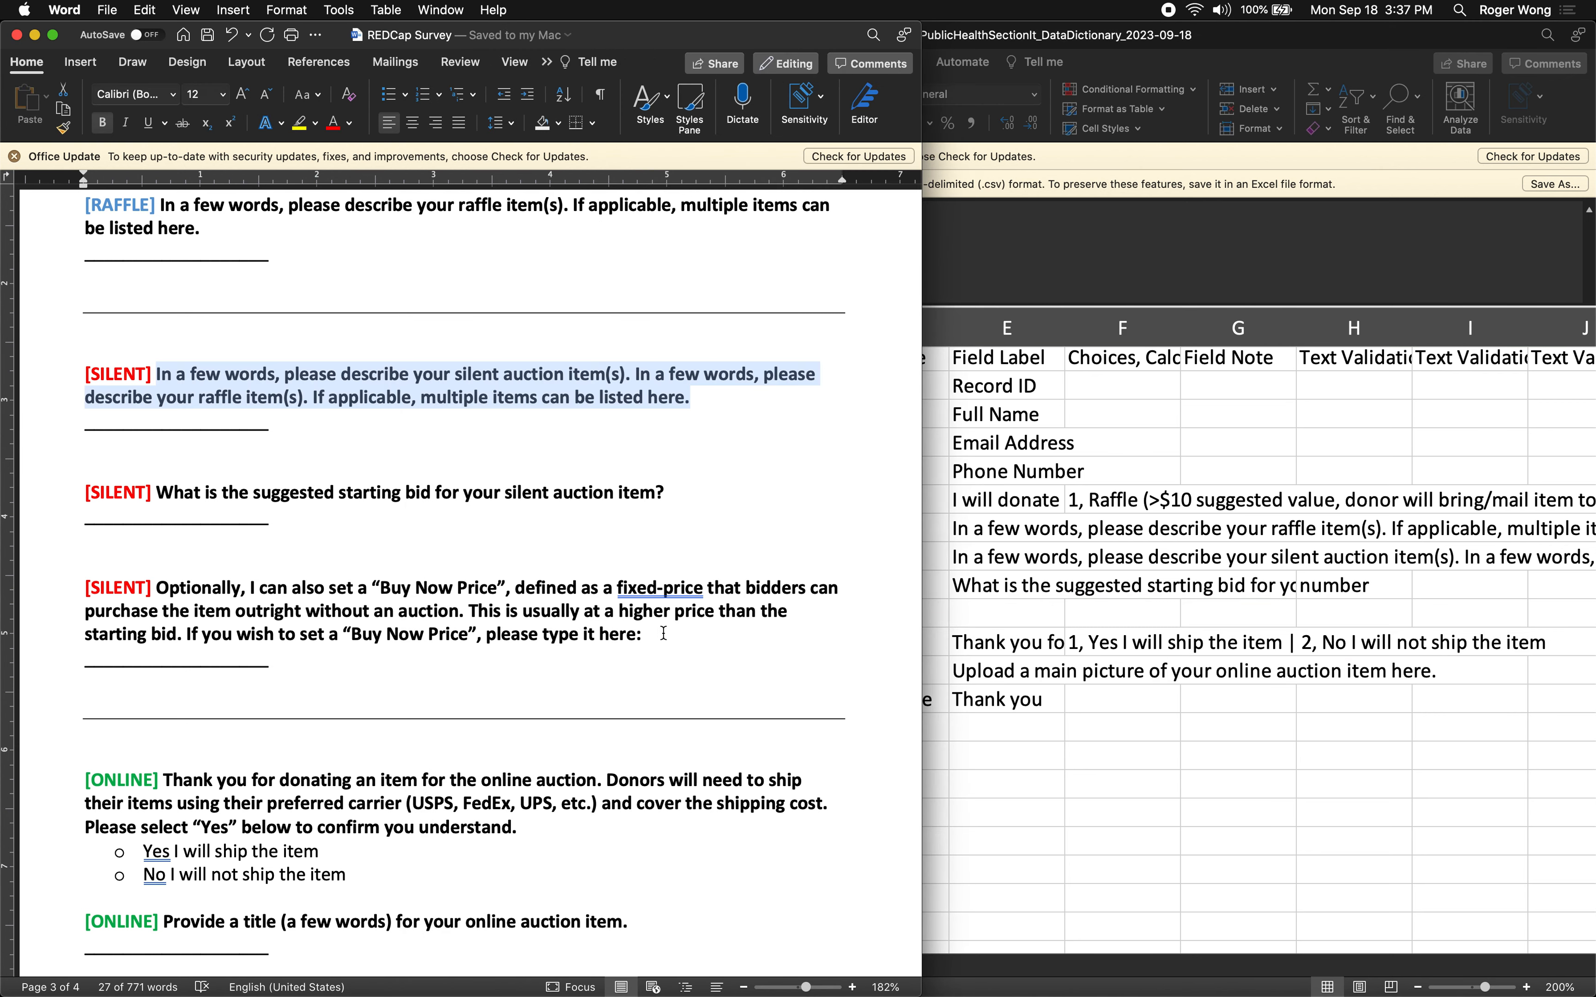
left_click_drag(663, 633, 185, 591)
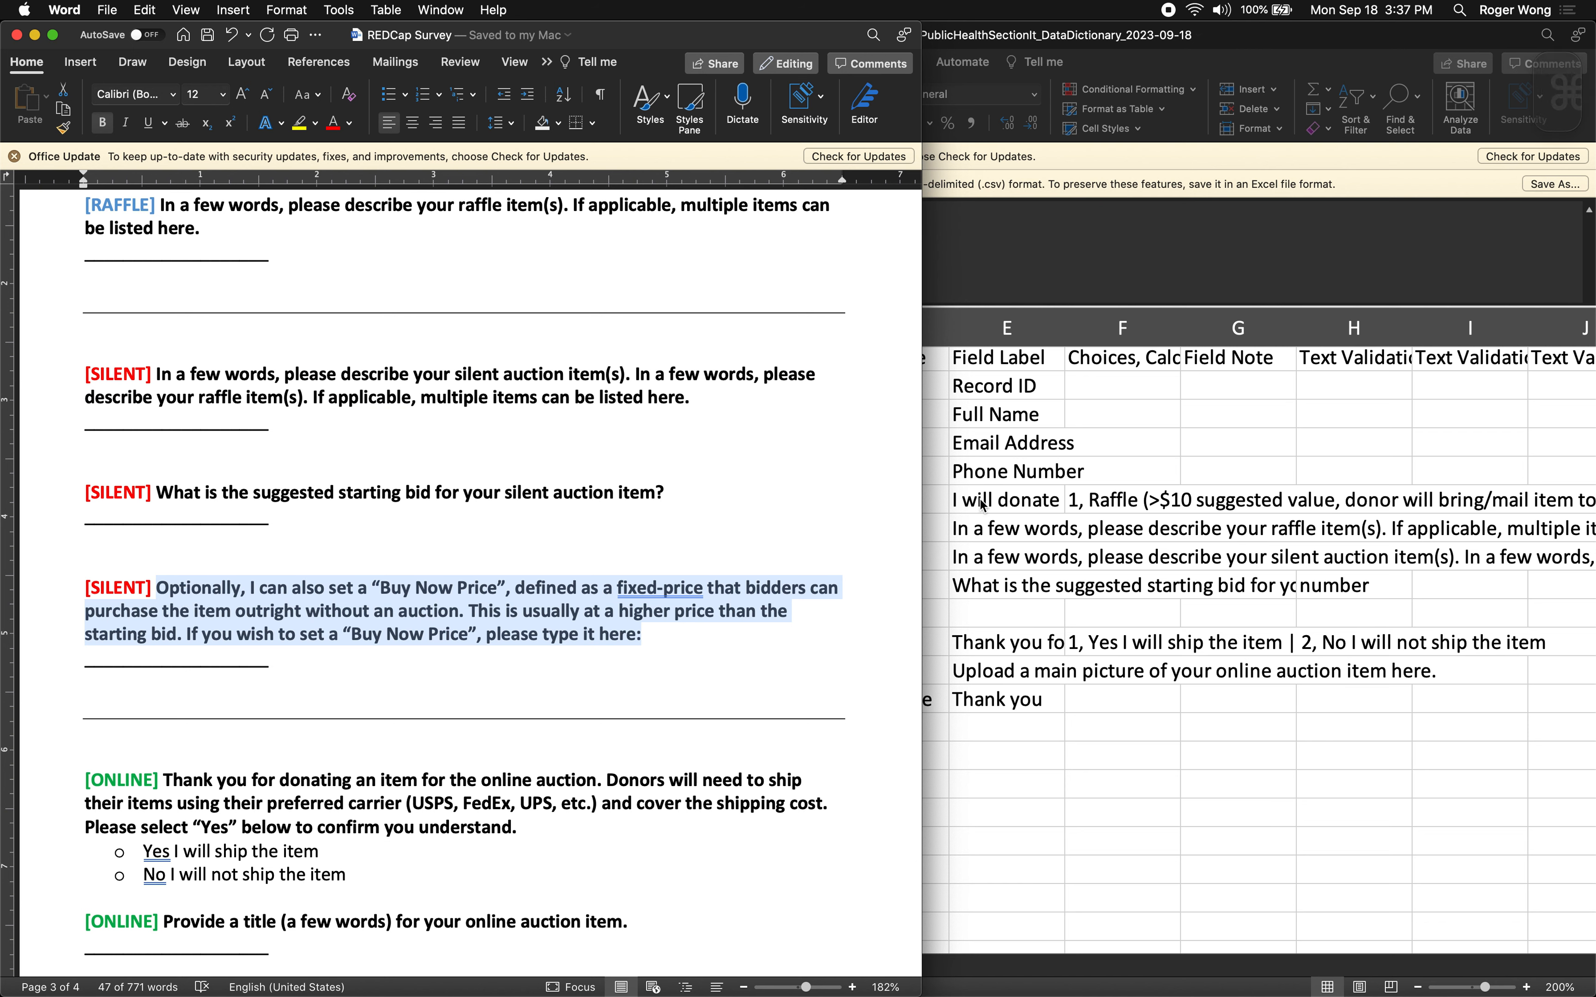
key("super+Tab")
Name the variable in the new row silent_buynow
left_click(518, 621)
type("silent_buy")
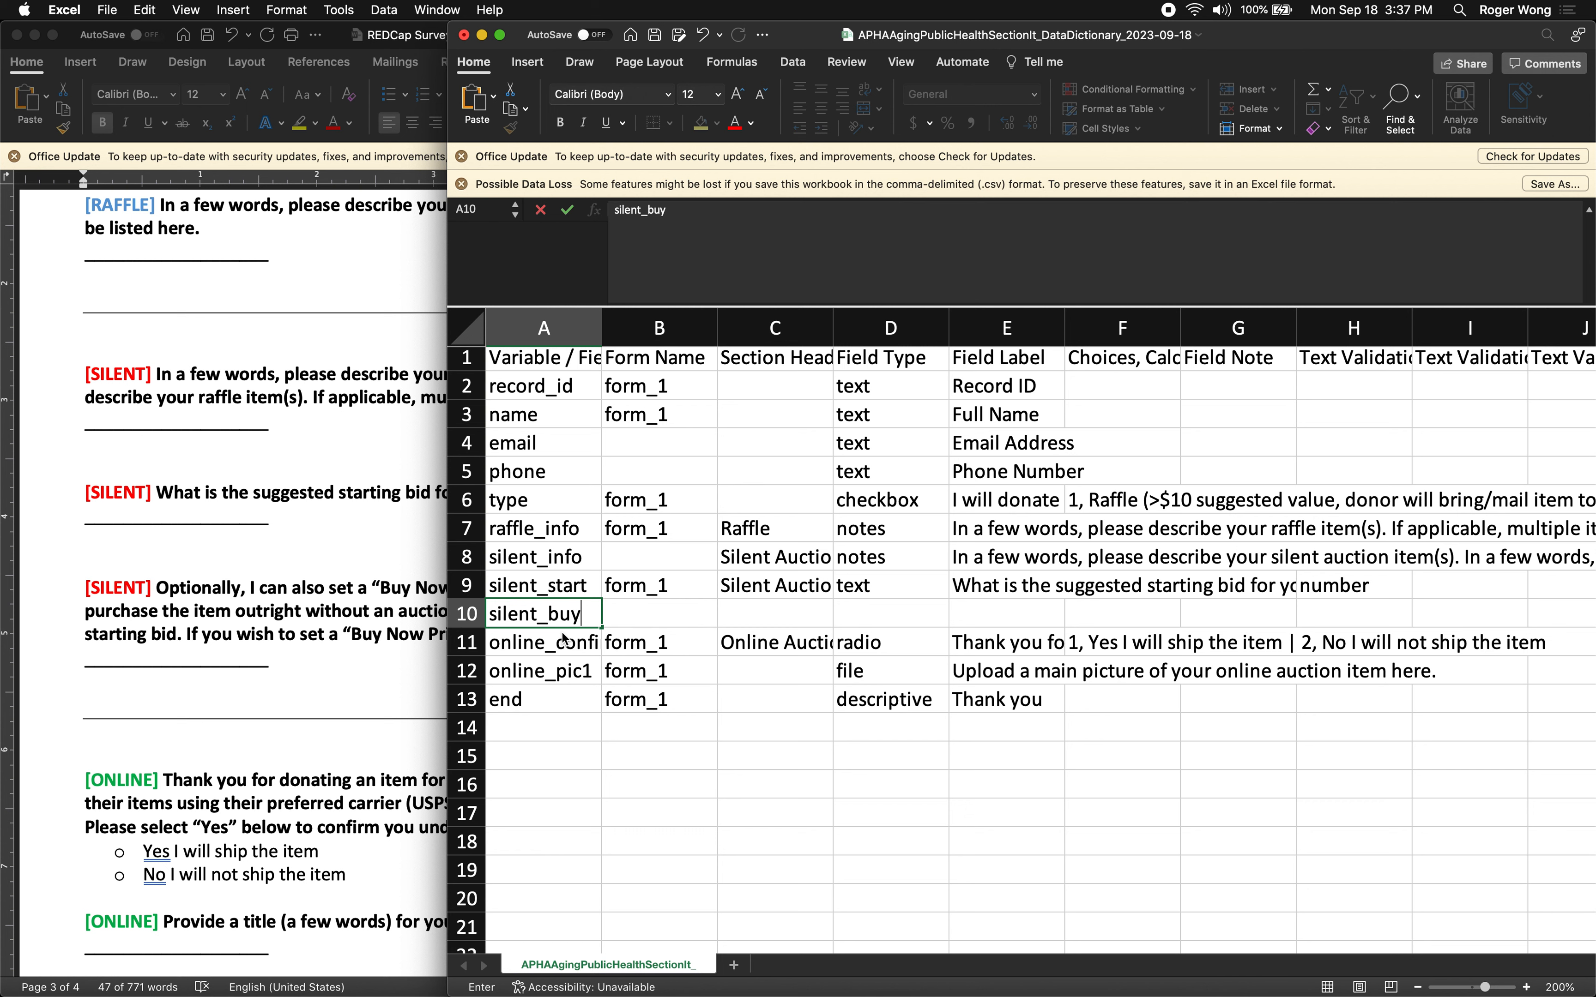
type("now")
key("Tab")
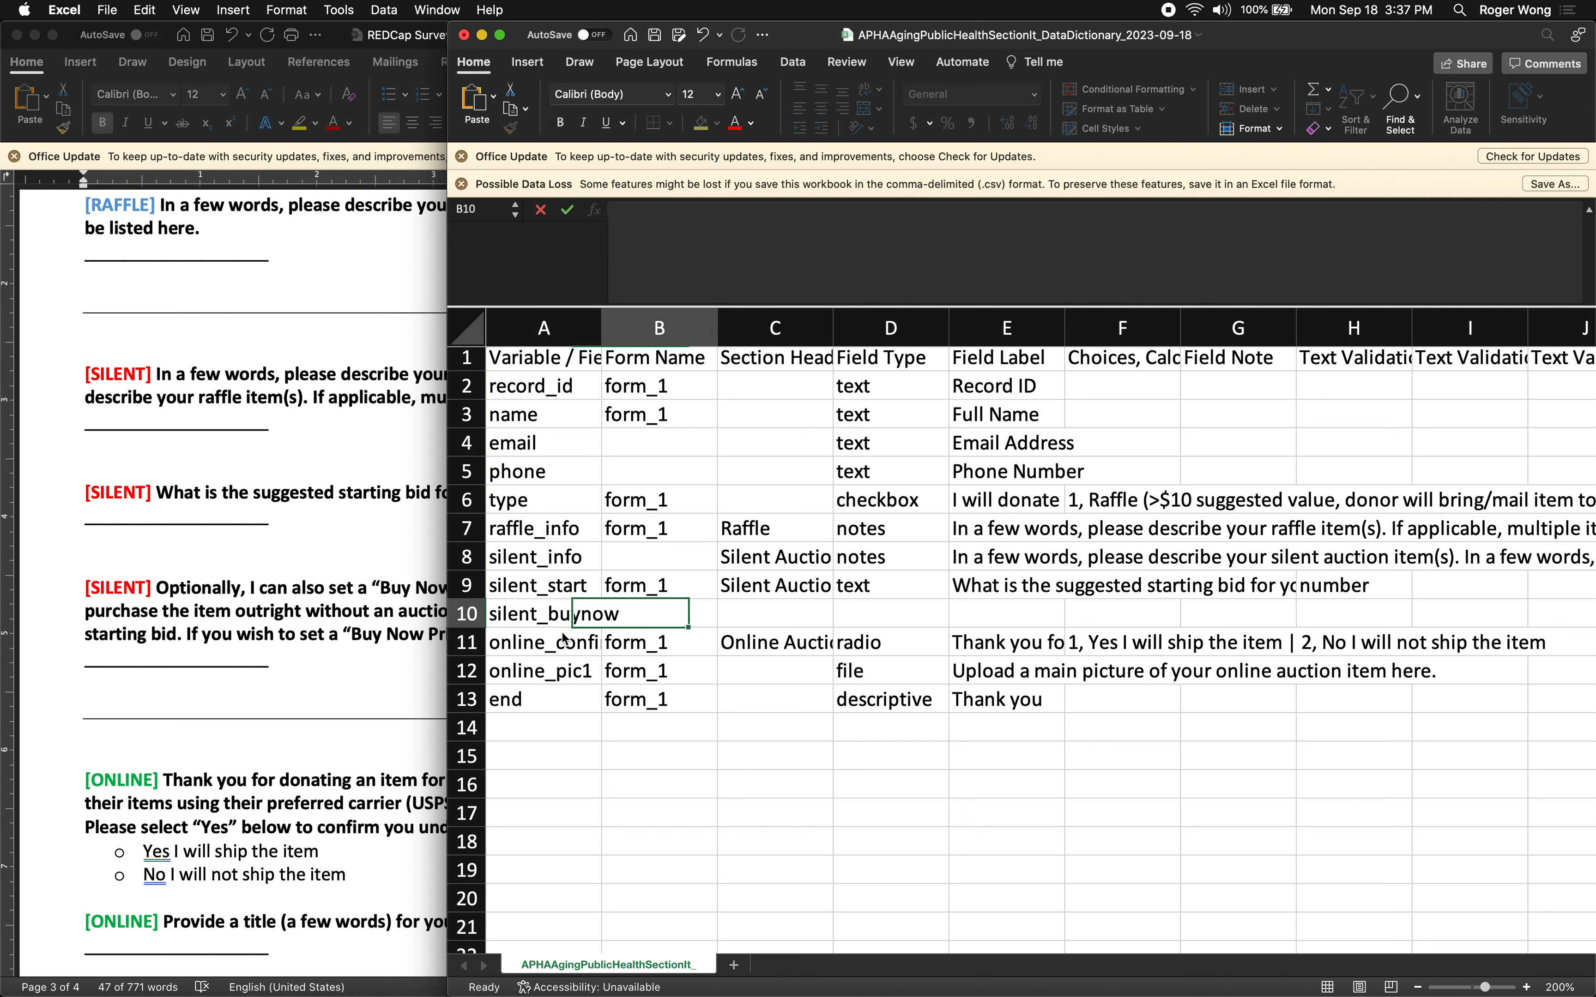
Paste the copied "Buy Now Price" question into the silent_buynow field label
key("Tab")
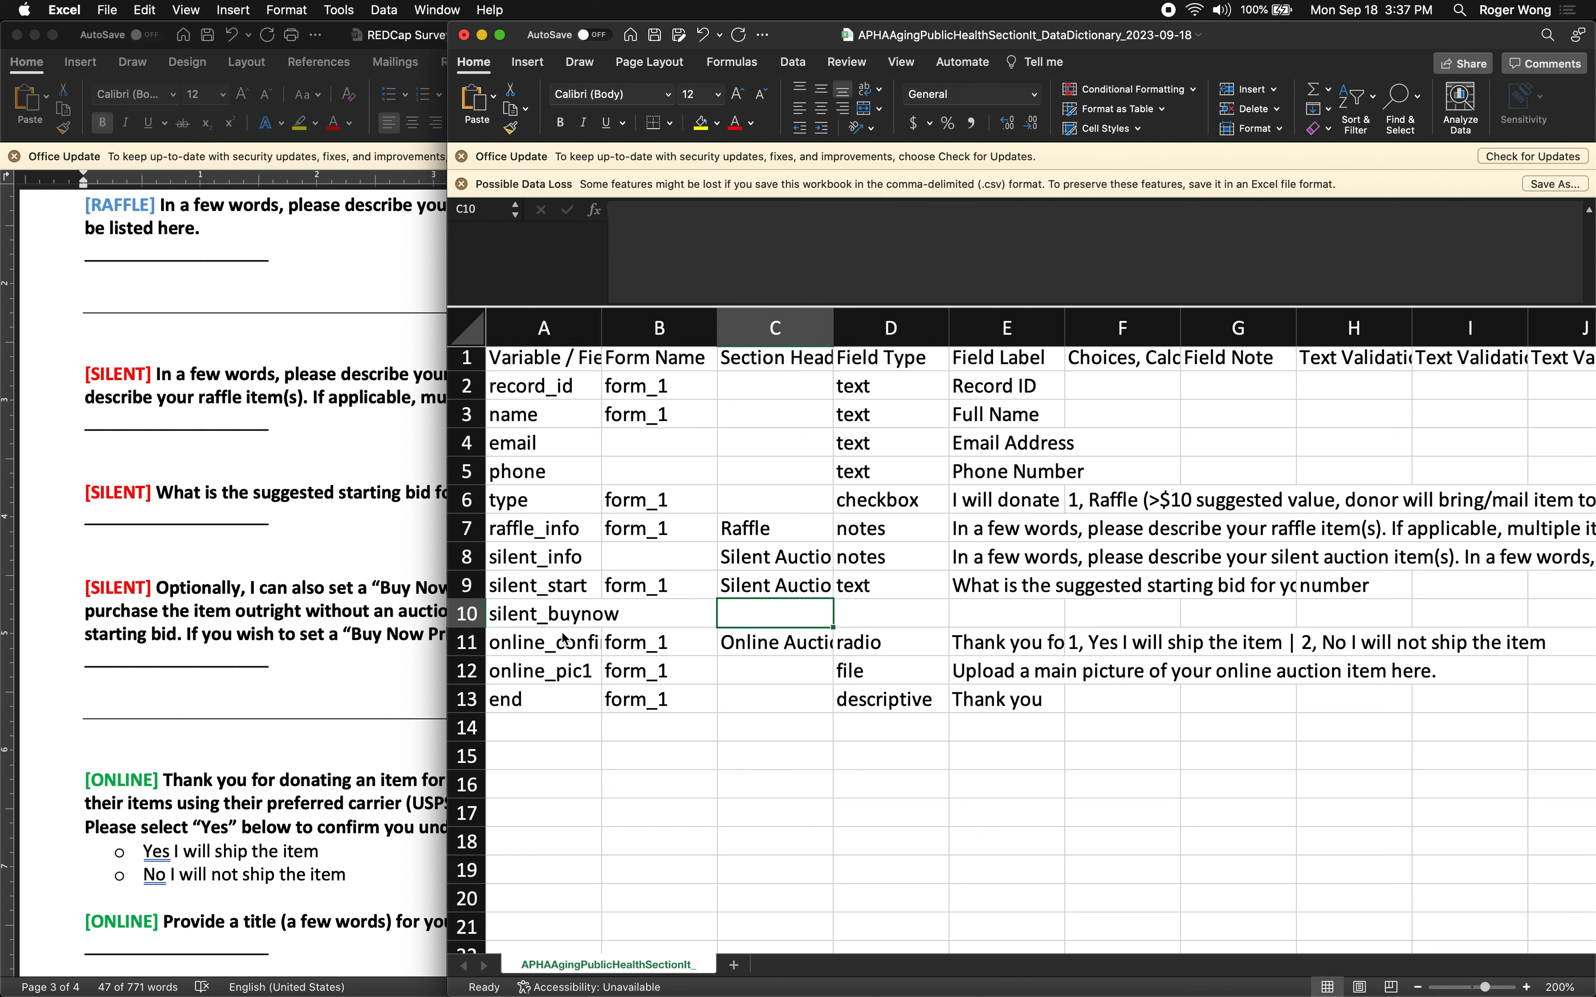
key("Tab")
key("Tab")
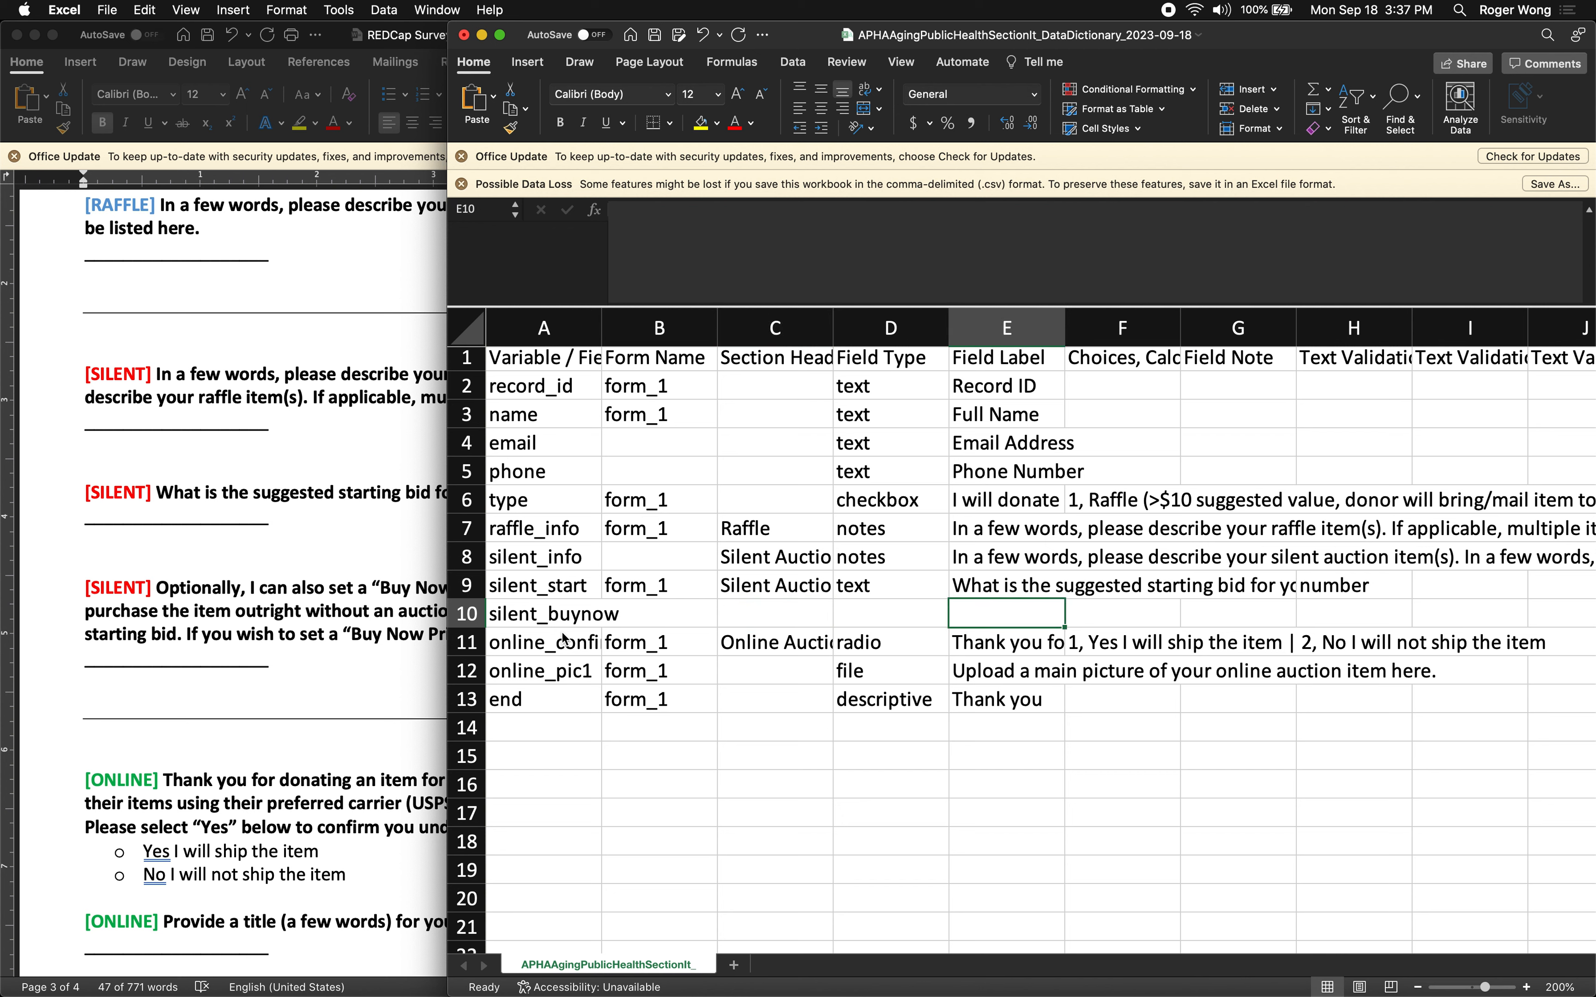
key("super+v")
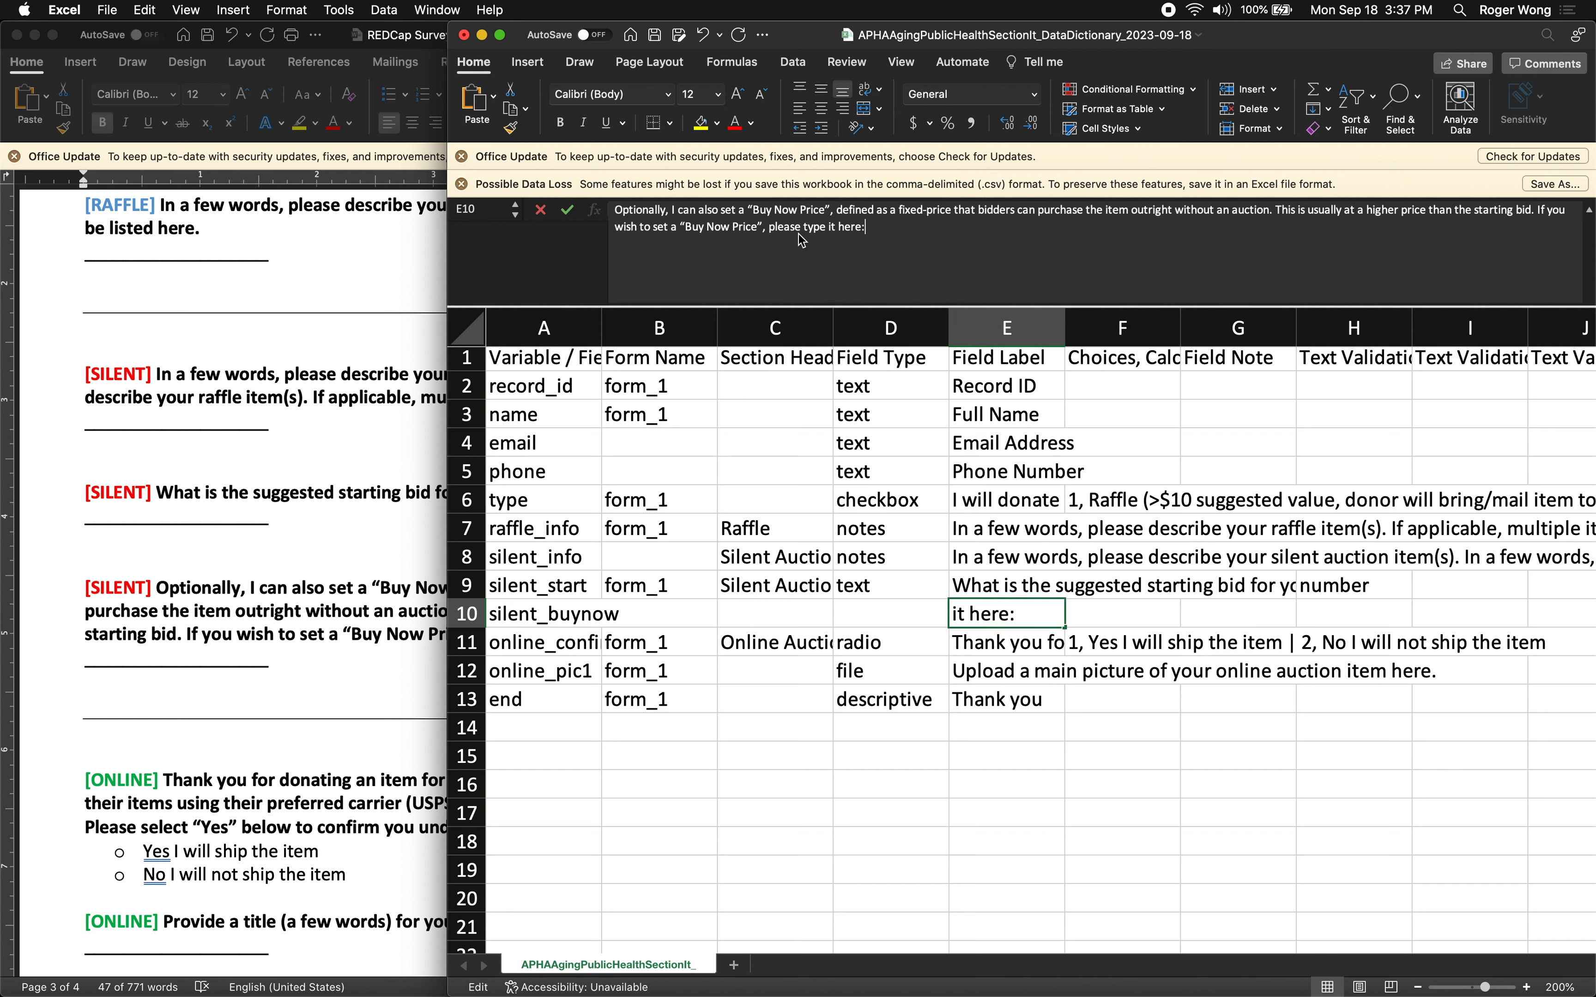
key("Return")
Copy the Silent Auction section header from silent_start to the silent_buynow variable
key("Left")
key("Left")
key("Up")
key("Up")
key("super+c")
key("Down")
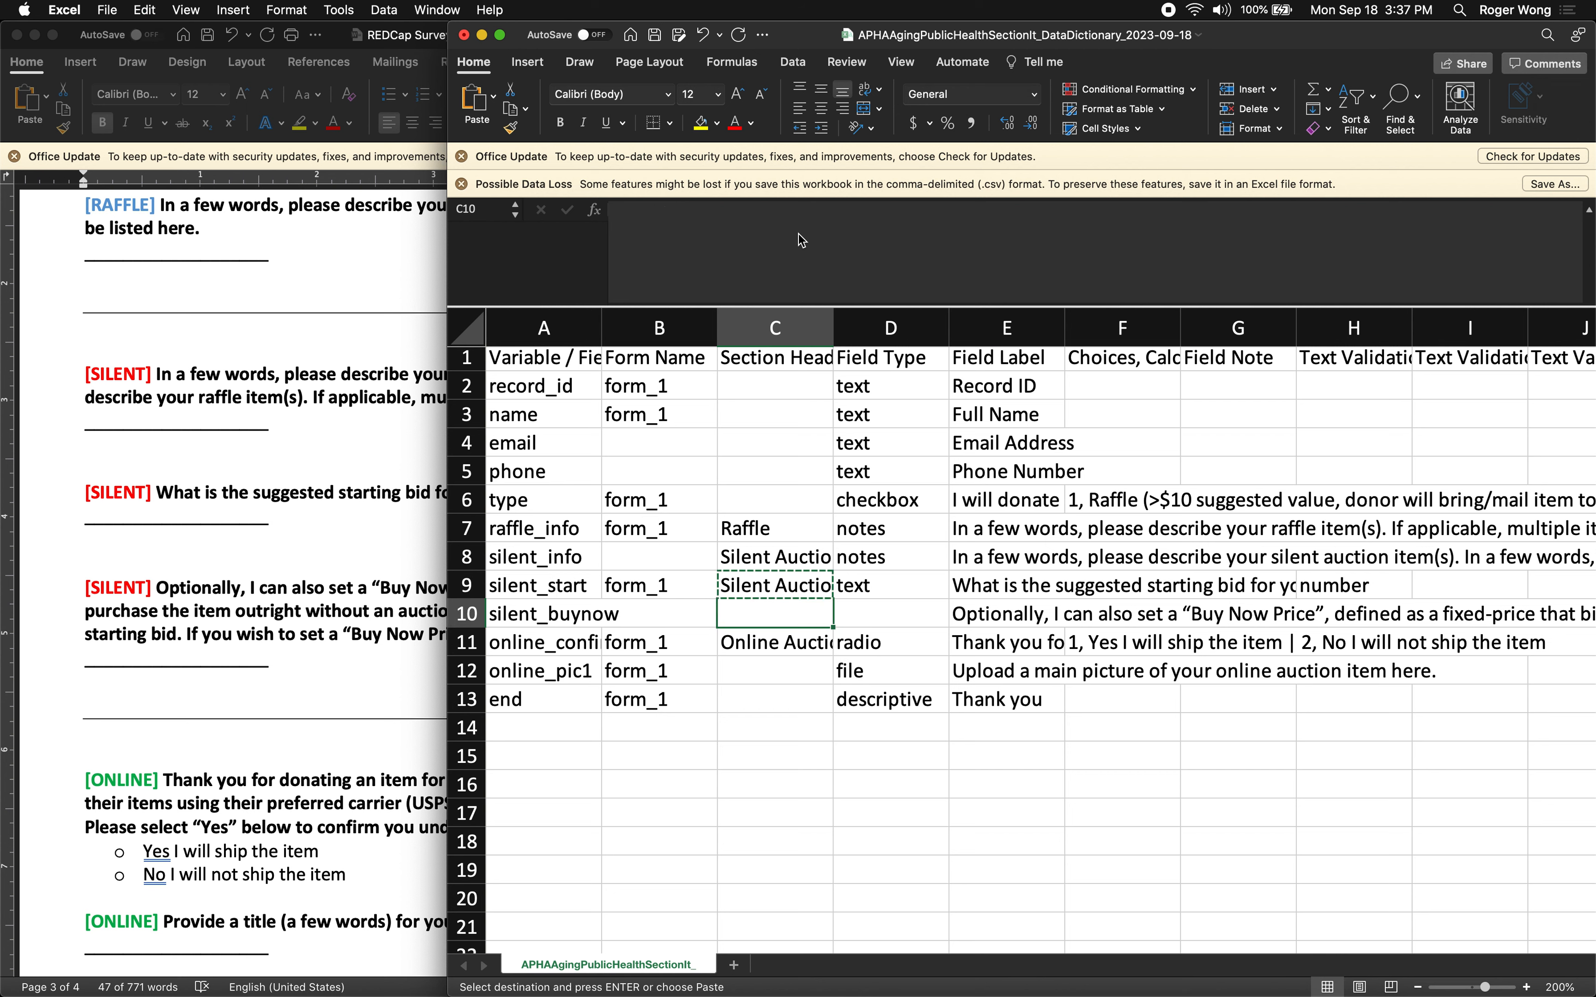
key("super+v")
Copy the text field type from silent_start to the silent_buynow variable
key("Tab")
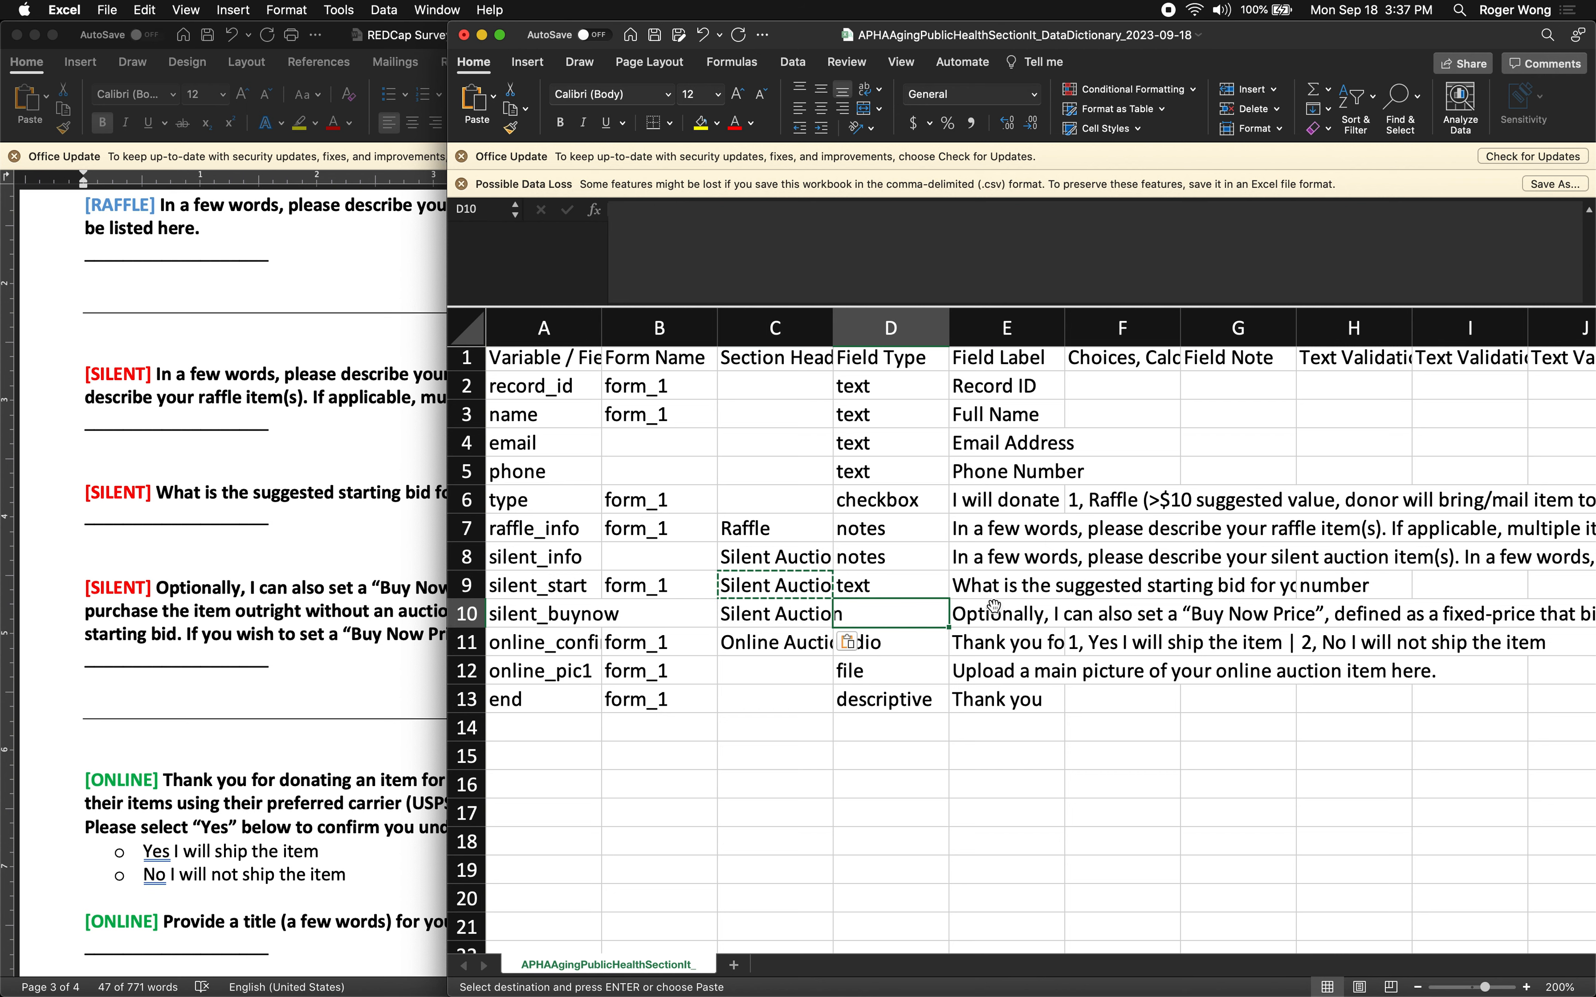
scroll(989, 588, "right", 2)
left_click(978, 587)
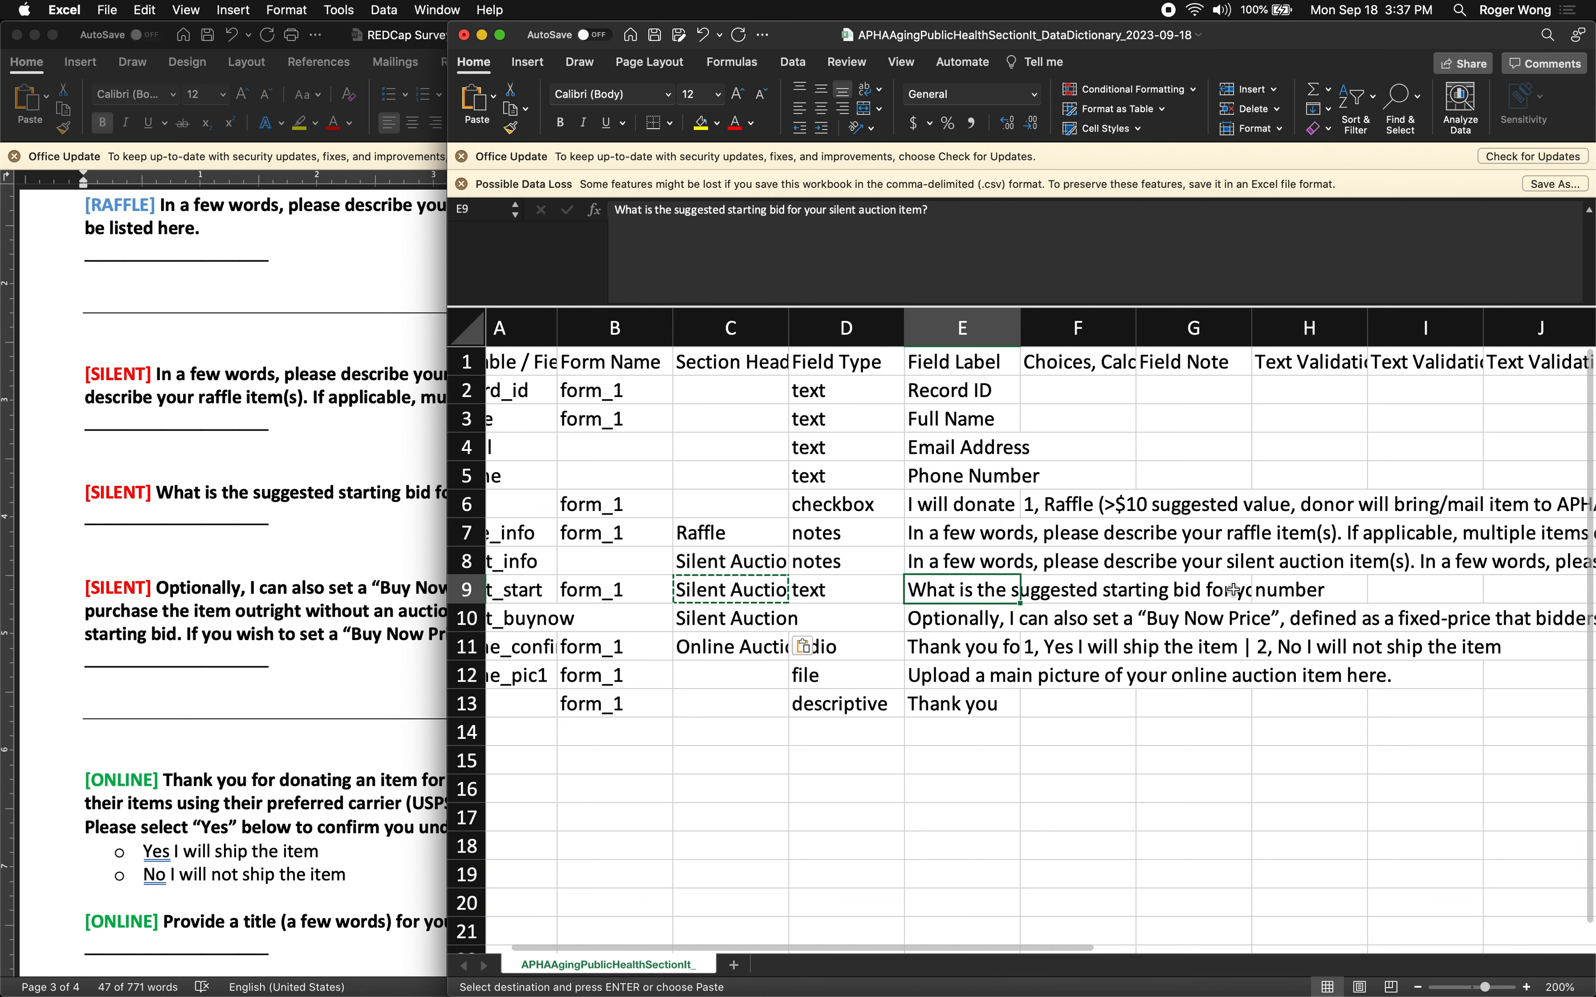
left_click(840, 591)
key("super+c")
key("Down")
key("super+v")
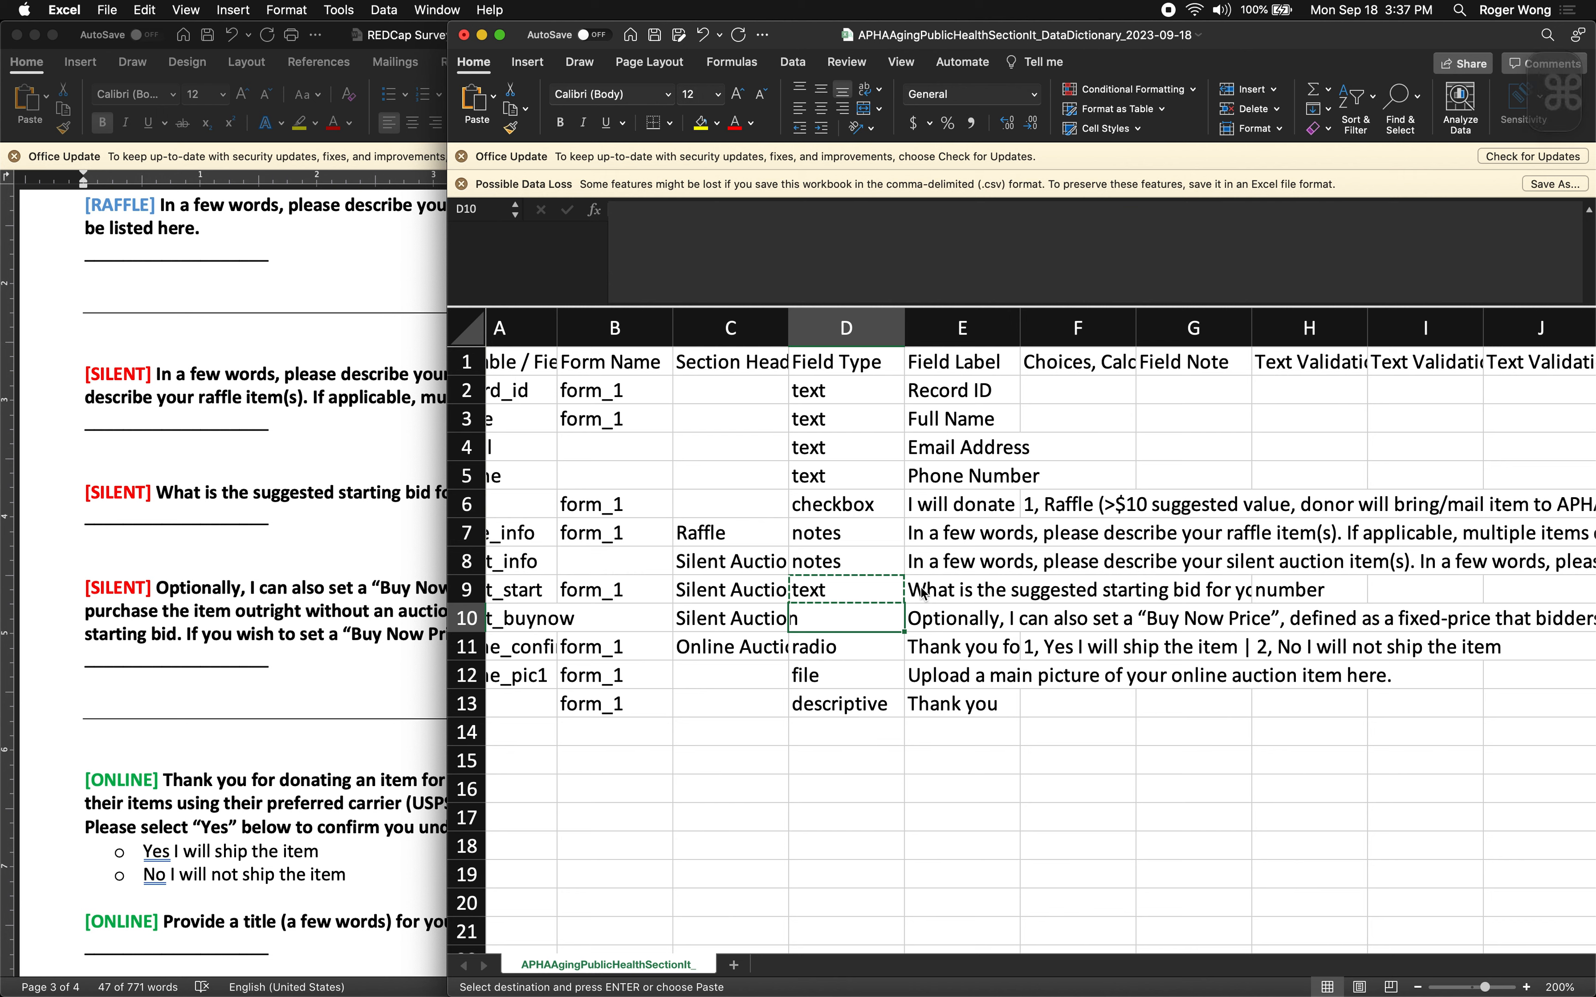
Copy the number text validation from silent_start to the silent_buynow variable
scroll(607, 574, "left", 2)
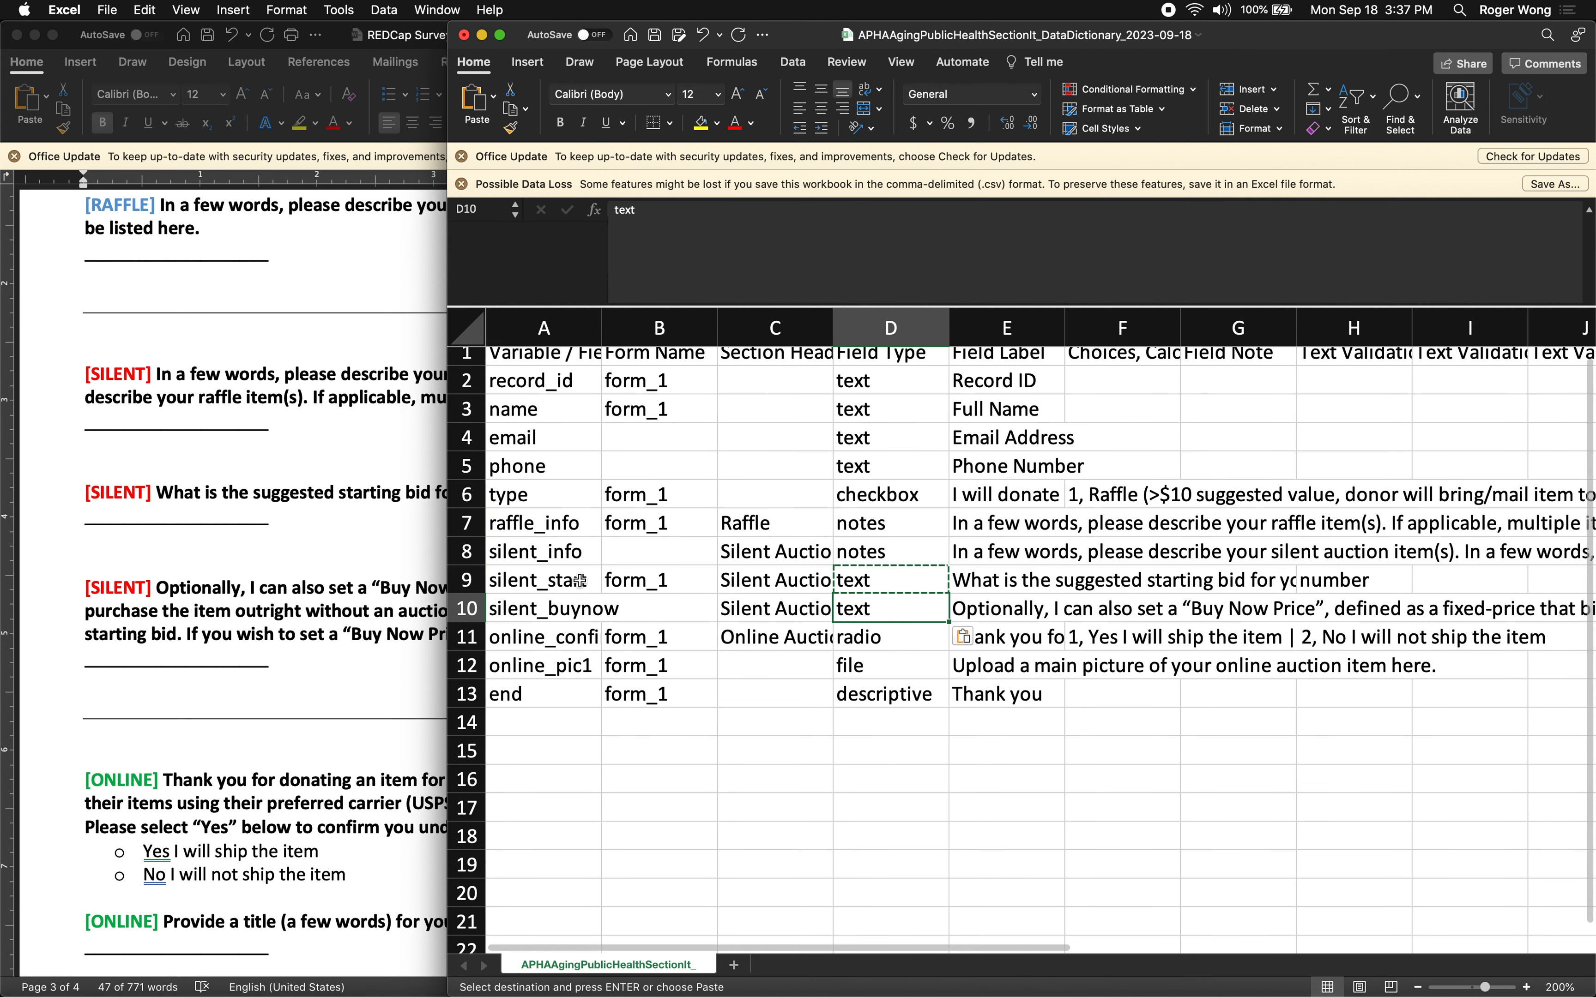
left_click(578, 582)
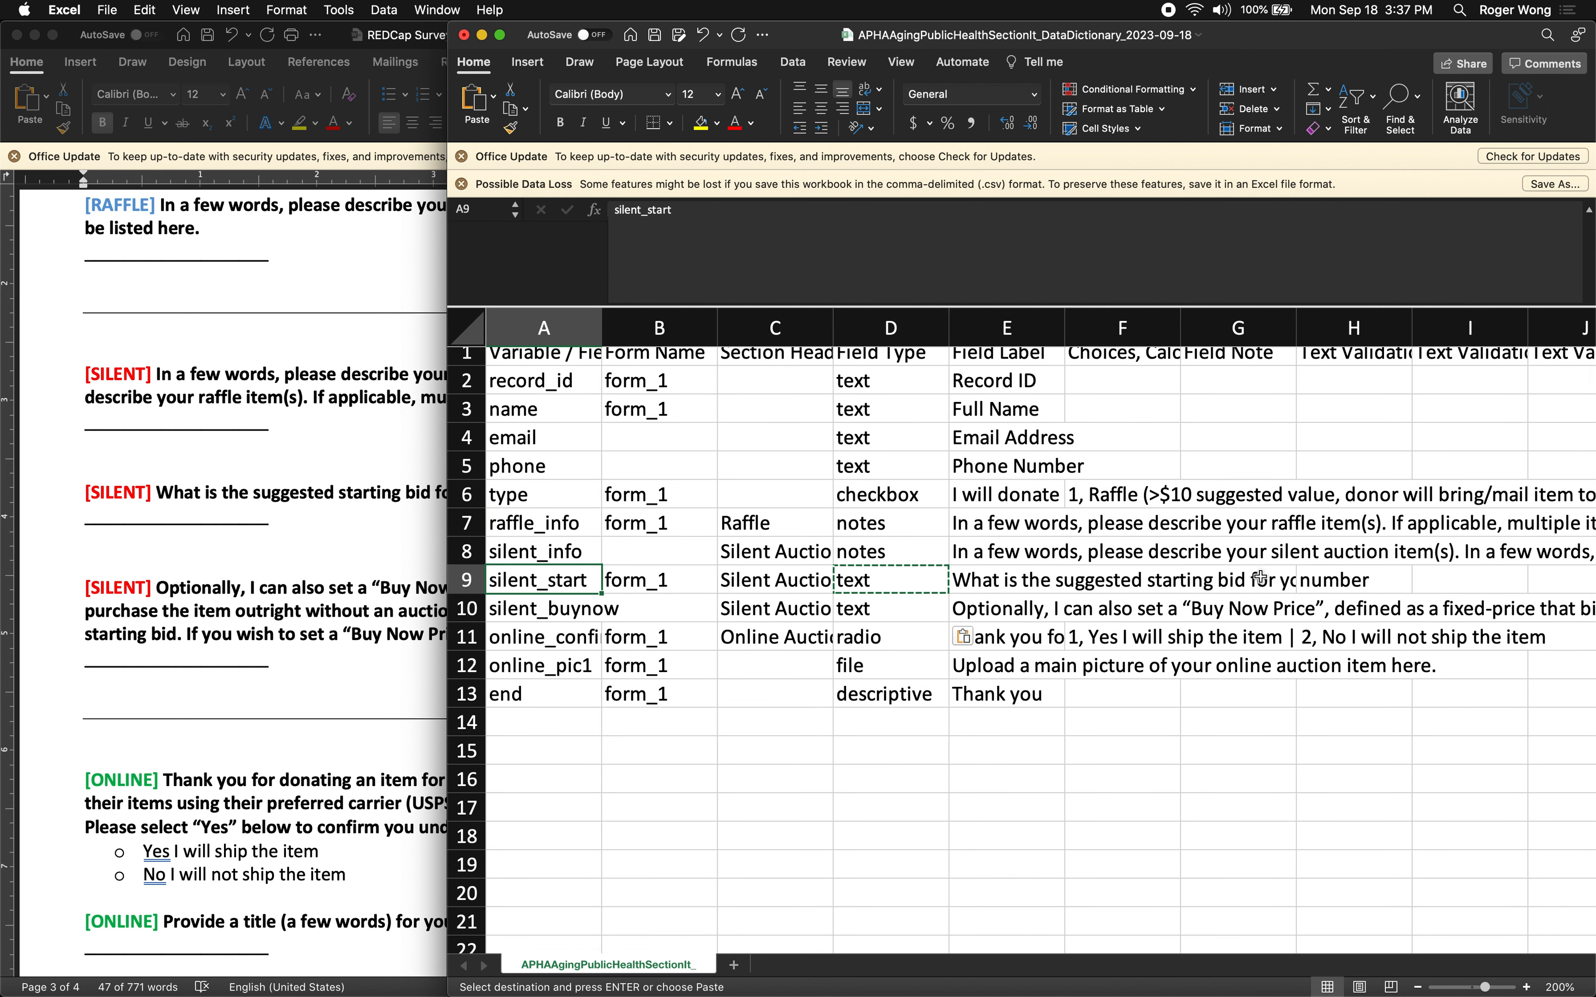
left_click(1314, 579)
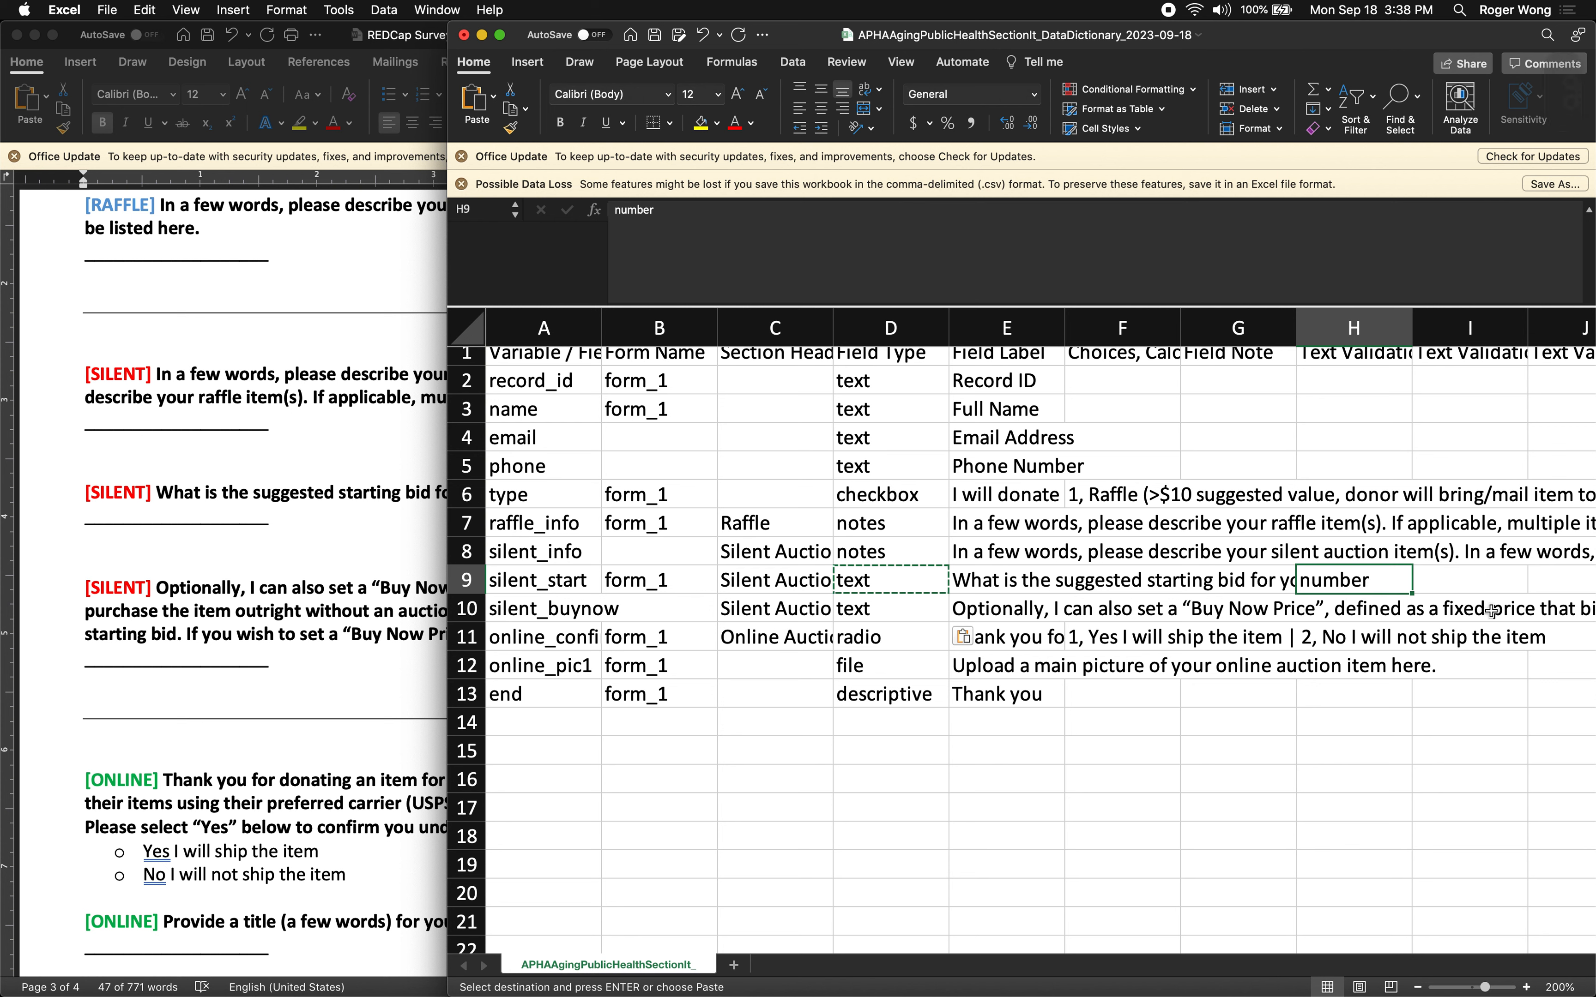
key("super+c")
key("Down")
key("super+v")
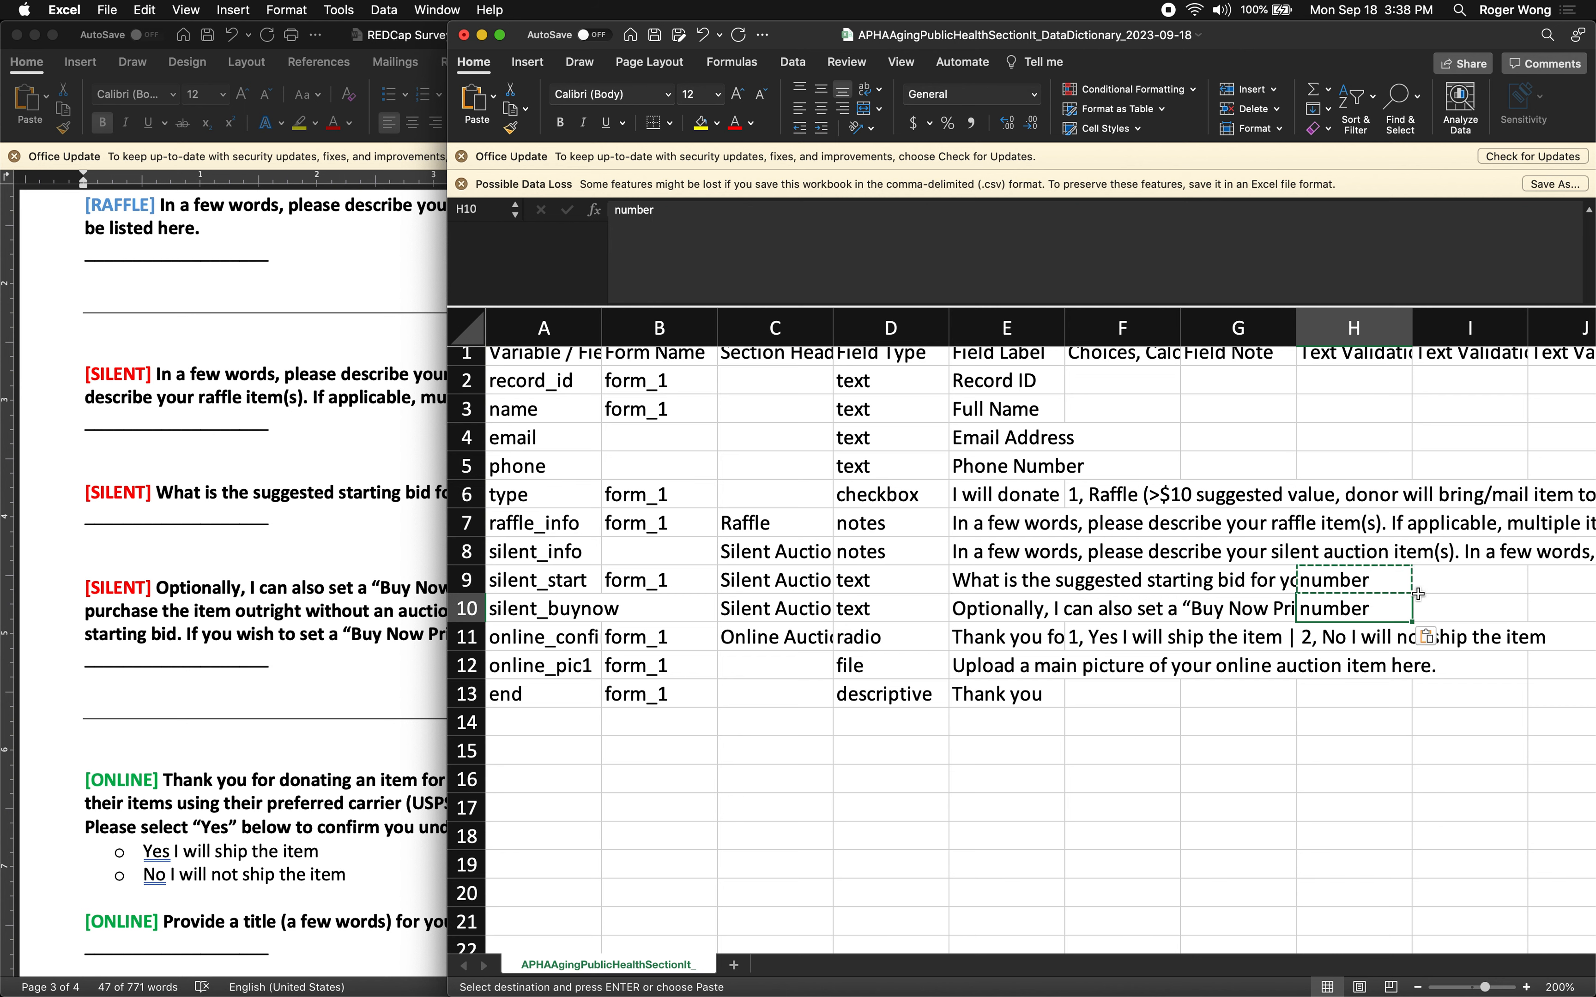
Copy the branching logic [type(2)] from silent_start to the silent_buynow variable
scroll(1450, 600, "right", 6)
left_click(1385, 583)
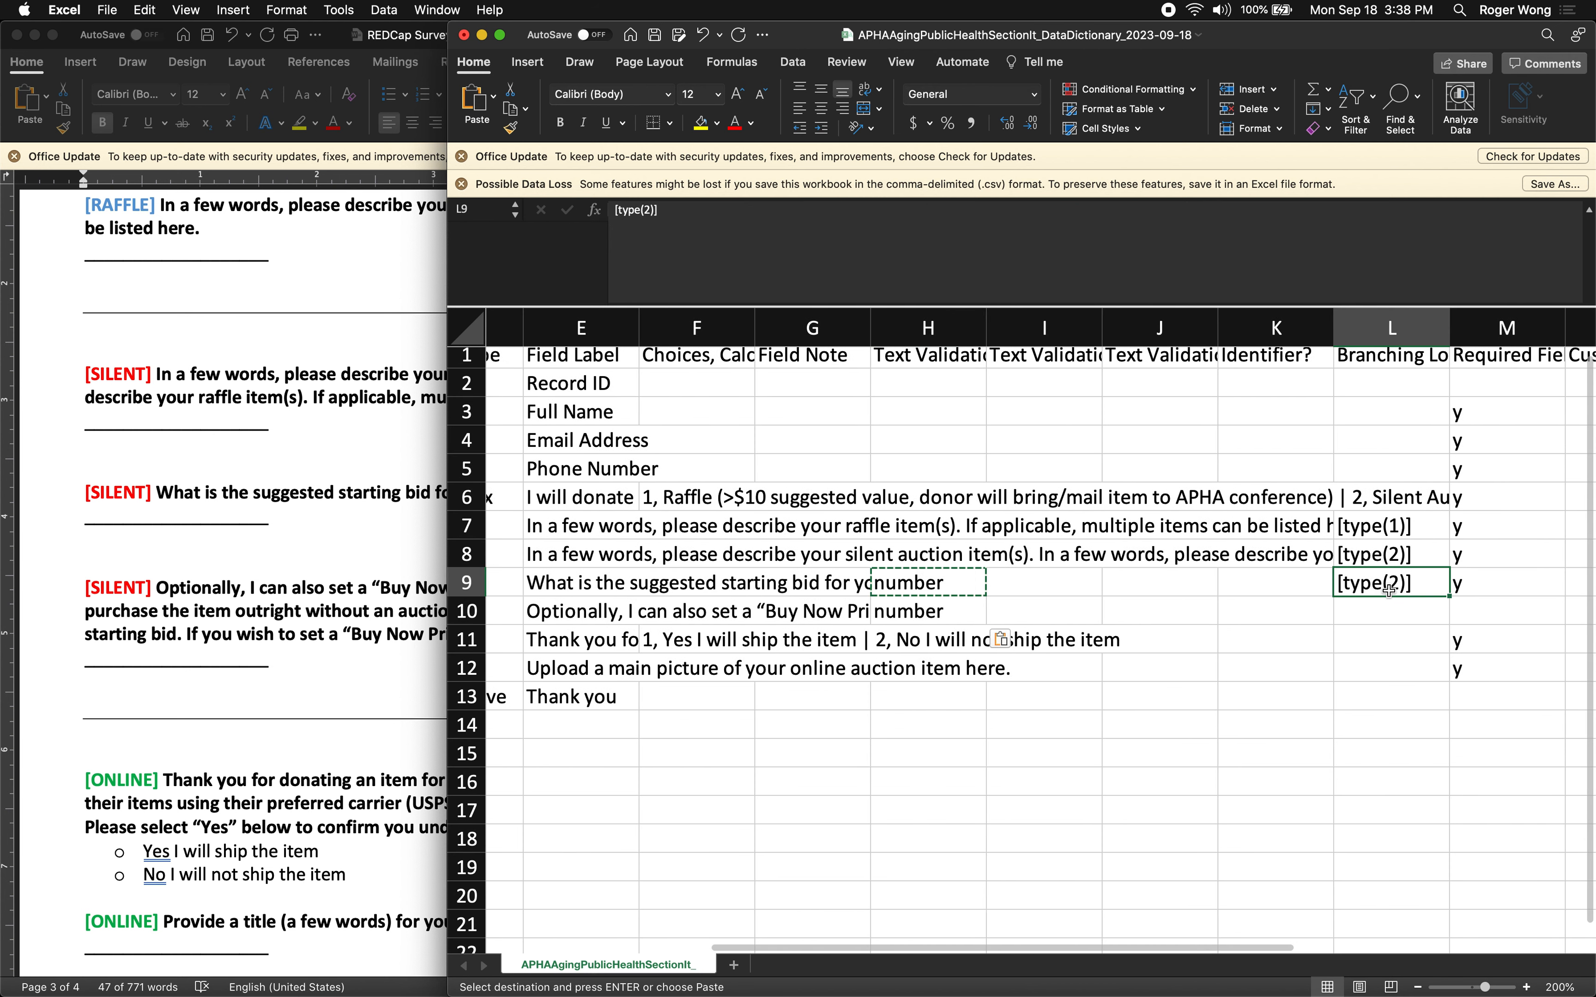
key("super+c")
key("Down")
key("super+v")
Review the raffle and silent auction rows across all columns, checking section headers, validation, branching logic and the required setting of silent_buynow
key("Left")
key("Left")
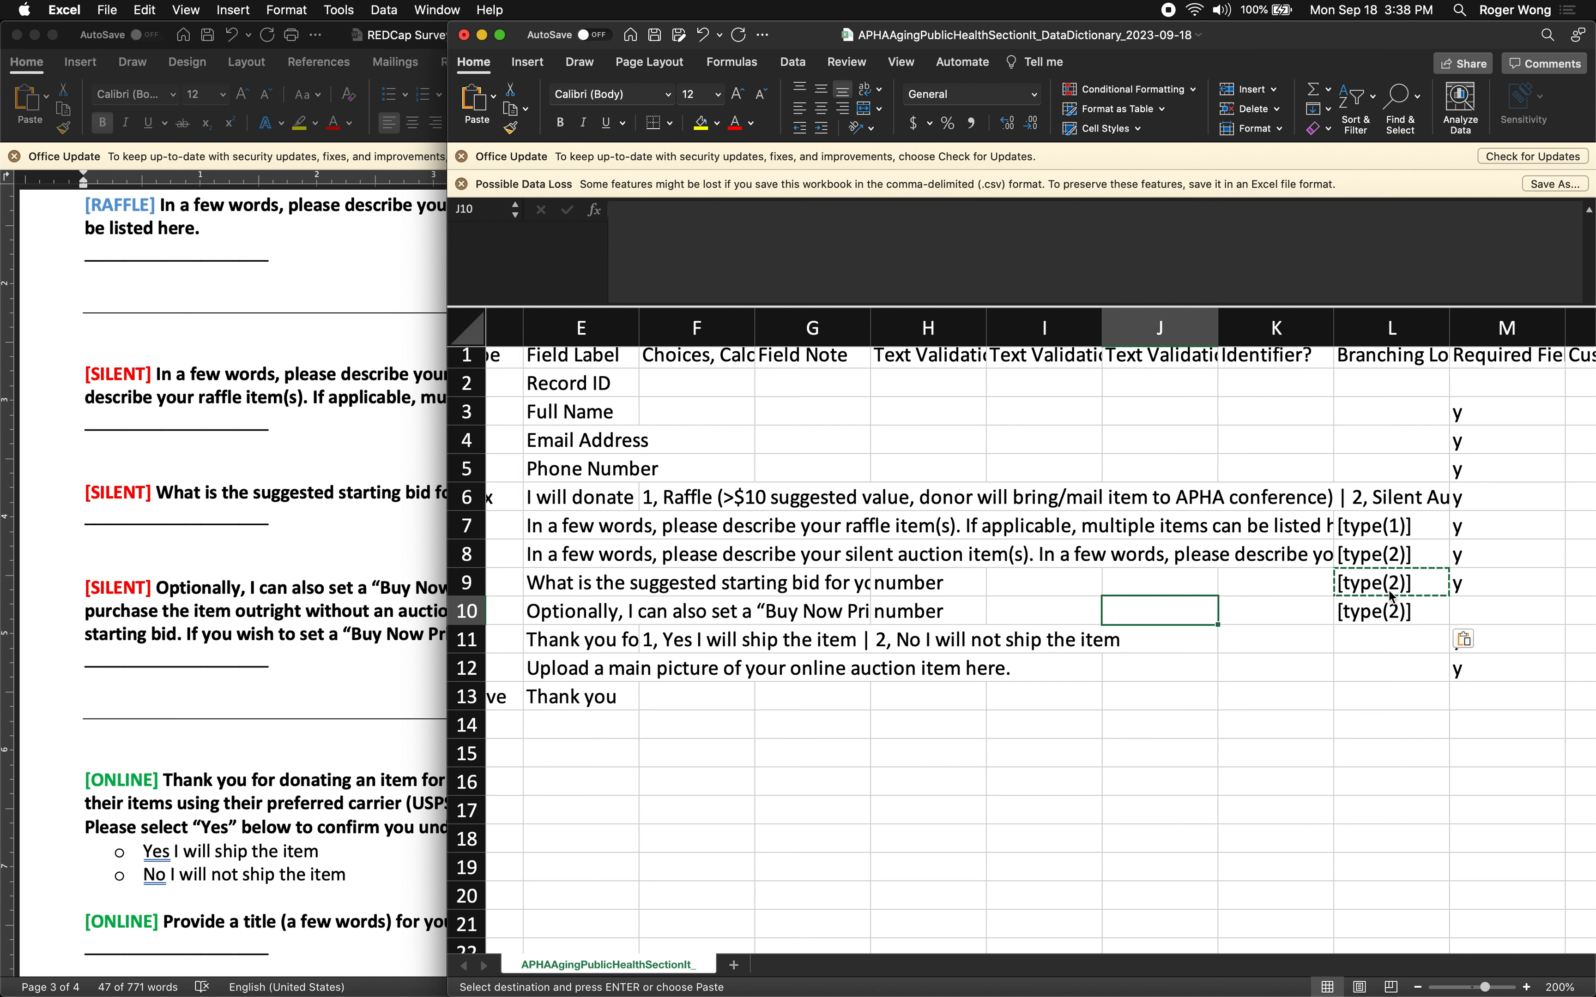
key("Left")
key("Left")
key("Left")
key("Left")
key("Left")
key("Left")
key("Left")
key("Left")
key("Left")
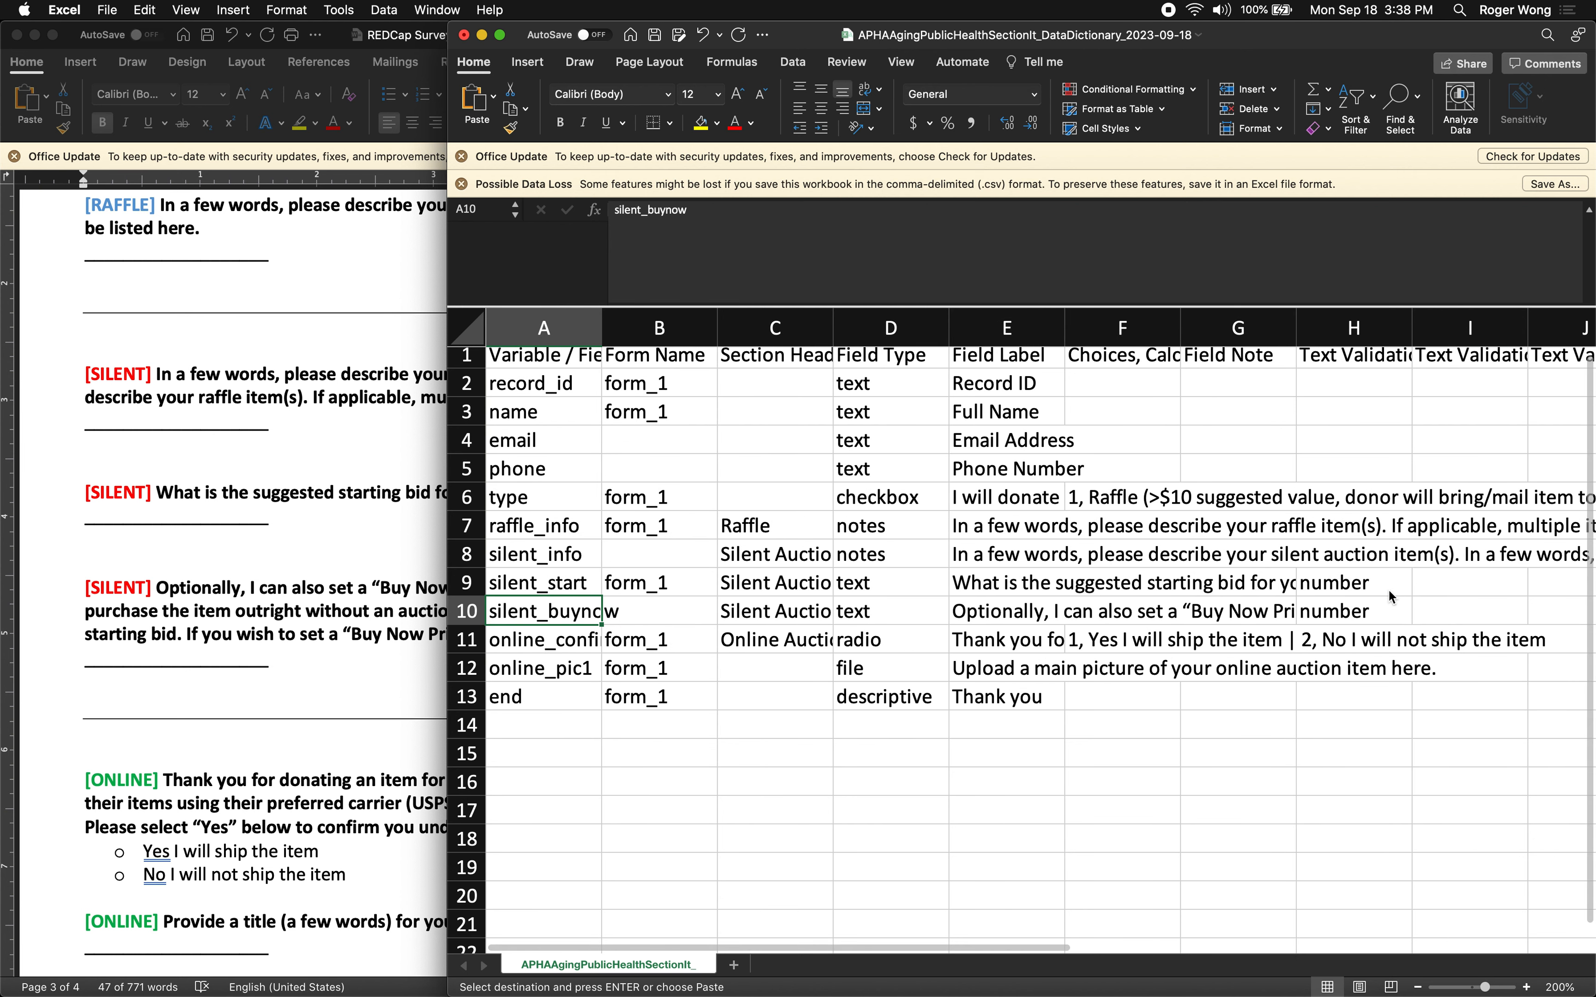
left_click(482, 493)
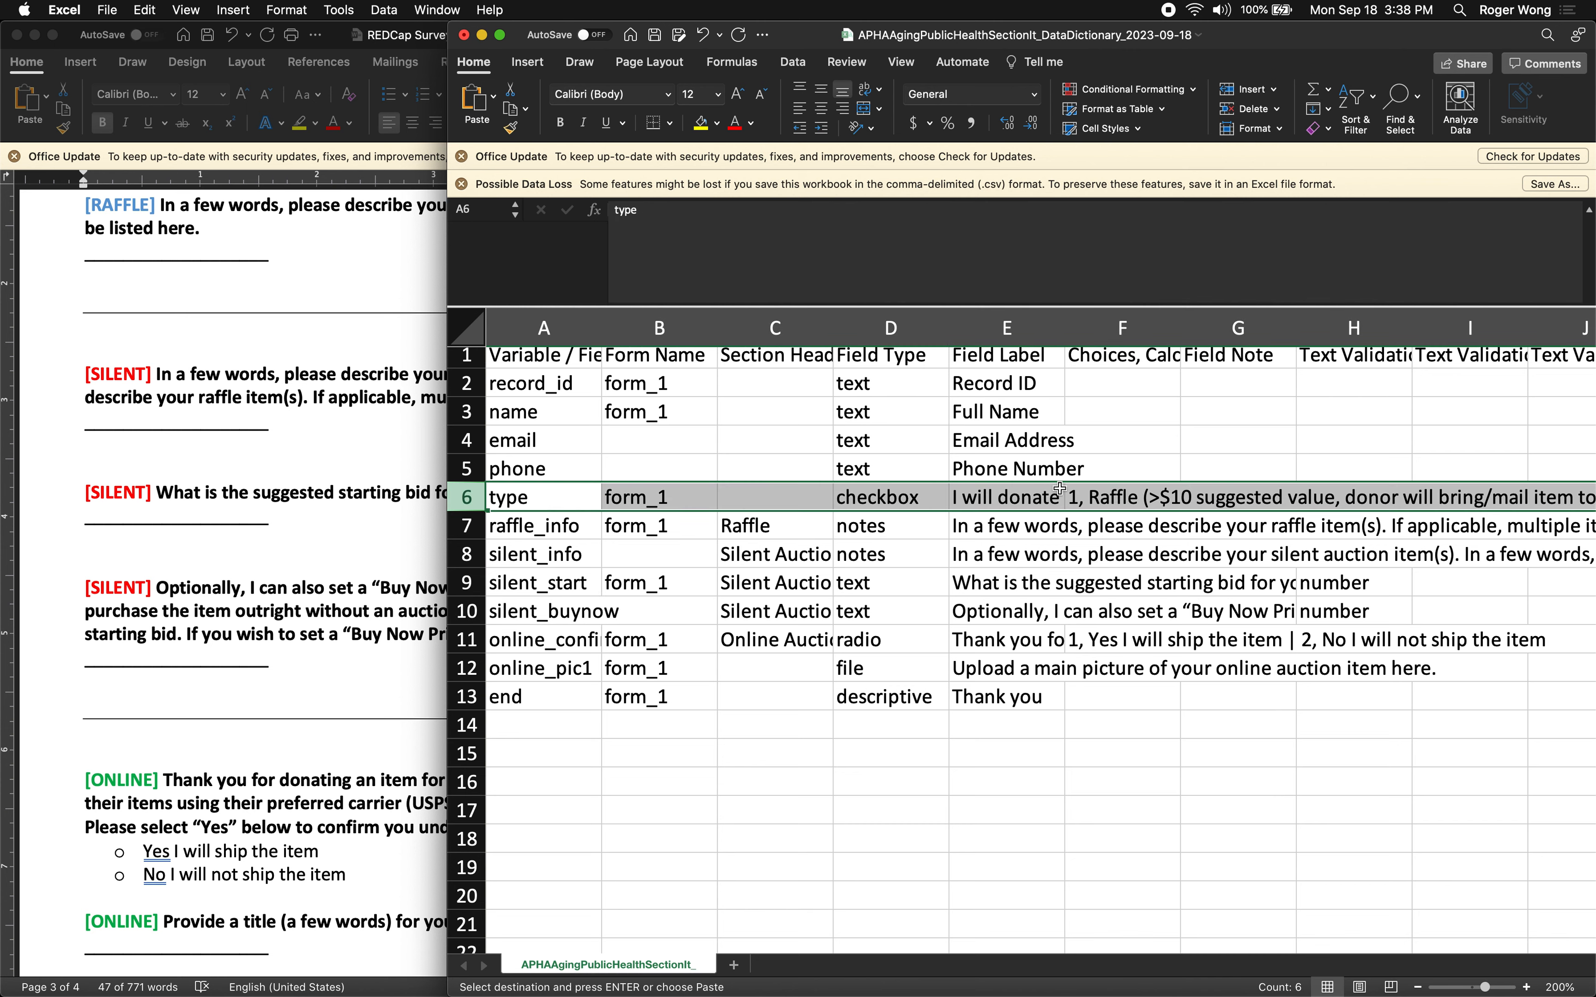
scroll(1059, 488, "down", 1)
left_click(93, 365)
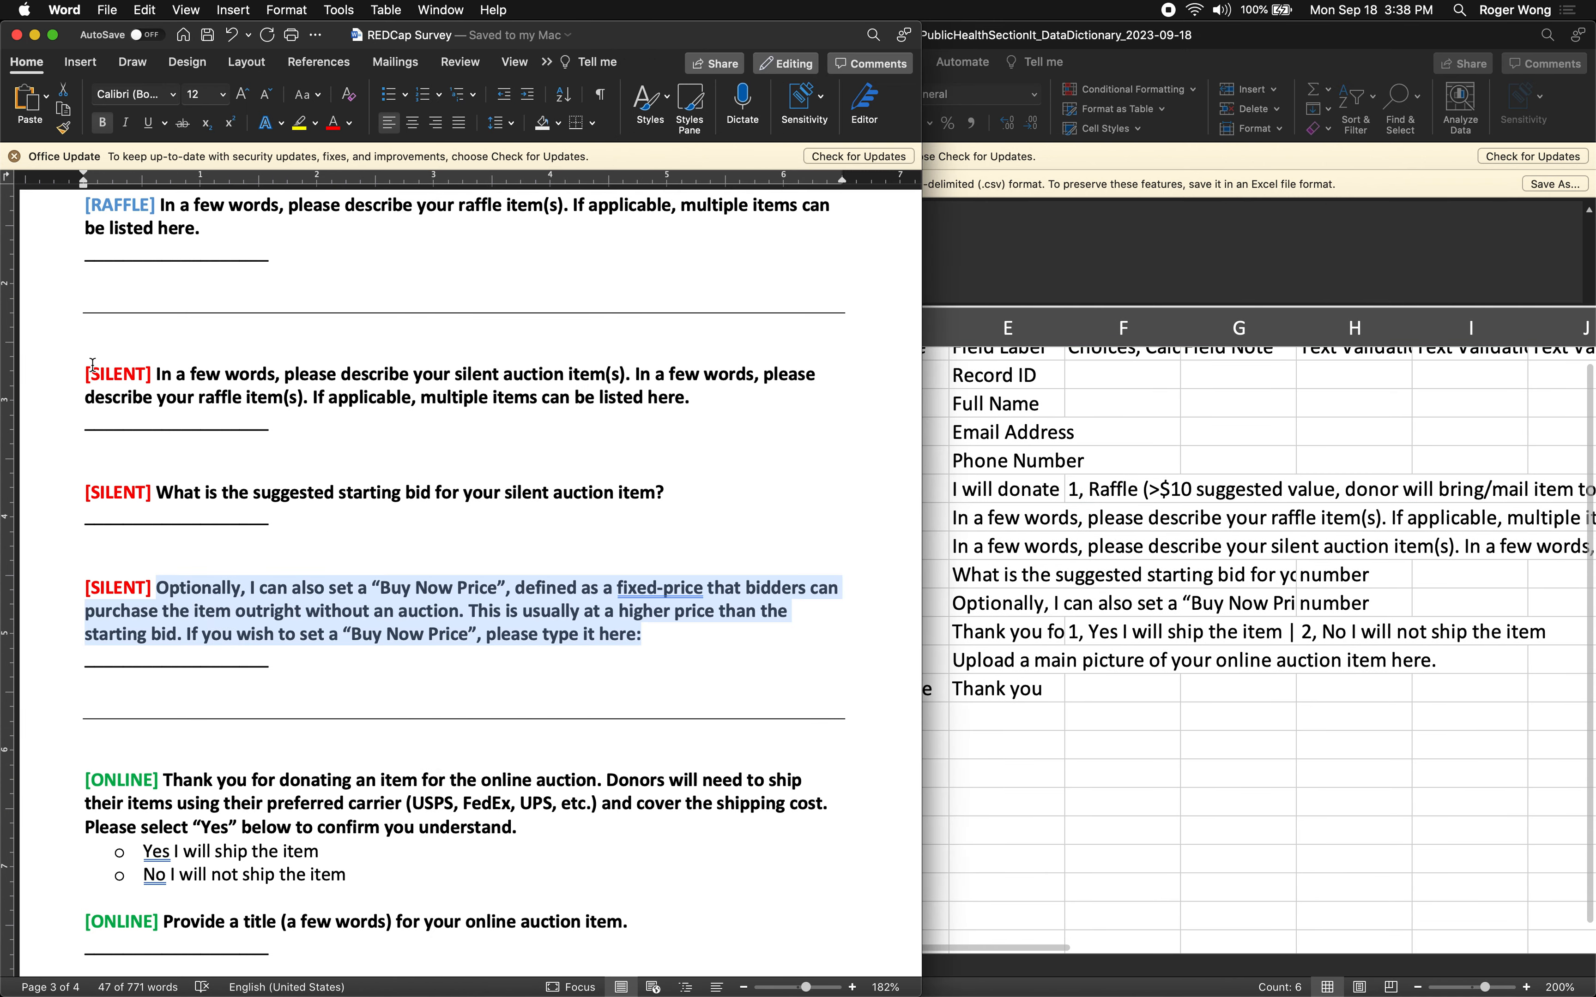
left_click(1238, 526)
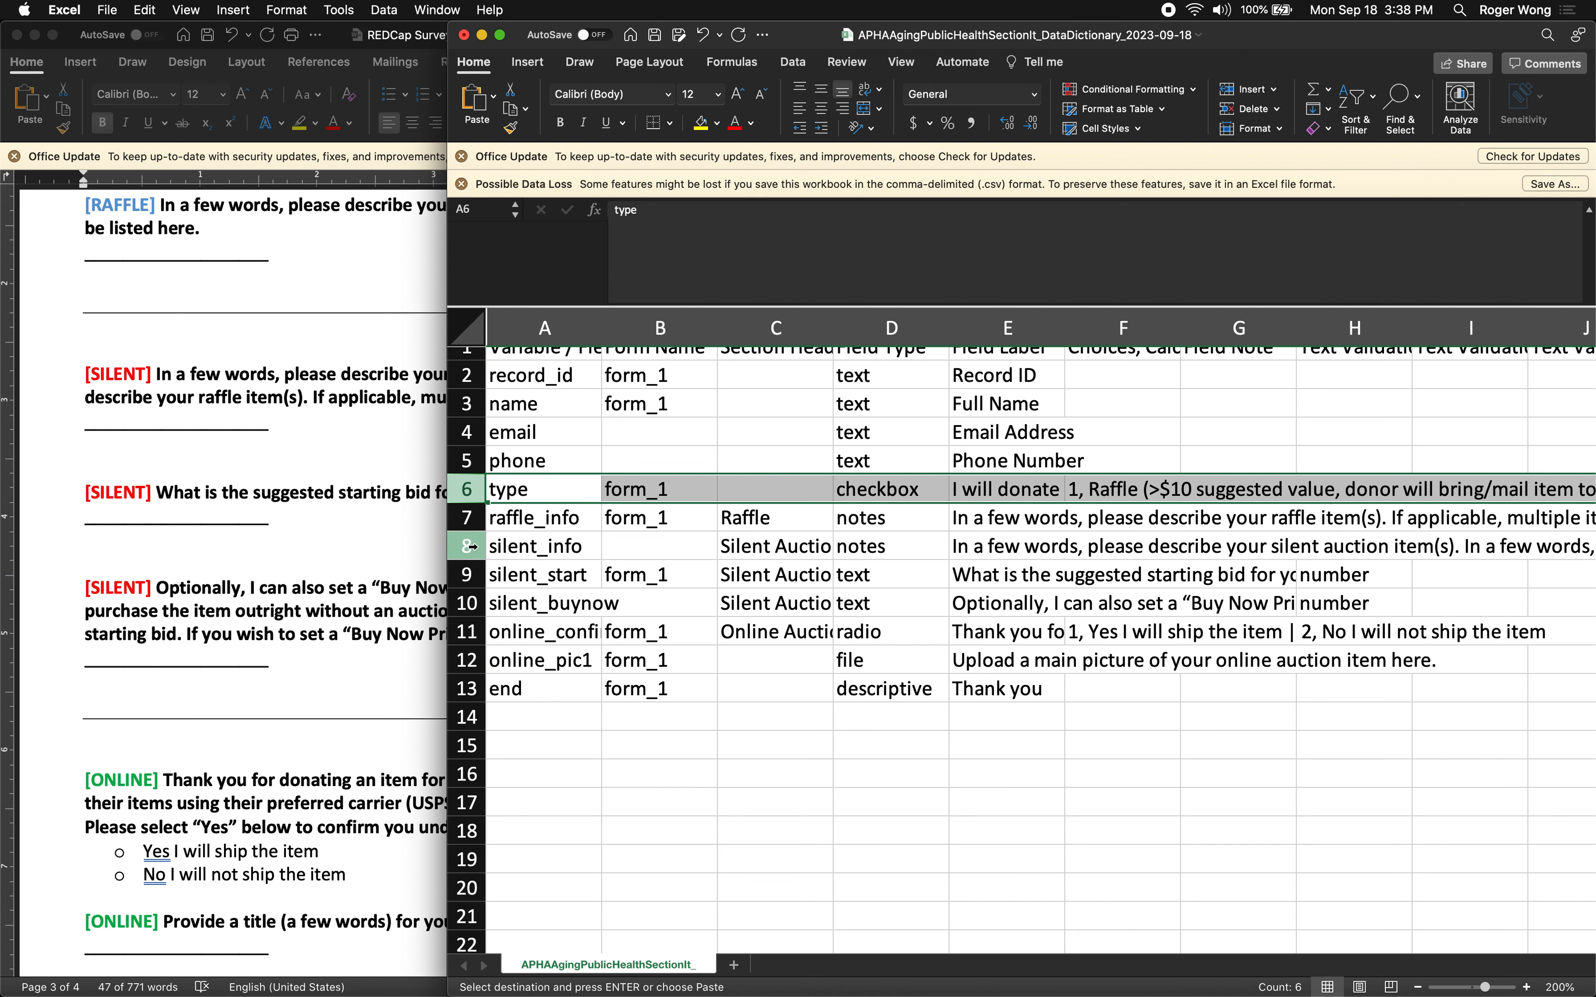
left_click_drag(470, 546, 466, 603)
left_click(612, 515)
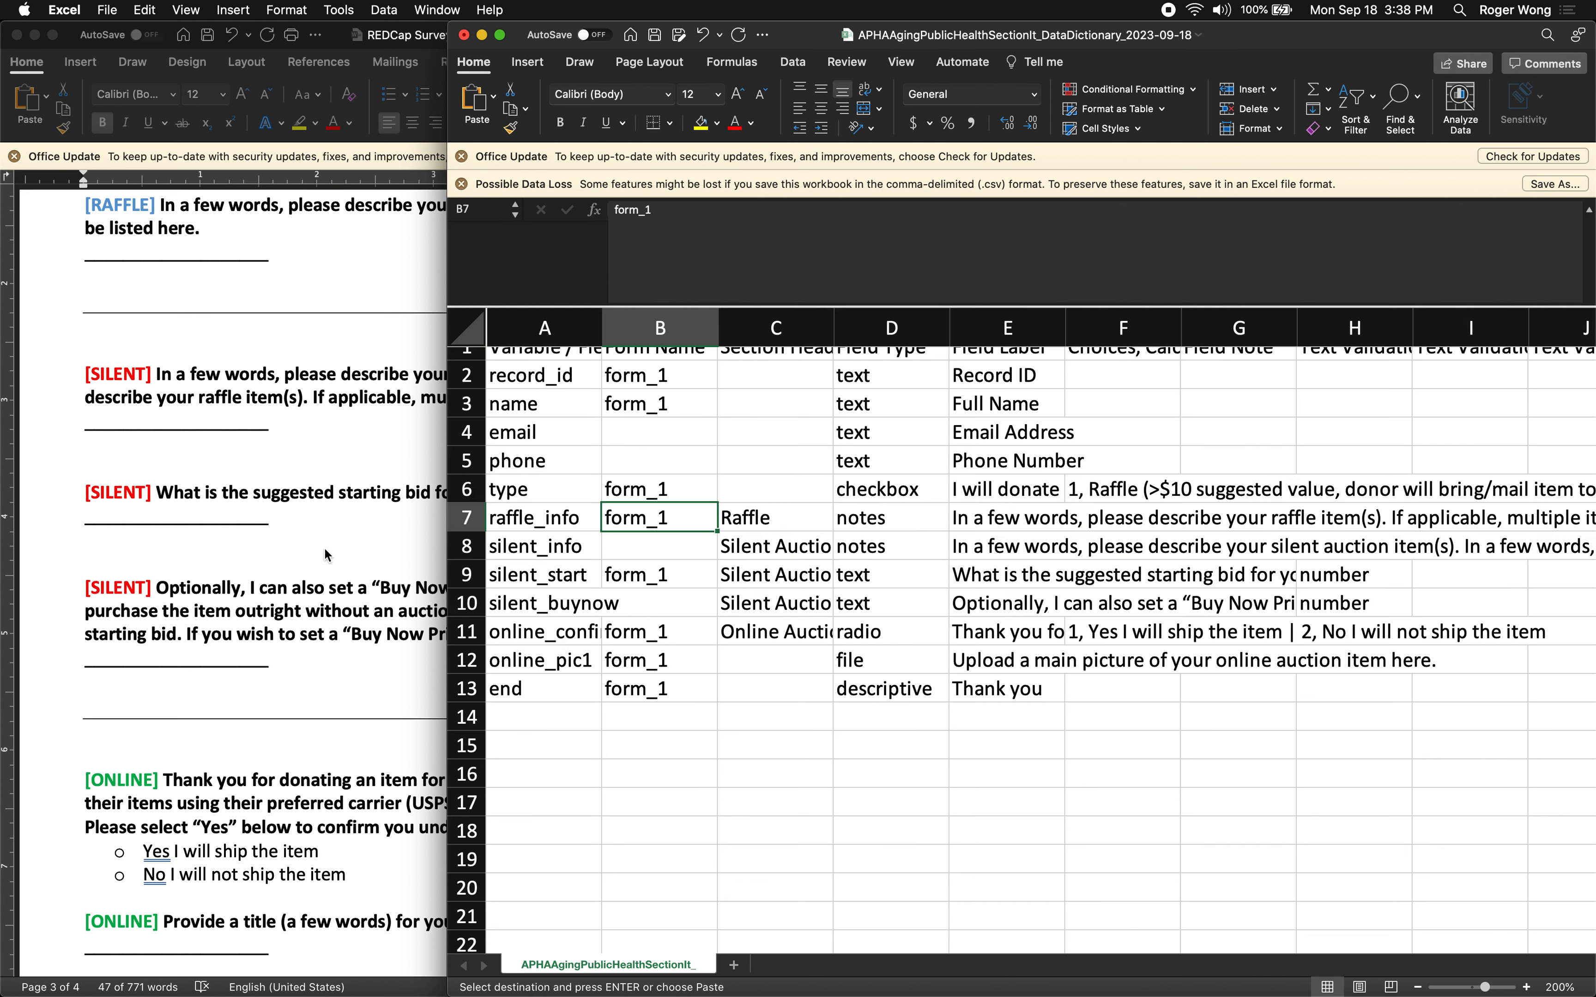
scroll(328, 555, "down", 10)
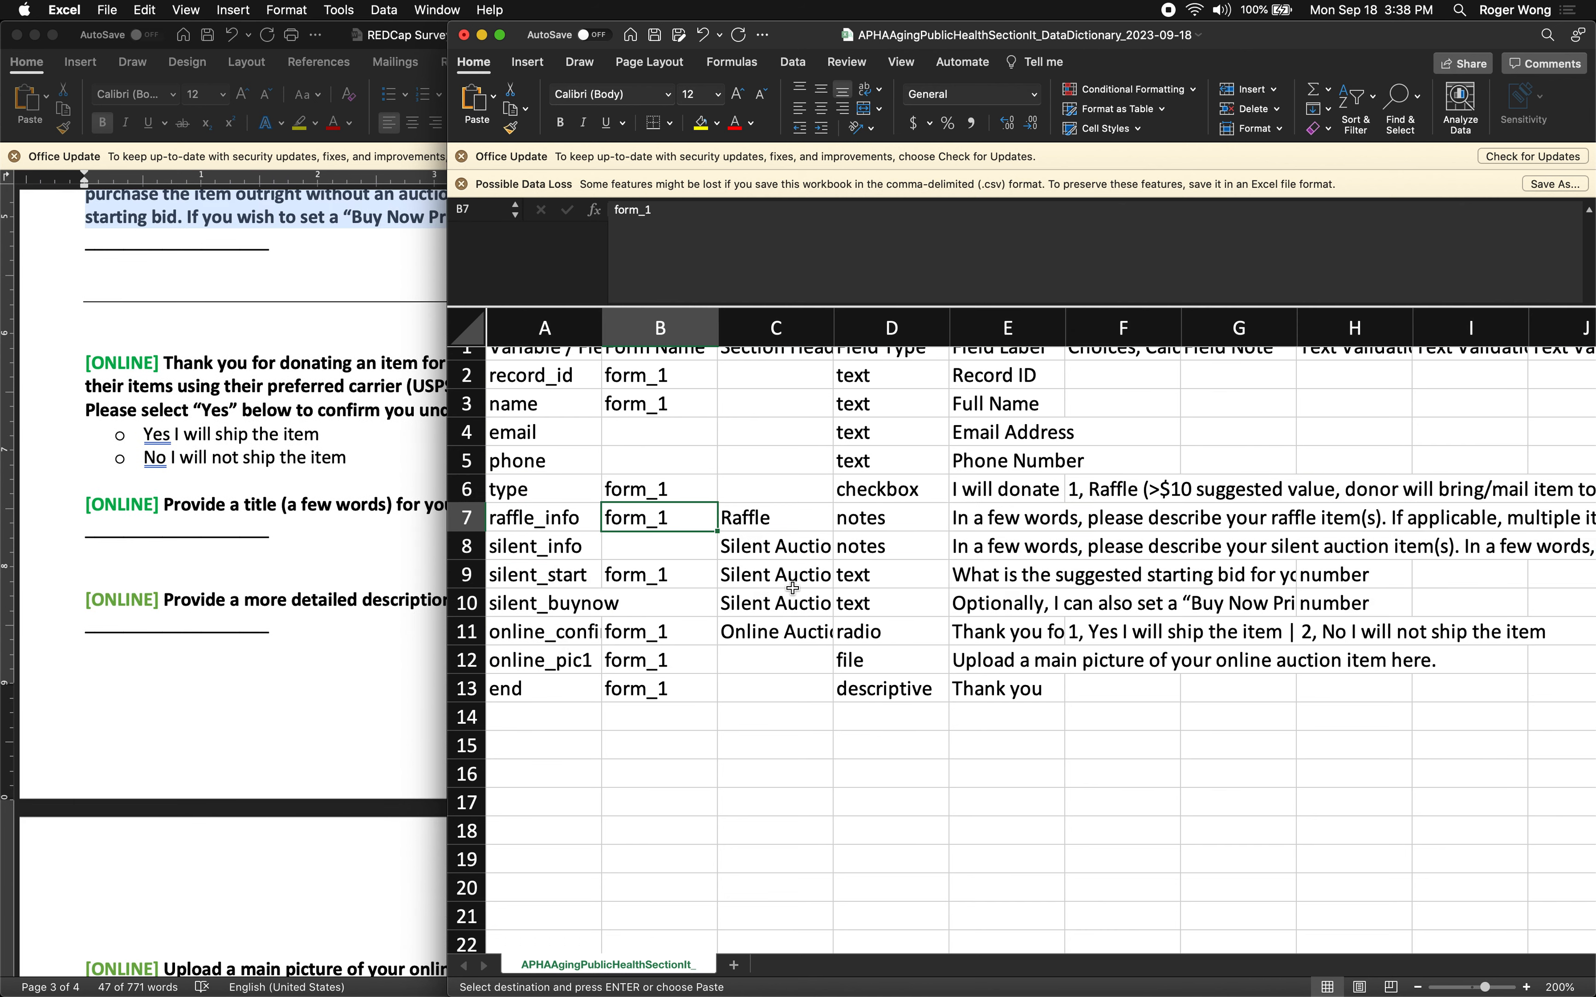
scroll(793, 587, "right", 2)
scroll(923, 580, "up", 1)
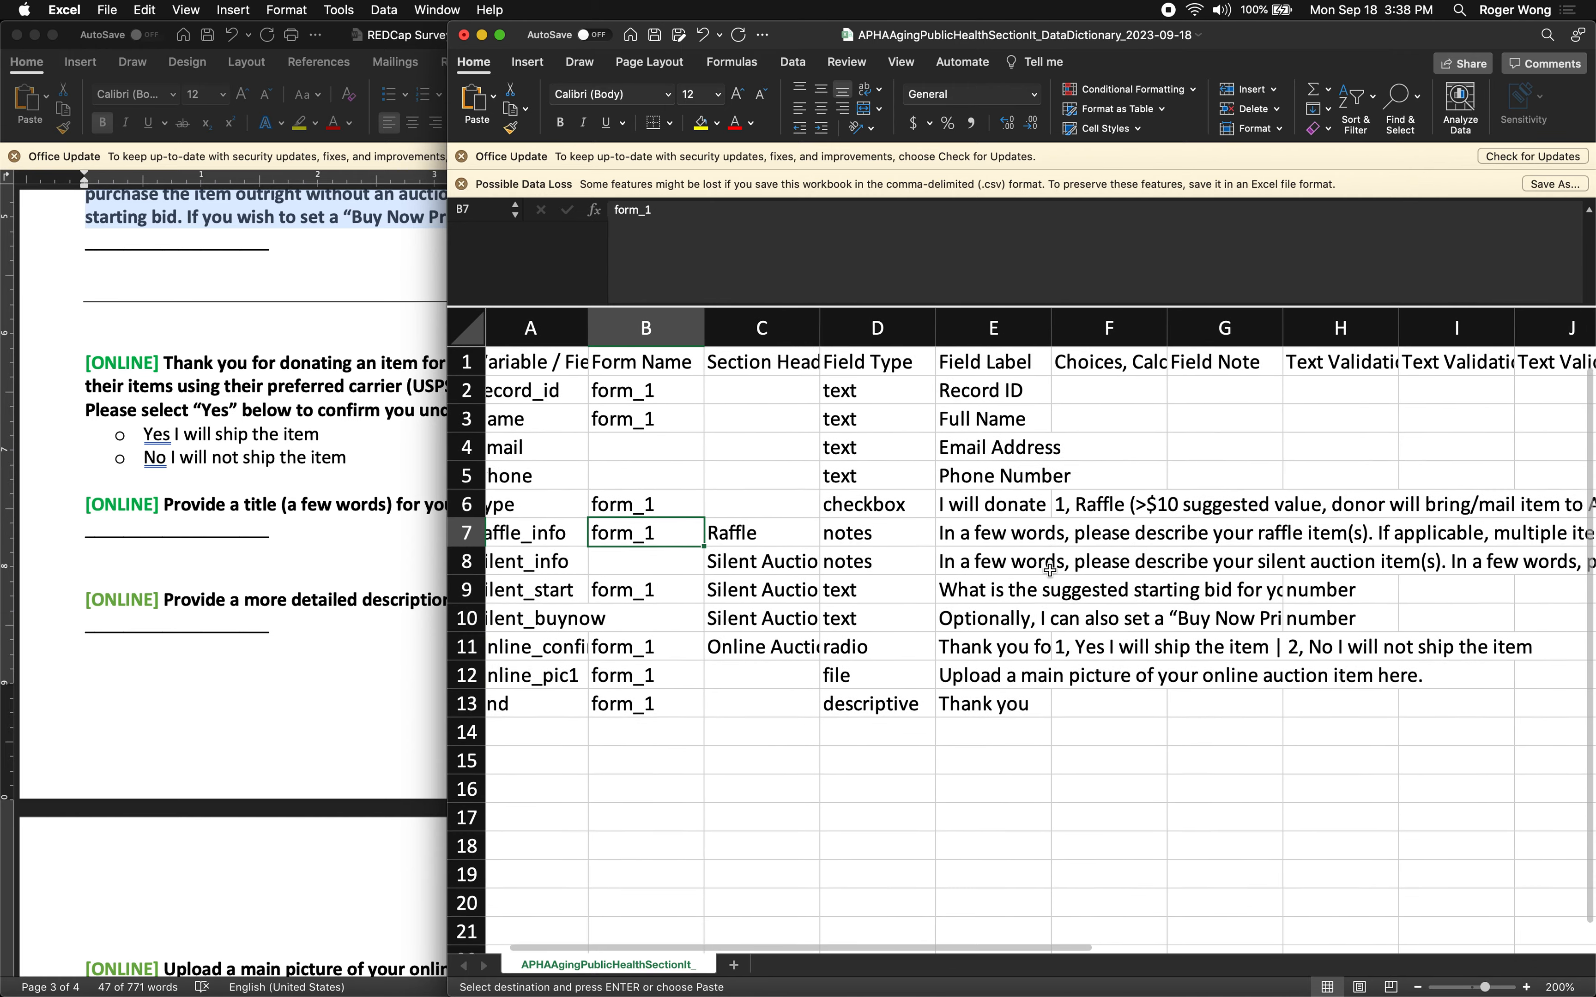
scroll(1049, 568, "down", 1)
scroll(890, 554, "right", 5)
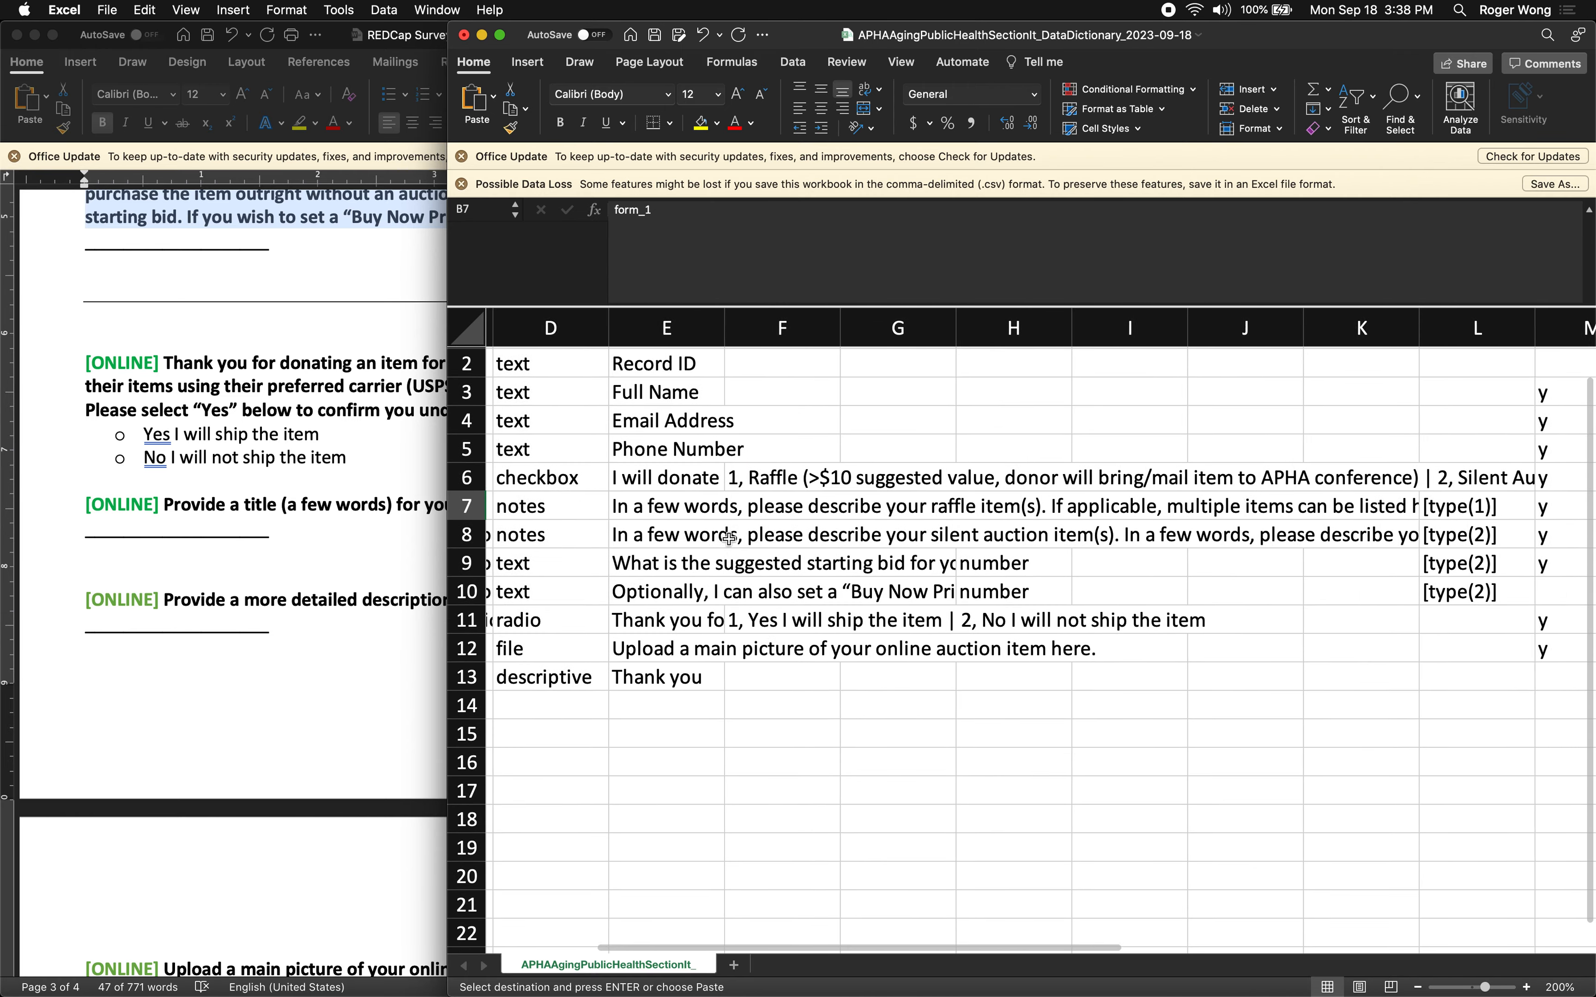
scroll(728, 538, "right", 3)
left_click(1220, 596)
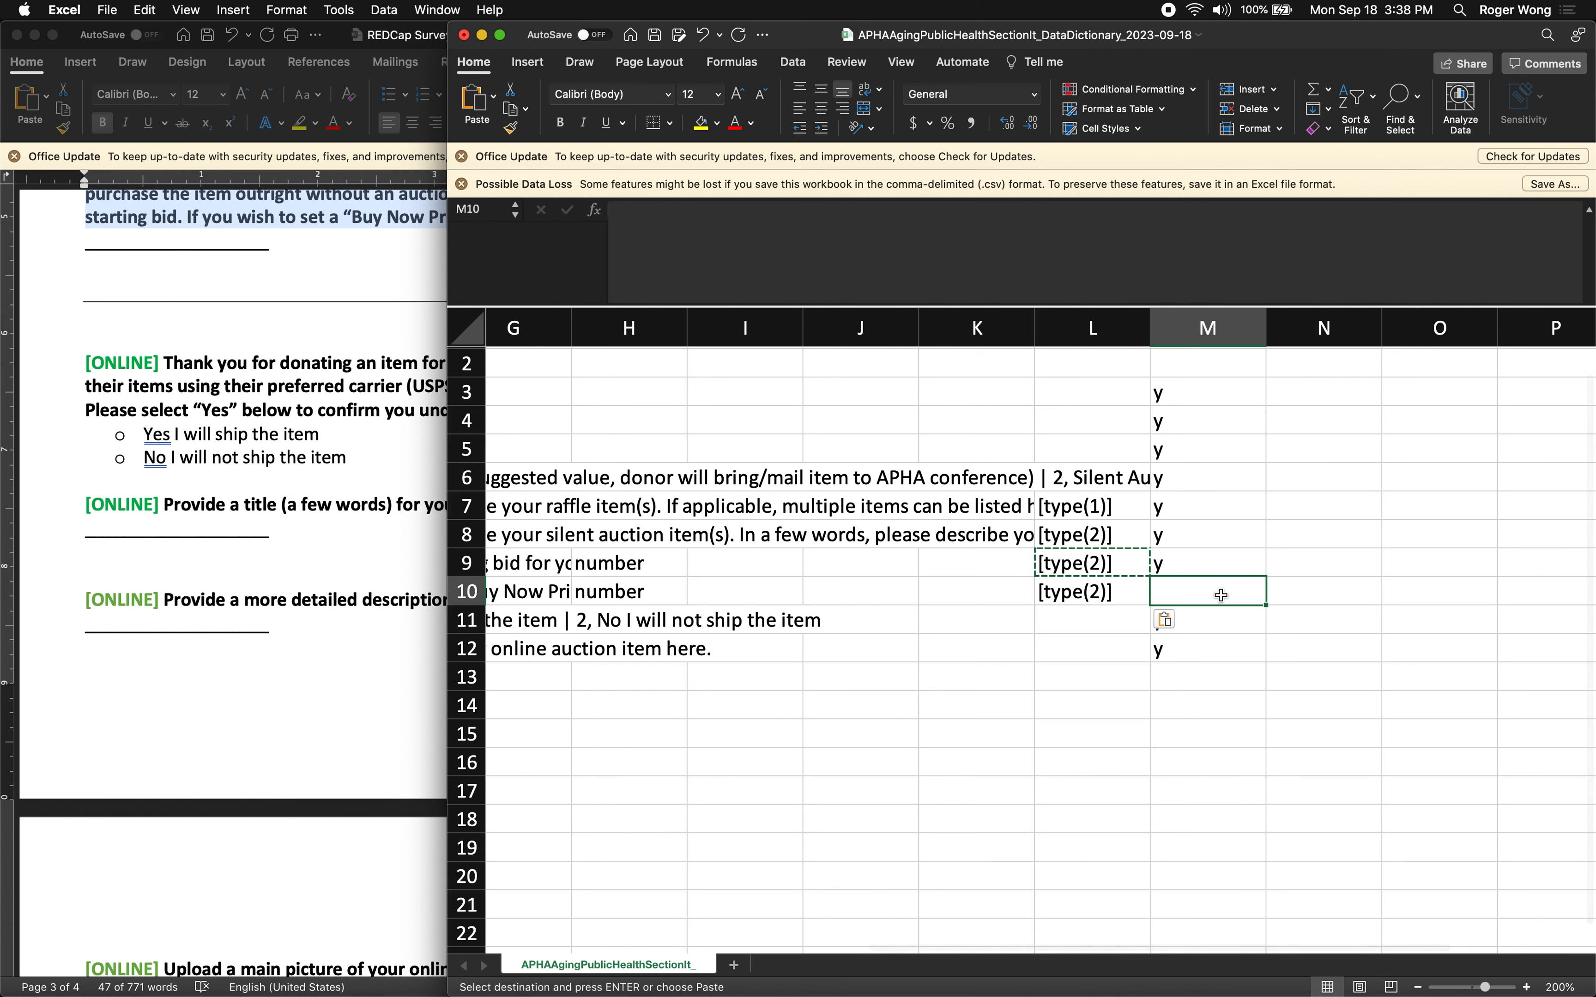
scroll(1187, 597, "left", 5)
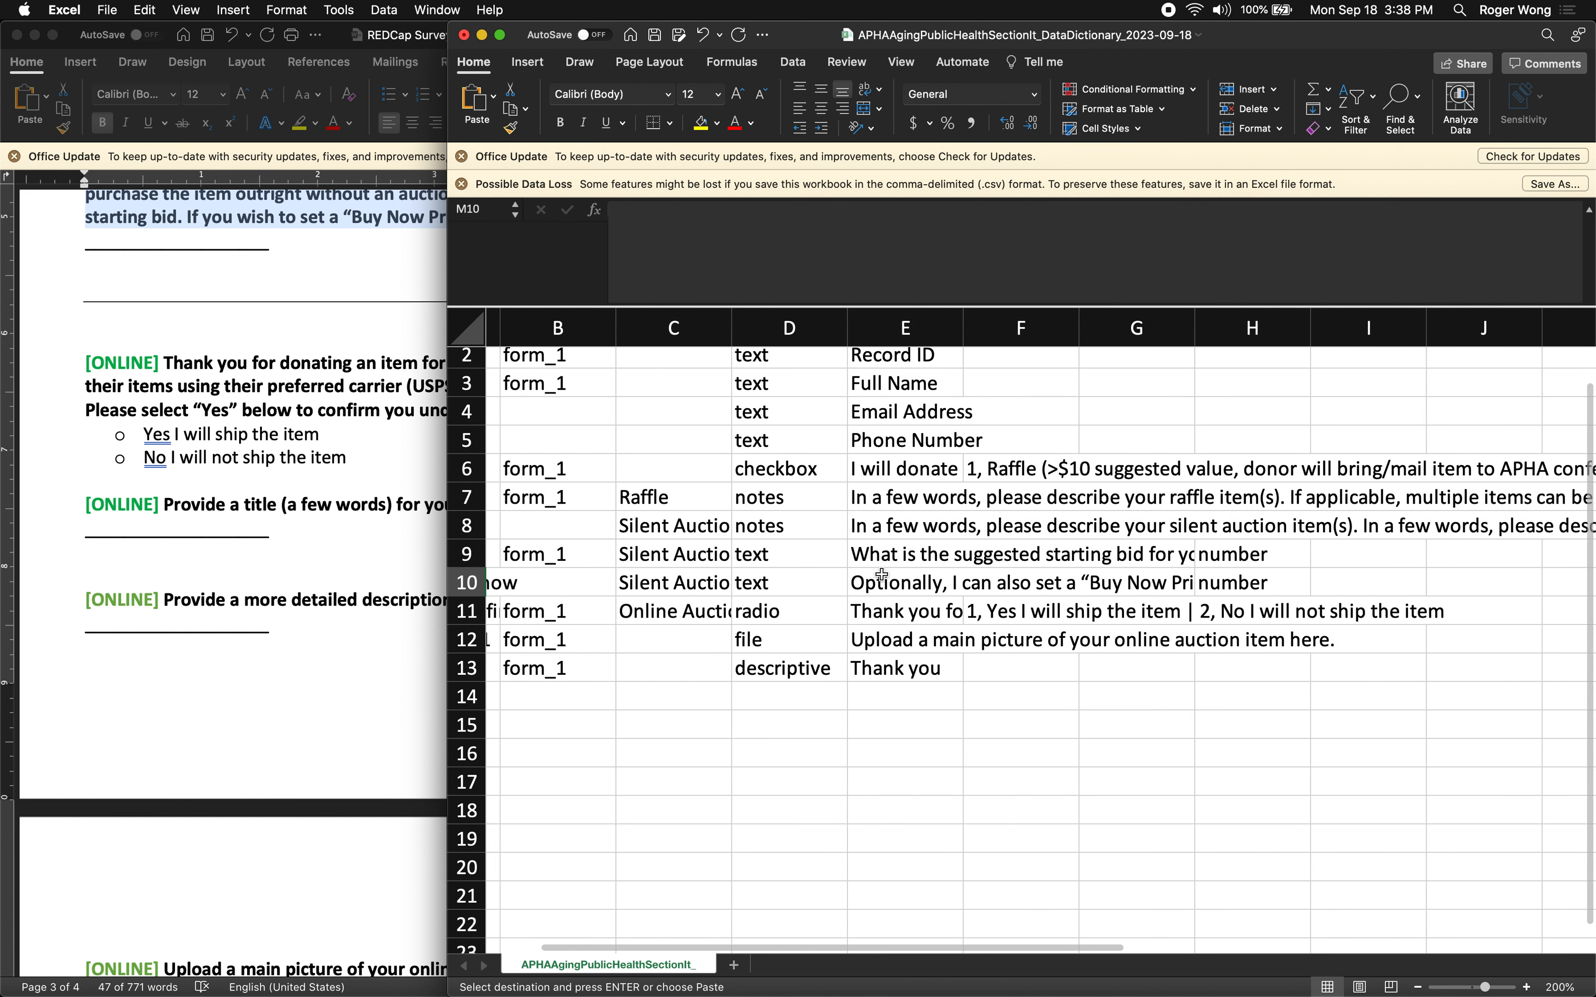
scroll(903, 585, "right", 5)
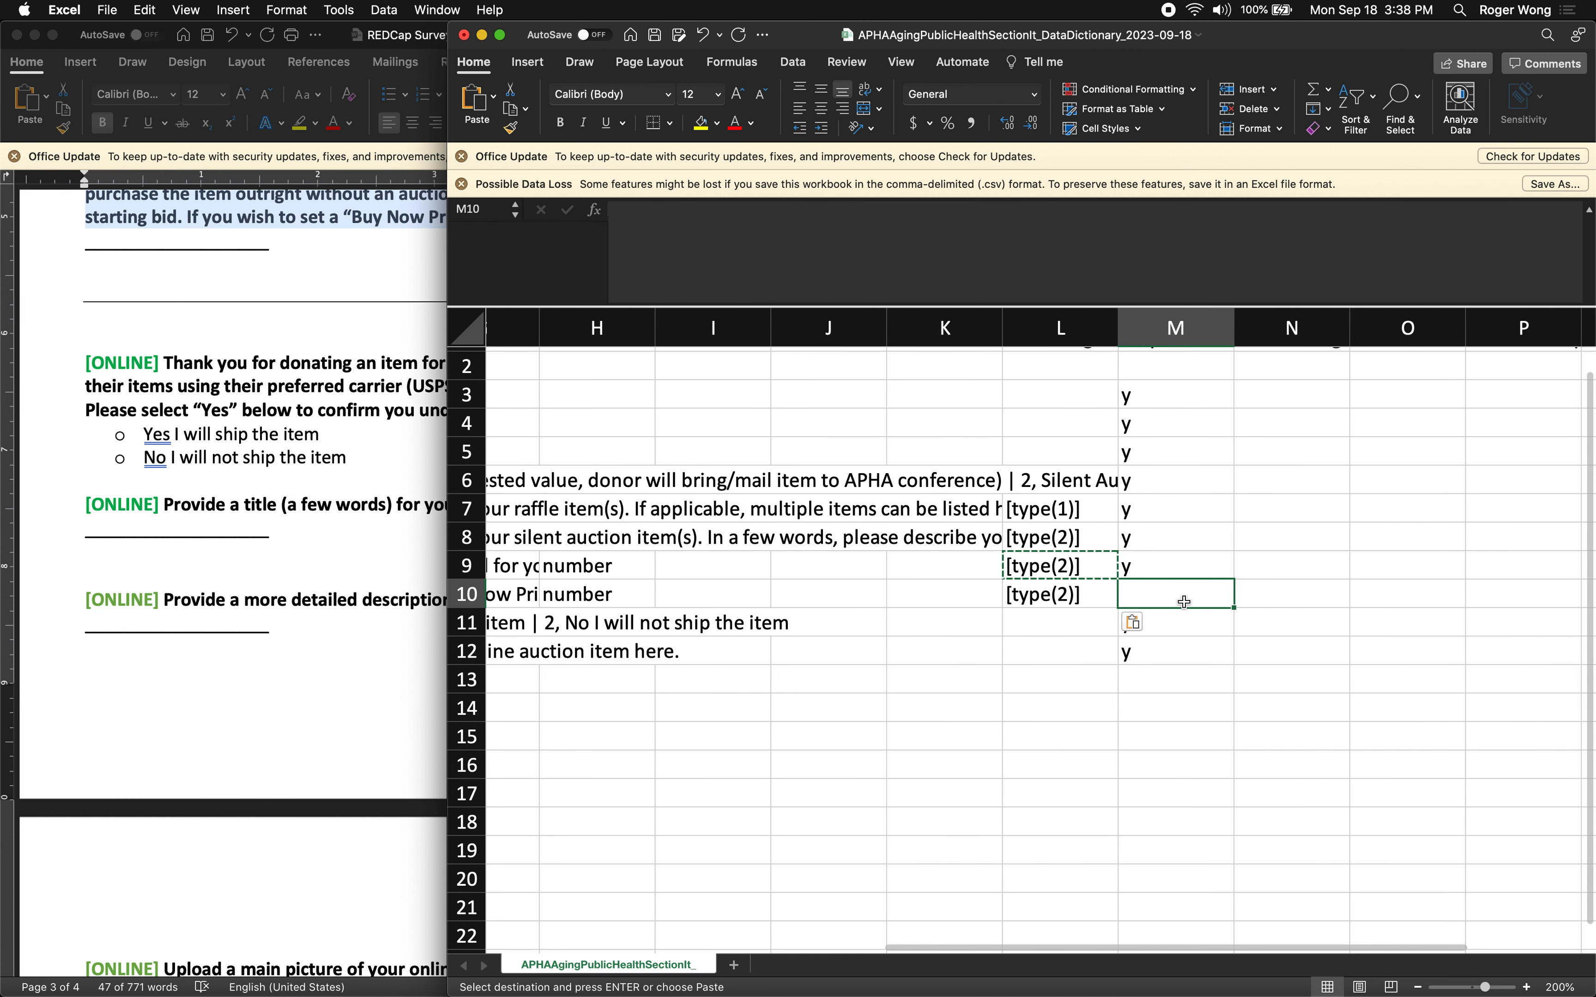
scroll(1182, 599, "left", 3)
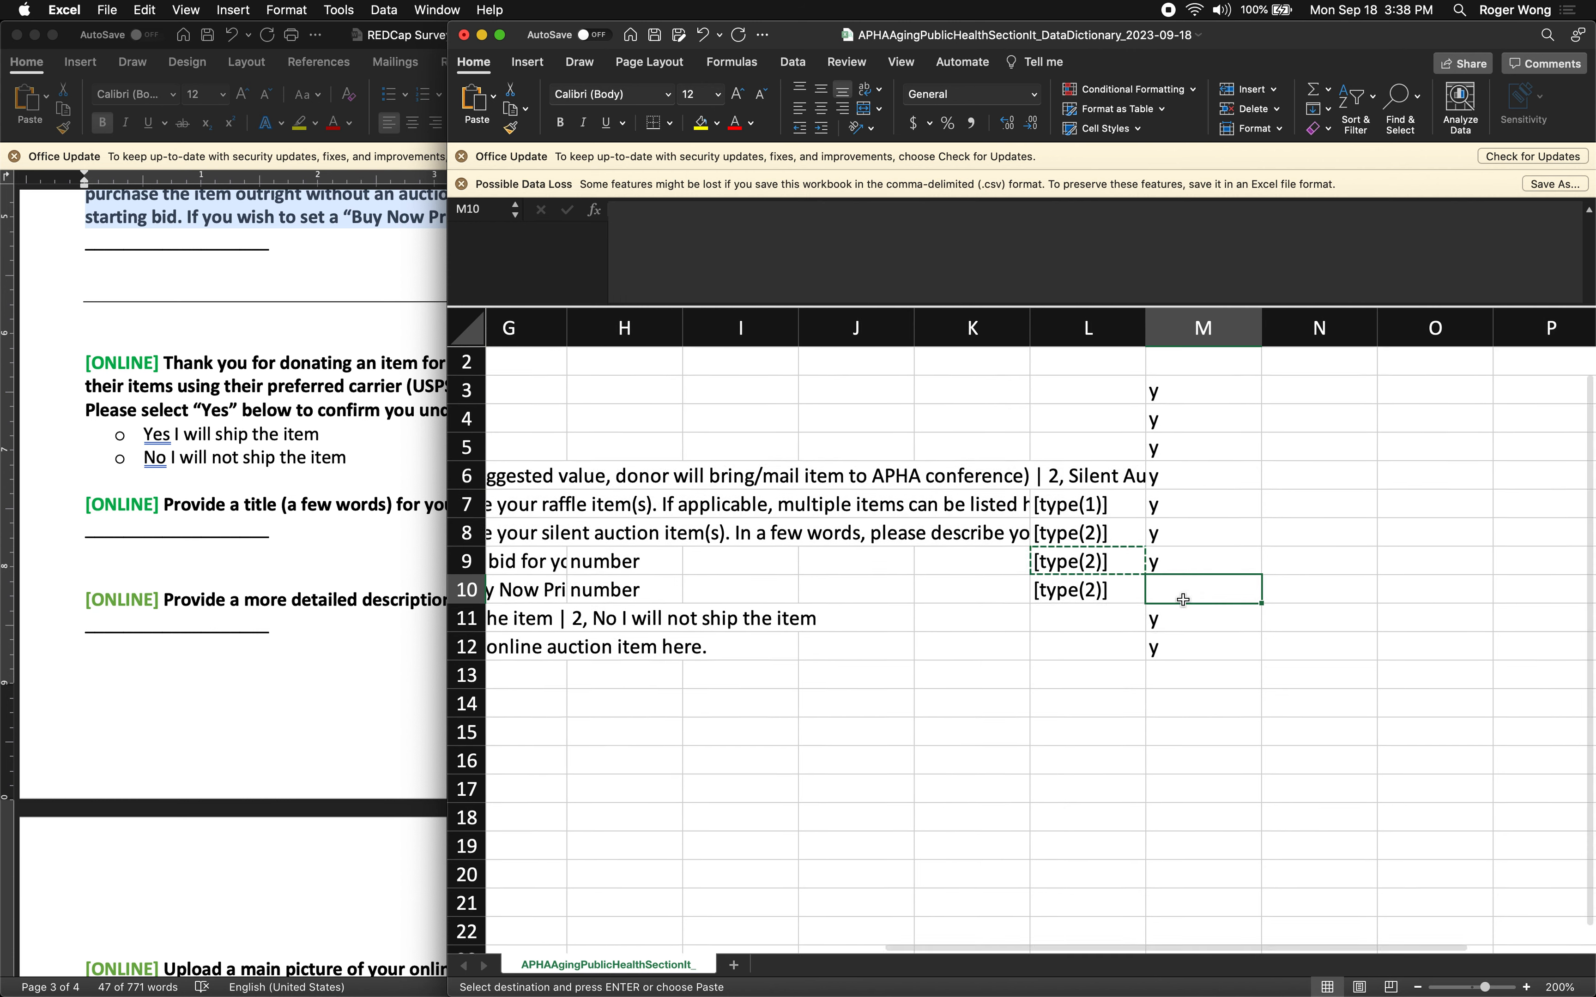
scroll(1201, 602, "up", 1)
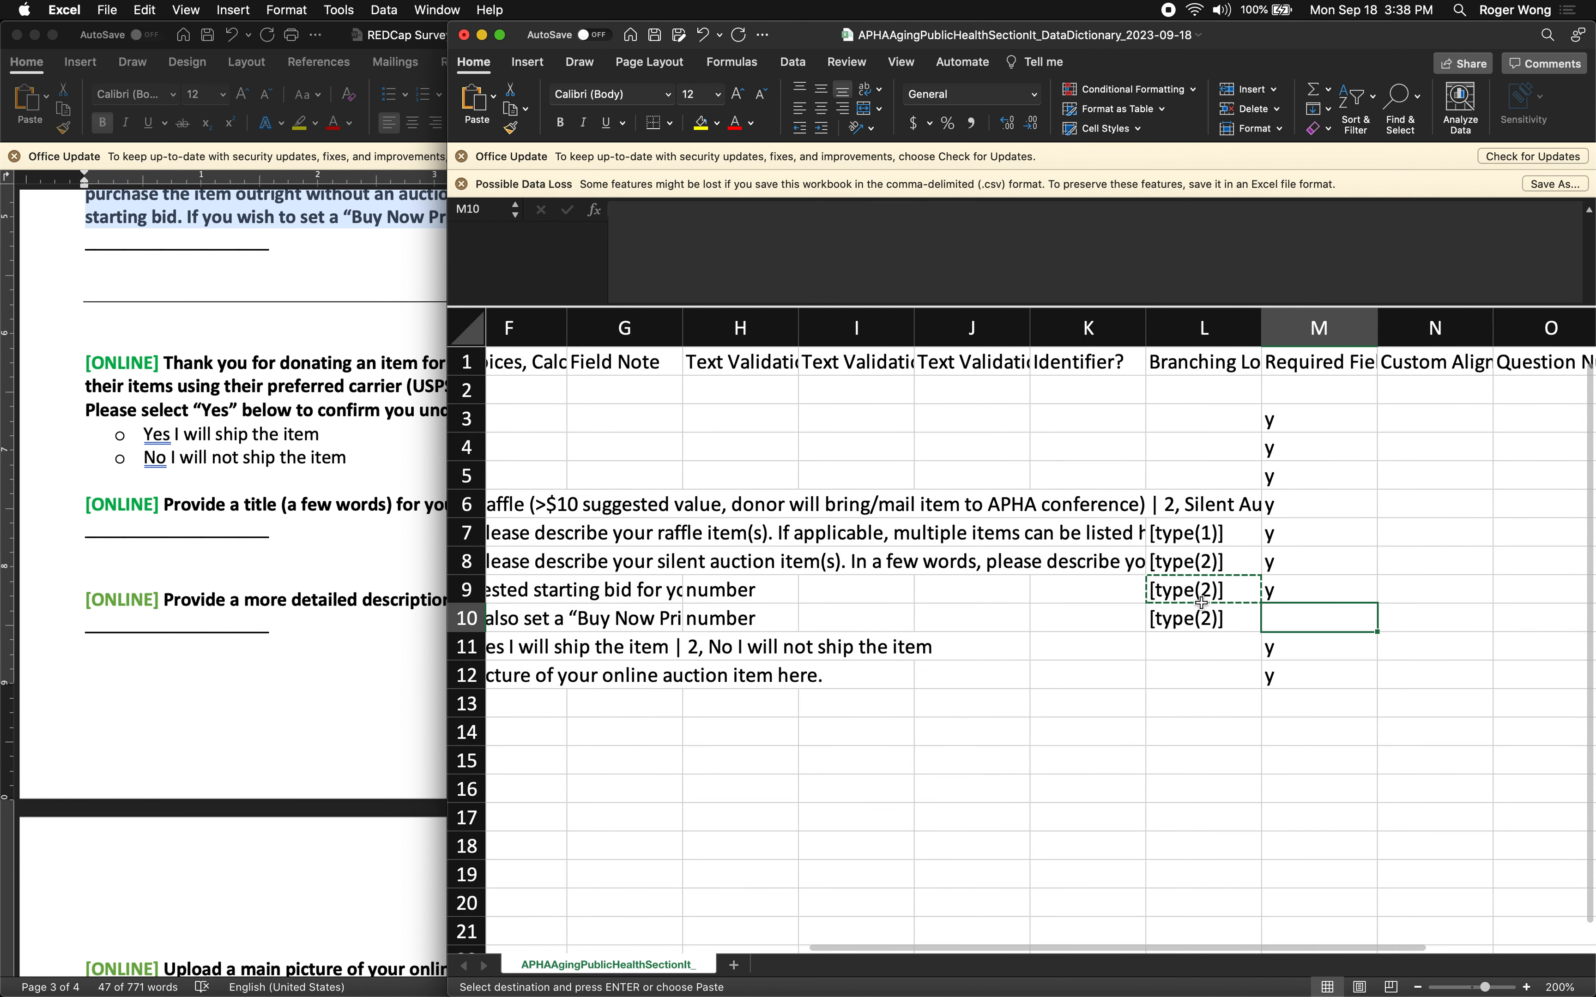
scroll(1300, 368, "left", 6)
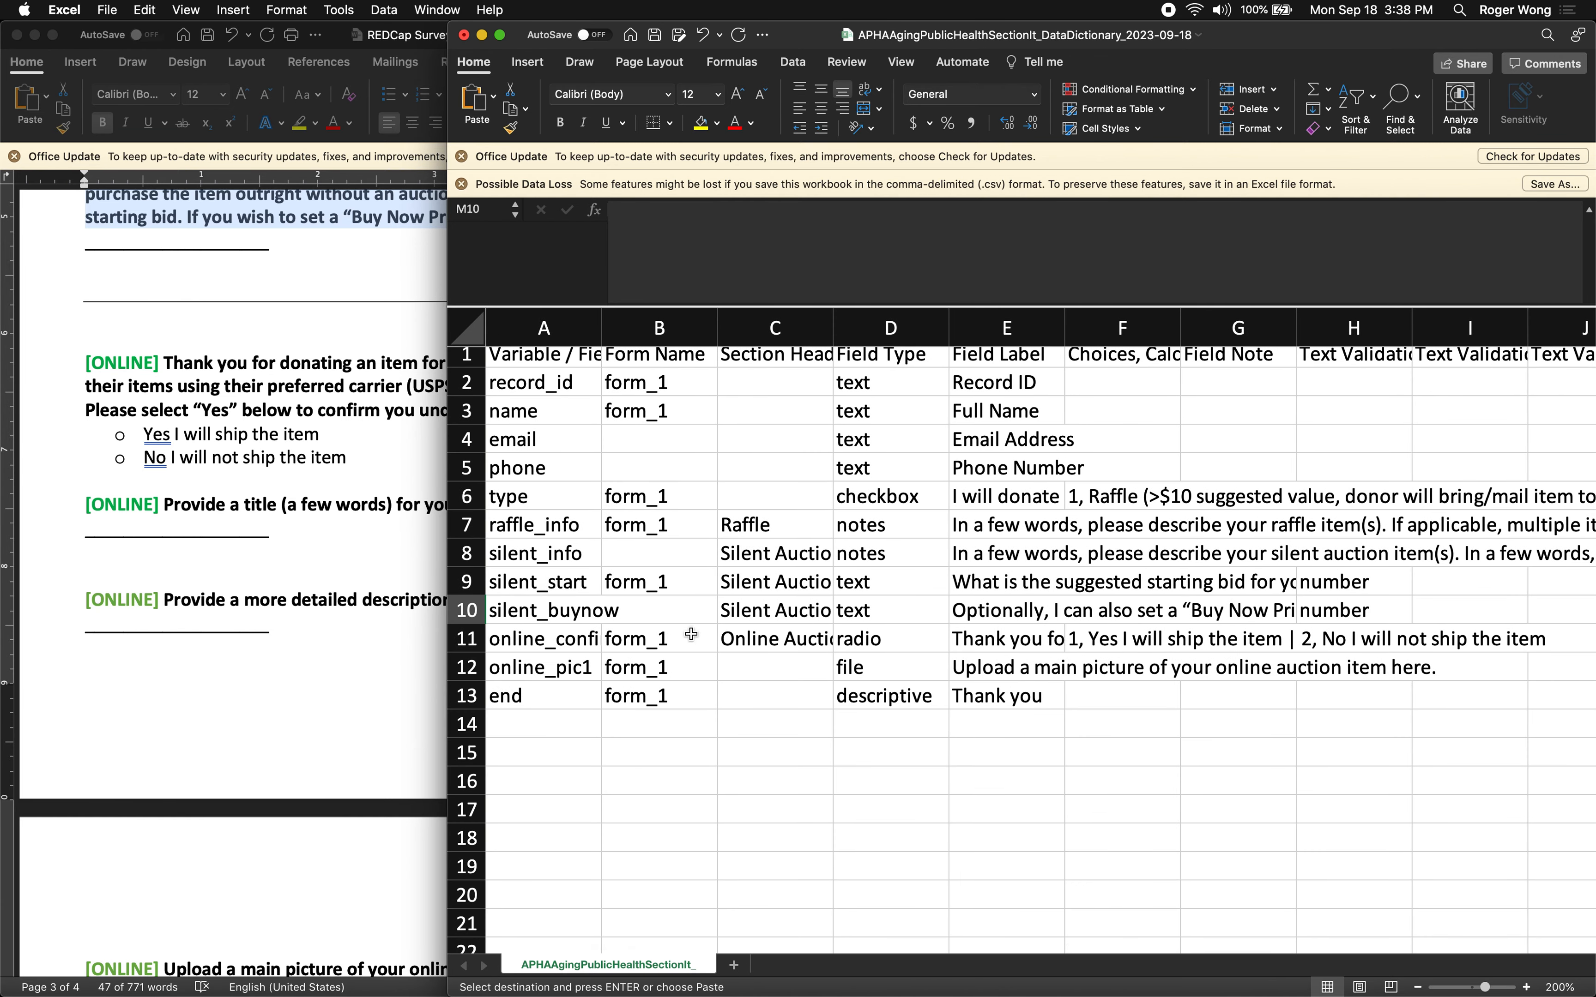
Look over the [ONLINE] questions in Word, and insert an empty row above online_pic1 in Excel
left_click(312, 514)
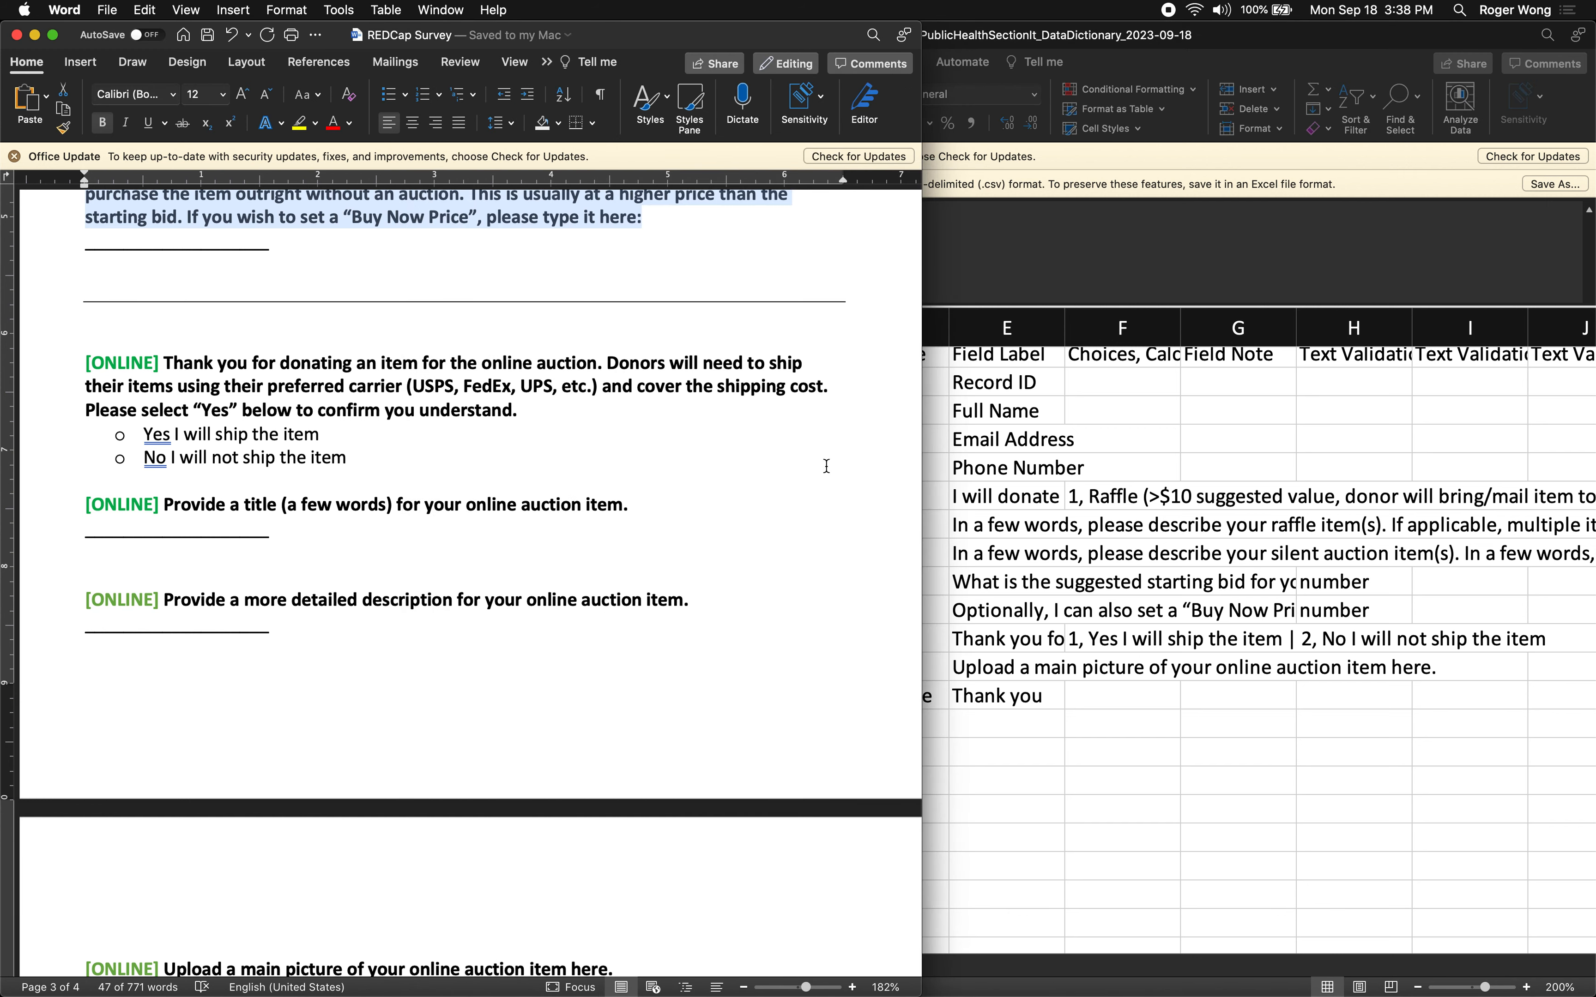
left_click_drag(87, 370, 472, 434)
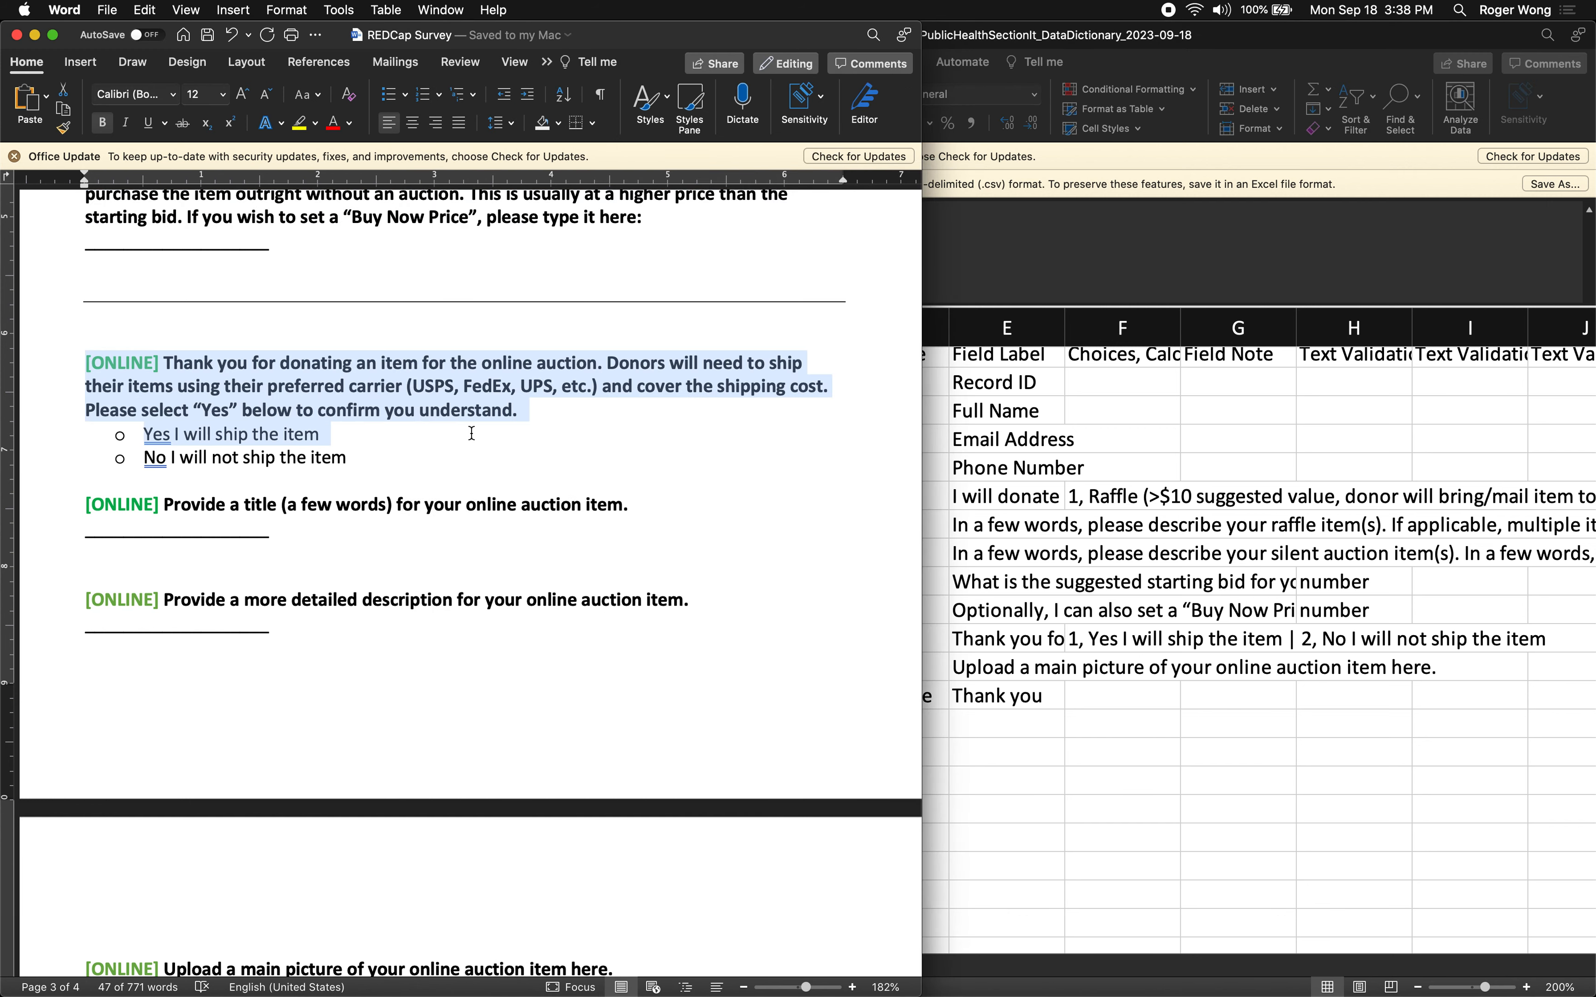
scroll(480, 445, "down", 5)
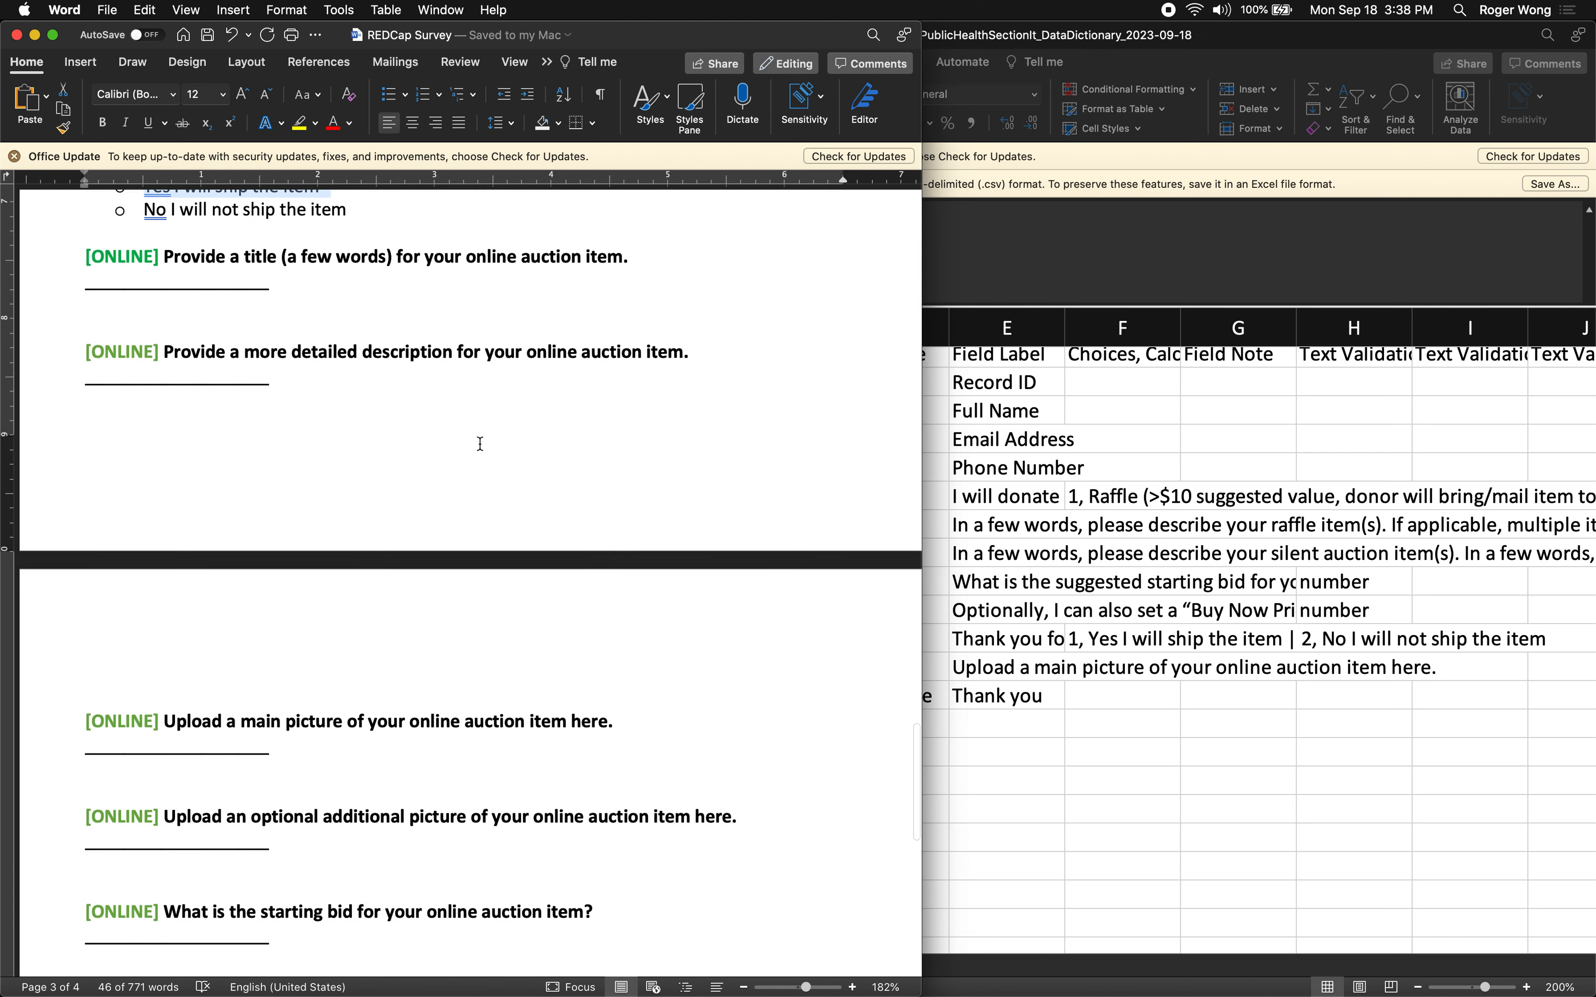
left_click(1040, 570)
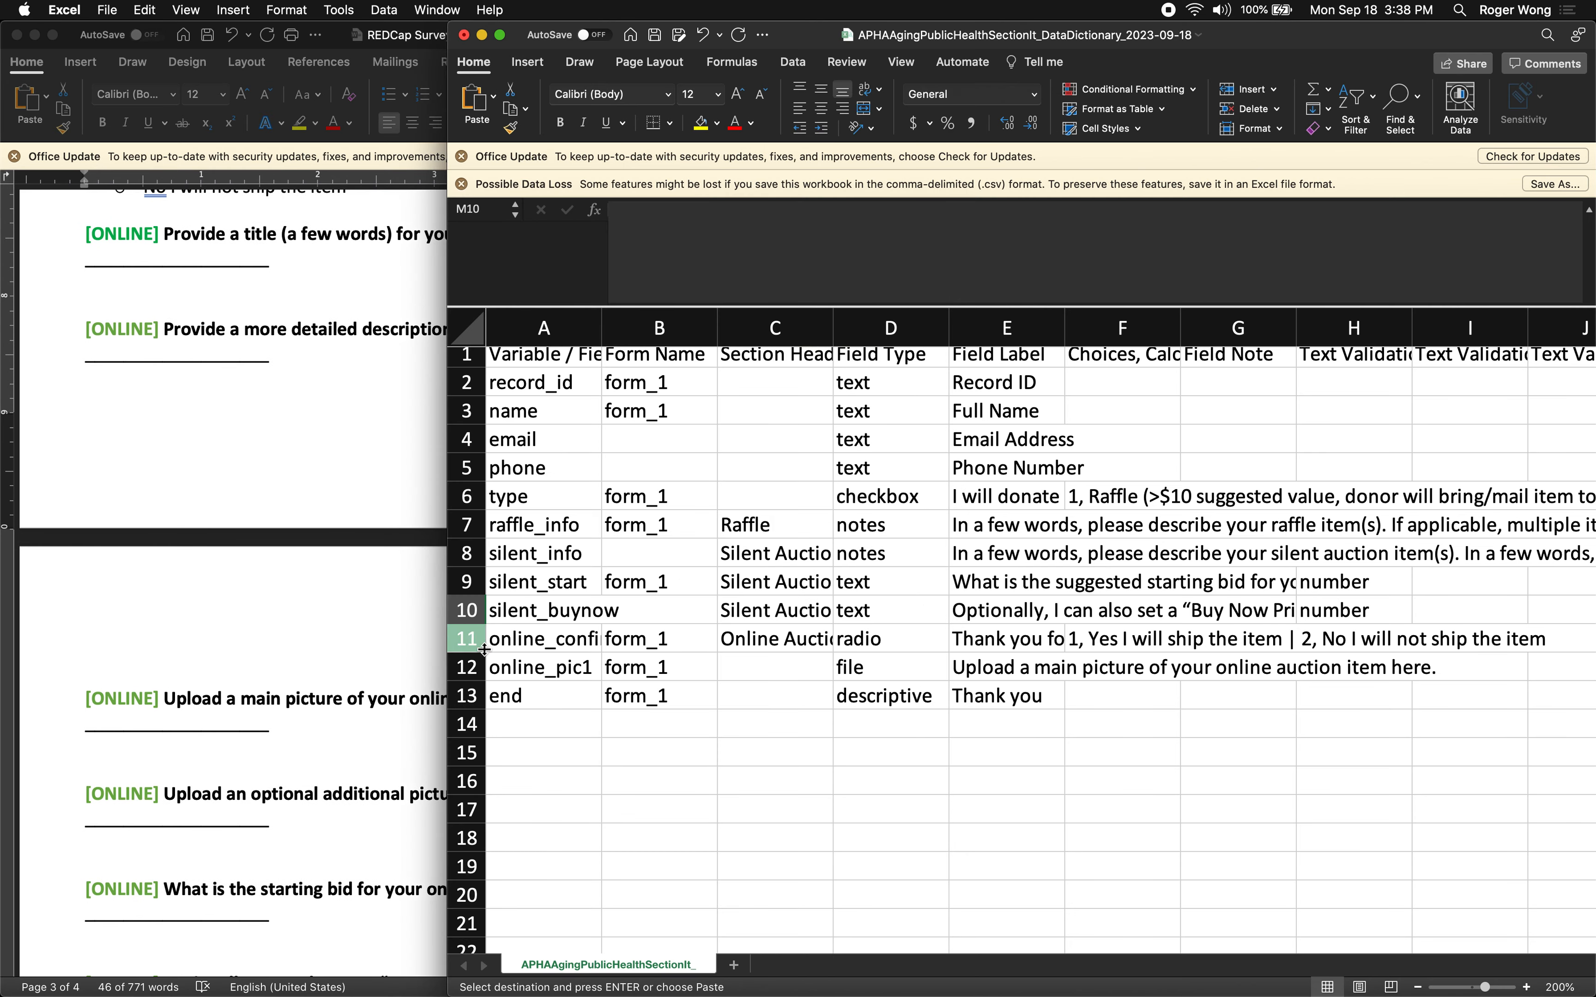
right_click(471, 664)
left_click(513, 750)
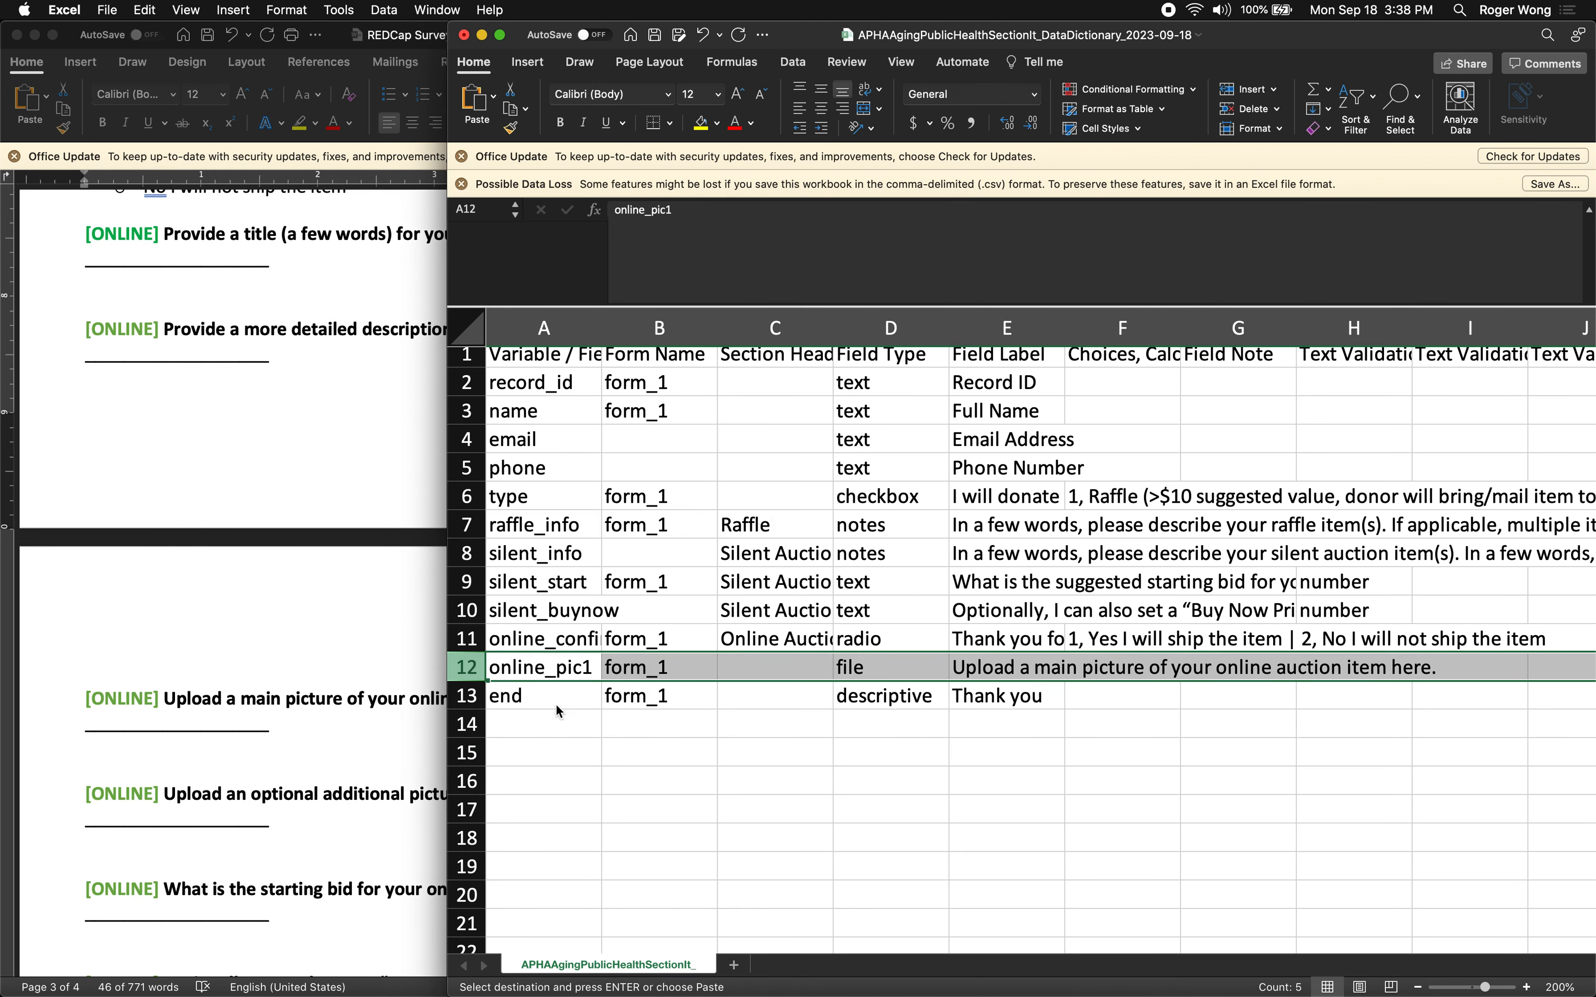
Name the variable in the new row online_title
left_click(566, 671)
type("on")
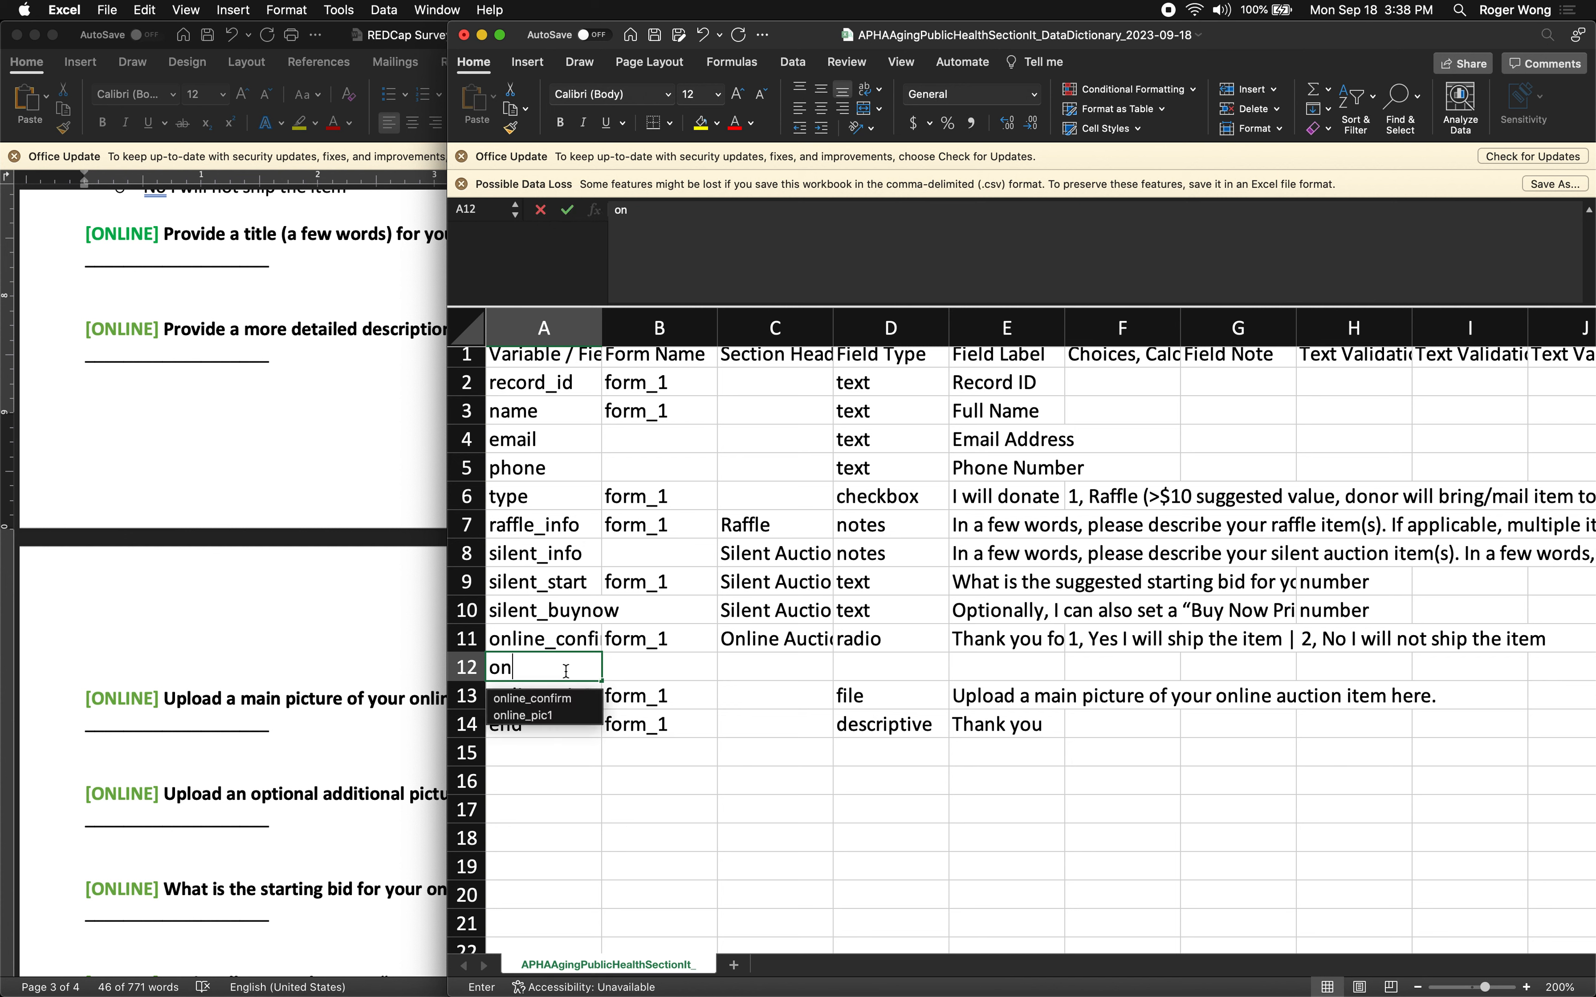
type("line_title")
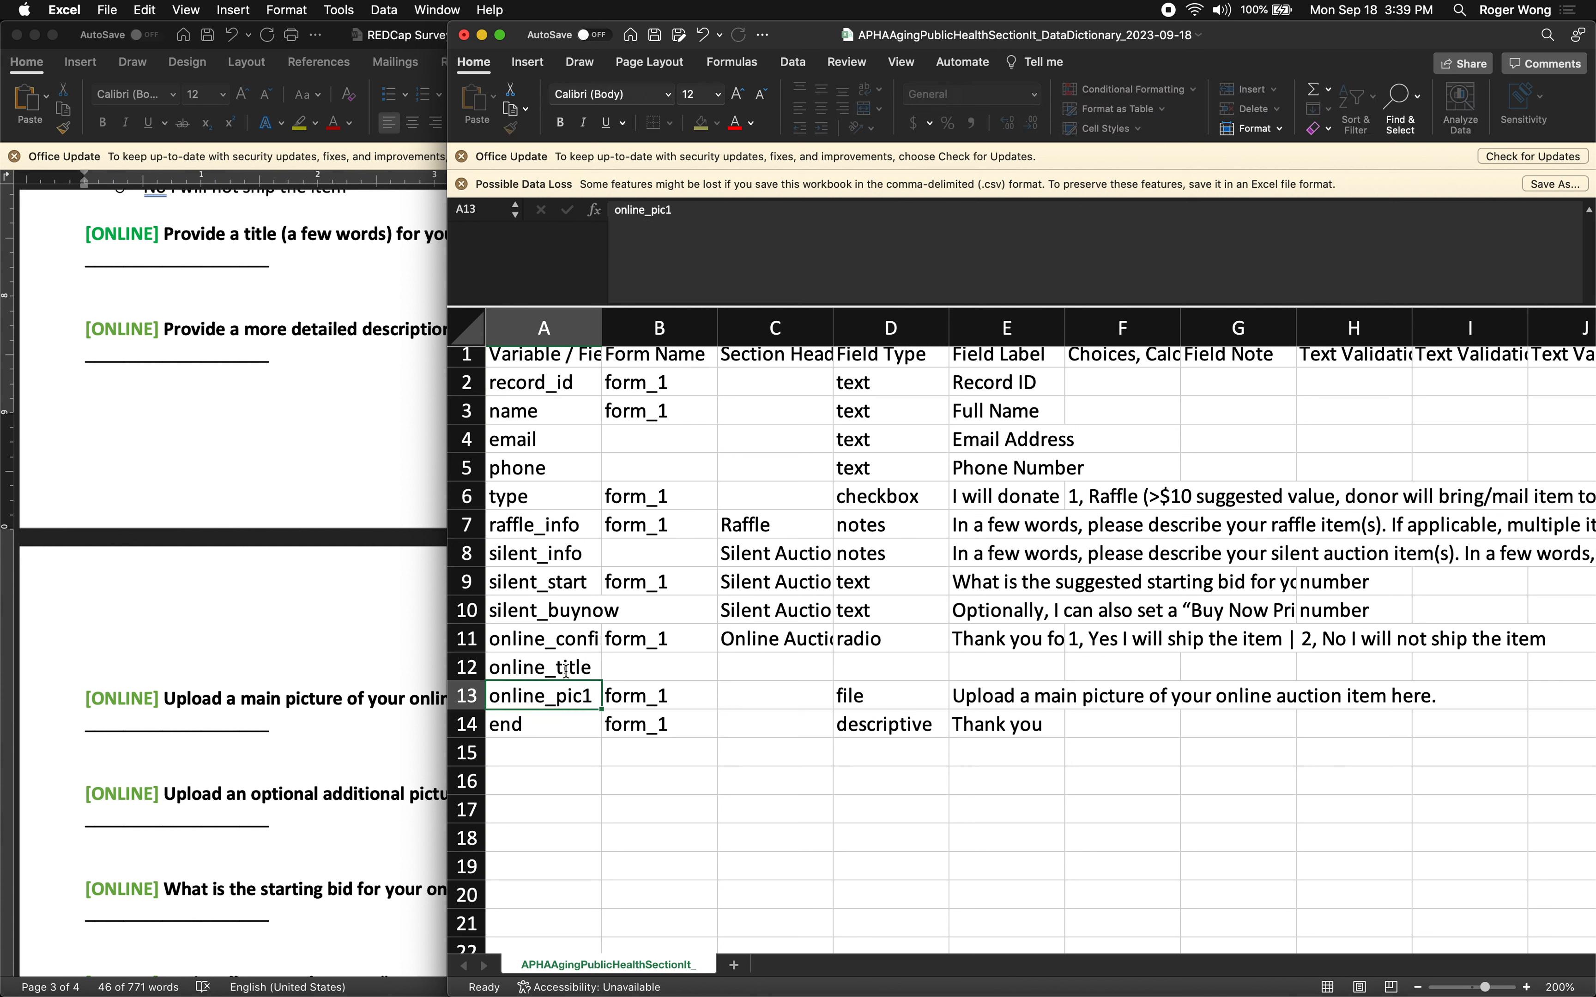
key("Tab")
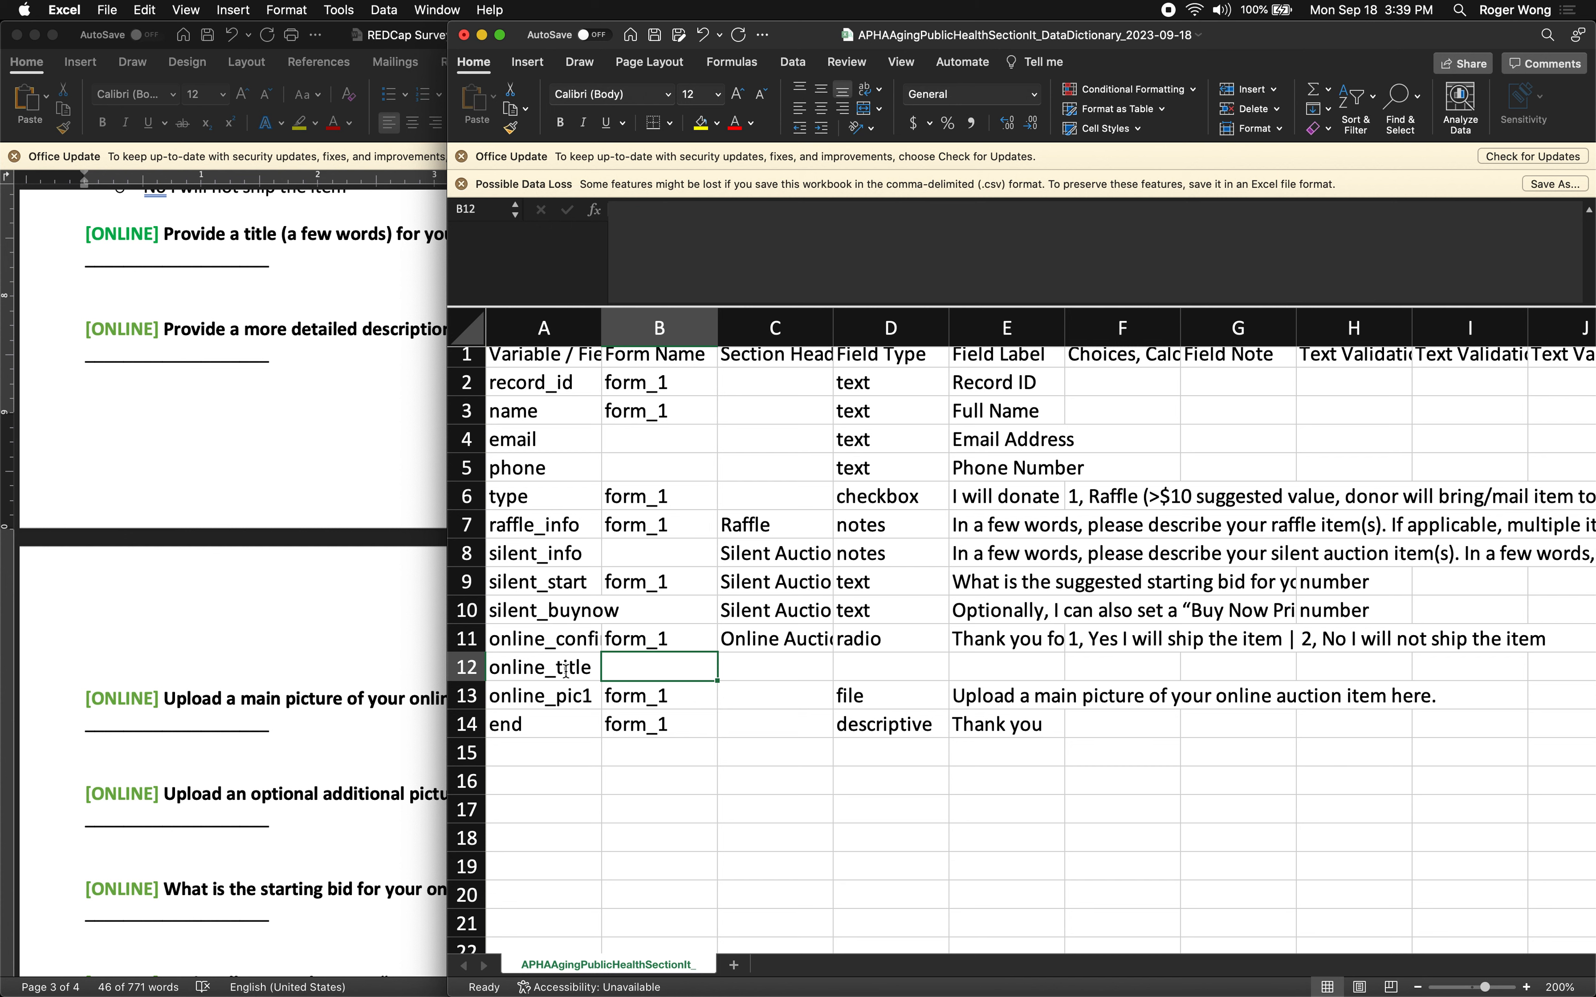
Copy the Online Auction section header from the online_confirm row to the online_title variable
key("Right")
key("Up")
key("super+c")
key("Down")
key("super+v")
key("Right")
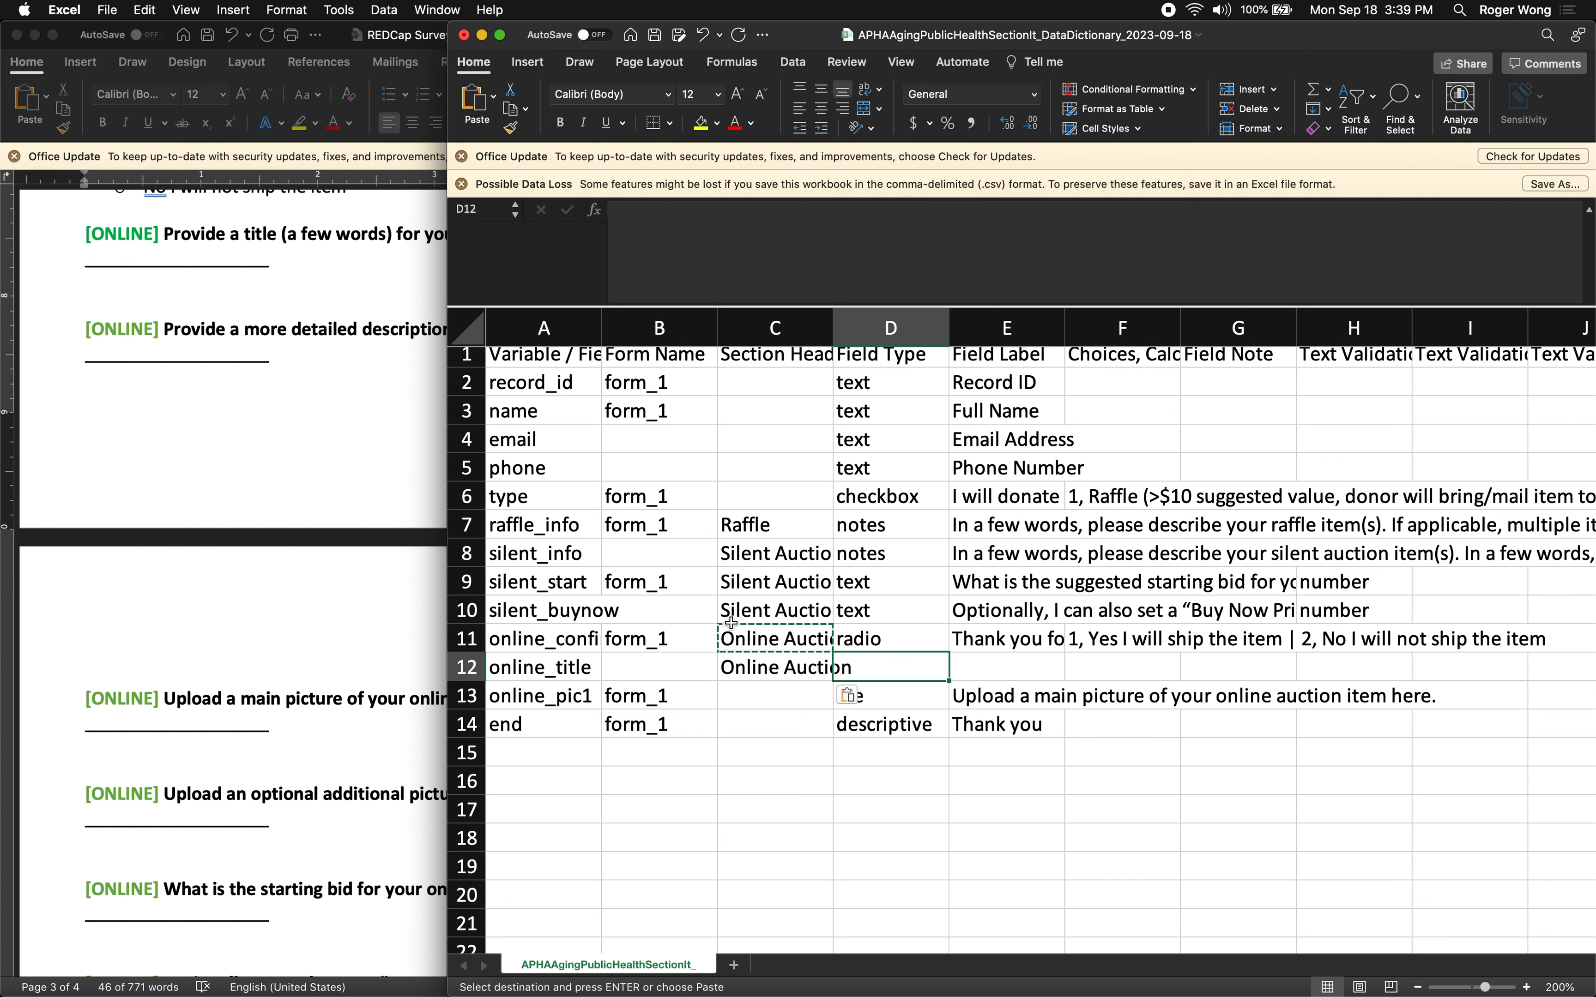
Copy the text field type from silent_start to the online_title variable
left_click(867, 584)
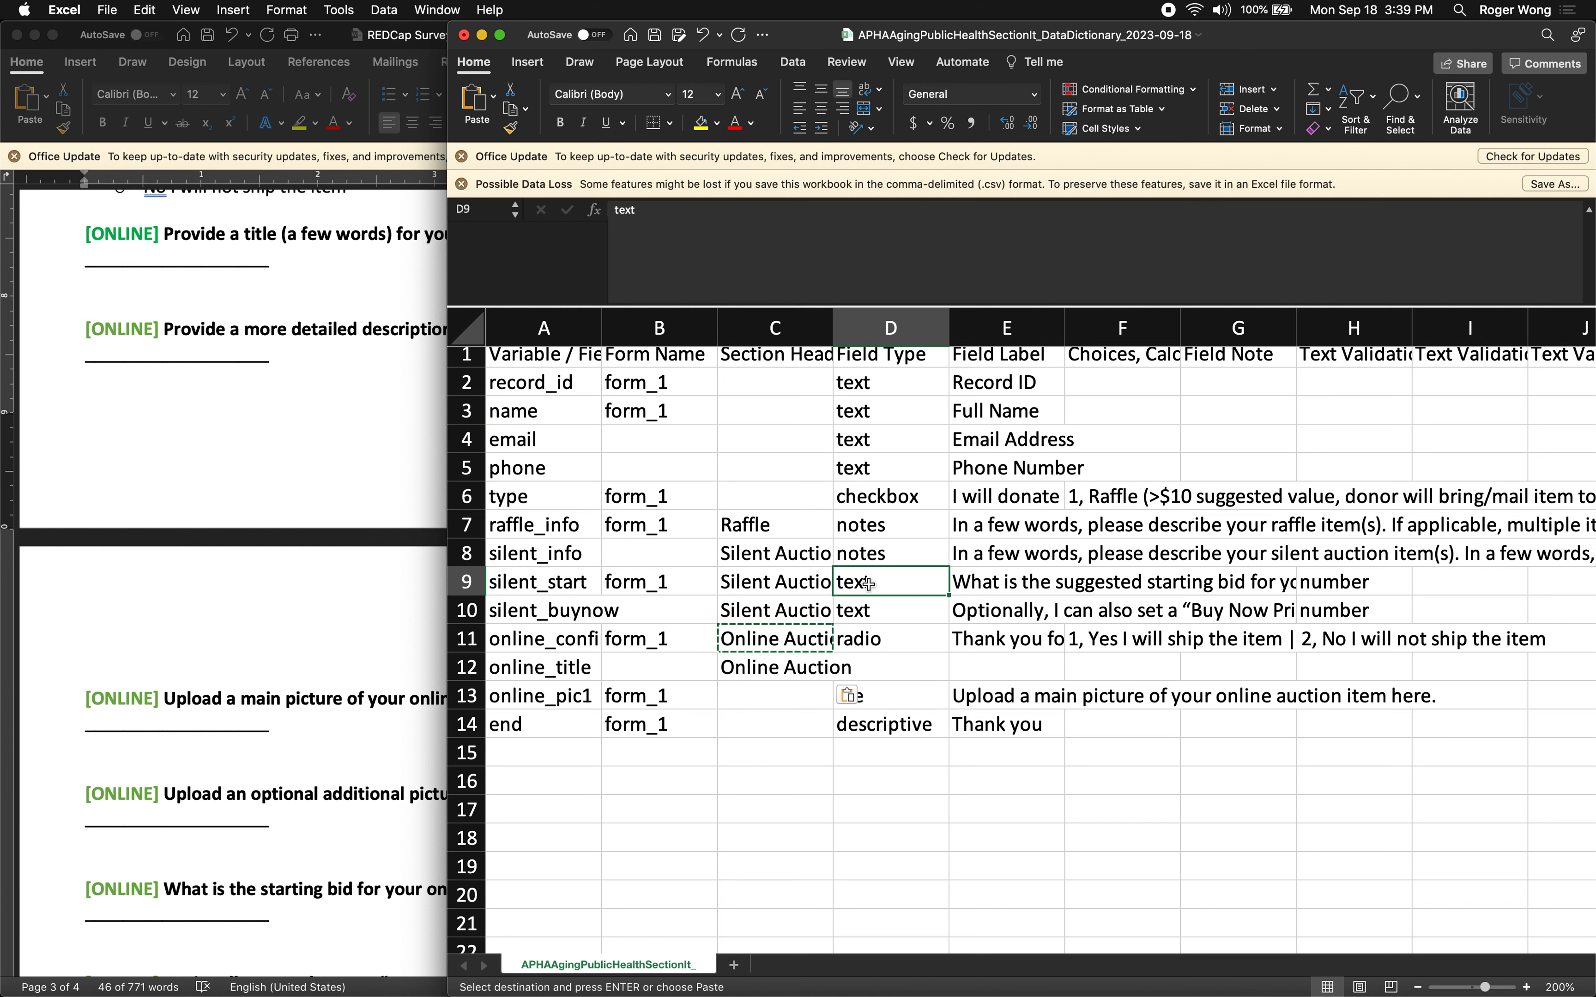
key("super+c")
left_click(860, 666)
key("super+v")
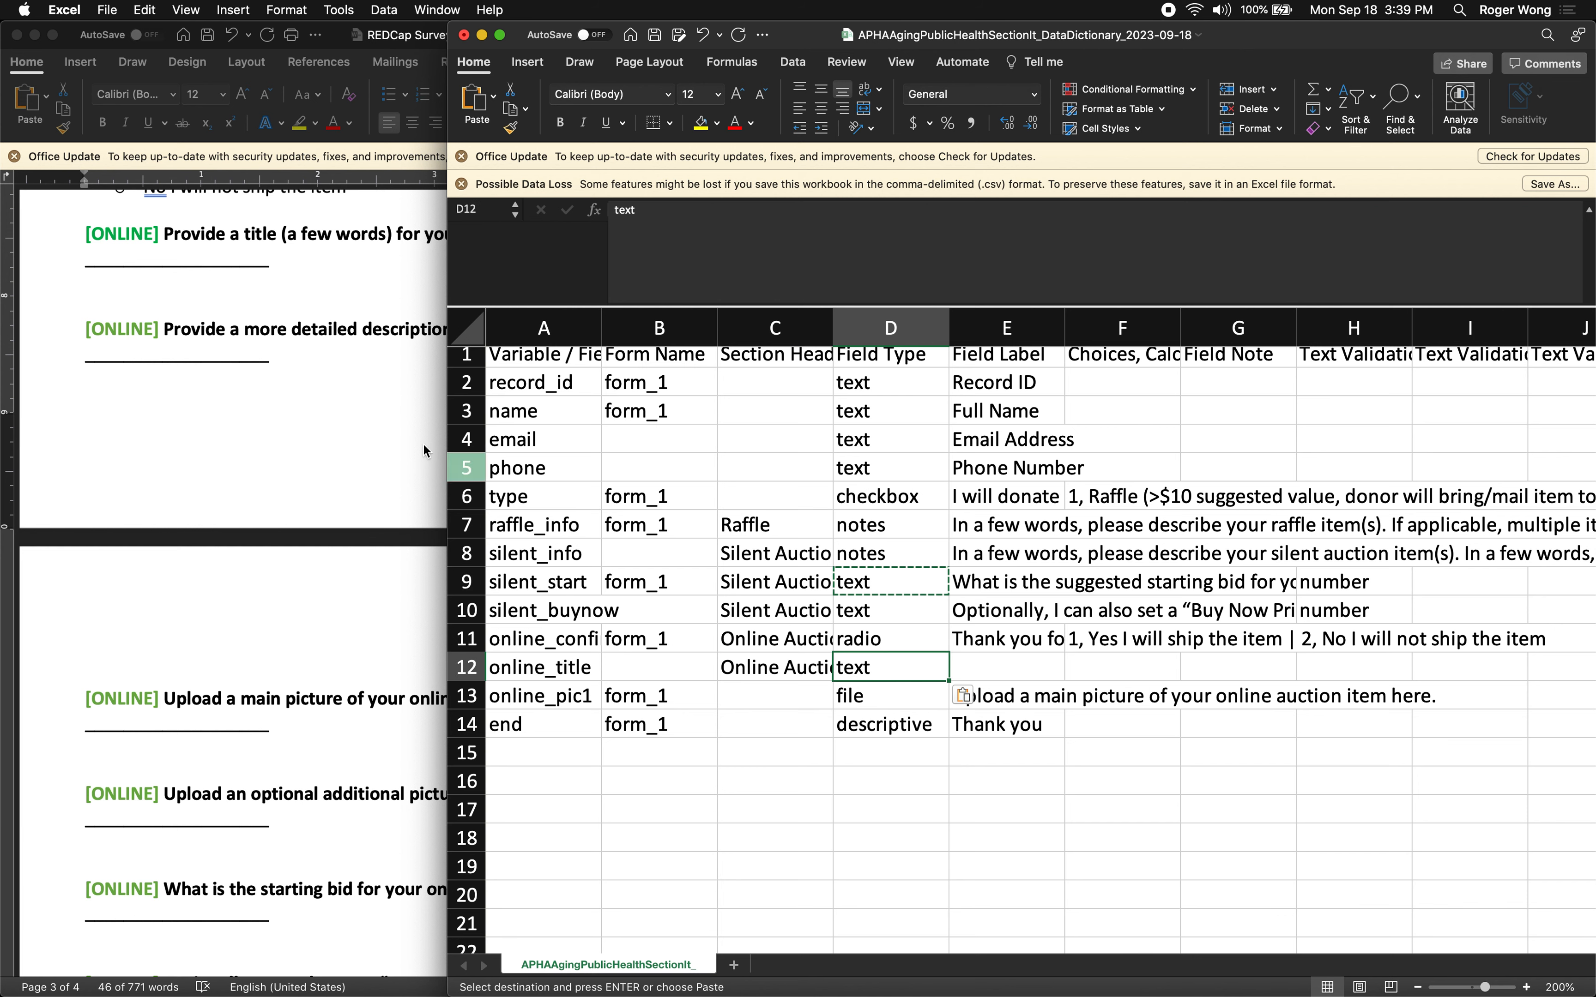
Copy the online auction item title question from Word, without its [ONLINE] tag, and return to the online_title field label in Excel
left_click(423, 448)
left_click_drag(658, 233, 165, 234)
left_click(993, 663)
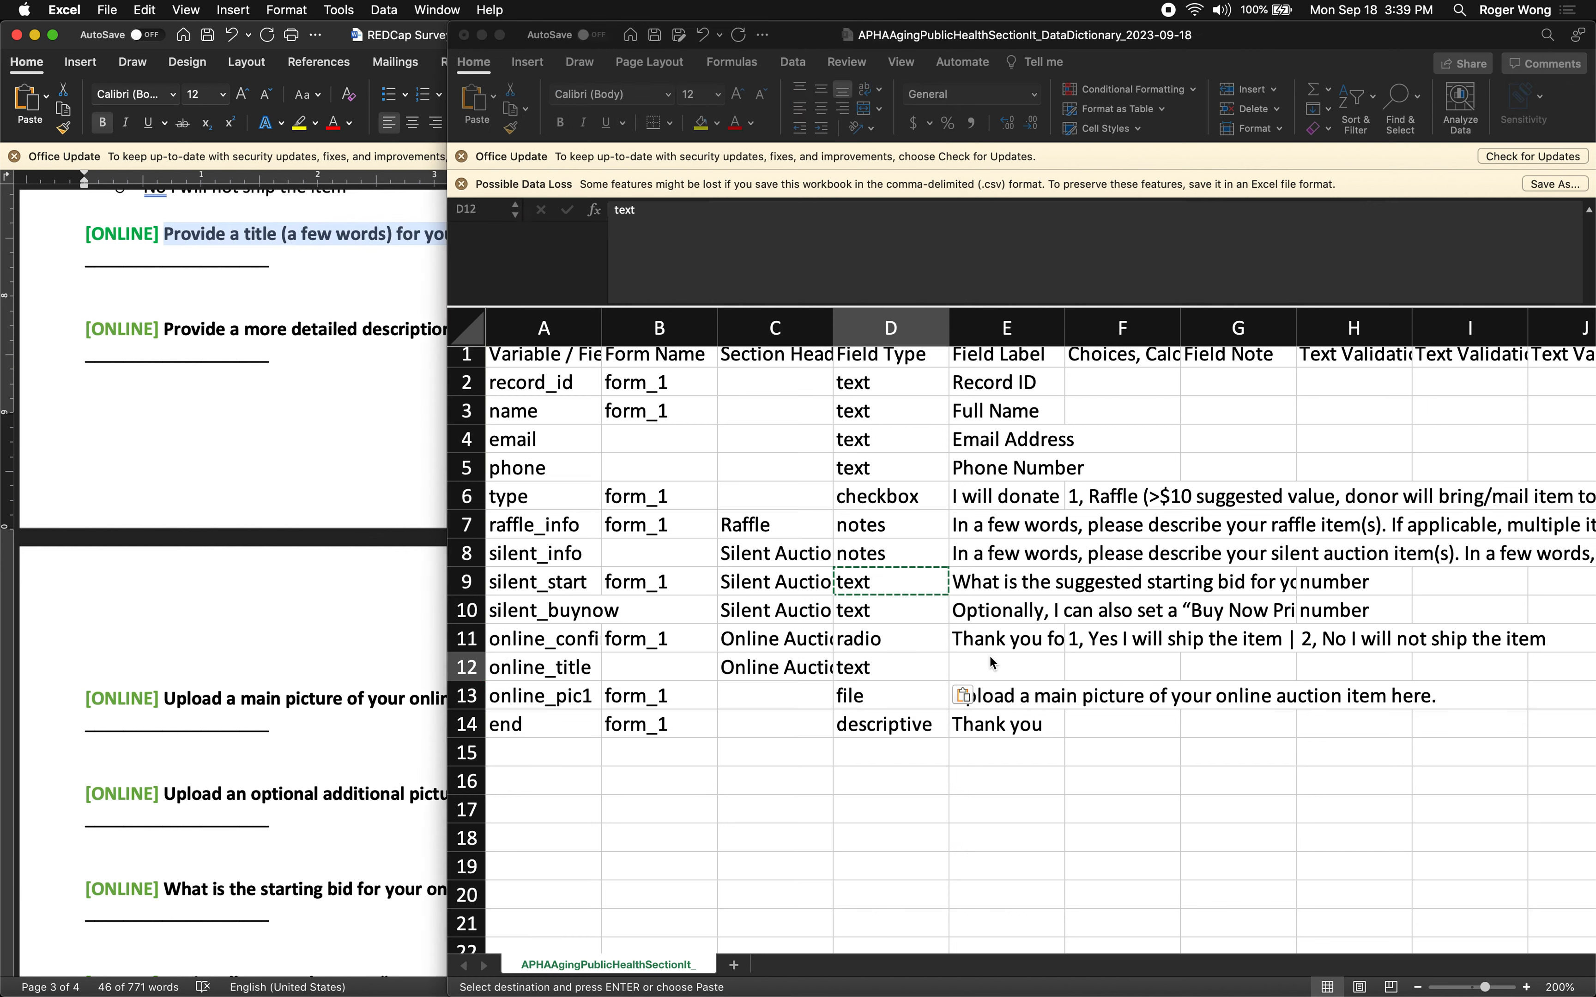
Paste "Provide a title (a few words) for your online auction item." as the online_title field label
left_click(990, 659)
left_click(704, 251)
key("super+v")
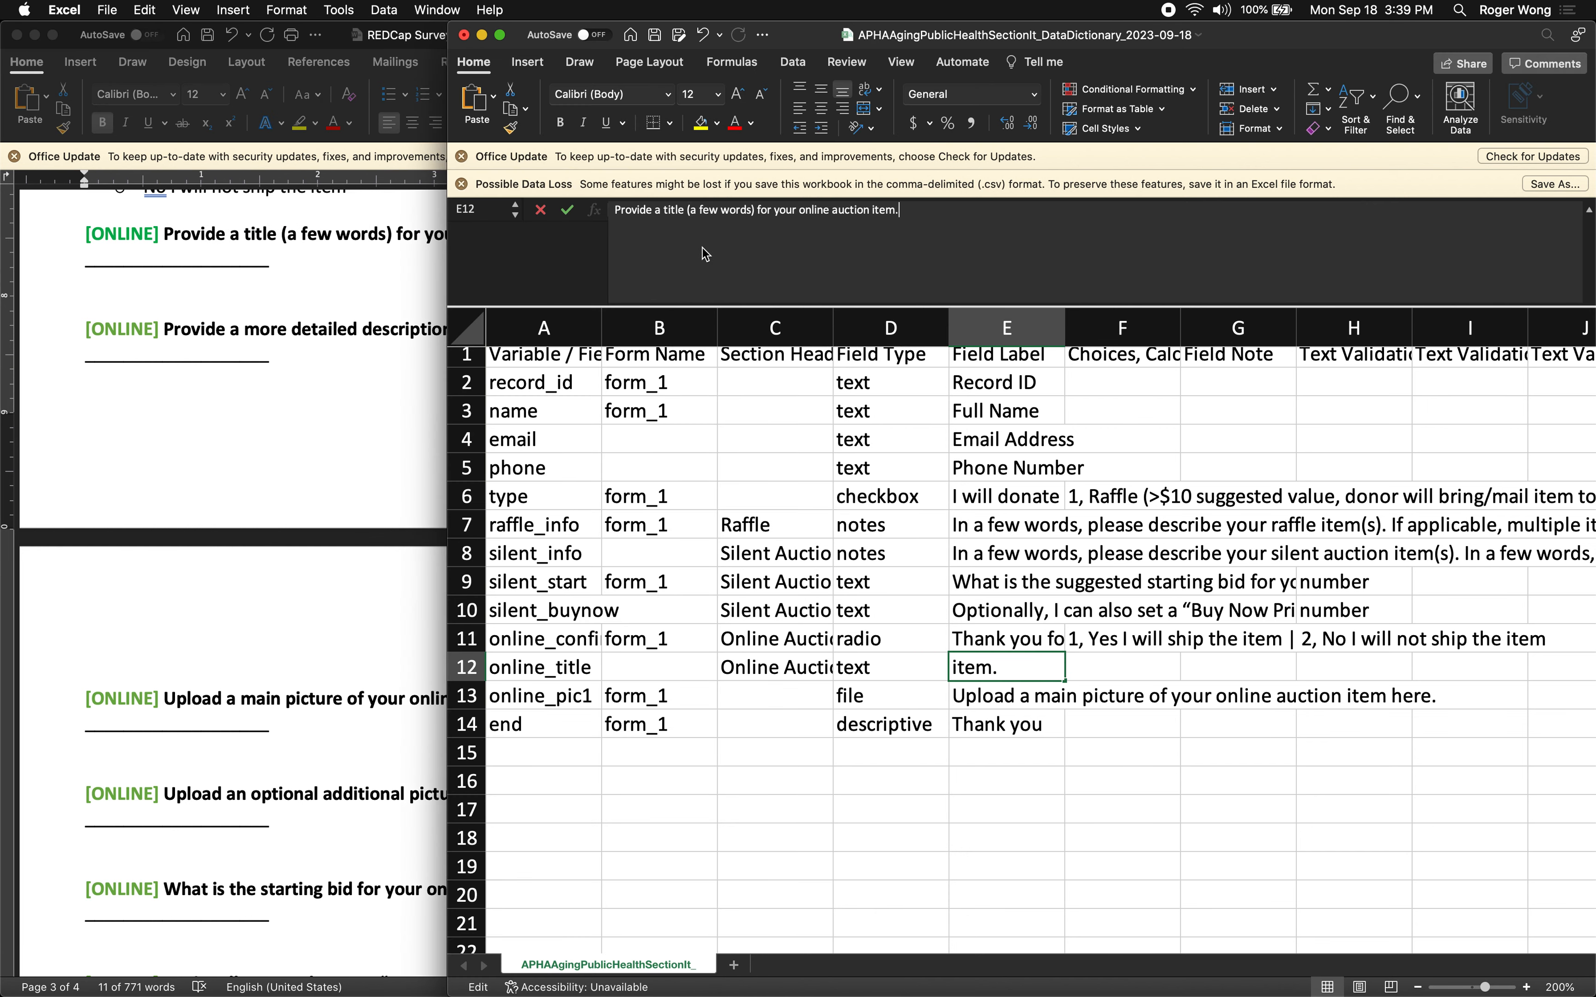
key("Return")
Copy the [type(2)] branching logic from the silent_buynow row to the online_confirm row
key("Up")
key("Right")
key("Right")
key("Right")
key("Right")
key("Right")
key("Right")
key("Right")
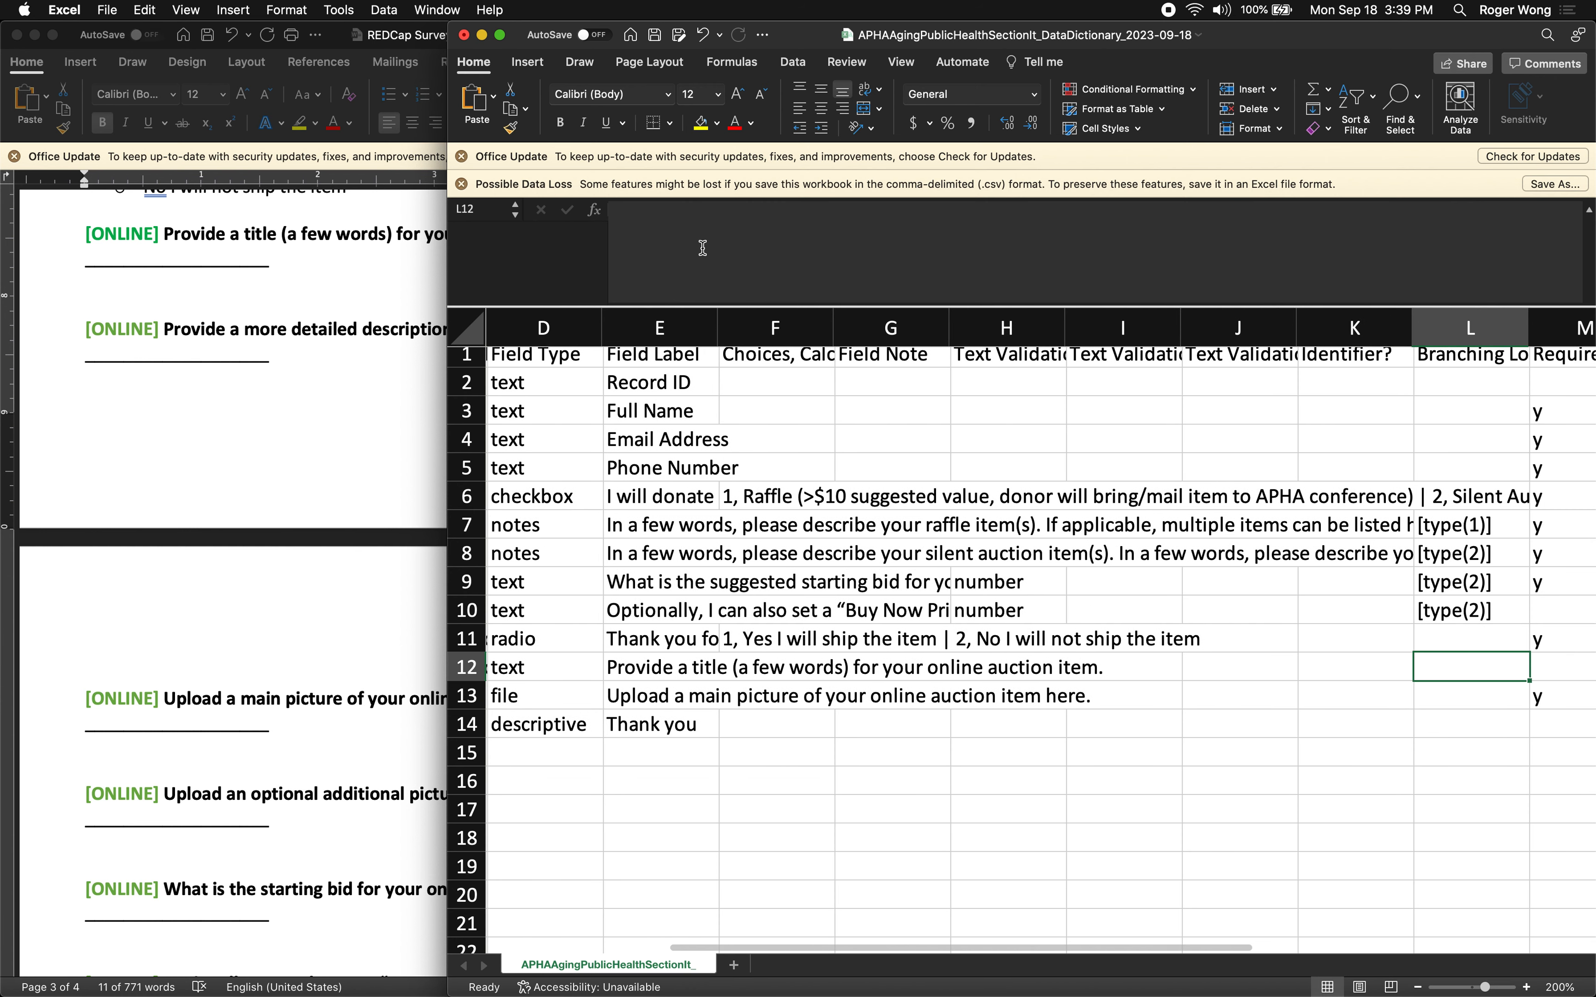
key("Up")
key("Up")
key("super+c")
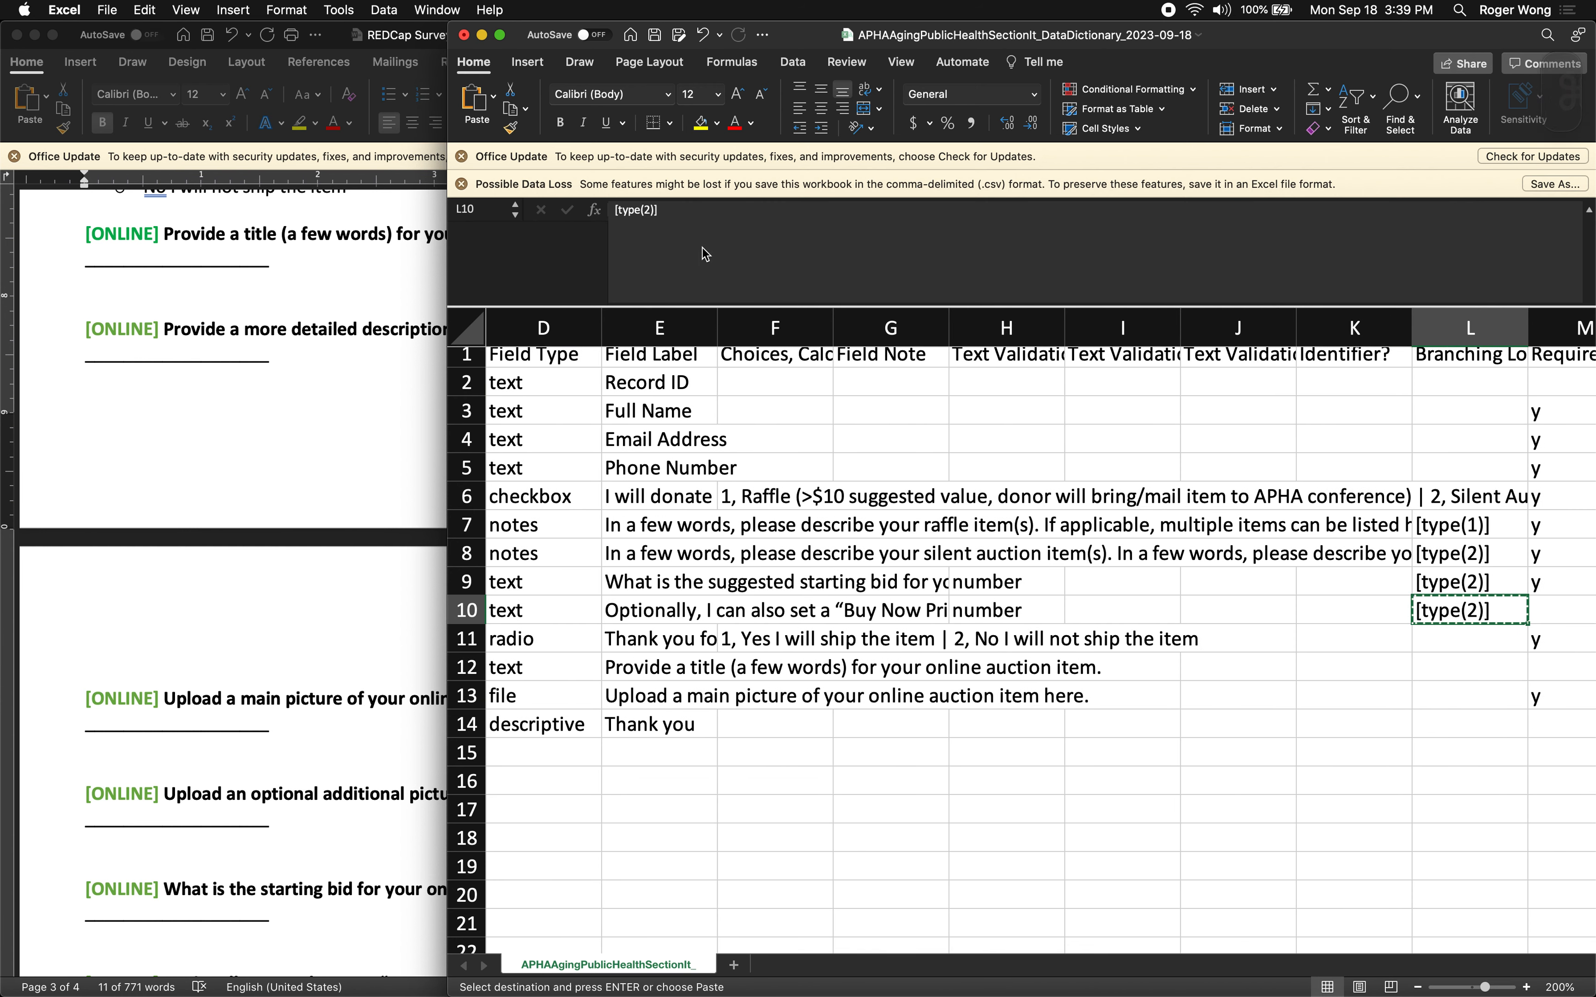
key("Down")
key("Down")
key("Up")
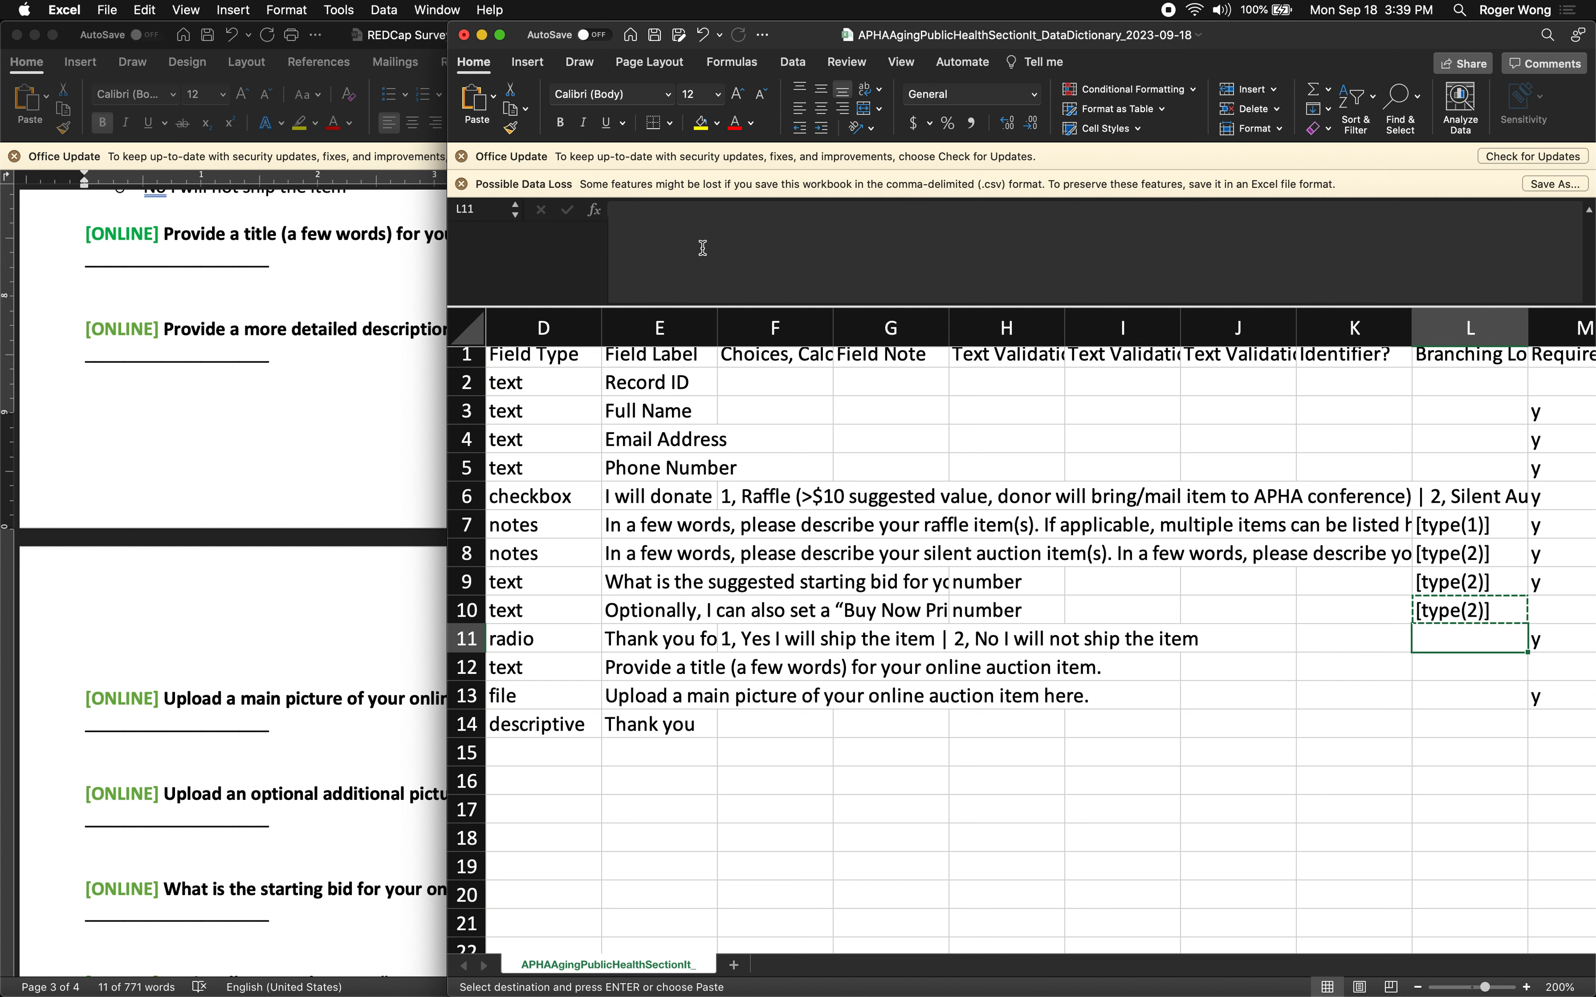
key("super+v")
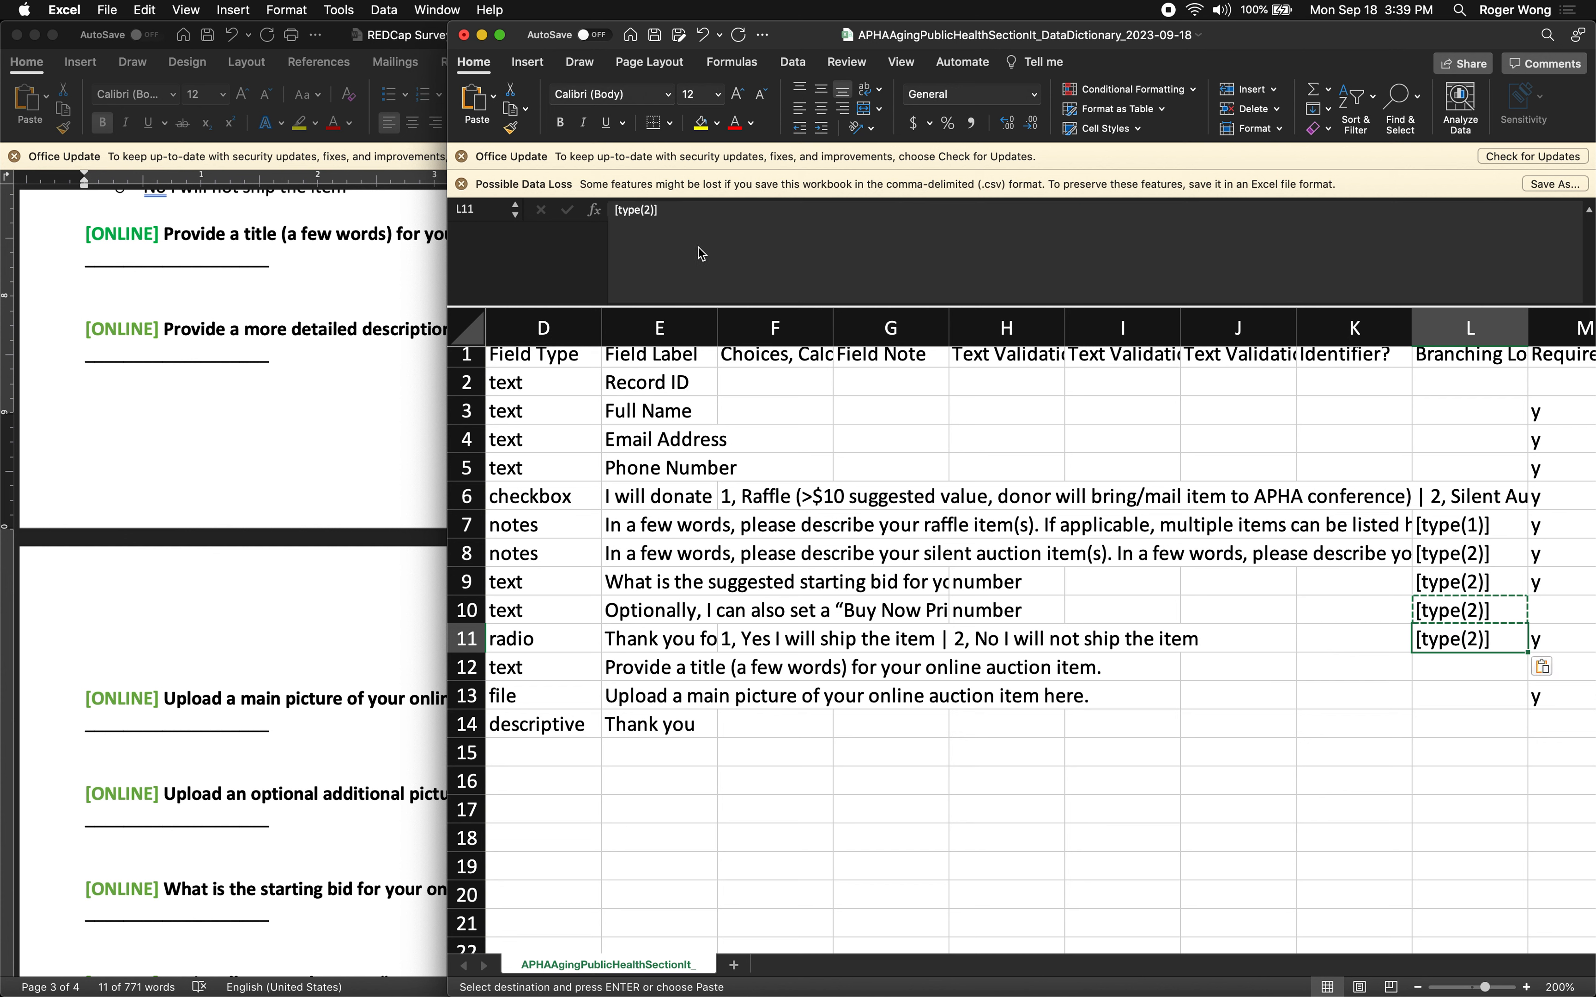
Change the online_confirm branching logic to [type(3)]
left_click(649, 207)
key("BackSpace")
type("3")
key("Return")
key("Up")
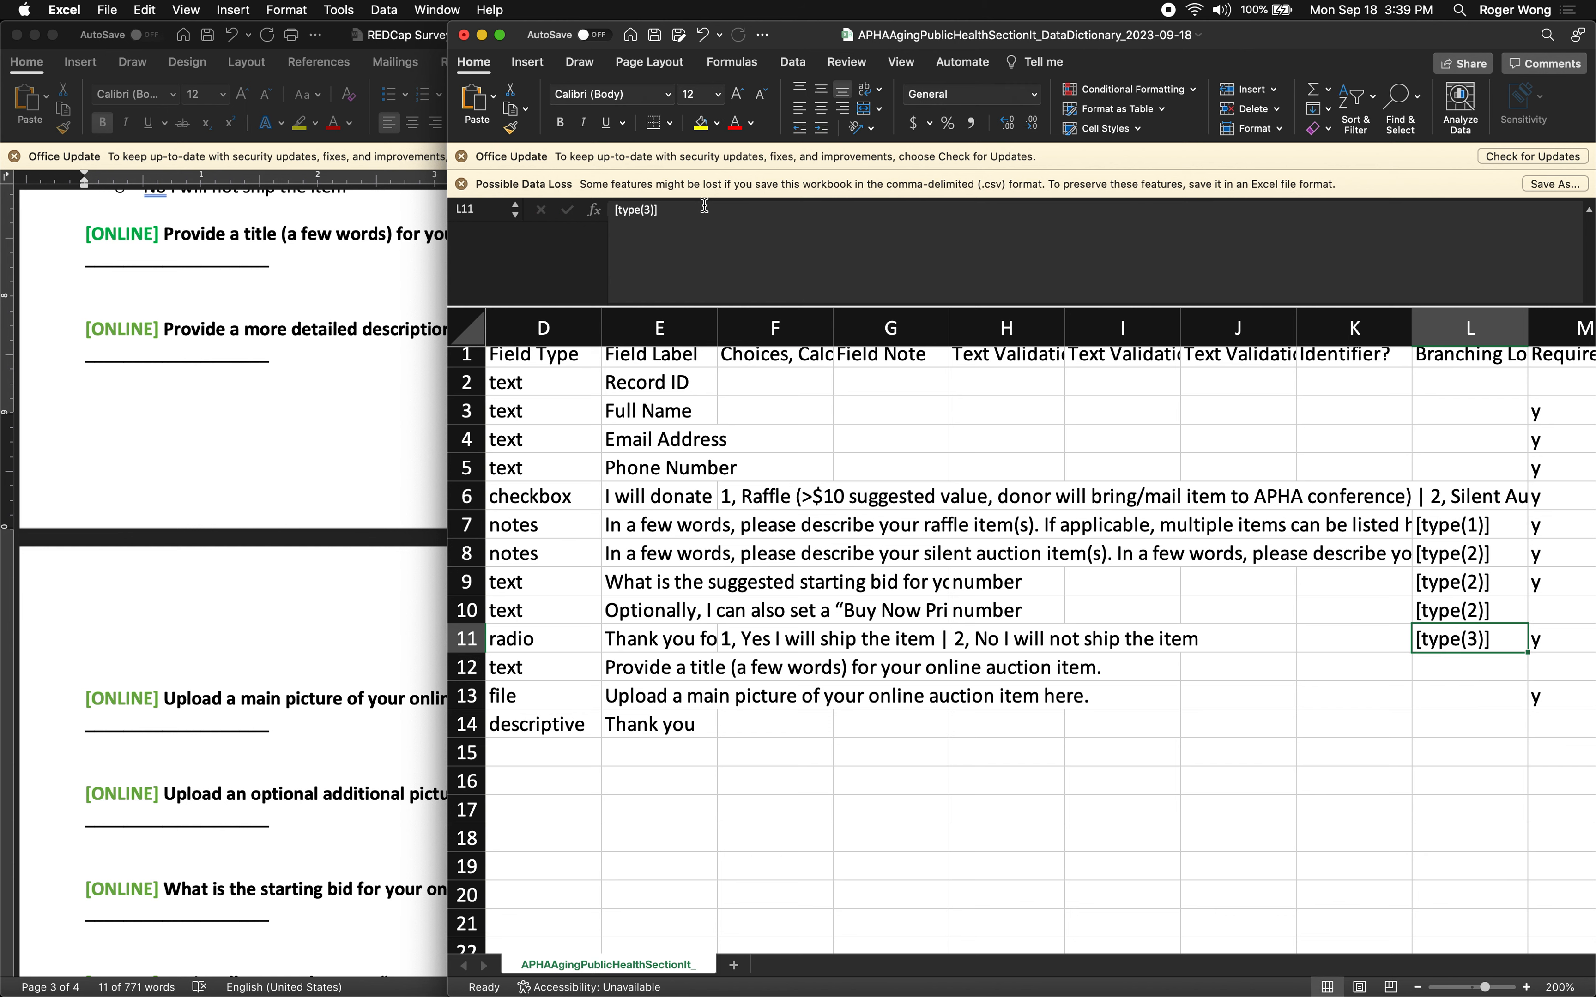
Copy the [type(3)] branching logic from online_confirm to online_title and mark online_title as required with y
key("super+c")
key("Down")
key("super+v")
key("Right")
key("Up")
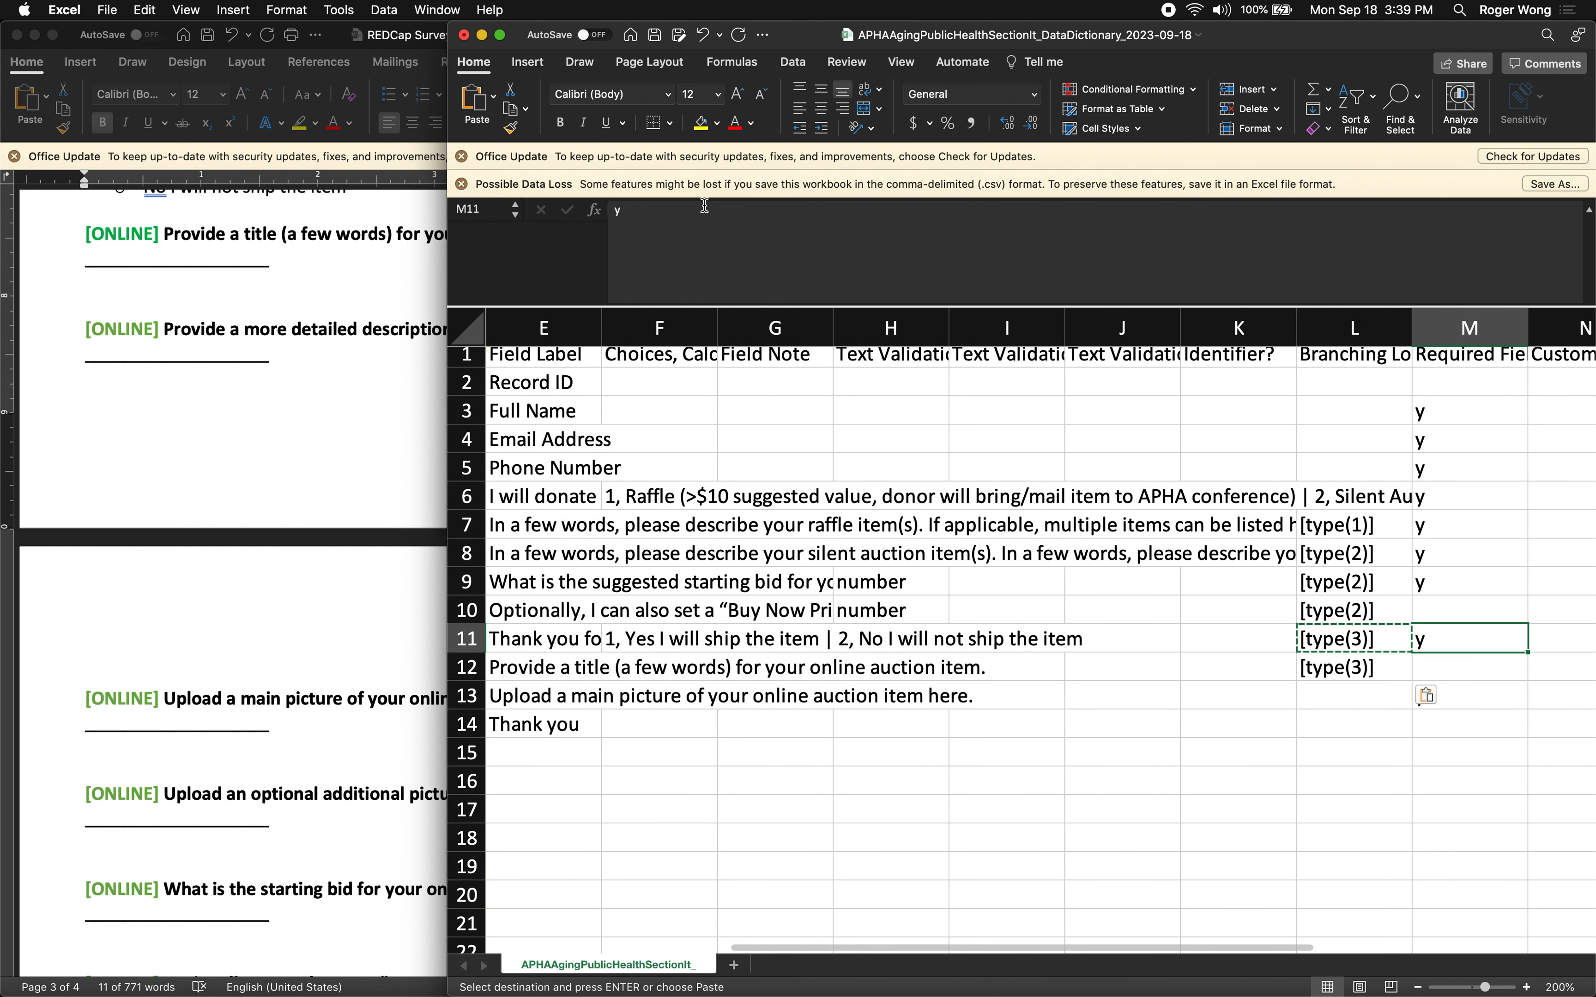
key("Down")
type("y")
Return to the online_title variable name and narrow the Excel window to uncover more of the Word survey
key("Left")
key("Left")
key("Left")
key("Left")
key("Left")
key("Left")
key("Left")
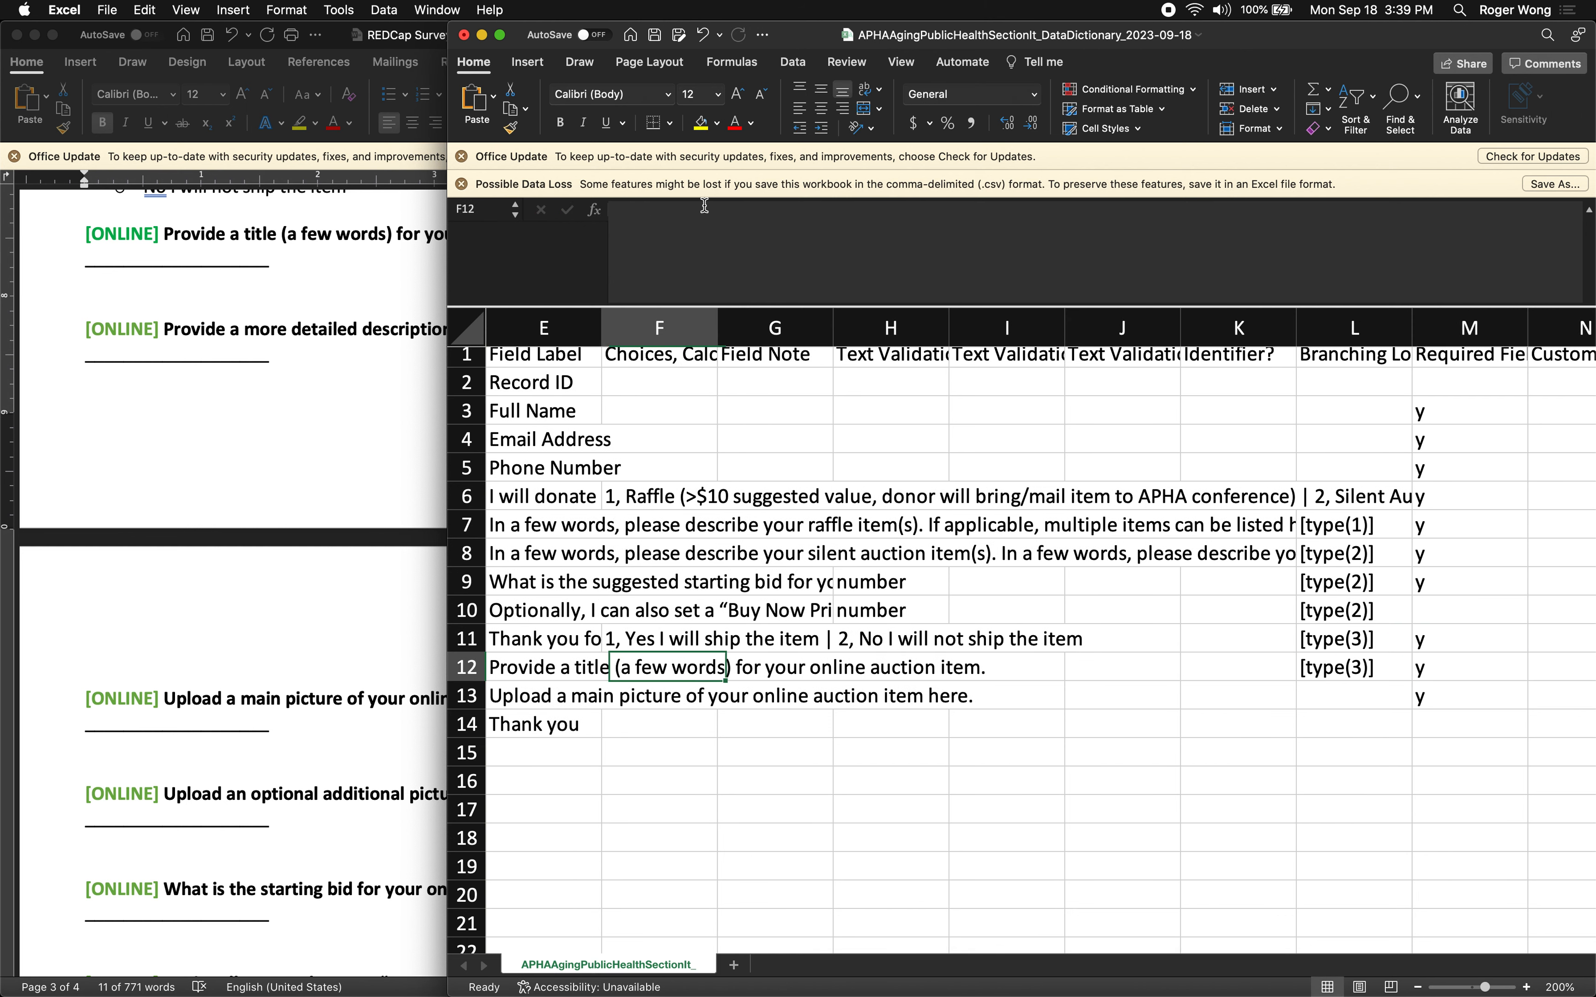
key("Left")
key("Left")
key("Left")
key("Left")
key("Left")
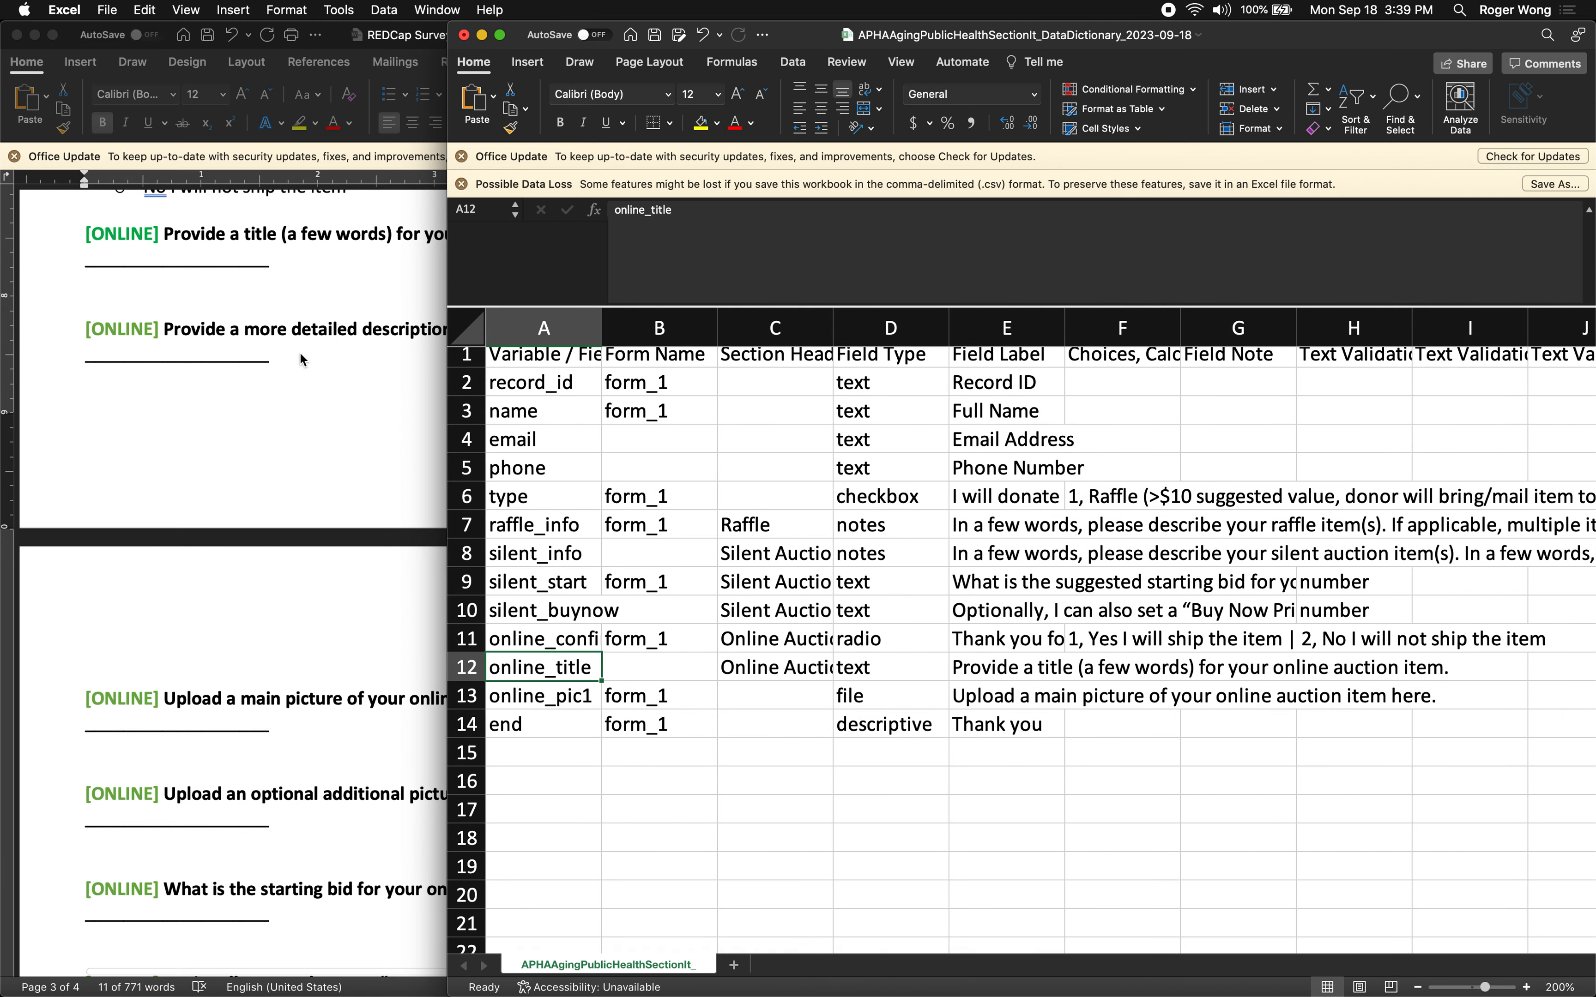
scroll(300, 359, "down", 1)
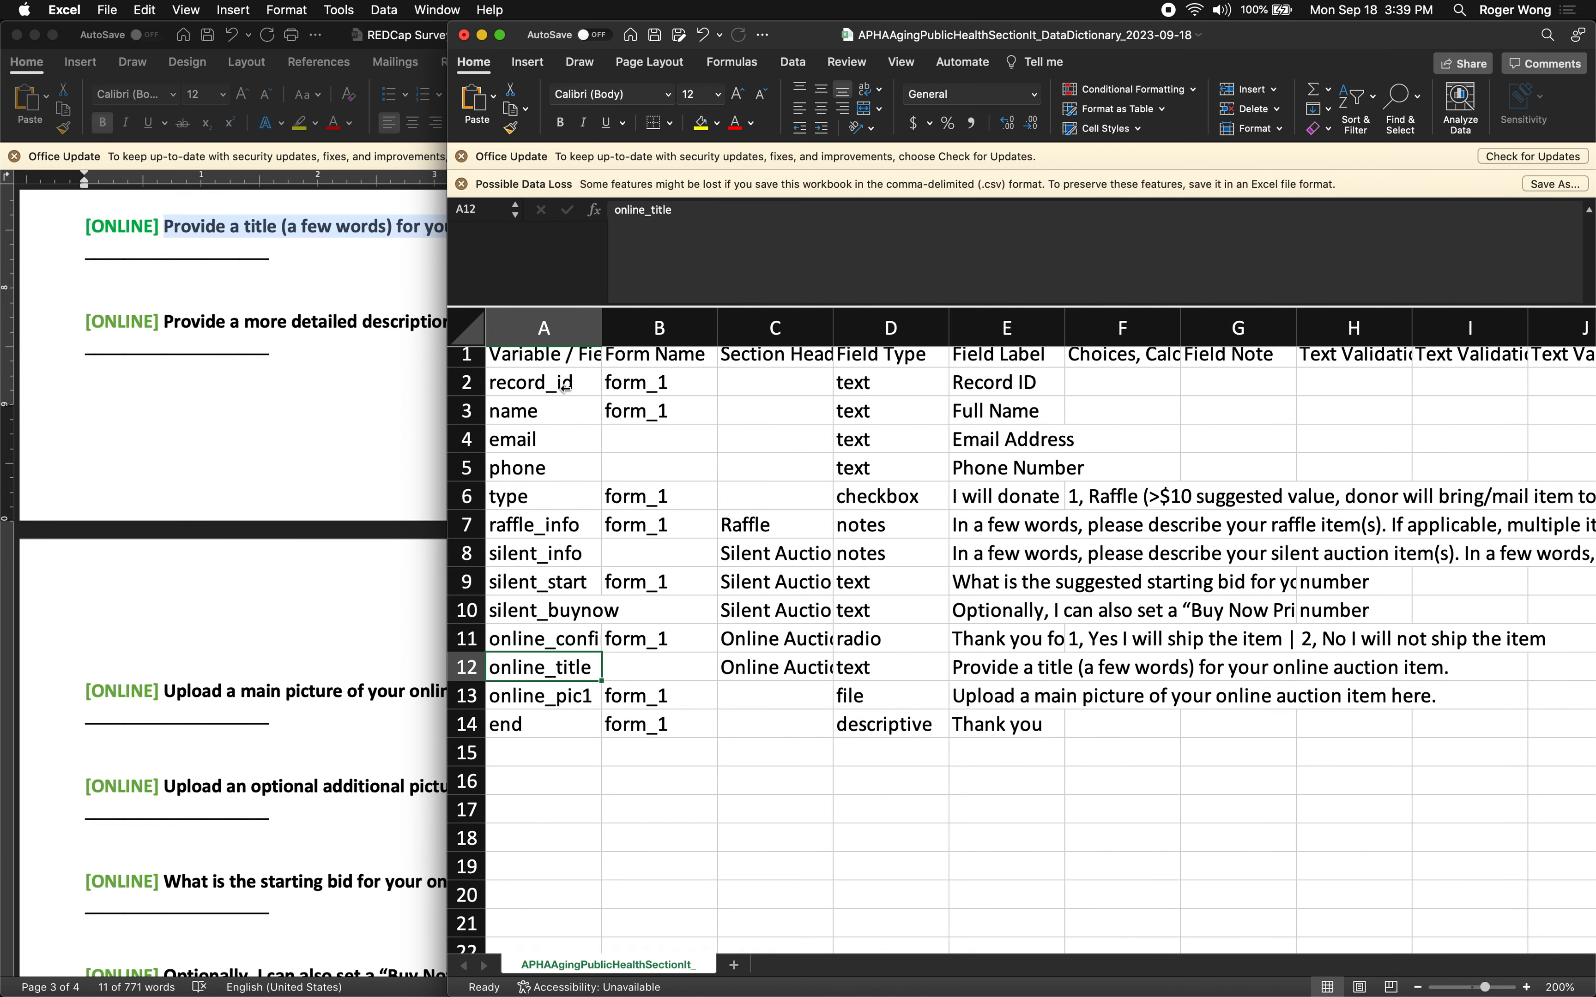
left_click_drag(448, 387, 731, 388)
Insert a row above online_pic1 and name its variable online_info
scroll(759, 571, "down", 3)
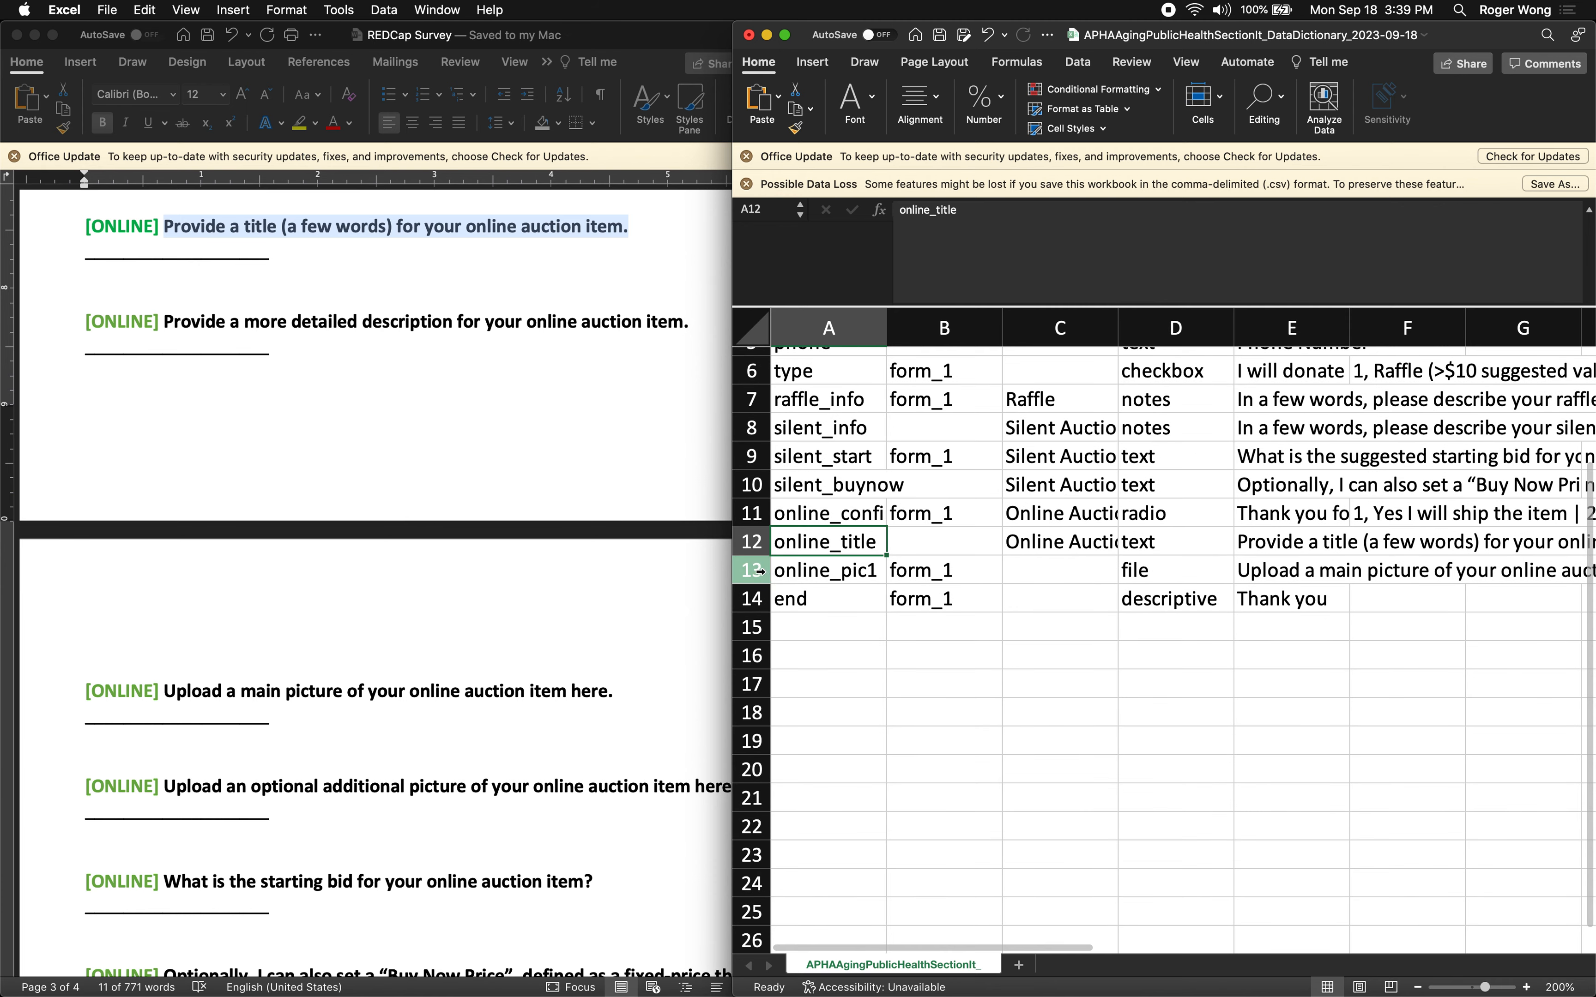
left_click(760, 571)
right_click(760, 571)
left_click(806, 660)
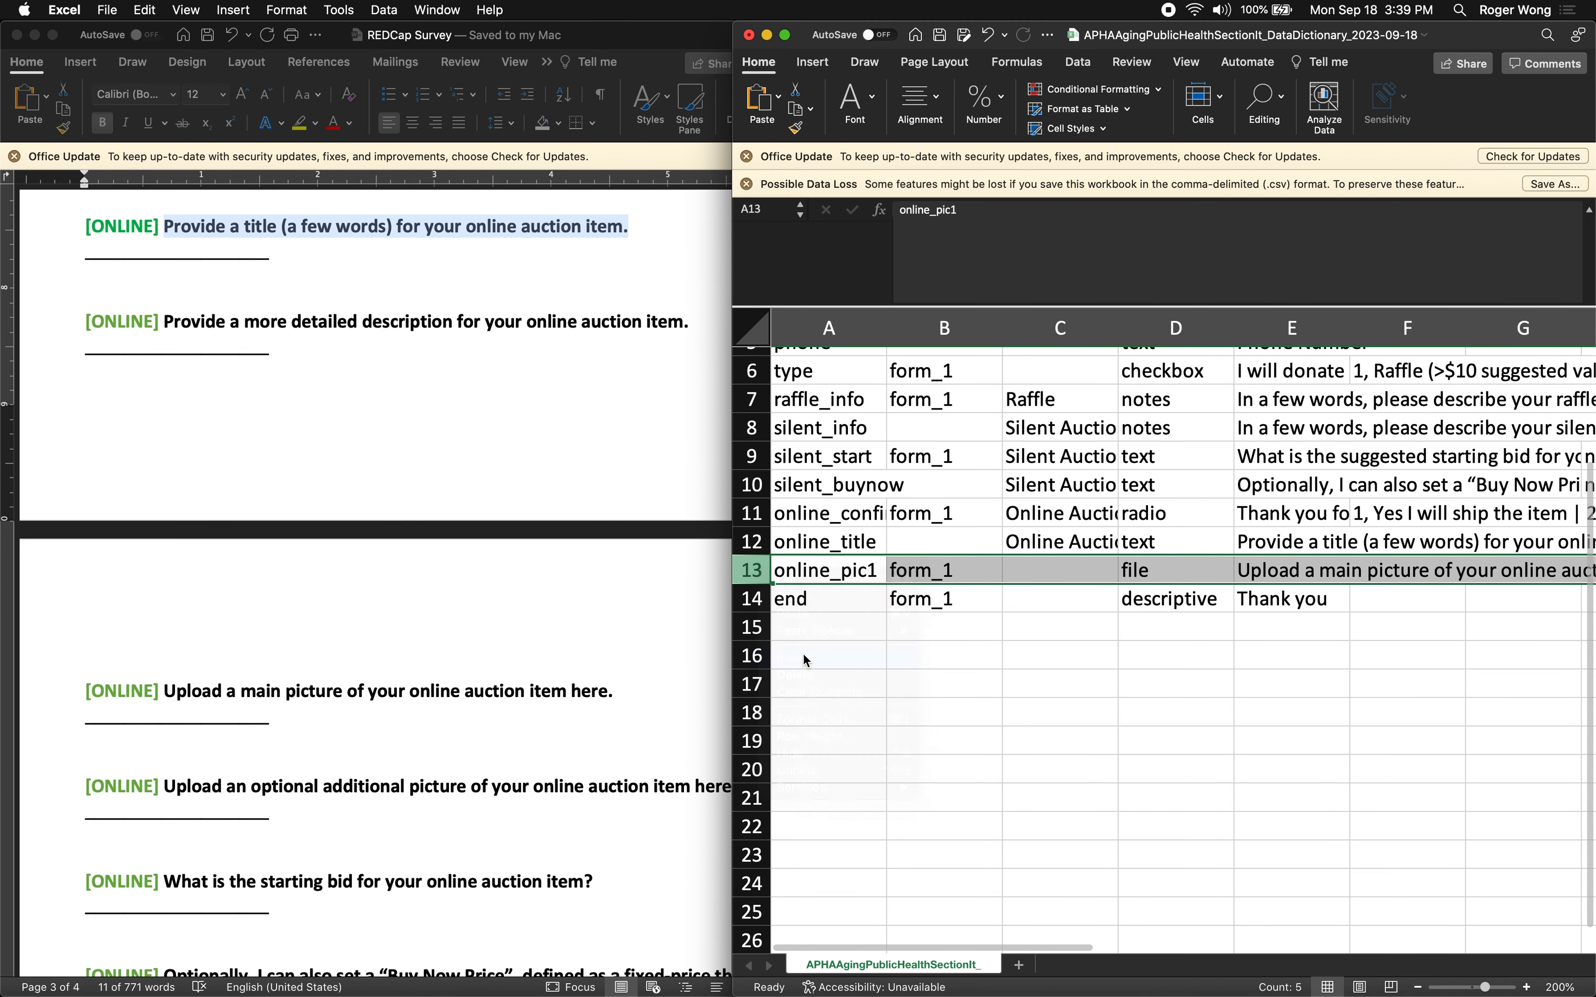
left_click(861, 574)
type("onl")
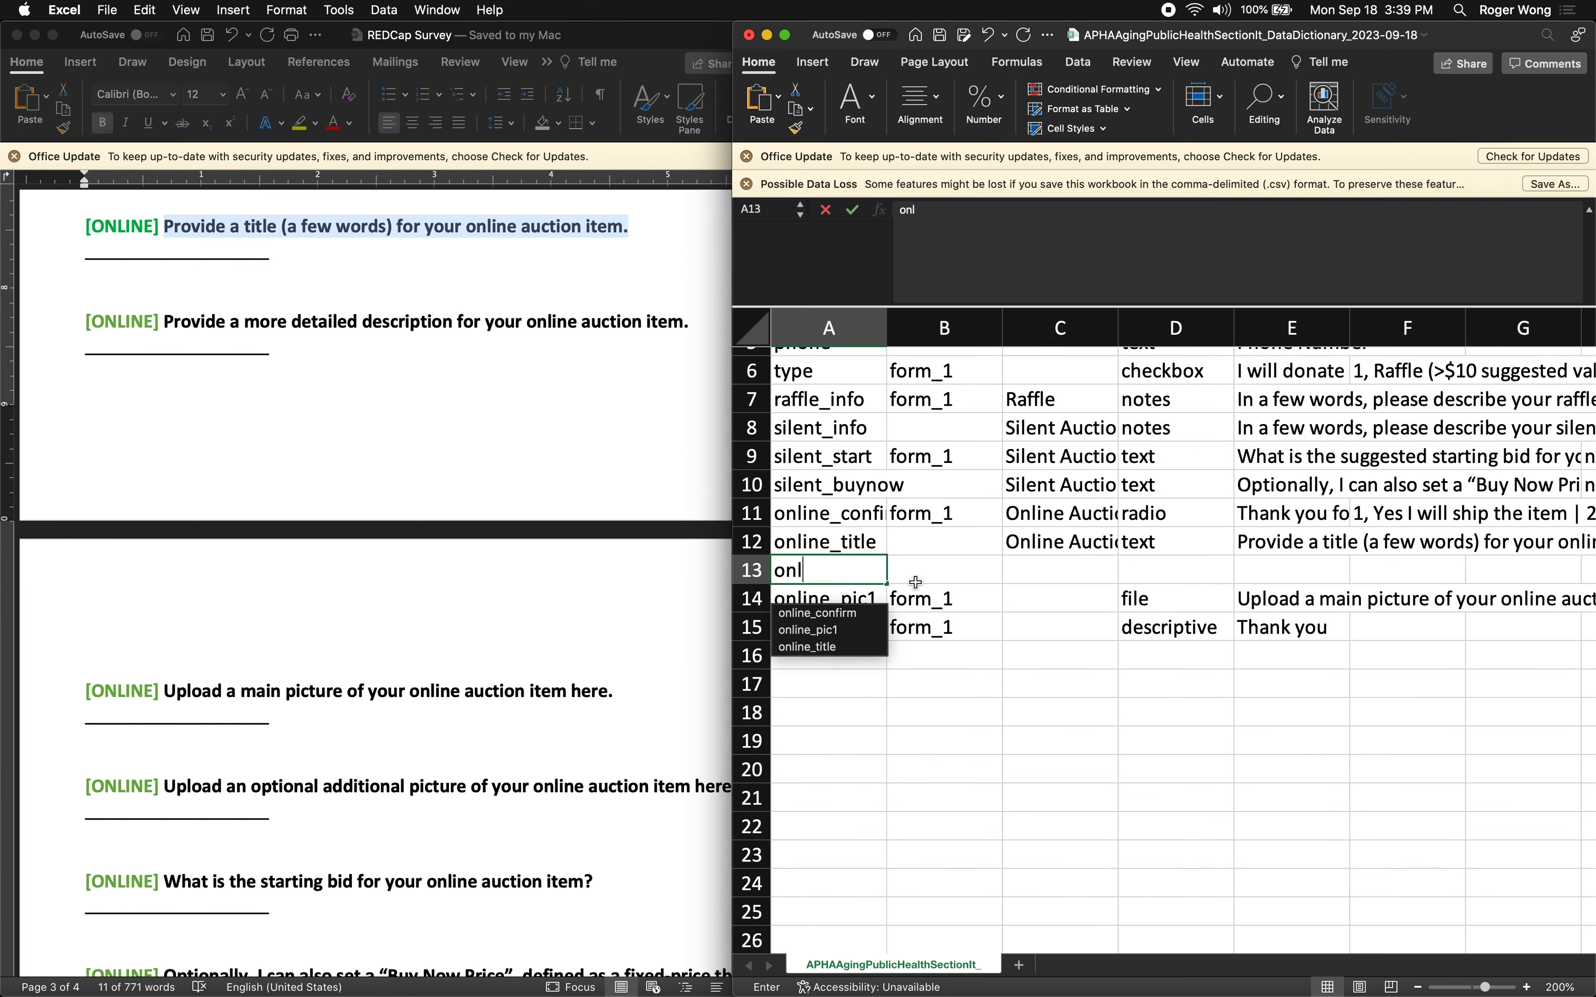
type("ine_info")
key("Tab")
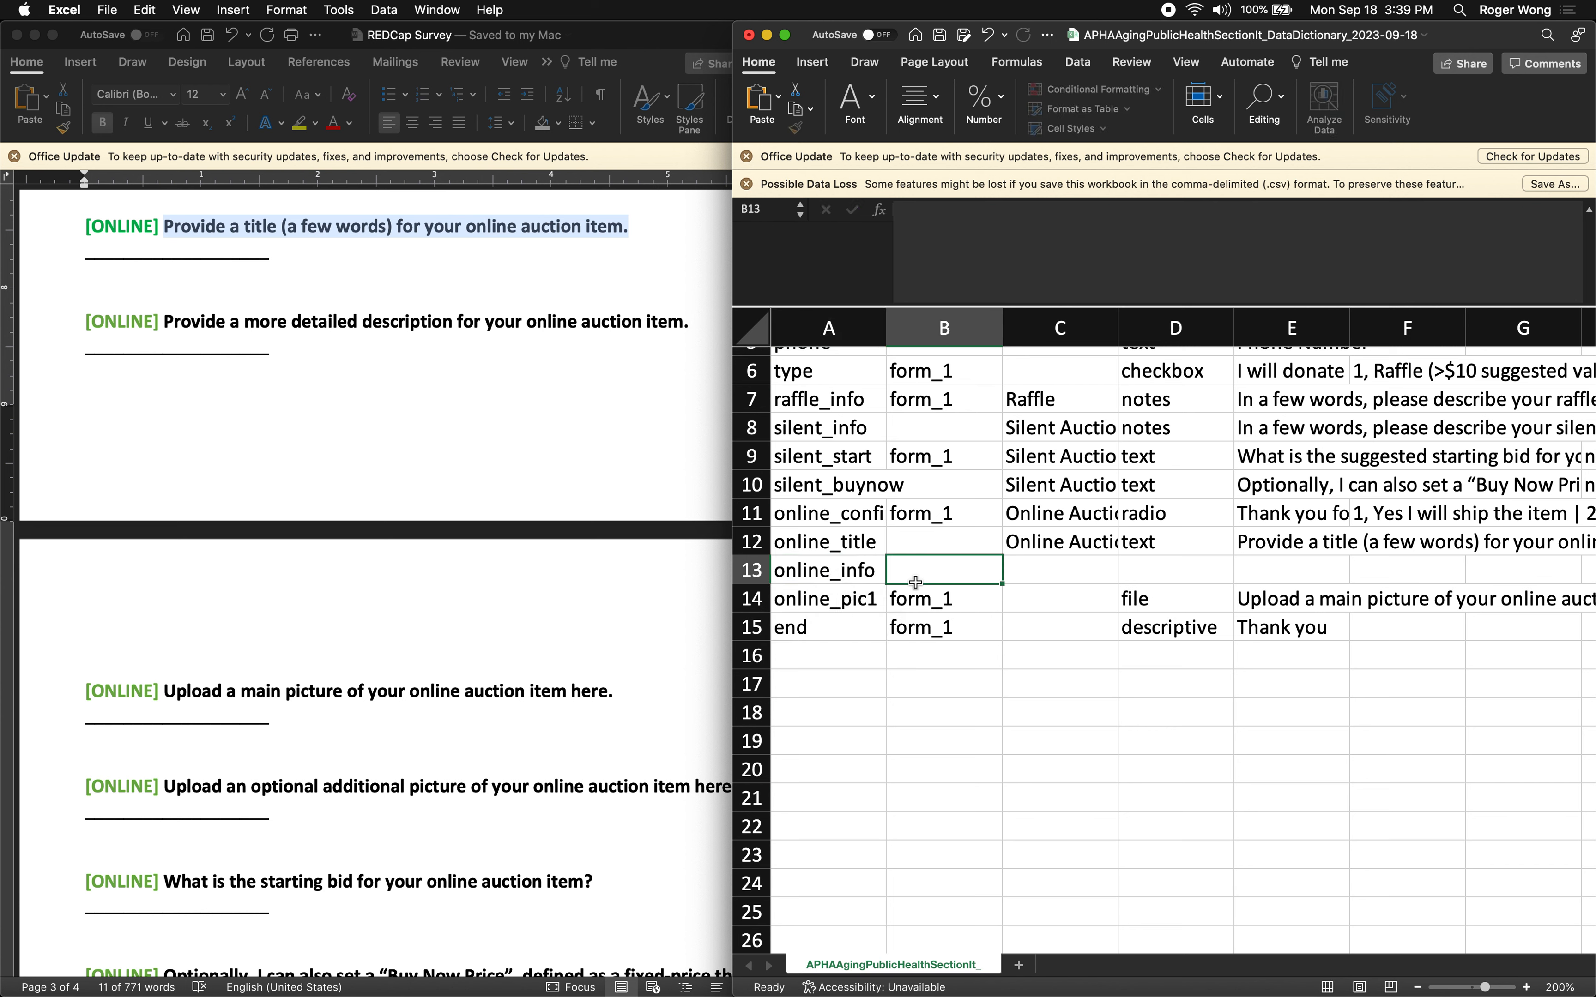
Copy the Online Auction section header from online_title to the online_info row
key("Tab")
key("Up")
key("super+c")
key("Down")
key("super+v")
Copy the notes field type from silent_info to the online_info row
key("Tab")
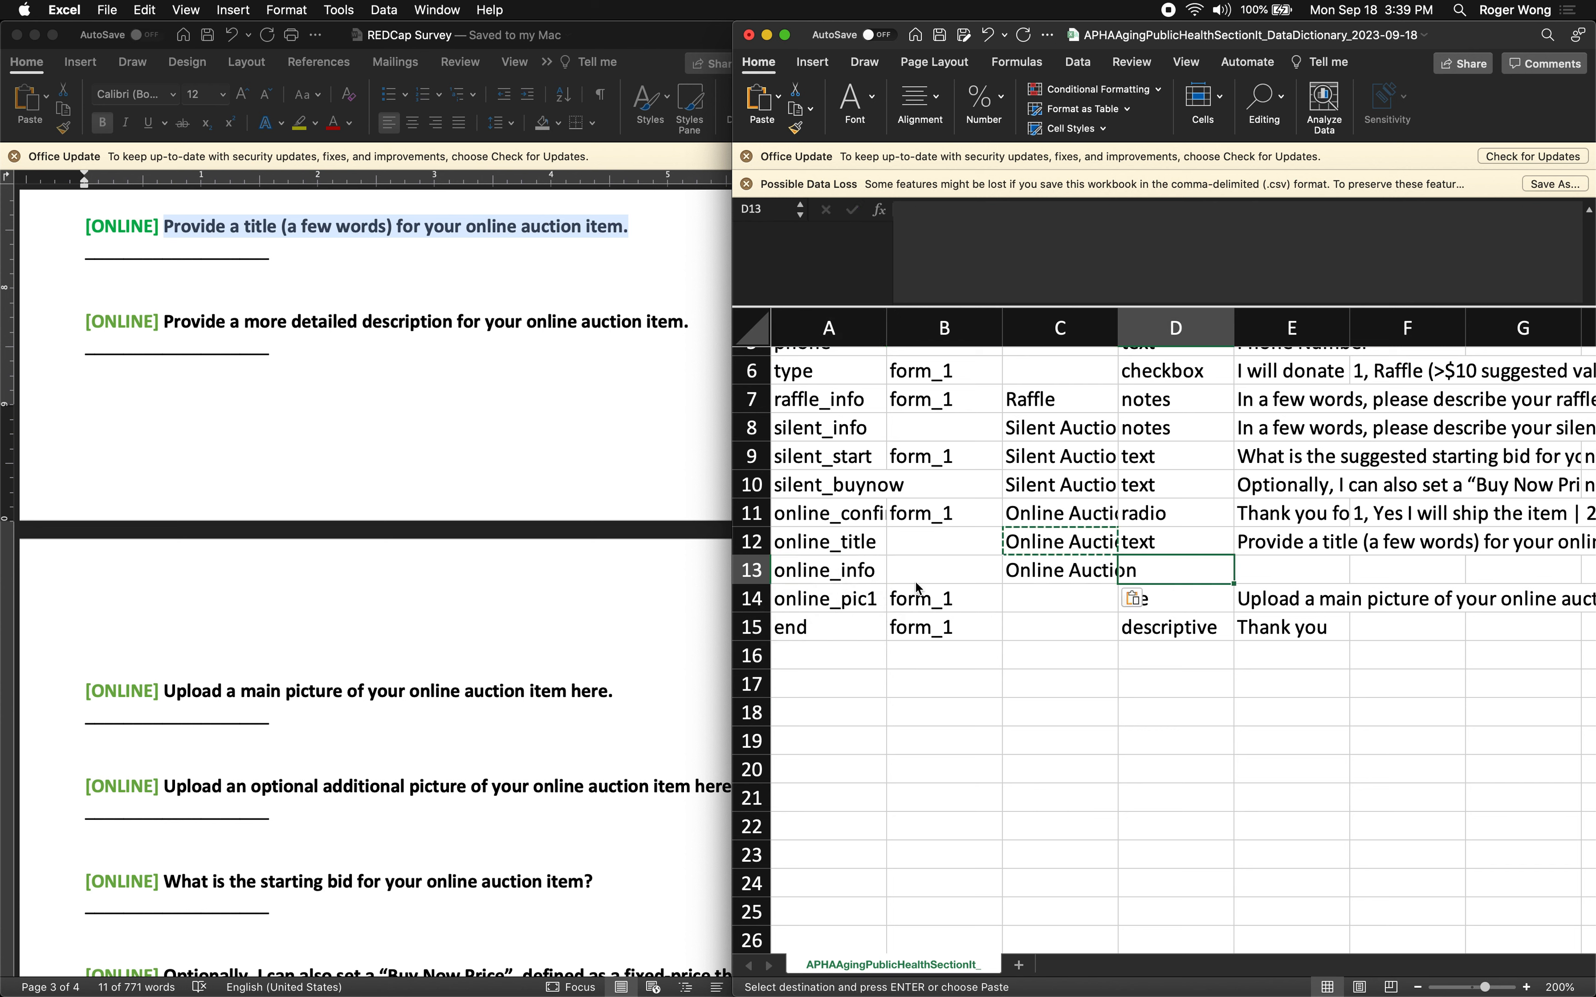
key("Up")
key("Up")
key("Up")
key("Up")
key("Up")
key("super+c")
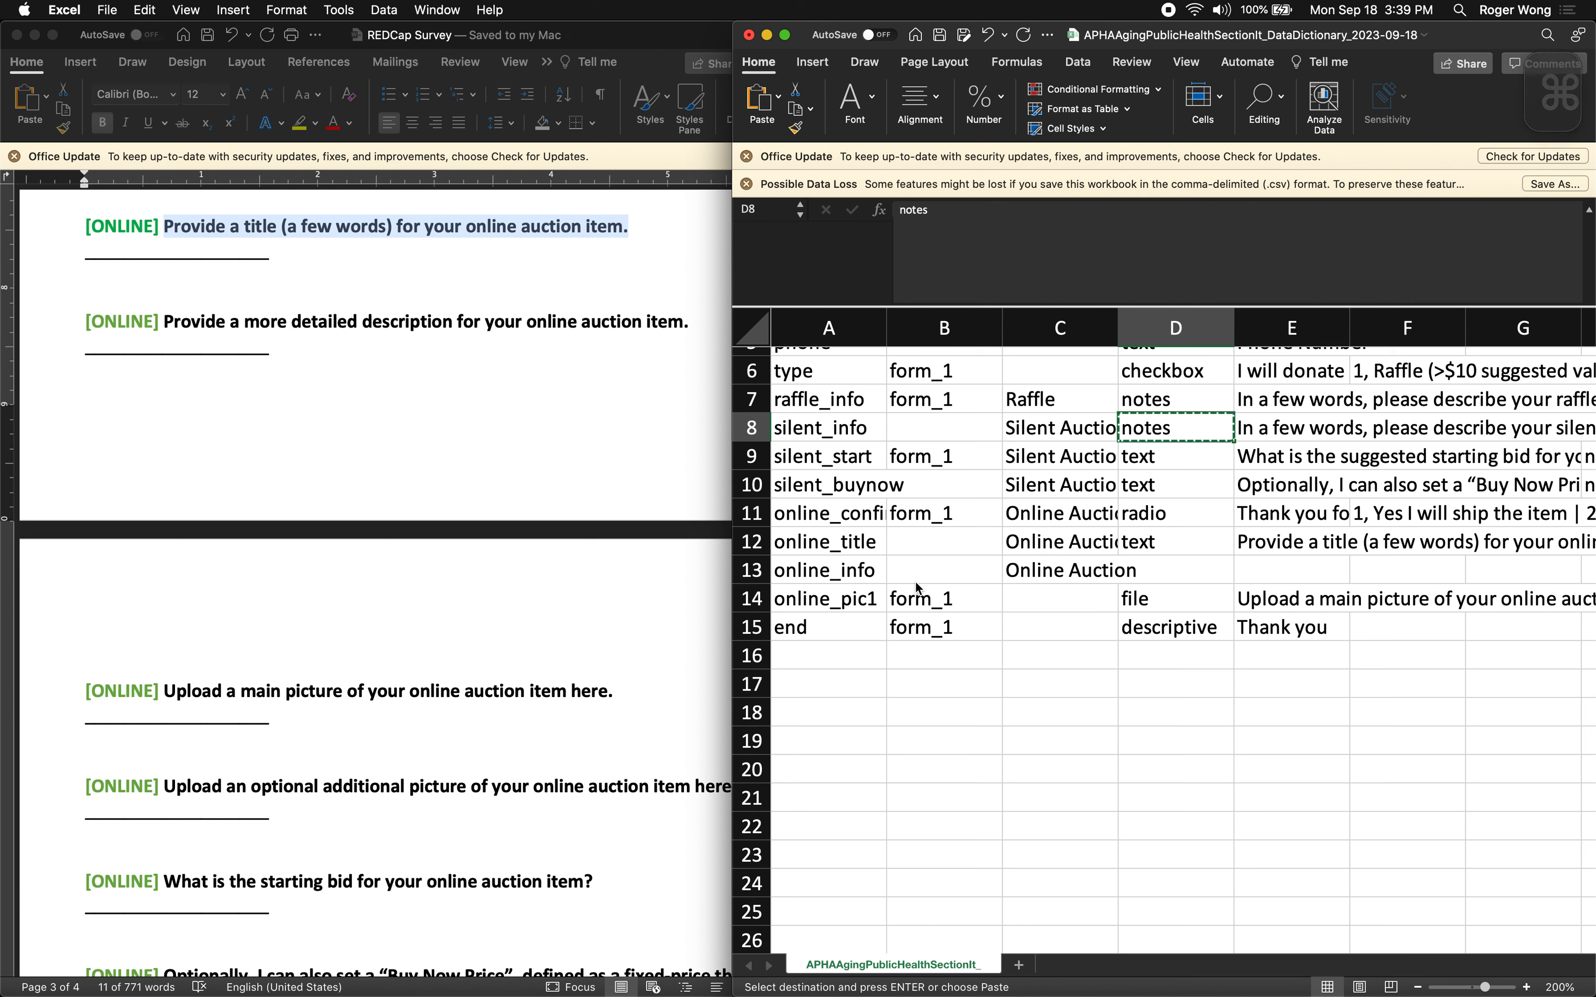
key("Down")
key("Down")
key("Down")
key("Down")
key("Down")
key("super+v")
Copy "Provide a more detailed description for your online auction item." from Word, without its [ONLINE] tag, into the online_info field label in Excel
key("Tab")
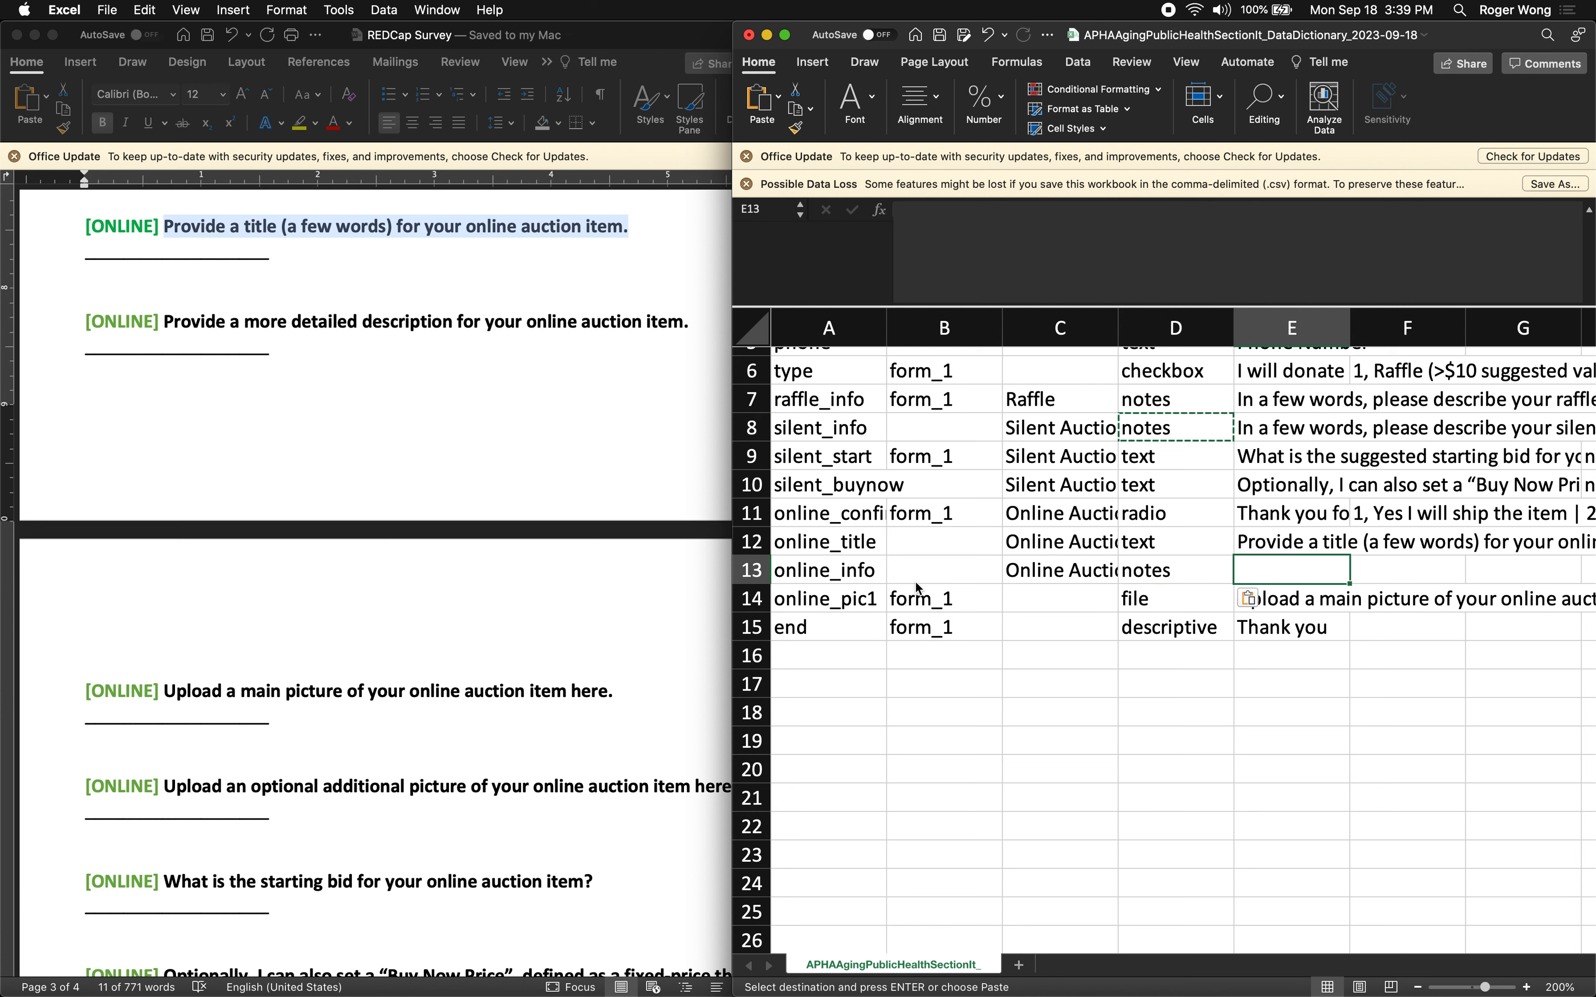
left_click(498, 314)
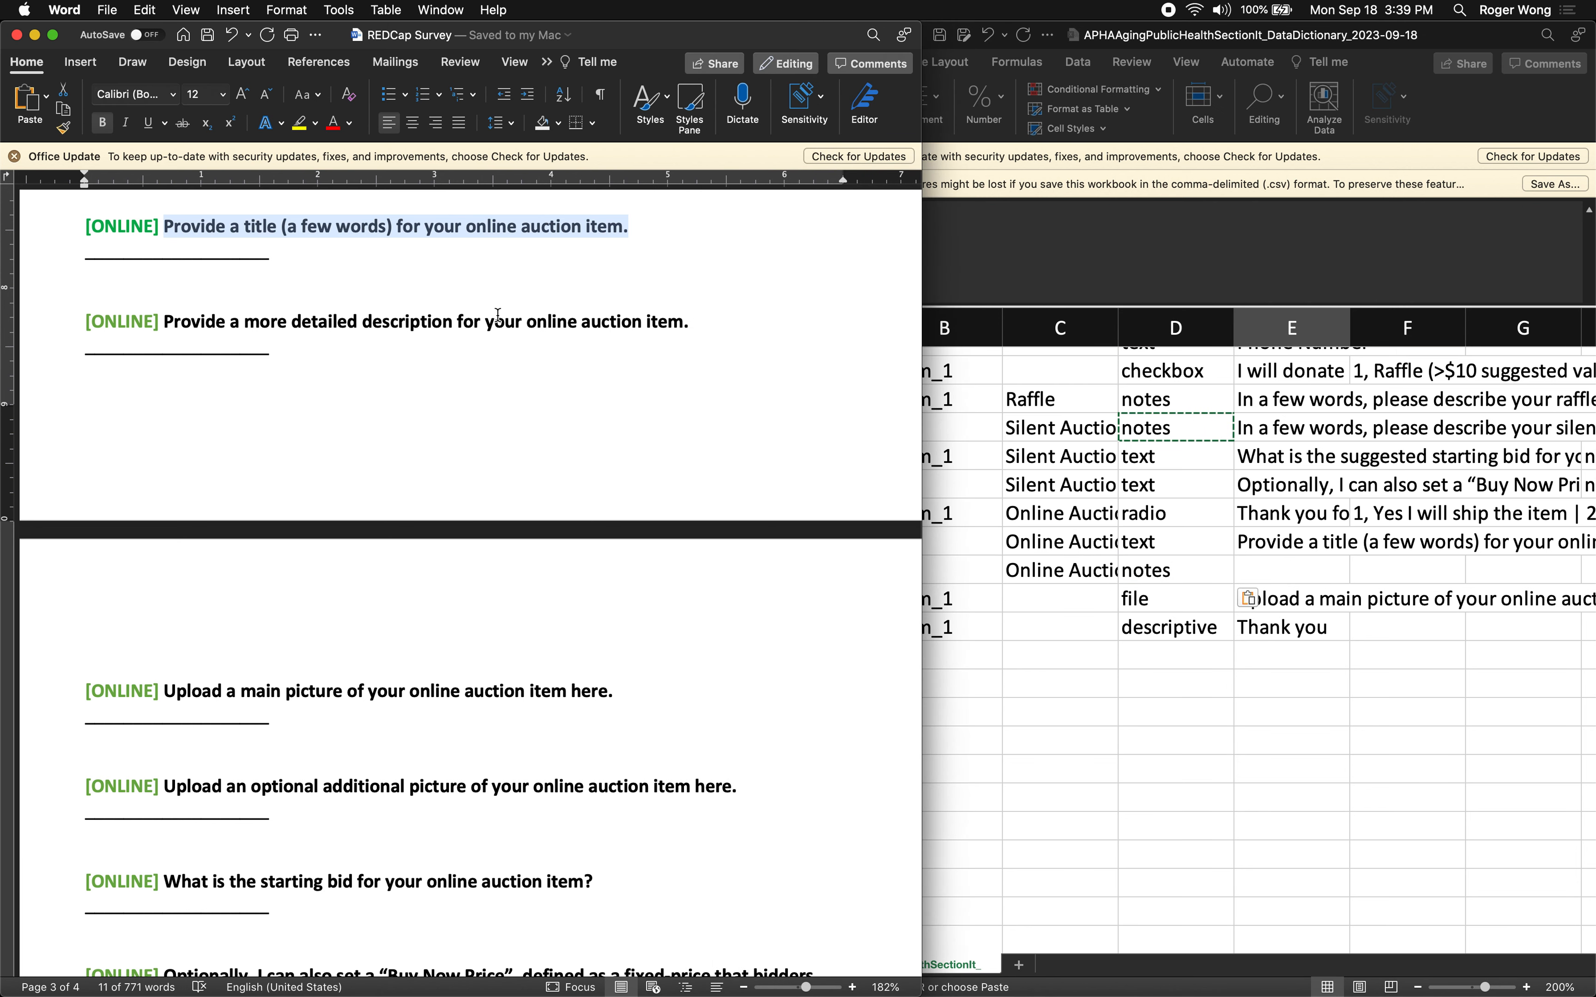
left_click_drag(732, 331, 193, 327)
key("super+c")
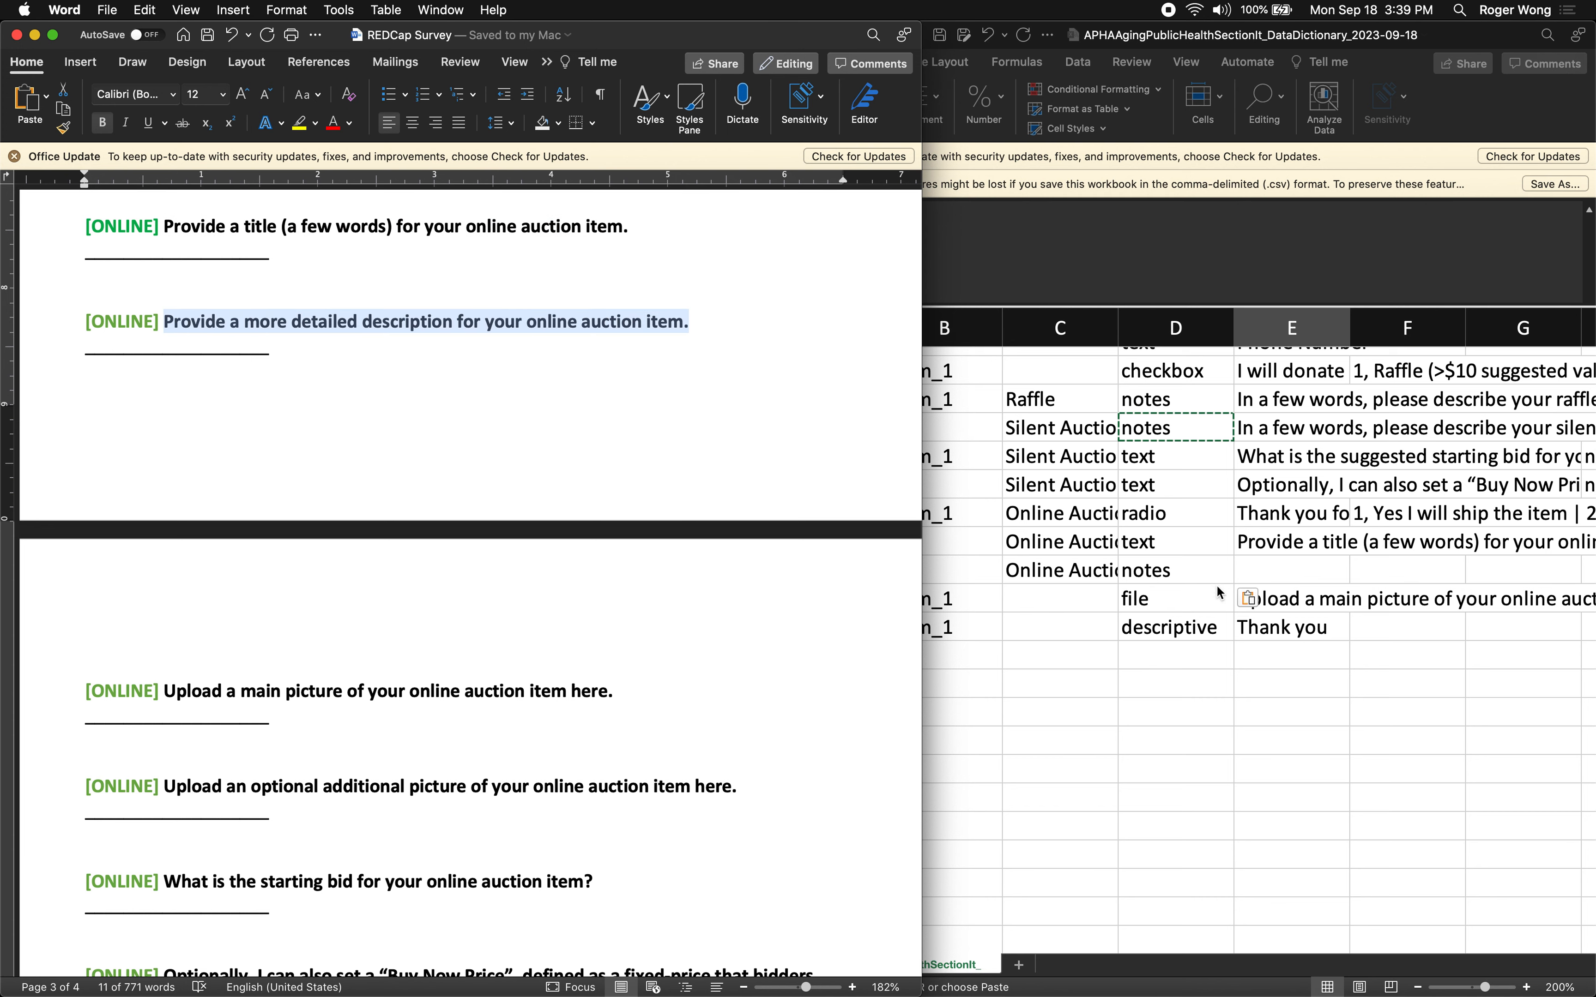
left_click(1294, 566)
key("super+v")
key("Return")
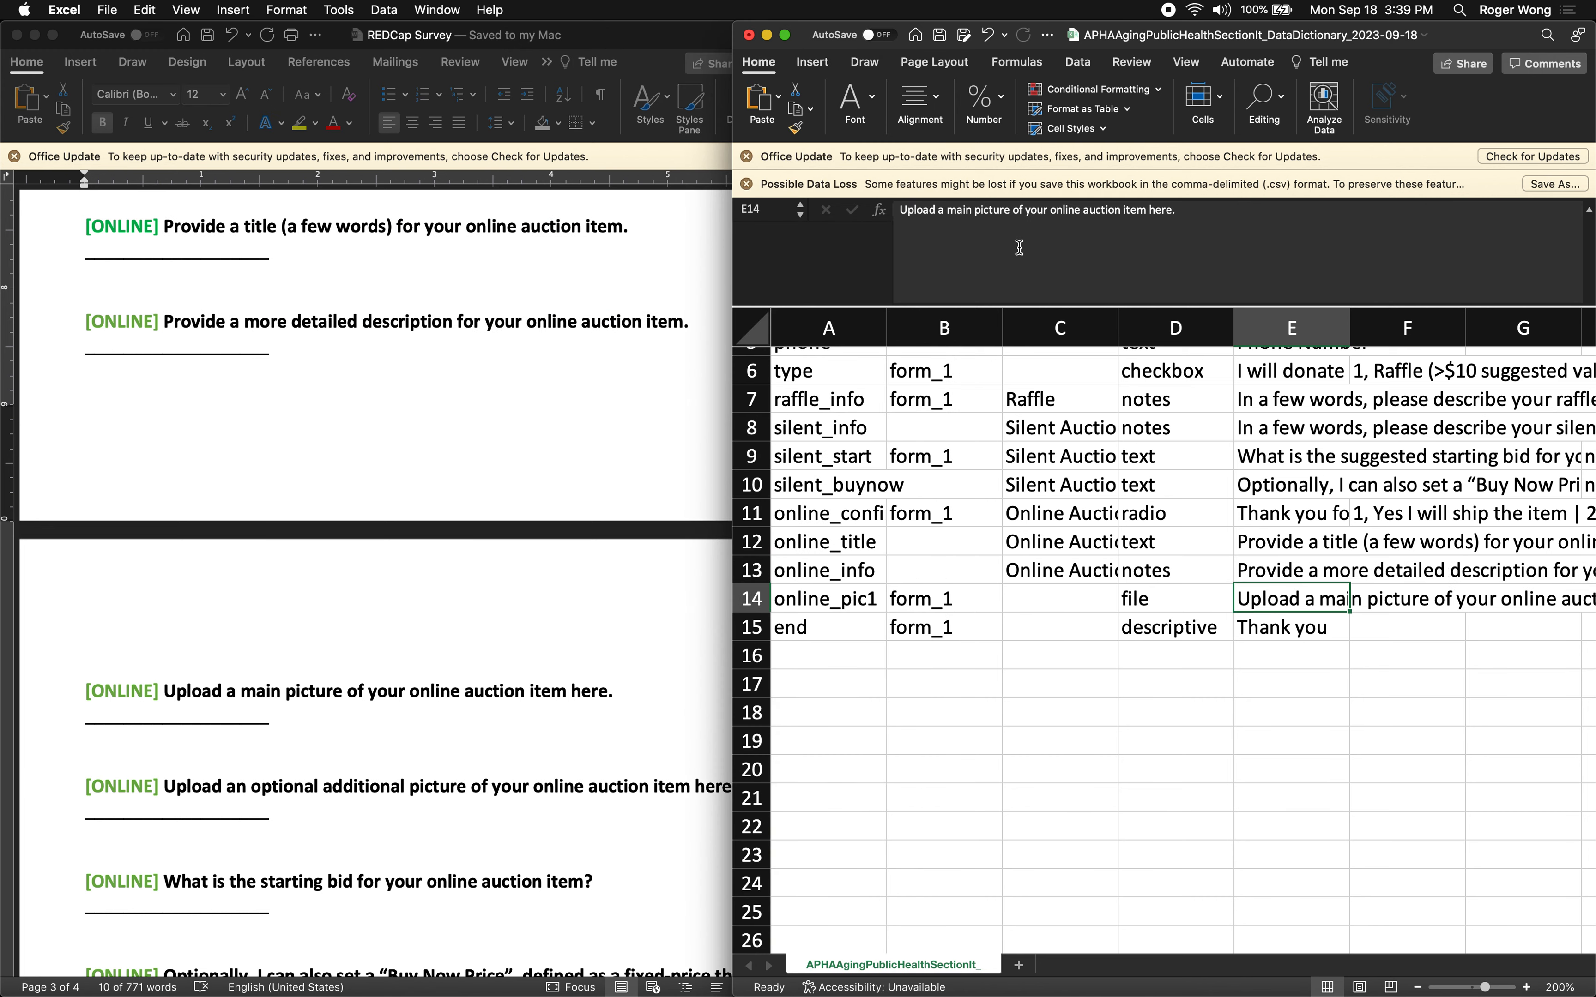
Copy the [type(3)] branching logic from online_title to the online_info row
key("Up")
key("Right")
key("Right")
key("Right")
key("Right")
key("Right")
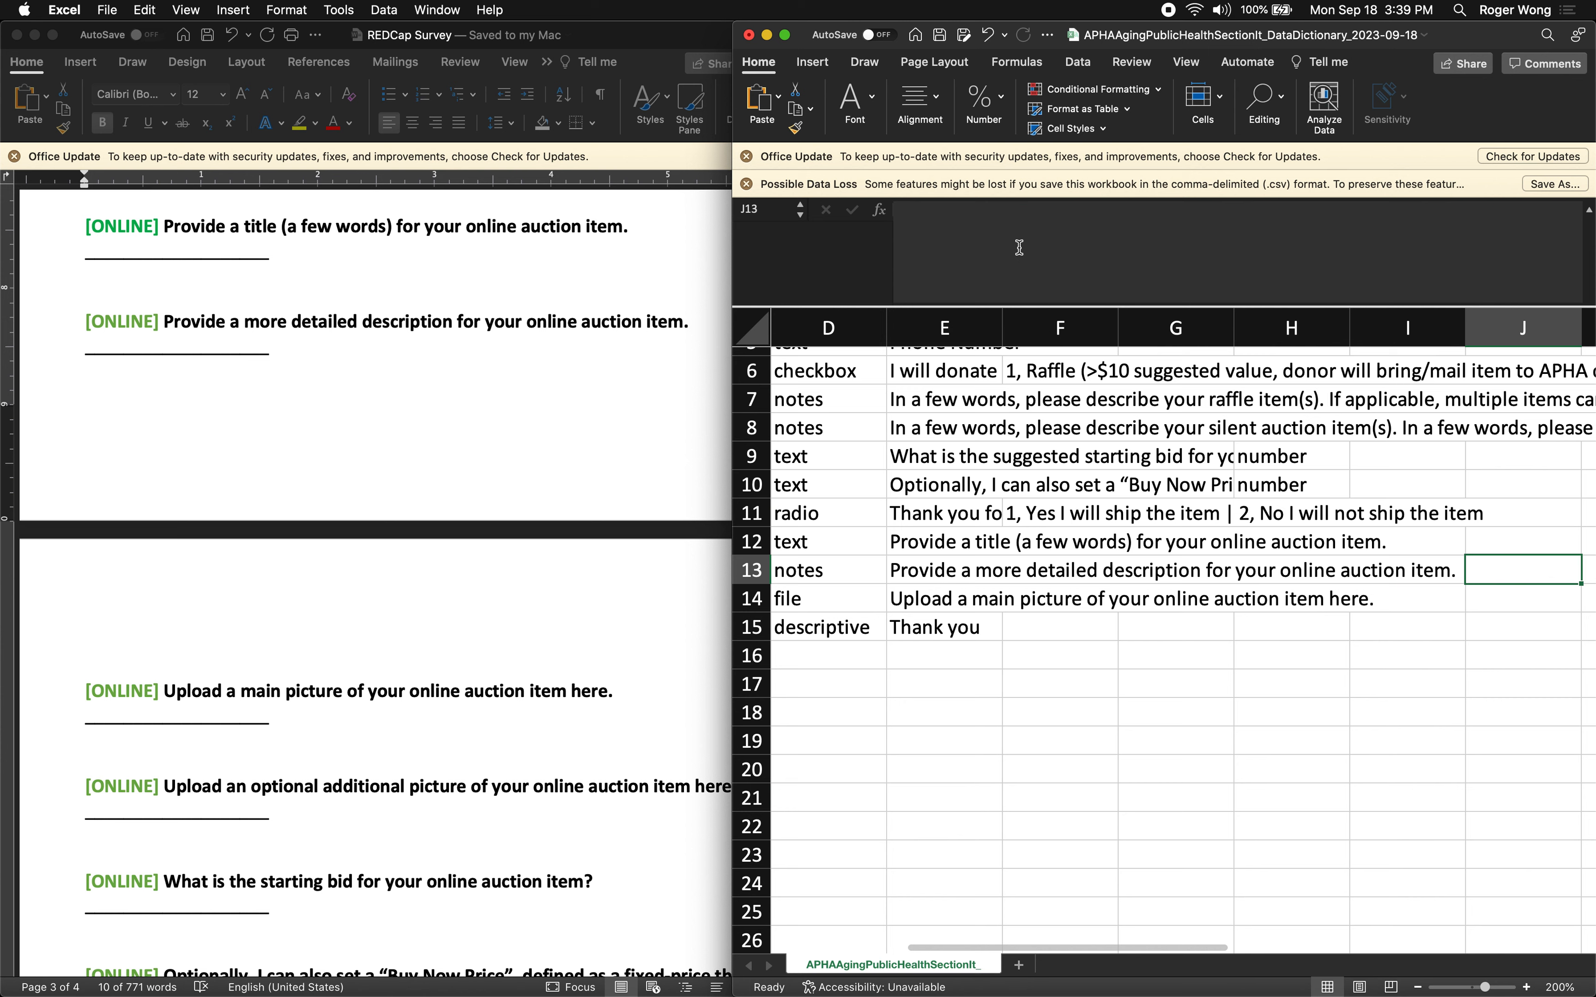
key("Right")
key("Right")
key("Right")
key("Left")
key("Left")
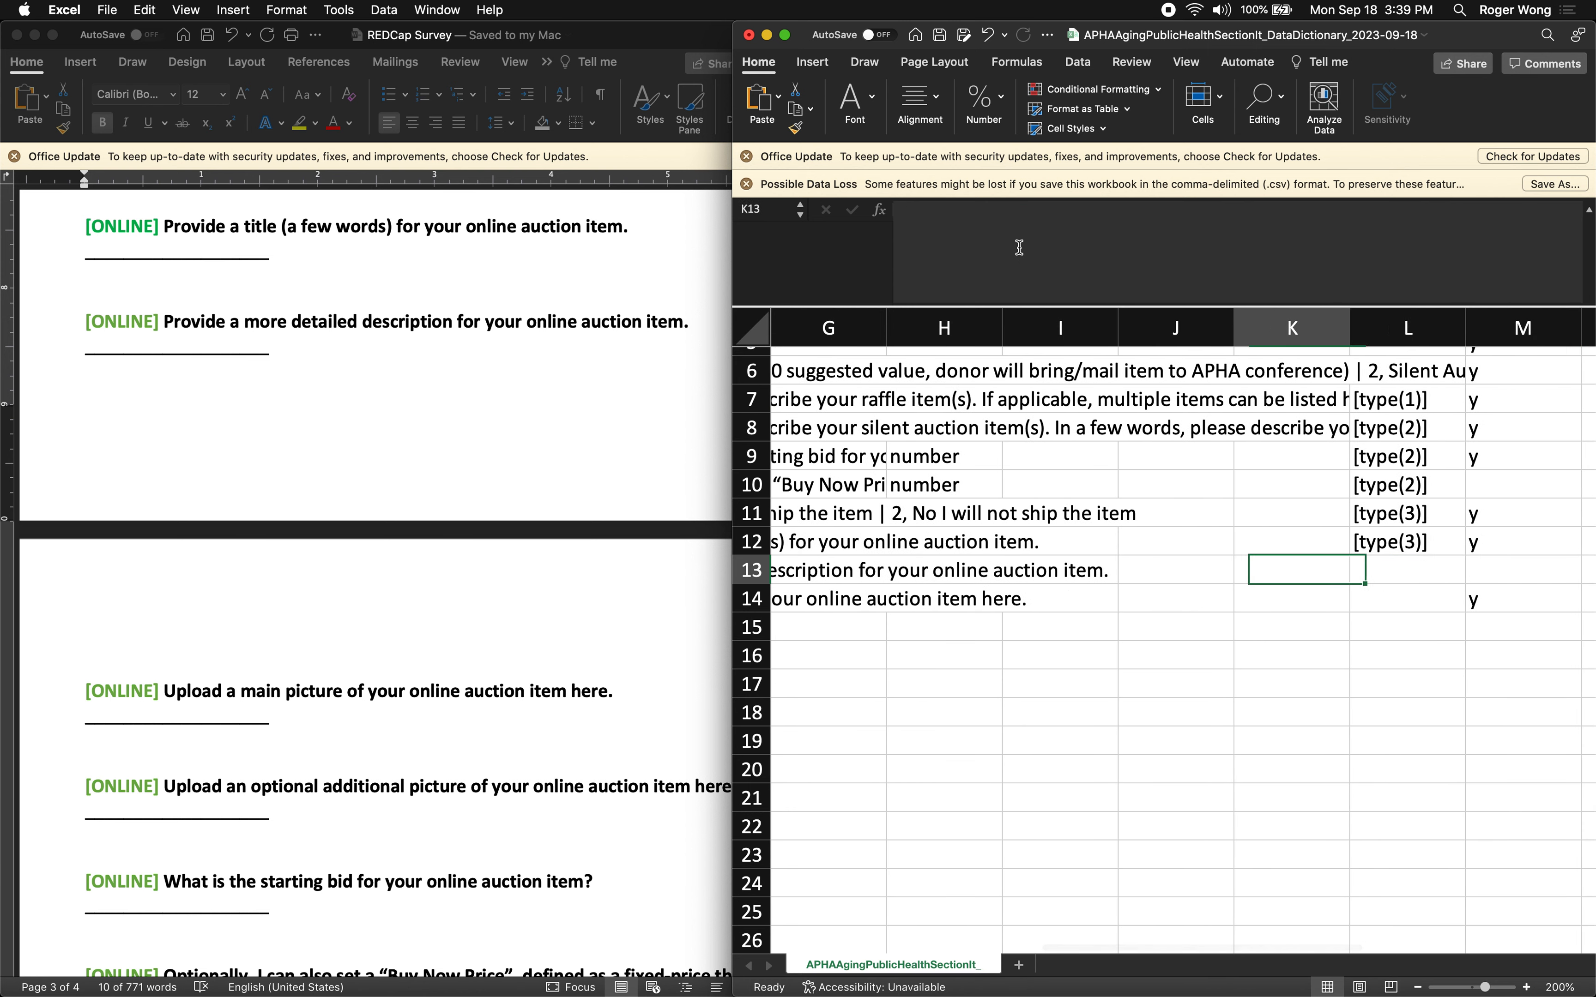
key("Left")
key("Left")
key("Right")
key("Right")
key("Right")
key("Up")
key("super+c")
key("Down")
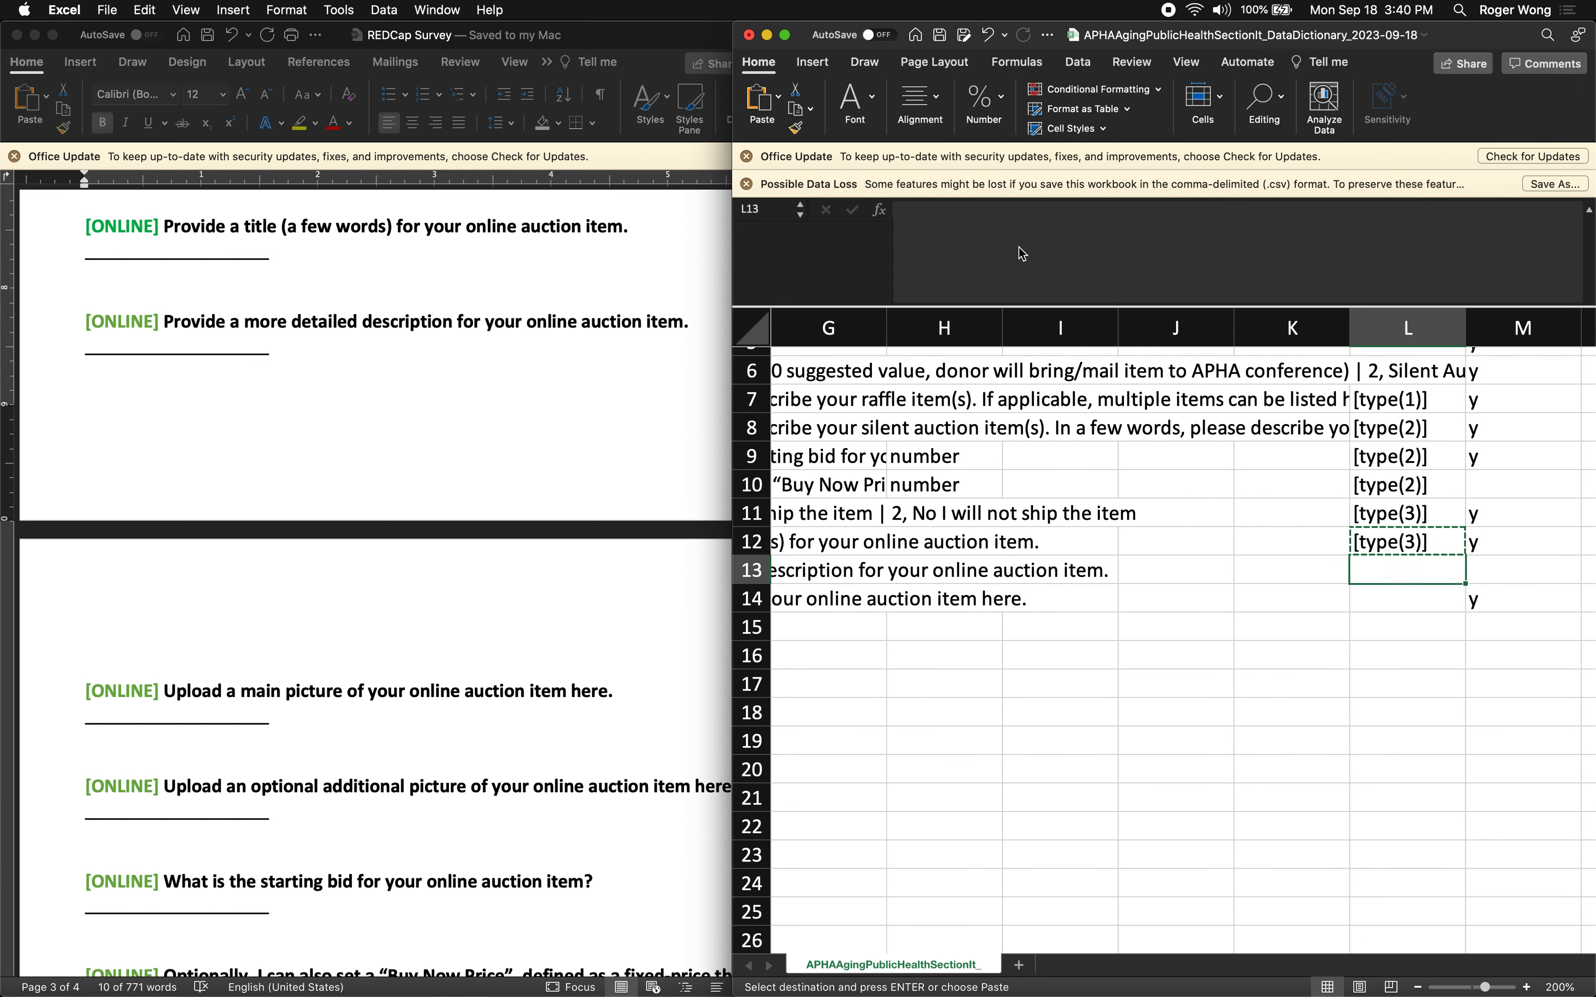
key("super+v")
Mark online_info as a required field with y and return to its variable name
key("Right")
key("Escape")
key("Left")
key("Left")
key("Left")
key("Left")
key("Left")
key("Left")
key("Left")
key("Left")
key("Left")
key("Left")
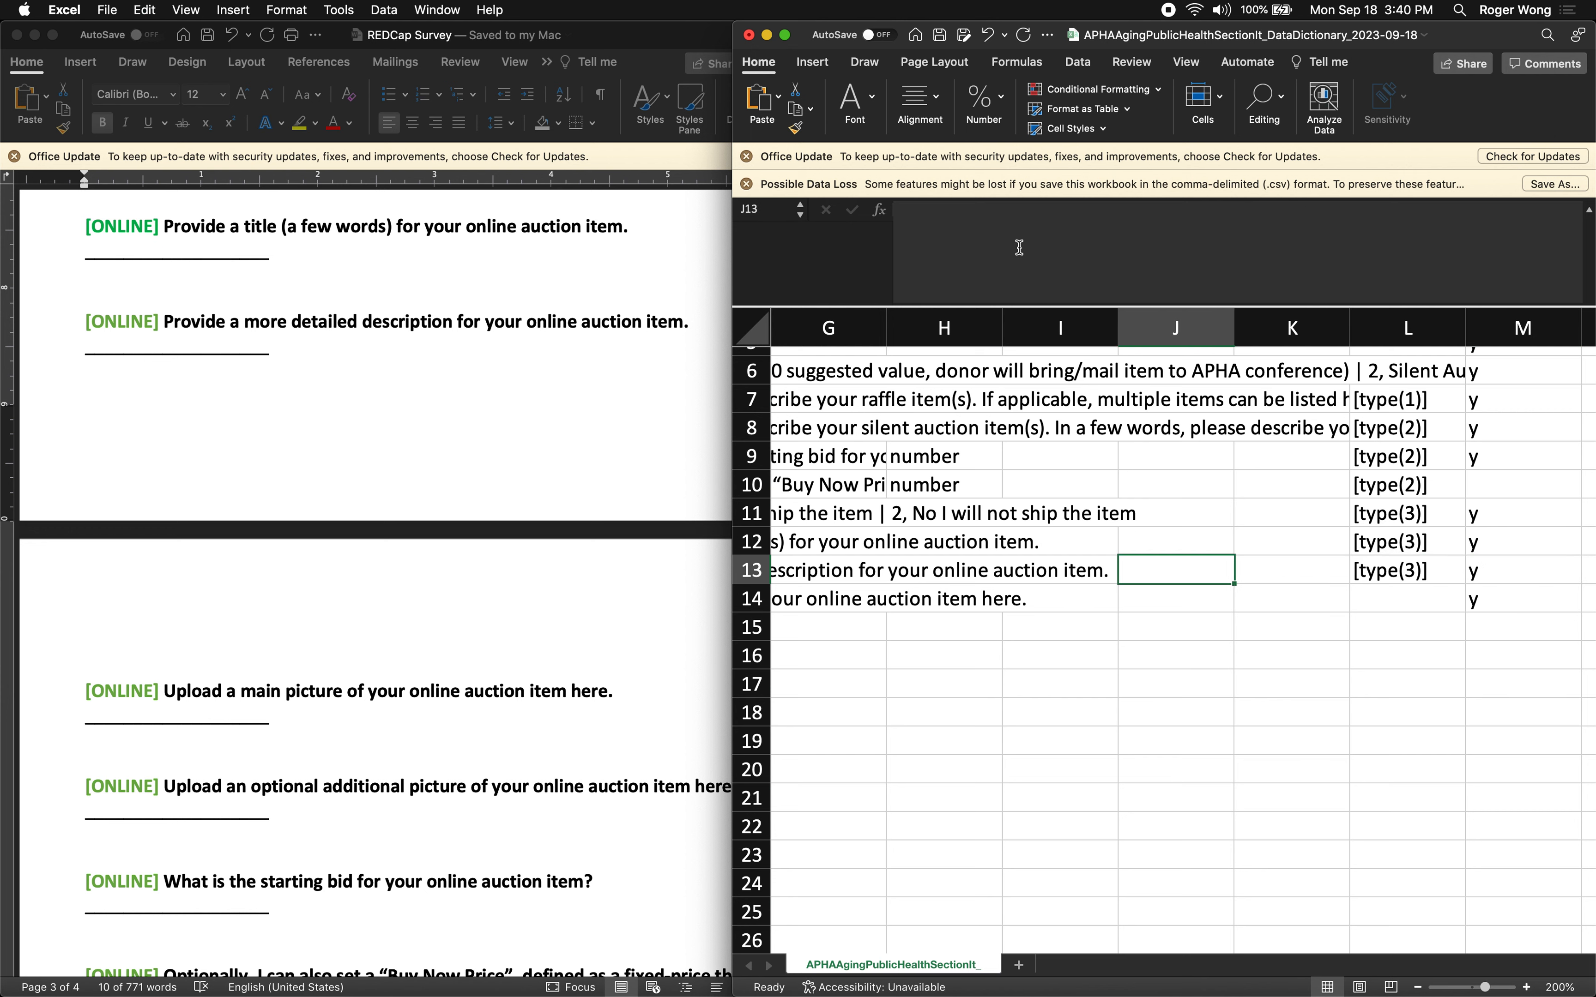
key("Left")
key("Left")
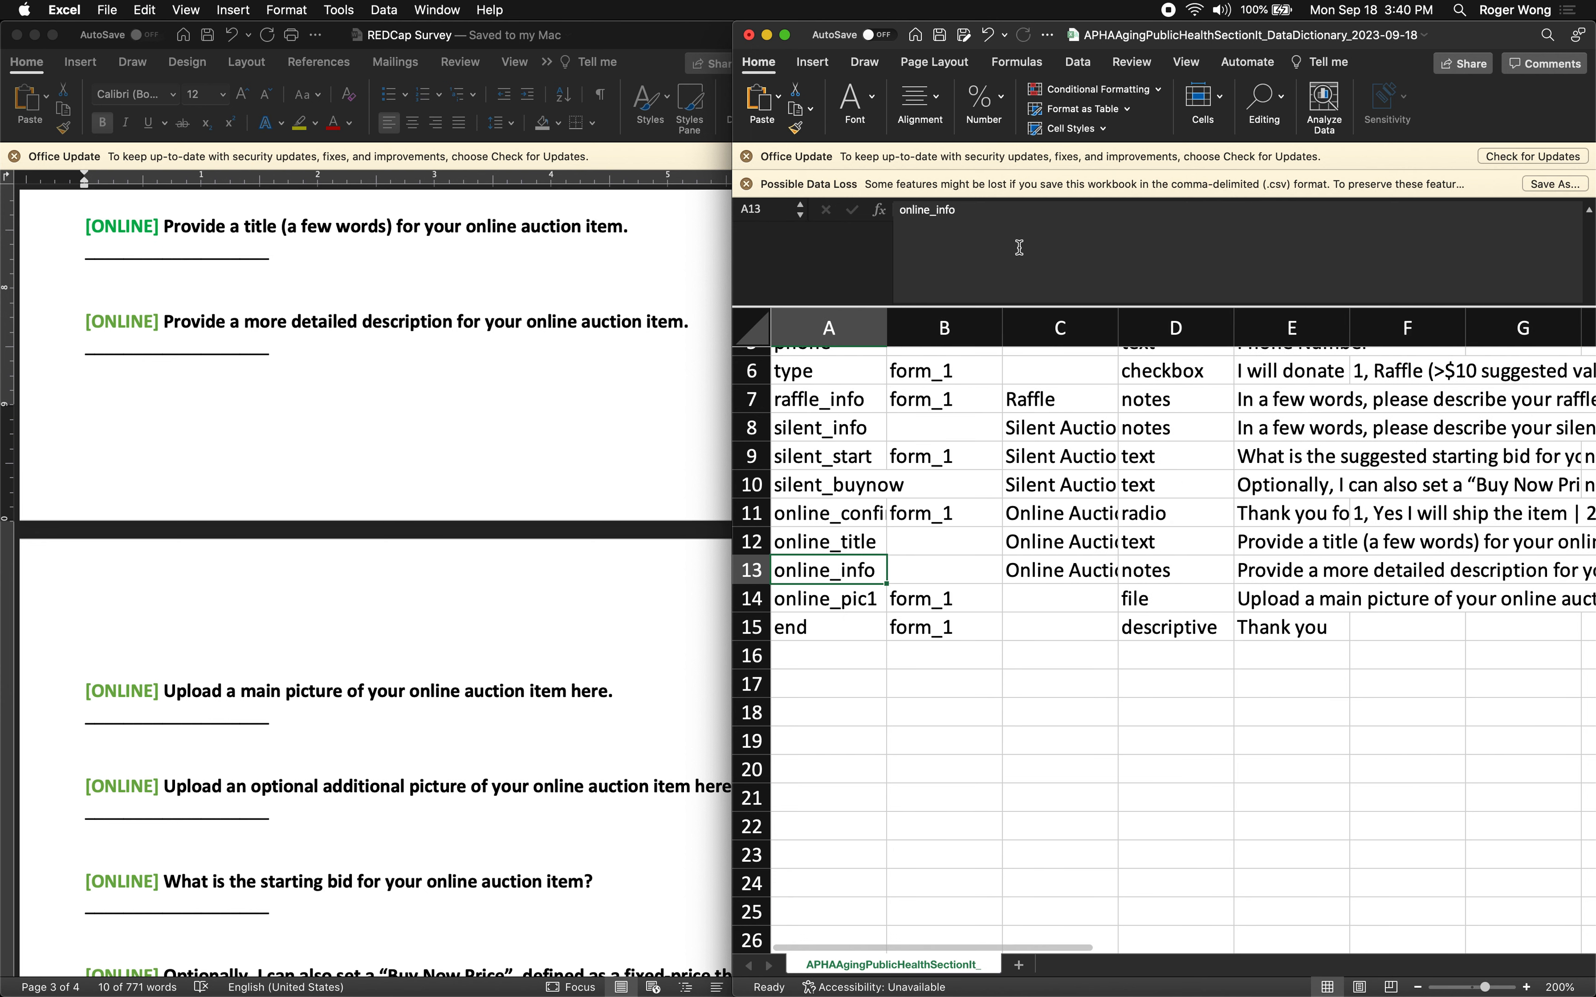
Review the remaining online auction questions in Word, check the Pencil auction item page in Firefox, and return to the Excel data dictionary
key("Down")
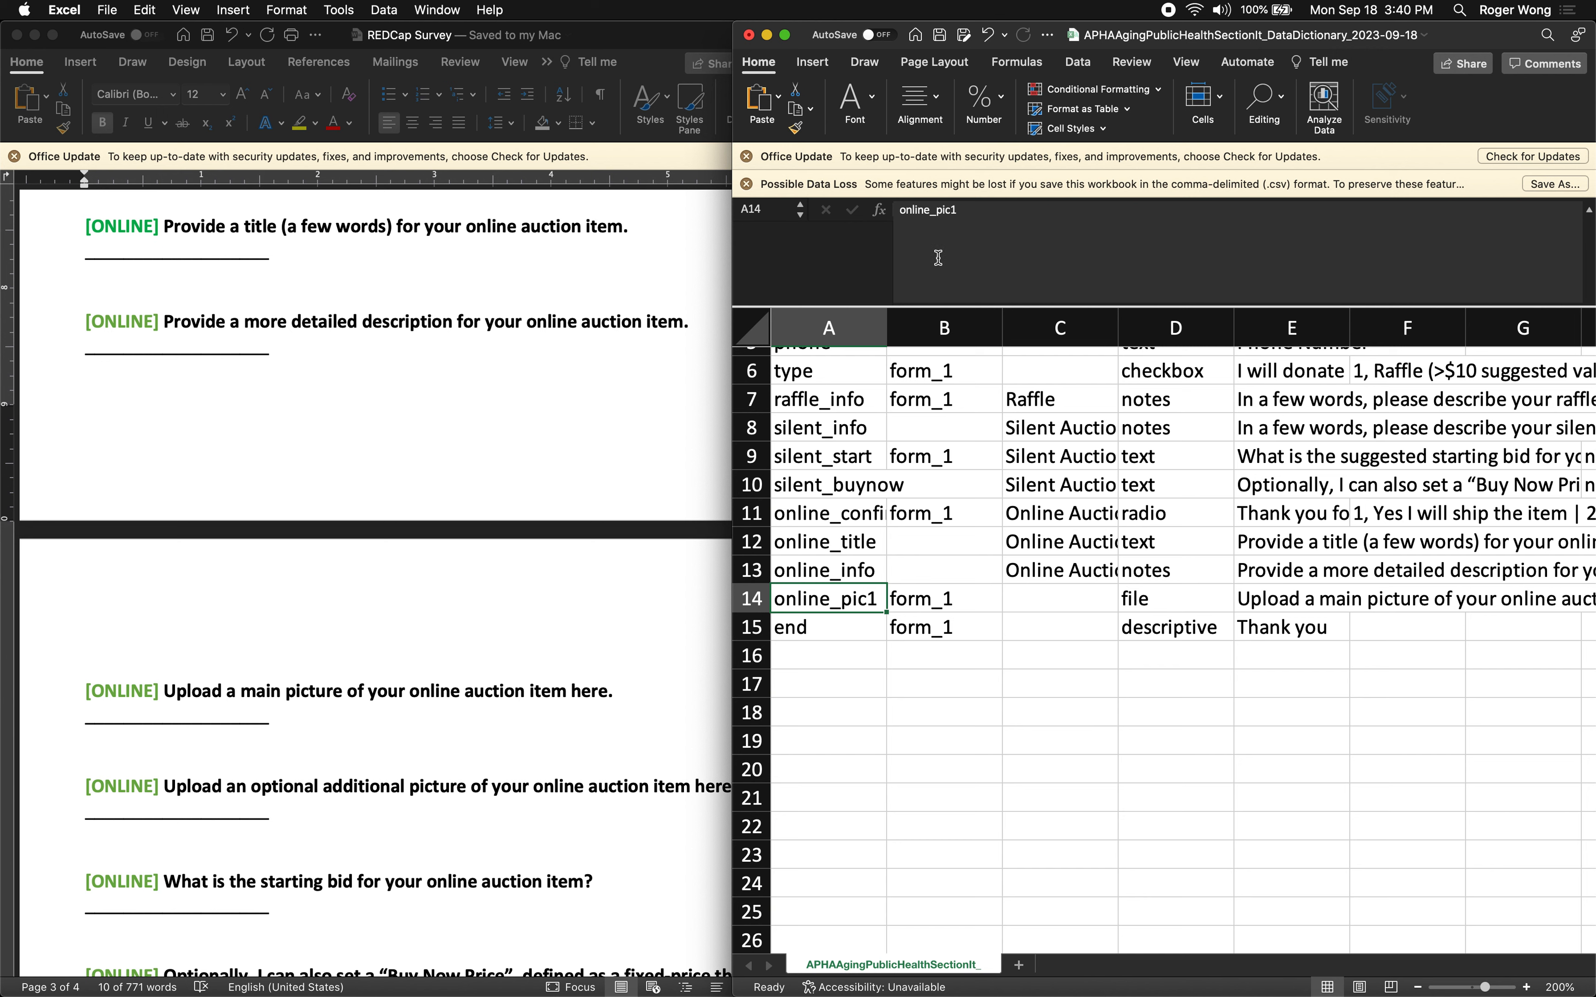
scroll(635, 332, "down", 10)
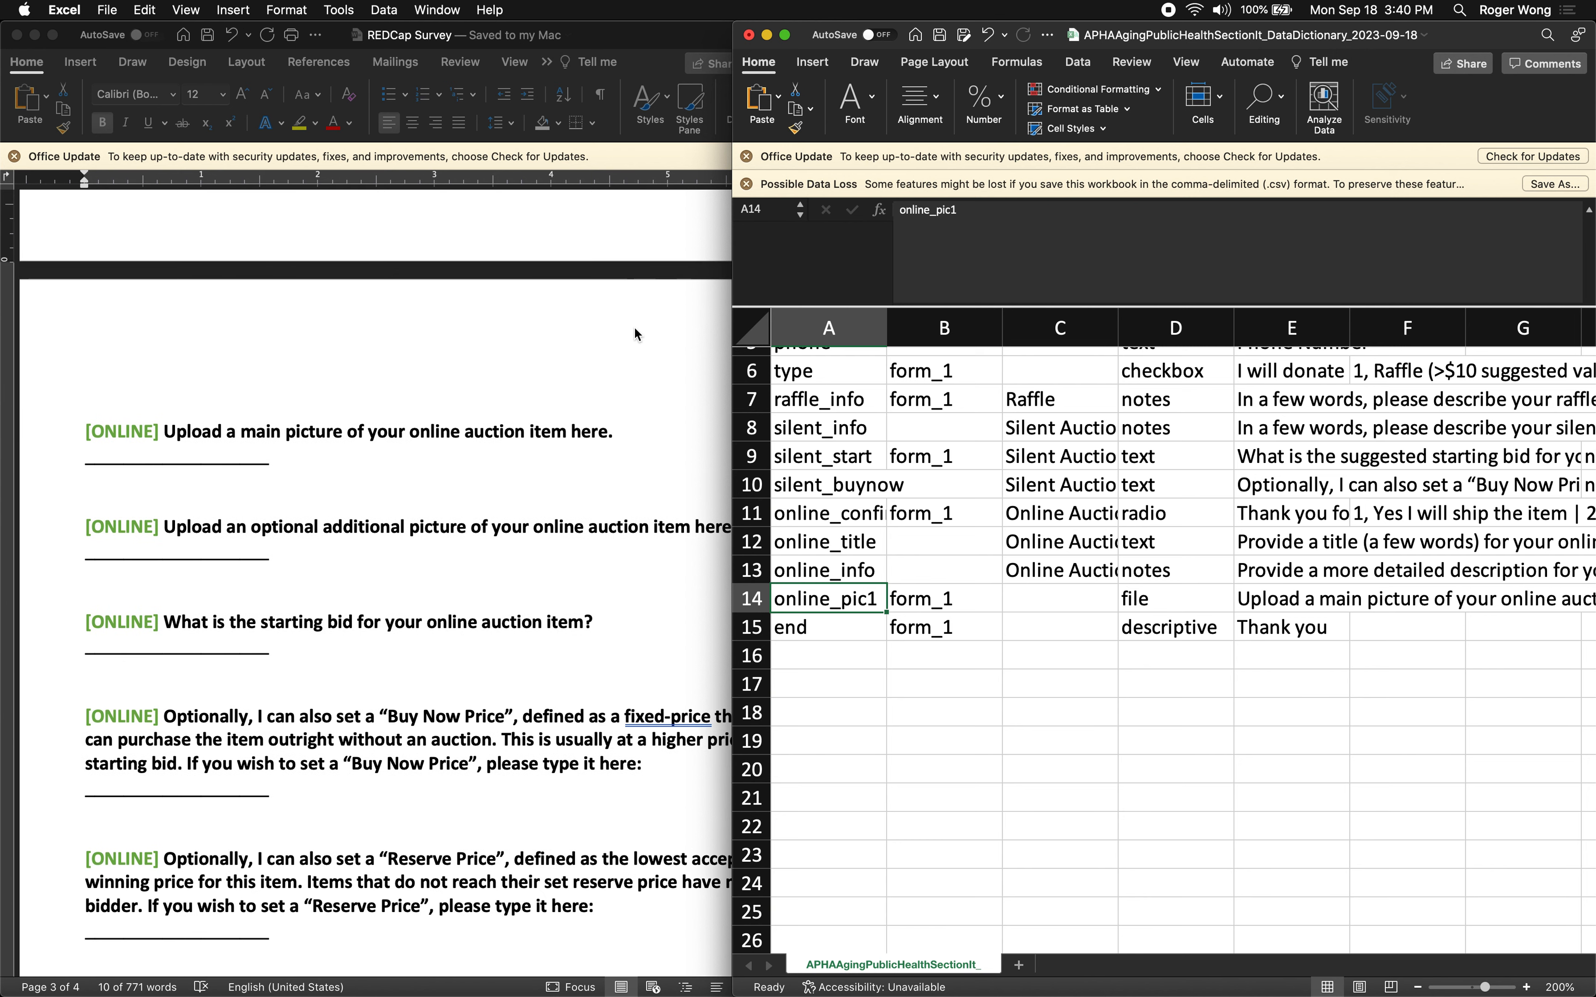
left_click(752, 590)
left_click(850, 628)
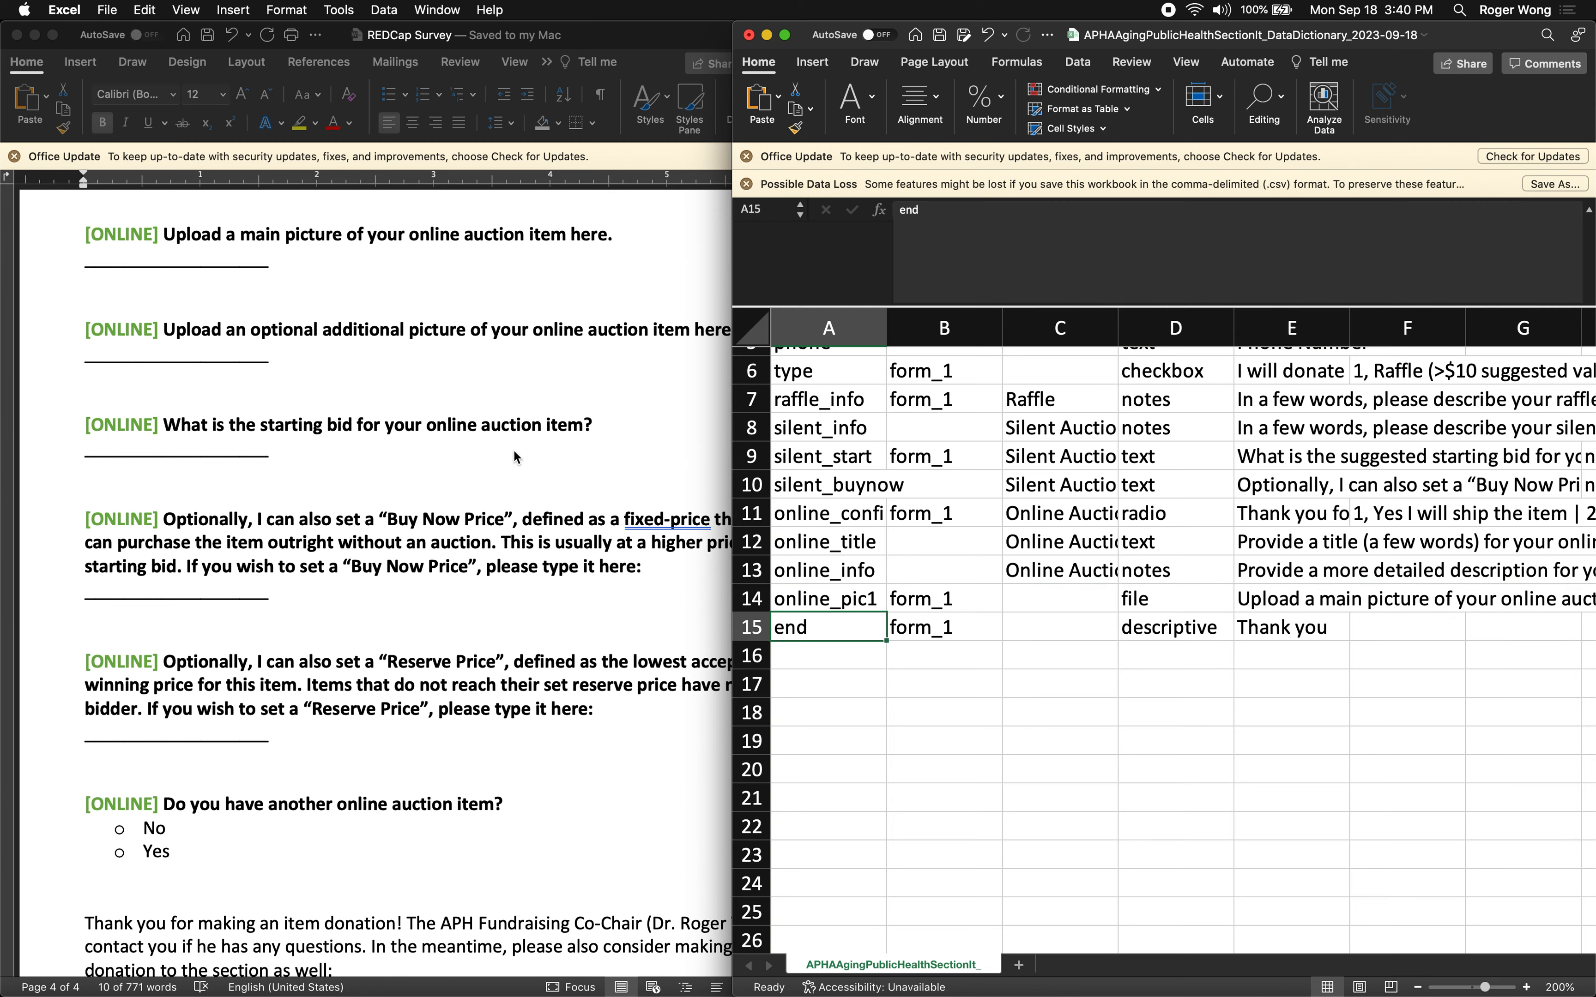
scroll(516, 457, "down", 2)
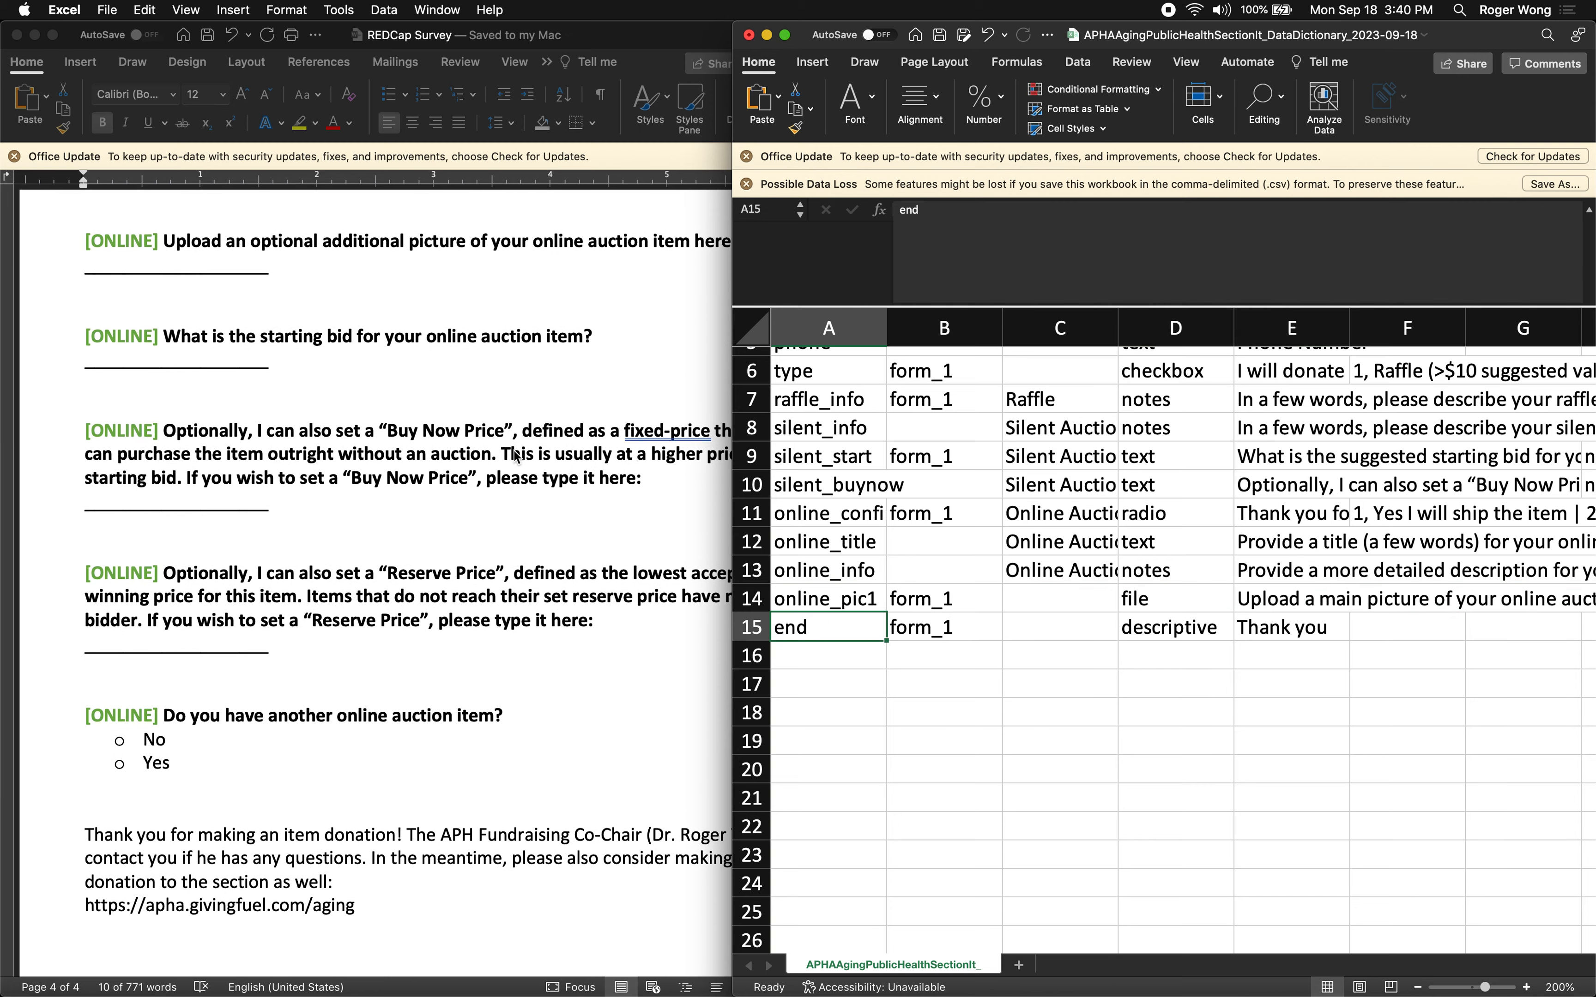
key("ctrl+Up")
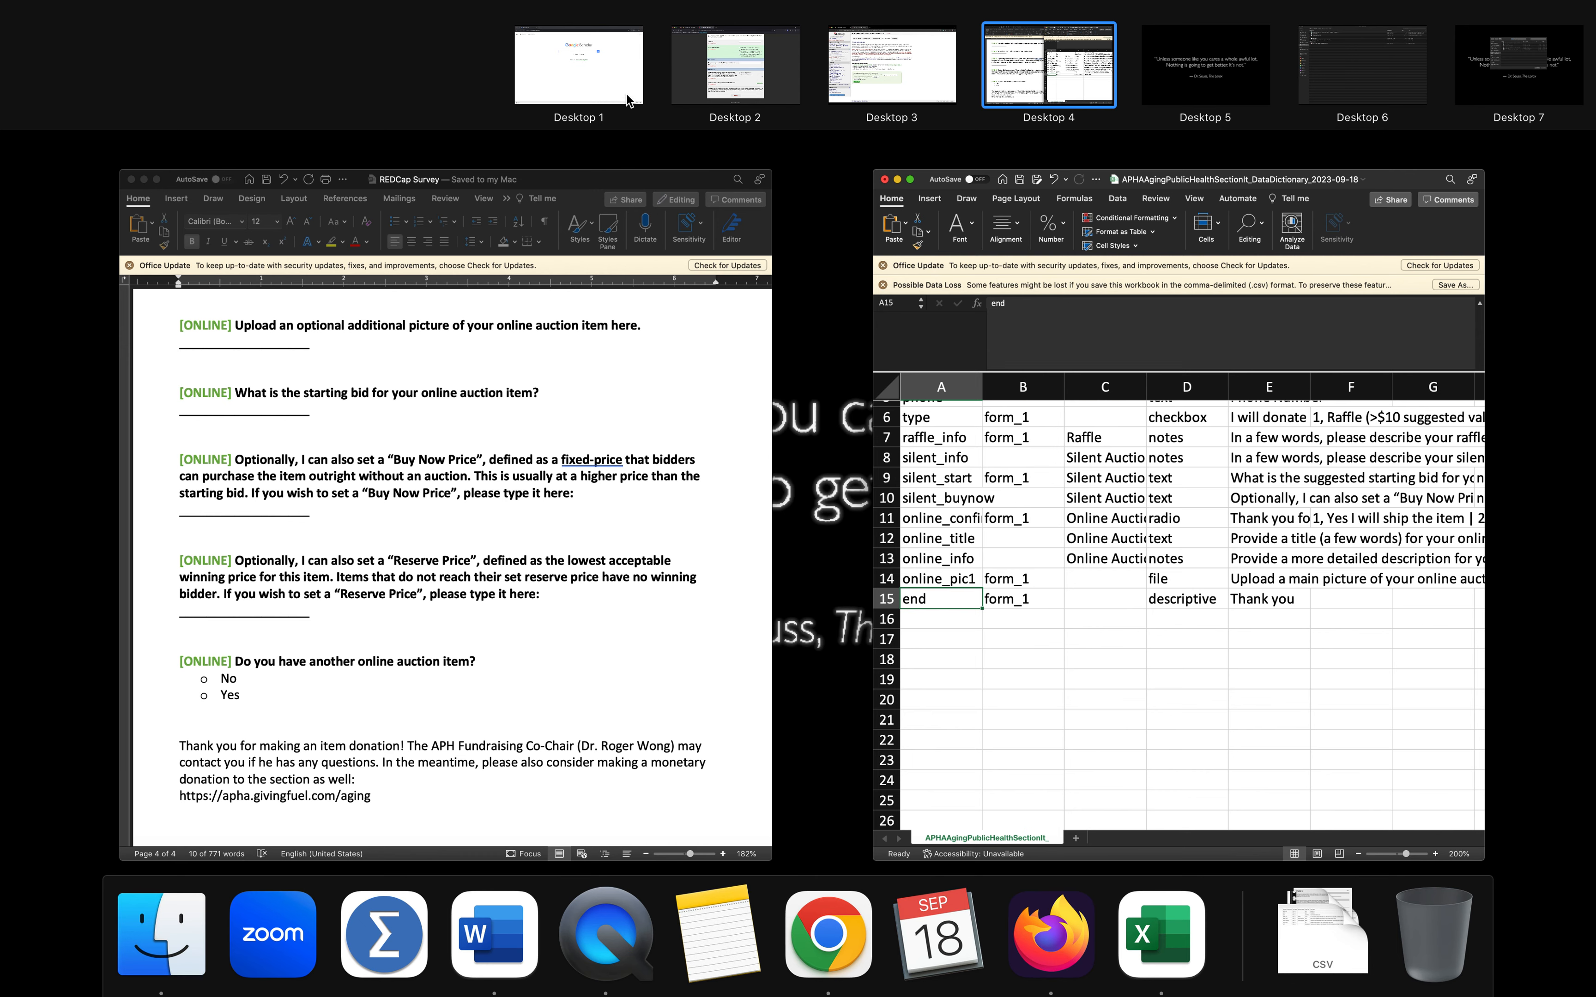
left_click(738, 82)
left_click(271, 43)
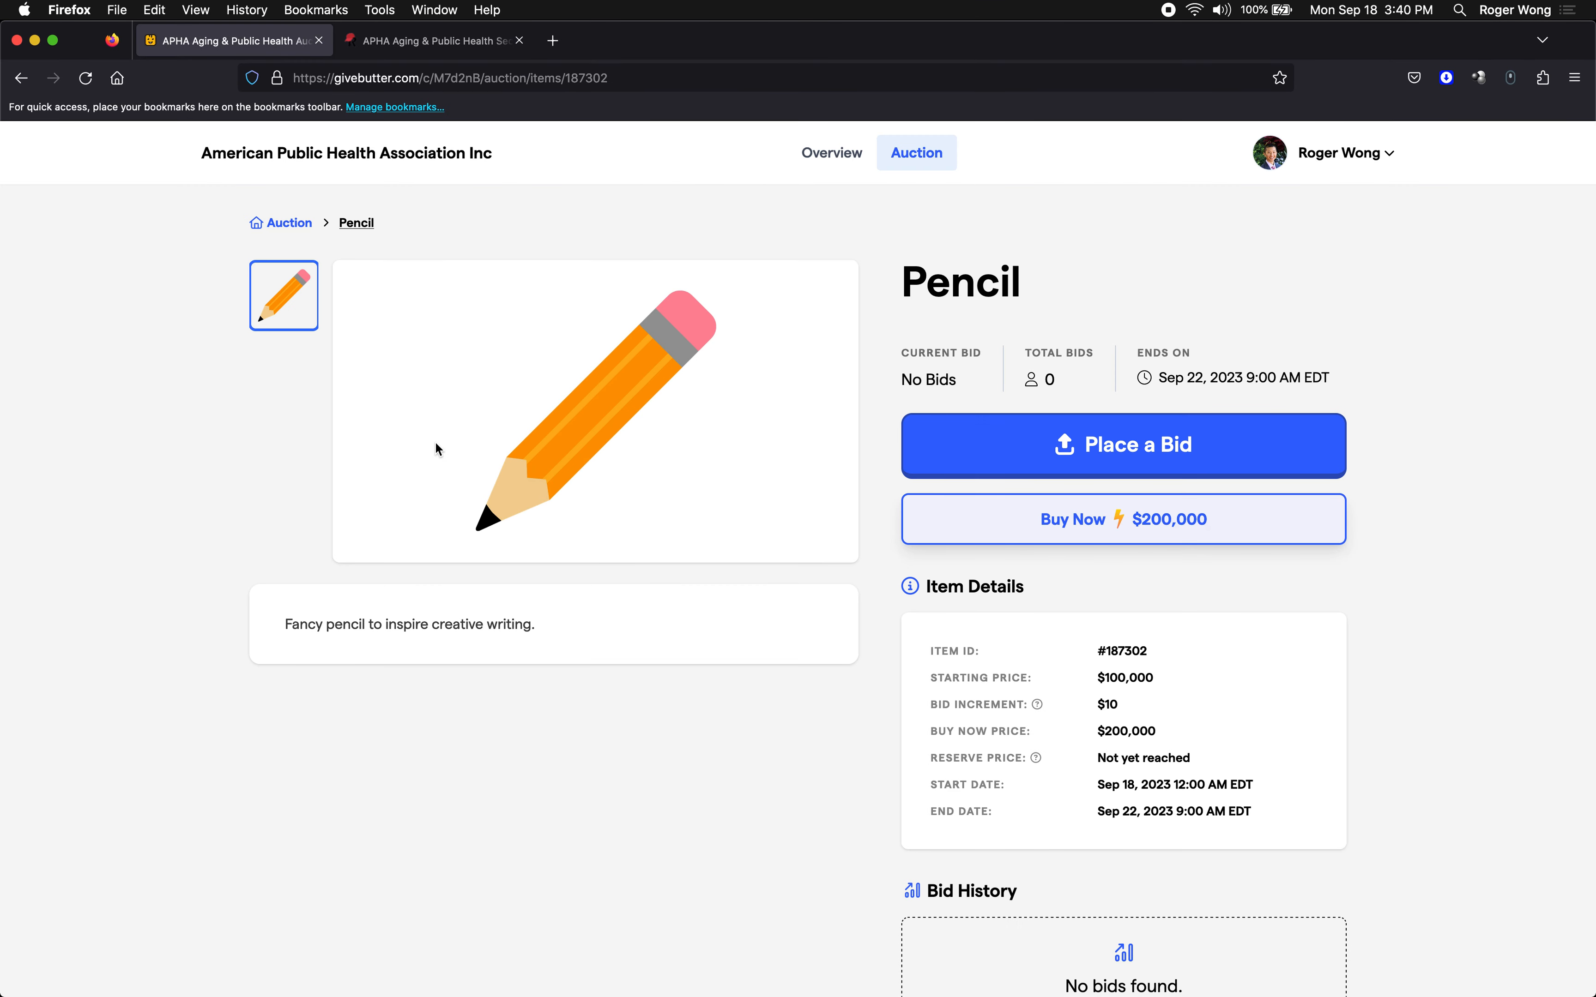
key("ctrl+Up")
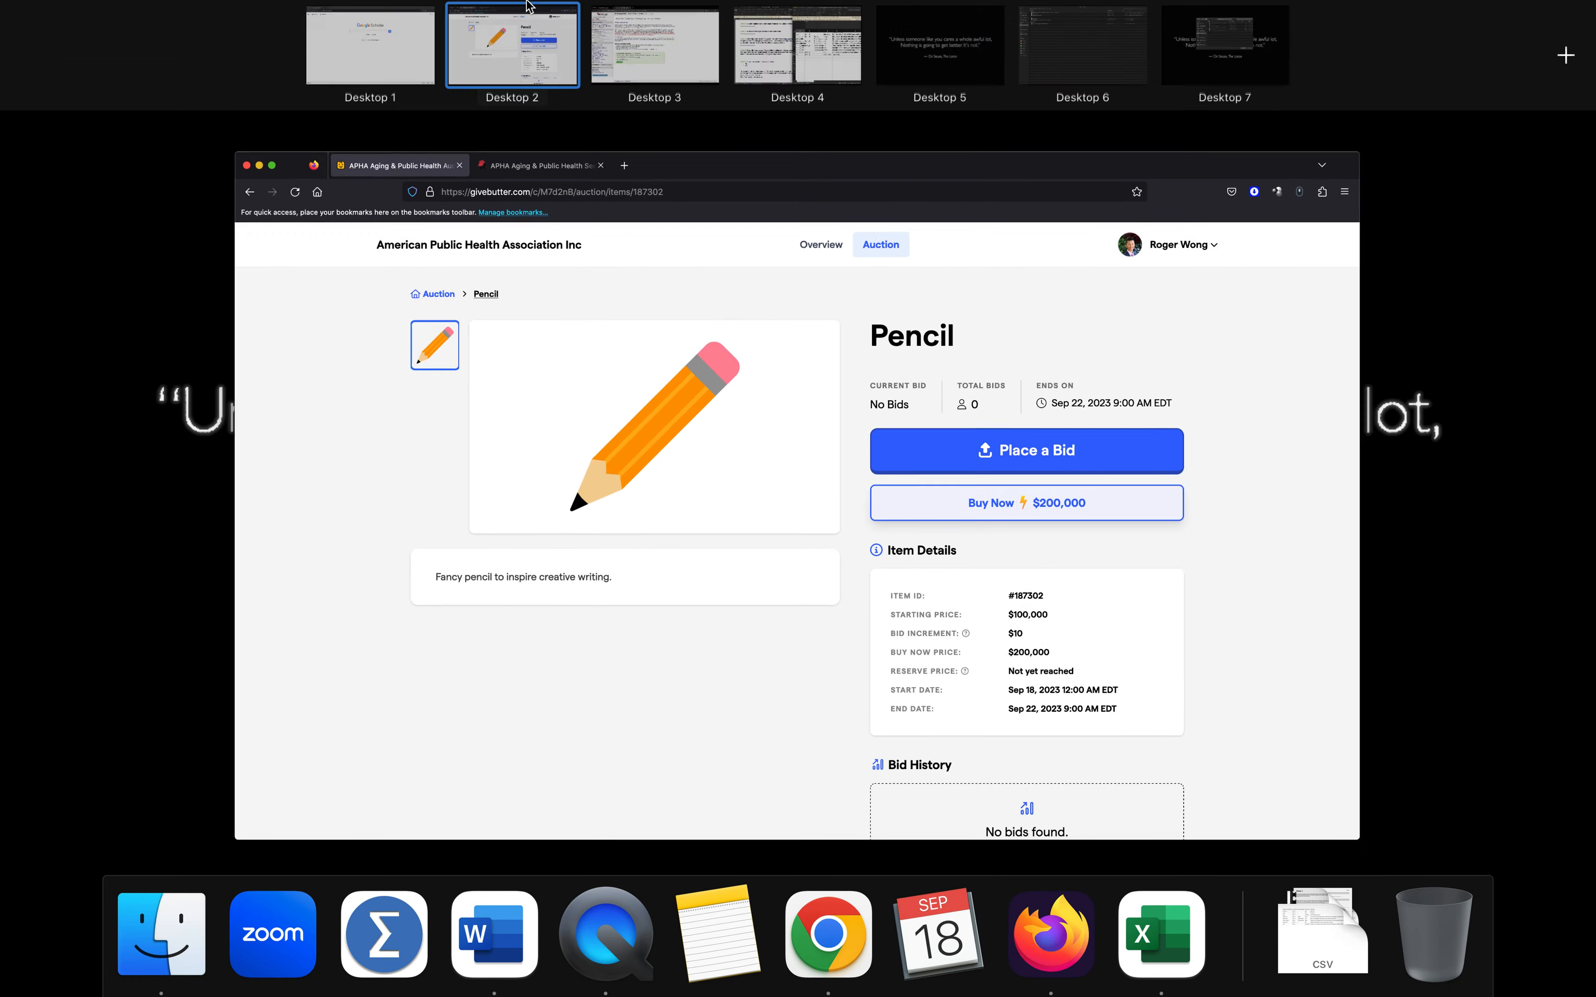
left_click(780, 93)
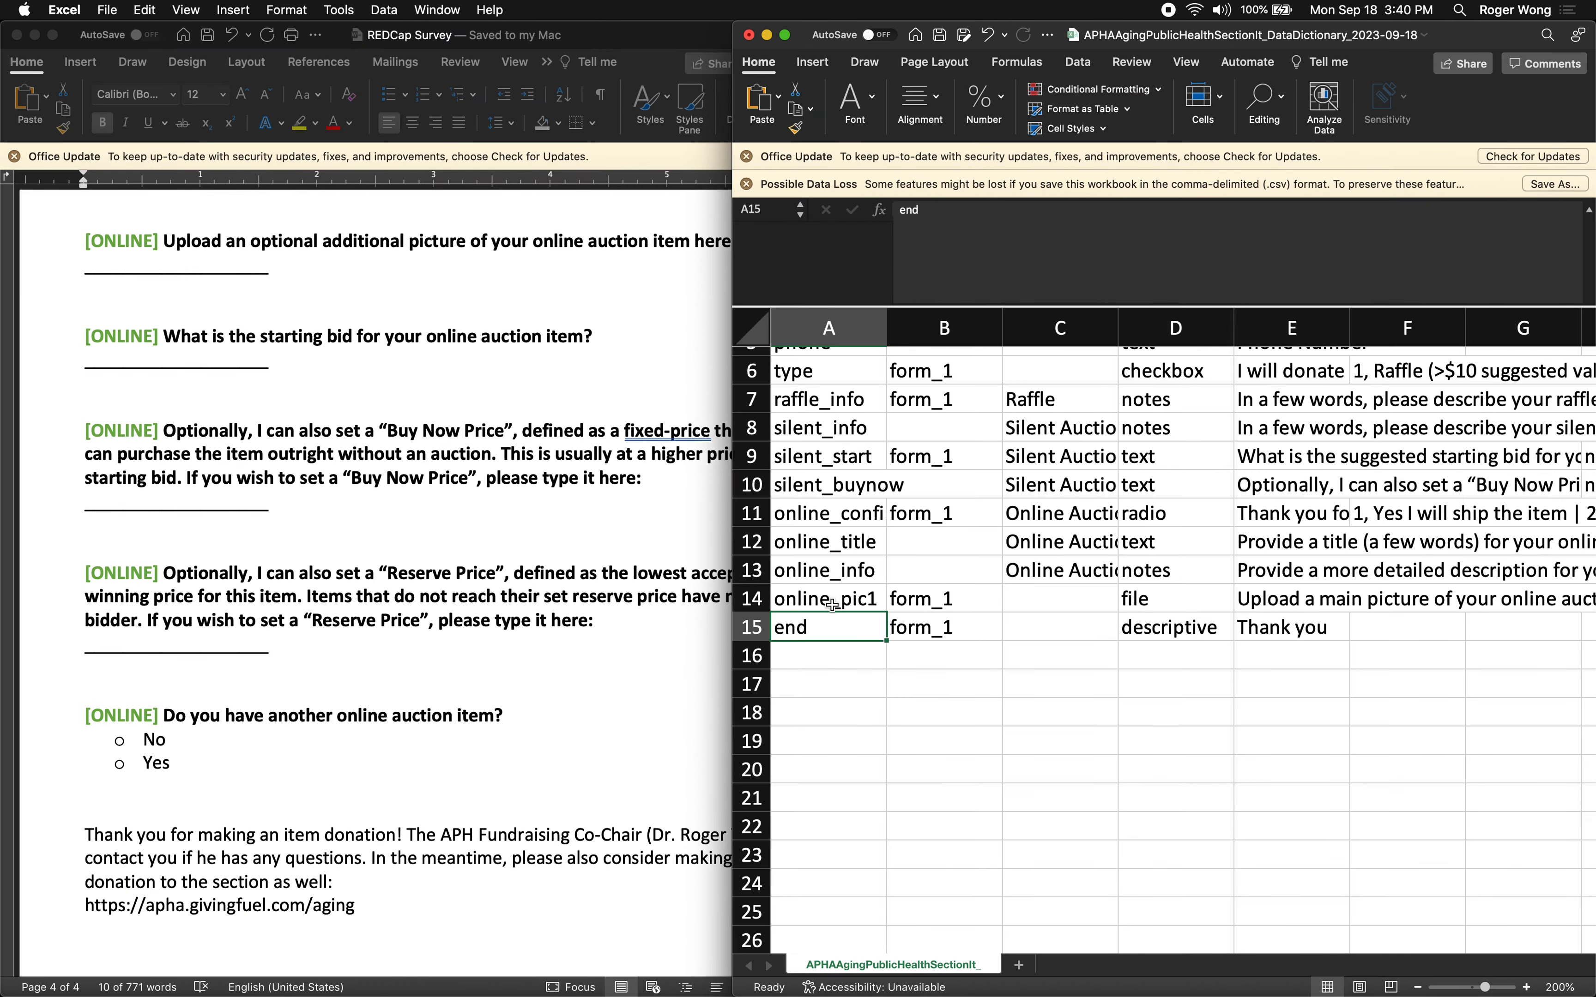
Insert a blank row above the end variable
left_click(757, 625)
right_click(756, 625)
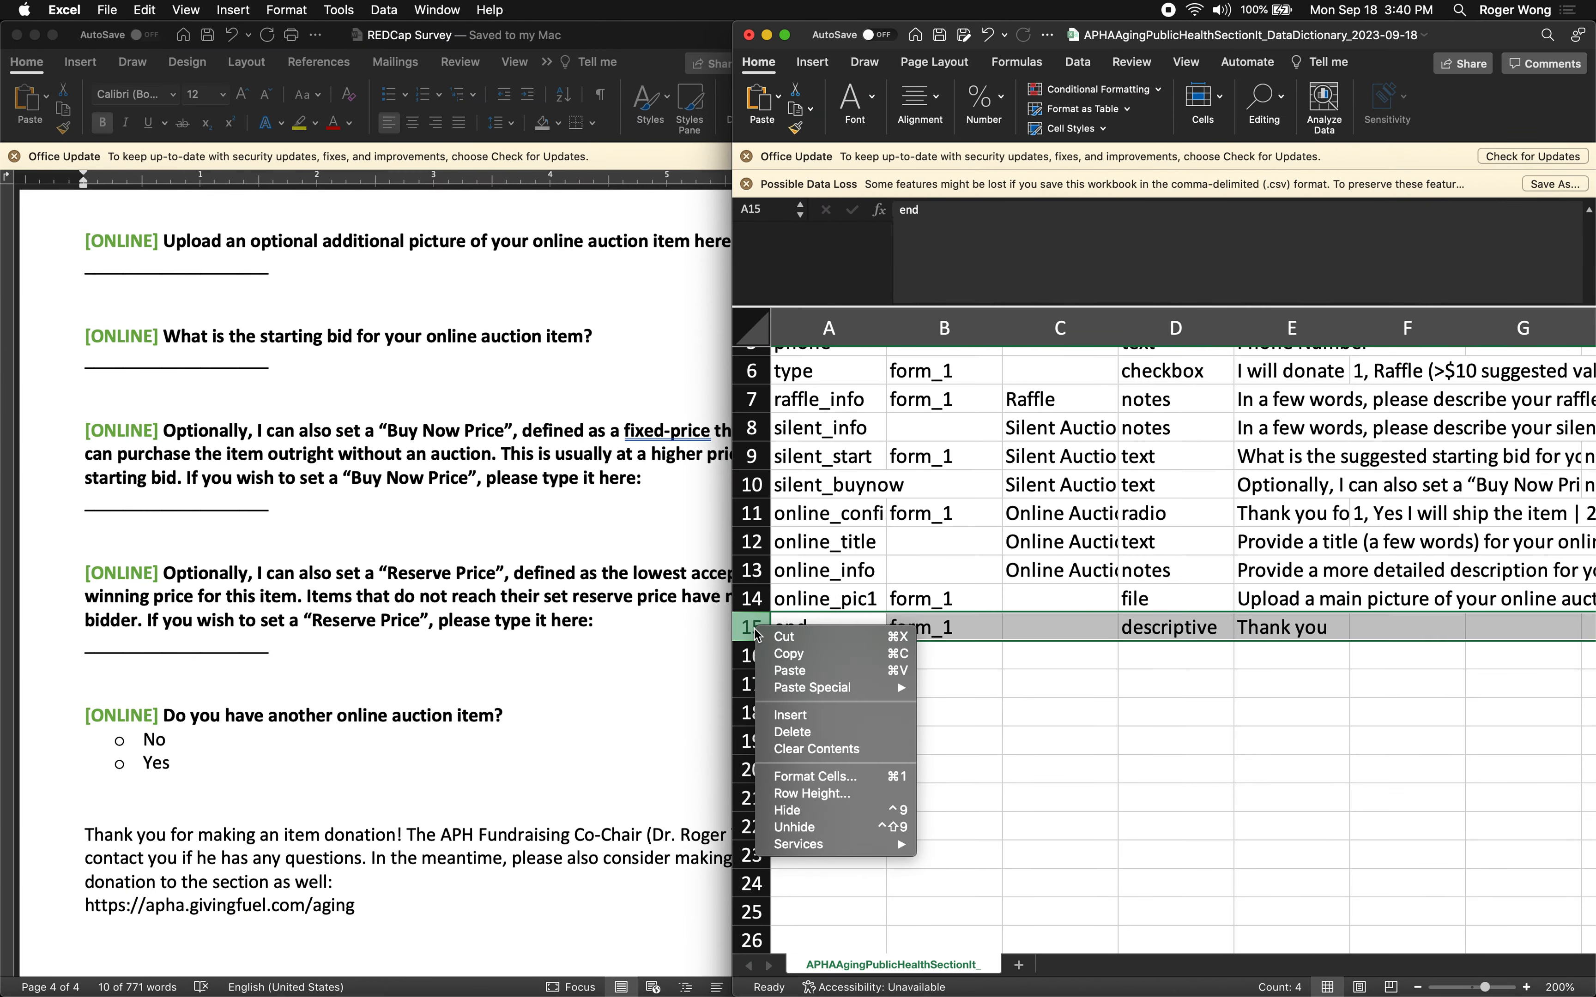
left_click(818, 717)
left_click(887, 605)
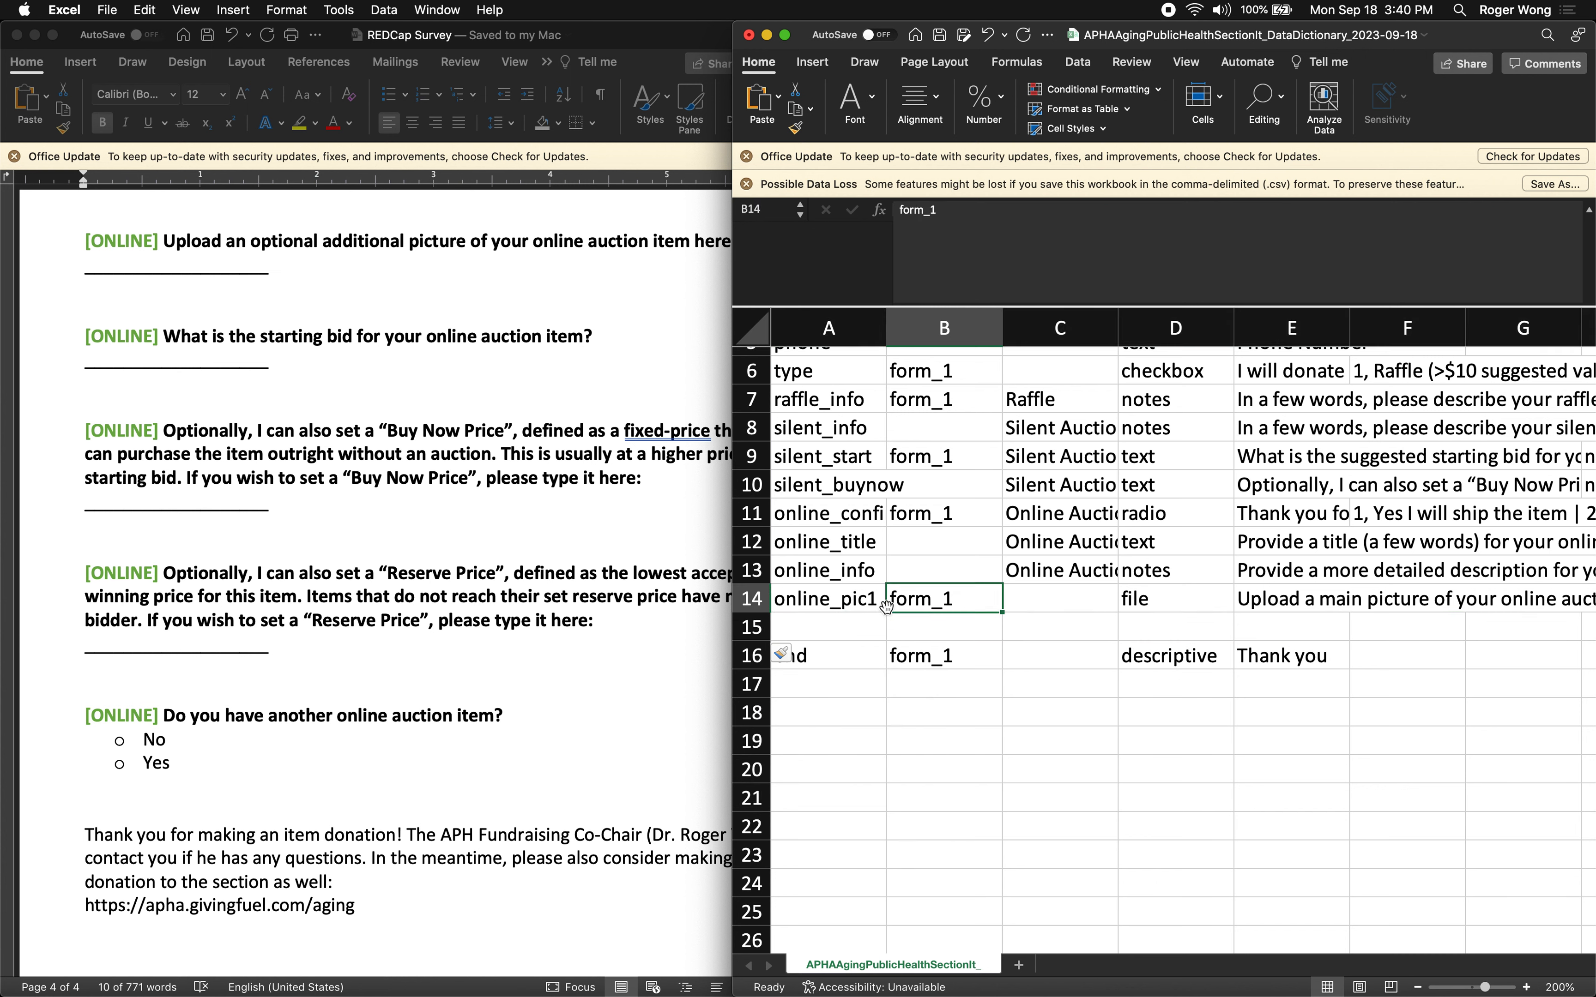
Copy the online_pic1 variable name into the blank row below it and change it to online_pic2
left_click(821, 604)
left_click(854, 626)
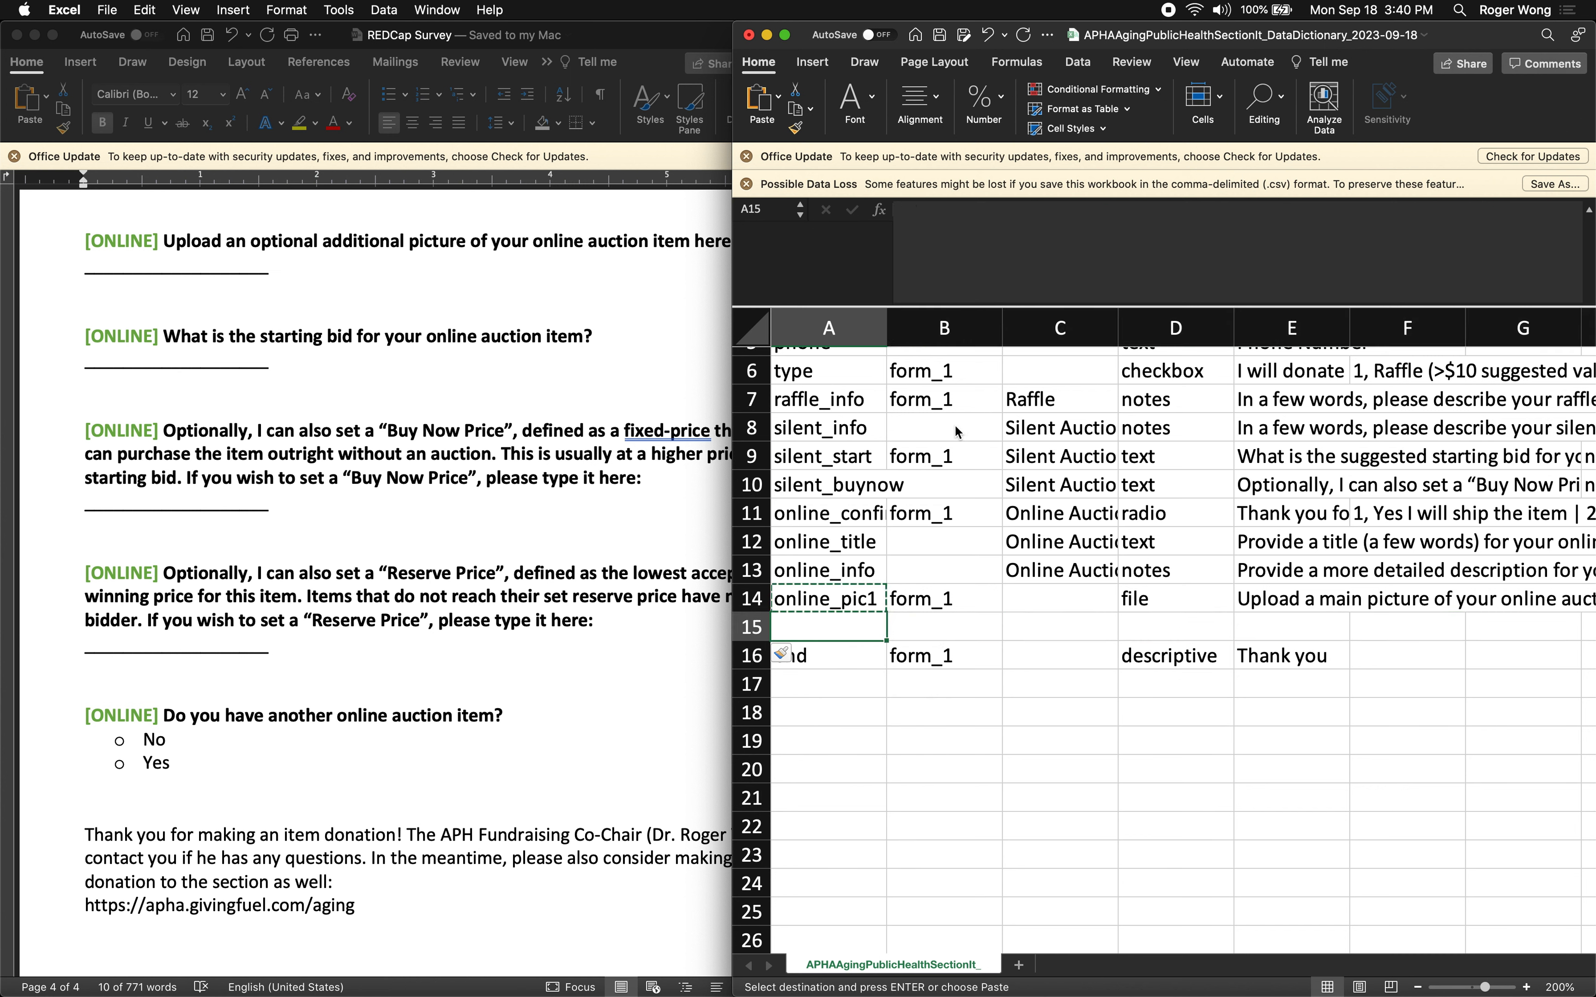
key("ctrl+d")
left_click(995, 209)
key("BackSpace")
type("2")
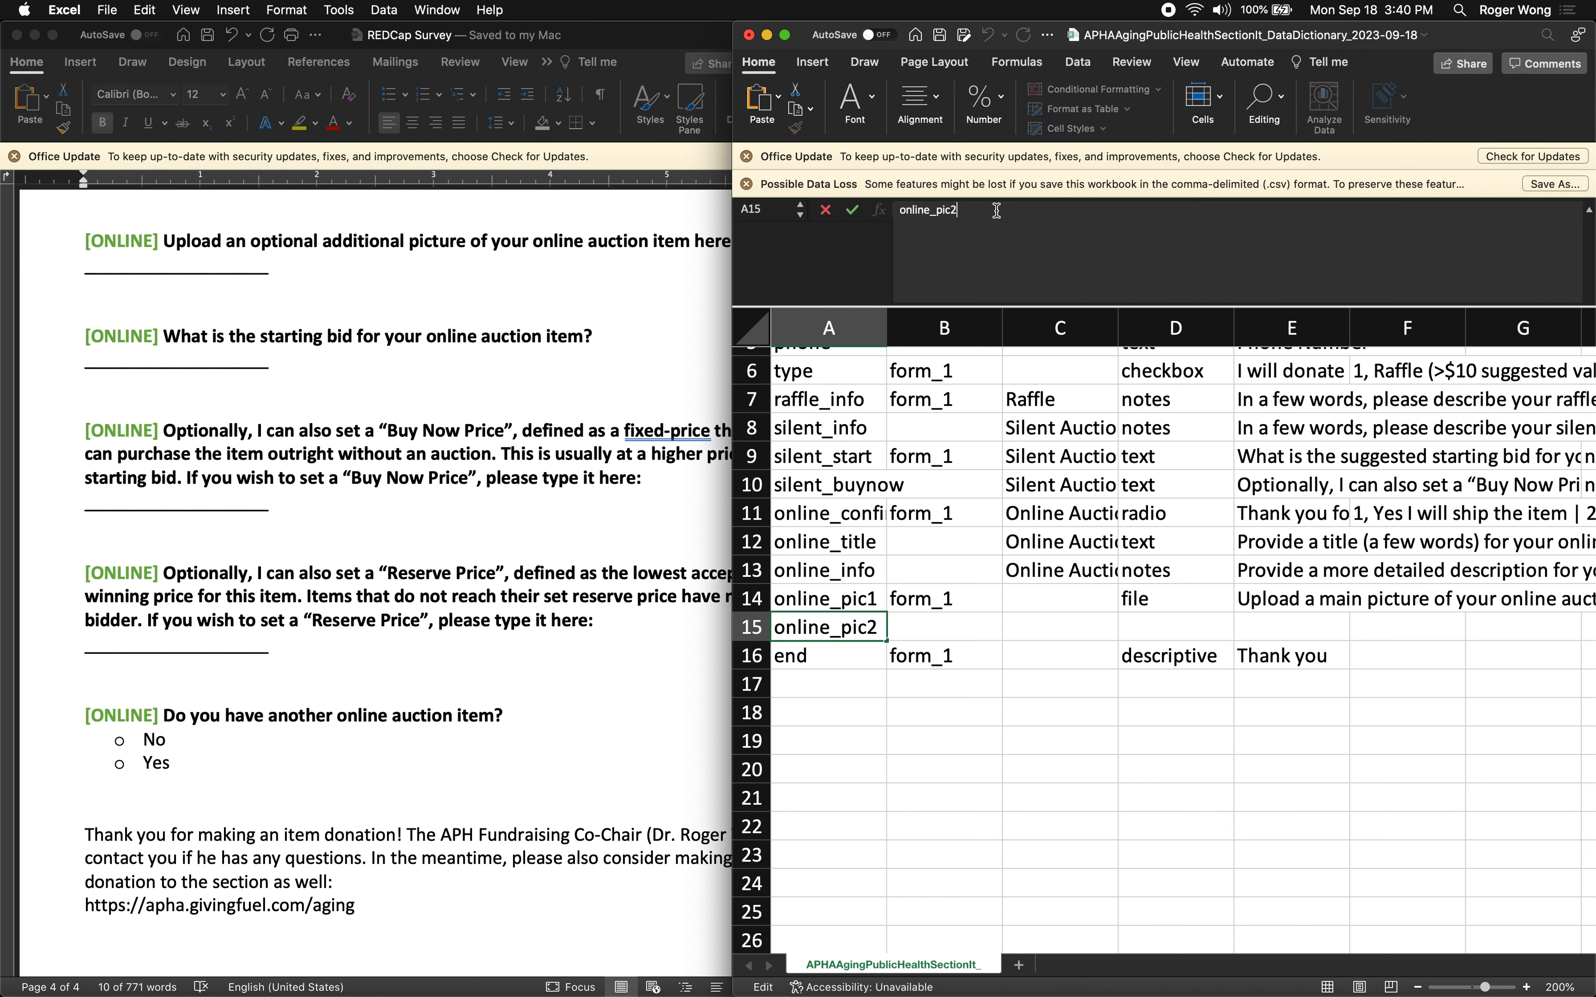
key("Return")
Copy the file field type from the online_pic1 row to the online_pic2 row
key("Up")
key("Right")
key("Right")
key("Right")
key("Up")
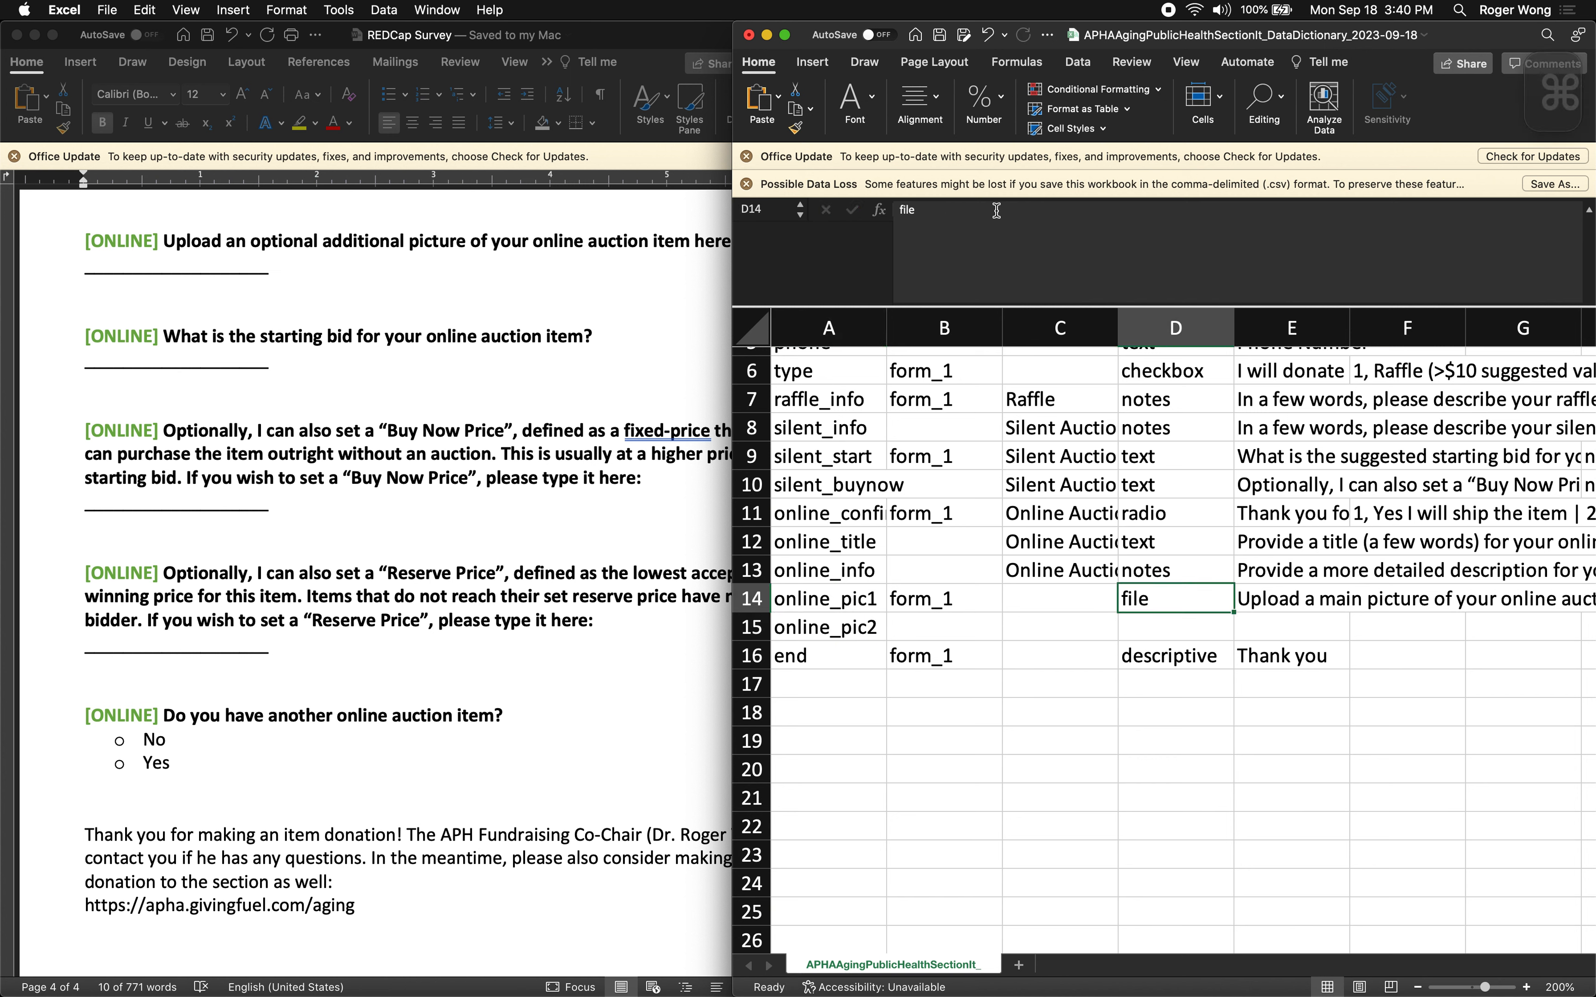
key("super+c")
key("Down")
key("super+v")
key("Right")
key("Up")
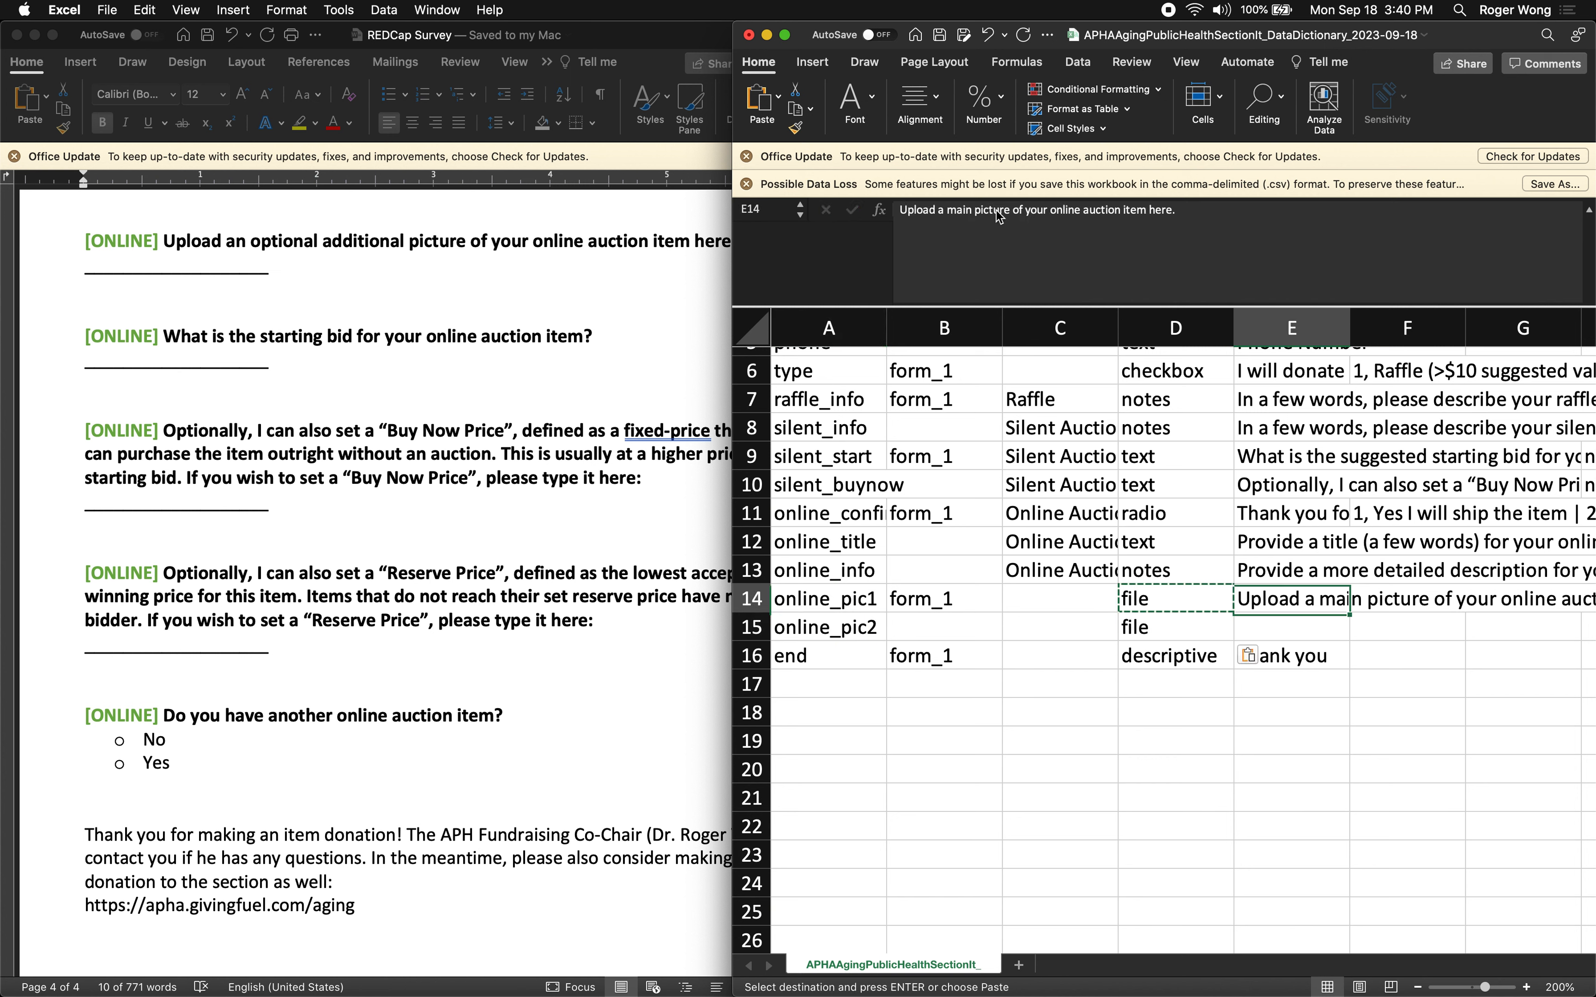
Try to reword the additional picture question in Word to begin with "Optionally, upload", and undo the edit
left_click(481, 357)
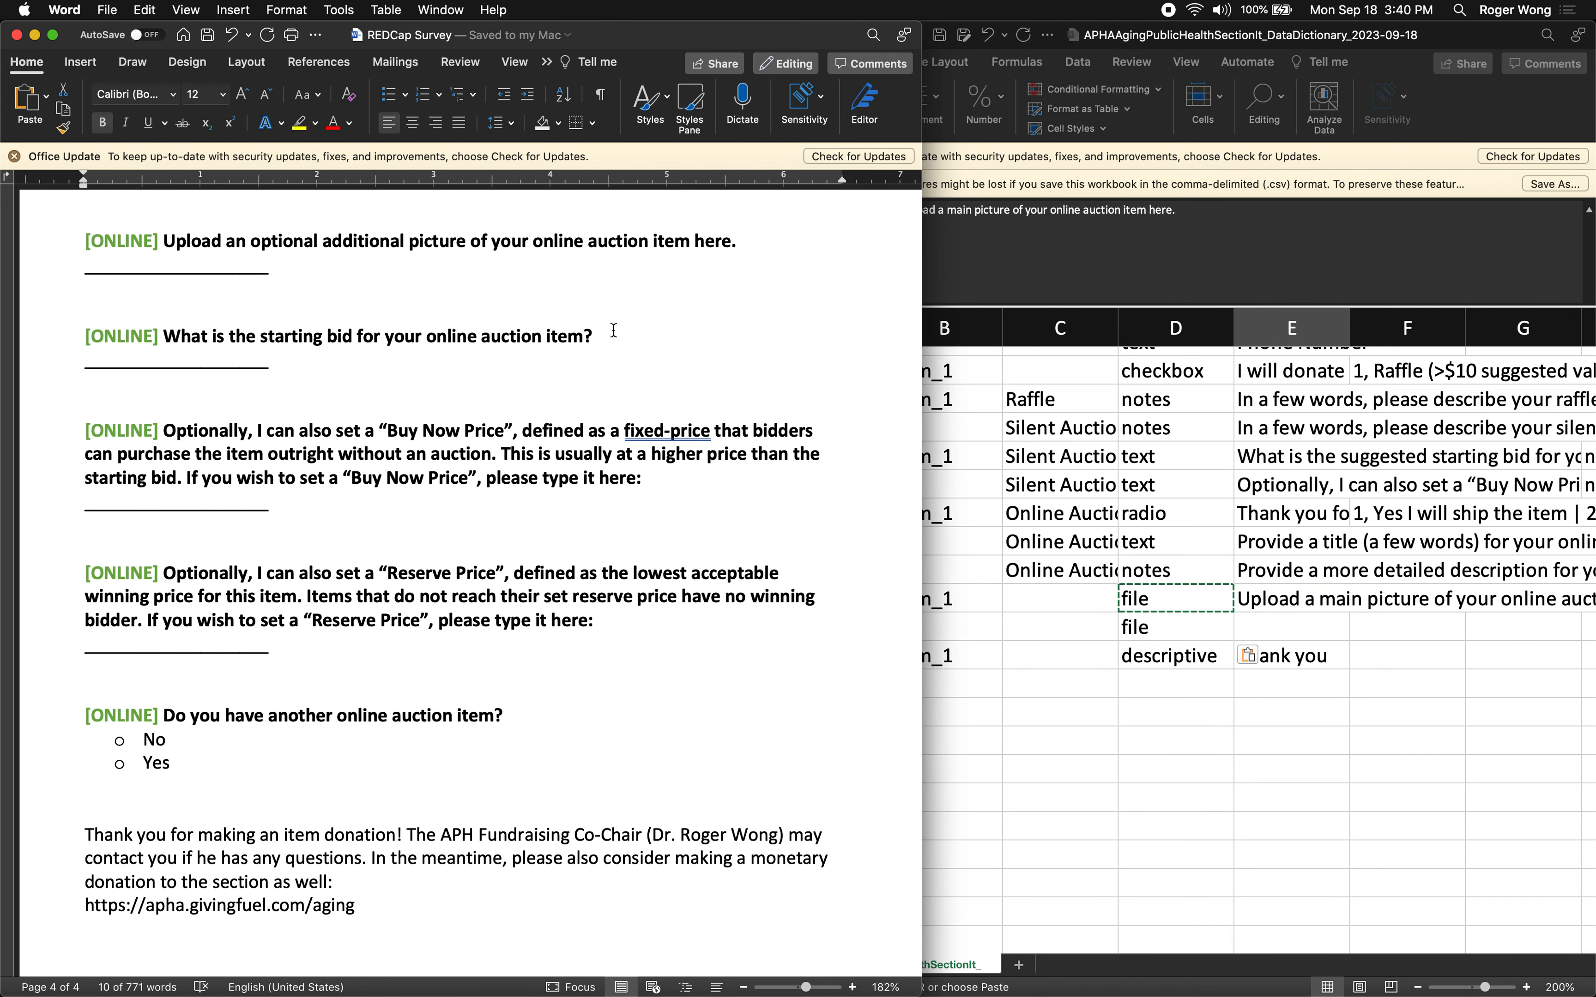
left_click_drag(767, 240, 188, 248)
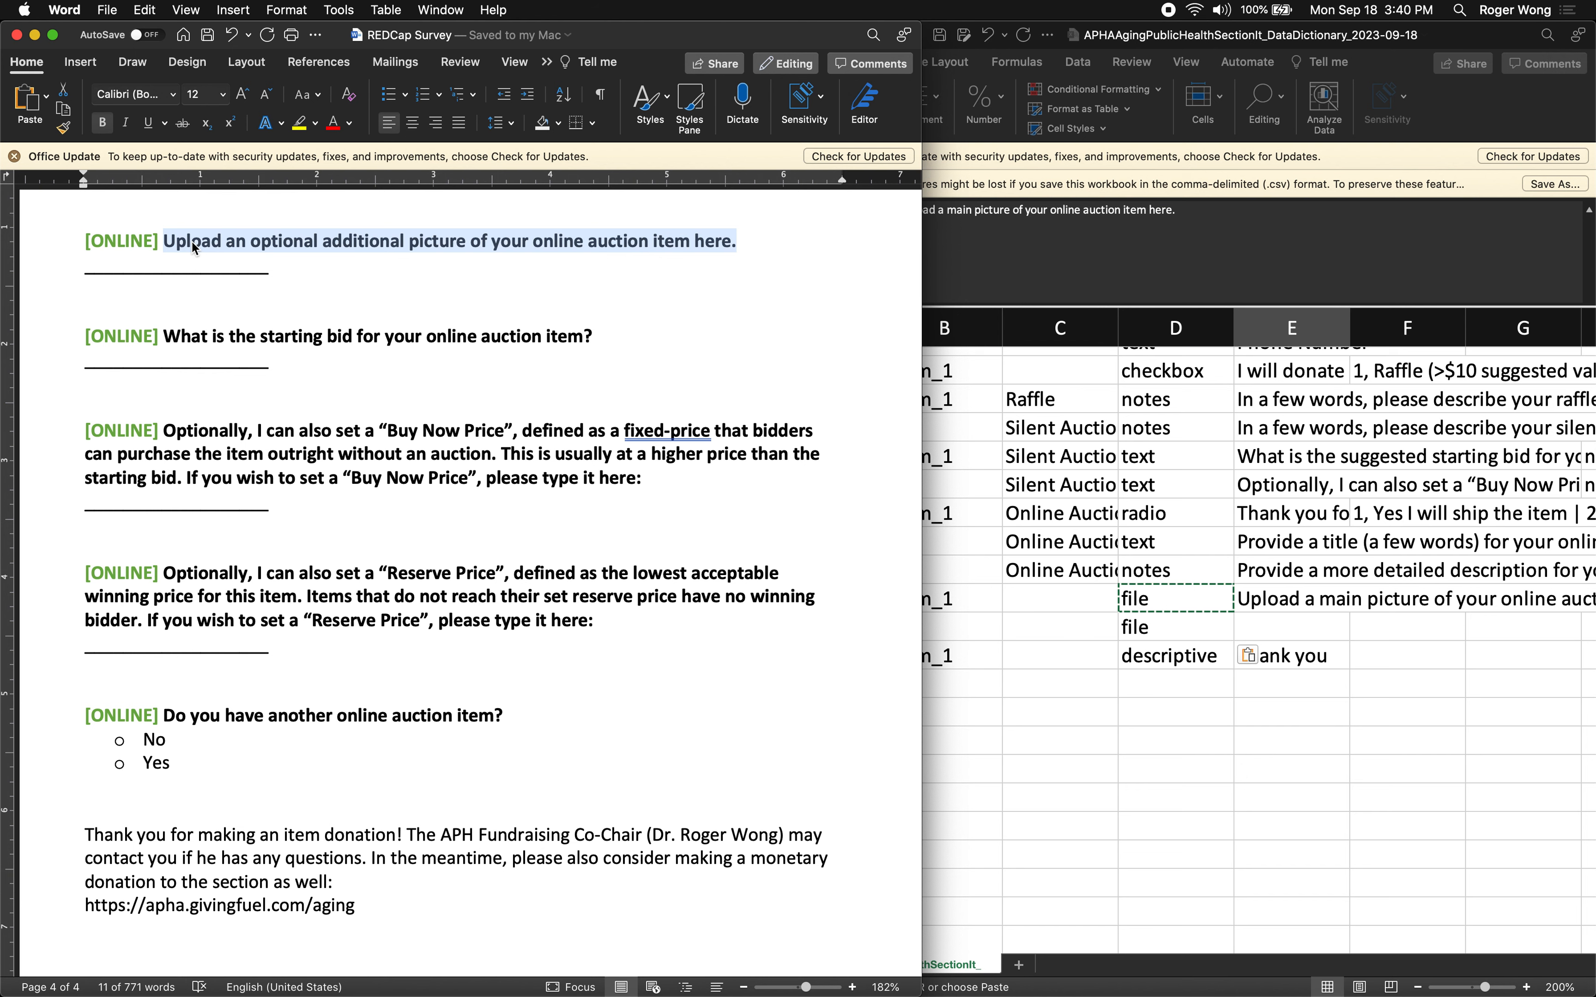
scroll(195, 249, "up", 1)
left_click(158, 262)
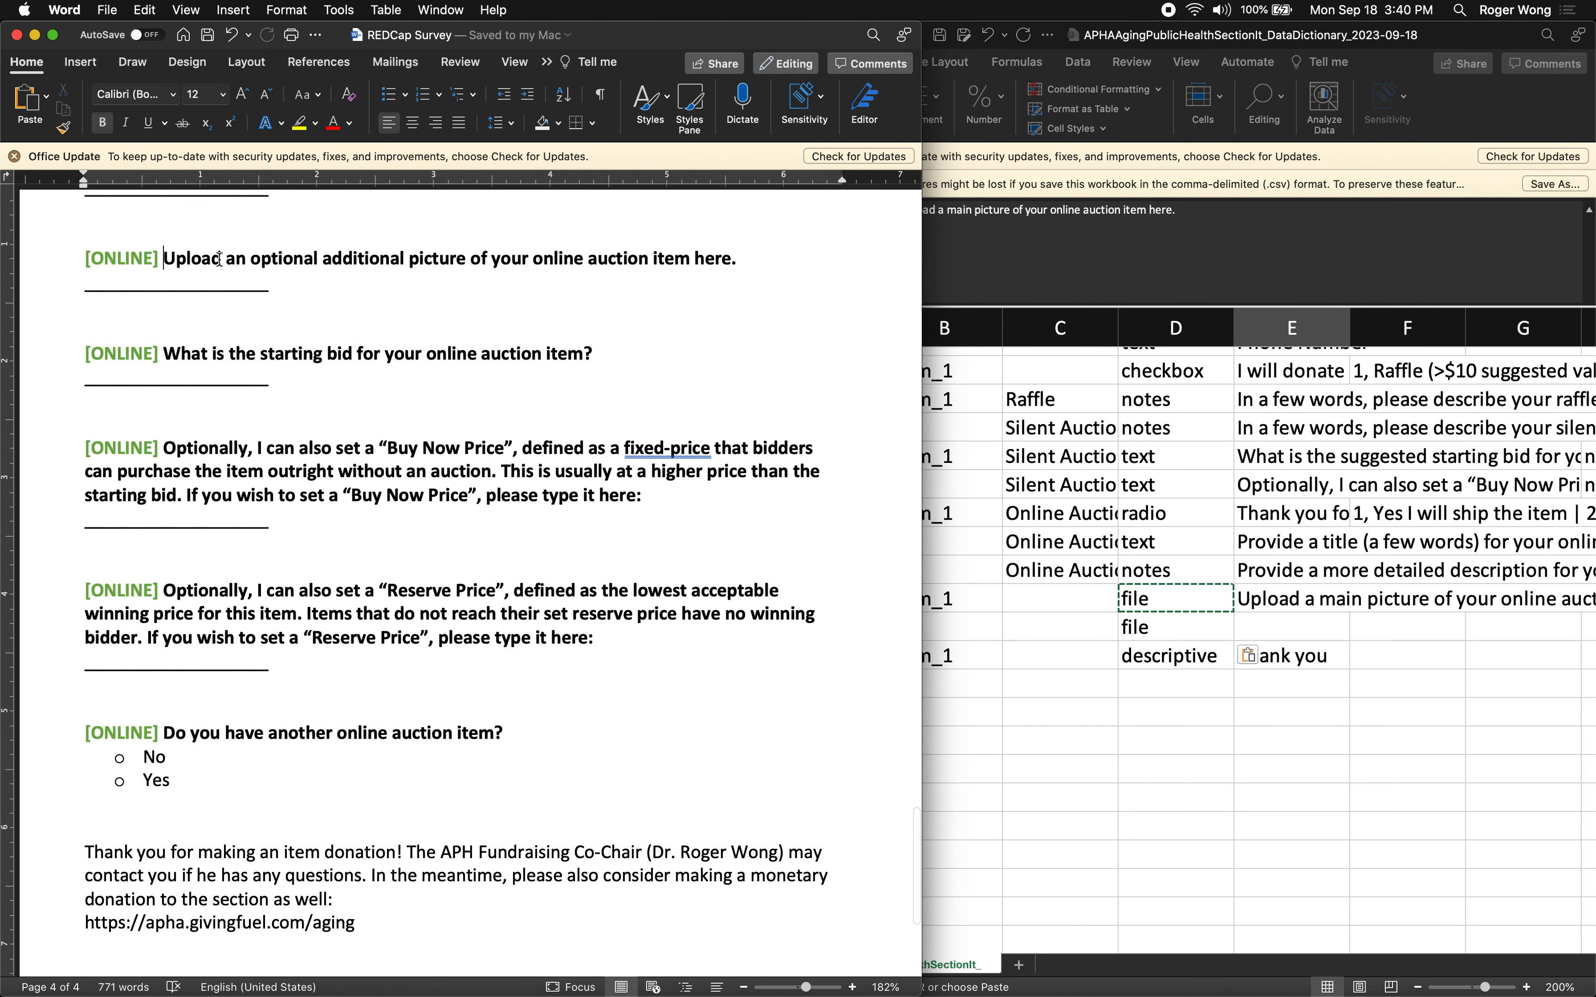
type("Opiionally, ")
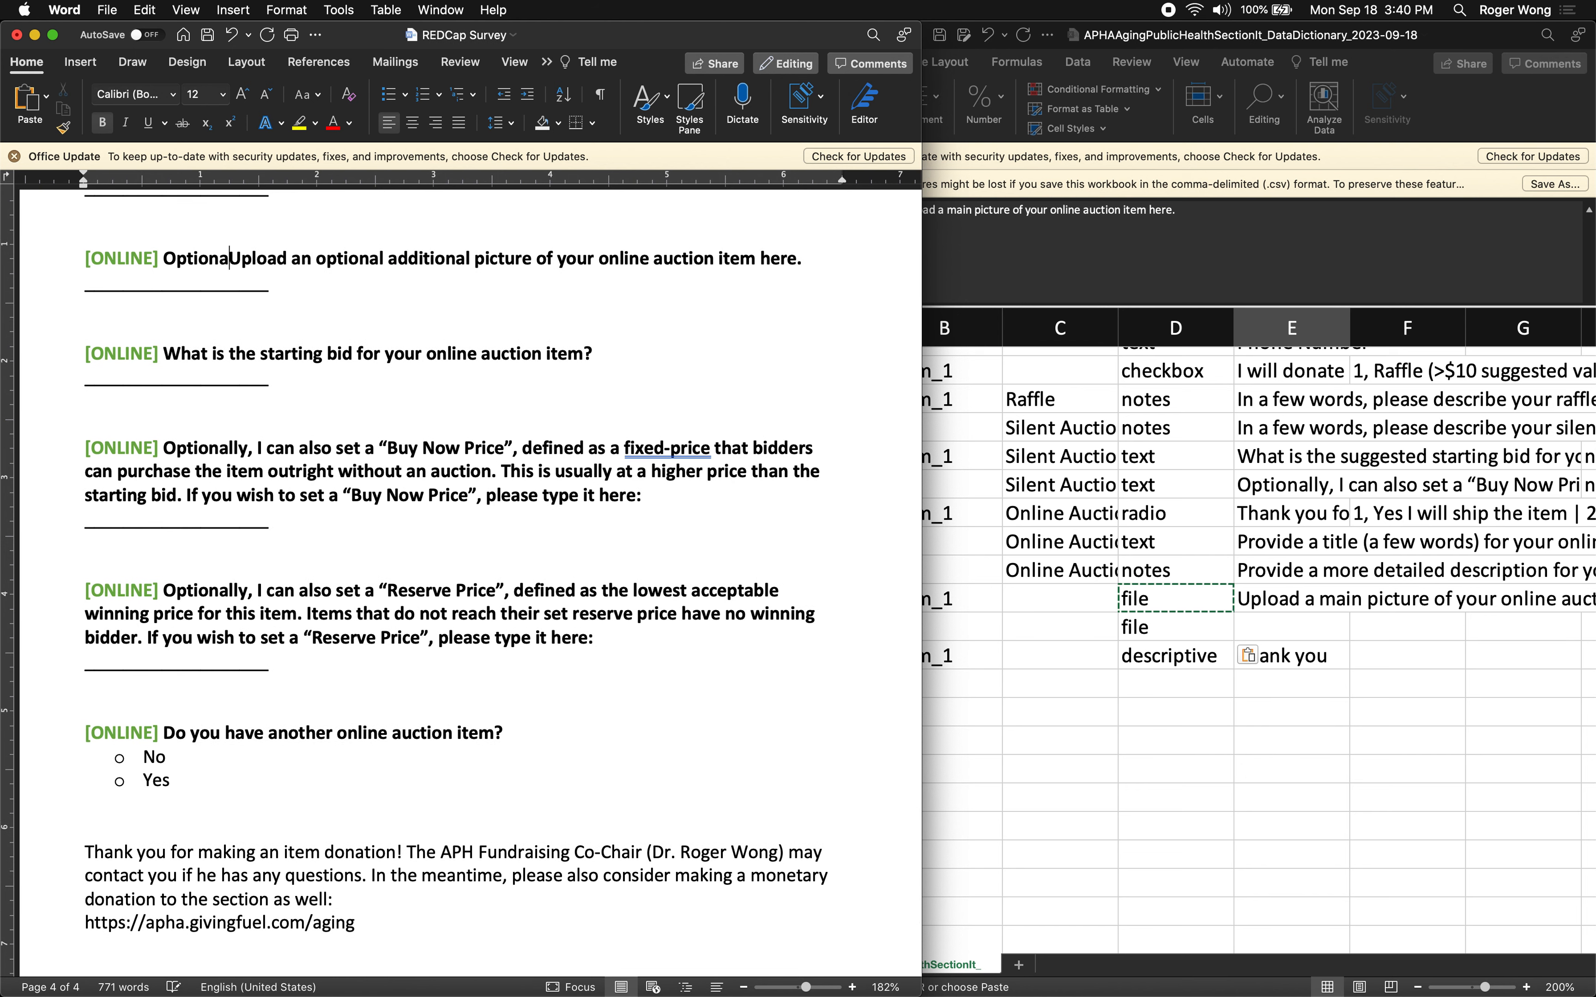
type("u")
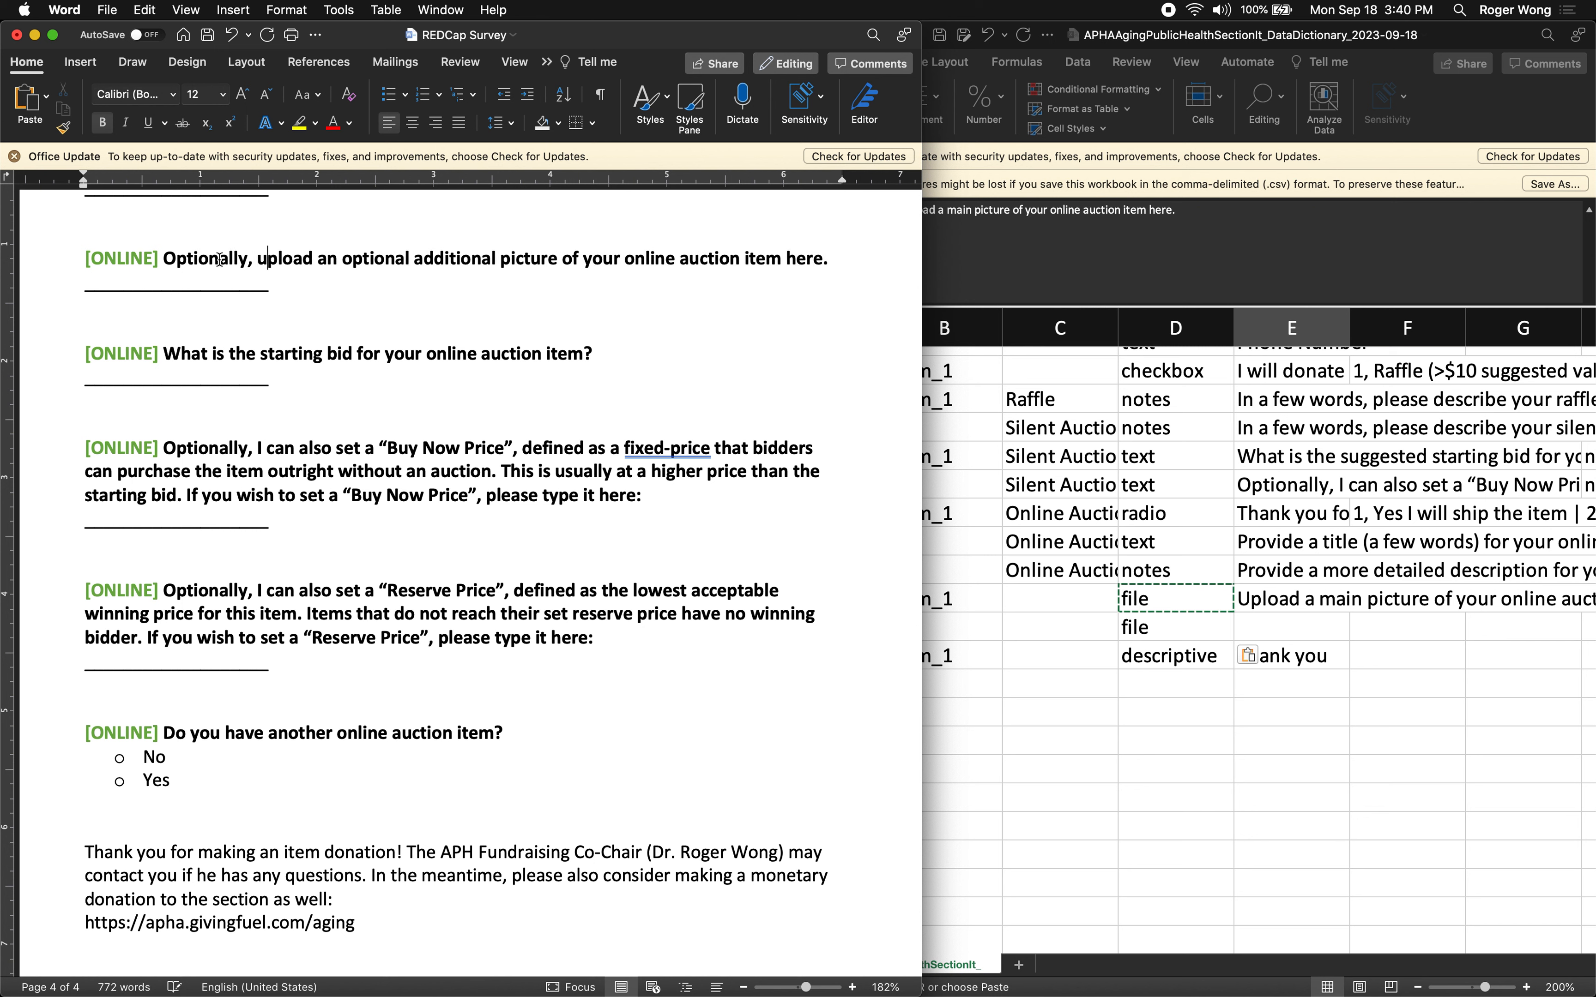
key("super+z")
key("super+z")
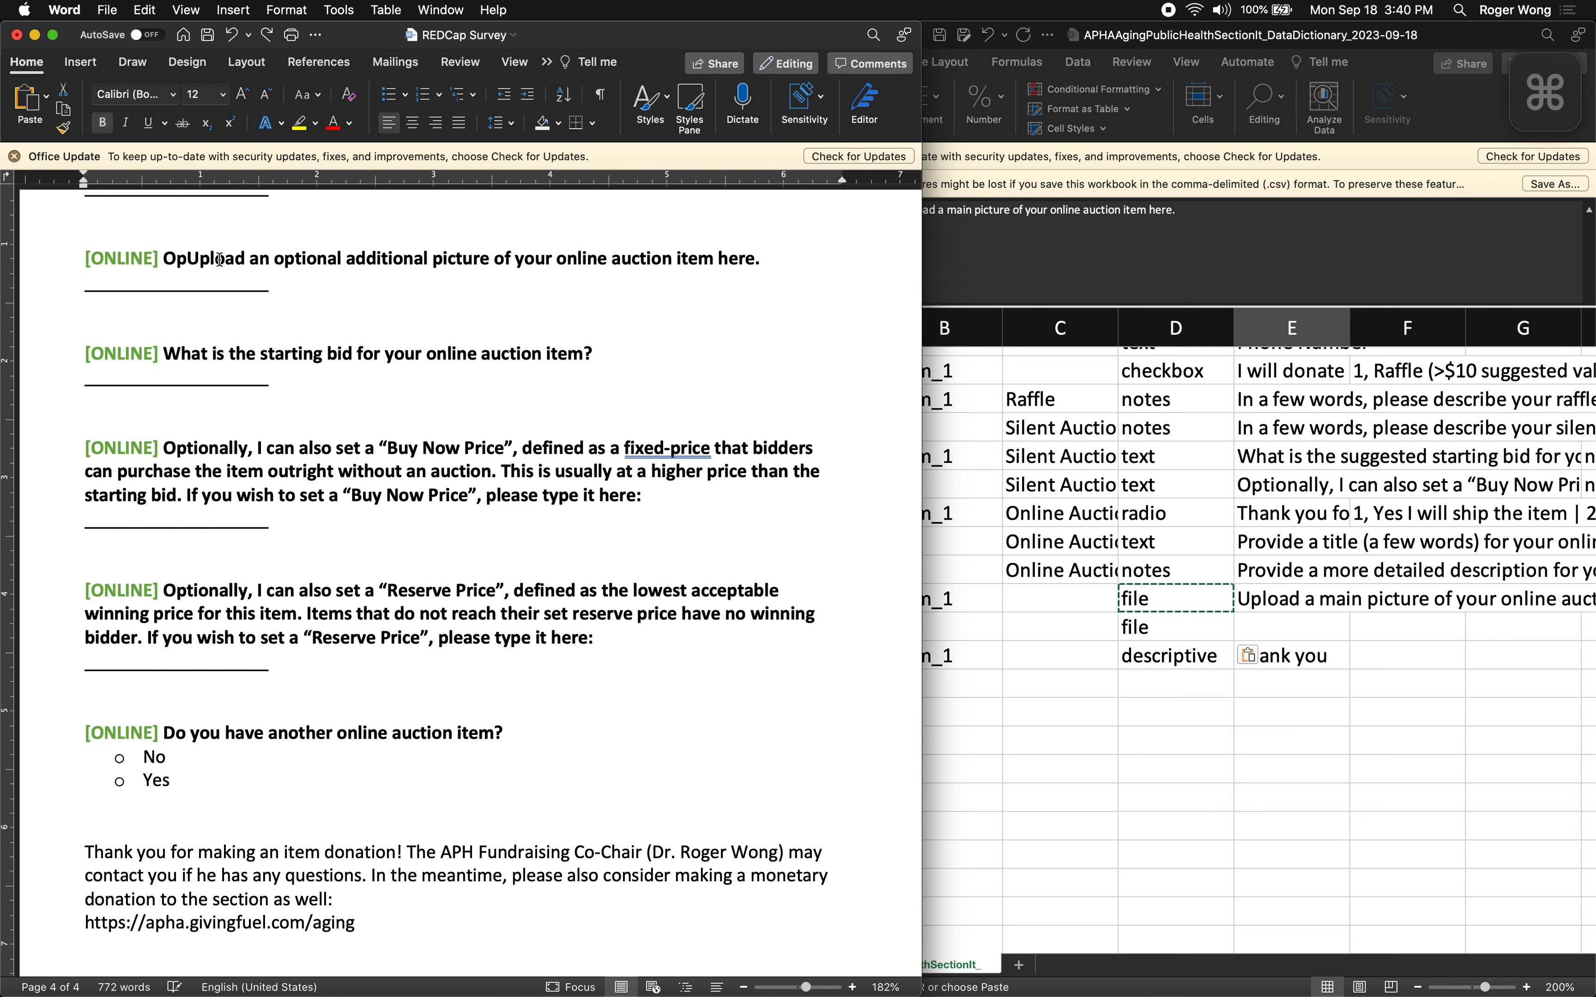
key("BackSpace")
key("BackSpace")
Copy "Upload an optional additional picture of your online auction item here." from Word into the online_pic2 field label in Excel
key("shift+super+Right")
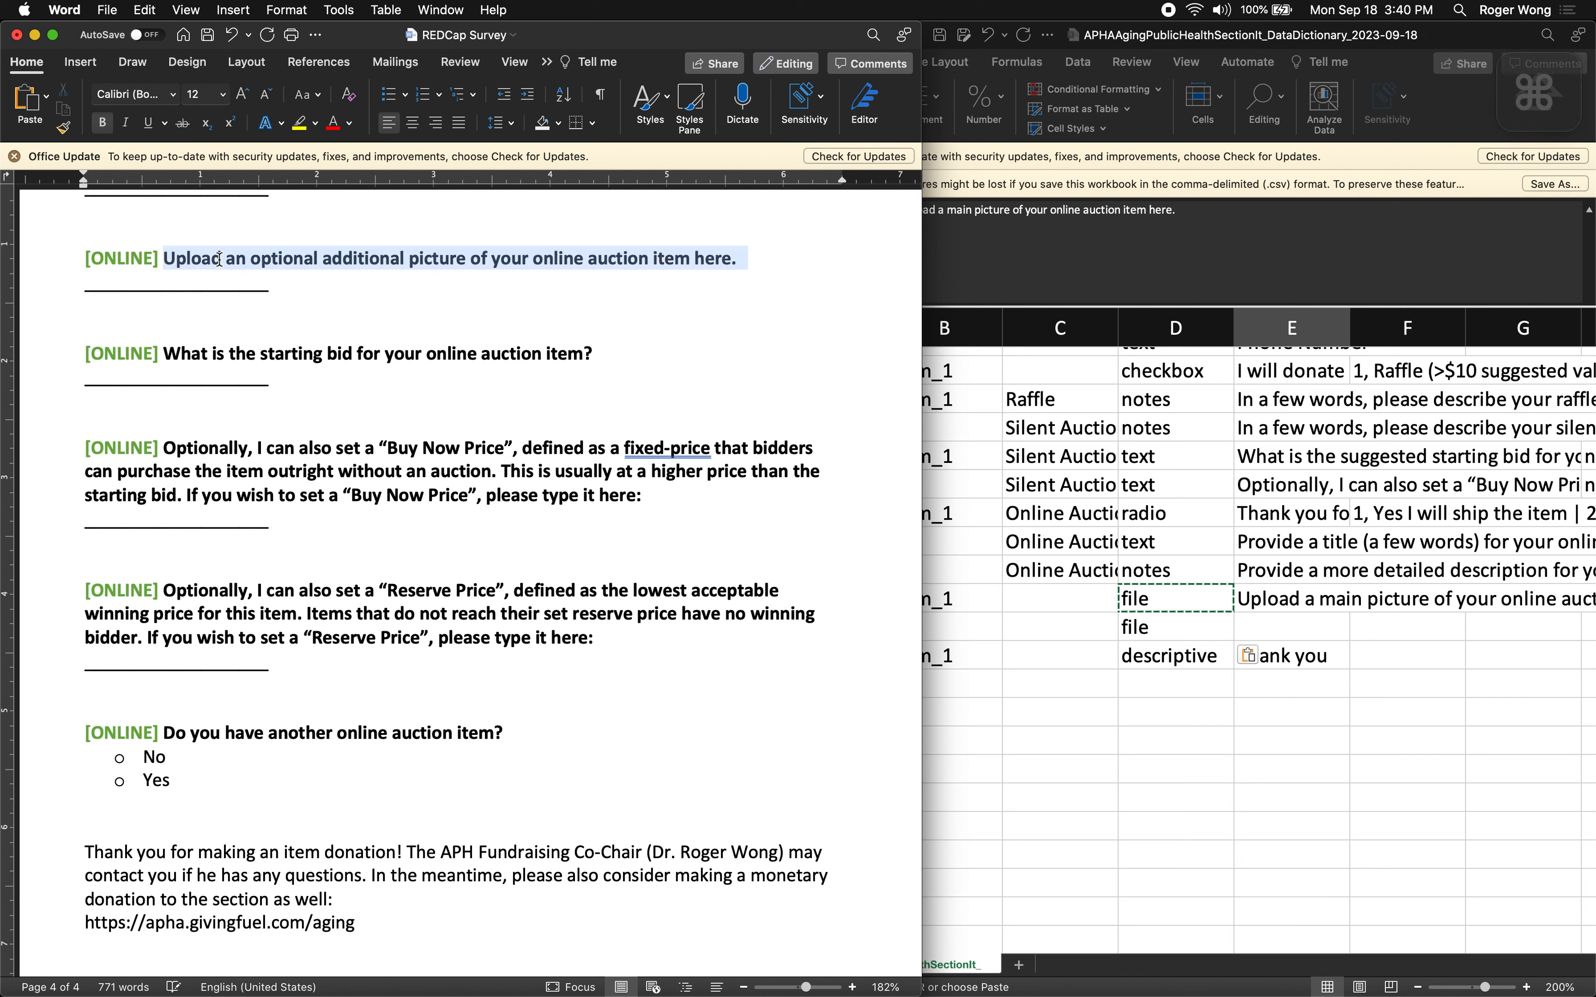
key("super+c")
left_click(1277, 639)
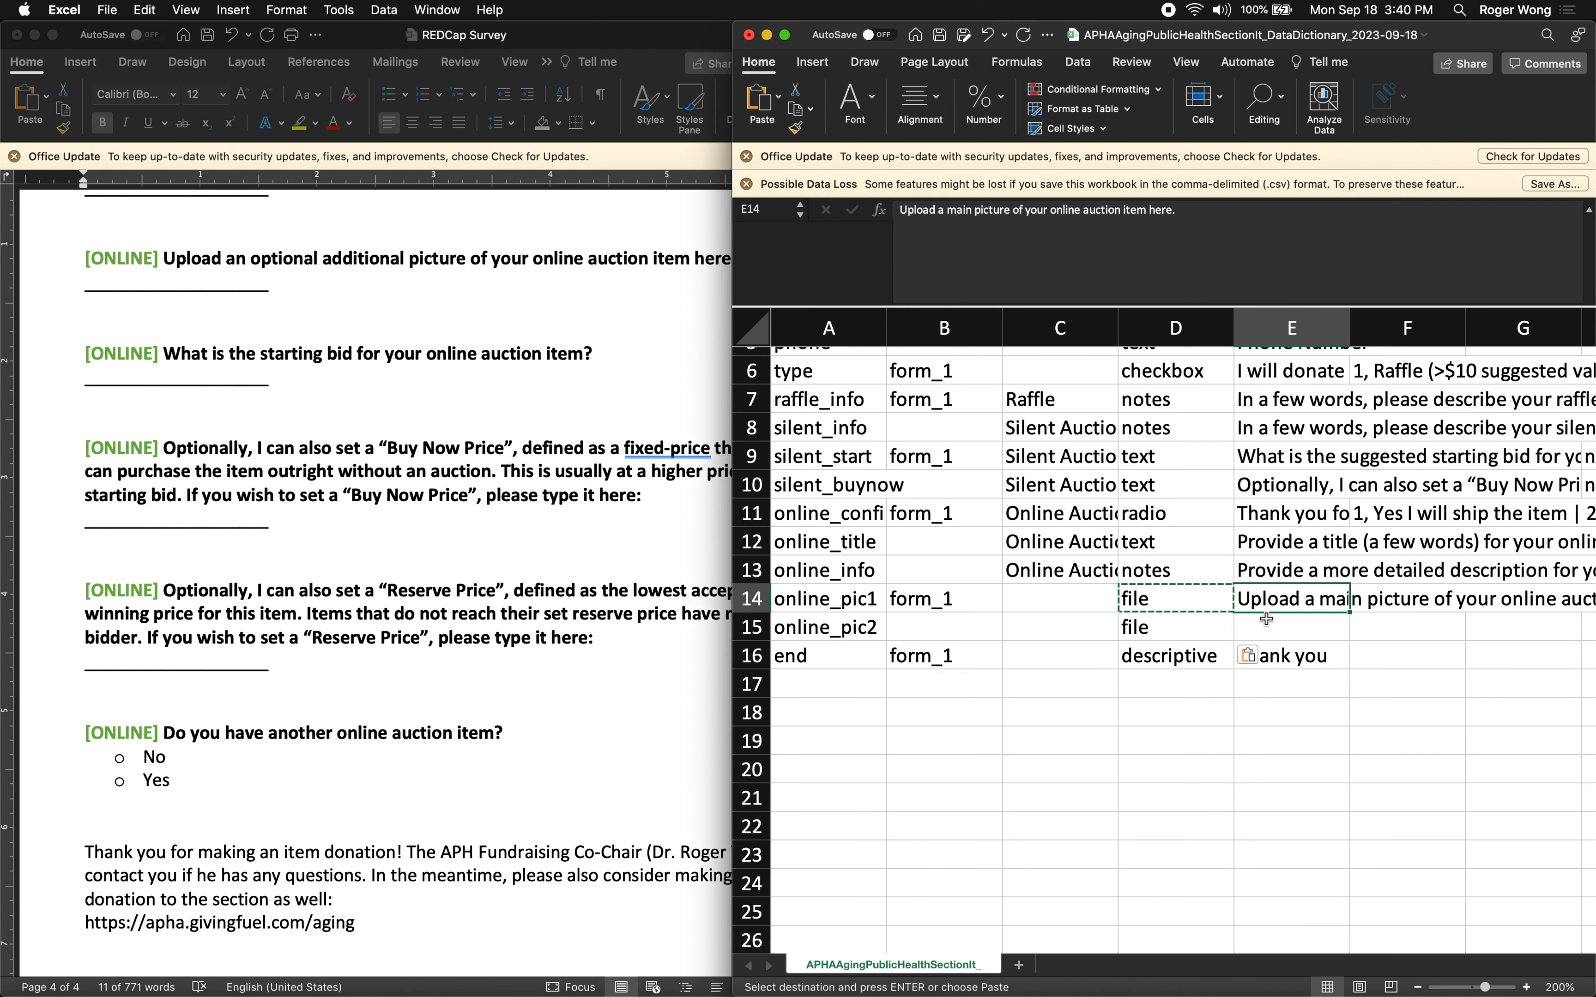
left_click(1261, 629)
left_click(987, 262)
key("super+v")
key("Return")
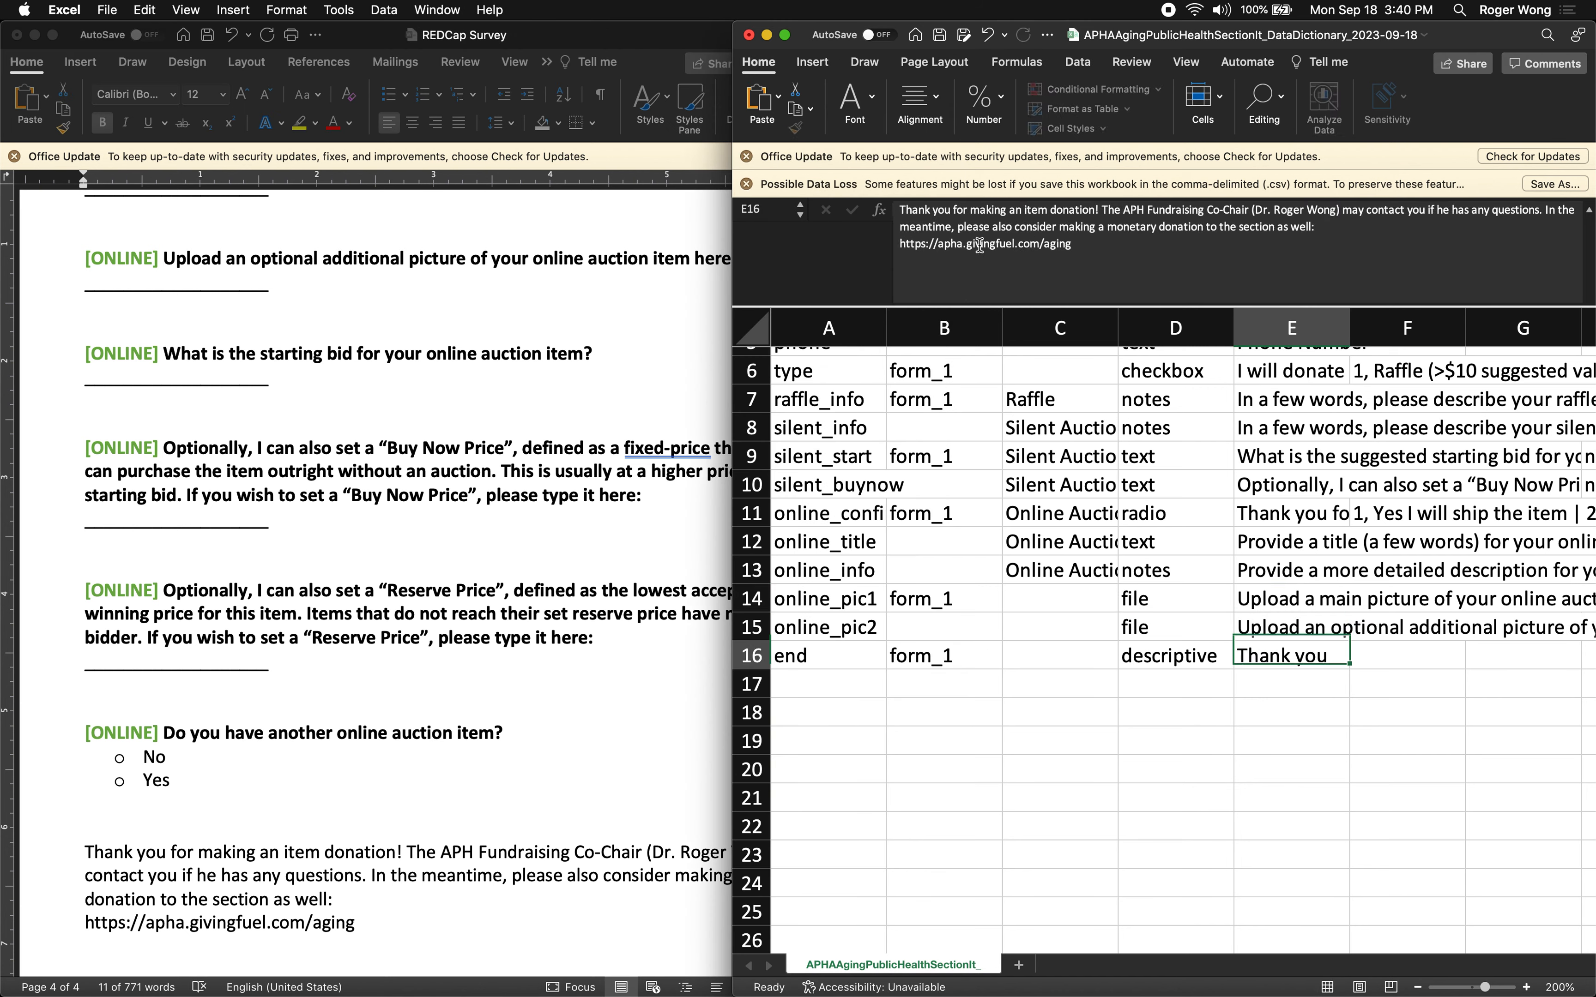
Copy the branching logic [type(3)] from L13 into L14 and L15, and save the workbook
key("Up")
key("Right")
key("Right")
key("Right")
key("Right")
key("Right")
key("Right")
key("Right")
key("Right")
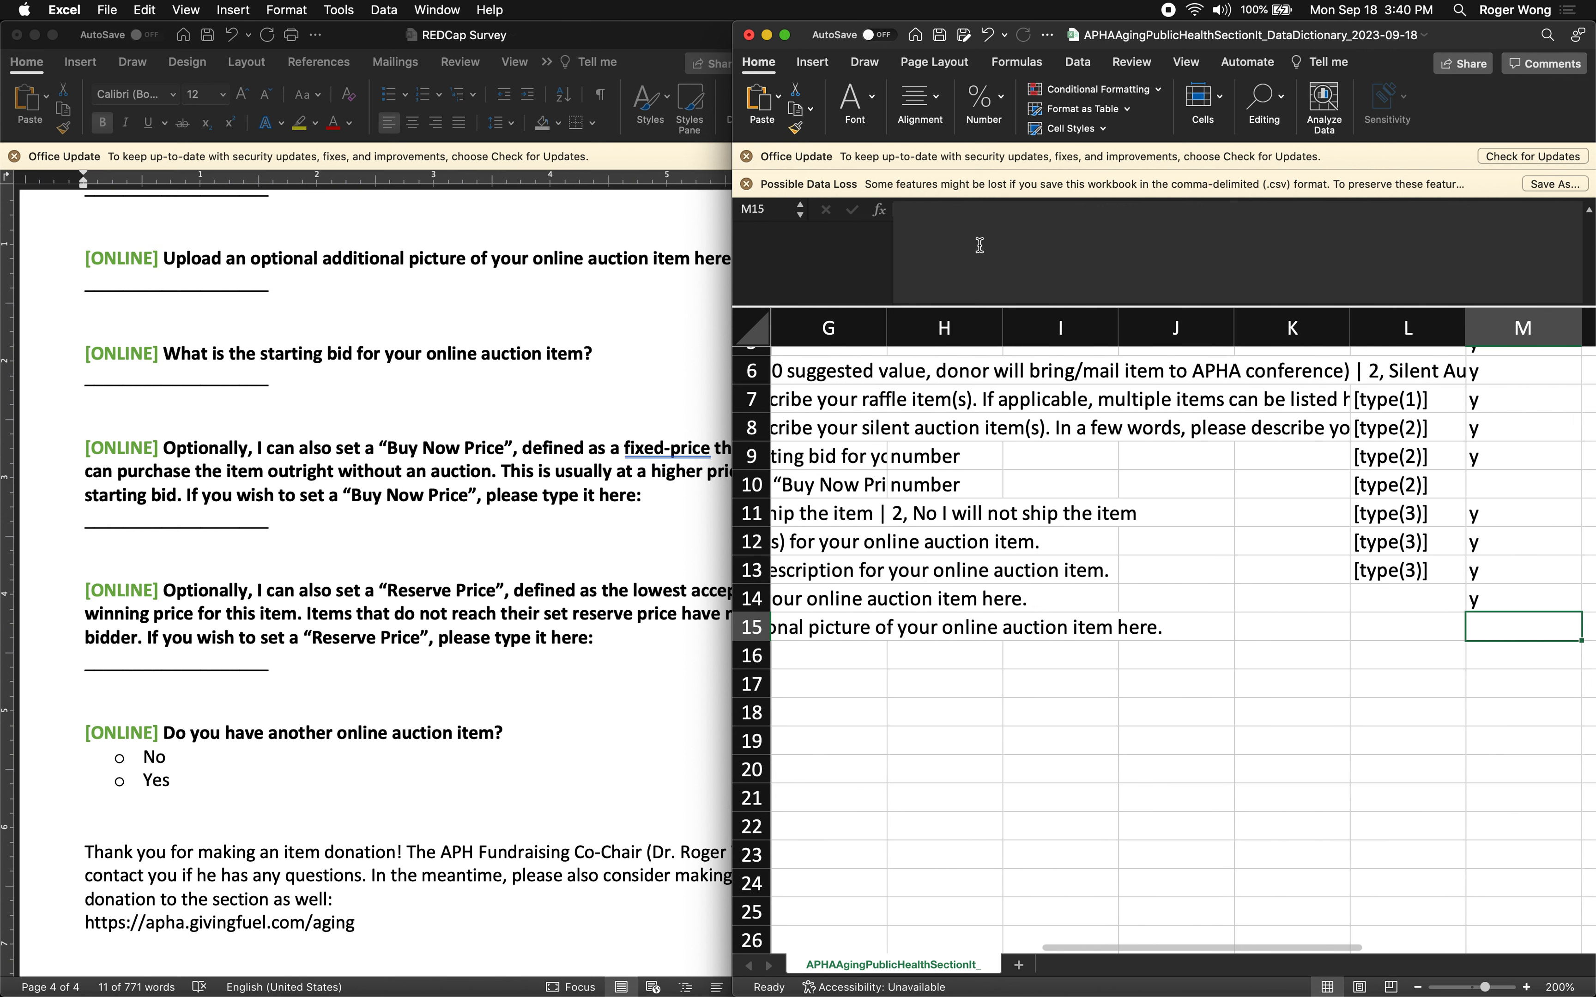
key("Left")
key("Up")
key("Up")
key("super+c")
key("Down")
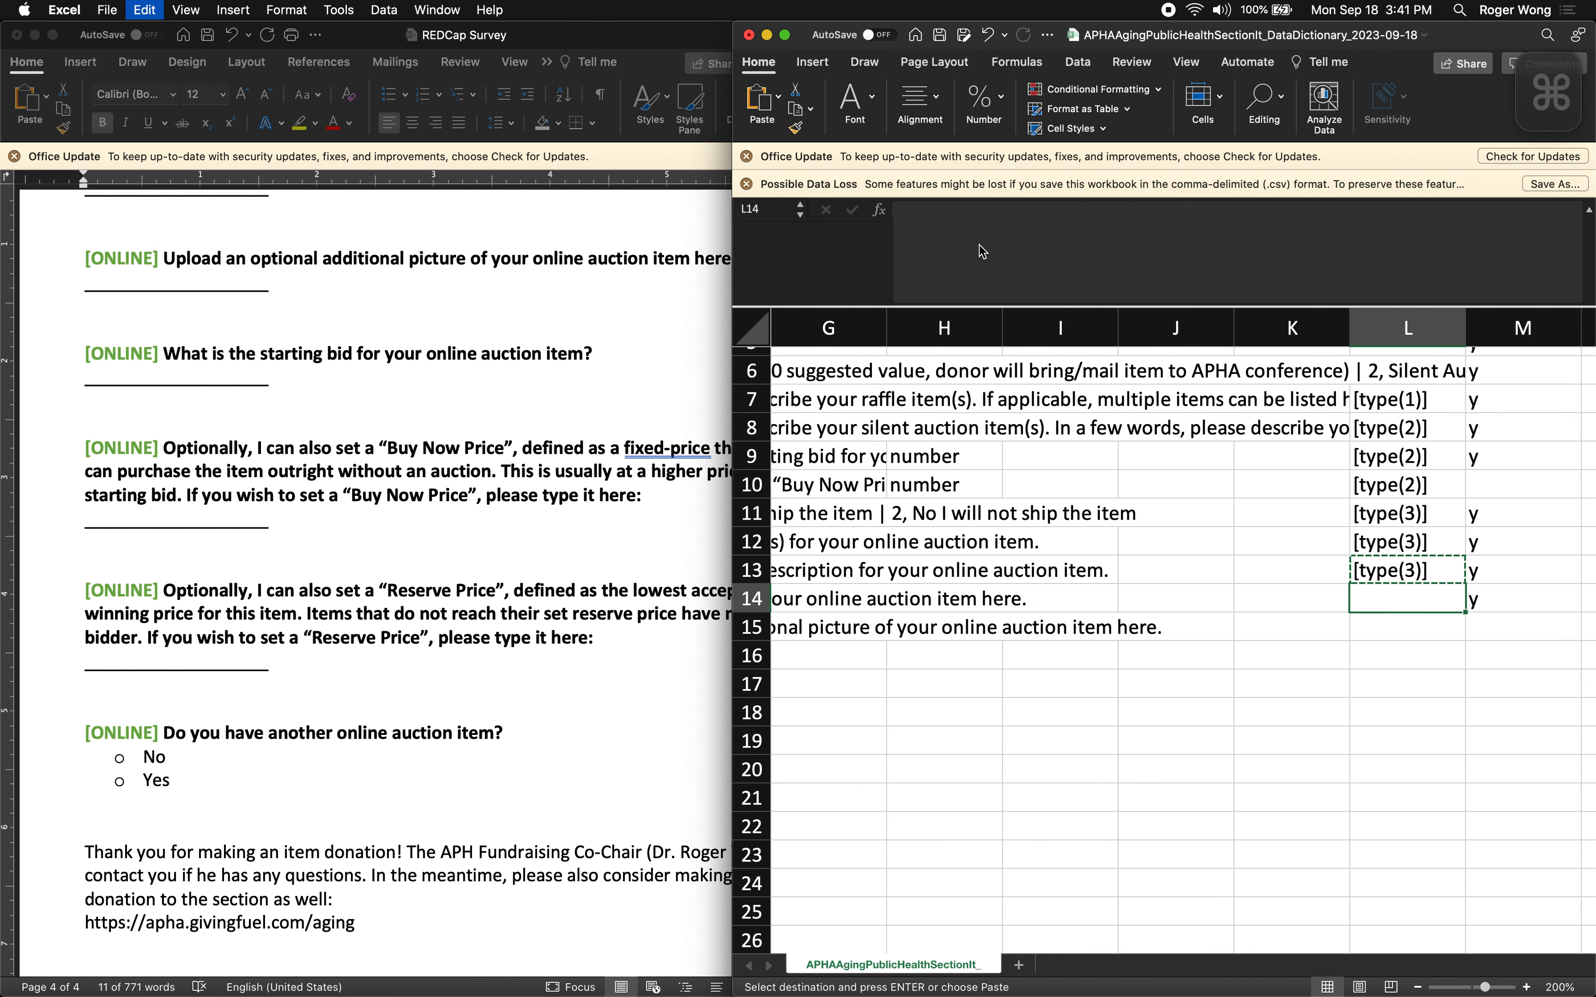
key("super+v")
key("Down")
key("super+v")
key("Right")
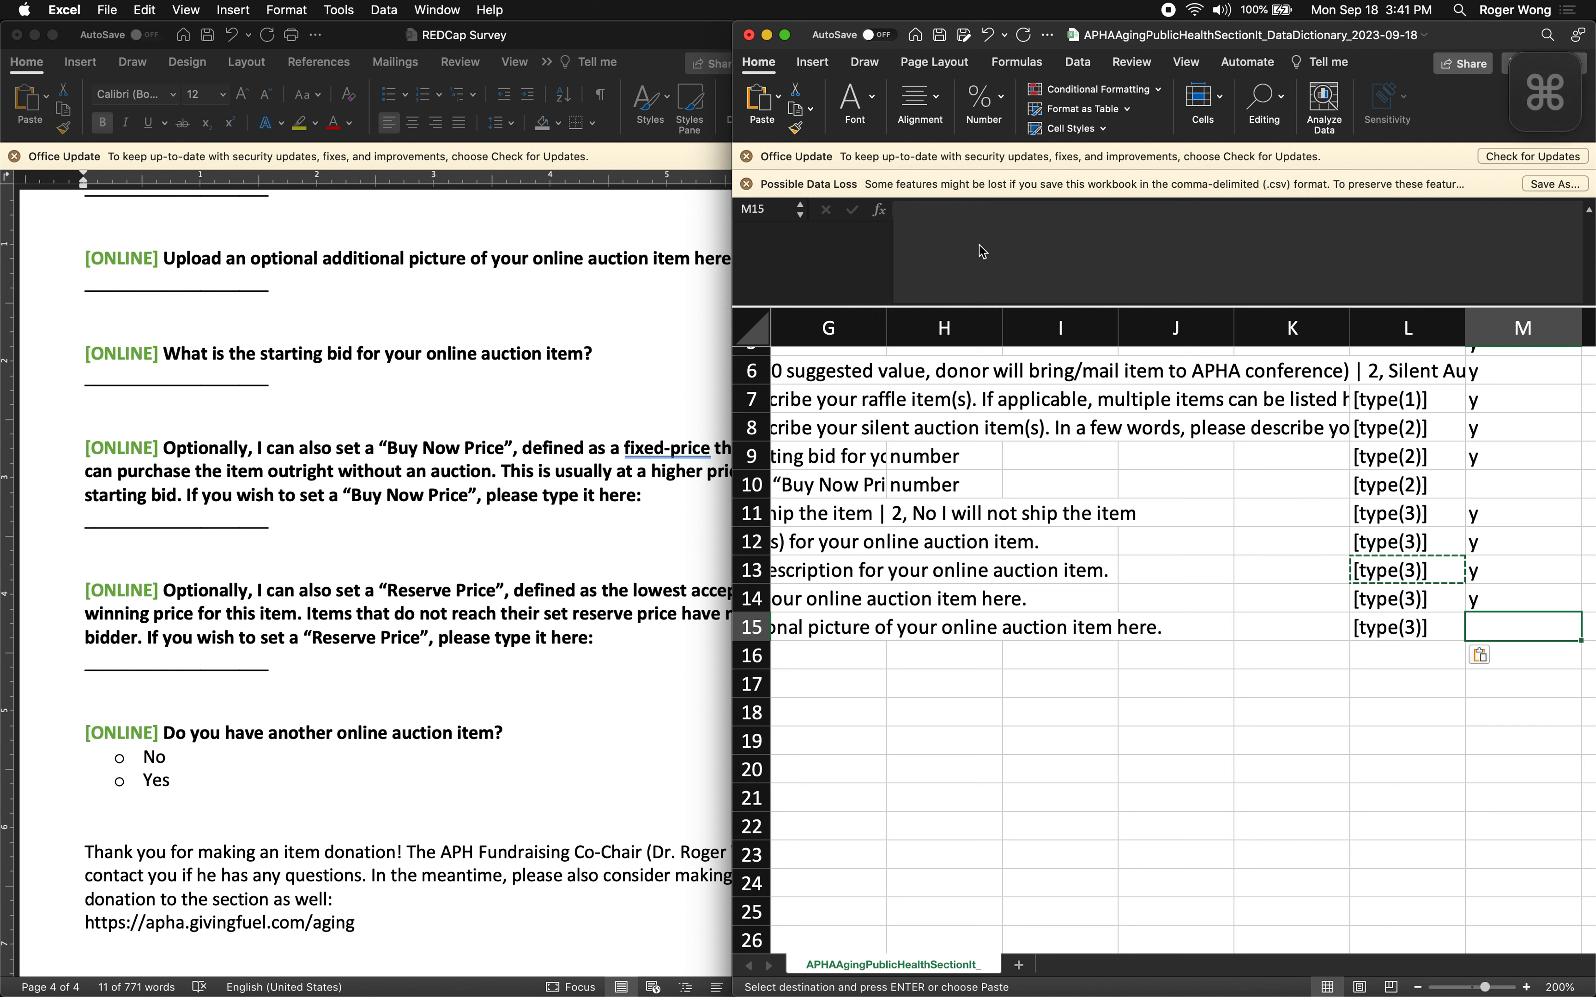
key("super+s")
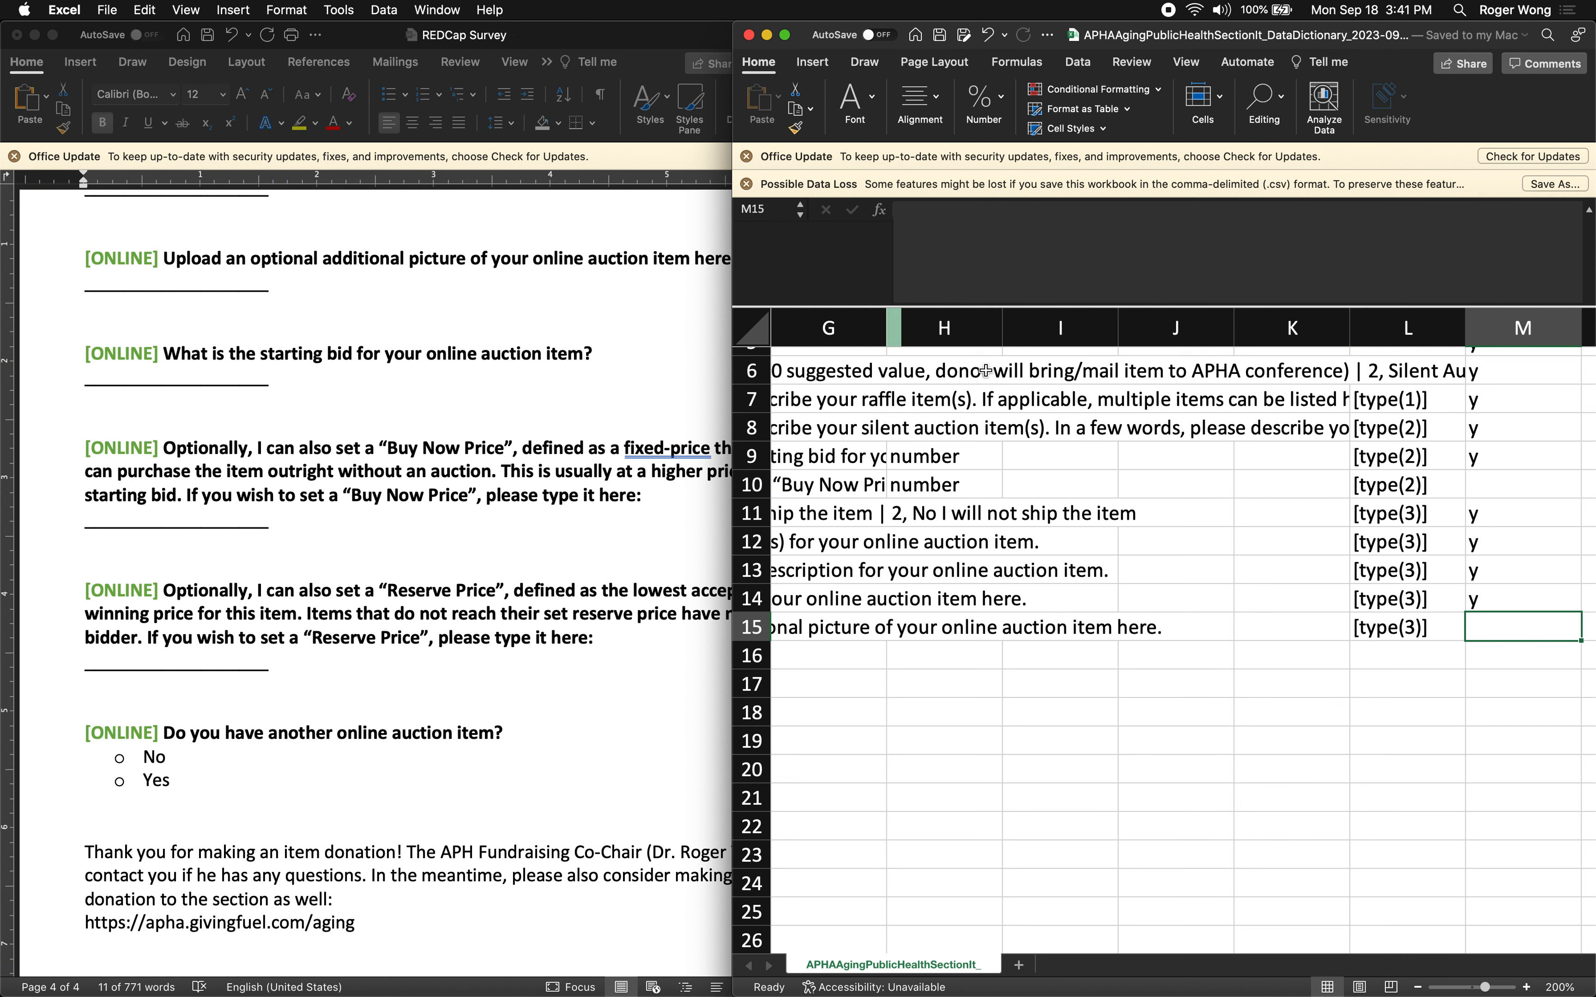
Switch to the Word survey document and copy the question "What is the starting bid for your online auction item?"
left_click(1092, 513)
key("Left")
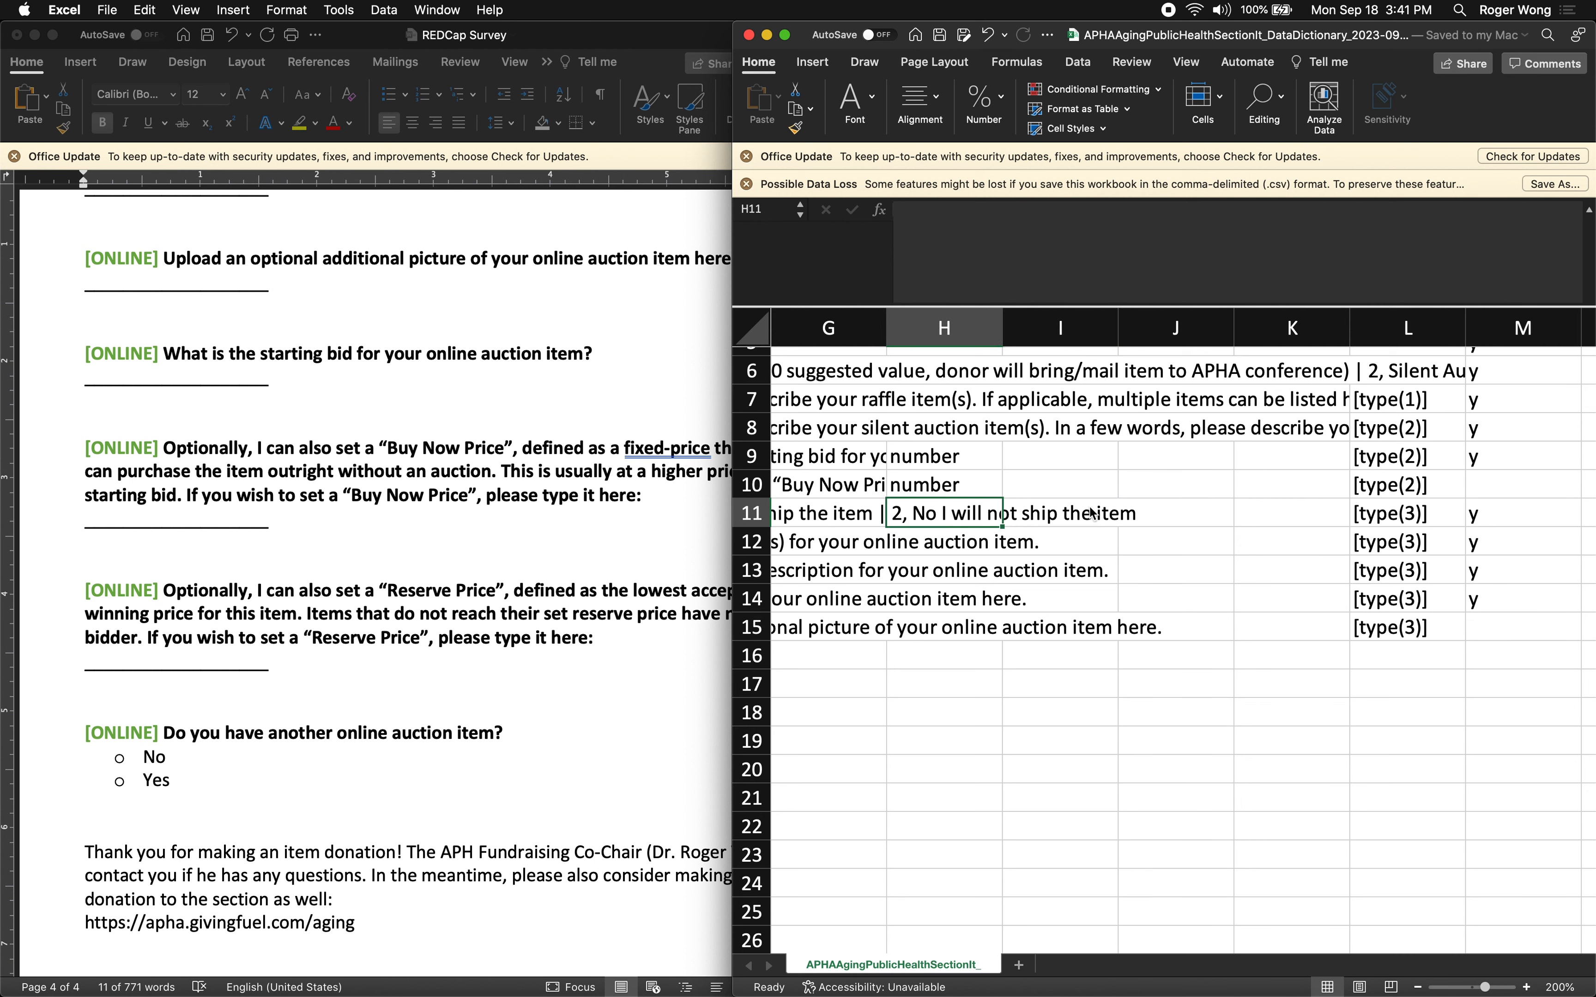
left_click(1112, 690)
key("Left")
key("Left")
key("Left")
key("Left")
key("Left")
key("Left")
key("Left")
key("Left")
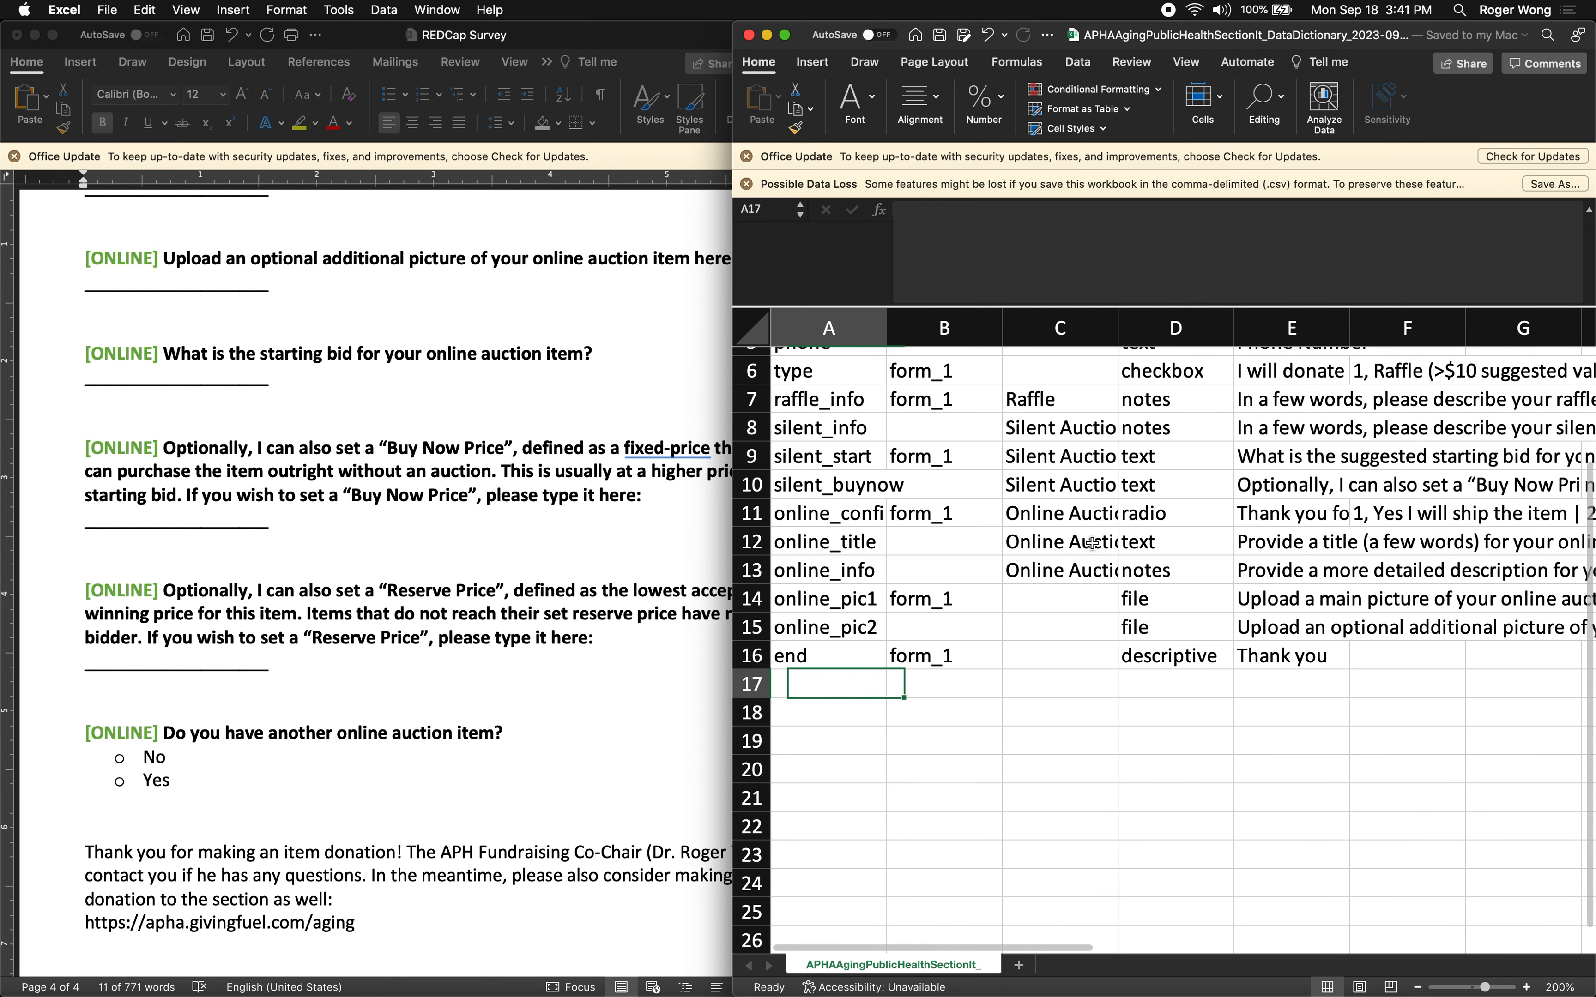
key("Up")
key("Up")
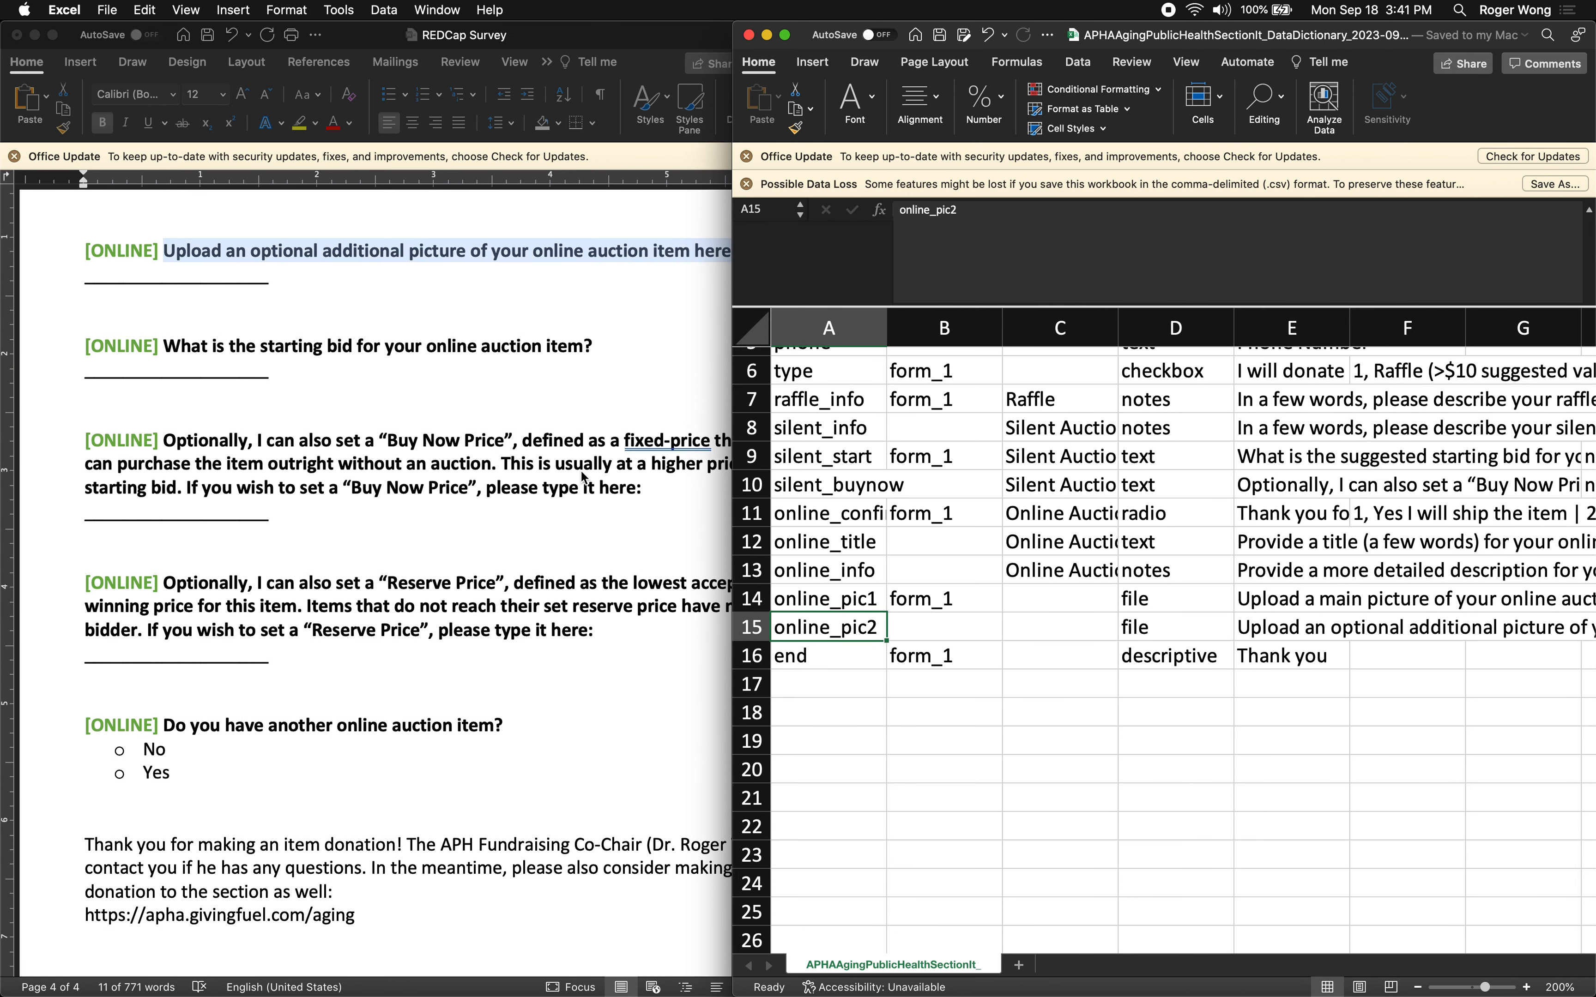
left_click(574, 333)
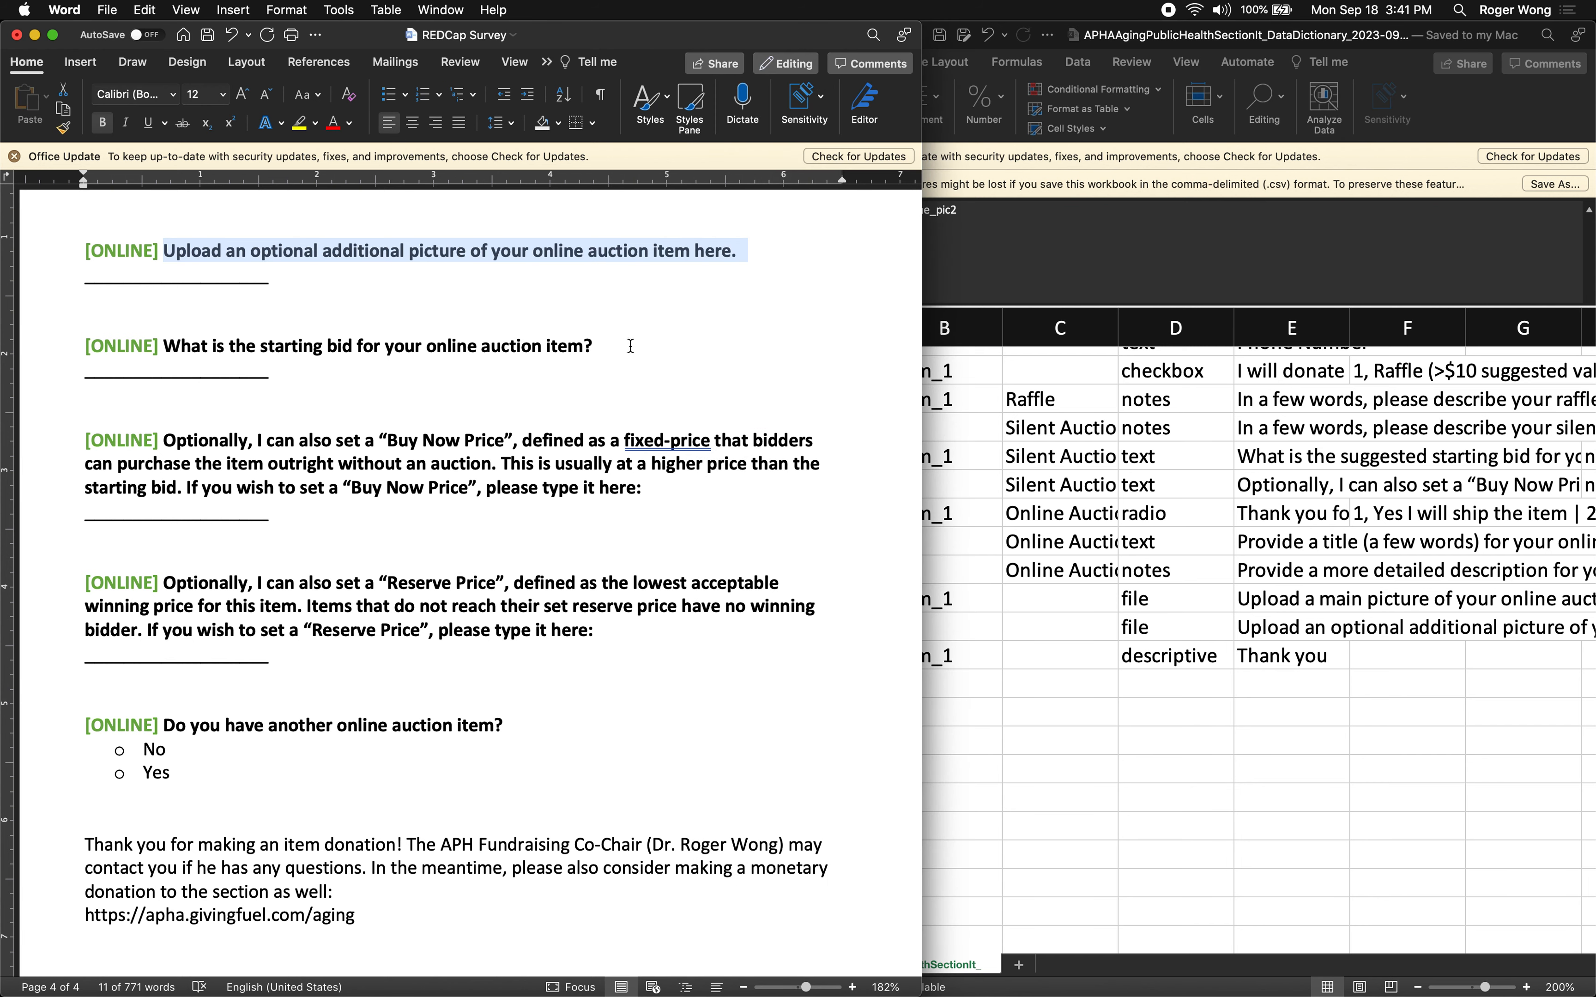
left_click_drag(630, 346, 185, 337)
key("super+c")
Return to the Excel data dictionary, insert a row above the end row, and enter the variable name online_start in A16
left_click(1087, 558)
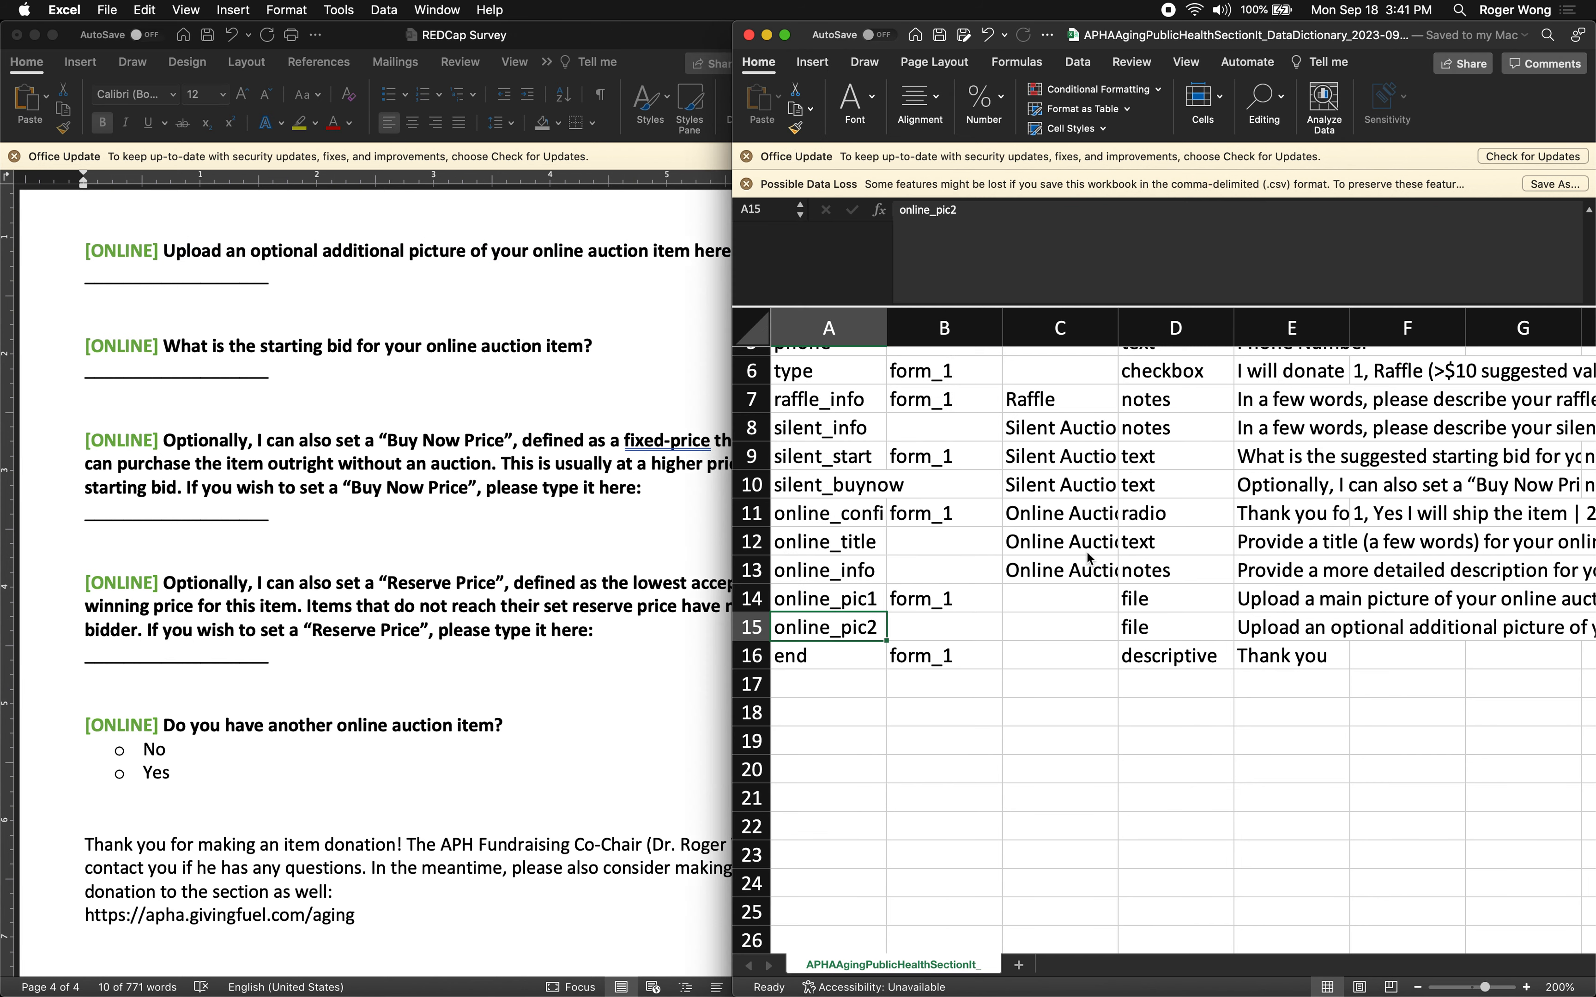
right_click(751, 655)
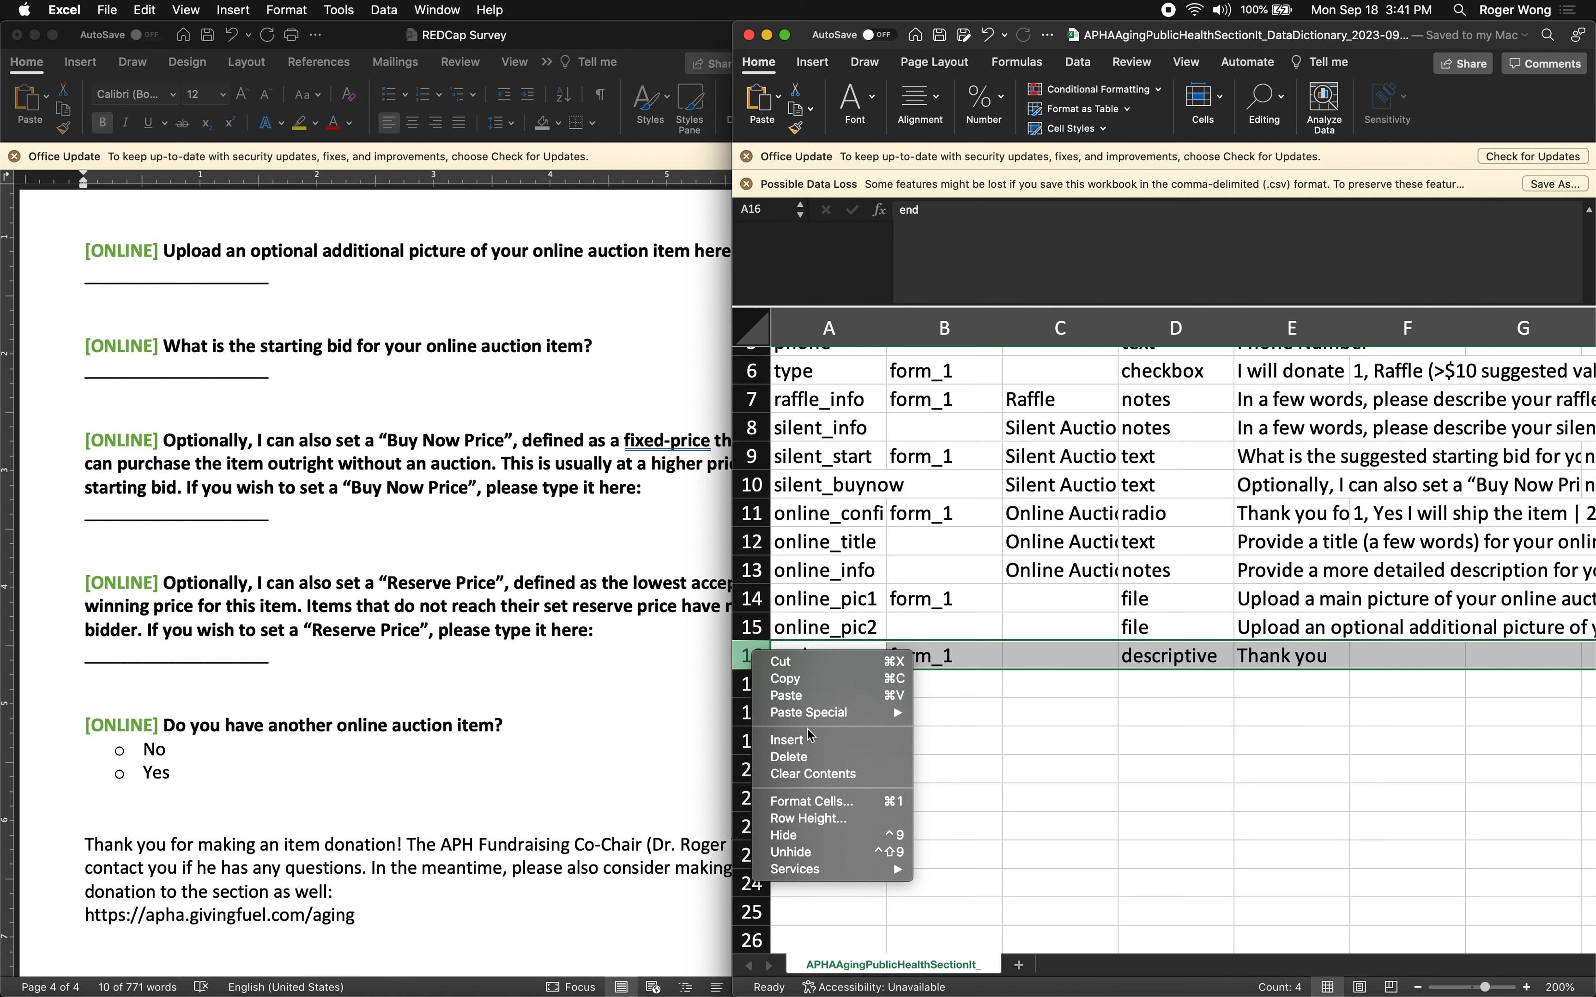
left_click(812, 743)
left_click(818, 659)
type("one")
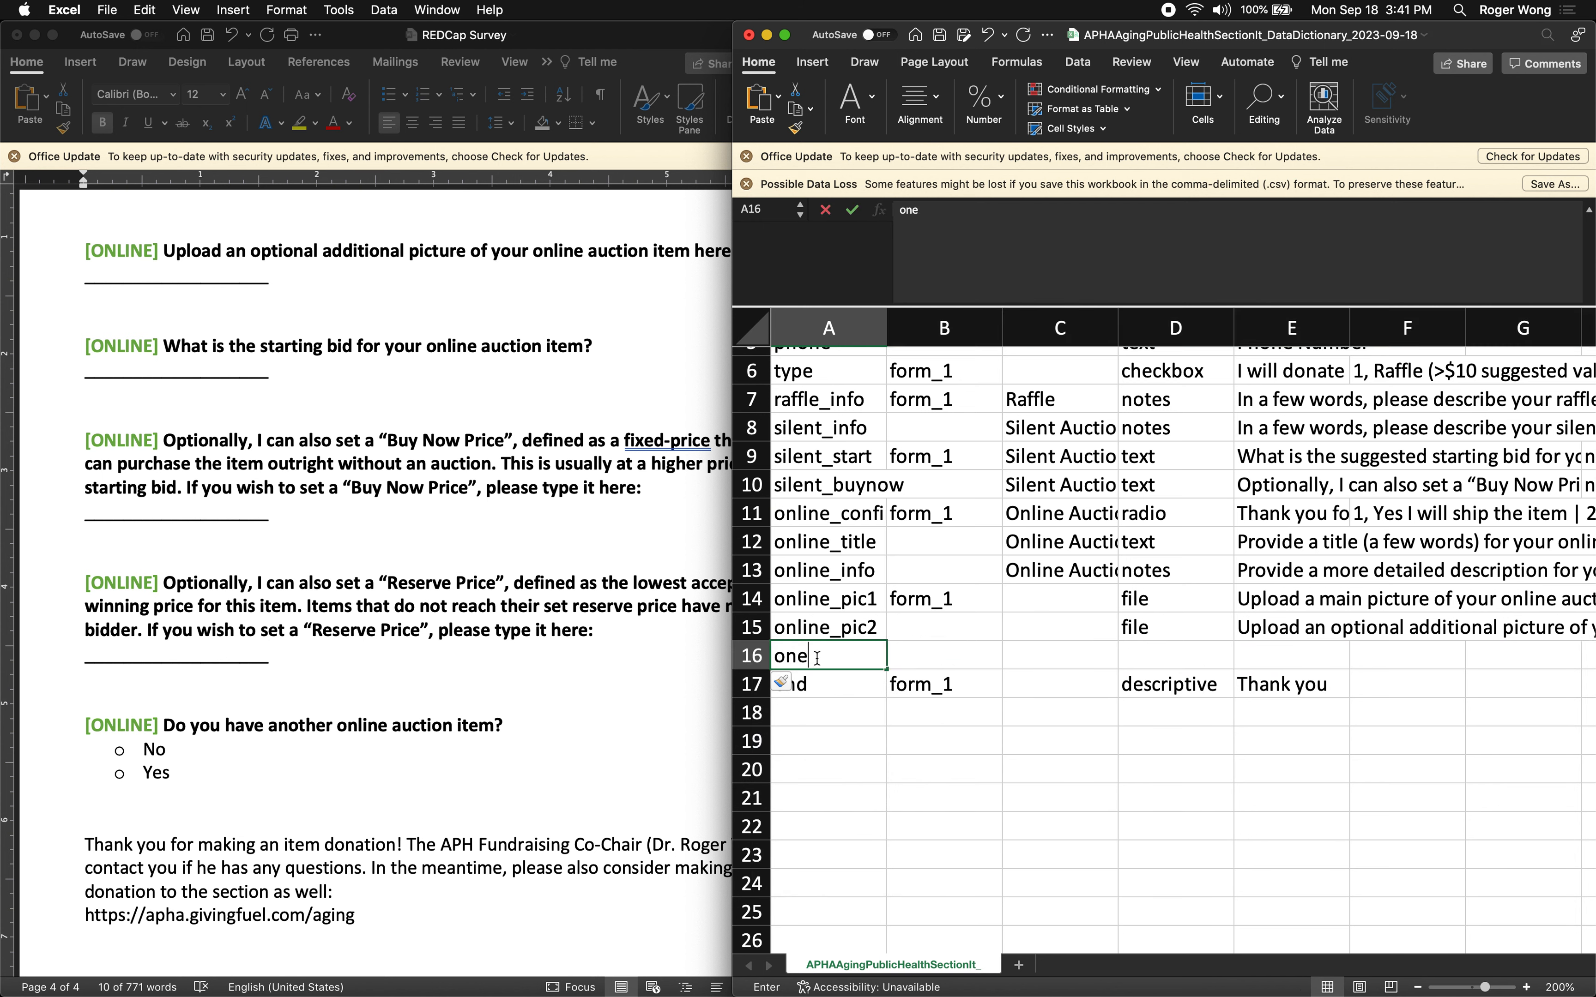
key("BackSpace")
type("line")
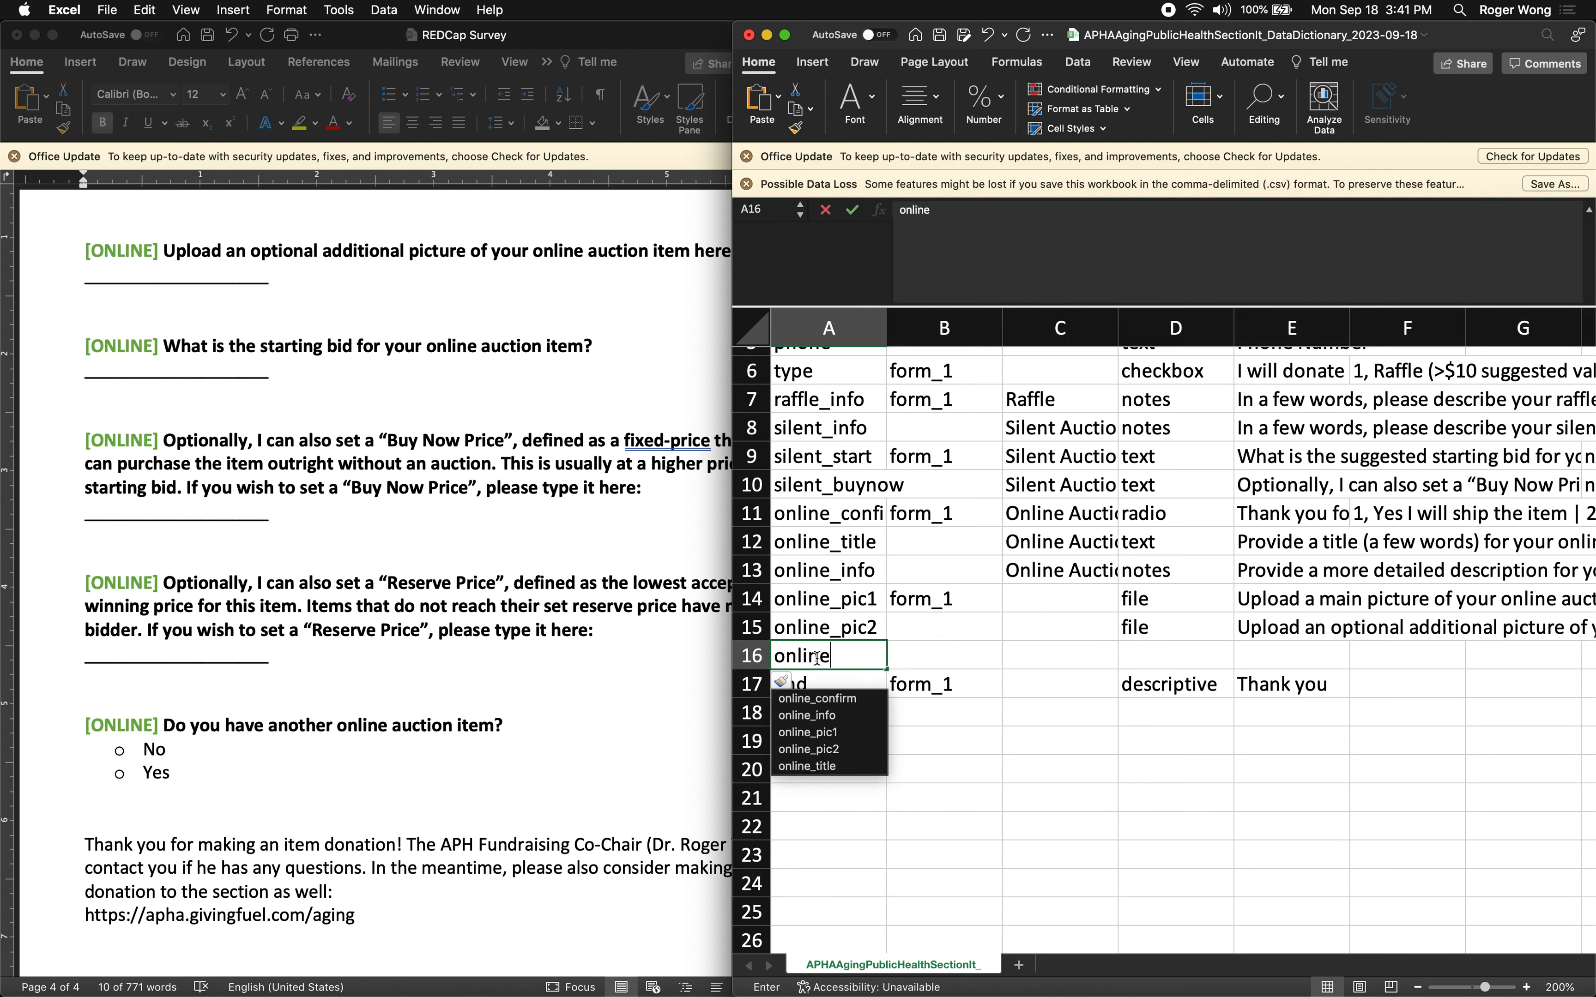
type("_start")
key("Tab")
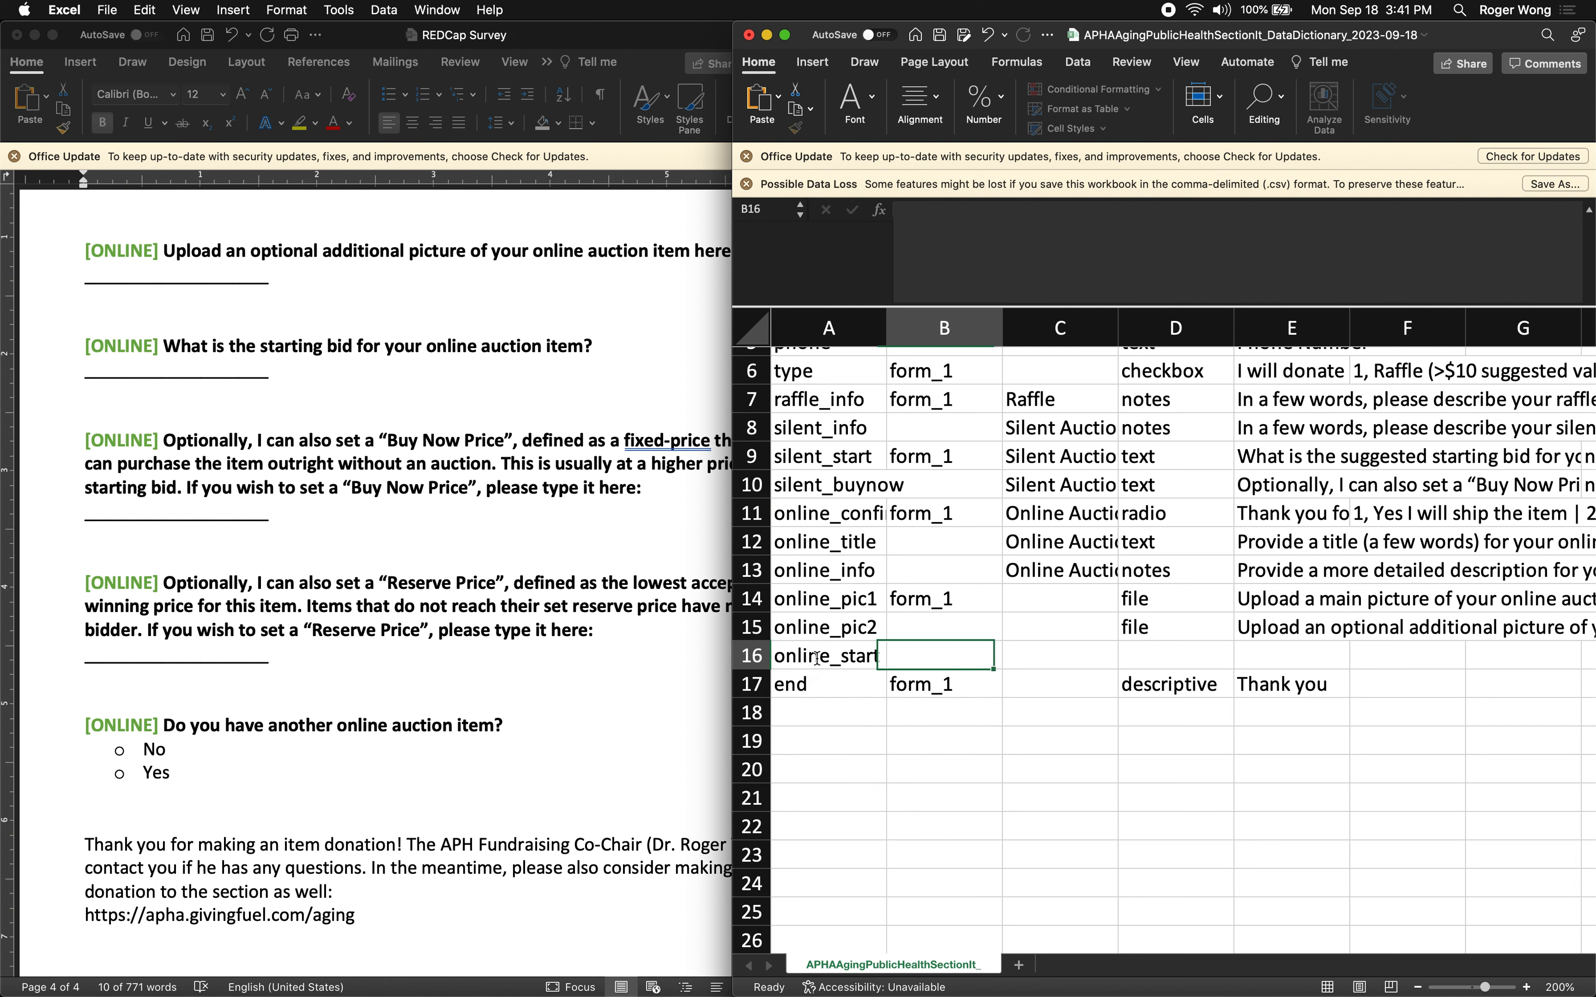
Set the field type of the online_start row to text in D16
left_click(1063, 665)
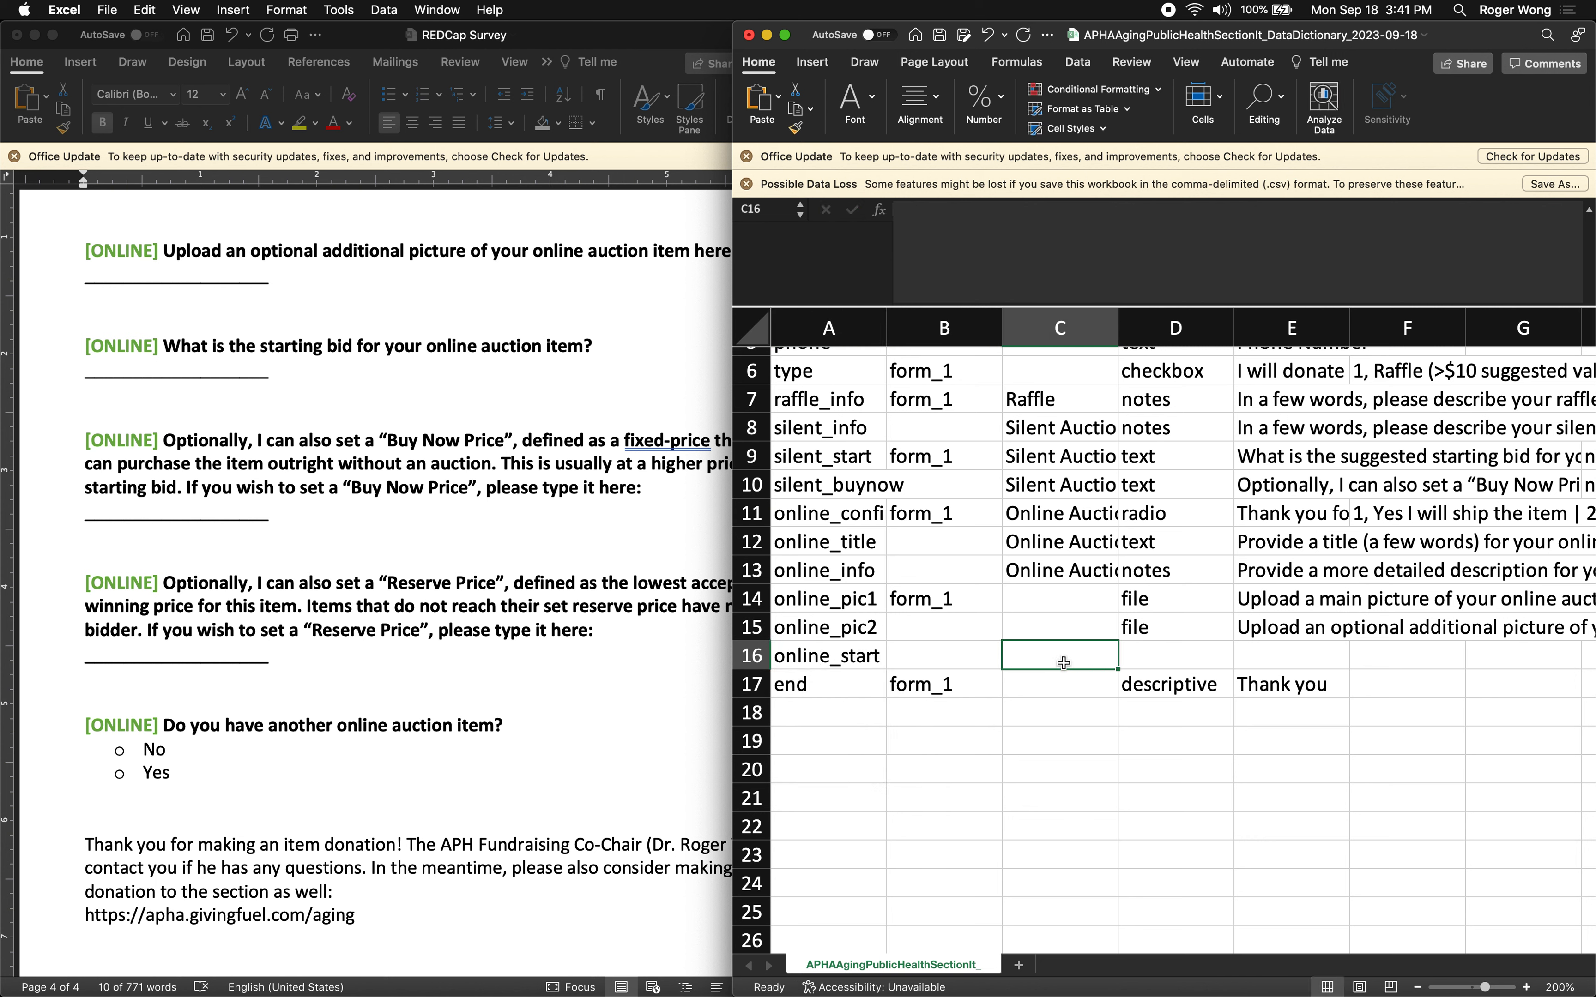
left_click(1148, 648)
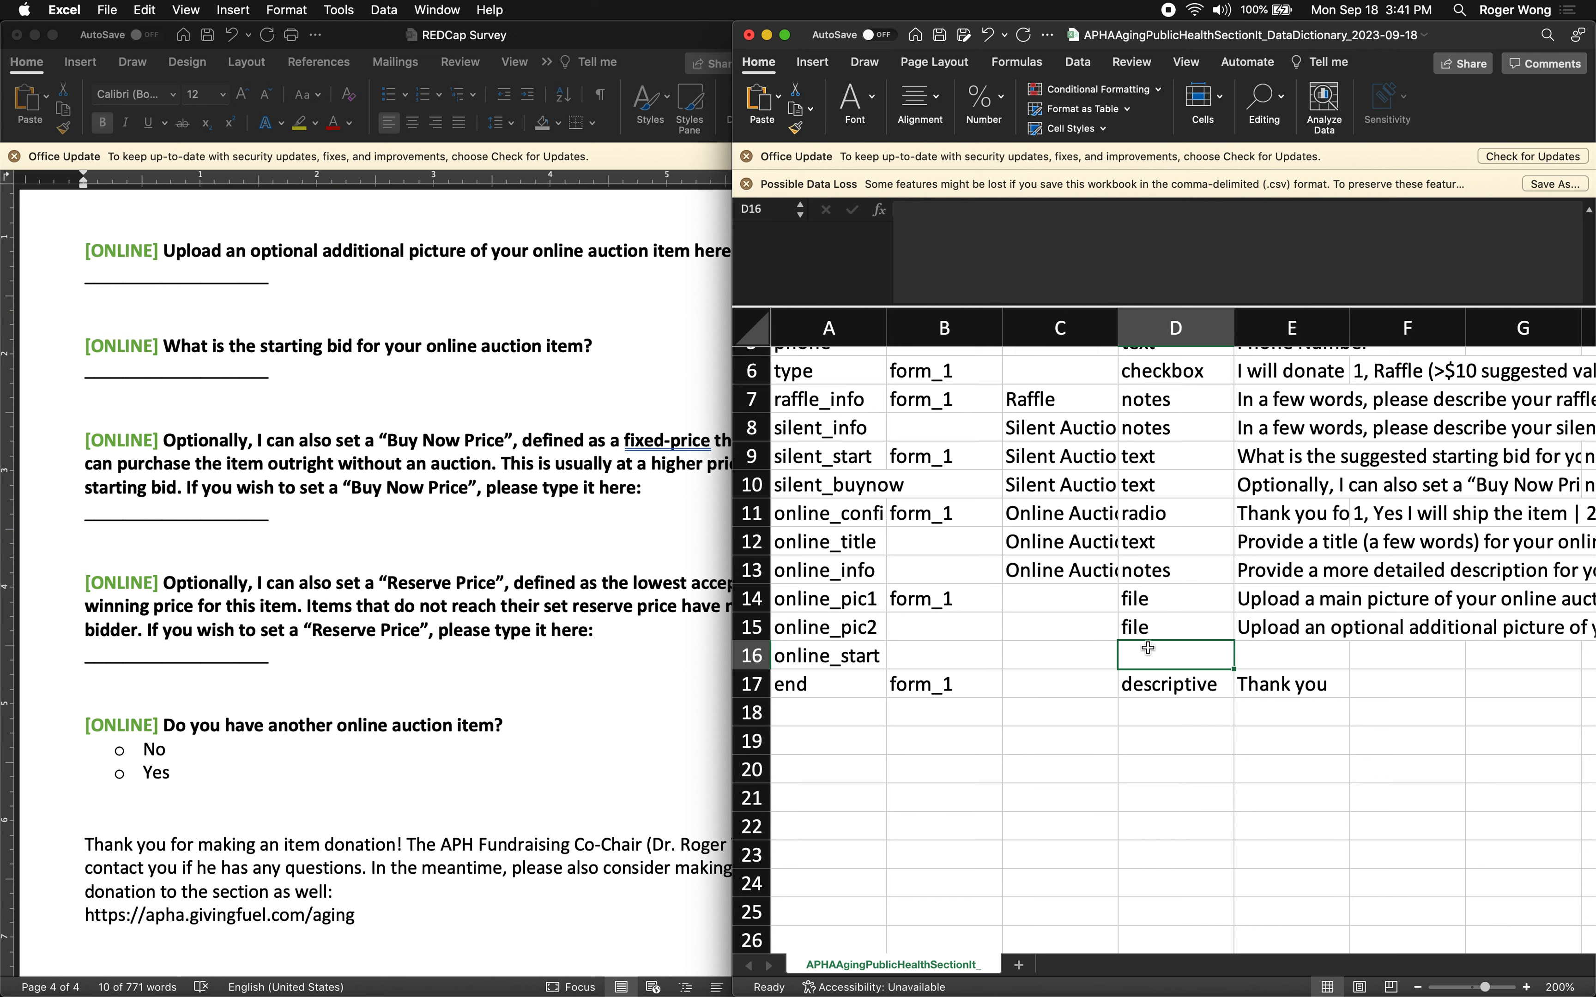
scroll(1016, 614, "up", 1)
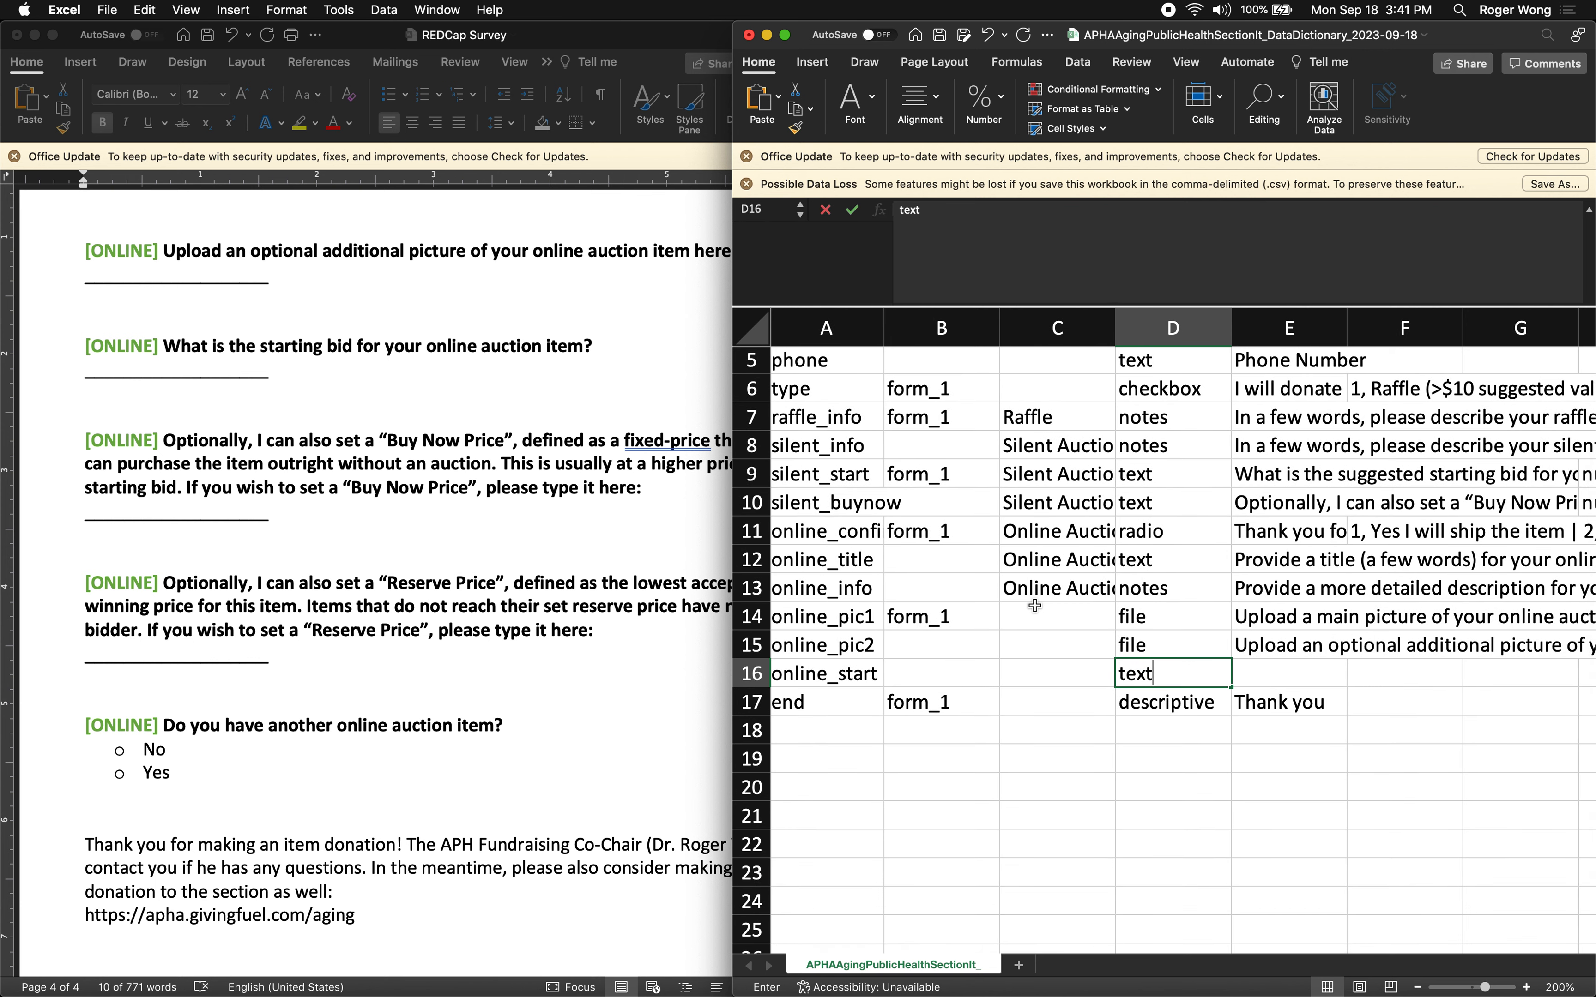
key("Tab")
key("super+v")
key("super+z")
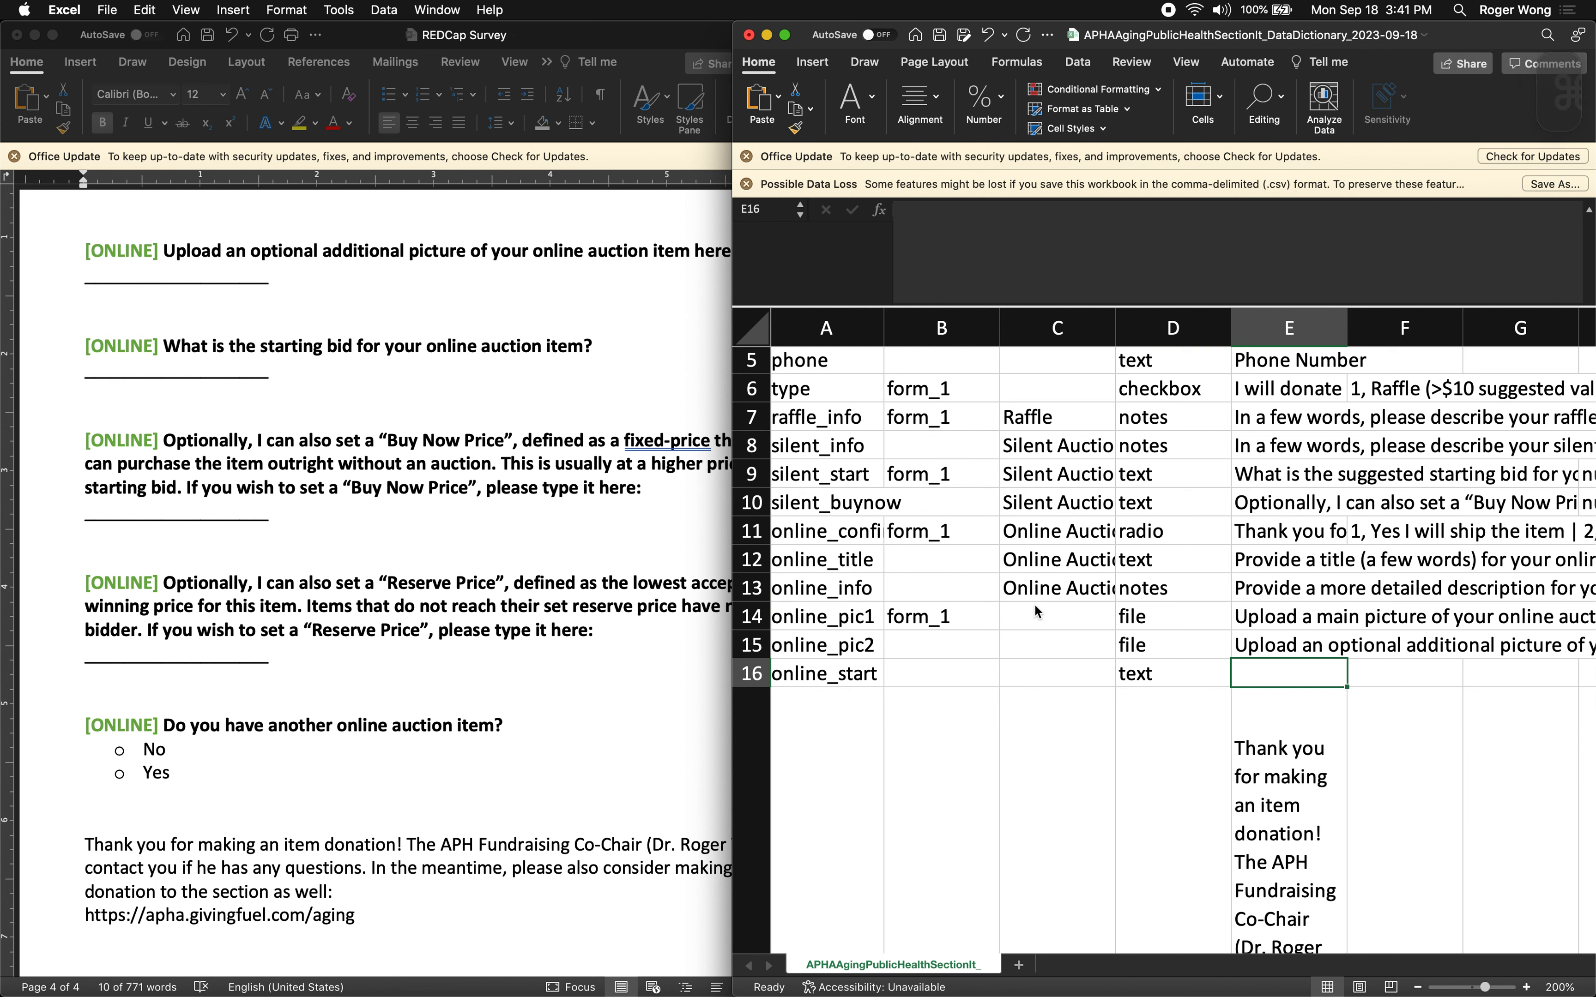
Reduce the height of row 17, which holds the wrapped thank-you message
left_click(1319, 708)
scroll(1393, 757, "down", 5)
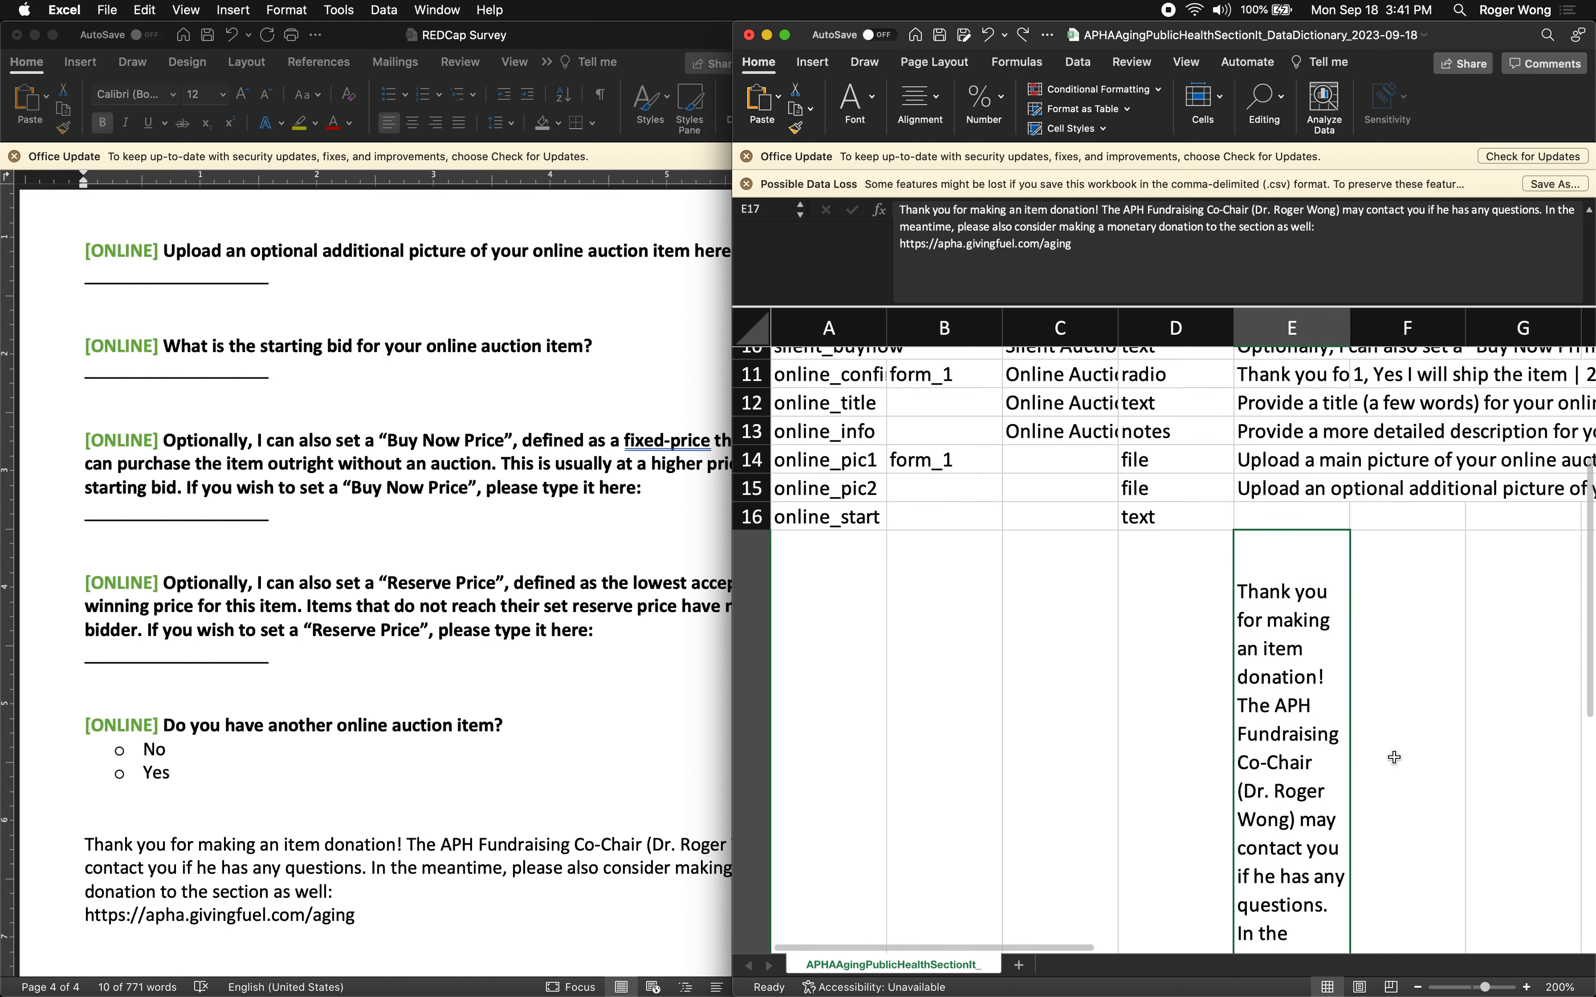
scroll(1296, 718, "down", 6)
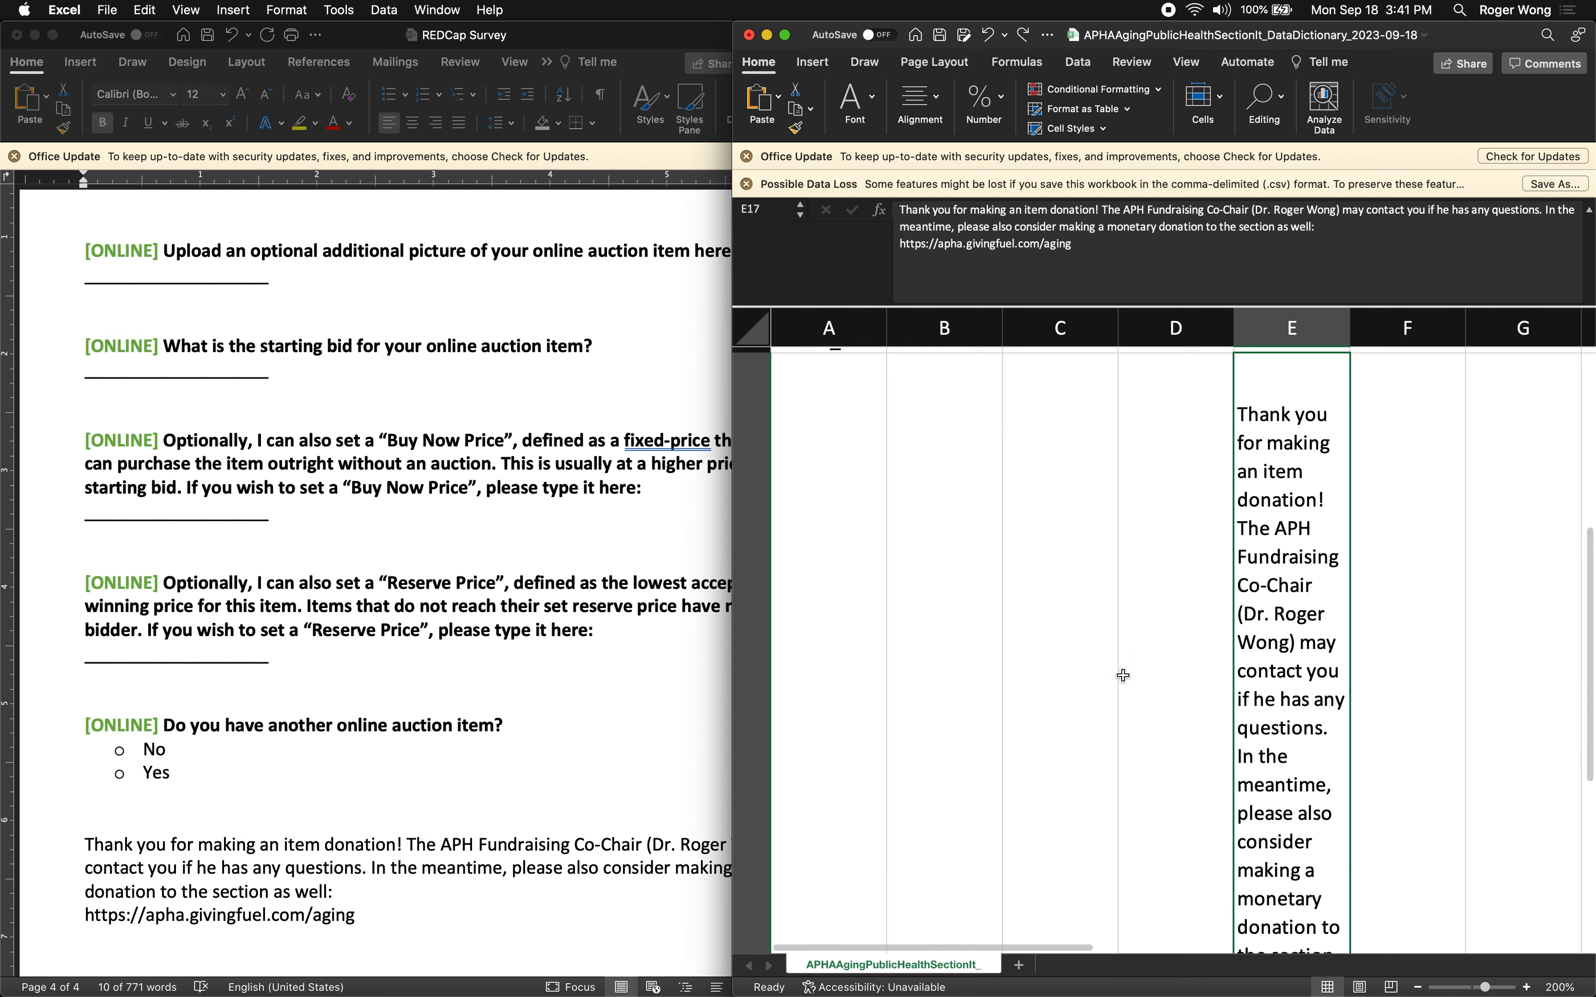
scroll(1120, 673, "up", 6)
scroll(1111, 669, "down", 6)
scroll(1111, 670, "down", 5)
scroll(858, 672, "up", 2)
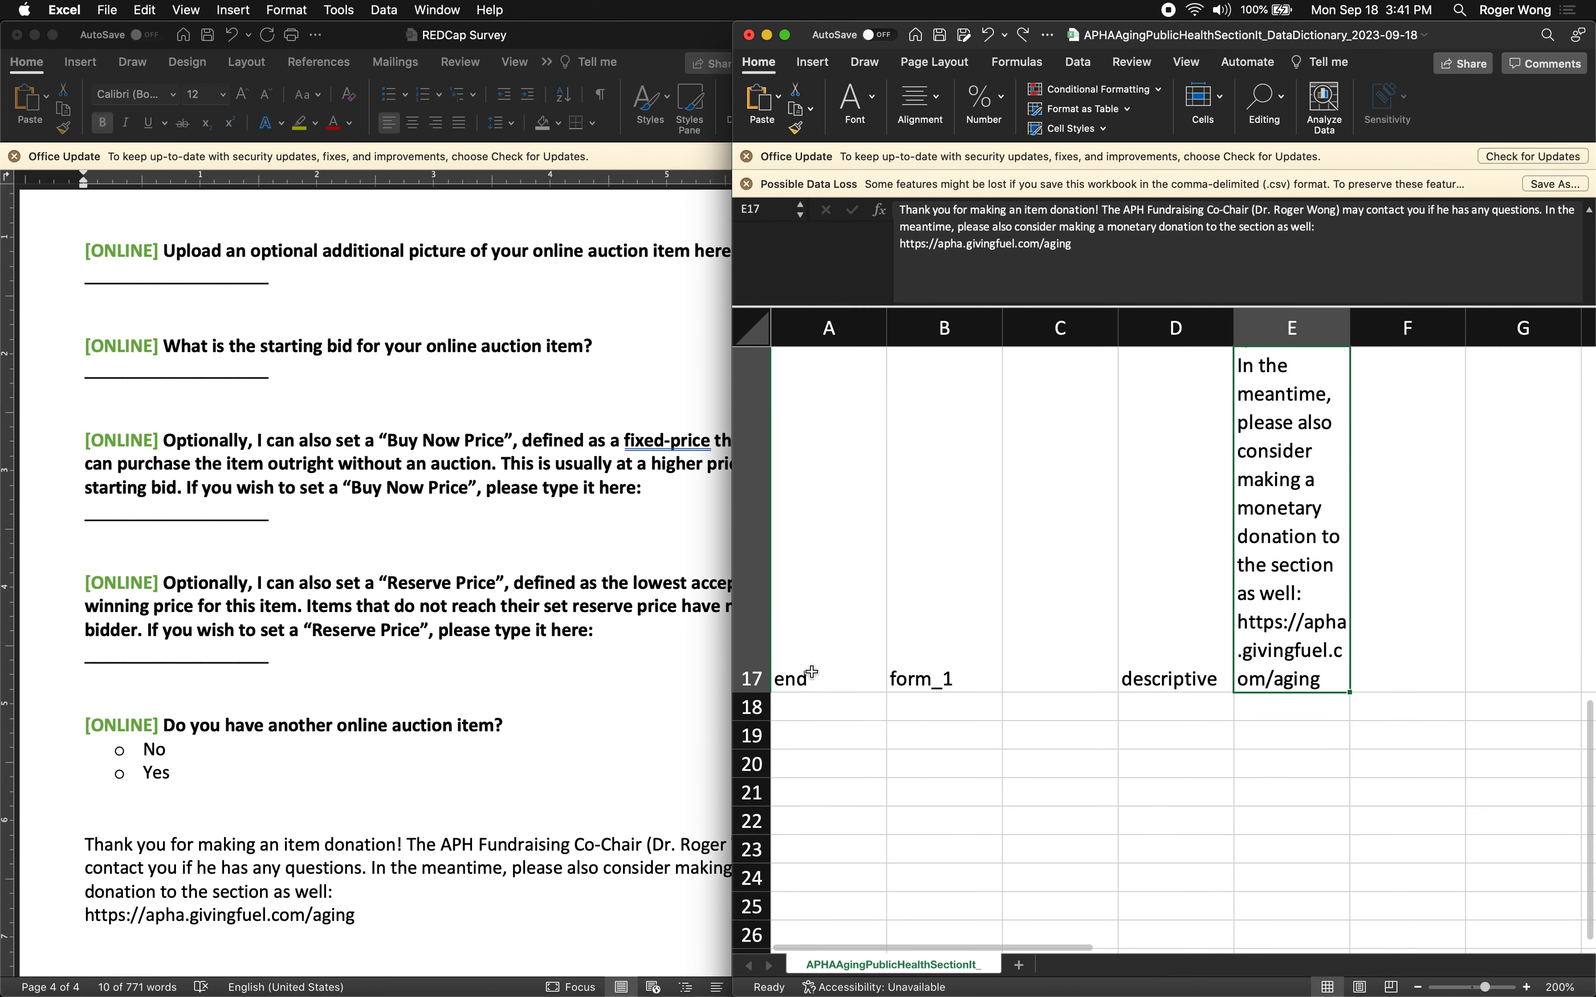
left_click_drag(754, 690, 754, 465)
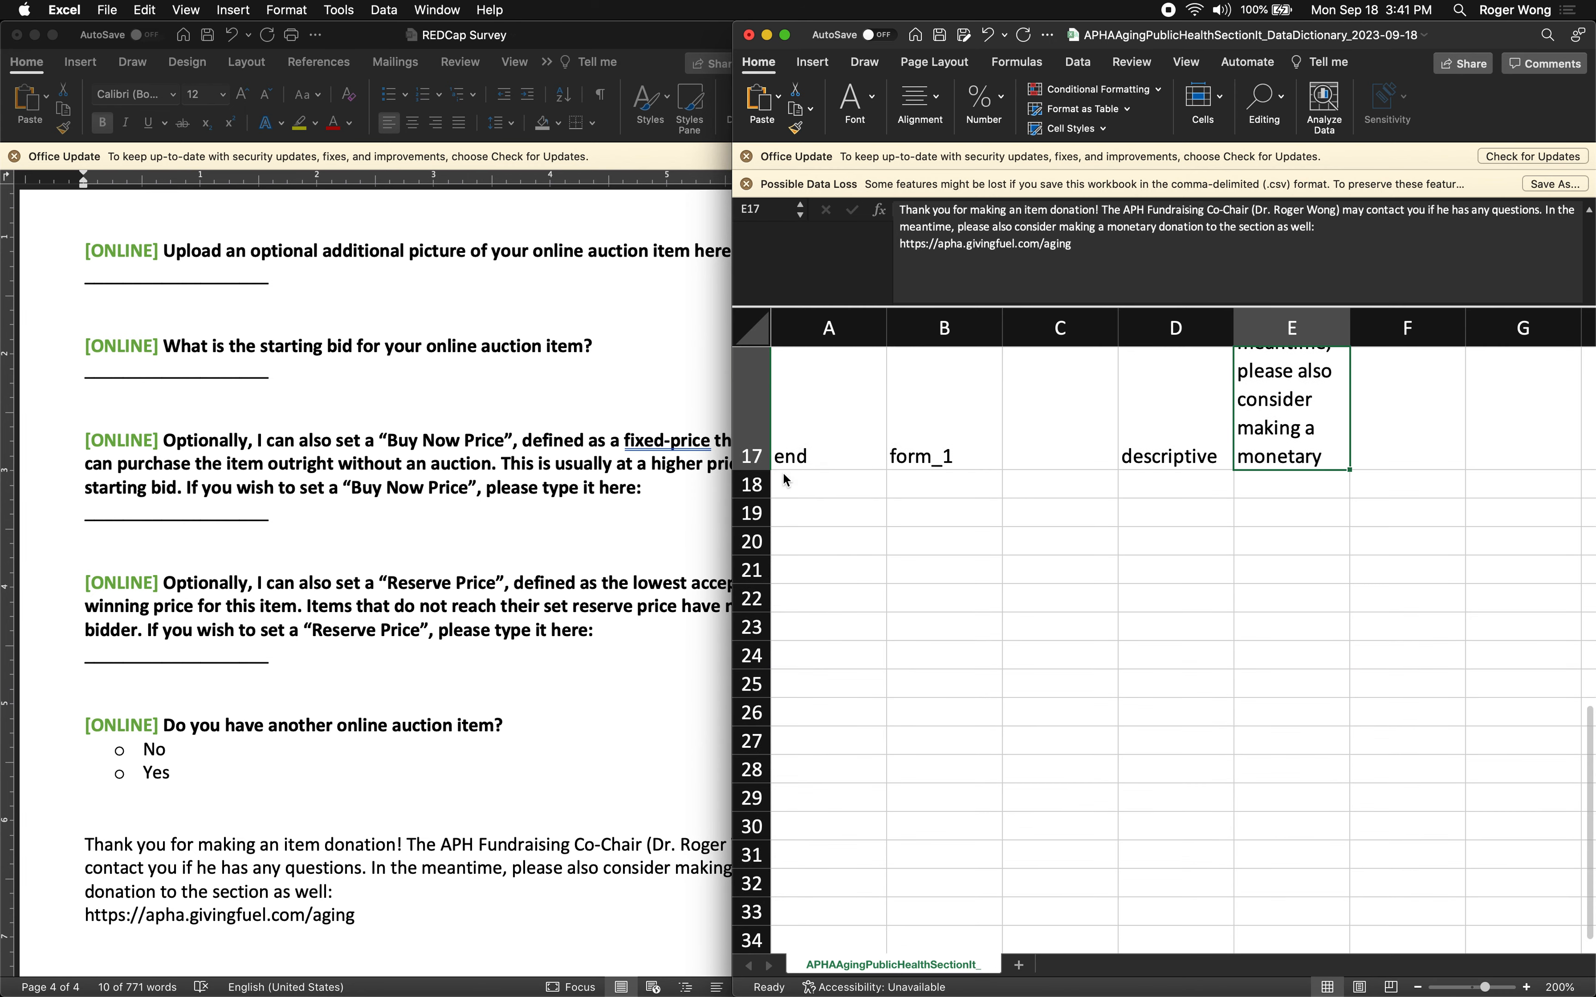
scroll(966, 449, "up", 5)
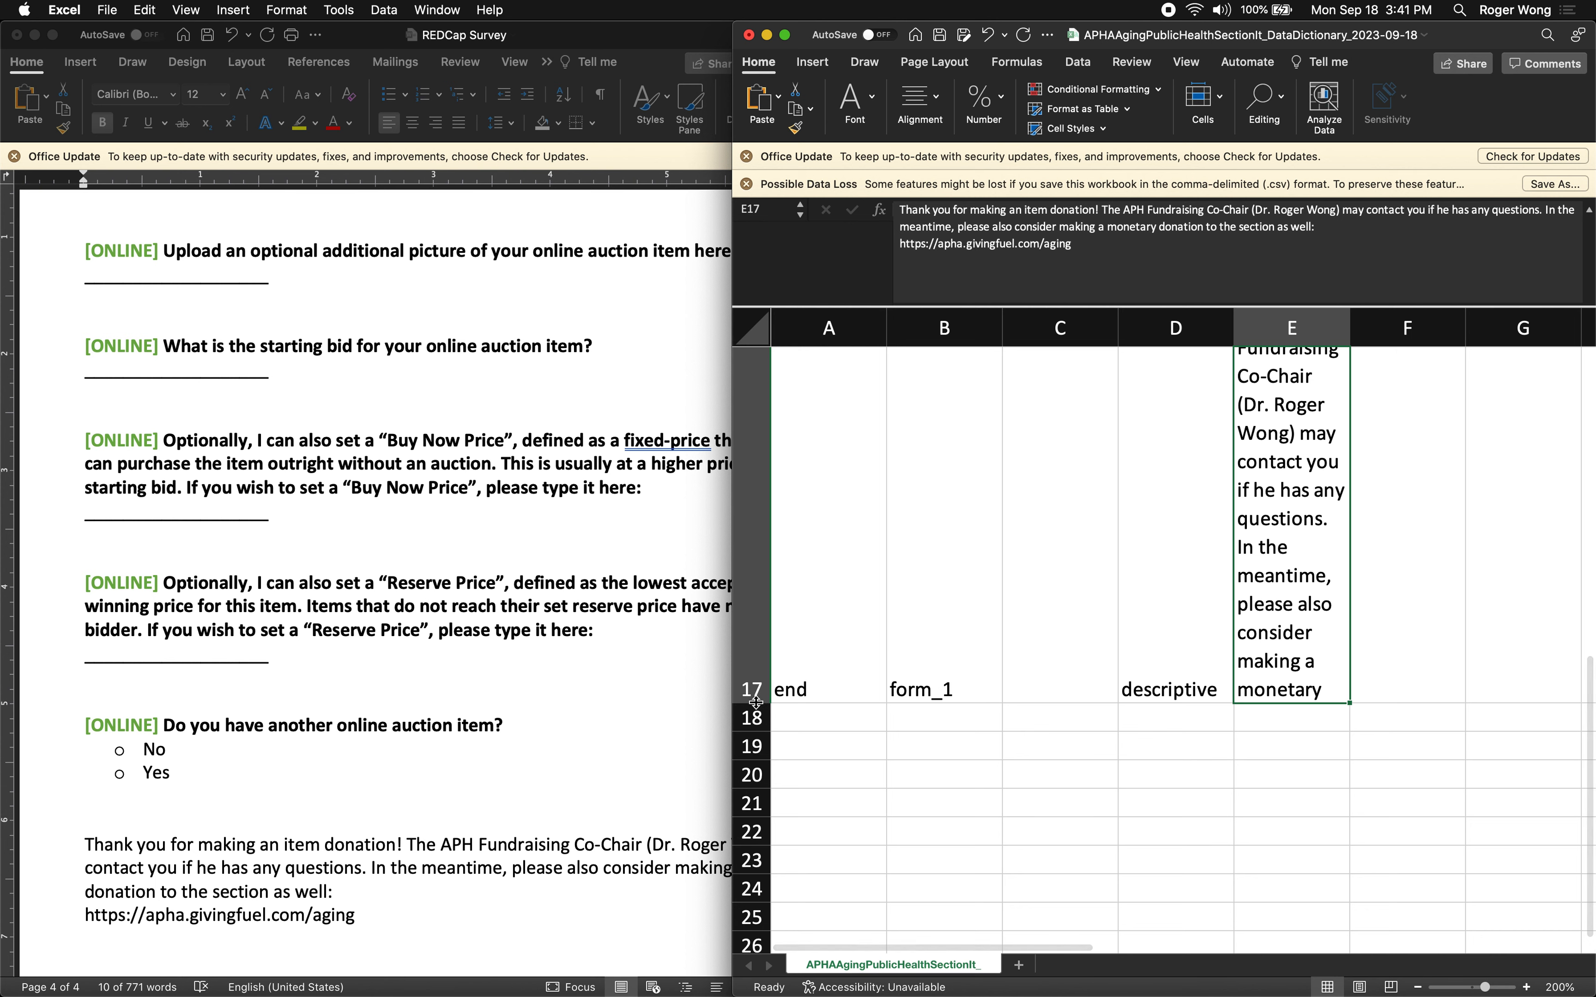
left_click_drag(753, 703, 754, 448)
scroll(898, 432, "up", 6)
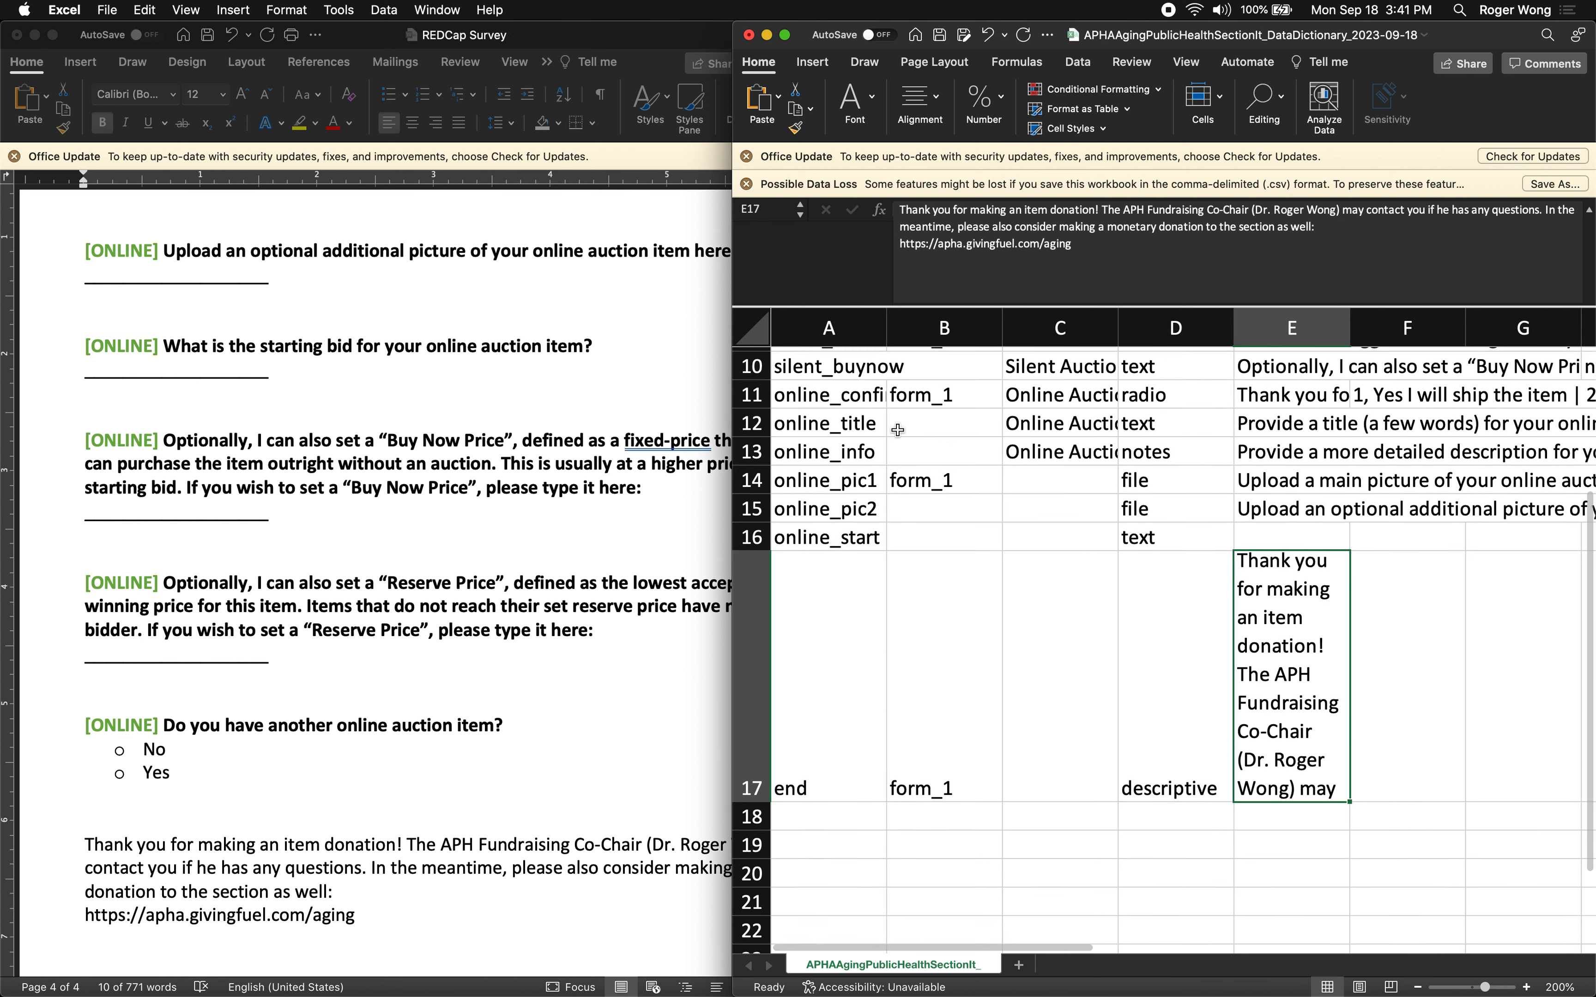
Paste "What is the starting bid for your online auction item?" into E16 as the online_start field label
left_click(1297, 557)
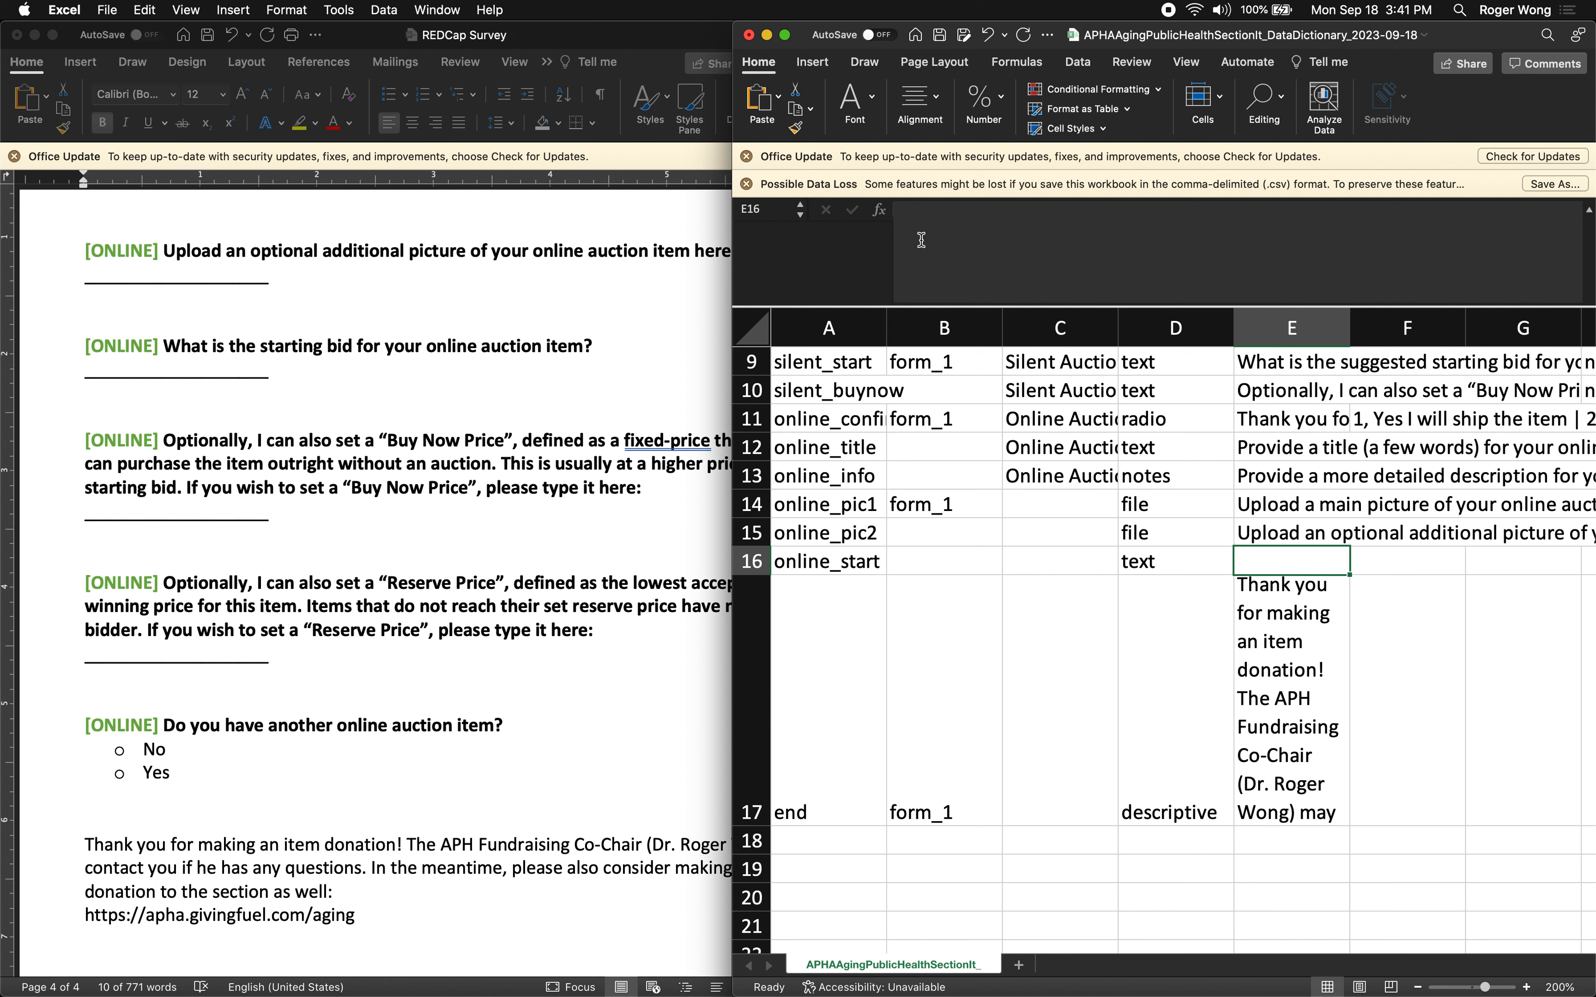
key("super+v")
key("Return")
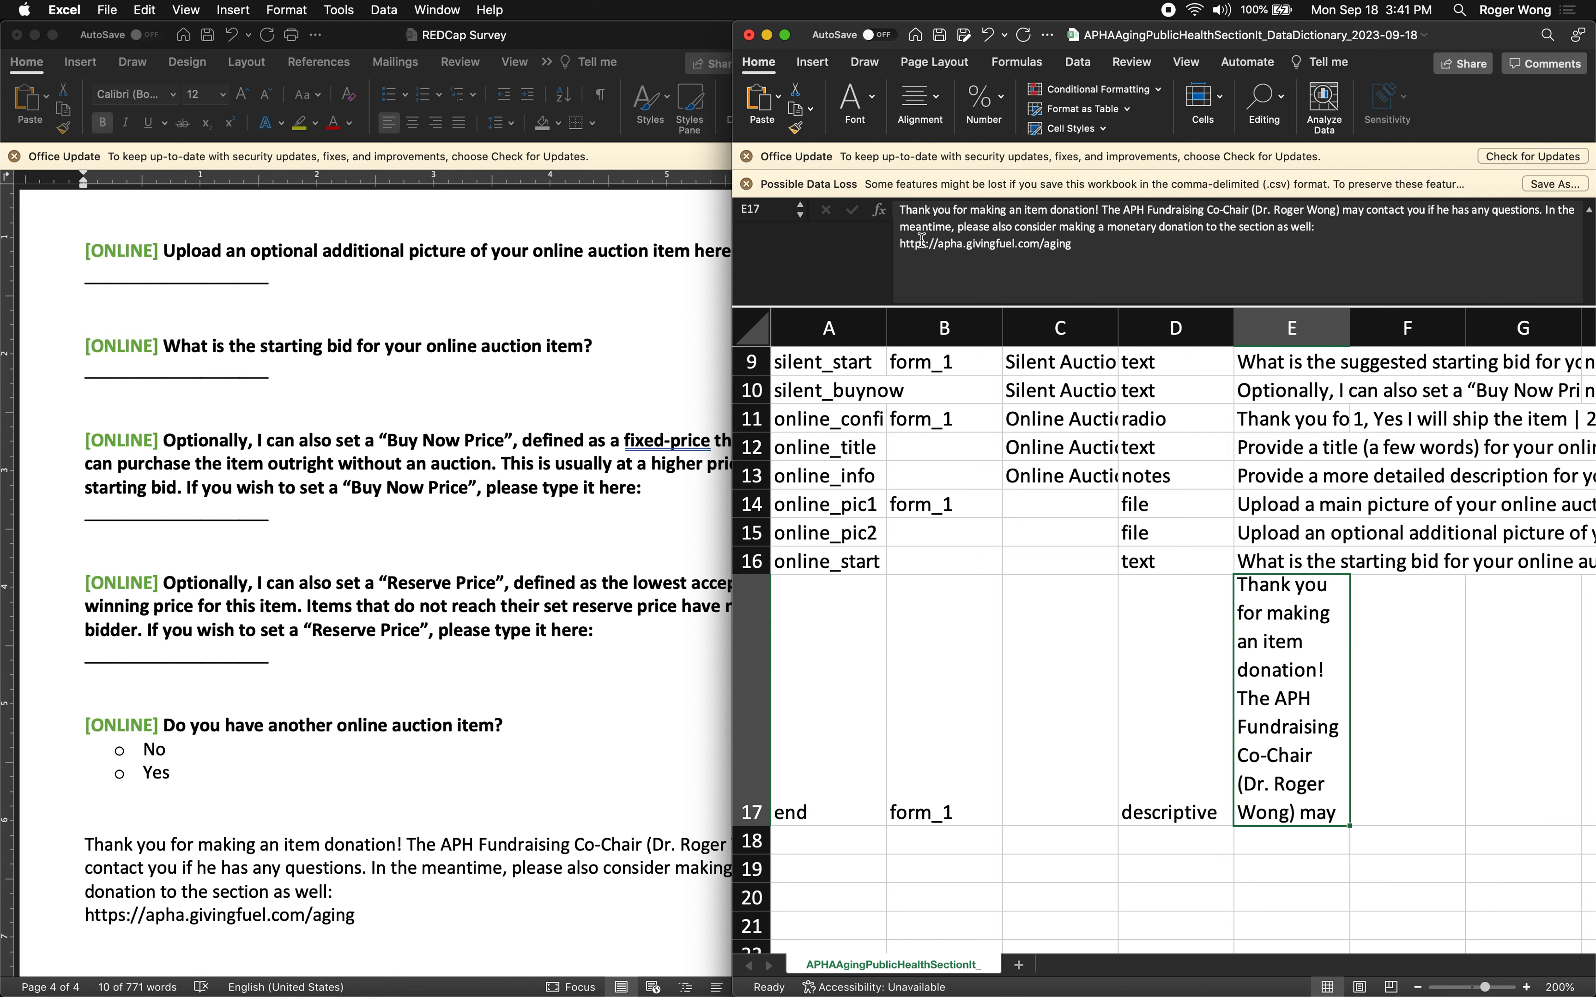
Shrink row 17 further to about two lines of text and save the workbook
left_click_drag(759, 826, 781, 638)
left_click(1078, 530)
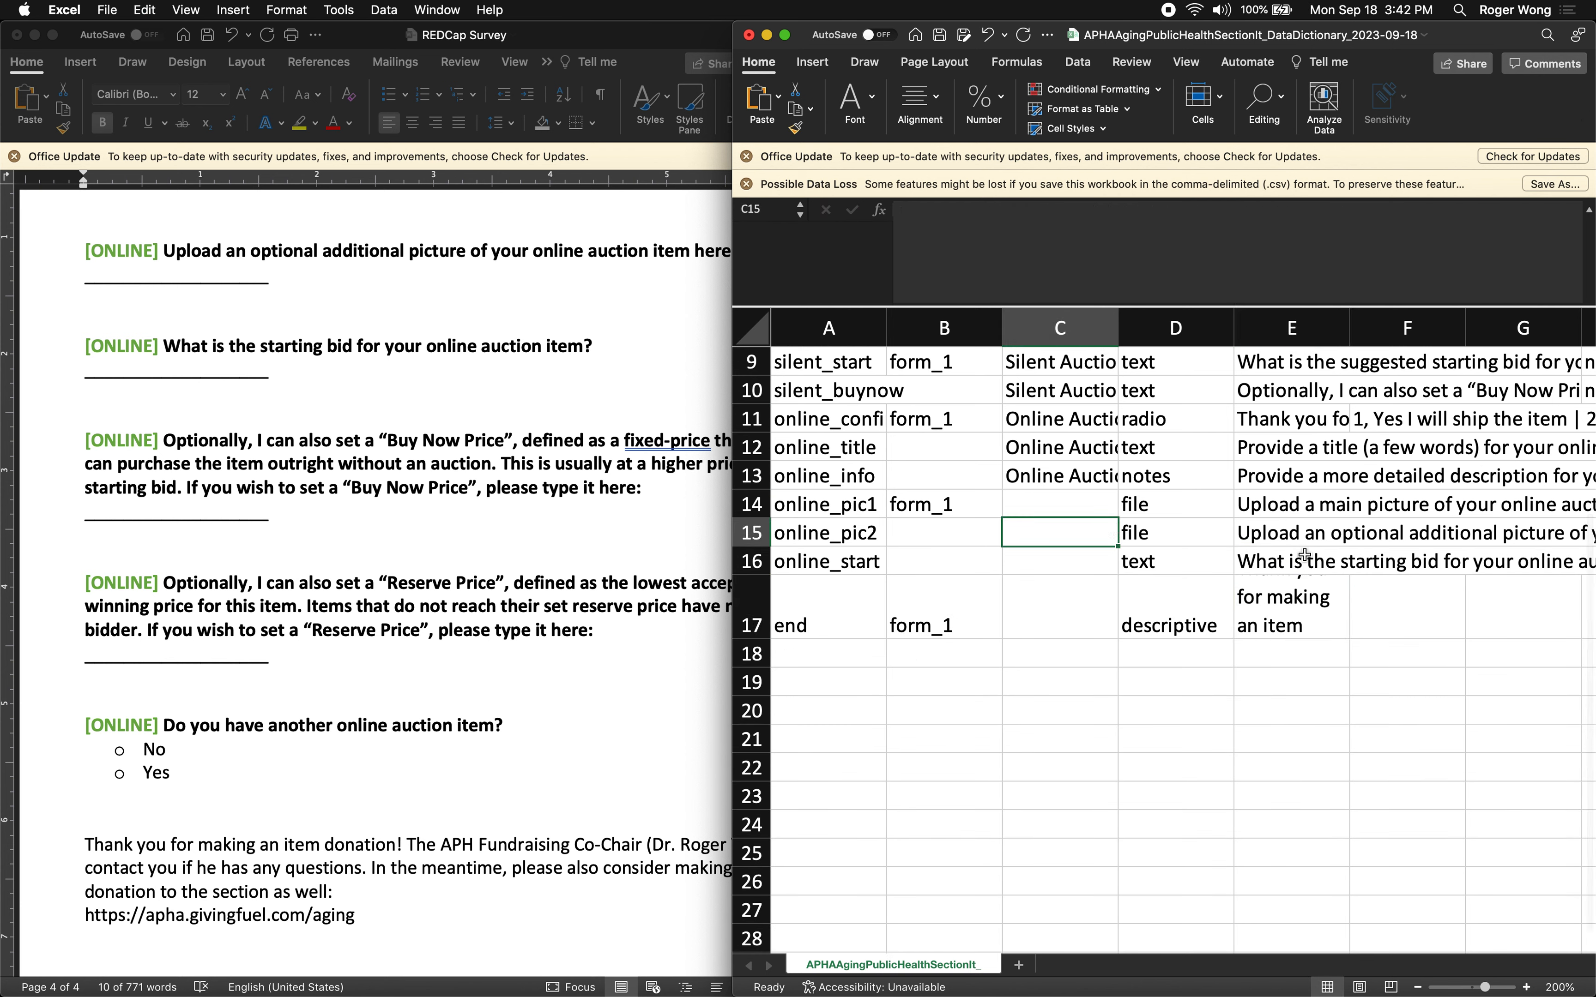
left_click(1302, 560)
key("super+s")
key("Right")
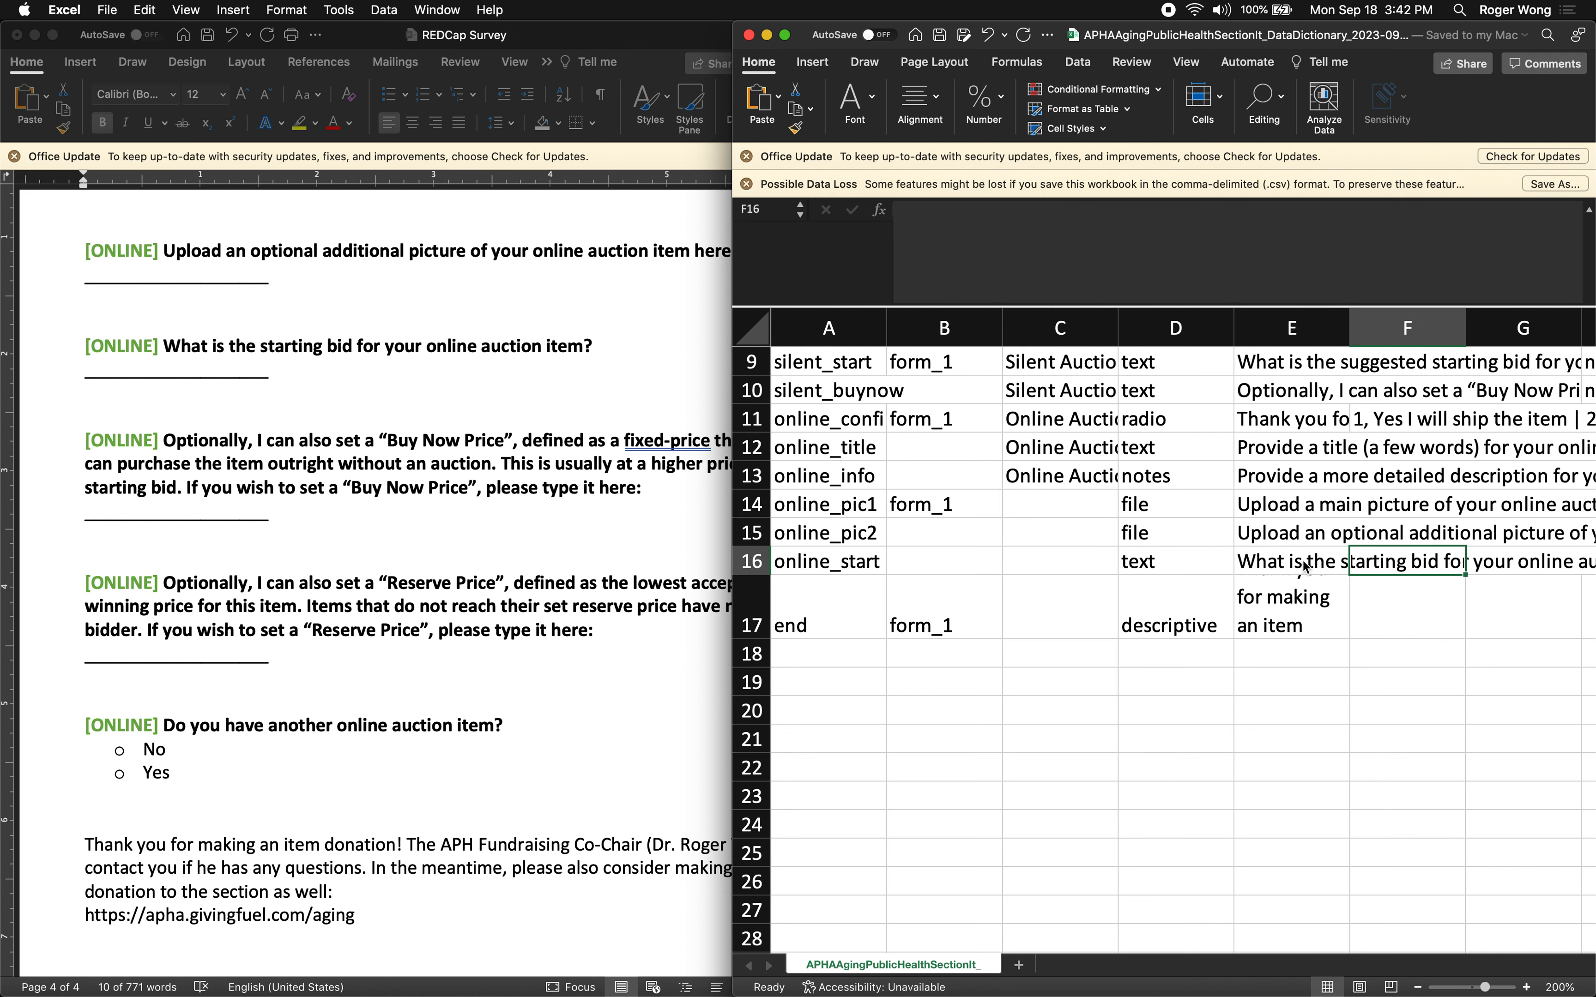
Copy the online auction section header from C13 into C14, C15 and C16
left_click(1303, 578)
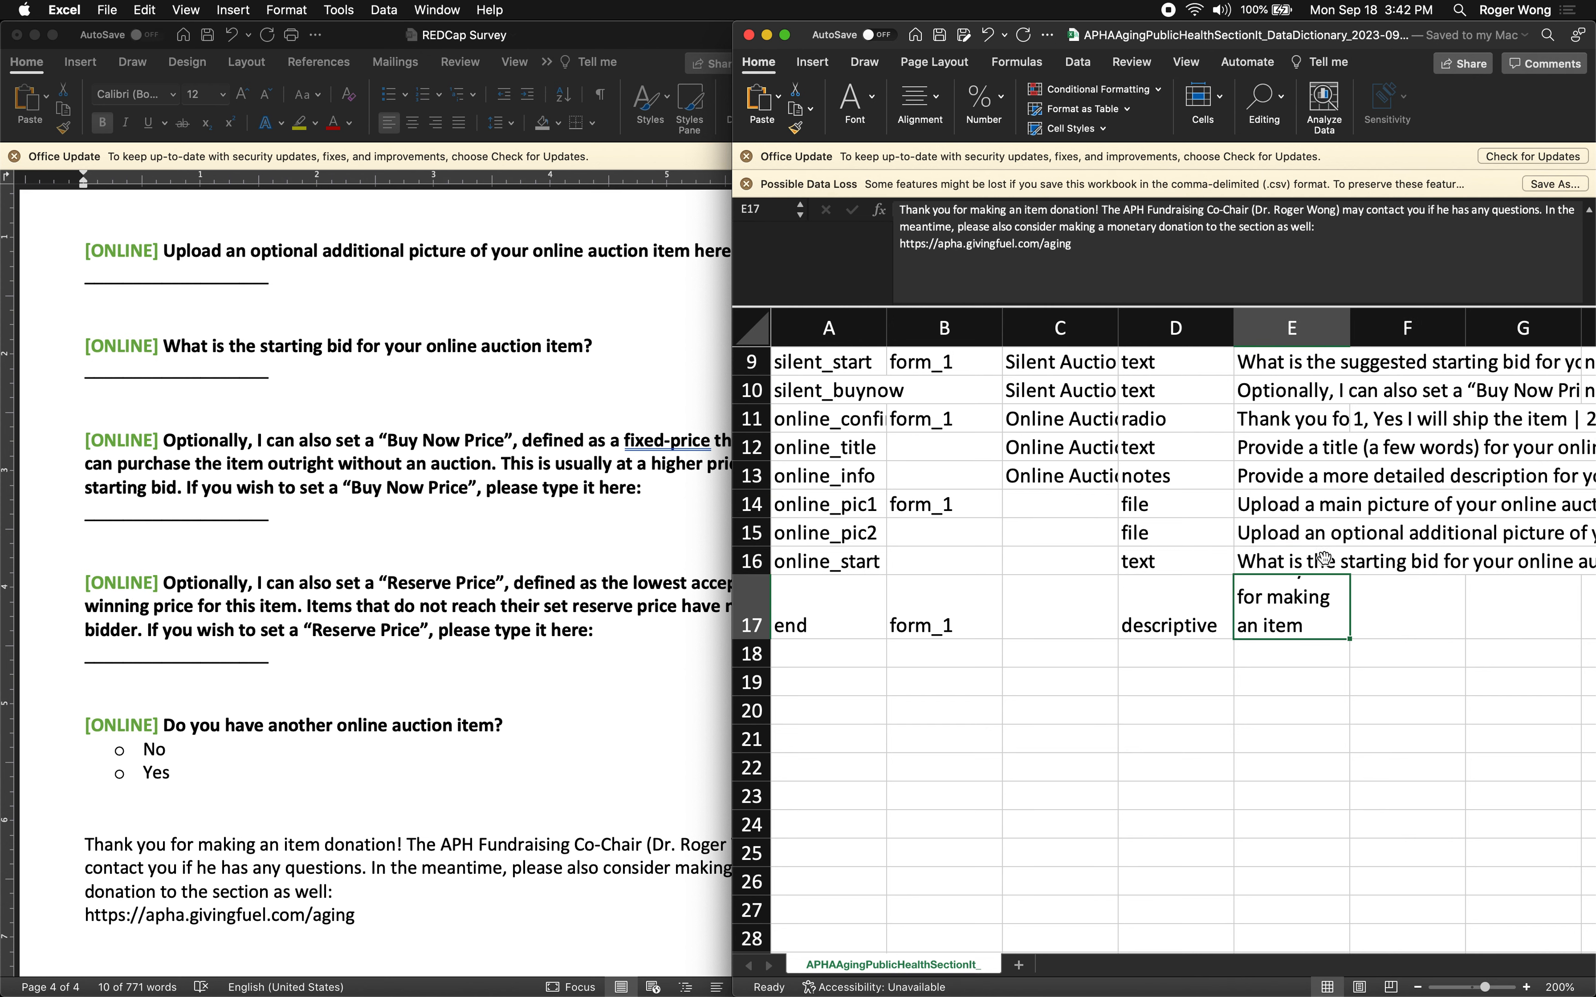
left_click(1323, 560)
key("Right")
key("Right")
key("Right")
key("Right")
key("Left")
key("Left")
key("Left")
key("Left")
key("Left")
key("Left")
key("Left")
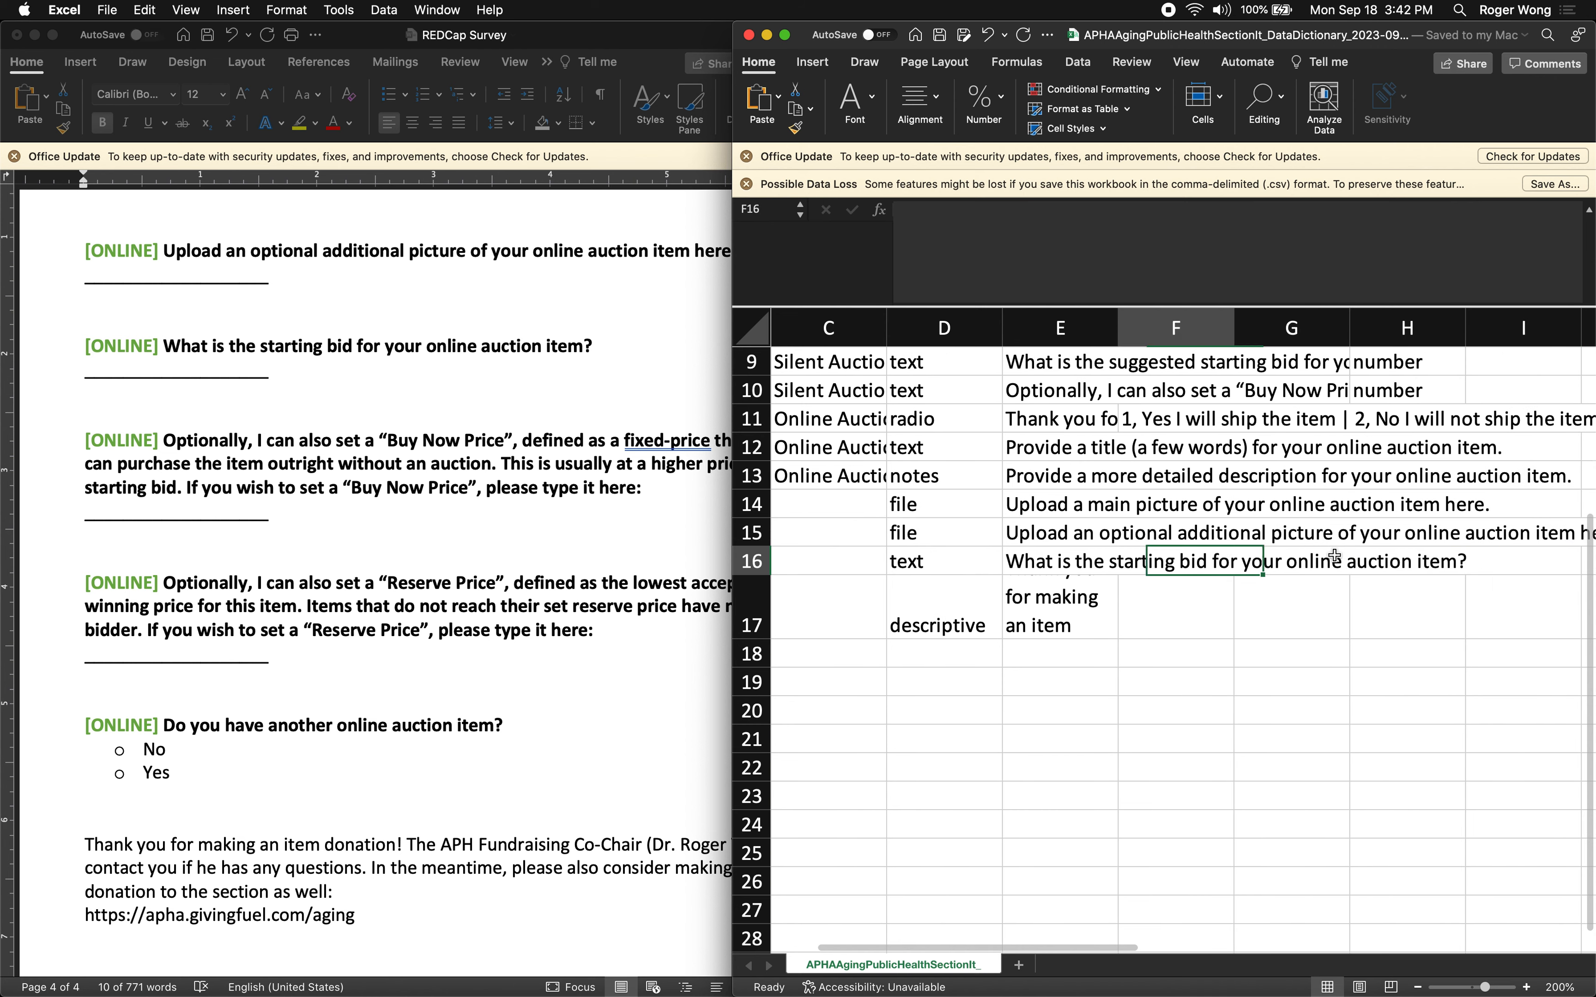
key("Right")
key("Up")
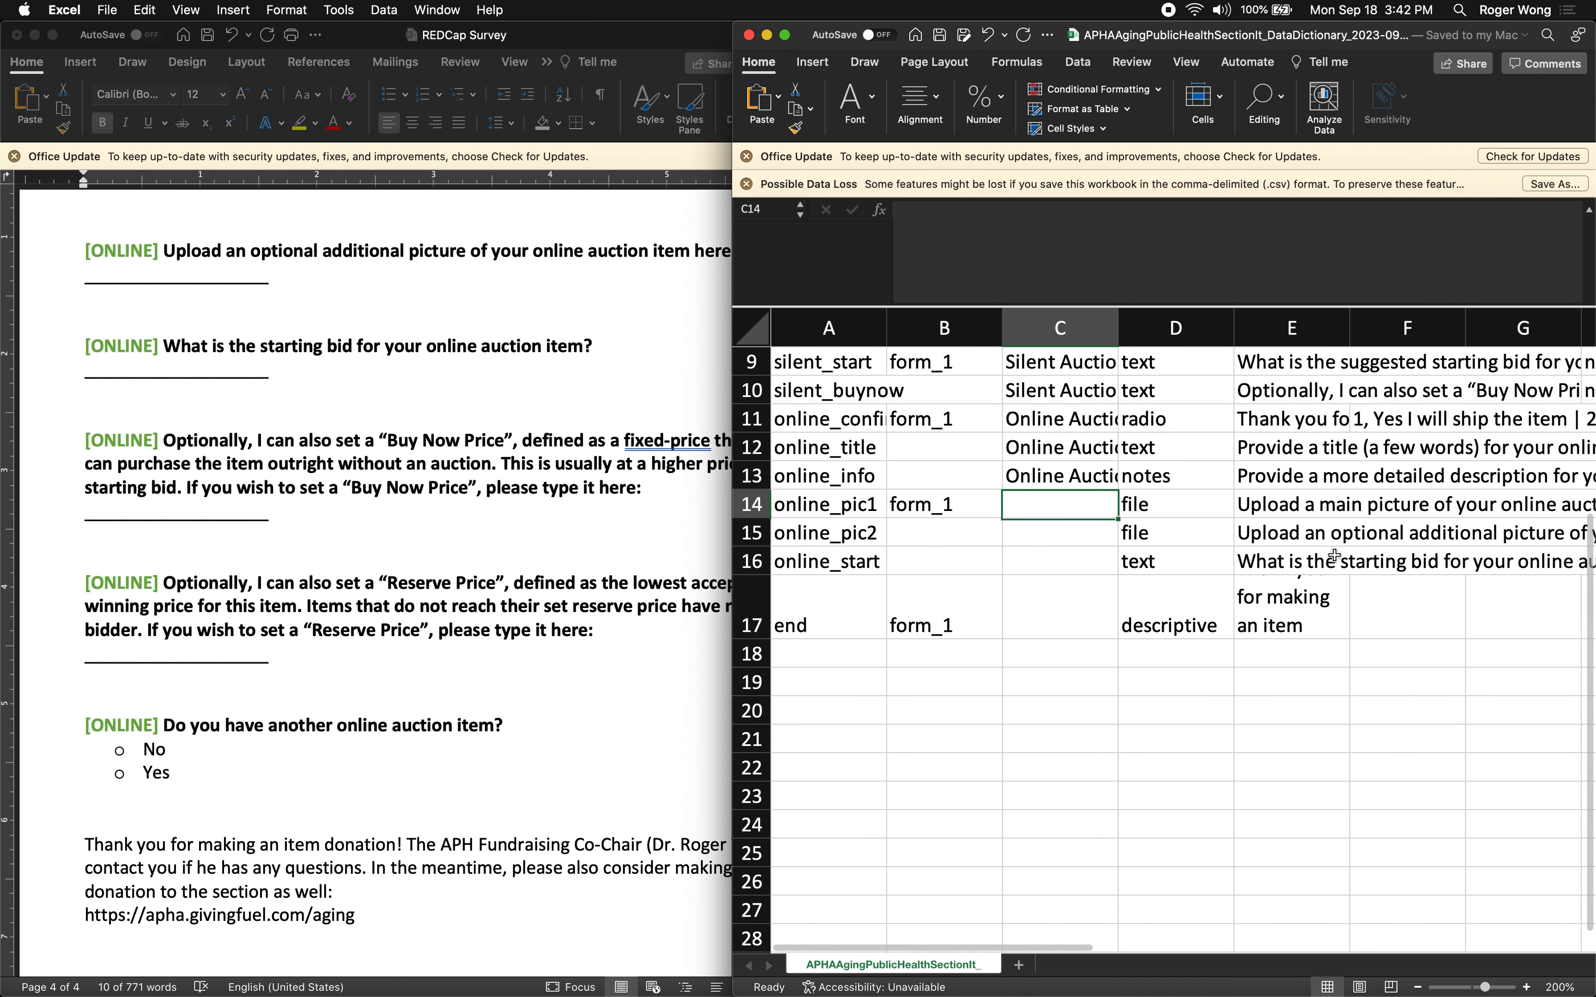
key("Up")
key("Up")
key("ctrl+c")
key("Down")
key("ctrl+v")
key("Down")
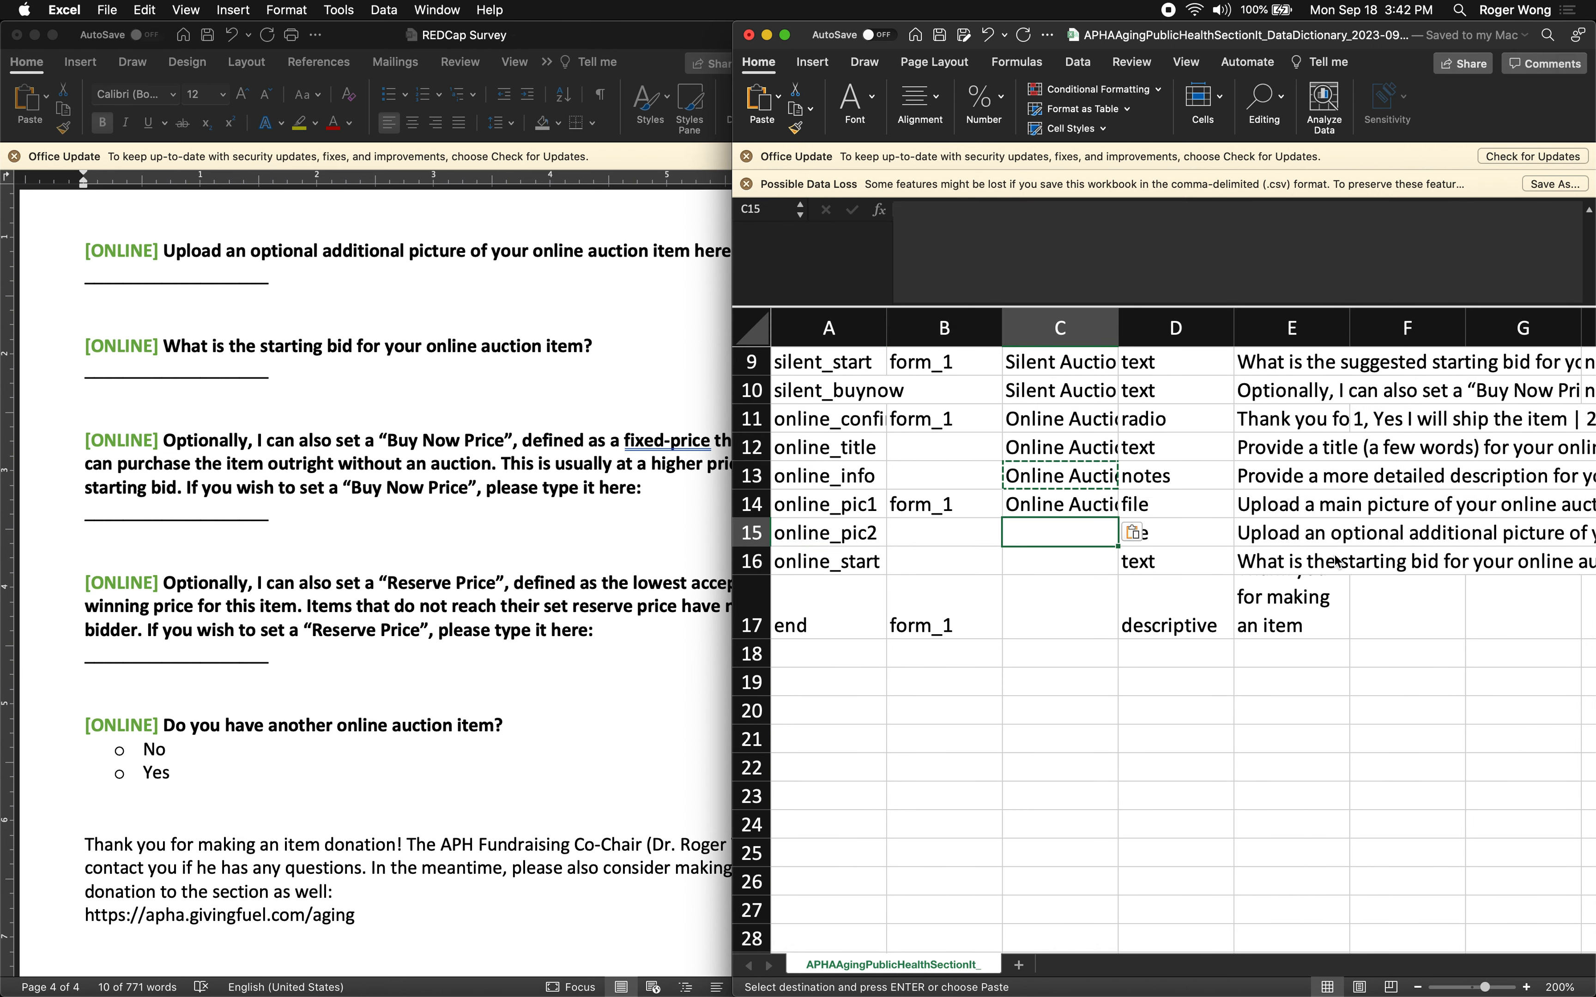
key("ctrl+v")
key("Down")
key("ctrl+v")
Copy the branching logic [type(3)] from L15 into L16 for the online_start row
key("Right")
key("Right")
key("Right")
key("Right")
key("Right")
key("Right")
key("Right")
key("Right")
key("Right")
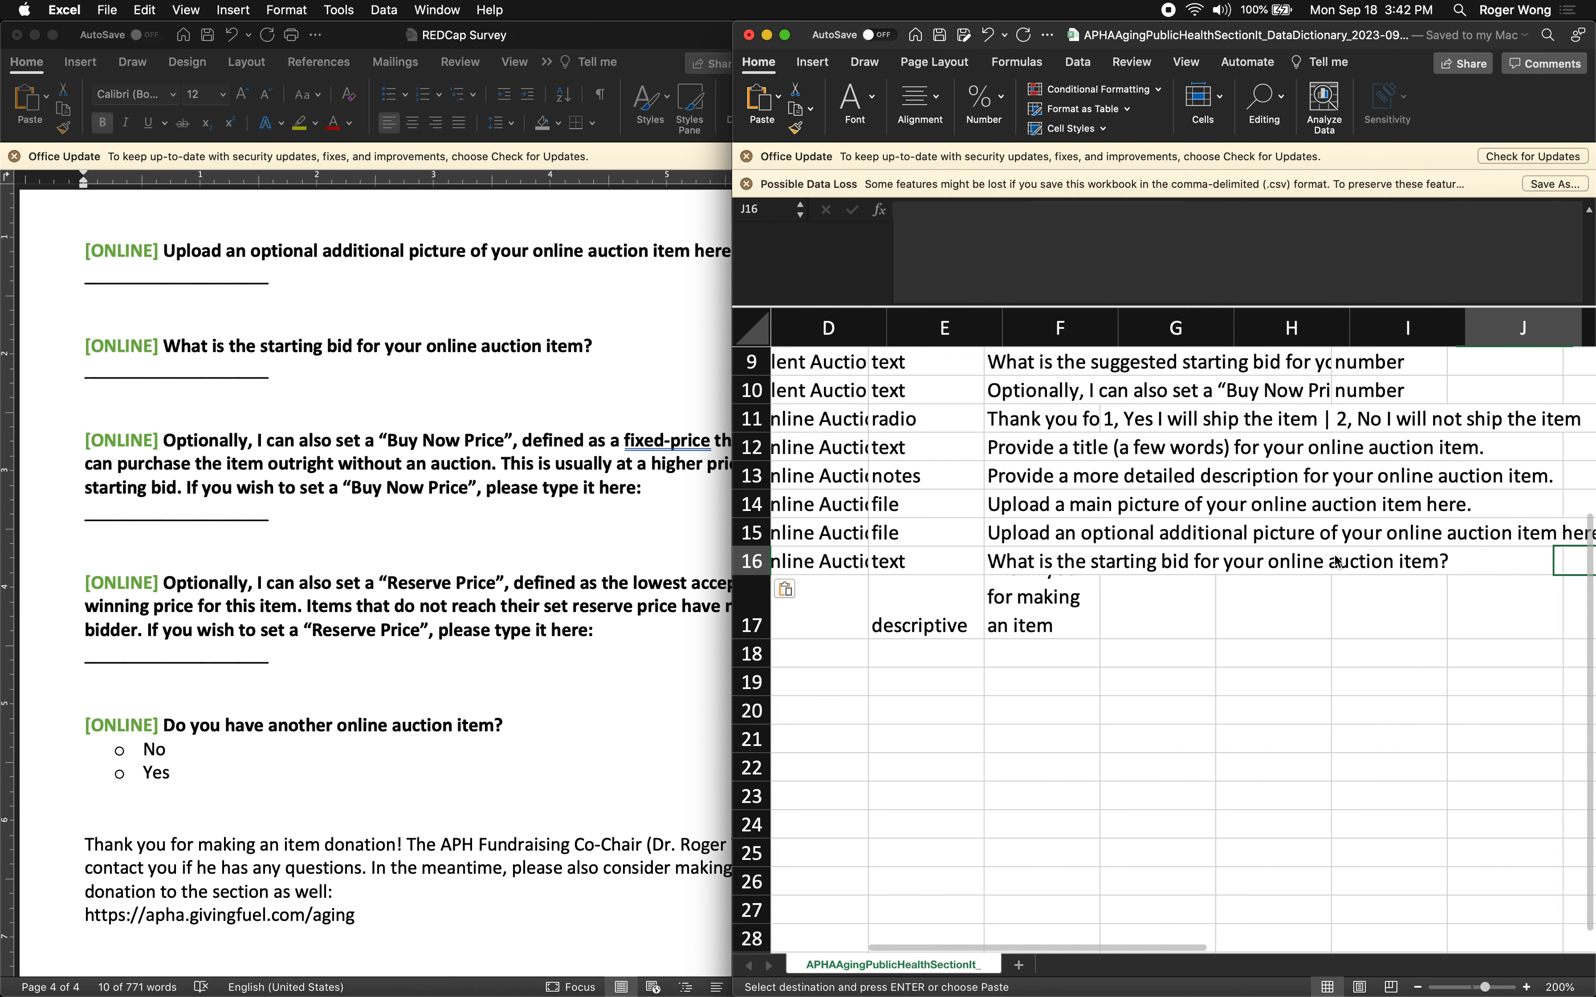
key("Up")
key("ctrl+c")
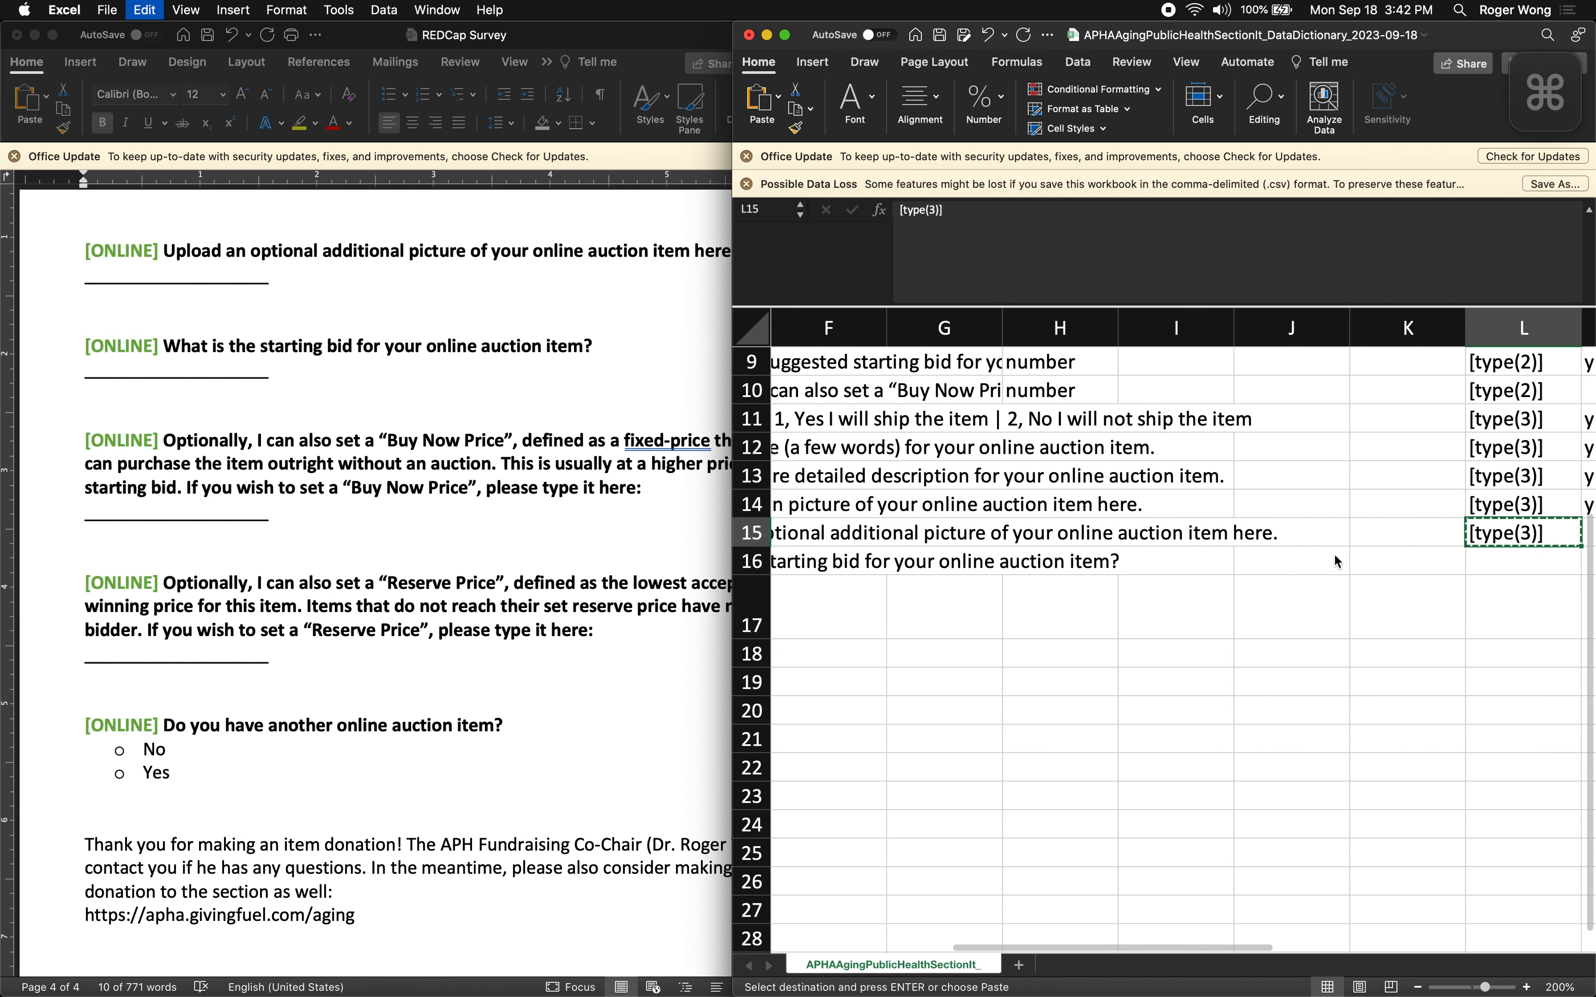
key("Down")
key("ctrl+v")
key("Right")
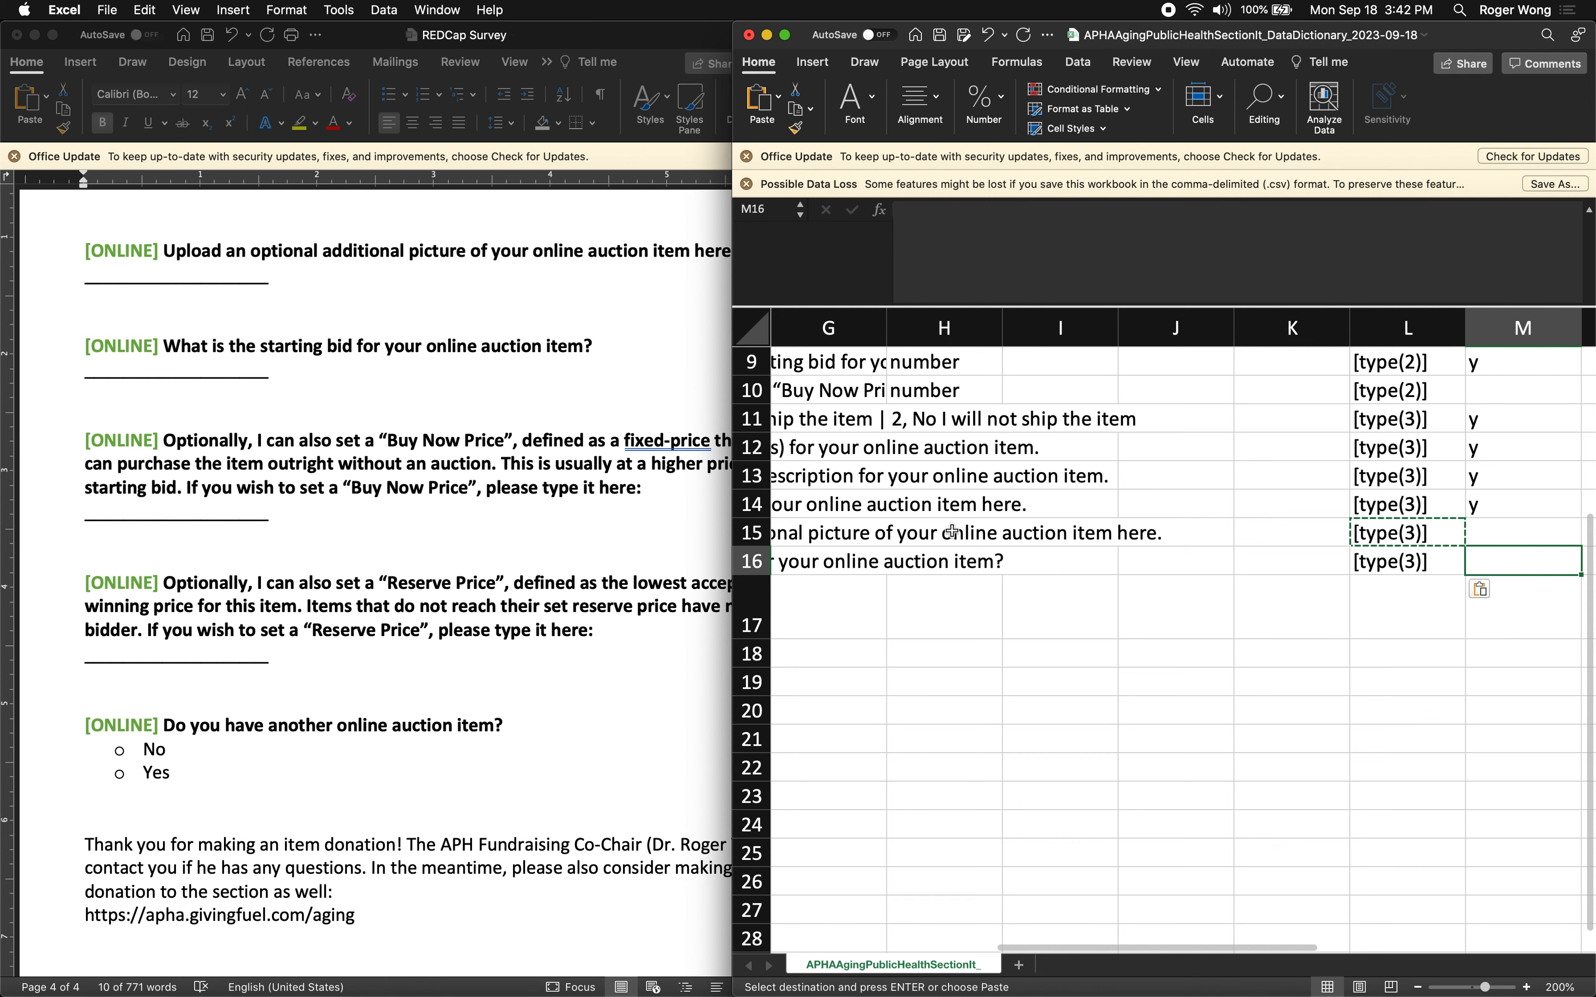
scroll(976, 539, "left", 3)
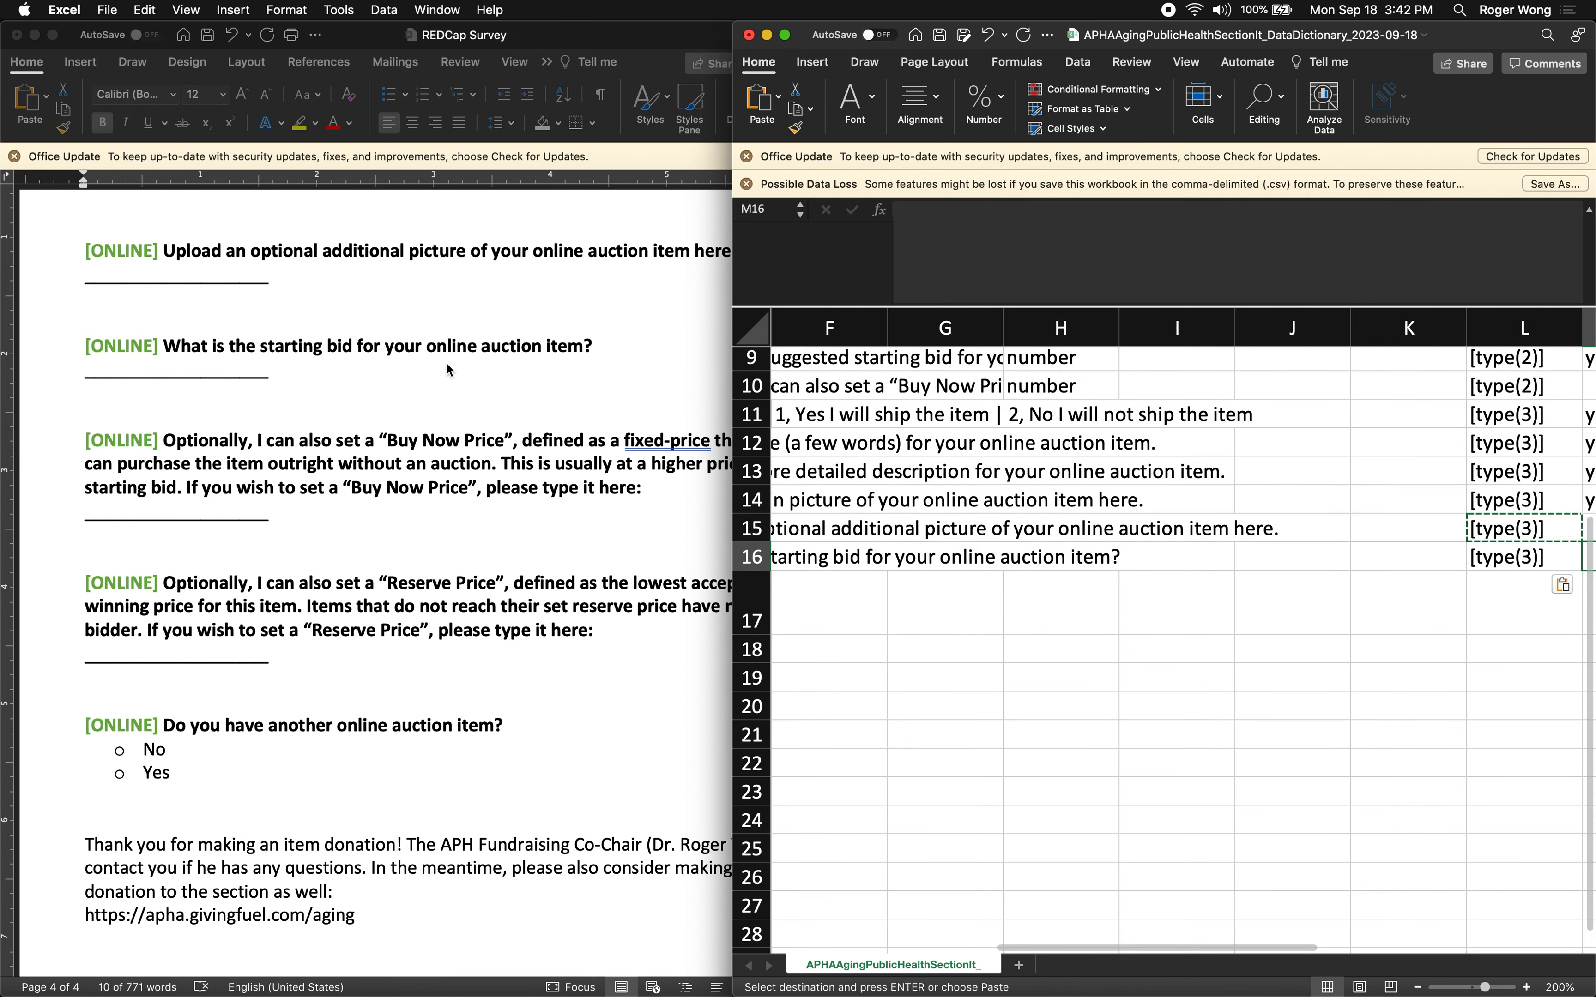
Mark the online_start field as required with y in M16
scroll(1009, 516, "right", 5)
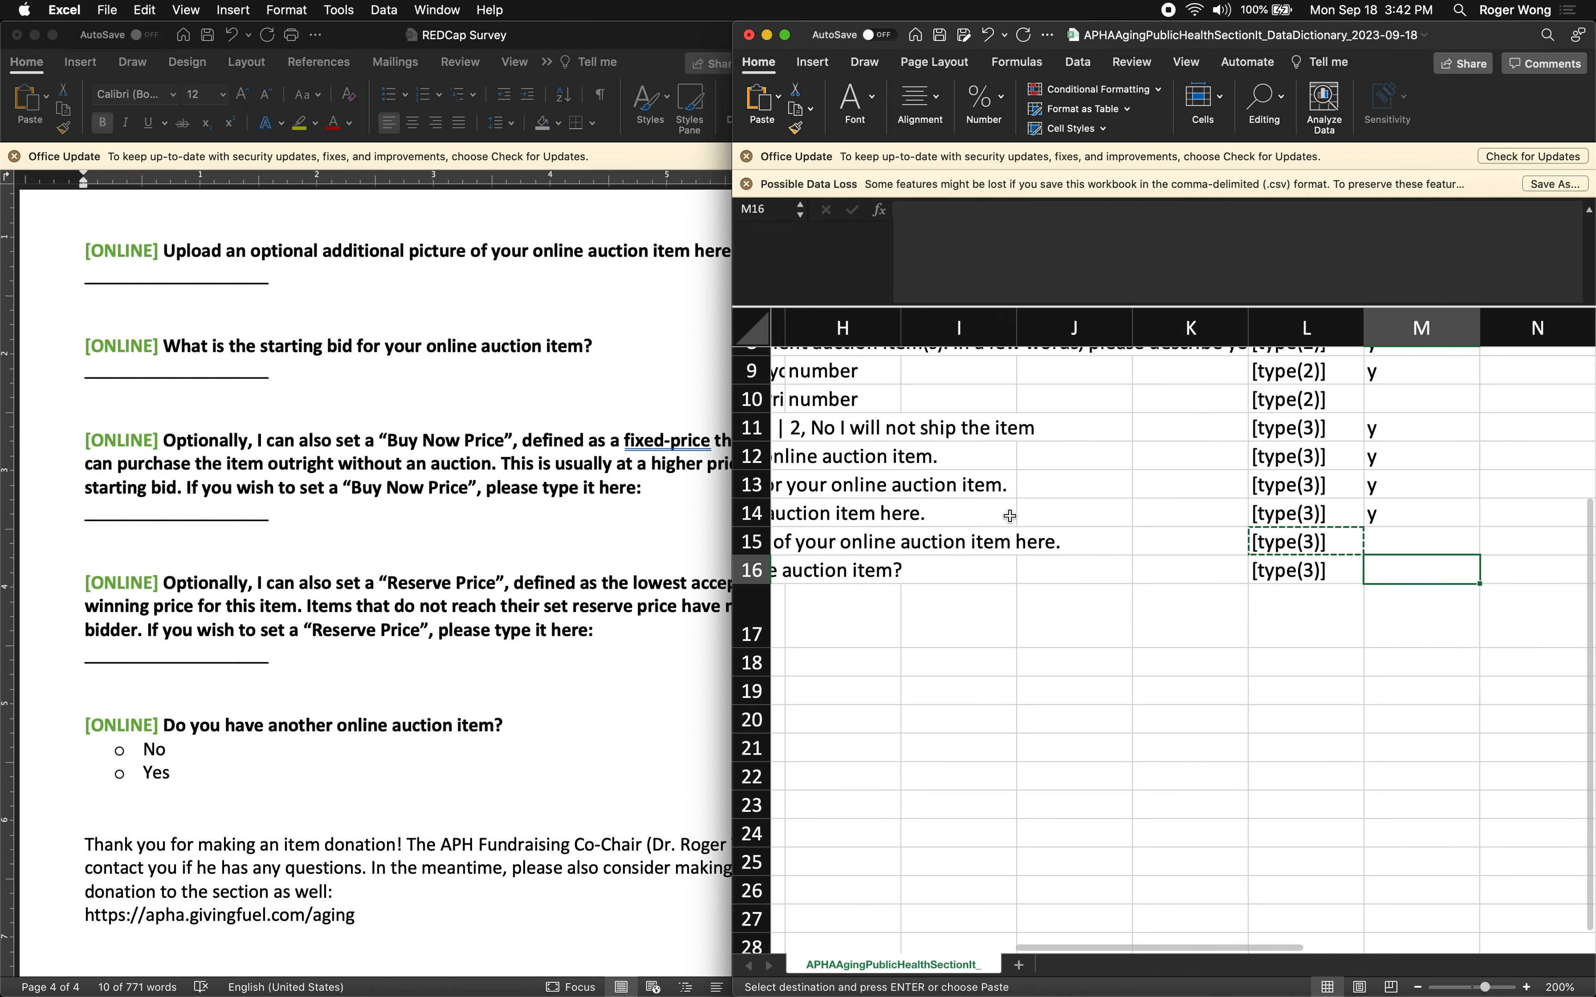
type("y")
left_click(1306, 600)
Insert two blank rows between the online_start row and the end row
scroll(1187, 597, "left", 10)
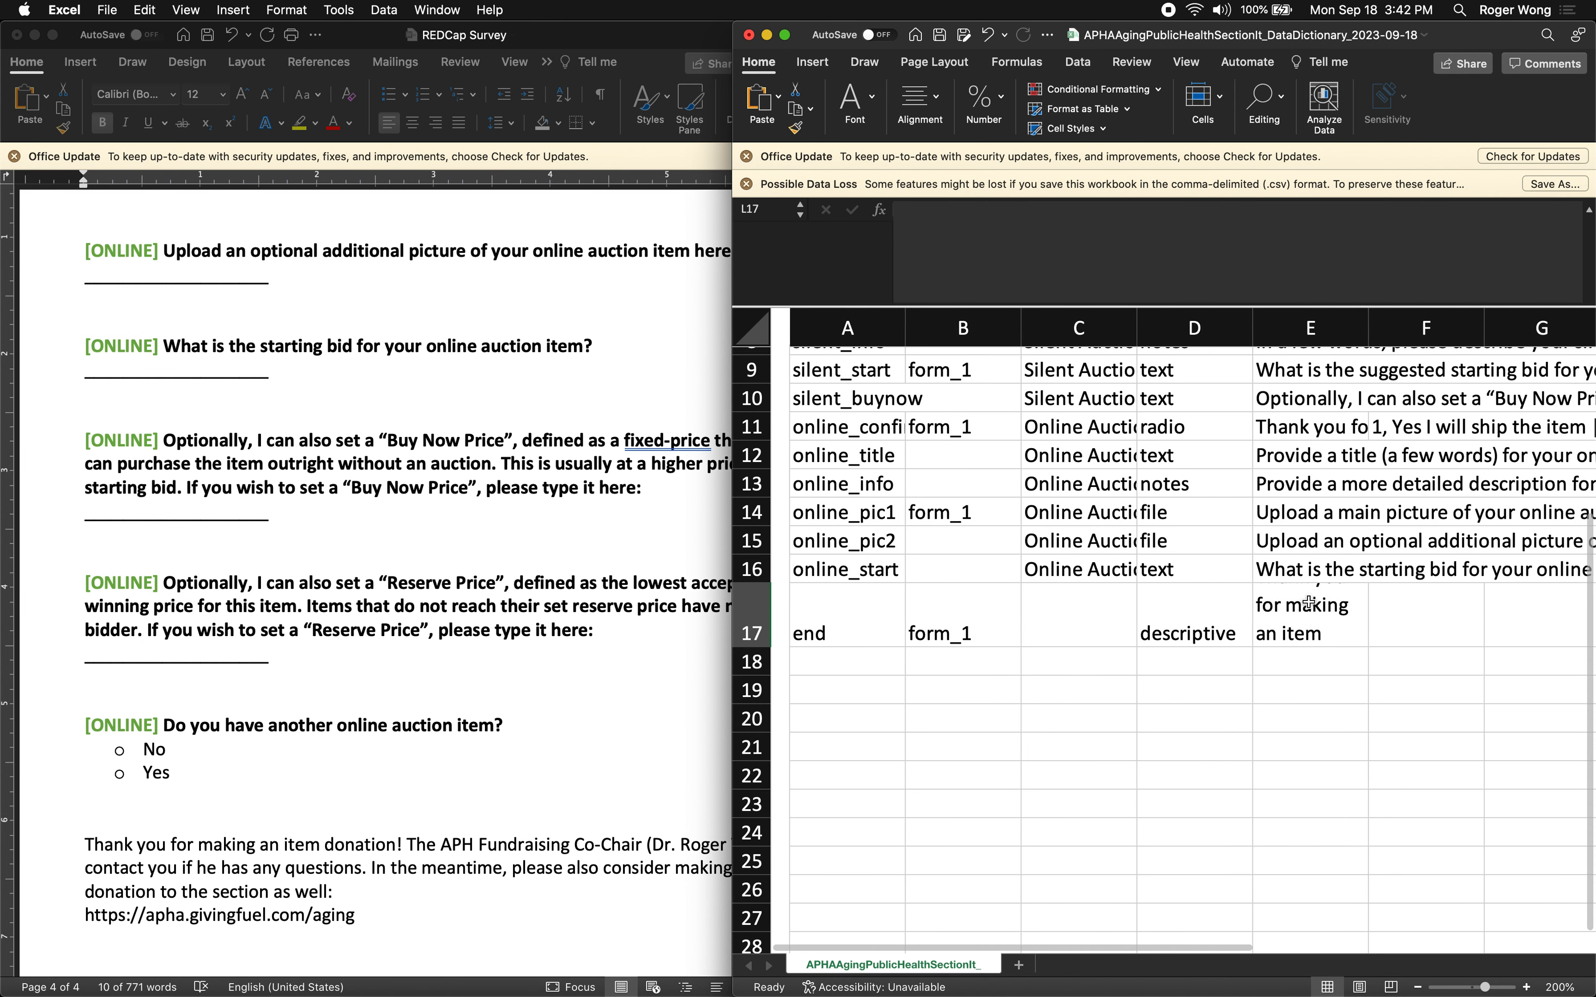
right_click(749, 612)
left_click(784, 699)
left_click(863, 717)
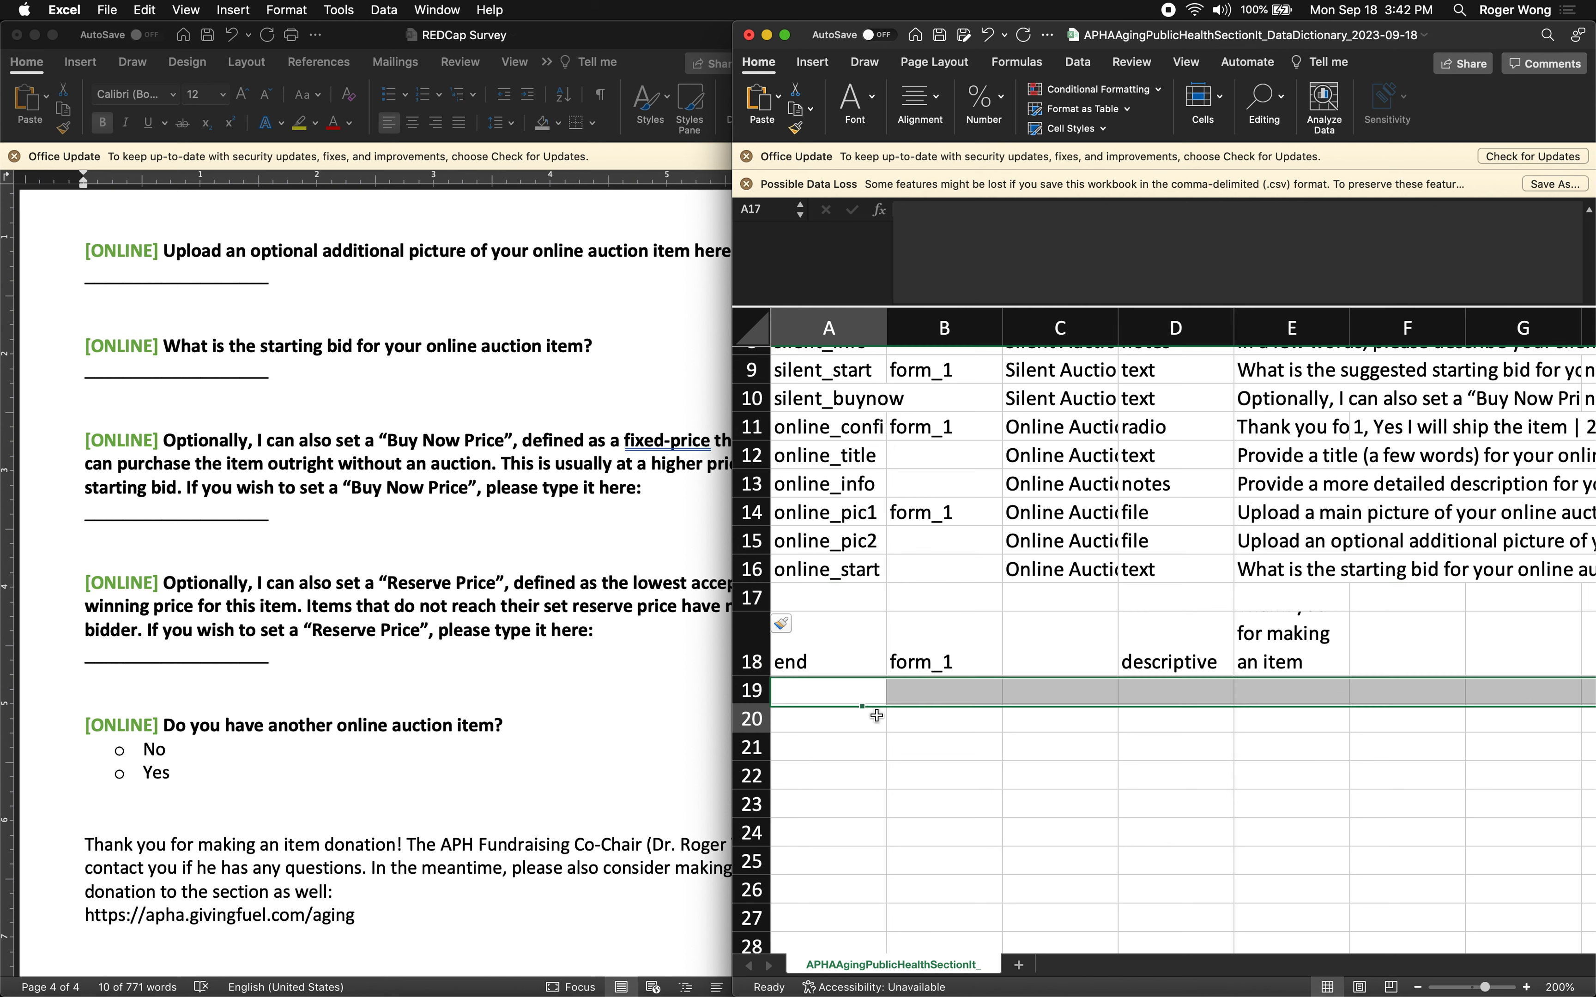
right_click(761, 645)
left_click(791, 733)
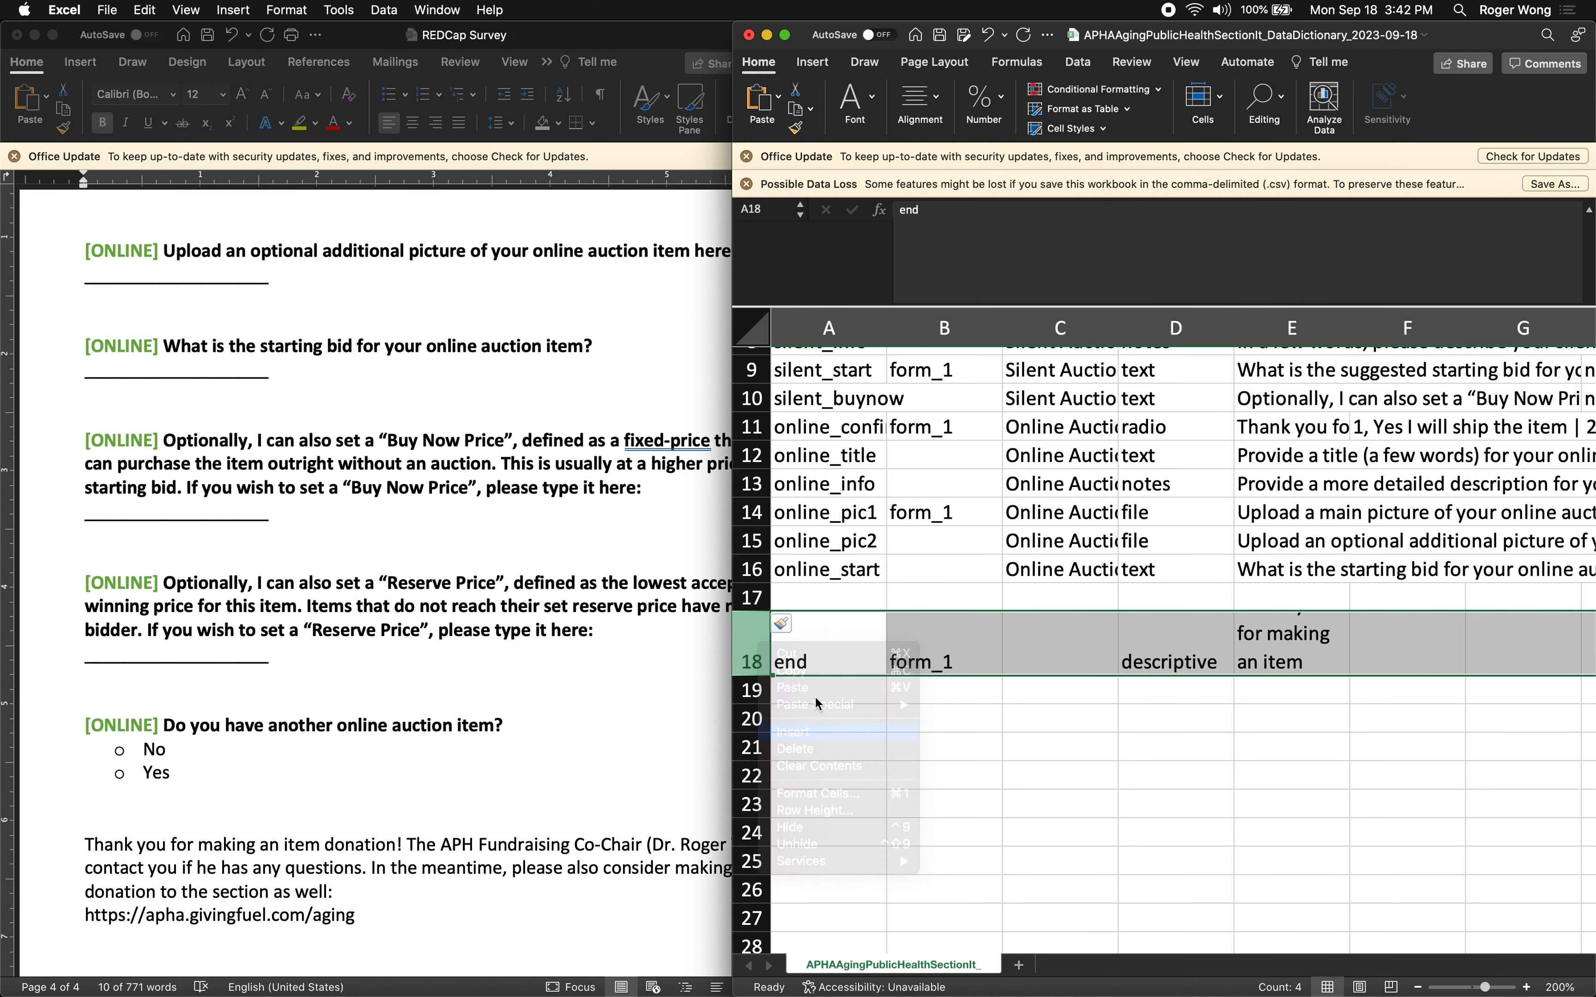
left_click(846, 576)
scroll(391, 342, "down", 3)
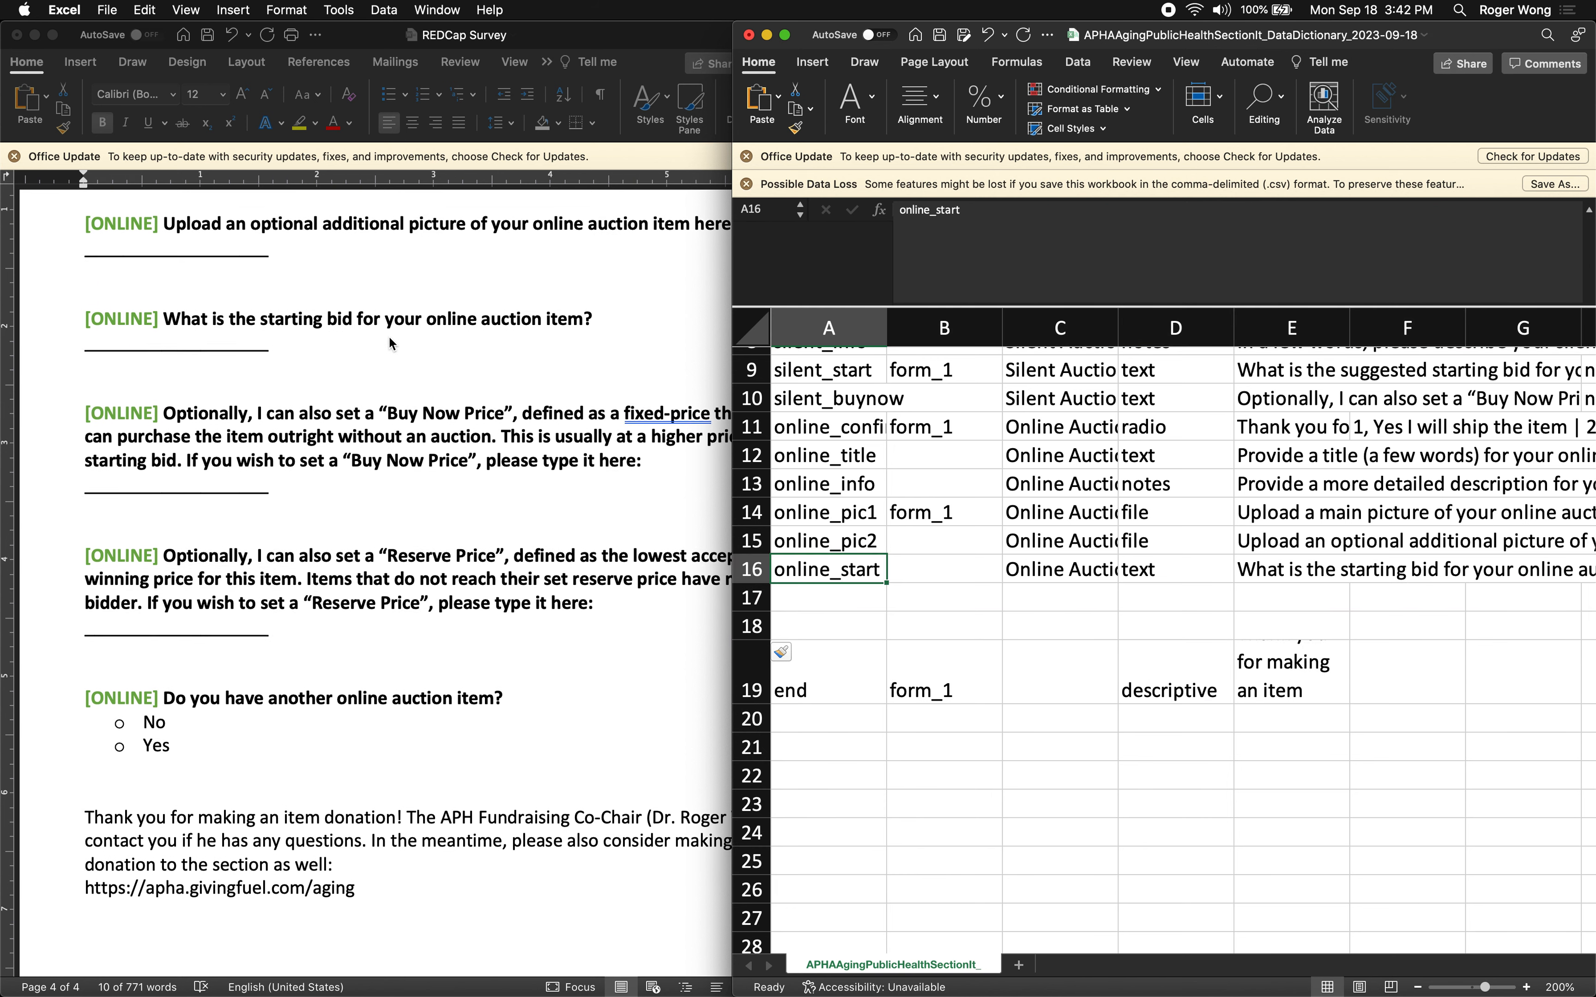
Enter online_buynow as the variable name in A17
left_click(803, 606)
type("onli")
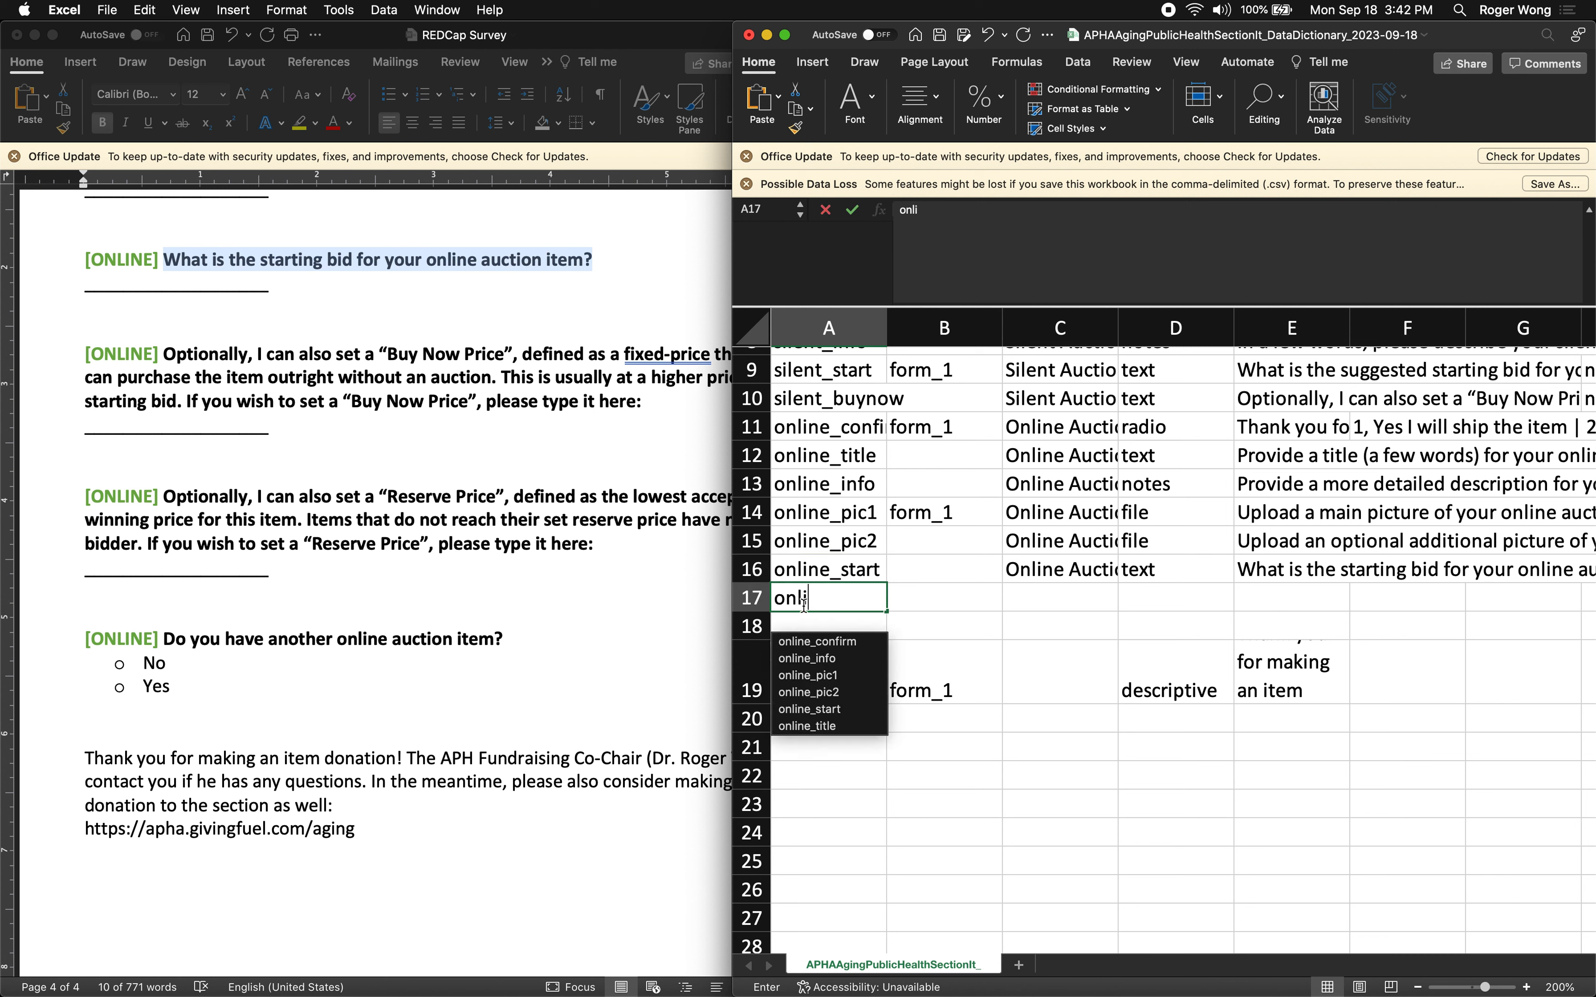
type("ne_")
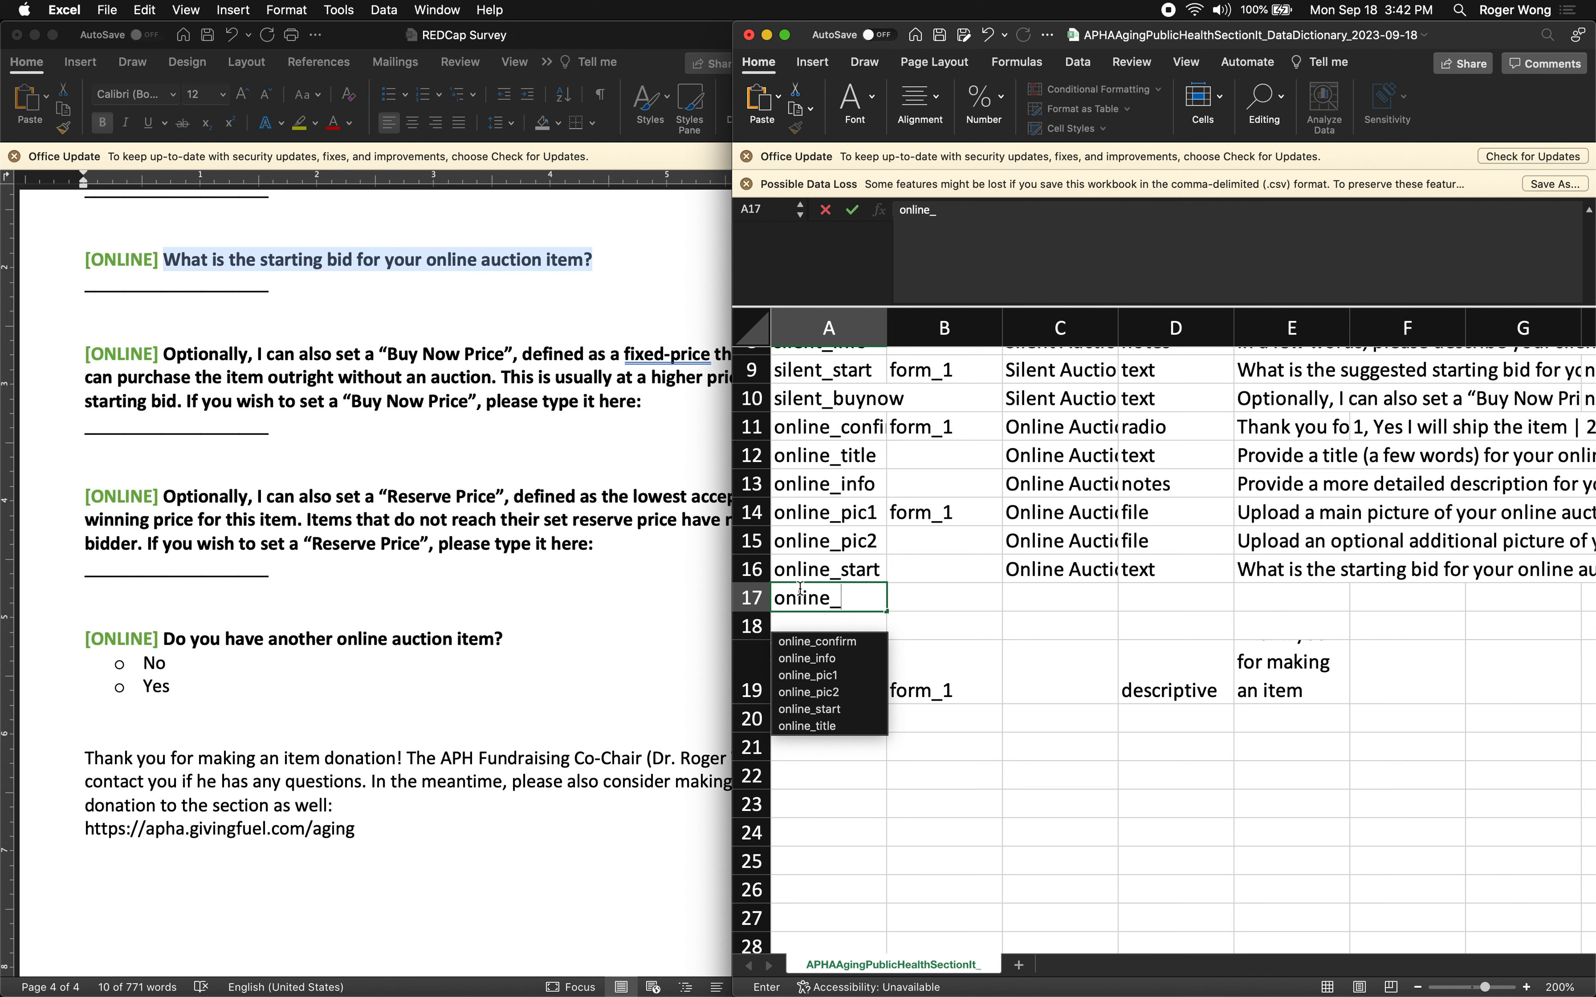
type("buyn")
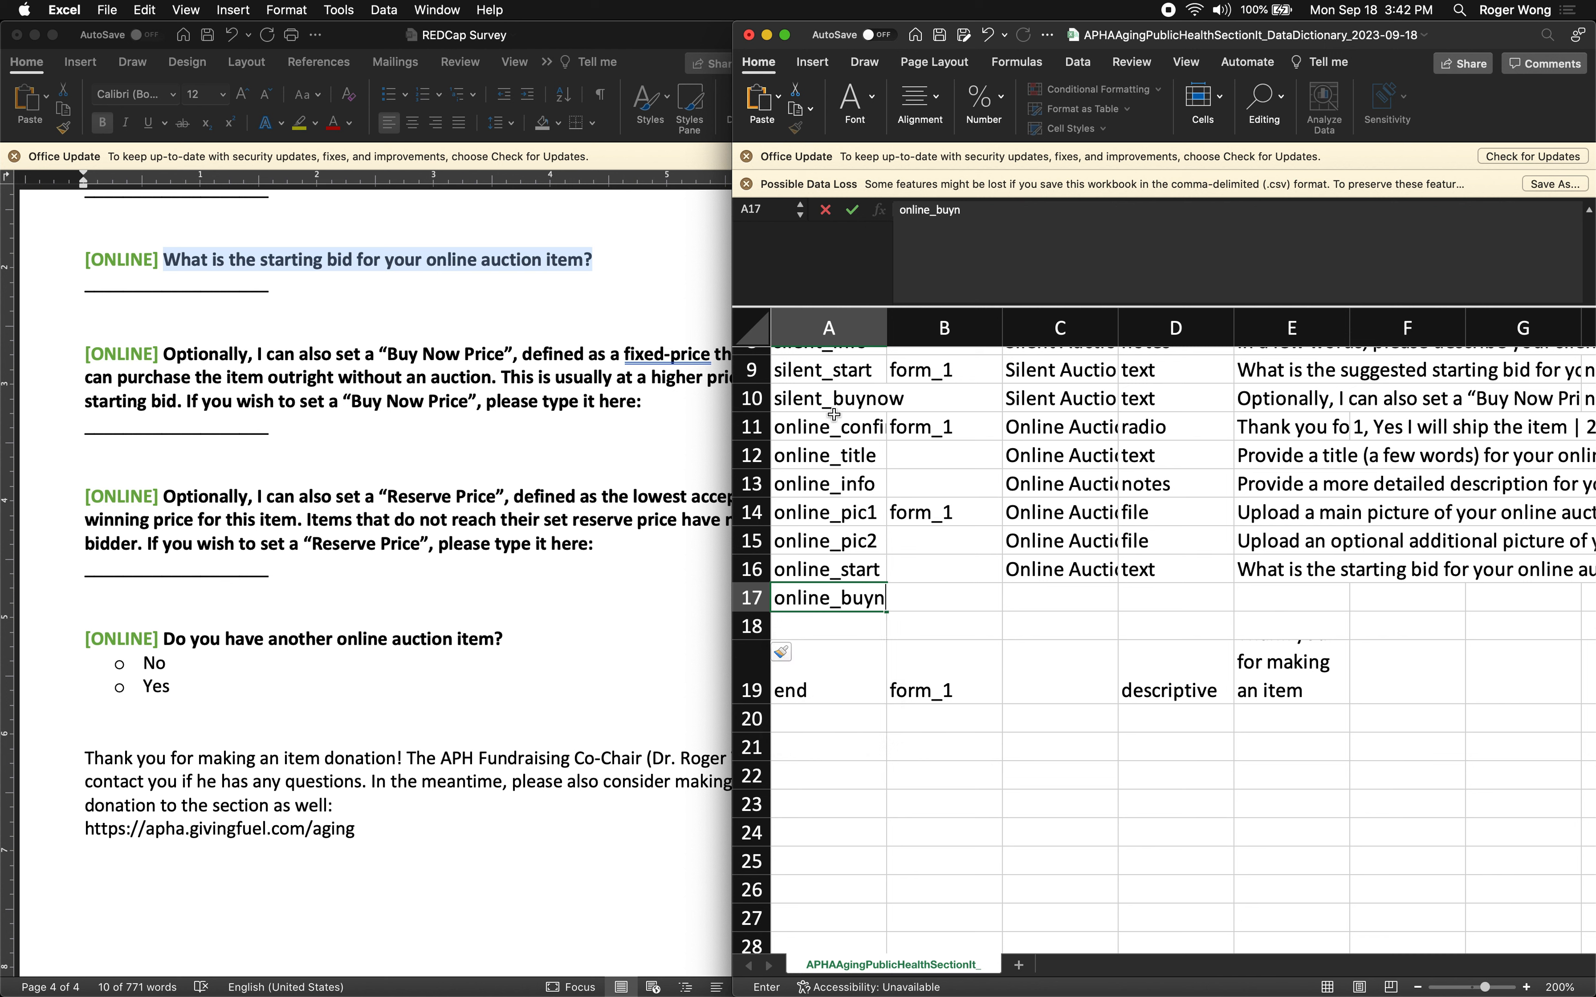
left_click(834, 414)
Review the silent_buynow row from column A through M to see which settings the matching online field needs
left_click(821, 400)
key("Right")
key("Right")
key("Right")
key("Right")
key("Right")
key("Right")
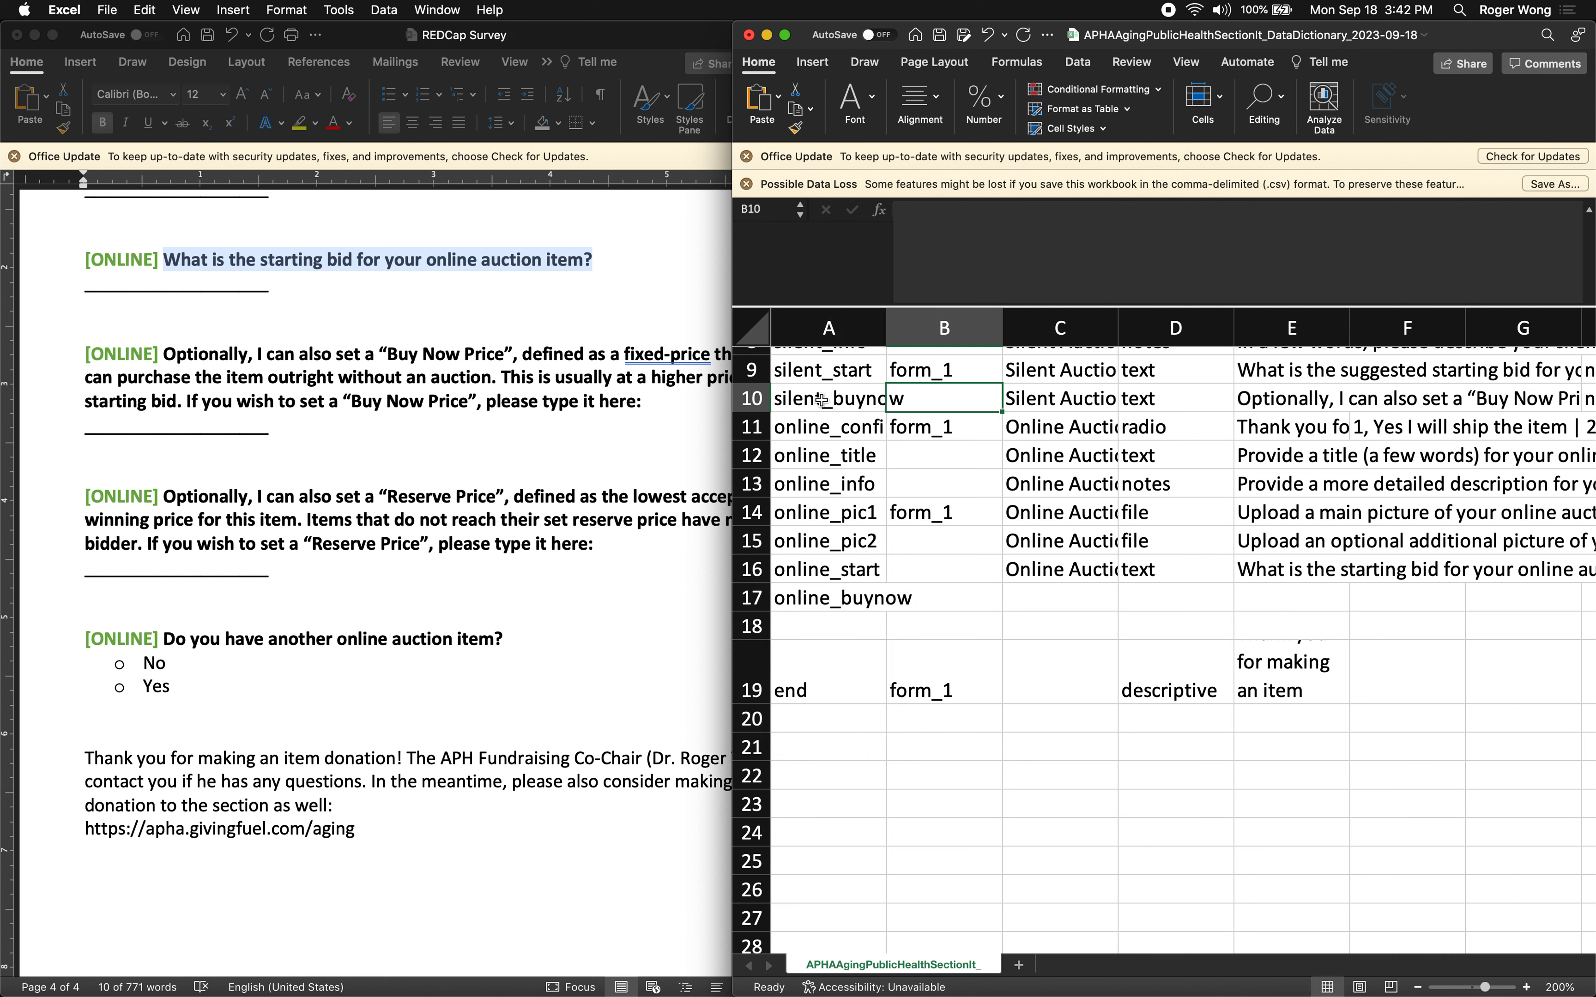
key("Right")
key("Right")
key("Right")
key("Right")
key("Right")
key("Right")
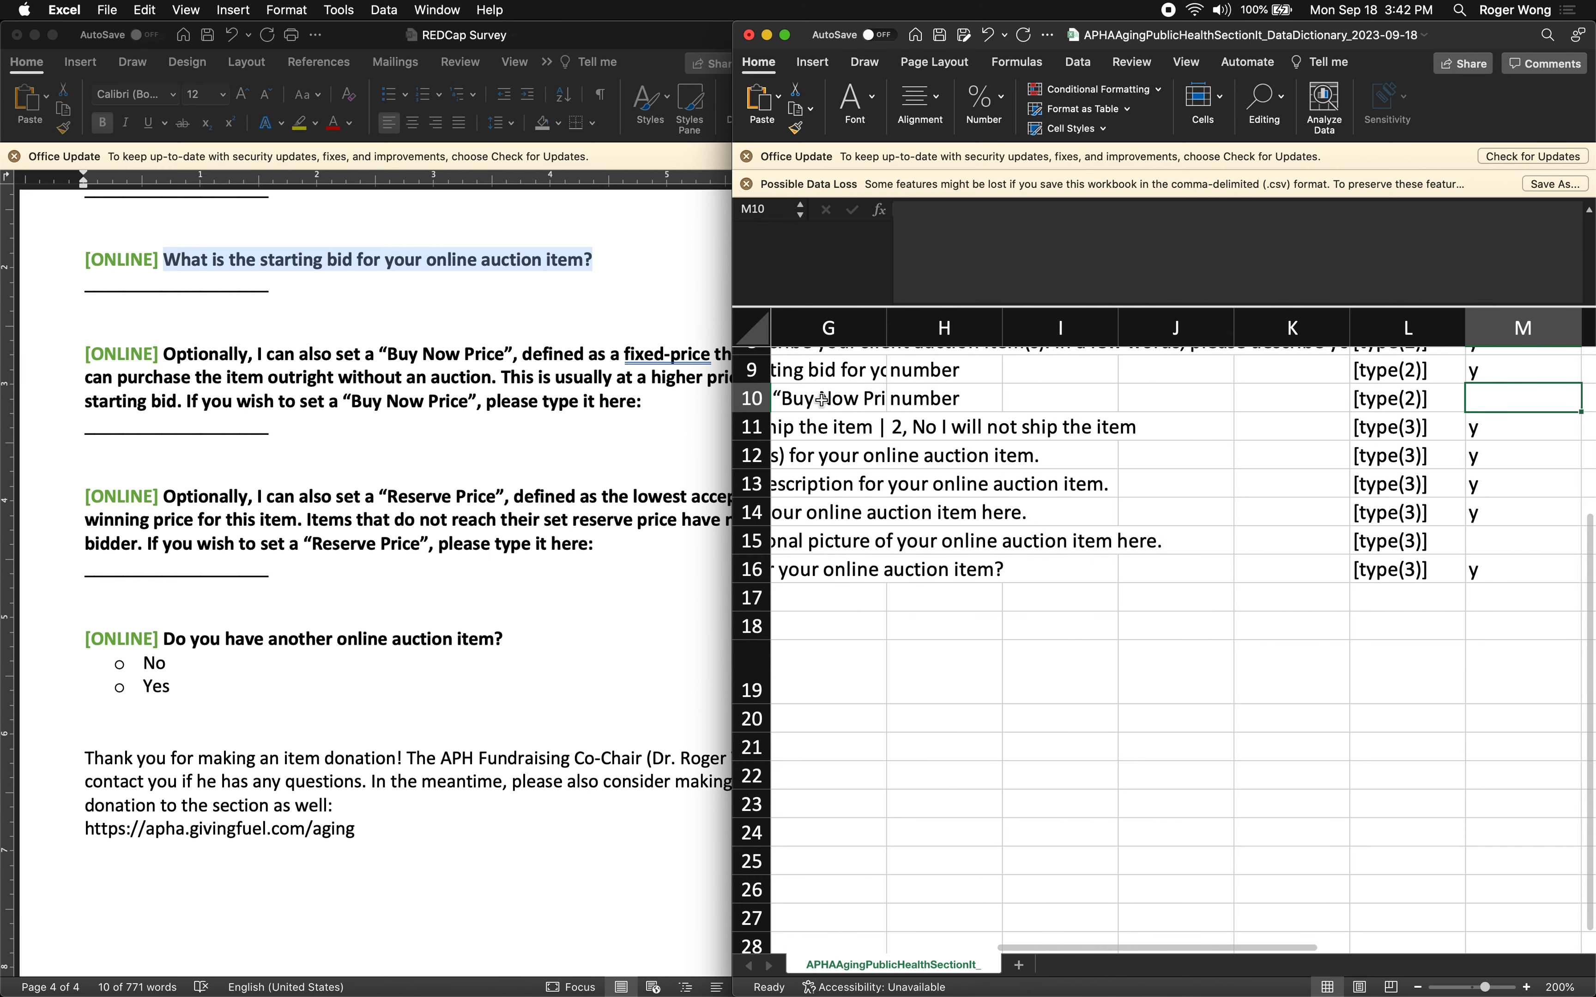
key("Left")
key("Left")
key("Left")
key("Left")
key("Left")
key("Left")
key("Left")
key("Left")
key("Left")
key("Left")
key("Left")
key("Left")
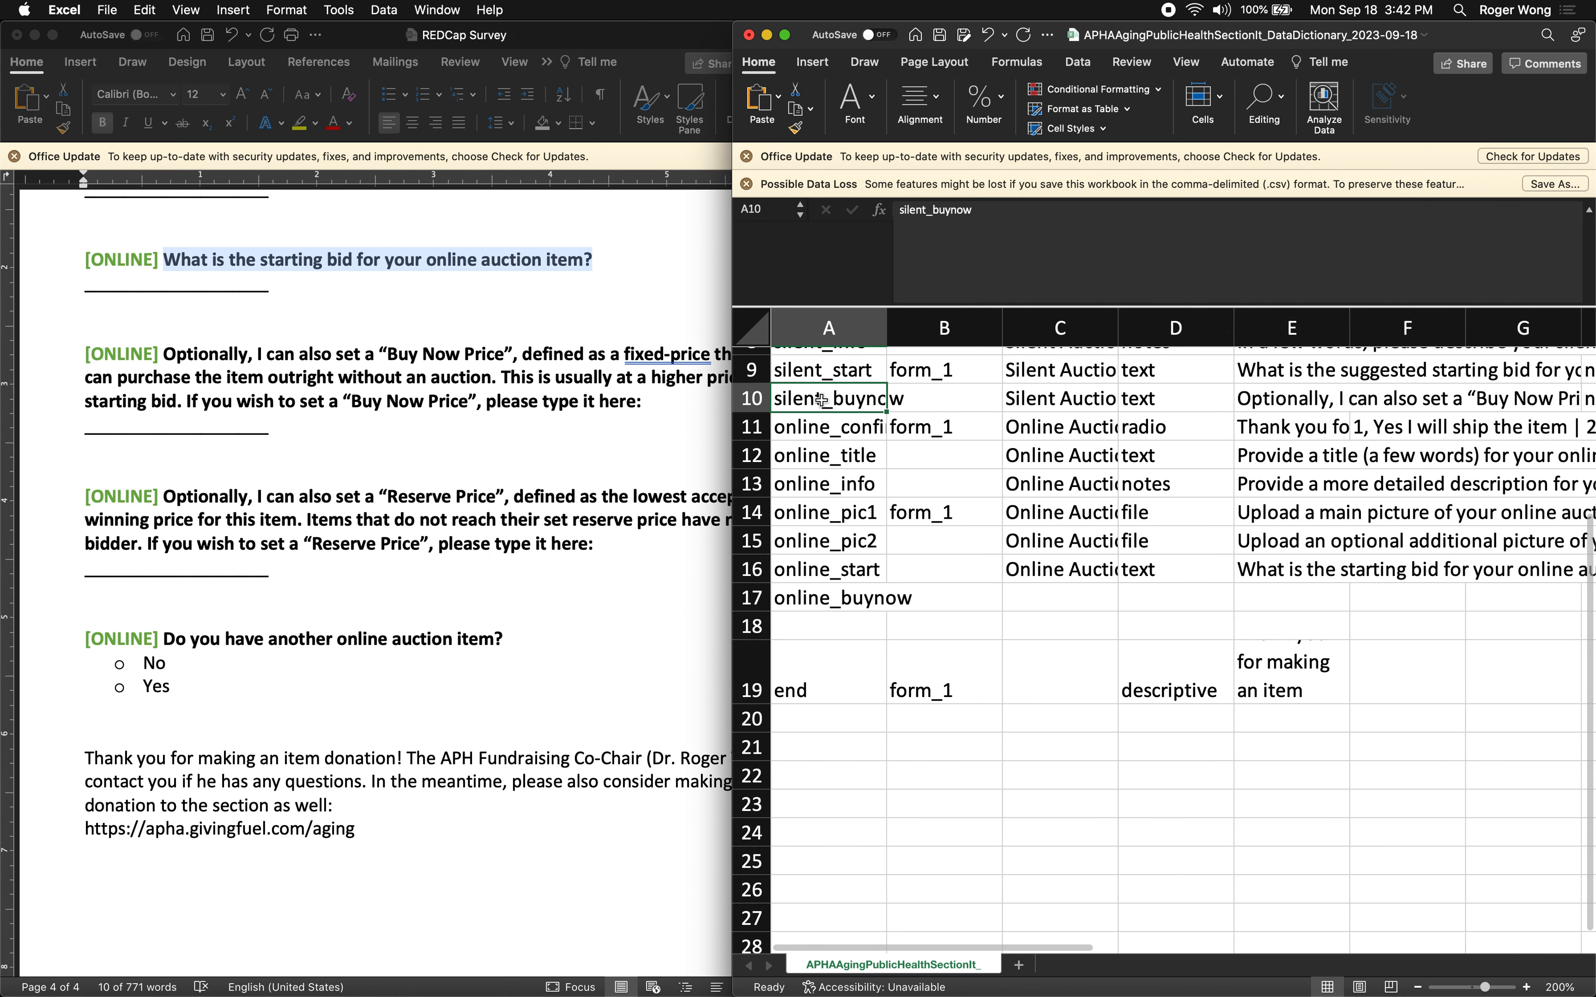
Copy the Online Auction section header from C16 into C17 for the online_buynow row
key("Down")
key("Down")
key("Down")
key("Down")
key("Down")
key("Down")
key("Down")
key("Right")
key("Right")
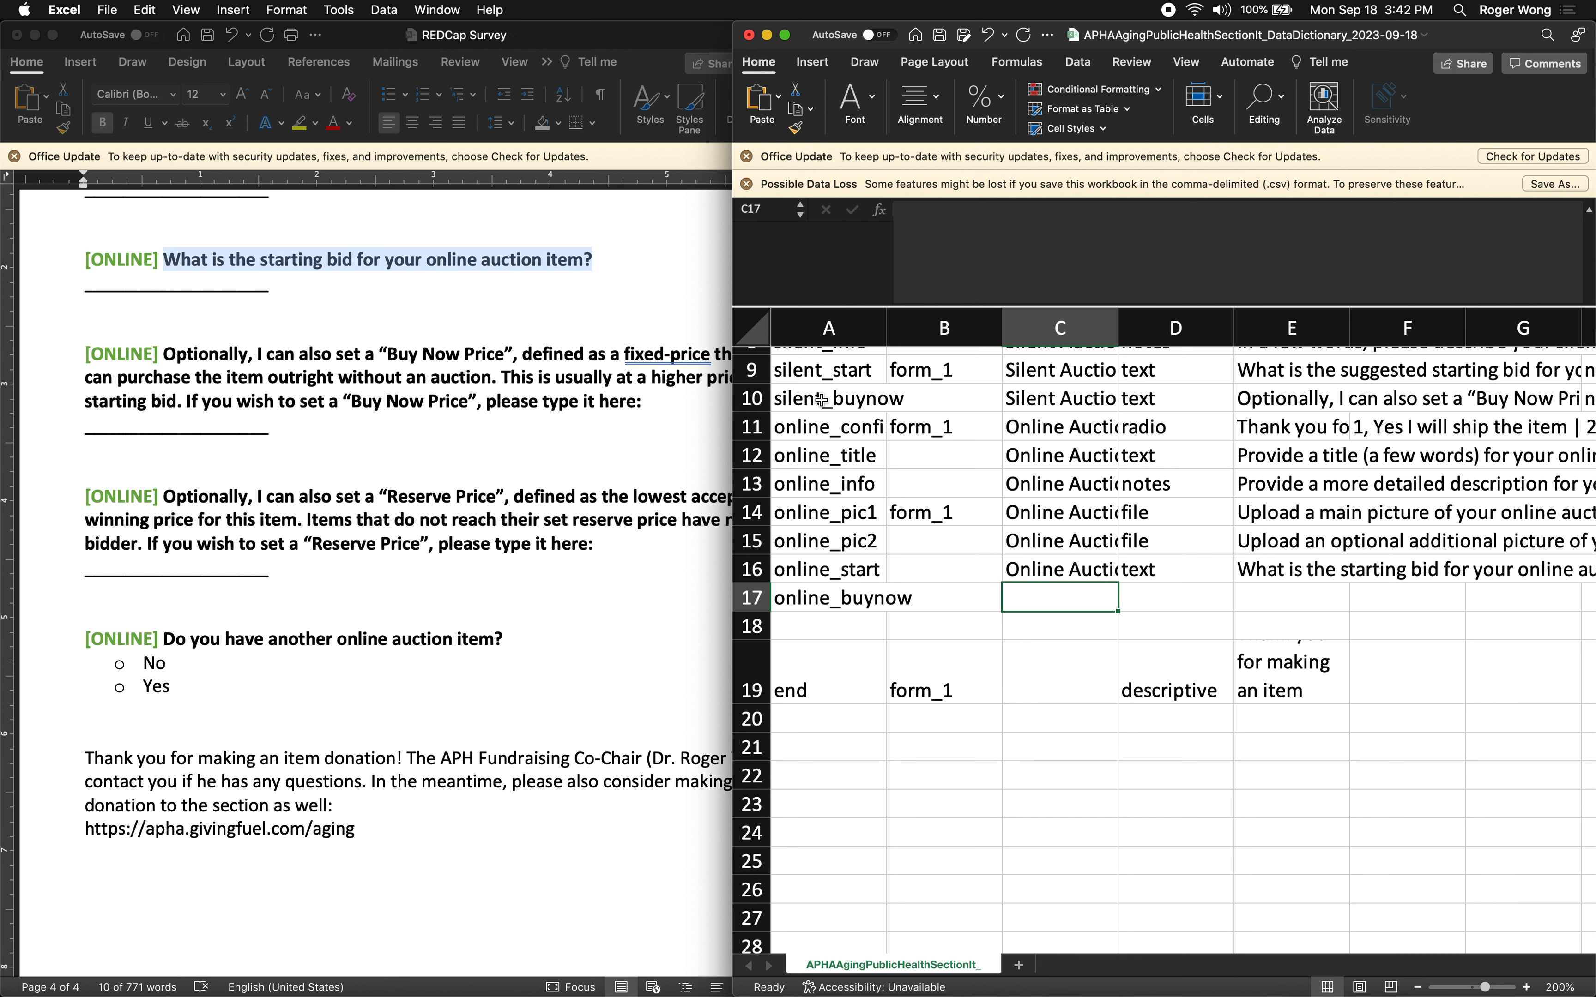
key("Up")
key("super+c")
key("Down")
key("super+v")
key("Right")
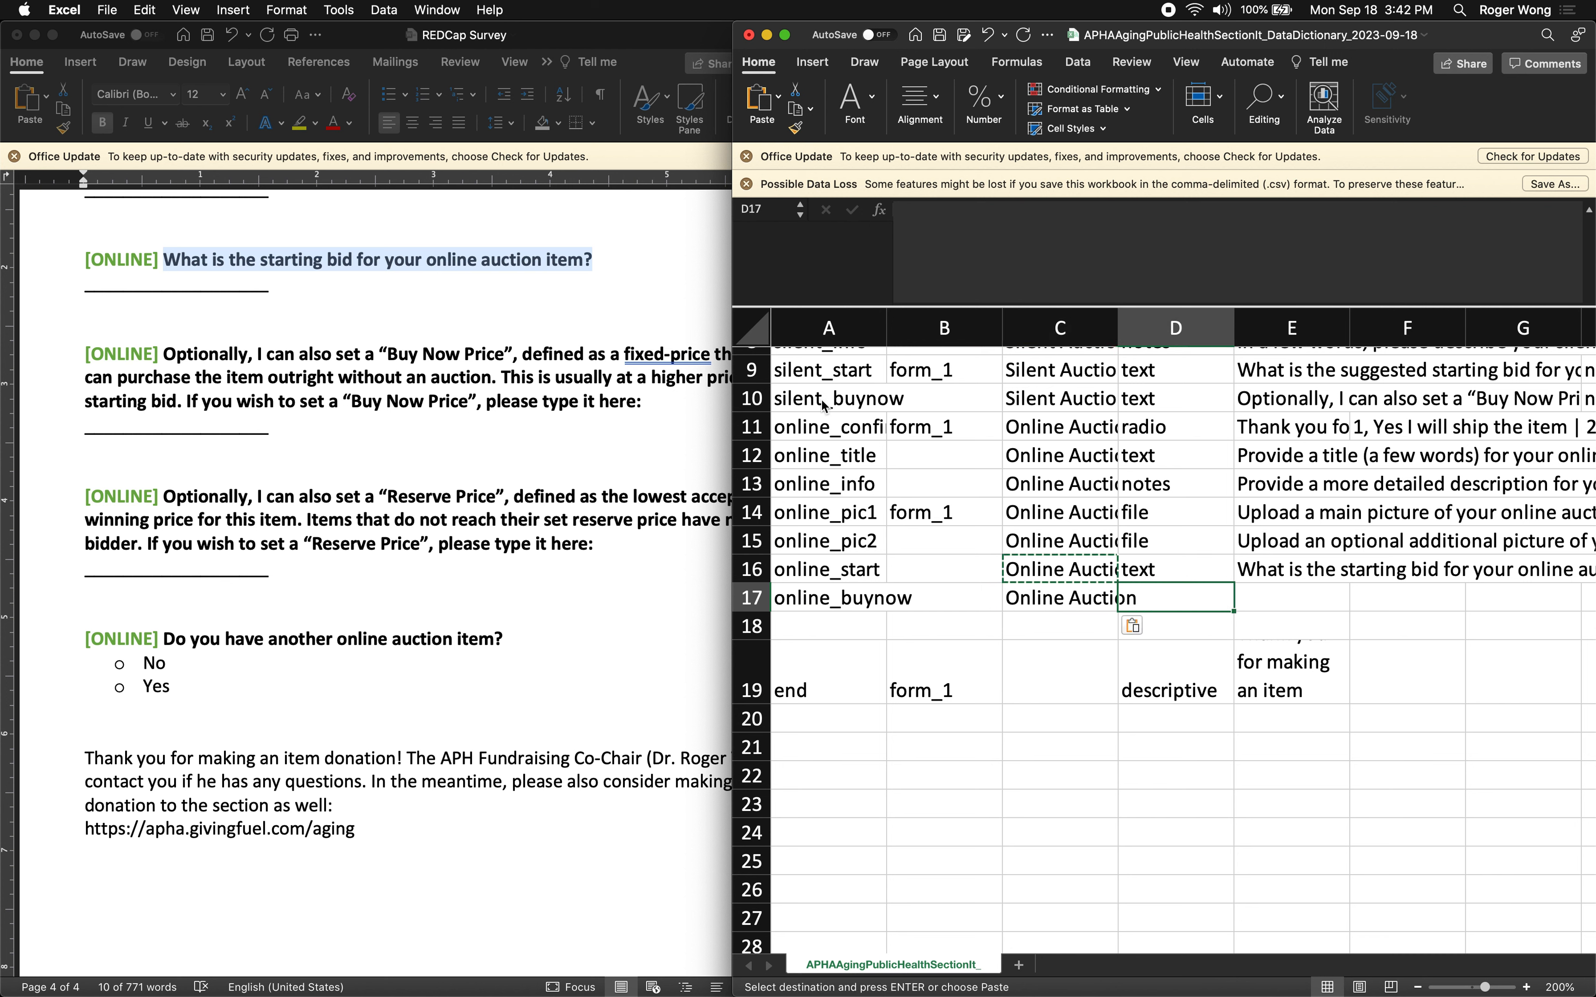
Copy the number validation from H10 into H16 and H17 for the online_start and online_buynow fields
key("Up")
key("Right")
key("Right")
key("Right")
key("Right")
key("Right")
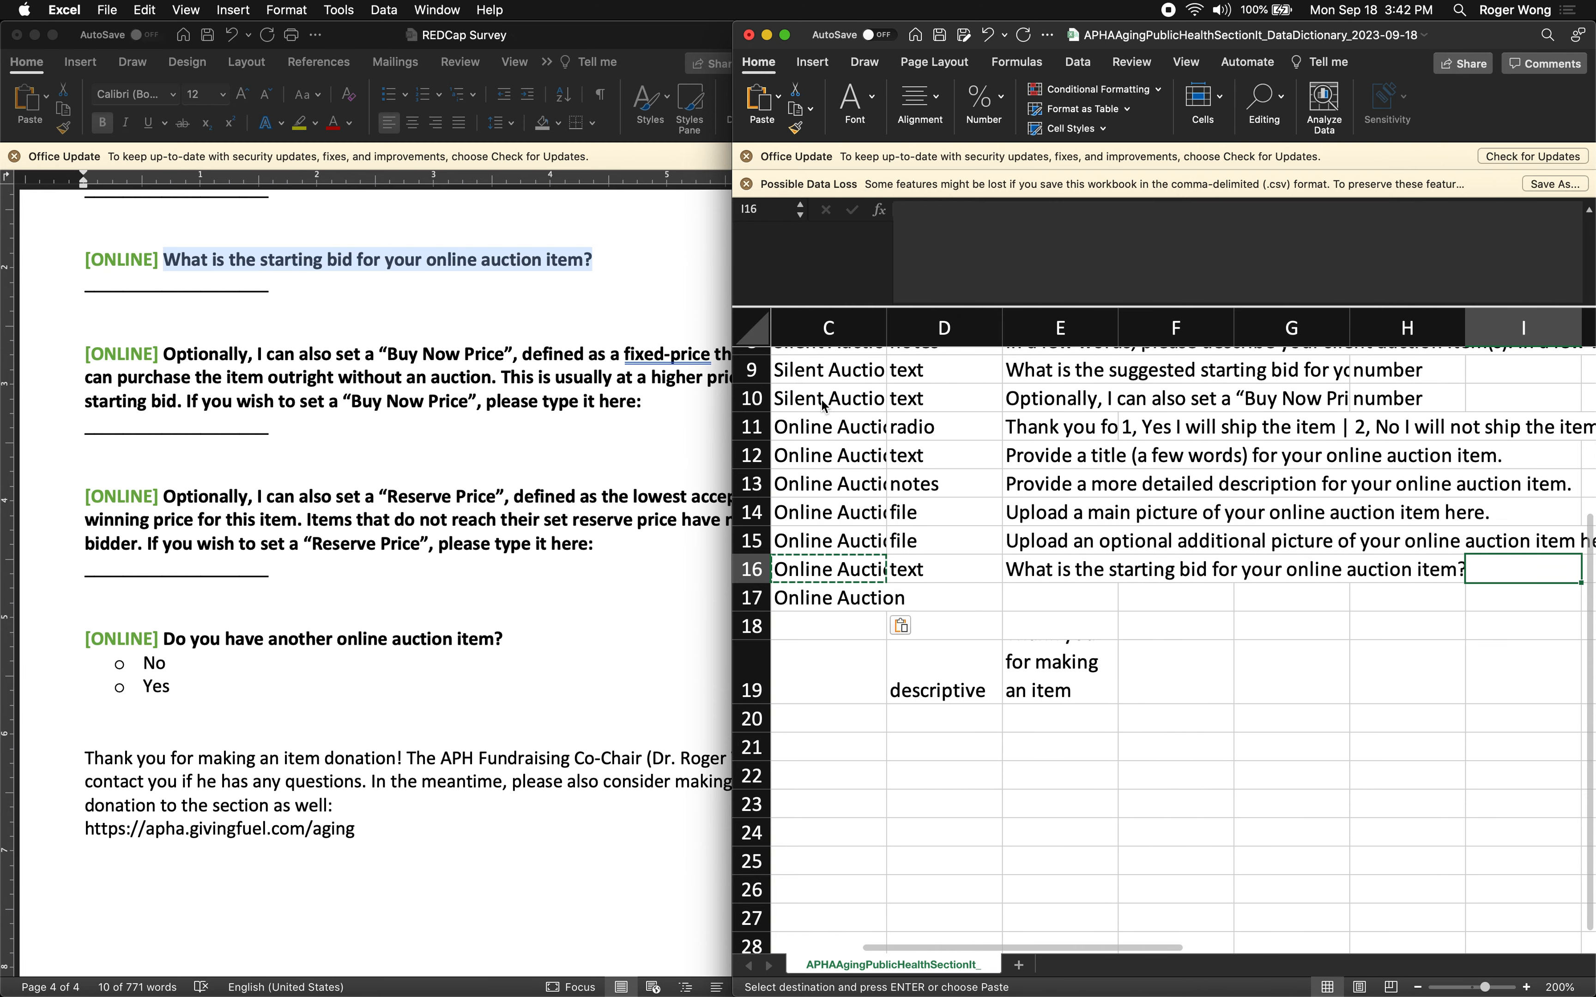
key("Left")
key("Up")
key("Up")
key("Up")
key("Up")
key("Up")
key("Up")
key("super+c")
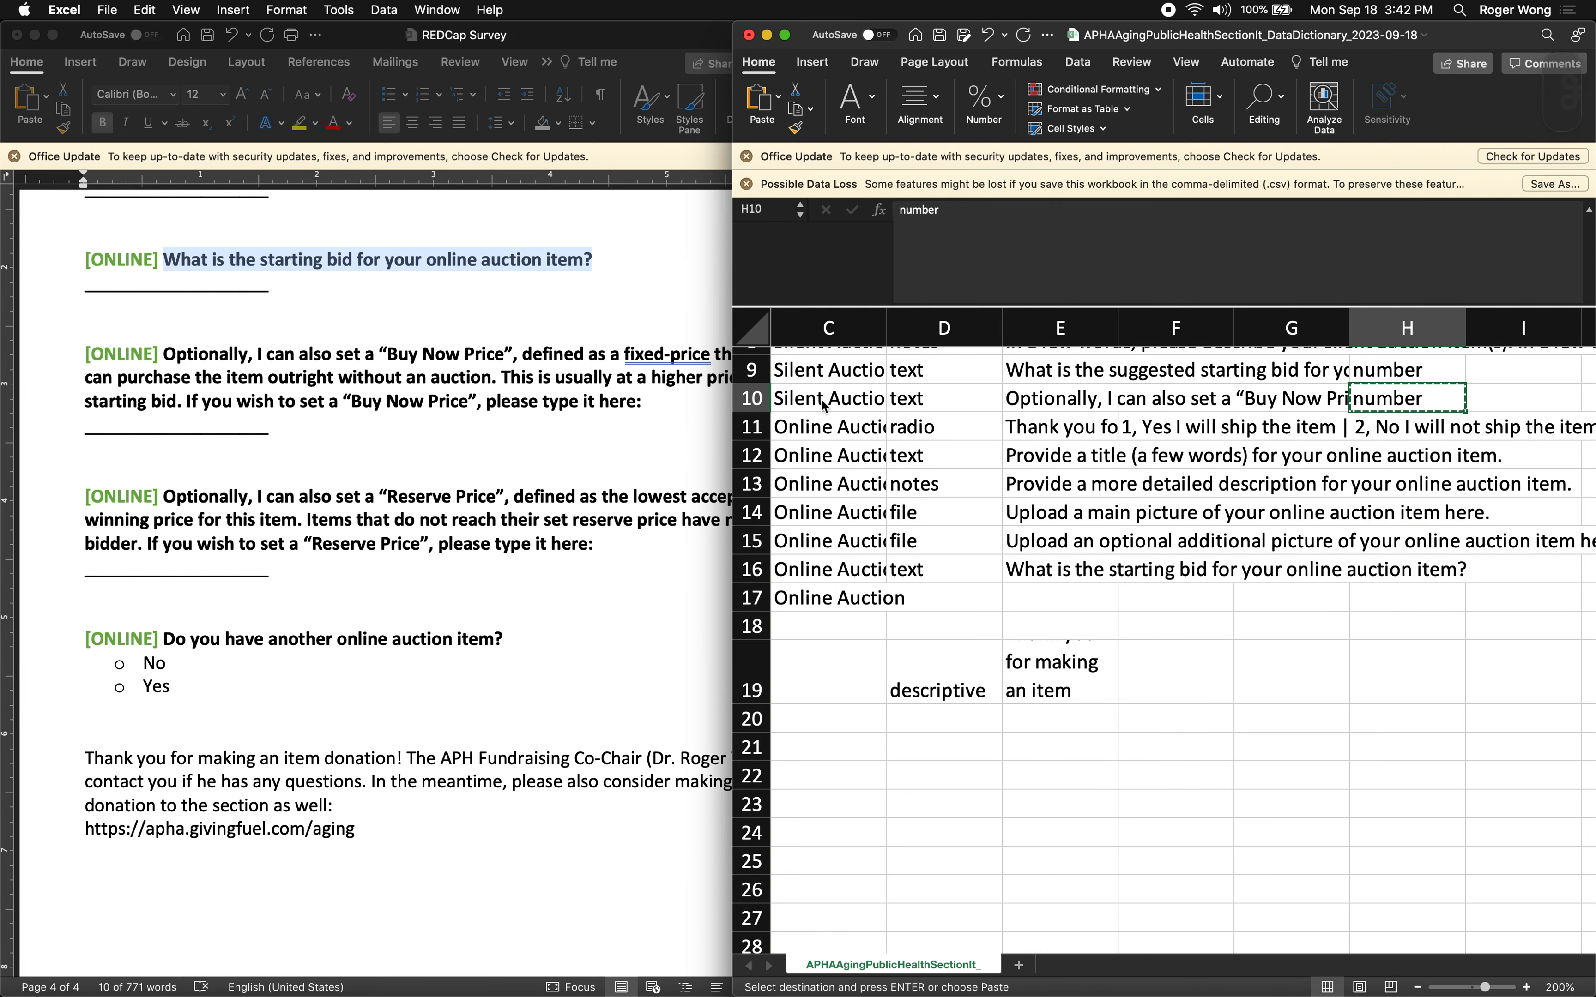
key("Down")
key("Down")
key("Down")
key("Down")
key("Down")
key("Down")
key("super+v")
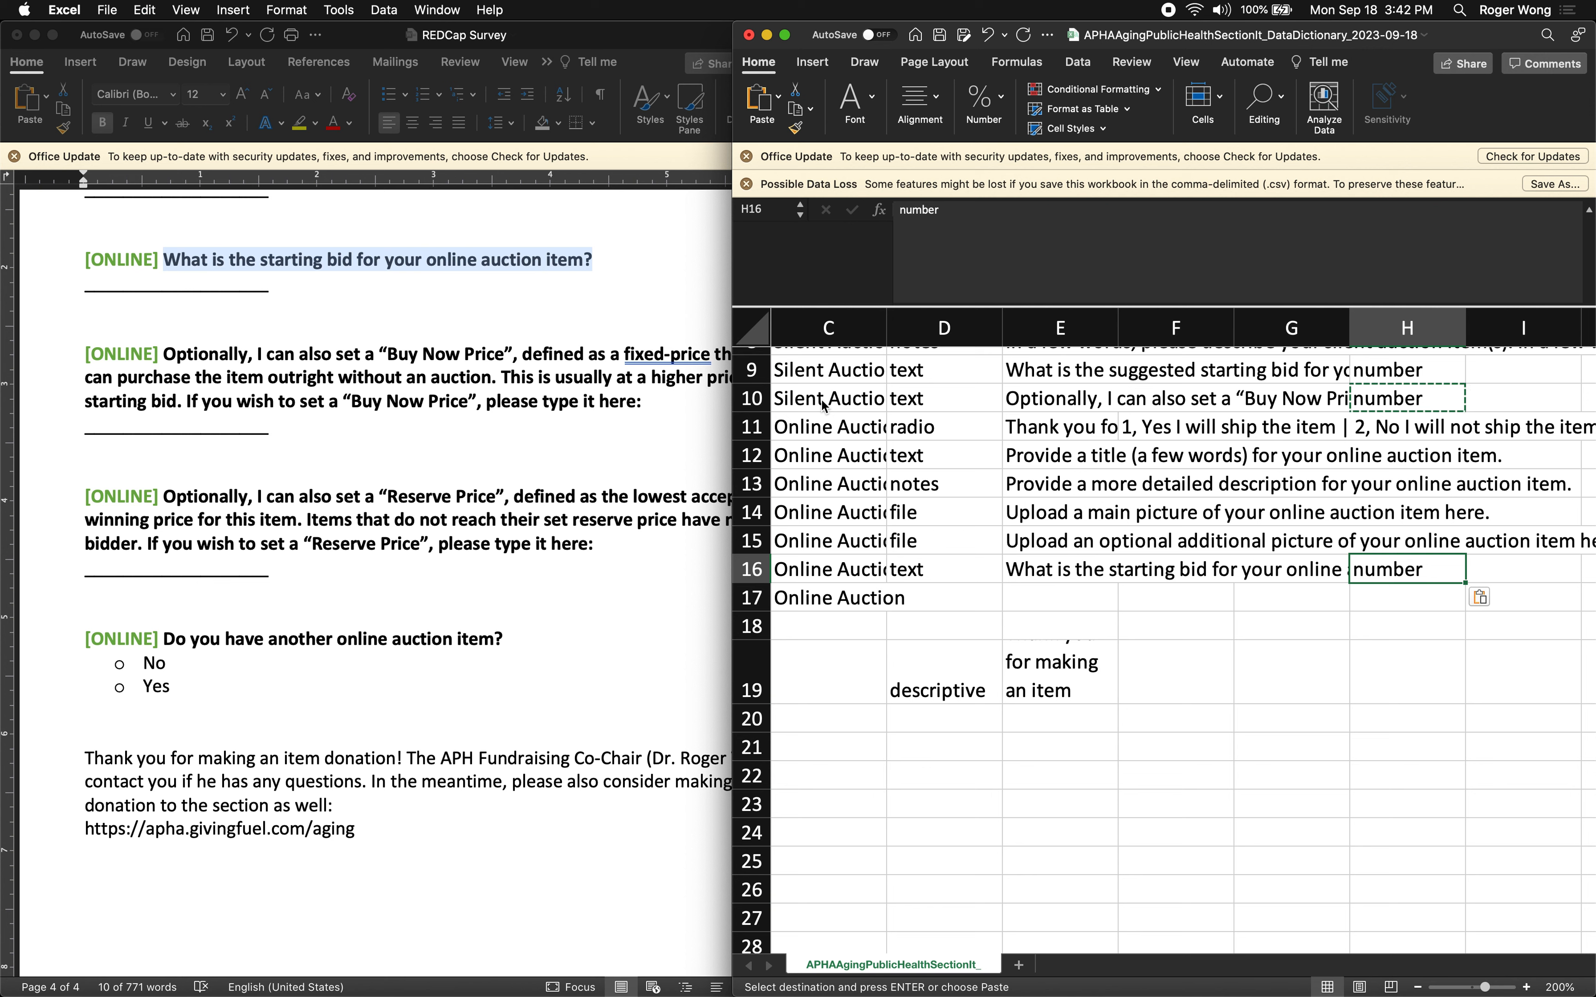
key("Down")
key("super+v")
Set the online_buynow field type to text in D17
key("Up")
key("Up")
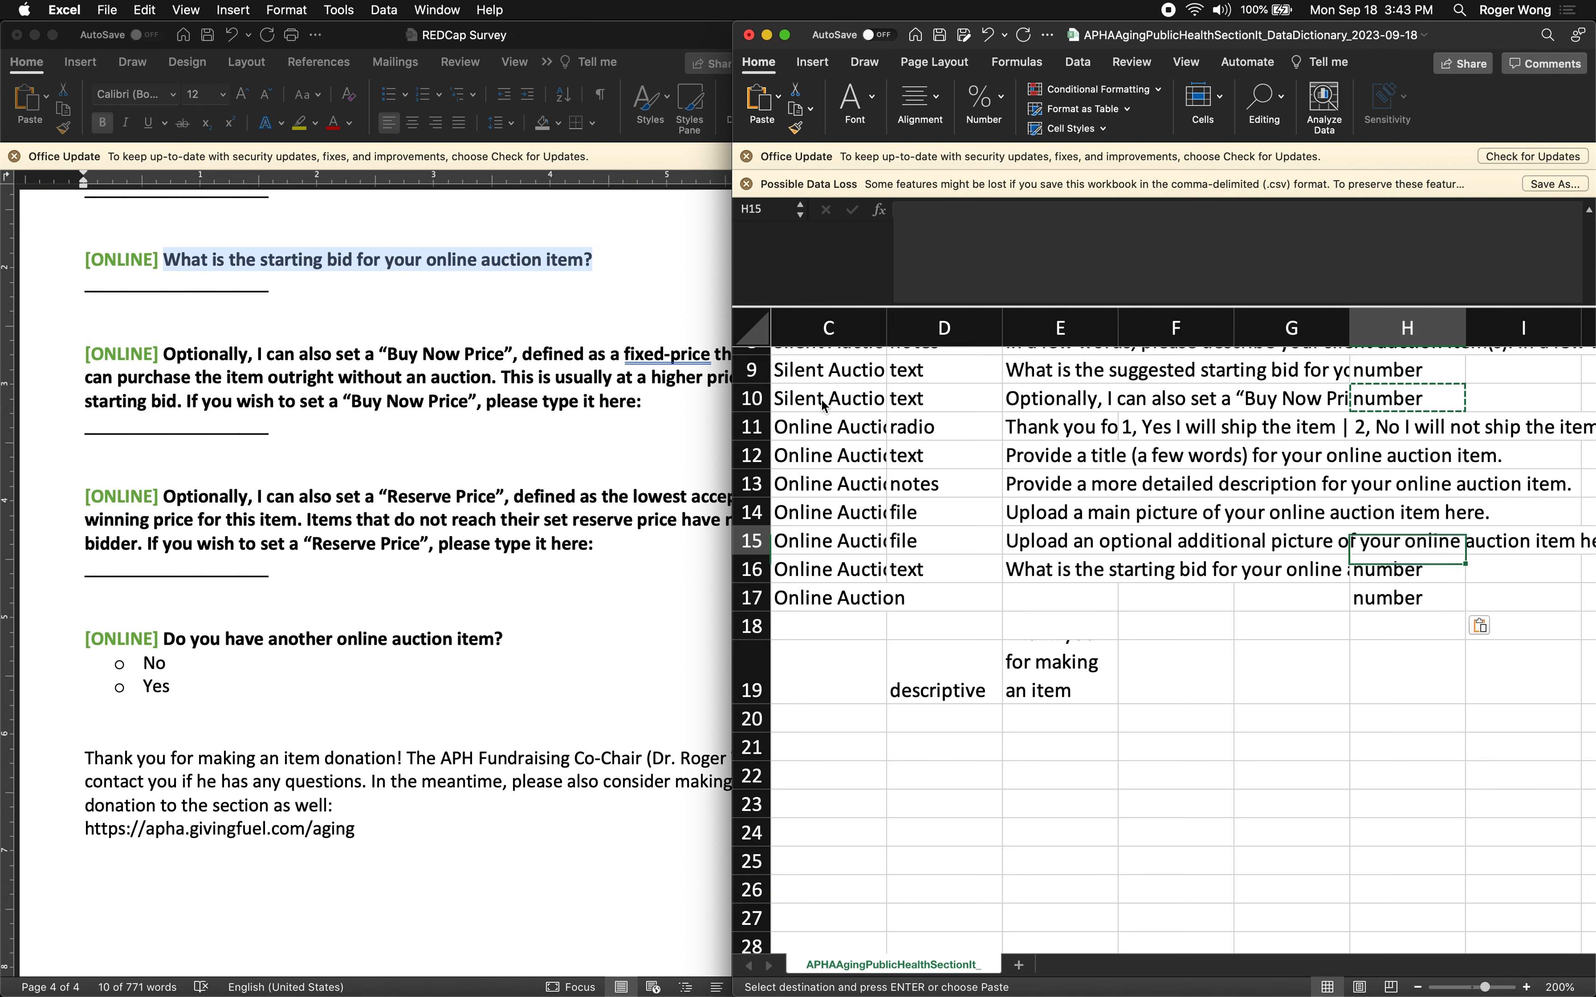
key("Up")
key("Down")
key("Left")
key("Down")
key("Left")
key("Left")
key("Left")
key("Left")
key("Left")
key("Left")
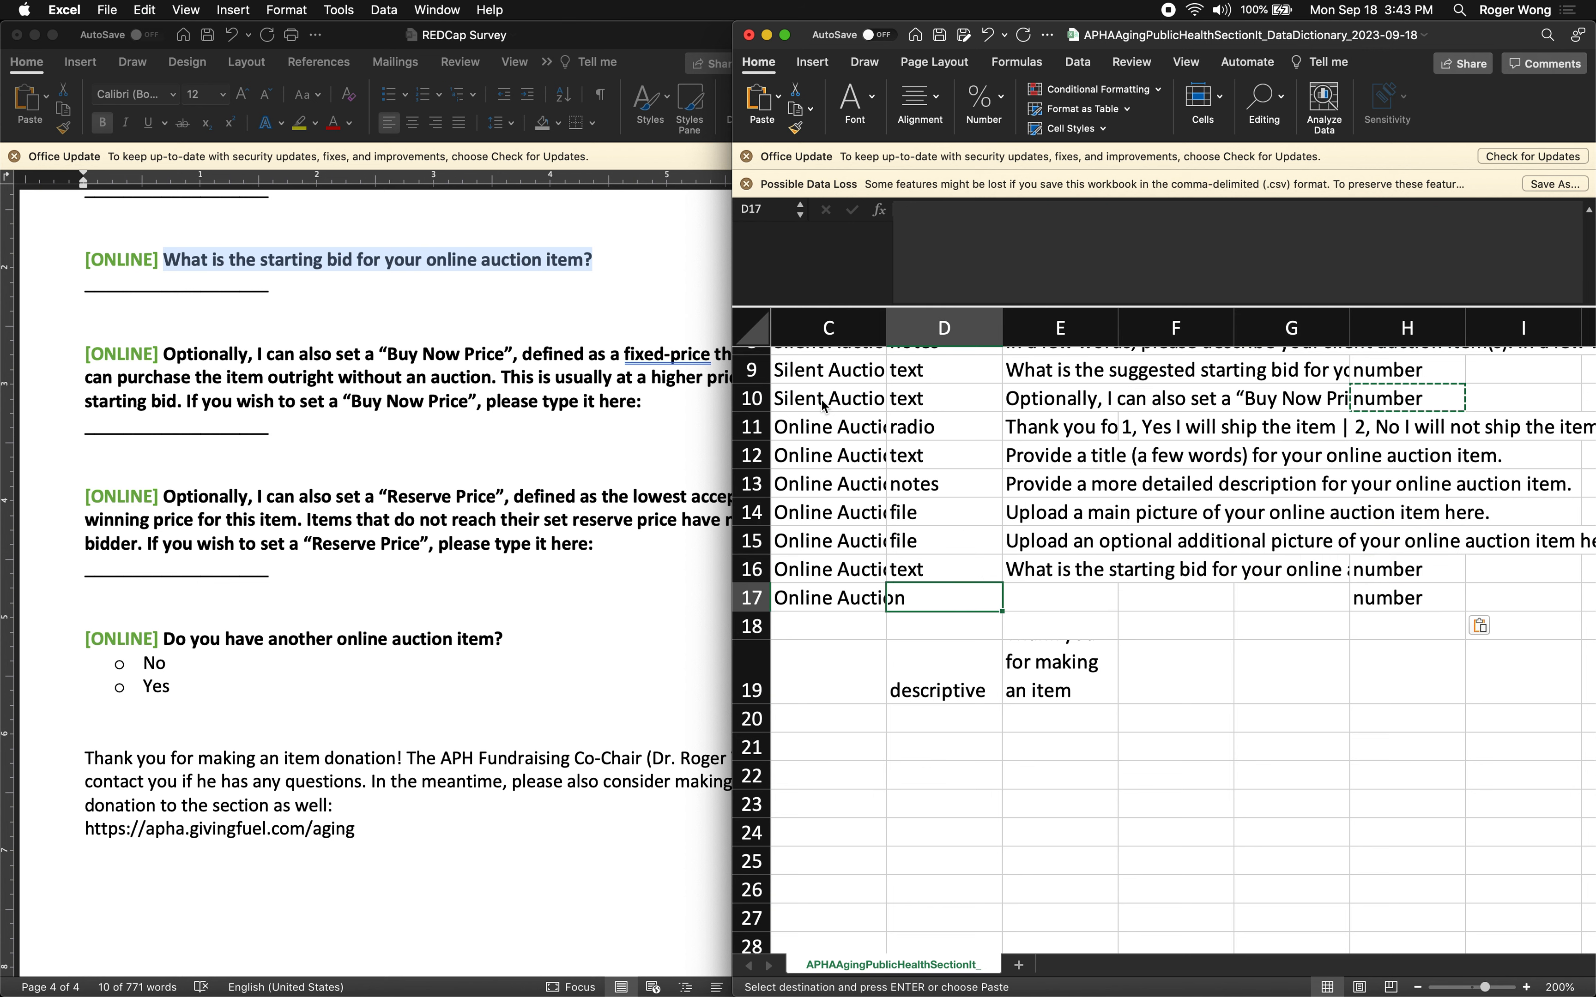
key("Right")
key("Right")
key("Right")
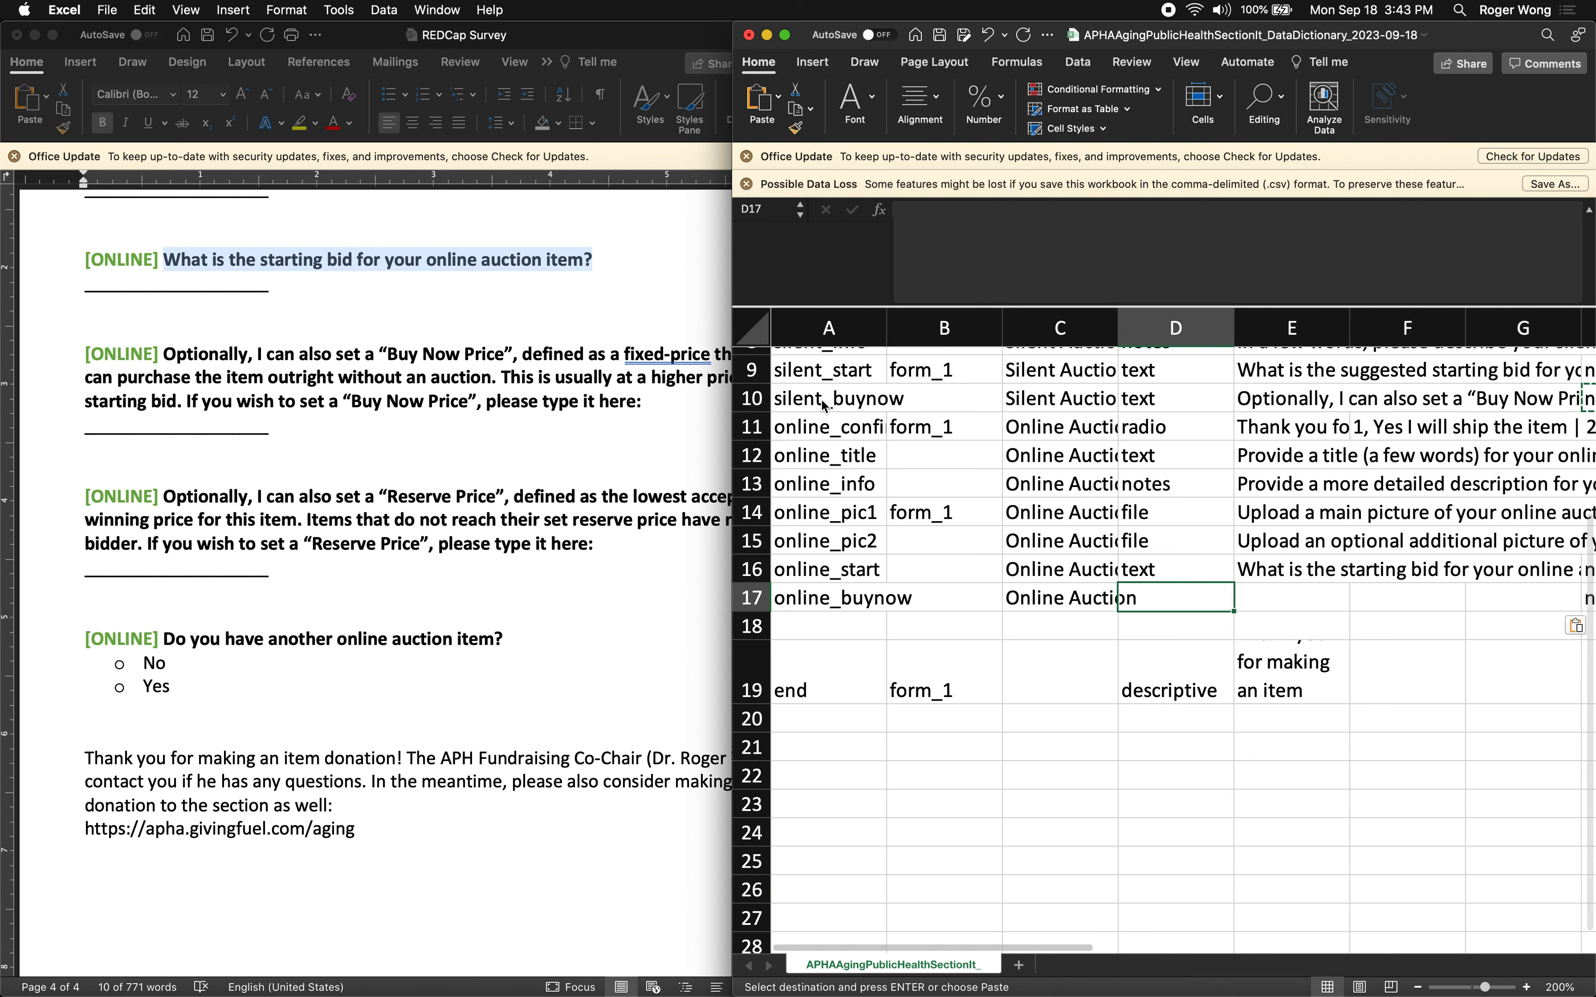
type("text")
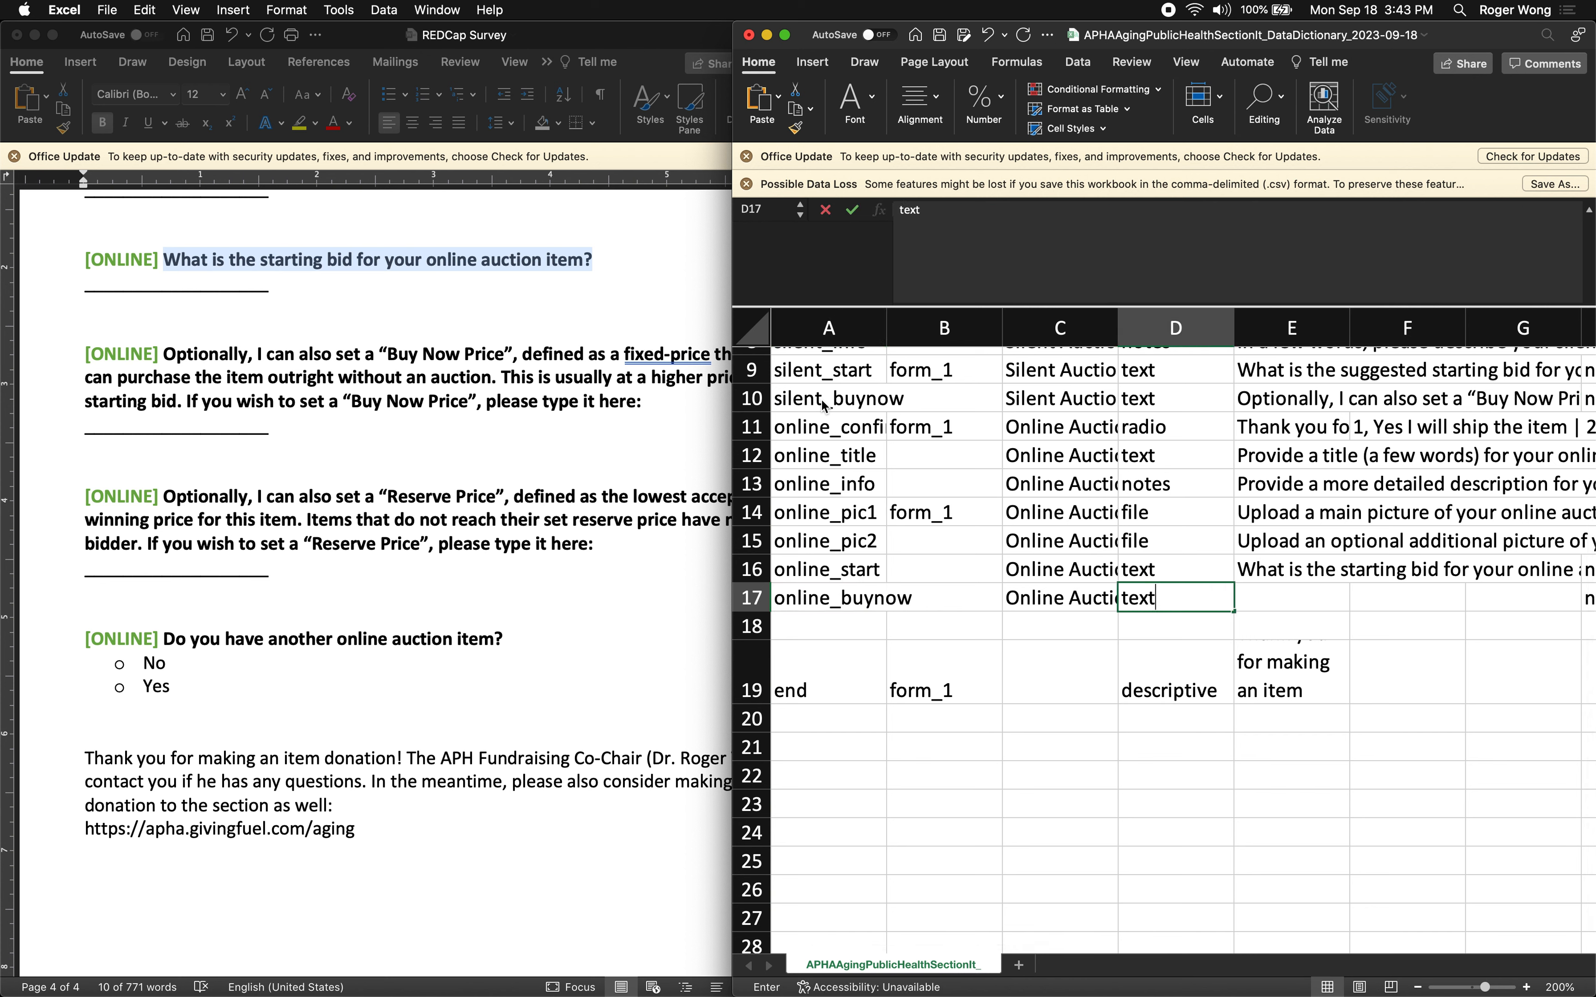
key("Tab")
Copy the online "Buy Now Price" question, without its [ONLINE] tag or answer line, from the Word survey into E17 as the field label
left_click(430, 252)
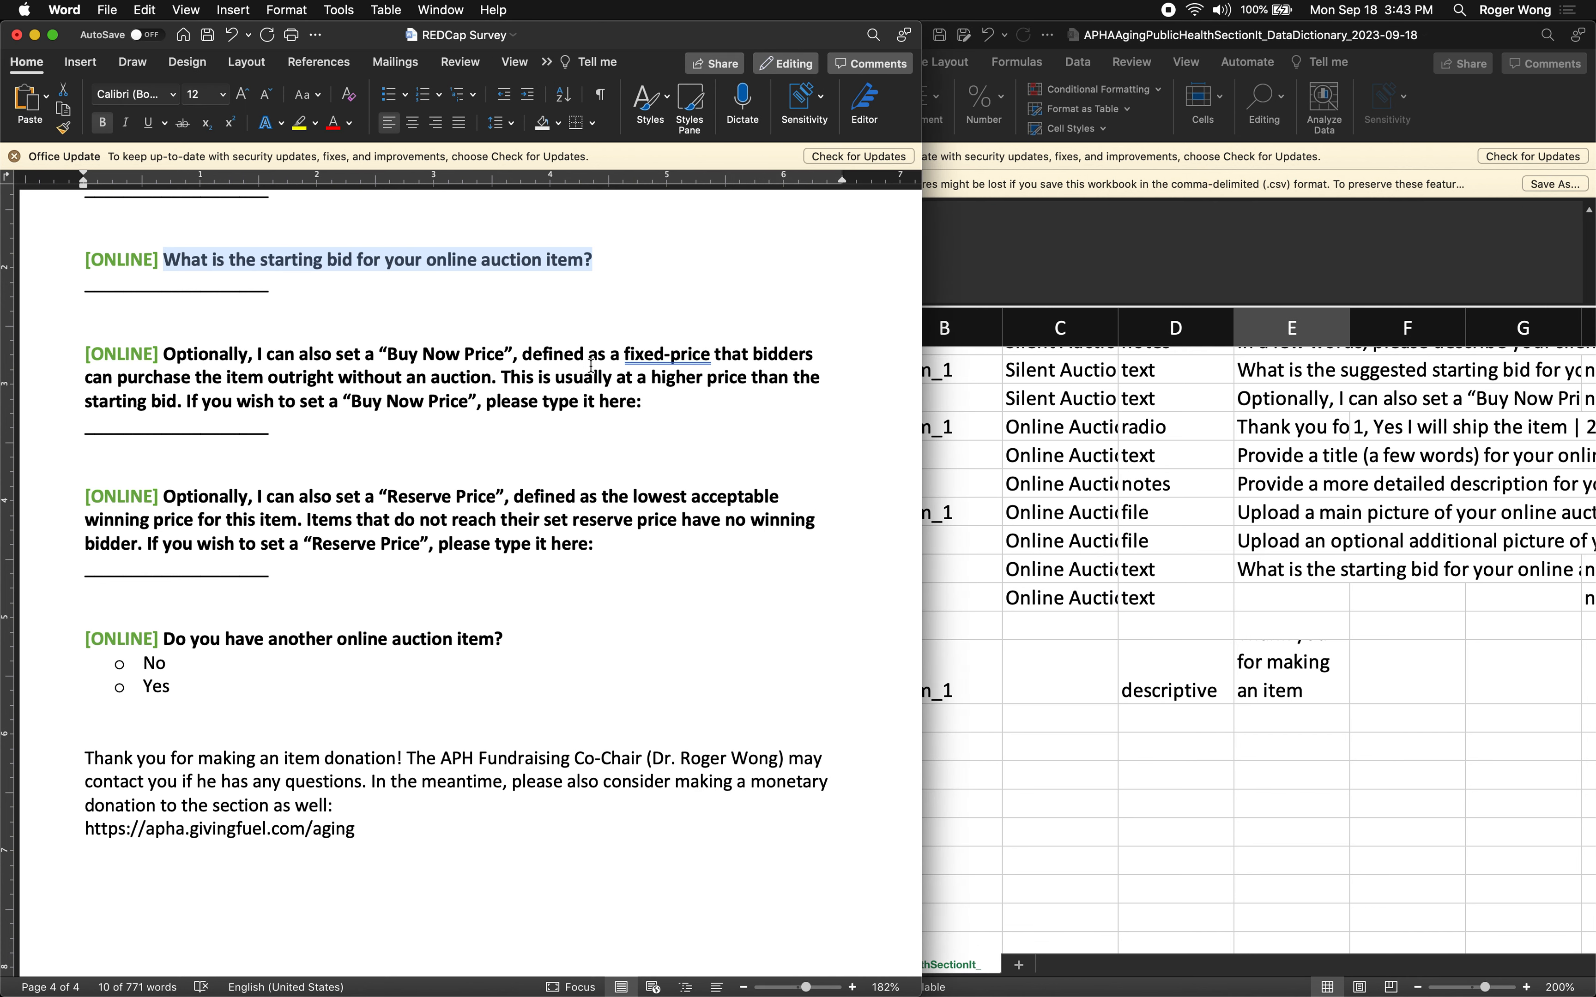
left_click(1146, 570)
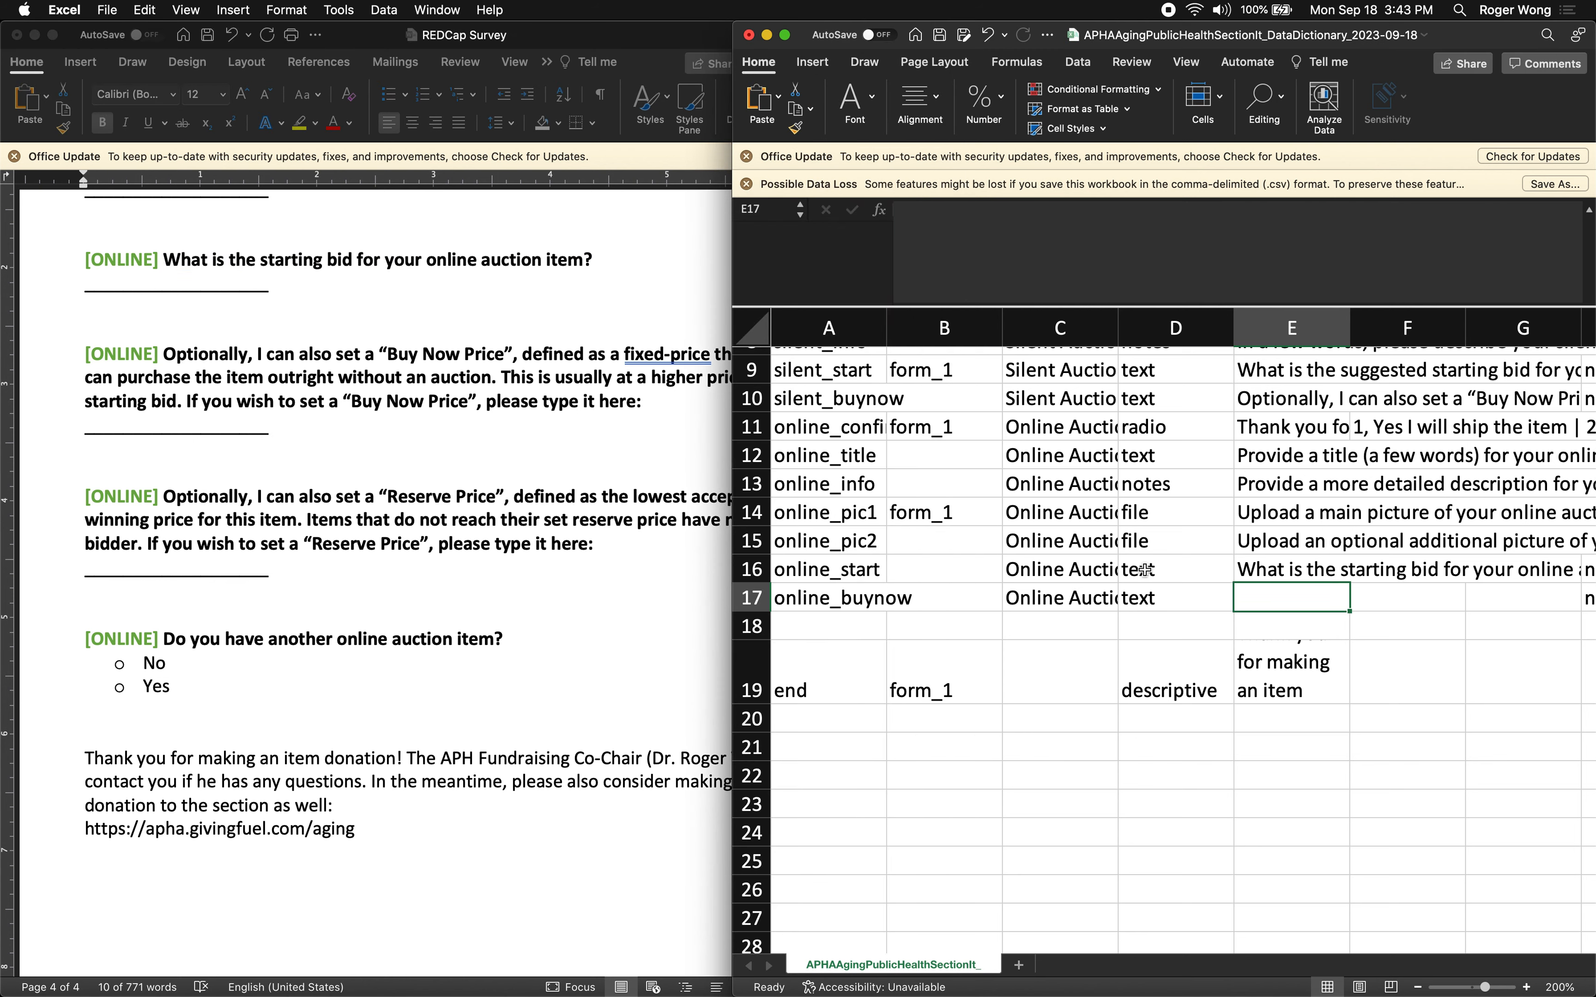
left_click(480, 354)
left_click_drag(690, 414, 204, 351)
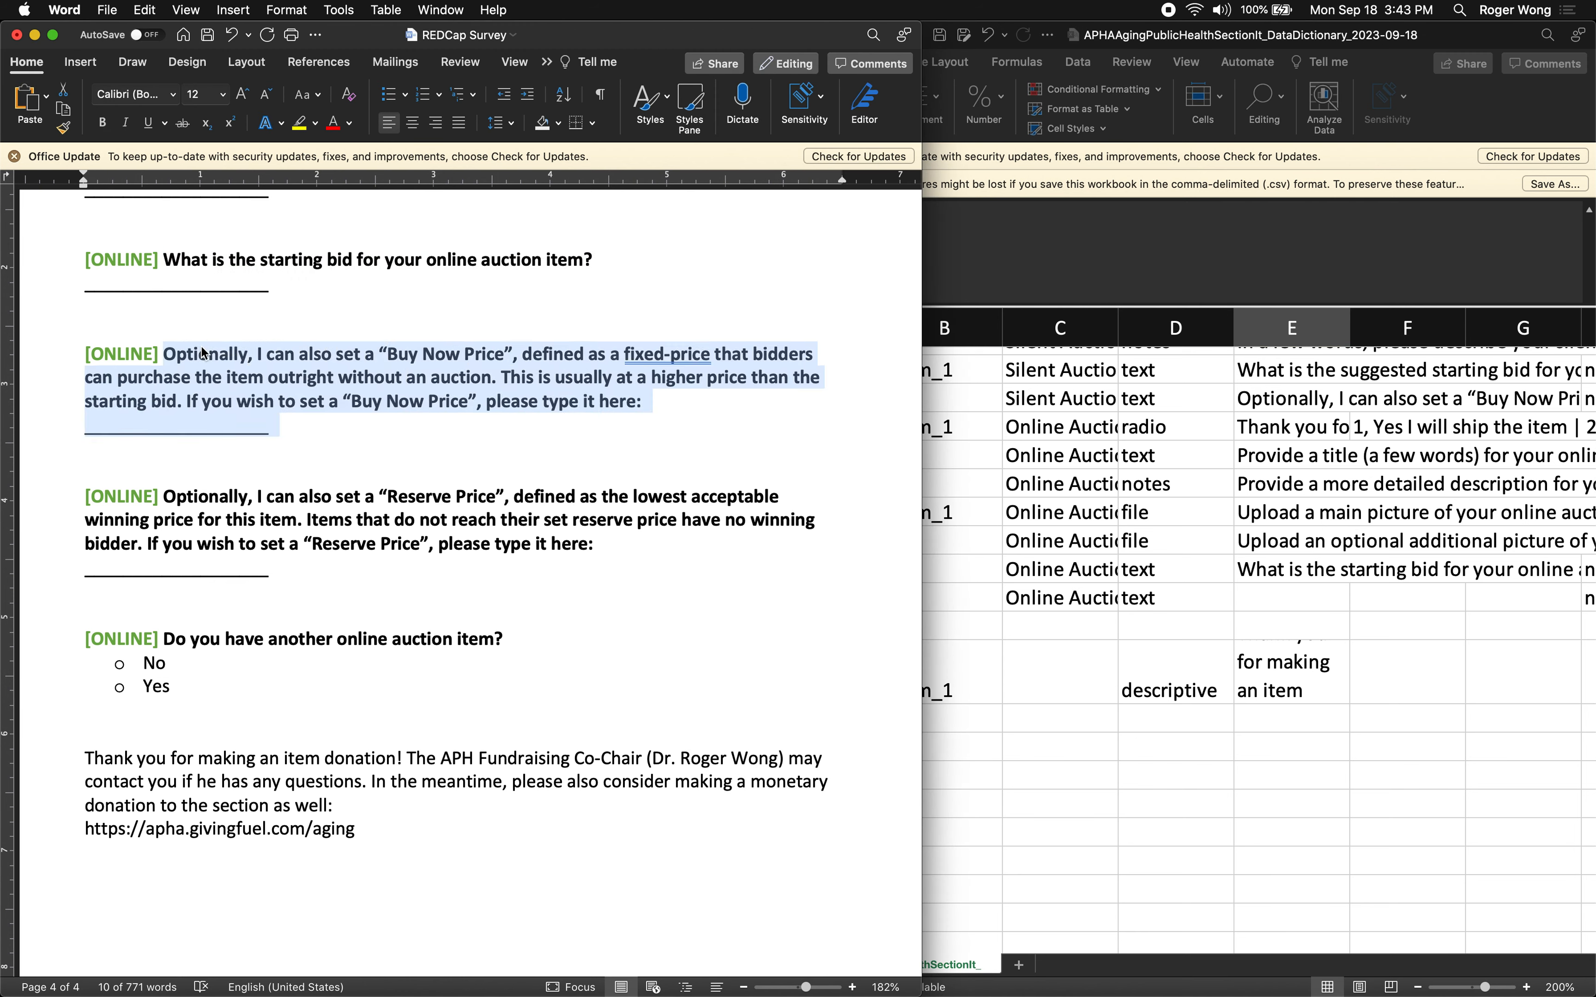
left_click(202, 351)
left_click_drag(639, 400, 191, 354)
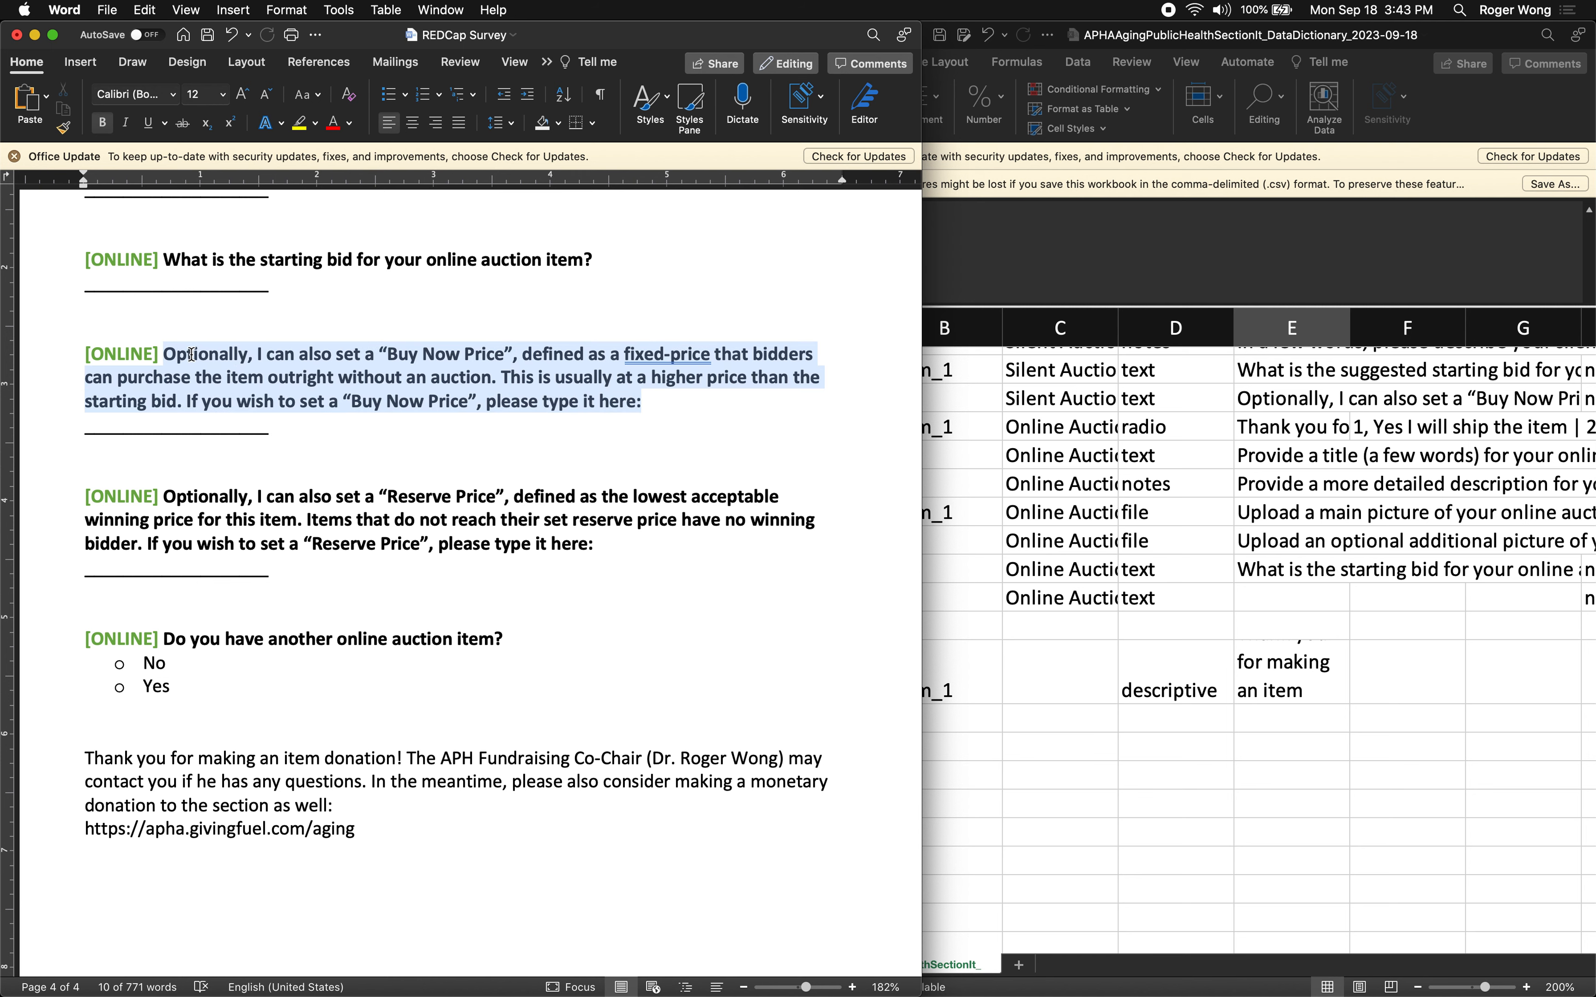
left_click(1286, 607)
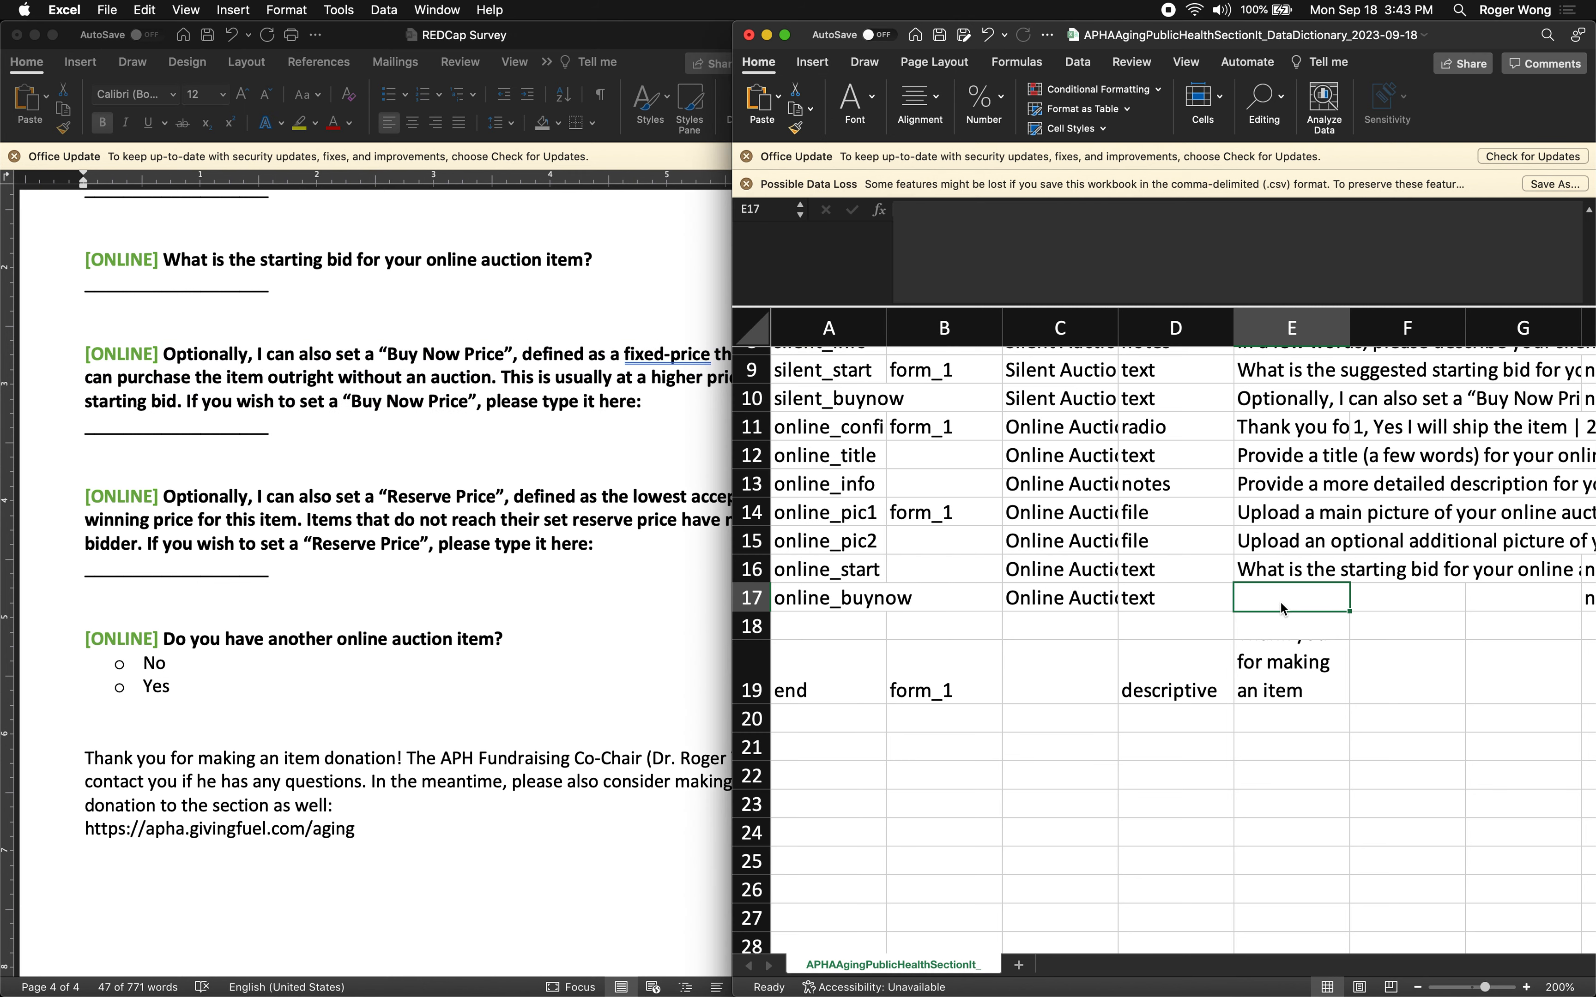
left_click(1034, 251)
key("super+v")
key("Return")
Copy the branching logic [type(3)] from L16 into L17 for the online_buynow row
key("Up")
key("Right")
key("Right")
key("Right")
key("Right")
key("Right")
key("Right")
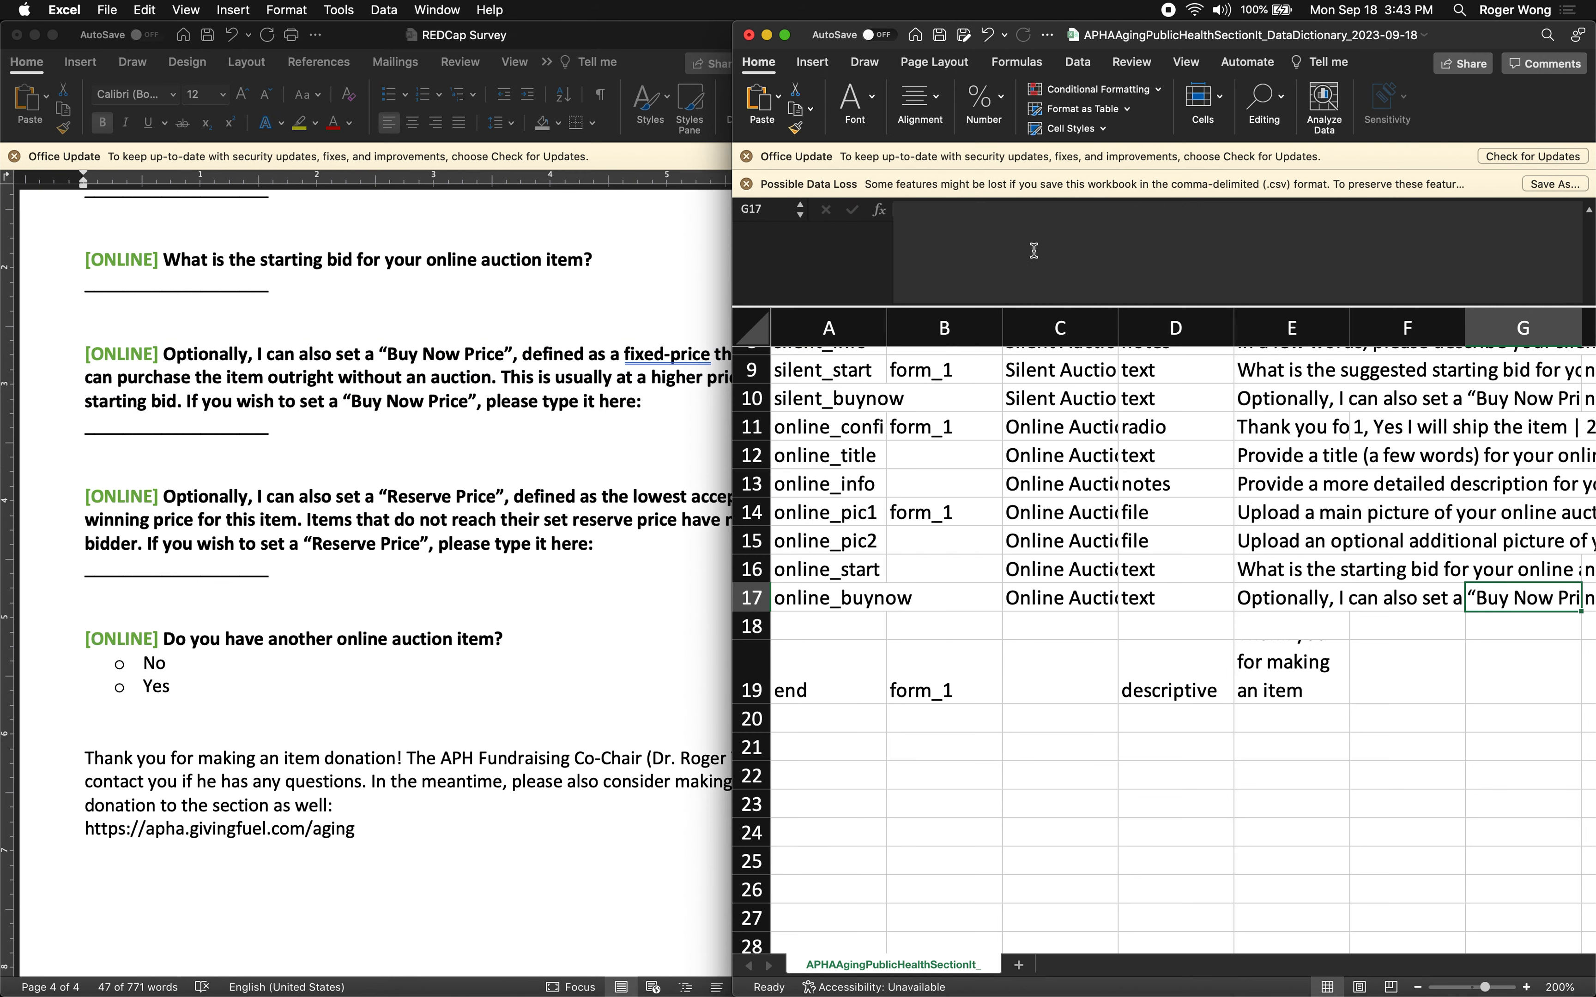
key("Right")
key("Up")
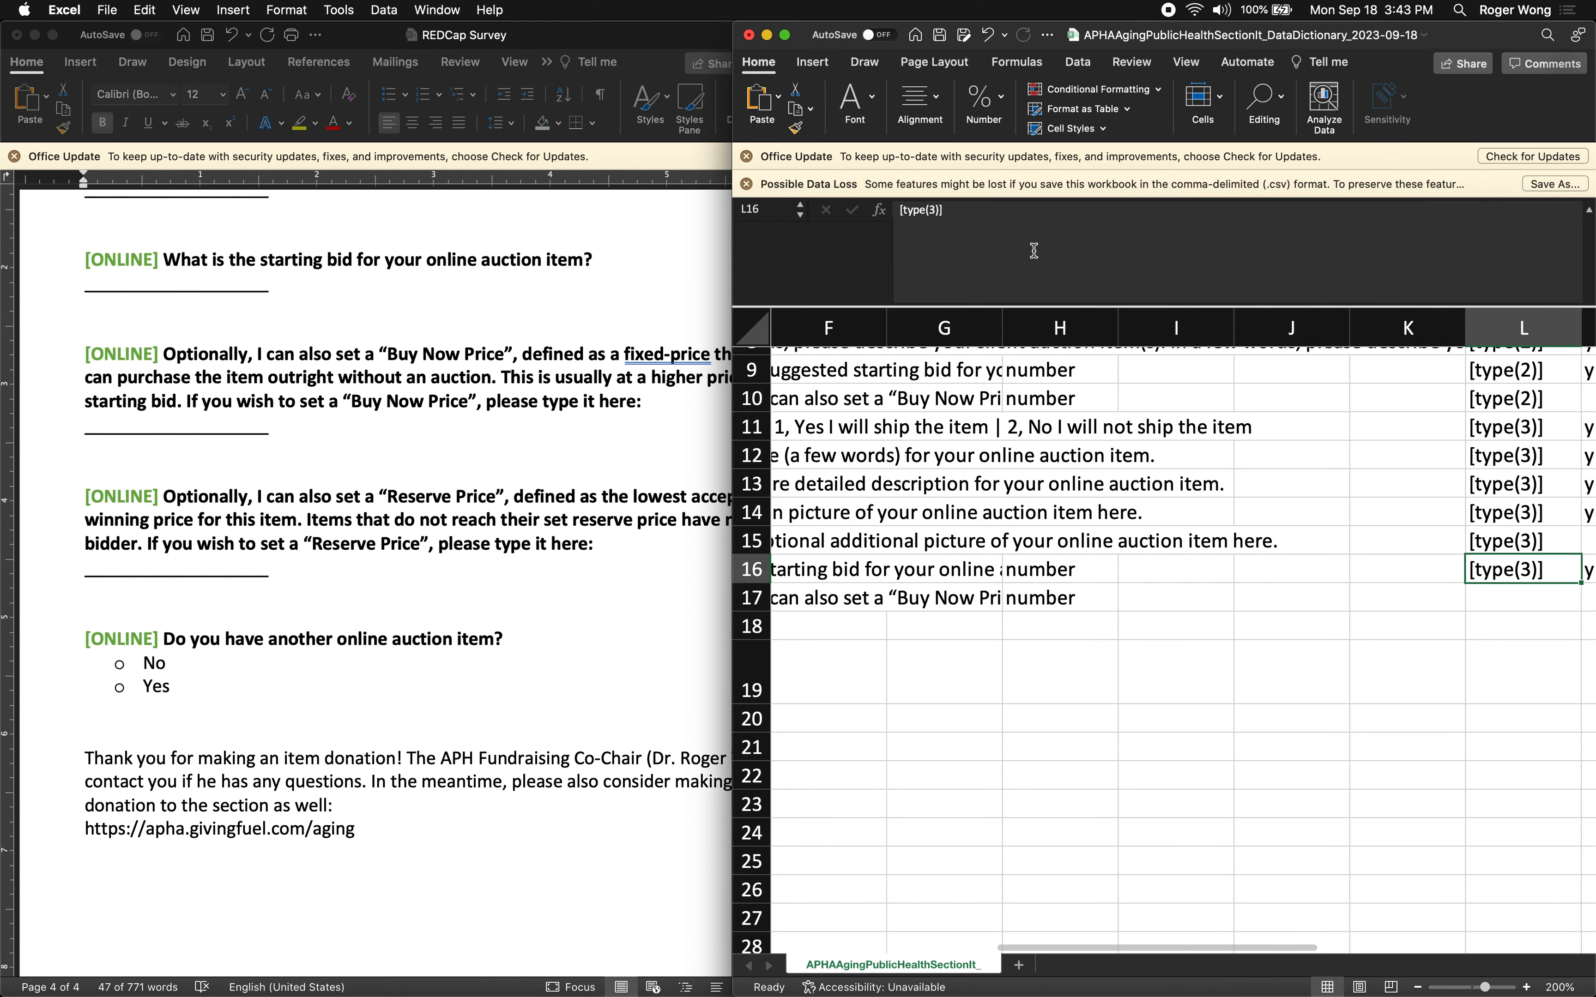
key("super+c")
key("Down")
key("super+v")
key("Right")
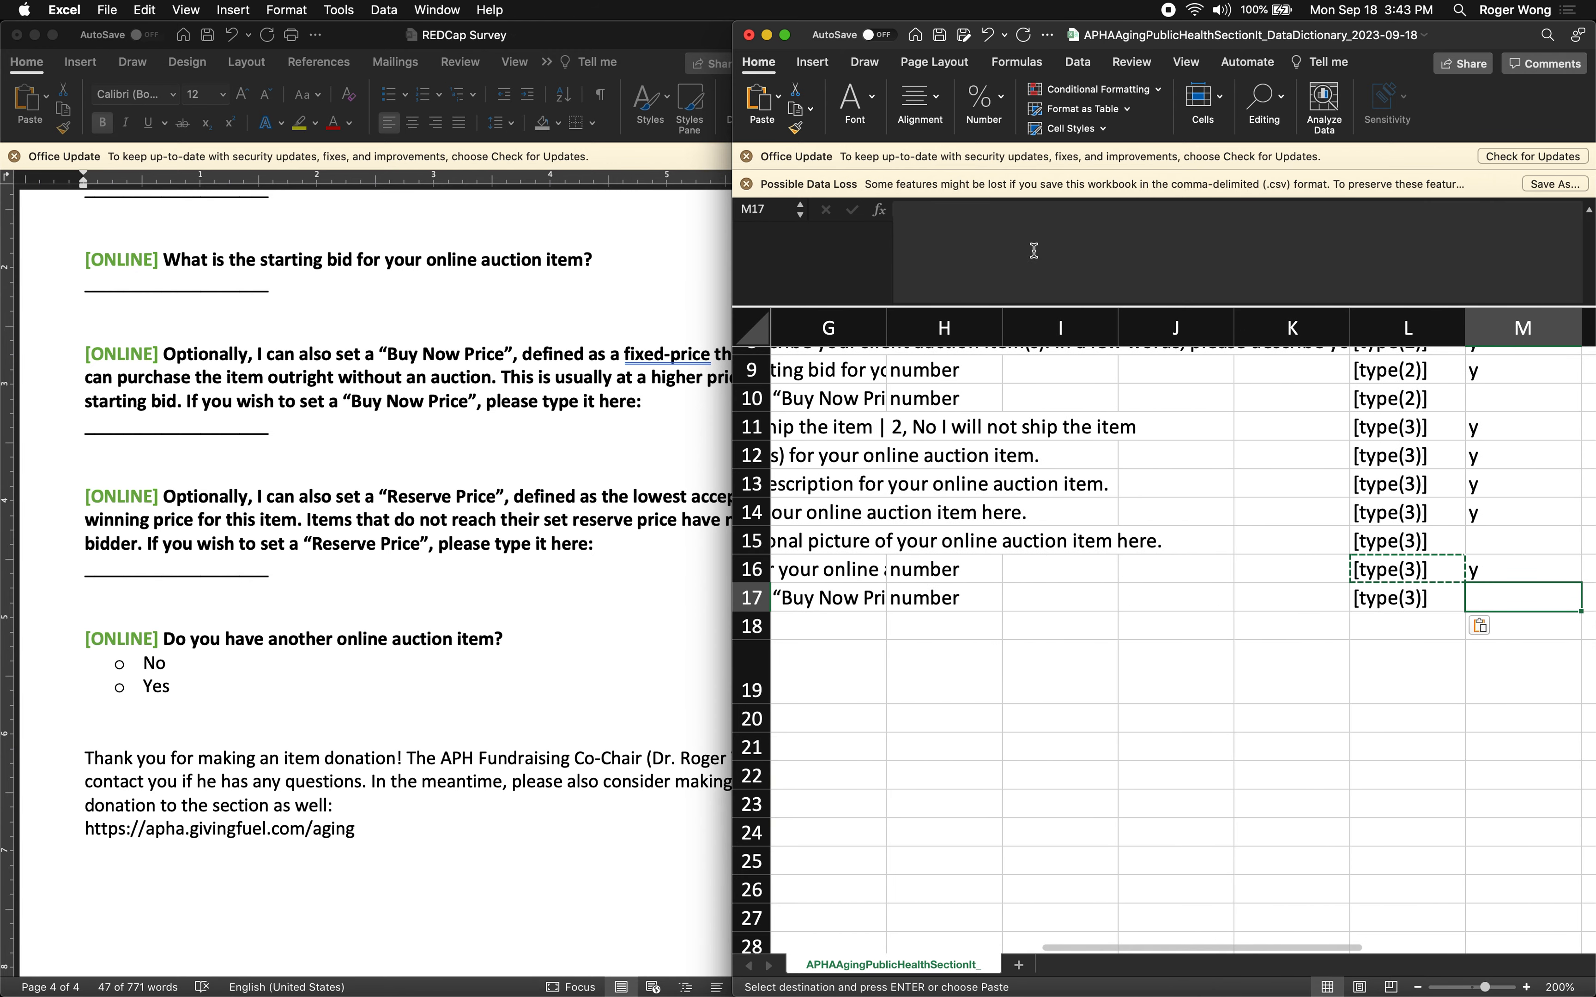
Copy the "Reserve Price" question text from the Word survey and enter online_reserve as the variable name in A18 of the Excel dictionary
key("Left")
key("Left")
key("Left")
key("Left")
key("Left")
key("Left")
key("Left")
key("Left")
key("Left")
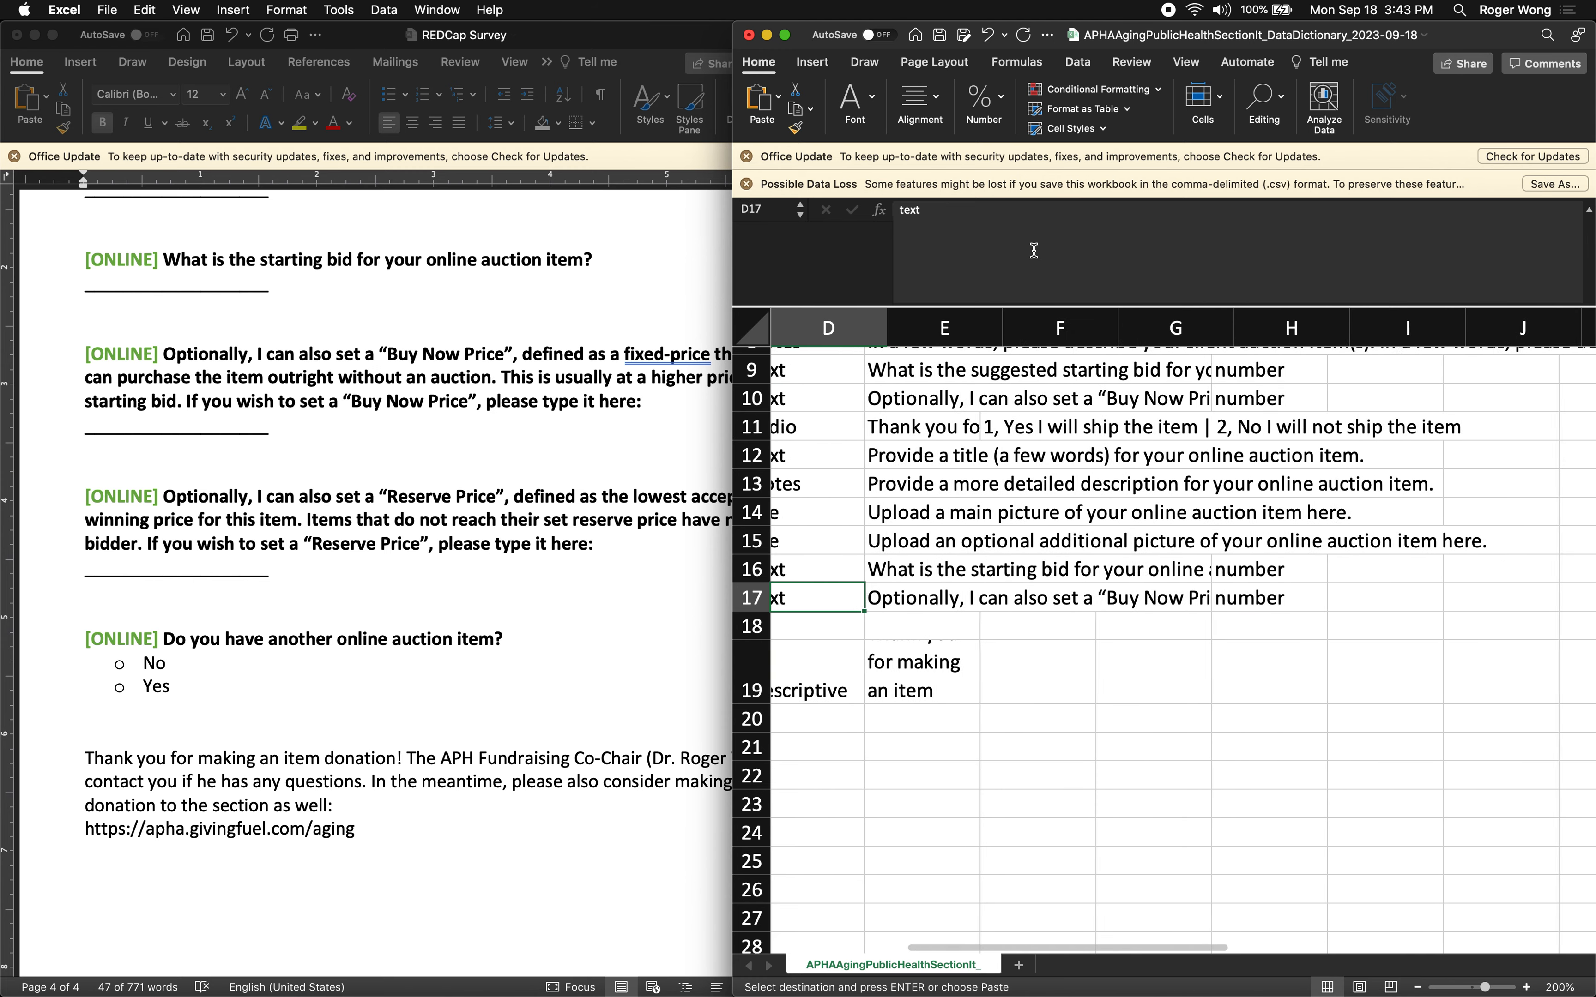
key("Left")
key("Left")
key("Left")
left_click(595, 394)
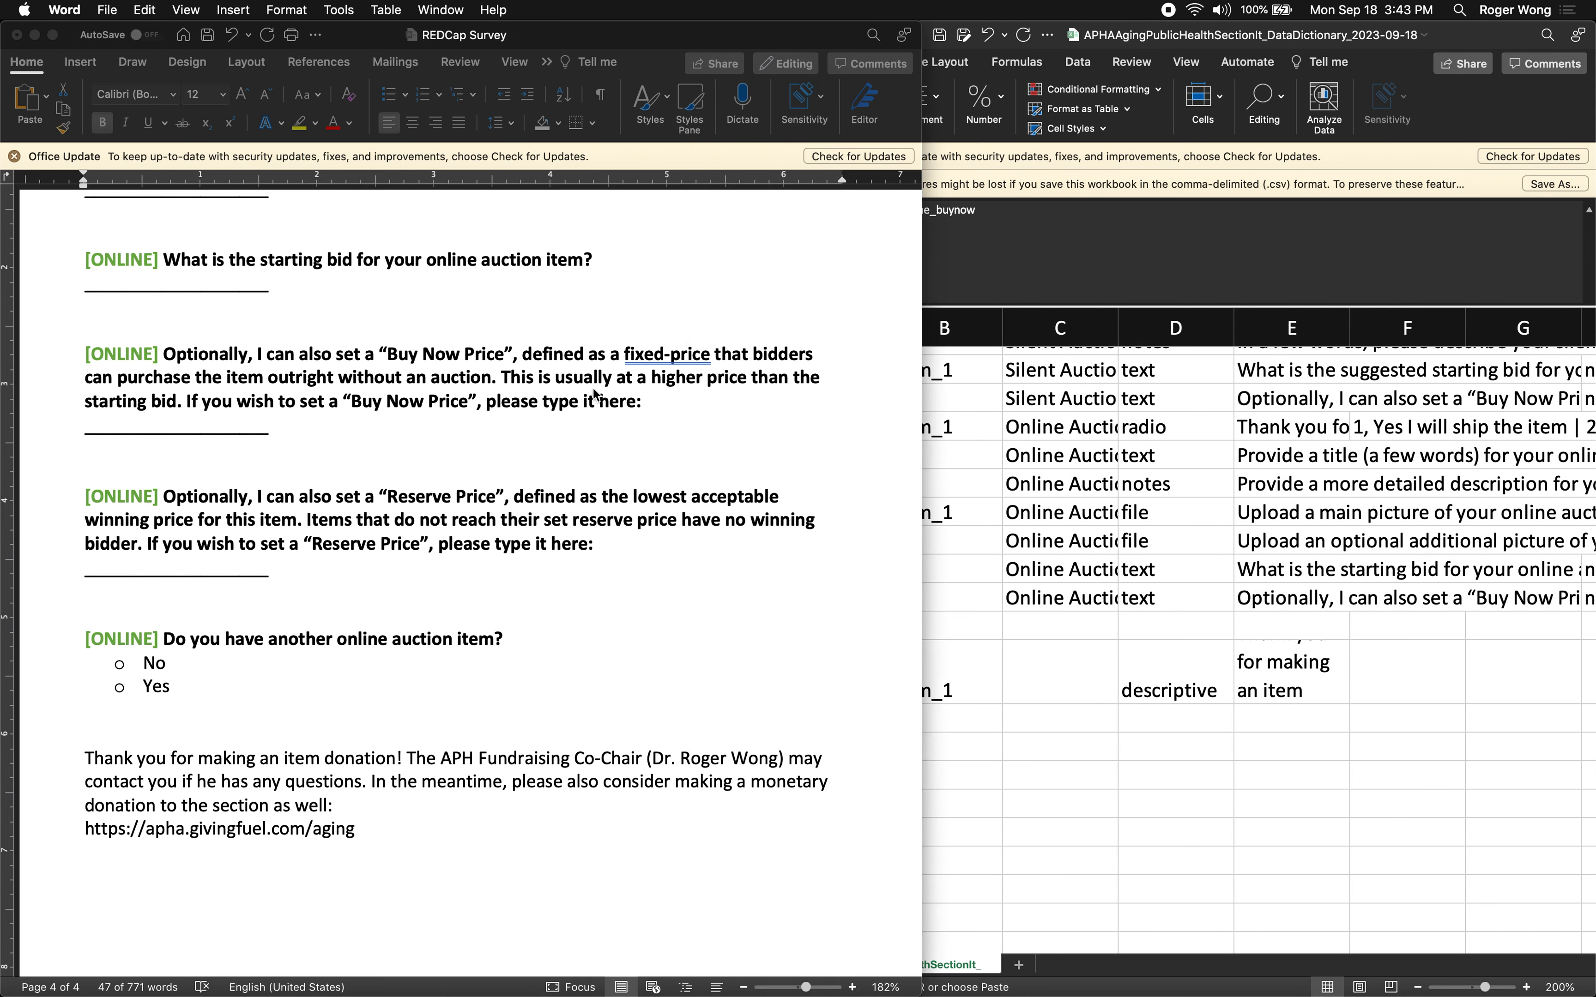
triple_click(595, 394)
left_click_drag(624, 549, 222, 505)
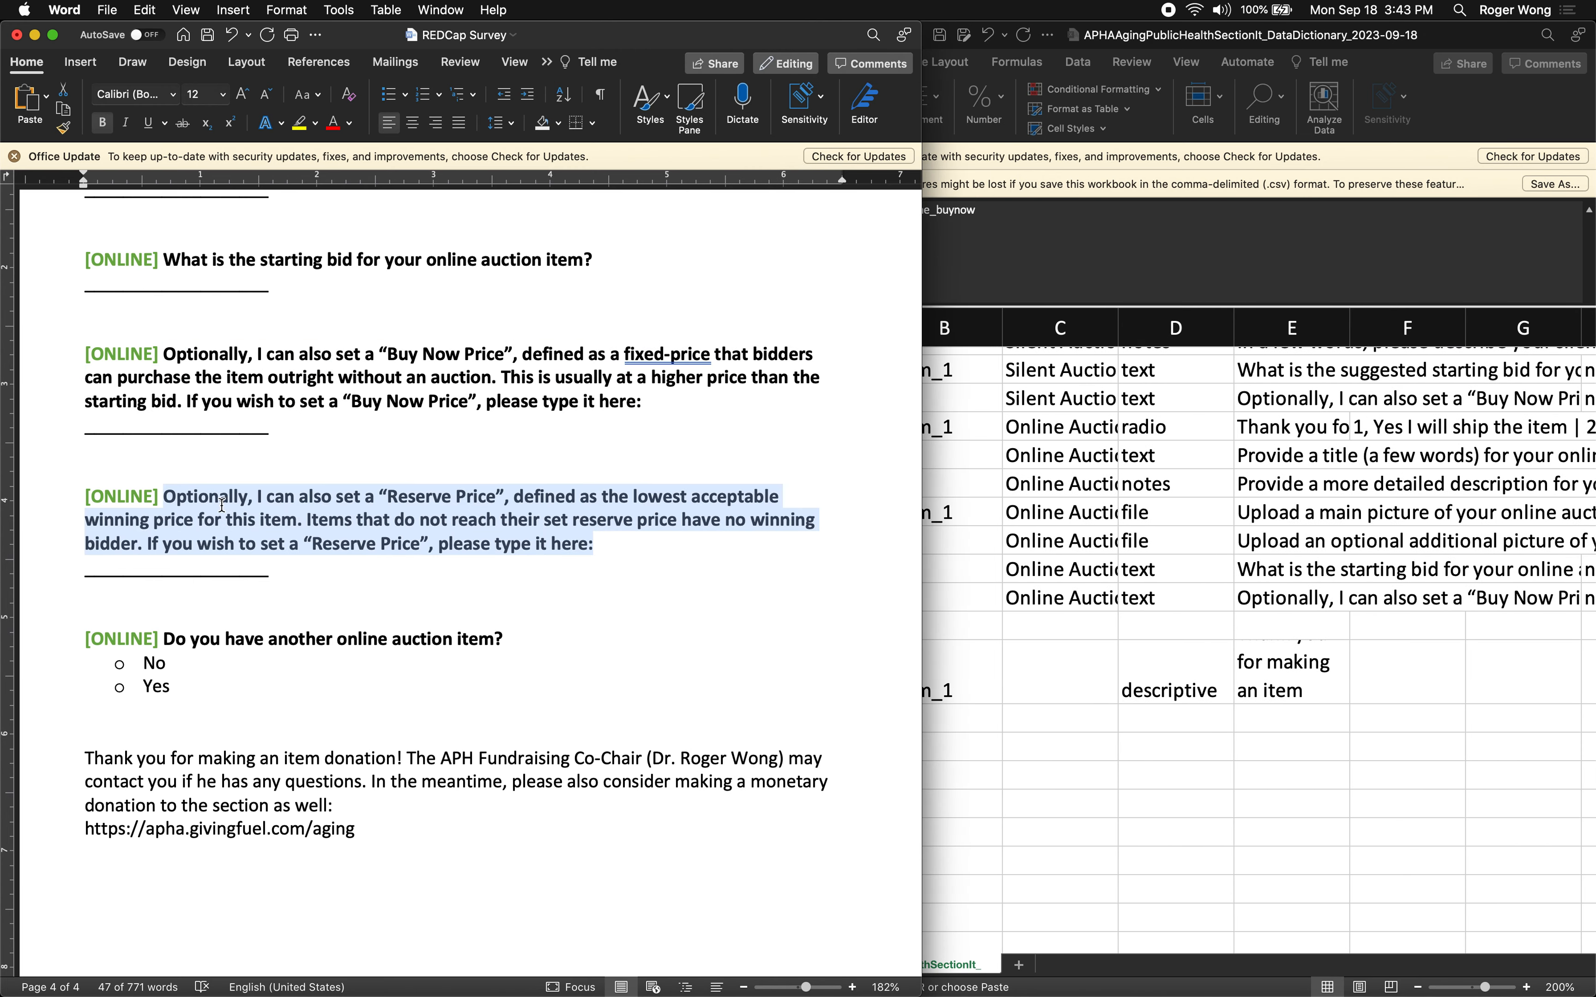
left_click(939, 615)
left_click(829, 623)
type("o")
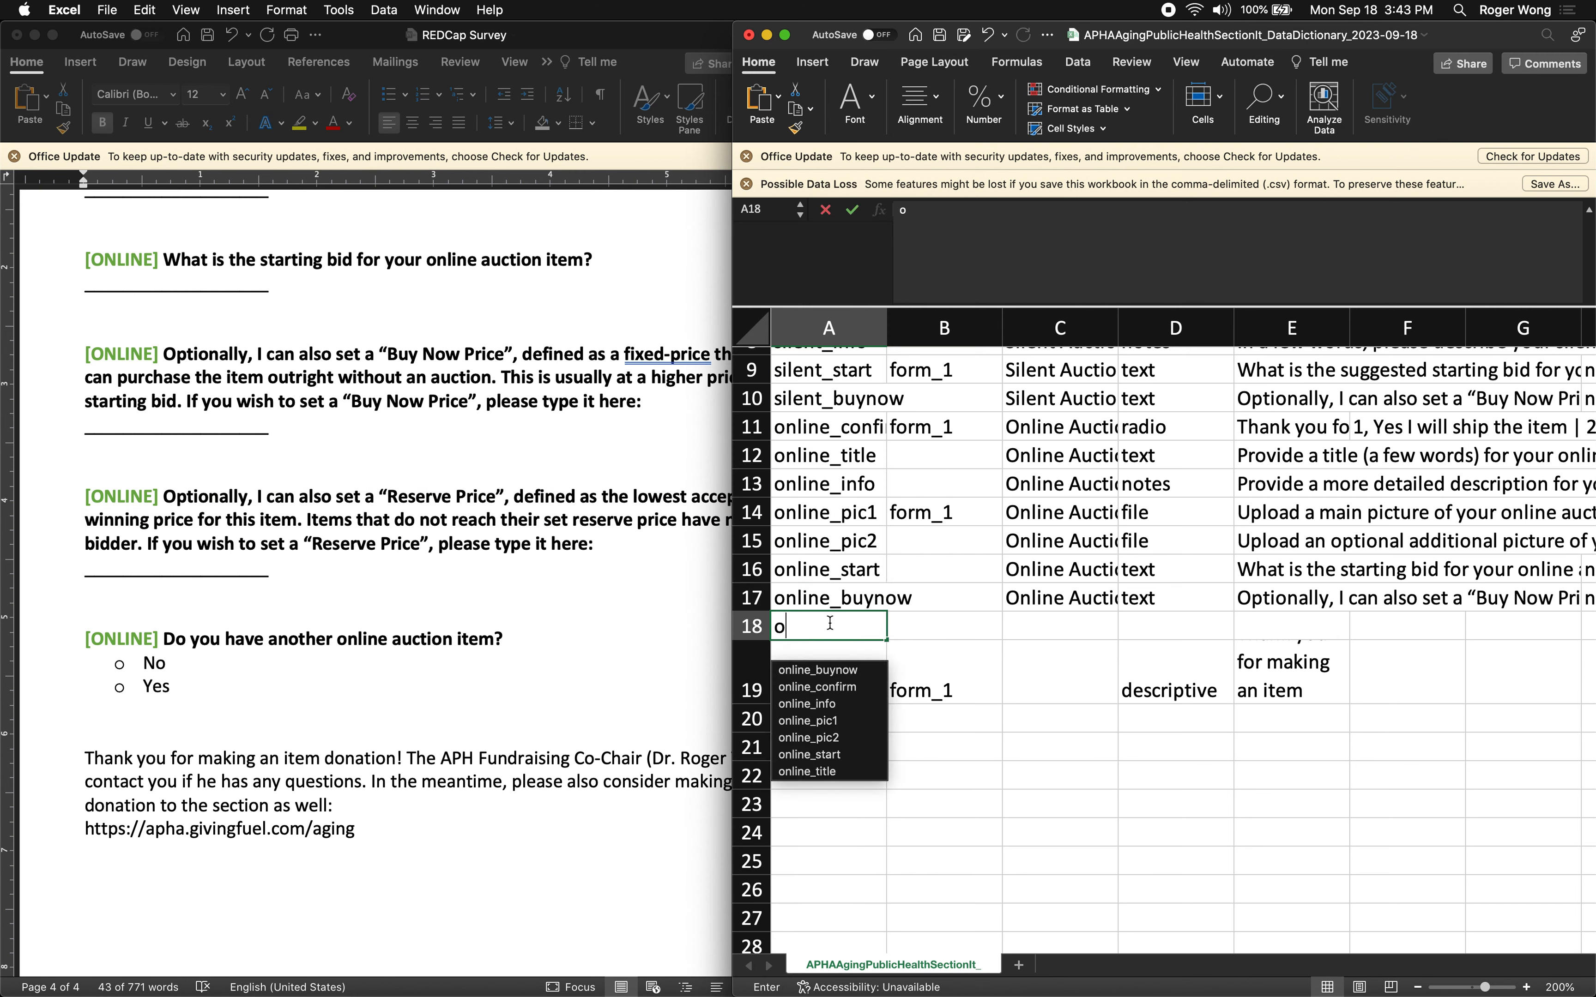
type("nline_reserve")
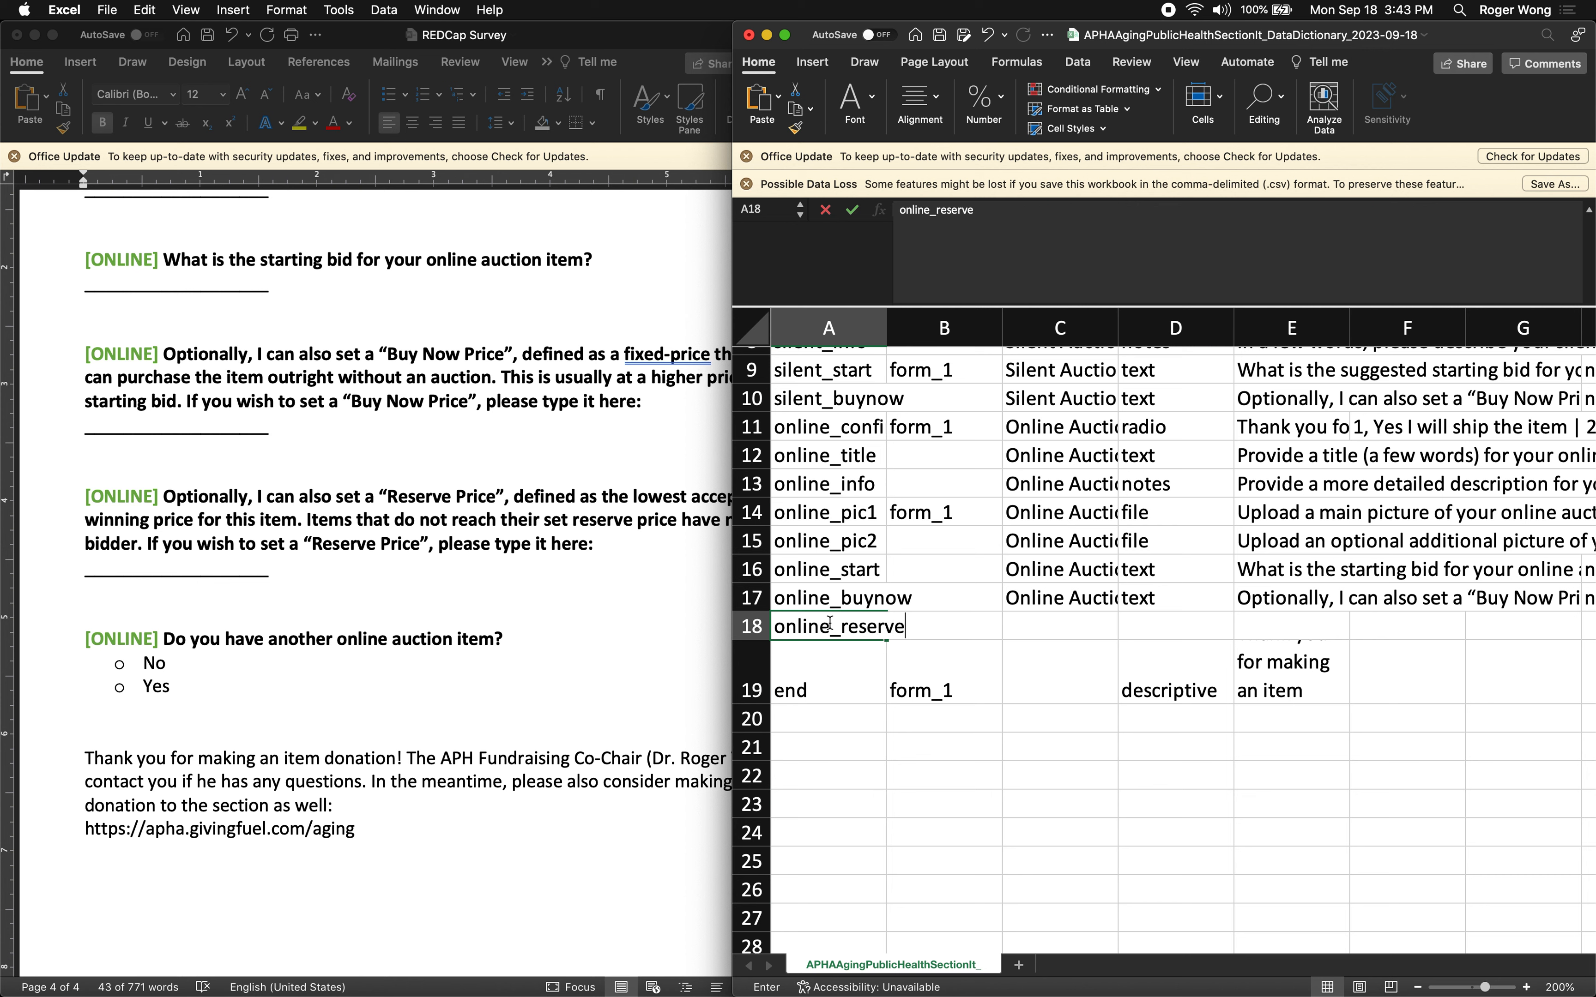
Paste the copied "Reserve Price" question into E18 as the online_reserve field label
key("Tab")
key("Tab")
key("Tab")
key("Tab")
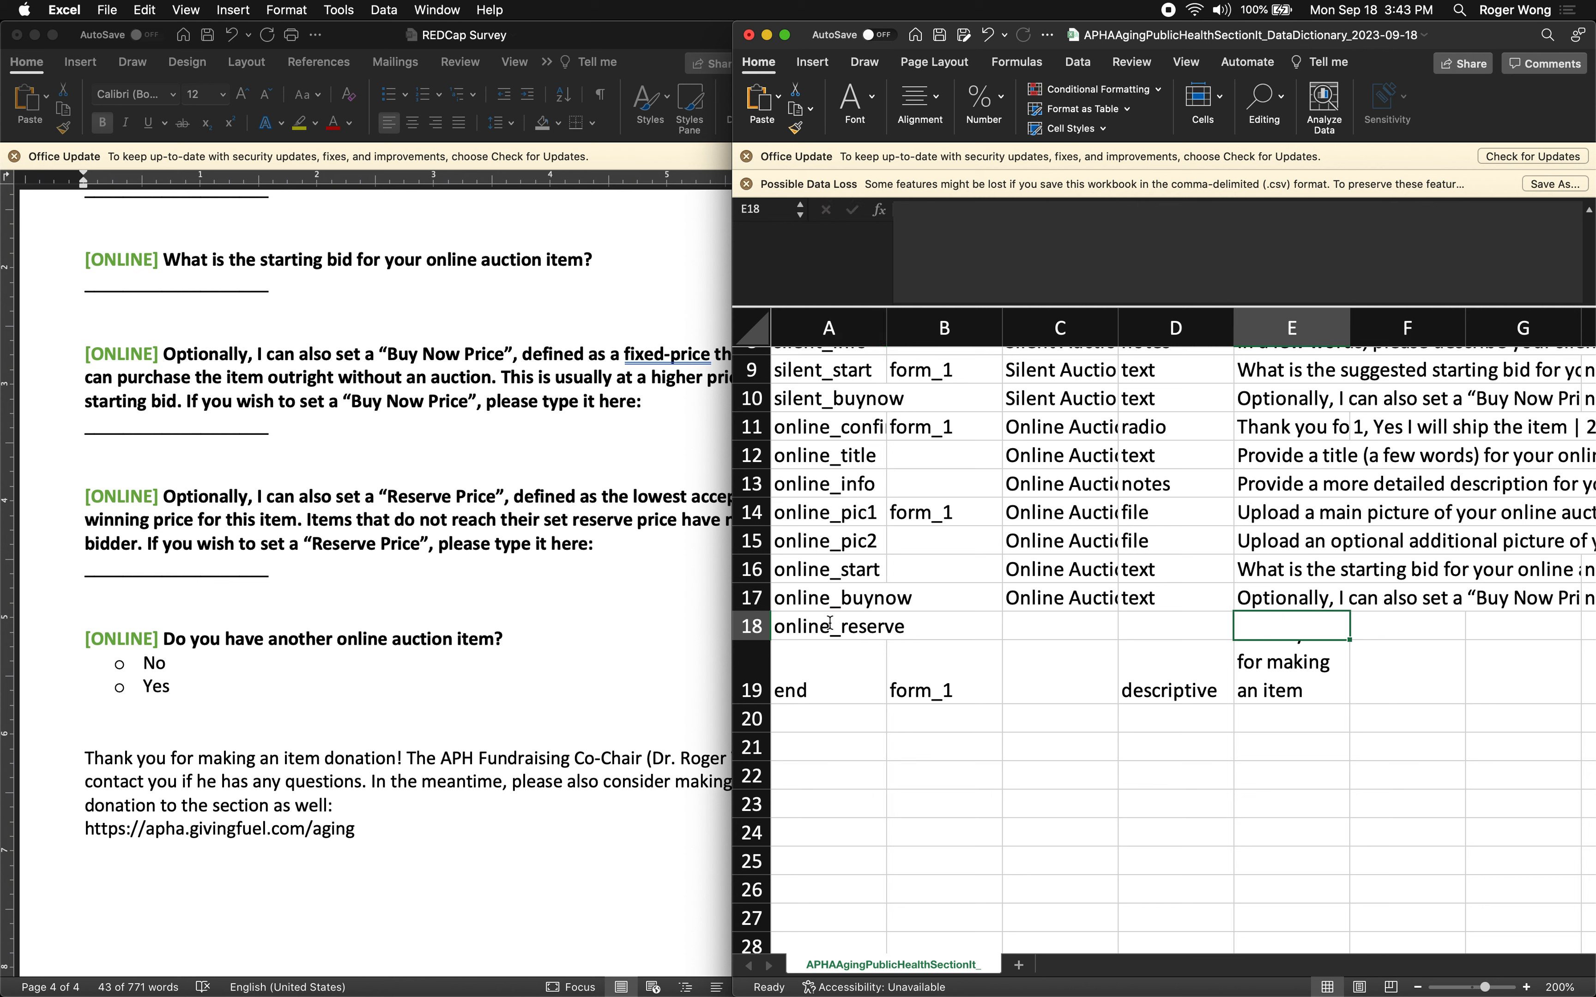
key("super+v")
key("Return")
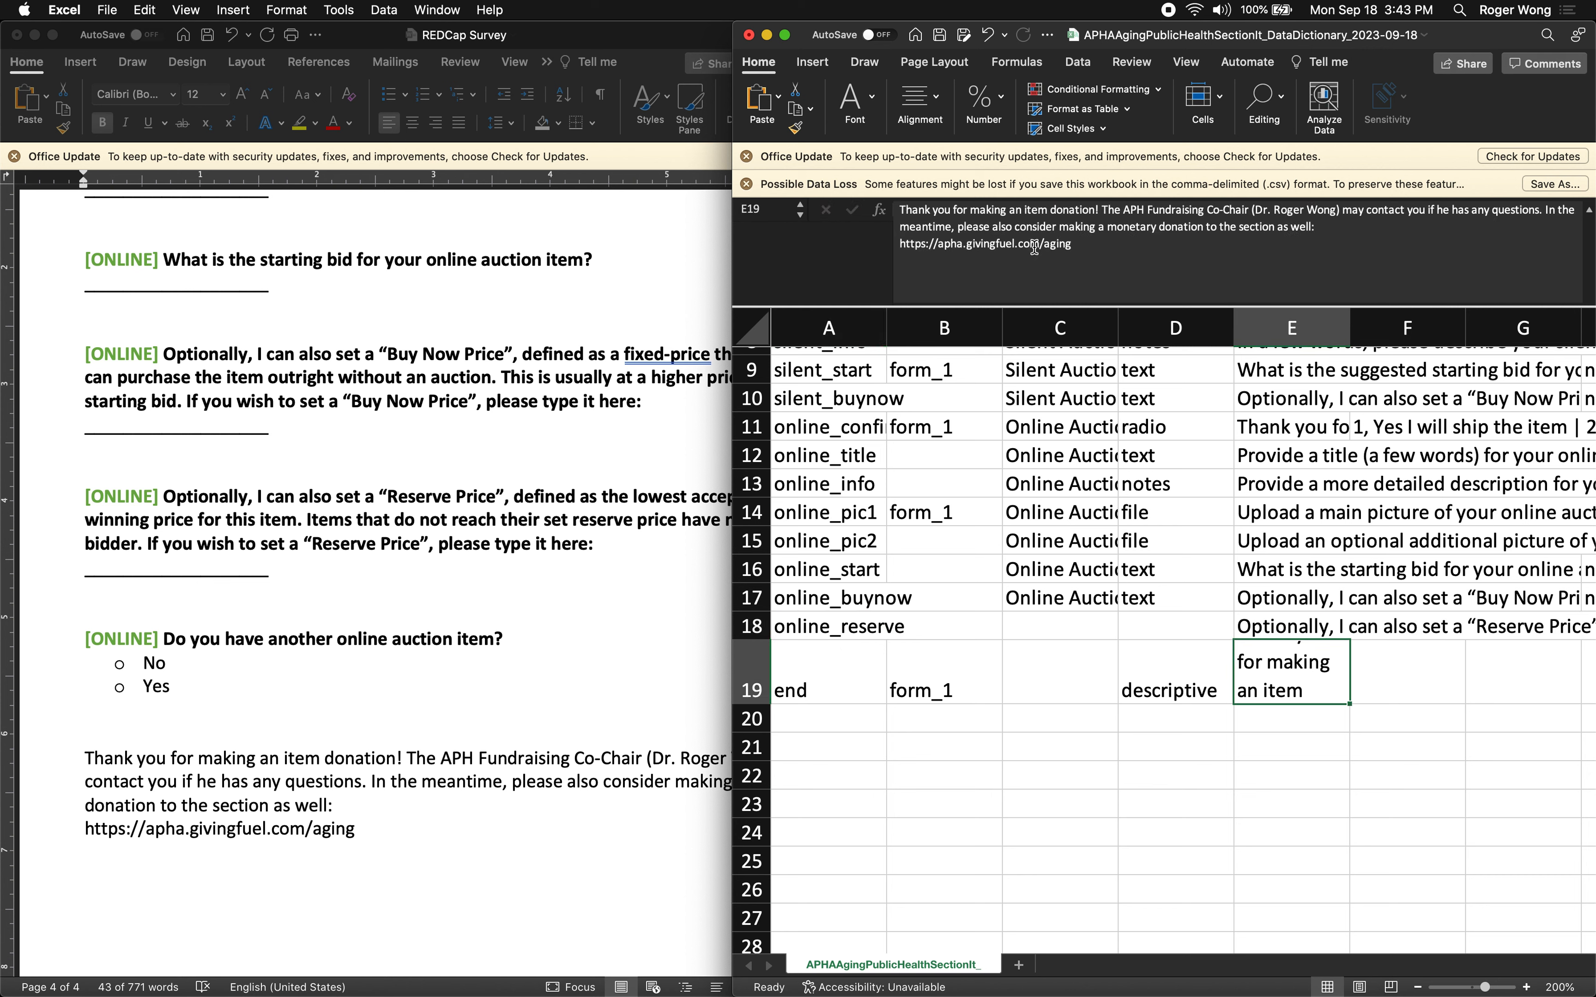
Copy the Online Auction section header and the text field type from row 17 into C18 and D18 for online_reserve
key("Left")
key("Left")
key("Up")
key("Up")
key("super+c")
key("Down")
key("super+v")
key("Right")
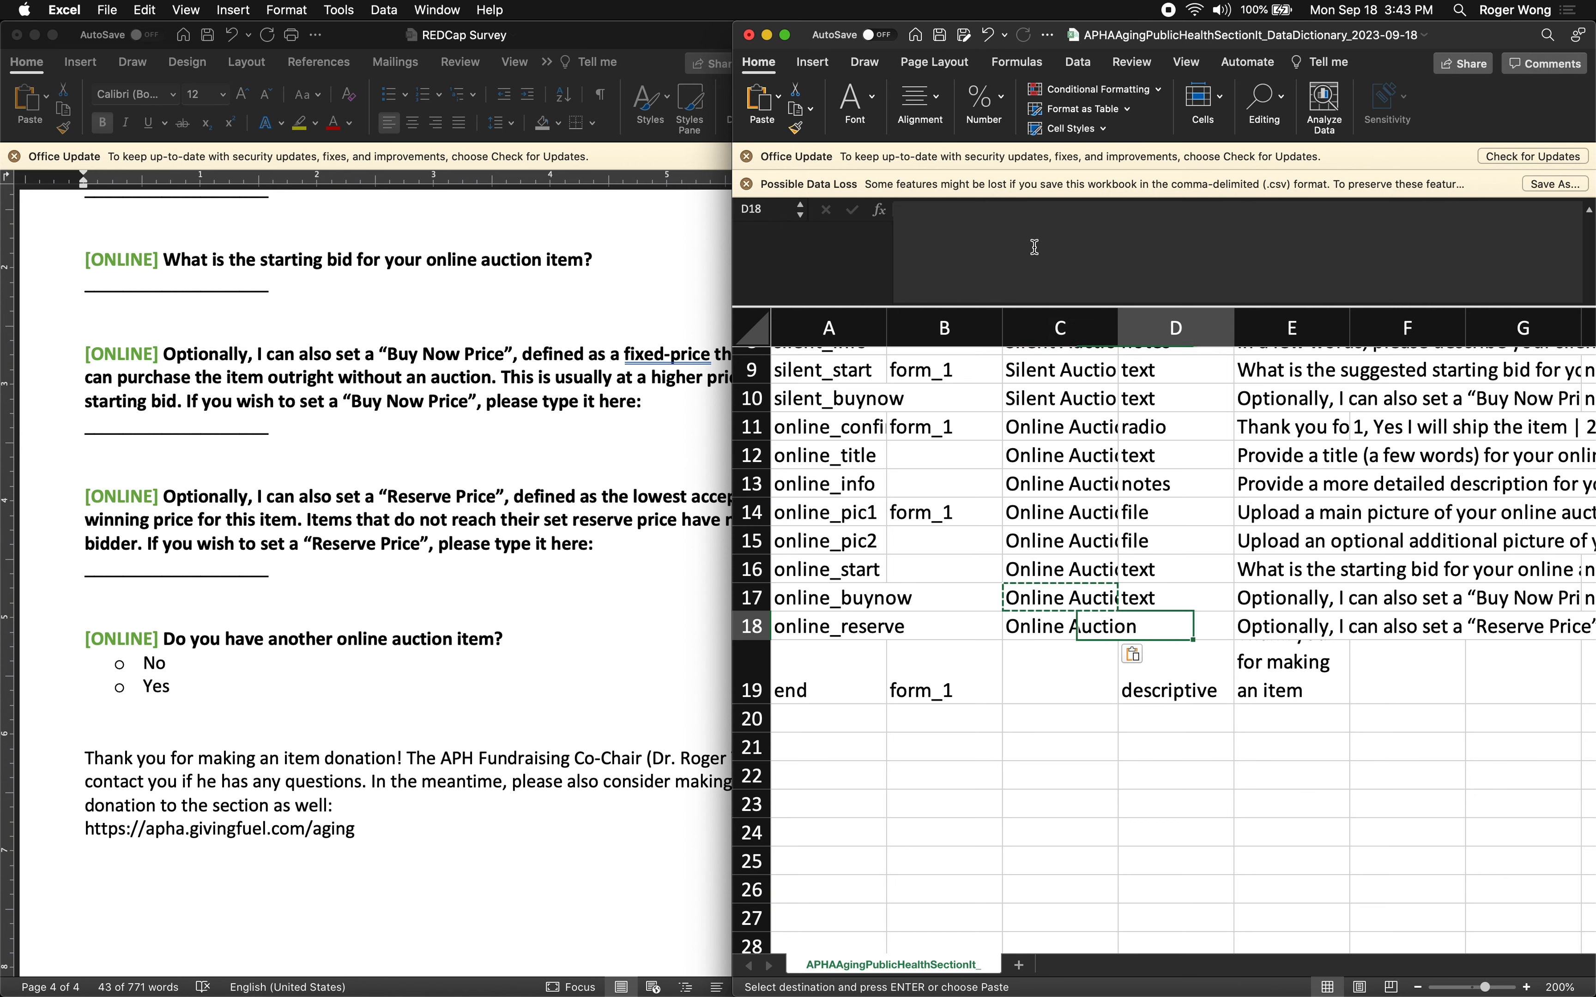
key("Up")
key("super+c")
key("Down")
key("super+v")
Copy the number validation from H17 into H18 for the online_reserve row
key("Right")
key("Right")
key("Right")
key("Right")
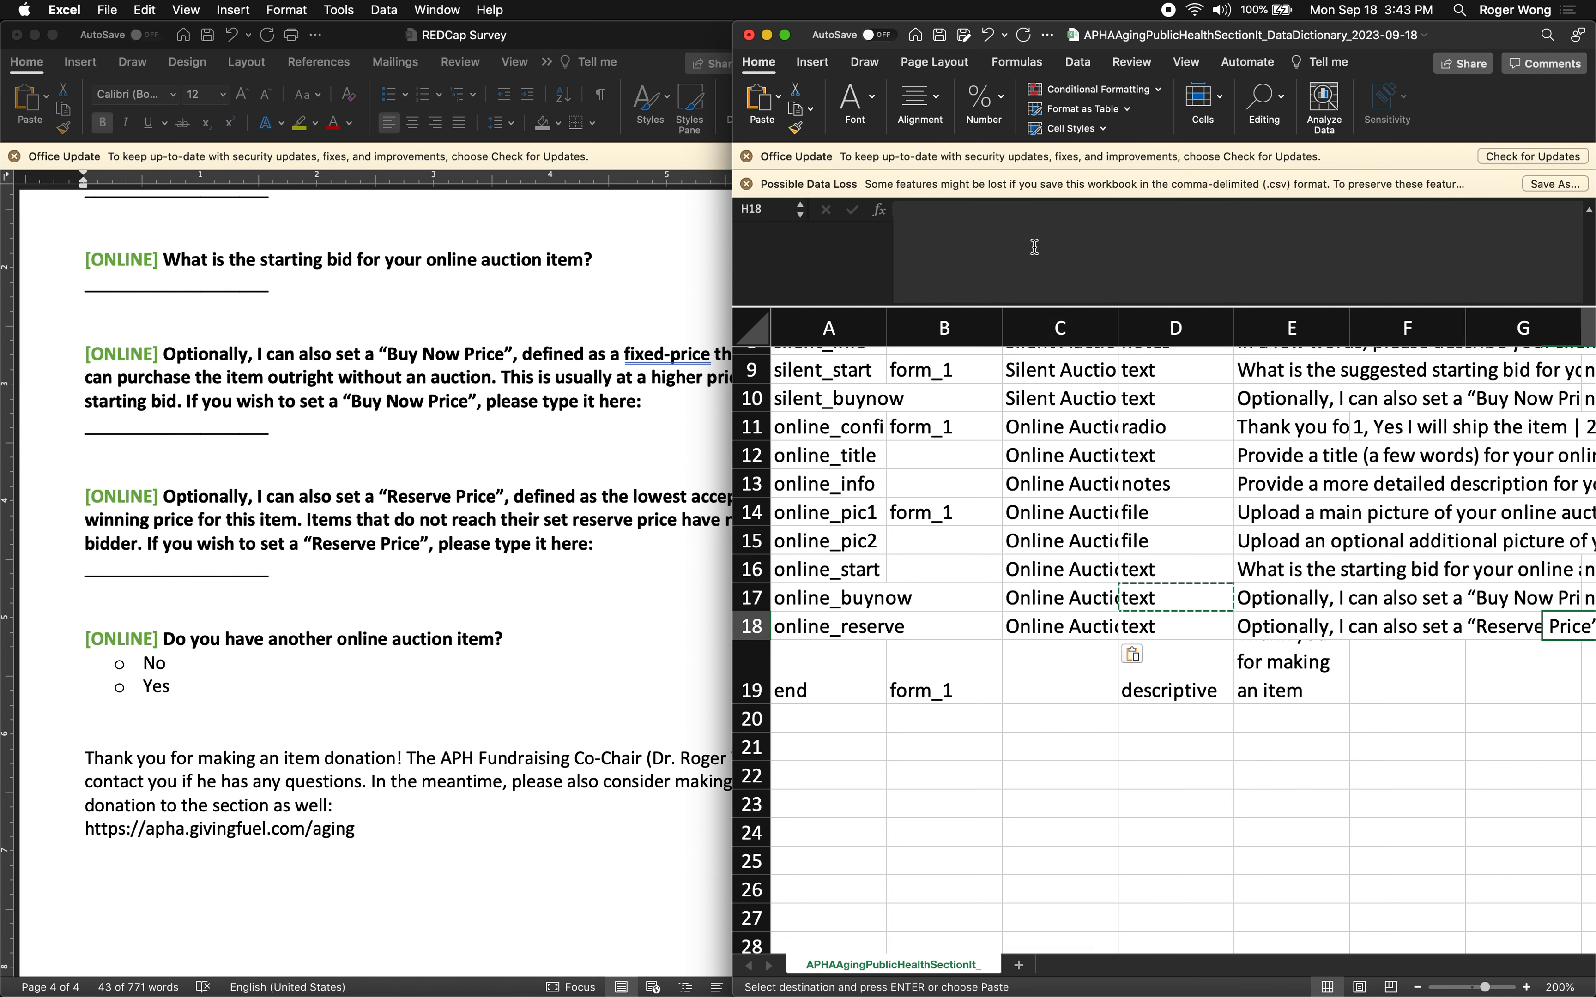
key("Up")
key("super+c")
key("Down")
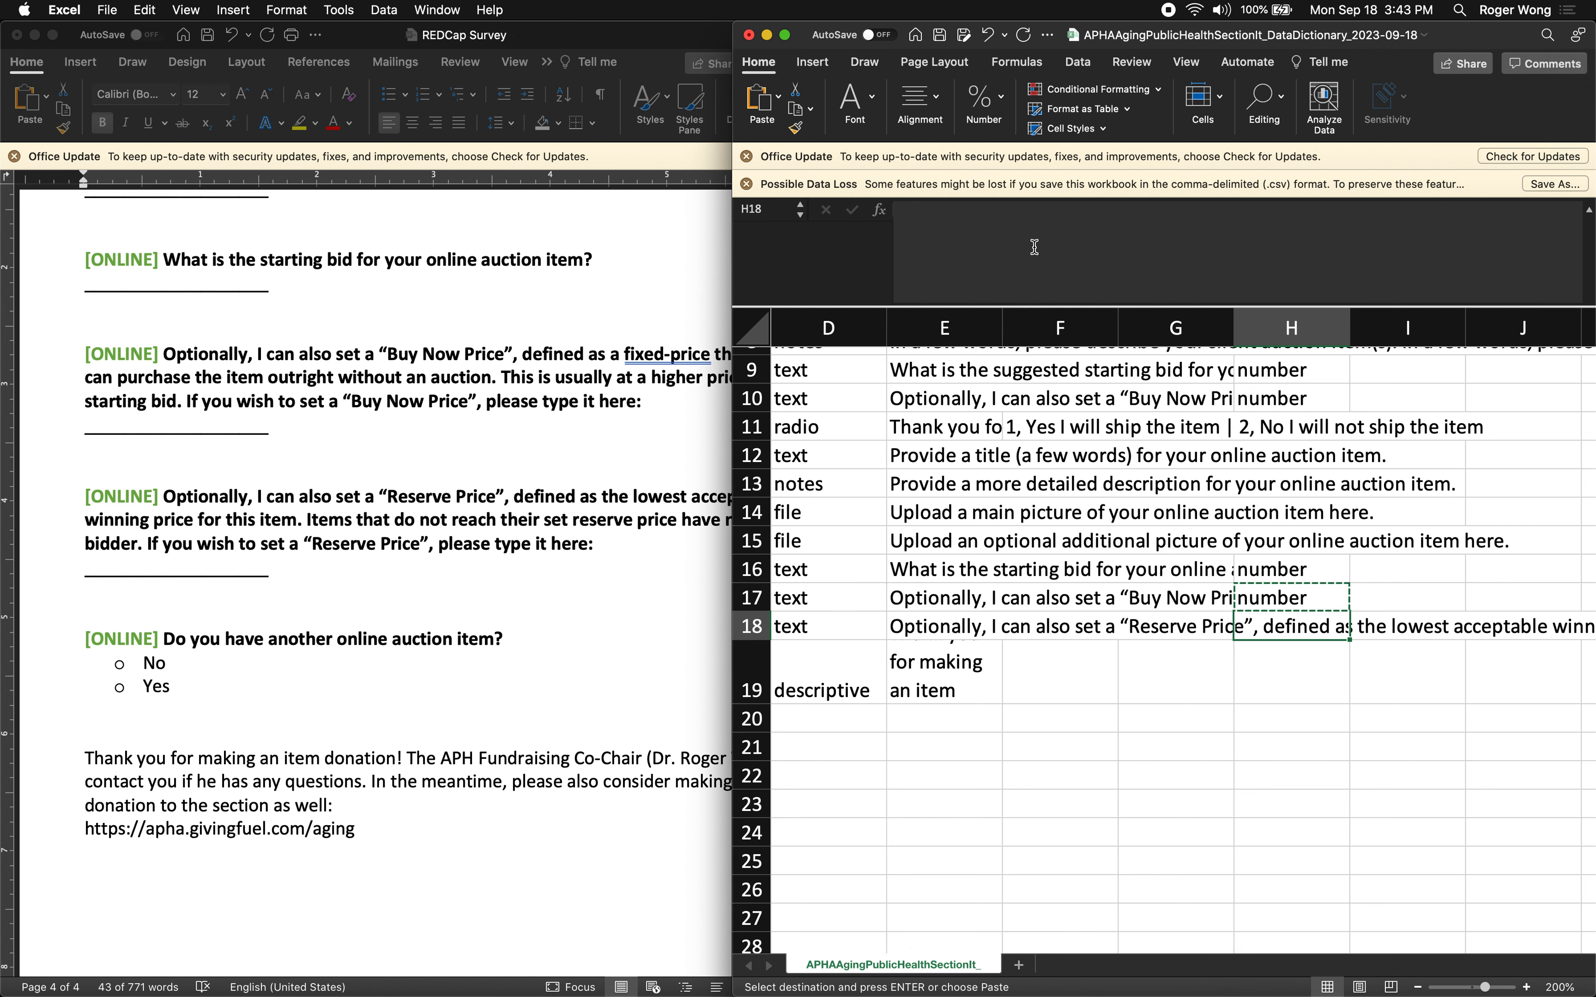
key("super+v")
Copy the branching logic [type(3)] from L17 into L18 for the online_reserve row and return to A18
key("Right")
key("Right")
key("Right")
key("Right")
key("Up")
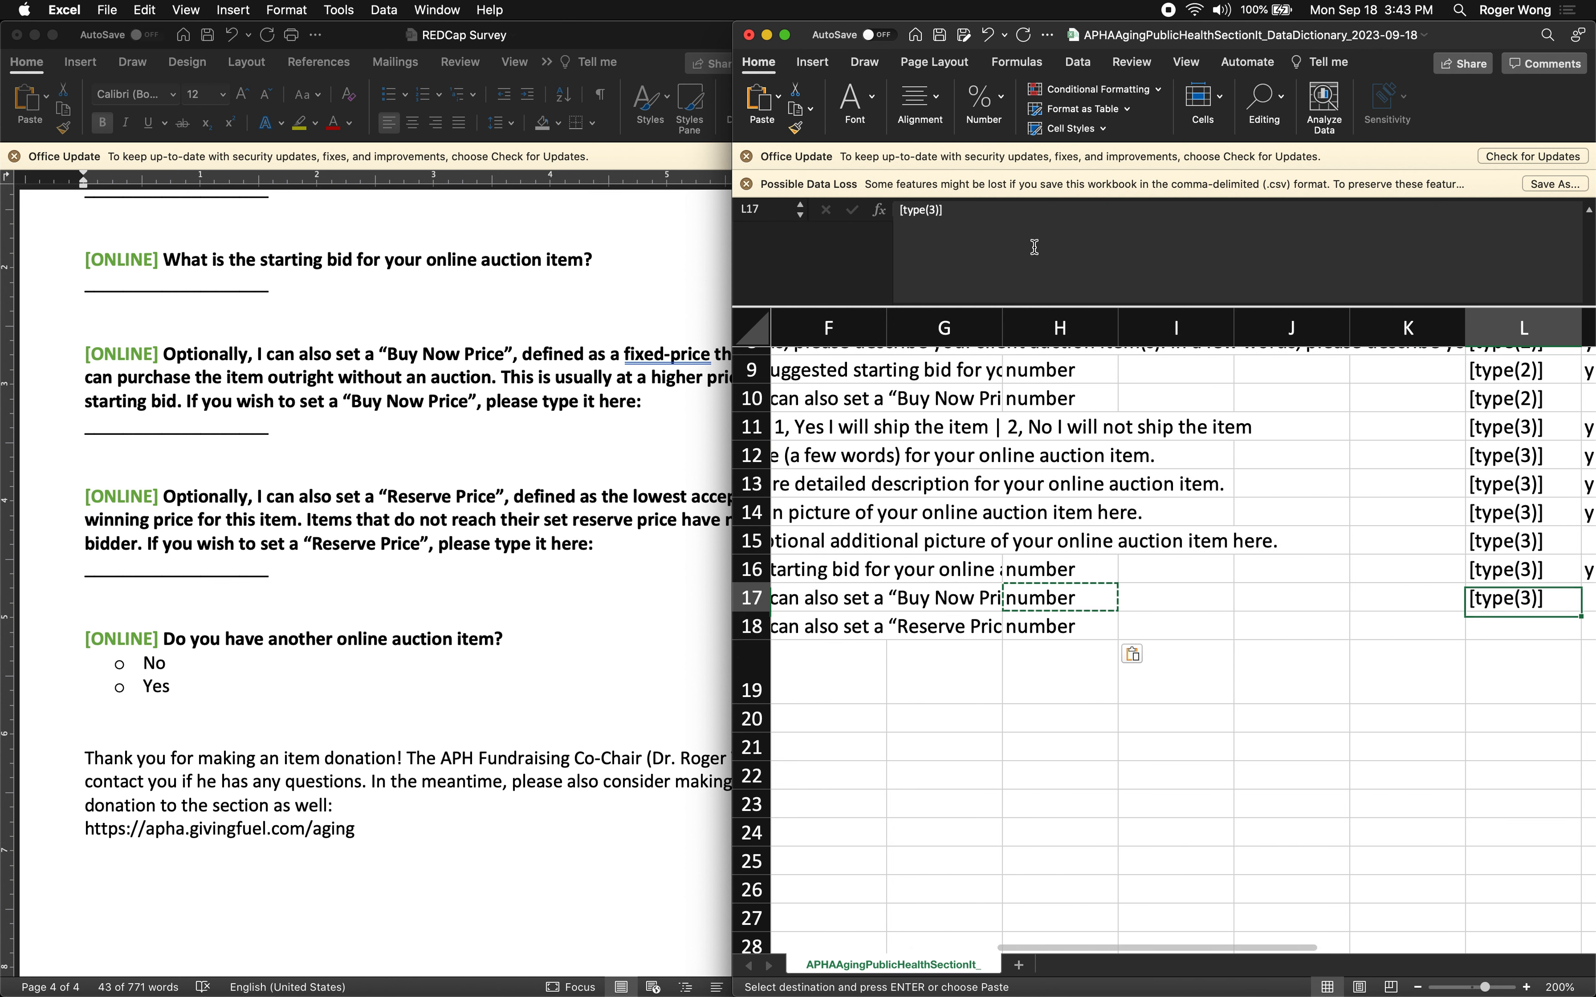
key("super+c")
key("Down")
key("super+v")
key("Right")
key("Left")
key("Left")
key("Left")
key("Left")
key("Left")
key("Left")
key("Left")
key("Left")
key("Left")
key("Left")
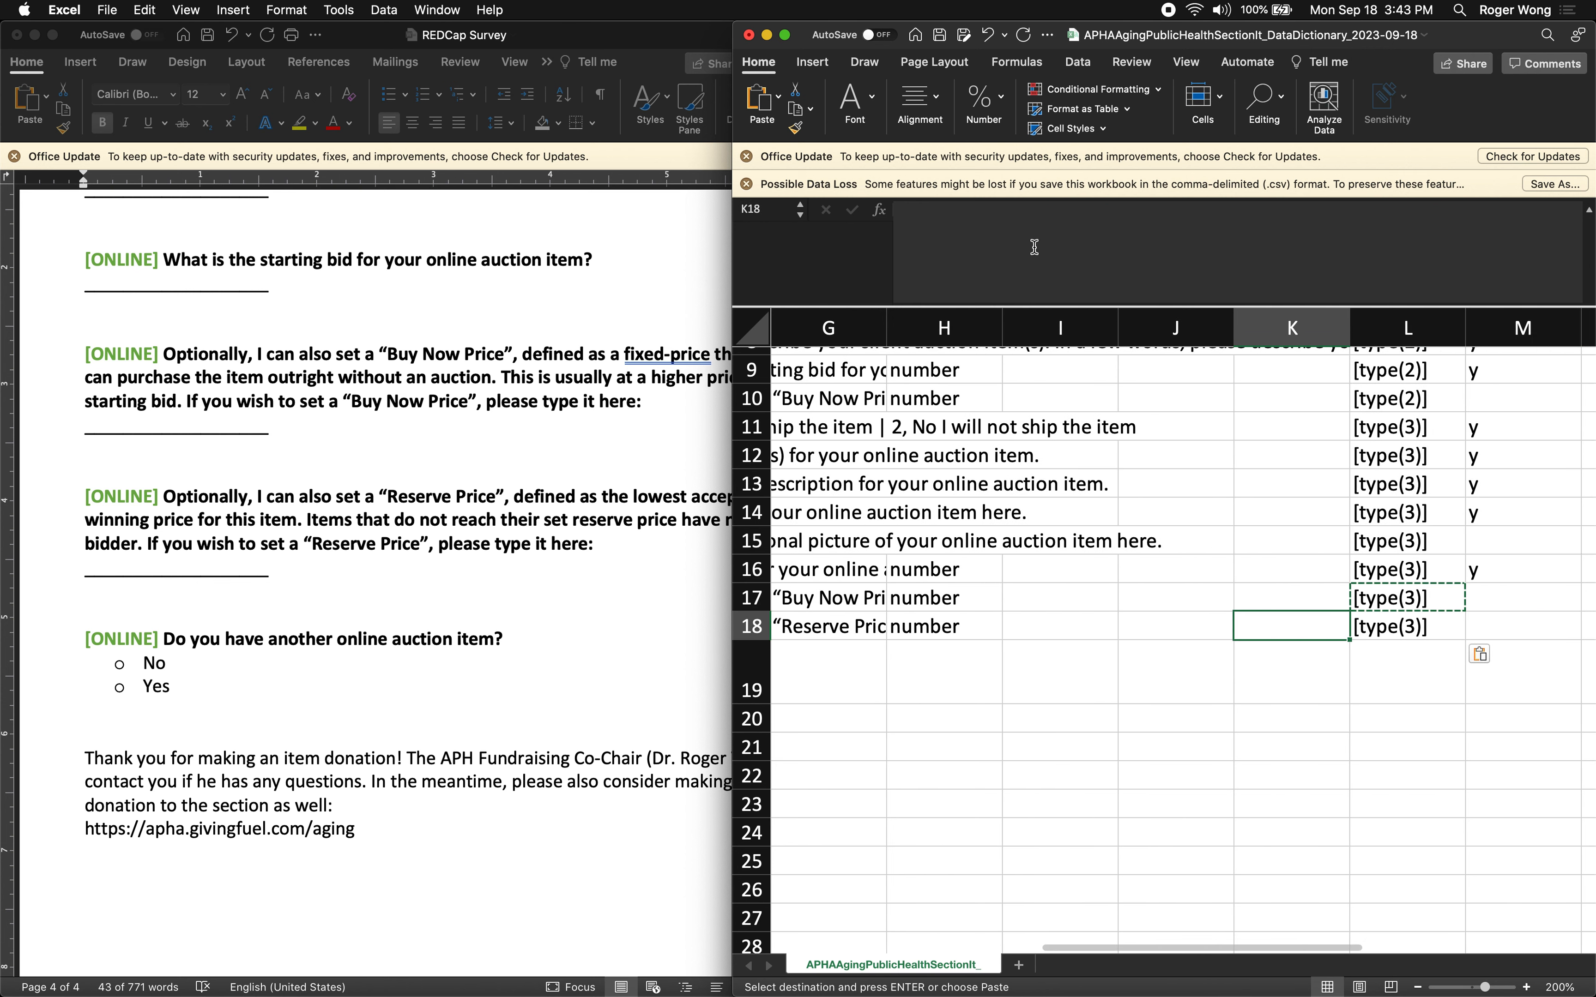
key("Left")
key("Left")
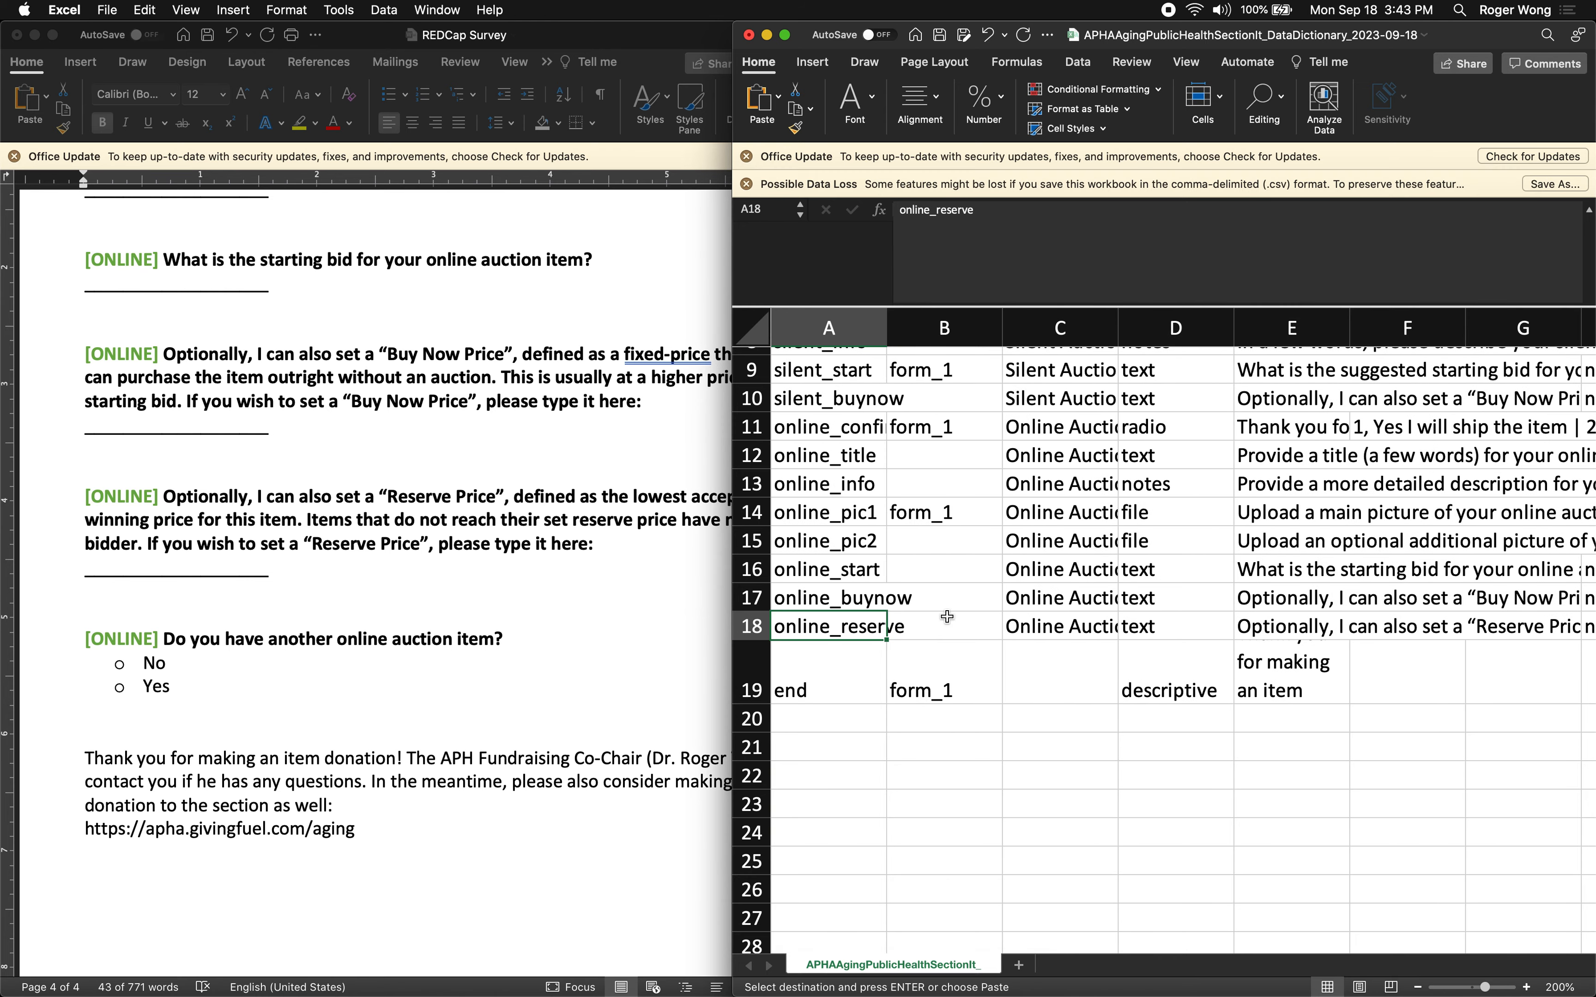
Insert two blank rows above the end row, starting at row 19
scroll(947, 616, "right", 10)
scroll(947, 616, "left", 5)
scroll(947, 615, "up", 3)
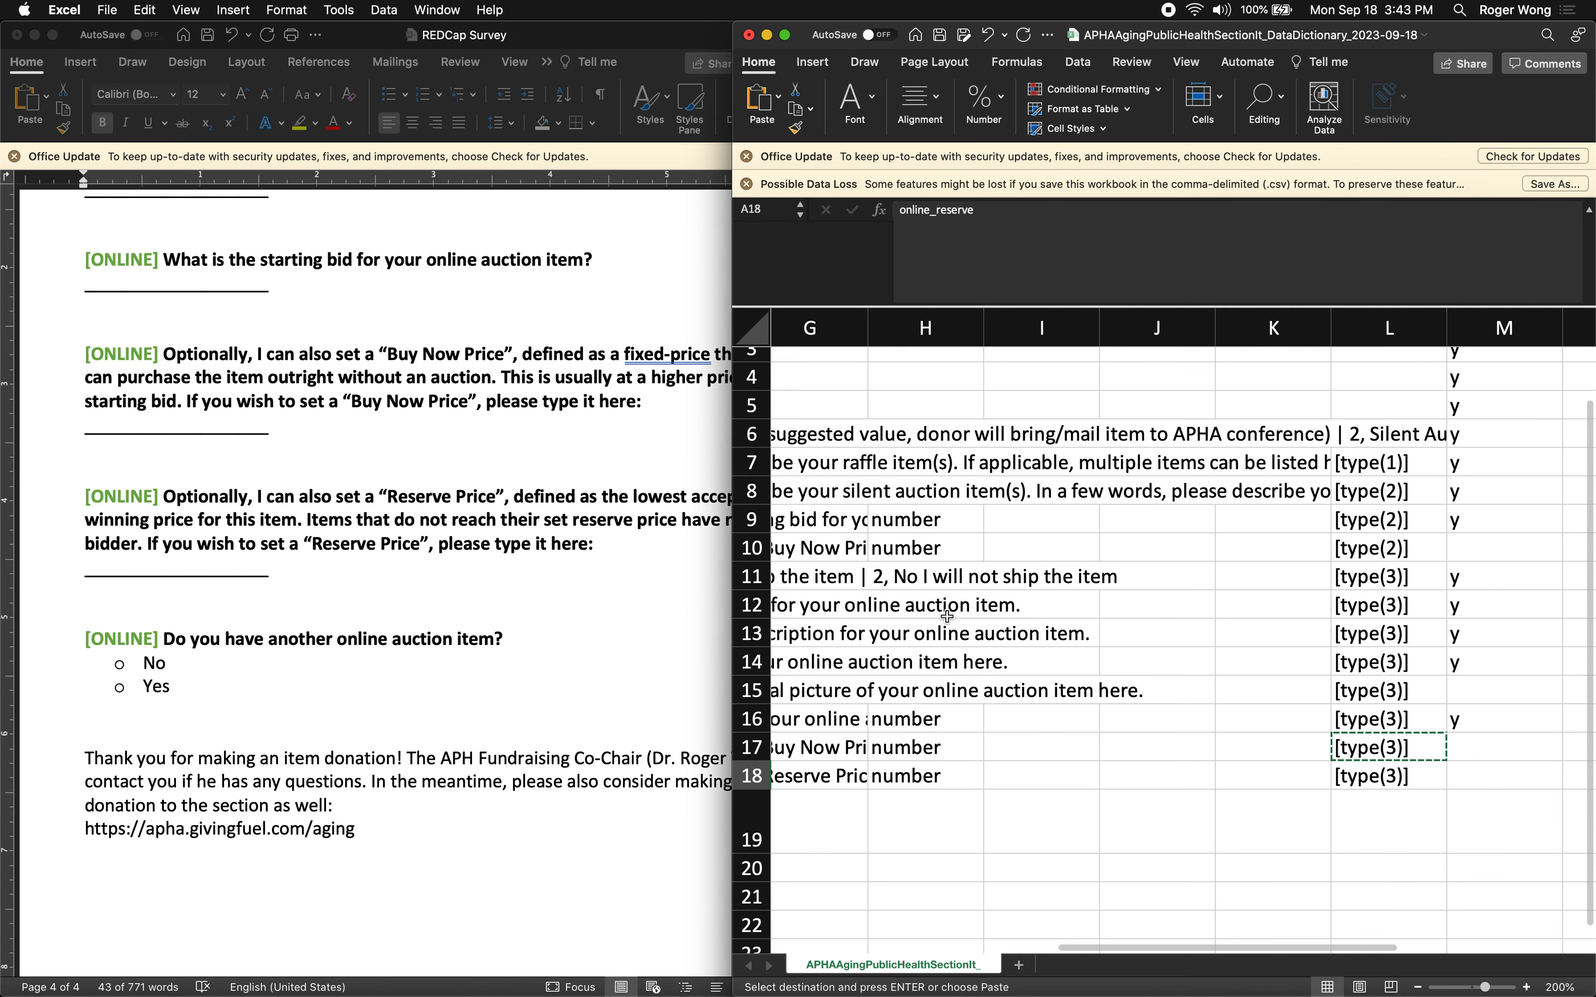
scroll(947, 616, "left", 3)
scroll(946, 615, "down", 5)
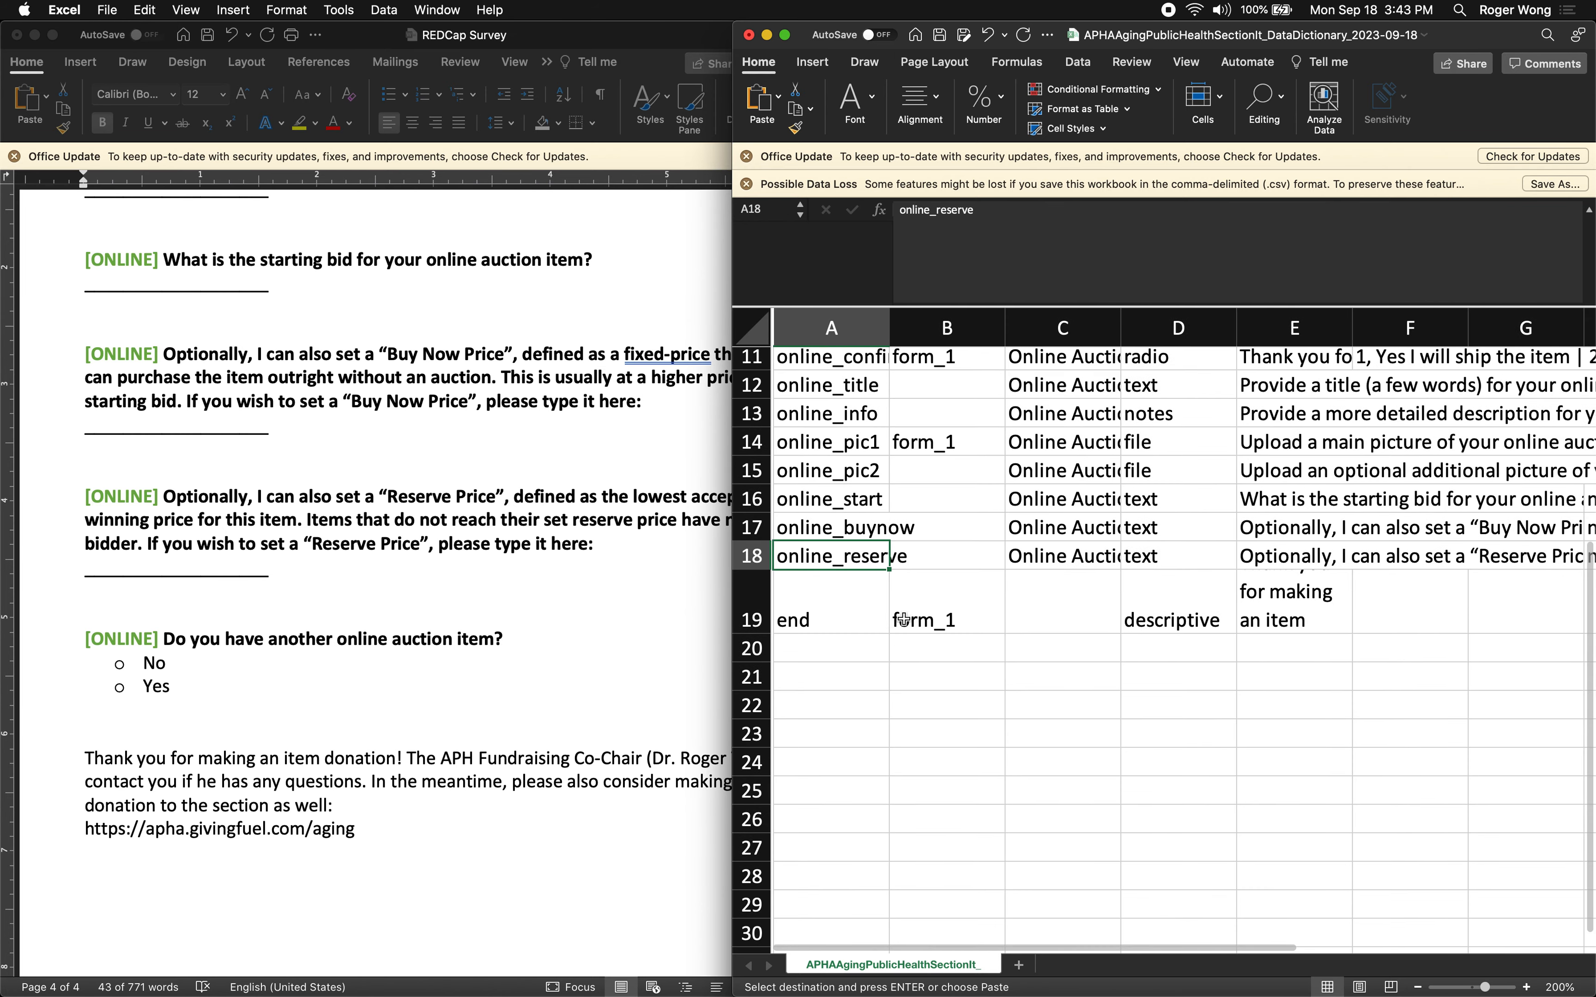
right_click(742, 610)
left_click(784, 694)
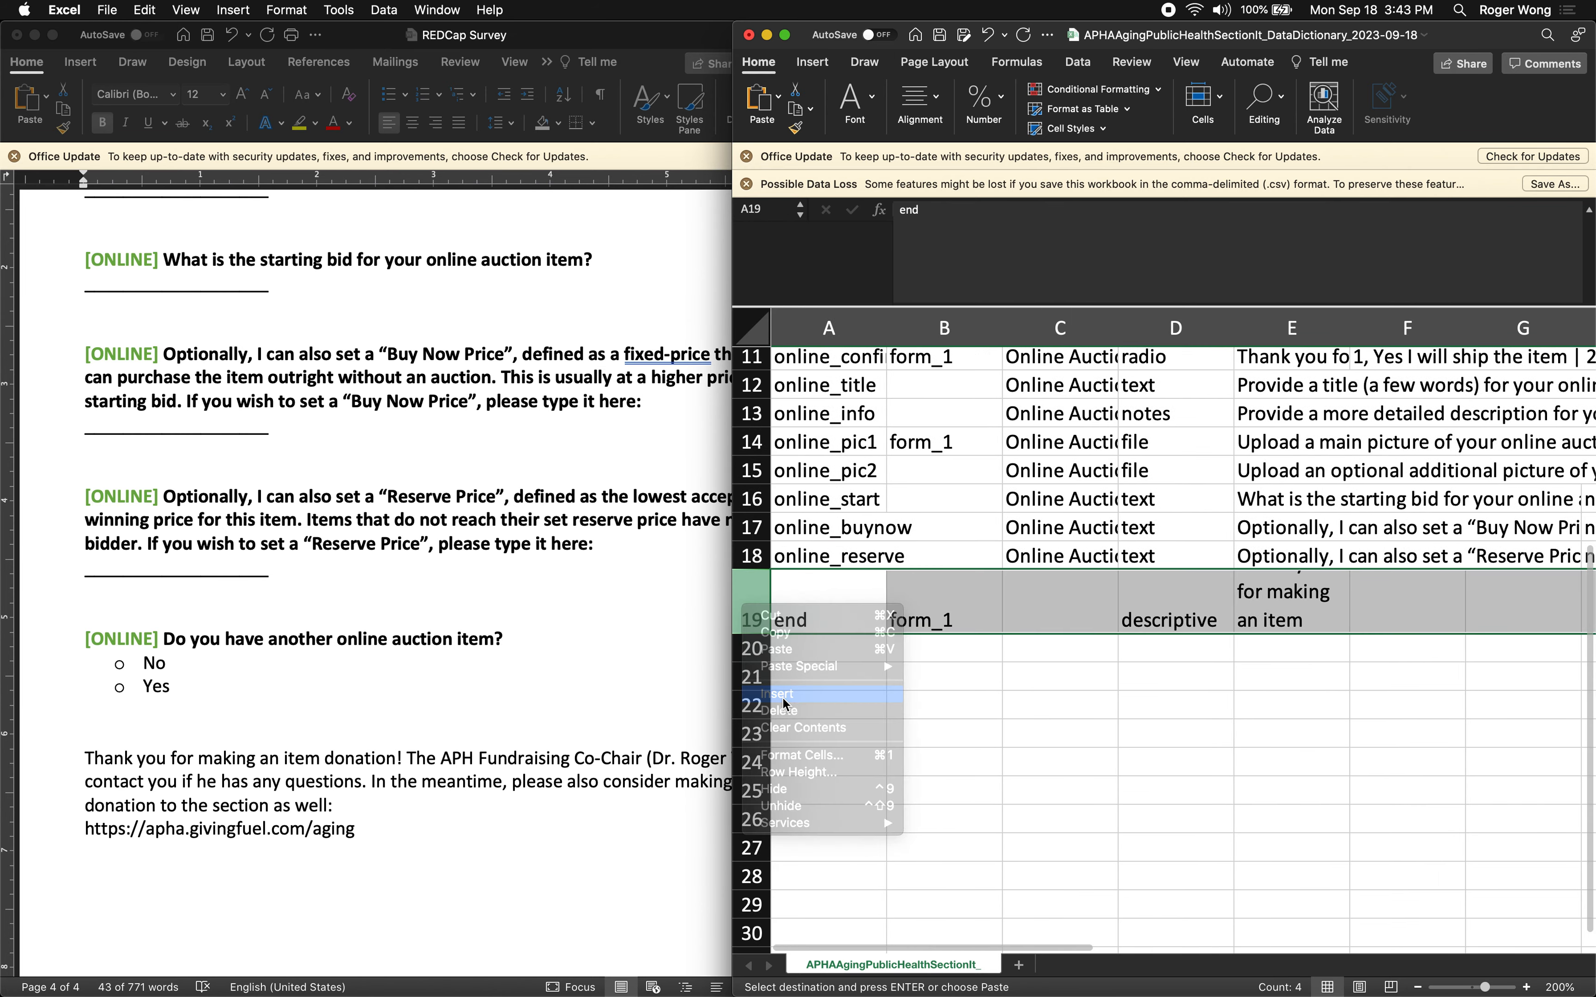
right_click(754, 595)
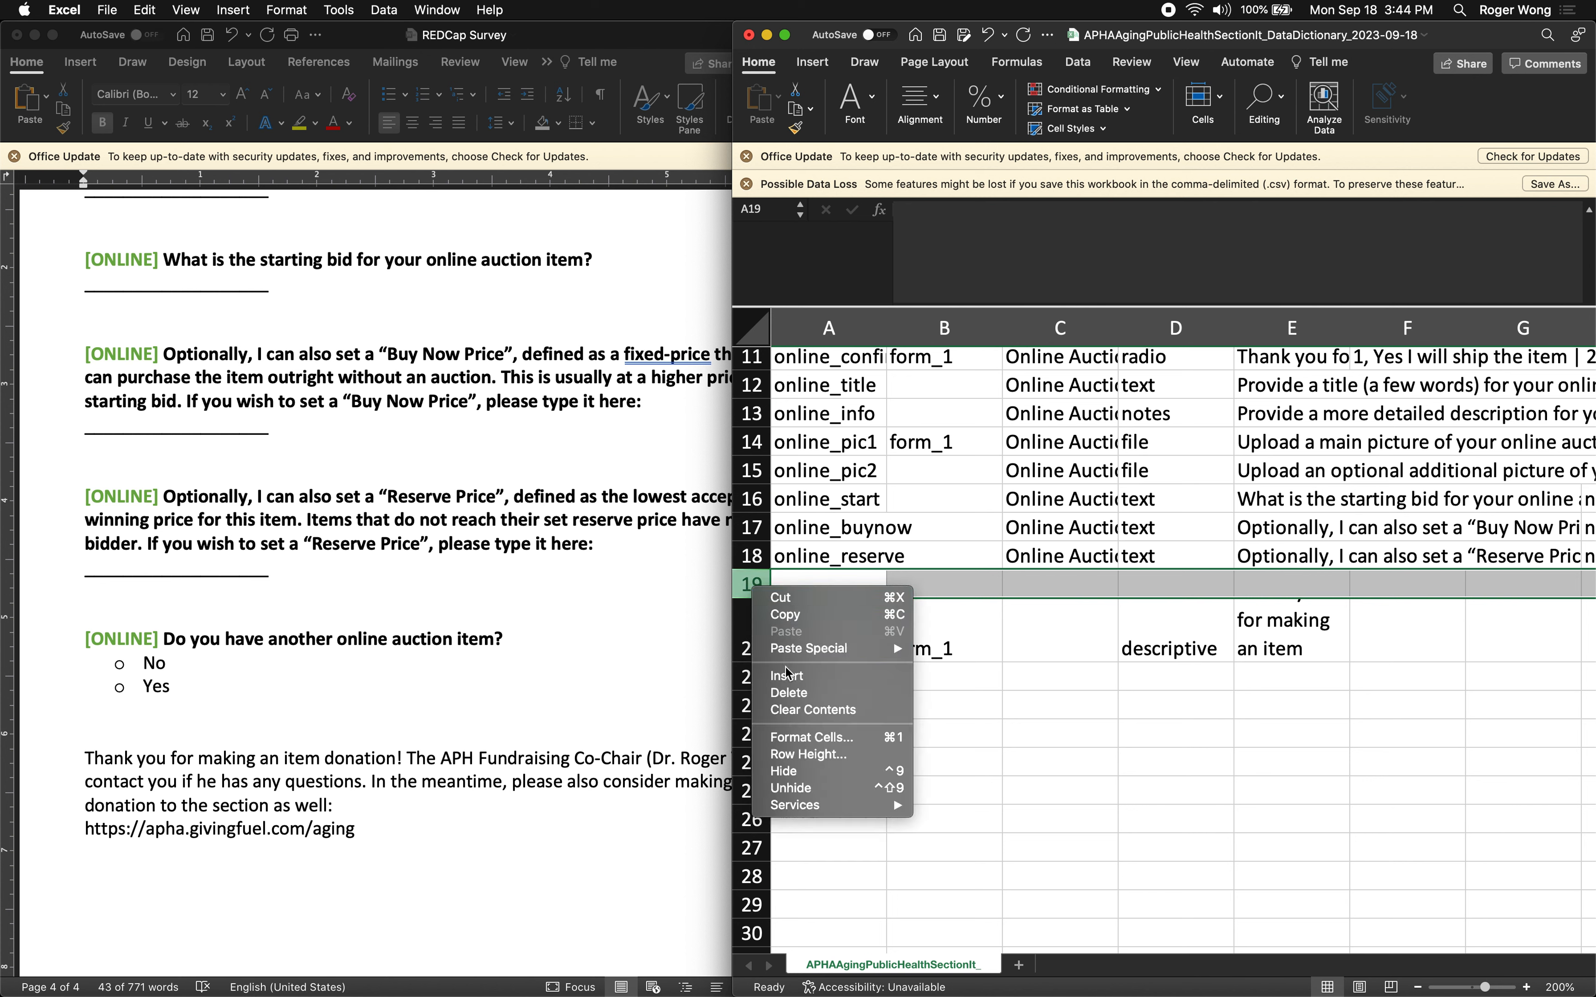
left_click(789, 681)
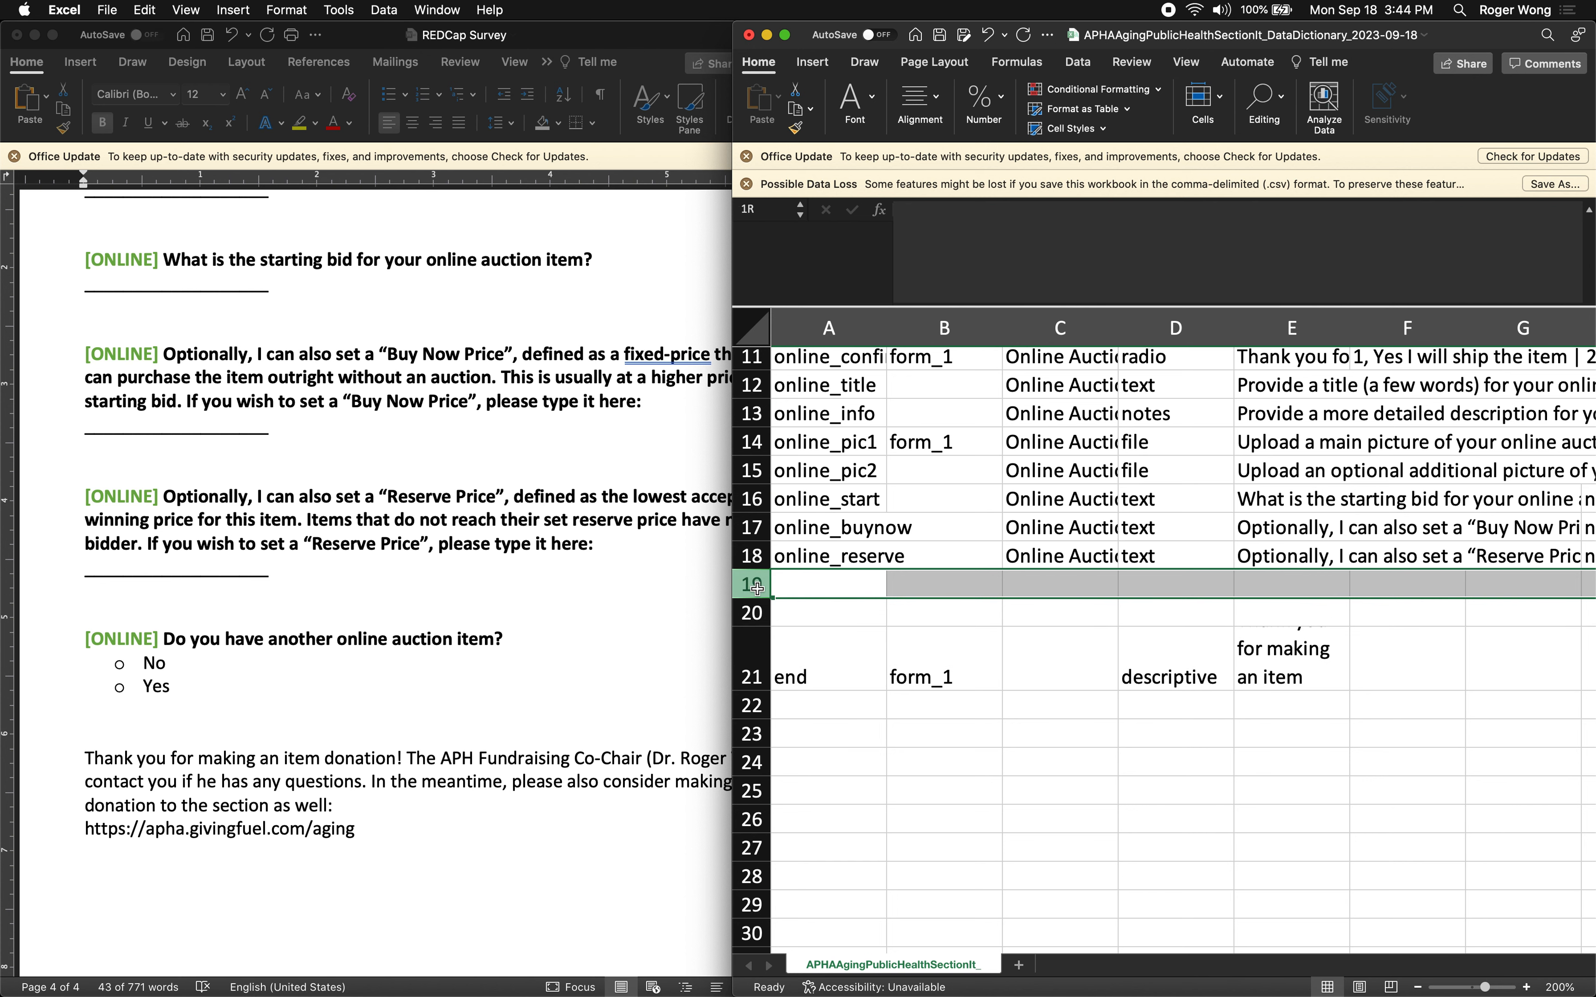
Insert eight more blank rows at row 19, two at a time, to make room above the end row
left_click_drag(756, 587, 757, 614)
key("super+c")
right_click(753, 595)
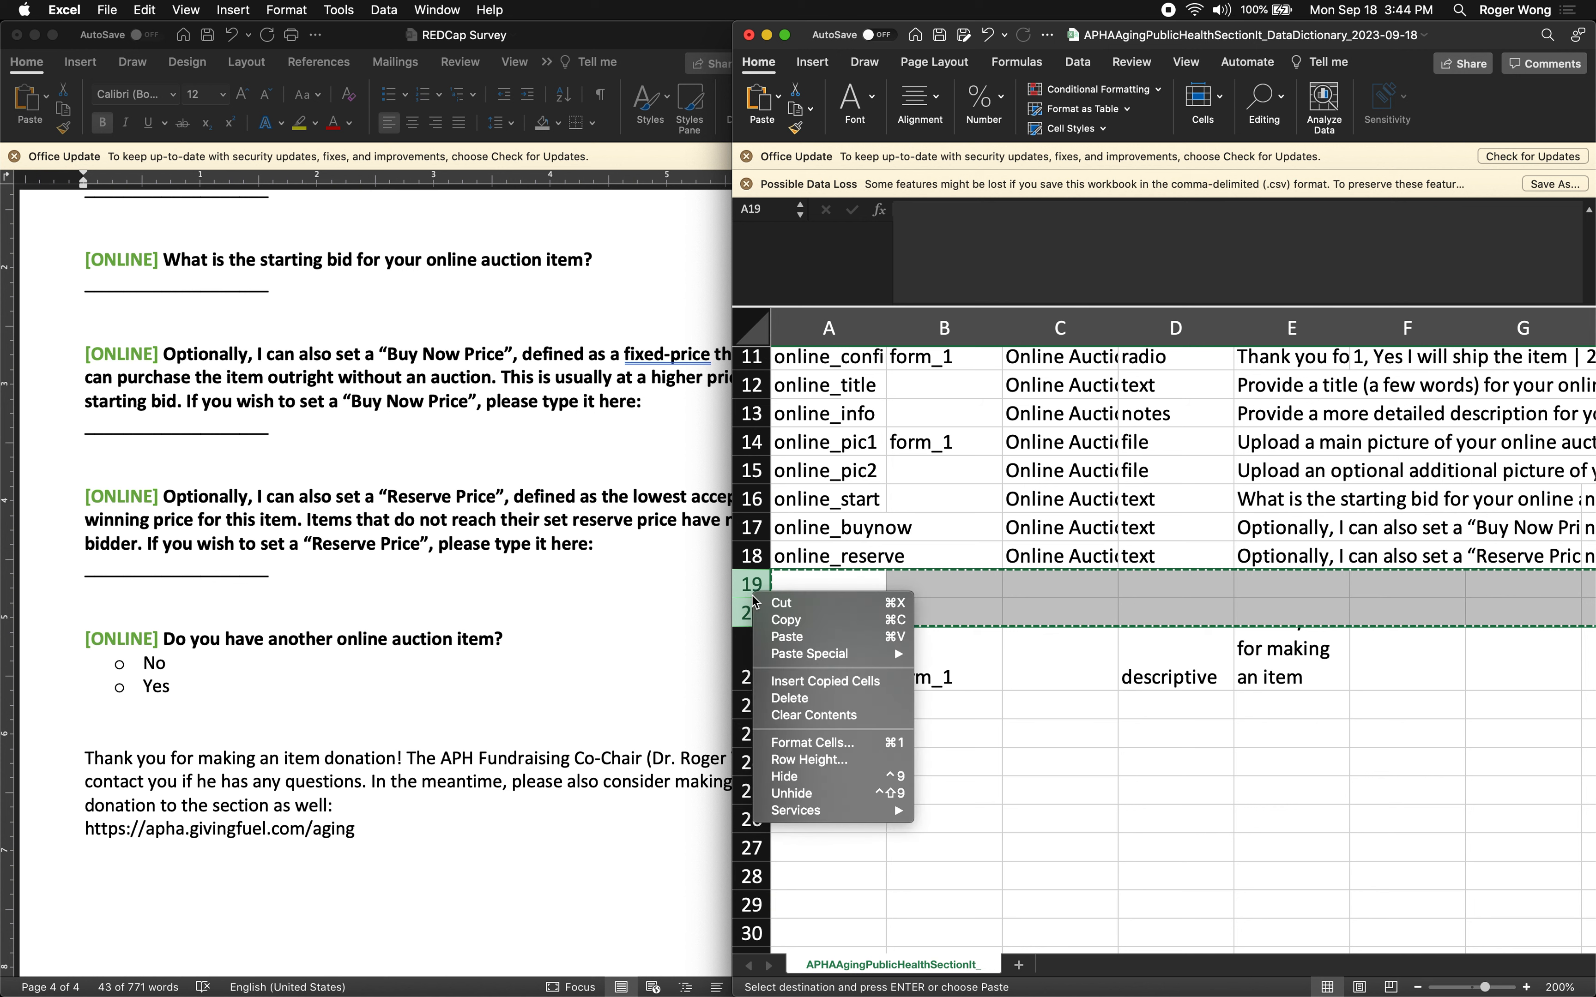
left_click(776, 681)
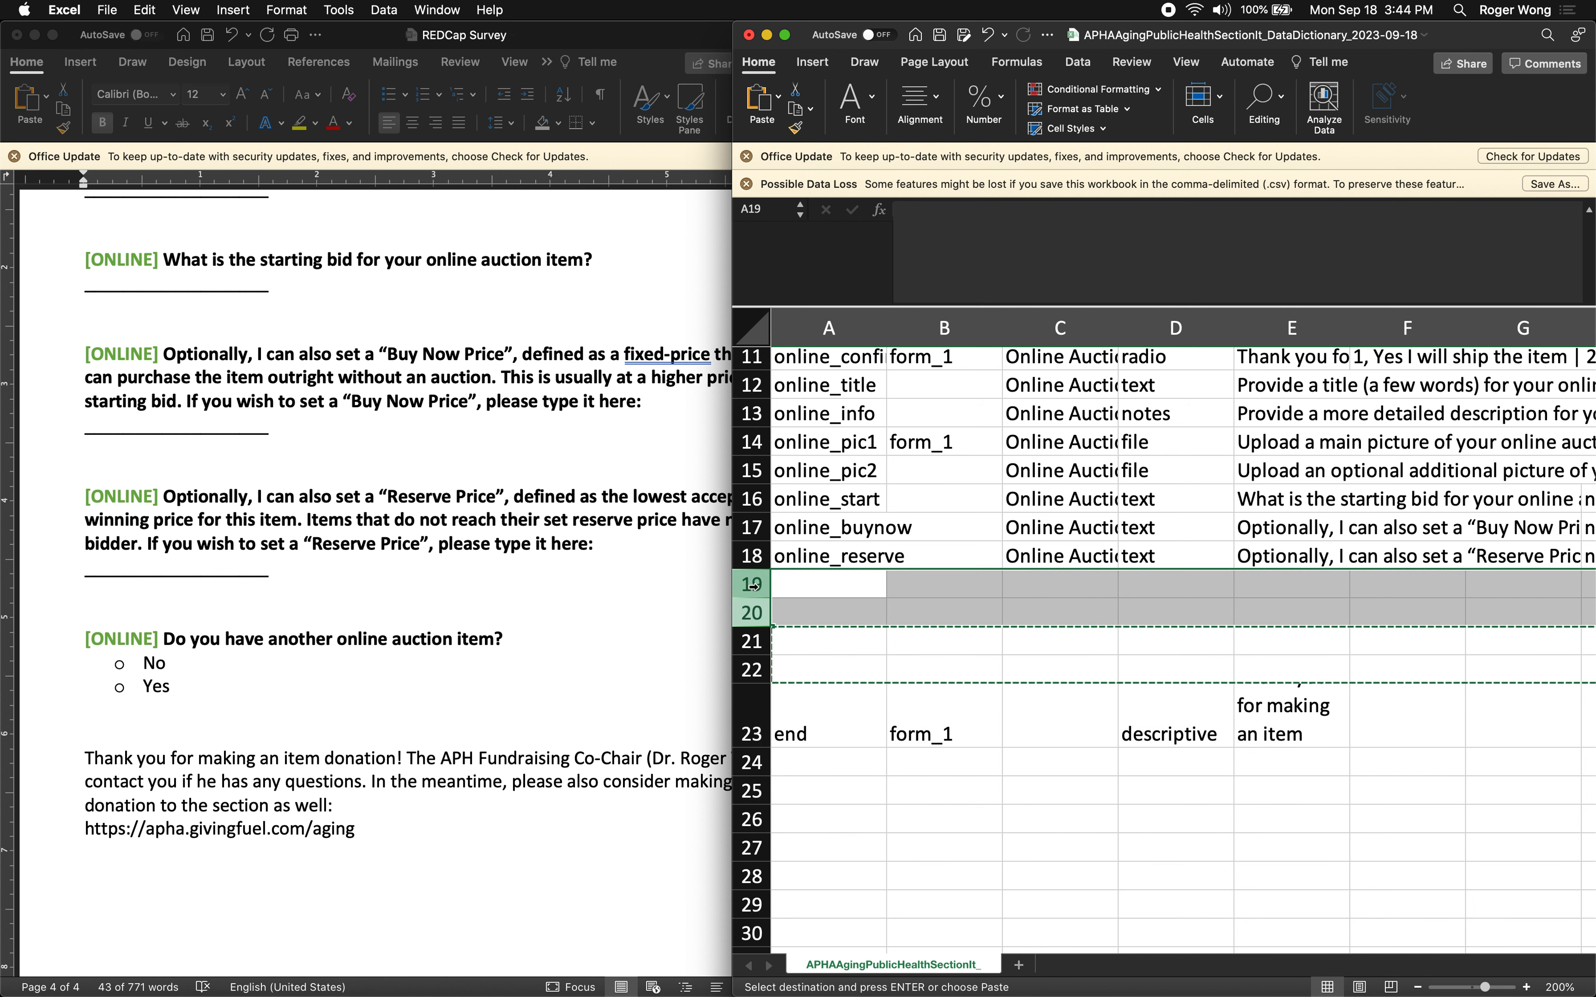
right_click(756, 587)
left_click(787, 680)
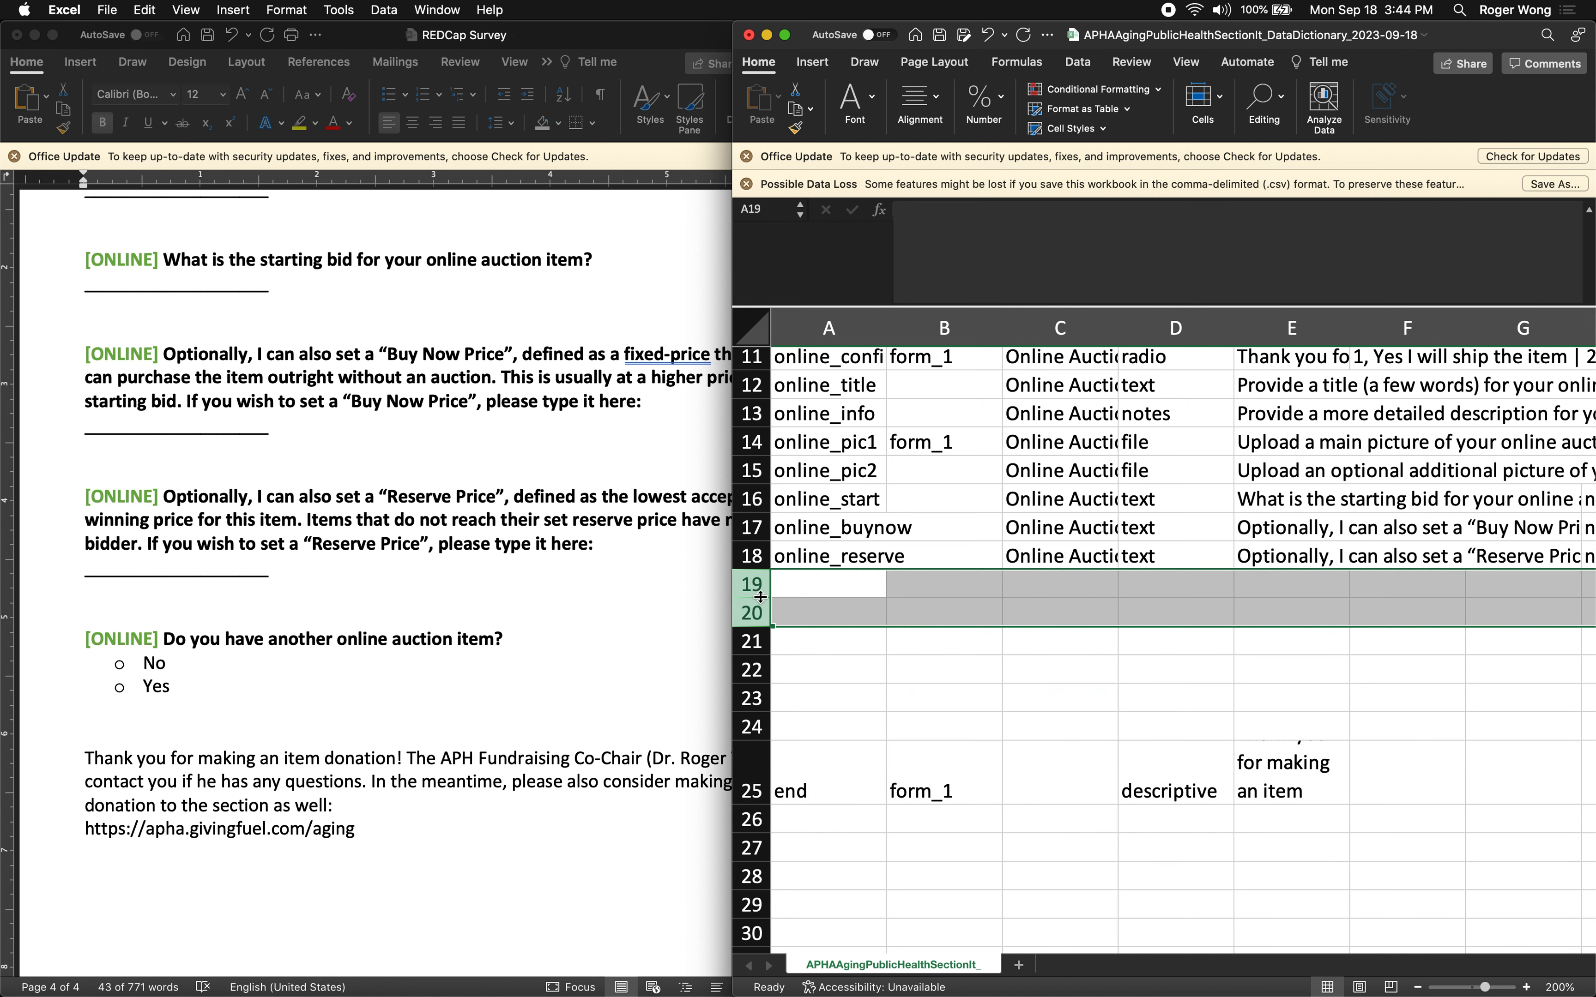
right_click(757, 587)
left_click(804, 674)
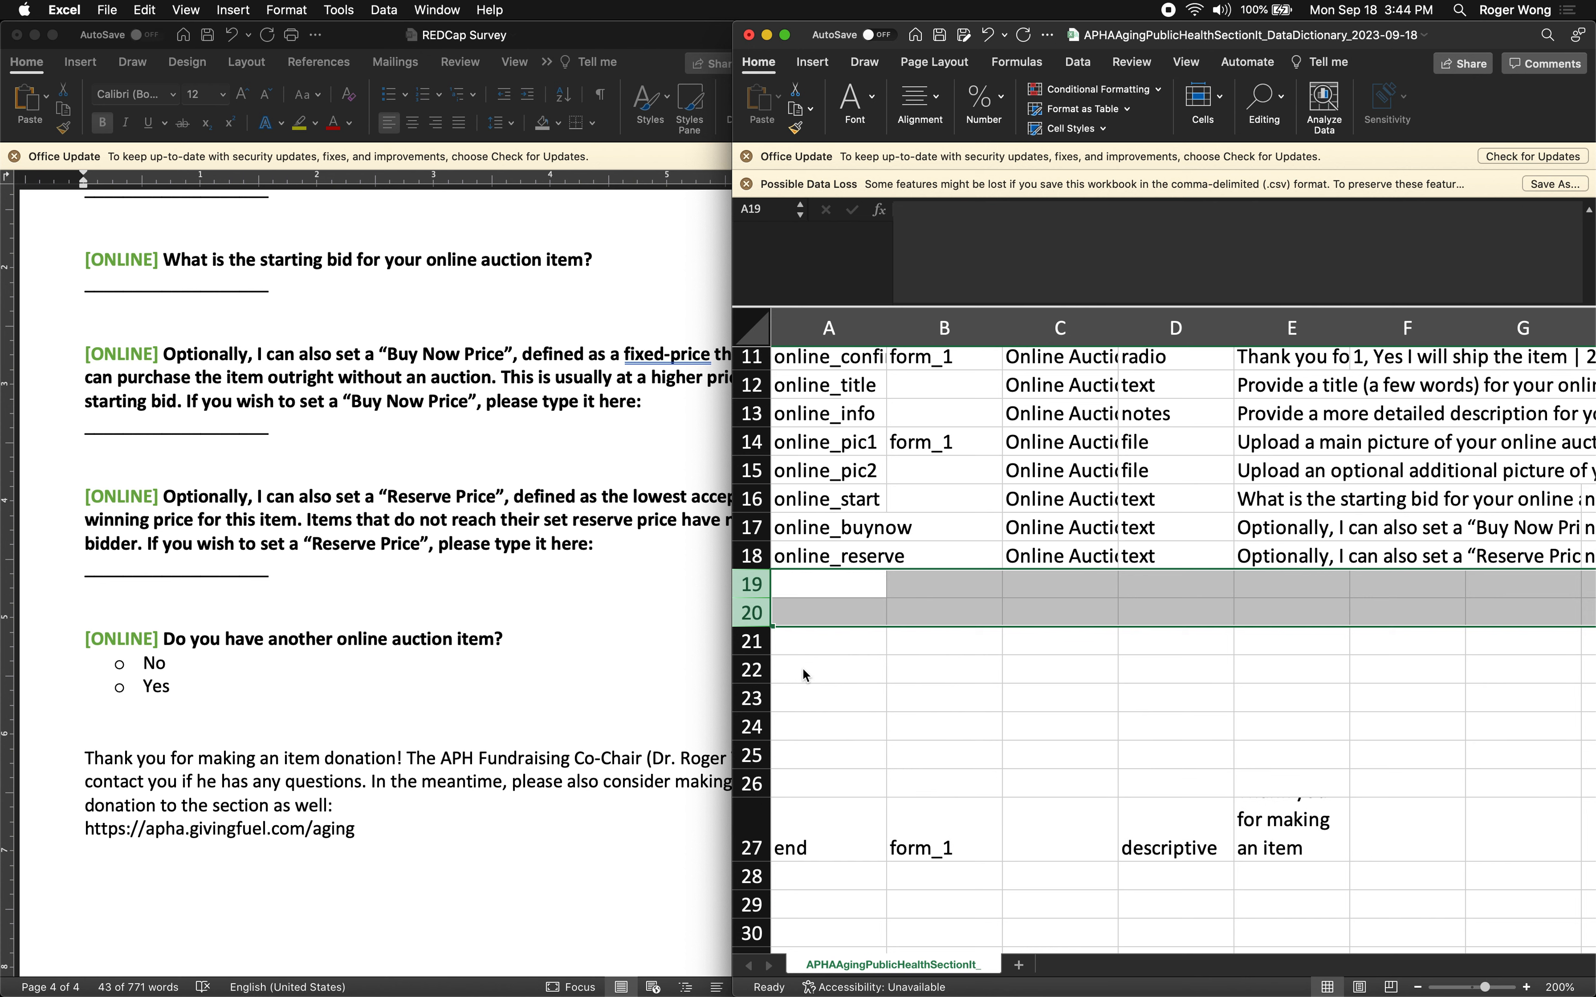
right_click(755, 596)
left_click(808, 681)
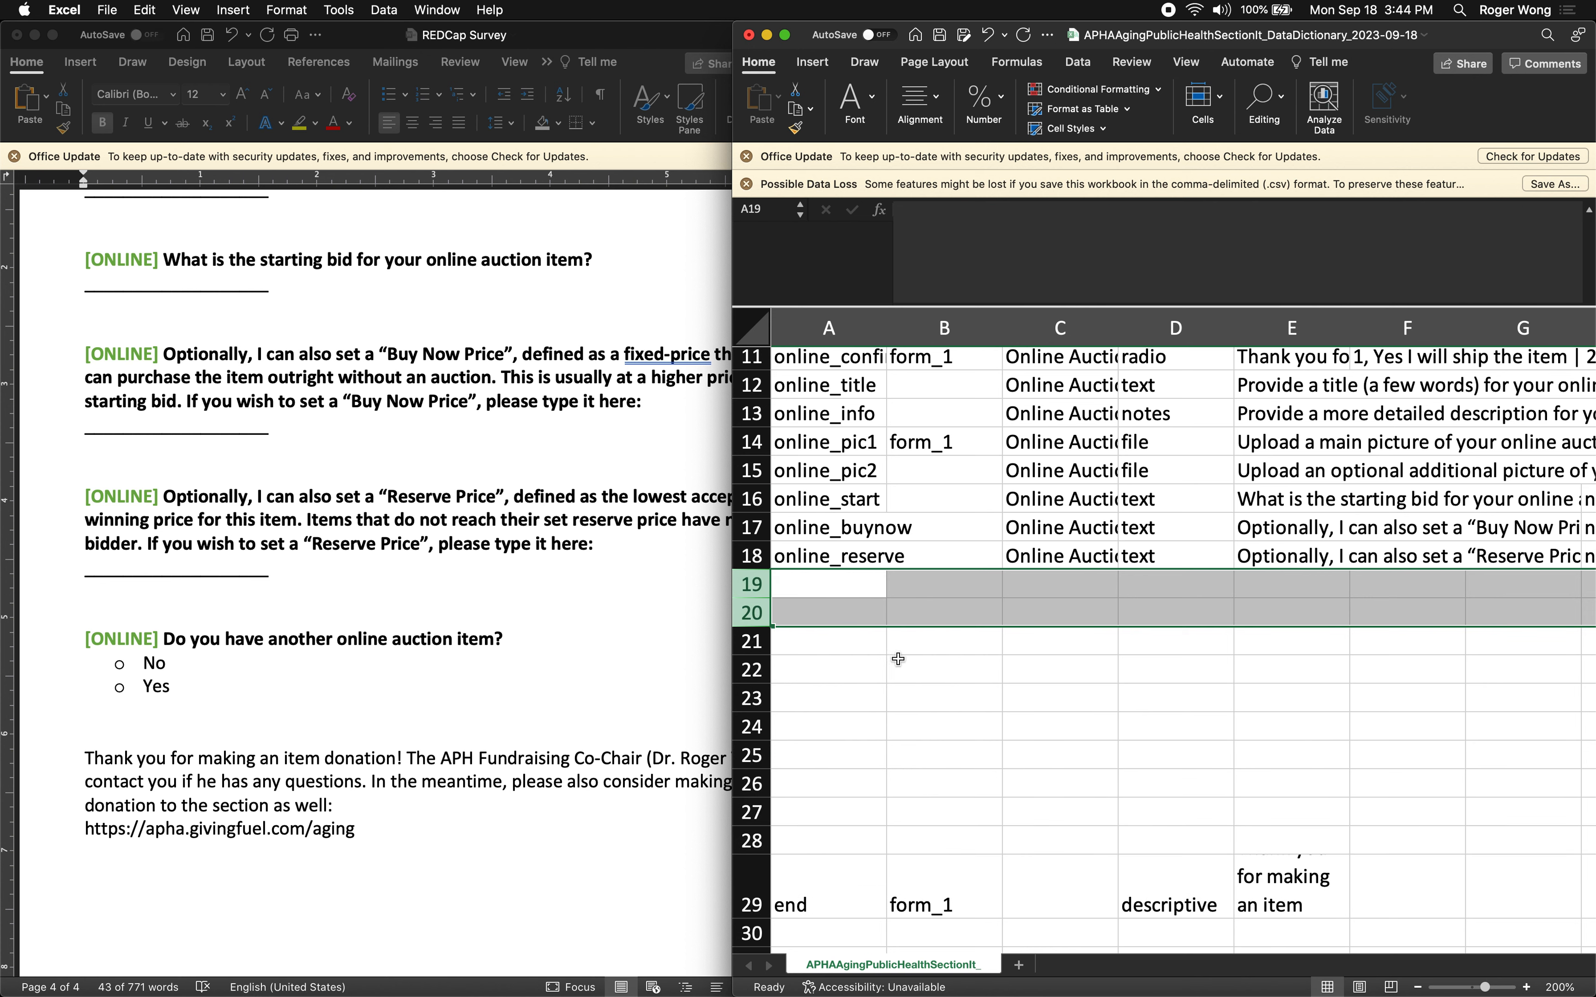
Enter online_more as the variable name in A19 for the survey's question about another online auction item
left_click(884, 663)
left_click(521, 640)
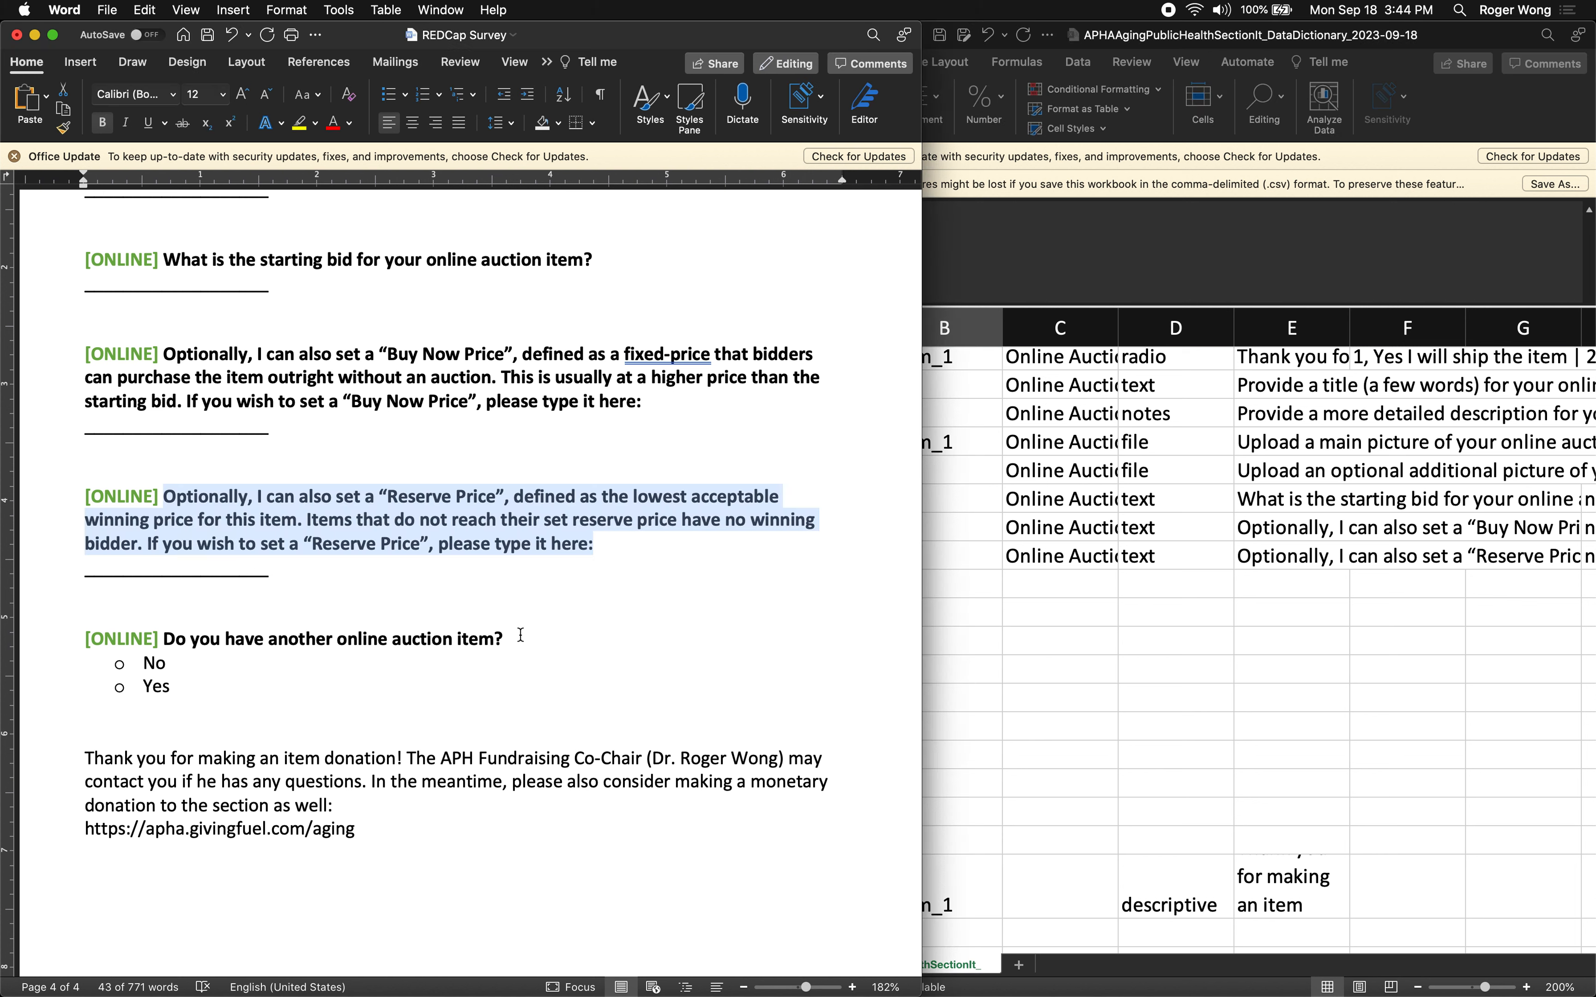
left_click(963, 596)
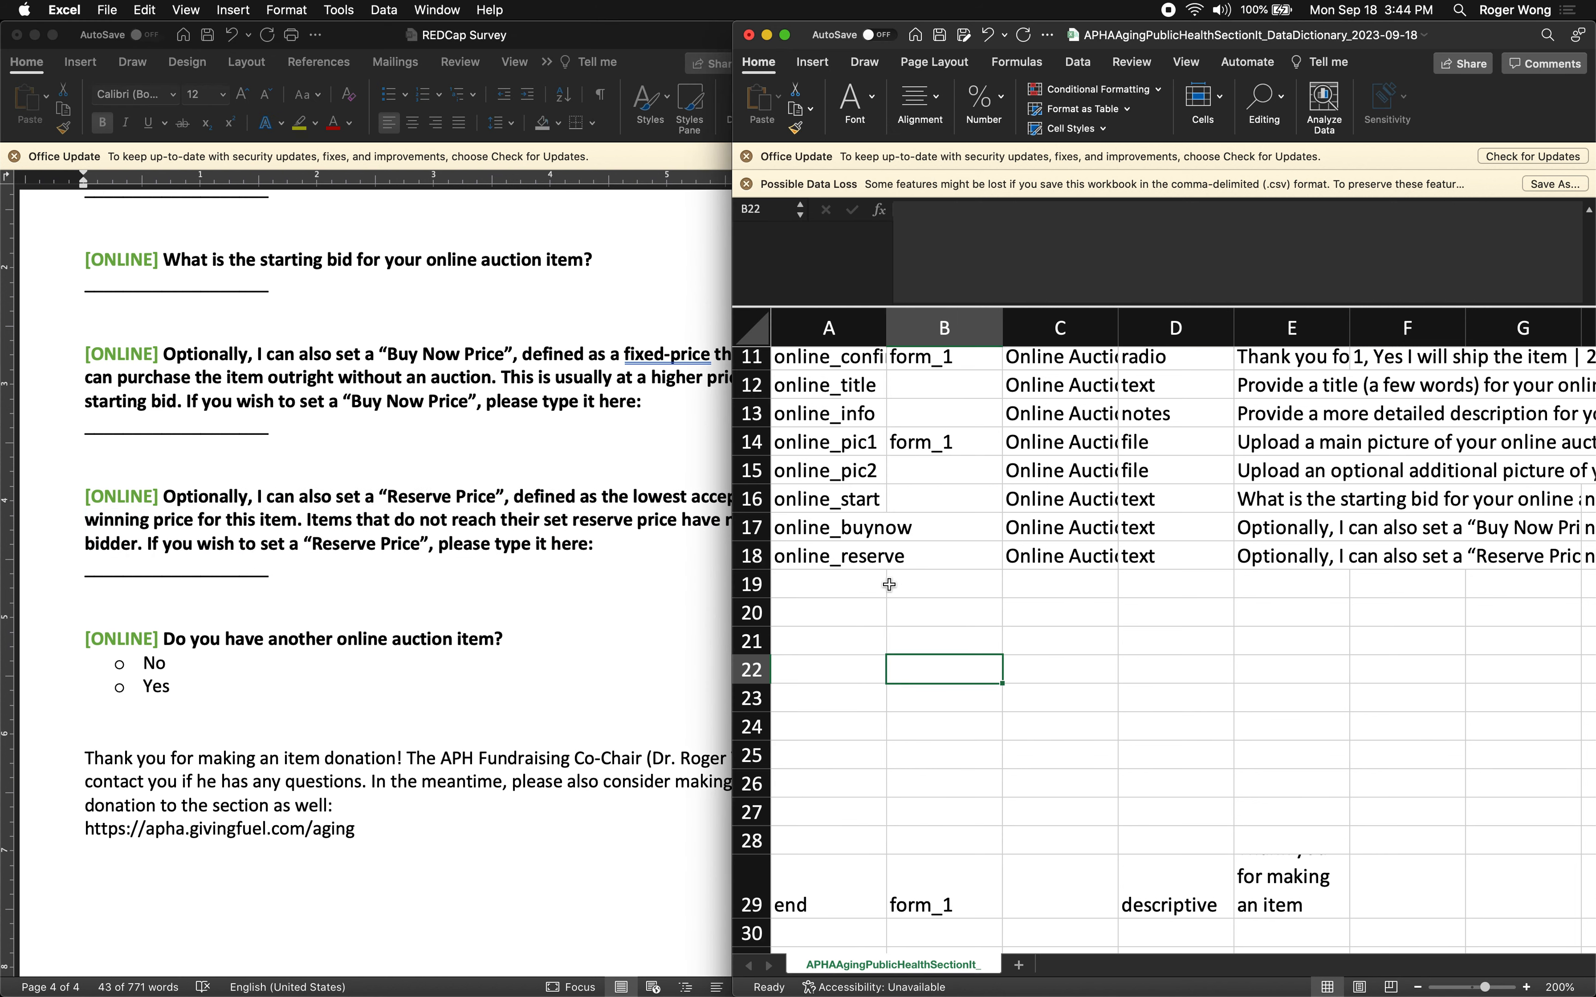
left_click(844, 585)
scroll(844, 585, "up", 1)
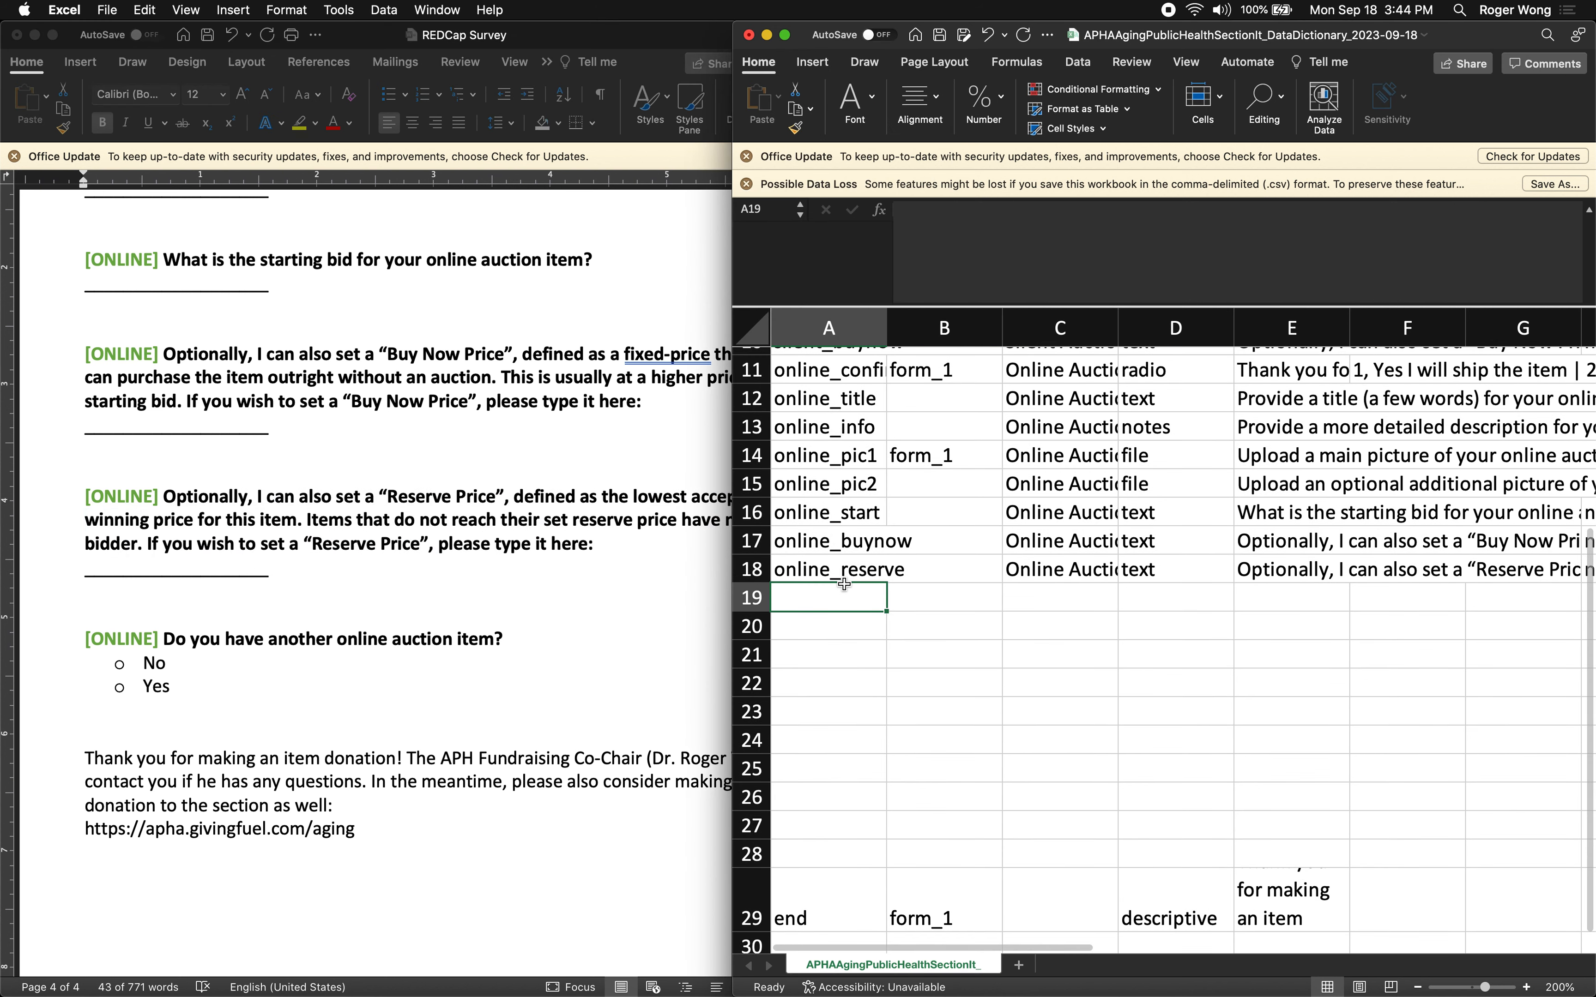
type("oneline_")
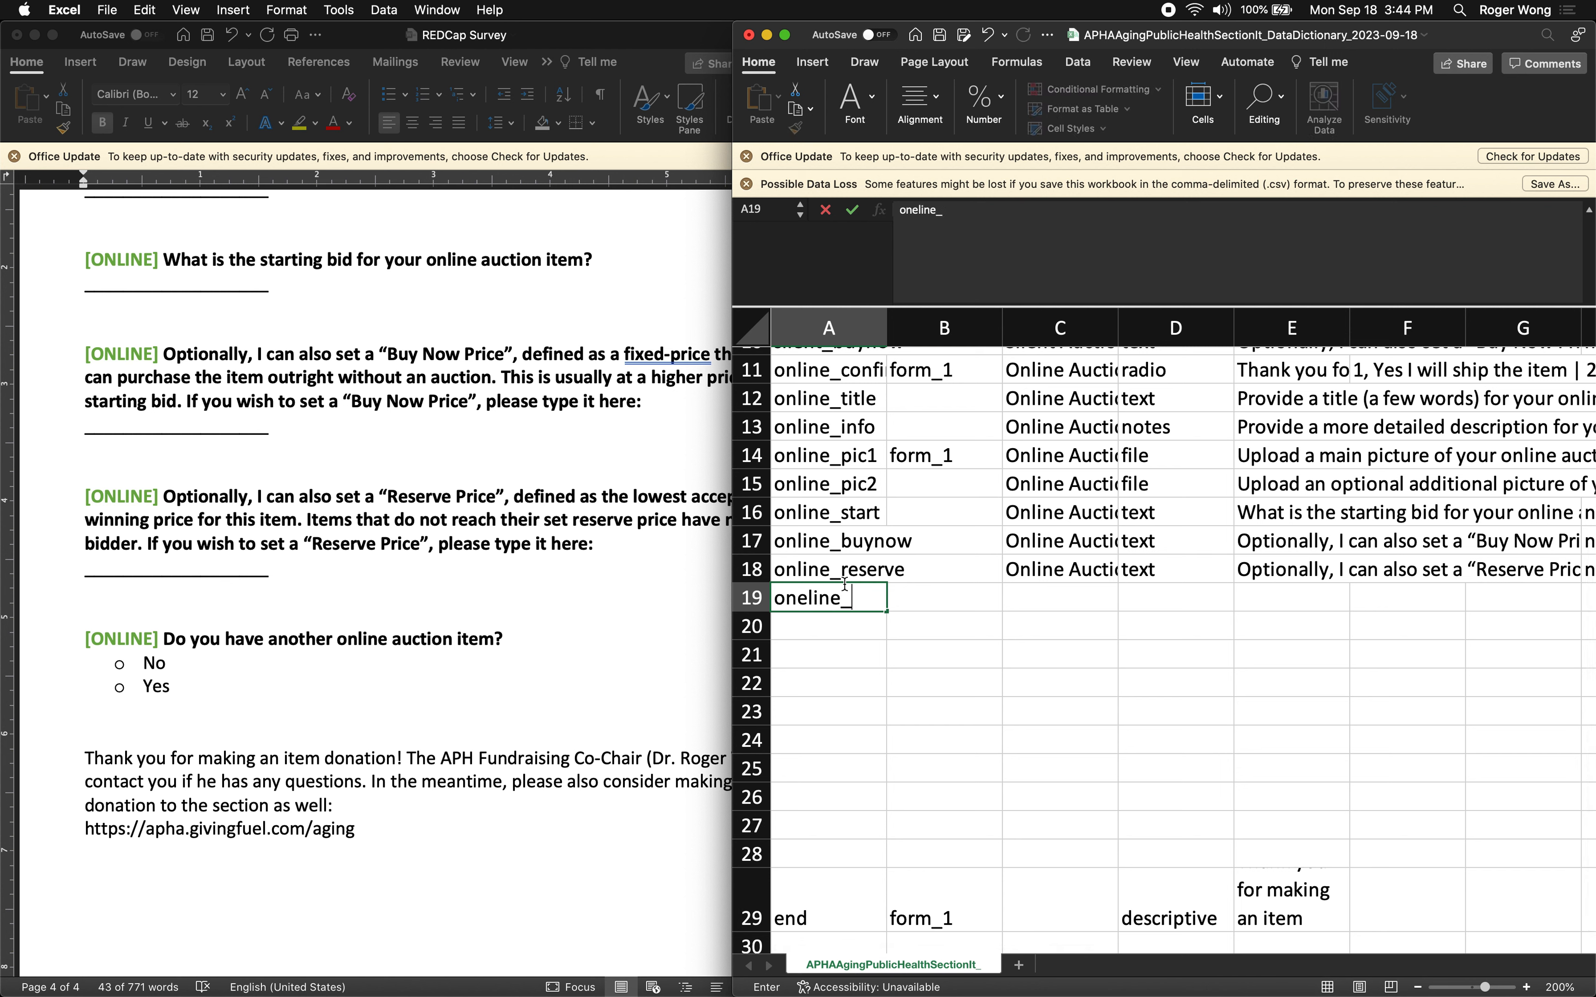
key("BackSpace")
key("BackSpace")
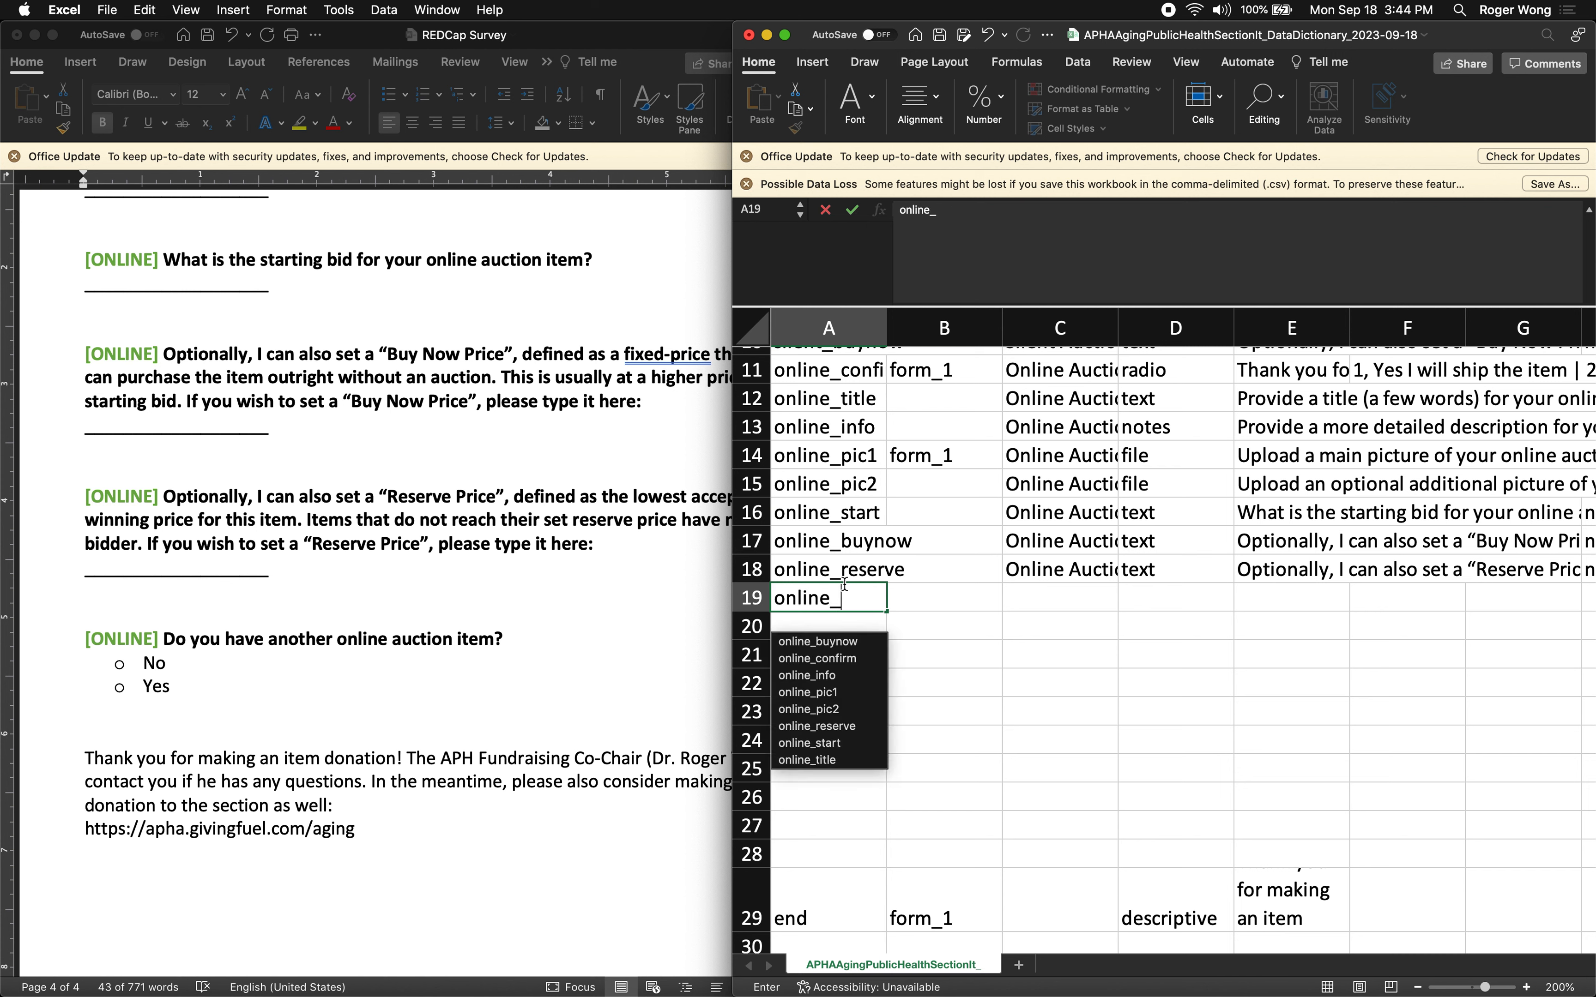
type("line_mor")
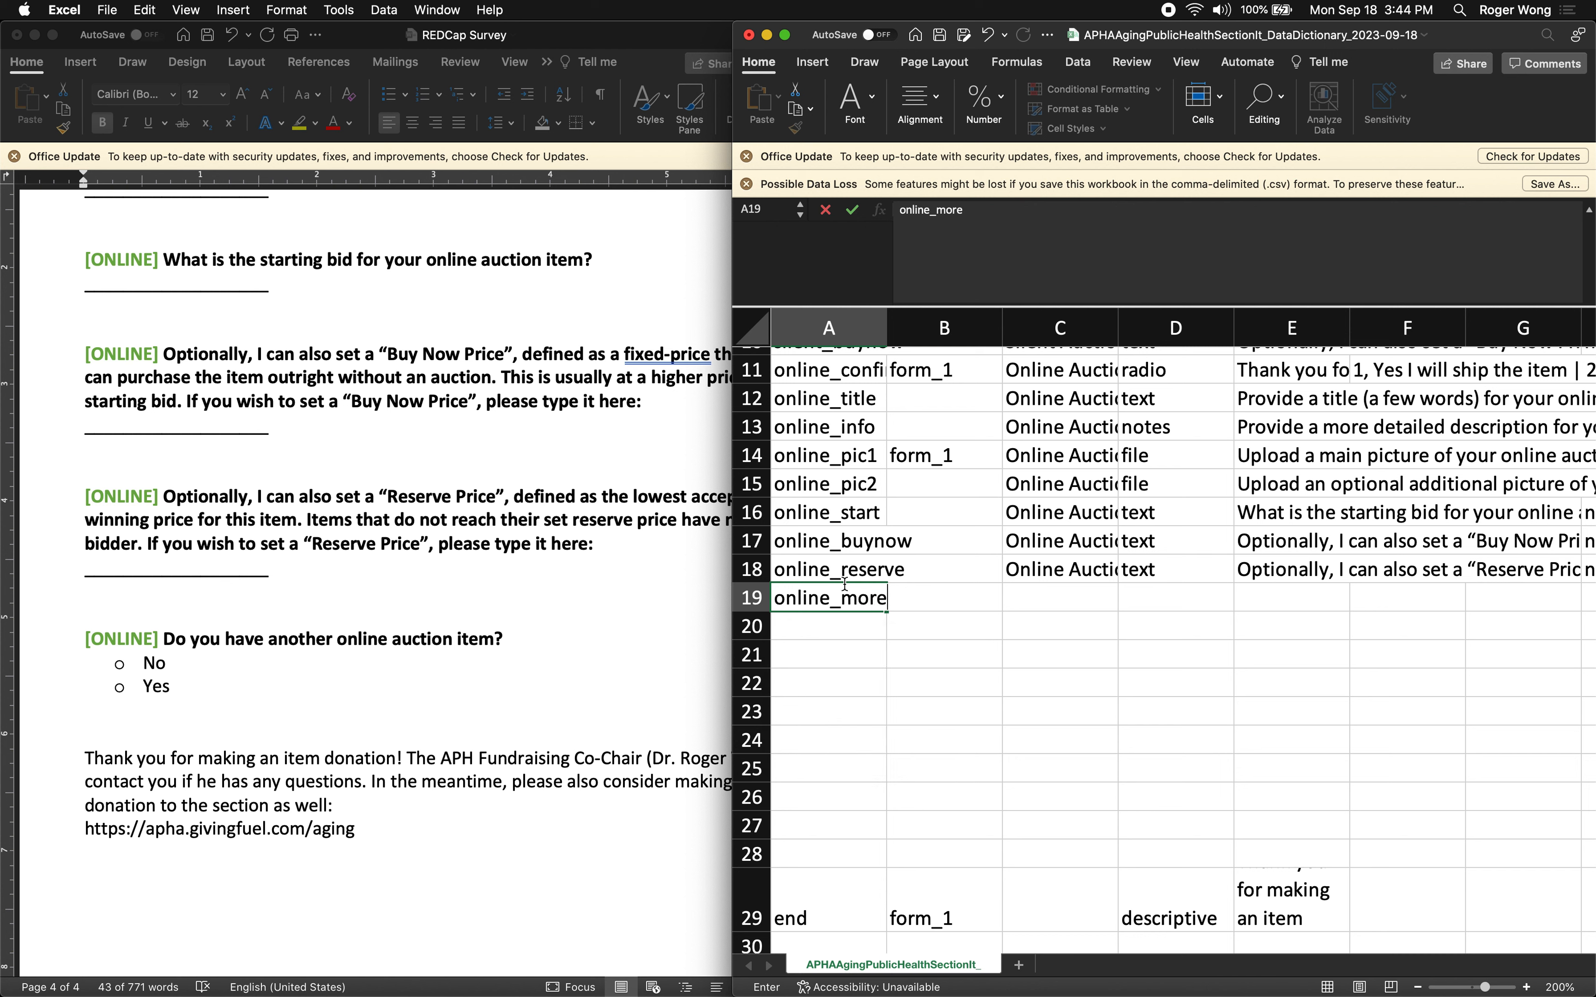
type("e")
key("Return")
Copy the Online Auction section header from C18 into C19 for the online_more row
left_click(844, 583)
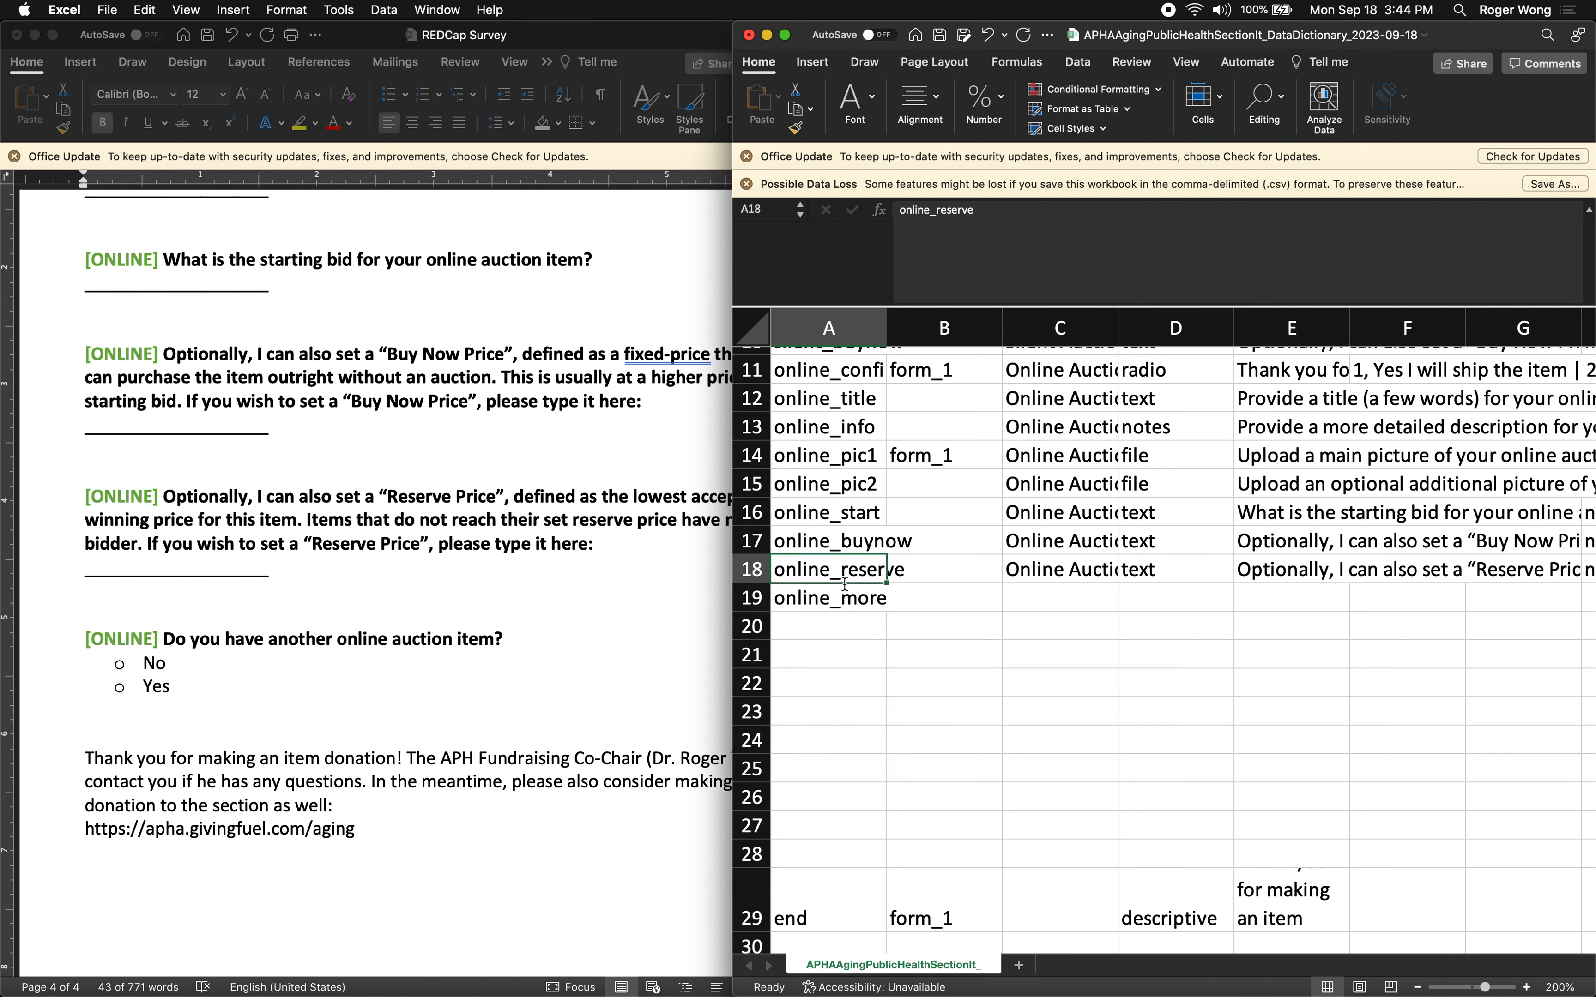
key("Right")
key("Right")
key("ctrl+c")
key("Down")
key("ctrl+v")
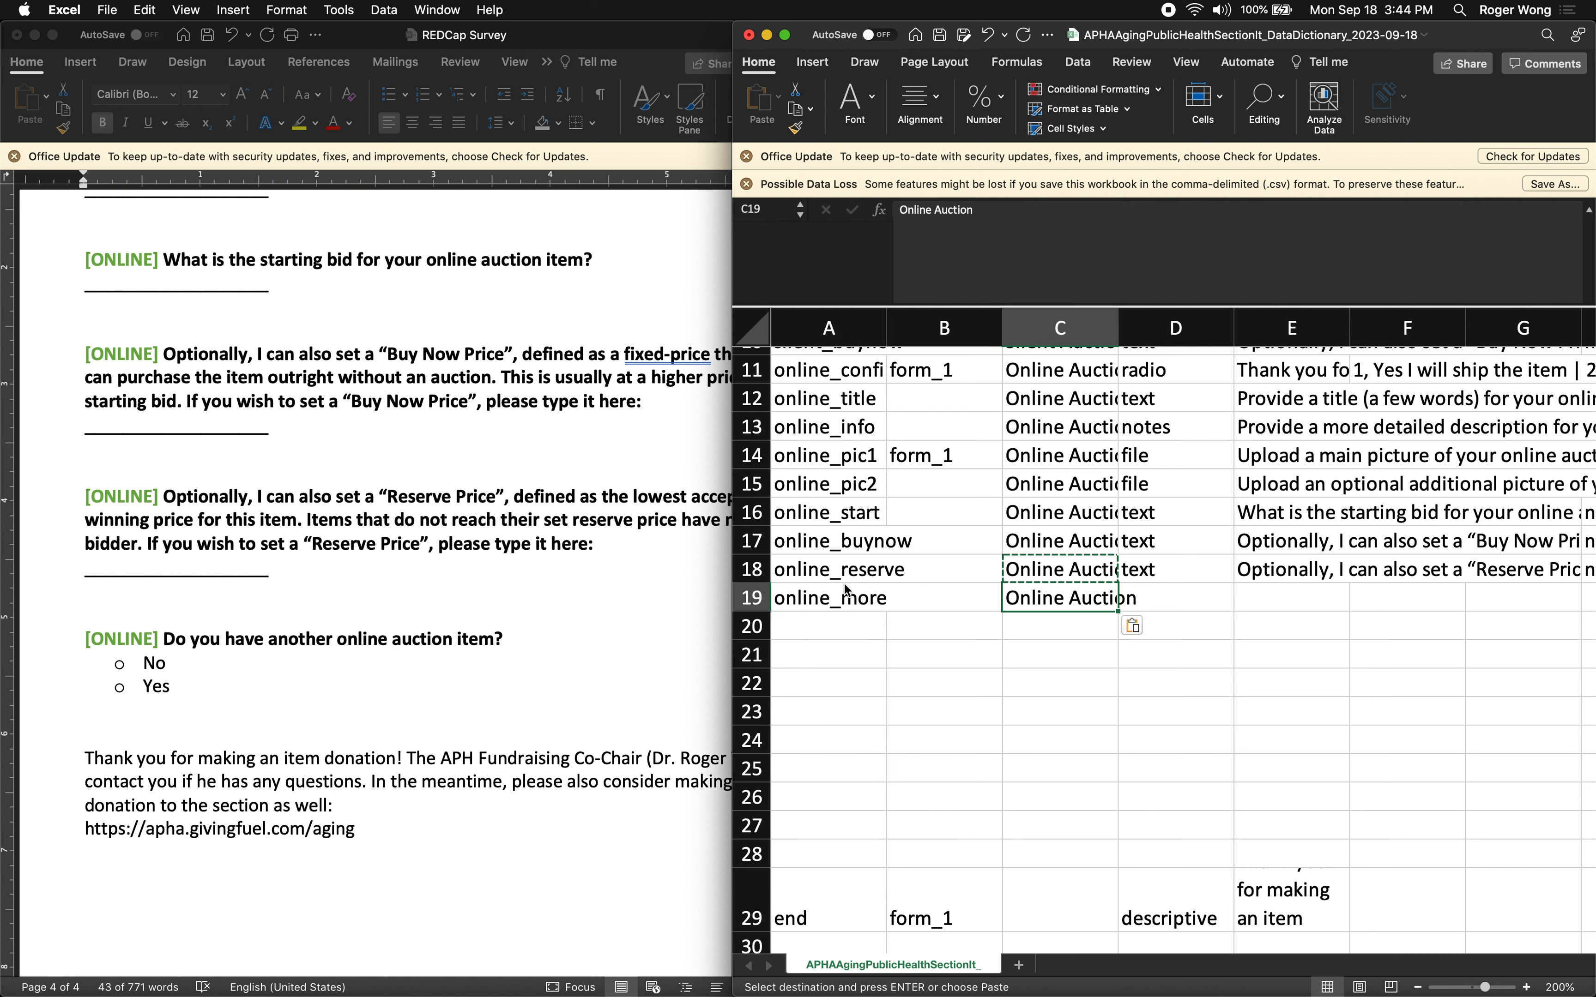
Review the online auction fields in rows 11 to 19 and the silent auction fields in rows 8 to 10
scroll(857, 590, "up", 3)
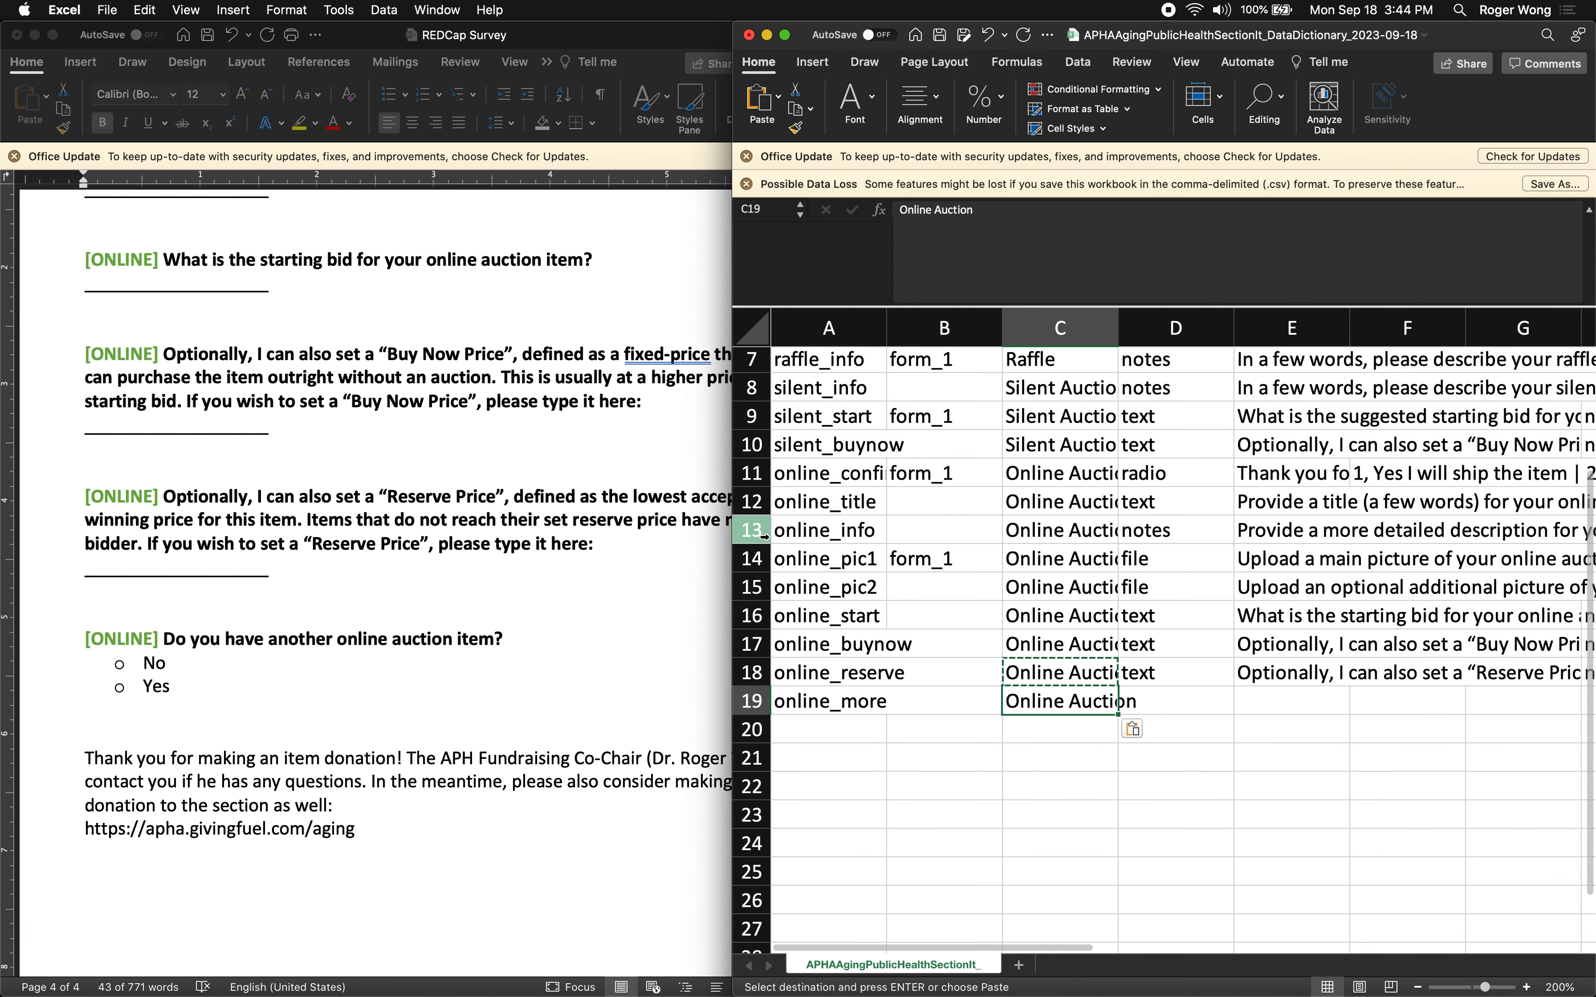
left_click_drag(751, 473, 761, 706)
scroll(842, 622, "up", 3)
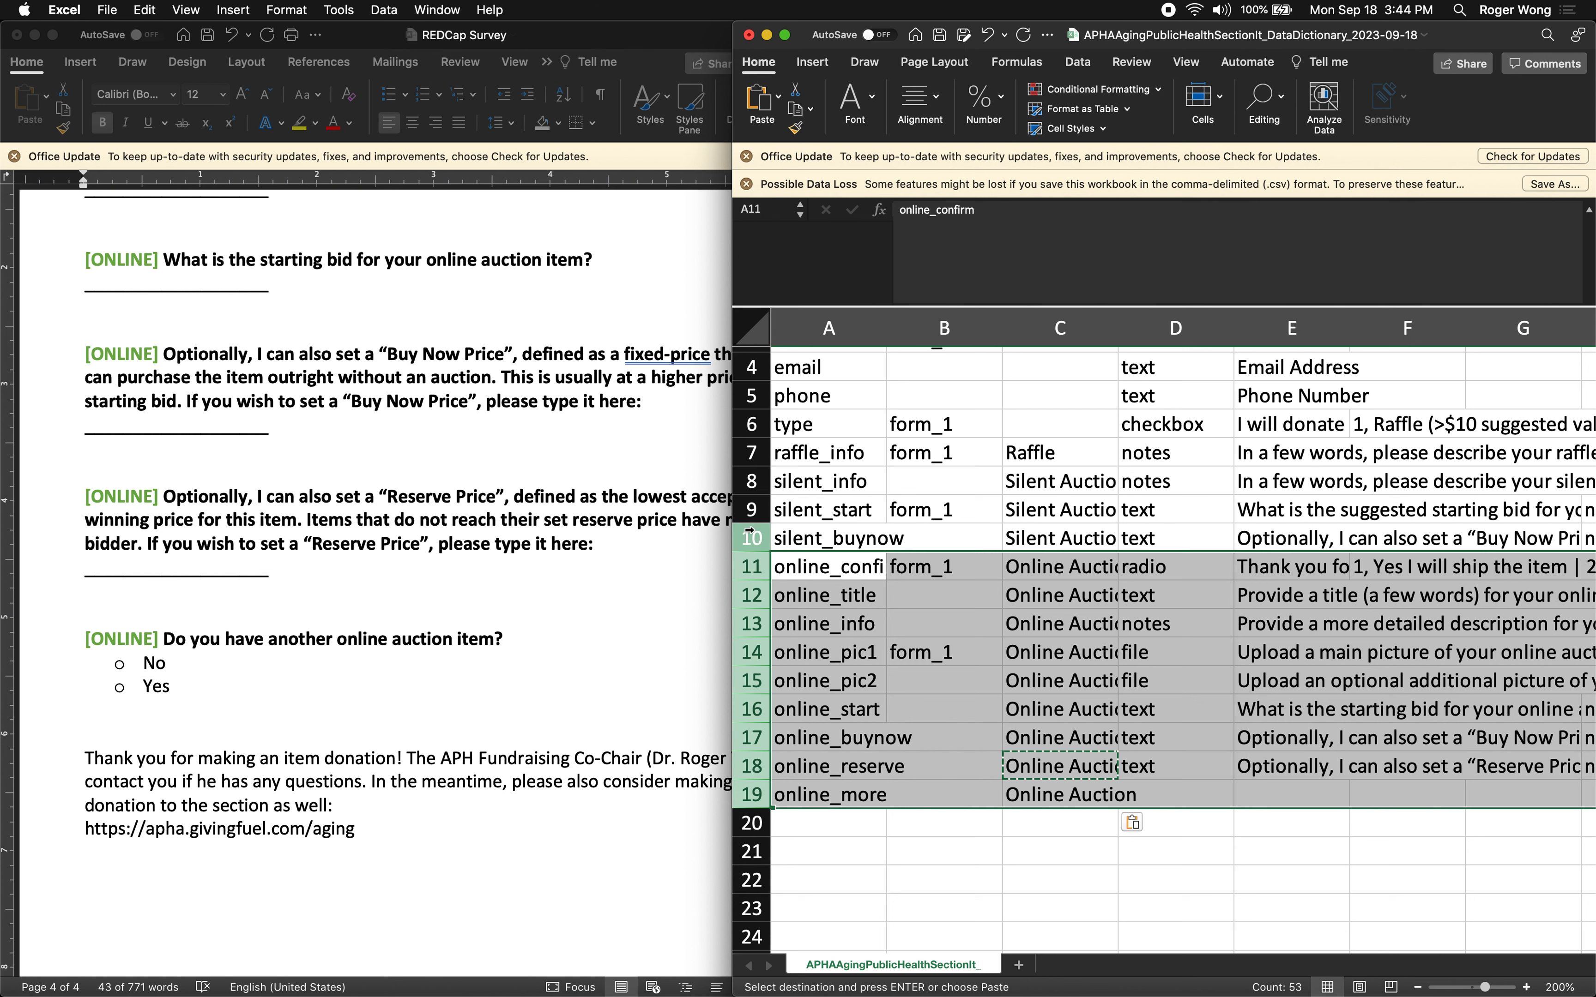
left_click_drag(745, 539, 739, 475)
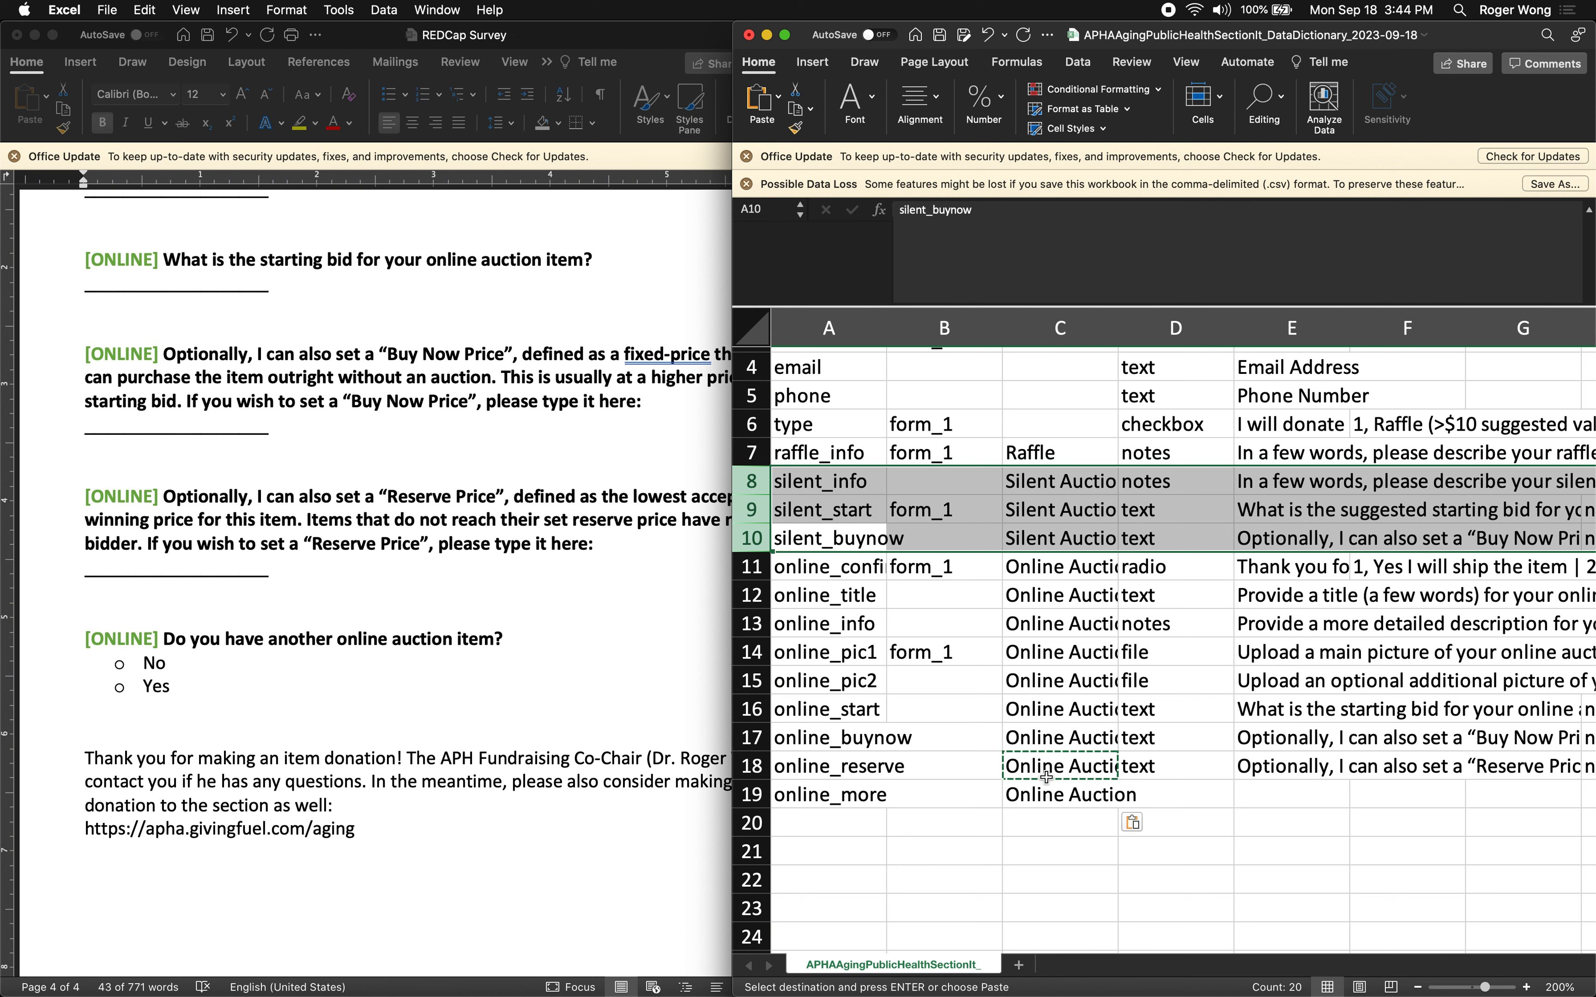
Copy the radio field type from D11 into D19 for the online_more row
left_click(1180, 783)
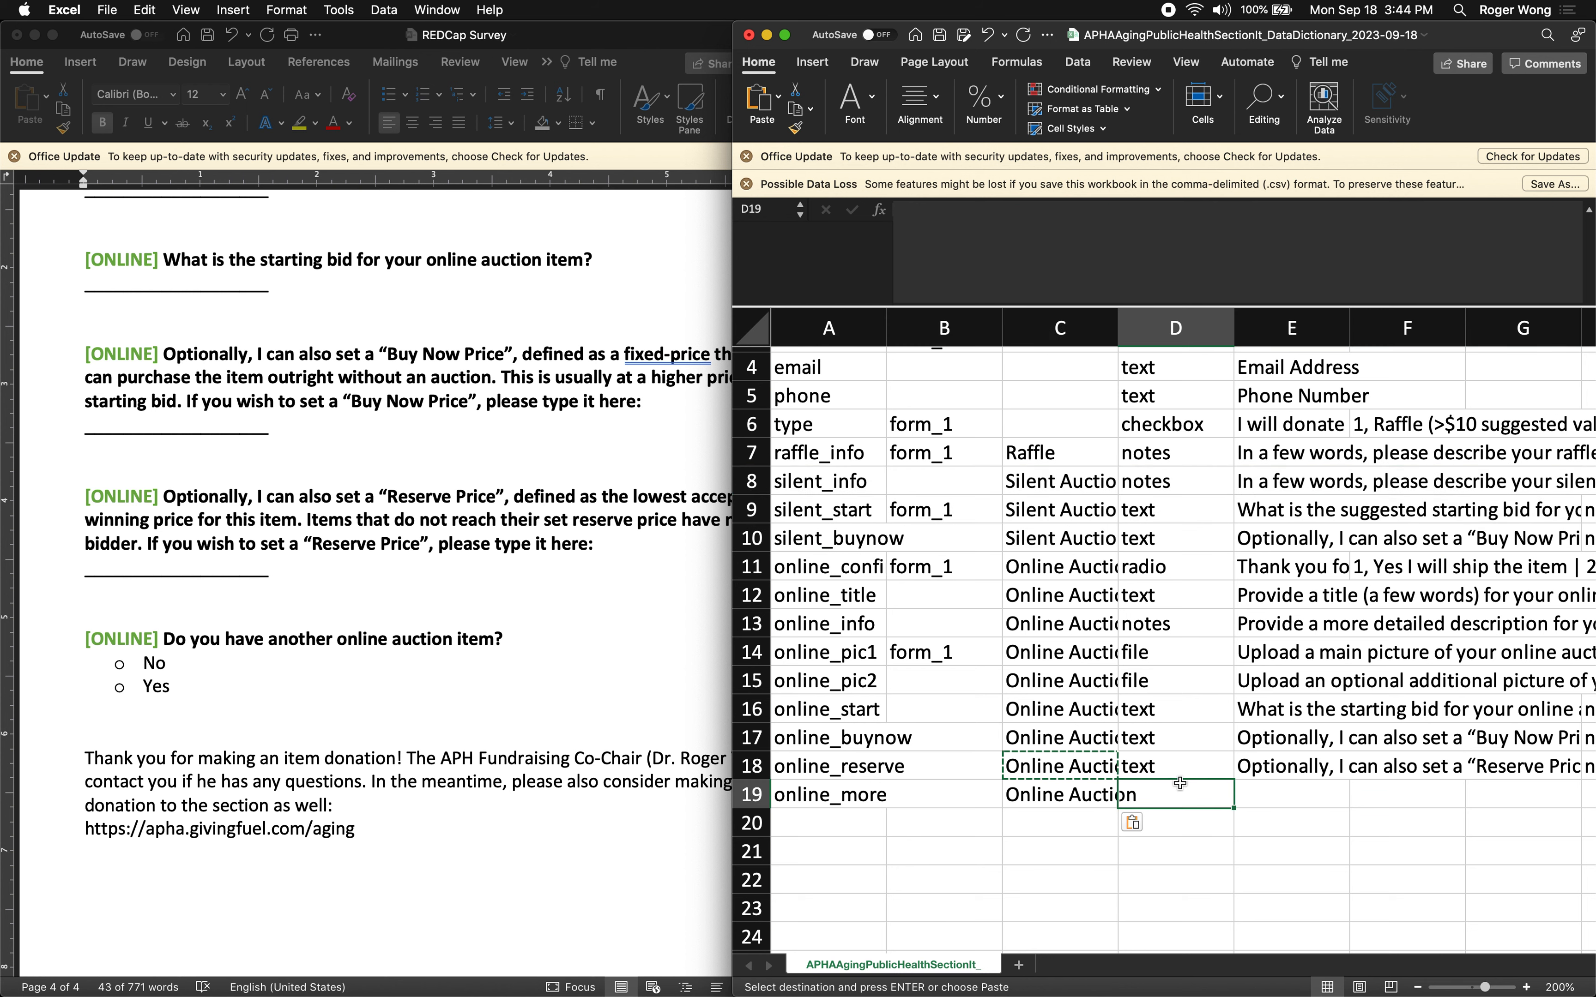
left_click(1160, 568)
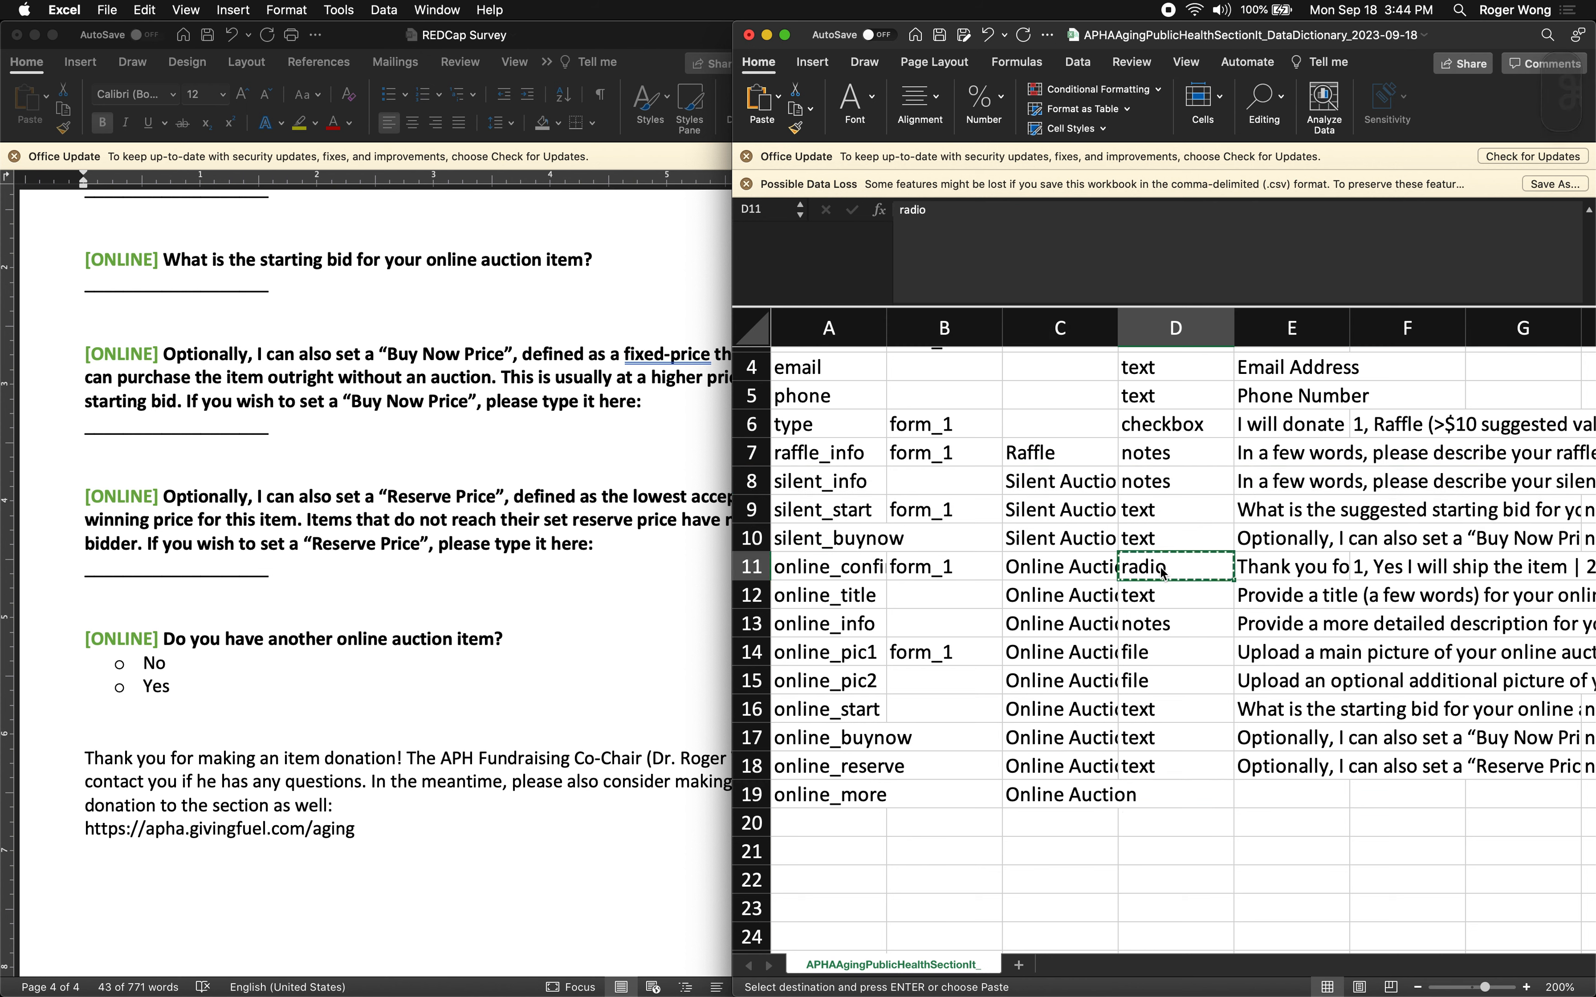
left_click(1147, 791)
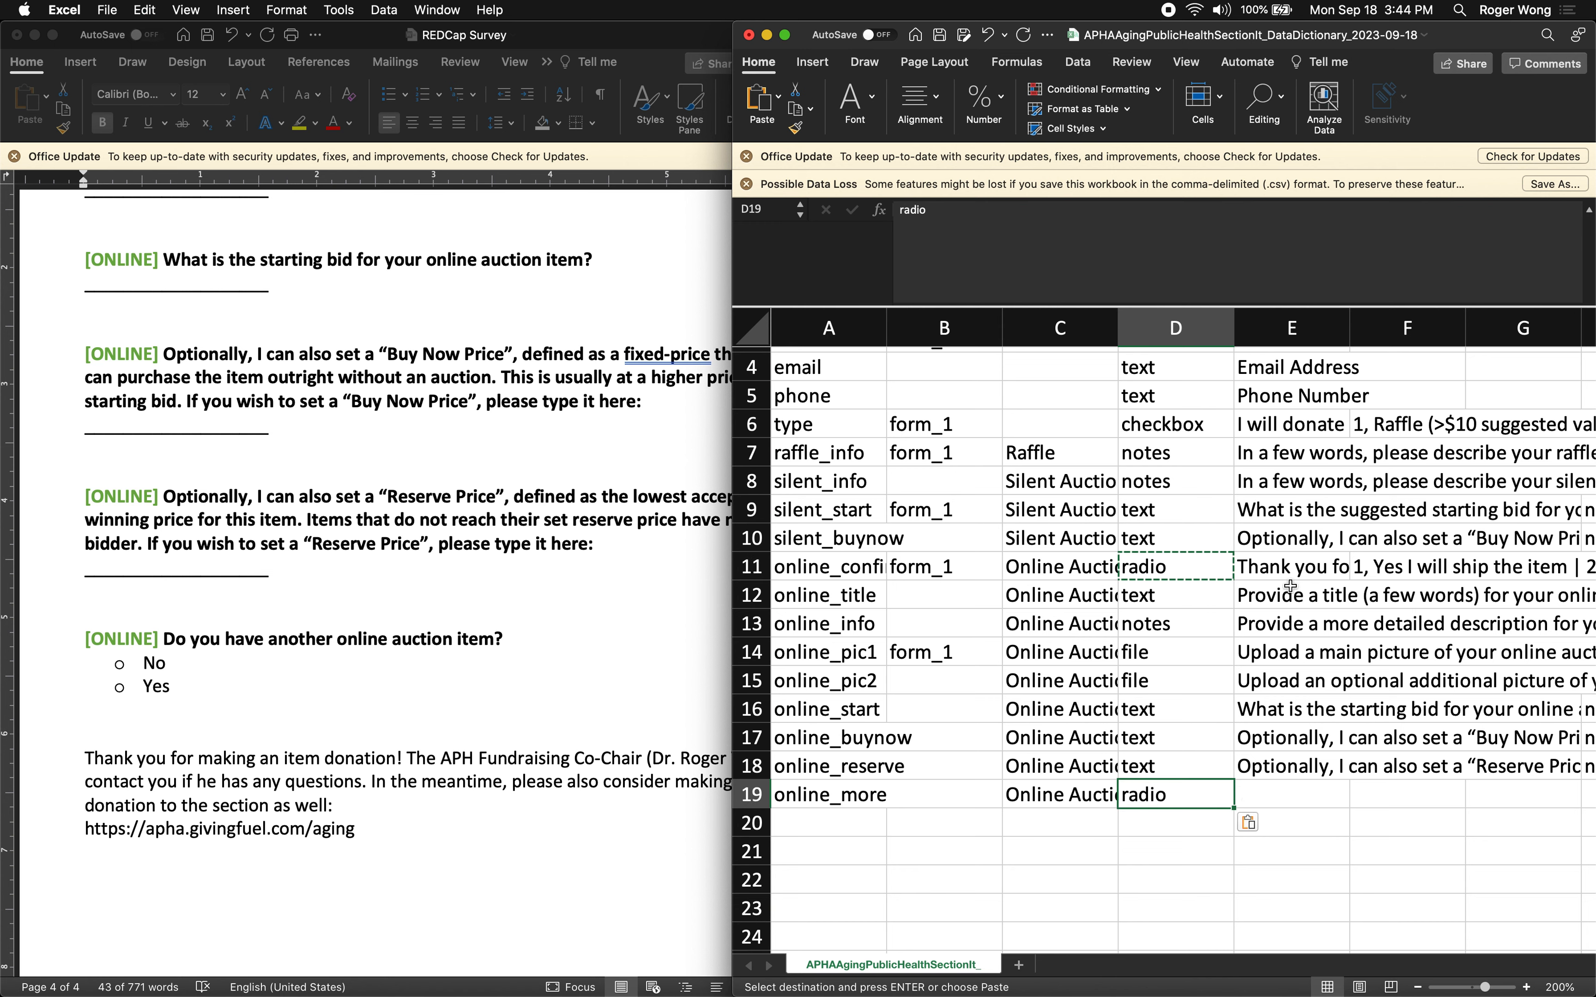
Copy the survey question "Do you have another online auction item?" from the Word document into E19 as the online_more field label
left_click(1281, 565)
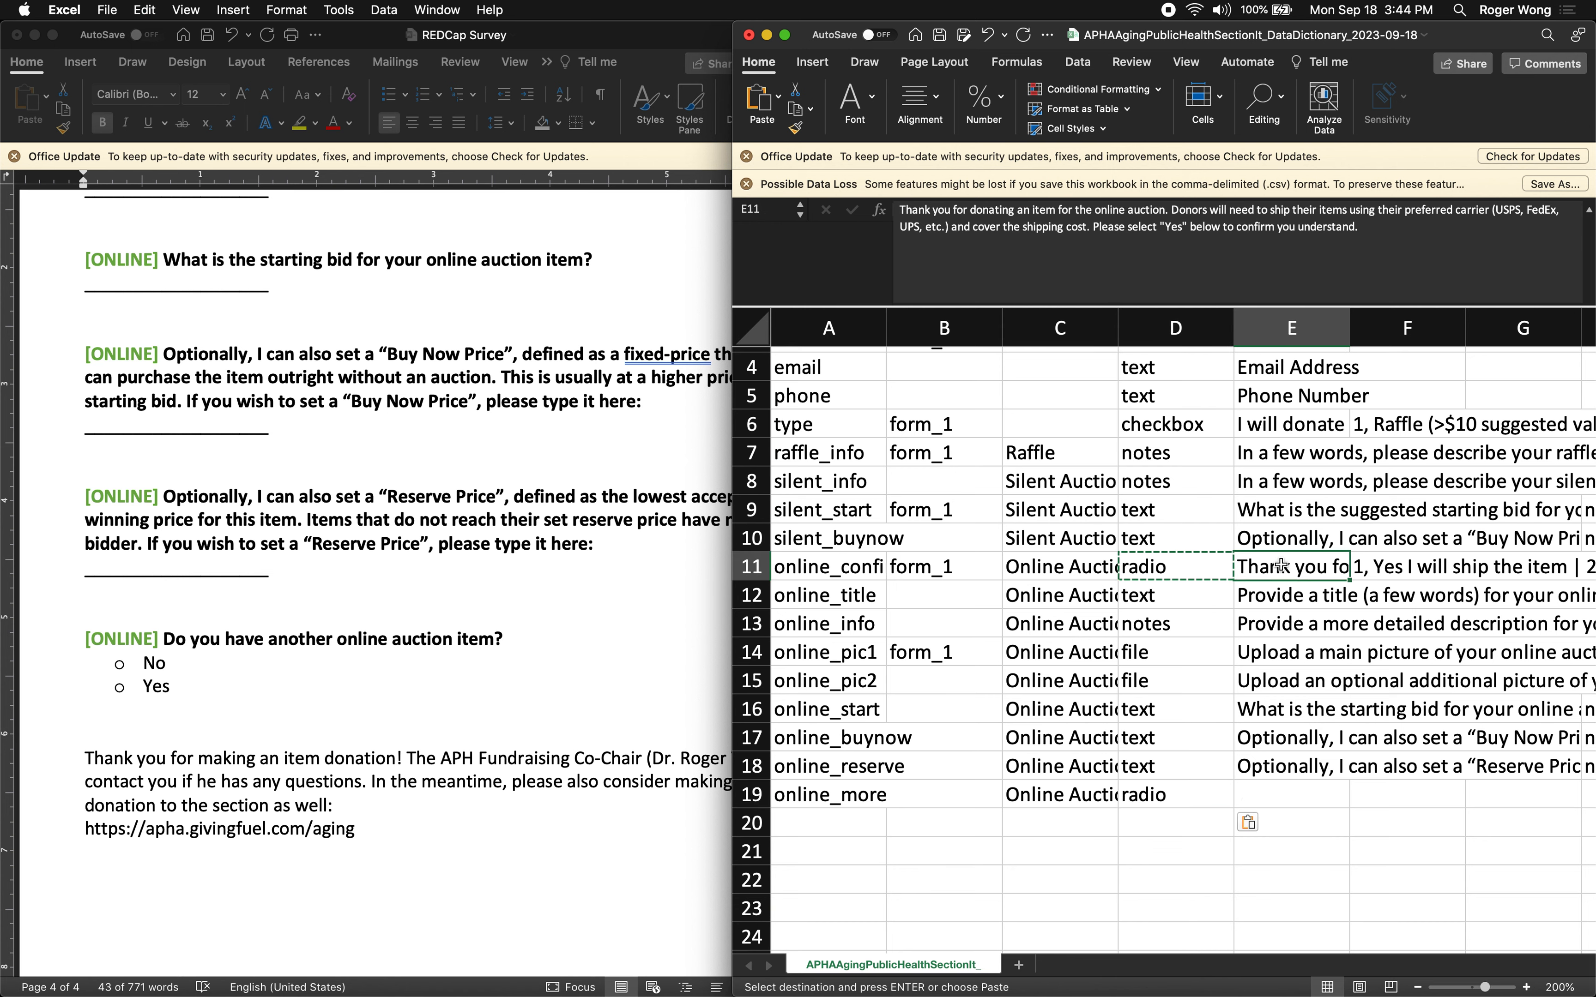
scroll(1281, 565, "right", 5)
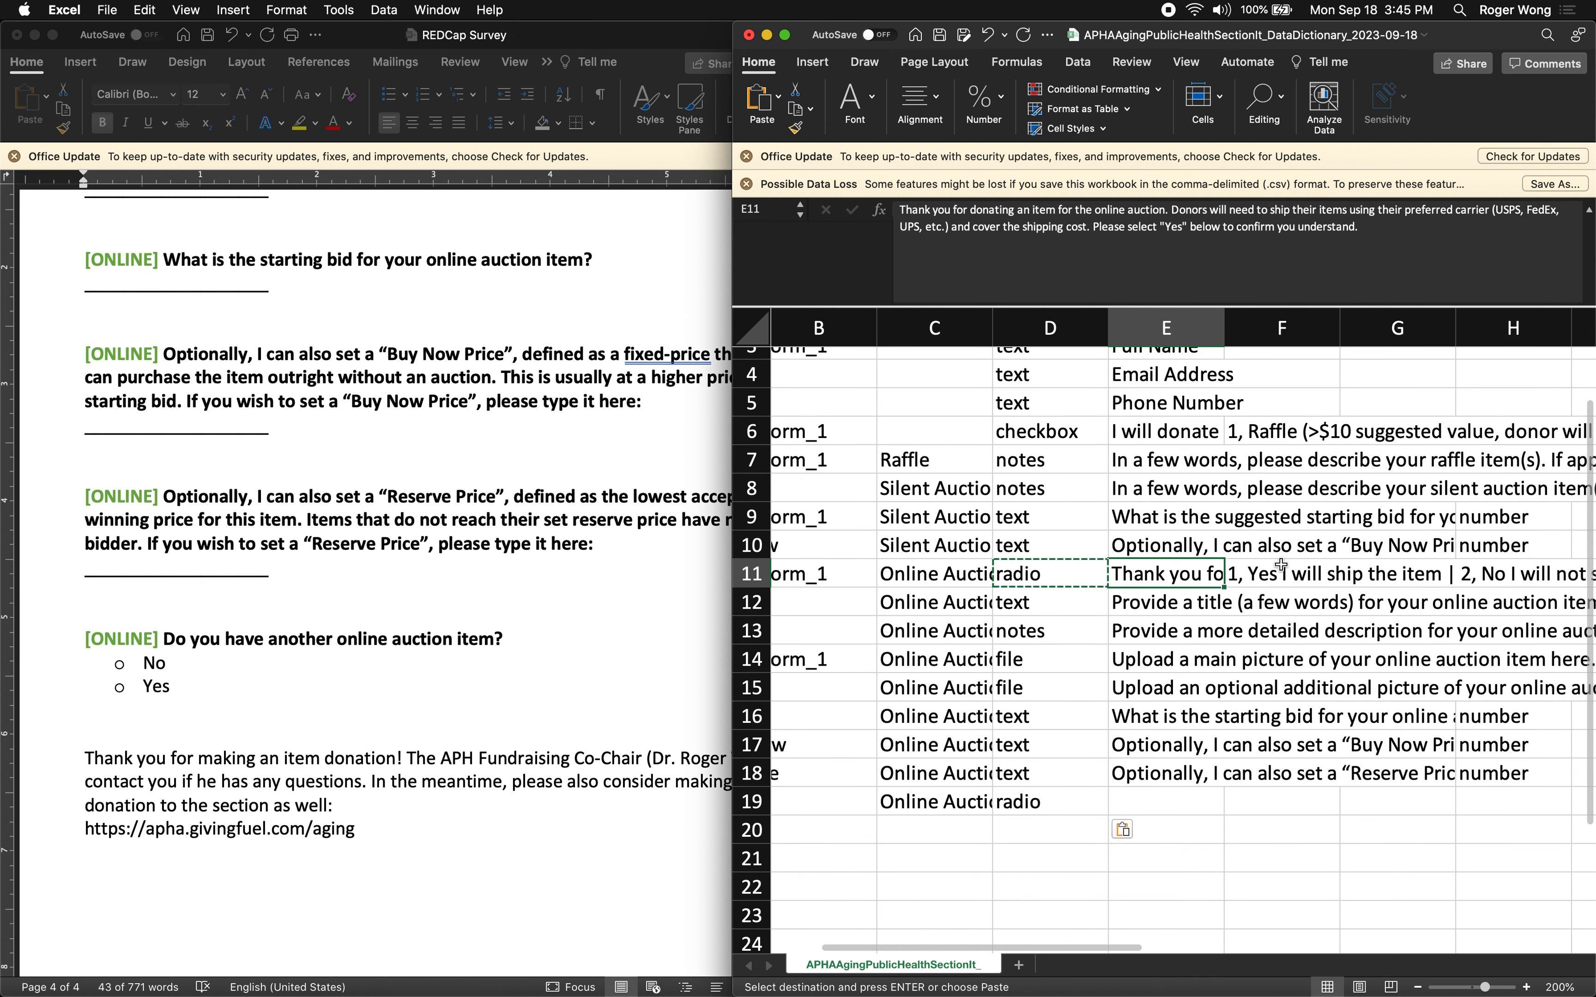
left_click(524, 643)
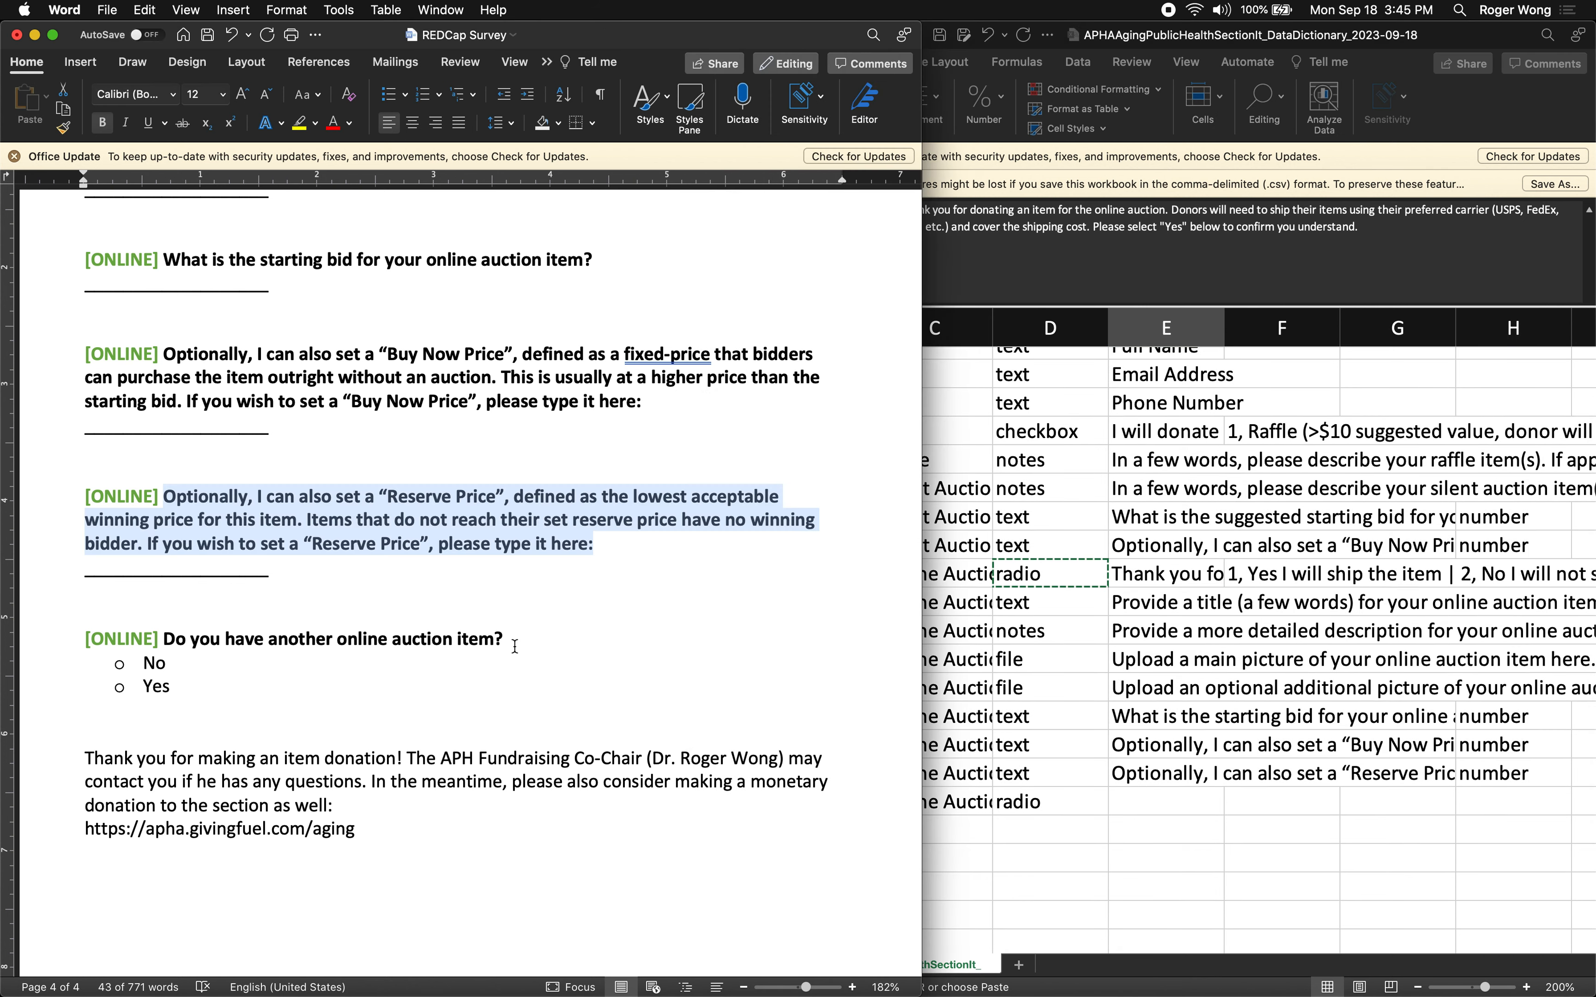
left_click_drag(526, 640, 163, 640)
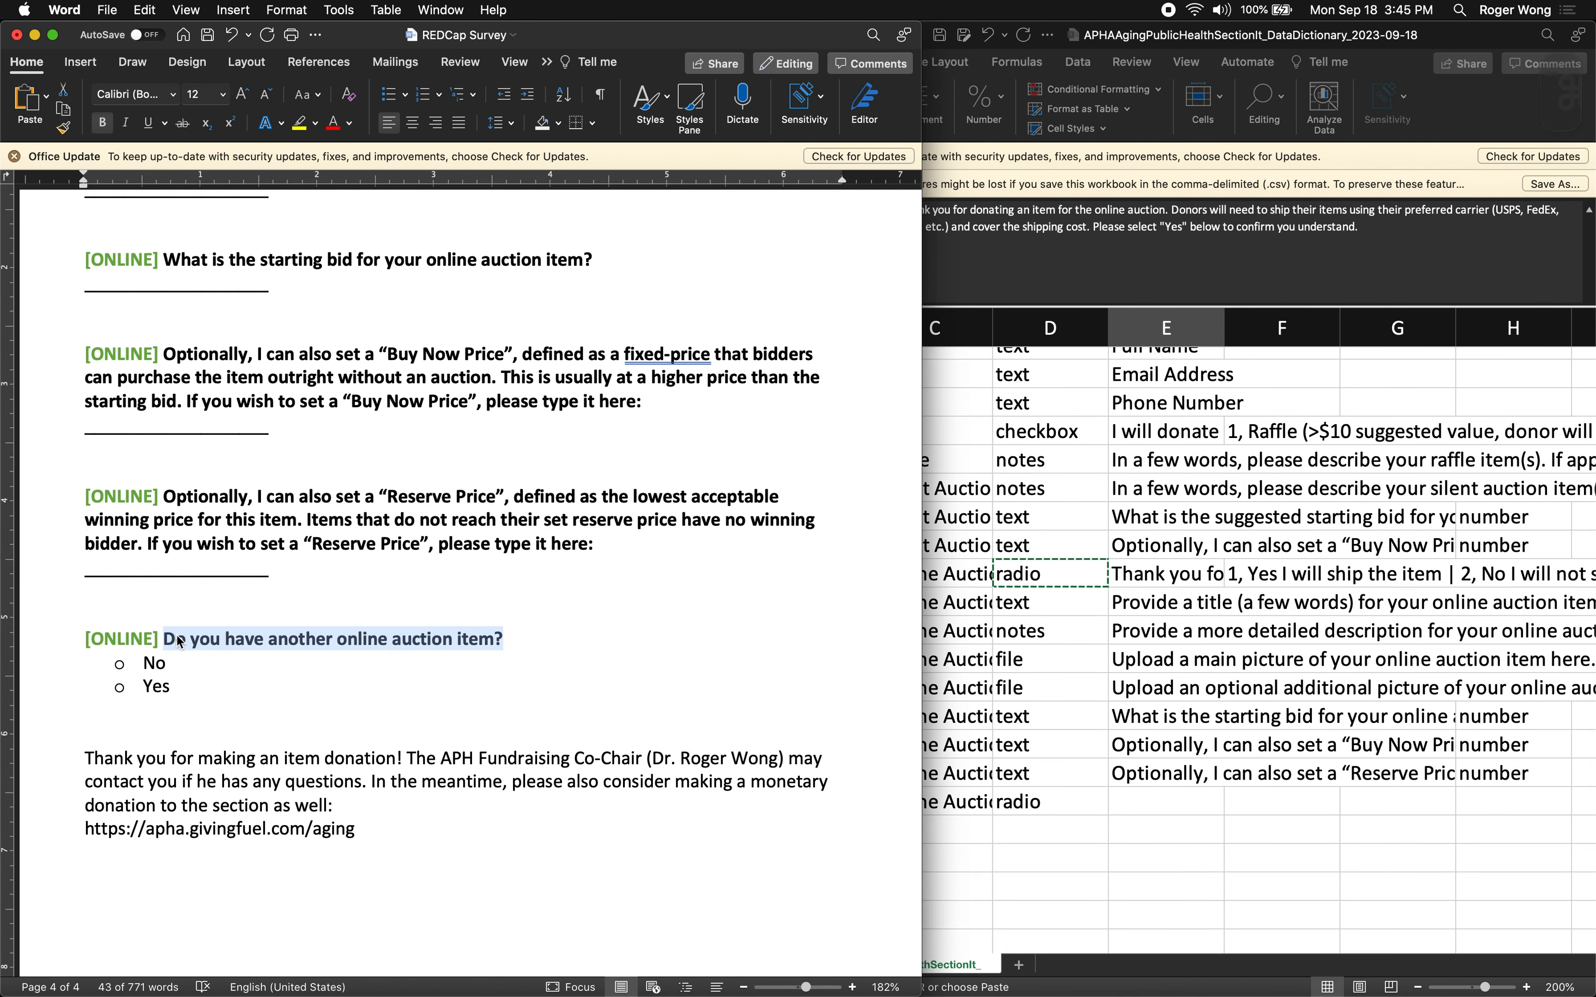
left_click(1126, 802)
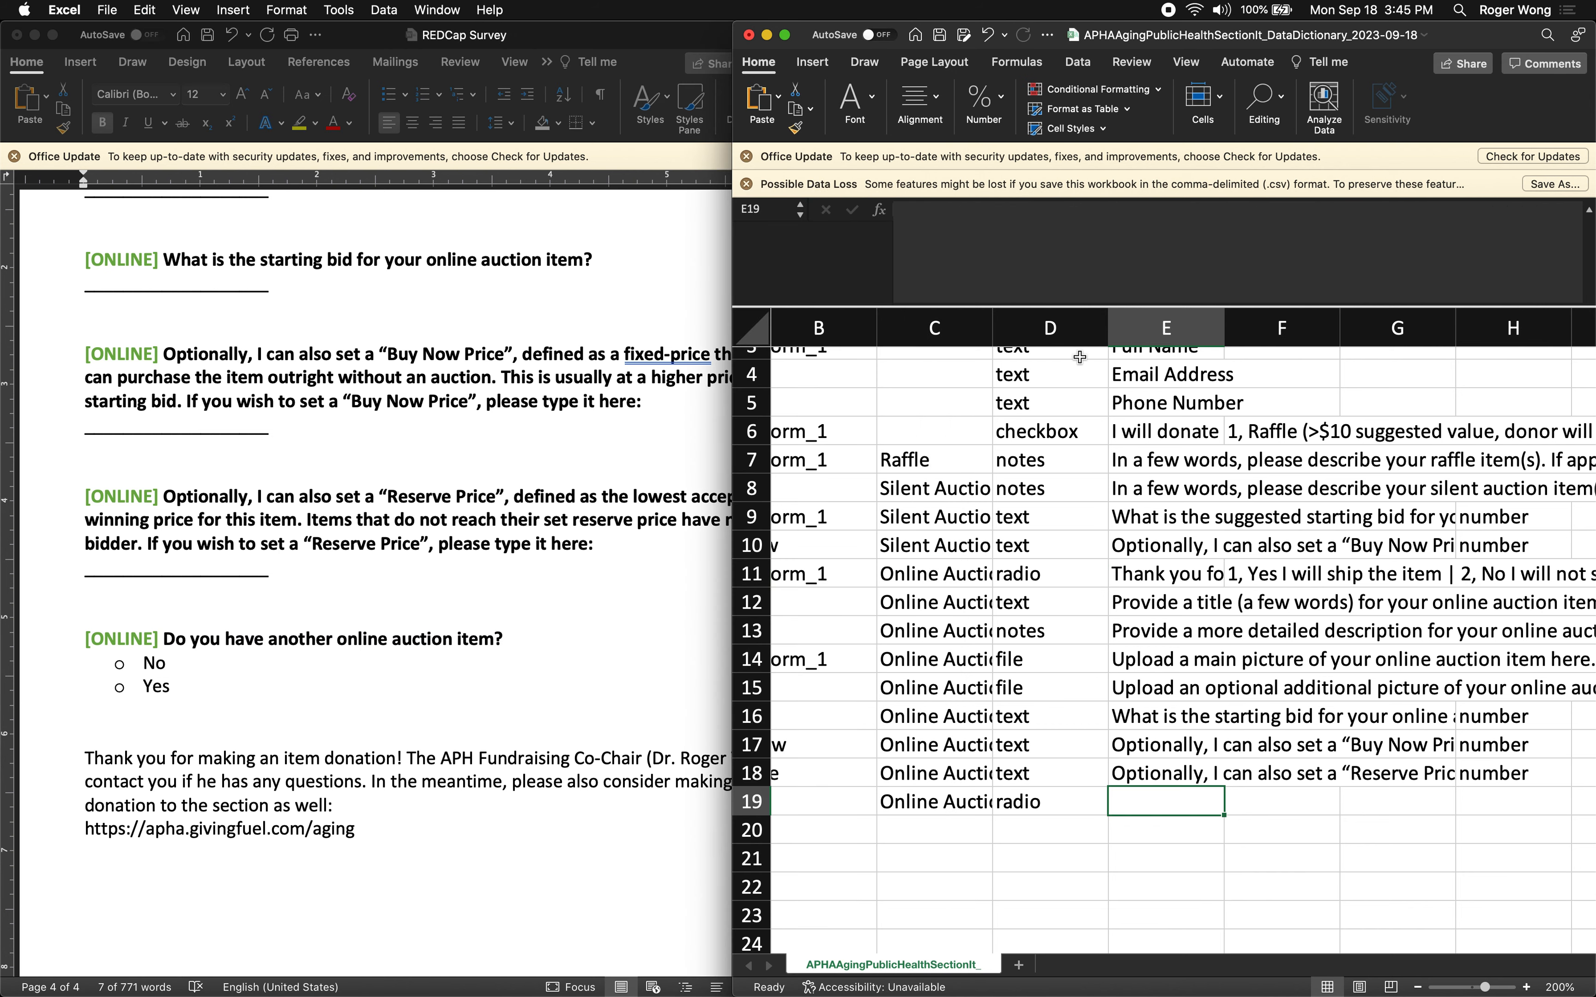
left_click(965, 238)
key("super+v")
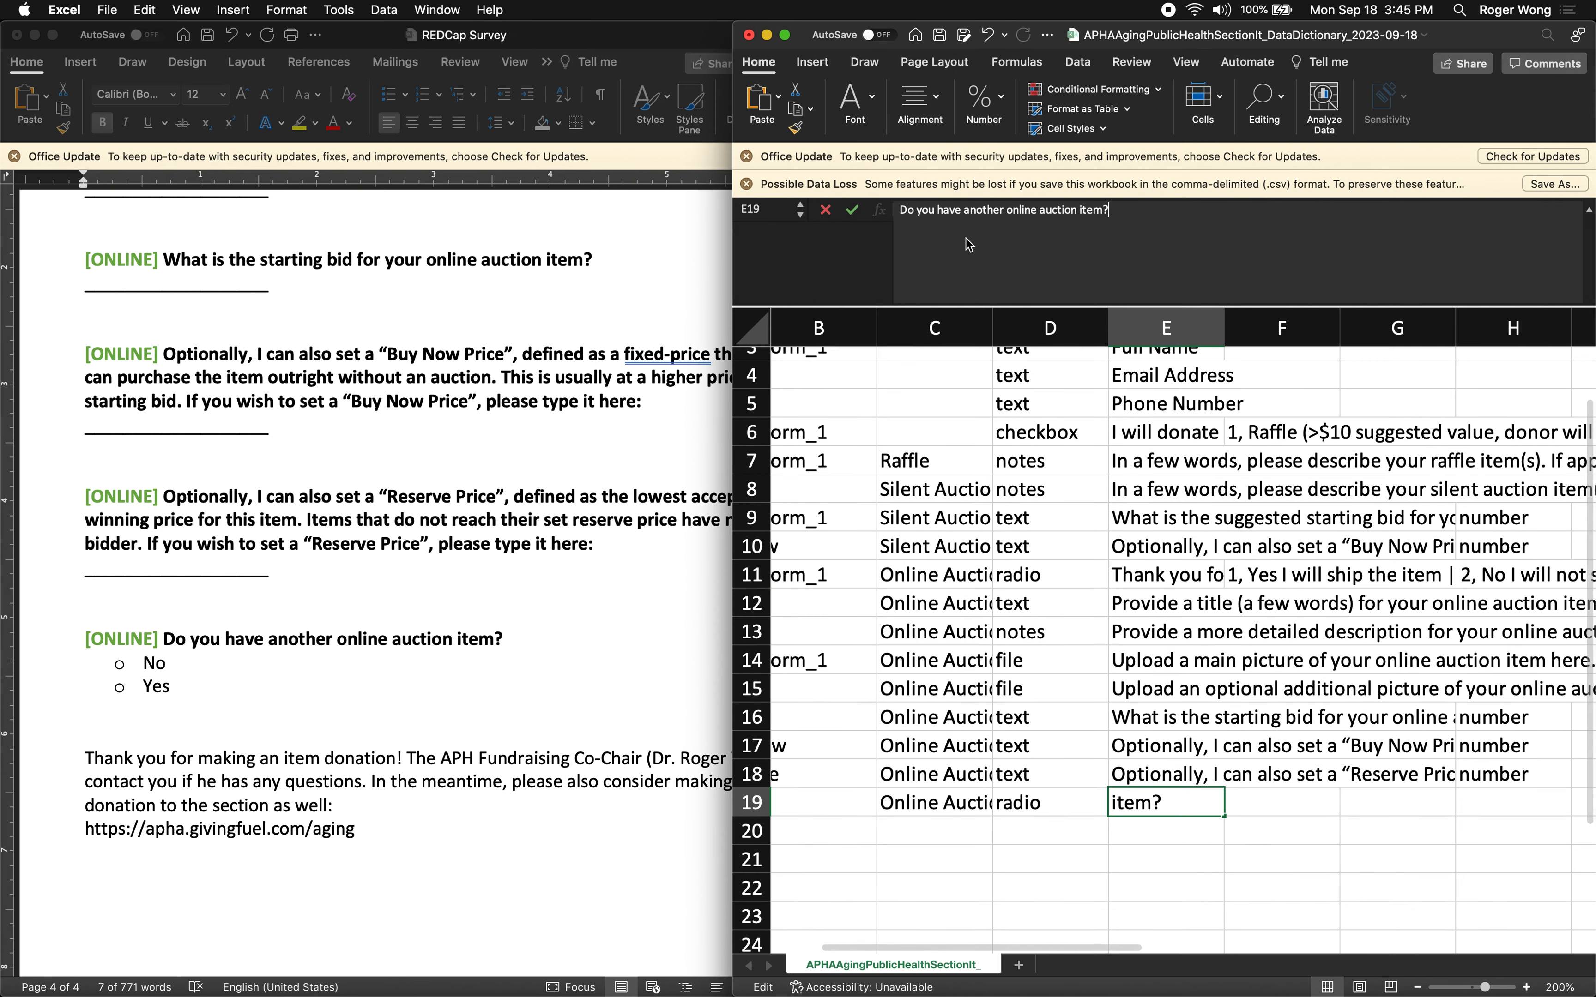
key("Return")
Enter the answer choices "1, No | 2, Yes" in F19 for the online_more question
key("Right")
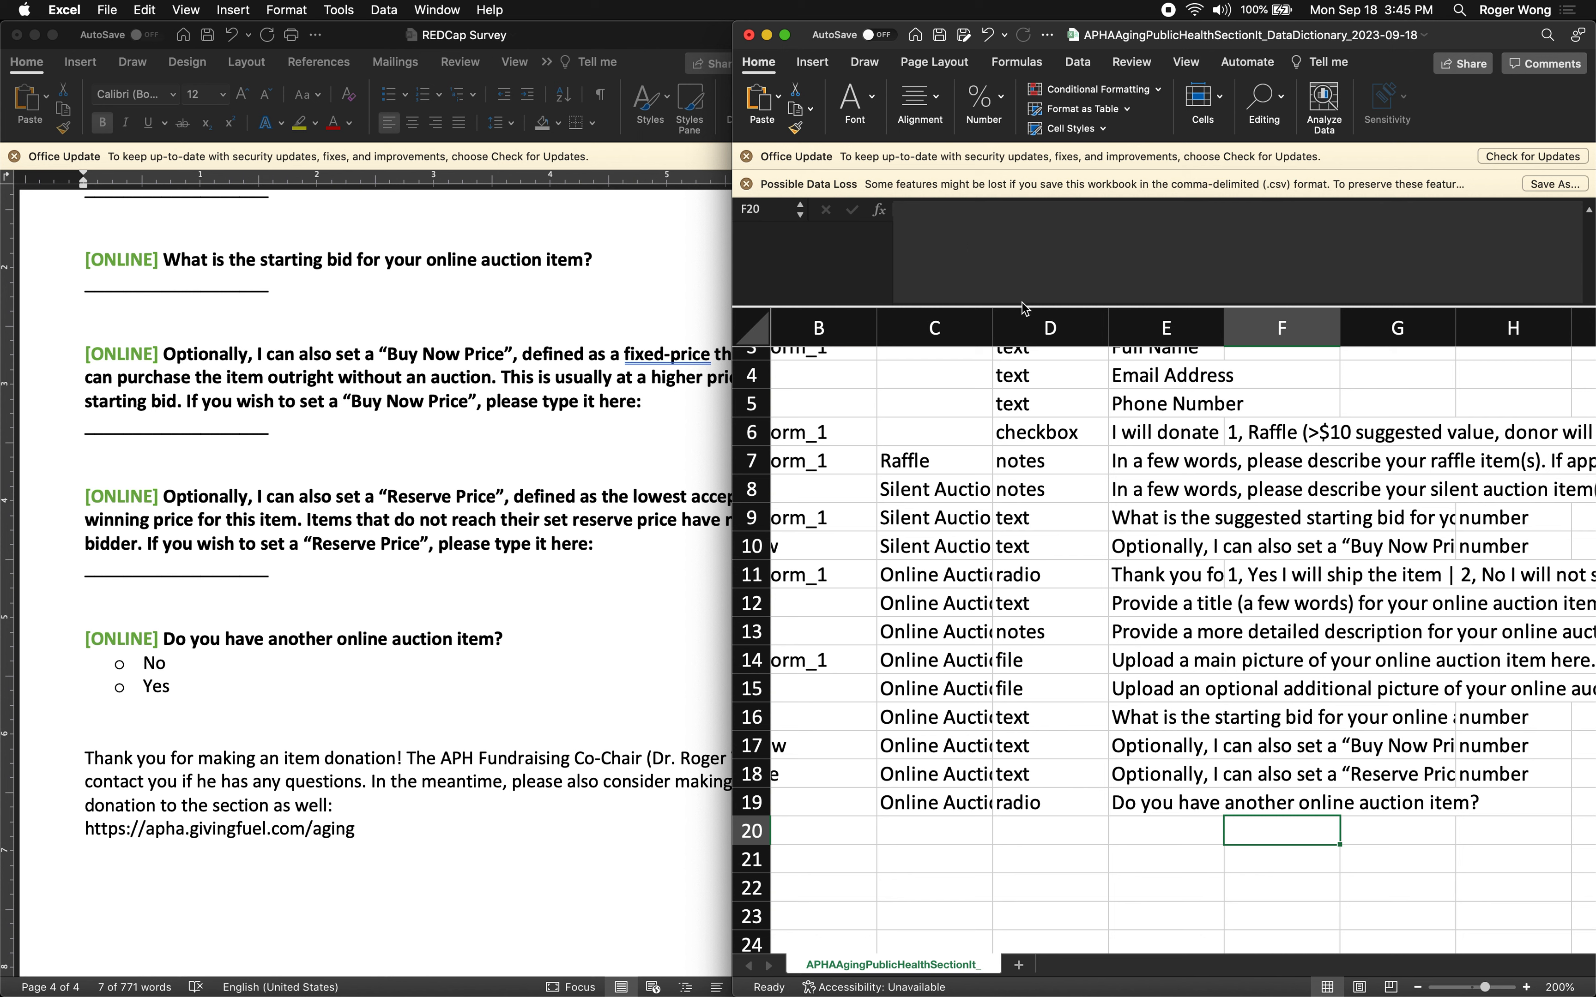
left_click(1160, 422)
key("Right")
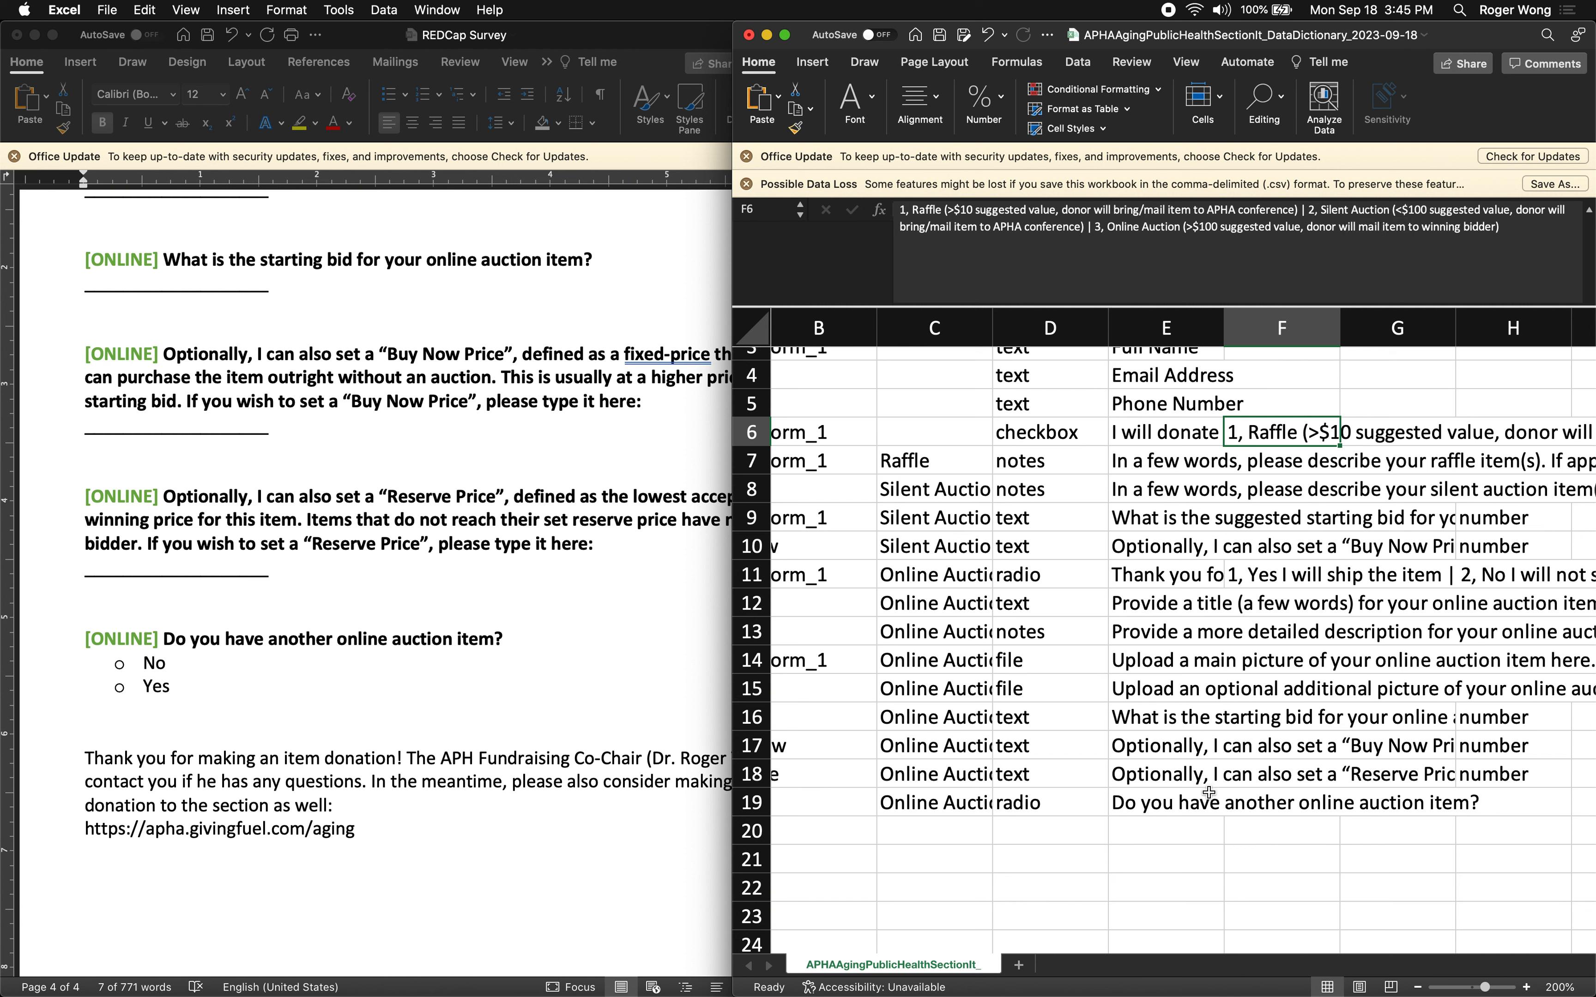
left_click(1285, 805)
type("1")
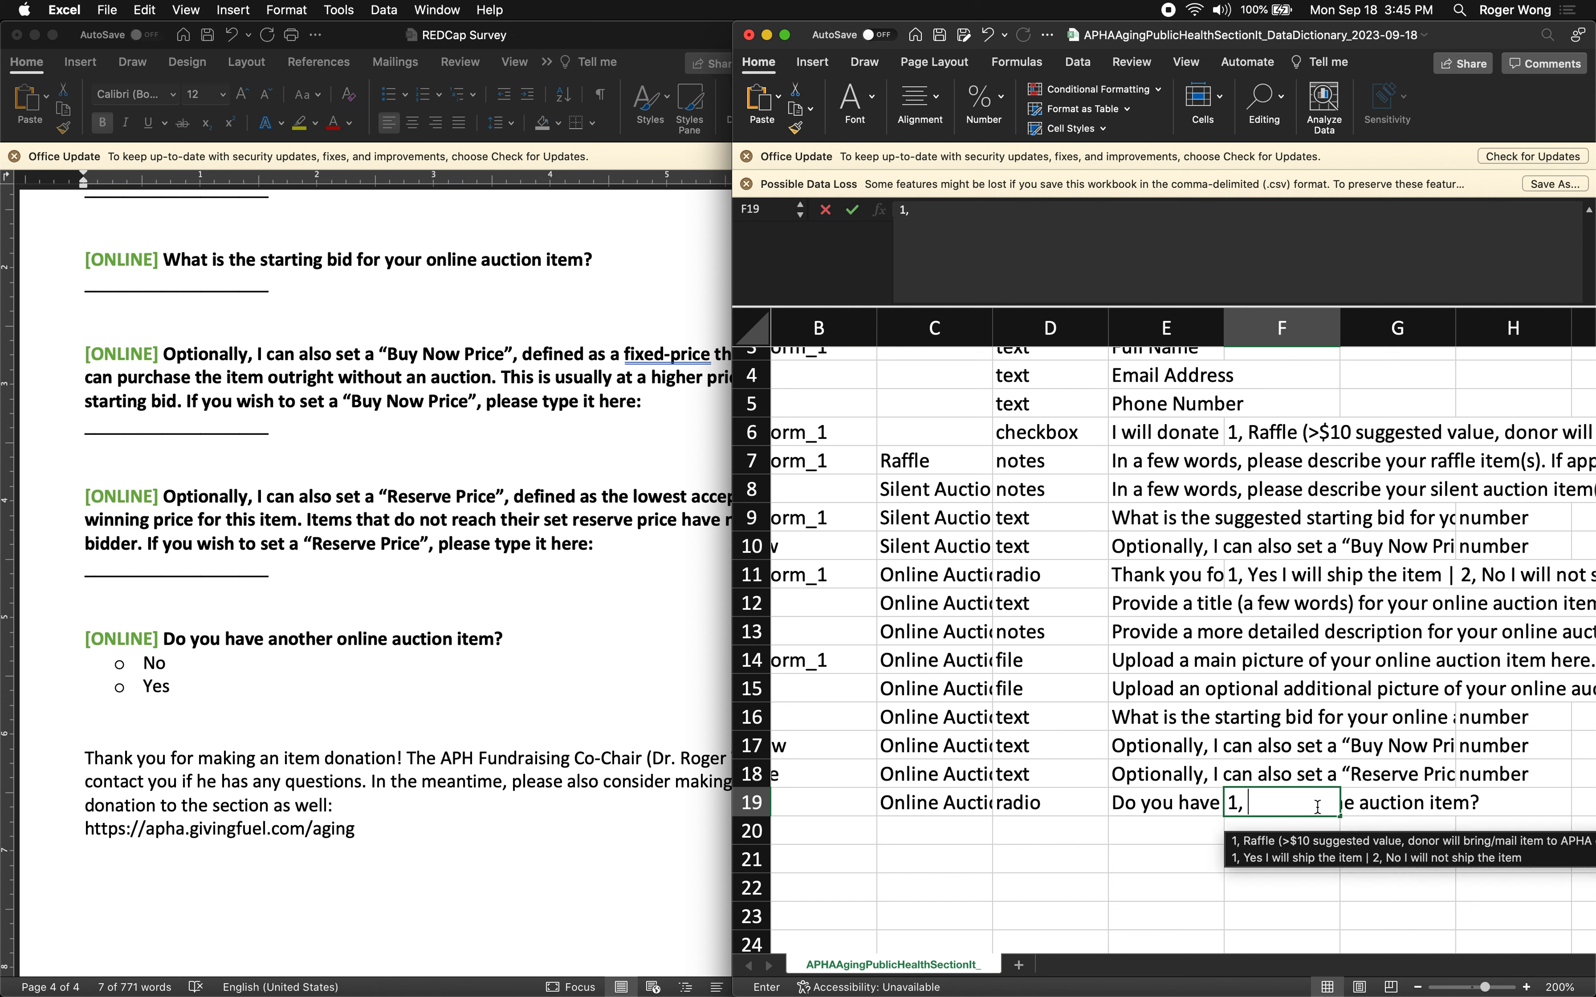
type(", No")
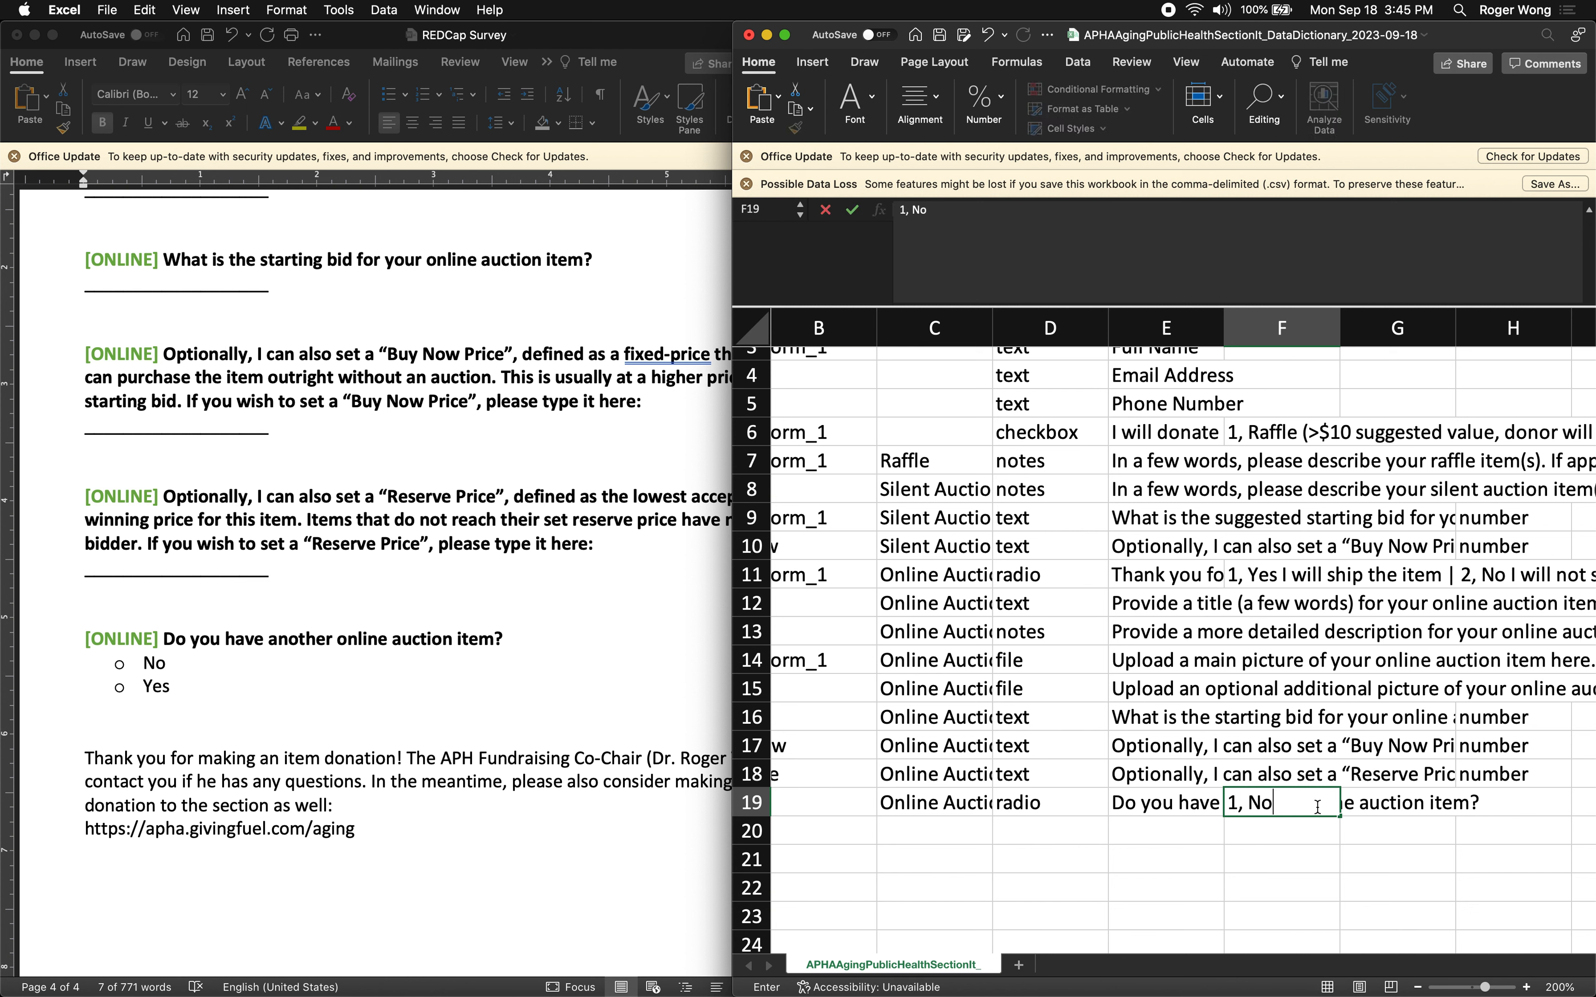
type(" | 2, Yes")
key("Return")
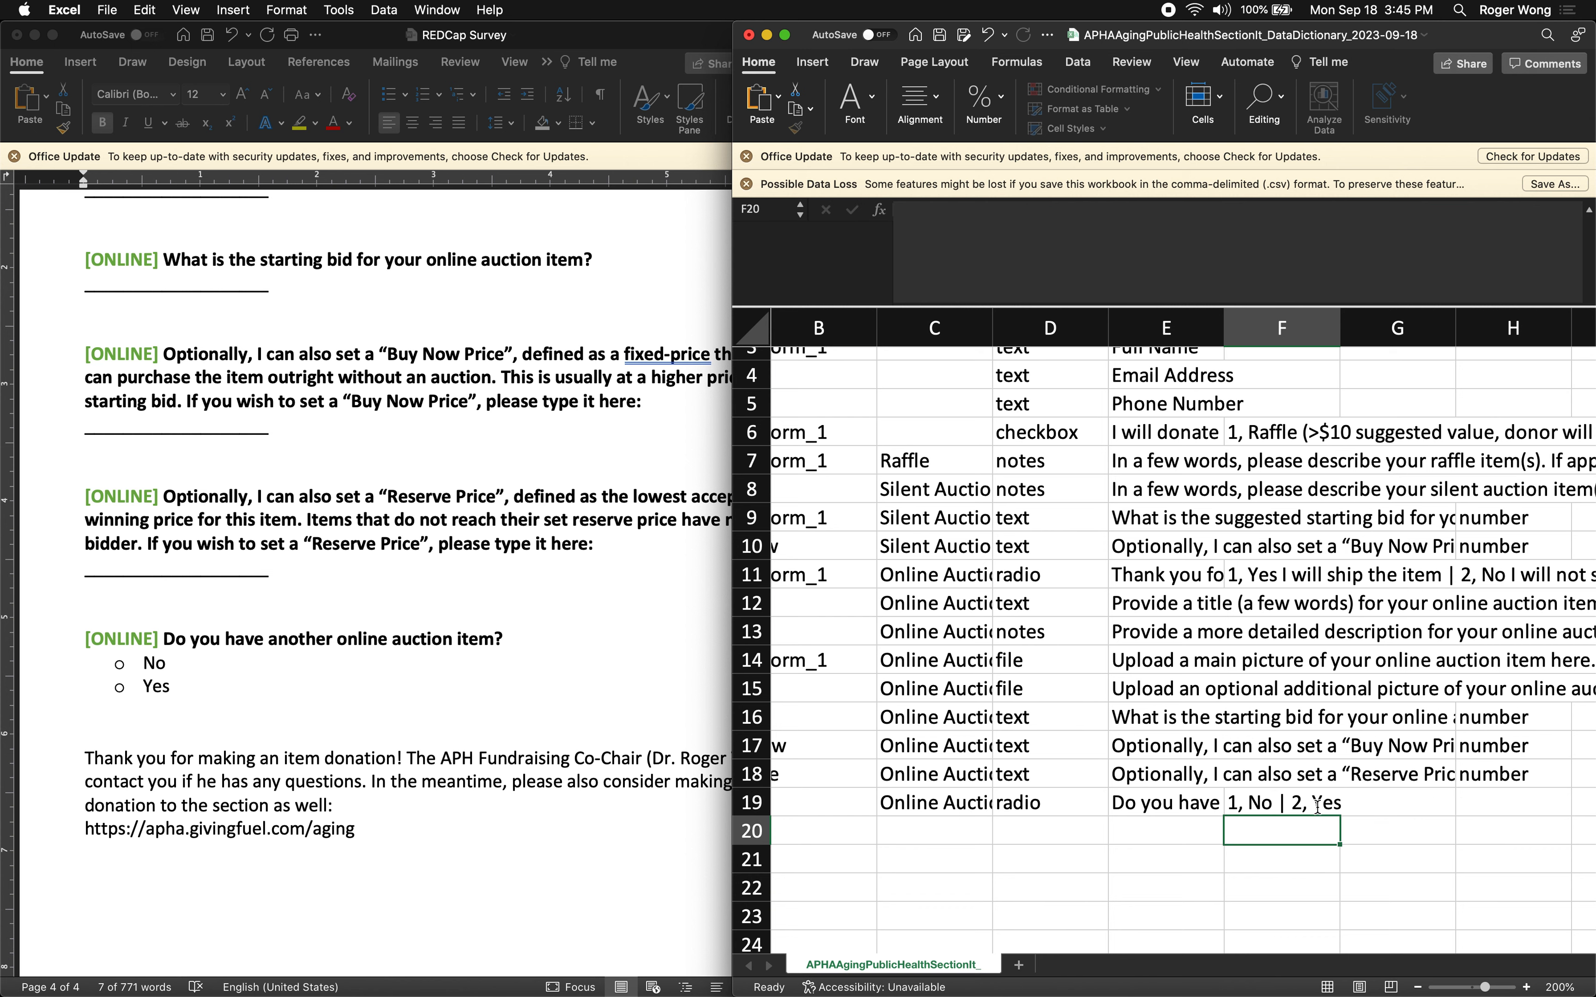
Copy the branching logic [type(3)] from L18 into L19 for the online_more row
key("Right")
key("Right")
key("Right")
key("Right")
key("Right")
key("Right")
key("Right")
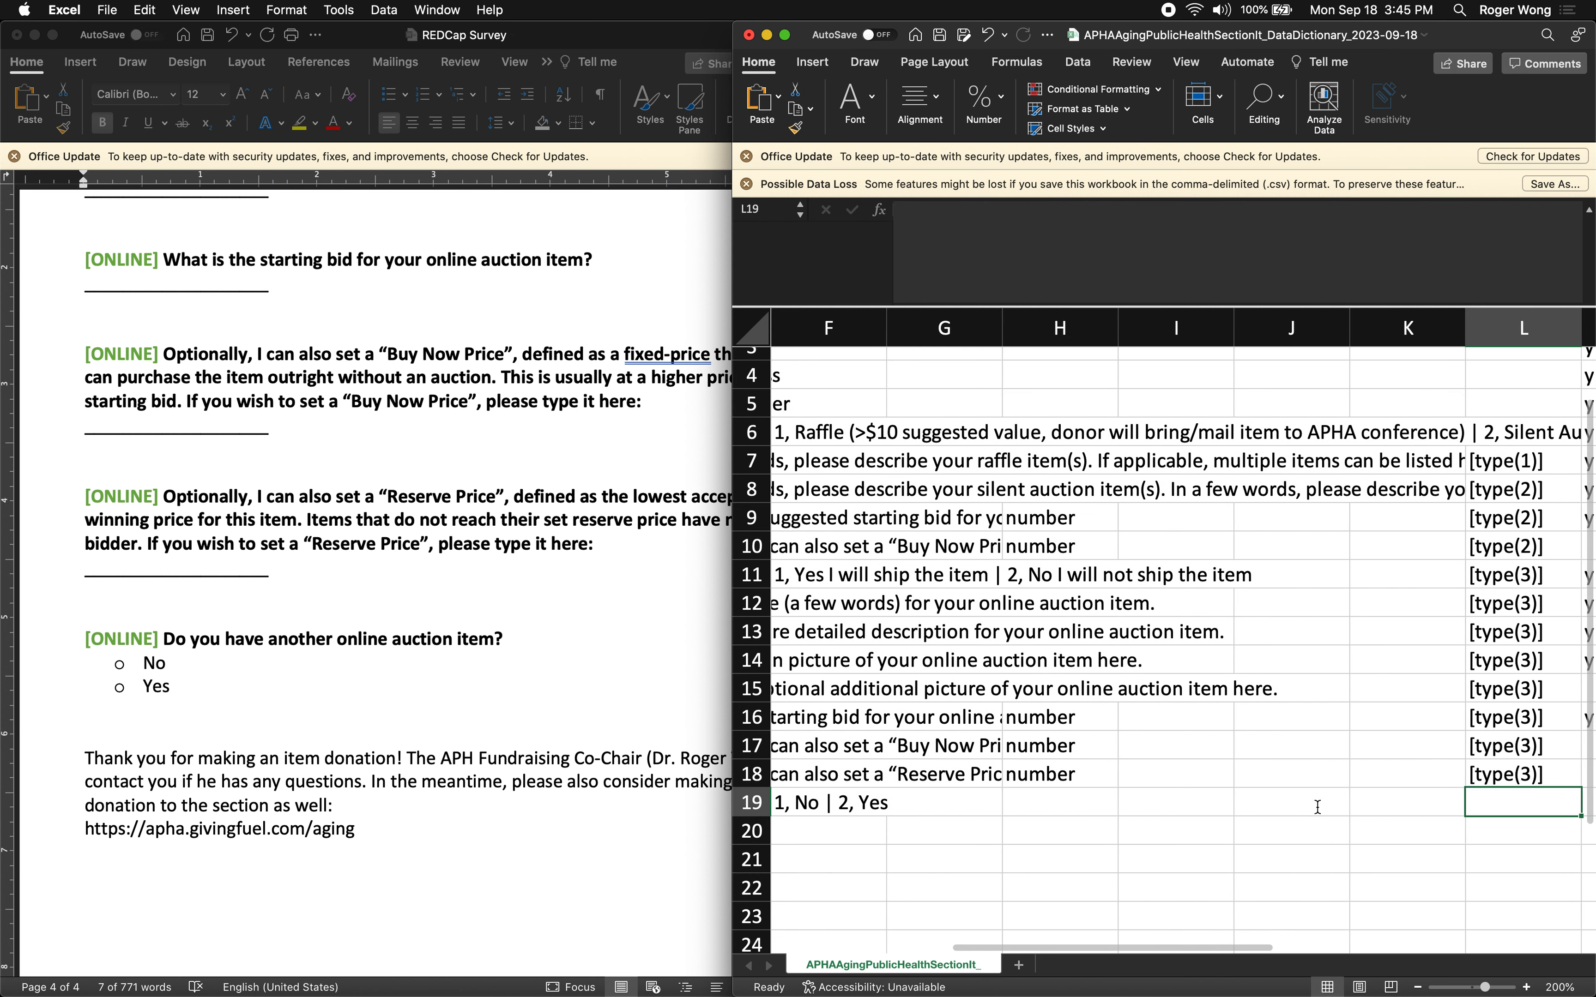
key("Left")
key("Up")
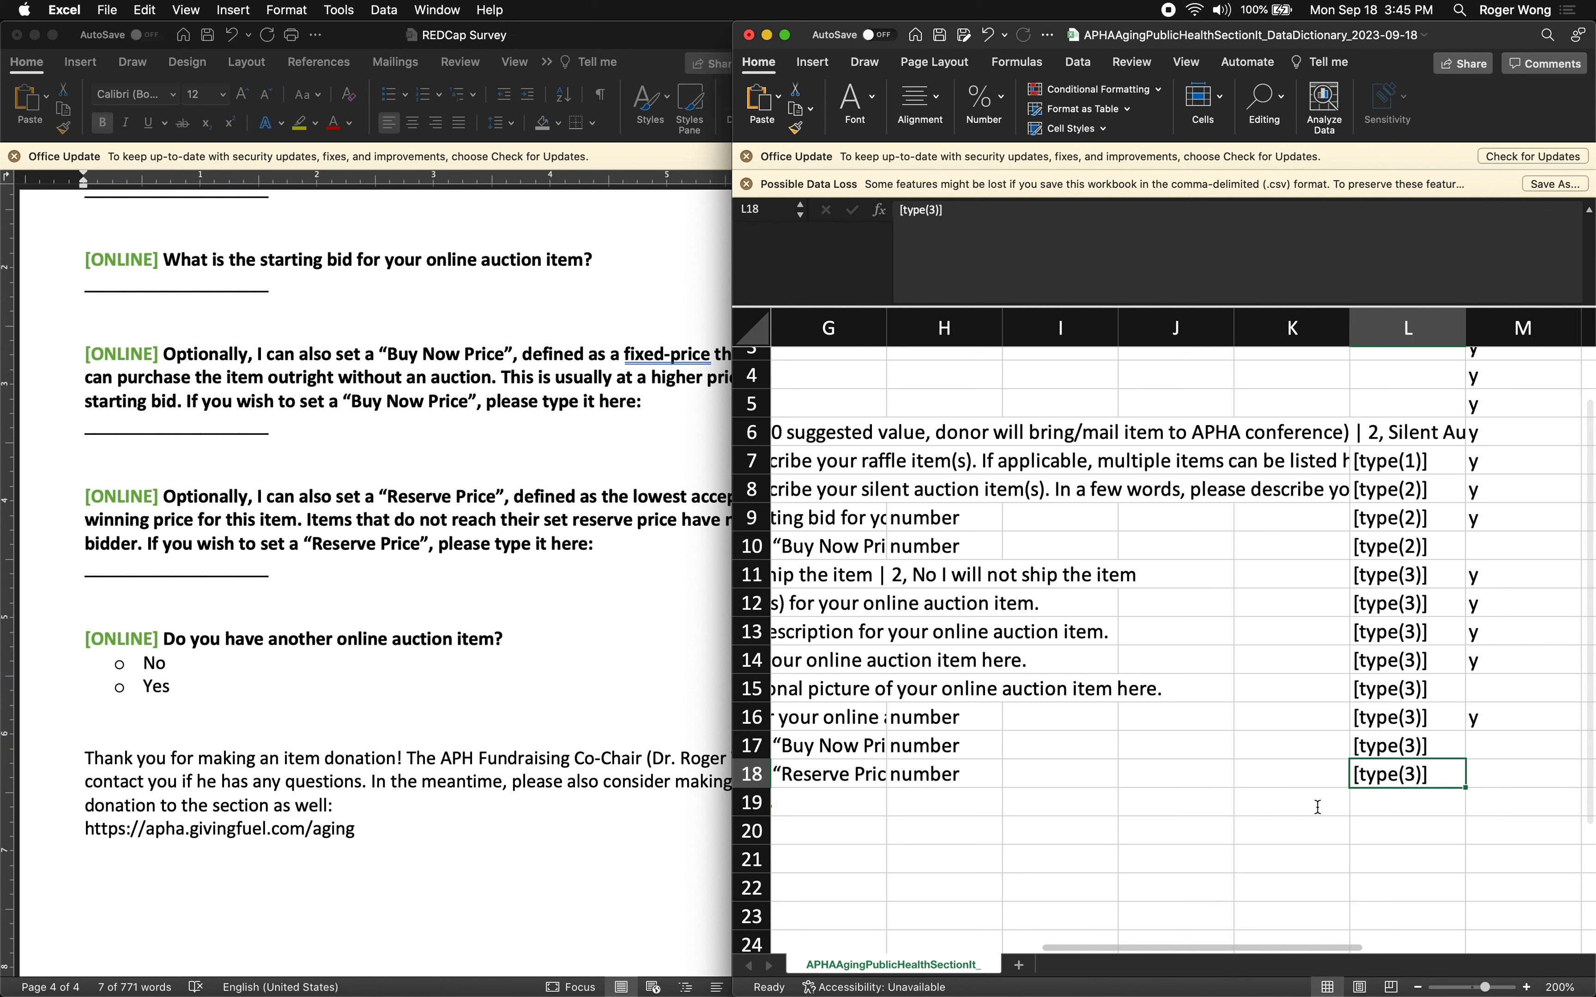
key("super+c")
key("Down")
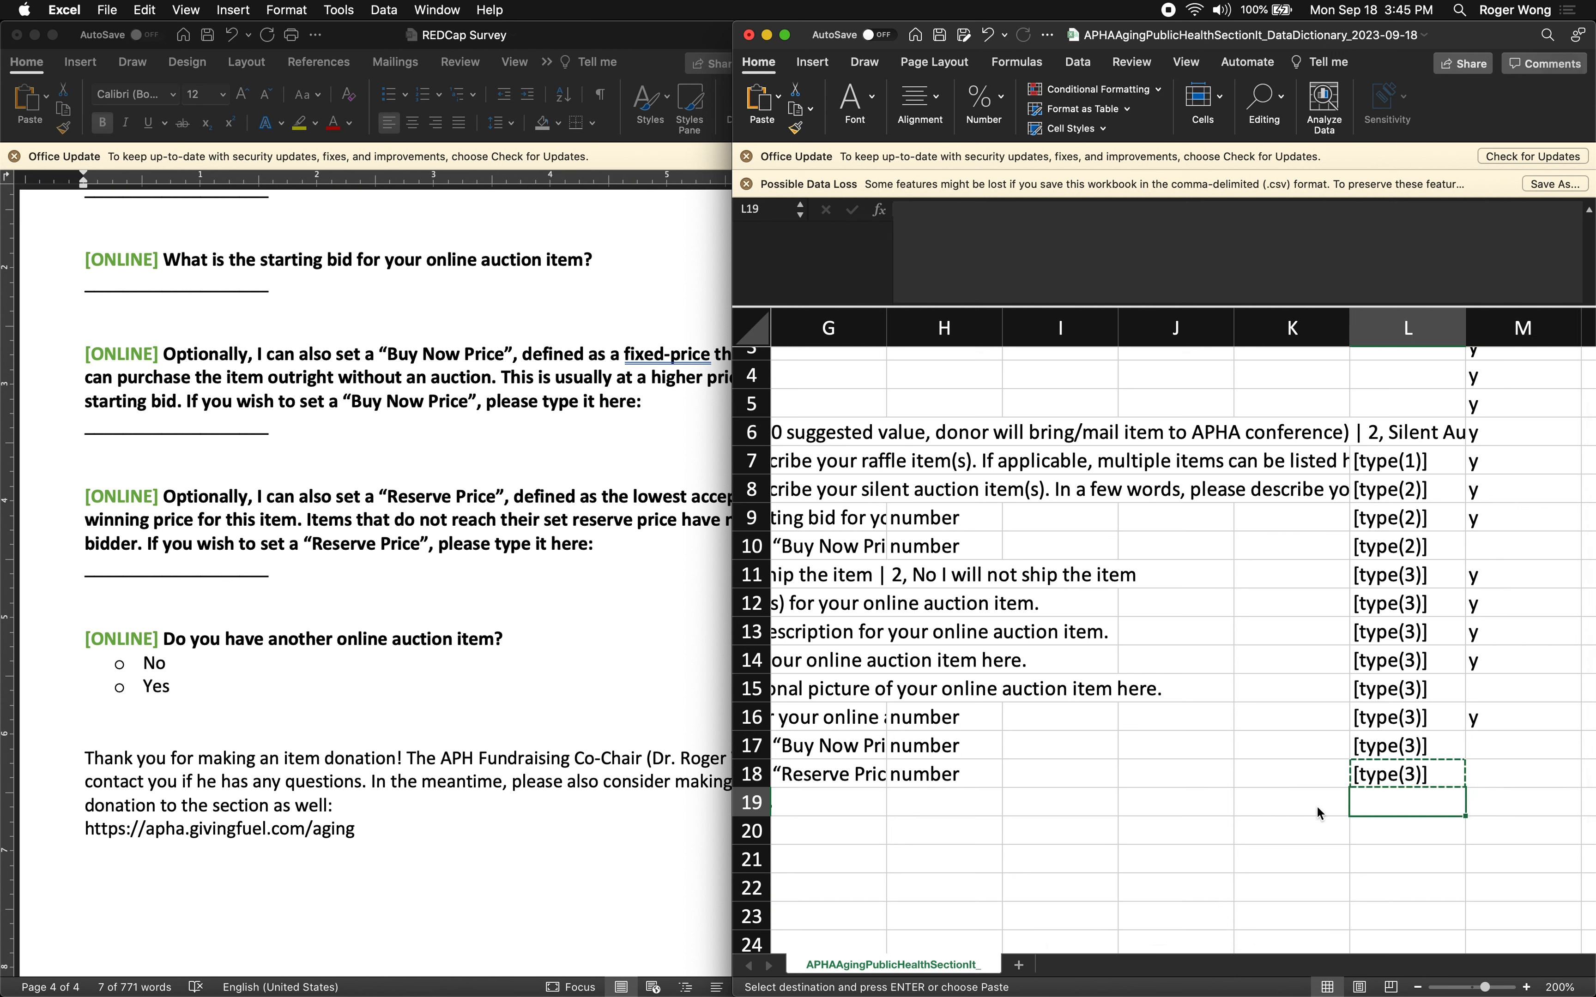
key("super+v")
Mark online_more as a required field with y in M19
key("Right")
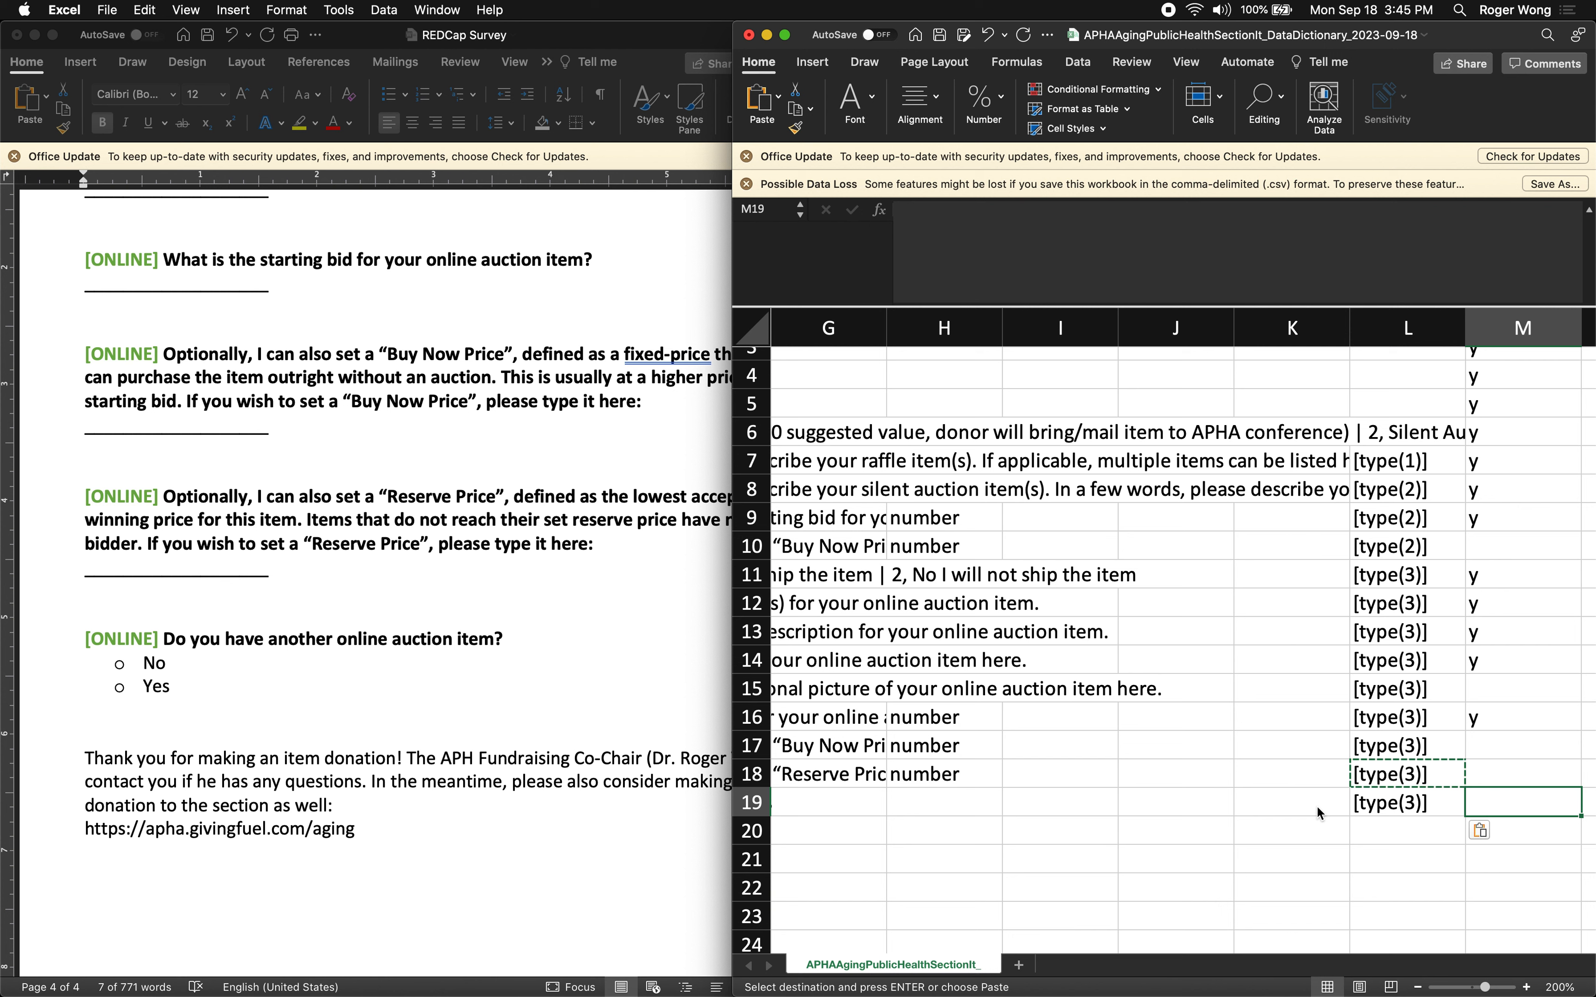
type("y")
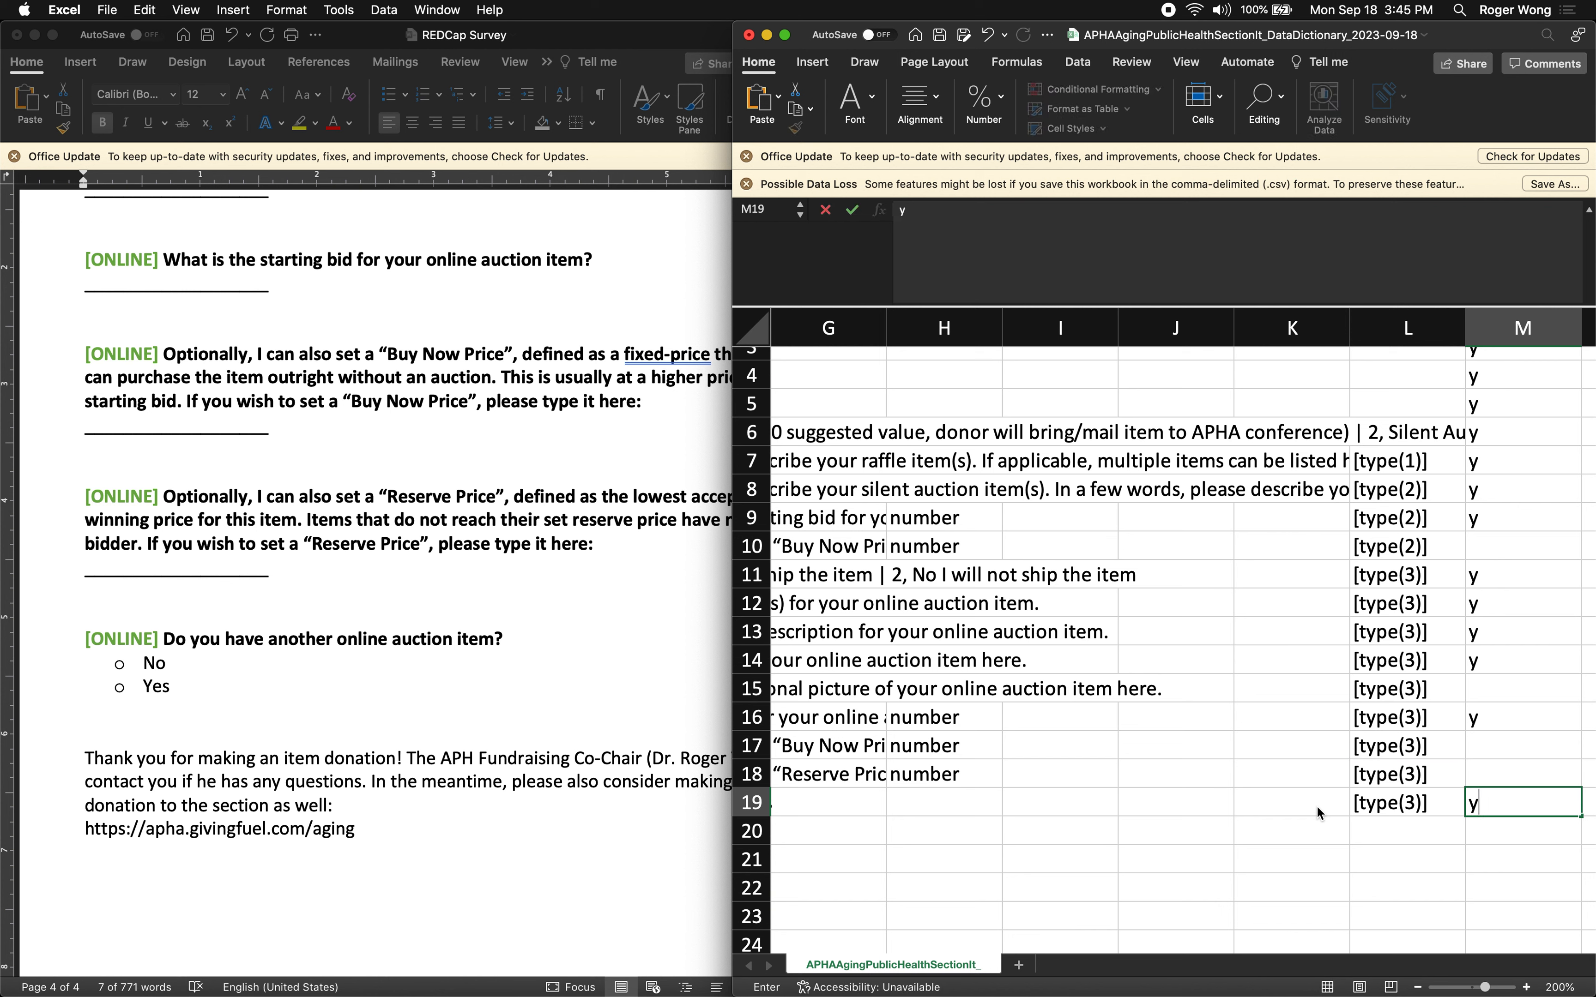
key("Left")
Duplicate the online auction rows 11 to 18, online_confirm through online_reserve, into the rows starting at row 20
key("Left")
key("Left")
key("Left")
key("Left")
key("Left")
key("Left")
key("Left")
key("Left")
key("Left")
key("Left")
key("Left")
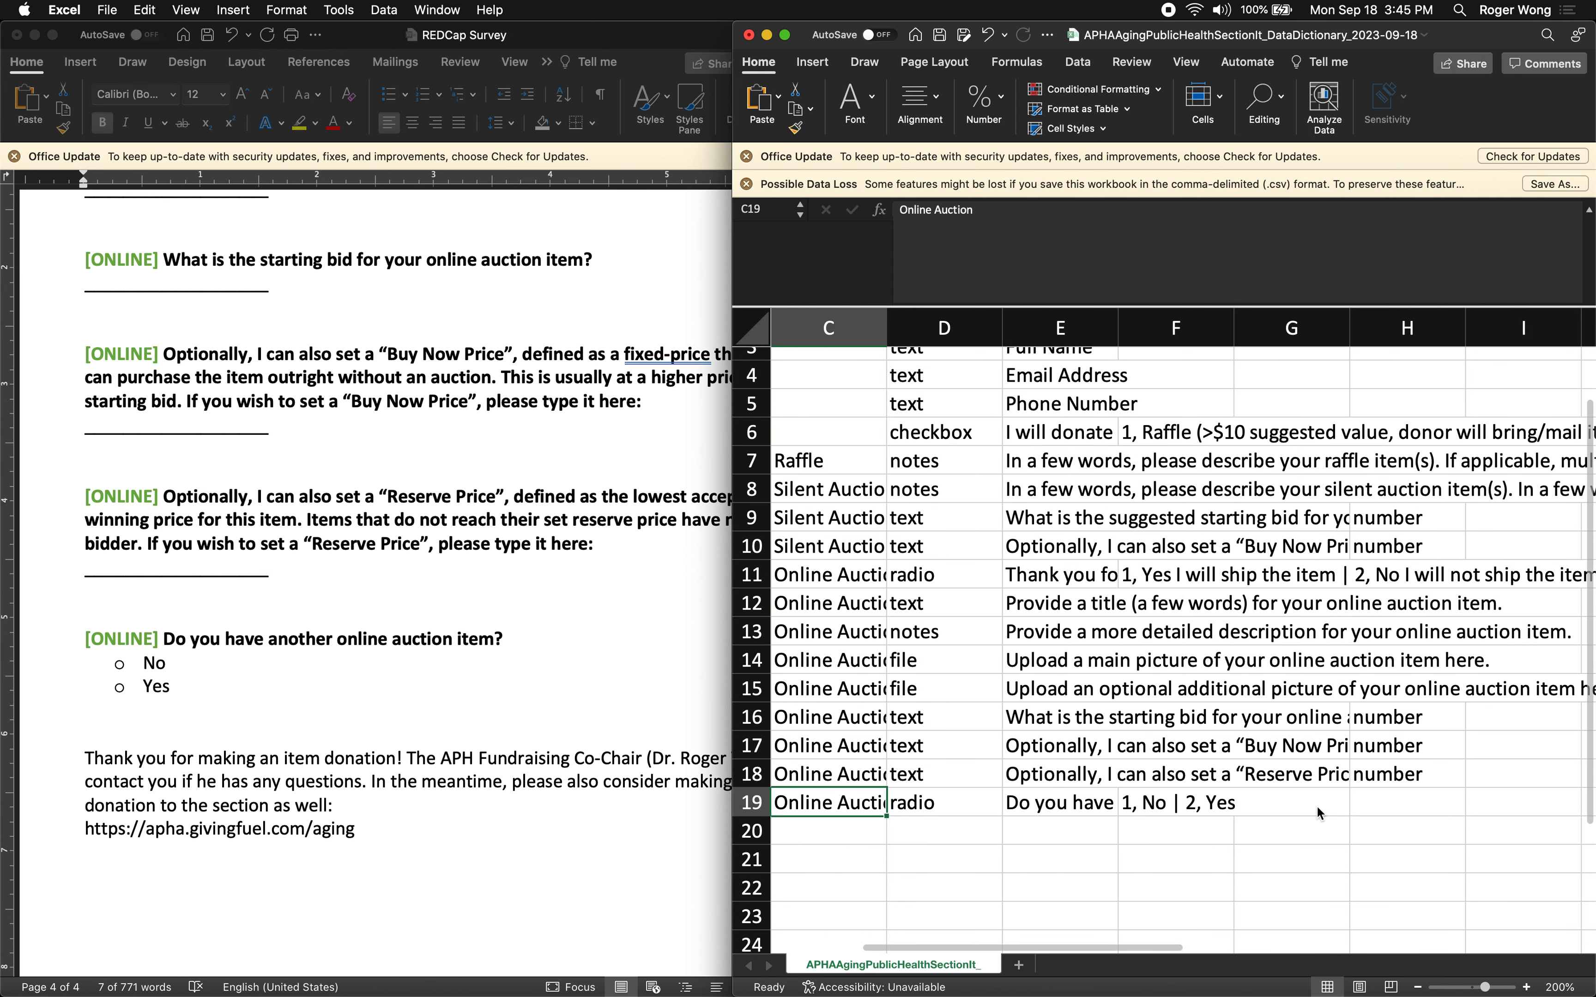
key("Down")
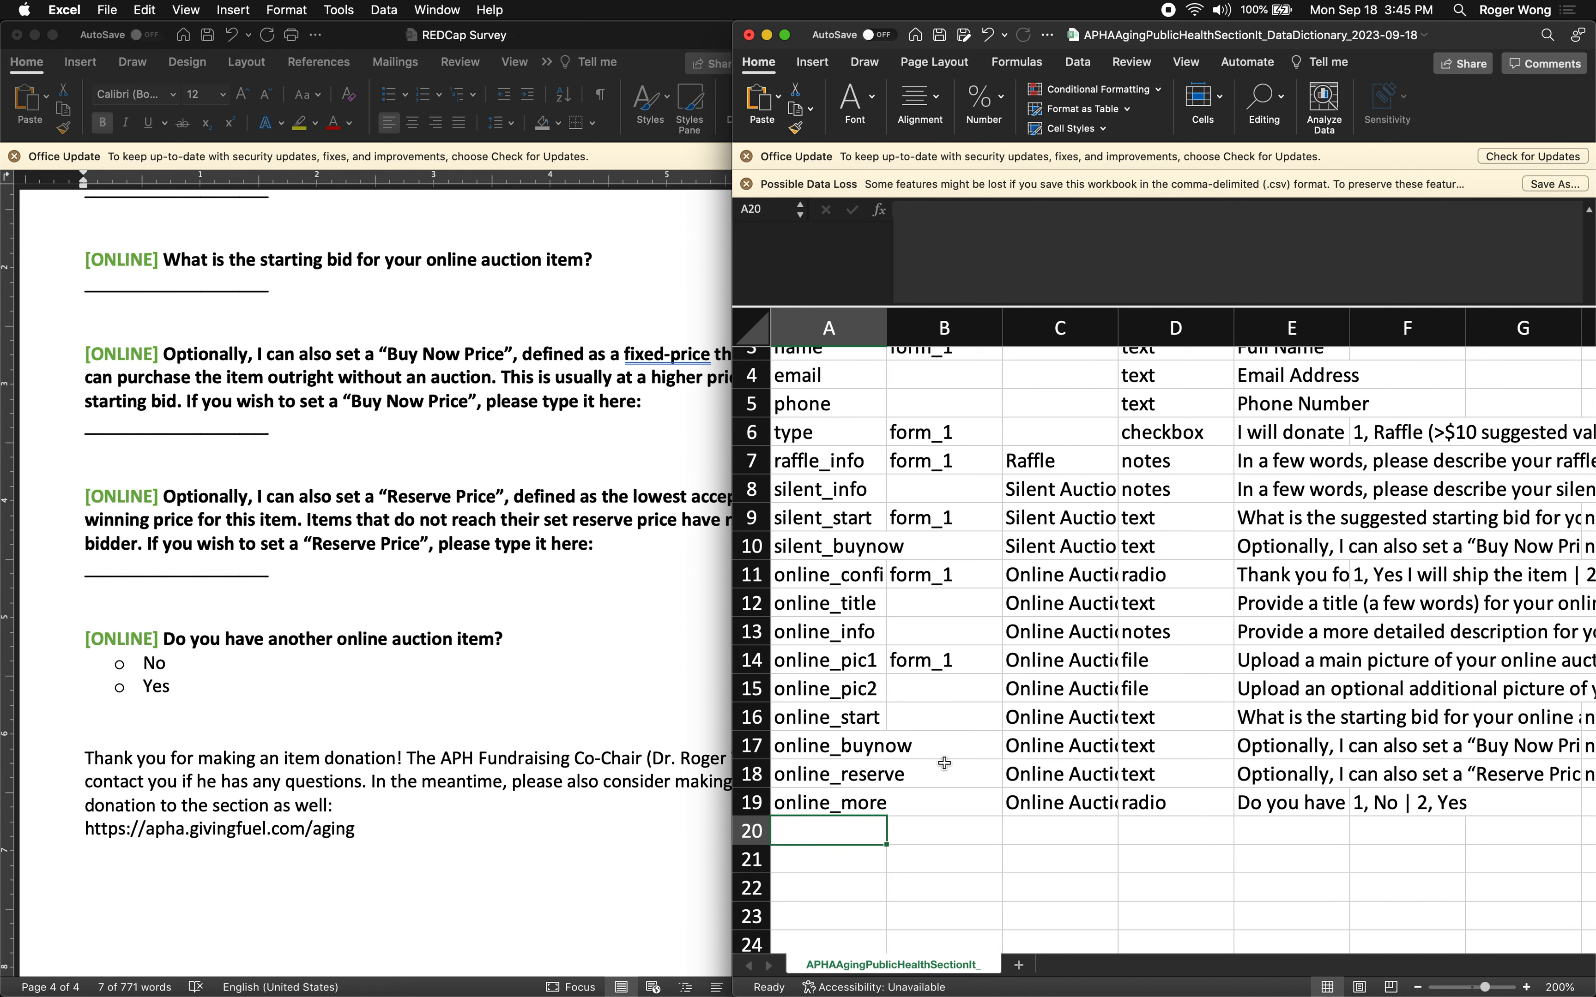
scroll(944, 763, "down", 3)
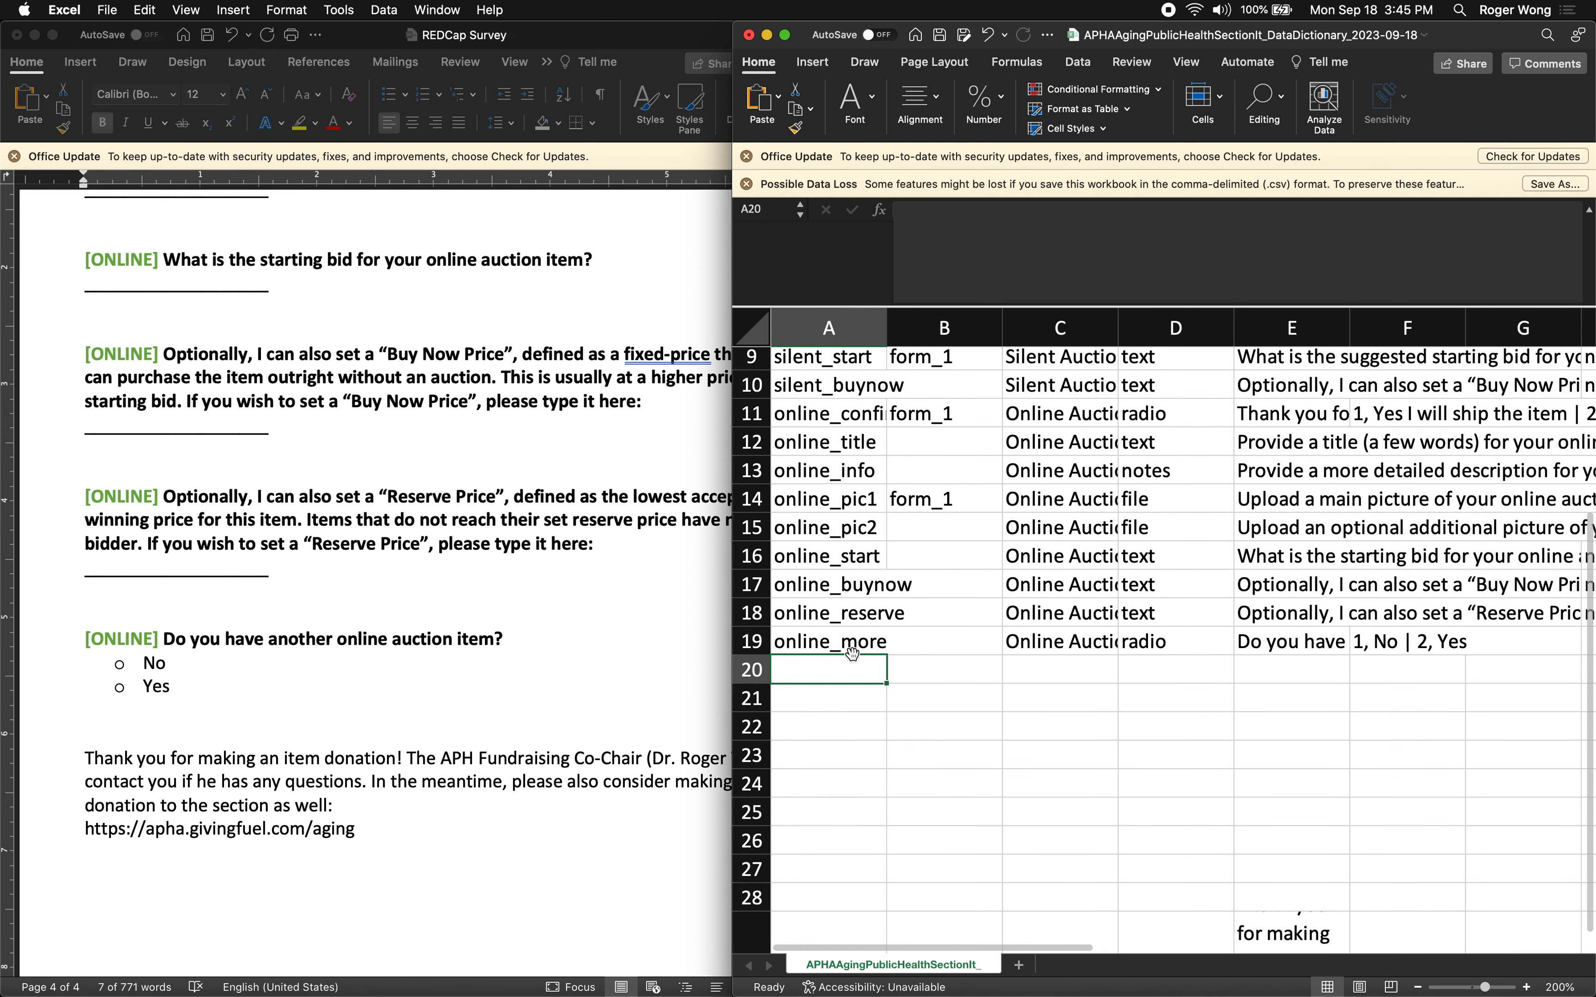
scroll(852, 653, "up", 3)
left_click(751, 516)
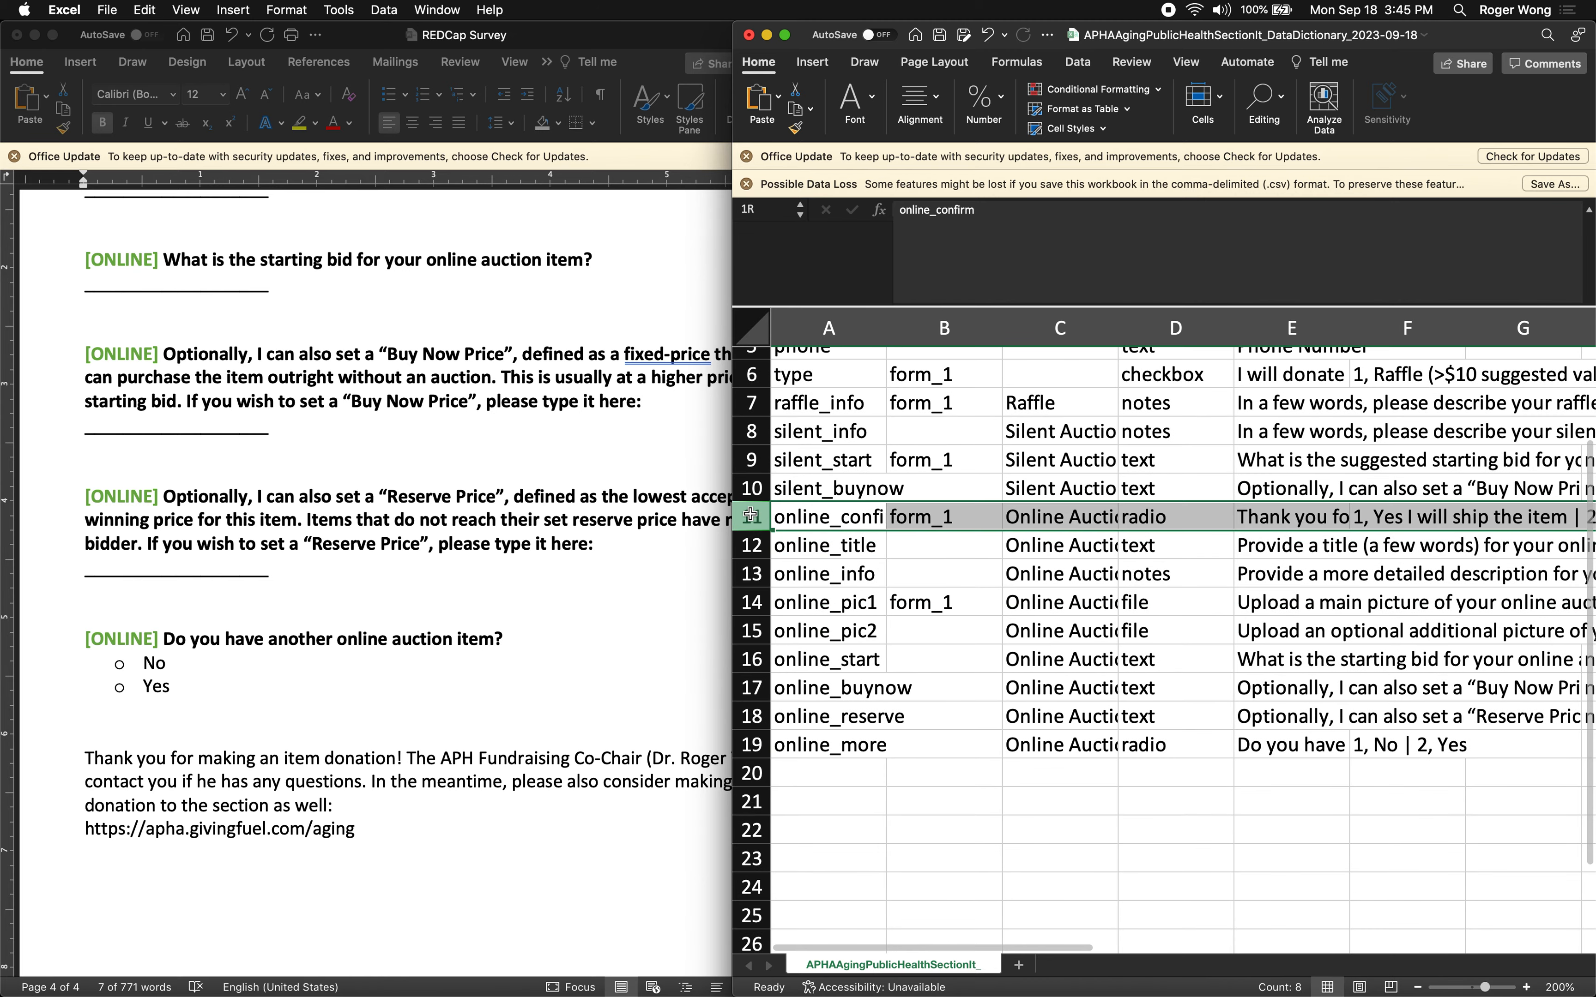
left_click_drag(750, 515, 750, 713)
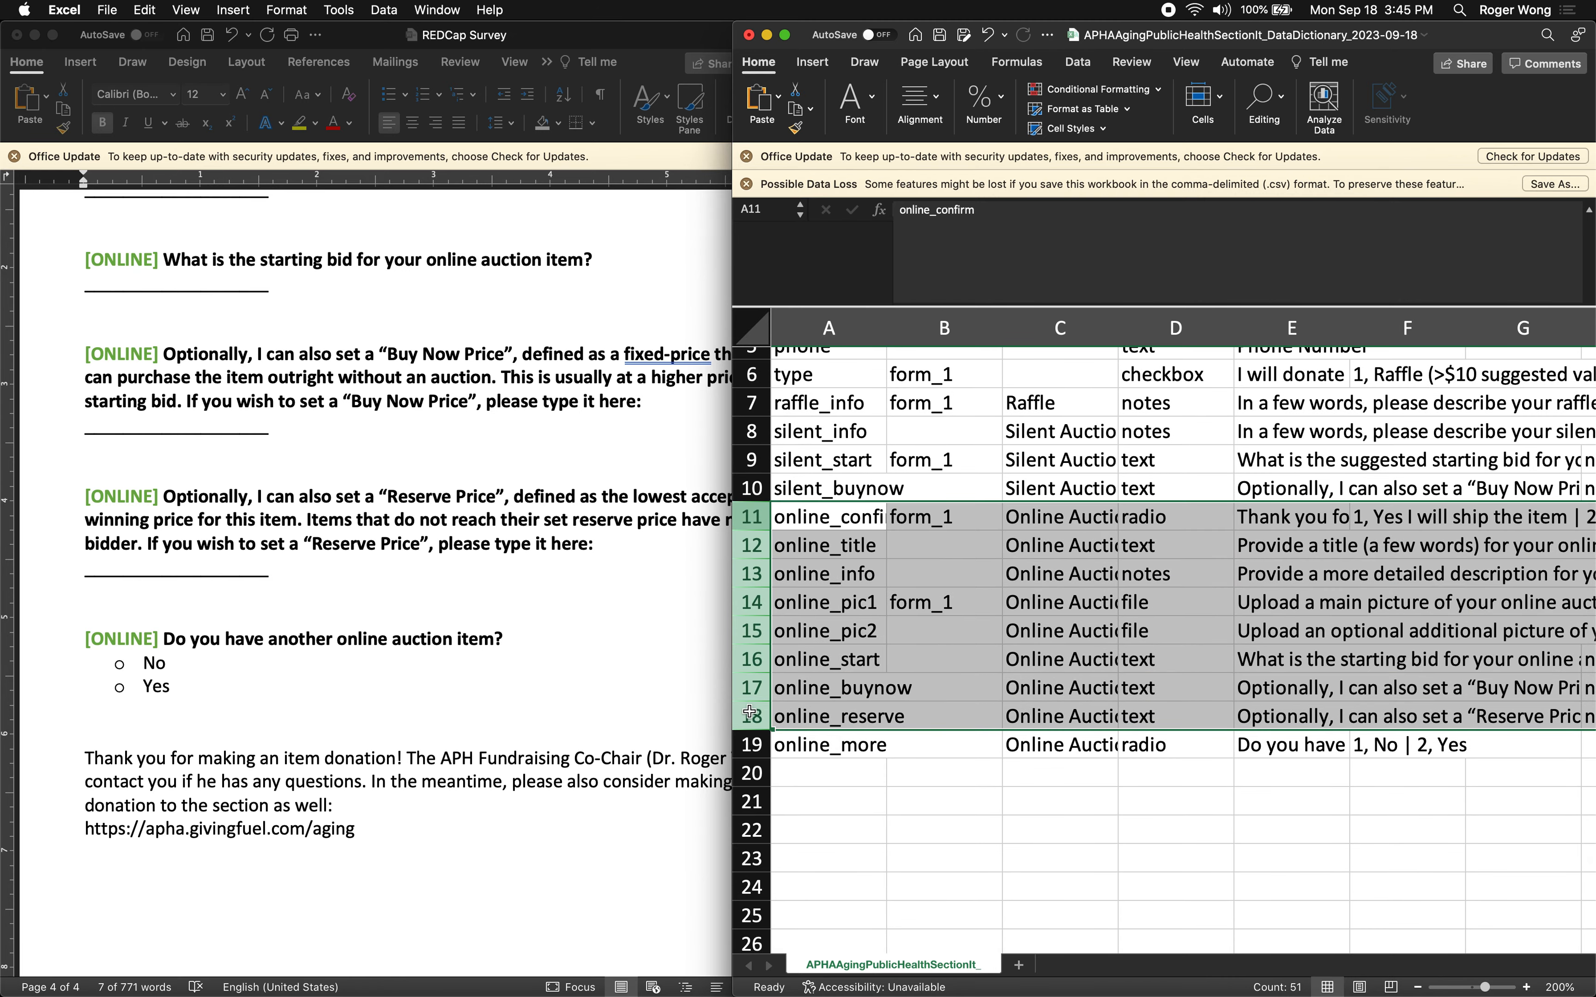
key("super+c")
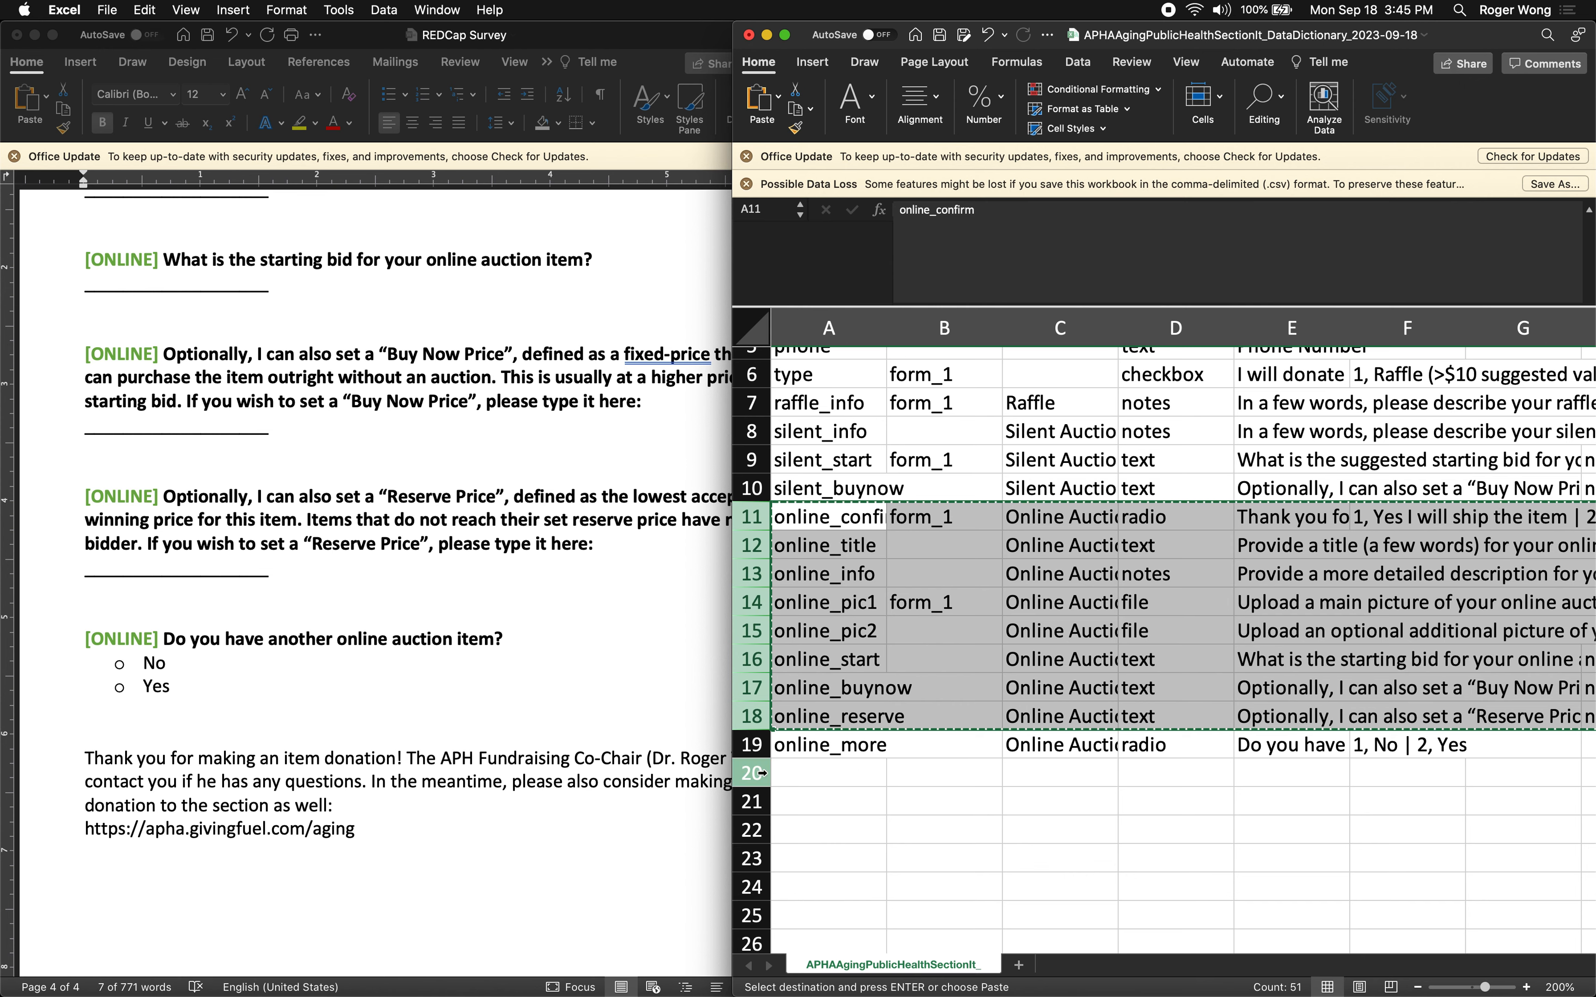
left_click(752, 772)
scroll(785, 777, "down", 5)
key("super+v")
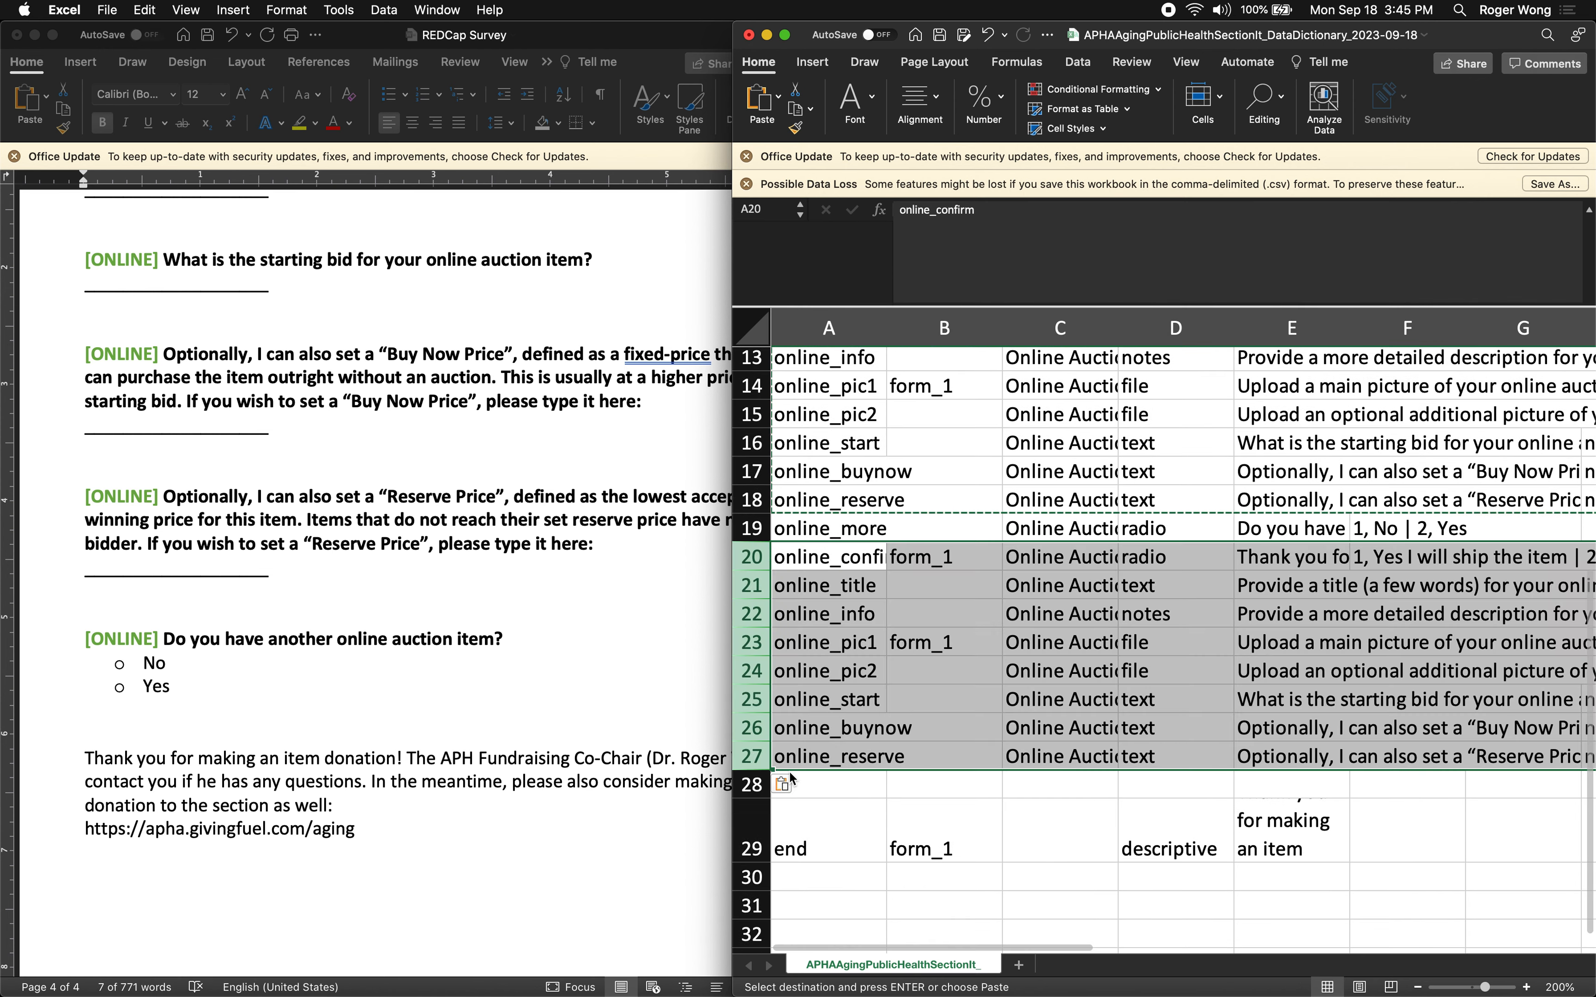
Check the duplicated rows' branching logic and copy the variable name online_more from A19
scroll(976, 706, "right", 2)
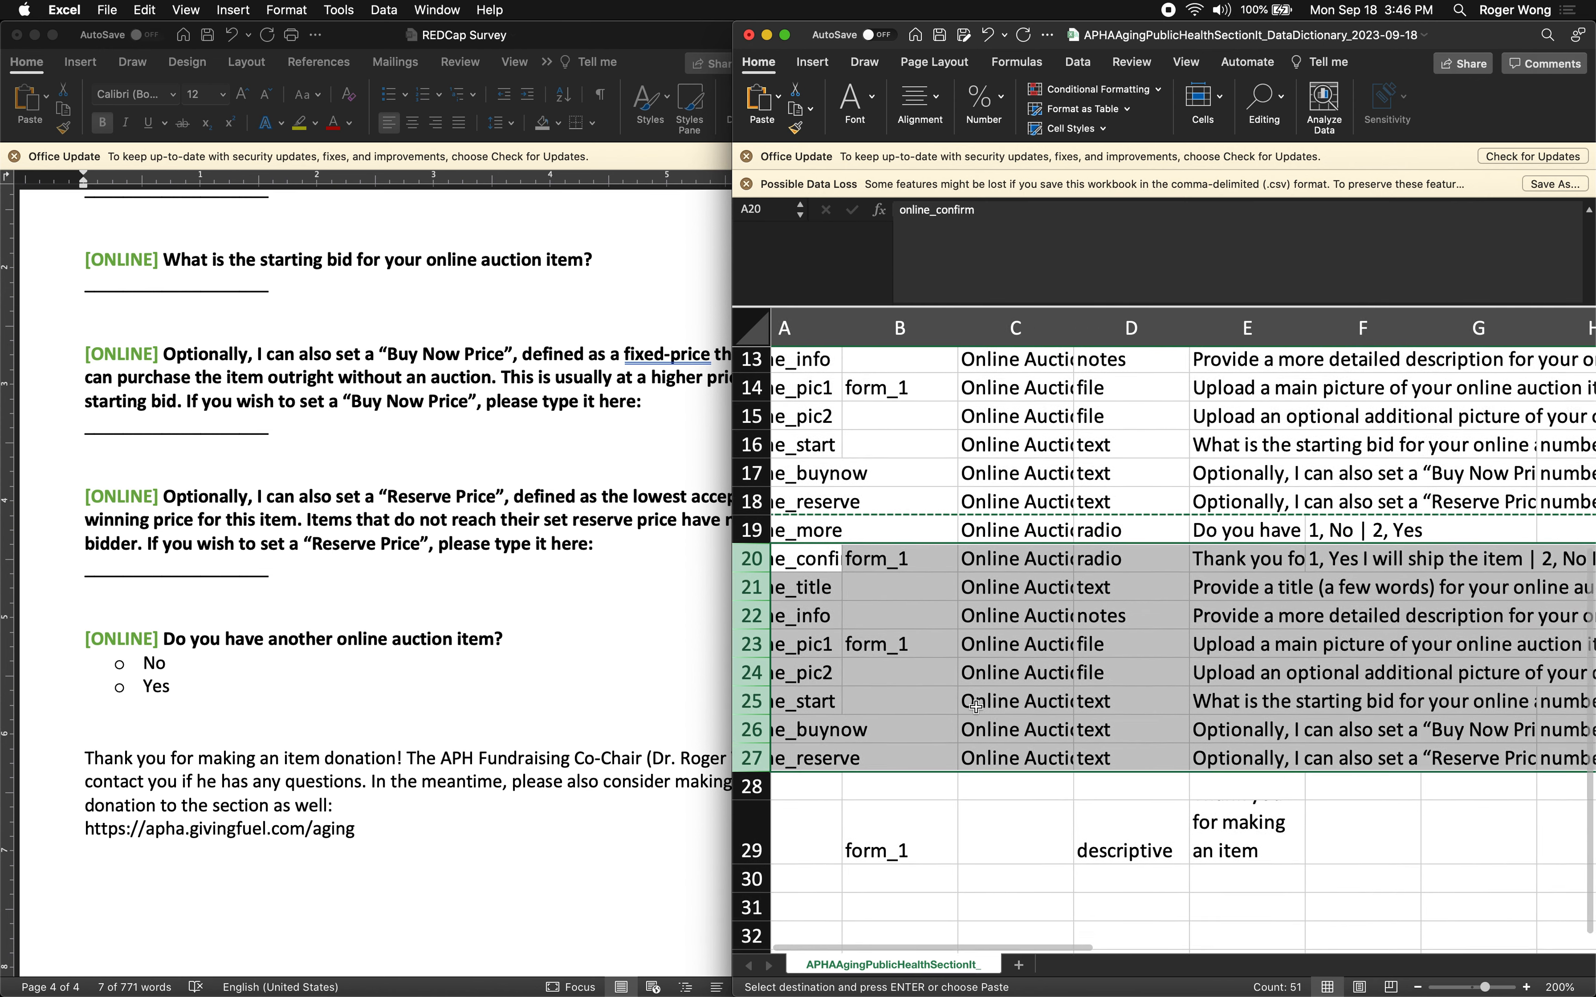
scroll(975, 706, "right", 10)
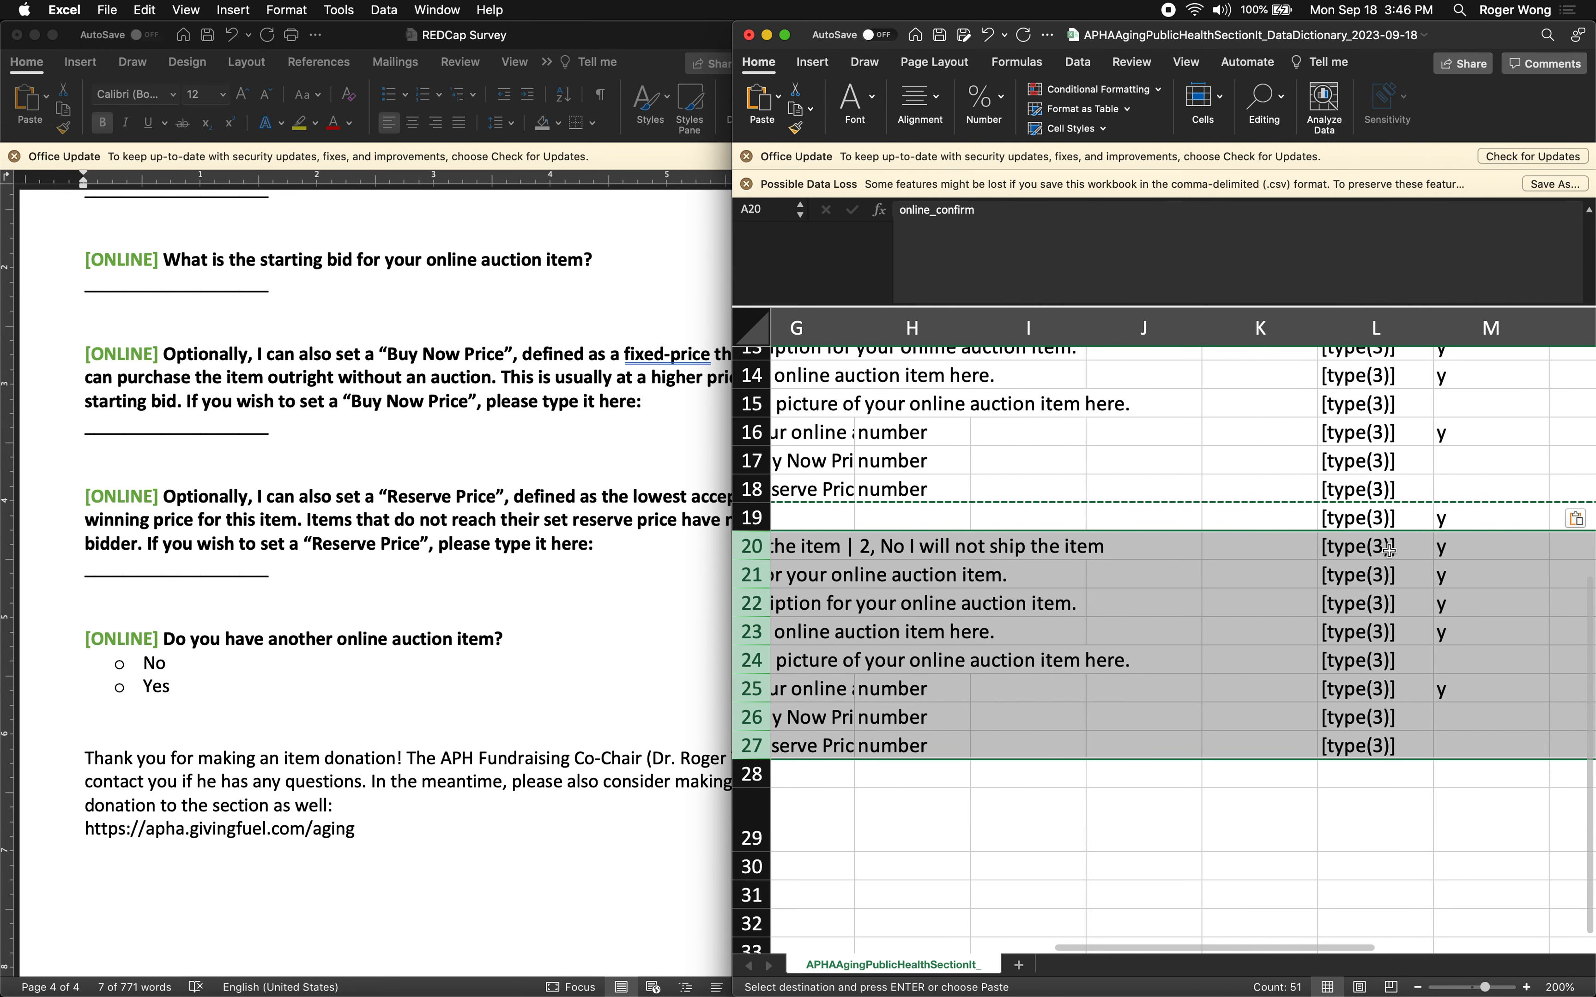
left_click(1389, 550)
scroll(1360, 545, "left", 10)
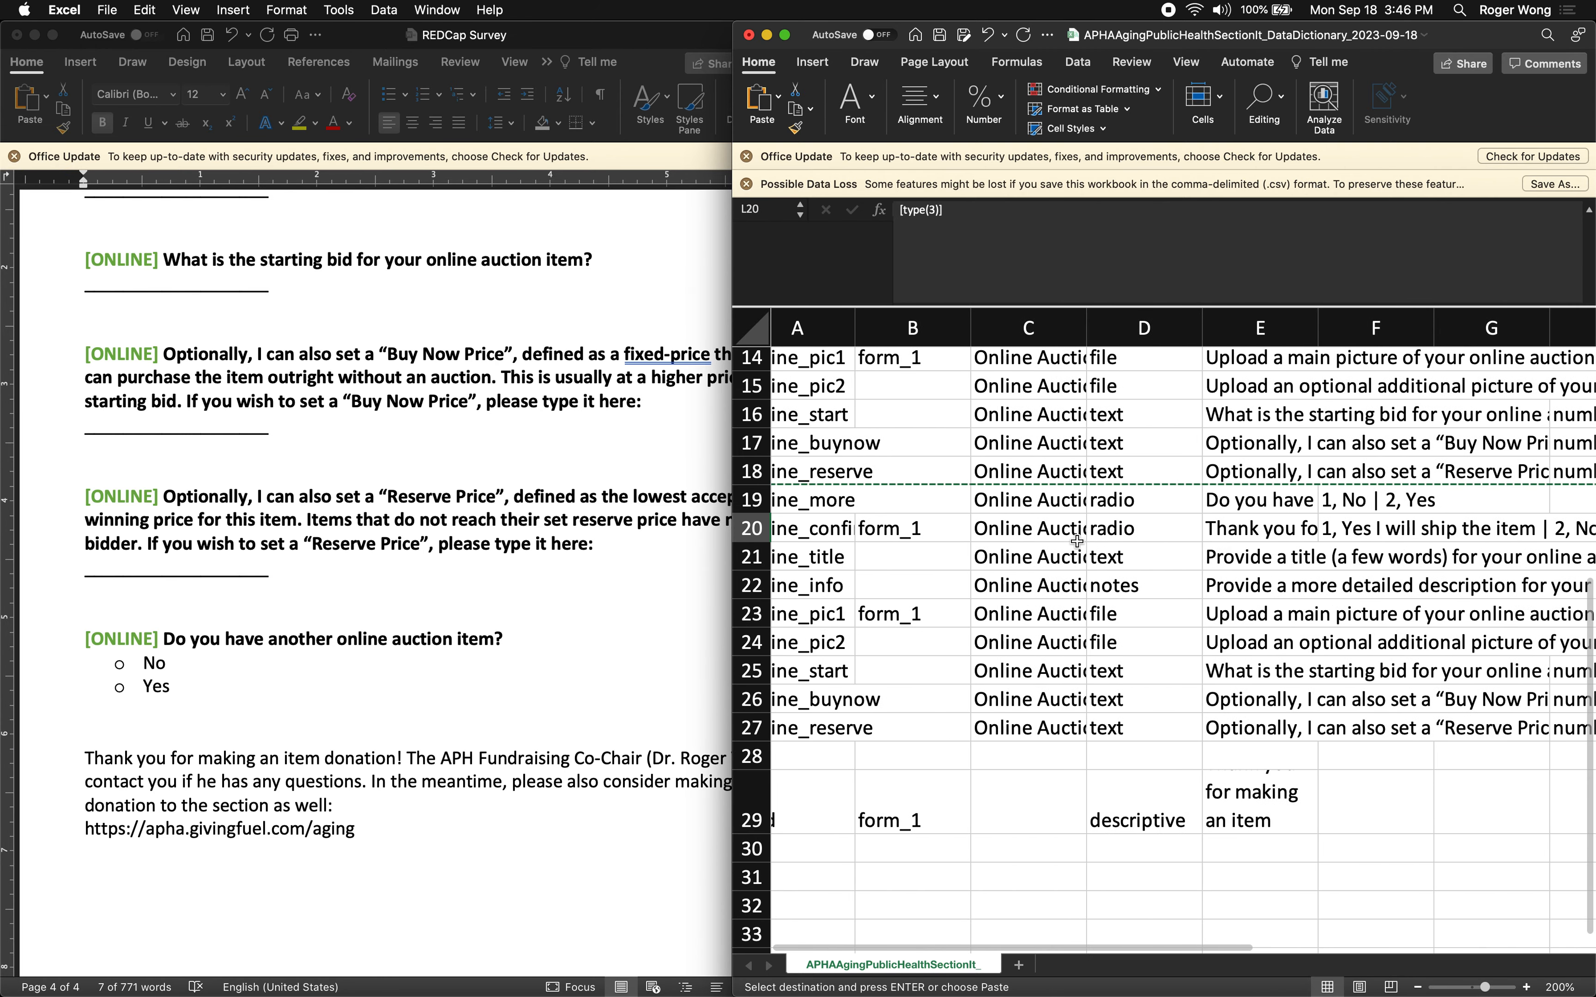
scroll(1077, 540, "left", 2)
double_click(839, 519)
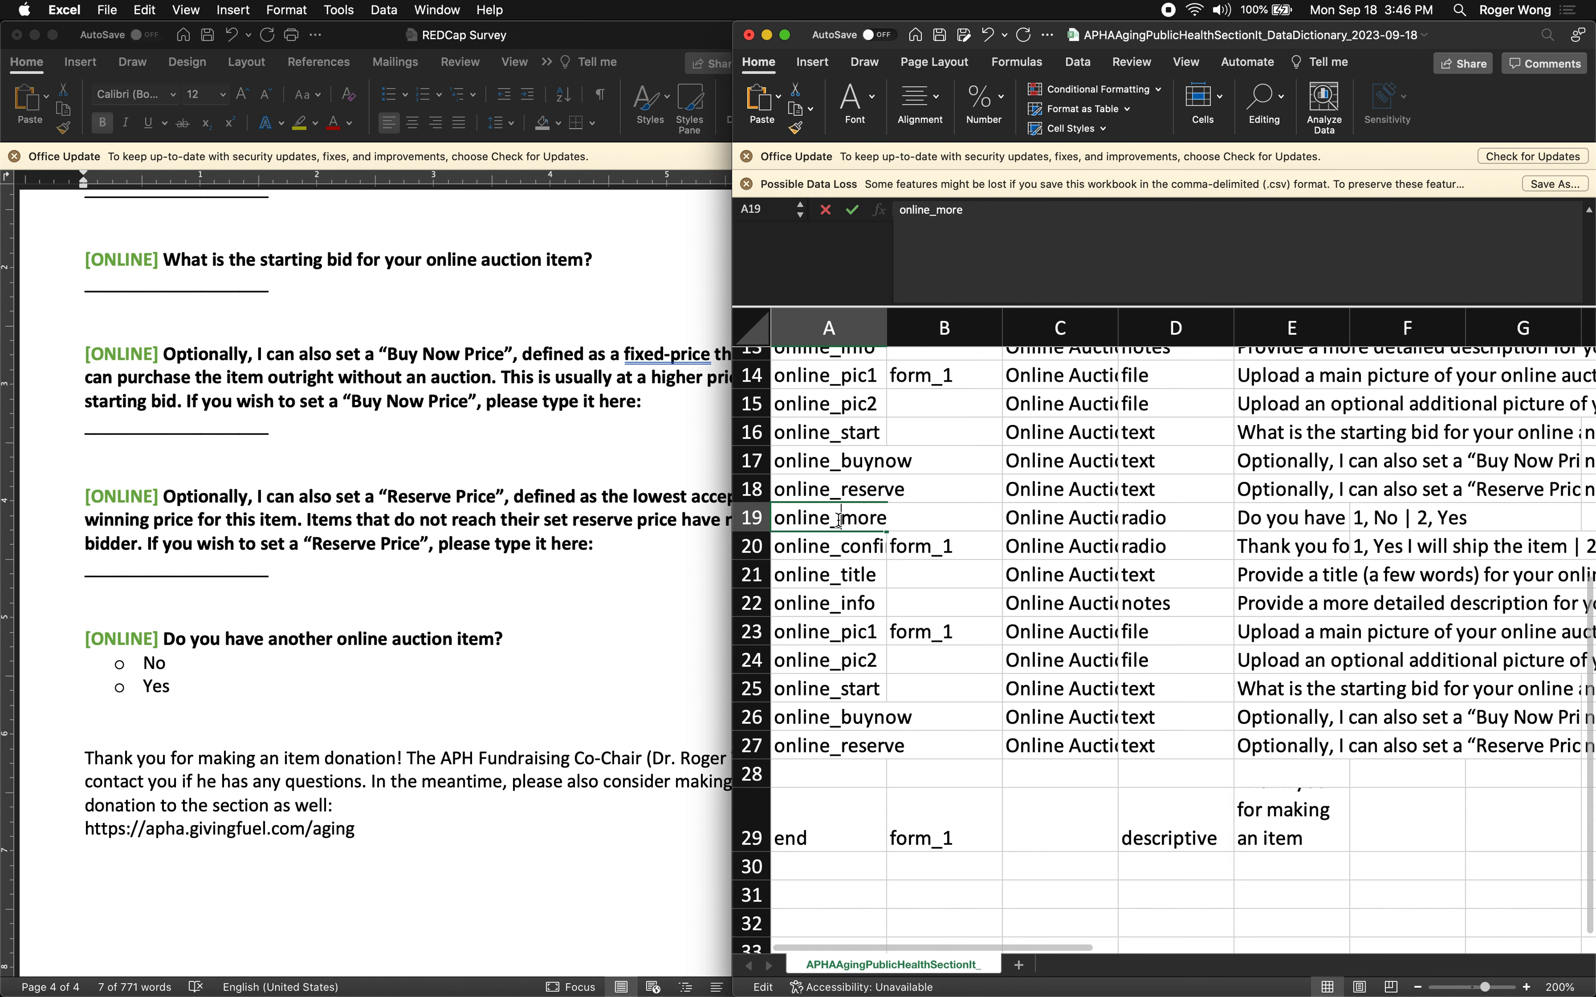
double_click(839, 519)
left_click(962, 543)
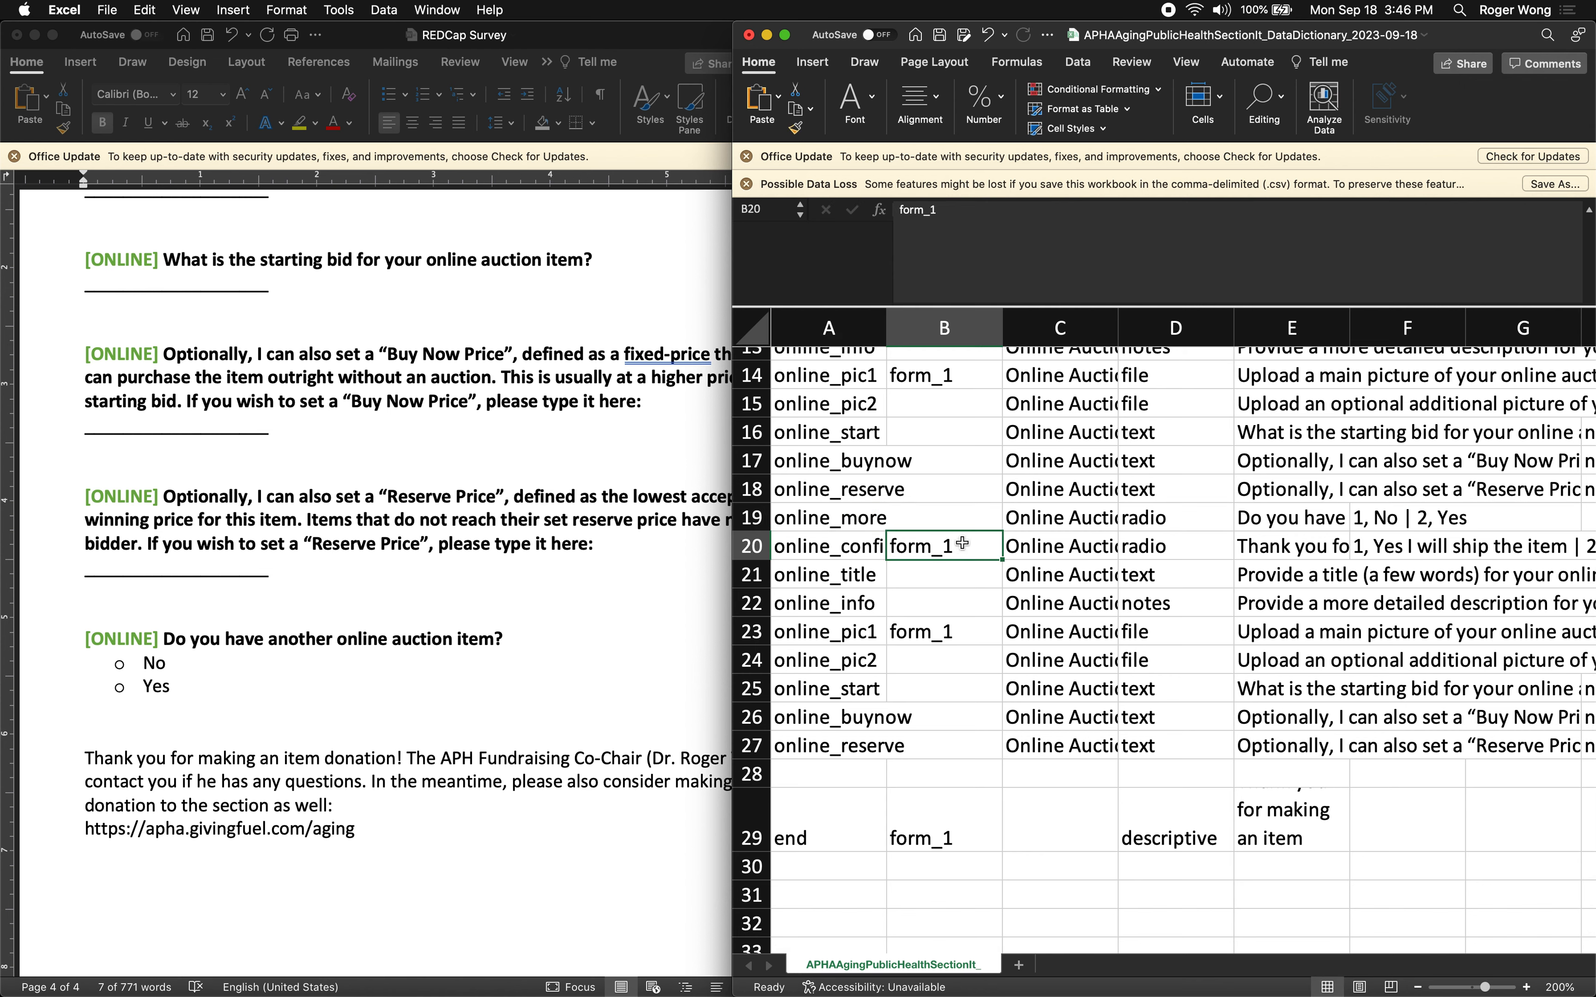
Change the branching logic in L20 to [online_more(2)] for the duplicated online_confirm row
left_click(1389, 527)
scroll(1404, 526, "right", 5)
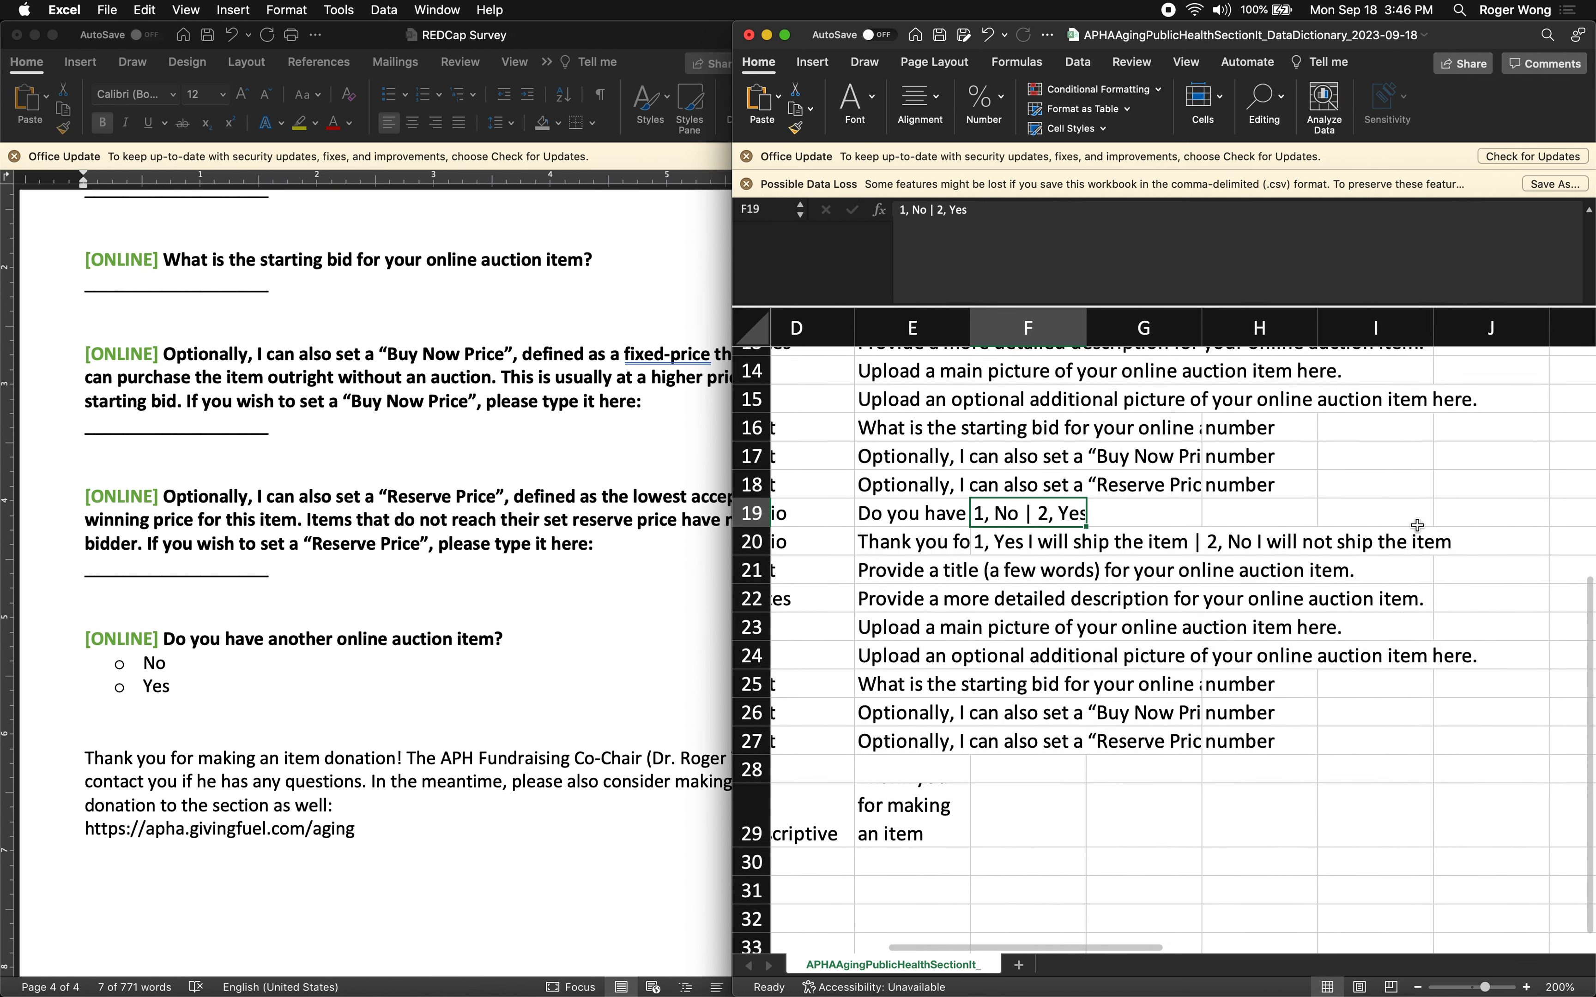
scroll(1416, 526, "right", 3)
double_click(1320, 553)
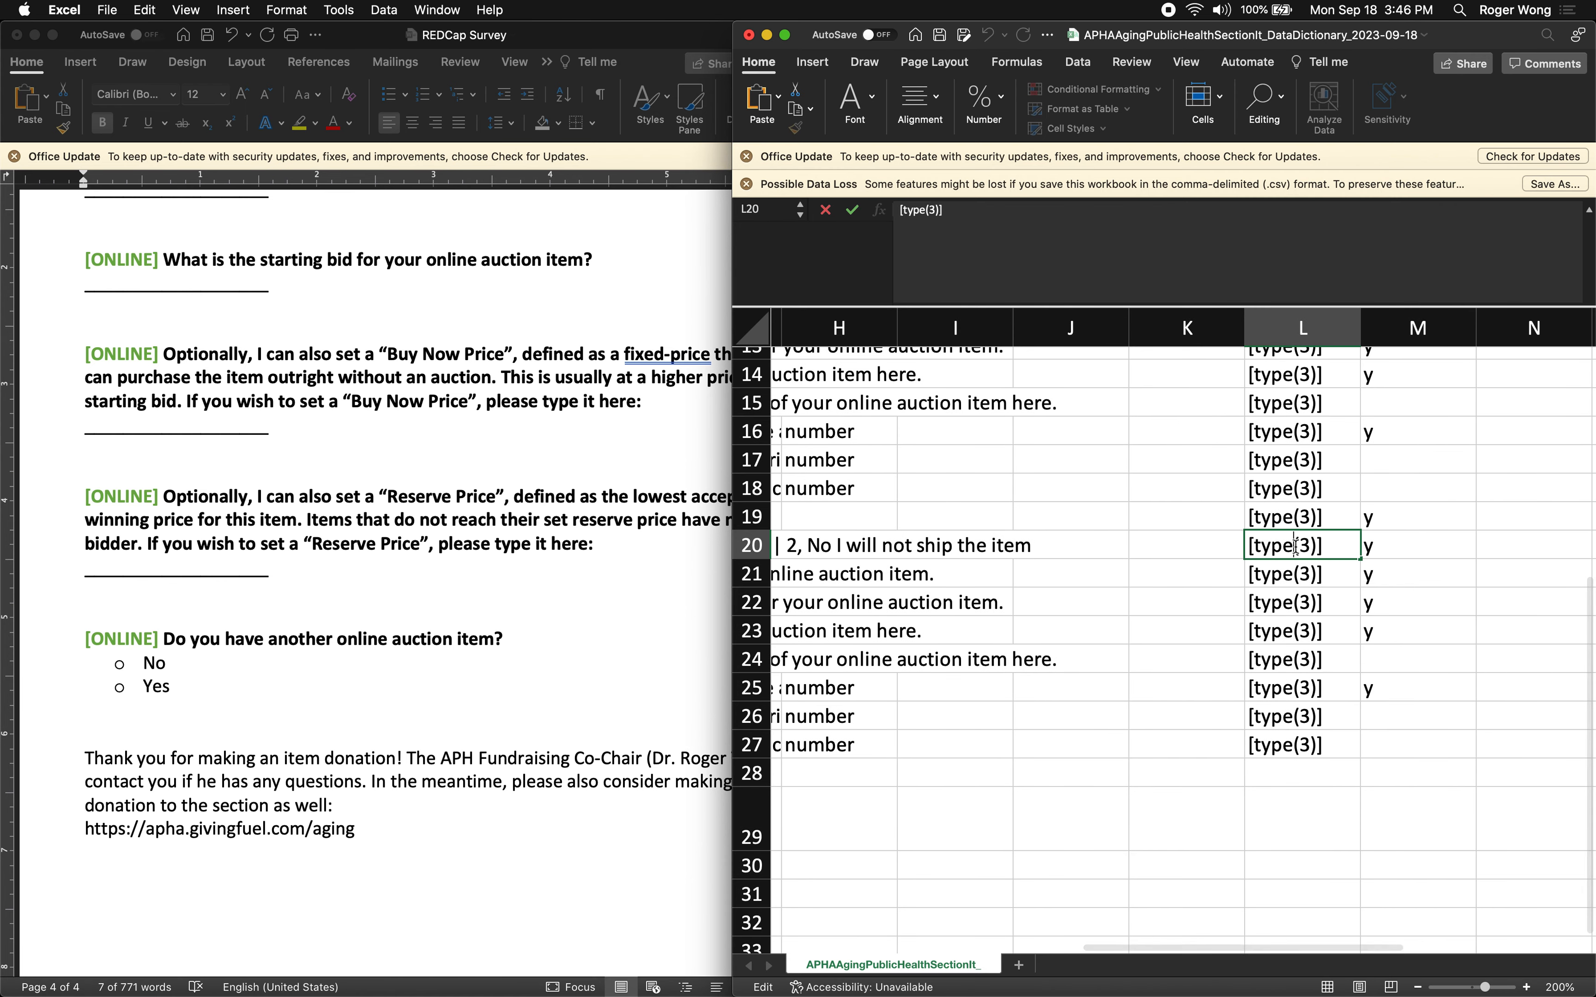
double_click(1275, 545)
key("super+v")
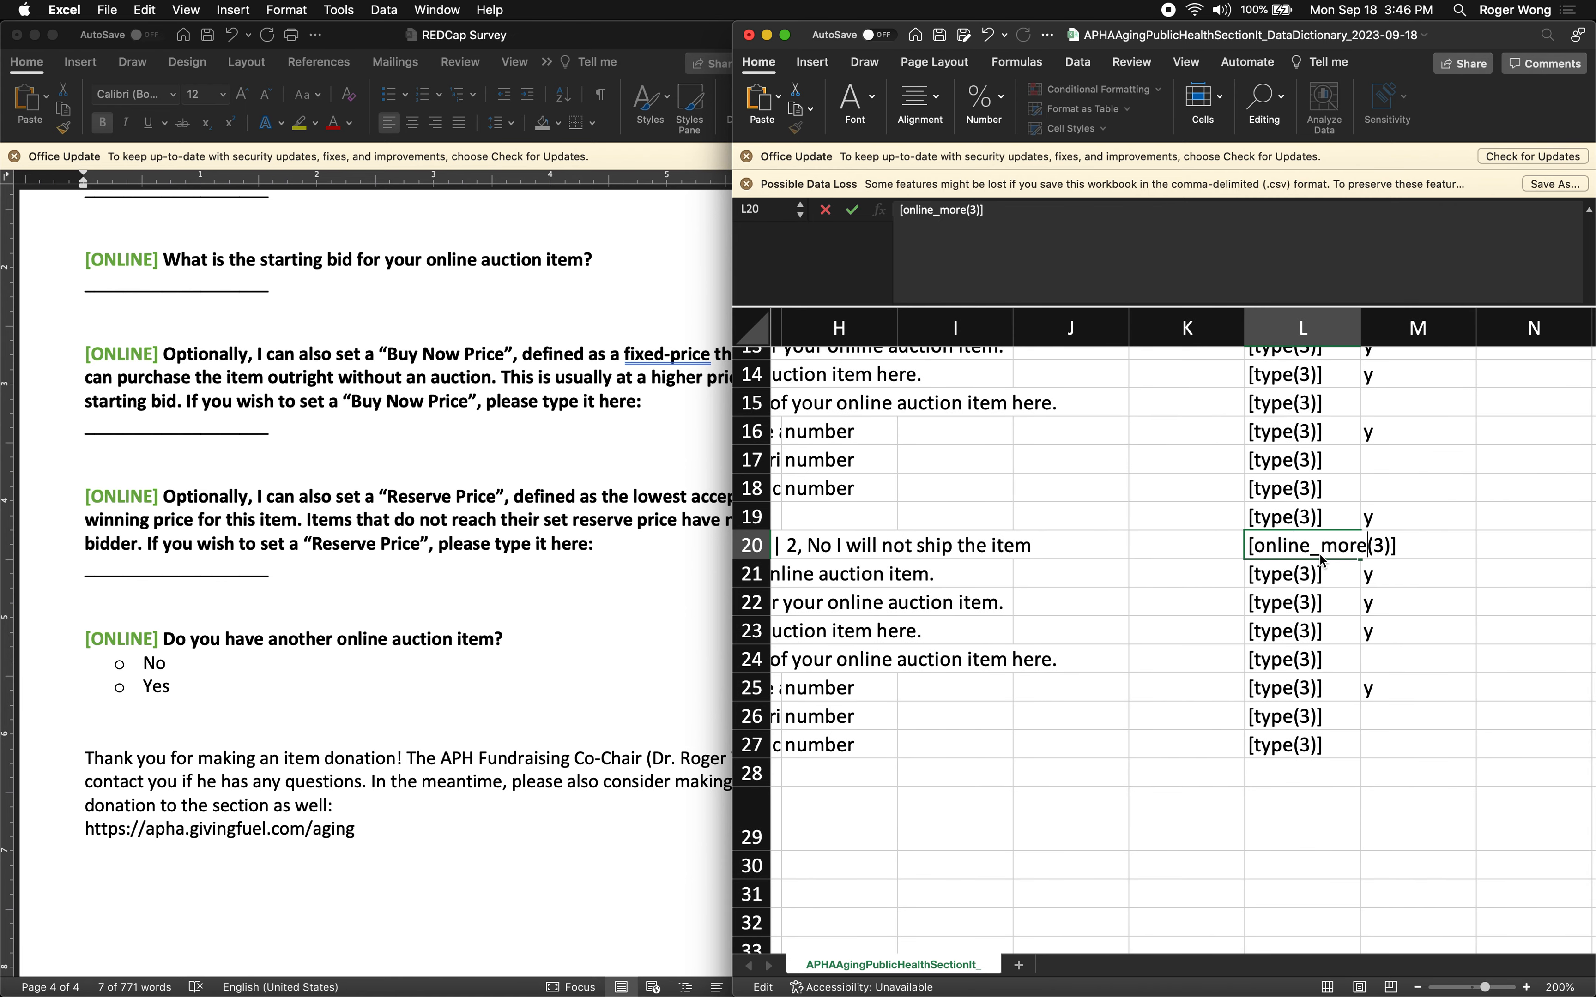
key("BackSpace")
type("2")
key("Return")
key("Up")
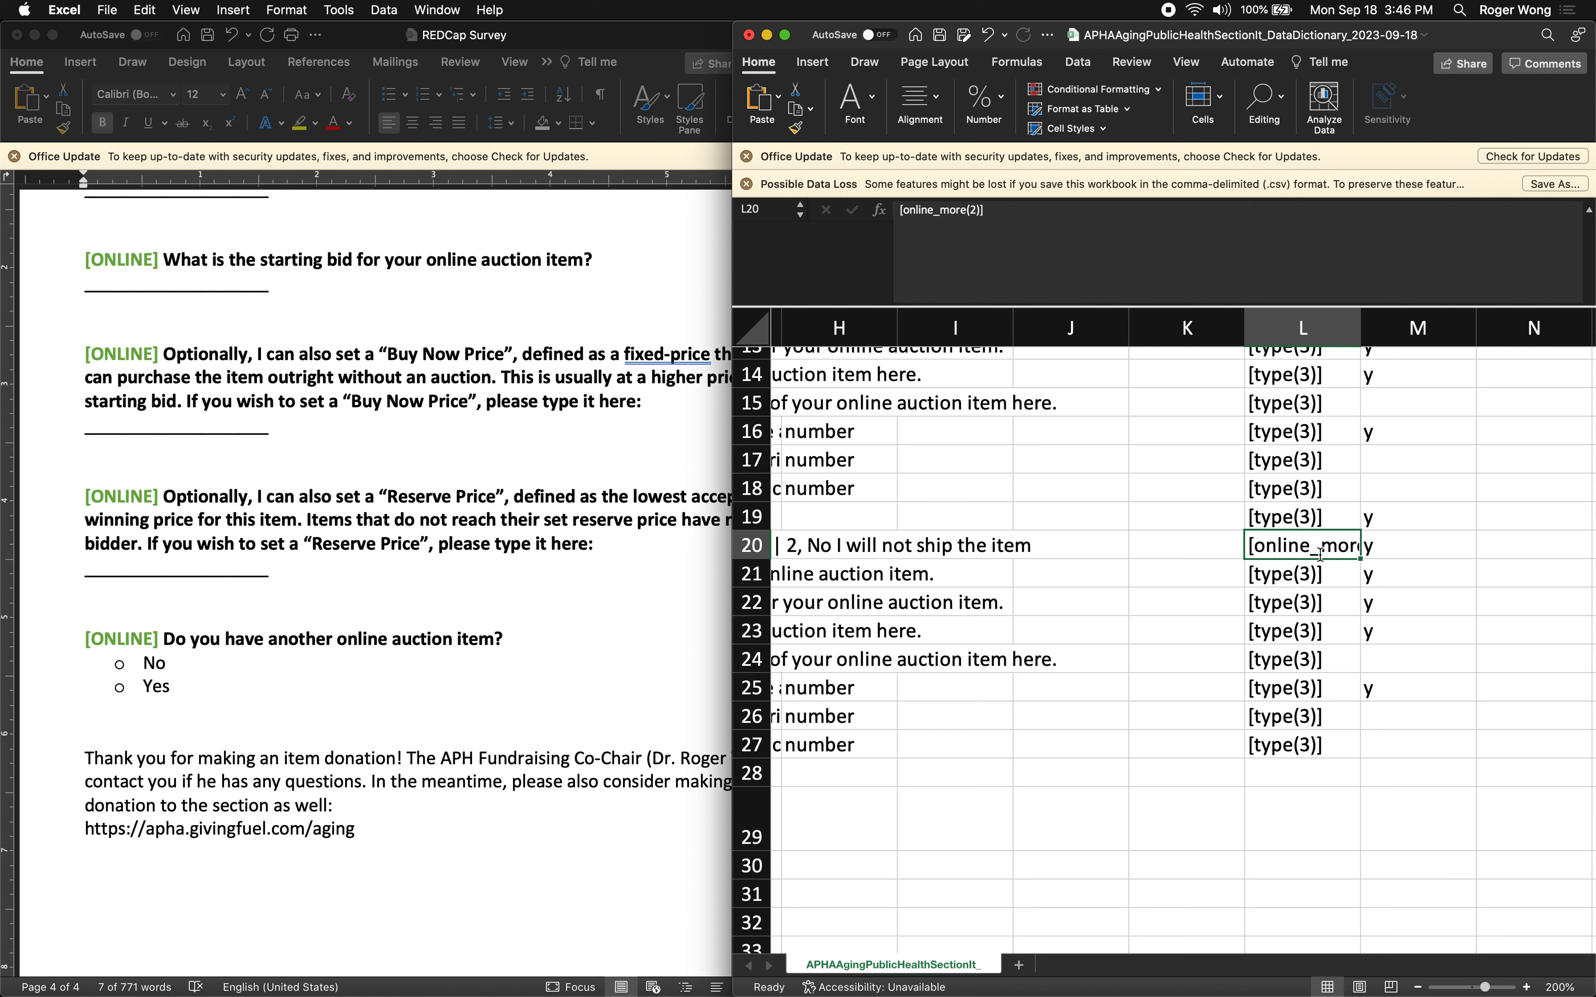
Copy the branching logic [online_more(2)] from L20 into L21 through L27 for the remaining duplicated online auction rows
key("super+c")
key("Down")
key("super+v")
key("Down")
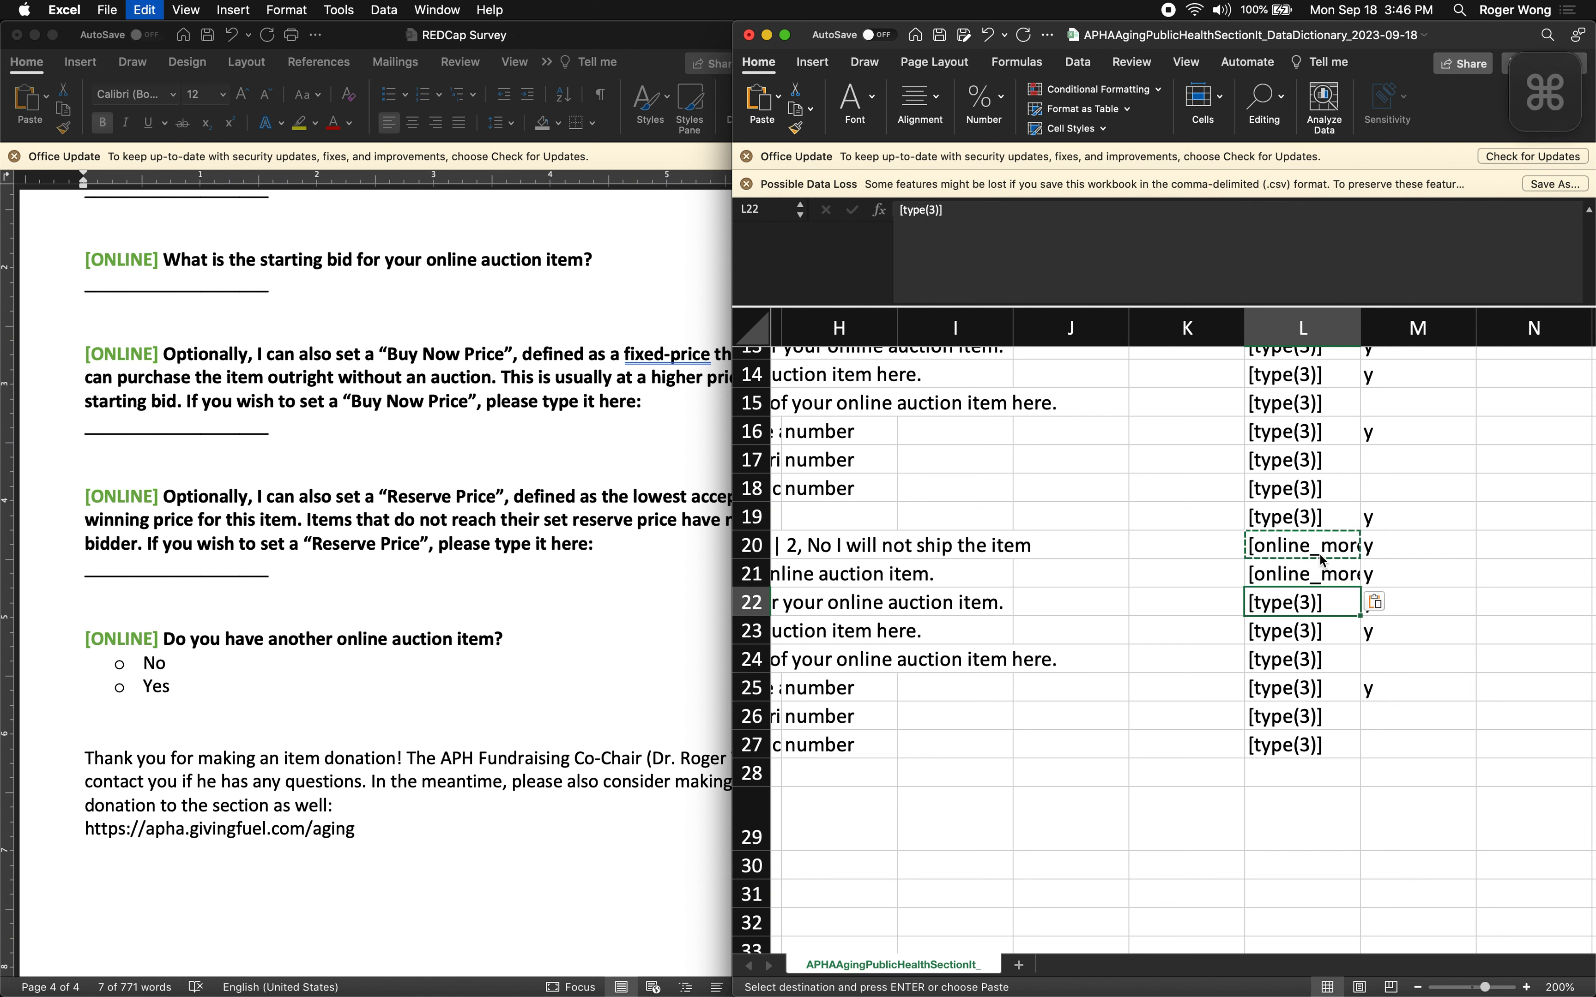
key("super+v")
key("Down")
key("super+v")
key("Down")
key("super+v")
key("Down")
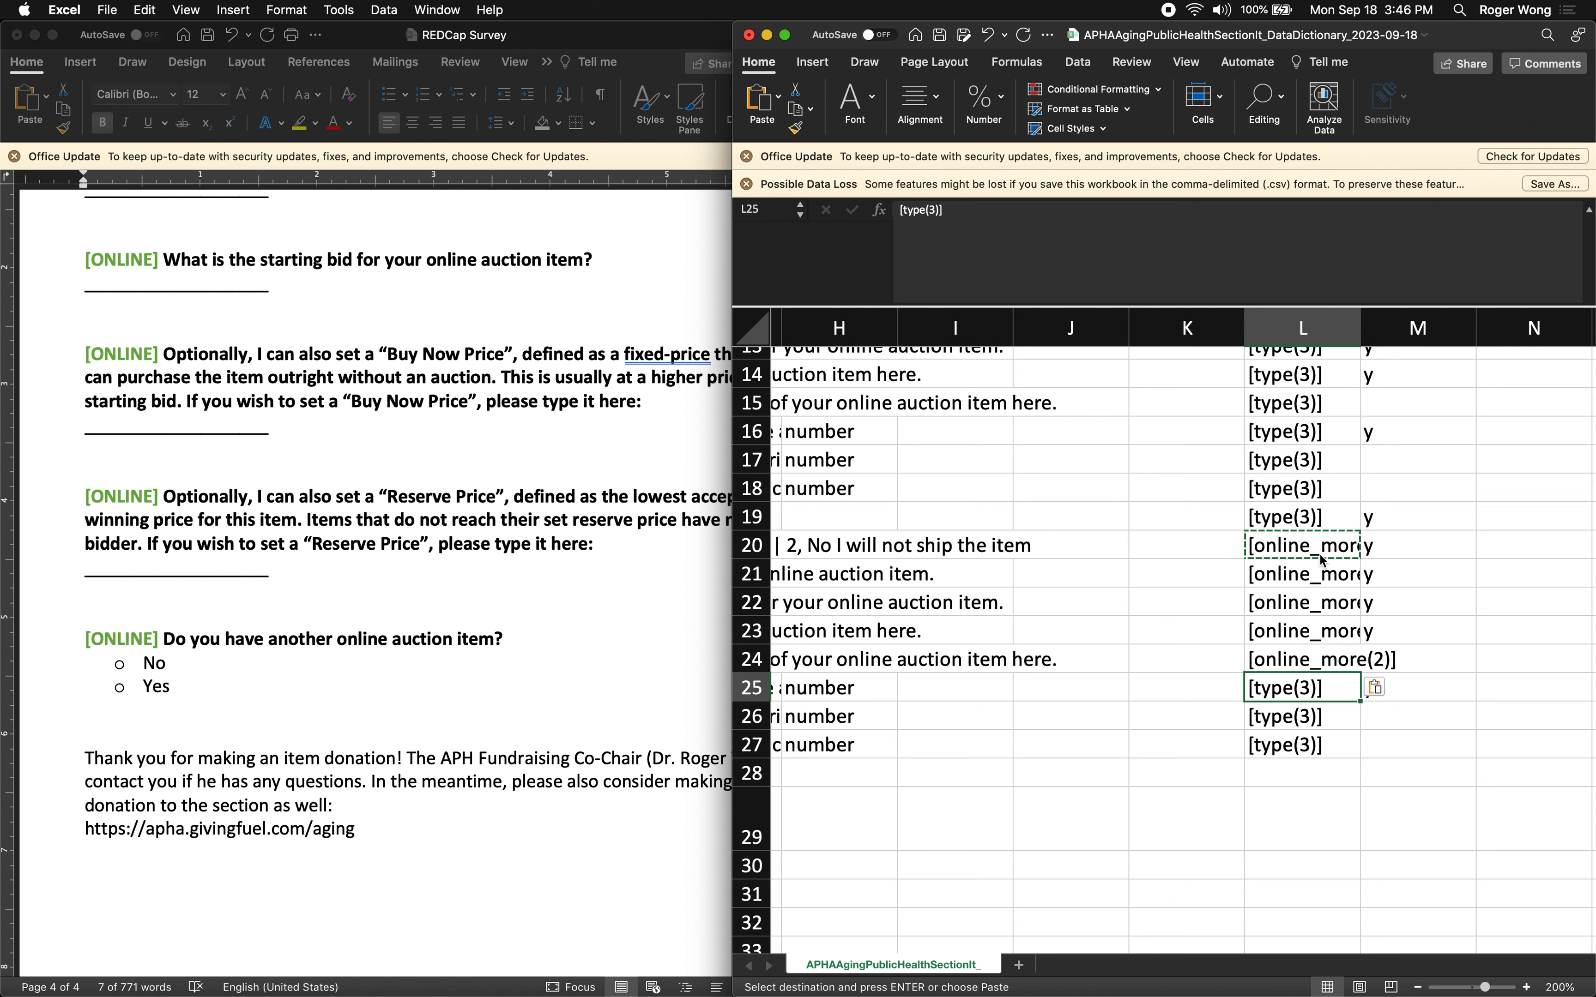
key("super+v")
key("Down")
key("super+v")
key("Down")
key("super+v")
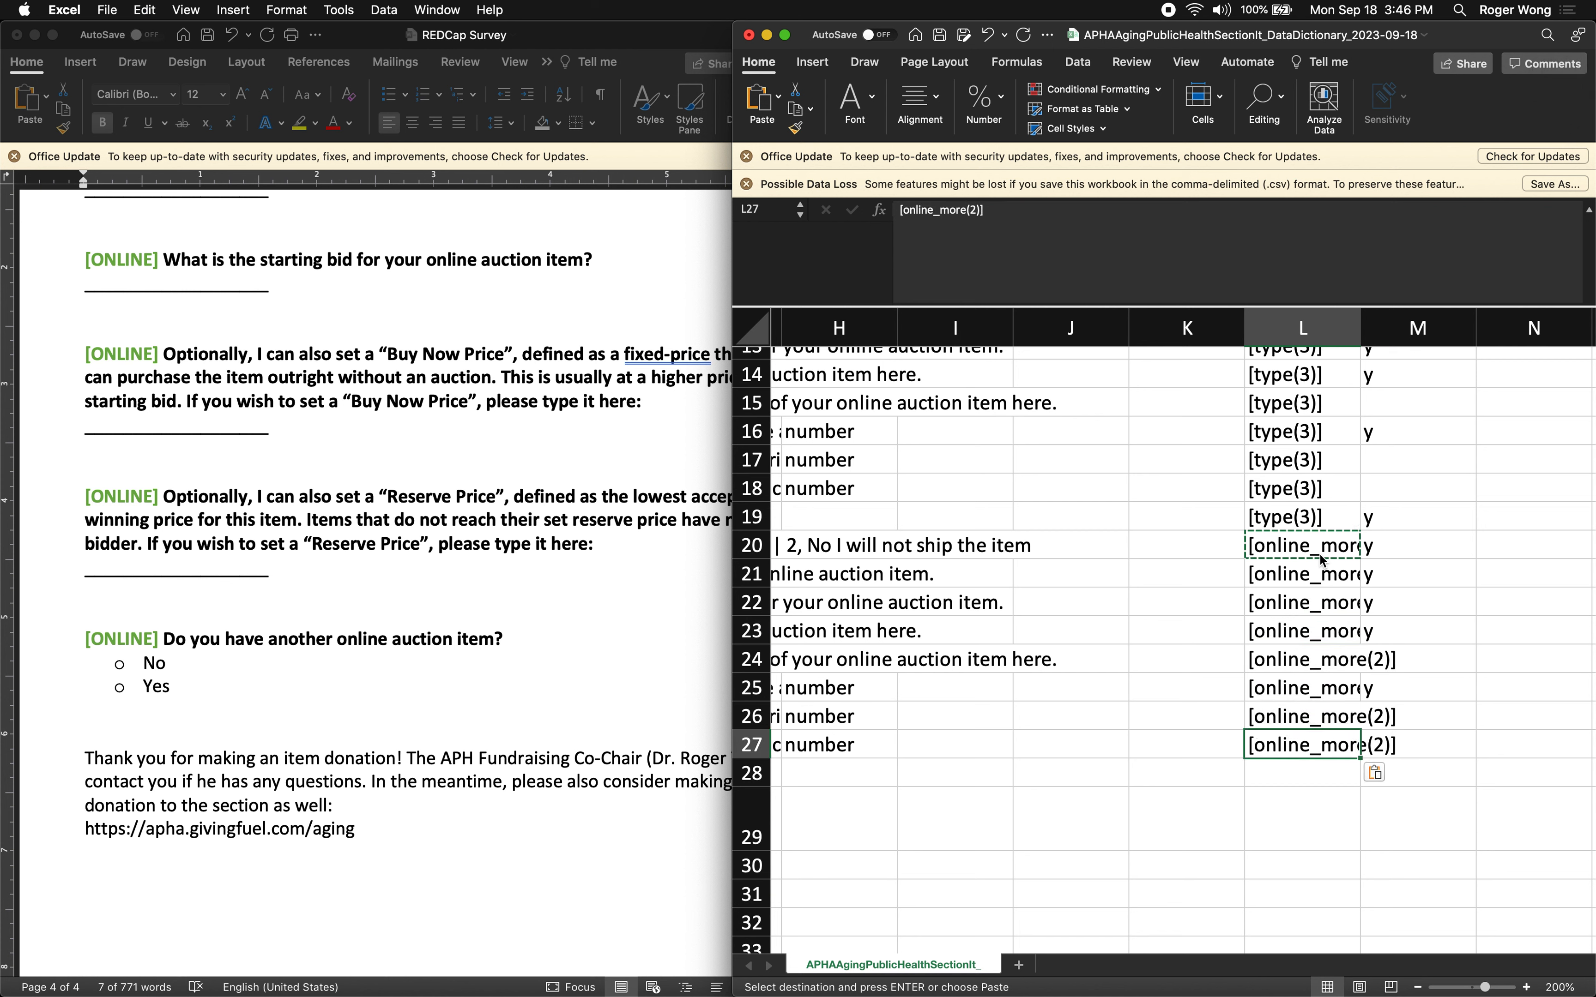
Release the copied branching logic cell and save the data dictionary
key("Up")
key("Up")
key("Up")
key("Up")
key("Escape")
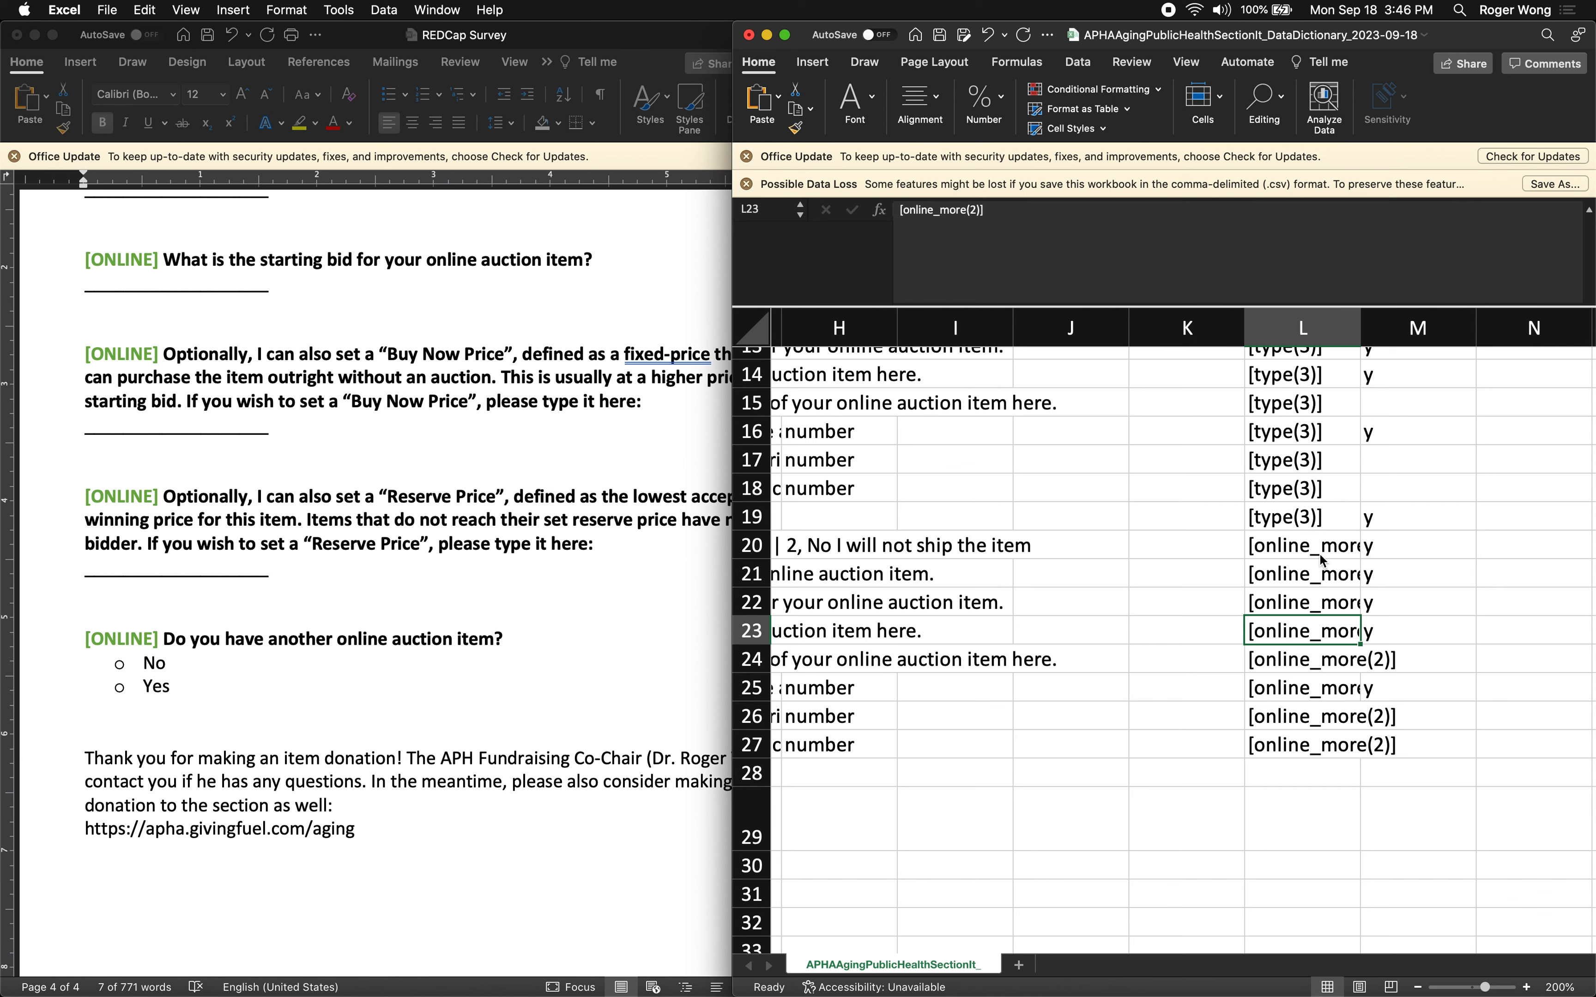
key("super+s")
Delete the blank row 28 between the duplicated online auction rows and the end row
scroll(1320, 559, "left", 10)
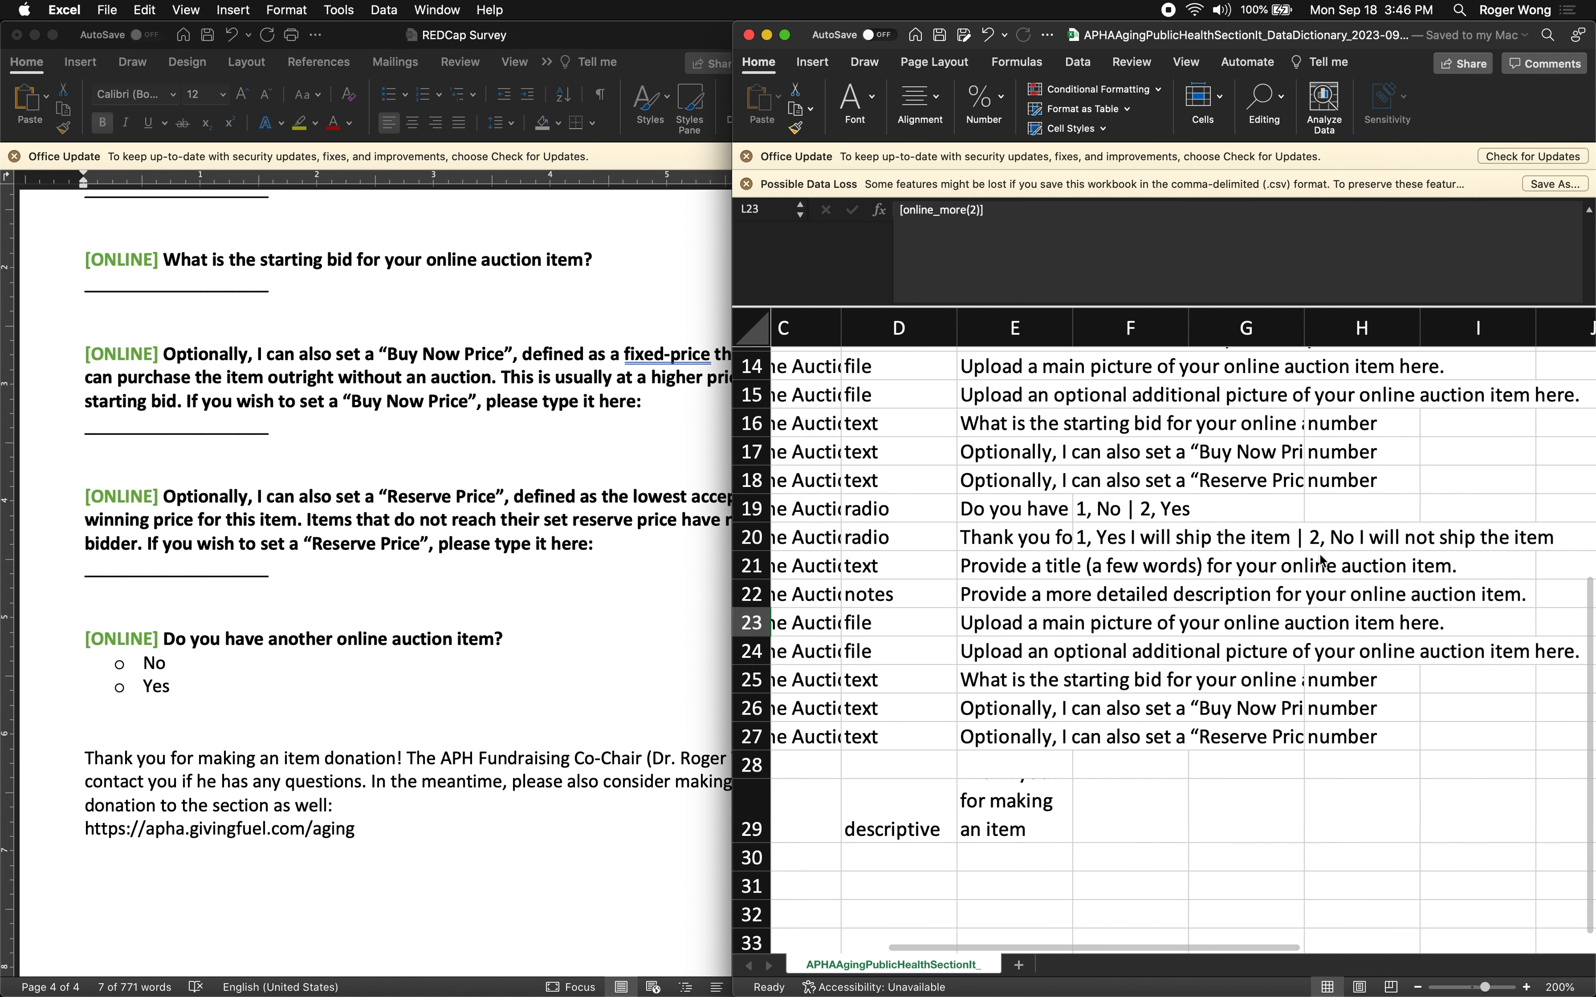
scroll(1320, 559, "left", 3)
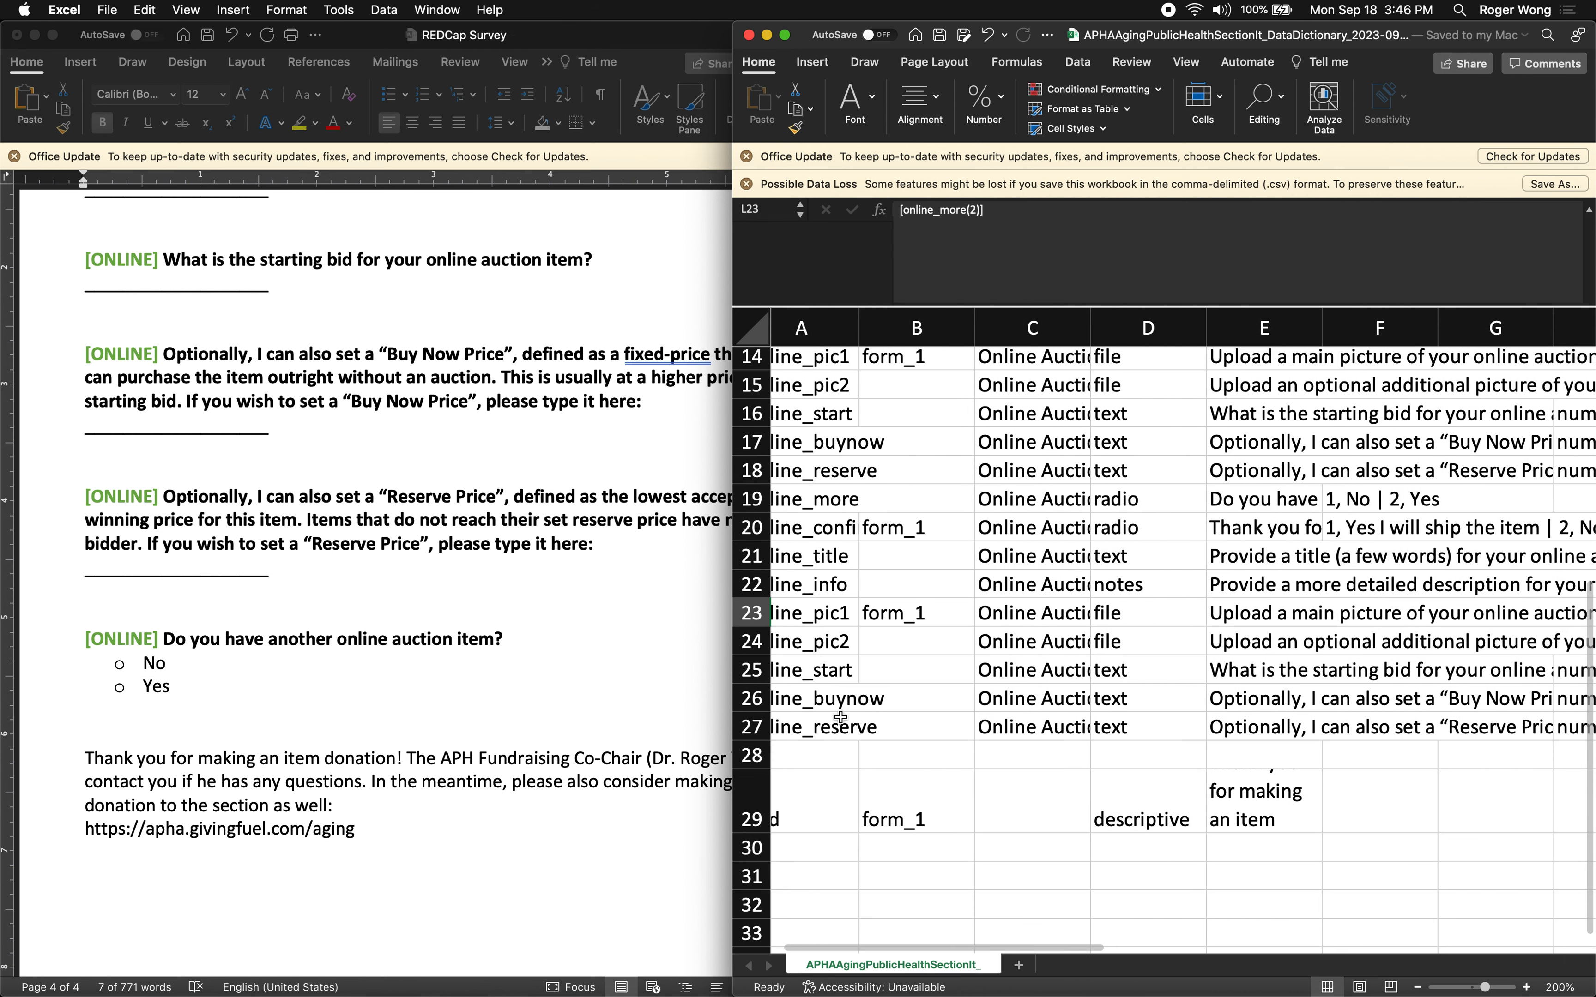
right_click(747, 763)
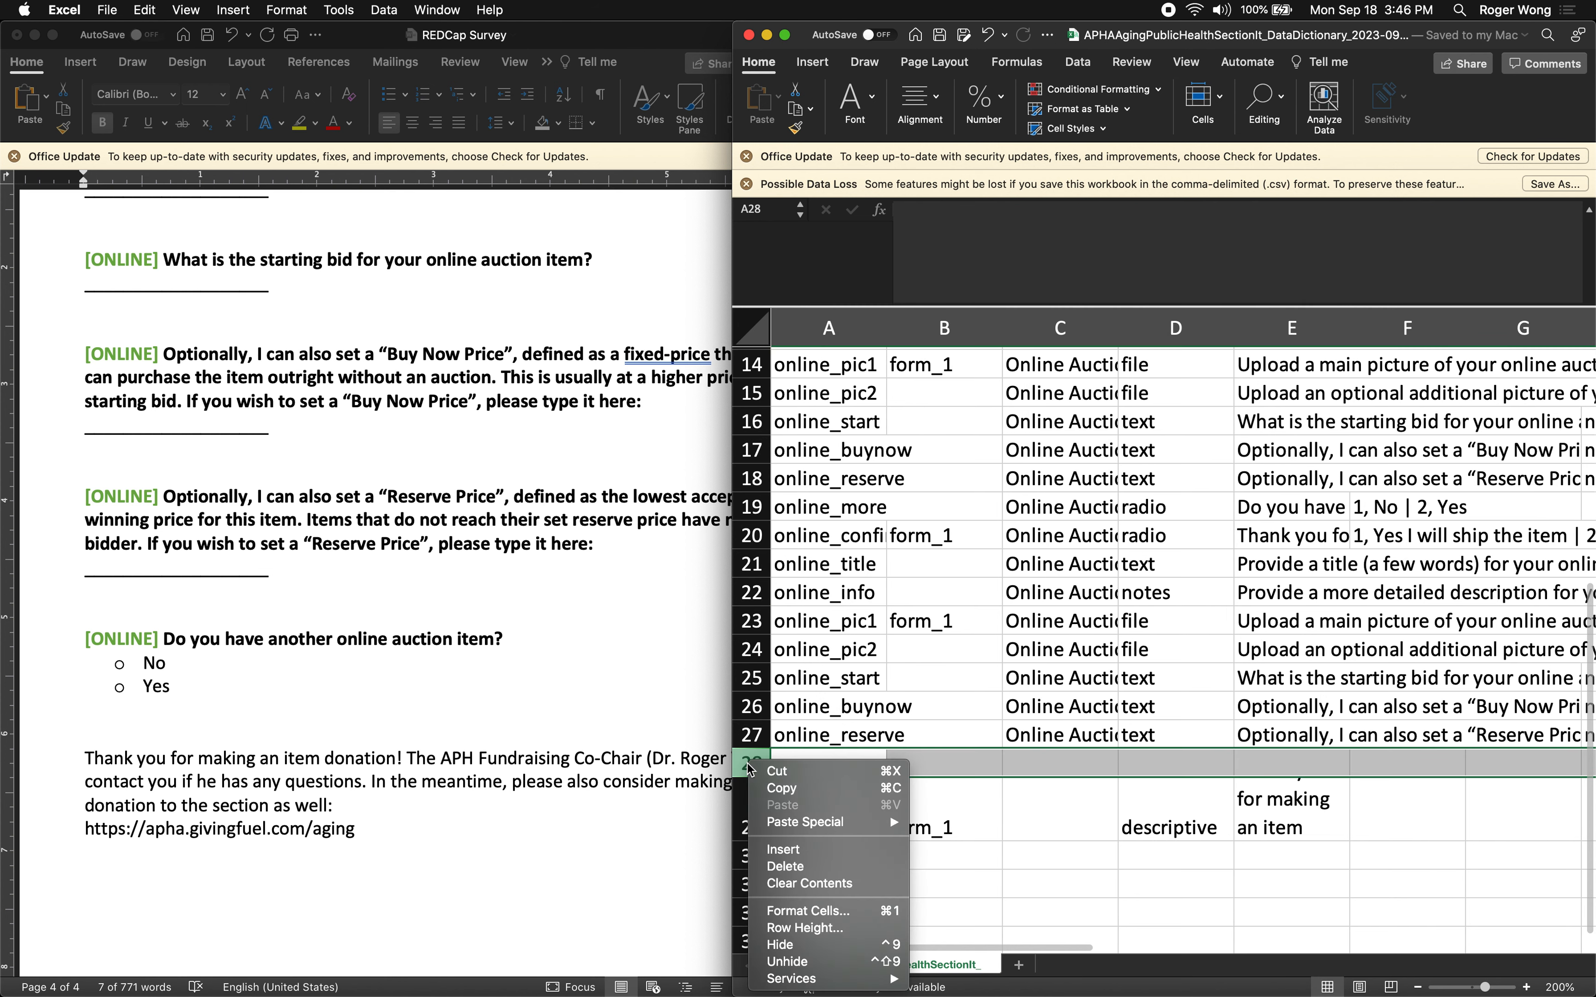
left_click(788, 865)
left_click(926, 683)
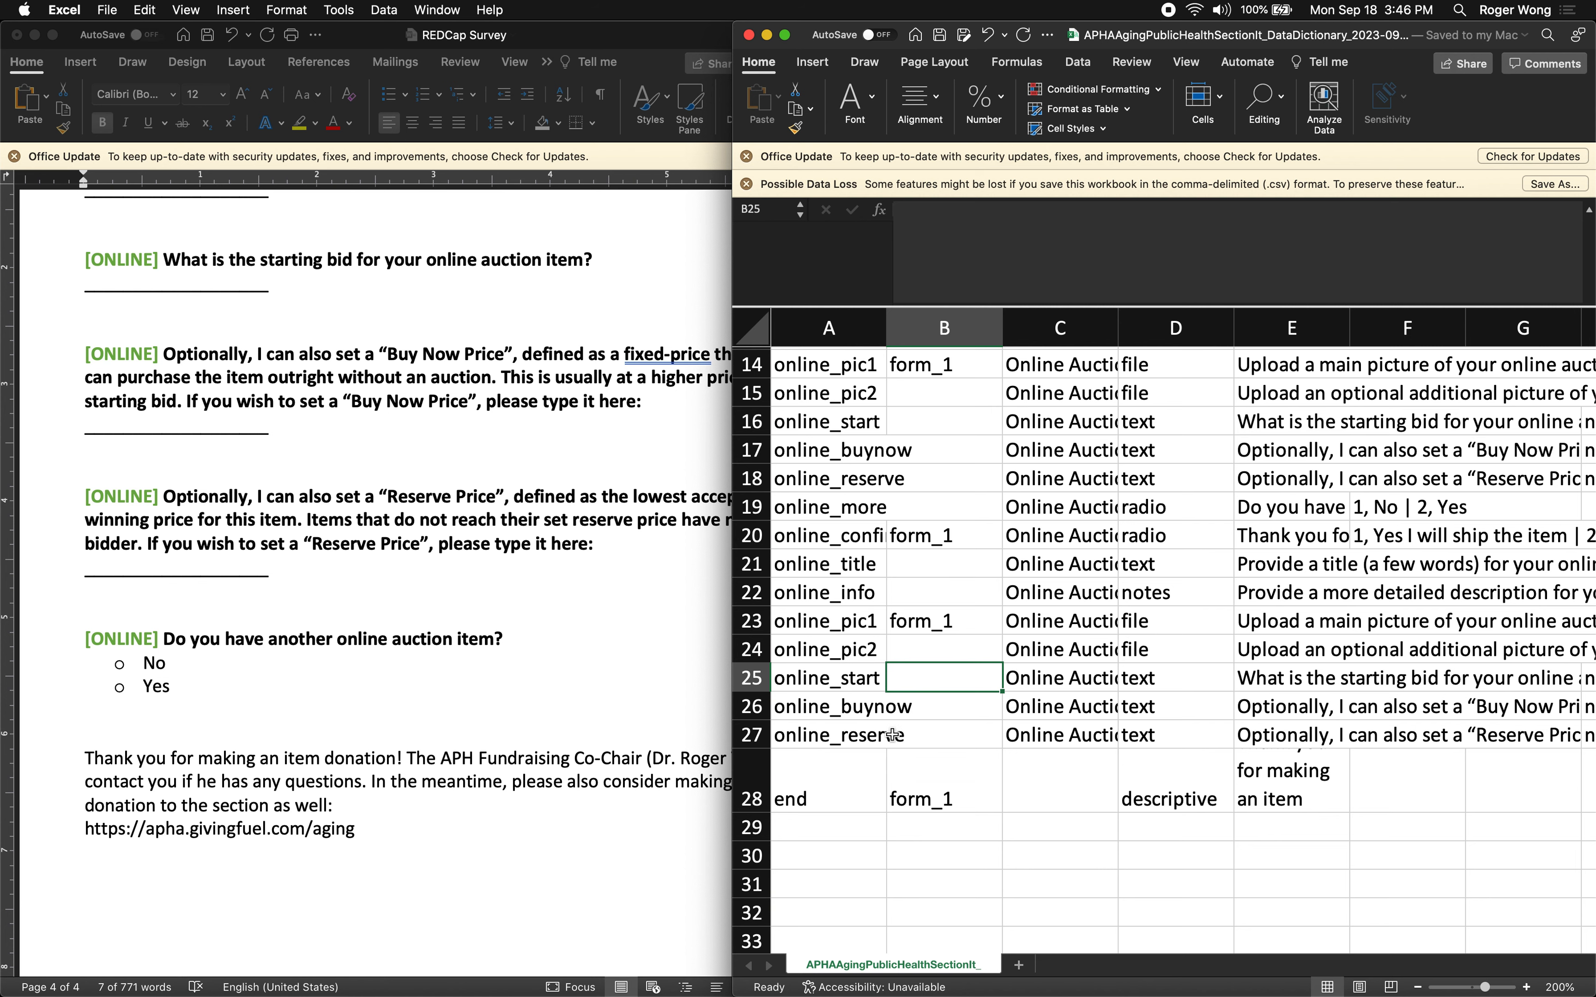
Fill the form name form_1 from B2 down through B27 and save the data dictionary
scroll(893, 735, "up", 3)
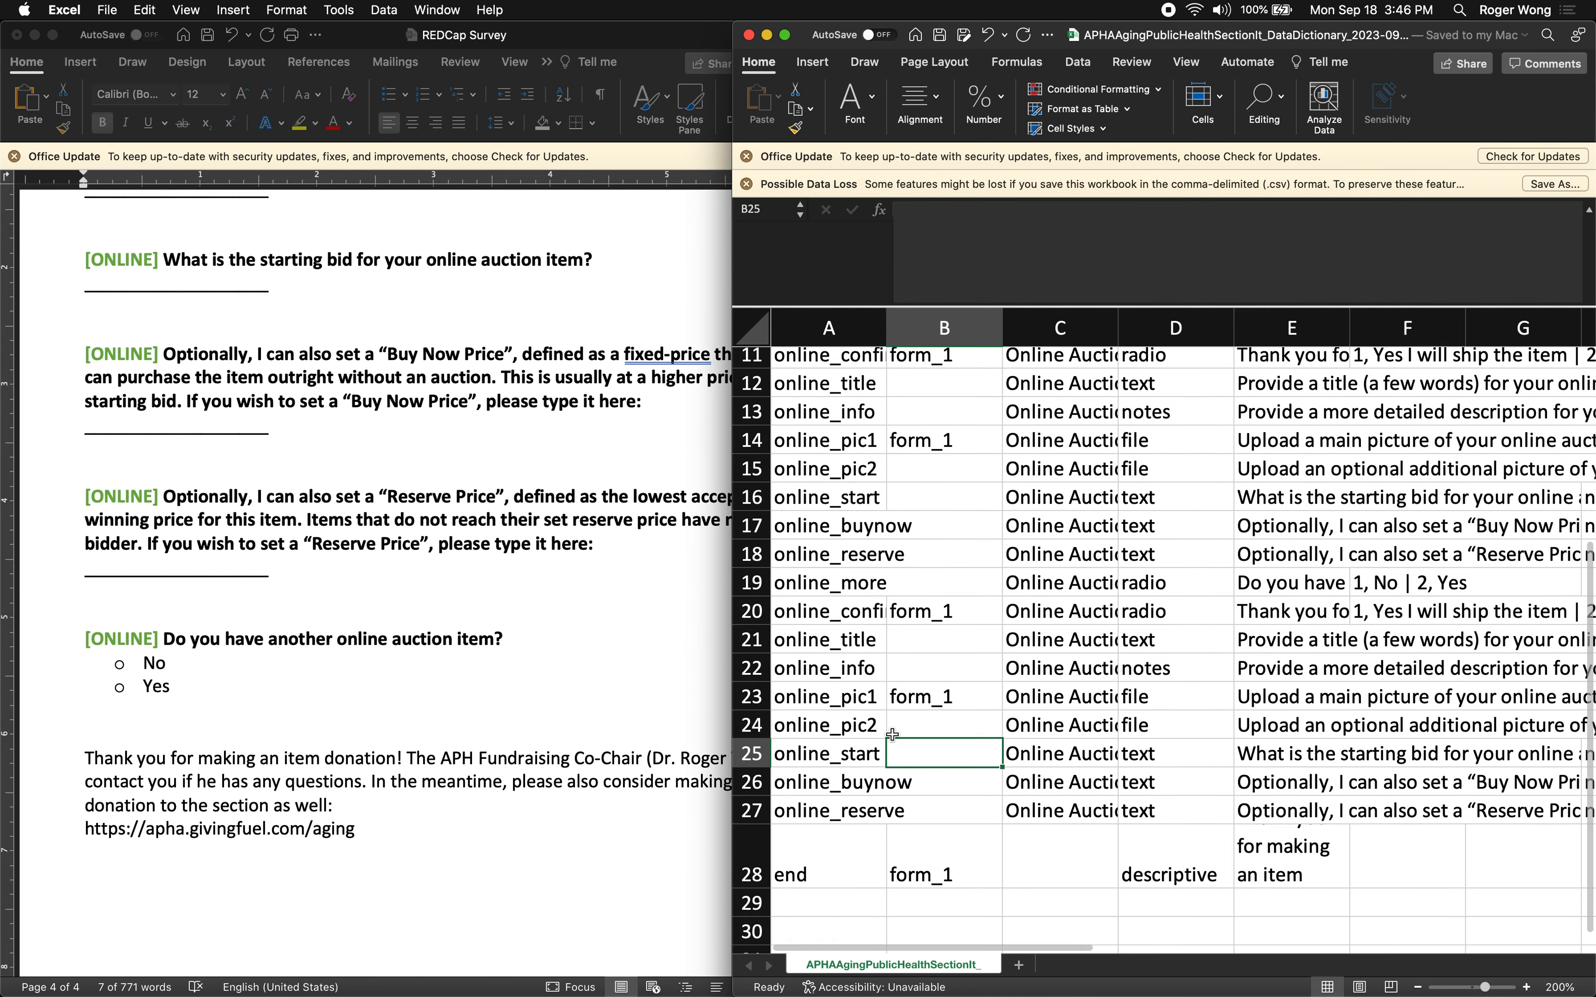
scroll(893, 734, "up", 9)
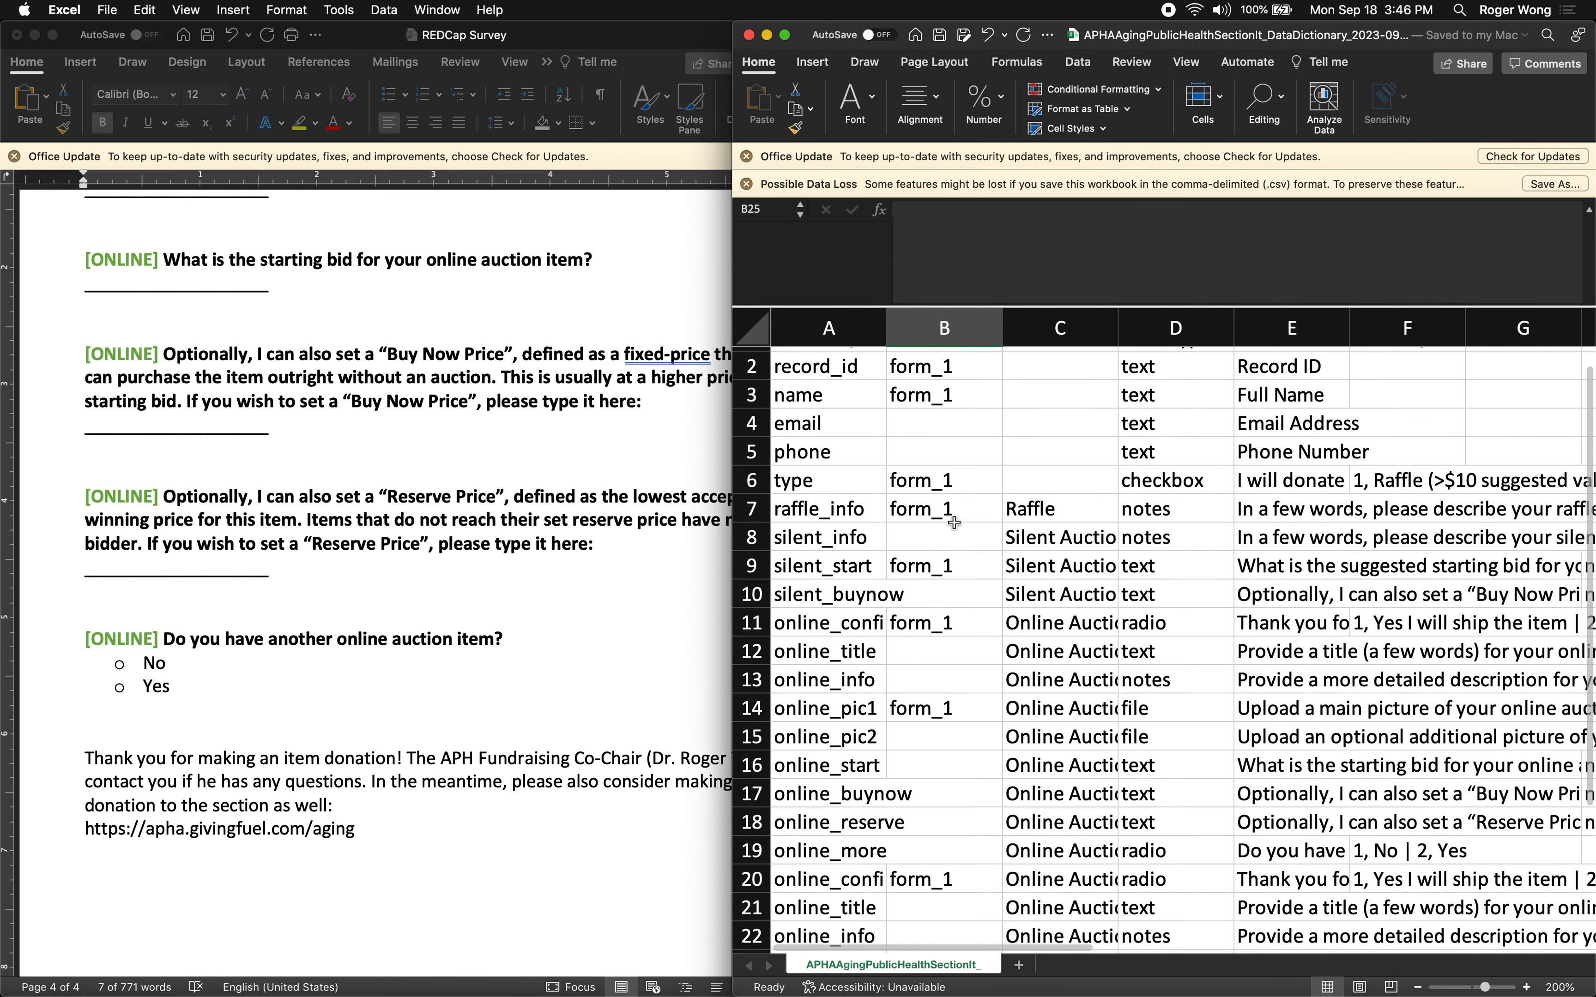
left_click_drag(929, 376, 1006, 827)
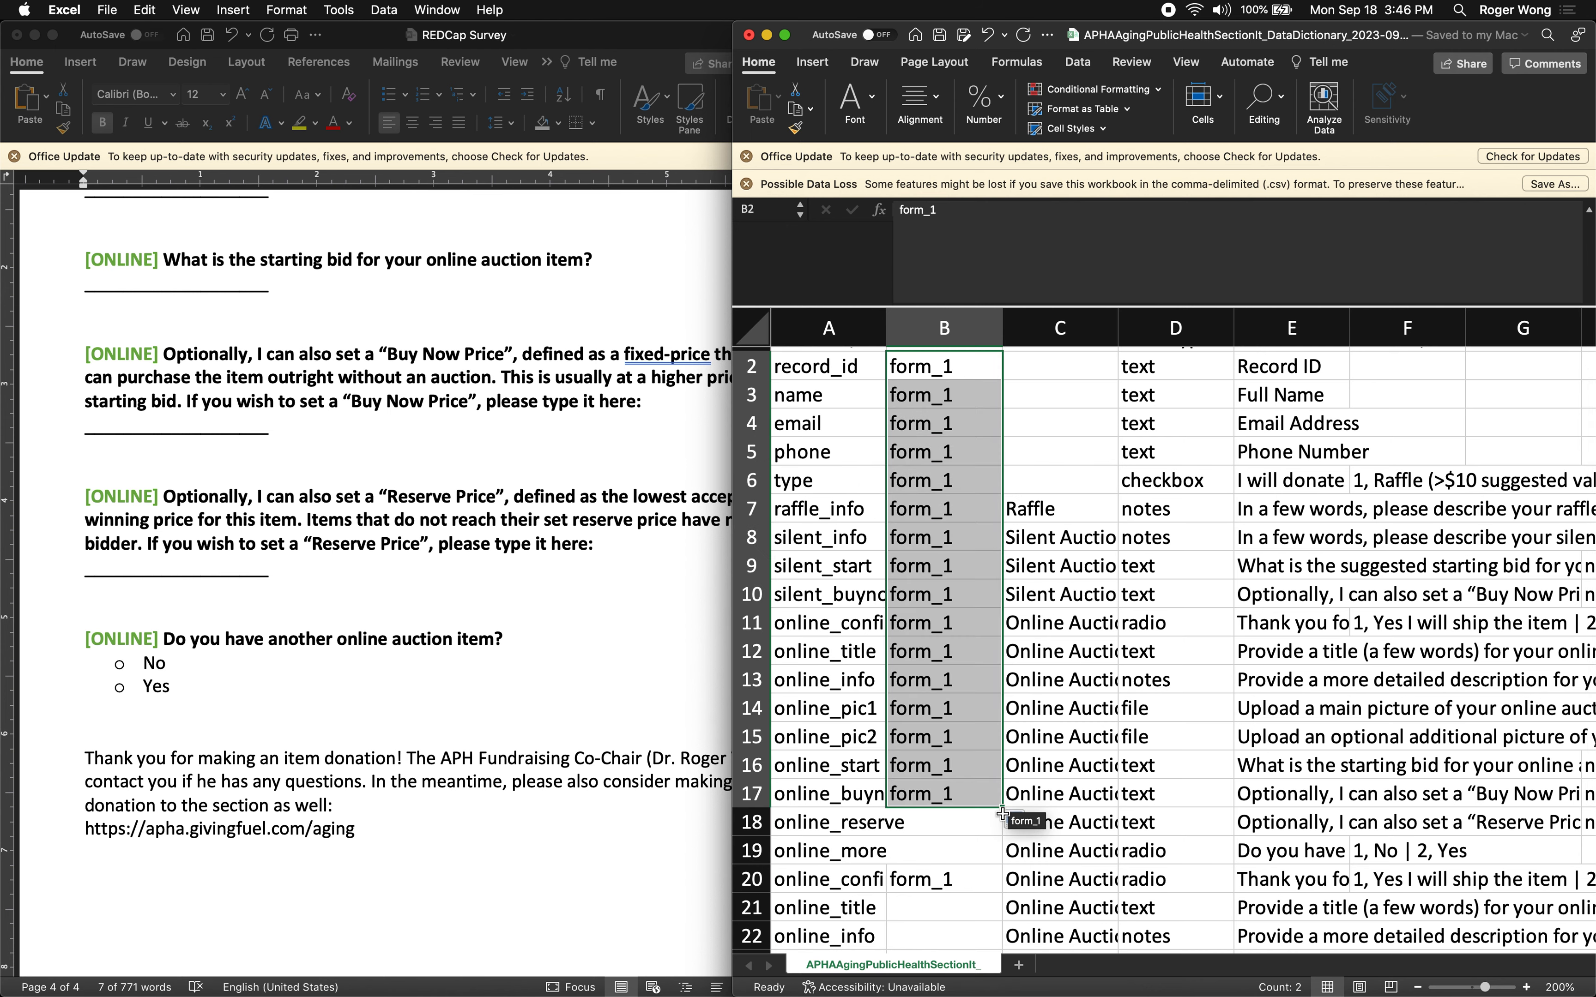
scroll(1009, 660, "down", 5)
left_click_drag(1015, 531, 1001, 799)
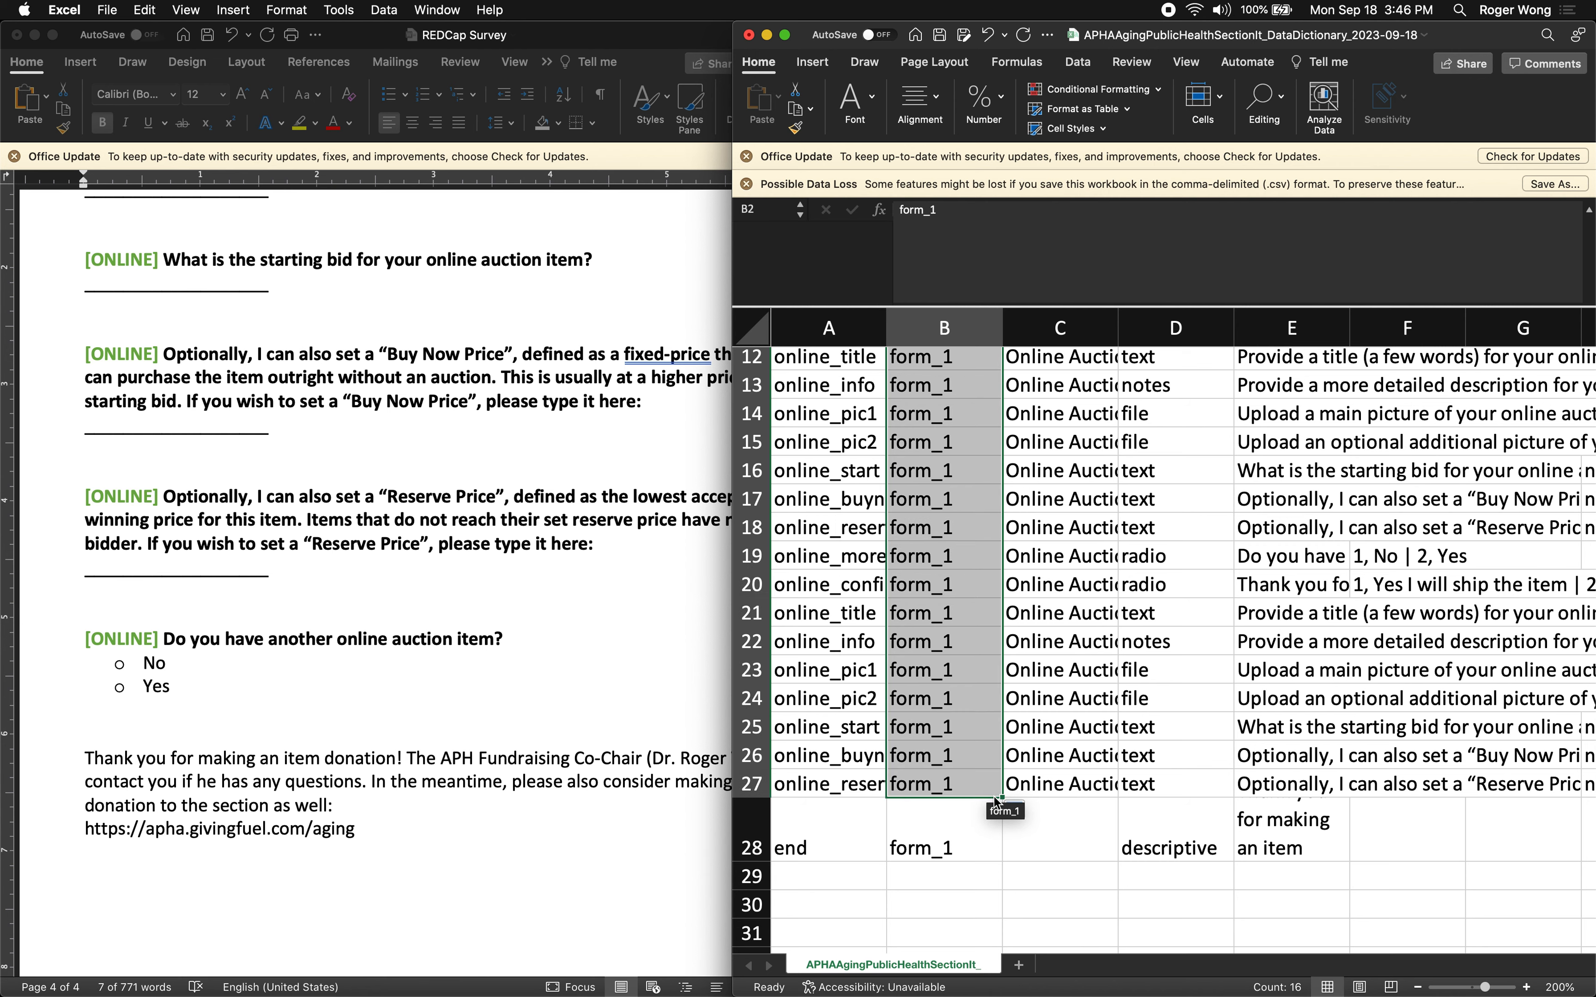
left_click(1129, 641)
key("super+s")
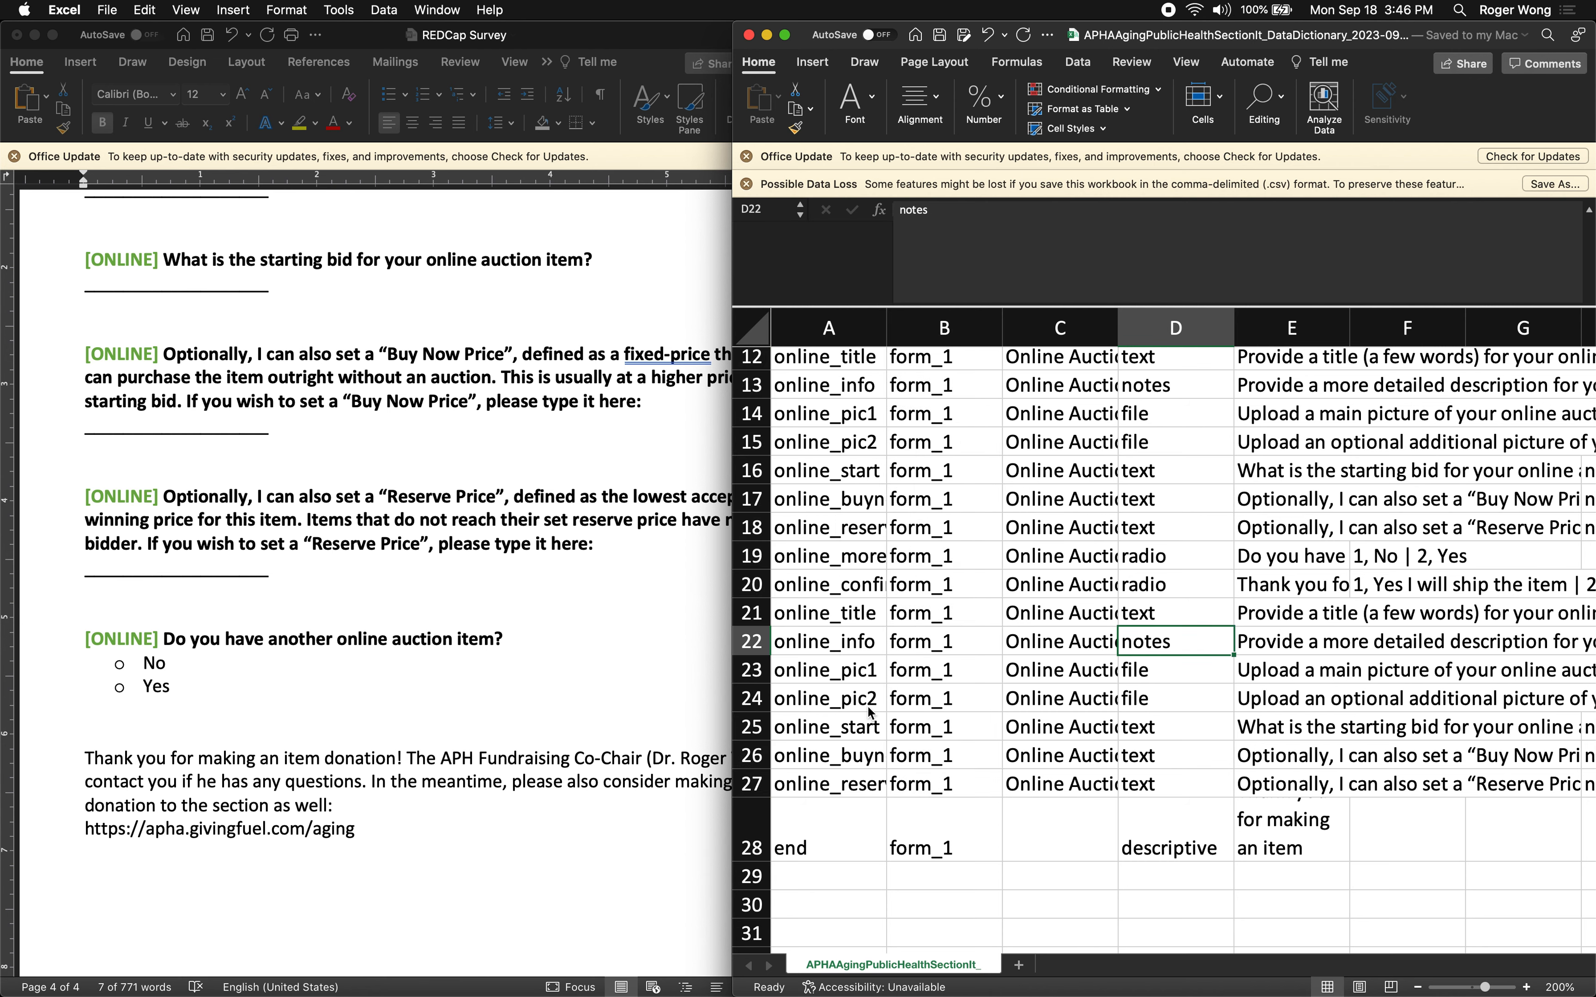
Review the dictionary rows block by block, from the contact fields through raffle, silent auction and both online auction sections
scroll(868, 706, "down", 3)
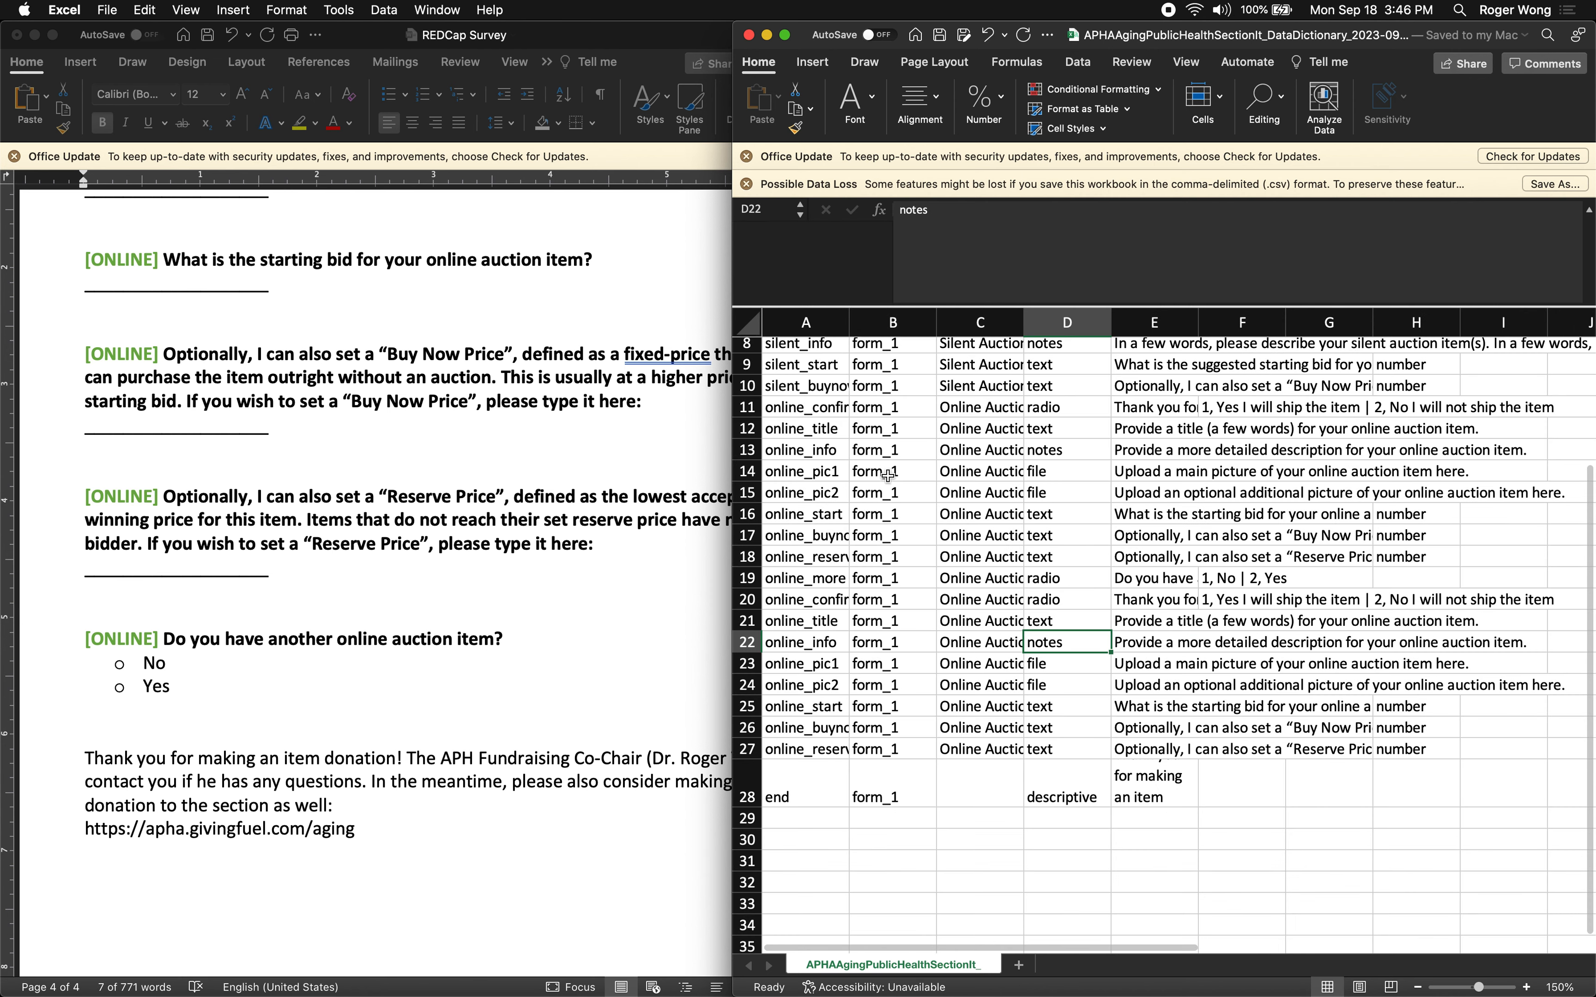
scroll(886, 475, "up", 3)
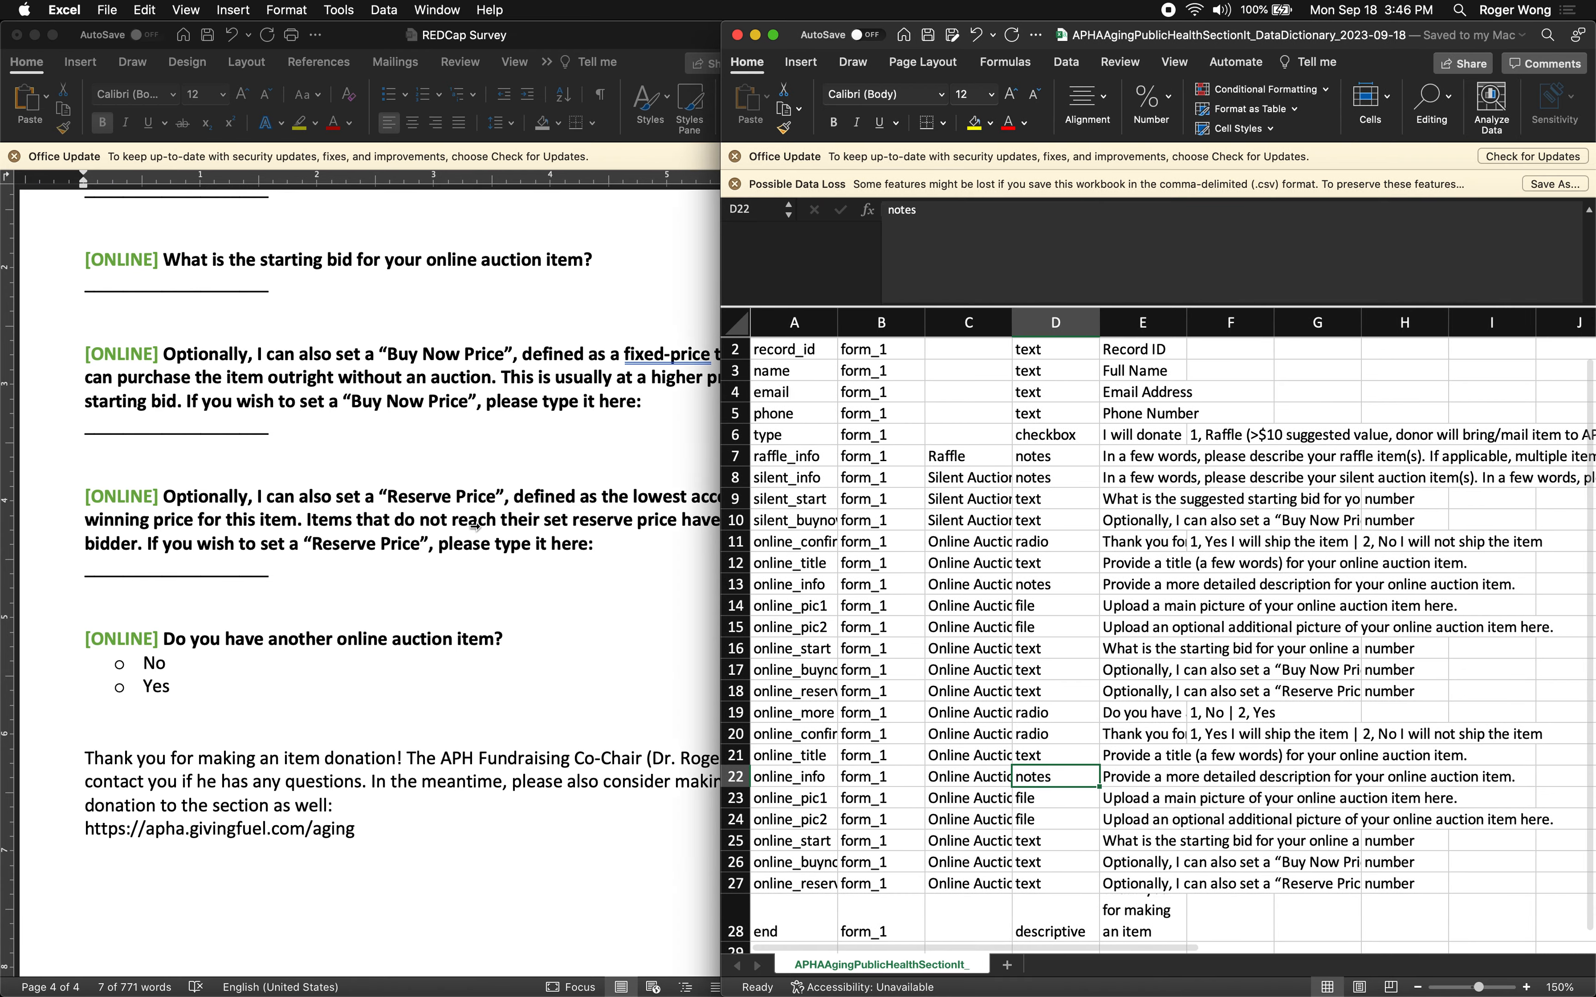
scroll(640, 499, "up", 1)
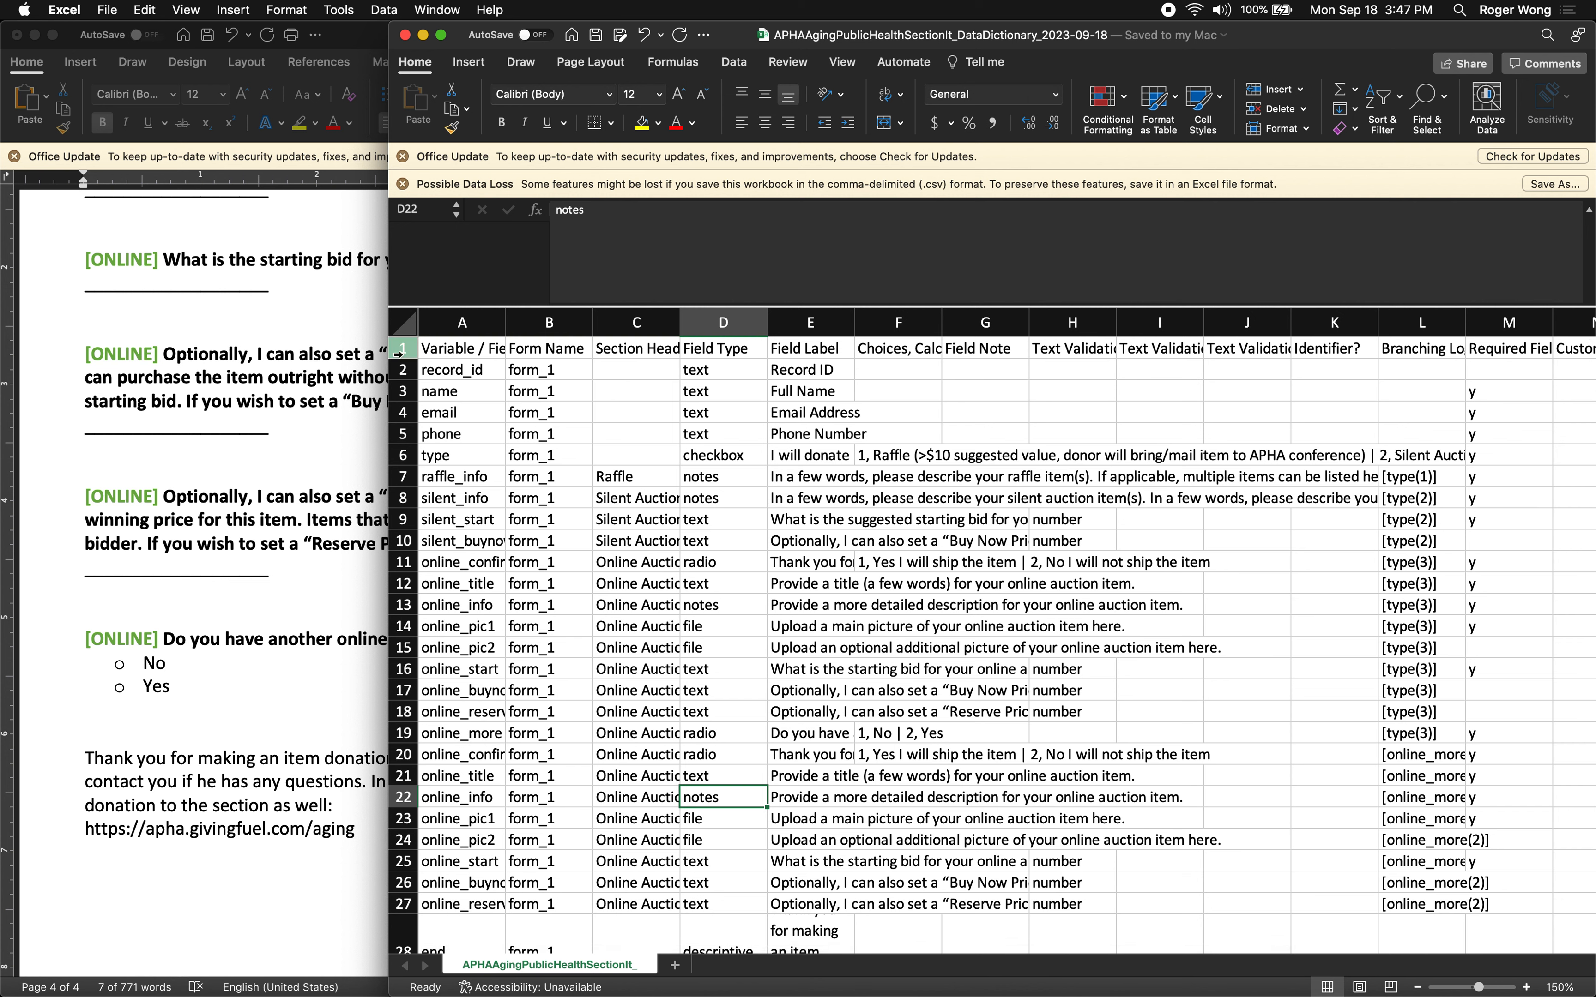
left_click_drag(399, 389, 403, 455)
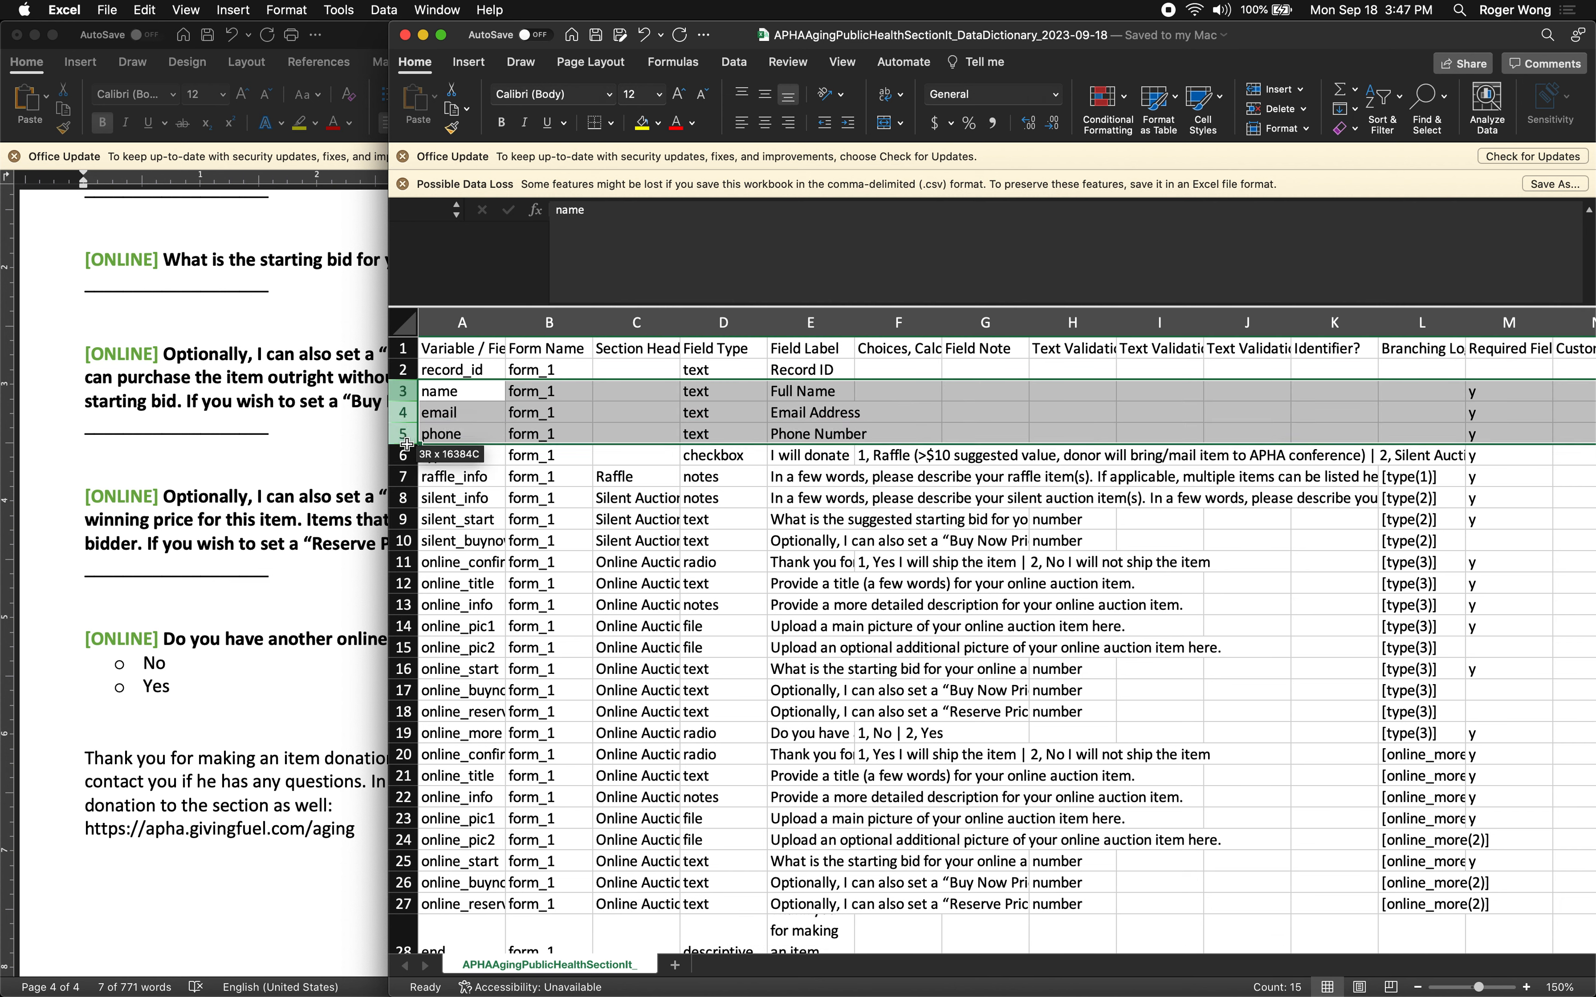
left_click(511, 456)
left_click(404, 455)
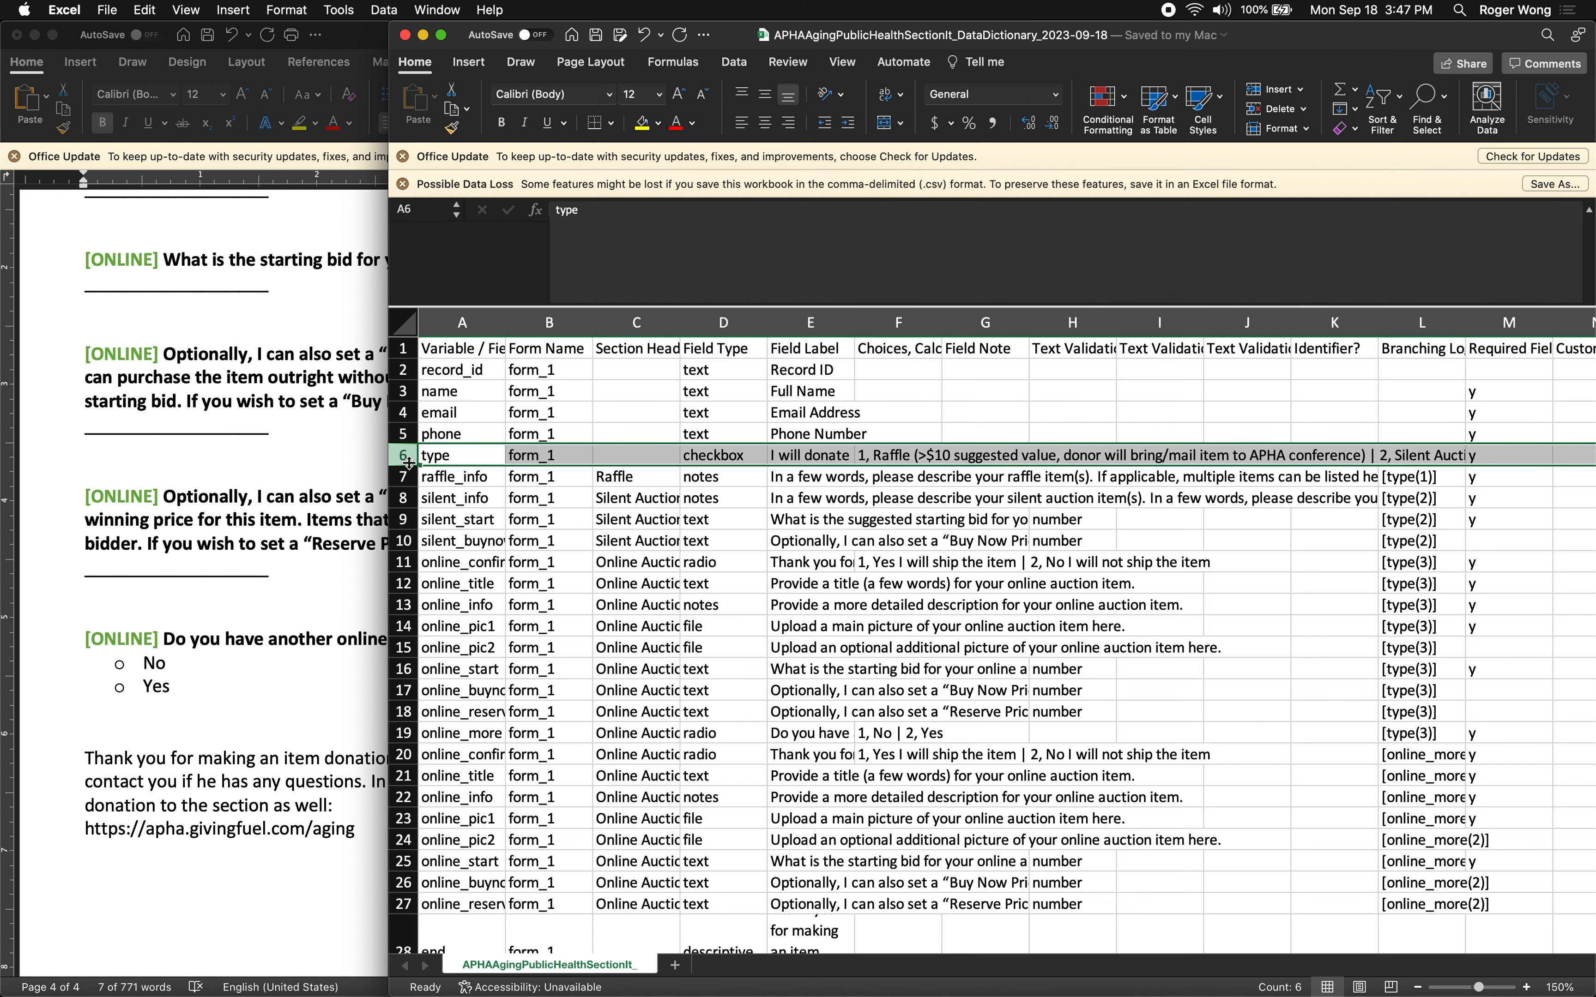
left_click(400, 476)
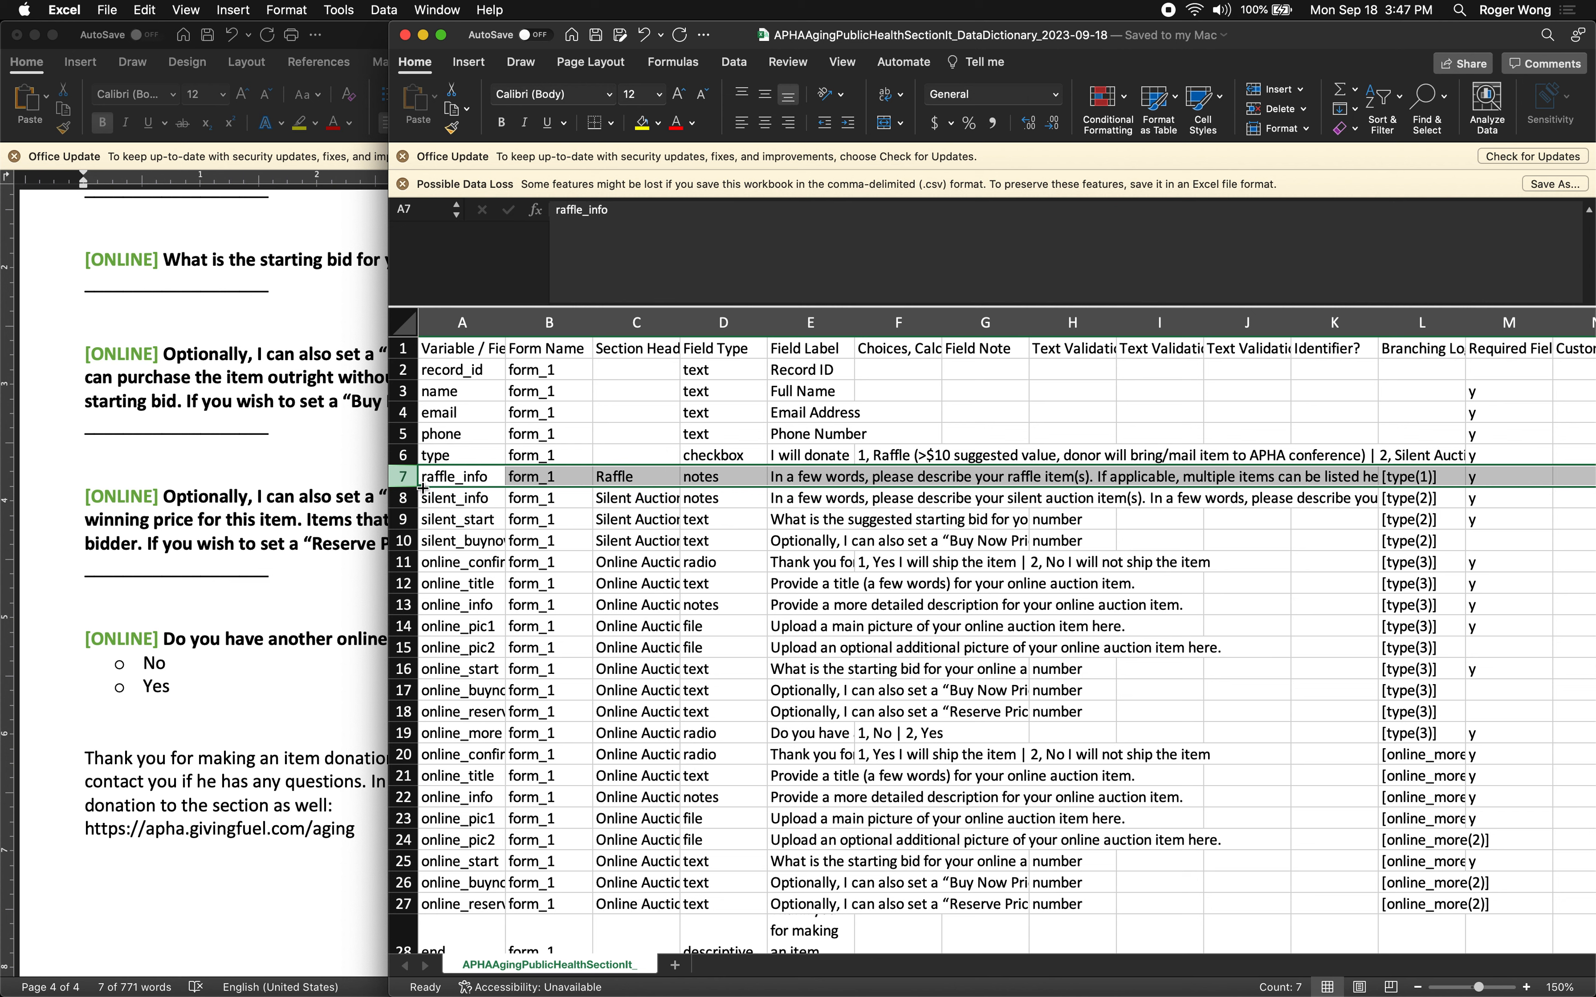
left_click_drag(403, 498, 404, 537)
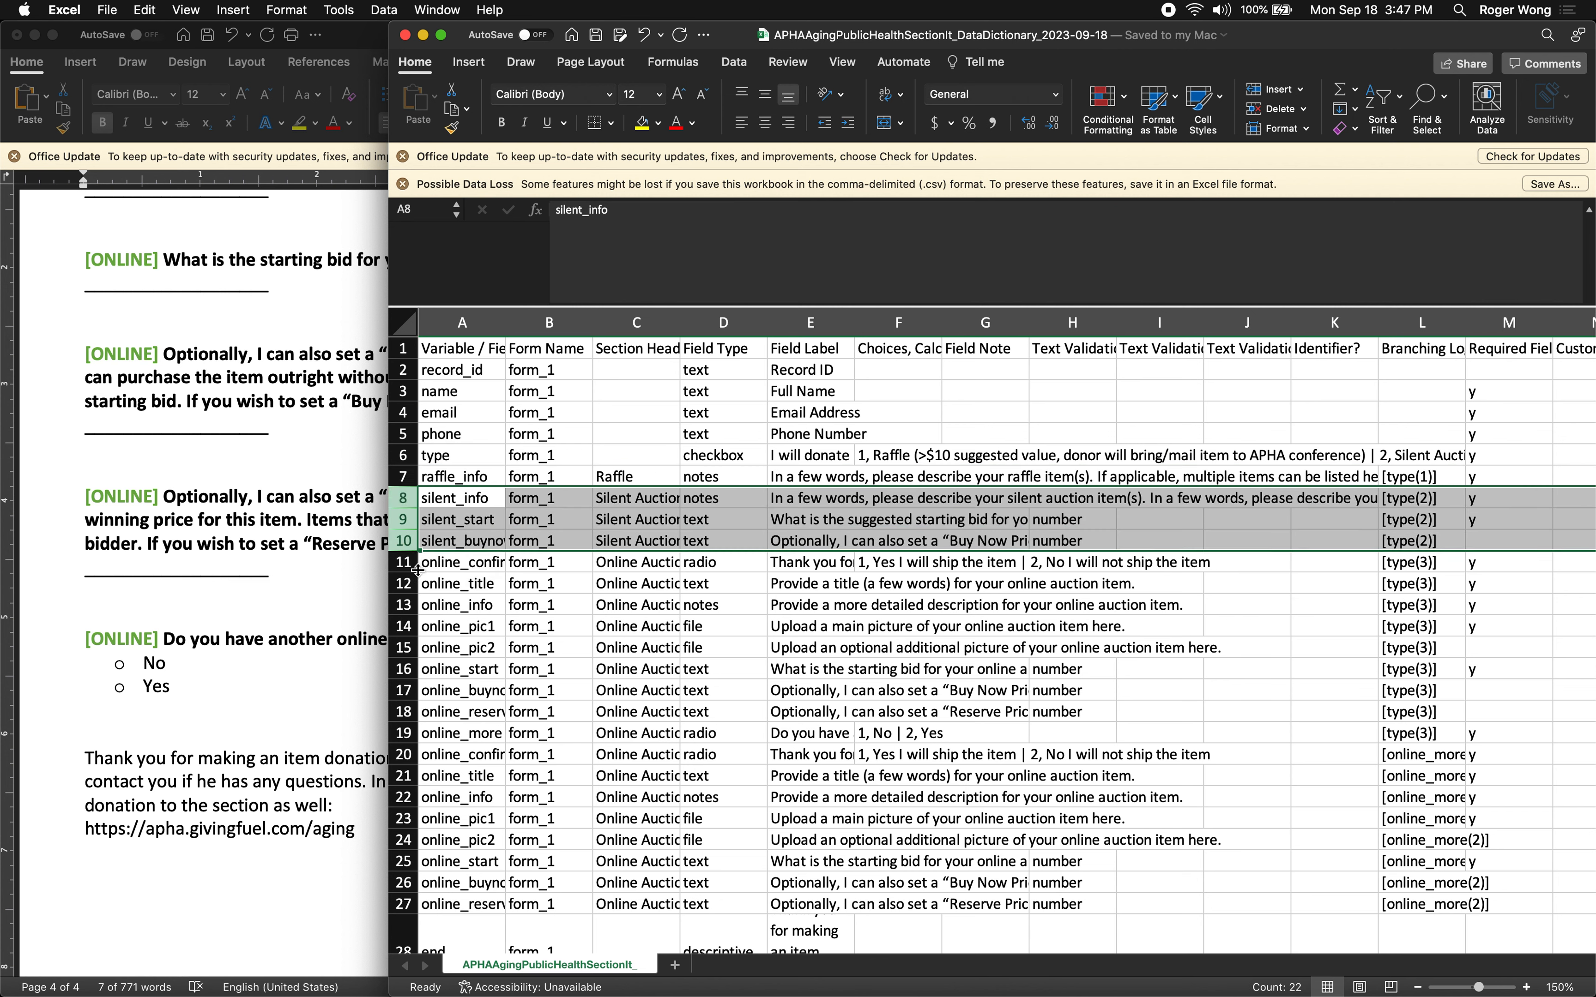
left_click_drag(417, 564, 418, 733)
scroll(618, 710, "down", 2)
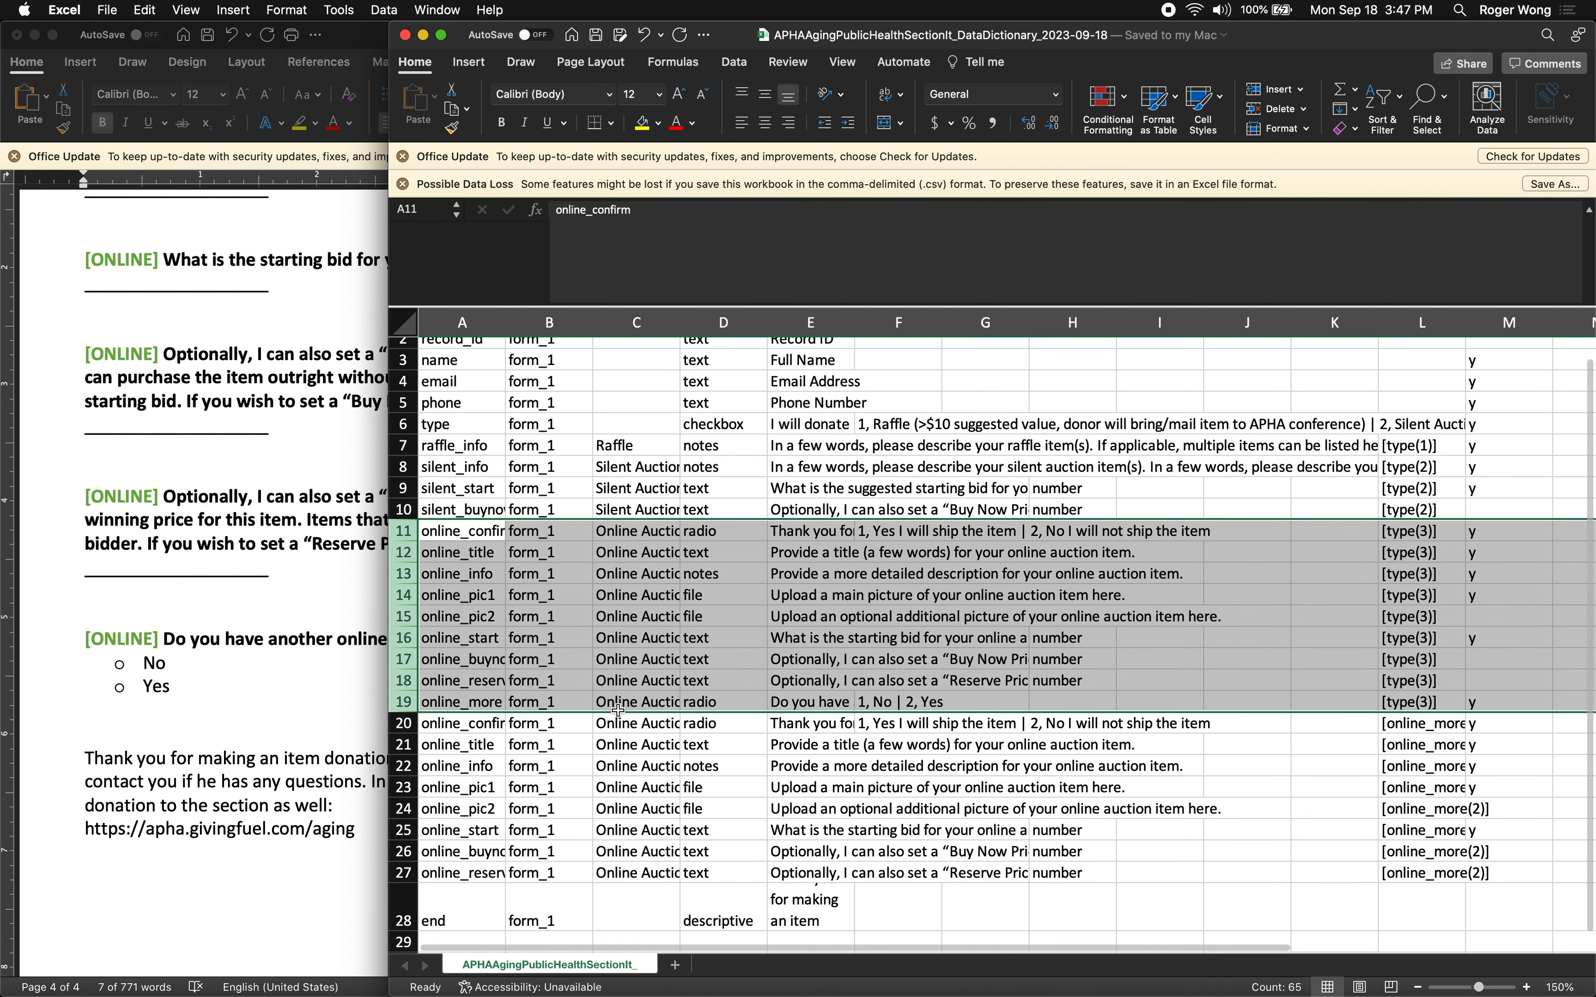
left_click(858, 688)
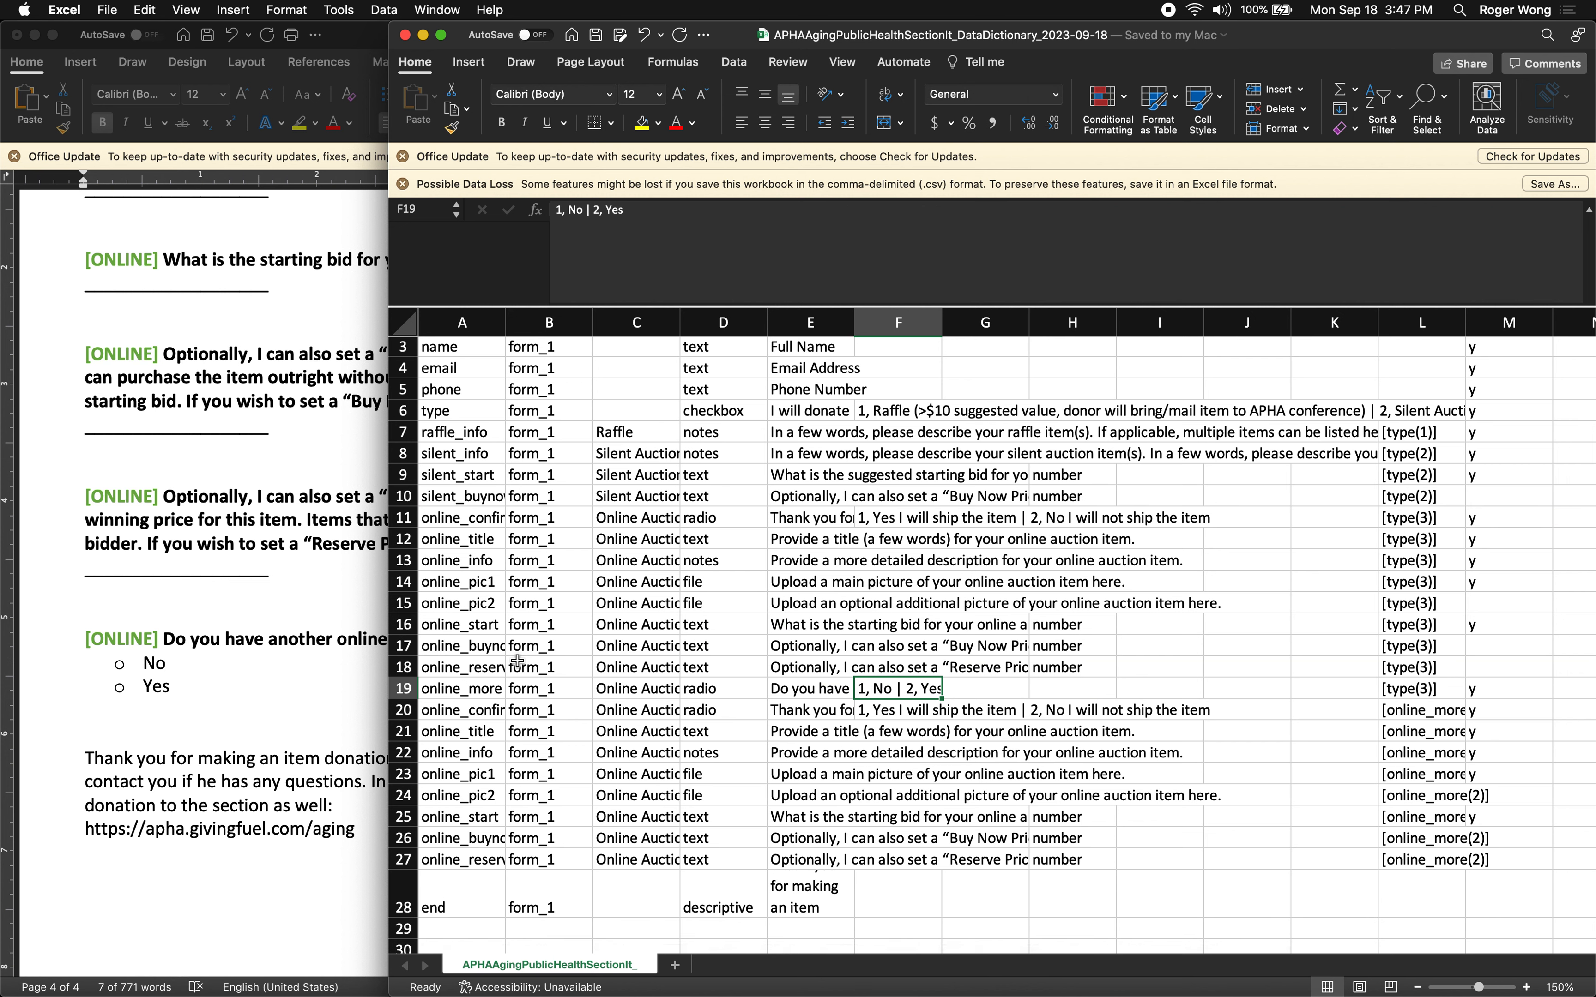
left_click_drag(403, 709, 400, 852)
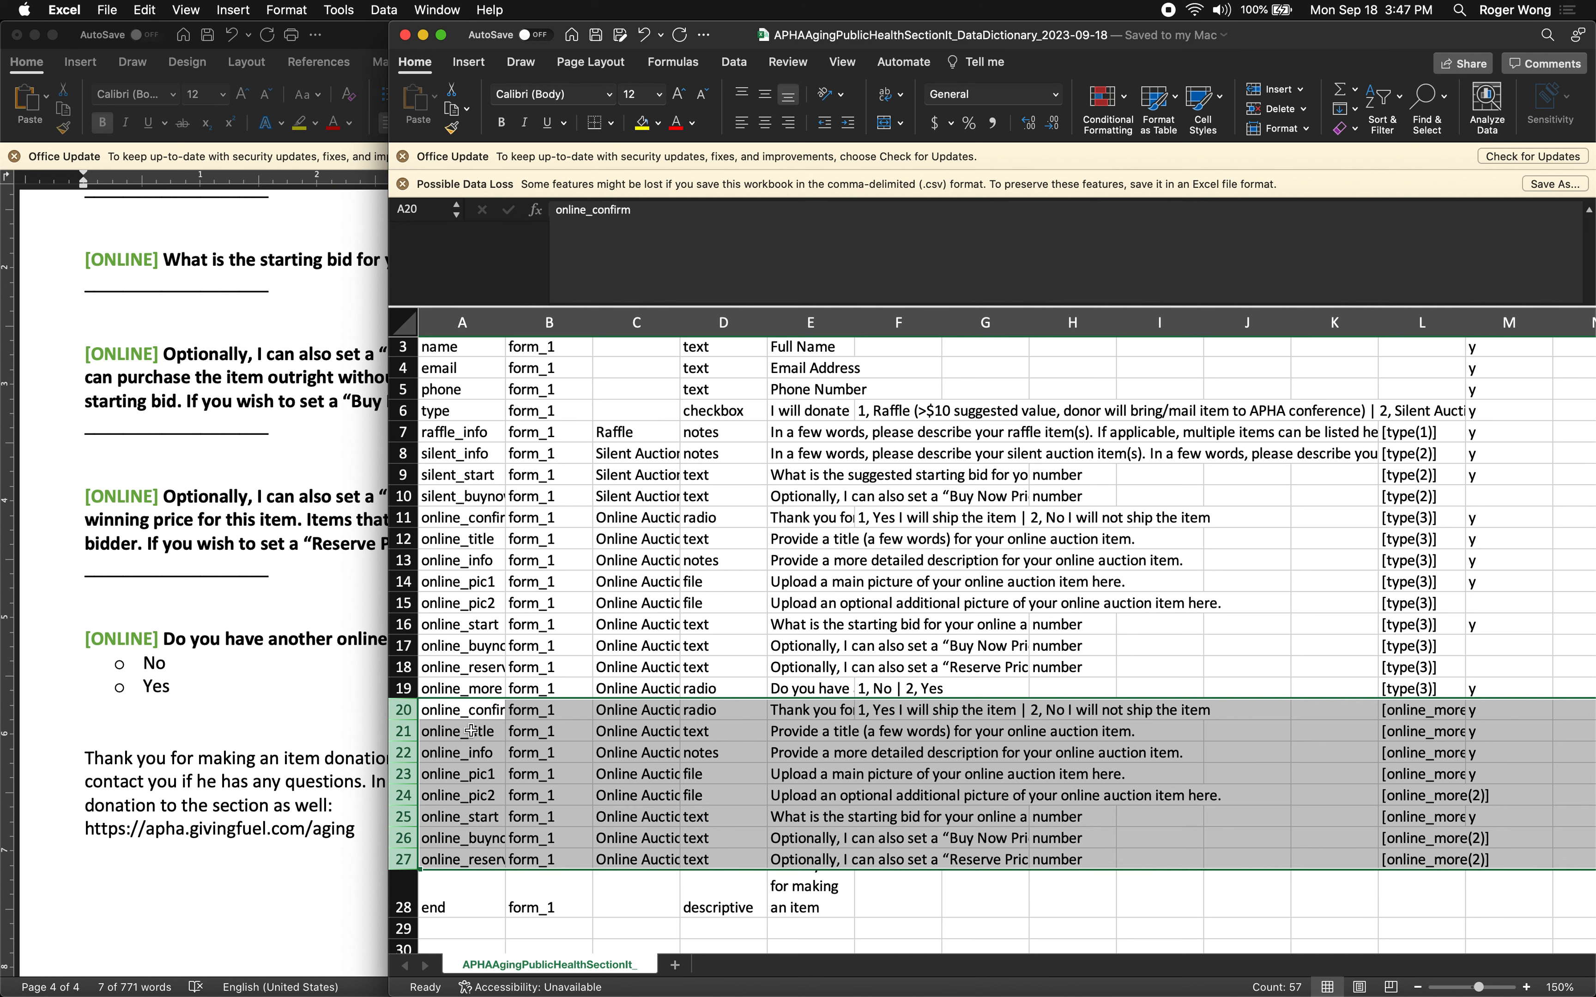
Widen column A to show full variable names and rename the variable in A20 as online_confirm2
left_click(479, 716)
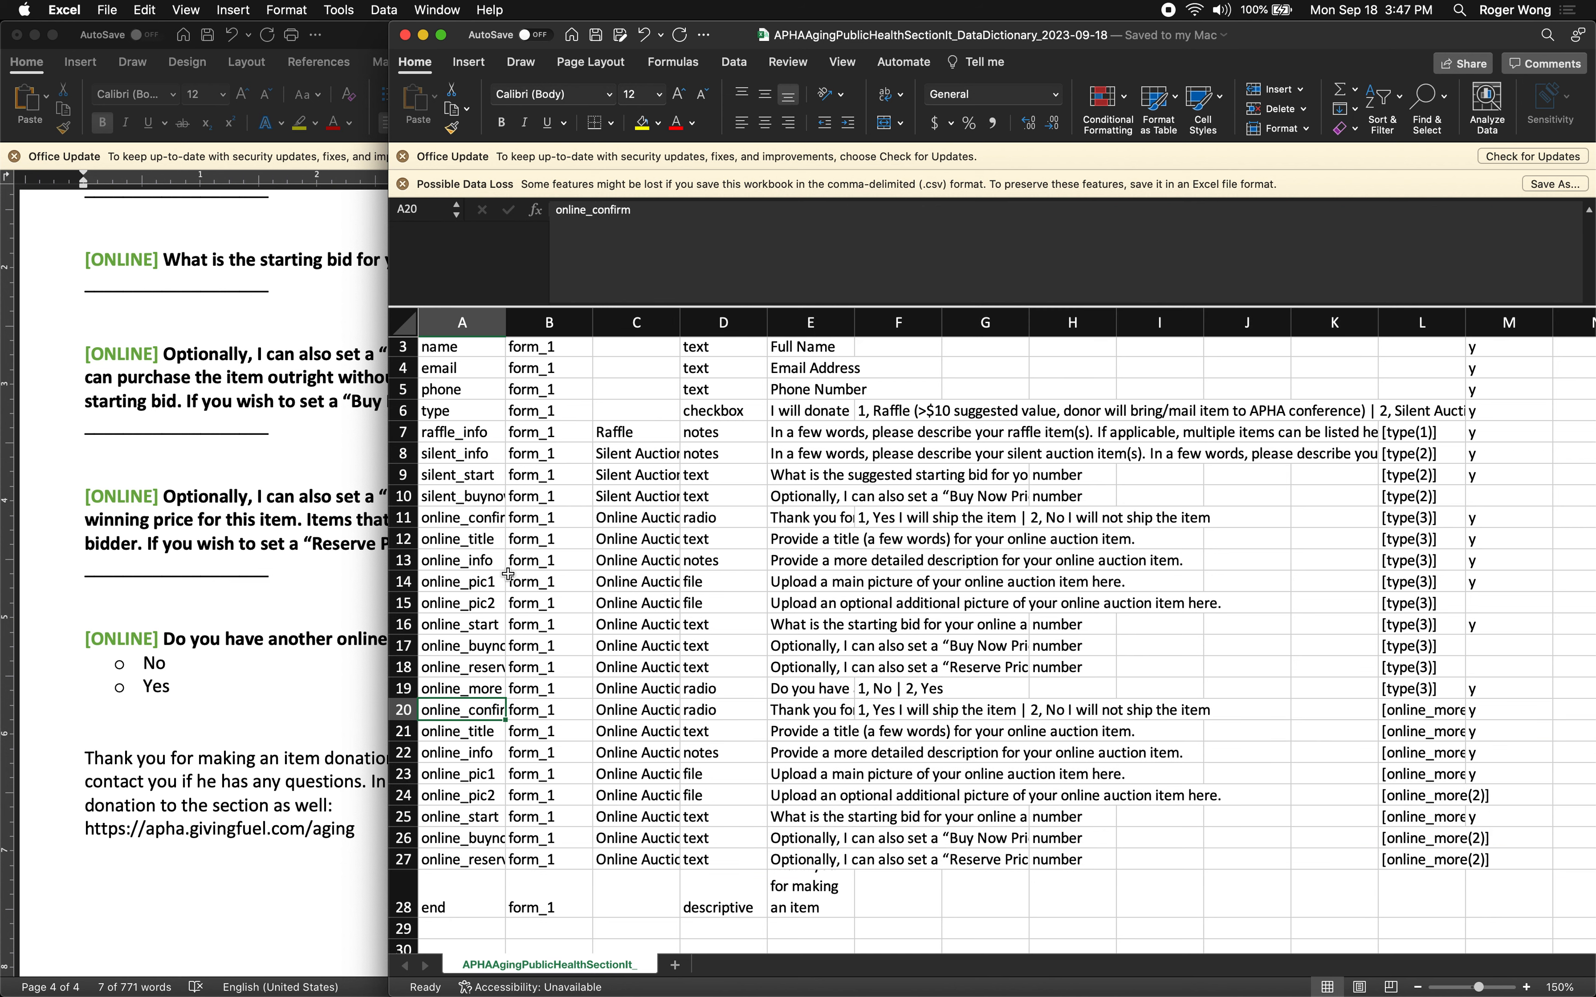
left_click_drag(506, 327, 626, 327)
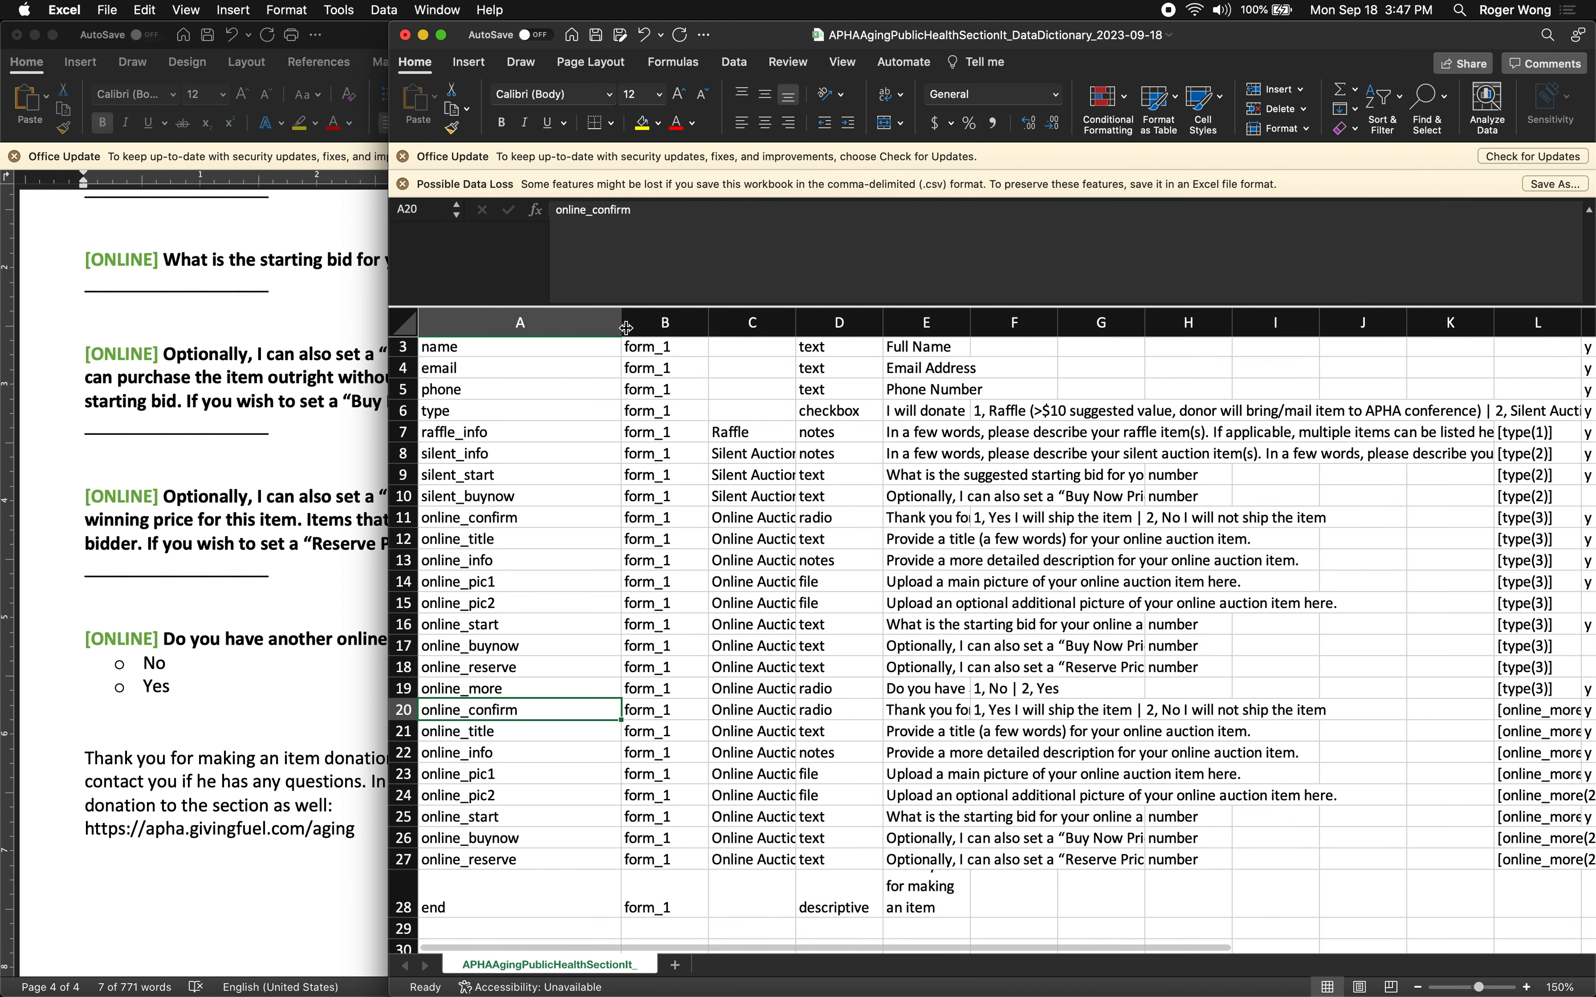
left_click(689, 211)
type("2")
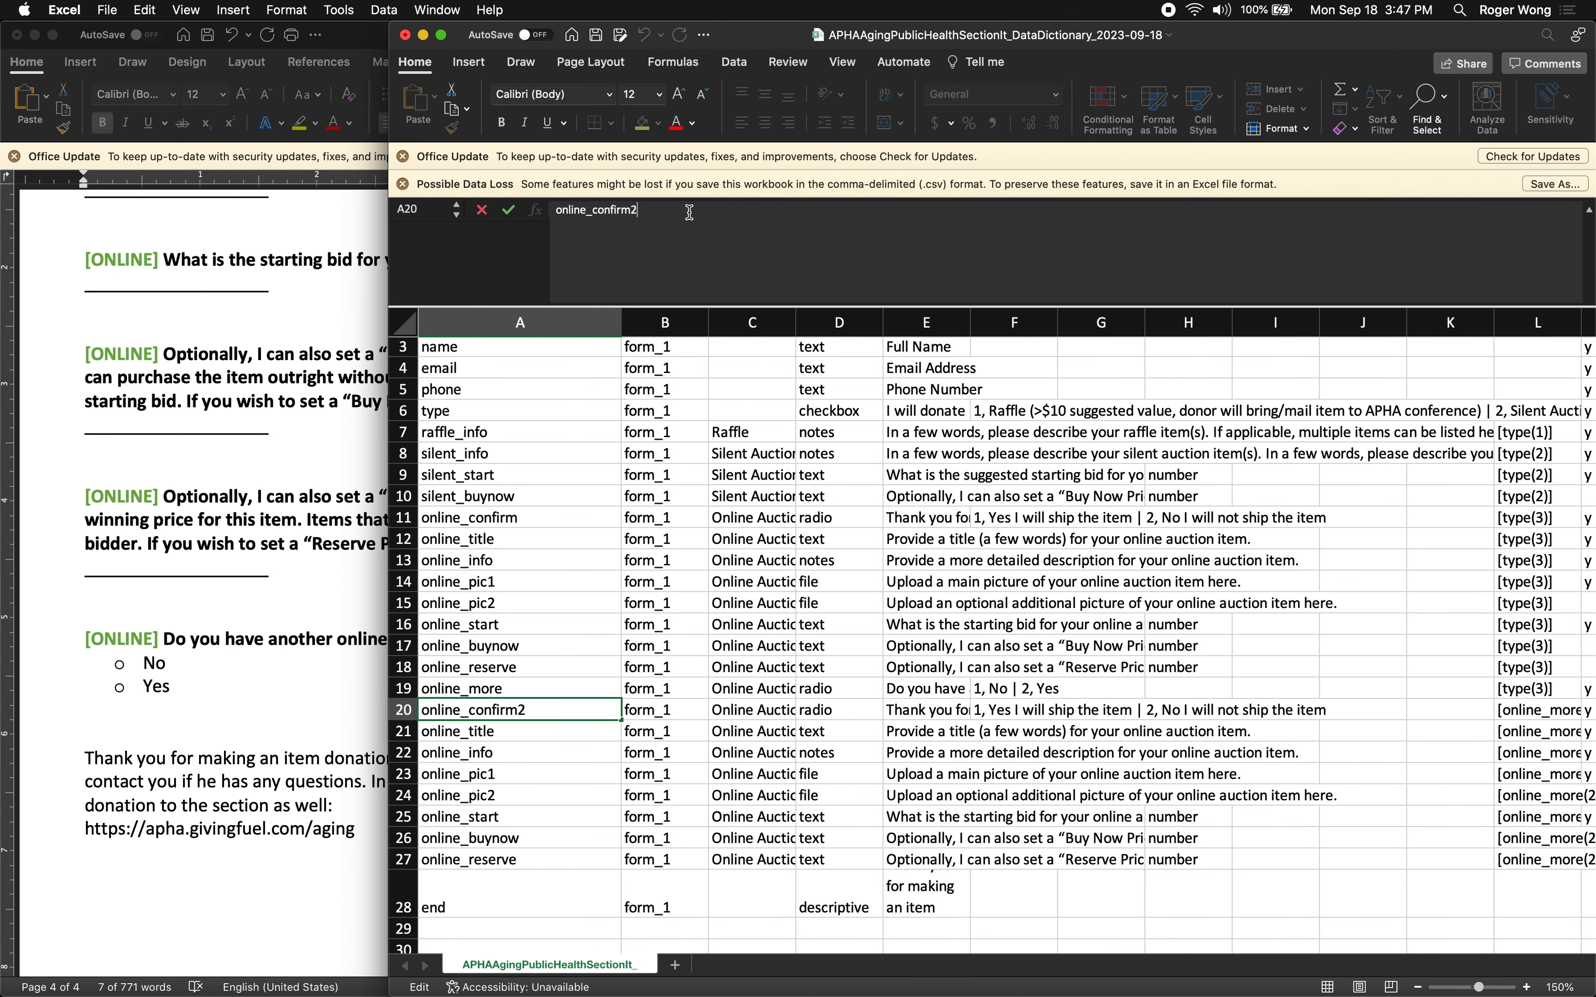
key("Return")
Rename the duplicated variables in A21 and A22 as online_title2 and online_info2
left_click(689, 211)
type("2")
key("Return")
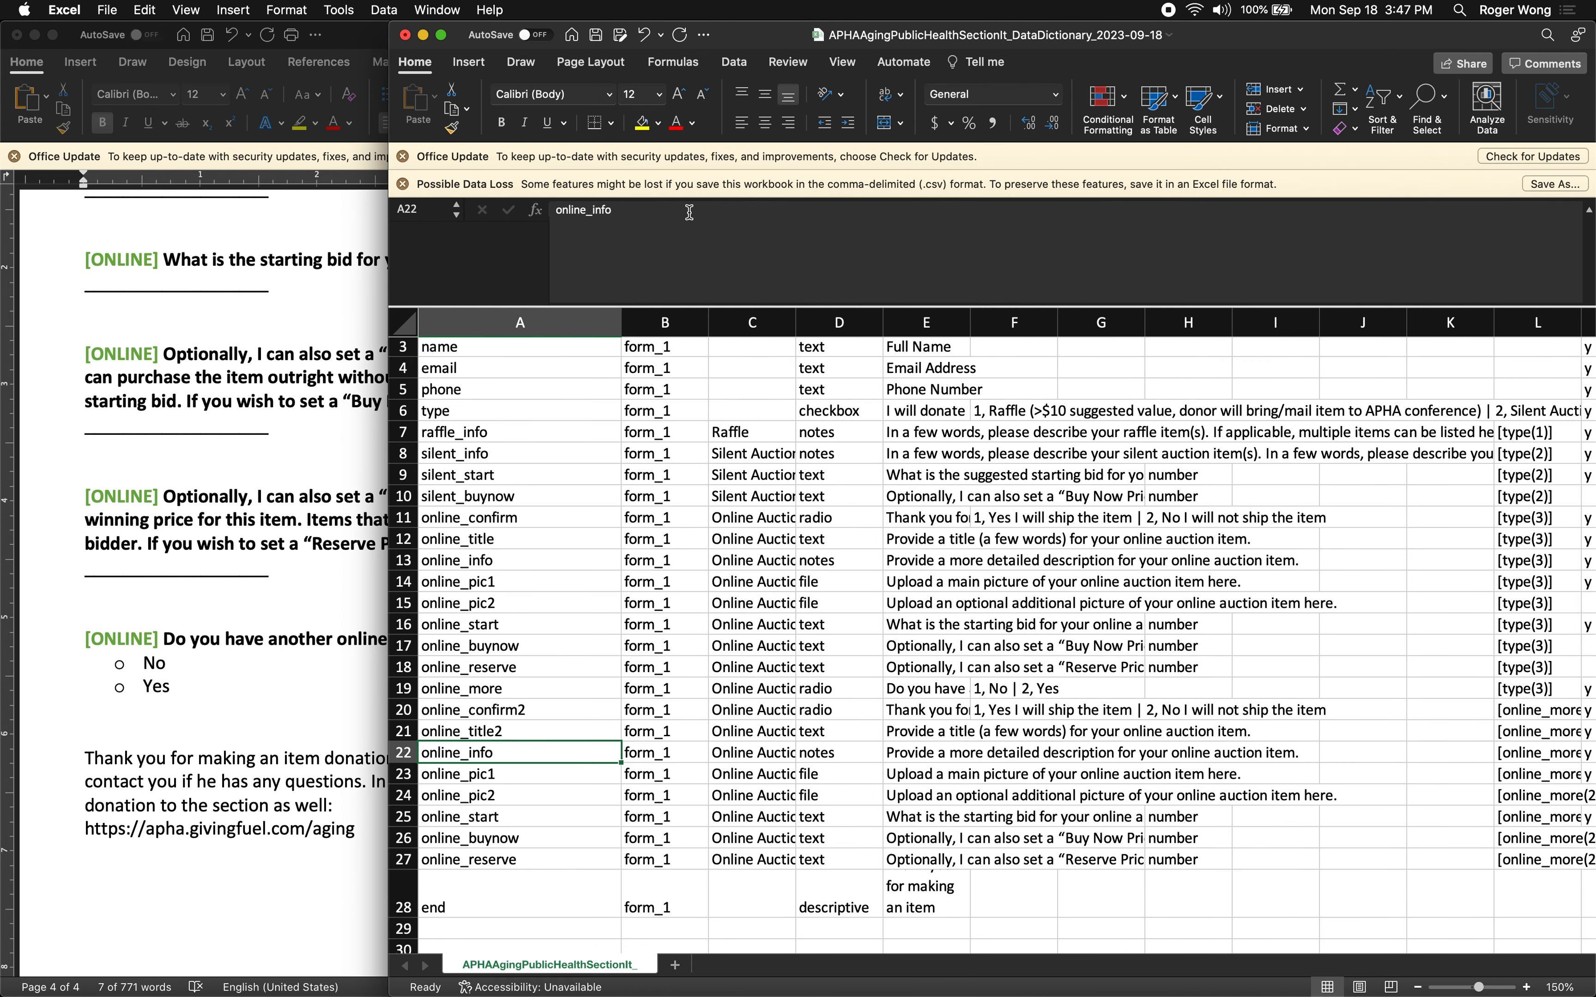
left_click(689, 211)
type("2")
key("Return")
Rename the duplicated main picture variable in A23 as online_pic1_2
left_click(688, 211)
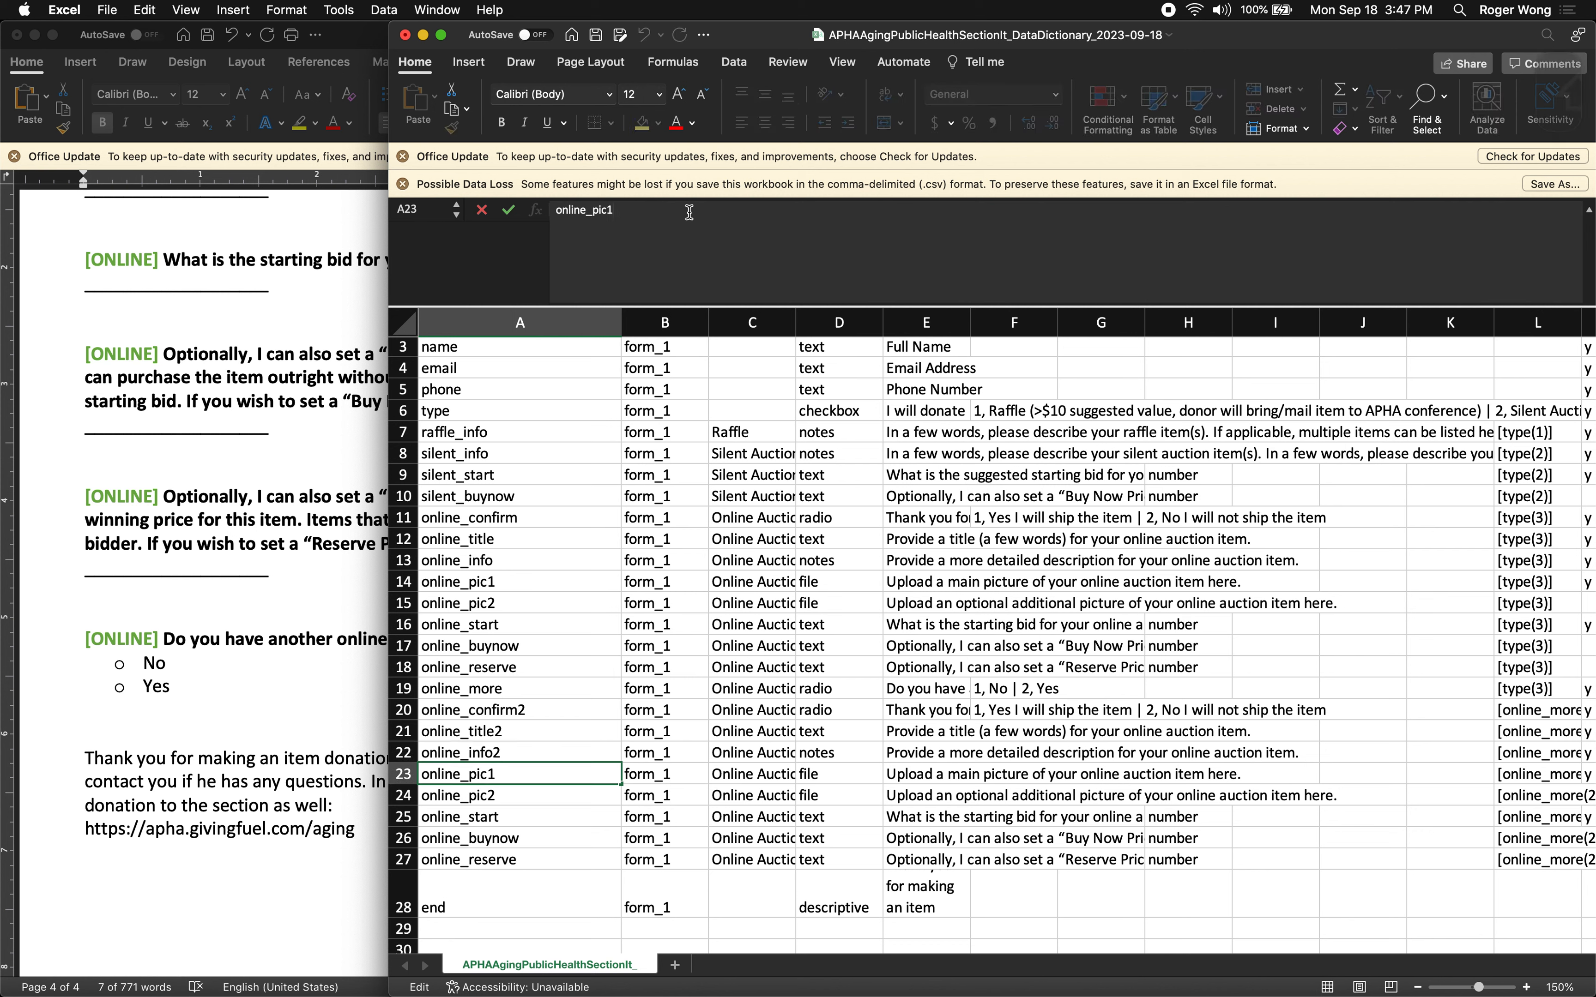
type("_2")
key("Return")
type("_2")
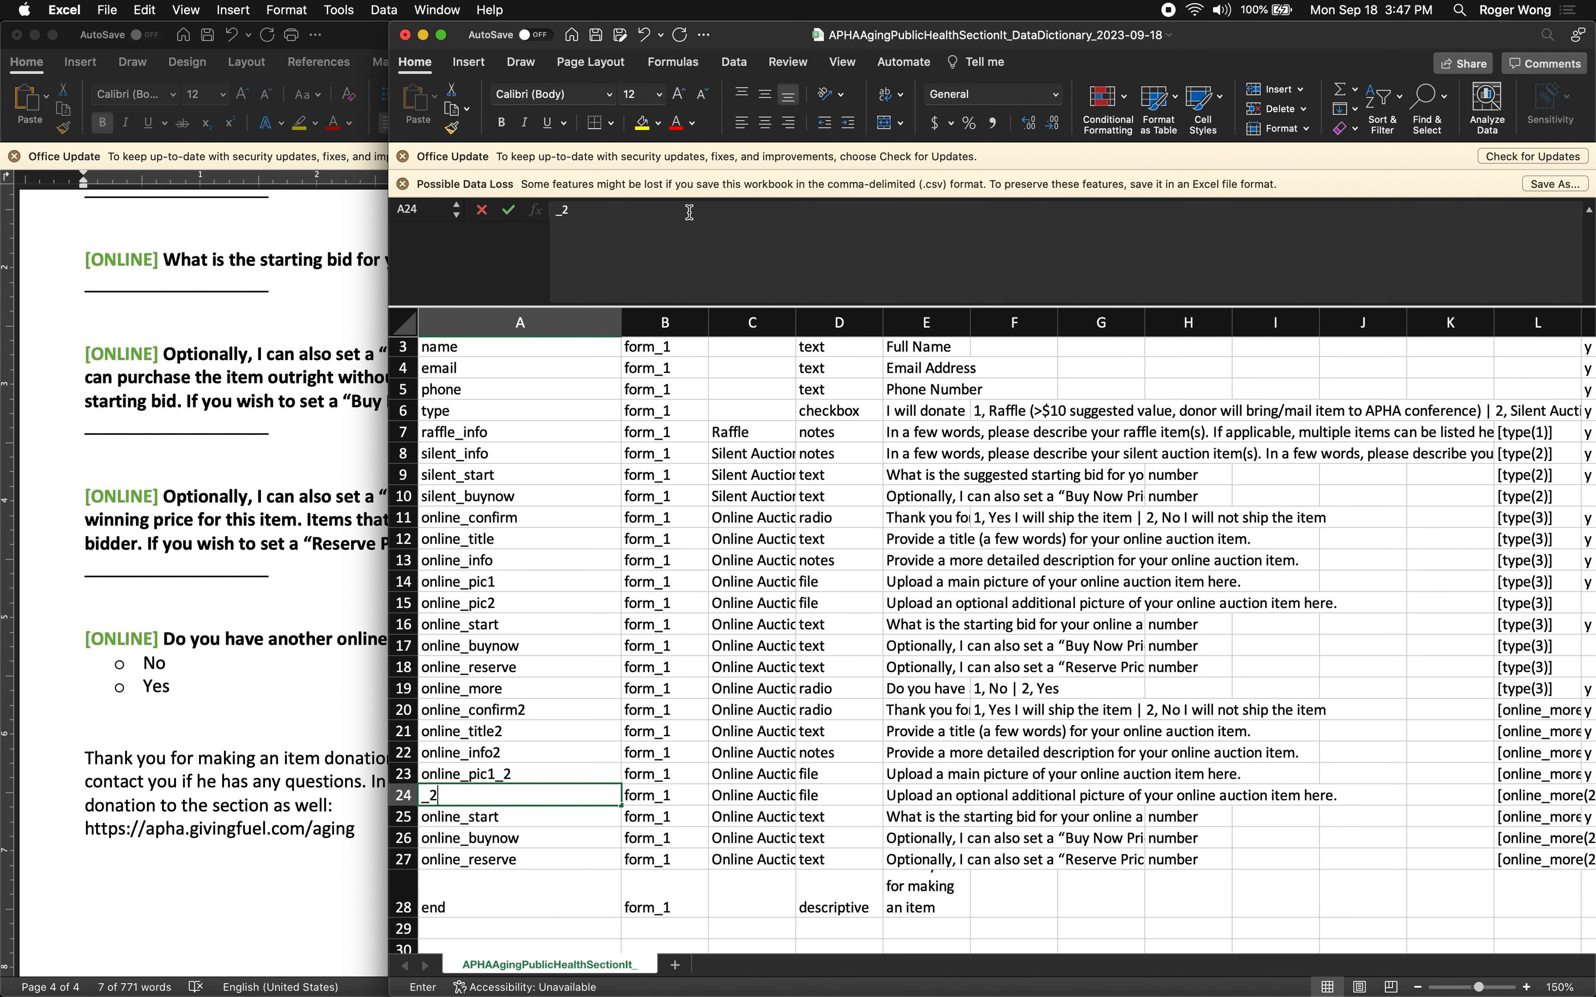
key("Return")
key("super+z")
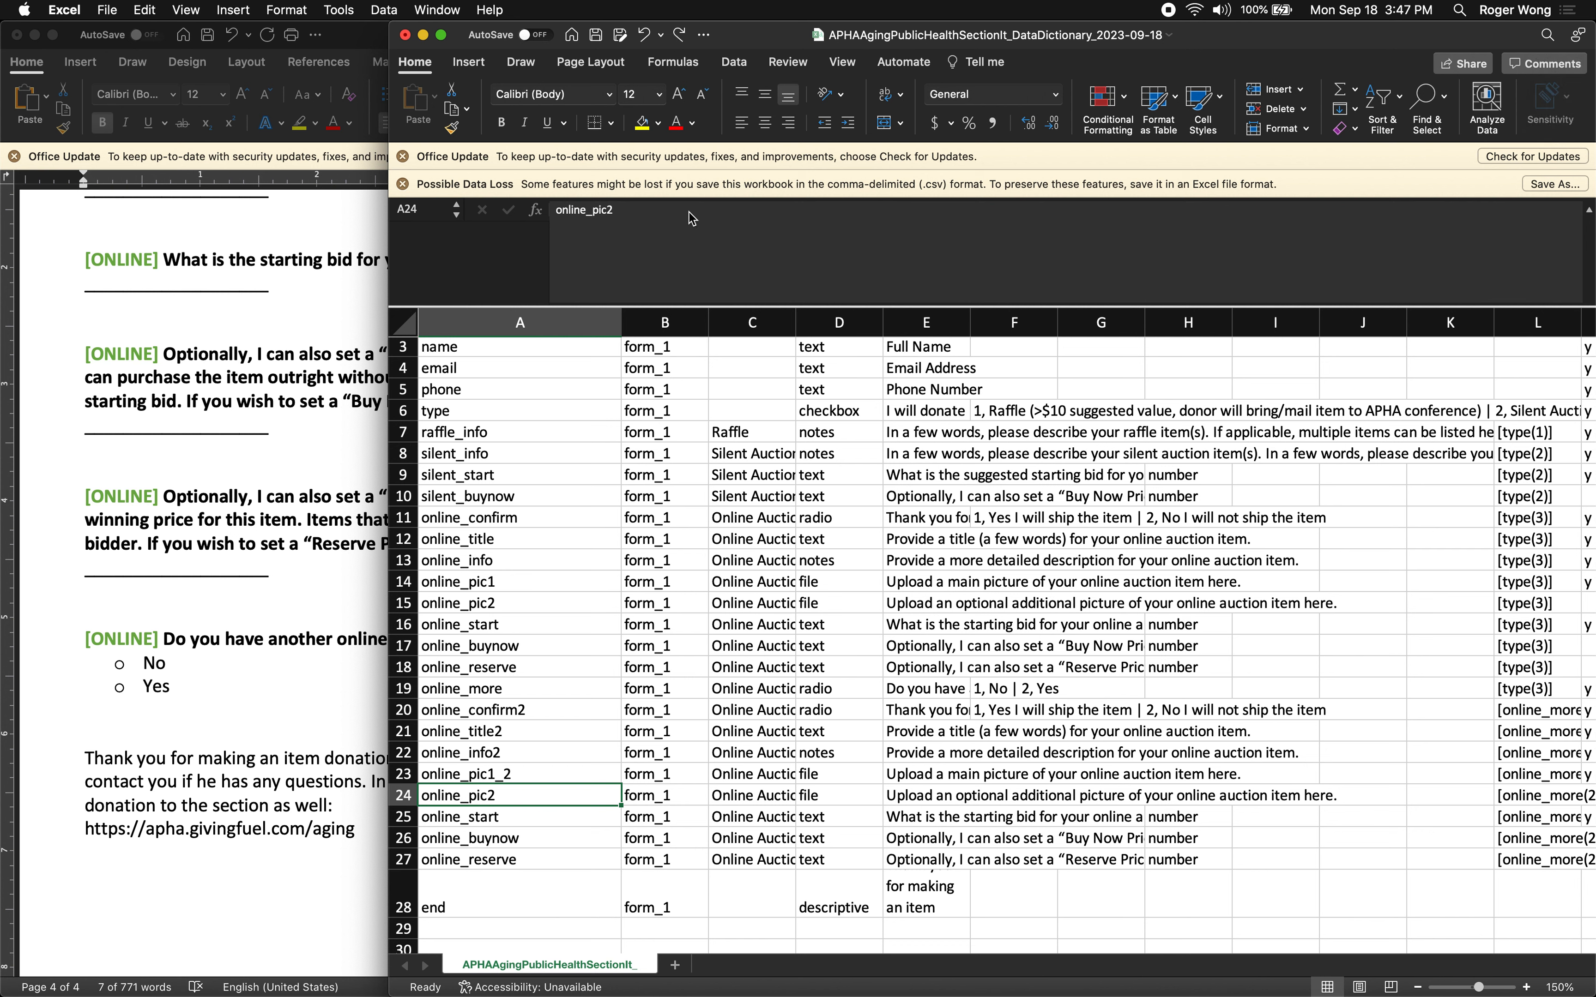
Rename the duplicated additional picture variable in A24 as online_pic2_2
left_click(667, 203)
type("_2")
key("Return")
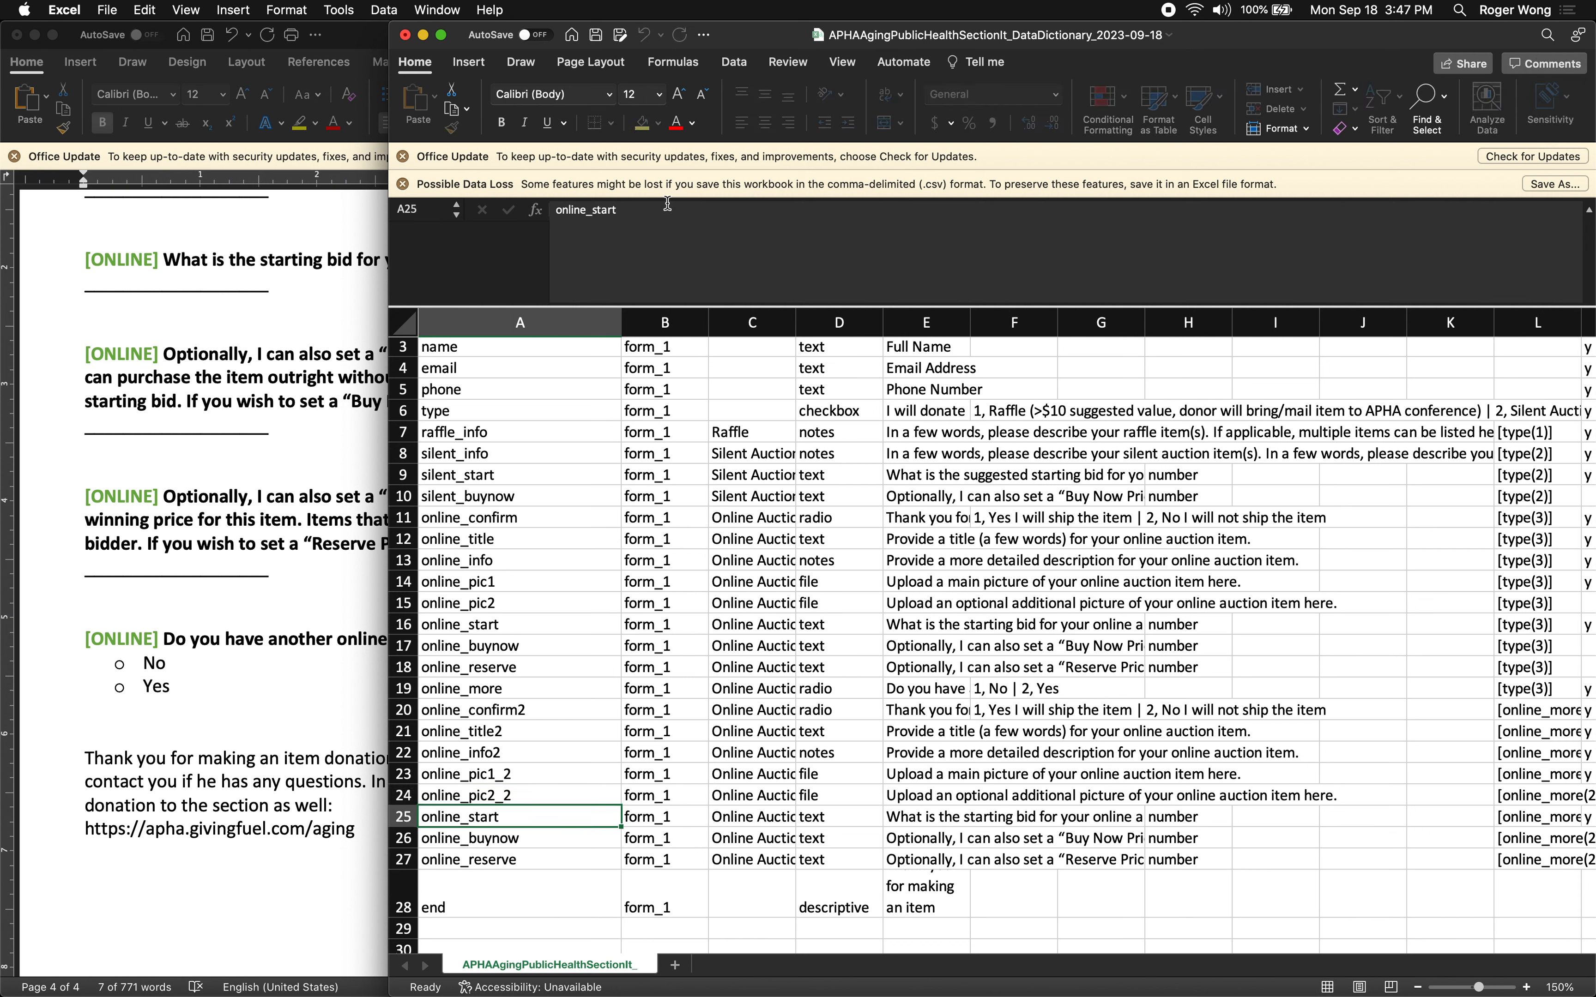
Rename the duplicated variables in A25 through A27 as online_start2, online_buynow2 and online_reserve2
left_click(667, 203)
type("2")
key("Return")
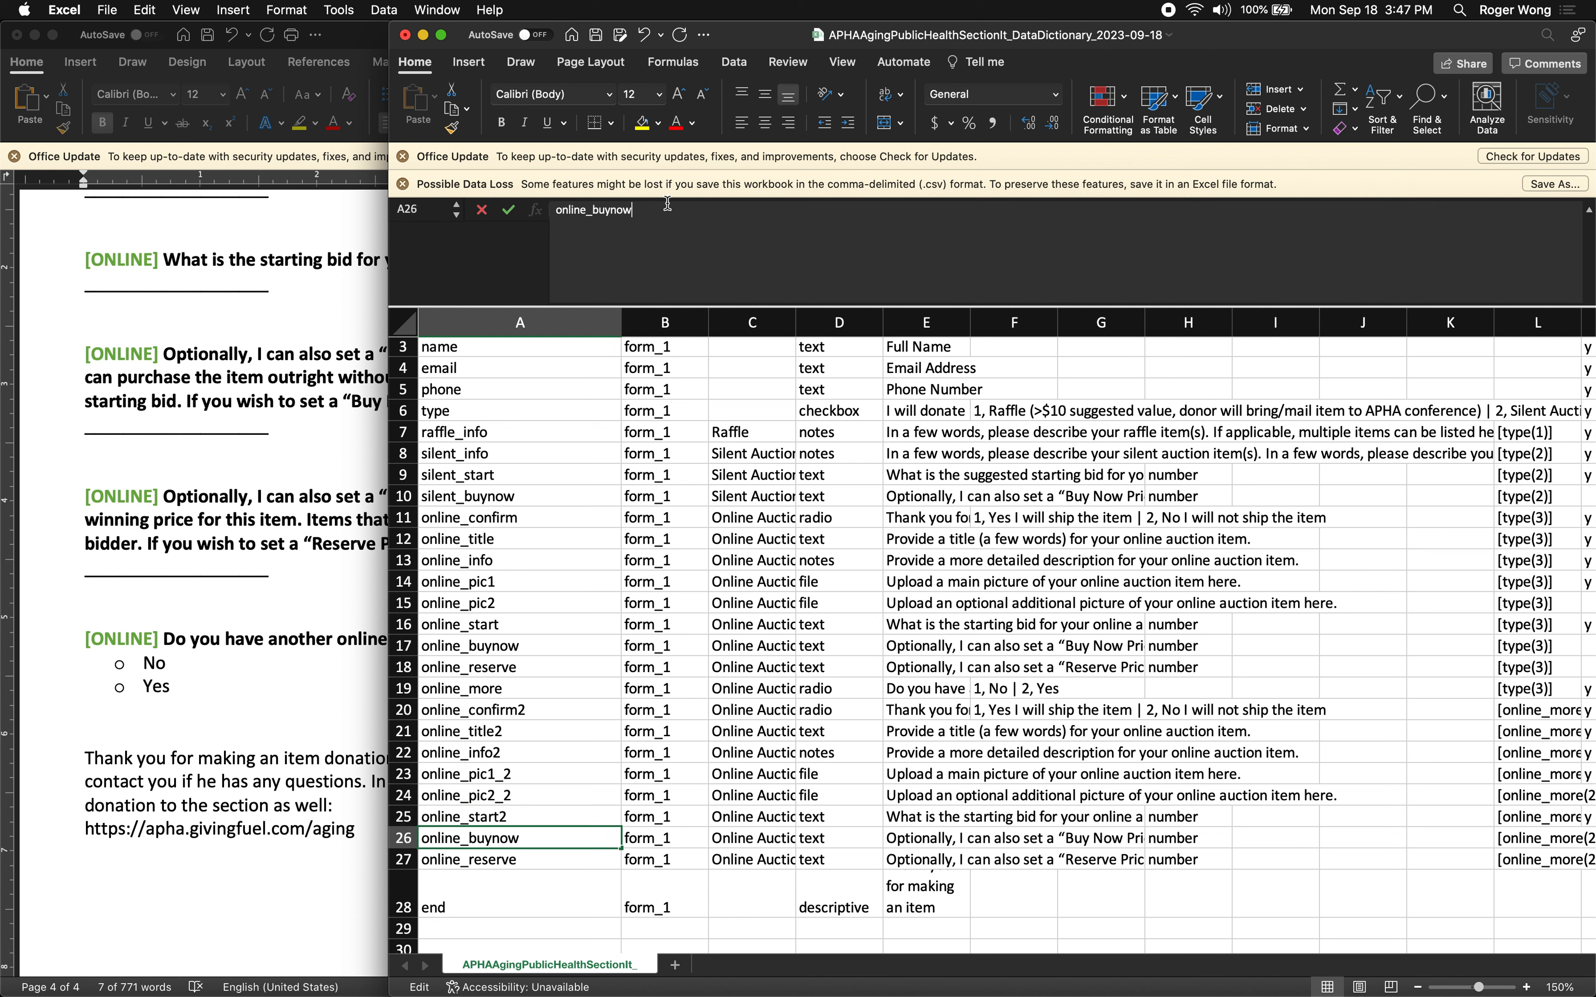
left_click(667, 203)
type("2")
key("Return")
type("2")
key("Return")
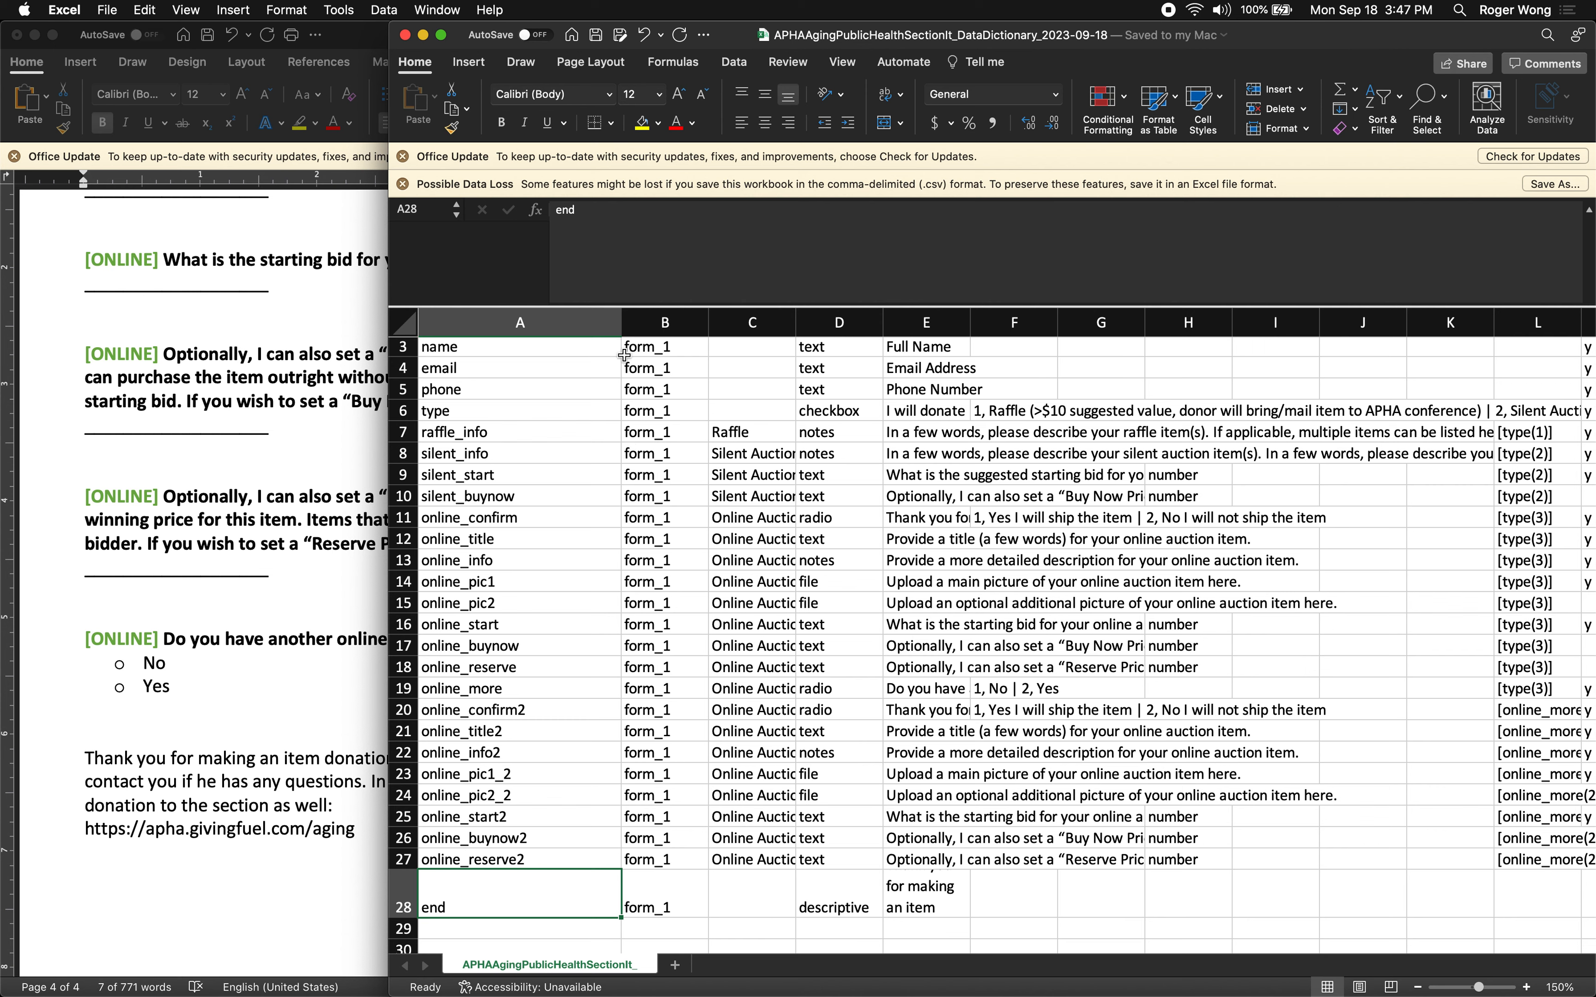
Narrow column A to a width of about 16.67 and look over the whole data dictionary
left_click_drag(623, 328, 559, 327)
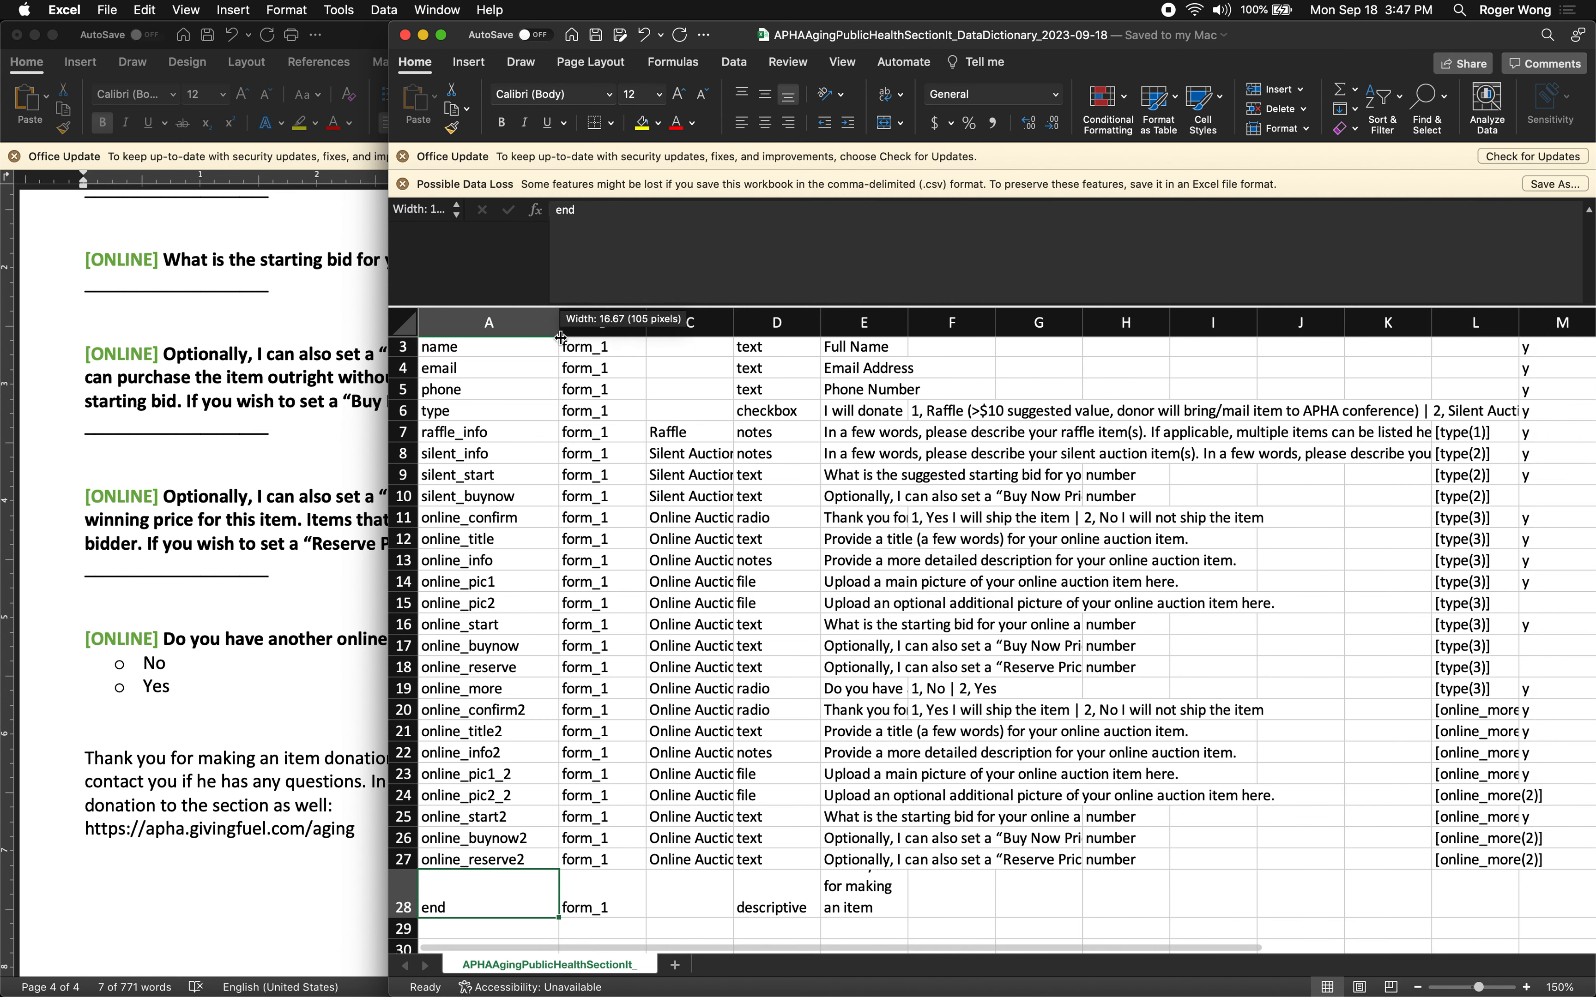
scroll(593, 462, "up", 3)
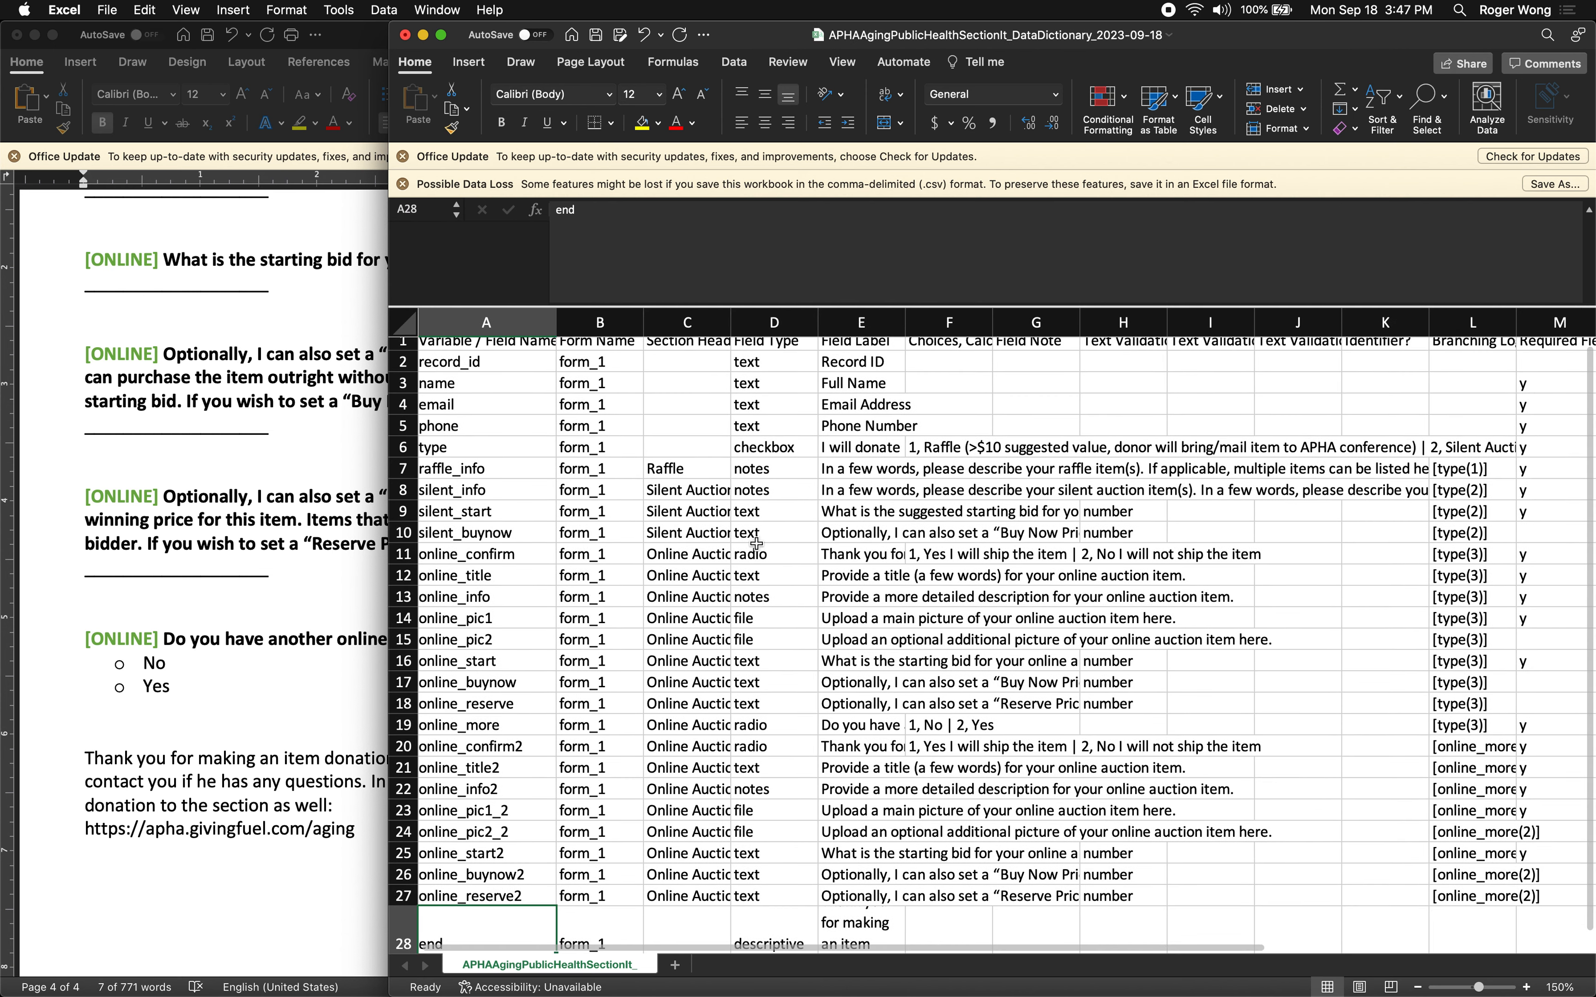
scroll(693, 554, "down", 5)
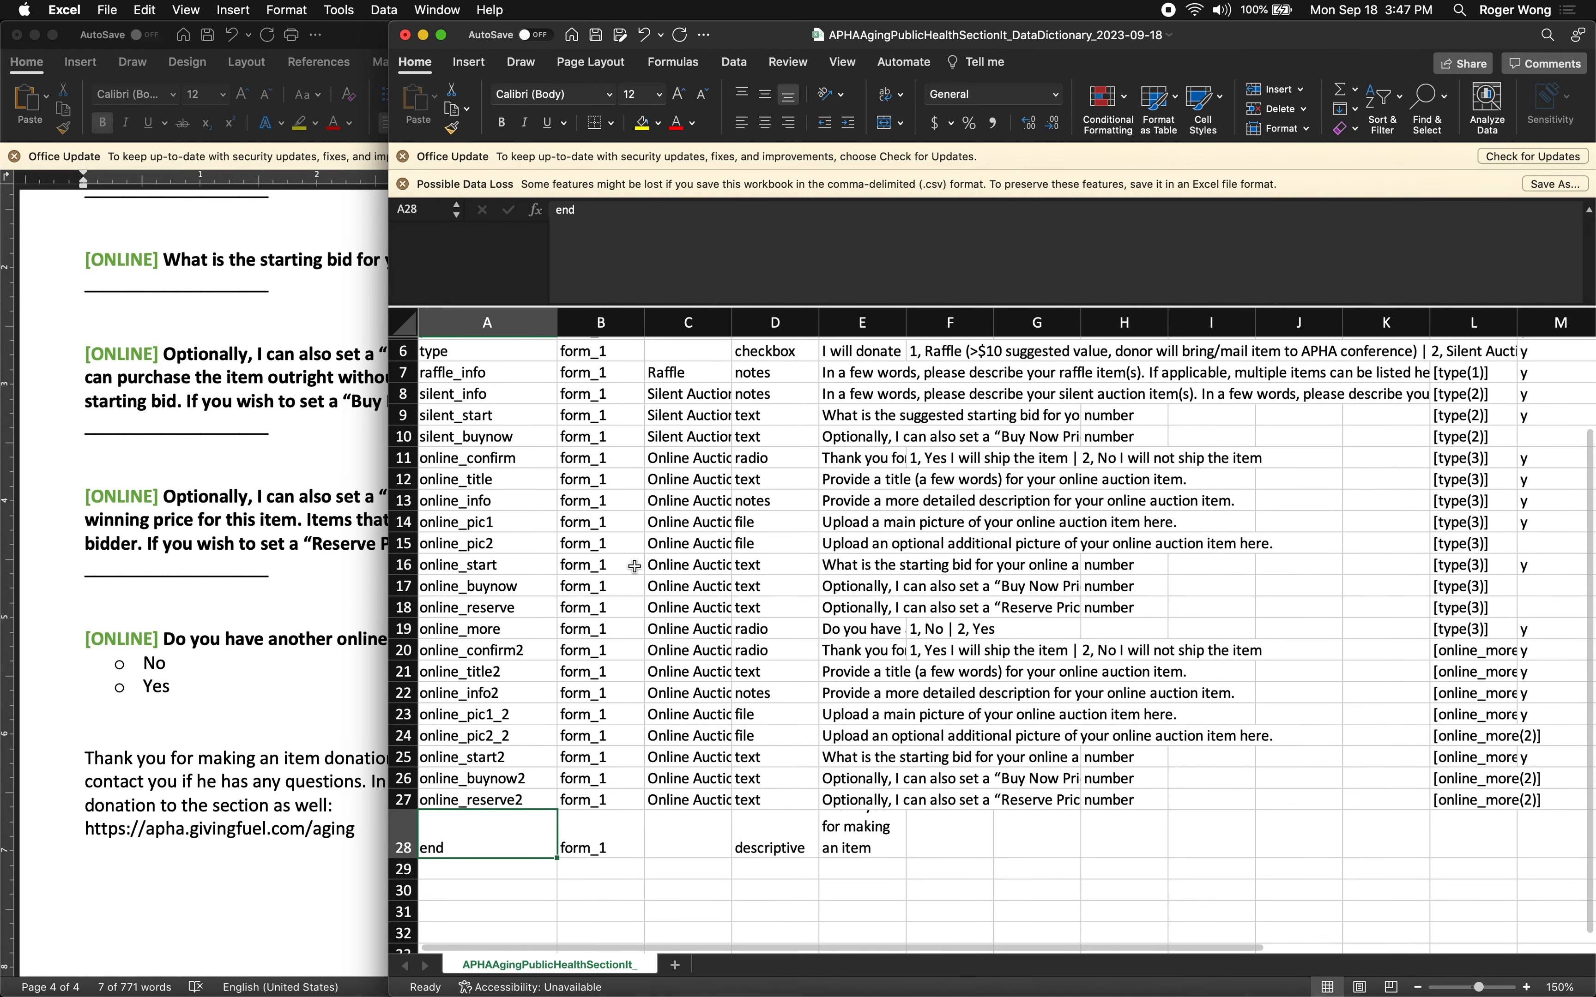
scroll(946, 606, "up", 3)
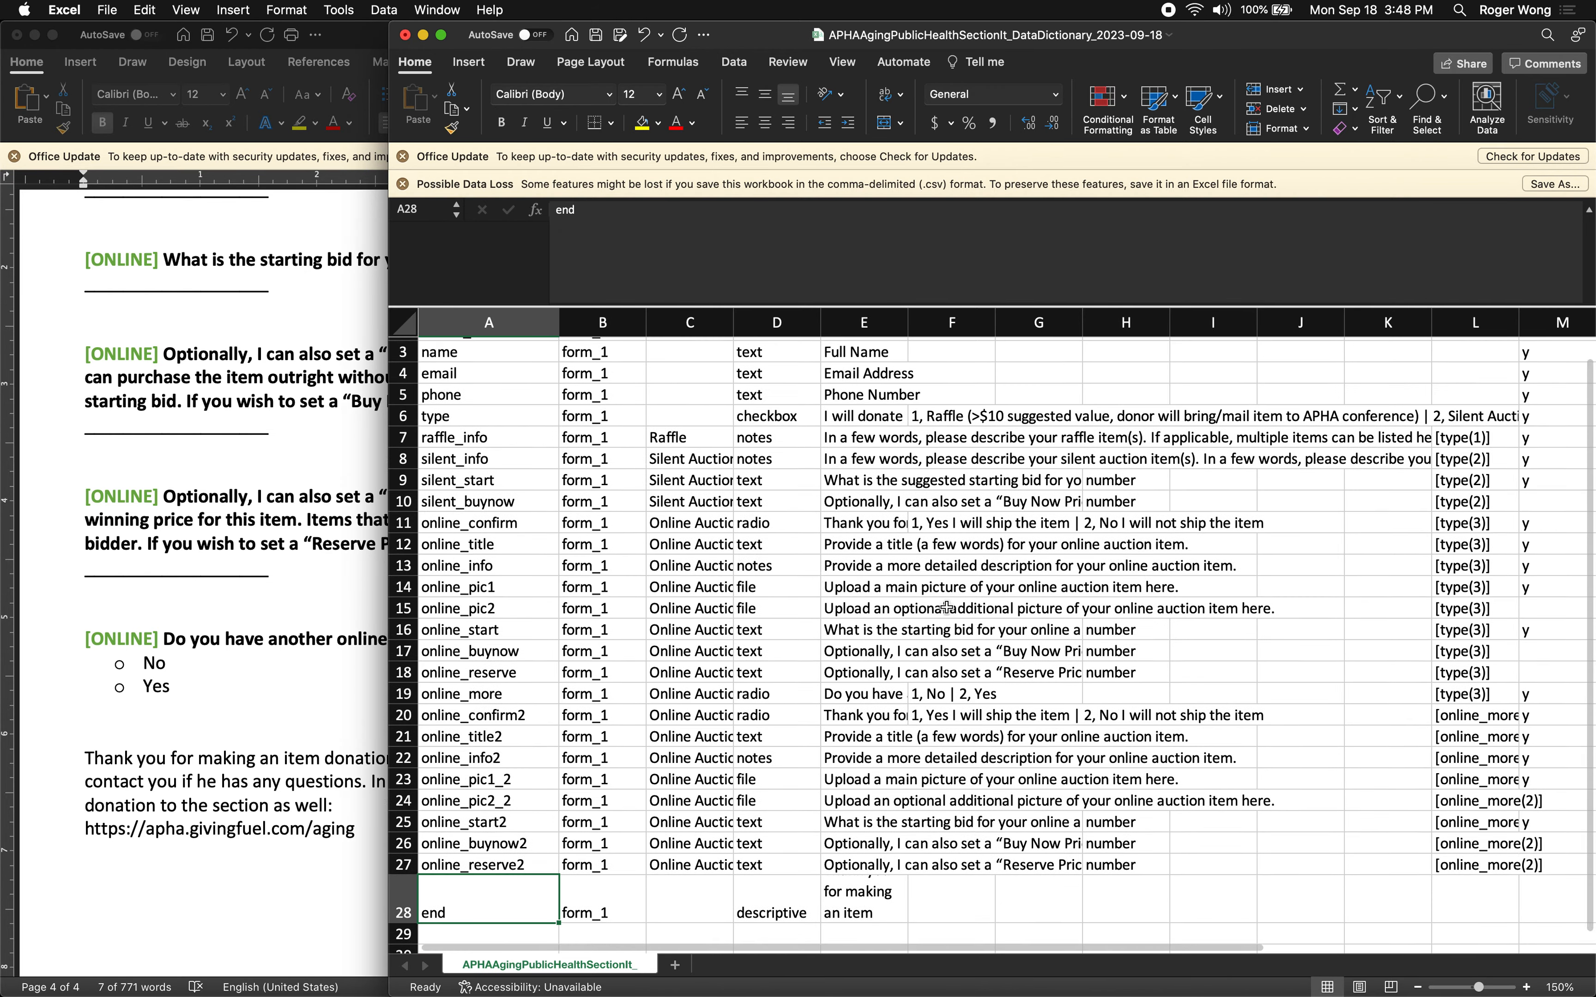
scroll(946, 606, "up", 1)
scroll(946, 607, "up", 1)
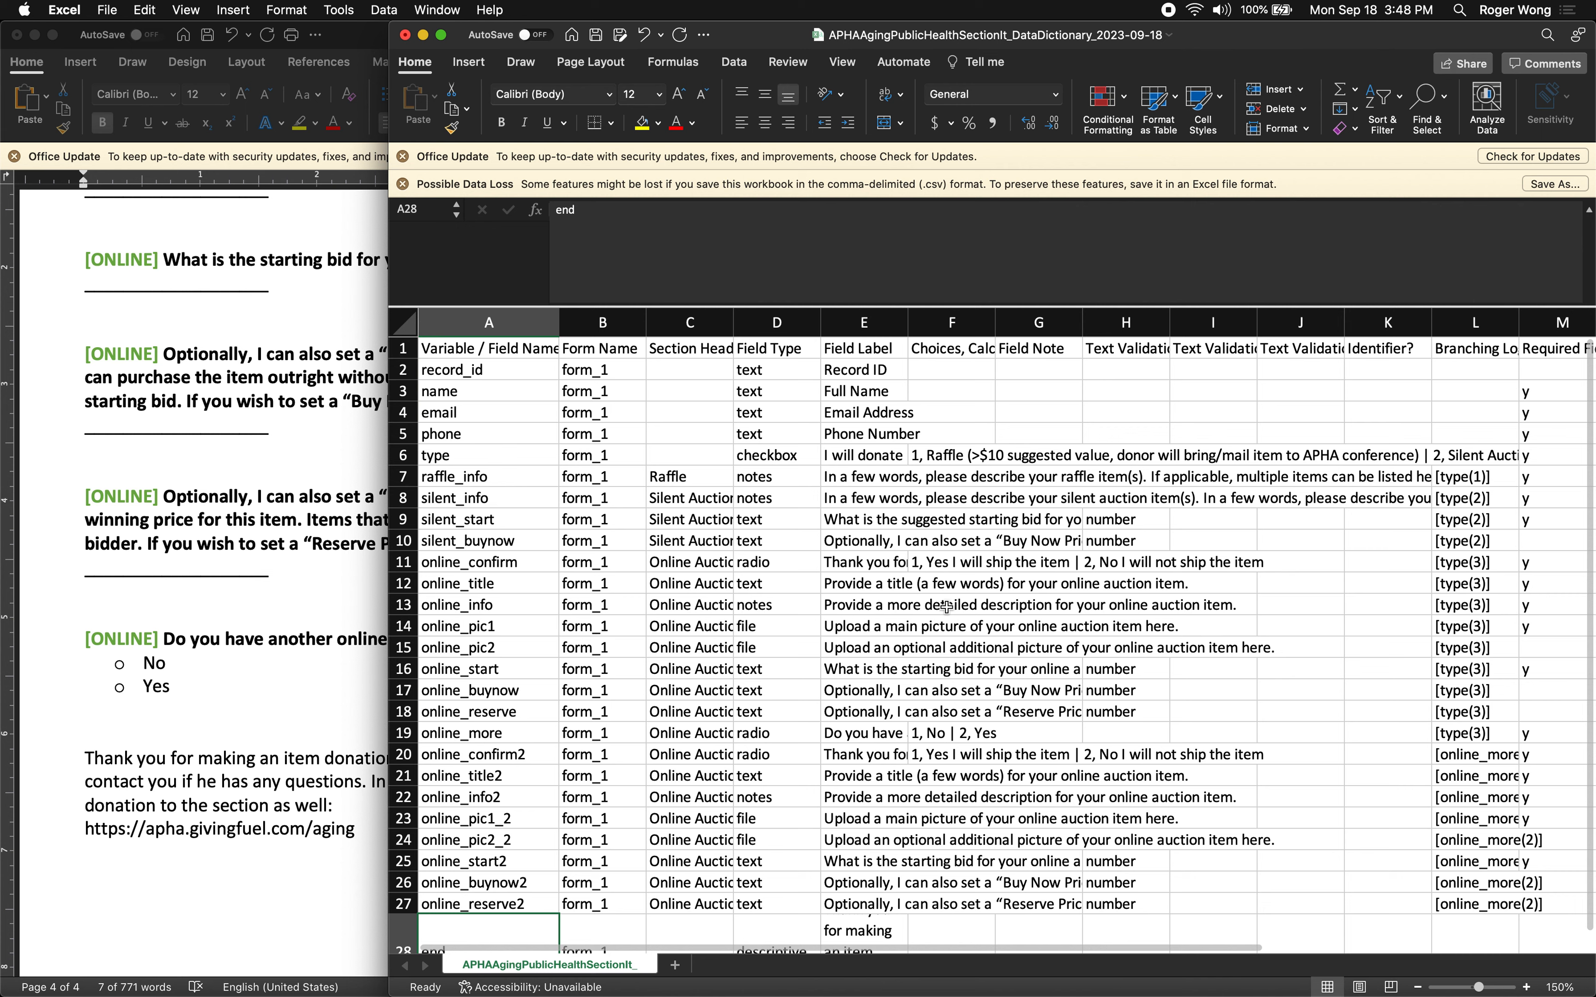
Review the whole data dictionary and widen column L until the full branching logic entries fit
scroll(946, 606, "down", 2)
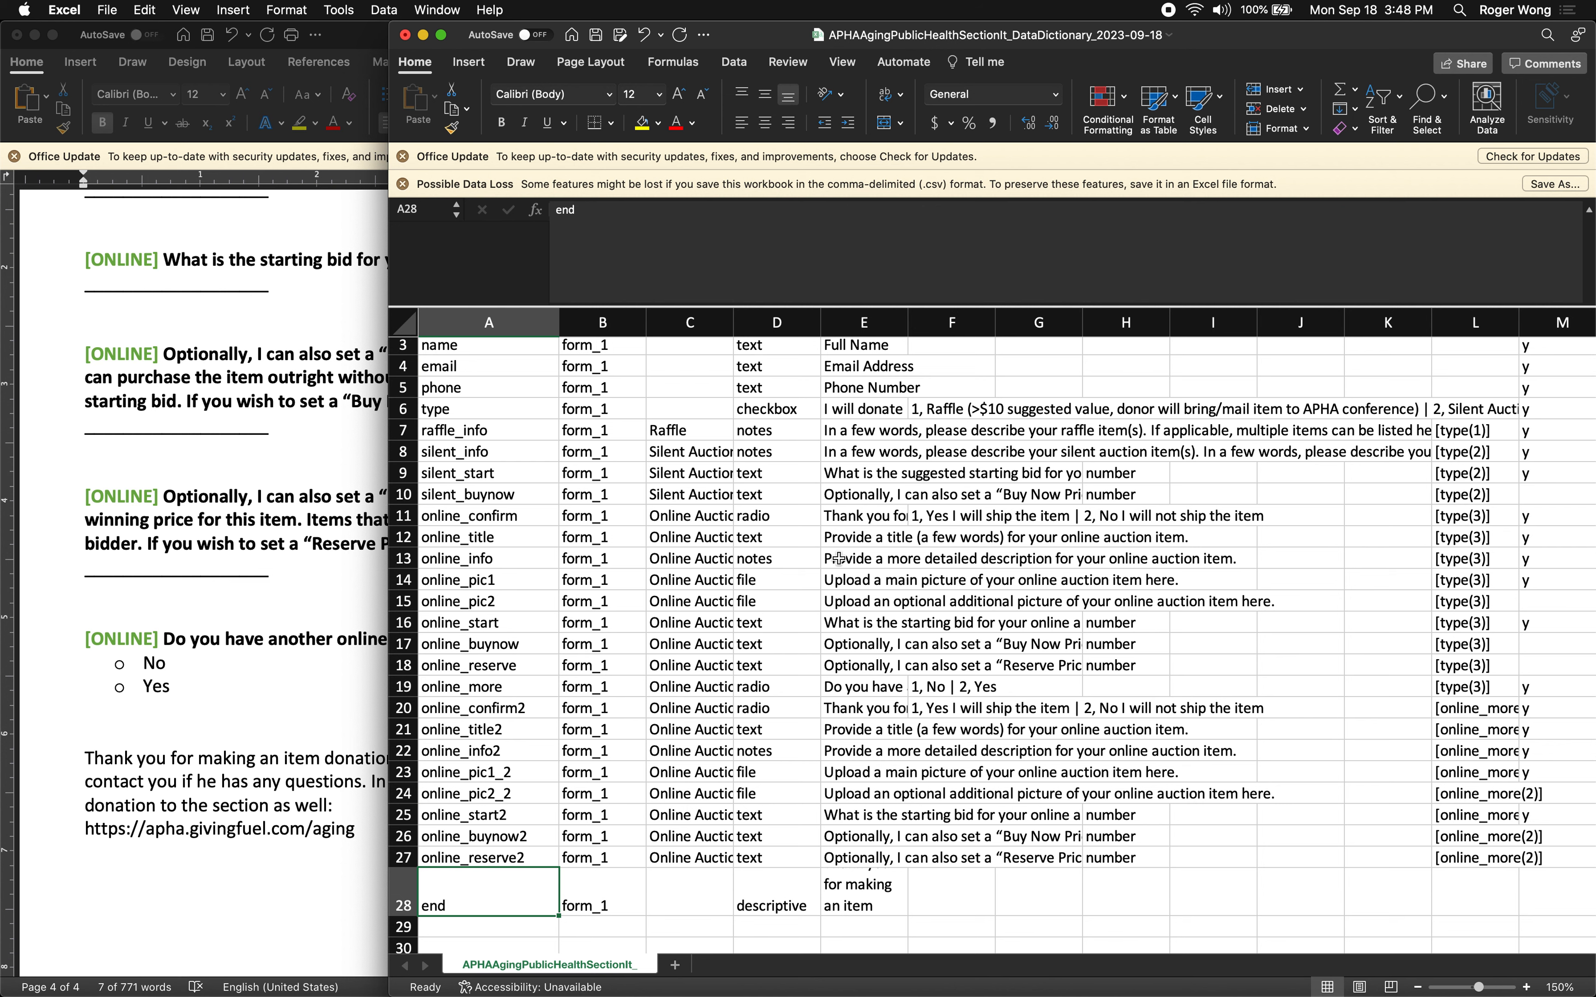
scroll(739, 516, "up", 2)
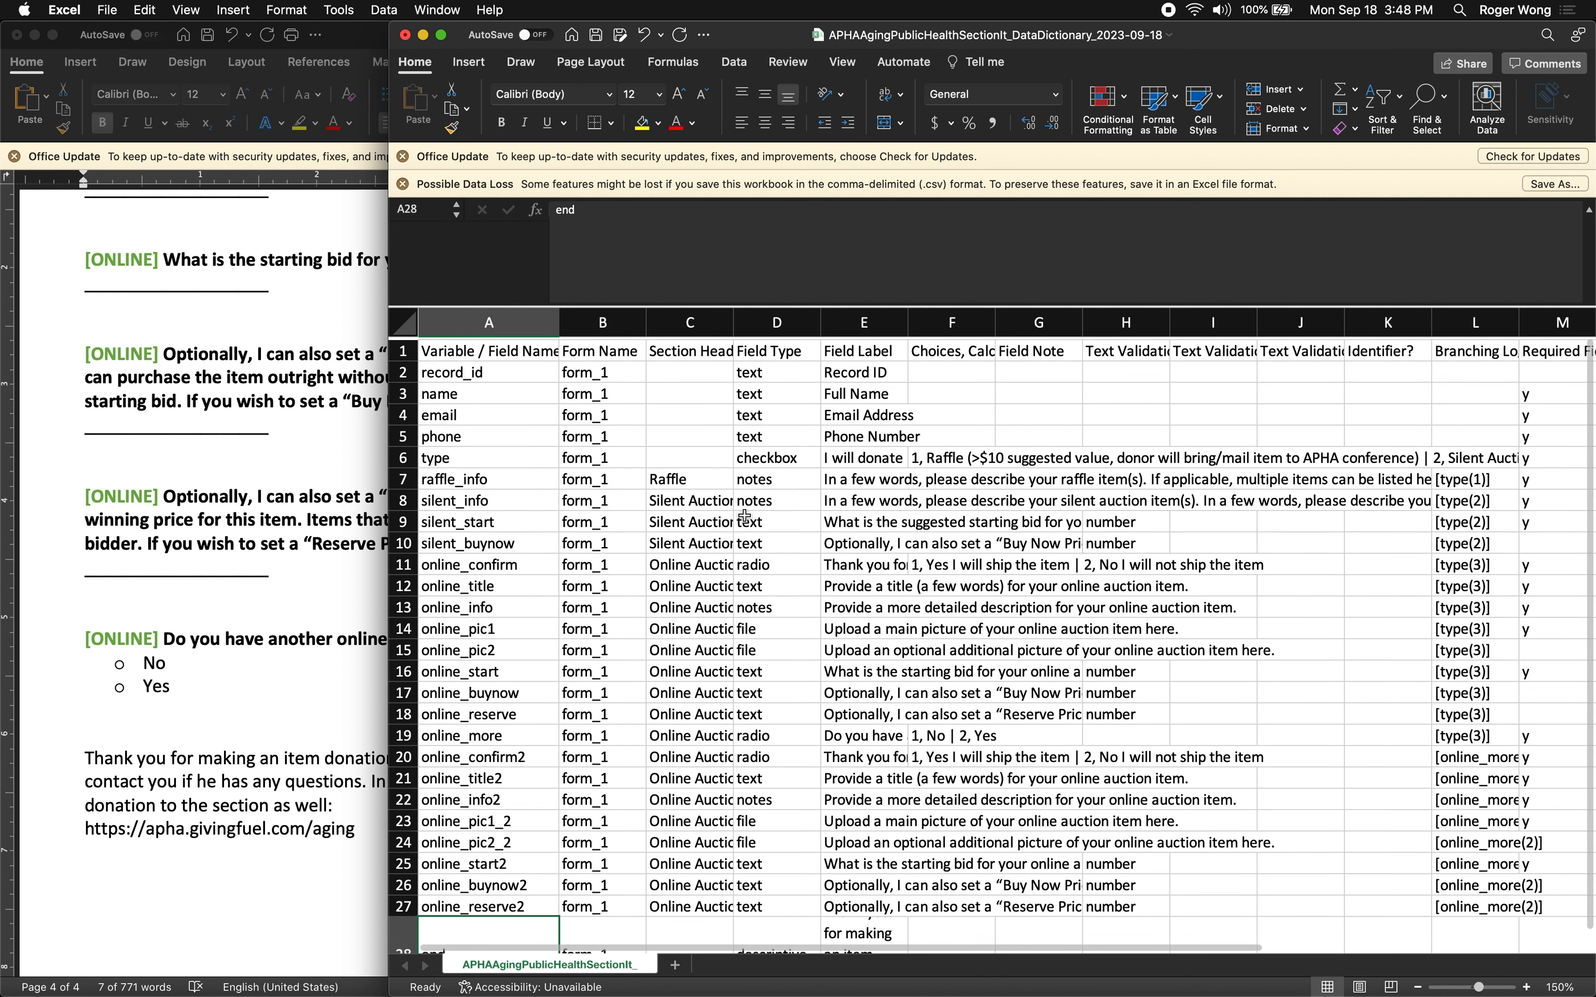
scroll(964, 630, "down", 3)
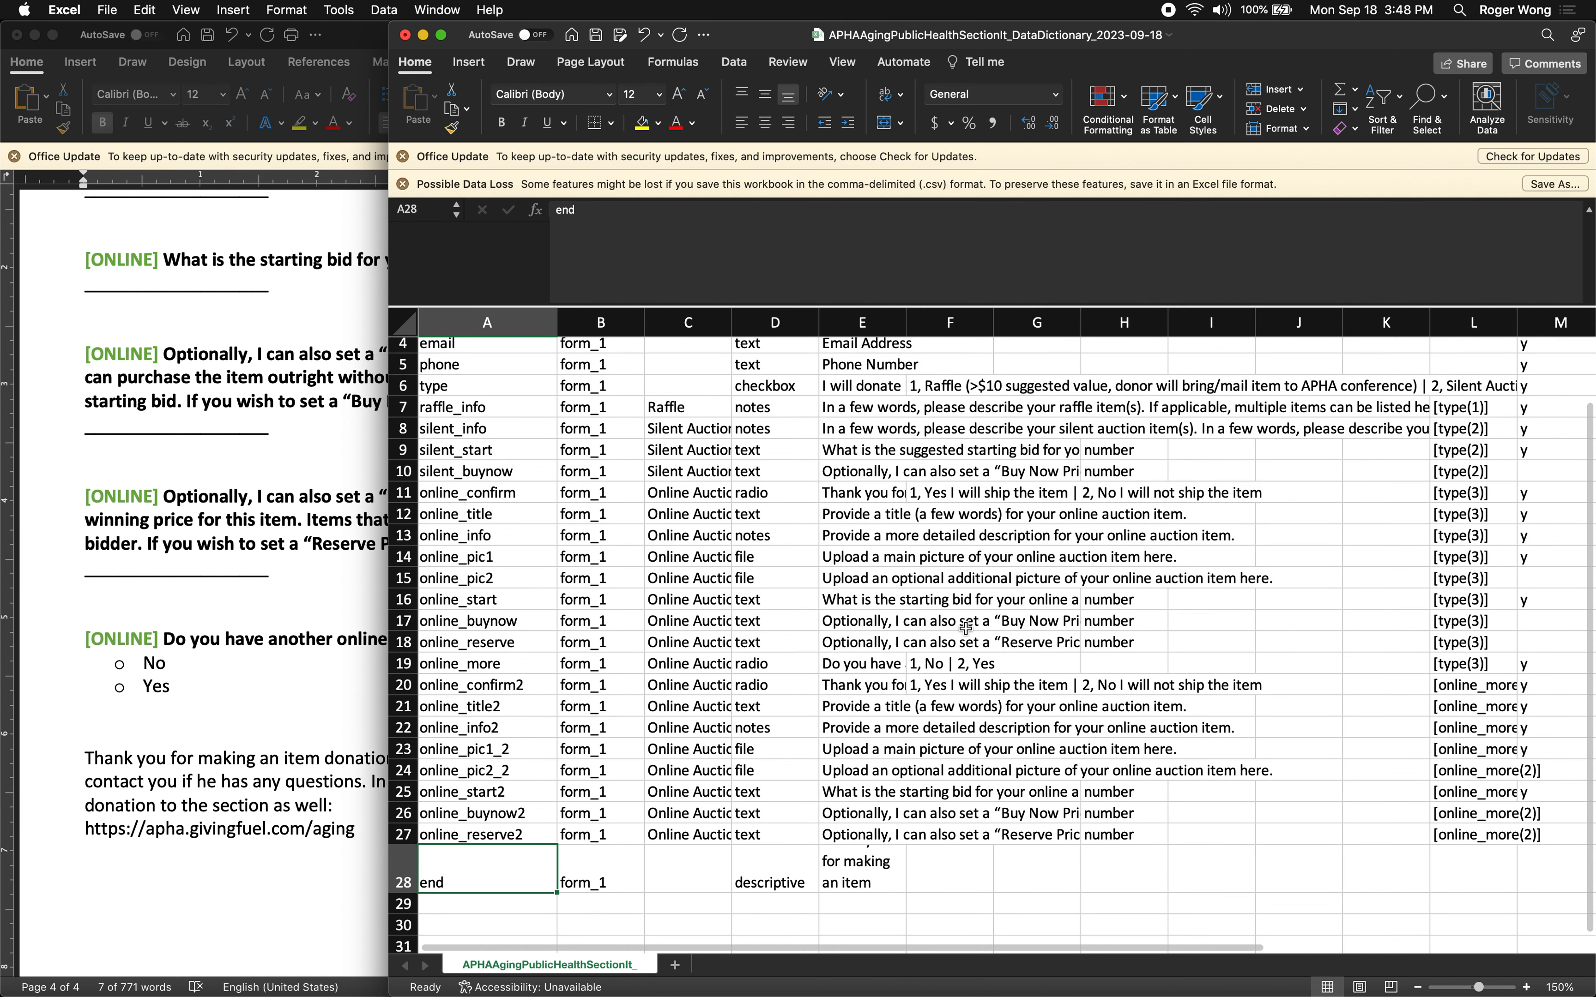
scroll(965, 629, "down", 1)
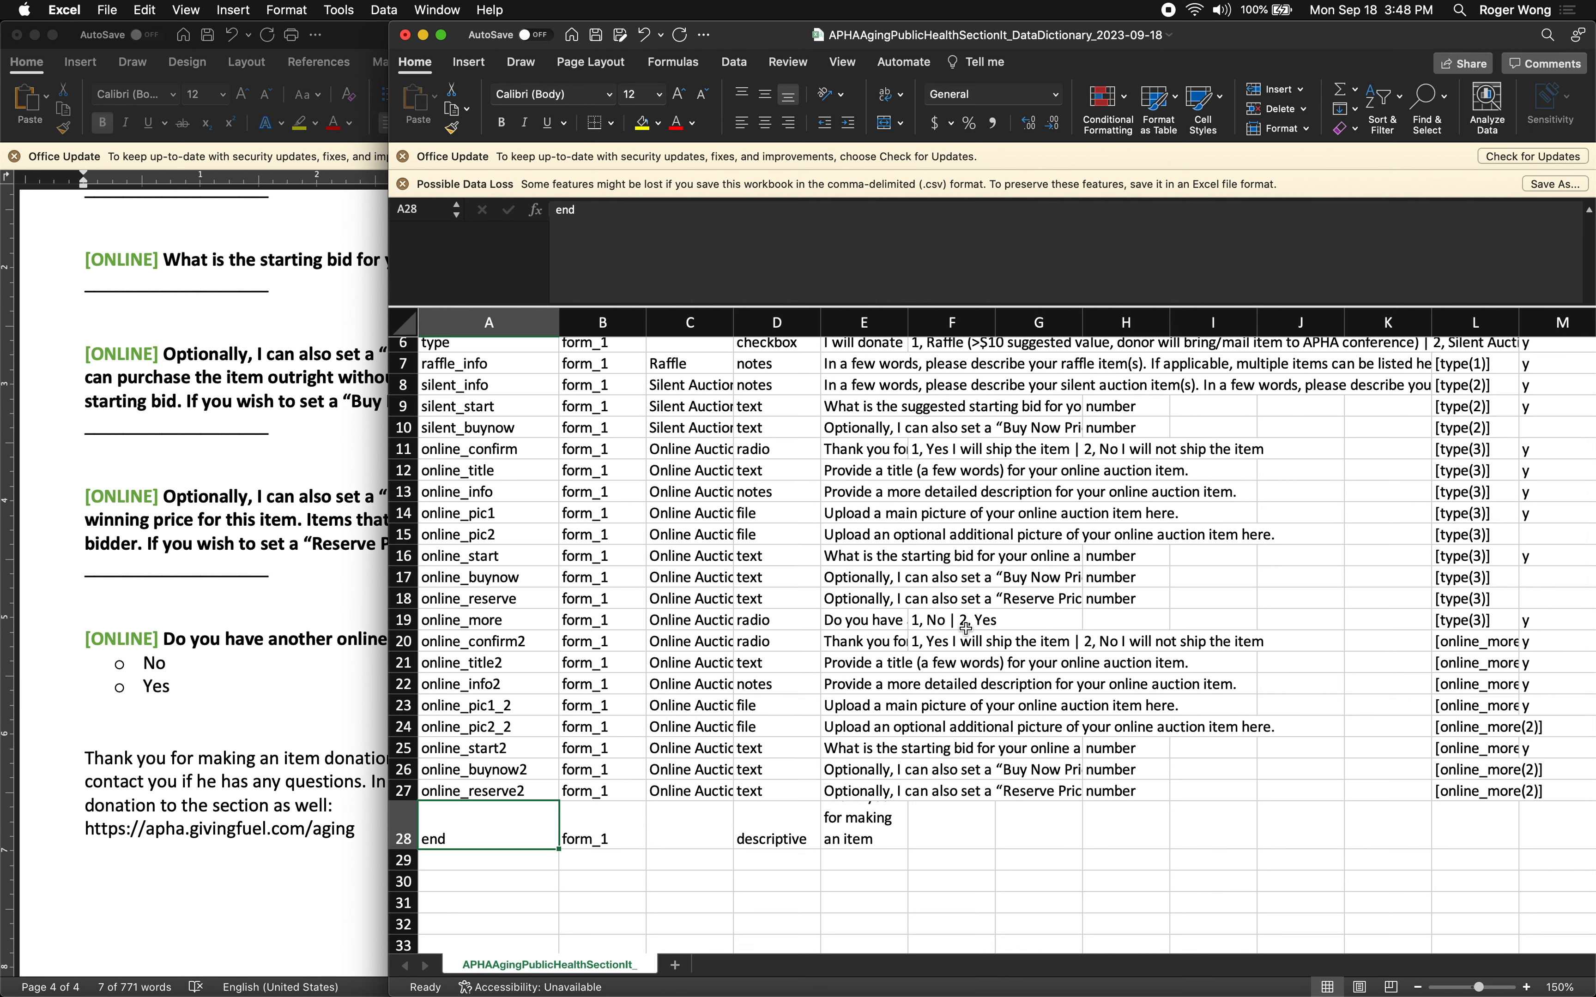
scroll(965, 627, "up", 4)
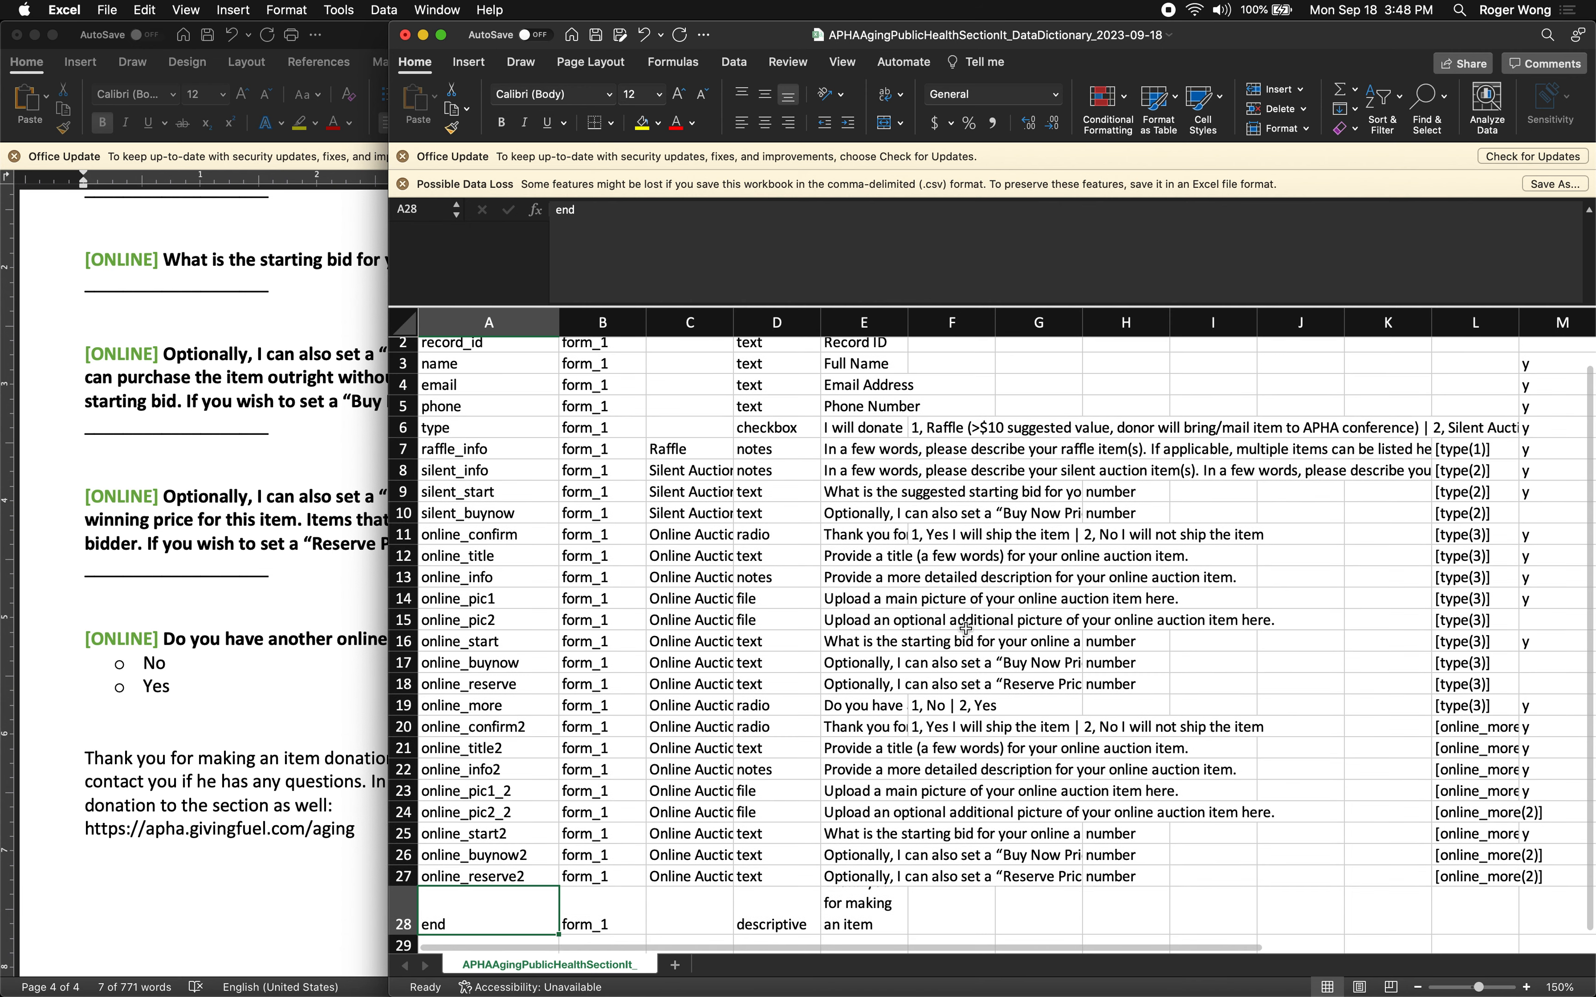
scroll(966, 627, "up", 1)
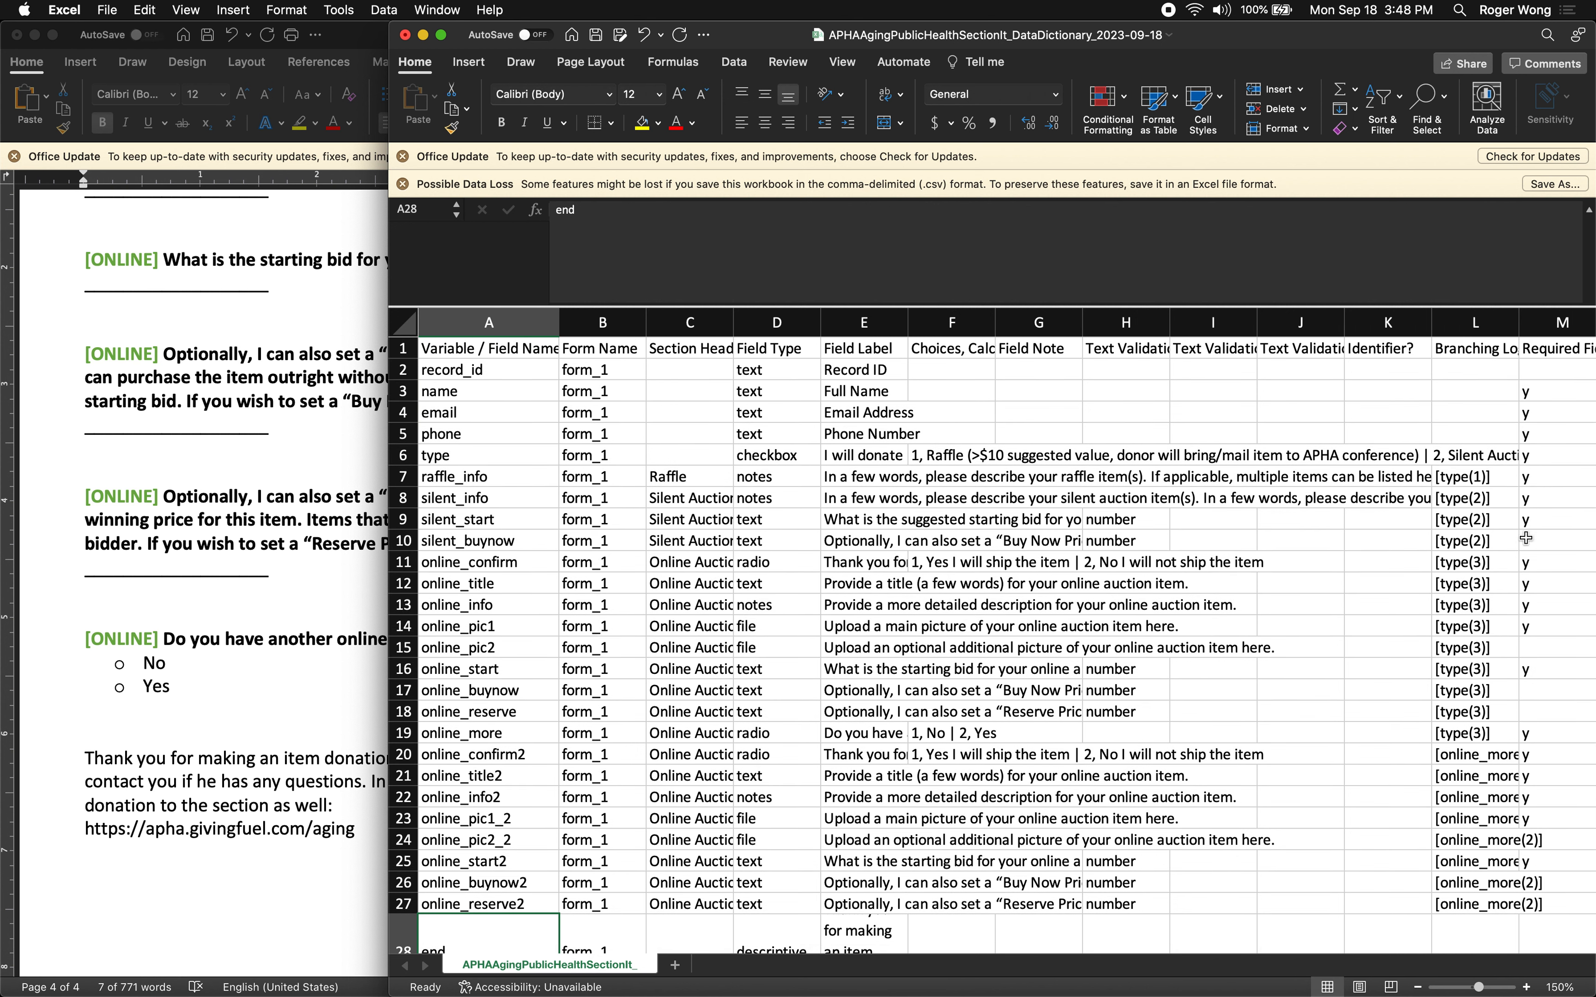
left_click_drag(1519, 323, 1550, 326)
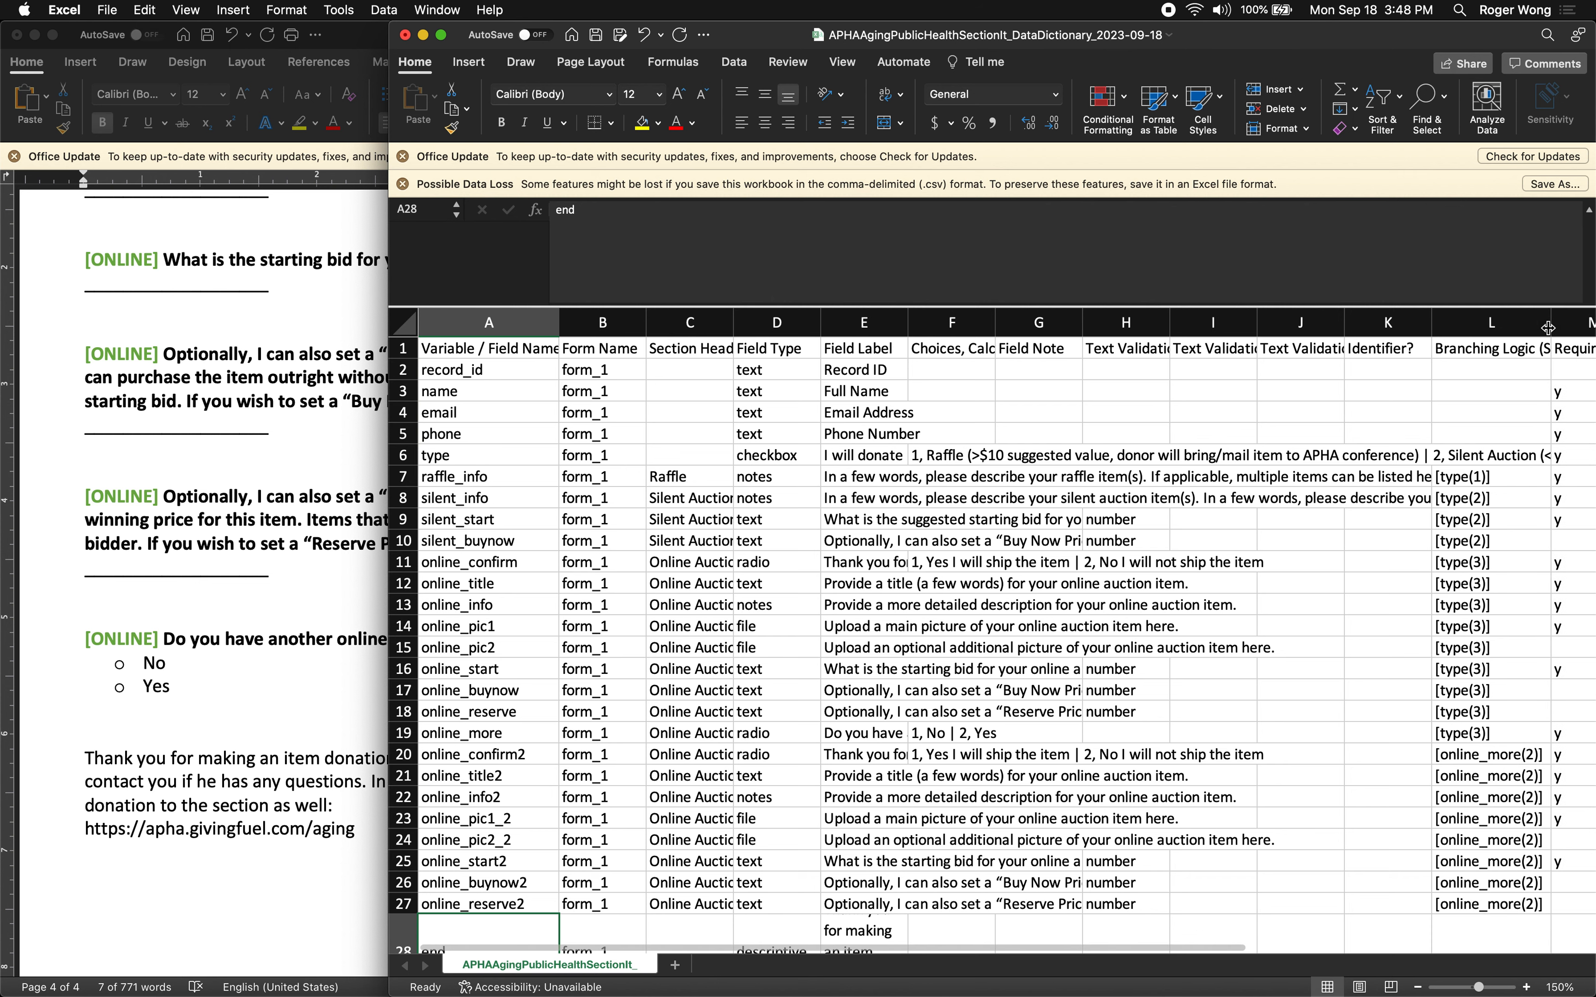
scroll(1528, 399, "down", 3)
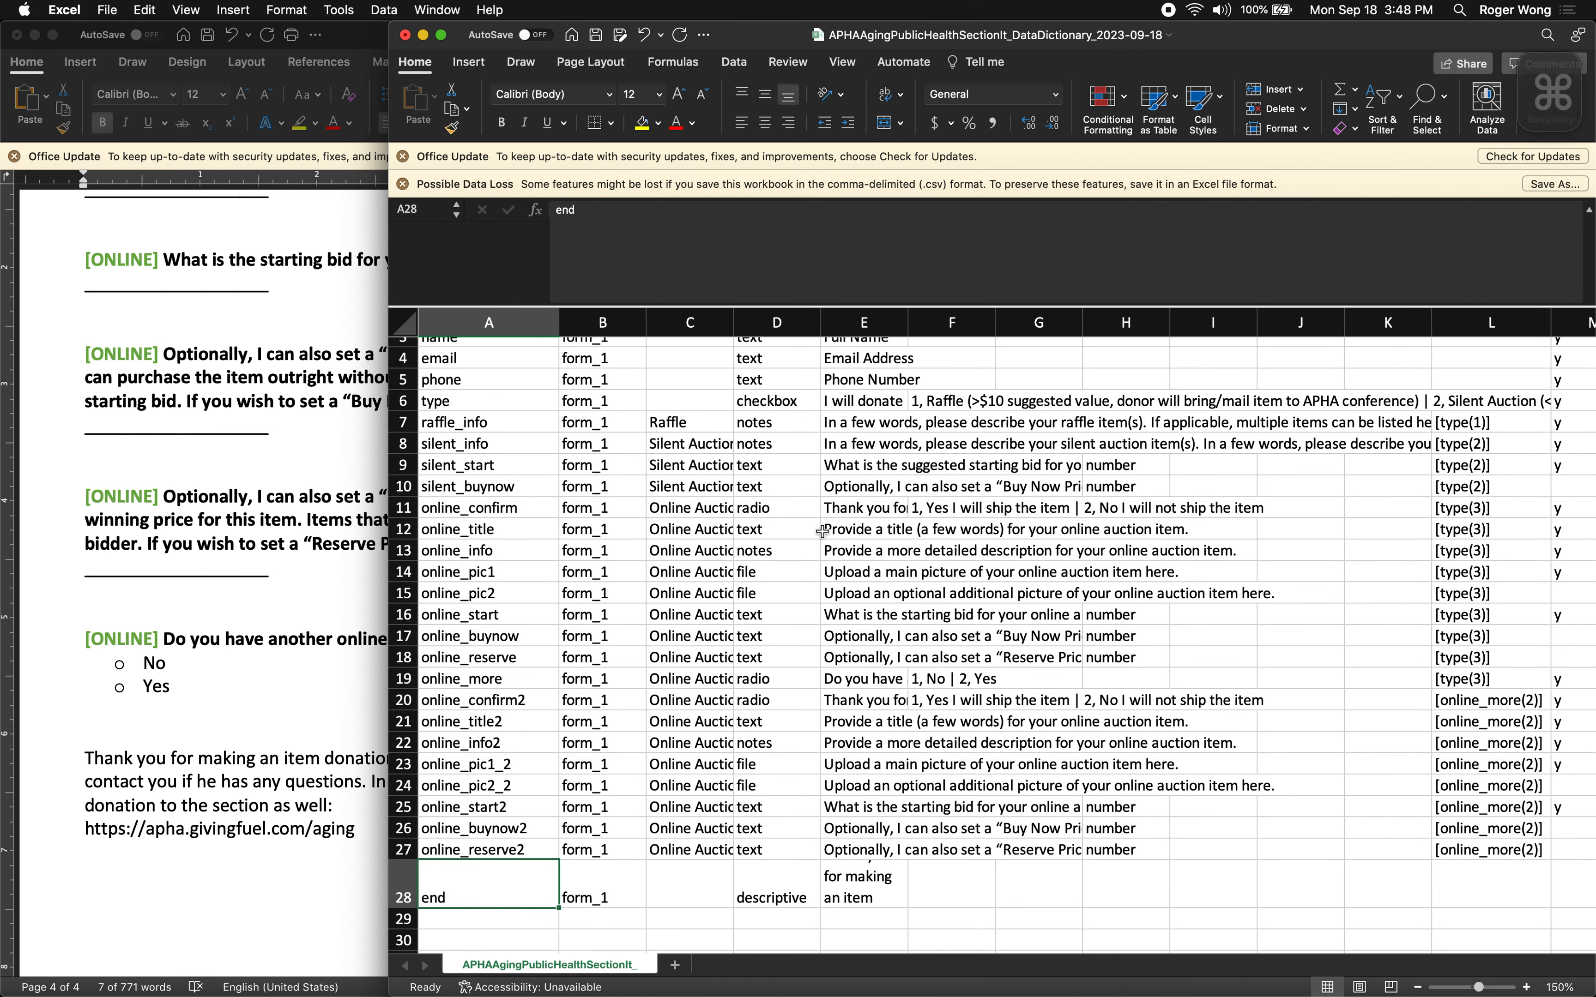
Save and close the data dictionary workbook, and extend the Word survey window to the full screen width
left_click(405, 35)
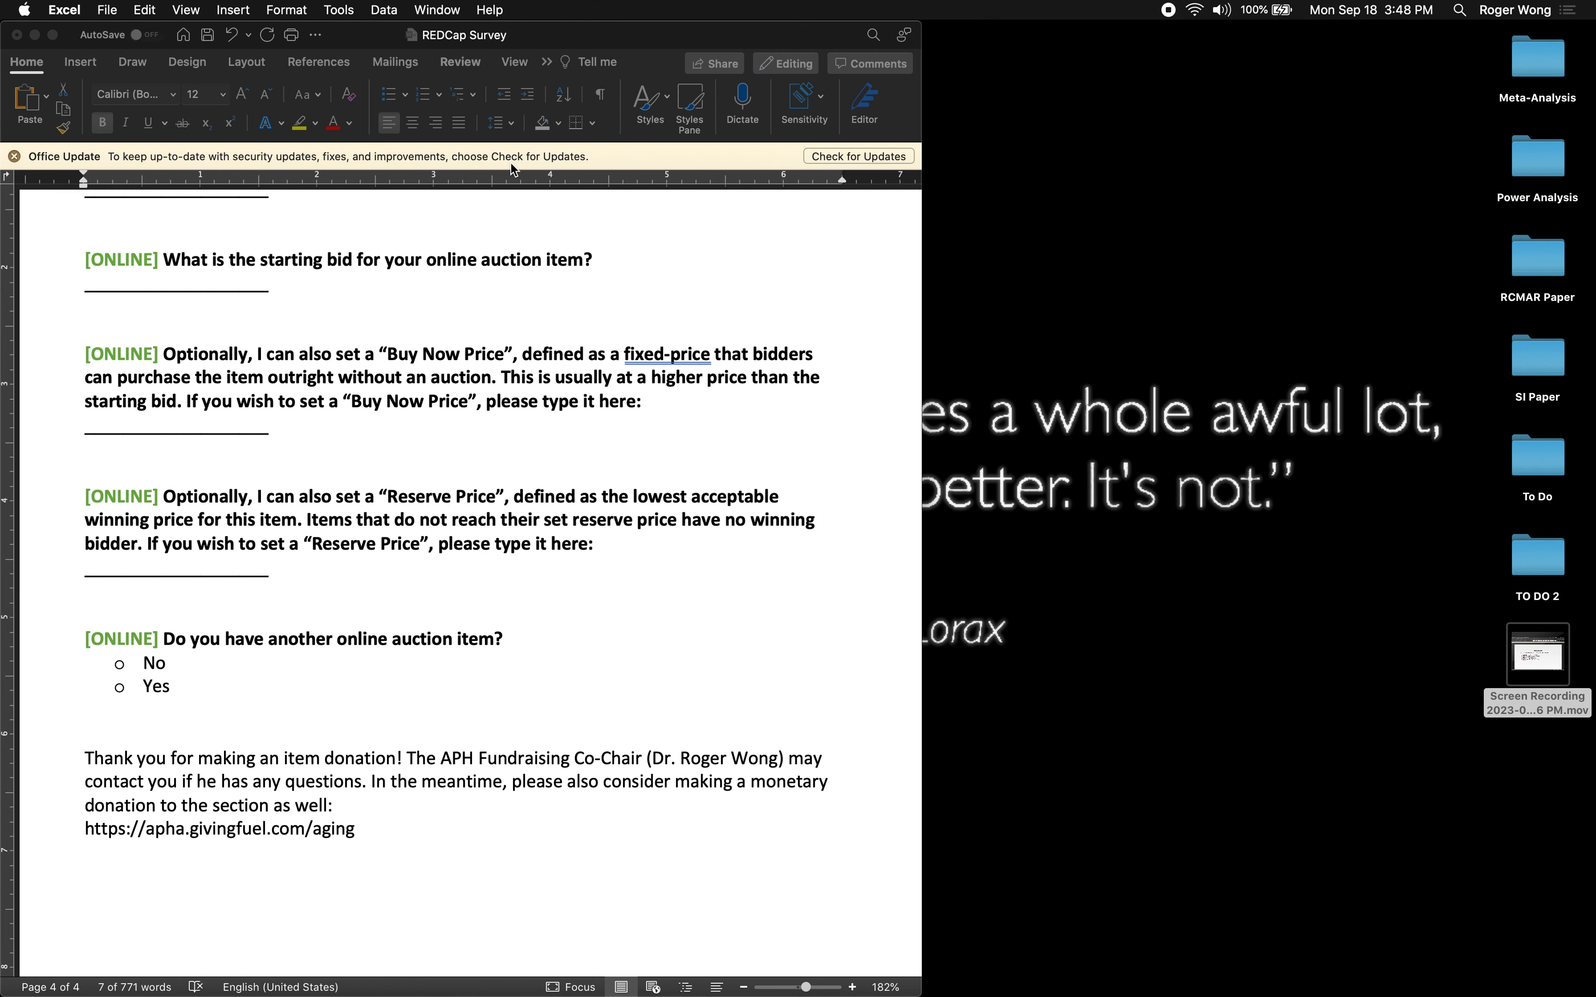
left_click(827, 503)
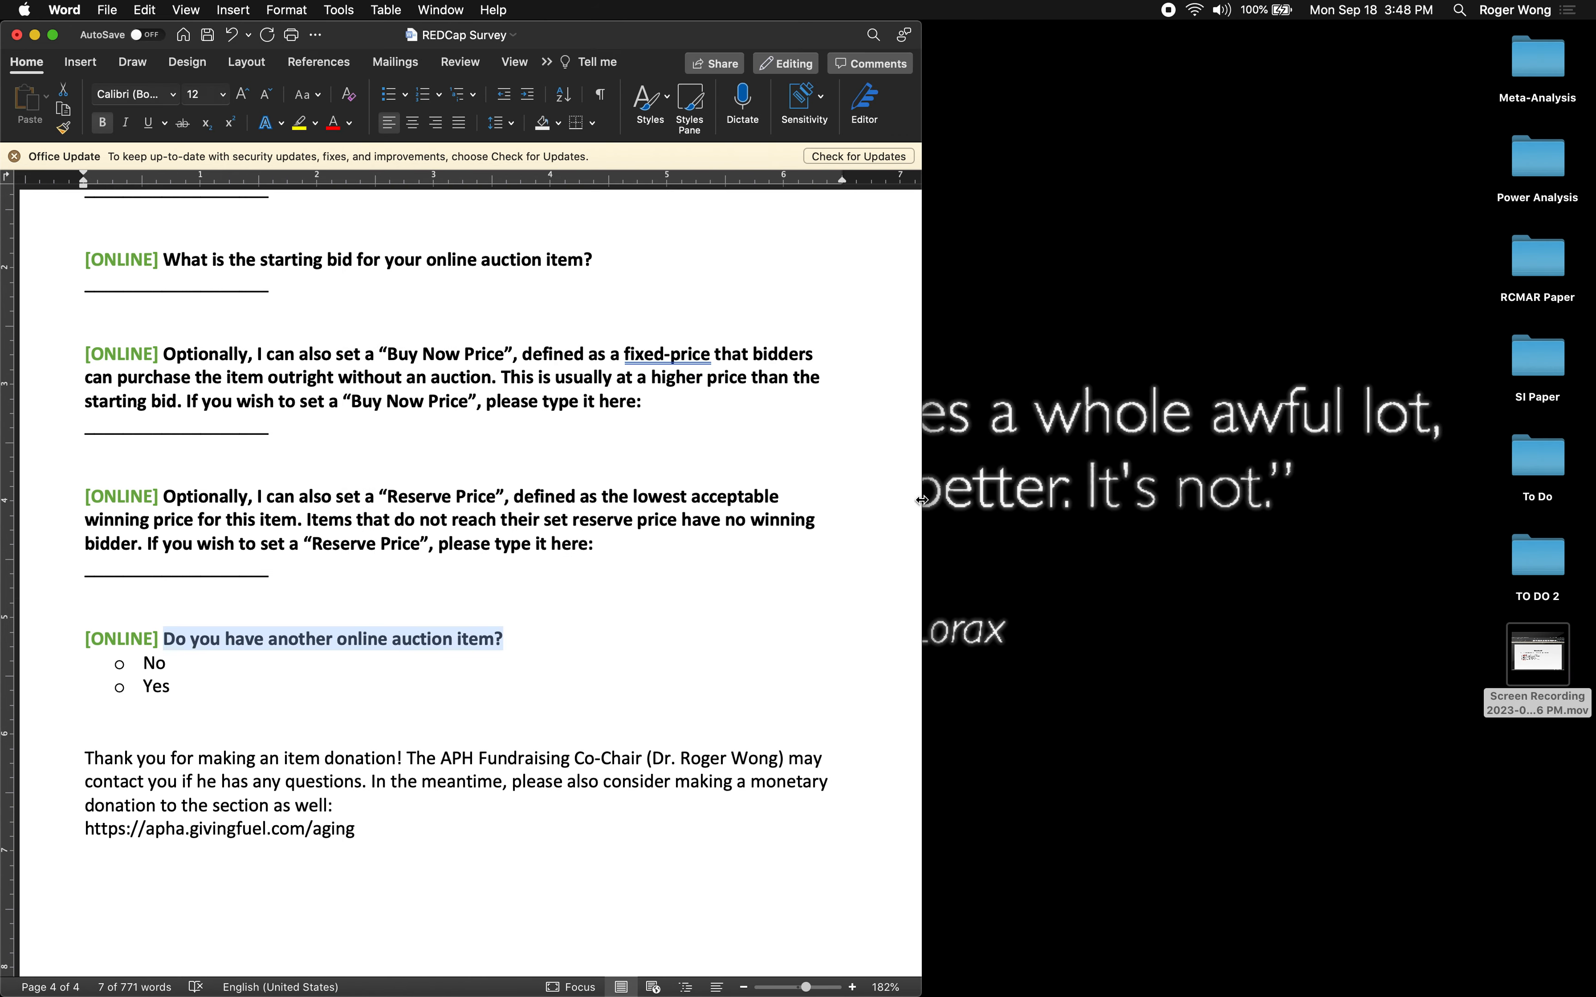
left_click_drag(922, 500, 1594, 455)
Switch to Chrome with the REDCap project and look through the Project Setup page down to the production status section
key("ctrl+Up")
mouse_move(832, 6)
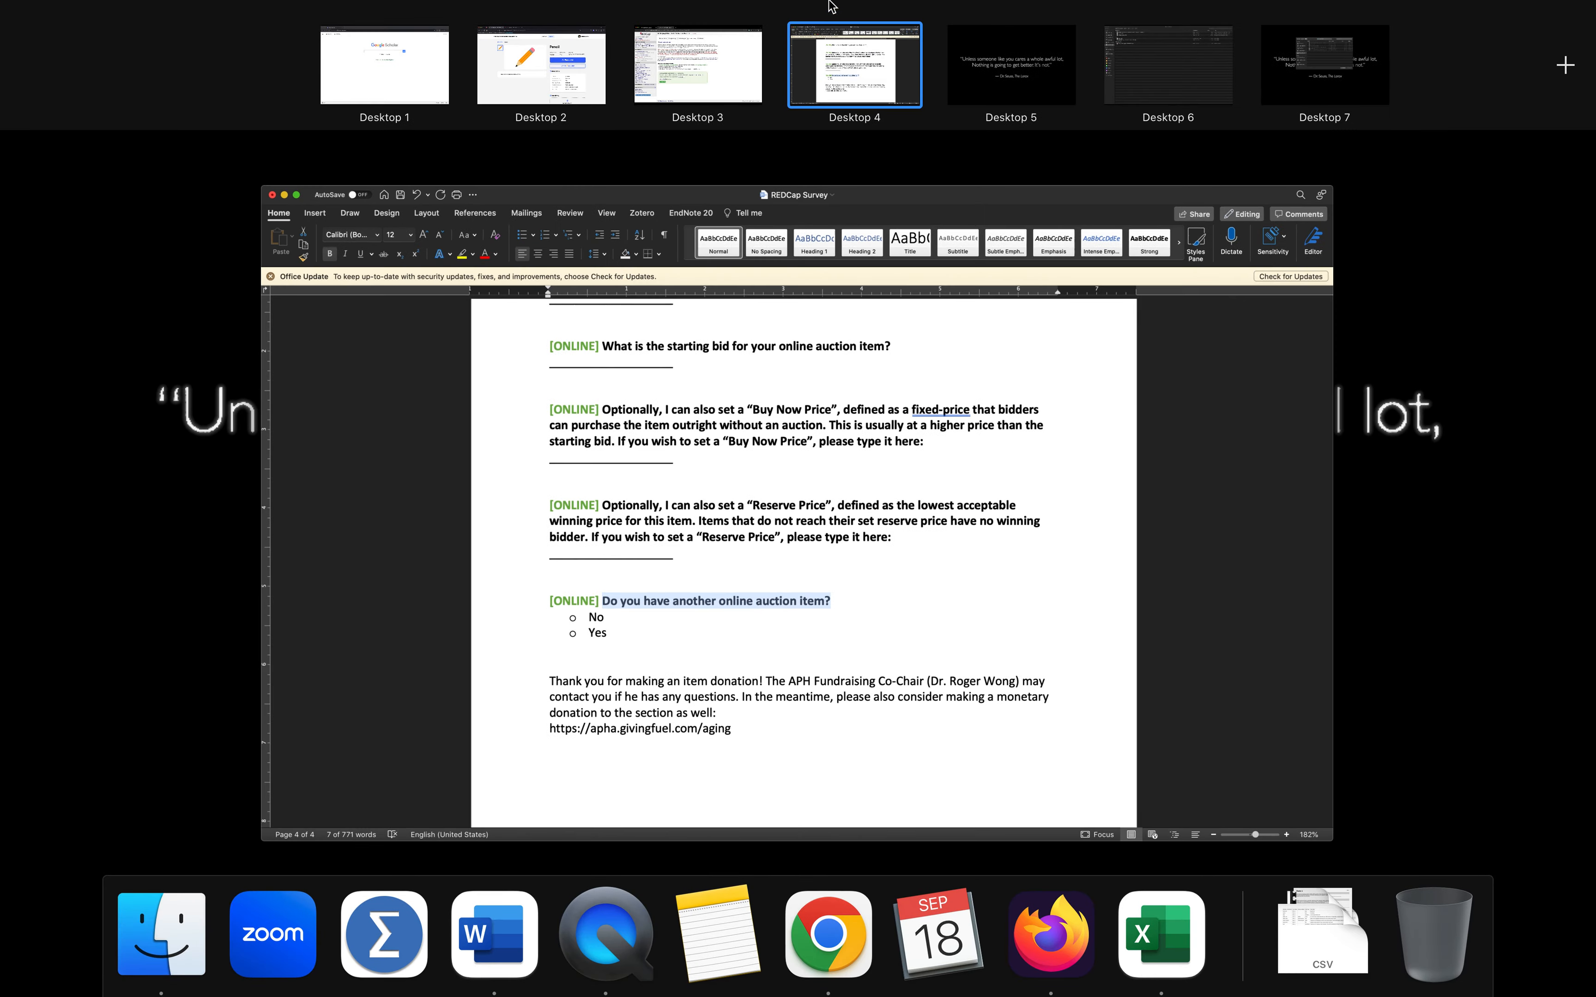
left_click(725, 75)
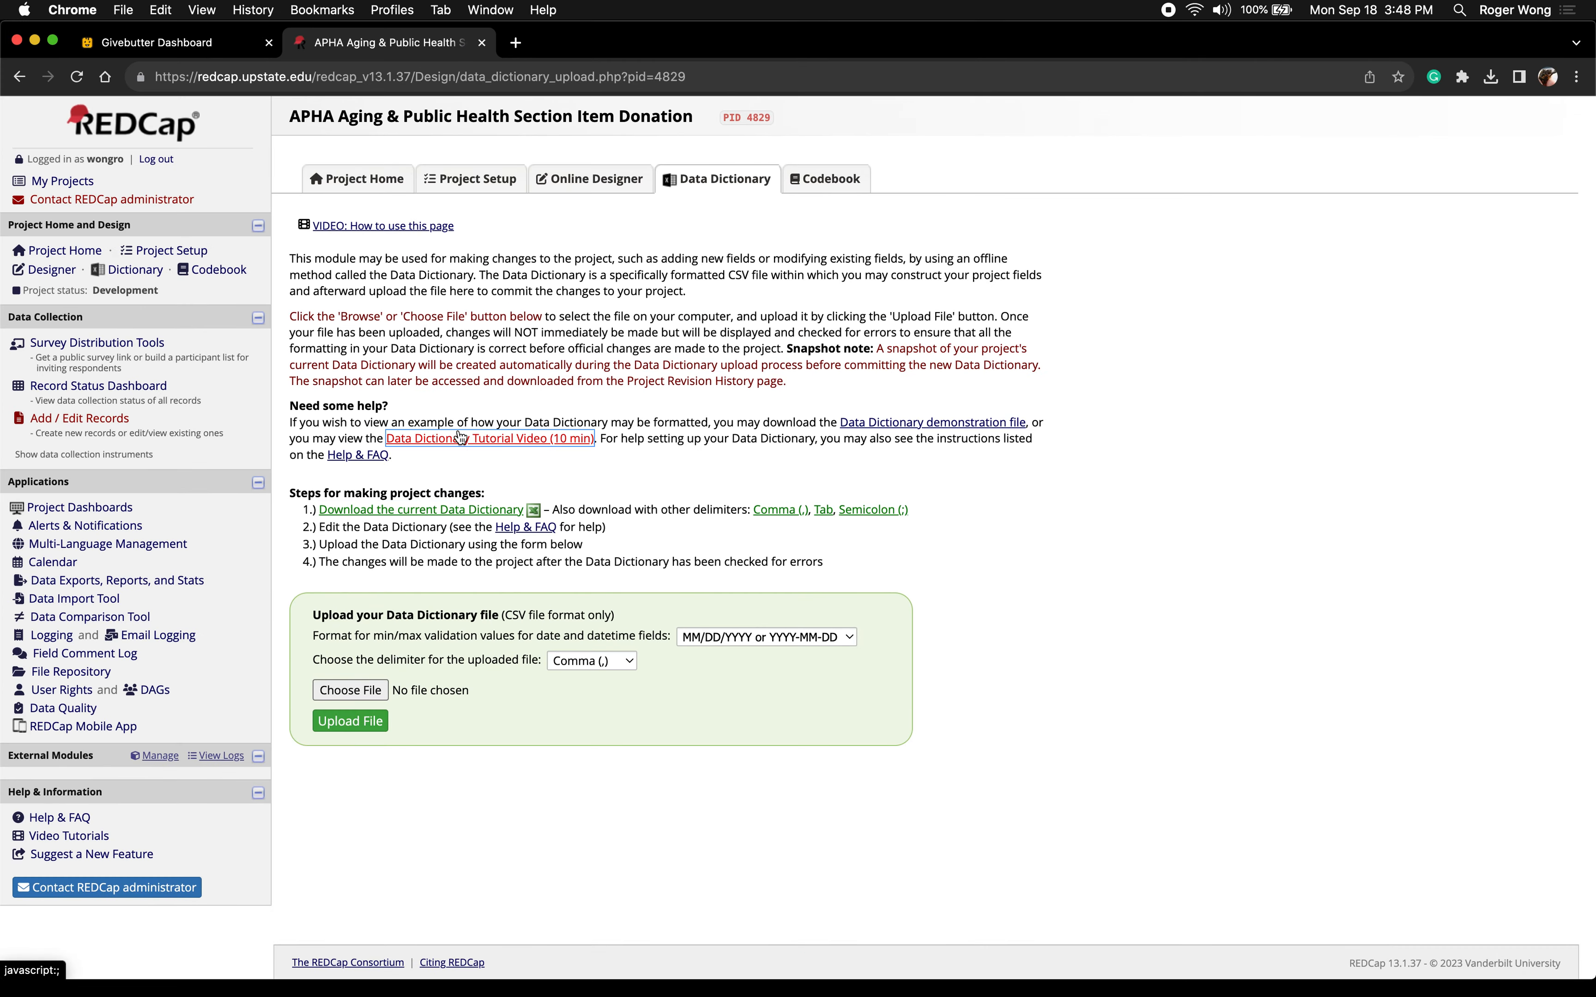
left_click(450, 183)
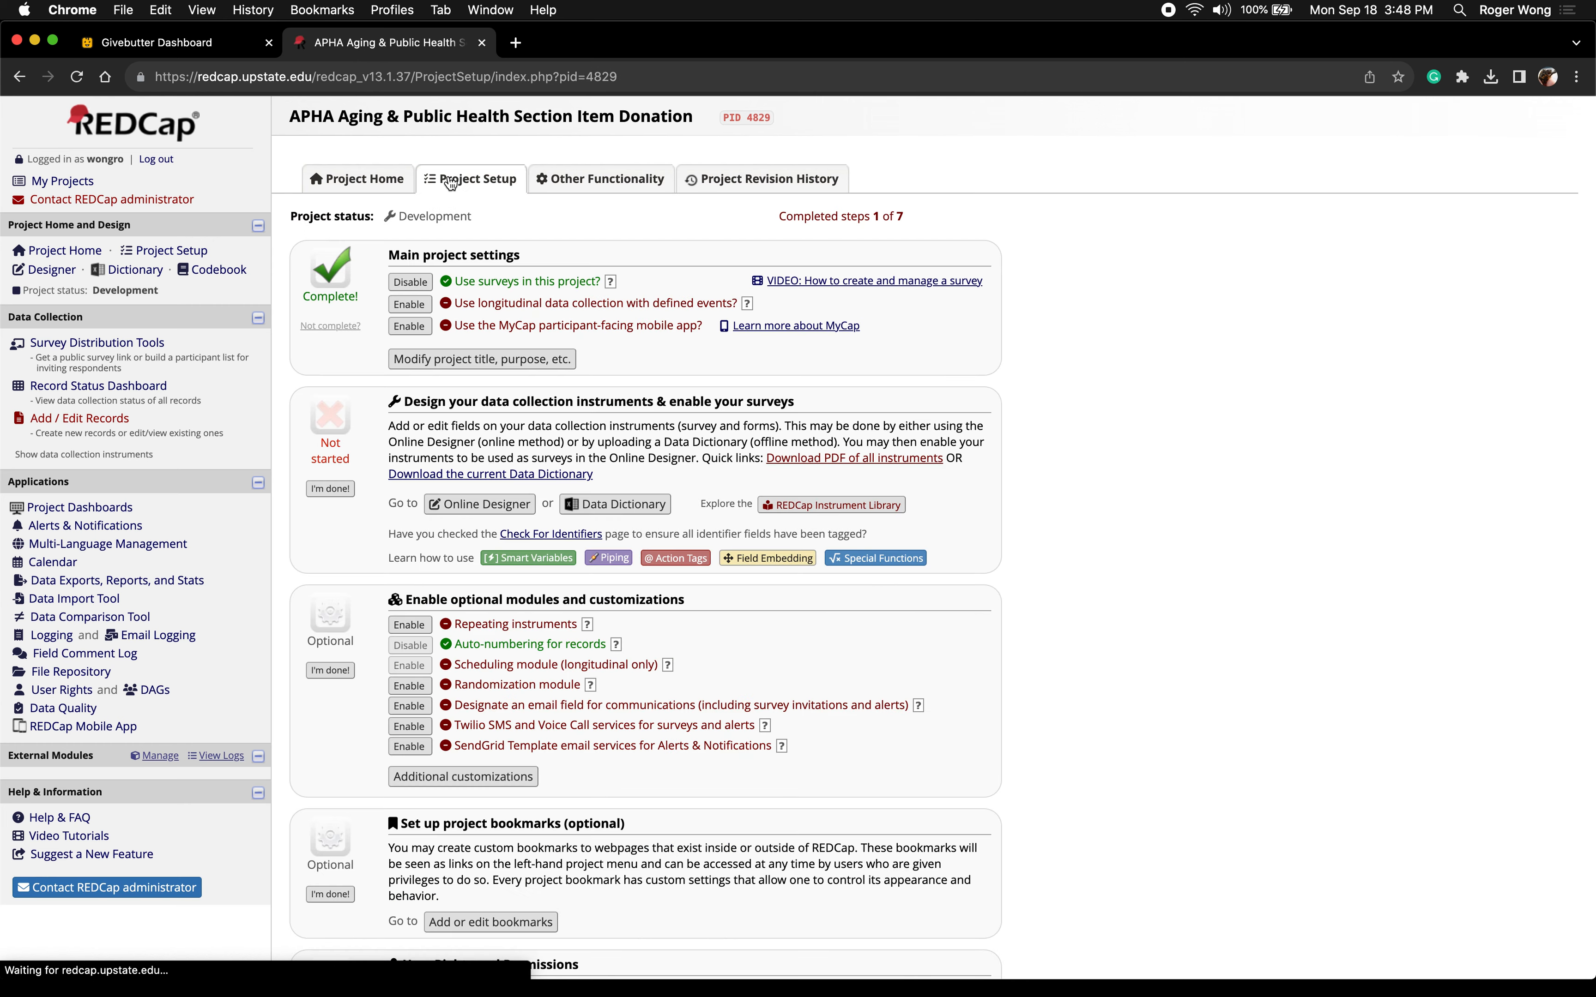
scroll(450, 182, "down", 2)
scroll(450, 183, "down", 10)
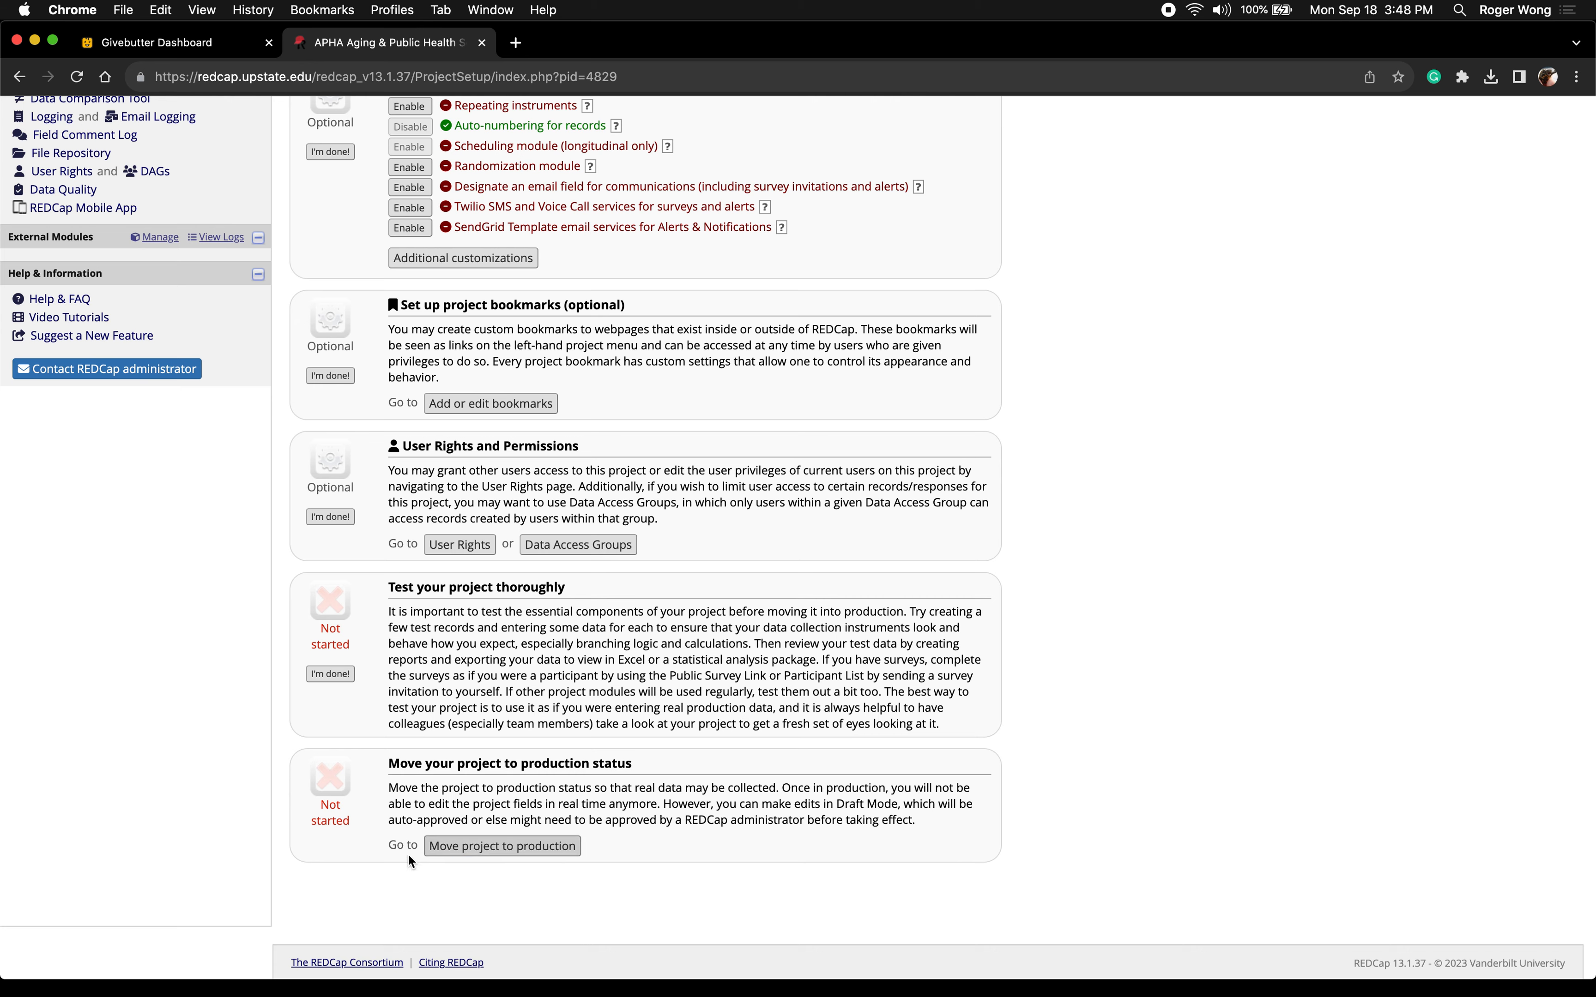
scroll(376, 840, "up", 12)
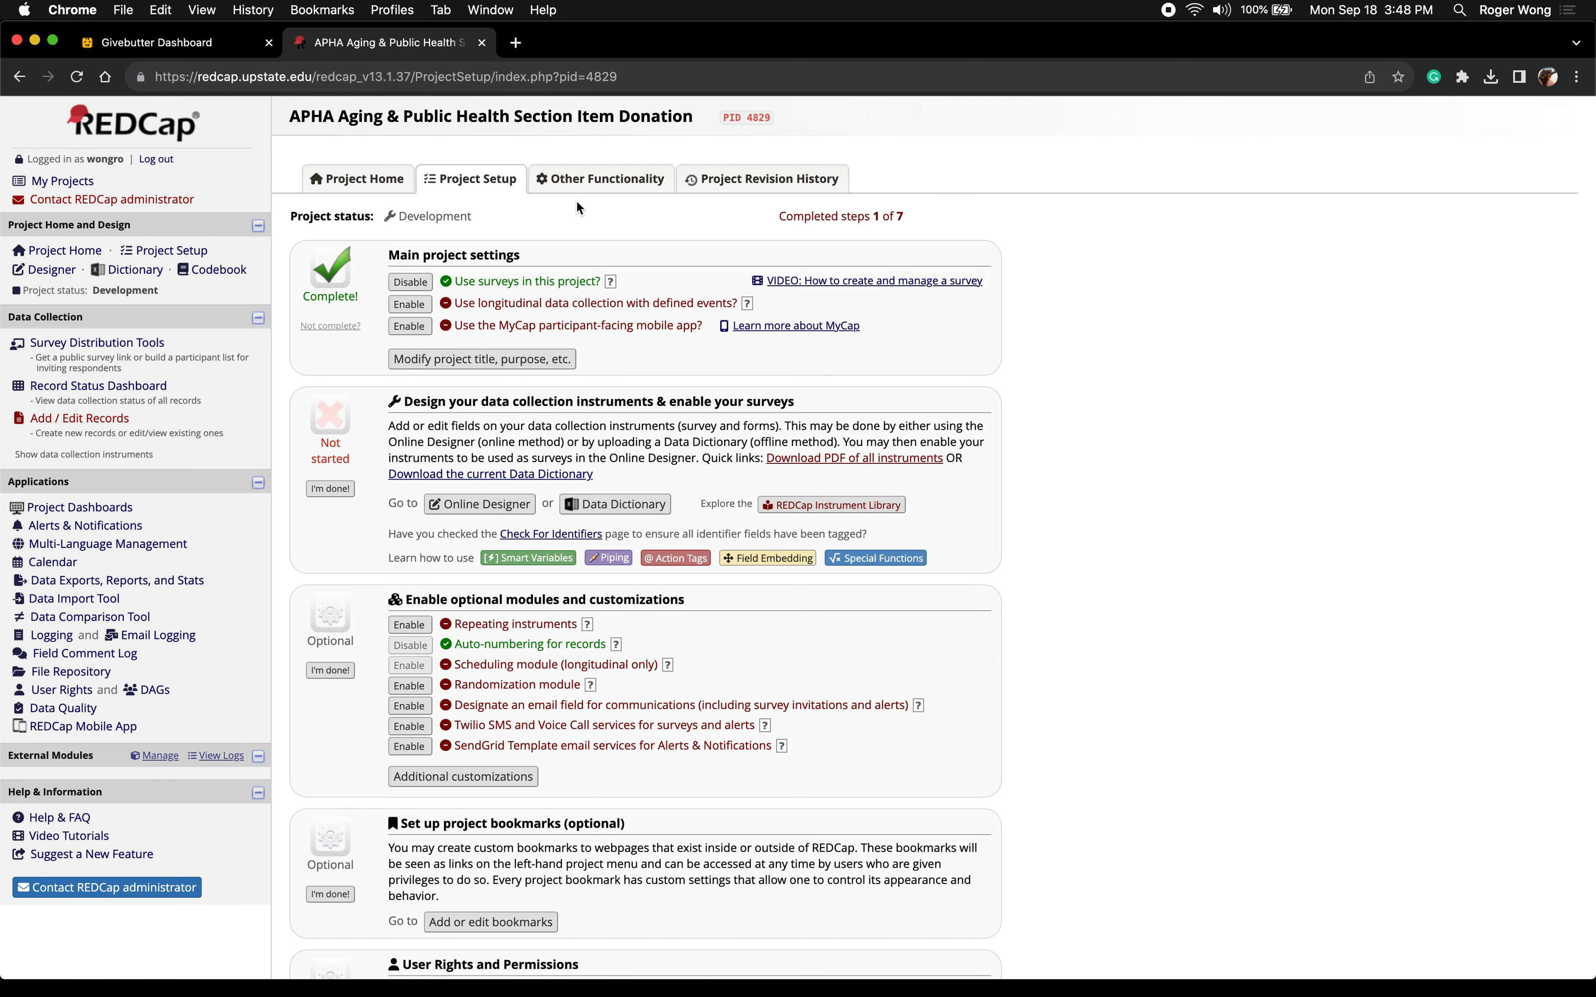
Go to the project's Data Dictionary upload page and view the downloaded screenshot 2023-09-18 at 10.26.03 AM over it
left_click(593, 504)
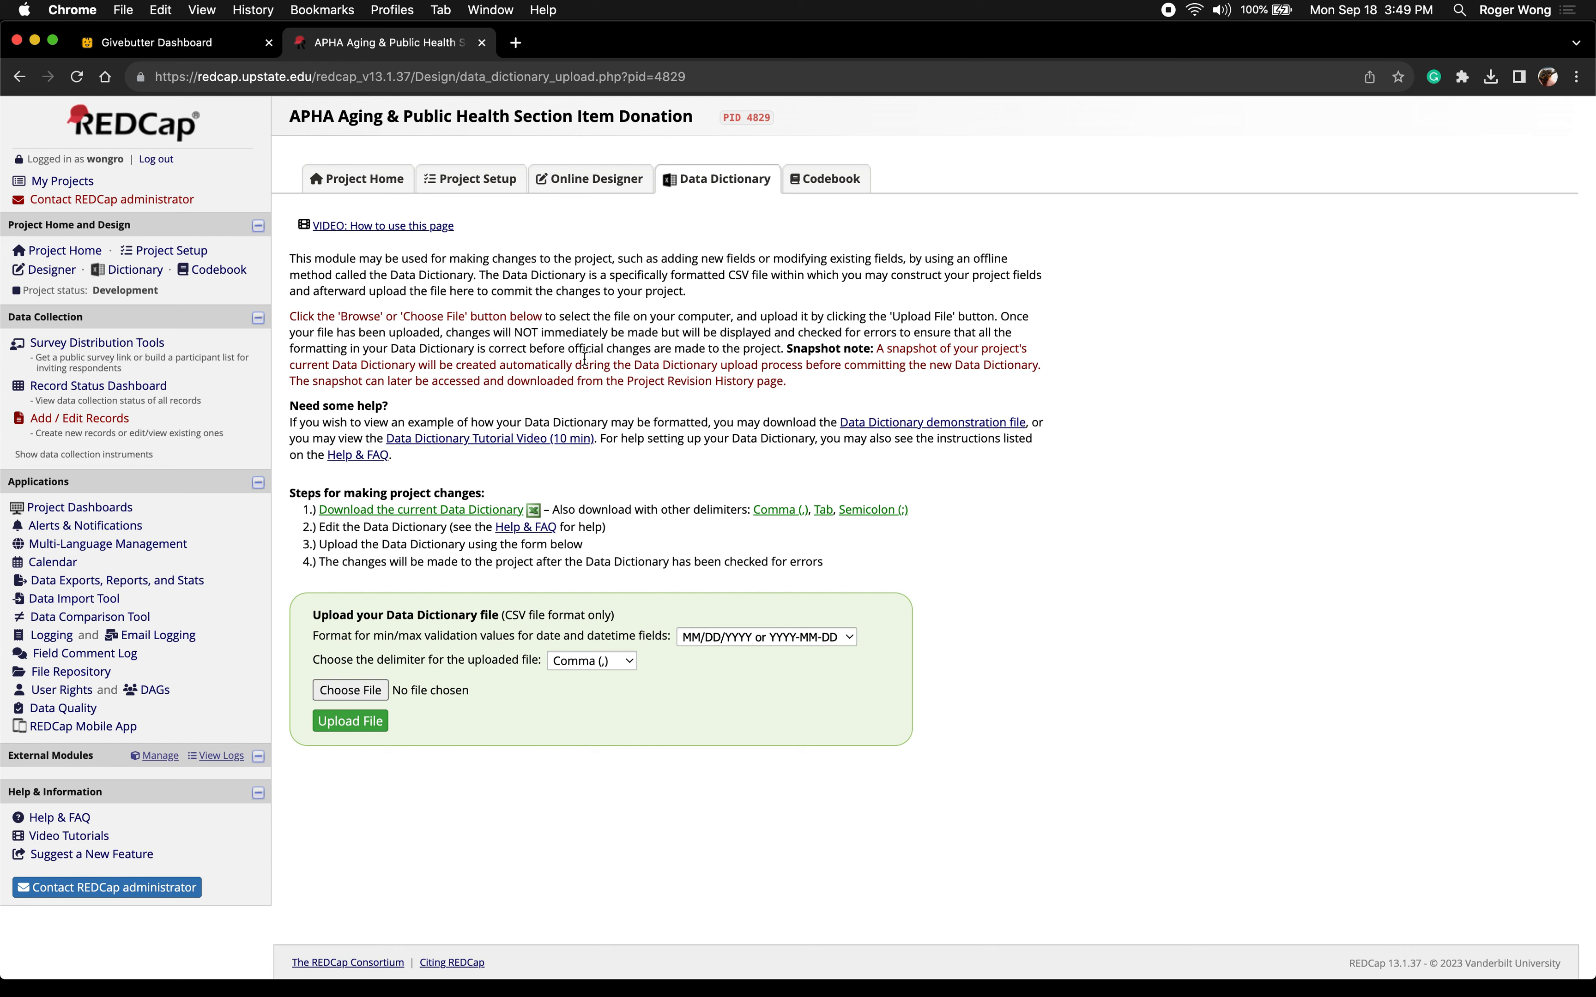
mouse_move(1049, 937)
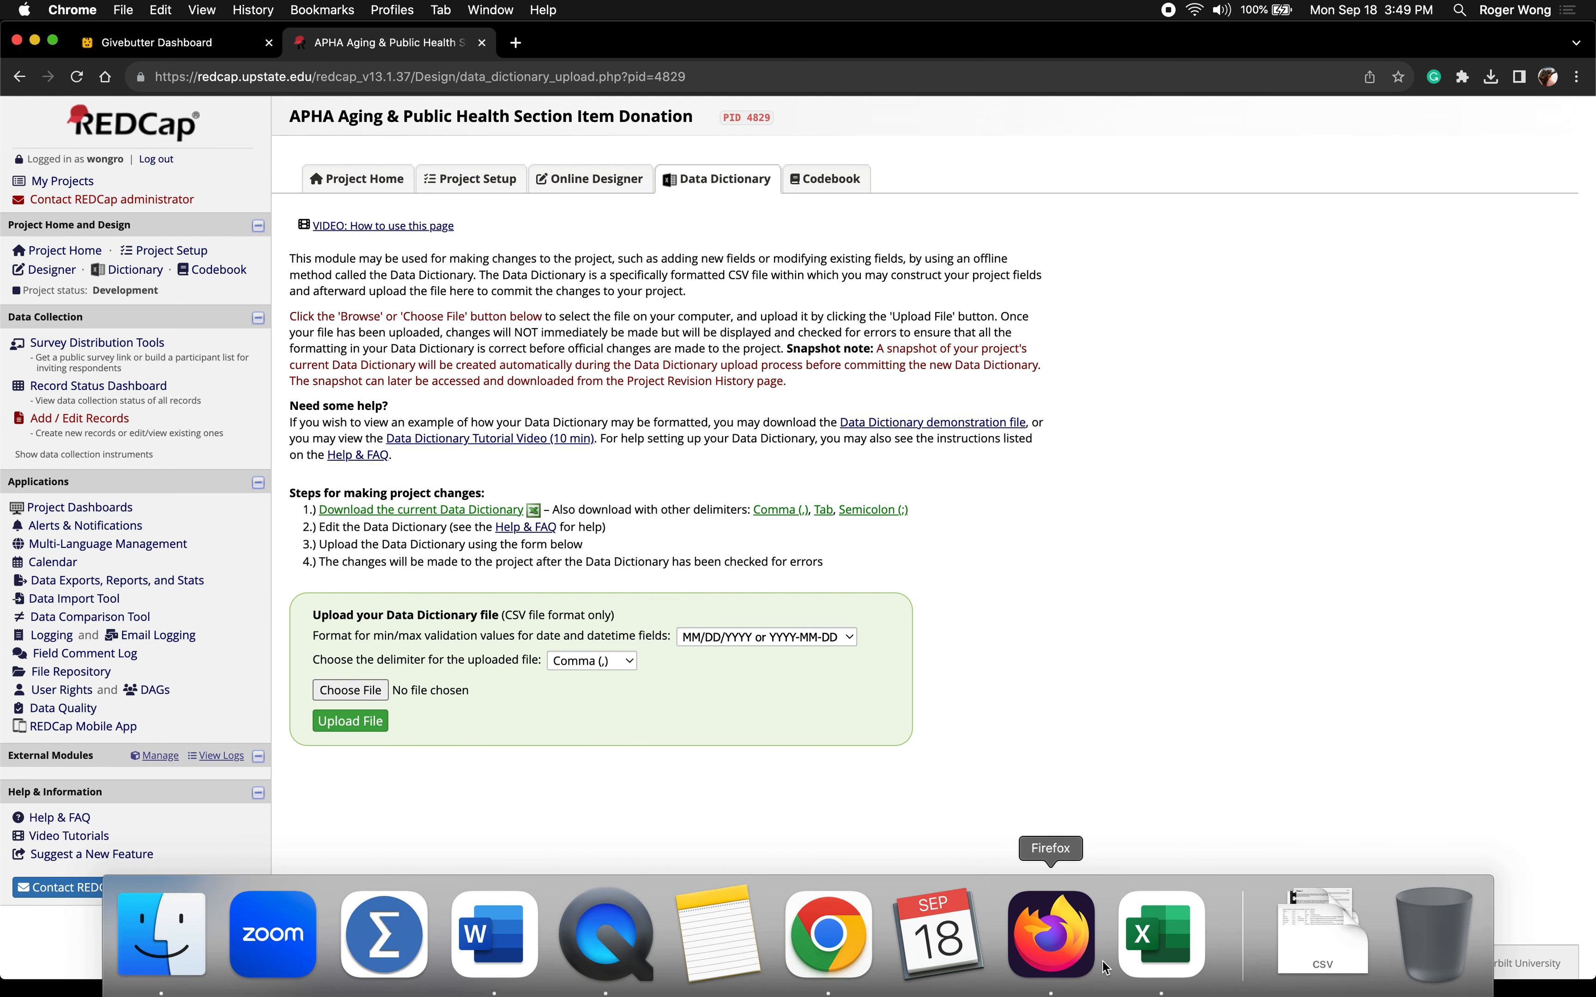
left_click(1306, 931)
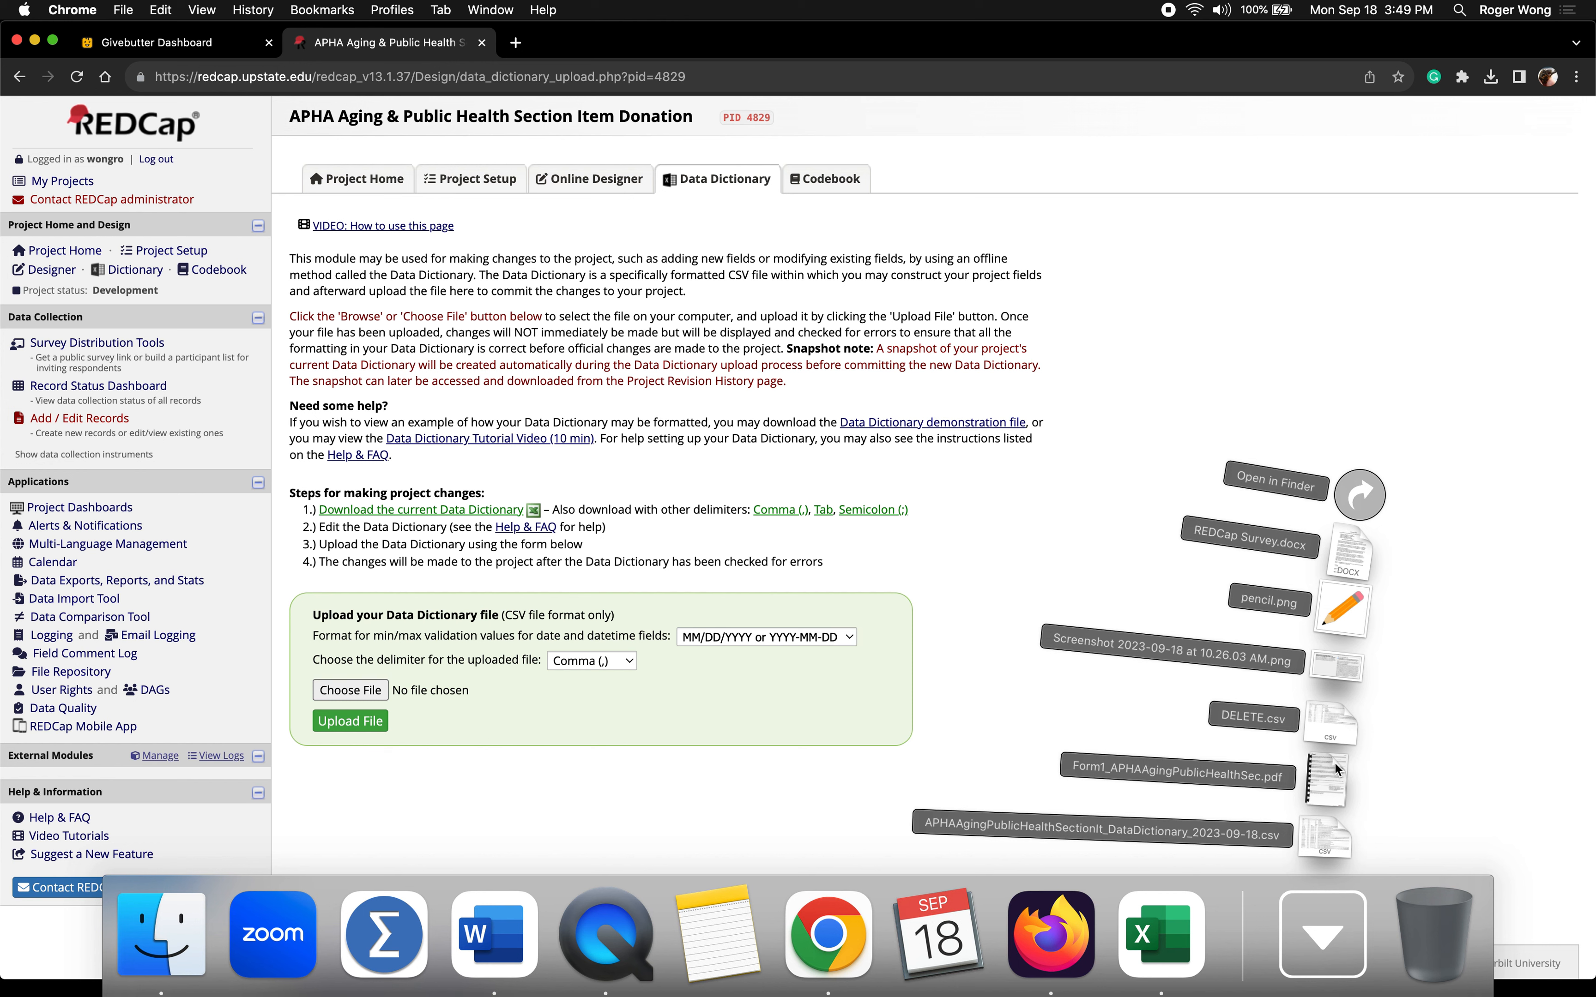
left_click(1338, 663)
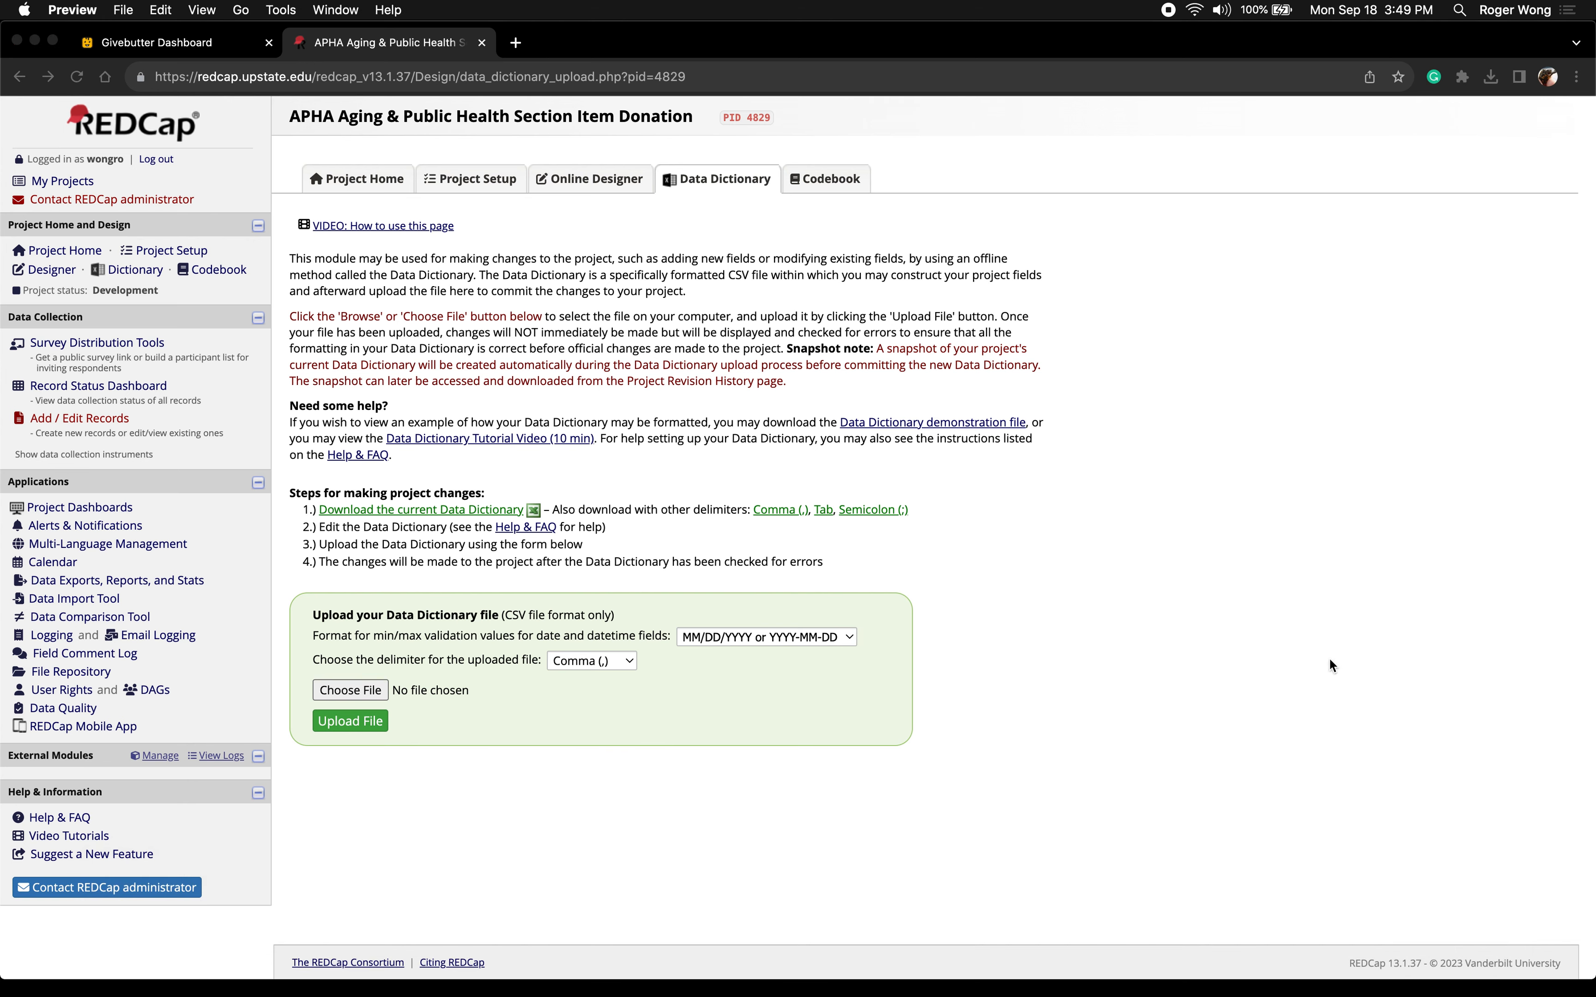
left_click_drag(406, 39, 1008, 455)
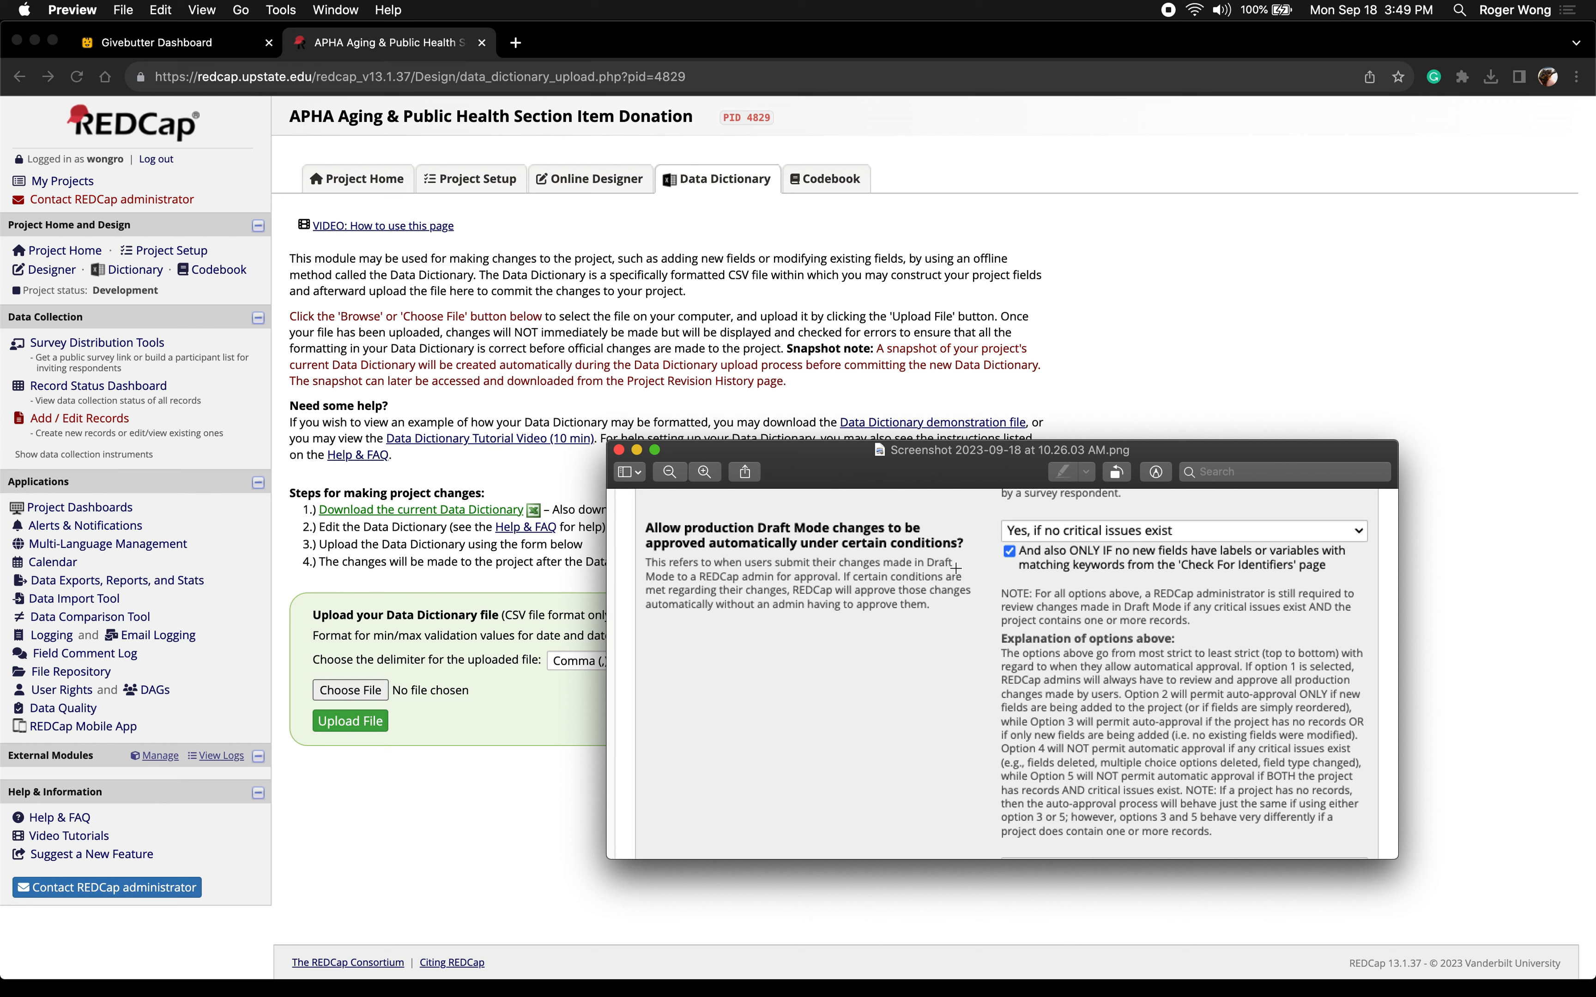
left_click(590, 512)
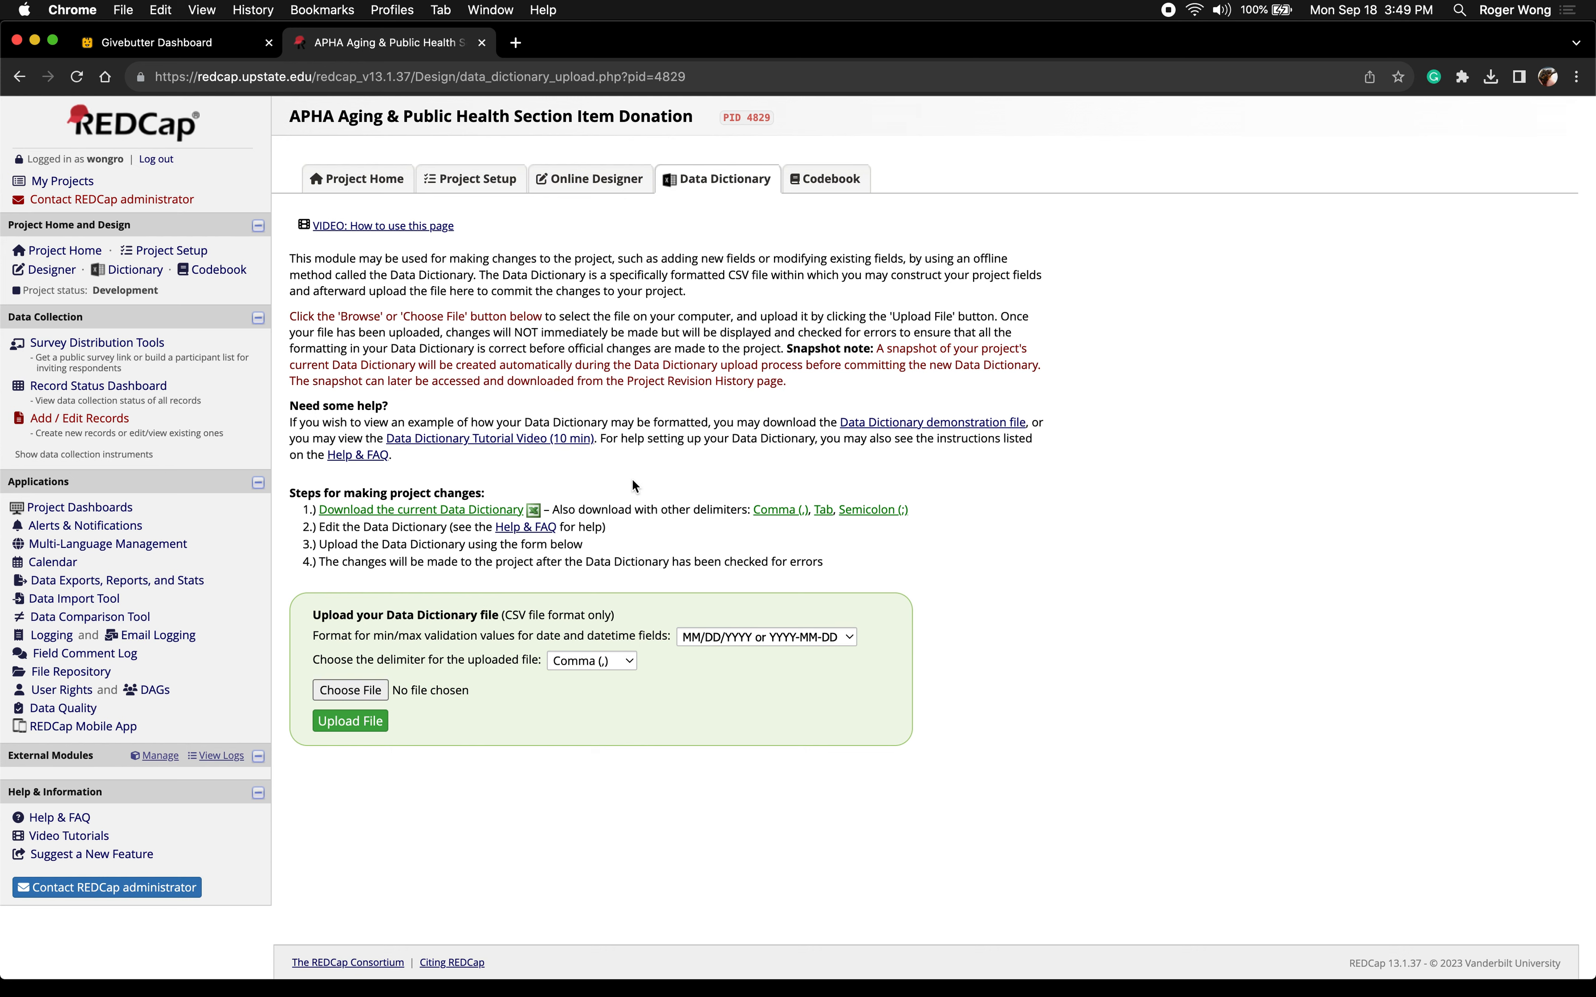
Reopen the downloaded screenshot to examine the automatic approval options for production Draft Mode changes, and close it
scroll(632, 480, "down", 1)
mouse_move(1160, 976)
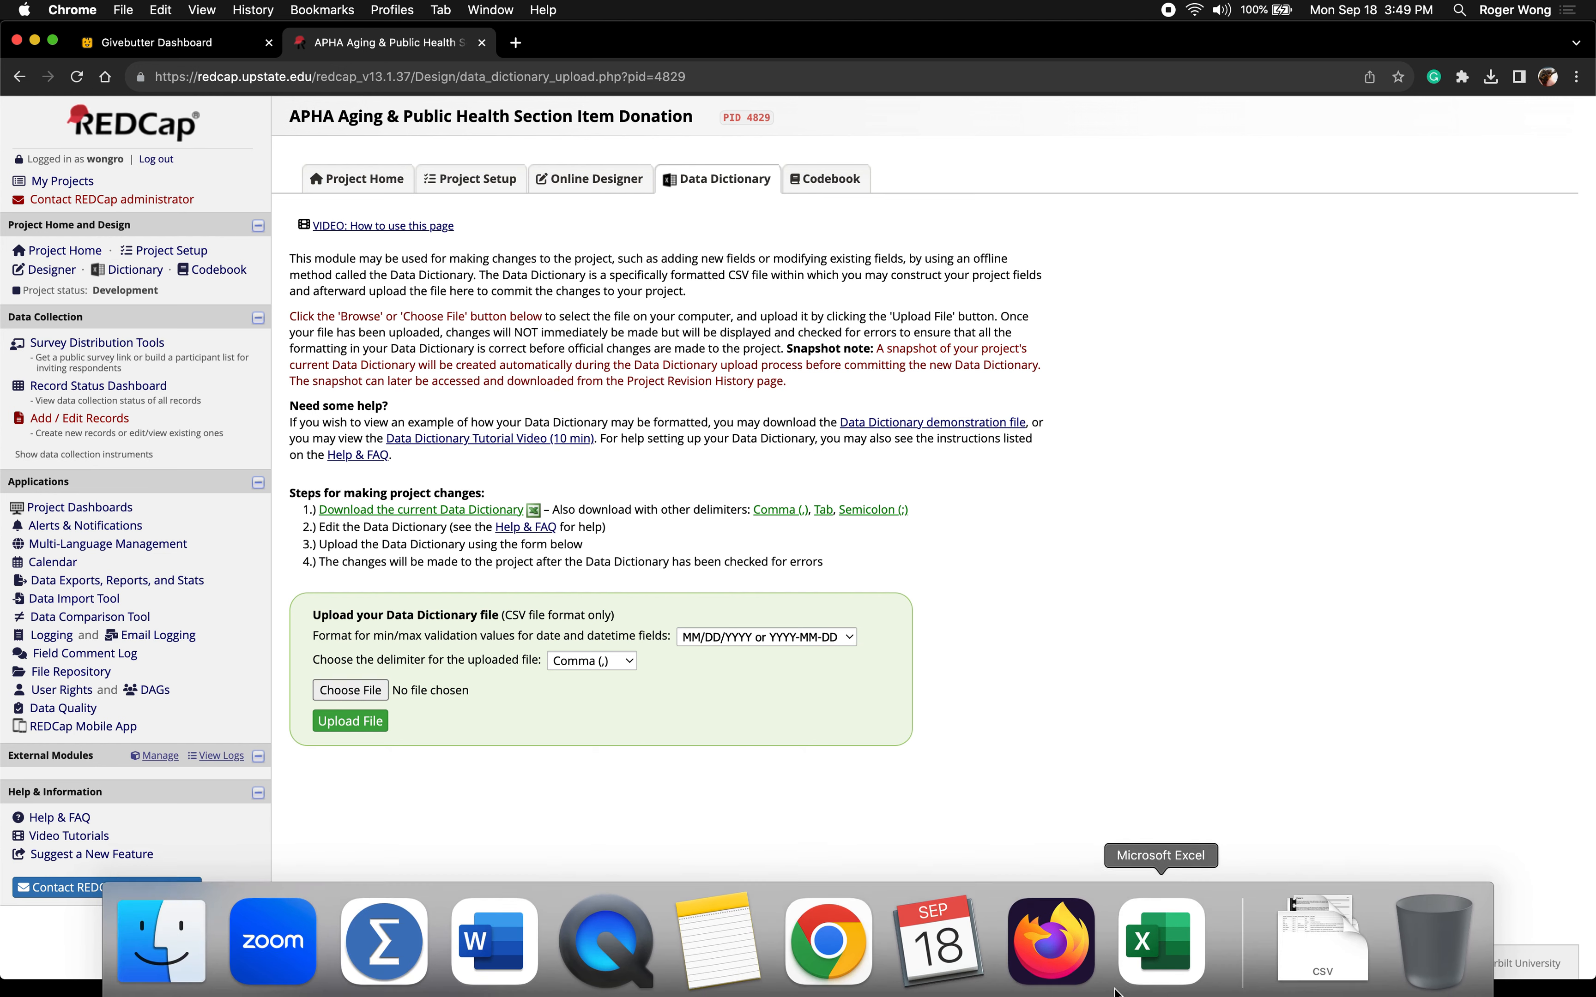
left_click(1294, 935)
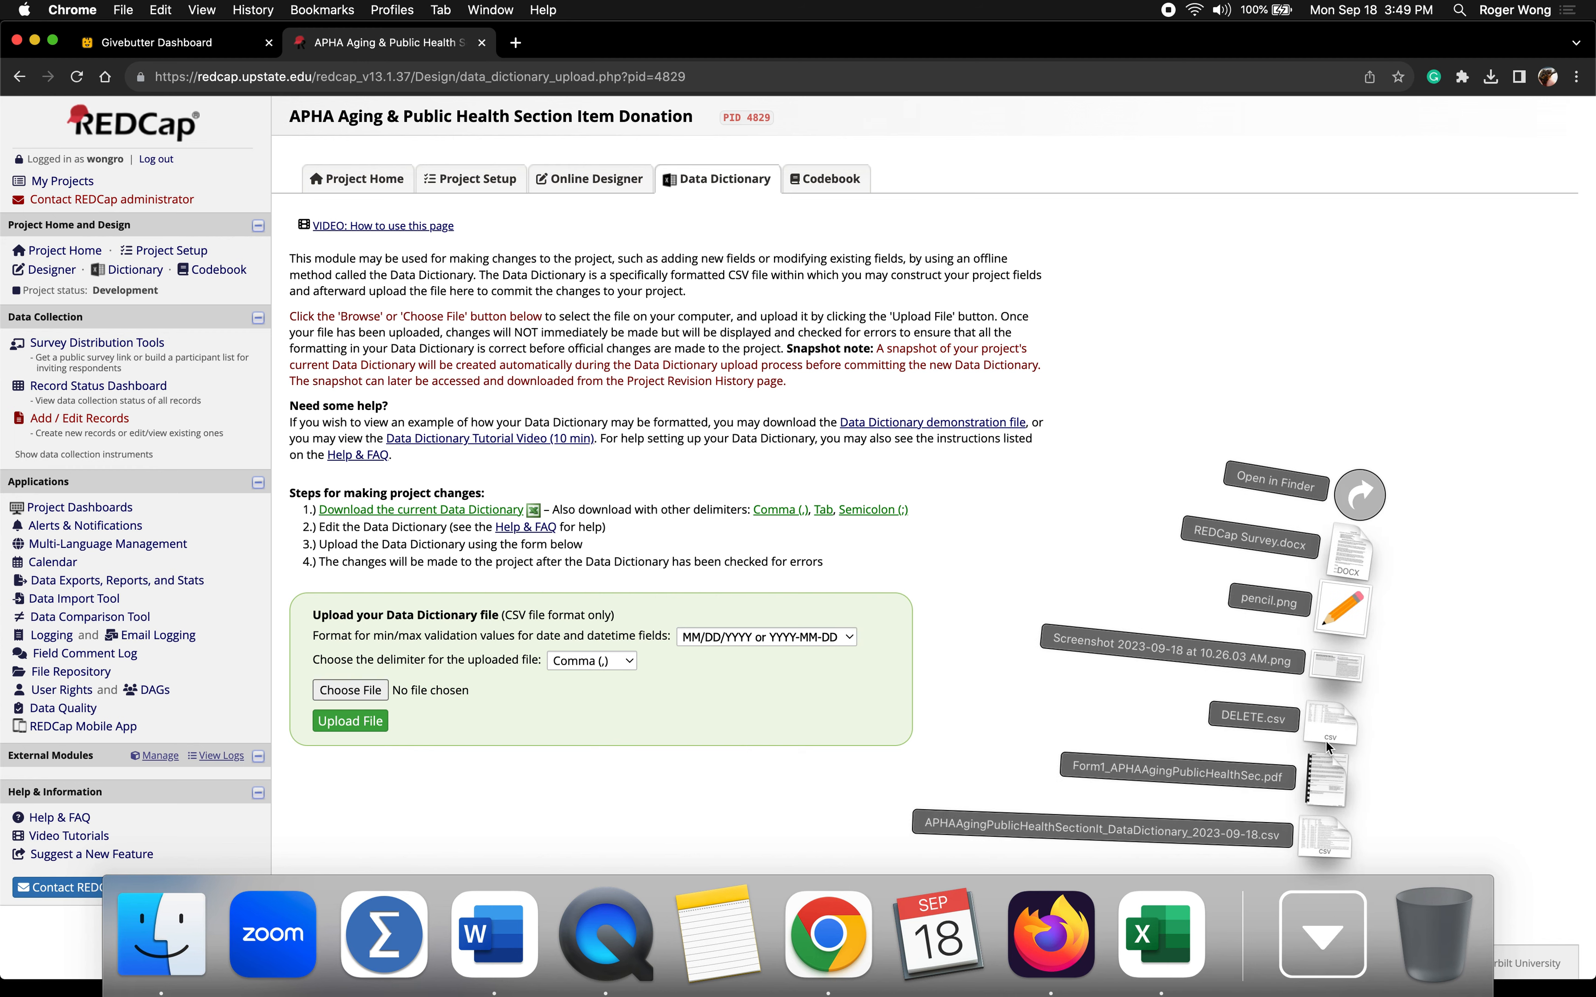
left_click(1332, 664)
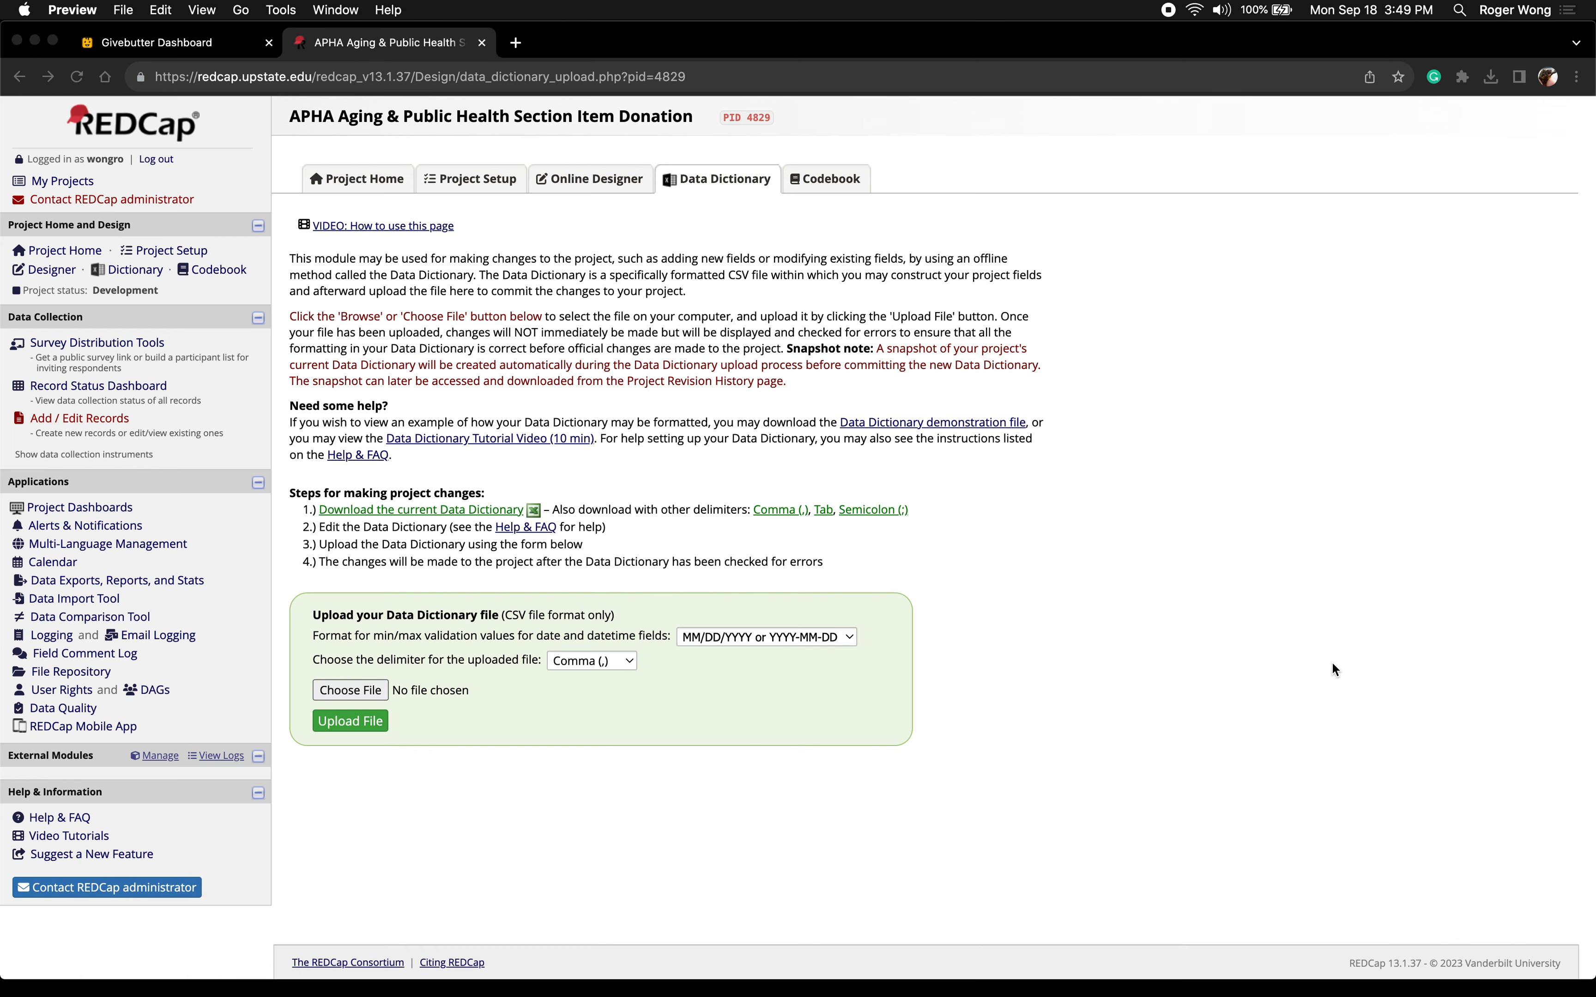
left_click_drag(292, 57, 889, 500)
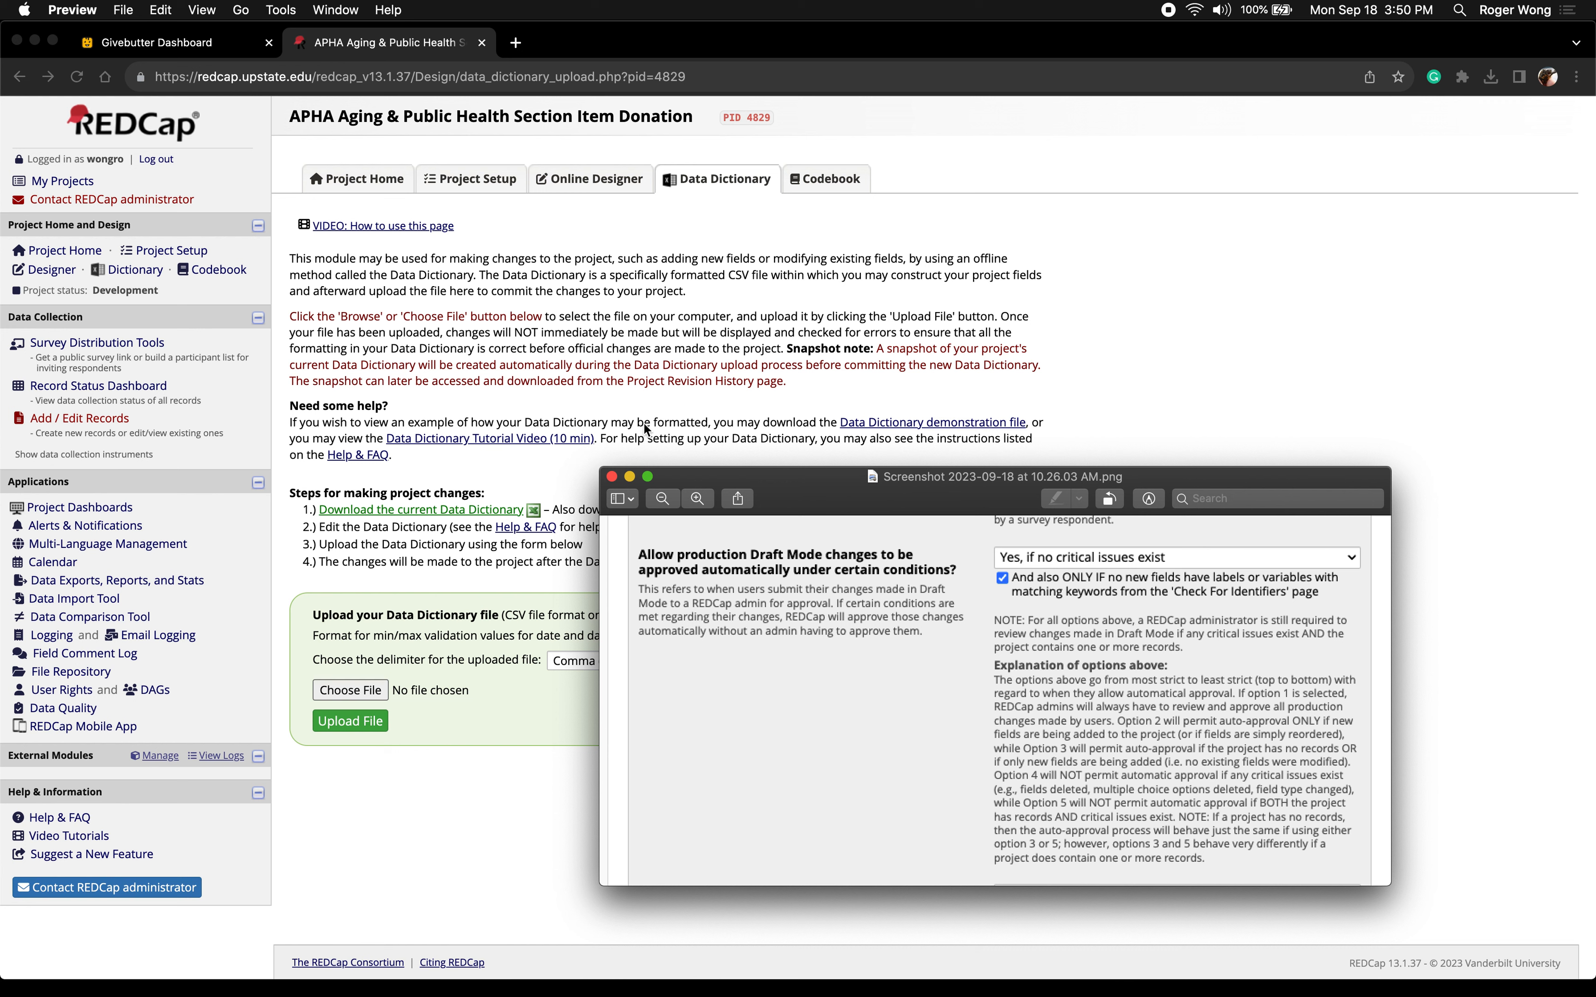
left_click(612, 477)
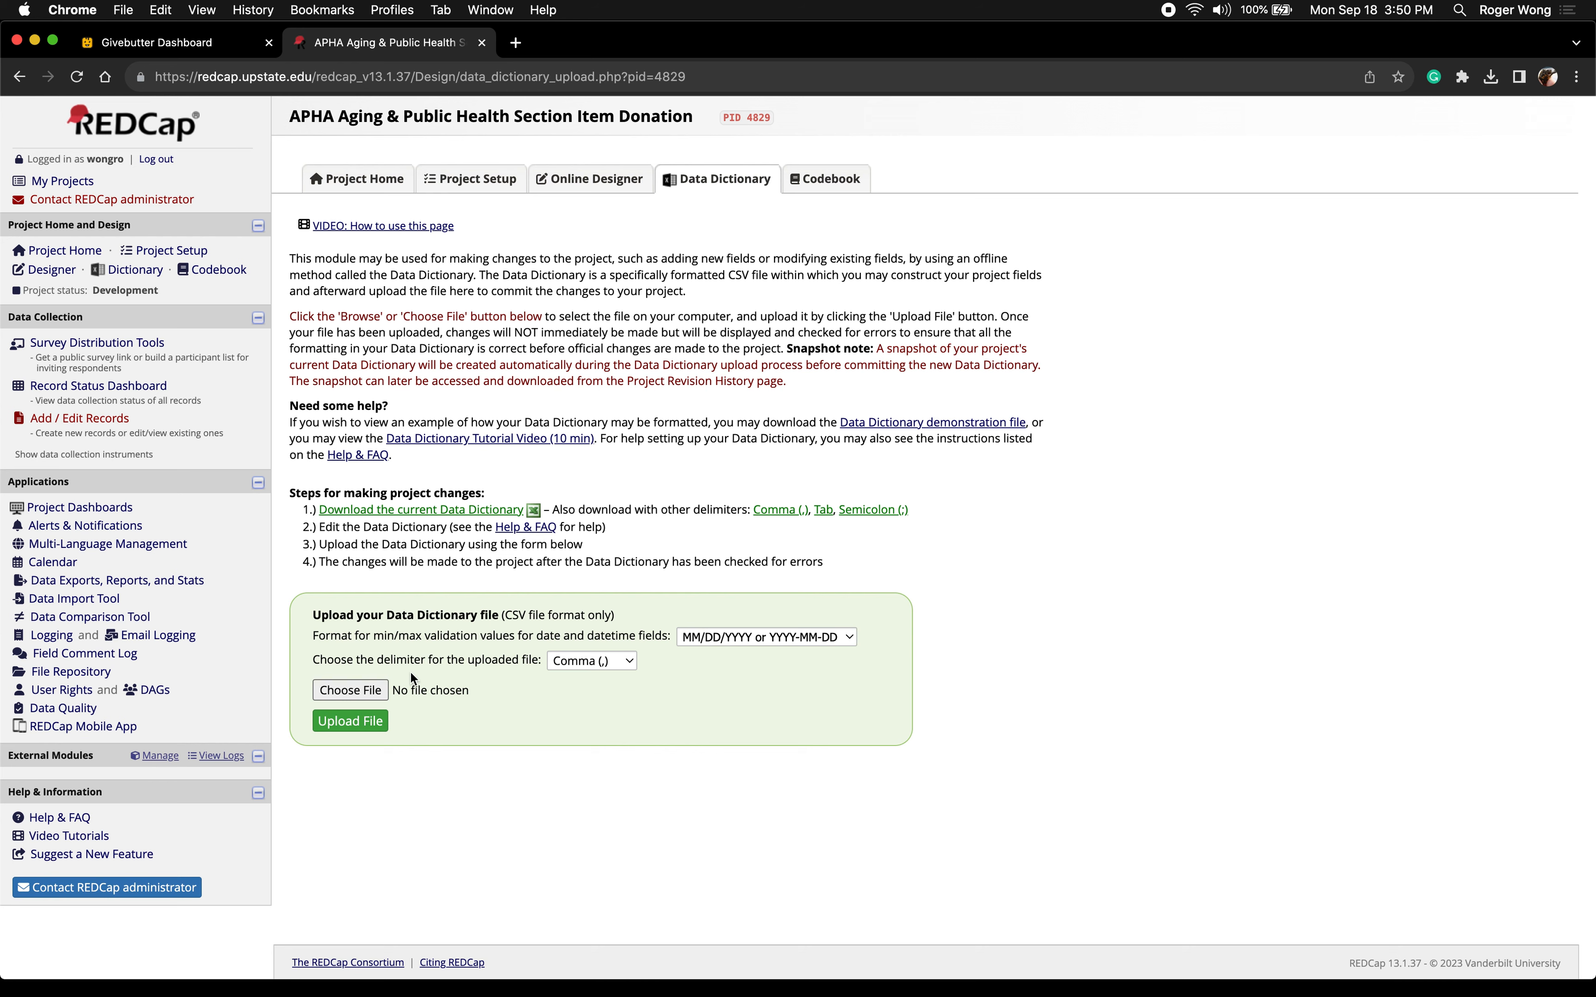
Upload APHAAgingPublicHealthSectionIt_DataDictionary_2023-09-18.csv as the project's data dictionary and commit the changes
left_click(373, 691)
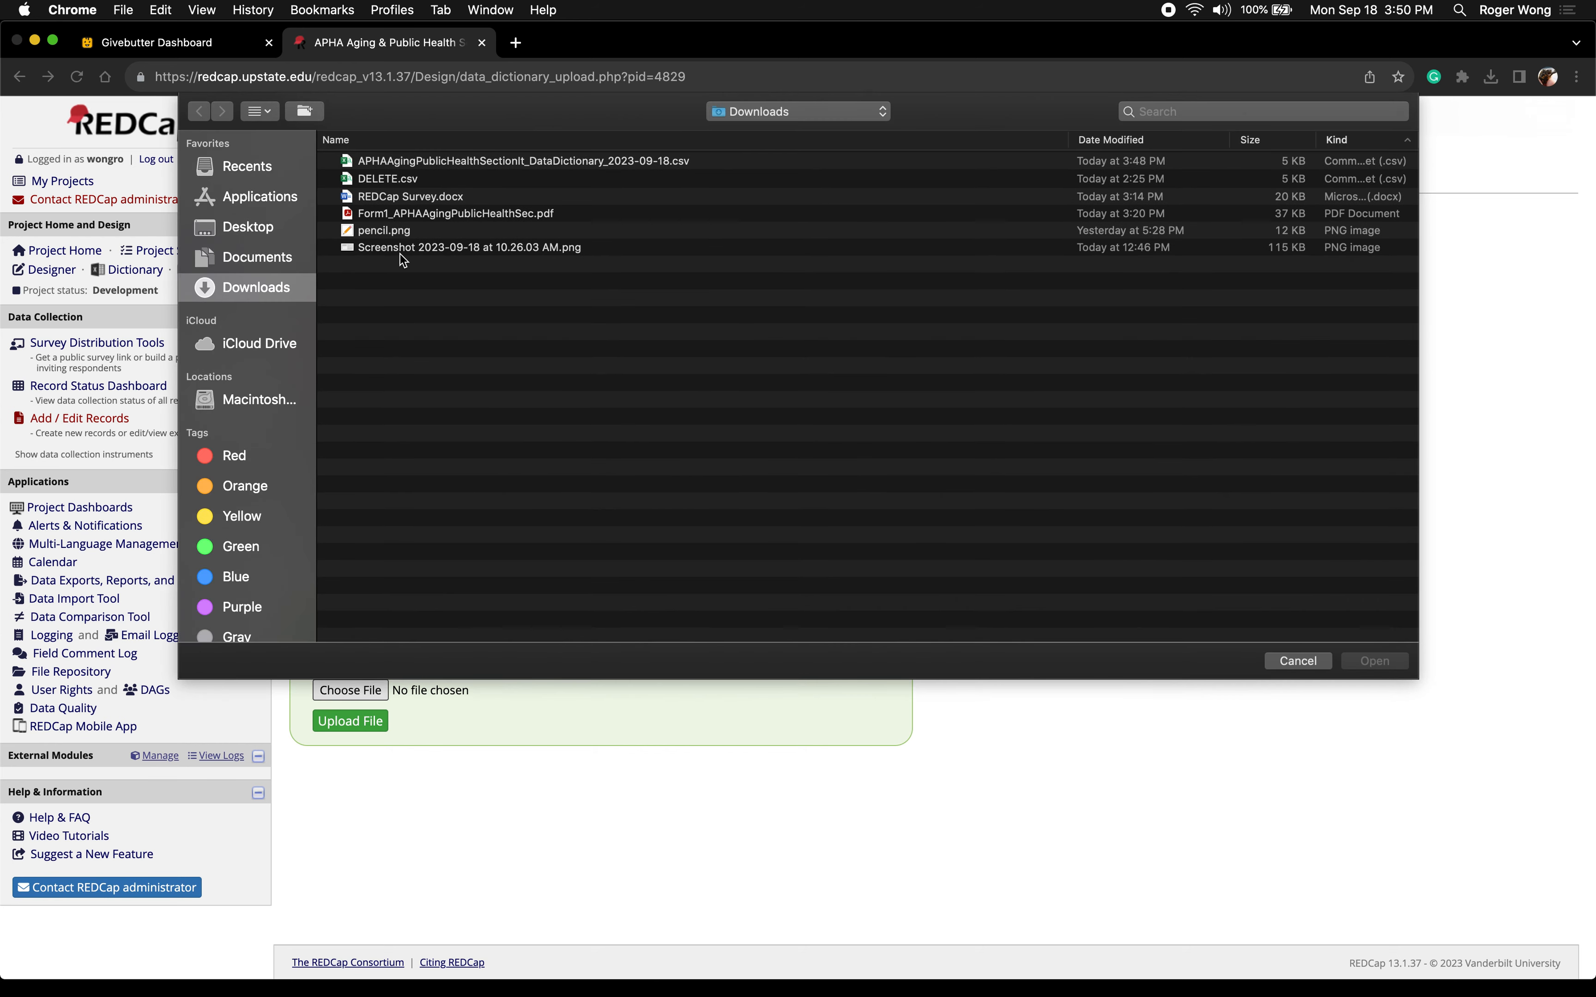
double_click(404, 161)
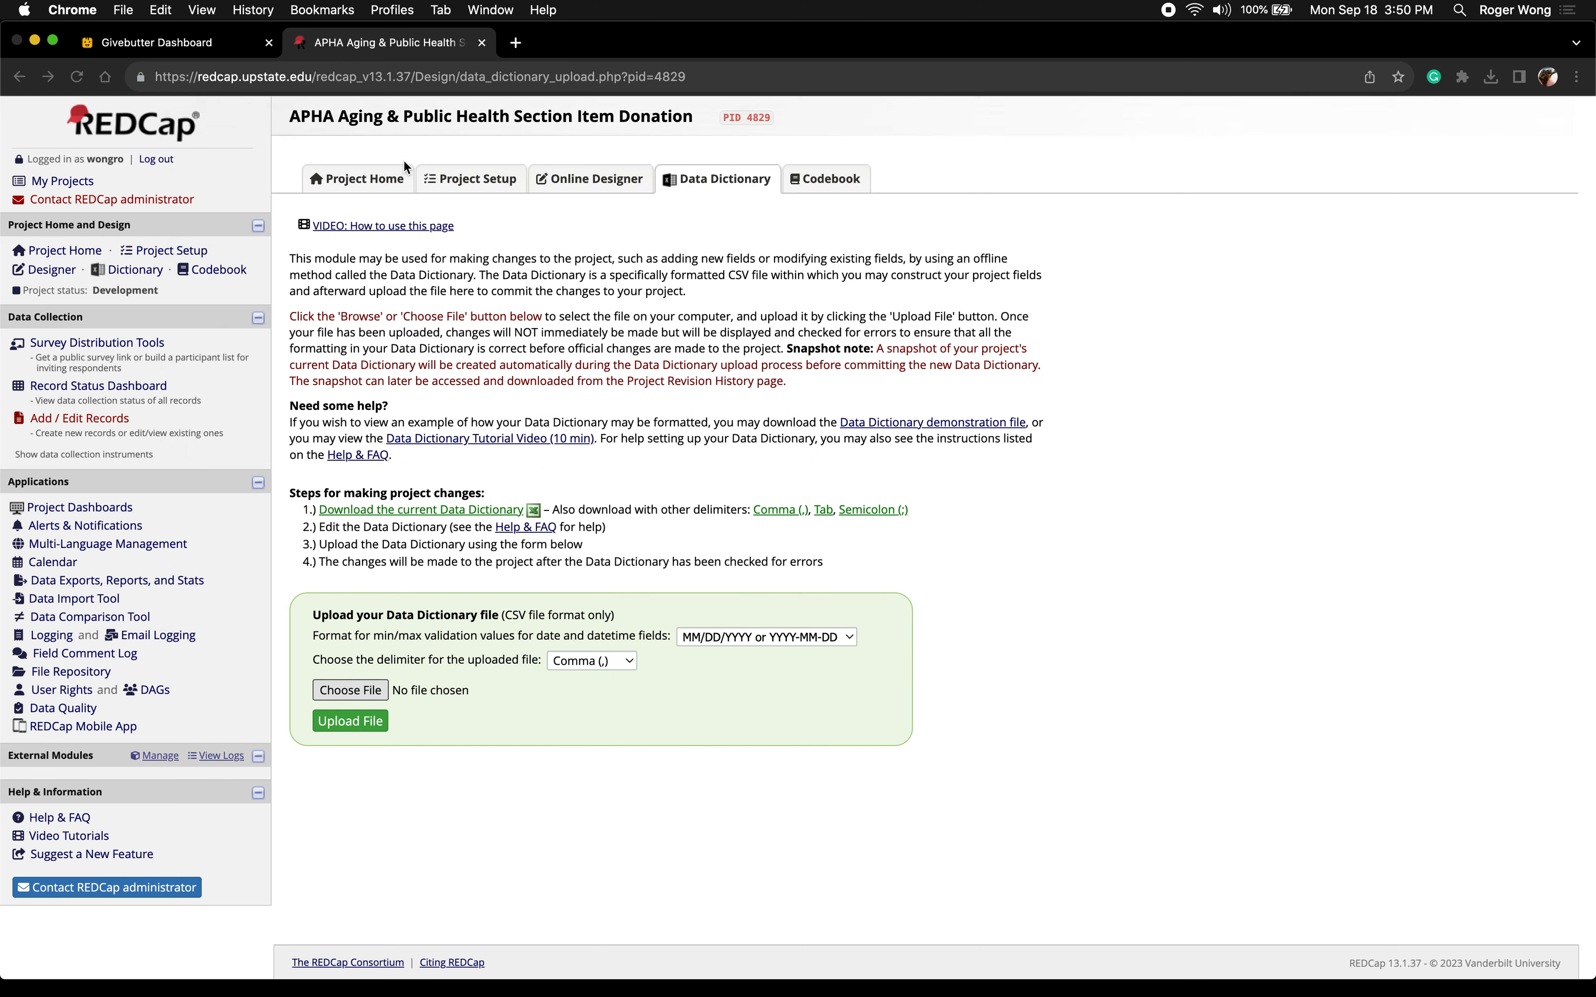
left_click(361, 723)
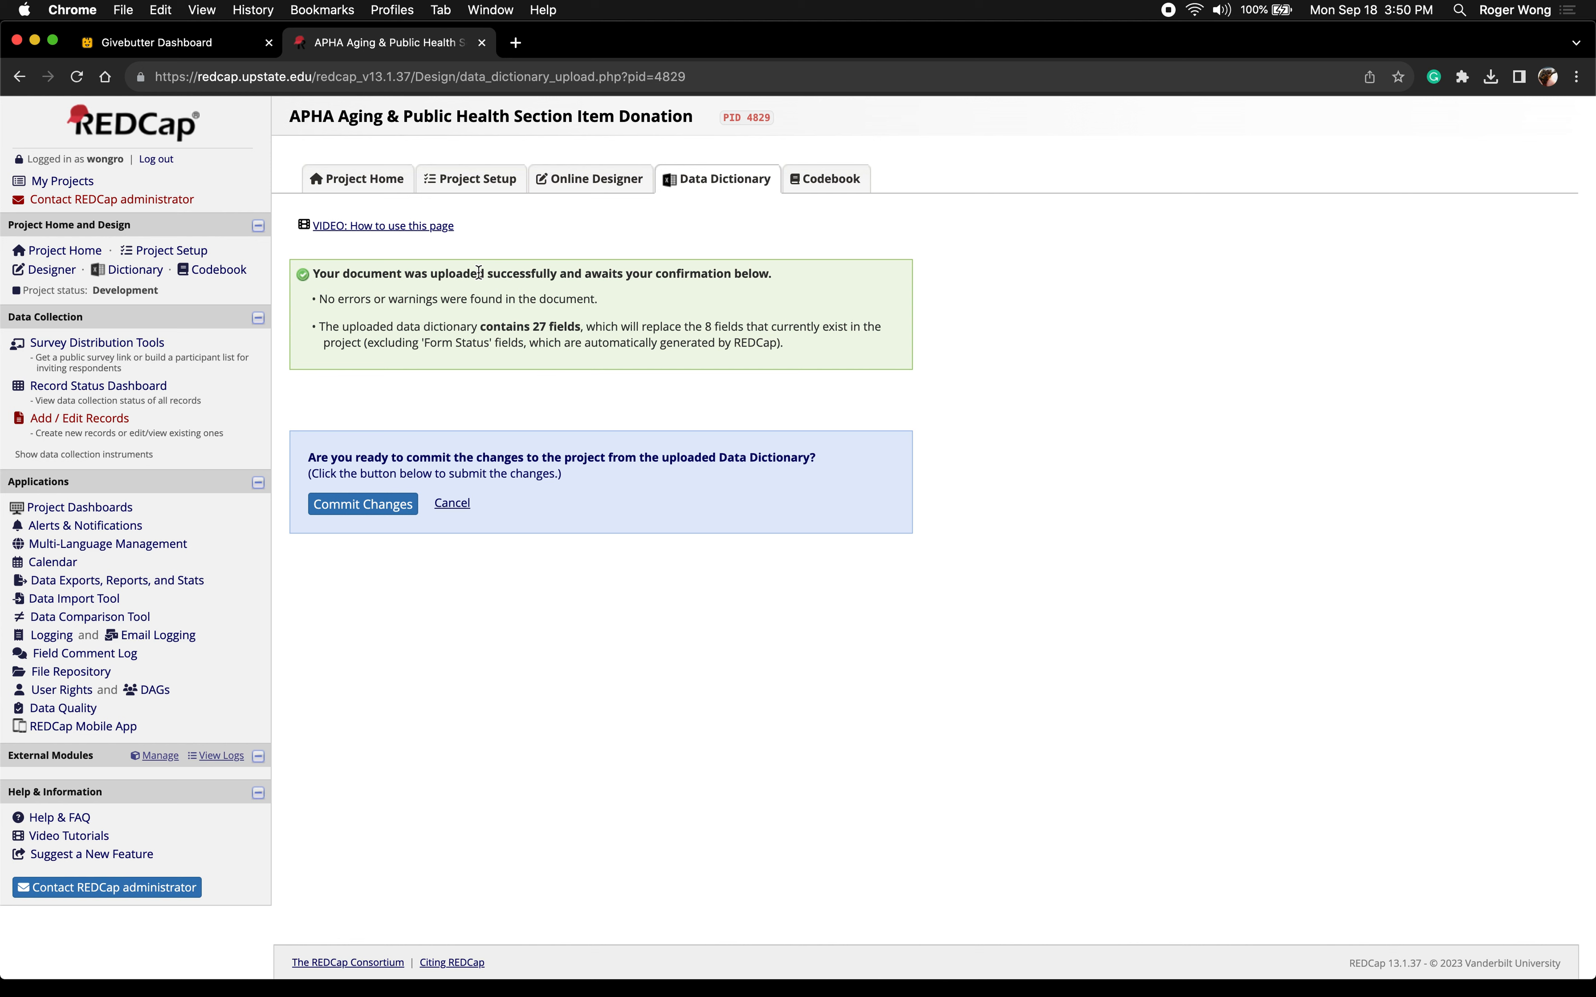
left_click(379, 505)
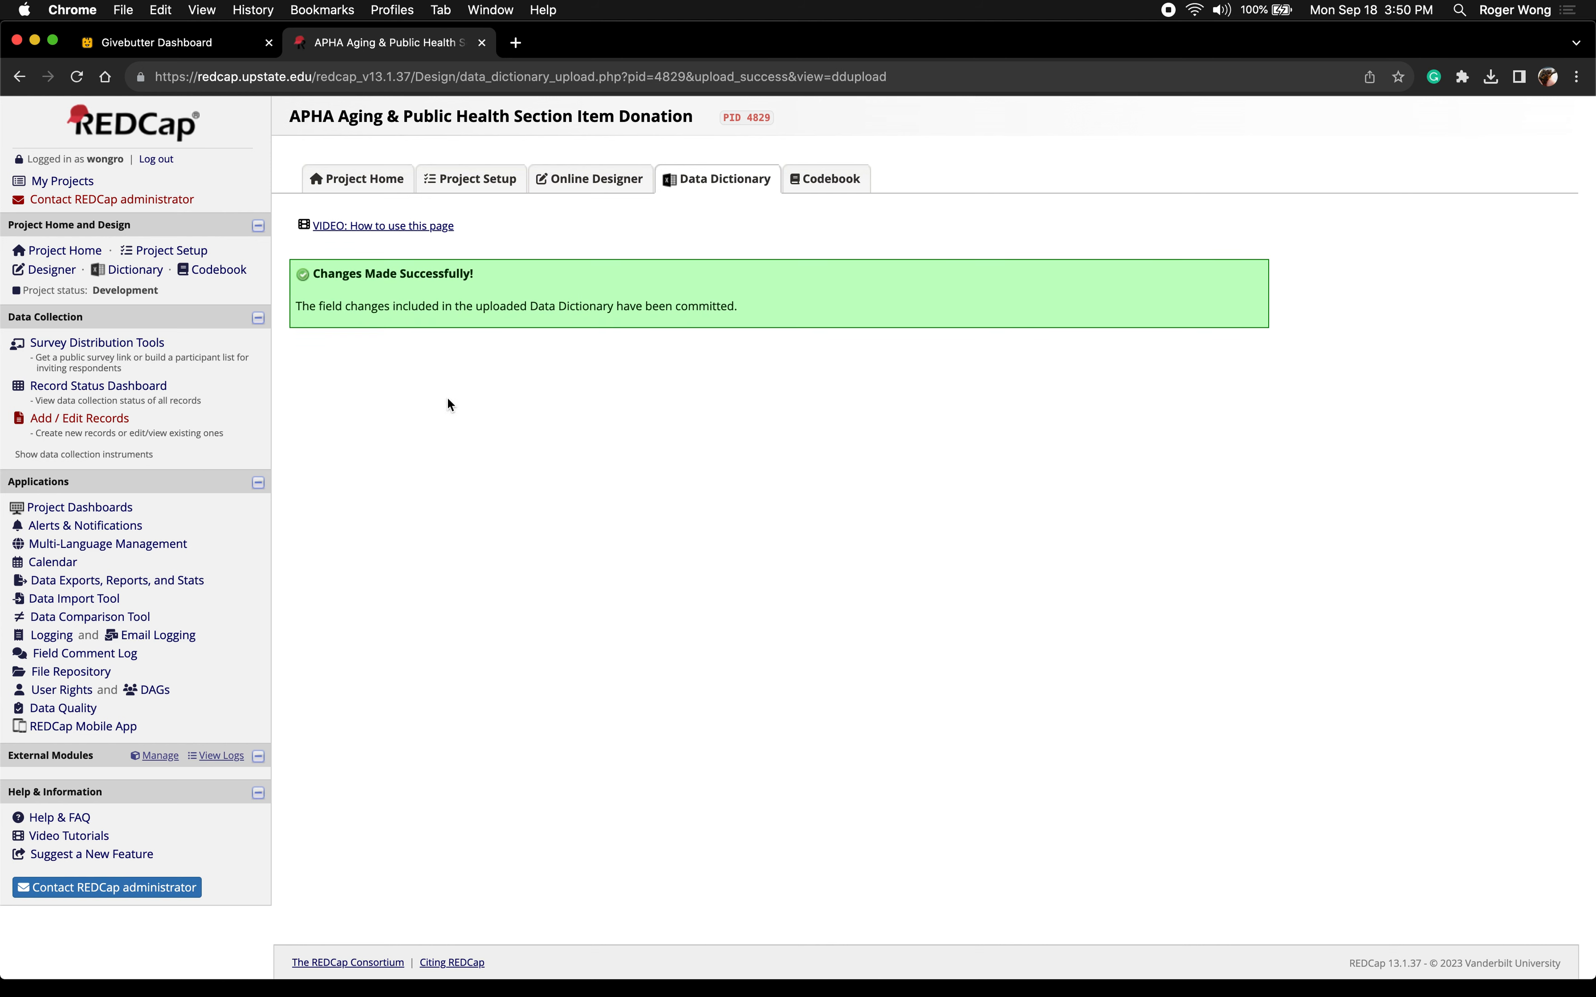
Check the project's instrument in the Online Designer, and switch to Firefox to reload the donation survey for testing
left_click(612, 177)
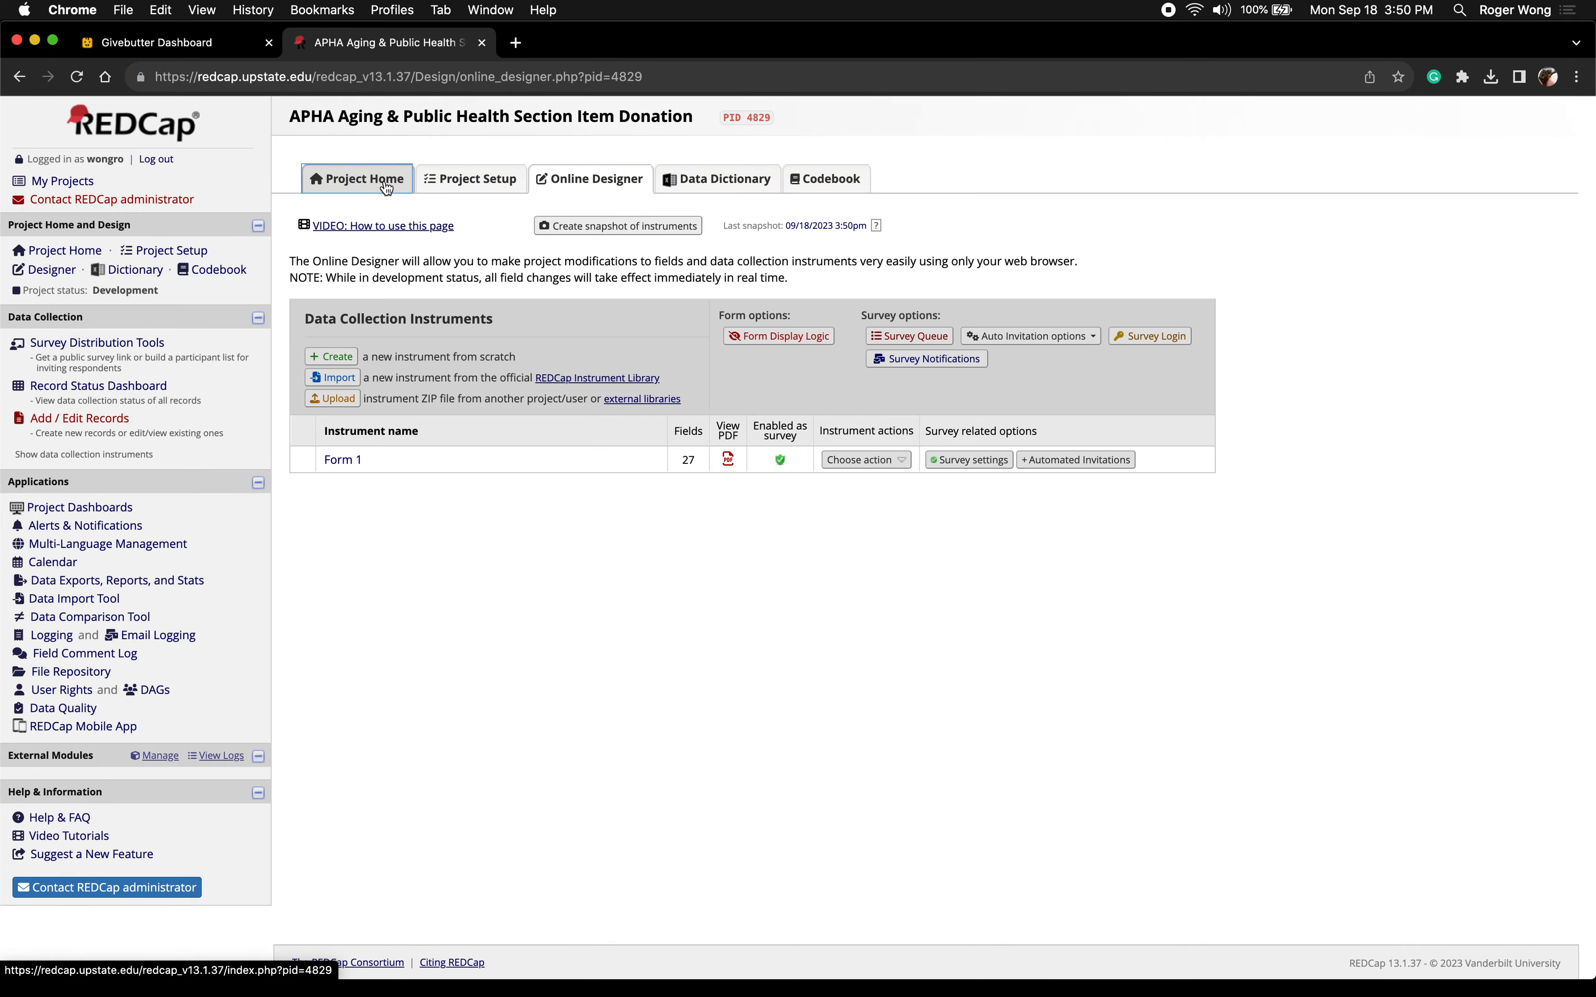
key("ctrl+Up")
mouse_move(654, 56)
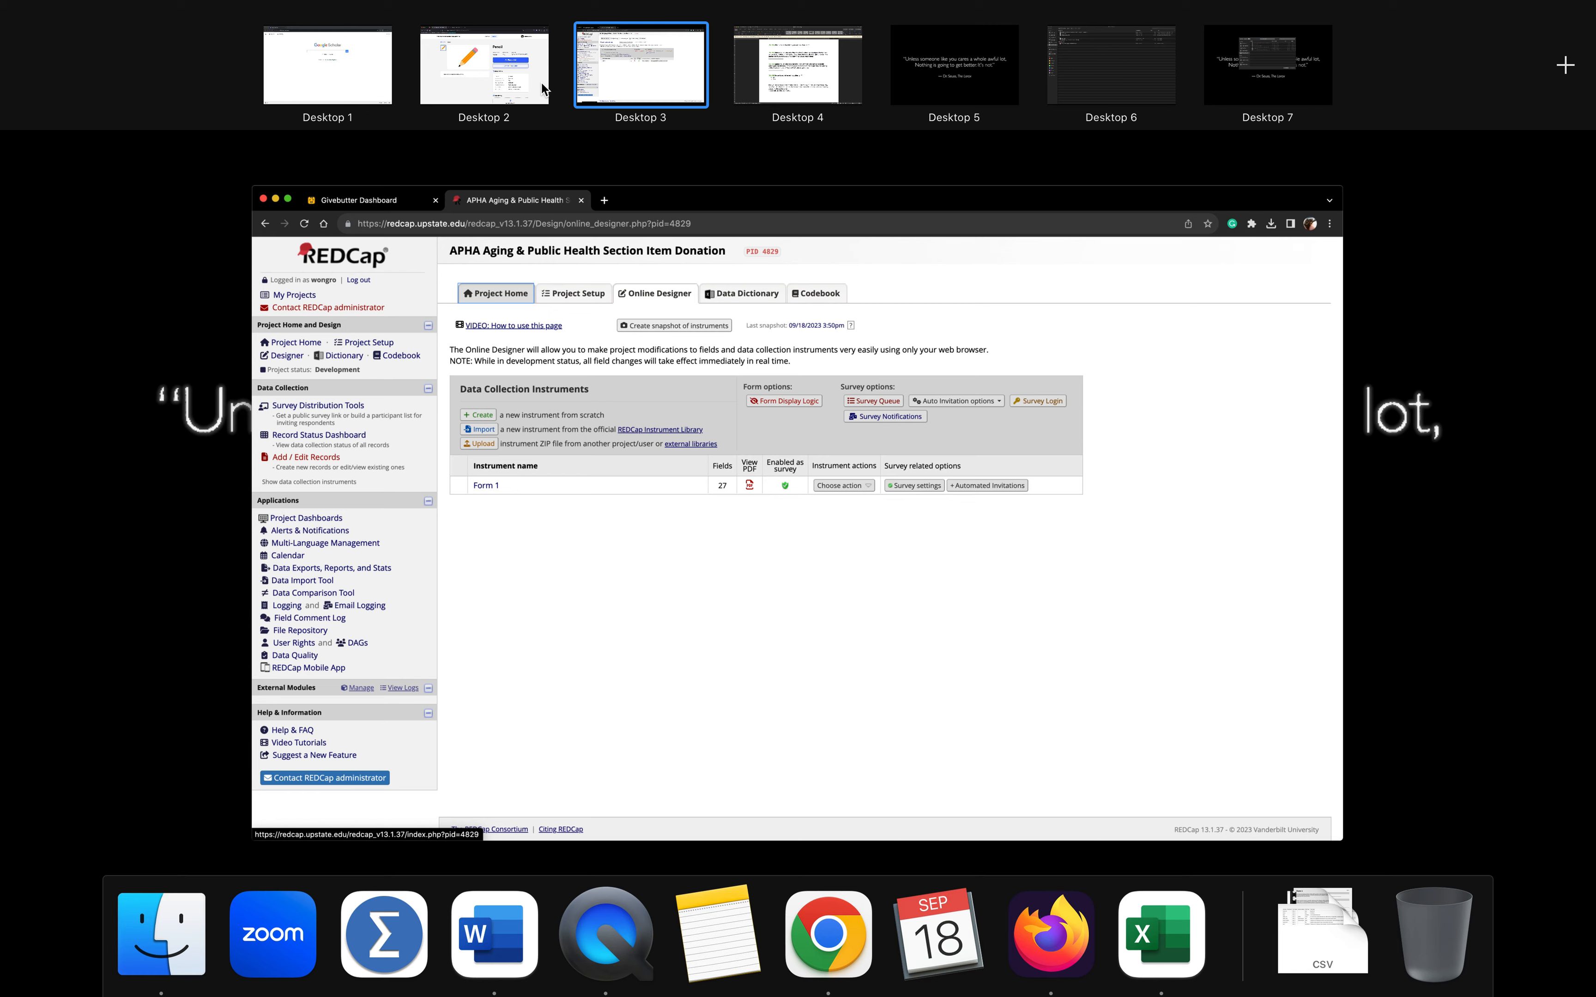
left_click(504, 74)
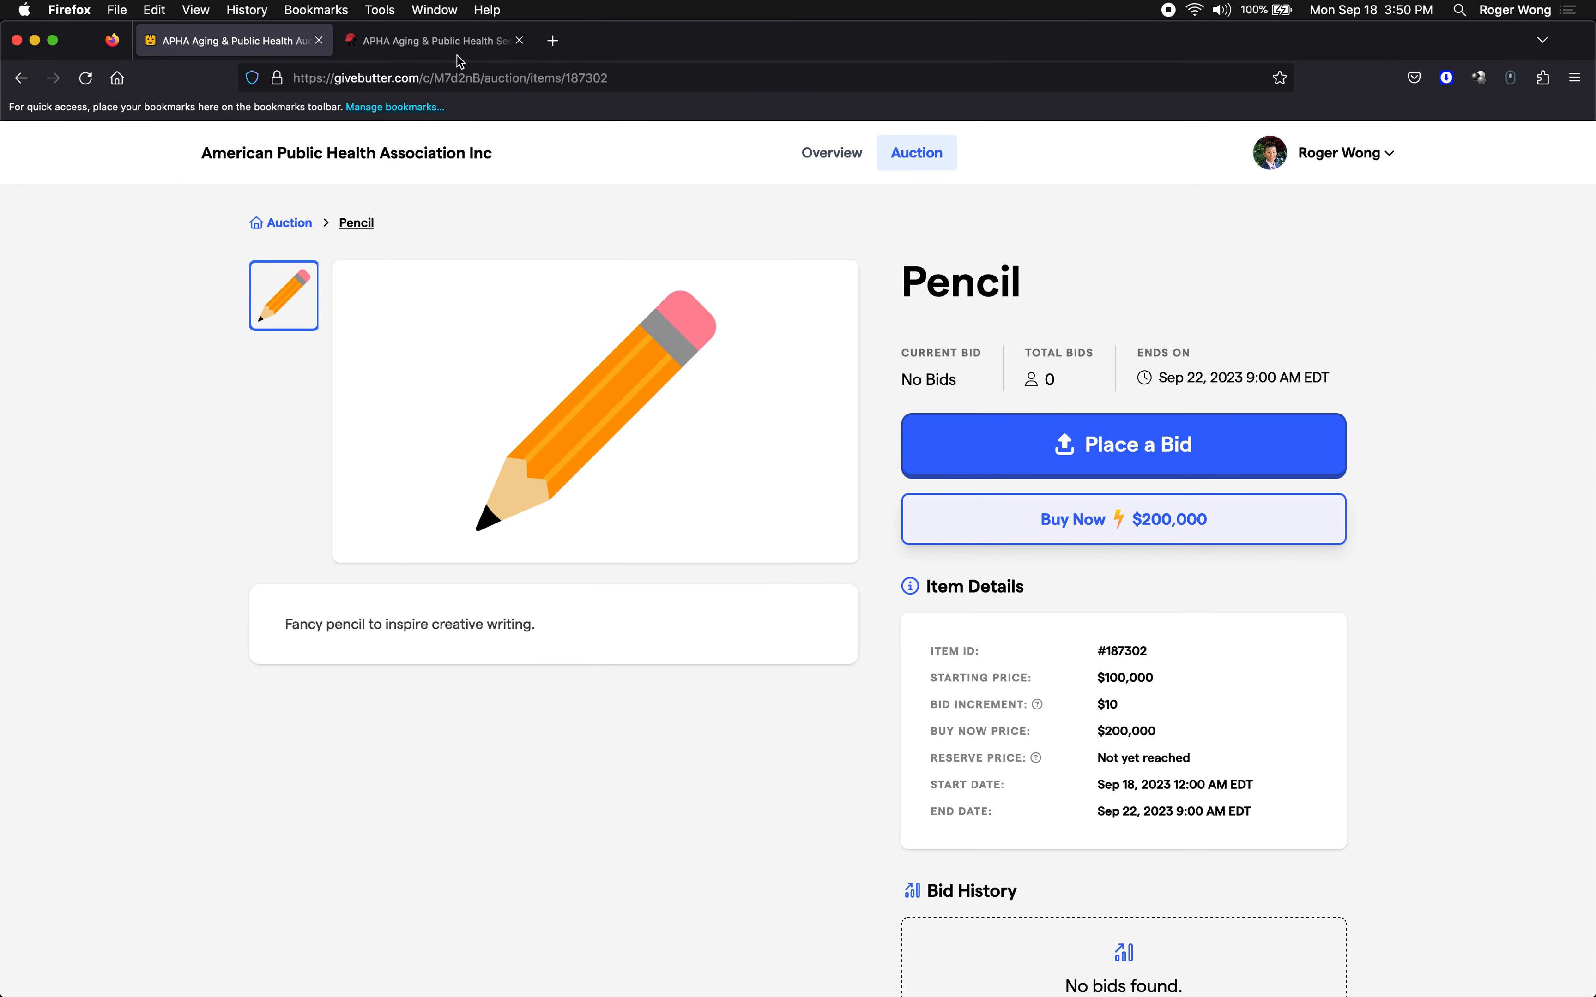
left_click(444, 41)
left_click(80, 86)
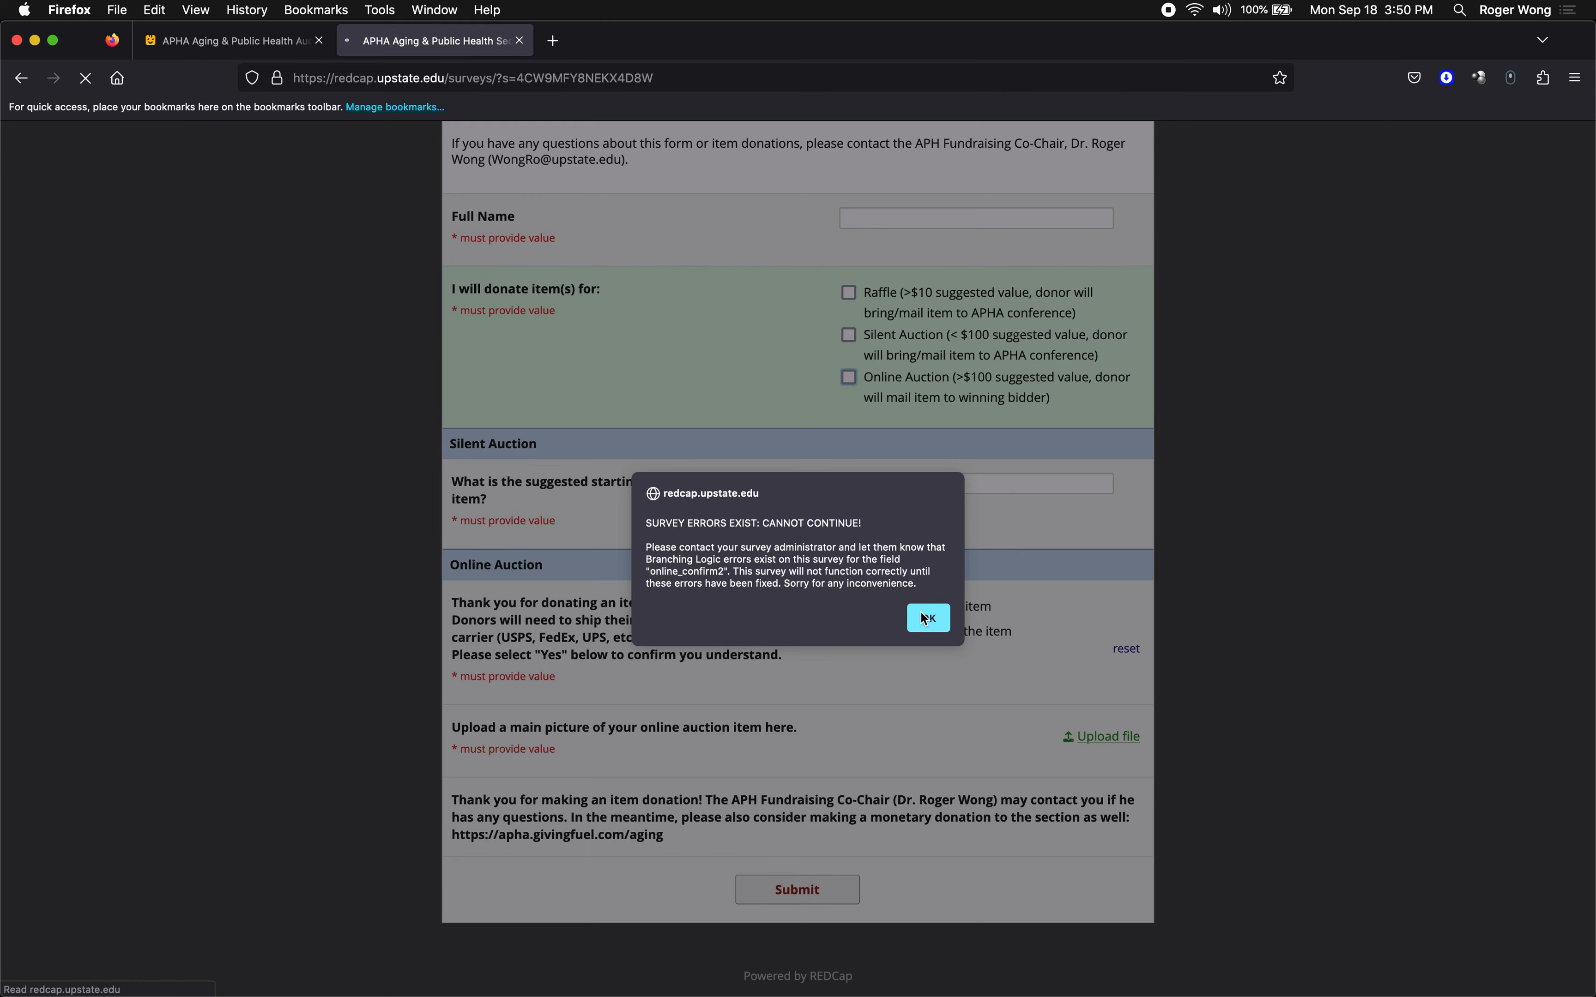
key("ctrl+Up")
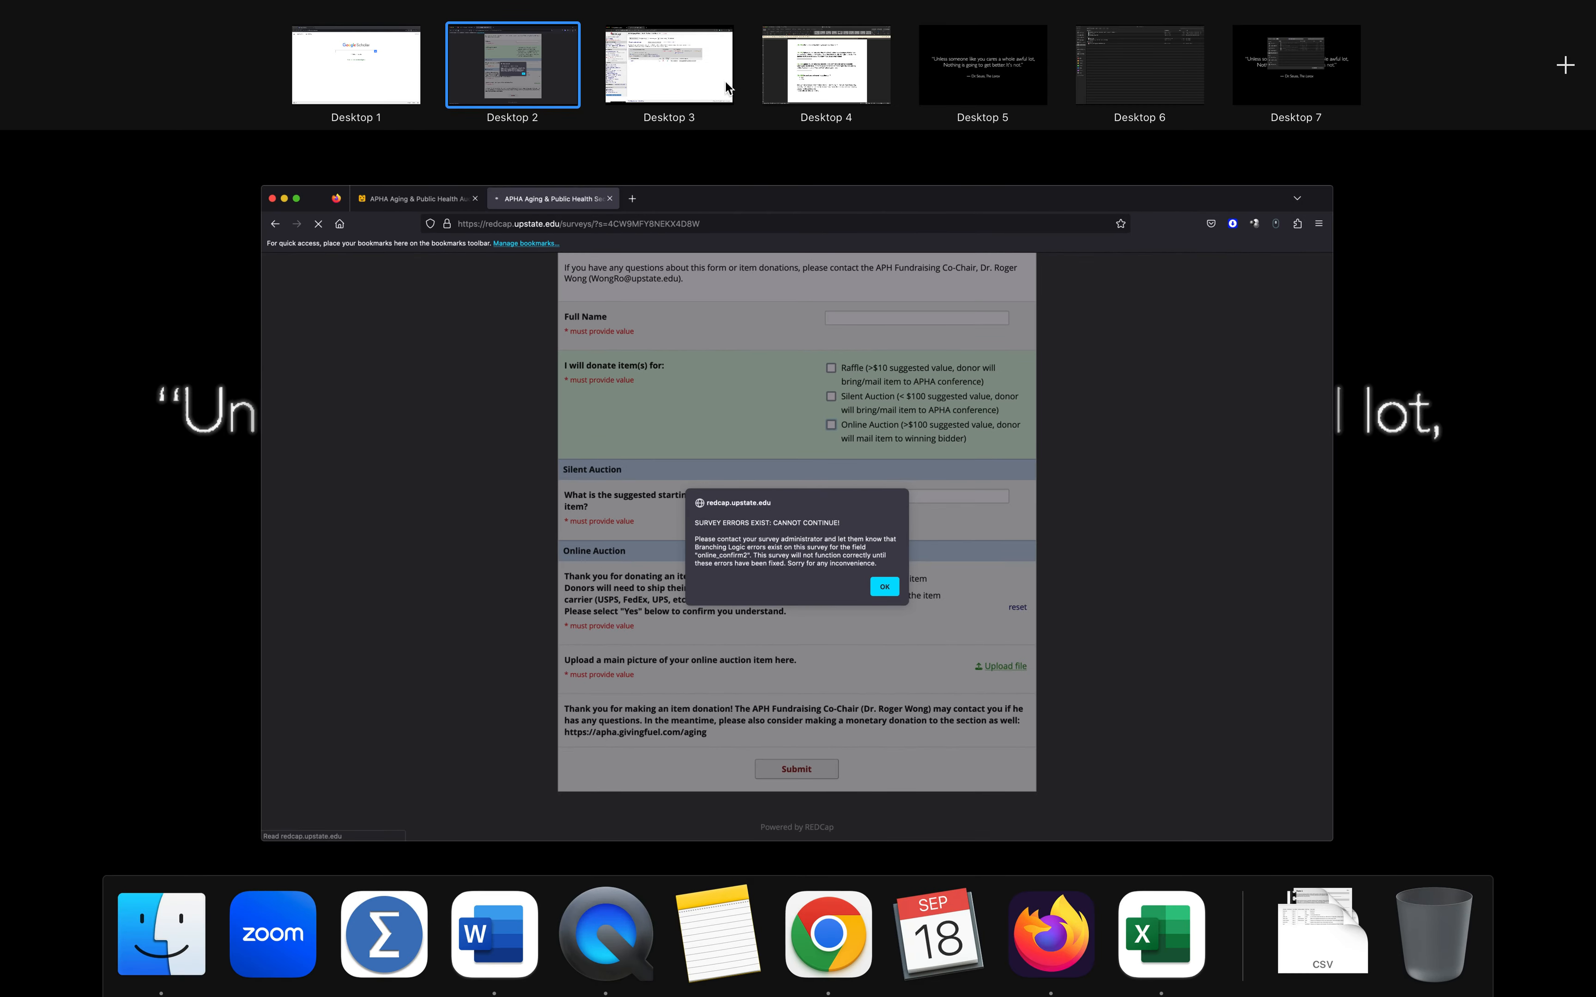
Switch to the Chrome desktop and open the downloaded data dictionary CSV dated 2023-09-18 in Excel
left_click(726, 82)
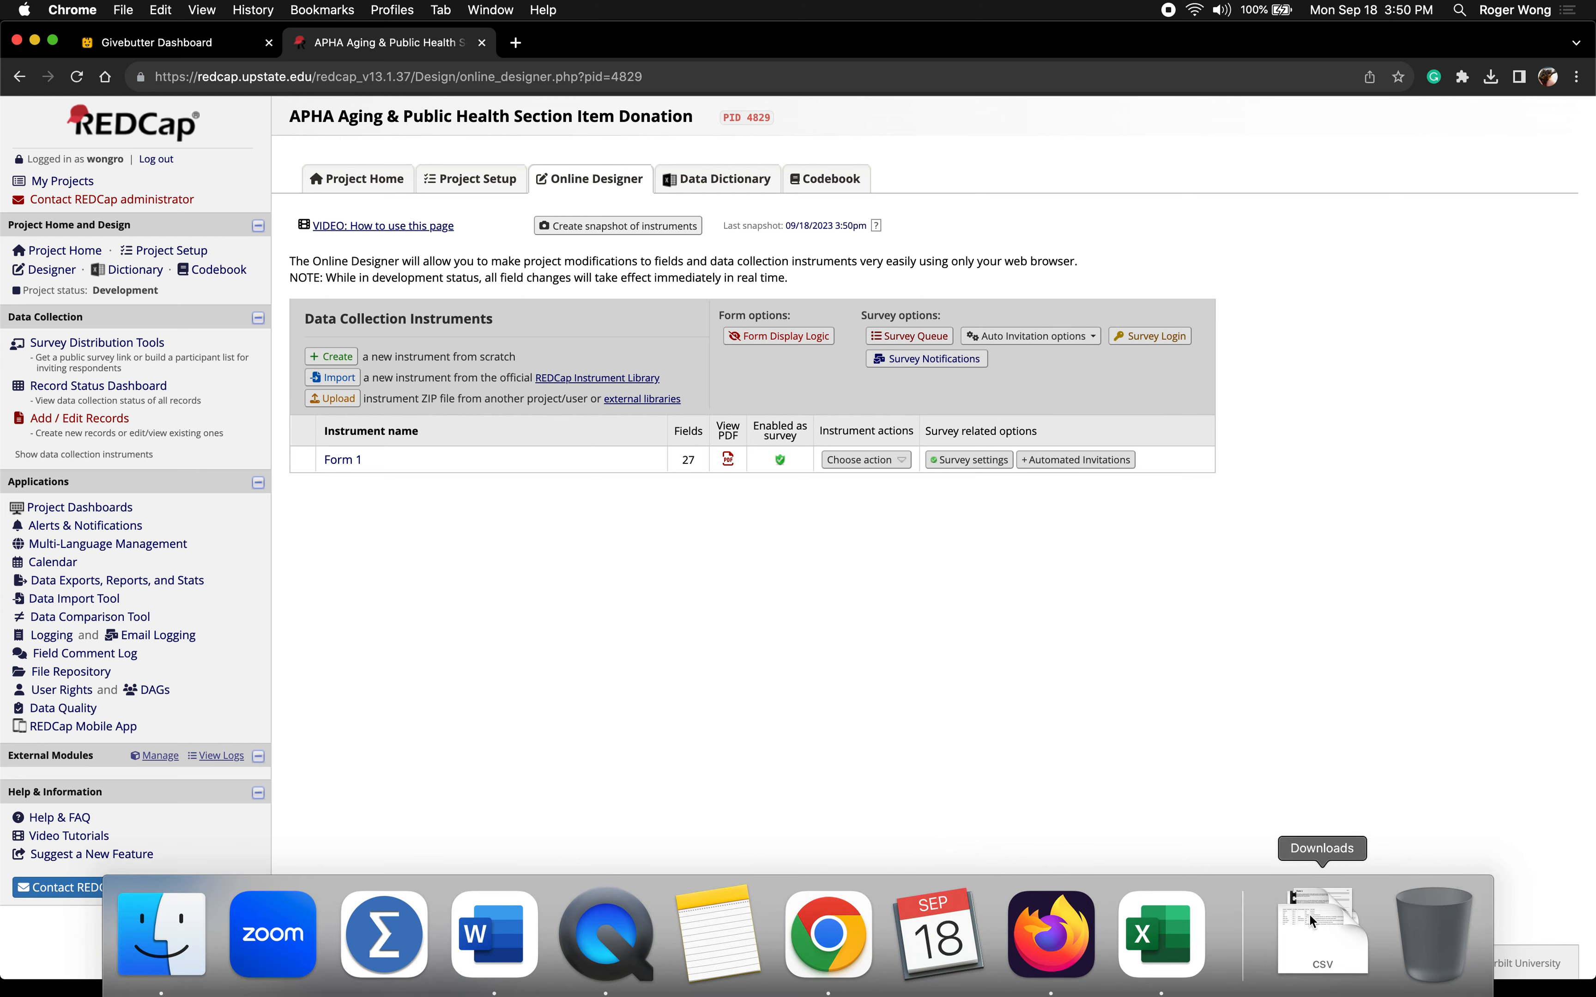
left_click(1311, 920)
left_click(1298, 838)
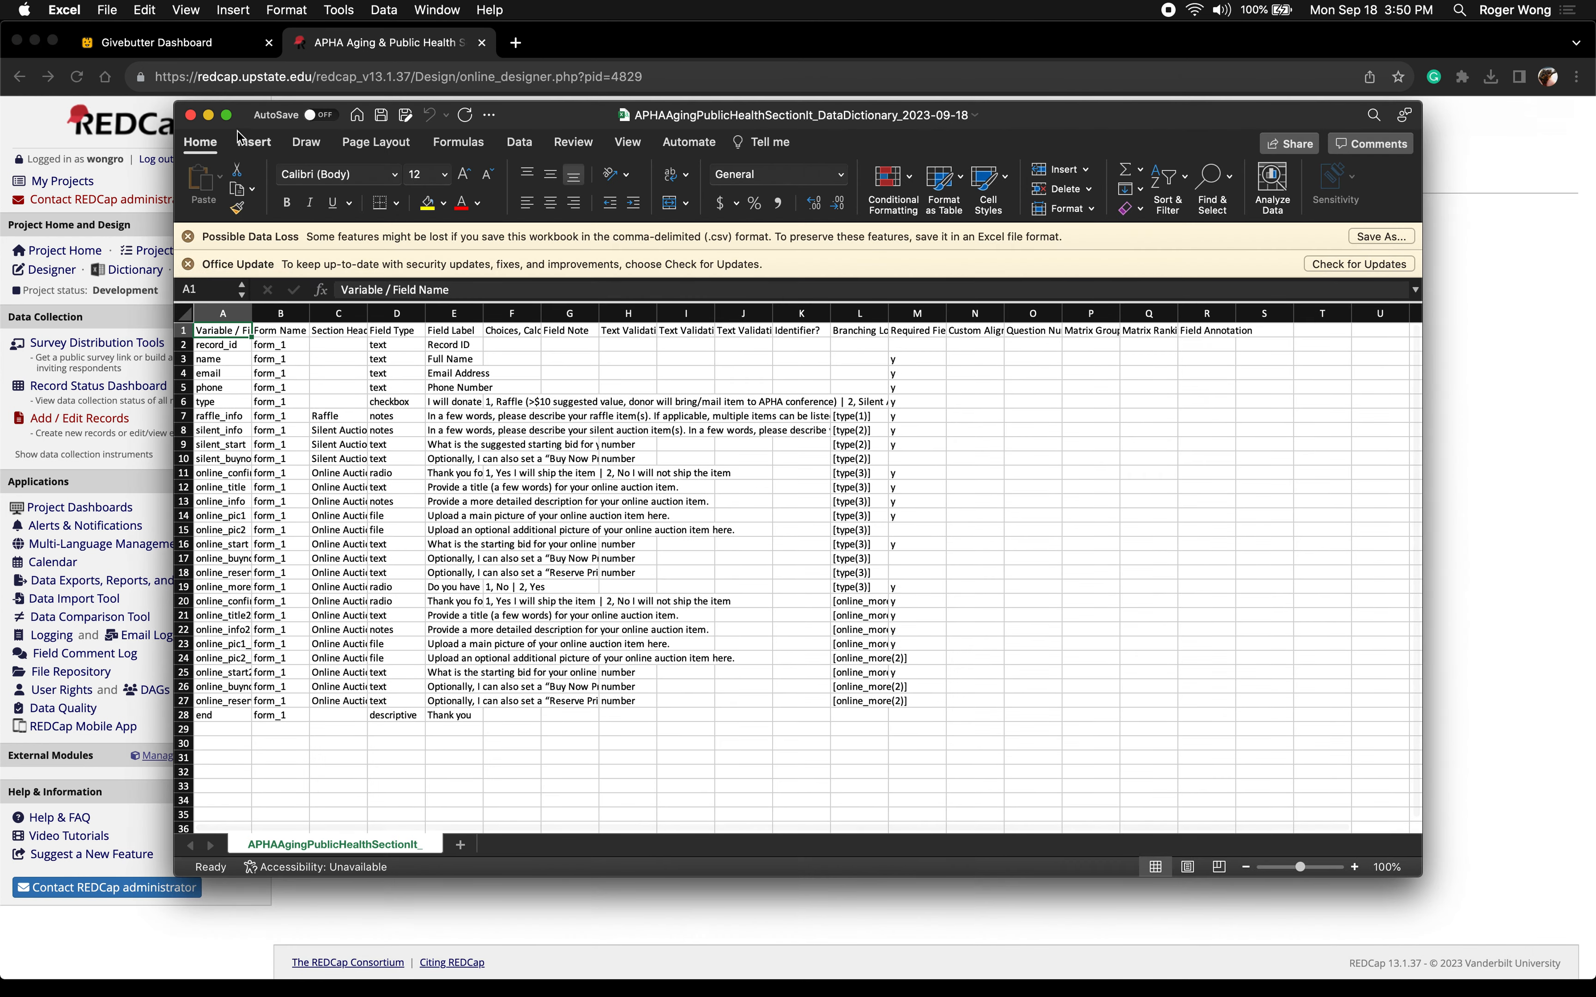
Enlarge the data dictionary window to fill the screen and widen the Variable / Field Name column to show full names
left_click_drag(243, 120, 68, 40)
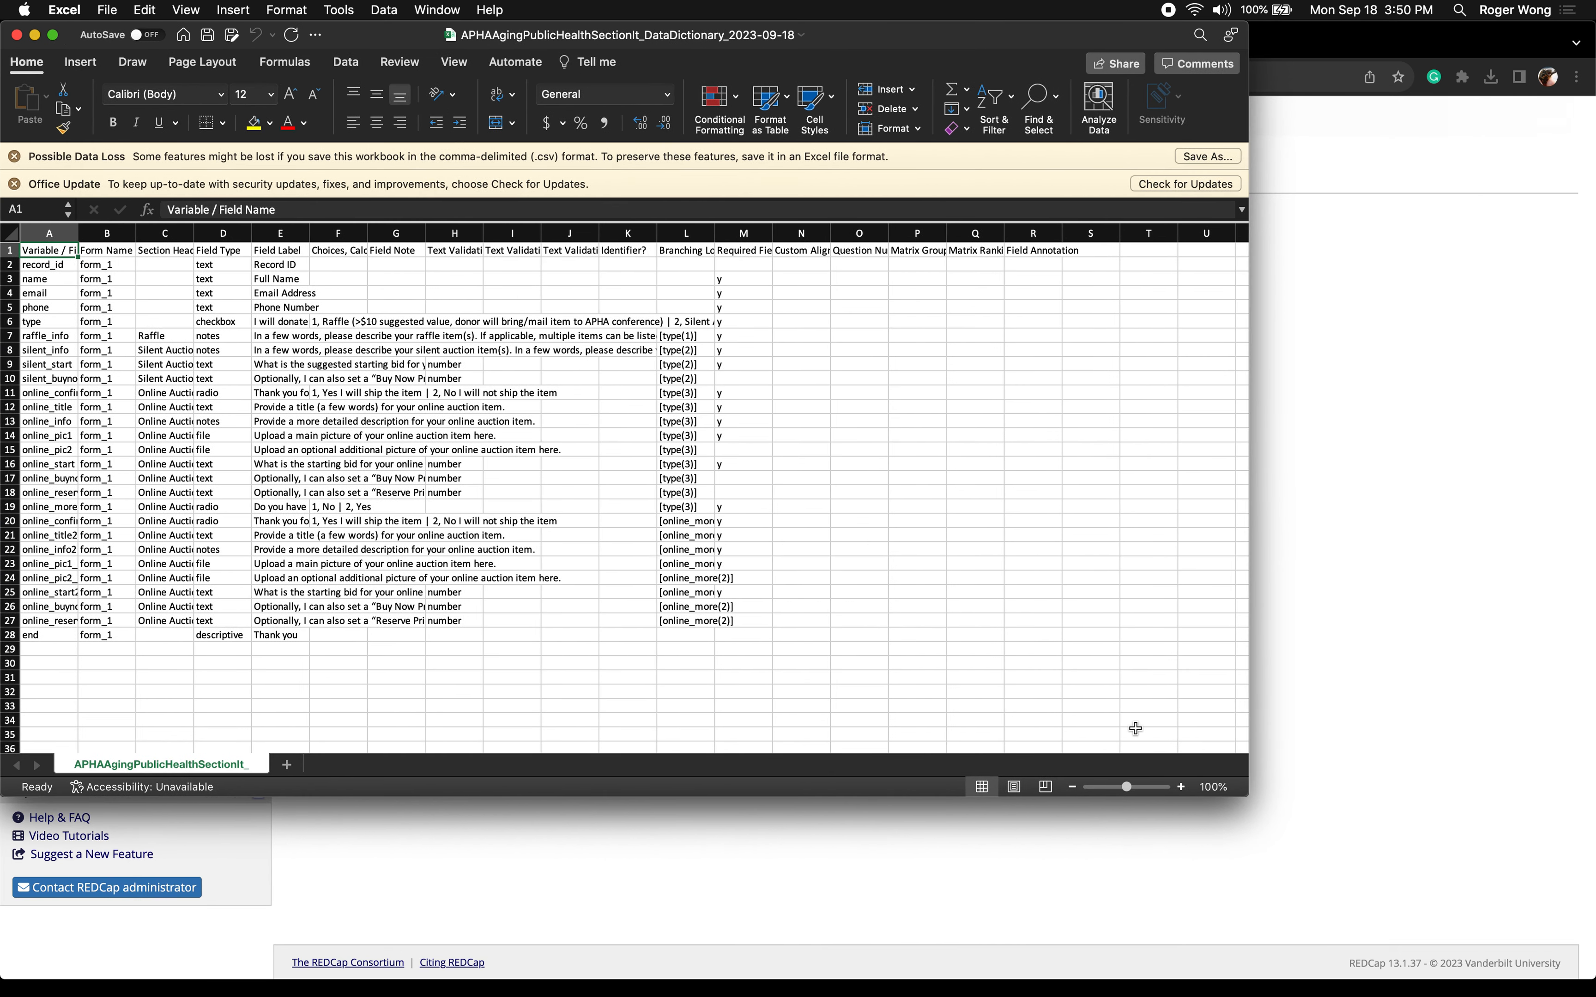
left_click_drag(1246, 794, 1591, 994)
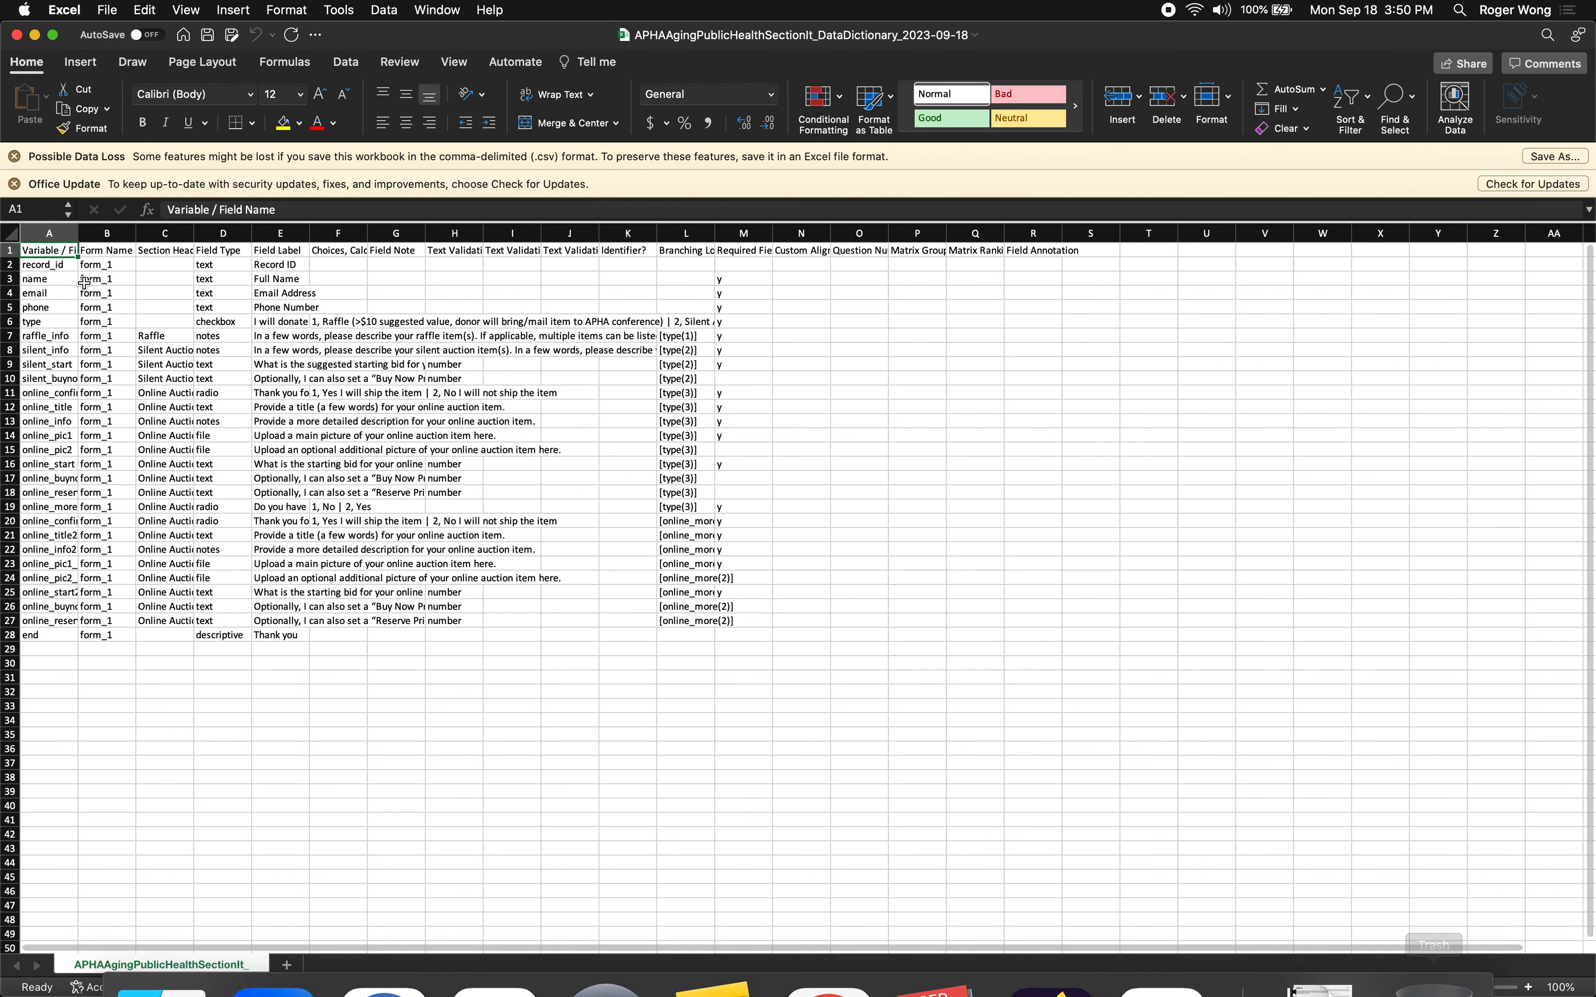
left_click_drag(78, 234, 221, 233)
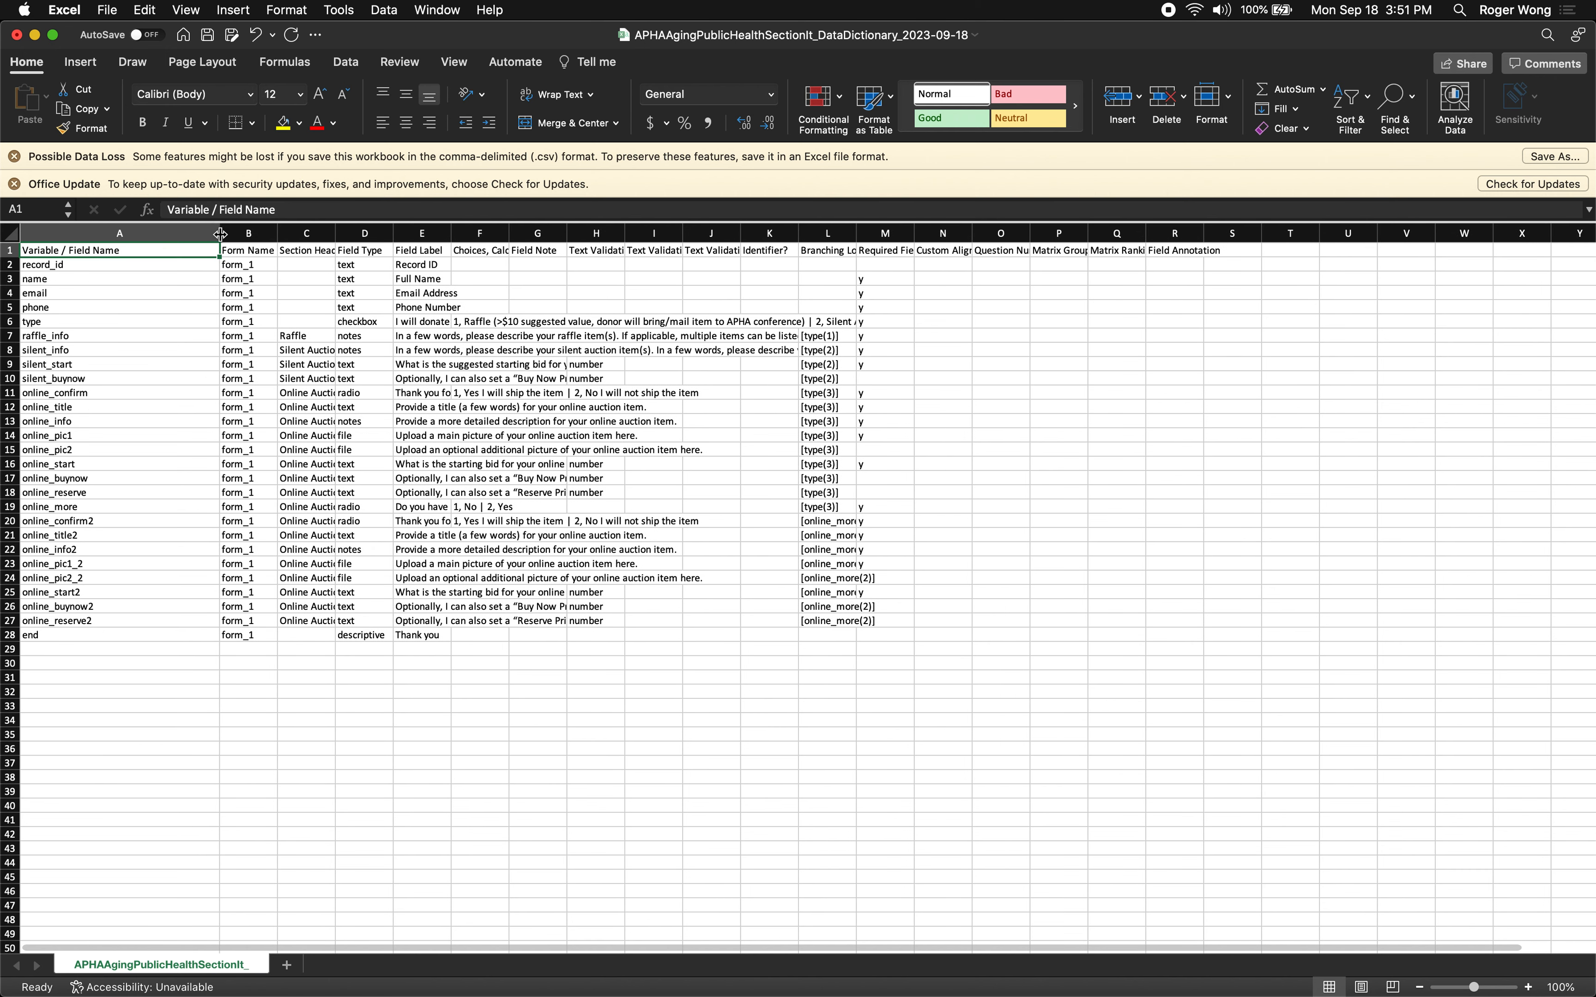
Examine the online_confirm2 row across its attributes up to its branching logic
left_click(99, 520)
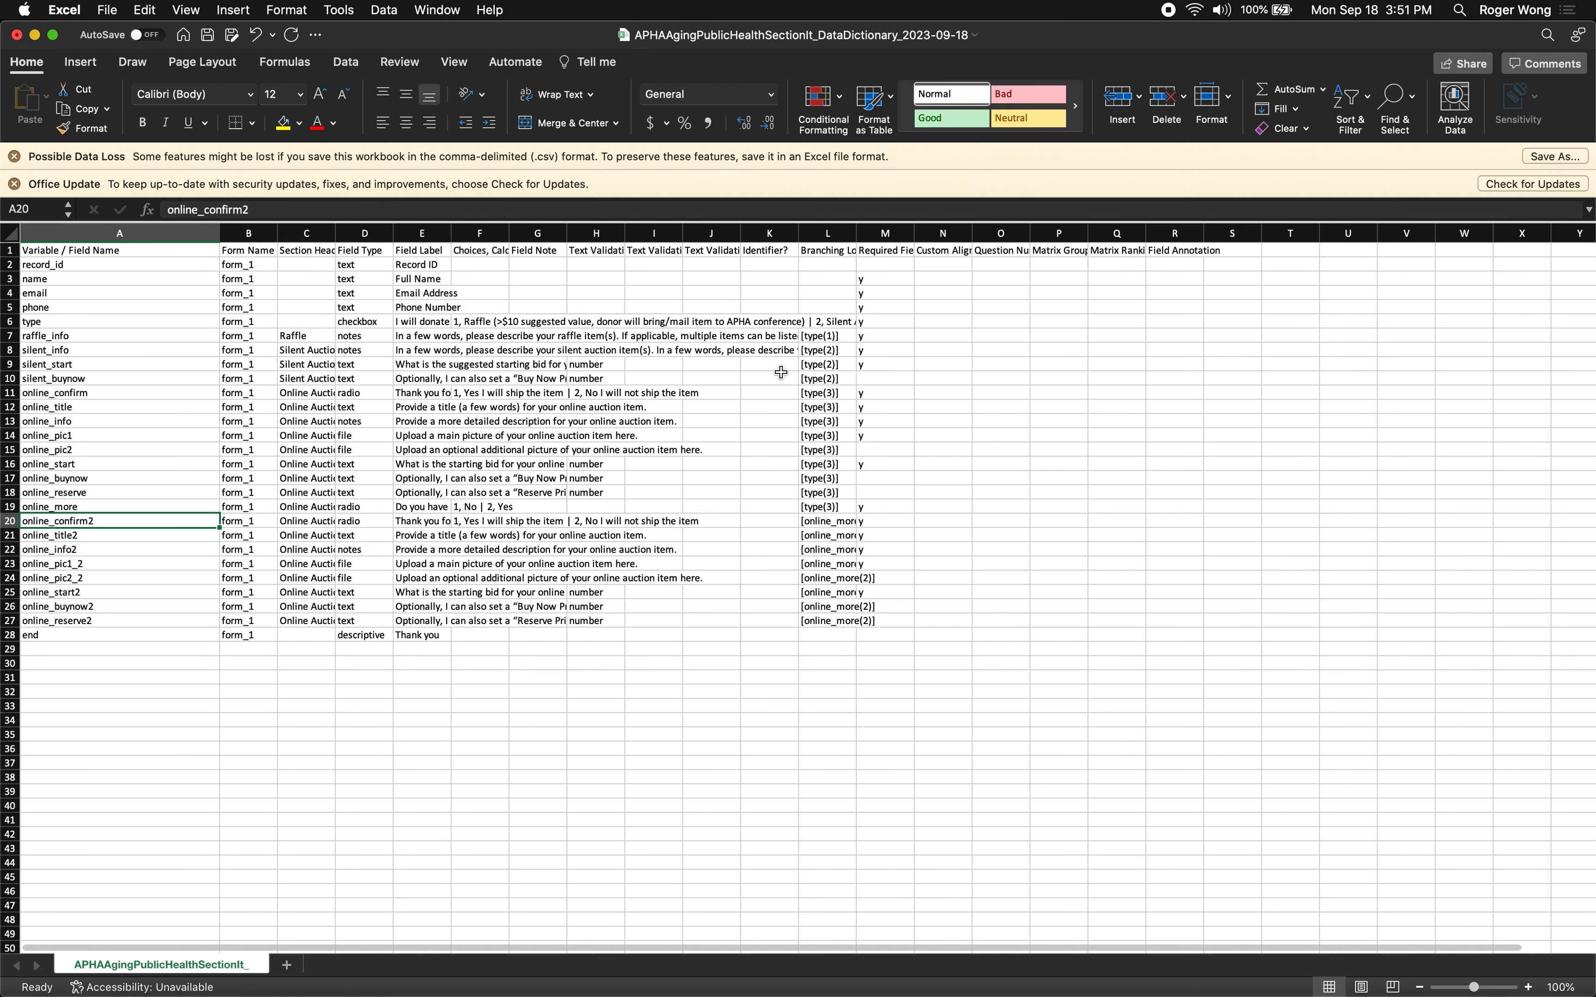
key("Right")
key("Right")
key("Right")
key("Right")
key("Right")
key("Right")
key("Right")
key("Right")
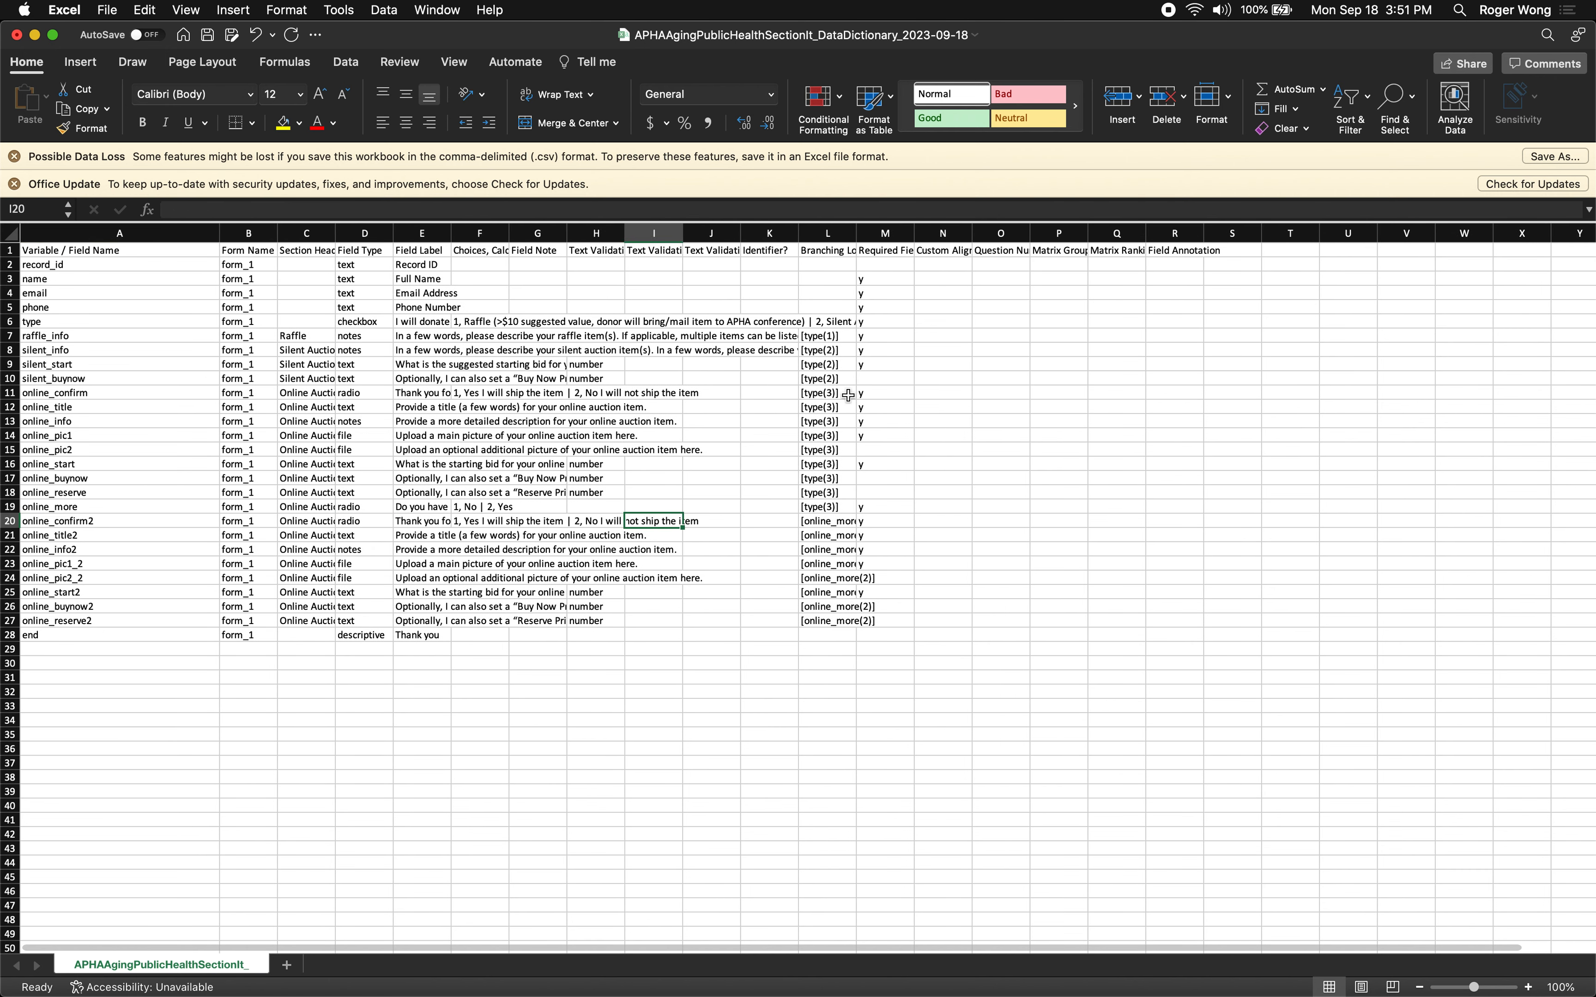
key("Right")
key("Right")
key("Right")
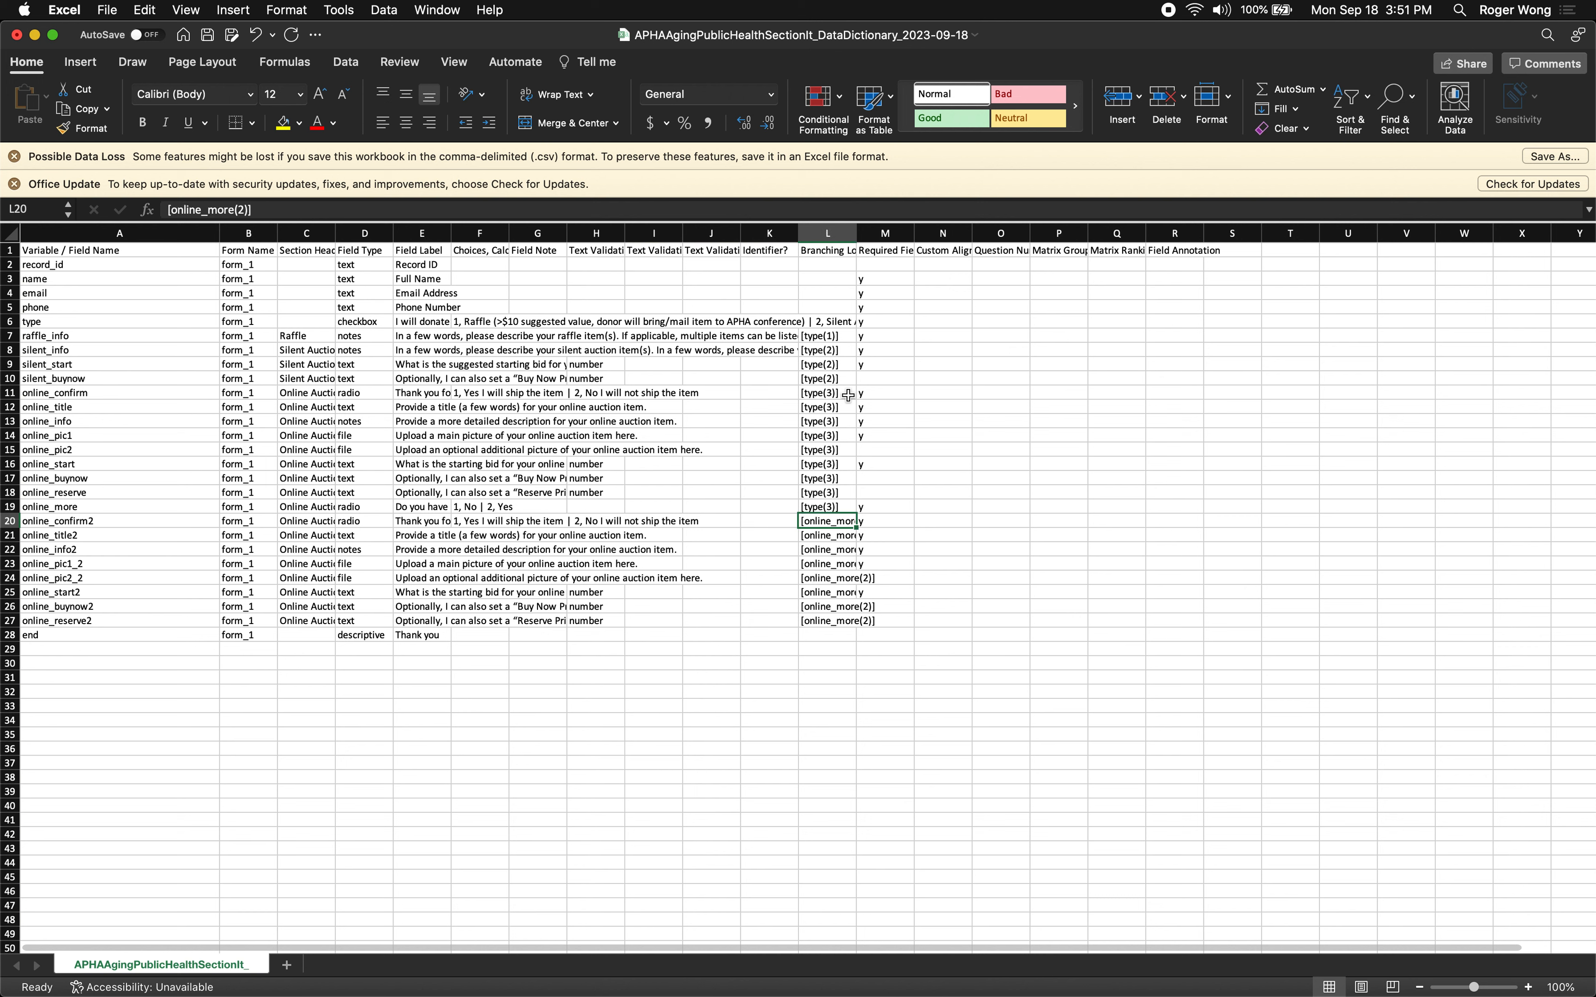
key("Left")
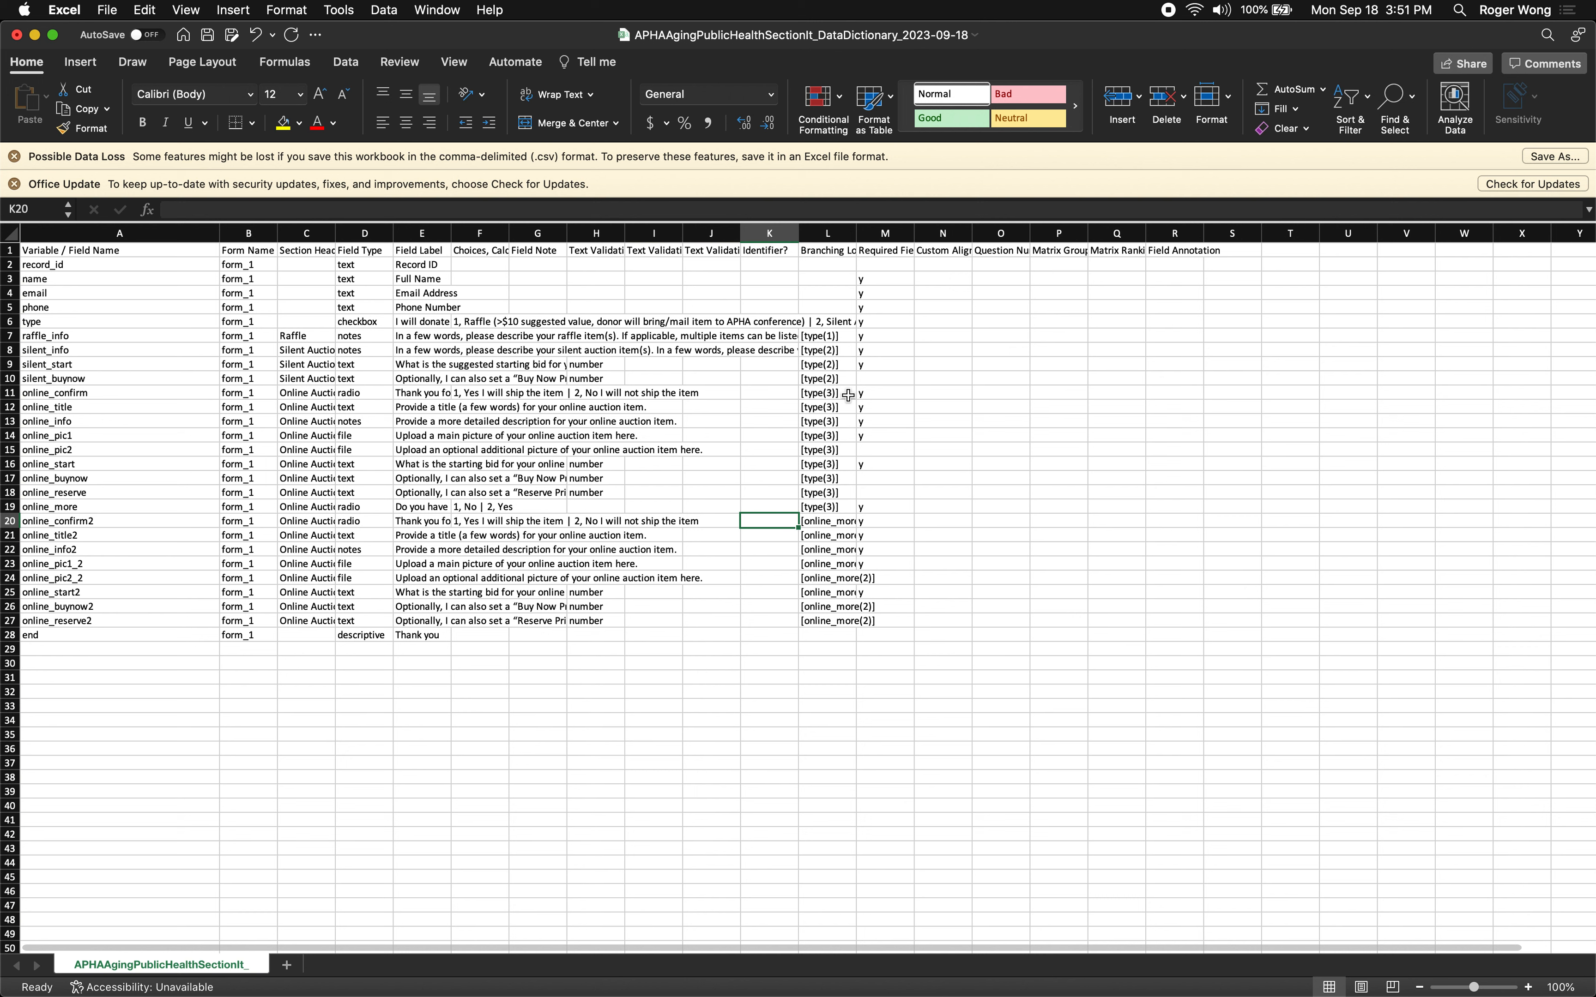
key("Right")
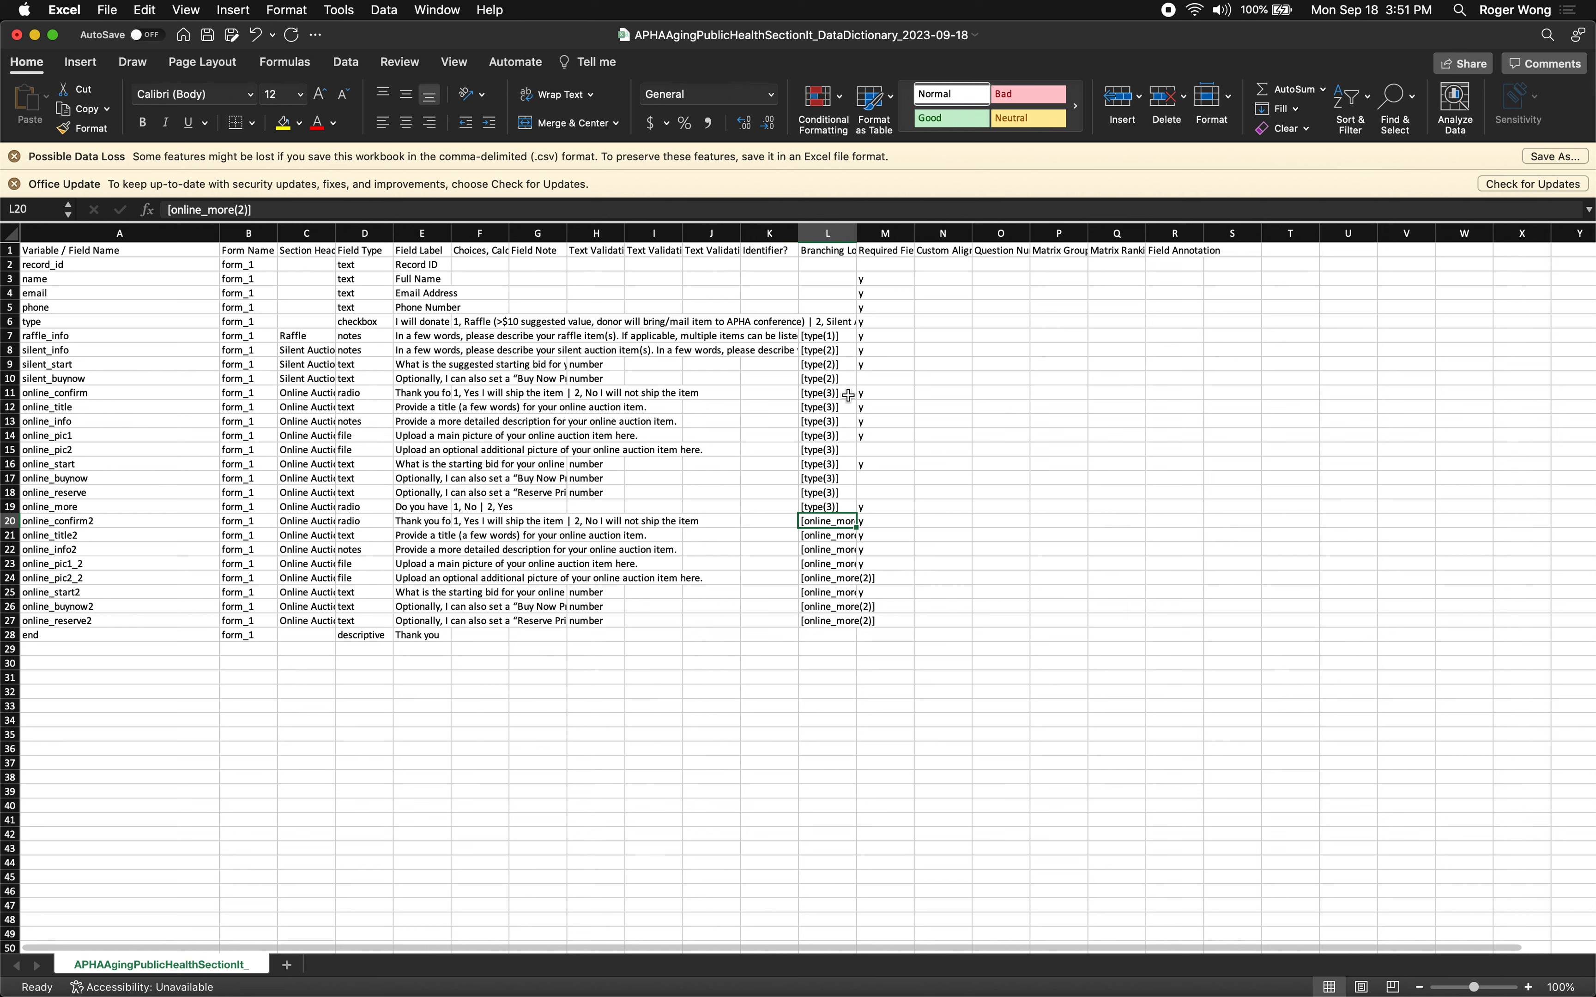
Compare the online_more row's field type and choices with the online_confirm2 row and its branching logic
key("Down")
key("Up")
key("Left")
key("Left")
key("Left")
key("Left")
key("Left")
key("Left")
key("Left")
key("Left")
key("Left")
key("Left")
key("Left")
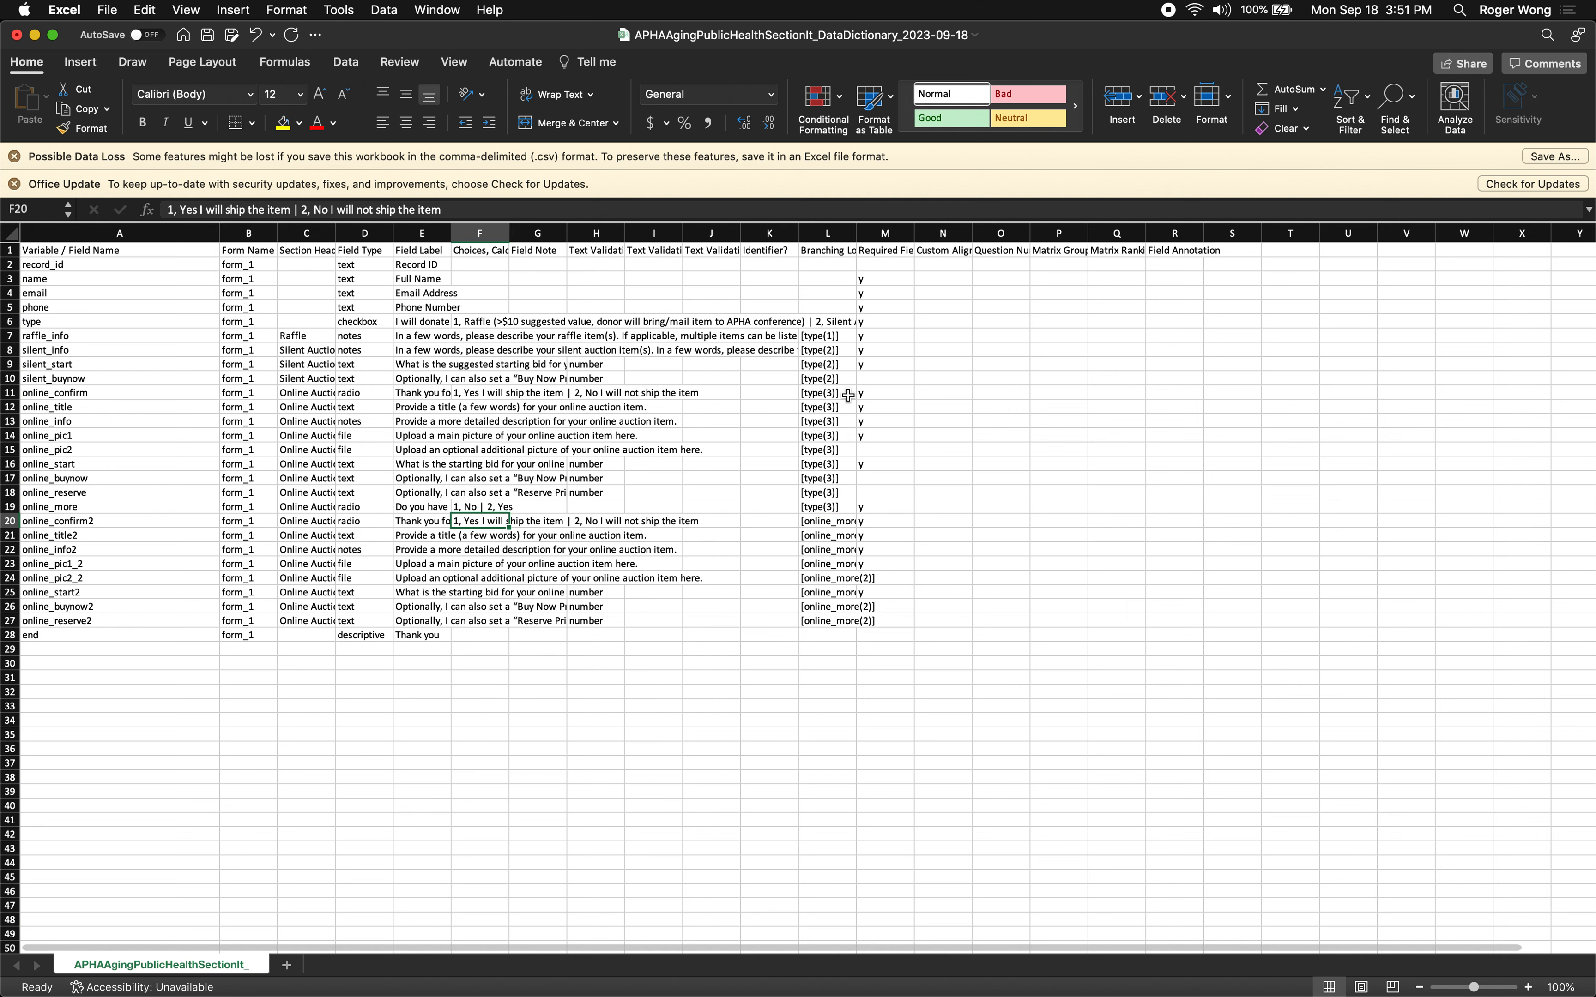
key("Up")
key("Right")
key("Right")
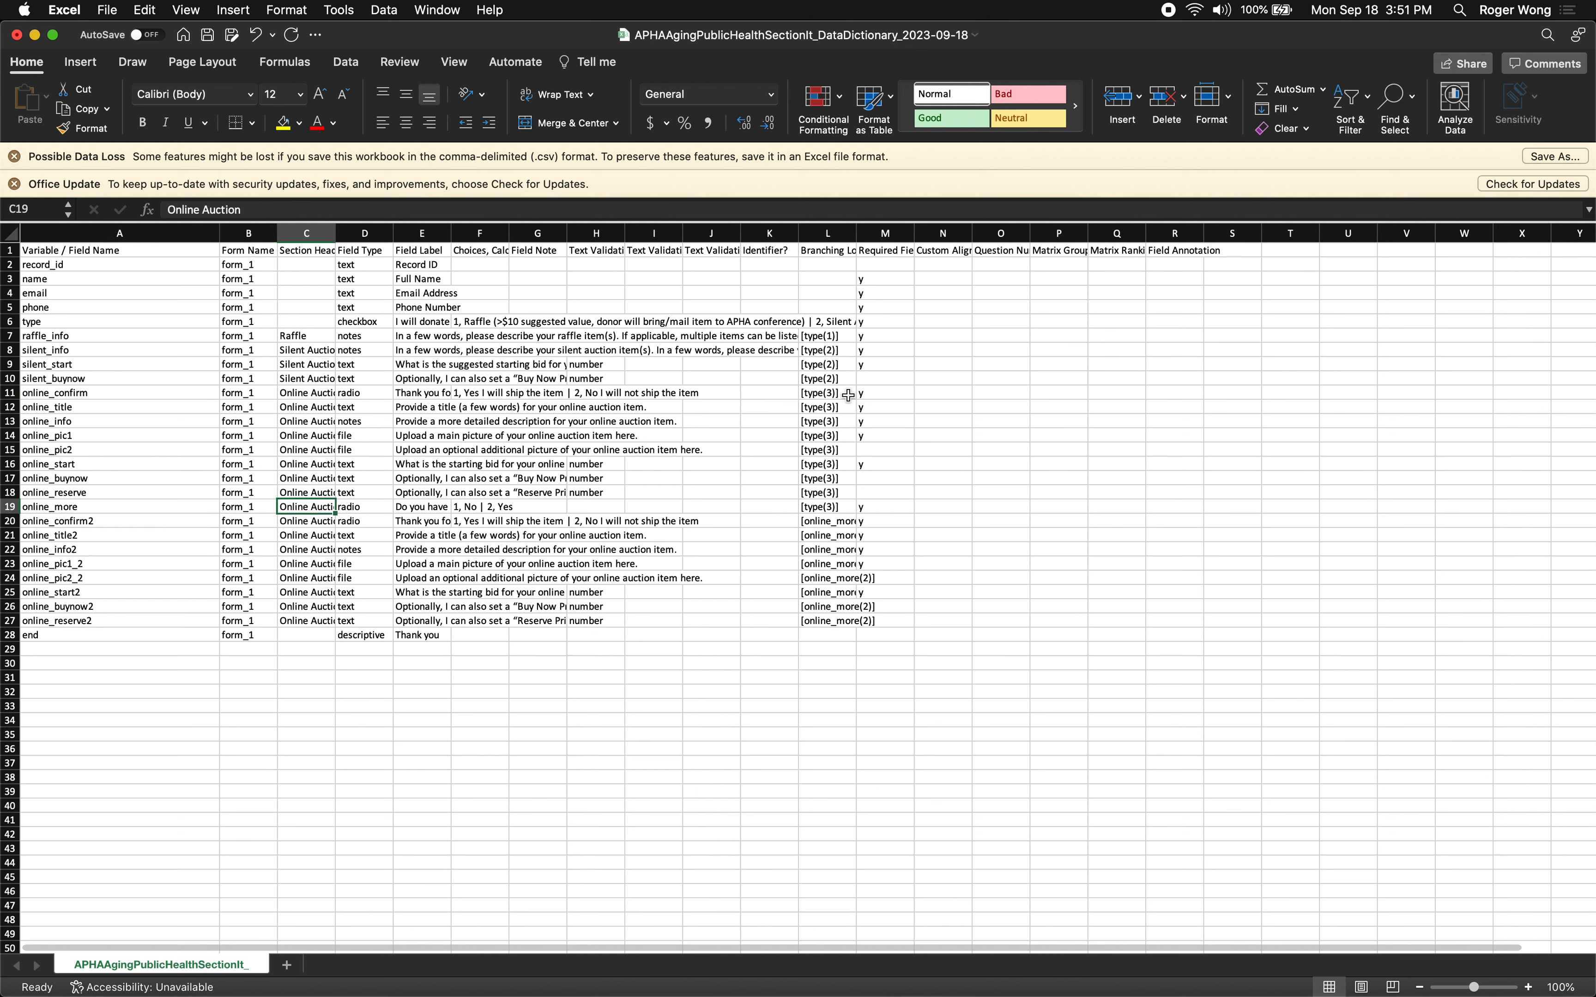
key("Right")
key("Right")
key("Left")
key("Left")
key("Left")
key("Left")
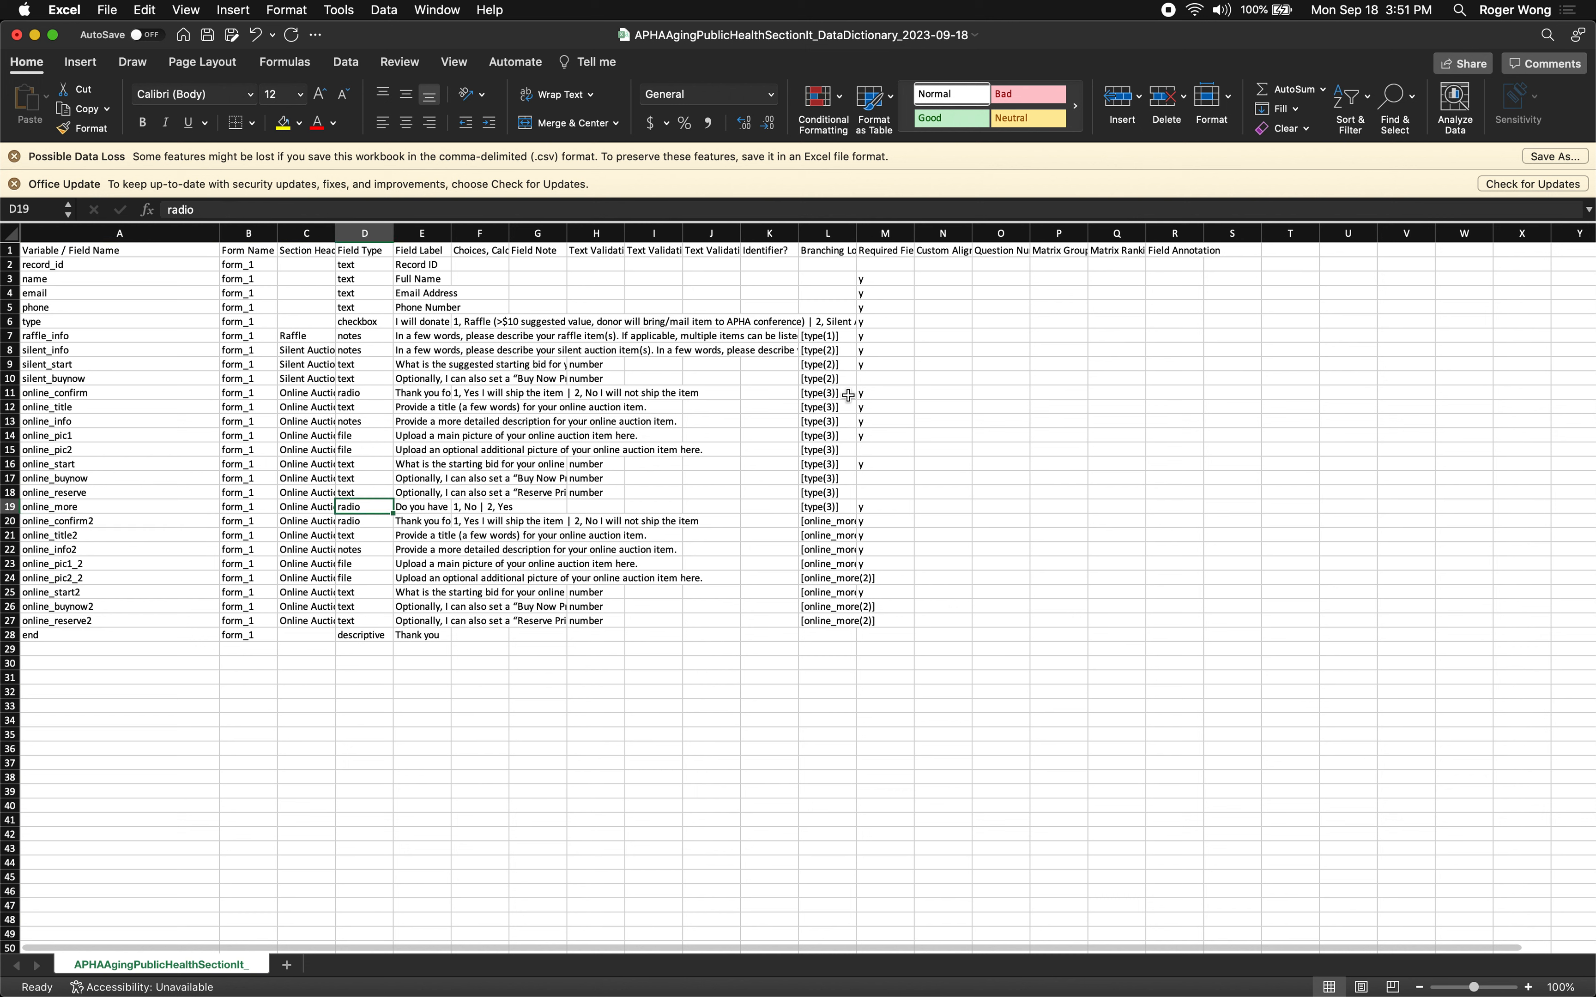
key("Down")
key("Right")
key("Right")
key("Right")
key("Right")
key("Right")
key("Right")
key("Right")
key("Right")
key("Right")
key("Right")
key("Right")
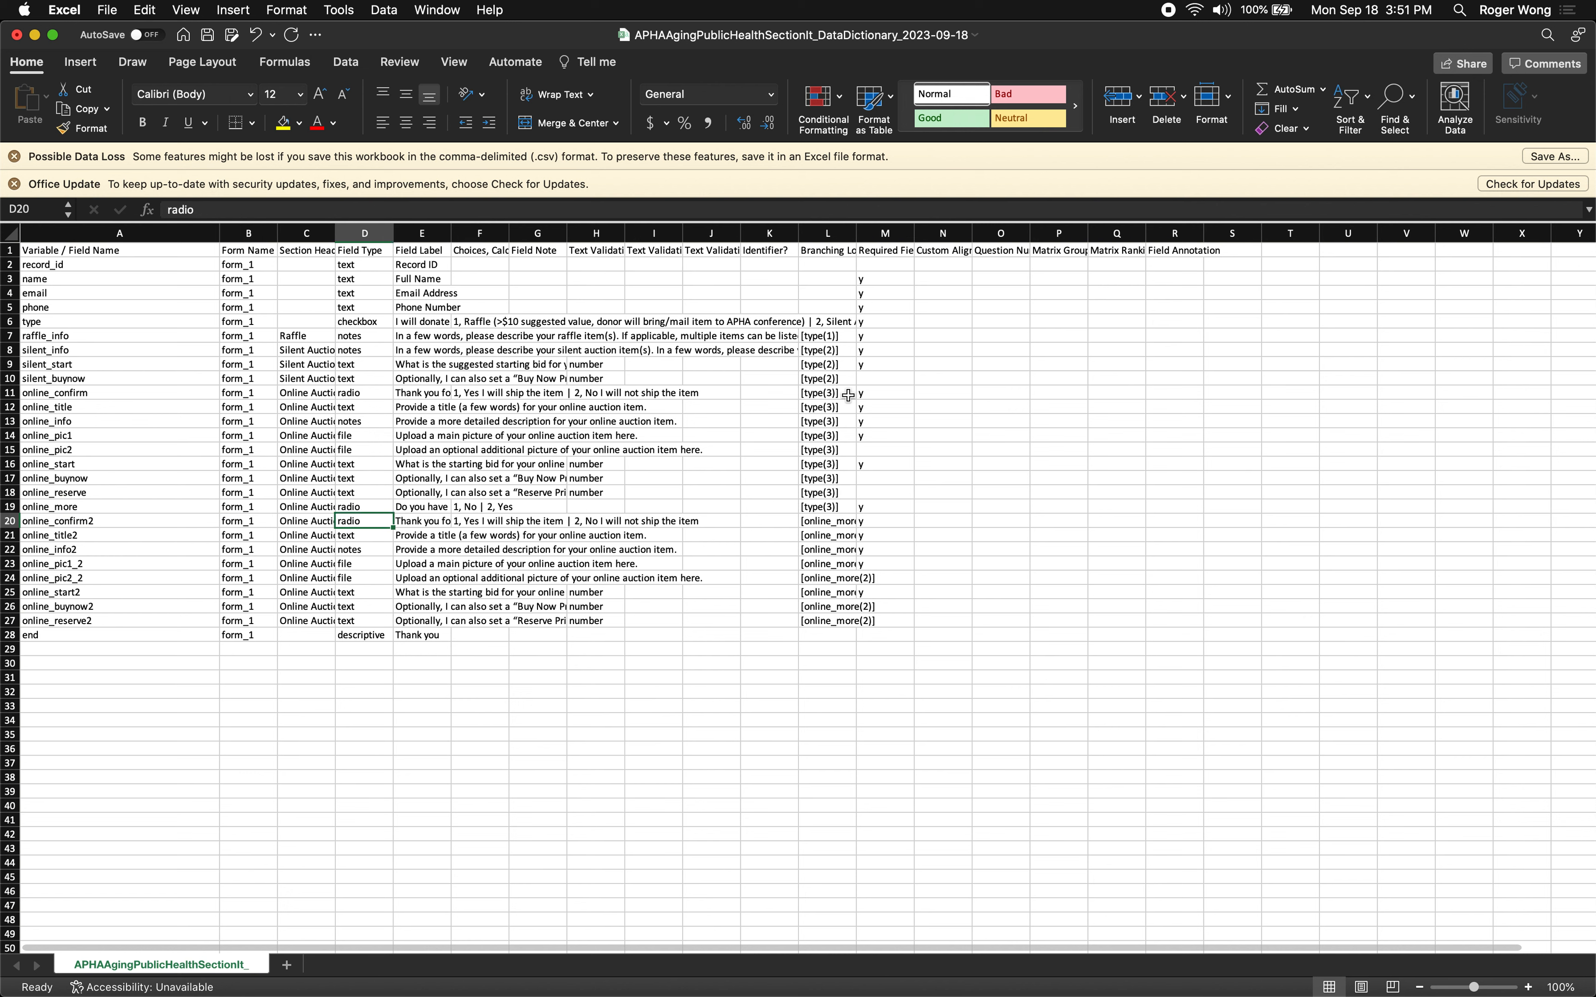
key("Right")
key("Left")
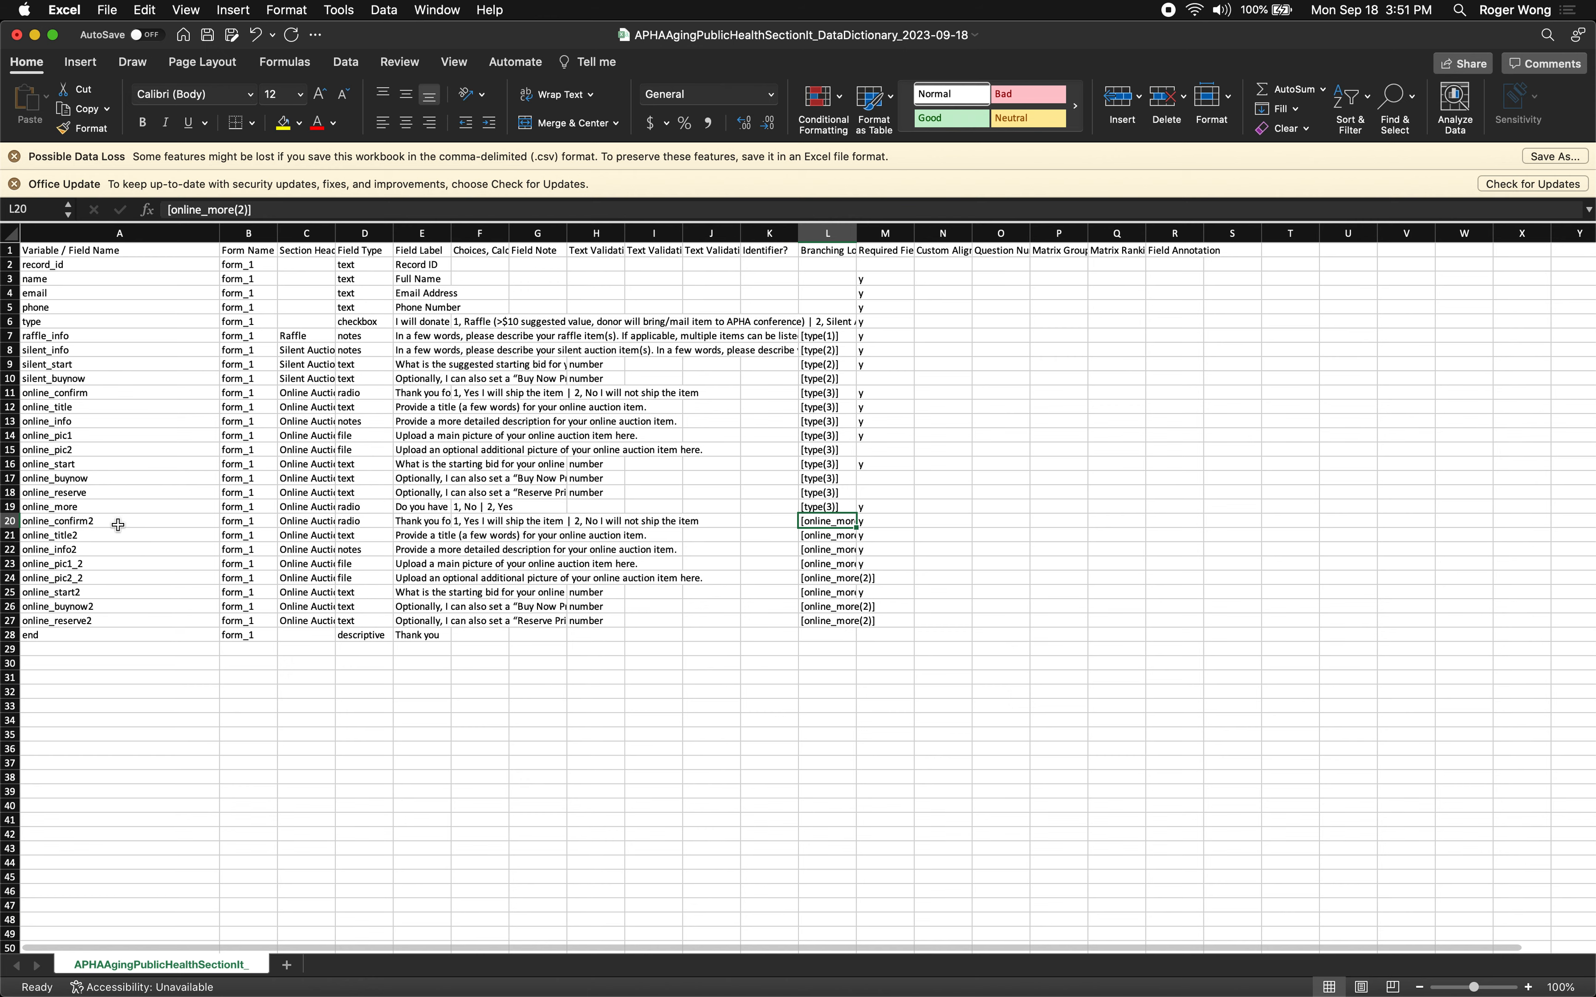
Switch to Firefox to reread the survey error alert, and return to the data dictionary in Excel
key("ctrl+Up")
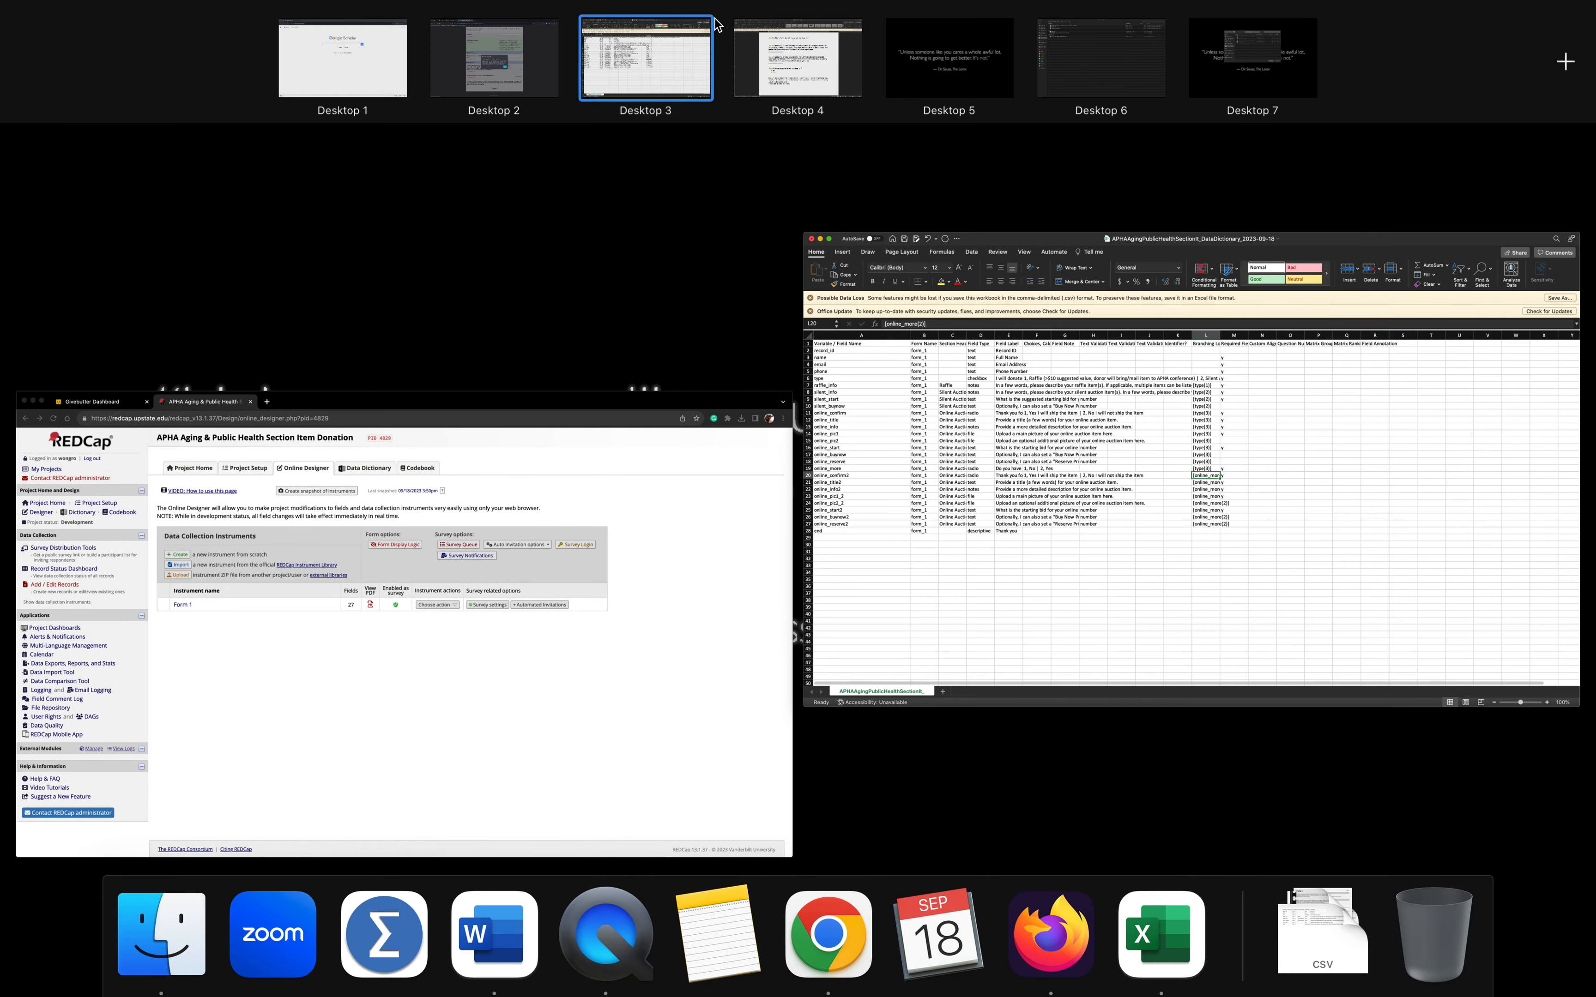
left_click_drag(1187, 502, 576, 60)
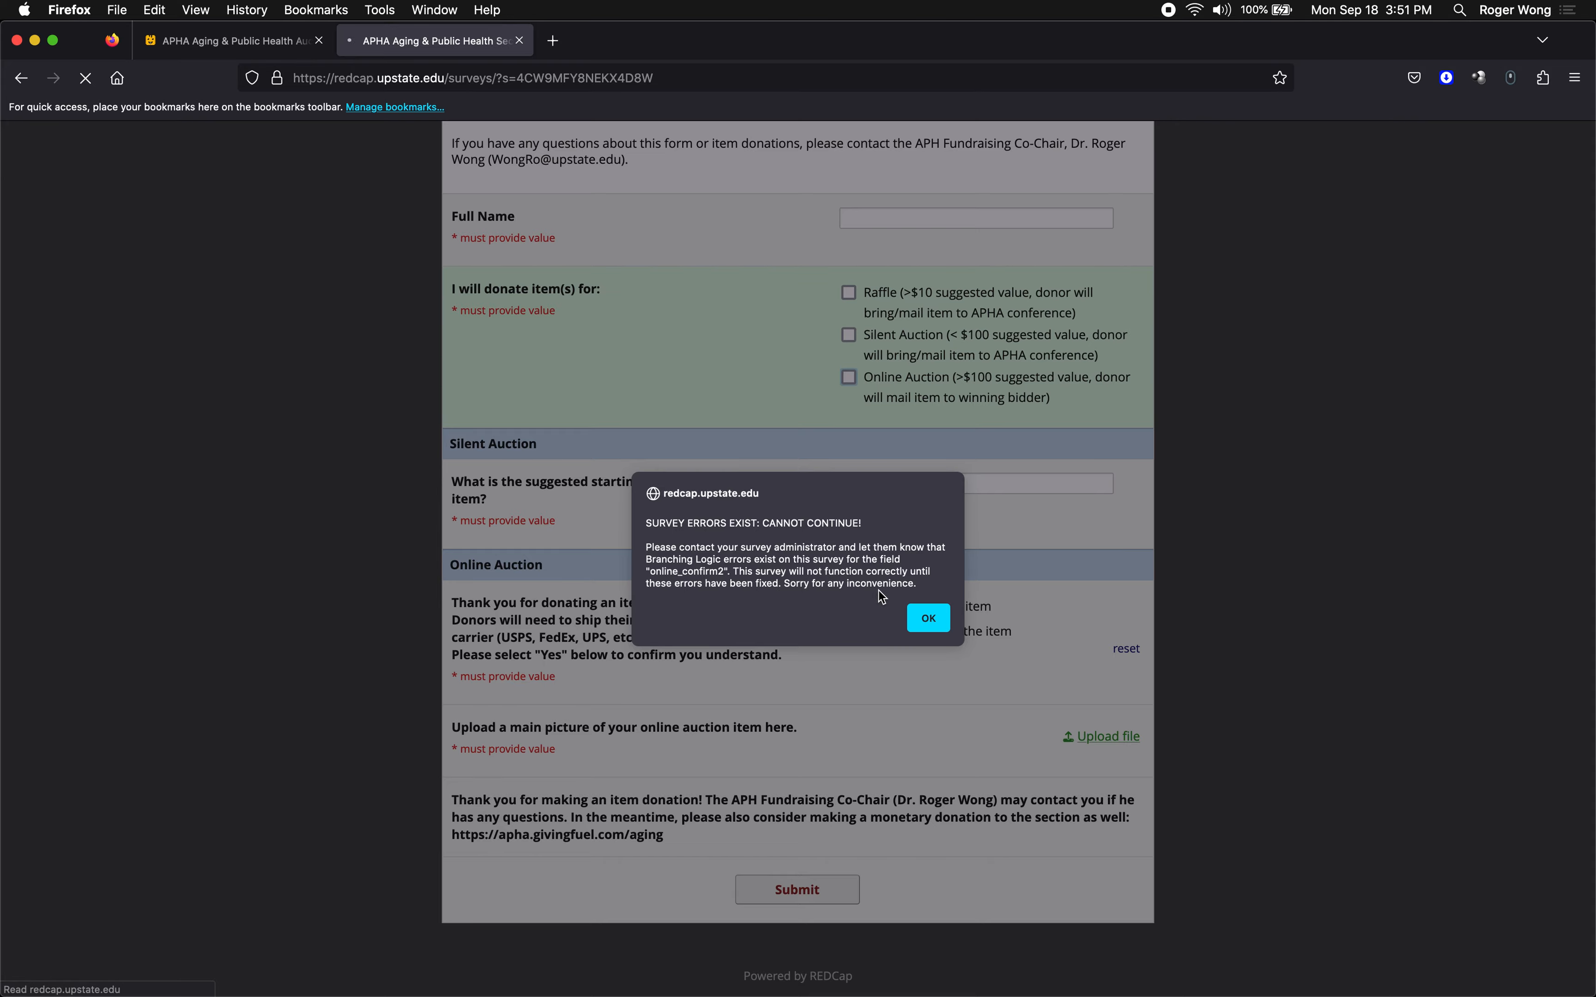
key("ctrl+Right")
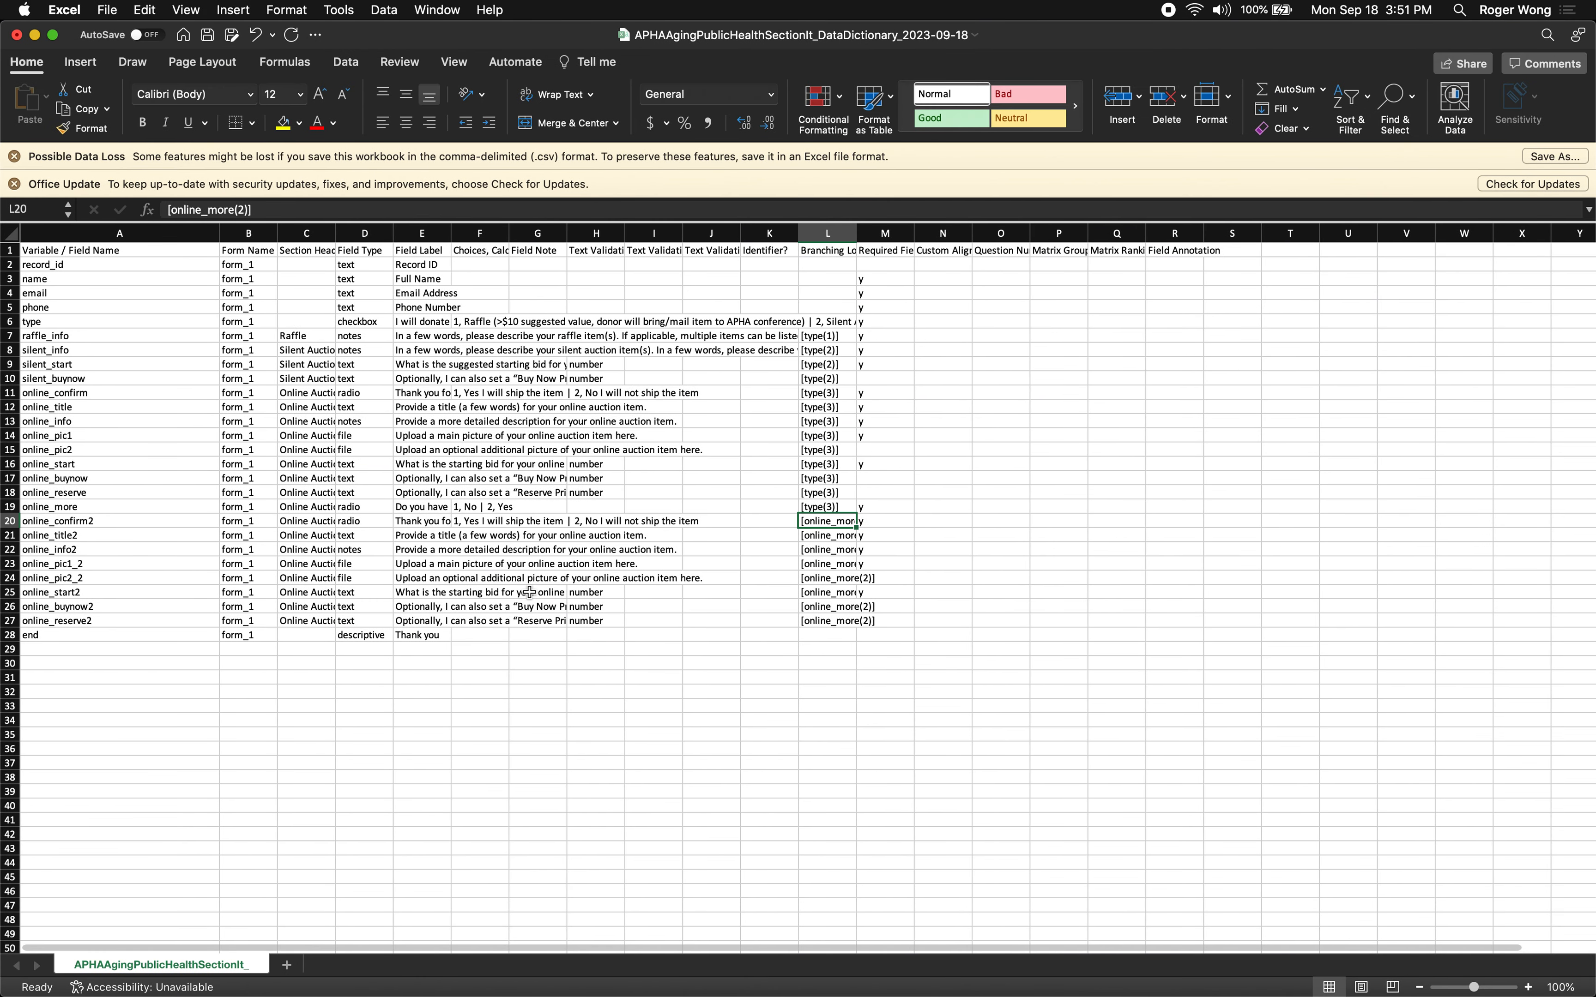
Review the variable name, form name and section header of the online_confirm2 row
left_click(108, 526)
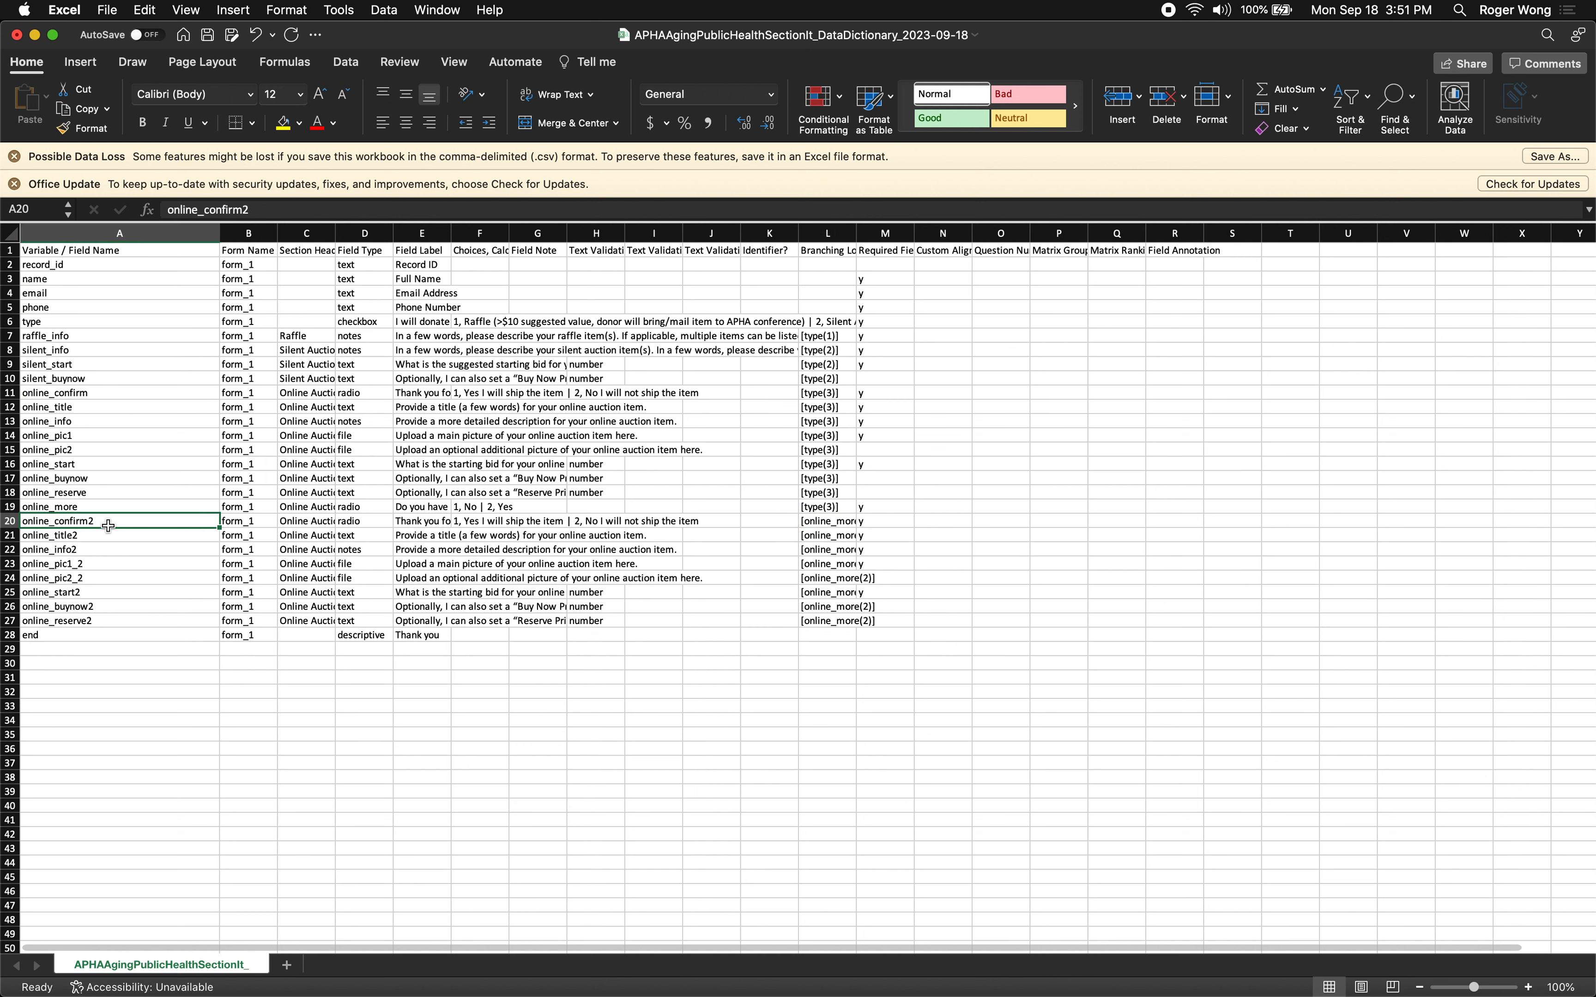
key("Right")
key("Right")
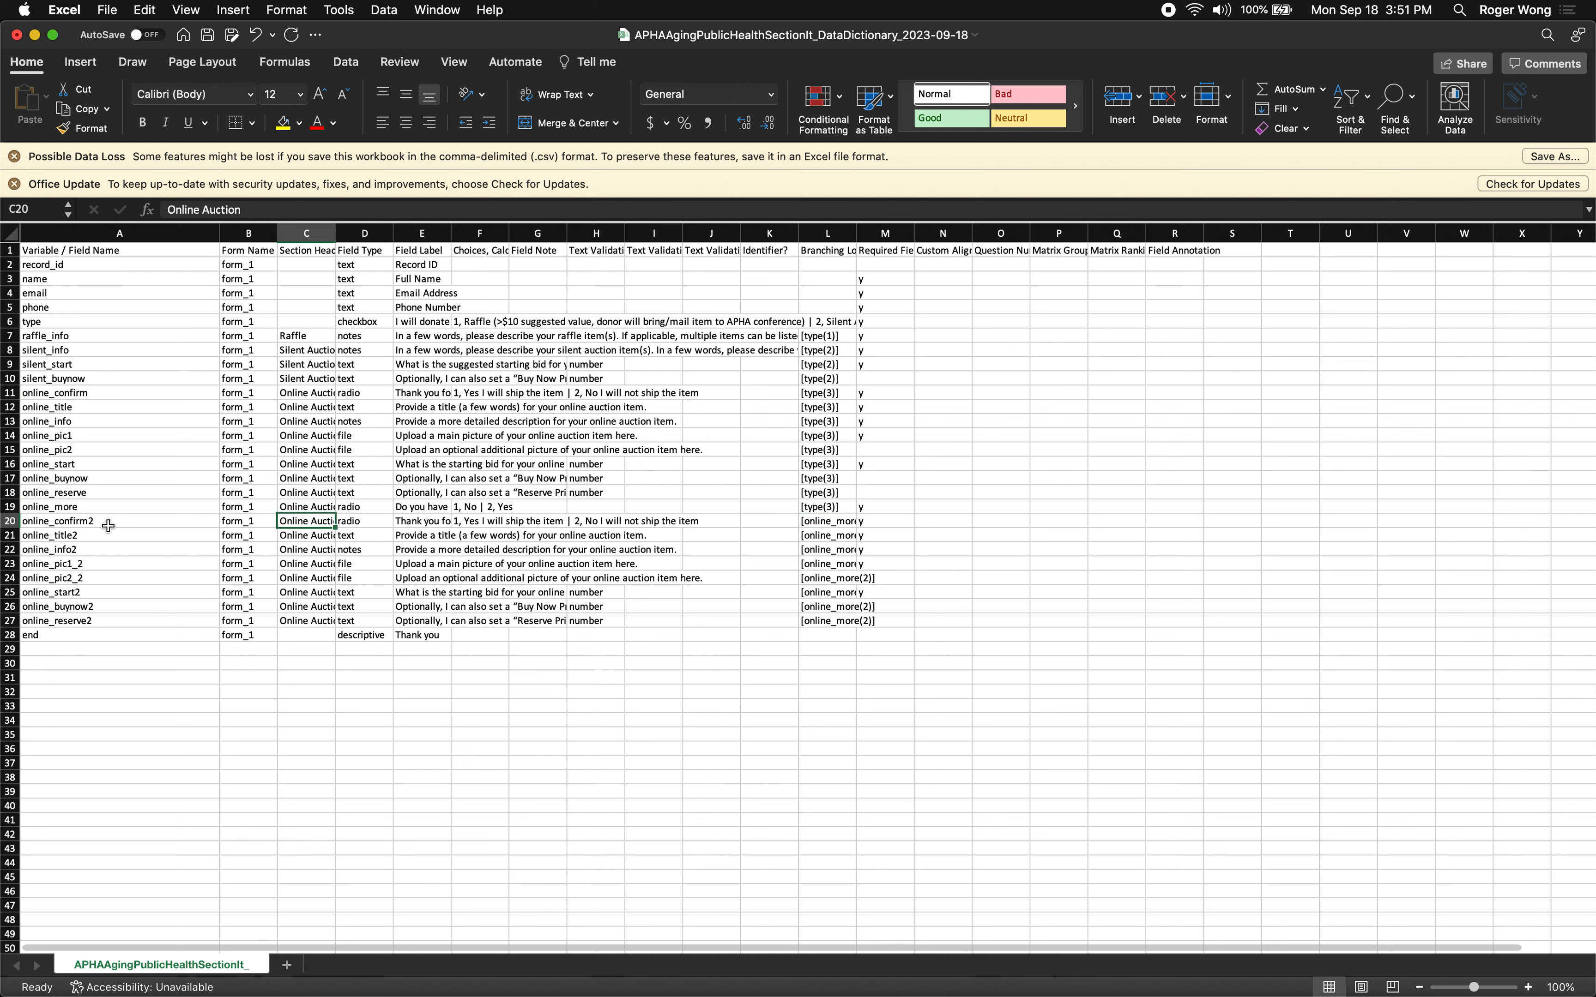
key("Left")
key("Left")
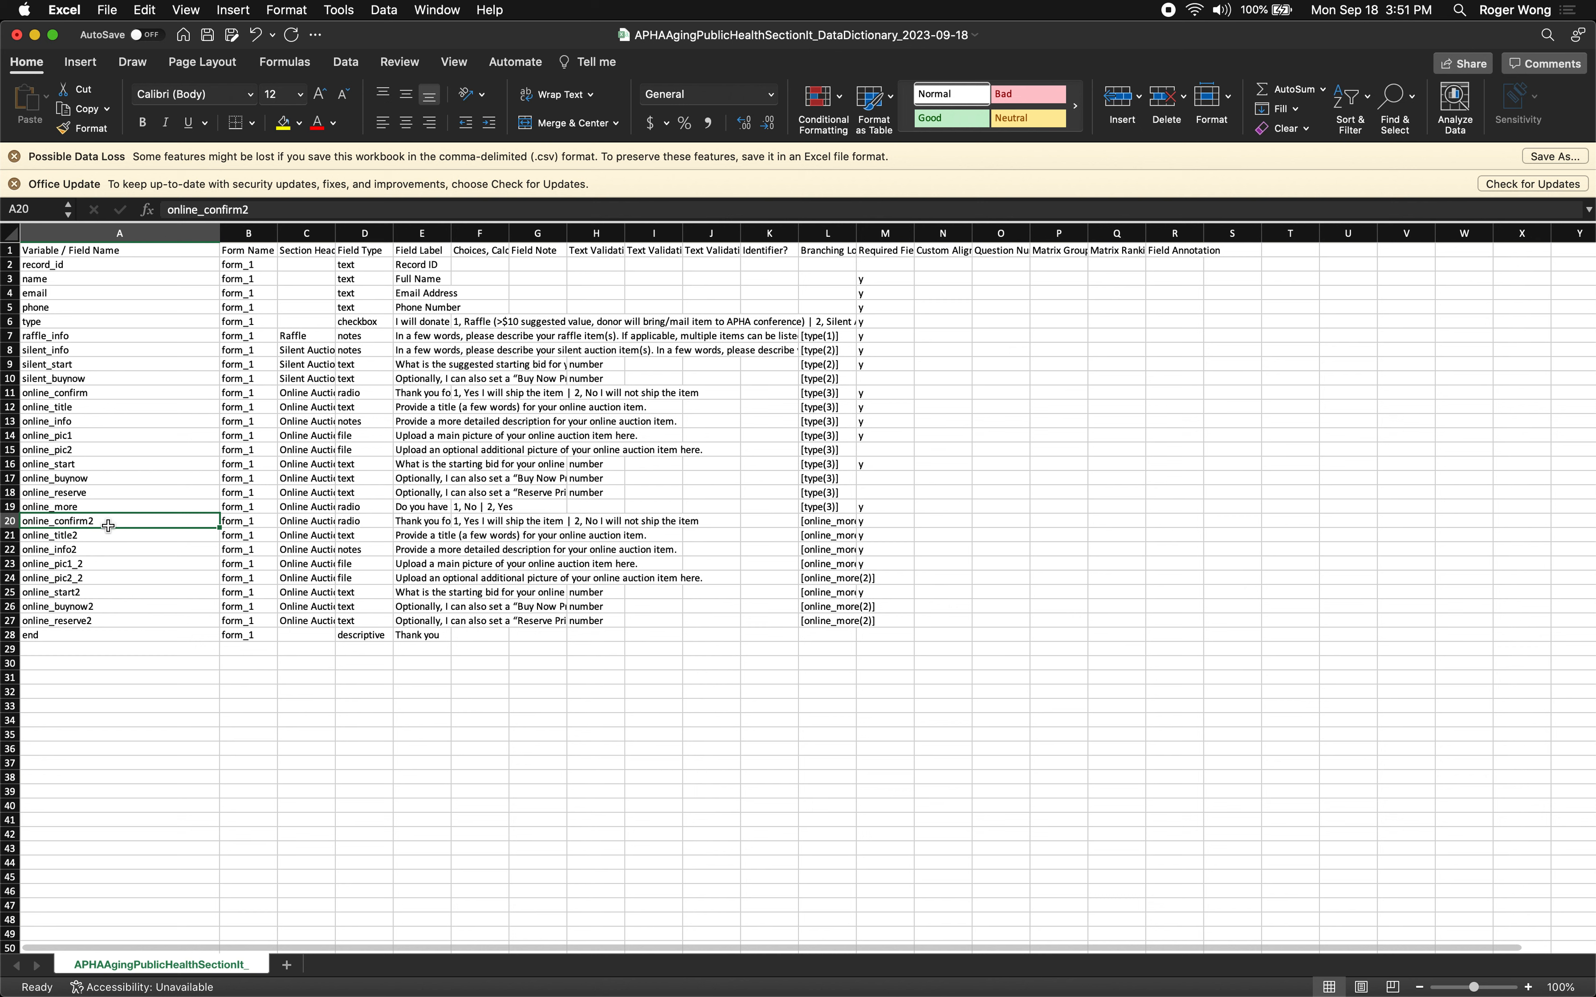
key("Right")
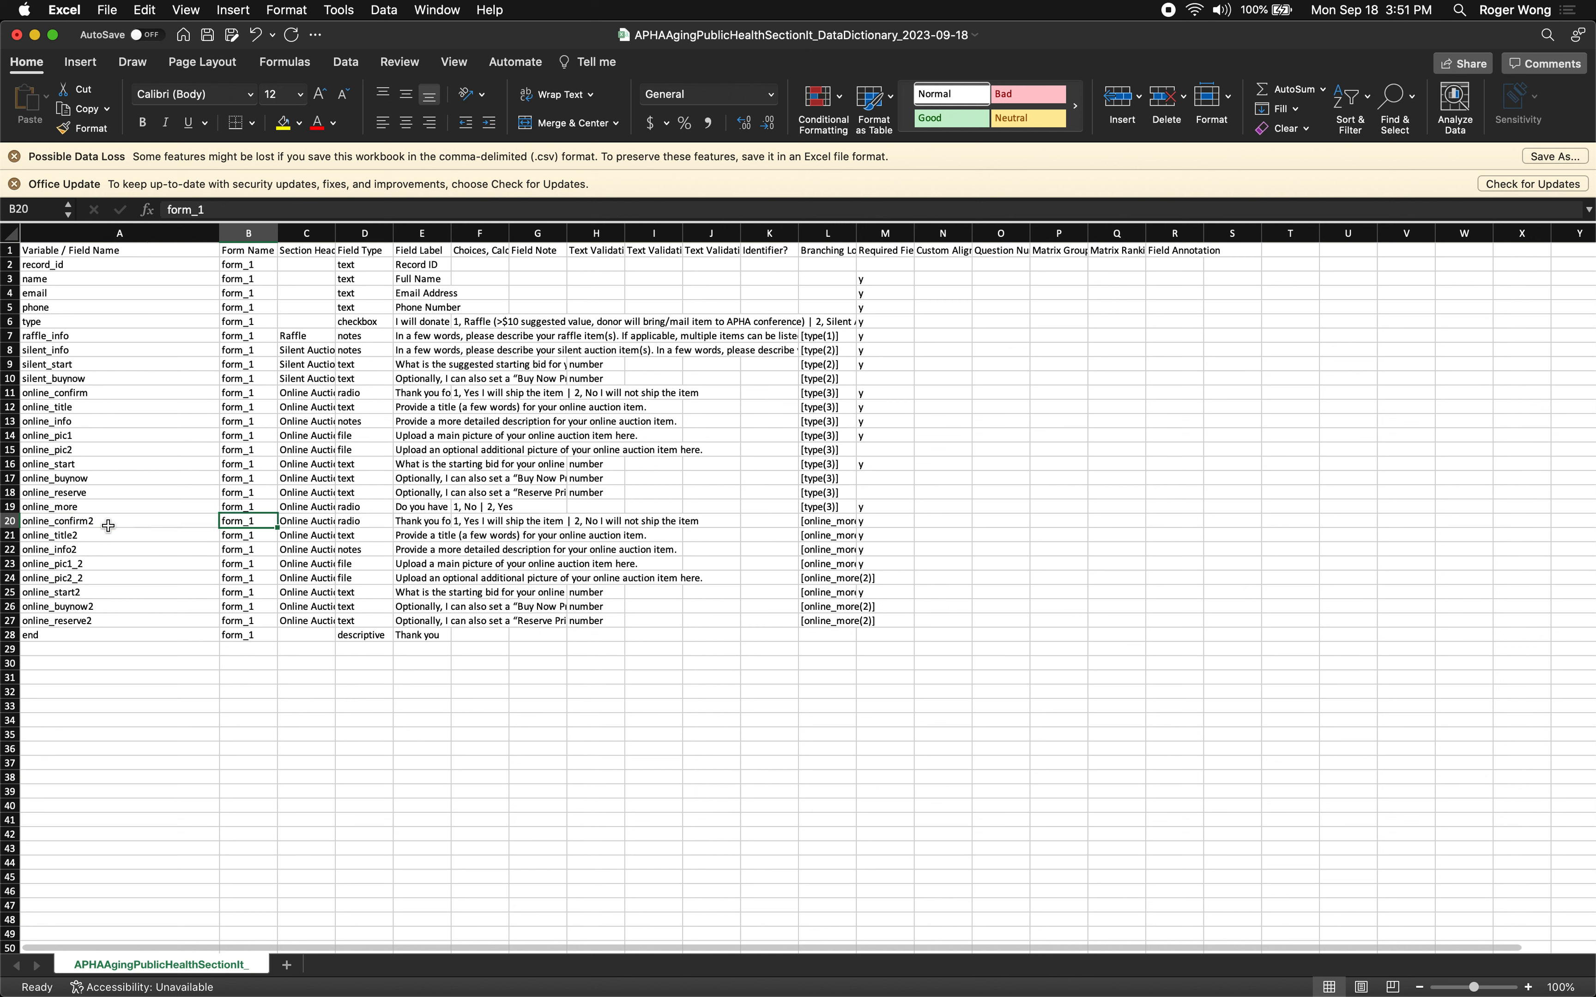
key("Left")
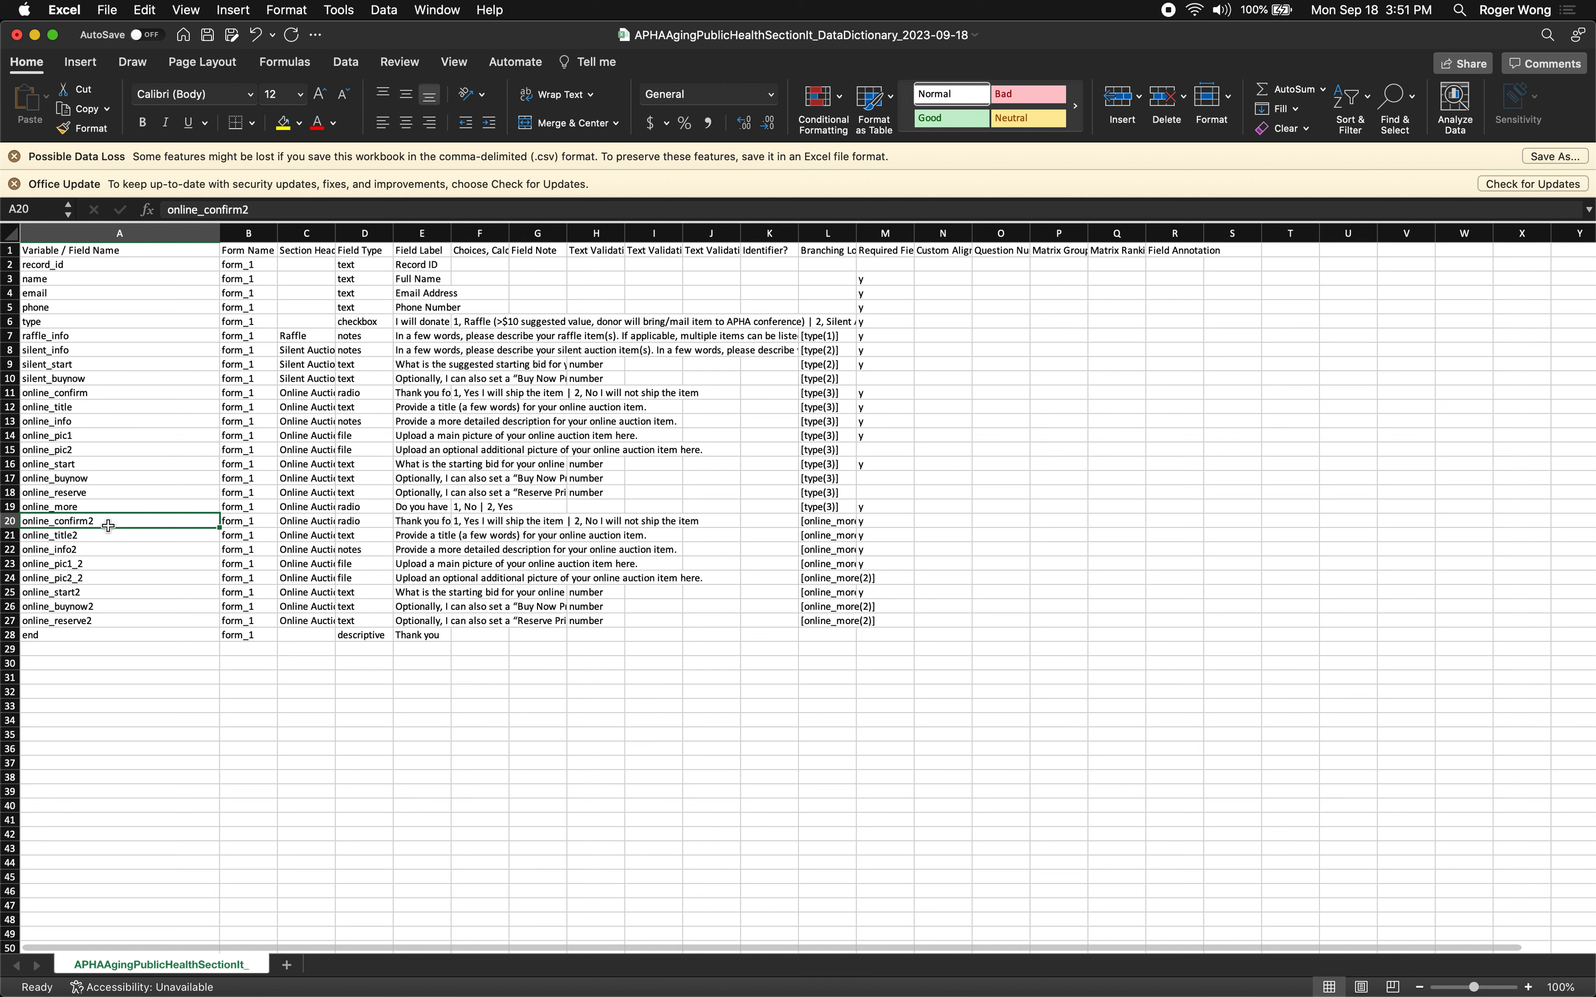
Rename the variable in A20 to online_confirm and check the other attributes around its row
double_click(115, 520)
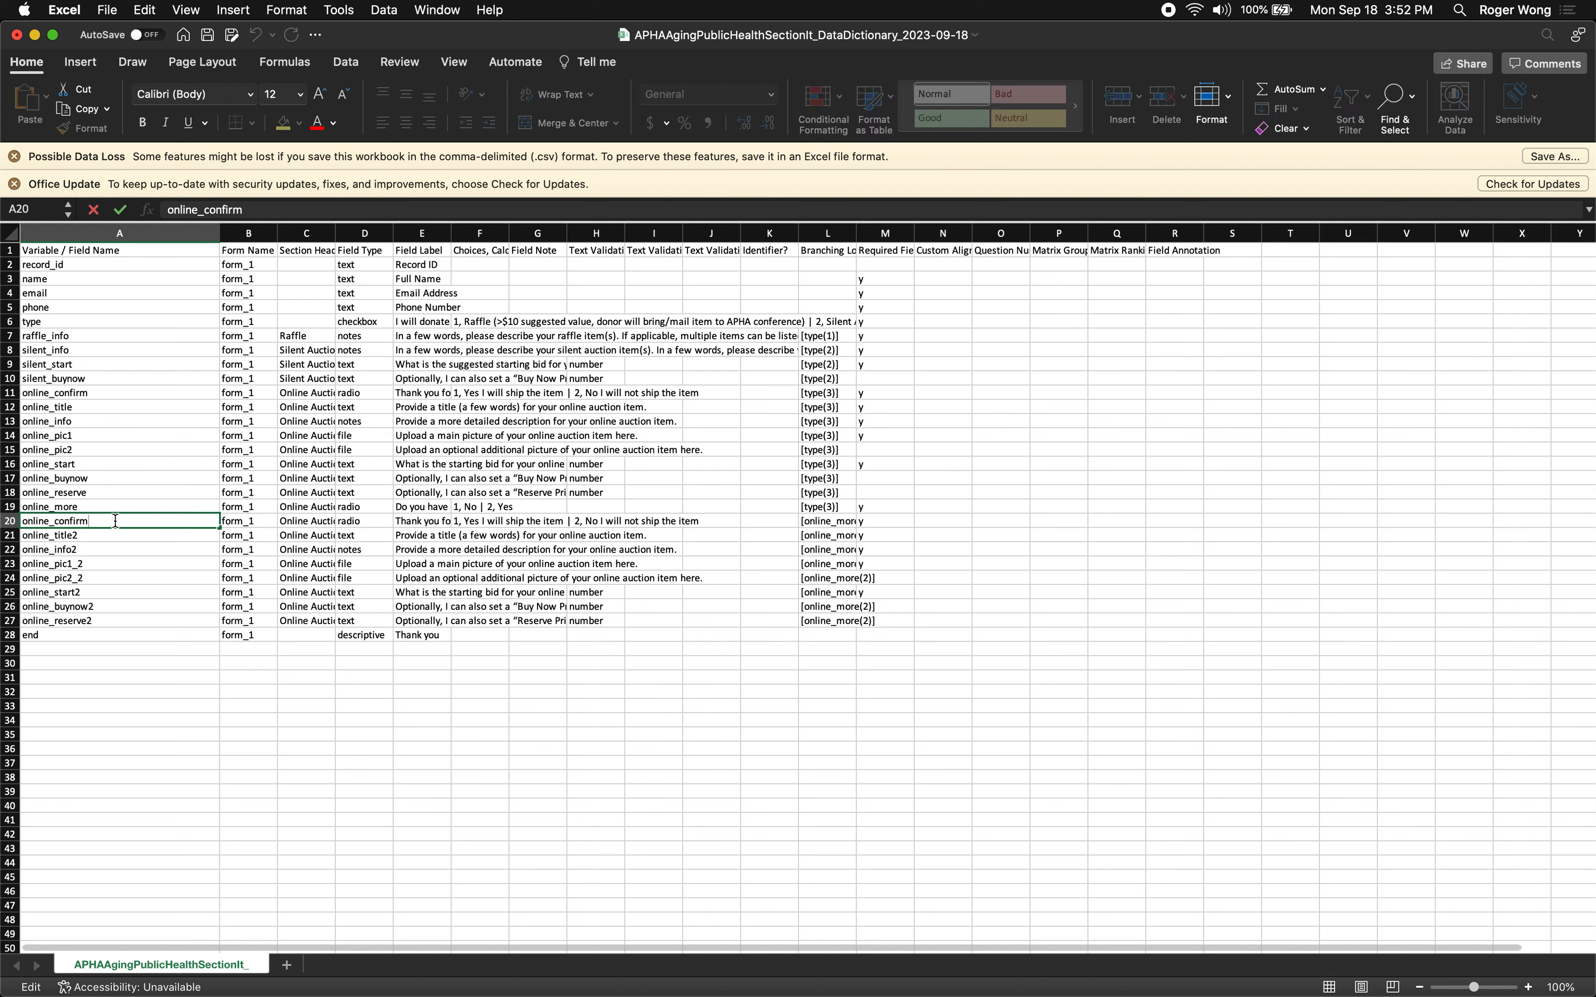
key("Return")
key("Right")
key("Right")
key("Right")
key("Right")
key("Right")
key("Right")
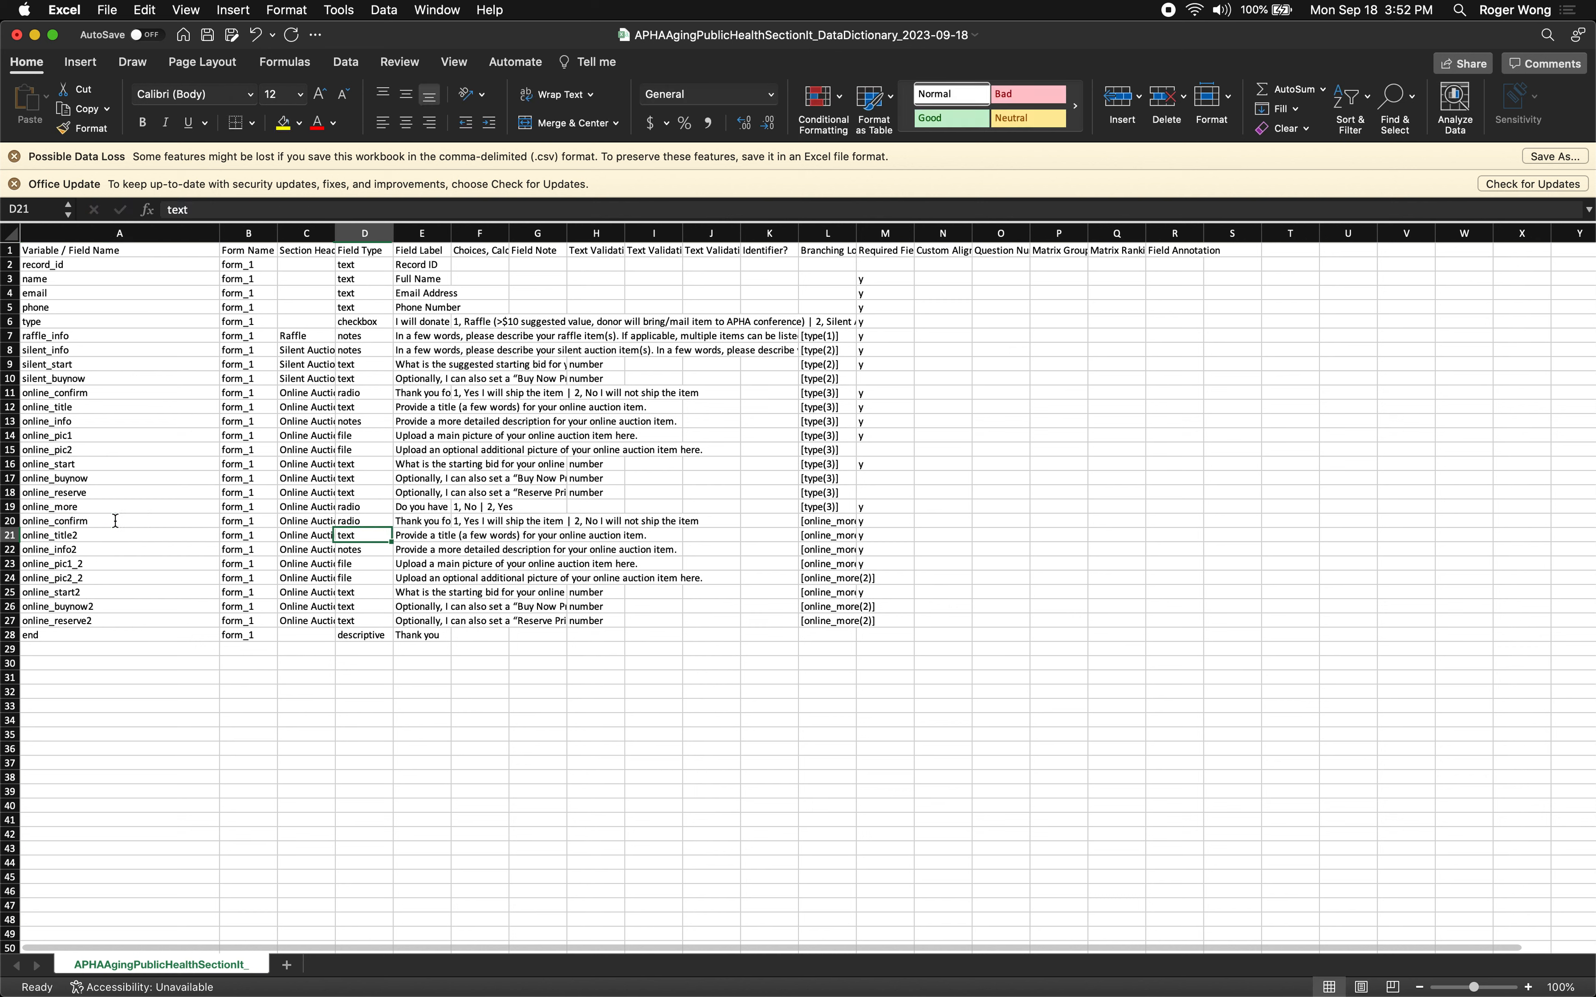
key("Right")
key("Right")
key("Right")
key("Left")
key("Left")
key("Left")
key("Left")
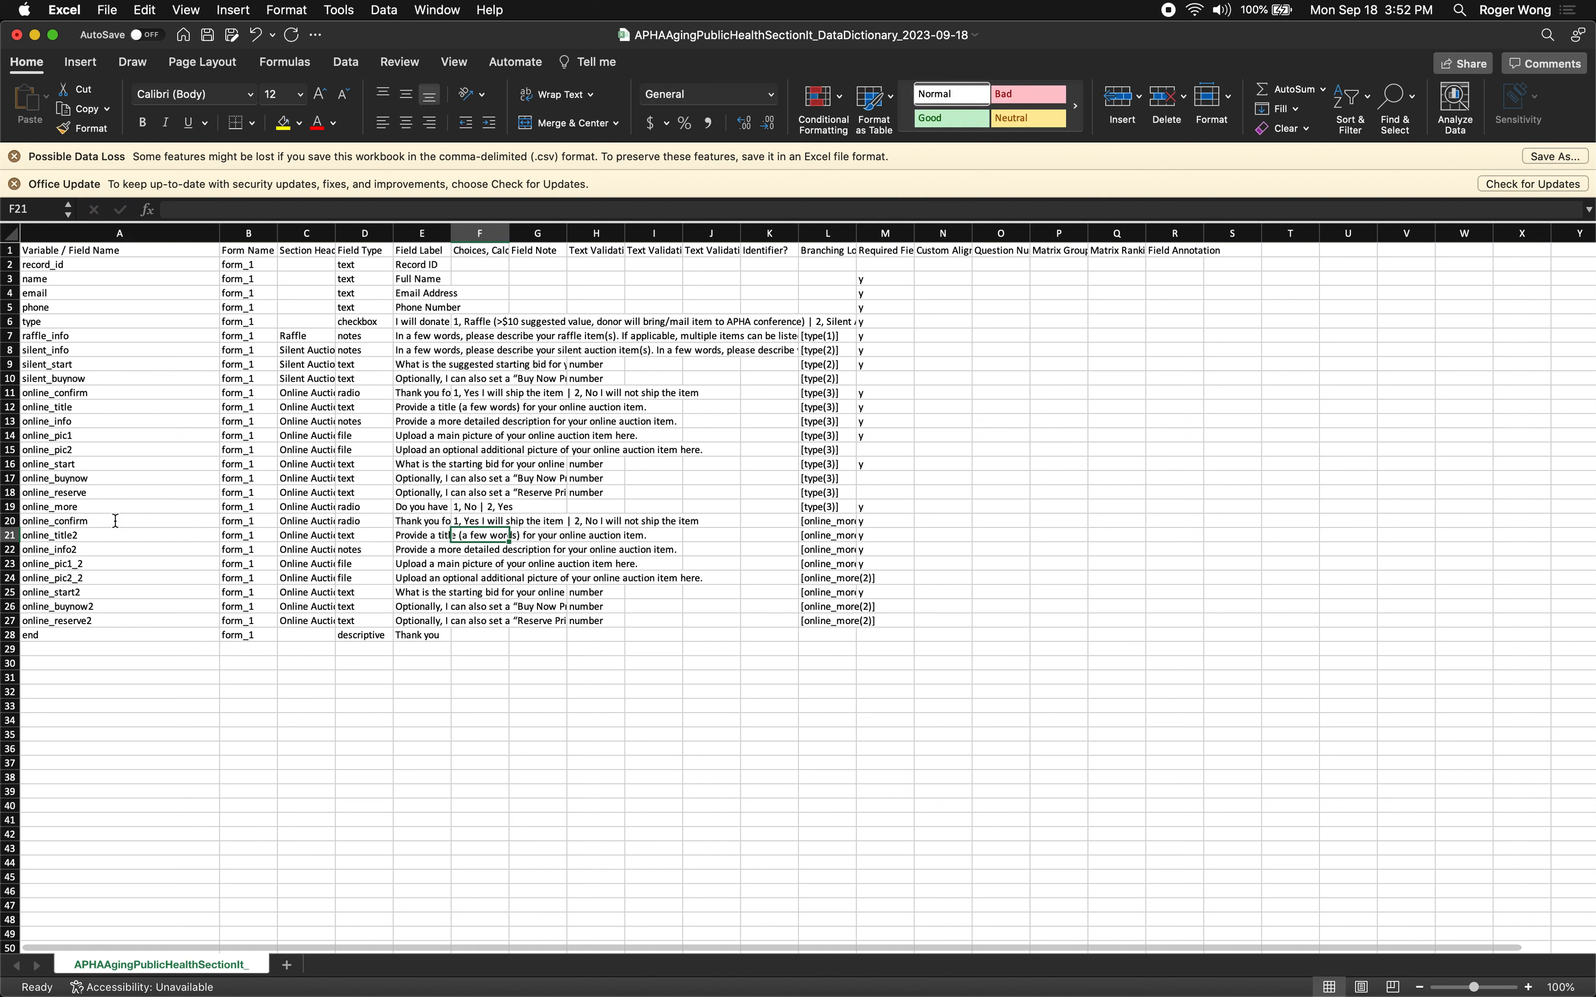
key("Up")
key("Left")
key("Left")
key("Left")
key("Left")
key("Left")
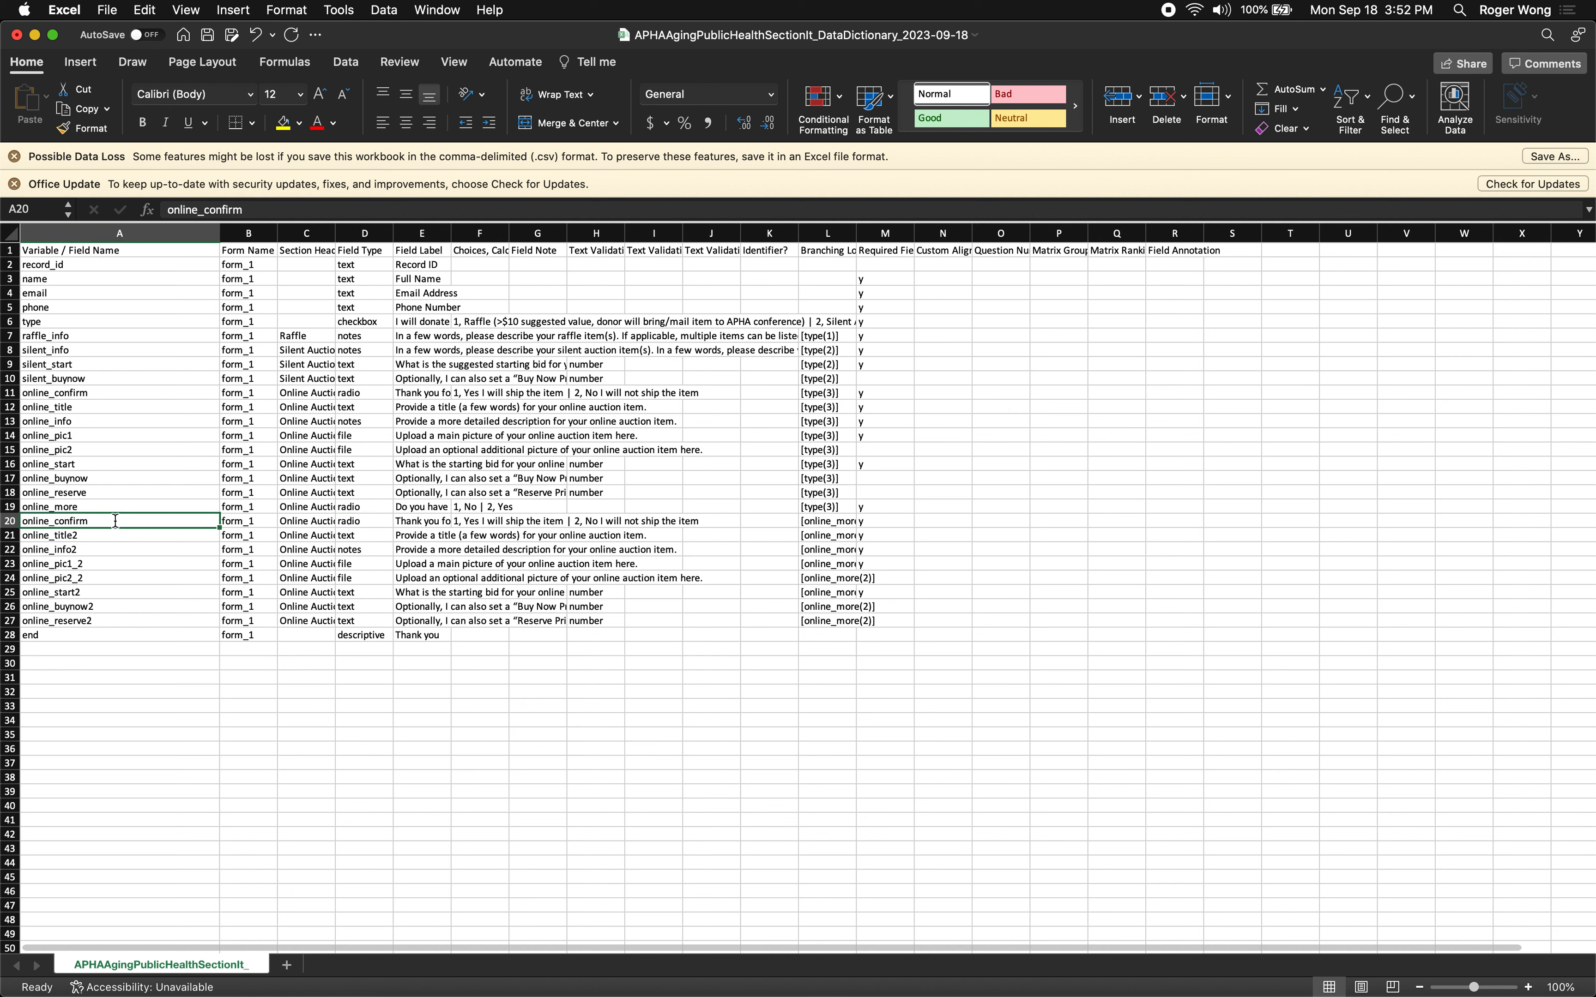
key("Right")
key("Right")
key("Right")
key("Left")
key("Left")
key("Left")
Delete the second online_confirm row (row 20) from the data dictionary and save the CSV file
left_click(10, 522)
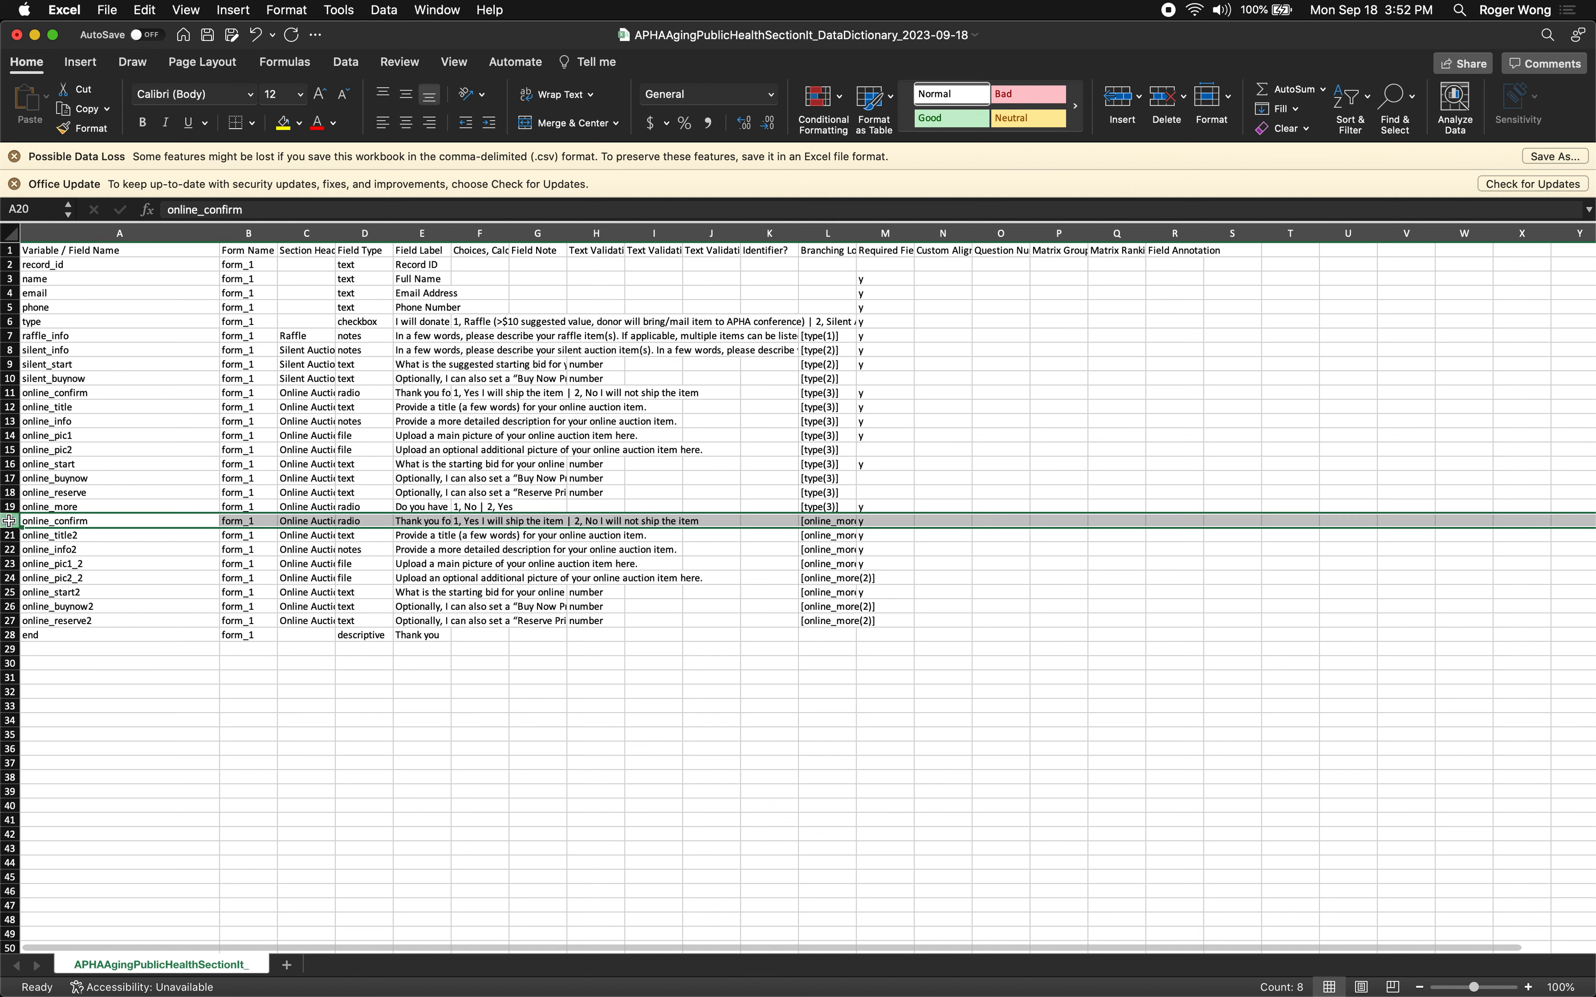
right_click(11, 523)
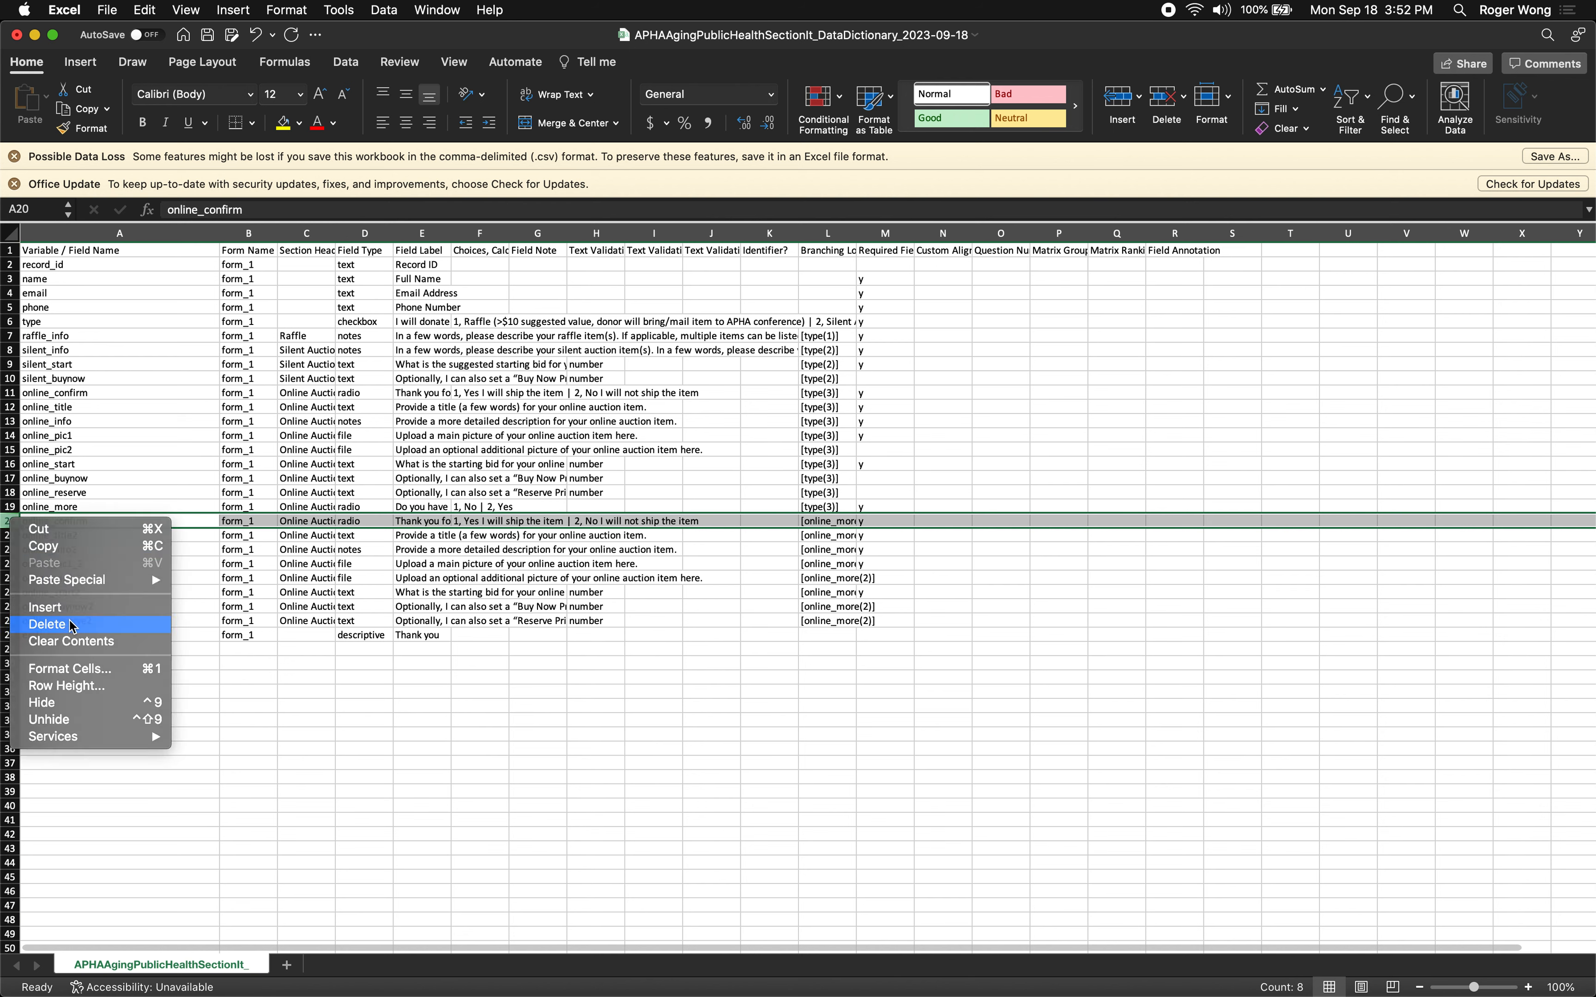
left_click(52, 624)
left_click(132, 536)
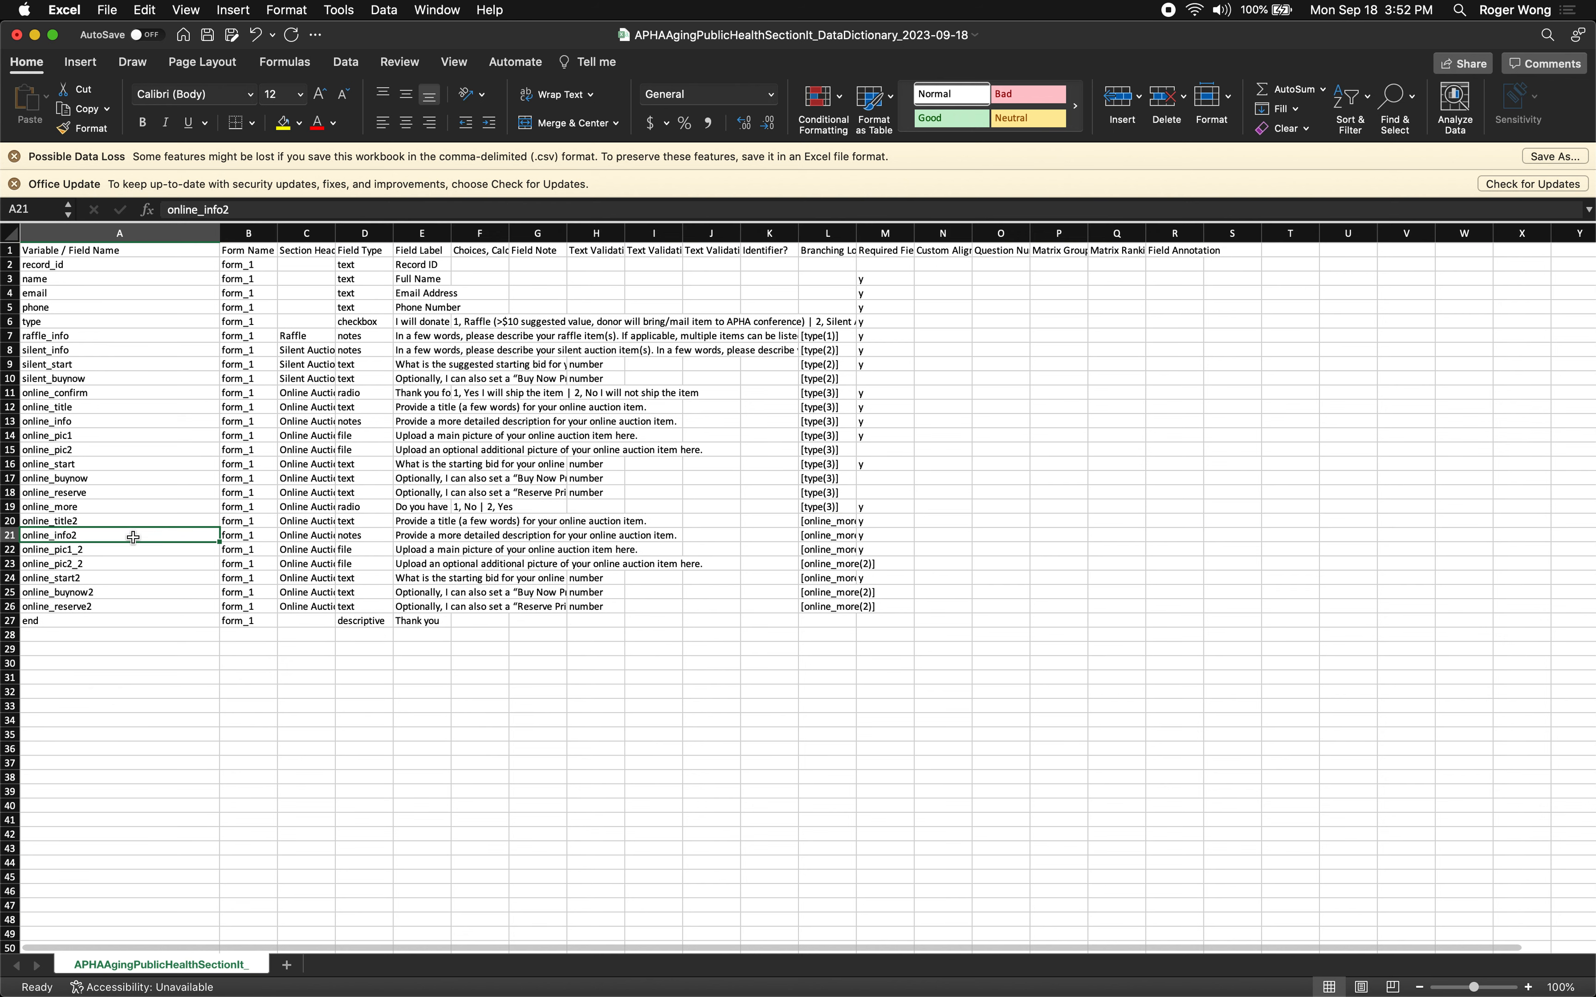
key("super+s")
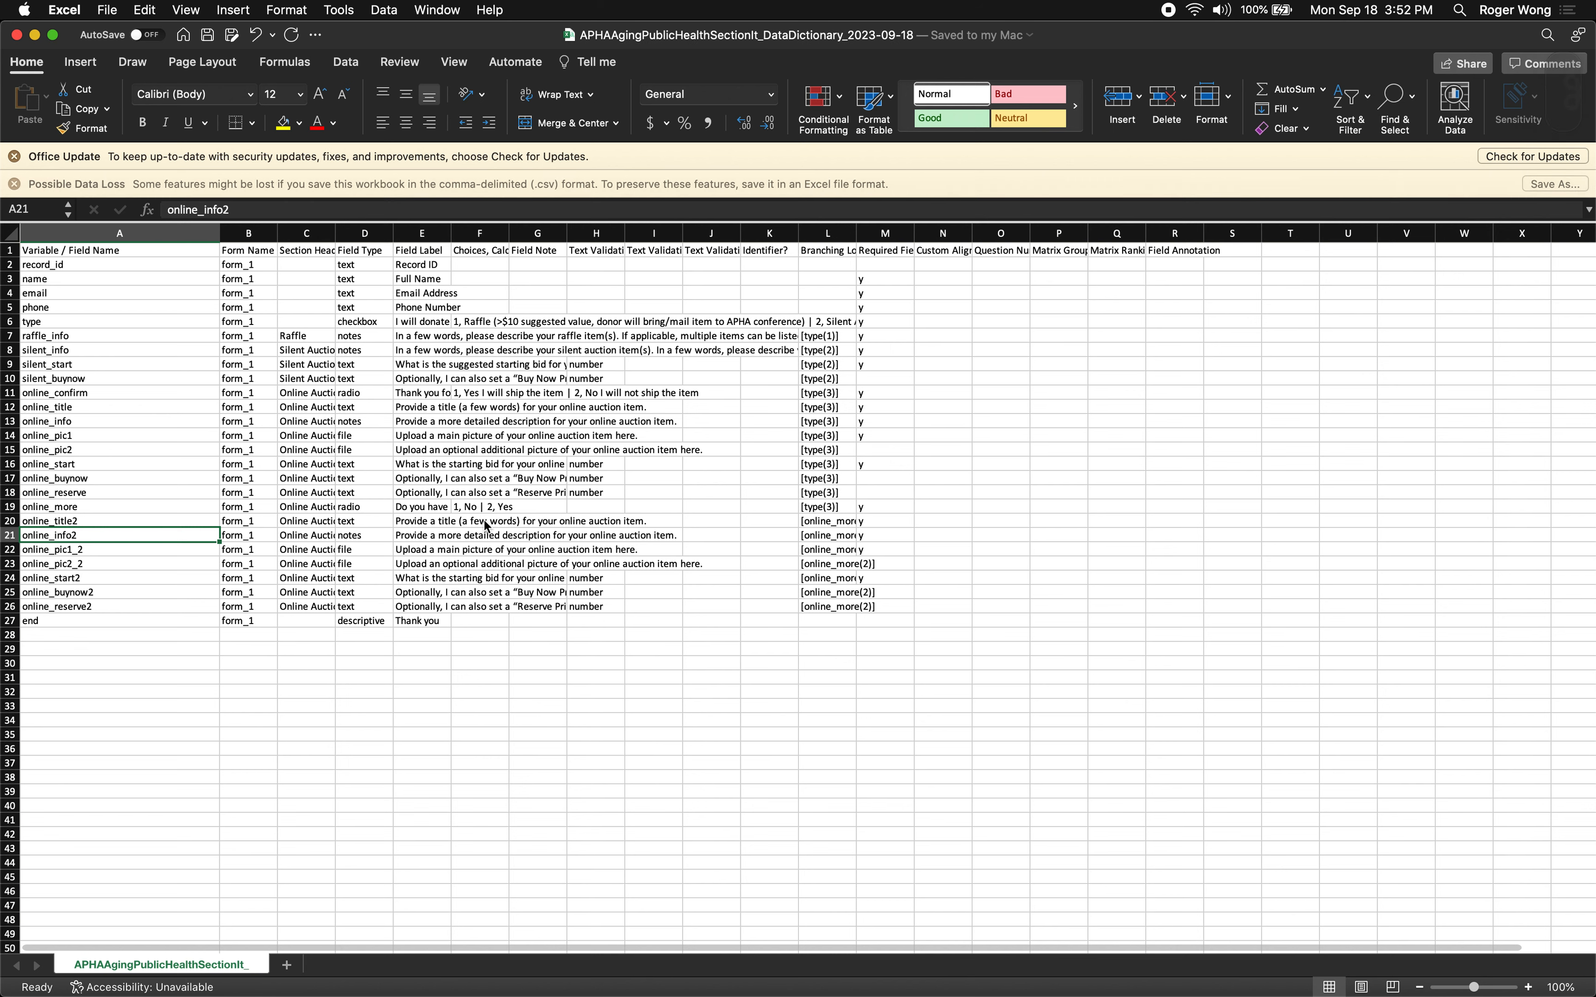
Examine the branching logic of online_title2 and the field label of online_confirm in row 11
left_click(133, 519)
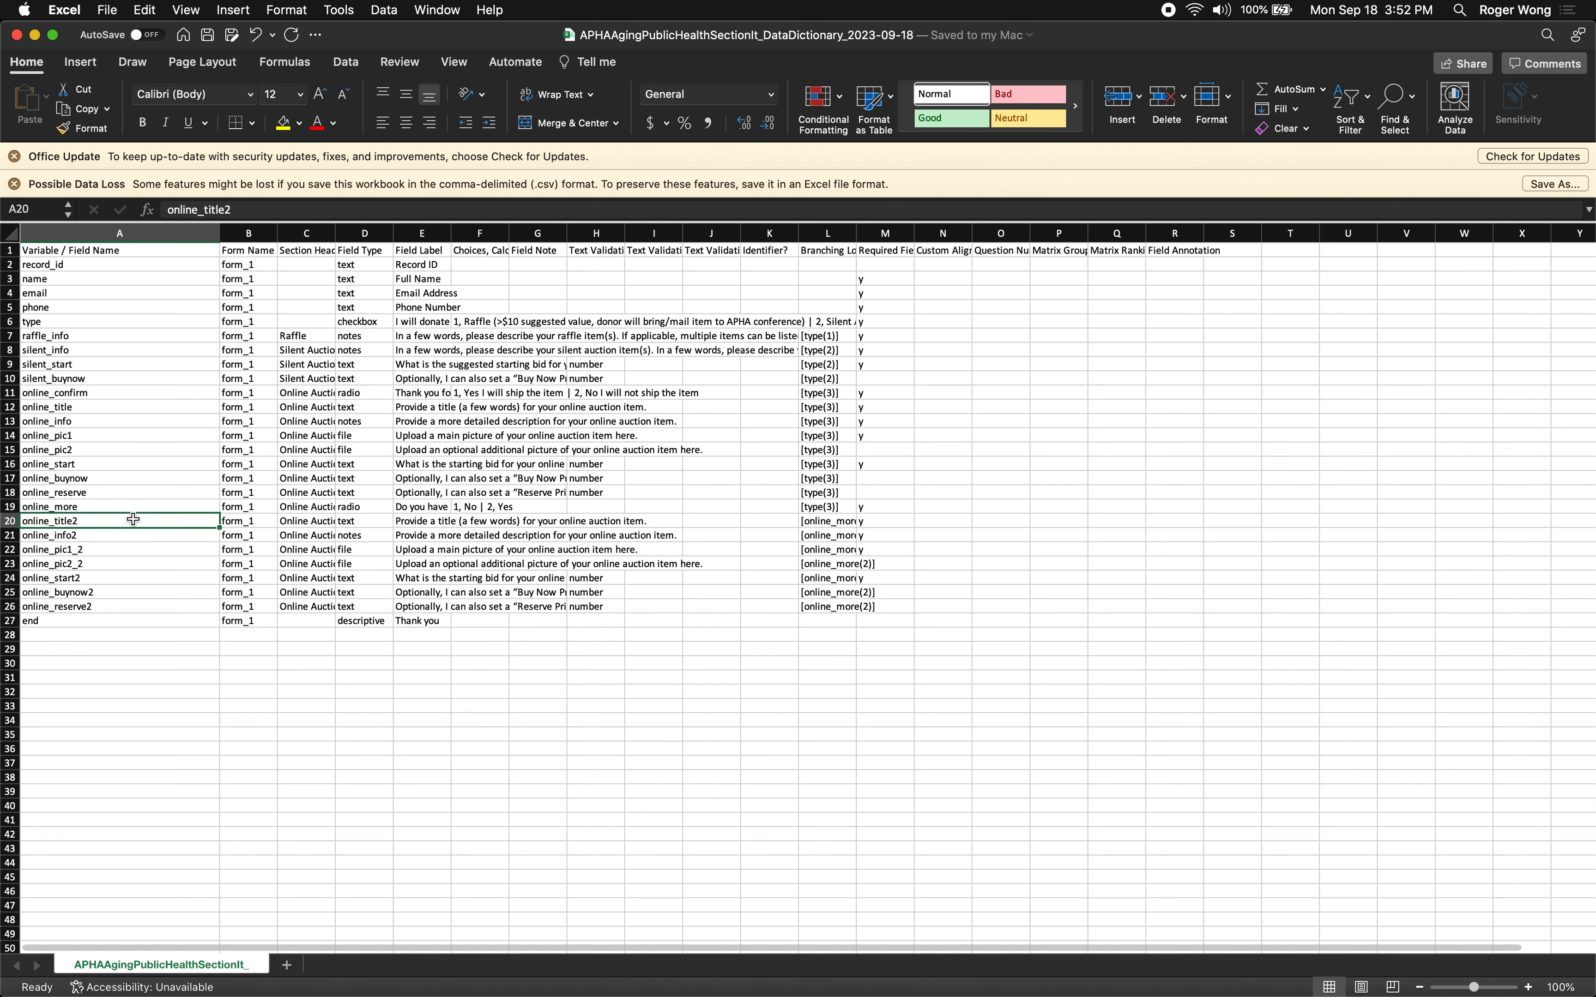
key("Right")
key("Right")
key("Right")
key("Right")
key("Right")
key("Right")
key("Right")
key("Right")
key("Right")
key("Right")
key("Right")
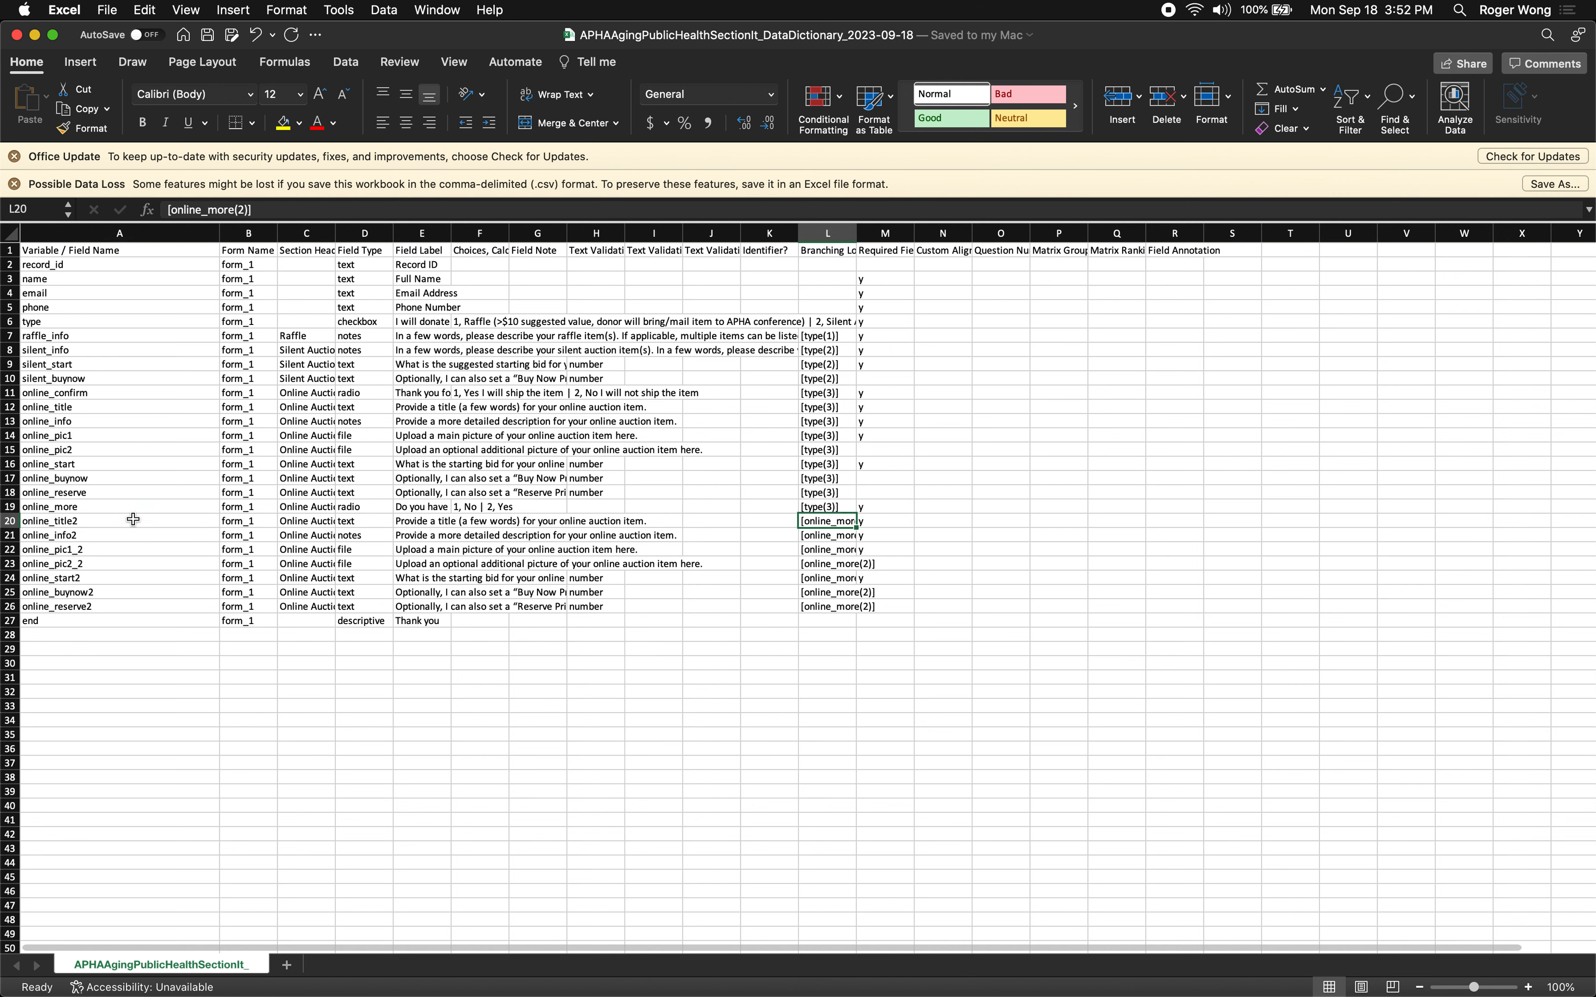
left_click(85, 393)
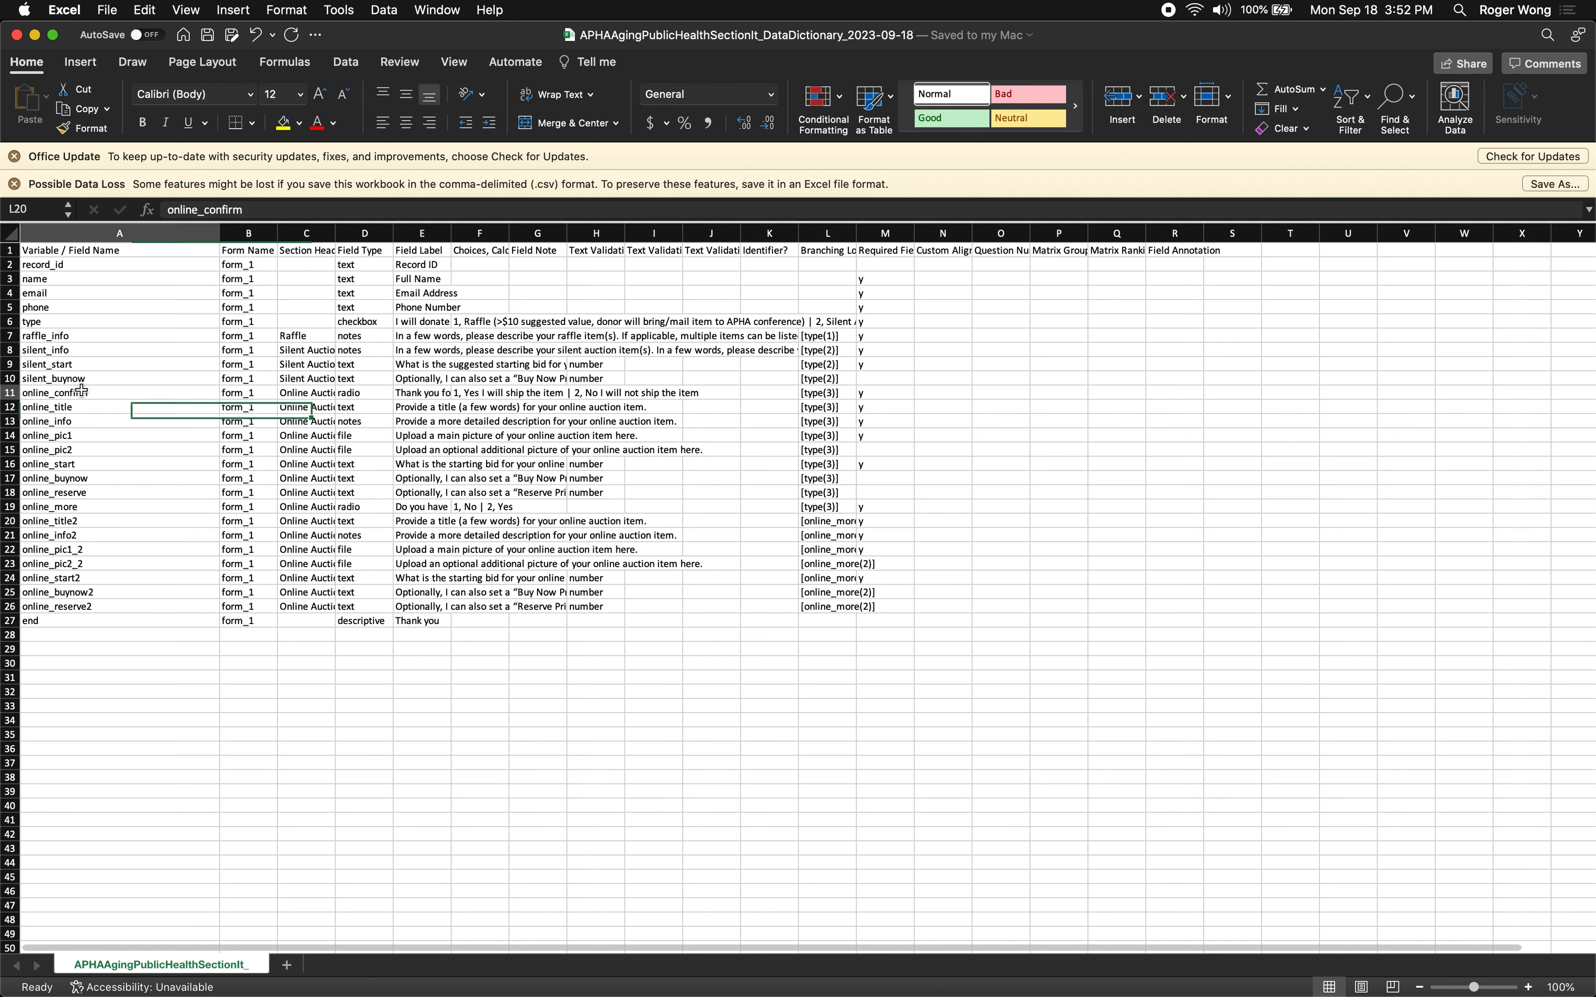
left_click(431, 392)
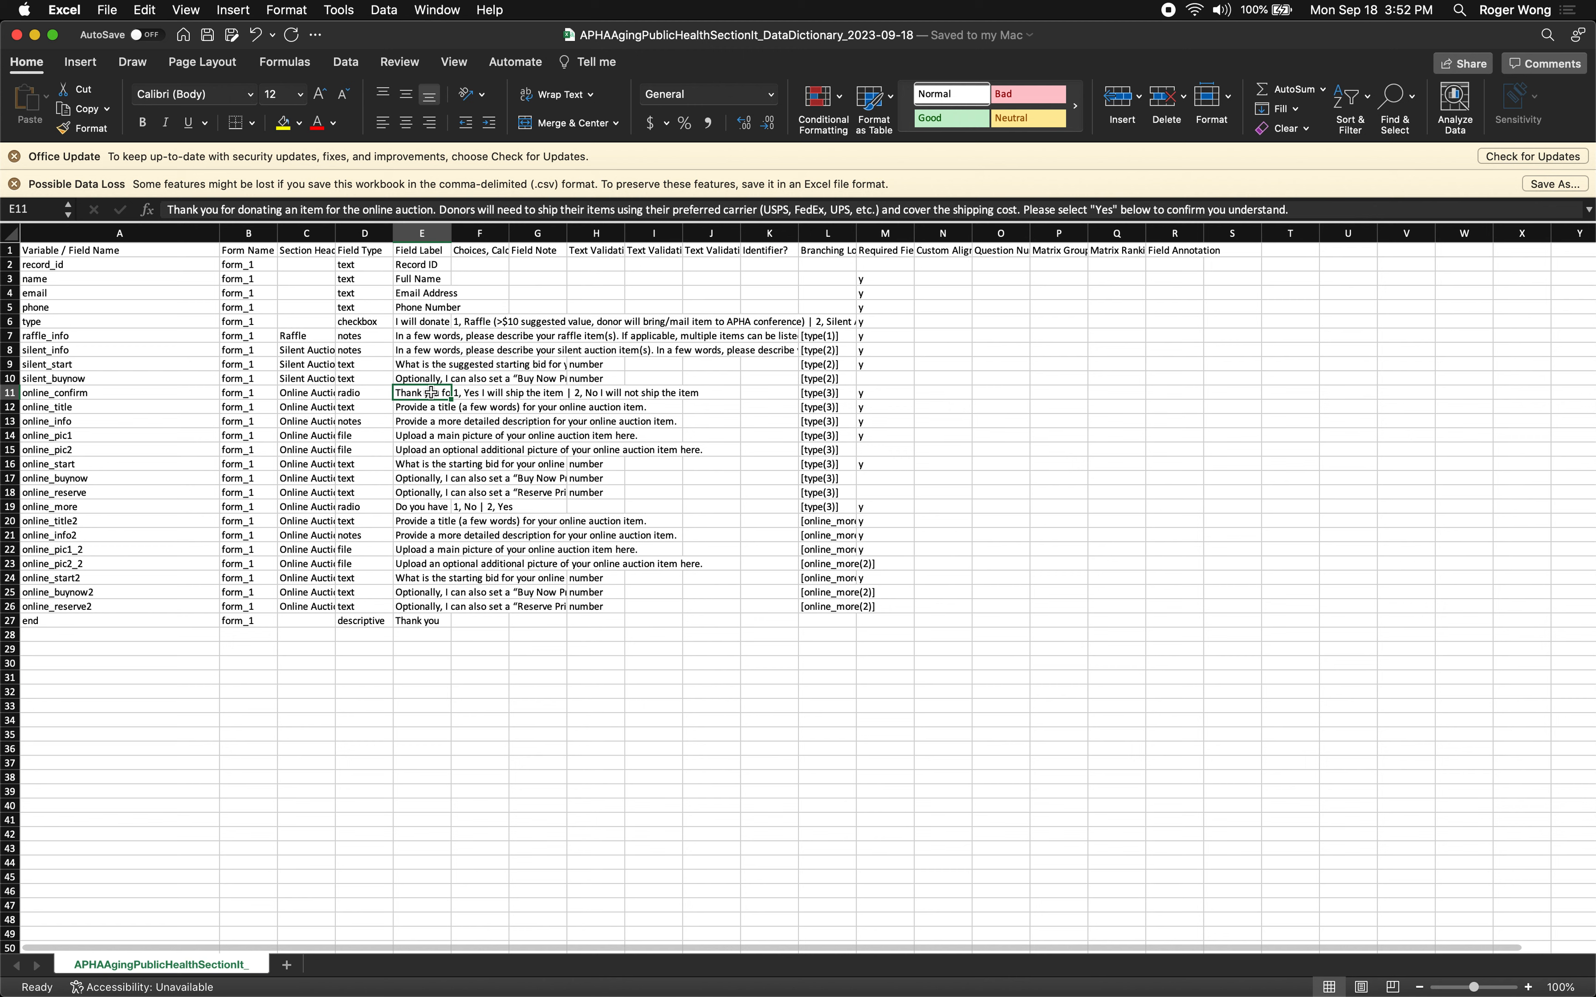
Quit Excel and switch to the item donation project's Online Designer page in Chrome
left_click(378, 503)
key("super+q")
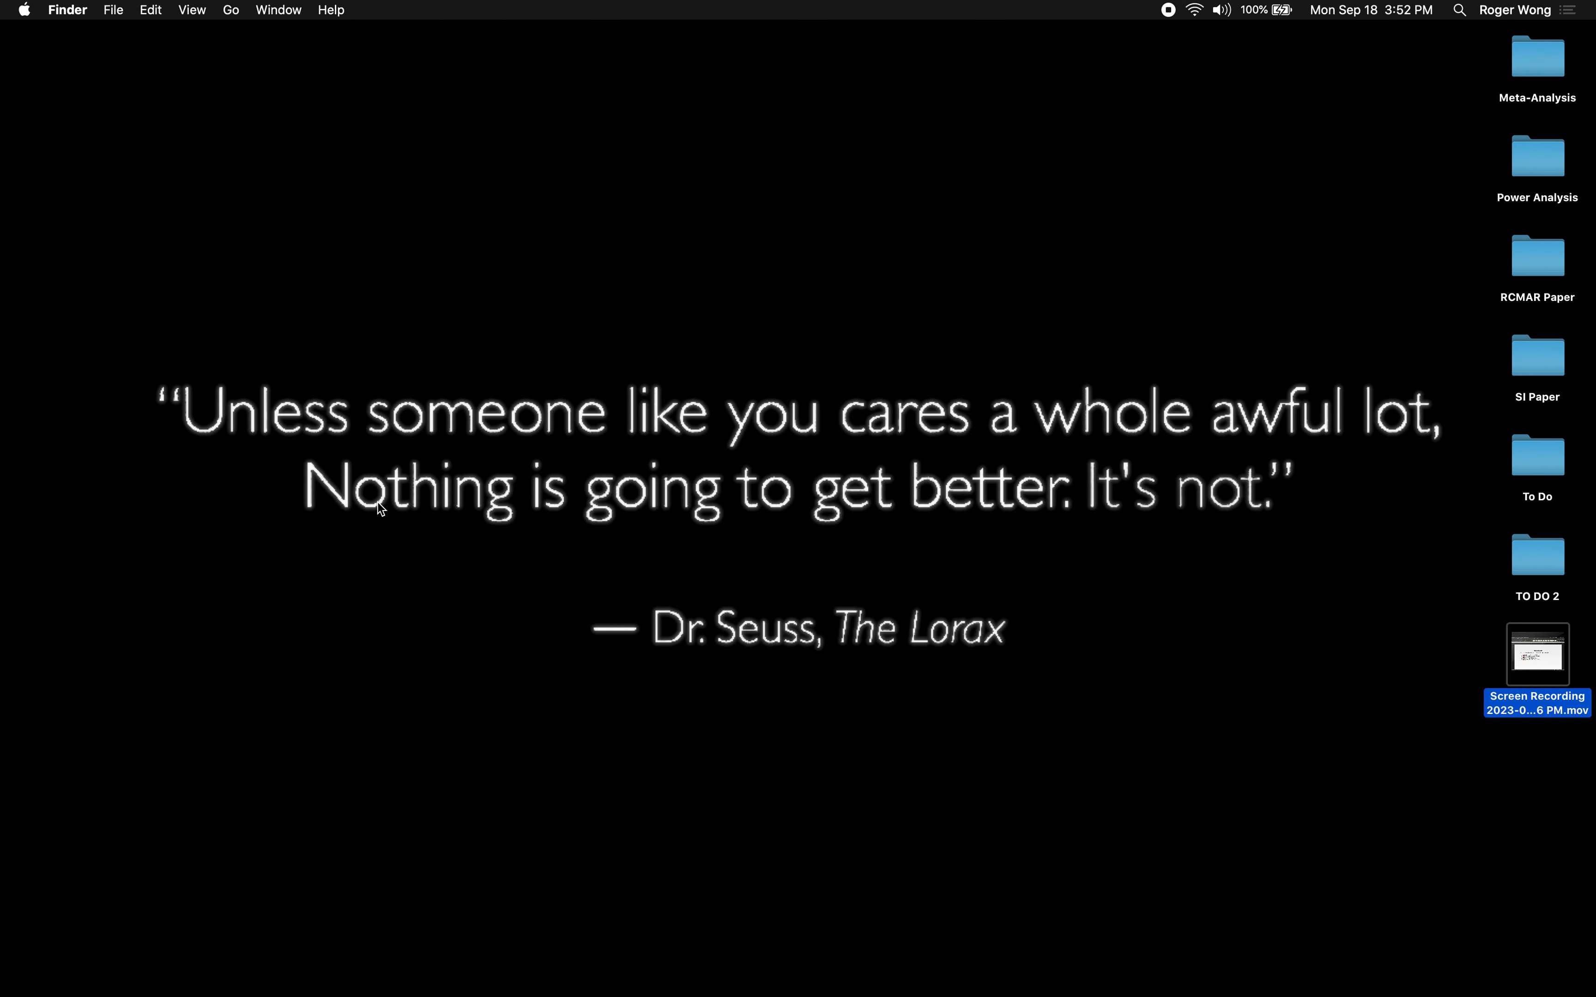
key("ctrl+Up")
mouse_move(704, 17)
left_click(765, 73)
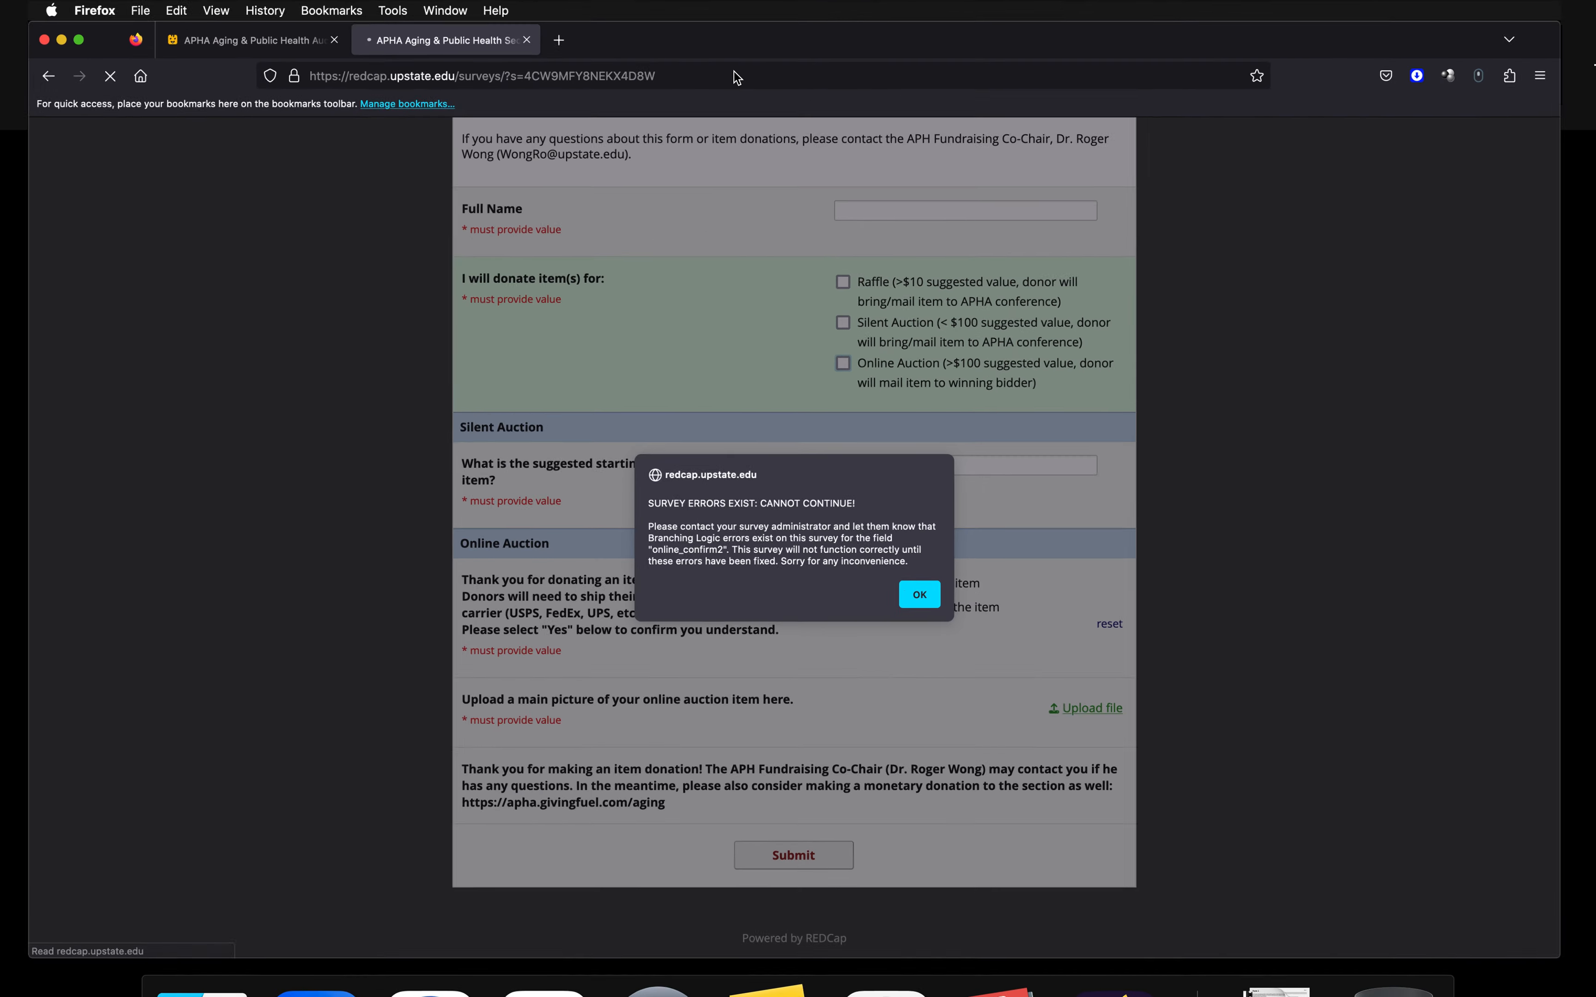
key("ctrl+Up")
mouse_move(844, 68)
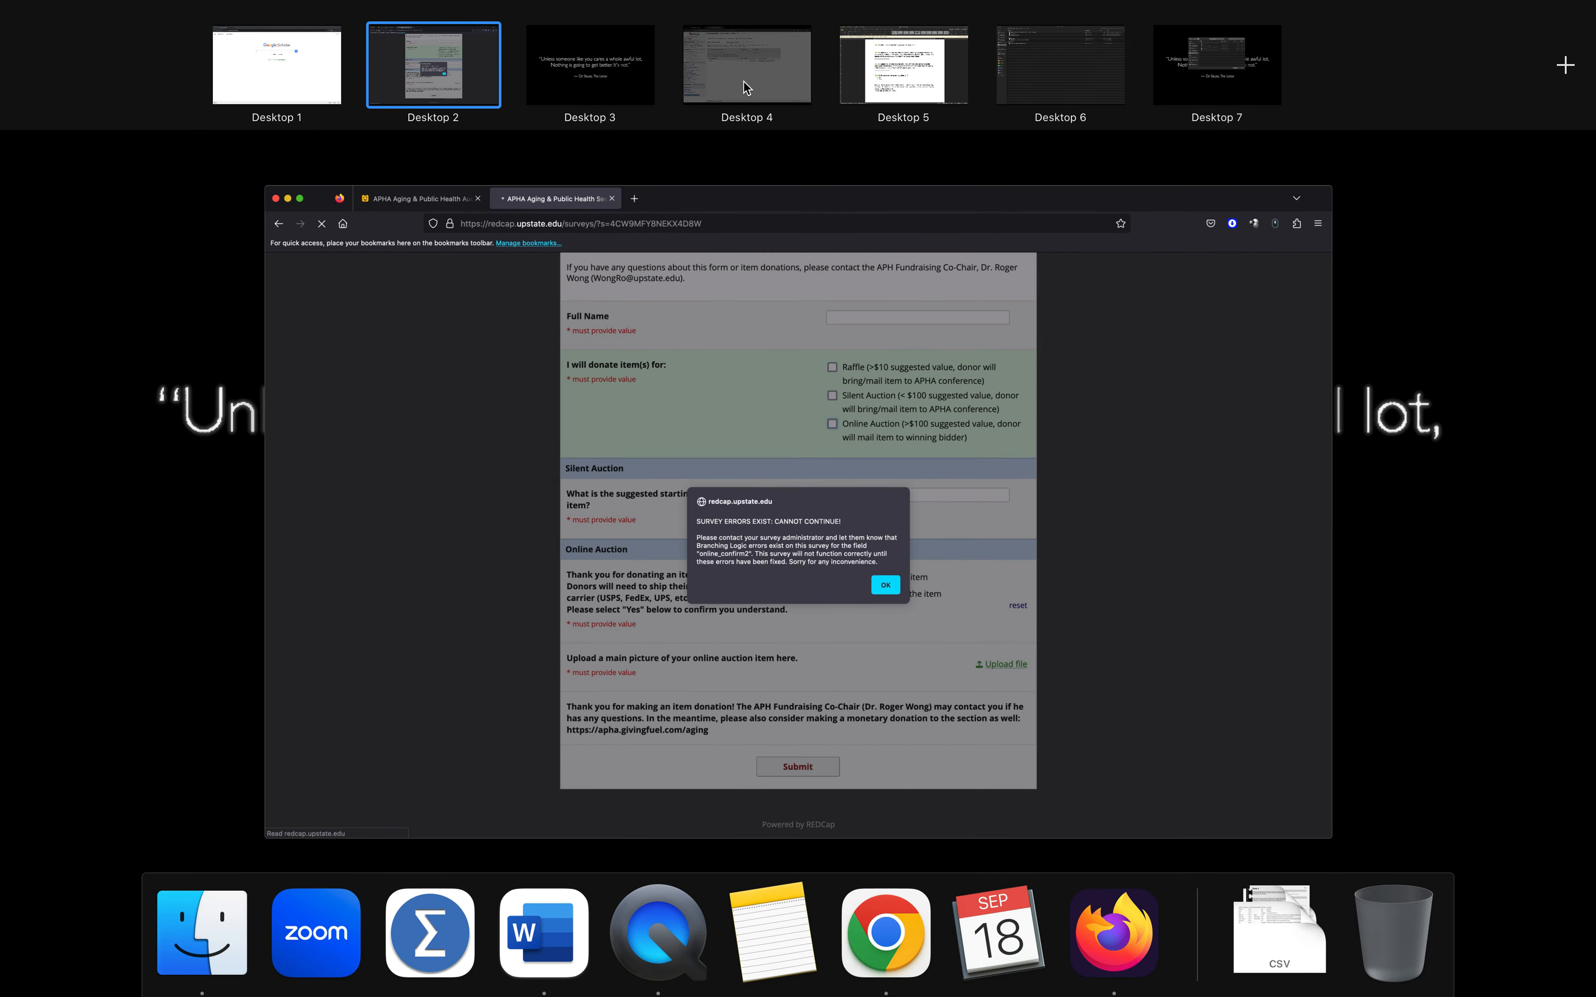
left_click(743, 83)
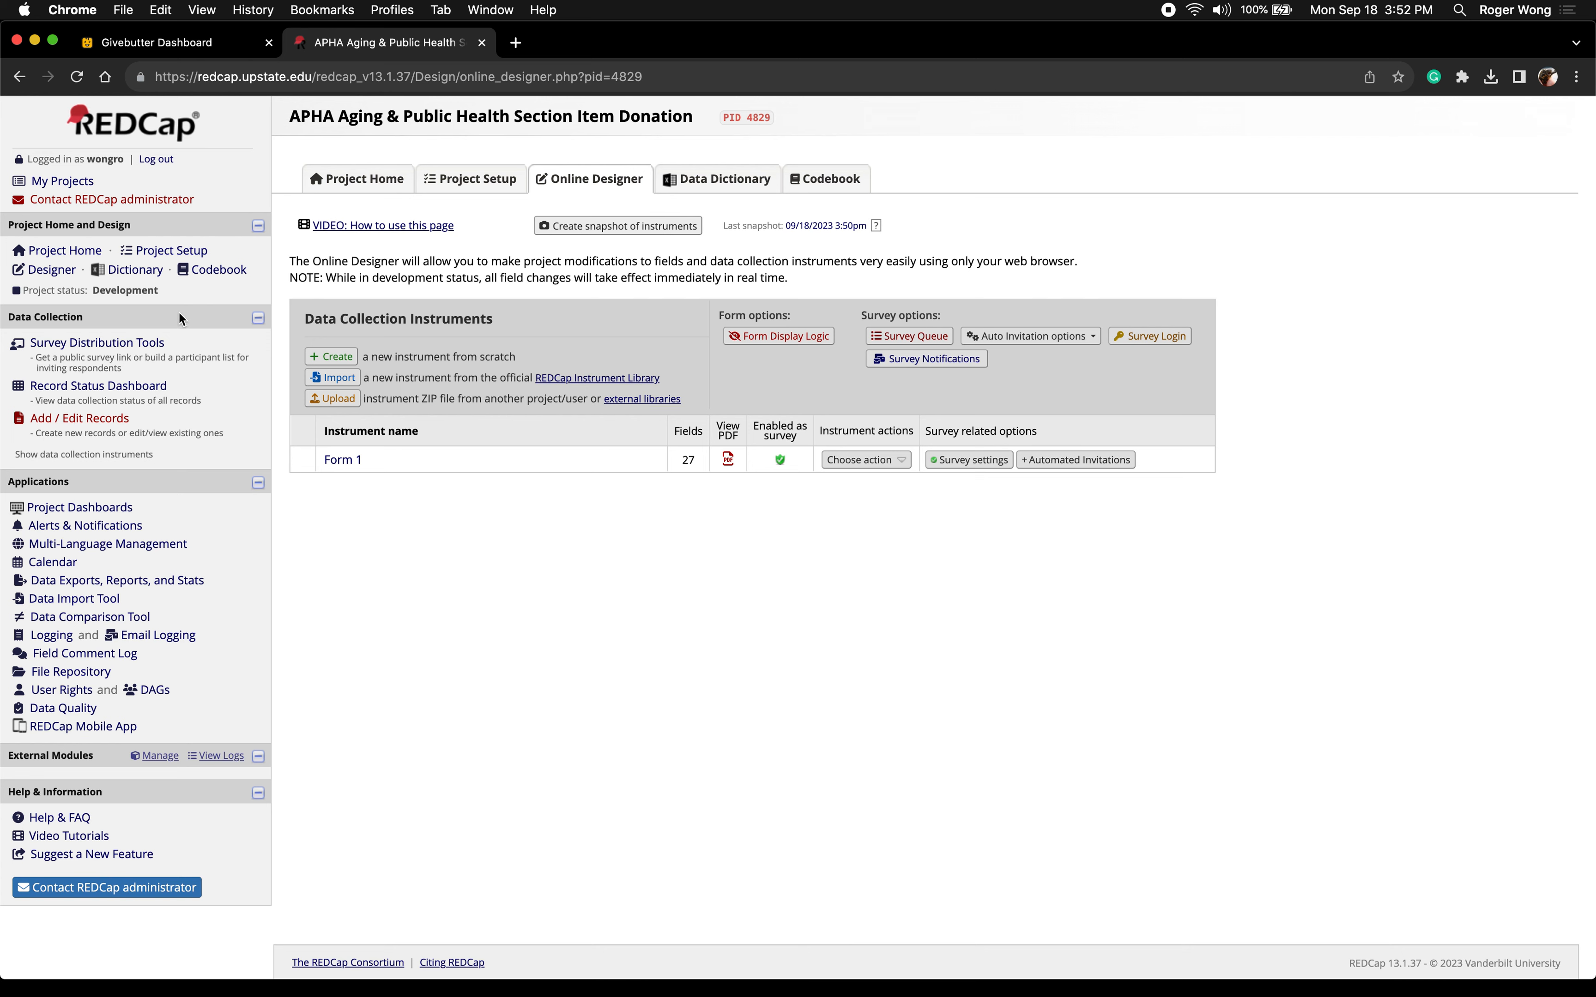
Upload APHAAgingPublicHealthSectionIt_DataDictionary_2023-09-18.csv as the project's data dictionary and commit the changes
left_click(134, 270)
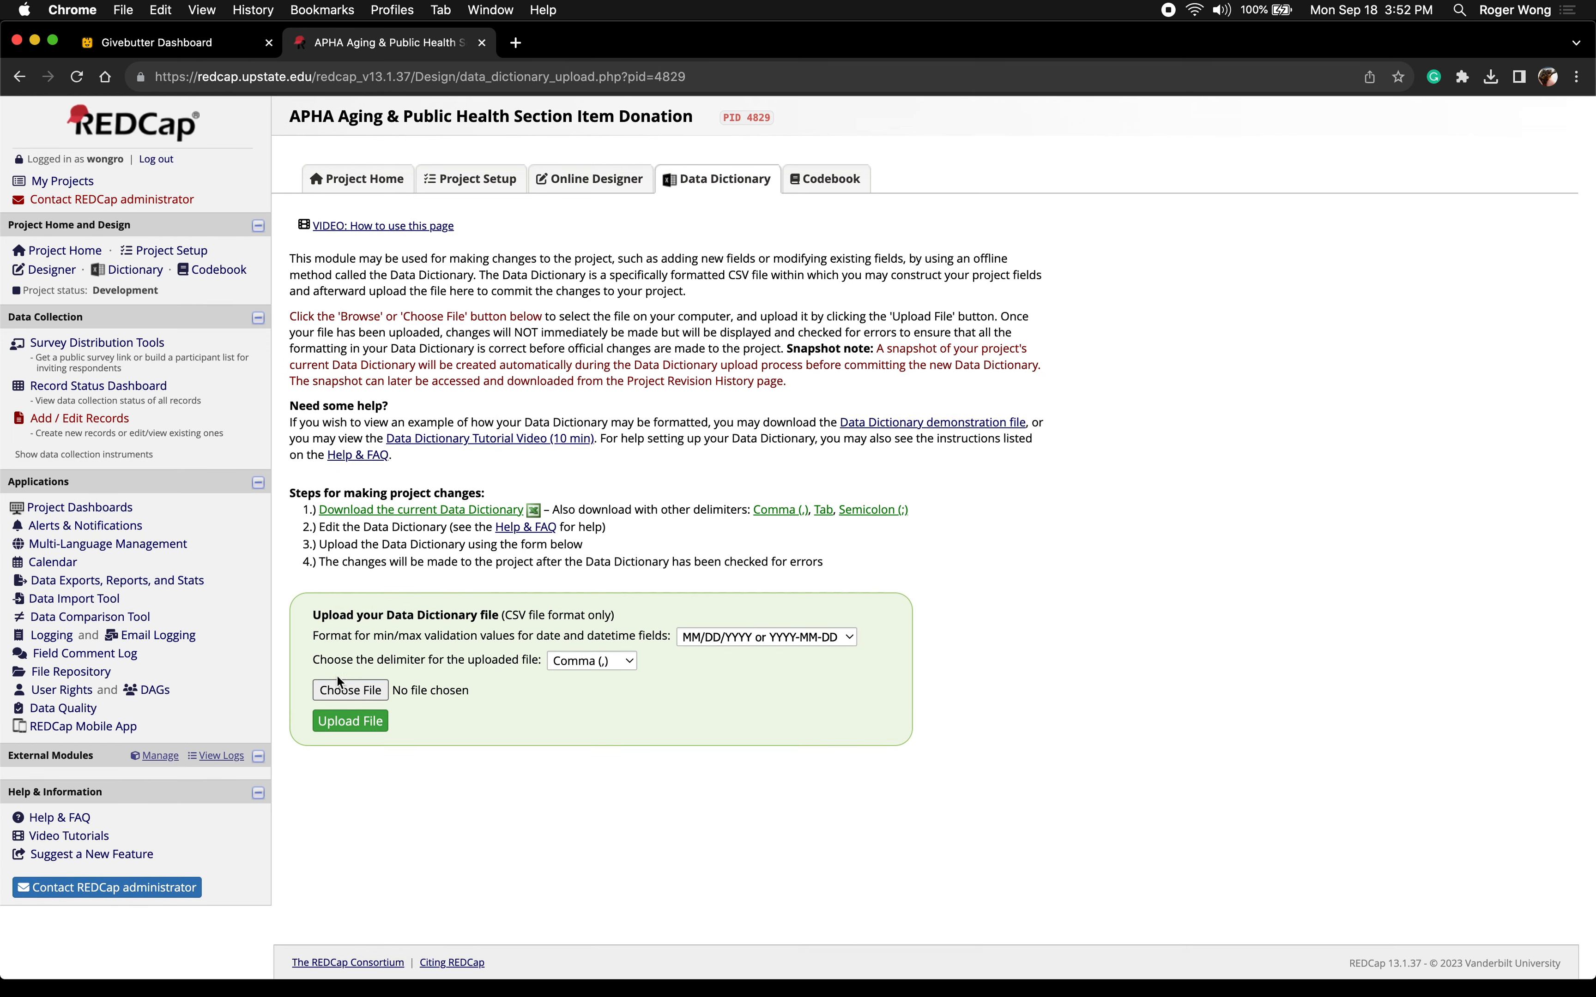
left_click(350, 690)
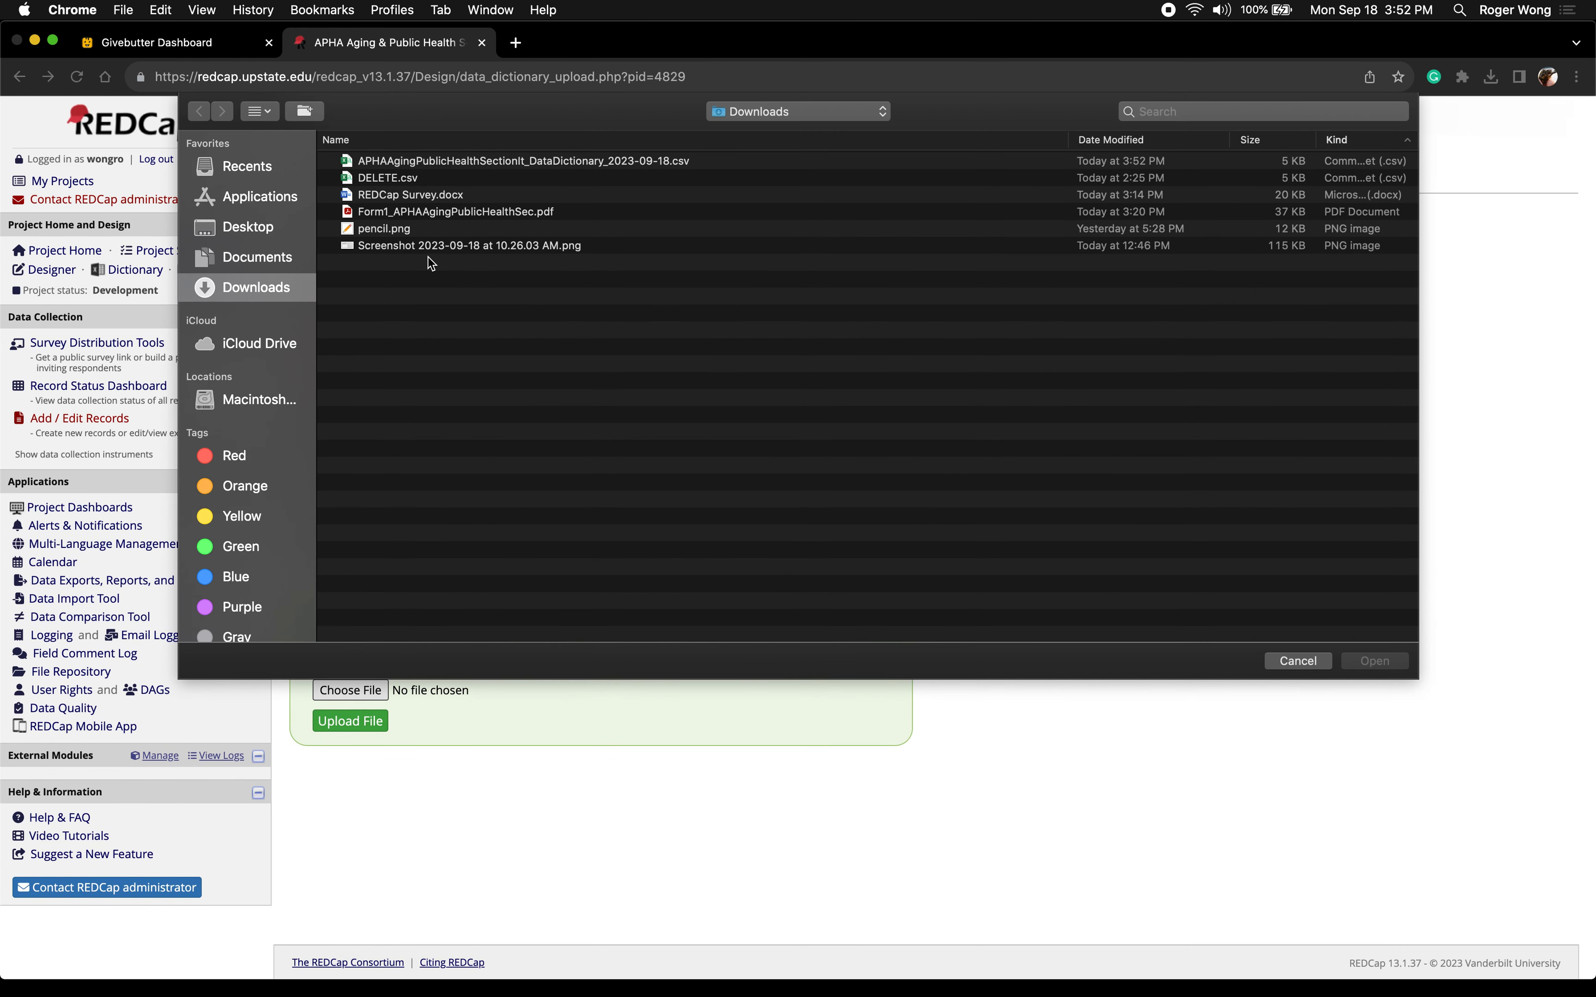
double_click(422, 161)
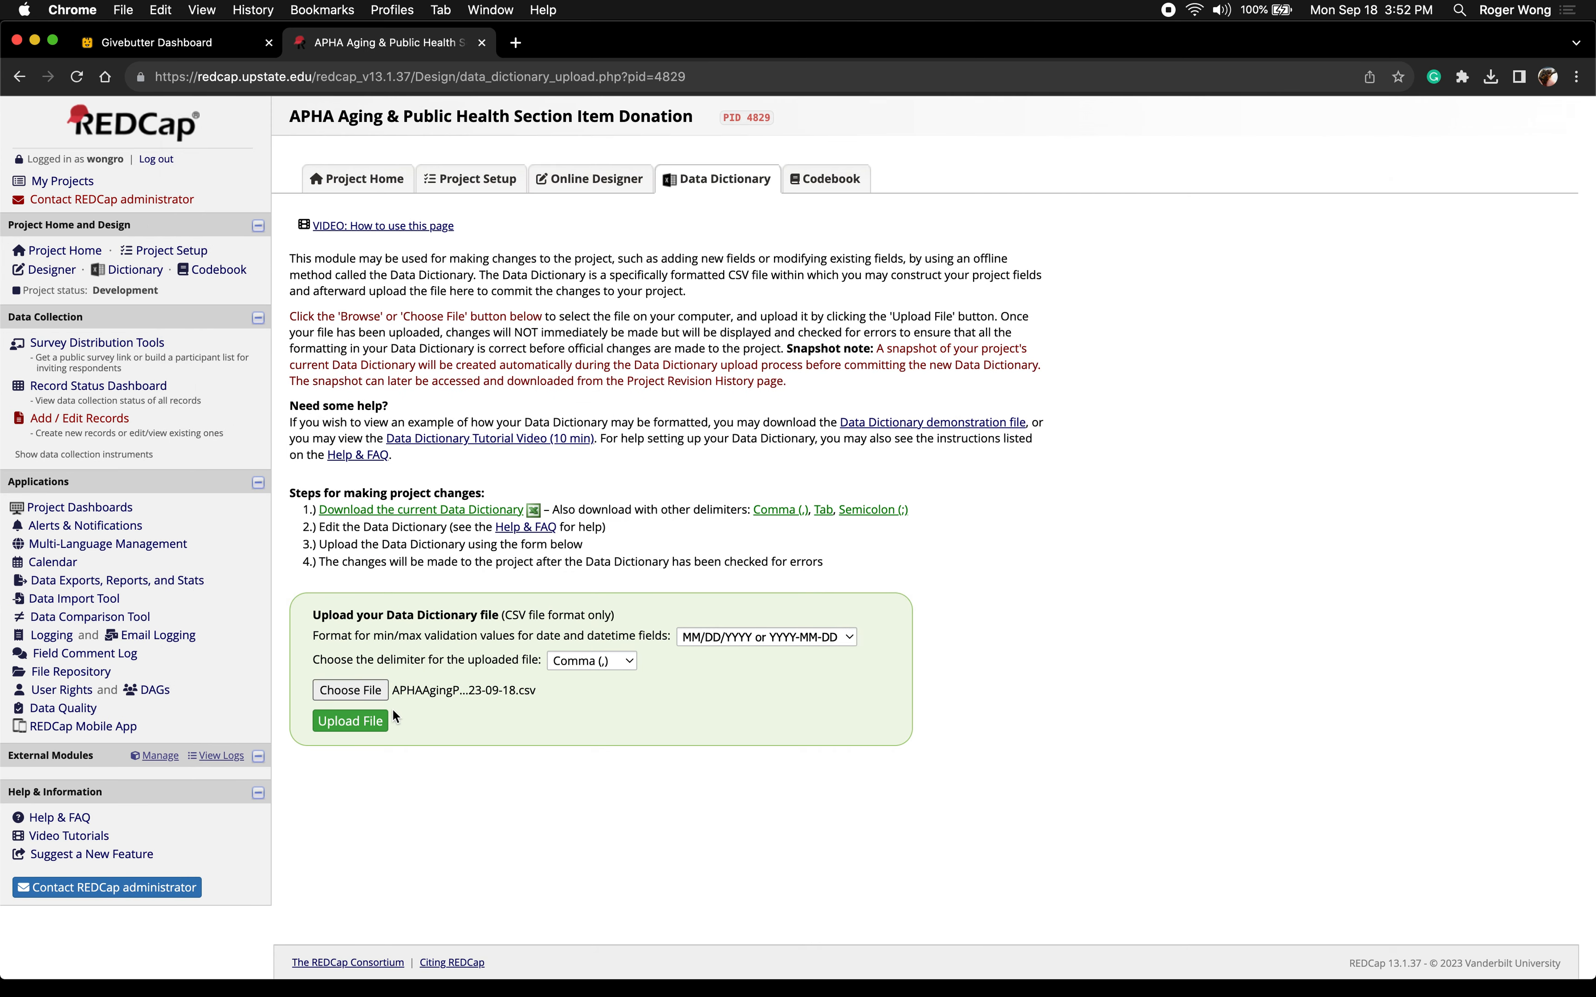
left_click(362, 722)
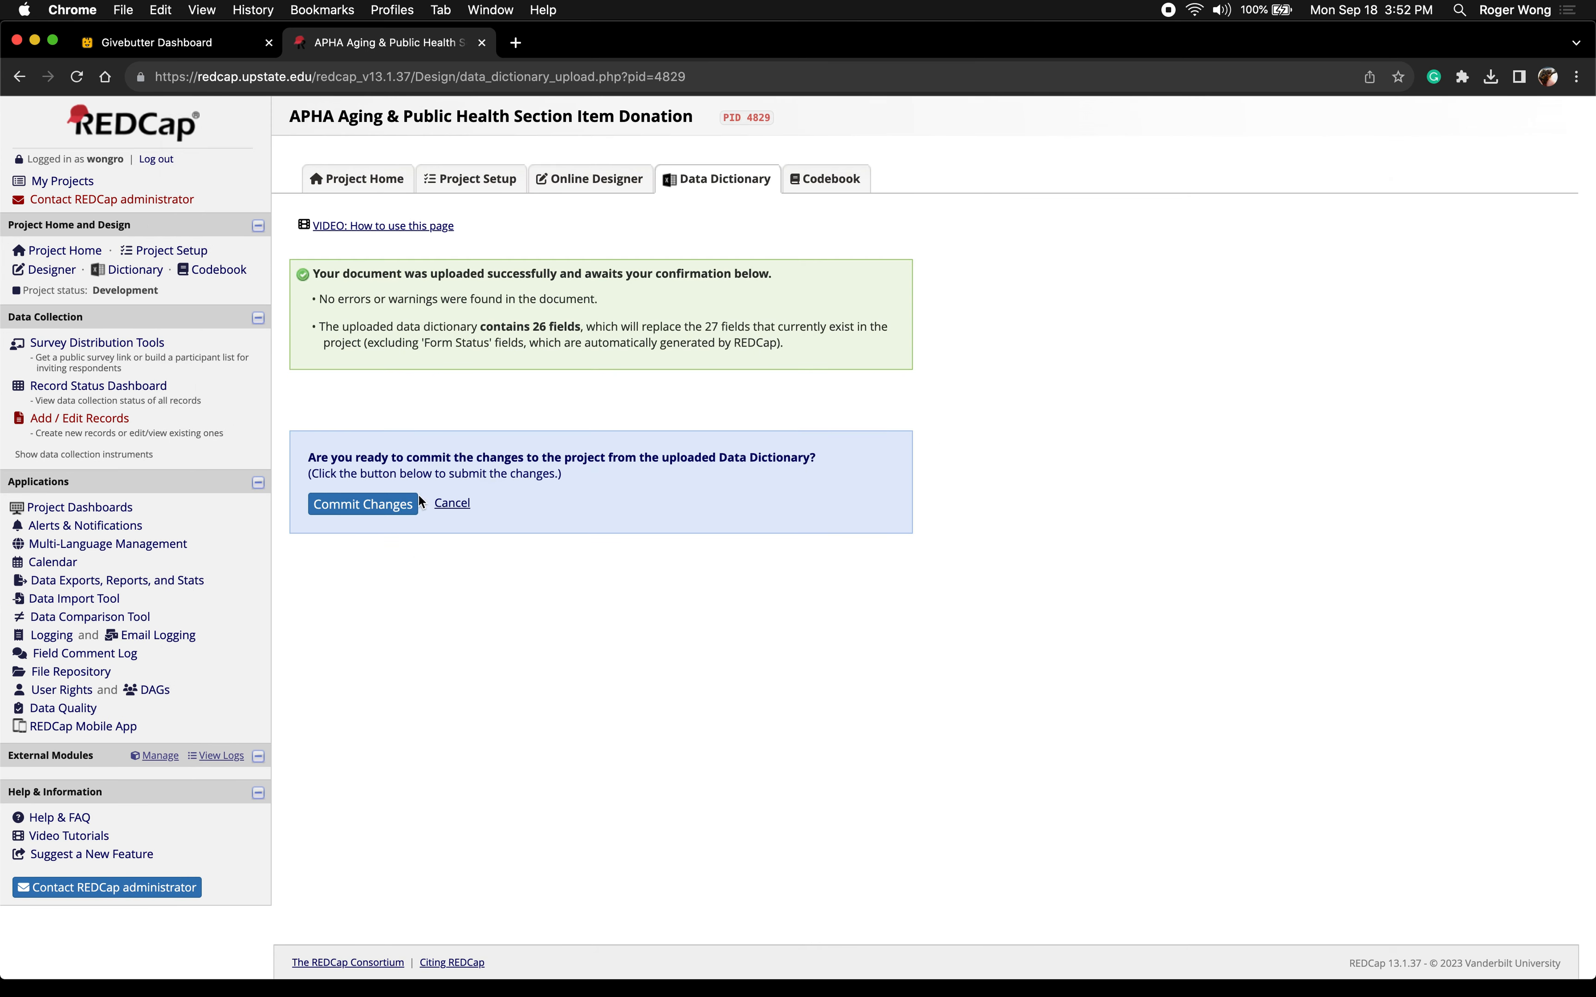
left_click(382, 504)
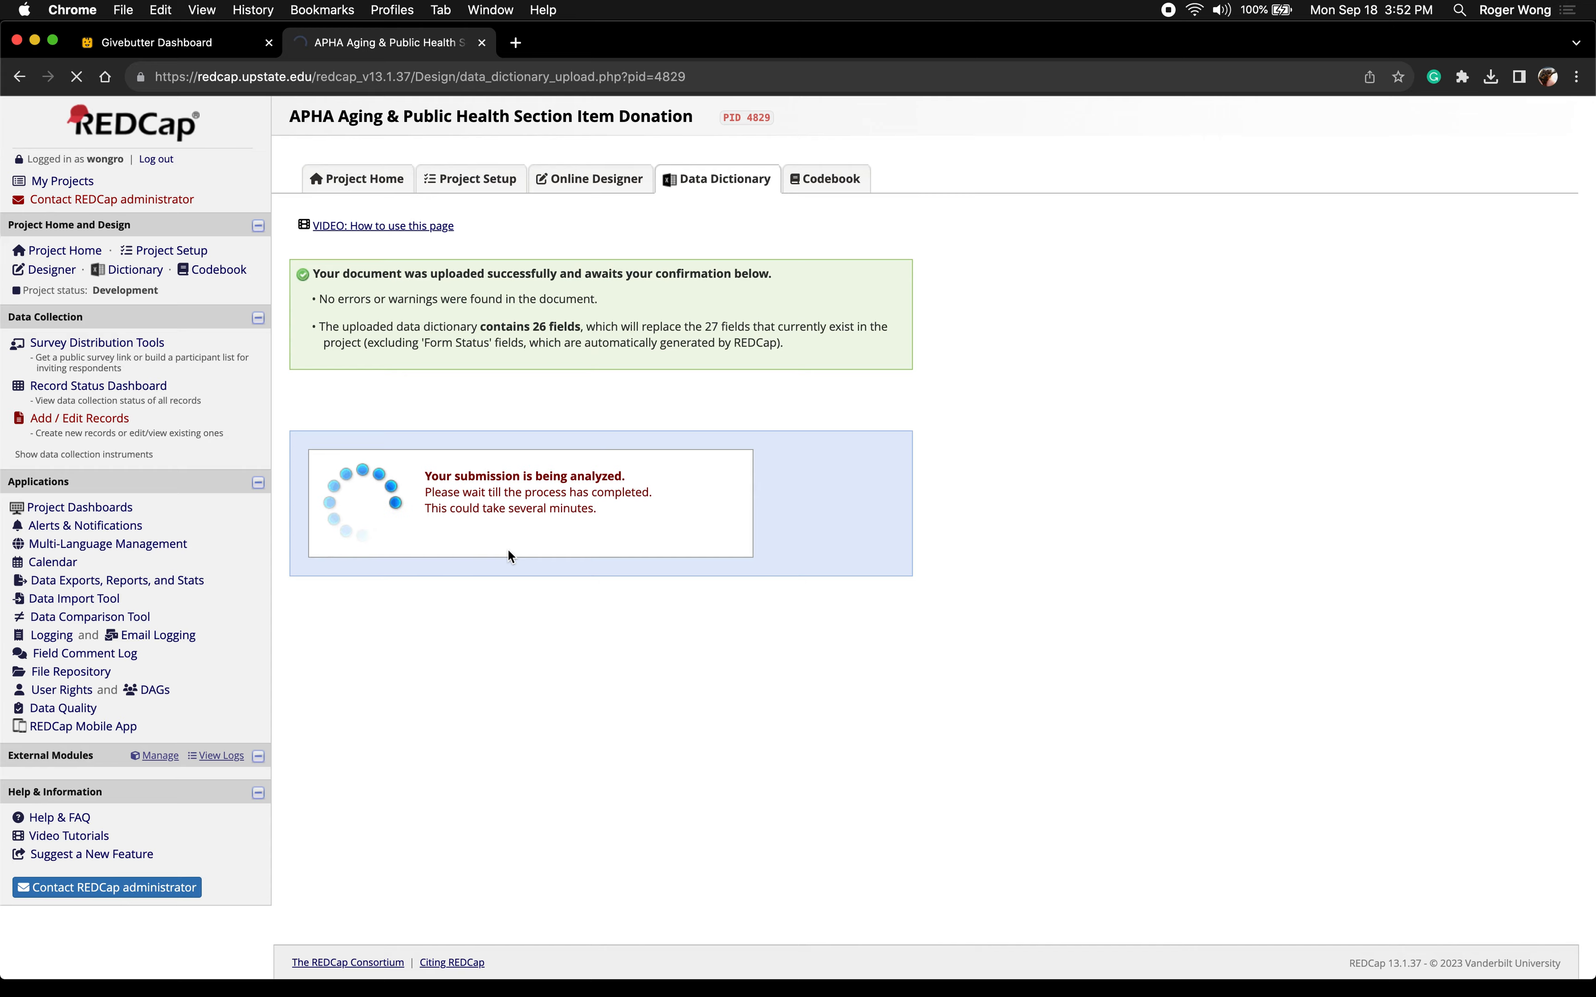
Switch to the public survey in Firefox and dismiss or reload past its branching logic error to retest it
key("ctrl+Up")
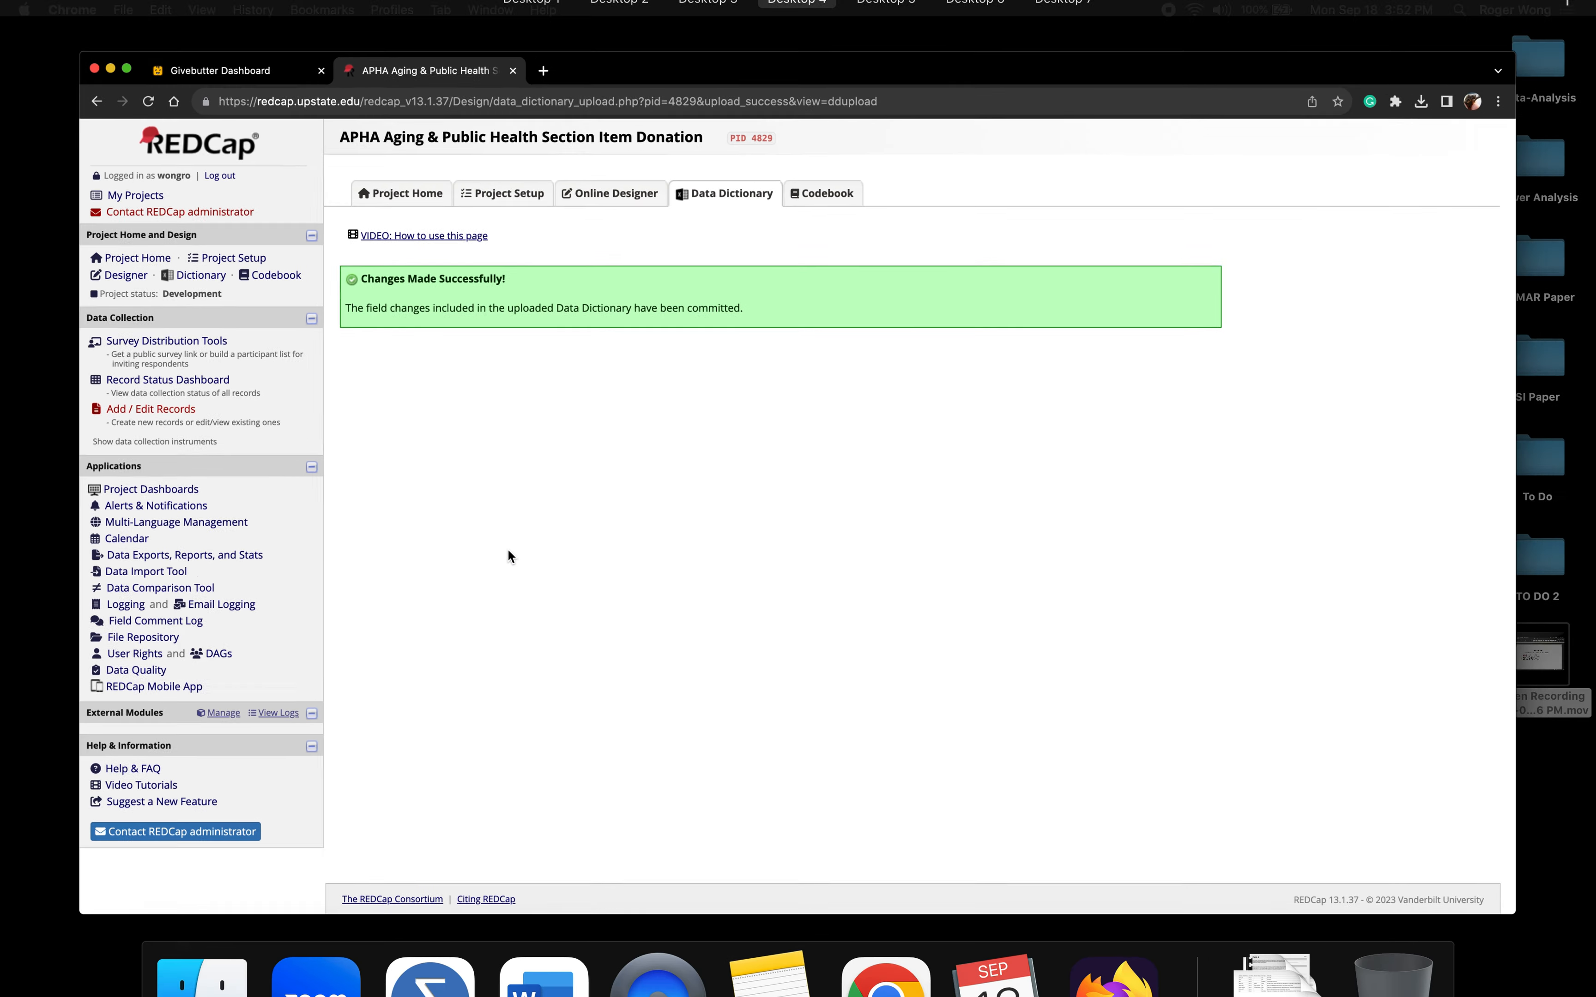
left_click(488, 64)
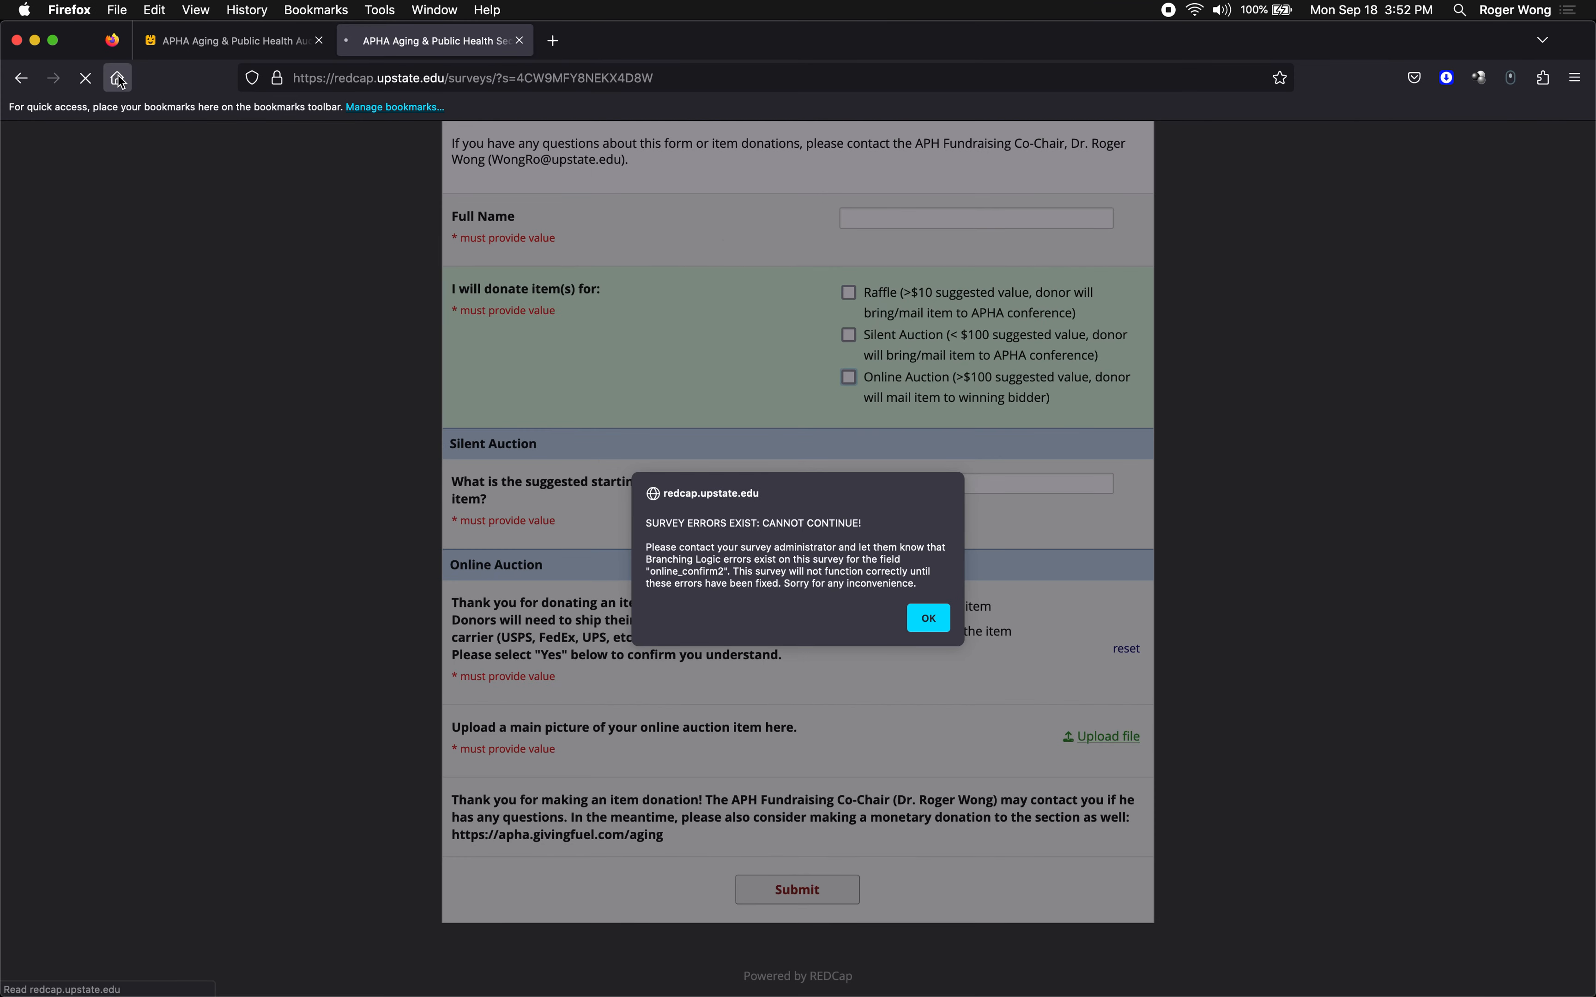
left_click(87, 78)
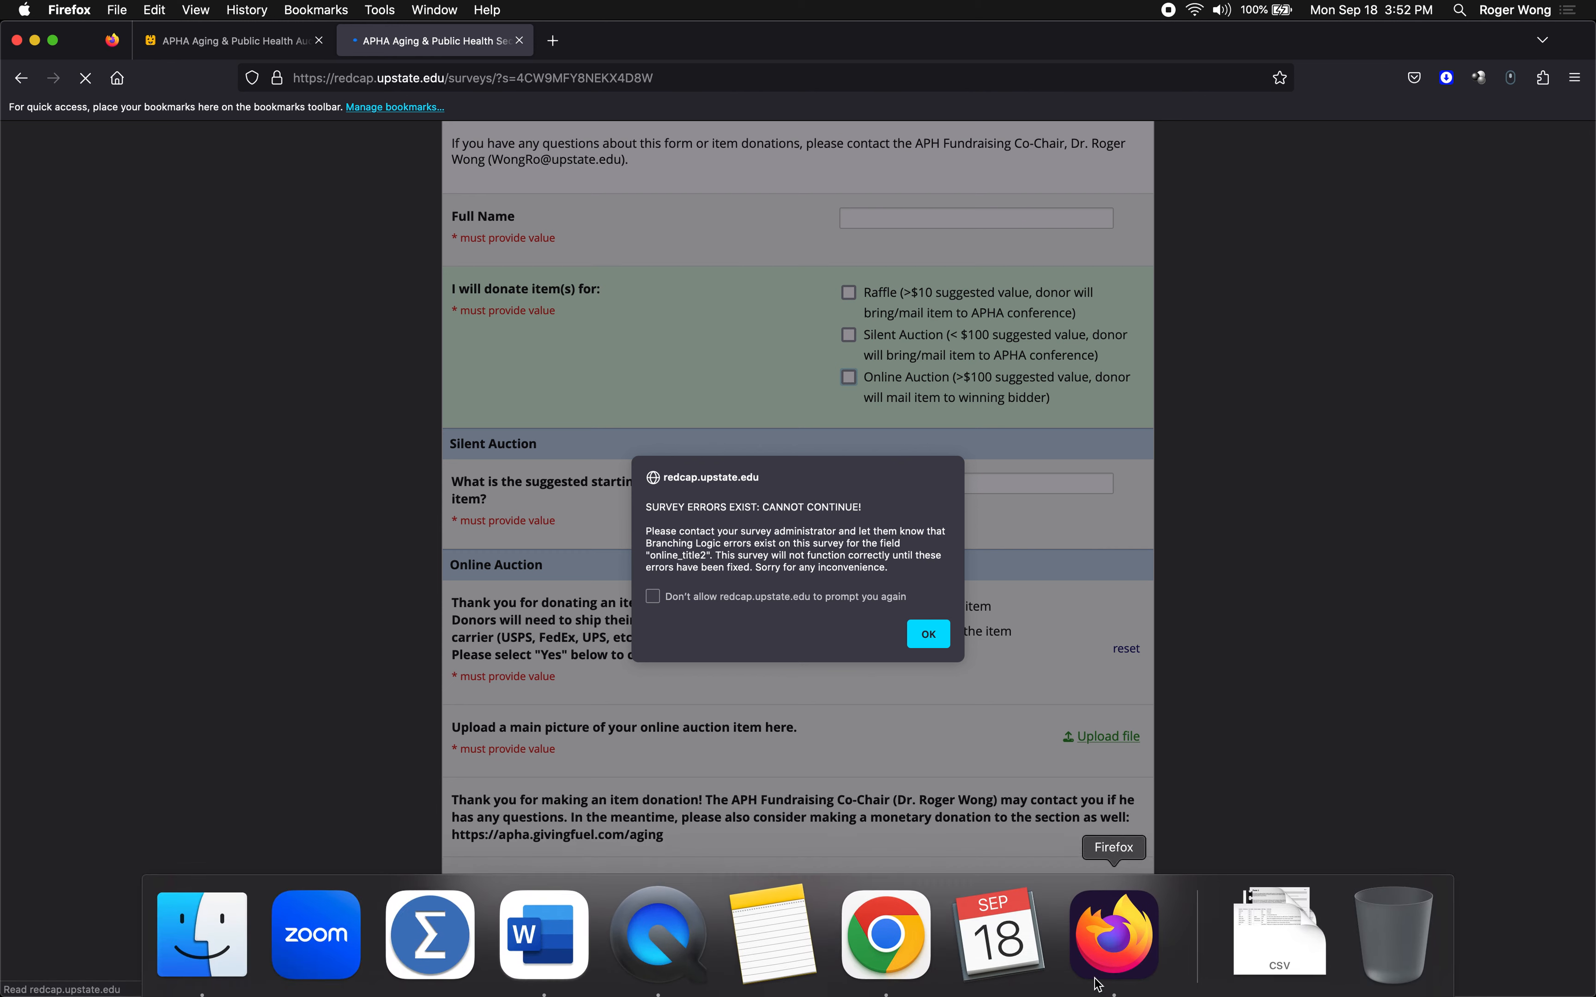
Reopen the data dictionary CSV in Excel, enlarge its window, and widen the branching logic and variable name columns
left_click(1279, 932)
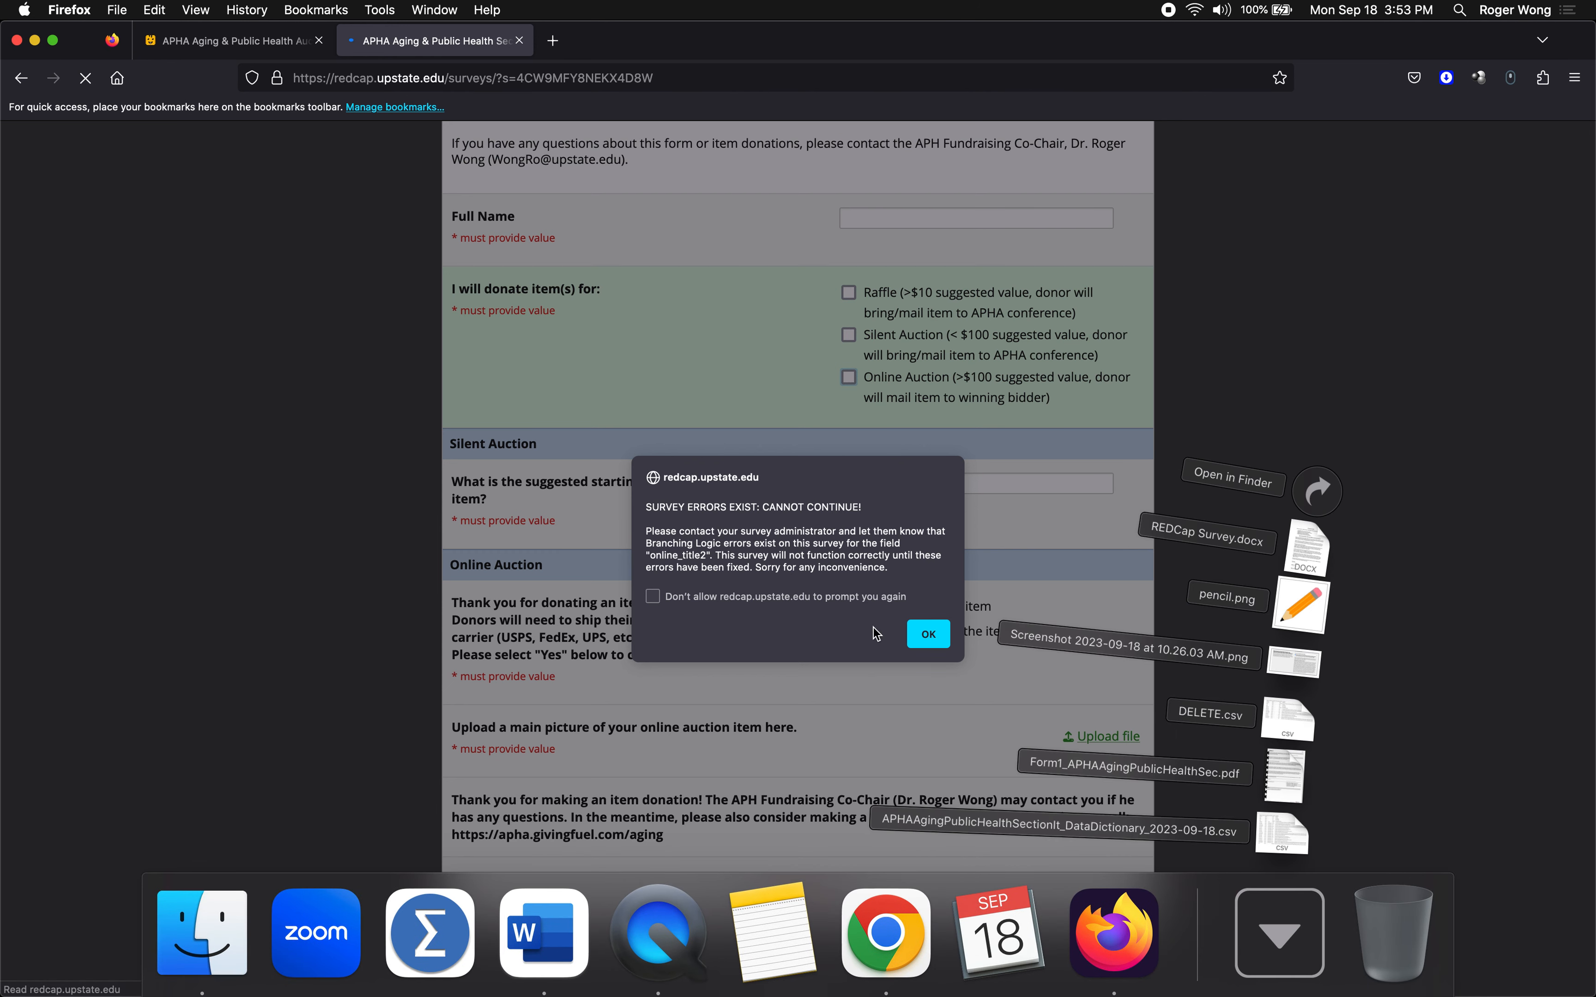
left_click(1277, 836)
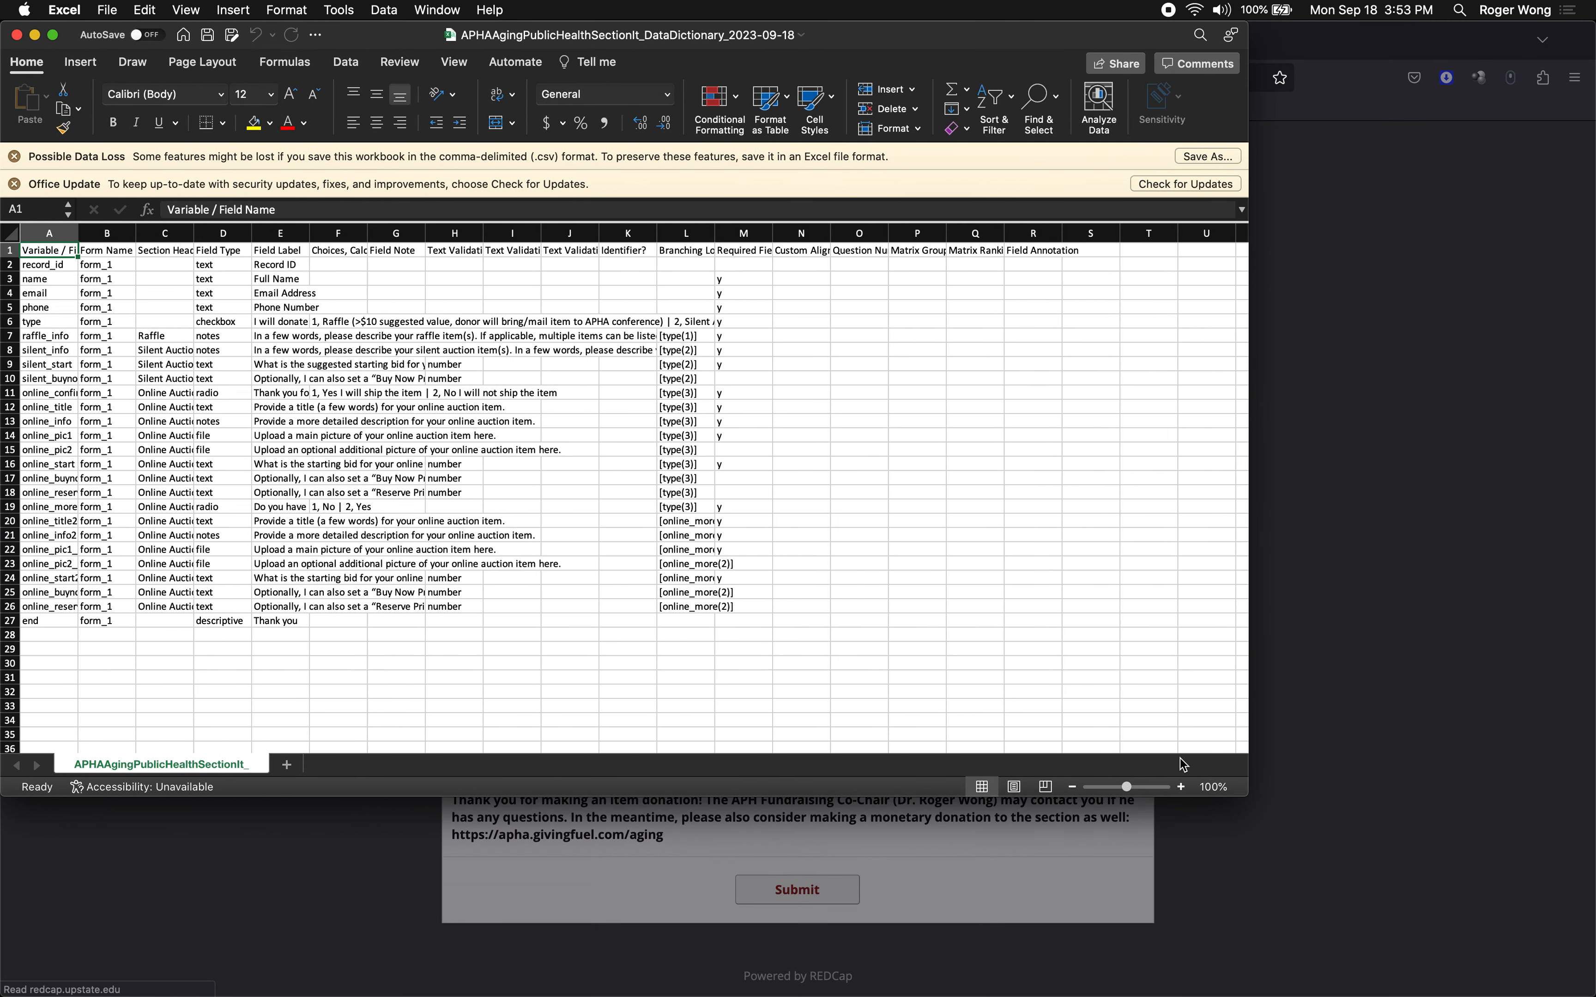
double_click(1248, 796)
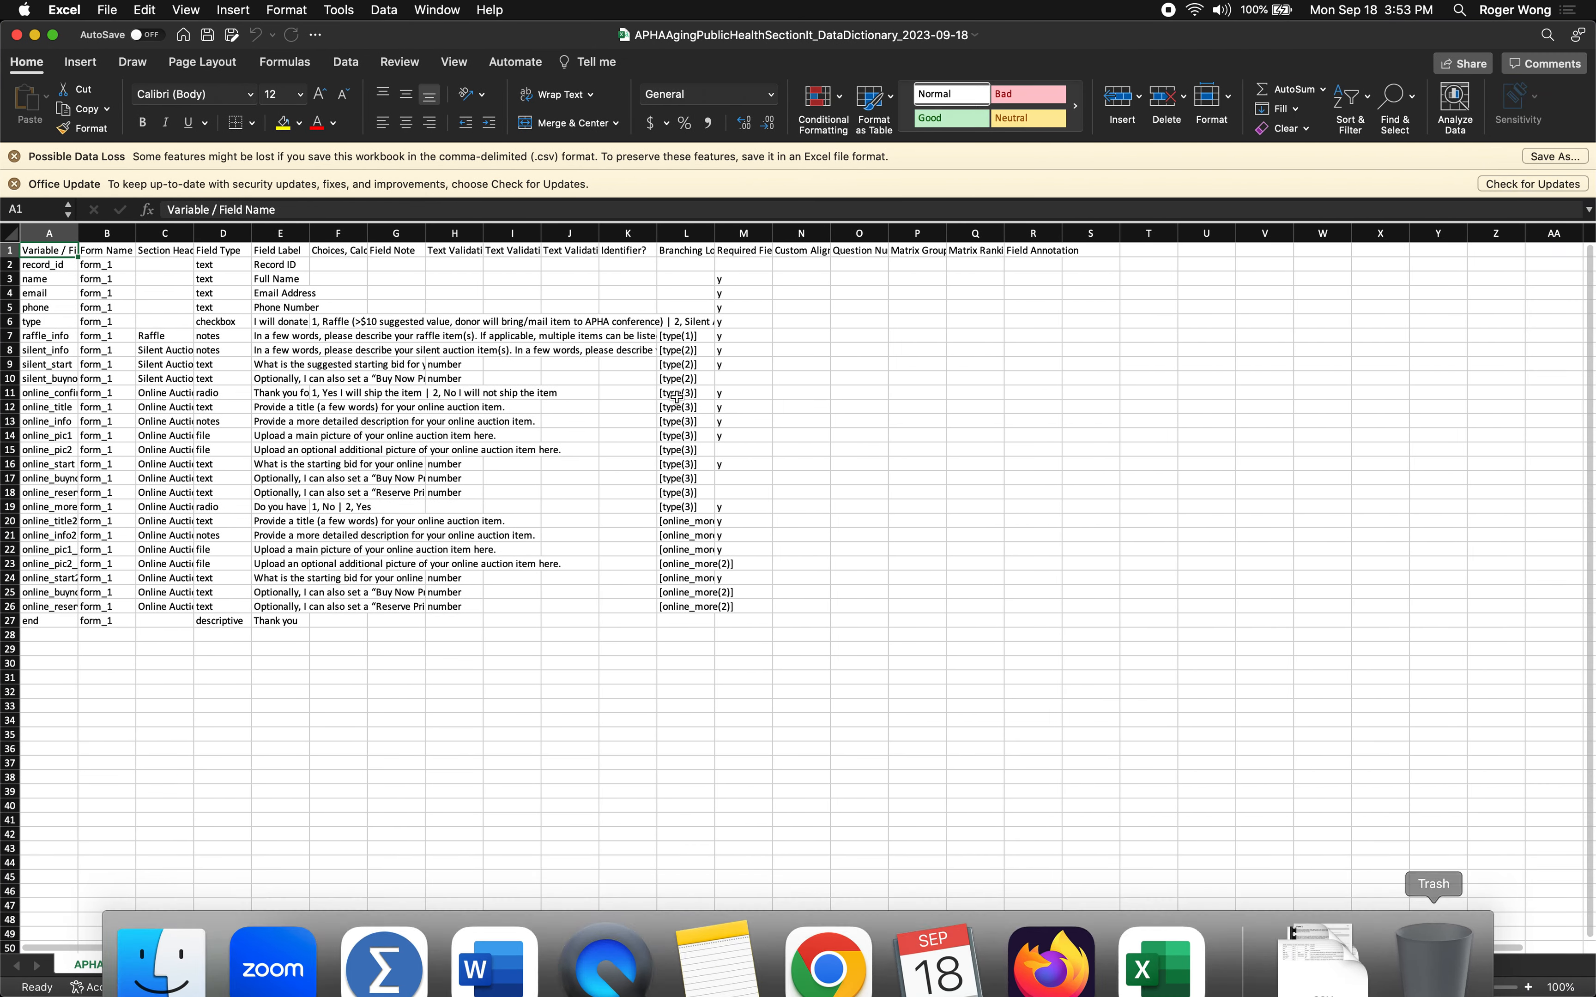
left_click_drag(714, 234, 795, 240)
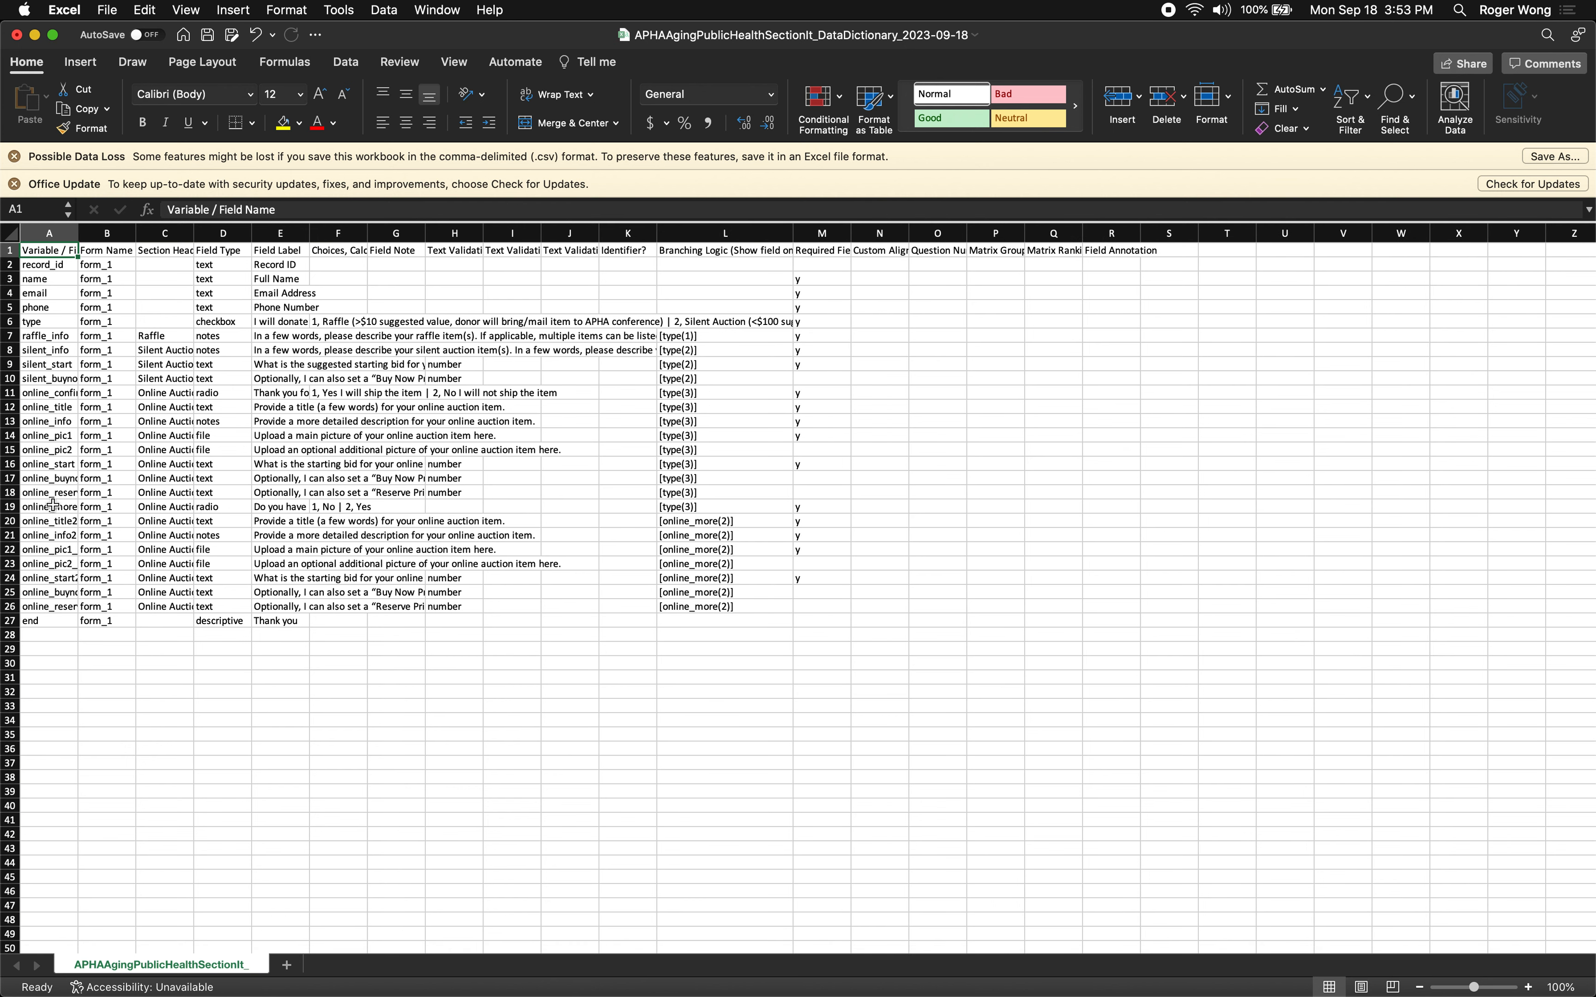
left_click_drag(78, 234, 138, 234)
Examine every attribute of the online_title2 row, from its variable name in A20 to its branching logic in L20
left_click(58, 525)
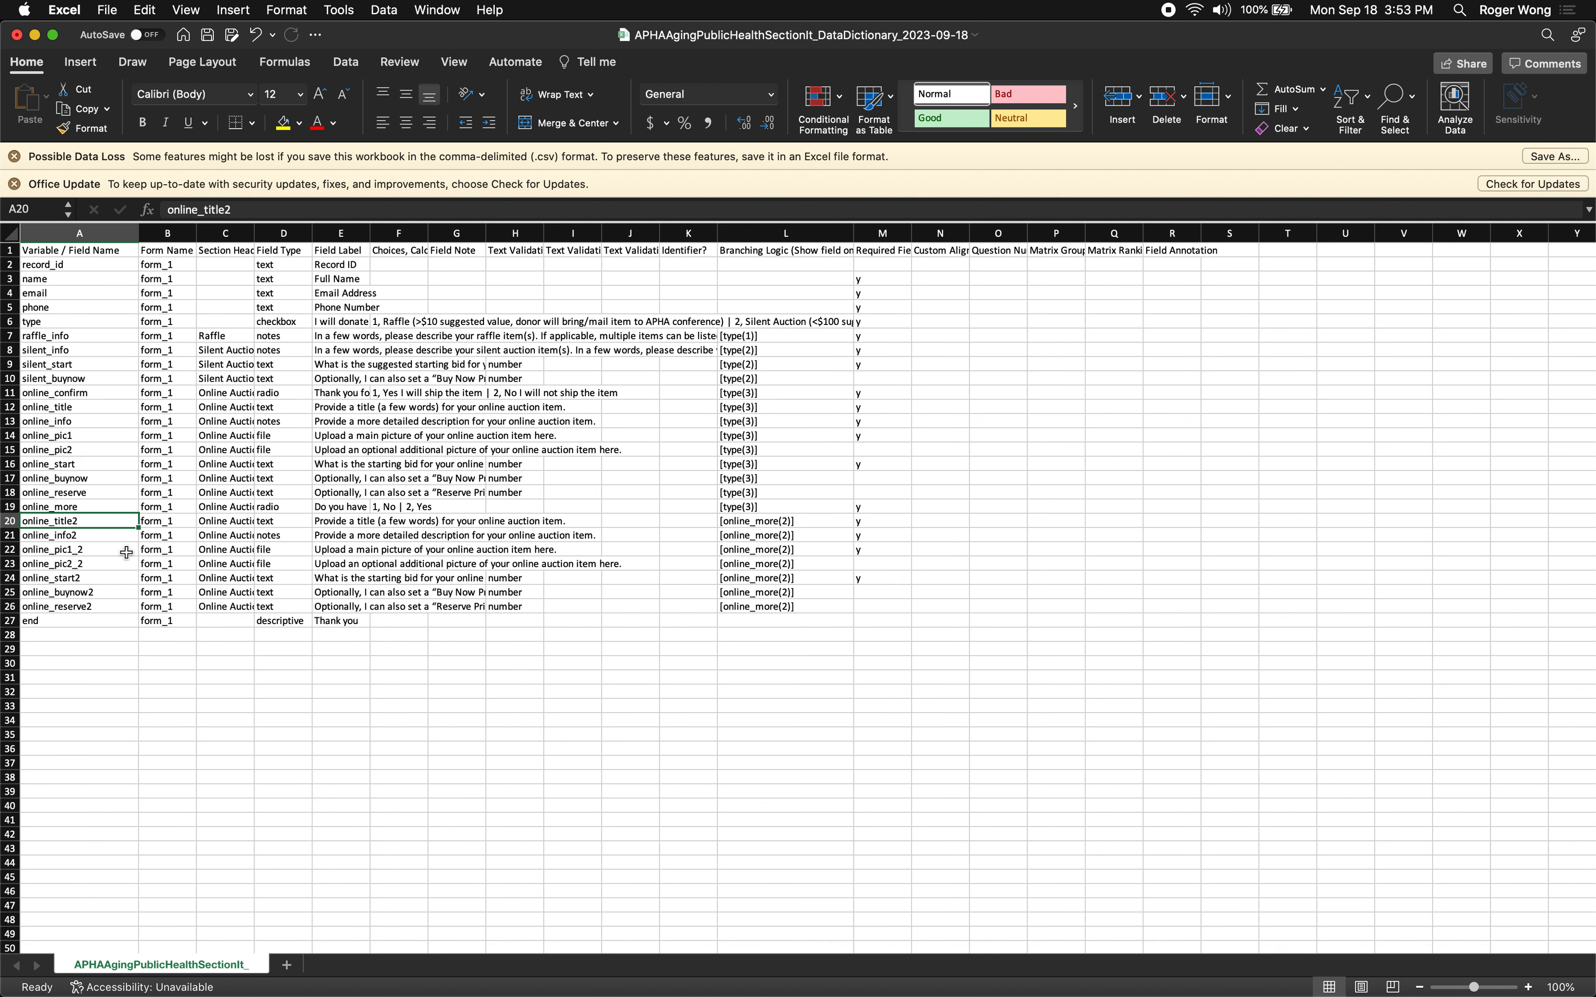
key("Right")
key("Left")
key("Right")
key("Right")
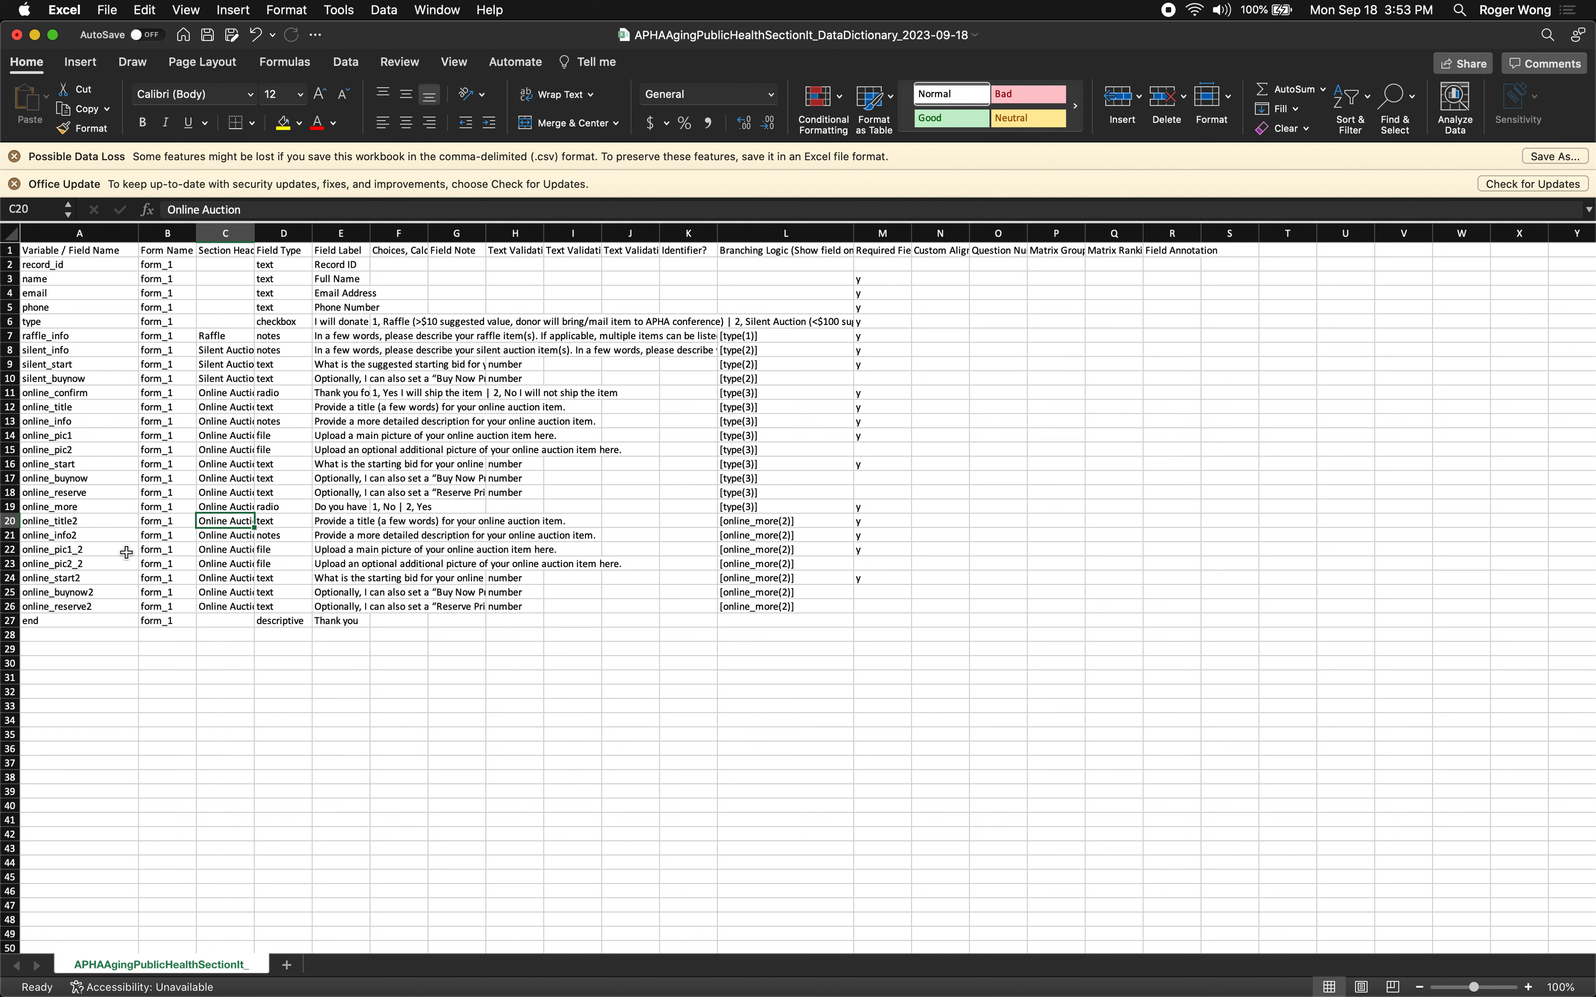
key("Right")
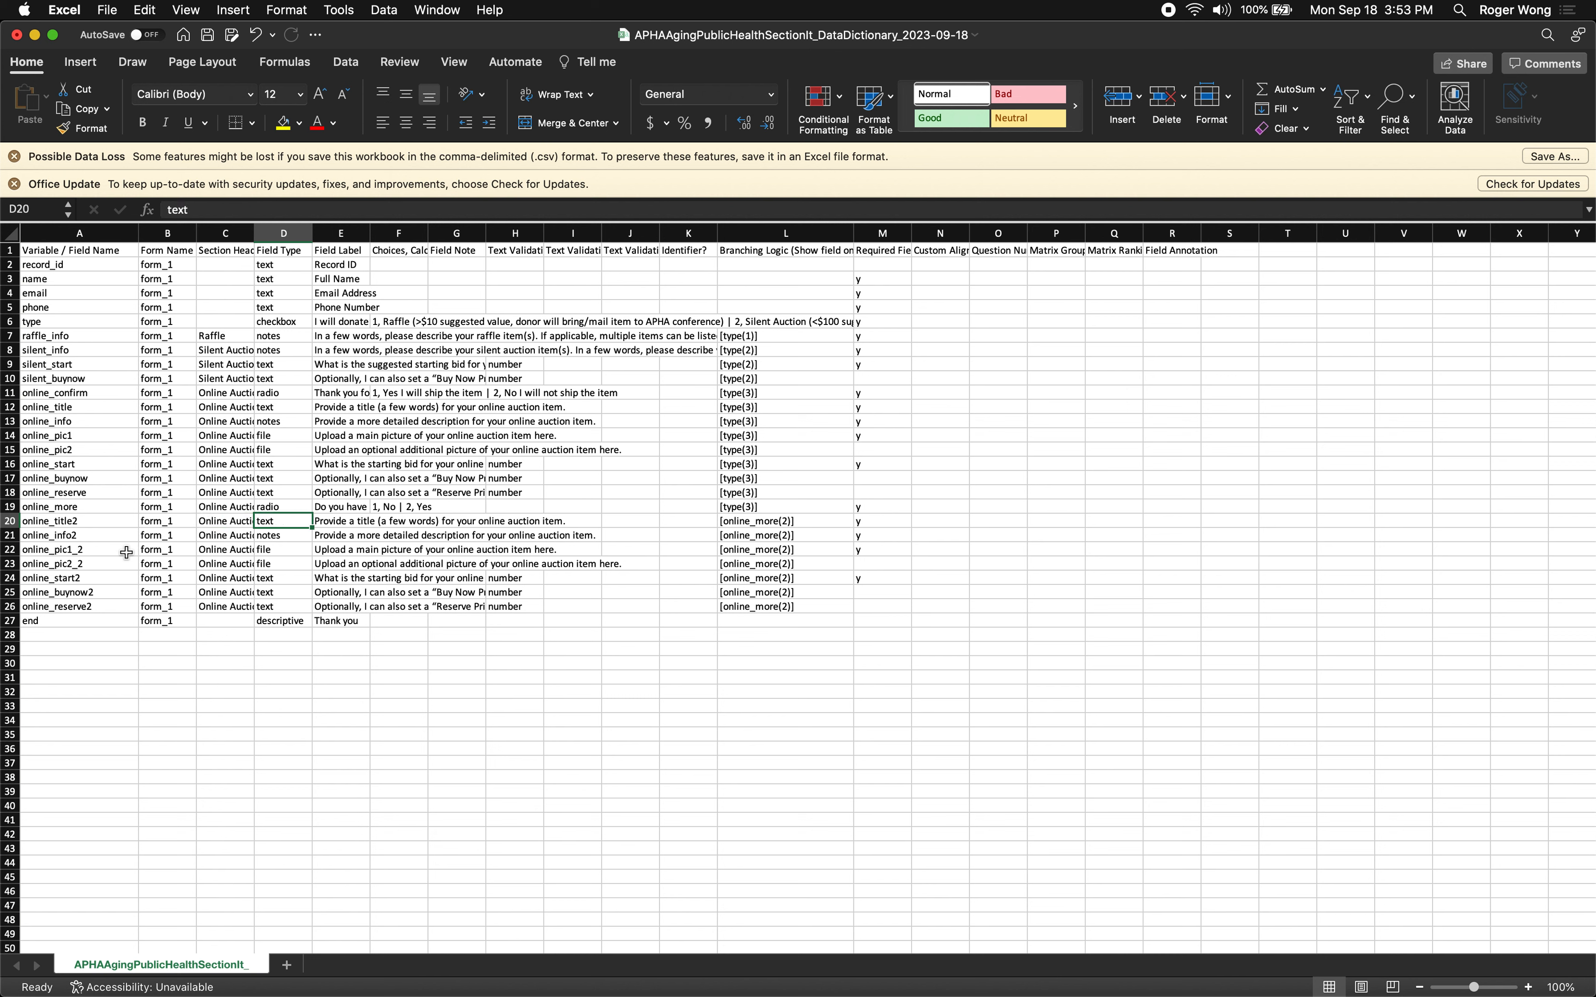
key("Right")
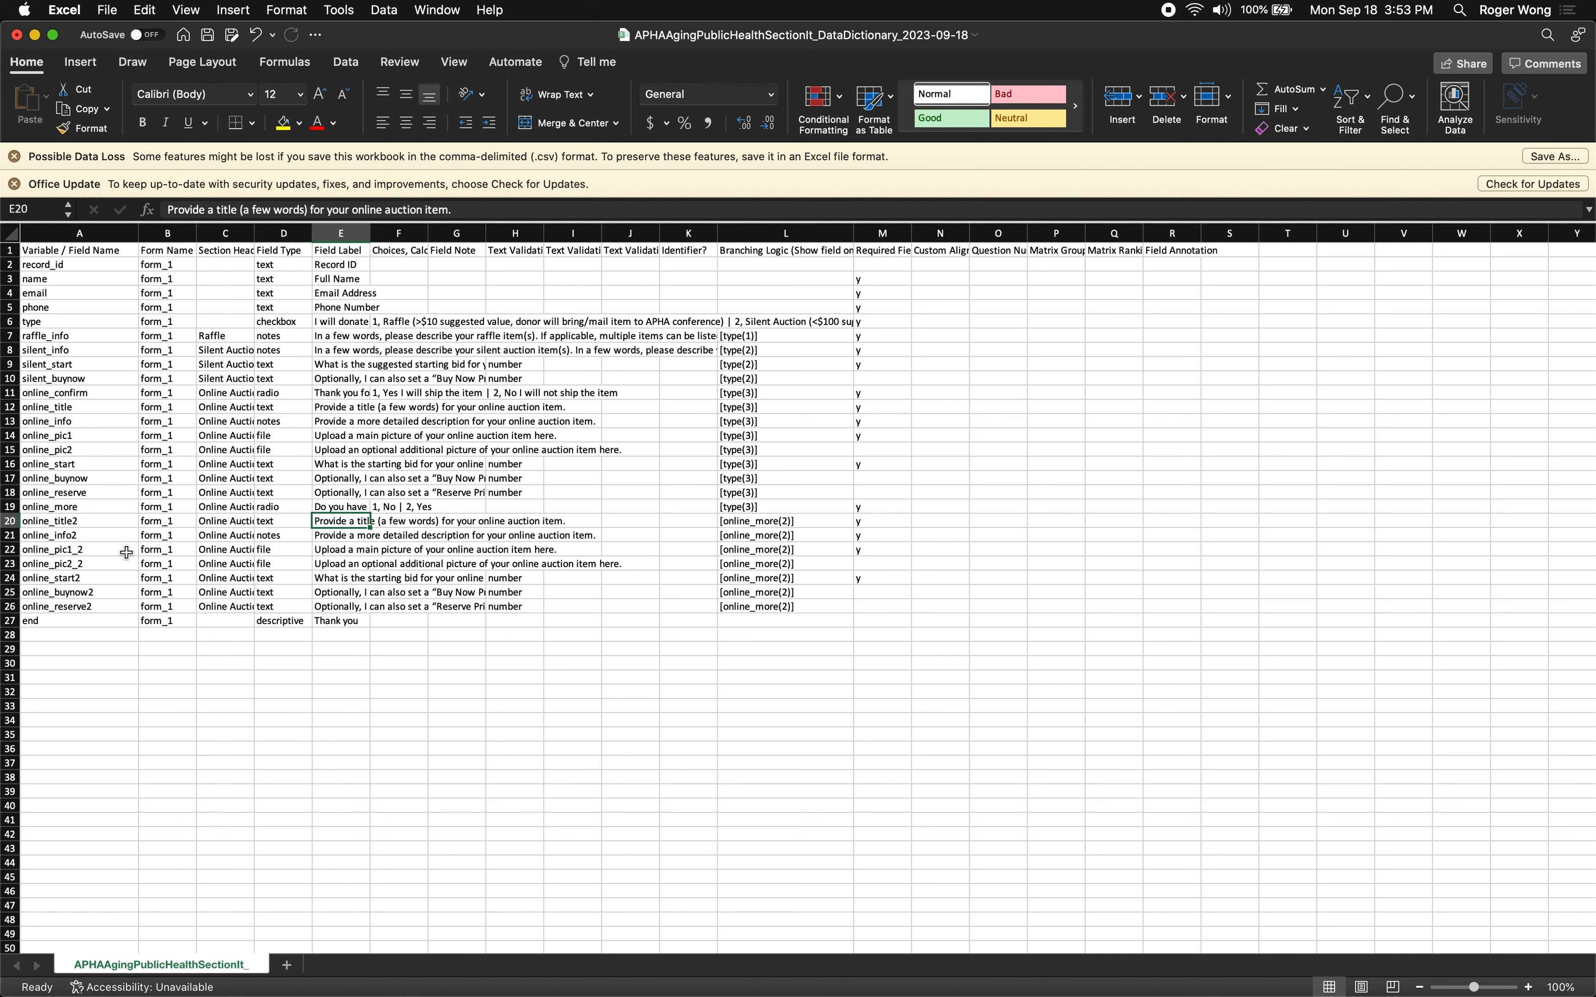
key("Right")
key("Right")
key("Right")
key("Right")
key("Right")
key("Right")
key("Right")
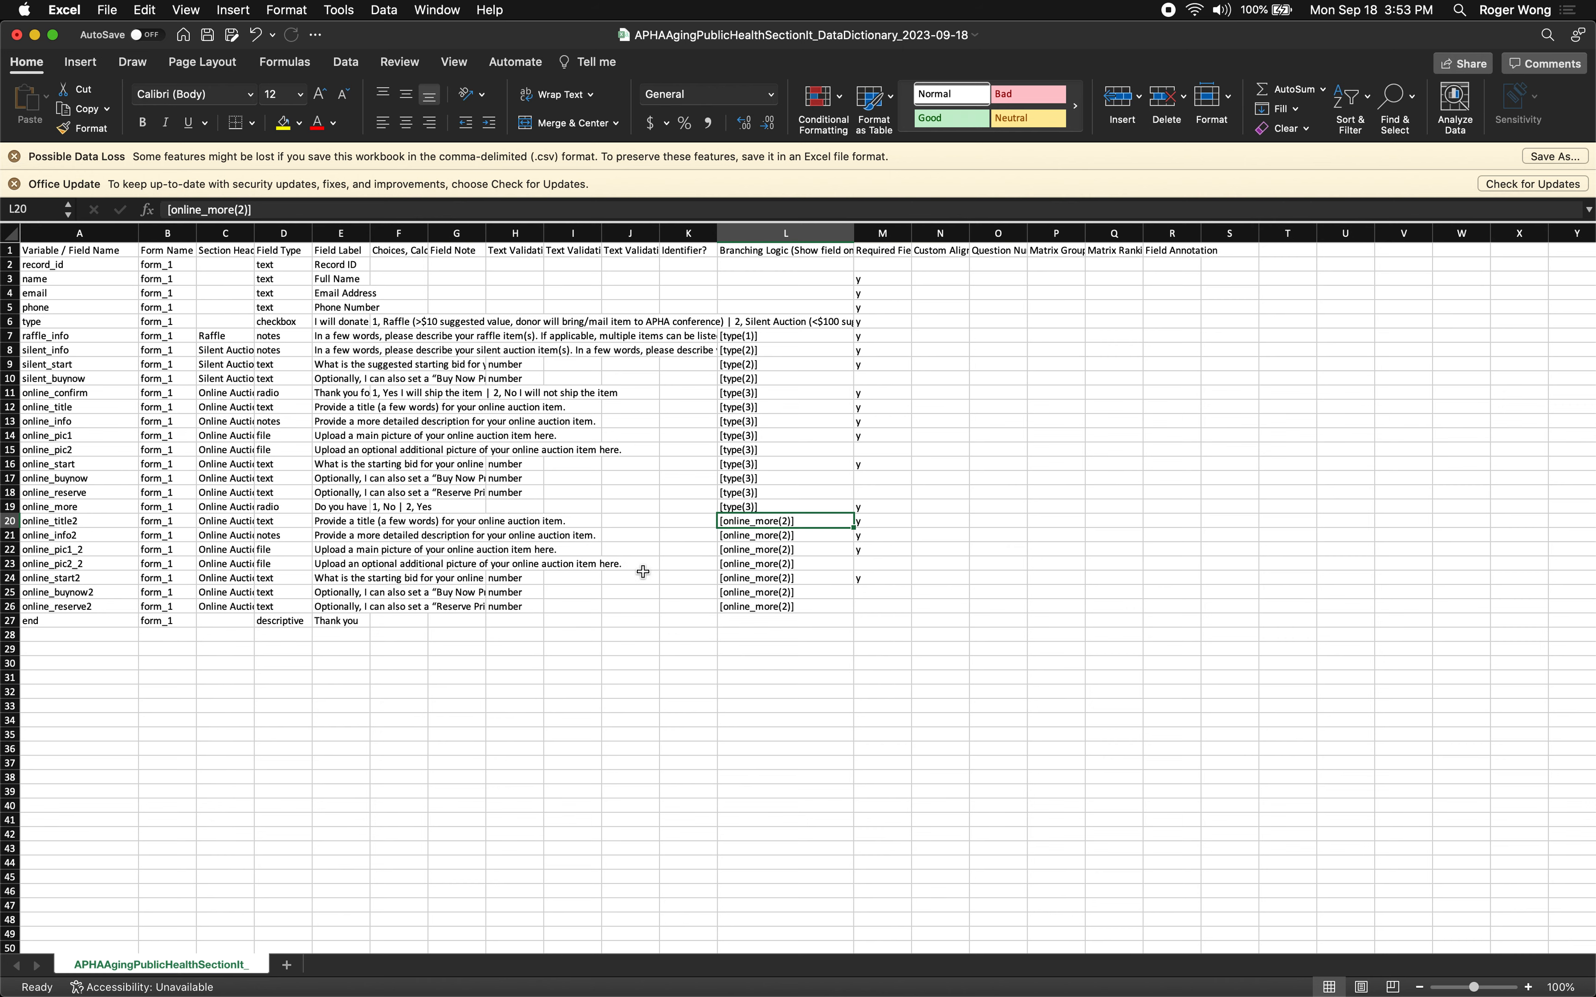
scroll(525, 558, "up", 3)
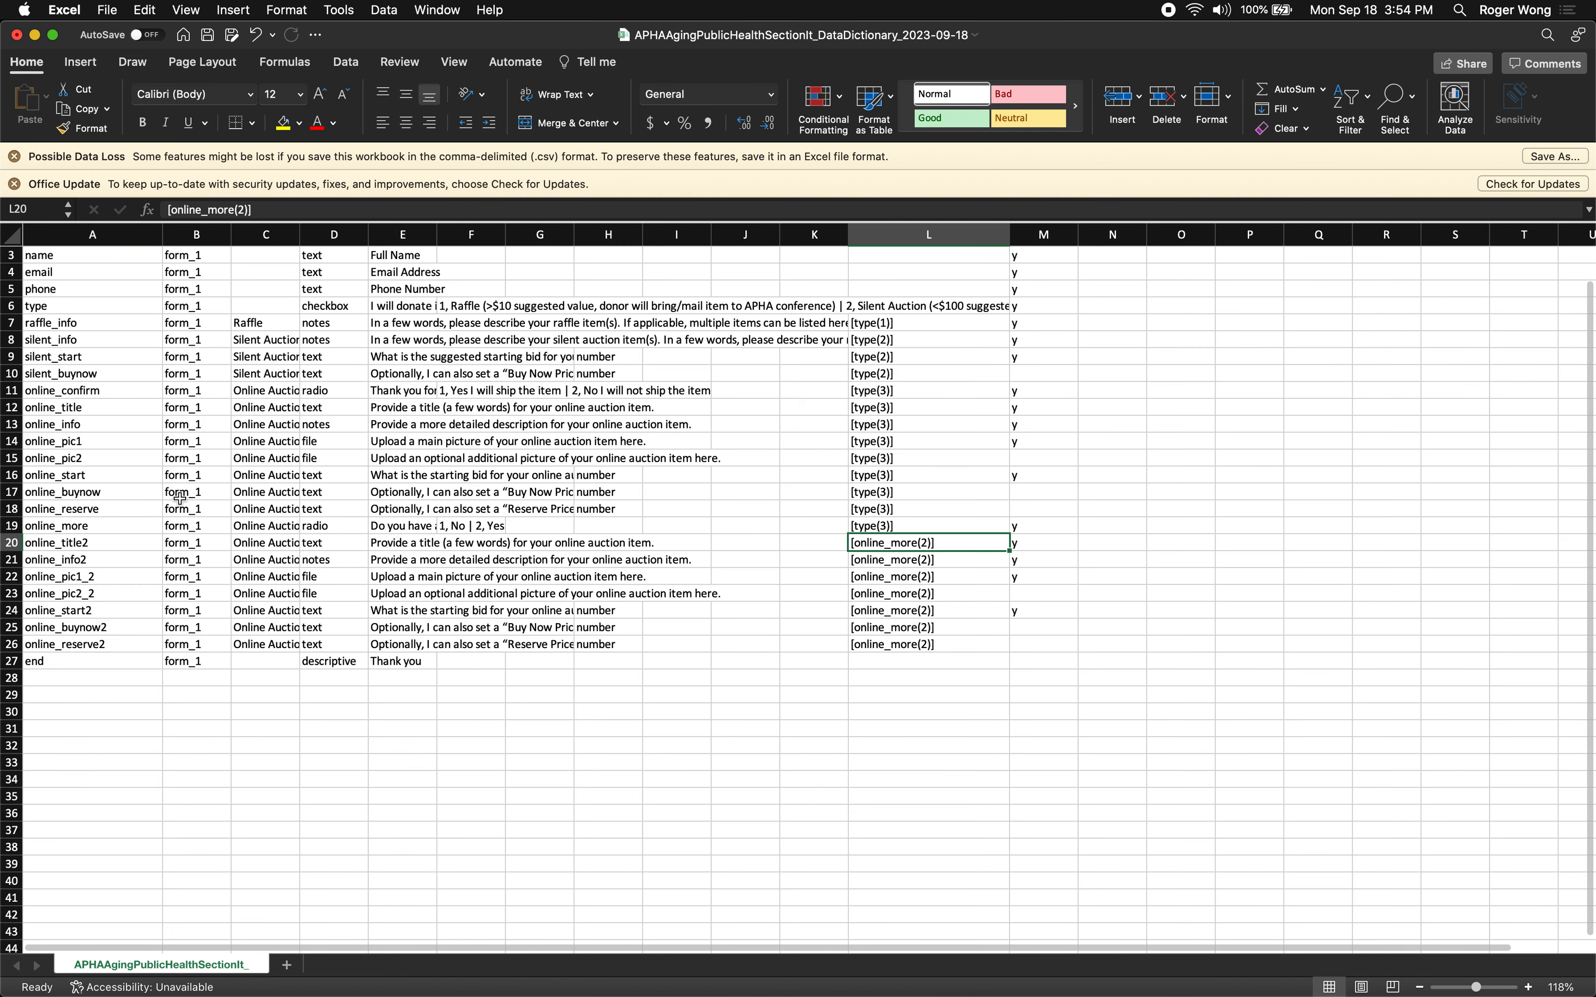
Compare the online_more variable name in A19 with the branching logic in L20, and save the CSV file
left_click(105, 523)
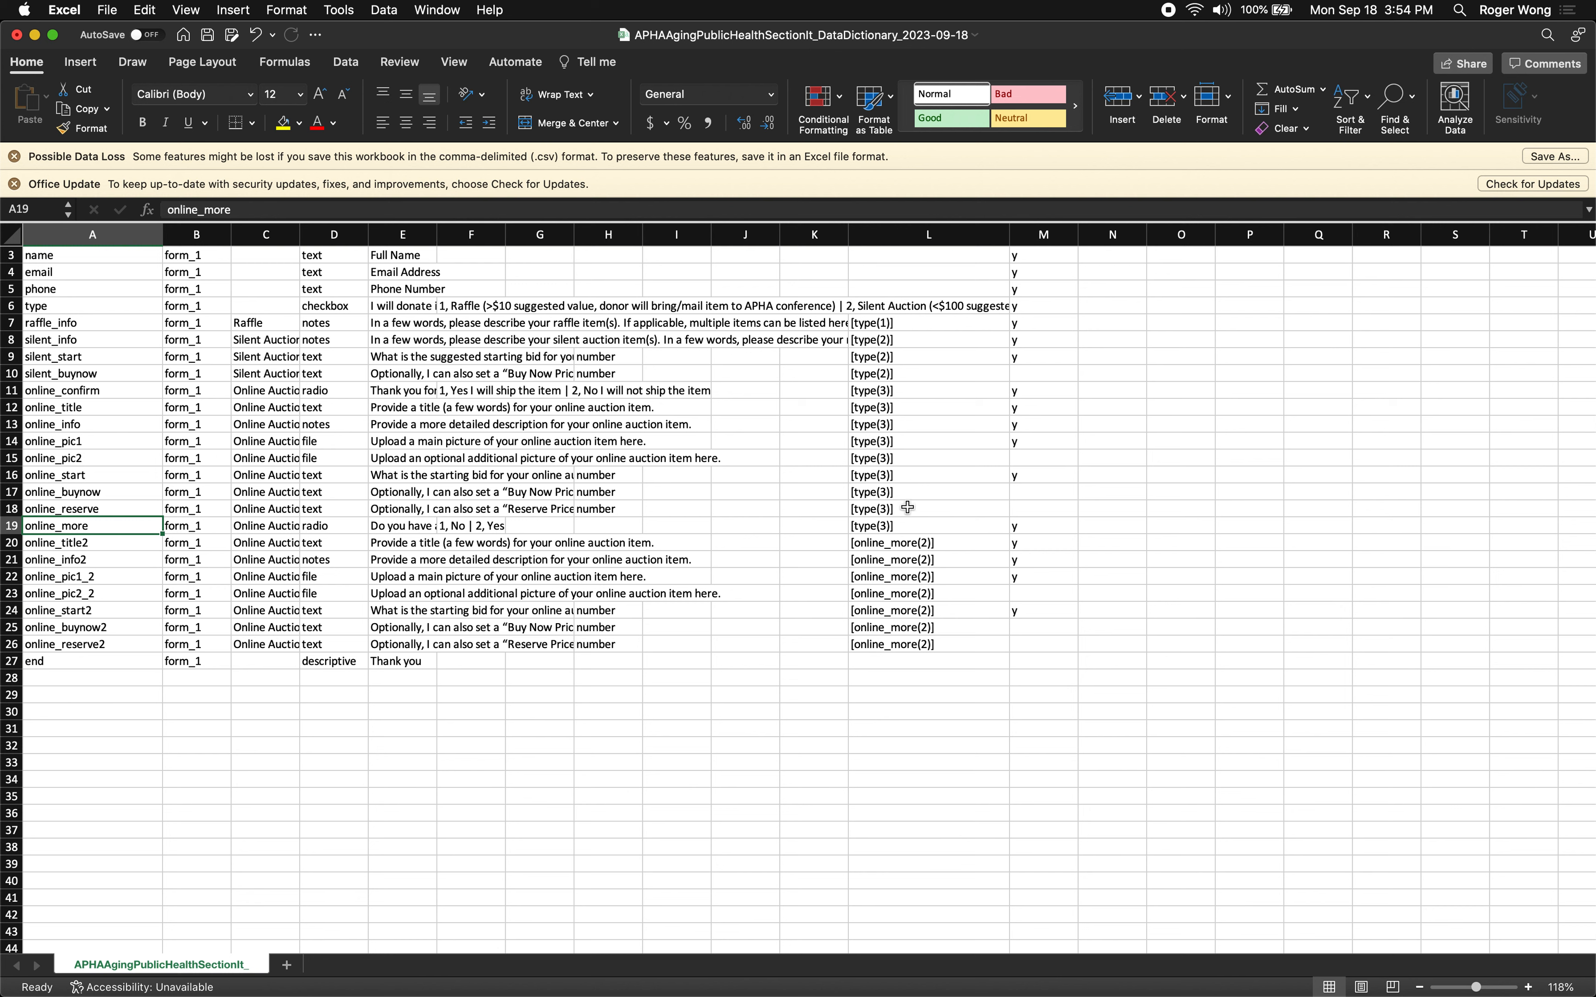
double_click(121, 527)
key("super+shift+Left")
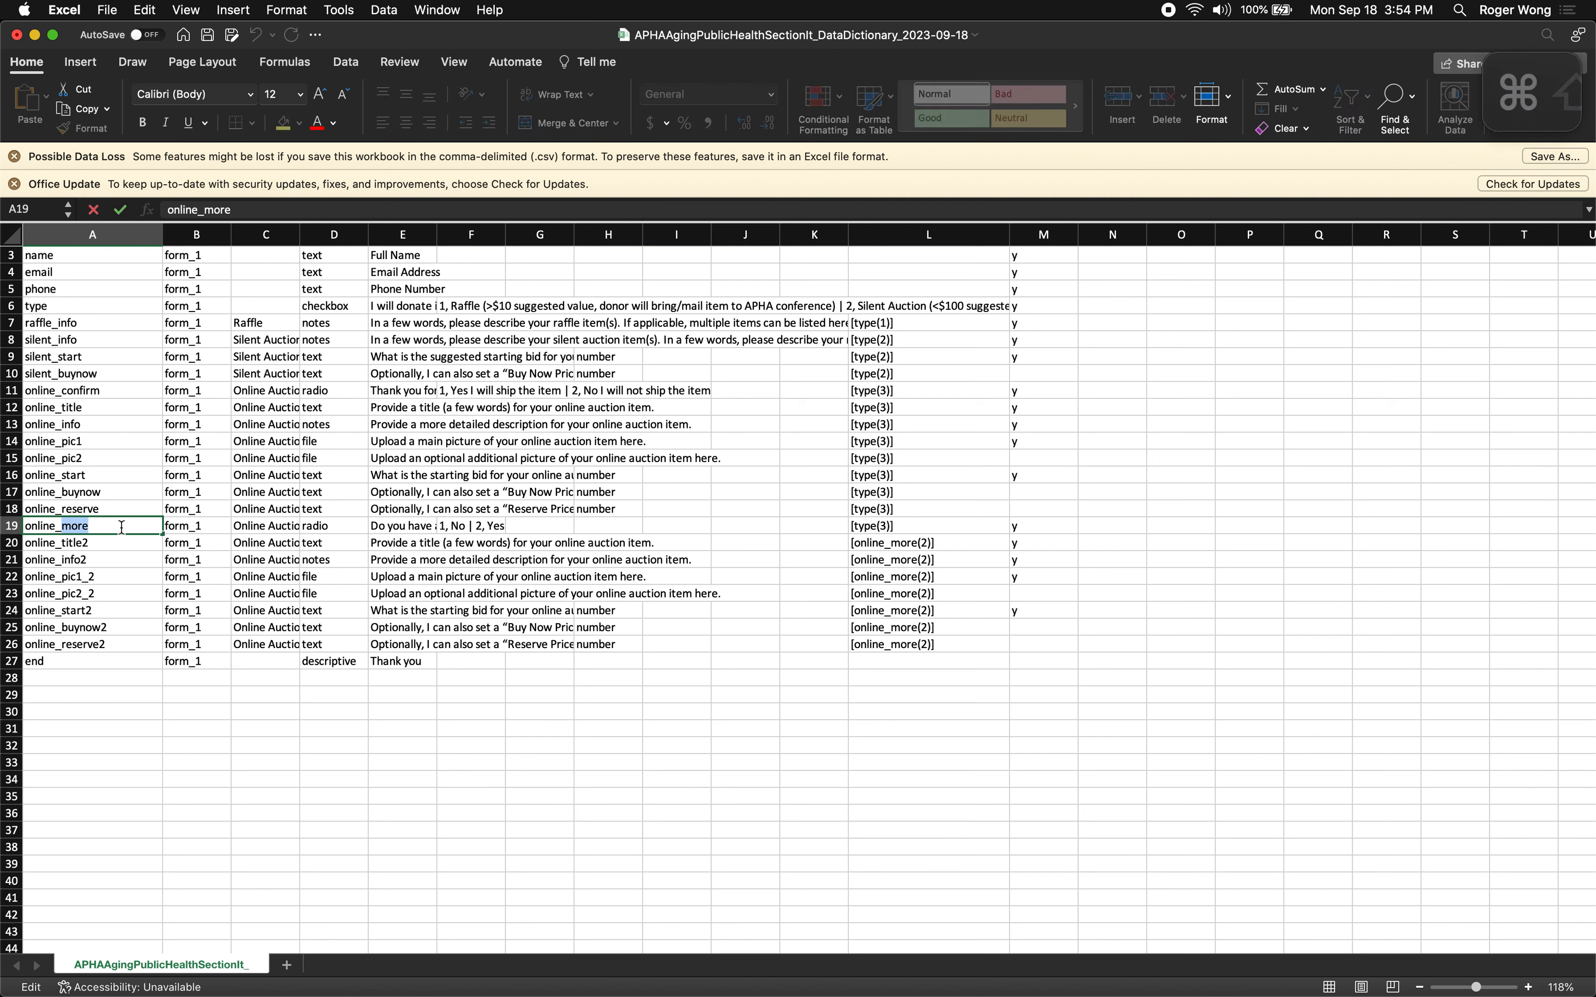
key("super+c")
left_click(881, 543)
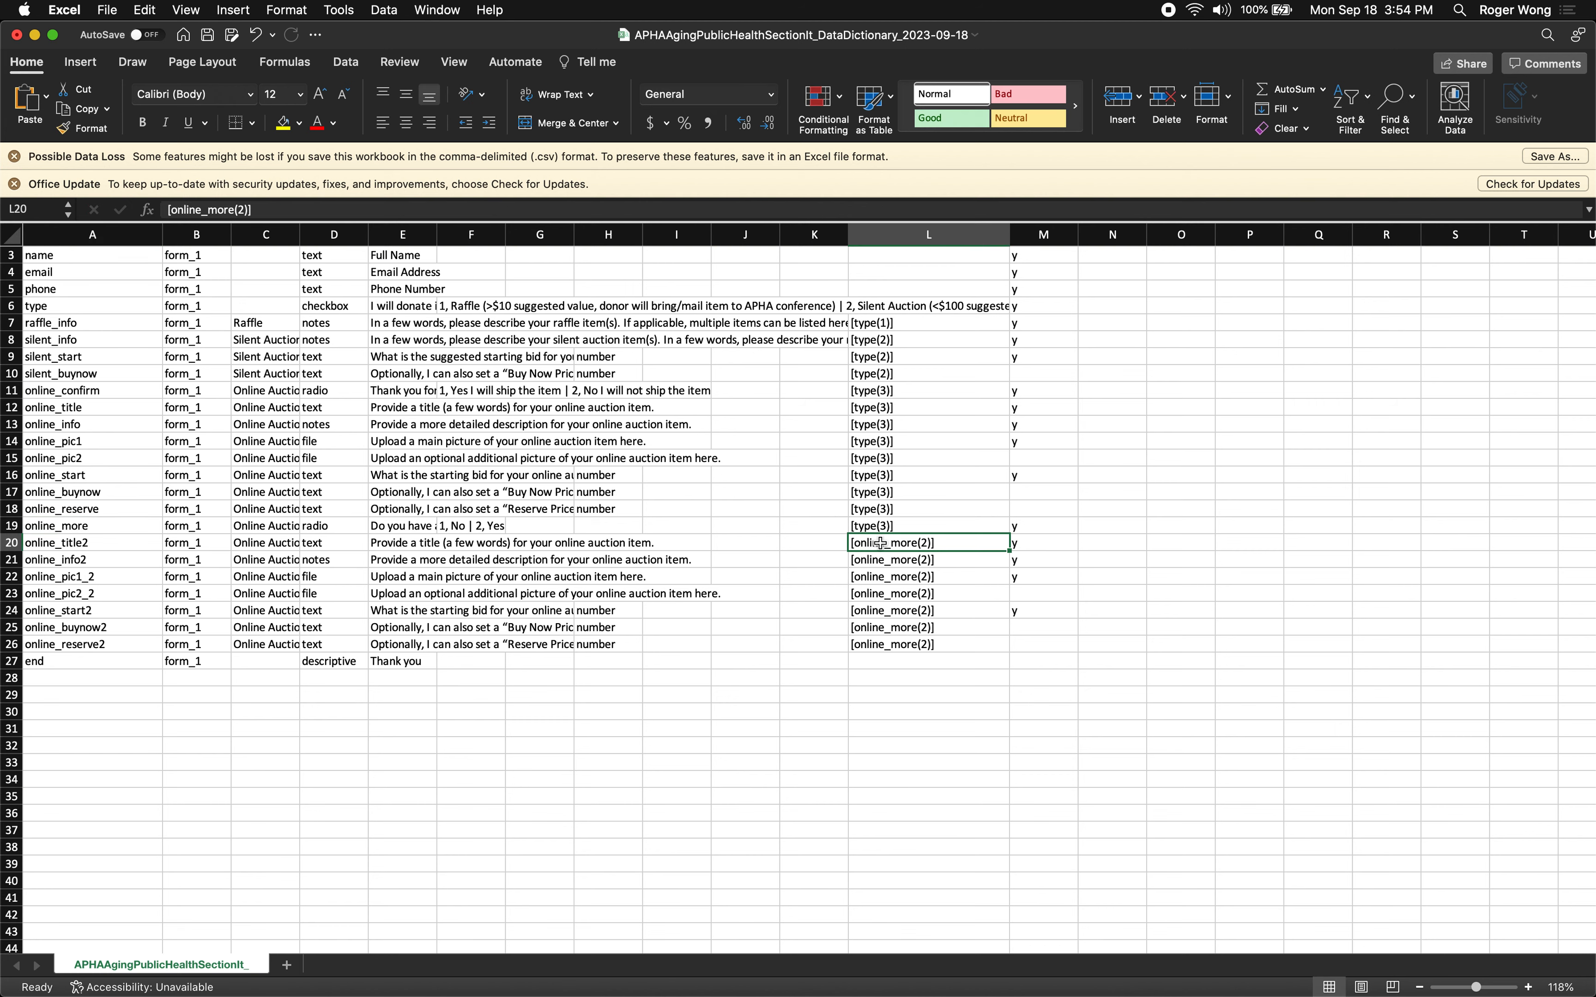
scroll(880, 543, "down", 1)
scroll(880, 543, "up", 1)
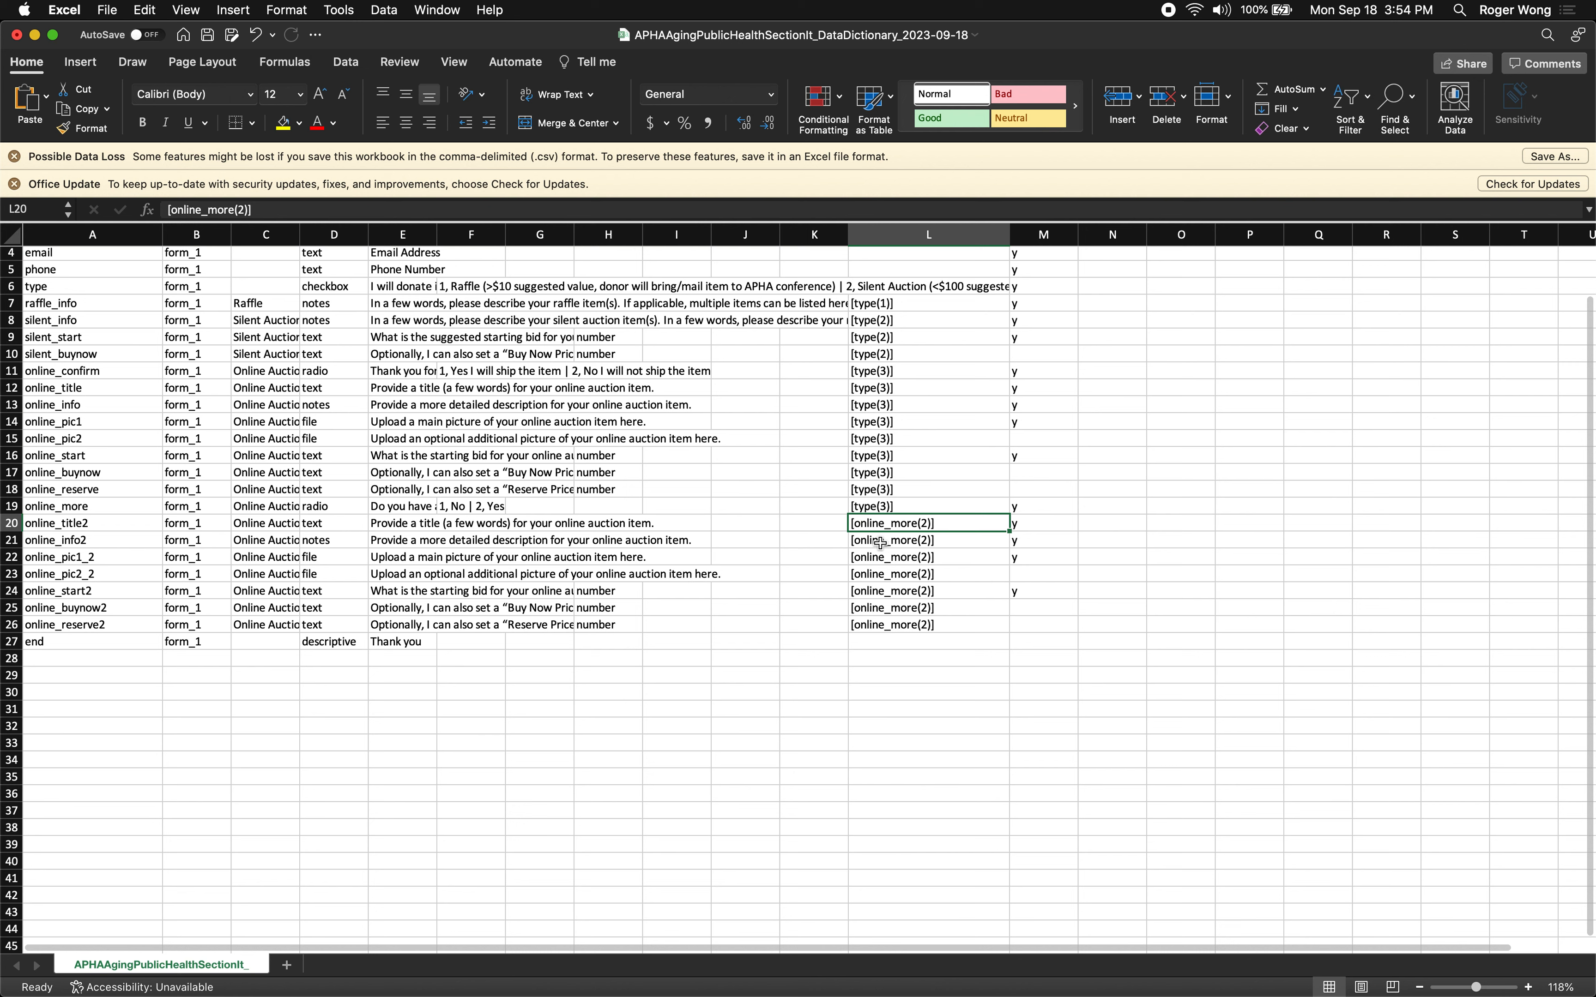
key("super+s")
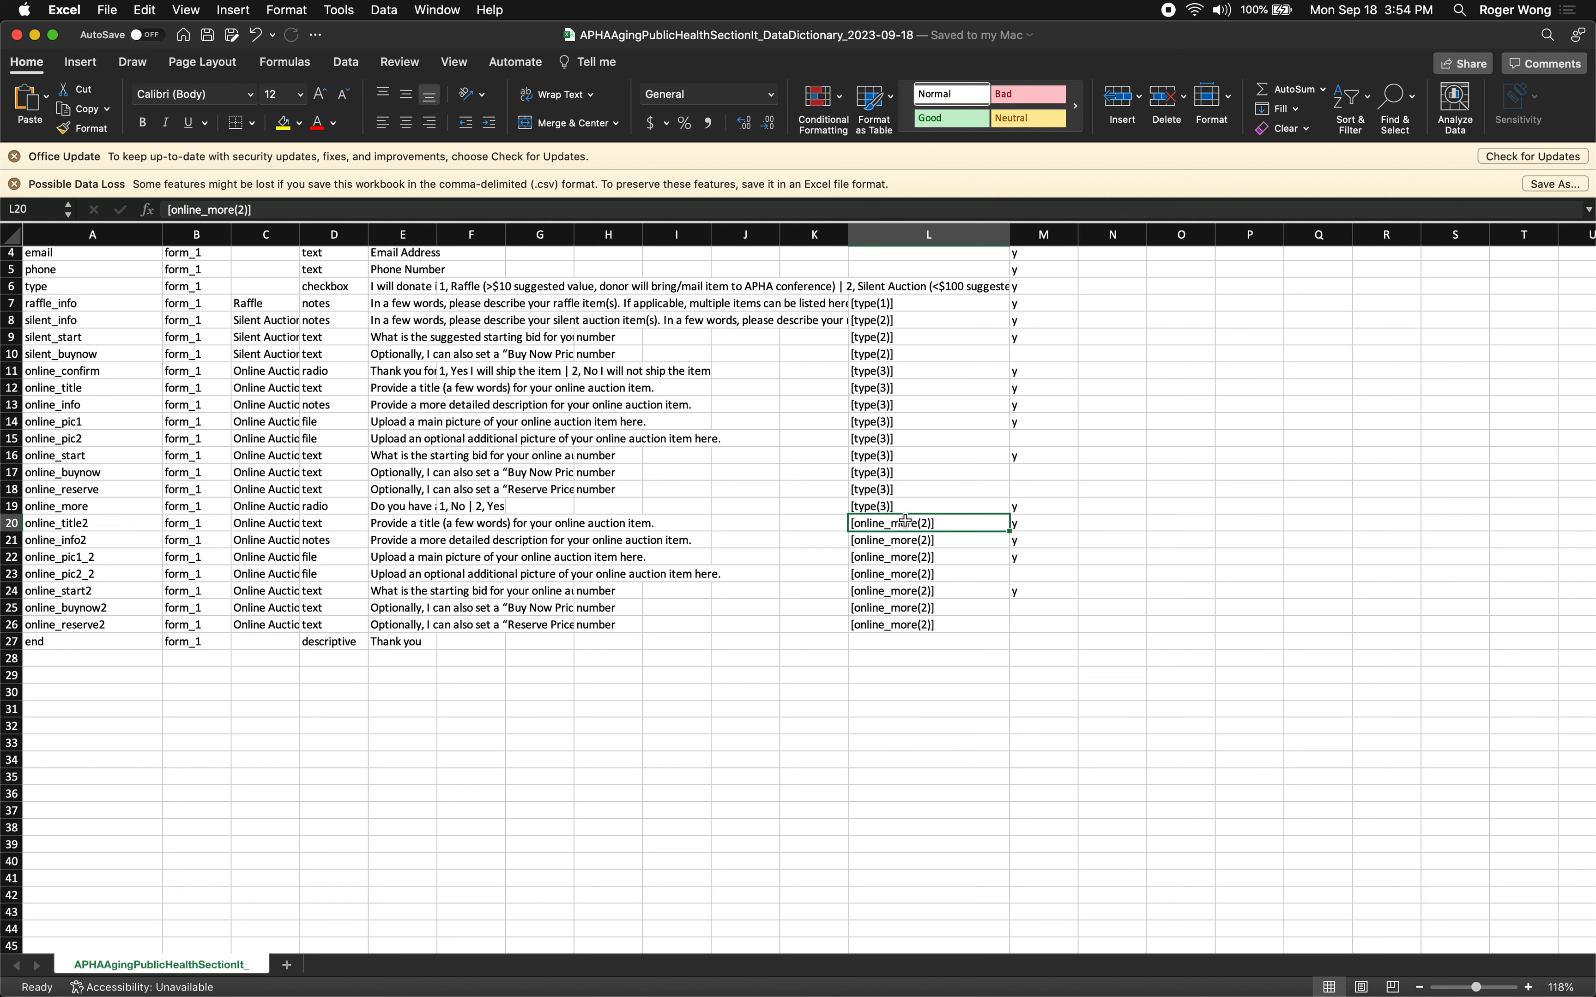
Clear the branching logic of online_title2 through online_reserve2 (L20 to L26) and save the CSV file
key("Delete")
key("Down")
key("Delete")
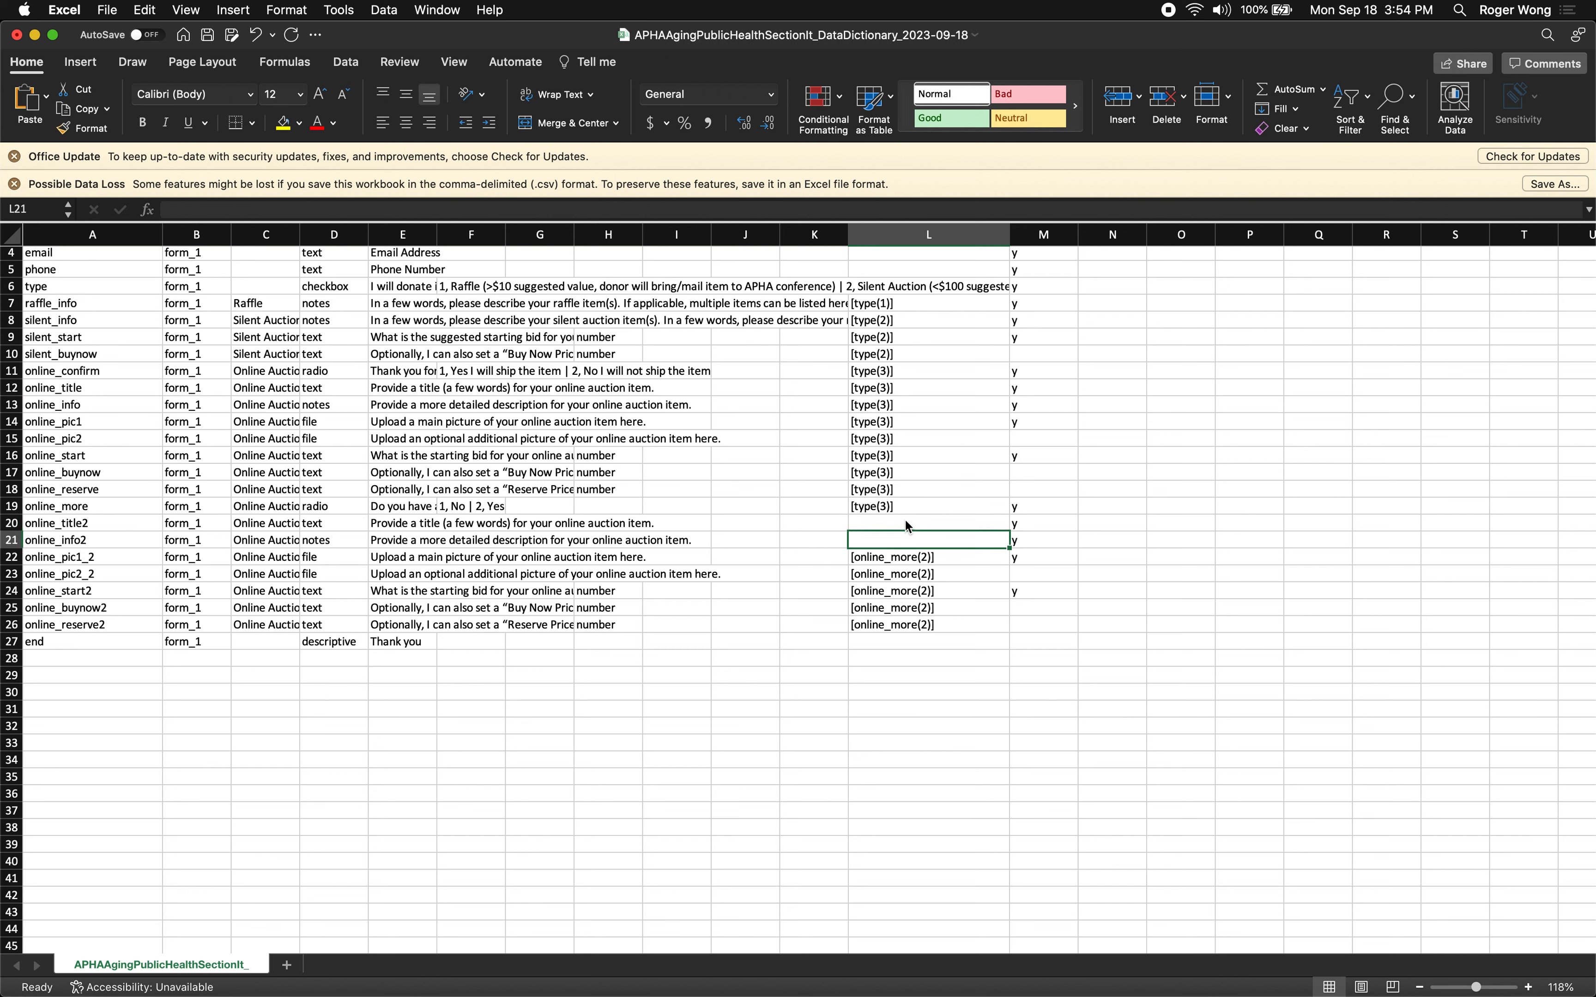
key("Down")
key("Delete")
key("Down")
key("Delete")
key("Down")
key("Delete")
key("Down")
key("Delete")
key("Down")
key("Delete")
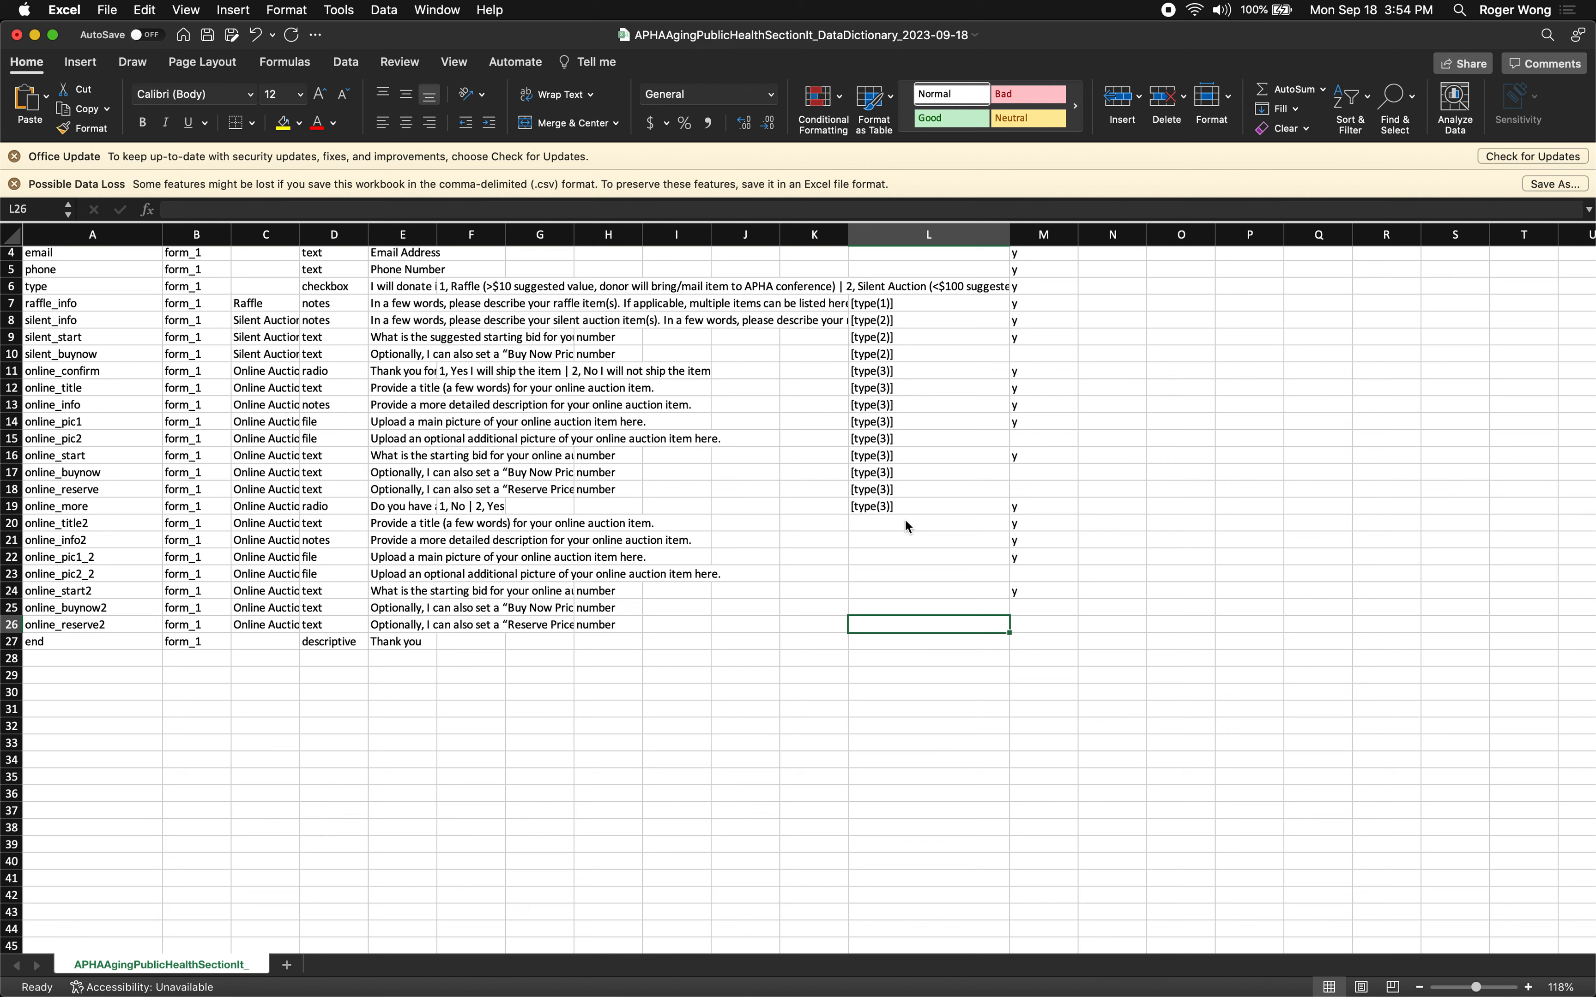
left_click(699, 457)
key("super+s")
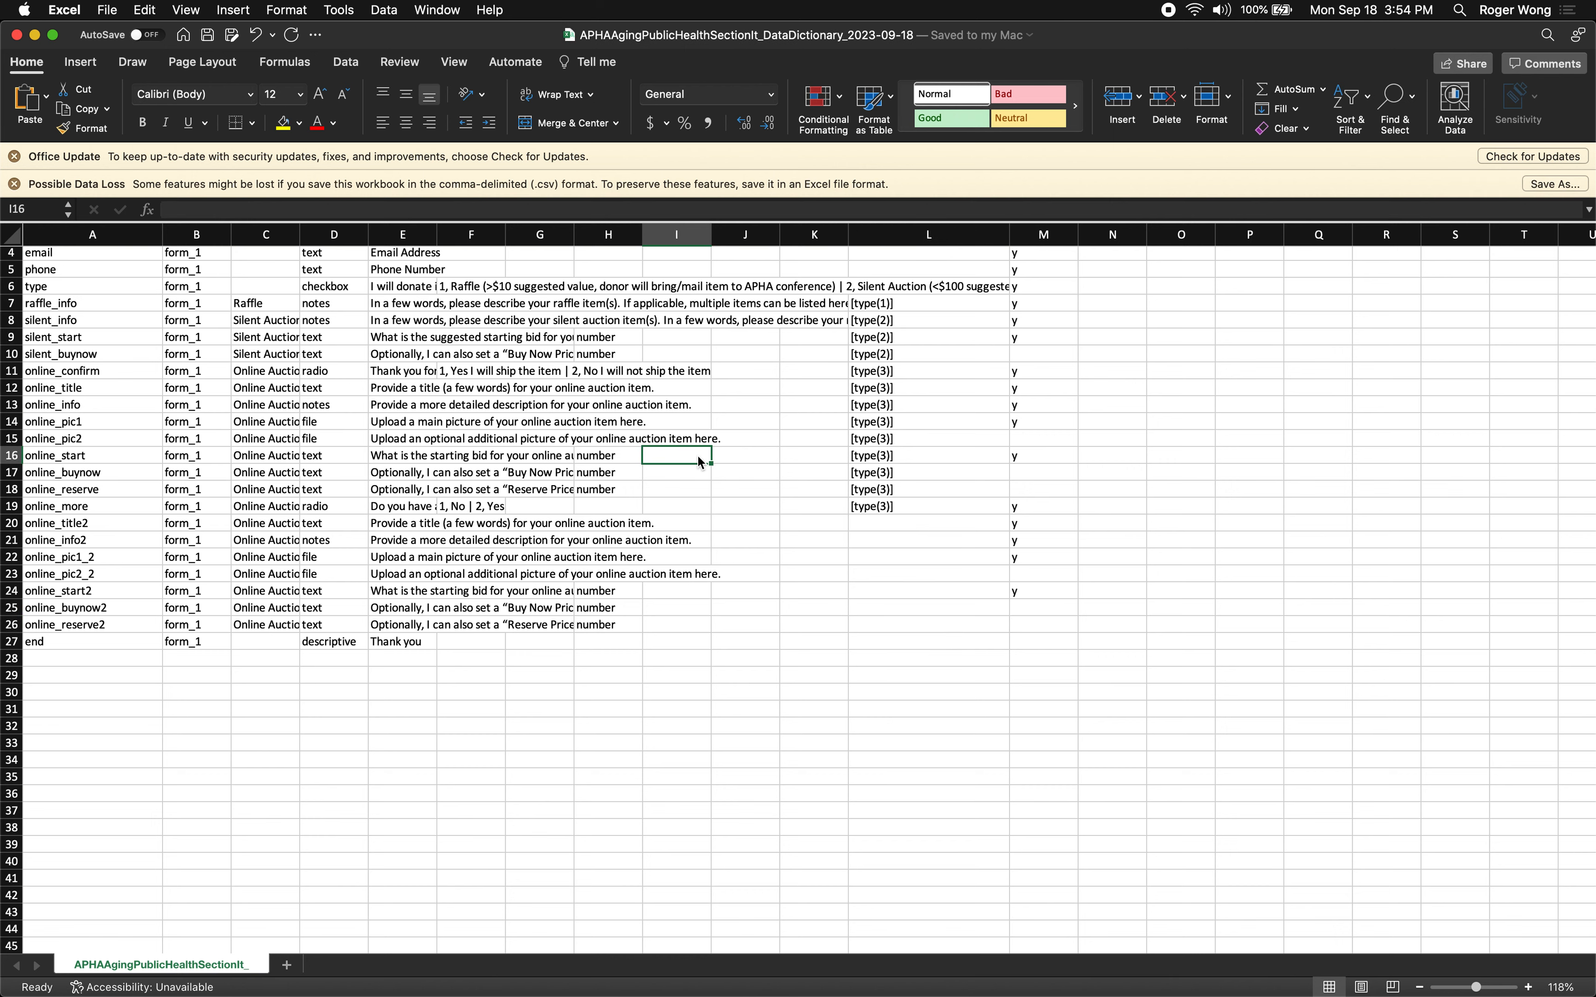
Switch to the REDCap project in Chrome, upload APHAAgingPublicHealthSectionIt_DataDictionary_2023-09-18.csv as the data dictionary, and commit the changes
key("super+Tab")
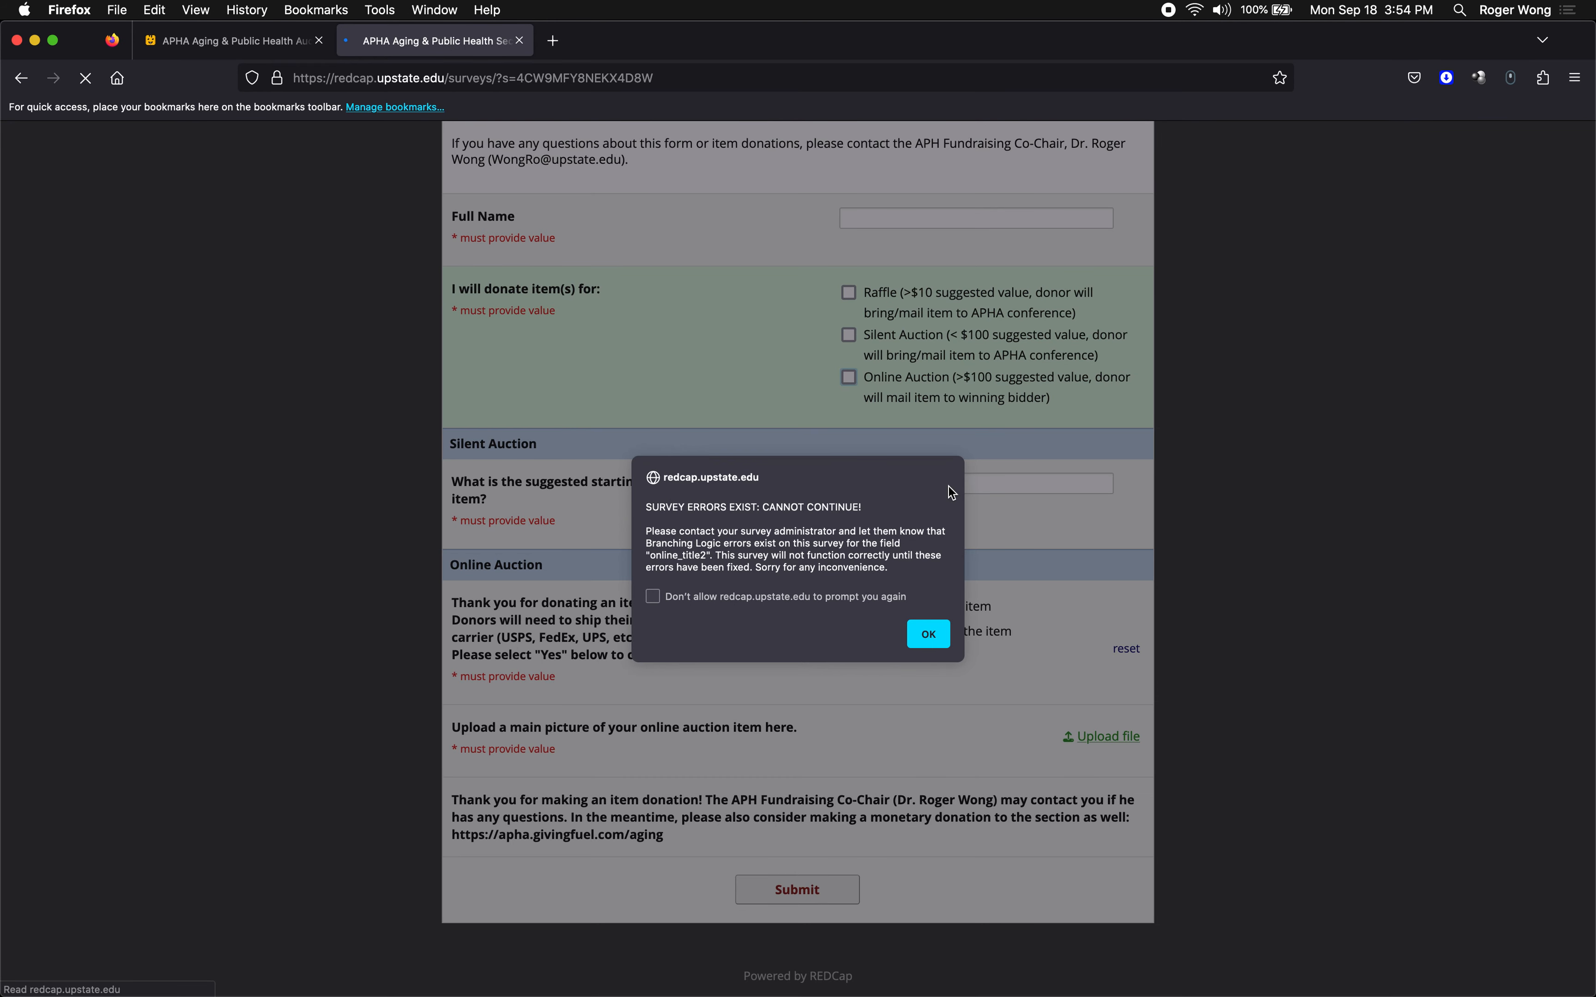
key("ctrl+Right")
key("ctrl+Right")
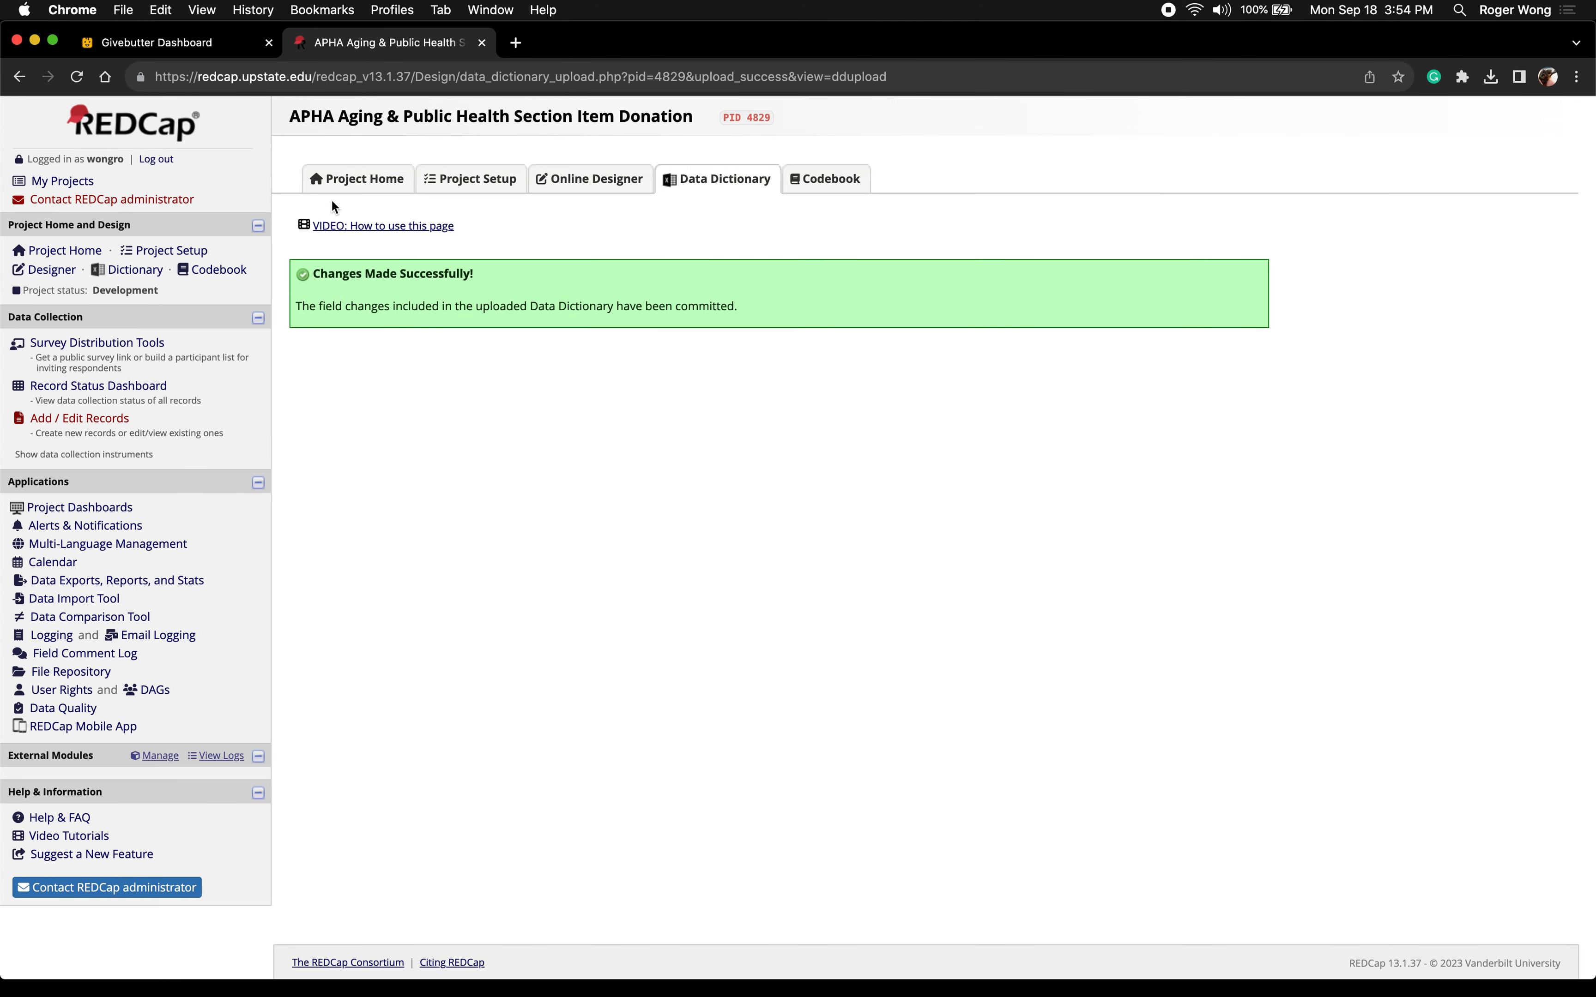
left_click(708, 180)
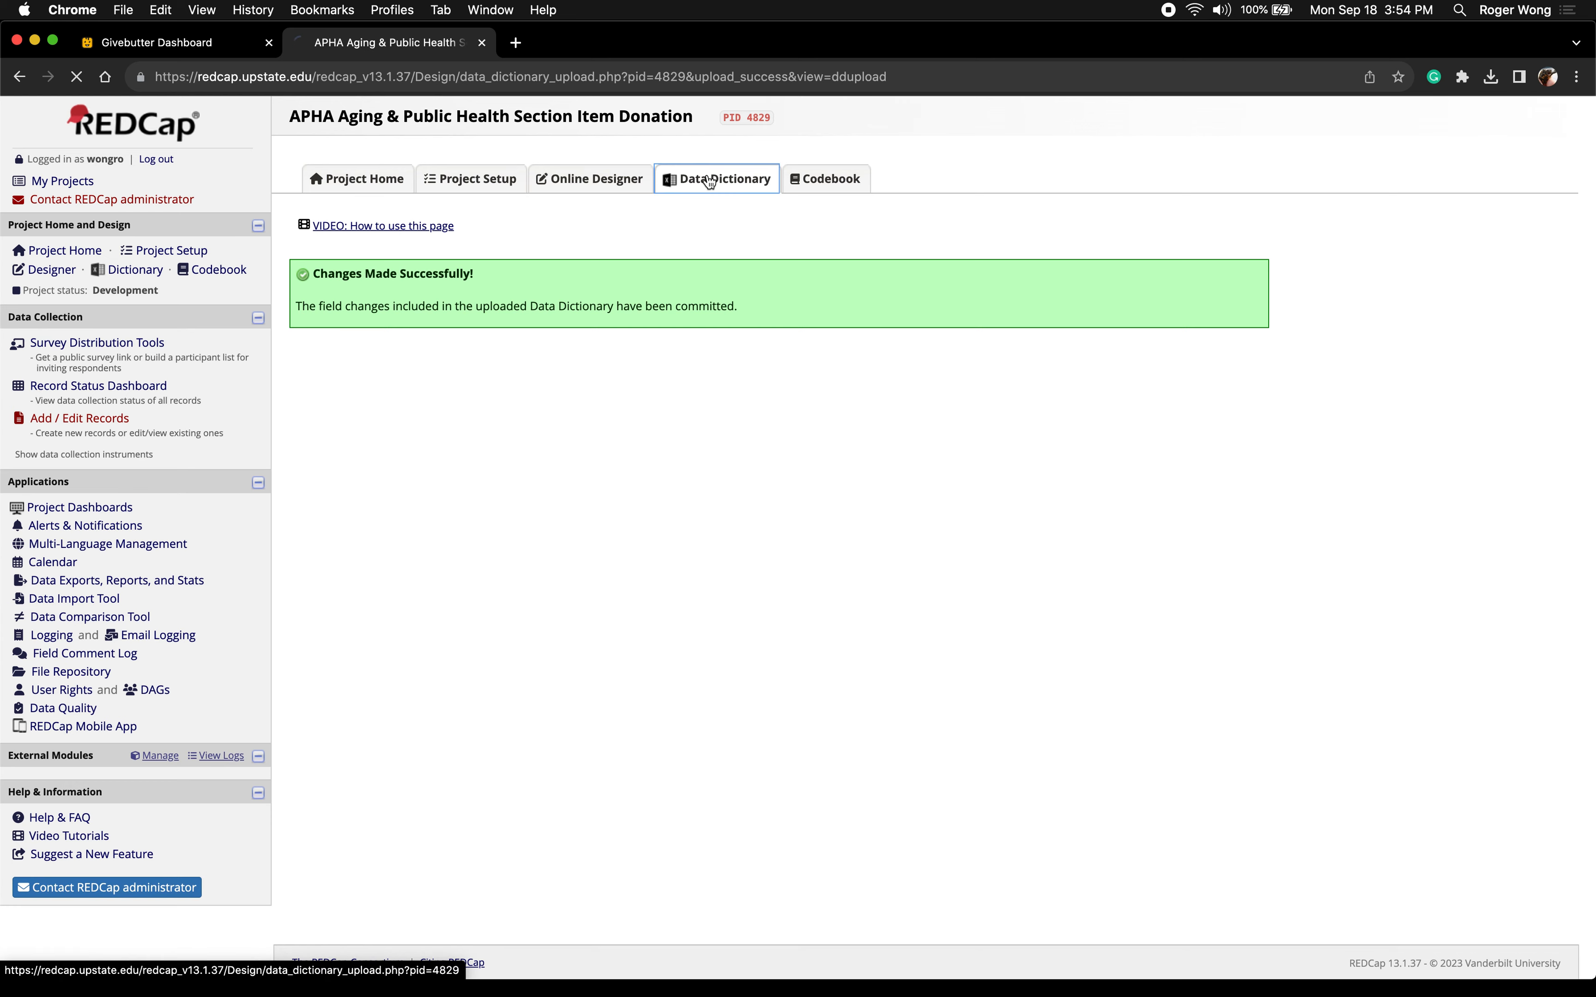
left_click(382, 689)
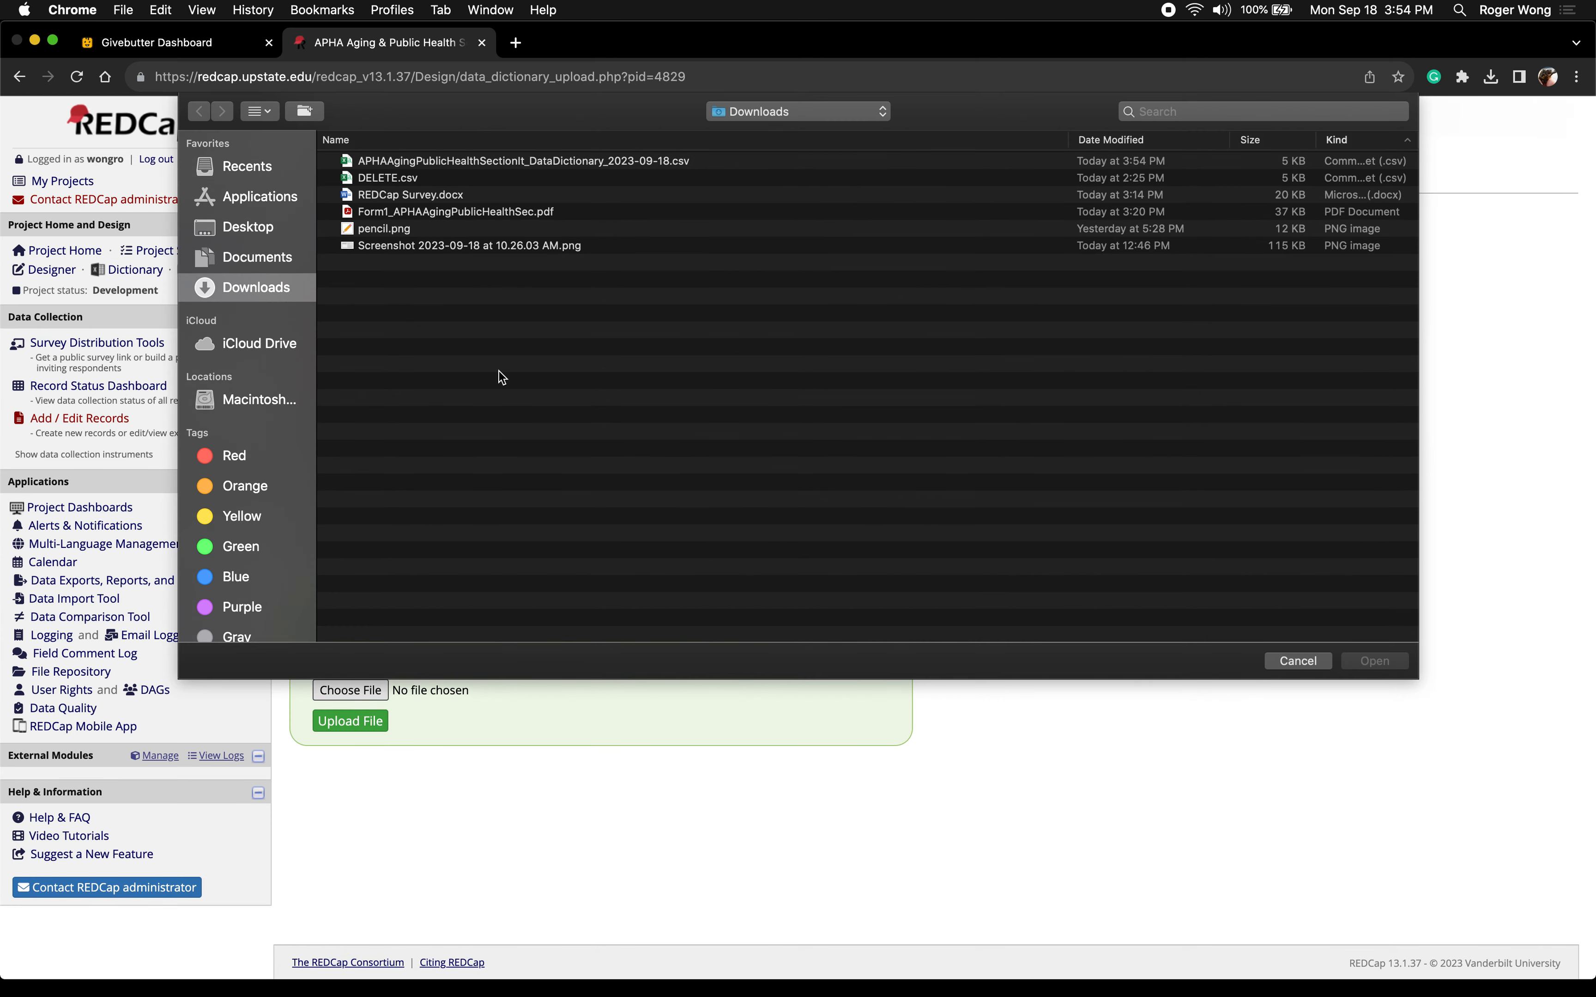
double_click(415, 161)
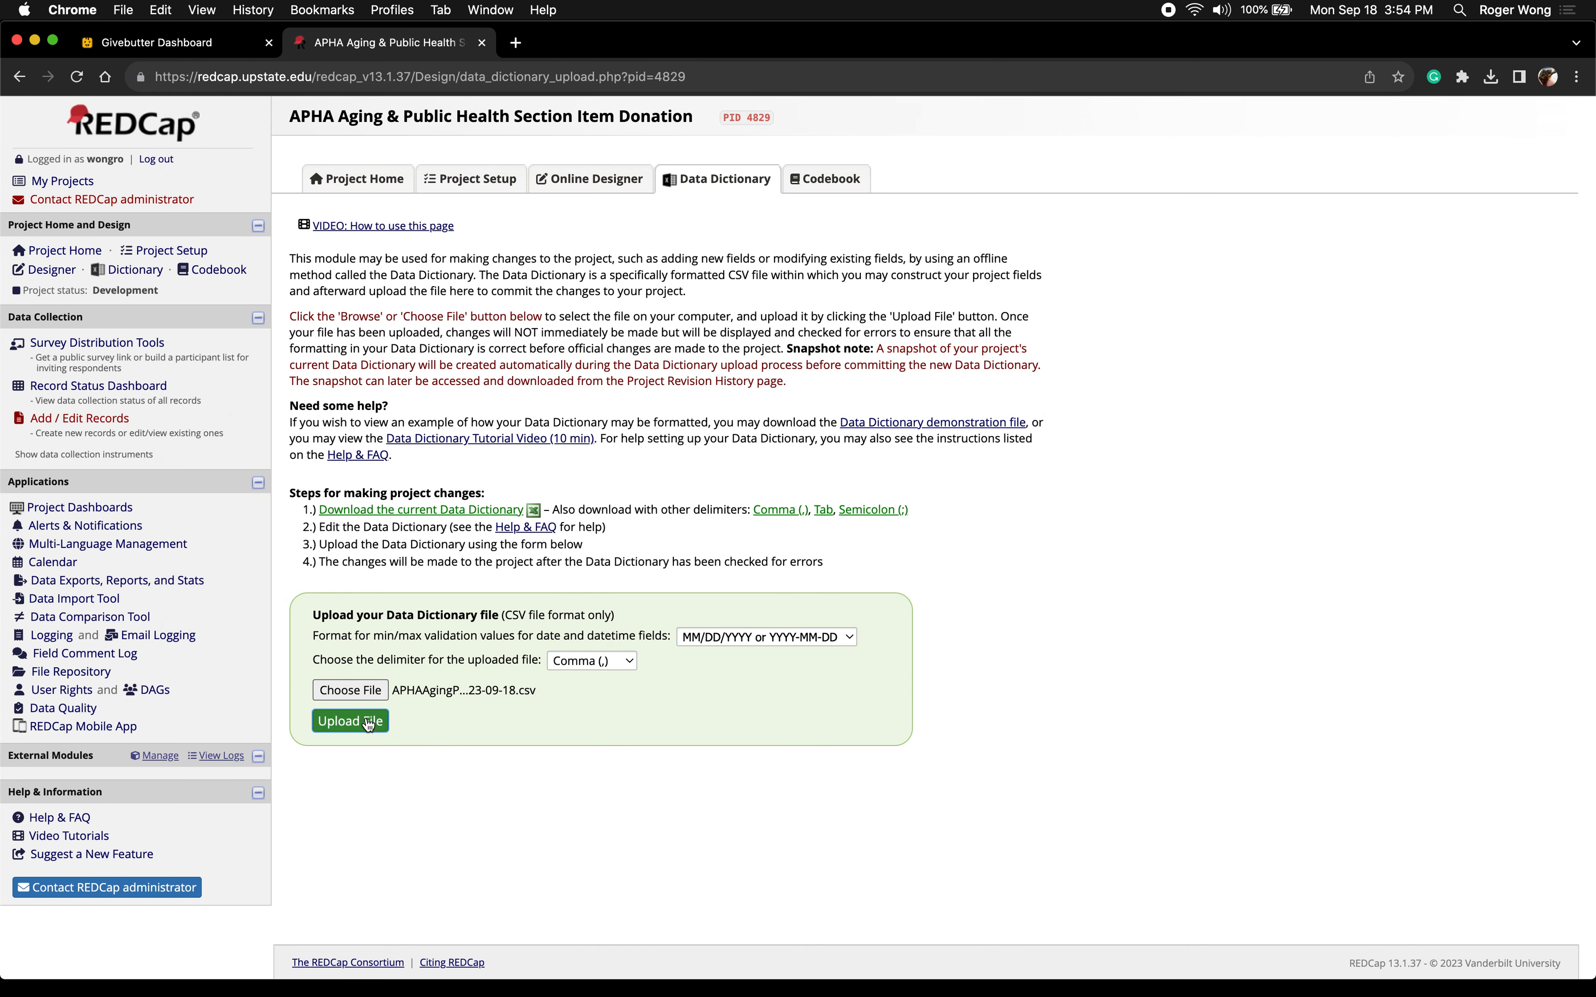
left_click(368, 722)
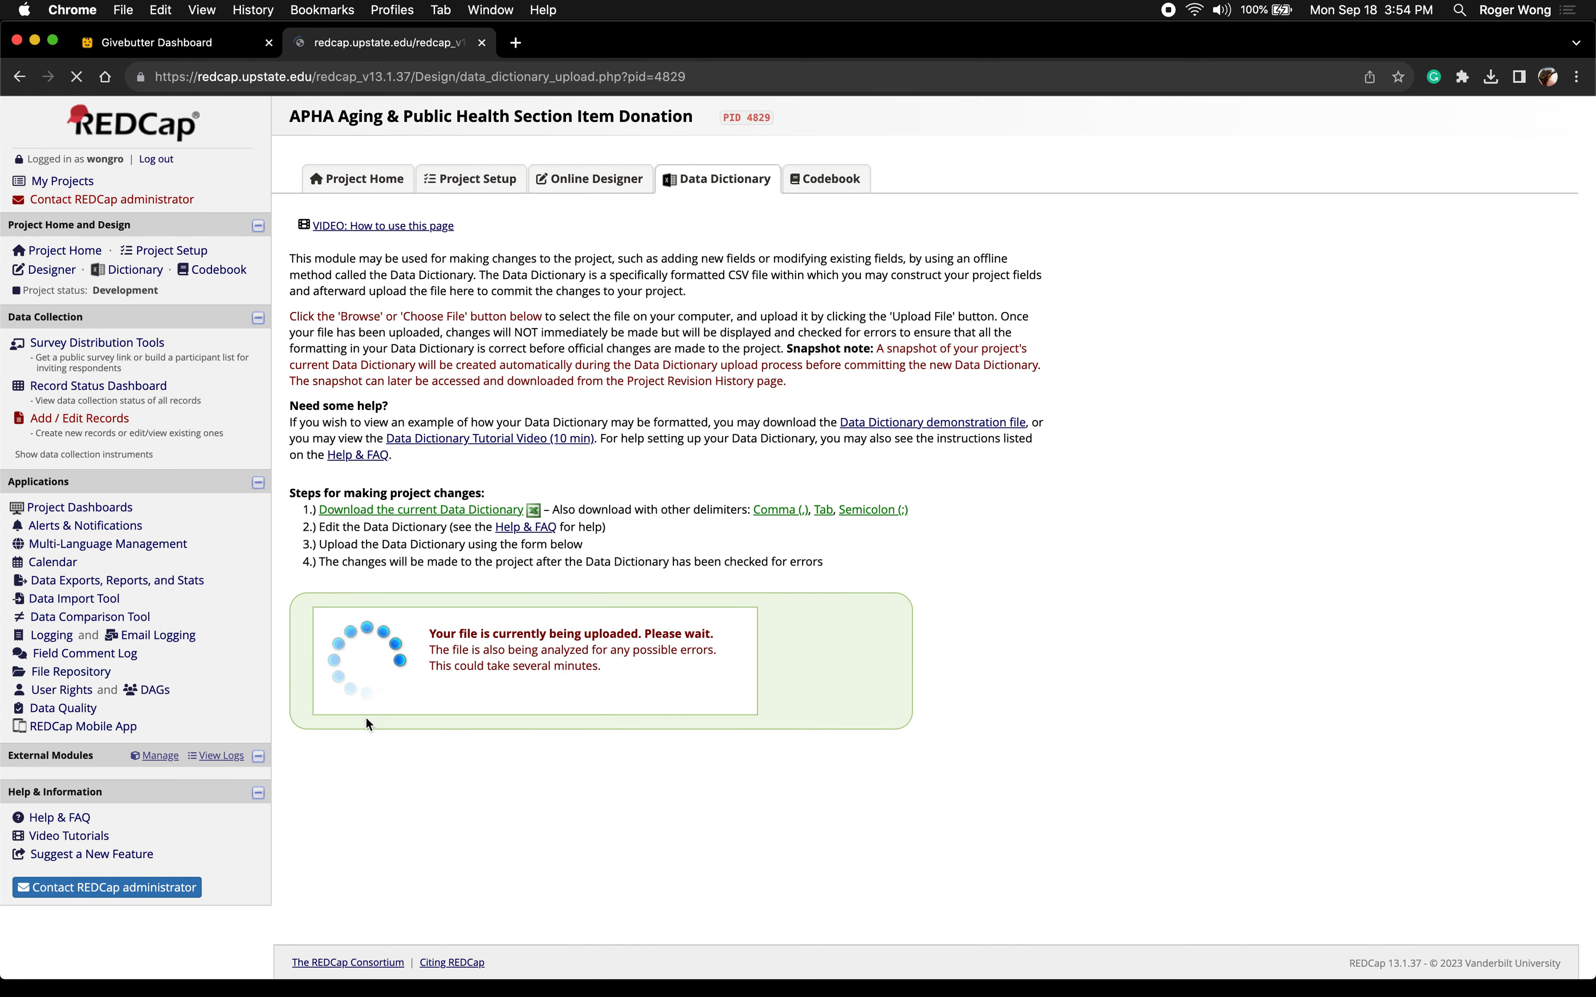
left_click(389, 508)
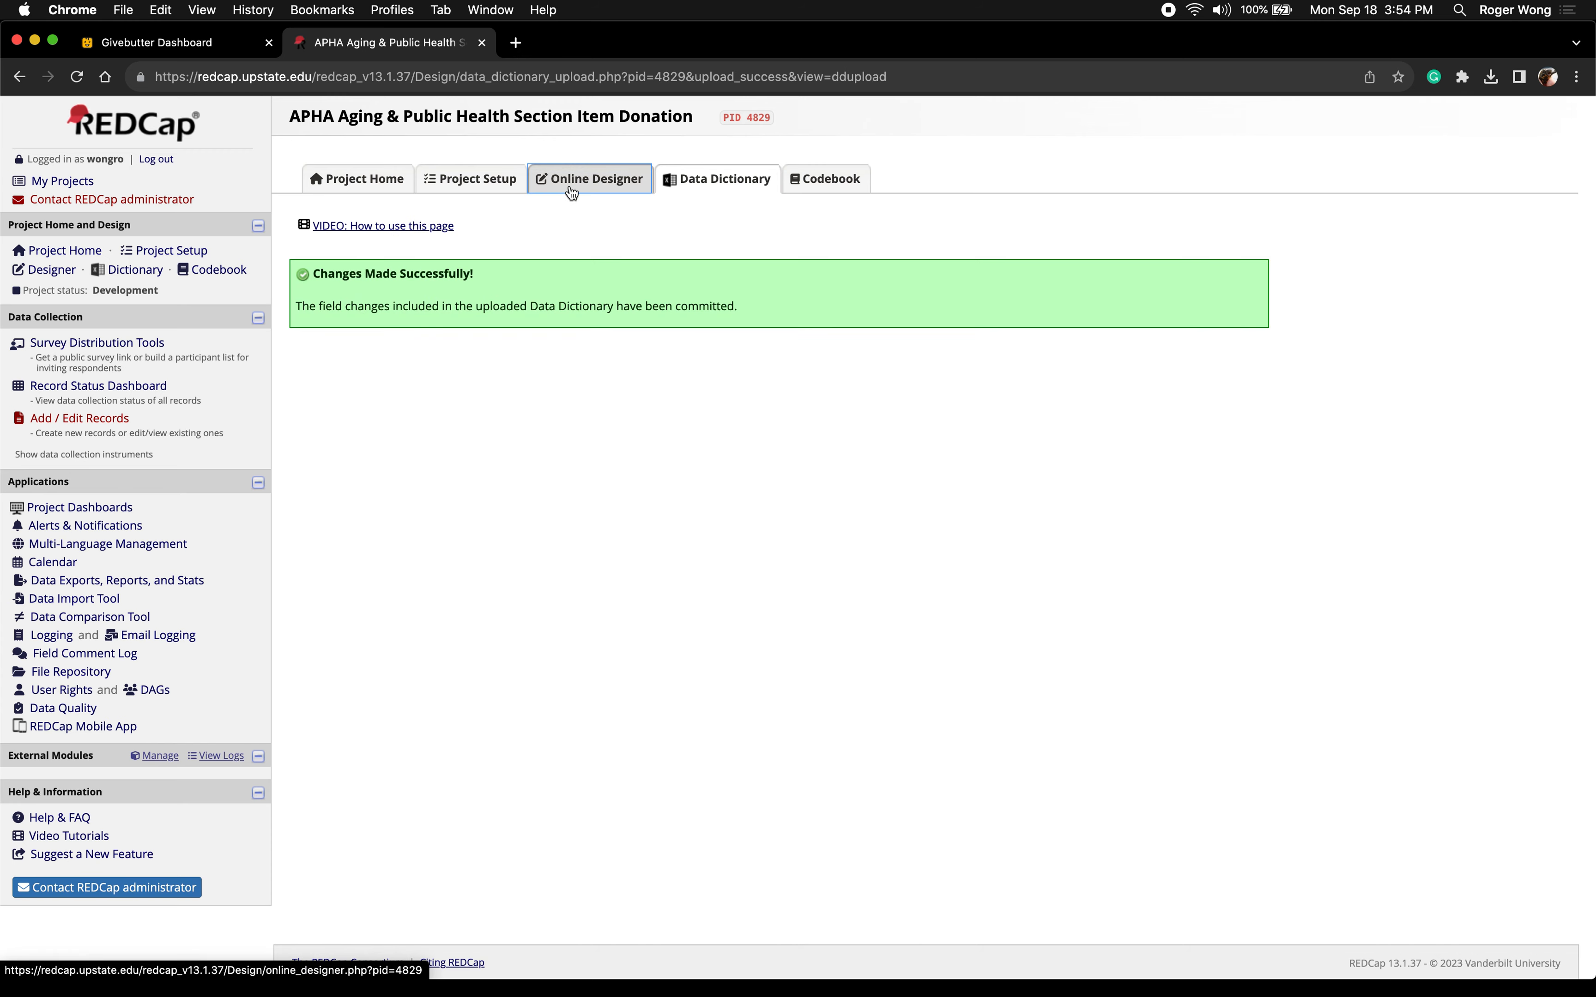
Open Form 1 in the Online Designer and review the branching logic of the online auction fields through online_buynow2
left_click(568, 194)
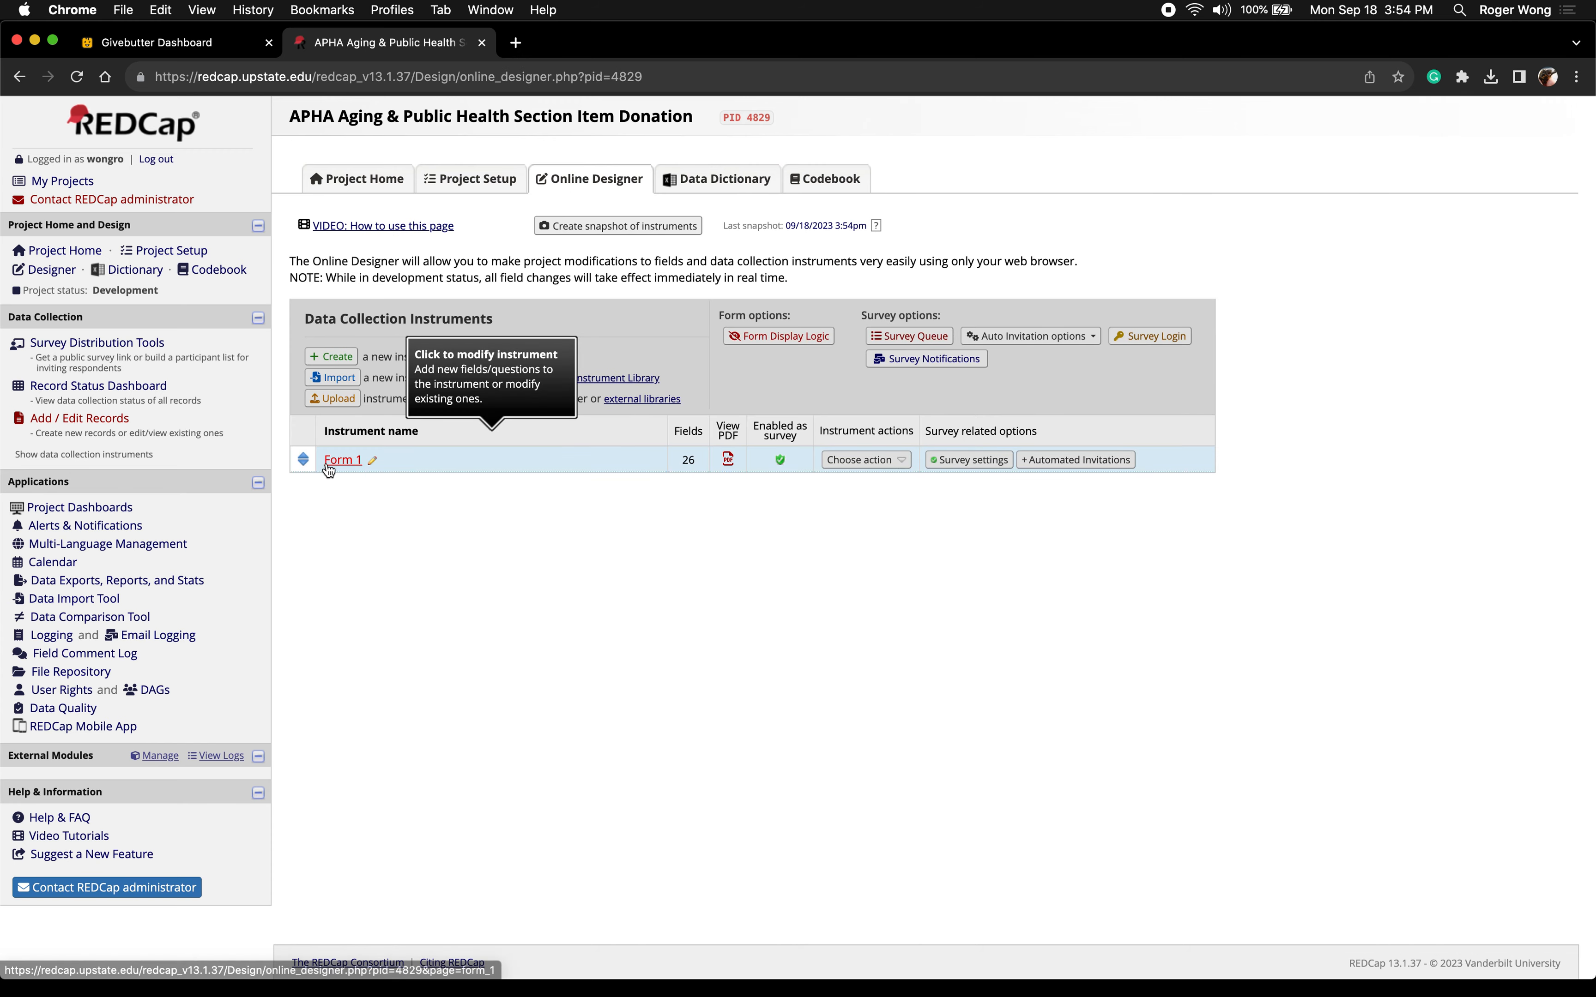
left_click(336, 461)
scroll(581, 483, "down", 15)
scroll(580, 484, "down", 15)
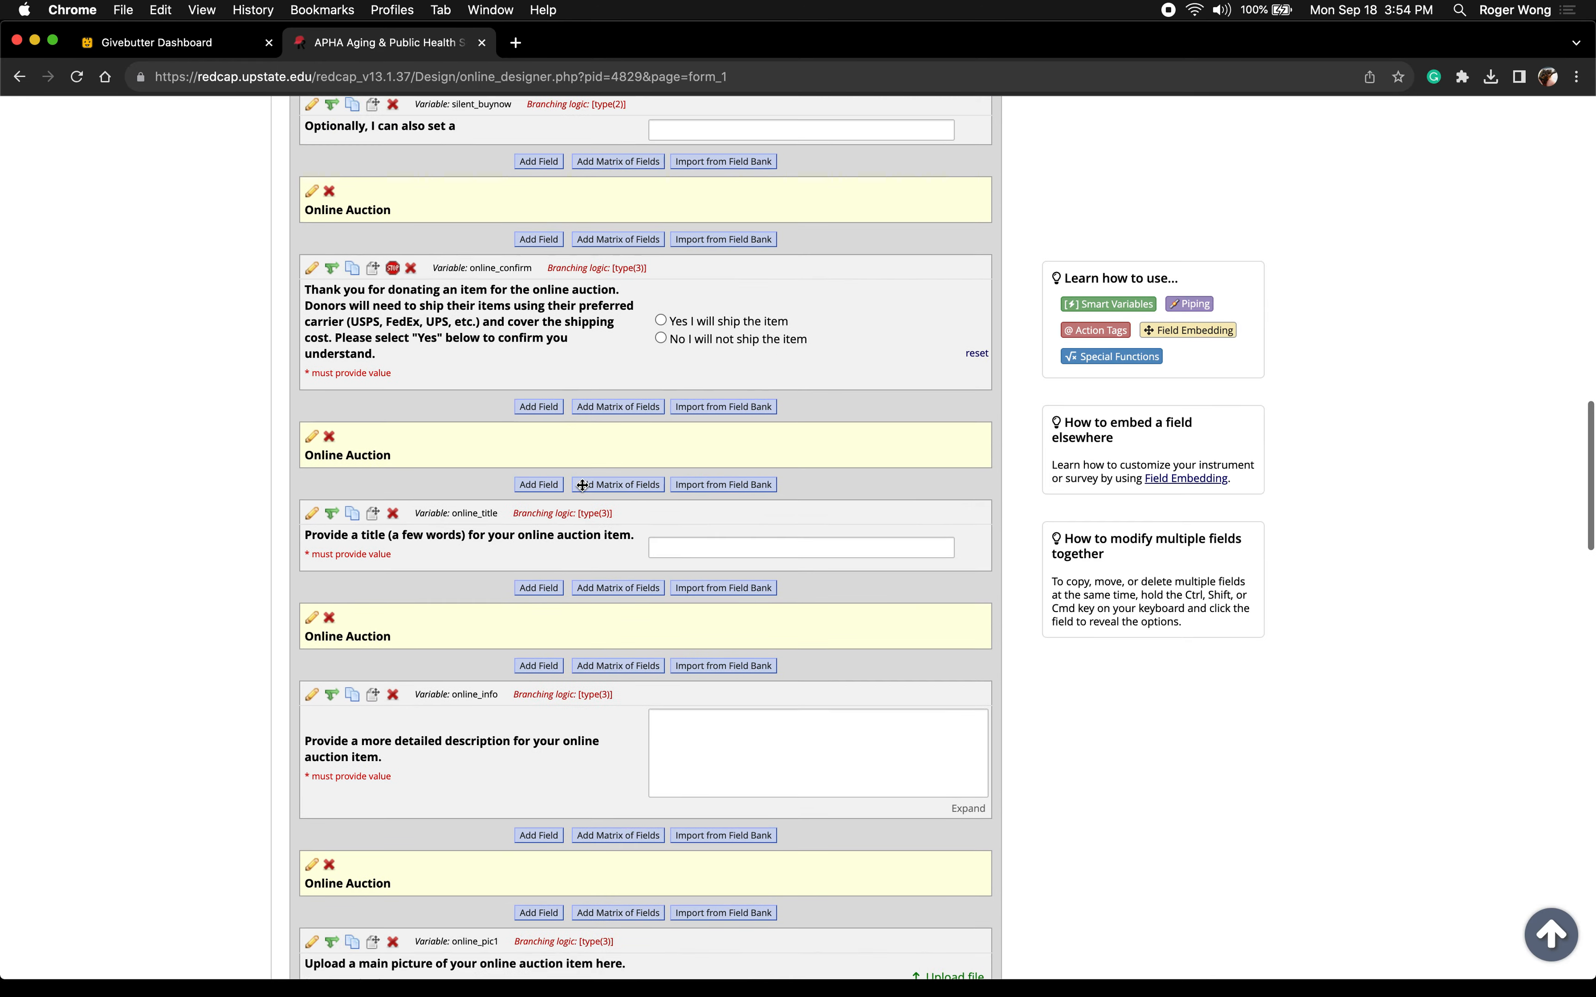
scroll(582, 485, "down", 15)
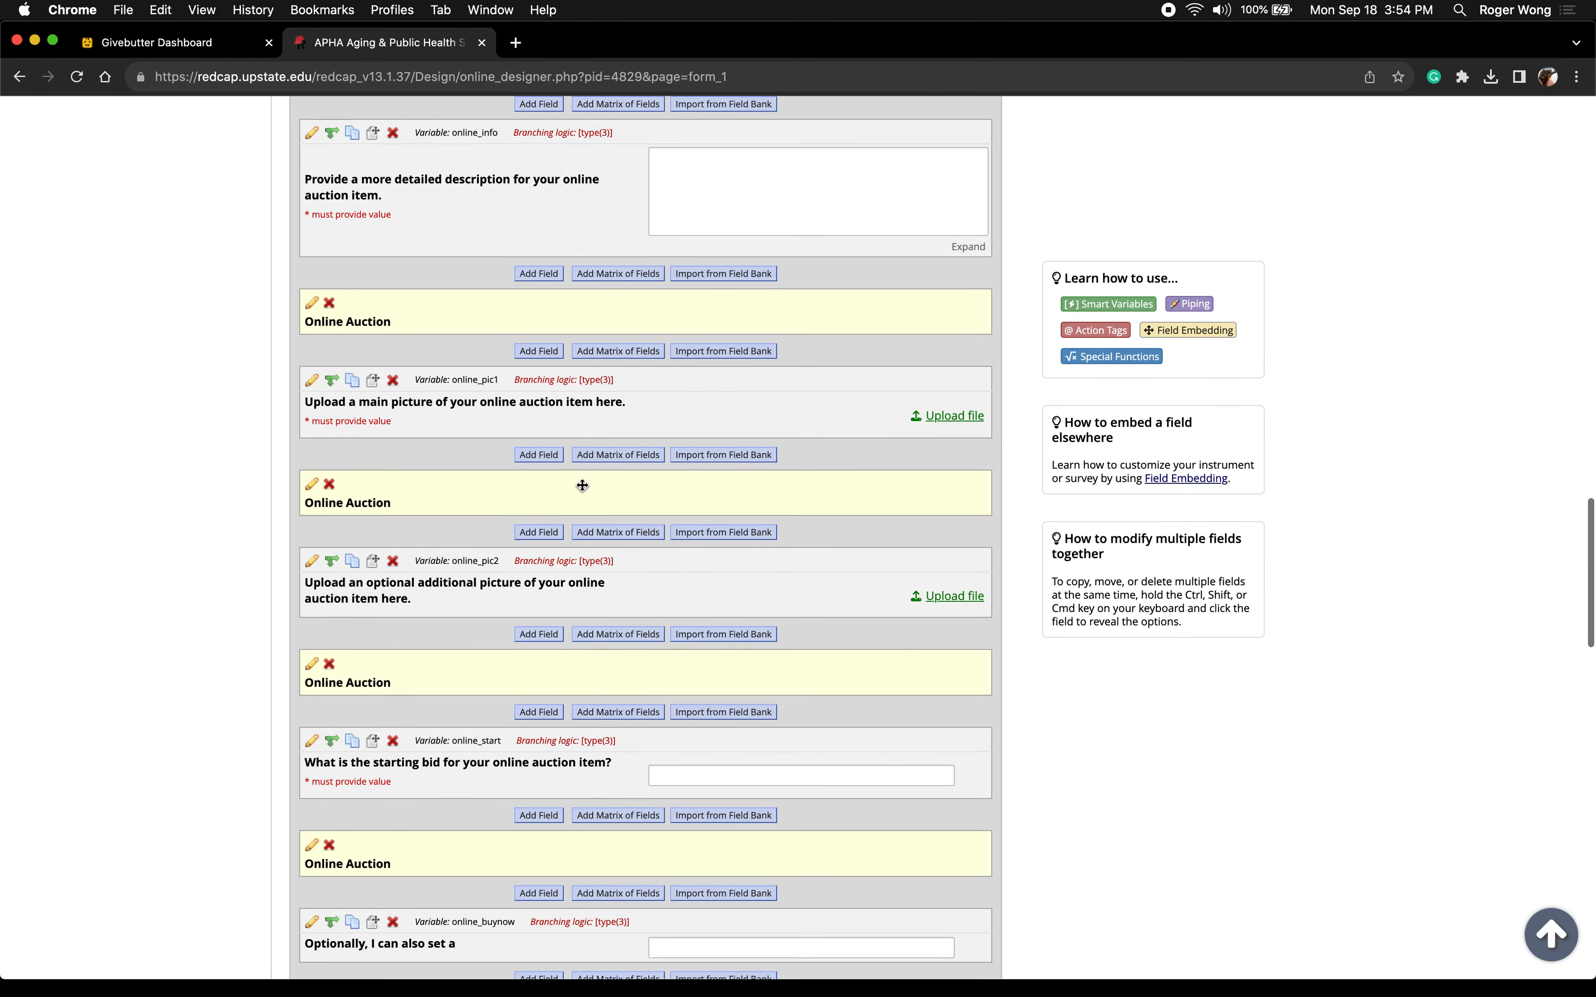
scroll(582, 485, "down", 15)
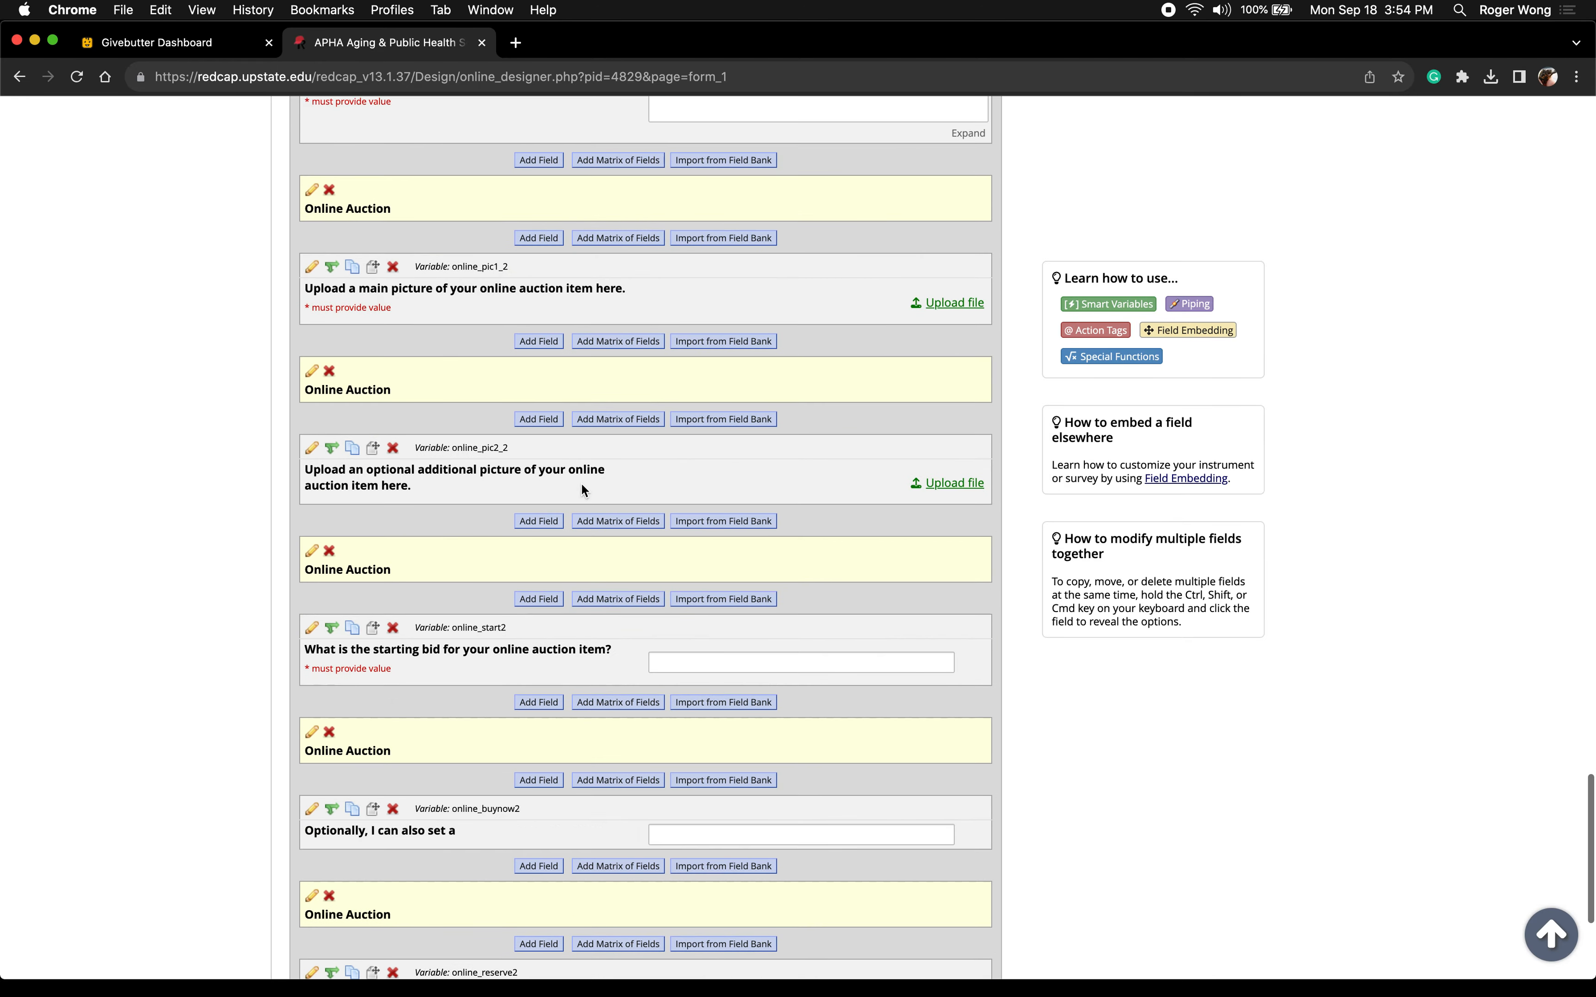
scroll(582, 485, "up", 4)
scroll(582, 485, "up", 3)
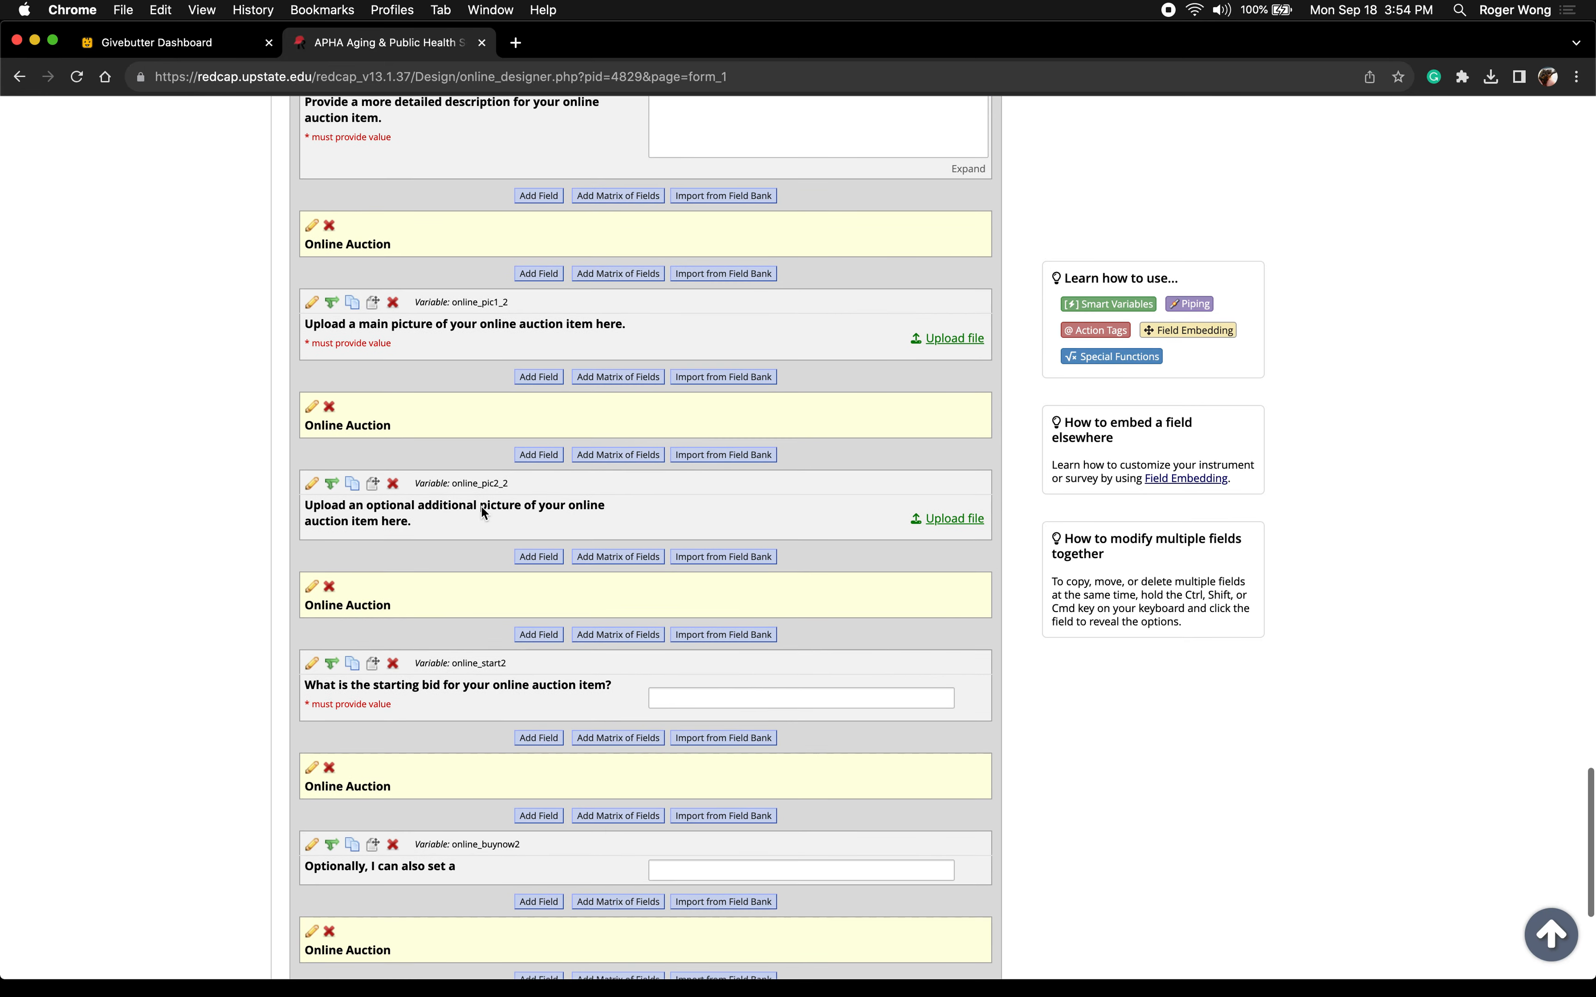
scroll(482, 508, "up", 3)
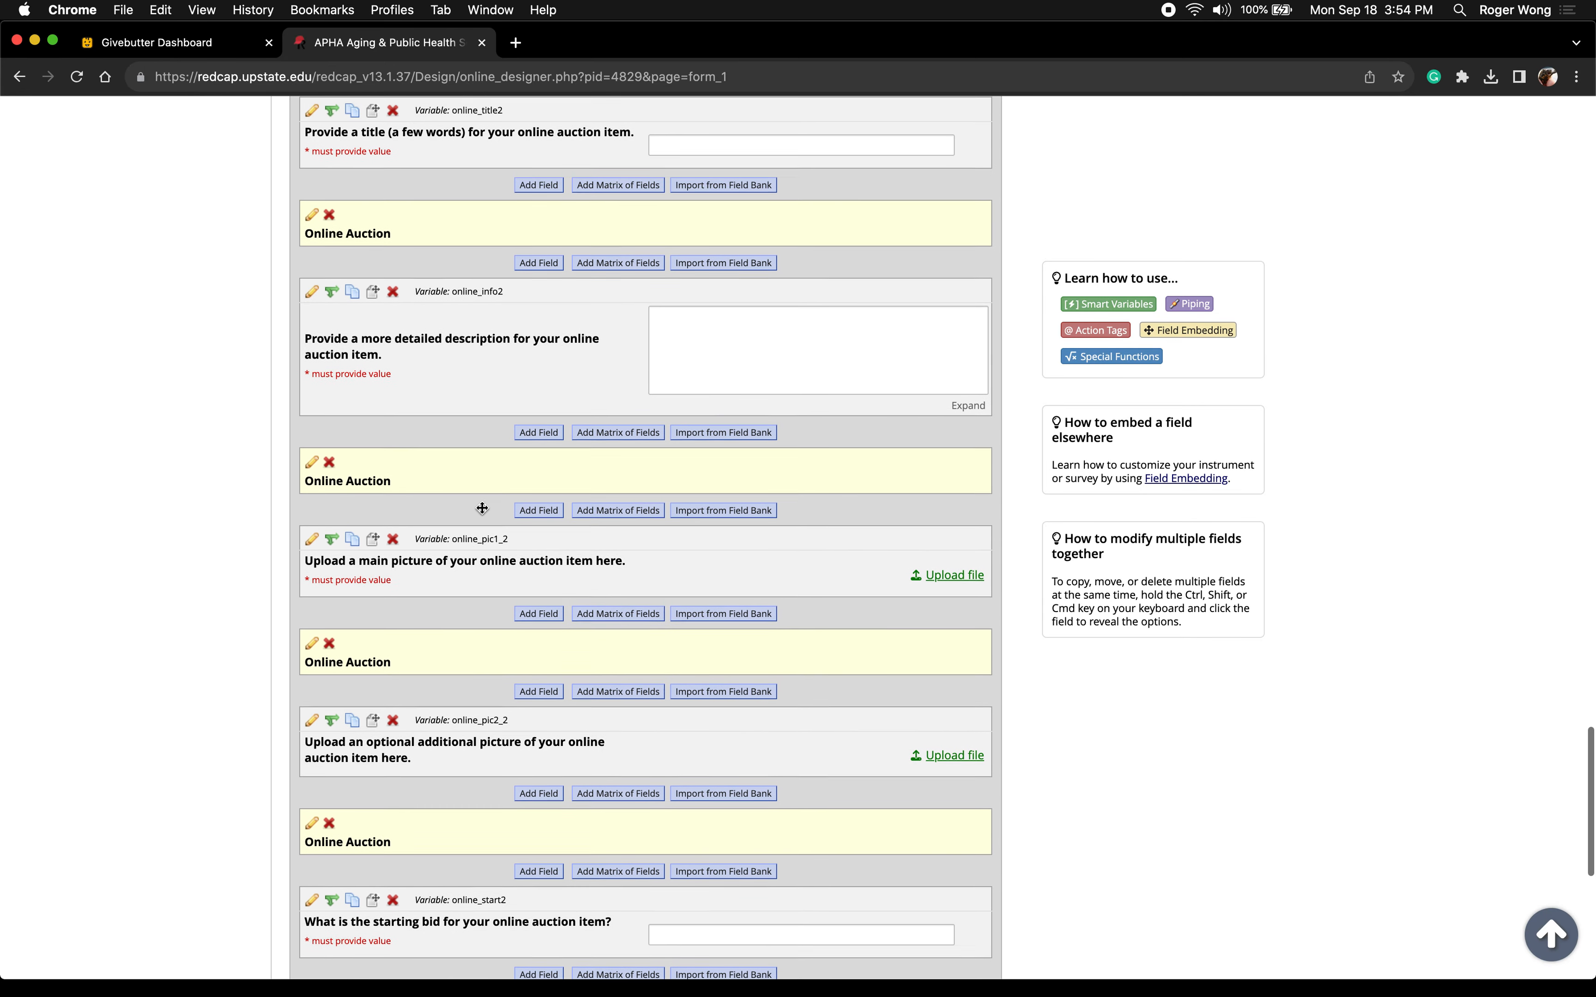
scroll(547, 423, "up", 5)
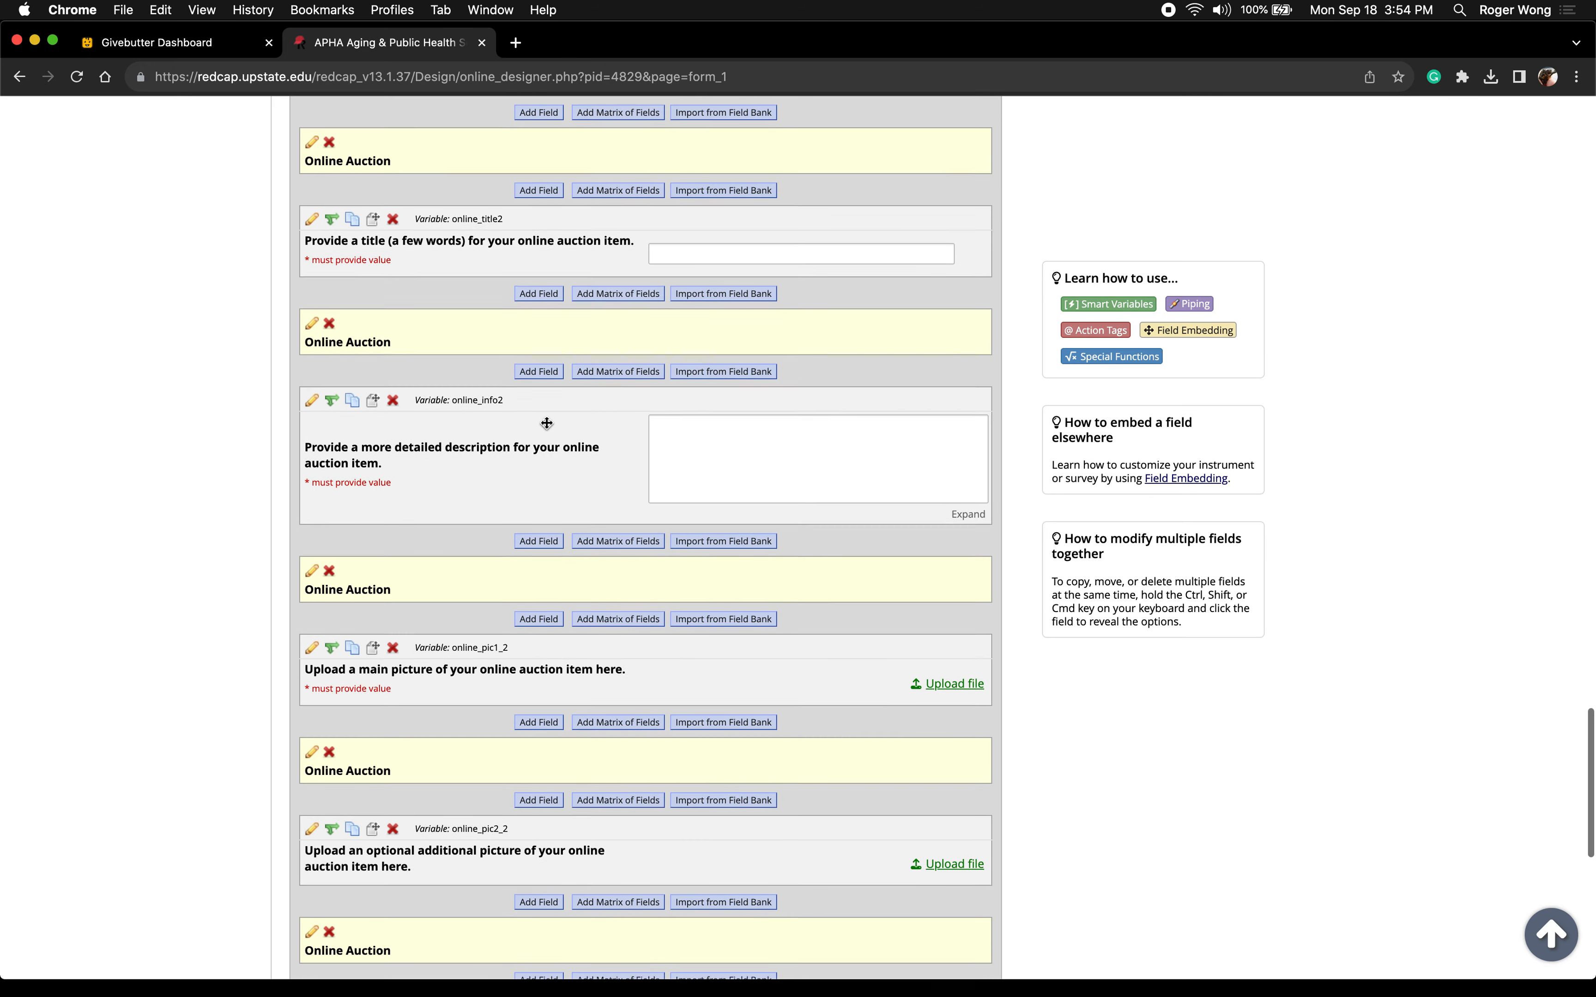
scroll(546, 423, "up", 2)
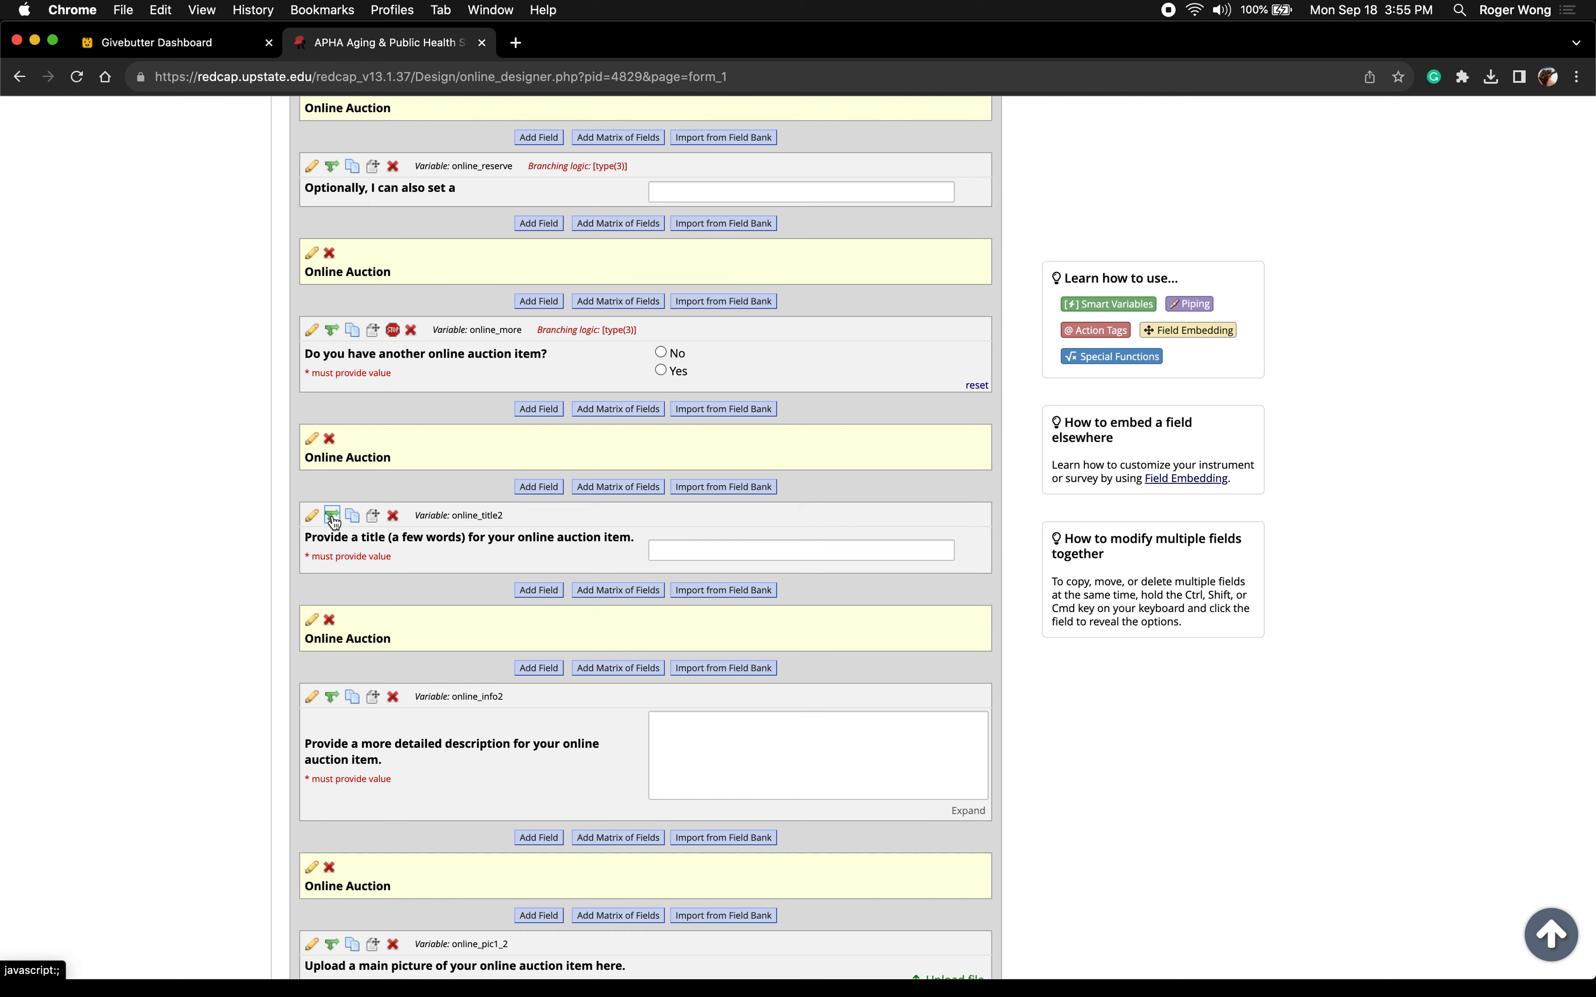
Set the branching logic of the online_title2 field to [online_more(2)] and save it
left_click(332, 516)
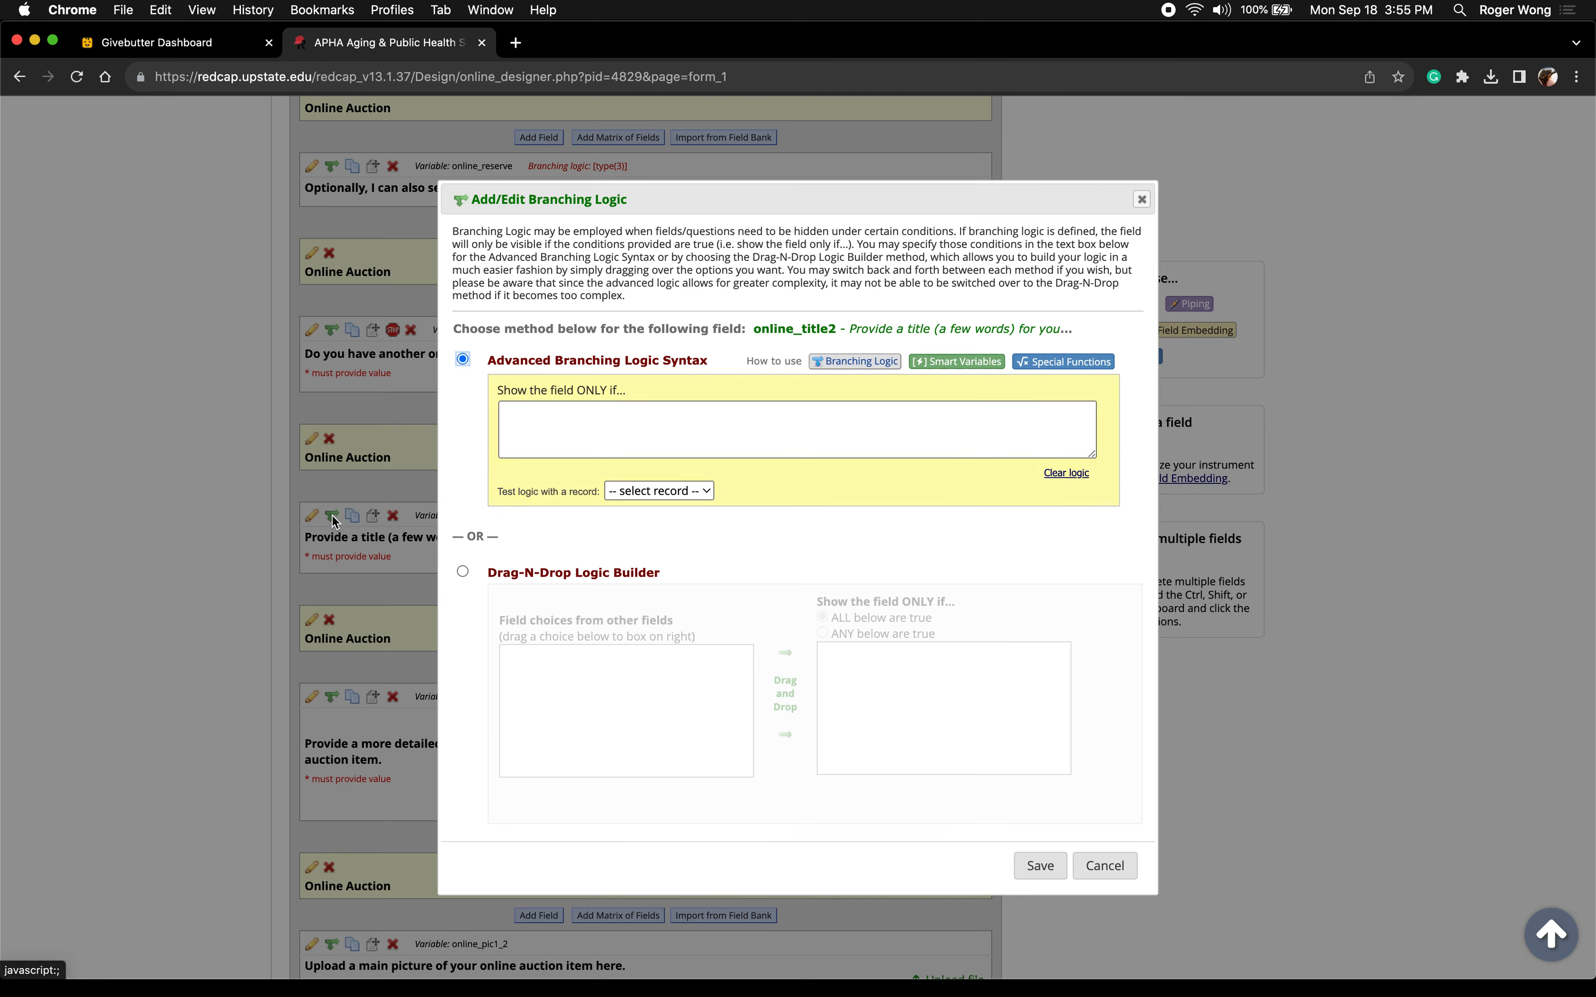
left_click(728, 425)
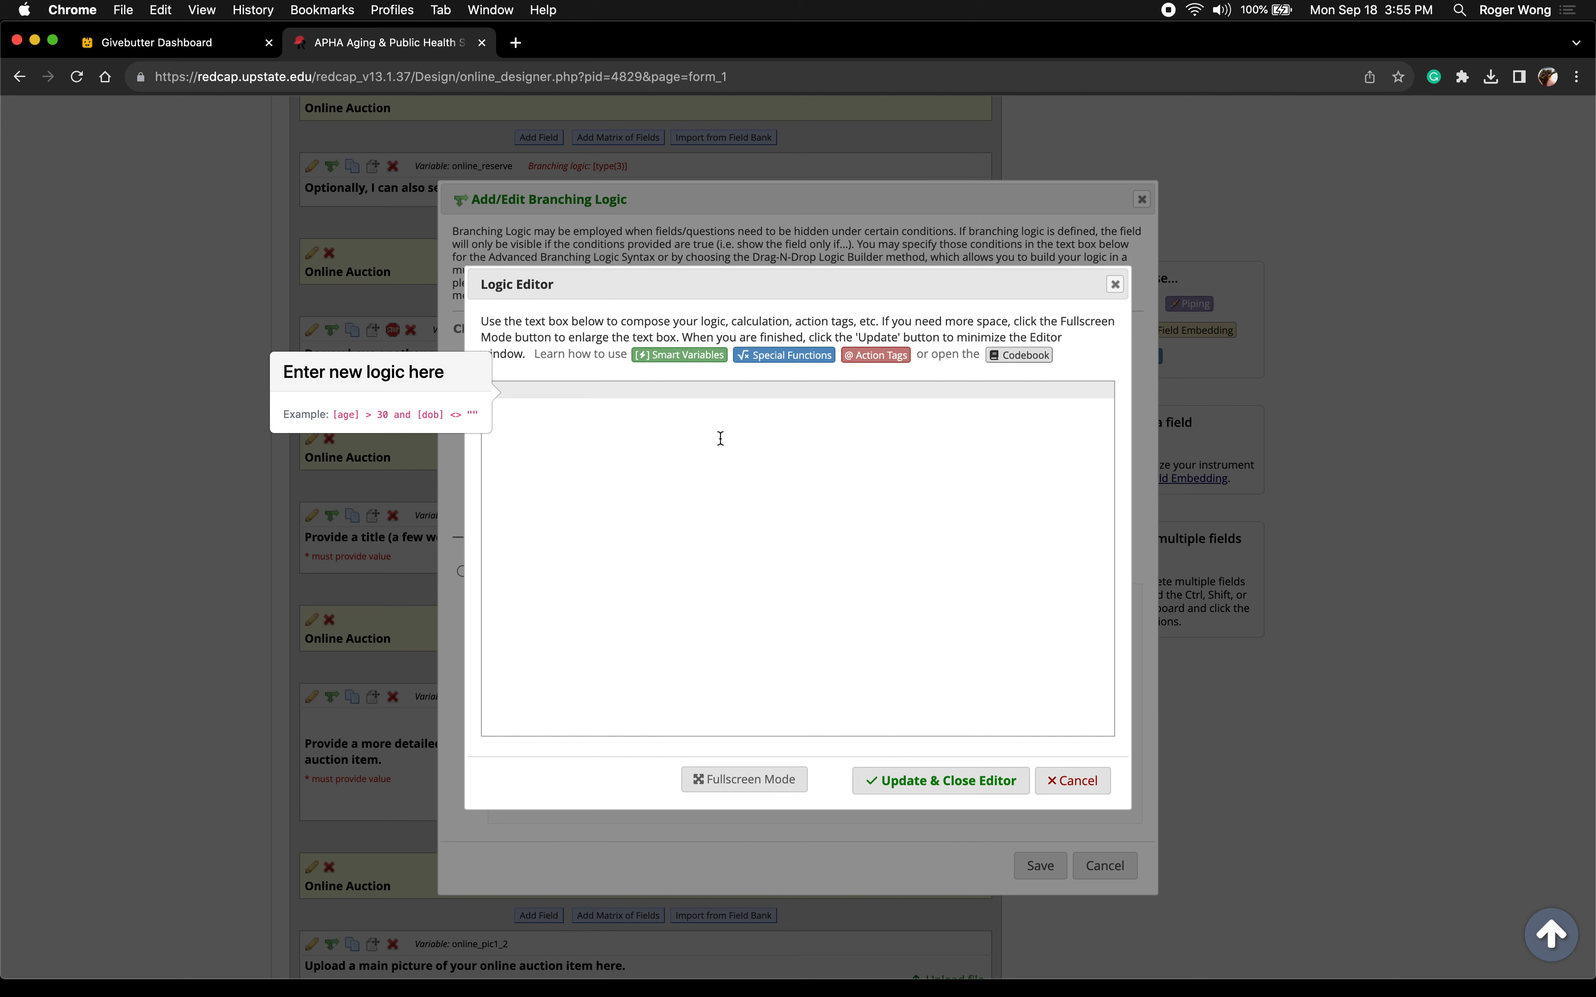
type("onlin")
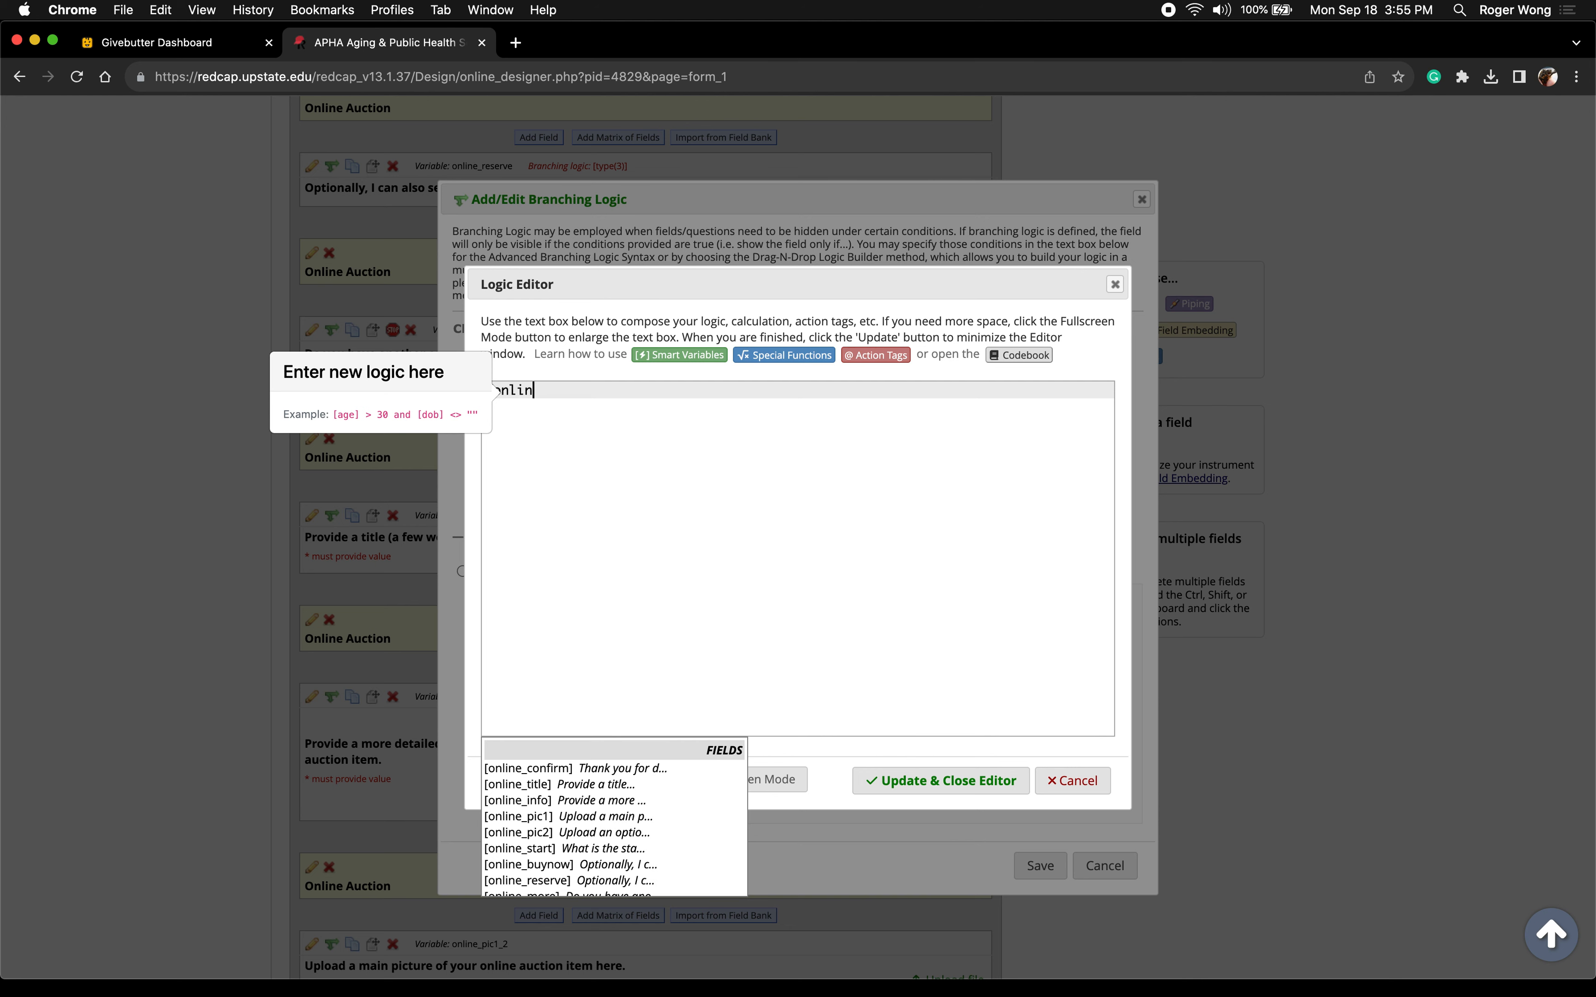
type("e_more")
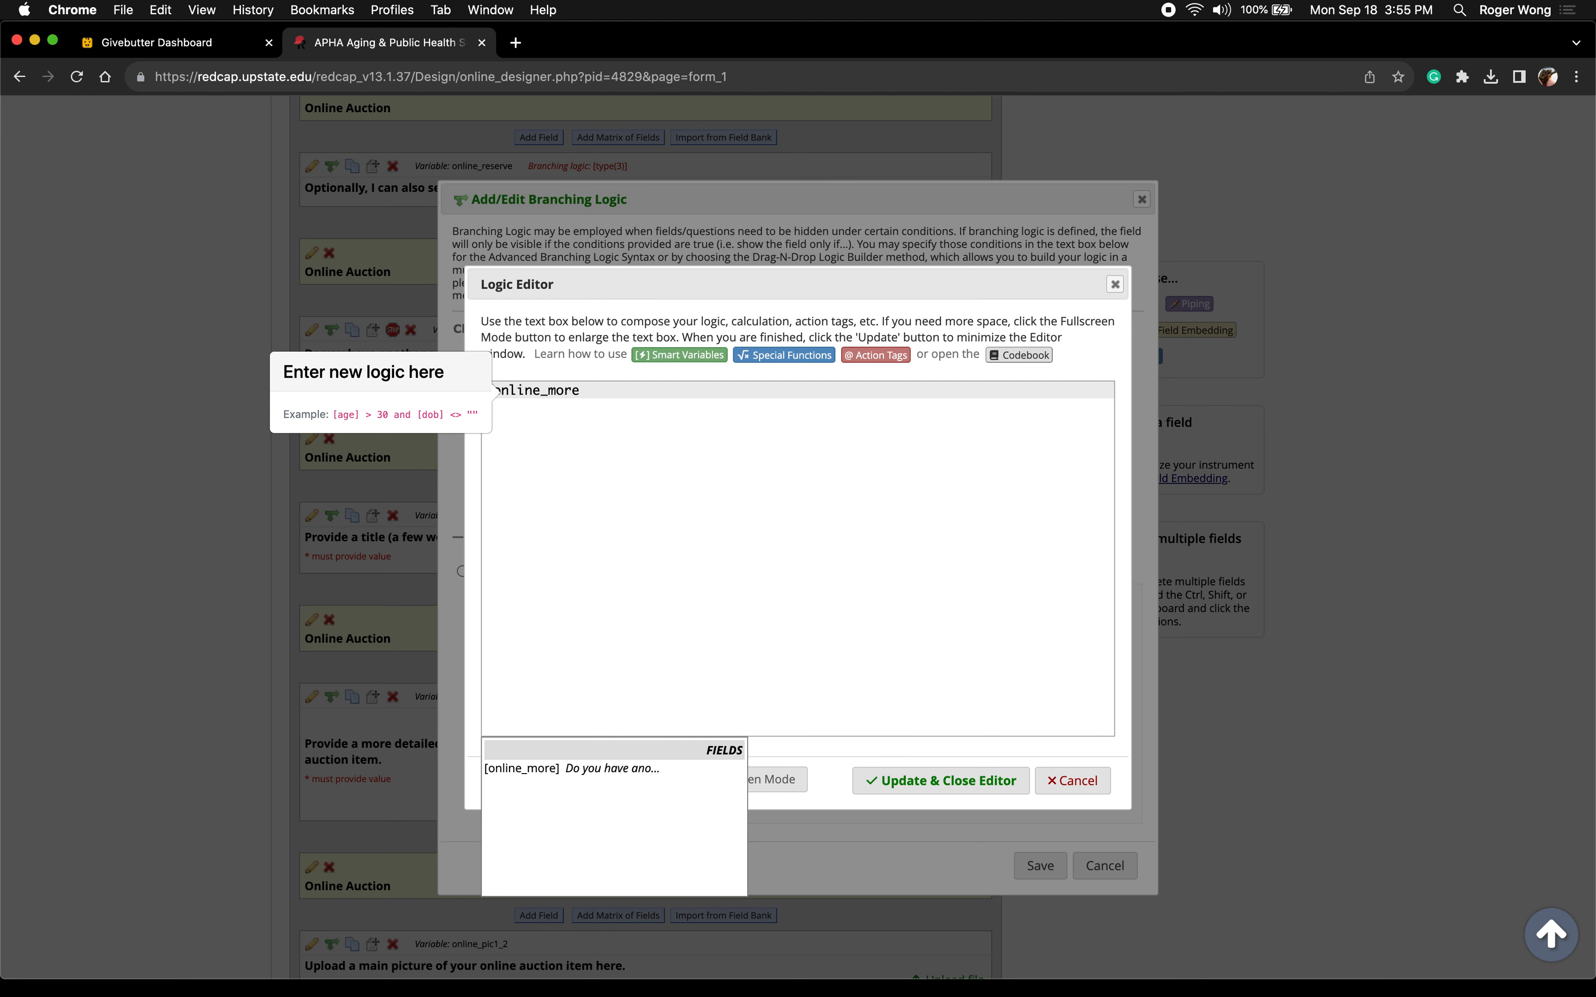
type("(2)]")
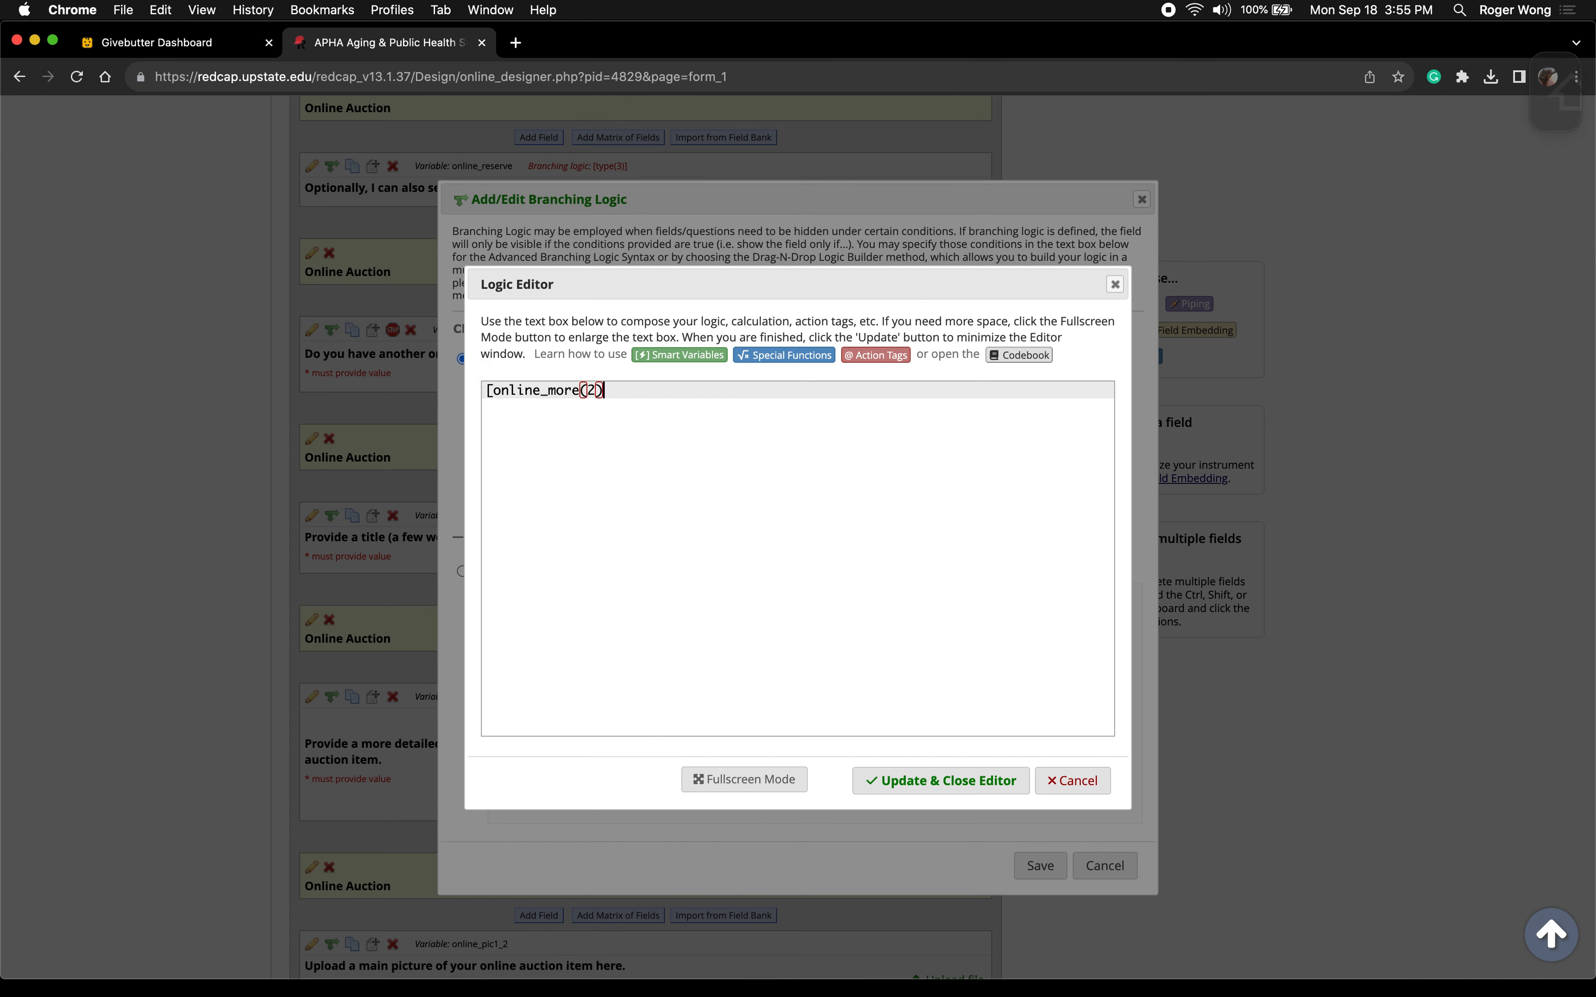
left_click(910, 798)
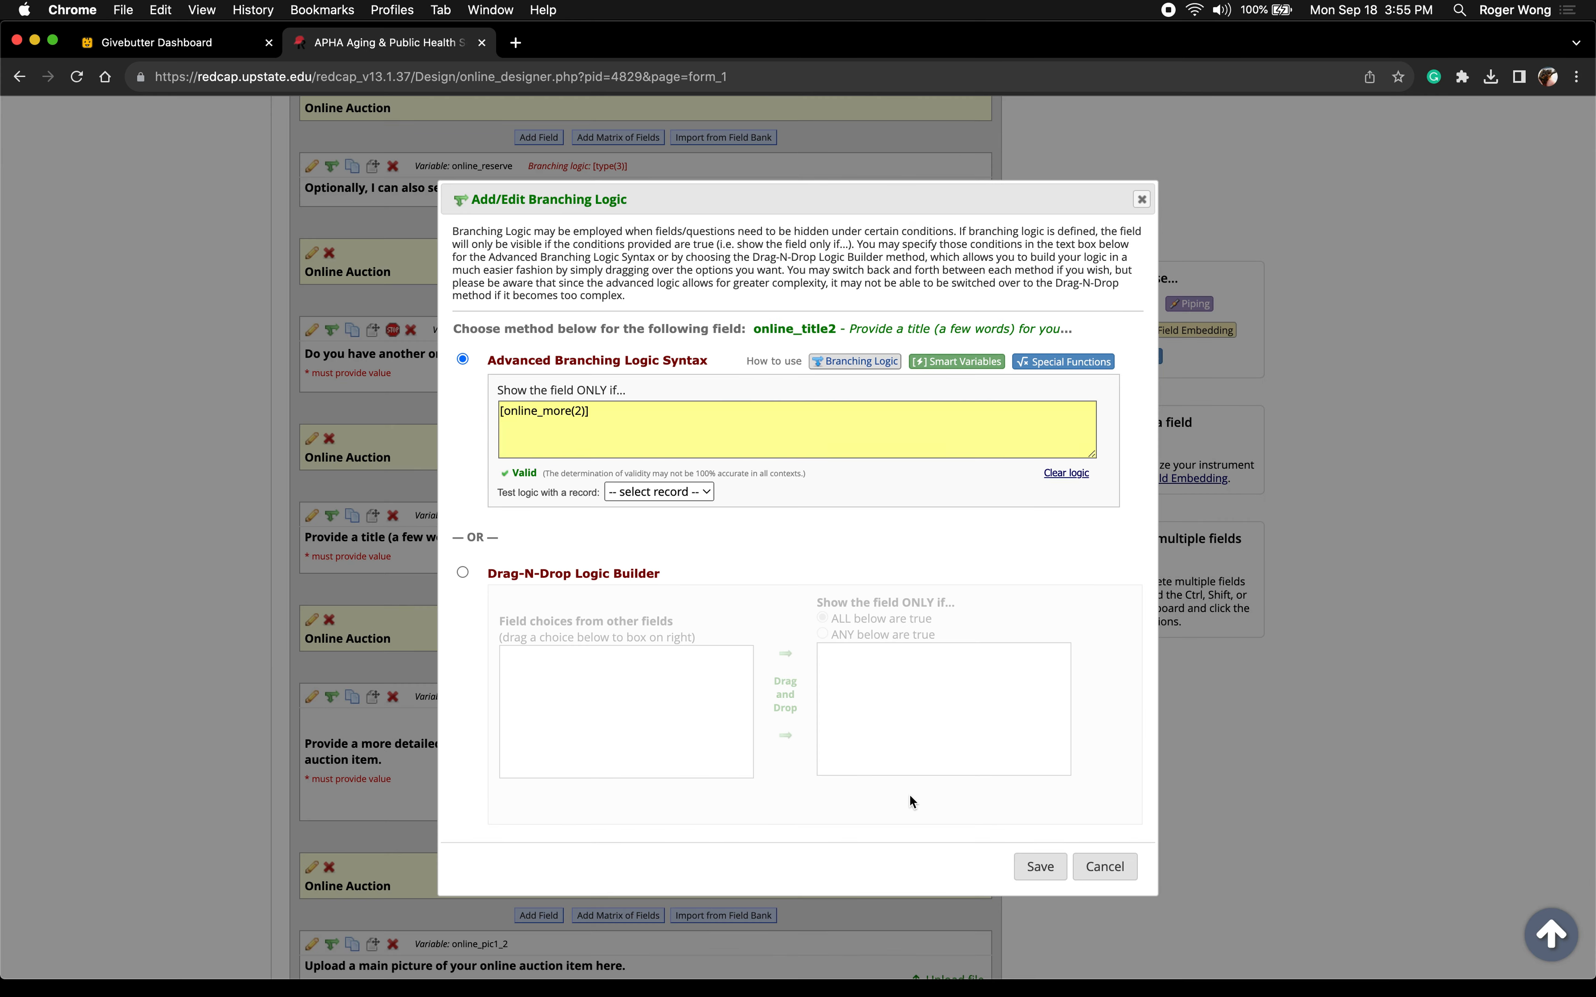
left_click(1049, 871)
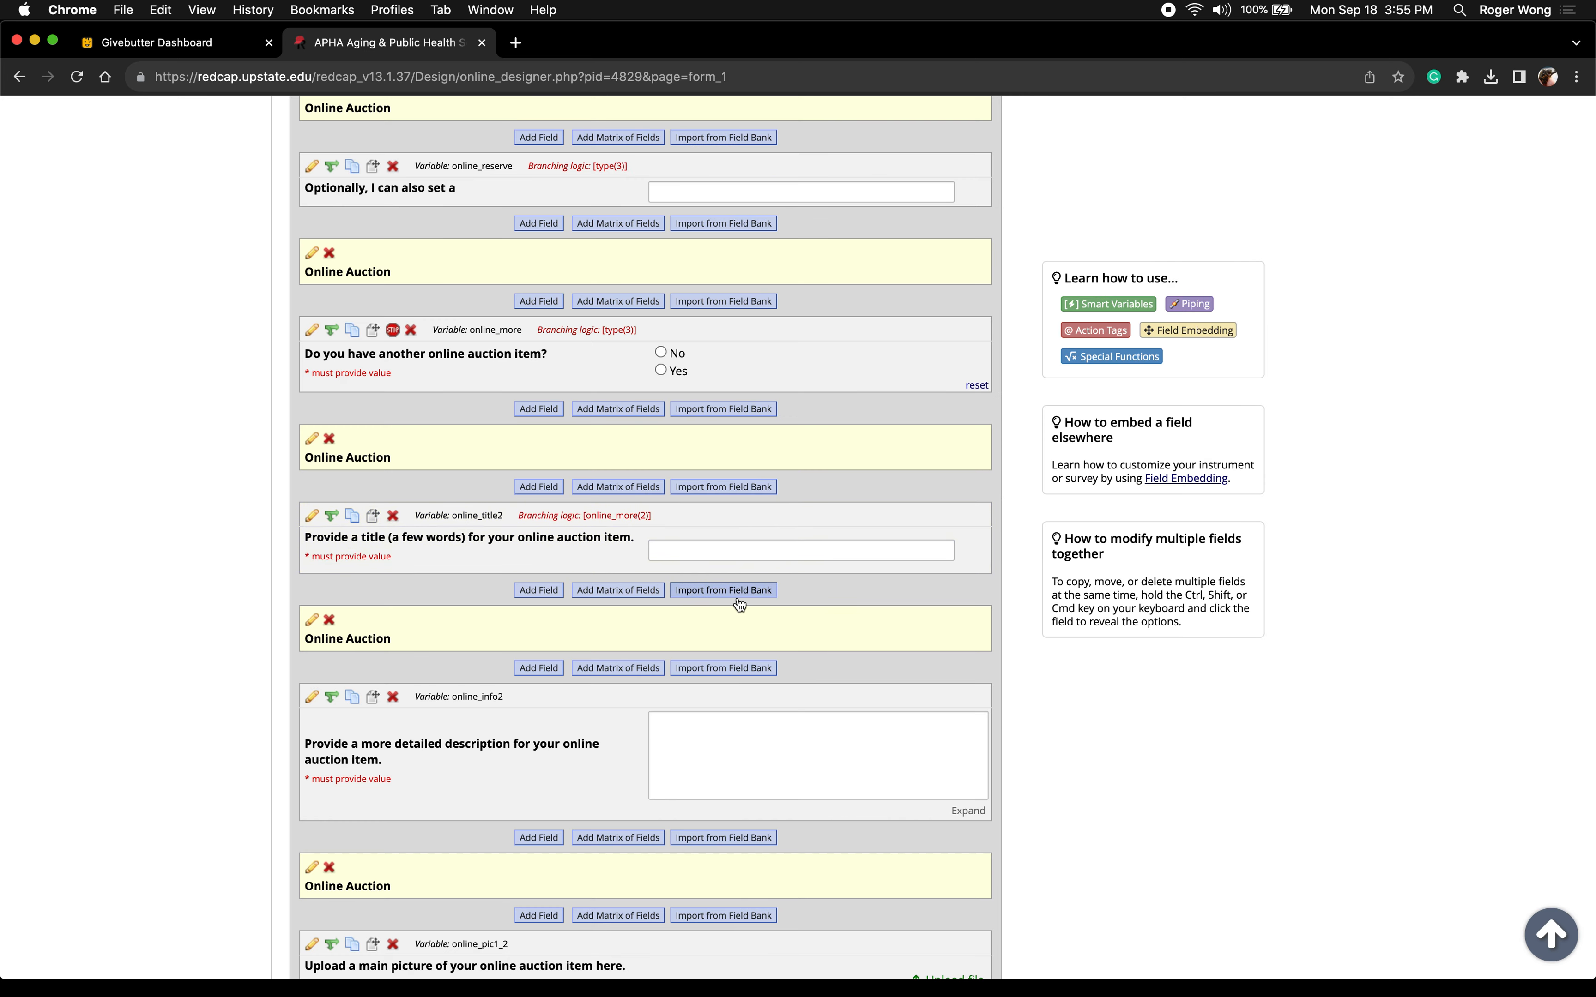
Look back over Form 1, check the branching logic error on the Firefox survey page, and return to the Online Designer
scroll(739, 604, "down", 10)
scroll(664, 476, "up", 20)
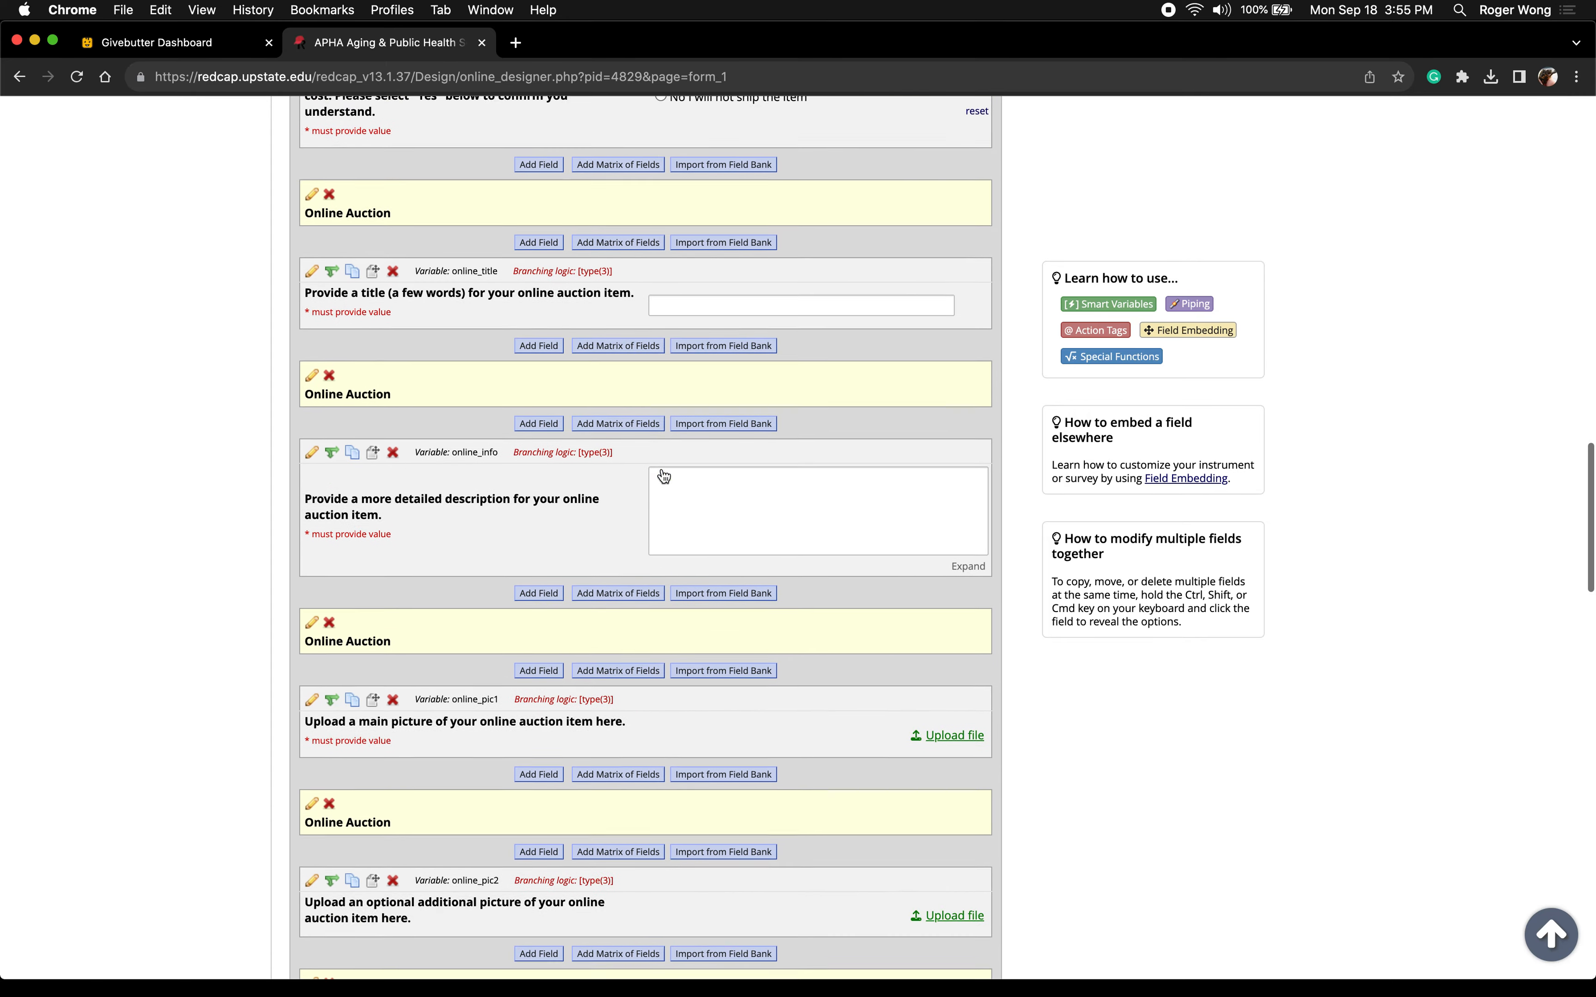
scroll(661, 471, "up", 20)
key("ctrl+Left")
key("ctrl+Left")
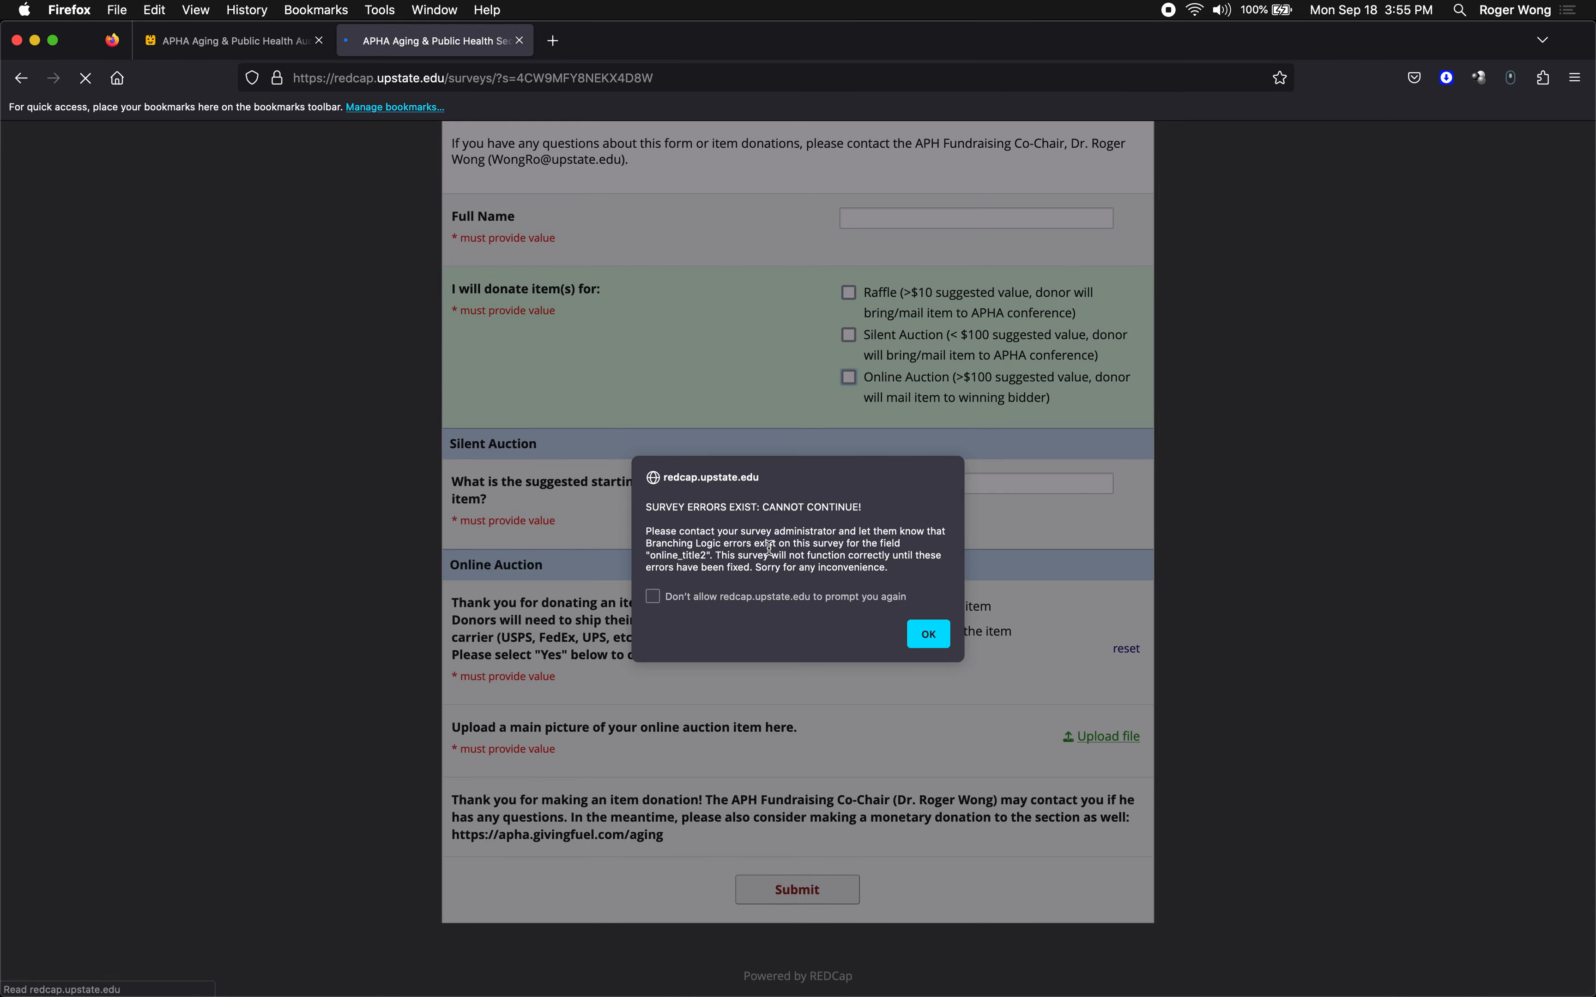
key("ctrl+Right")
key("ctrl+Right")
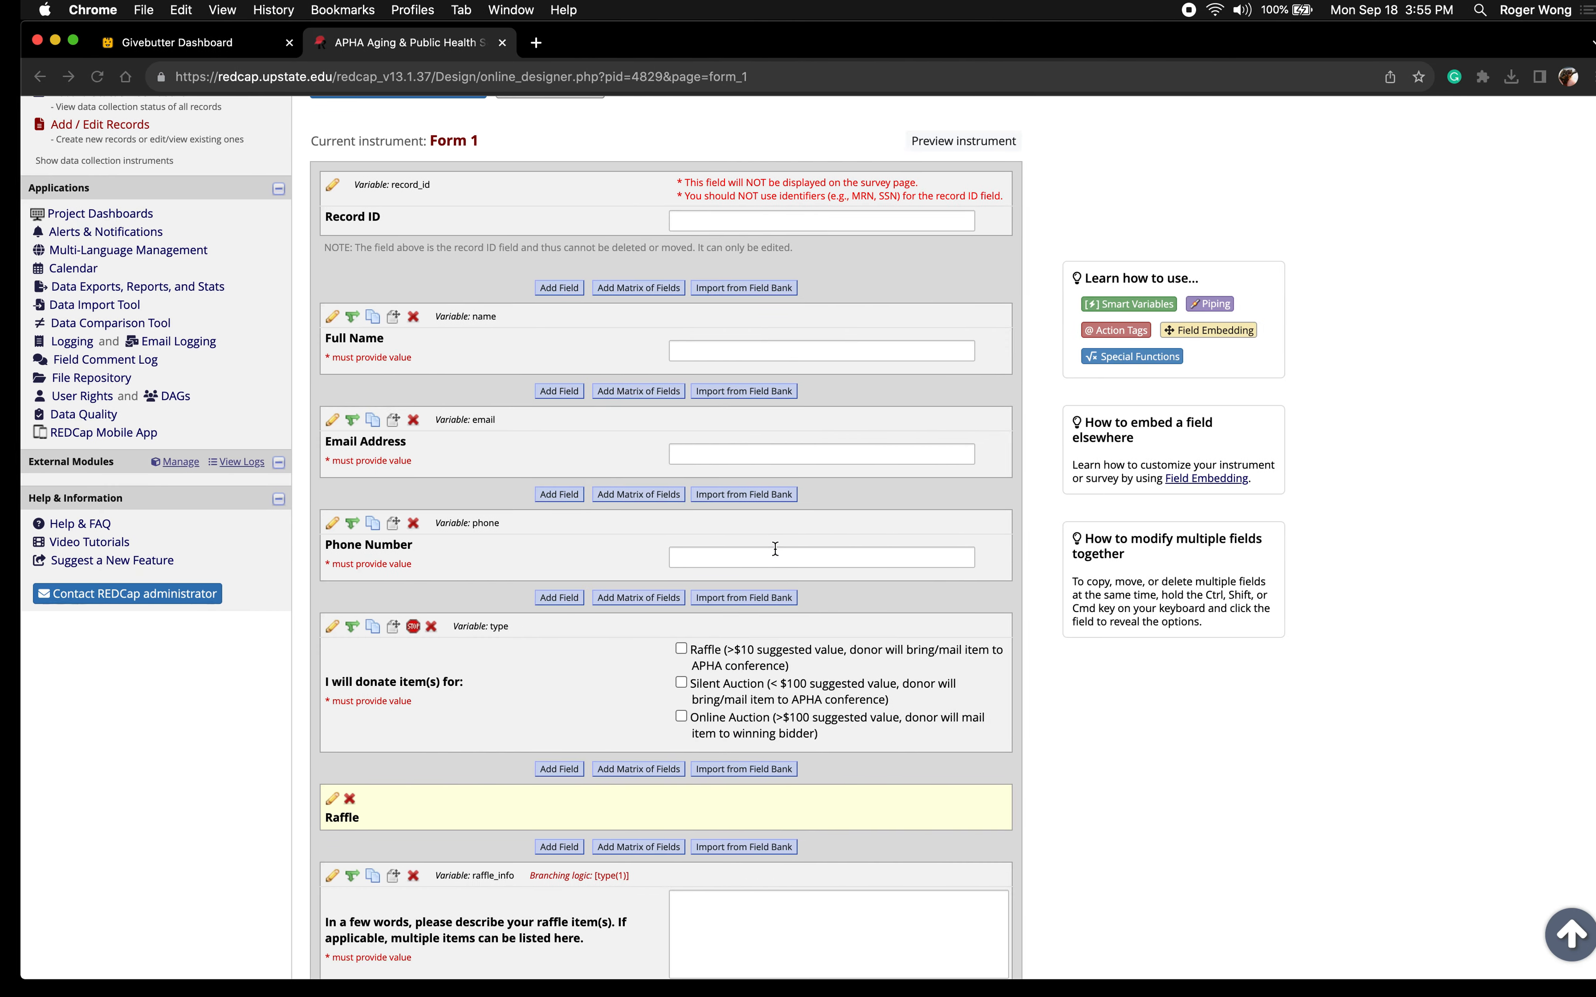
Compare the branching logic of the raffle, silent auction and online auction fields with that of online_title2
scroll(776, 549, "down", 10)
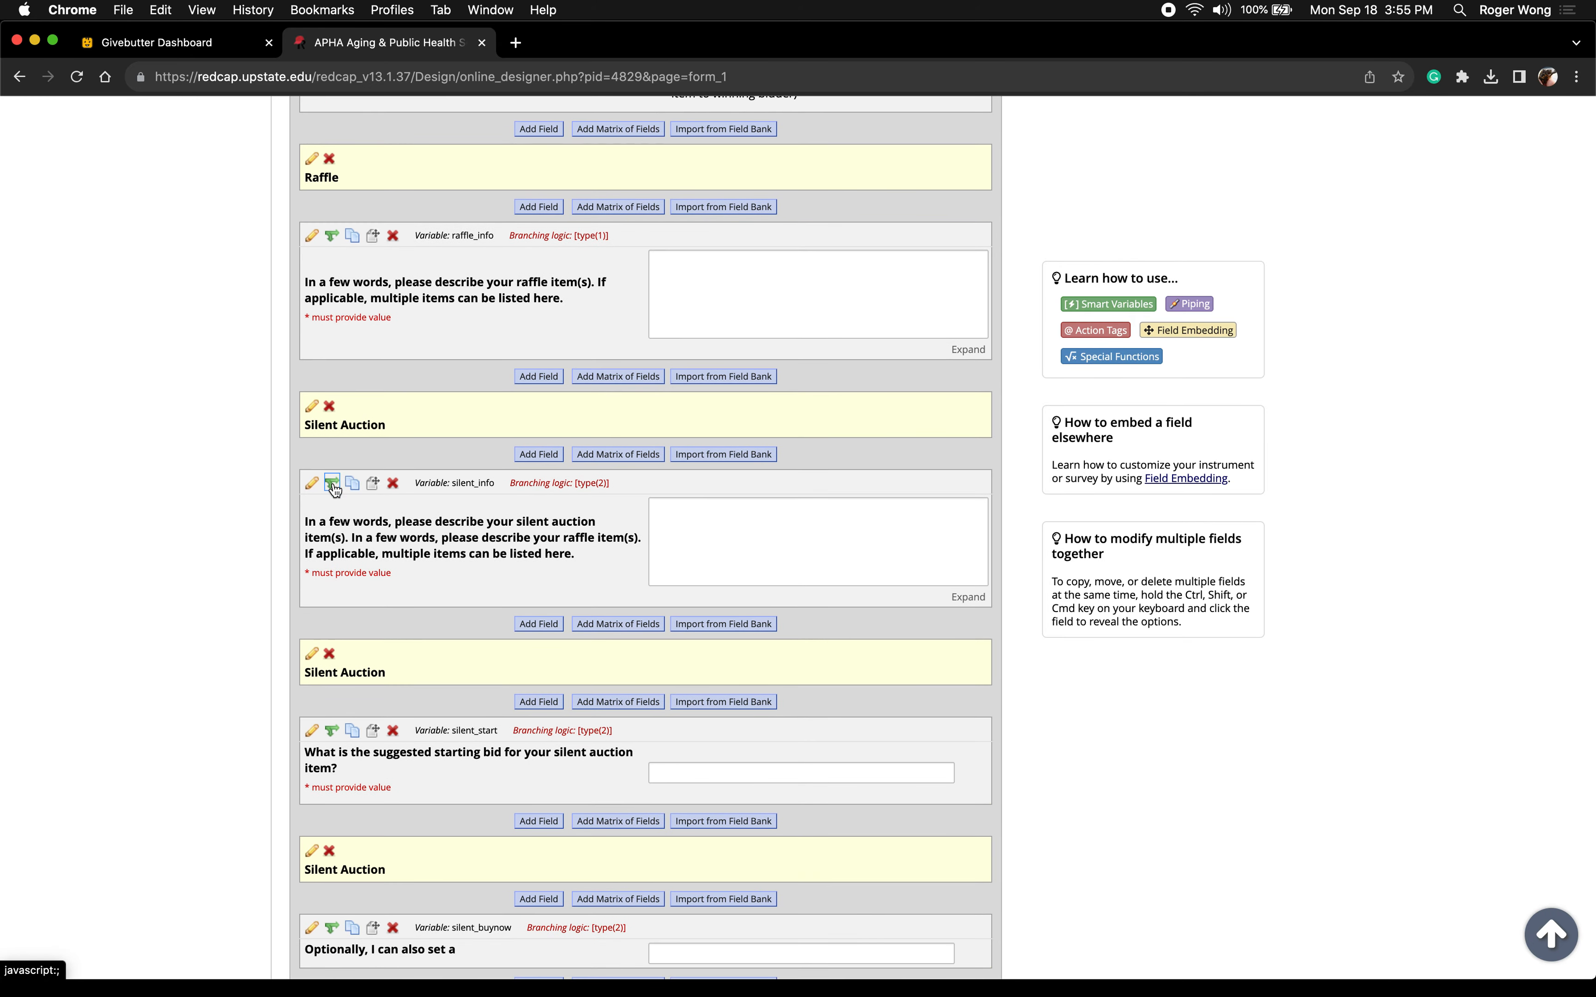
scroll(334, 485, "down", 9)
scroll(334, 484, "down", 2)
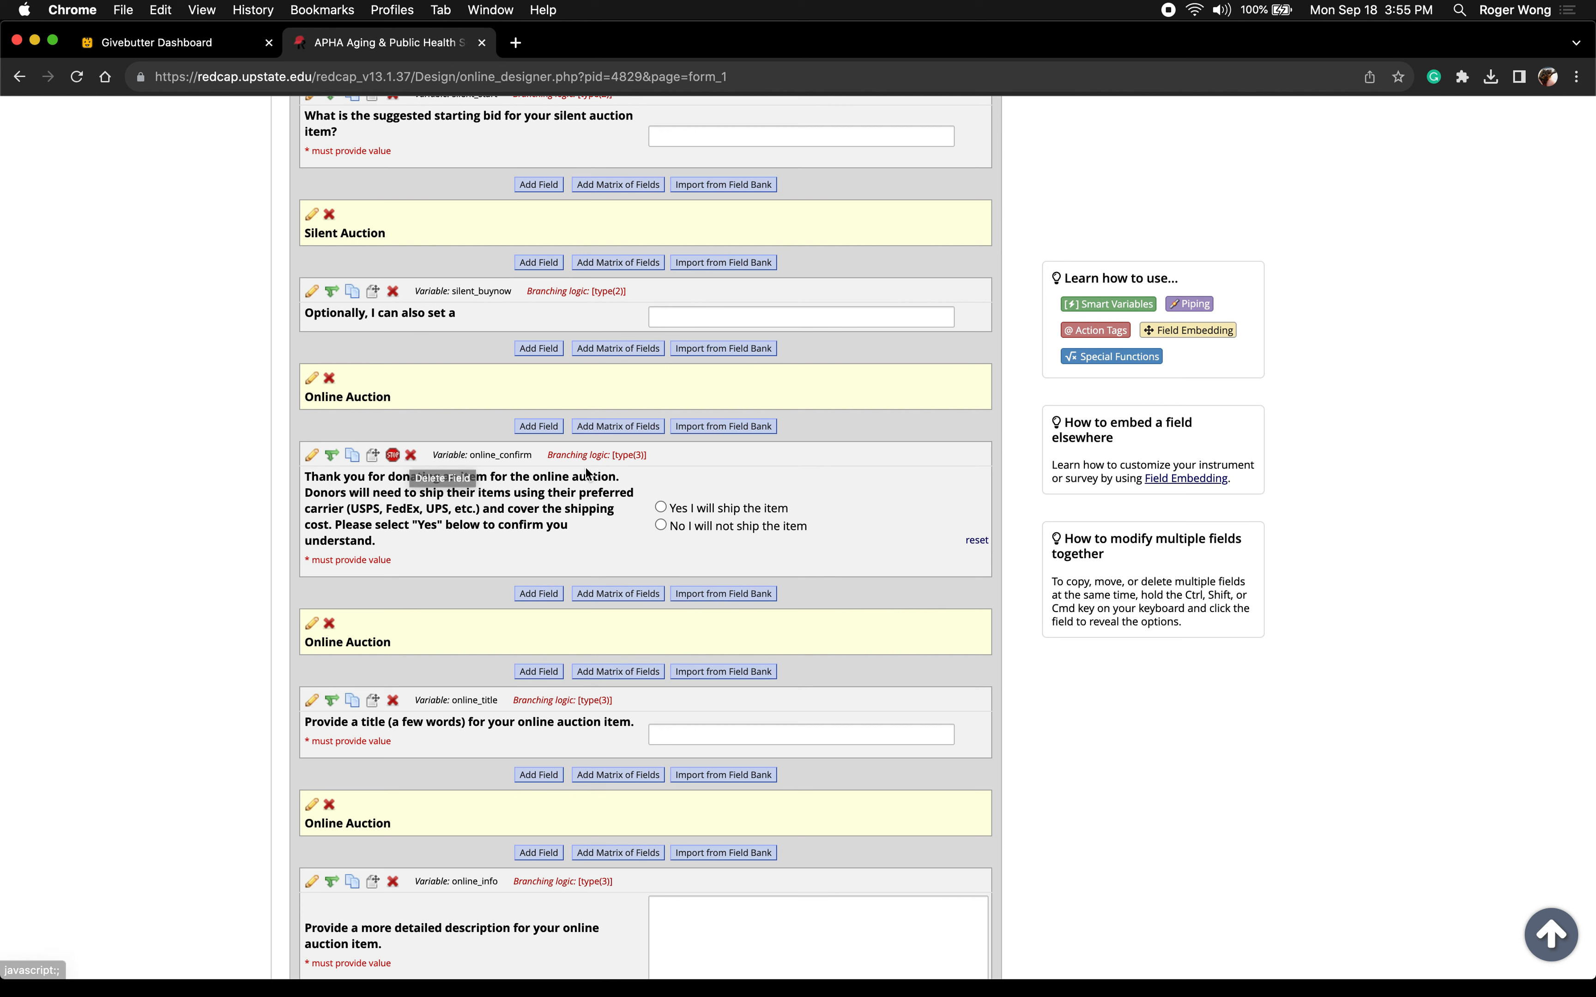
scroll(446, 452, "down", 10)
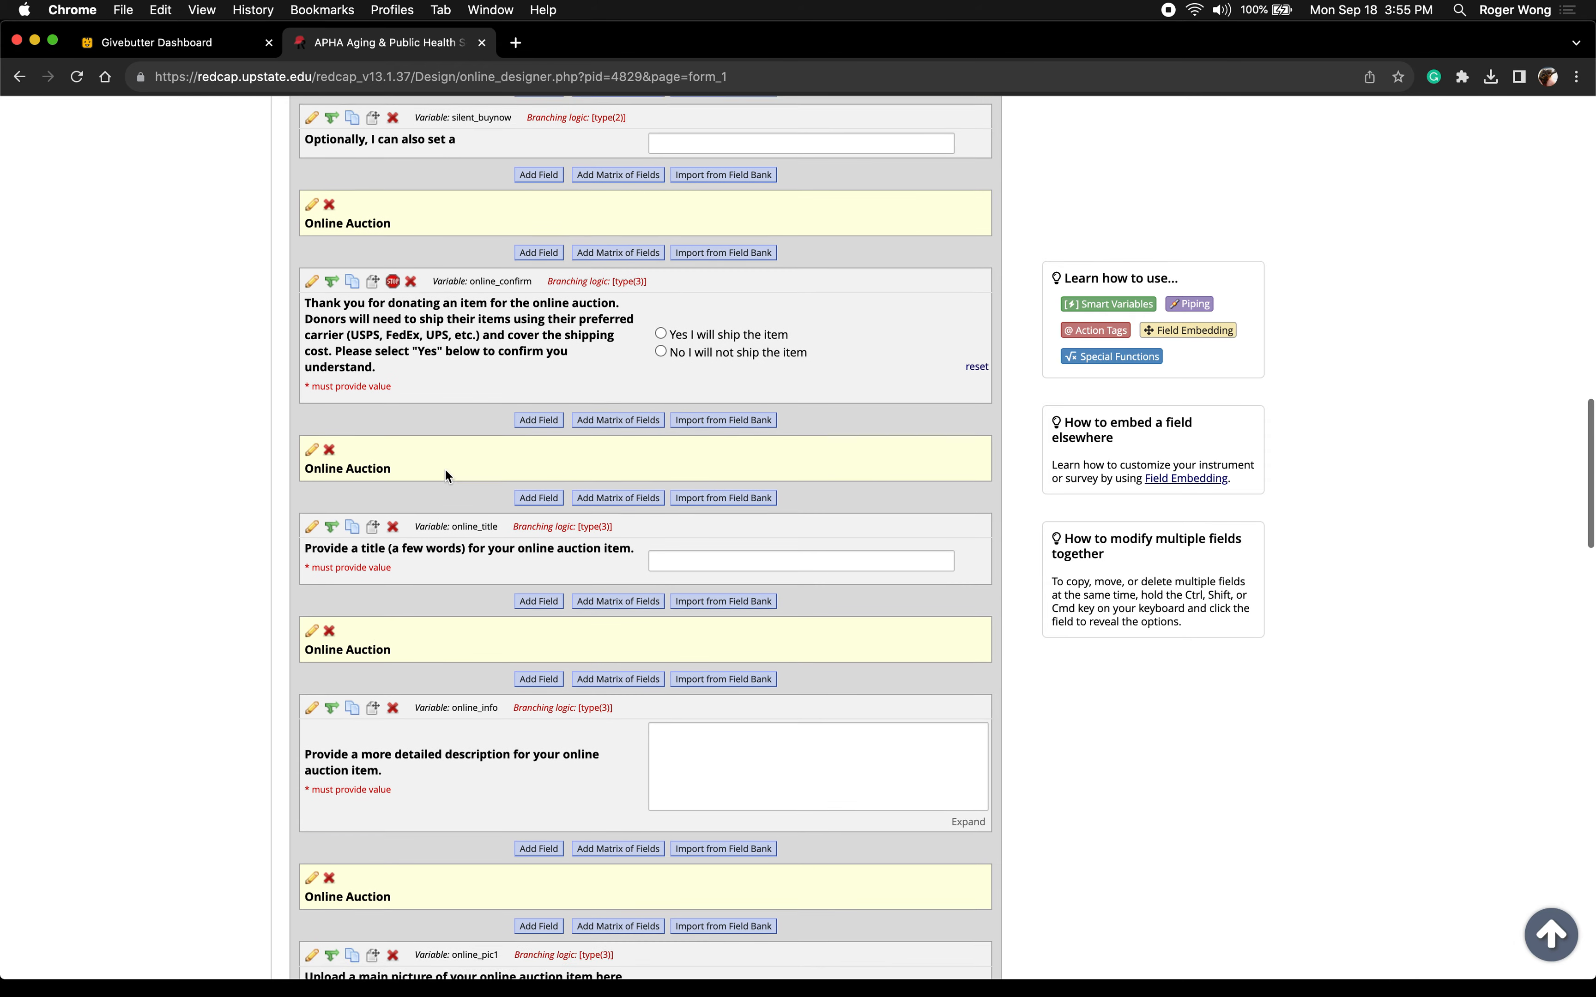
scroll(446, 471, "down", 20)
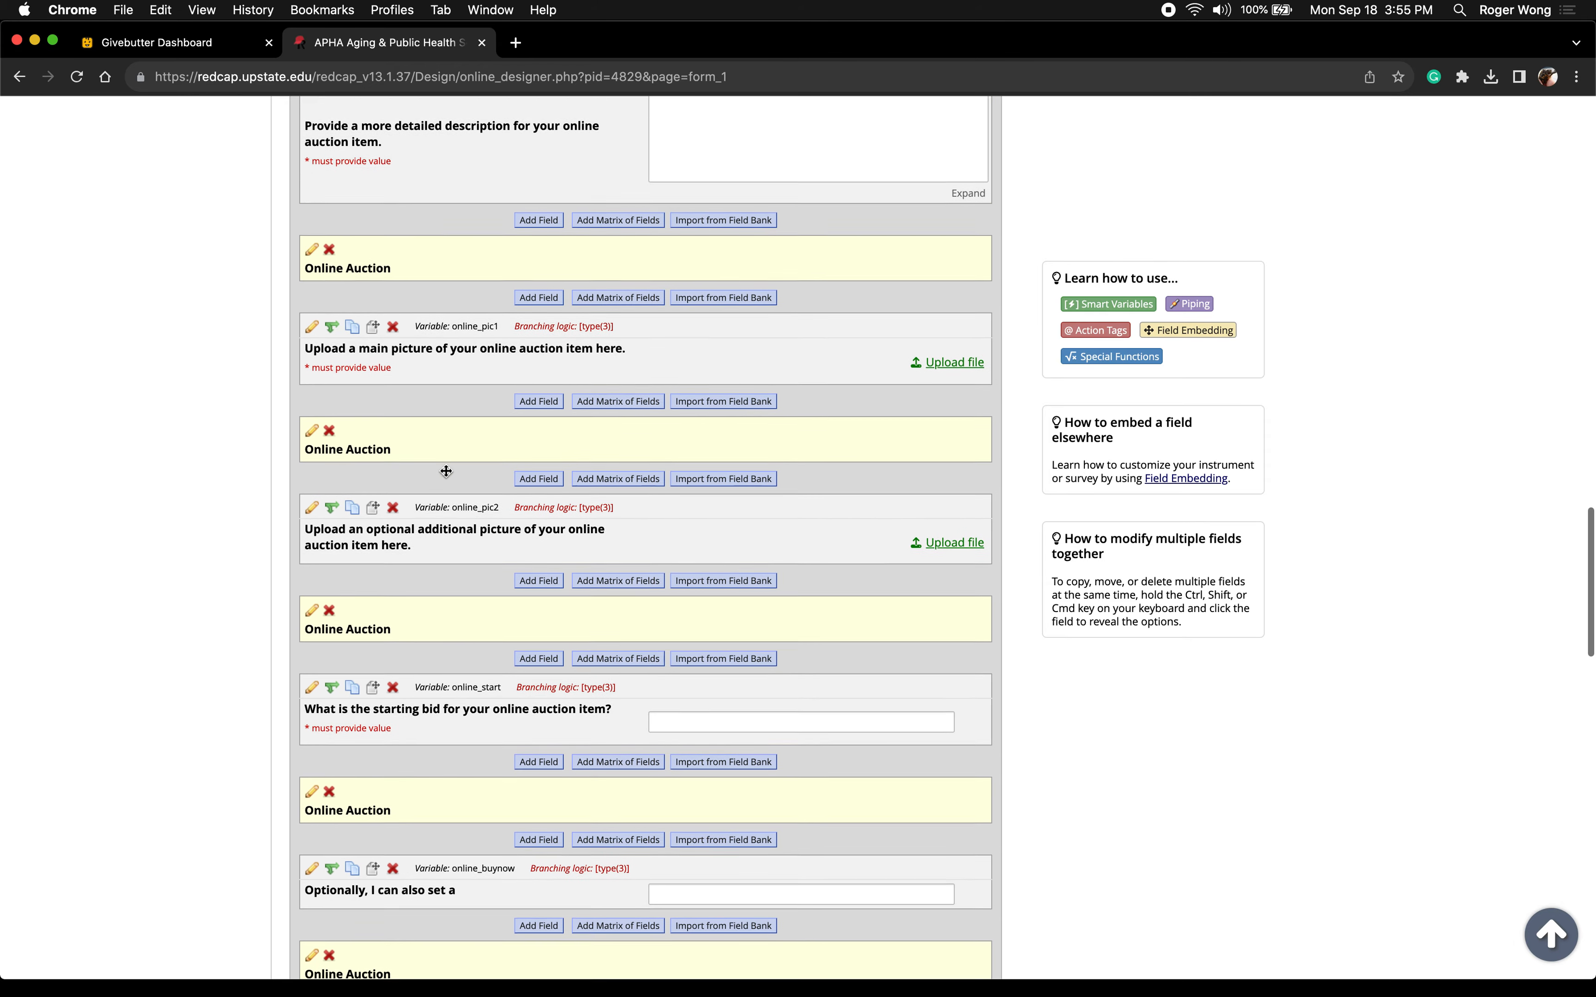
scroll(446, 471, "down", 5)
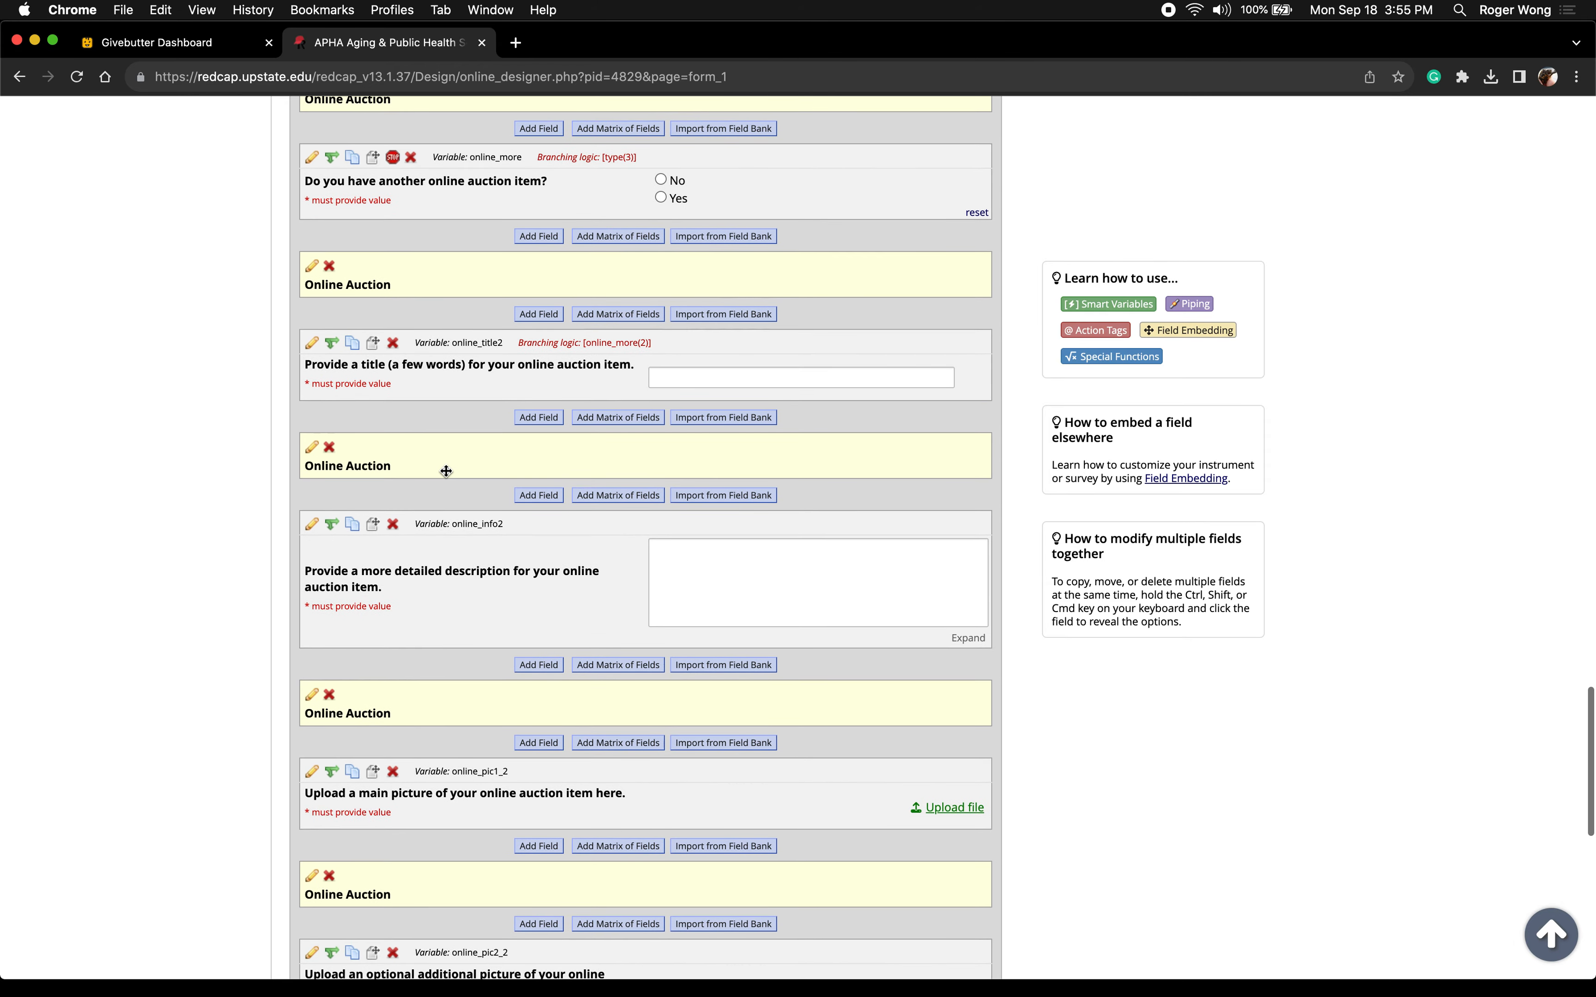
scroll(446, 471, "up", 3)
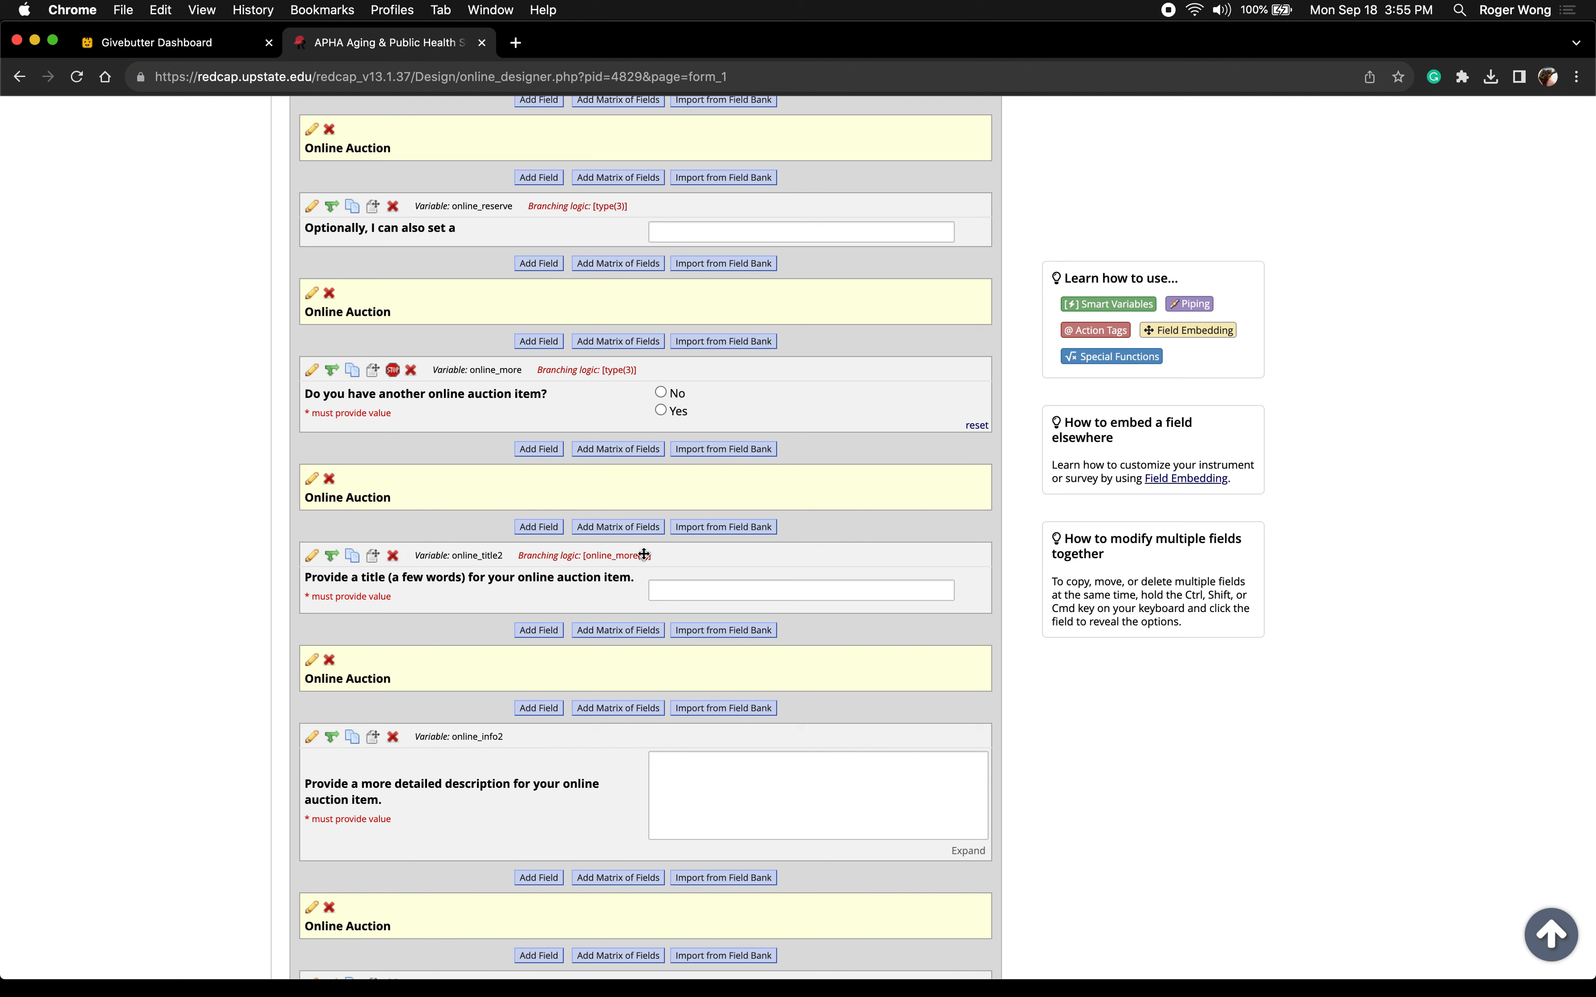
Remove the square brackets from the online_title2 branching logic so it reads online_more(2), and update the logic
left_click(332, 556)
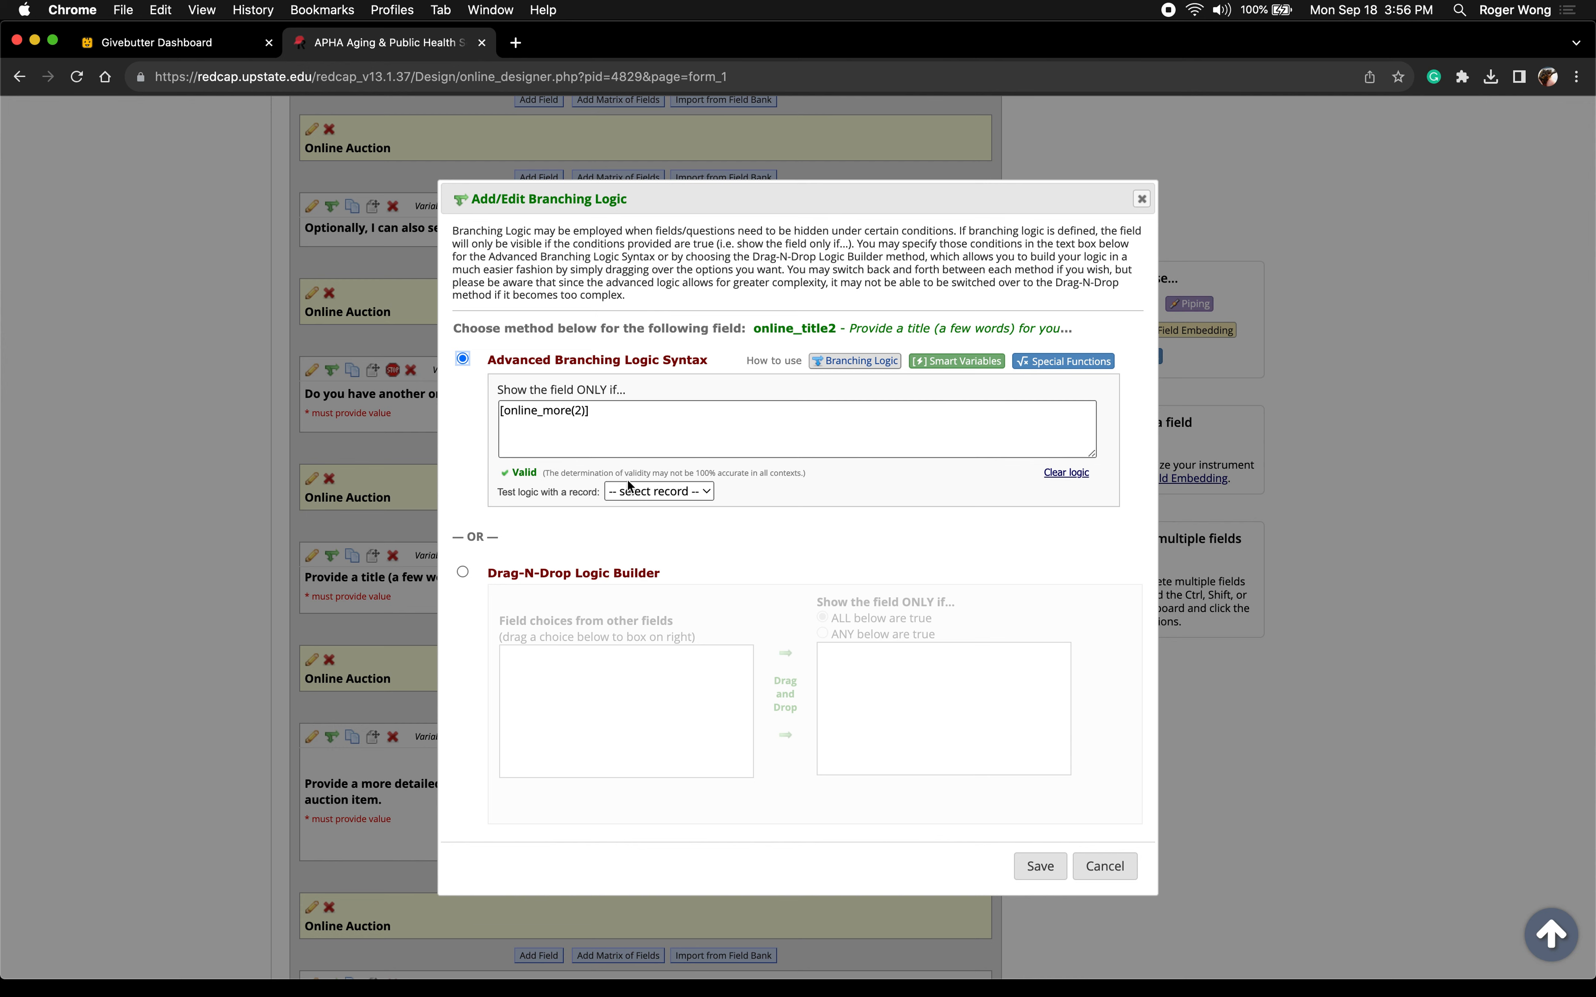
left_click(691, 404)
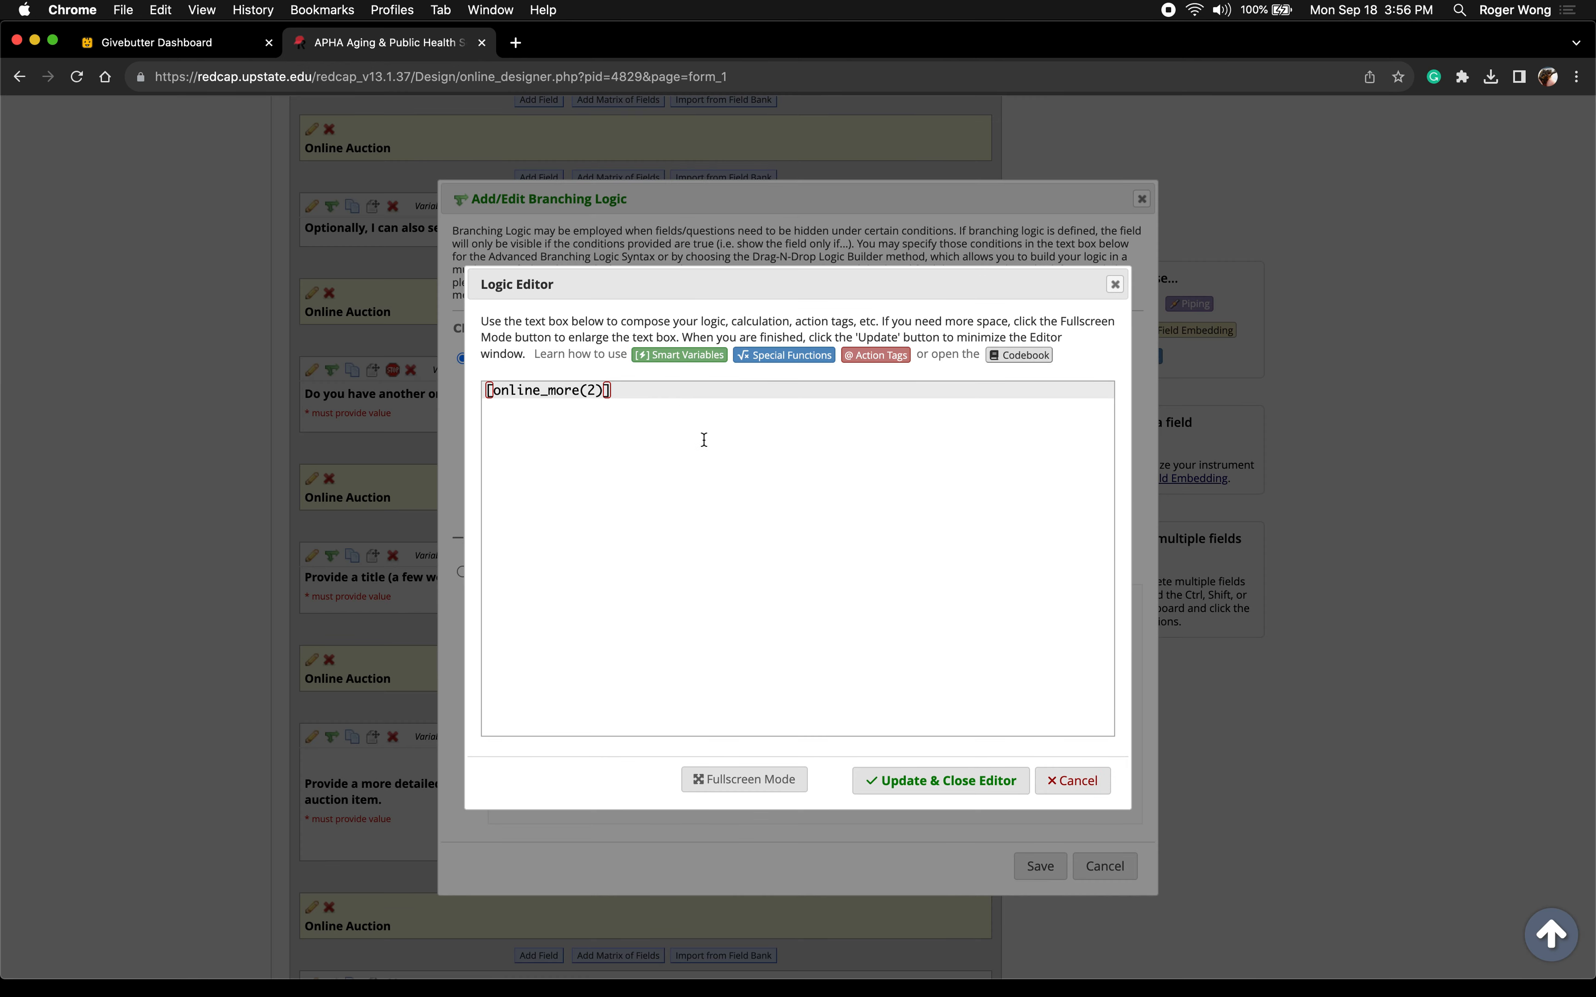
key("Left")
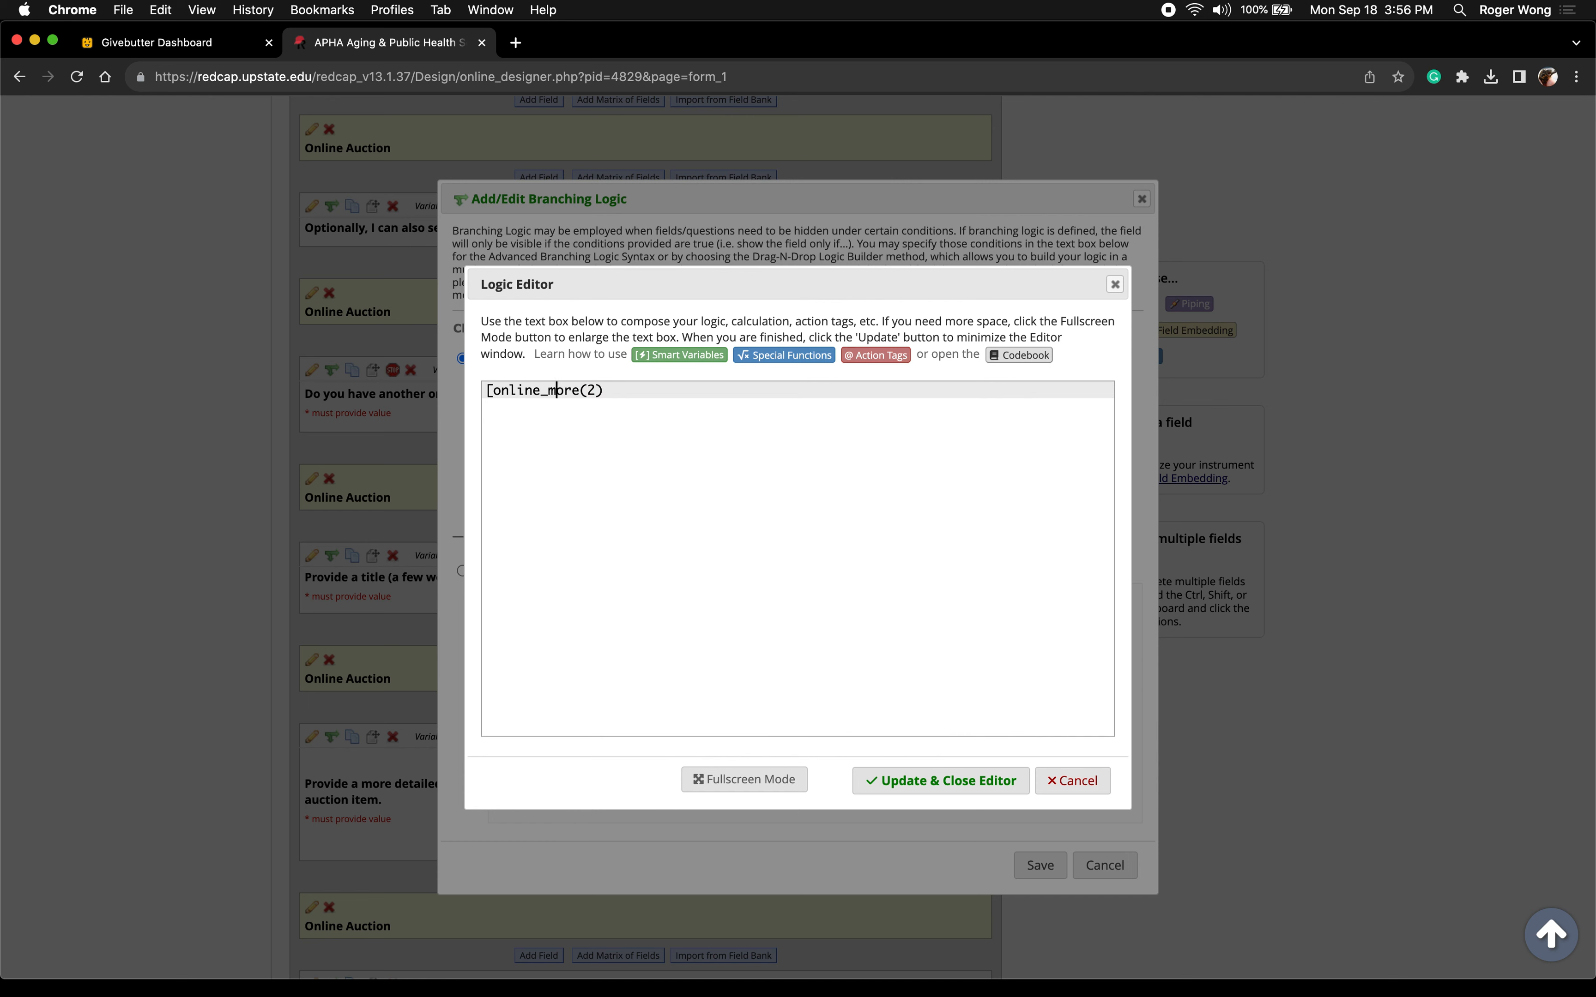
key("BackSpace")
left_click(982, 800)
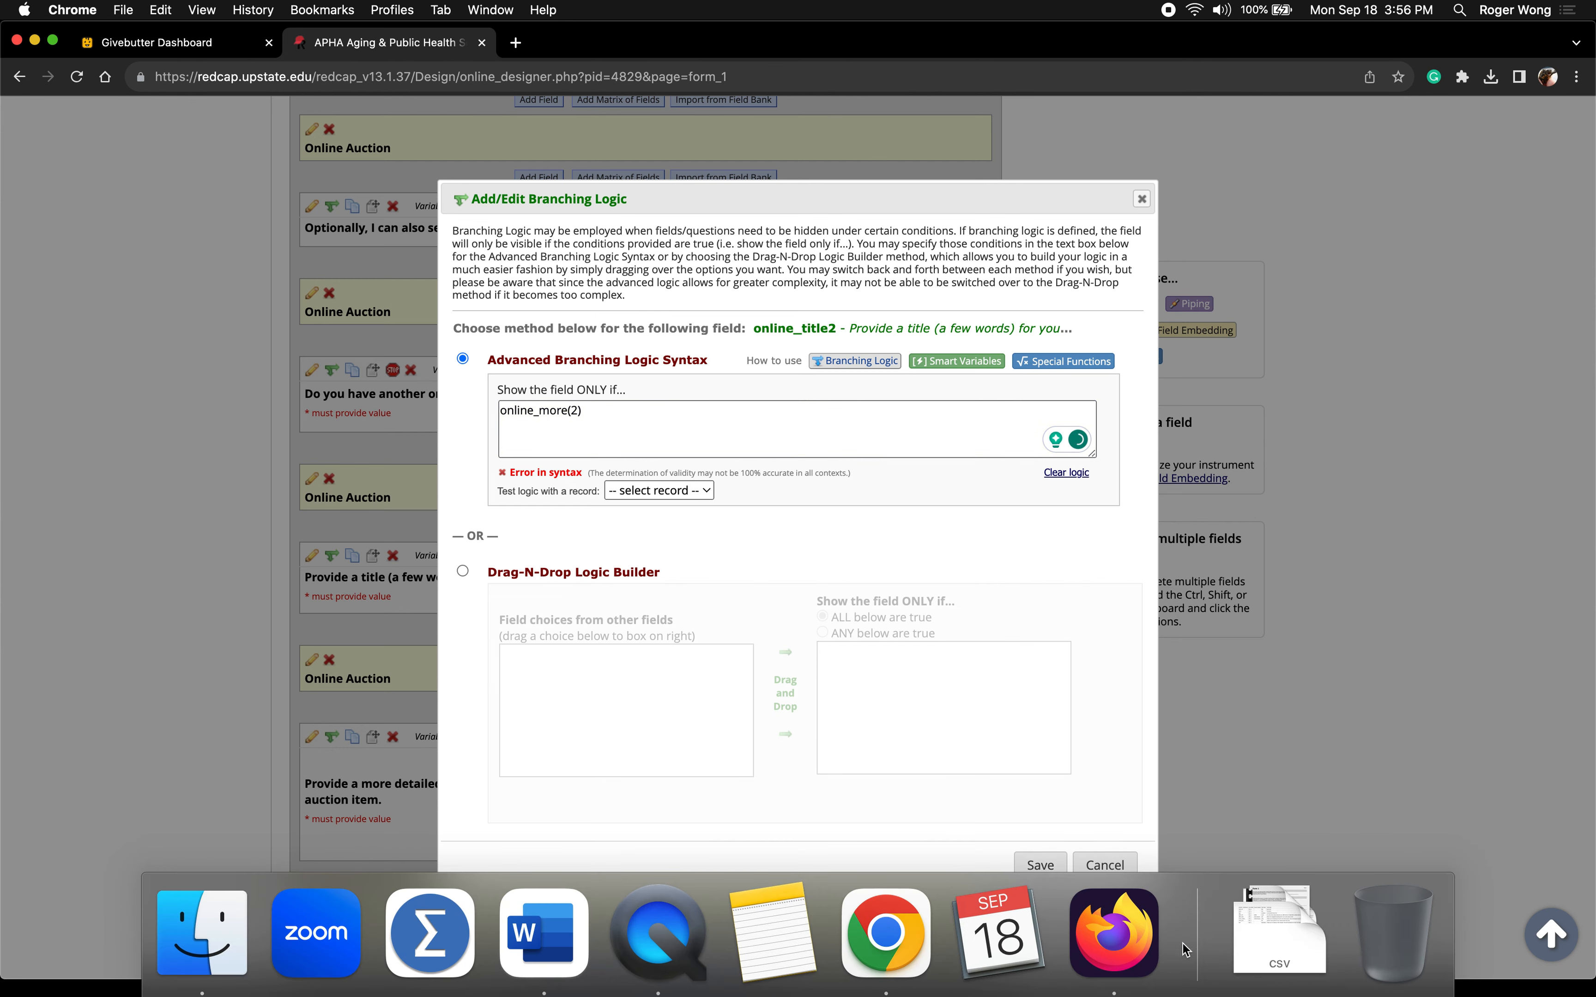
left_click(645, 420)
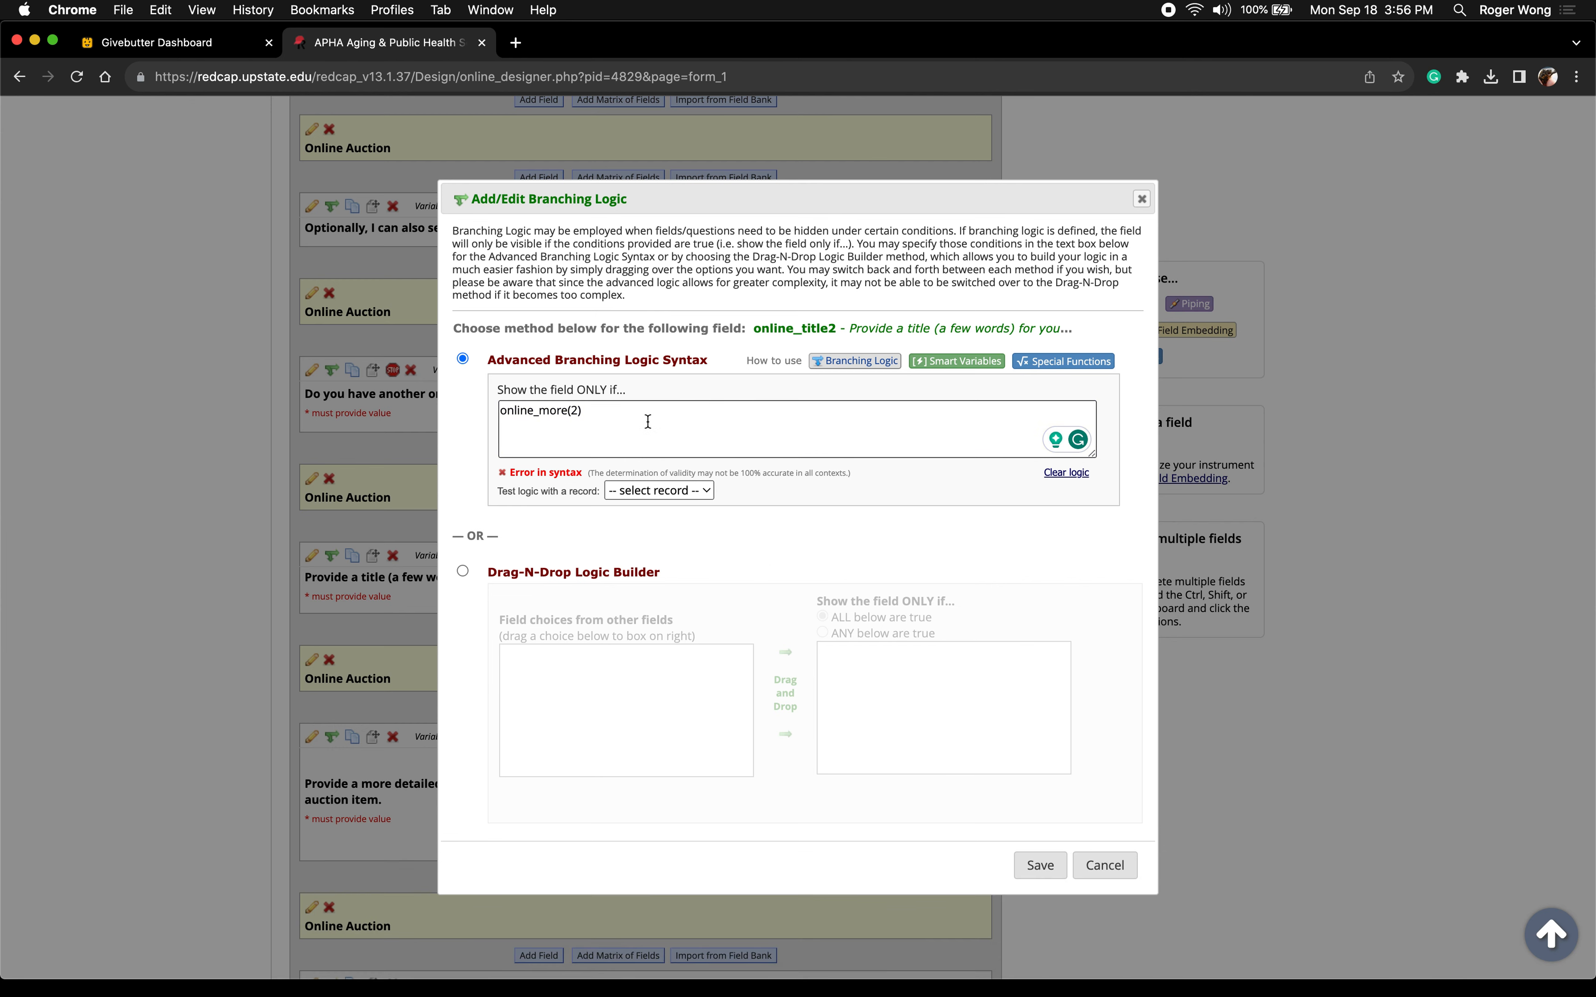
type("]")
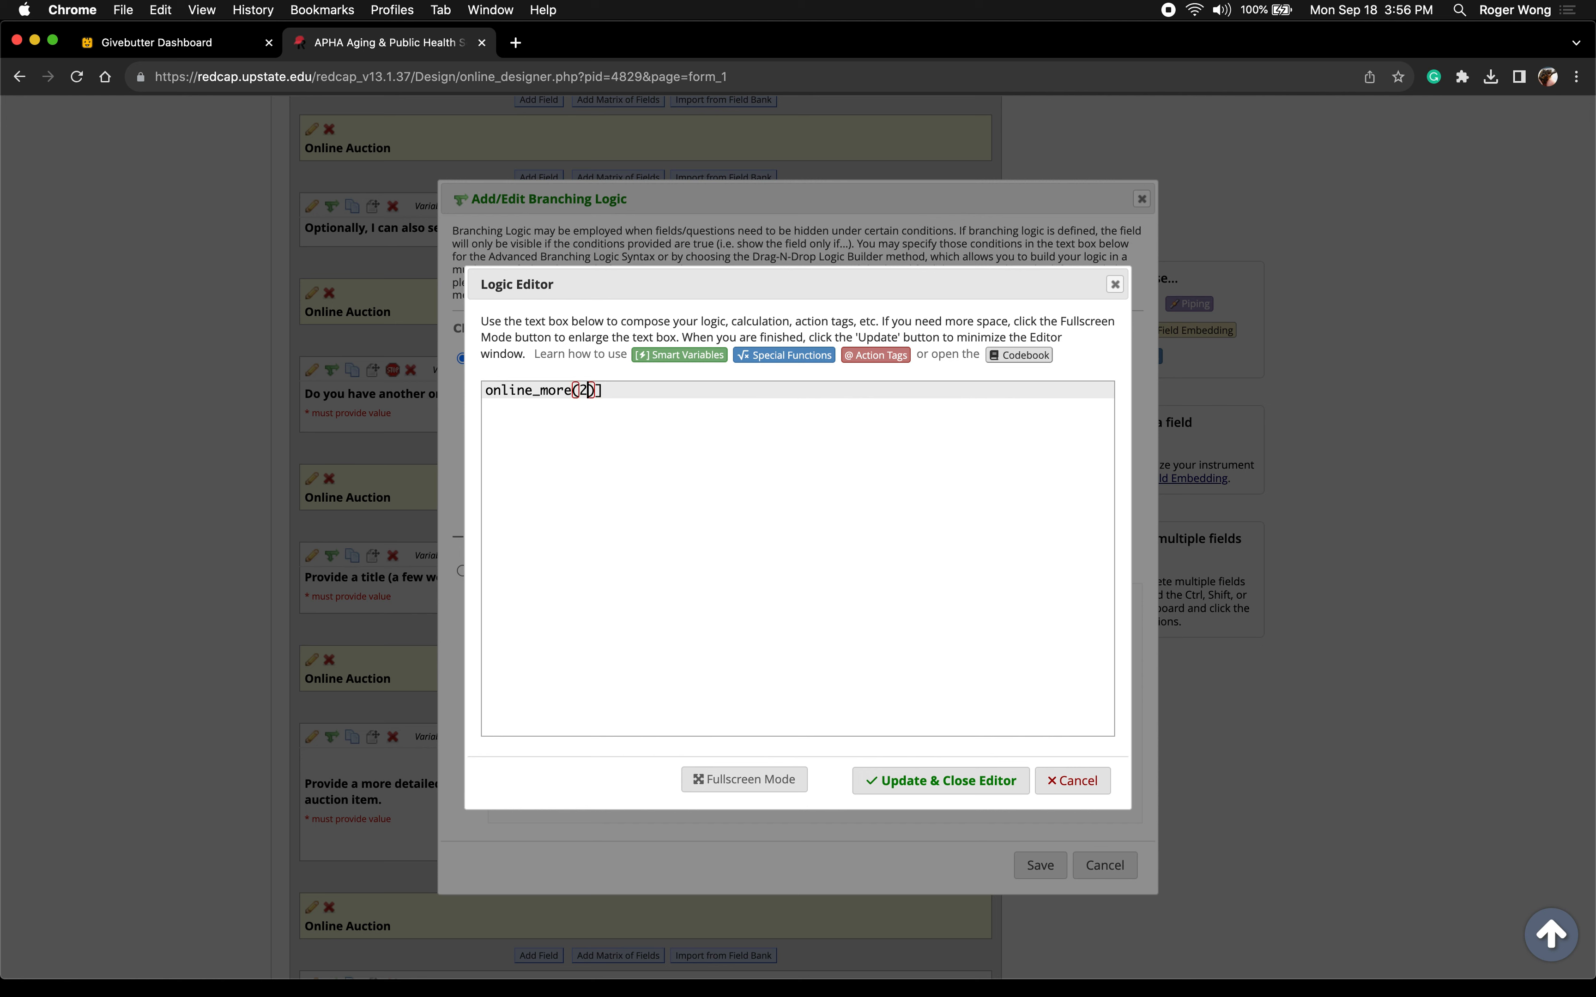
key("Left")
key("Left")
key("Left")
key("Left")
key("Left")
key("Left")
key("Left")
key("Left")
key("Left")
type("[")
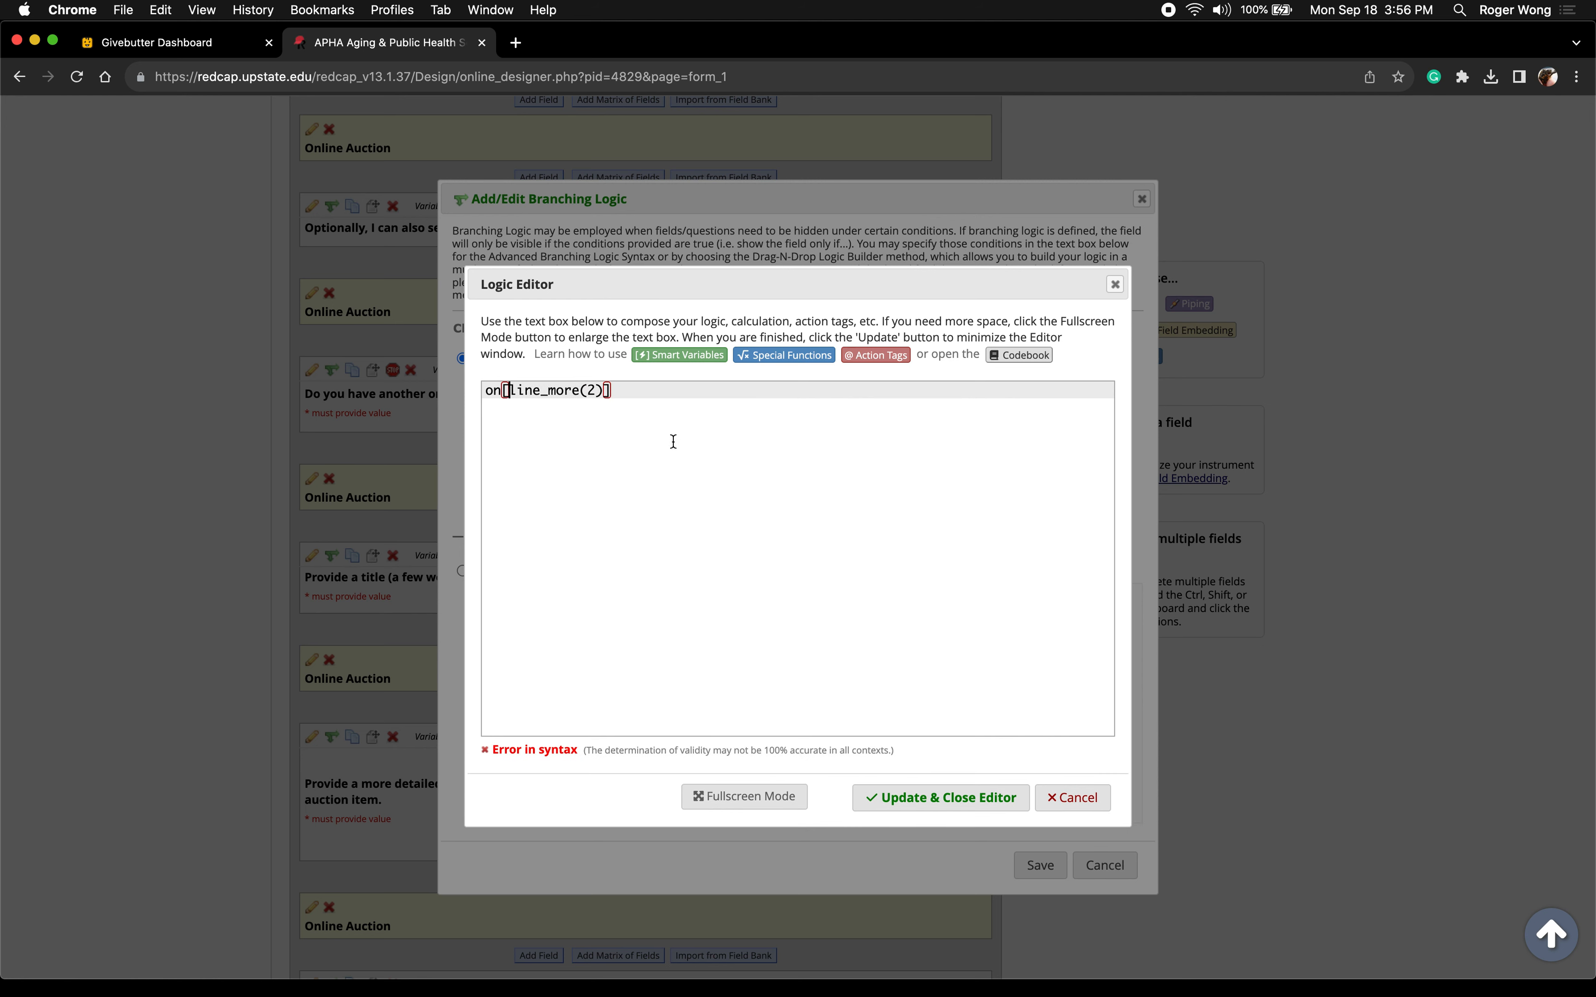
key("super+a")
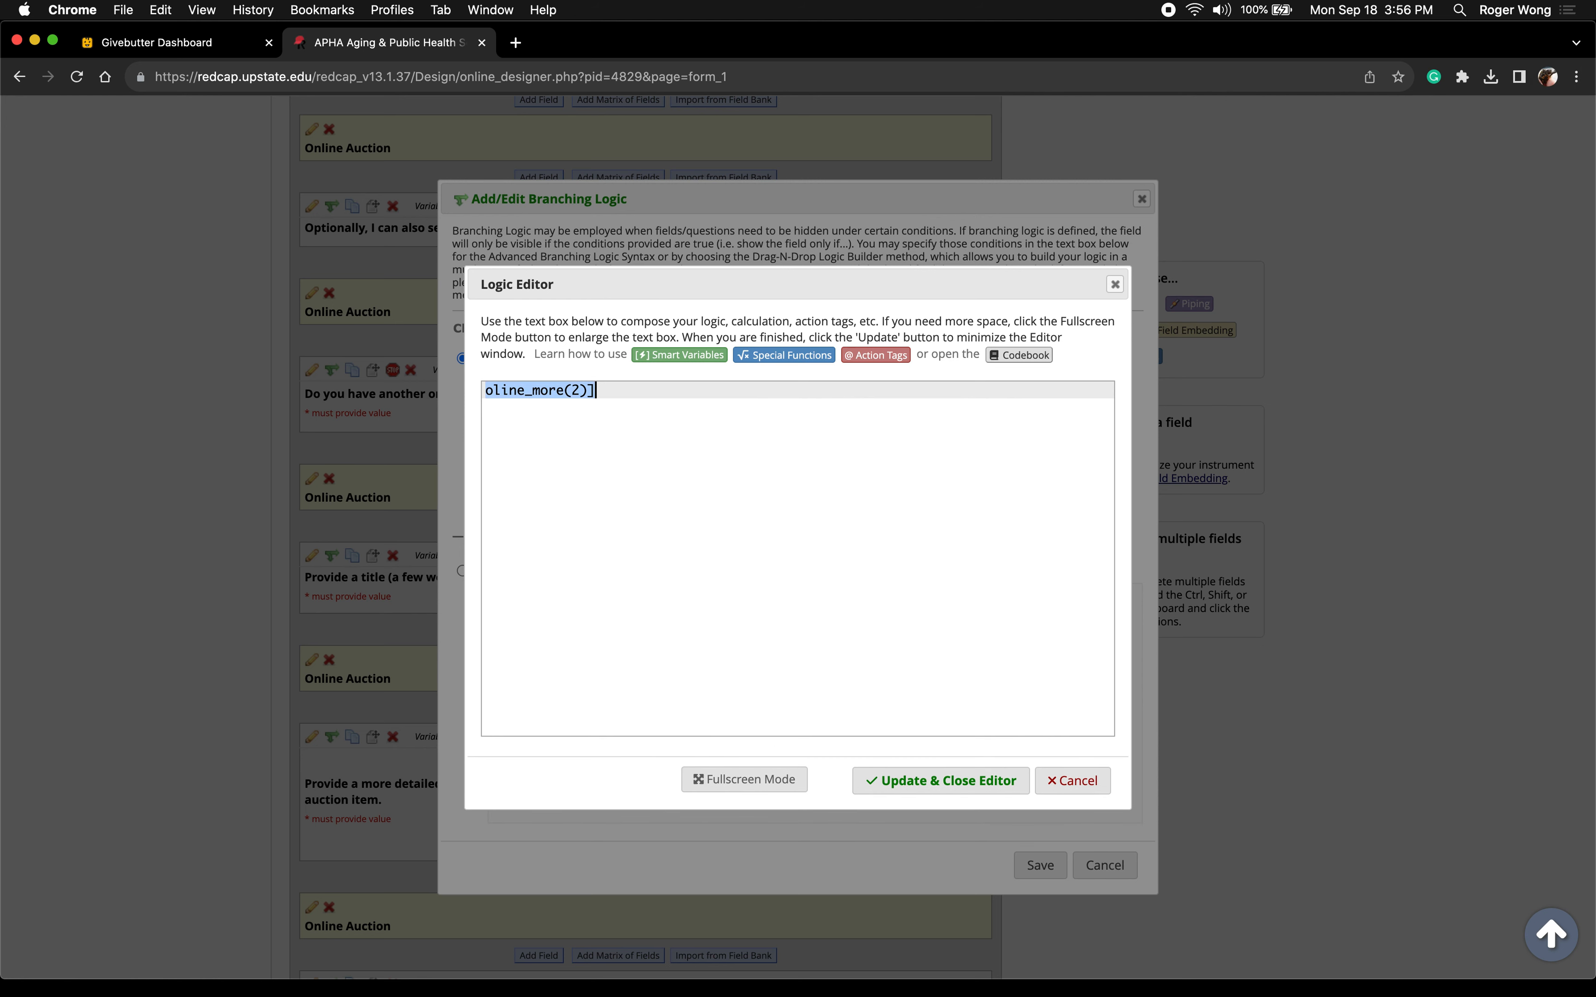
key("BackSpace")
left_click(1075, 779)
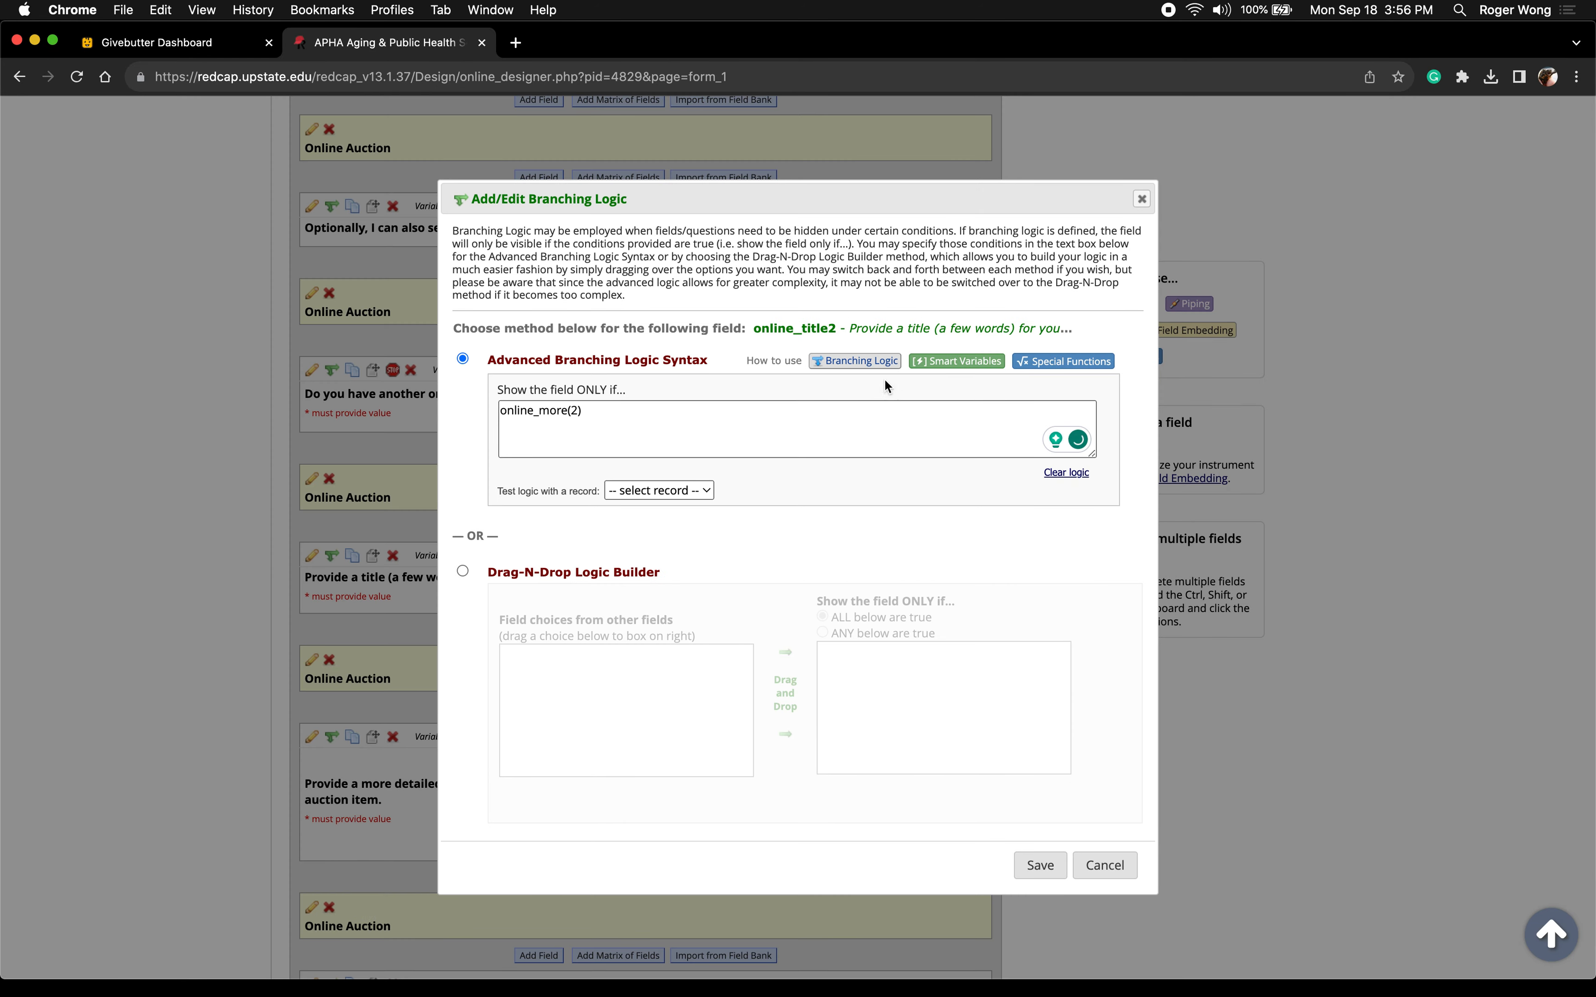
Consult the branching logic syntax help and rewrite the online_title2 condition as online_more = "2"
left_click(867, 362)
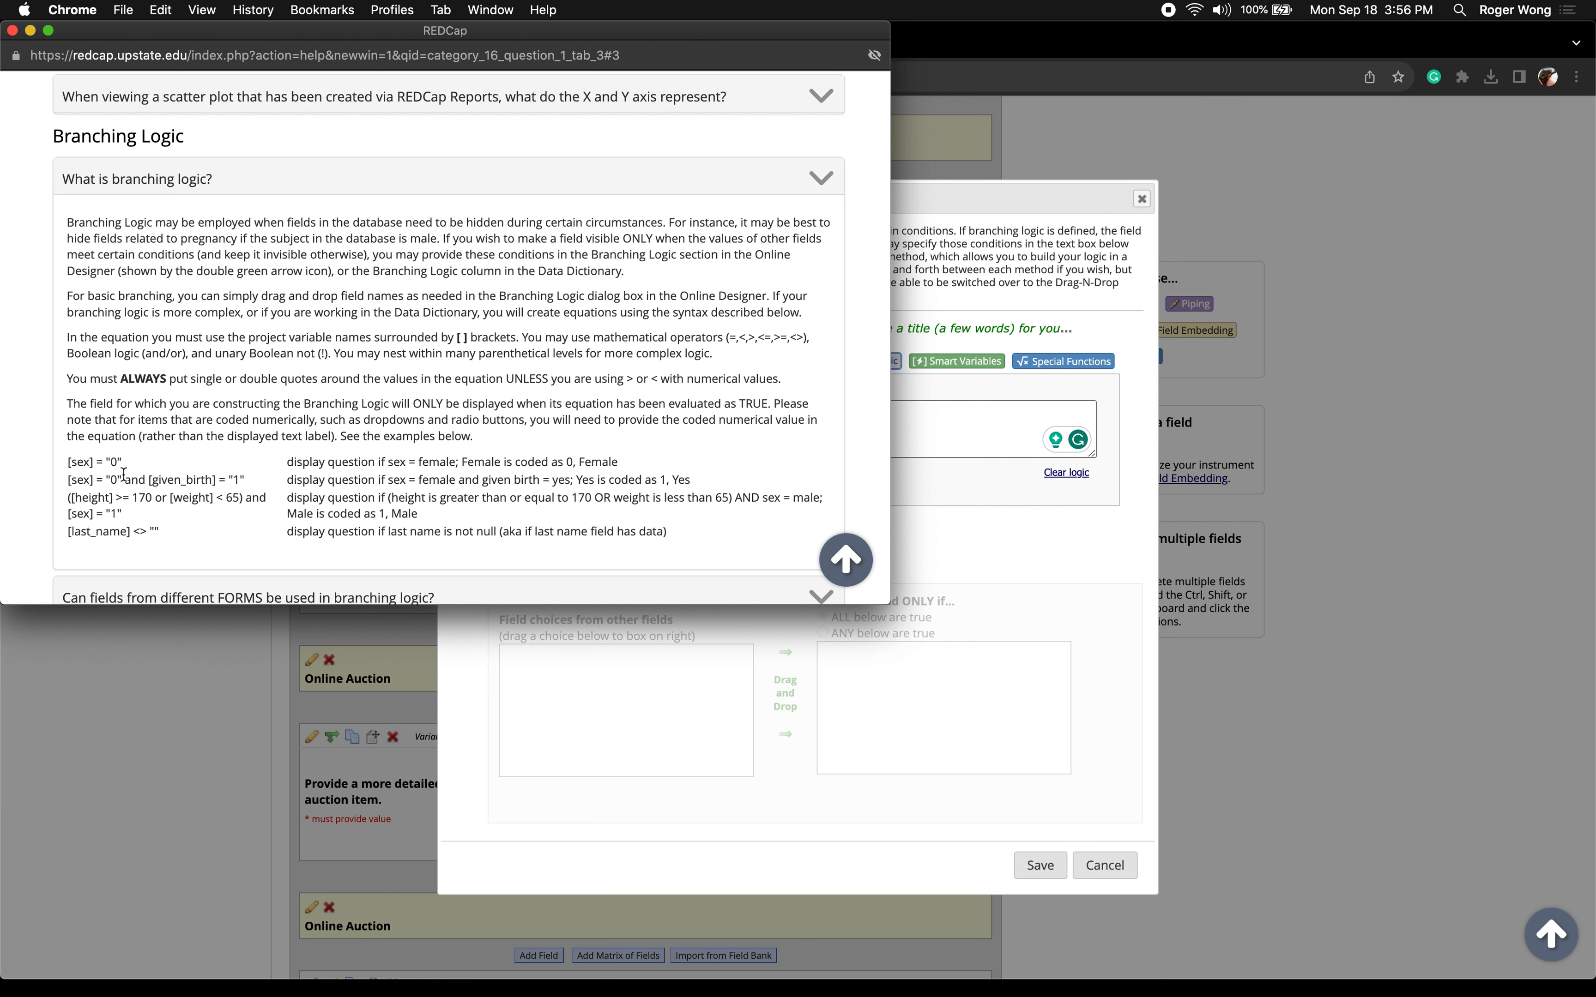
scroll(123, 474, "down", 1)
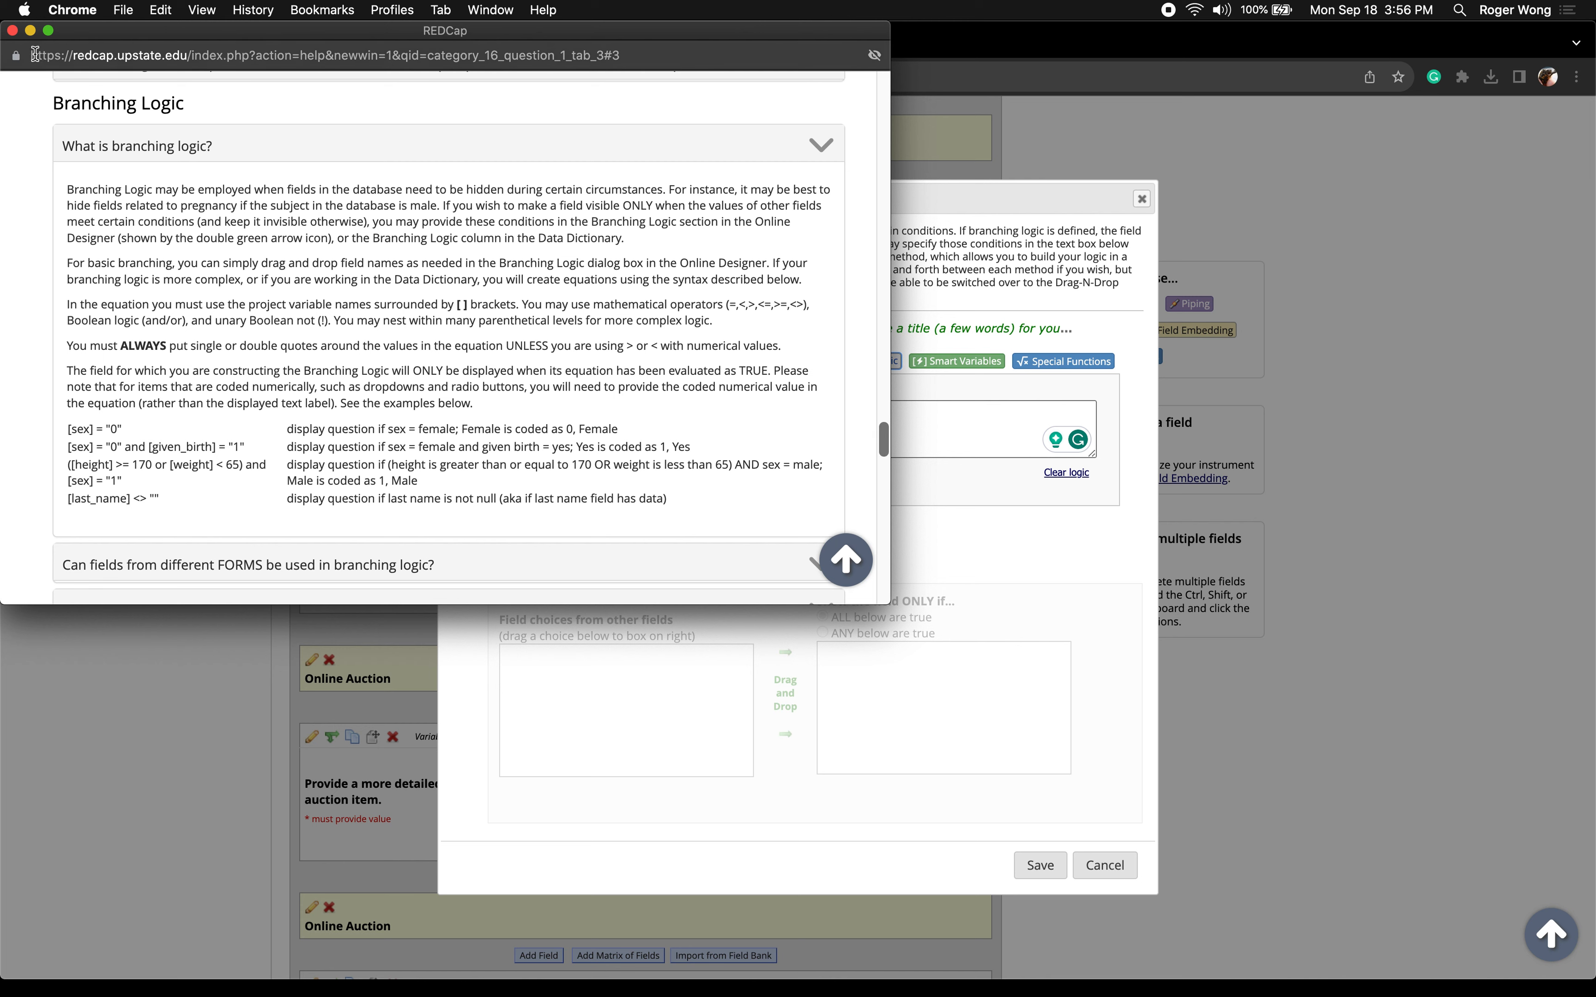
left_click(12, 31)
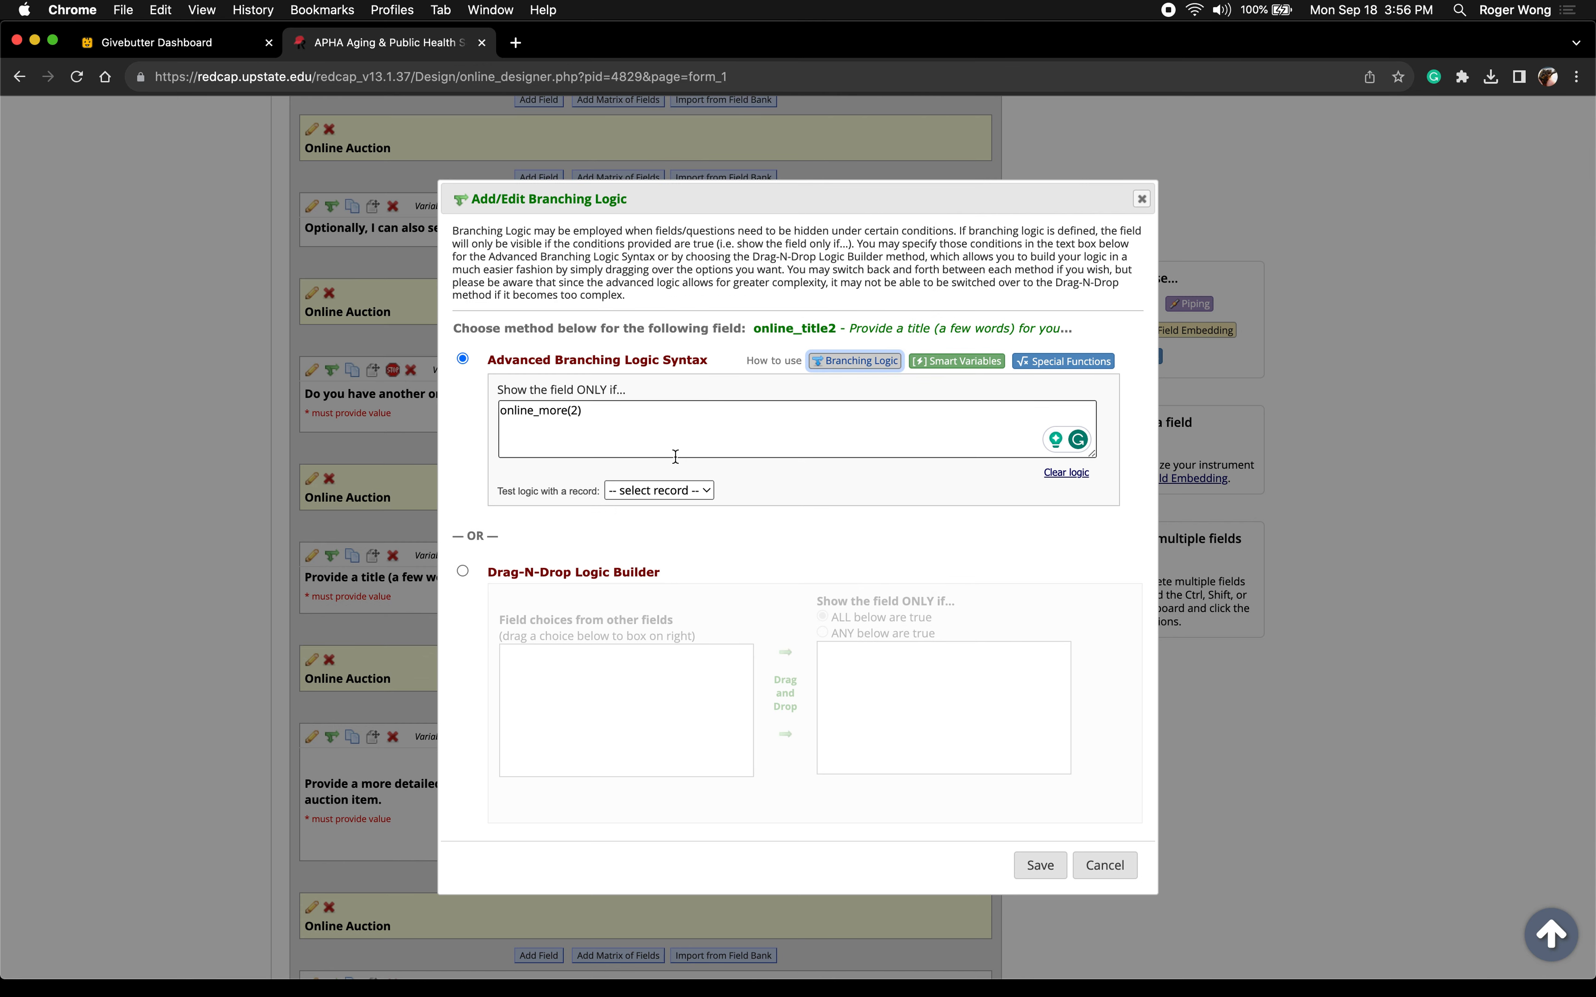
left_click(639, 424)
key("BackSpace")
key("BackSpace")
key("BackSpace")
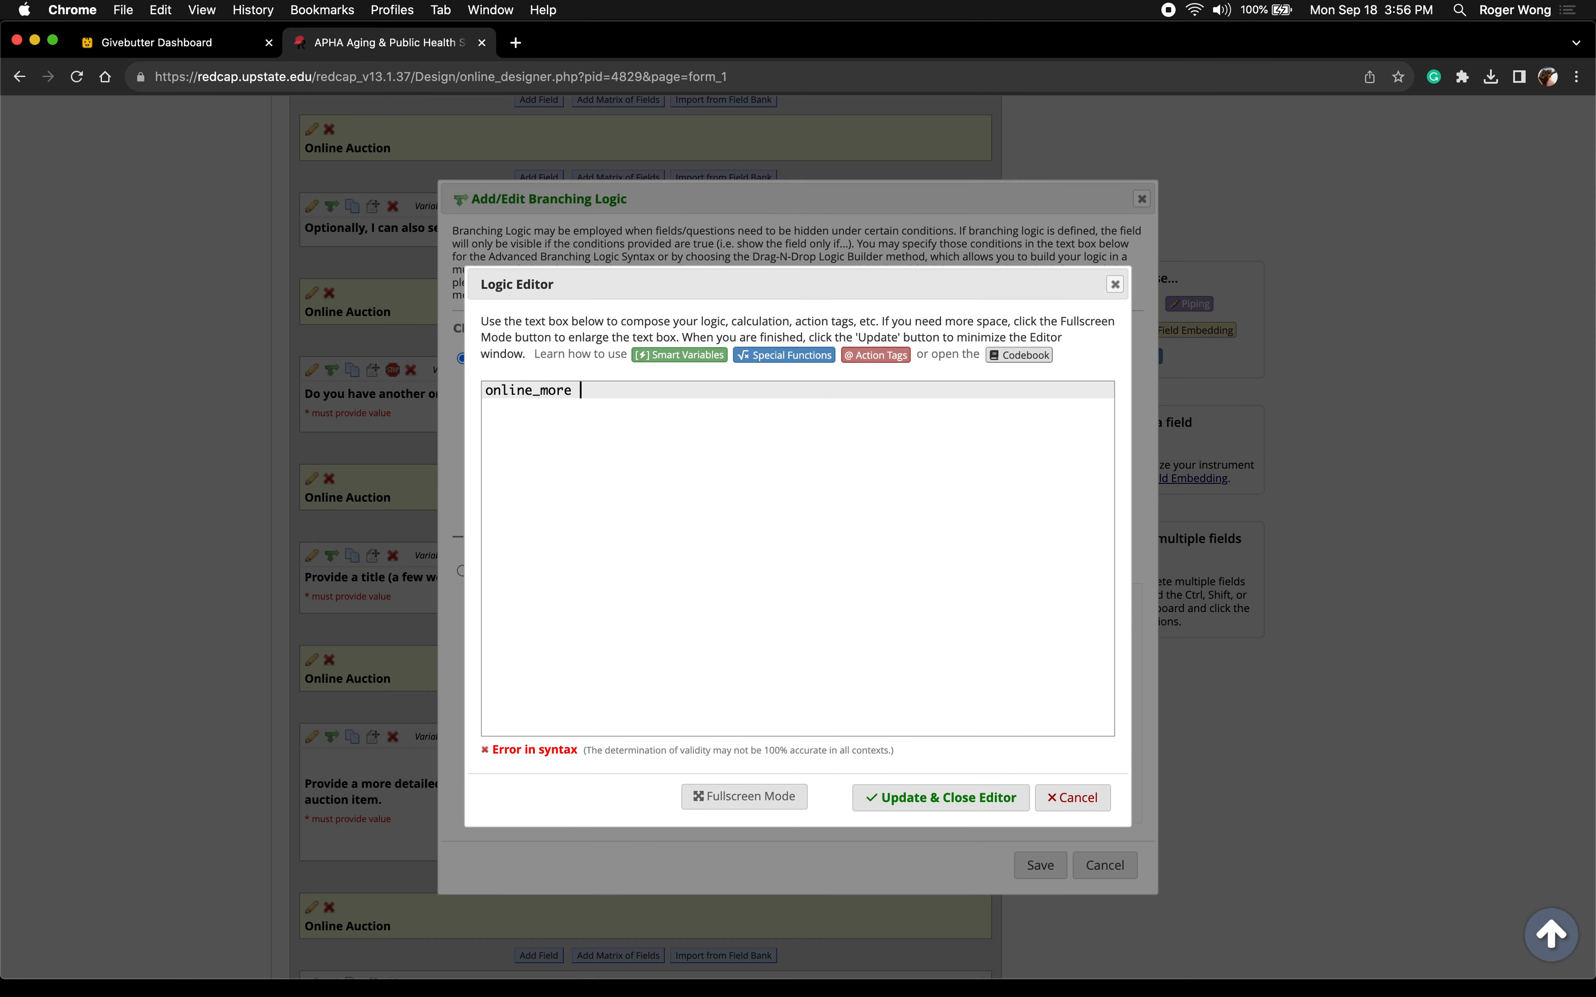
type("'")
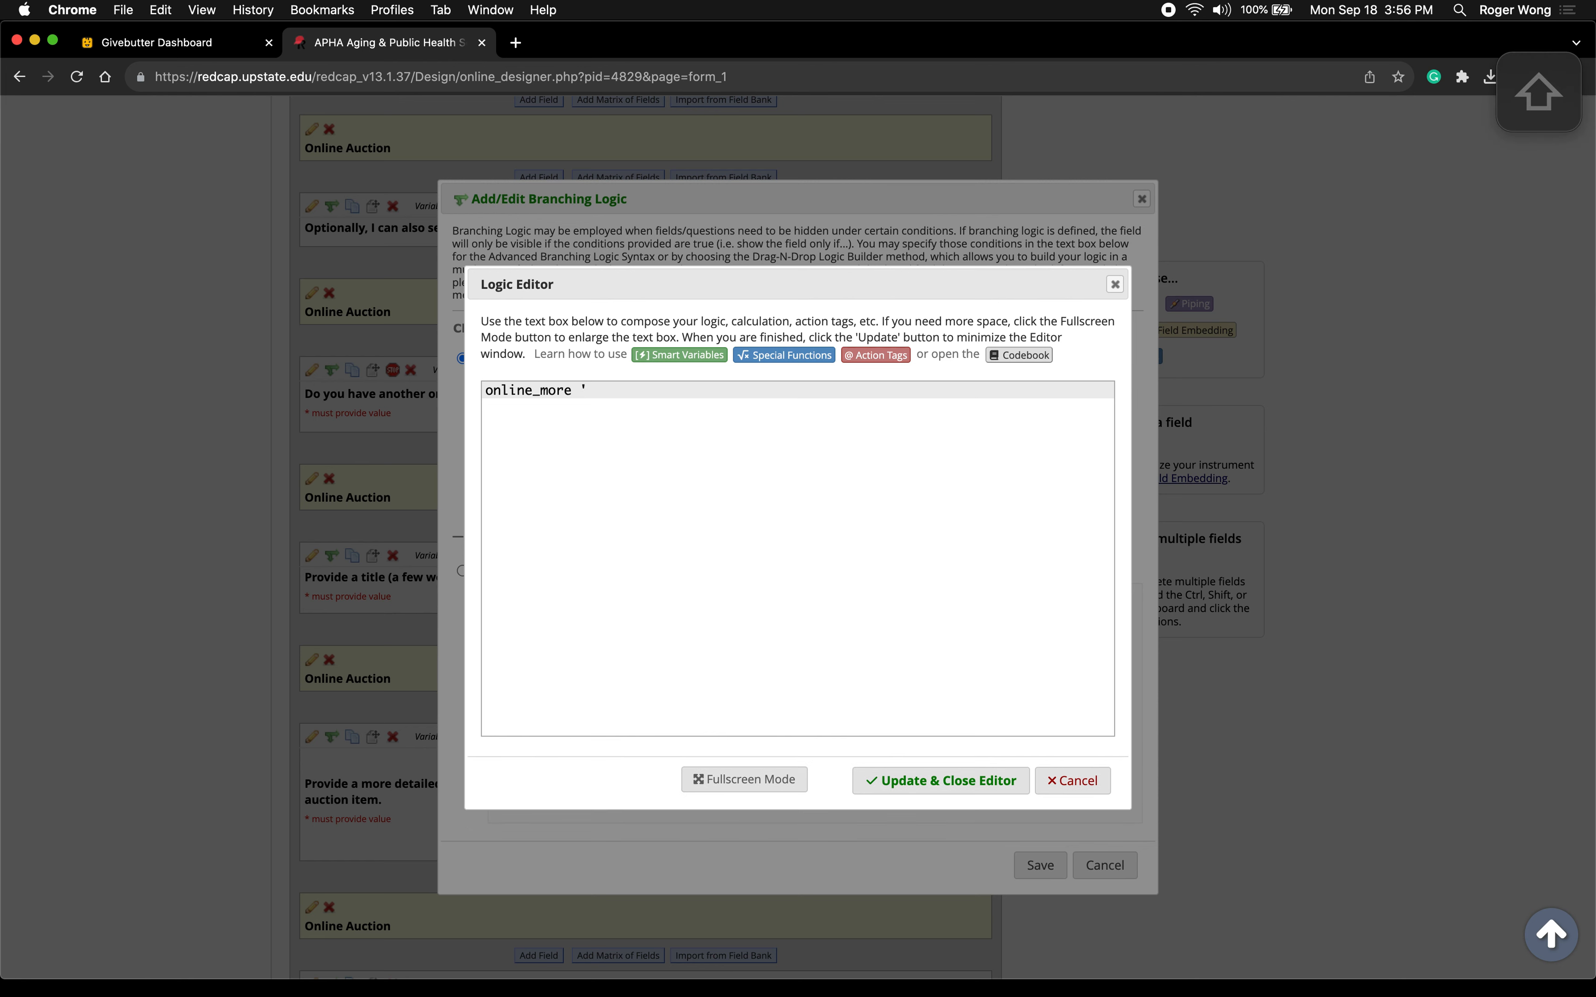
type(" \"2\"")
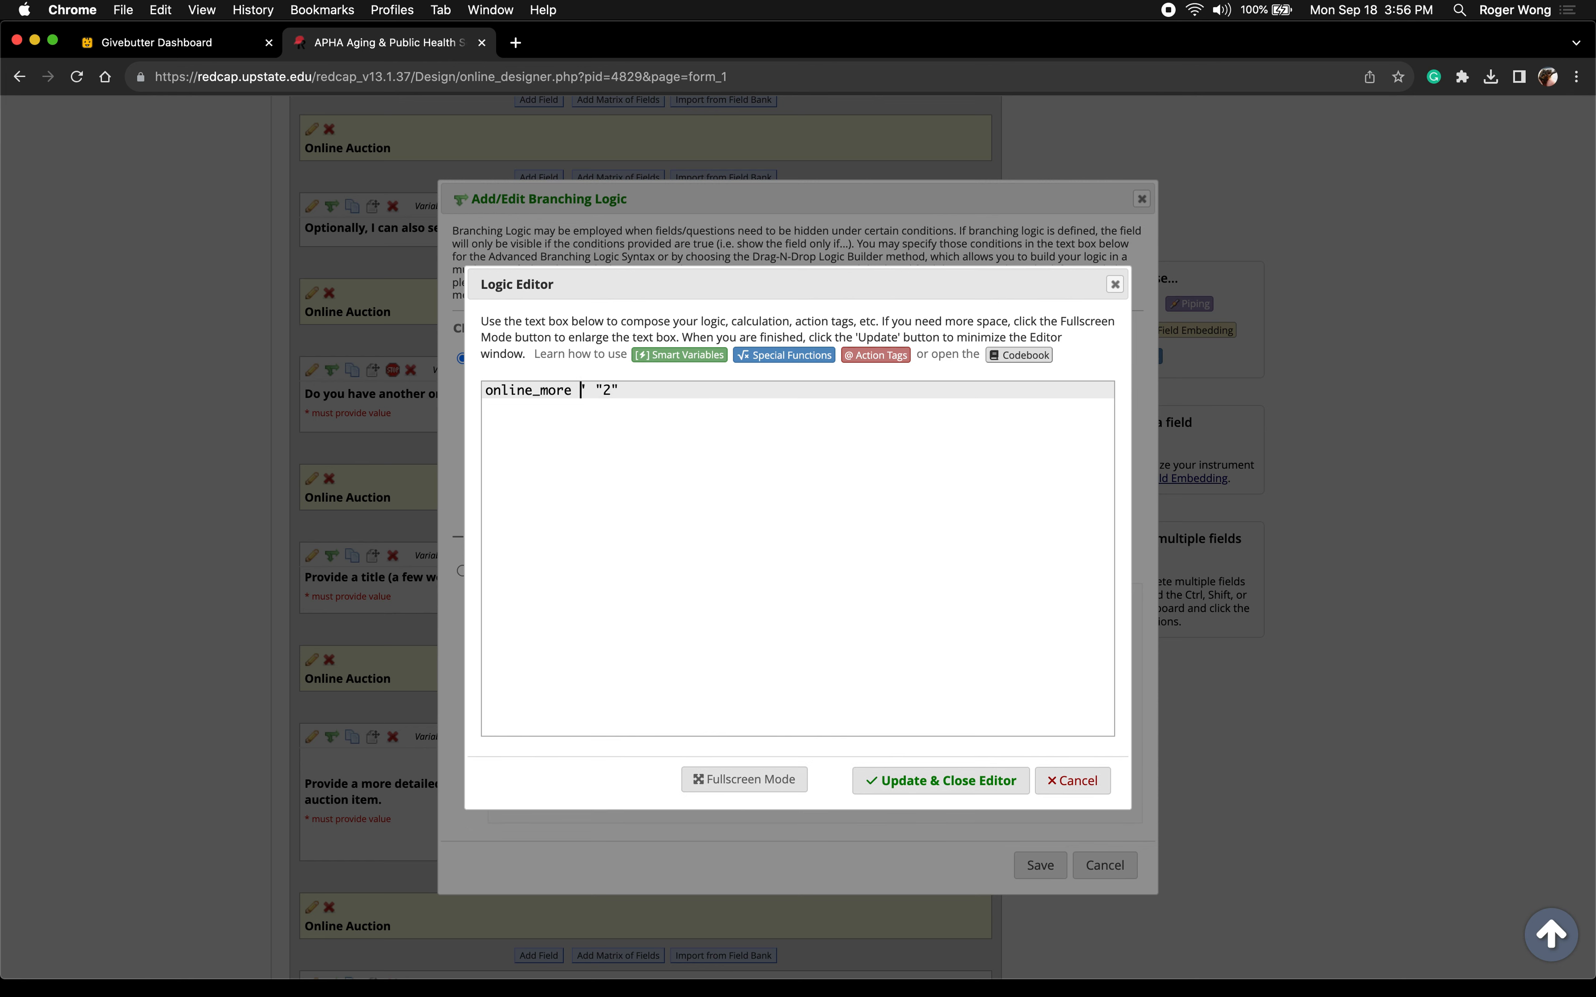
key("BackSpace")
type("=")
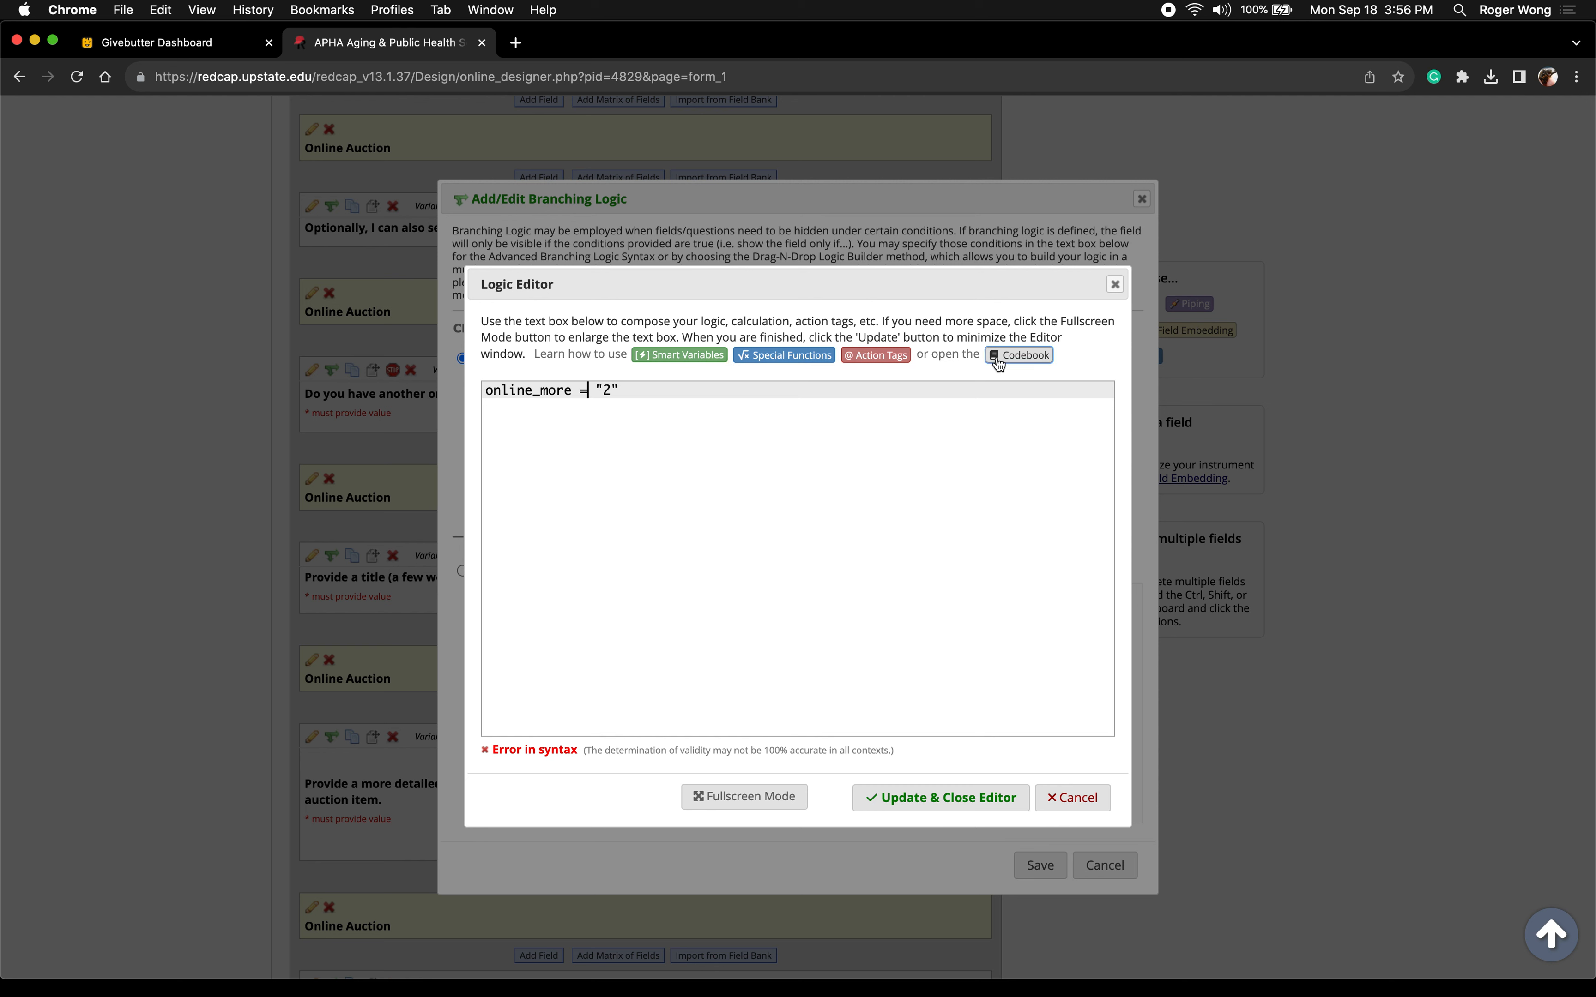
key("BackSpace")
key("BackSpace")
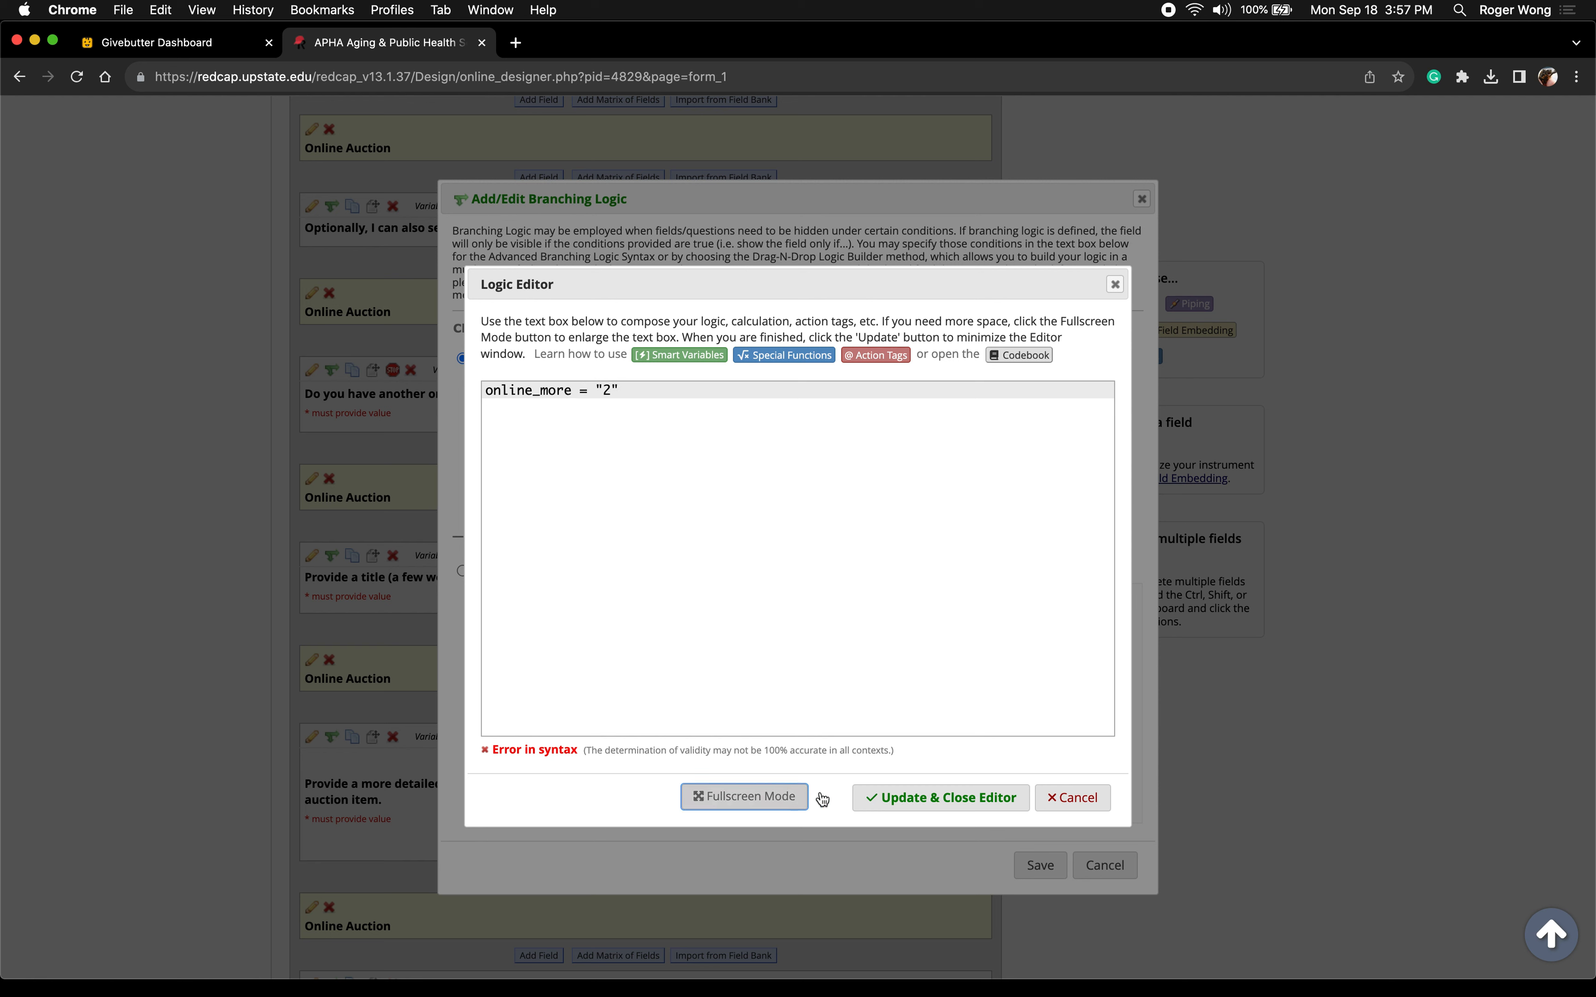
Consult the branching logic syntax help for the online_title2 condition, then close the help window
left_click(972, 794)
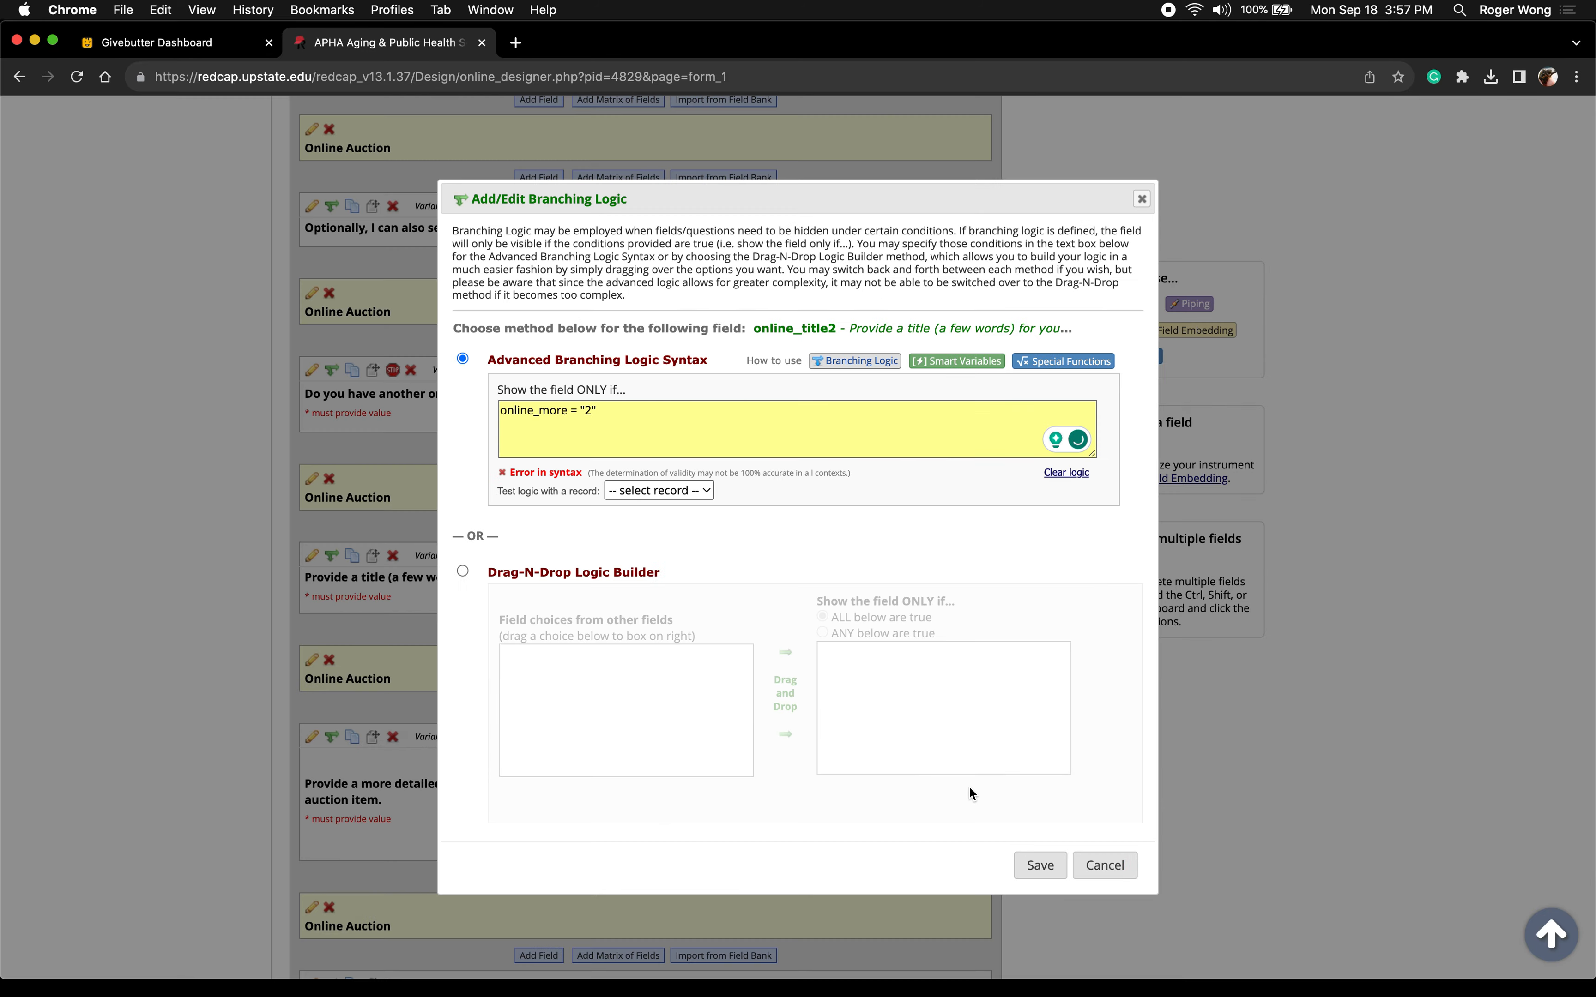
left_click(865, 364)
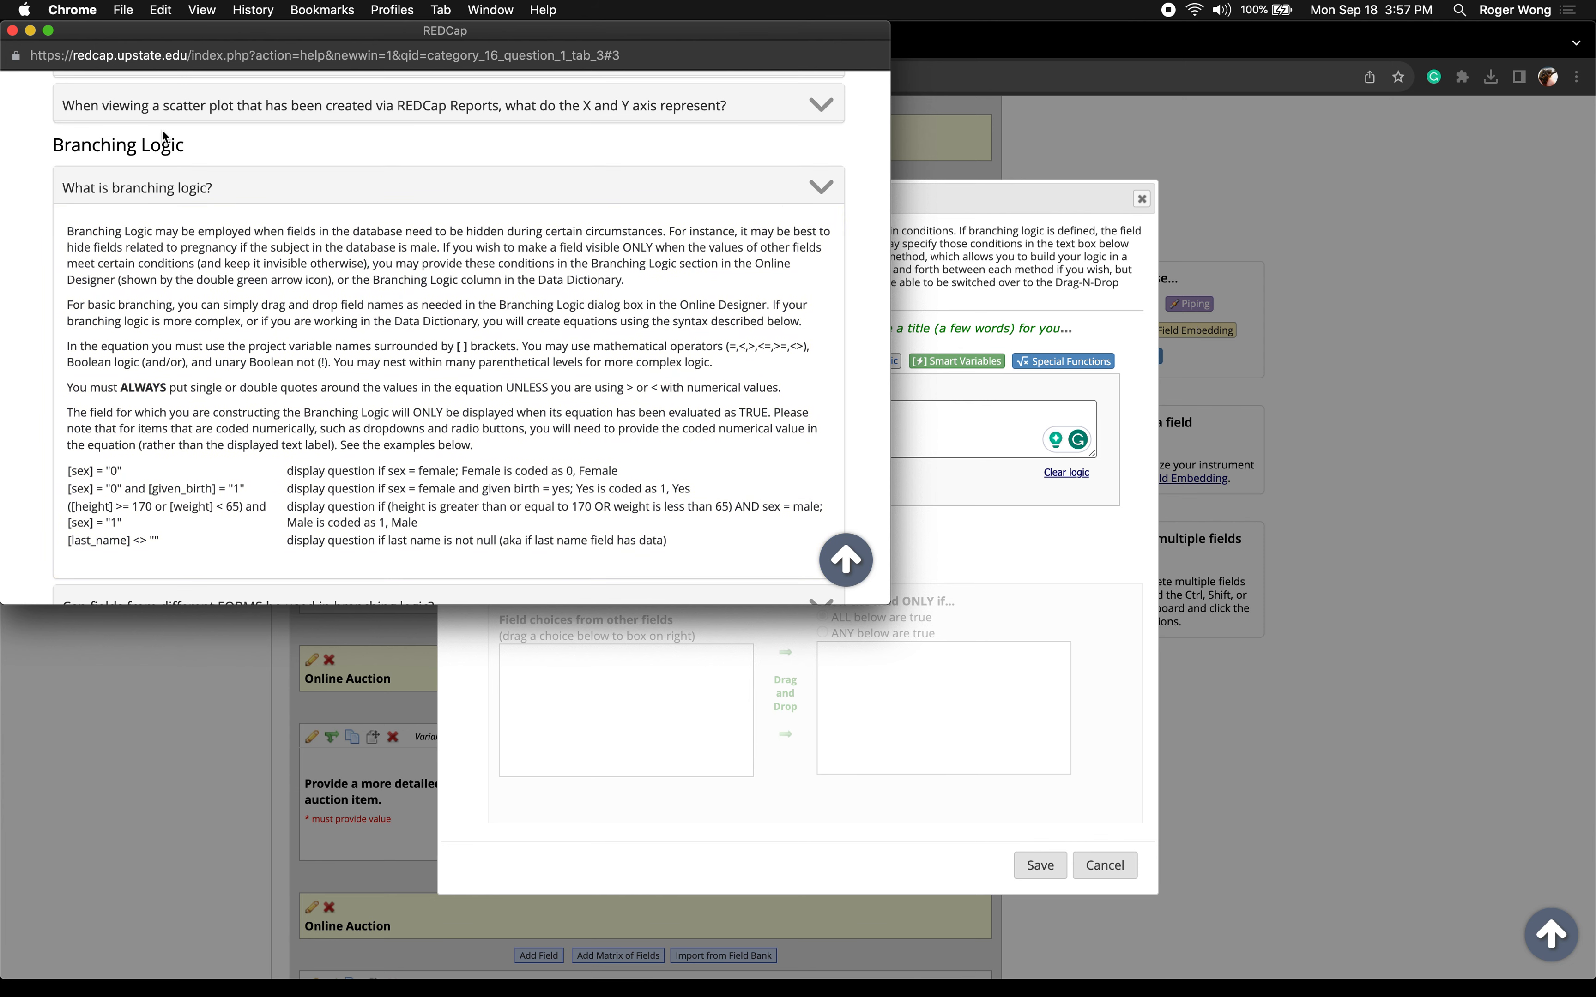
left_click(12, 31)
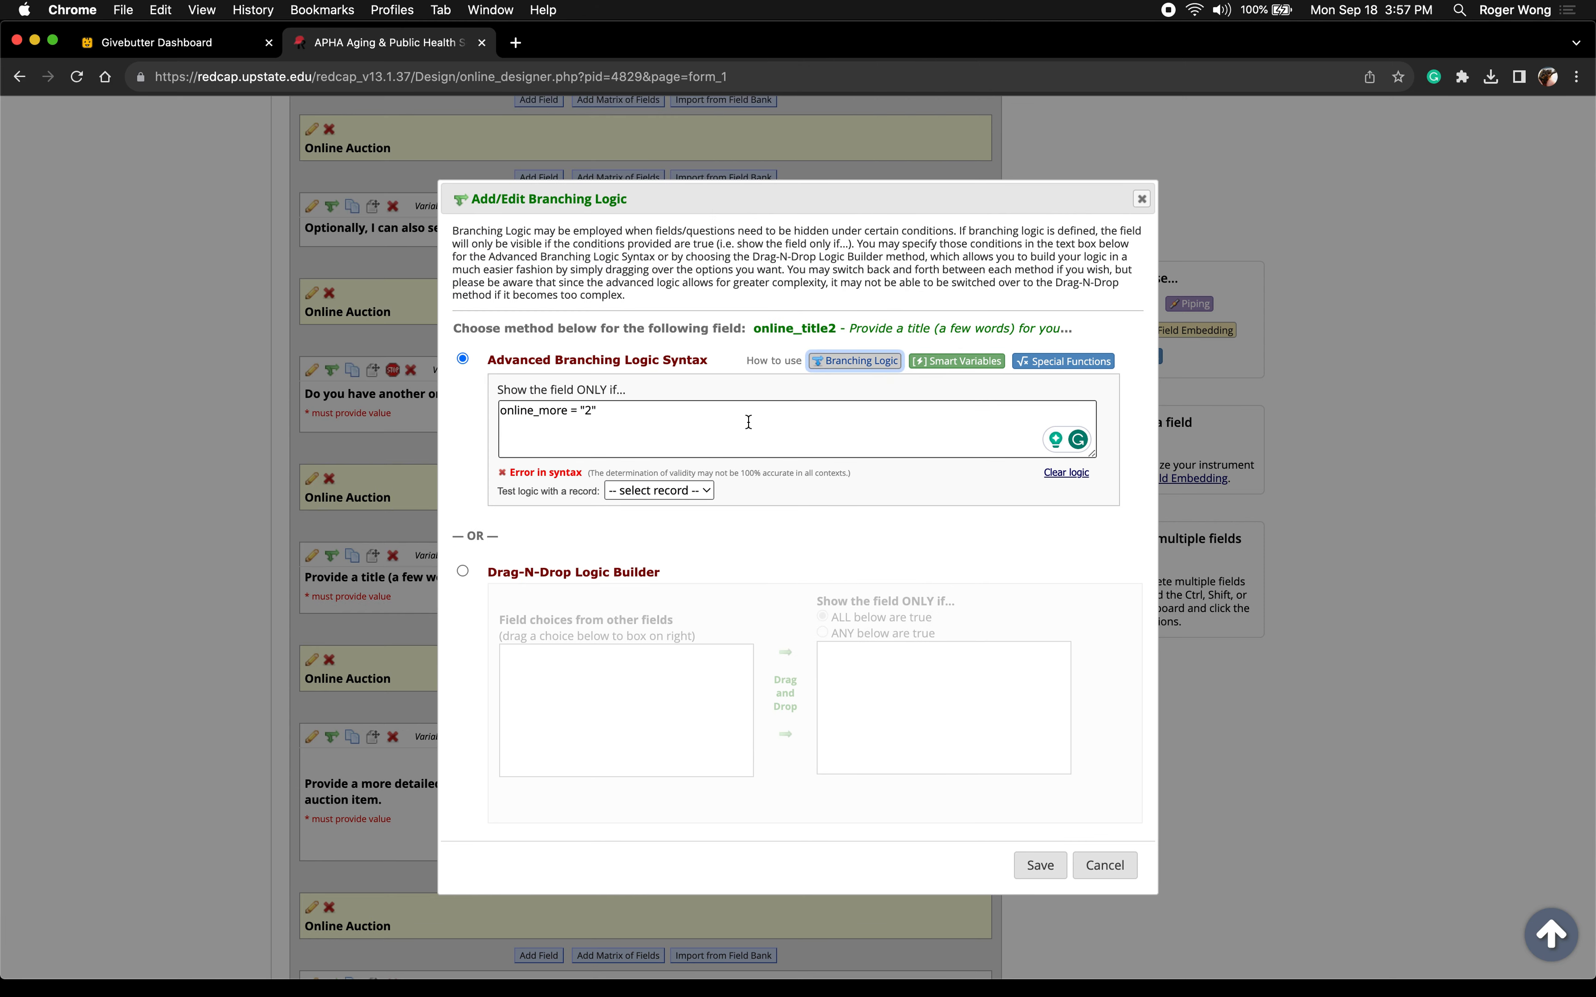
Correct the branching logic of online_title2 to [online_more] = "2" and save it
left_click(696, 420)
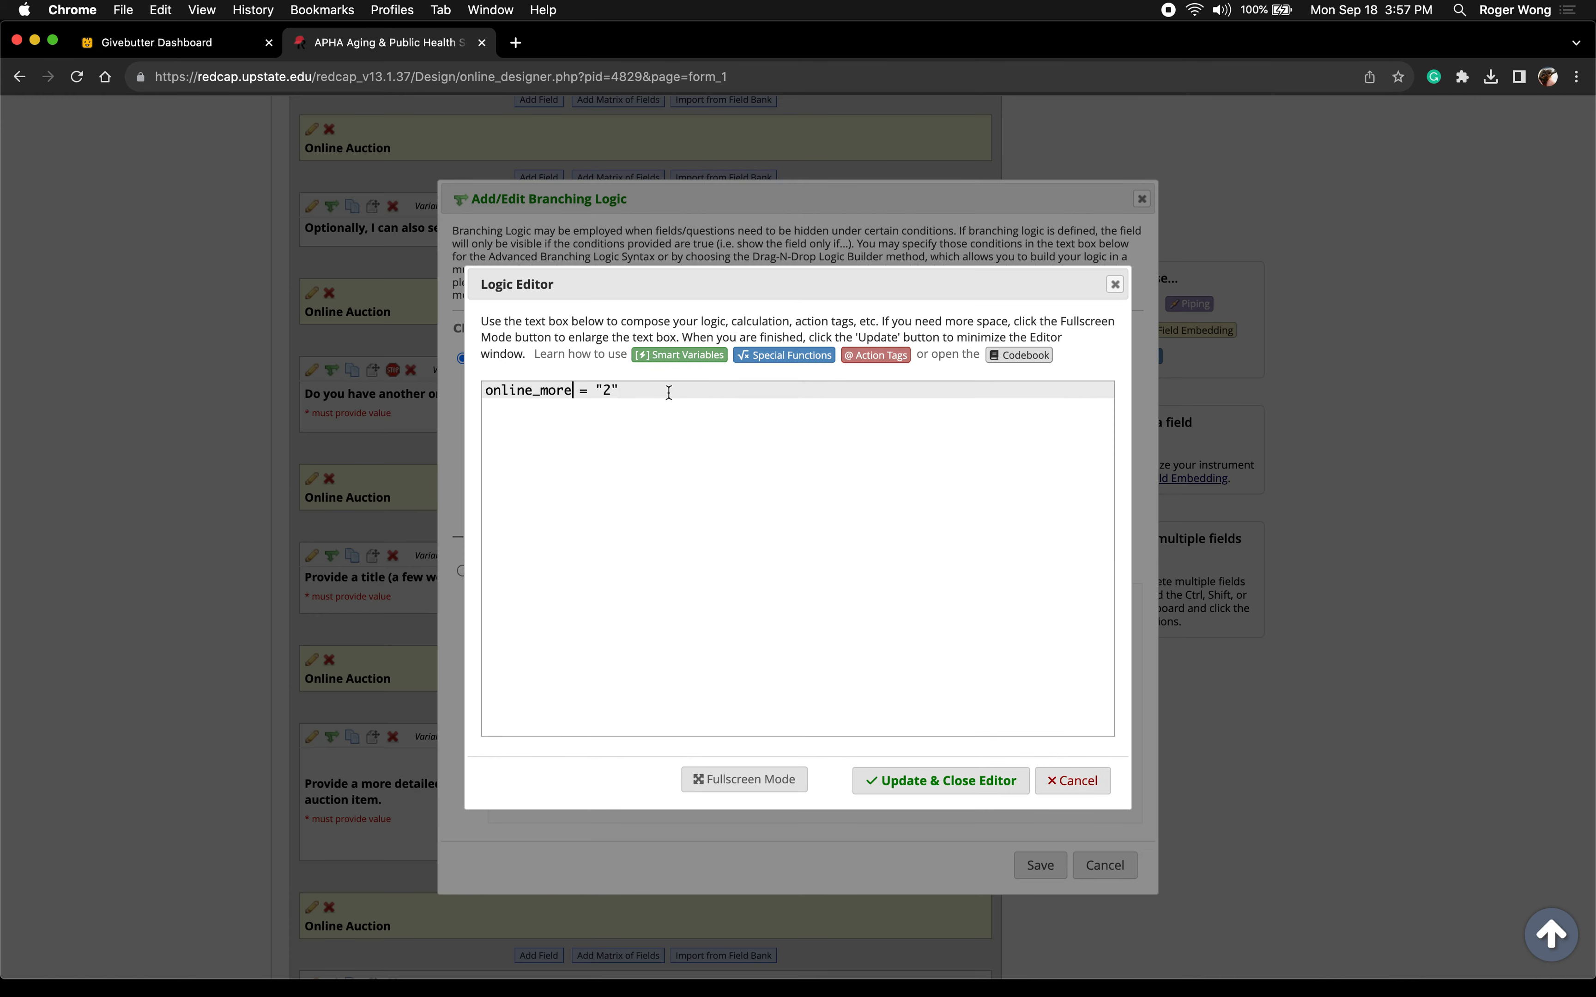
type("]")
key("super+Left")
type("[")
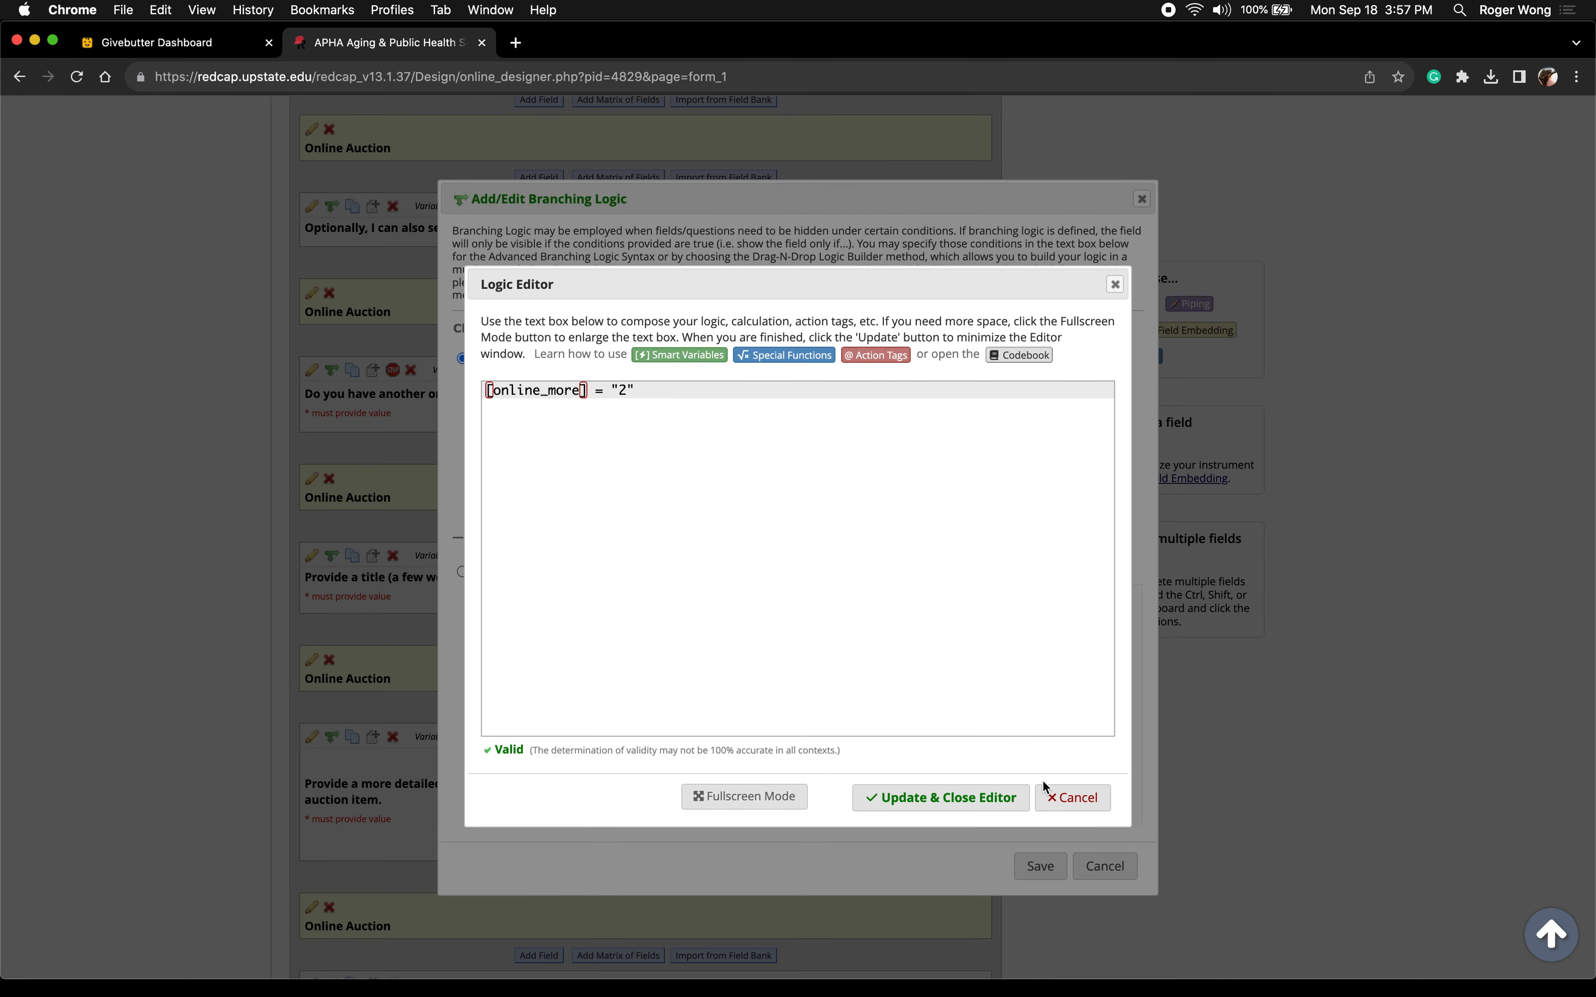
left_click(964, 798)
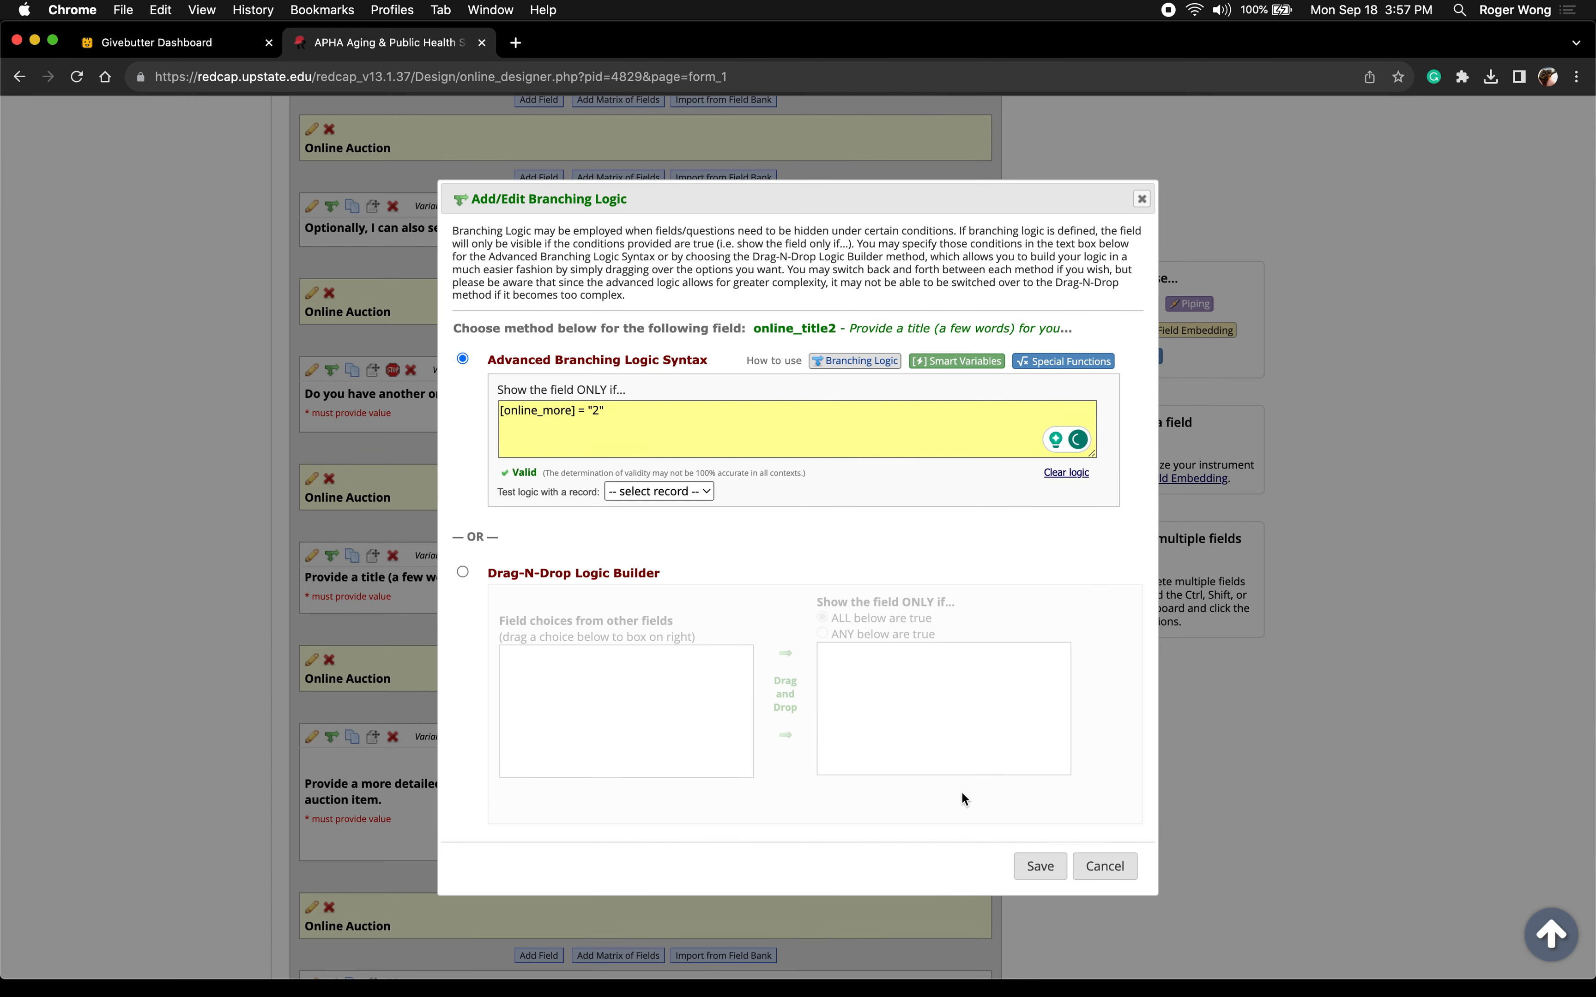
left_click(1033, 865)
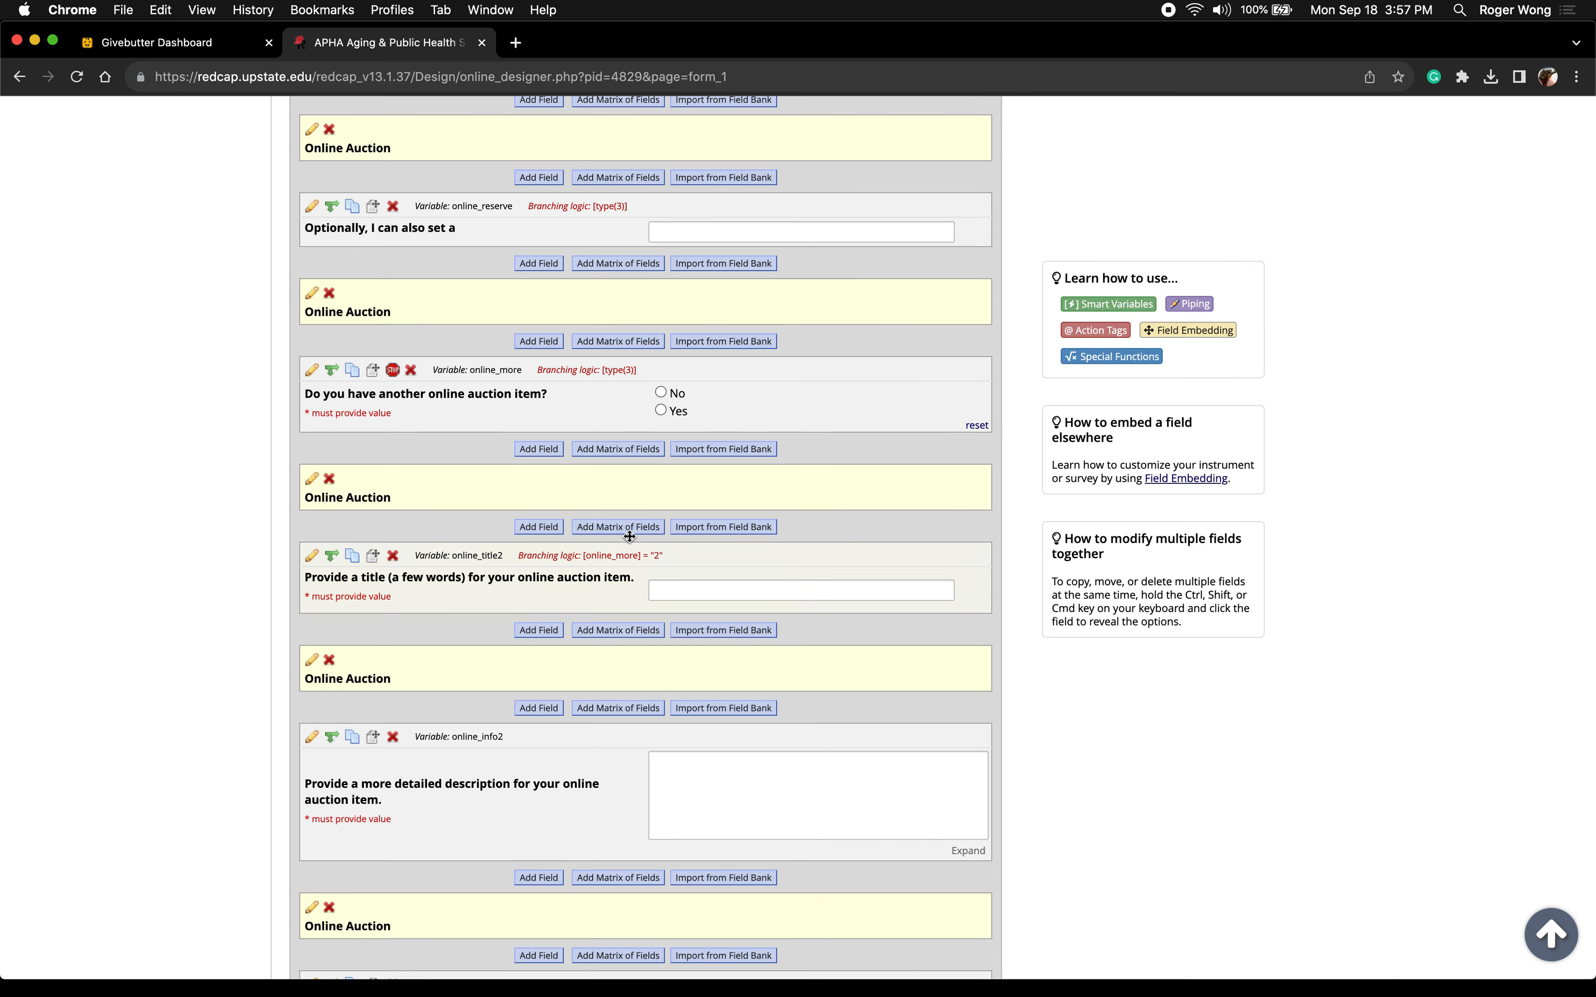
Switch to Firefox, reload the donation survey and check which online auction questions are displayed
key("ctrl+Up")
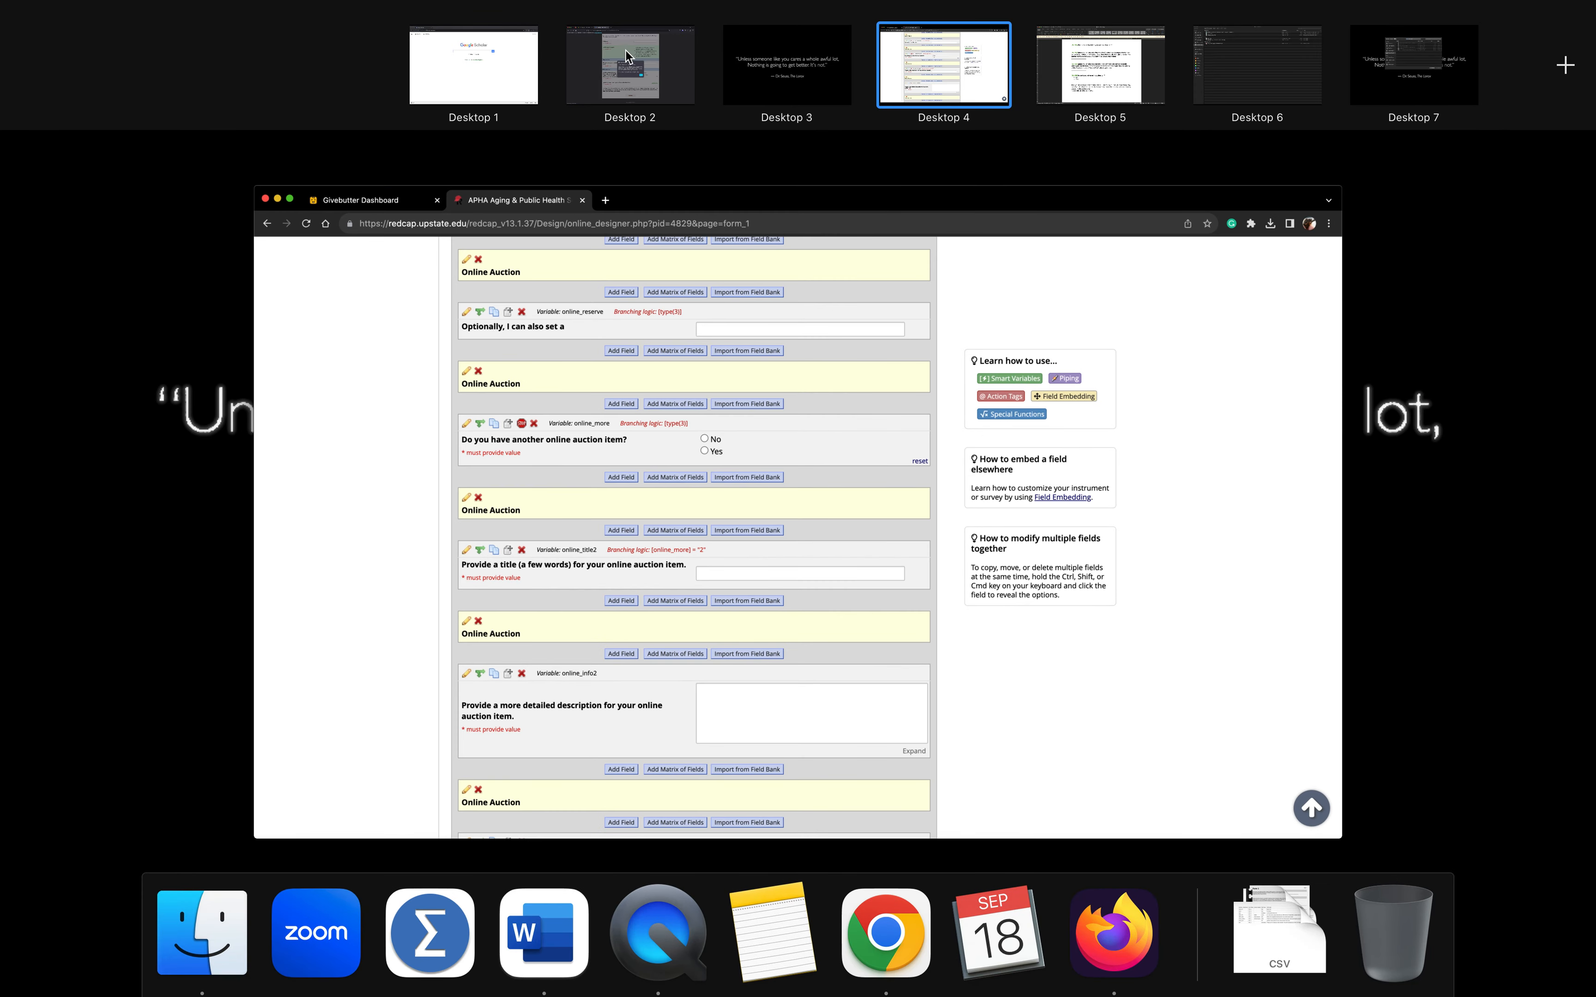
left_click(626, 50)
left_click(83, 79)
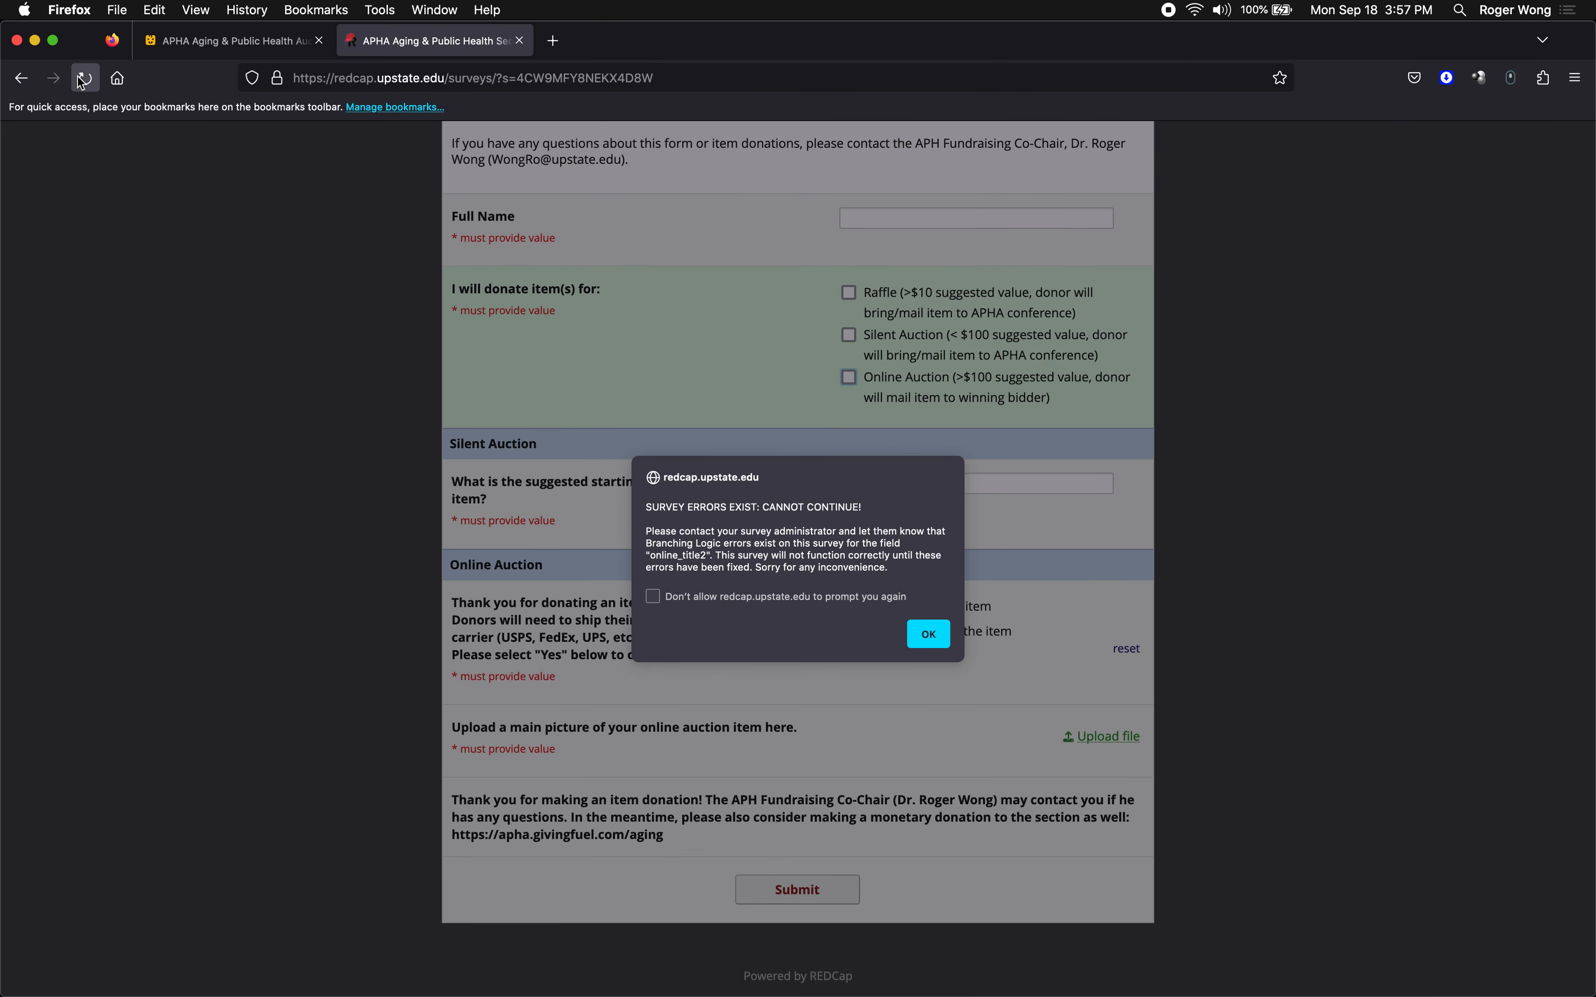
left_click(83, 79)
scroll(605, 393, "down", 5)
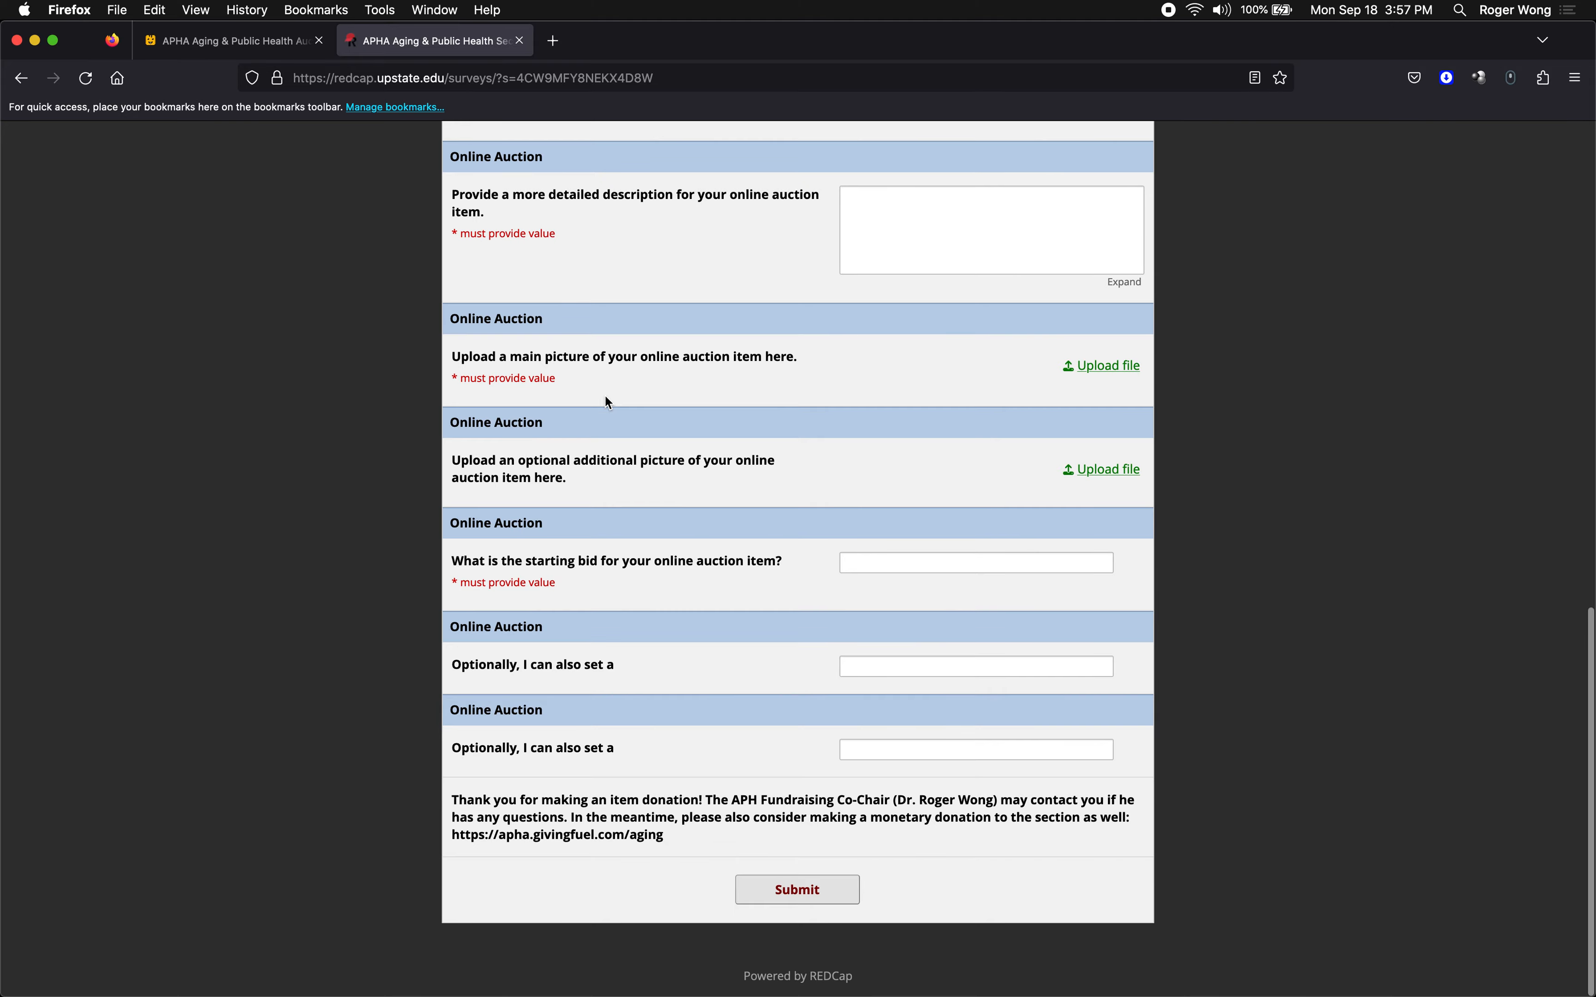
scroll(605, 402, "up", 2)
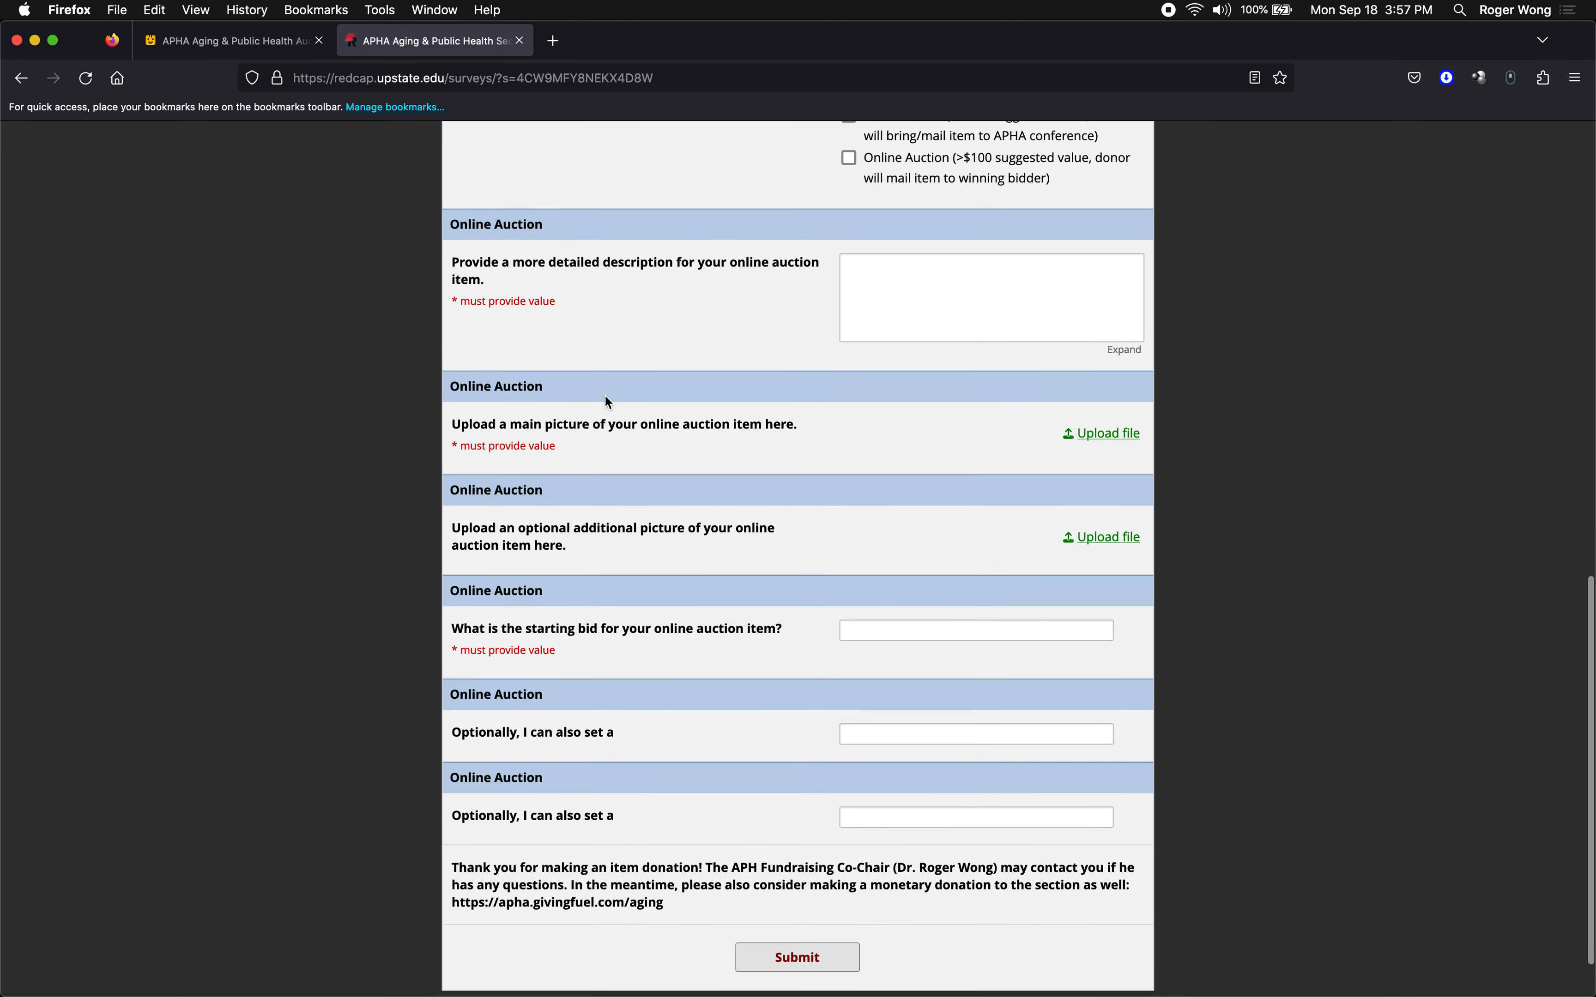
key("ctrl+Right")
key("ctrl+Left")
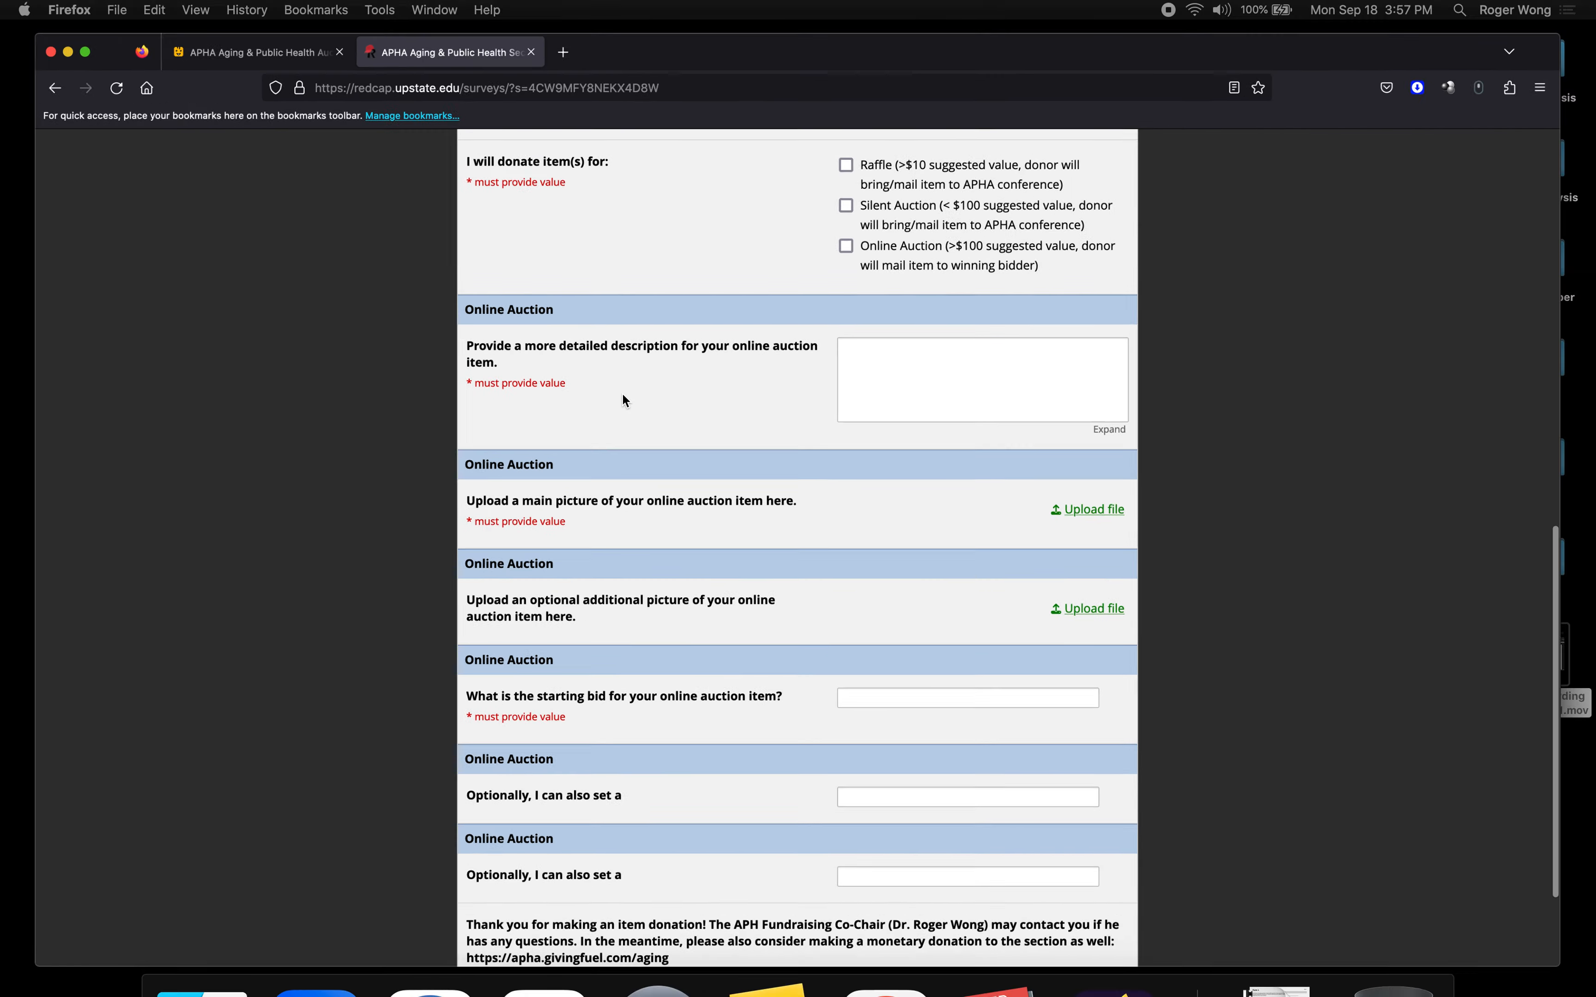
Return to the REDCap project in Chrome and open its Data Dictionary page
key("ctrl+Up")
left_click(930, 63)
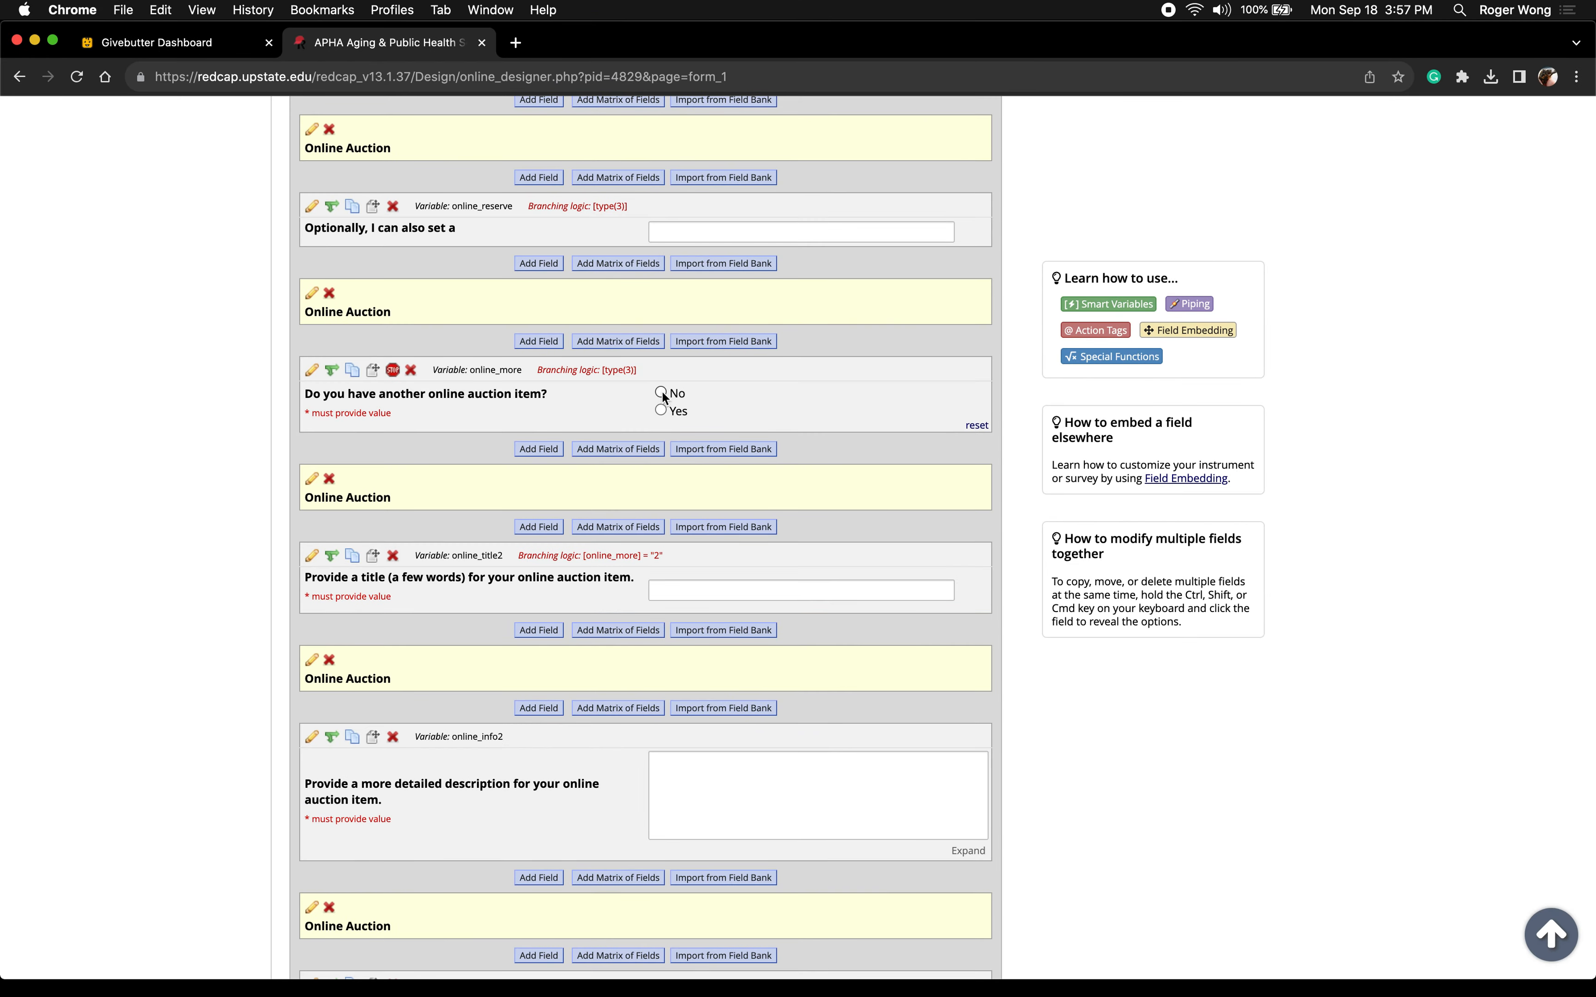
scroll(643, 568, "up", 20)
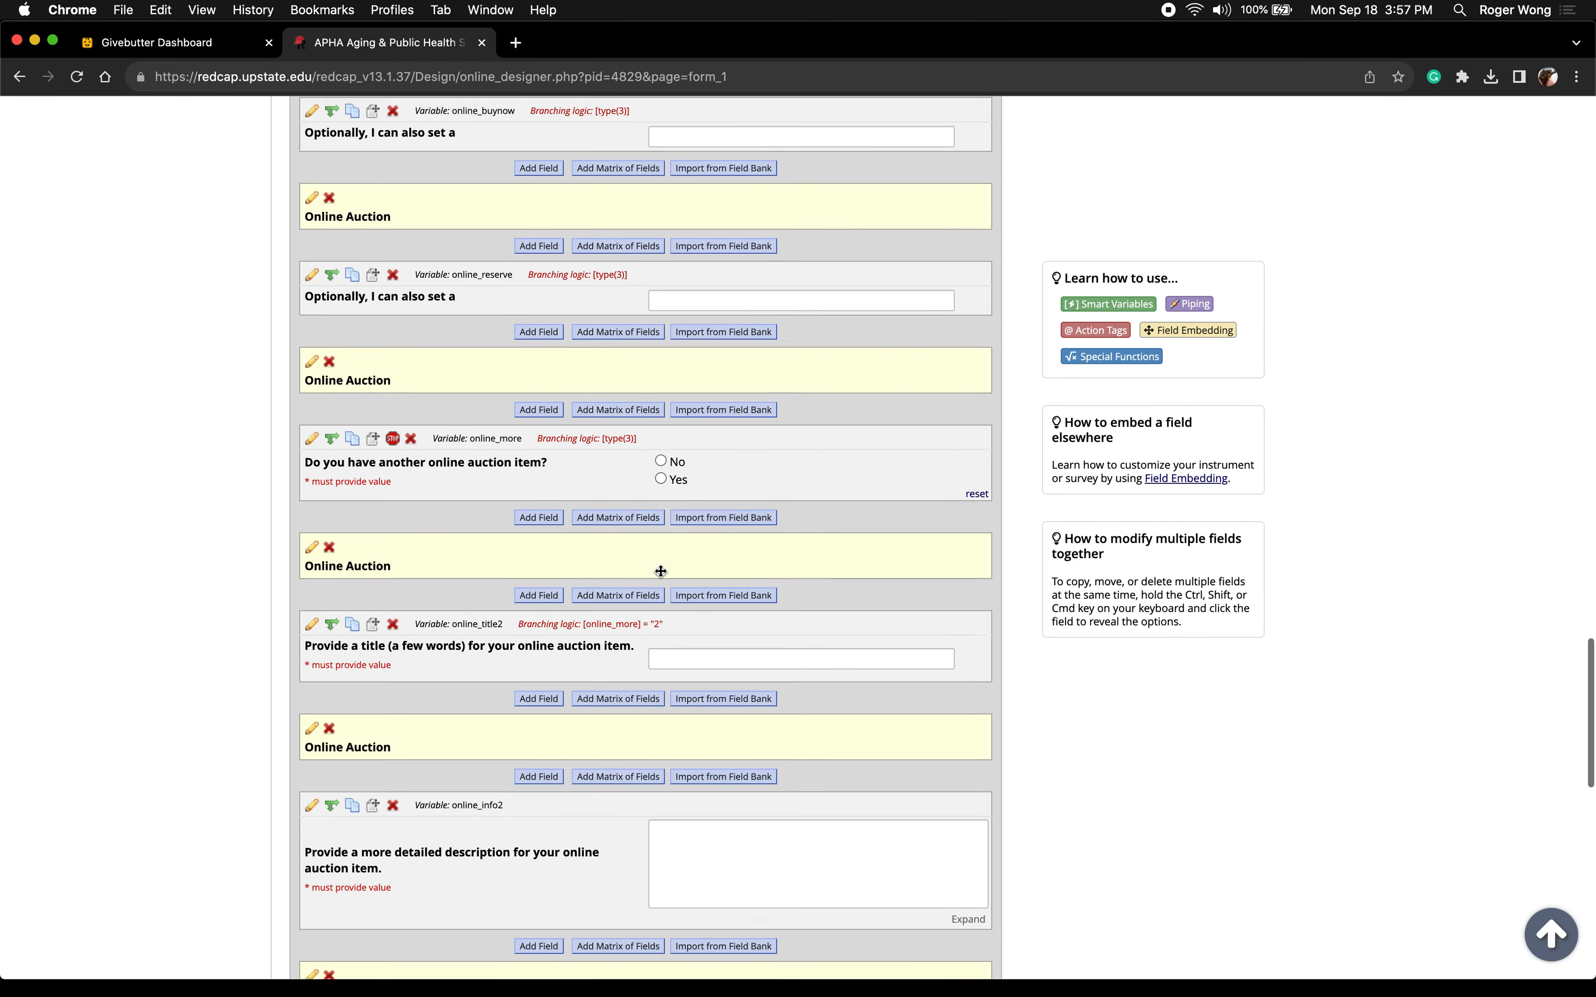
scroll(661, 571, "up", 4)
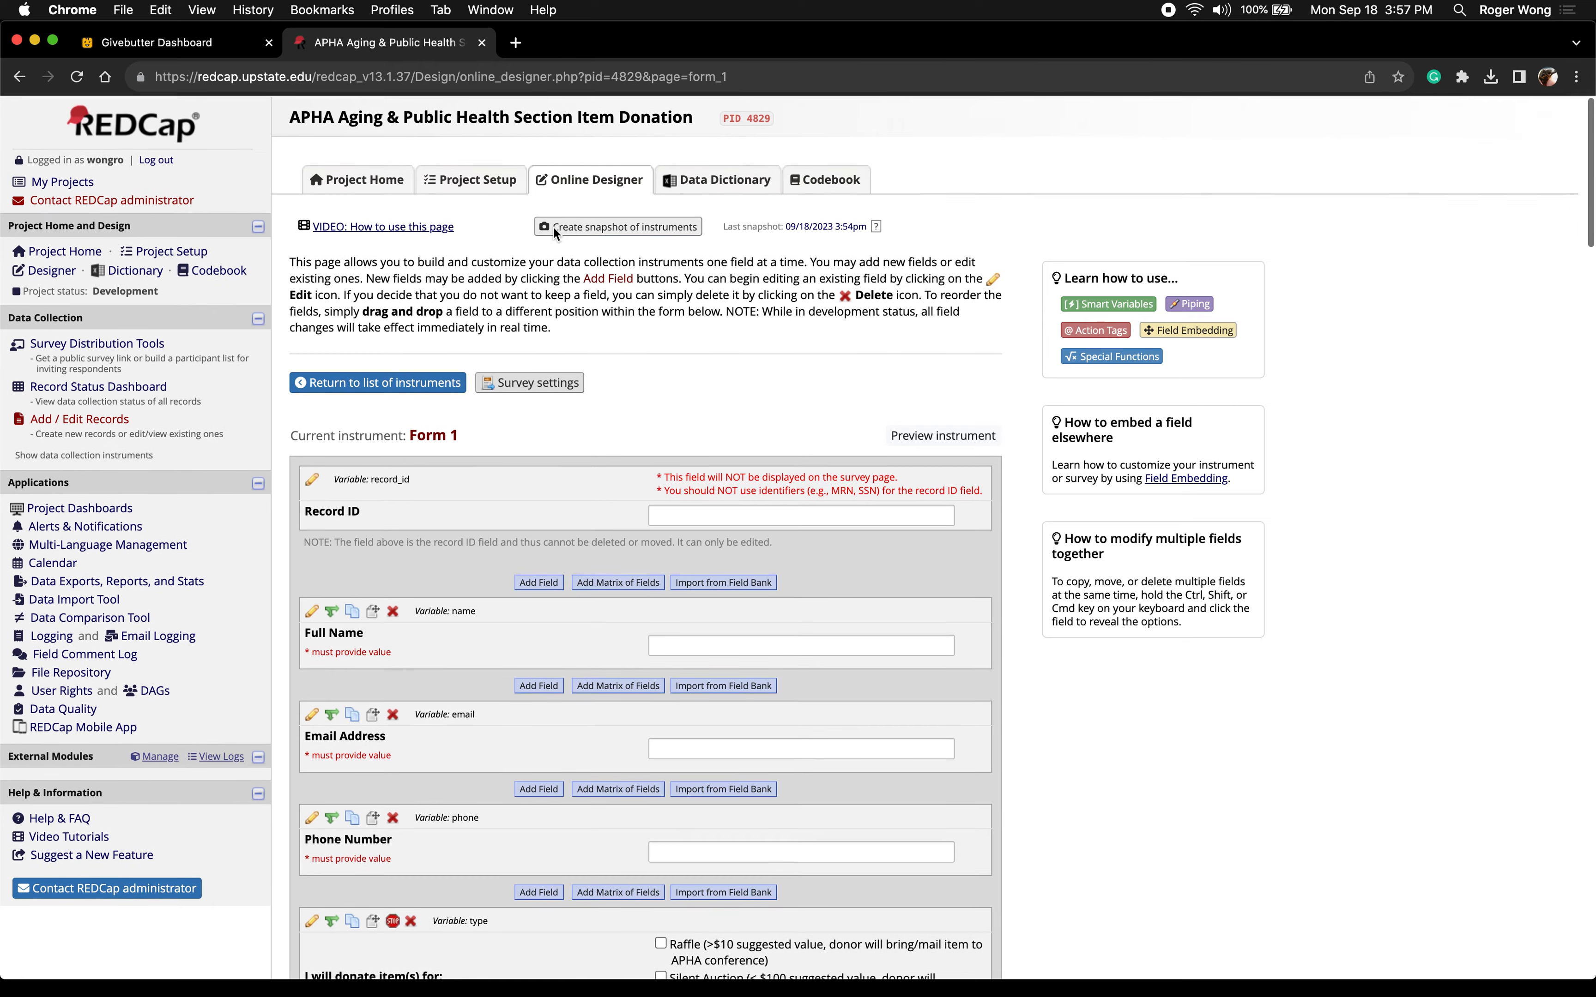
left_click(726, 183)
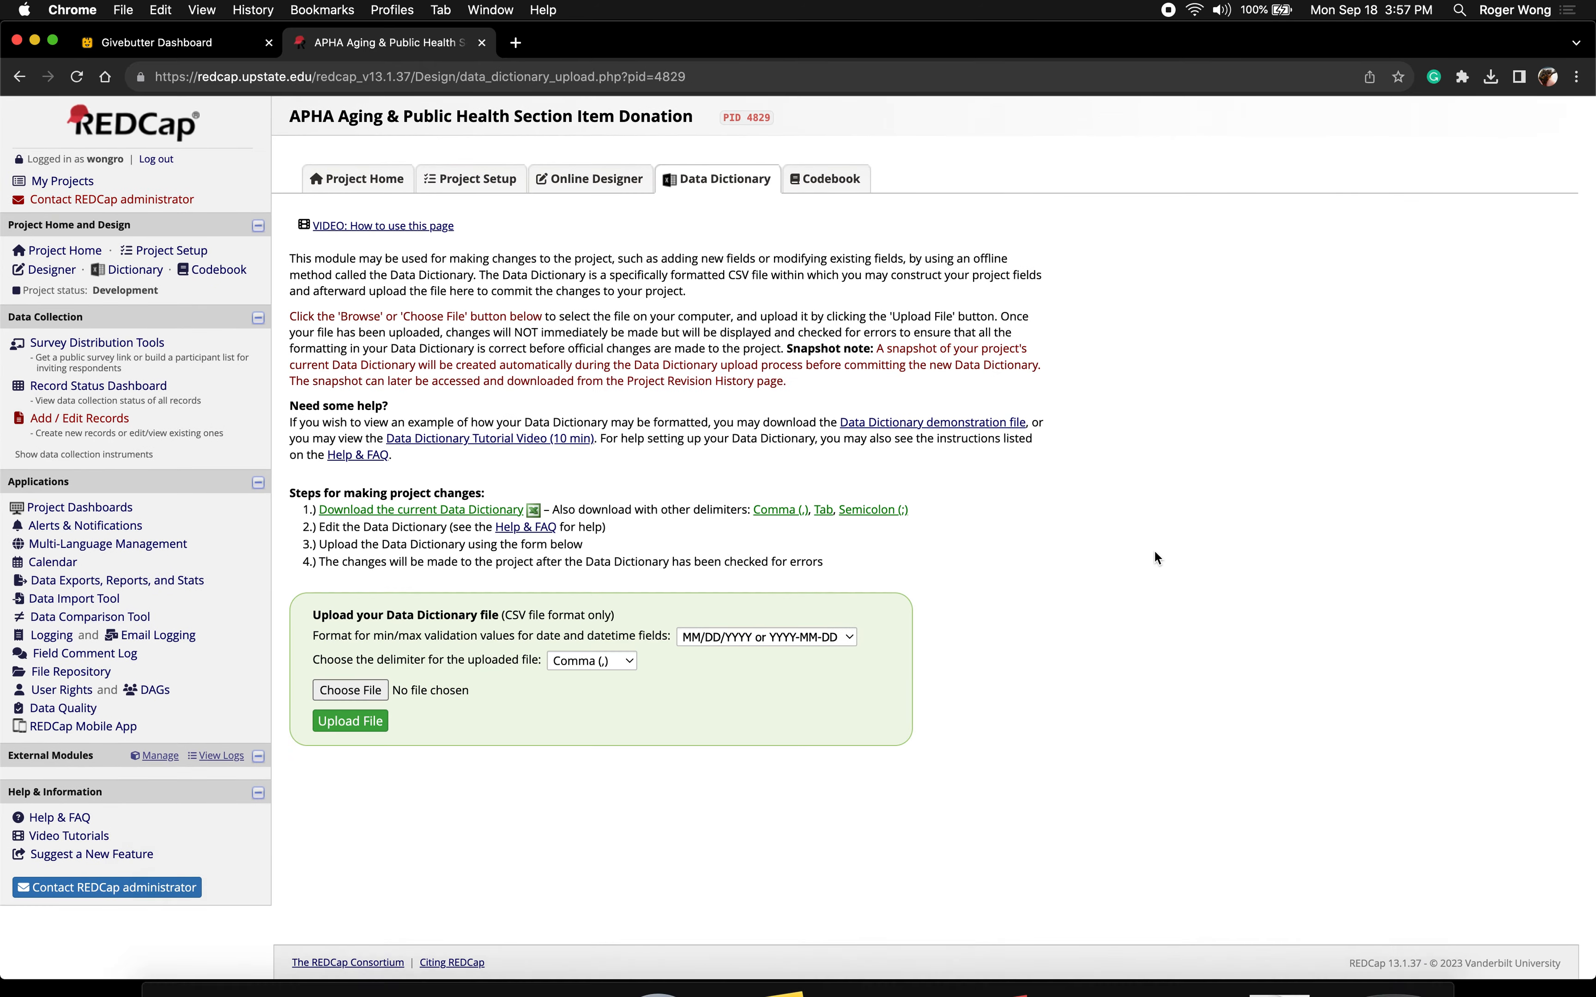
Open the downloaded APHAAgingPublicHealthSectionIt_DataDictionary_2023-09-18.csv in Excel and enlarge its window to fill the screen
key("ctrl+Up")
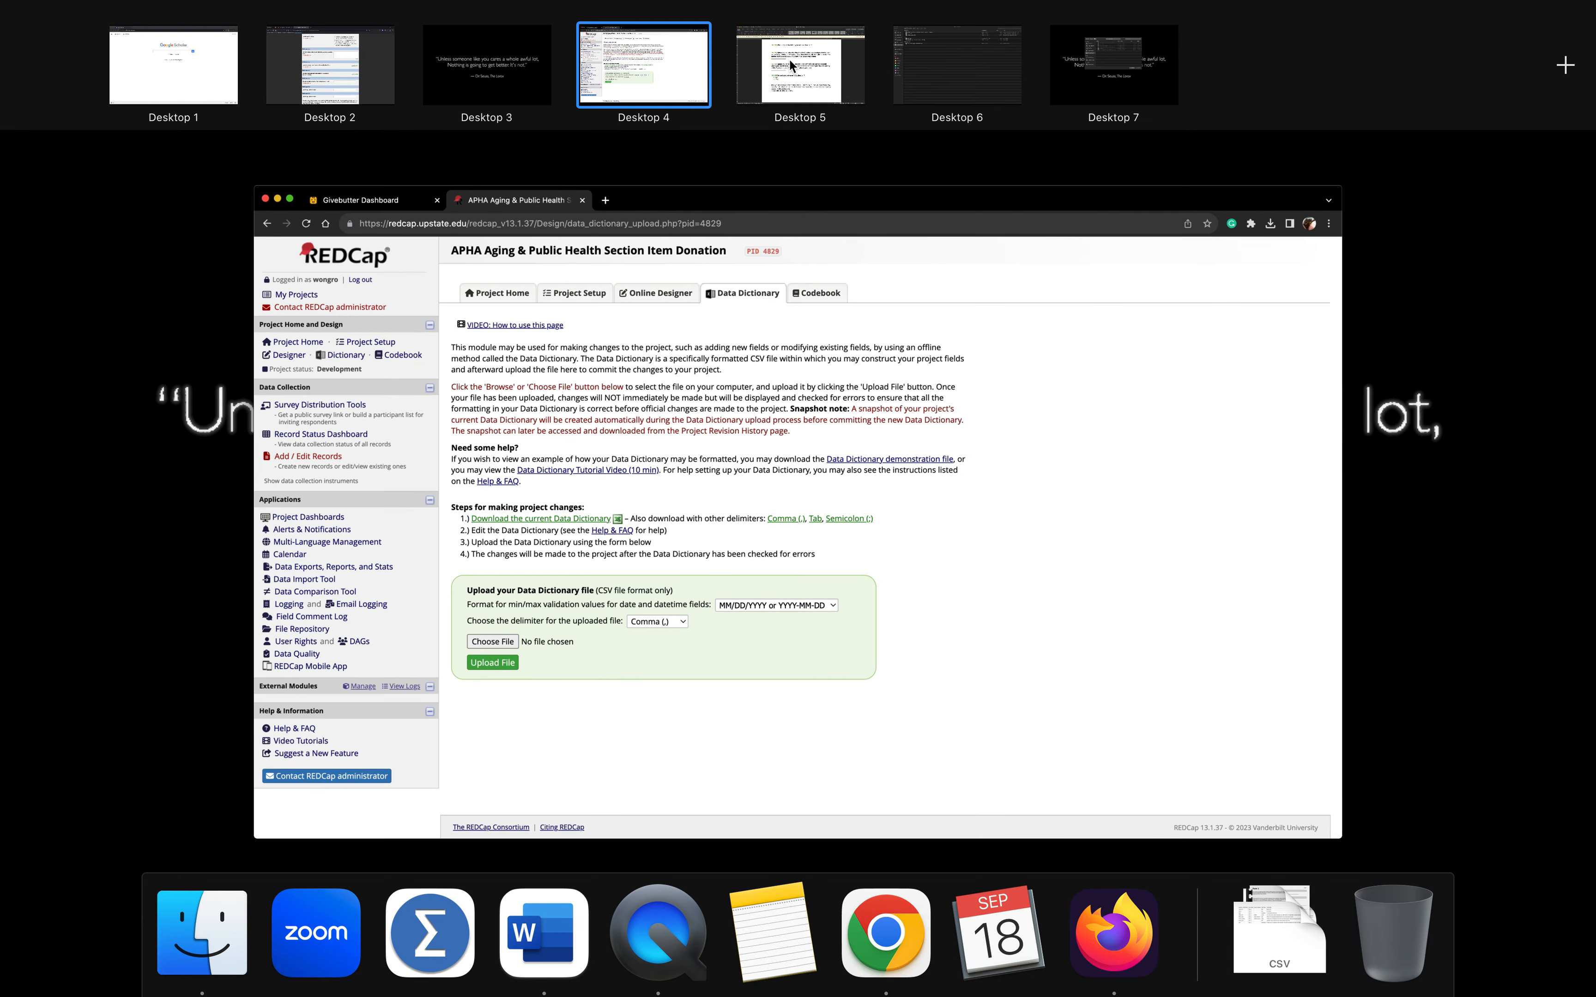
left_click(387, 75)
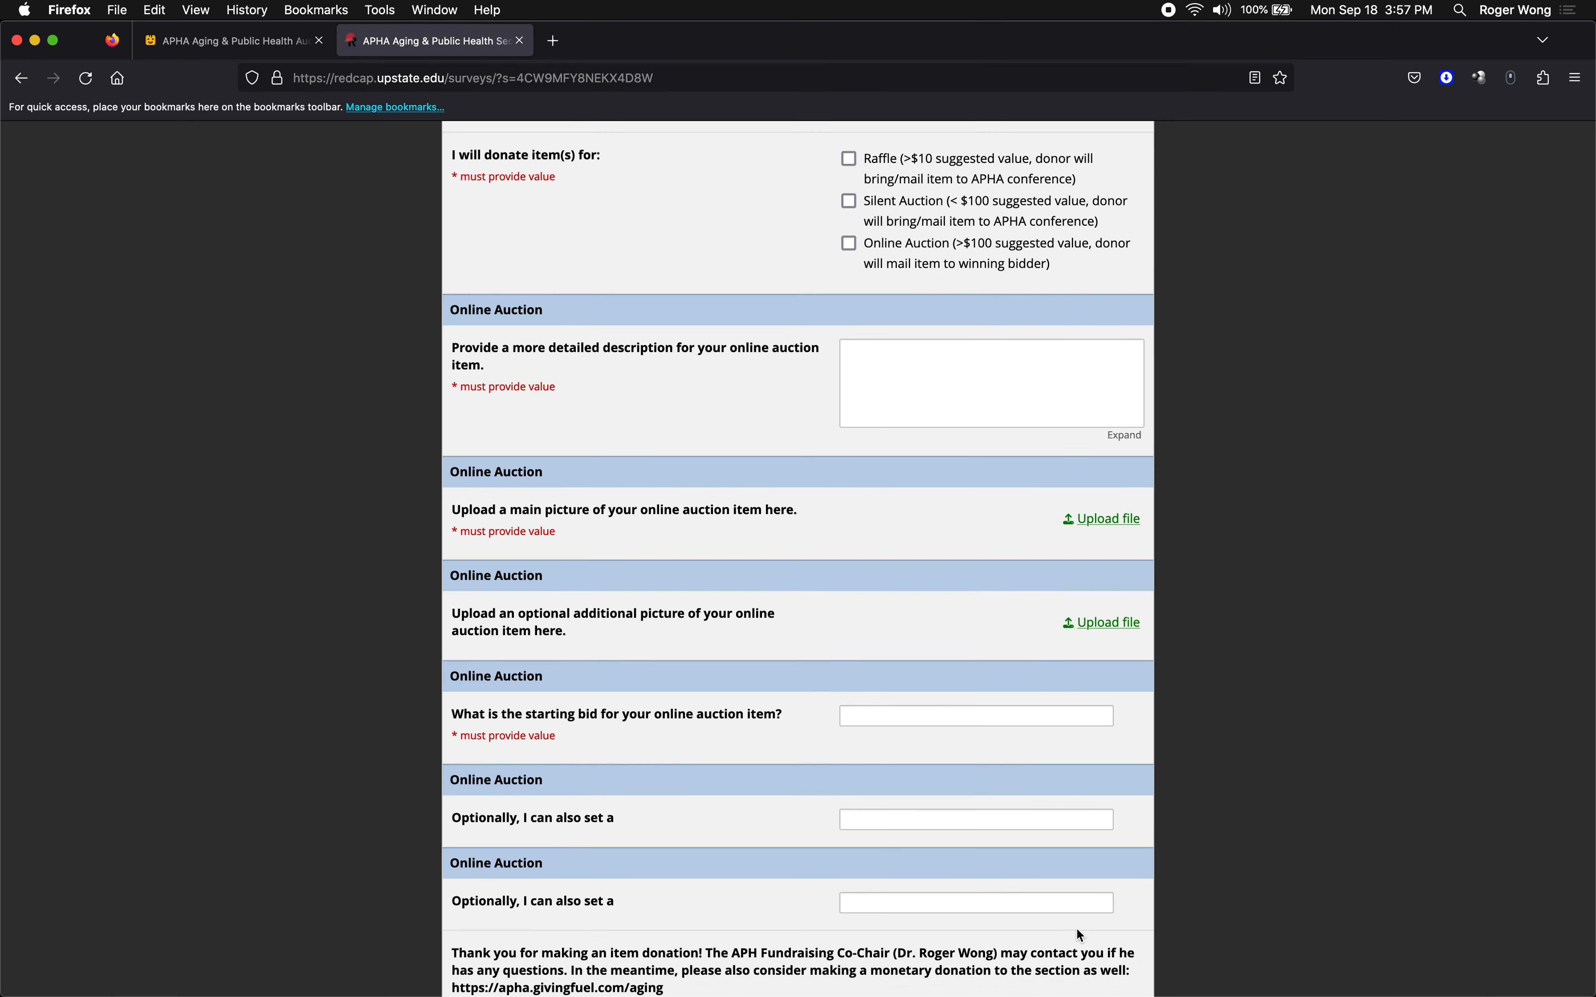
left_click(1252, 968)
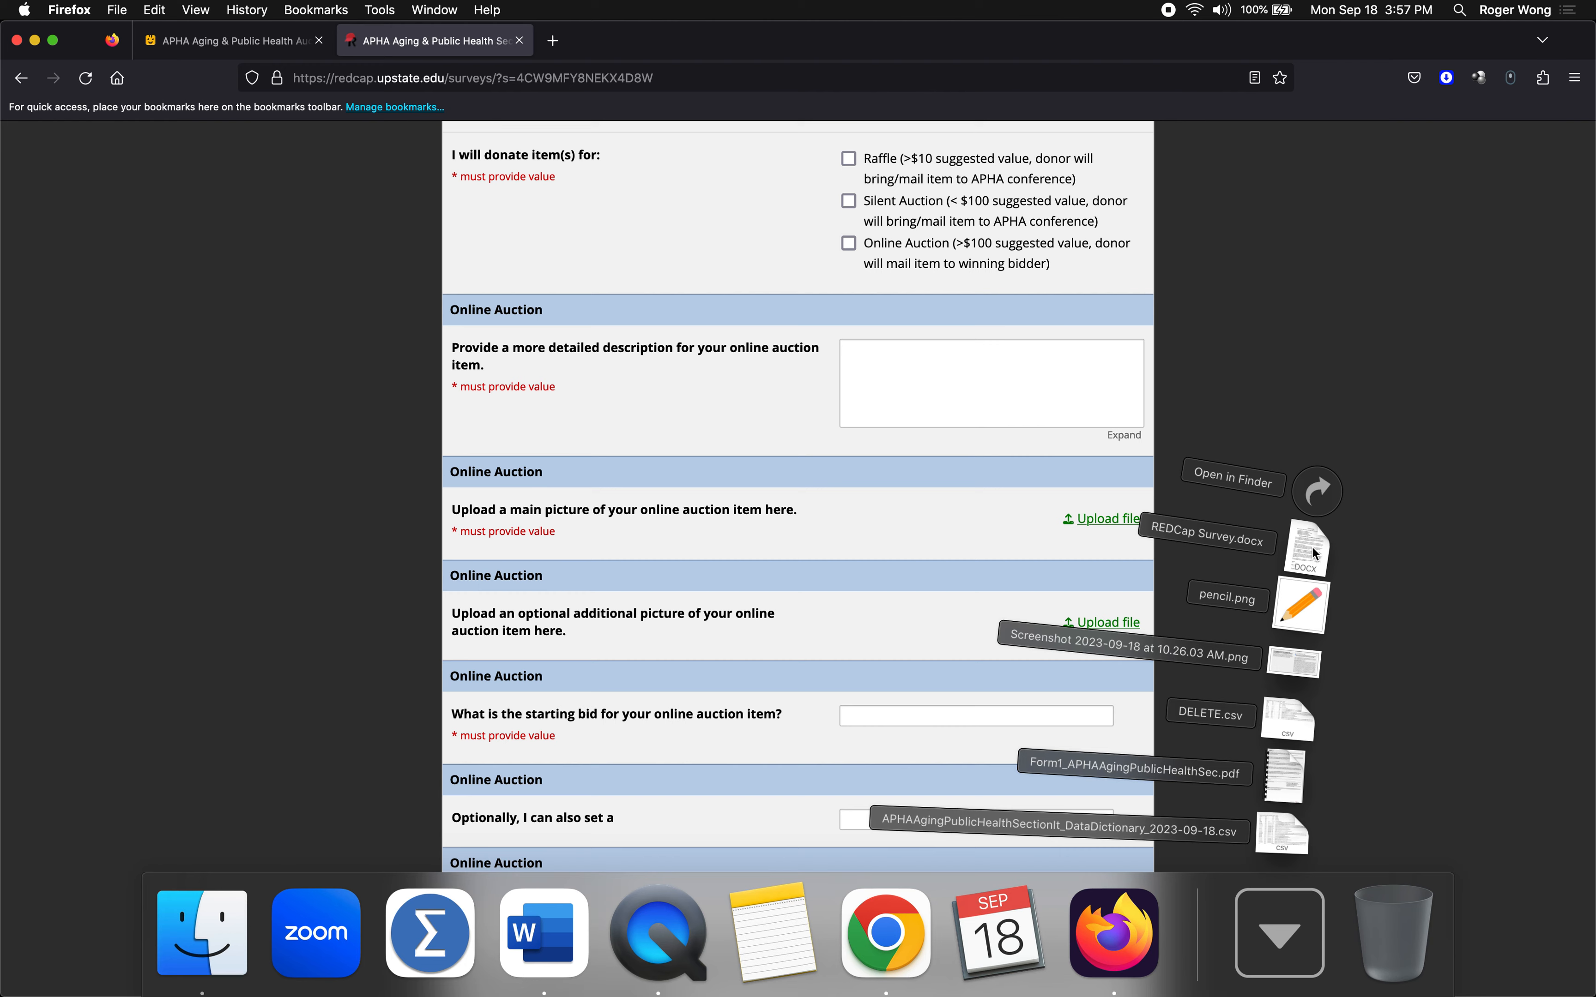
left_click(1283, 834)
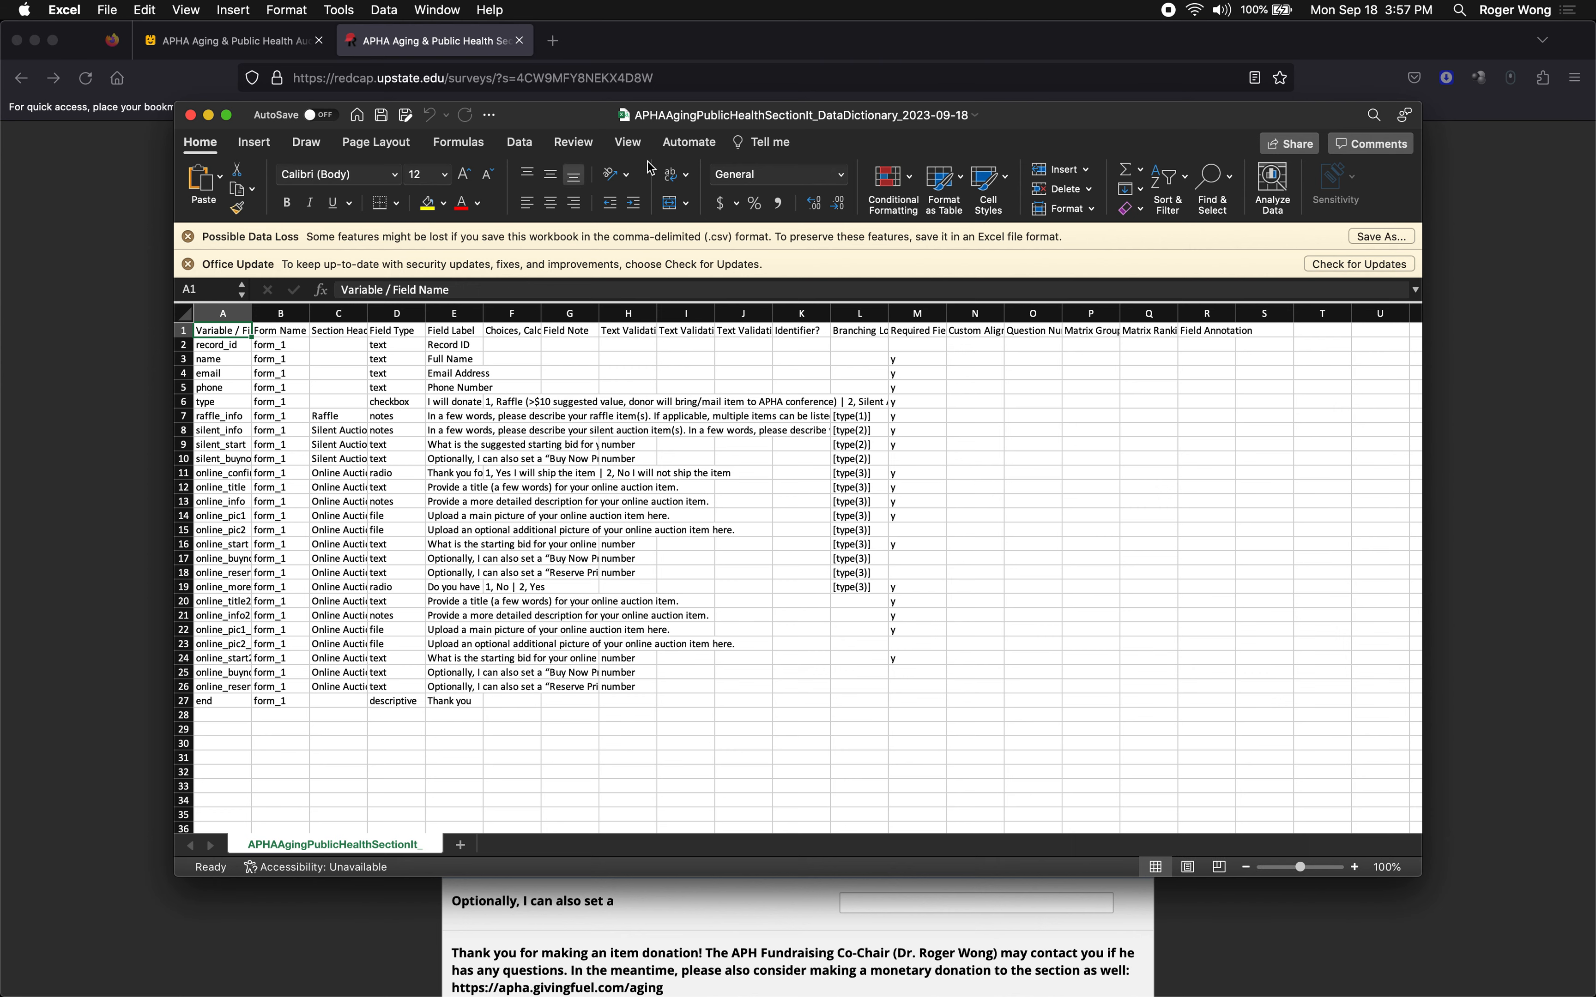
left_click_drag(568, 123, 394, 43)
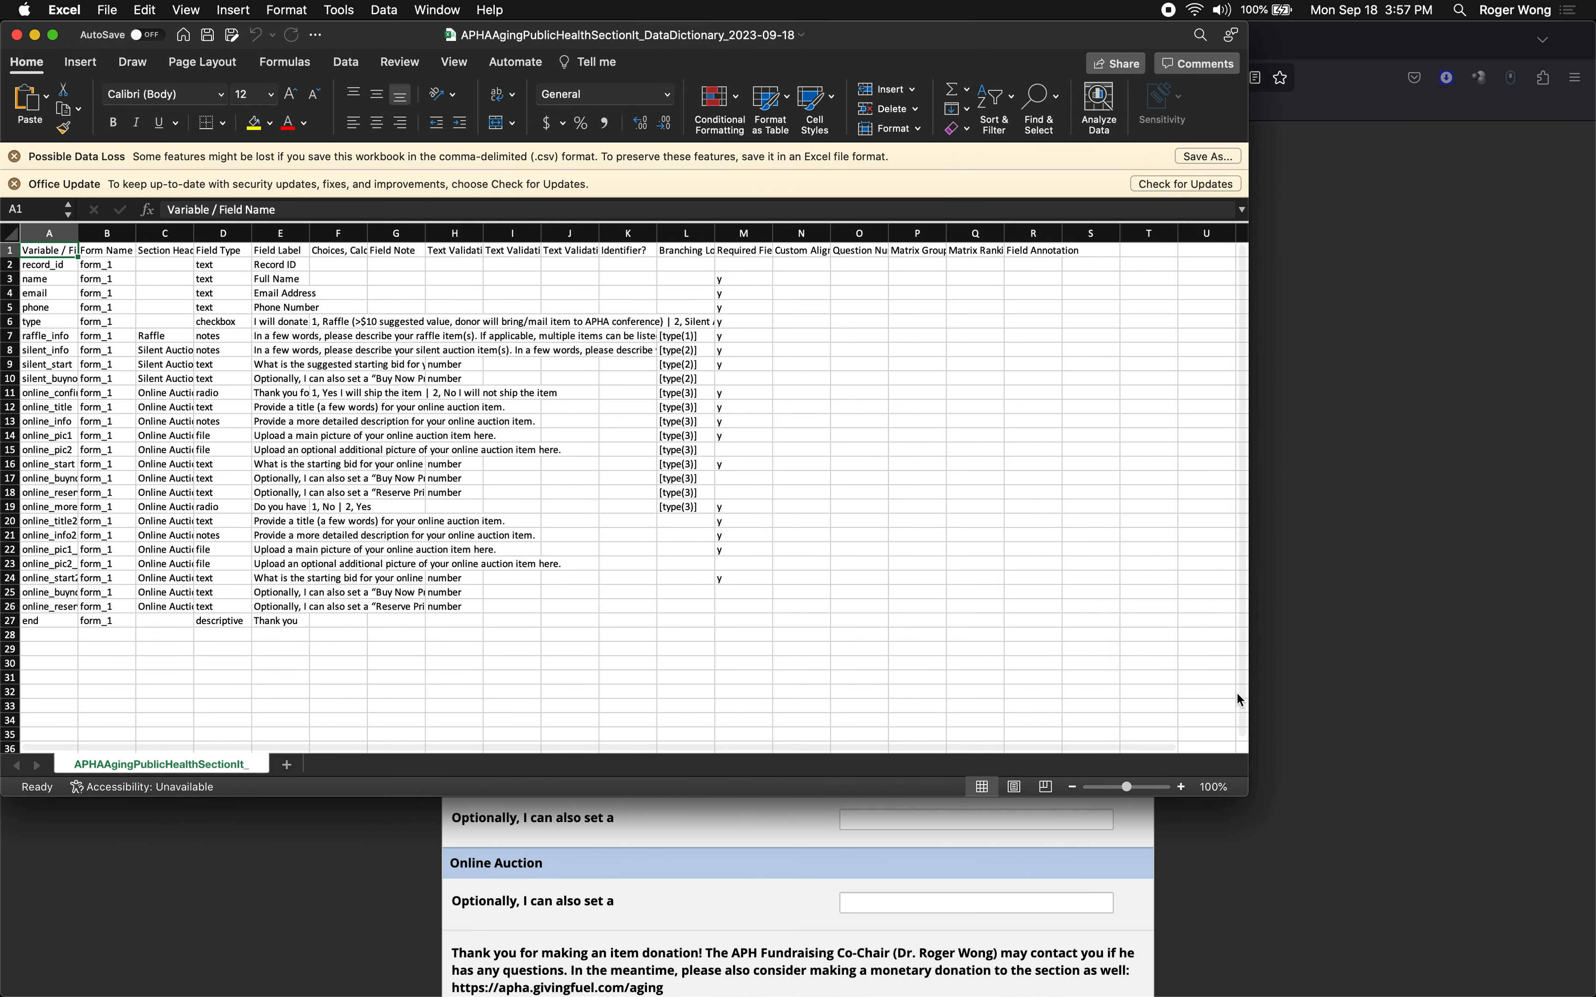
left_click_drag(1591, 958, 1592, 993)
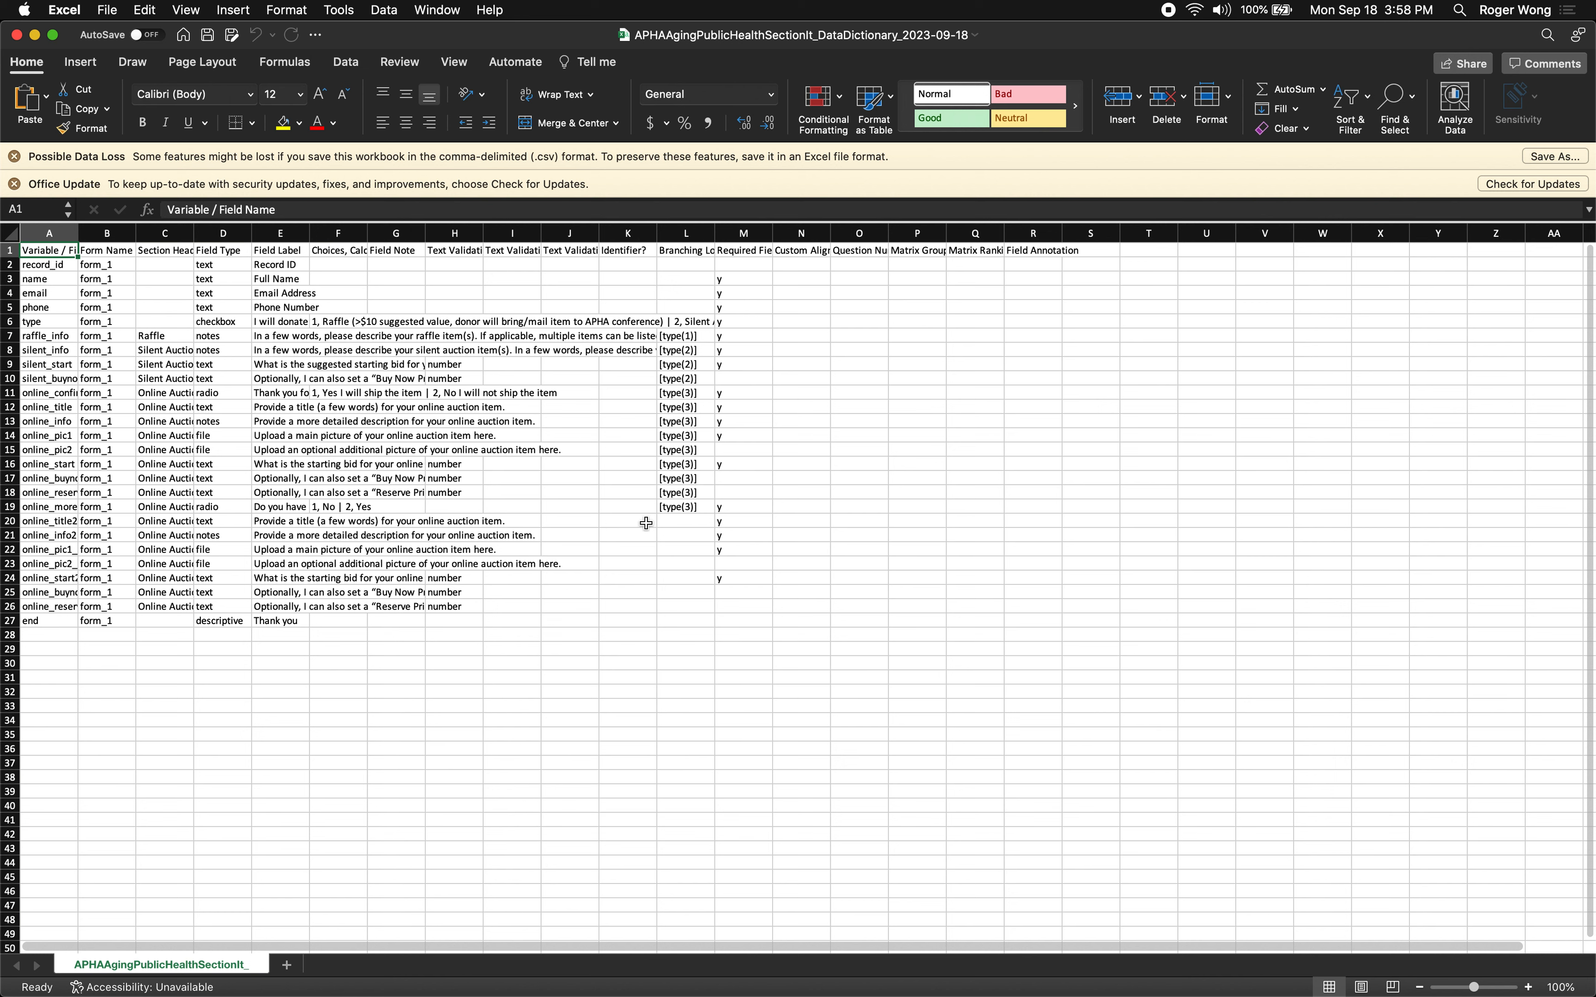
Enter the branching logic [online_more]="2" for online_title2 in cell L20
left_click(685, 521)
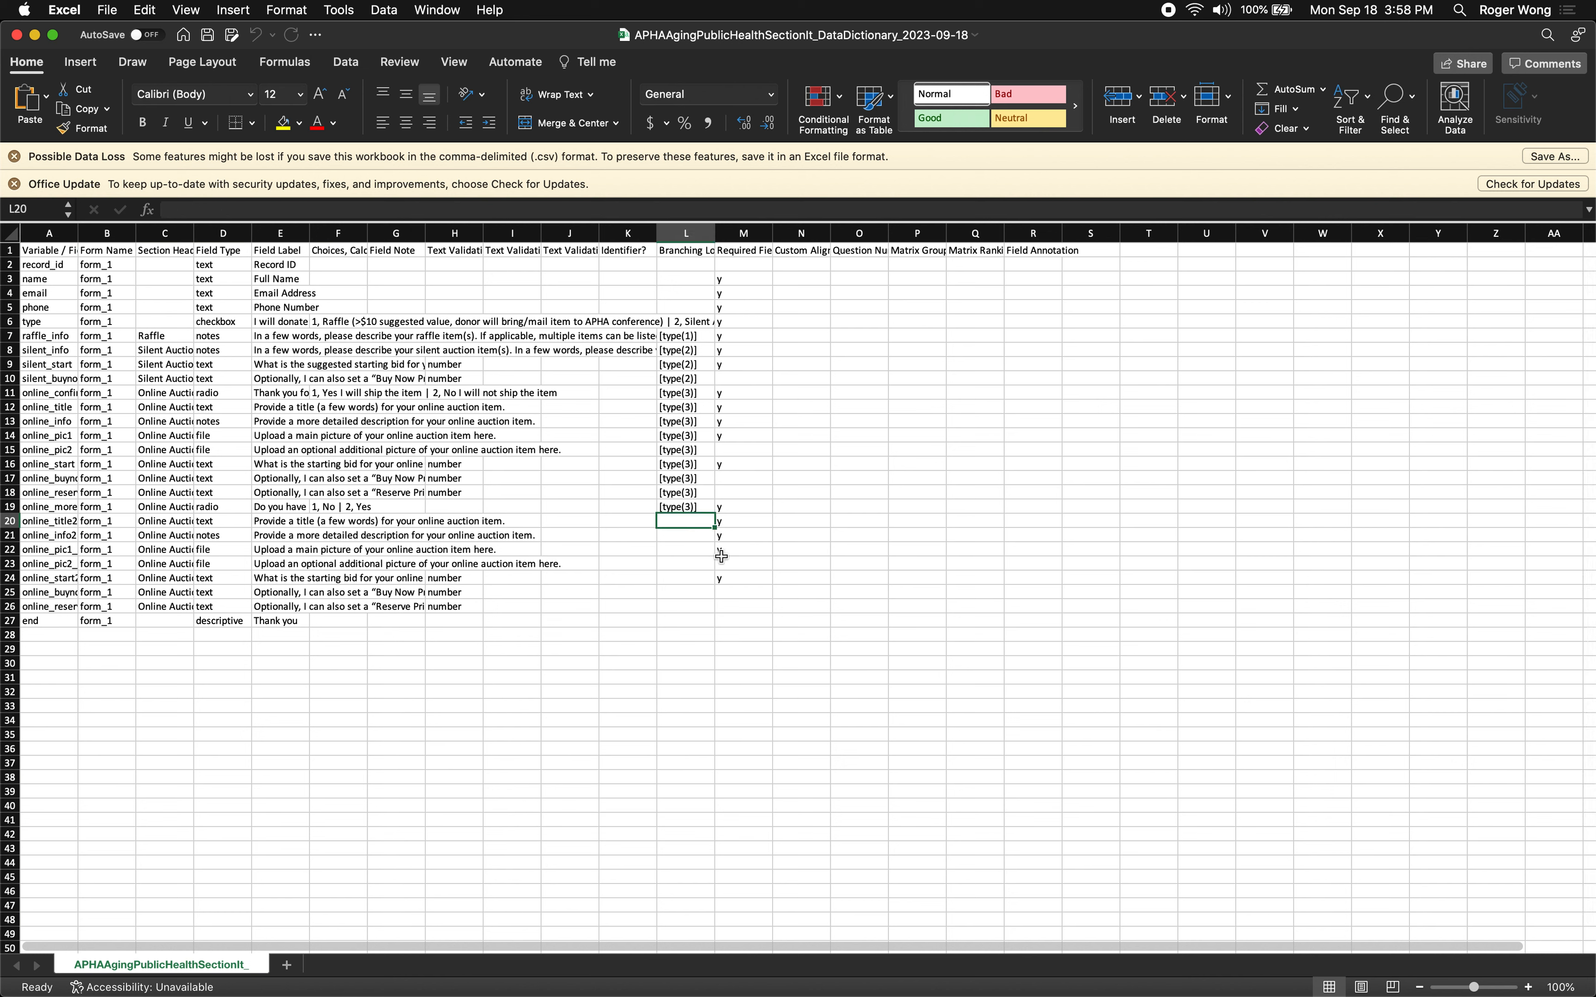
type("[onl")
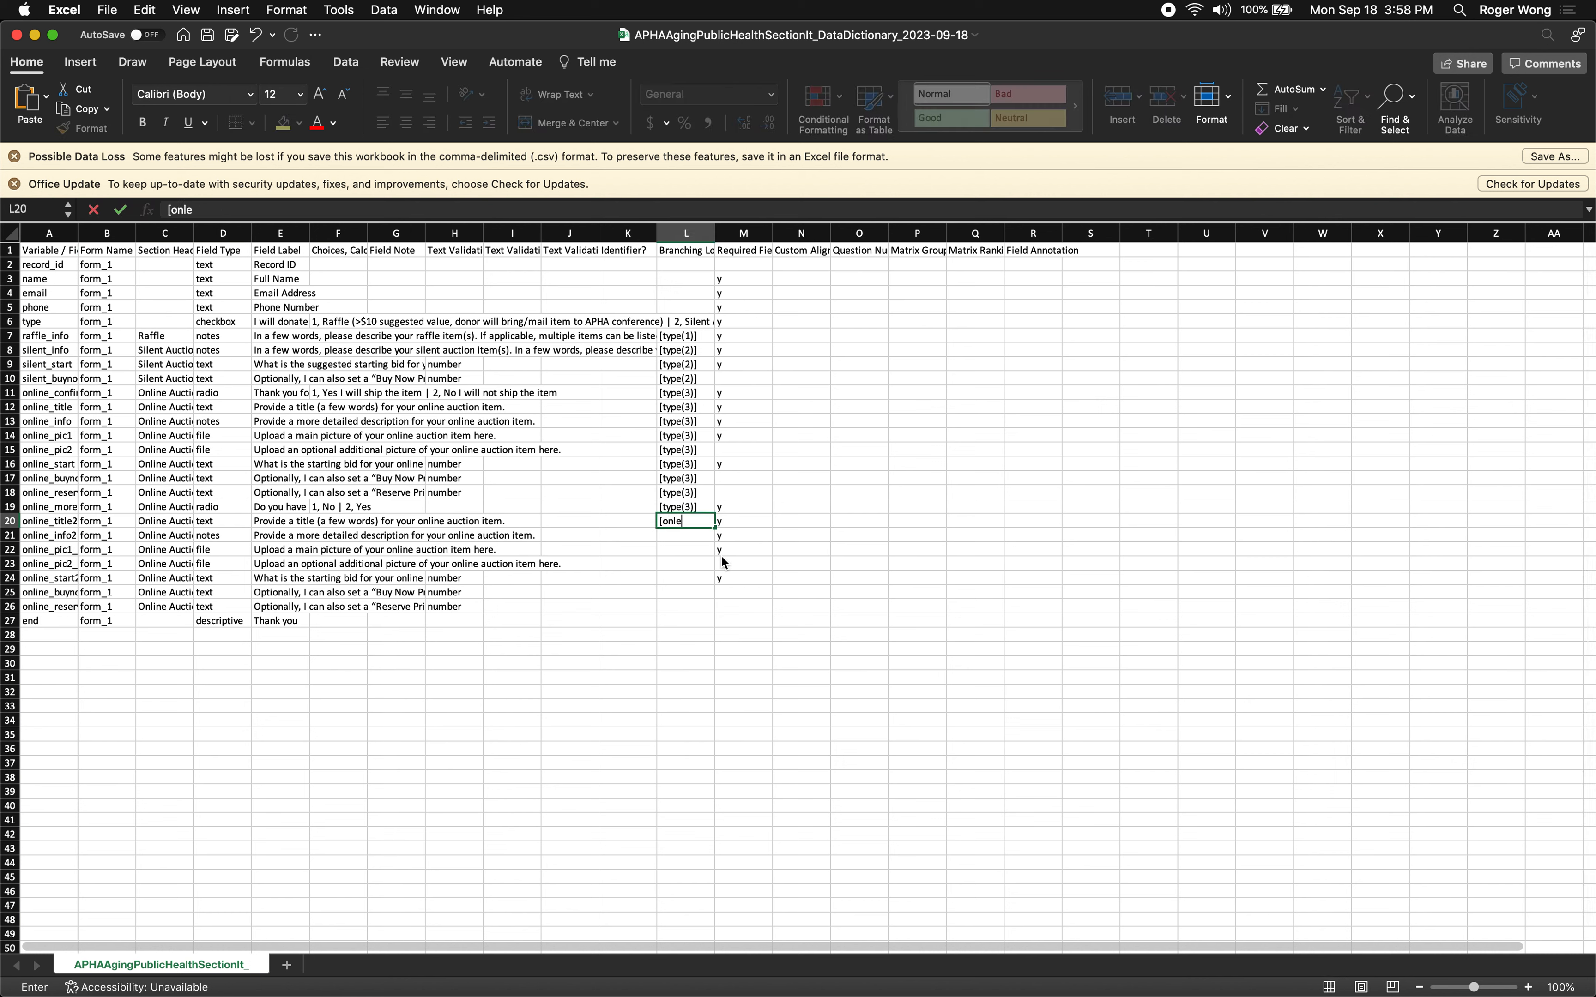
type("ine_more]=")
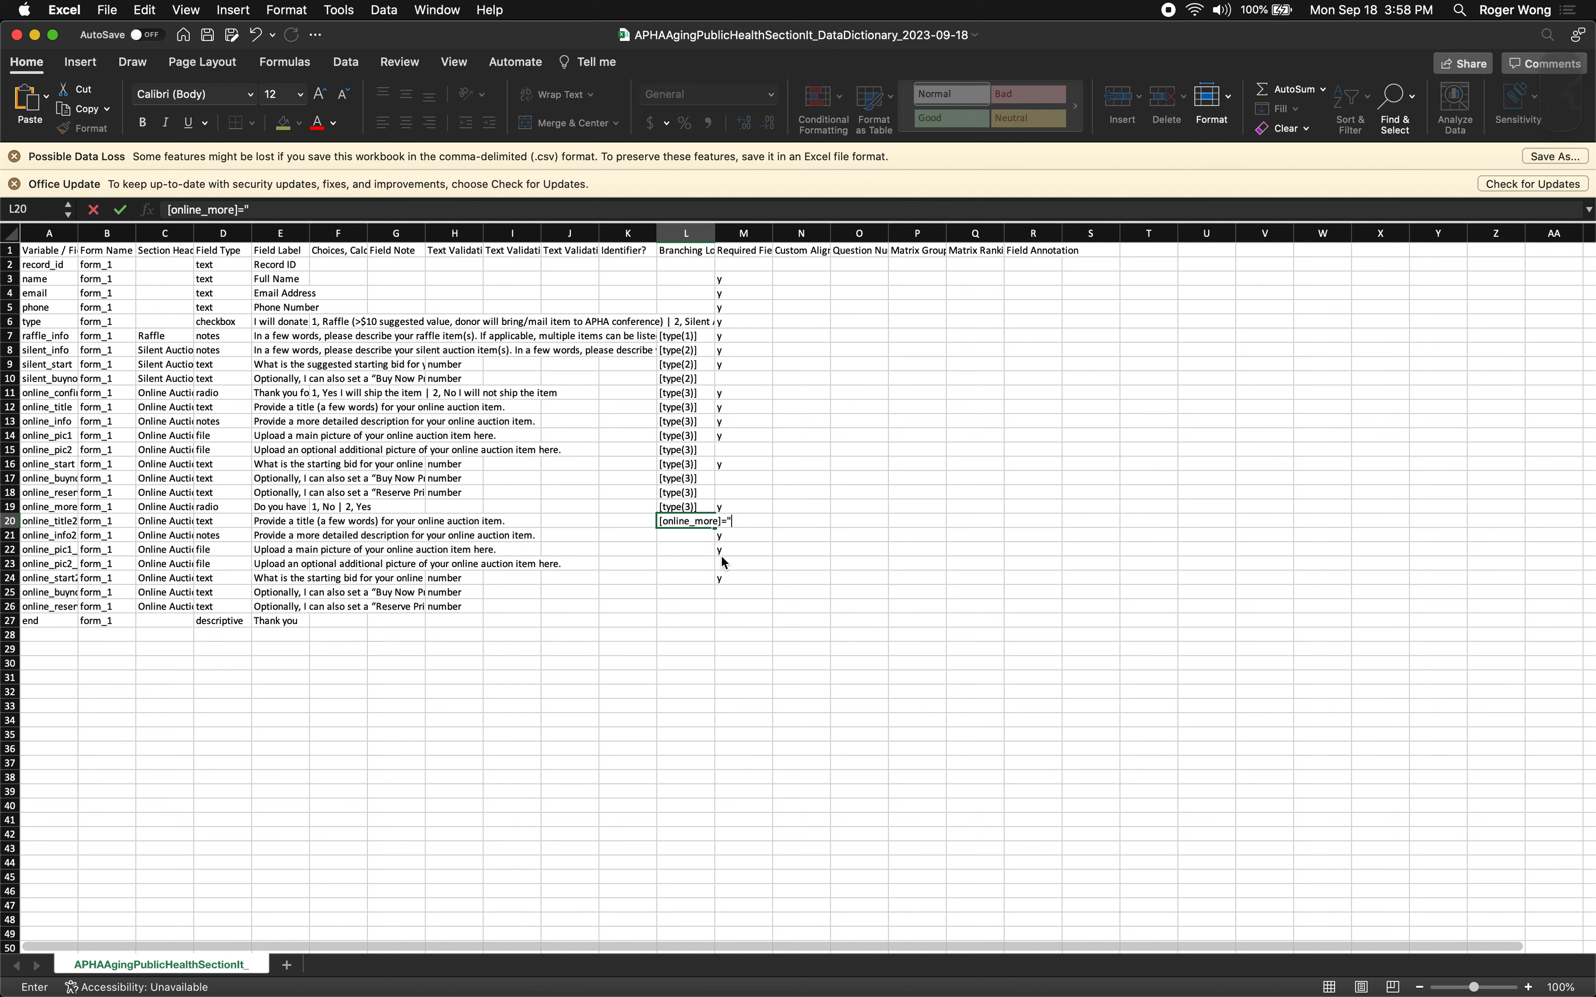
type("\"2")
key("Return")
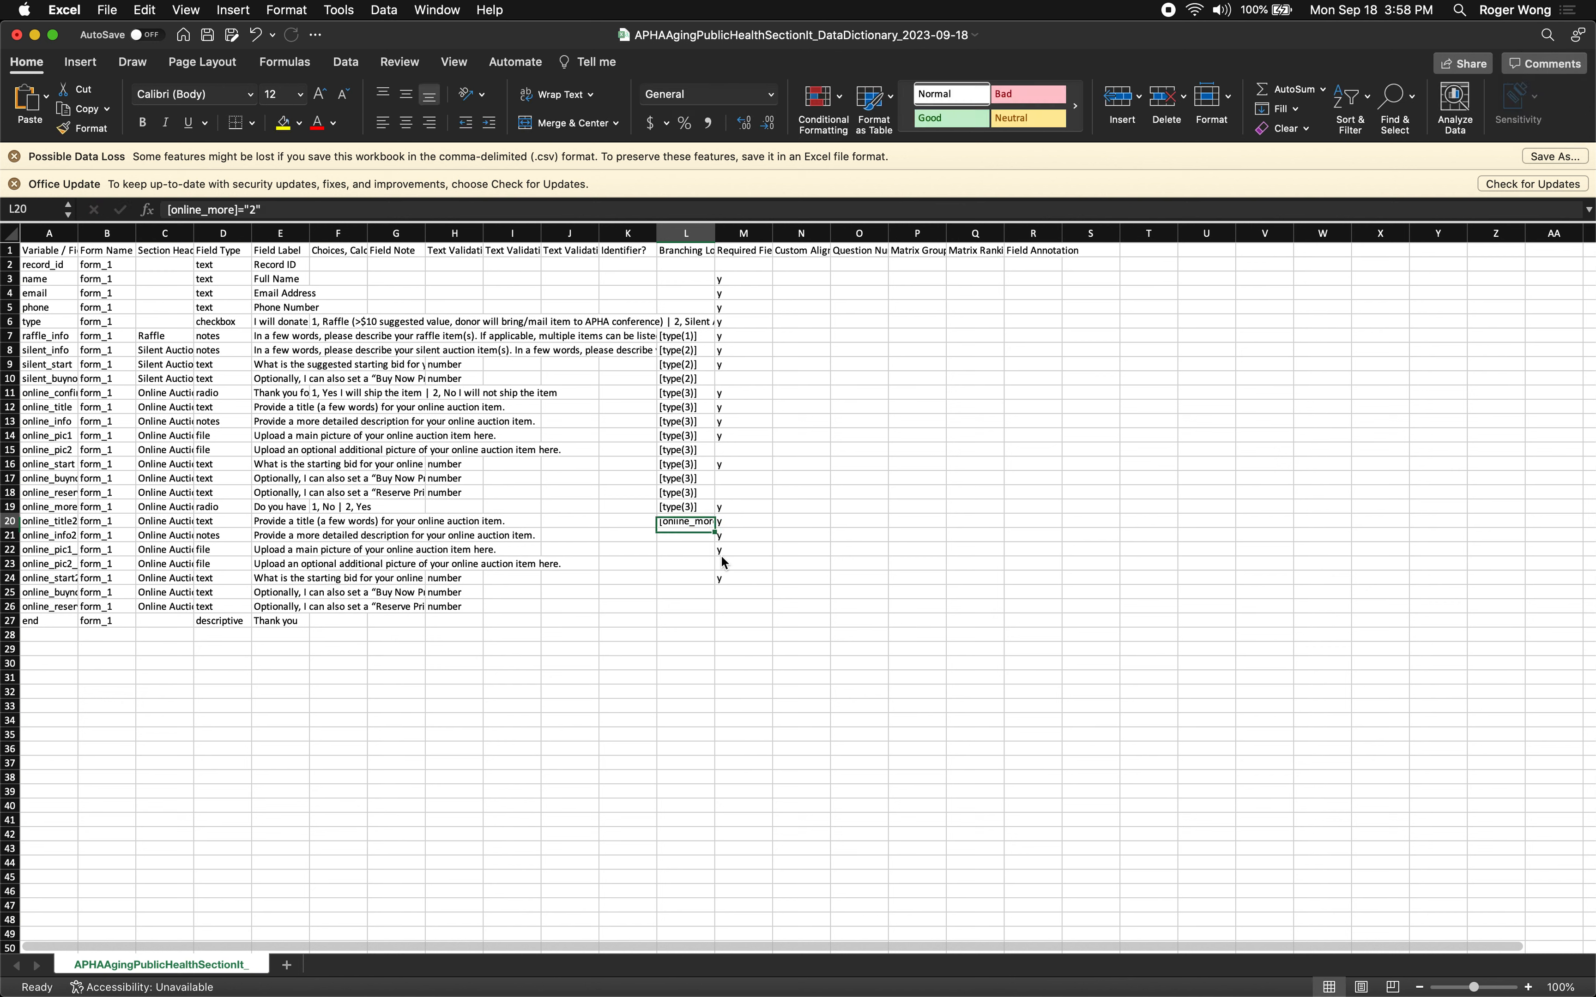
Copy the branching logic from L20 into cells L21 to L26 for the remaining second-item auction fields
key("Up")
key("ctrl+c")
key("Down")
key("super+v")
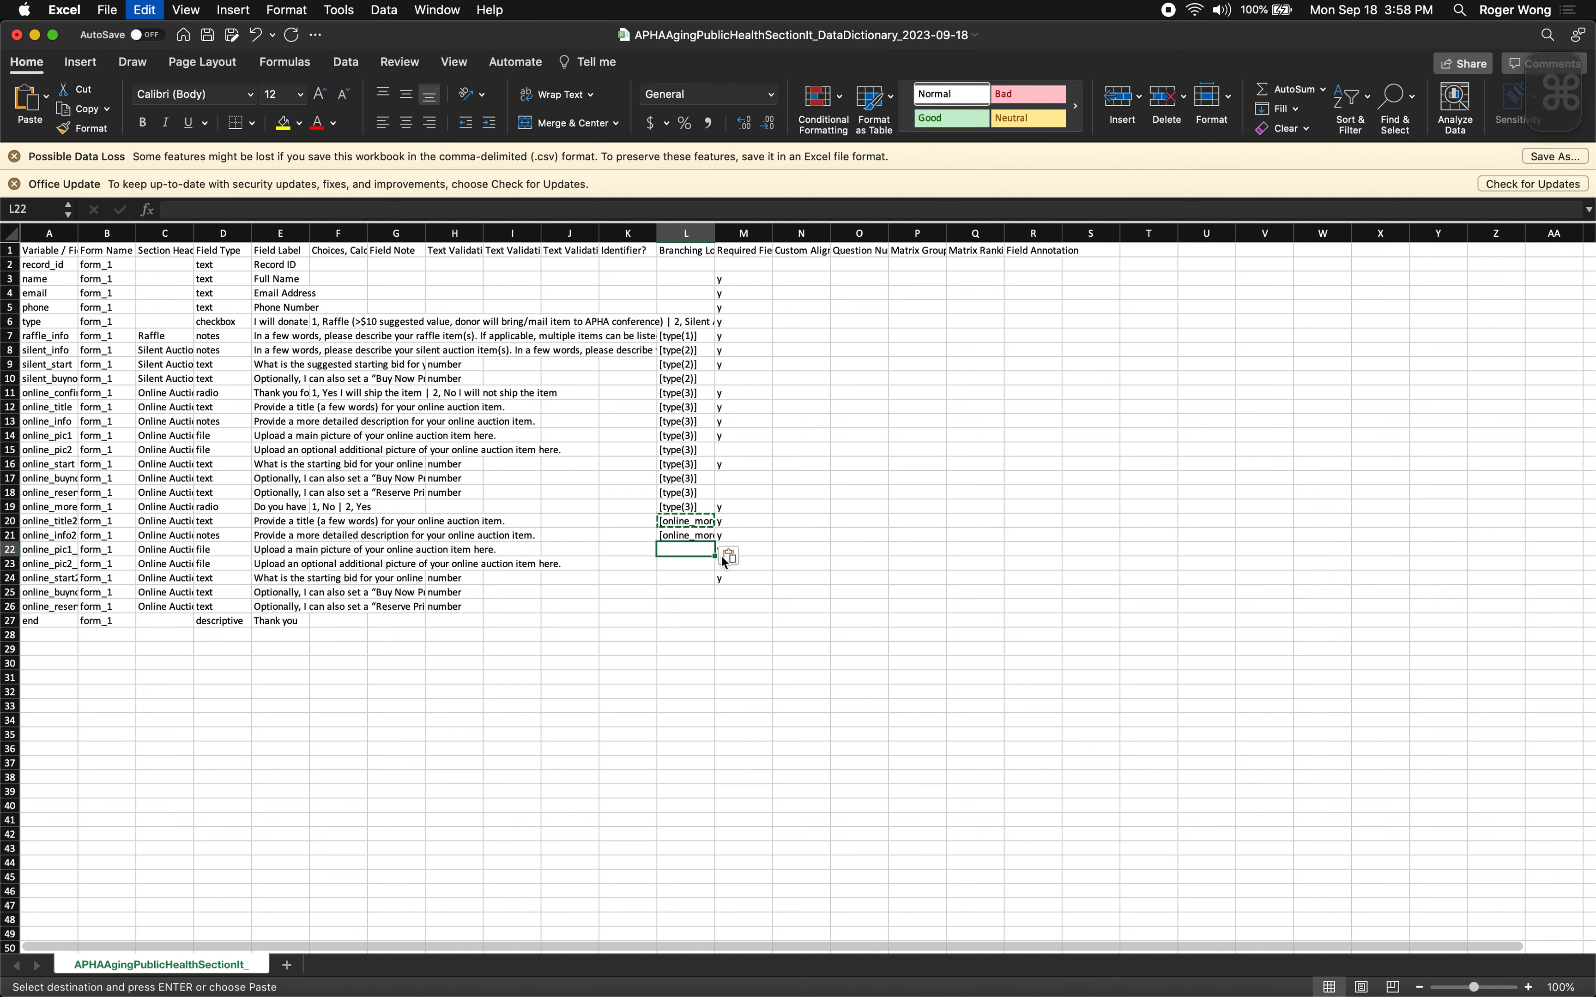
key("Down")
key("super+v")
key("Down")
key("super+v")
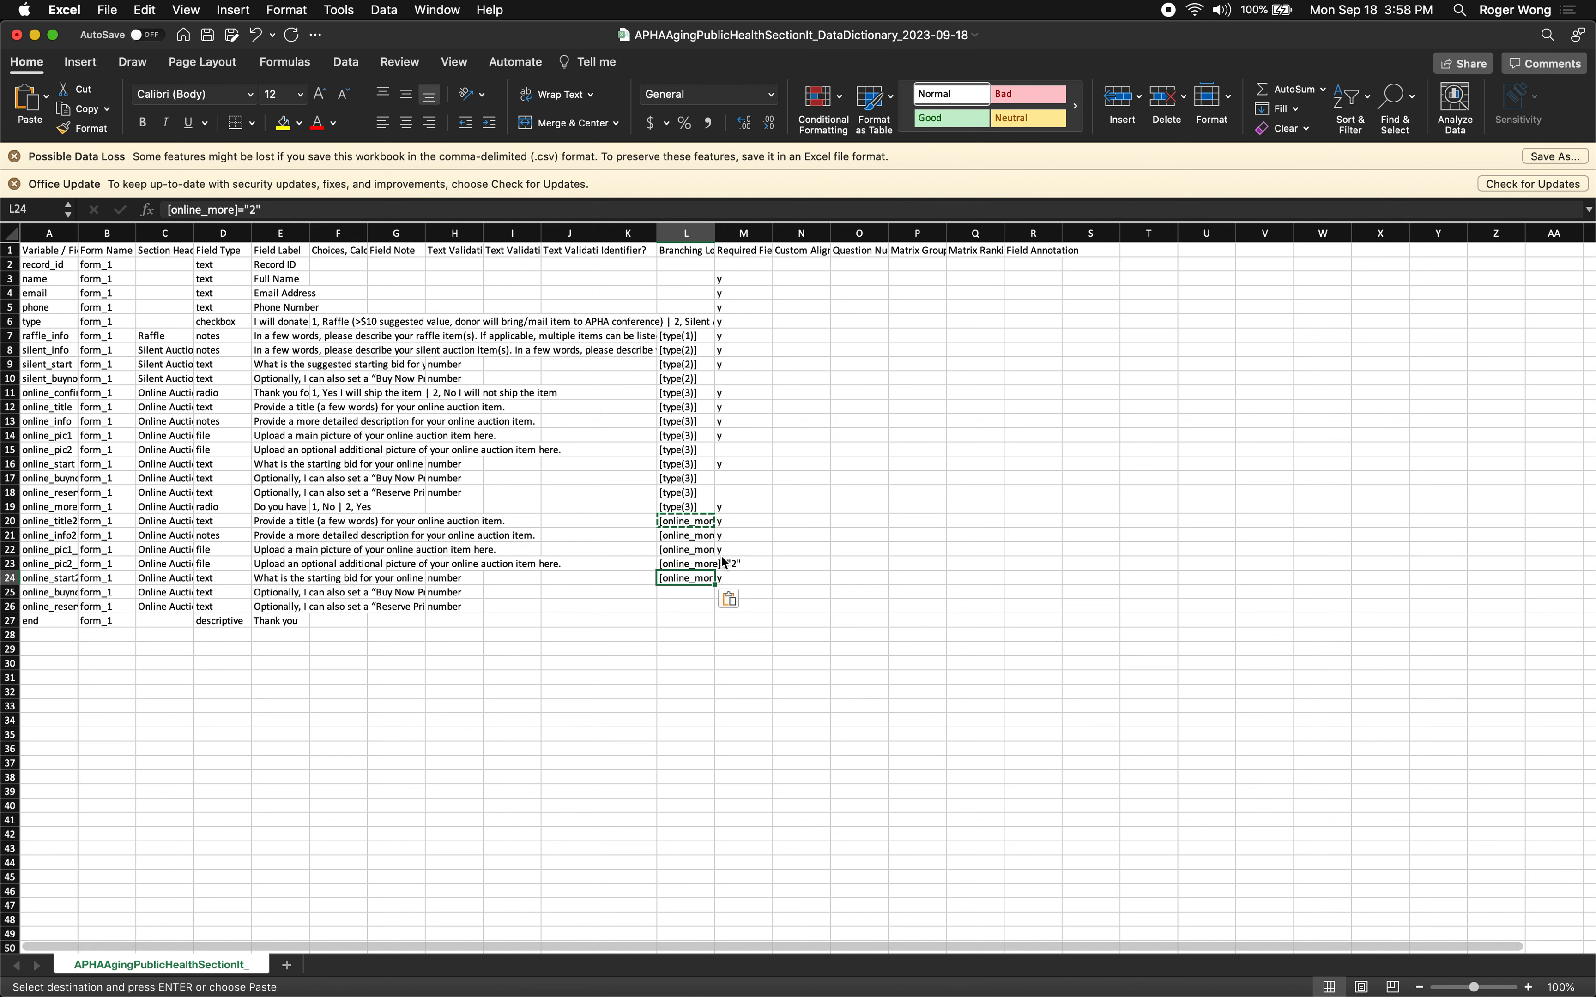
key("Down")
key("super+v")
key("Down")
key("super+v")
key("Left")
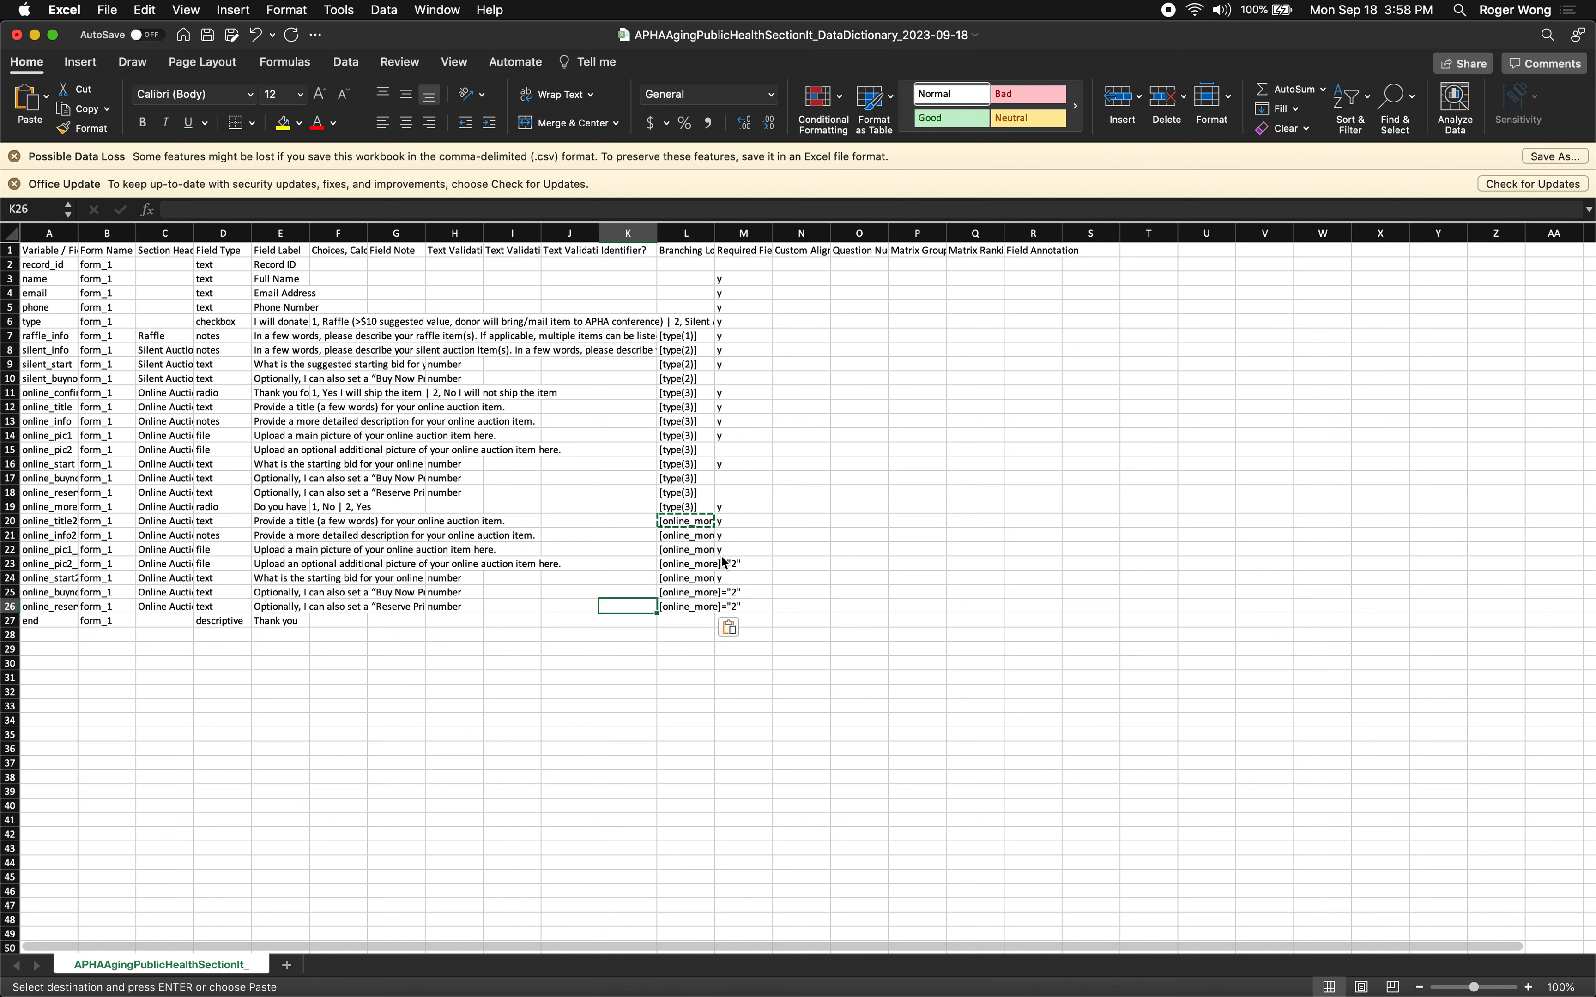
key("Down")
key("Left")
key("Right")
key("Right")
key("Left")
key("Left")
key("Left")
key("Left")
key("Left")
key("Left")
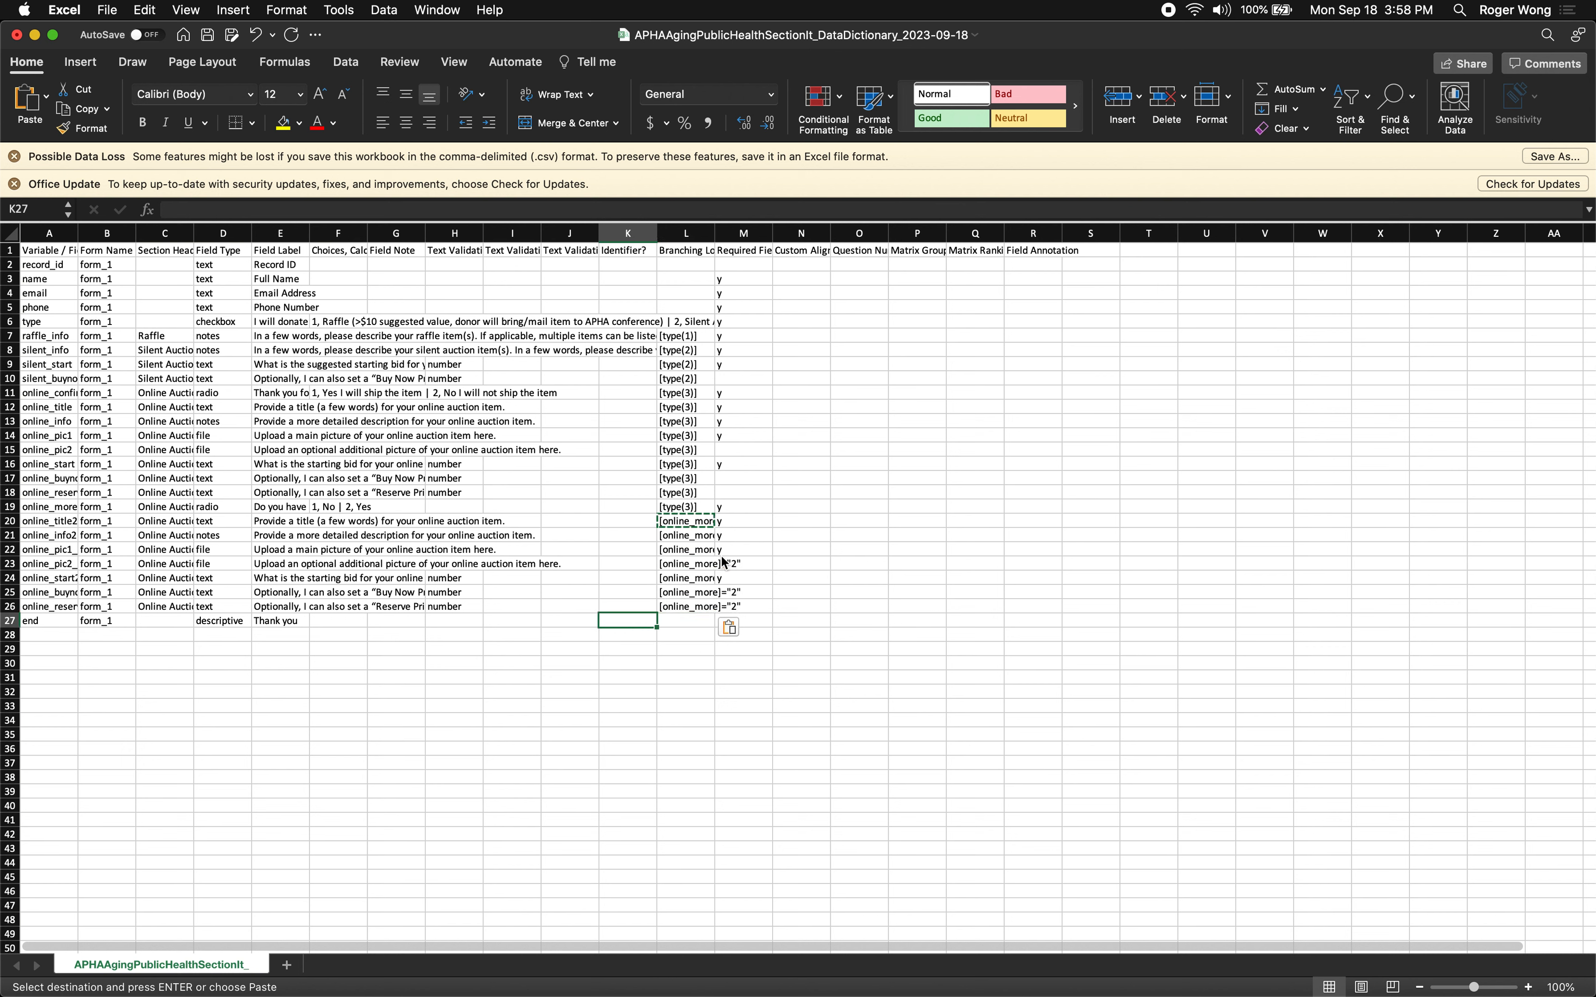
Save the edited data dictionary CSV and quit Excel
key("super+s")
key("super+q")
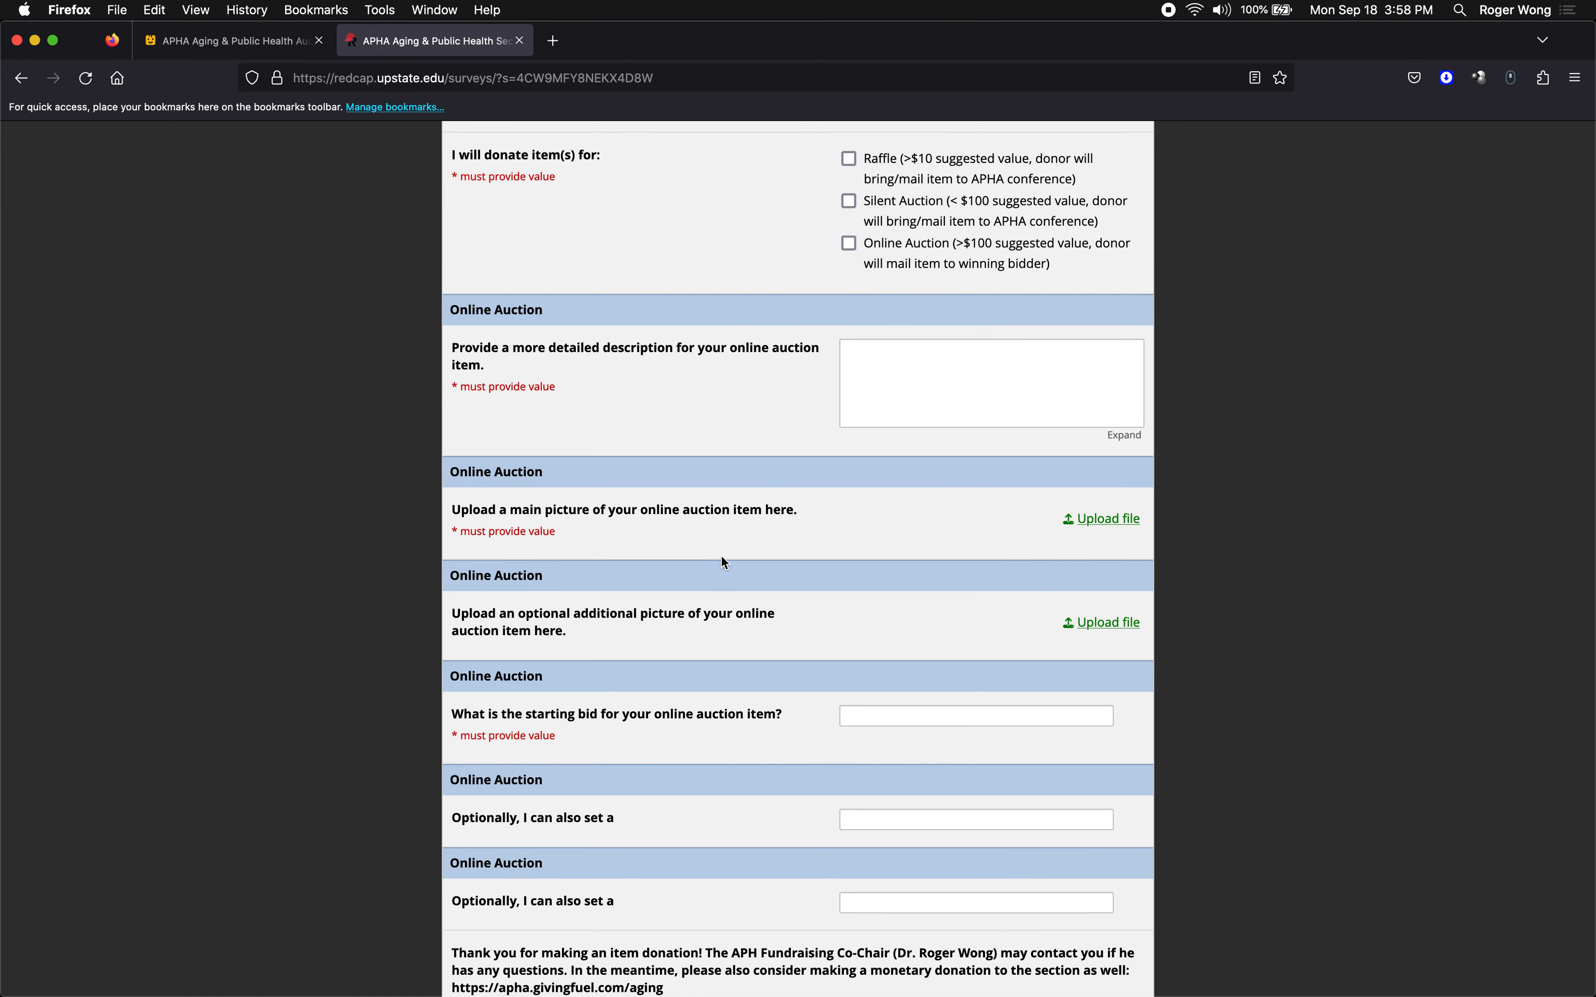
Switch back to Chrome and choose APHAAgingPublicHealthSectionIt_DataDictionary_2023-09-18.csv from Downloads as the data dictionary file
key("ctrl+Up")
mouse_move(627, 22)
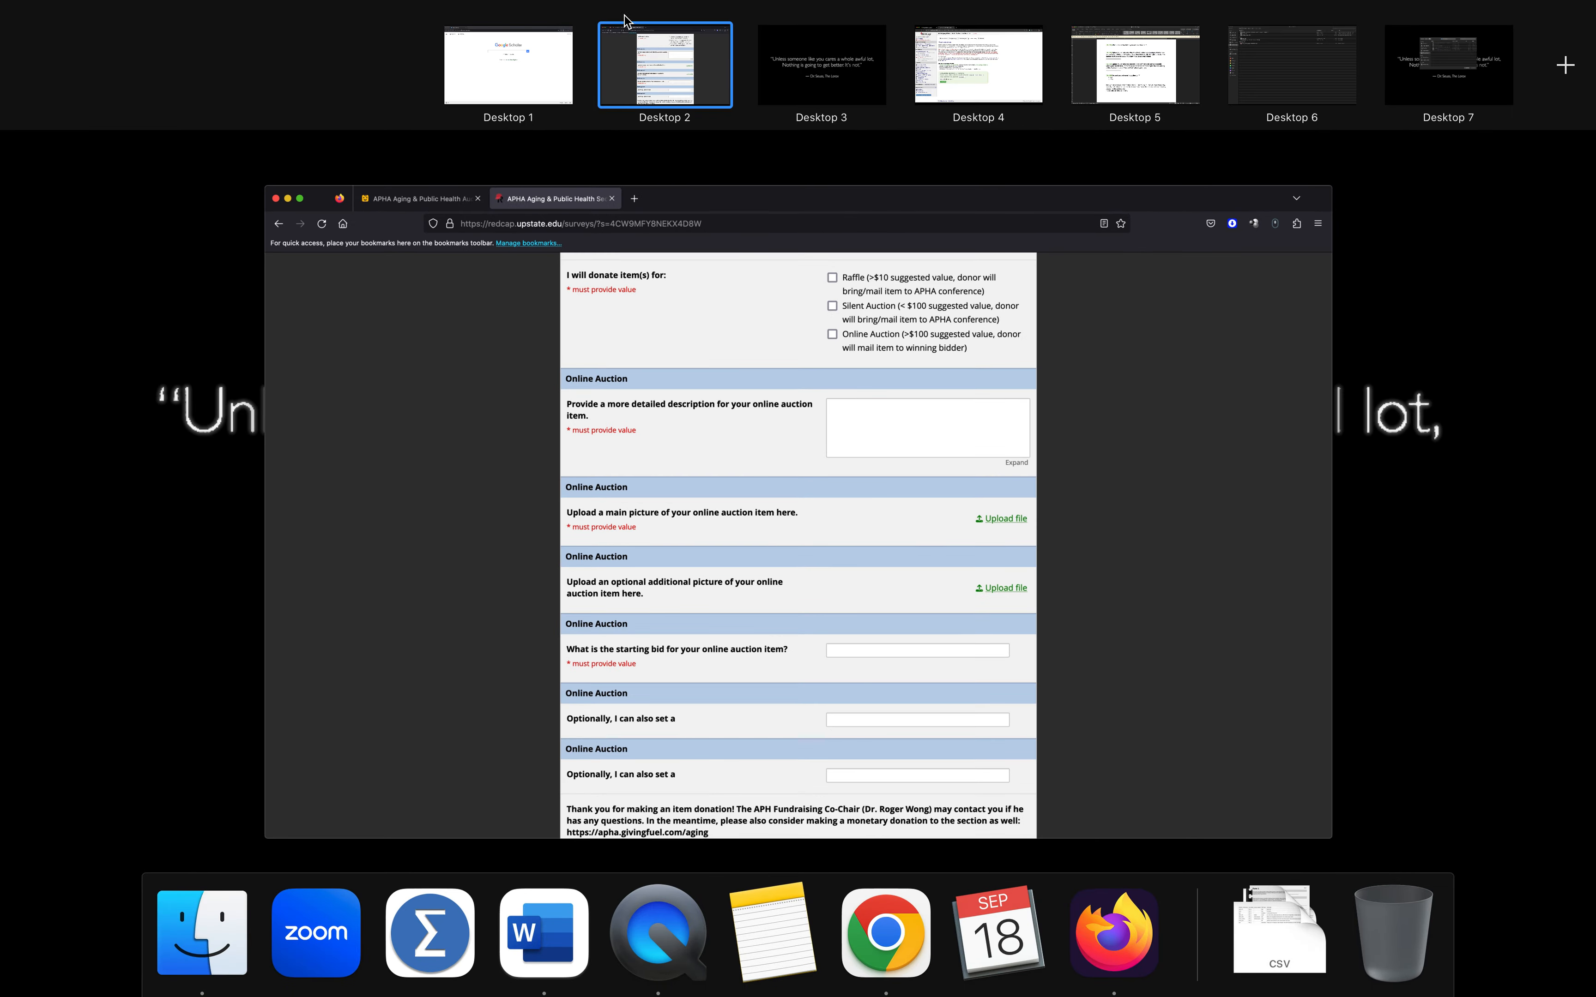
left_click(969, 74)
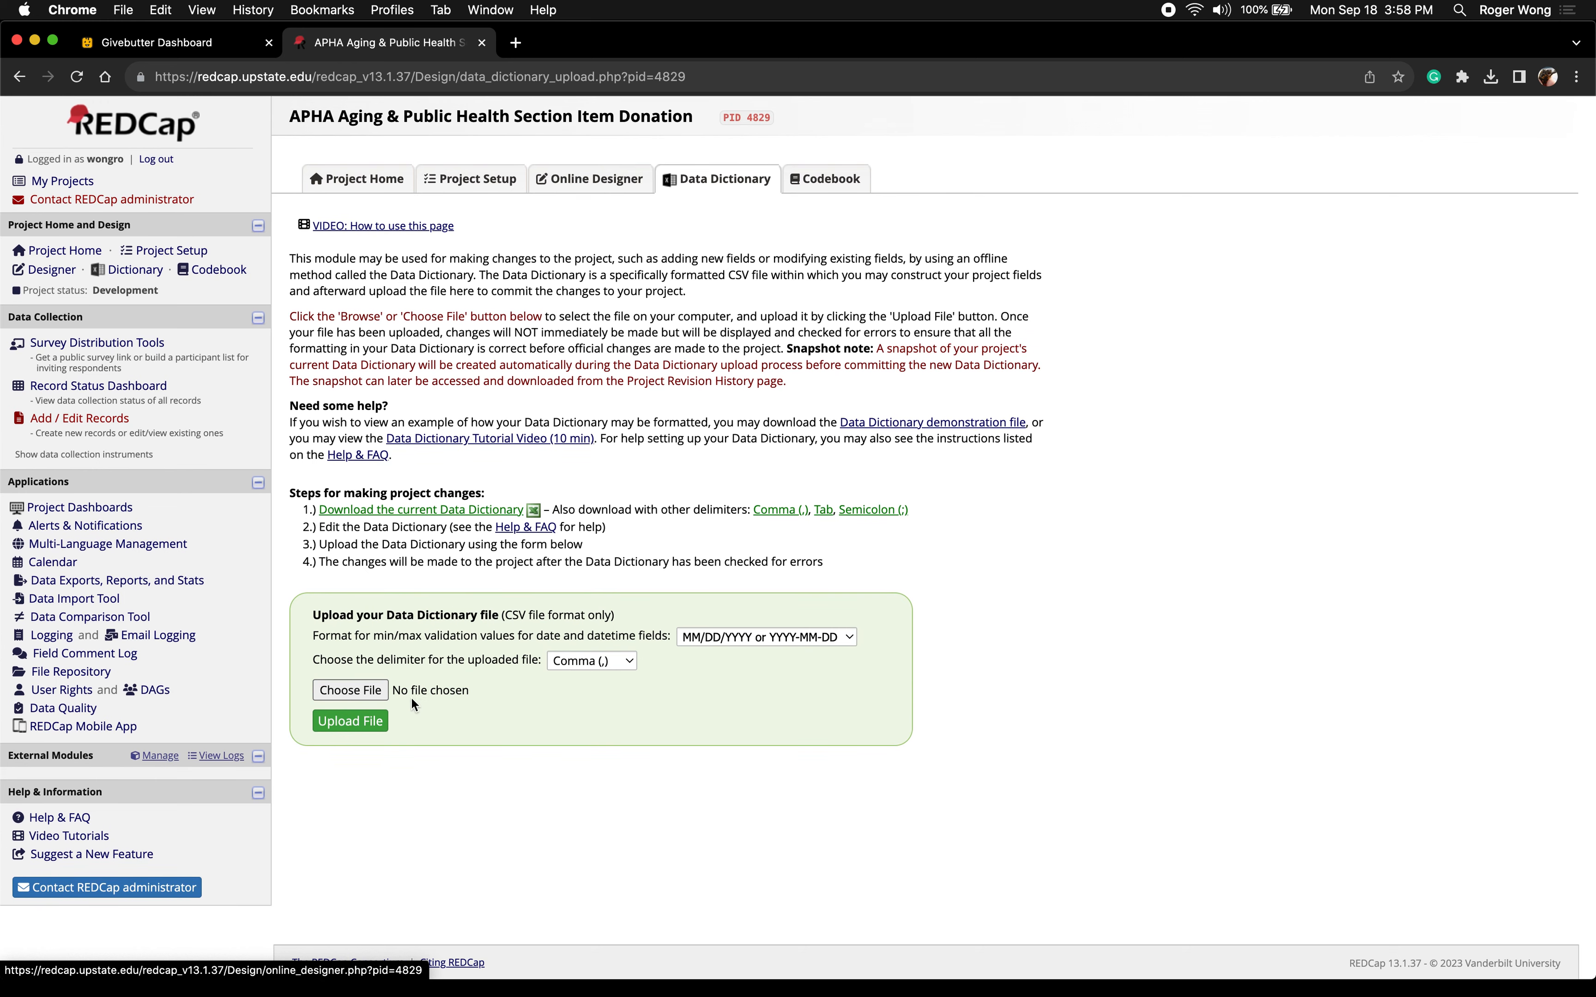
left_click(369, 691)
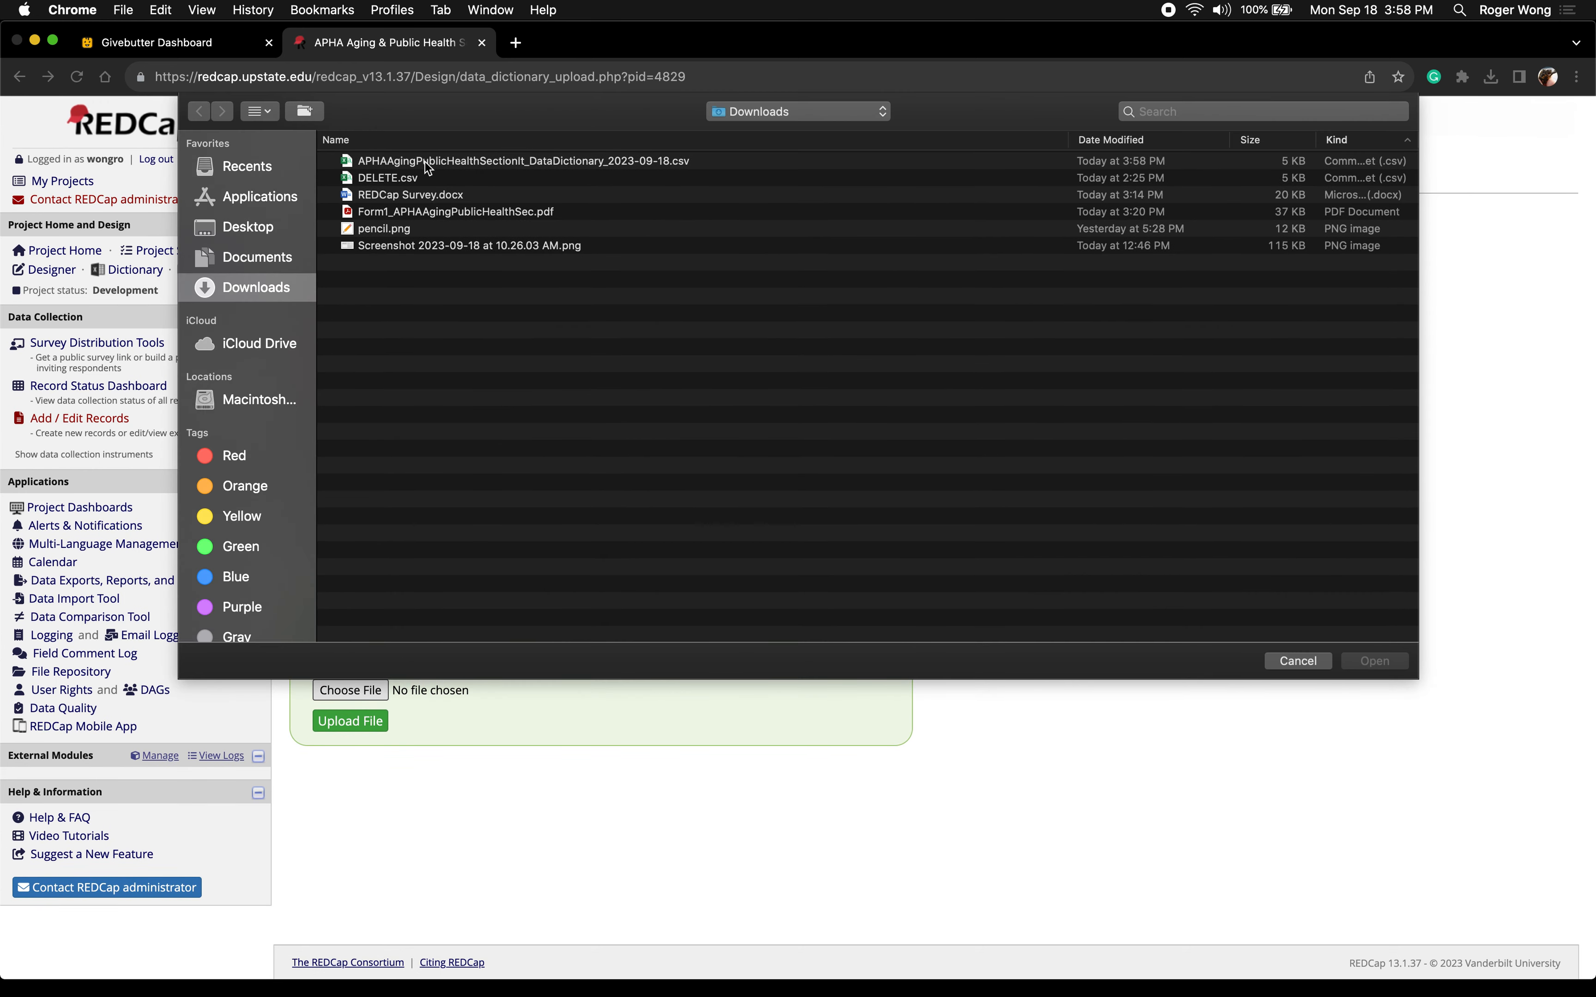
double_click(426, 160)
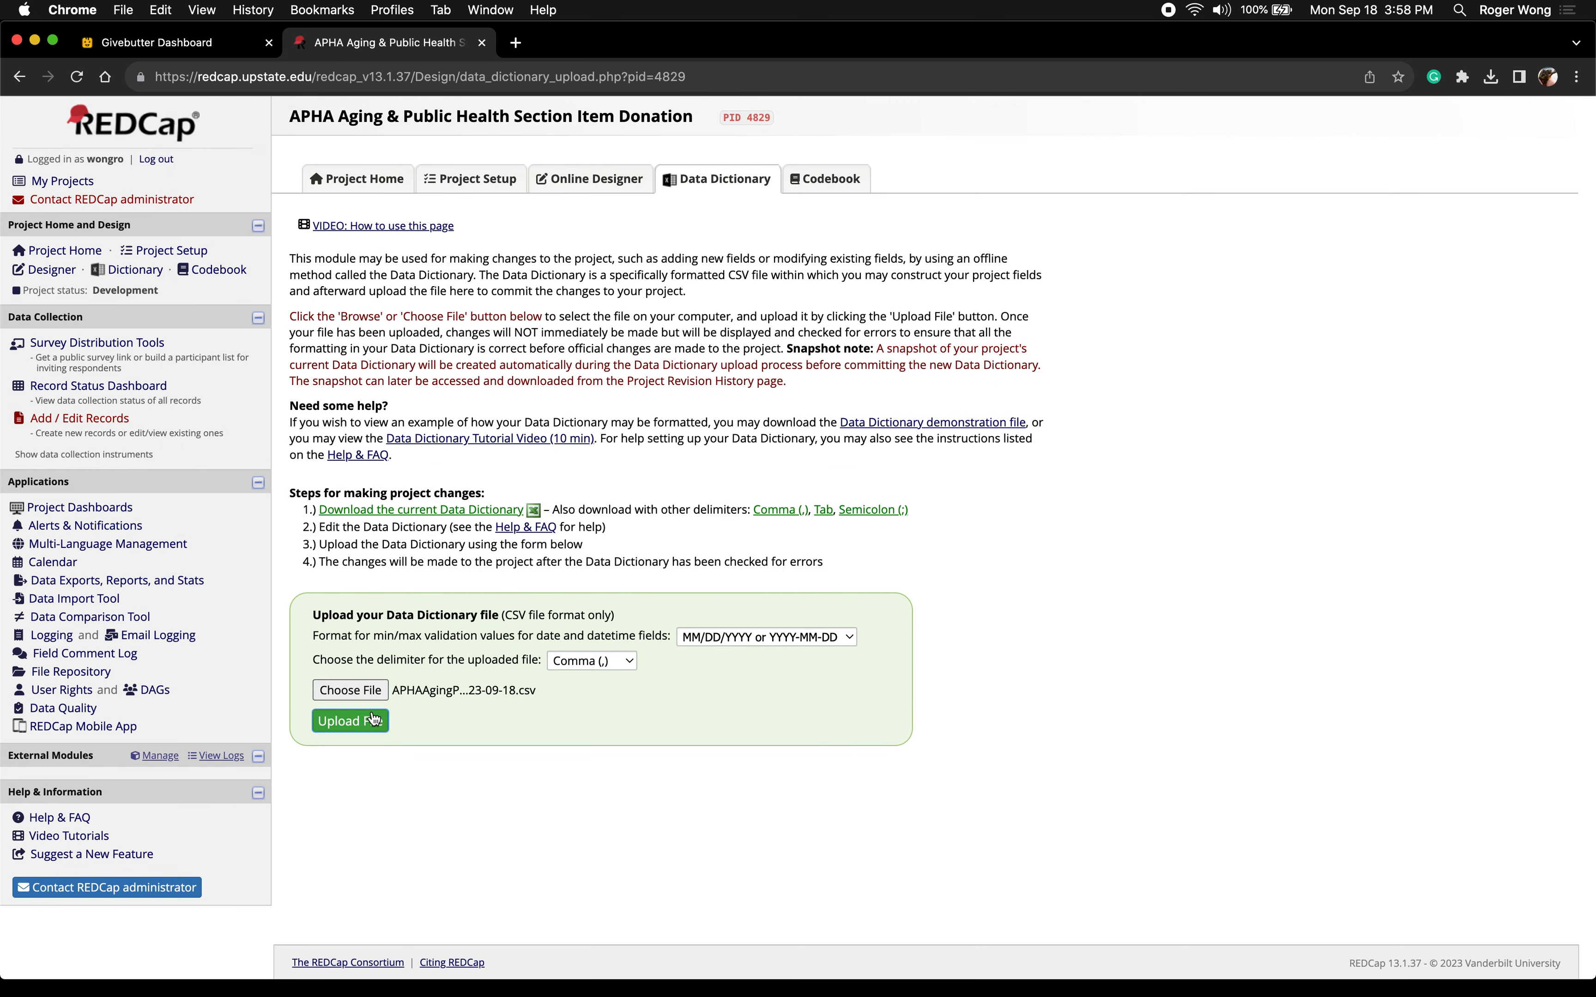
Upload the chosen data dictionary file and commit its changes to the project
left_click(374, 719)
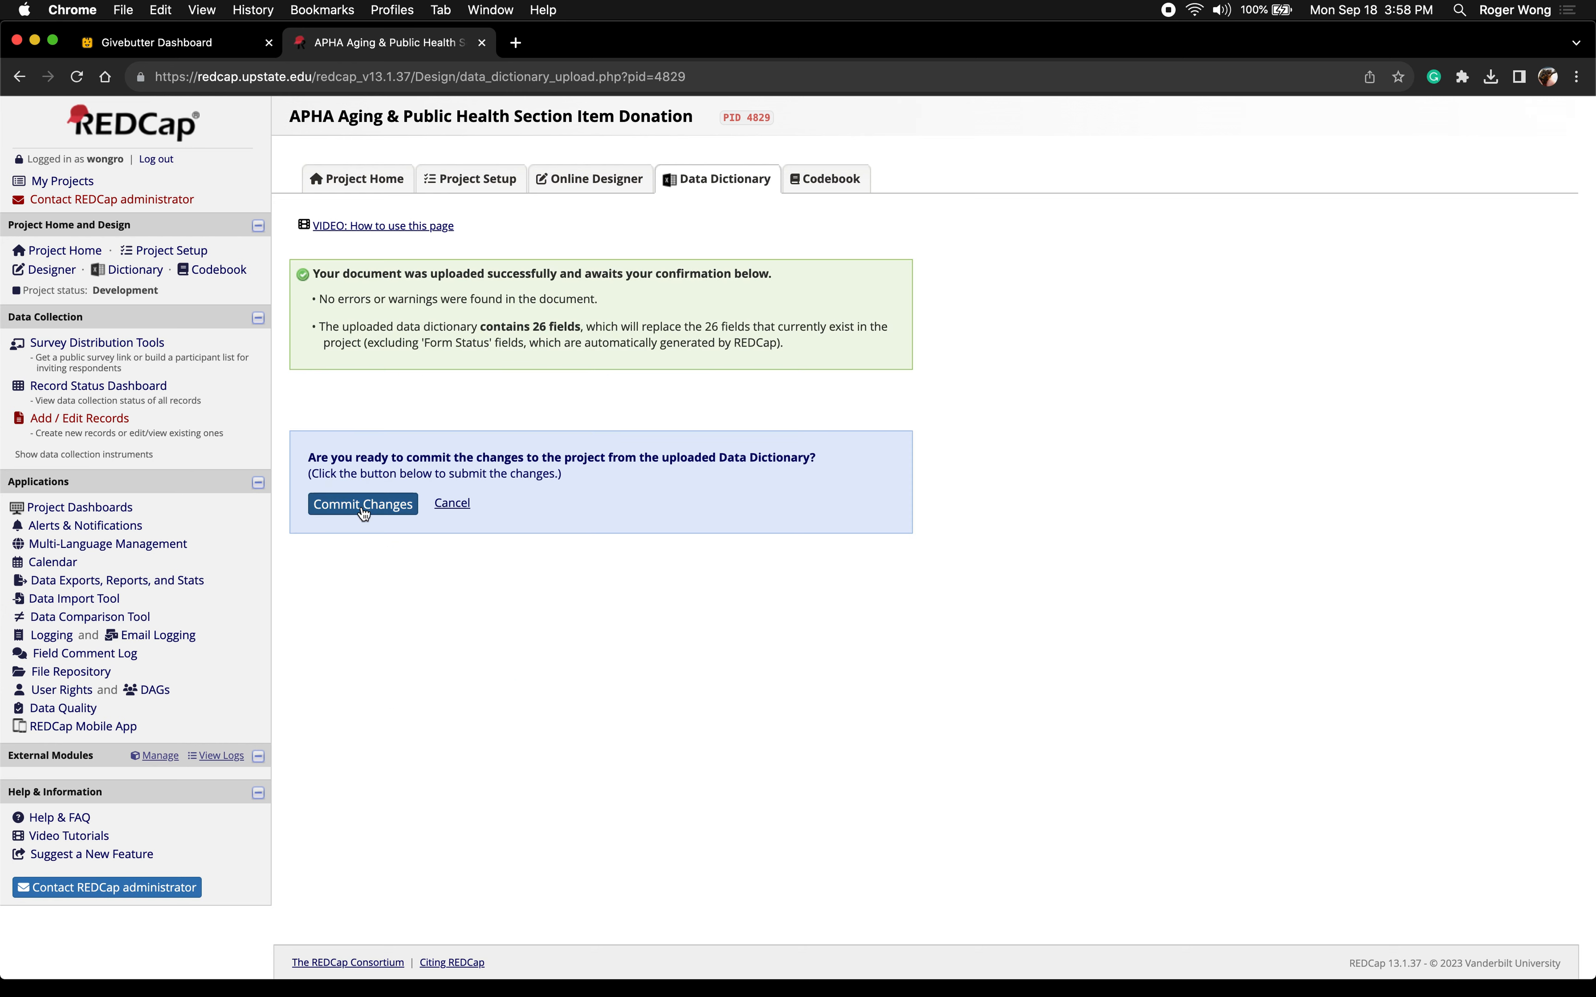
left_click(363, 504)
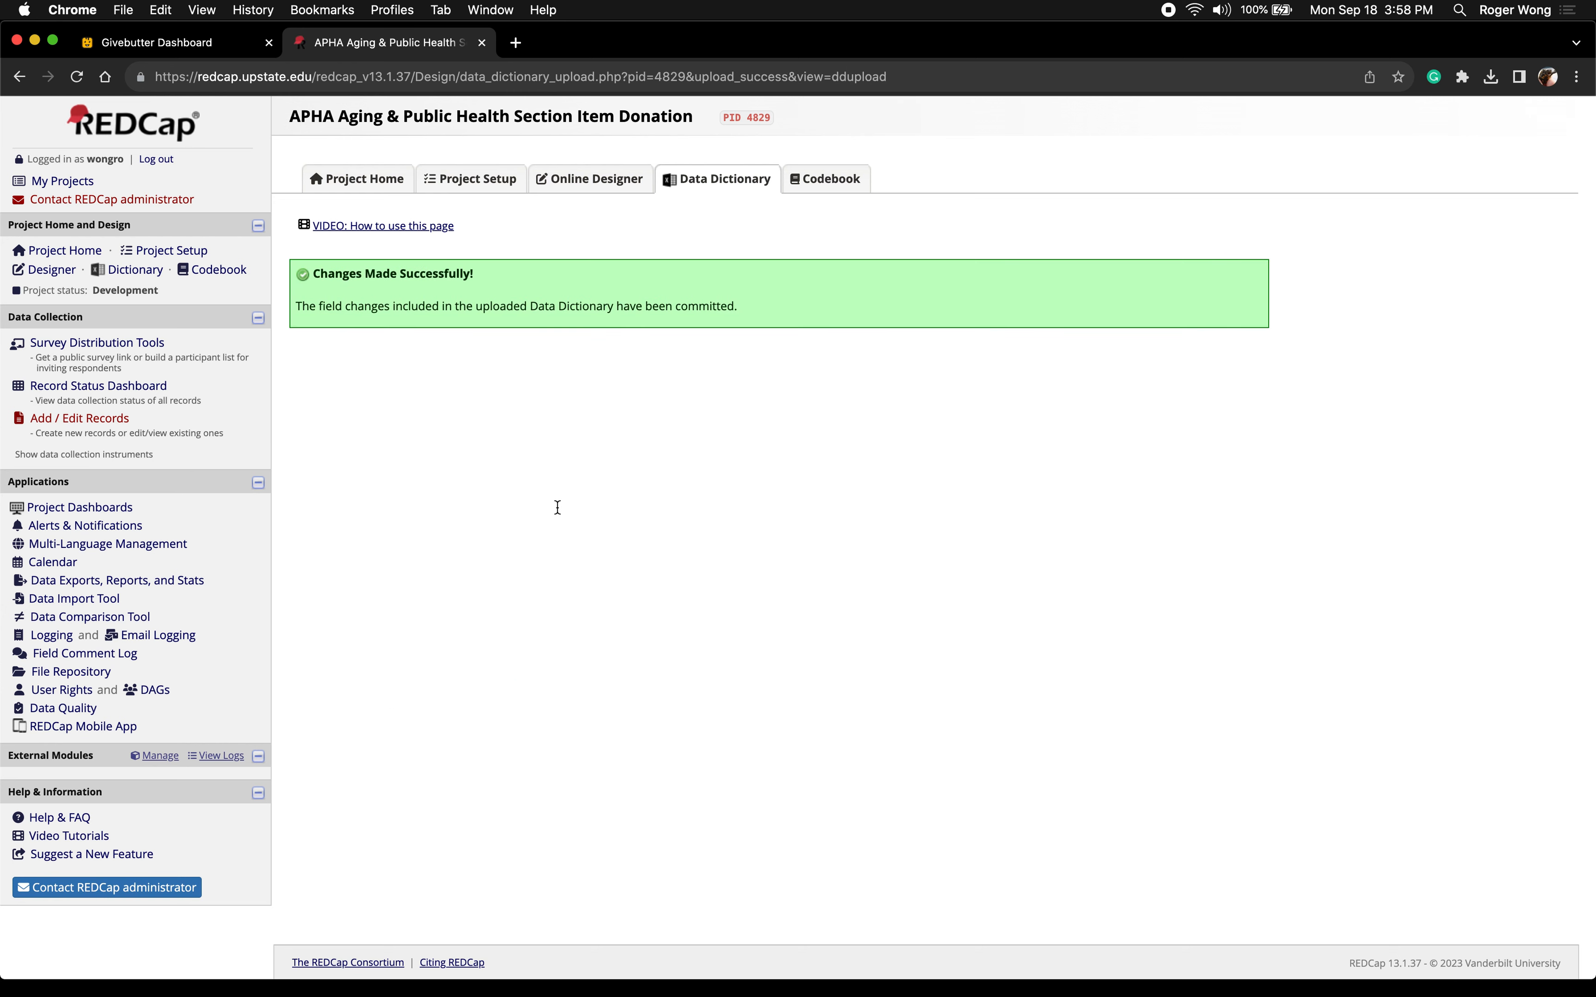
Switch to Firefox and reload the item donation survey to check the section header above the closing message
key("ctrl+Up")
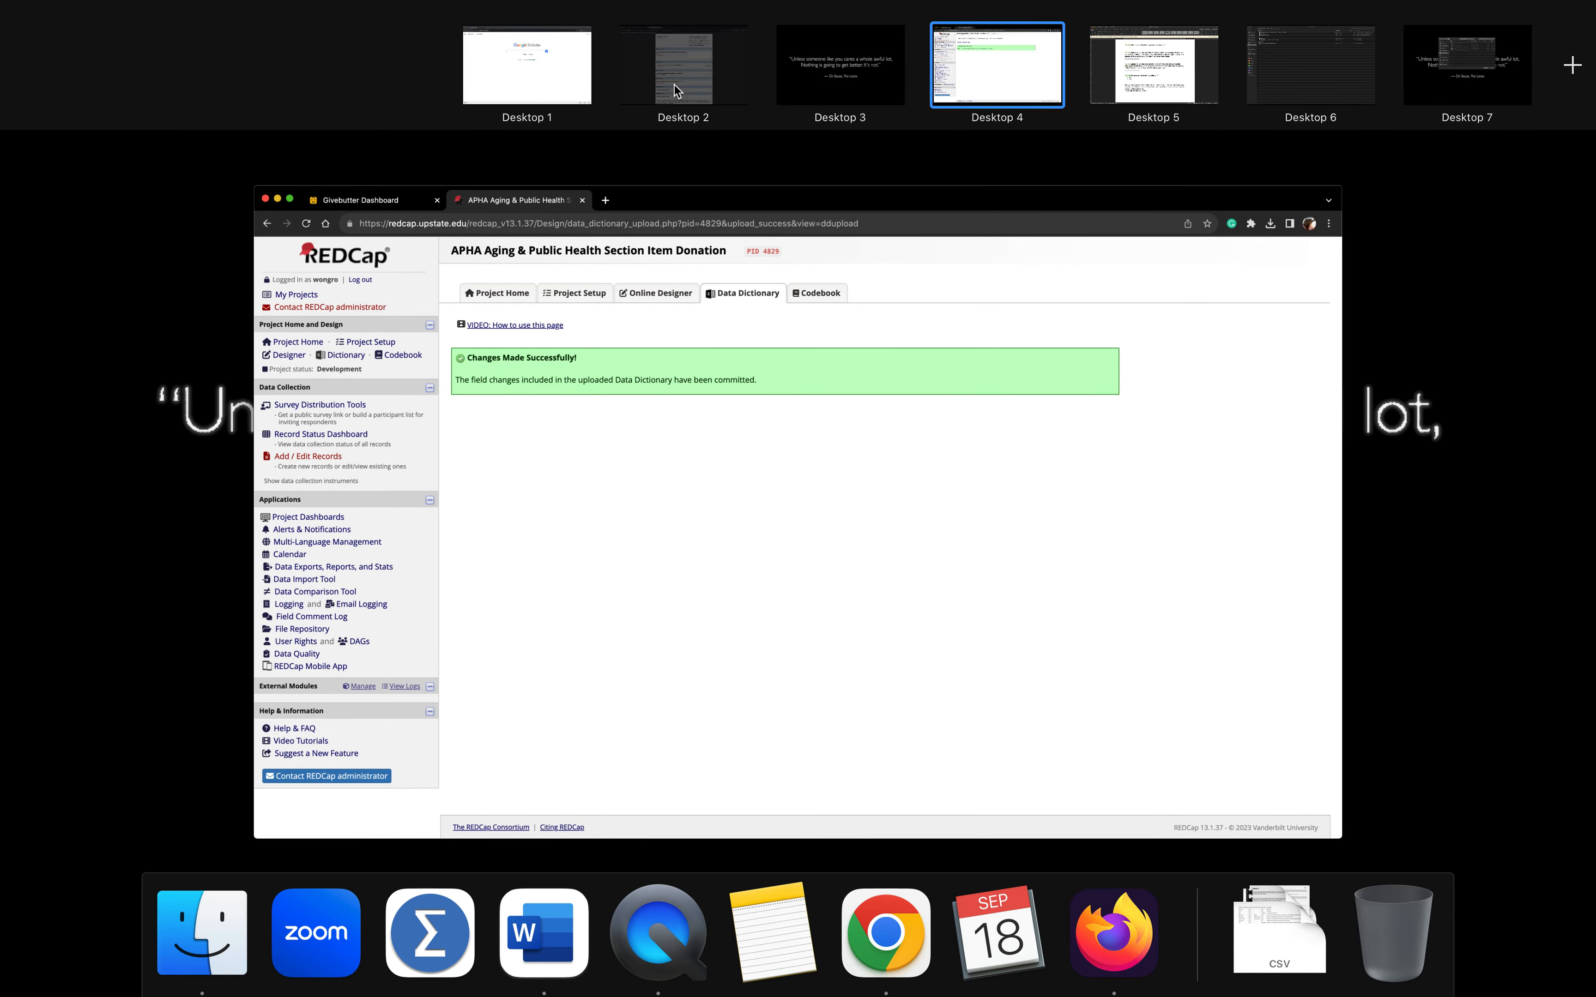
left_click(674, 85)
left_click(92, 79)
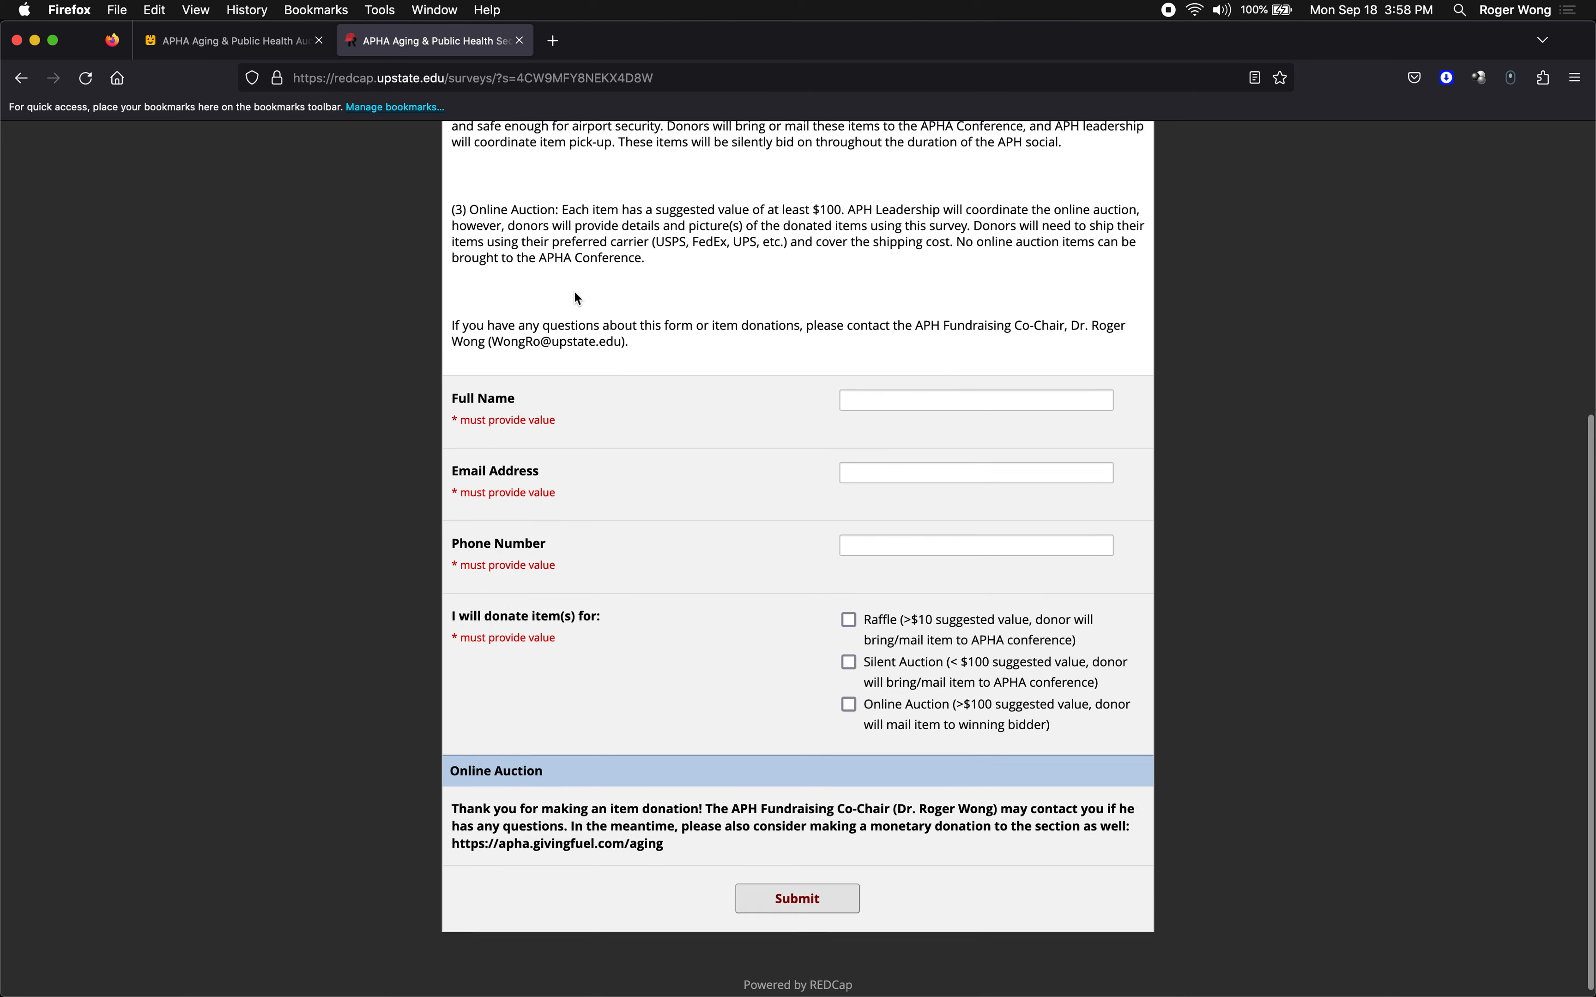
scroll(574, 294, "up", 3)
scroll(574, 294, "down", 3)
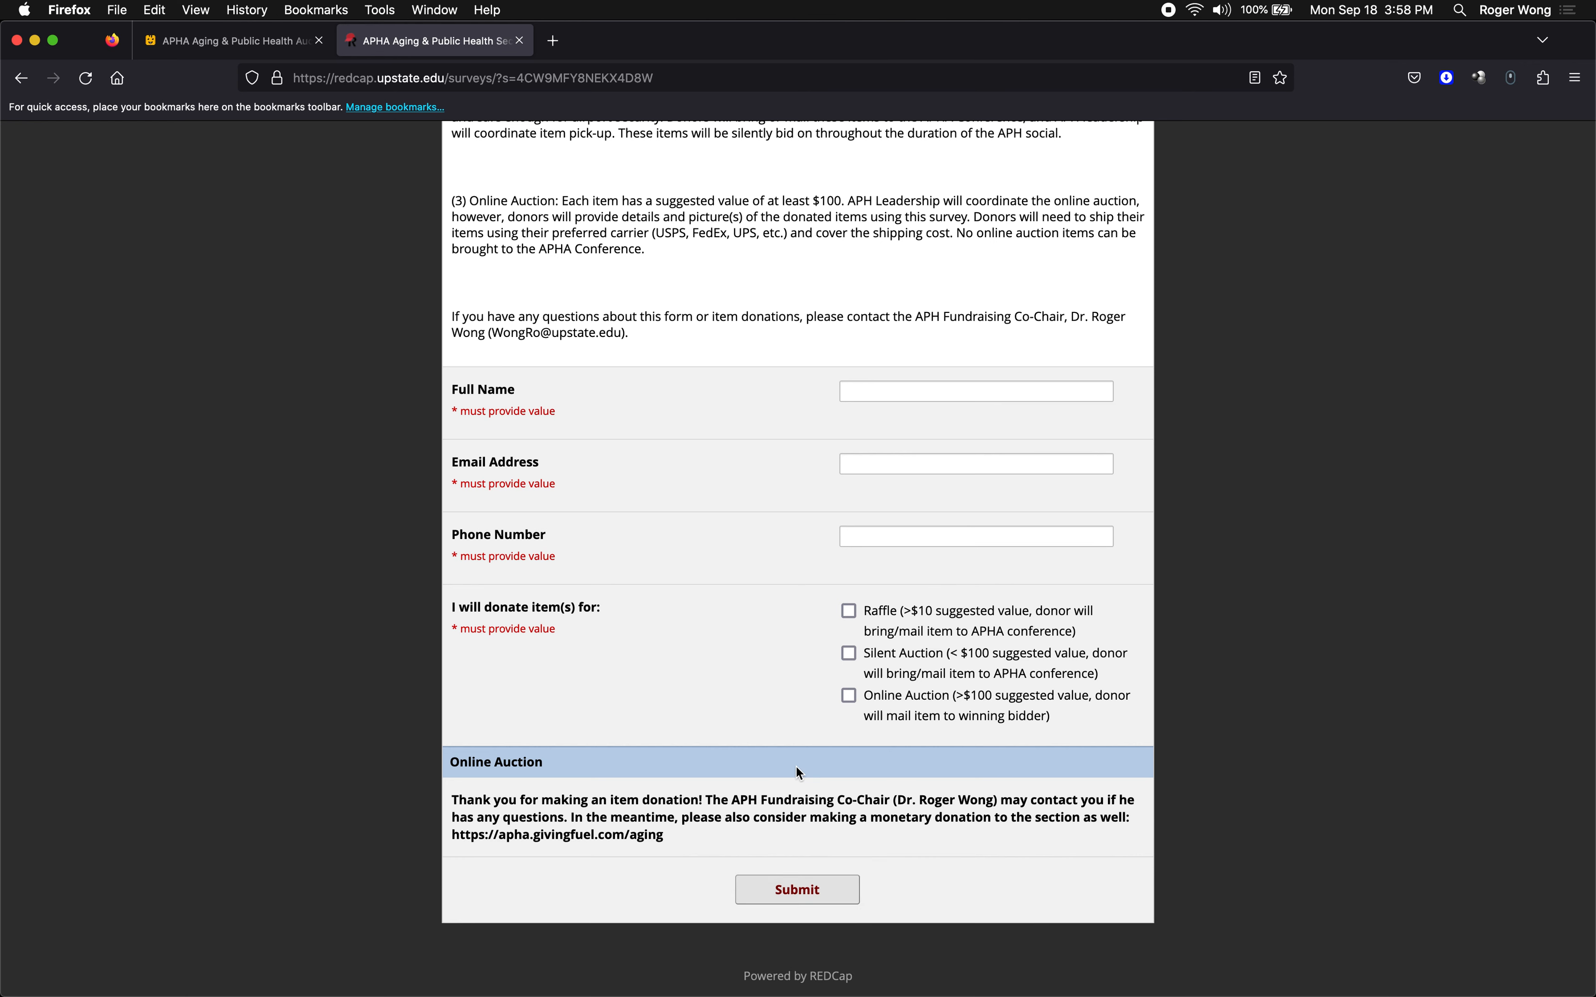
Open APHAAgingPublicHealthSectionIt_DataDictionary_2023-09-18.csv from Downloads in Excel and bring its window to the front
left_click(1267, 944)
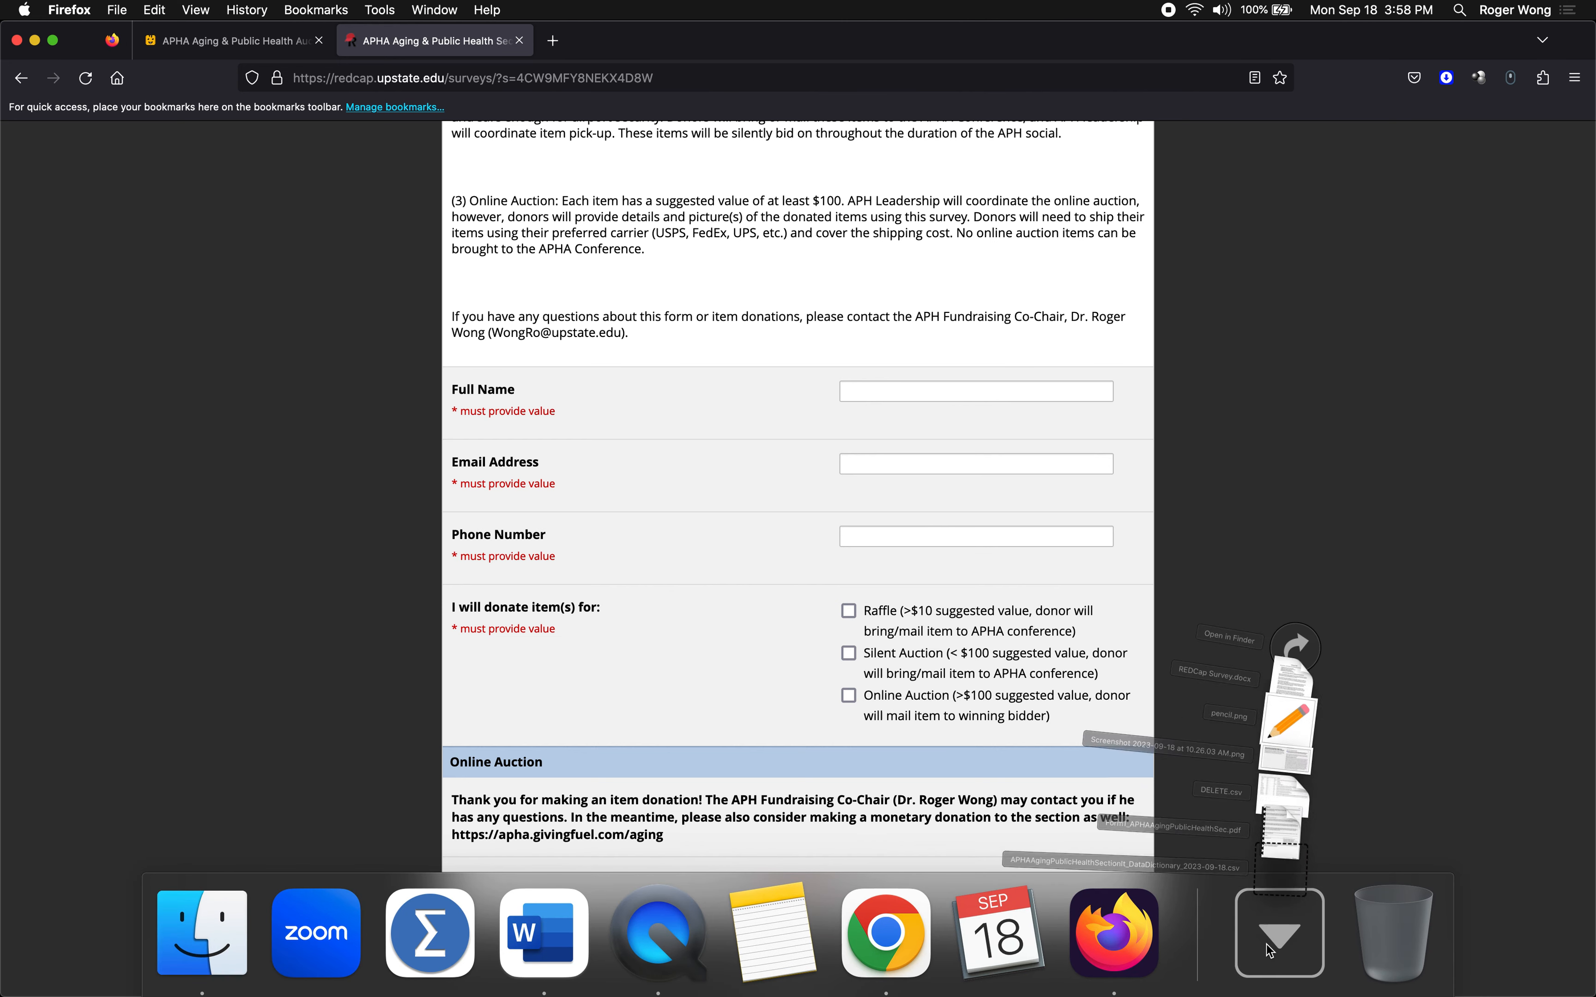
left_click(1268, 852)
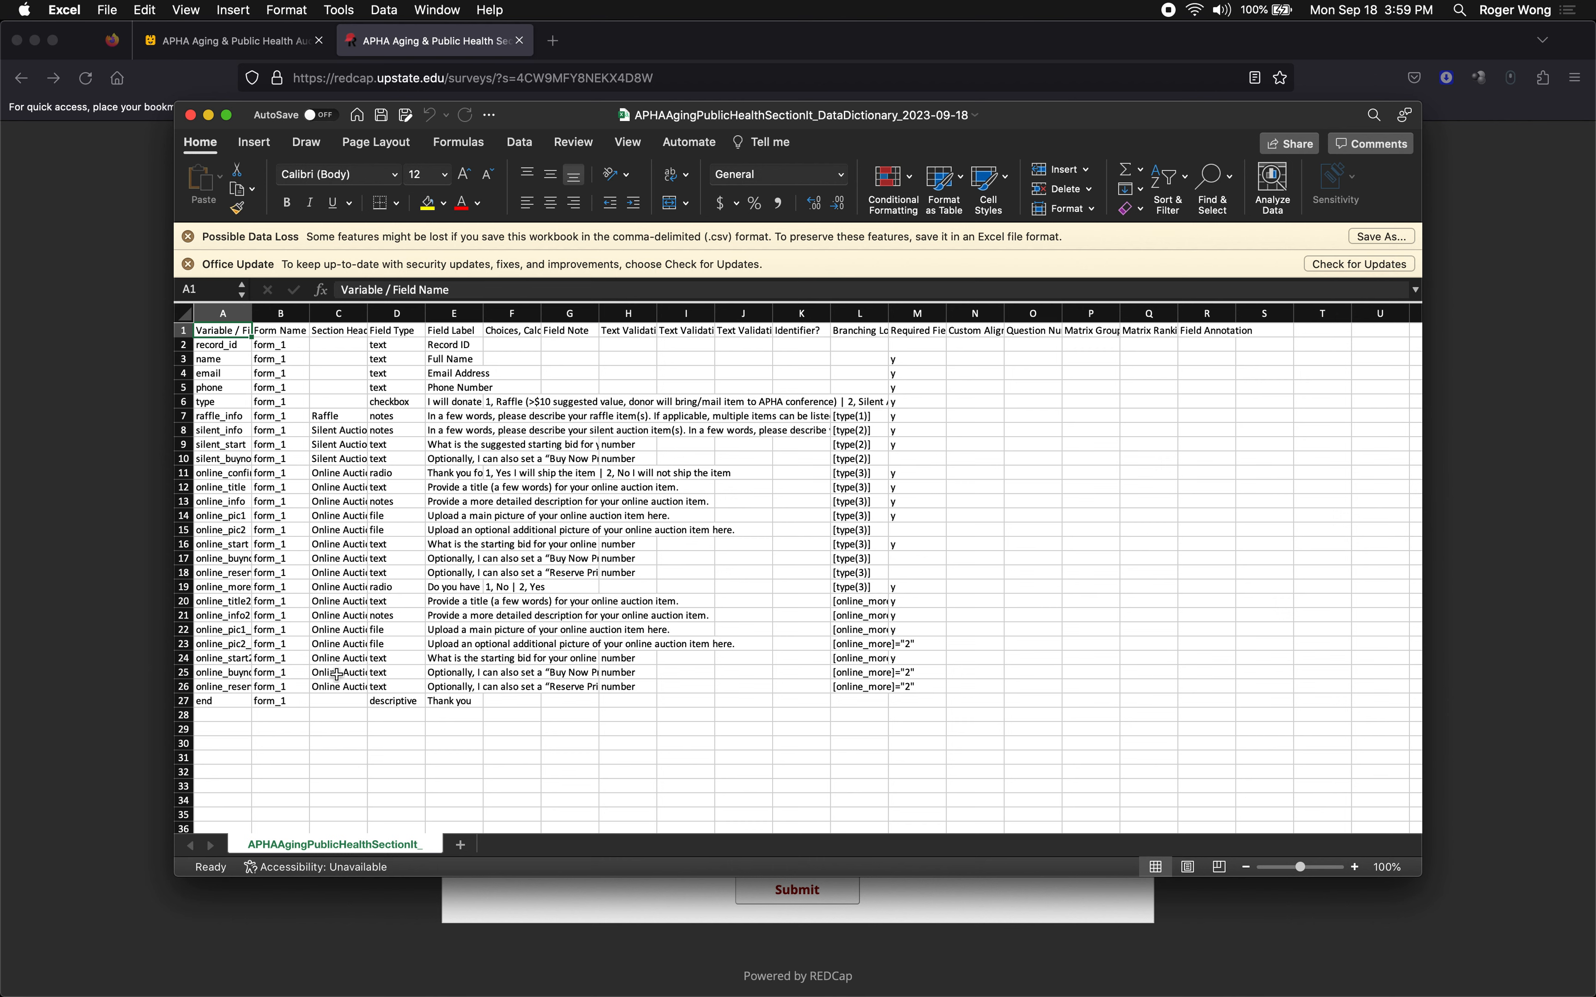
left_click(362, 907)
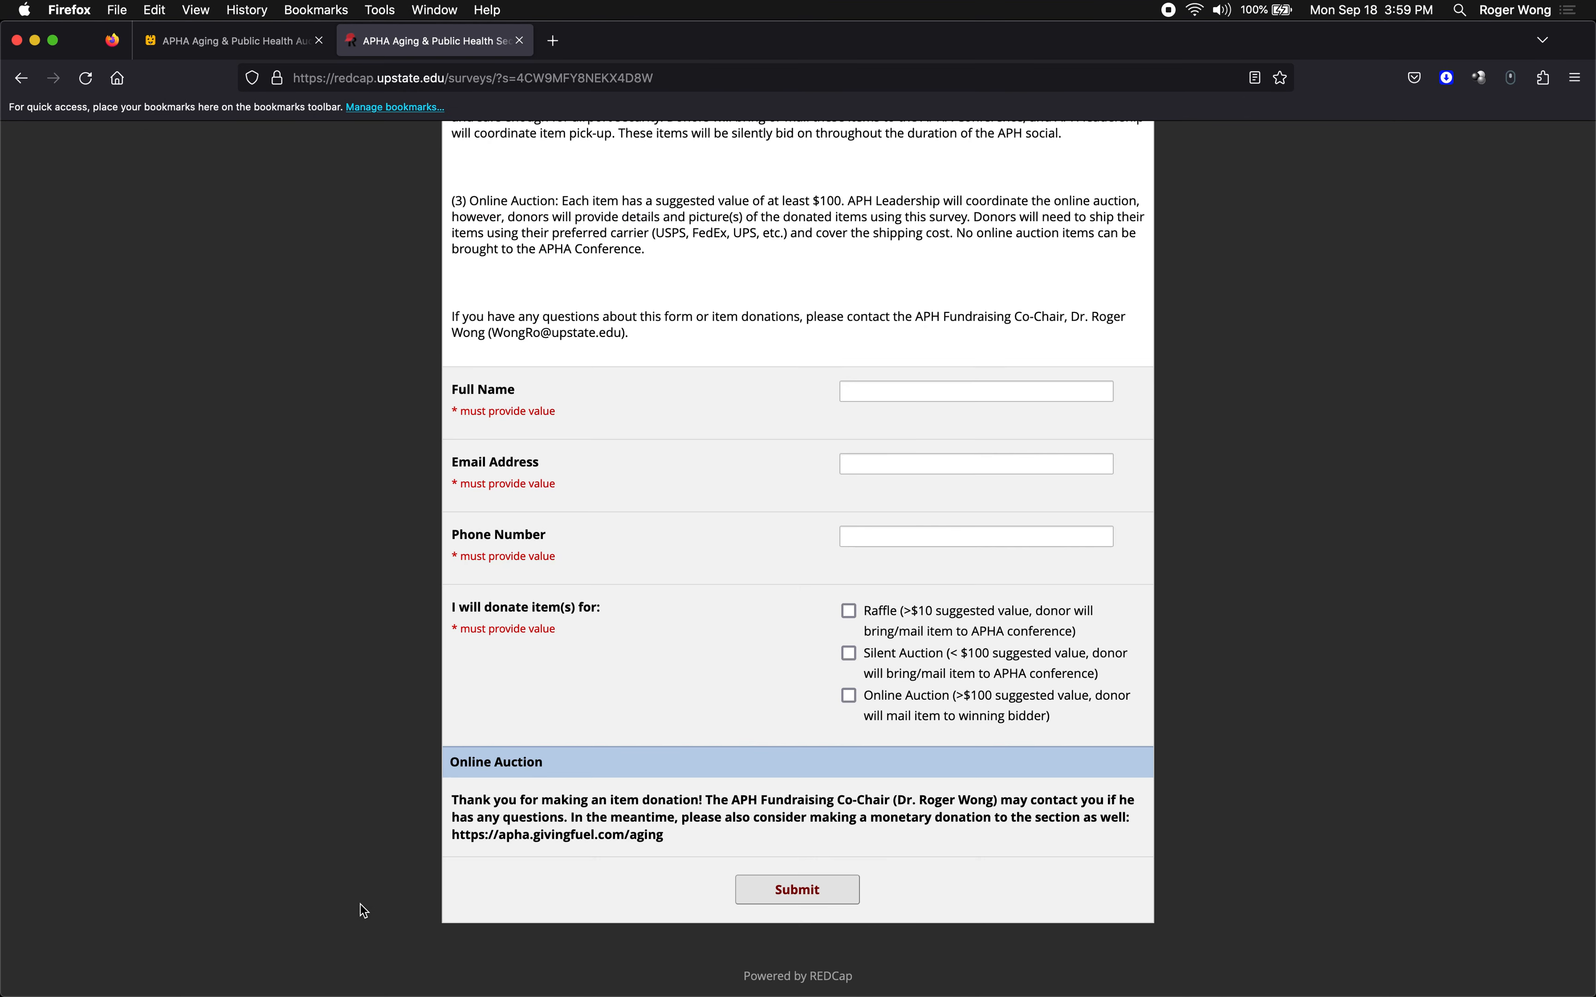
mouse_move(607, 992)
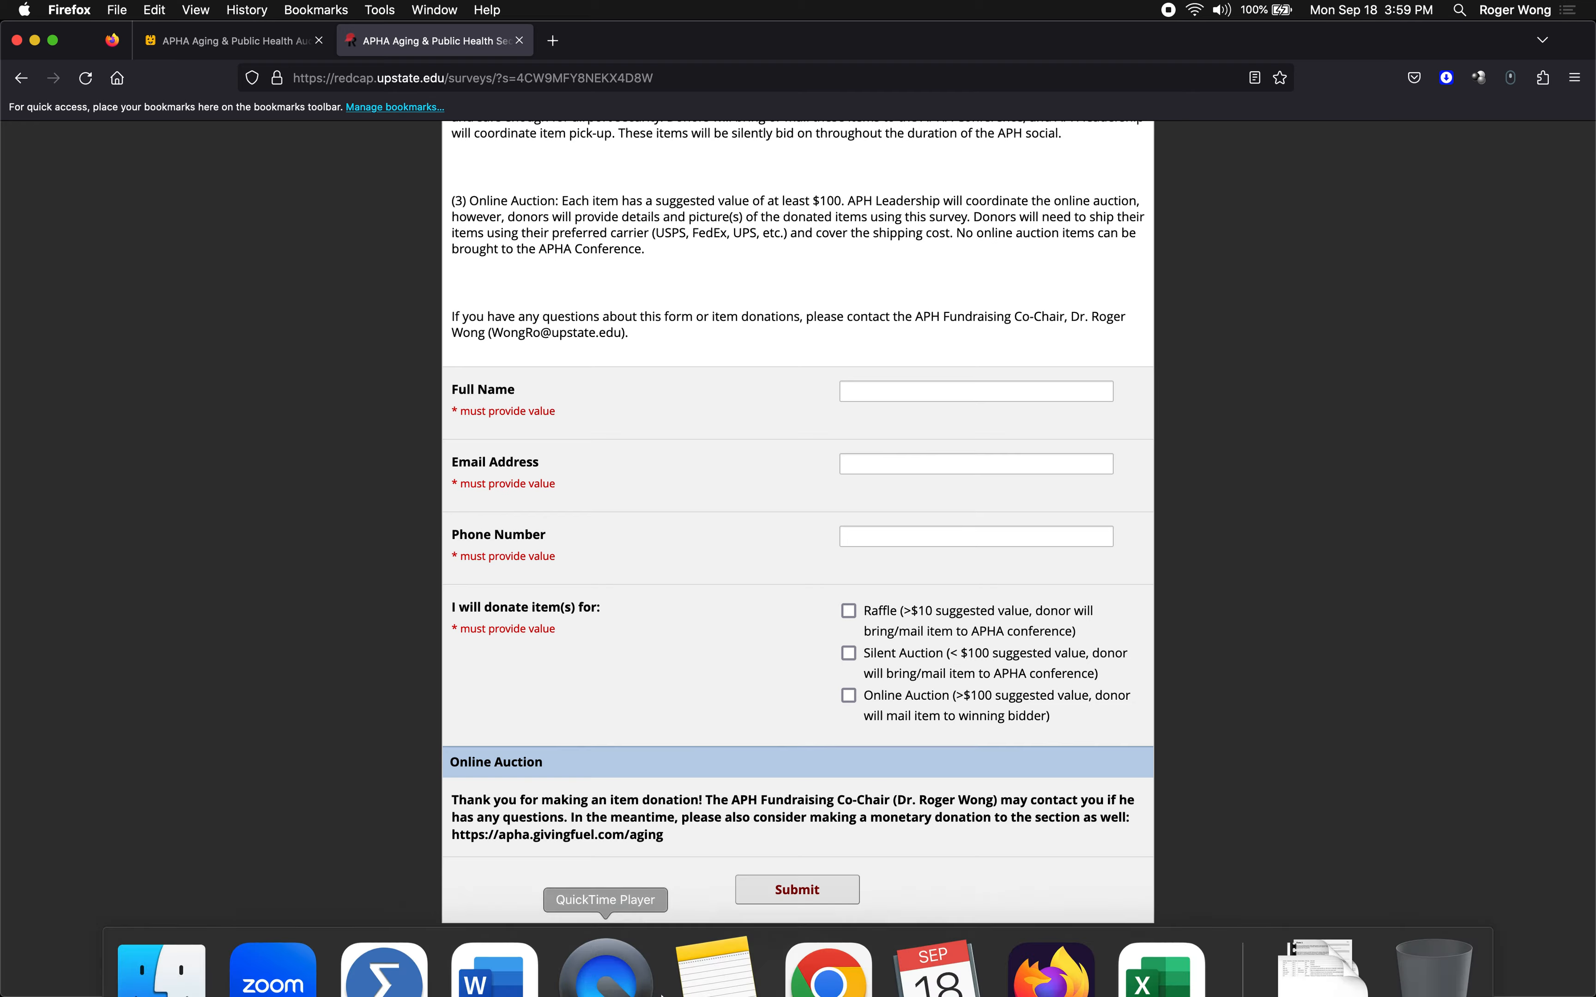
left_click(1198, 956)
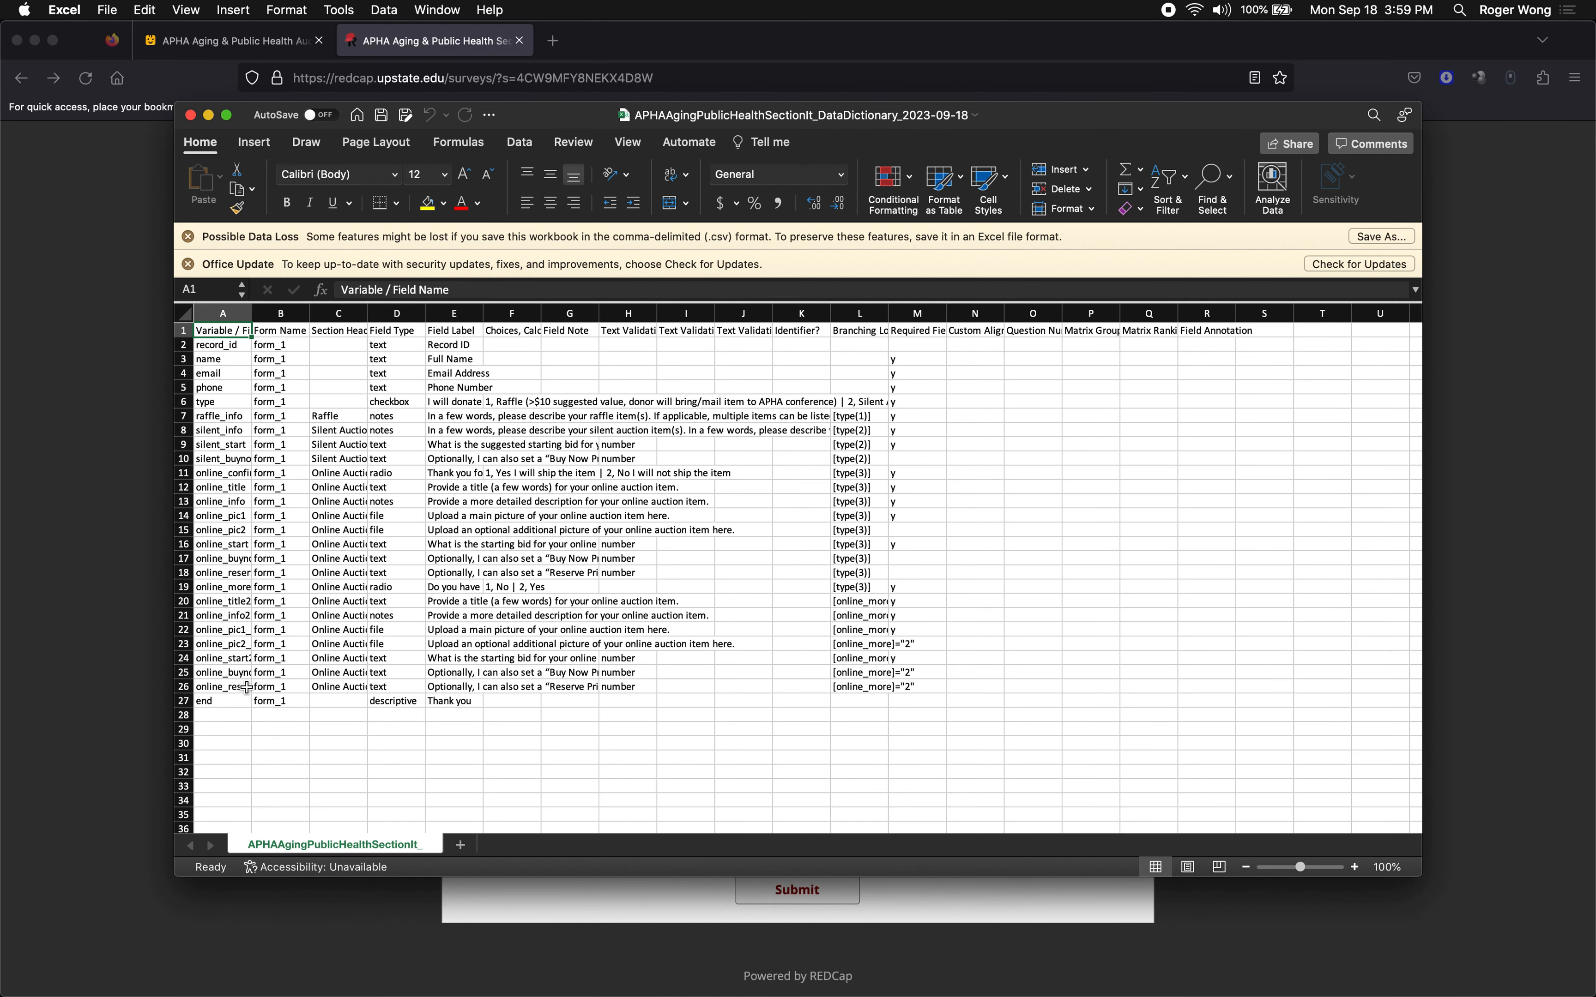
Enter the section header "Thank You" for the end field in cell C27
left_click(339, 701)
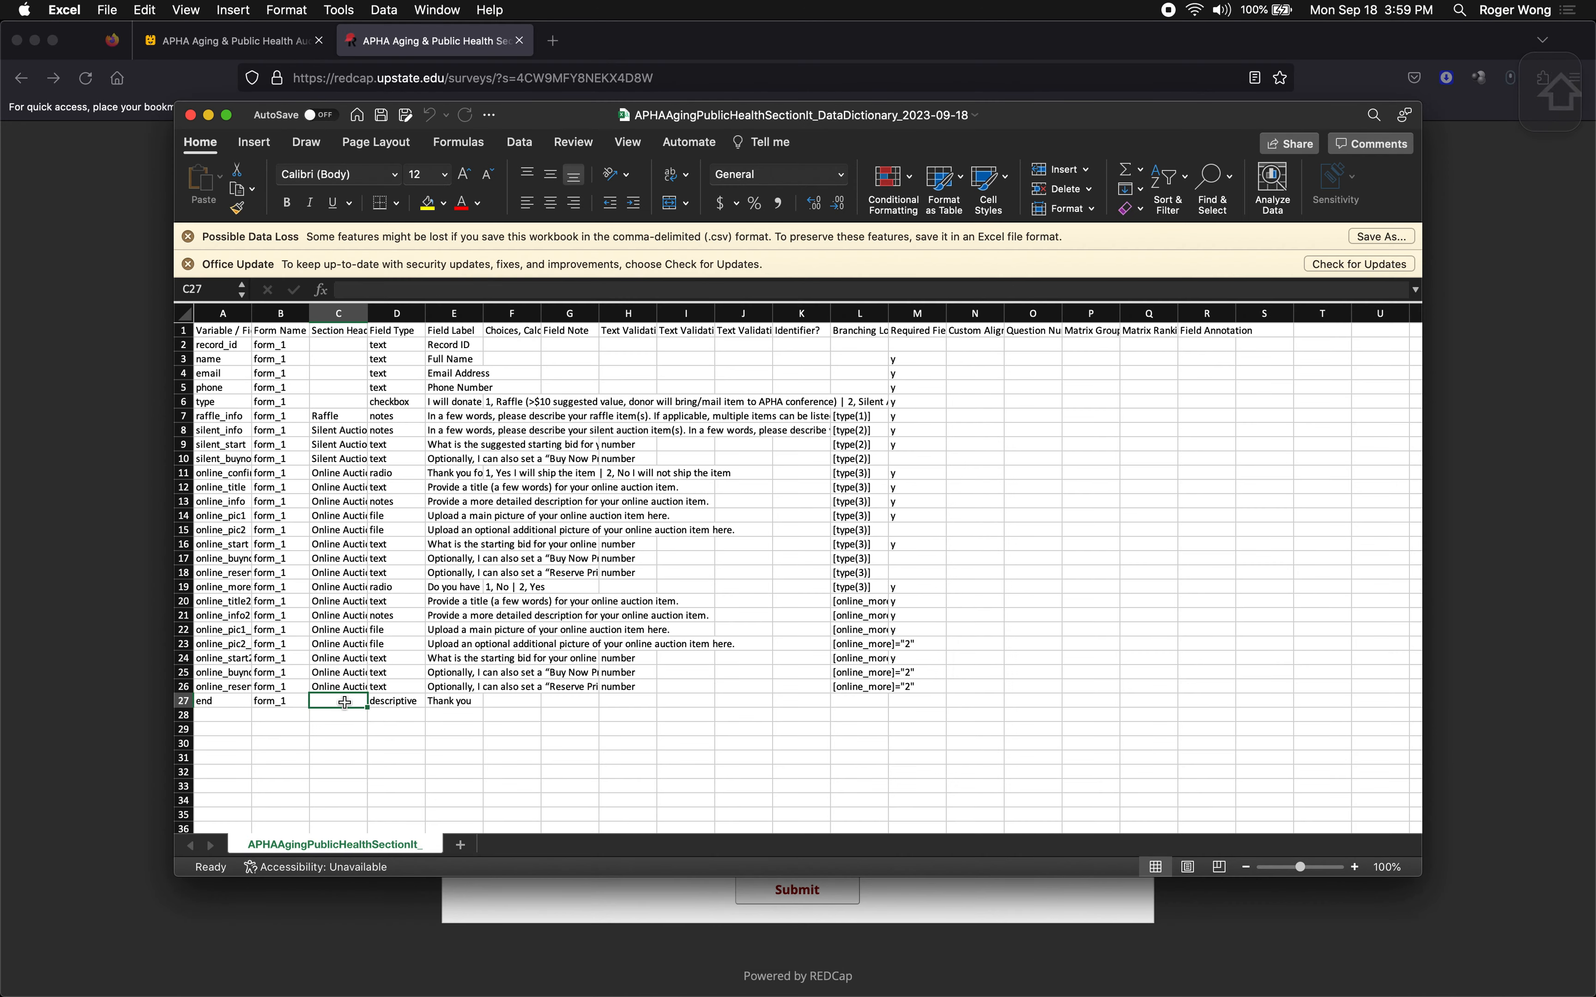
type("Thank you")
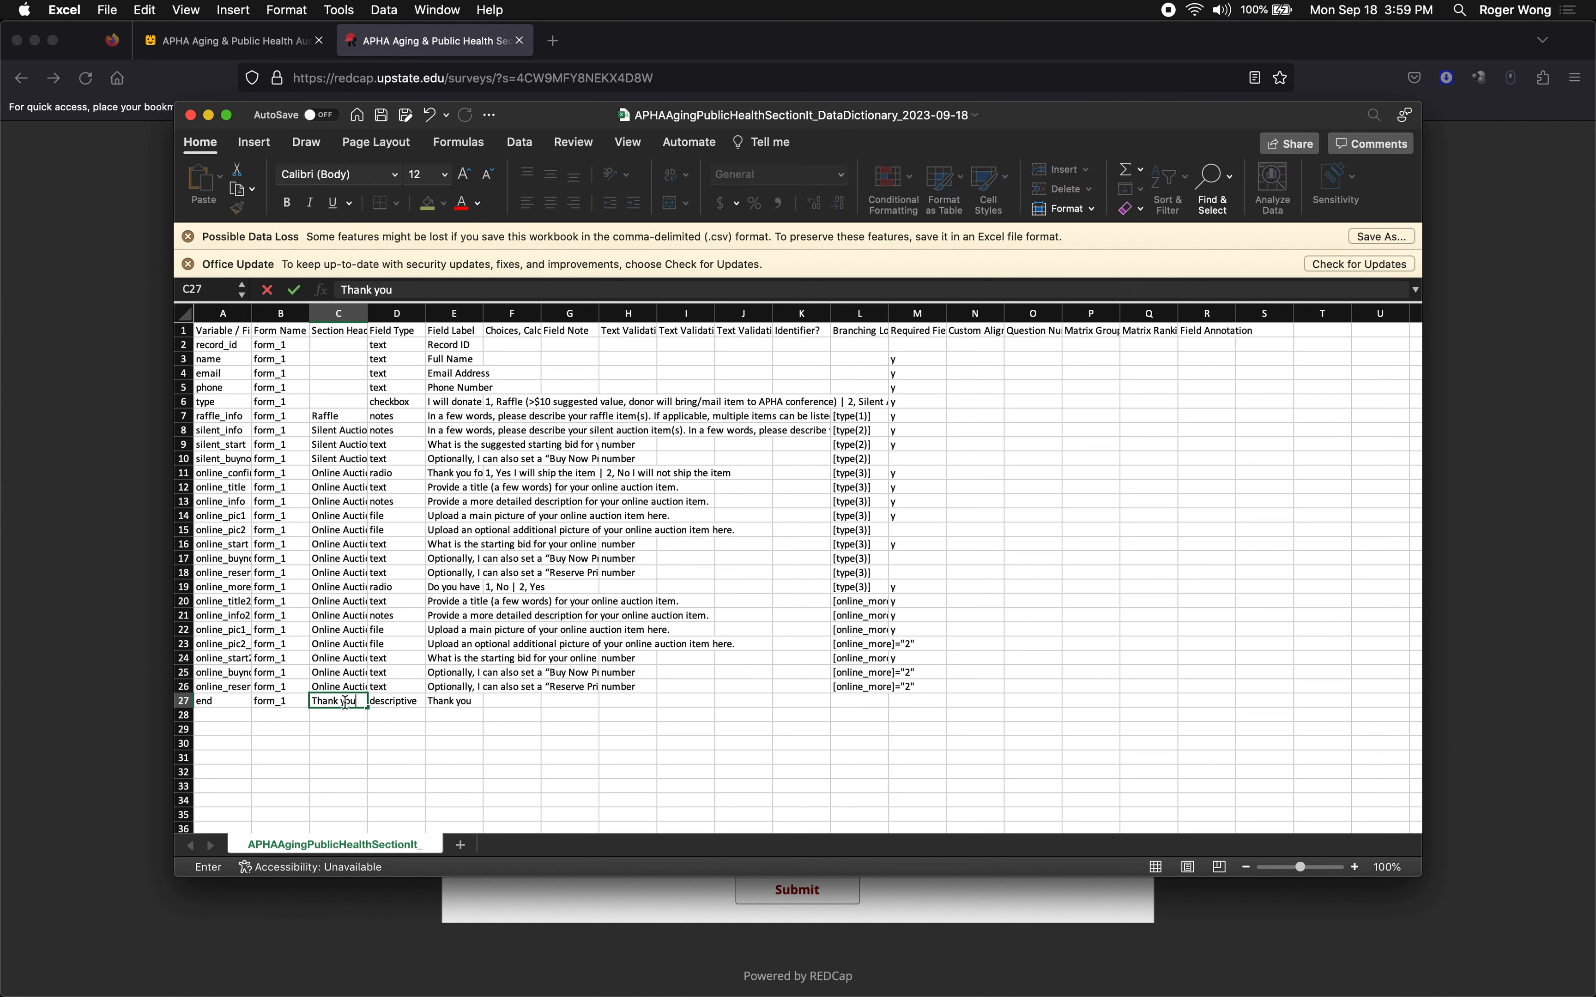
key("Left")
key("Left")
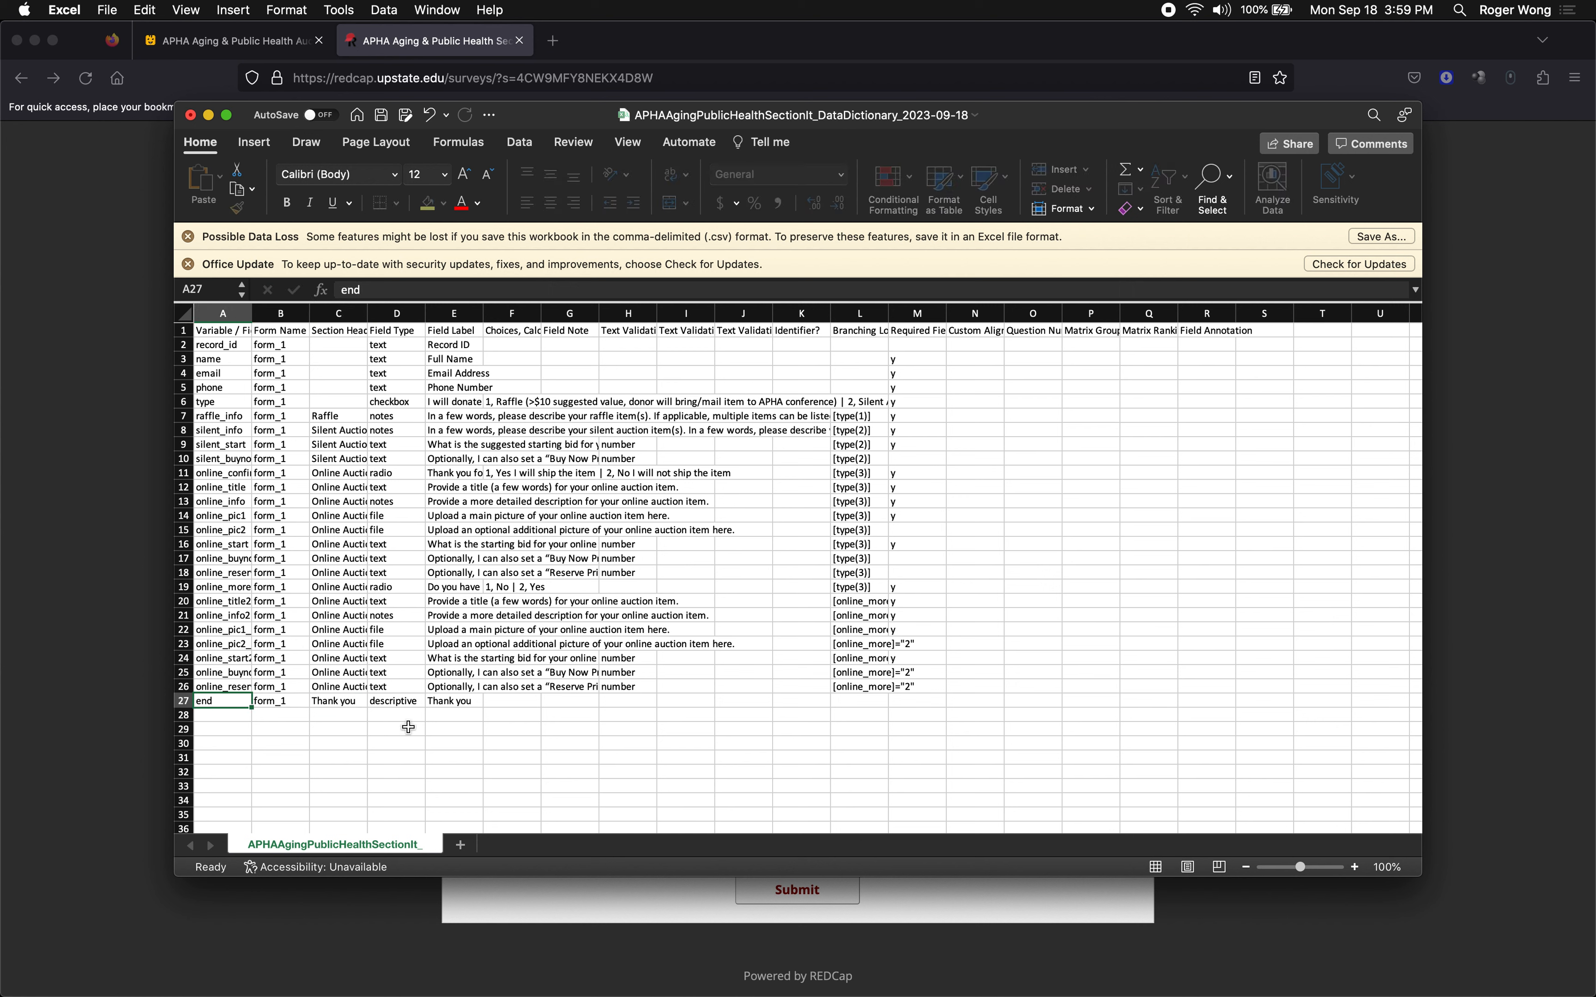
key("Right")
key("Right")
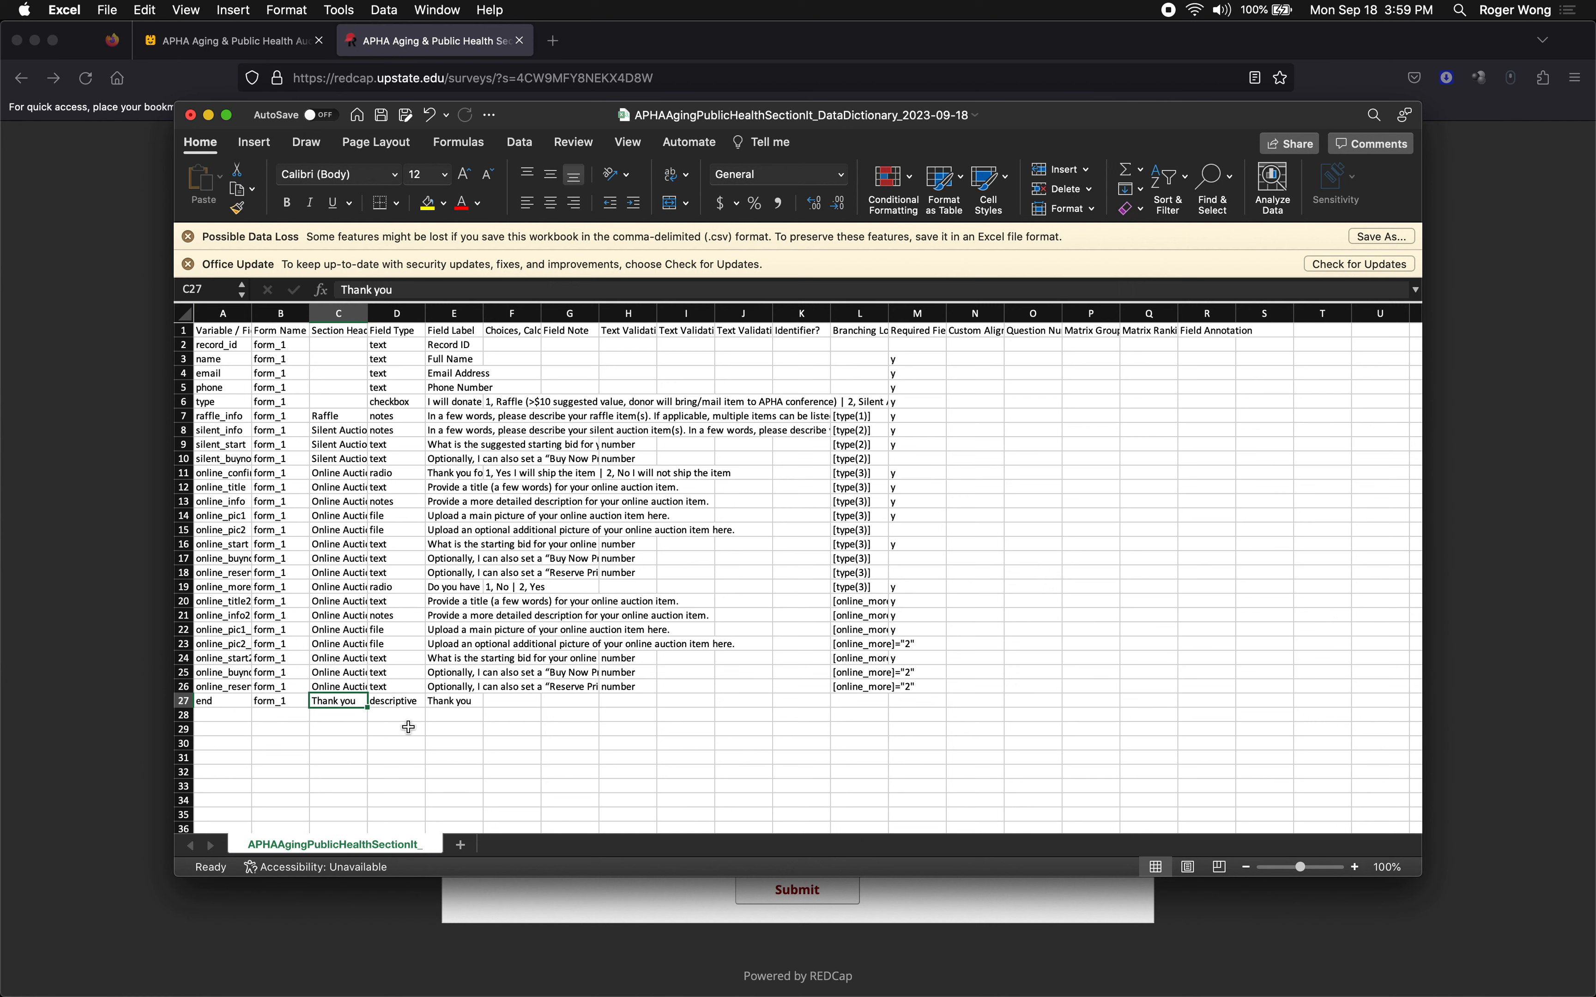
left_click(378, 293)
key("BackSpace")
type("Y")
left_click(492, 444)
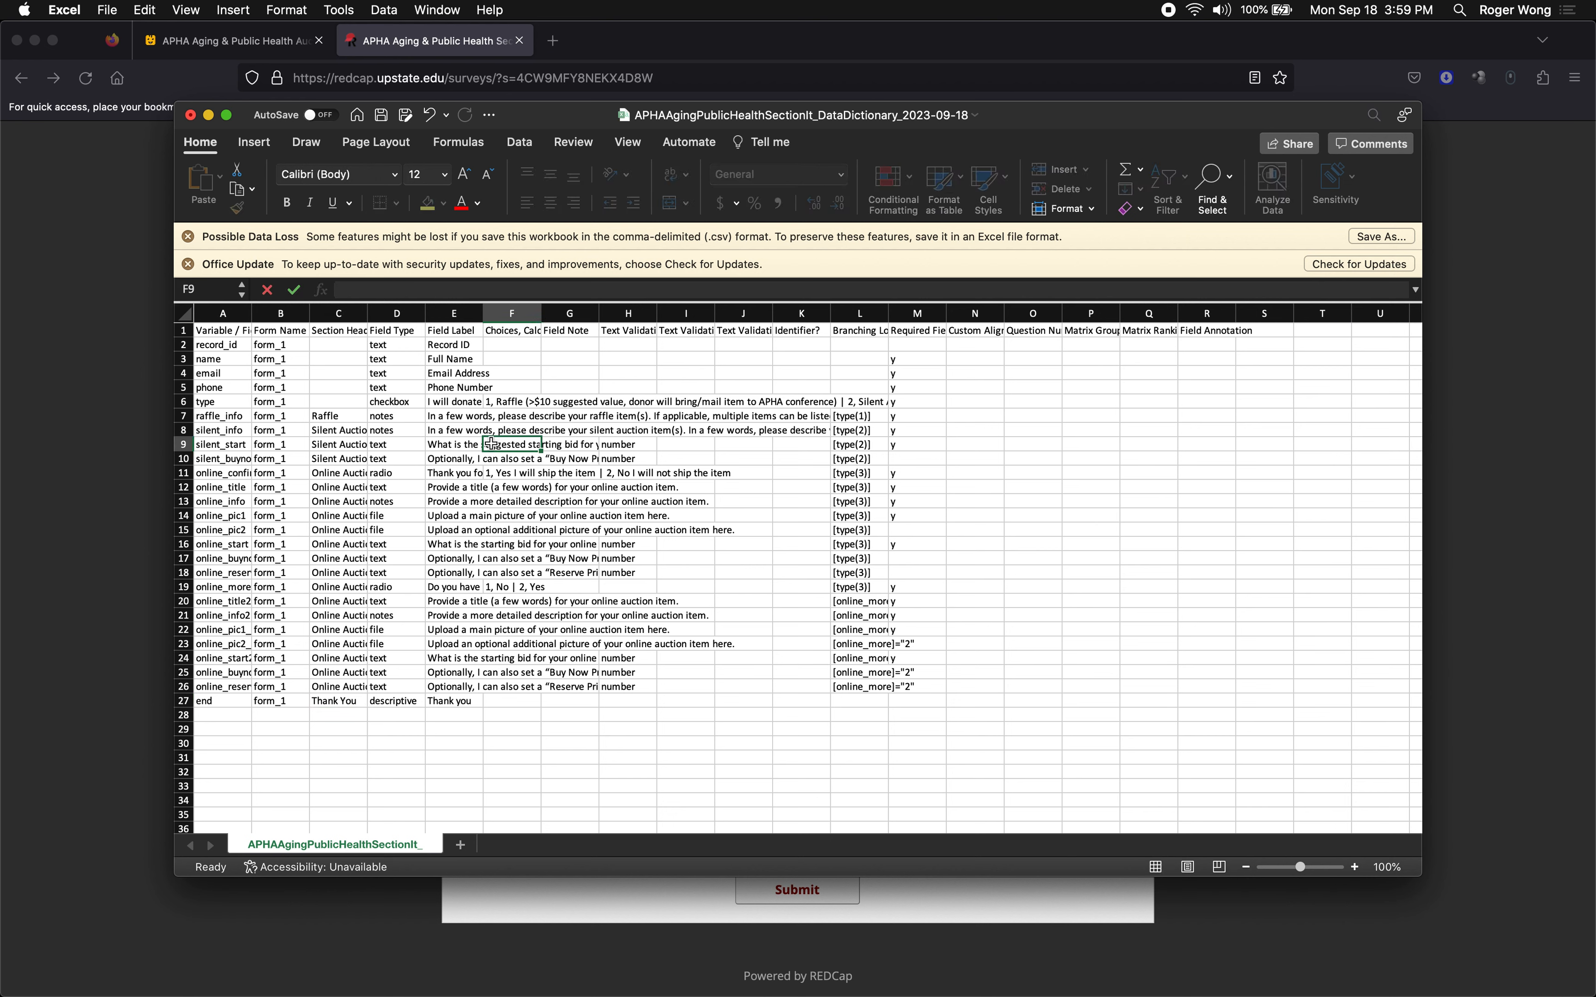
Save the edited data dictionary CSV and hide Excel
key("super+s")
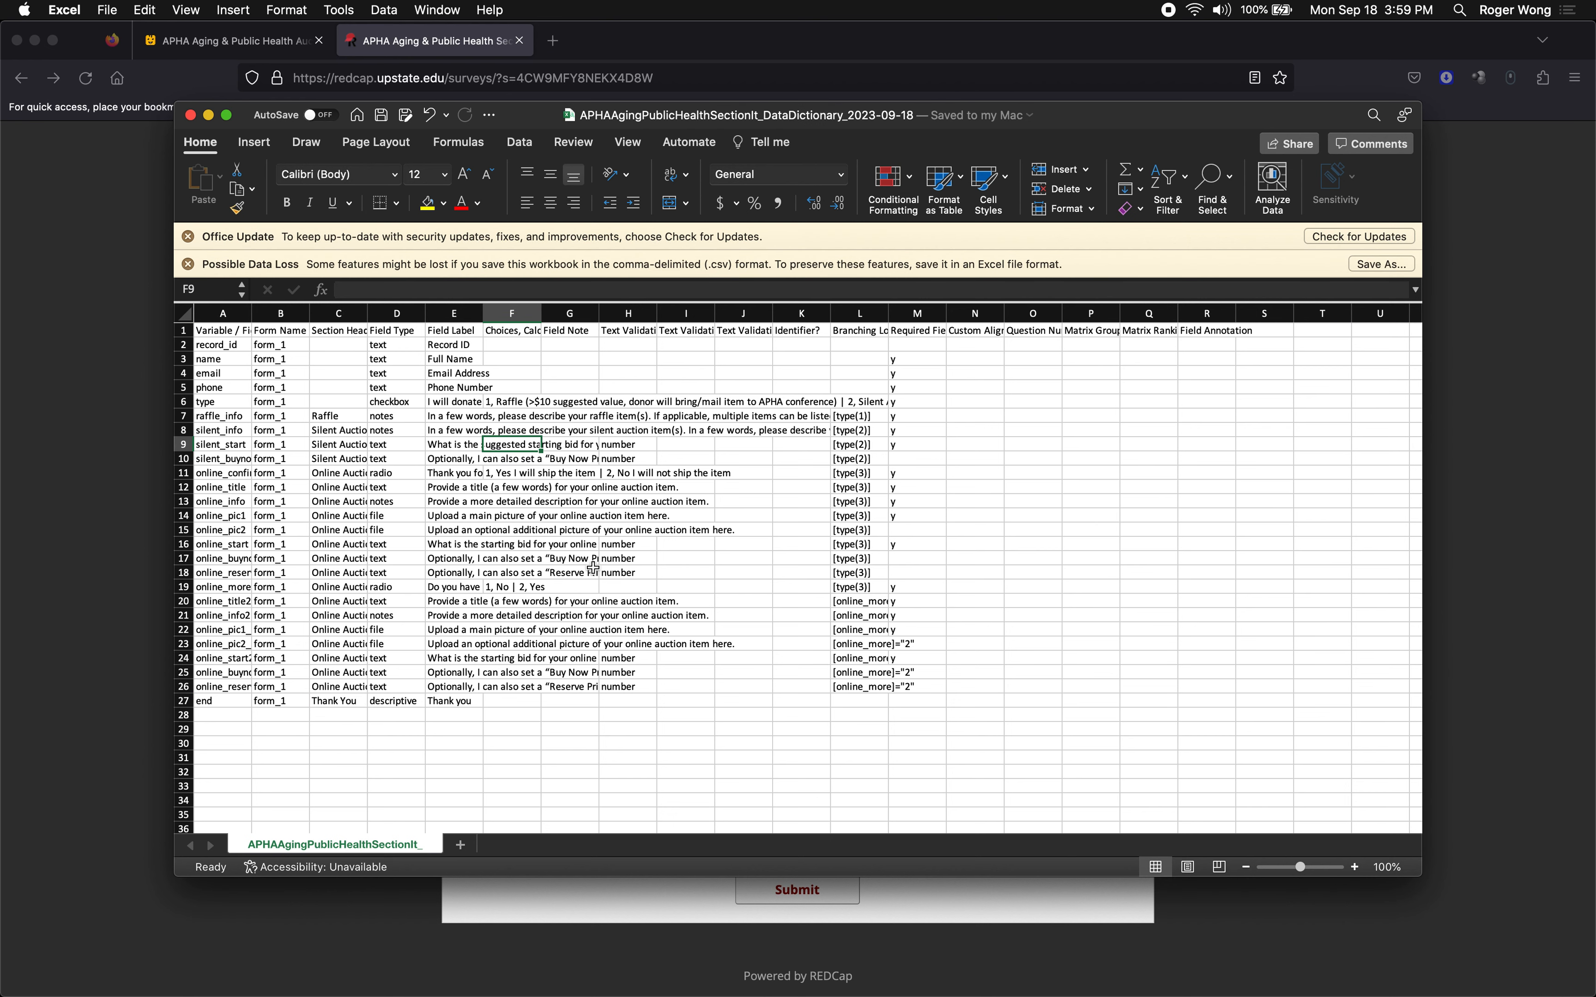
scroll(461, 530, "down", 2)
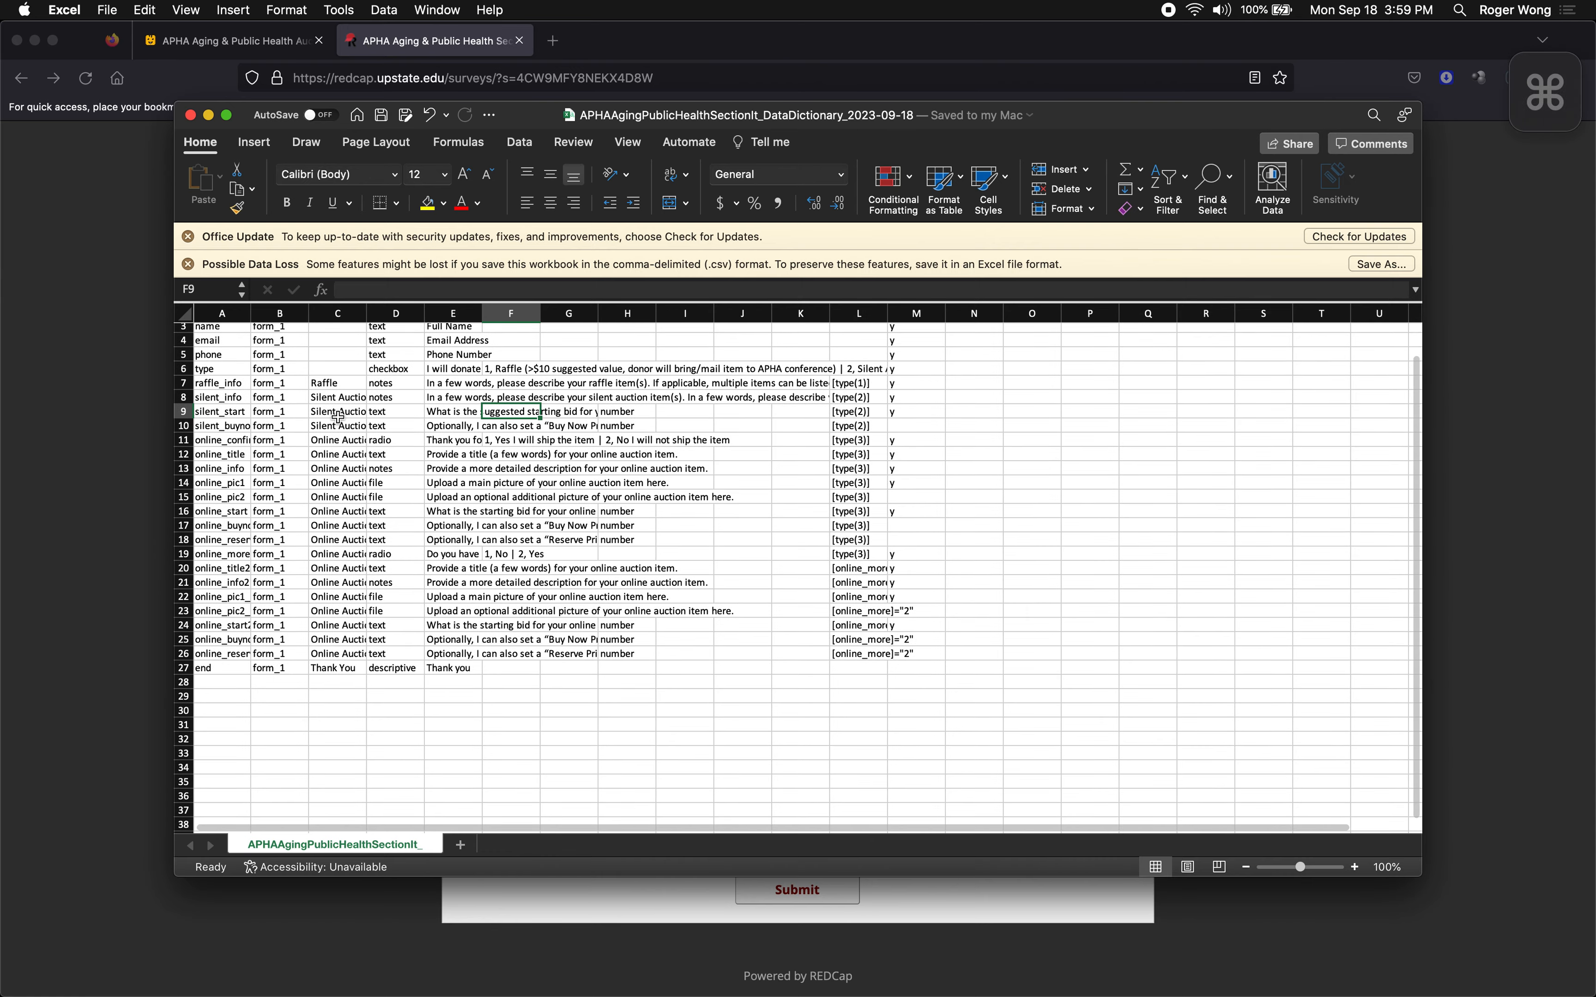
key("super+h")
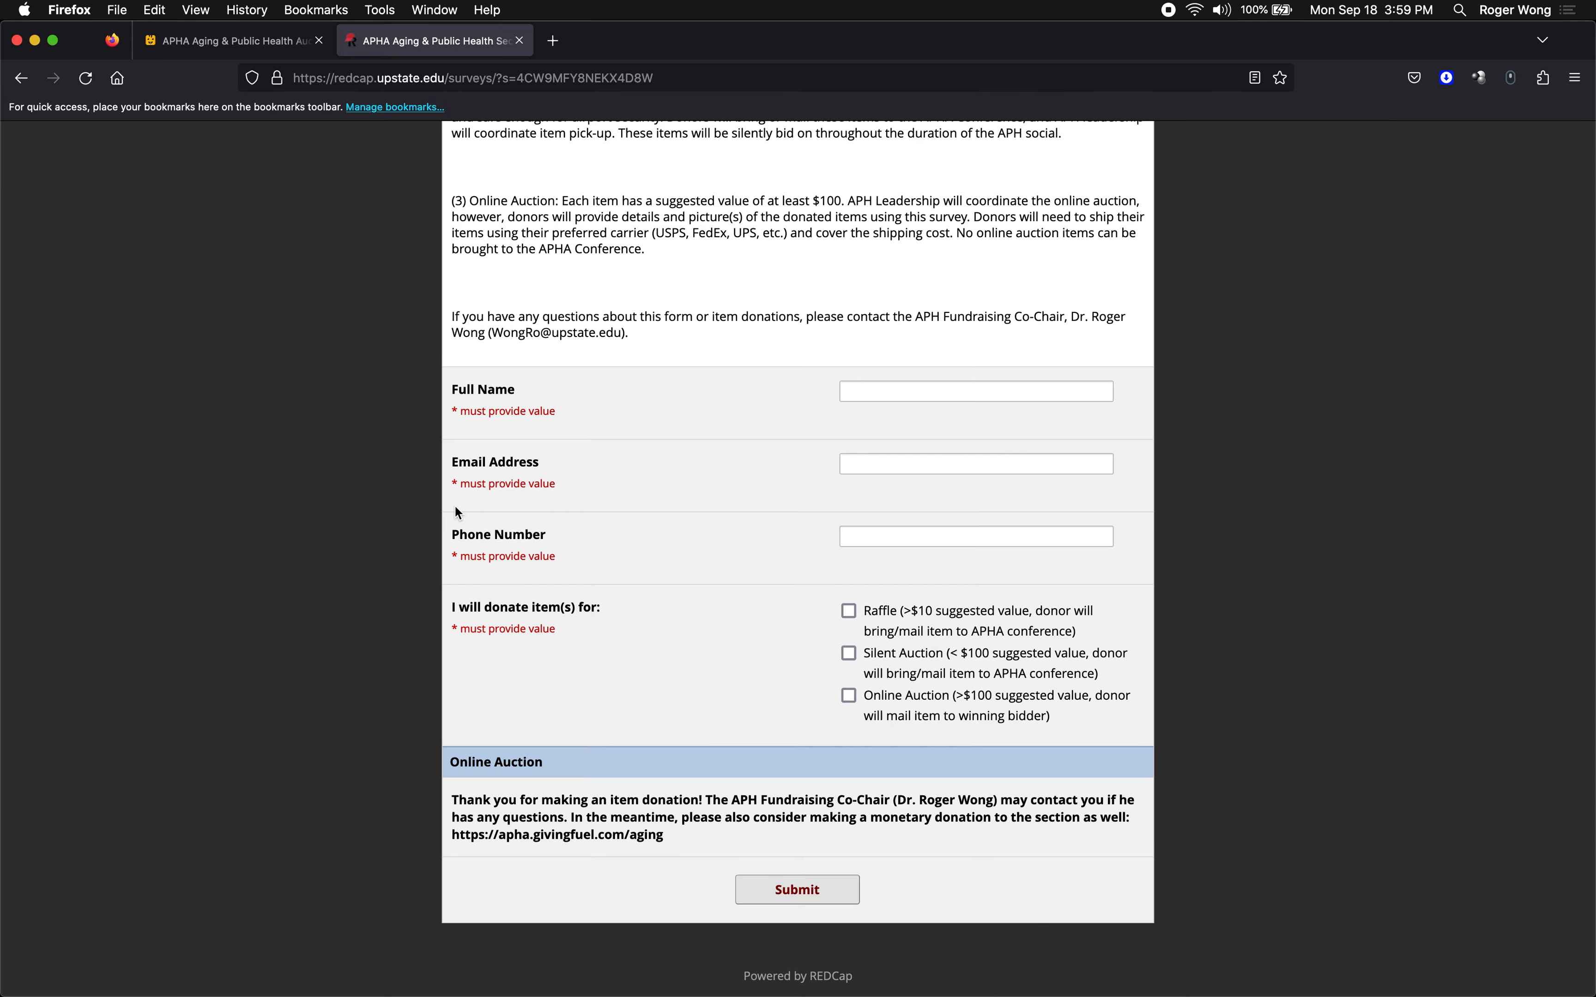
Switch to Chrome, upload the updated APHAAgingPublicHealthSectionIt_DataDictionary_2023-09-18.csv from Downloads as the data dictionary, and commit the changes
key("ctrl+Up")
left_click(766, 82)
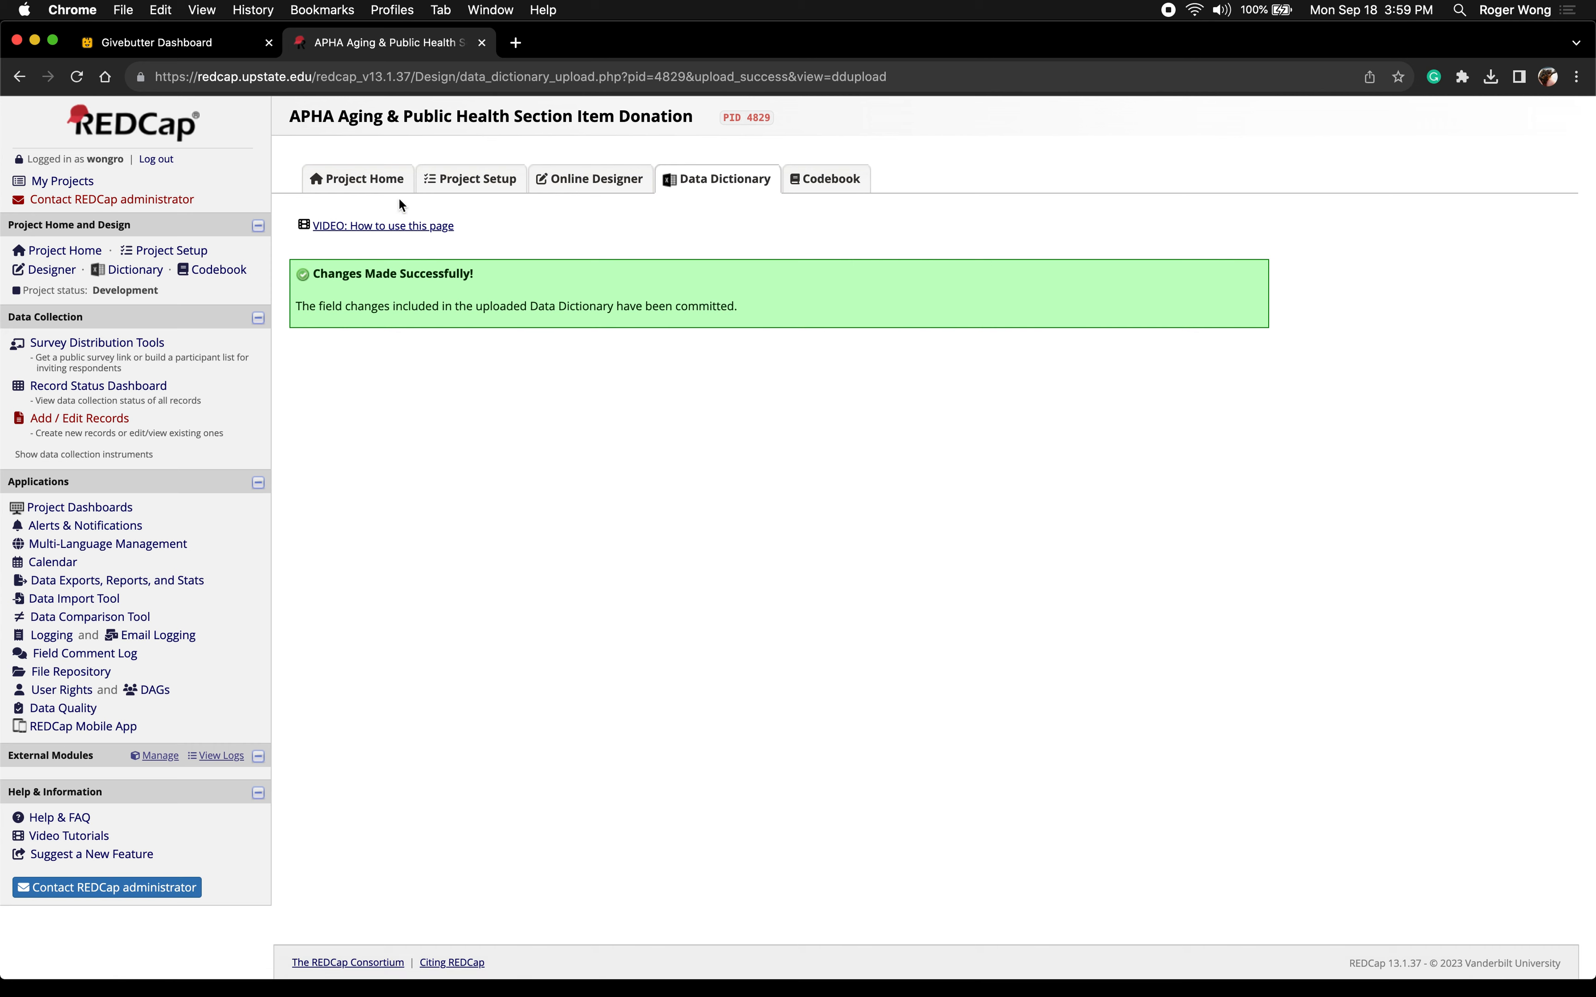
left_click(716, 179)
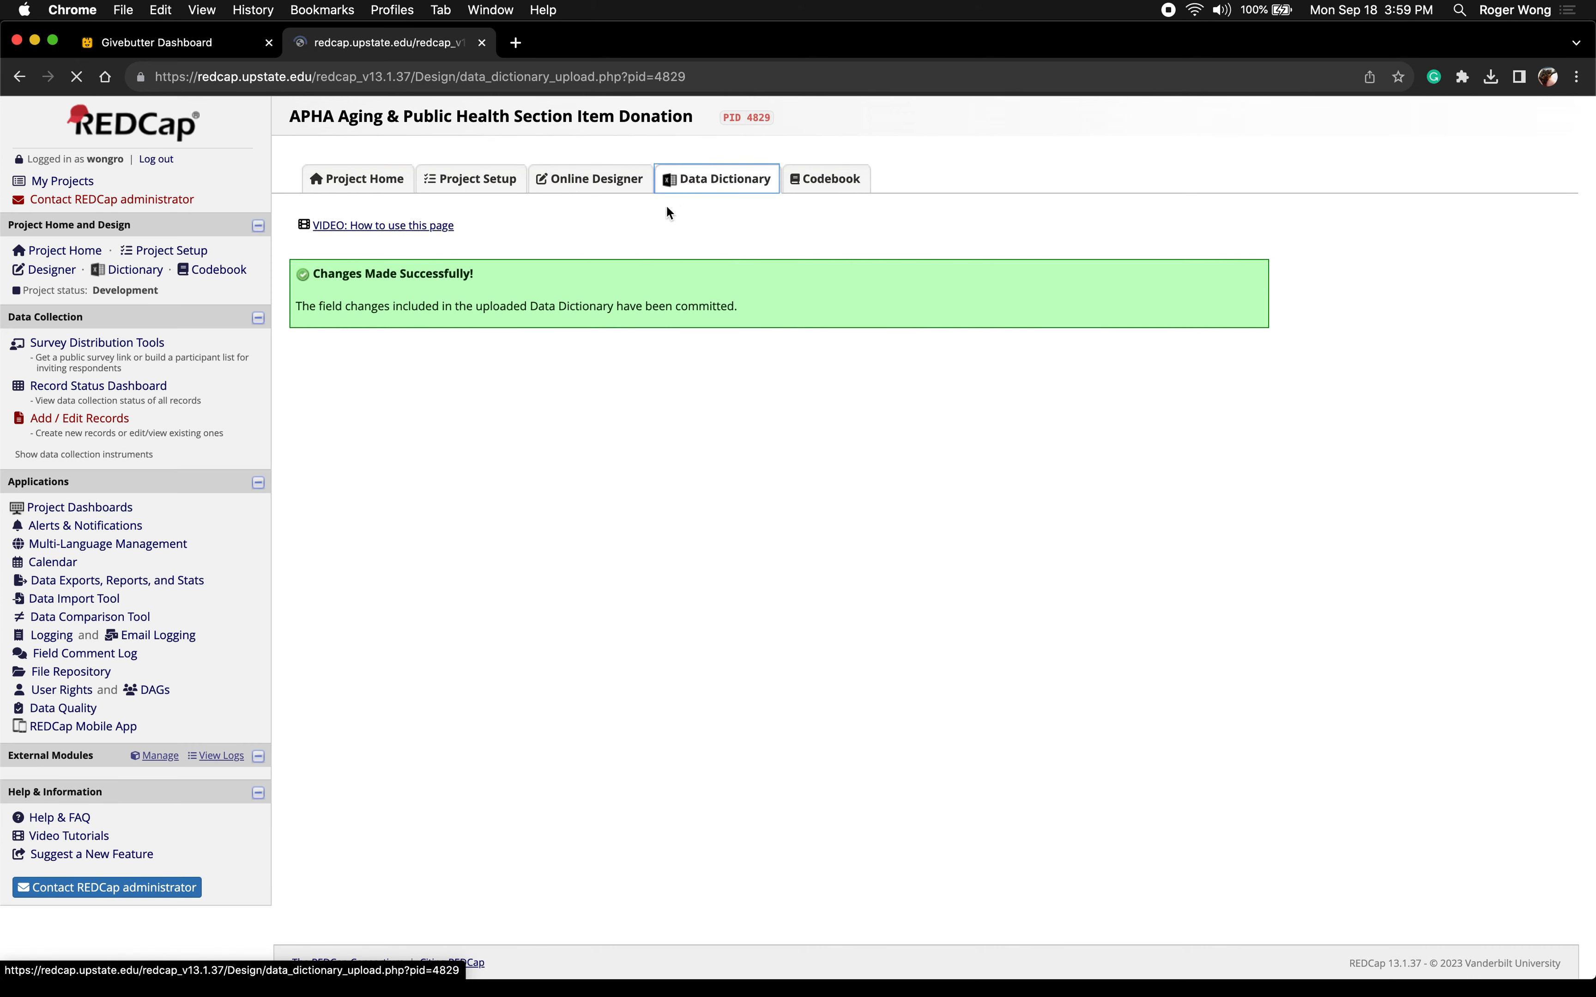
left_click(350, 689)
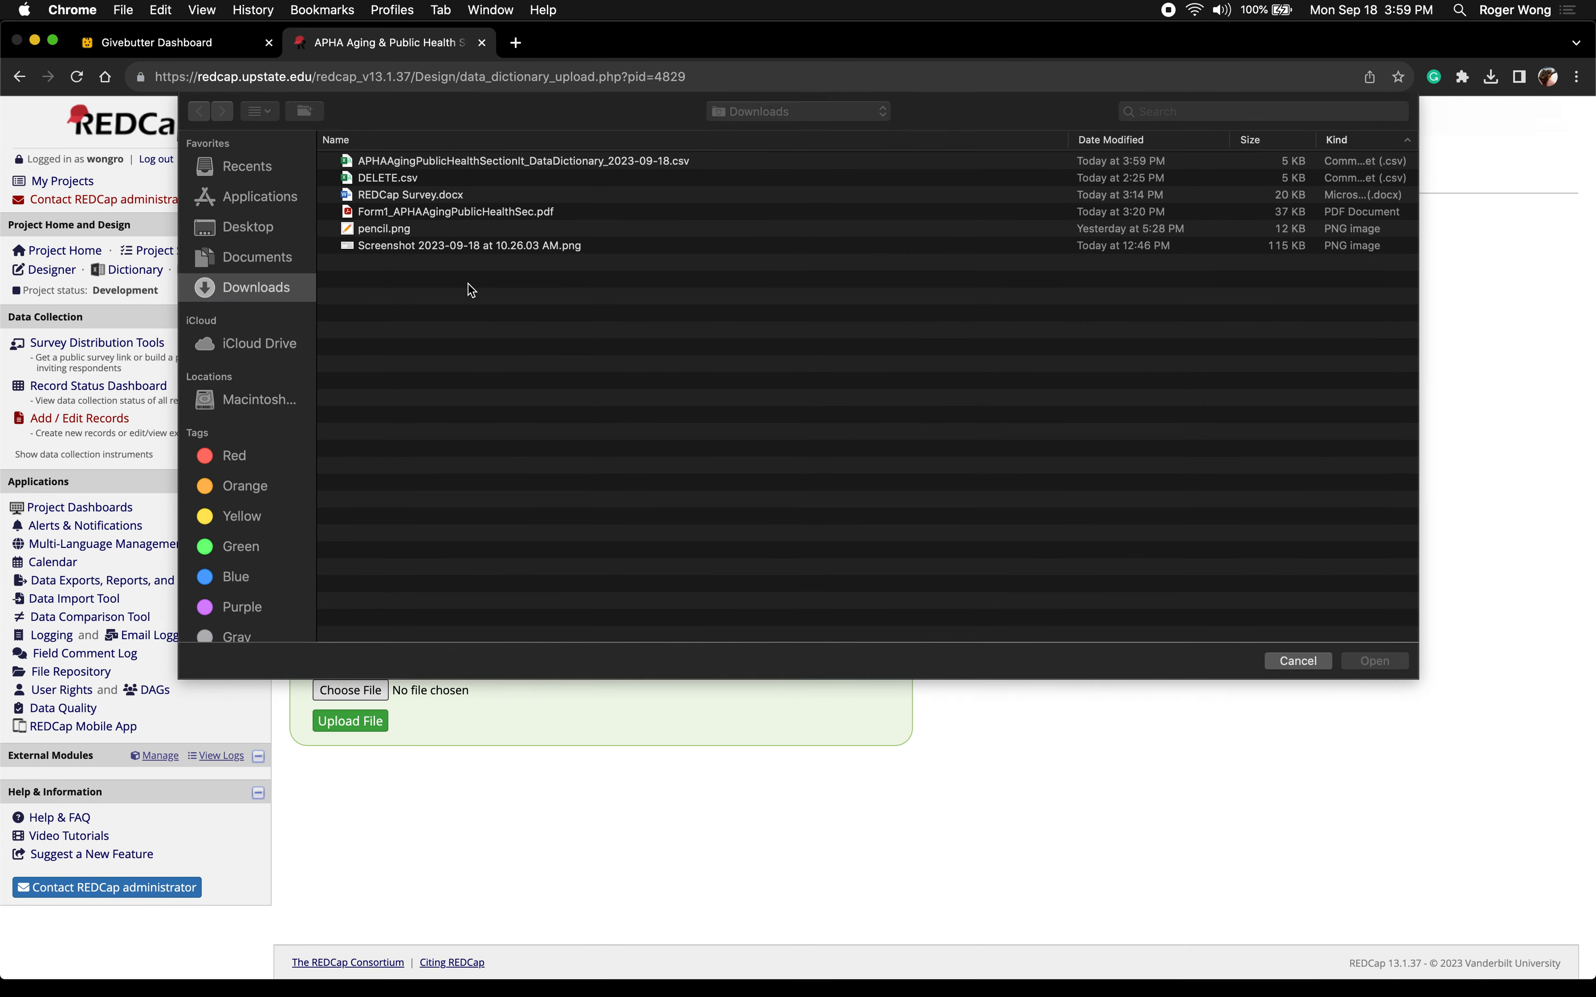
double_click(422, 161)
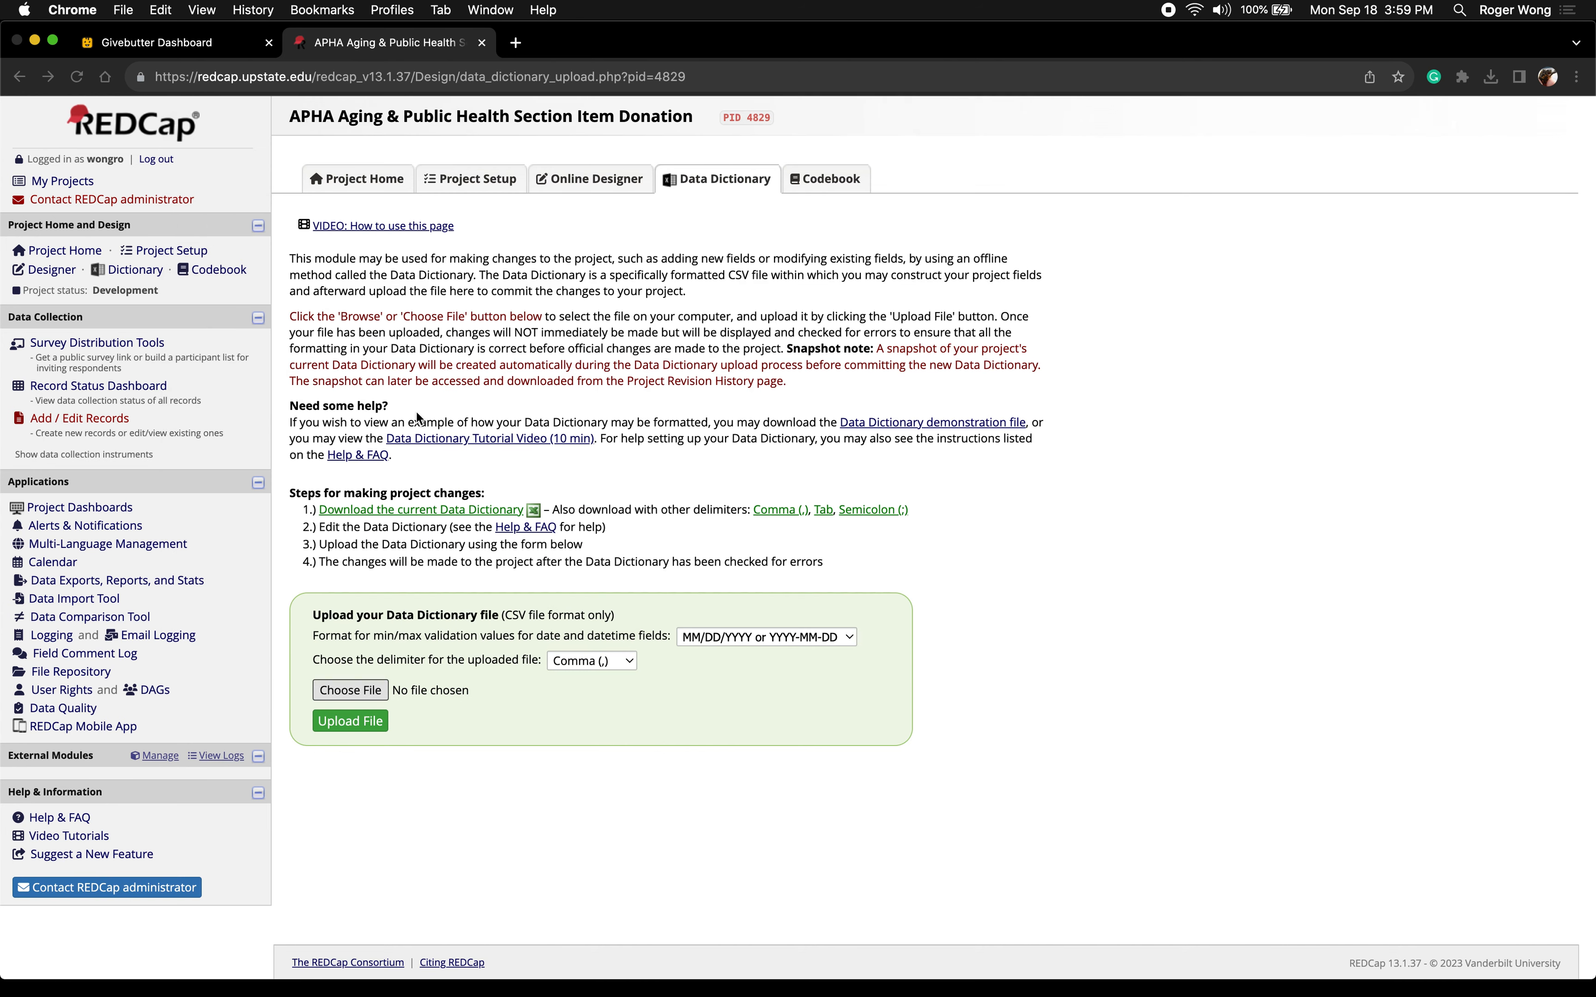
left_click(350, 721)
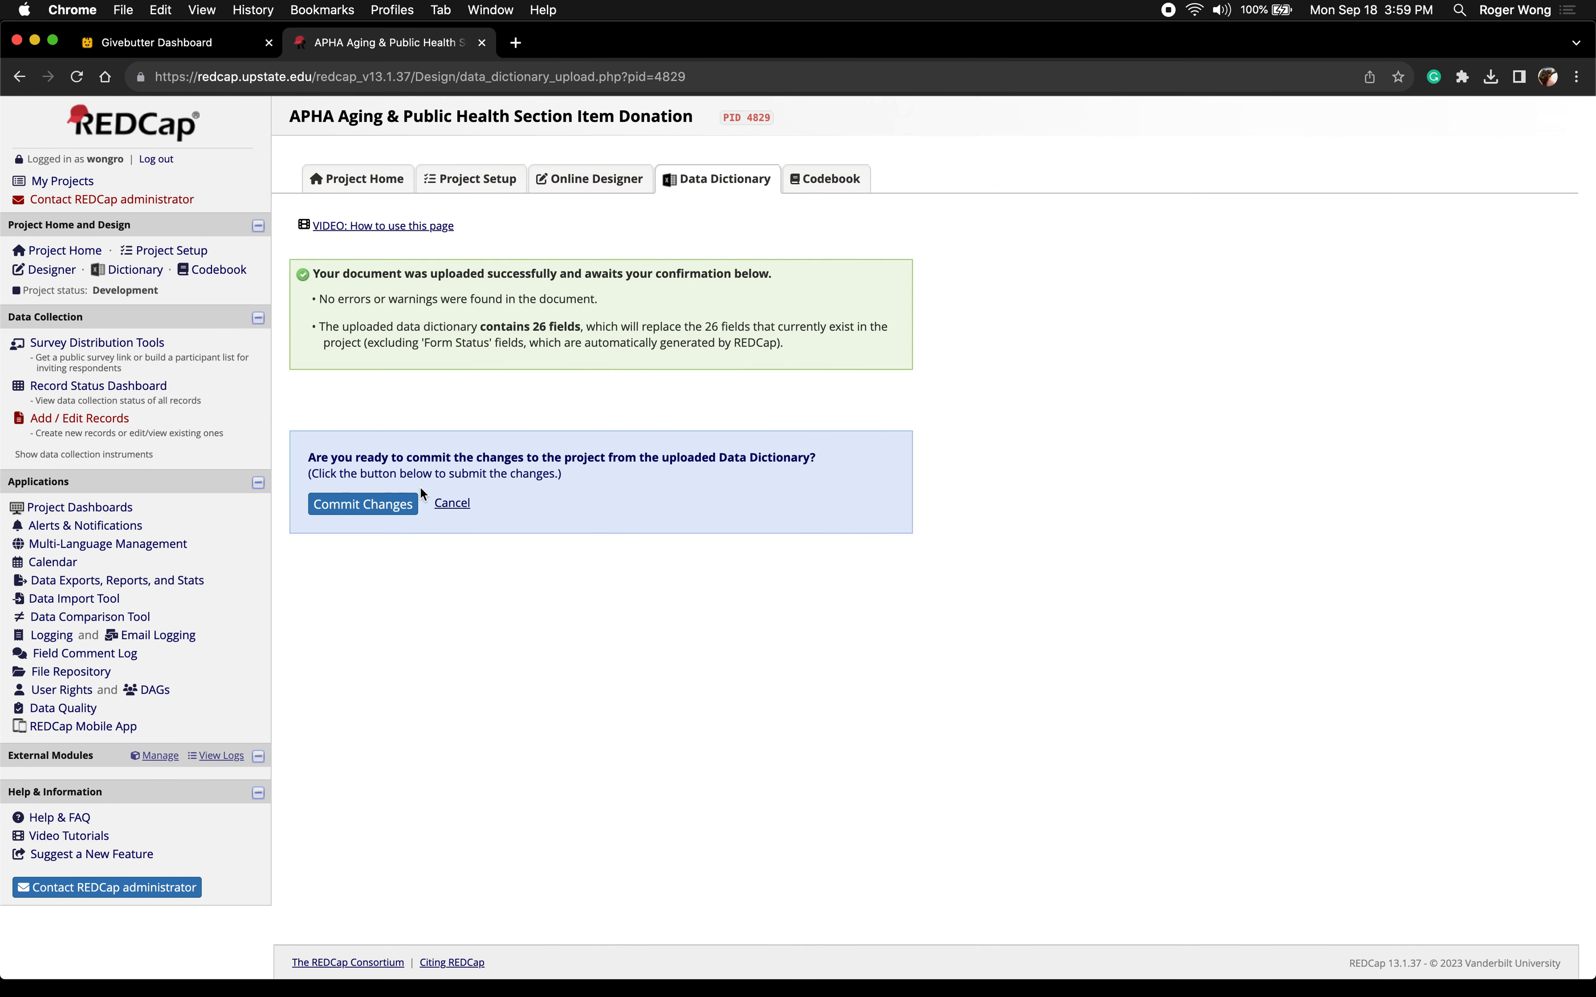
left_click(416, 501)
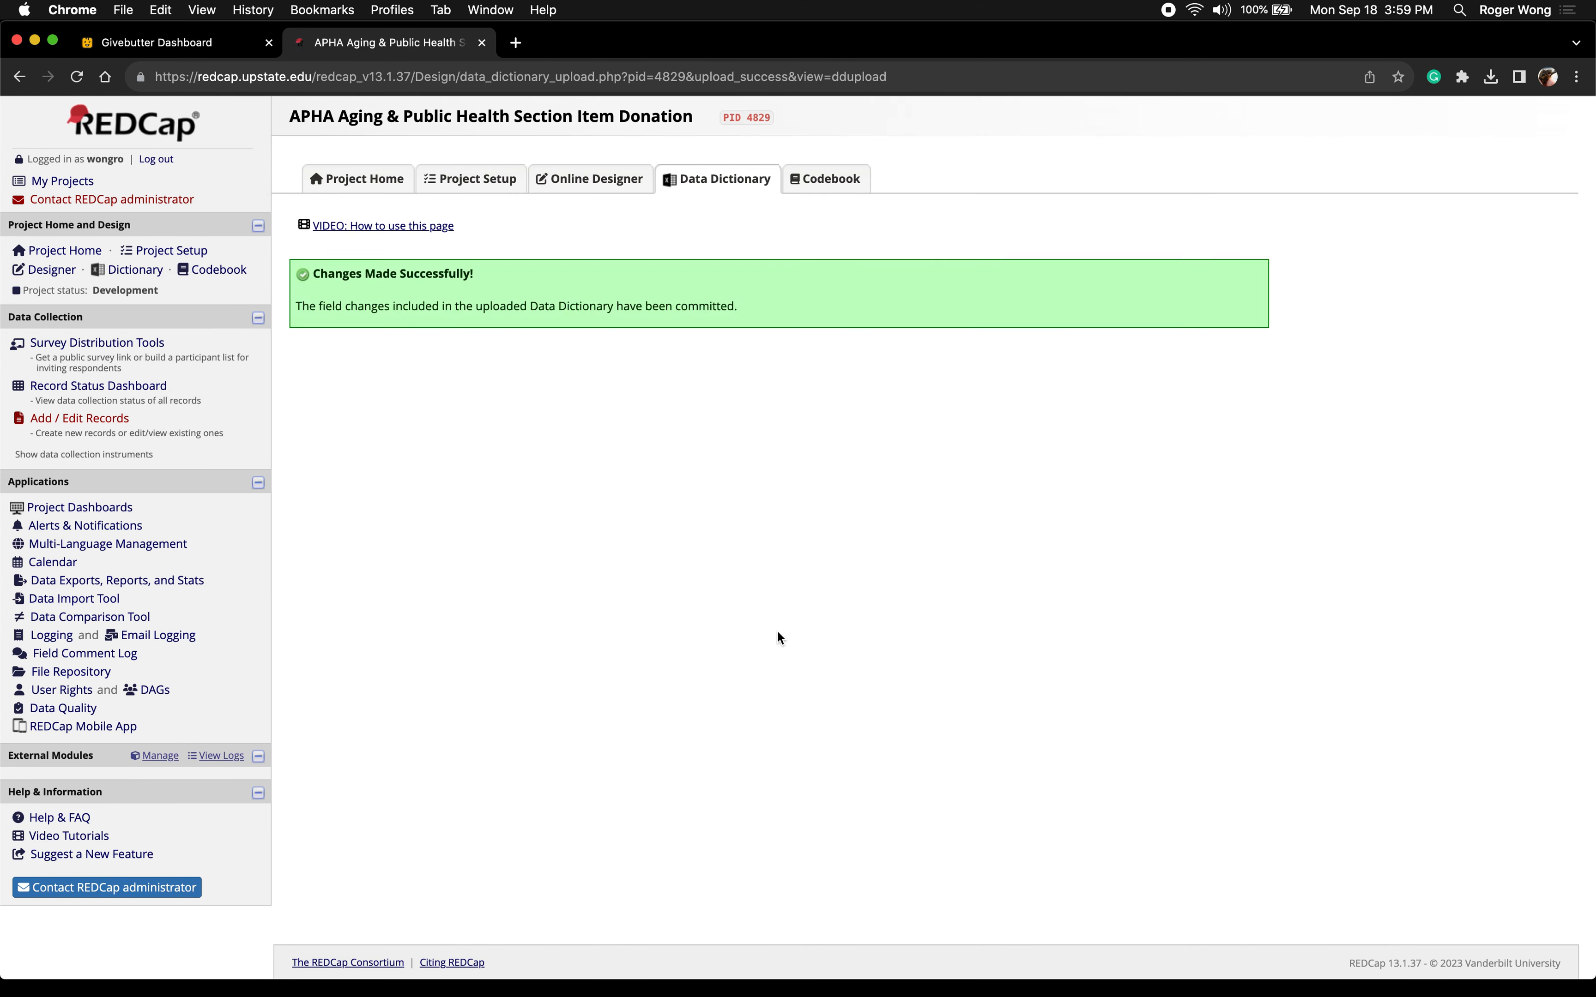
Switch to Firefox and reload the survey to check the header of the closing section and the page from introduction to end
key("ctrl+Up")
left_click(650, 68)
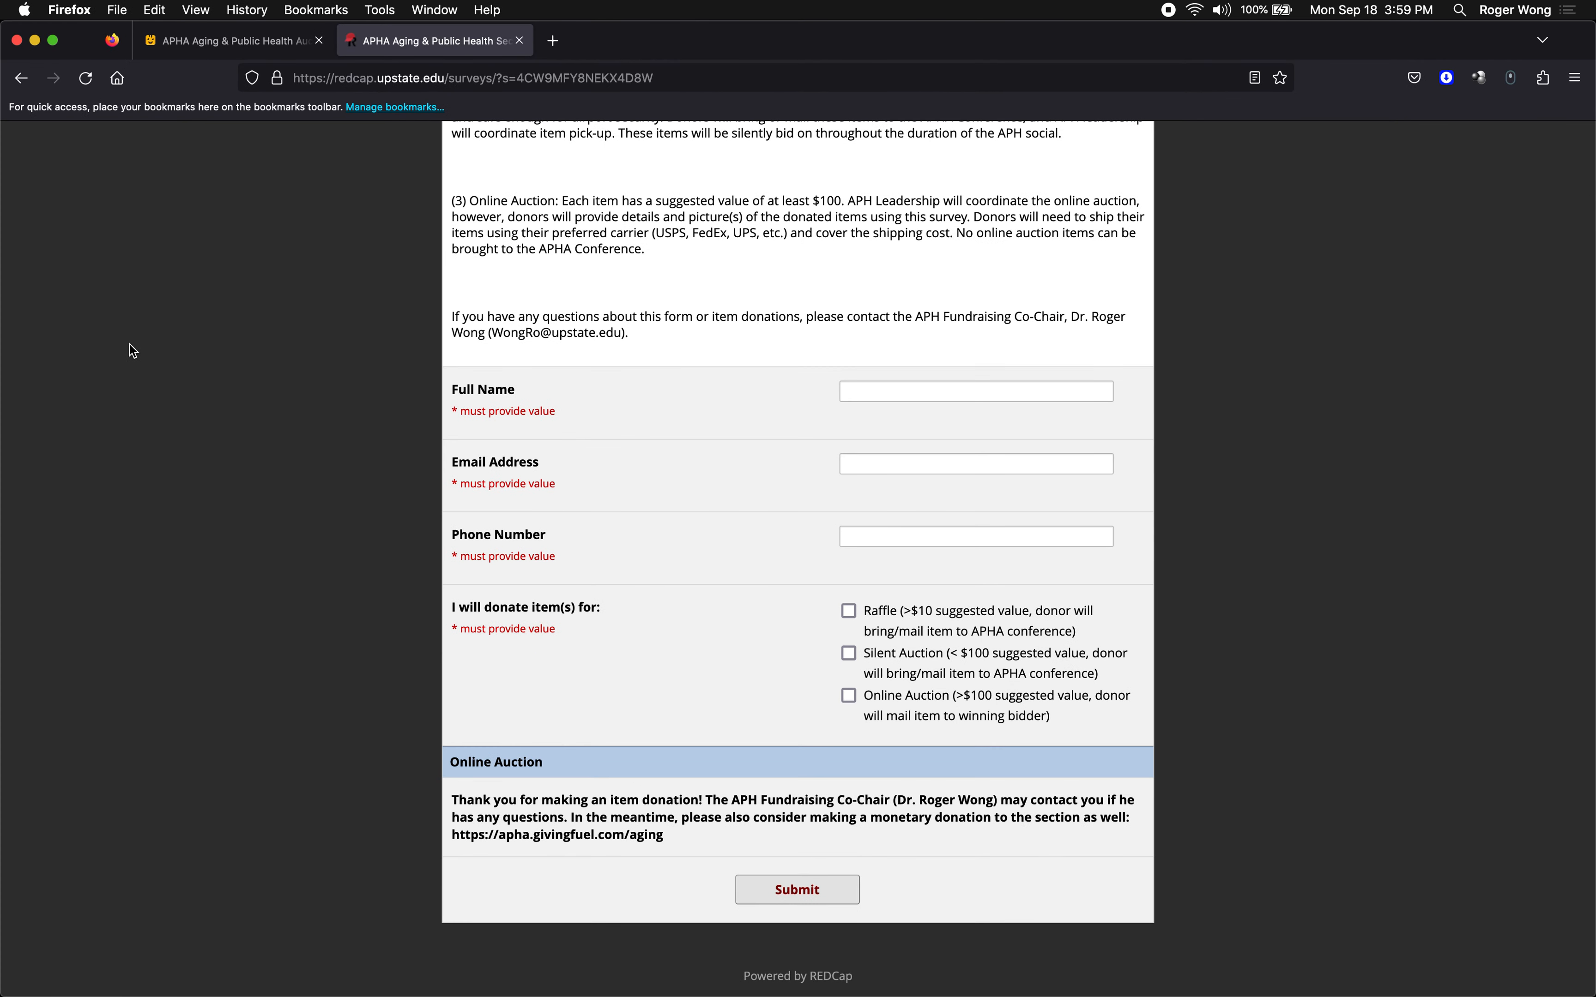
left_click(86, 78)
scroll(547, 768, "up", 5)
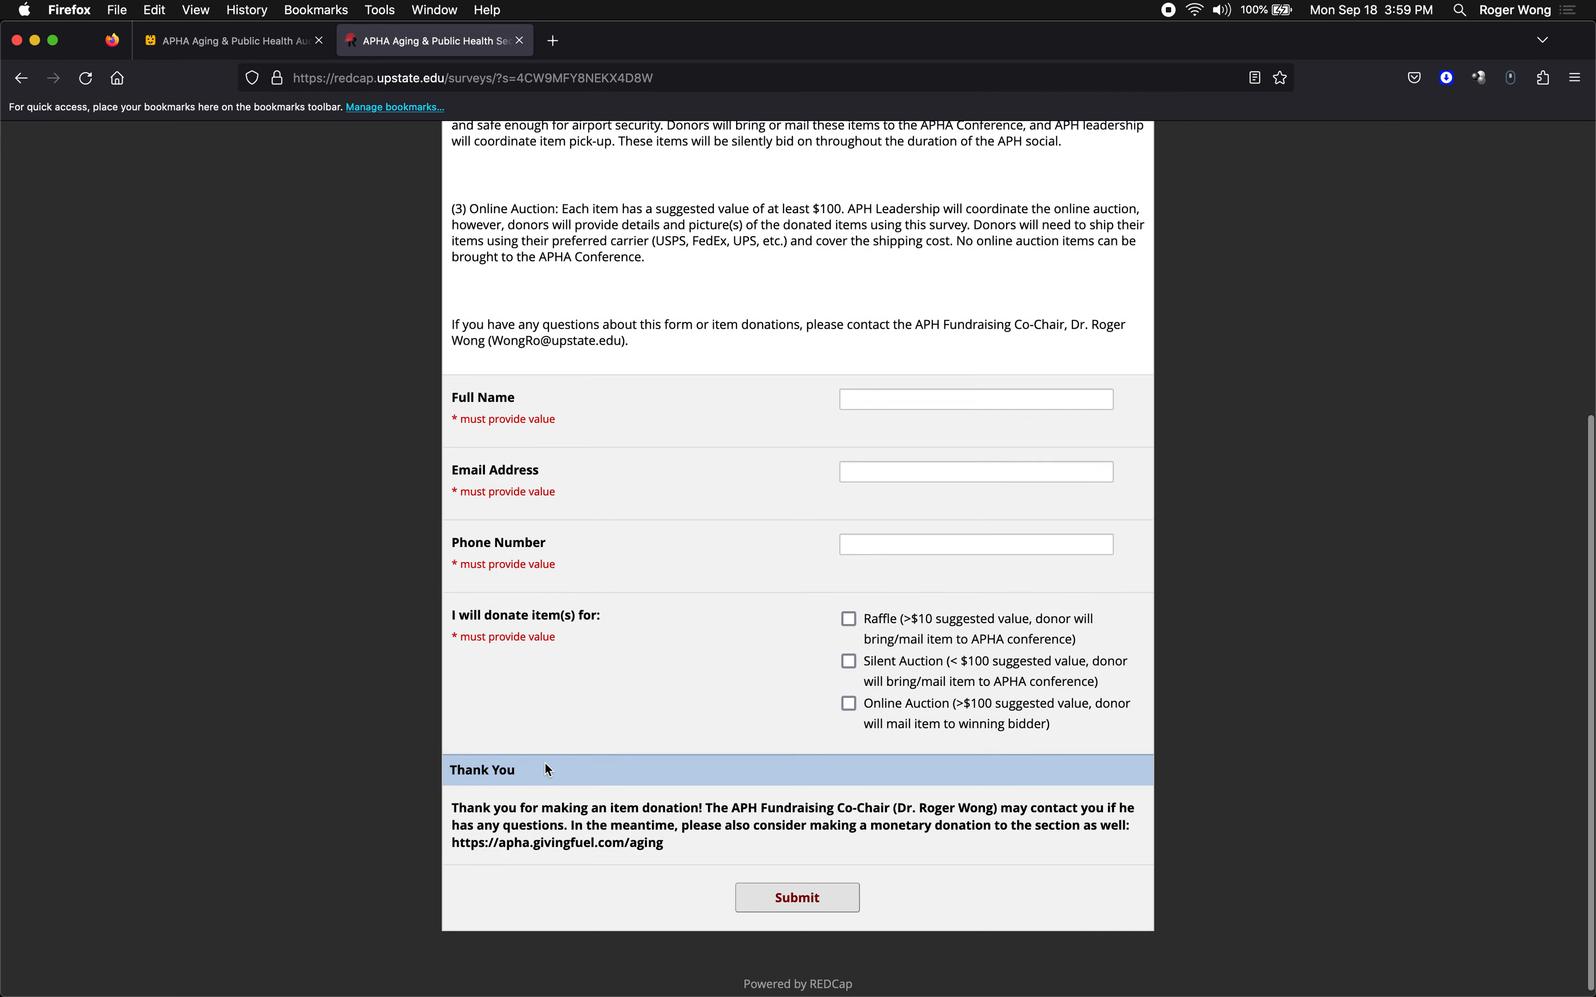
scroll(545, 763, "up", 8)
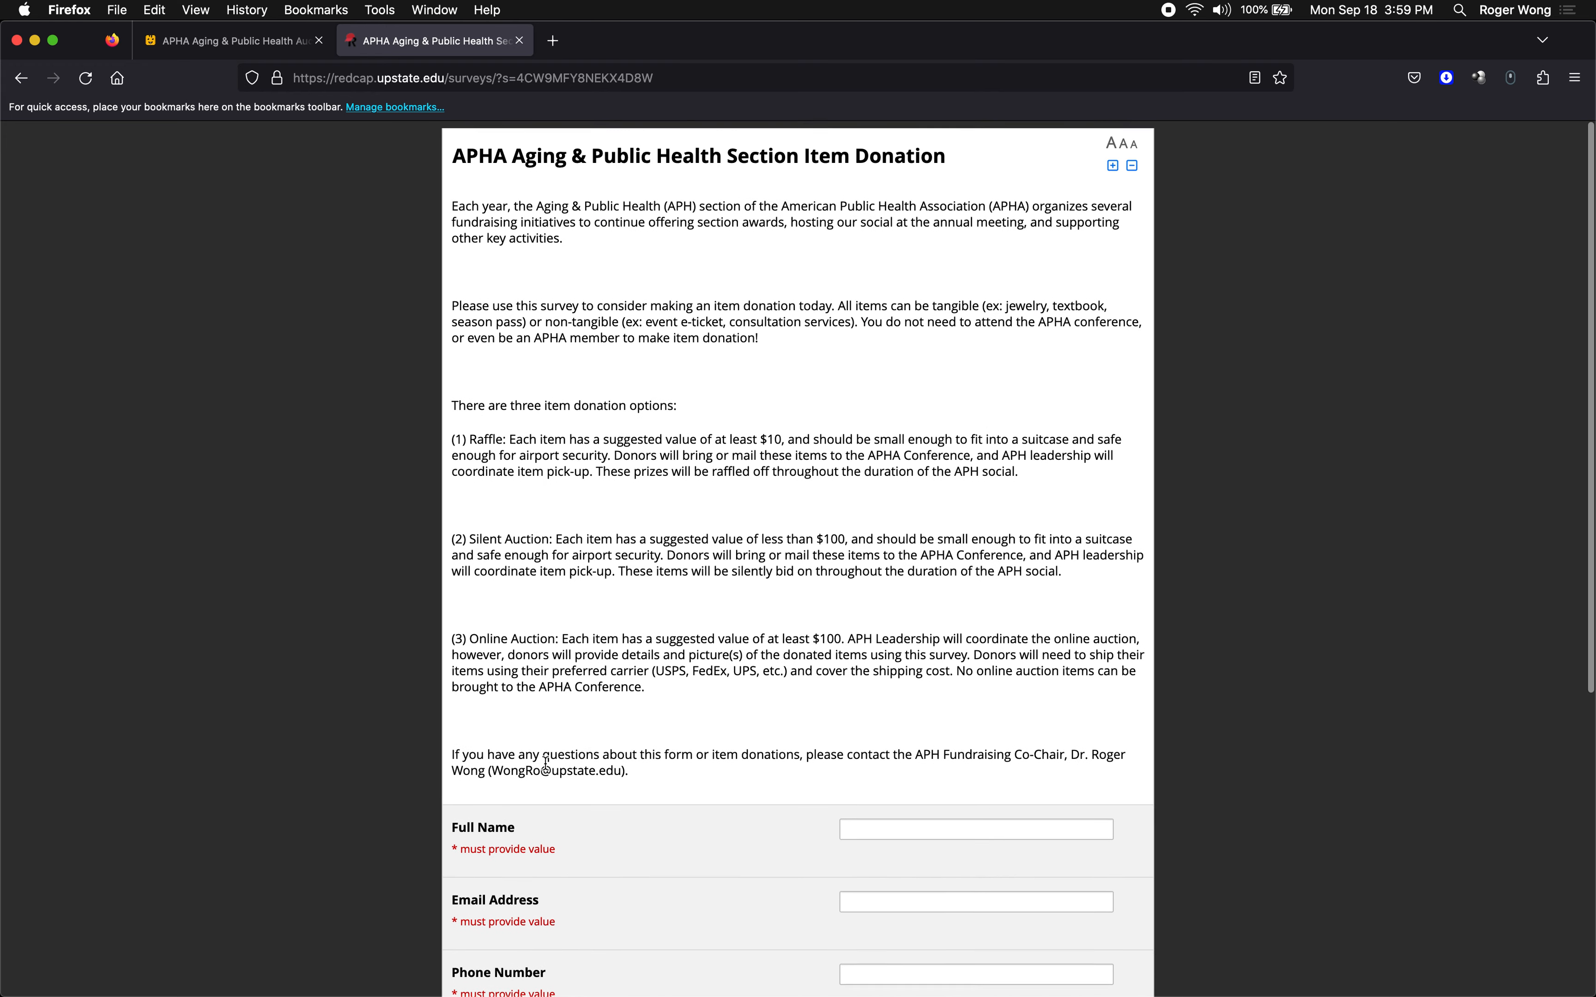
scroll(544, 763, "down", 10)
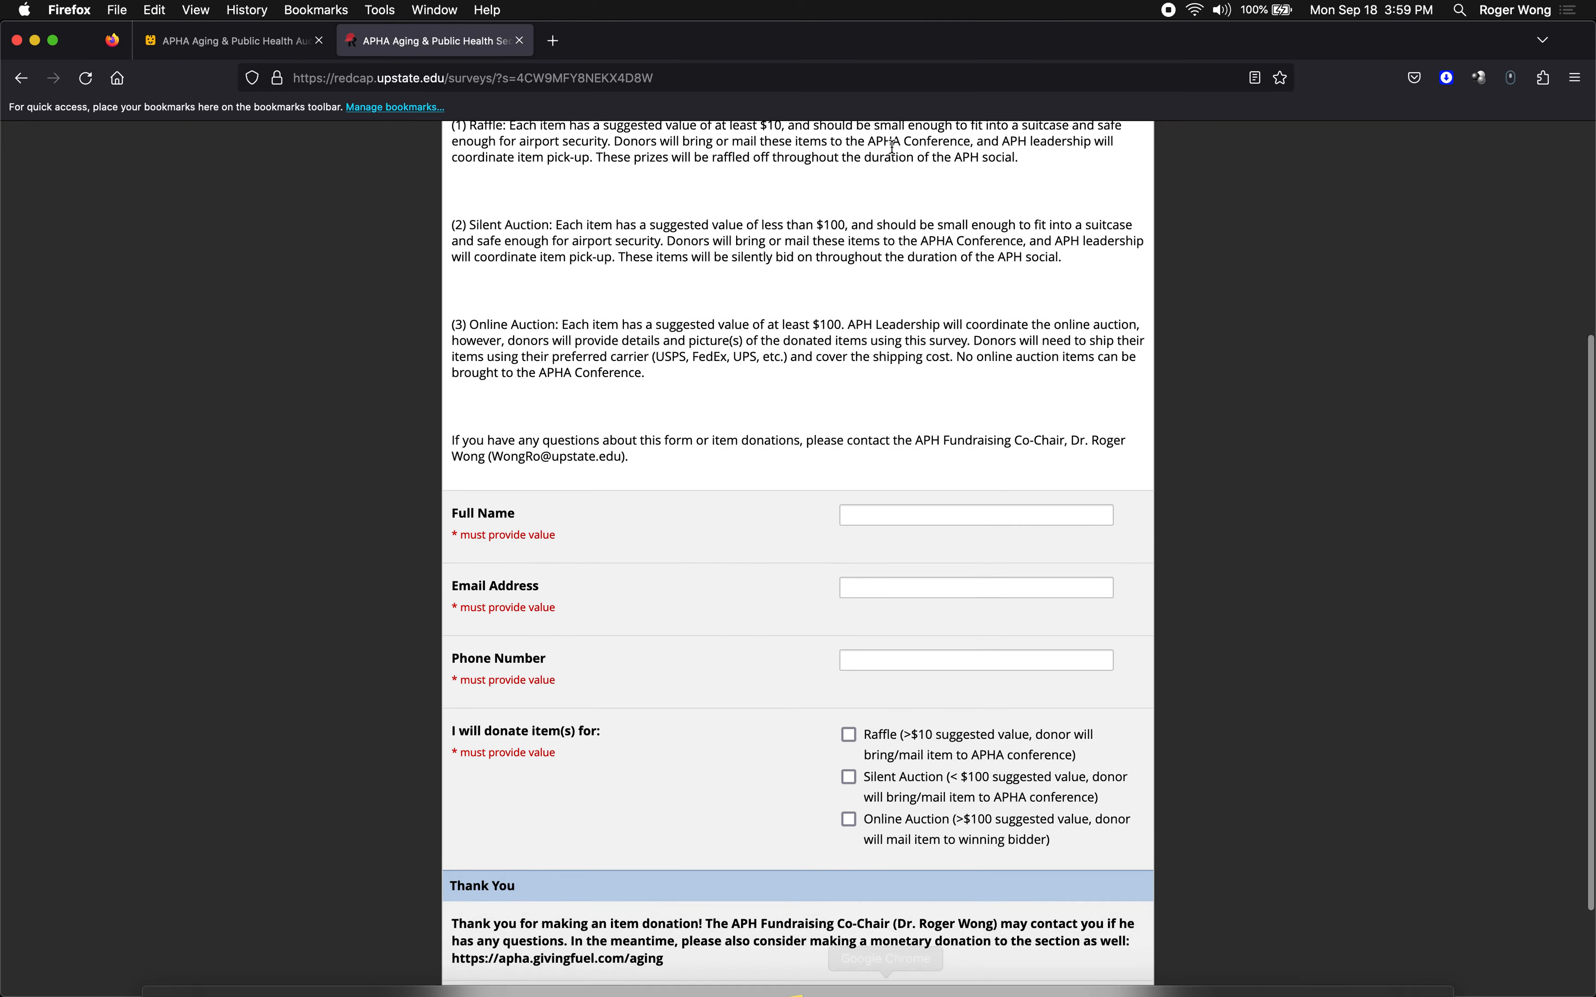
Switch to the REDCap Survey document in Word and review its introduction and contact questions
key("ctrl+Up")
left_click_drag(894, 68, 643, 74)
left_click(642, 74)
scroll(630, 300, "up", 6)
scroll(630, 300, "up", 10)
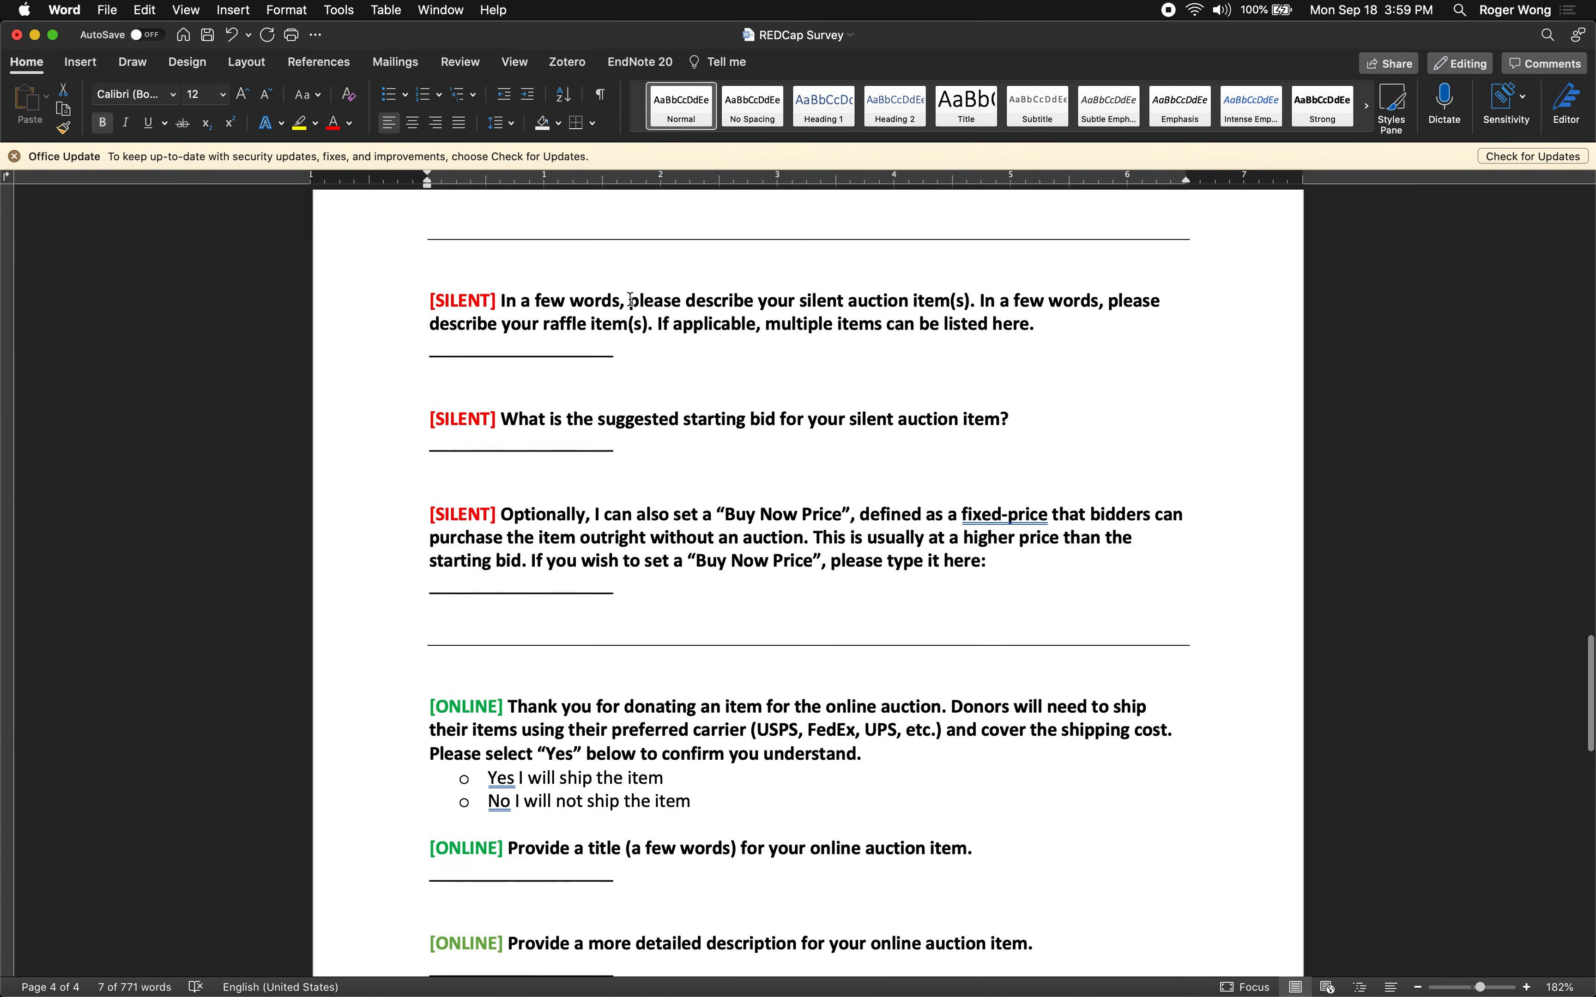
scroll(630, 299, "up", 15)
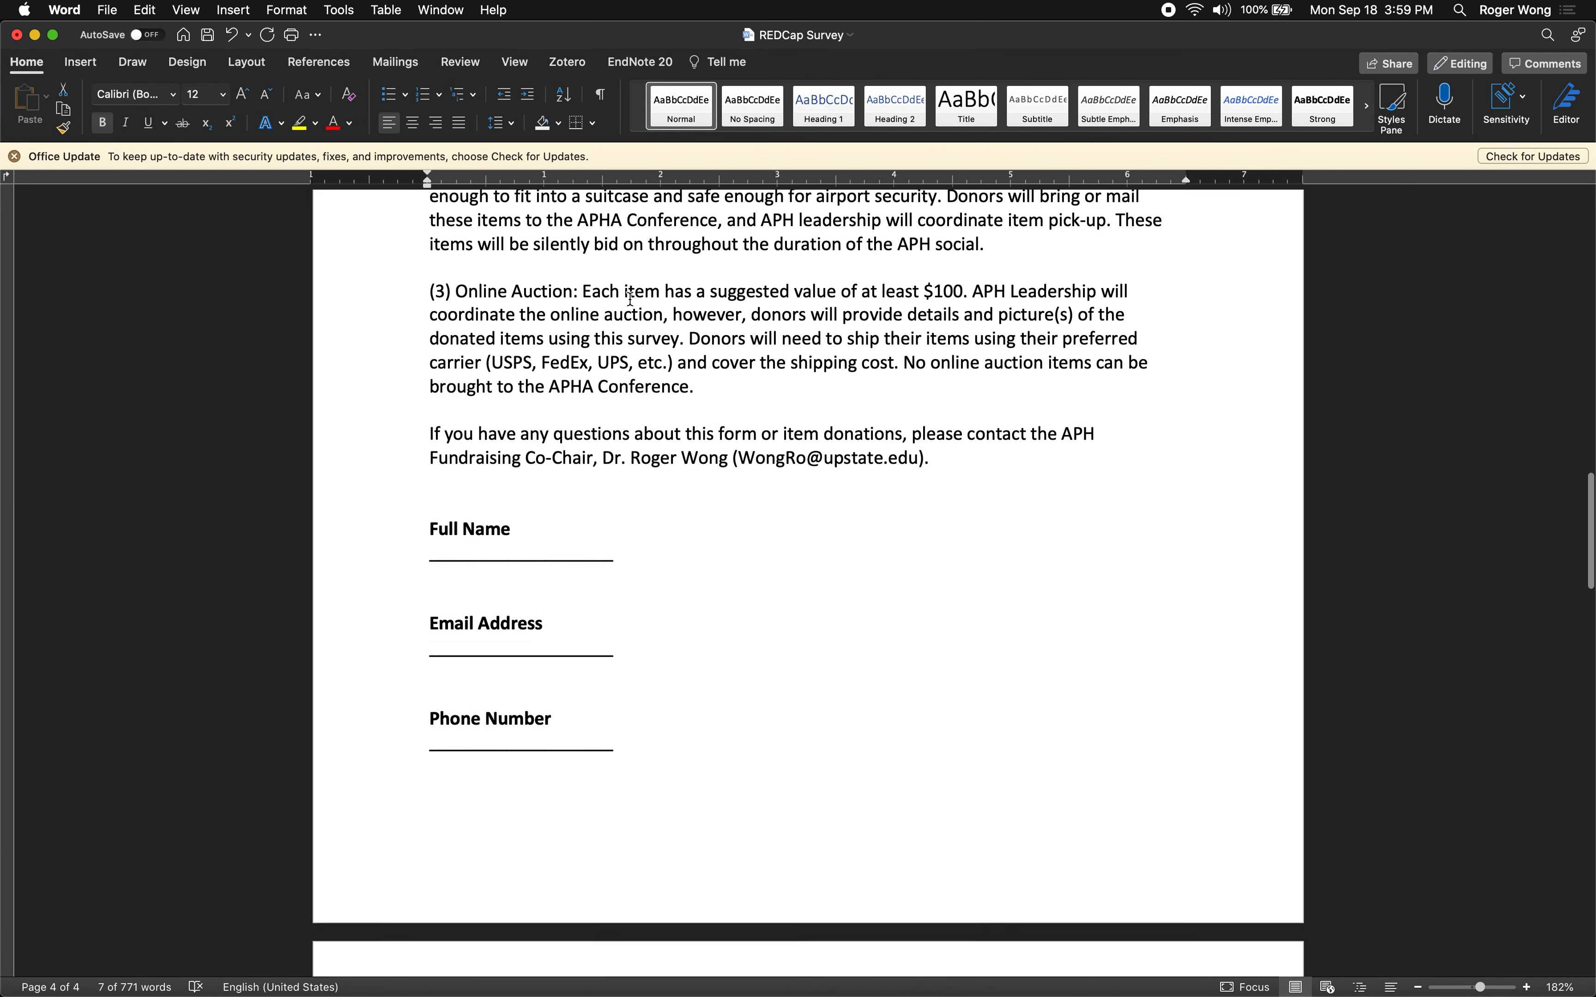
scroll(630, 300, "down", 3)
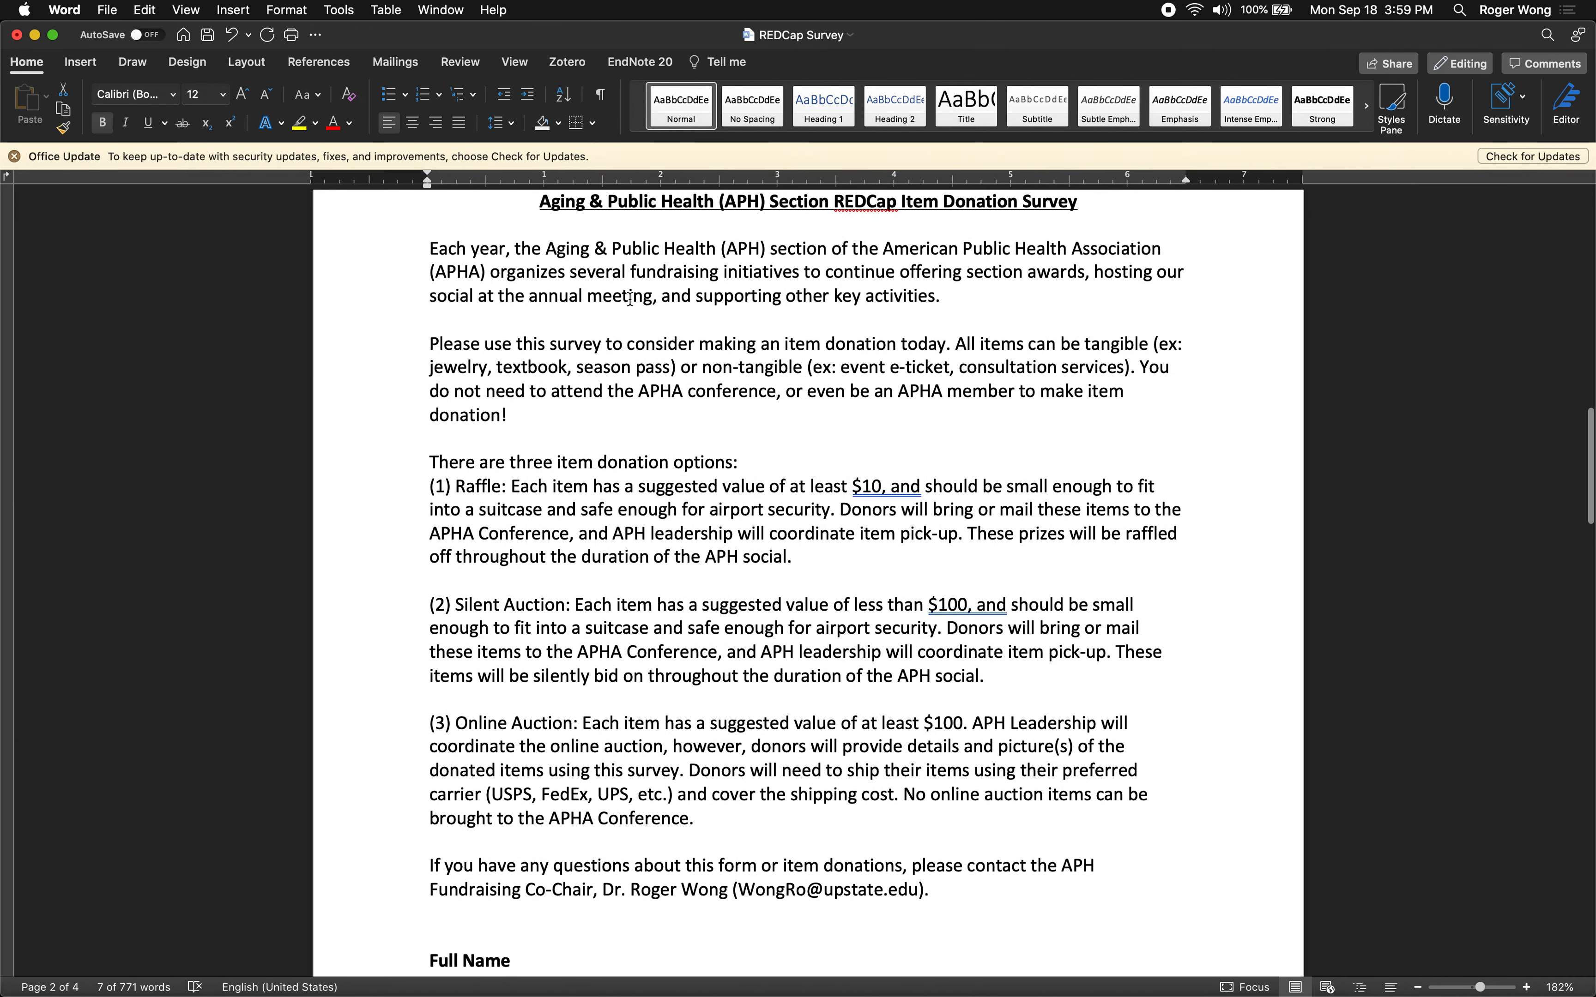
Return to the survey in Firefox and review its introduction, contact fields and donation type options on an enlarged page
key("ctrl+Right")
scroll(627, 309, "up", 5)
scroll(624, 305, "up", 1)
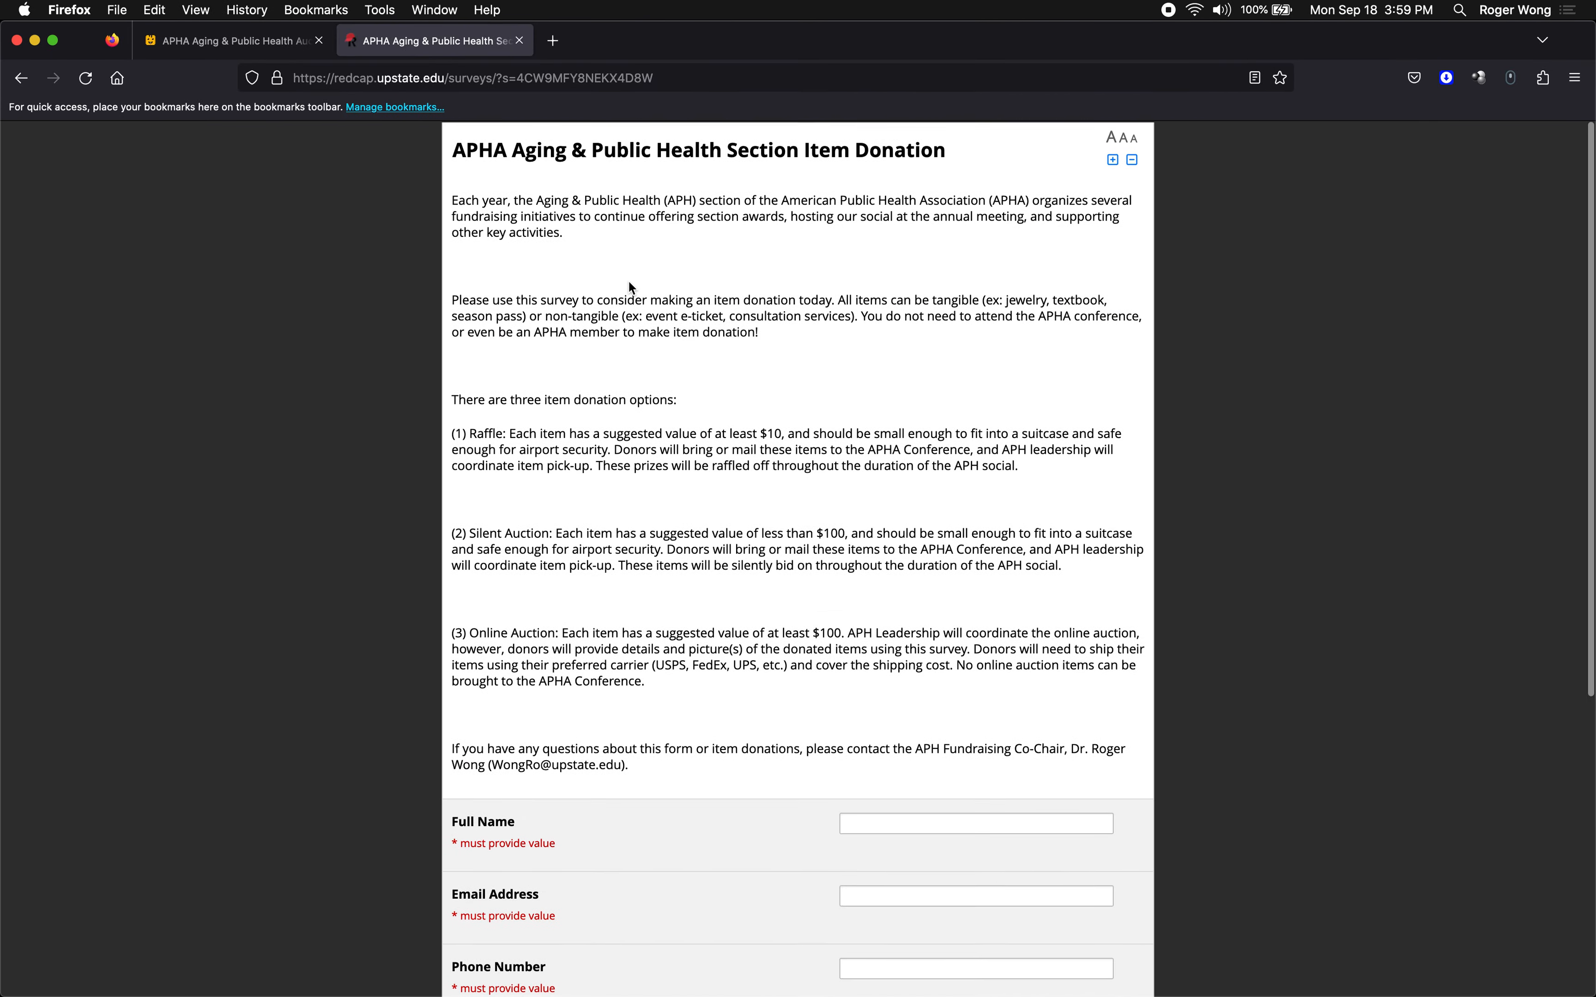
scroll(627, 288, "up", 5)
scroll(626, 287, "up", 2)
scroll(626, 291, "down", 2)
scroll(627, 290, "down", 2)
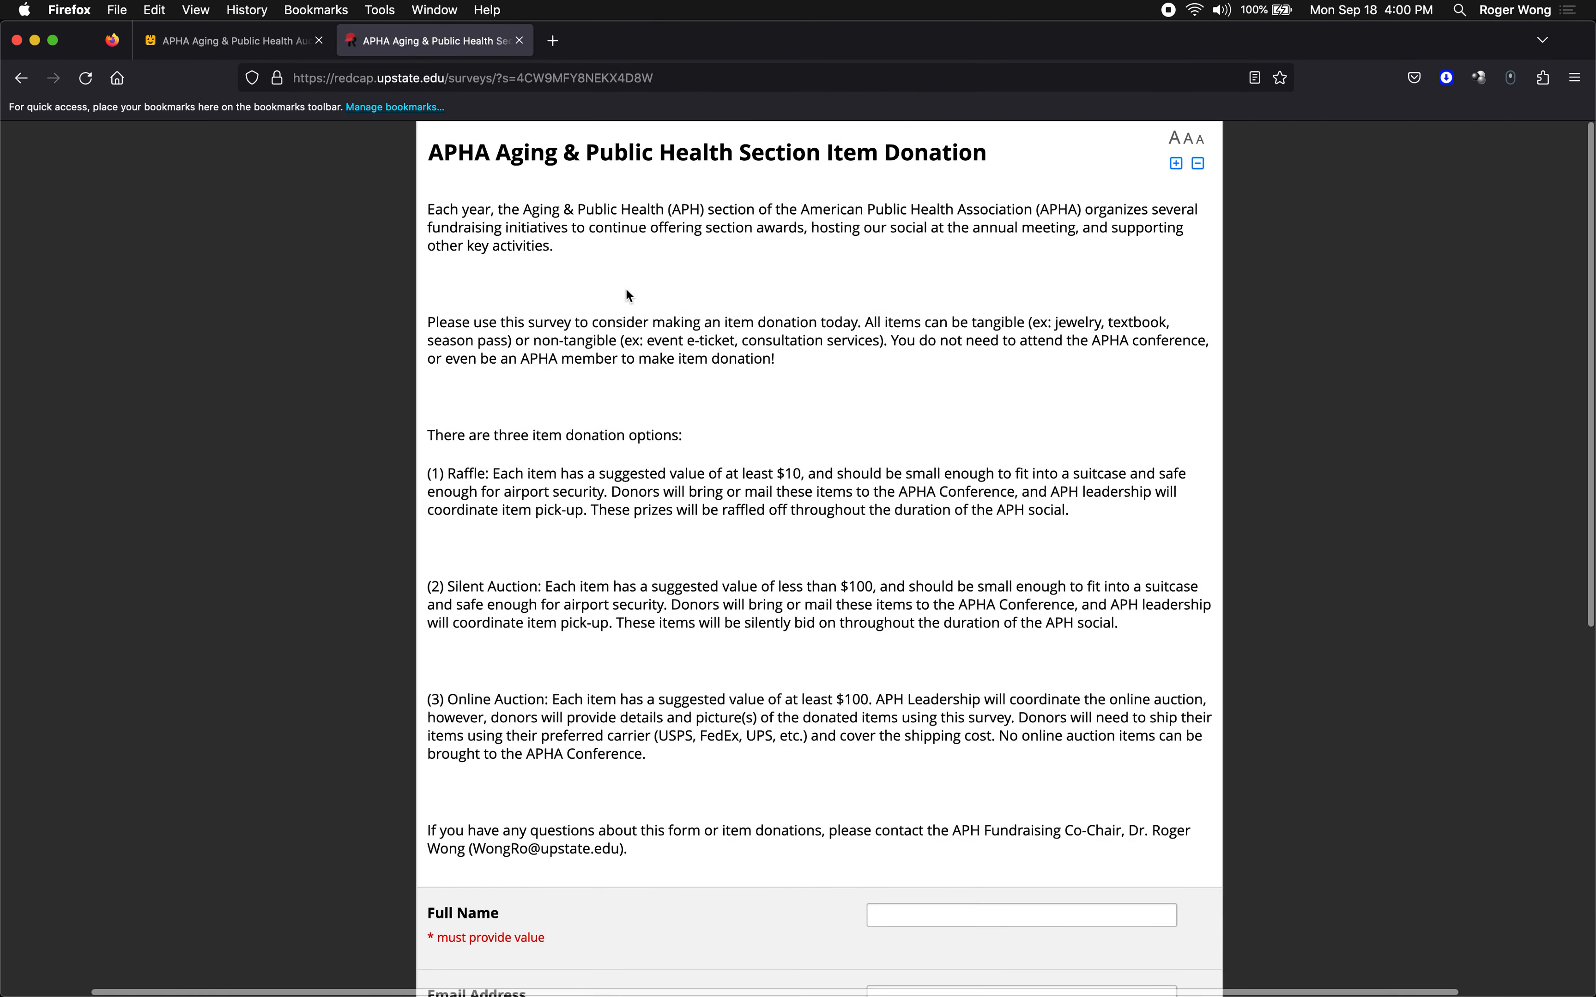
scroll(626, 291, "down", 2)
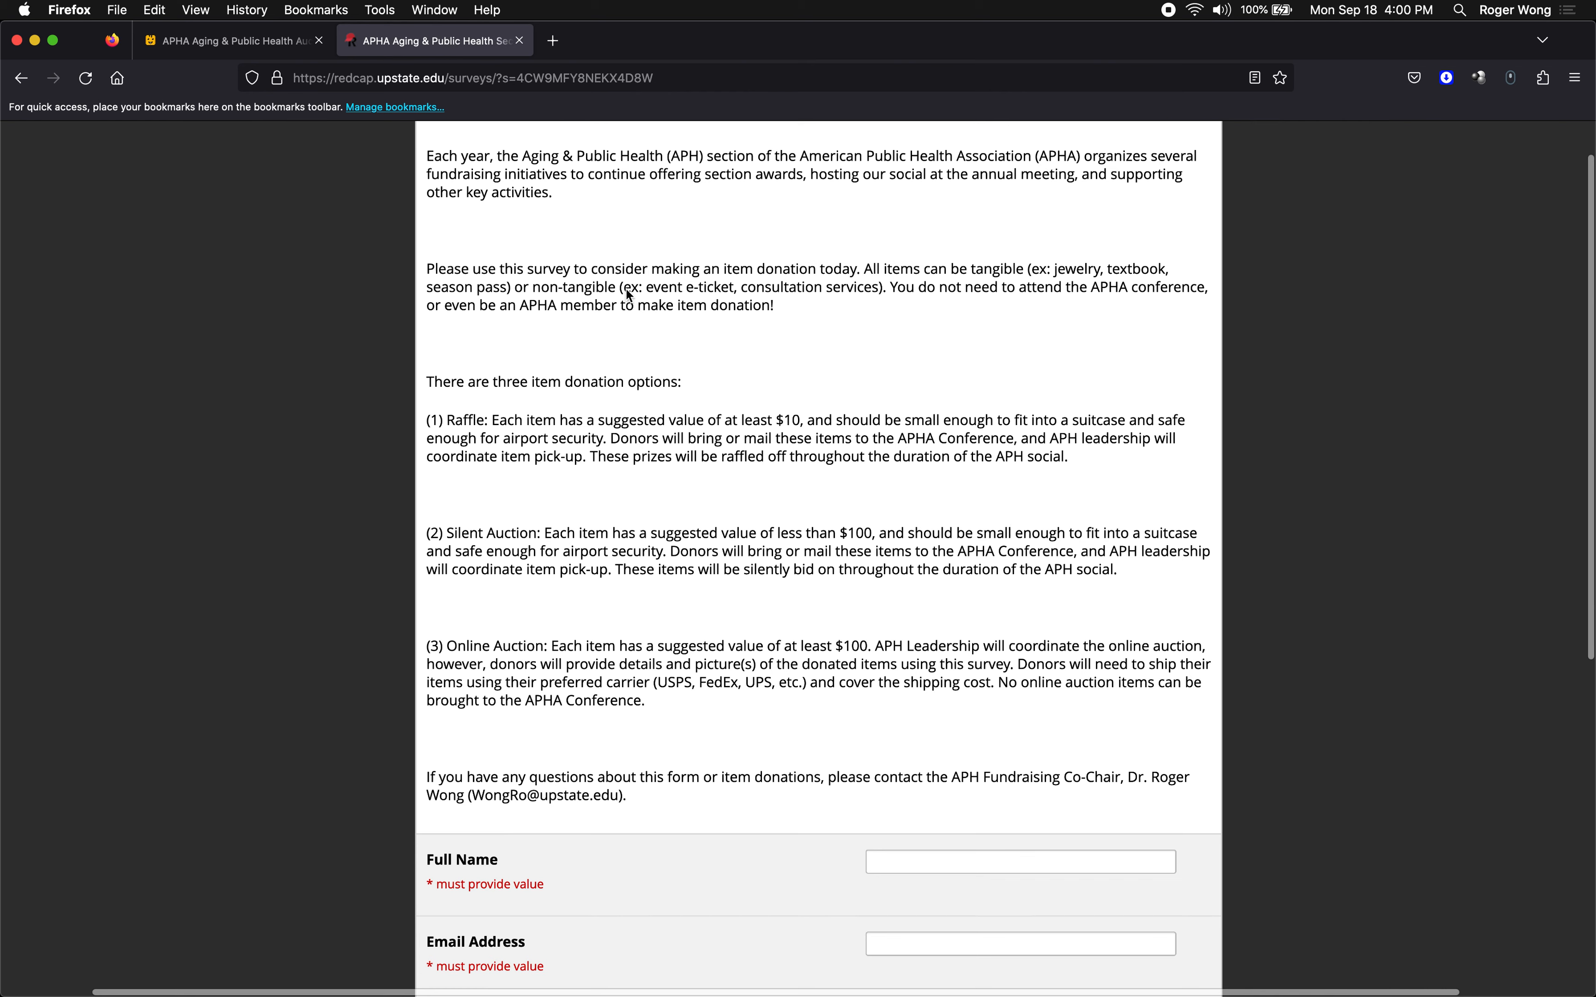
scroll(630, 295, "down", 5)
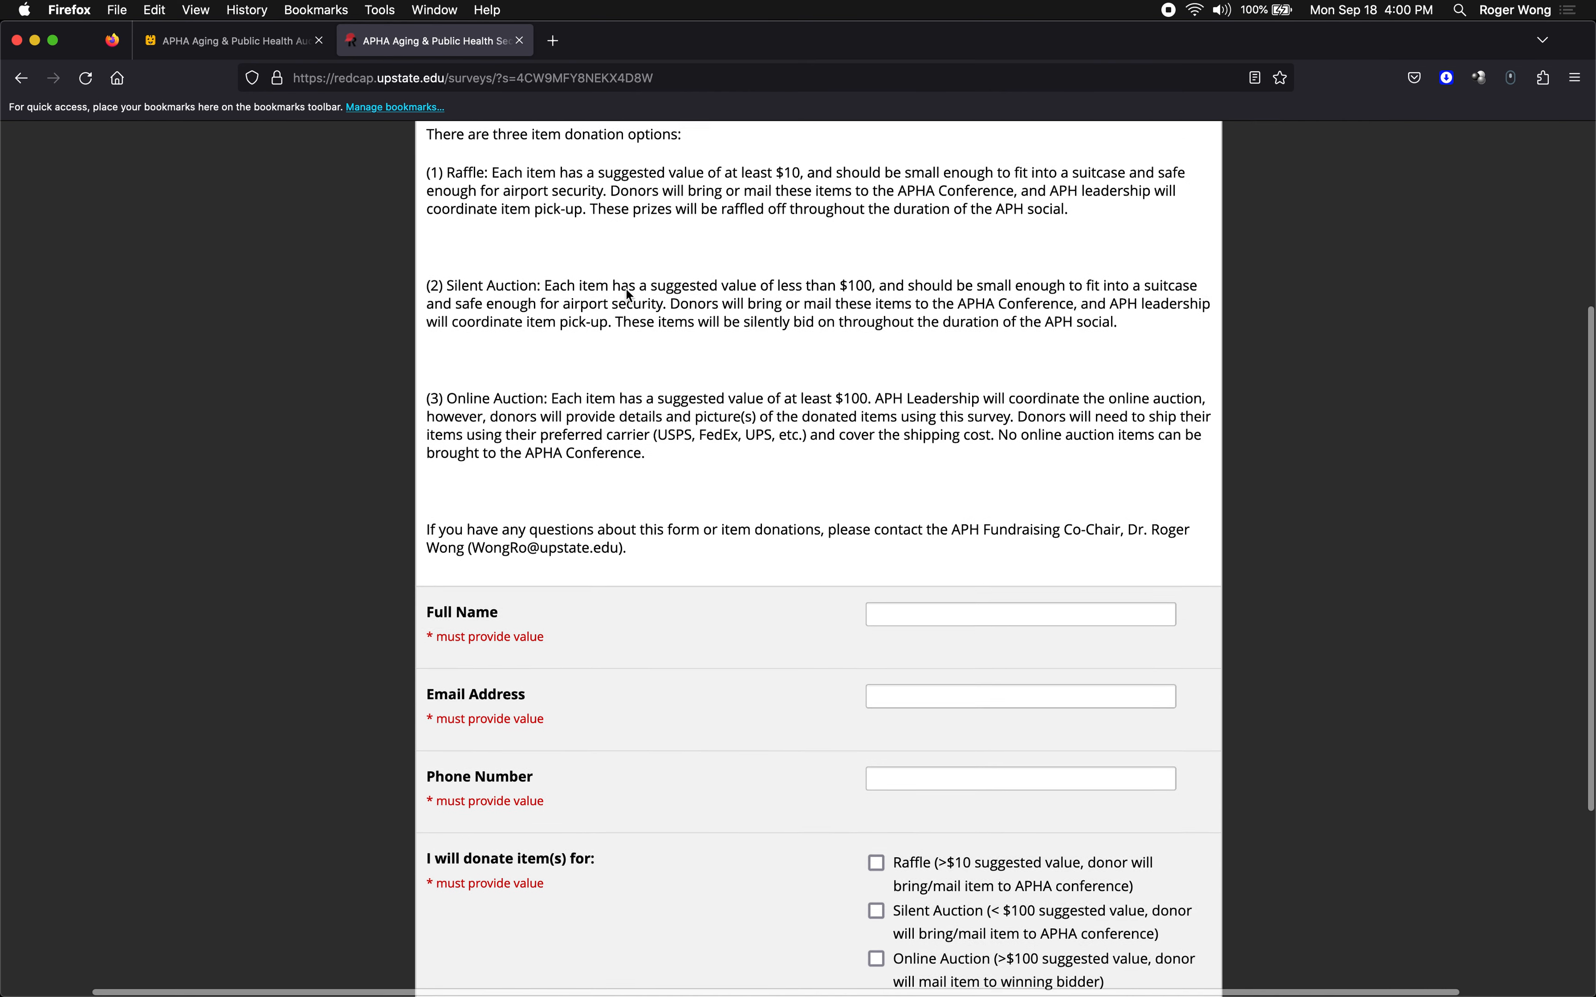
Choose the Raffle donation option in the survey, check its follow-up question, and clear the option
left_click(904, 601)
scroll(894, 598, "down", 2)
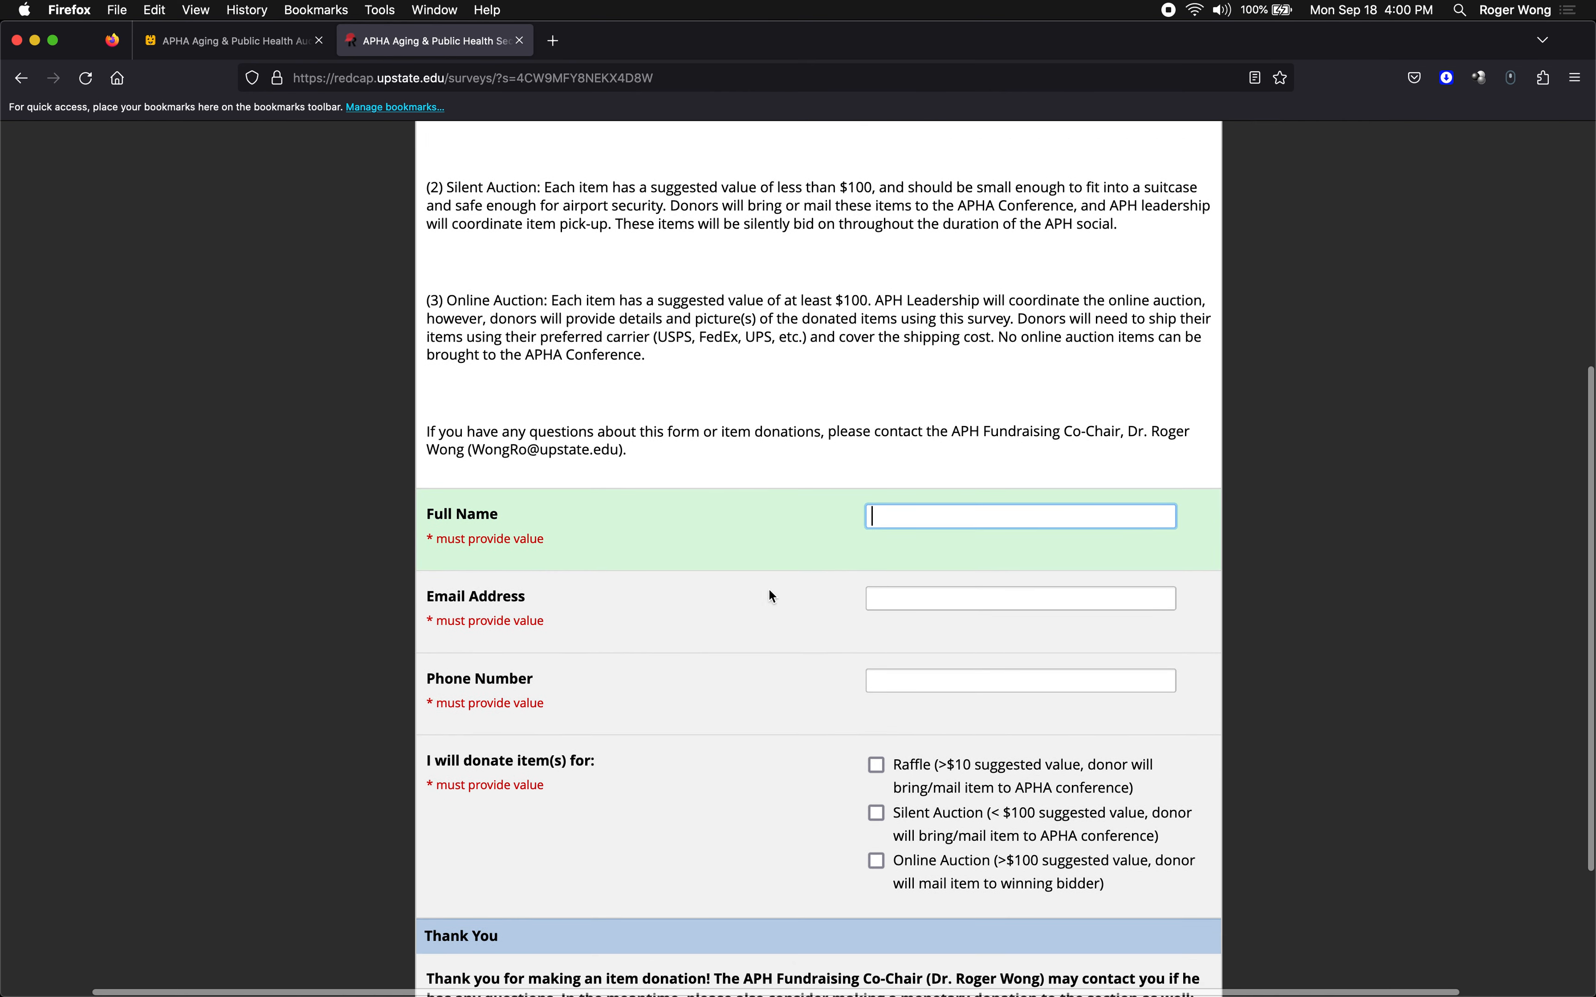
scroll(557, 531, "down", 2)
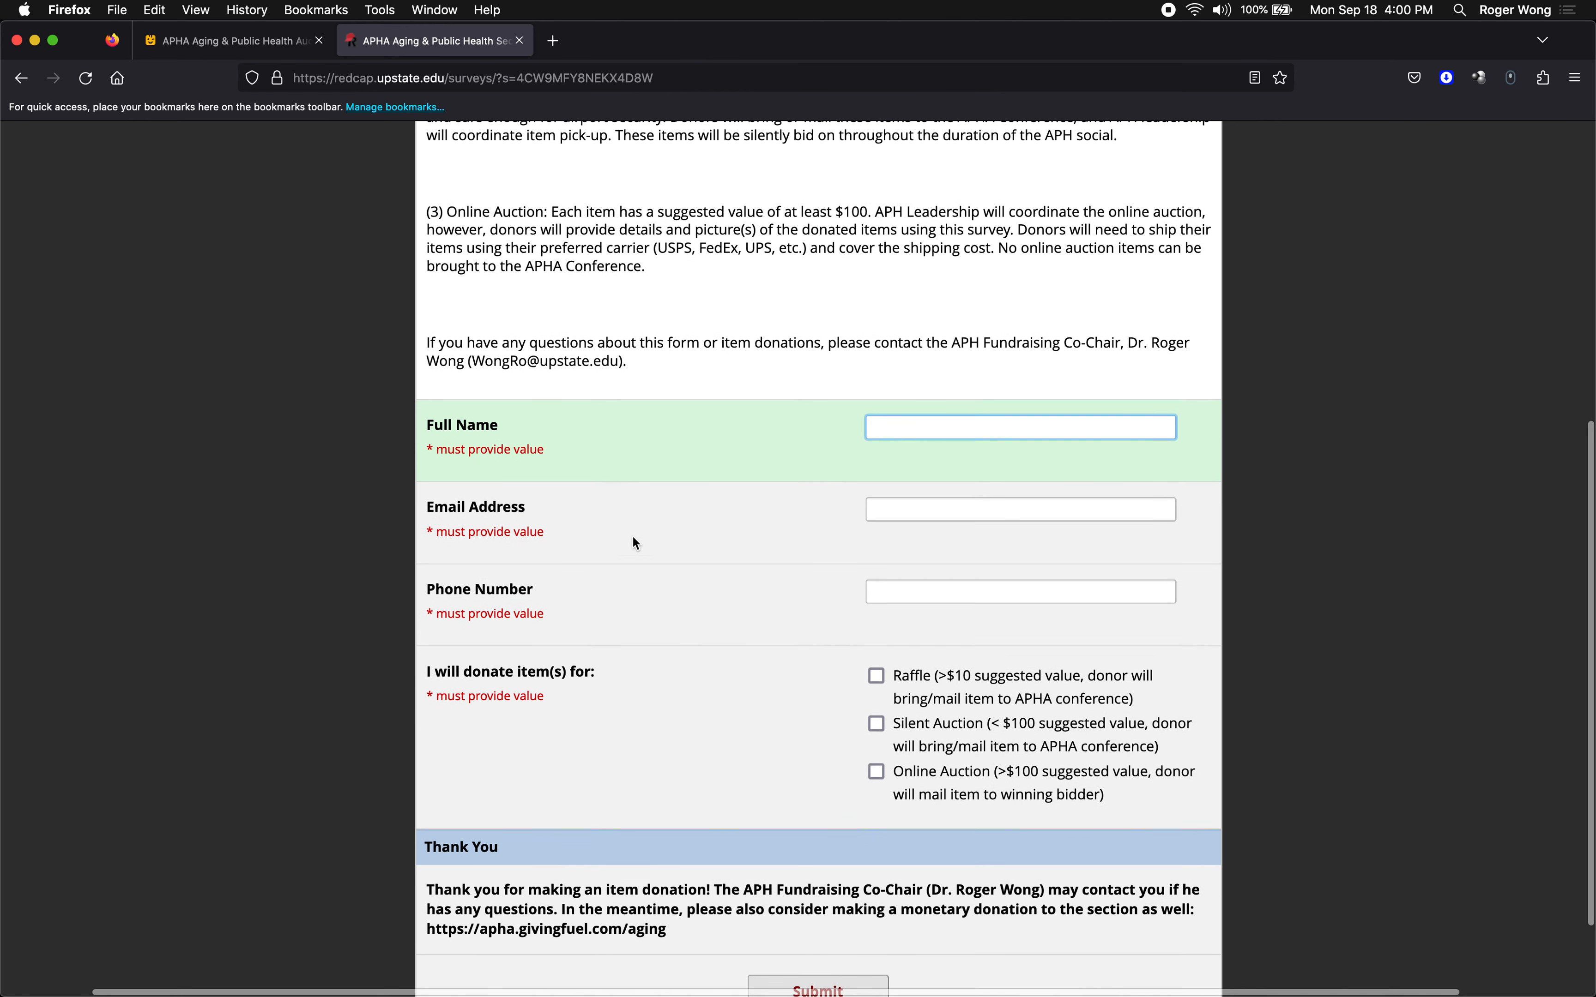
scroll(879, 582, "down", 2)
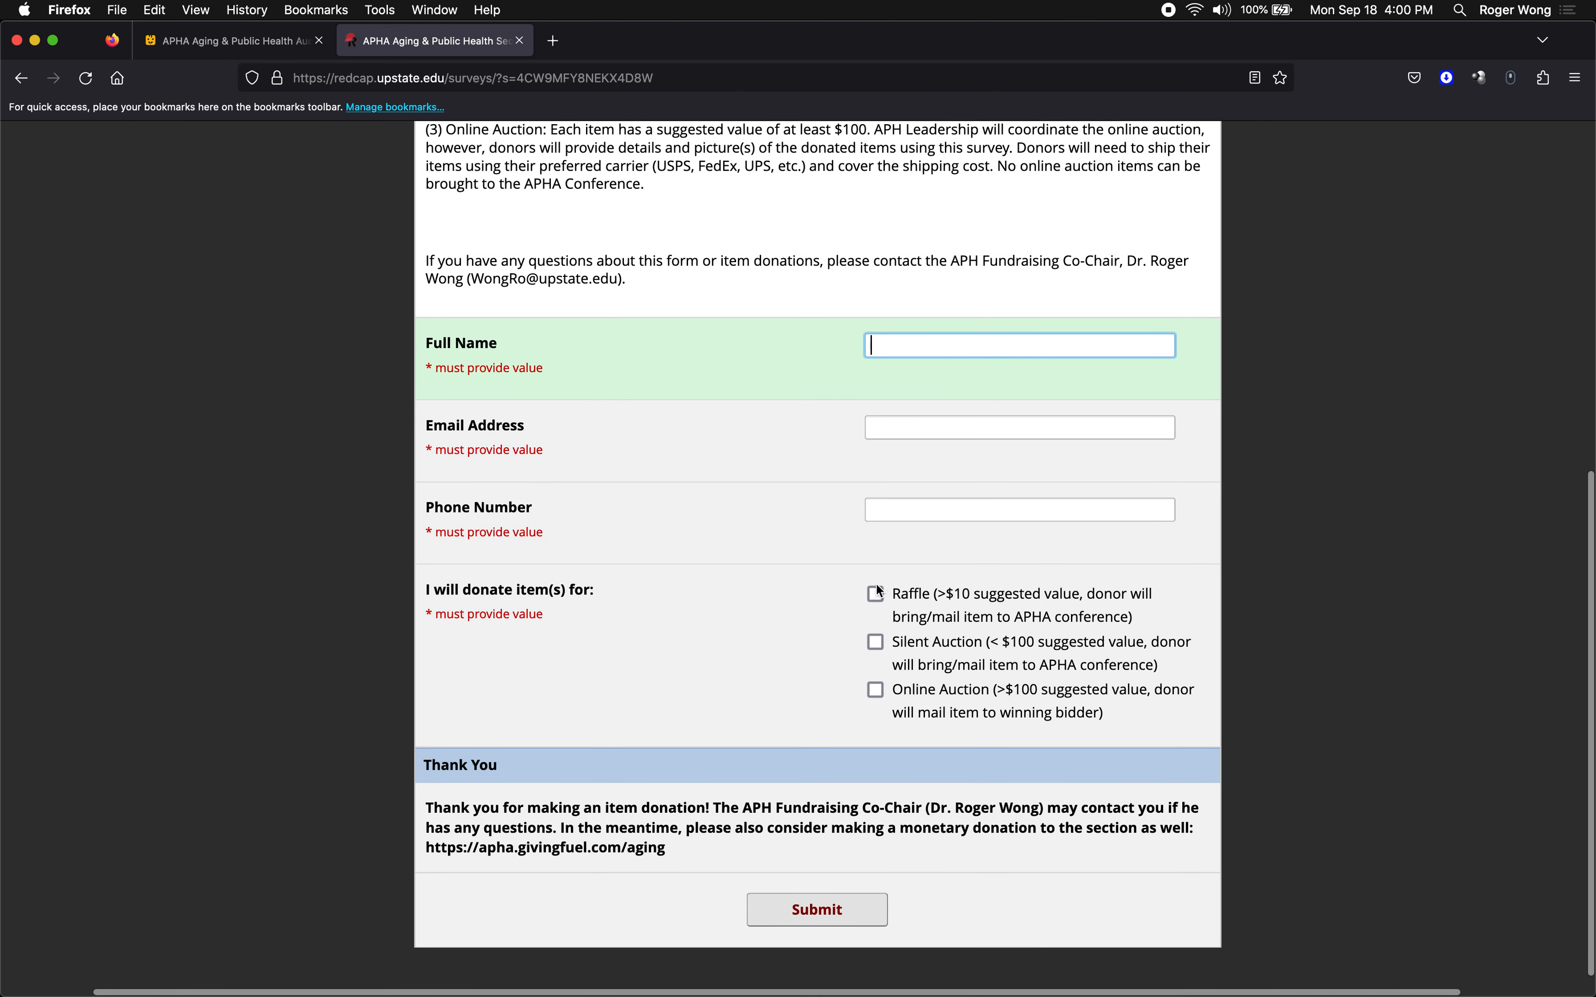
left_click(890, 596)
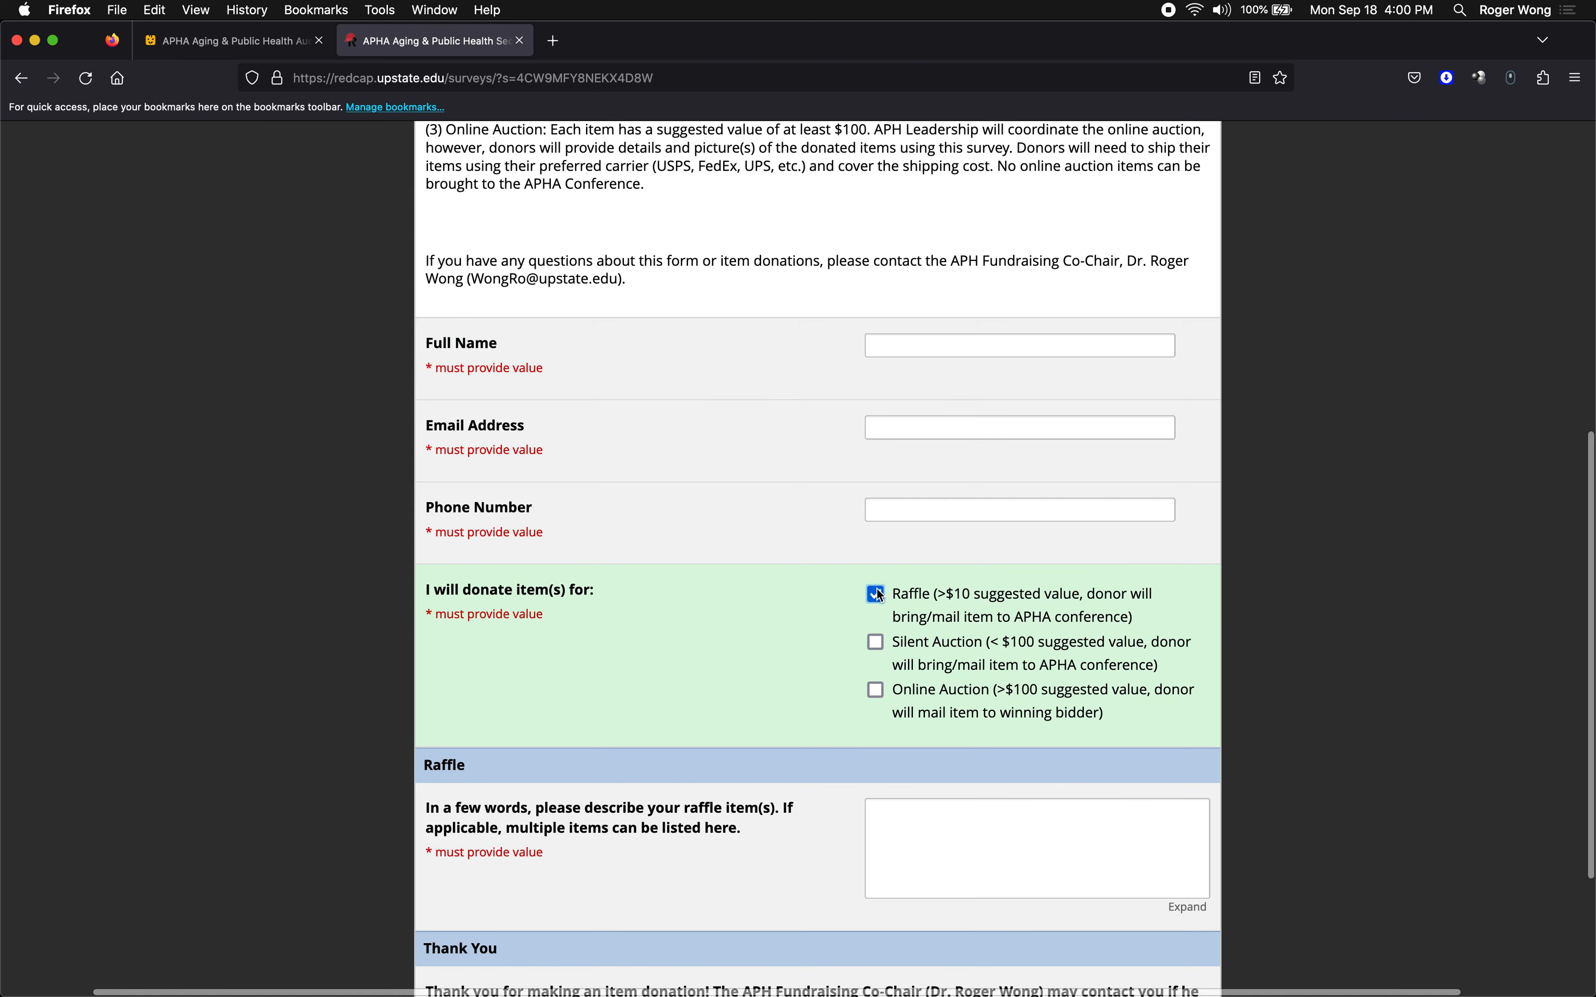
scroll(916, 613, "down", 5)
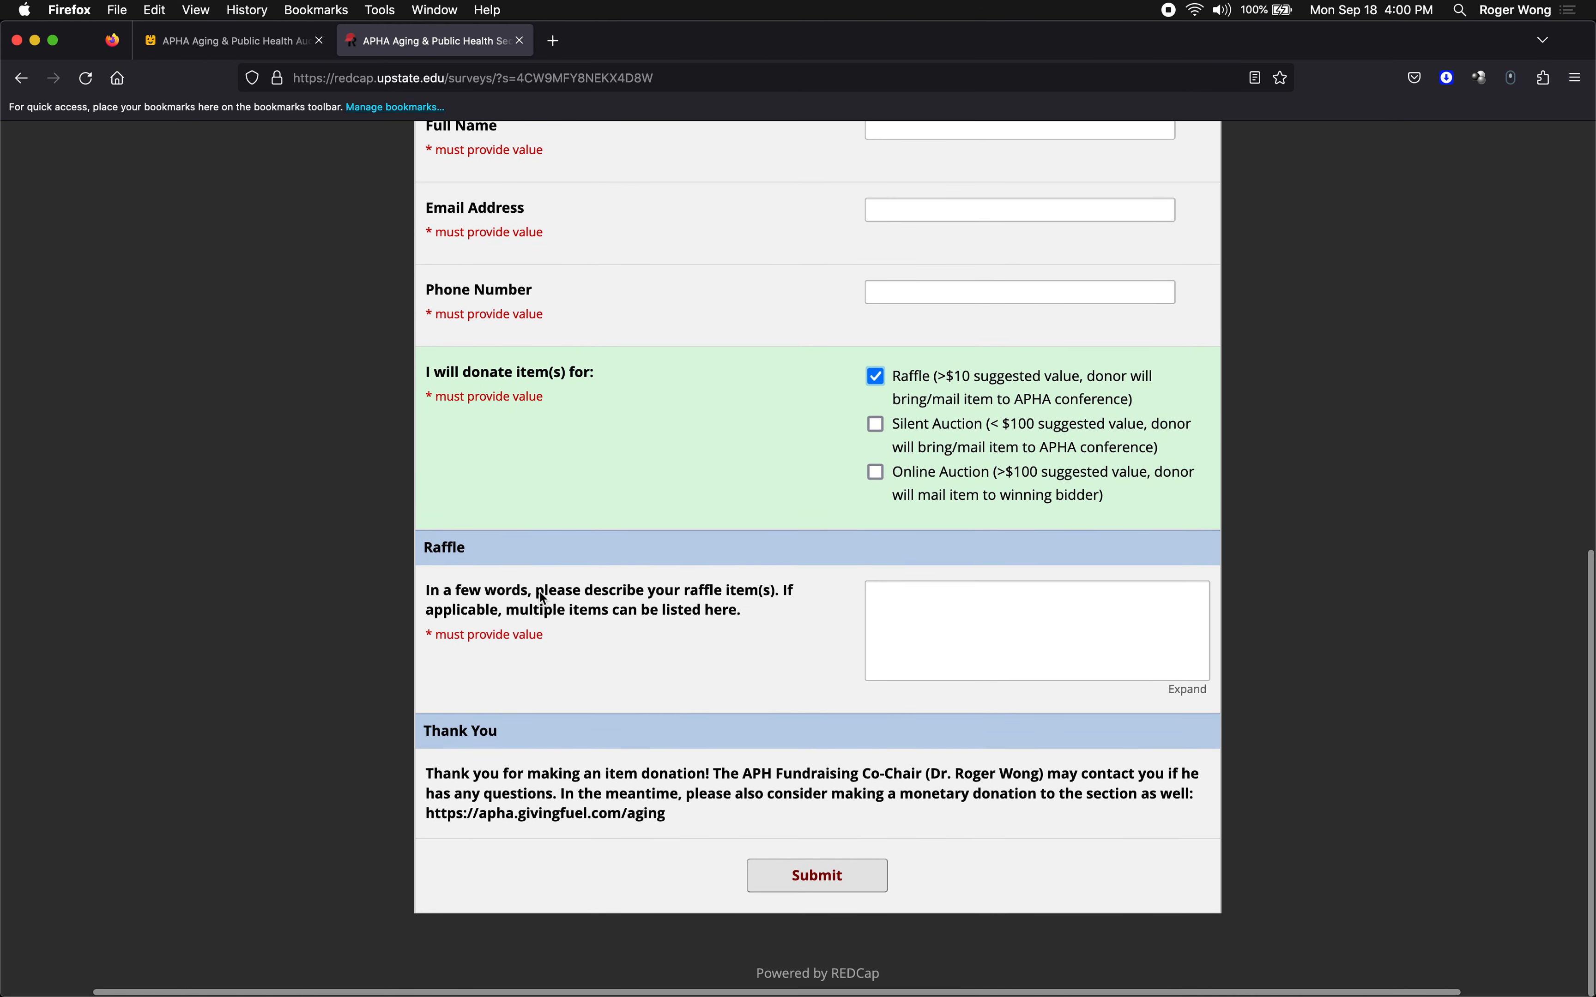
left_click(878, 384)
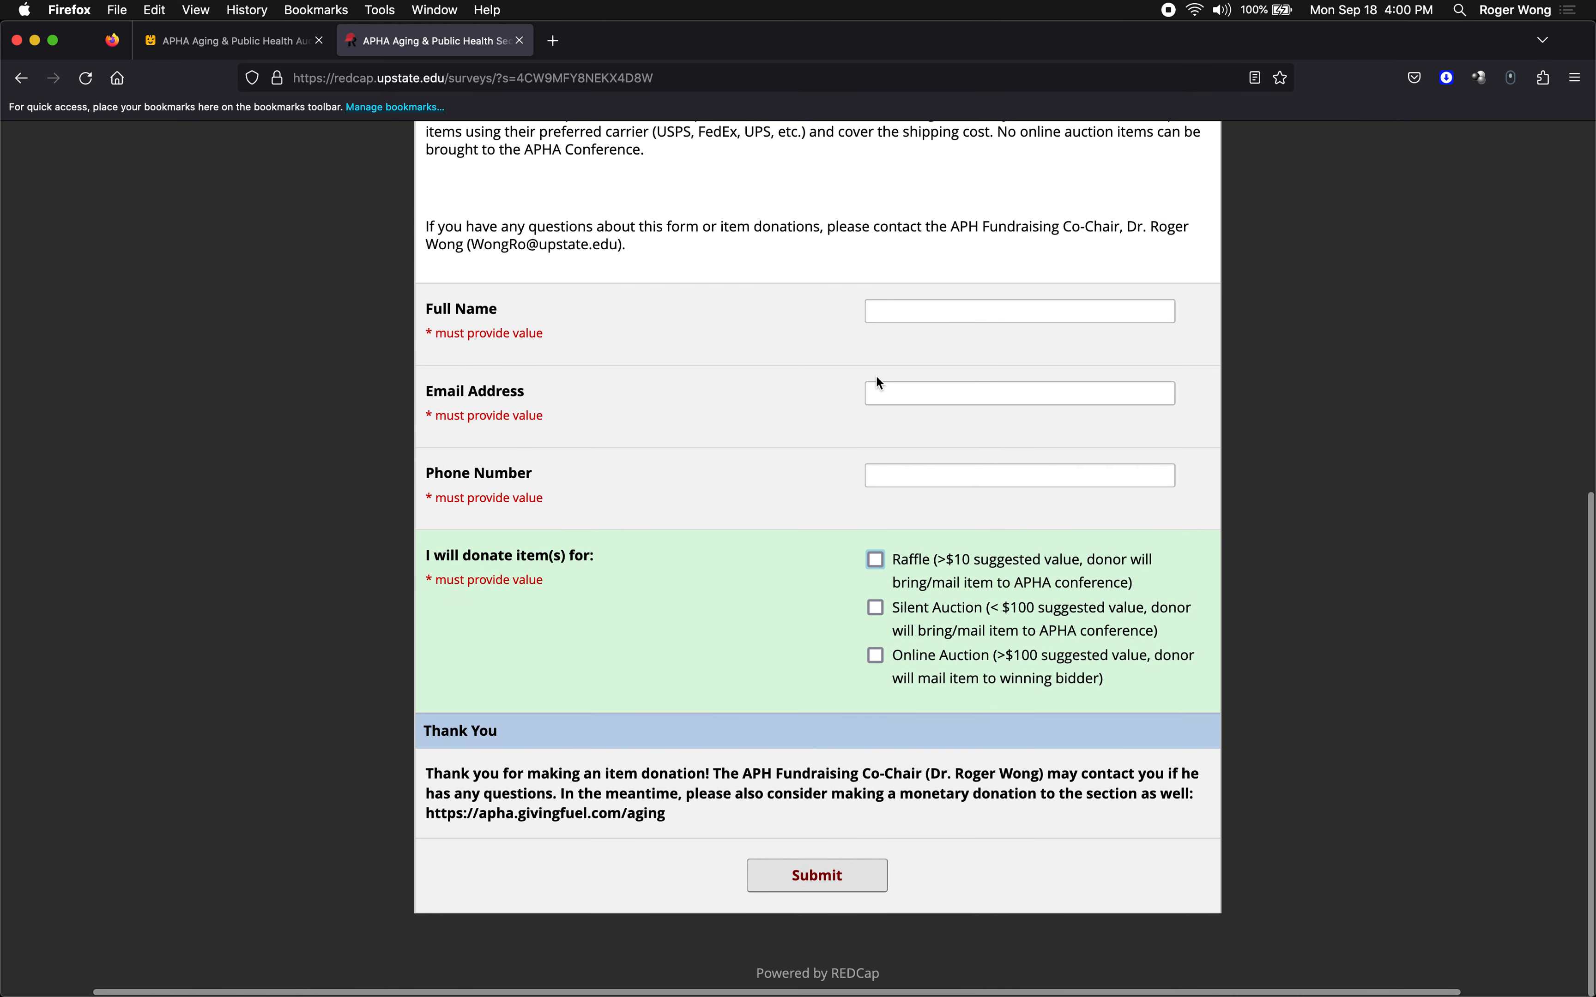
Choose the Silent Auction option and review its item description, suggested starting bid and optional price questions
left_click(878, 608)
scroll(876, 607, "down", 4)
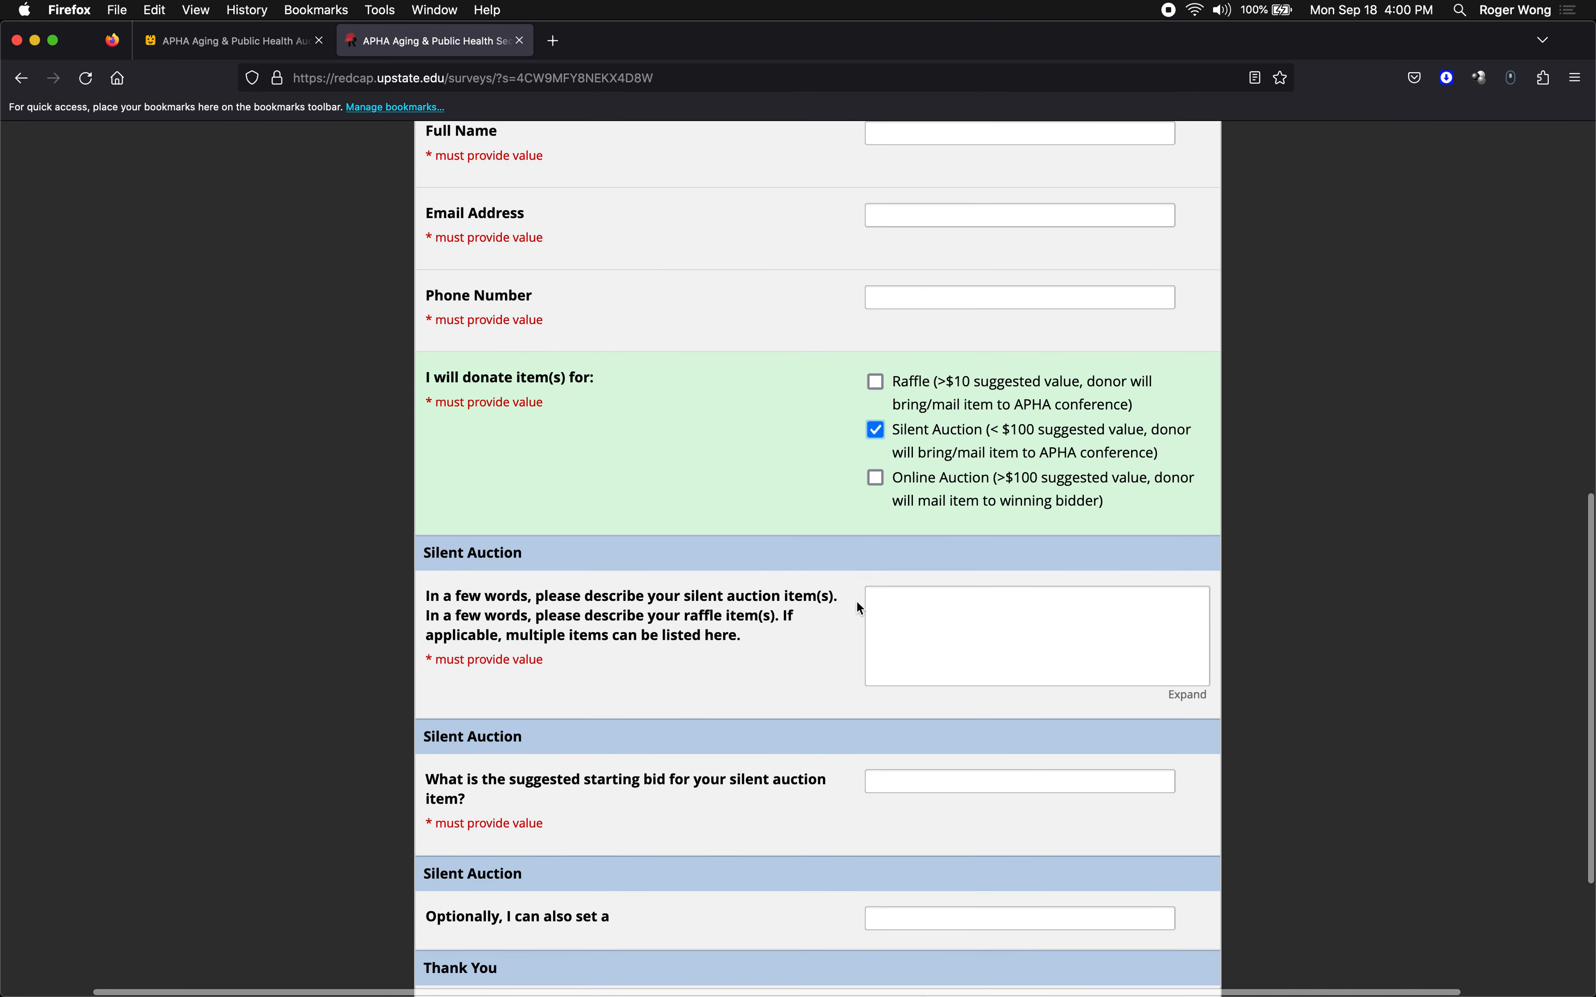
left_click(890, 597)
scroll(895, 596, "down", 1)
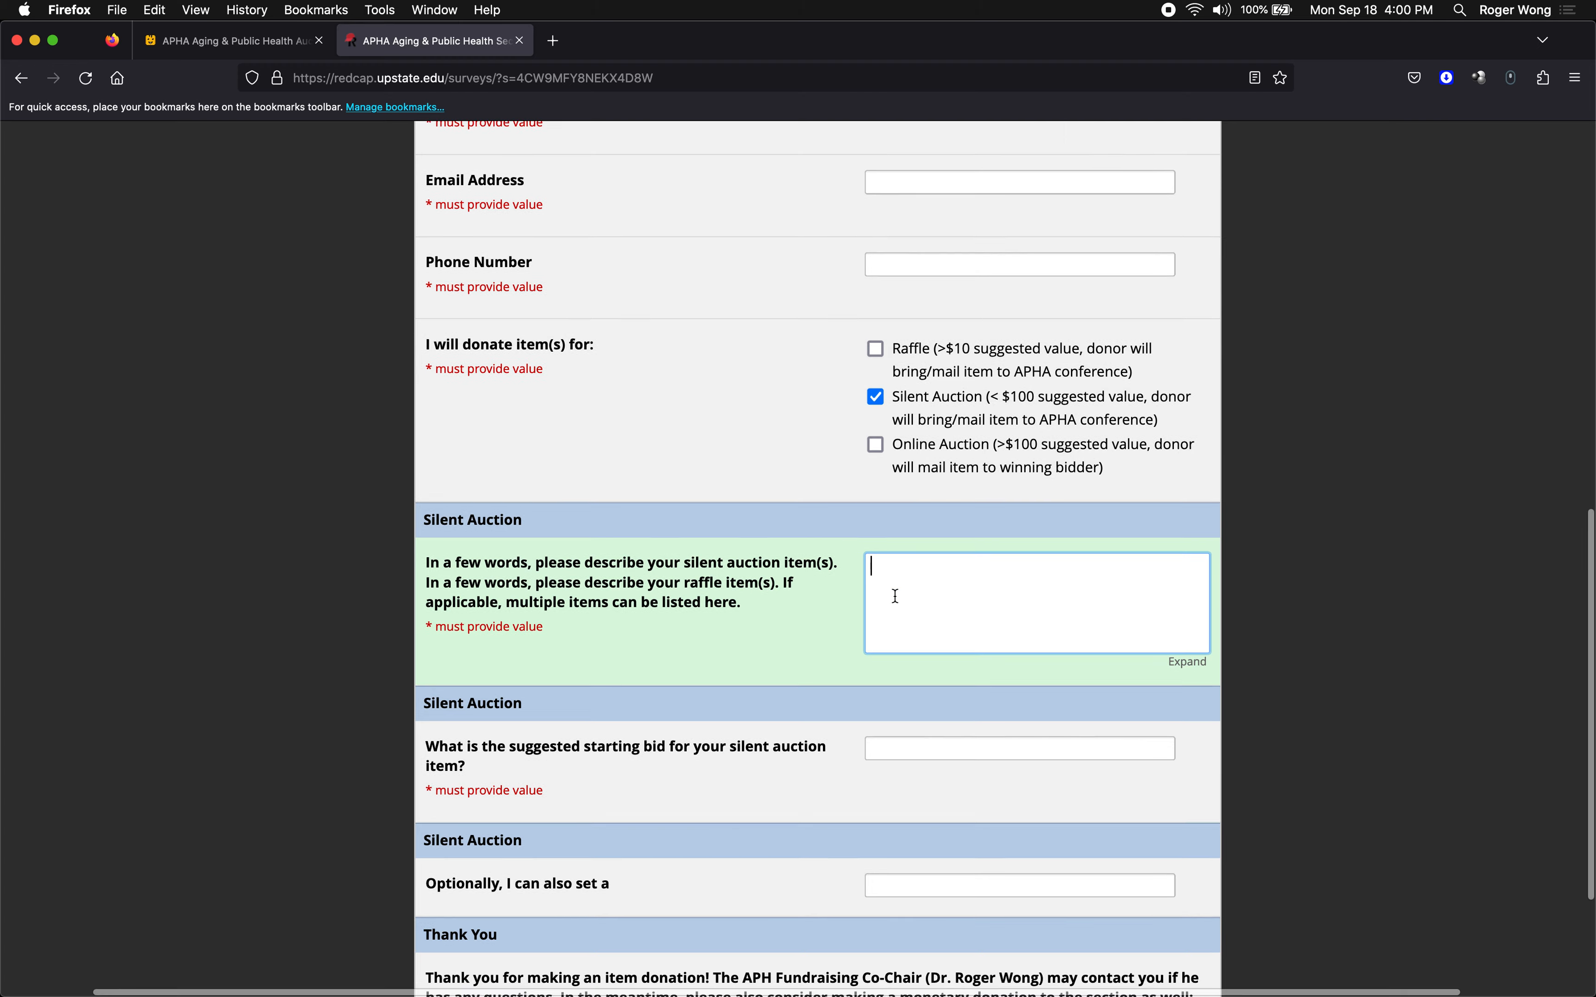
scroll(895, 596, "down", 3)
left_click(893, 644)
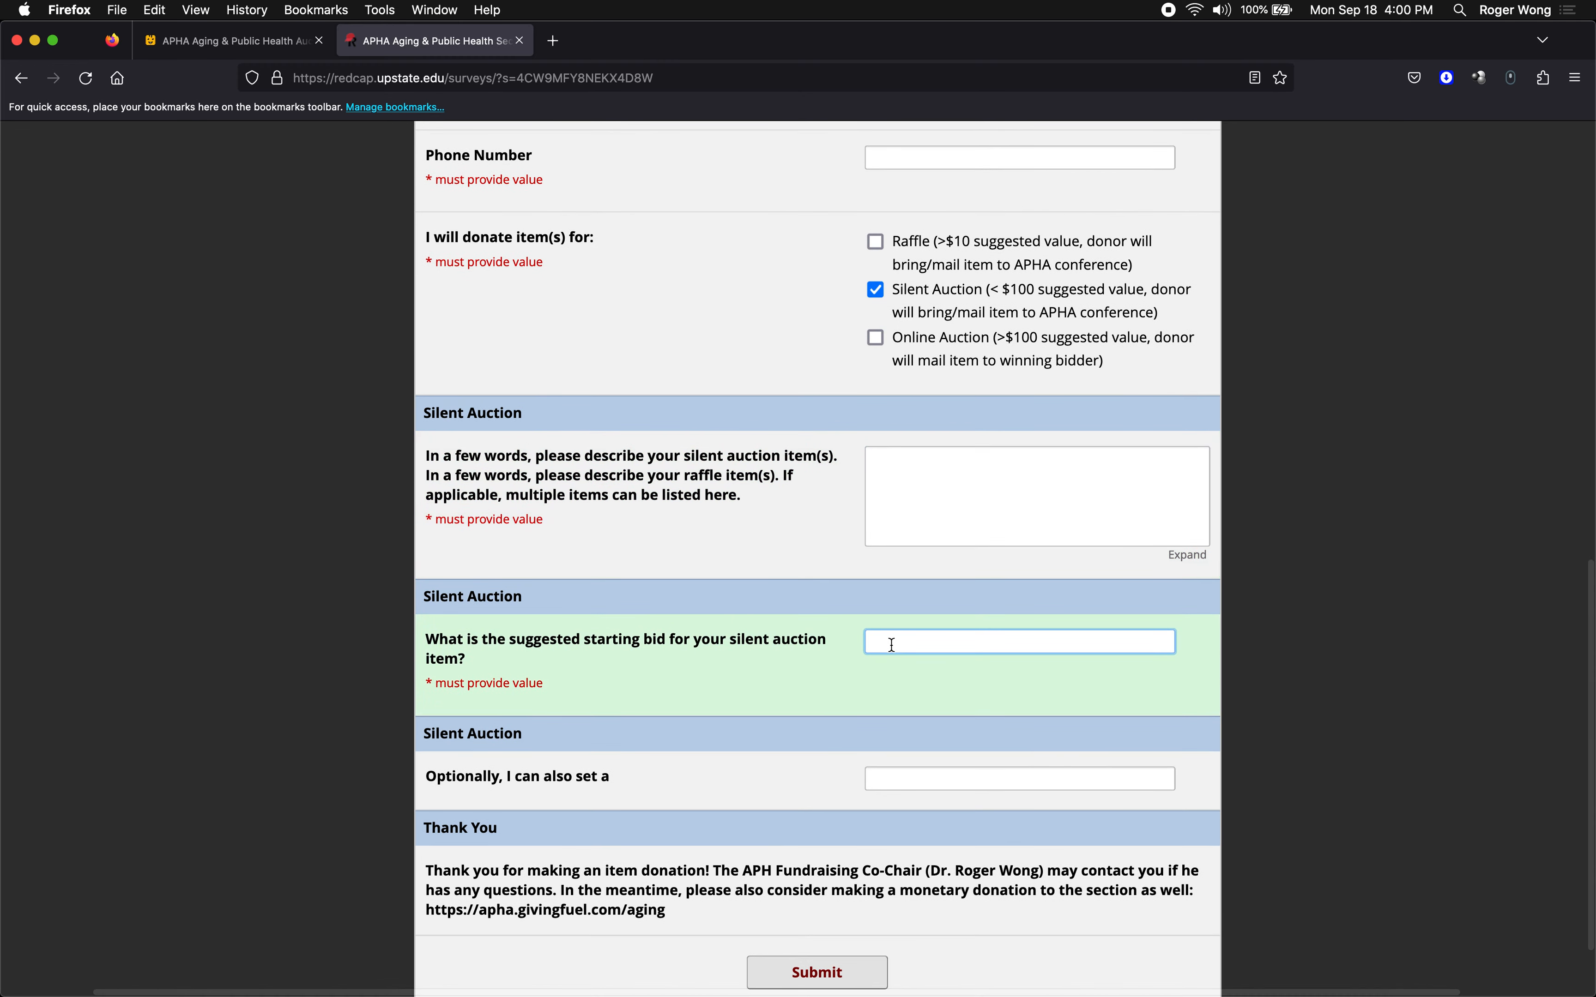
scroll(733, 693, "down", 2)
left_click(603, 708)
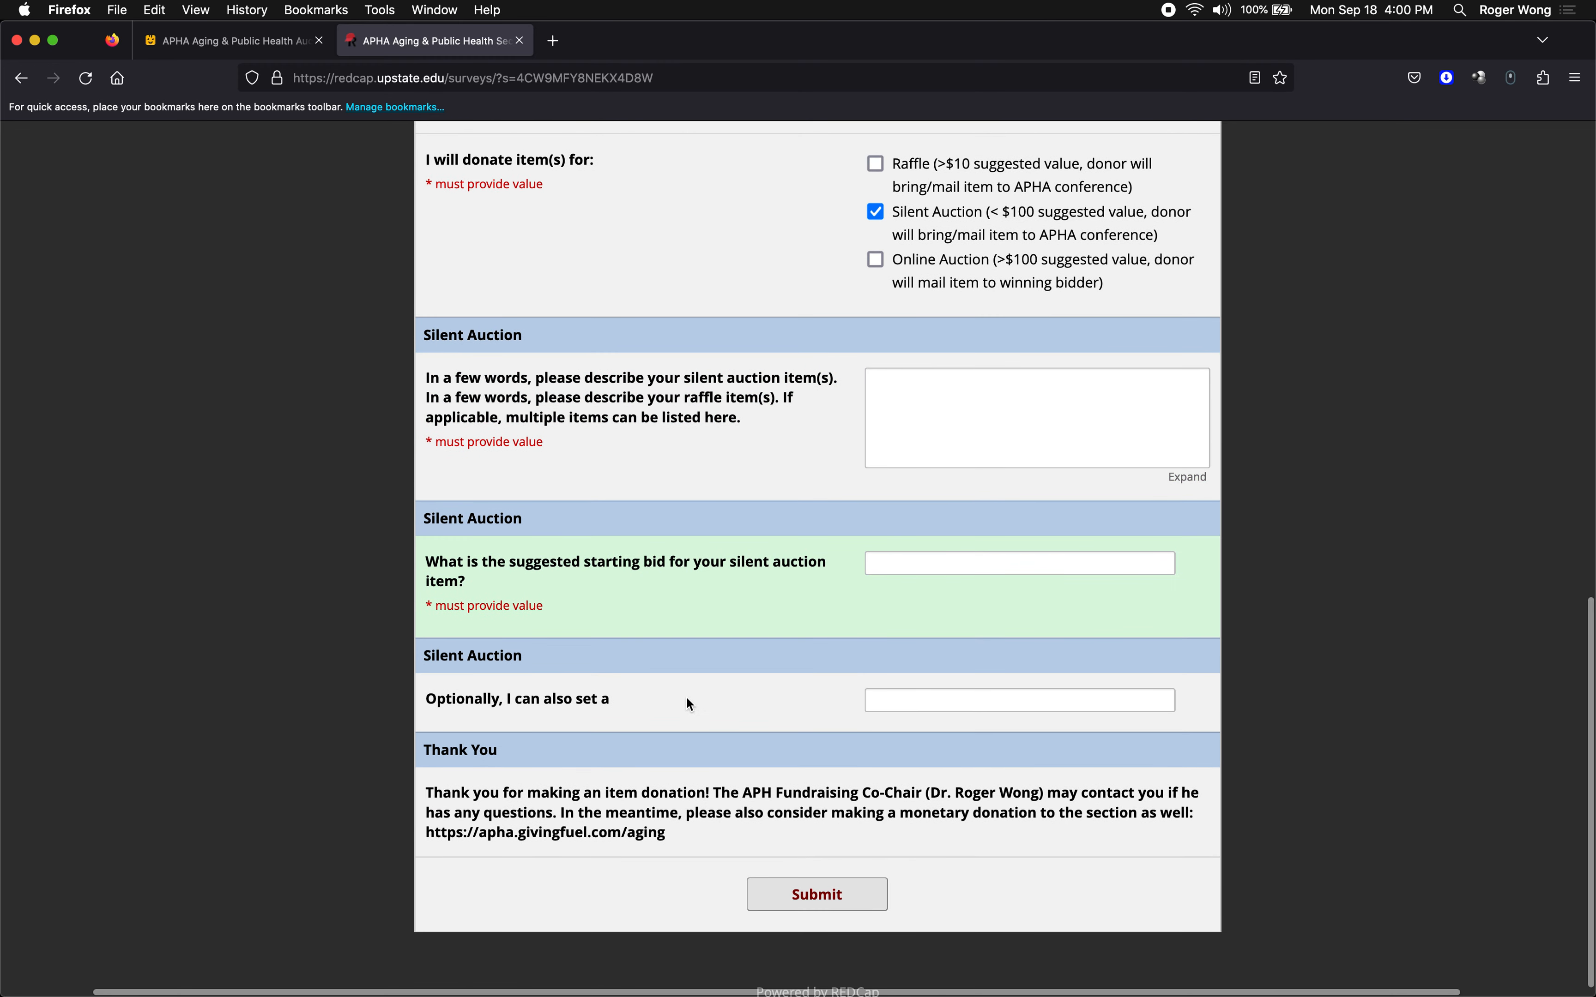
Open APHAAgingPublicHealthSectionIt_DataDictionary_2023-09-18.csv from Downloads in Excel and enlarge its window to fill the screen
key("ctrl+super+f")
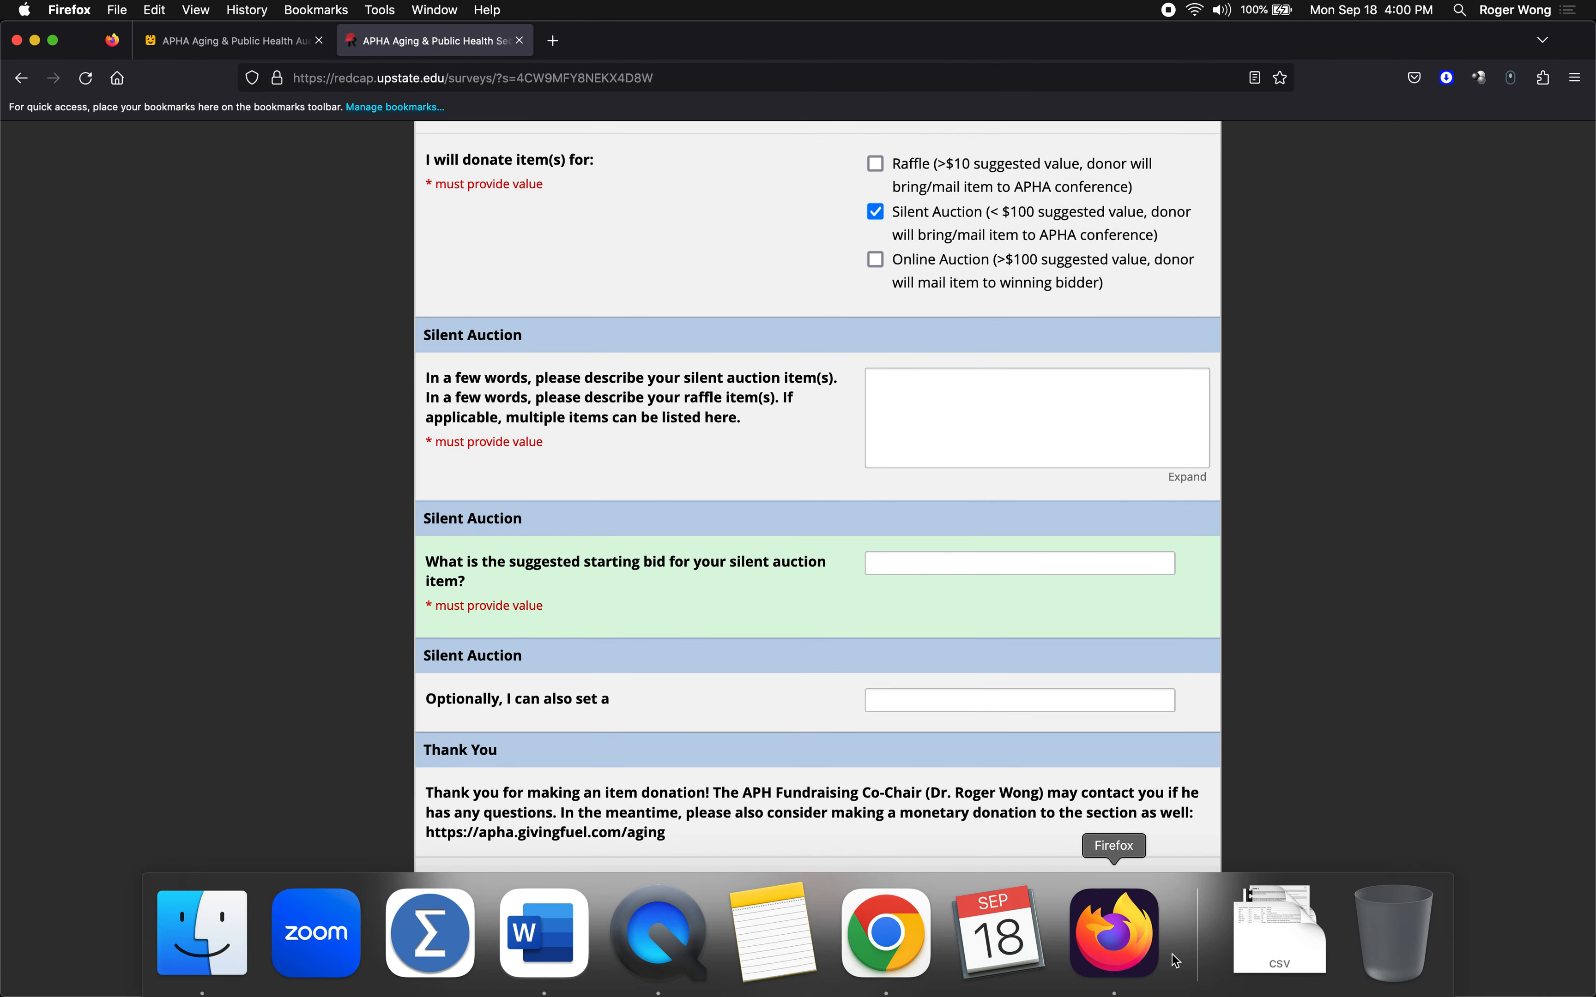
left_click(1276, 948)
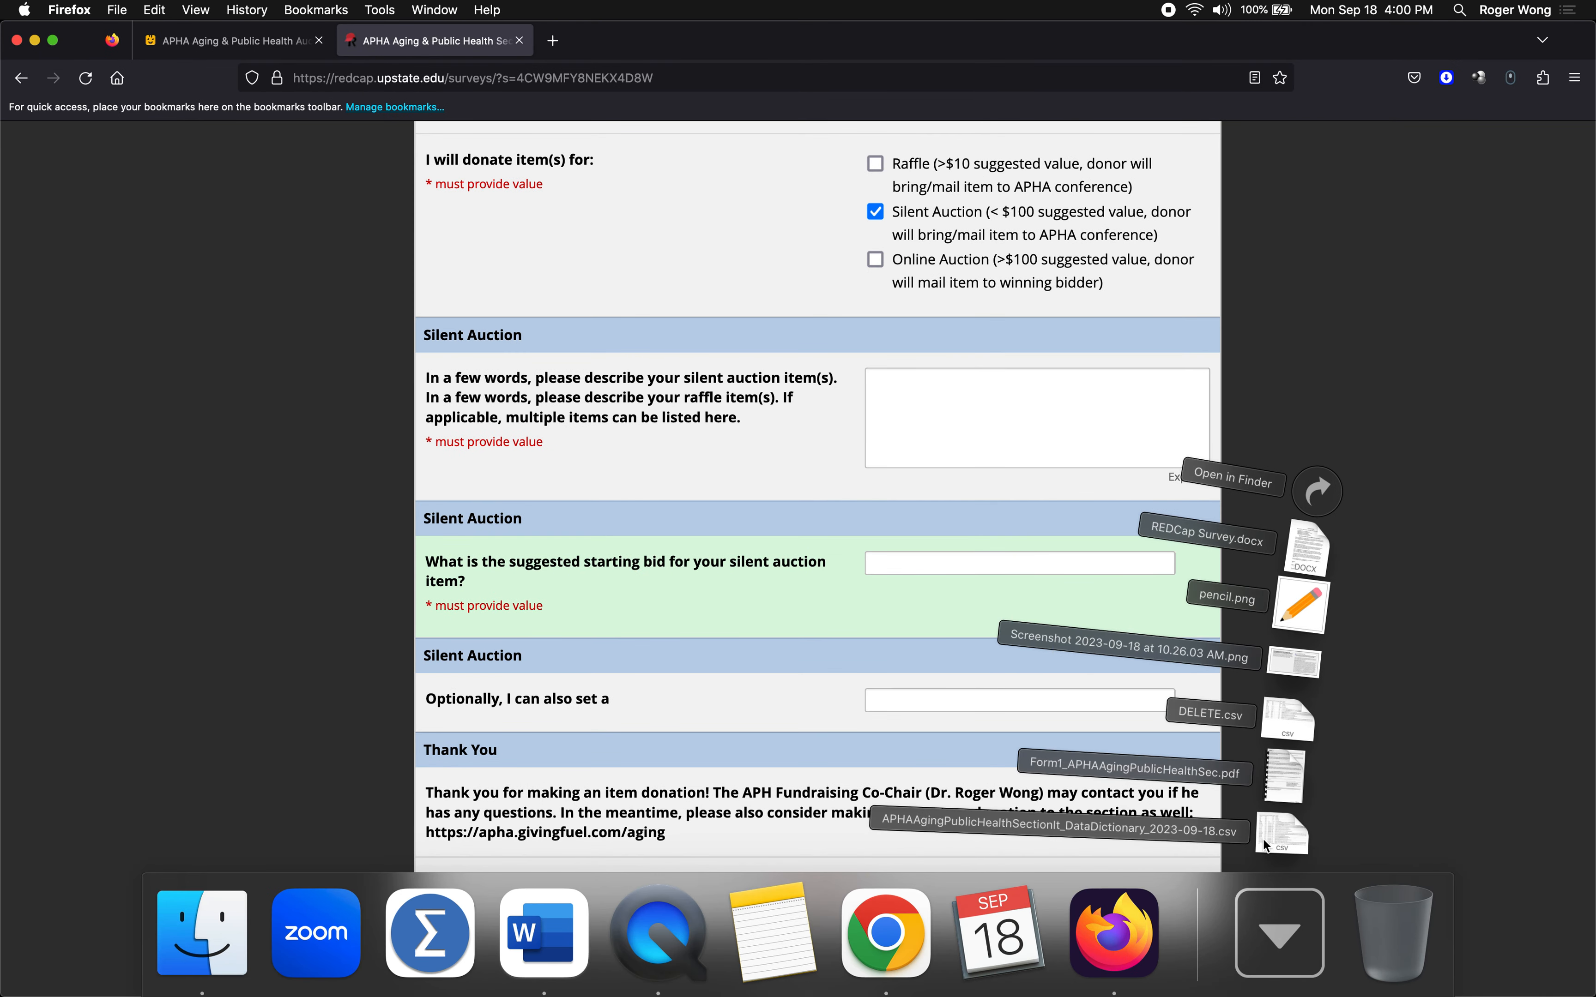
left_click(1281, 836)
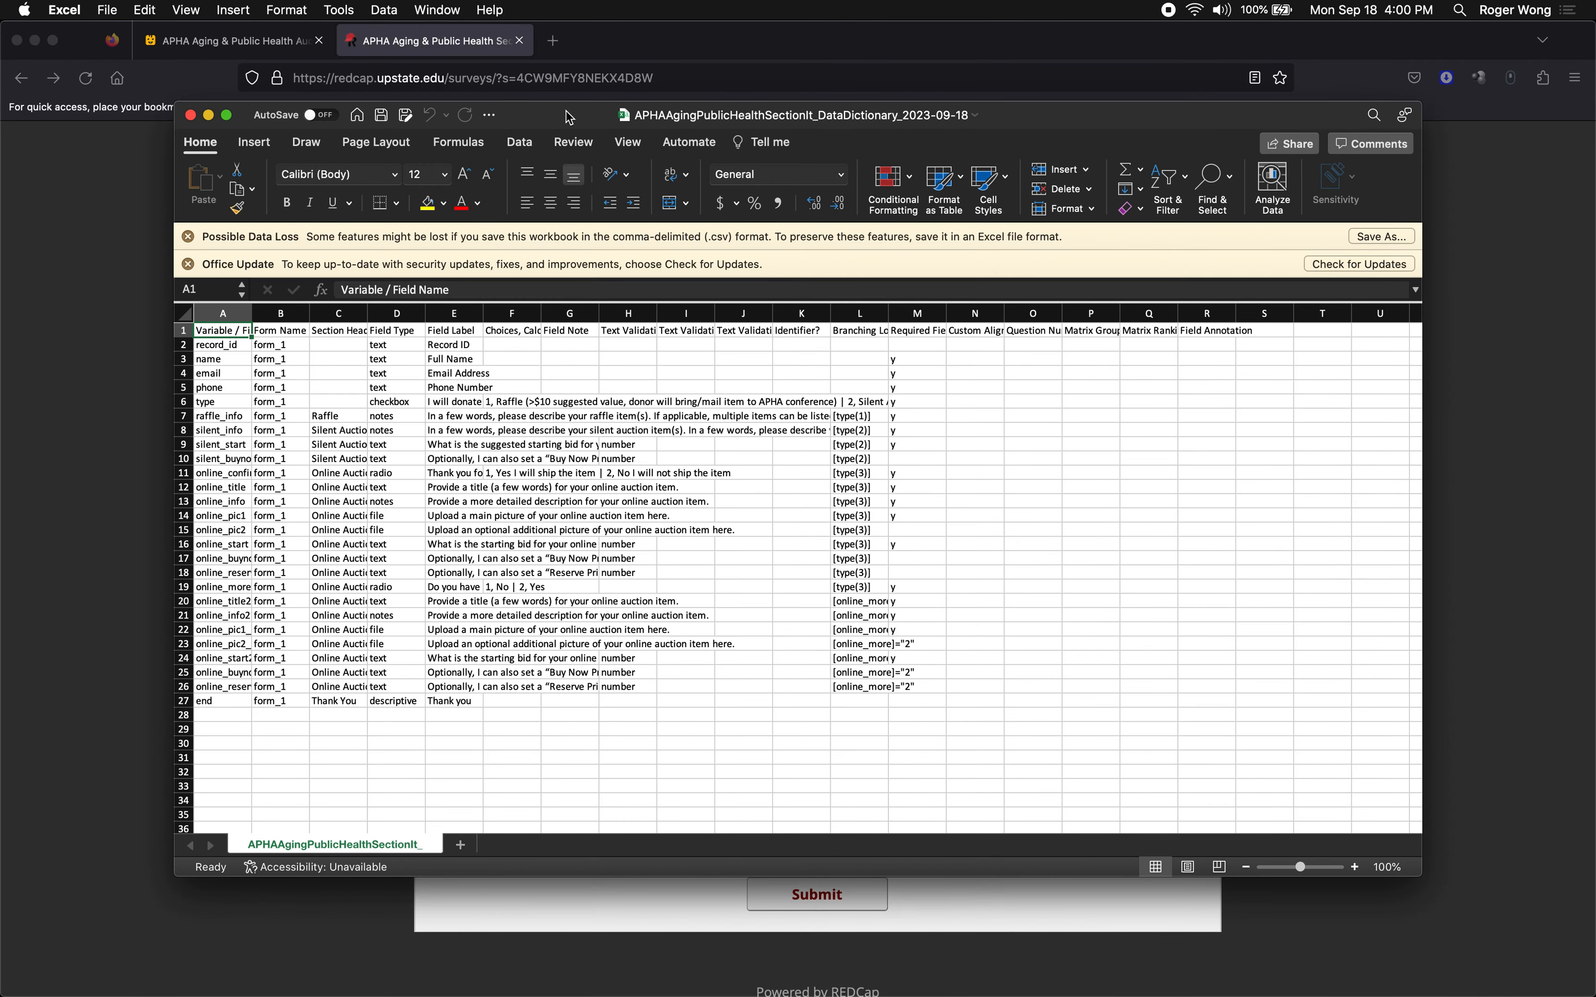
left_click_drag(569, 118, 395, 23)
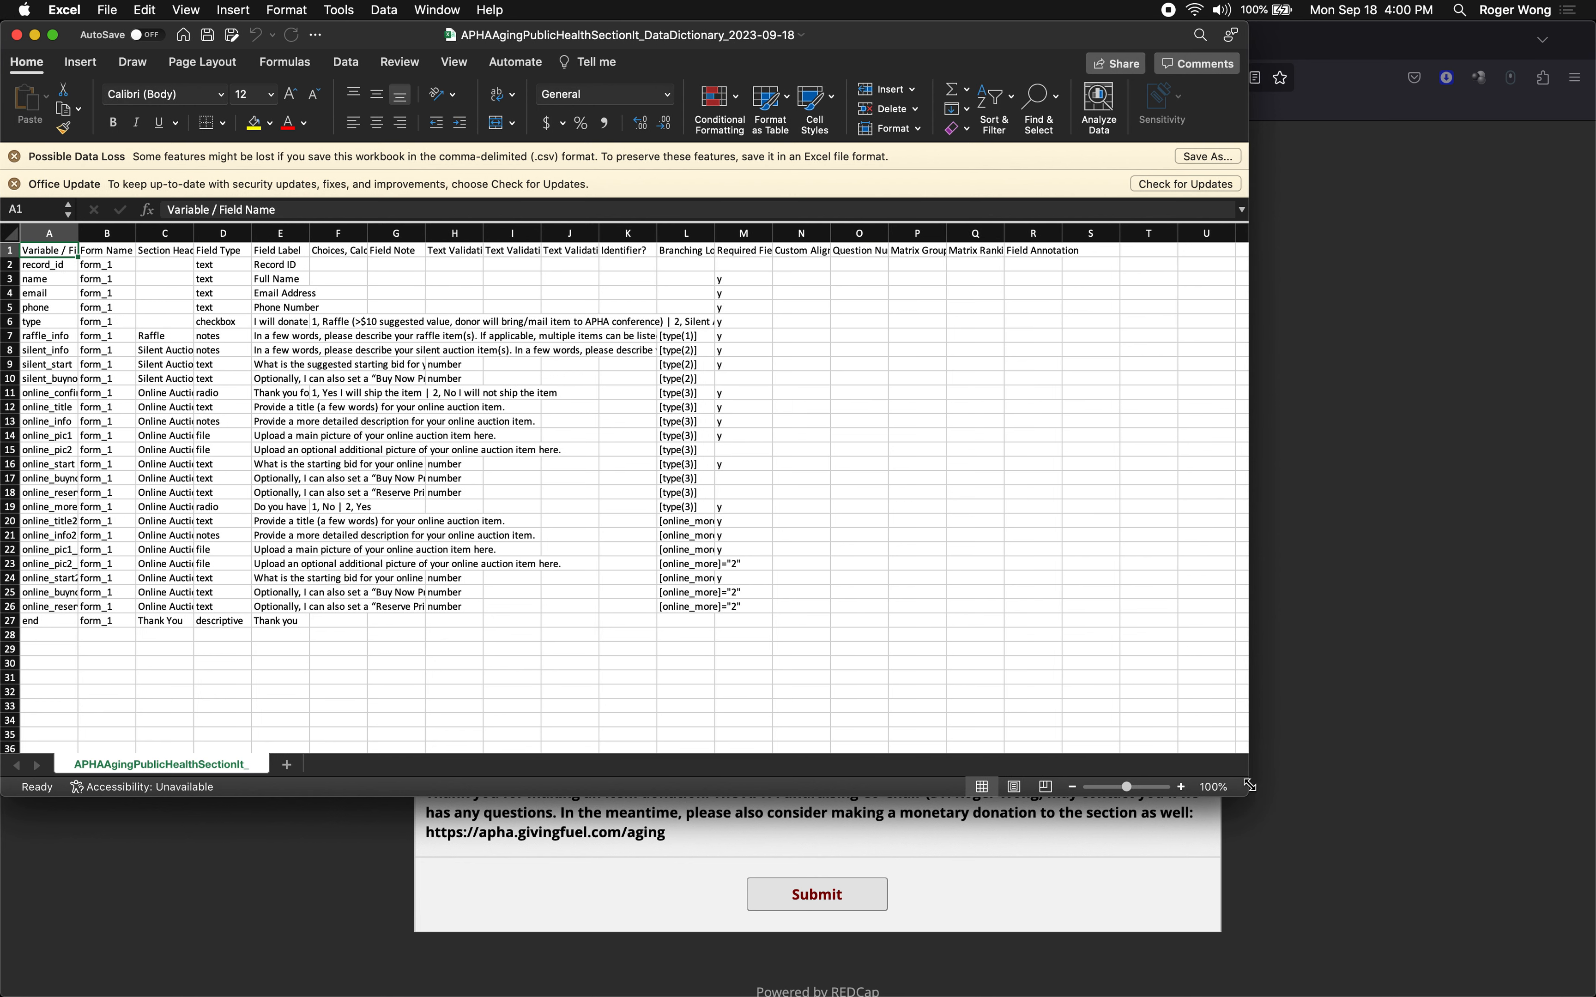
left_click_drag(1447, 884, 1593, 994)
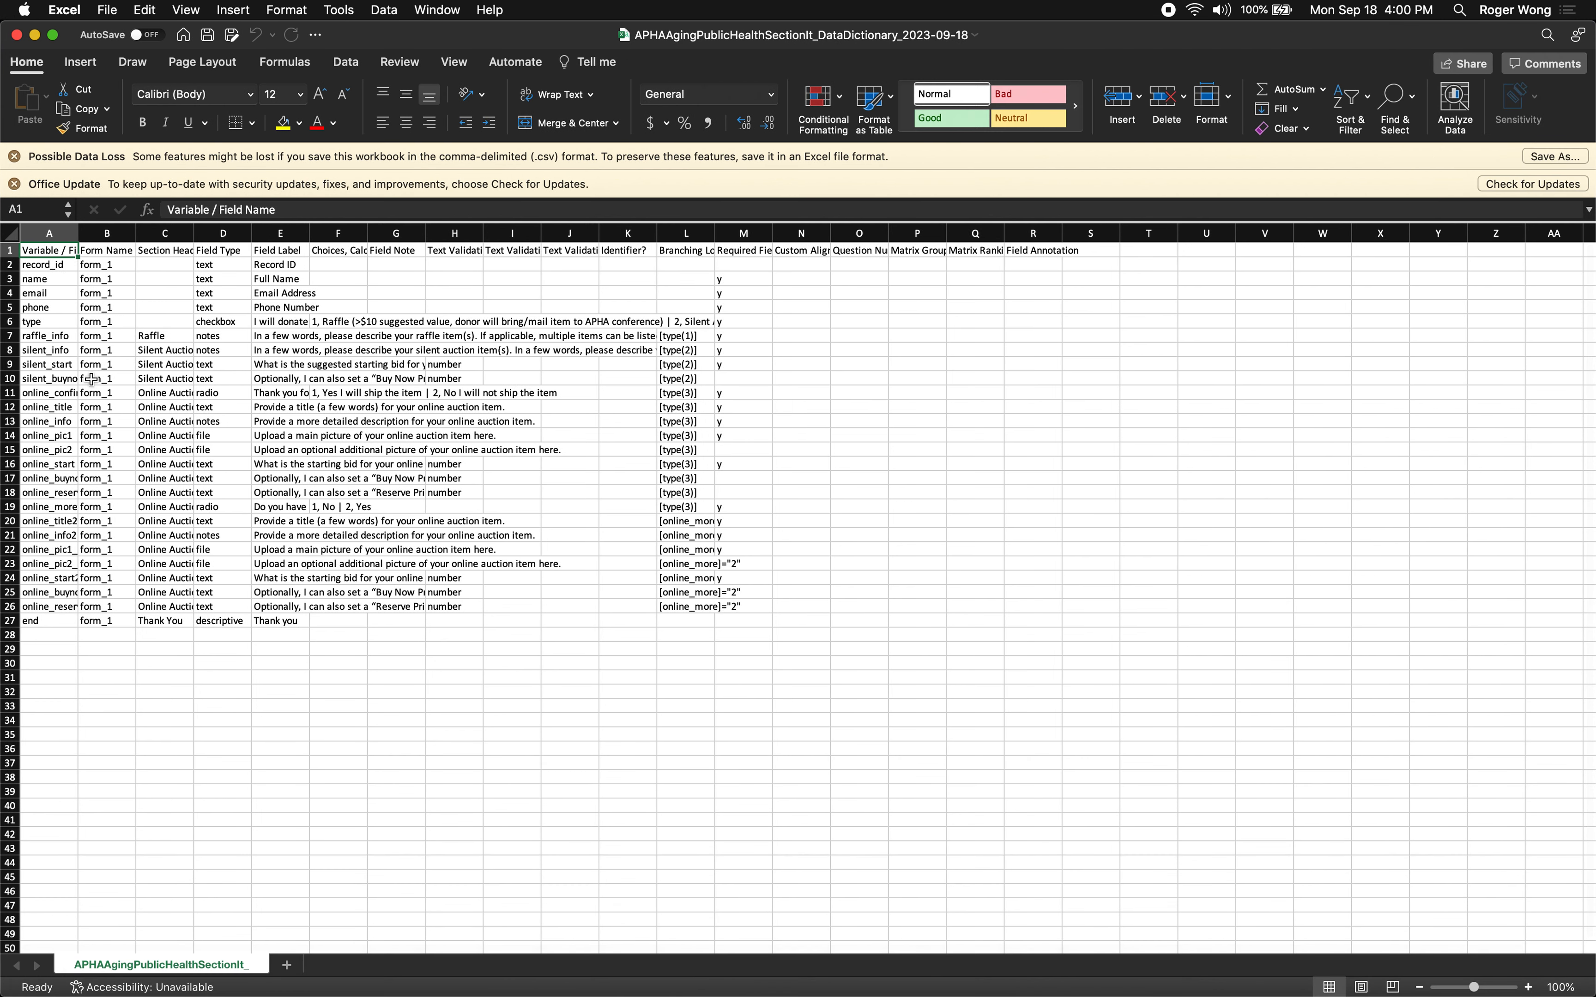
Select cell E10, the field label of the silent auction Buy Now Price question, and make the formula bar taller
left_click(66, 376)
left_click(281, 378)
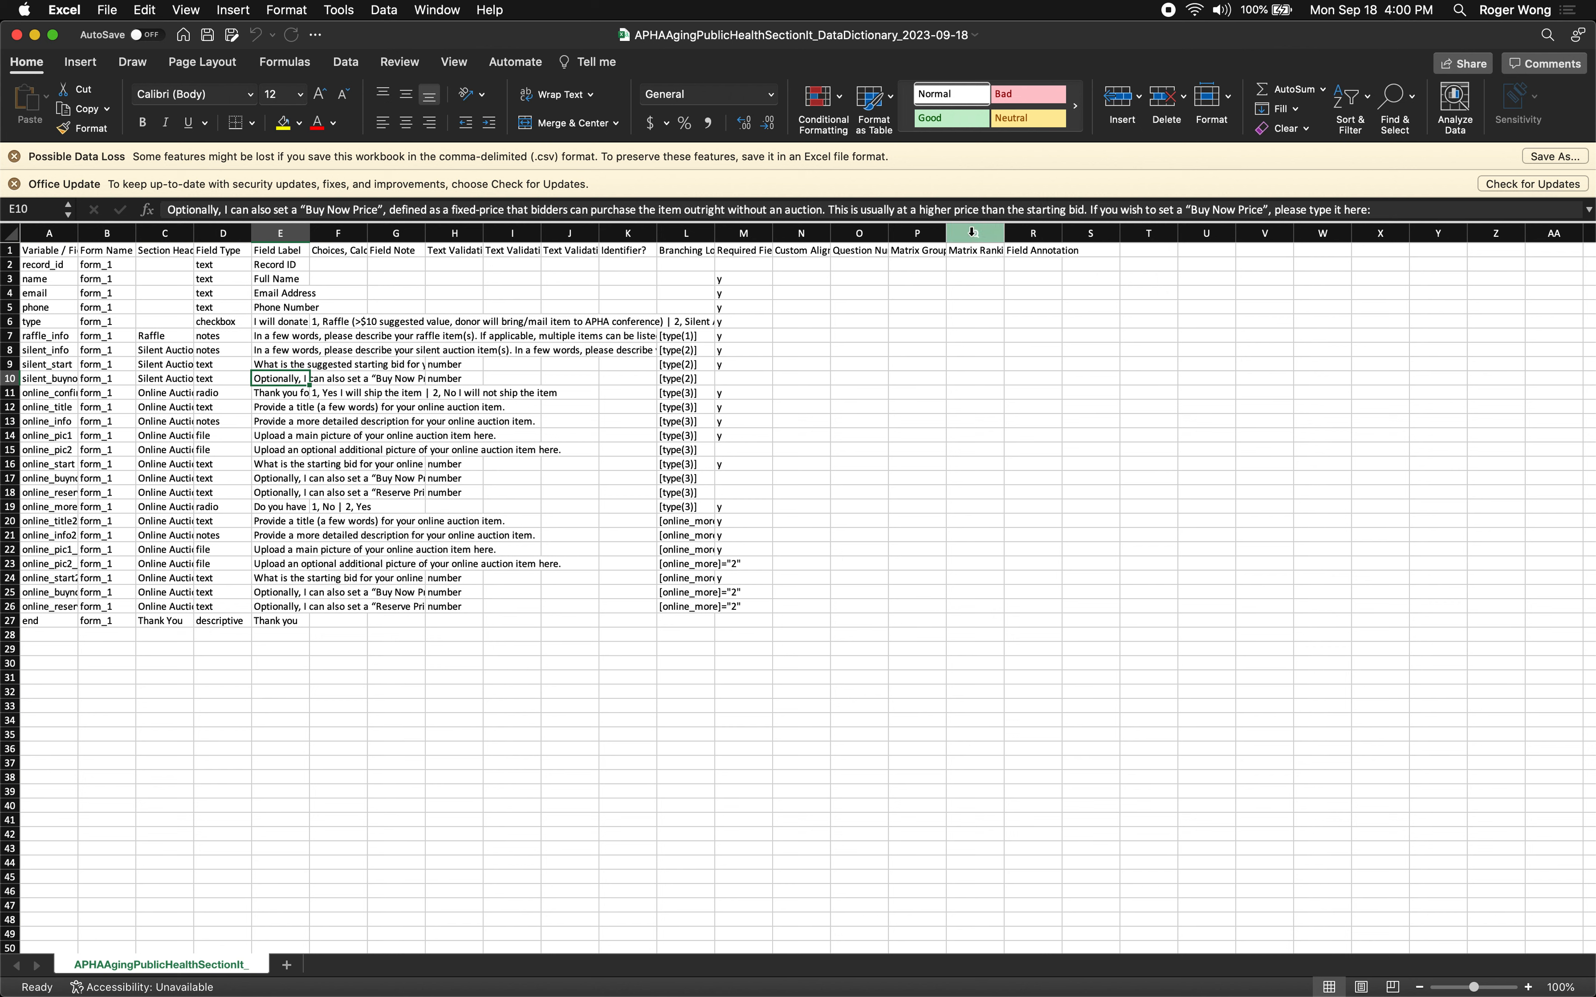
left_click_drag(940, 222, 941, 417)
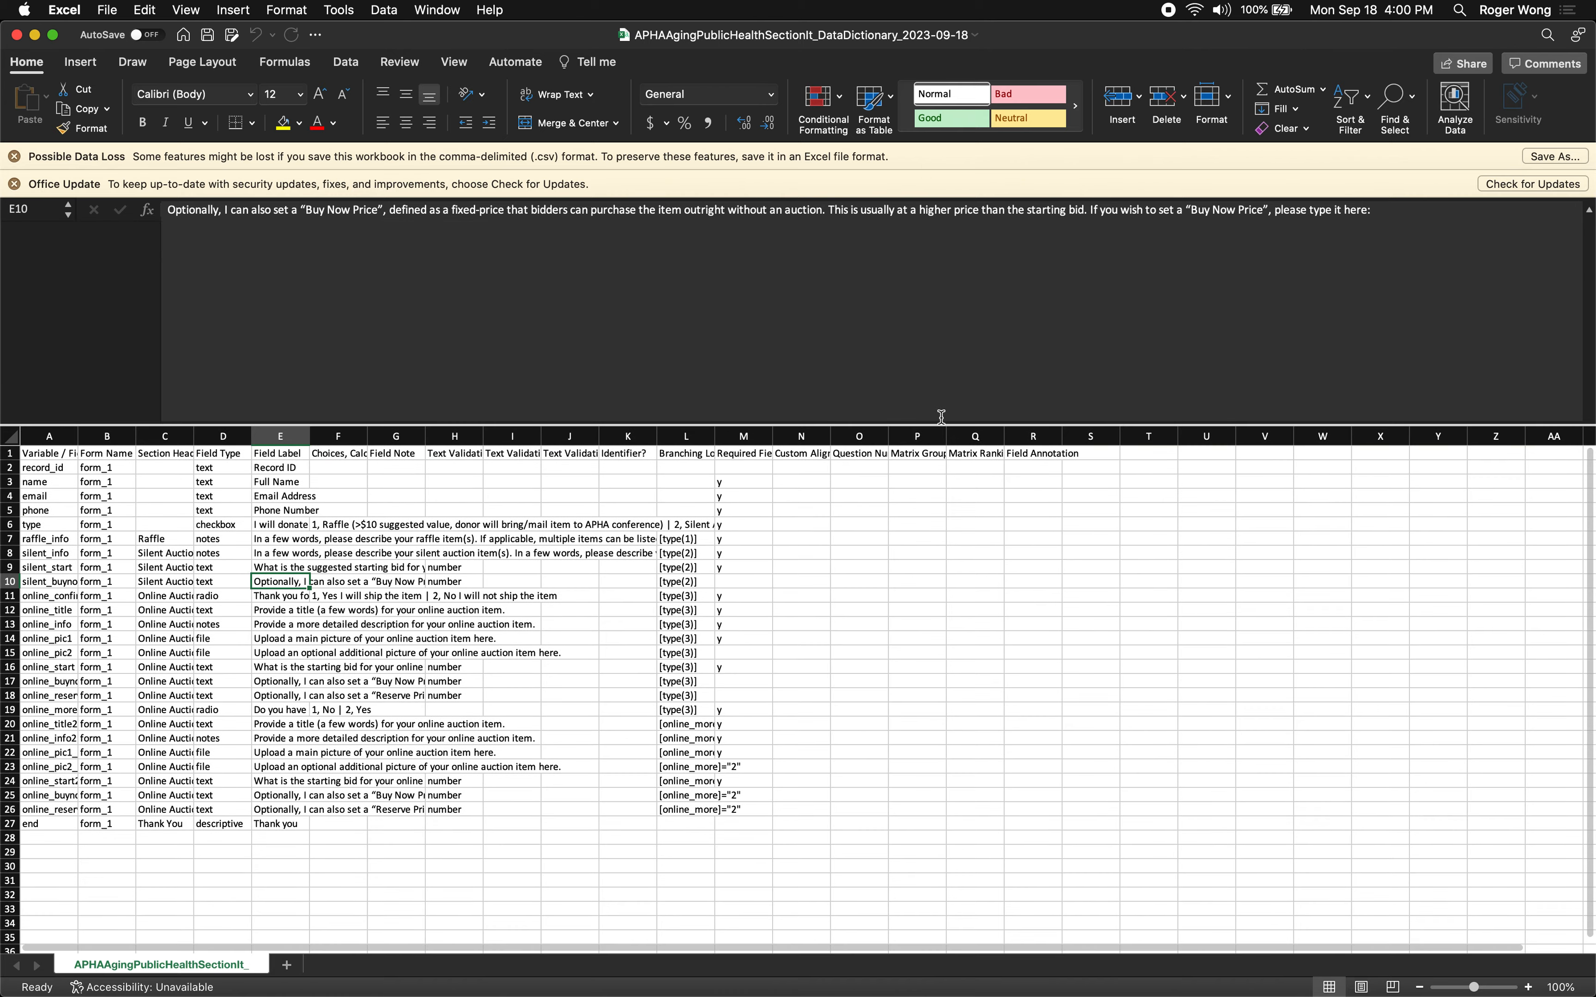
Switch to Firefox to compare the wording of the optional silent auction price question, and return to the data dictionary in Excel
key("ctrl+Up")
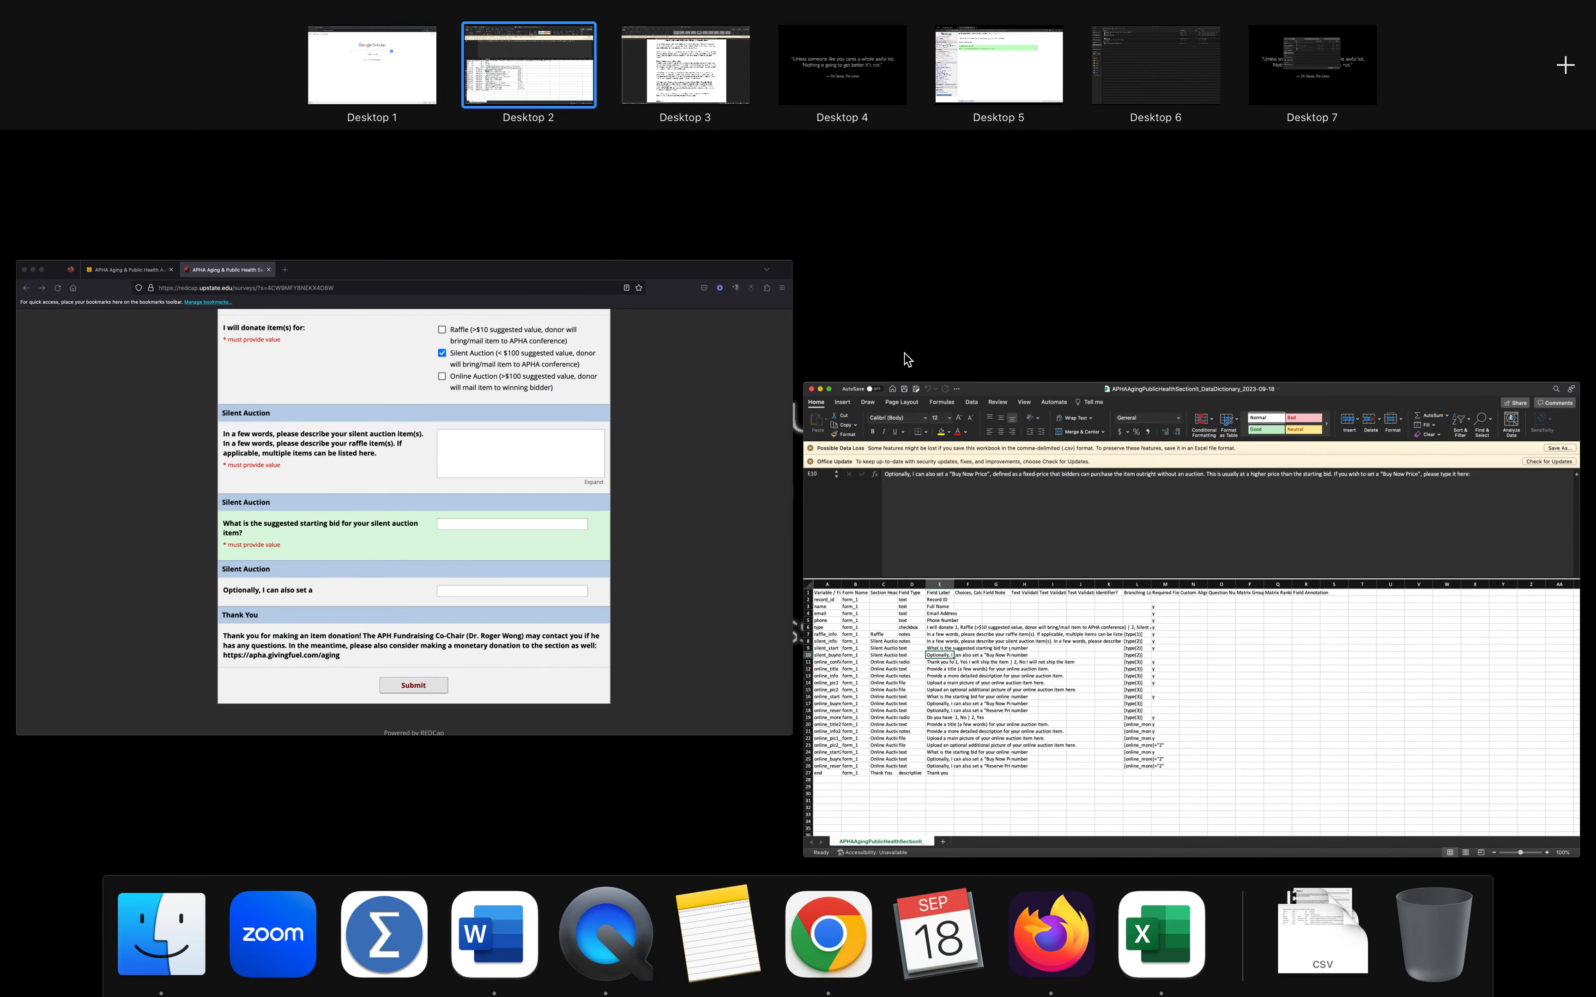
left_click_drag(905, 356, 799, 55)
left_click(654, 579)
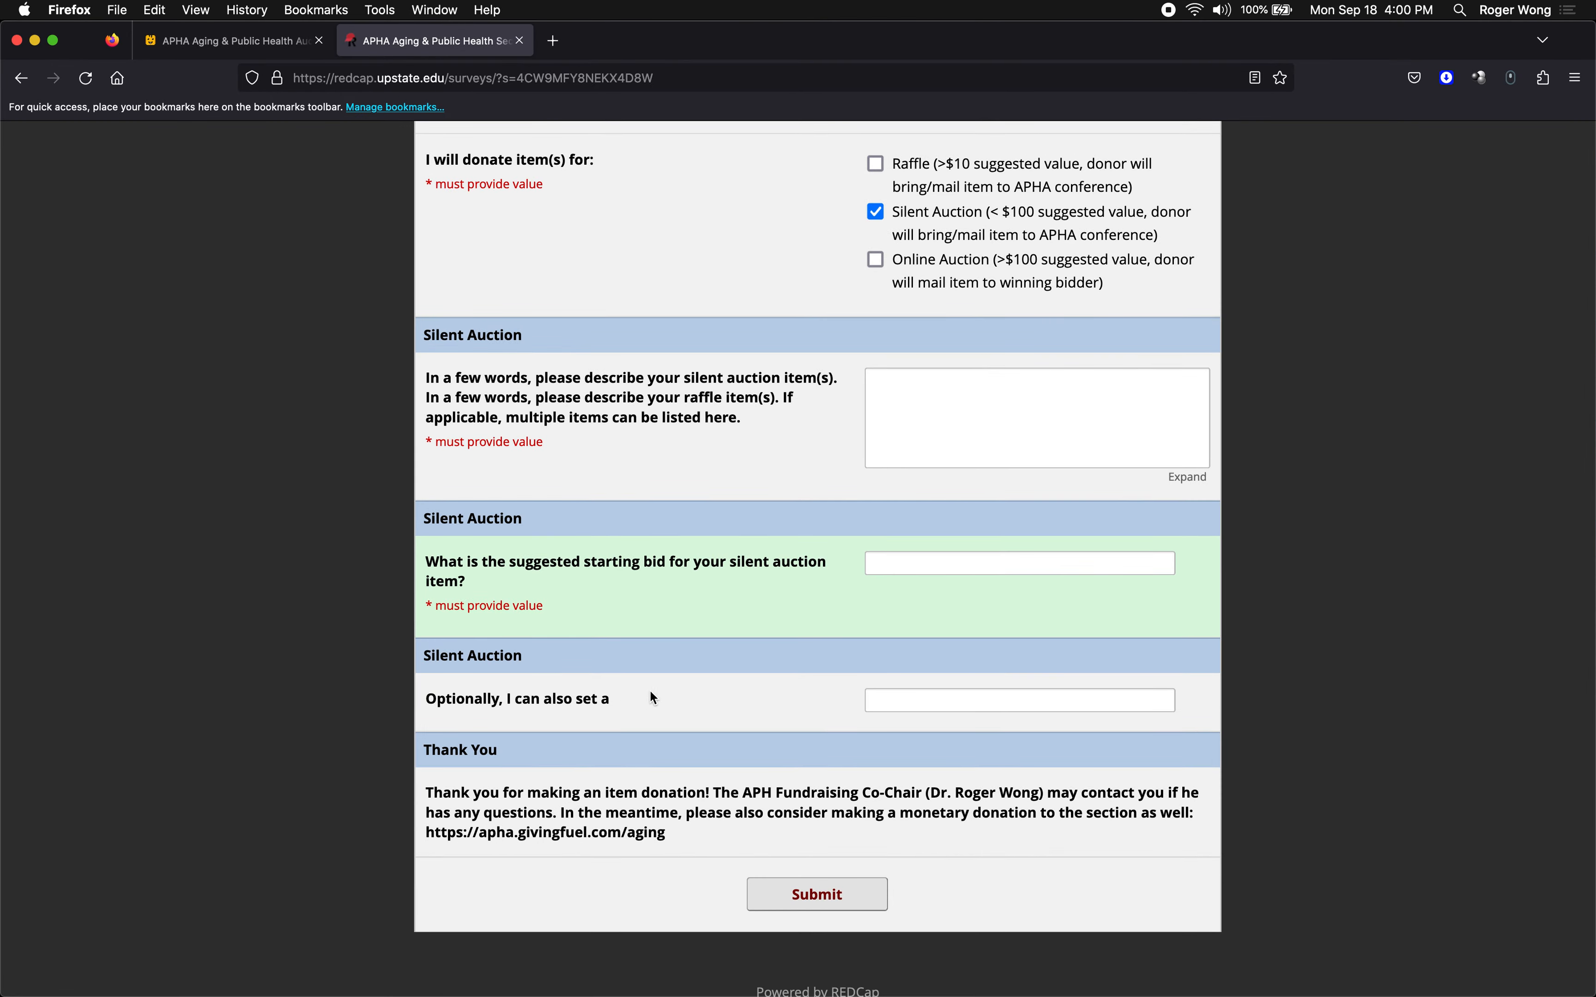
key("ctrl+Right")
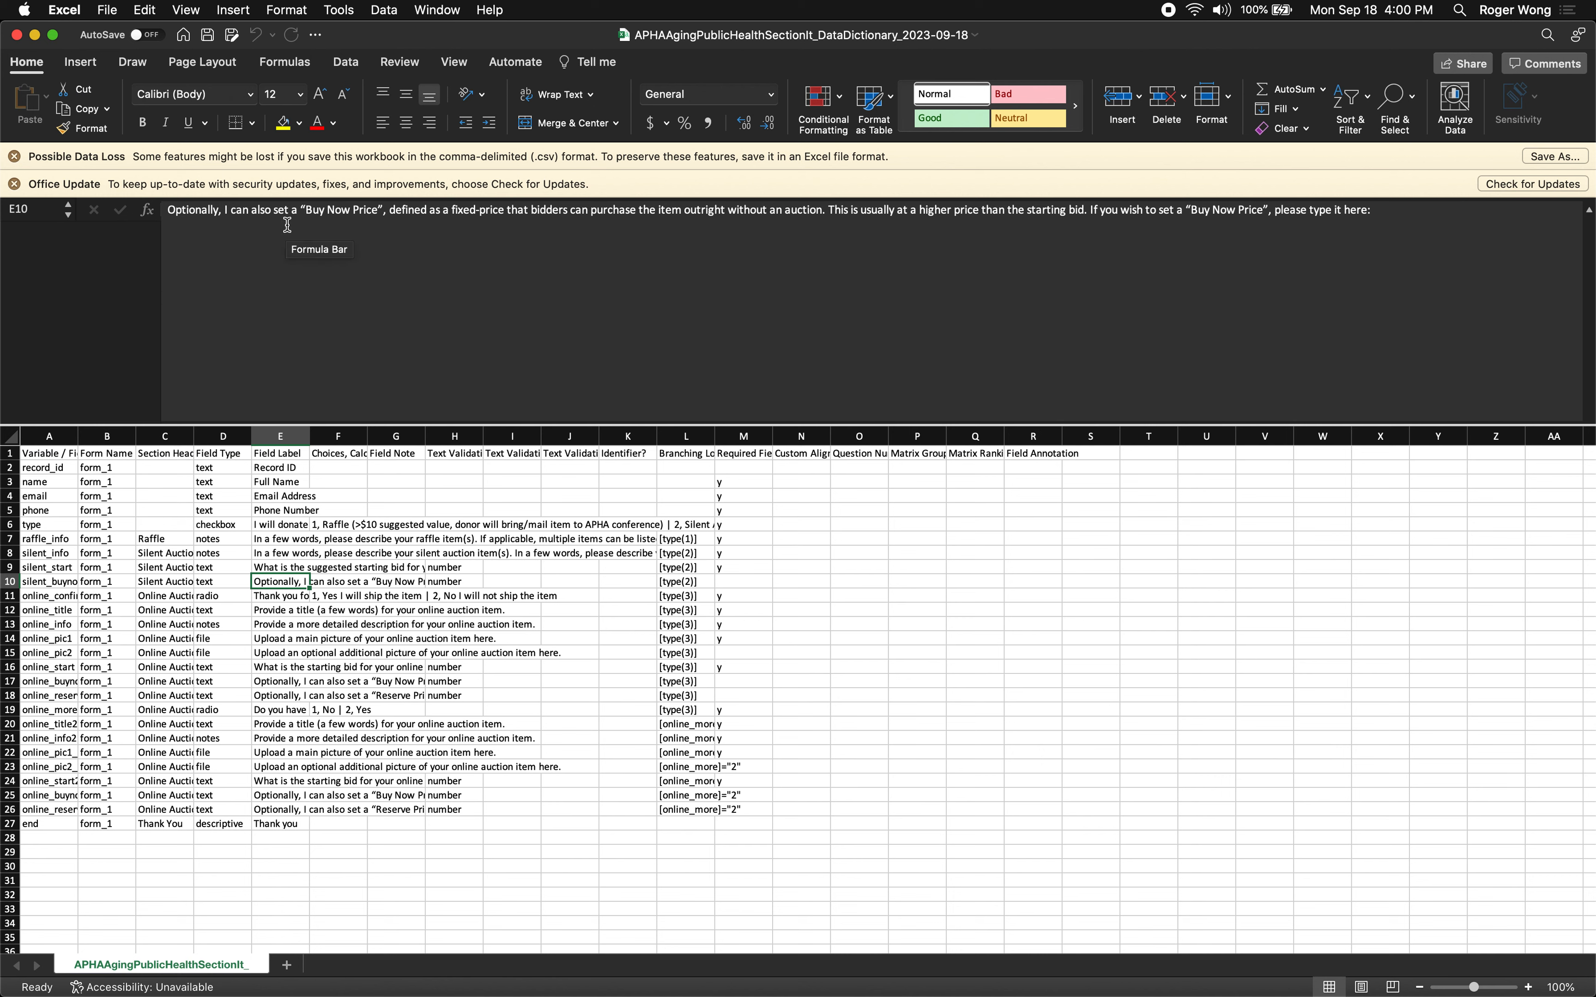
Remove the quotation marks around both mentions of Buy Now Price in the field label in cell E10
left_click(306, 211)
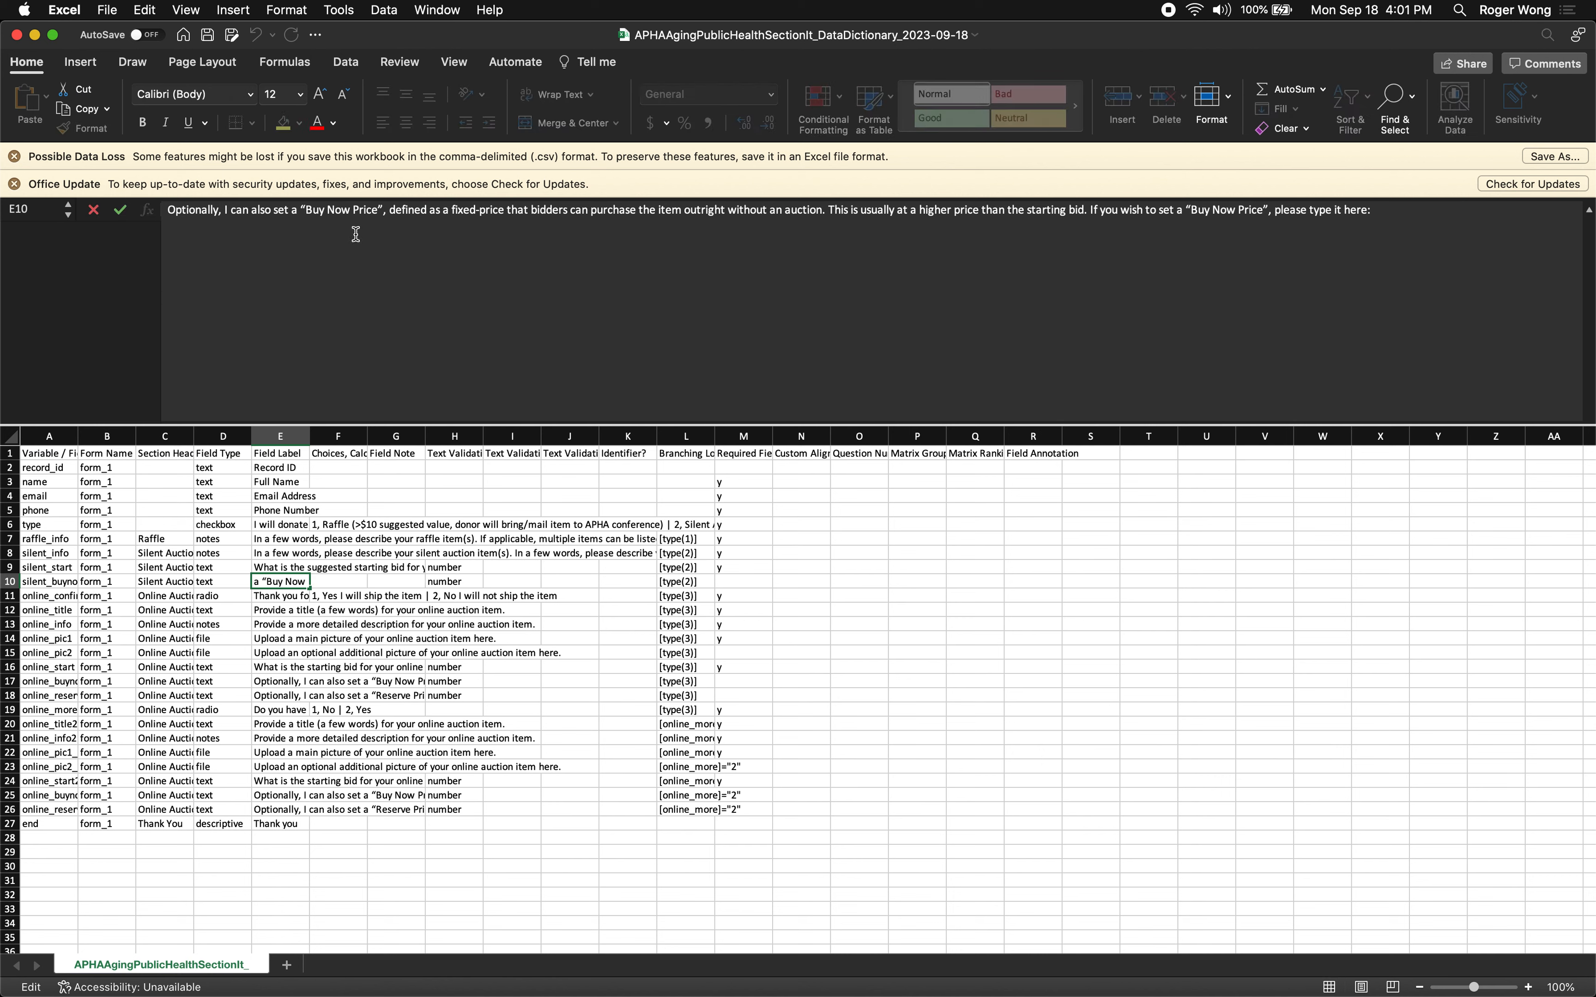
key("BackSpace")
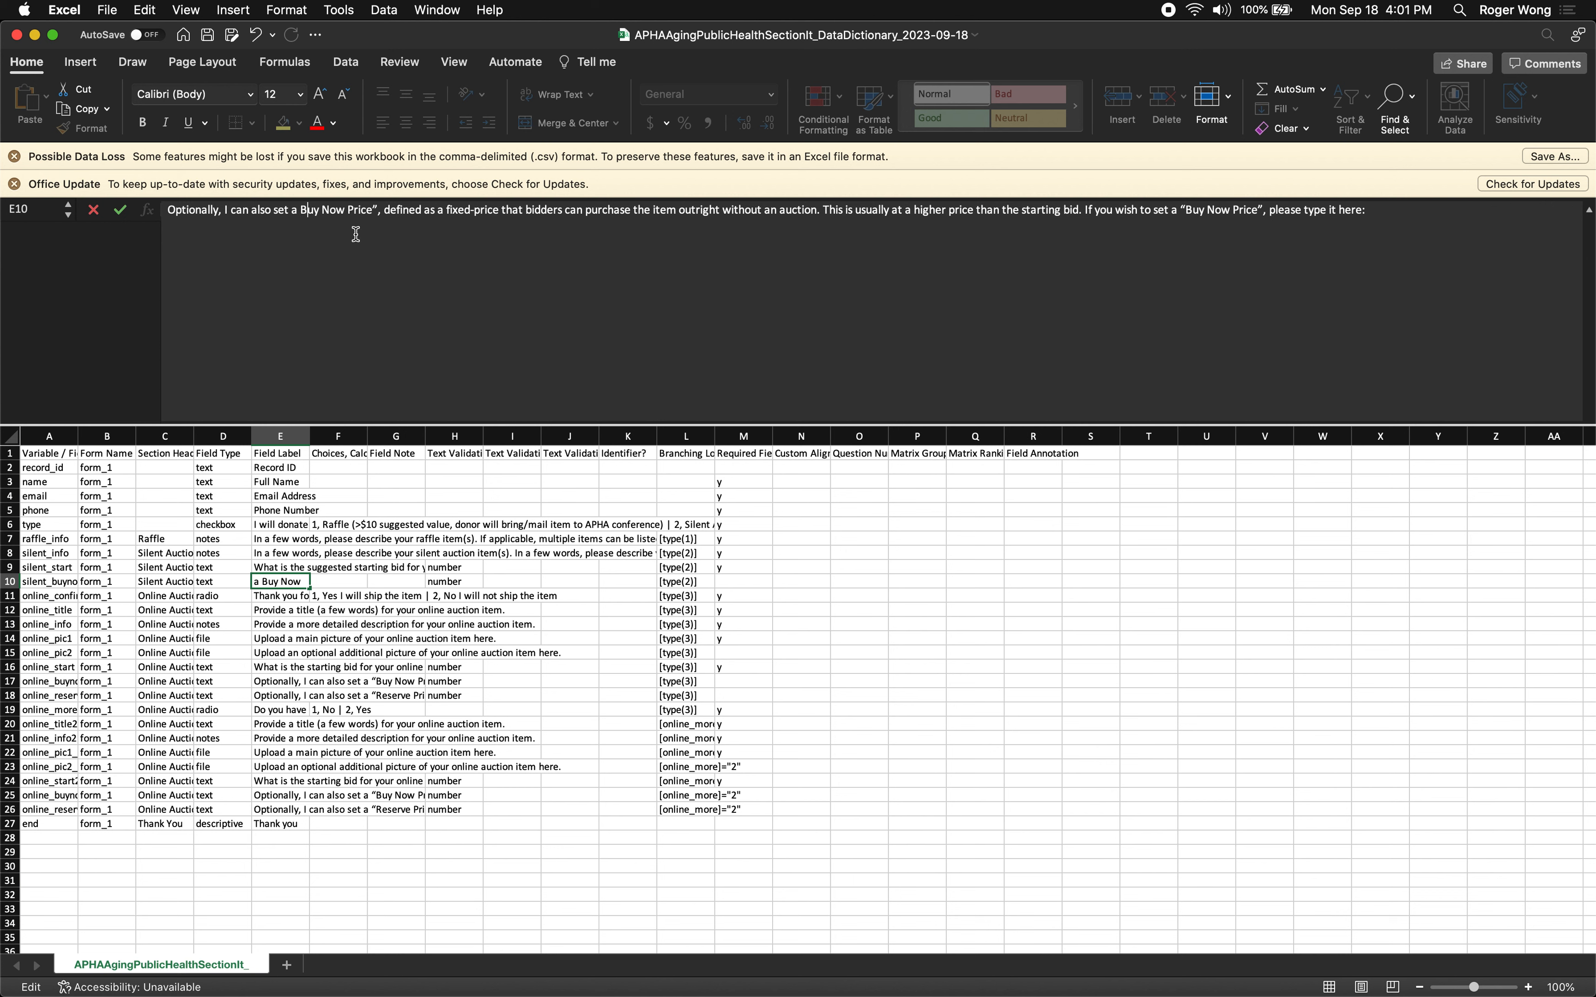
key("Right")
key("Right")
key("Right")
key("BackSpace")
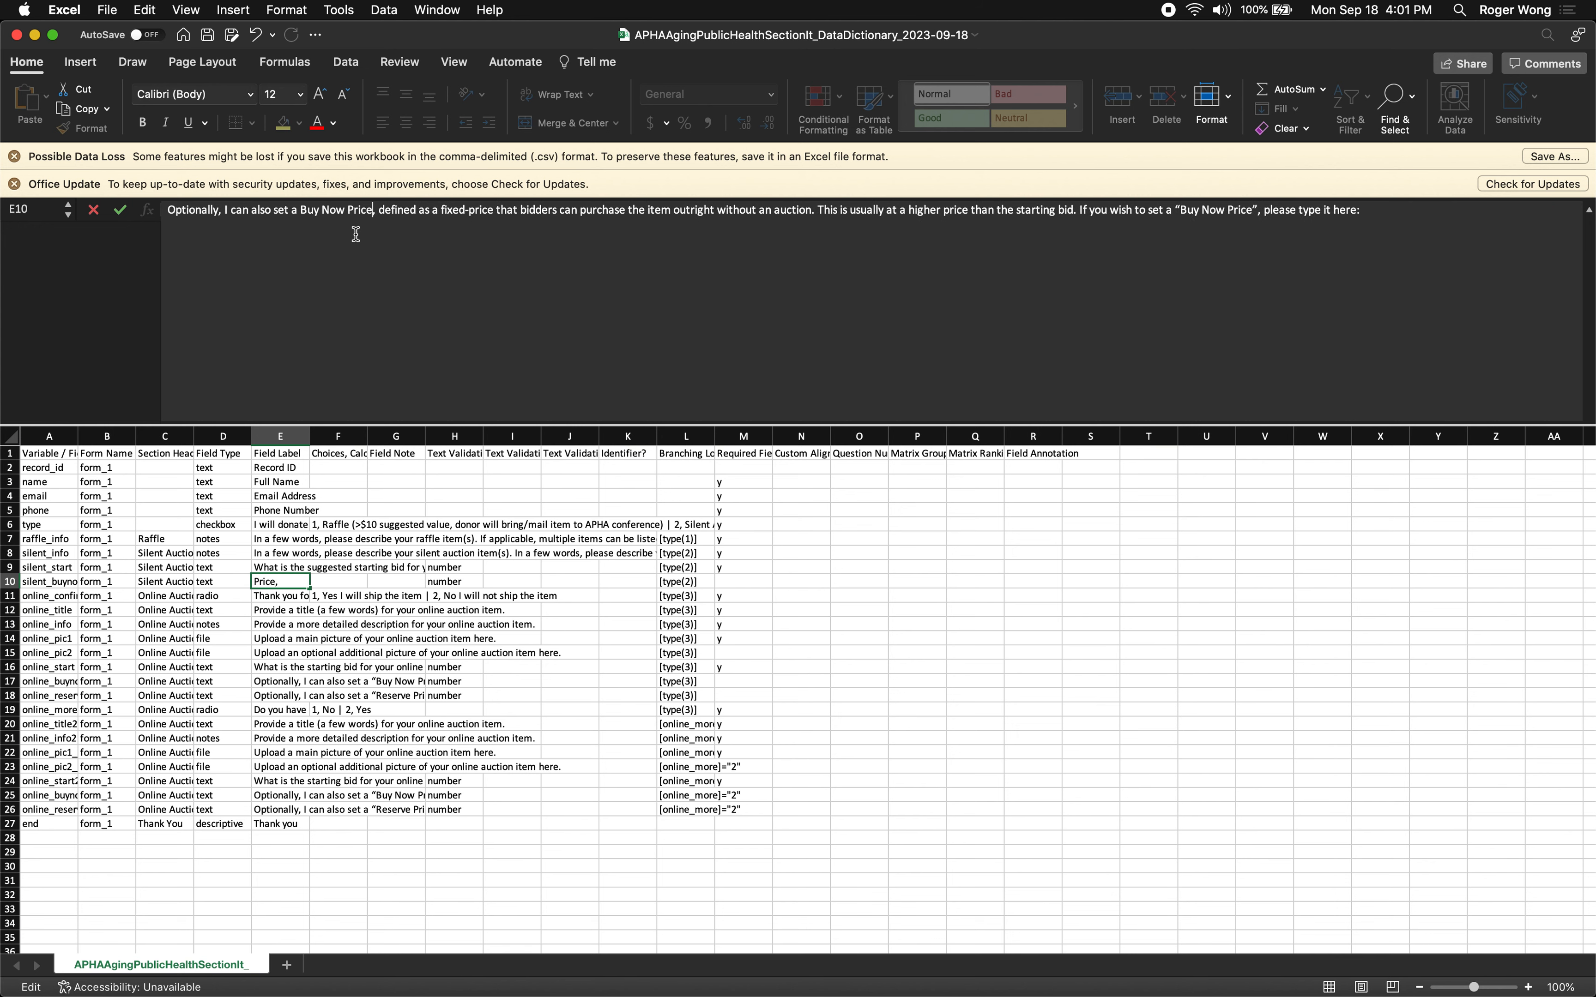
left_click(1180, 211)
key("Right")
key("Right")
key("BackSpace")
key("Return")
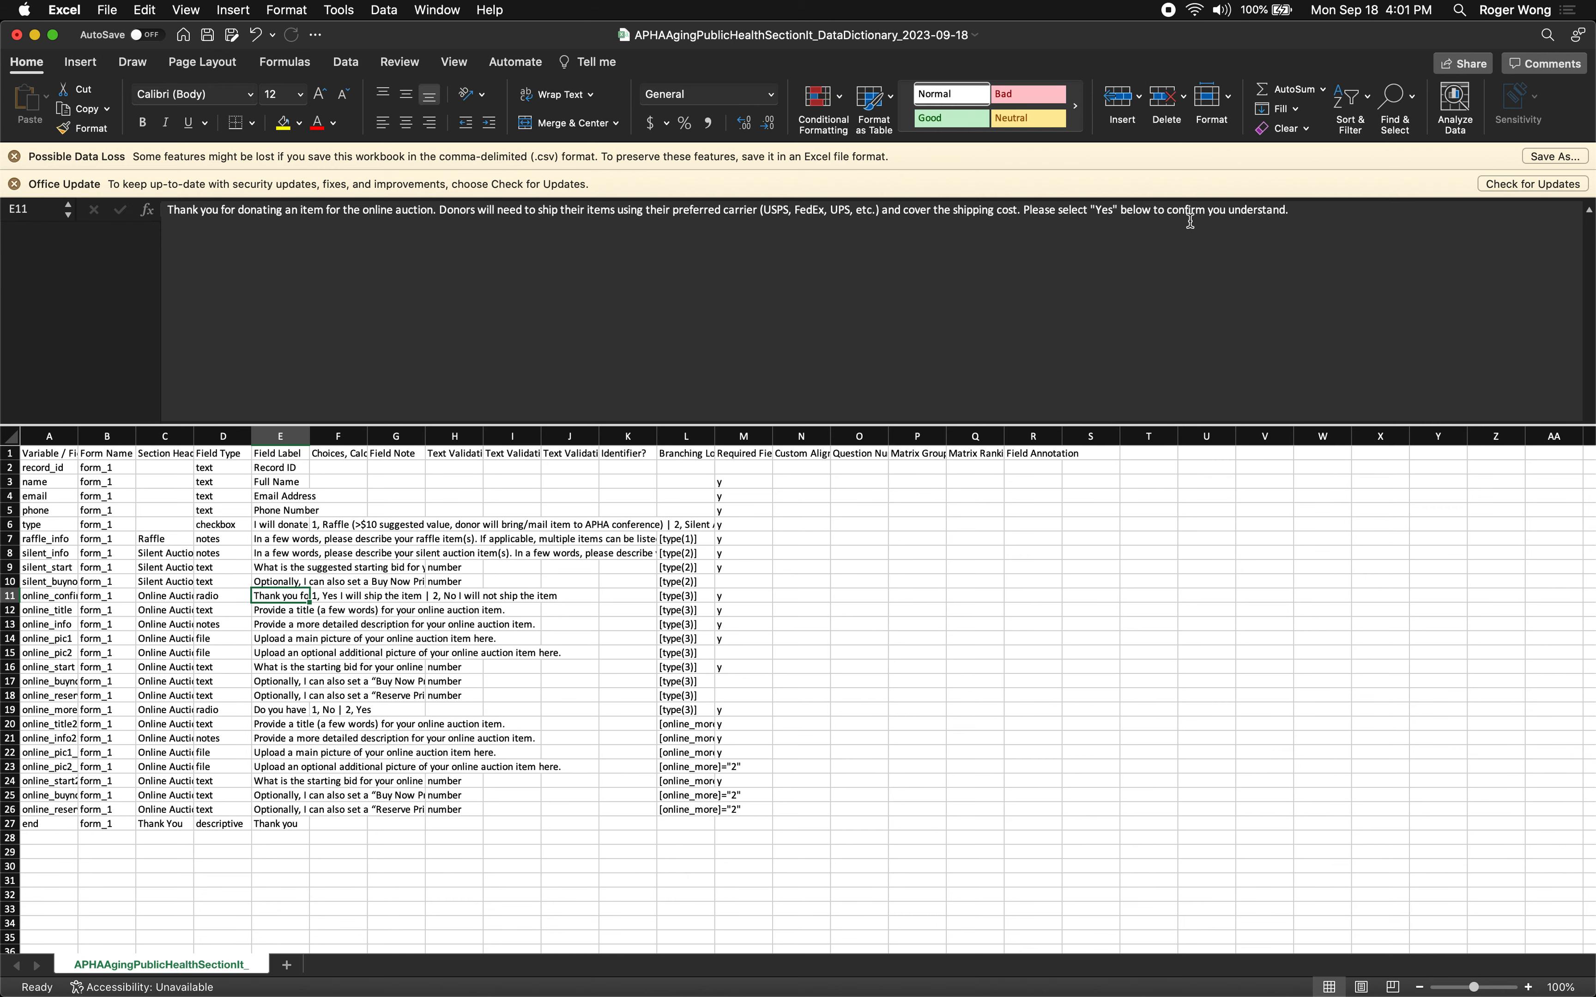
Switch back to the survey in Firefox and review the silent auction questions
key("super+Tab")
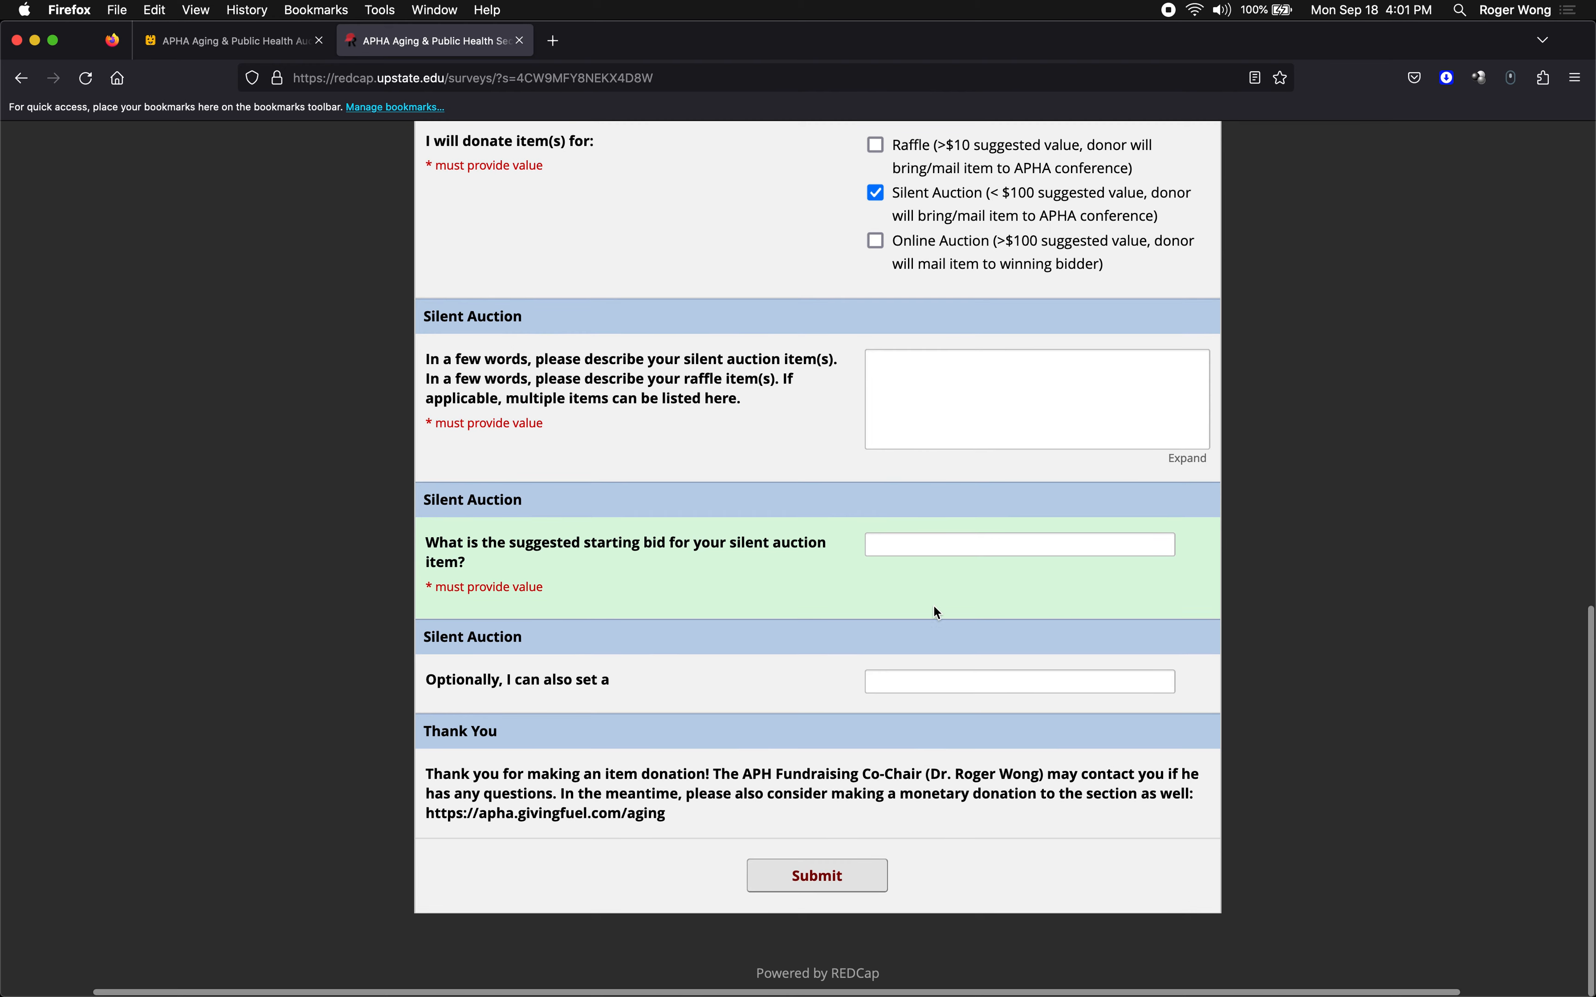
scroll(884, 567, "up", 3)
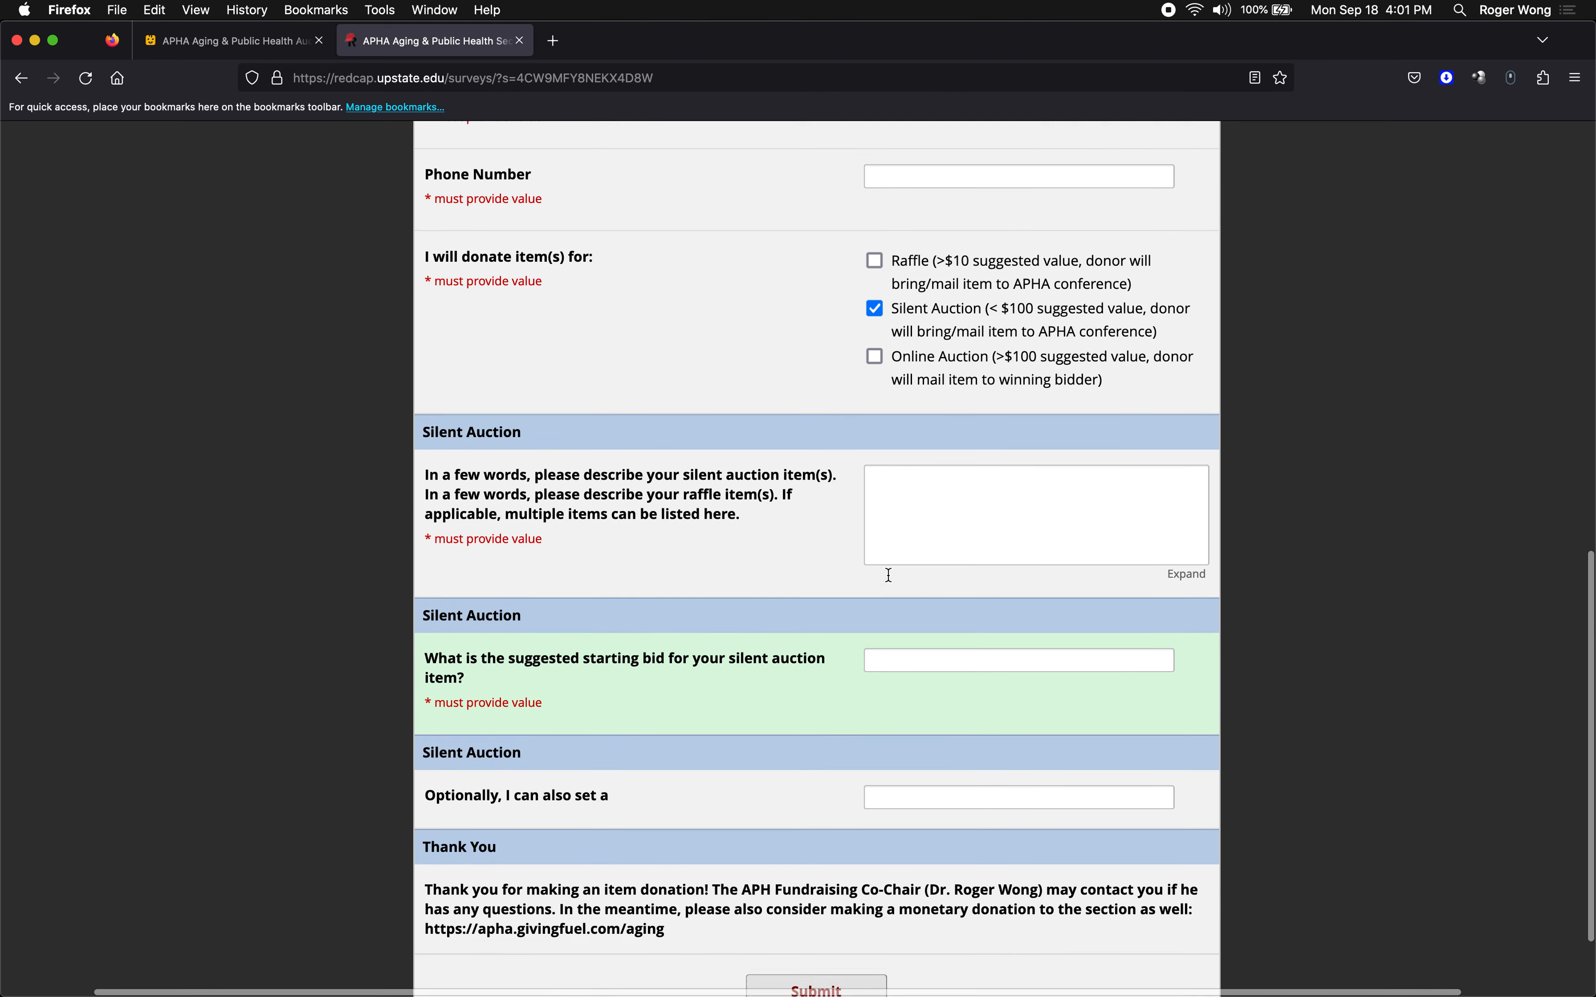
scroll(877, 369, "down", 2)
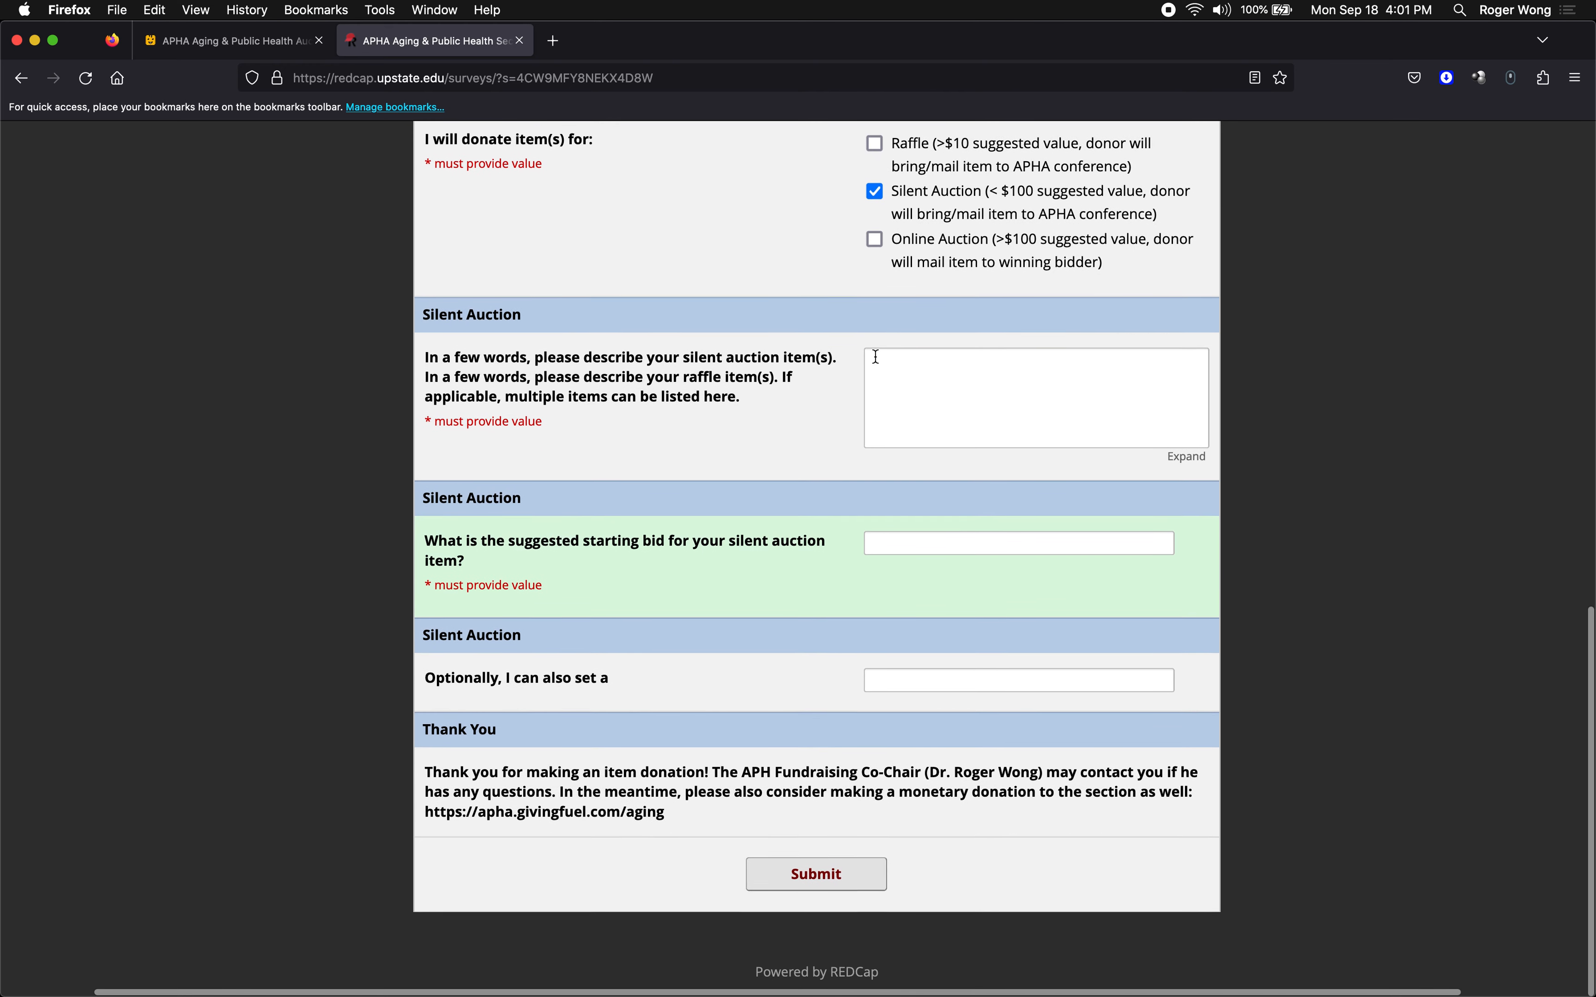
scroll(804, 396, "up", 1)
left_click(976, 468)
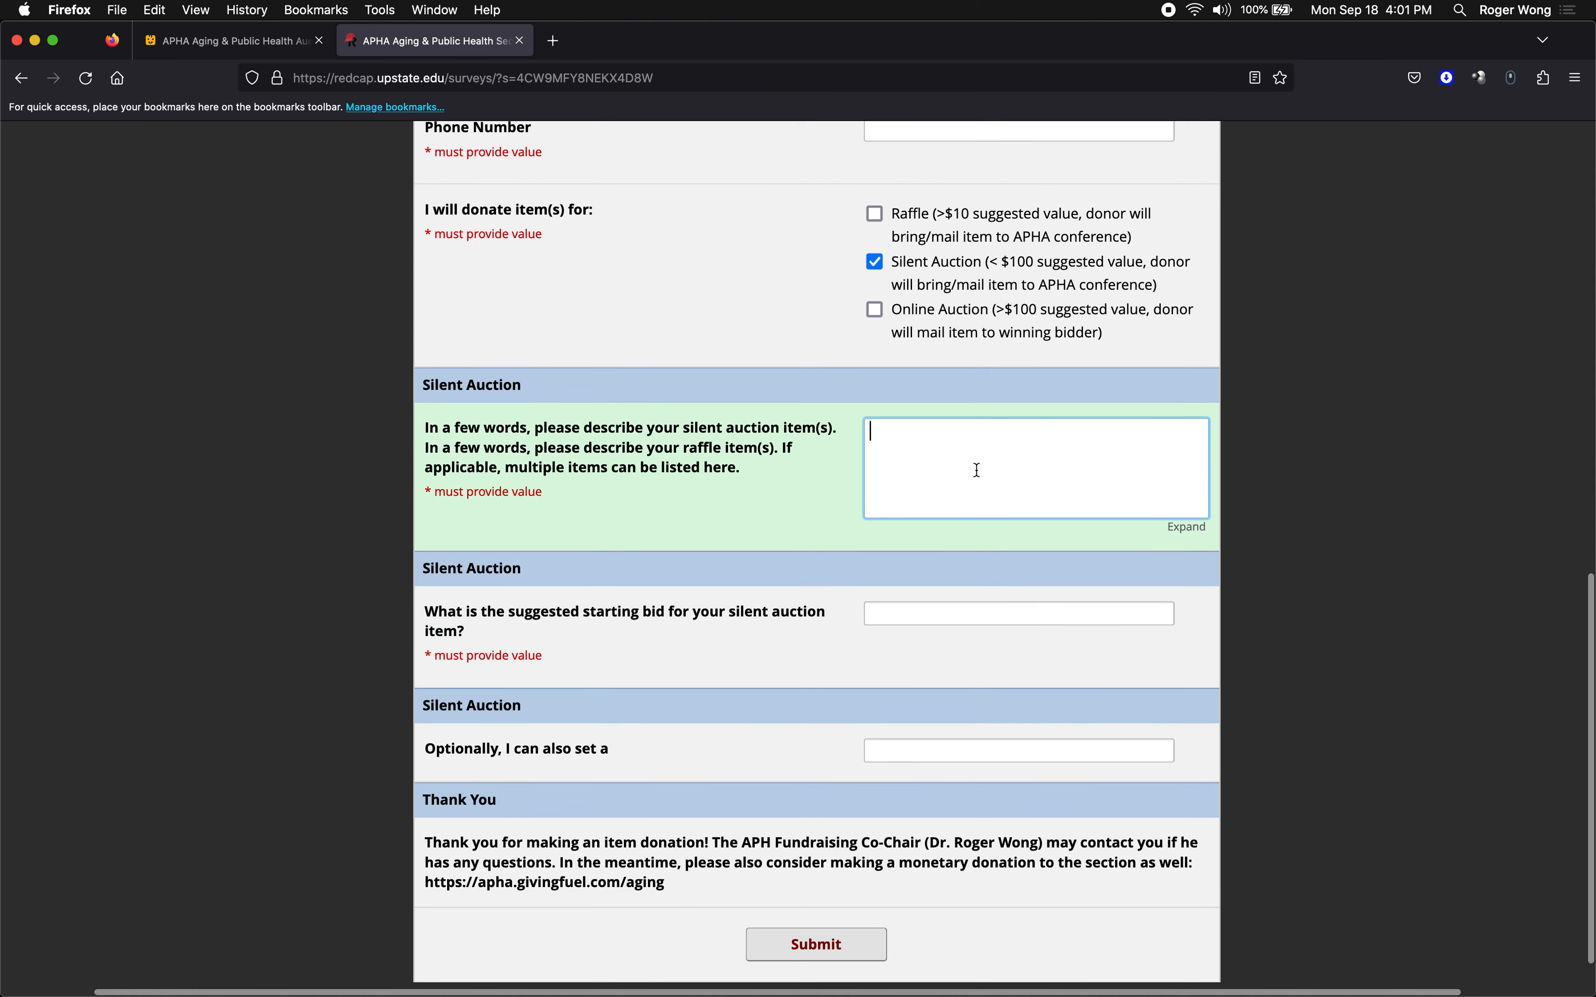
Test the number validation of the silent auction starting bid by entering "dhfsdf", dismiss the alert, and clear the entry
left_click(941, 614)
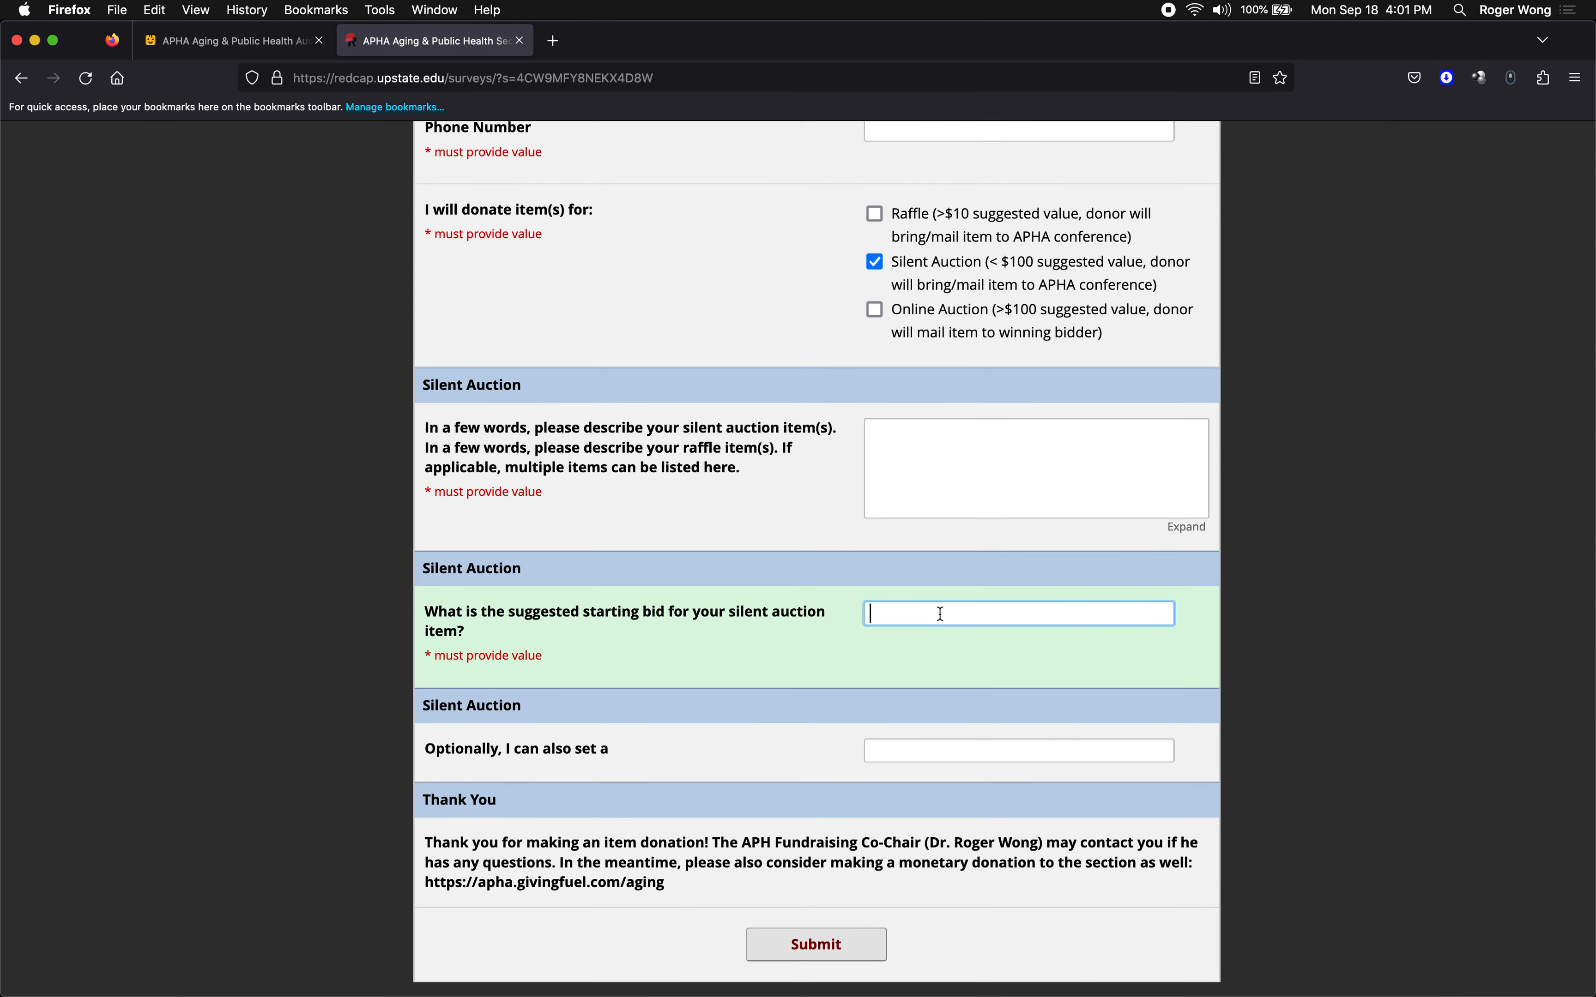
type("dhfsdf")
key("Tab")
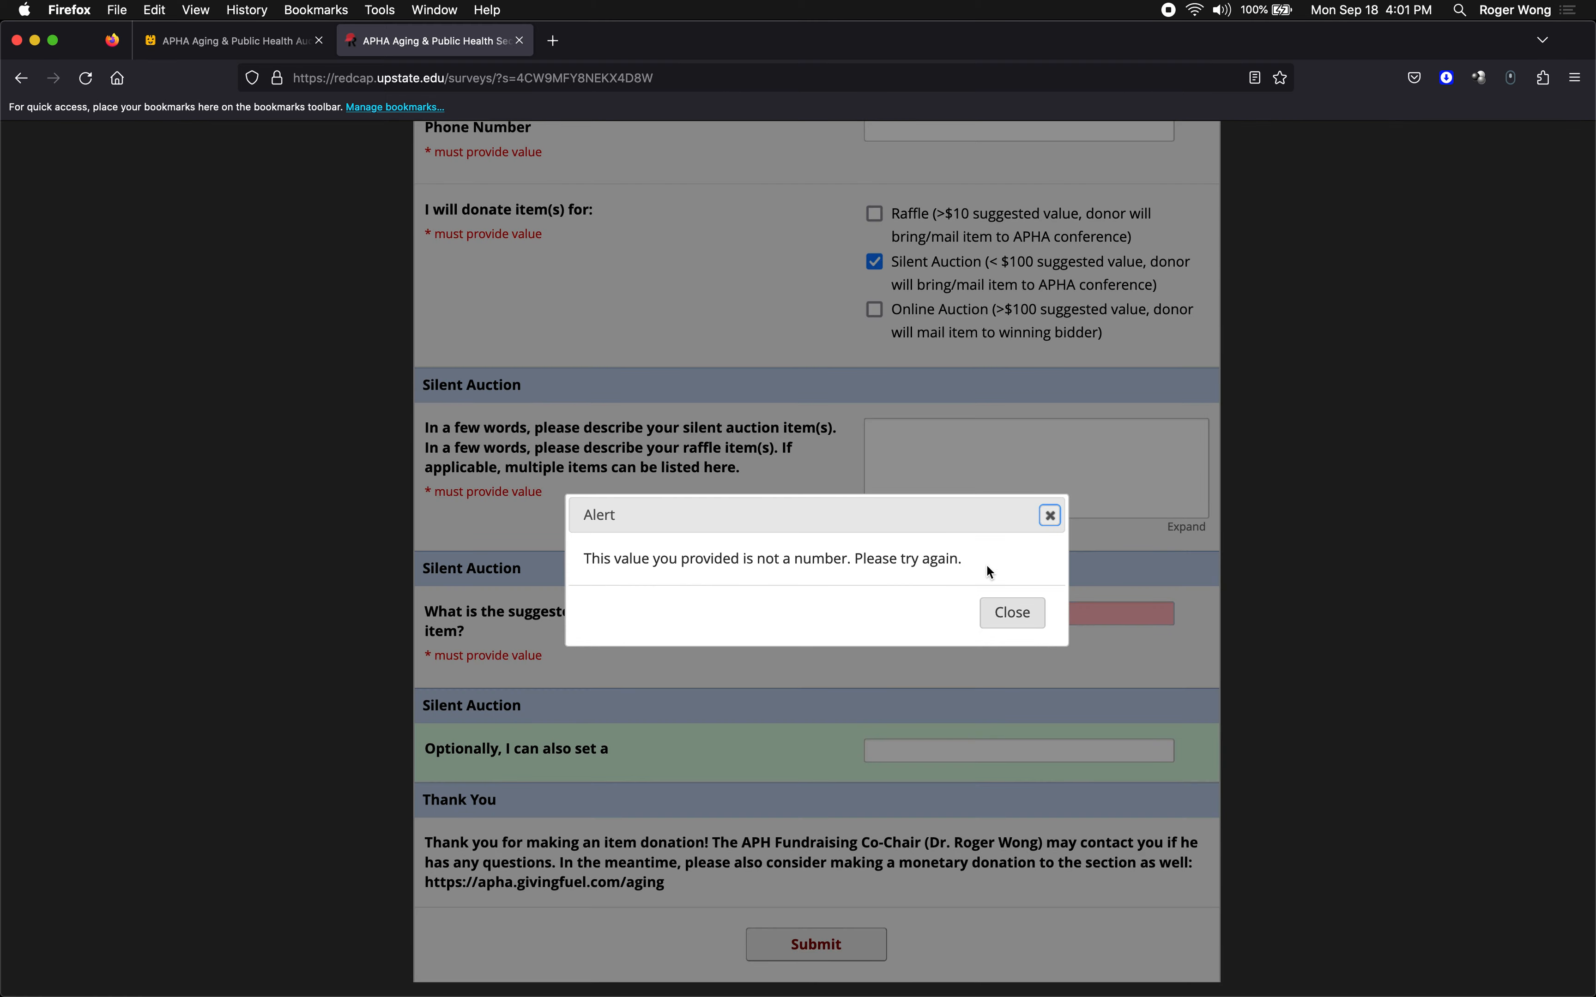
left_click(1007, 615)
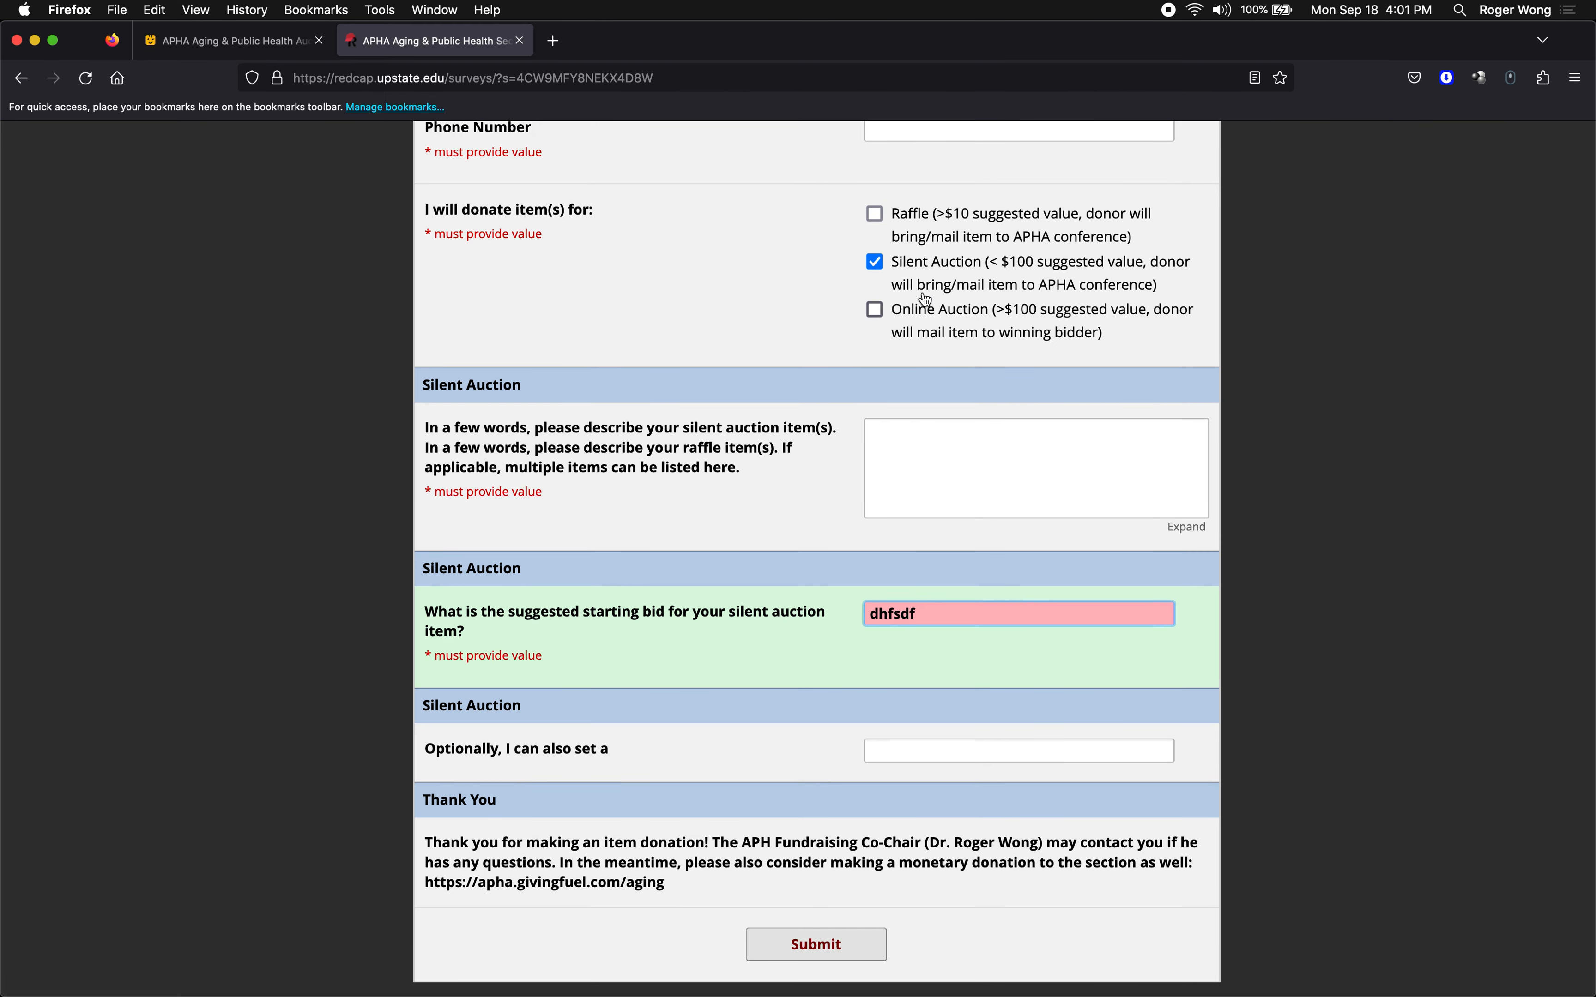
key("BackSpace")
key("BackSpace")
key("BackSpace")
key("BackSpace")
key("BackSpace")
key("BackSpace")
Change the donation type from Silent Auction to Online Auction and go to its questions
left_click(874, 262)
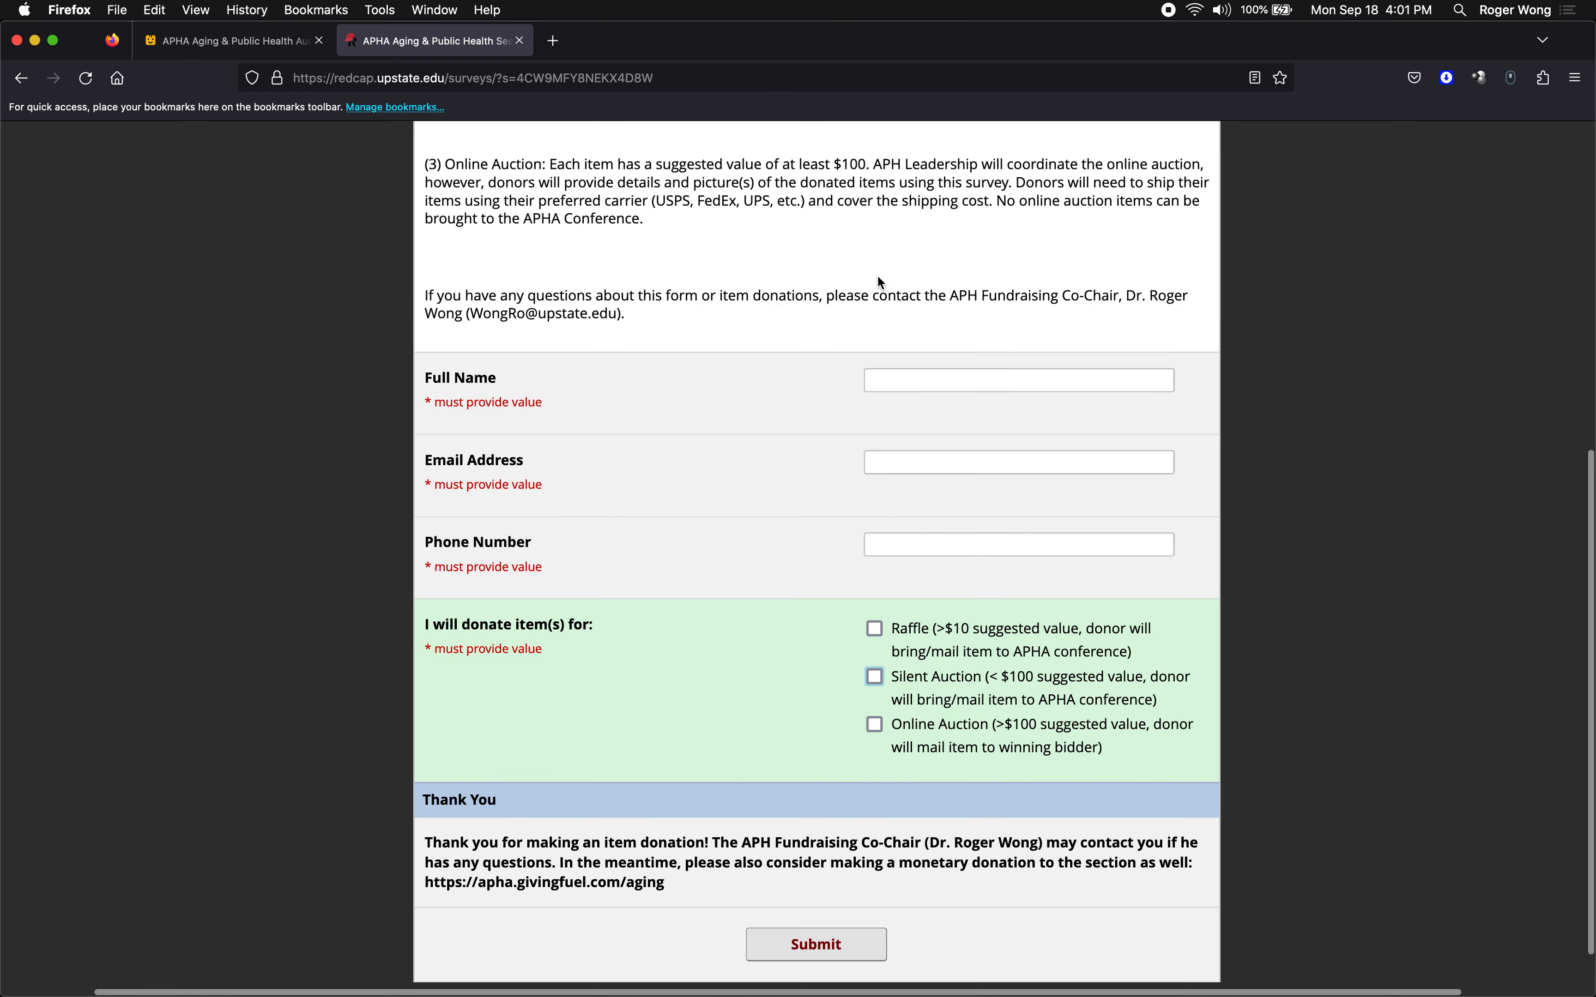
scroll(888, 511, "down", 2)
left_click(876, 656)
scroll(876, 657, "down", 10)
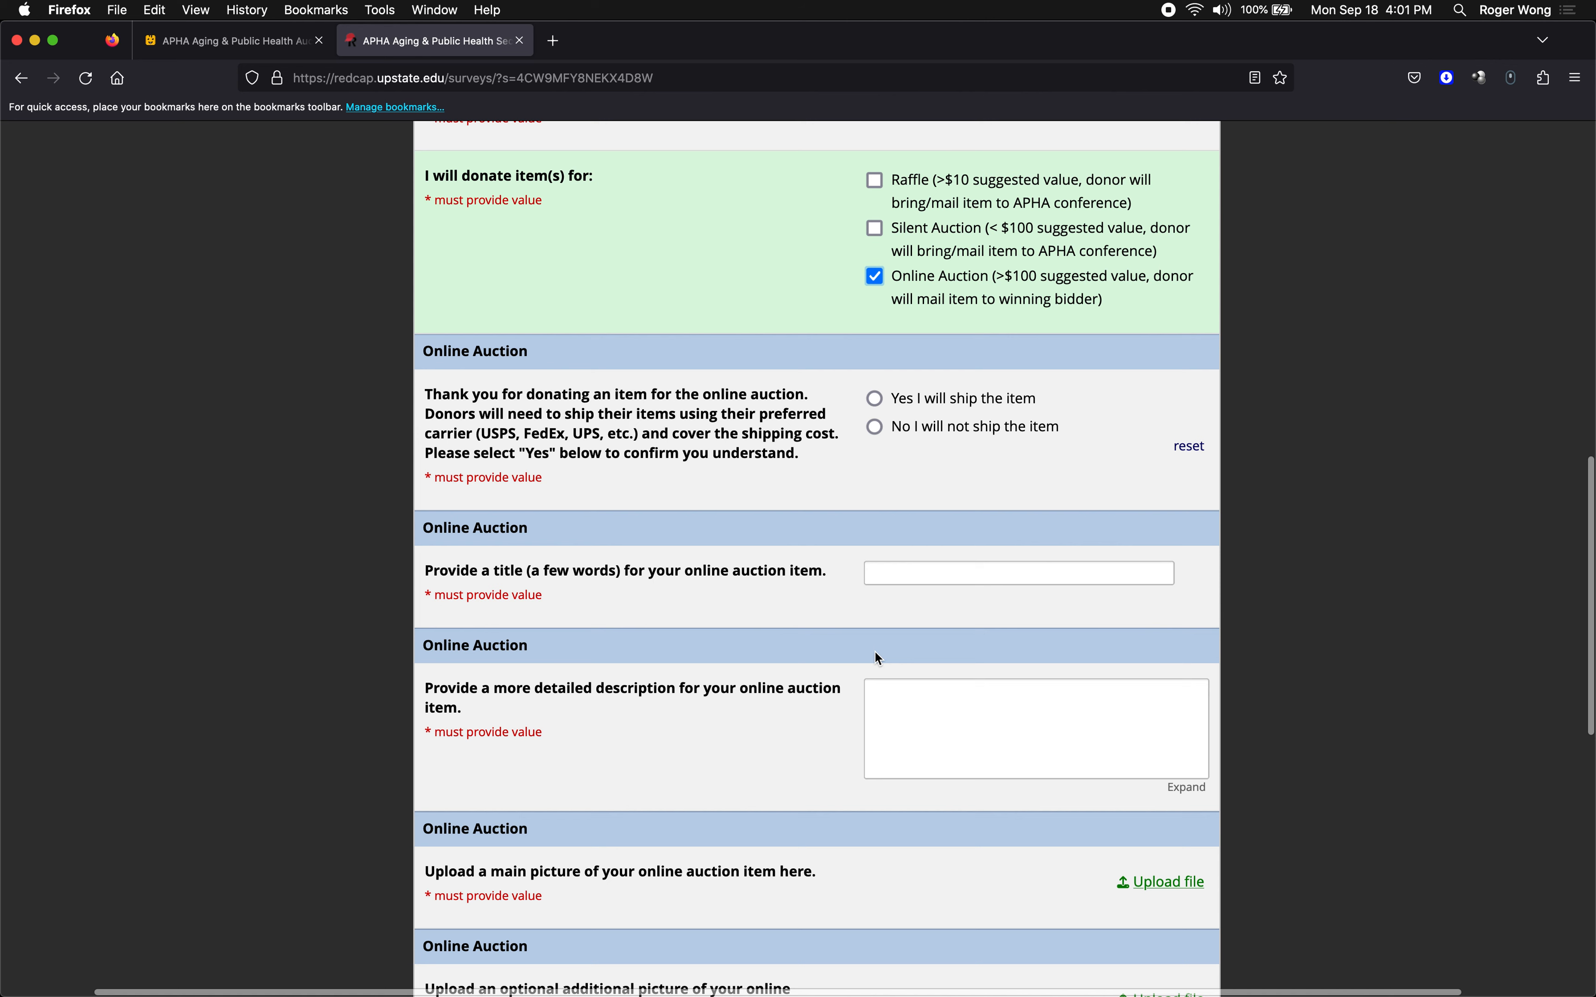
Confirm the shipping question with "Yes I will ship the item" and review the remaining online auction questions down to the thank-you section
left_click(878, 397)
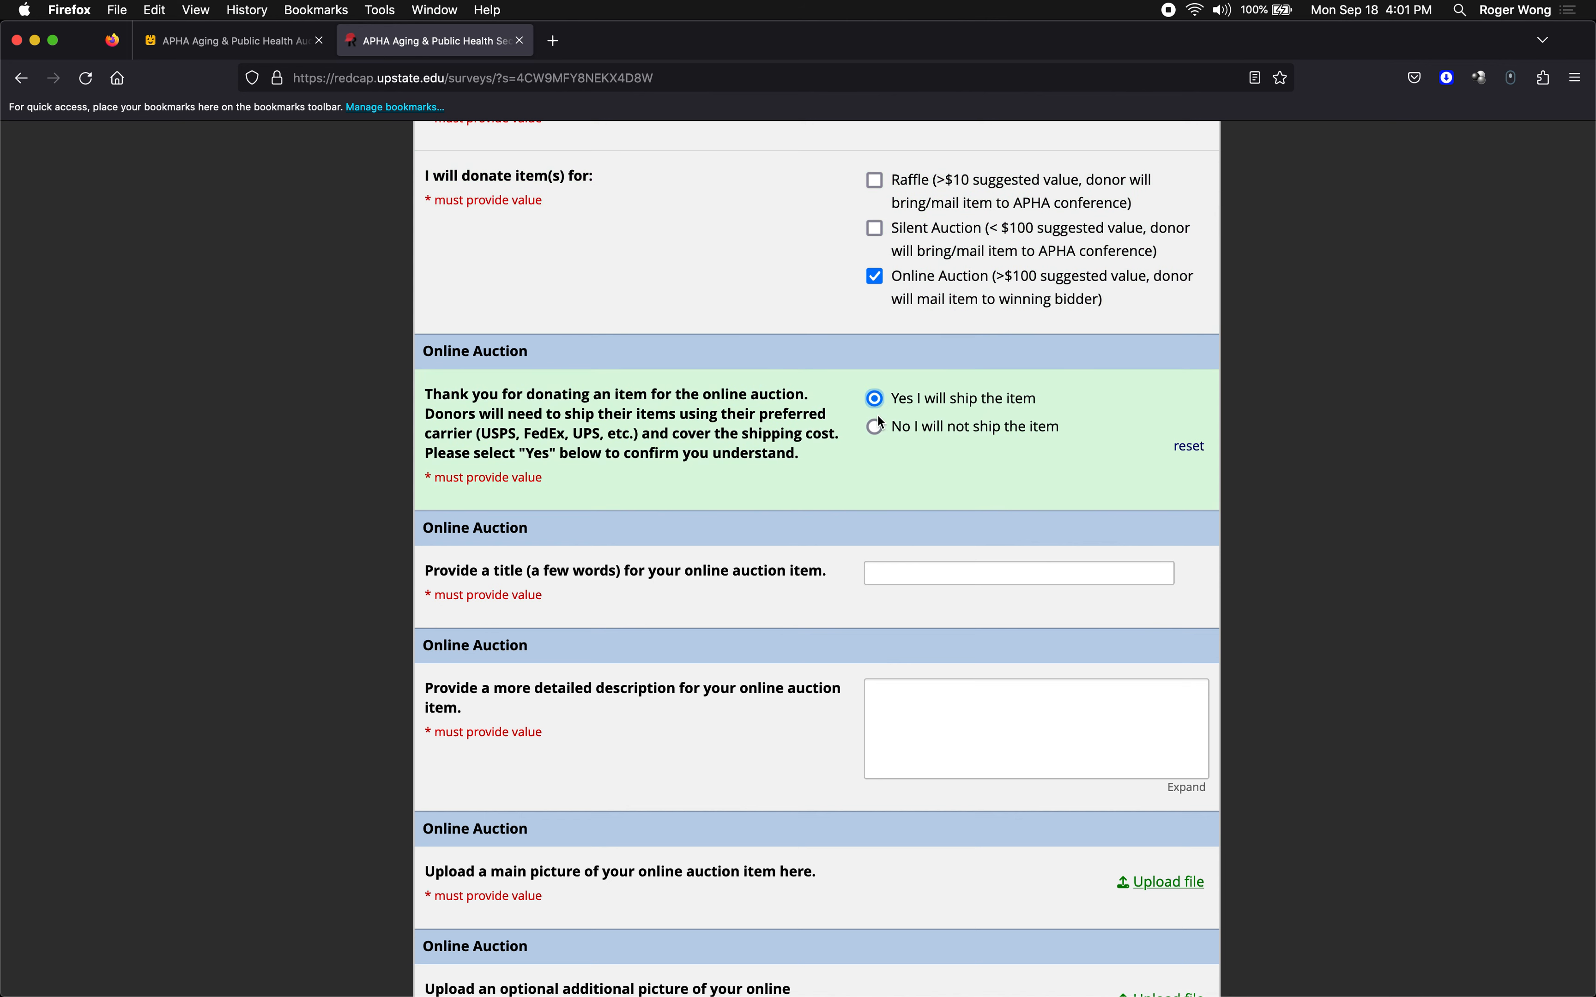
scroll(873, 462, "down", 2)
scroll(875, 487, "down", 1)
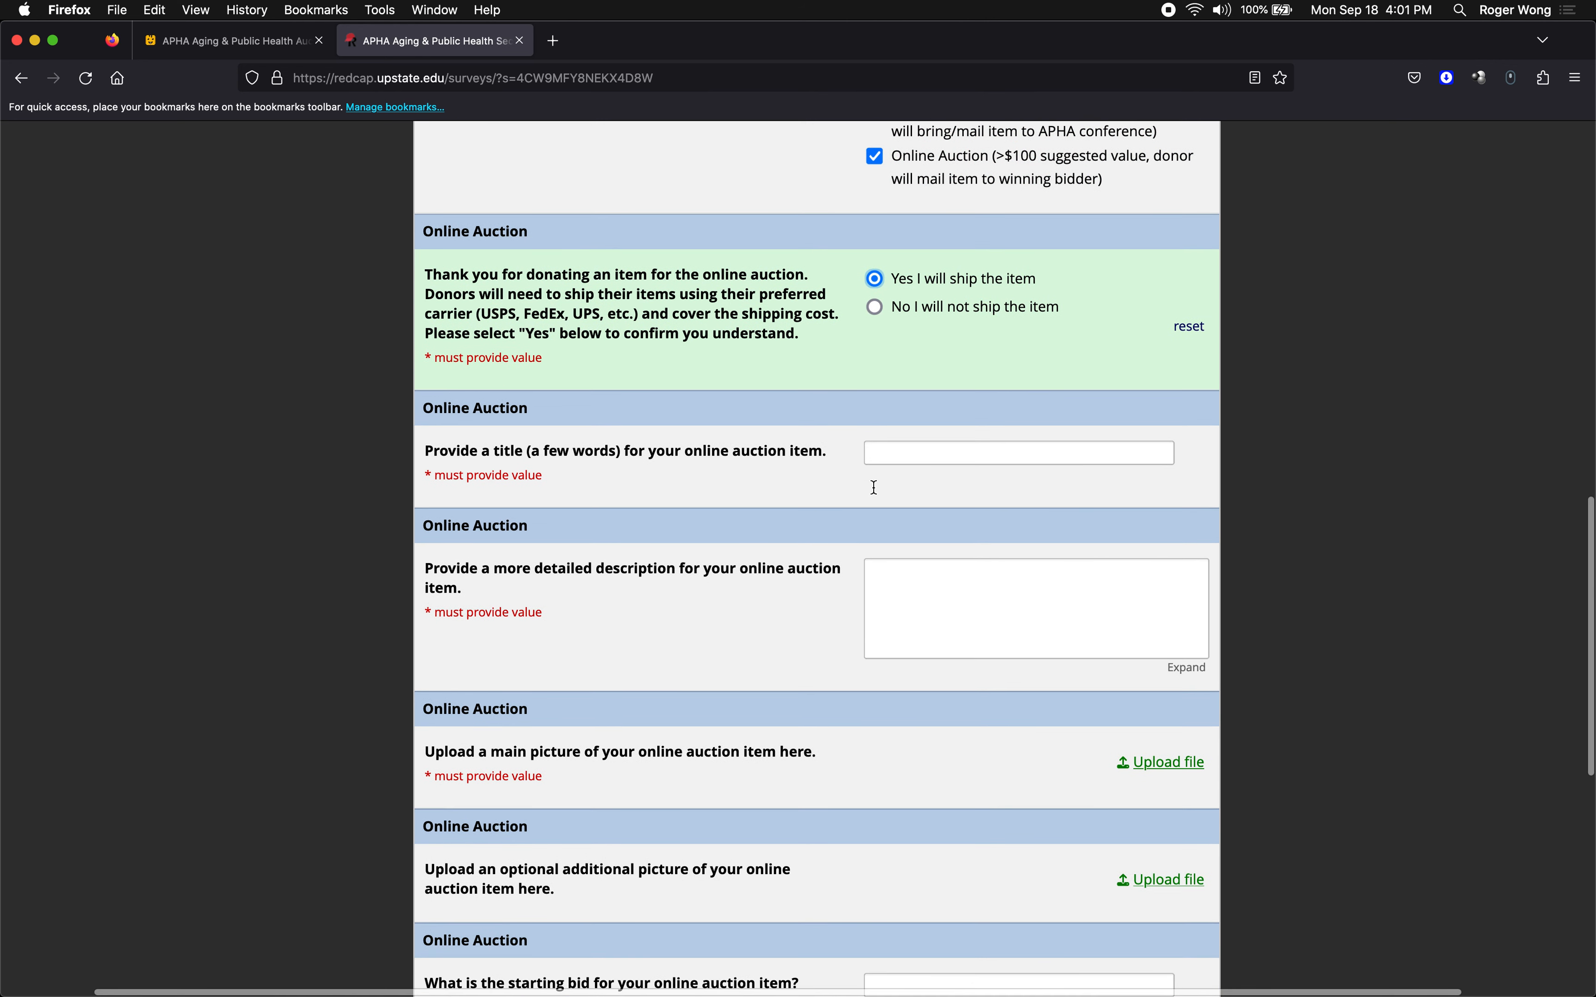
left_click(881, 585)
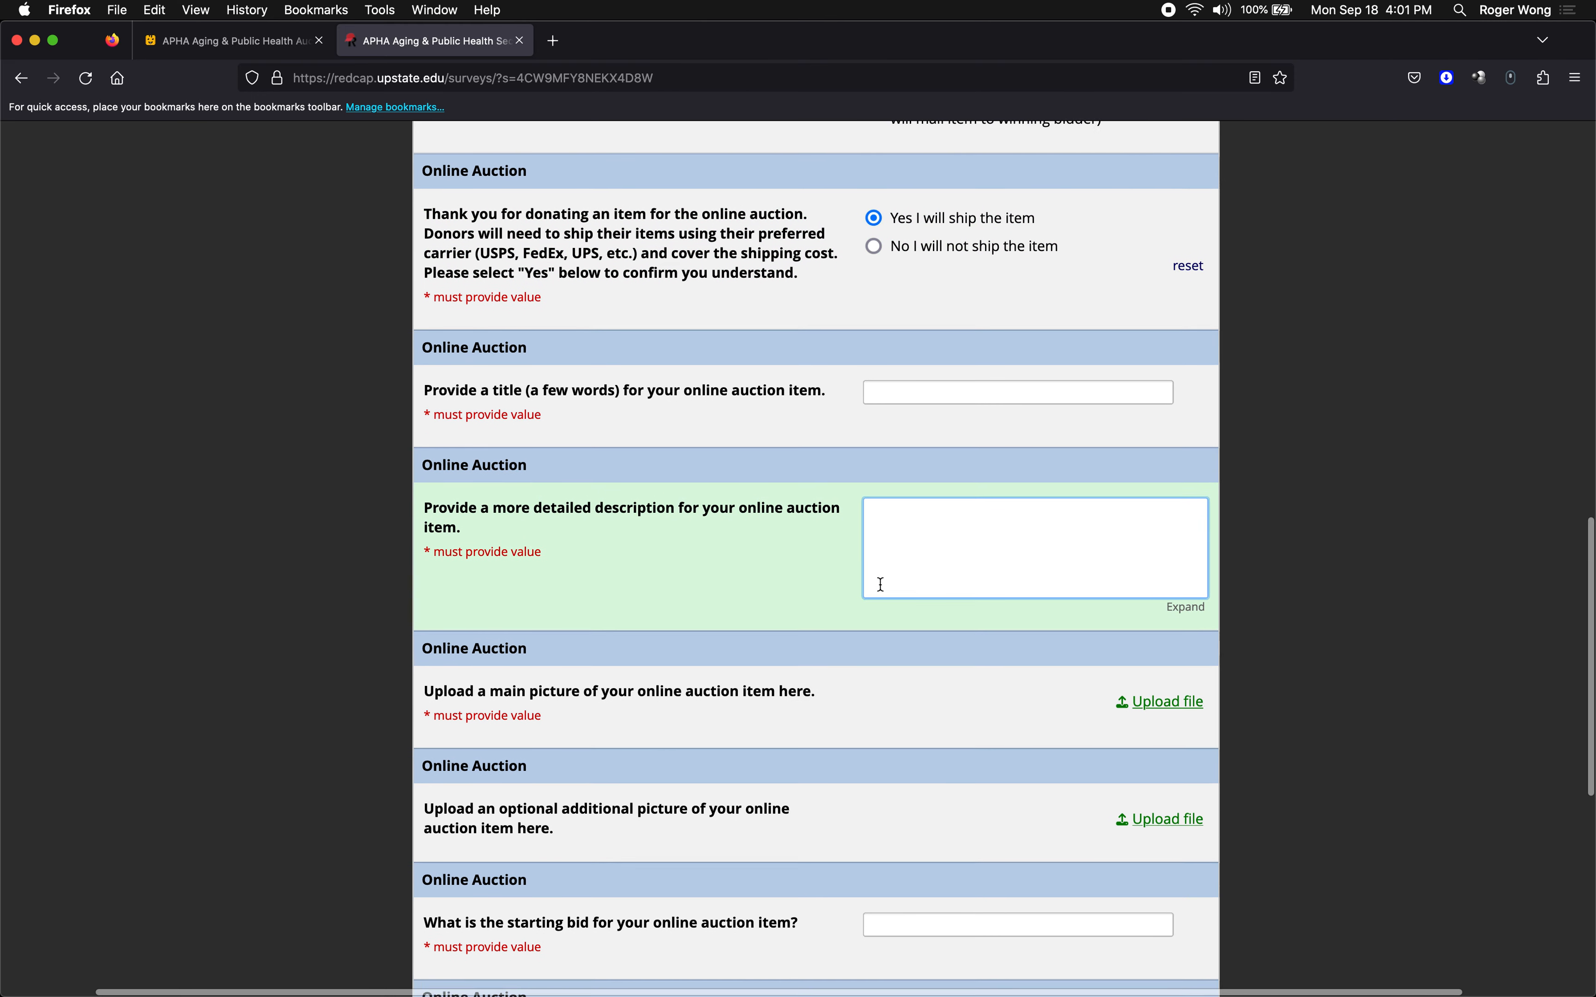
scroll(879, 580, "down", 5)
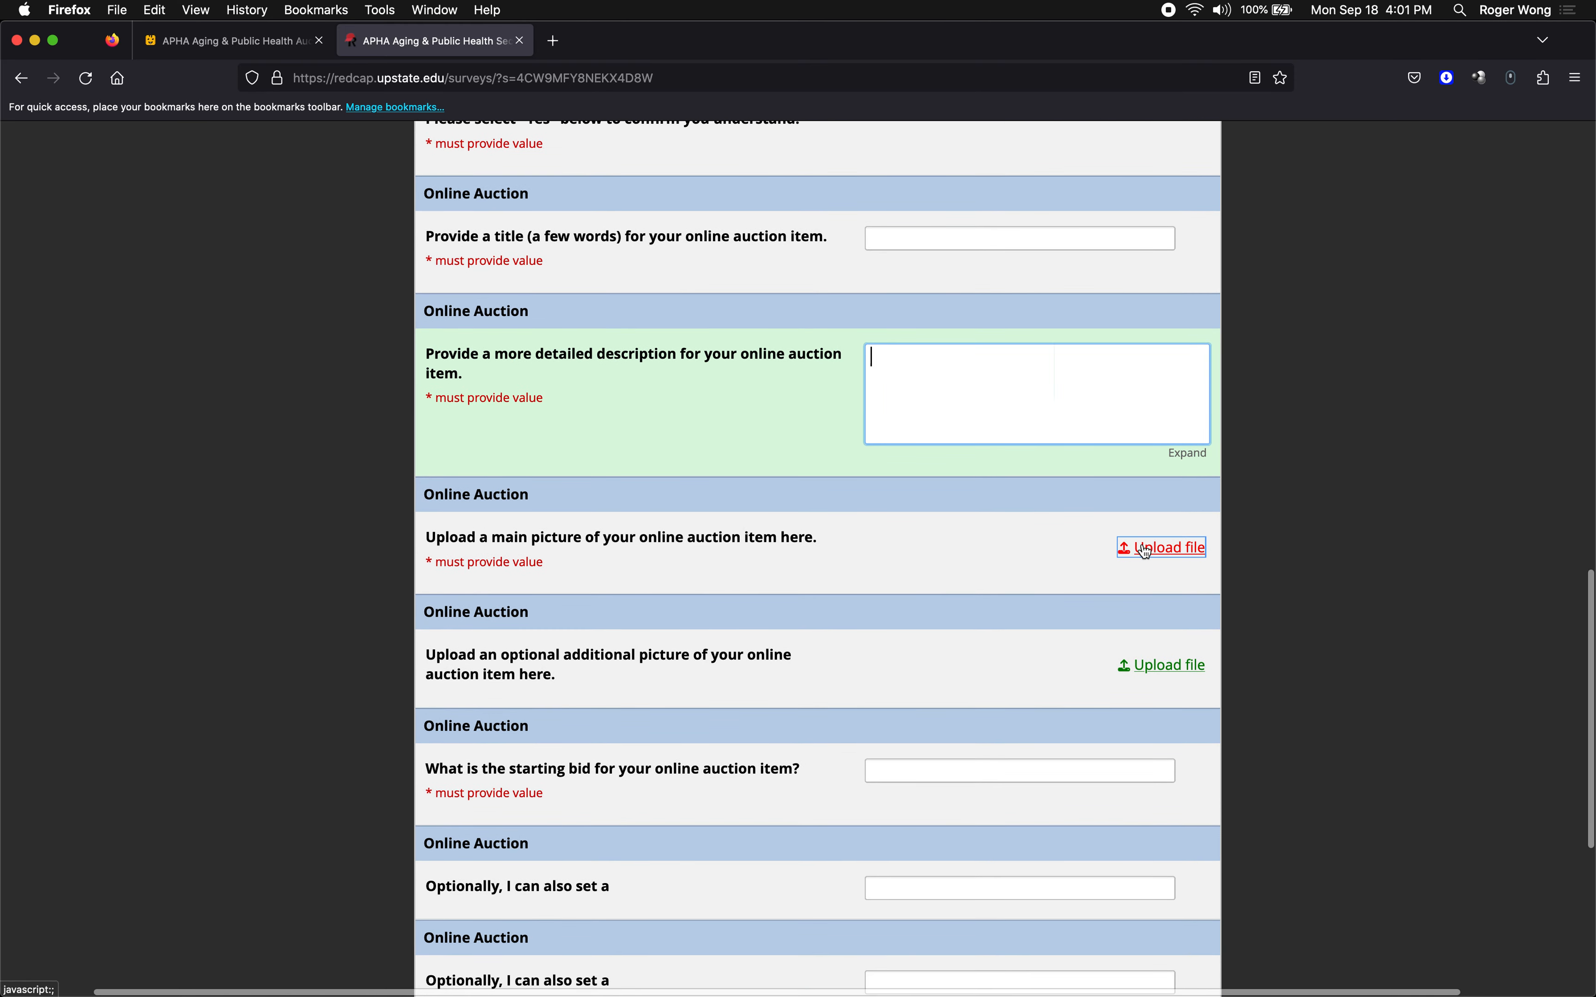
scroll(1144, 553, "down", 2)
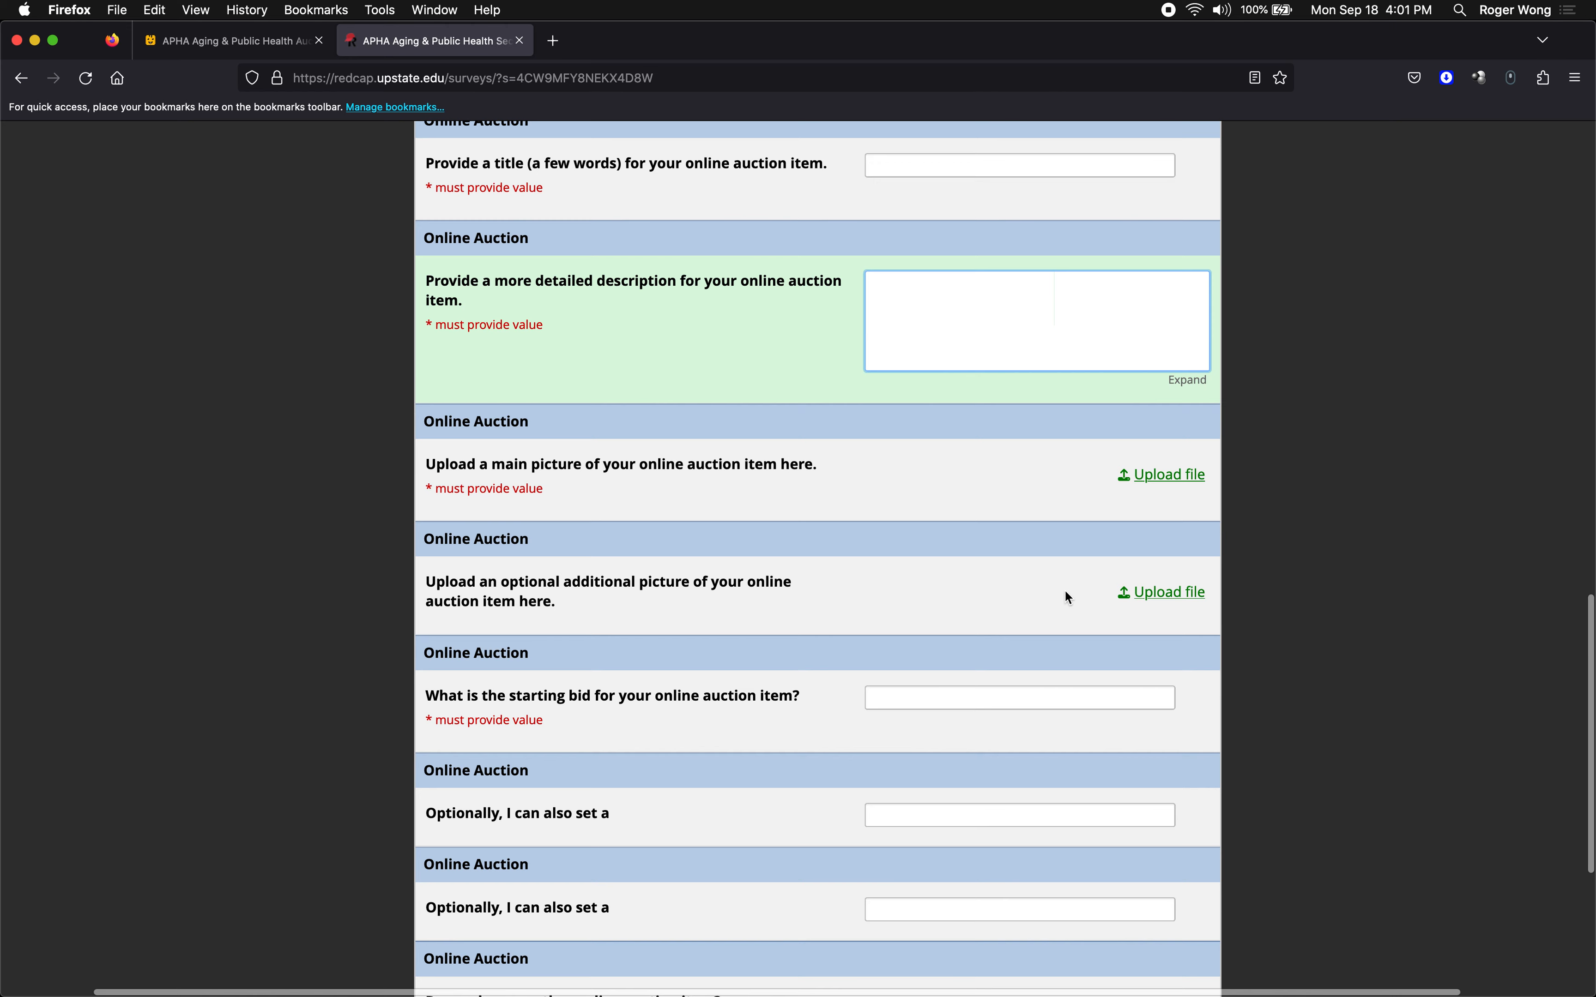
scroll(613, 601, "down", 2)
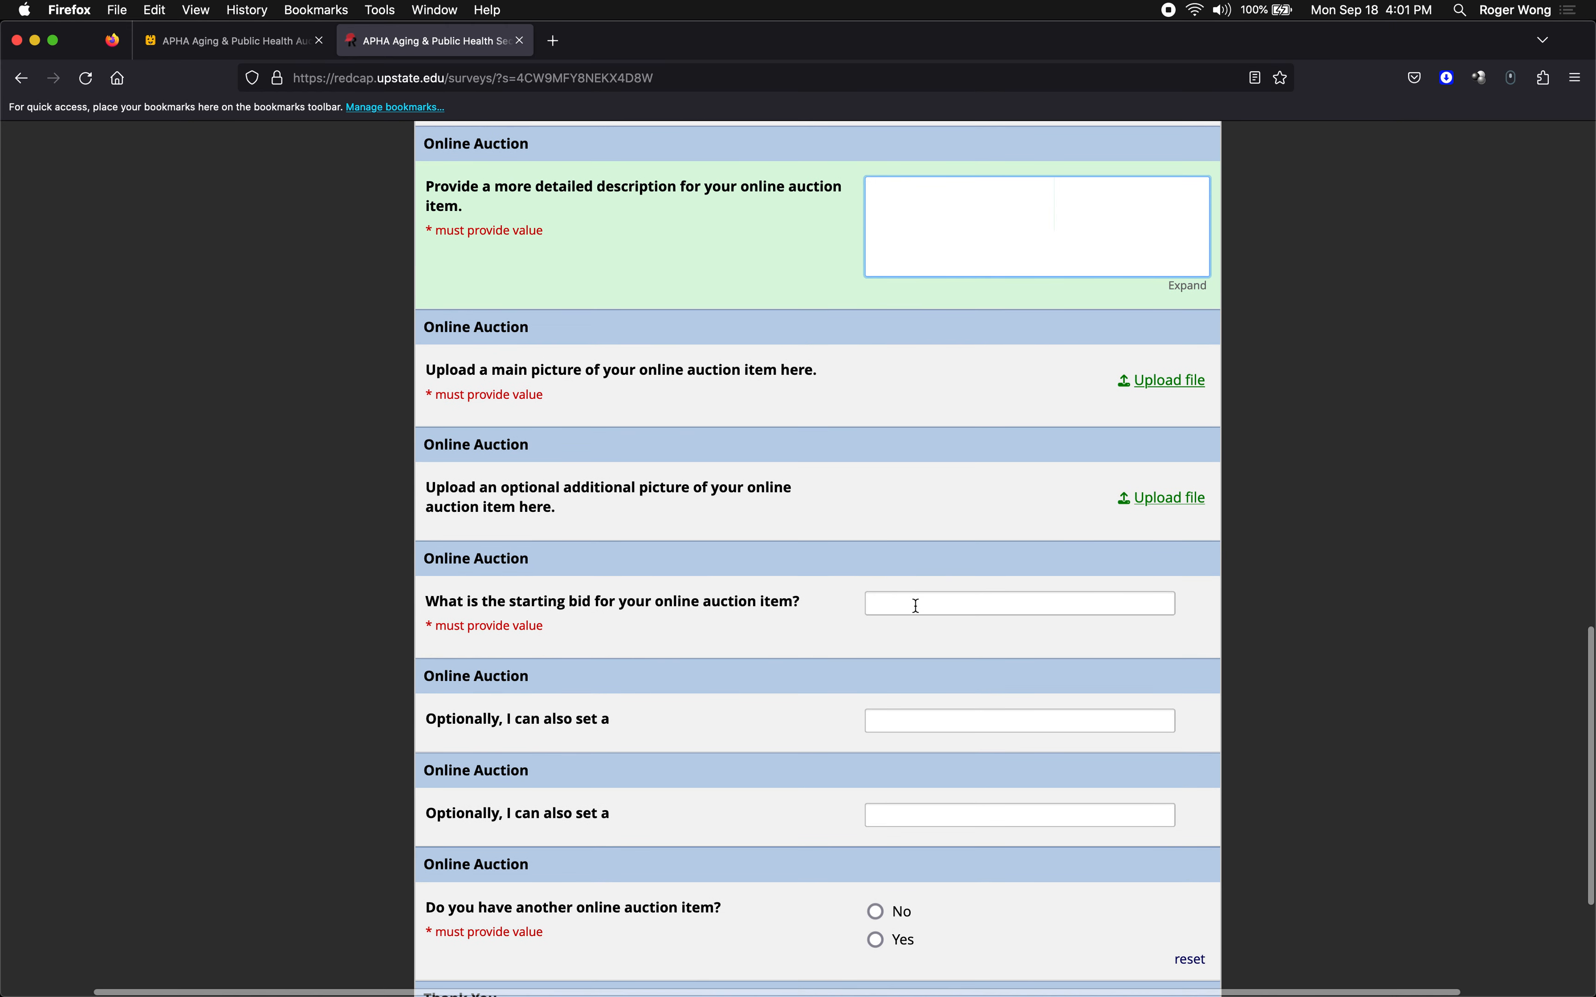
scroll(916, 605, "down", 2)
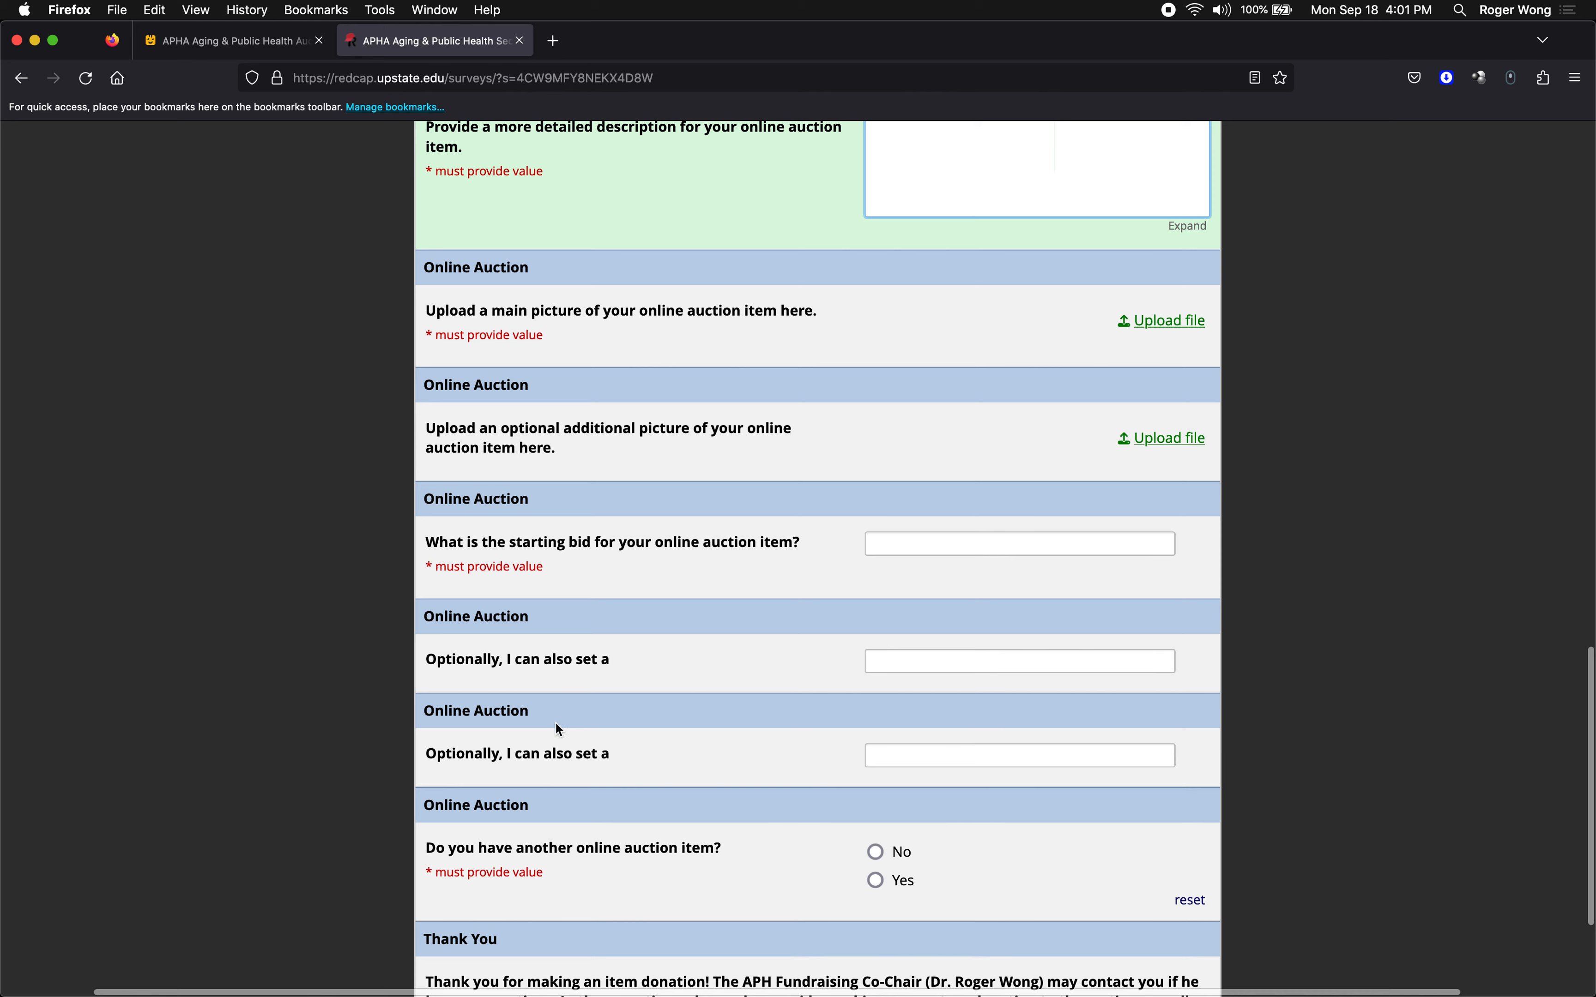
scroll(557, 759, "down", 3)
scroll(695, 597, "down", 2)
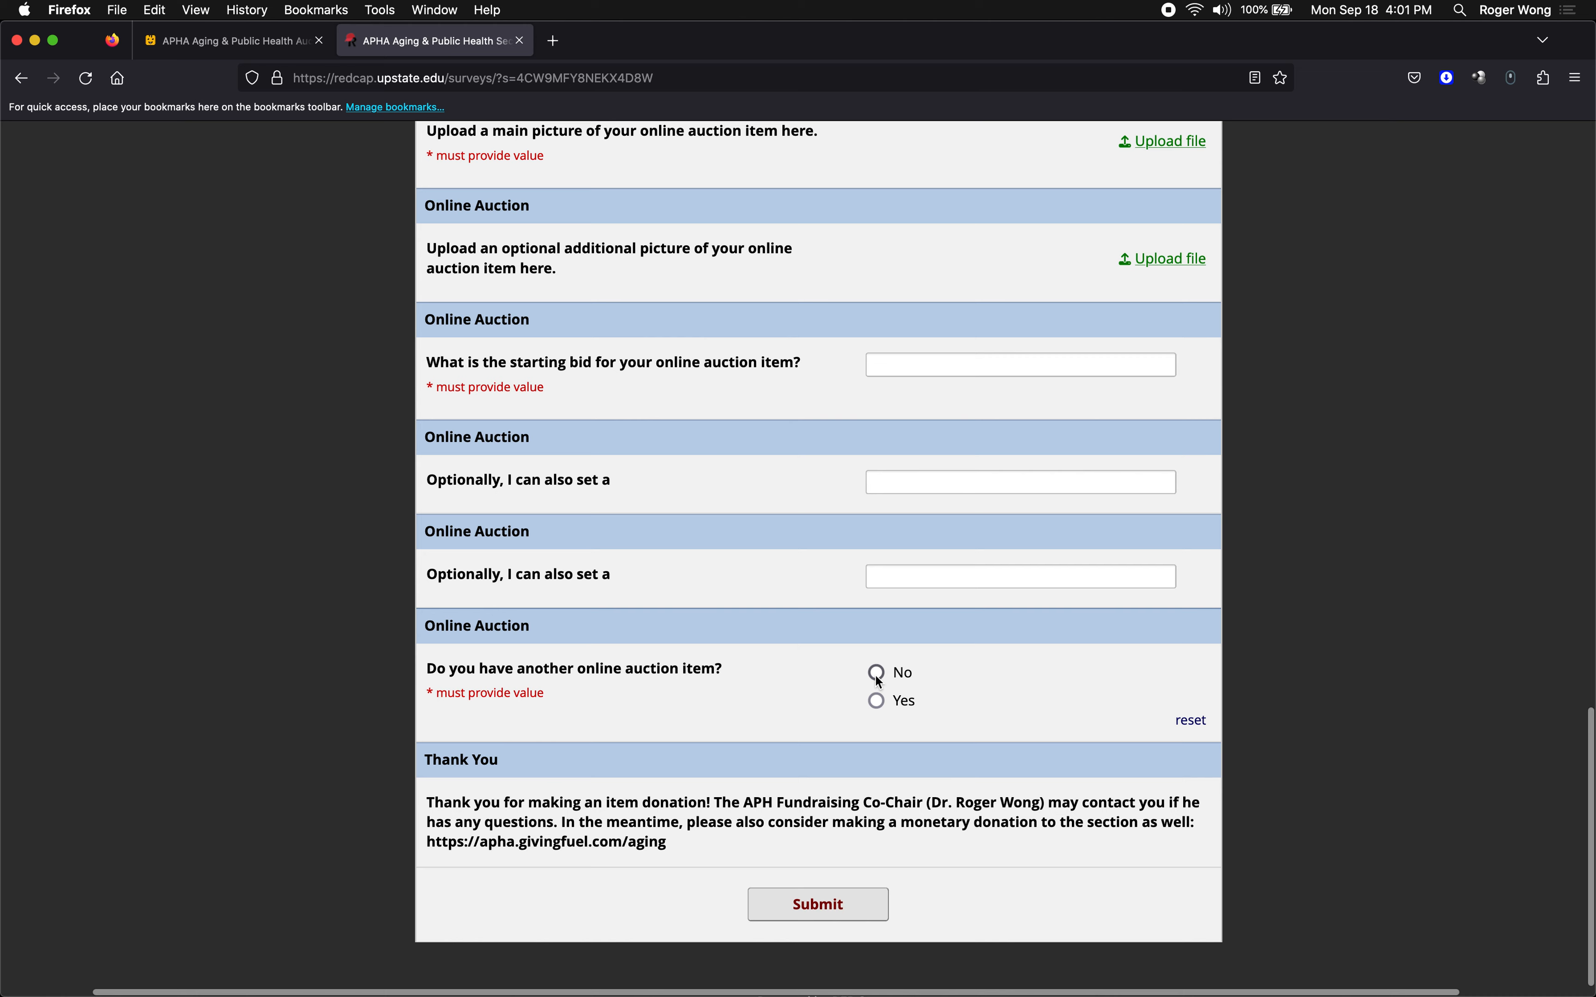
Test the question about another online auction item with No, change it to Yes, and review the repeated questions for the second item
scroll(880, 682, "down", 1)
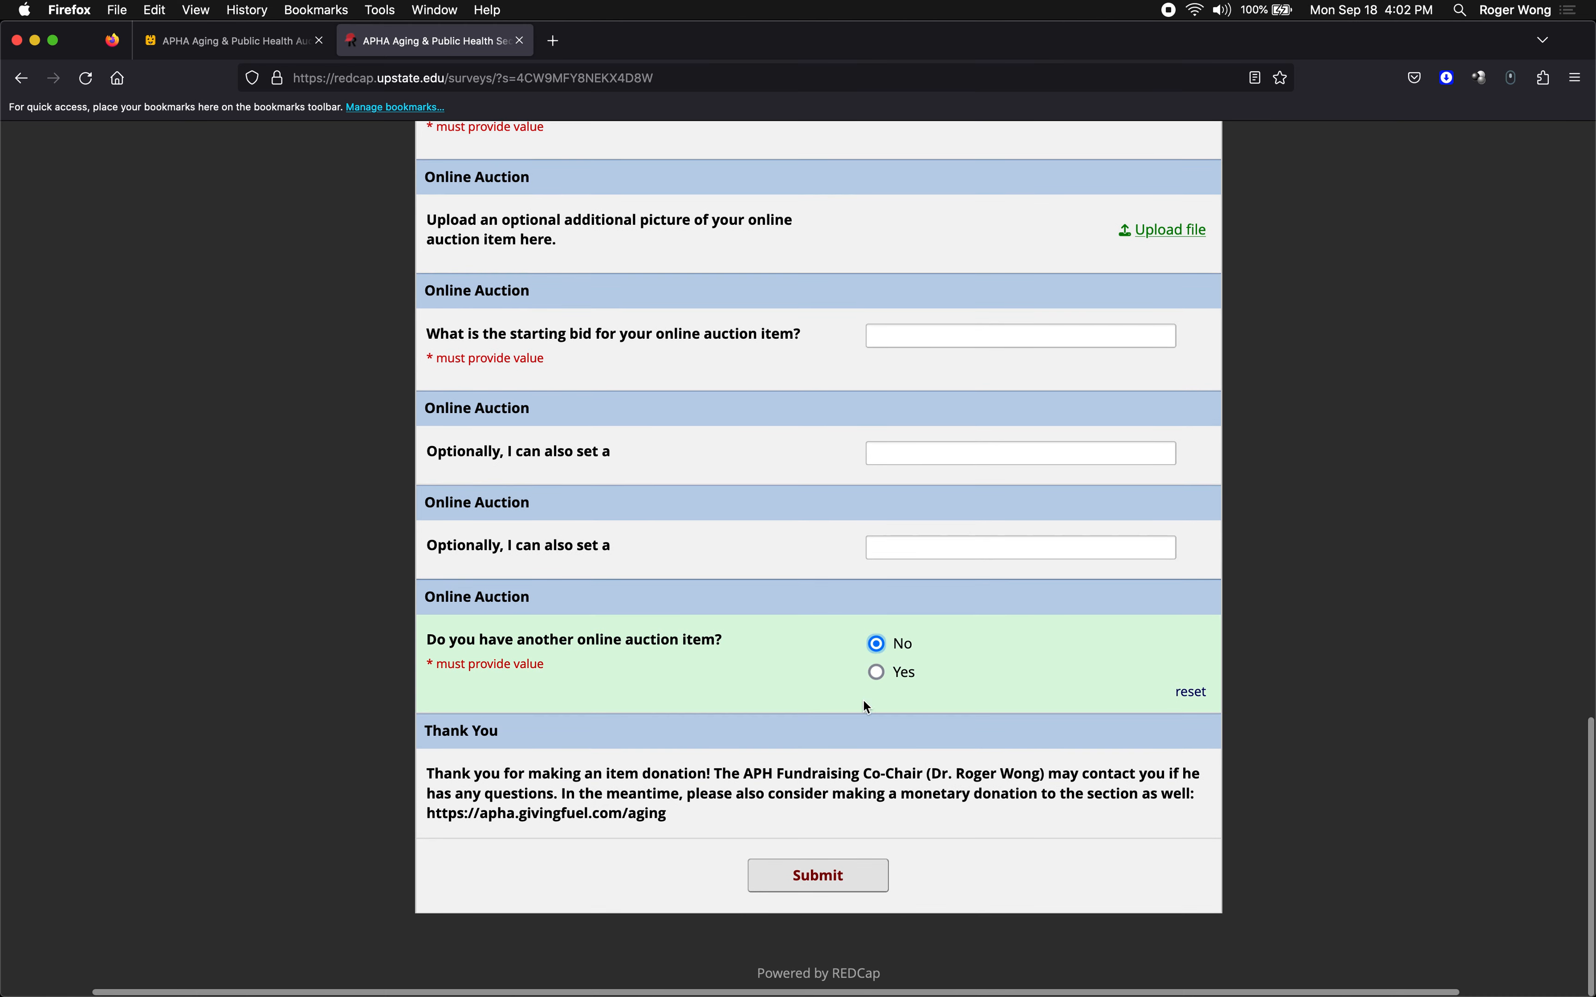
left_click(876, 670)
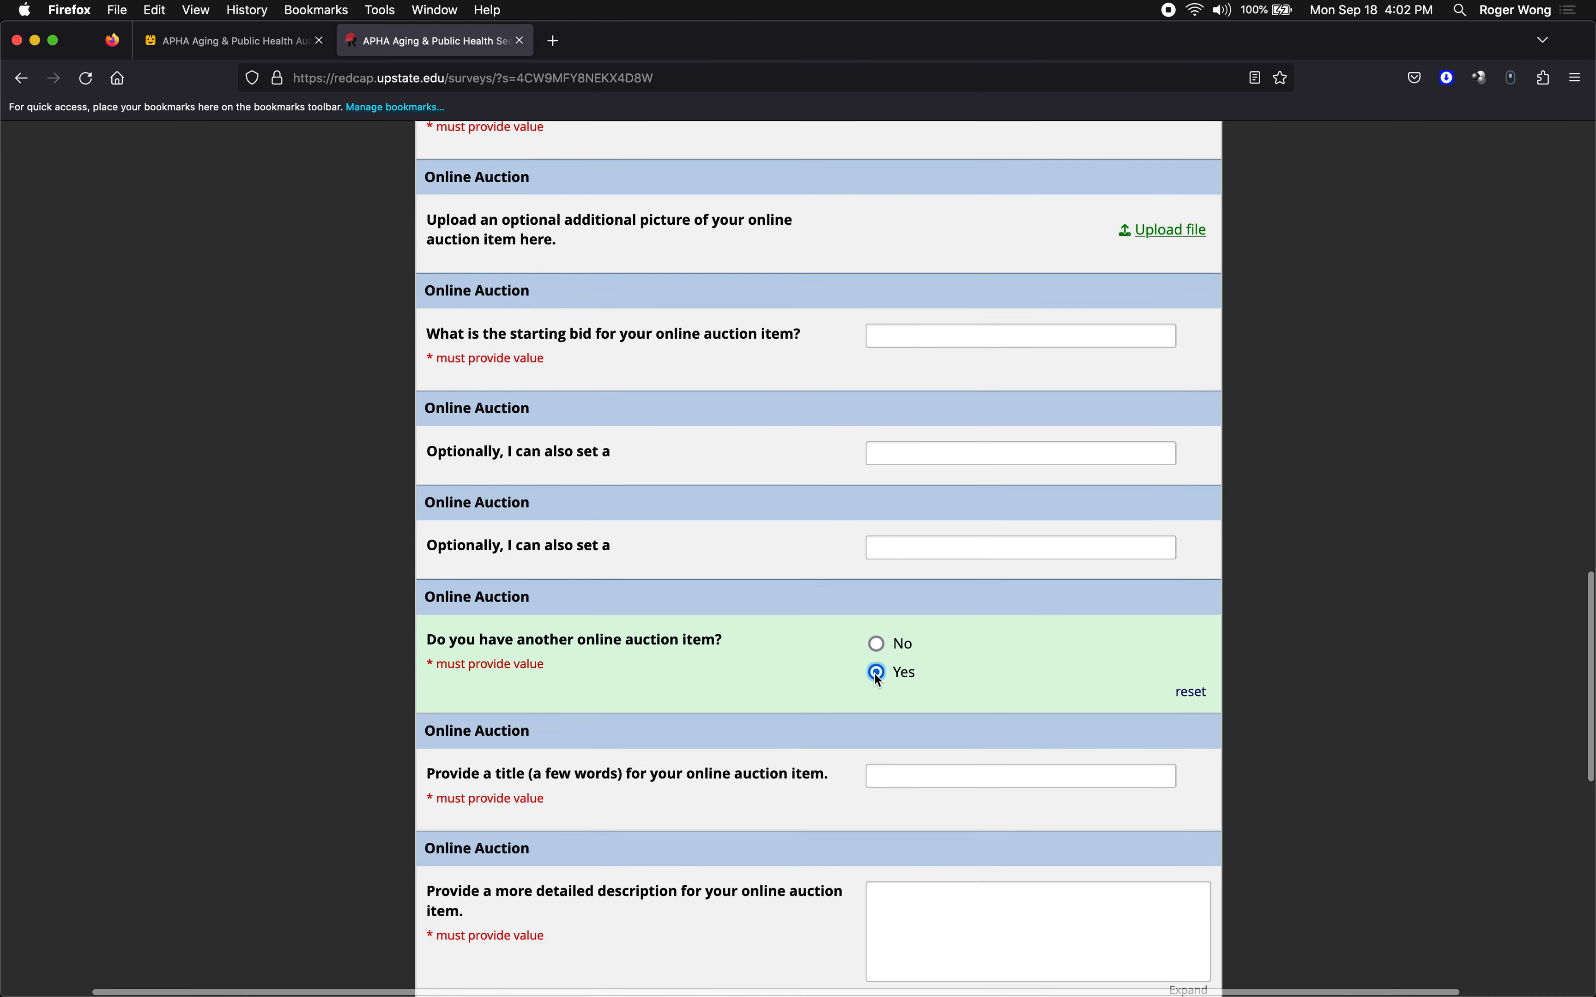
scroll(875, 672, "down", 5)
scroll(883, 579, "down", 8)
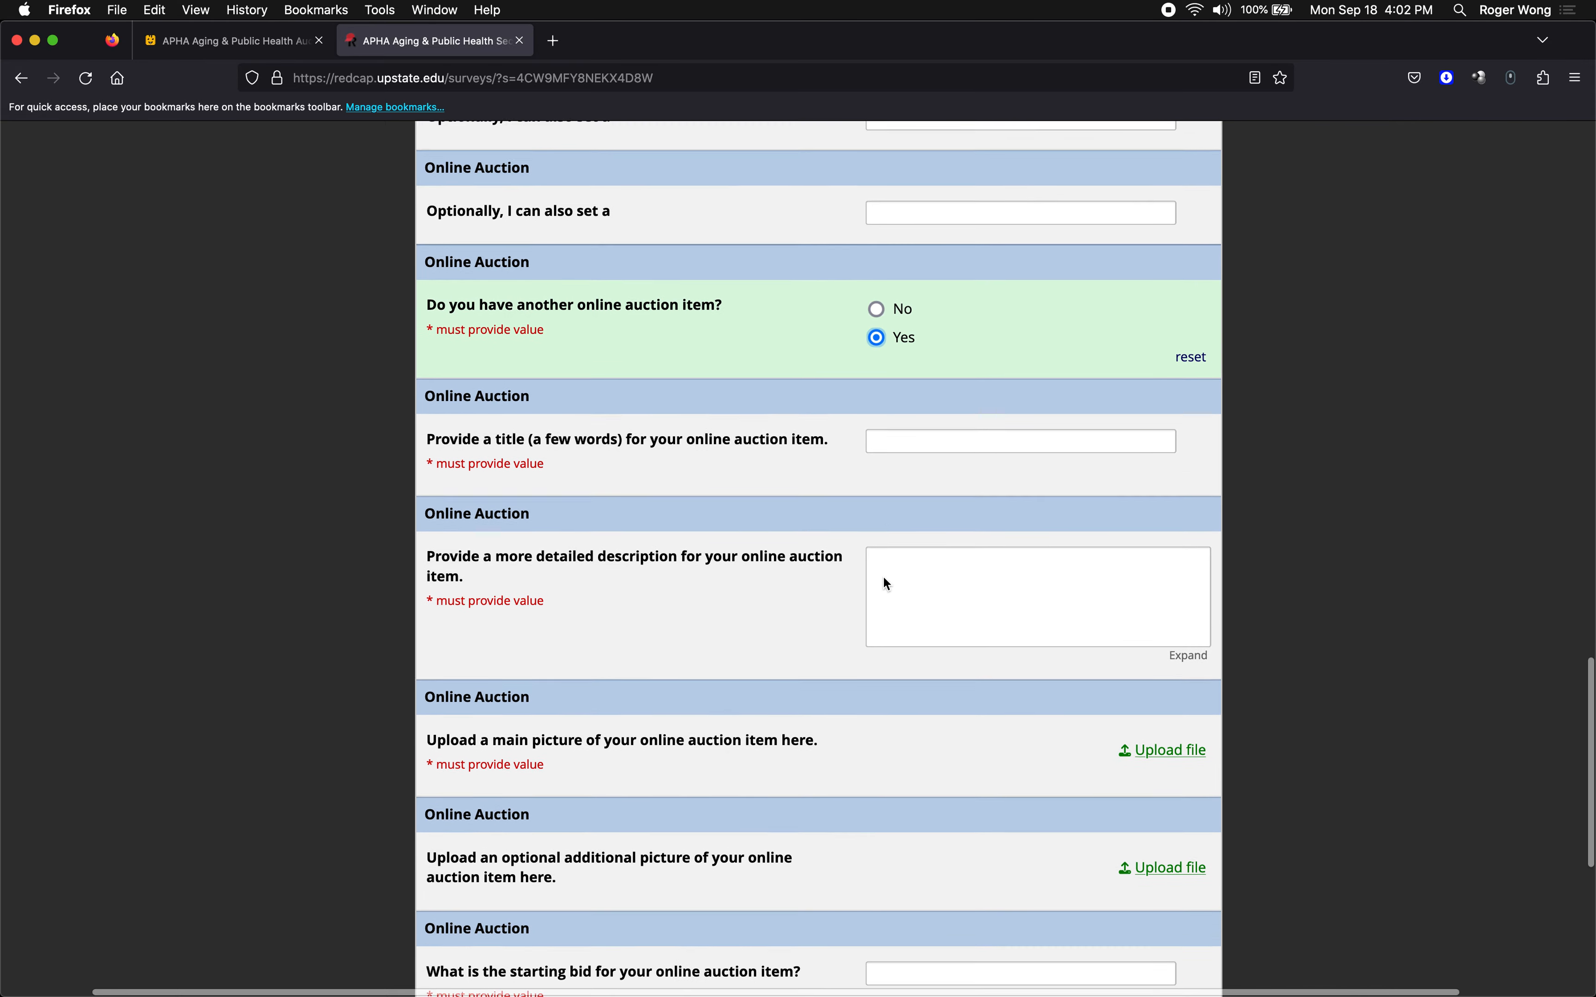
scroll(883, 584, "down", 5)
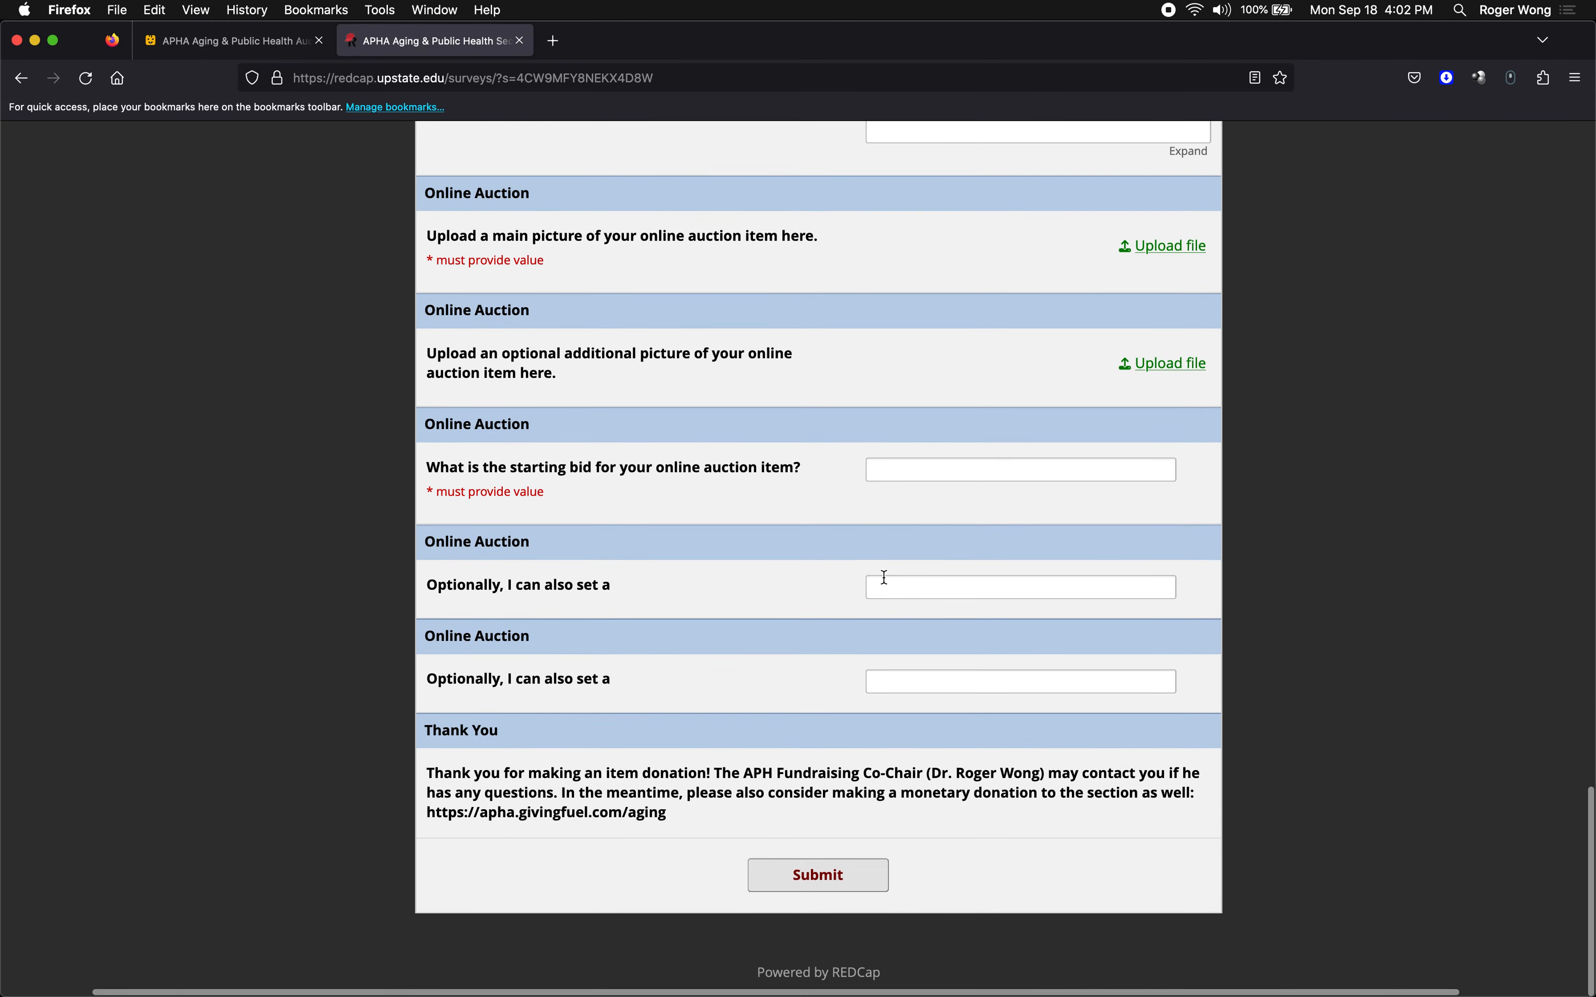
scroll(884, 578, "up", 20)
scroll(885, 577, "down", 10)
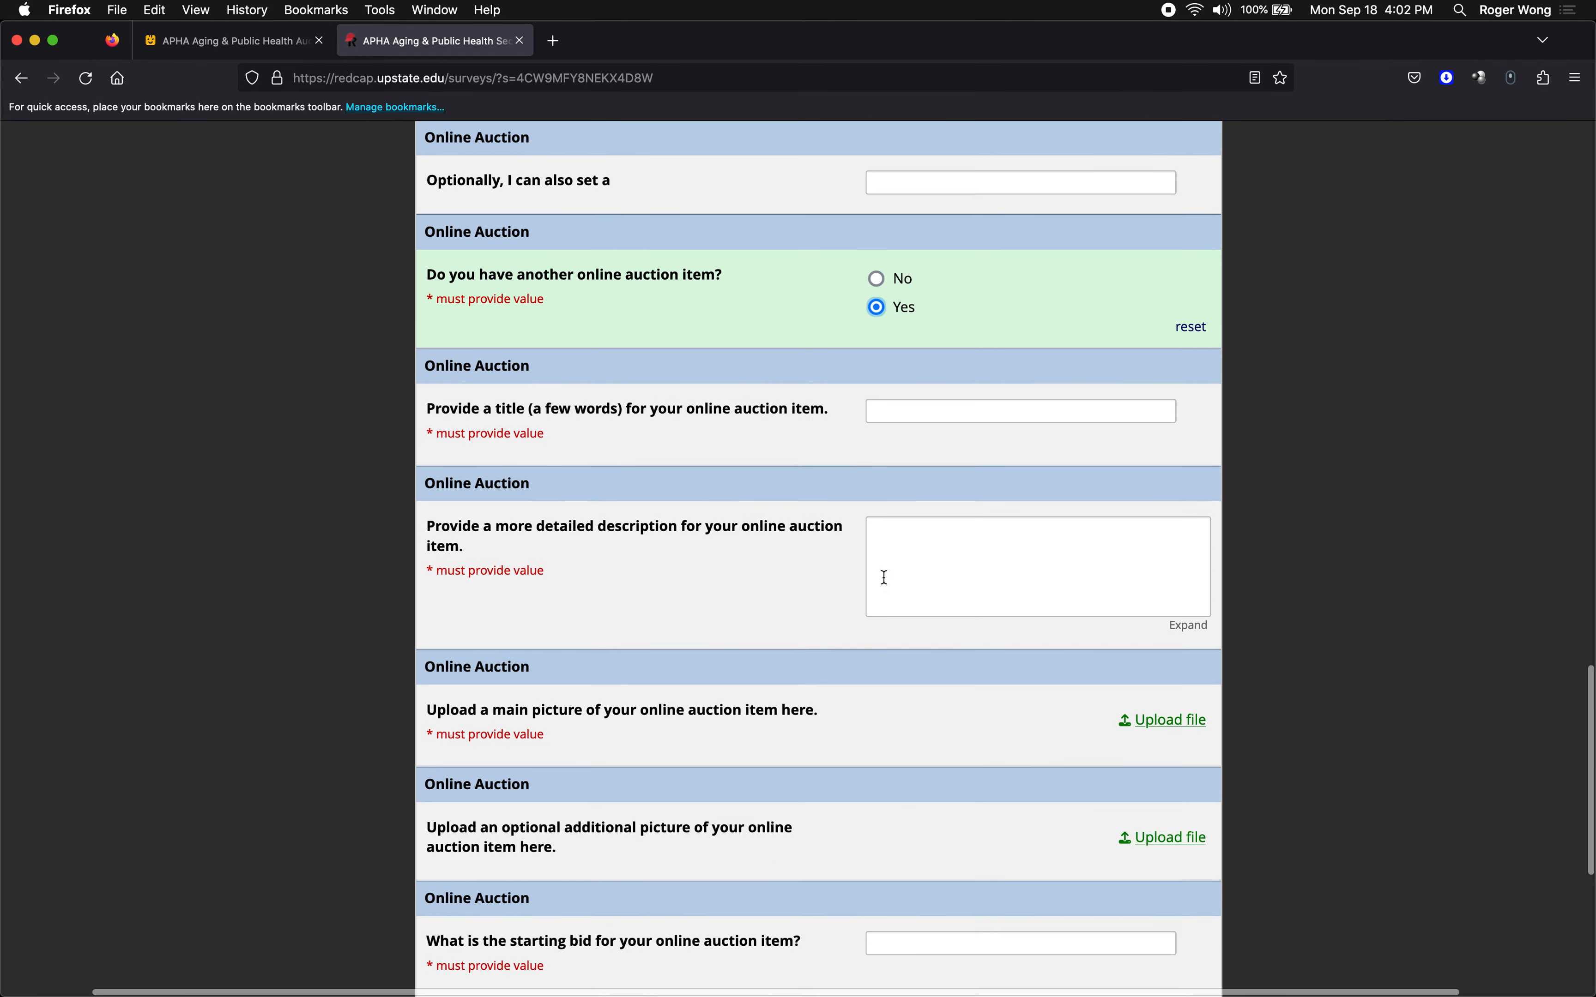
scroll(882, 582, "up", 2)
scroll(884, 579, "down", 6)
scroll(885, 578, "down", 3)
scroll(885, 578, "up", 12)
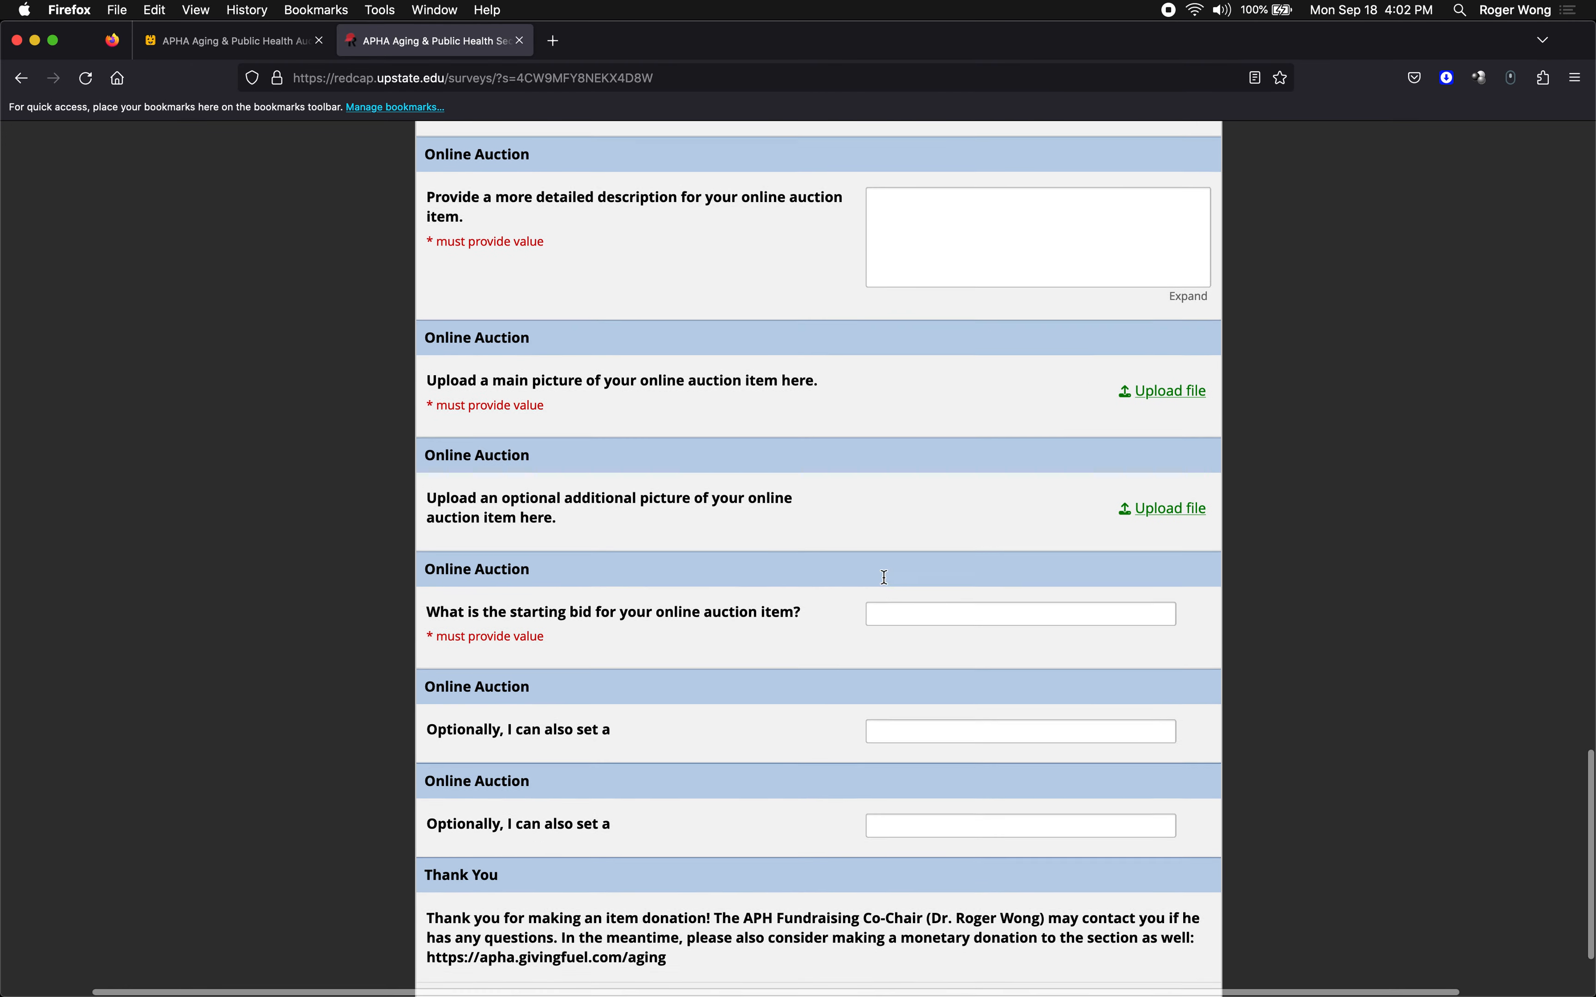
scroll(884, 578, "up", 2)
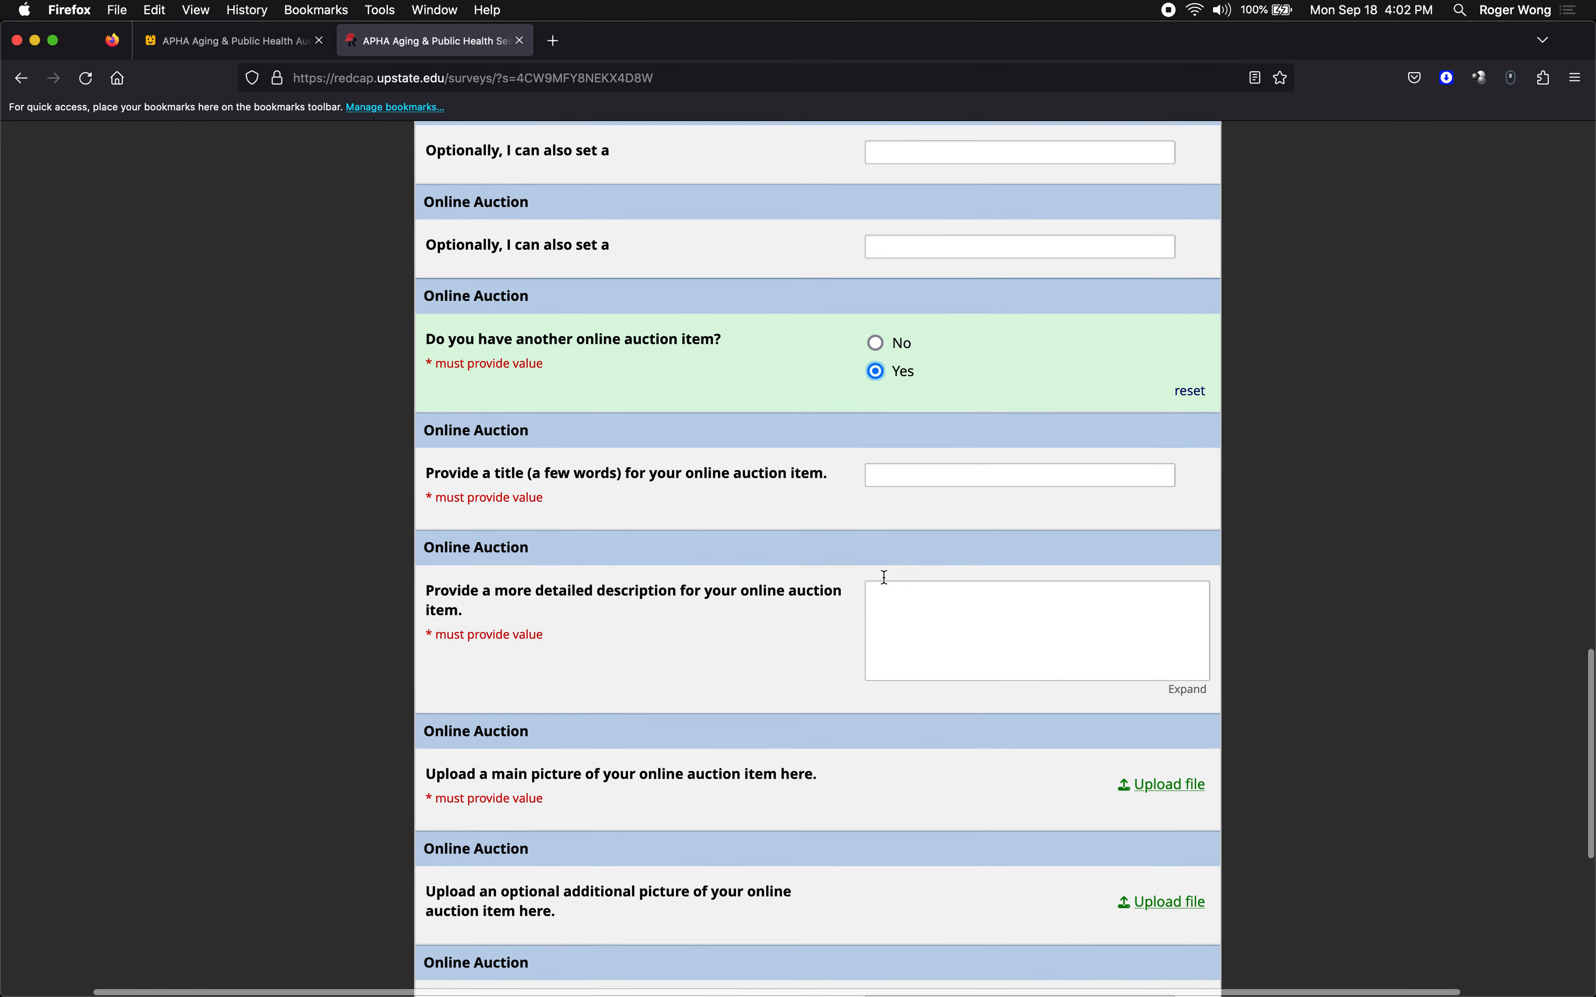
scroll(849, 475, "up", 2)
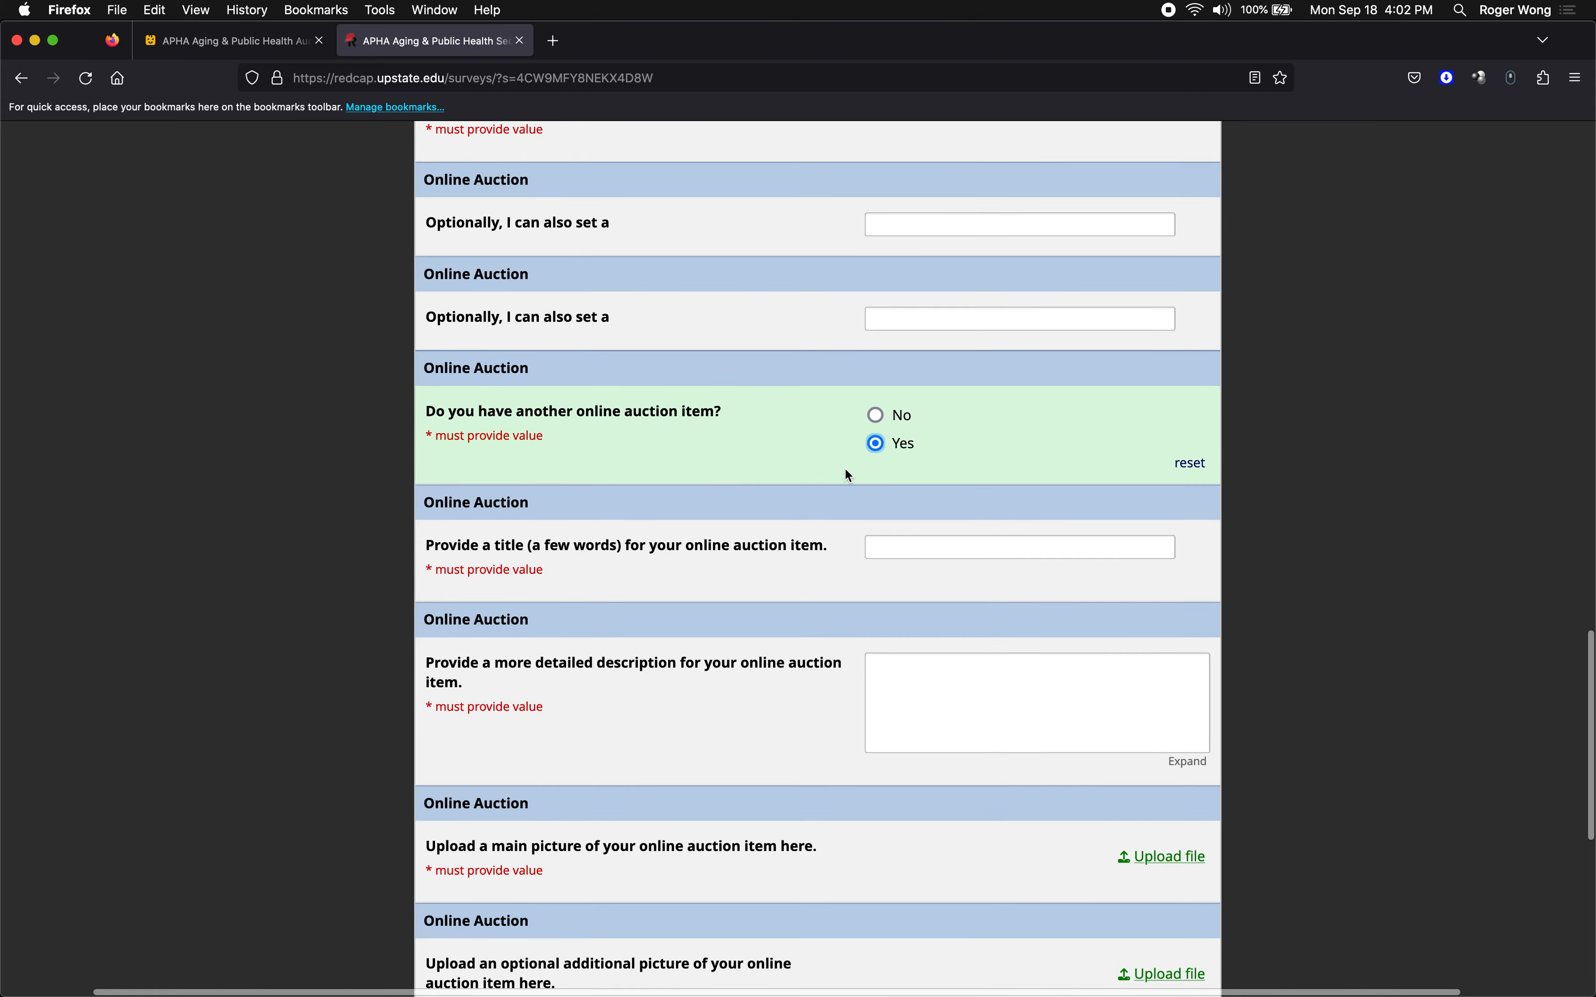
scroll(849, 475, "up", 3)
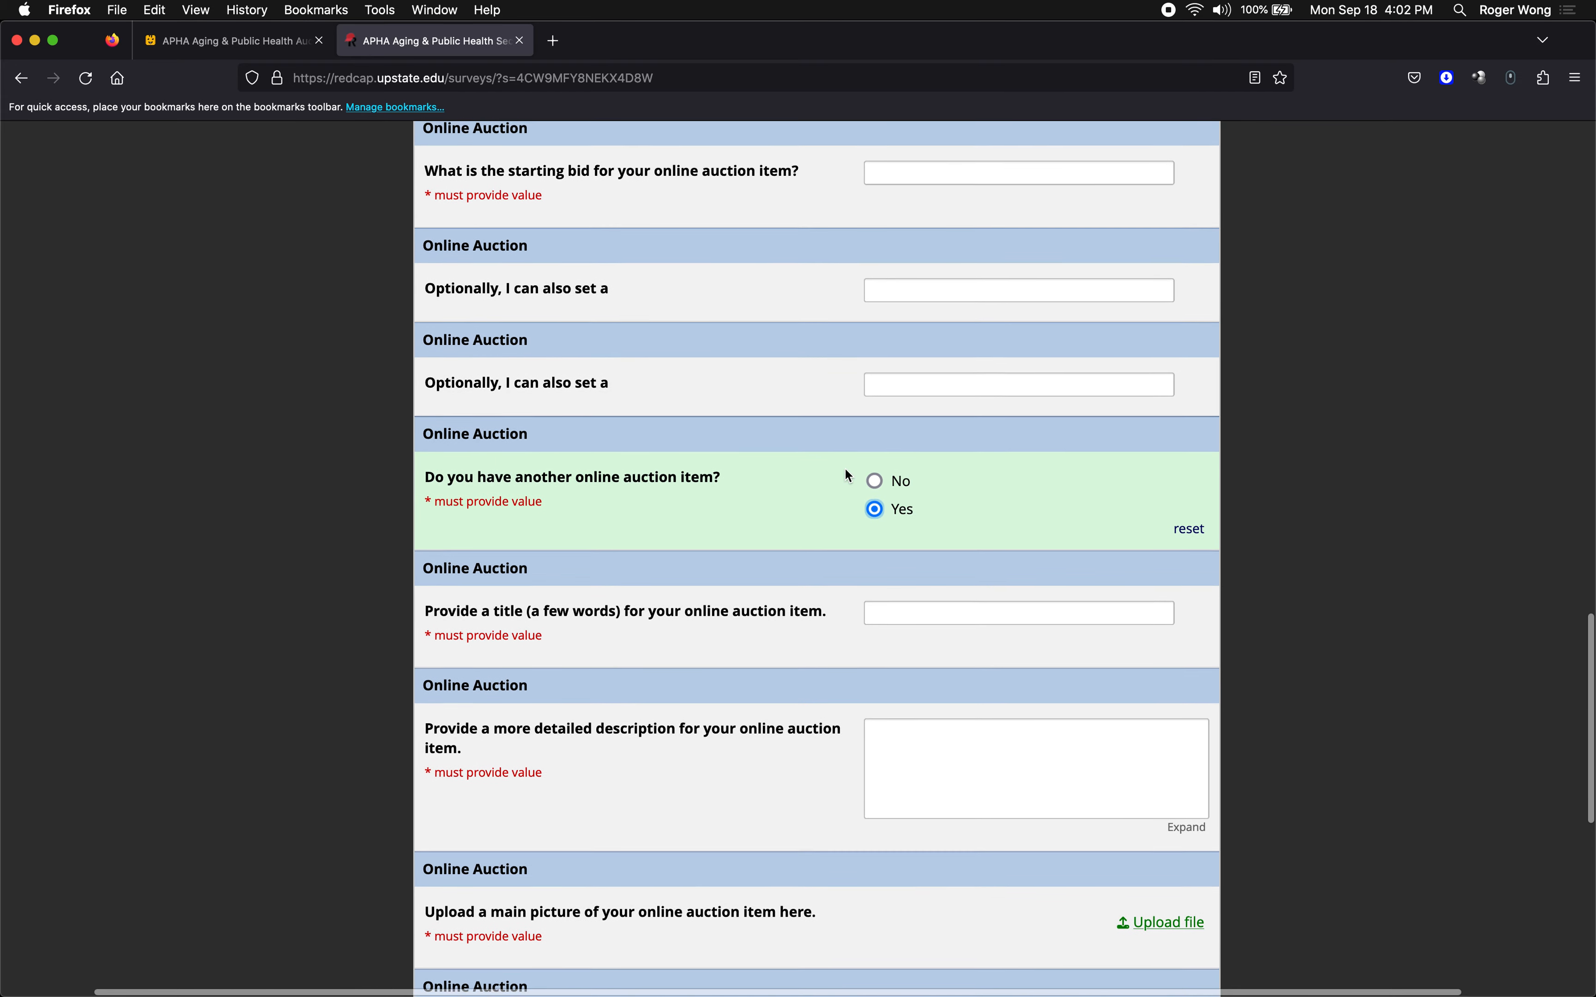
Switch to the Data Dictionary CSV in Excel and widen column A to show the full variable names
key("ctrl+Up")
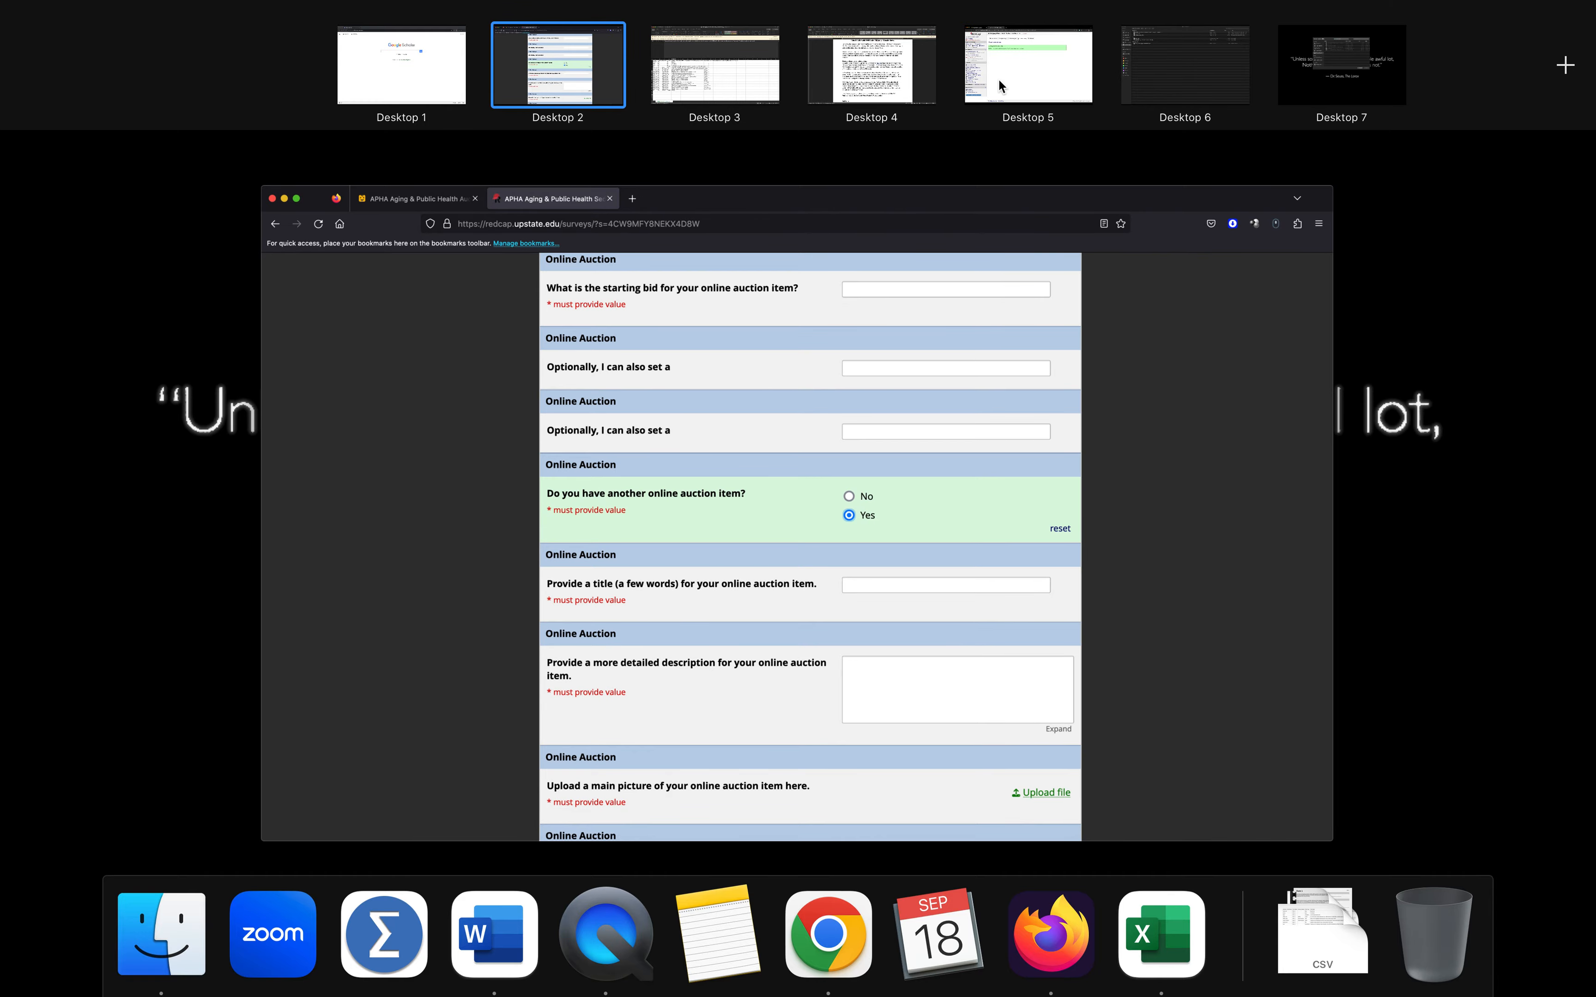
left_click(738, 115)
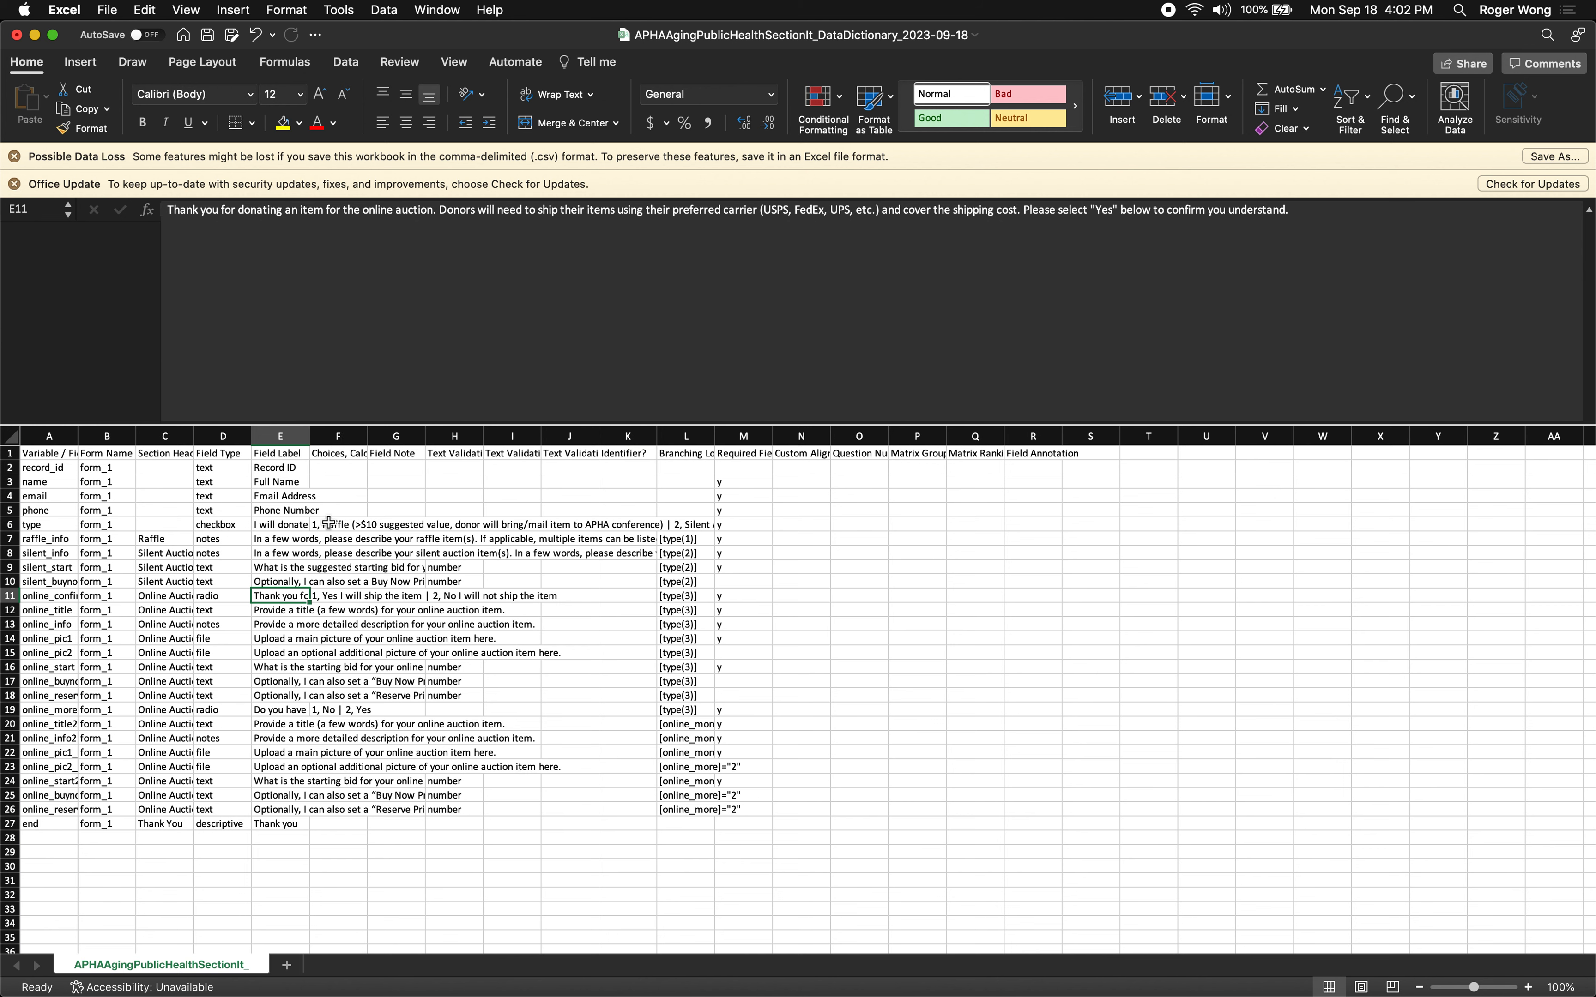
key("Down")
key("Up")
key("Up")
key("Up")
key("Up")
key("Down")
key("Down")
key("Down")
key("Down")
key("Down")
key("Left")
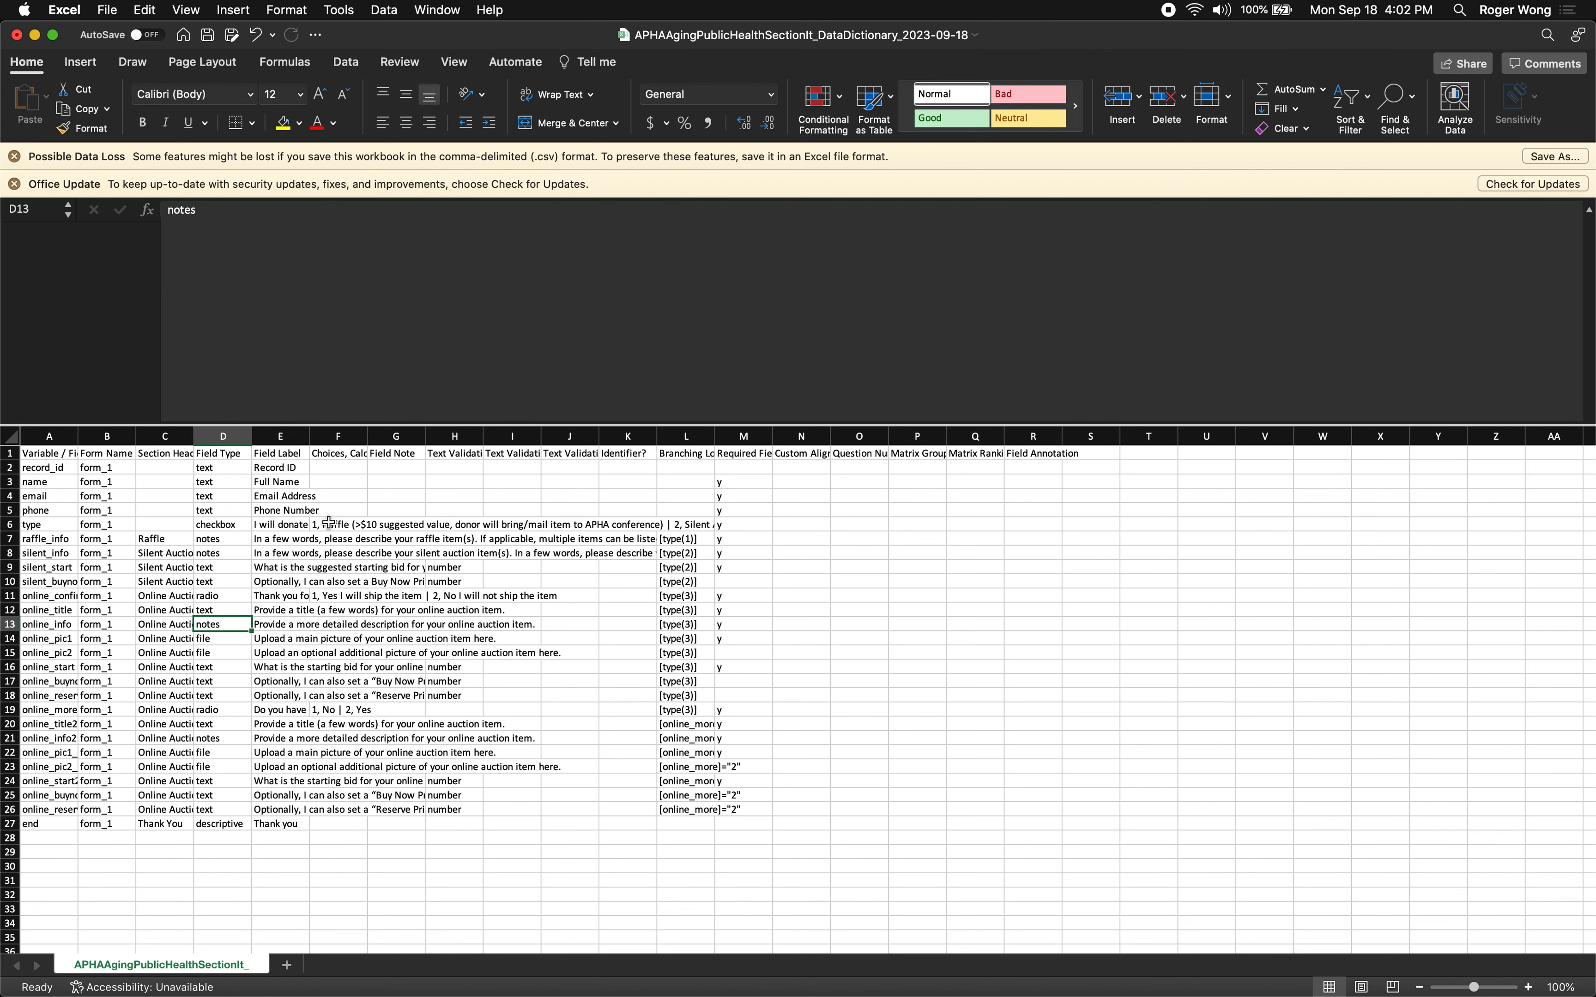
left_click_drag(78, 436, 132, 436)
Remove the quotation marks around both mentions of Buy Now Price in the online_buynow field label in cell E17
left_click(95, 681)
key("Right")
key("Right")
key("Right")
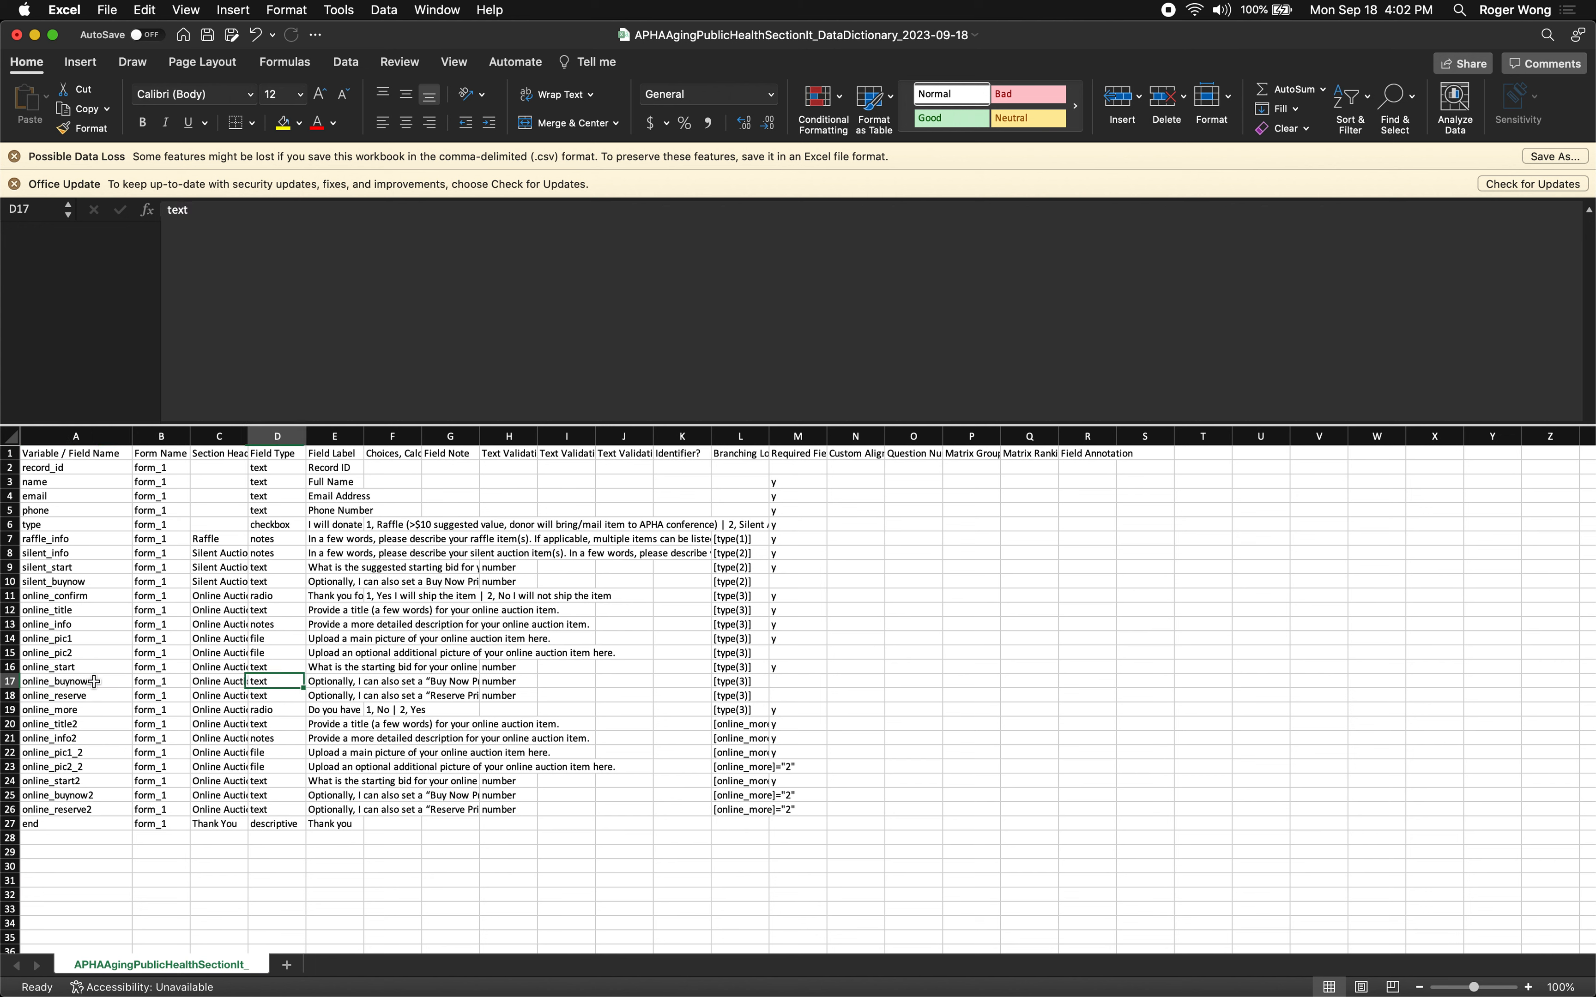
key("Right")
left_click(305, 224)
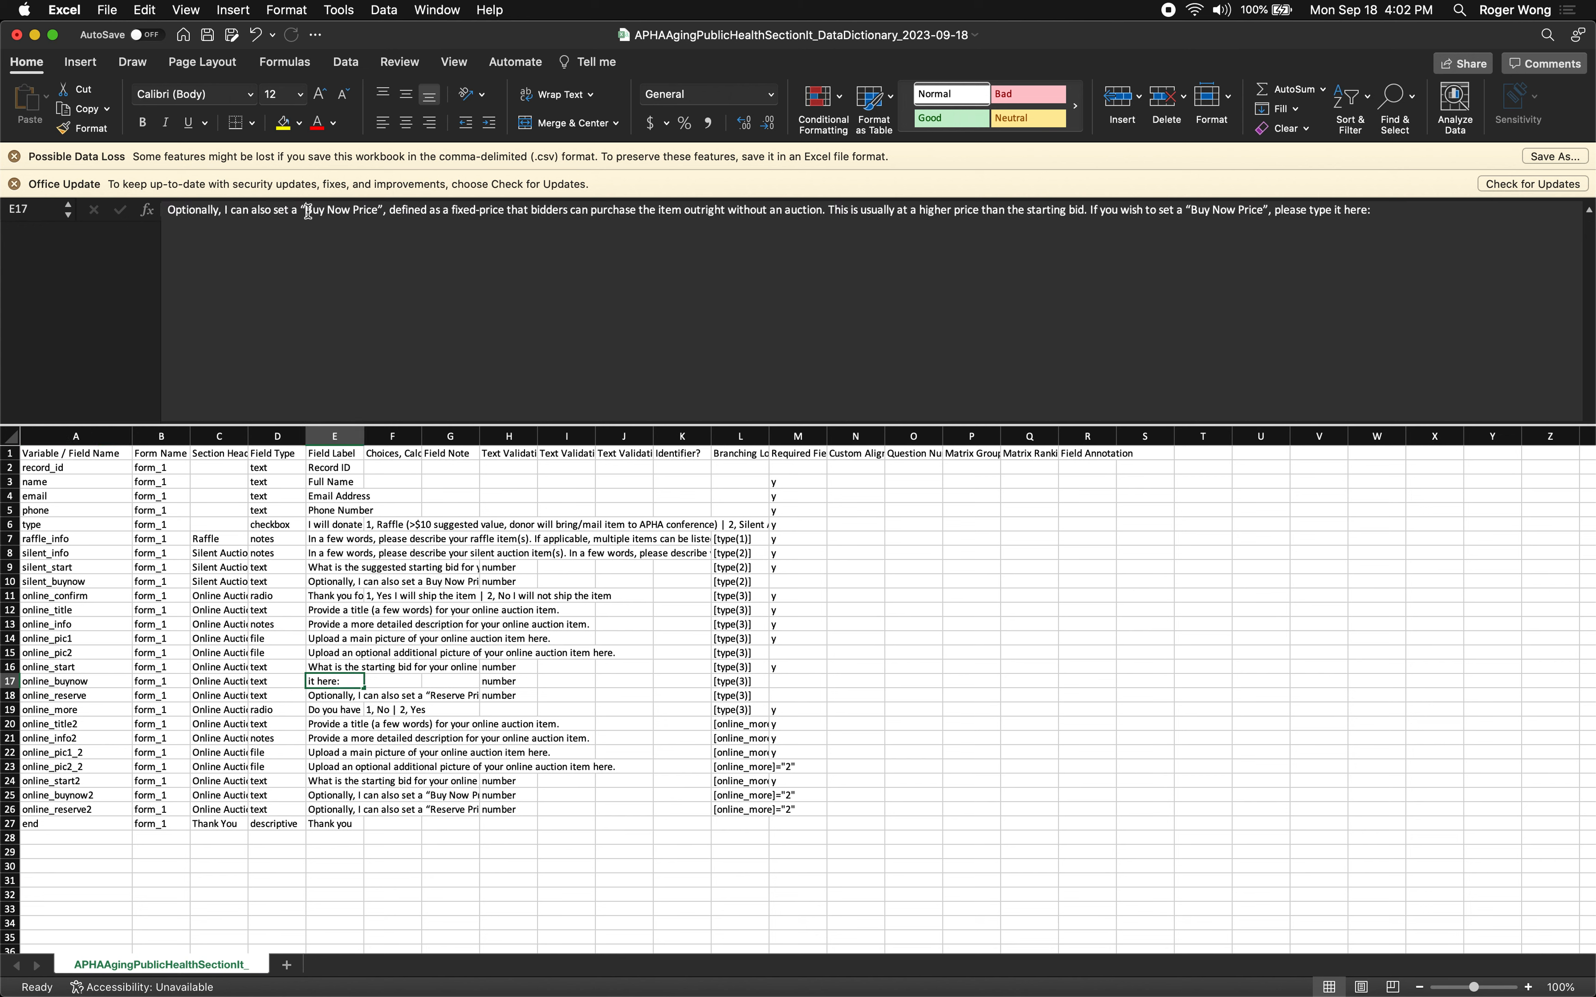
key("BackSpace")
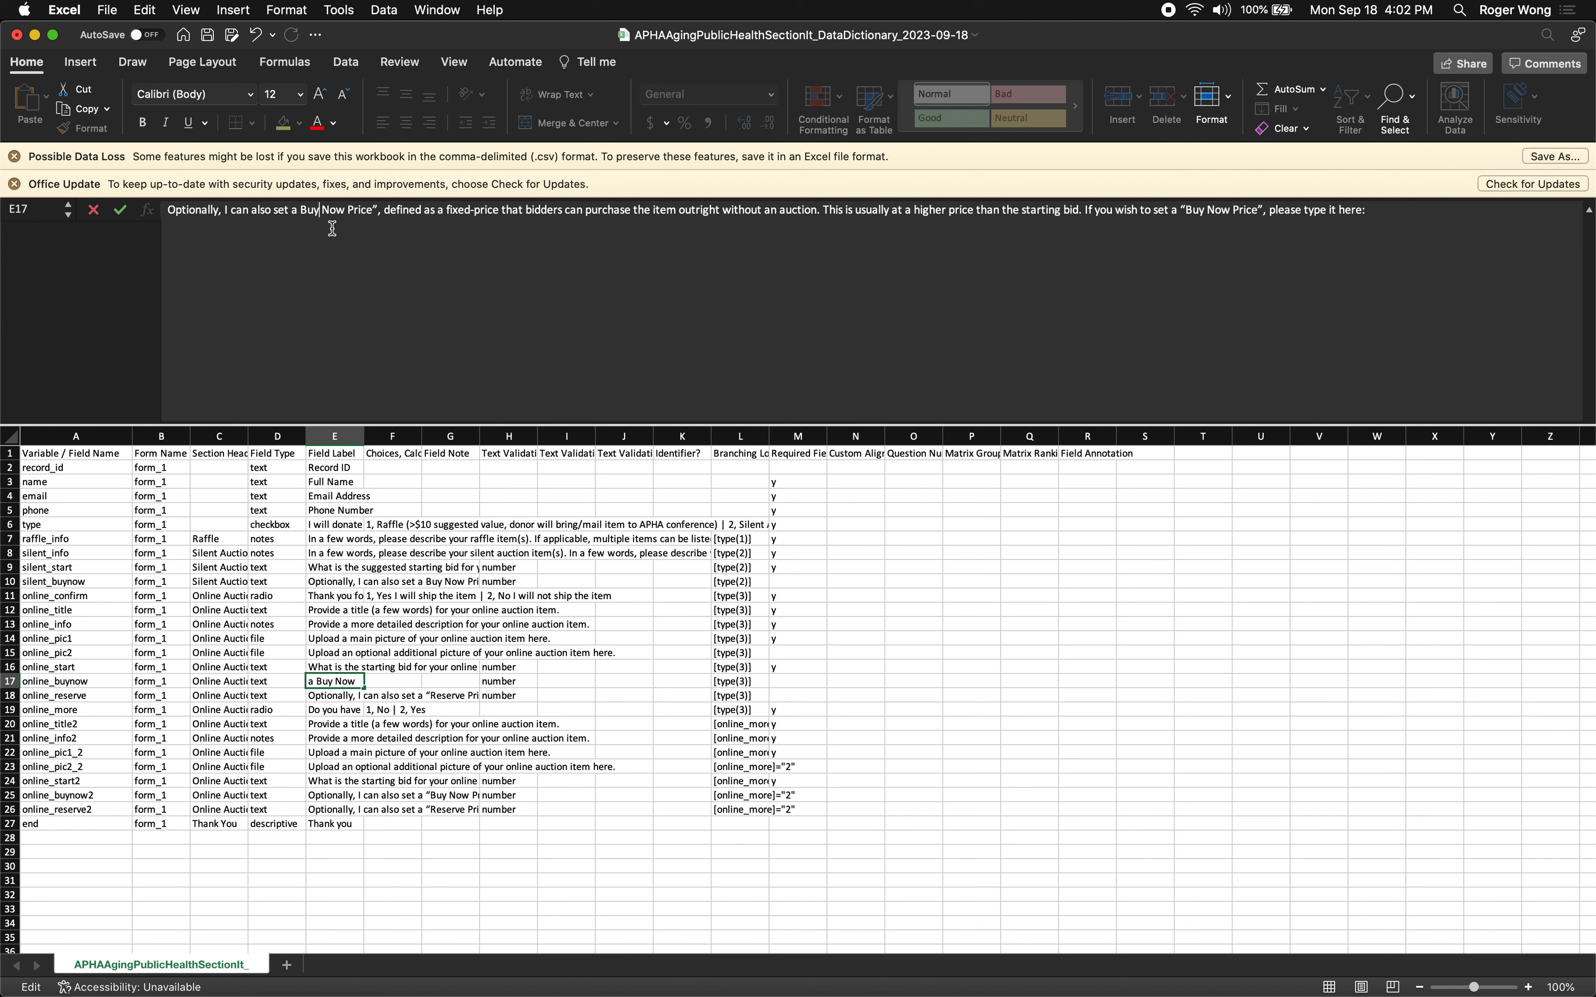
key("BackSpace")
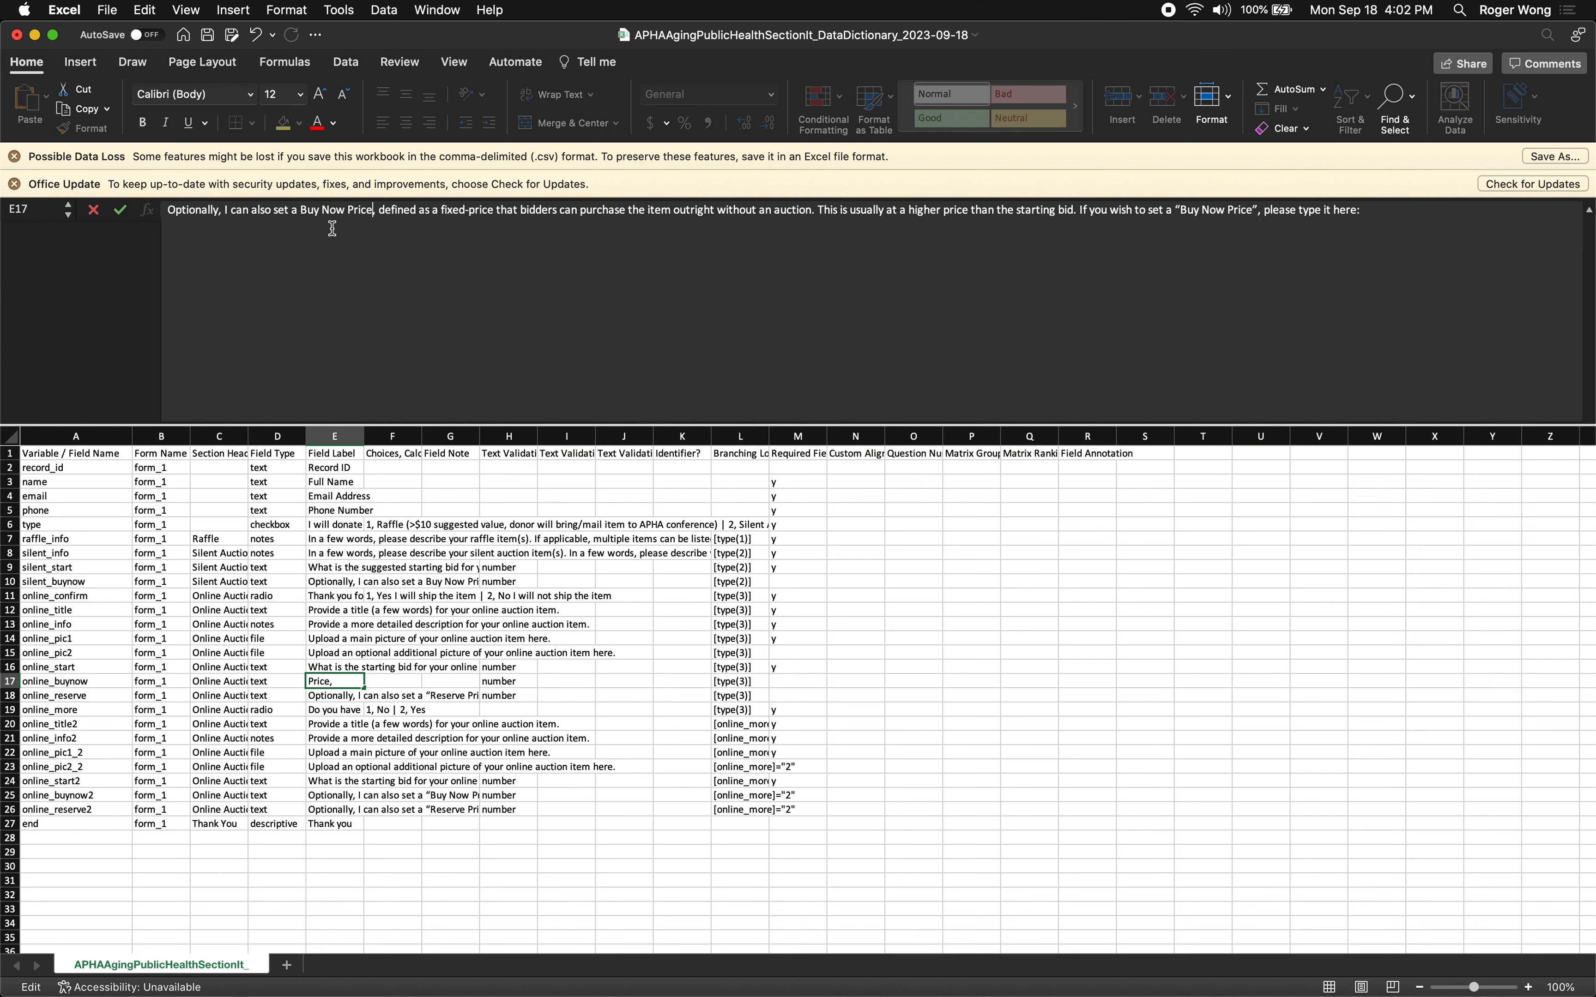
left_click(1182, 212)
key("BackSpace")
key("Return")
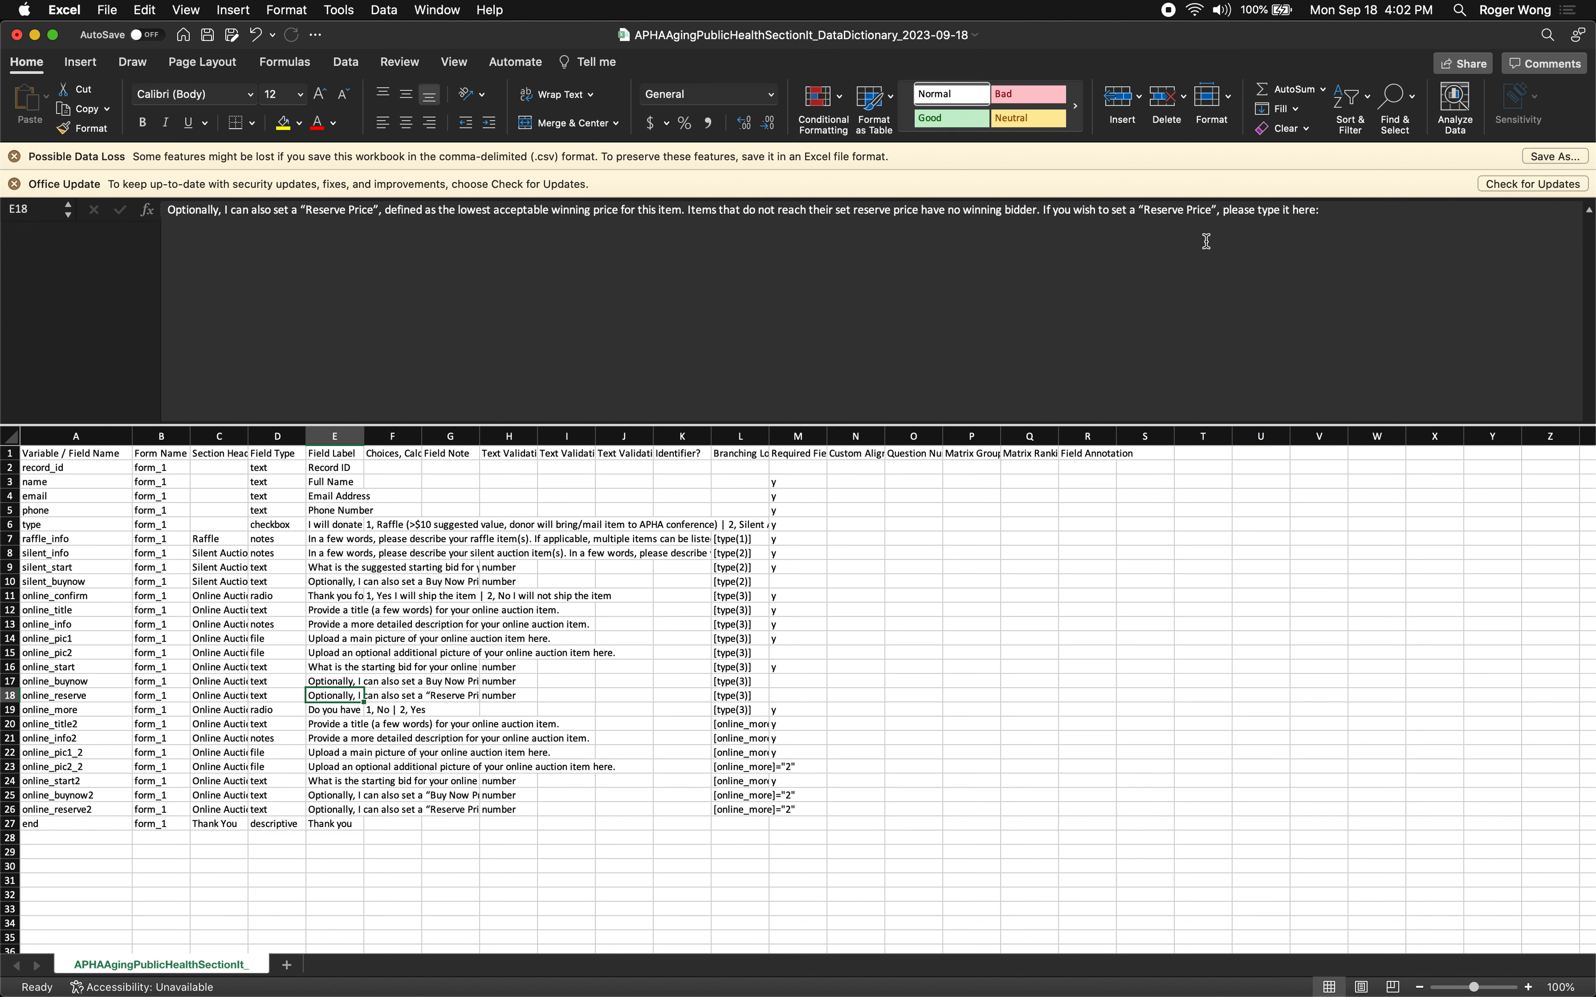
Remove the quotation marks around both mentions of Reserve Price in the online_reserve field label in cell E18, and save the file
left_click(307, 210)
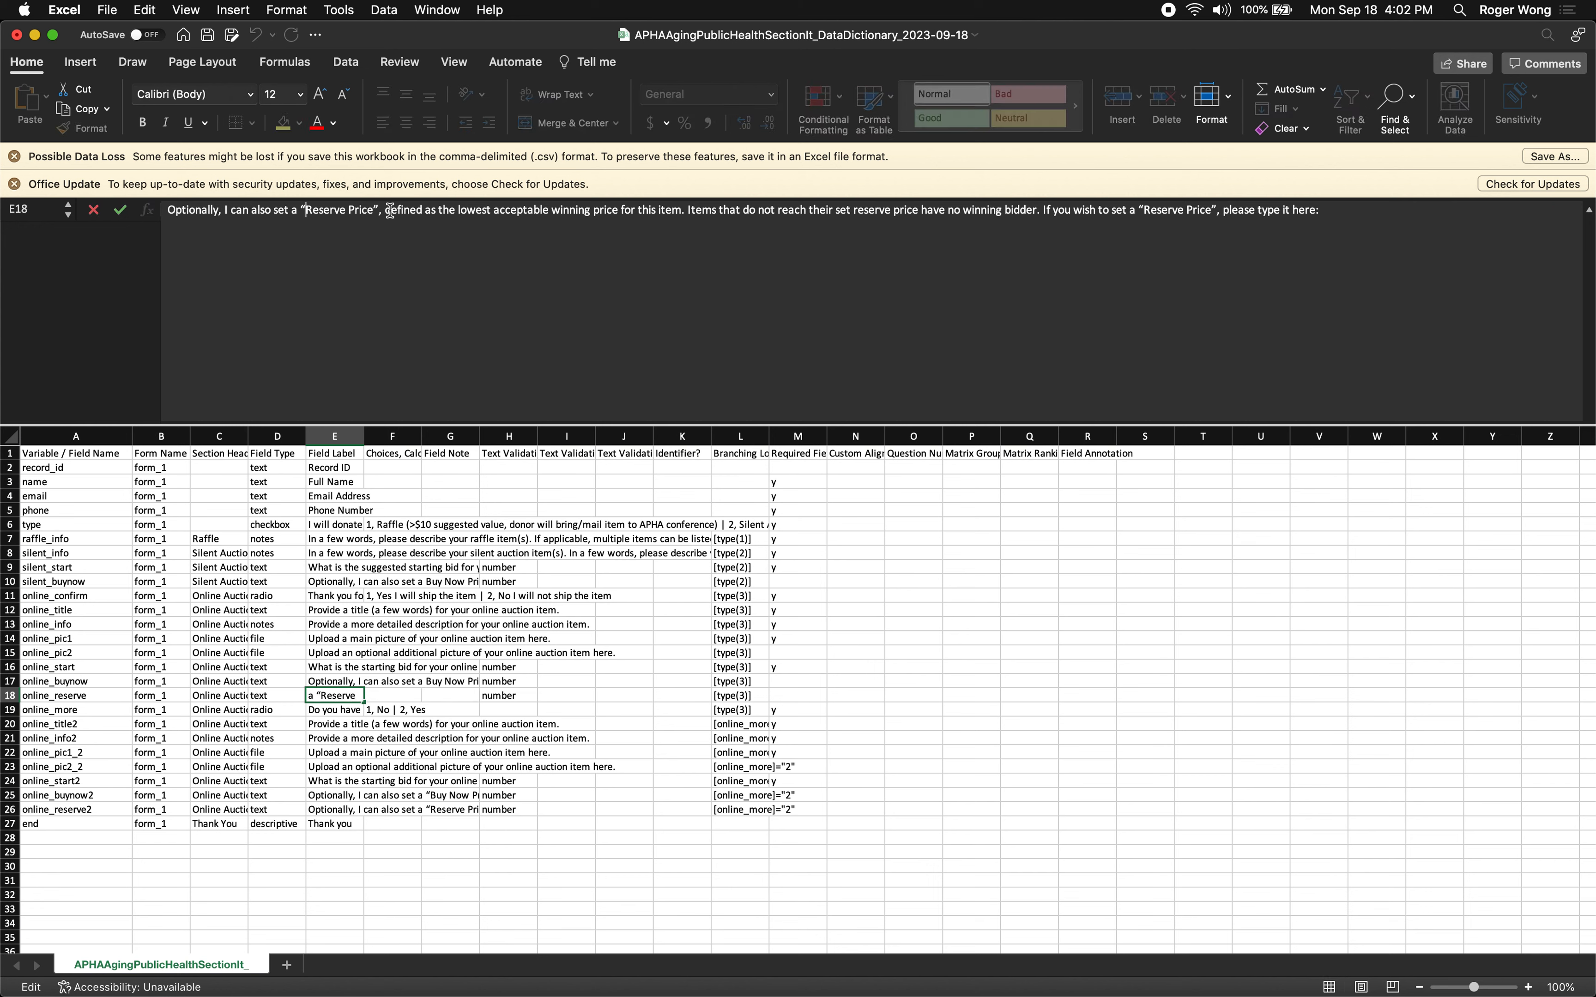
key("BackSpace")
key("Right")
key("Right")
key("Right")
key("Right")
key("Right")
key("Right")
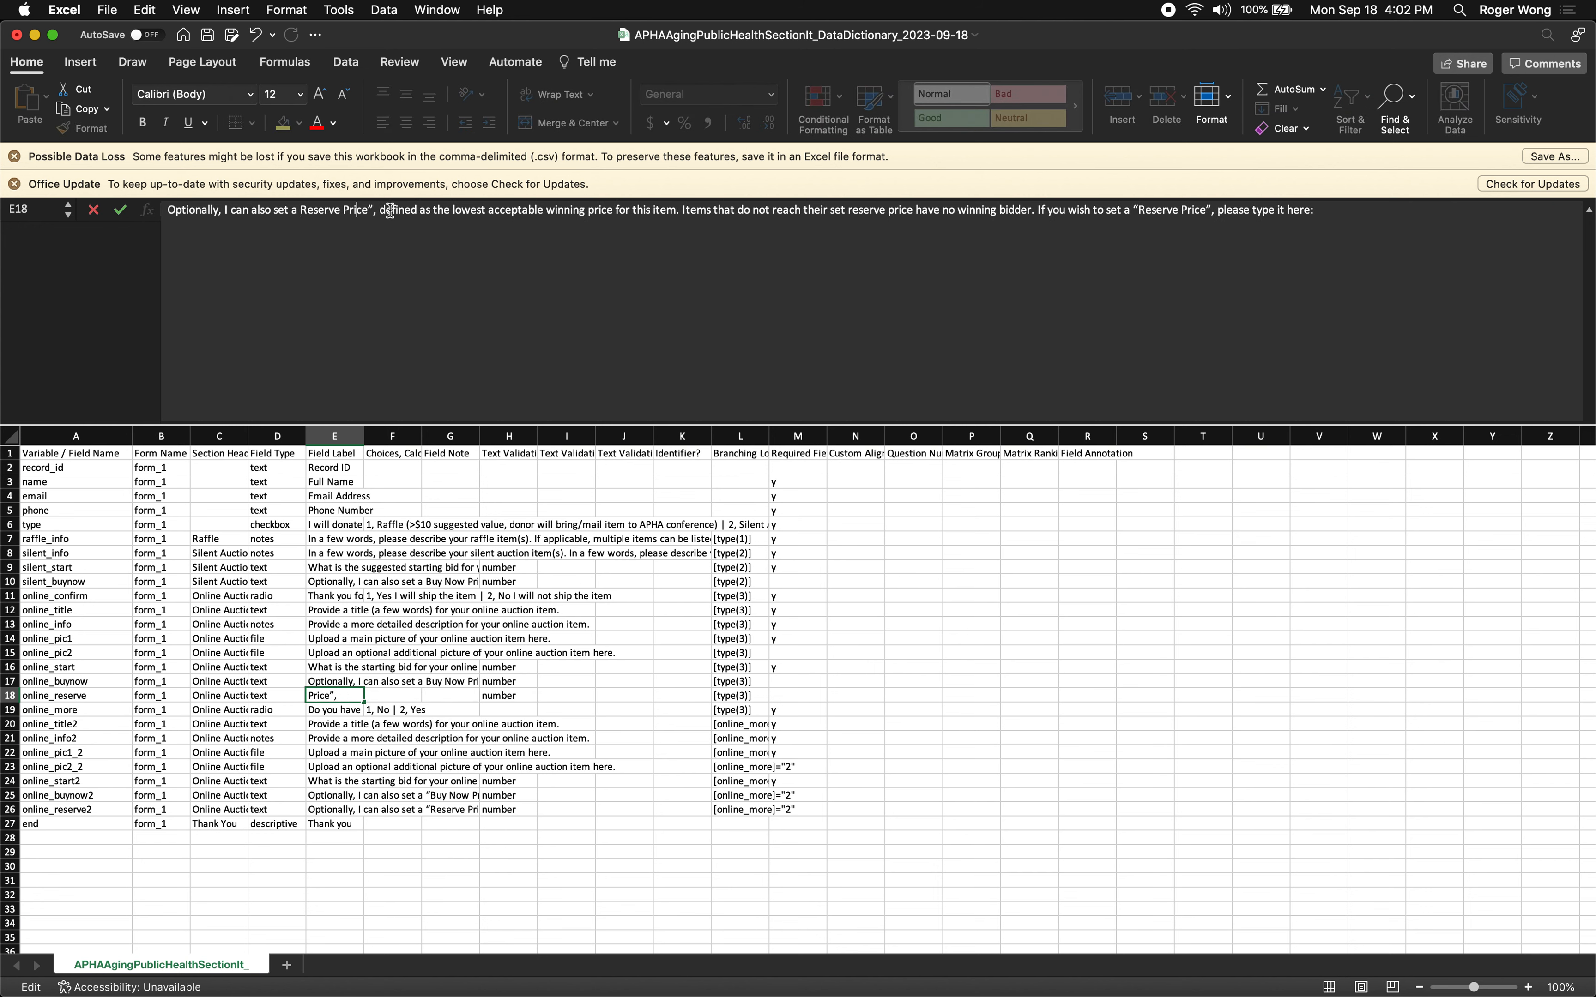
key("shift+Right")
key("BackSpace")
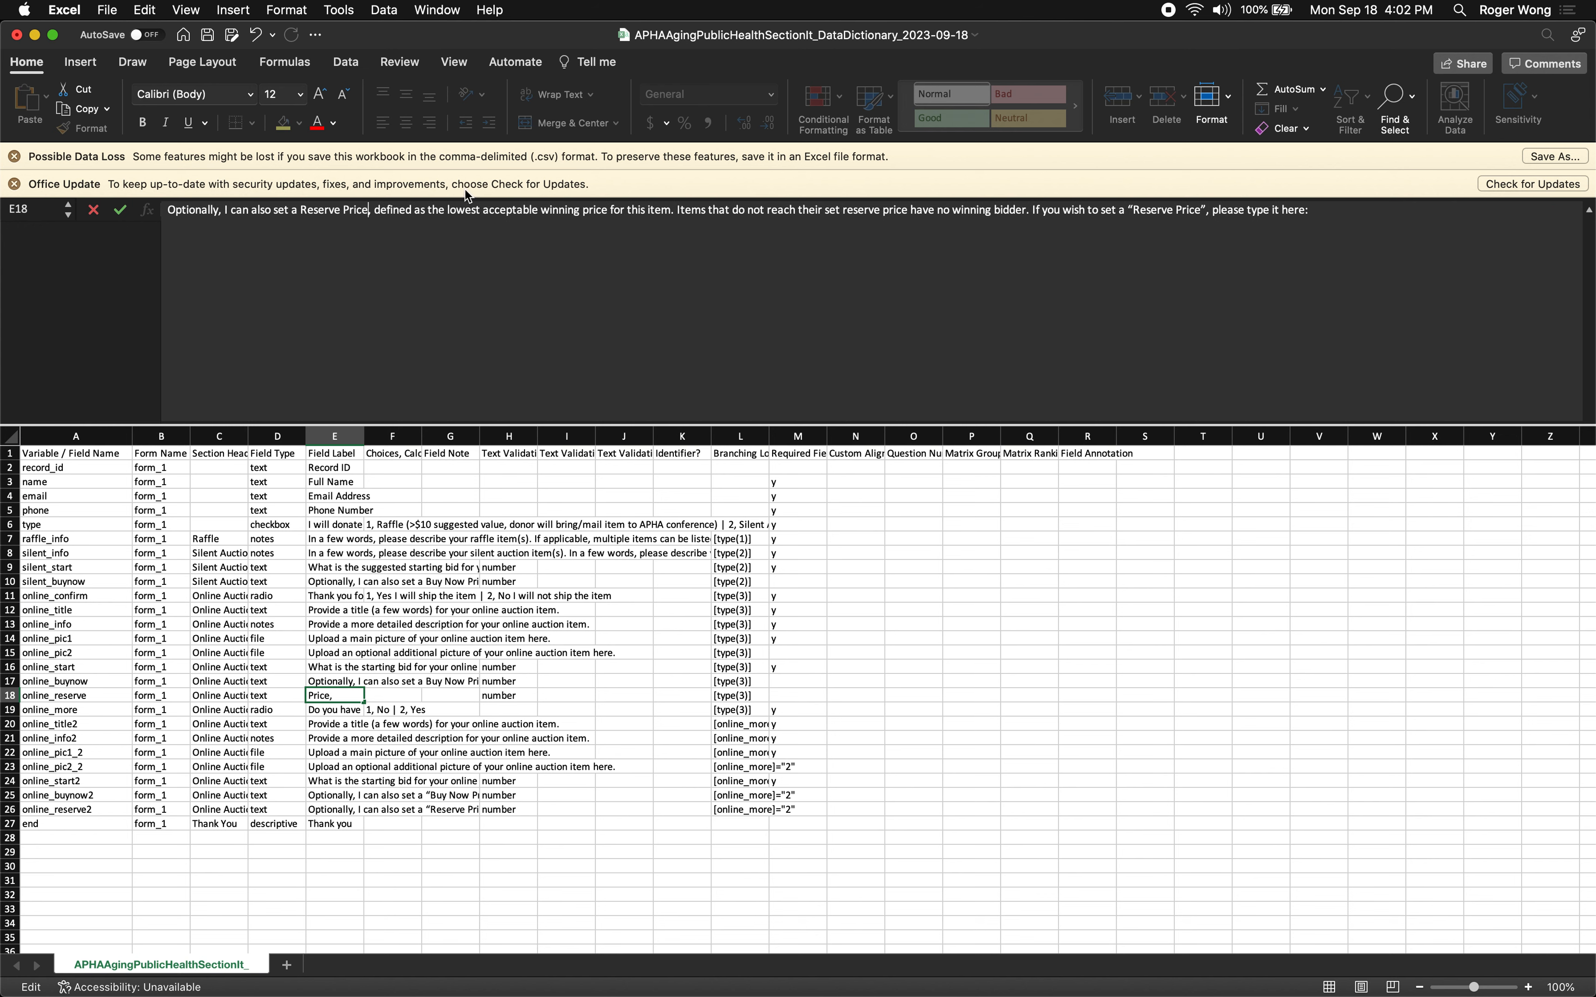
left_click(1137, 211)
key("BackSpace")
key("BackSpace")
type("\"")
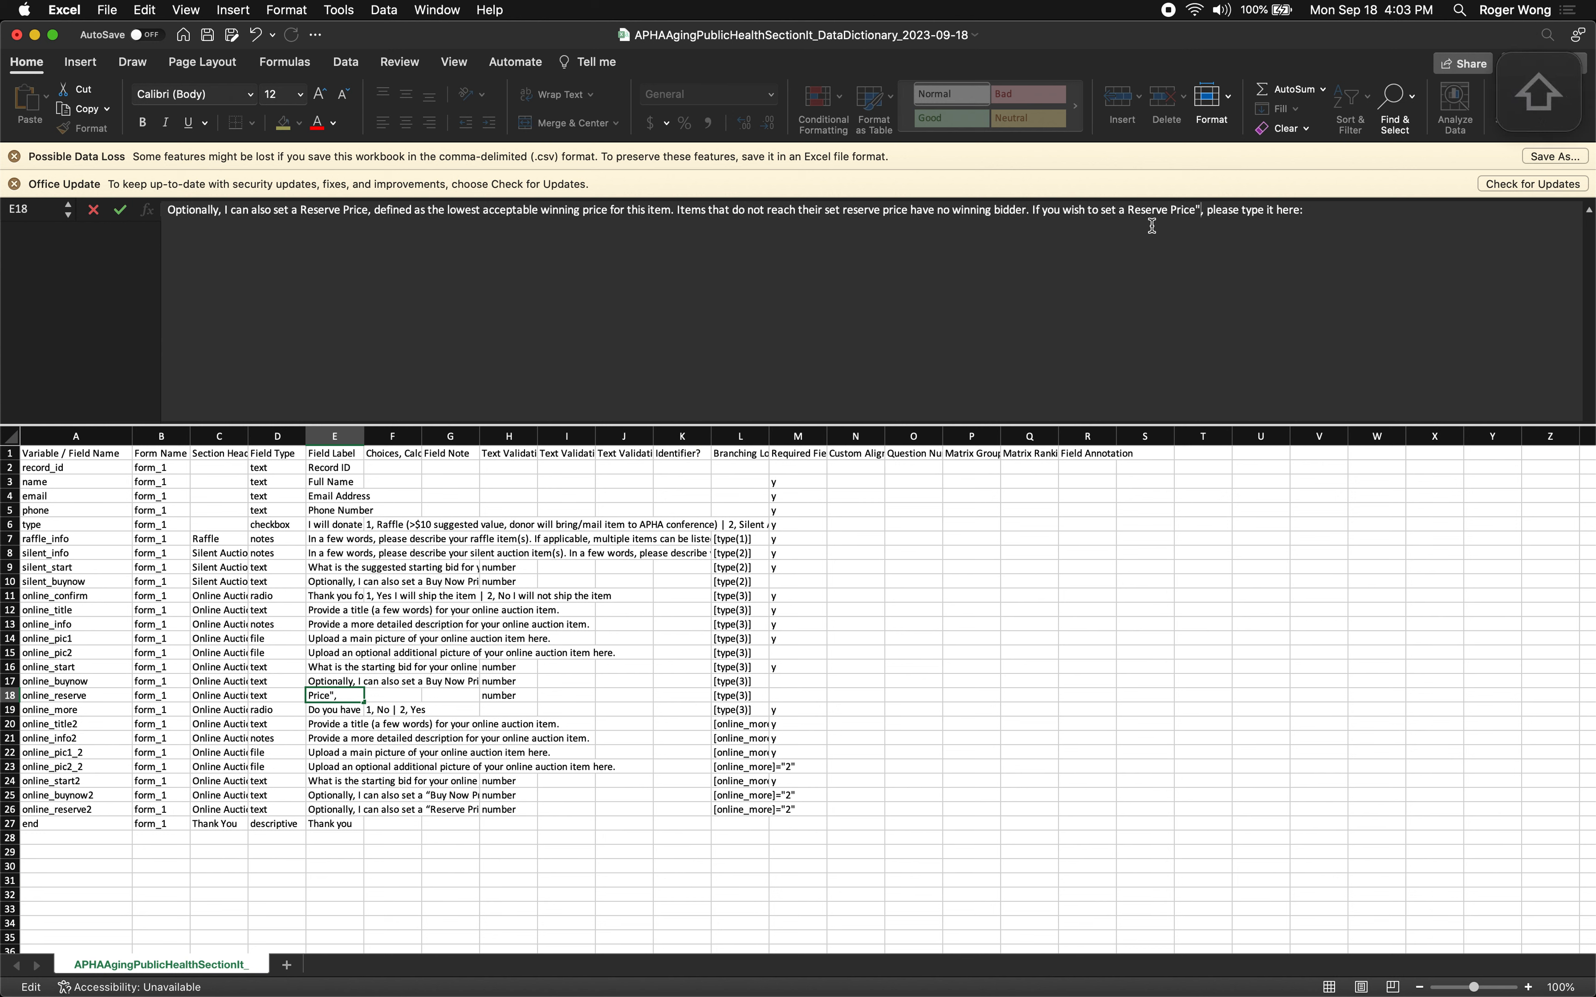
key("Left")
key("Left")
key("Left")
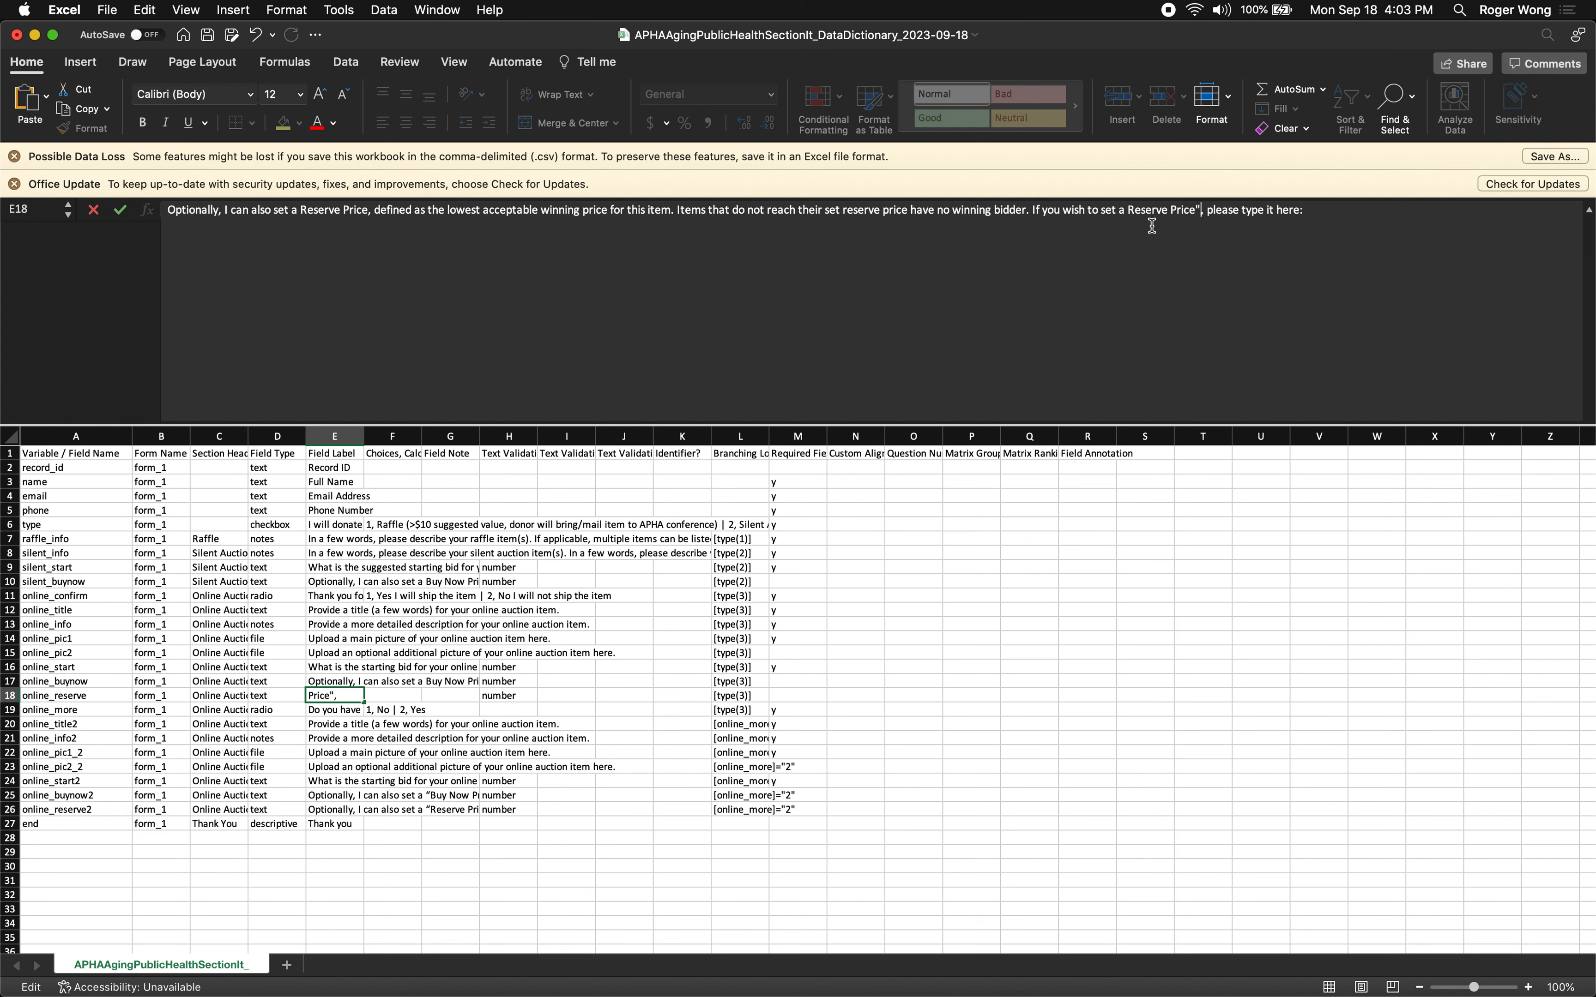
key("Return")
key("super+s")
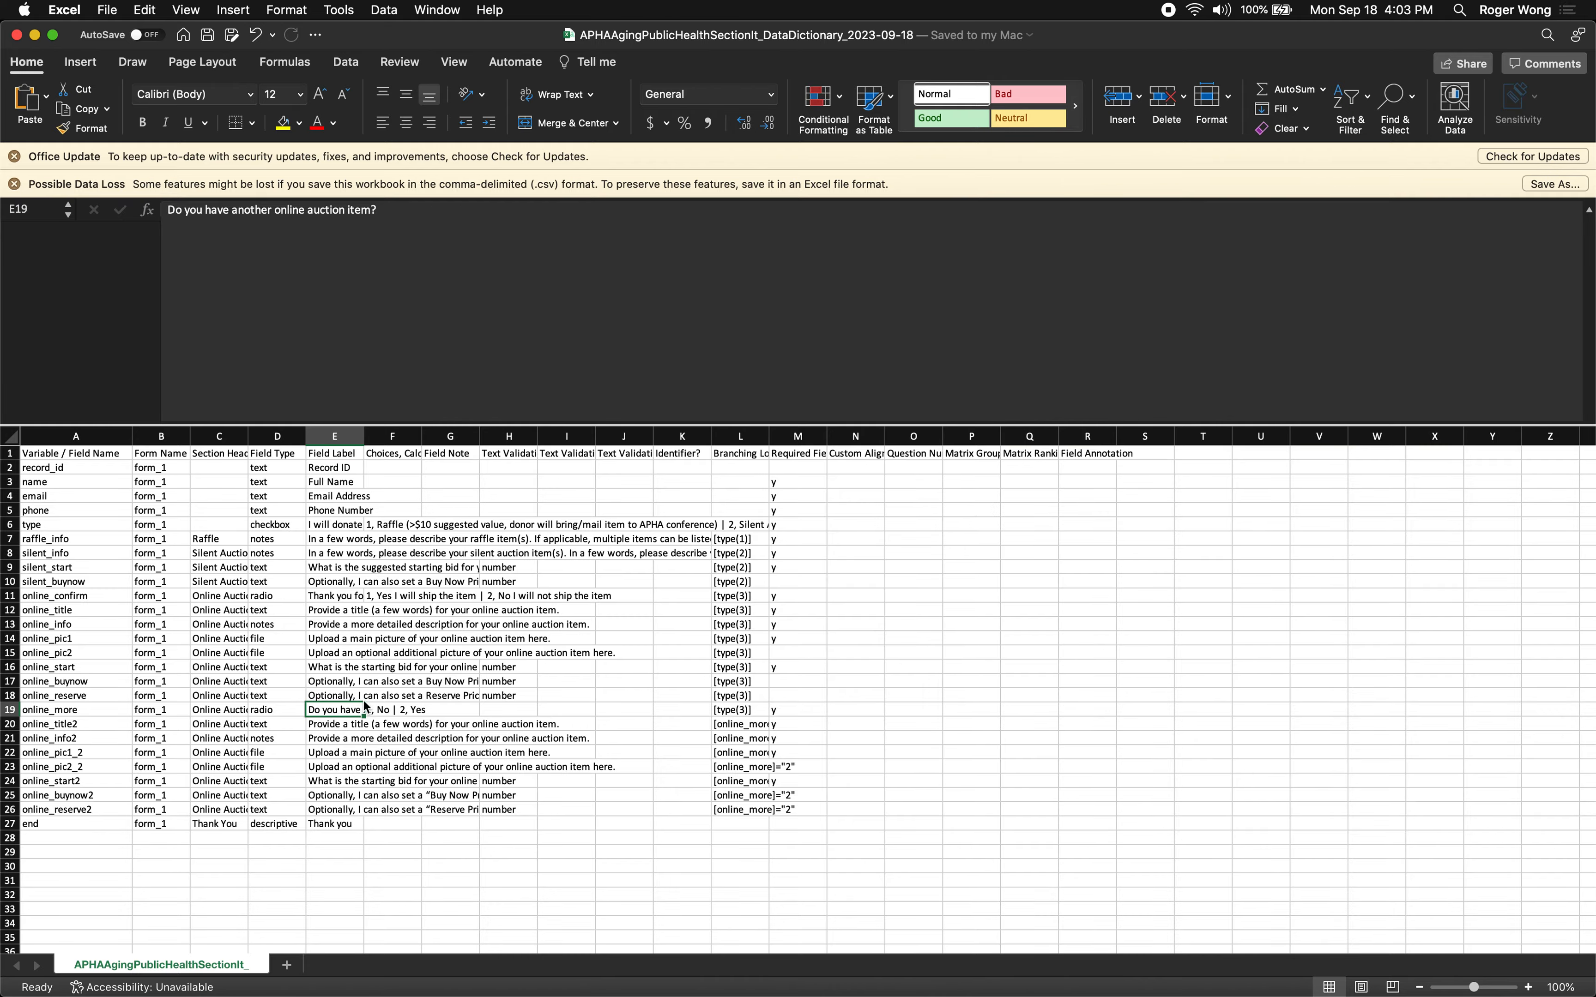
Check the silent and online auction wording in the REDCap Survey Word document, and return to the data dictionary in Excel
left_click(313, 697)
key("ctrl+Up")
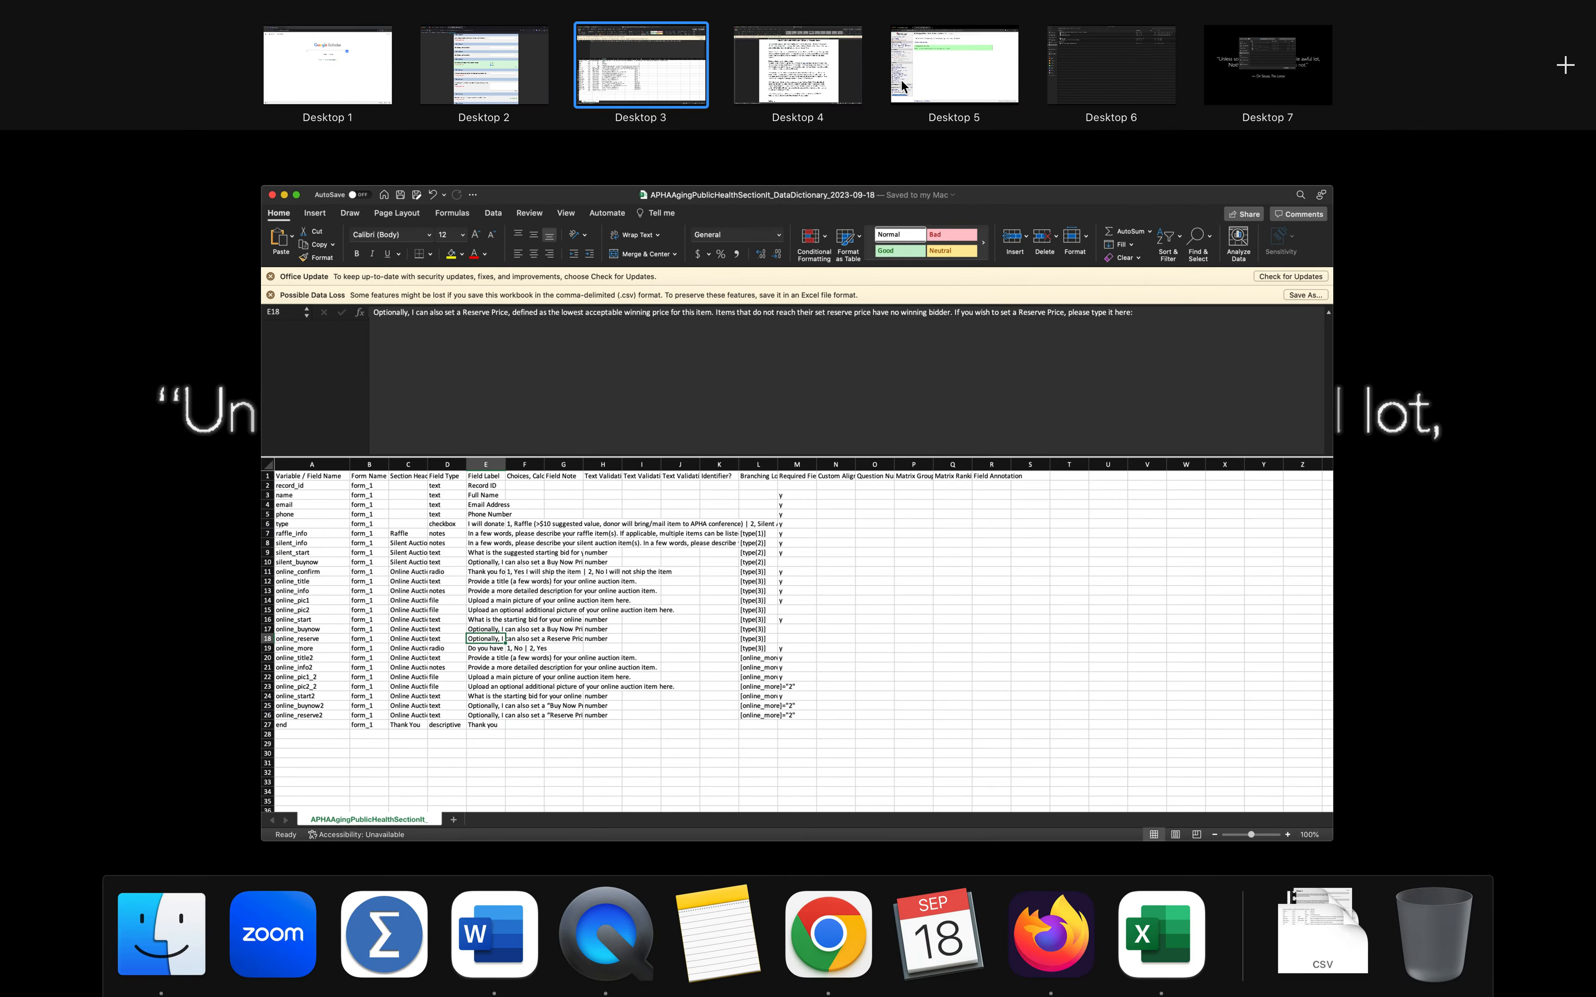
left_click(911, 75)
key("ctrl+Left")
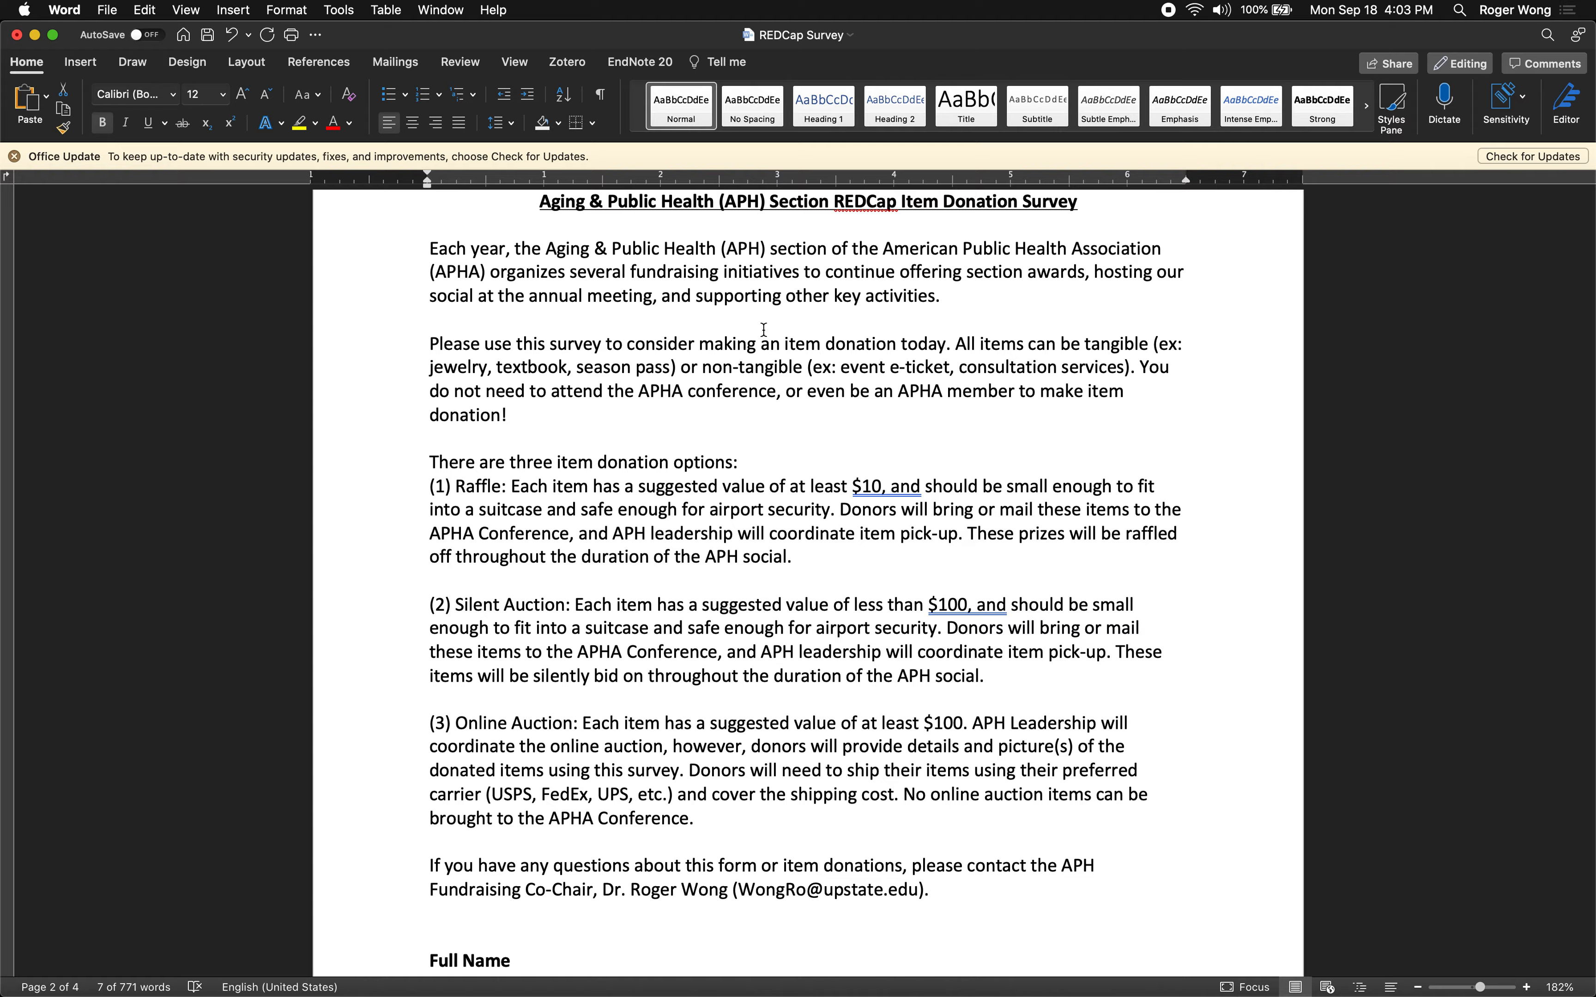
scroll(766, 331, "down", 20)
scroll(742, 473, "down", 8)
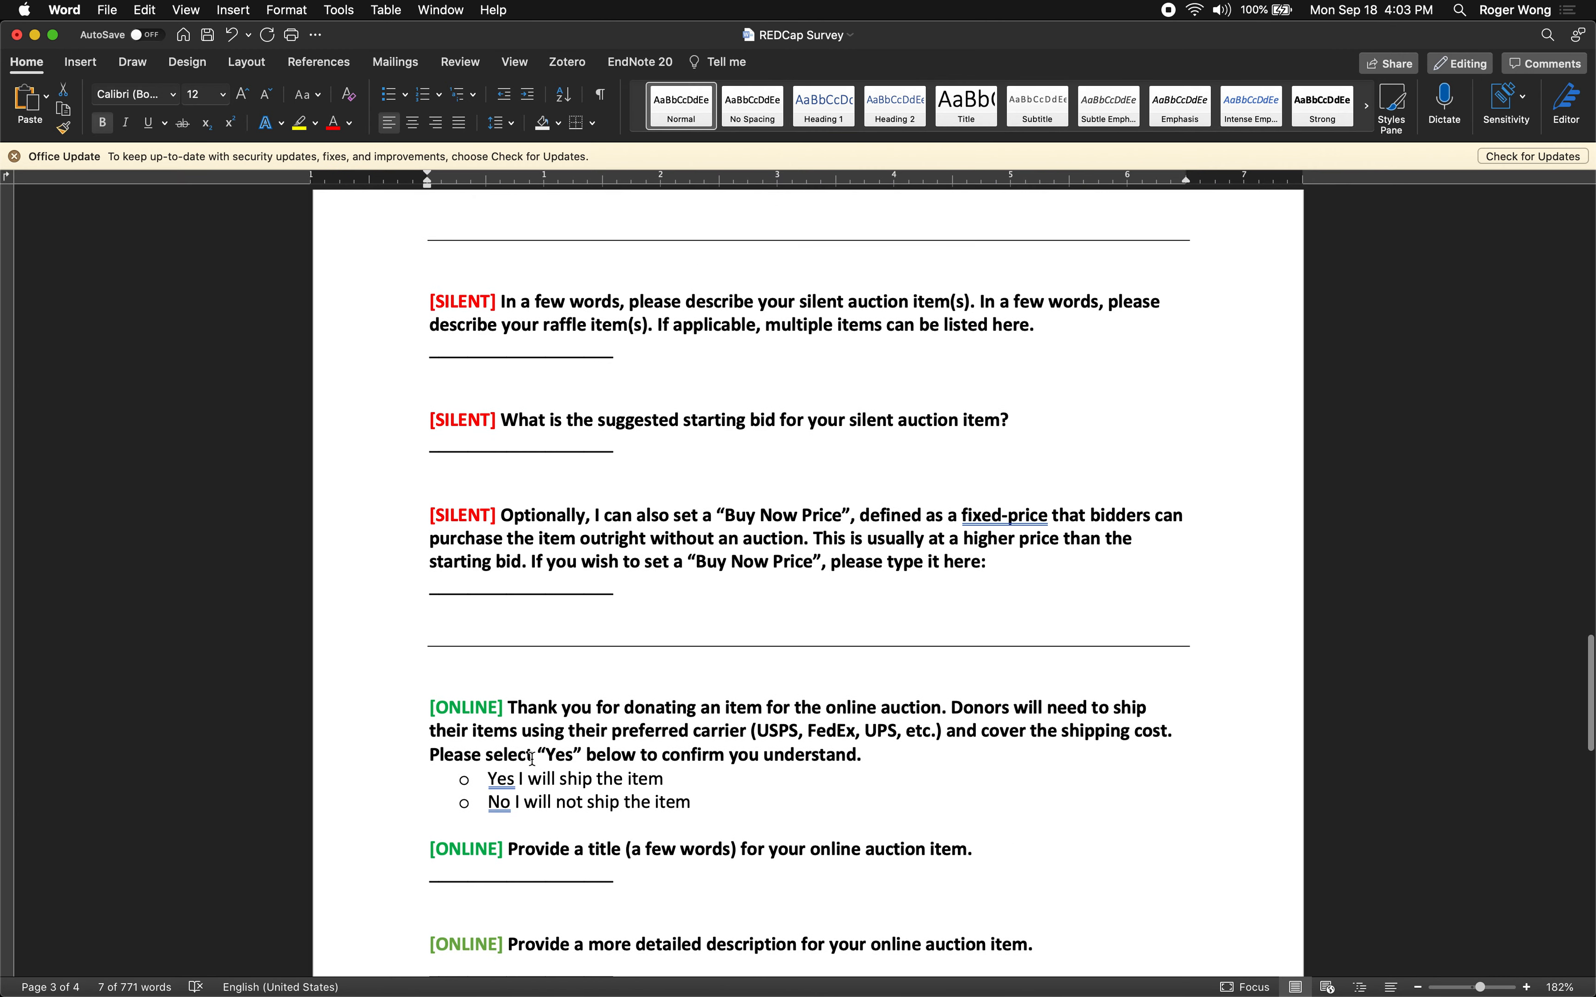
key("ctrl+Left")
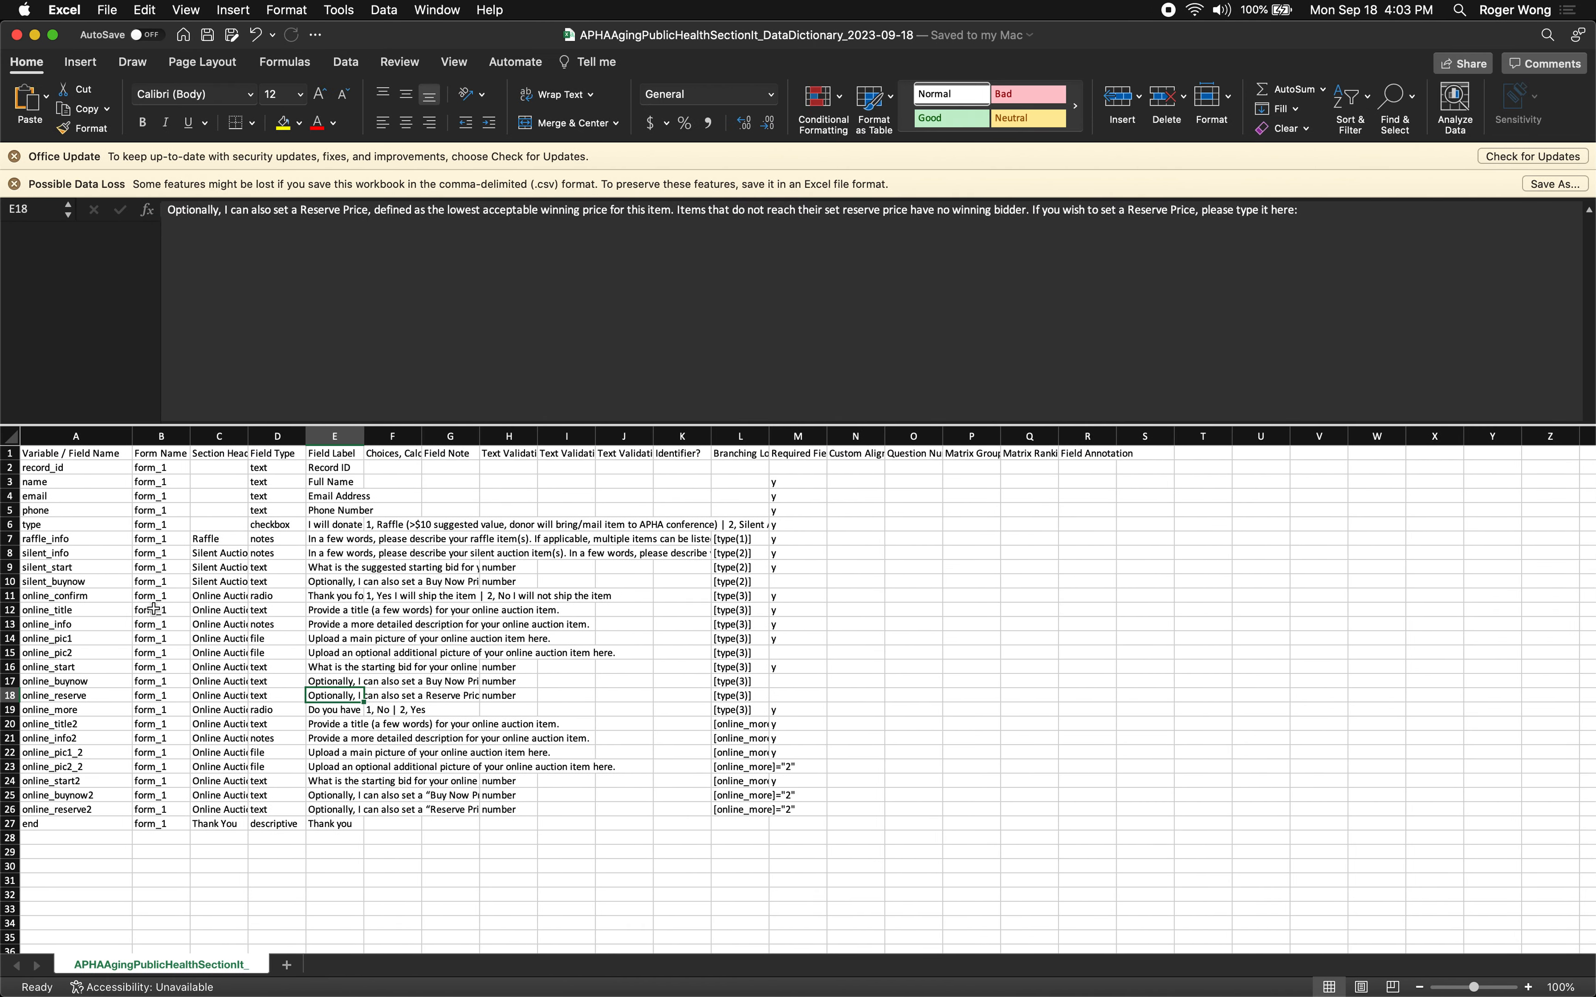
Select the online_confirm field label in cell E11 and examine its shipping confirmation question in the live survey in Firefox
left_click(86, 600)
left_click(323, 601)
key("ctrl+Left")
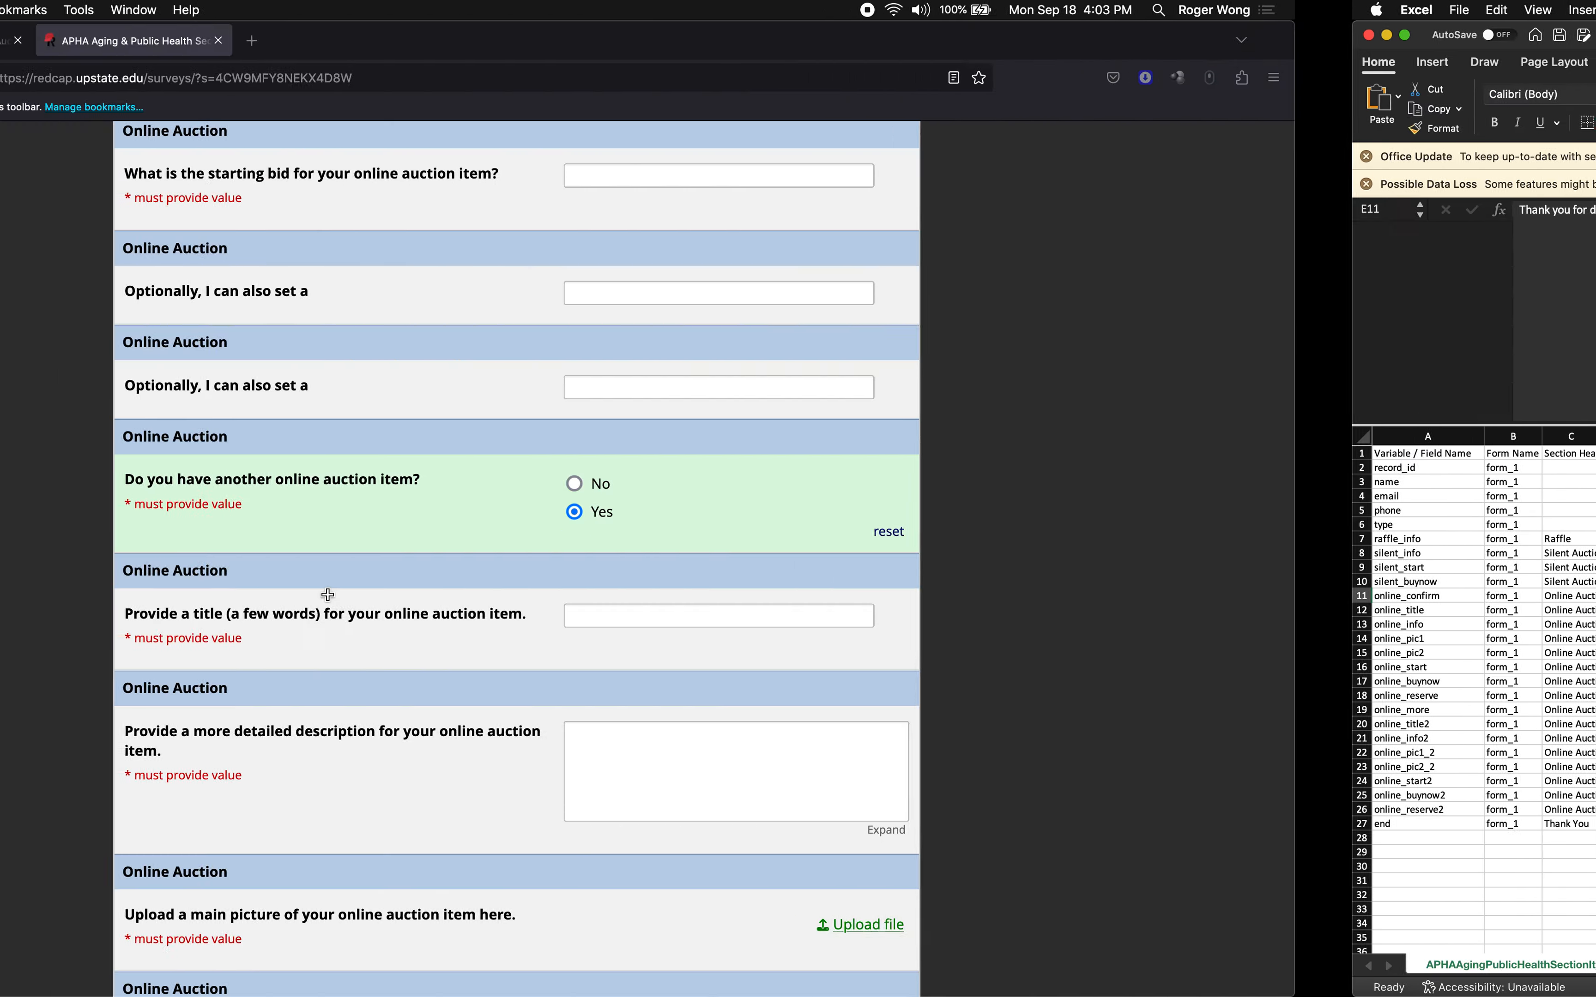
scroll(750, 526, "up", 10)
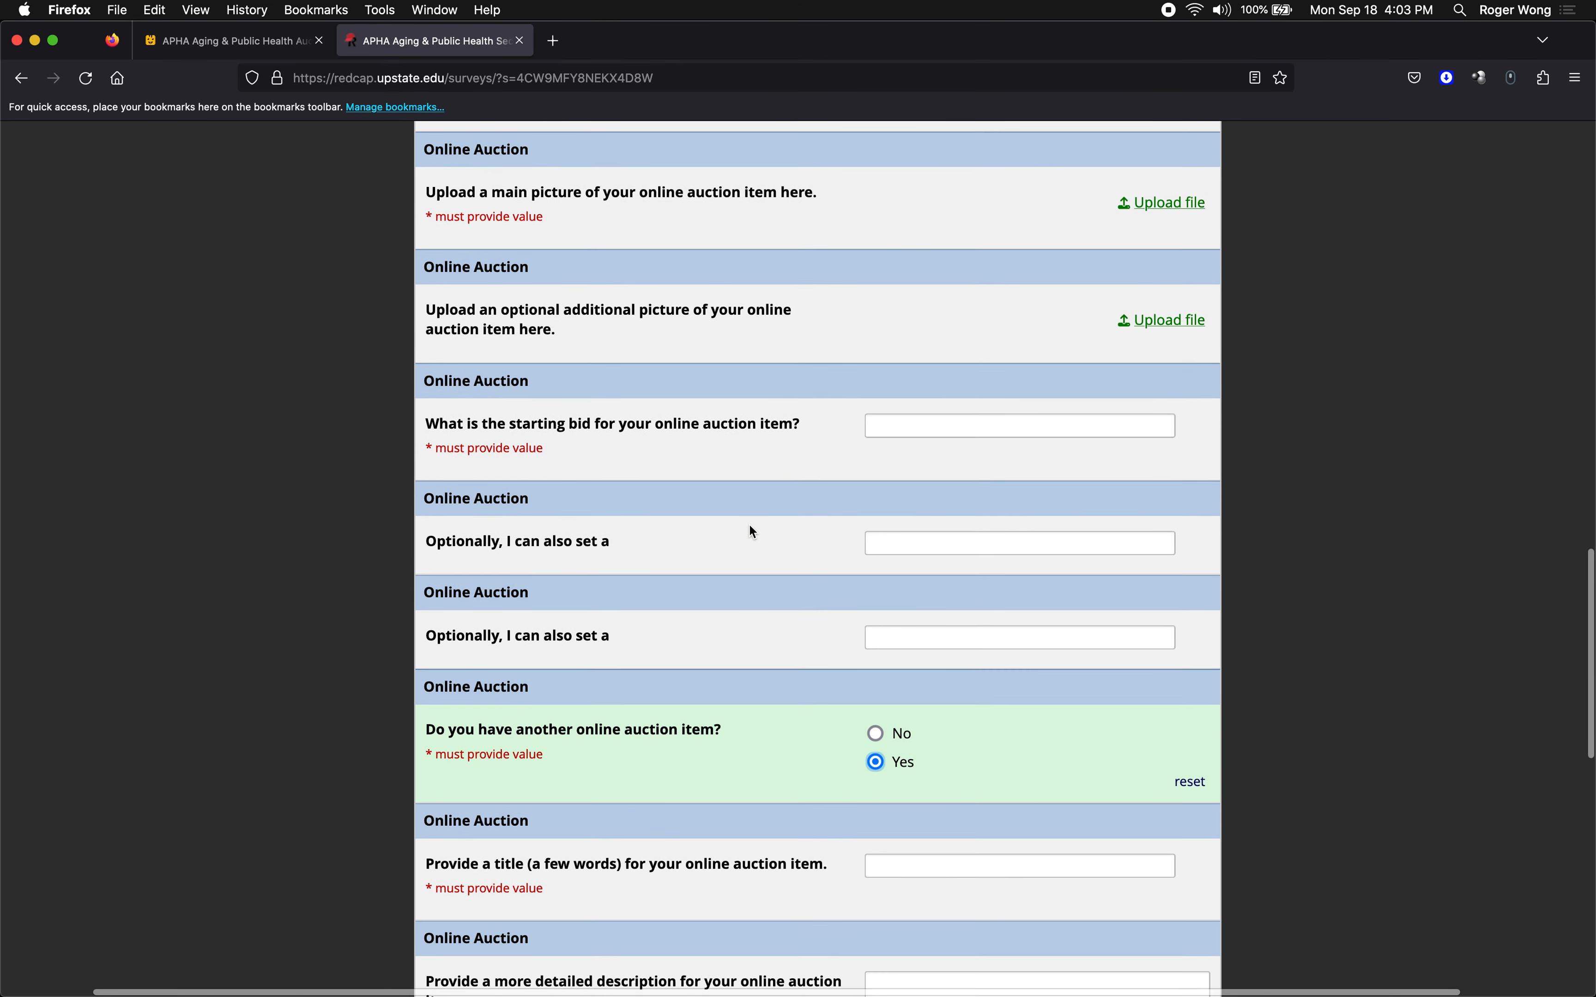
scroll(752, 531, "up", 3)
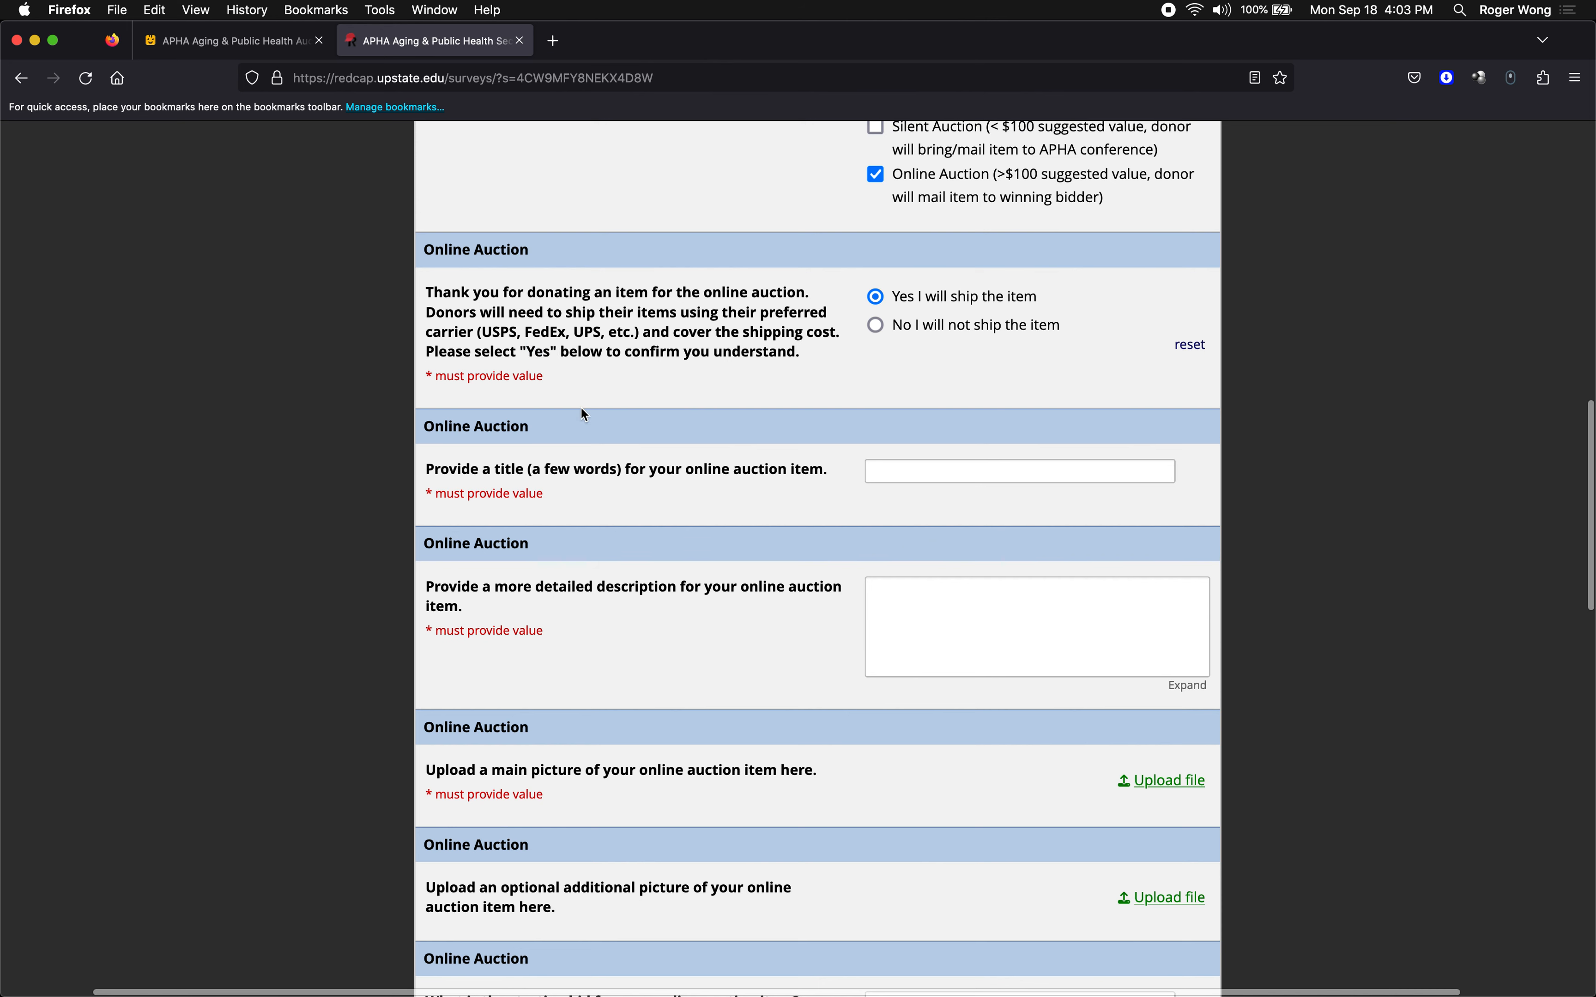
scroll(583, 414, "up", 2)
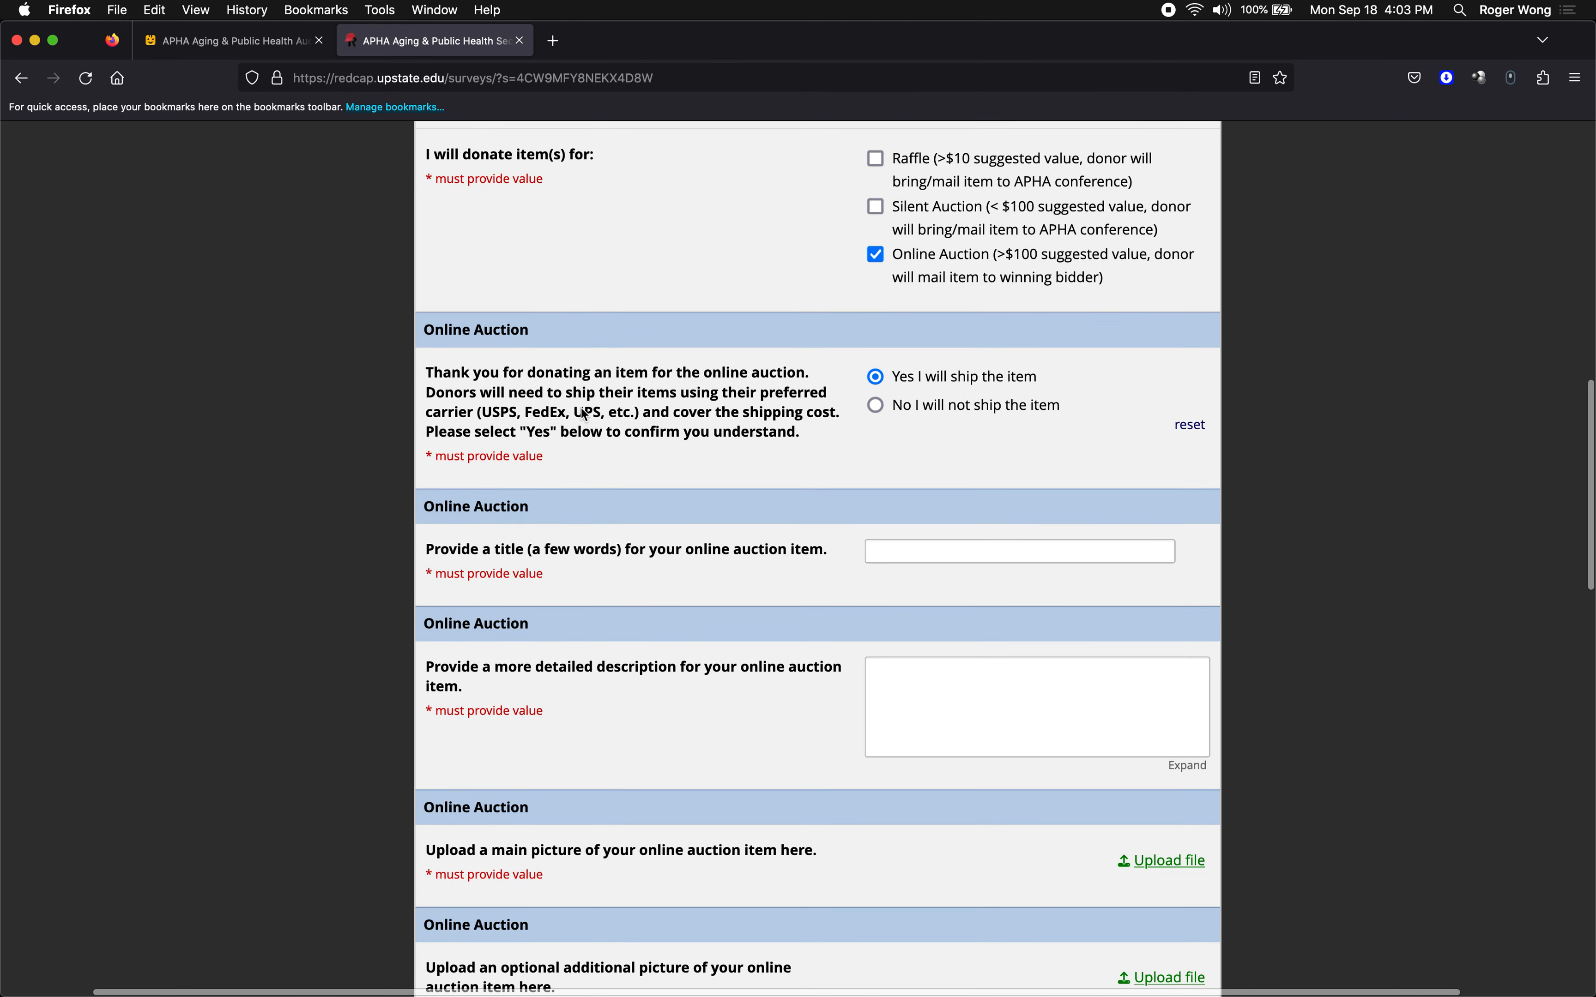
Compare the quotation marks around Yes in the Word document with the live survey, and return to the data dictionary in Excel
key("ctrl+Right")
key("ctrl+Right")
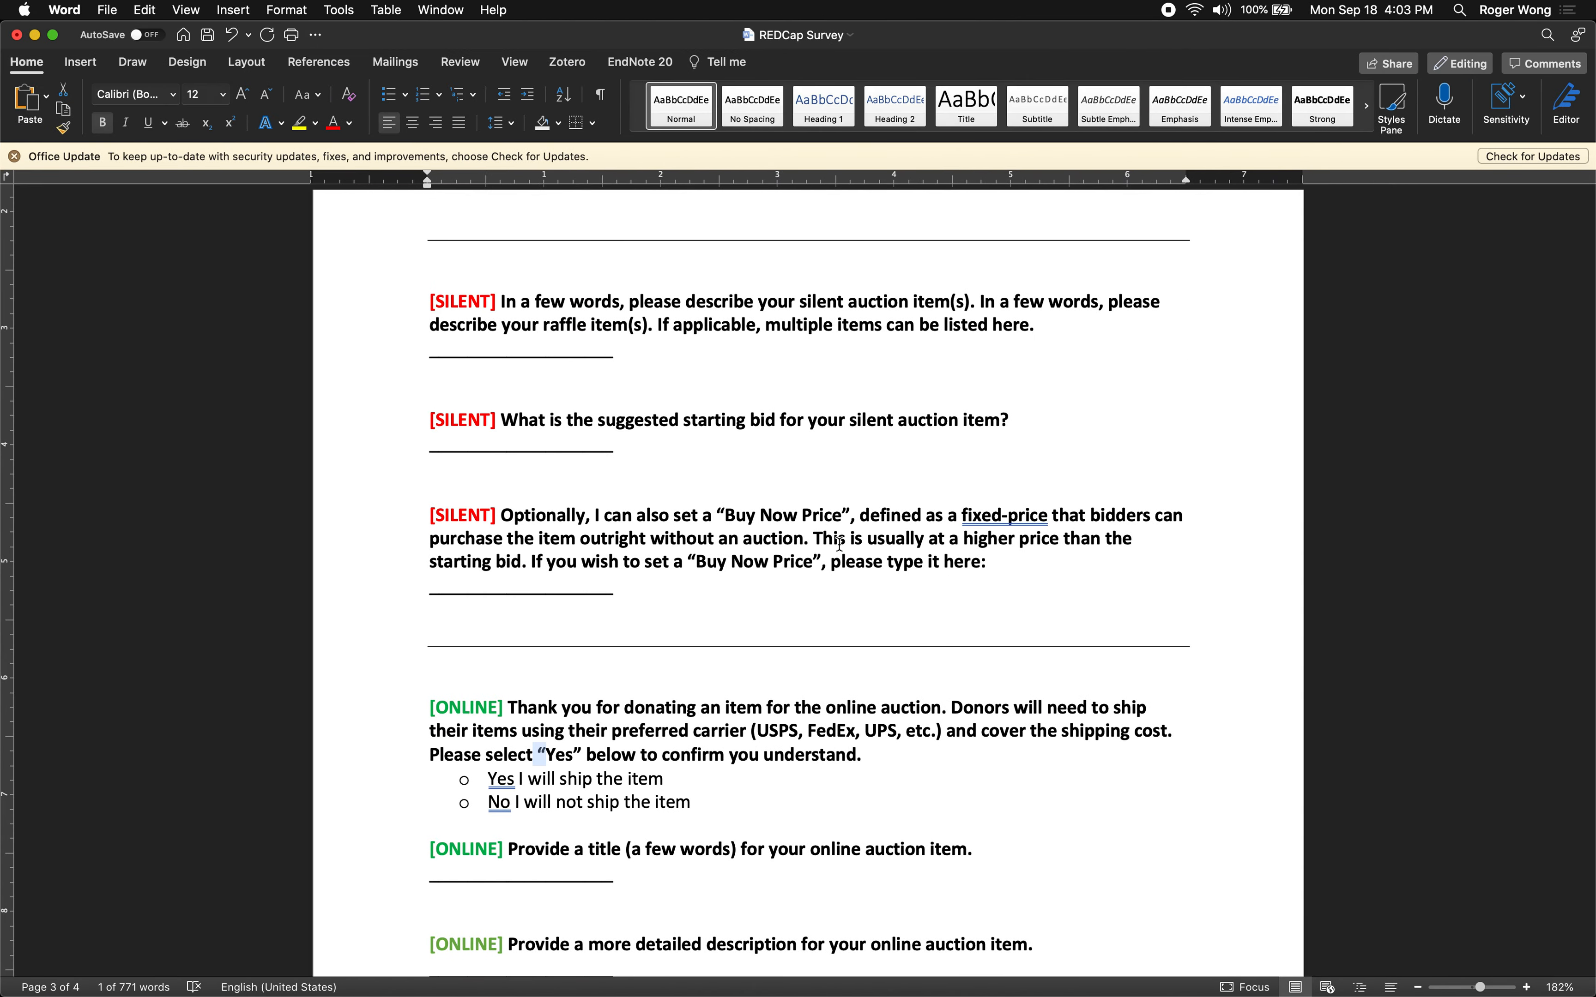
scroll(839, 524, "down", 2)
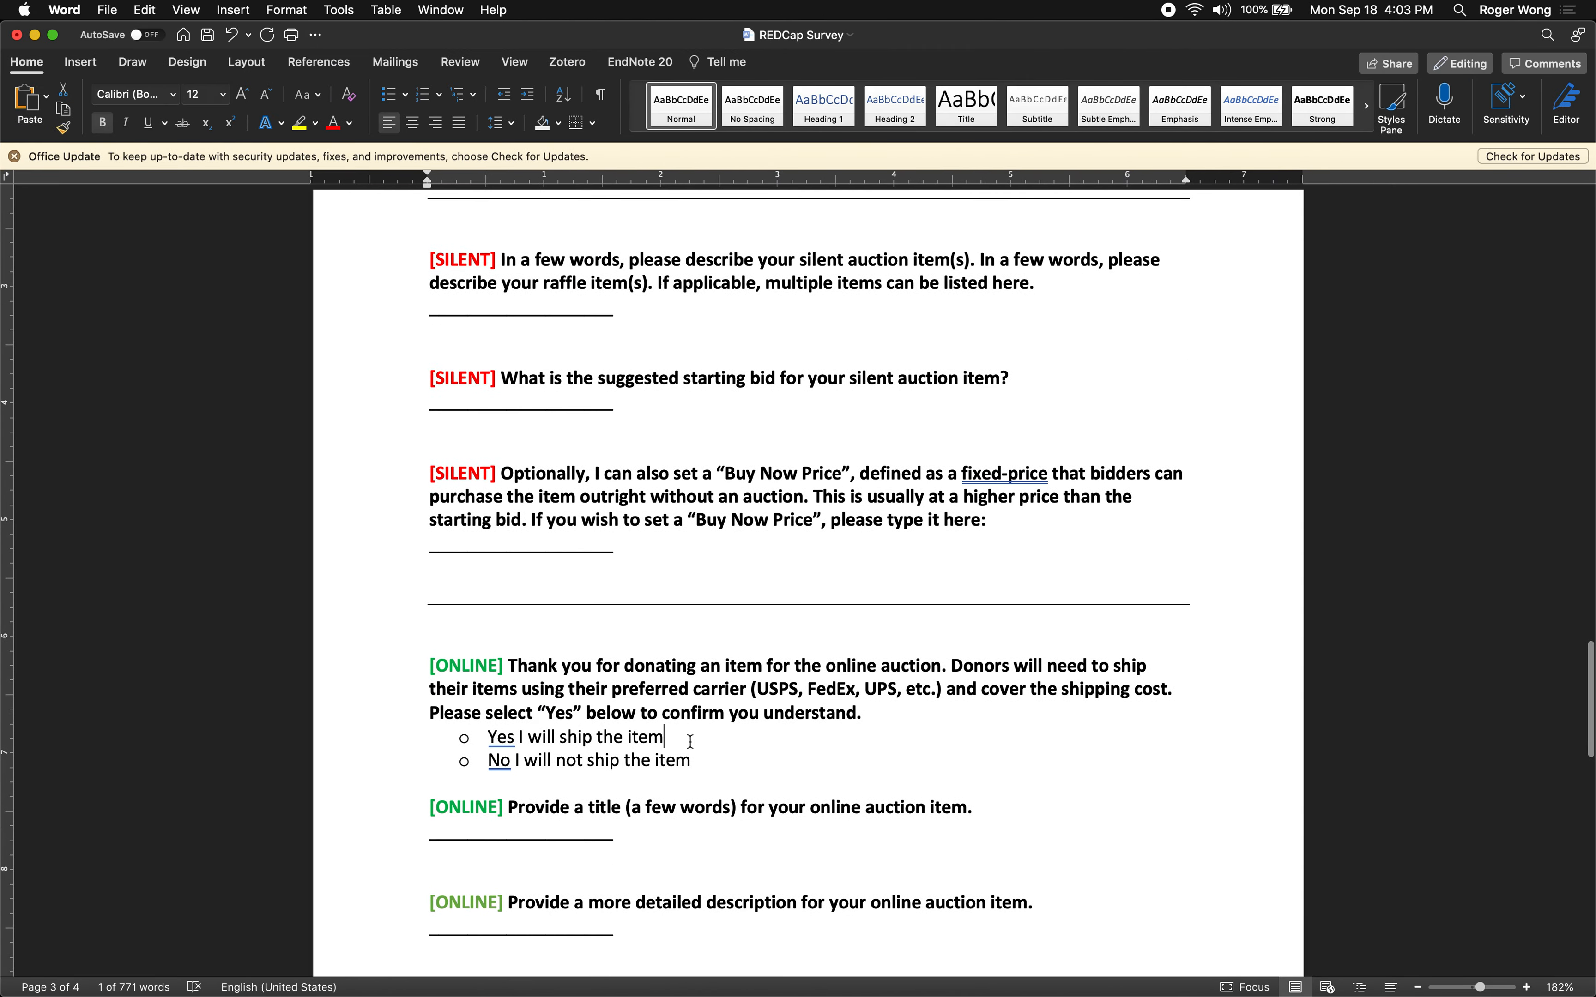
left_click(693, 739)
key("ctrl+Left")
key("ctrl+Left")
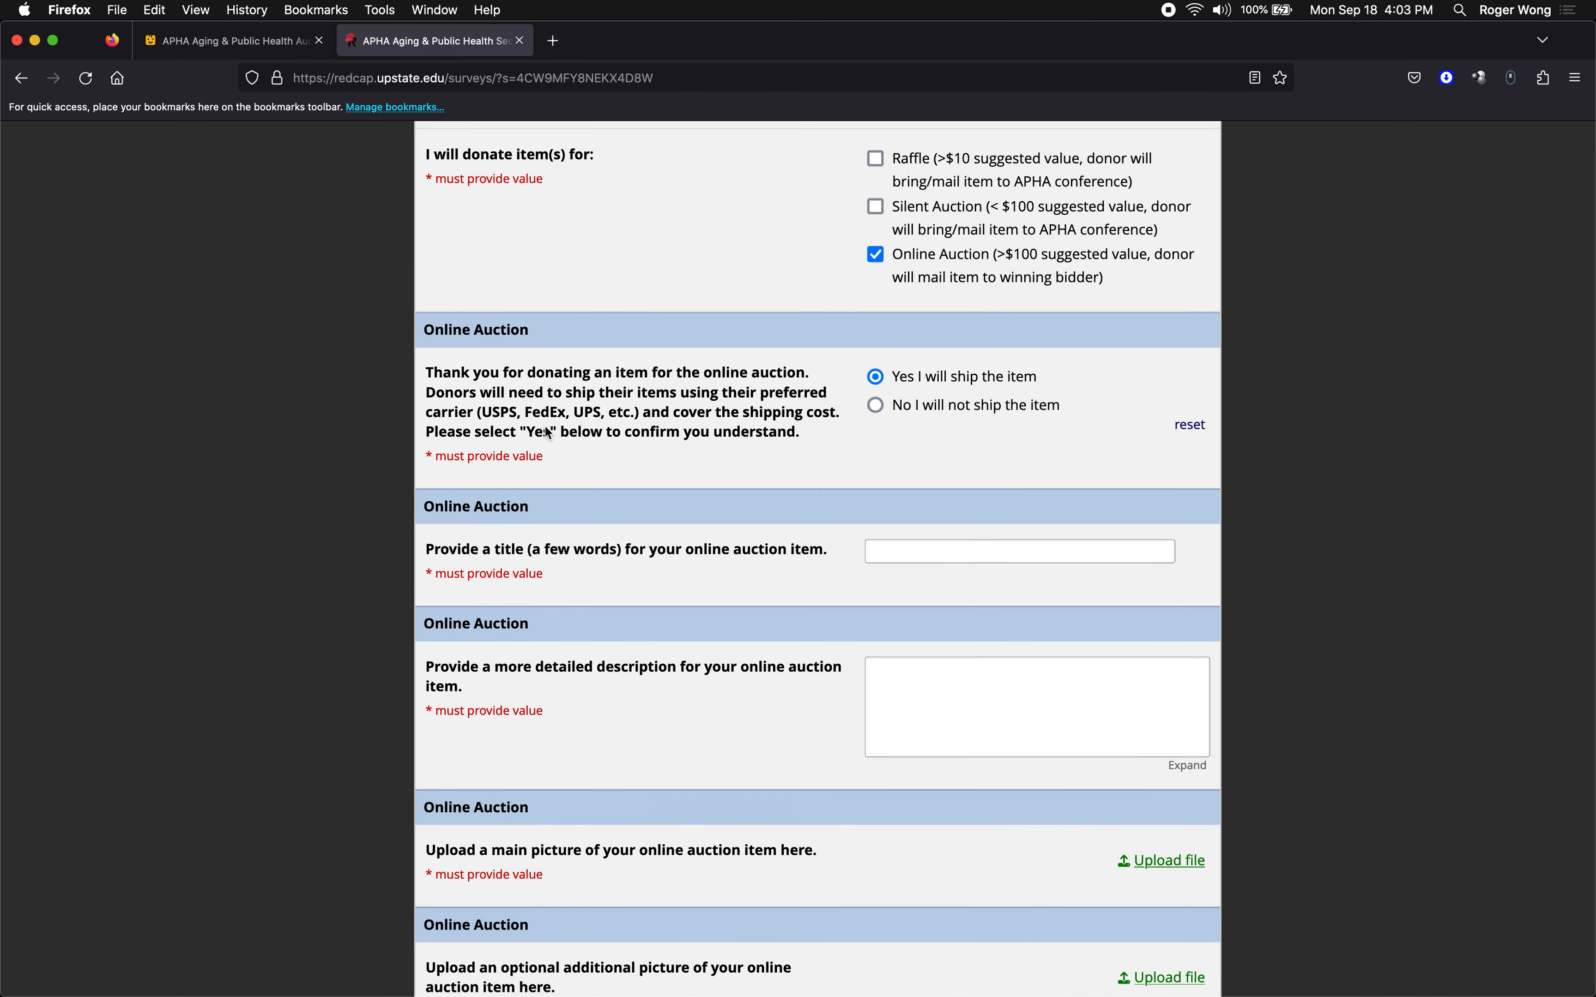
key("ctrl+Right")
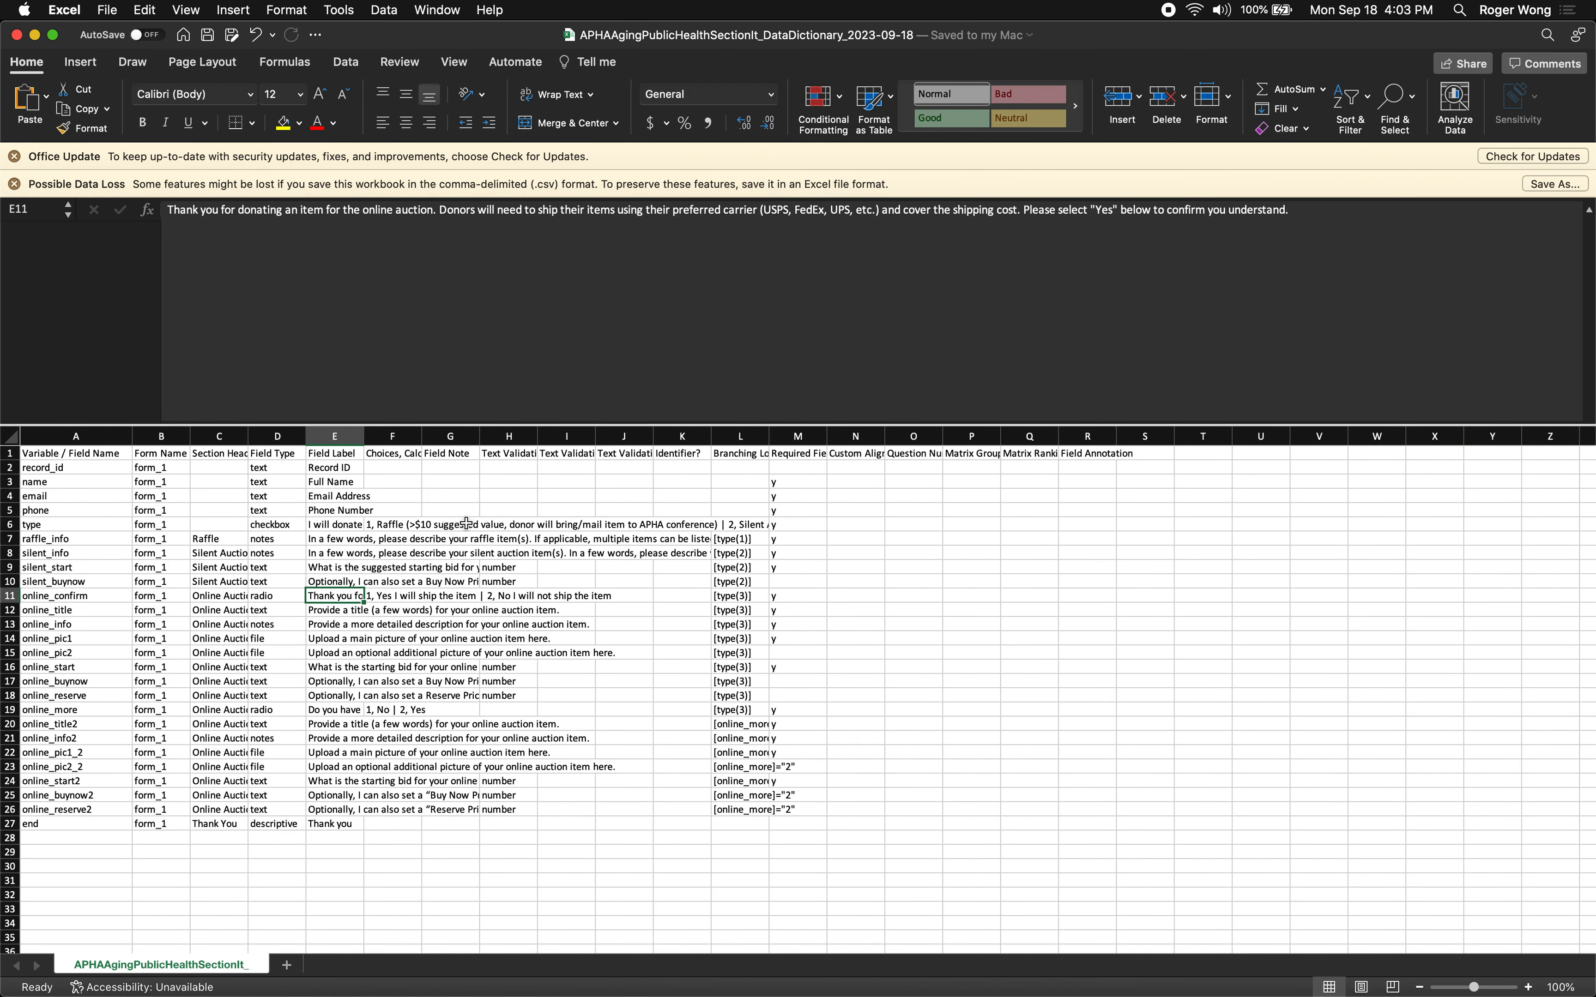
Examine the variable names and field labels of silent_start, silent_buynow and online_confirm in rows 9 to 11
key("Up")
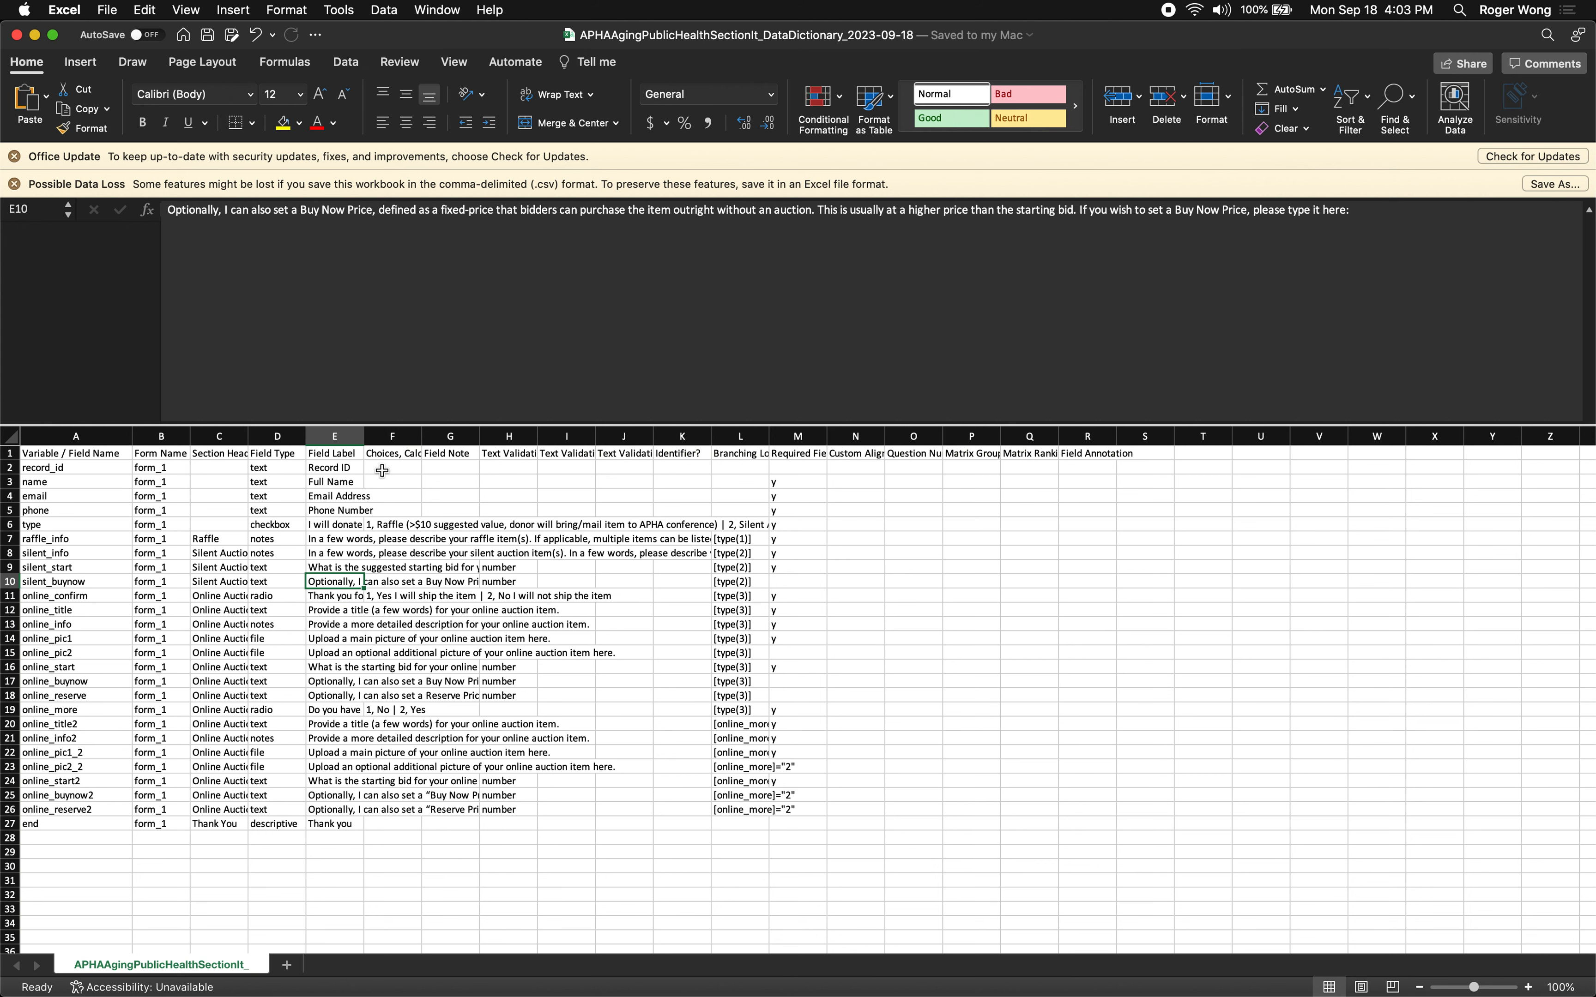
key("Left")
key("Left")
key("Left")
key("Left")
key("Up")
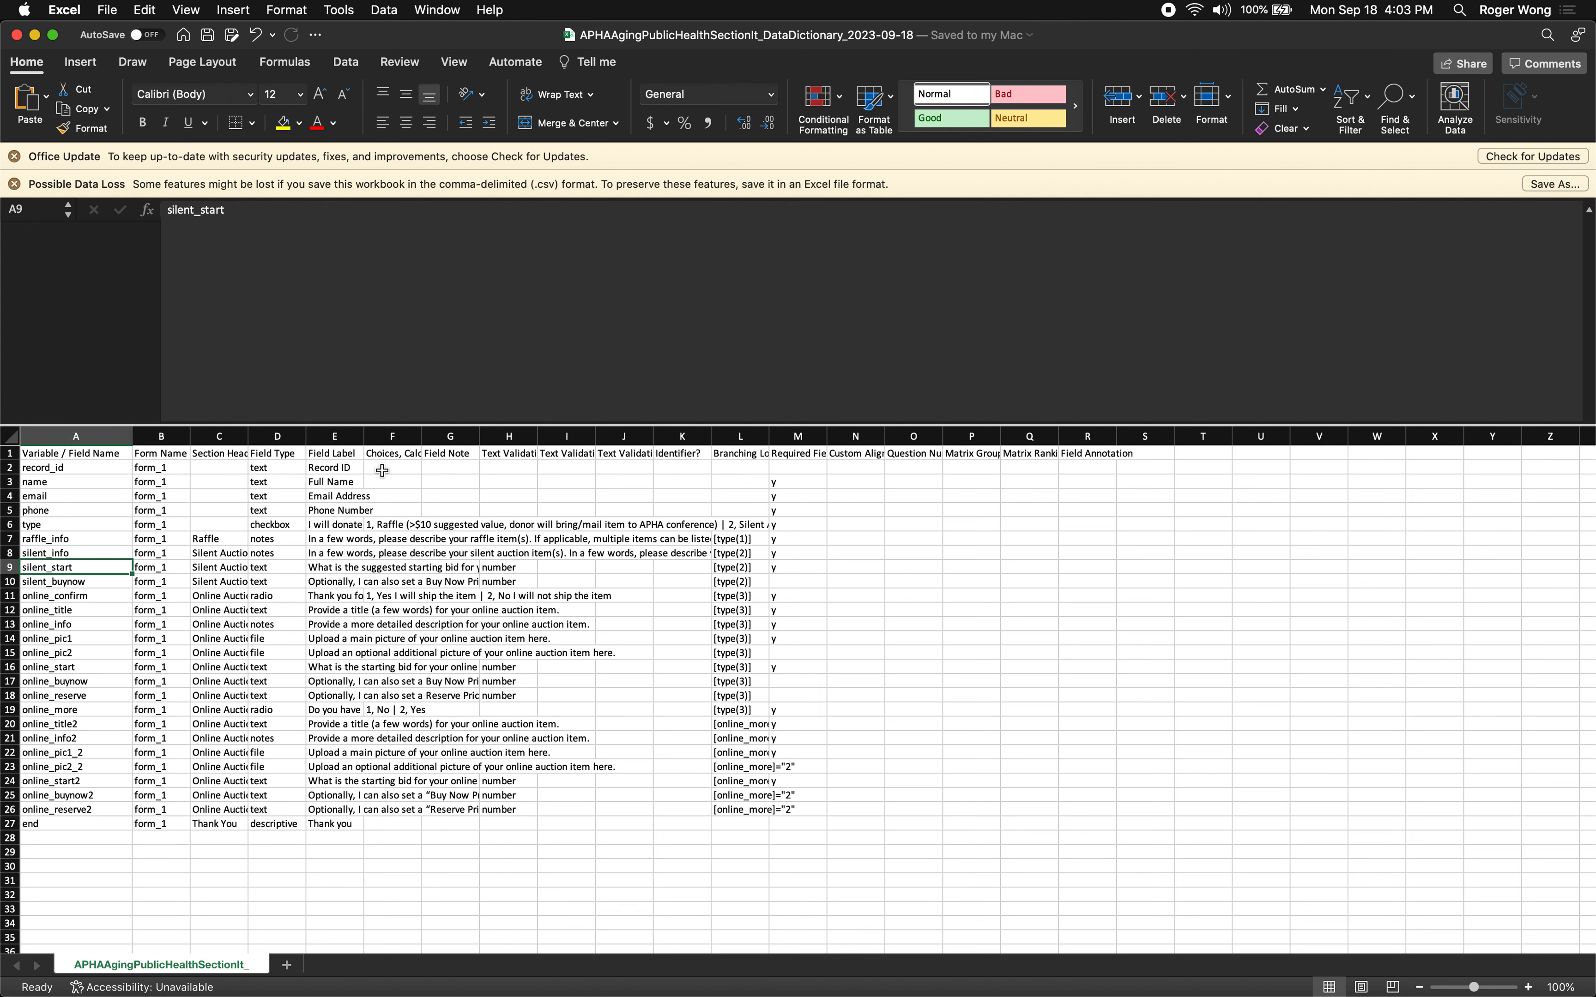
key("Right")
key("Right")
key("Right")
key("Down")
key("Left")
key("Left")
key("Left")
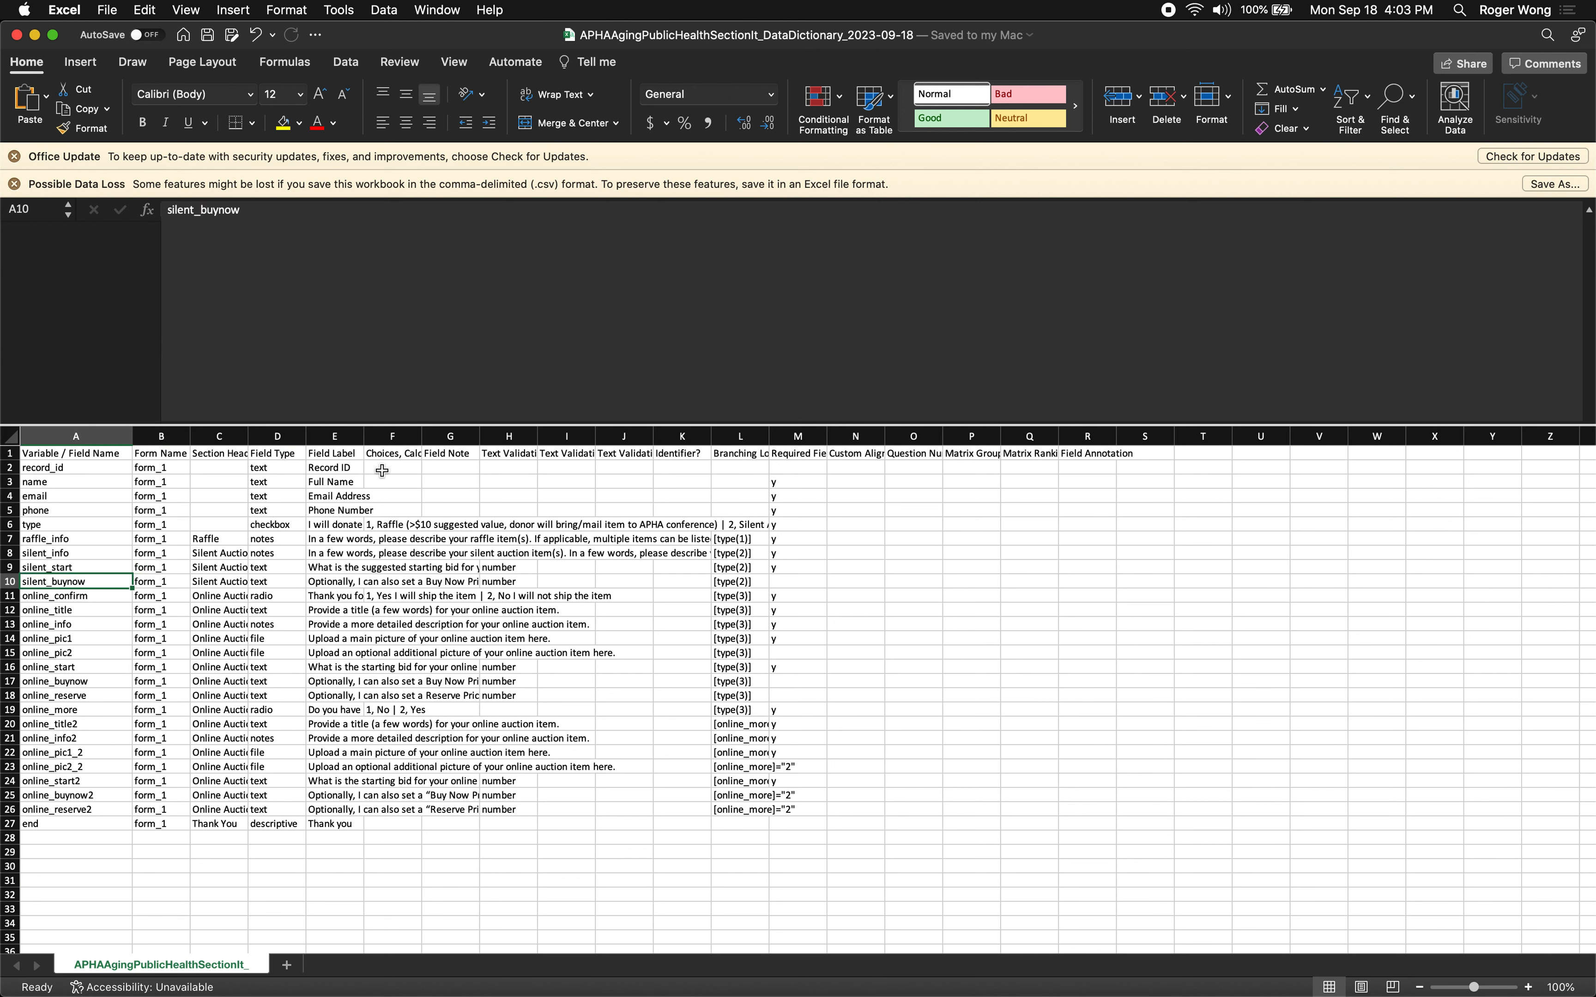
key("Down")
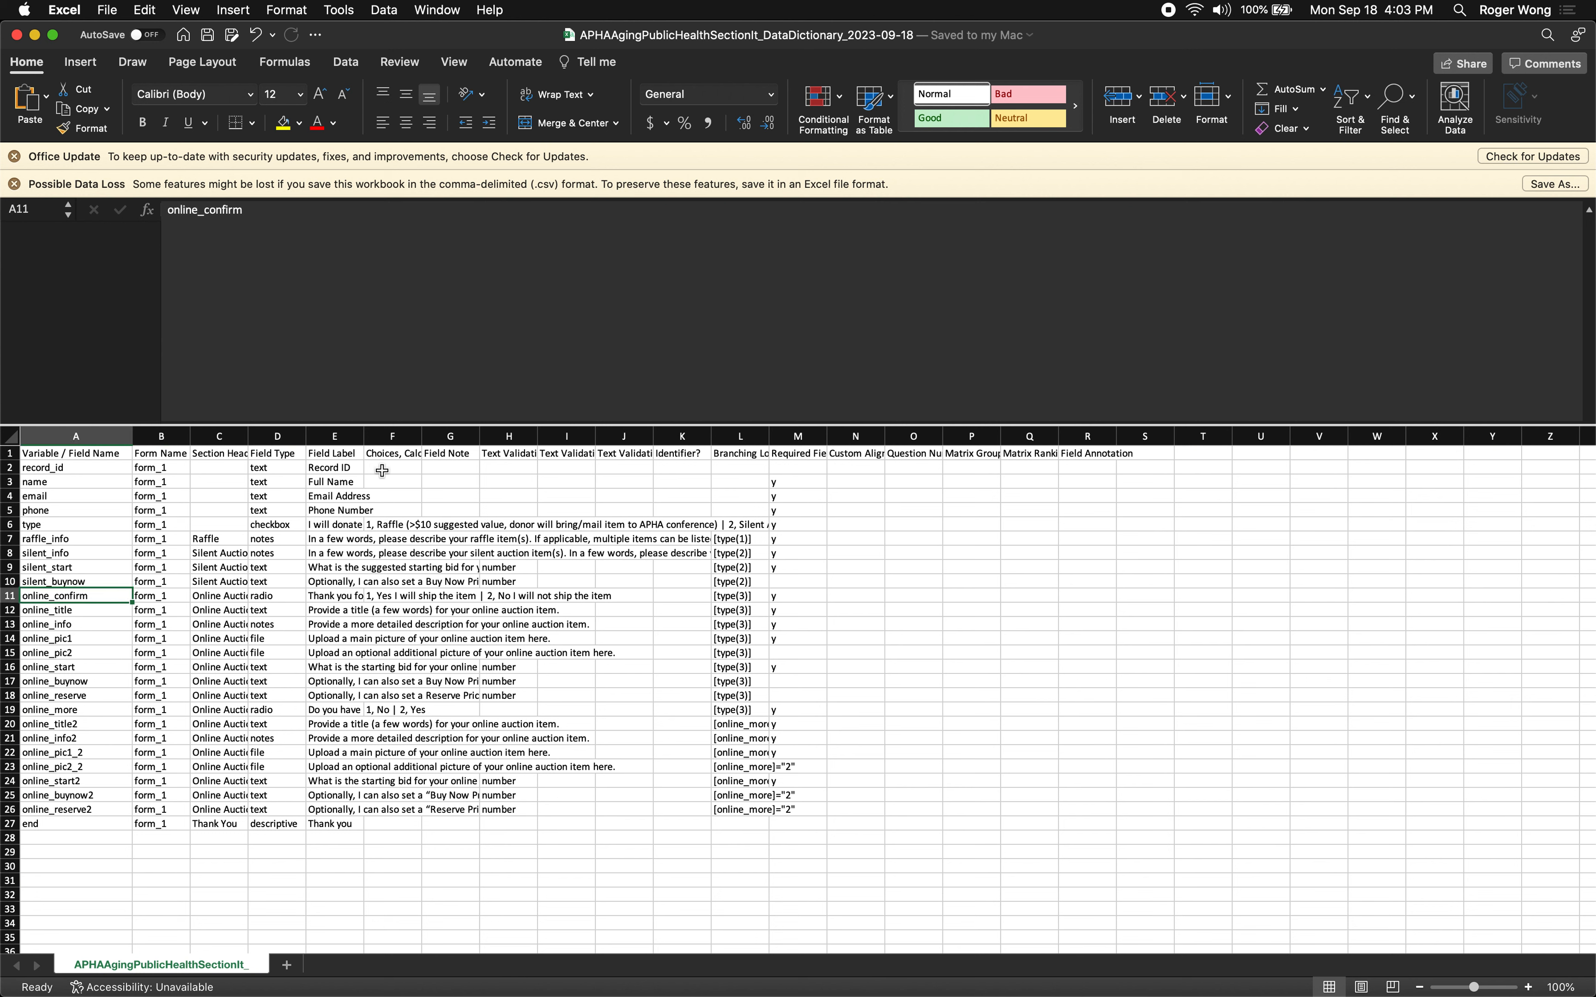
key("Up")
key("Up")
key("Right")
key("Right")
key("Right")
key("Right")
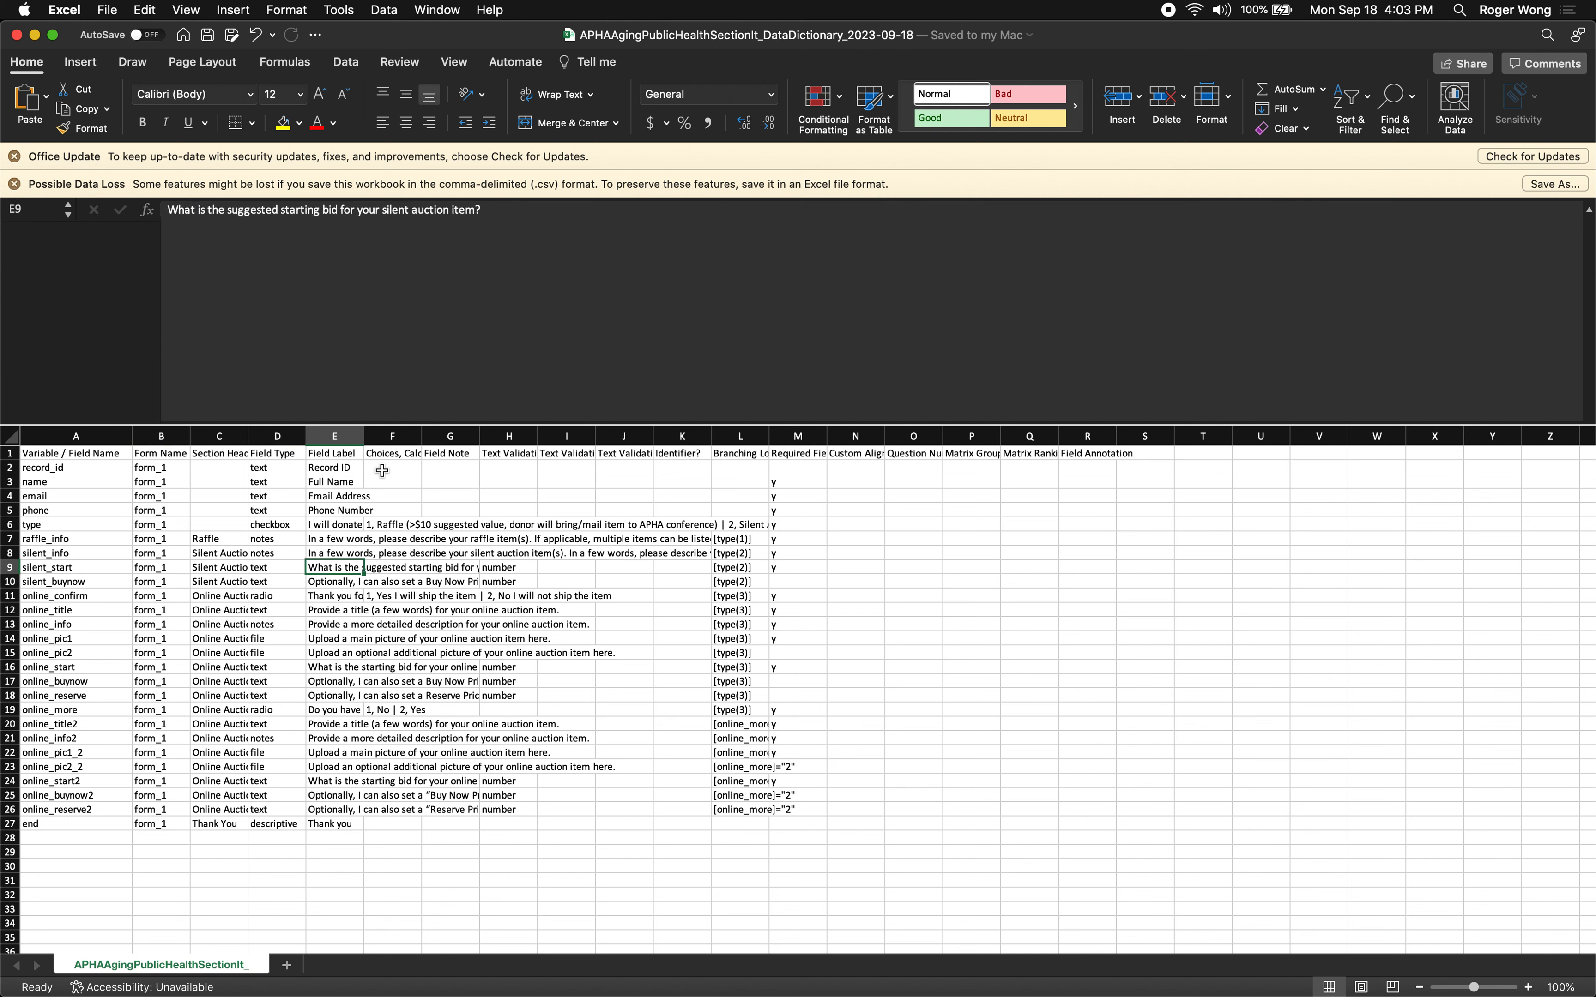
Add straight quotation marks around the first mention of Buy Now Price in the silent_buynow field label in cell E10, and save the file
key("Down")
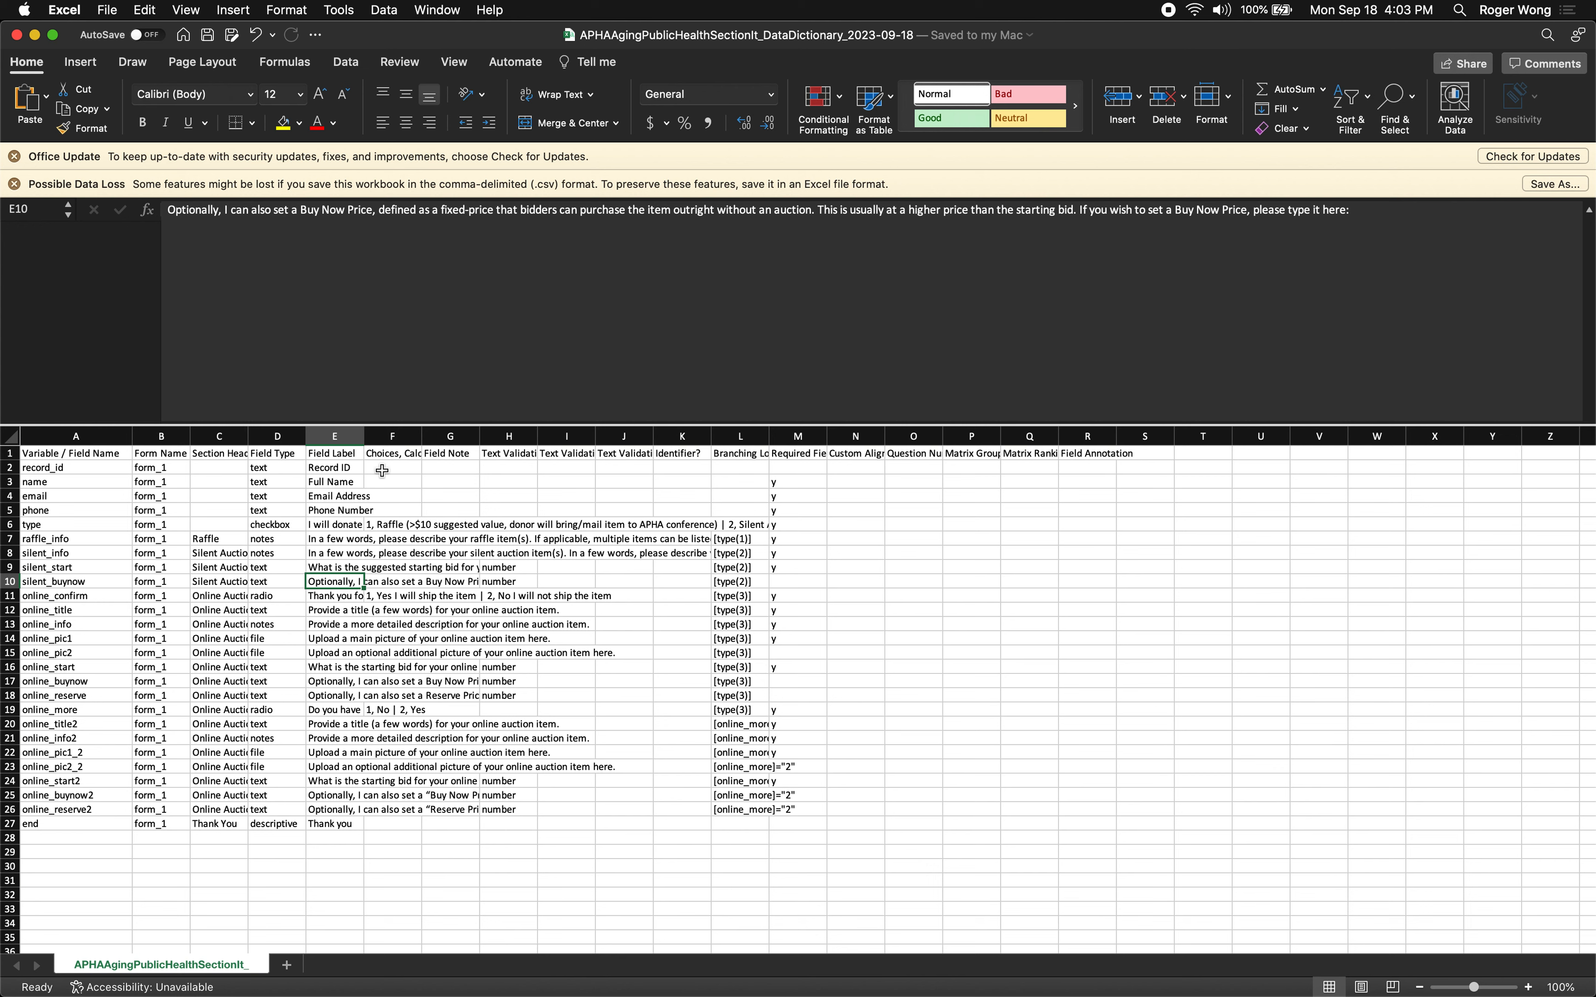
left_click(302, 217)
type("\"")
key("Right")
key("Right")
key("Right")
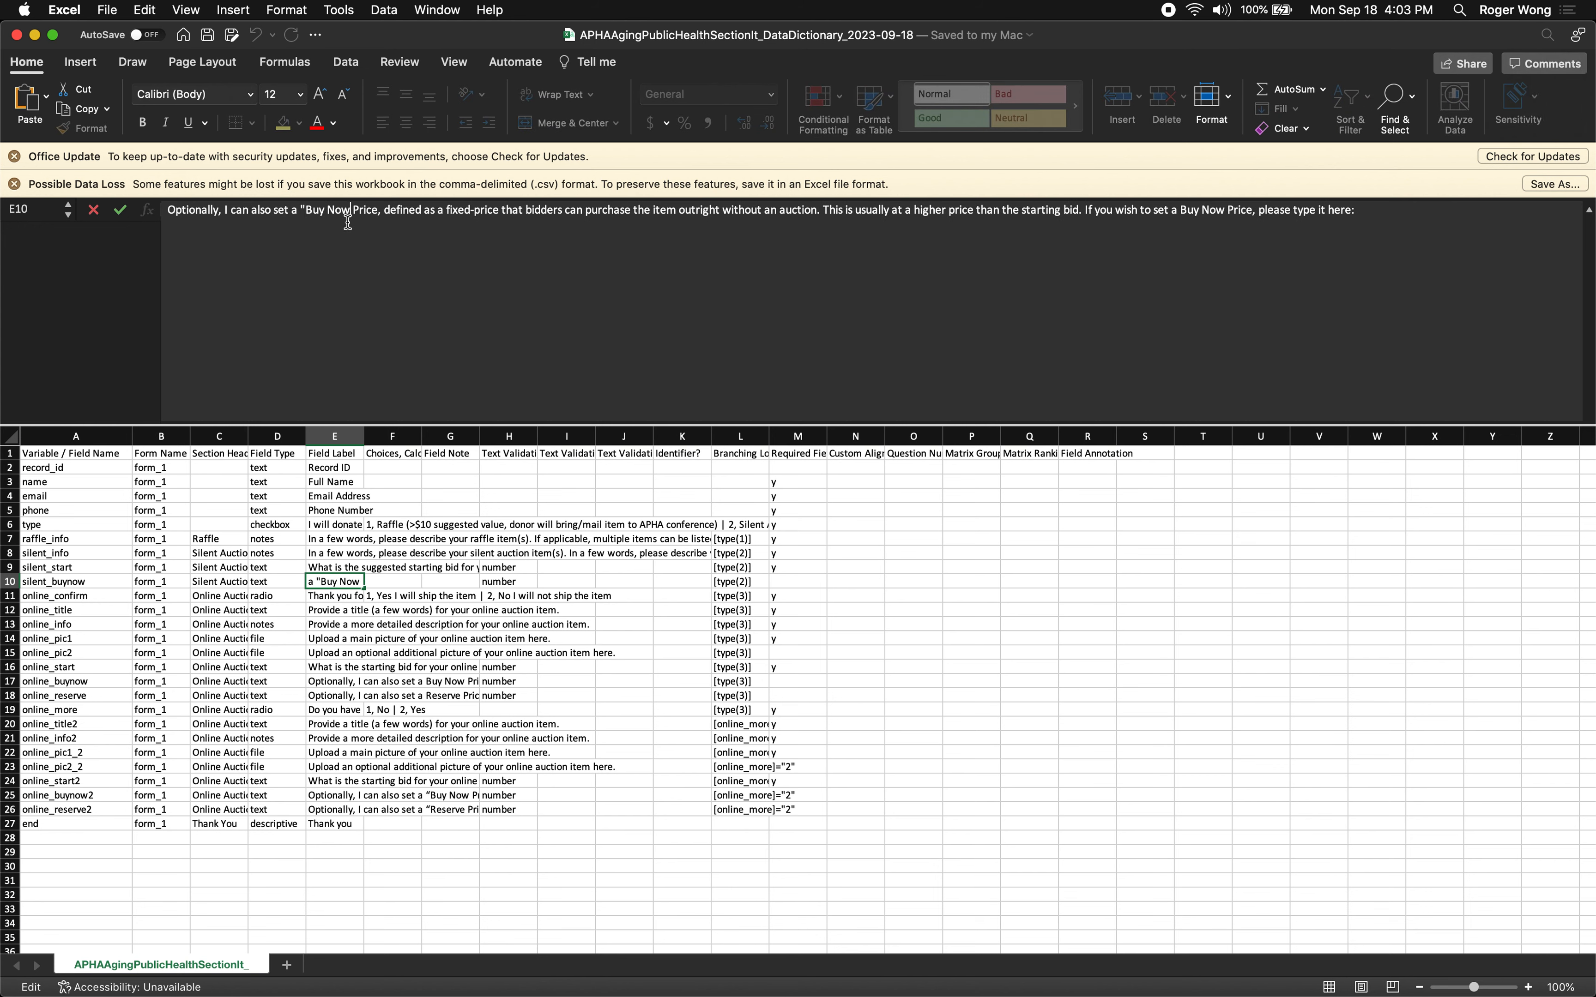
key("Right")
key("Right")
key("Right")
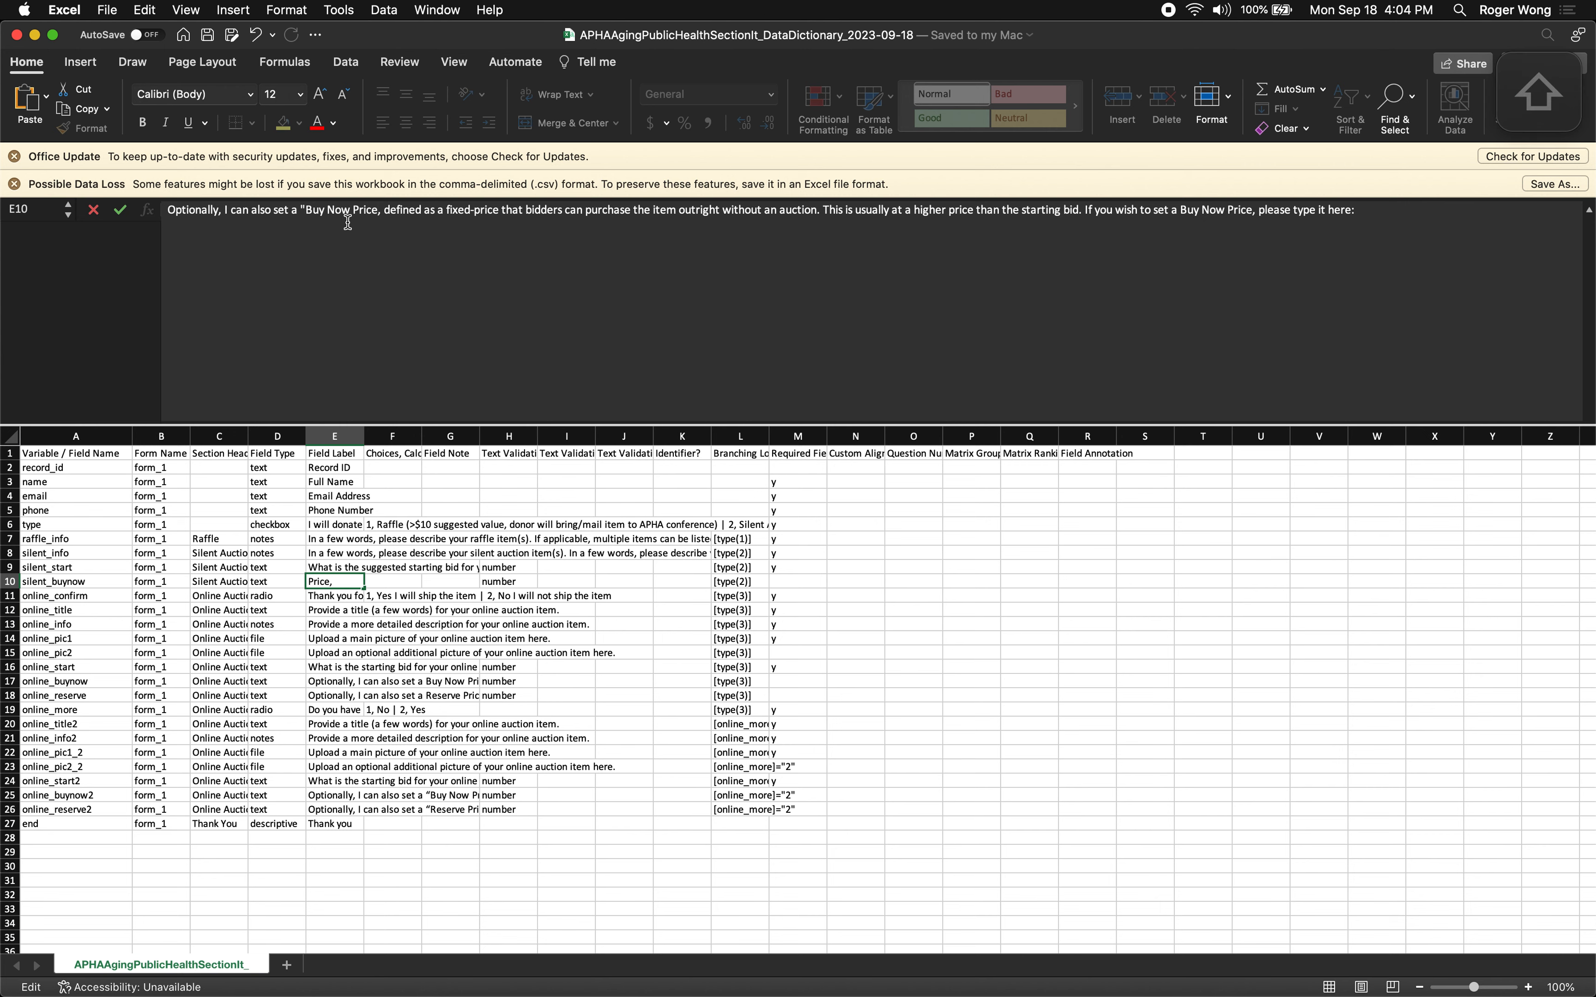
type("\"")
key("Return")
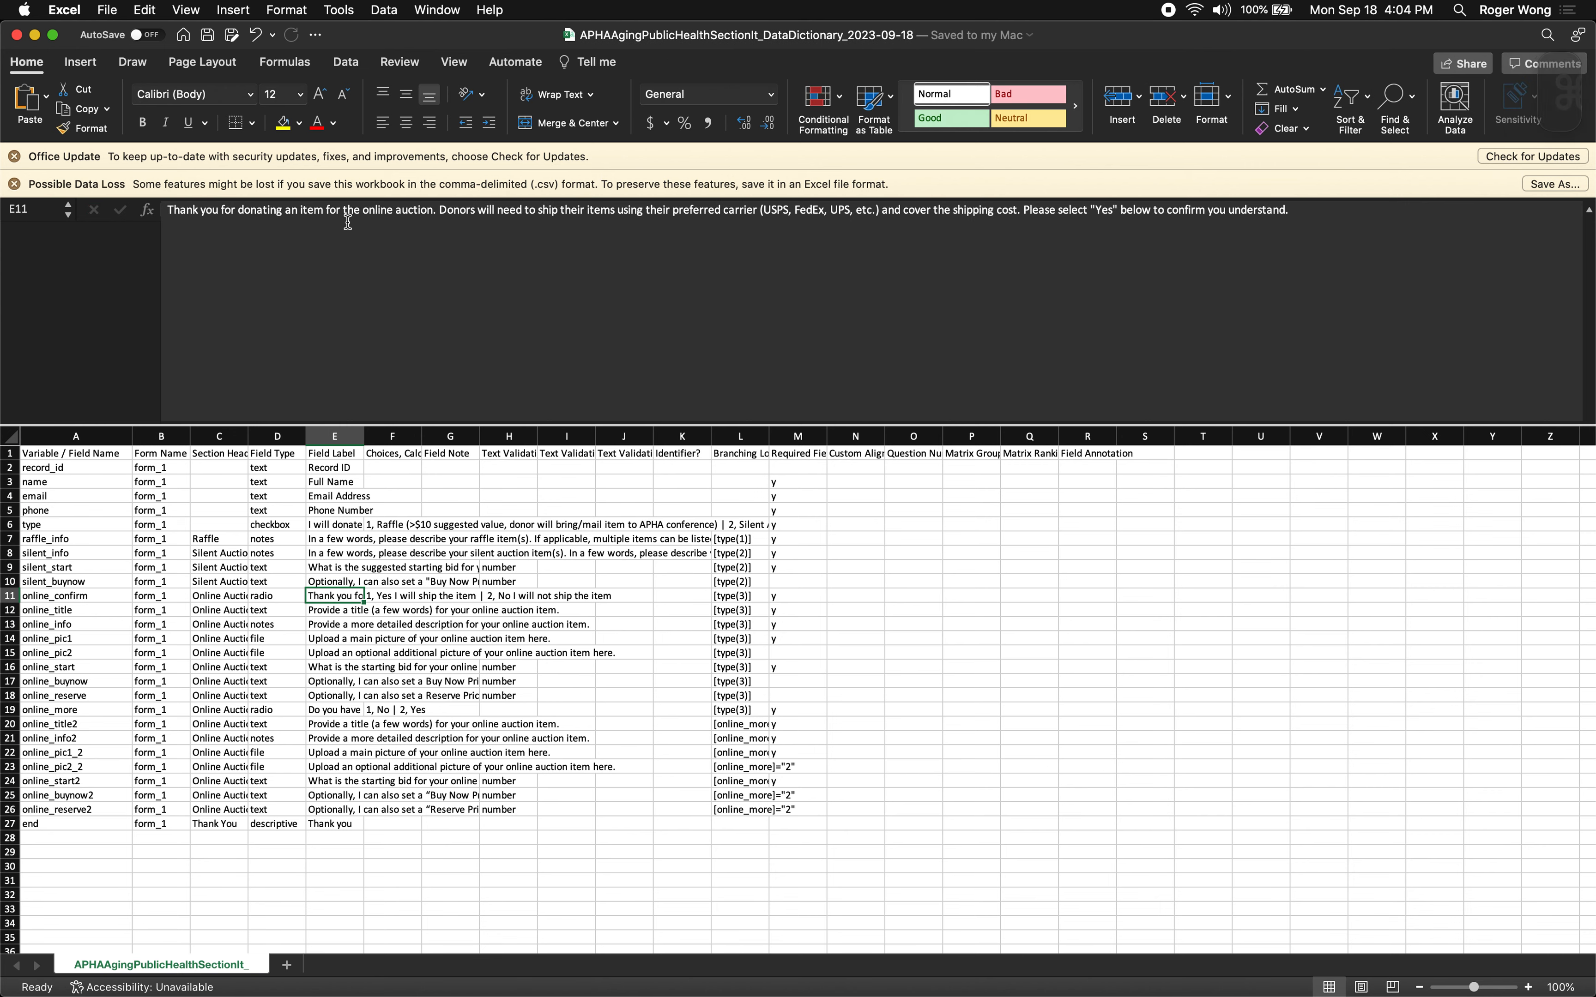
key("cmd+h")
Move the Chrome desktop next to the live survey's desktop and switch to the REDCap project in Chrome
key("ctrl+Up")
mouse_move(440, 17)
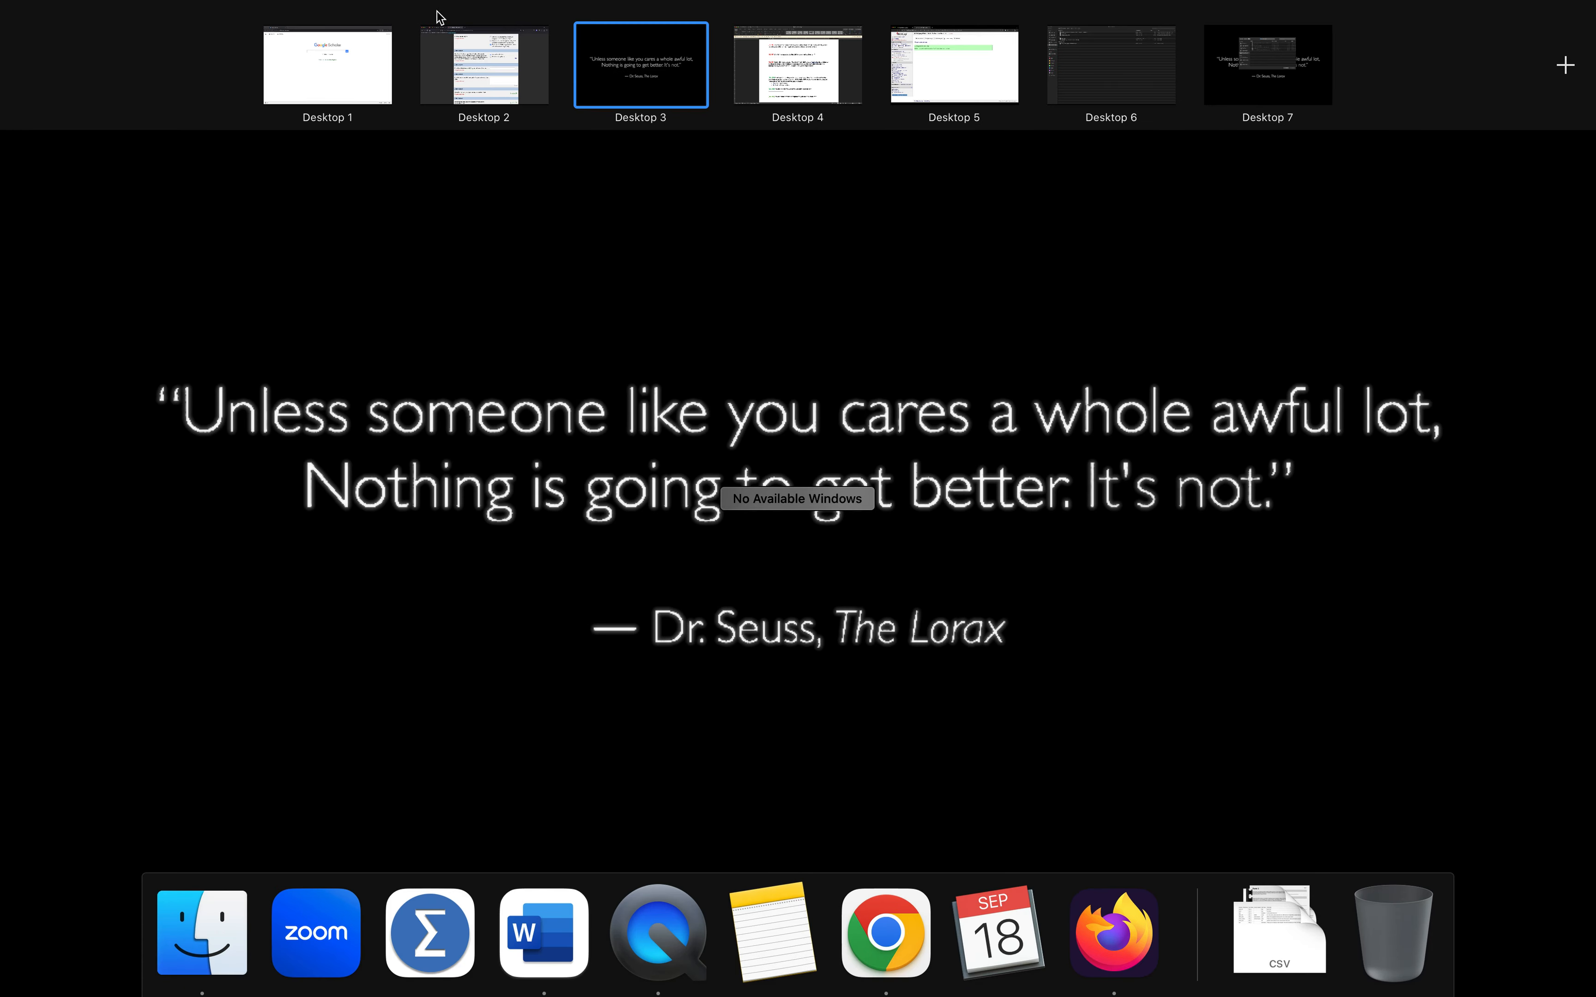
left_click(774, 77)
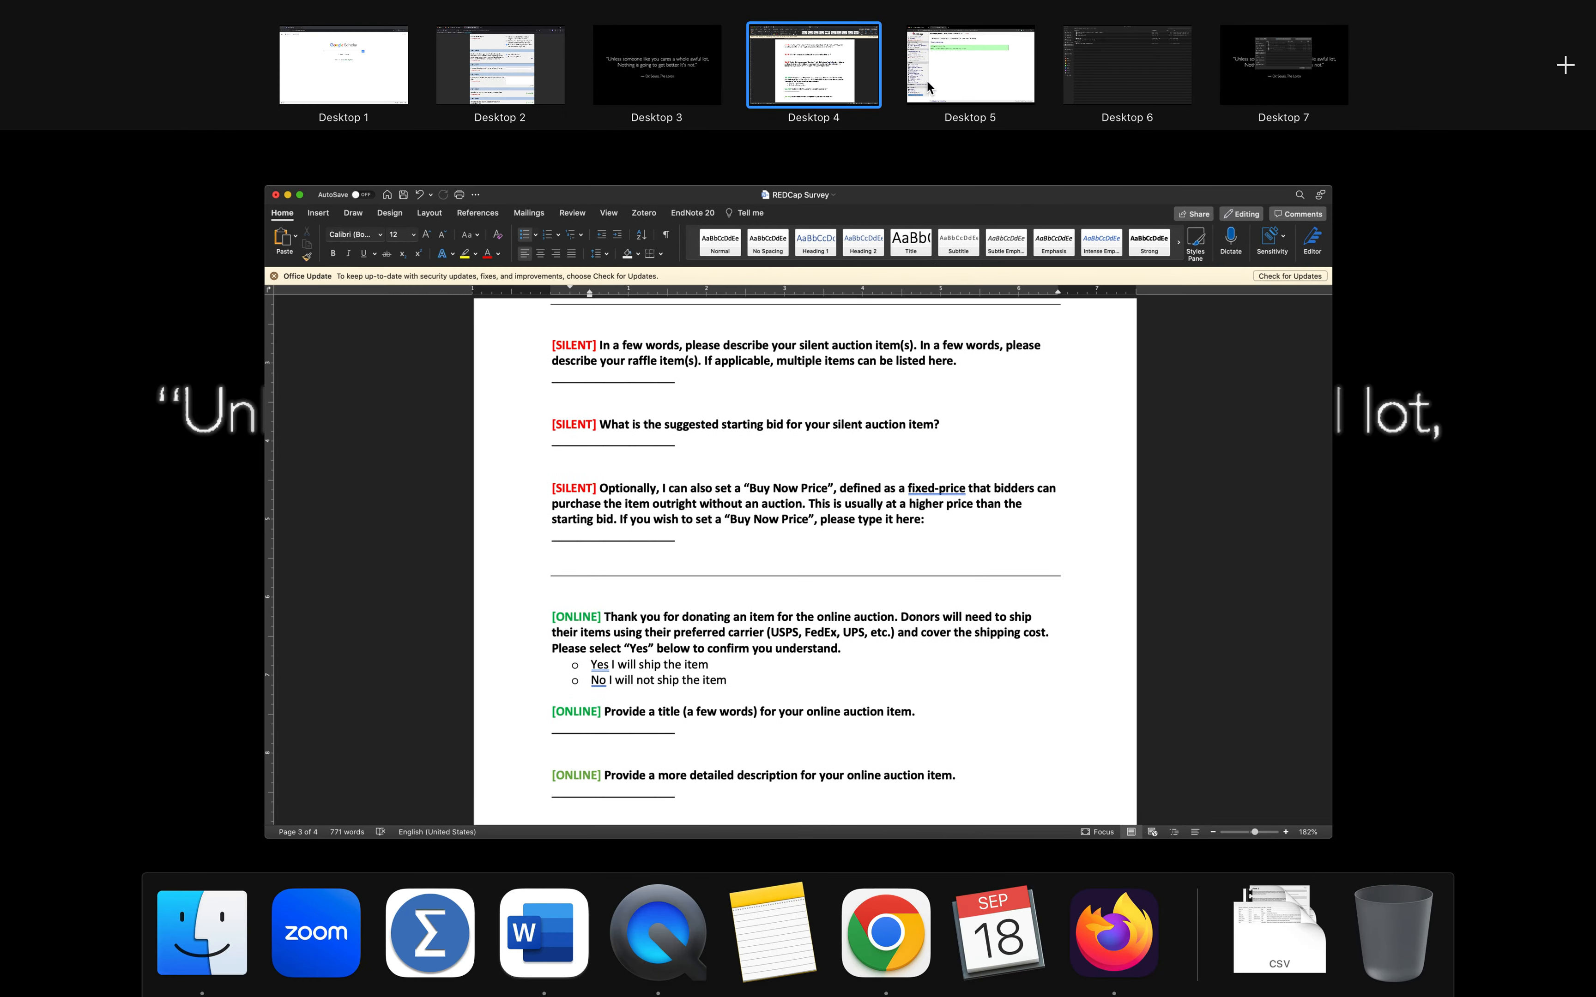
left_click_drag(926, 80, 621, 84)
left_click(621, 83)
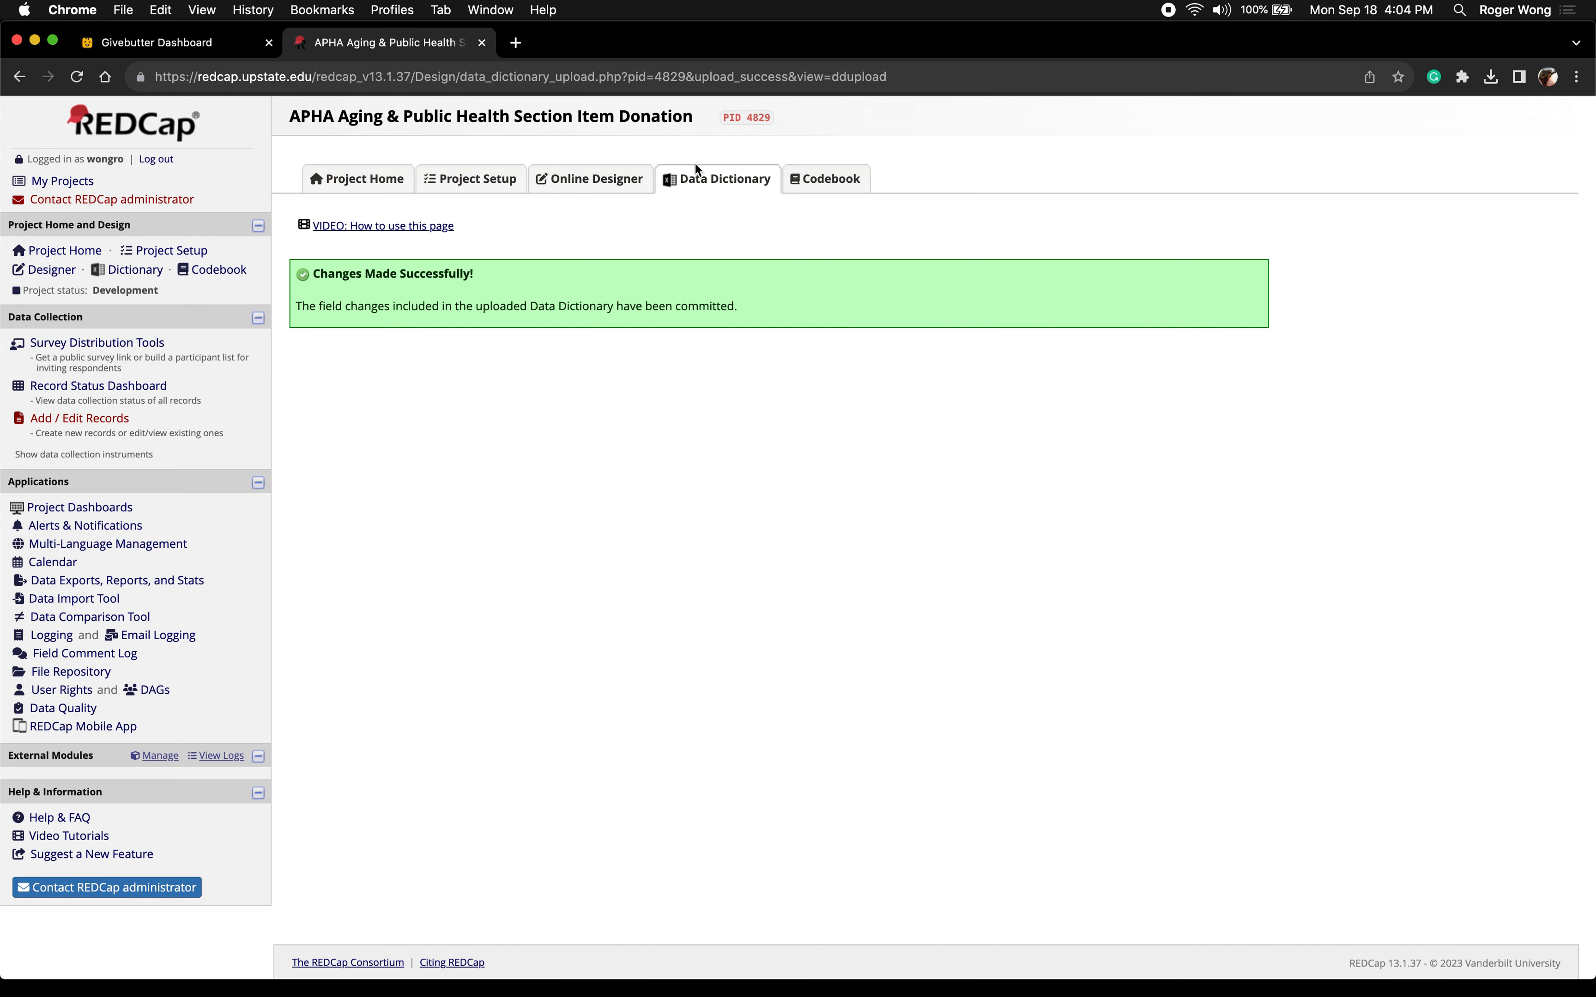
Upload APHAAgingPublicHealthSectionIt_DataDictionary_2023-09-18.csv as the project's Data Dictionary and commit the changes
left_click(689, 185)
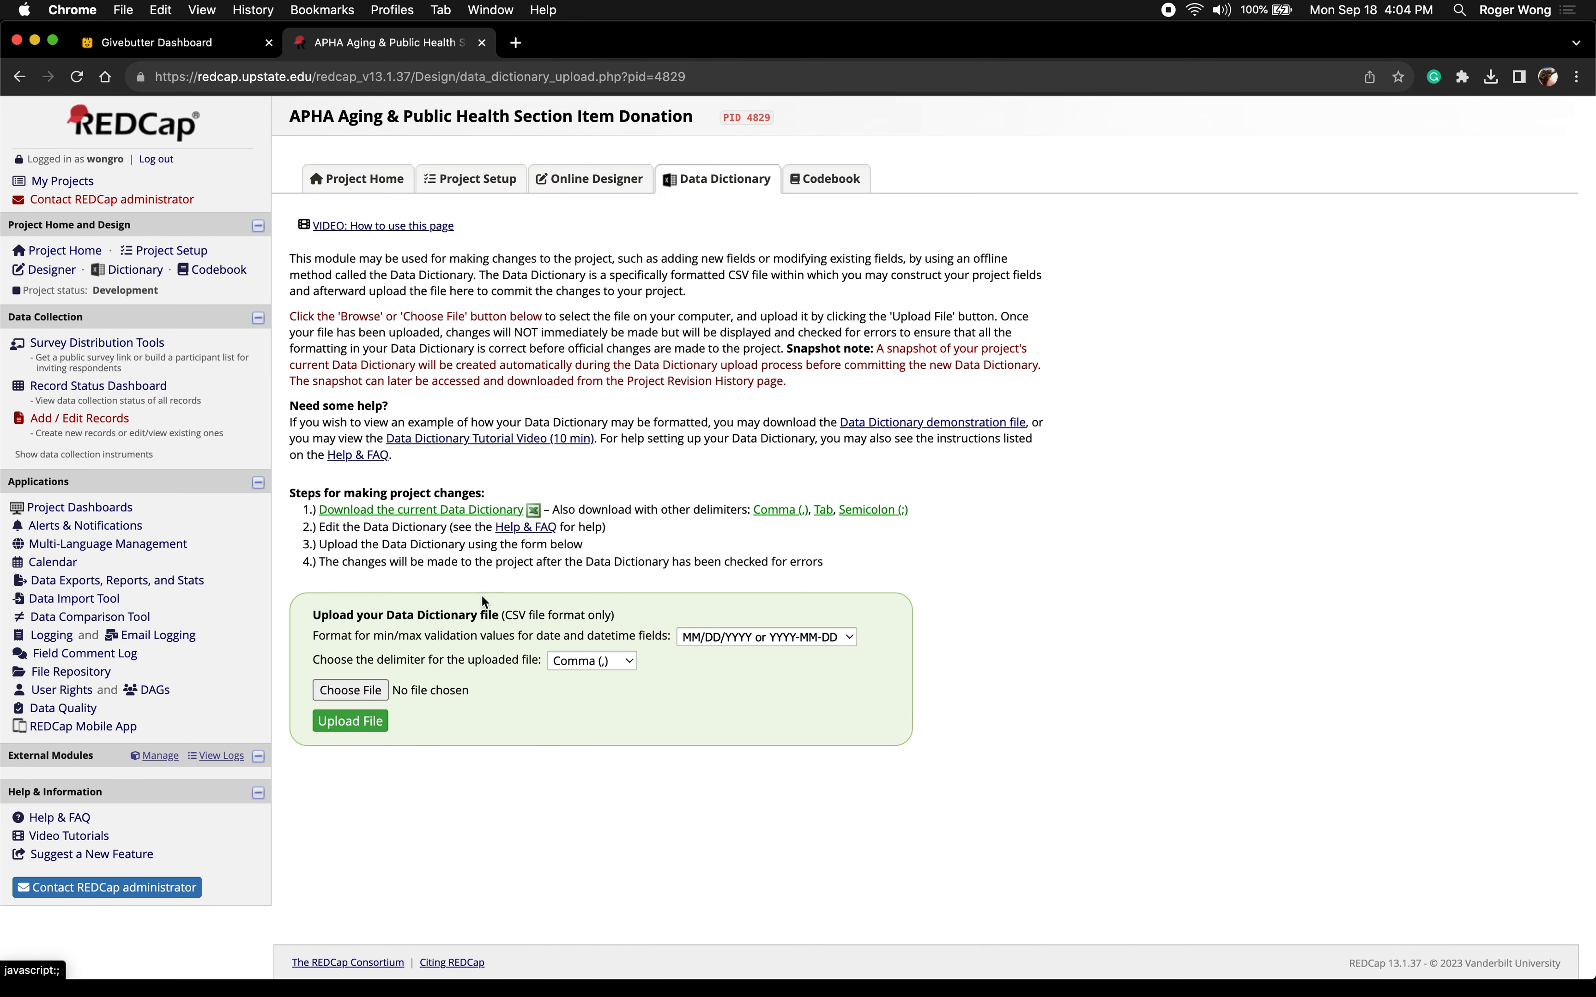
left_click(353, 697)
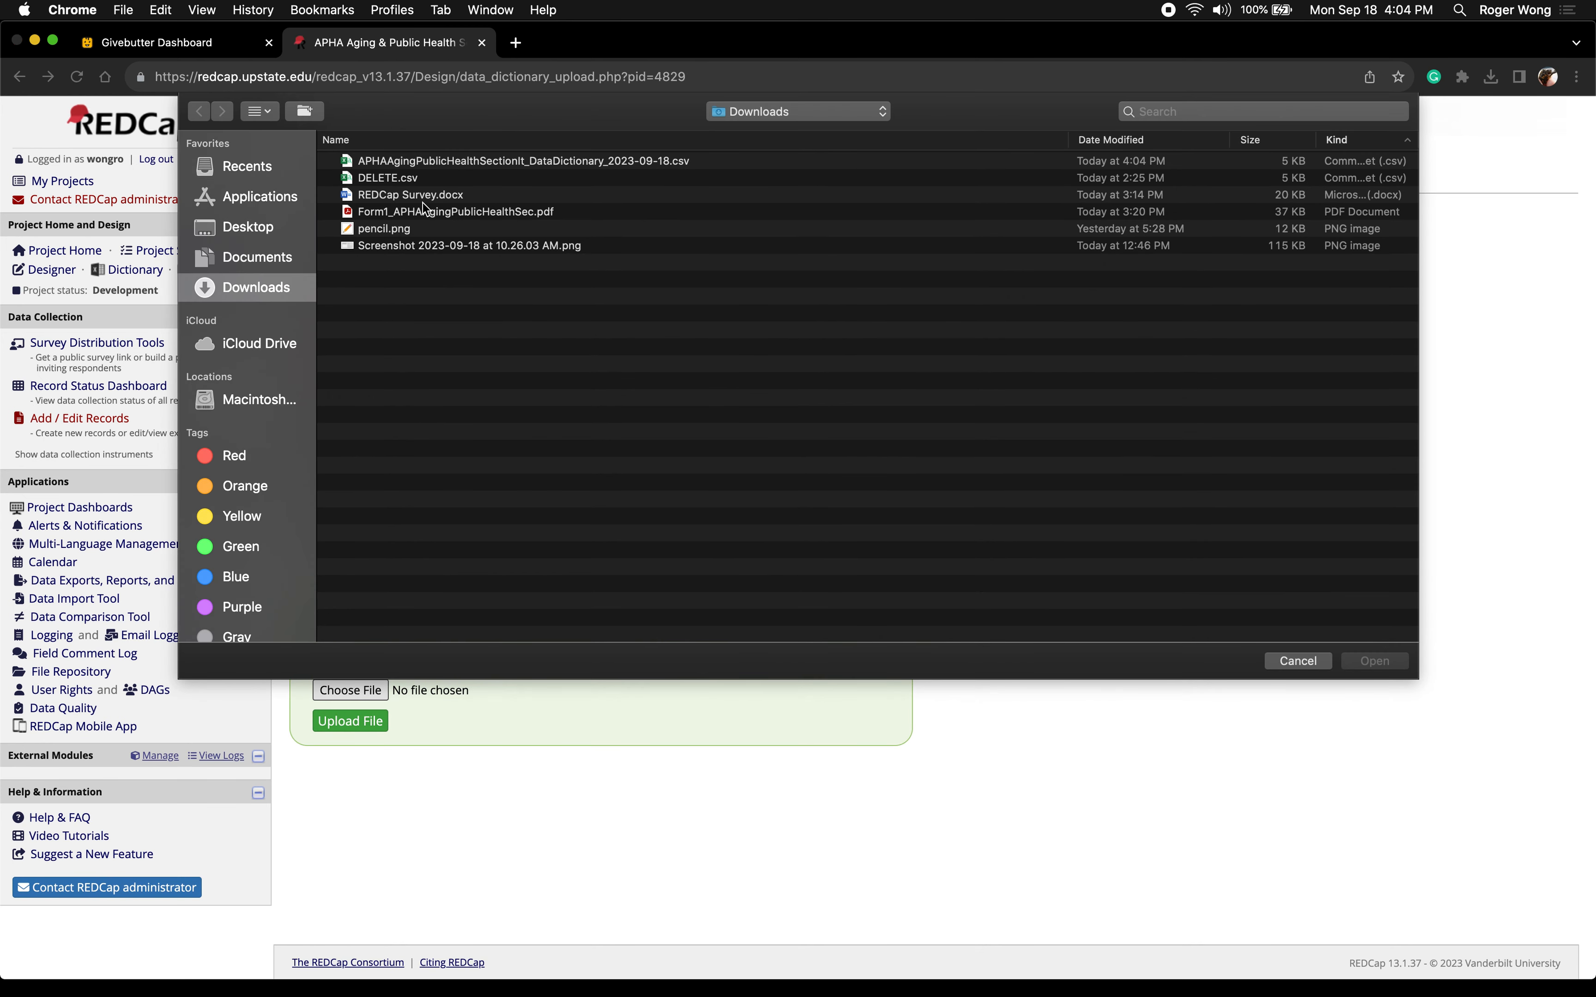
double_click(420, 160)
left_click(350, 720)
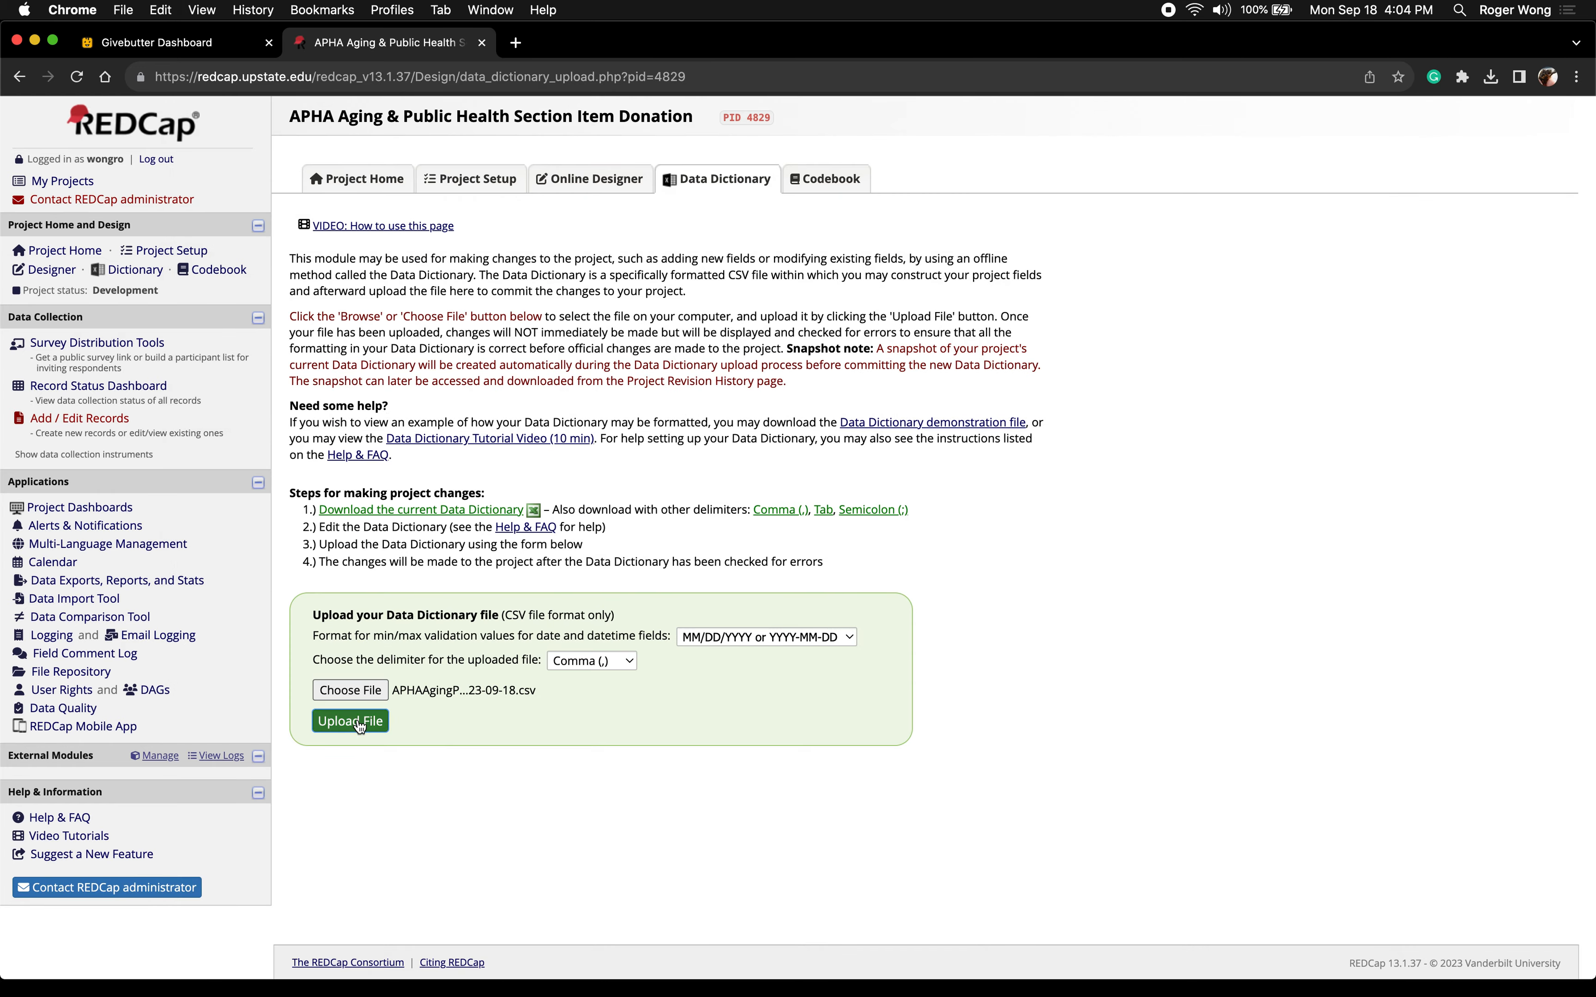
left_click(399, 506)
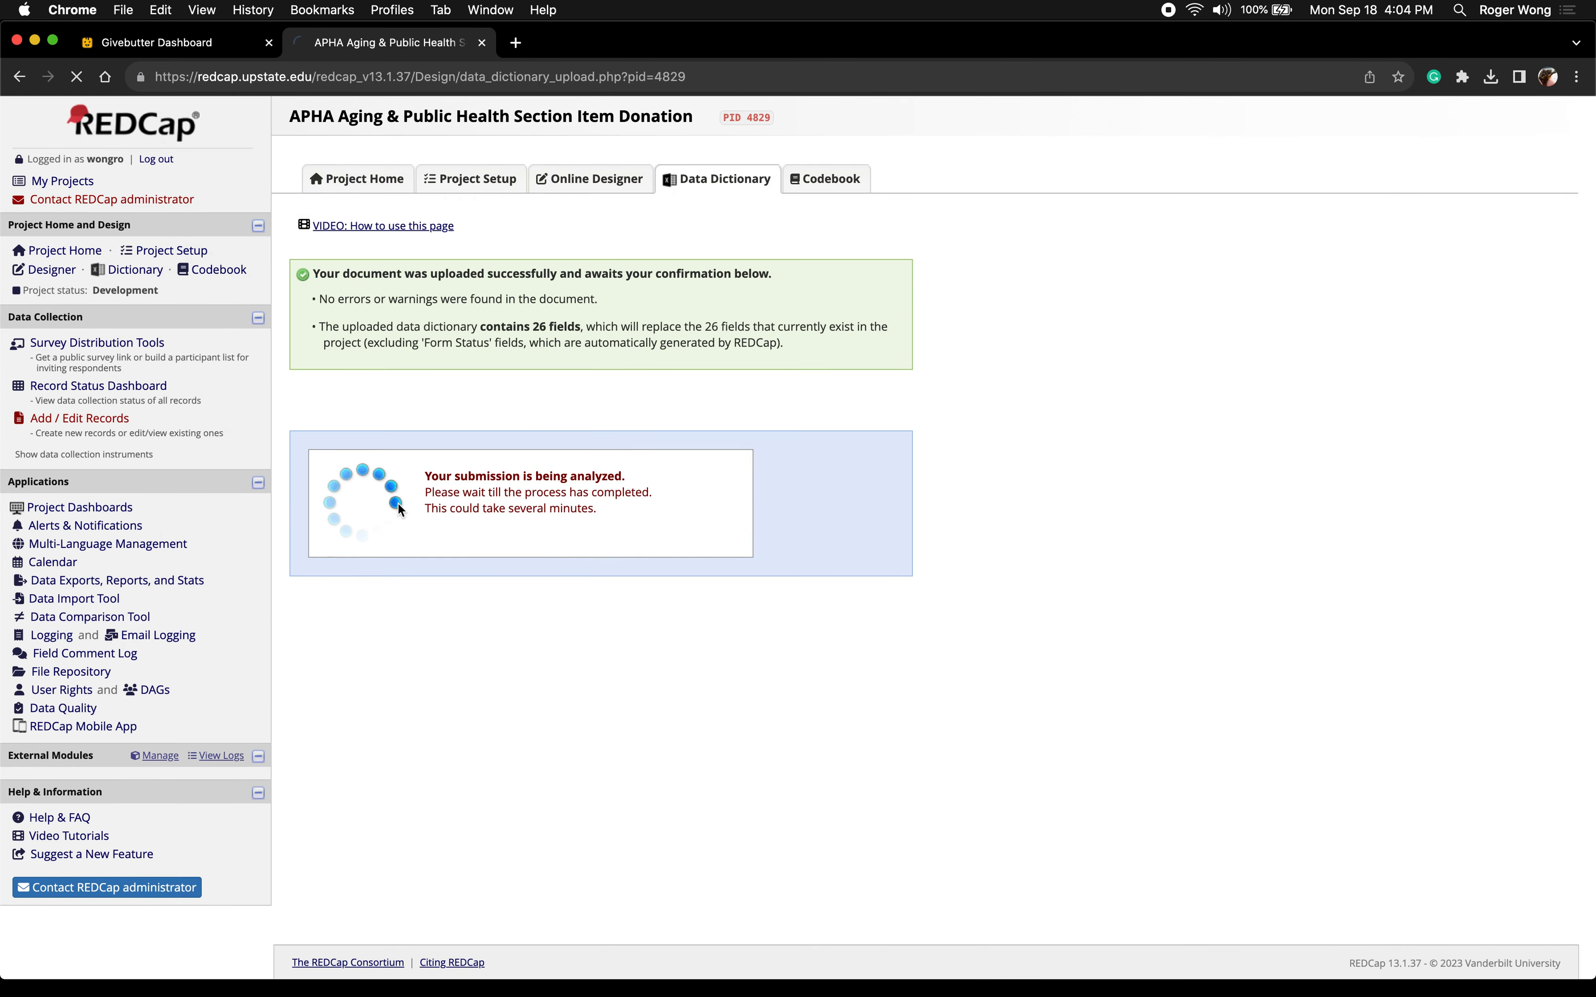
key("ctrl+Left")
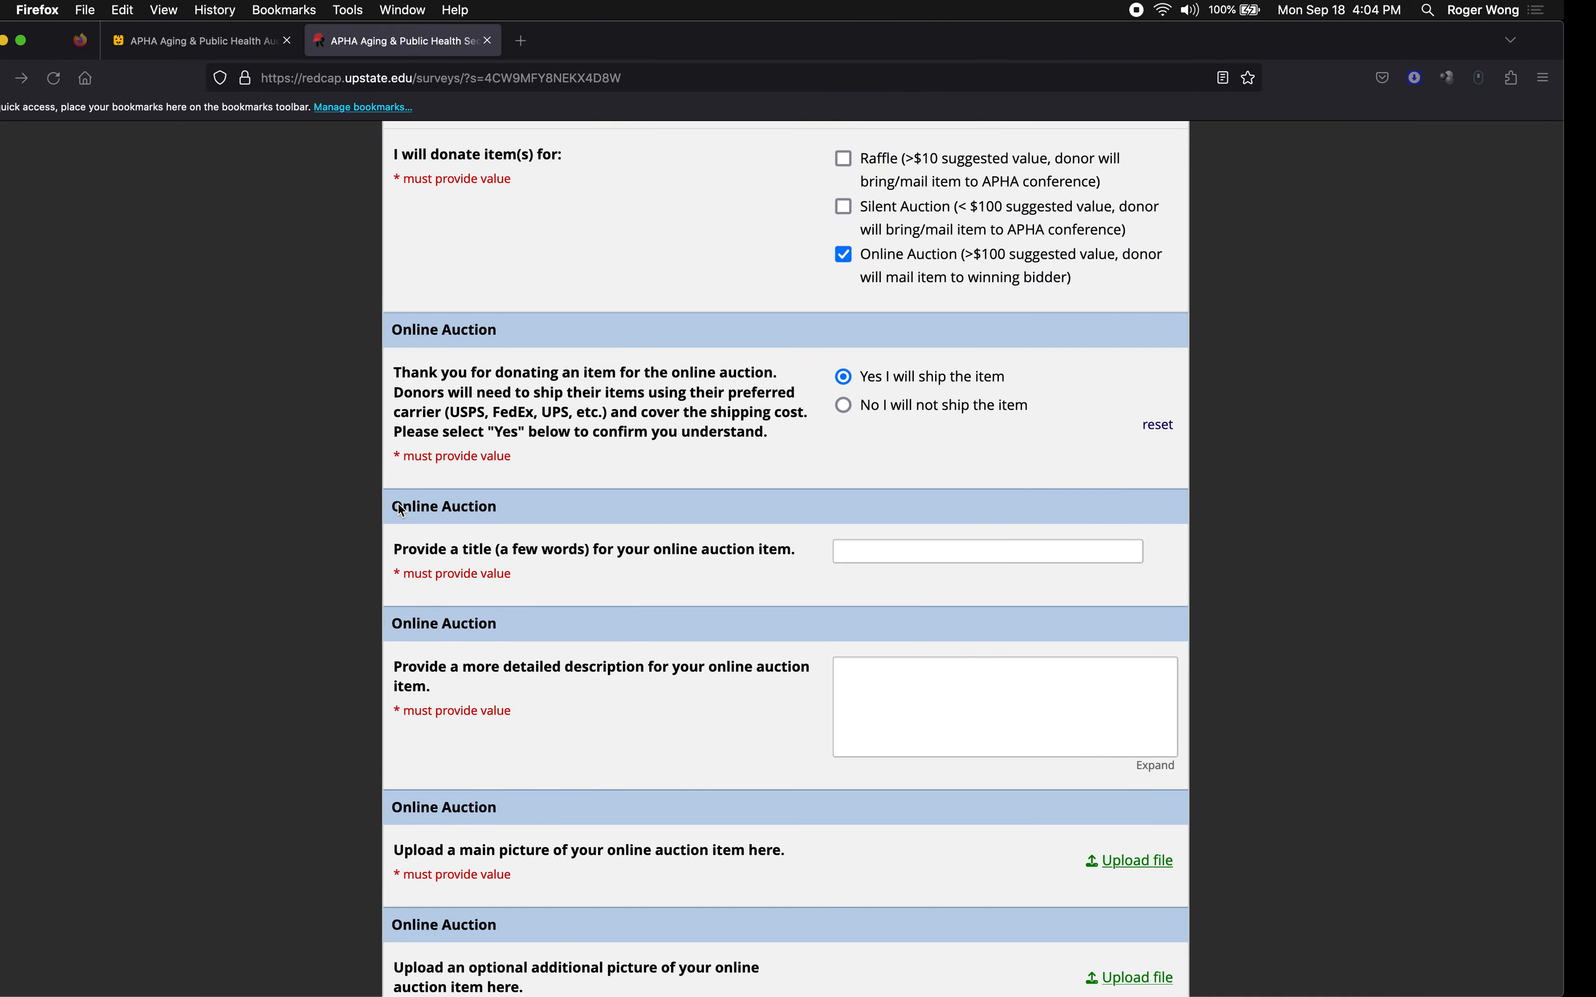
key("ctrl+Right")
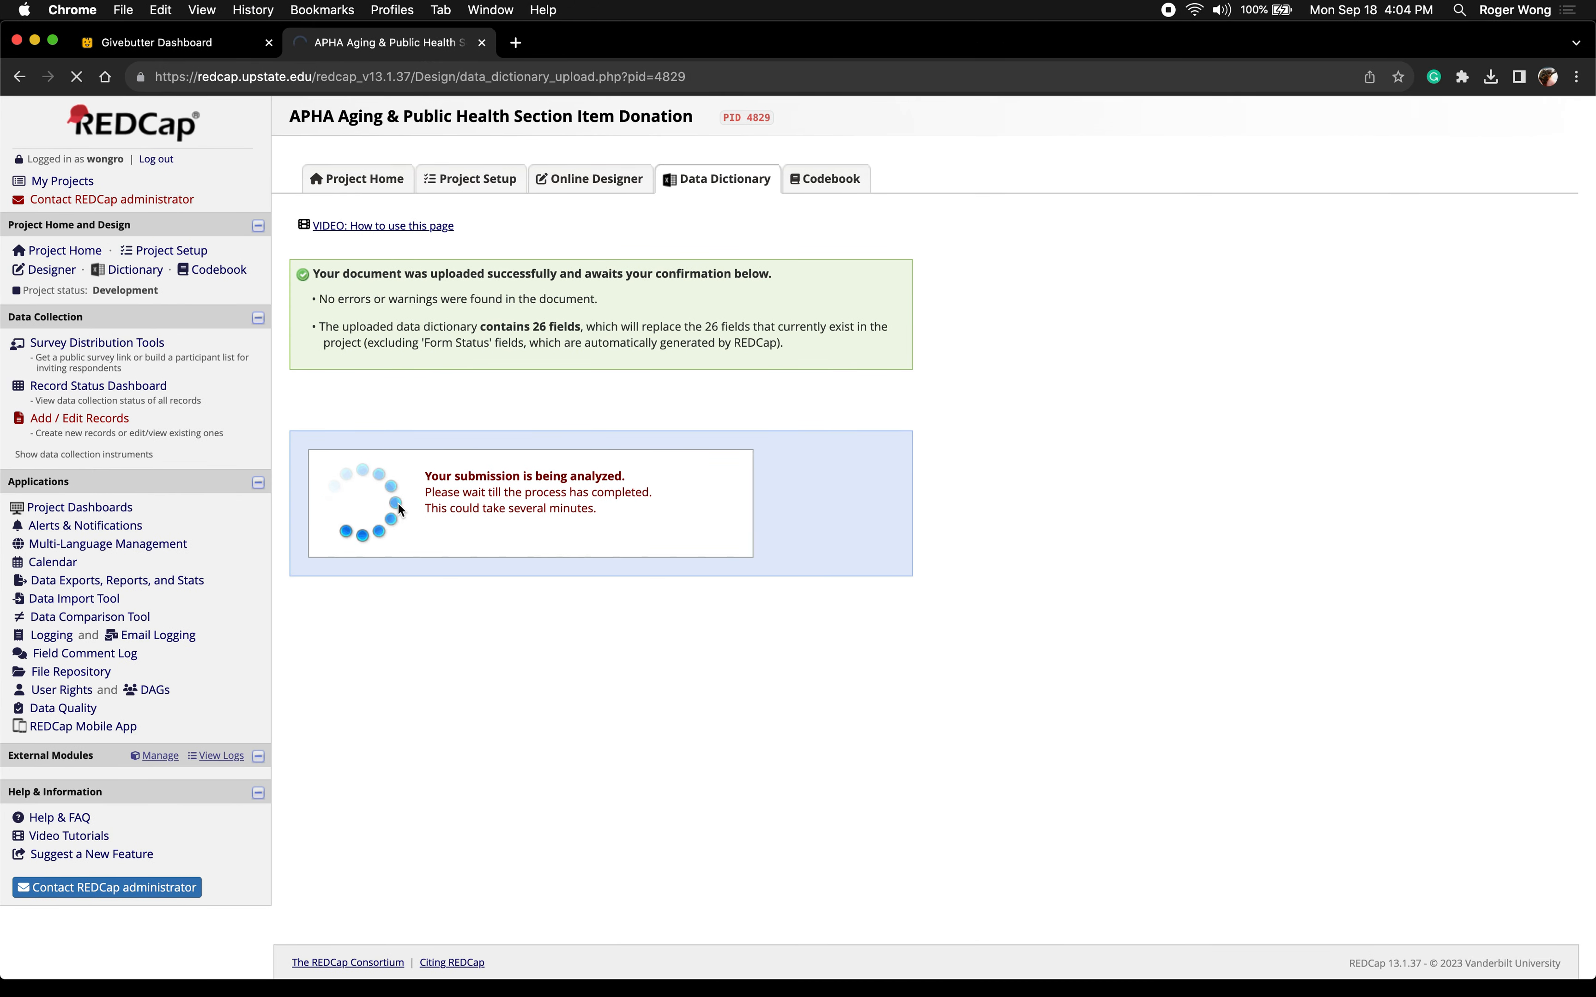
key("ctrl+Left")
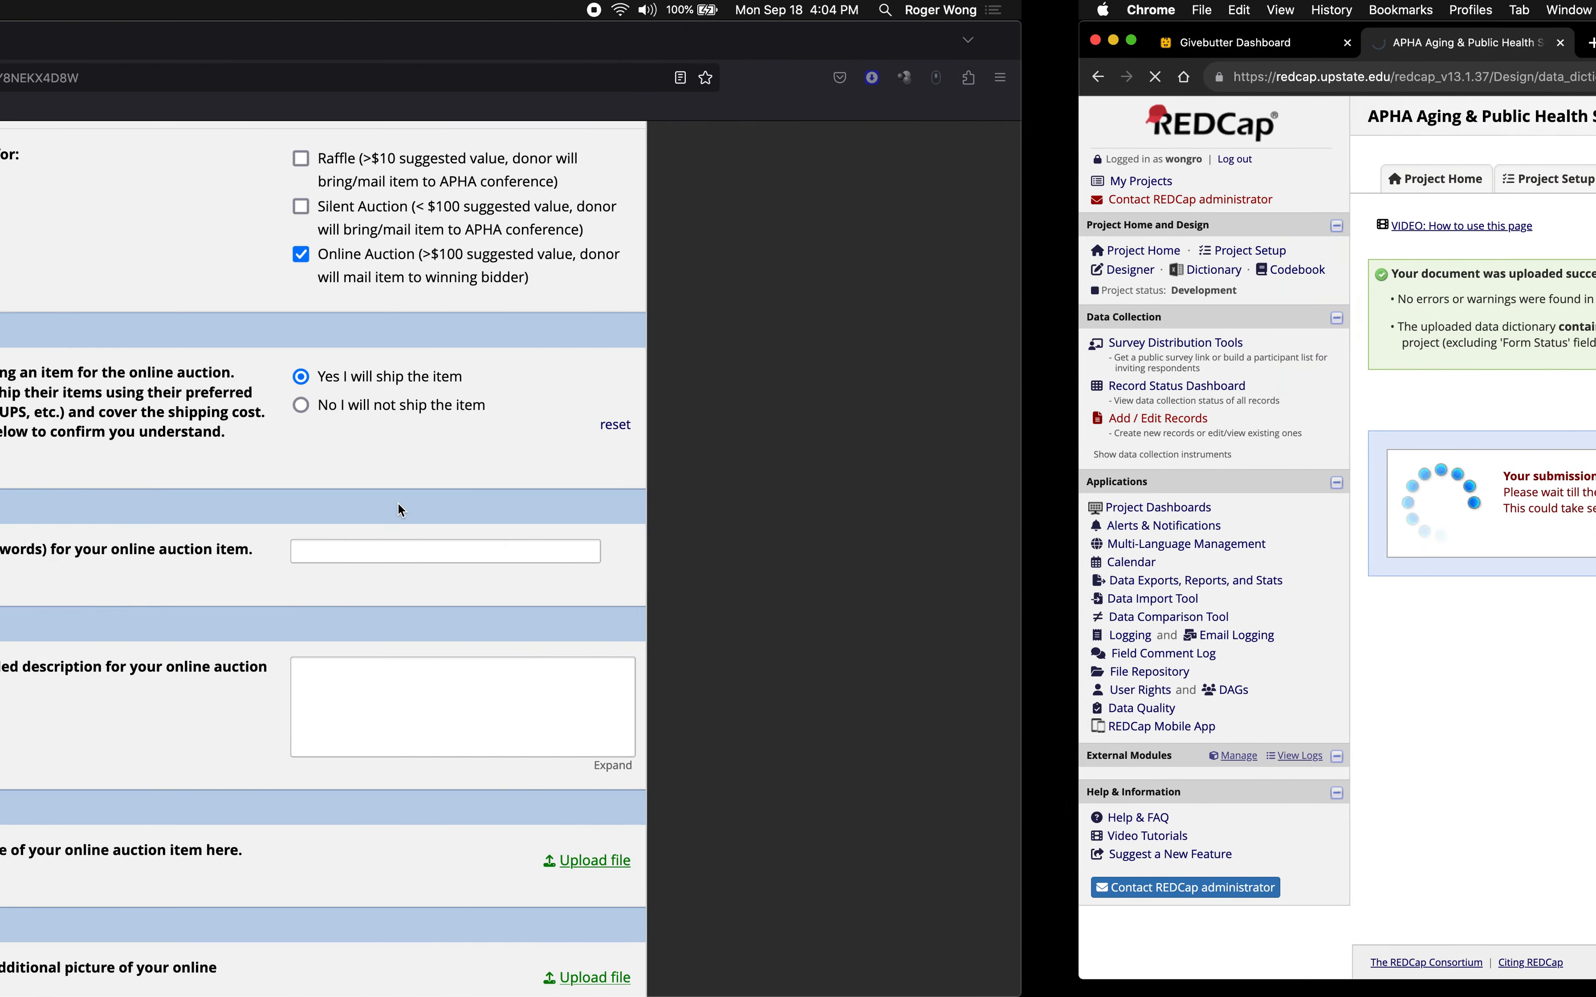
key("ctrl+Right")
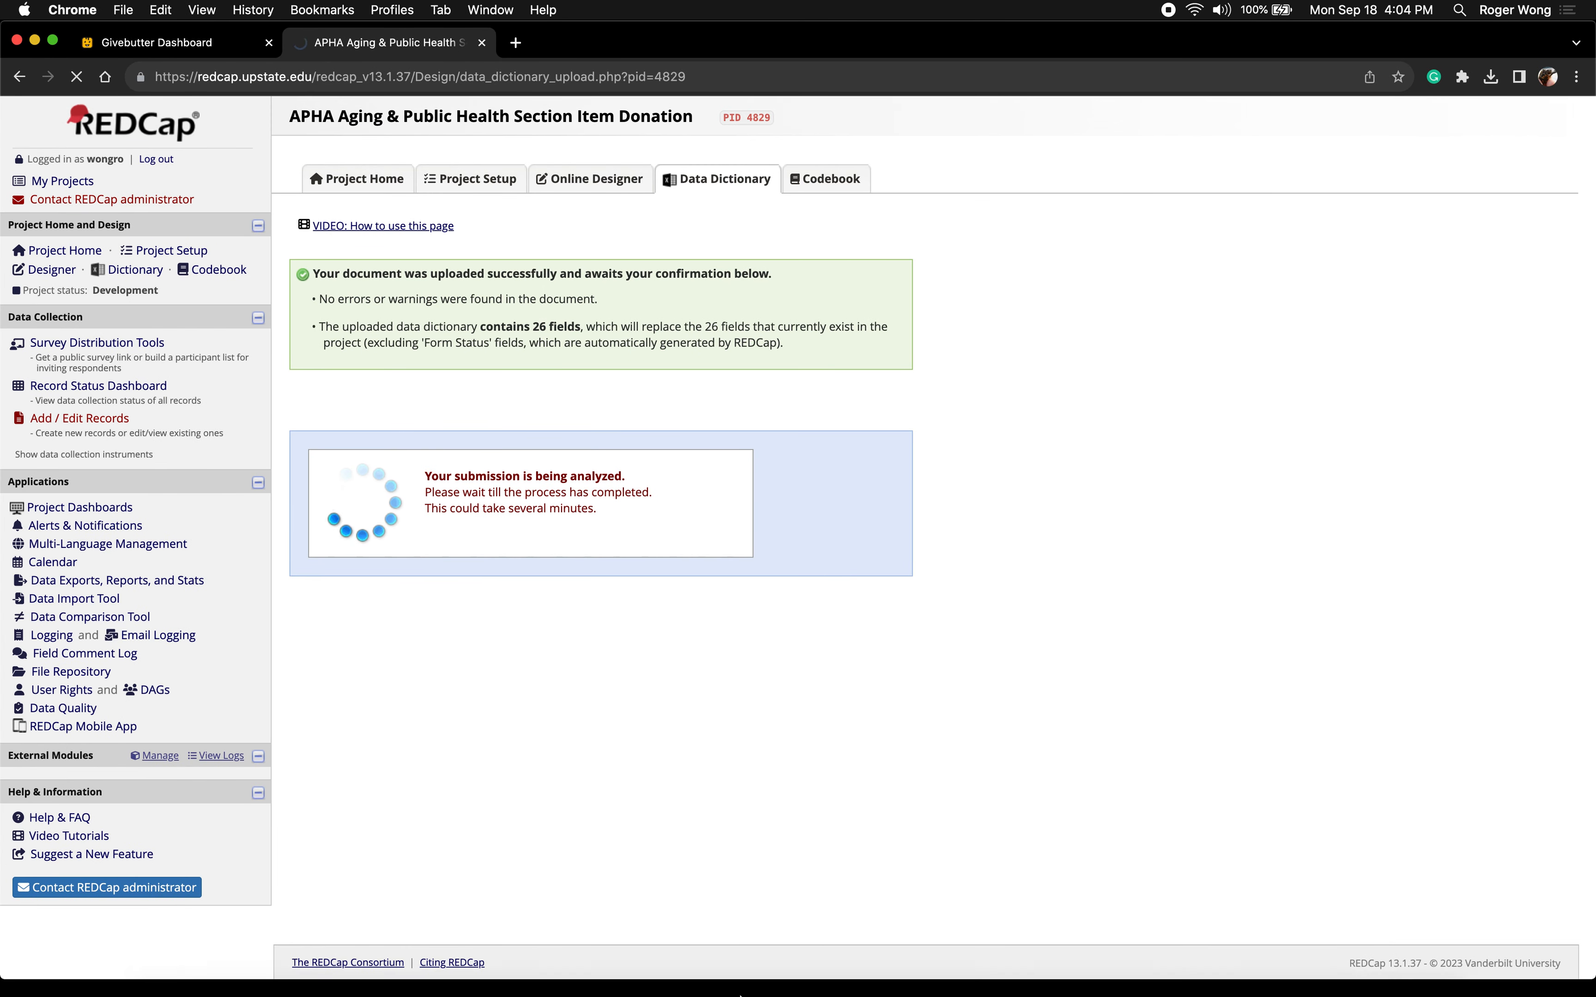
mouse_move(828, 977)
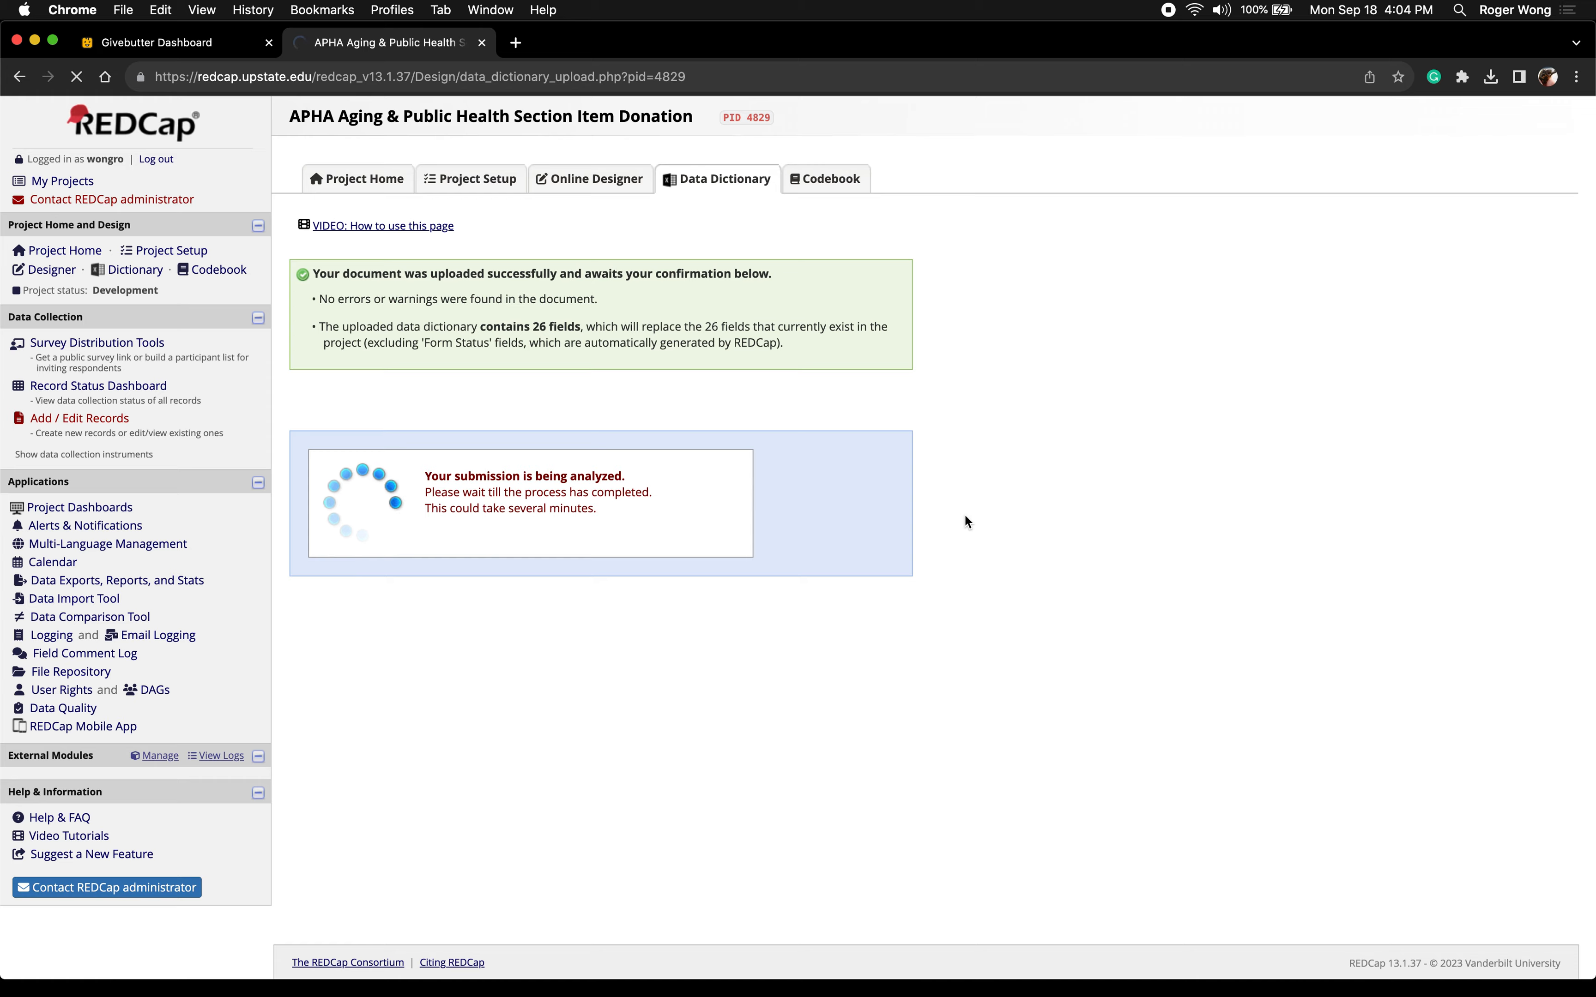
Reload the live survey in Firefox and choose the Silent Auction donation option to examine its questions
key("ctrl+Left")
scroll(952, 512, "up", 1)
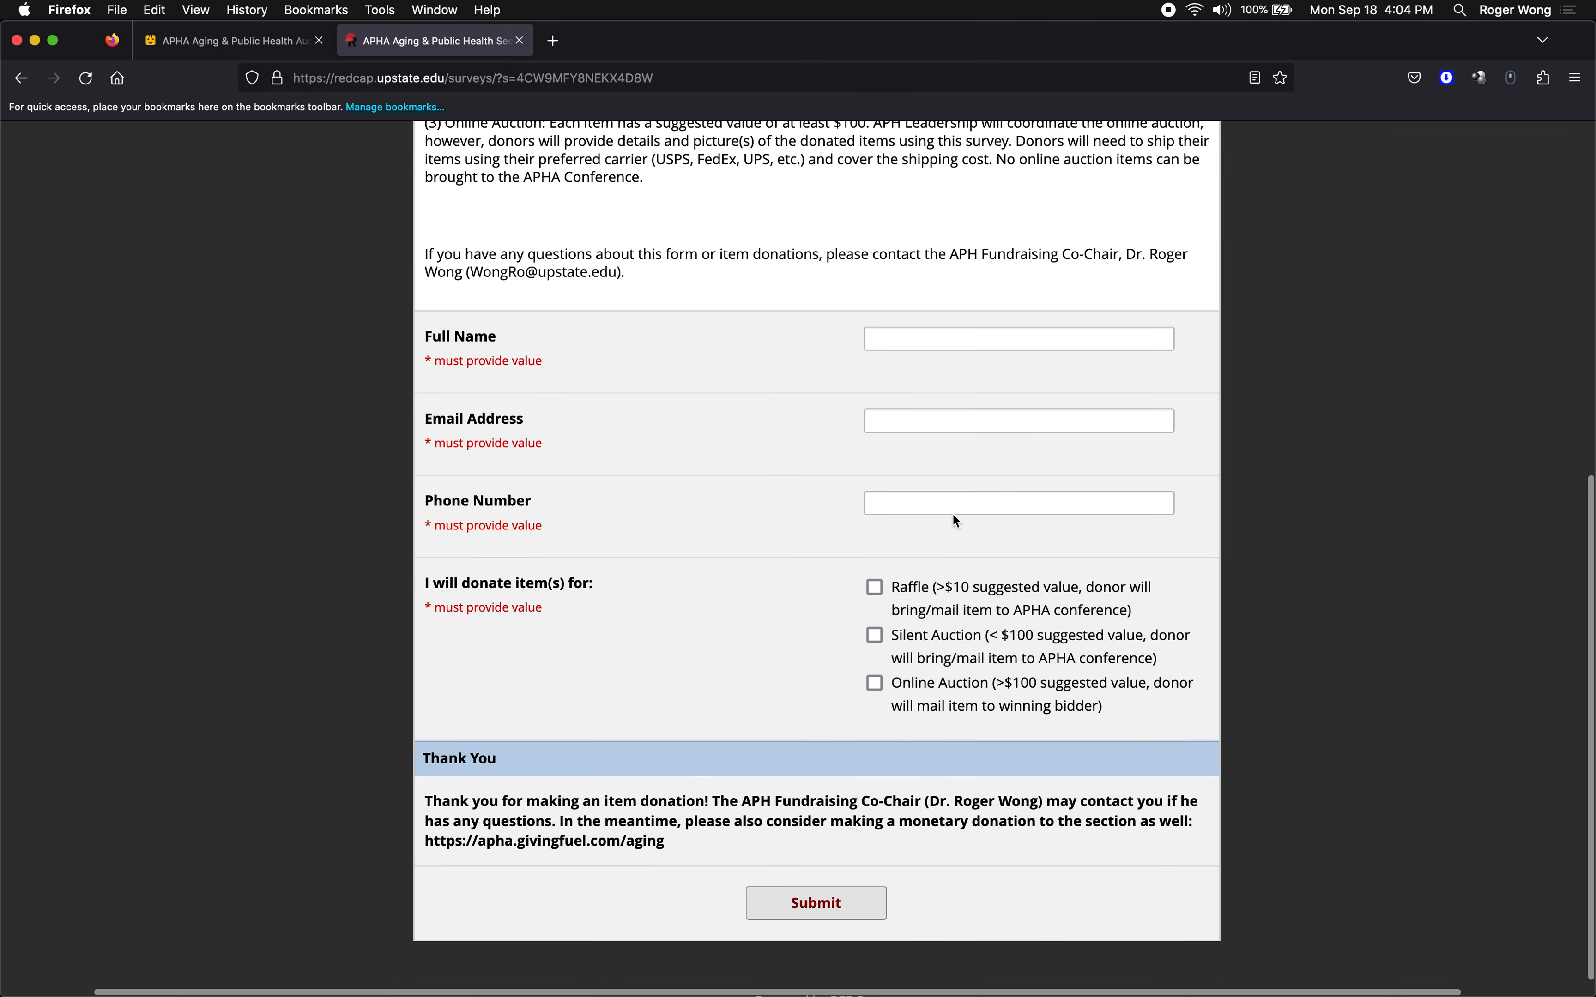
left_click(875, 635)
scroll(879, 637, "down", 5)
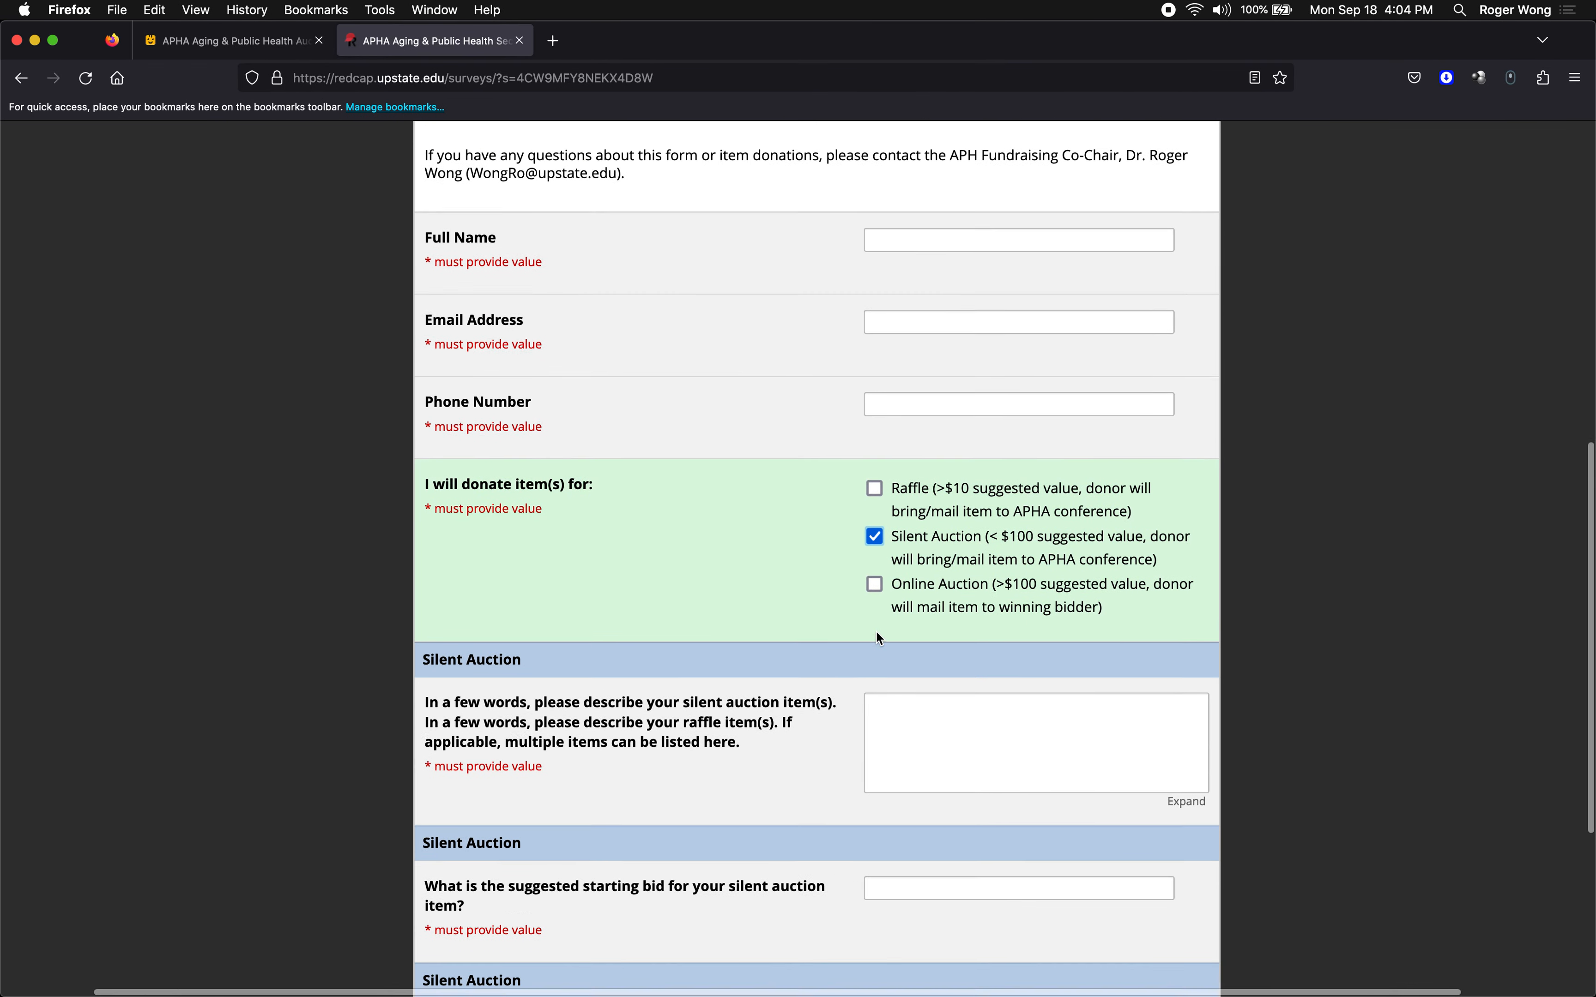
Check the progress of the Data Dictionary commit in Chrome, and return to the reloaded live survey in Firefox
key("ctrl+Right")
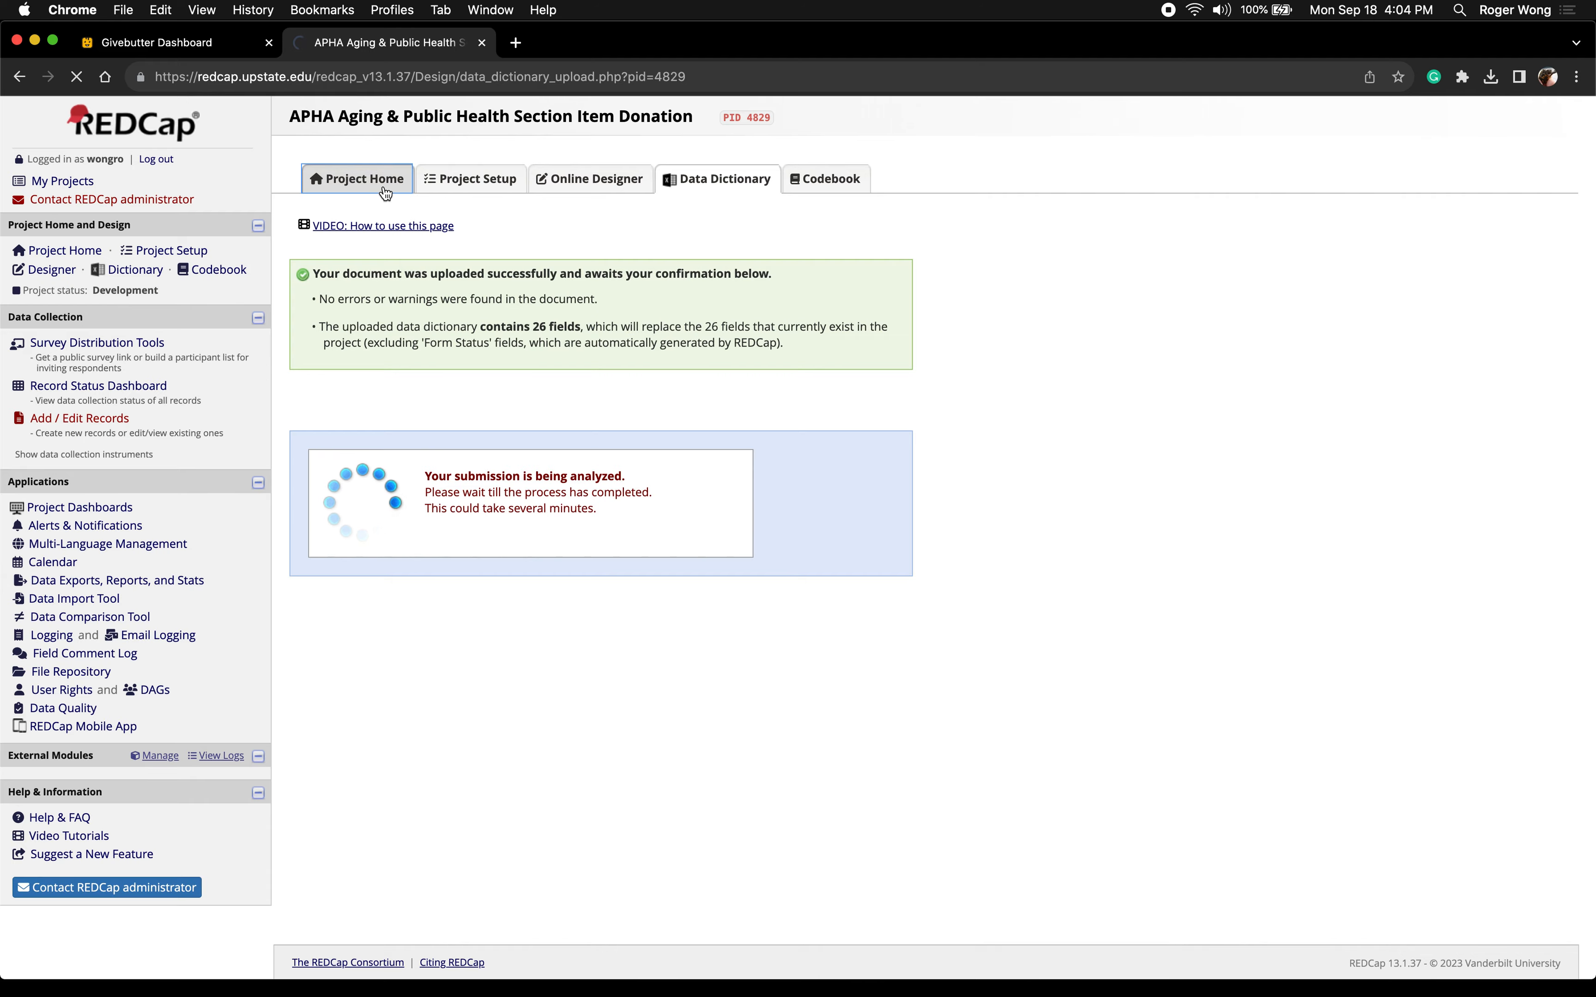
key("ctrl+Up")
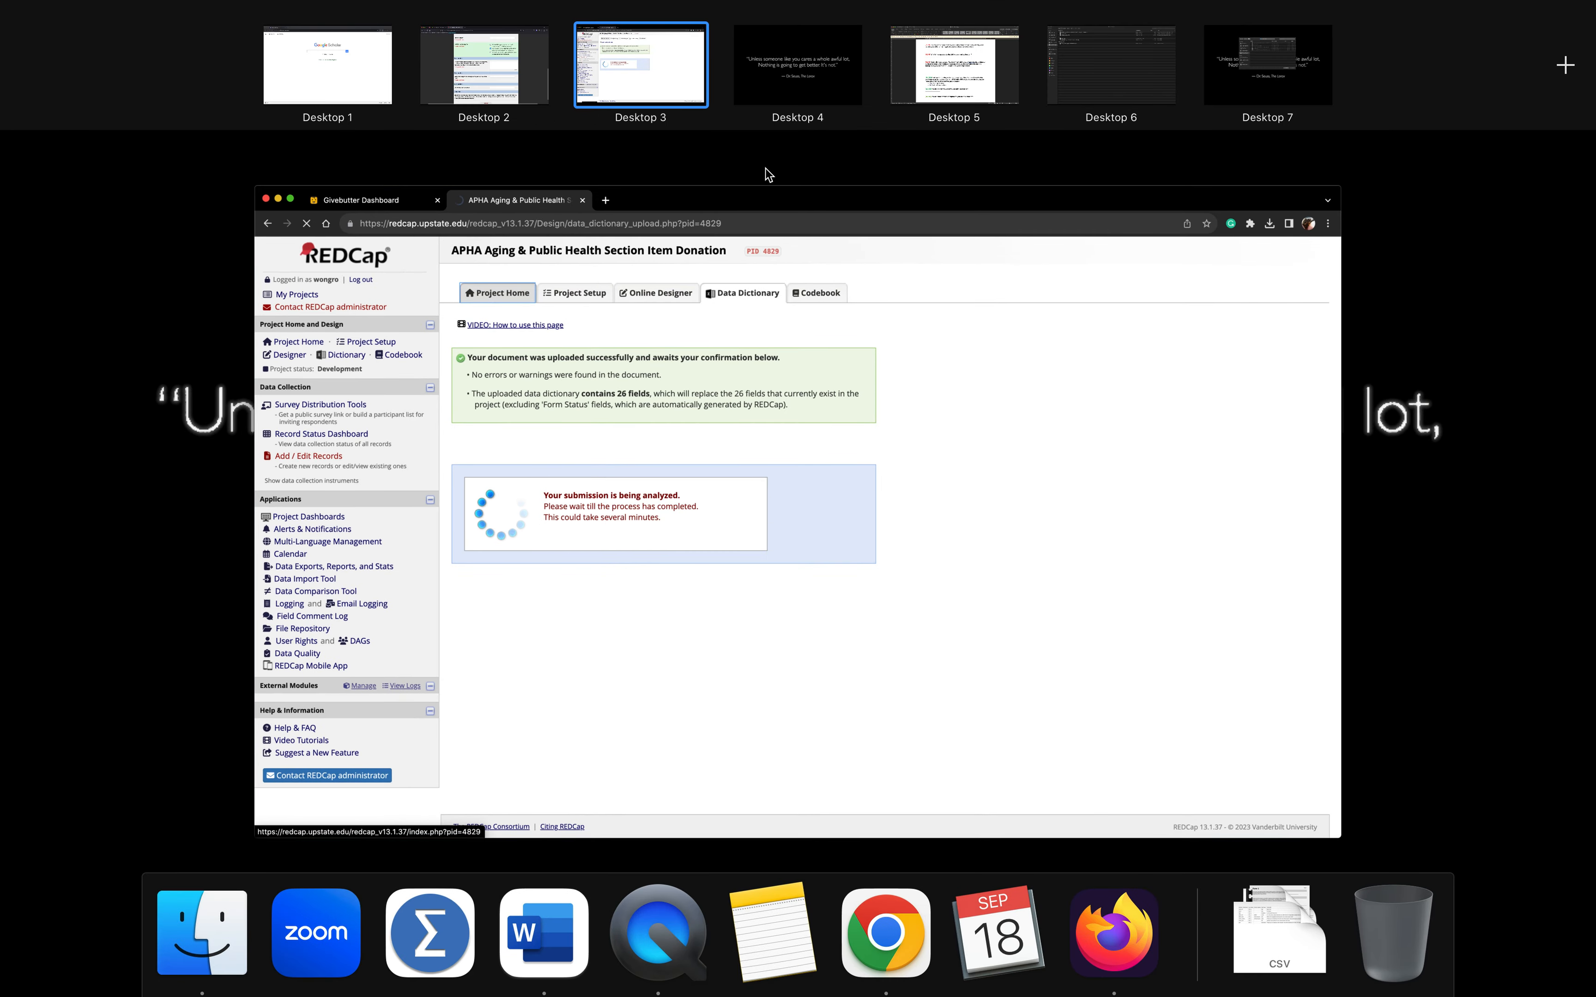
left_click(696, 305)
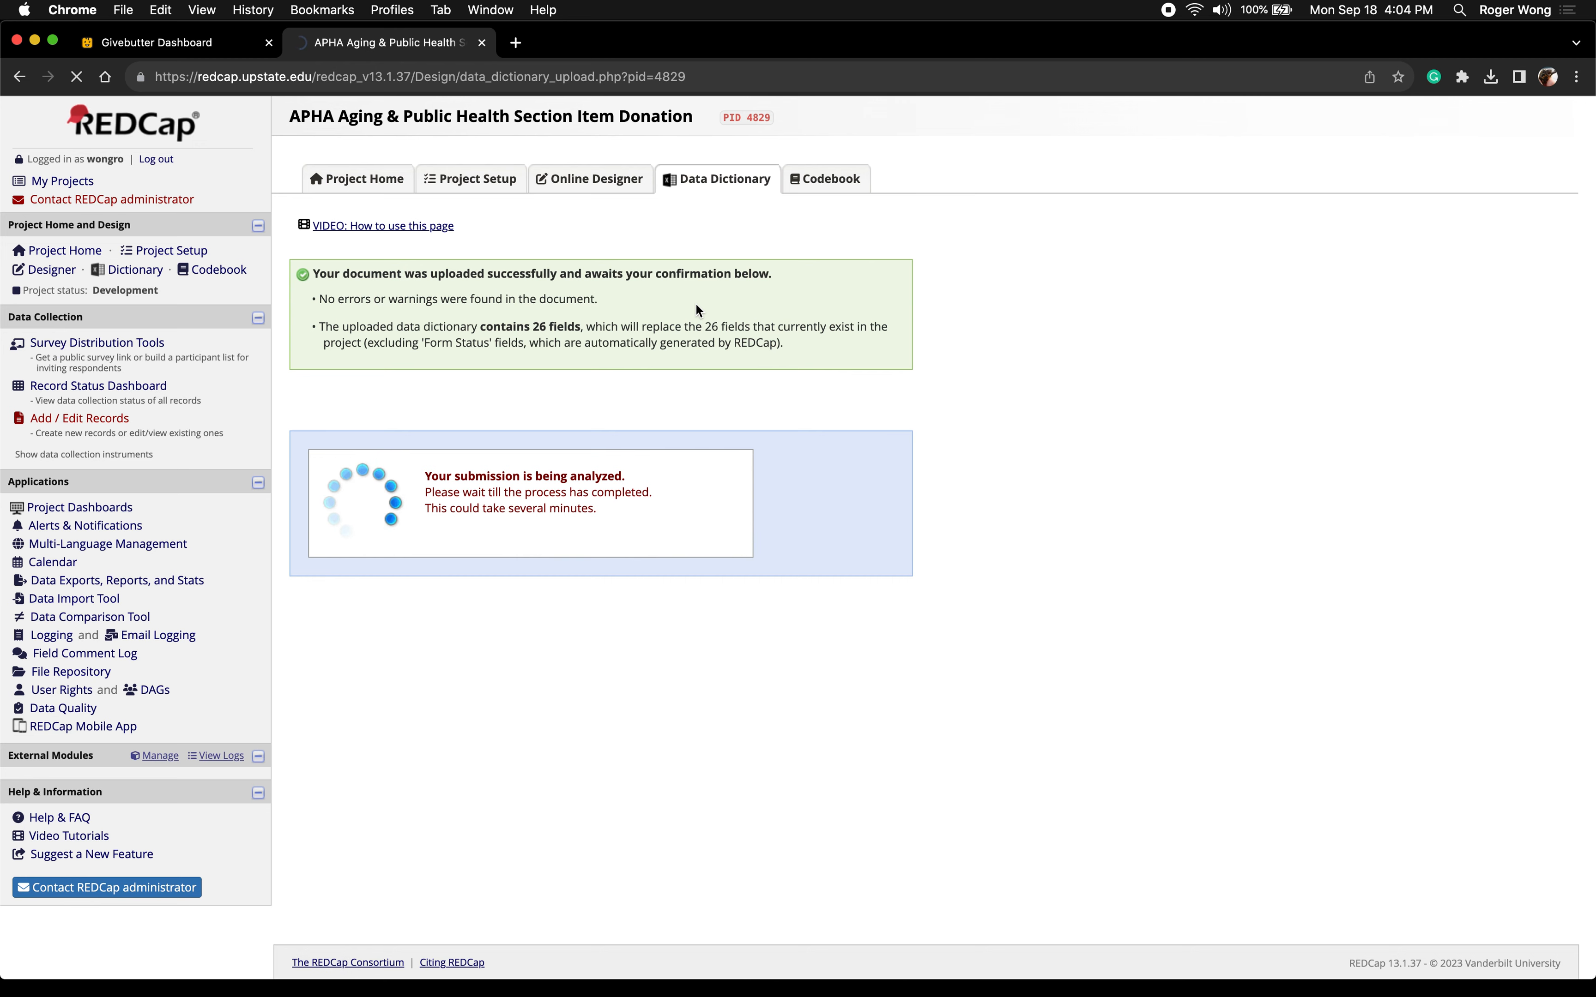
key("ctrl+Left")
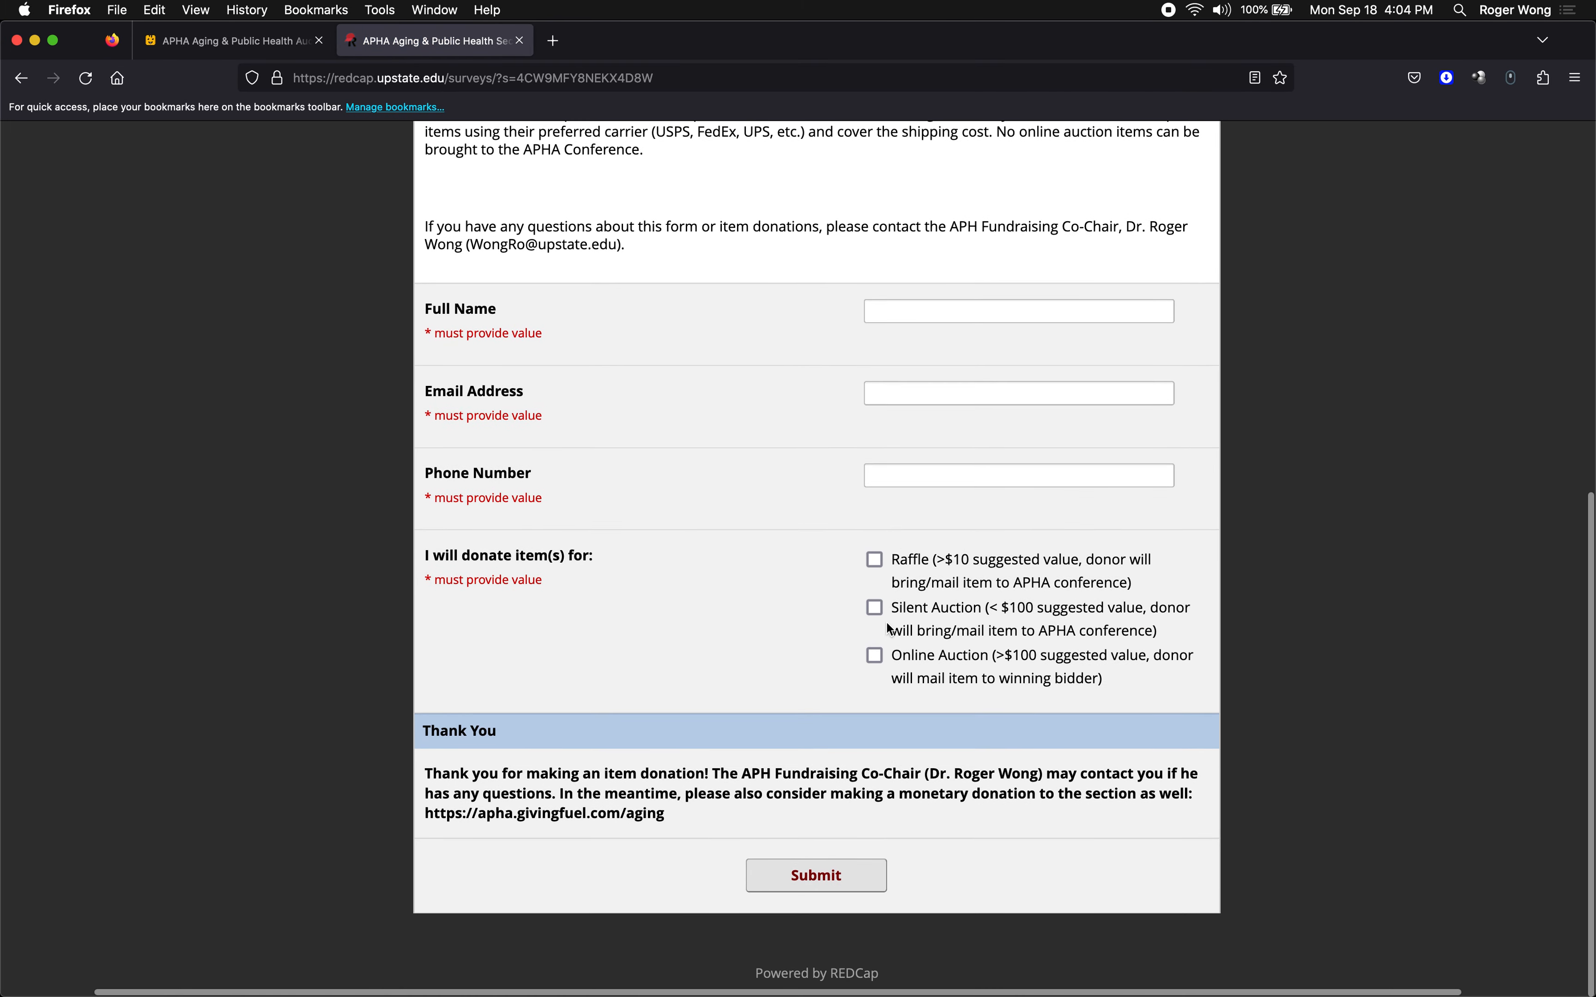
Choose the Silent Auction donation option in the live survey and examine the wording of its questions
left_click(875, 609)
scroll(878, 617, "down", 2)
scroll(879, 616, "down", 1)
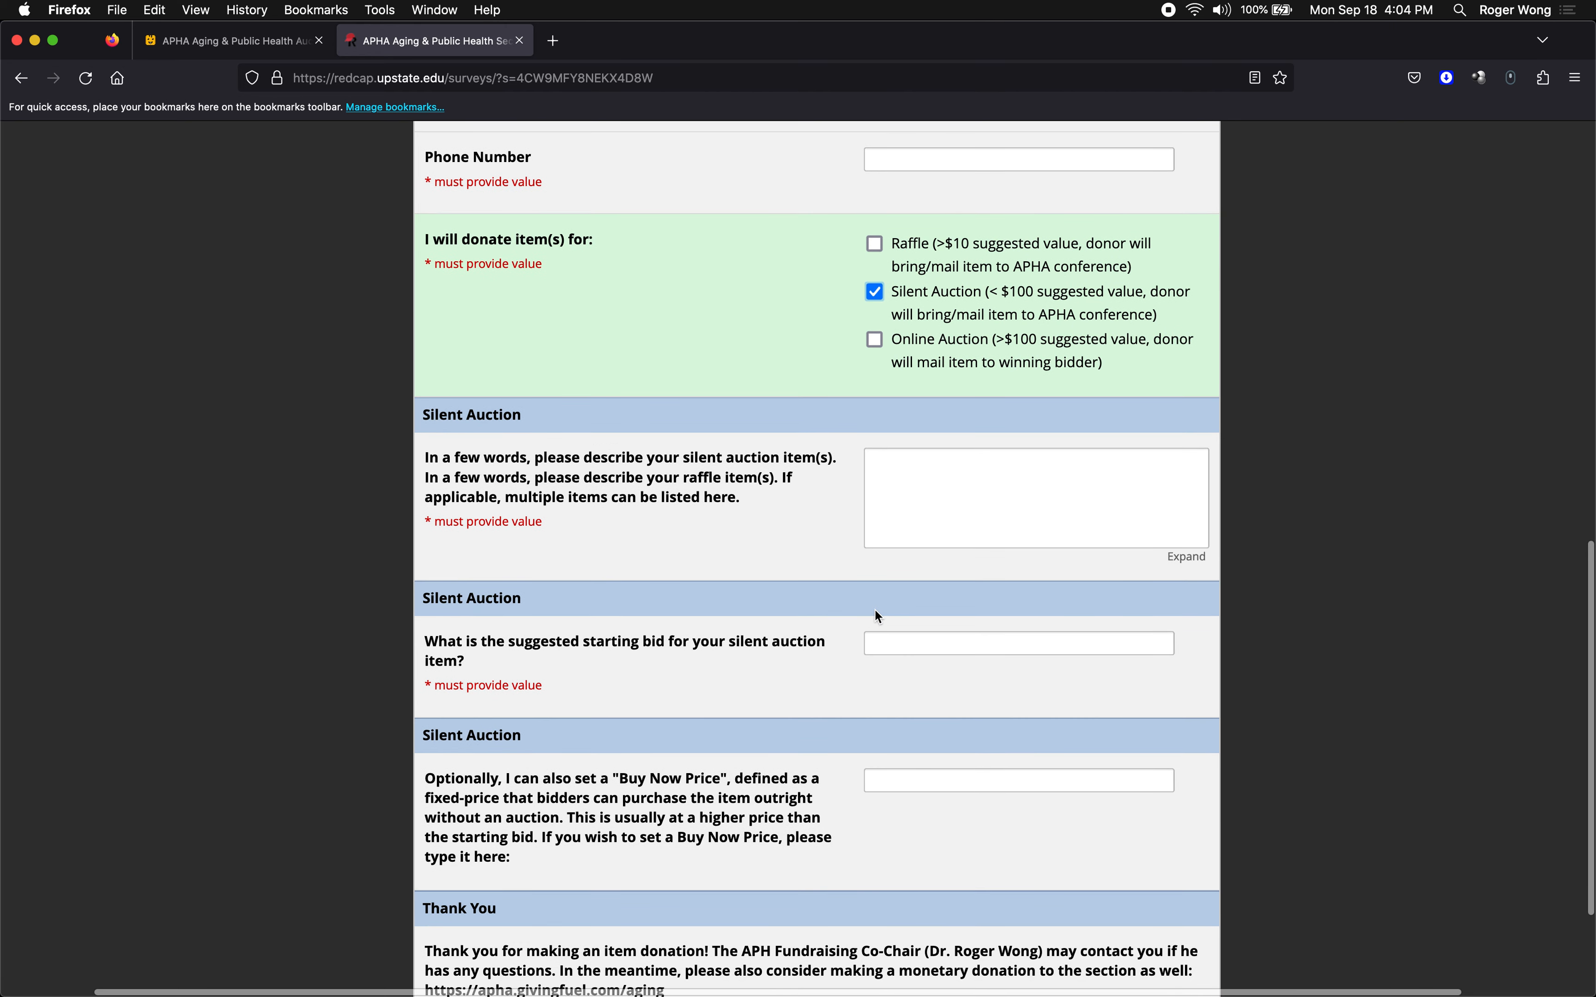
scroll(737, 752, "down", 3)
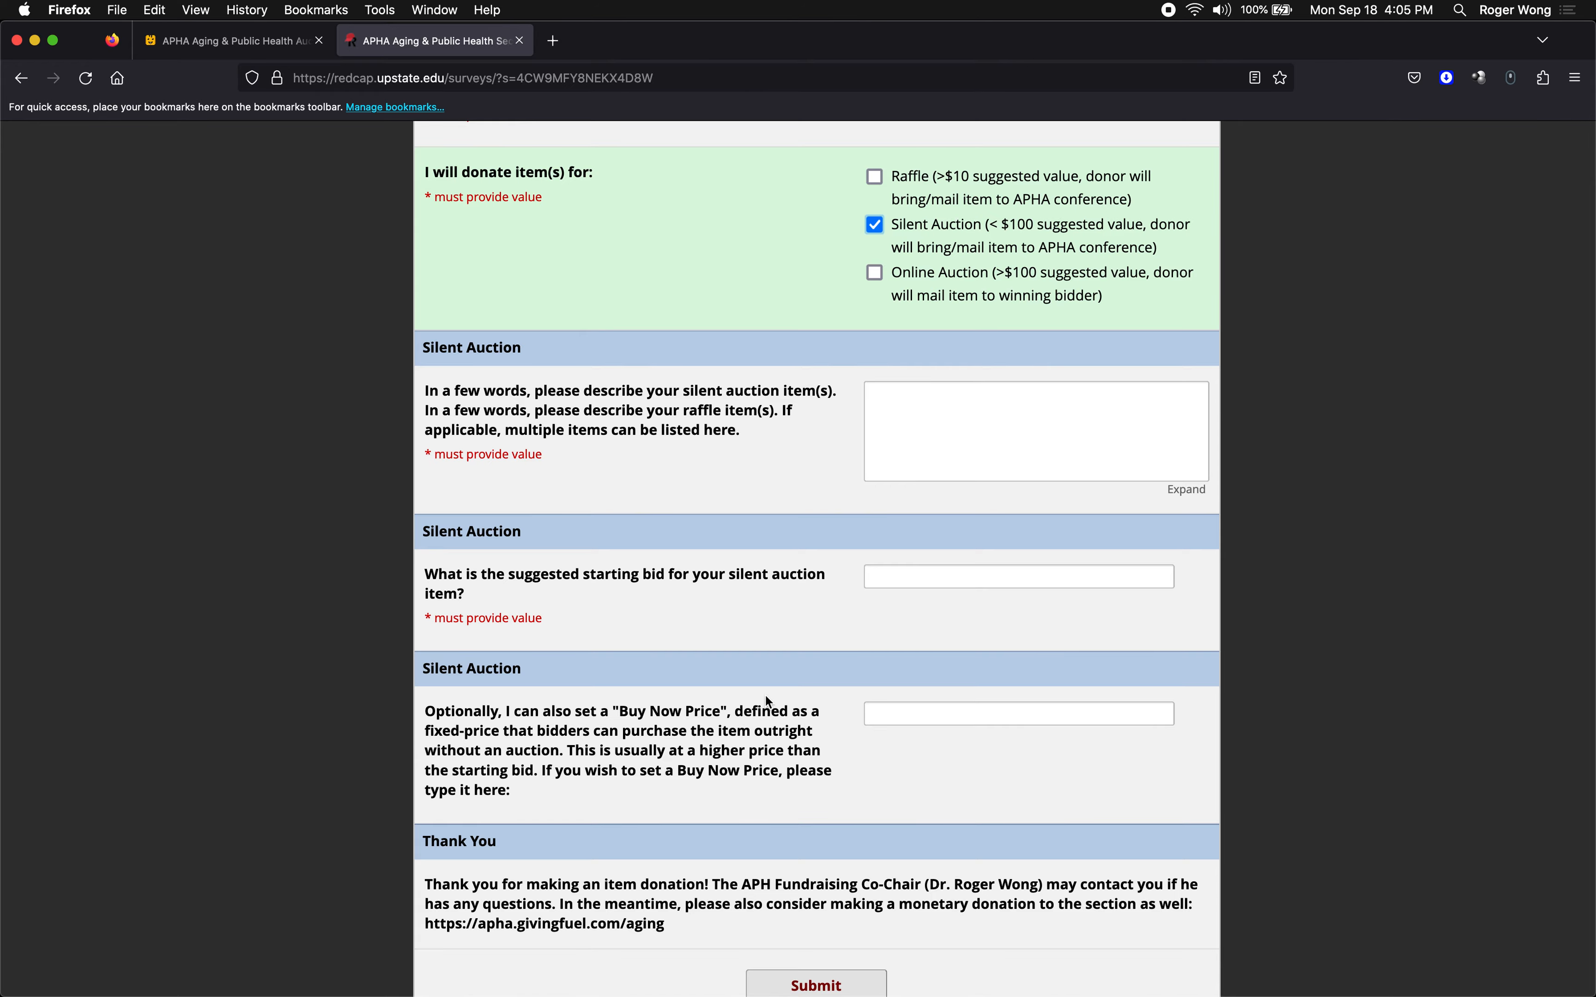
Switch to the REDCap Survey document in Word and inspect the opening quotation mark of "Buy Now Price" in the silent auction question
key("ctrl+Up")
mouse_move(749, 8)
left_click(1028, 76)
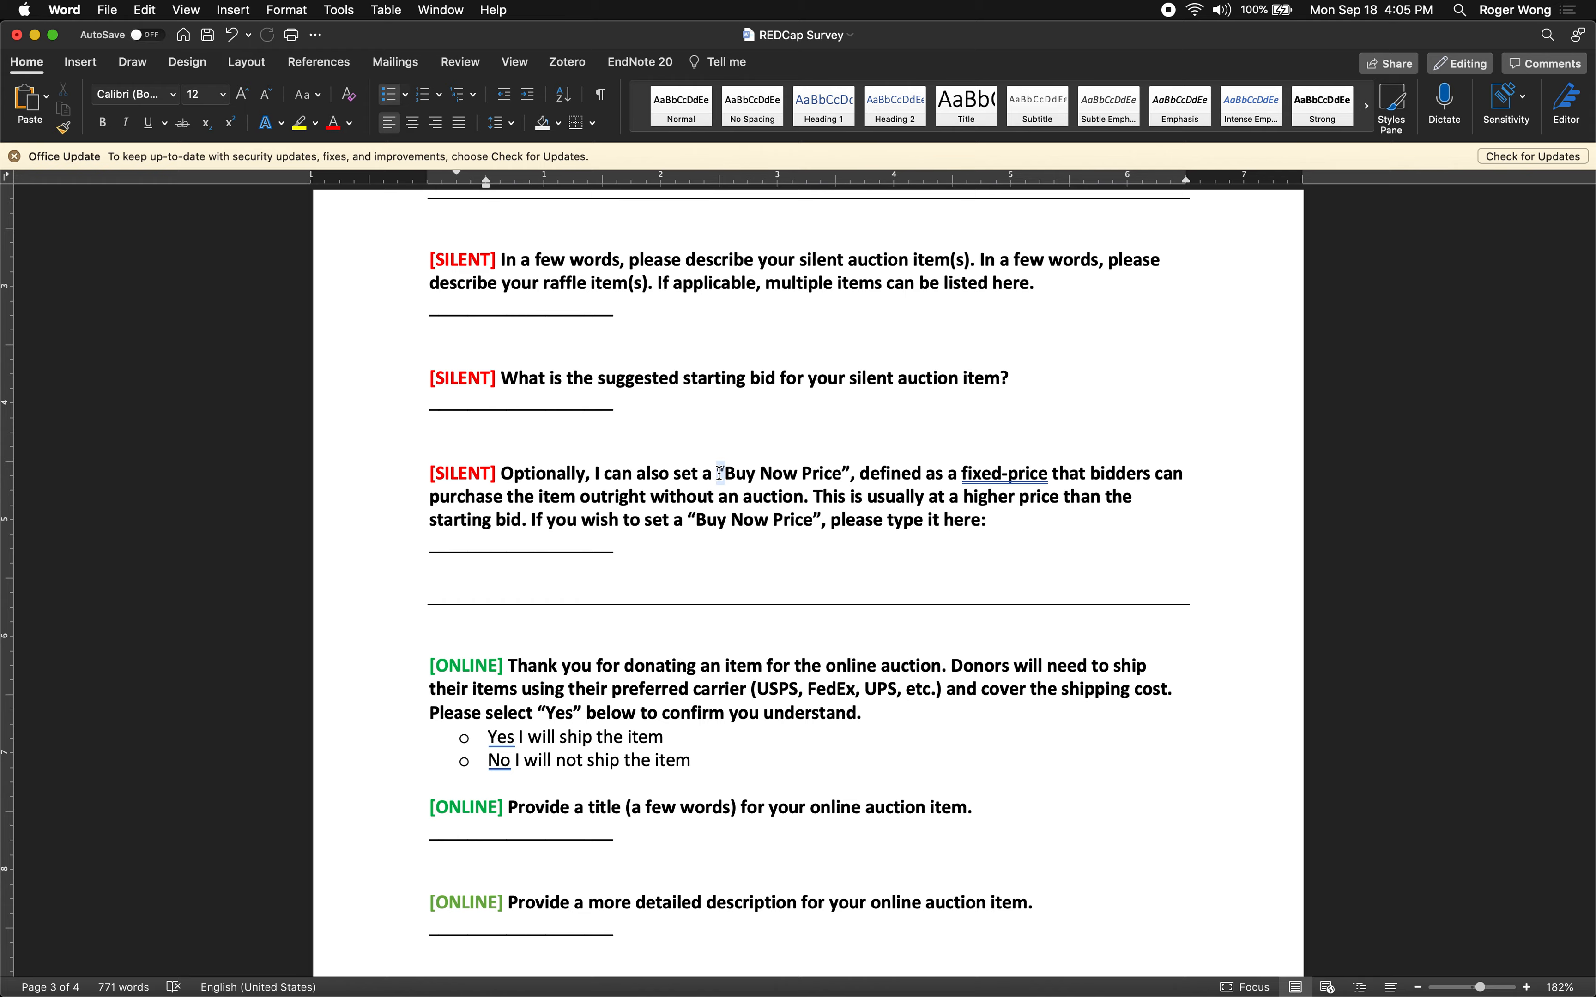
left_click_drag(719, 472, 724, 480)
Switch to Chrome, open the downloaded APHAAgingPublicHealthSectionIt_DataDictionary_2023-09-18.csv in Excel, and enlarge its window to fill the screen
key("ctrl+Up")
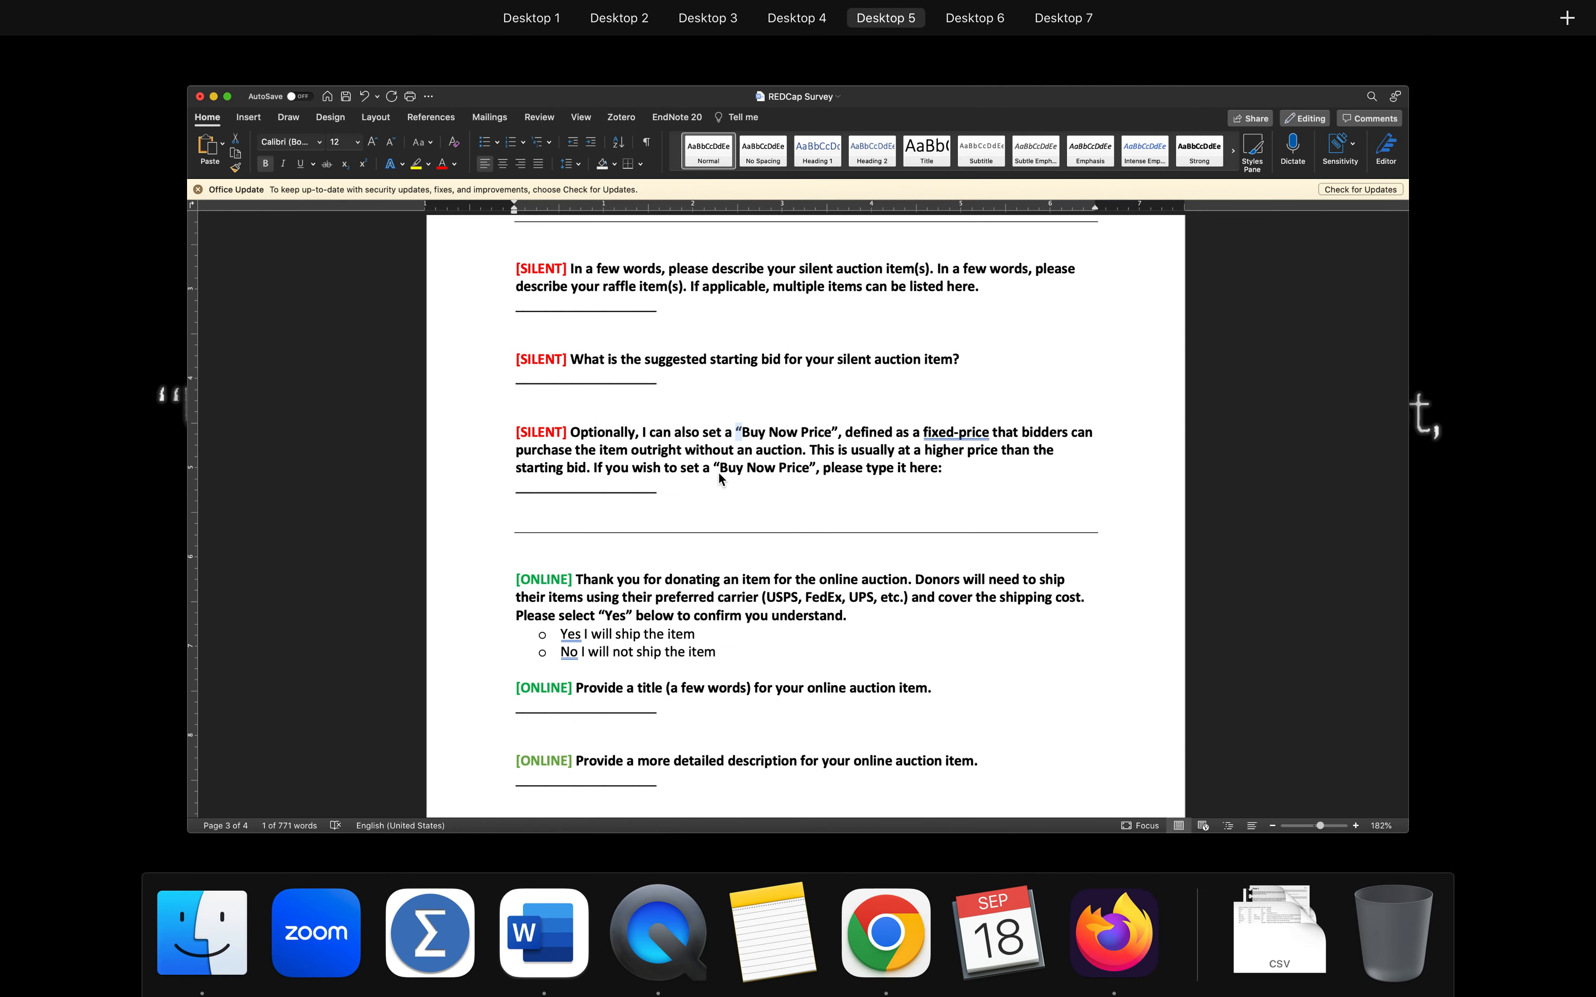
mouse_move(709, 60)
left_click(704, 93)
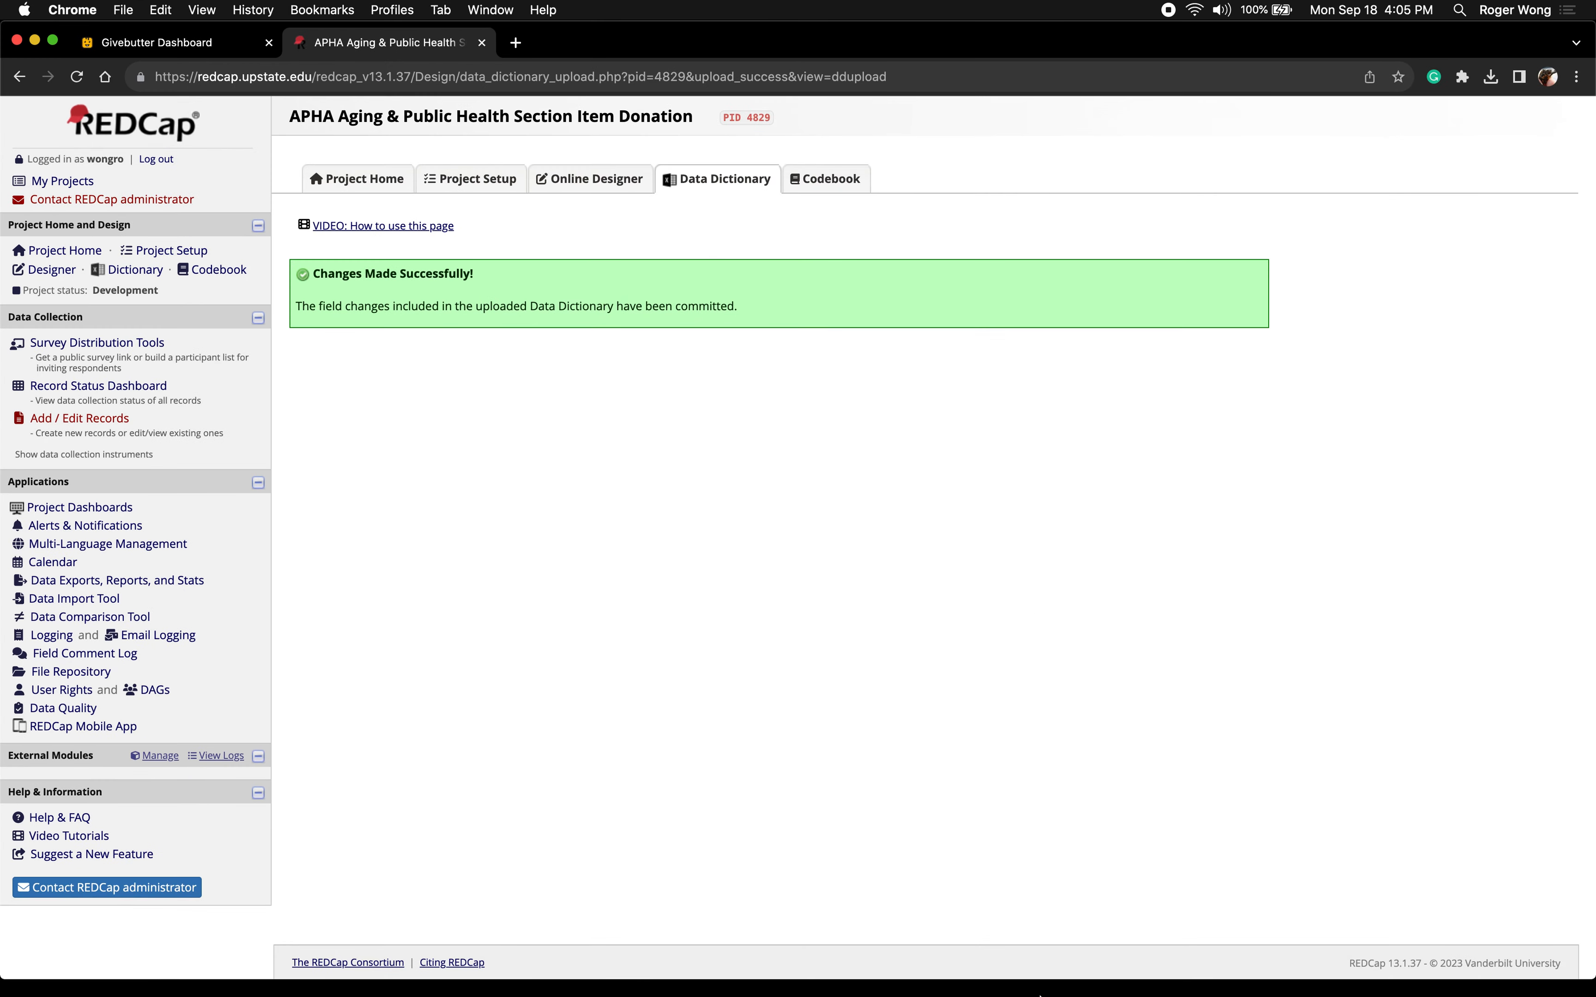
left_click(1285, 943)
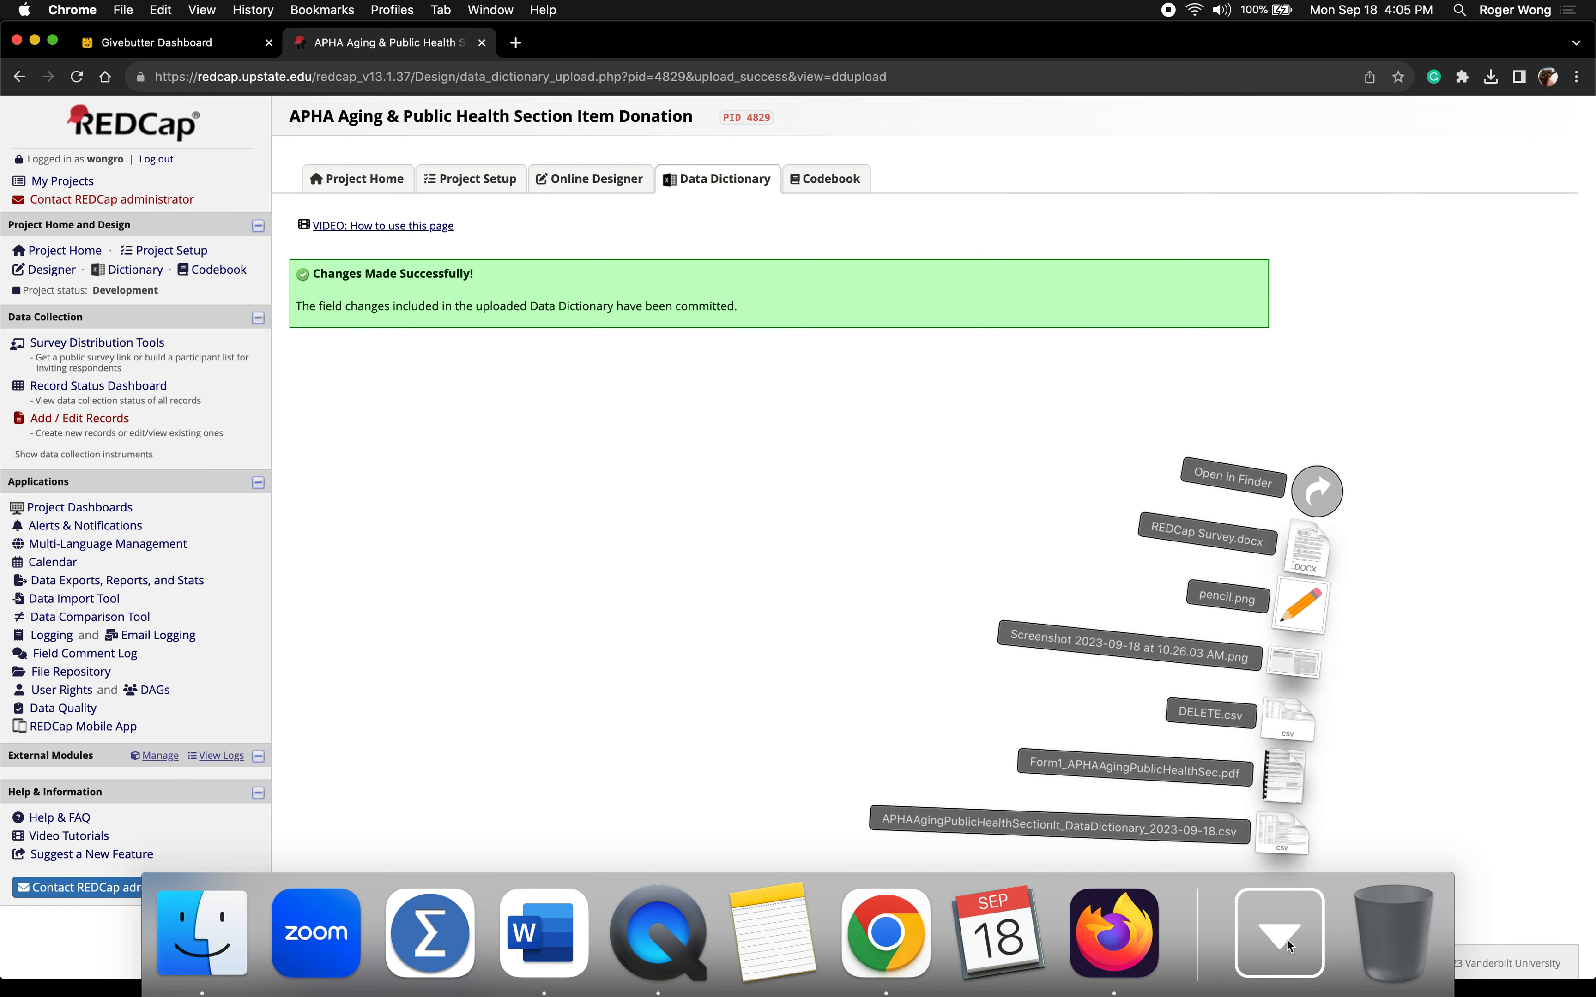
left_click(1272, 839)
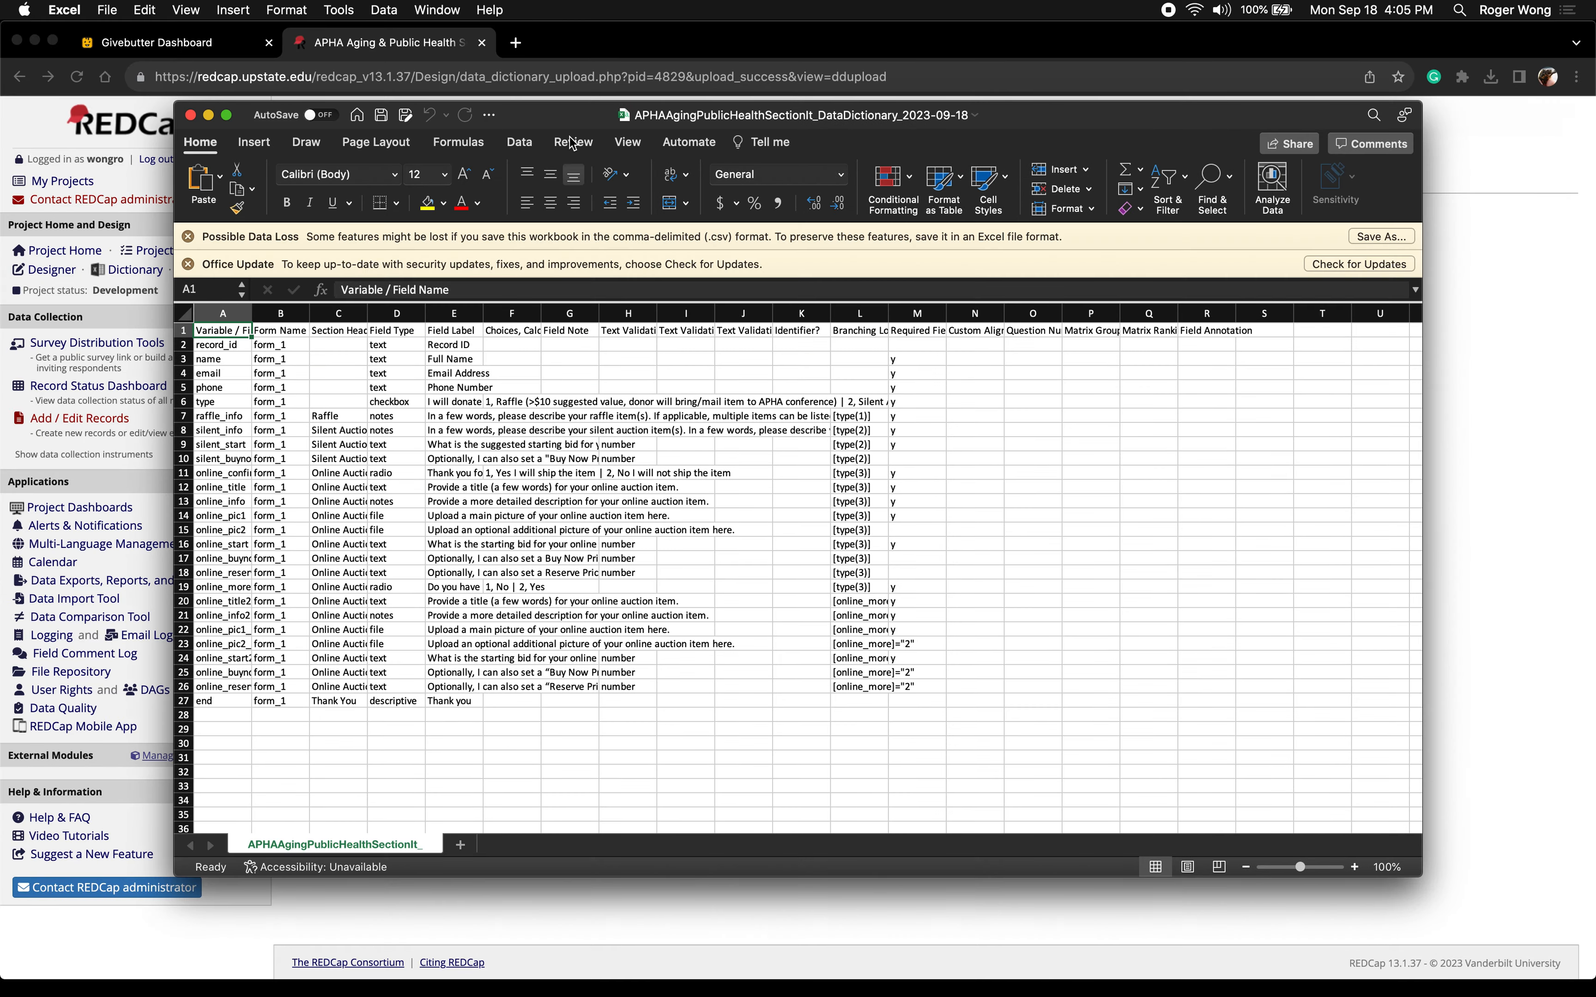
left_click_drag(564, 120, 387, 18)
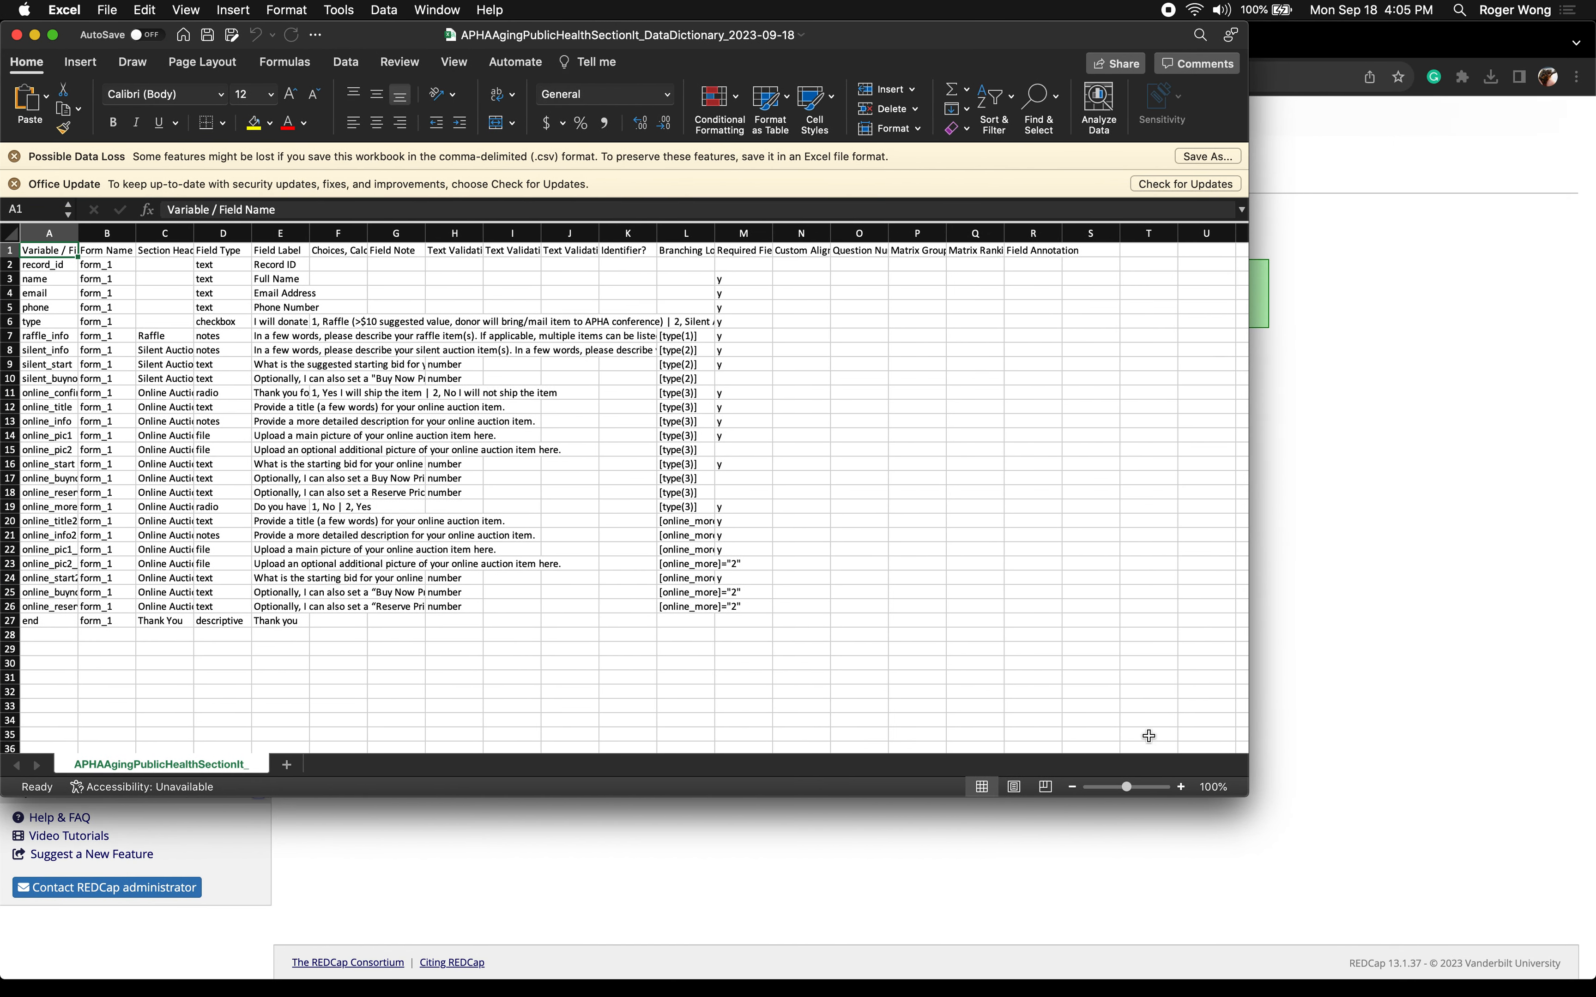
double_click(1246, 791)
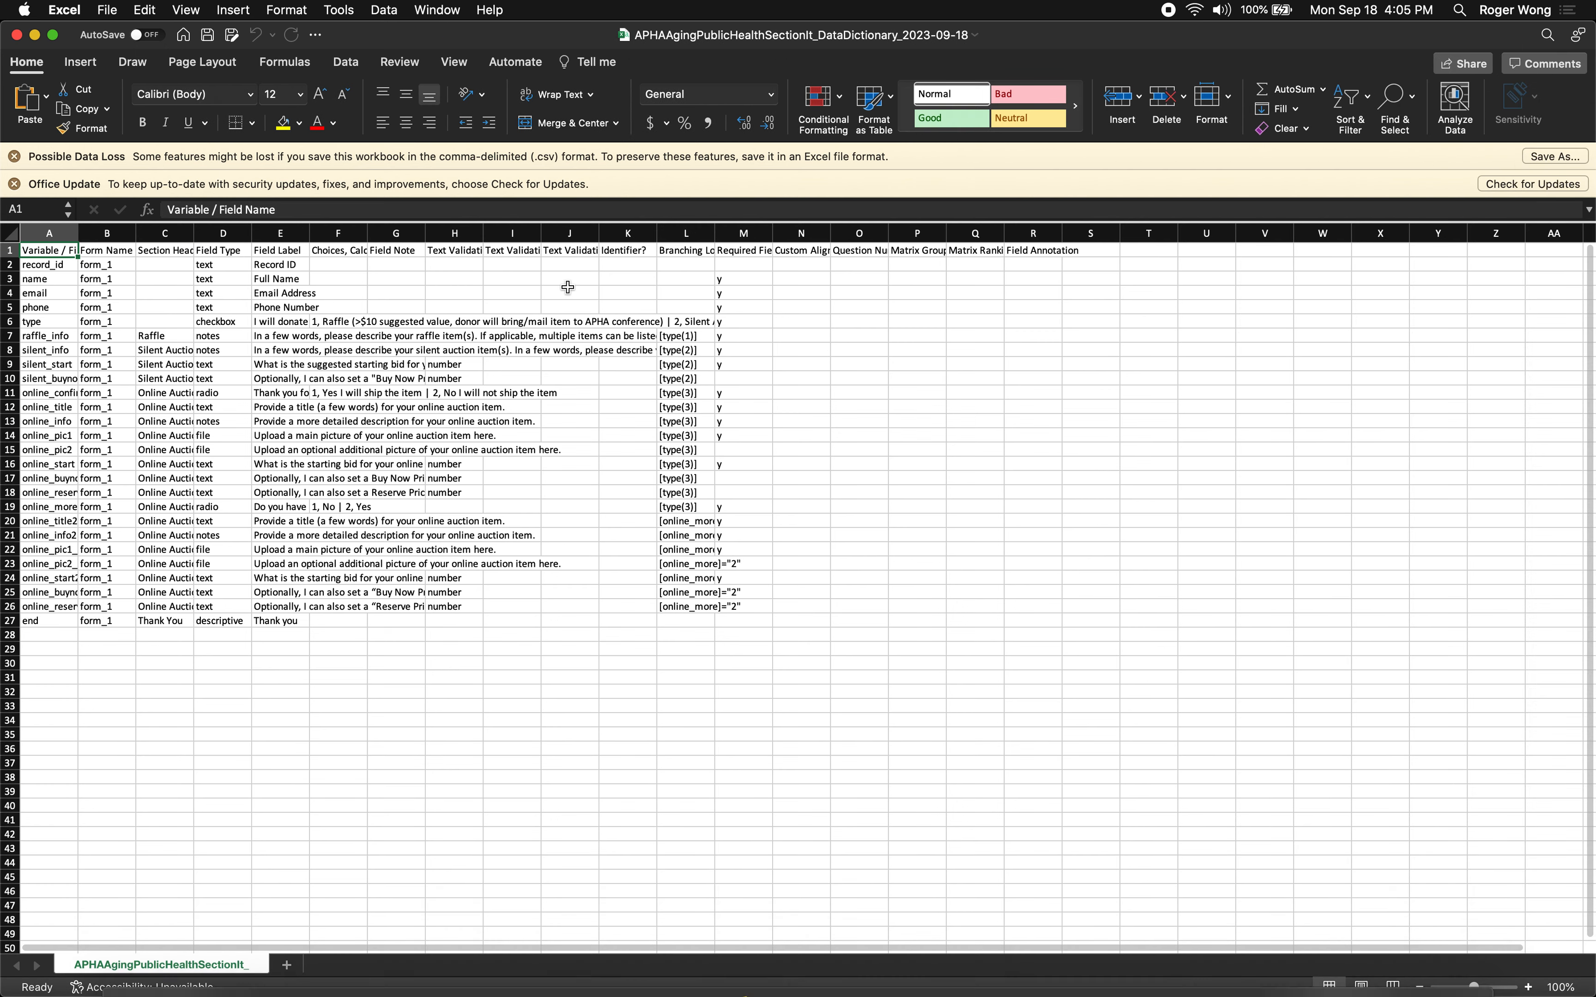
Widen the Field Label column and add straight quotation marks around the second Buy Now Price in the silent_buynow label
left_click(263, 379)
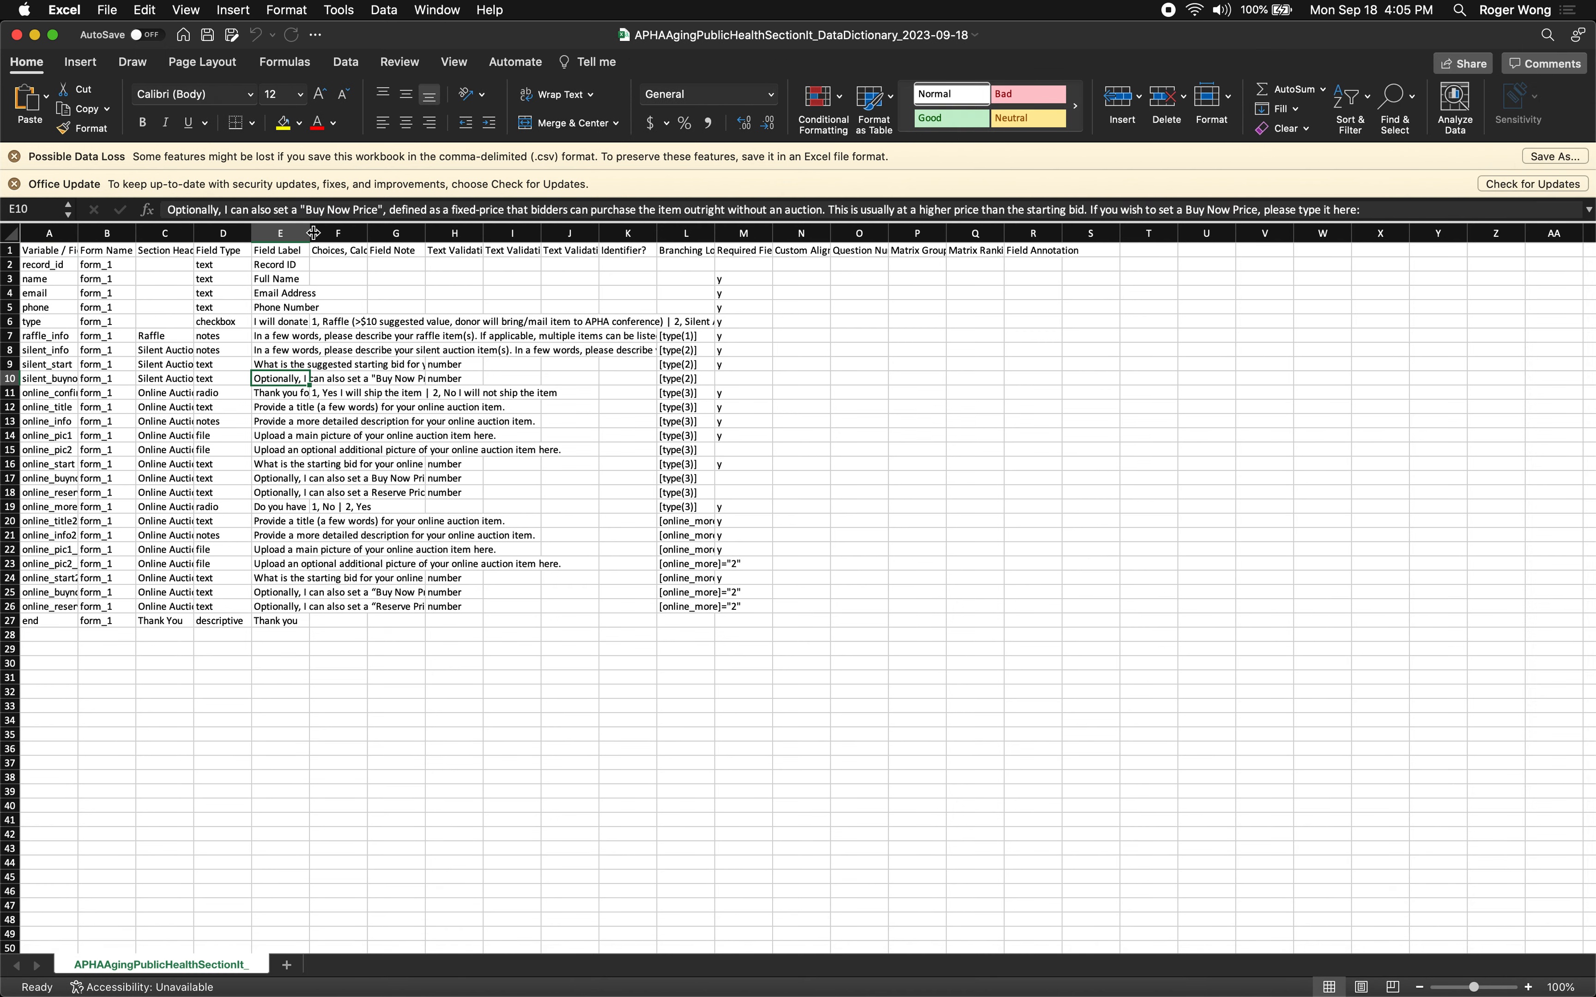
left_click_drag(314, 232, 940, 291)
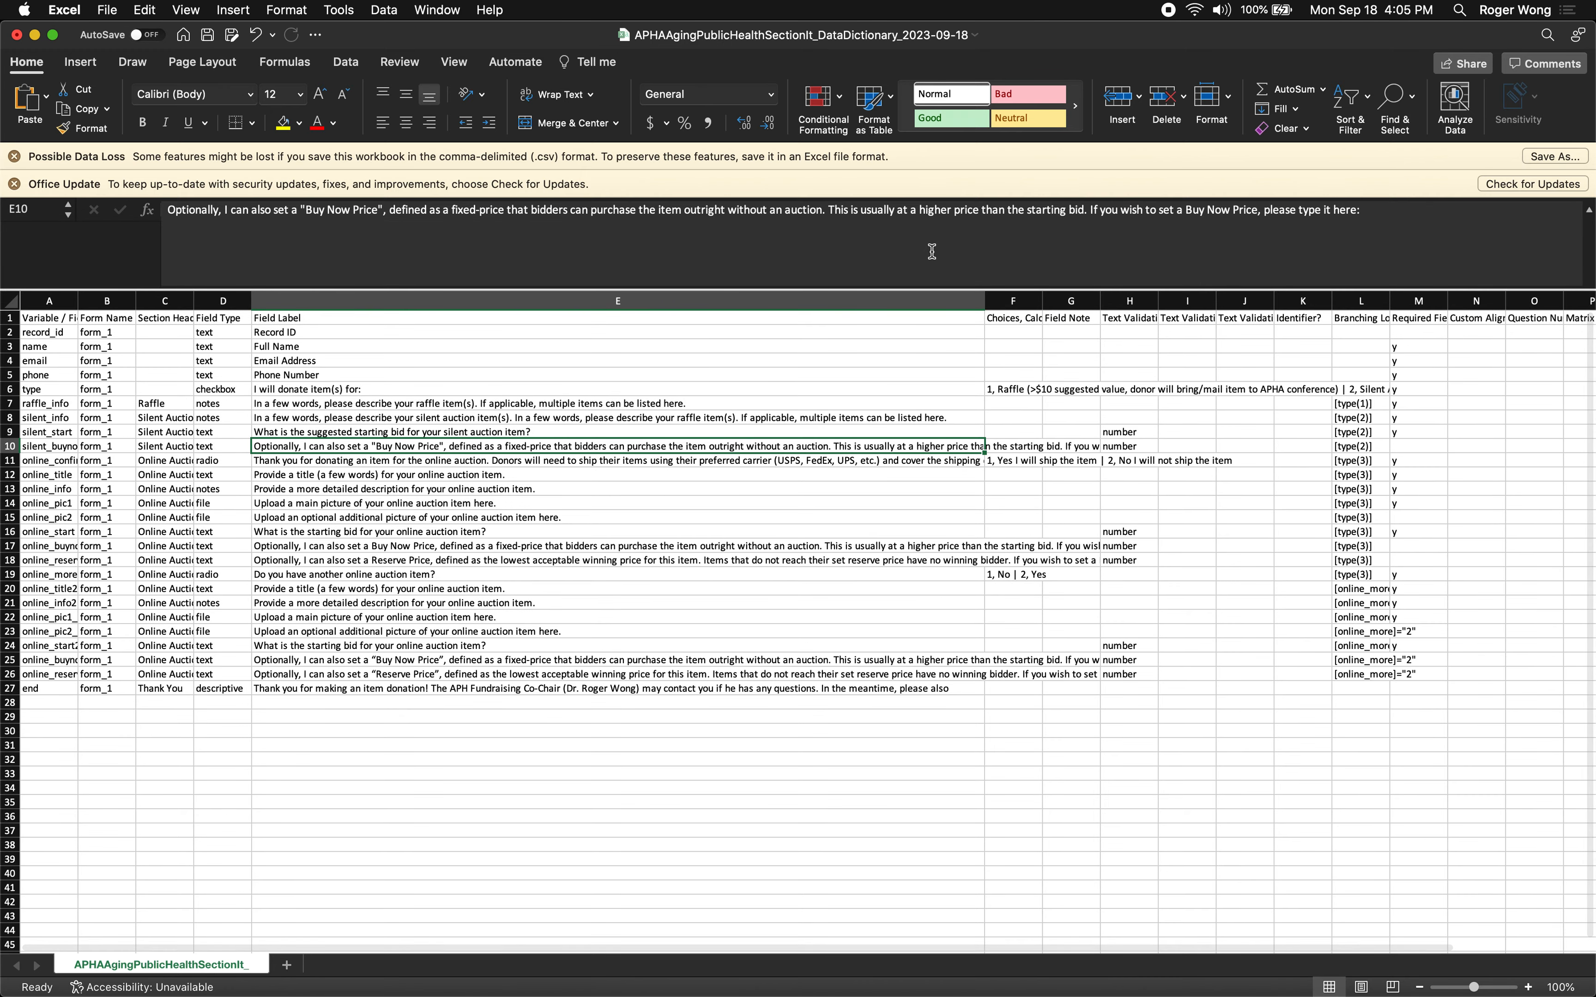
left_click(1187, 210)
type("\"Yes")
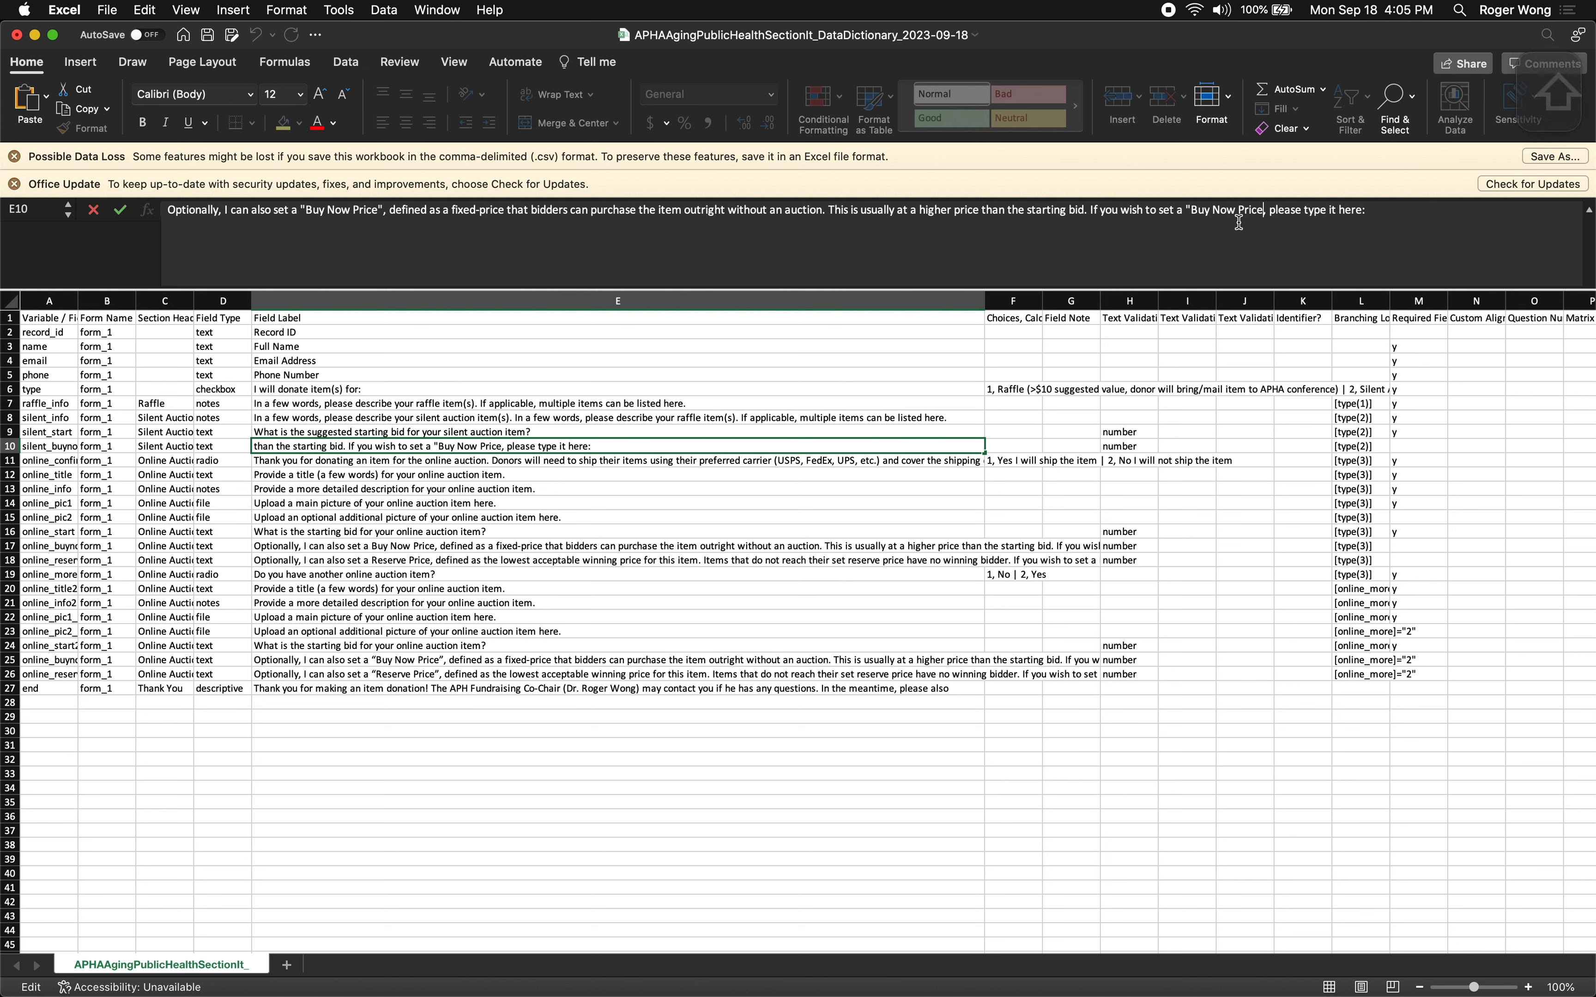
type("\"")
key("Return")
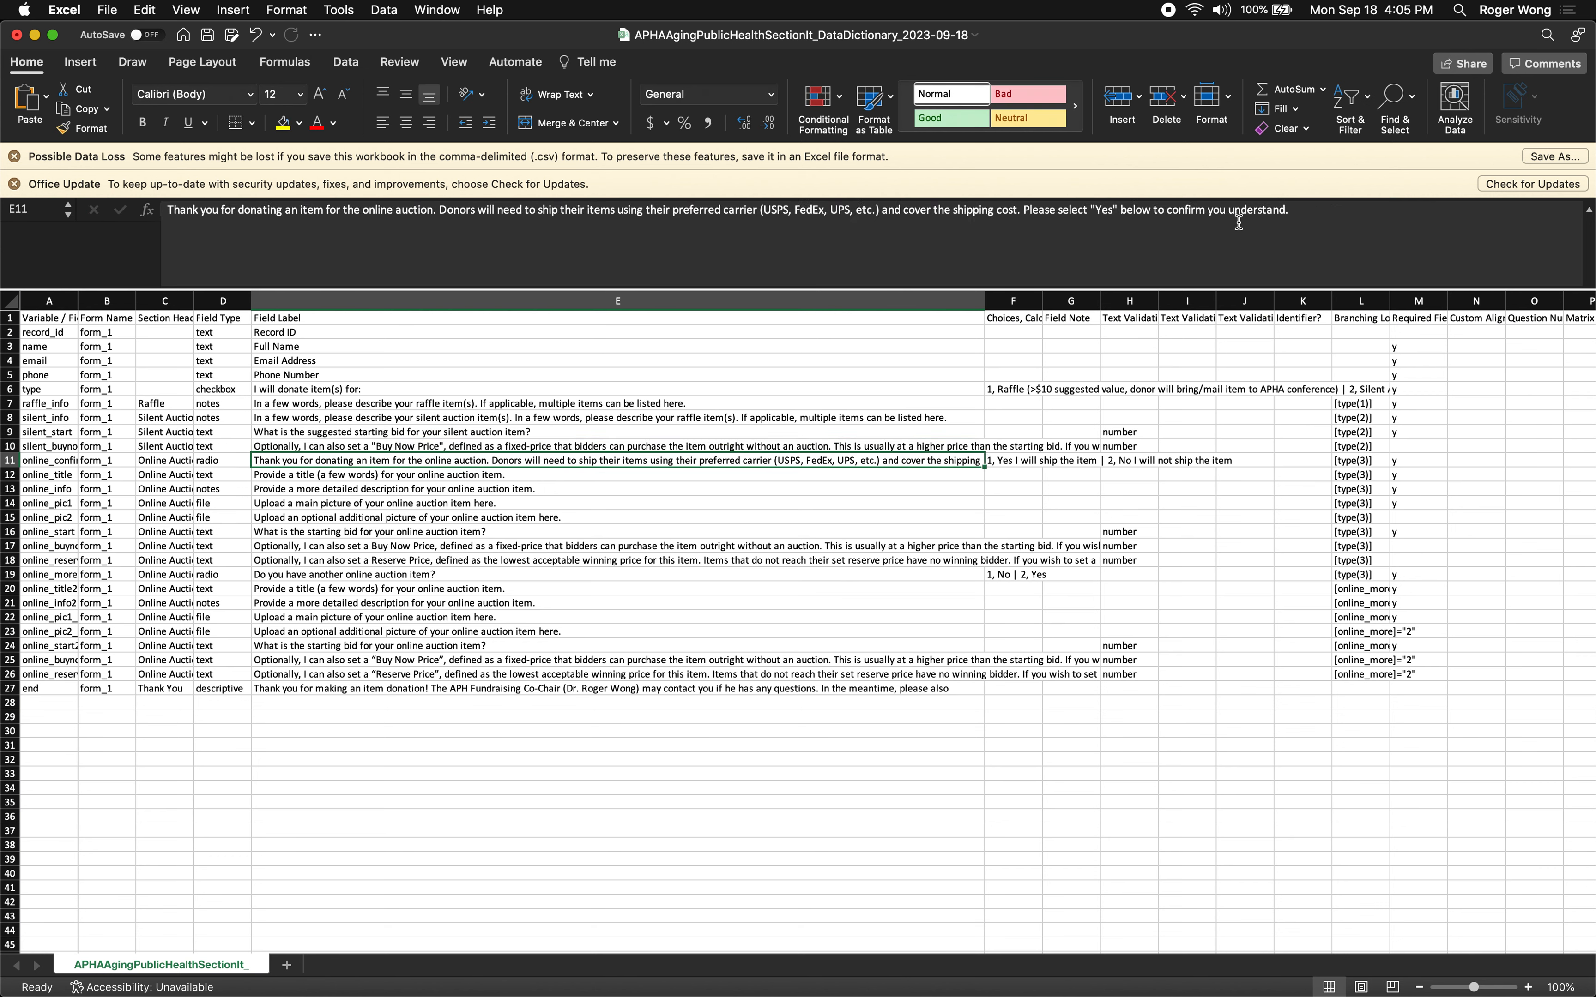
Widen the Variable / Field Name column and copy the silent_buynow label into the online_buynow Field Label in E17
key("Up")
key("super+c")
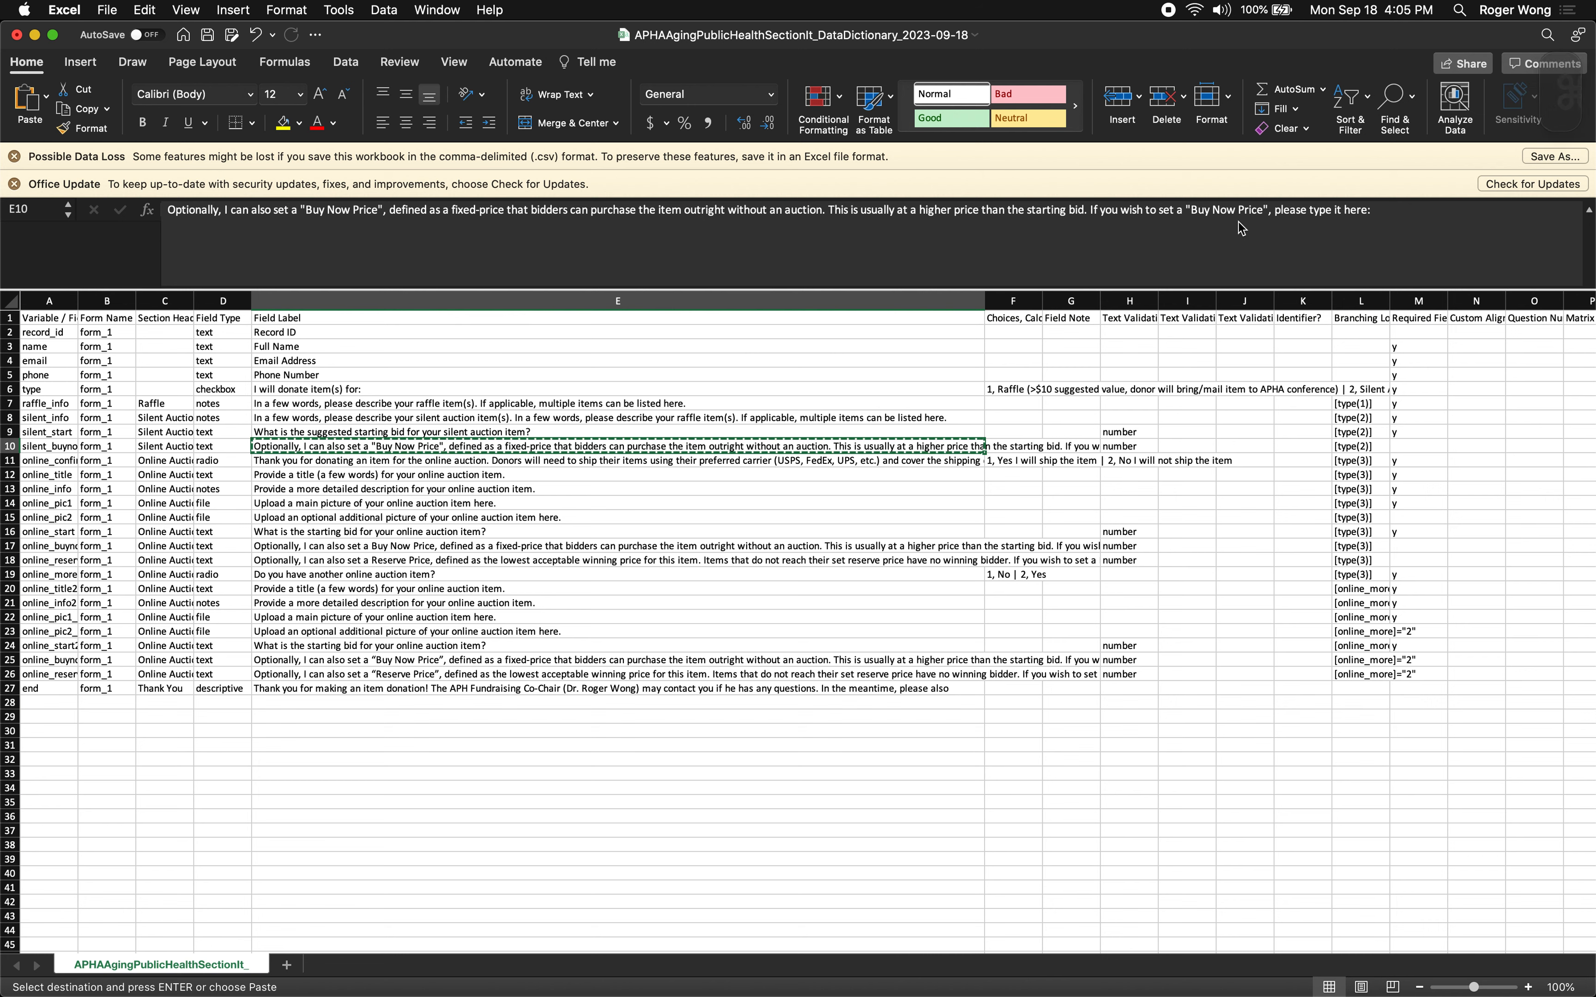
key("Down")
key("Down")
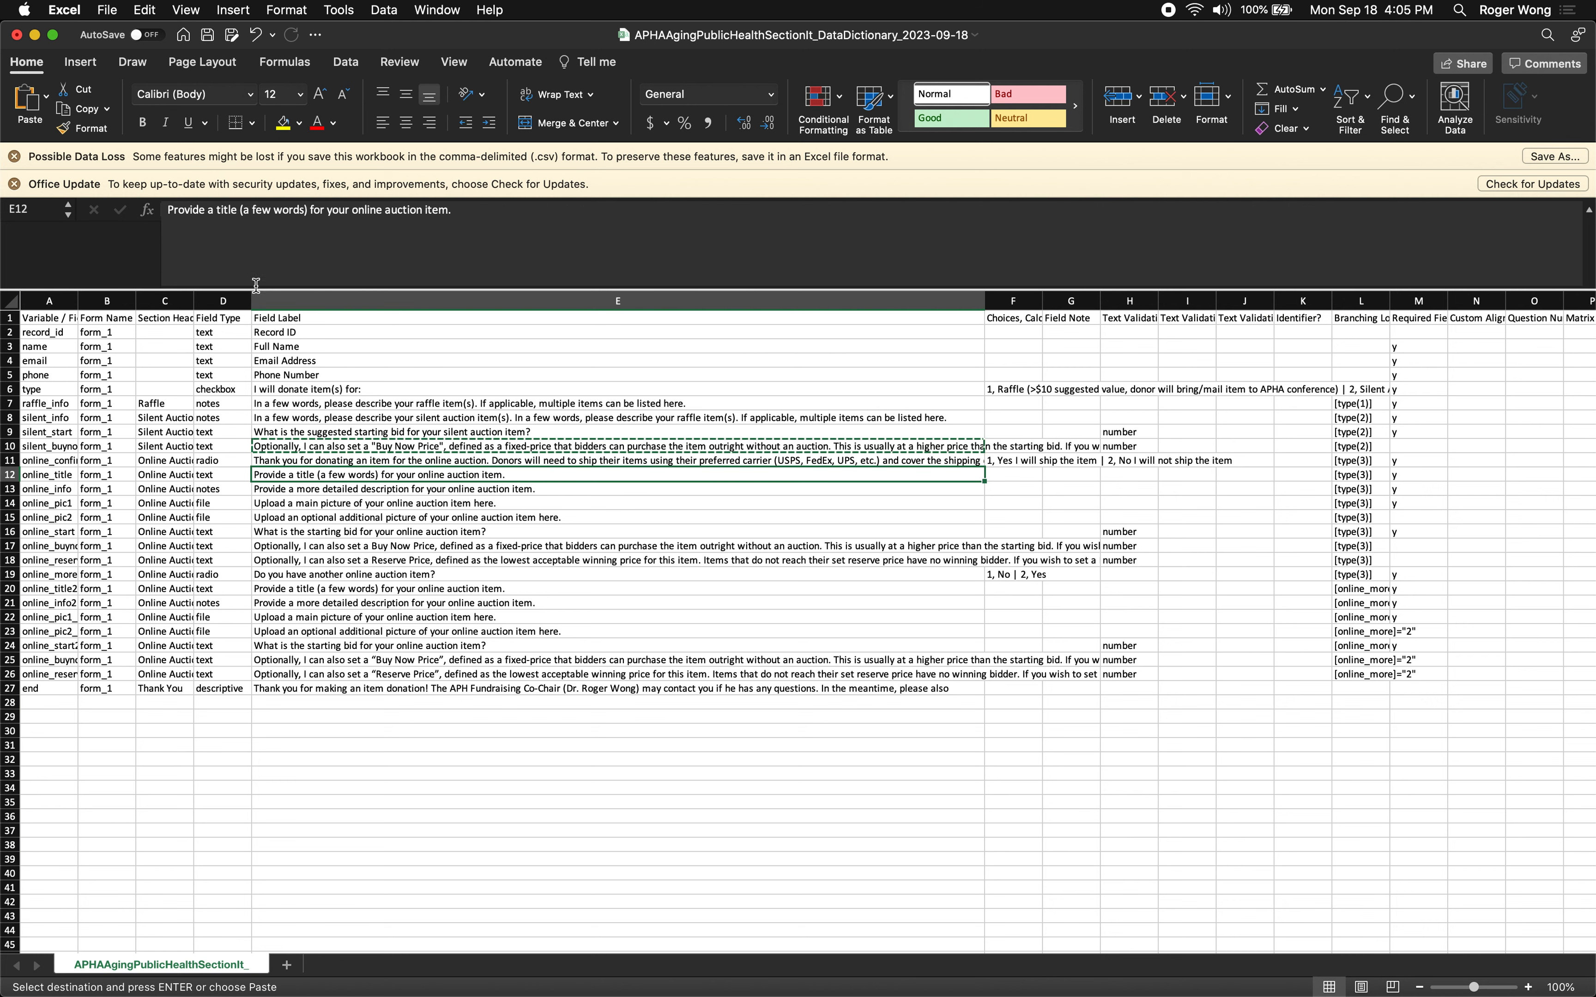
left_click_drag(78, 300, 132, 300)
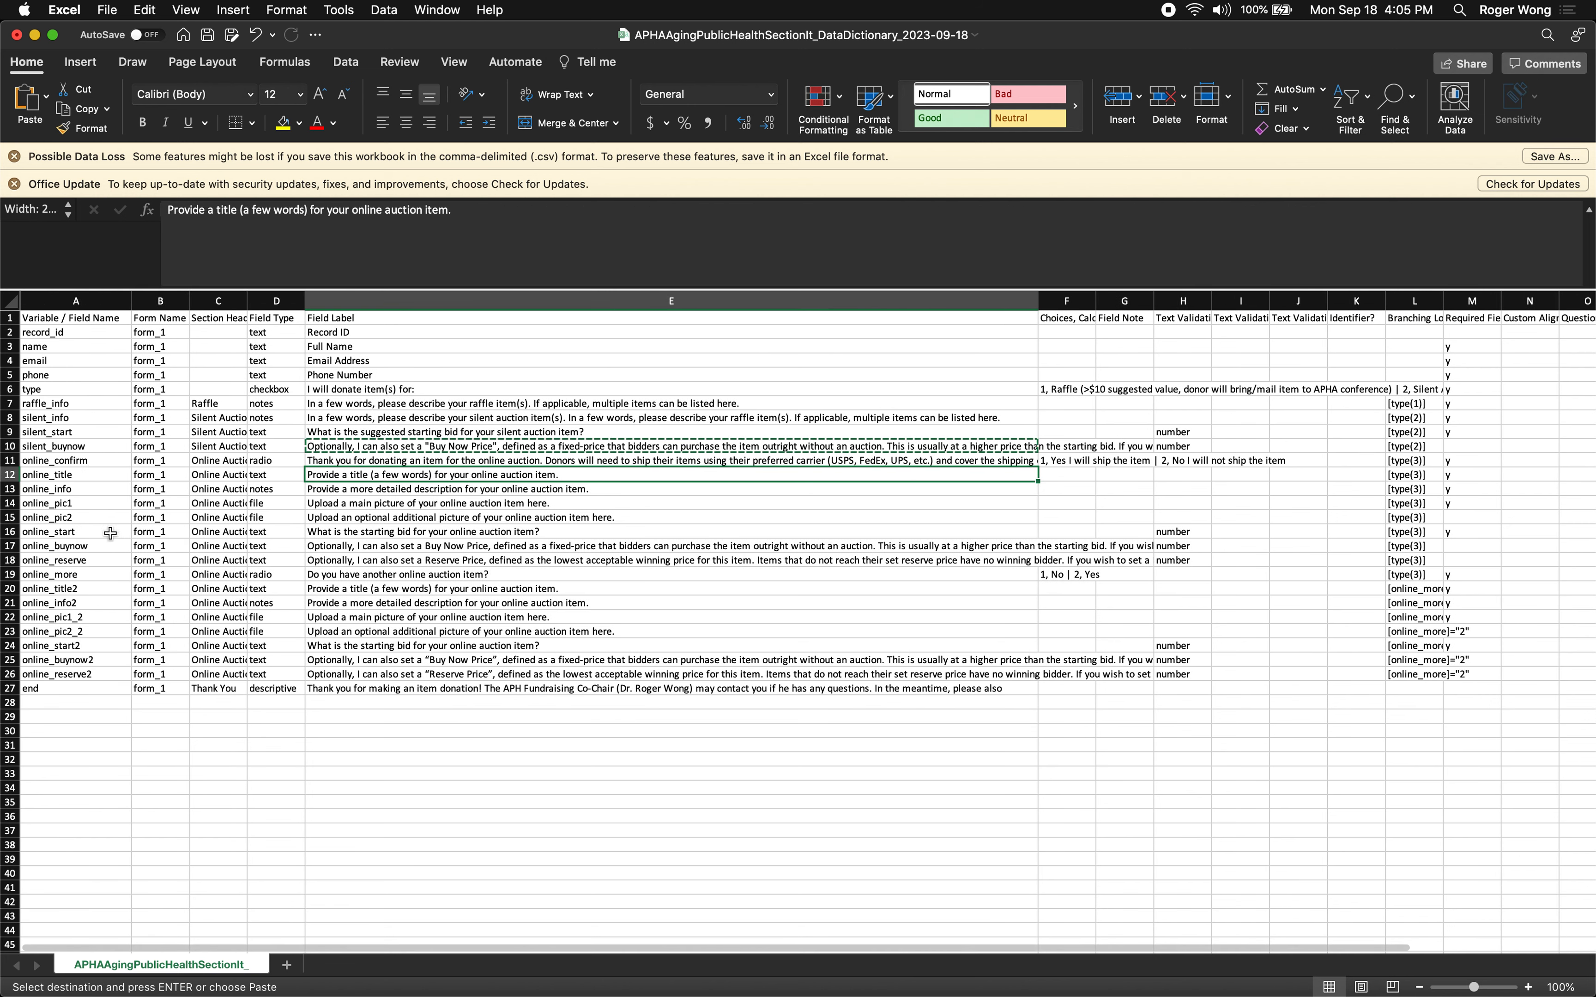
left_click(367, 550)
key("super+v")
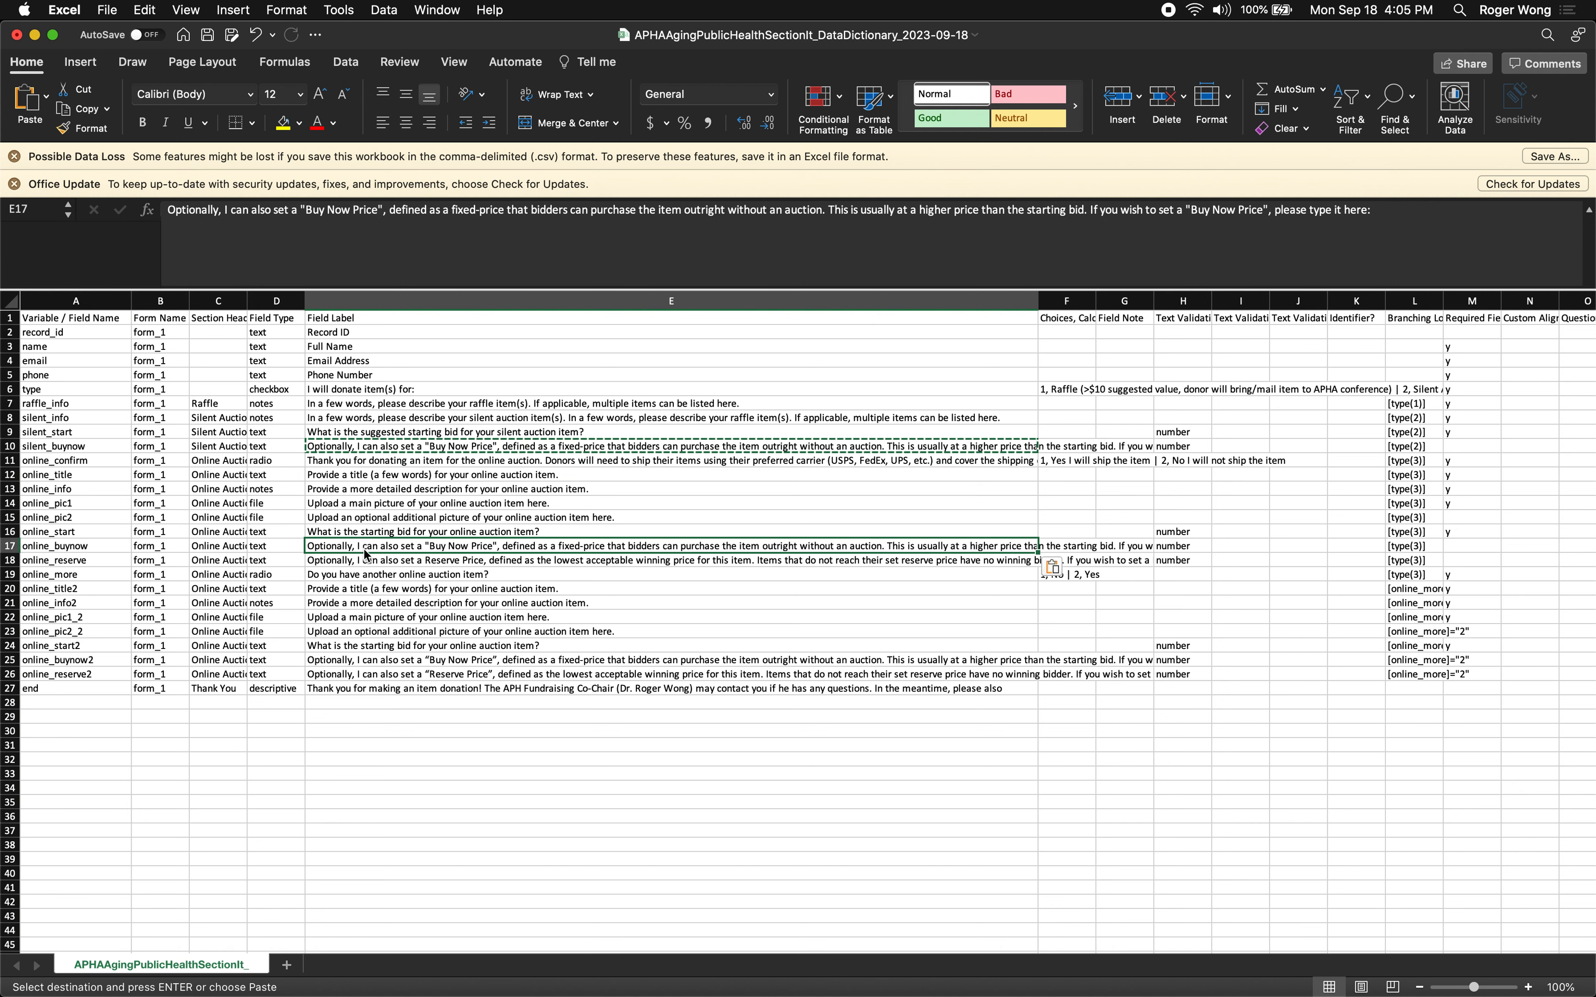
key("Escape")
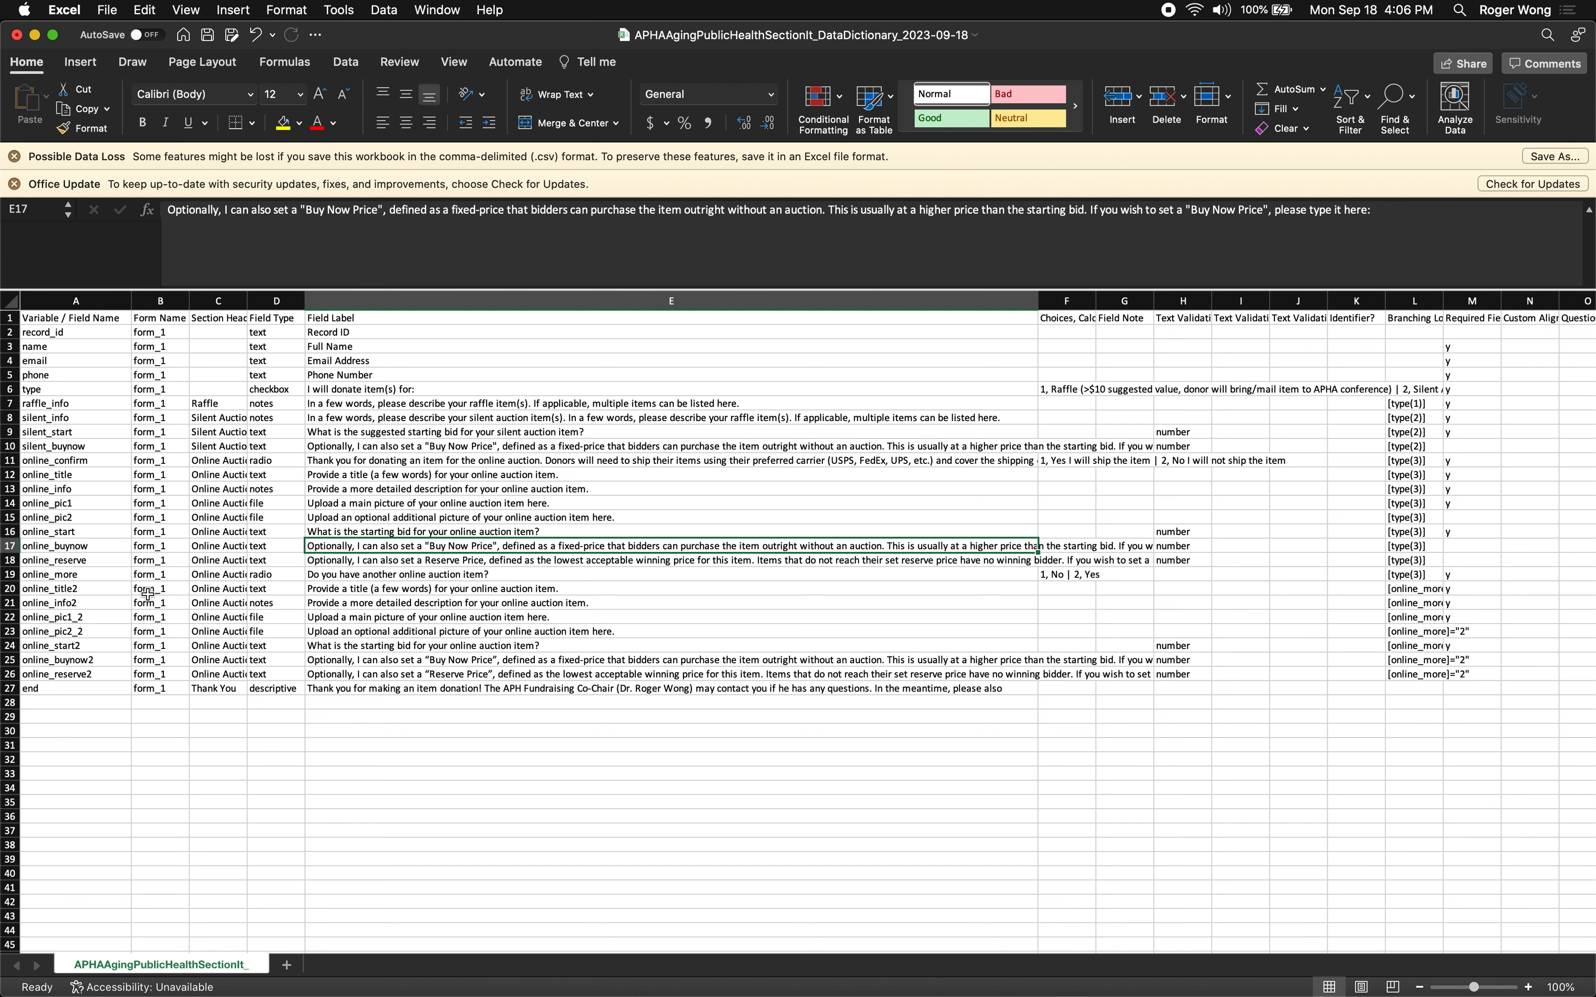
Copy the online_buynow label into the online_buynow2 Field Label in E25 and save the CSV
left_click(351, 659)
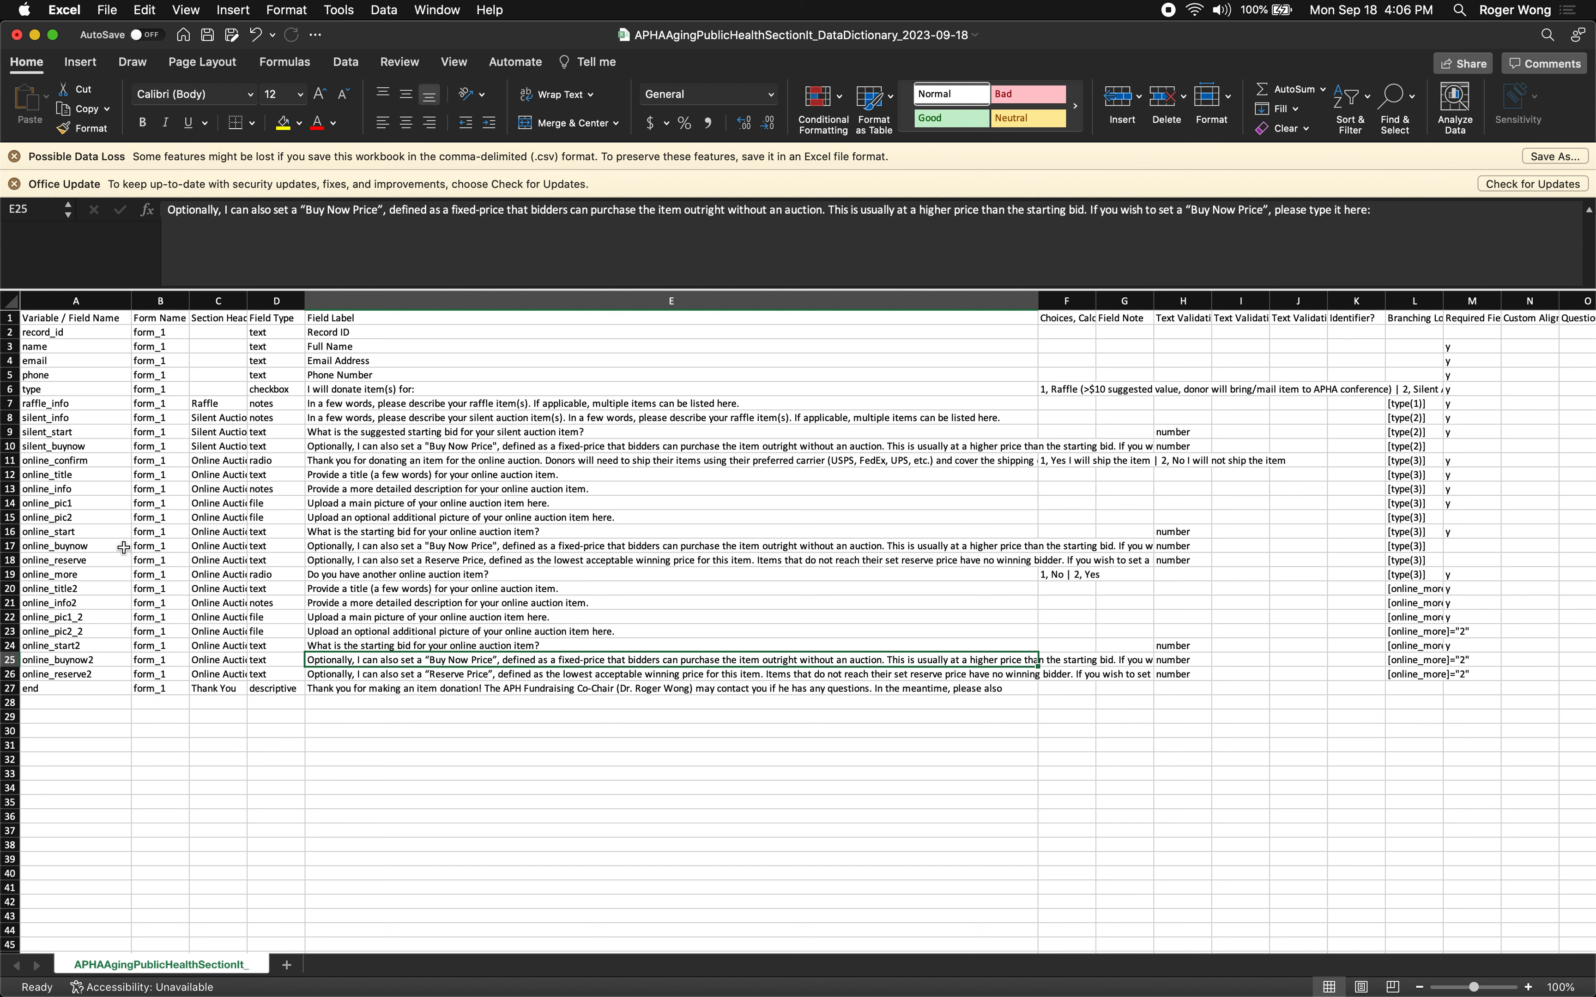
left_click(356, 546)
key("super+c")
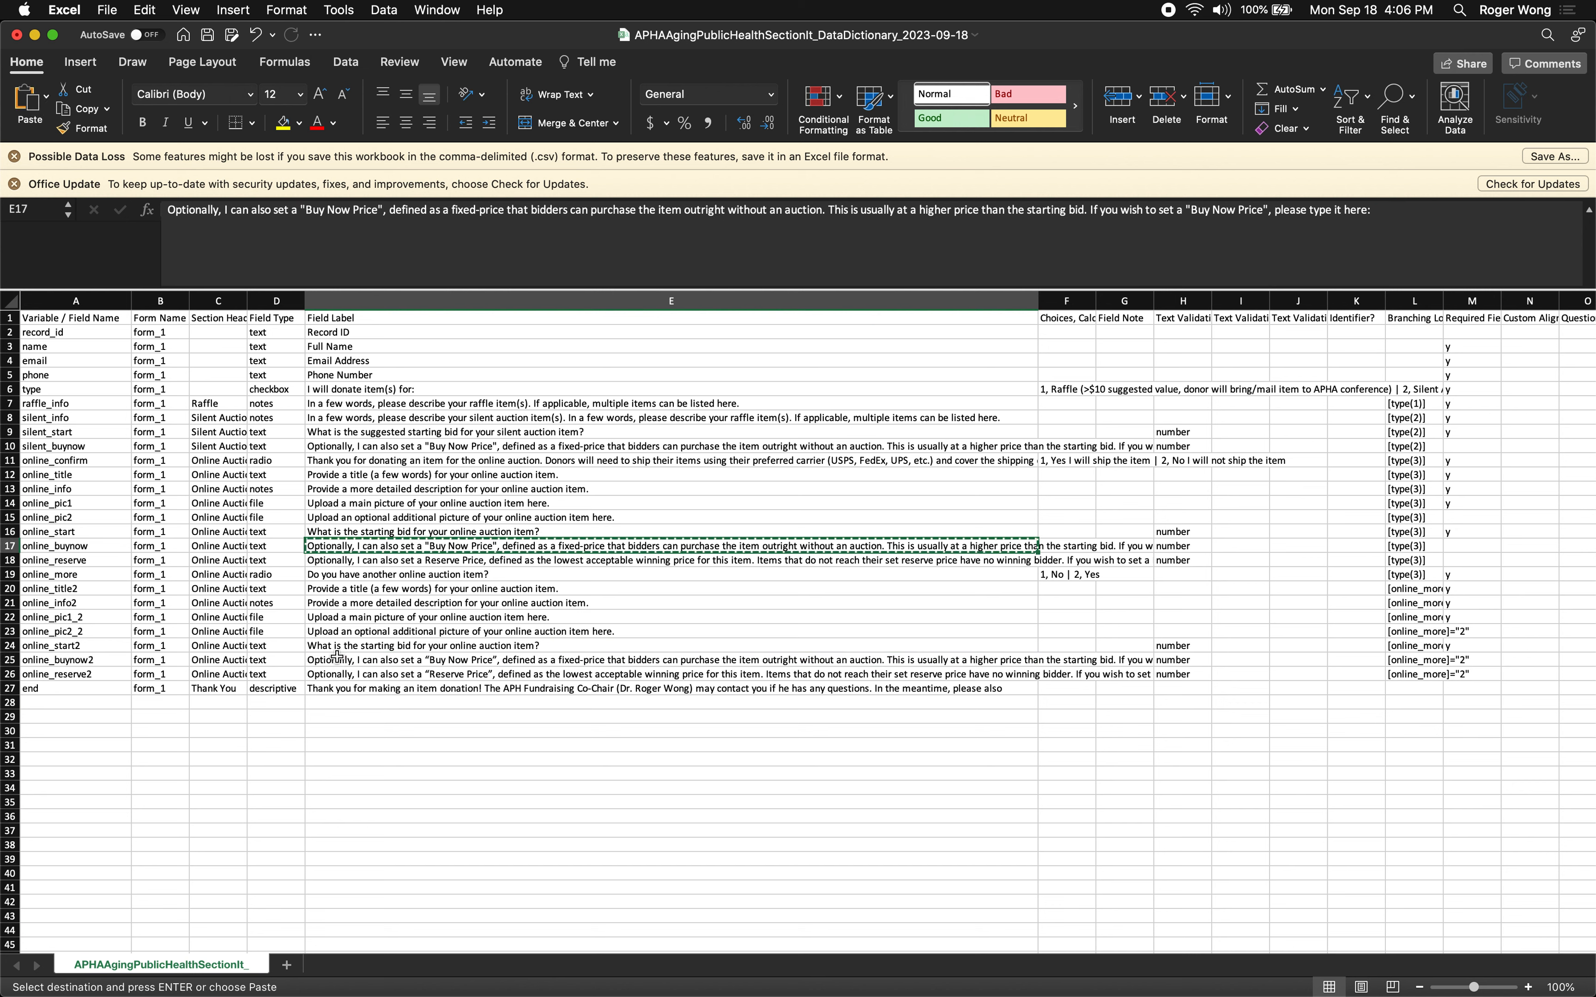
left_click(338, 658)
key("super+v")
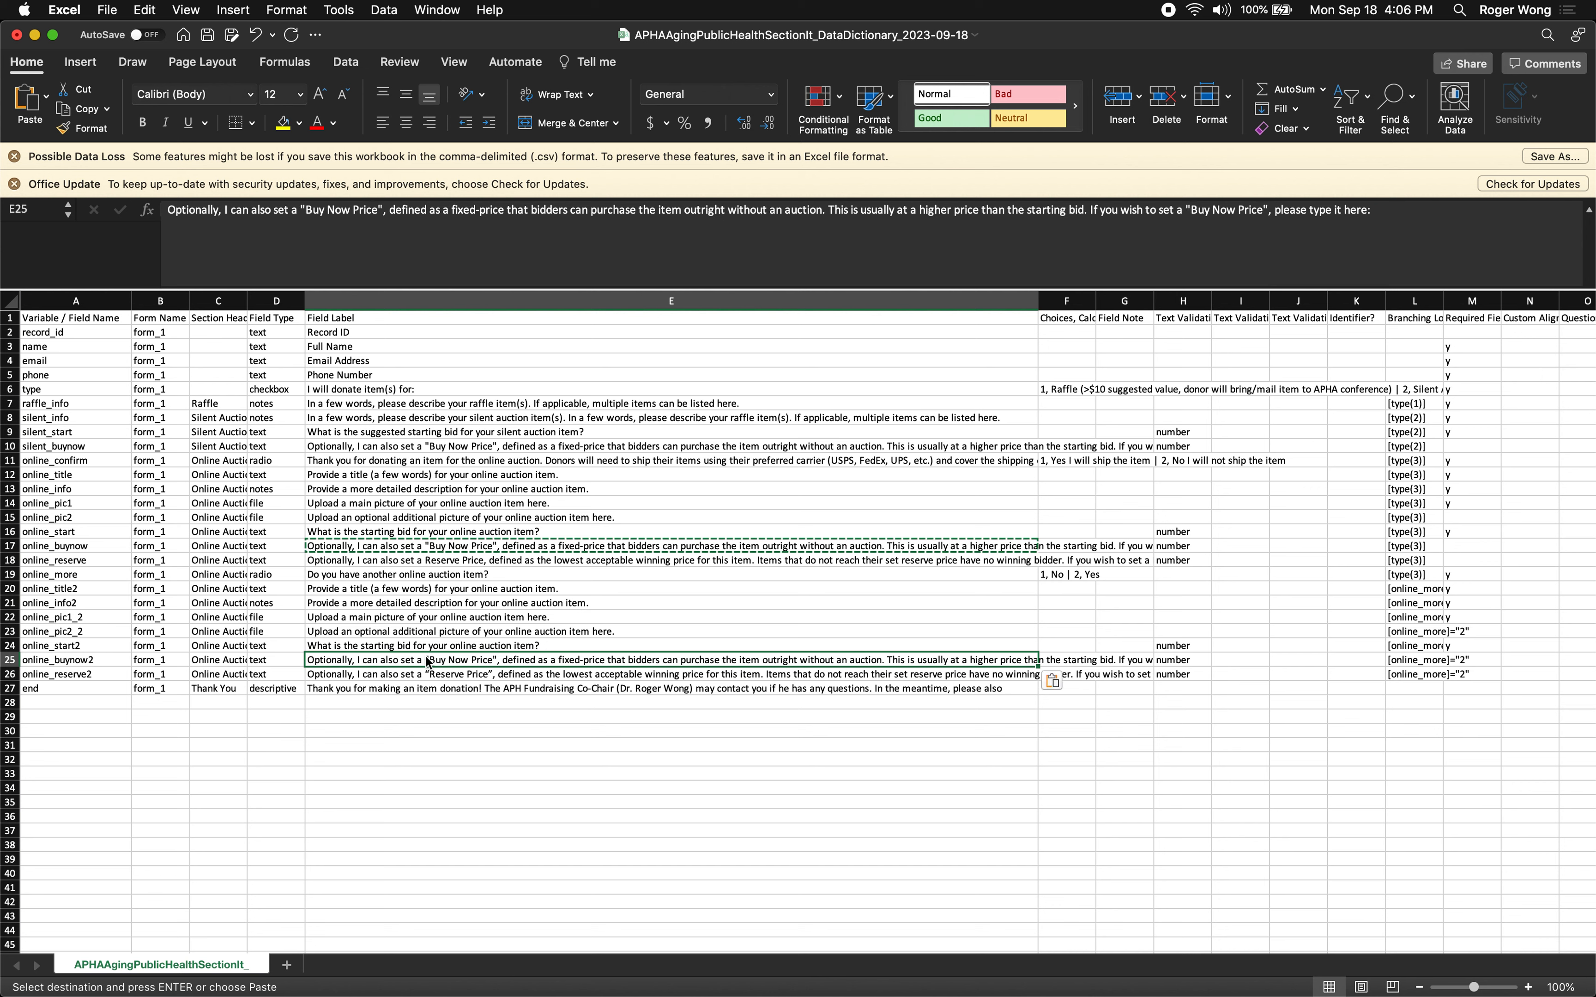
left_click(419, 550)
key("super+s")
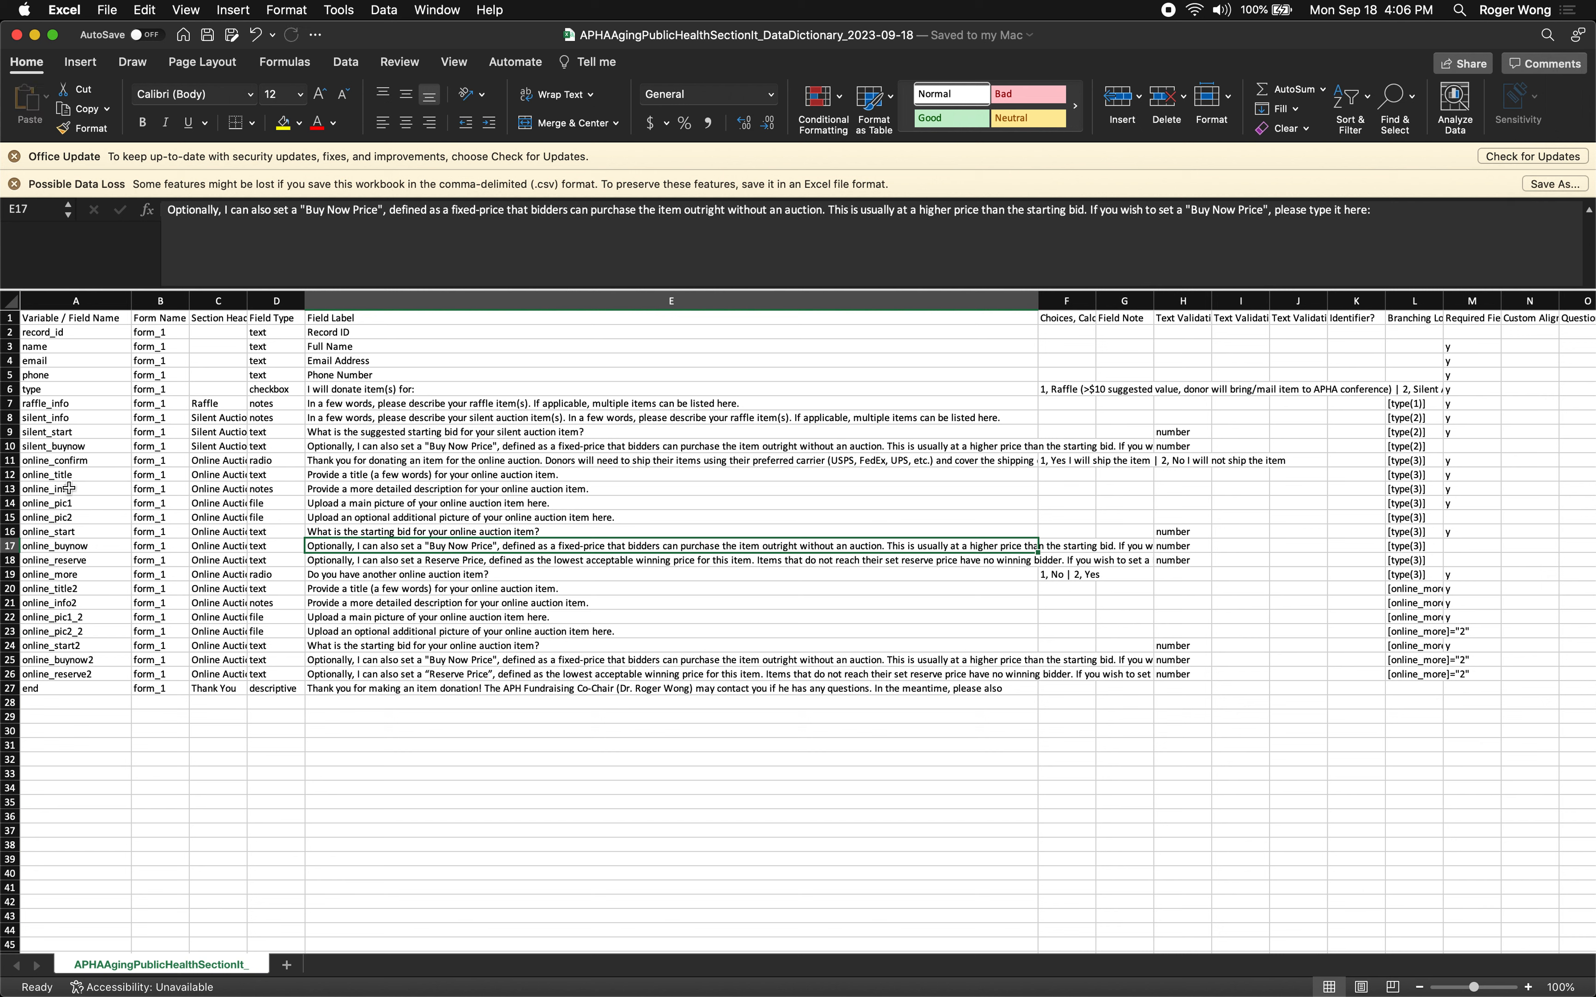
Add straight quotation marks around both occurrences of Reserve Price in the online_reserve Field Label in E18
left_click(69, 557)
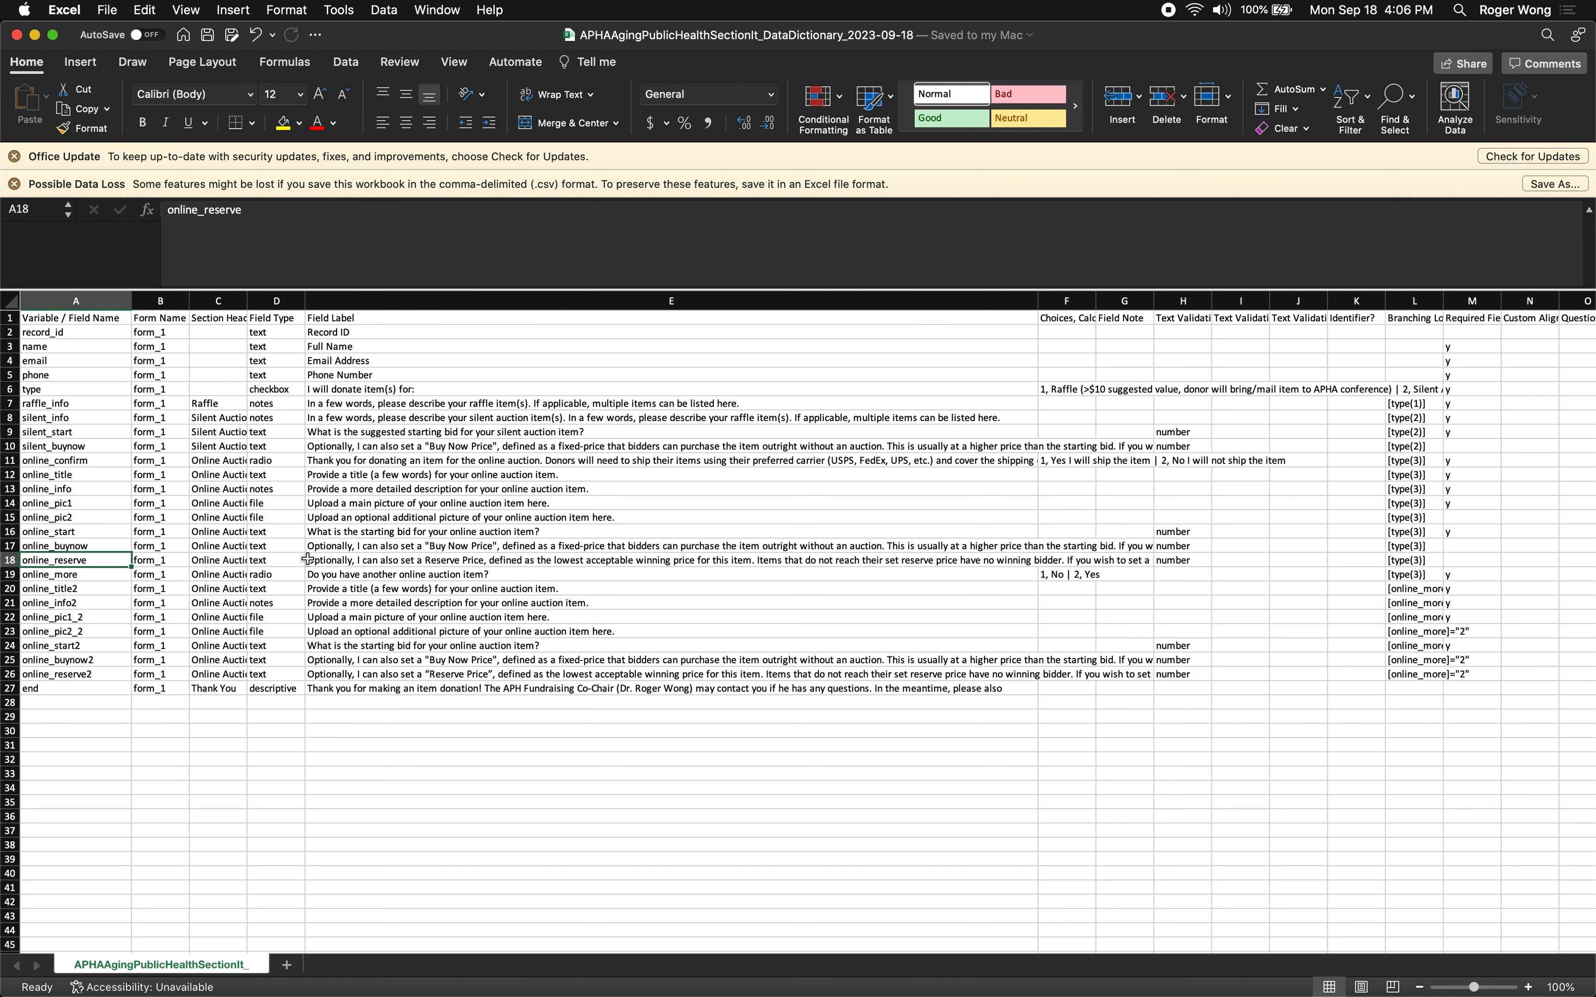
left_click(341, 562)
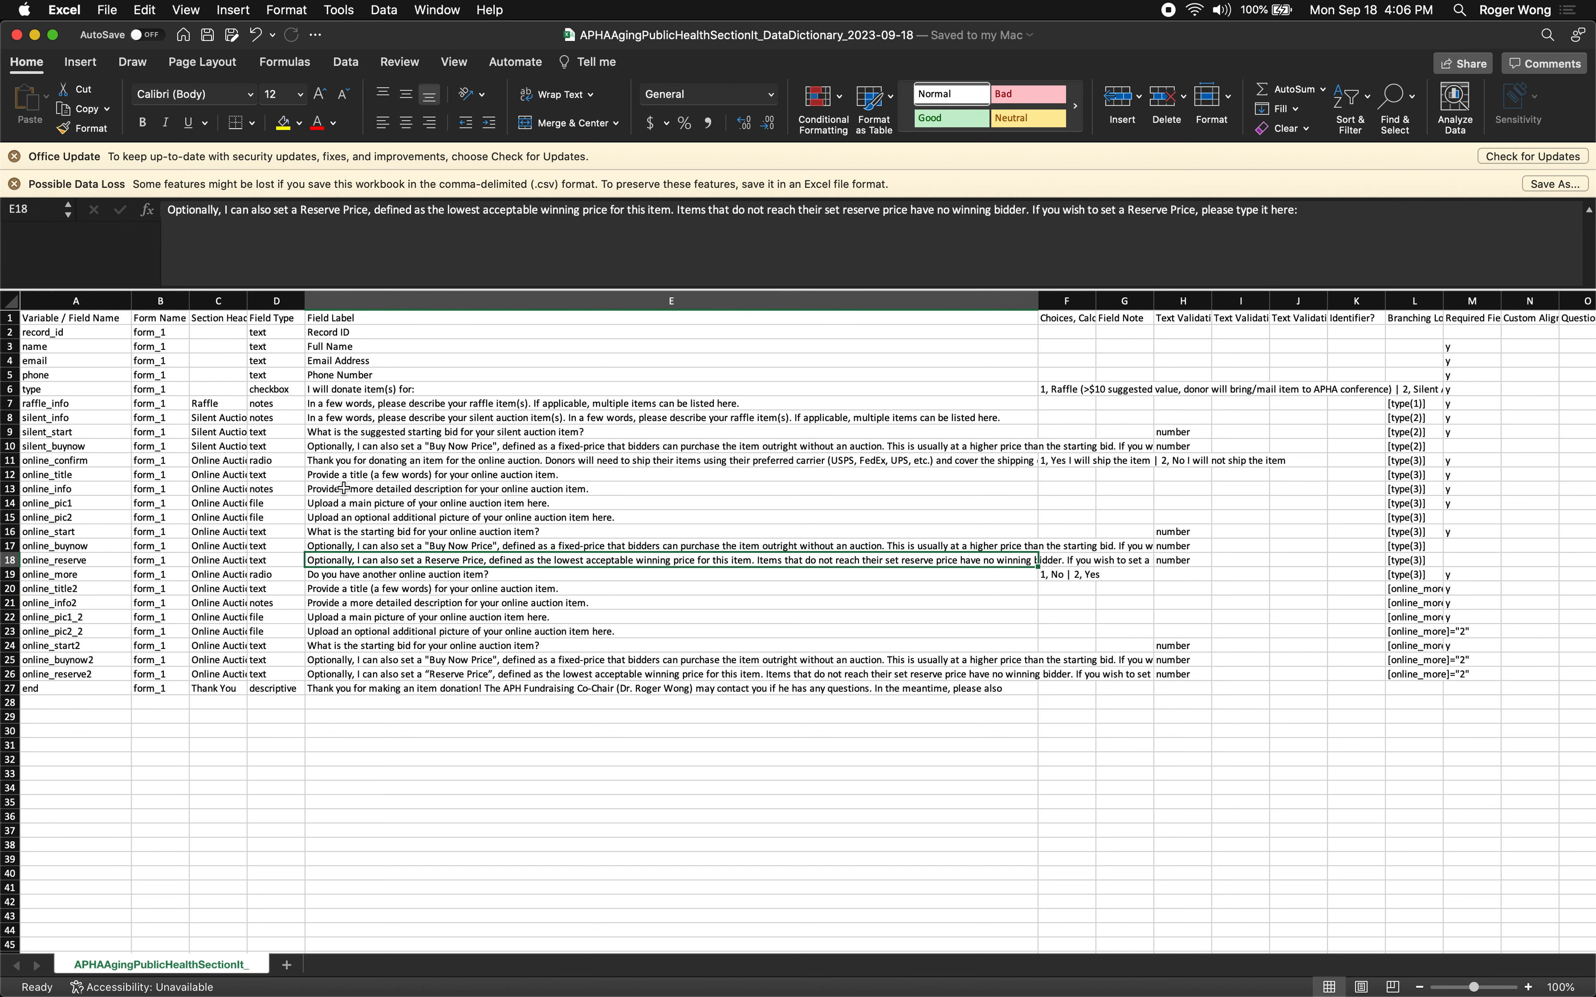
left_click(302, 208)
type("\"")
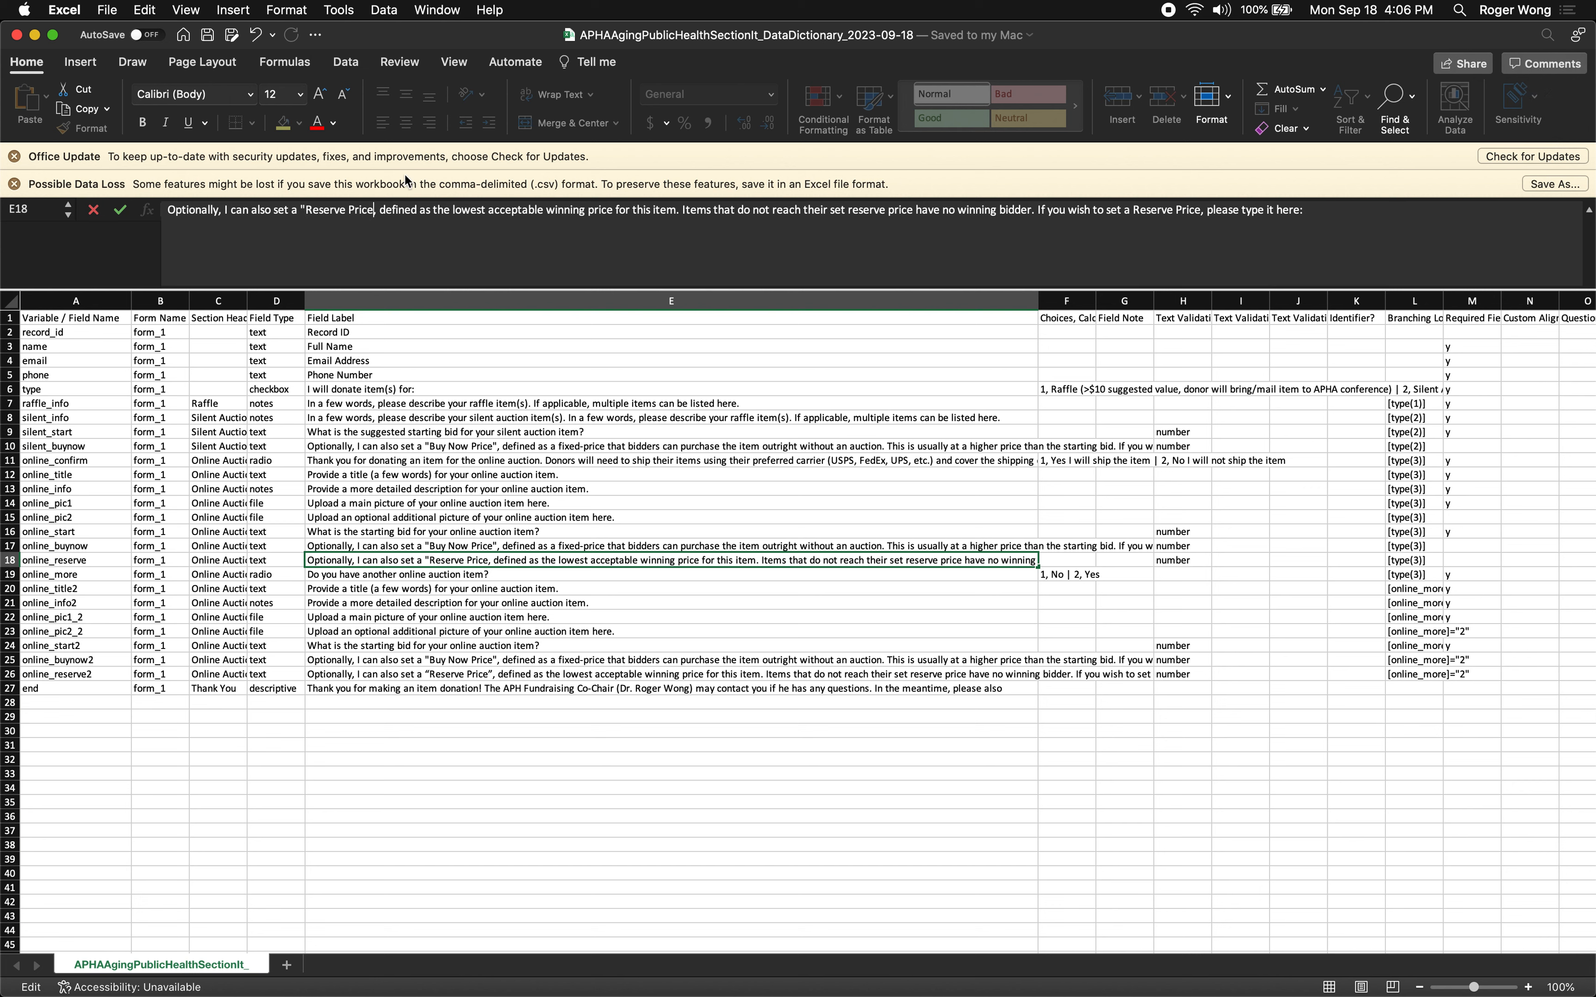
type("\"")
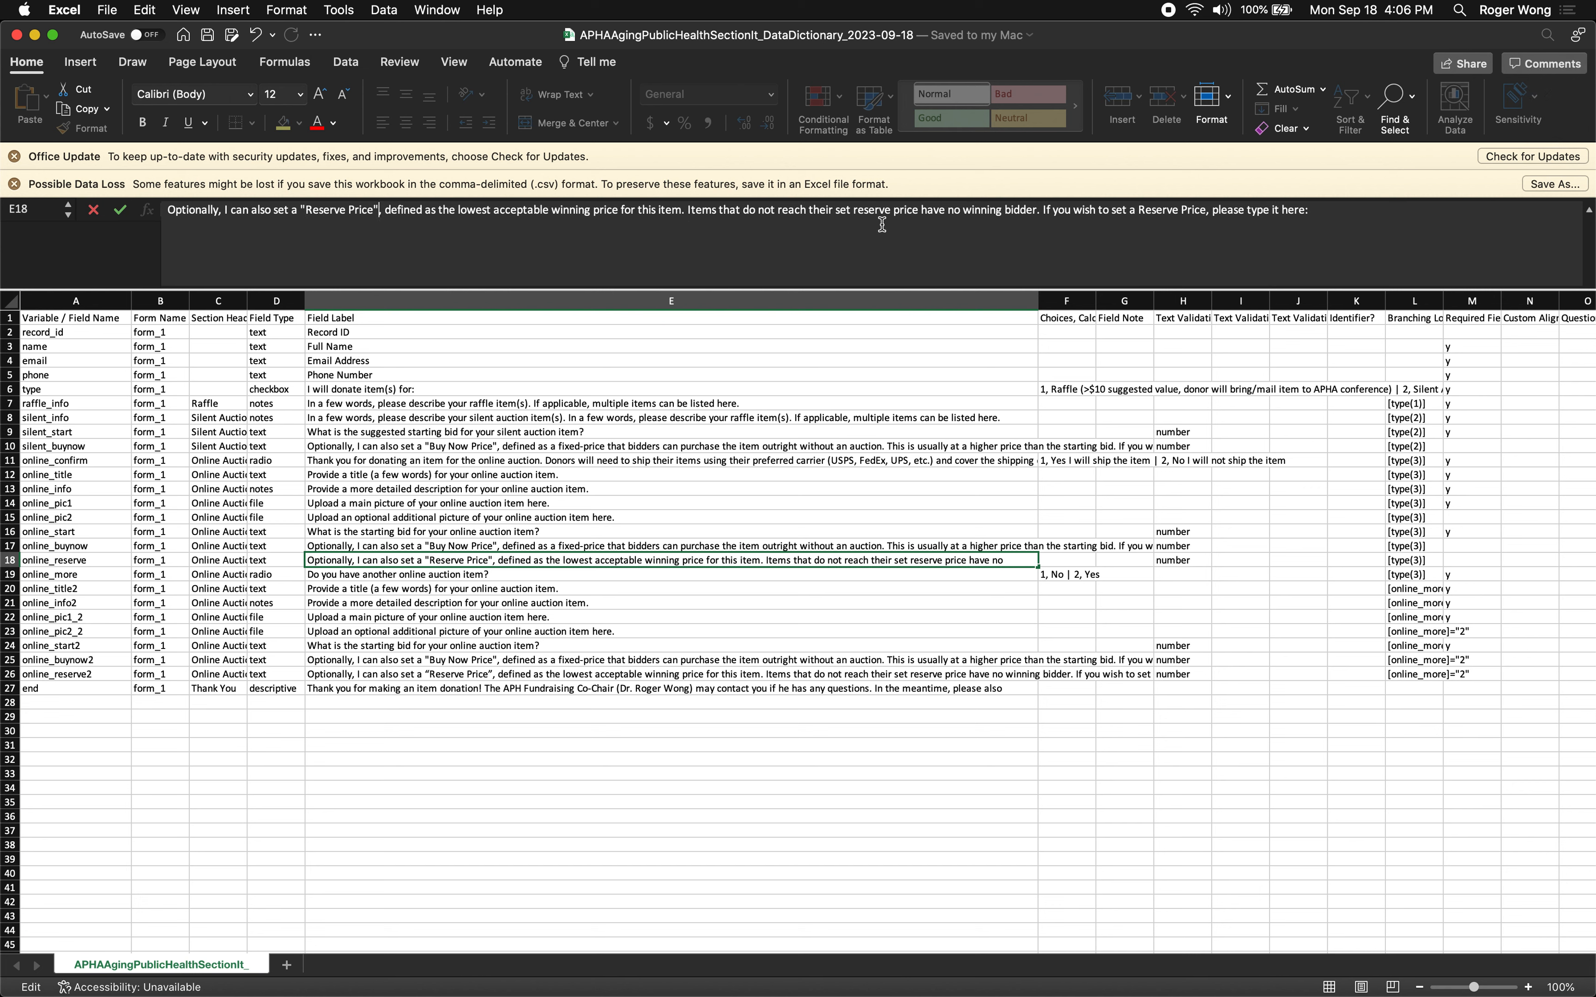
left_click(1139, 210)
type("\"")
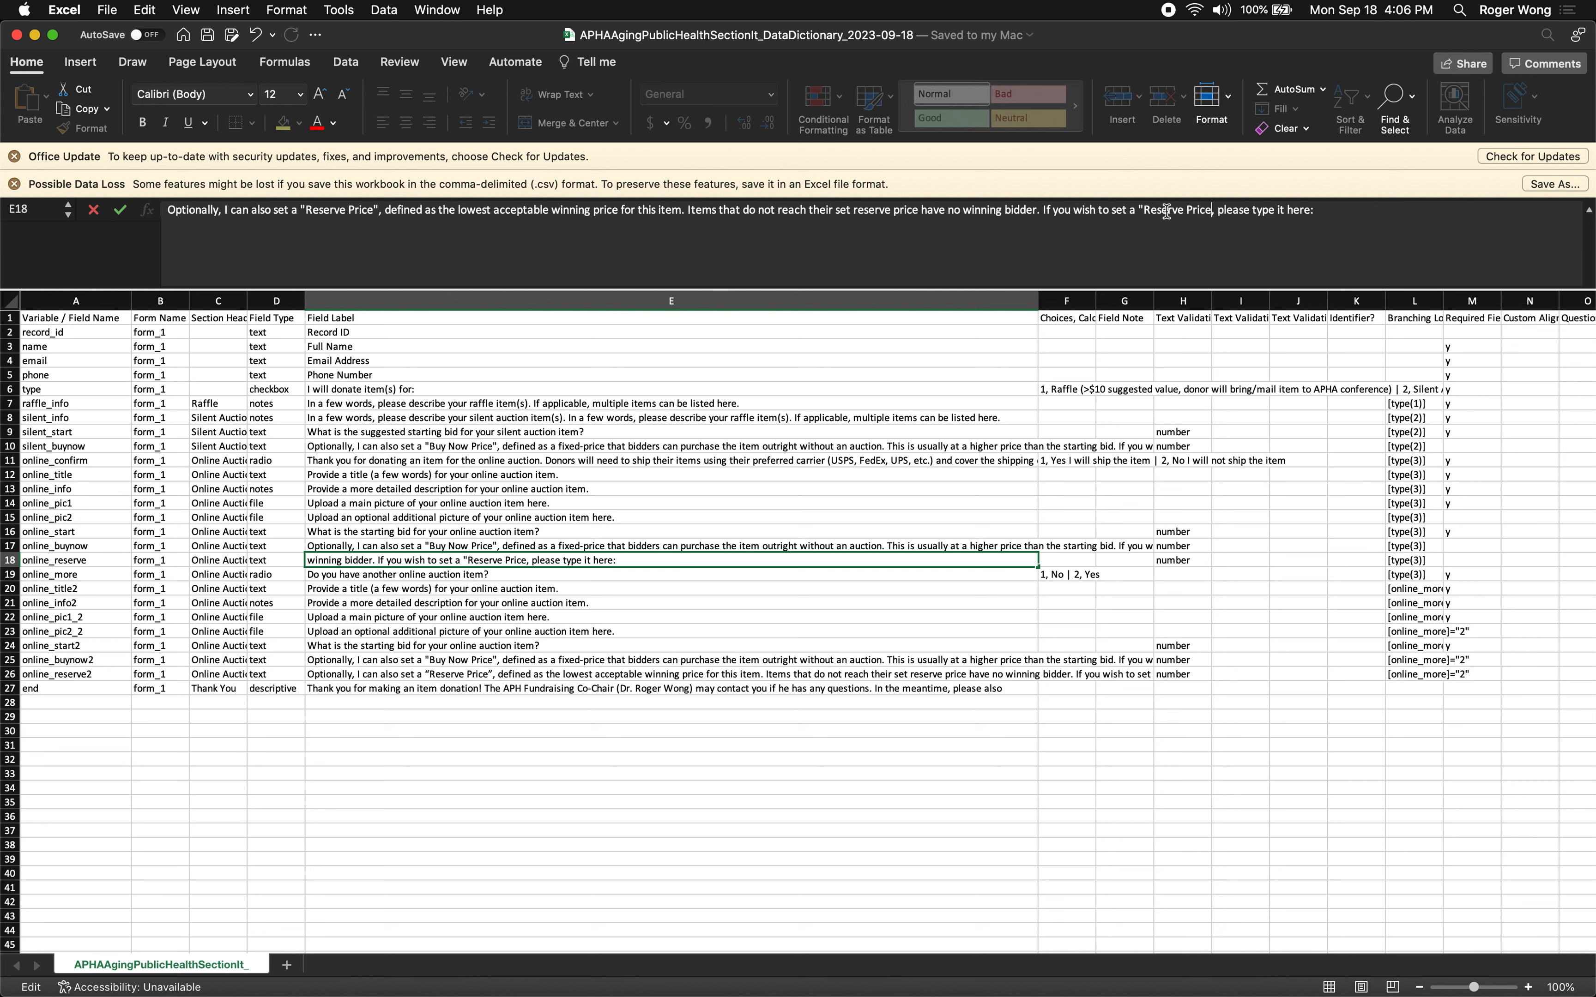
type("\"")
key("Return")
Copy the online_reserve label into the online_reserve2 Field Label in E26 and save the CSV
key("Up")
key("super+c")
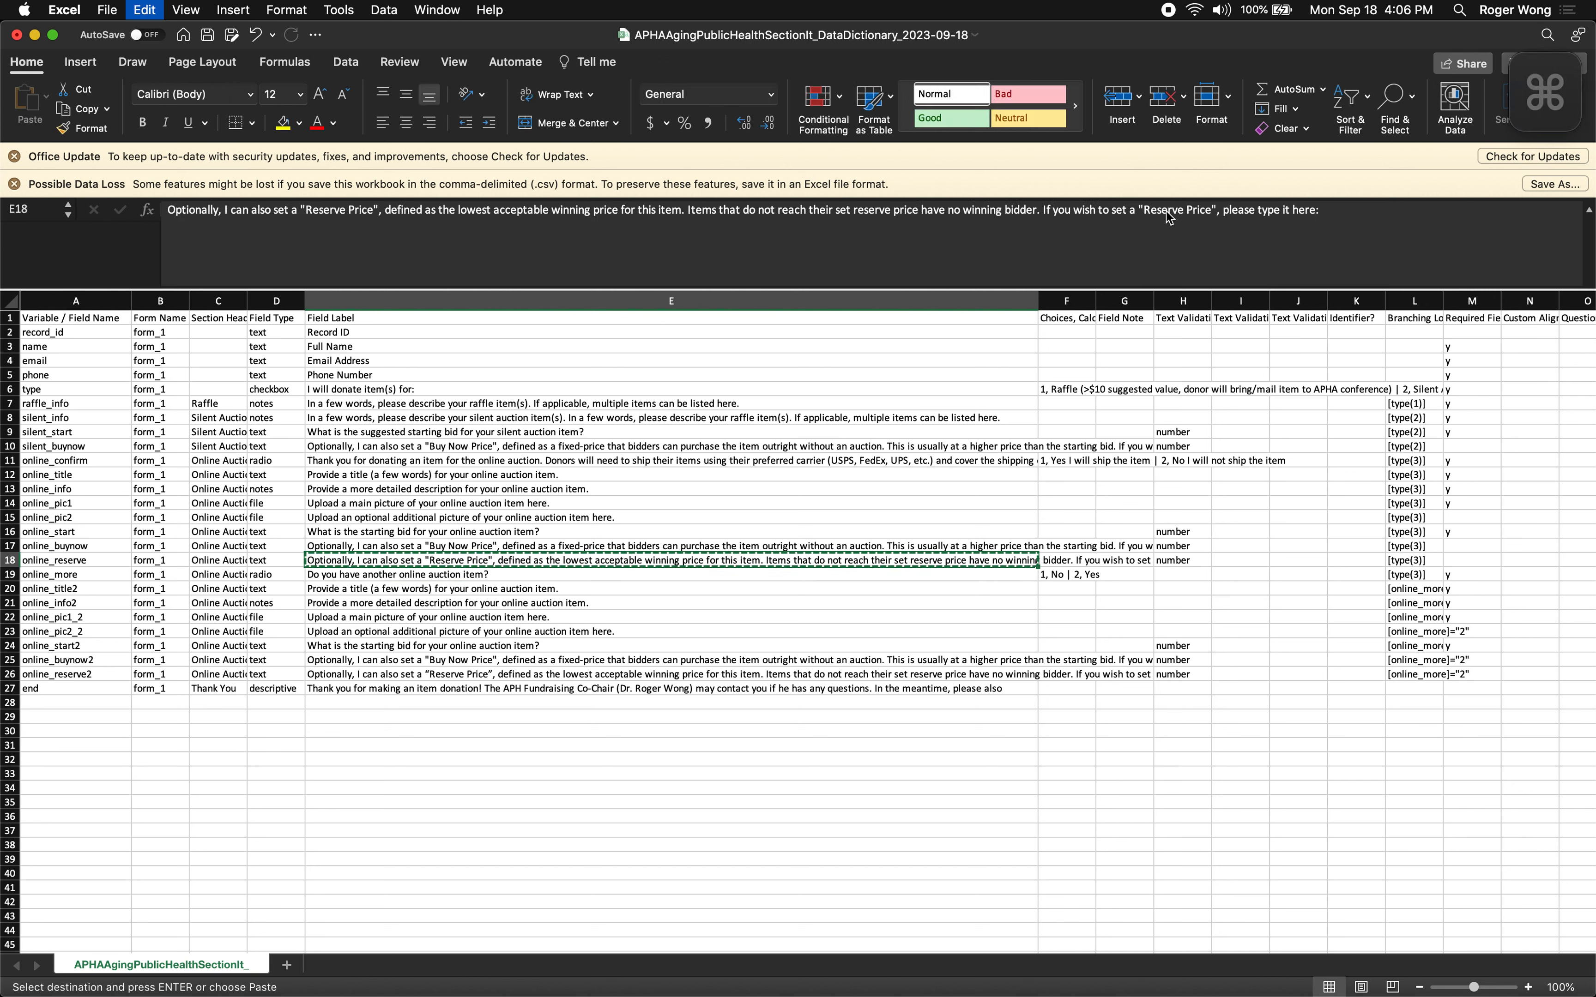
key("Down")
key("Down")
key("Down")
key("Down")
key("Down")
key("Down")
key("Down")
key("Down")
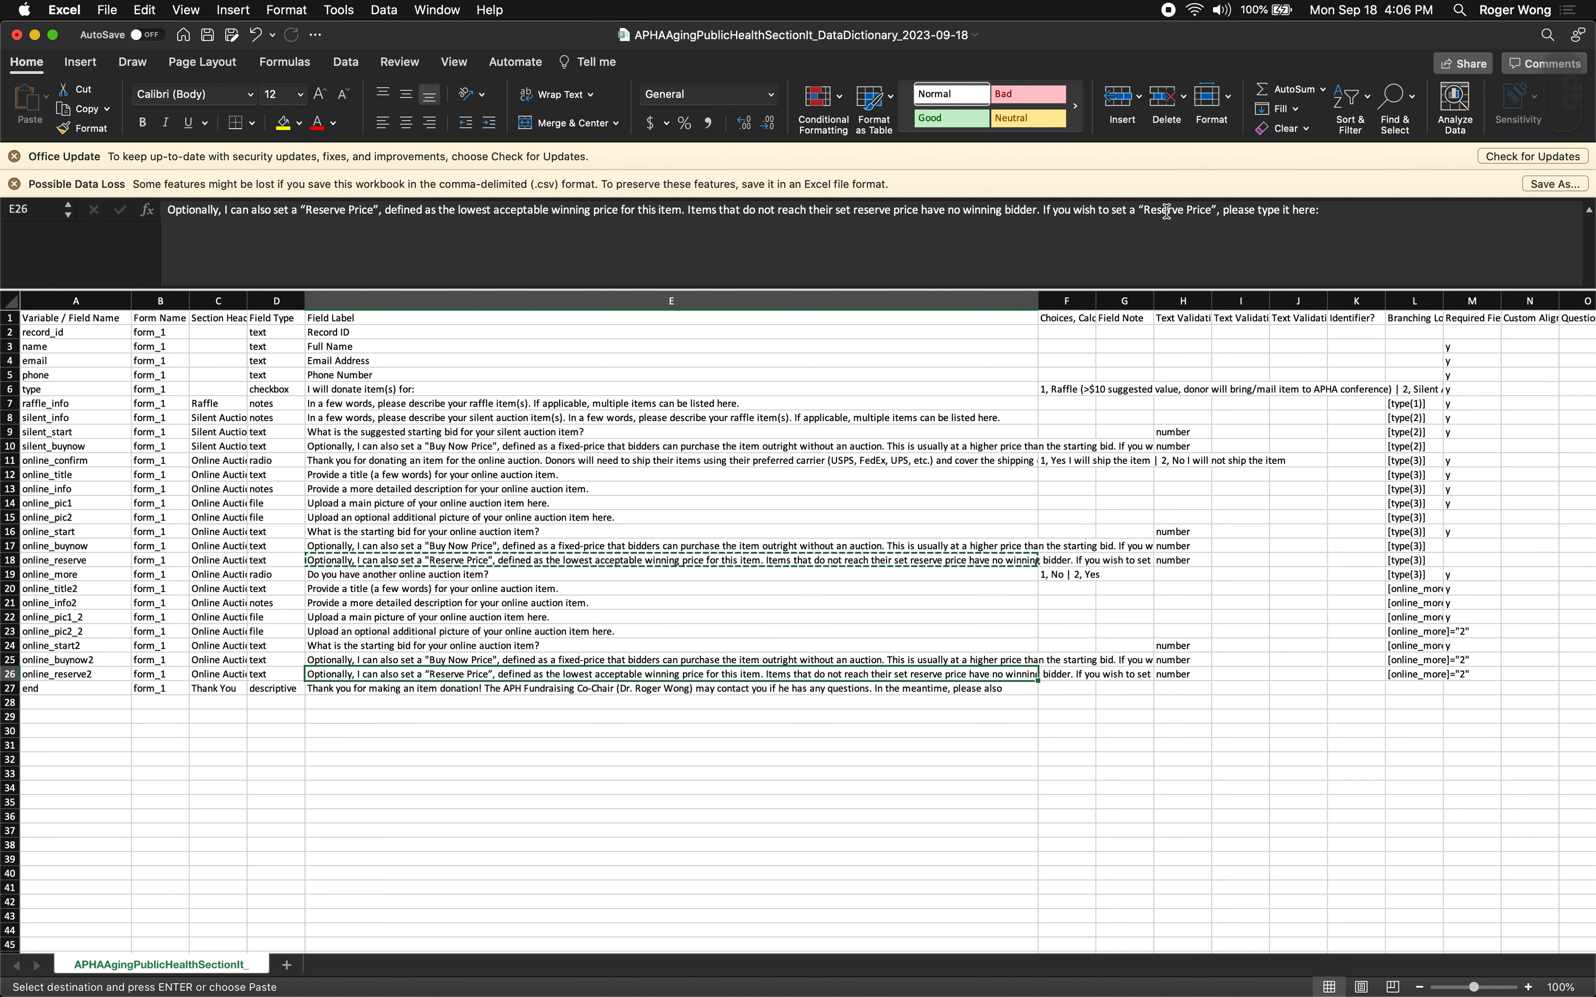
key("super+v")
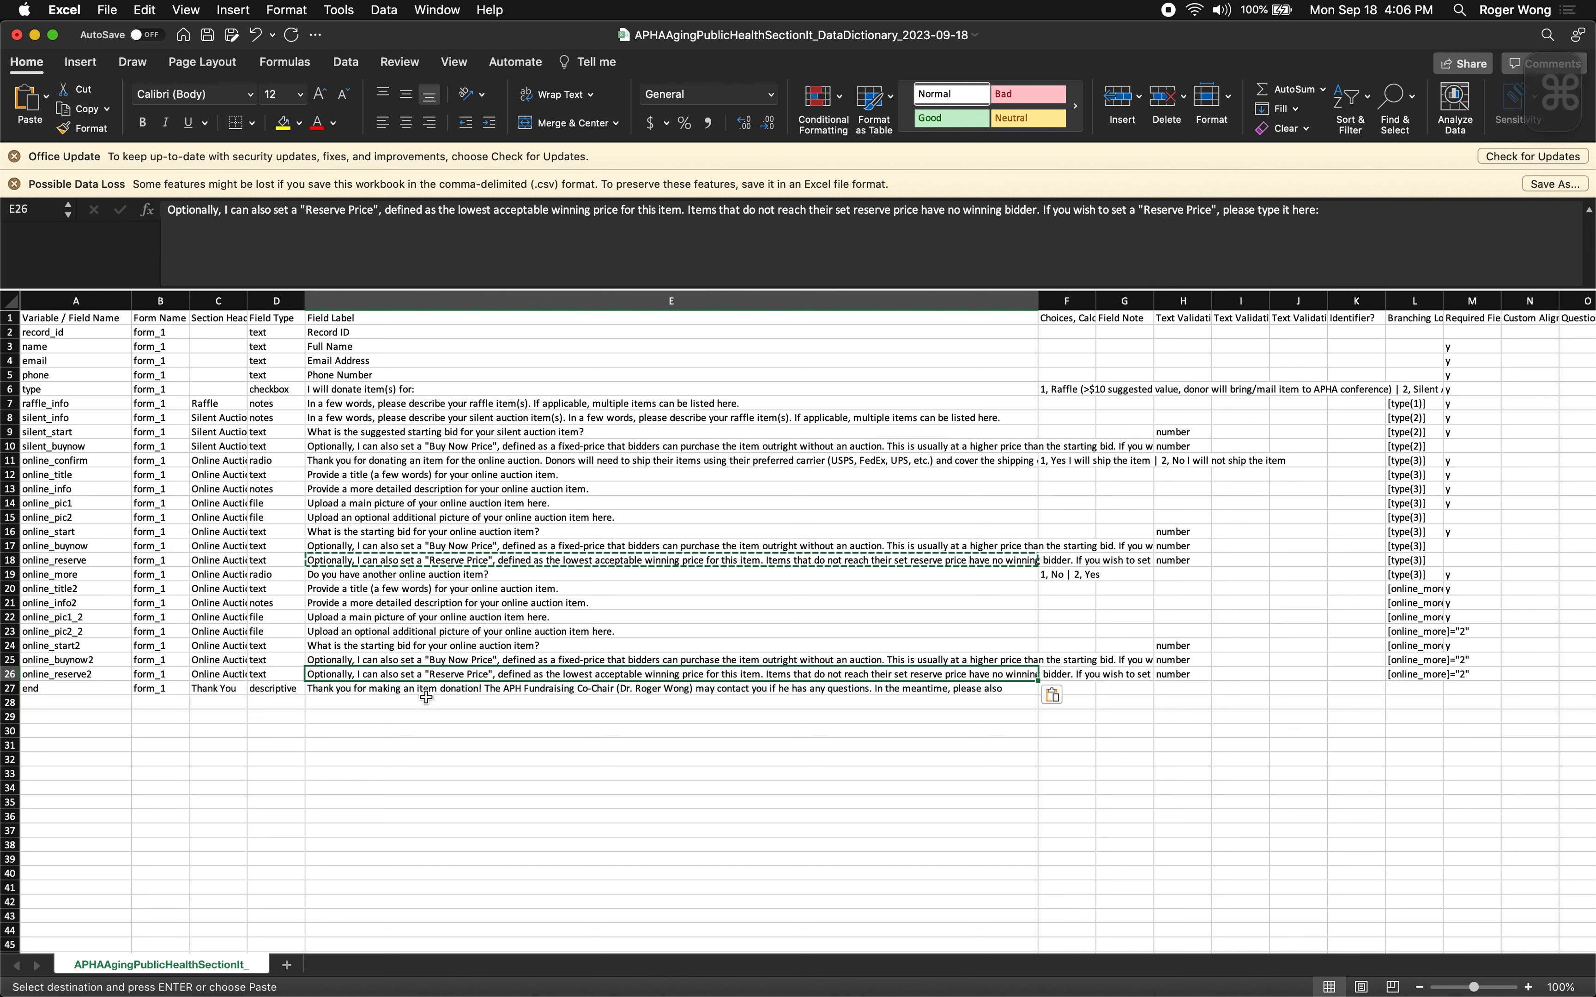
key("super+s")
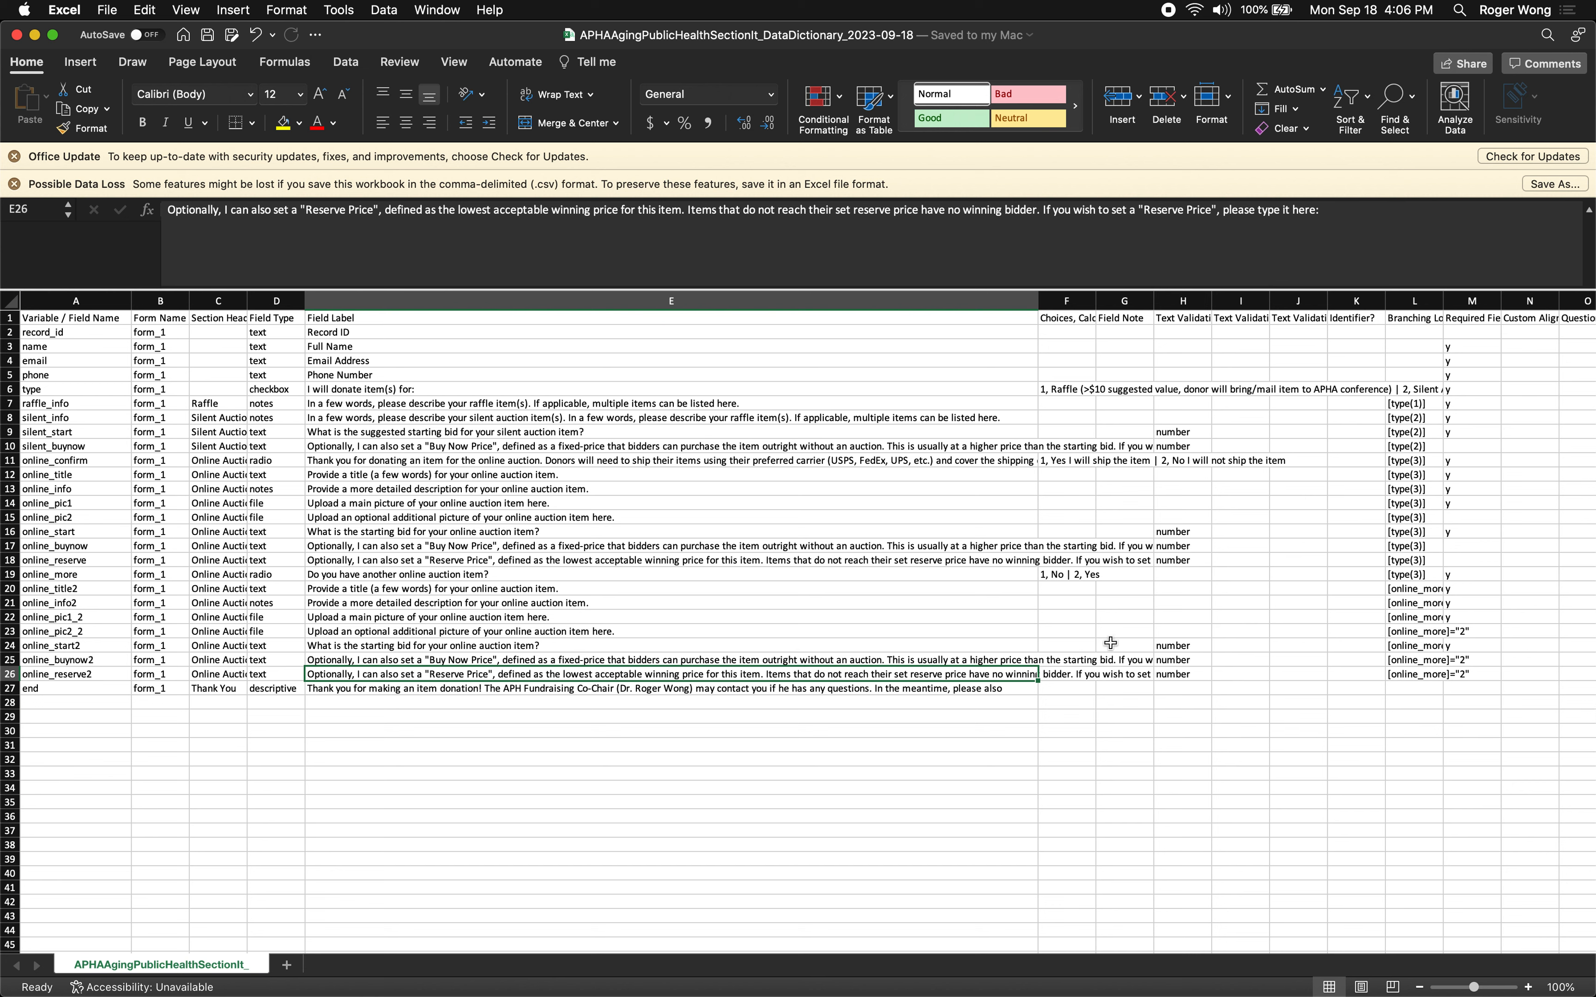
Quit Excel and return to the REDCap project's Data Dictionary page in Chrome
left_click_drag(1404, 560, 1406, 609)
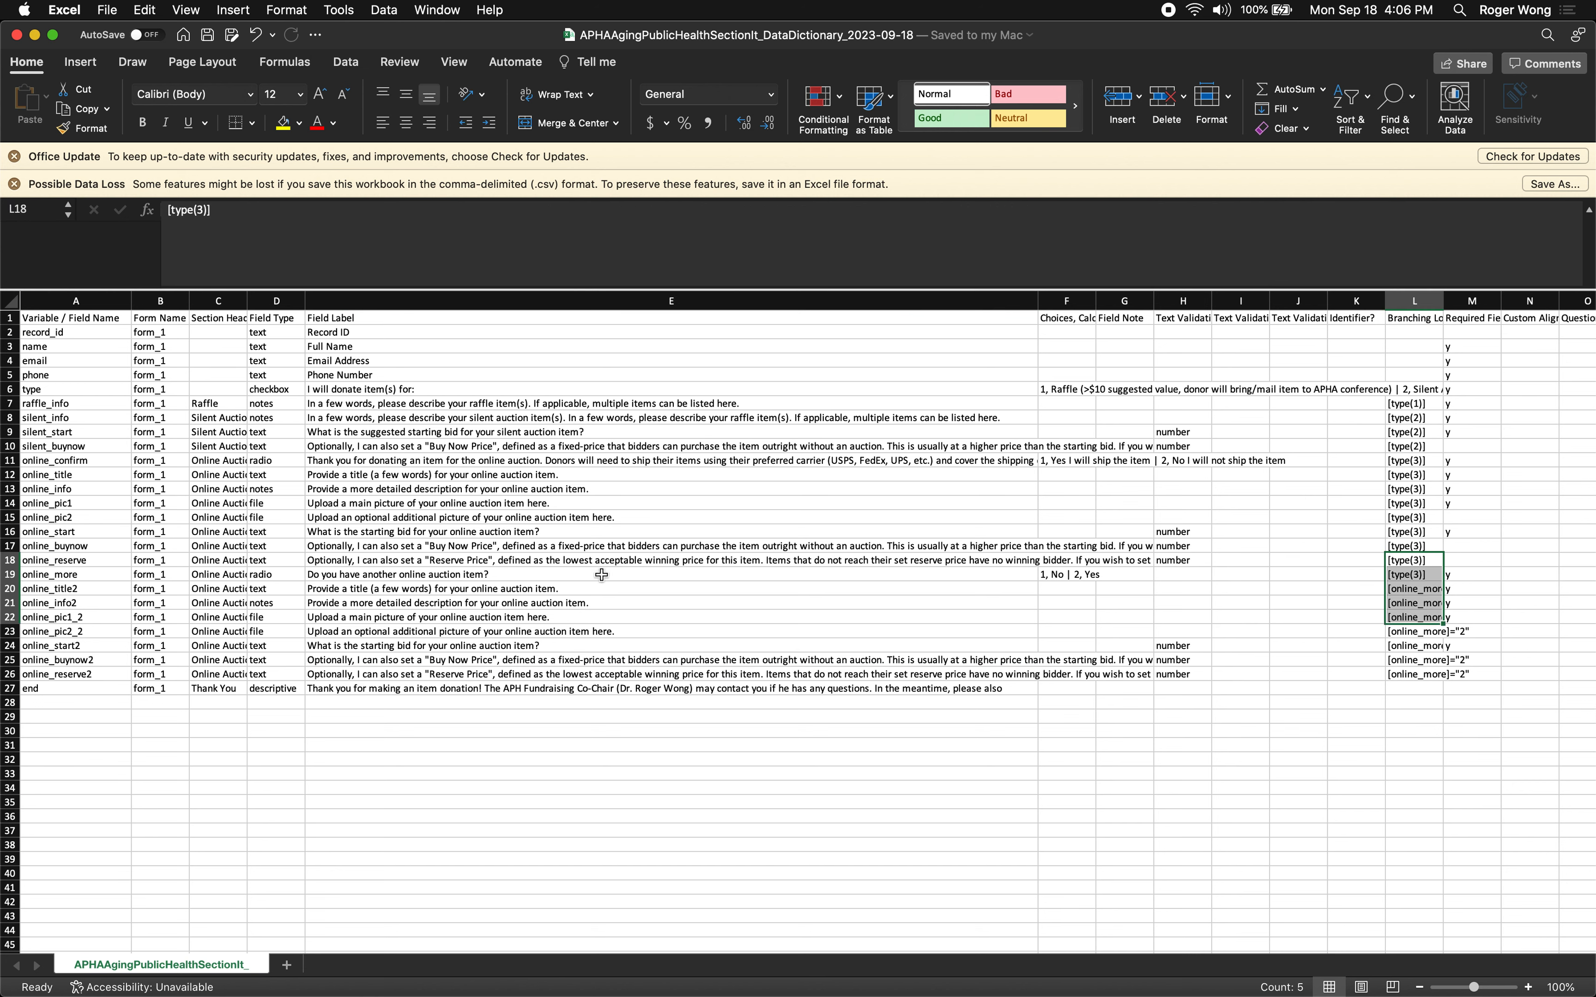
left_click(441, 544)
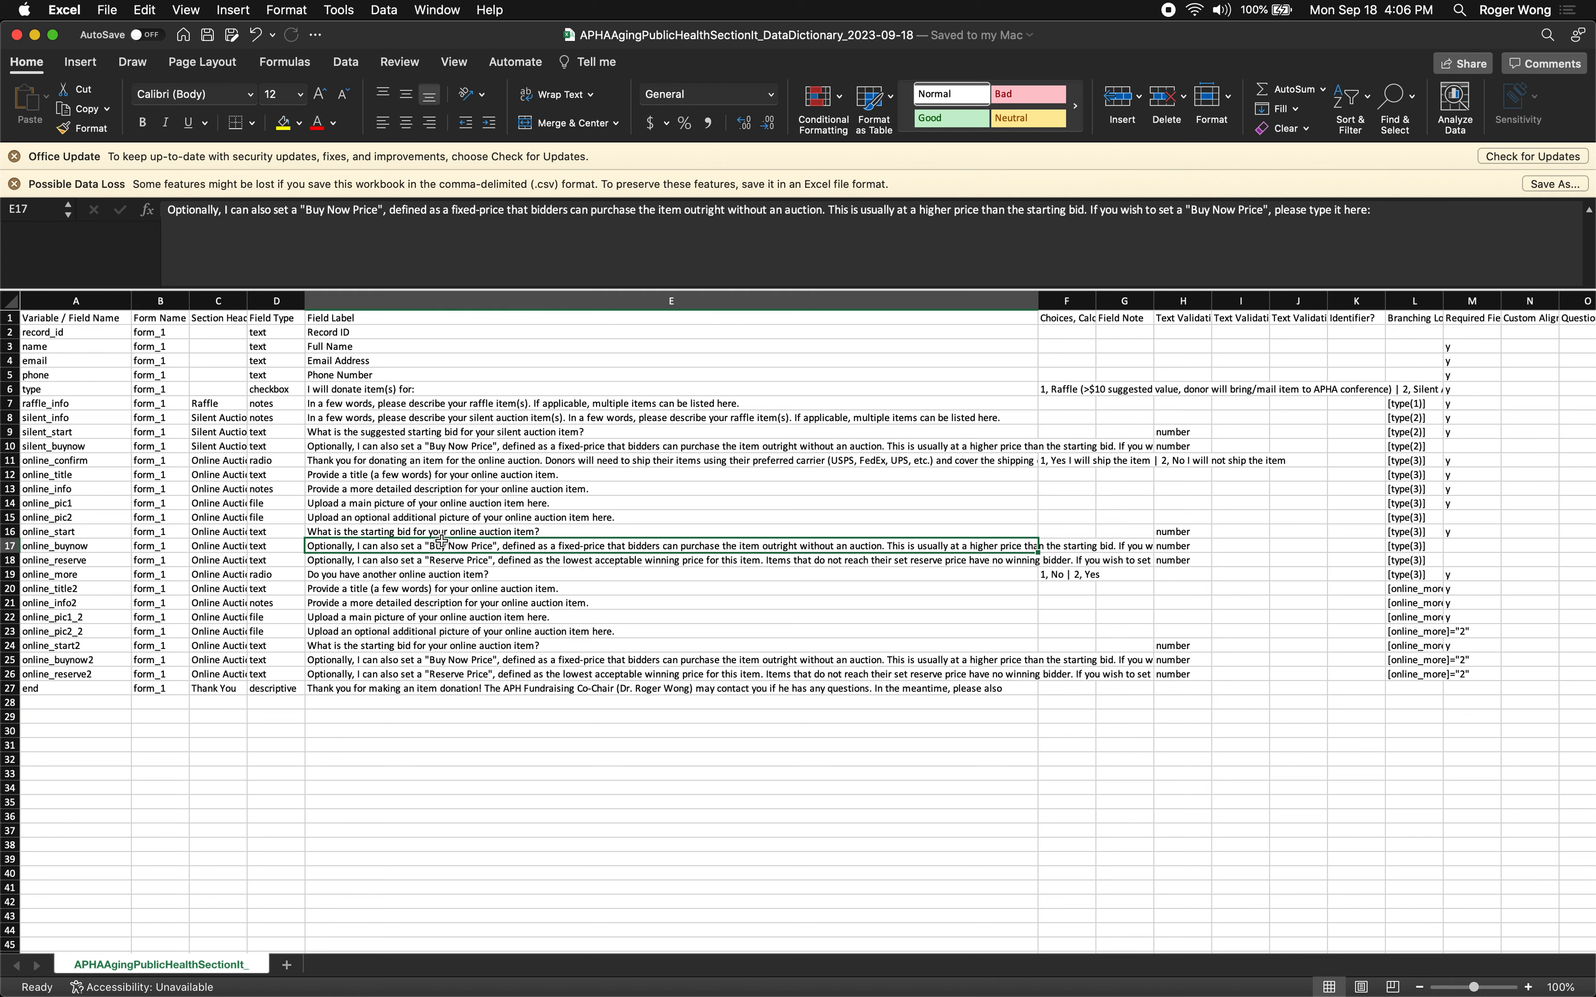
key("super+q")
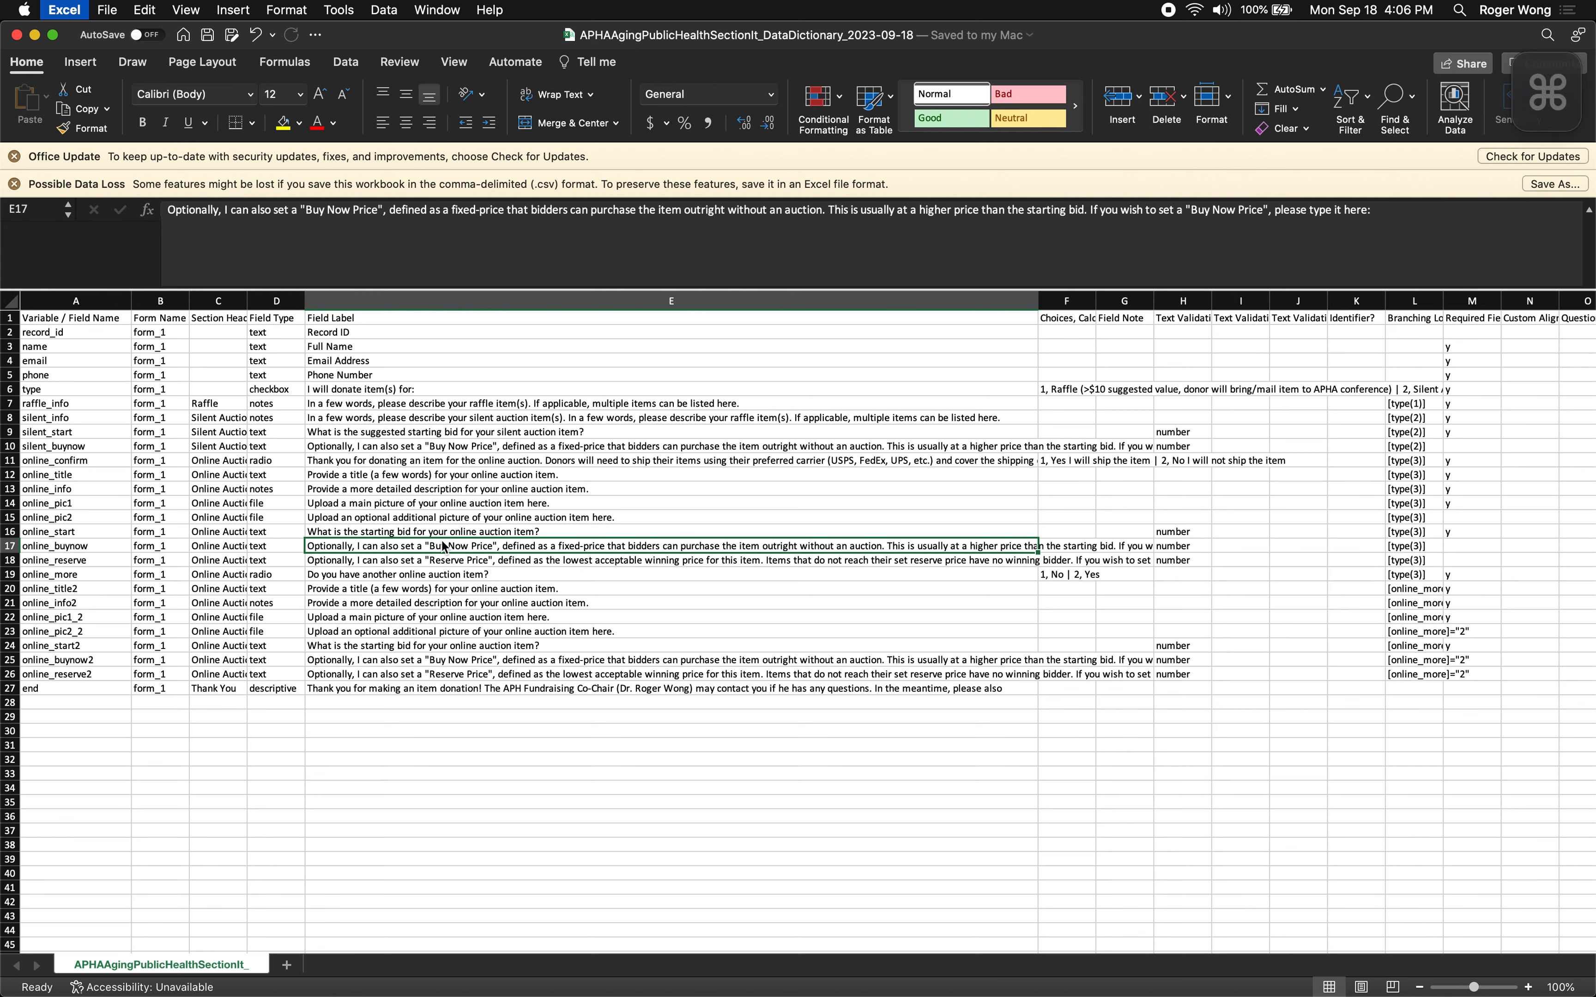
key("ctrl+Up")
left_click(468, 546)
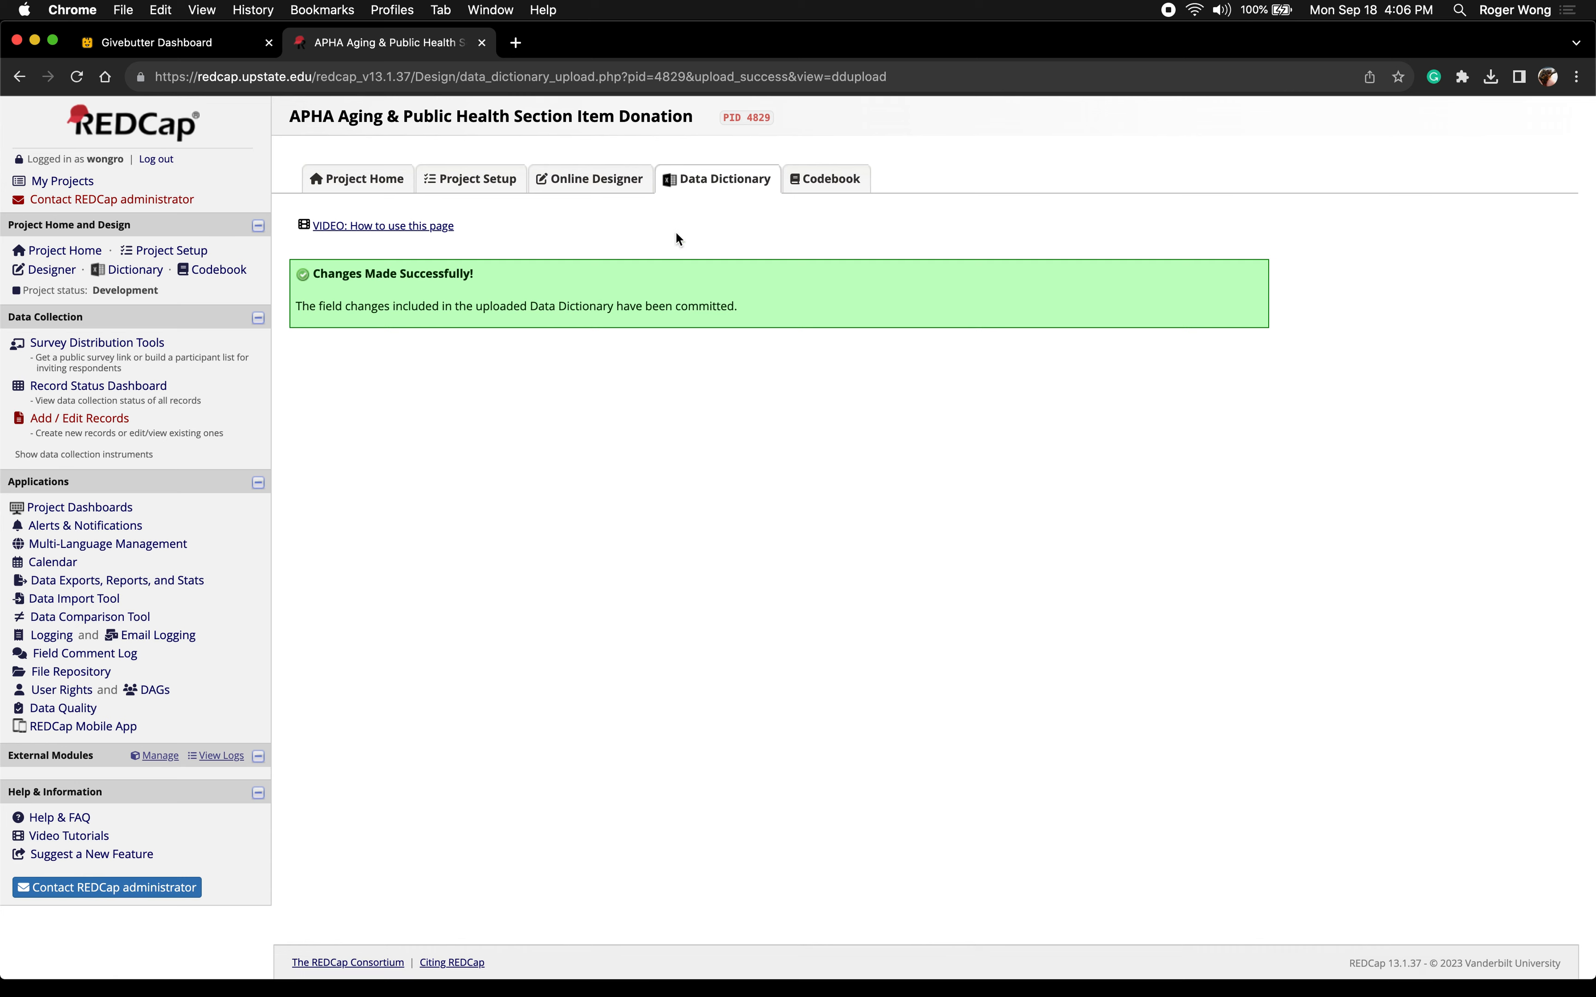
Upload APHAAgingPublicHealthSectionIt_DataDictionary_2023-09-18.csv from Downloads as the Data Dictionary and commit the changes to the project
left_click(697, 186)
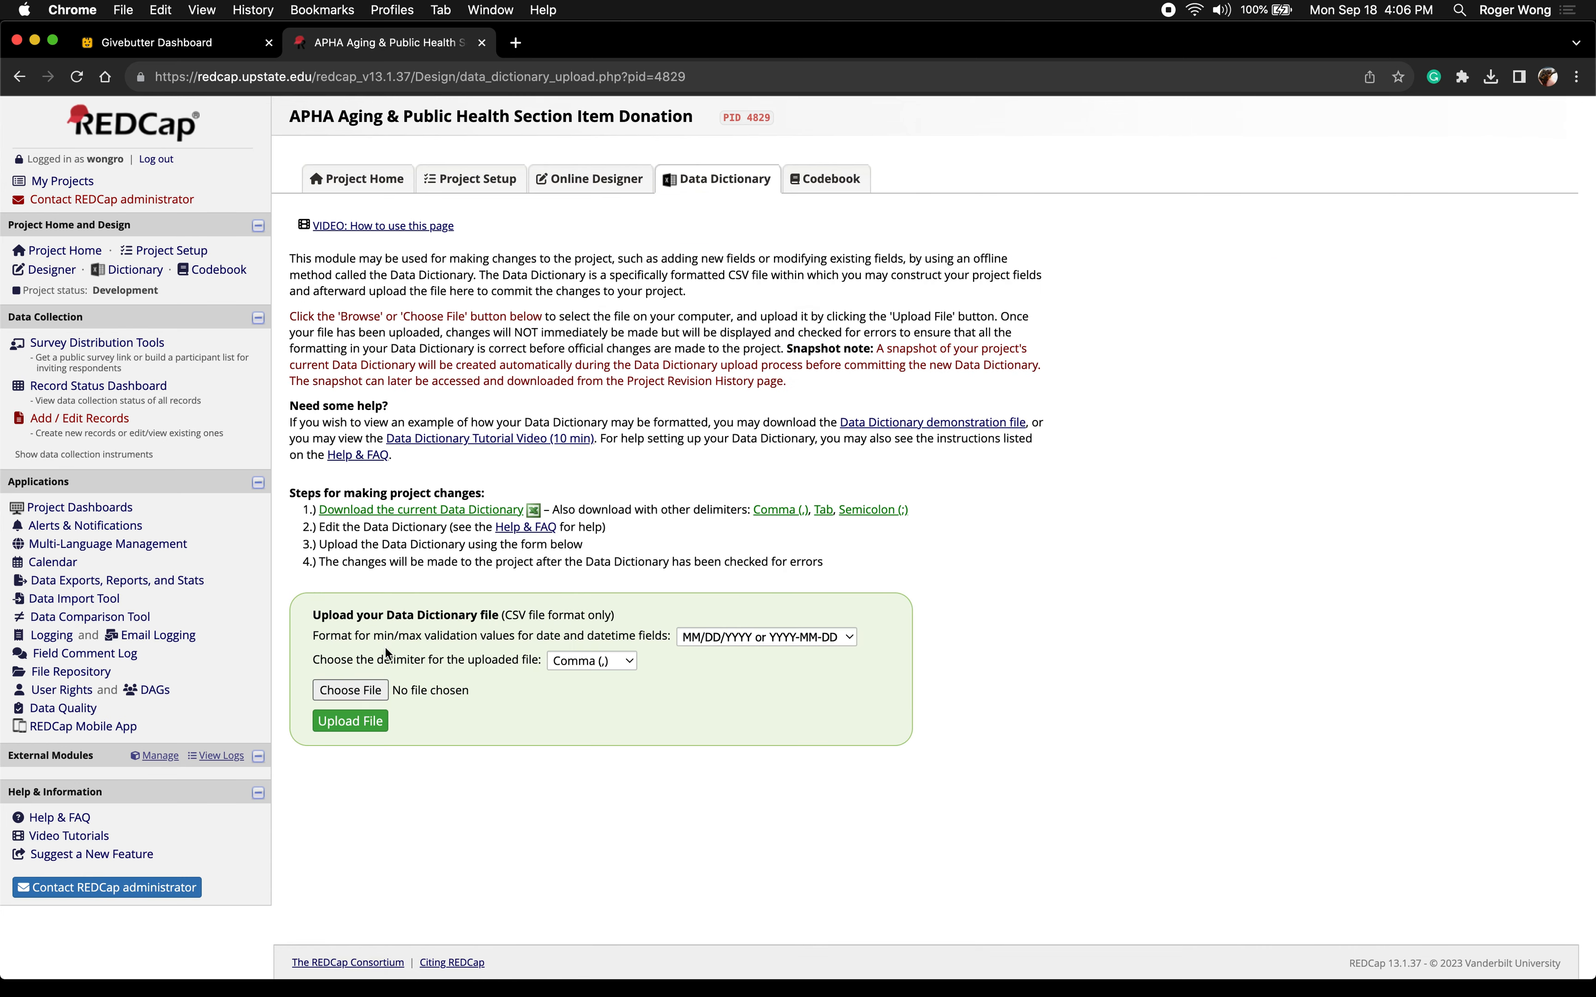
left_click(358, 687)
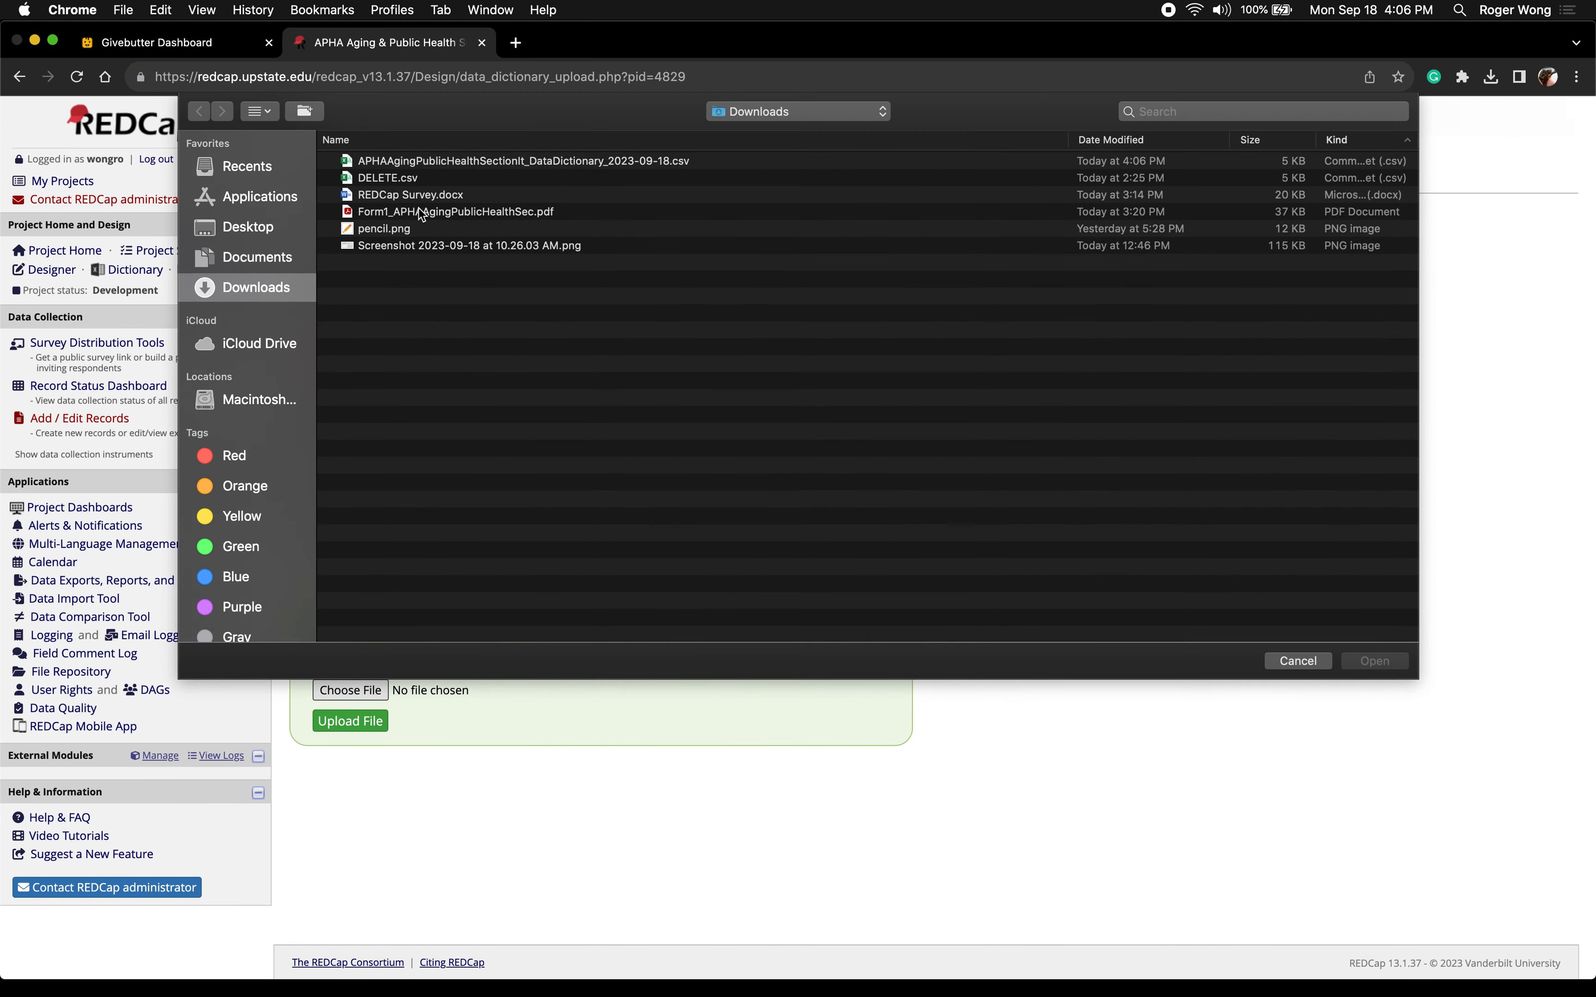
double_click(410, 158)
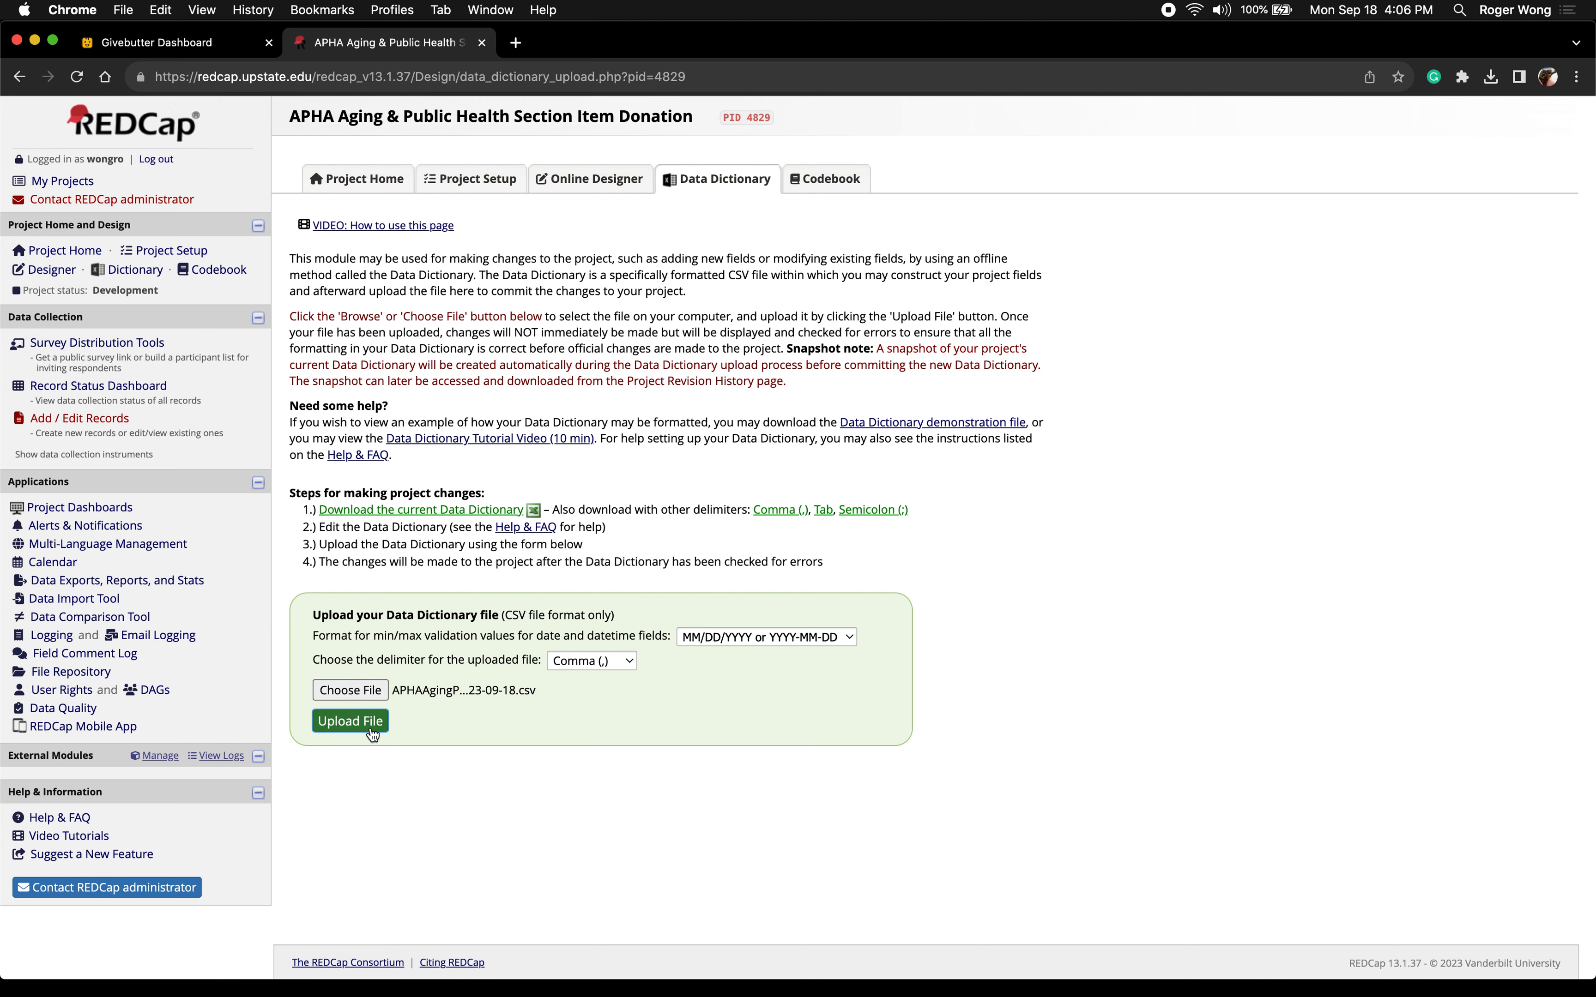
left_click(372, 730)
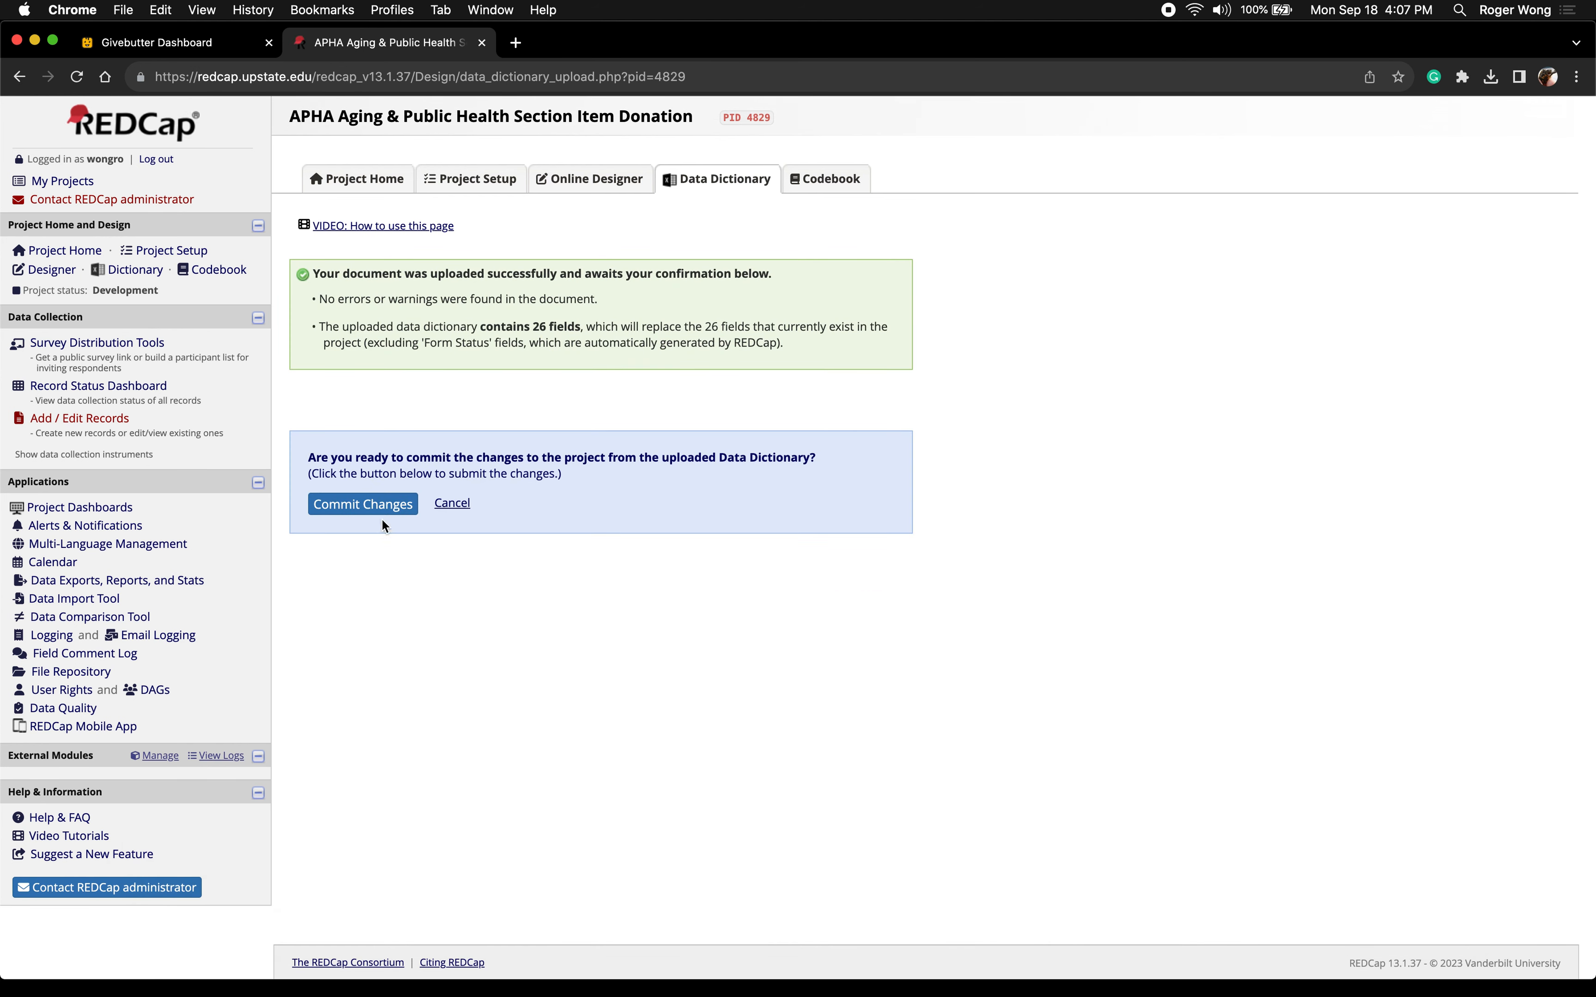
left_click(382, 512)
mouse_move(1254, 947)
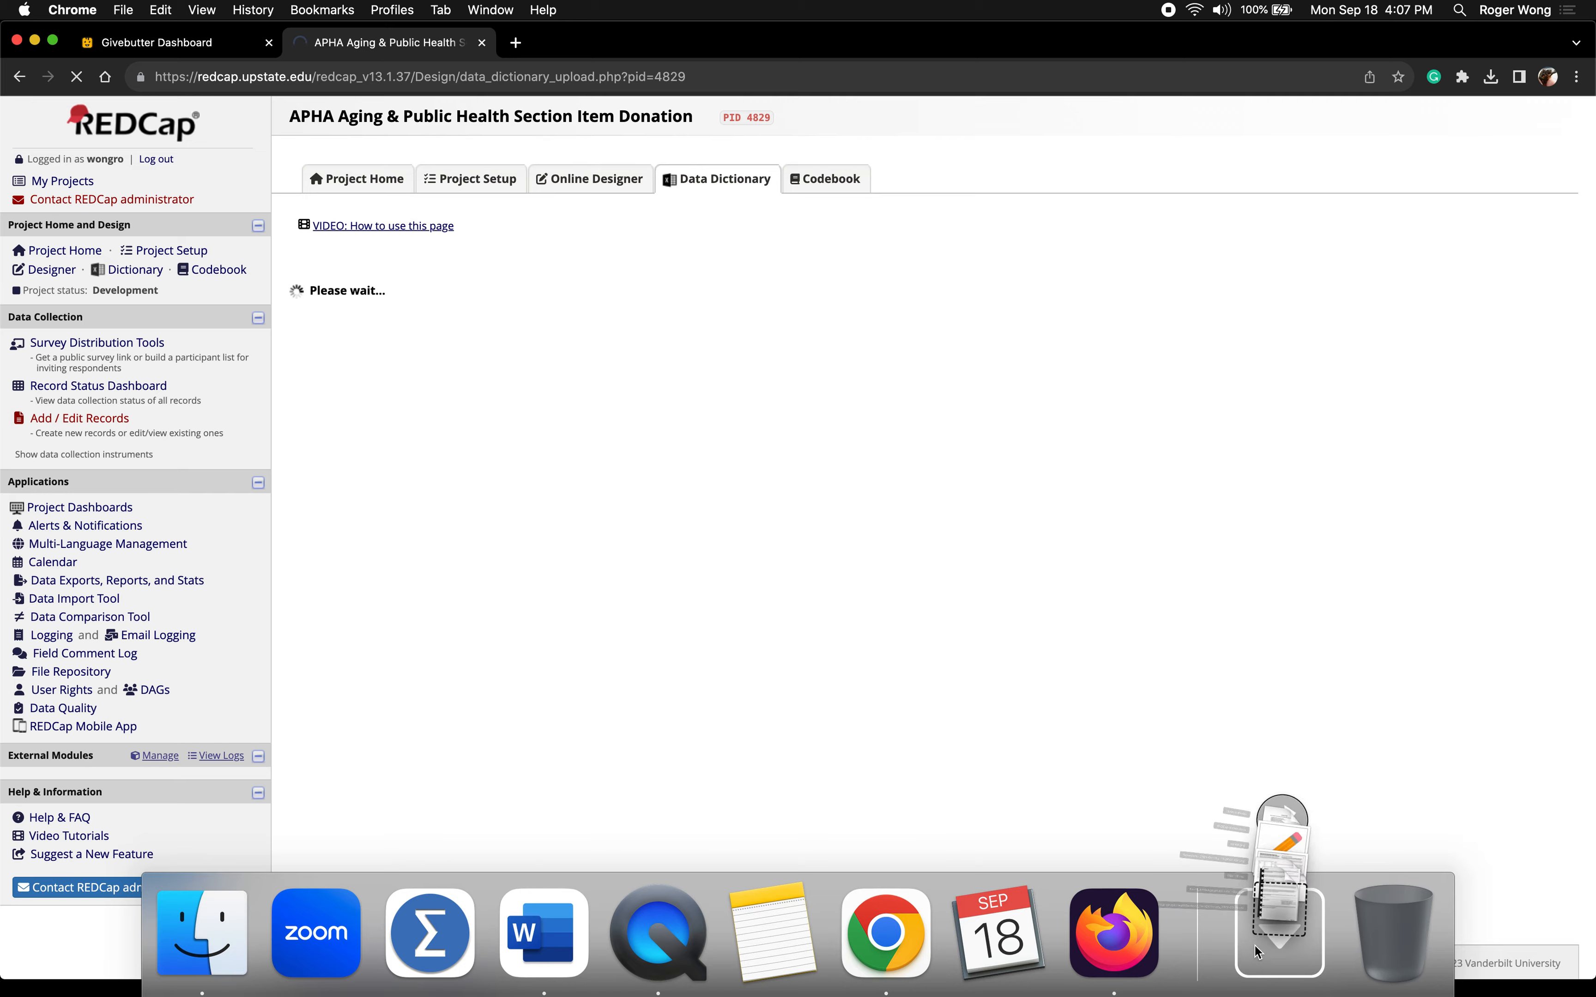
left_click(1289, 720)
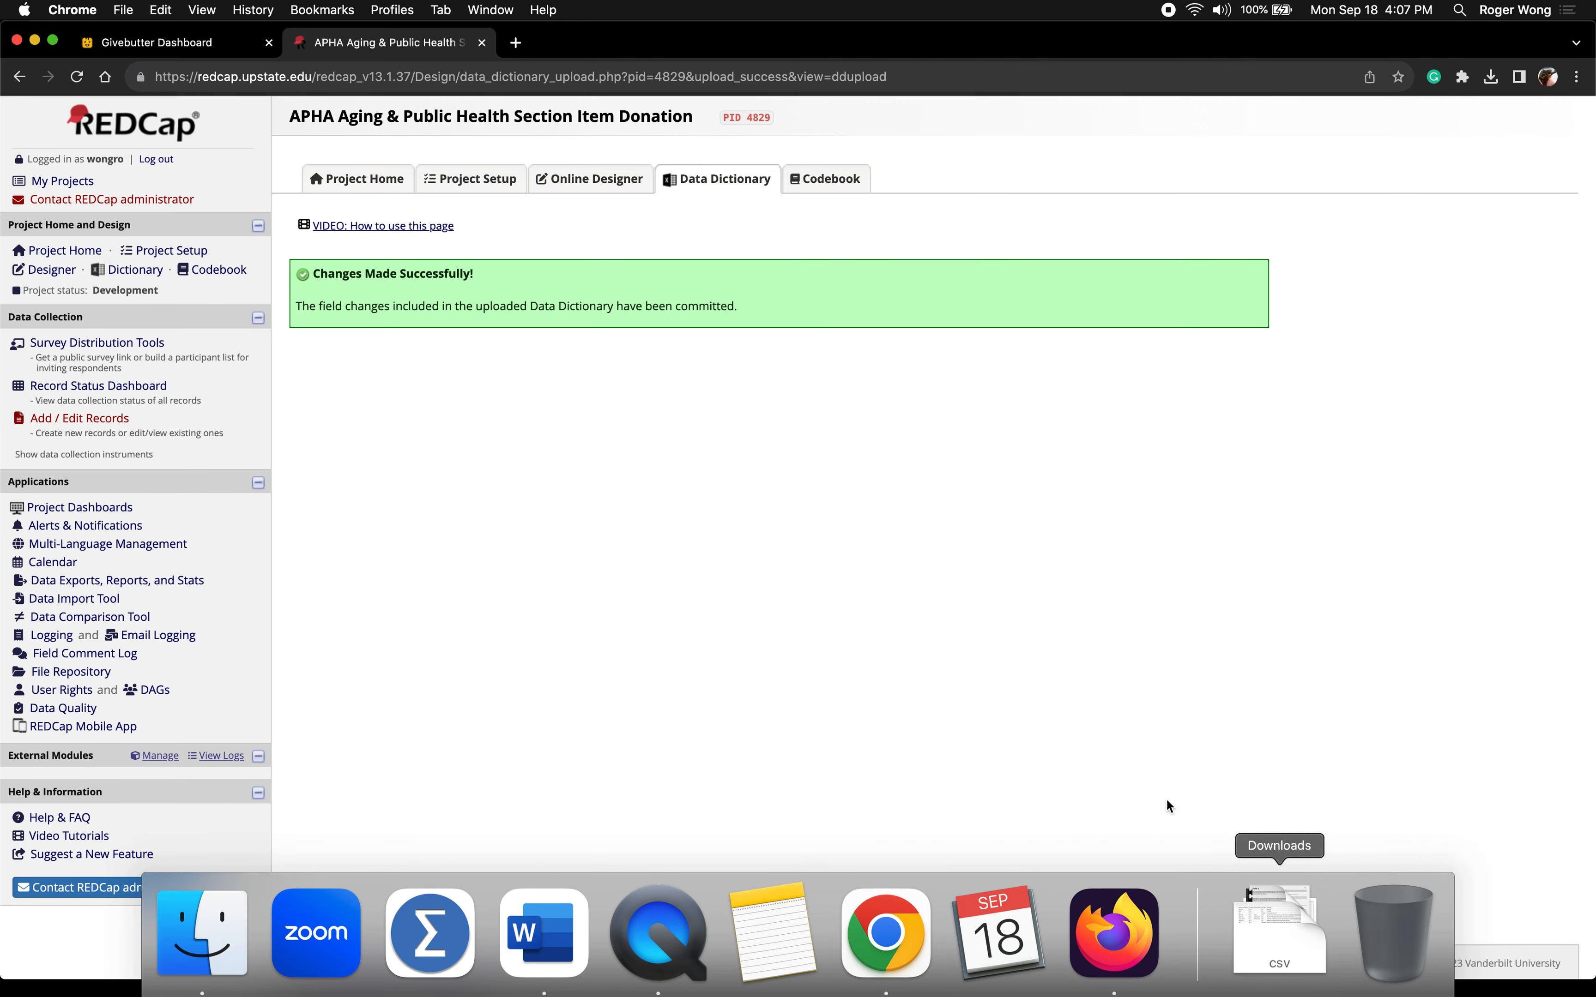
Switch to Firefox and reload the APHA Aging & Public Health Section Item Donation survey
key("ctrl+Up")
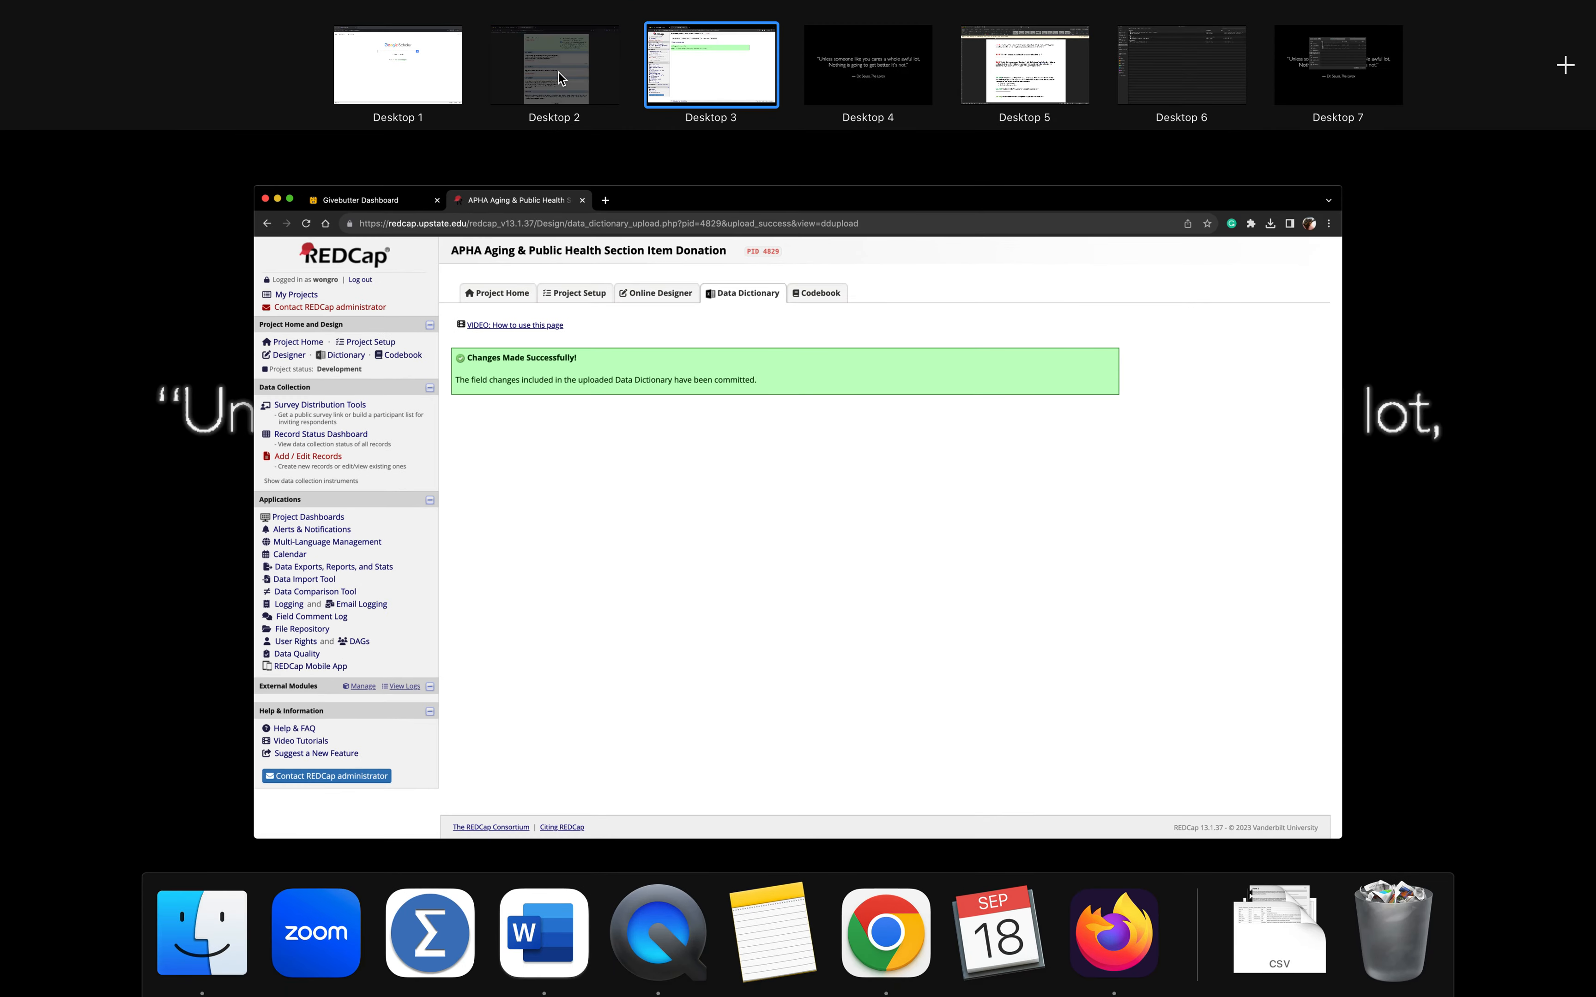
left_click(559, 72)
left_click(84, 78)
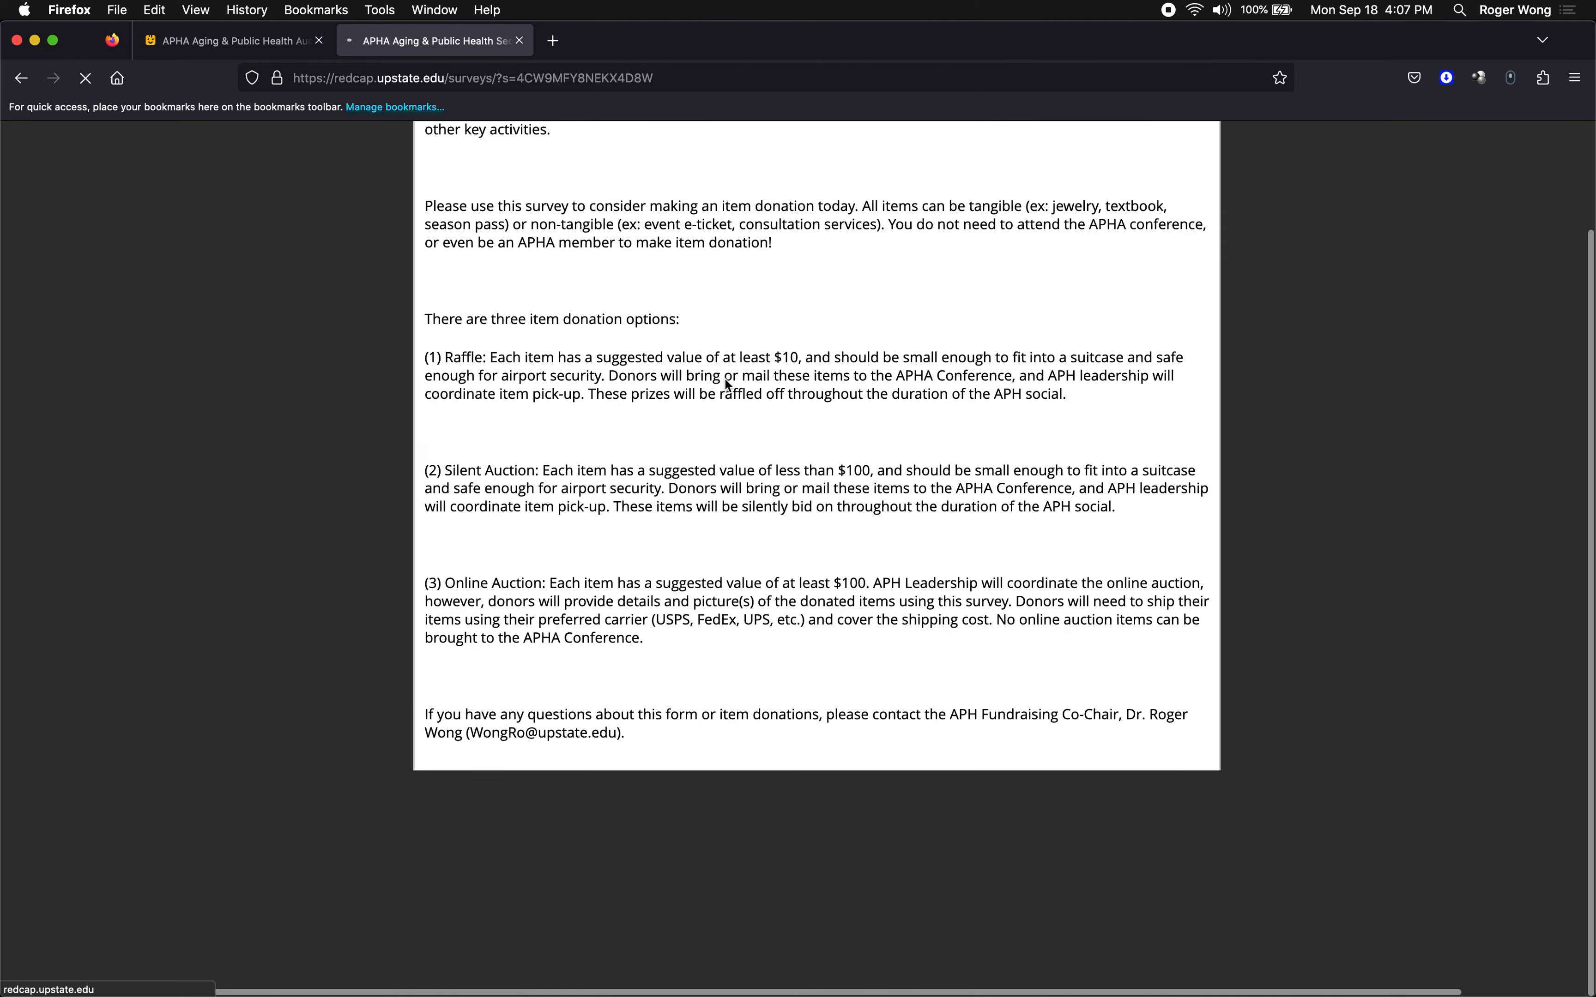
scroll(770, 349, "up", 10)
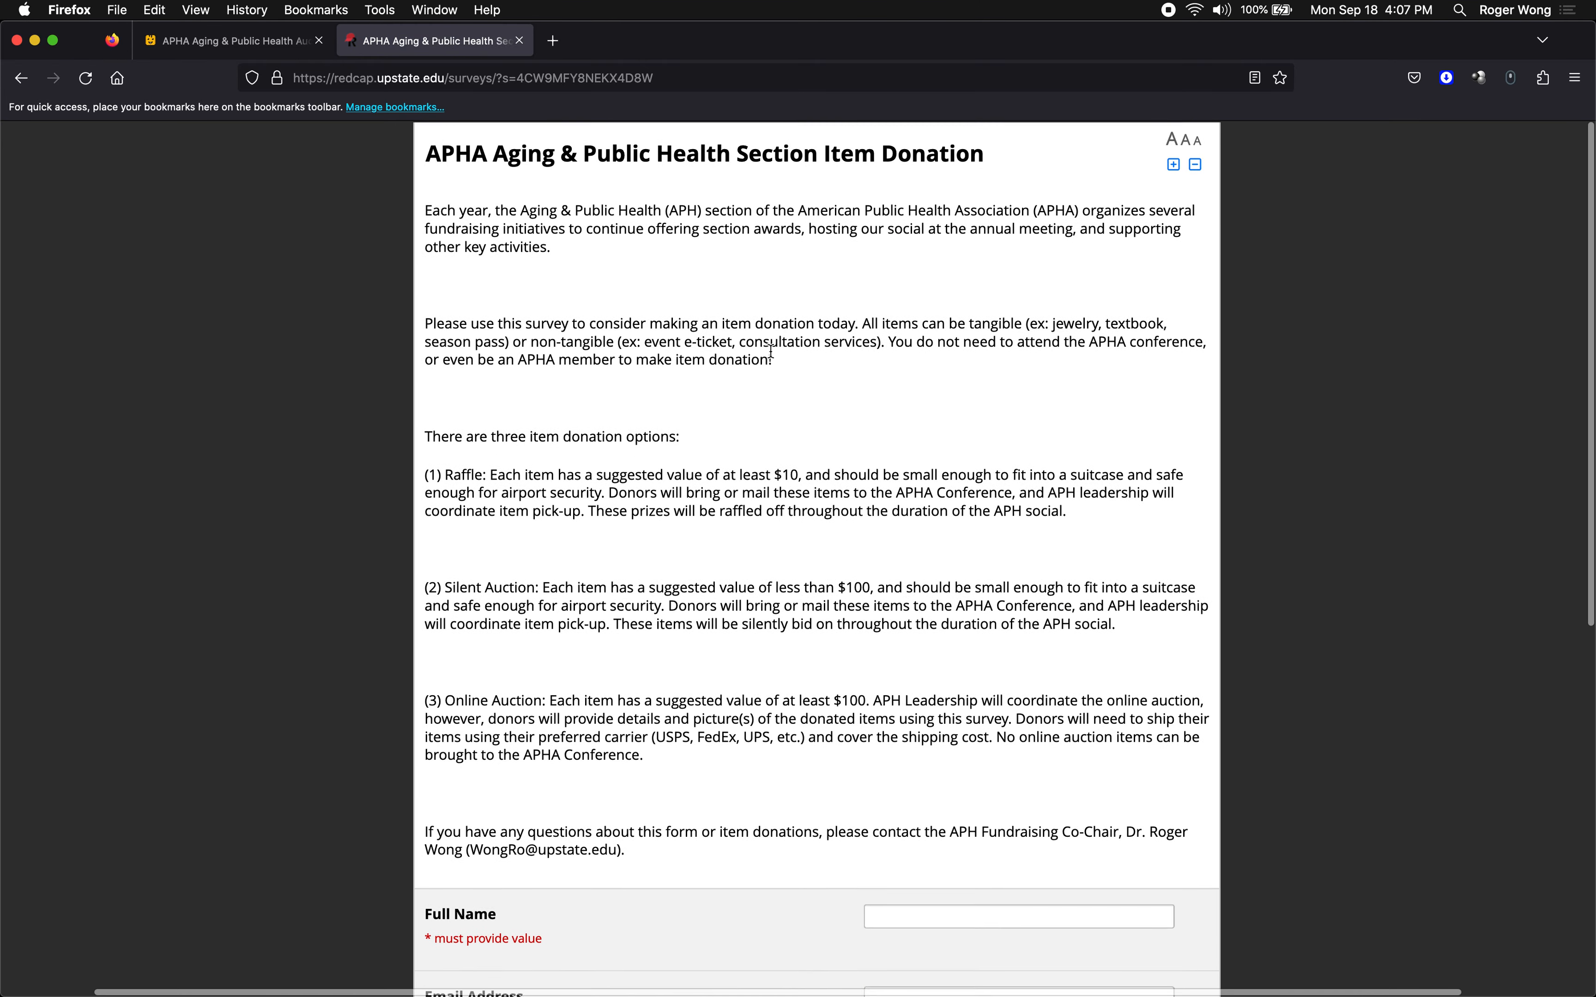
Select the Raffle donation option, check its follow-up question, and clear the option
scroll(505, 189, "down", 3)
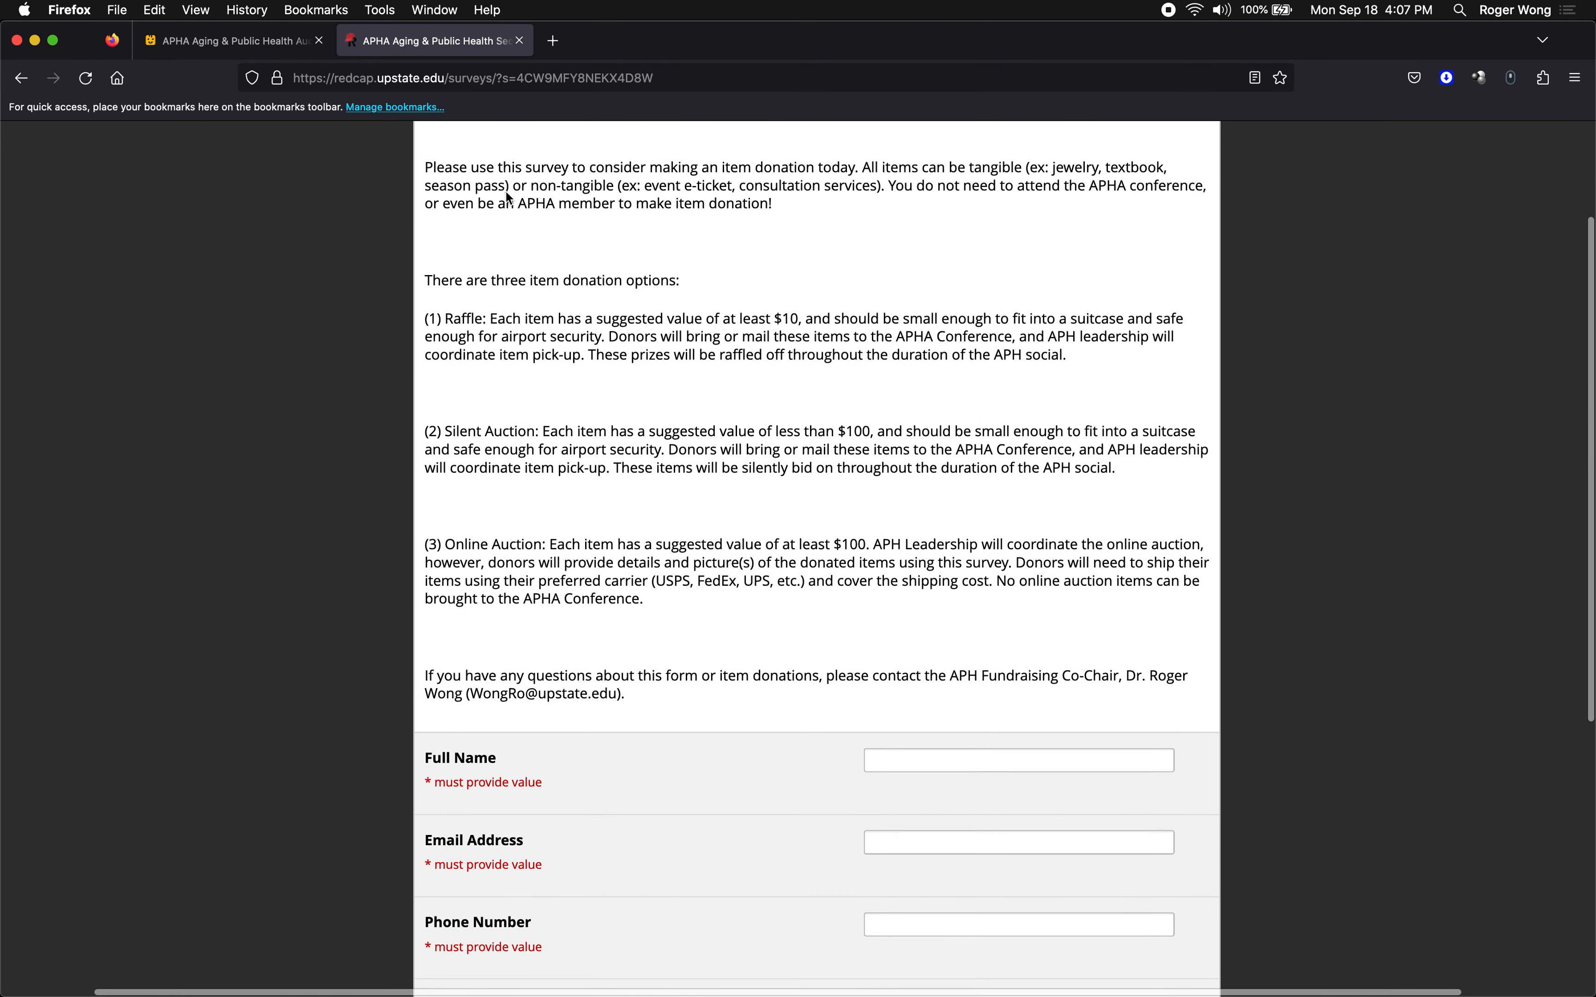
scroll(508, 198, "up", 2)
scroll(751, 346, "down", 8)
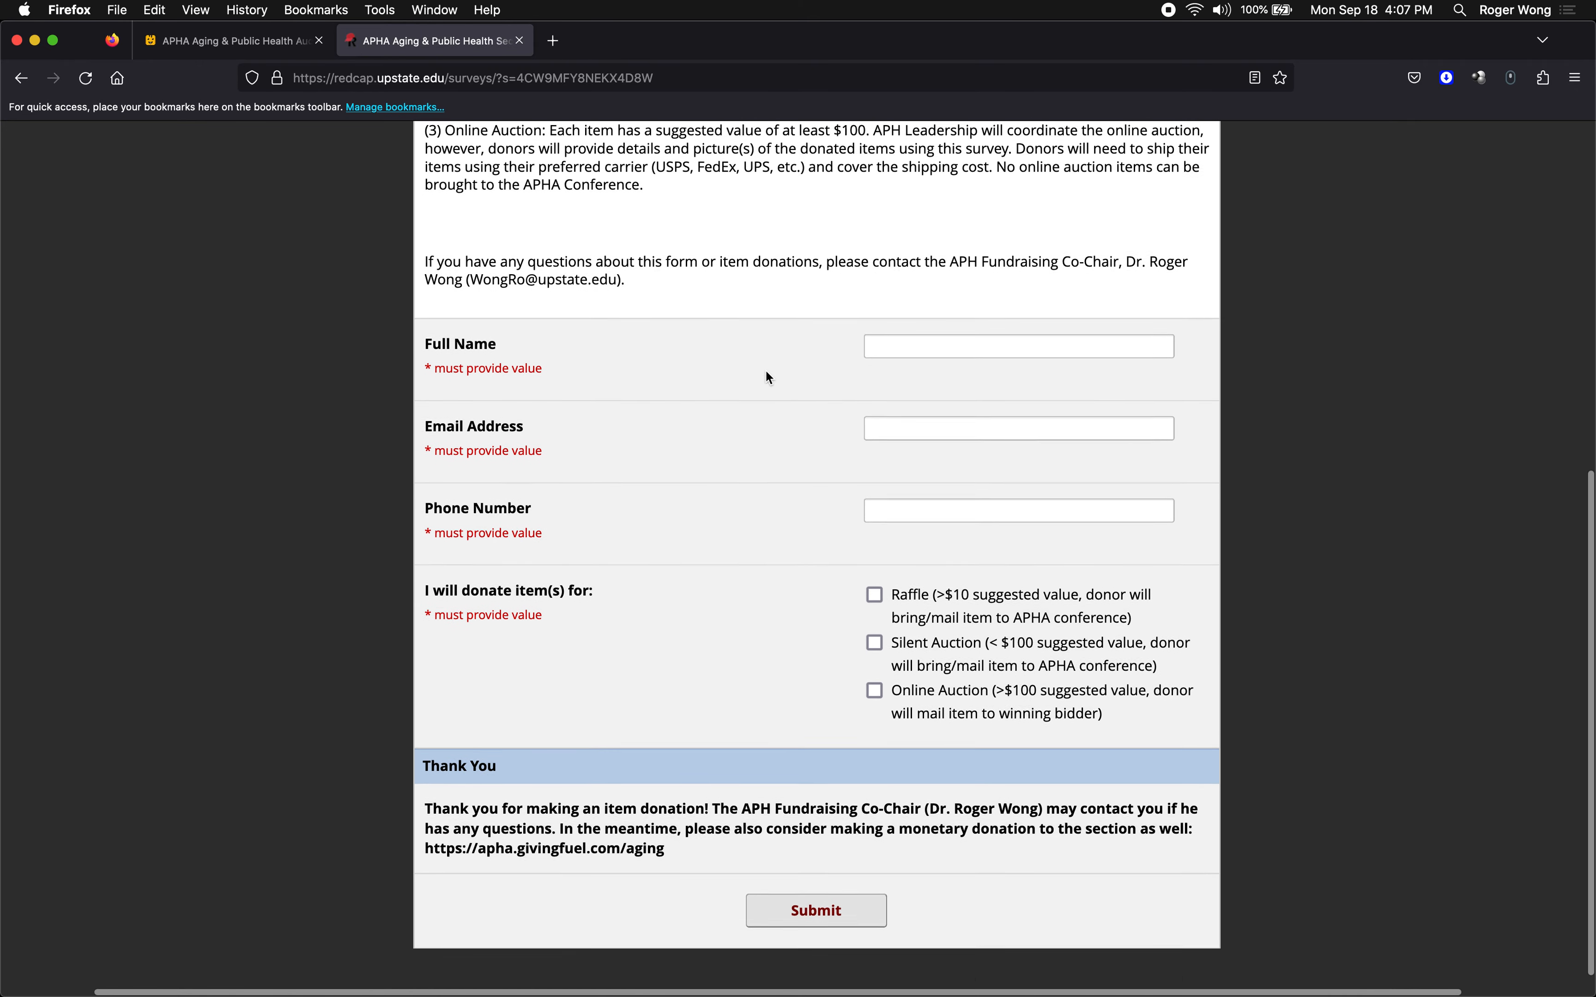
scroll(769, 377, "down", 1)
left_click(872, 560)
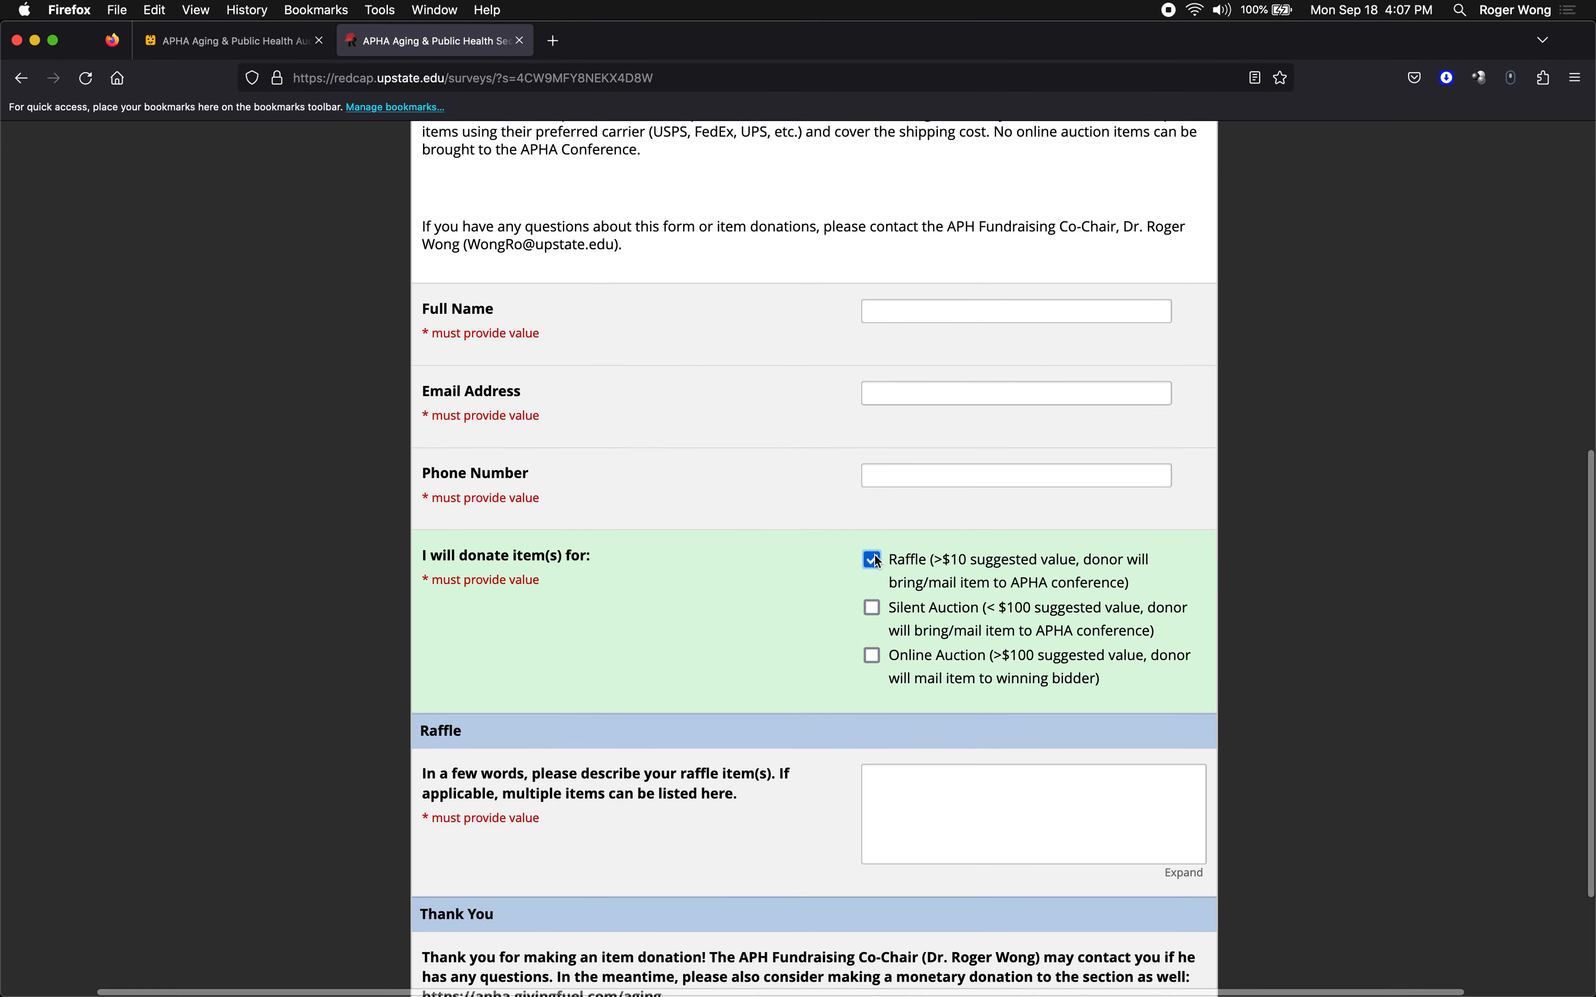
scroll(873, 555, "down", 3)
scroll(864, 511, "up", 1)
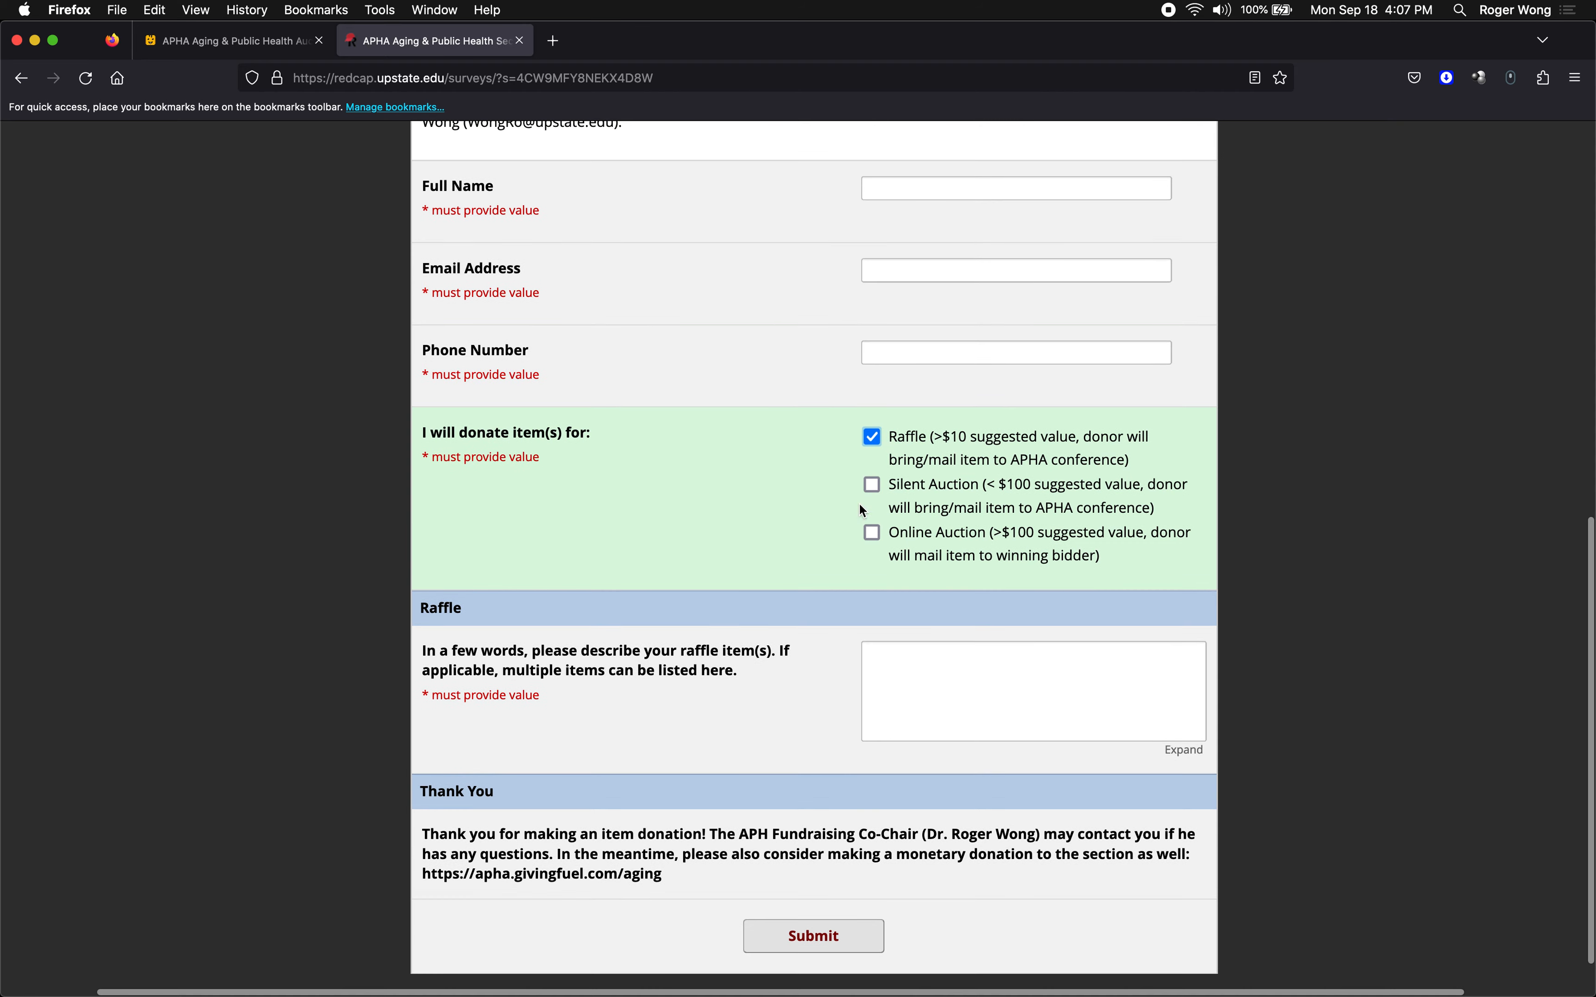
left_click(872, 438)
Select the Silent Auction donation option, review its starting bid and Buy Now Price questions, and clear the option
left_click(872, 667)
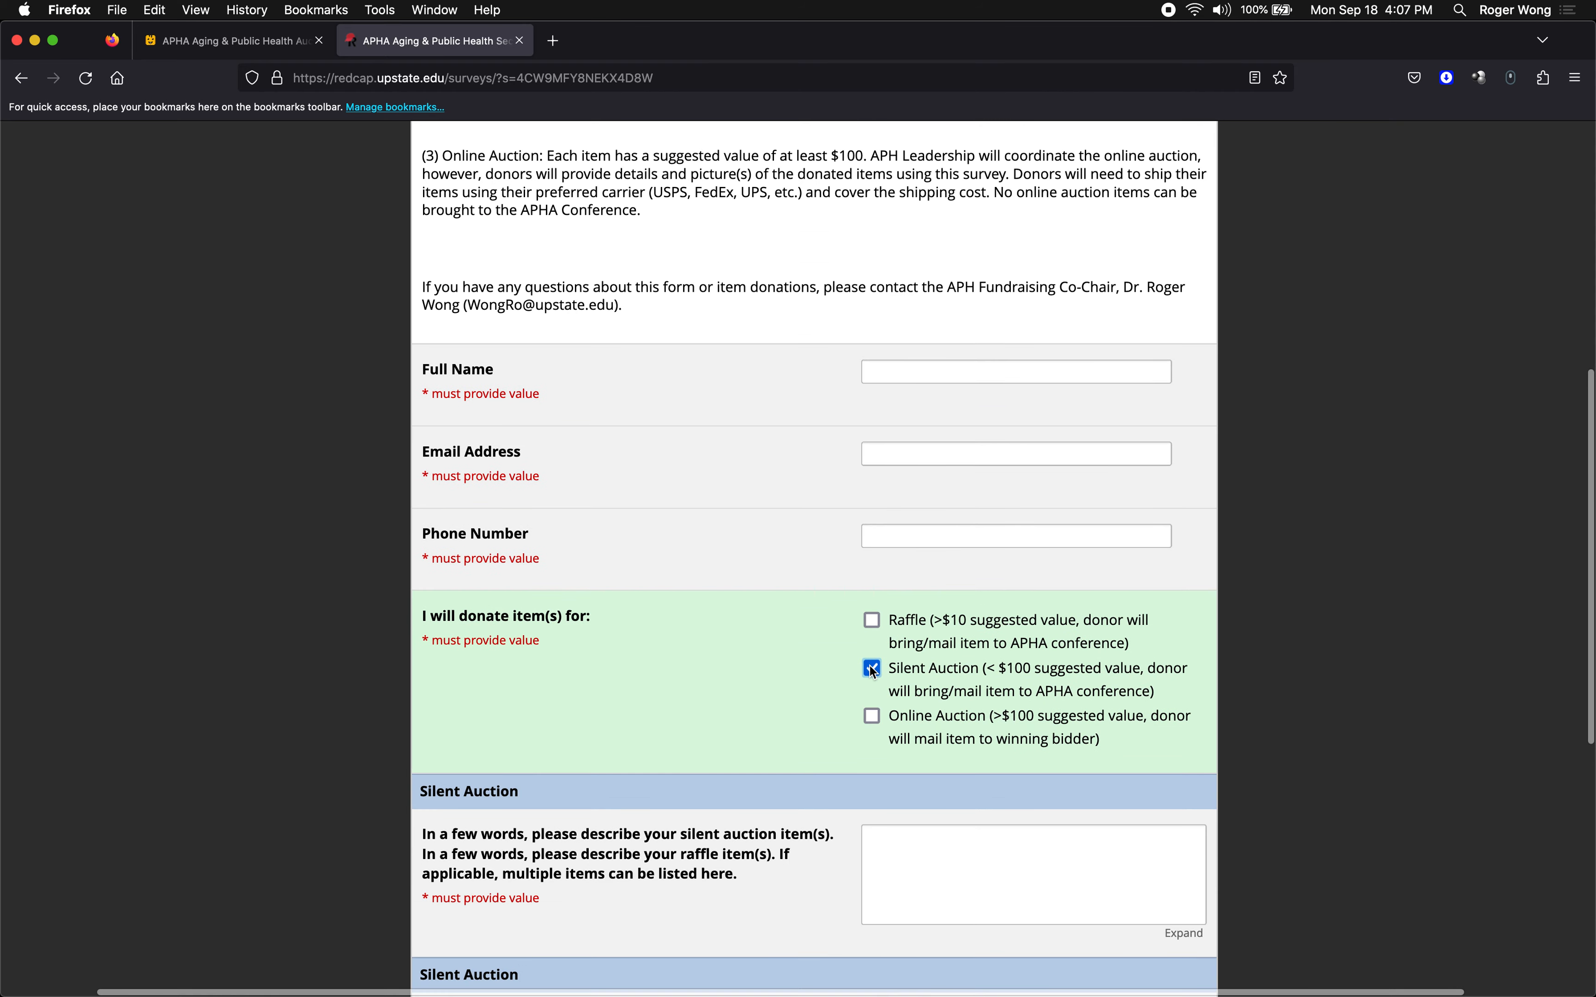
scroll(869, 663, "down", 5)
scroll(738, 546, "down", 3)
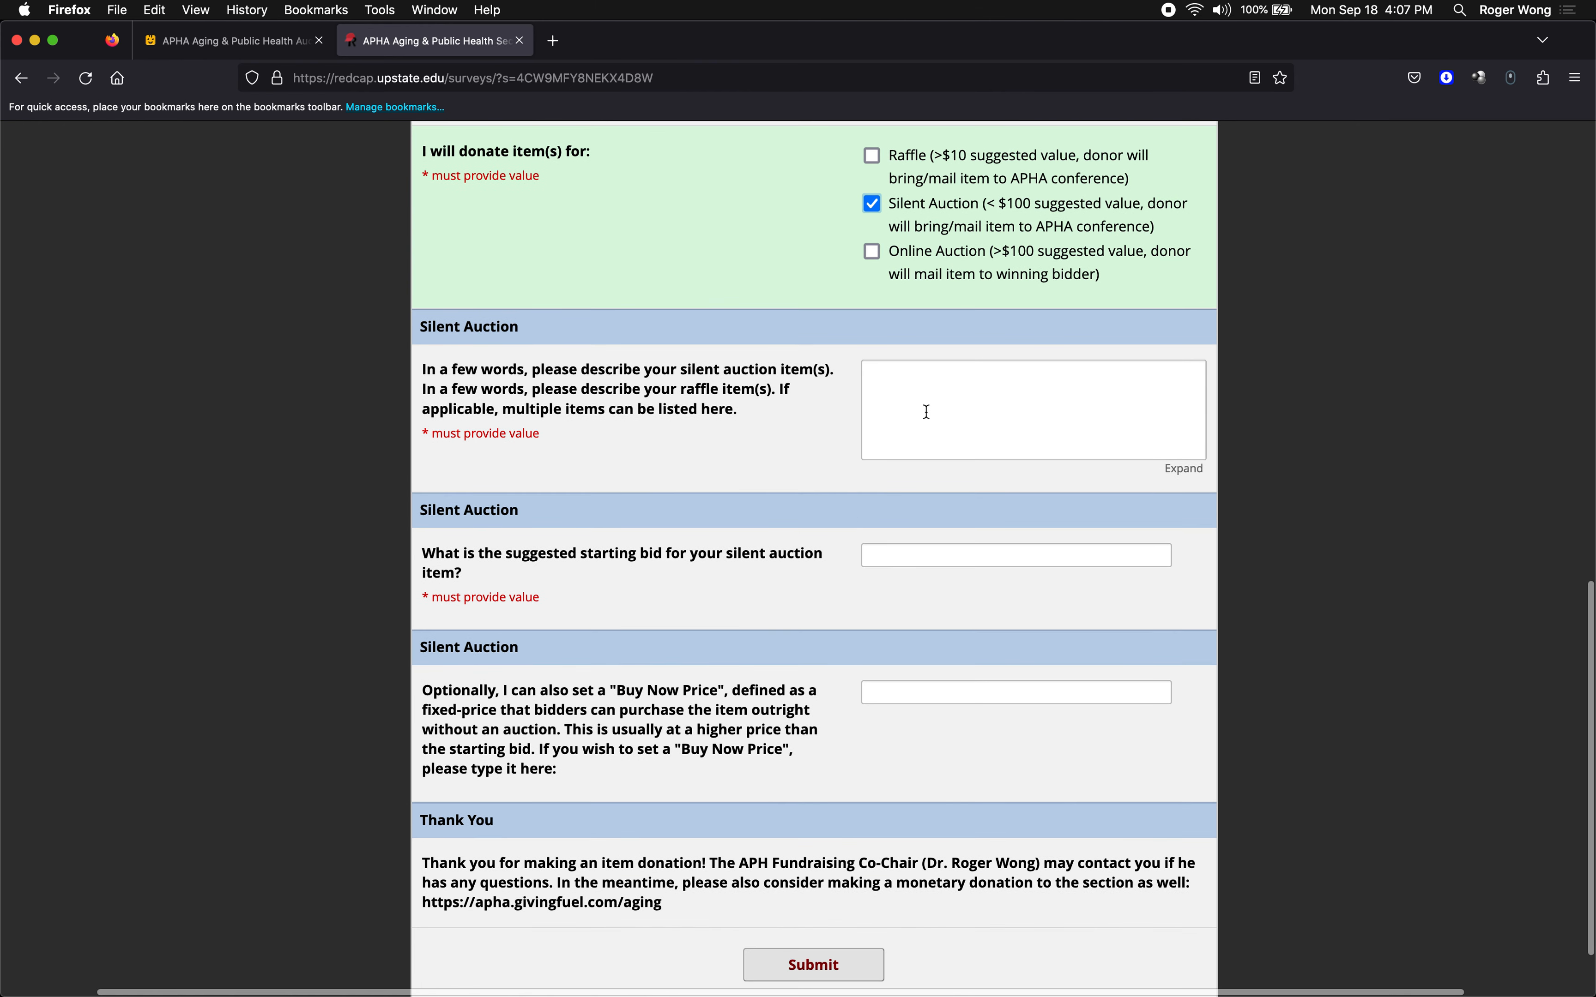
scroll(927, 412, "down", 2)
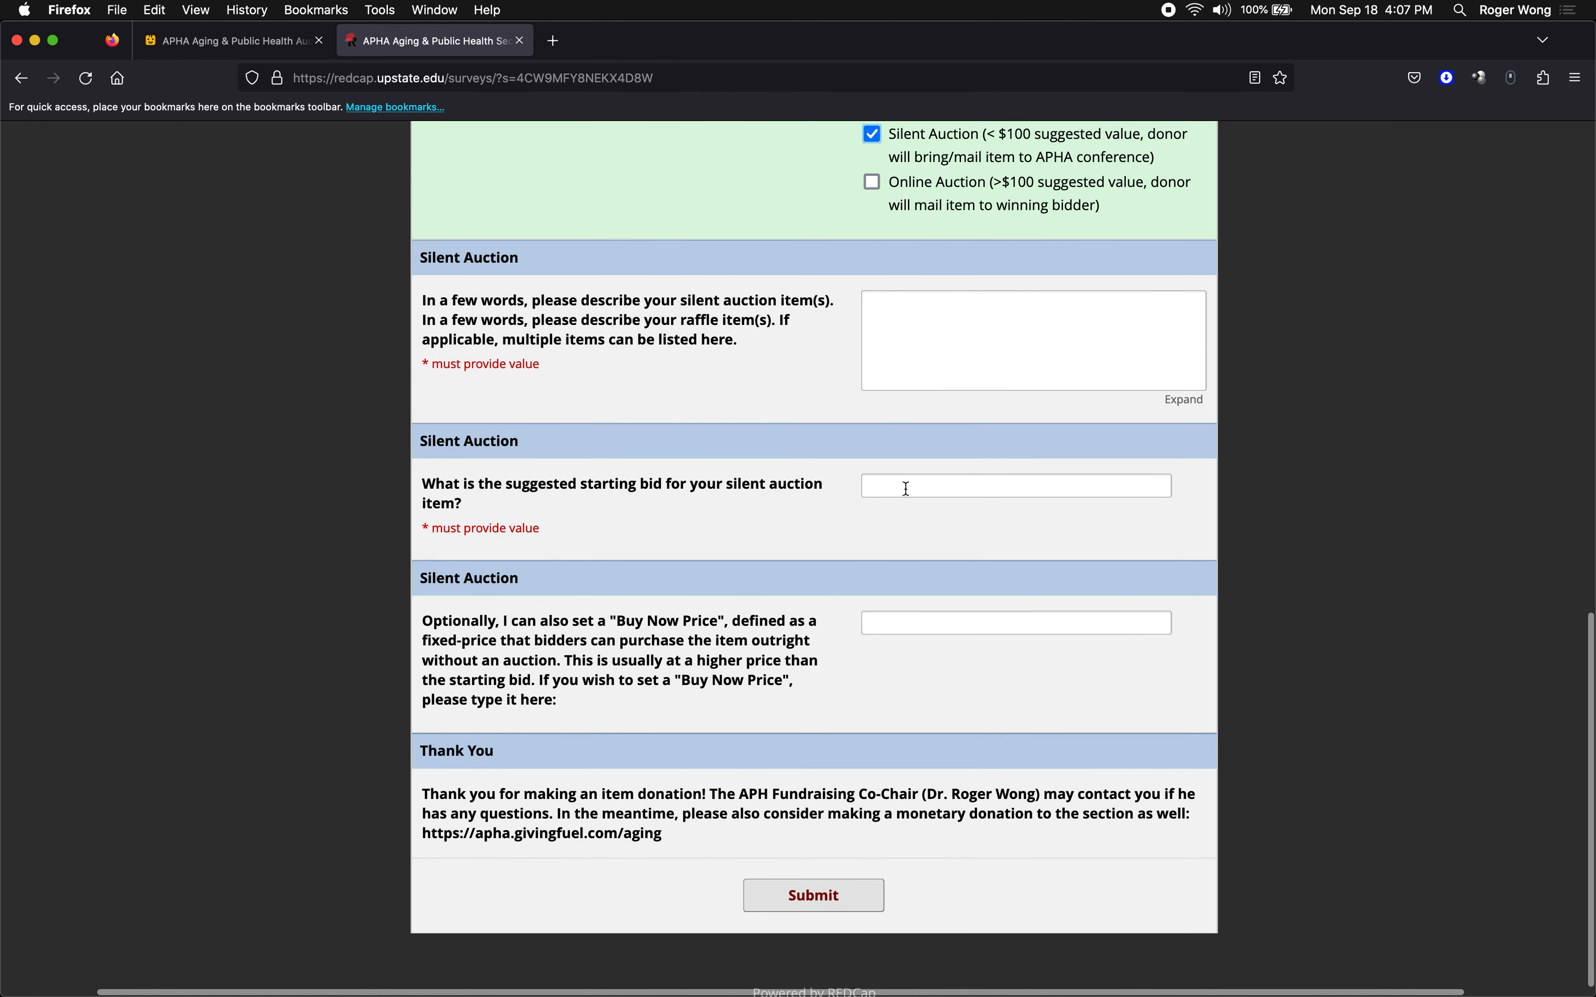
scroll(900, 502, "up", 4)
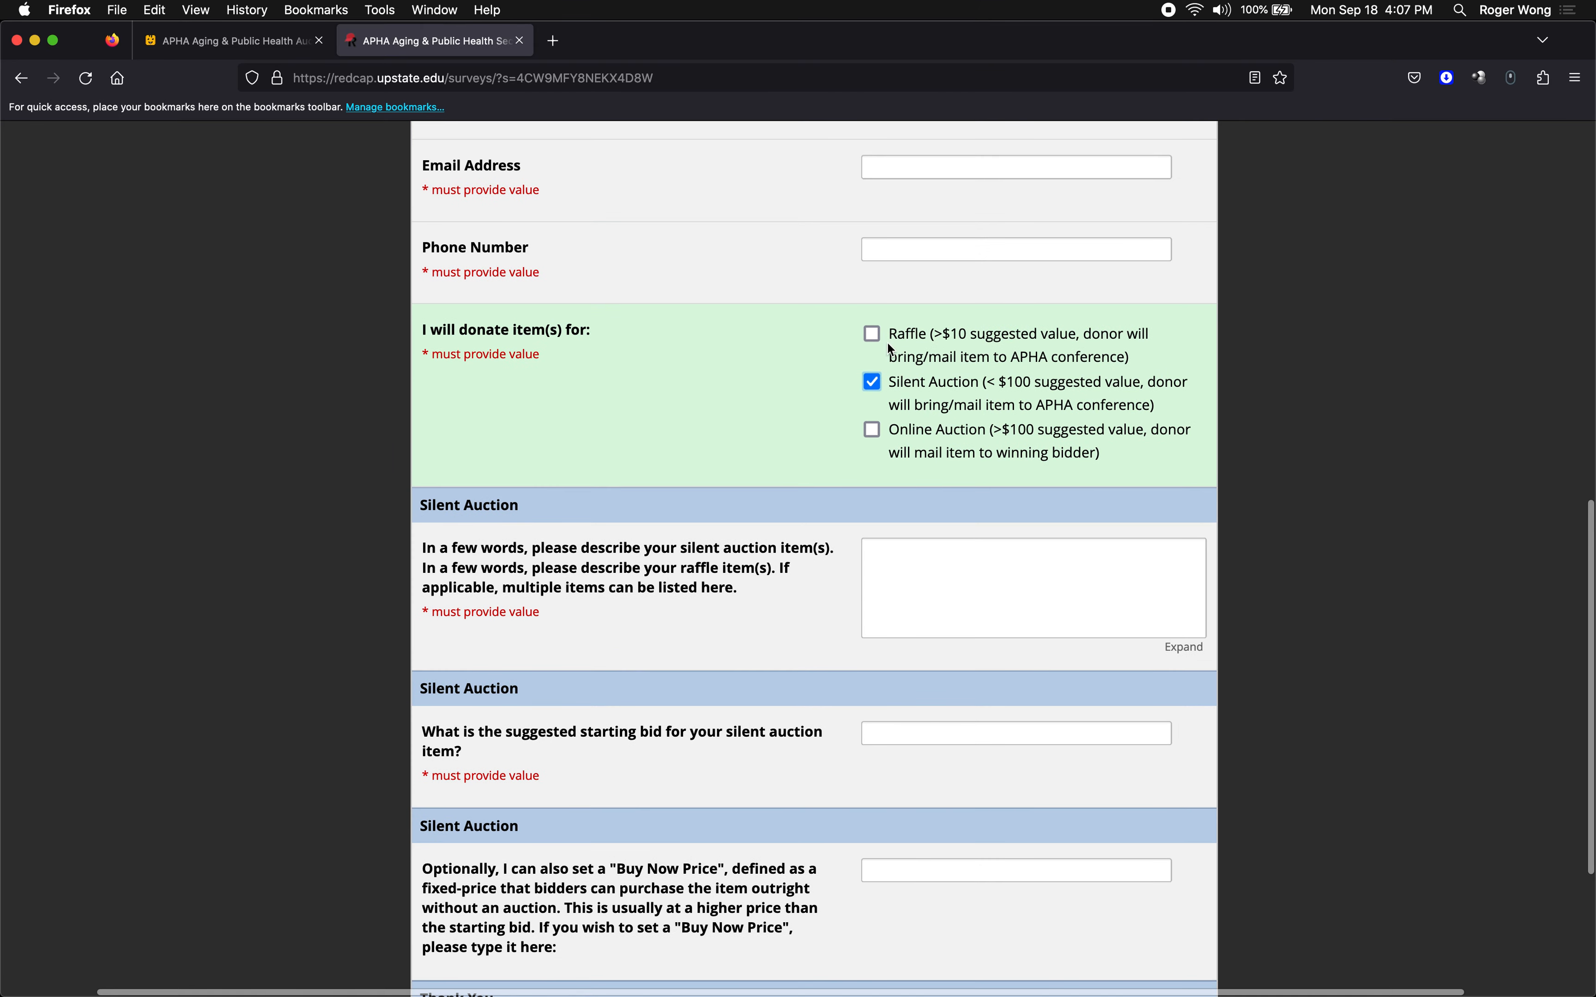
left_click(875, 377)
Select the Online Auction donation option and review its questions, including the Buy Now Price and Reserve Price labels
left_click(871, 770)
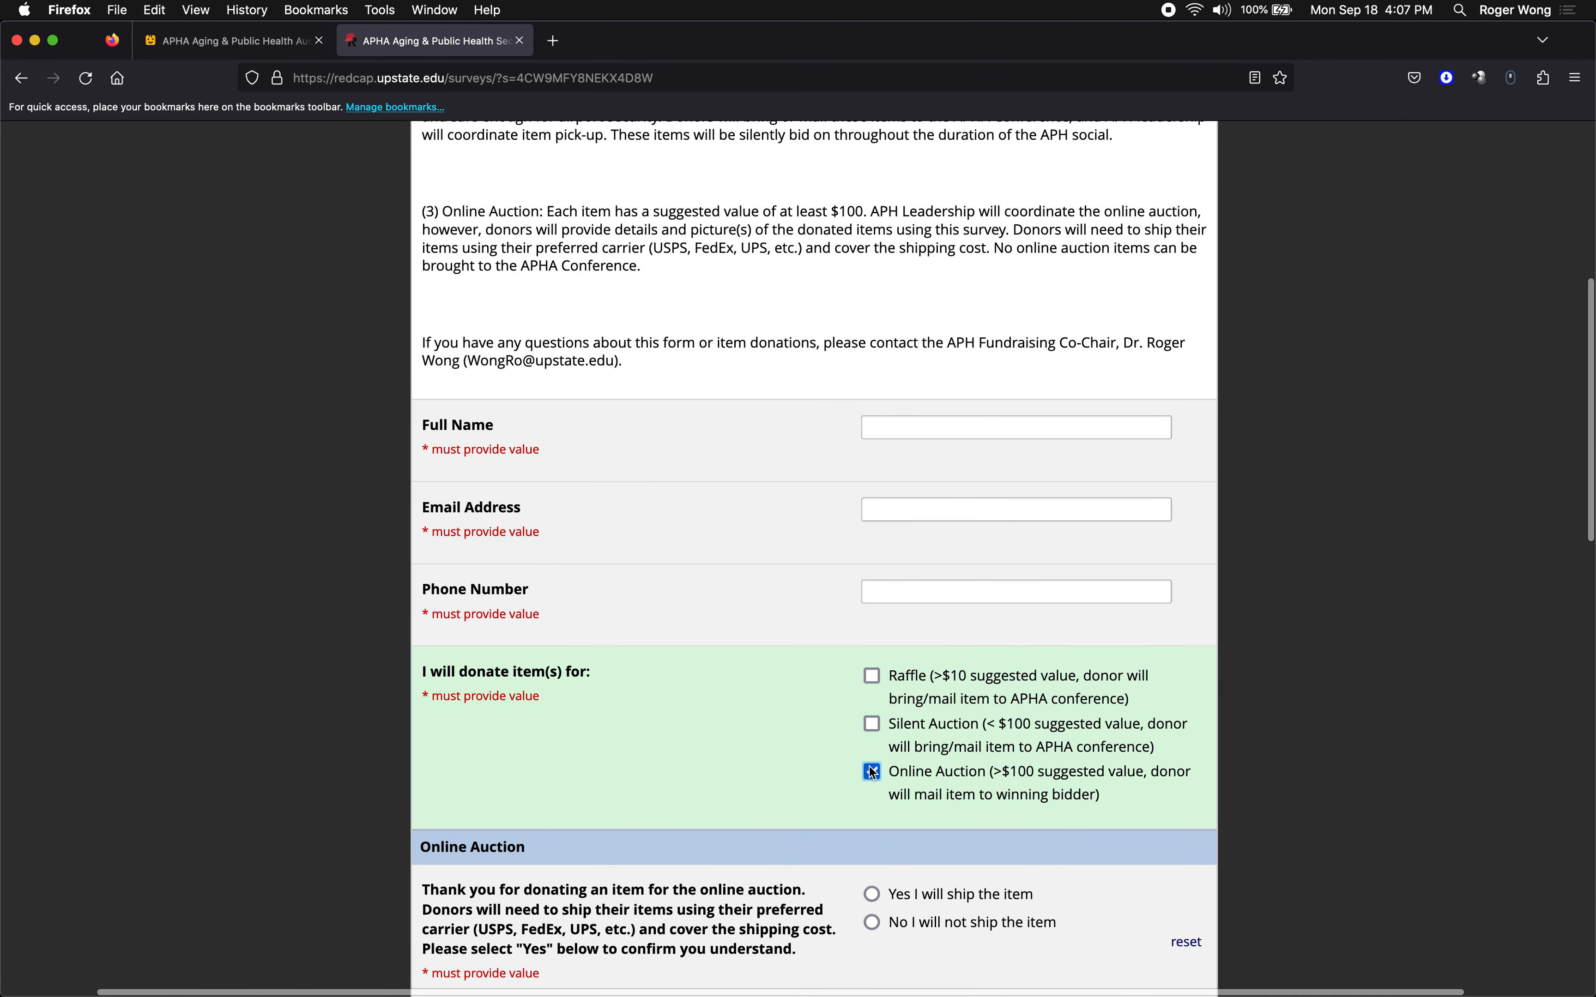
scroll(869, 767, "down", 8)
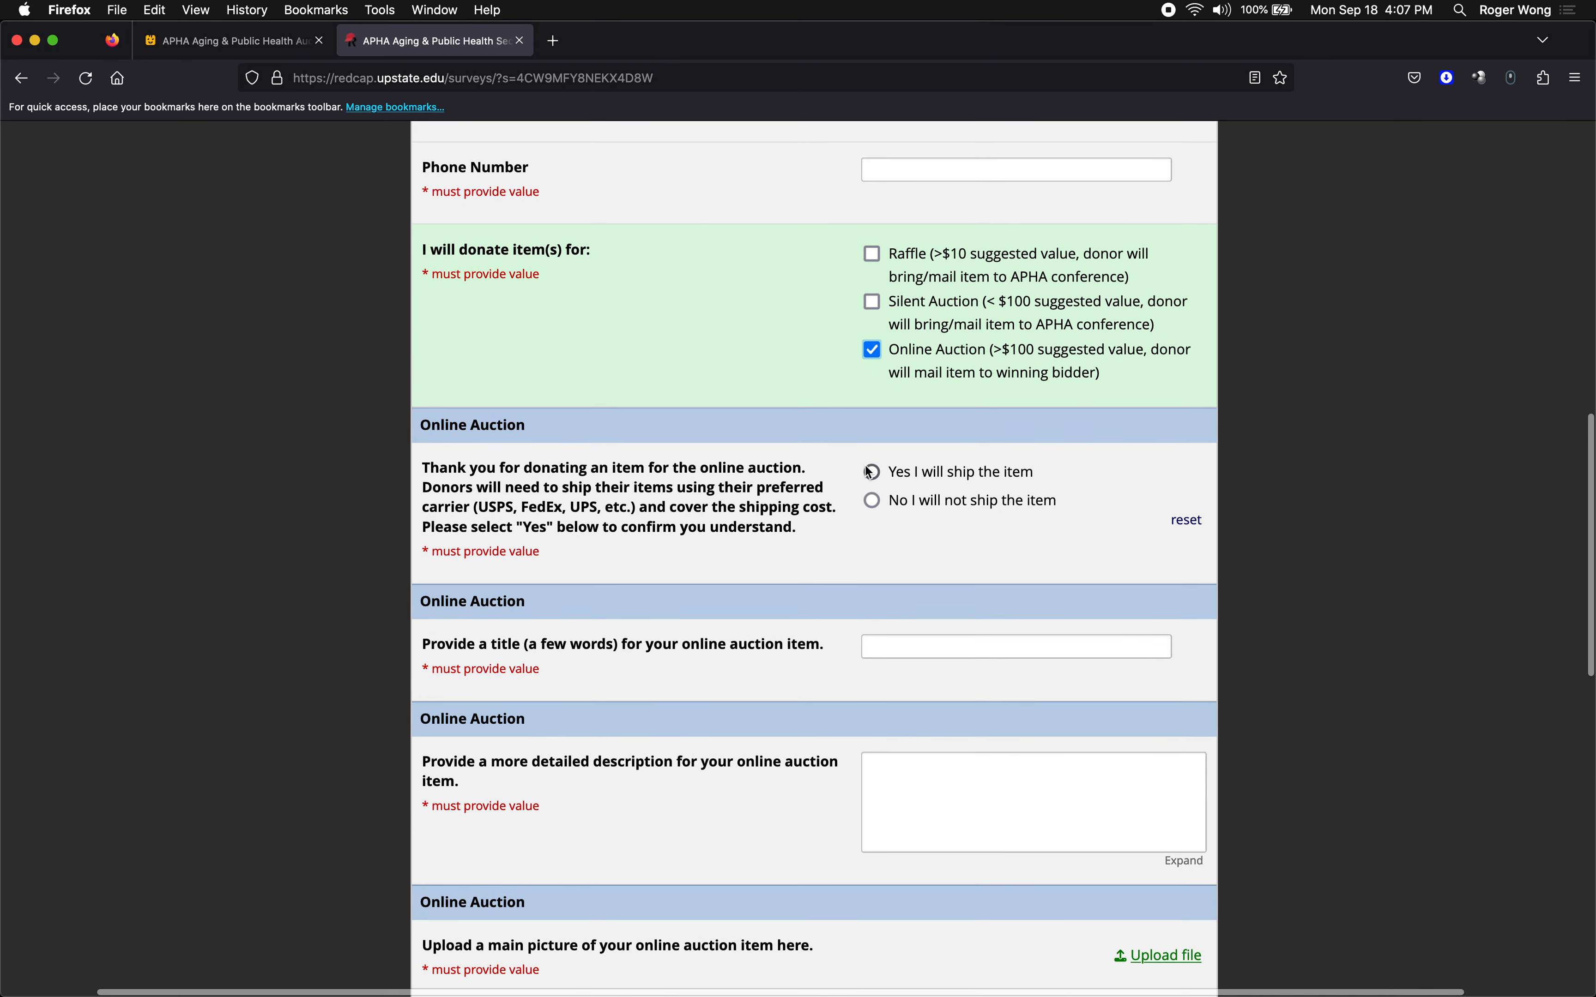
scroll(869, 473, "down", 5)
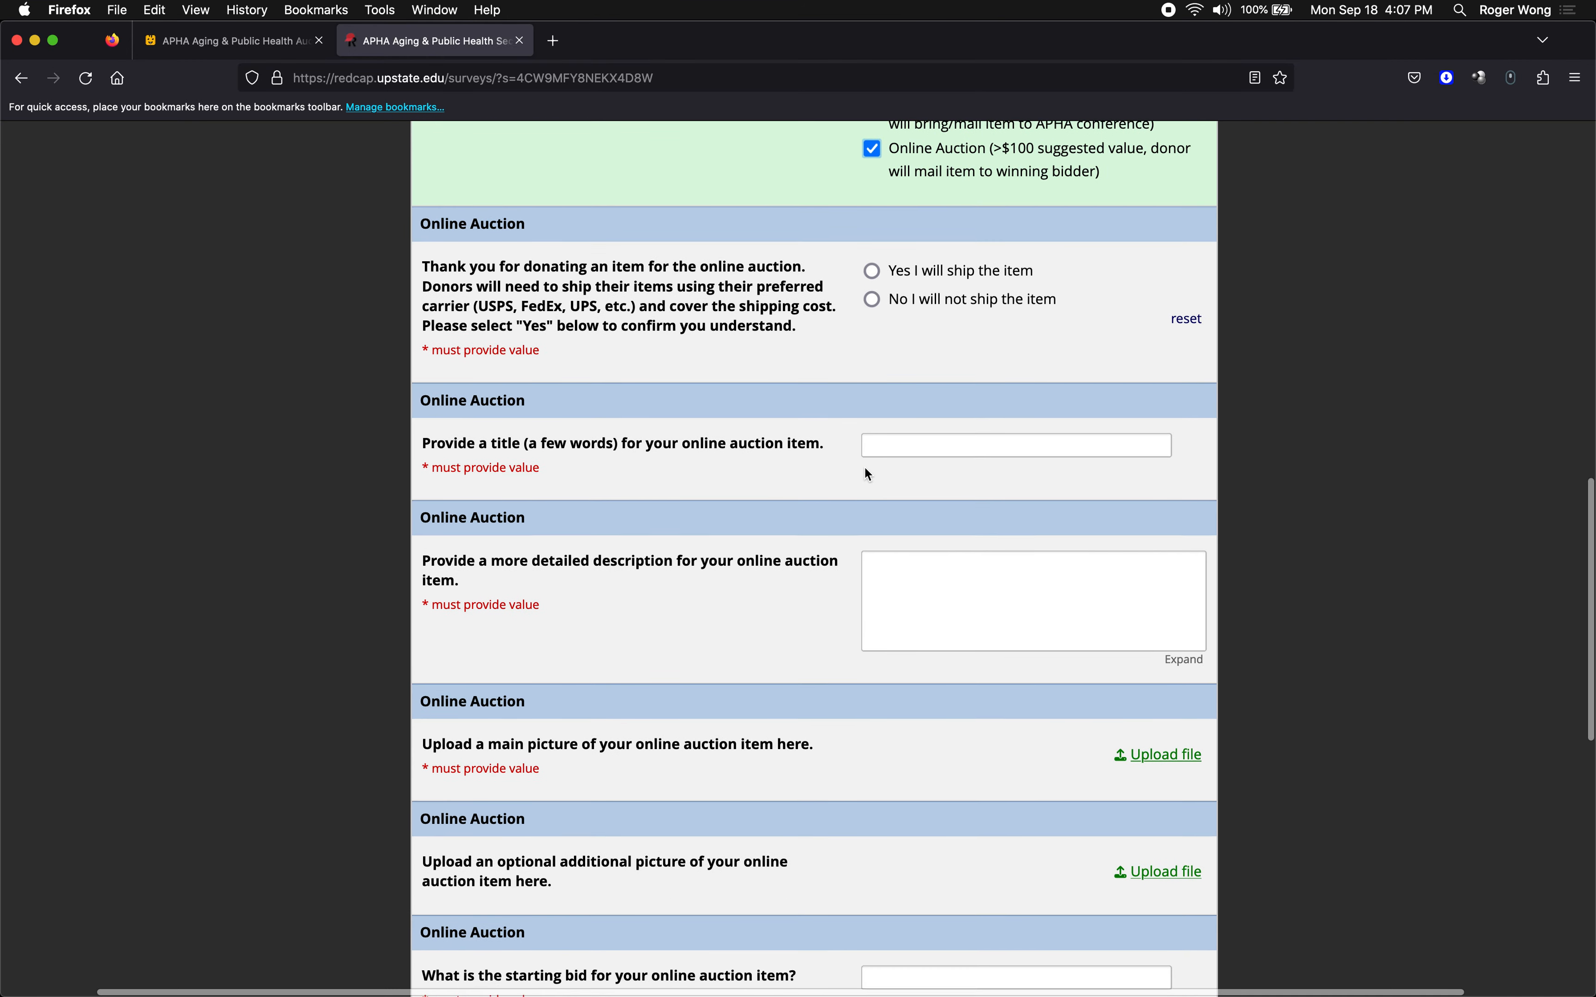
scroll(868, 474, "down", 4)
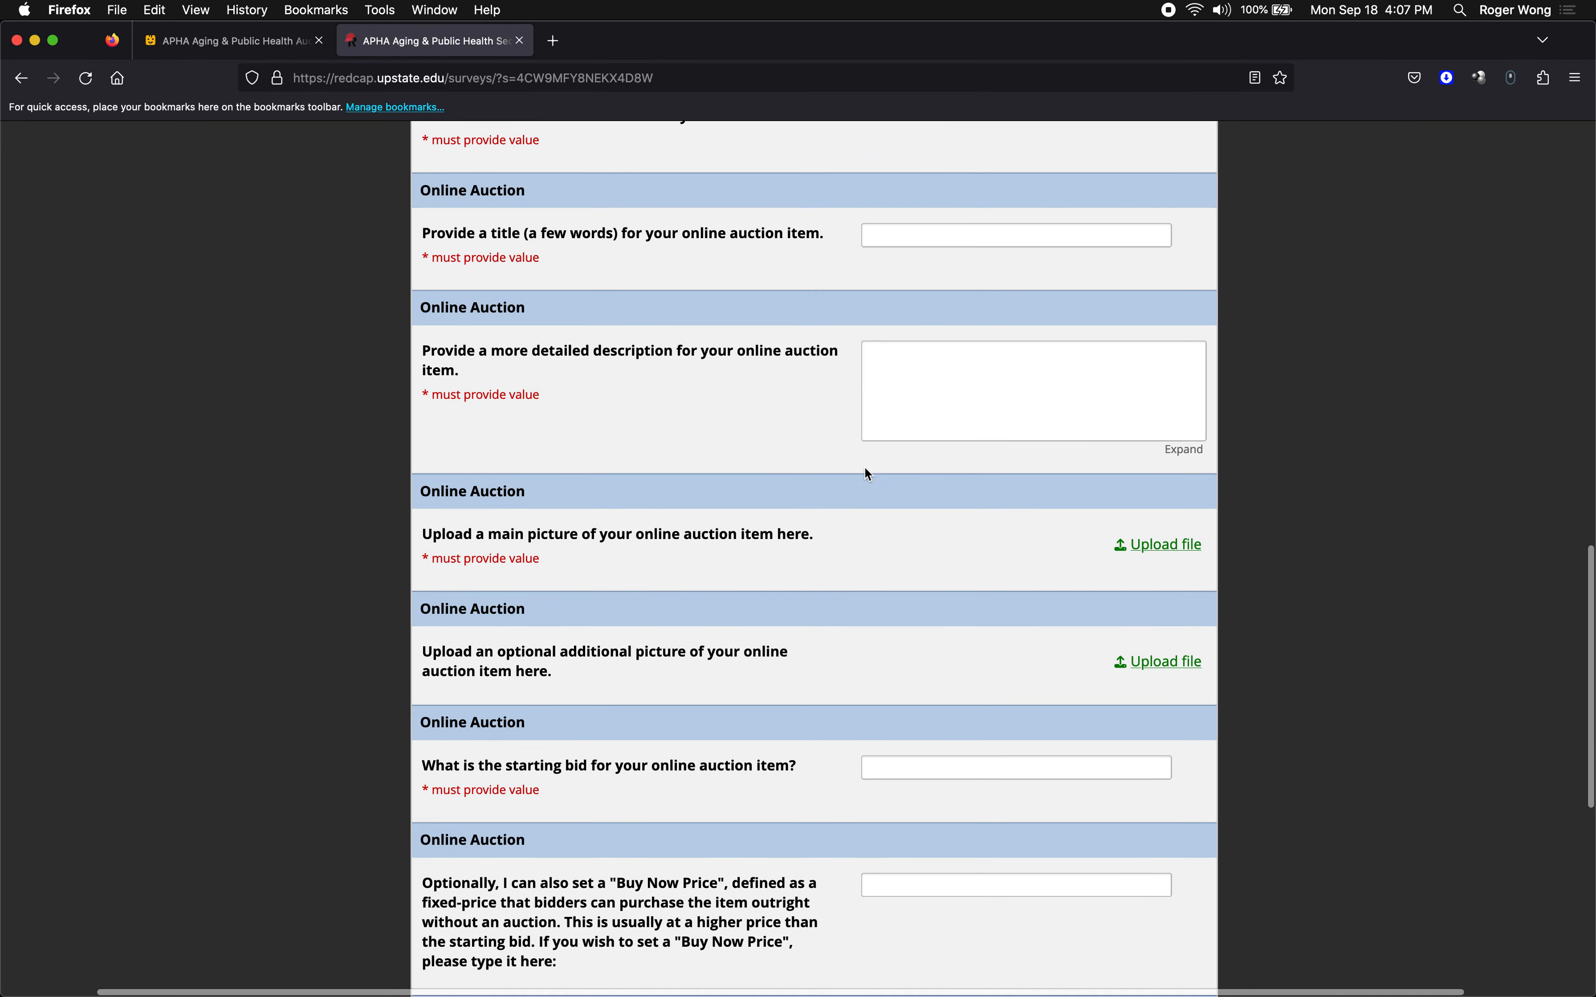
scroll(869, 474, "down", 5)
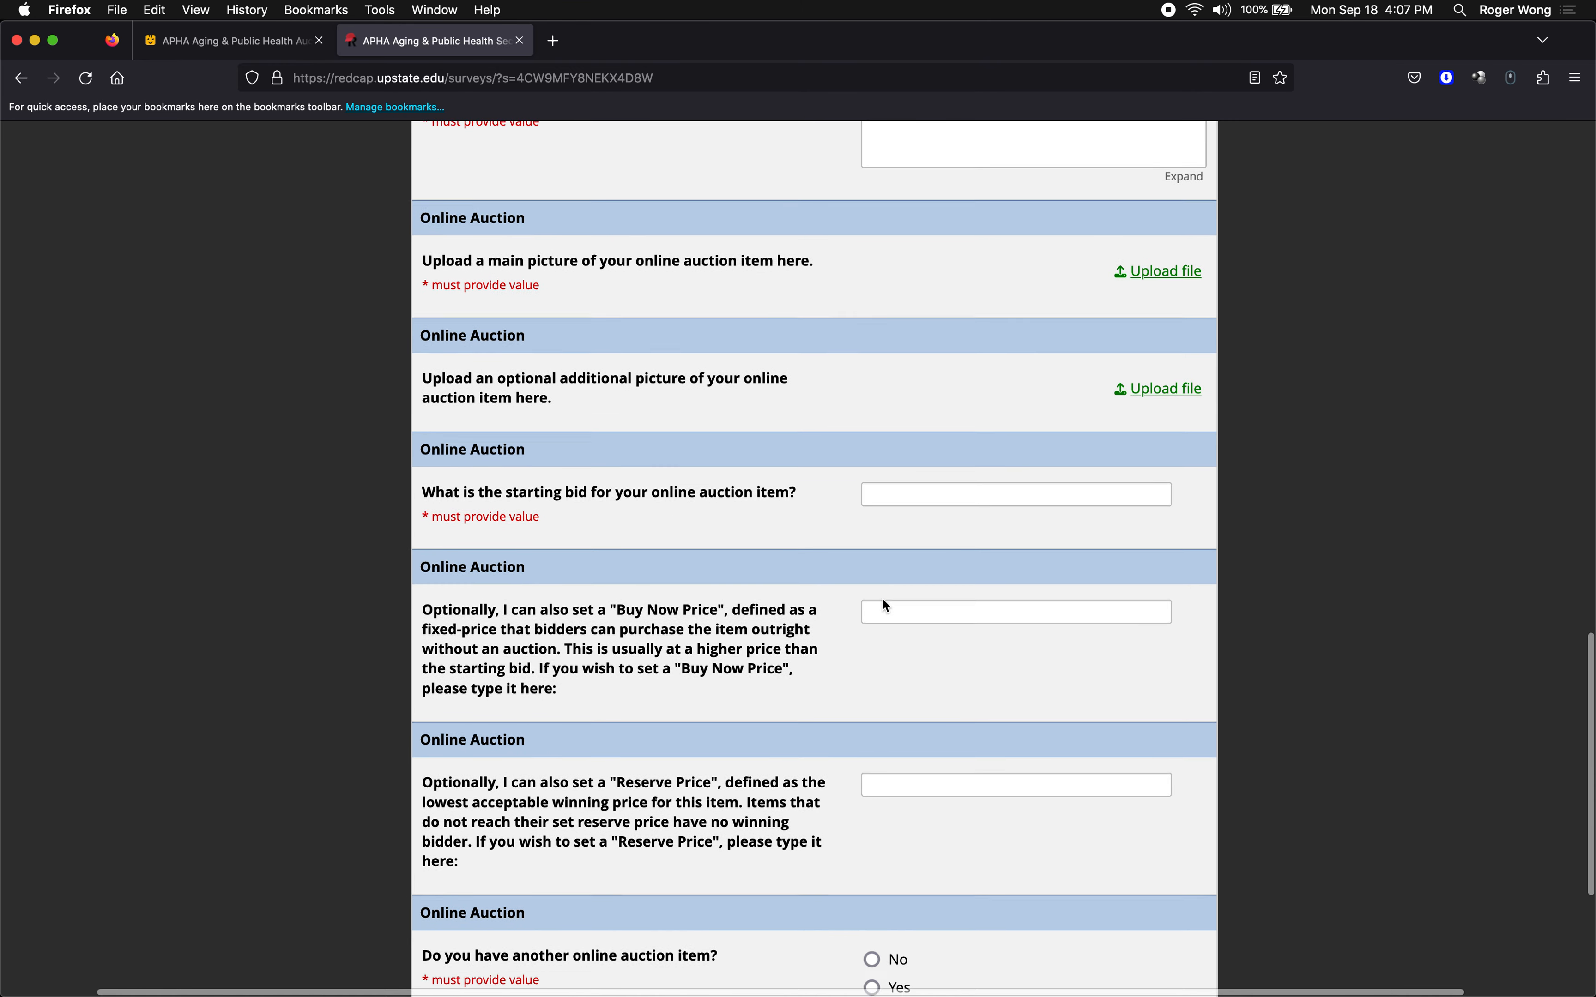
scroll(884, 598, "down", 1)
scroll(640, 632, "down", 2)
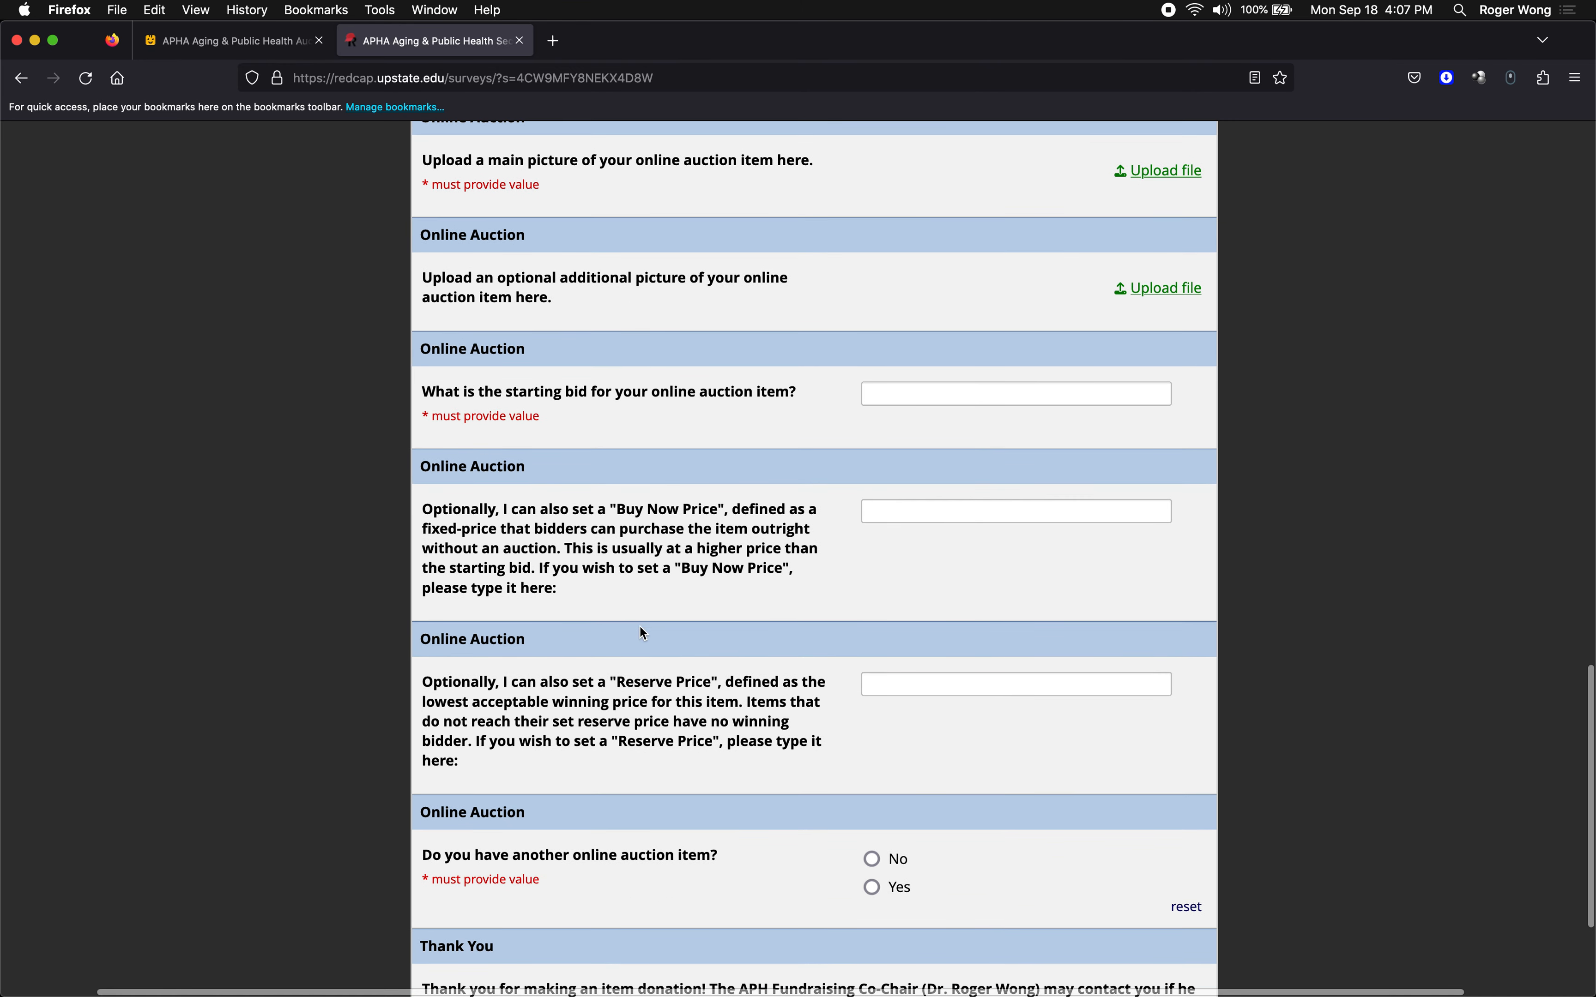
scroll(645, 633, "down", 5)
scroll(813, 694, "down", 1)
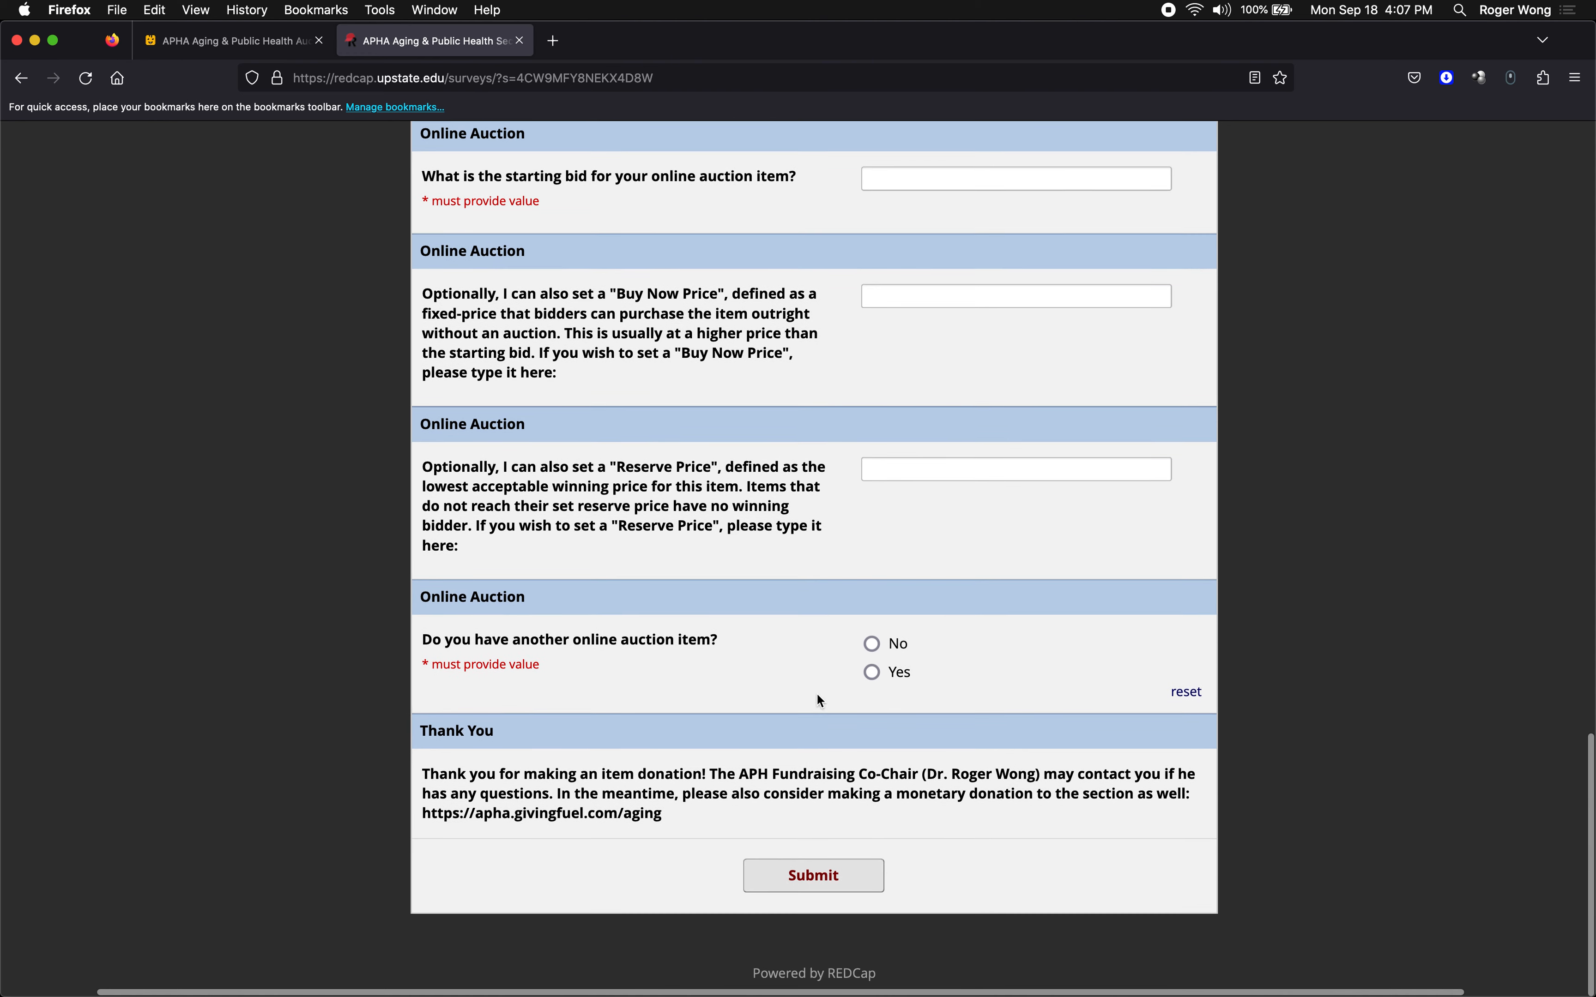
Answer Yes to having another online auction item, review the second item's questions, and set the answer to No
scroll(875, 651, "up", 2)
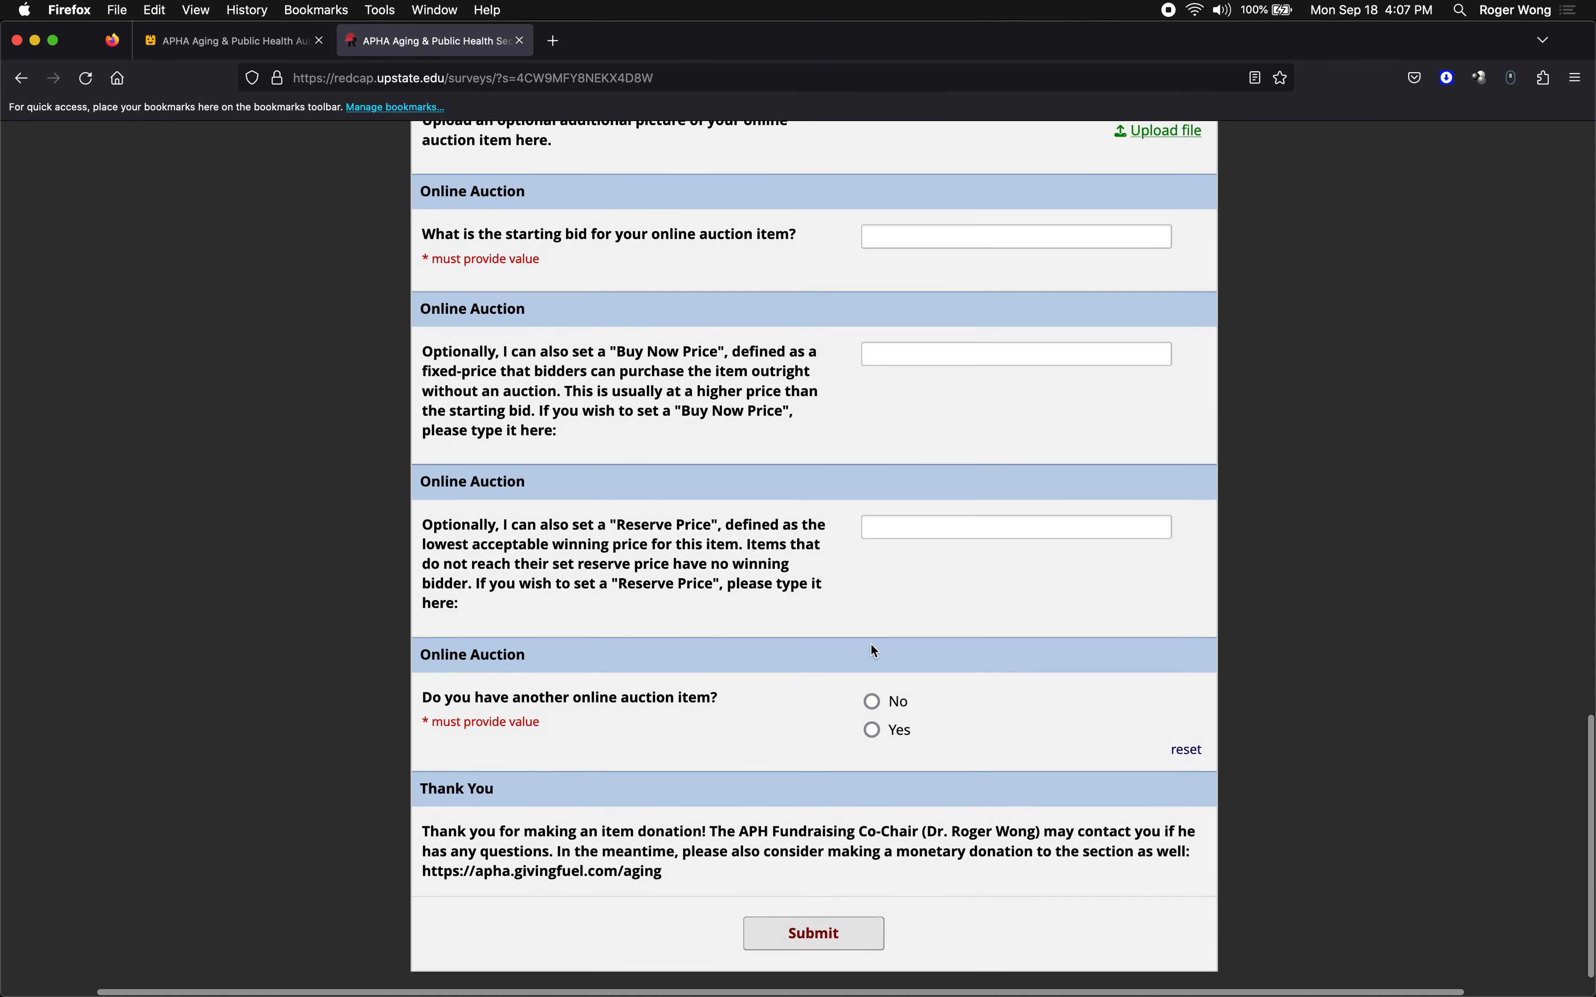
scroll(874, 651, "down", 1)
left_click(873, 688)
scroll(874, 689, "down", 6)
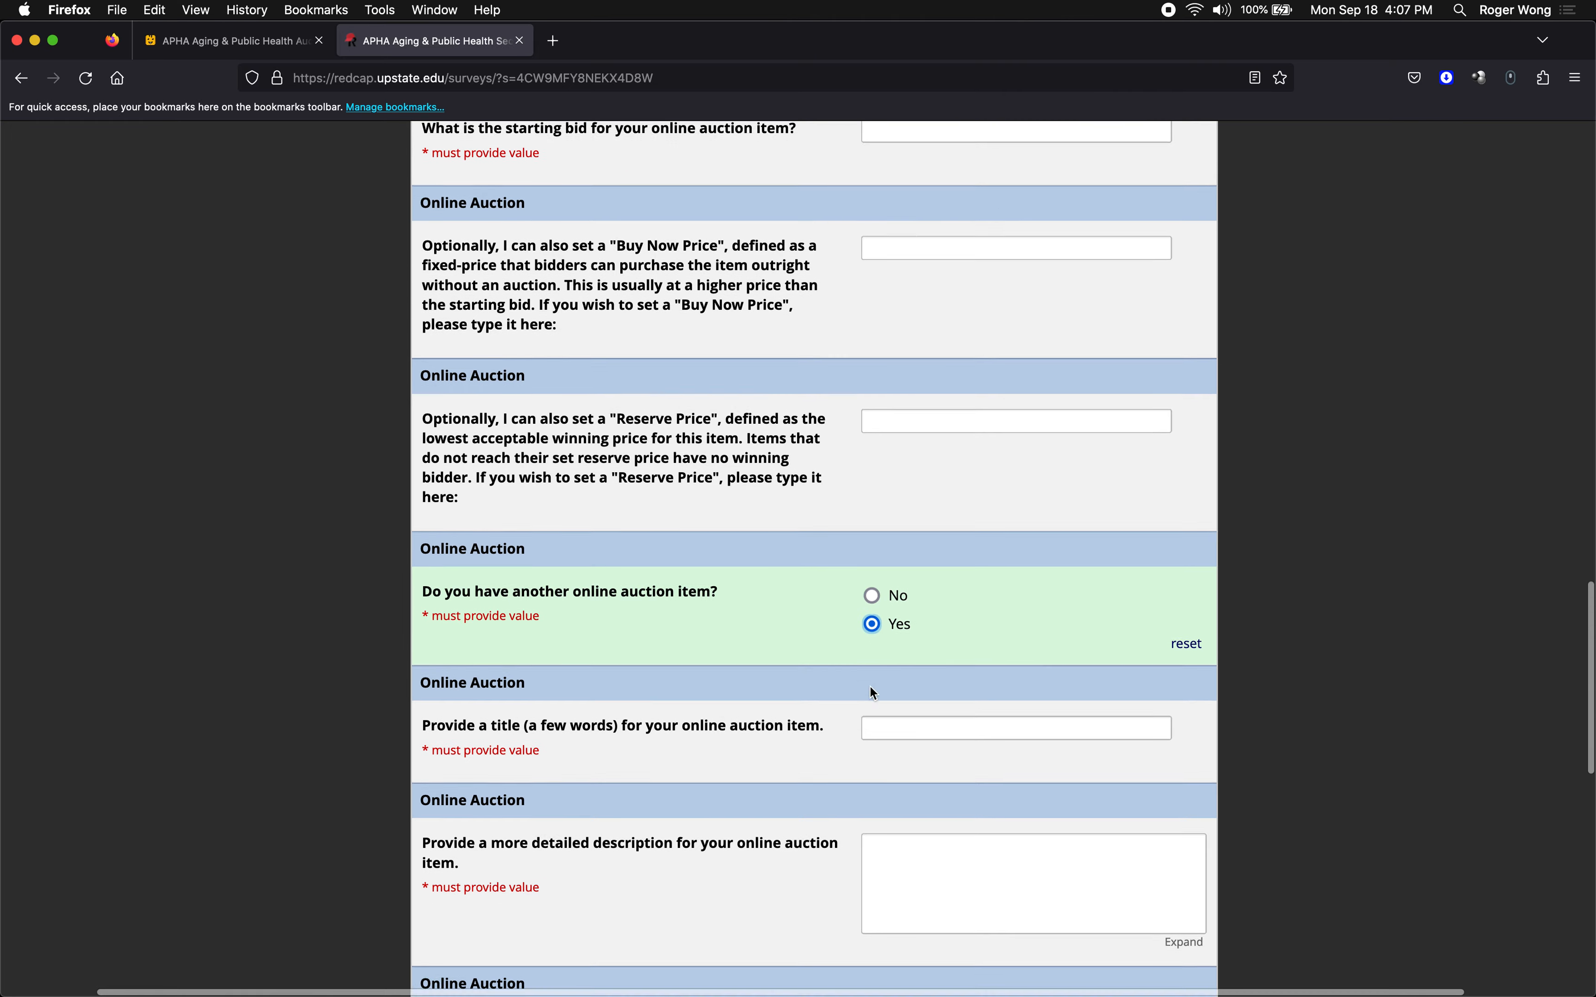
scroll(872, 689, "down", 15)
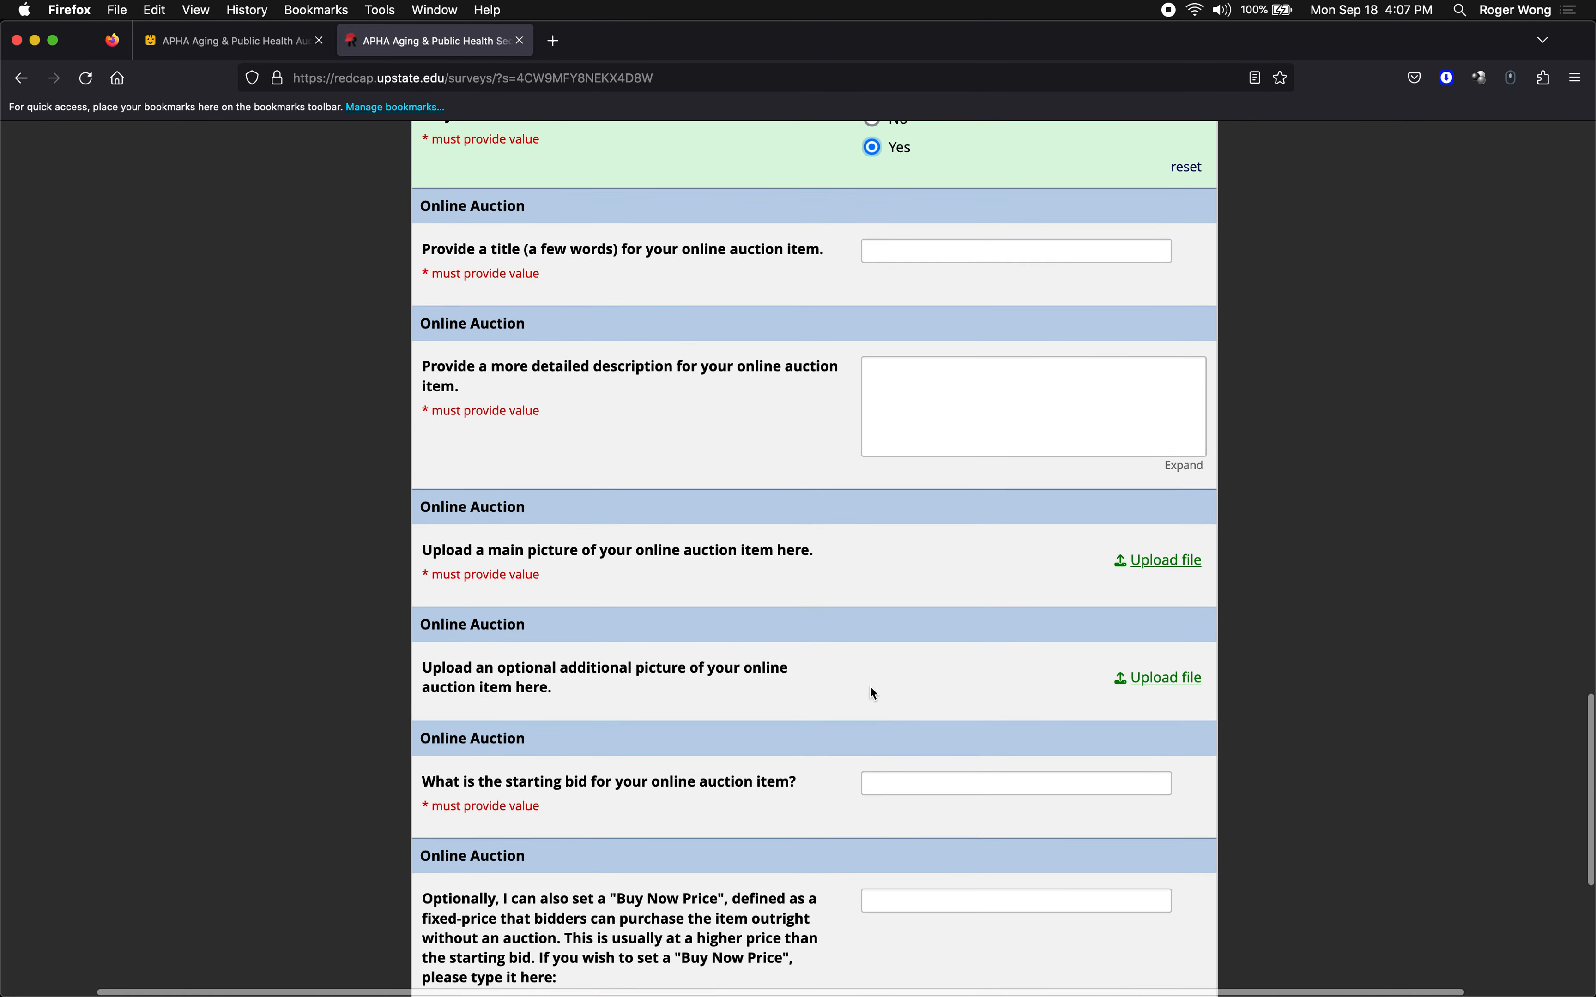
scroll(870, 687, "down", 4)
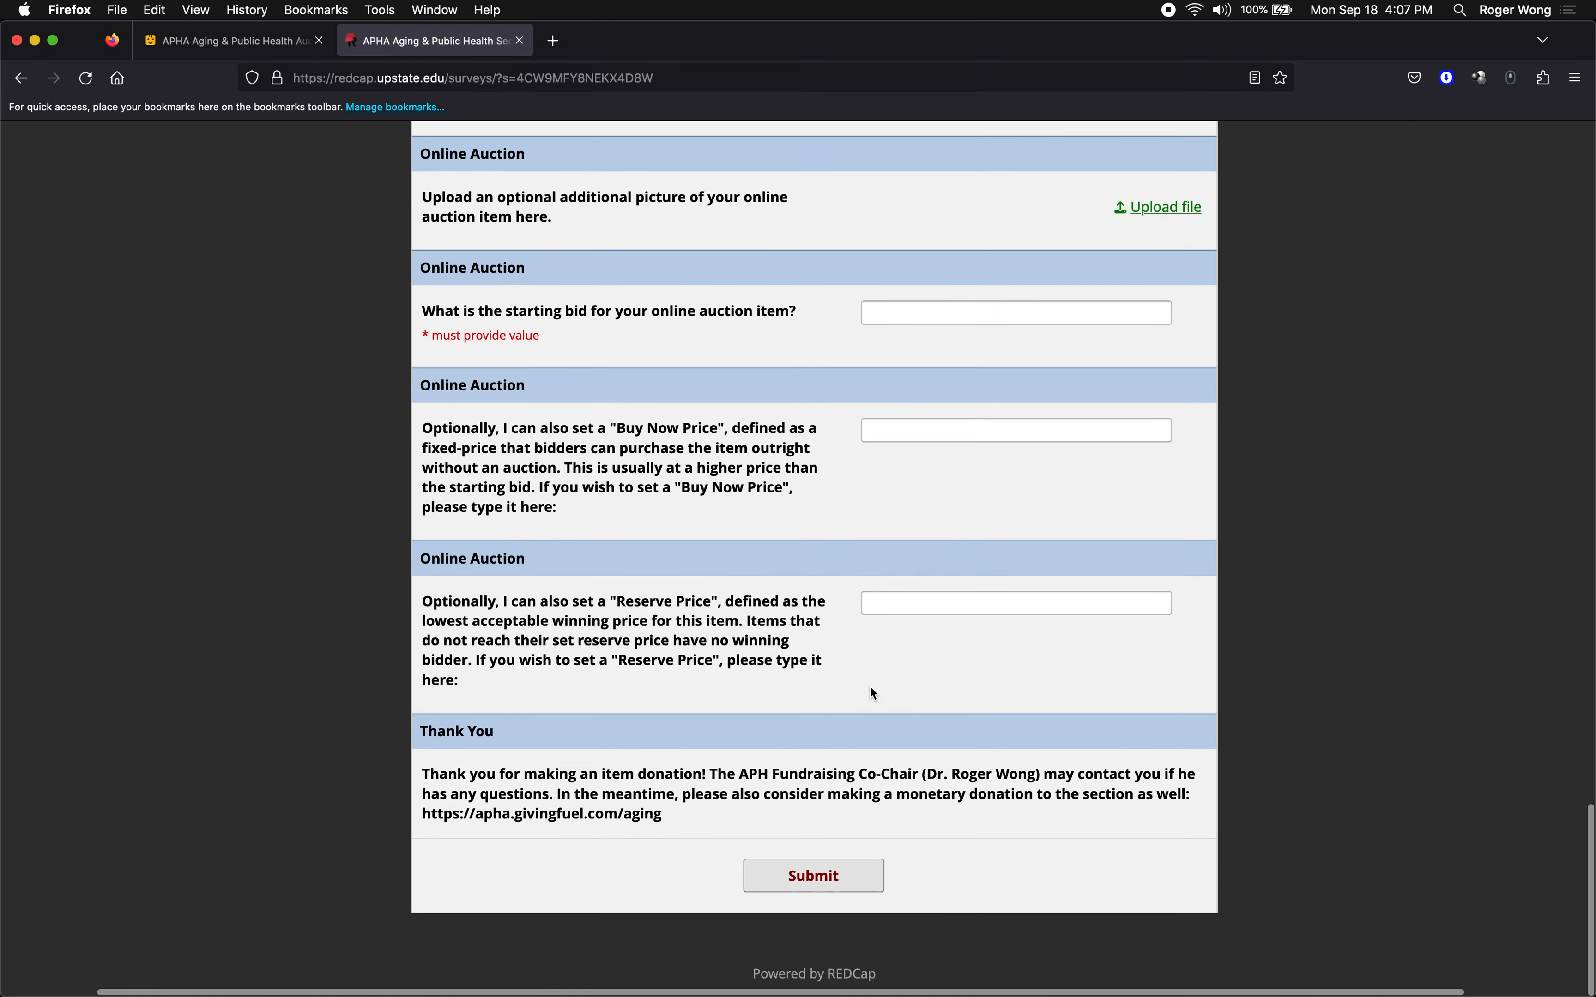
scroll(870, 687, "up", 20)
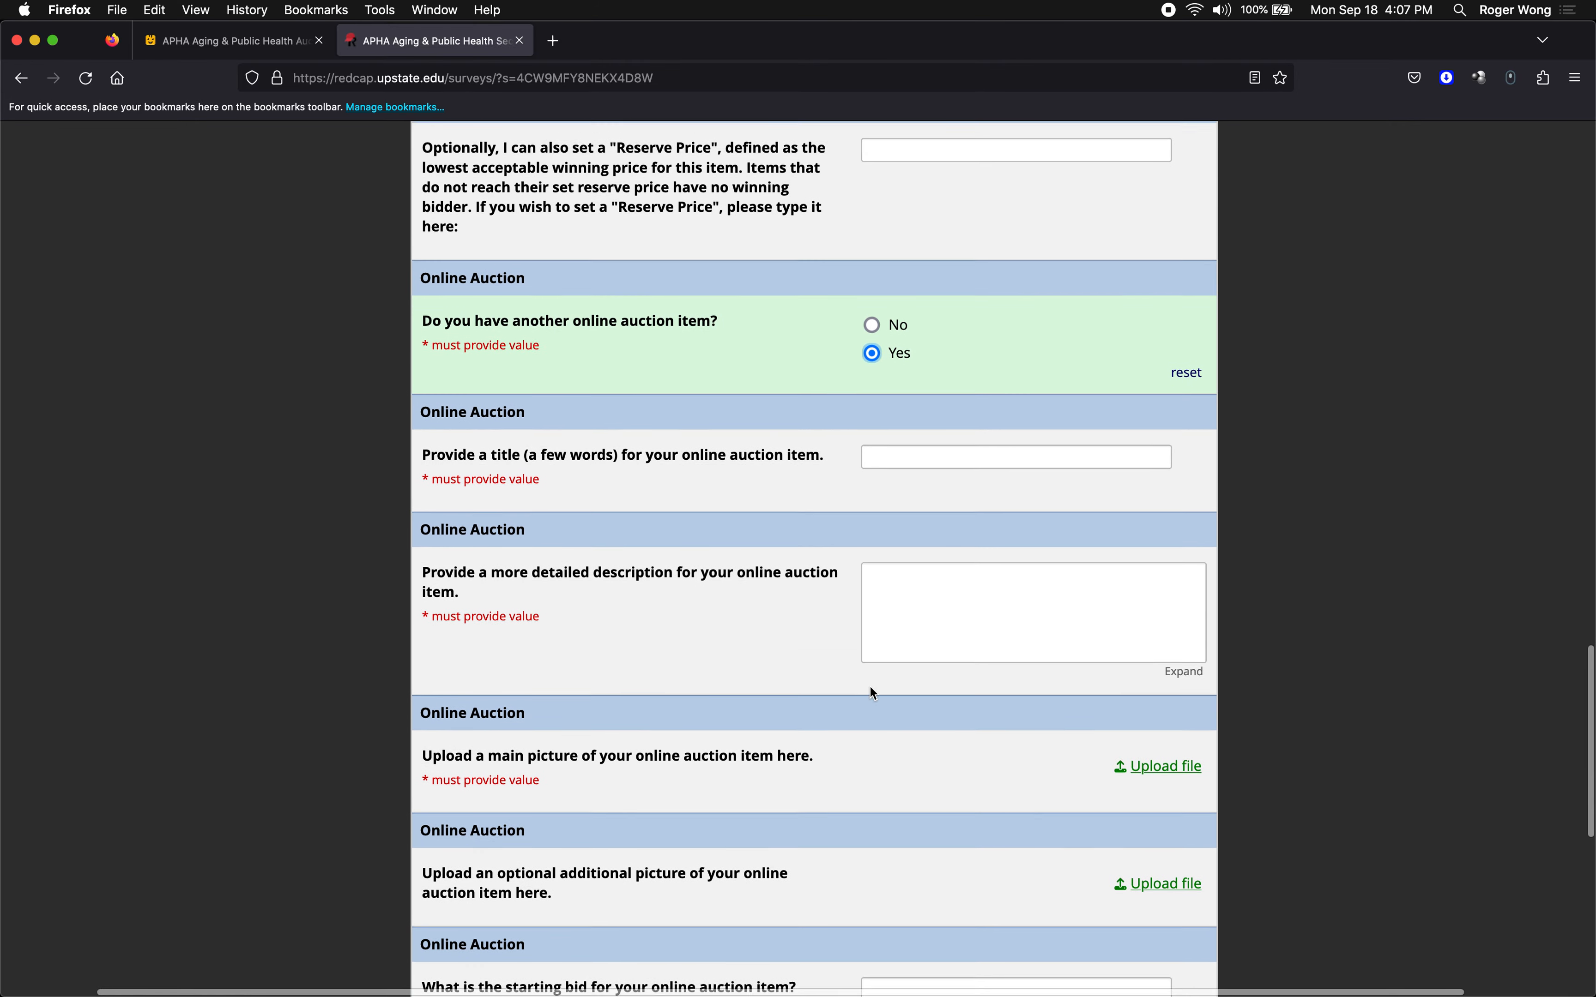
left_click(872, 750)
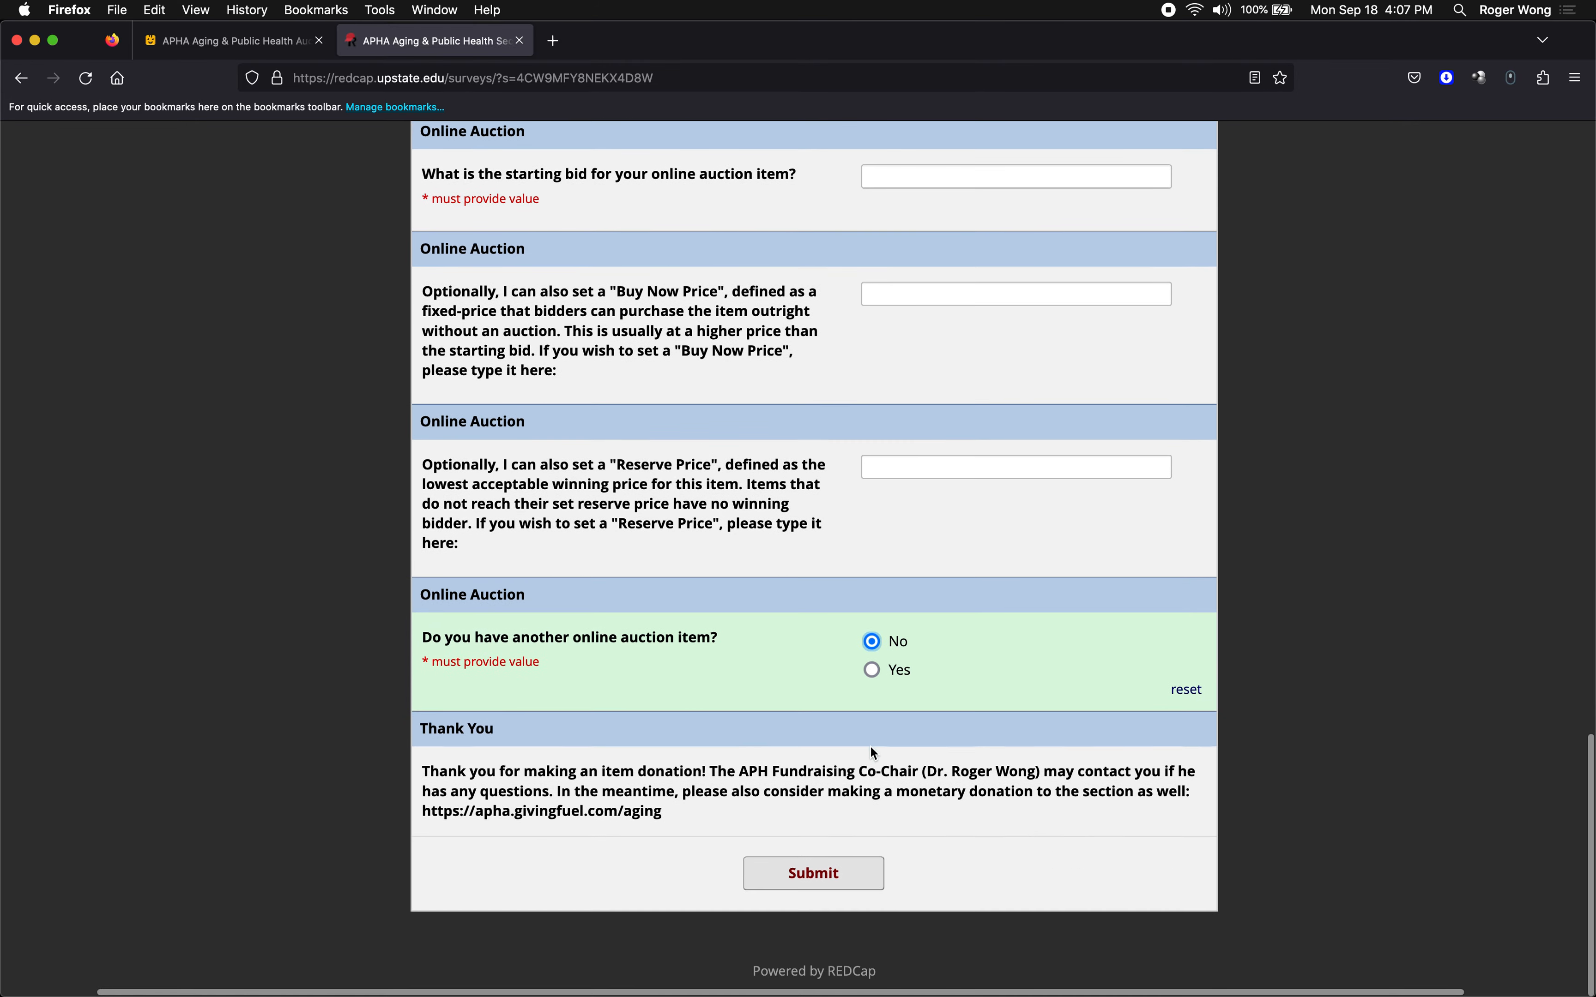
Select Silent Auction and Raffle in addition to Online Auction and review the complete survey with all three donation options
scroll(868, 745, "up", 18)
scroll(869, 745, "up", 8)
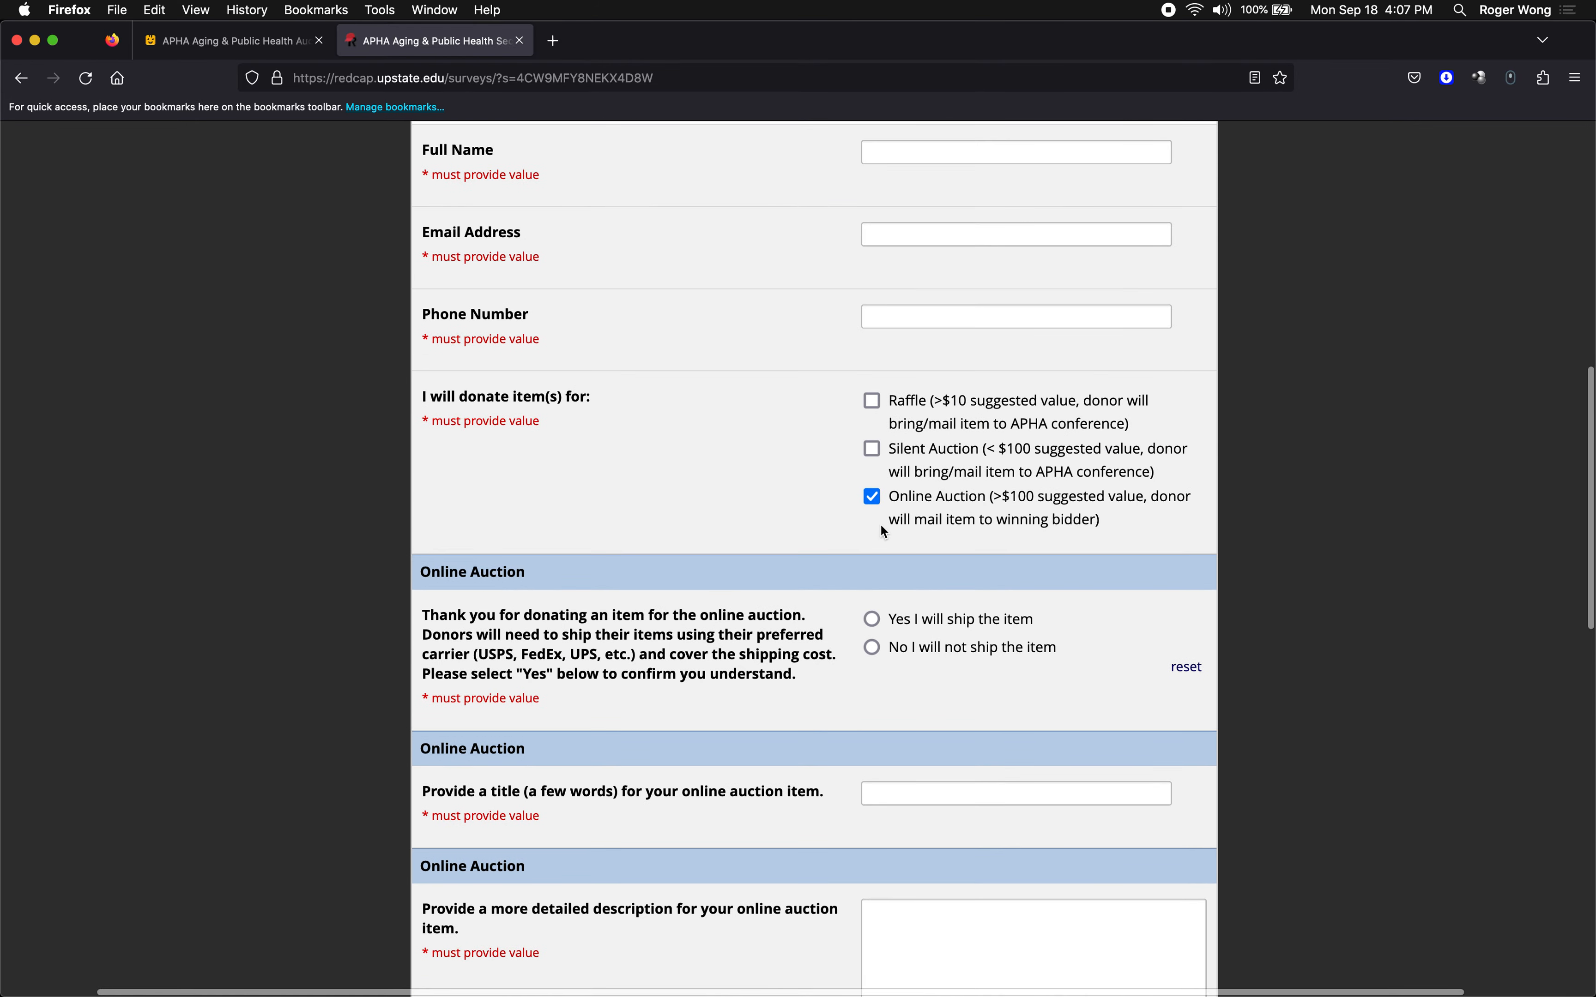
left_click(872, 448)
left_click(872, 401)
scroll(870, 402, "down", 20)
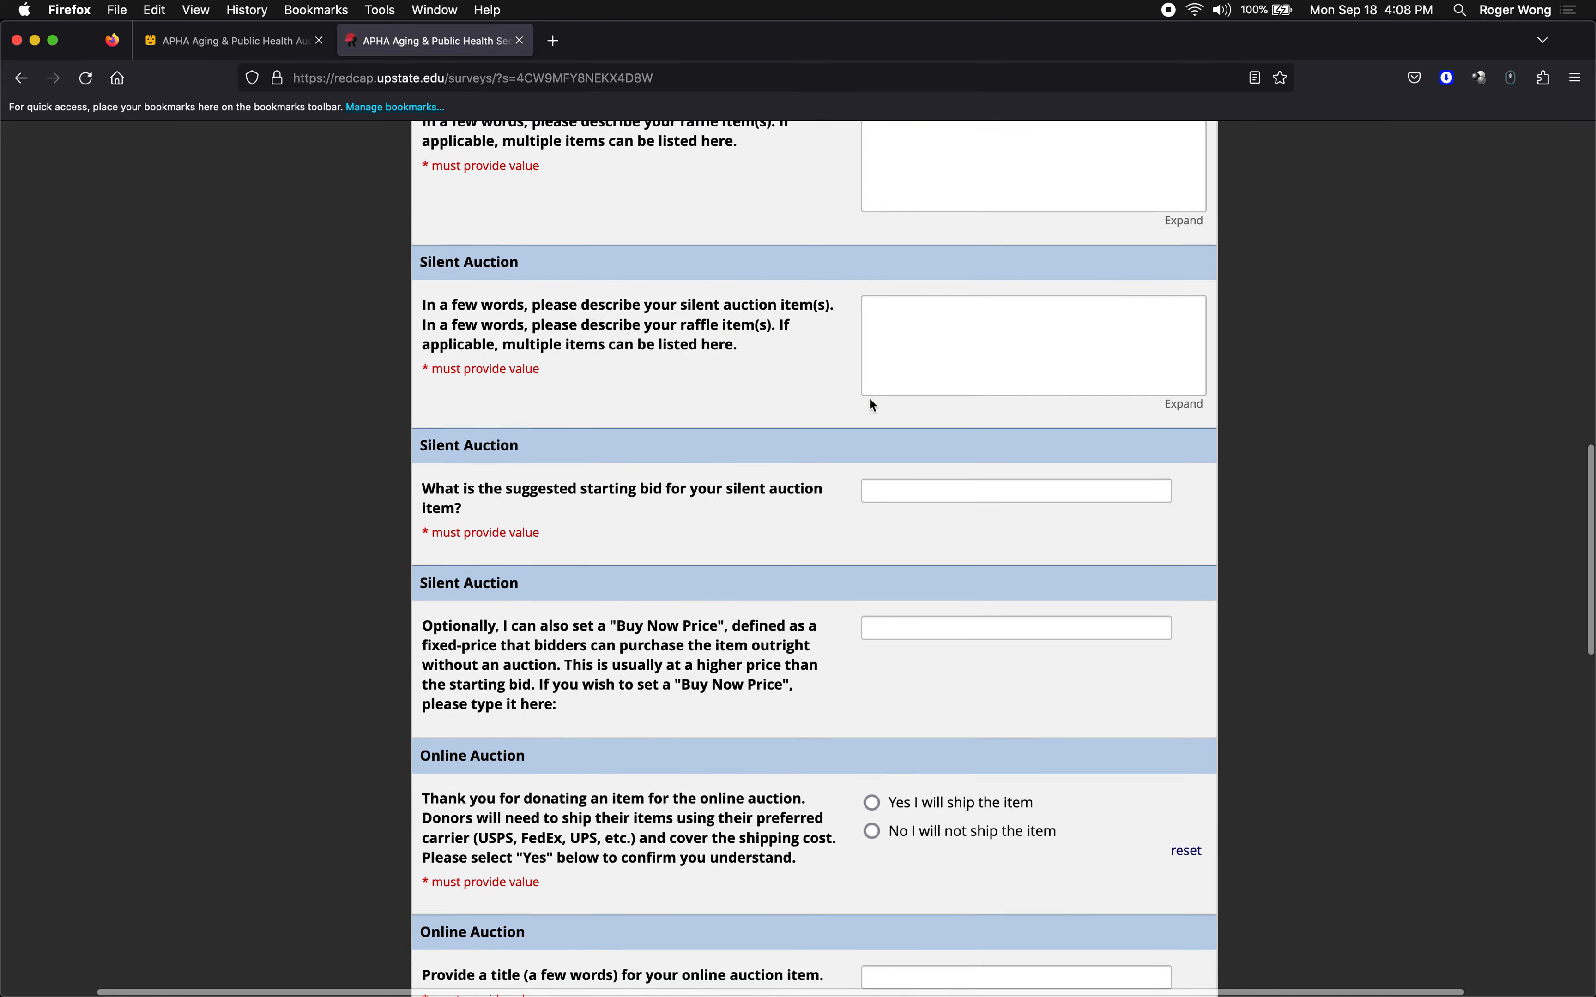
scroll(873, 404, "up", 20)
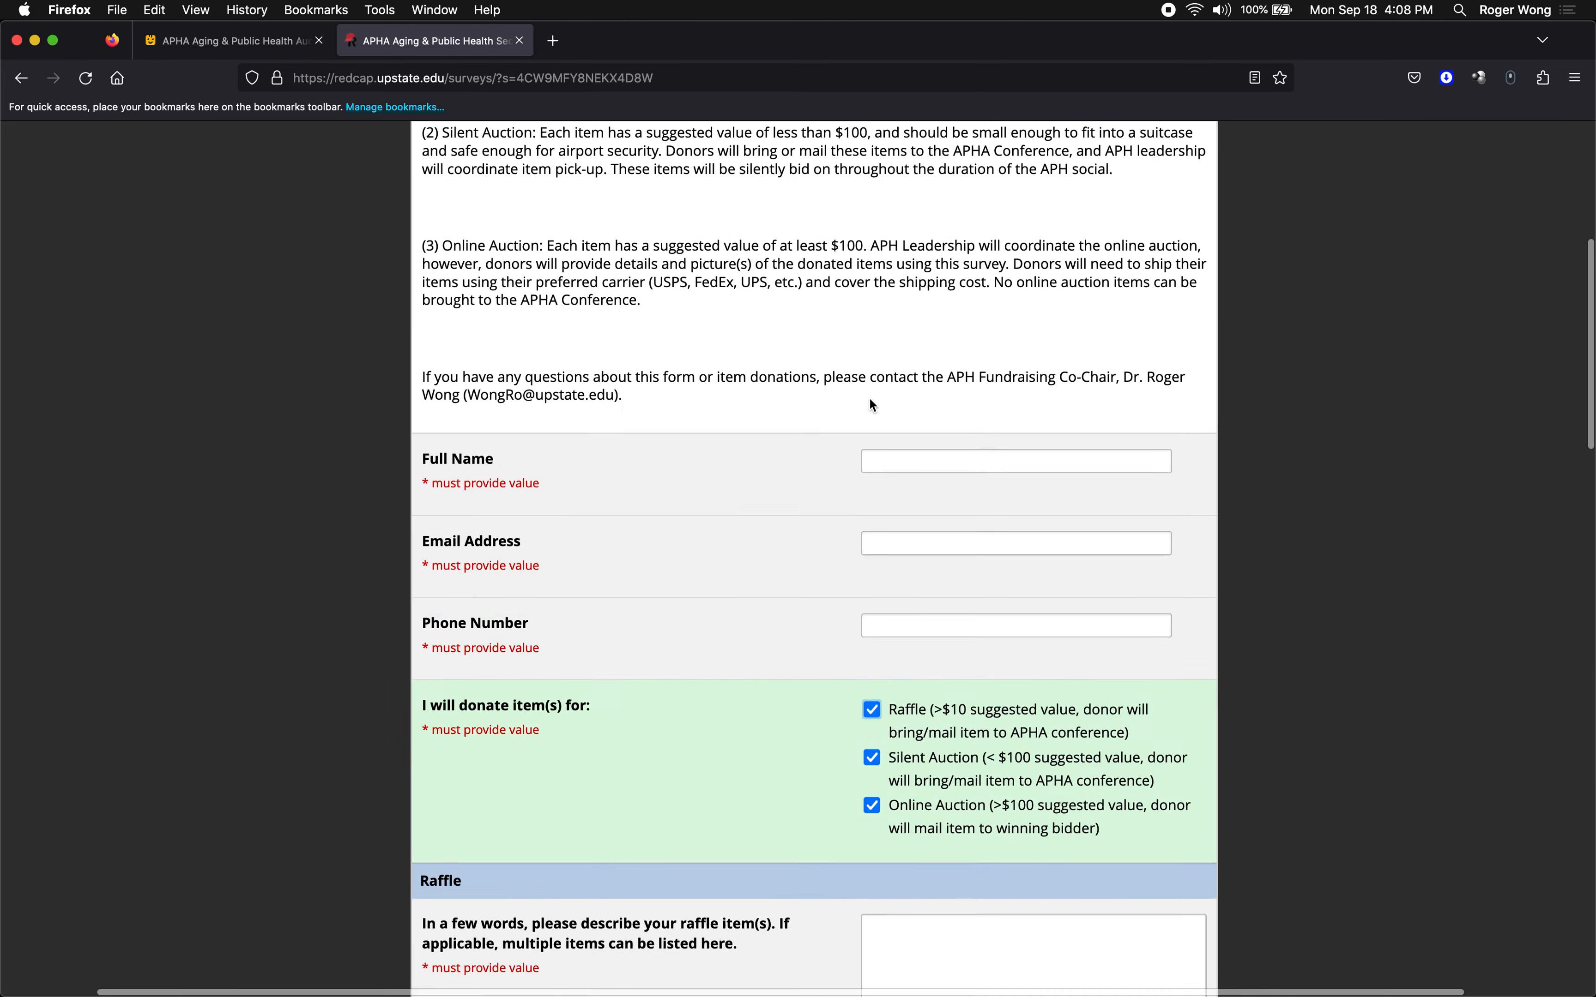
scroll(873, 404, "down", 3)
scroll(872, 402, "down", 20)
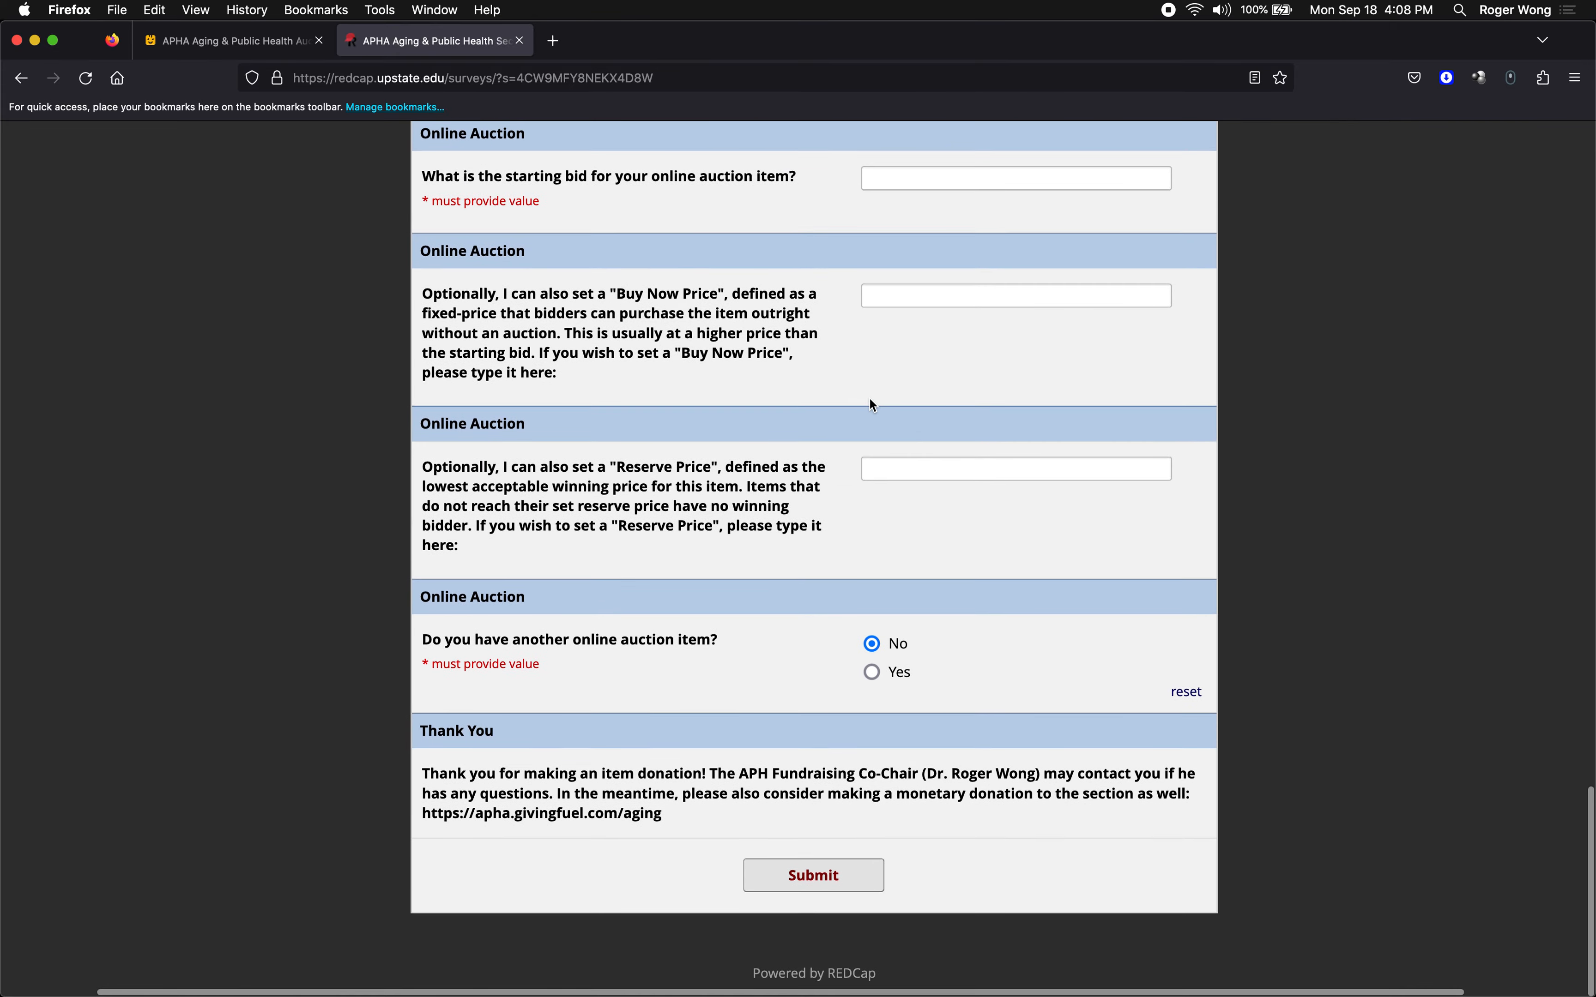
scroll(872, 402, "up", 20)
key("ctrl+Up")
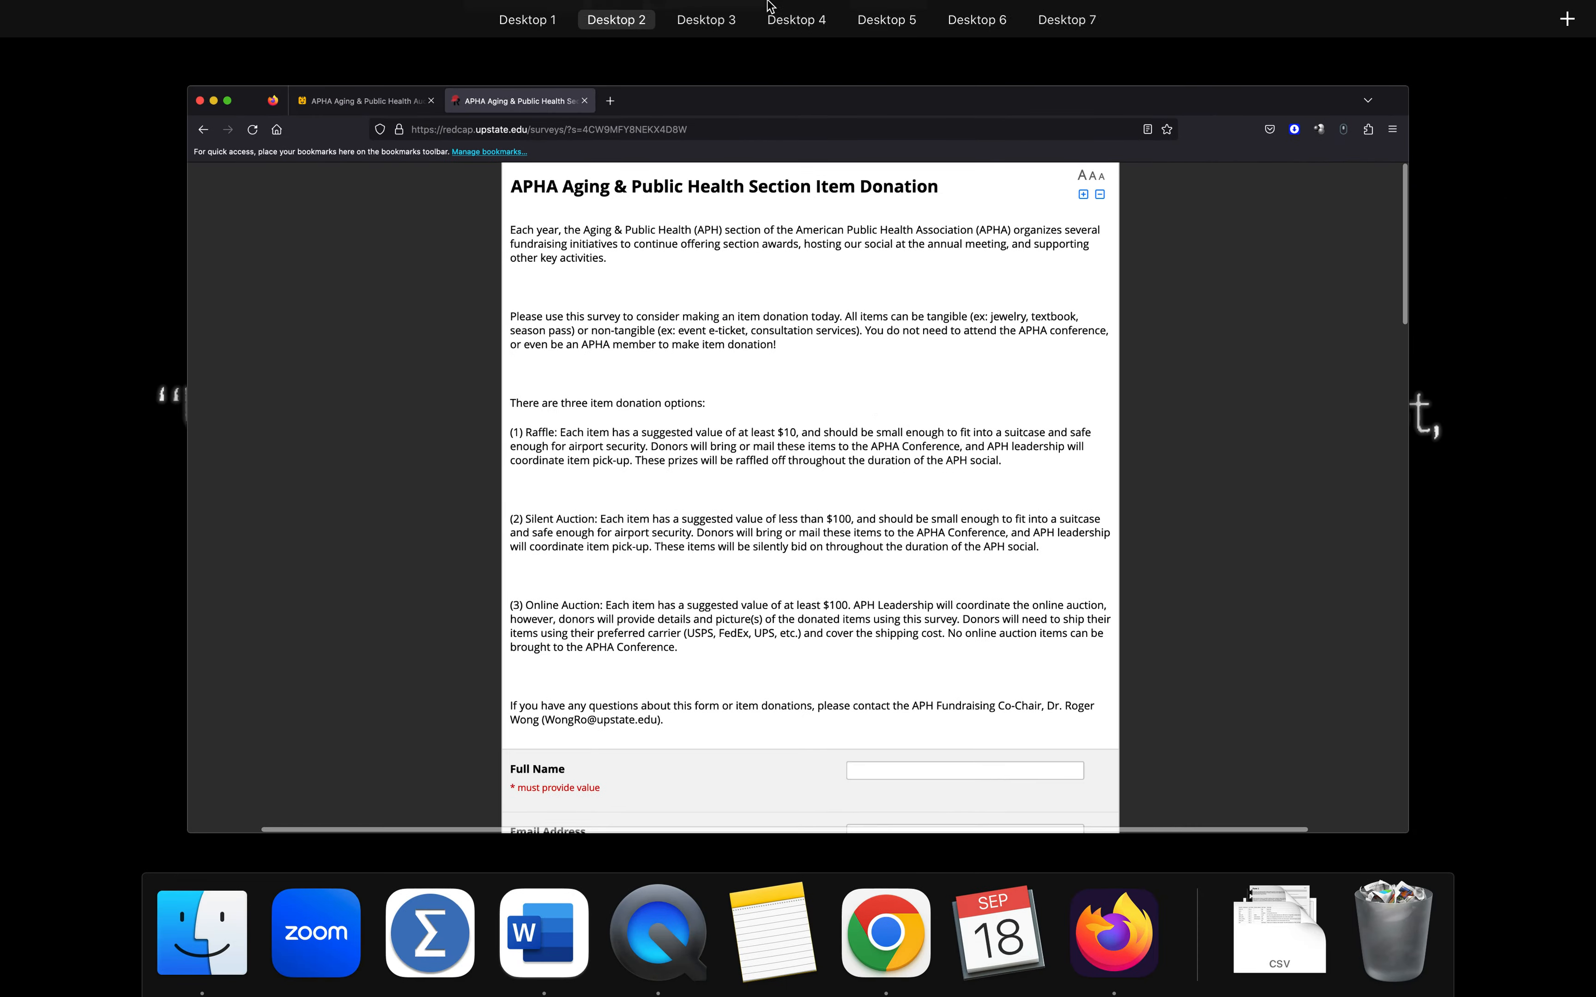
Switch to the REDCap Survey document in Word and review the intro text and the raffle, silent auction and online auction questions
left_click_drag(891, 74, 776, 80)
left_click(776, 80)
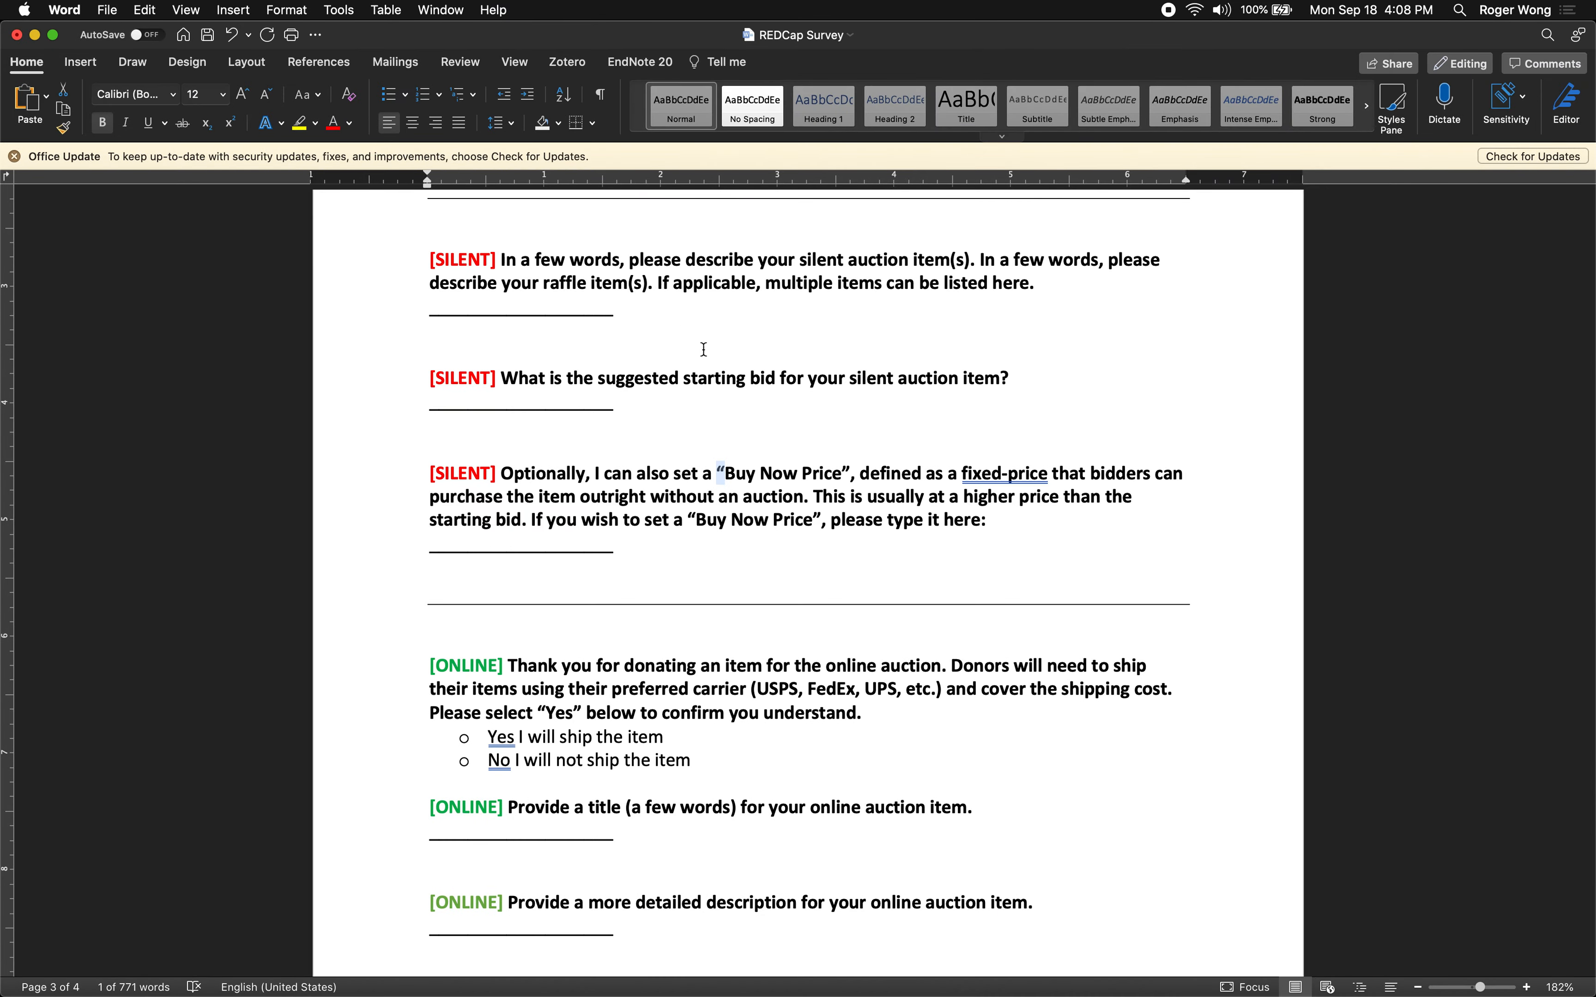
scroll(701, 389, "up", 15)
scroll(701, 389, "down", 10)
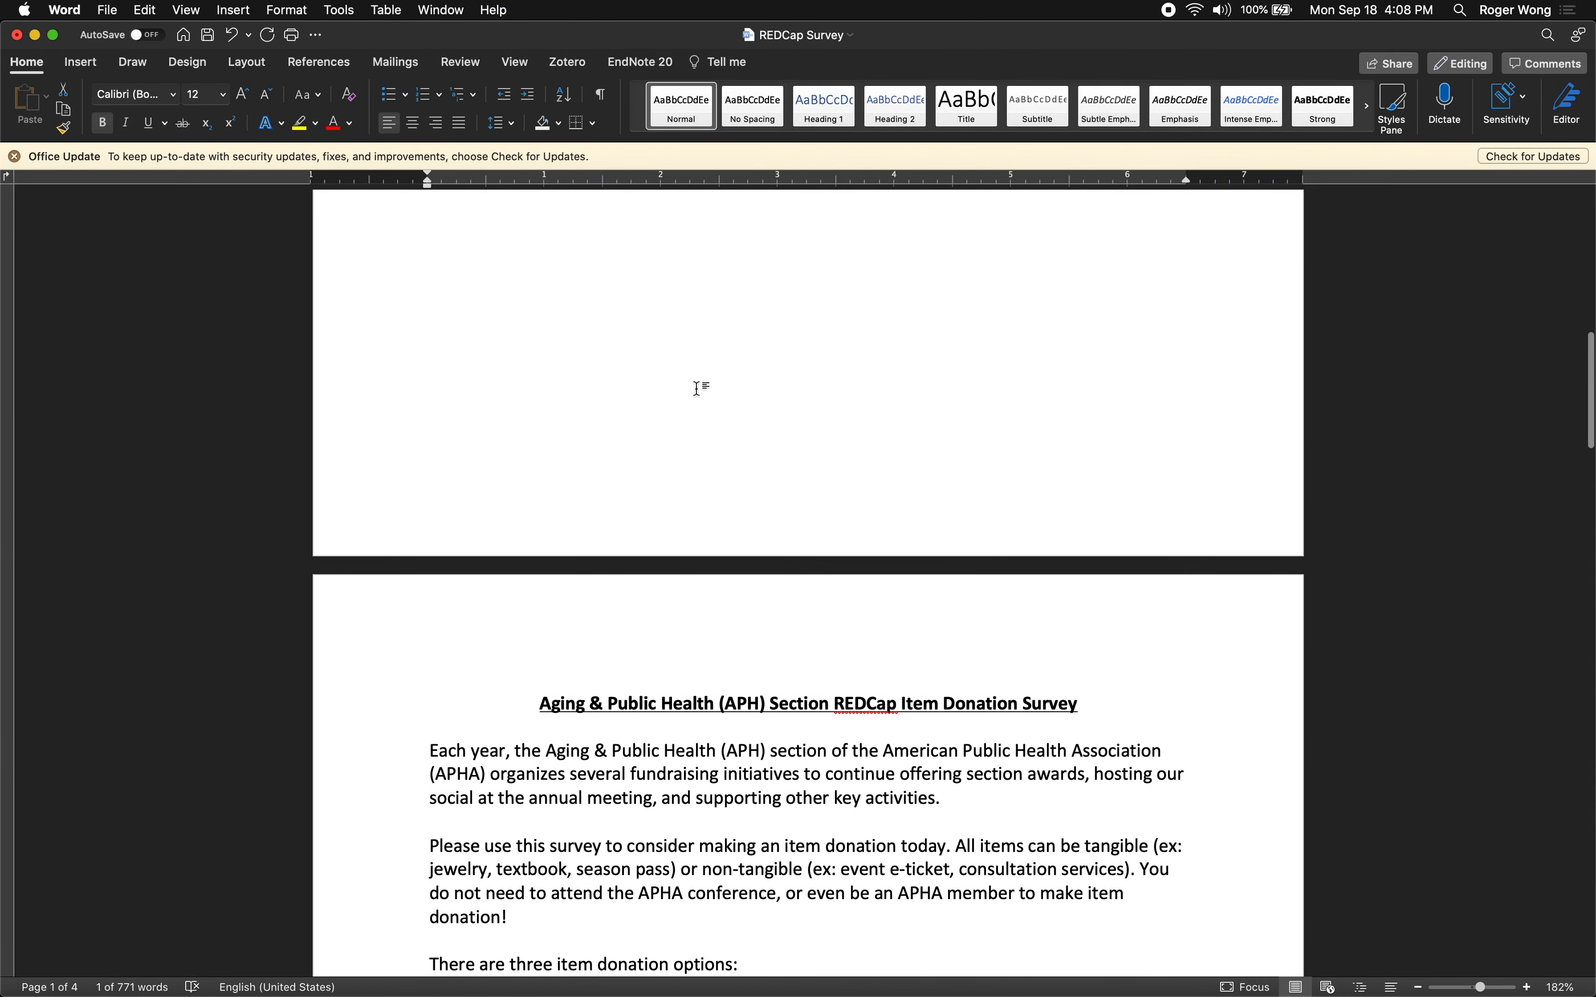
scroll(697, 389, "down", 10)
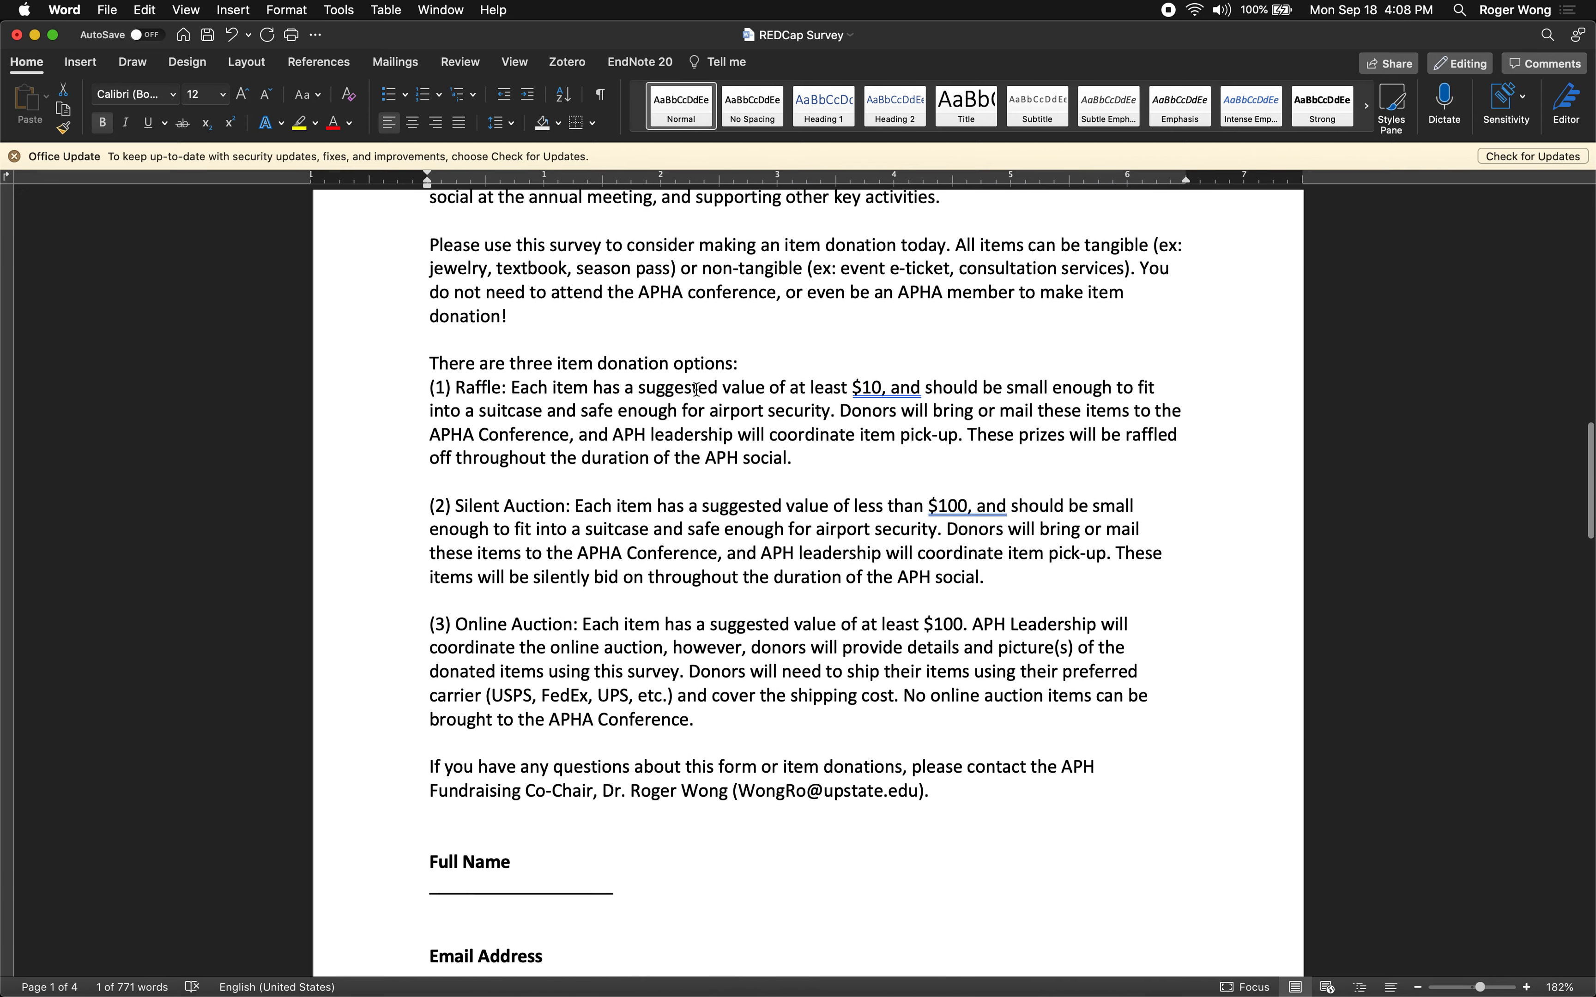
scroll(697, 389, "down", 5)
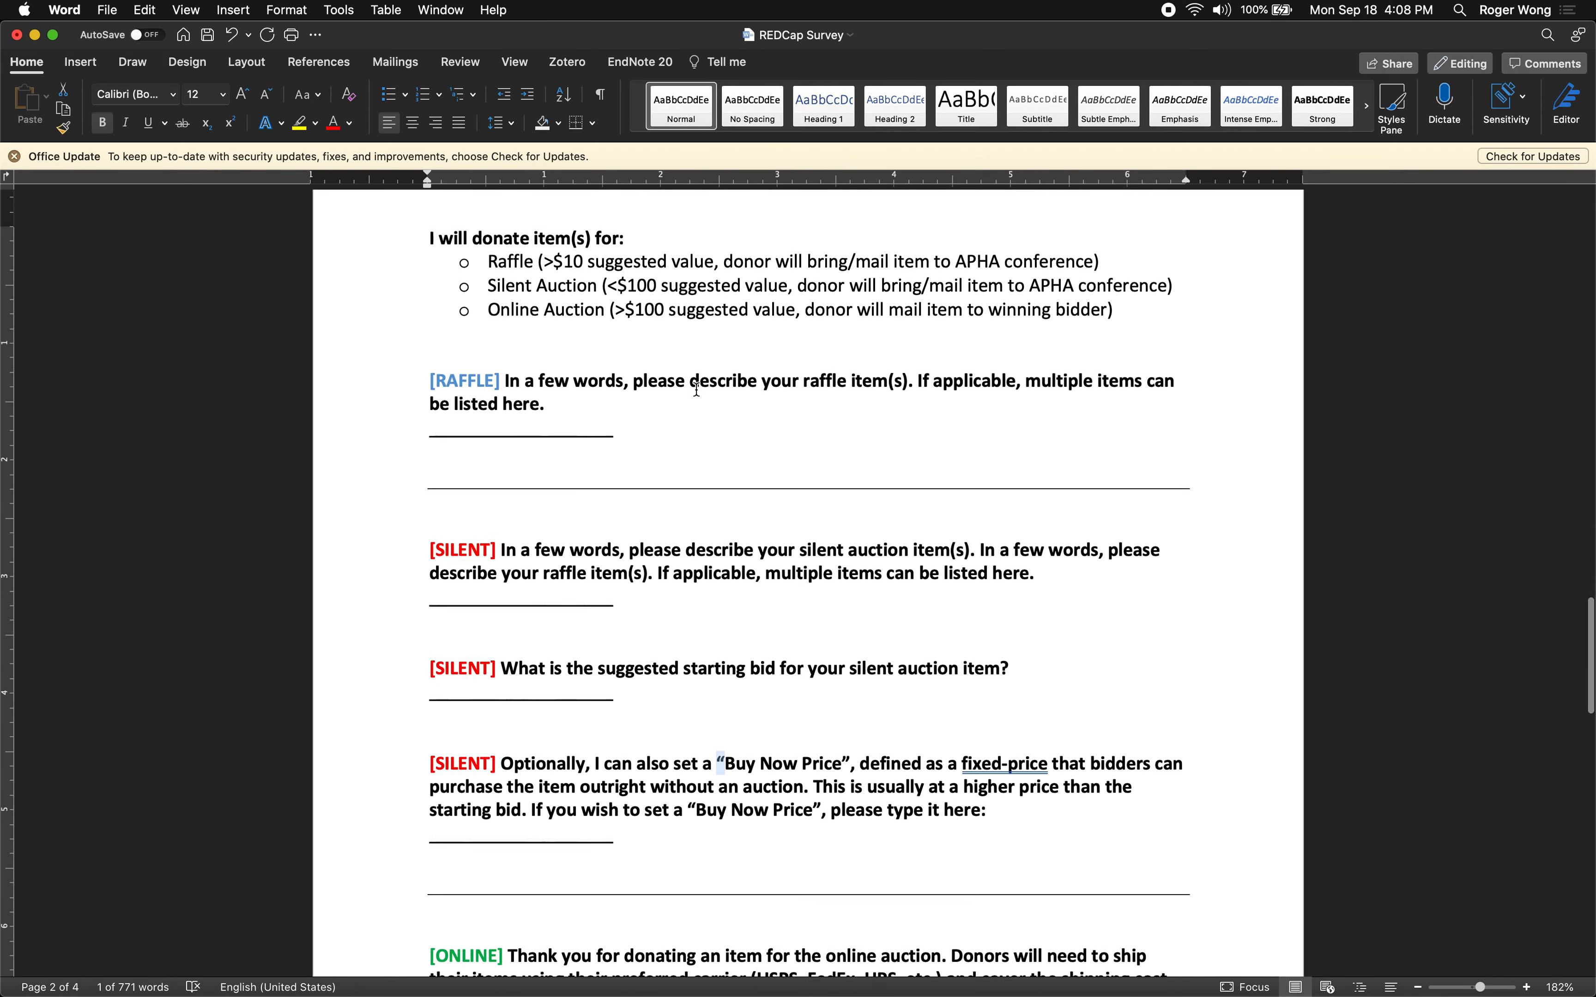
scroll(697, 389, "down", 20)
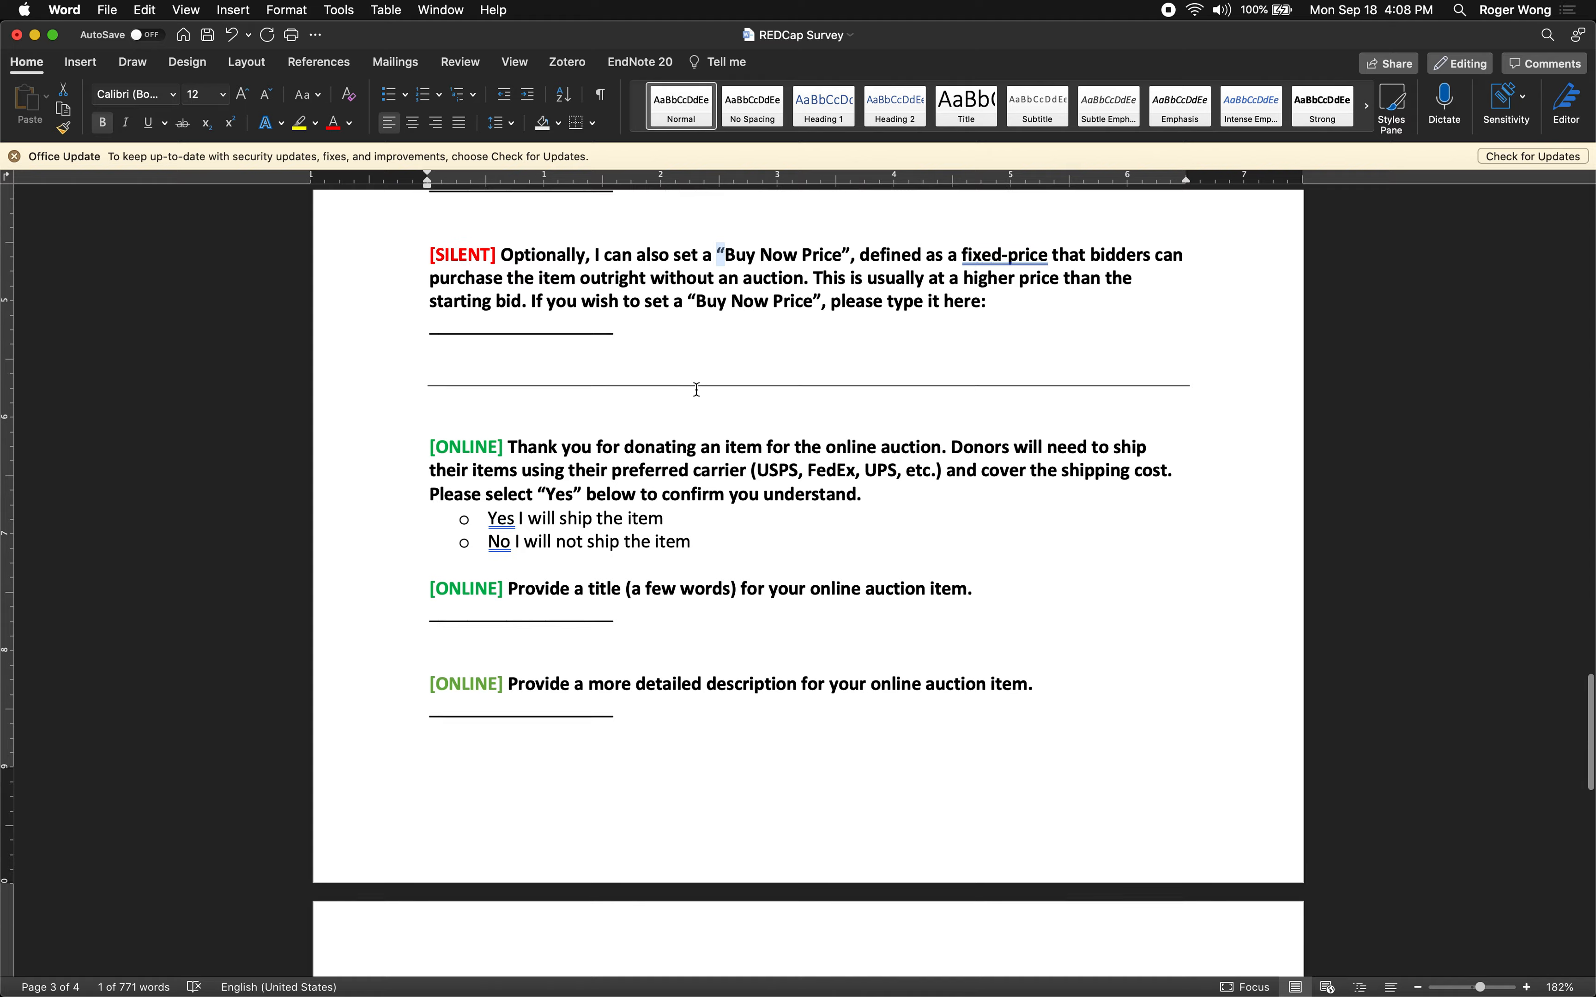
key("ctrl+Up")
mouse_move(849, 33)
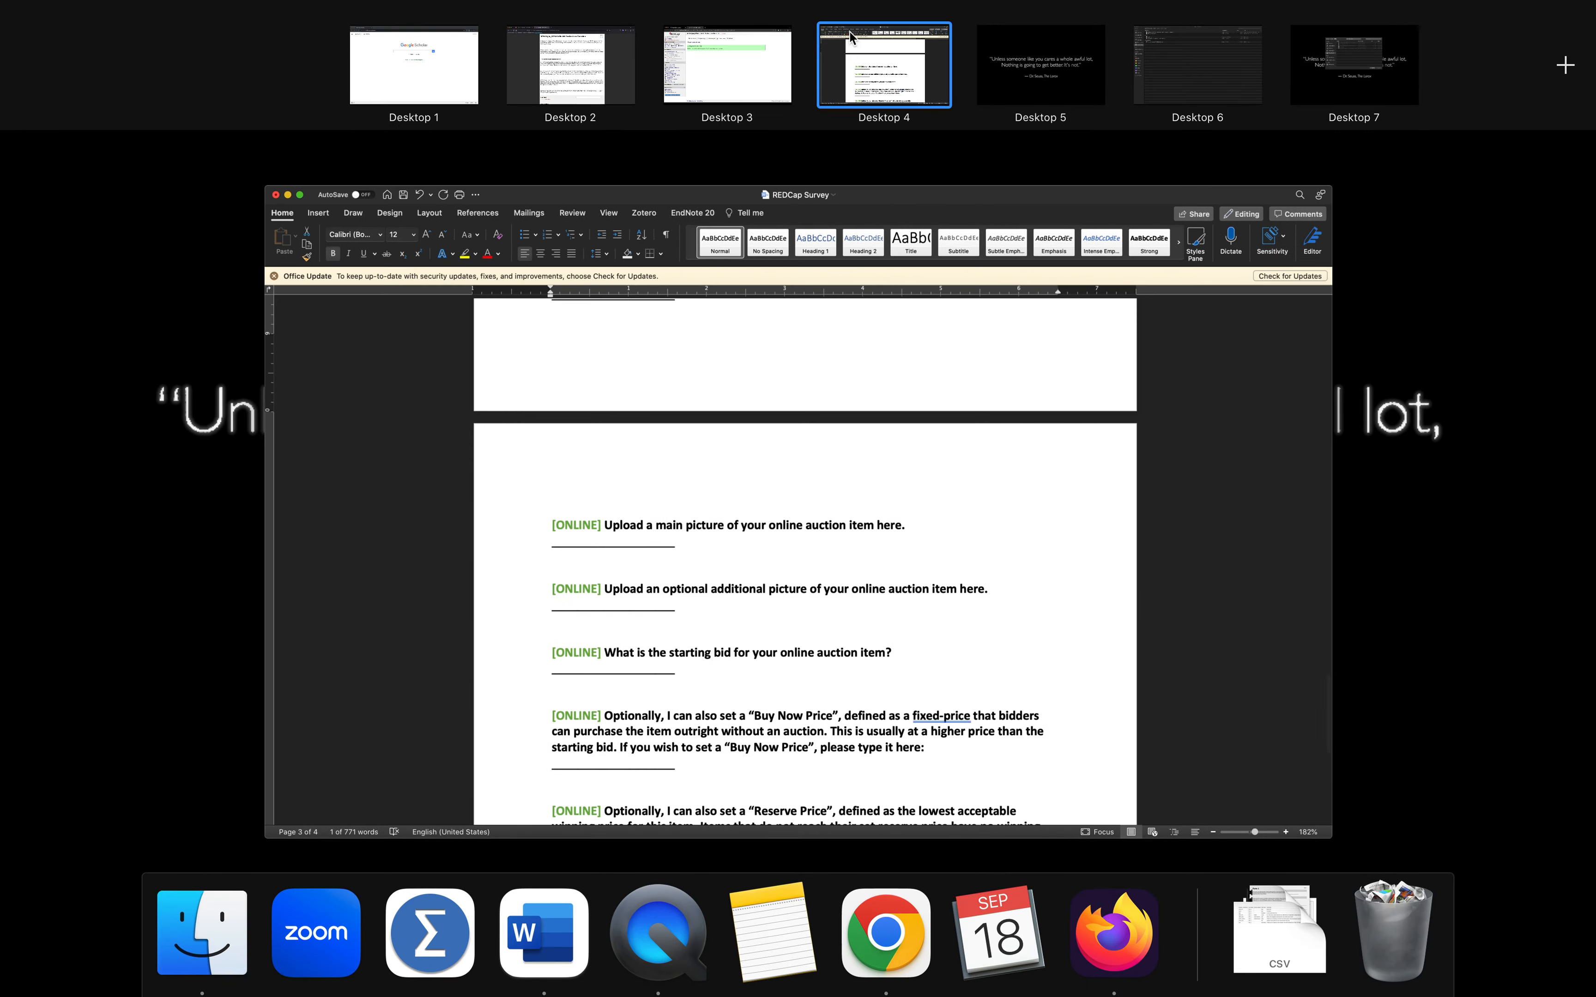
left_click(833, 77)
key("ctrl+Left")
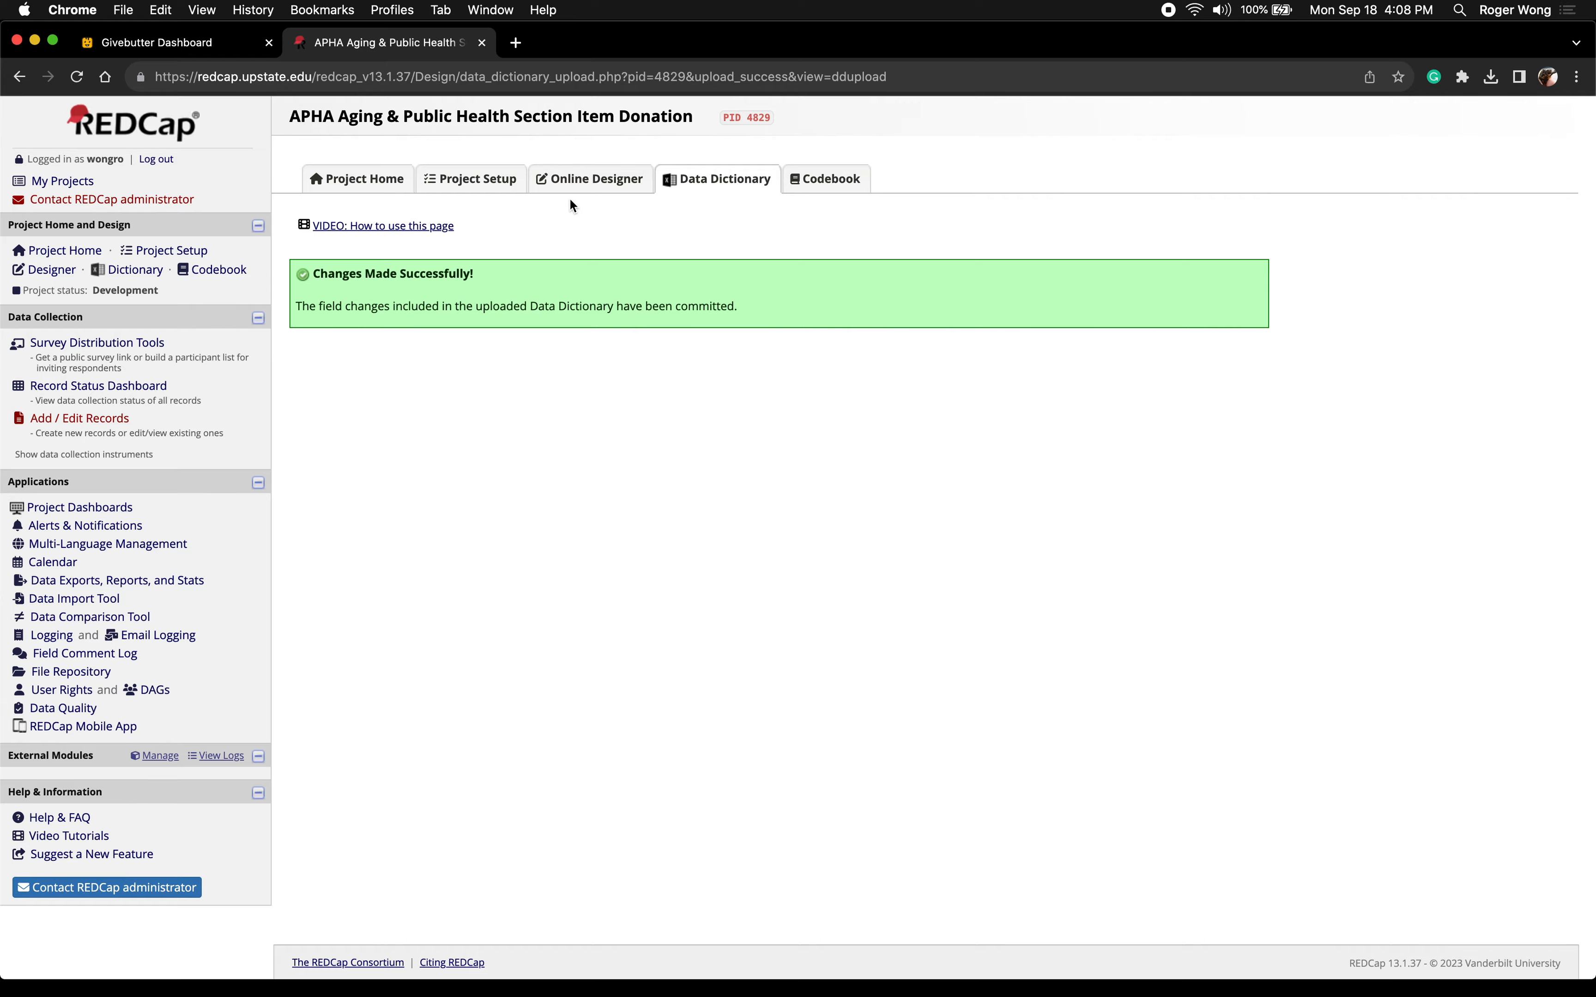
key("ctrl+Right")
scroll(857, 504, "up", 15)
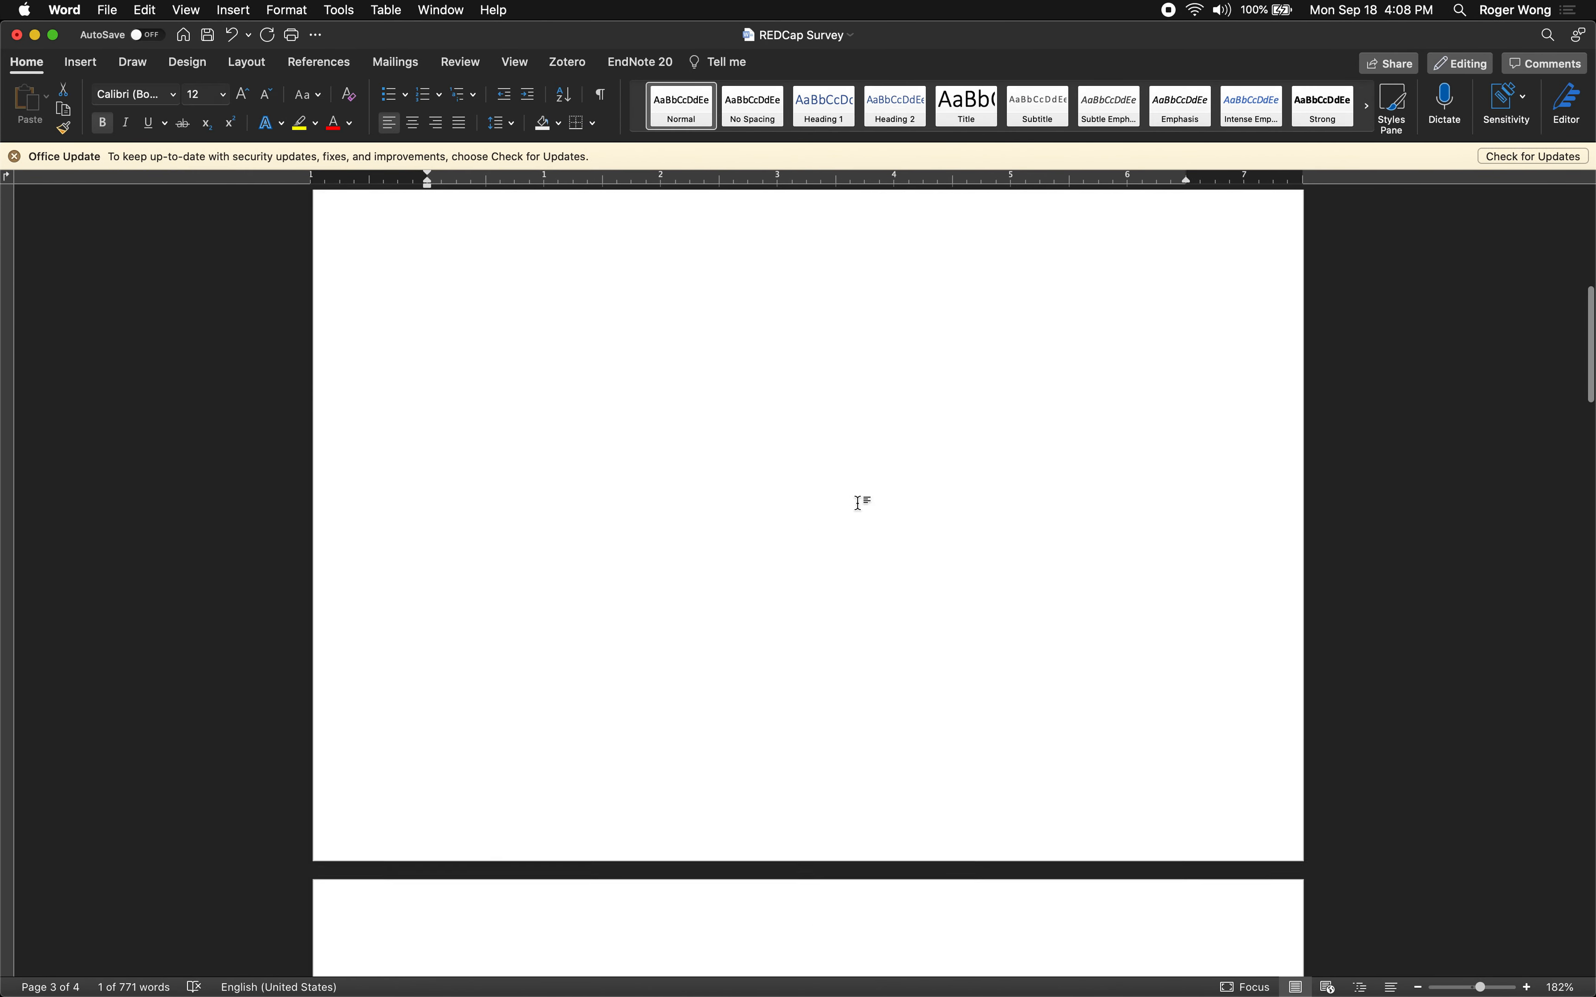
scroll(858, 505, "up", 5)
Switch to REDCap in Chrome and mark the data collection instrument design step as done in Project Setup
key("ctrl+Left")
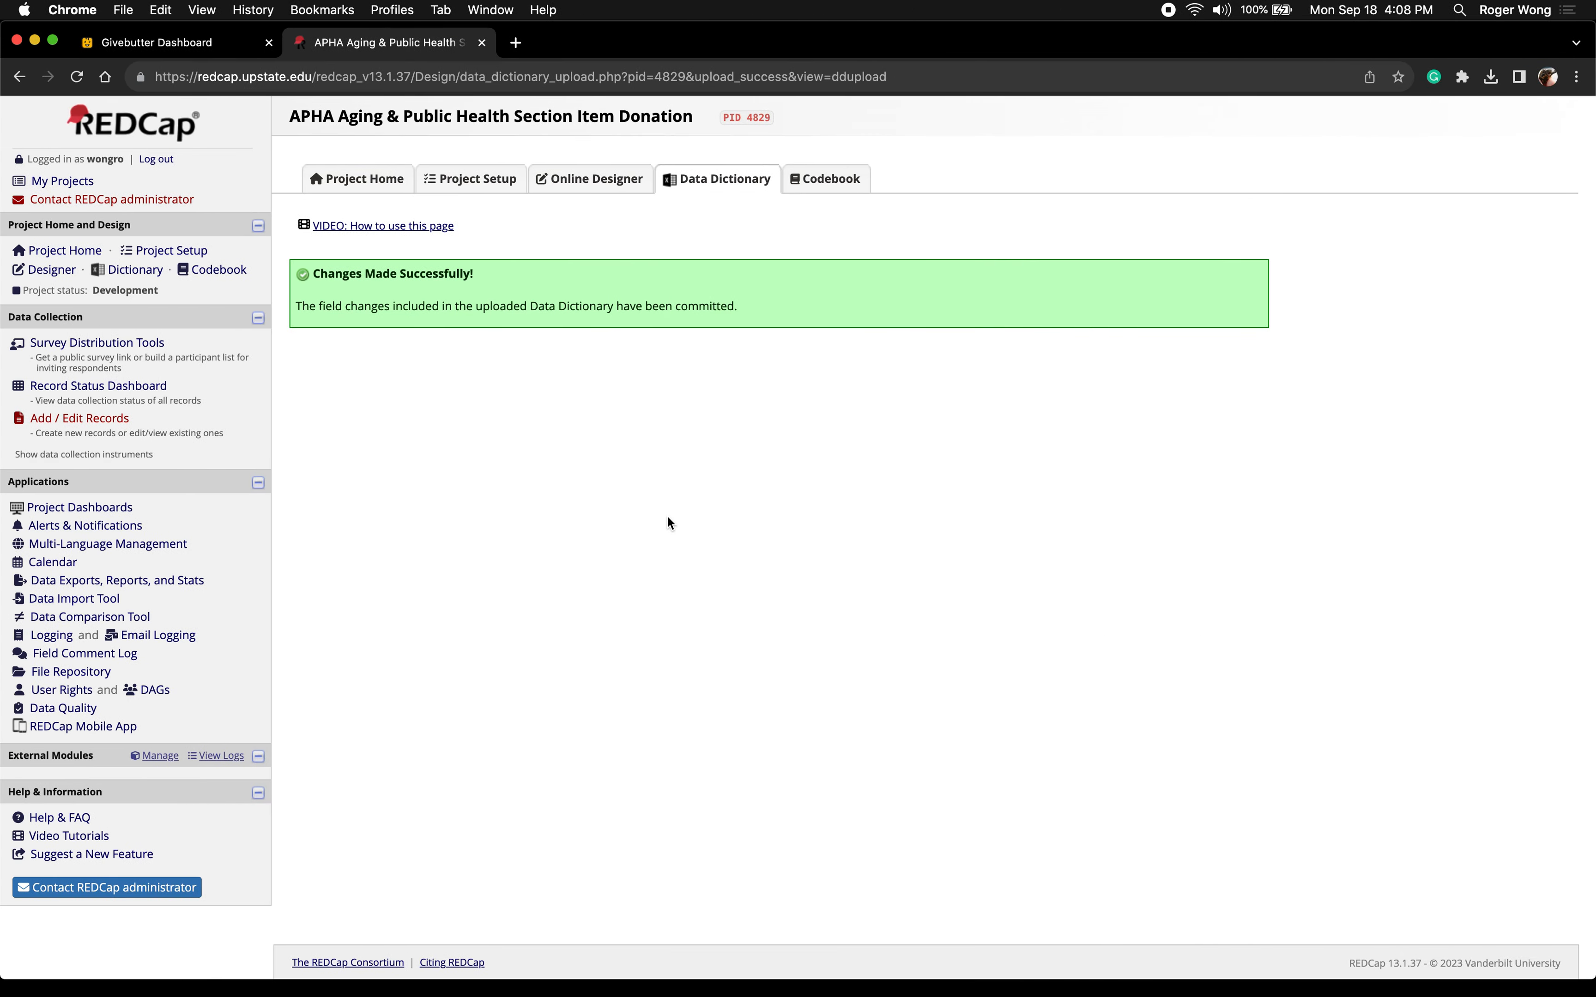
left_click(362, 180)
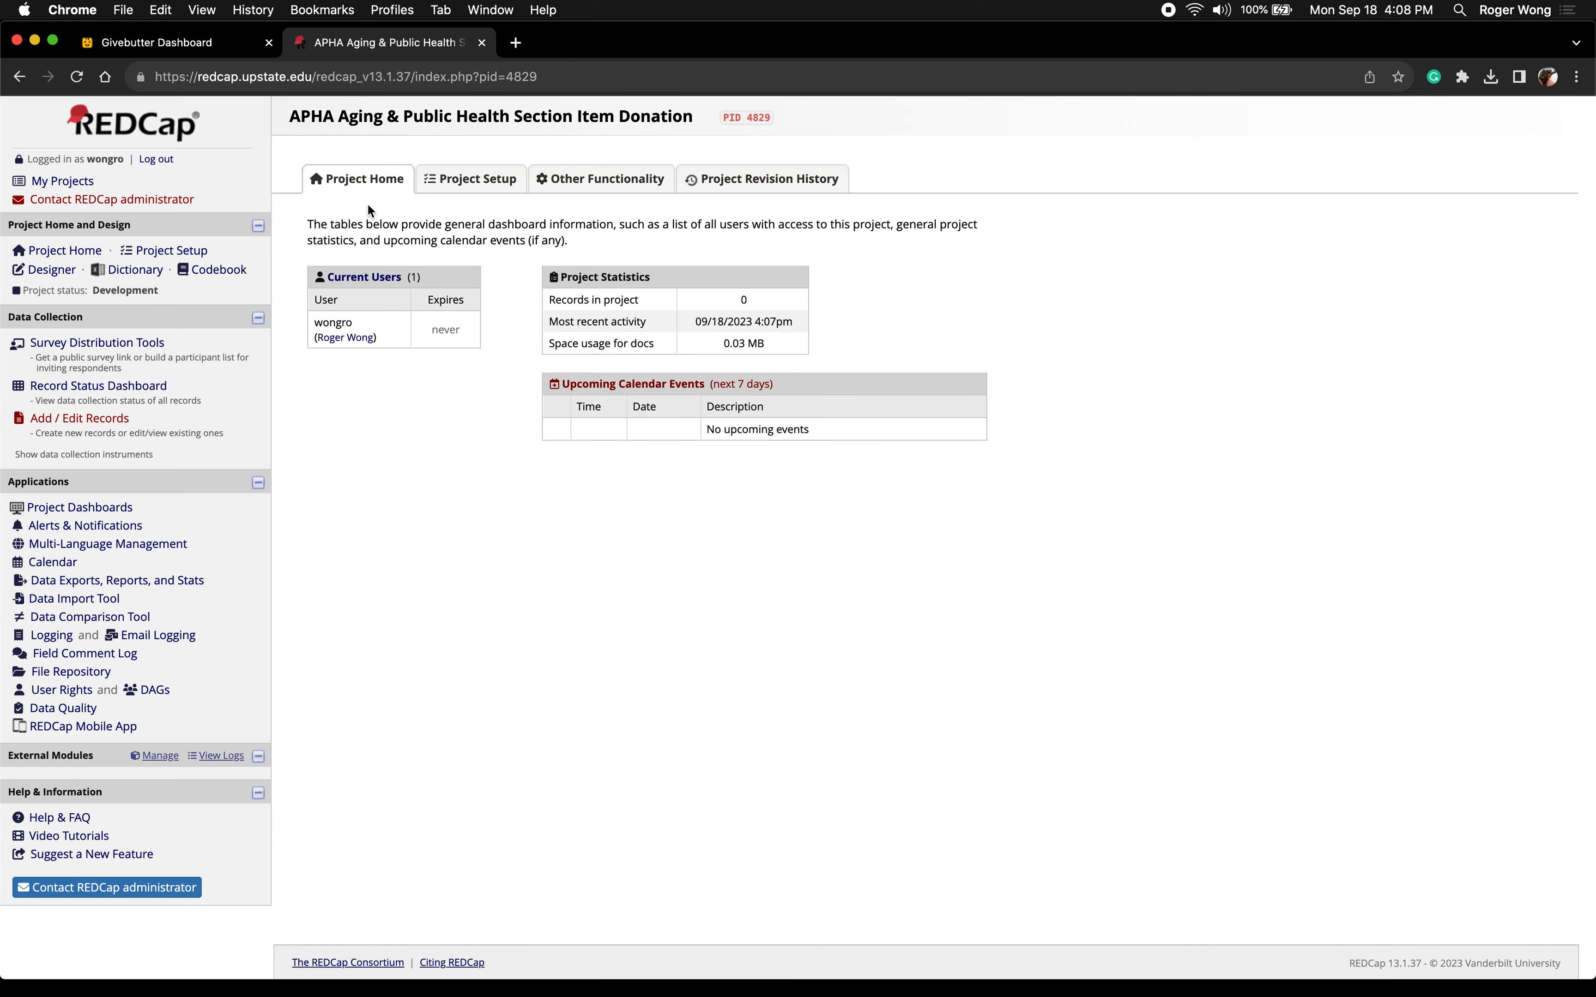
left_click(488, 194)
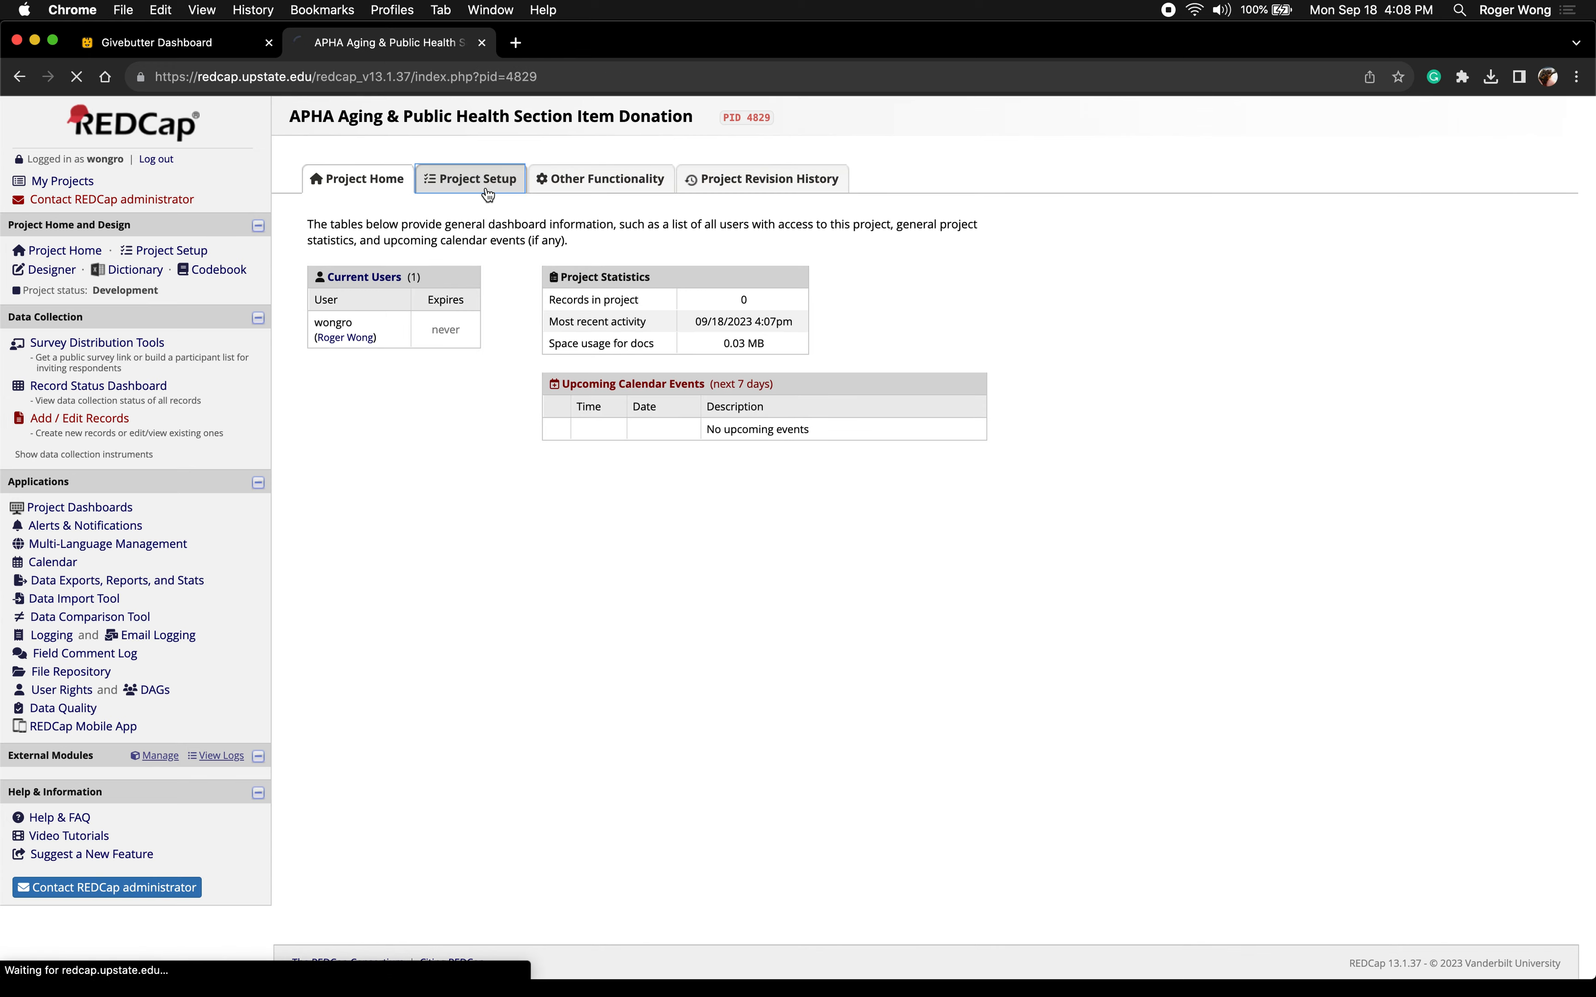
scroll(453, 411, "down", 2)
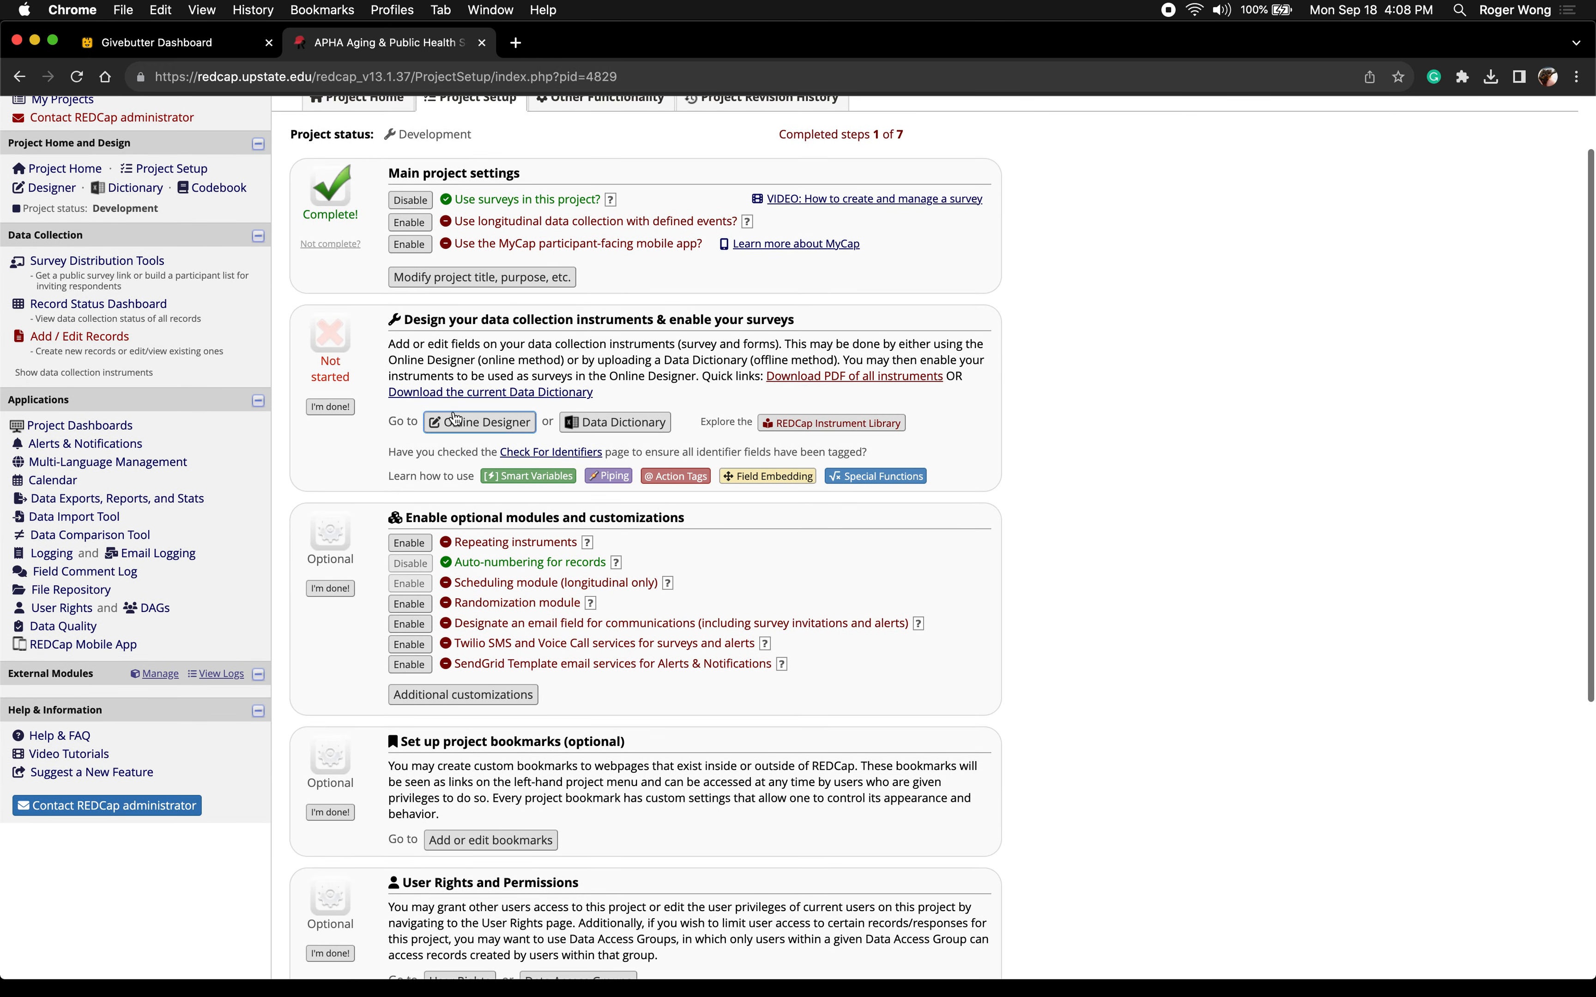
left_click(331, 407)
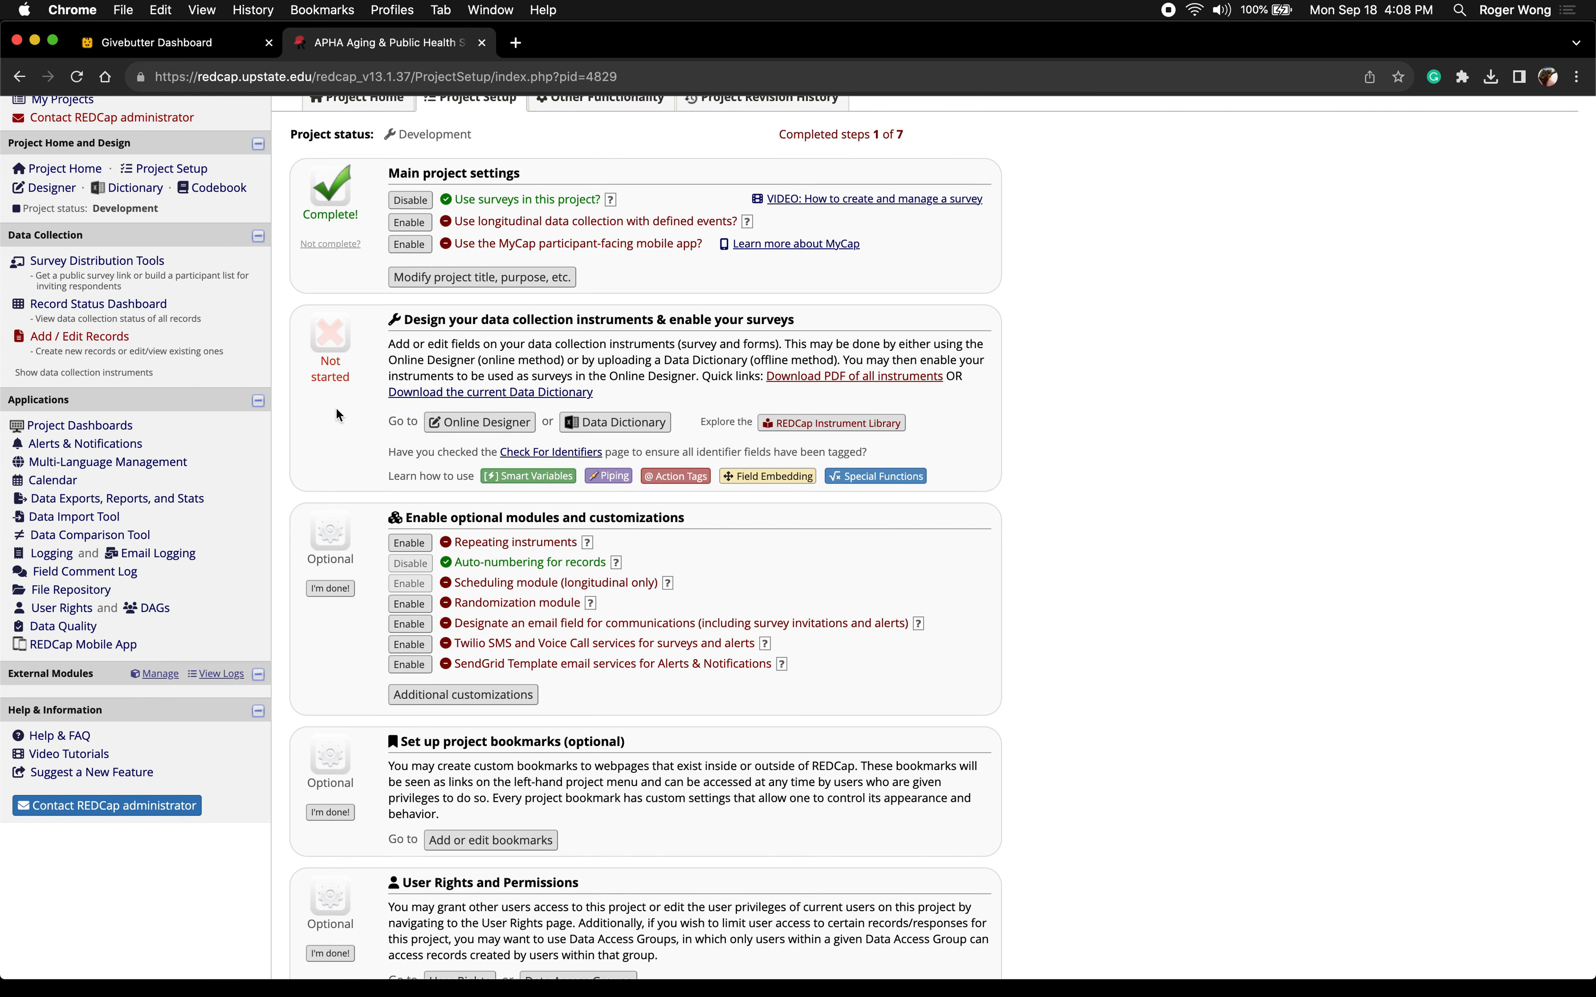
Mark the optional modules and customizations step and the project bookmarks step as done
scroll(402, 475, "down", 2)
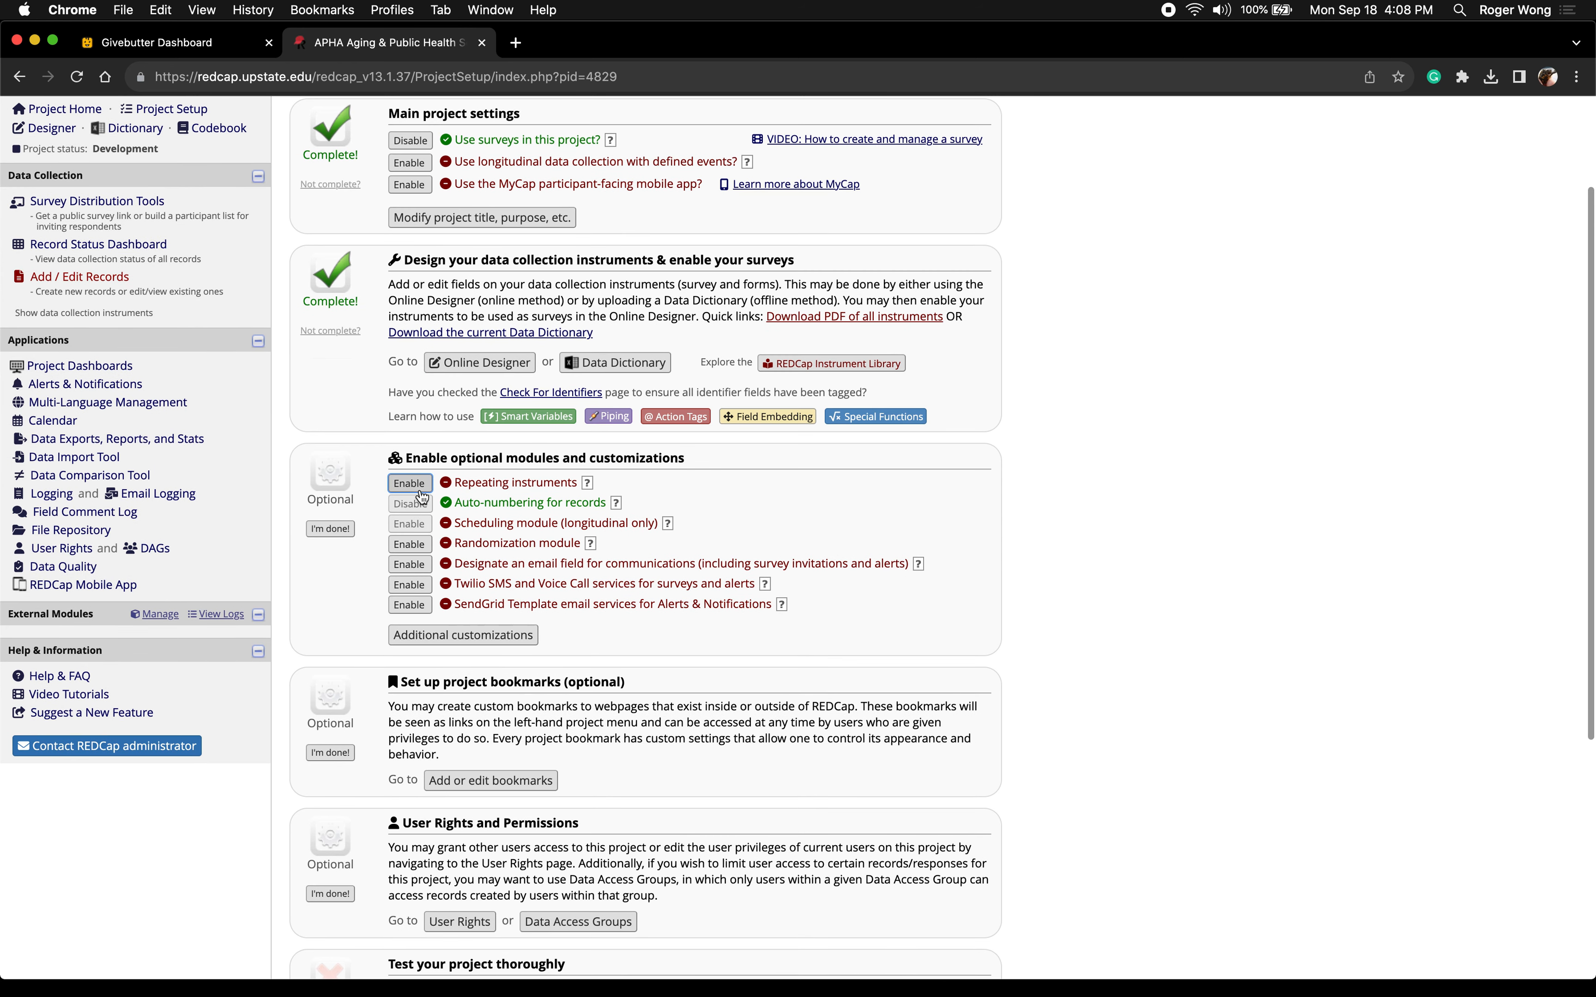
scroll(396, 463, "up", 4)
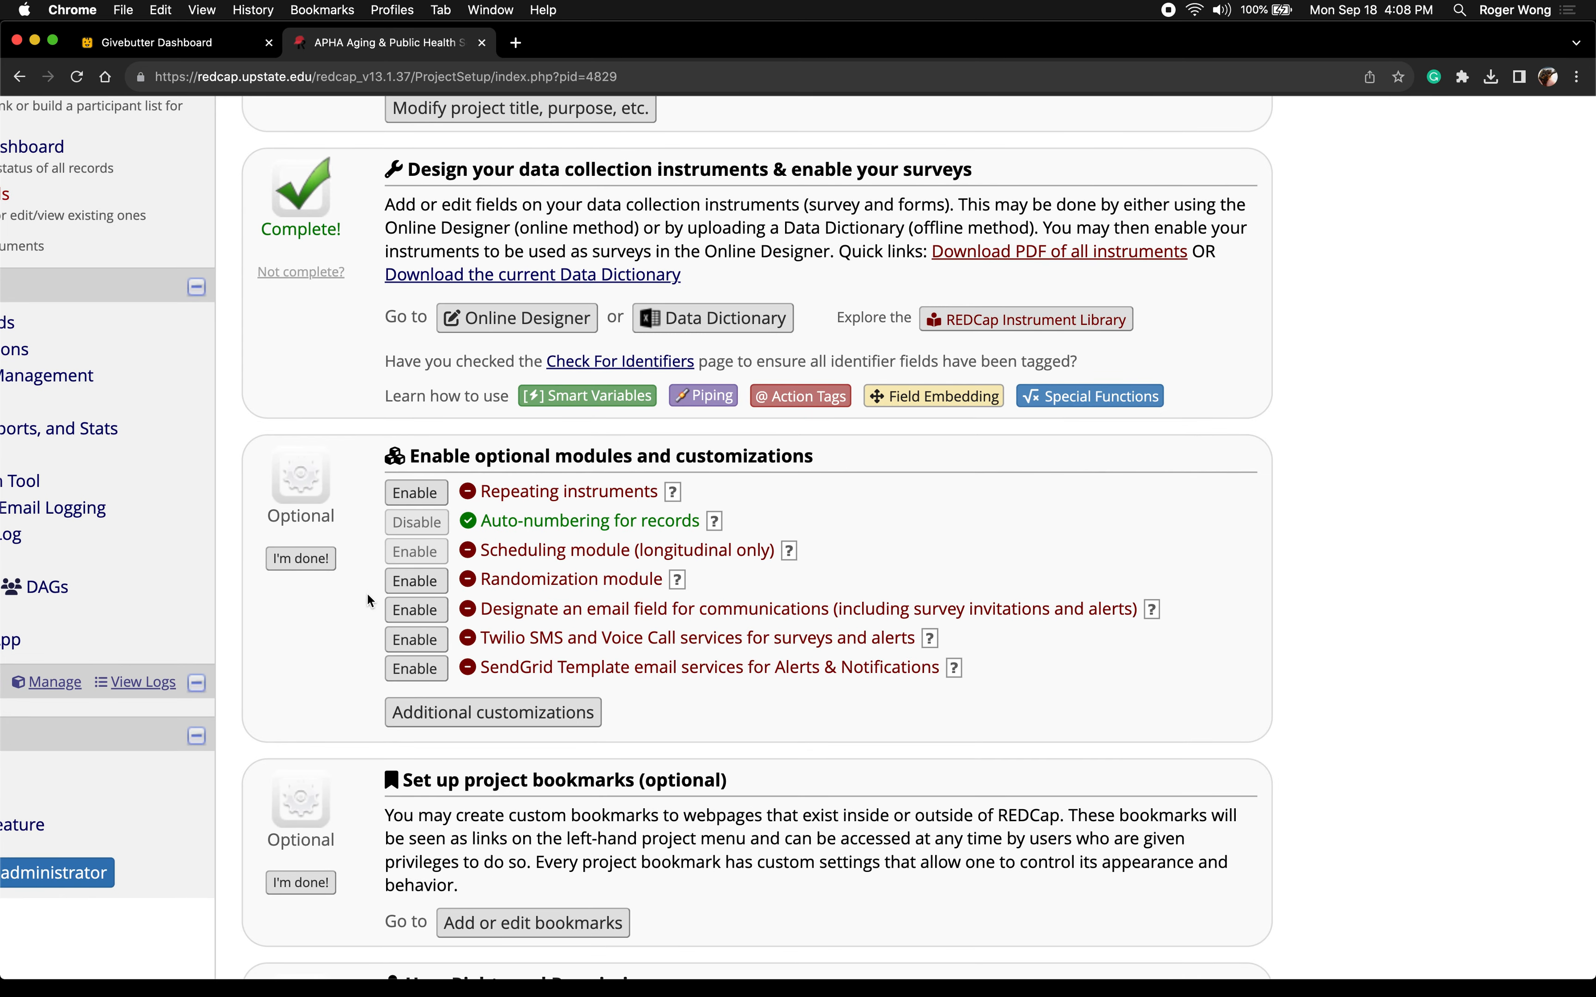
left_click(300, 558)
scroll(313, 569, "down", 1)
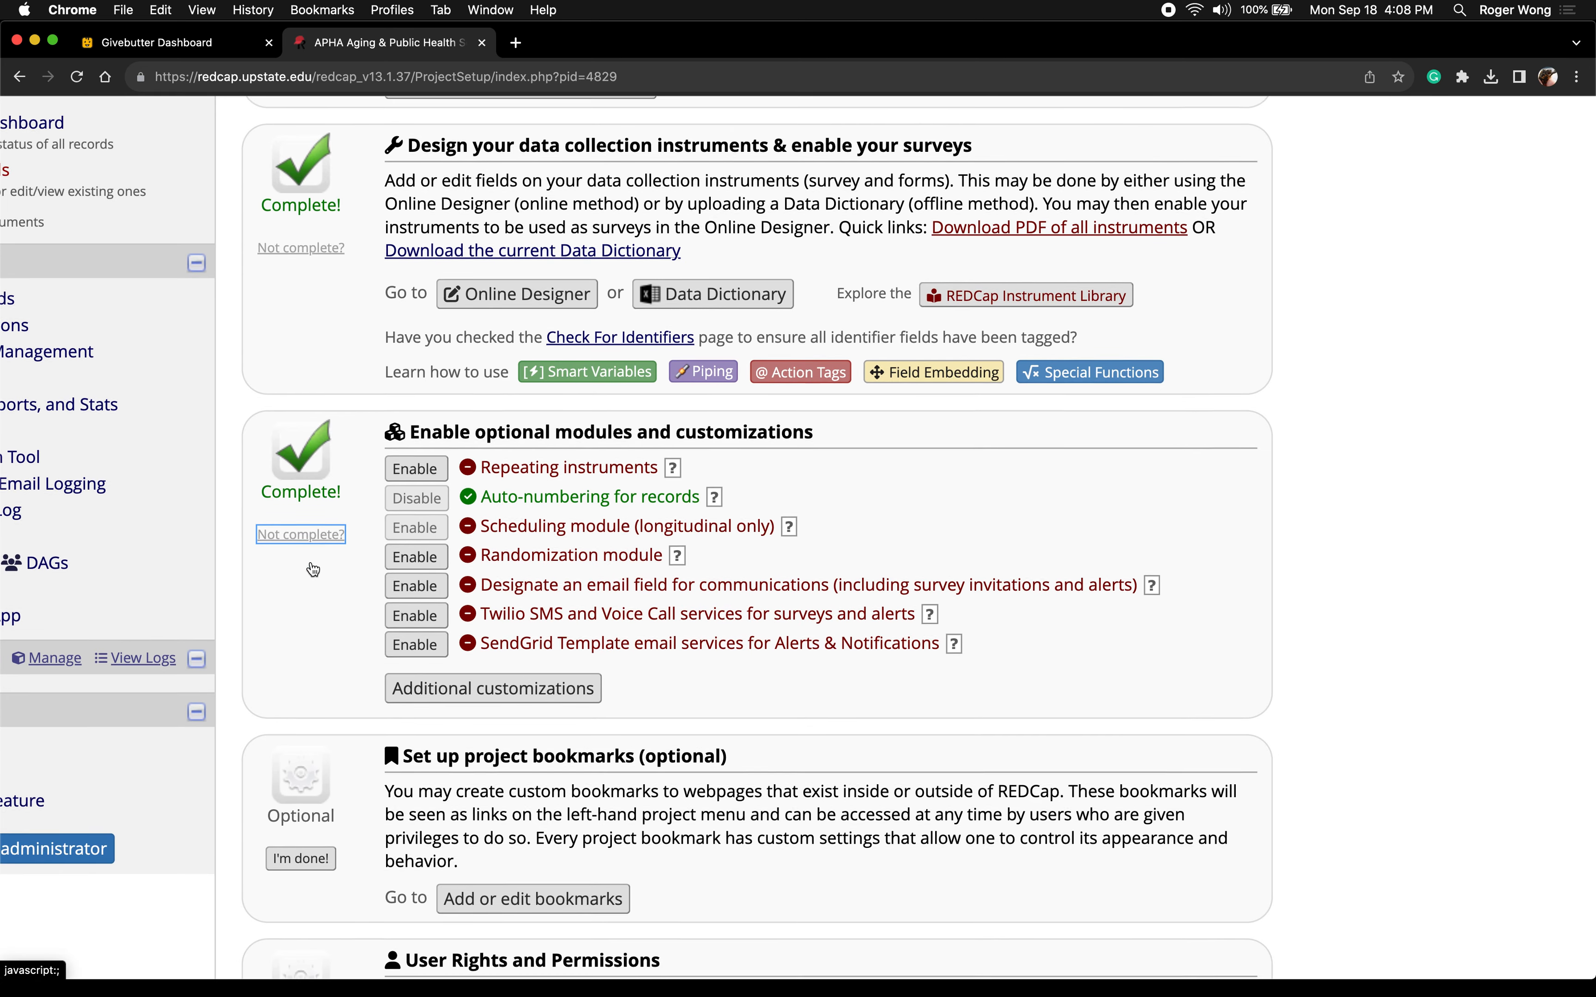
scroll(313, 569, "down", 8)
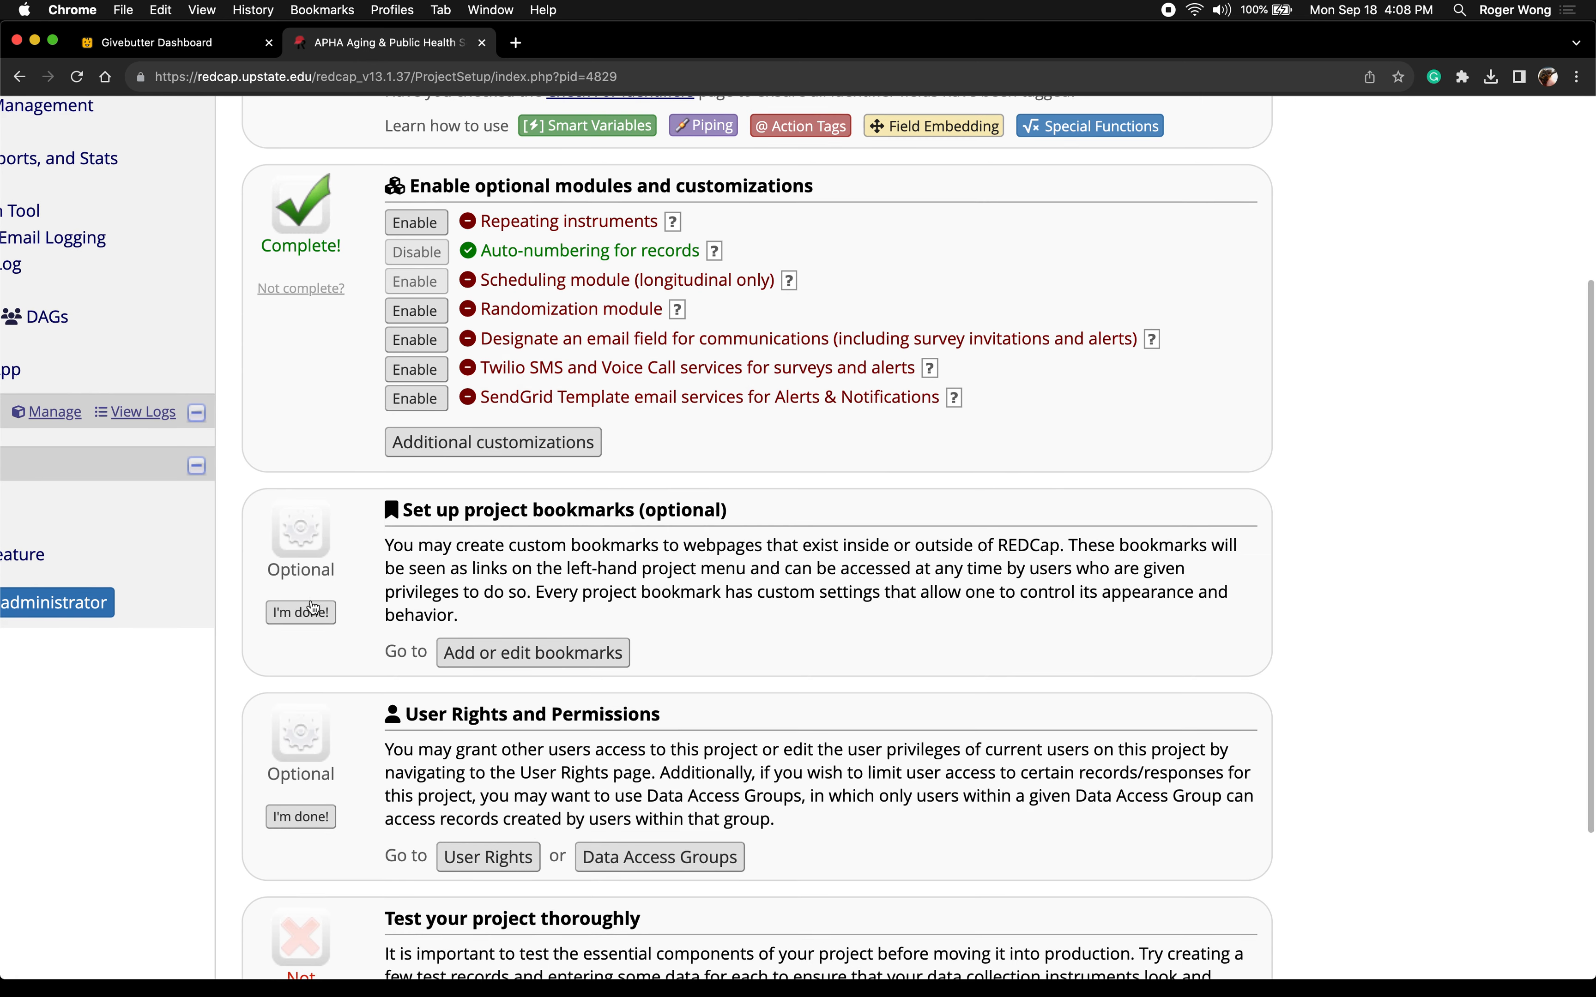
left_click(311, 605)
scroll(309, 600, "down", 8)
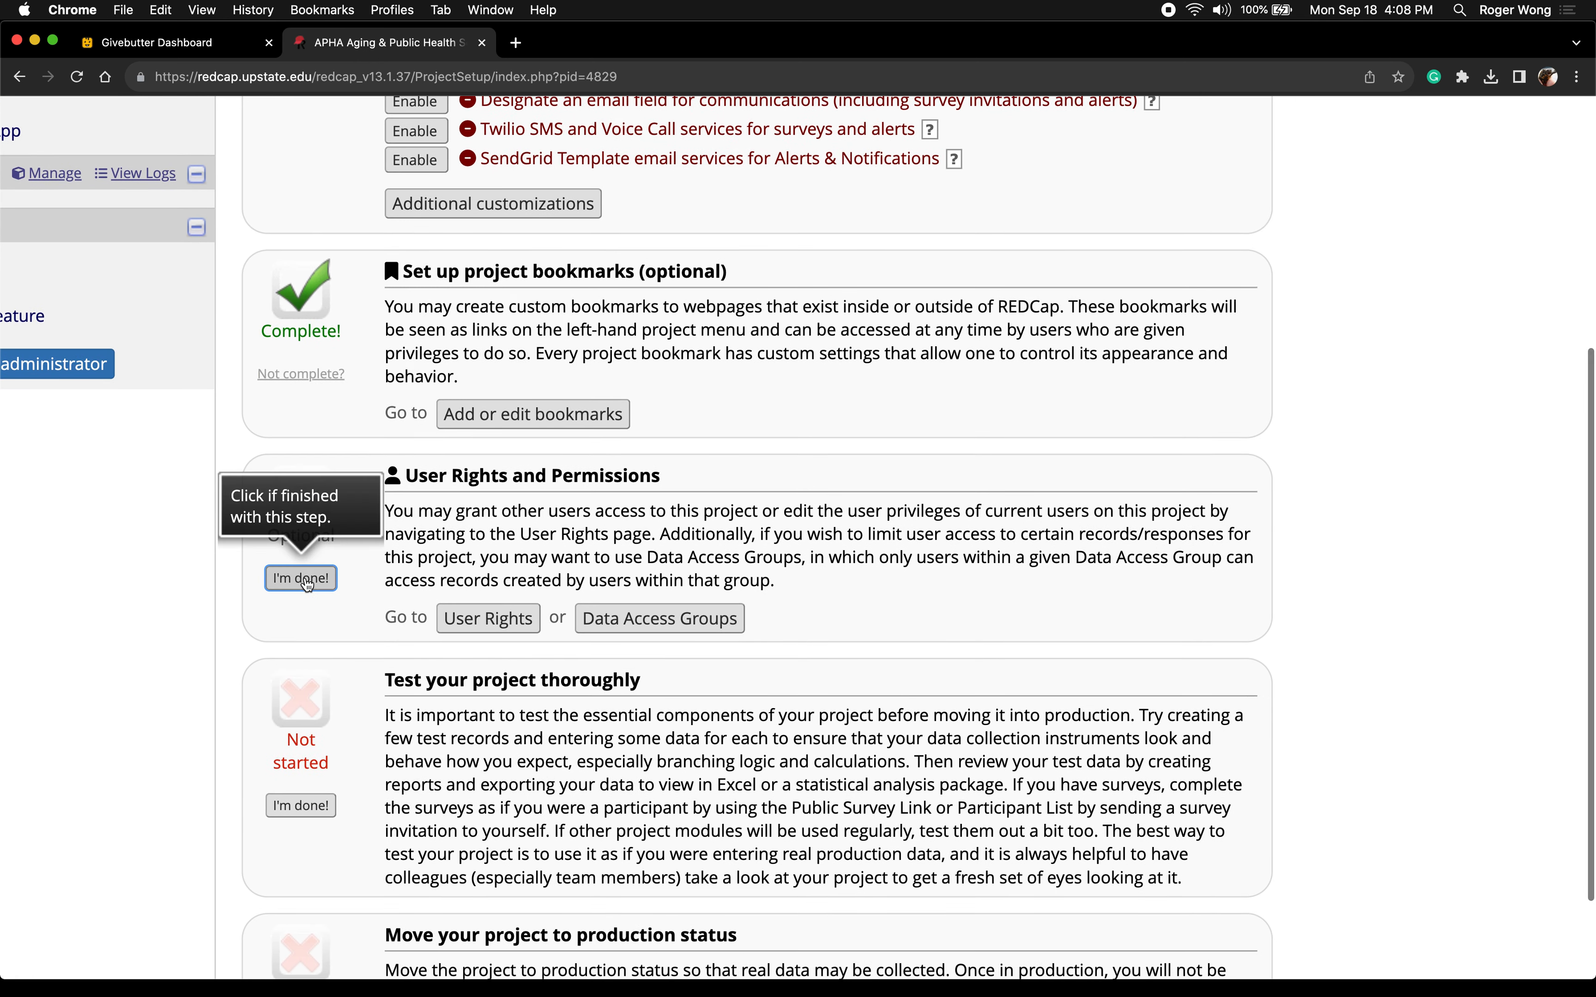
Open the project's User Rights page and examine the privileges in the user table
scroll(556, 522, "down", 4)
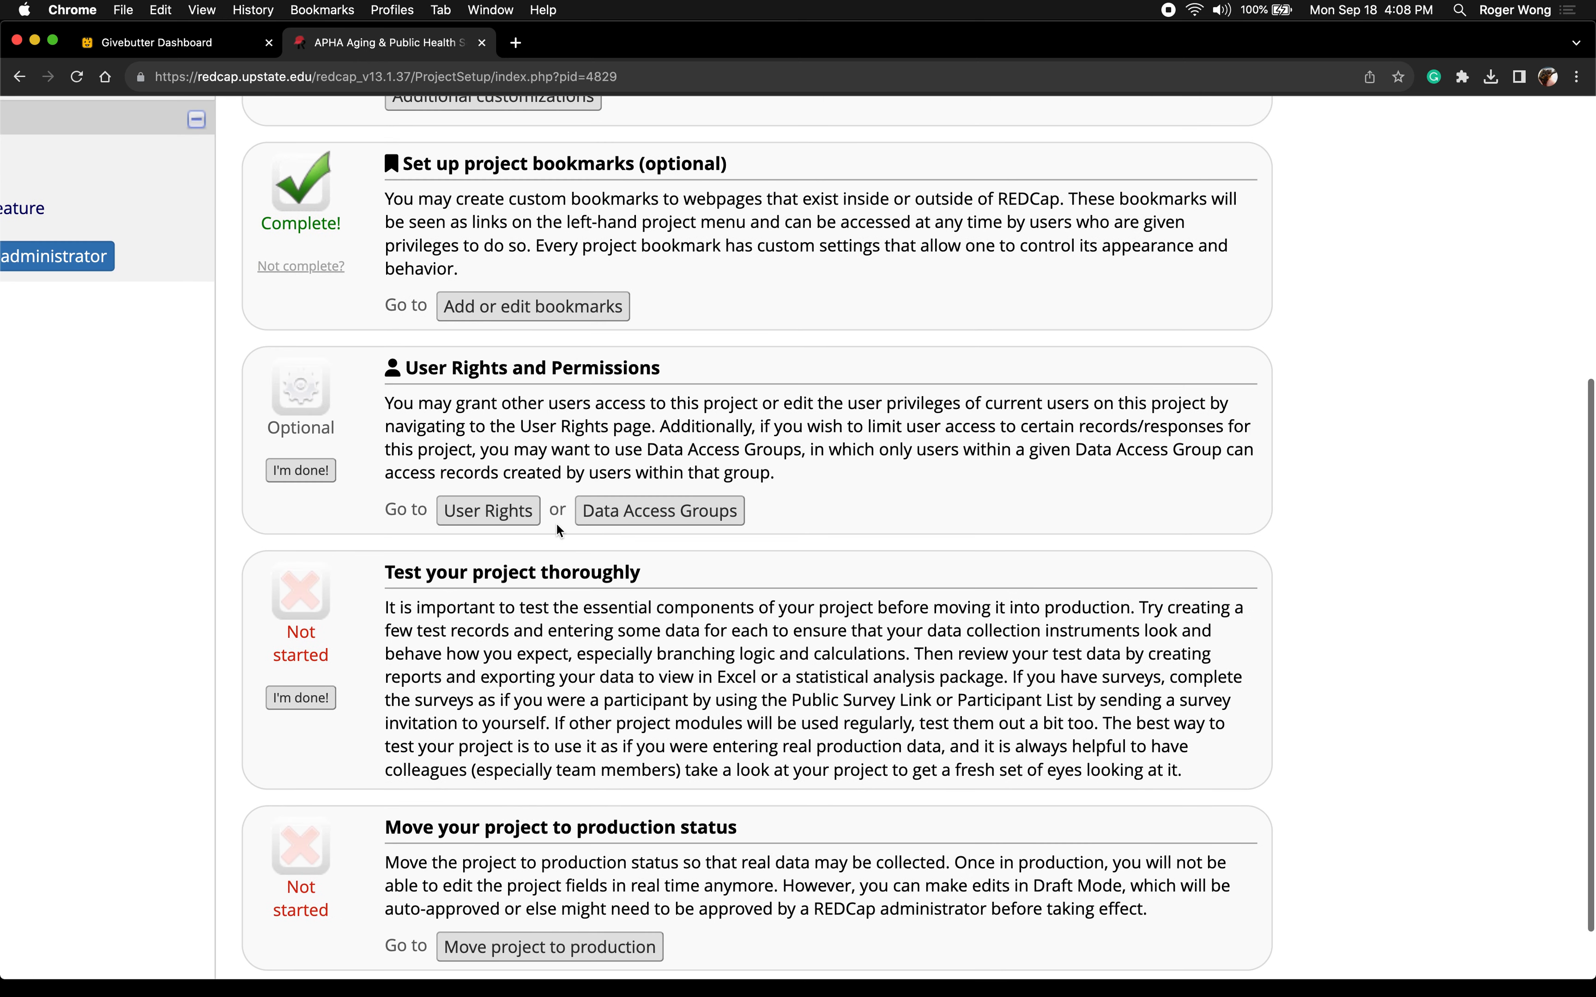
left_click(495, 511)
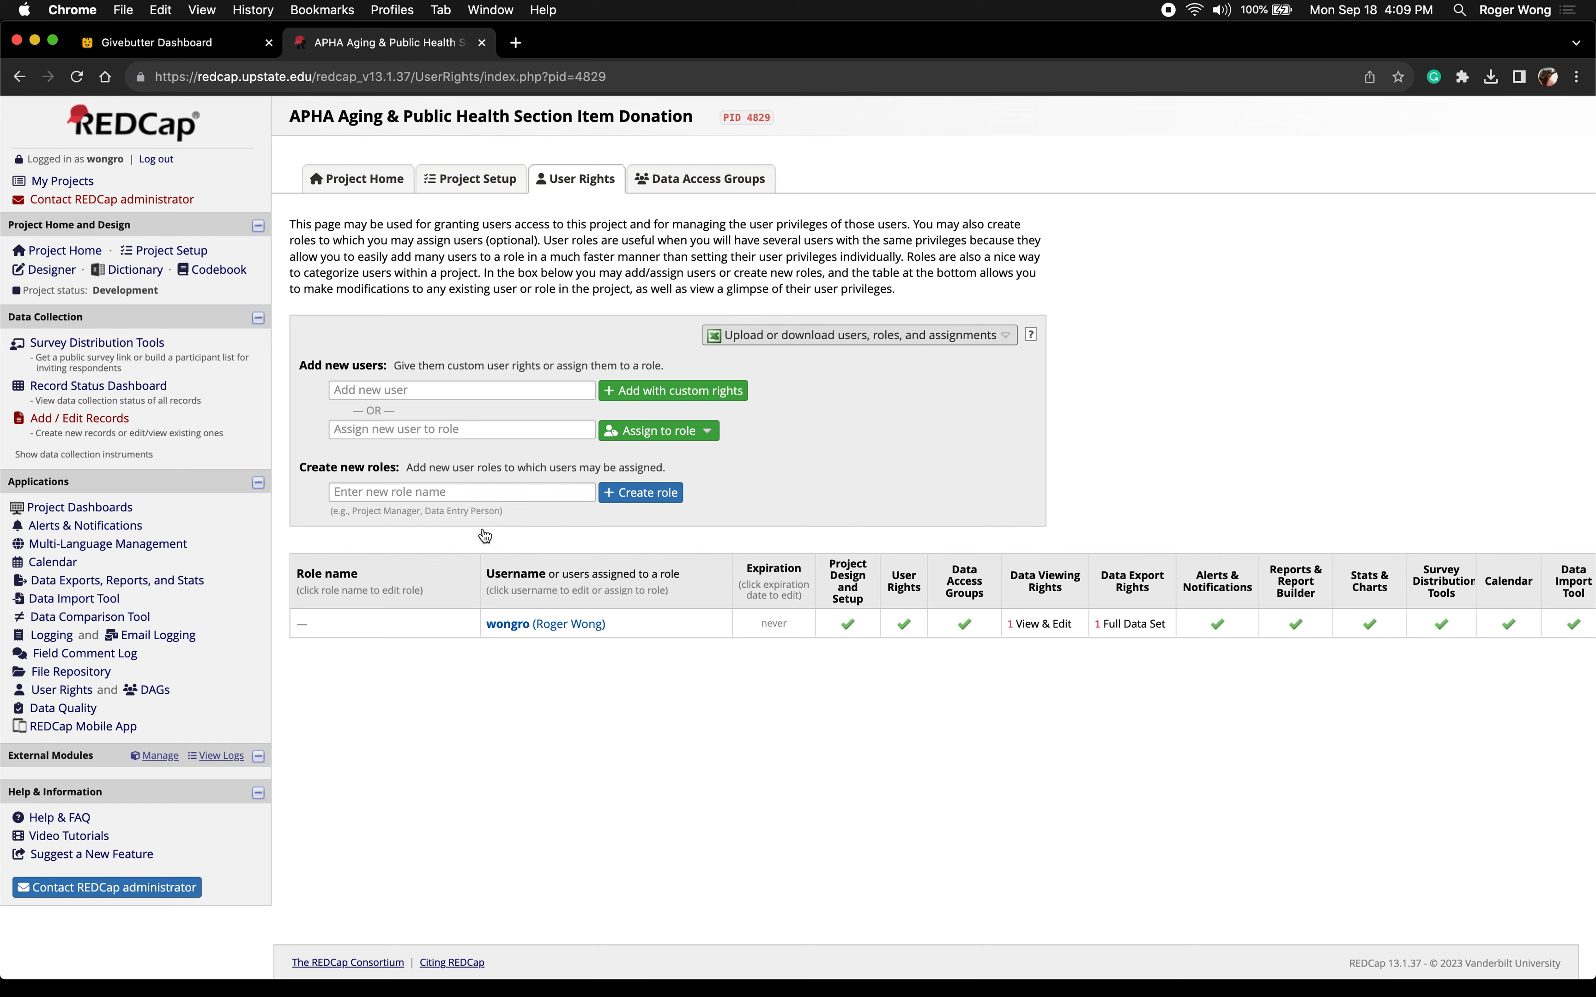
scroll(501, 667, "left", 5)
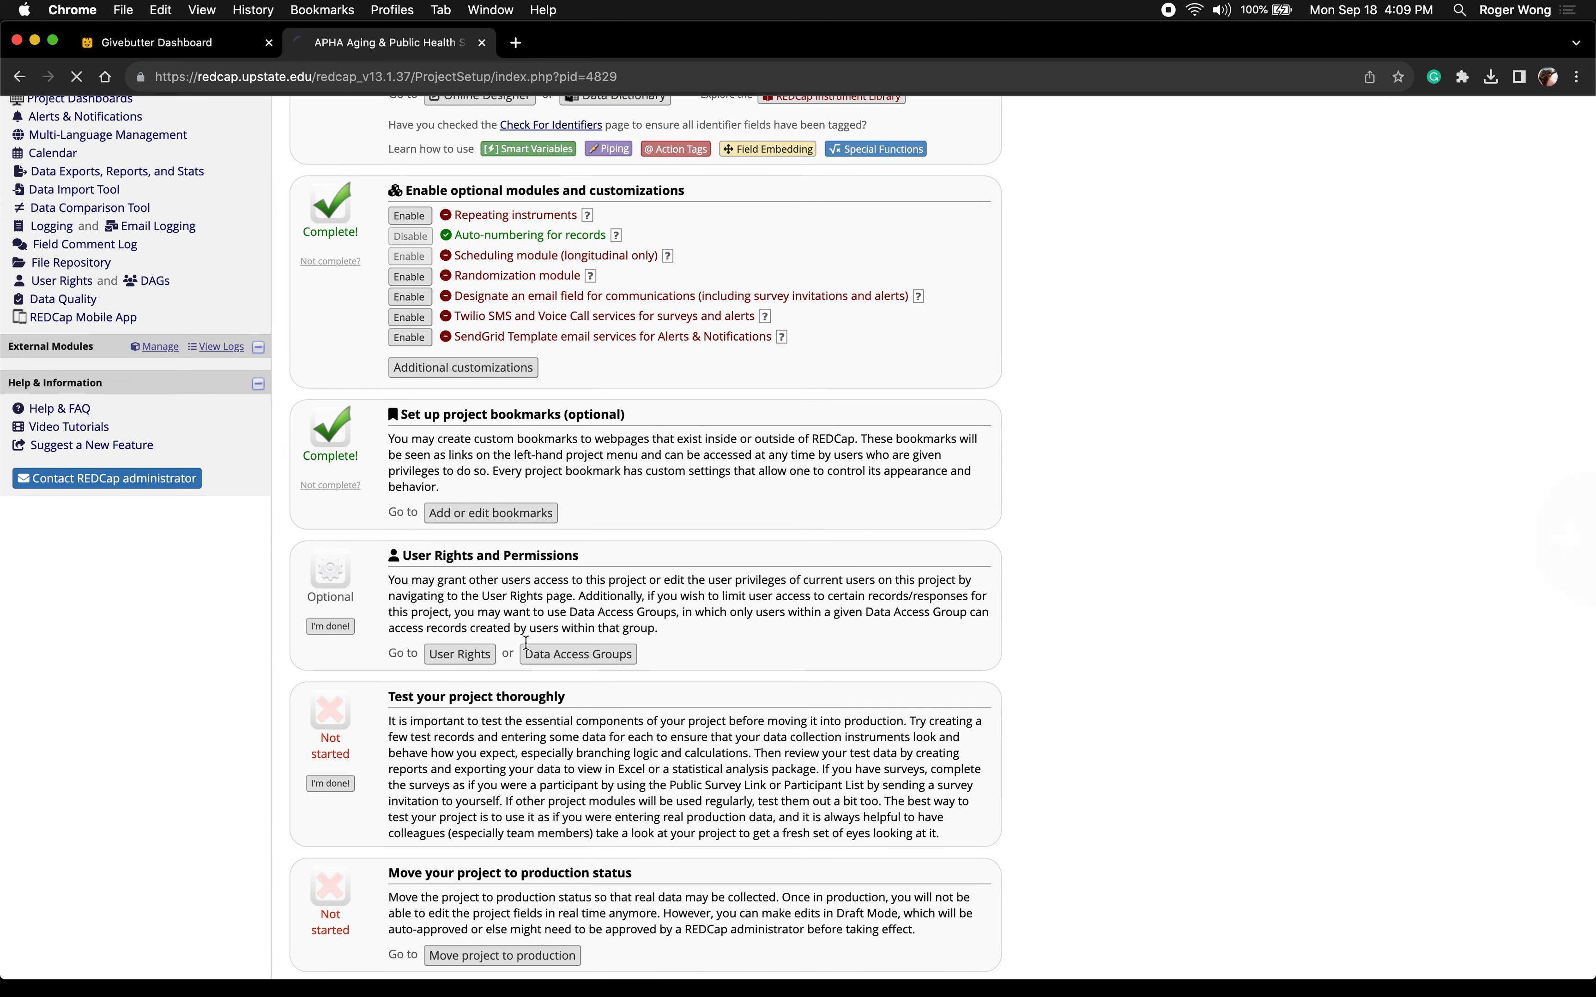
scroll(525, 642, "right", 5)
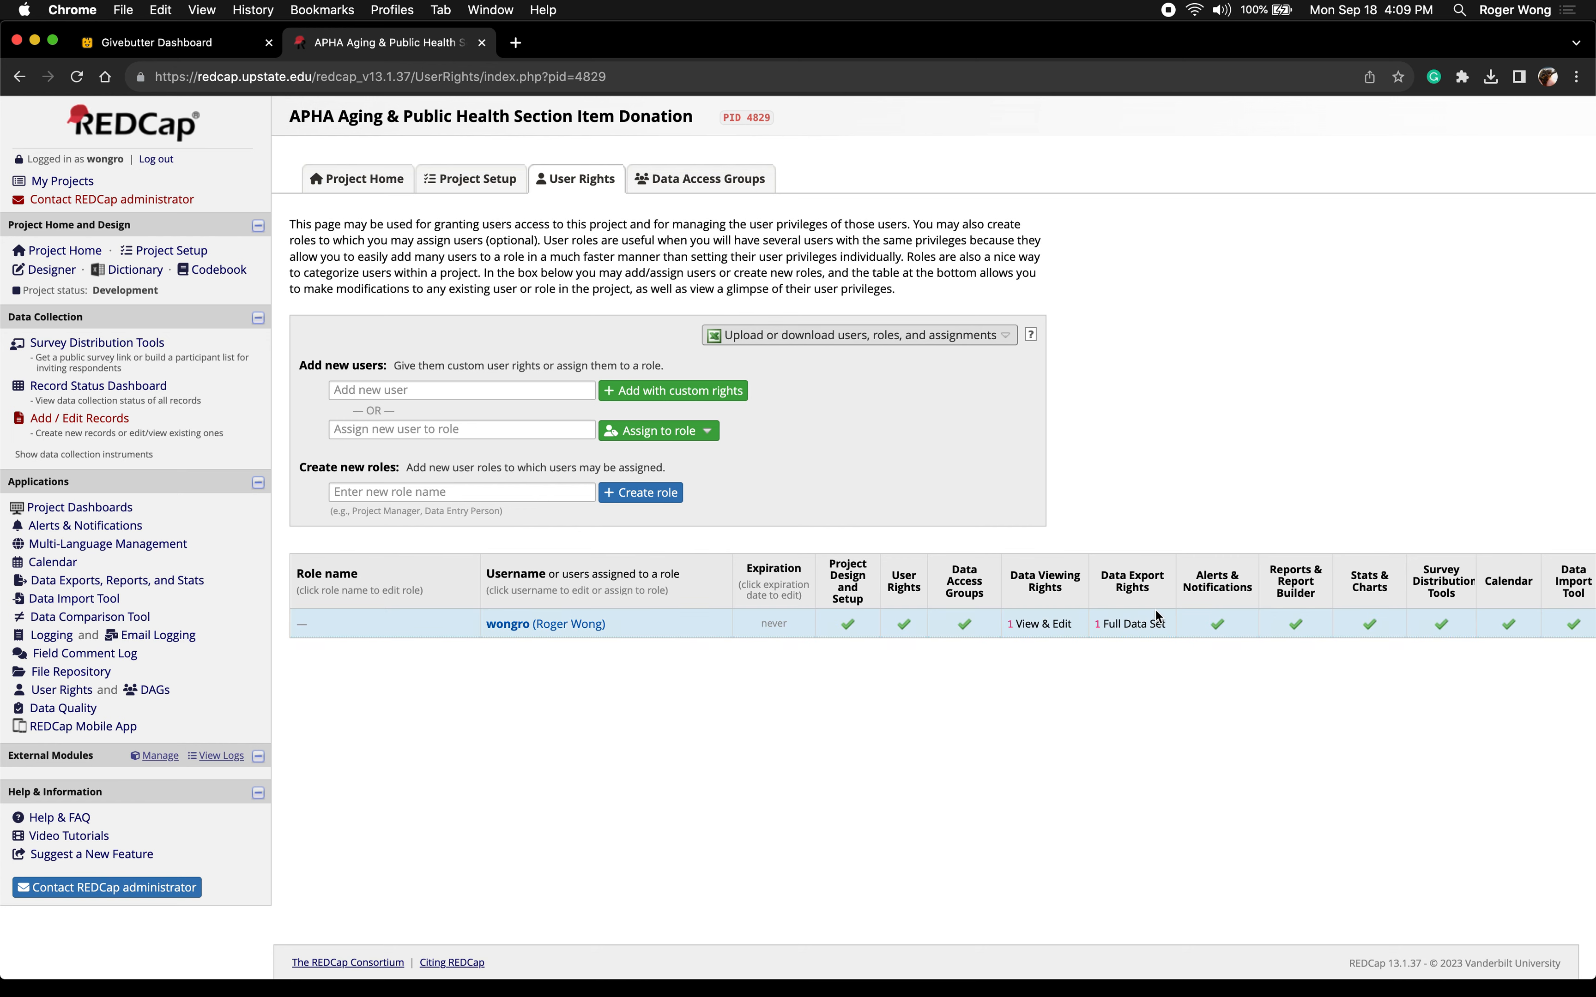
scroll(1054, 686, "right", 6)
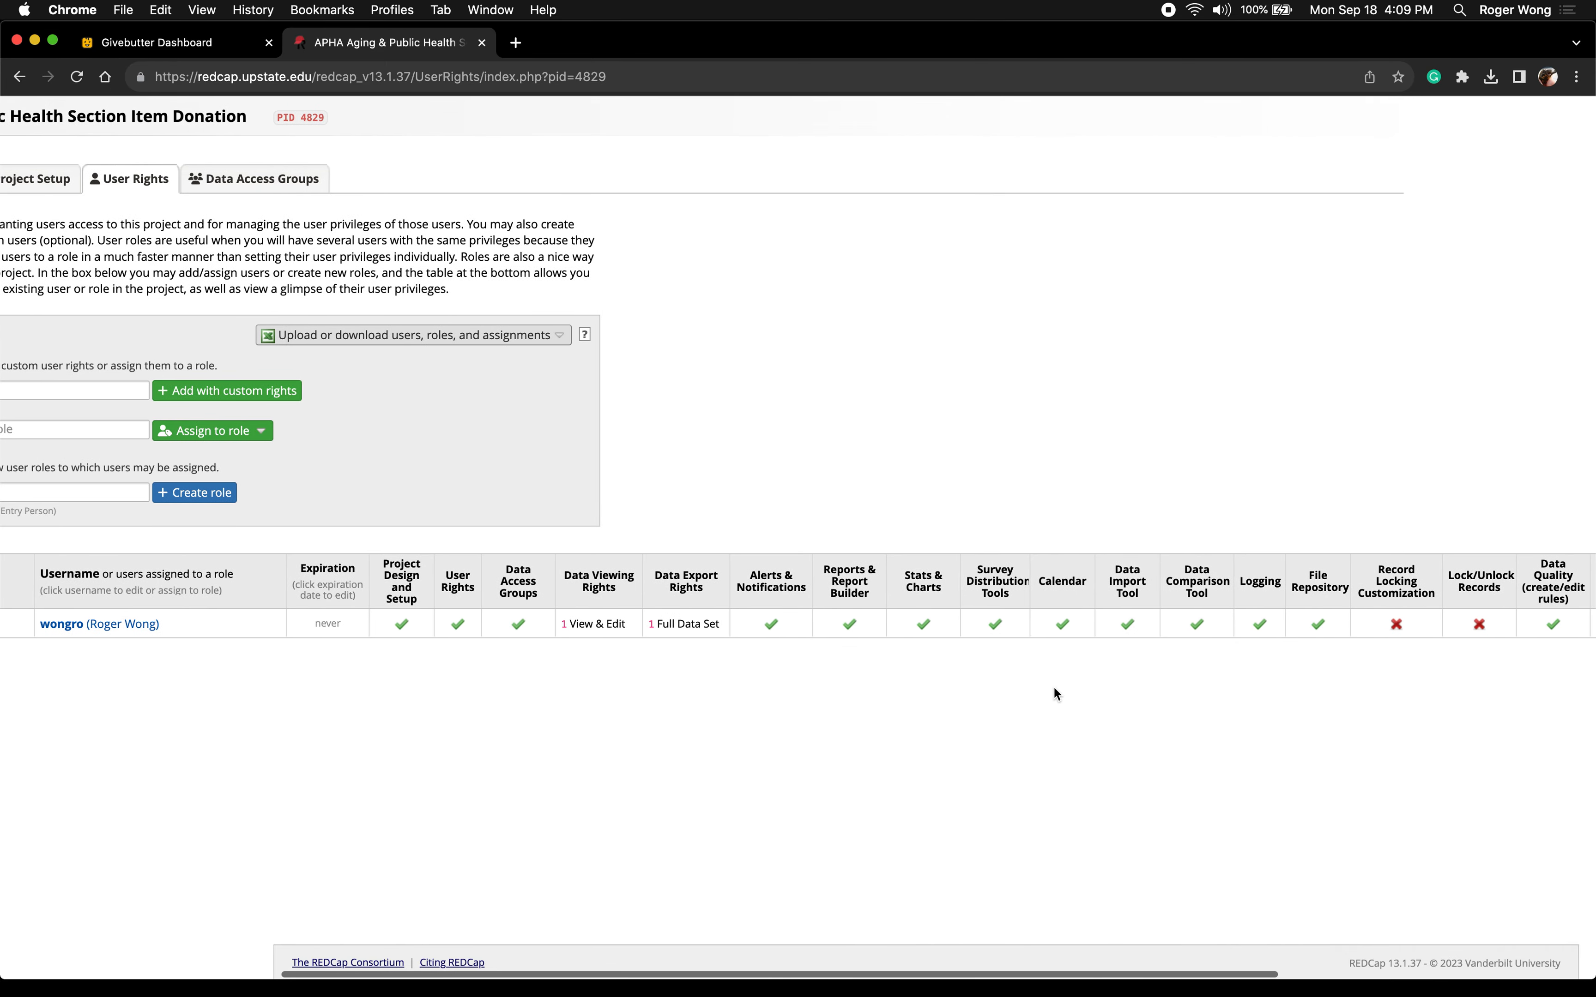
Return to Project Setup and mark User Rights and Permissions and Test your project thoroughly as done
scroll(1053, 686, "left", 6)
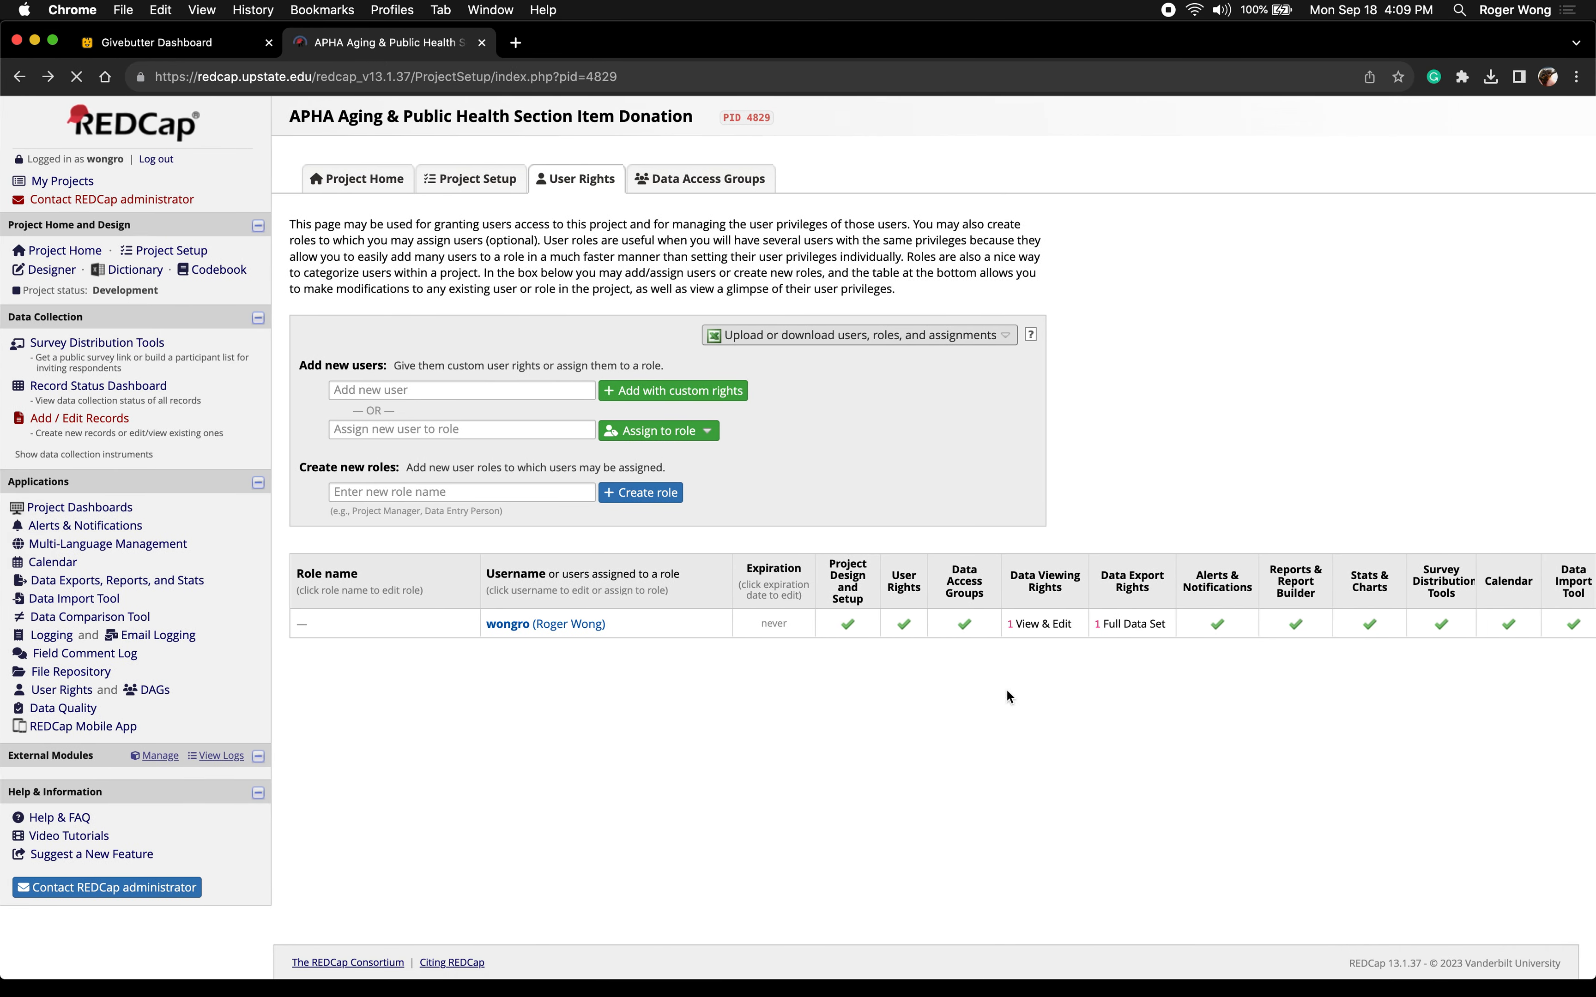
scroll(442, 542, "down", 2)
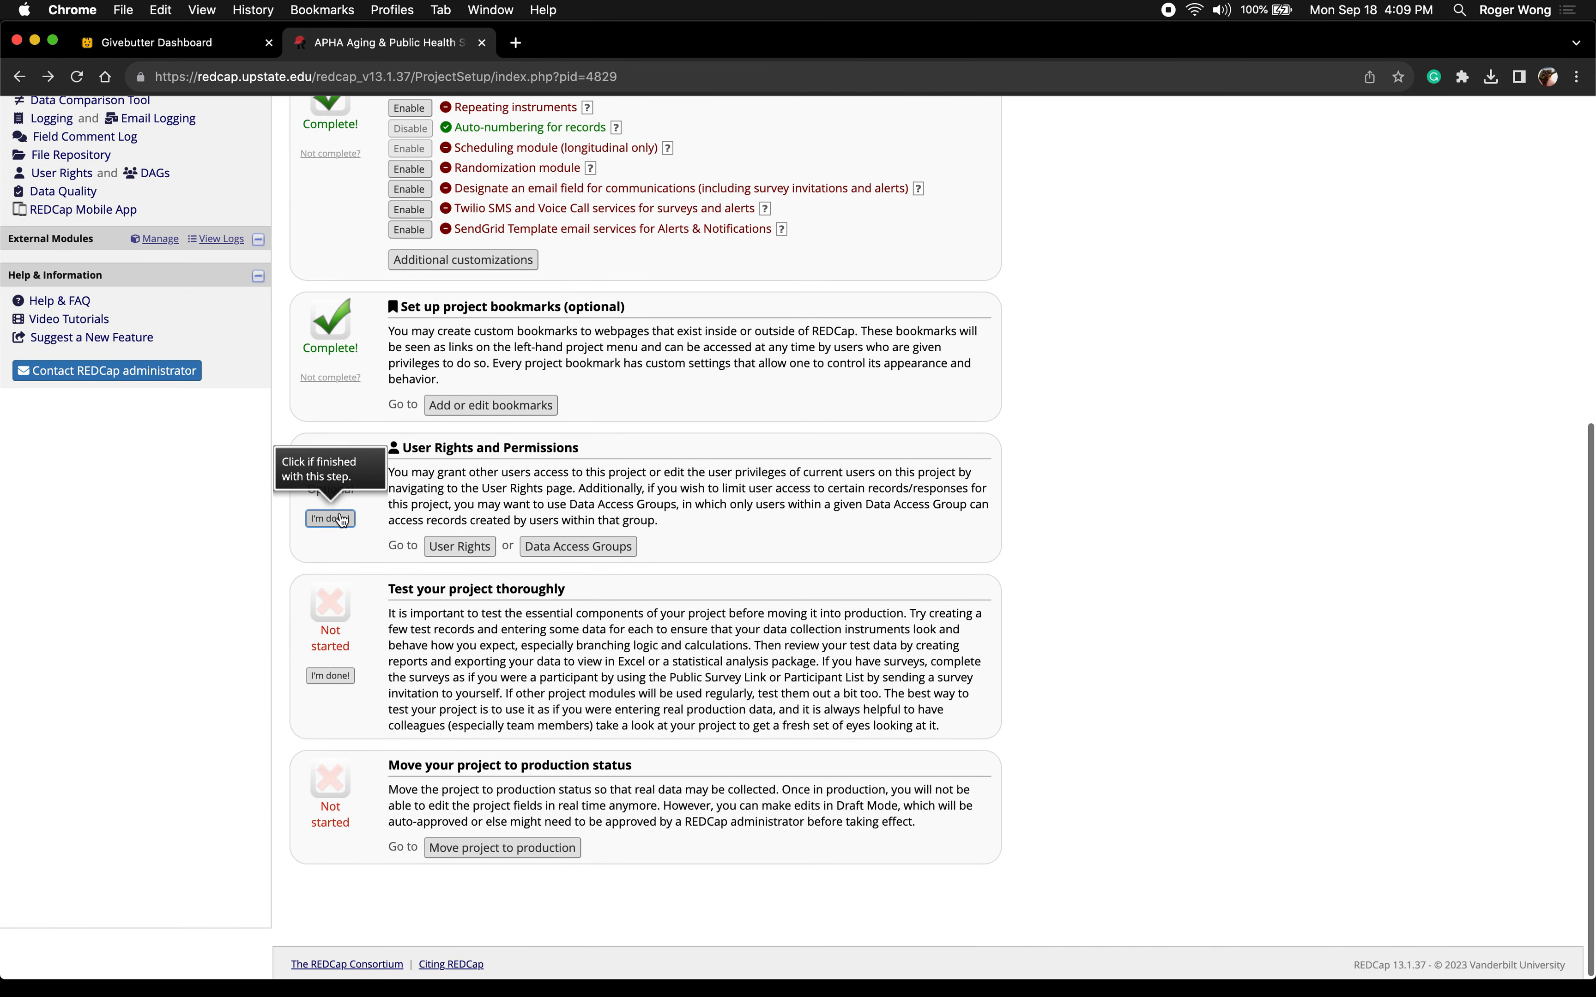
left_click(330, 515)
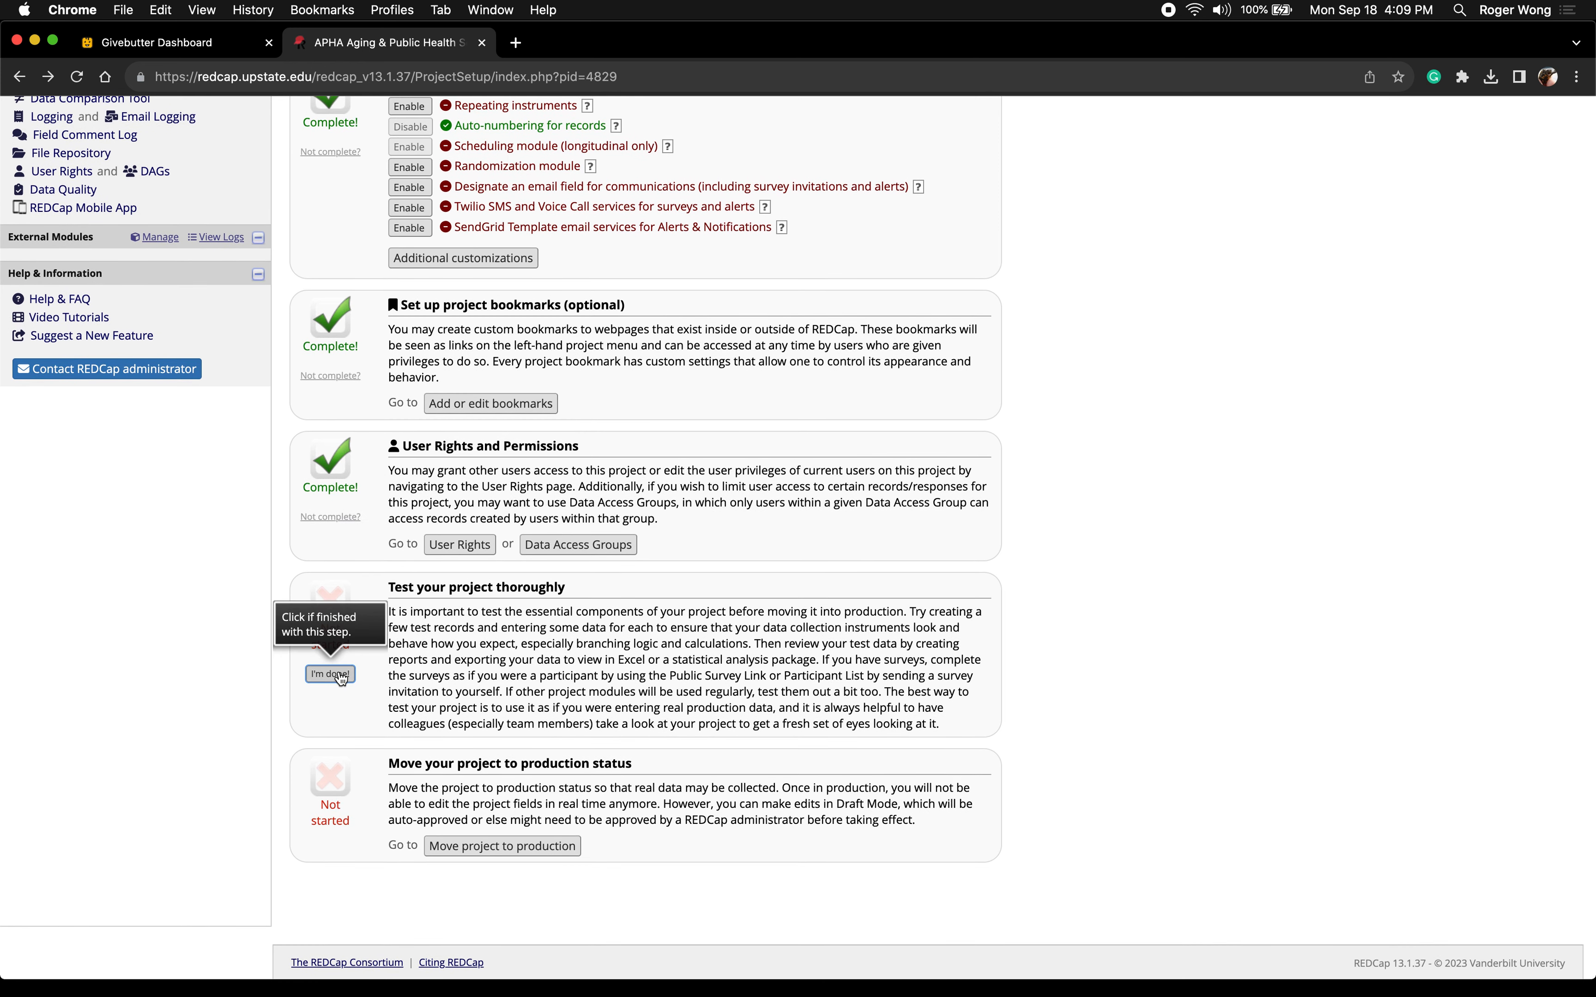
left_click(337, 674)
Switch to the survey in Firefox and look through its intro text and silent and online auction questions
key("ctrl+Up")
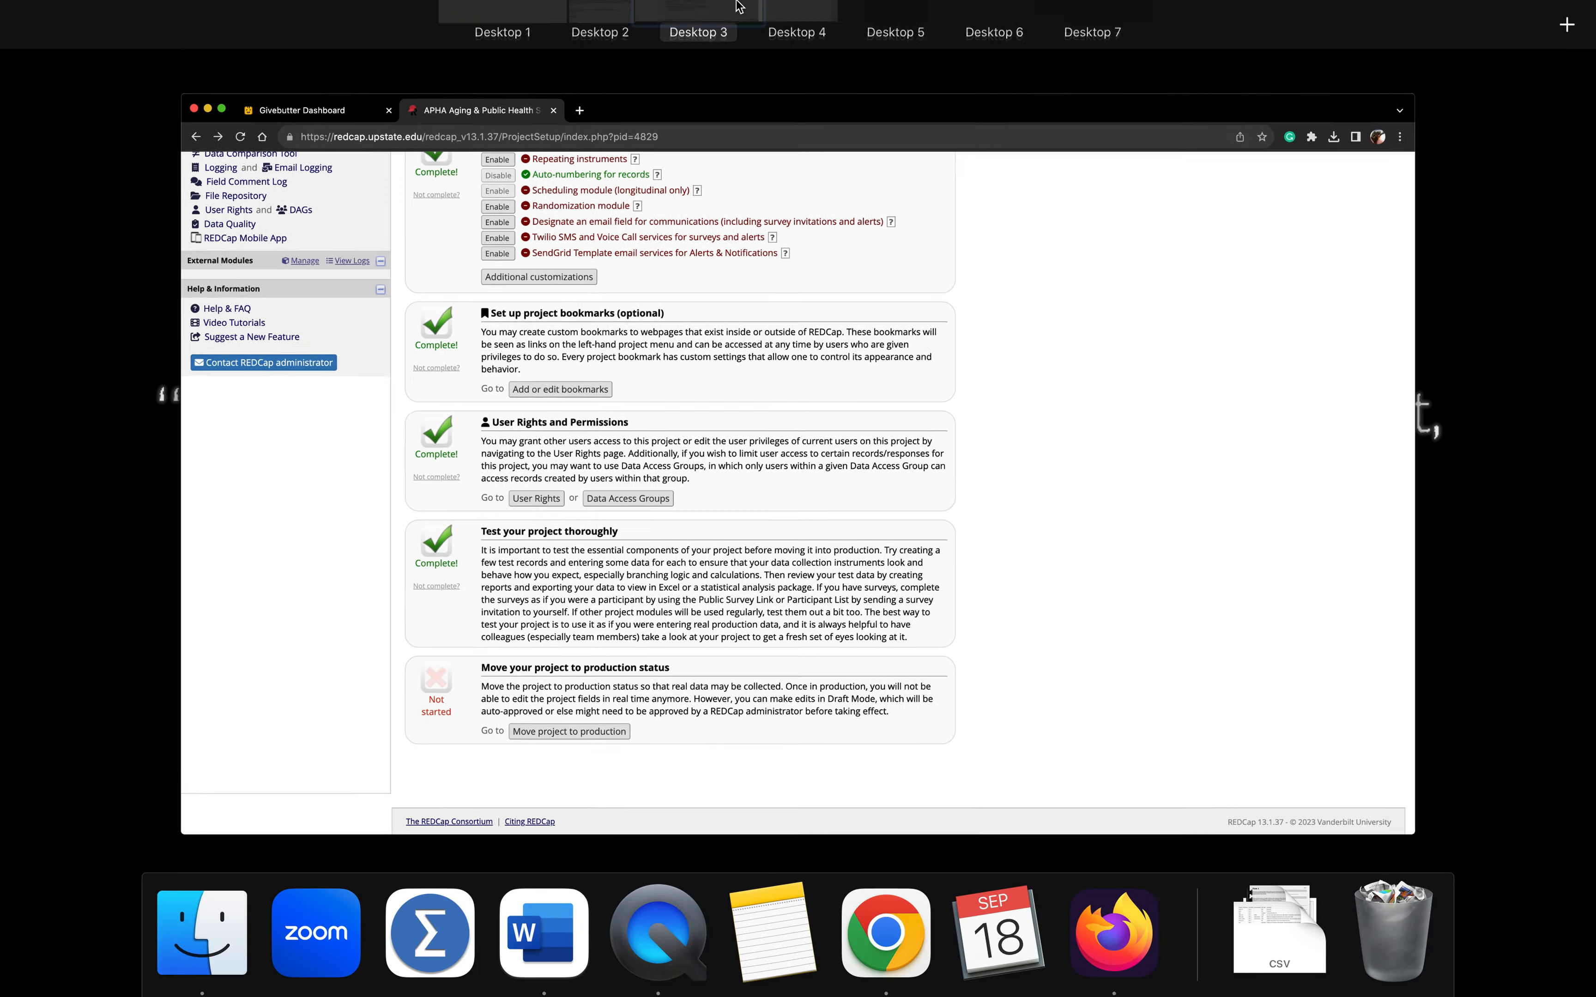
left_click(497, 72)
scroll(638, 340, "down", 10)
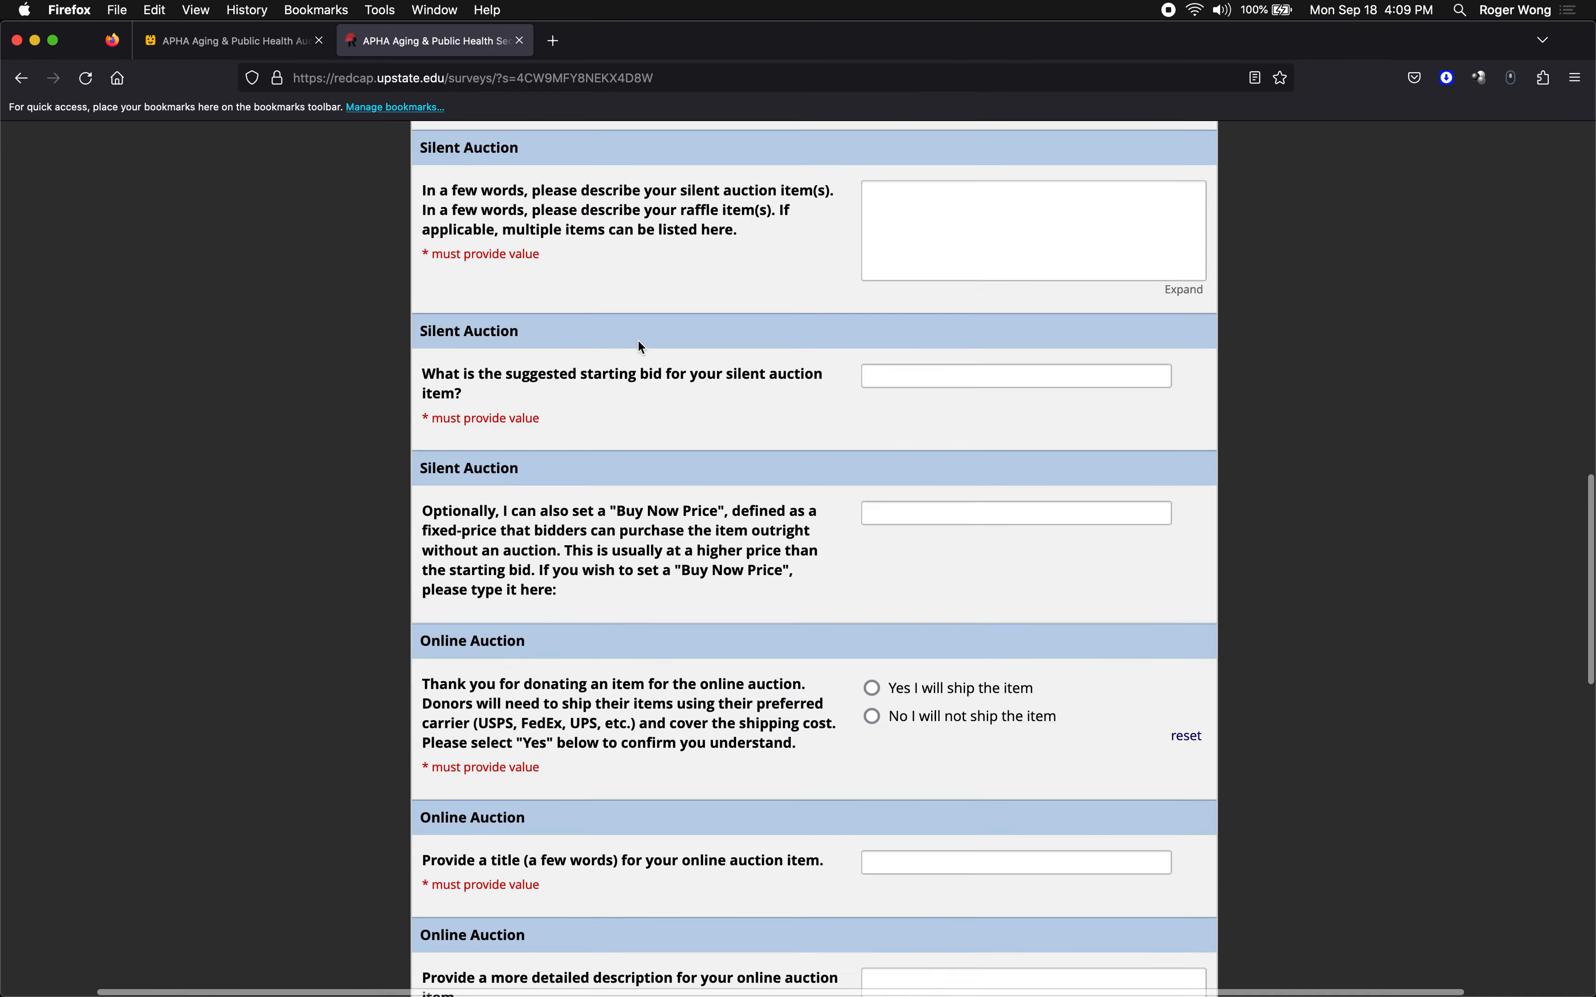
scroll(638, 340, "down", 15)
scroll(638, 340, "up", 20)
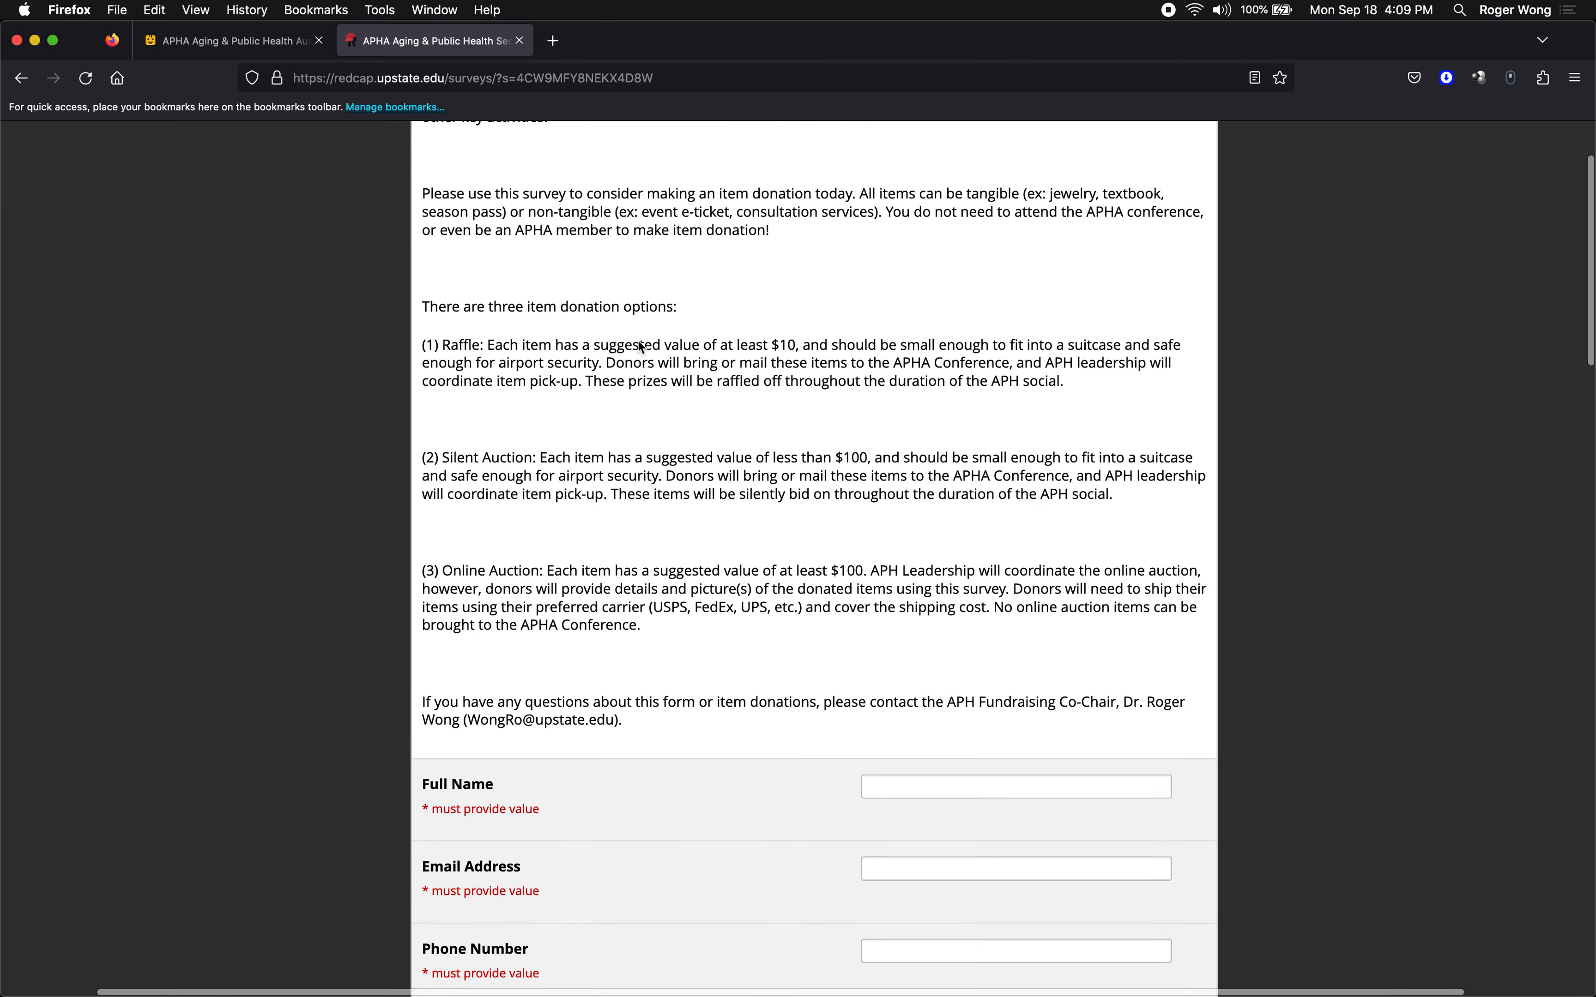
Go over the Project Setup checklist in Chrome, including the move to production section, and glance back at the survey in Firefox
key("ctrl+Right")
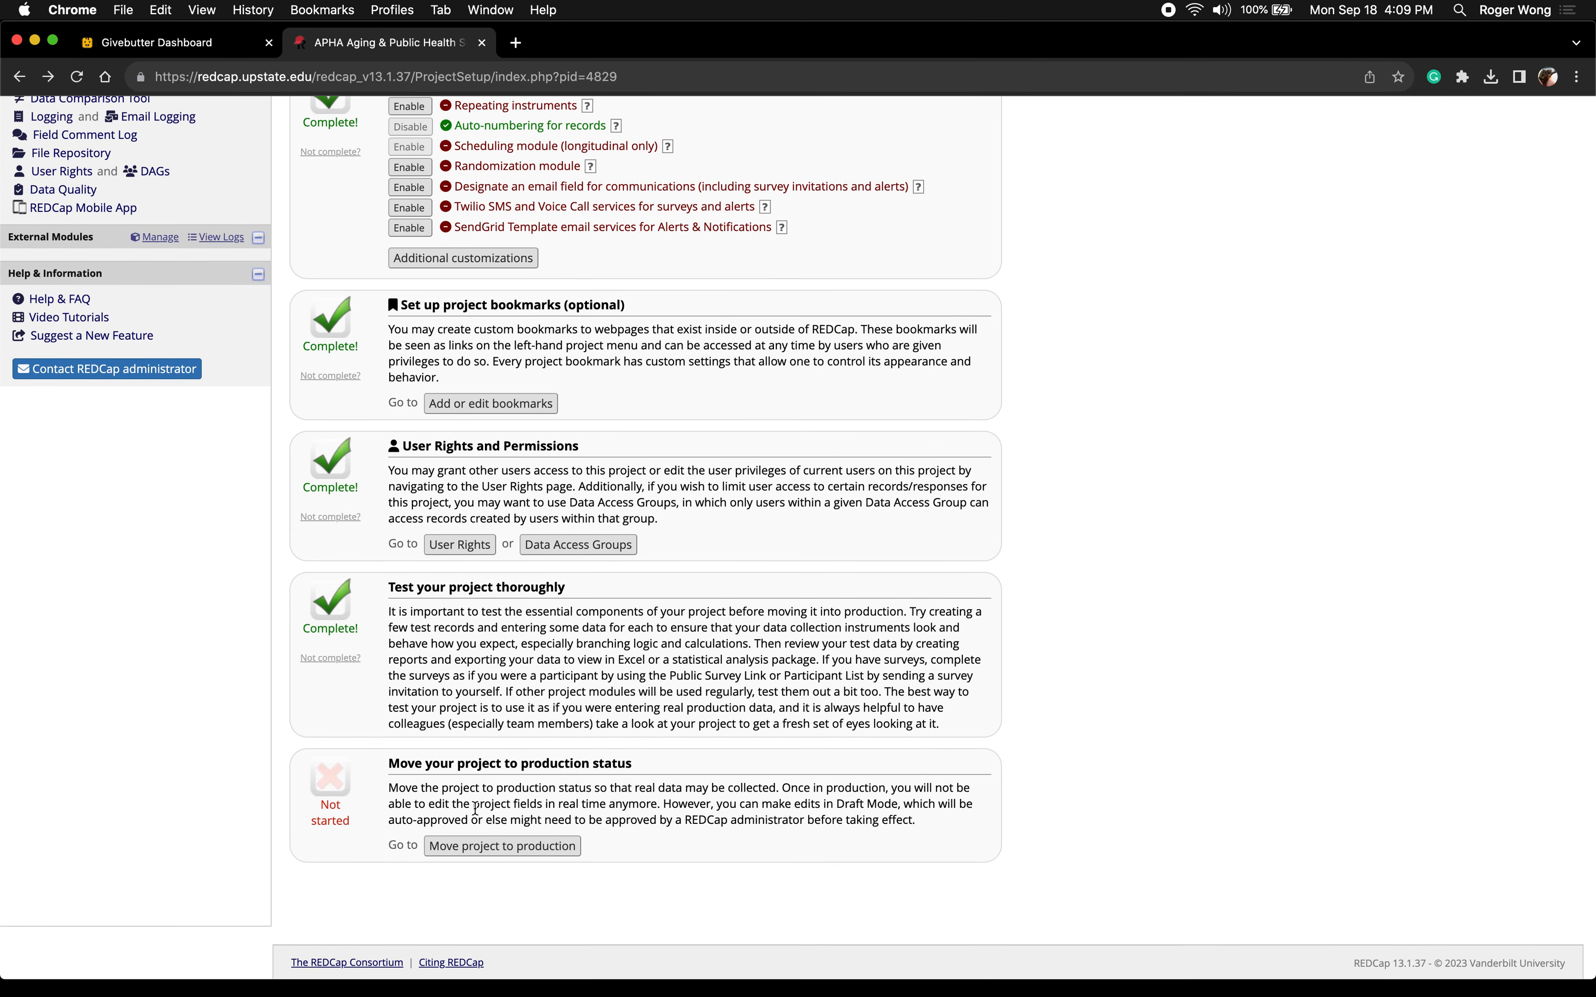
left_click(462, 847)
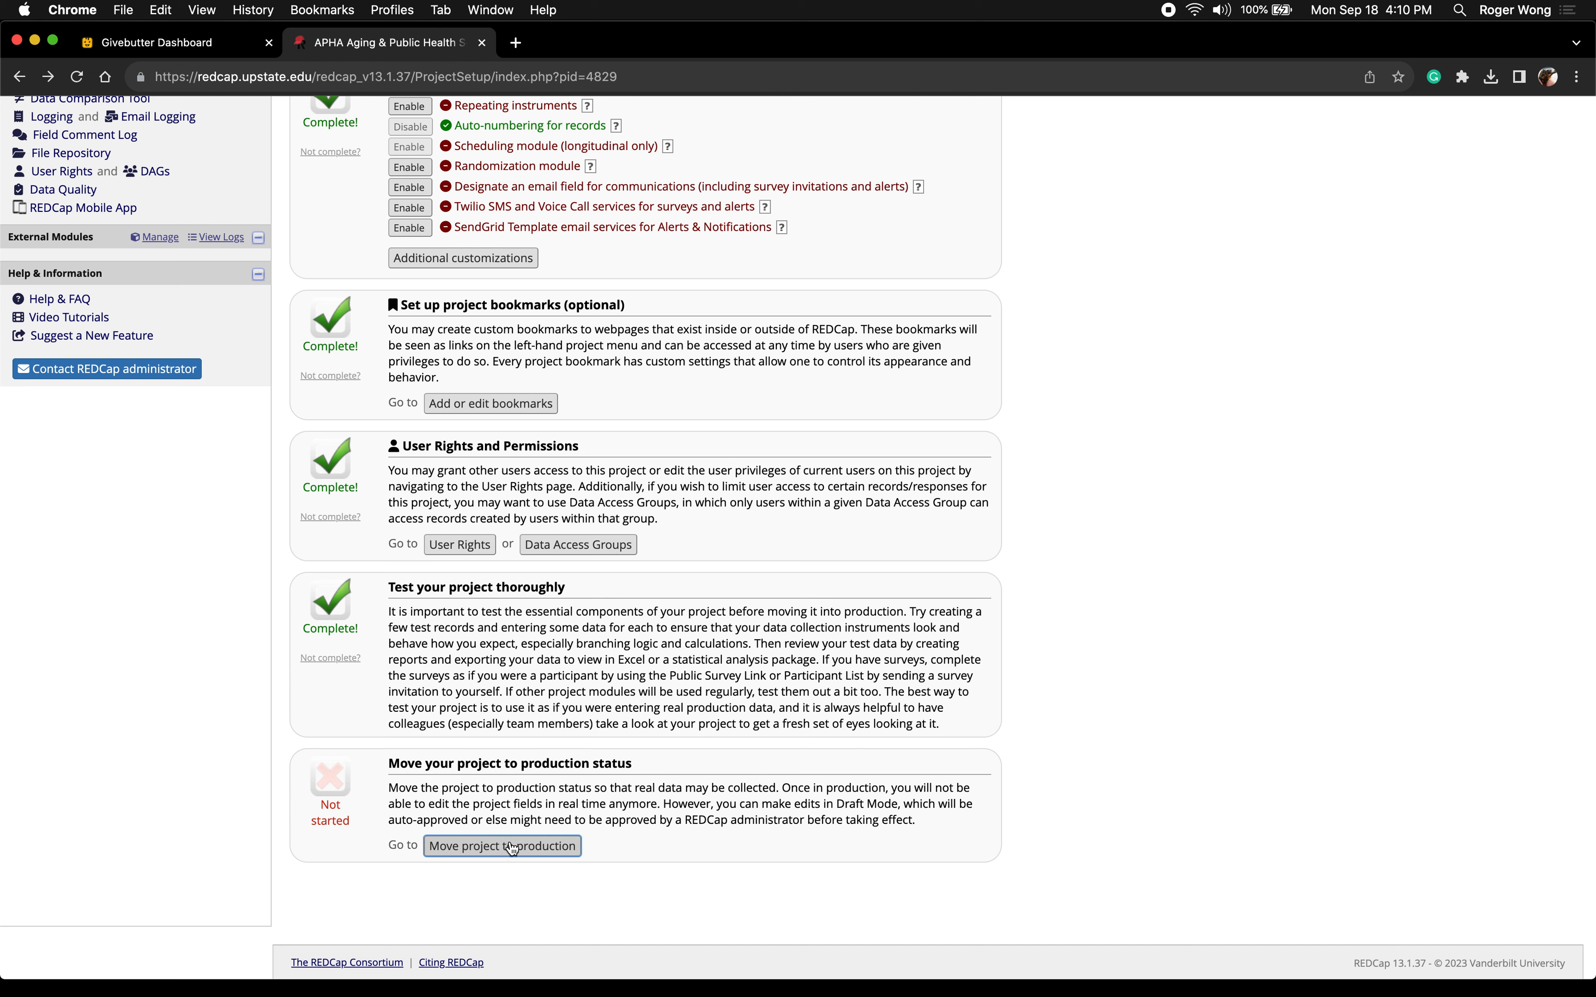
scroll(510, 849, "up", 8)
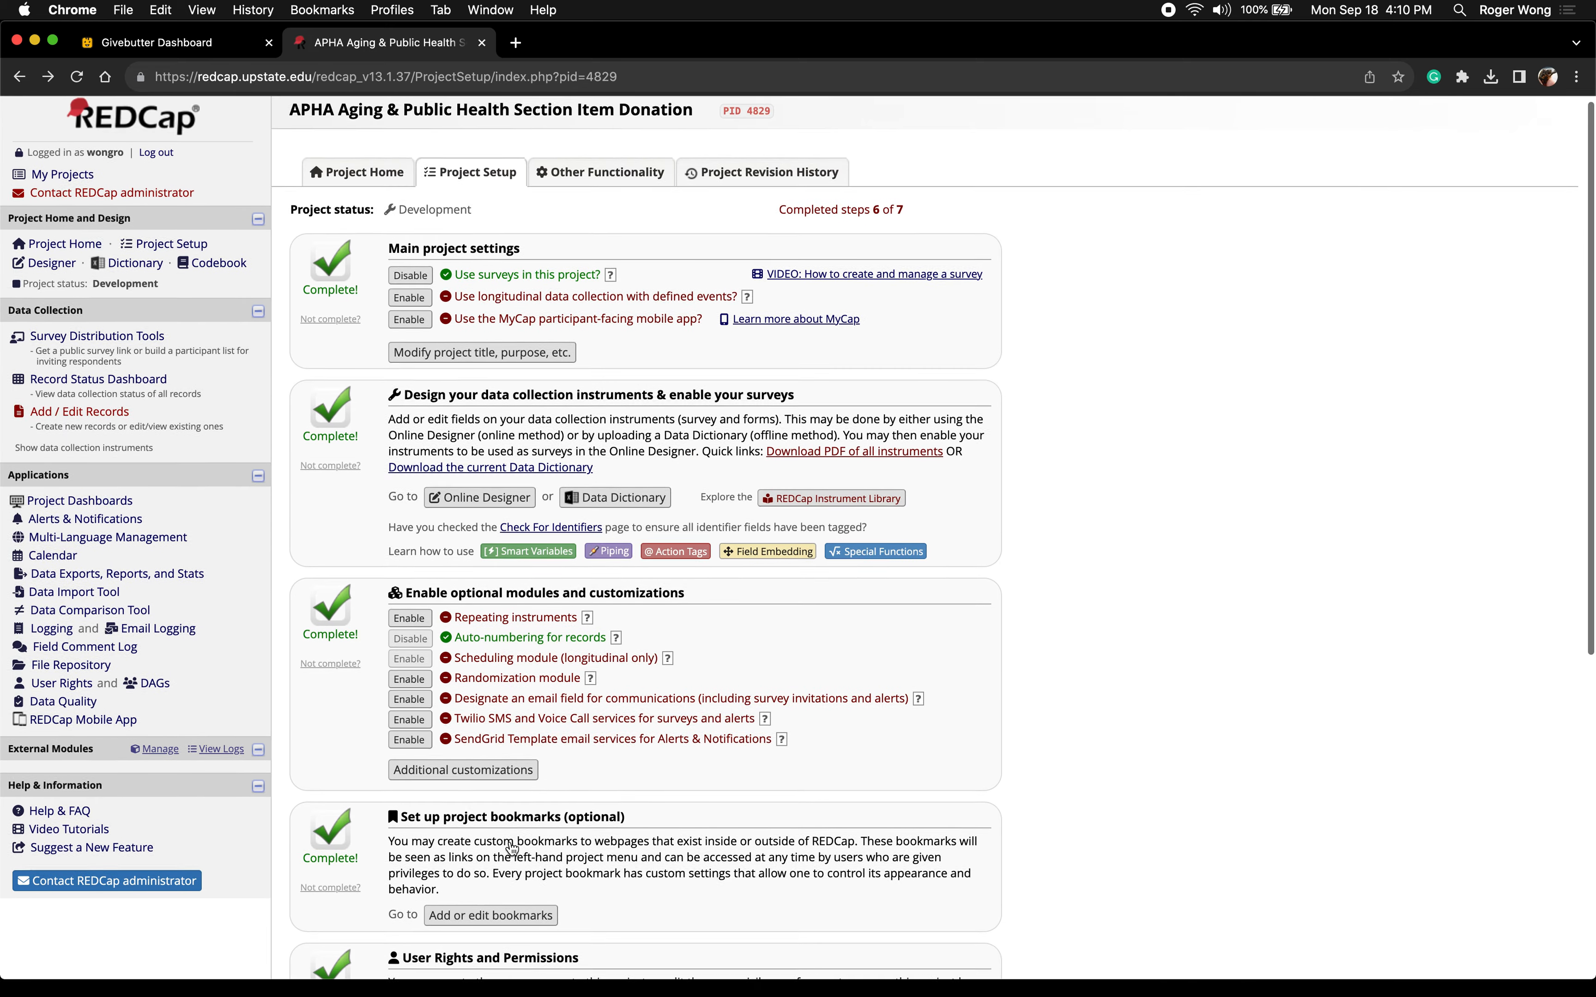
scroll(510, 845, "down", 8)
scroll(511, 846, "up", 1)
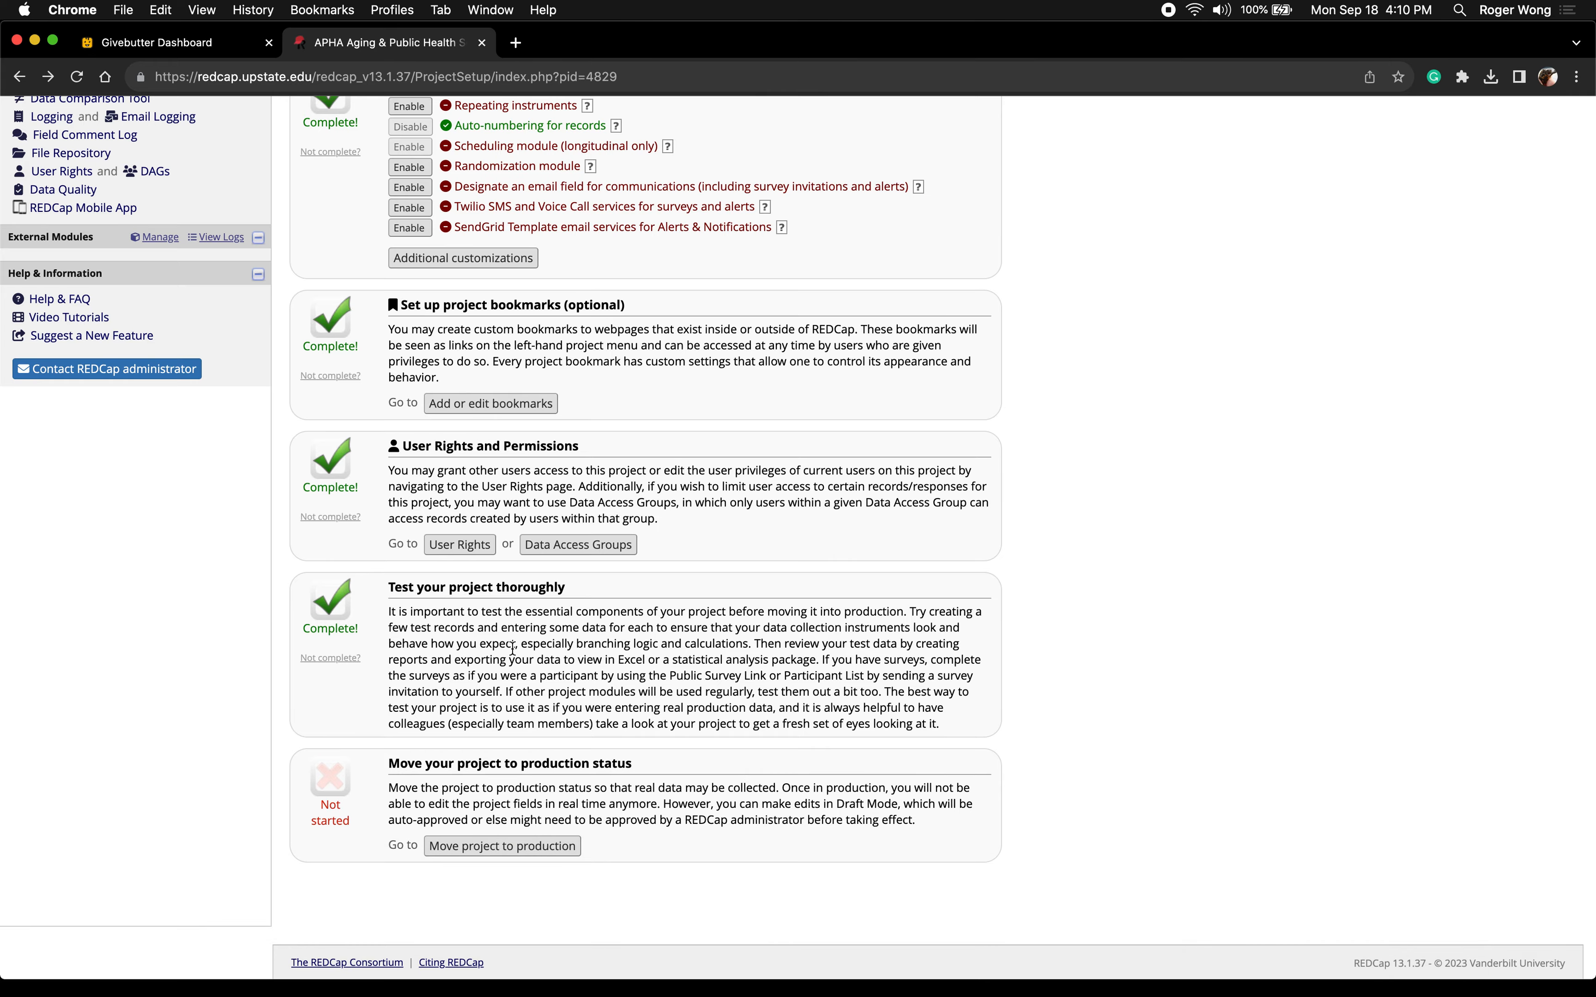
scroll(513, 648, "up", 3)
key("ctrl+Left")
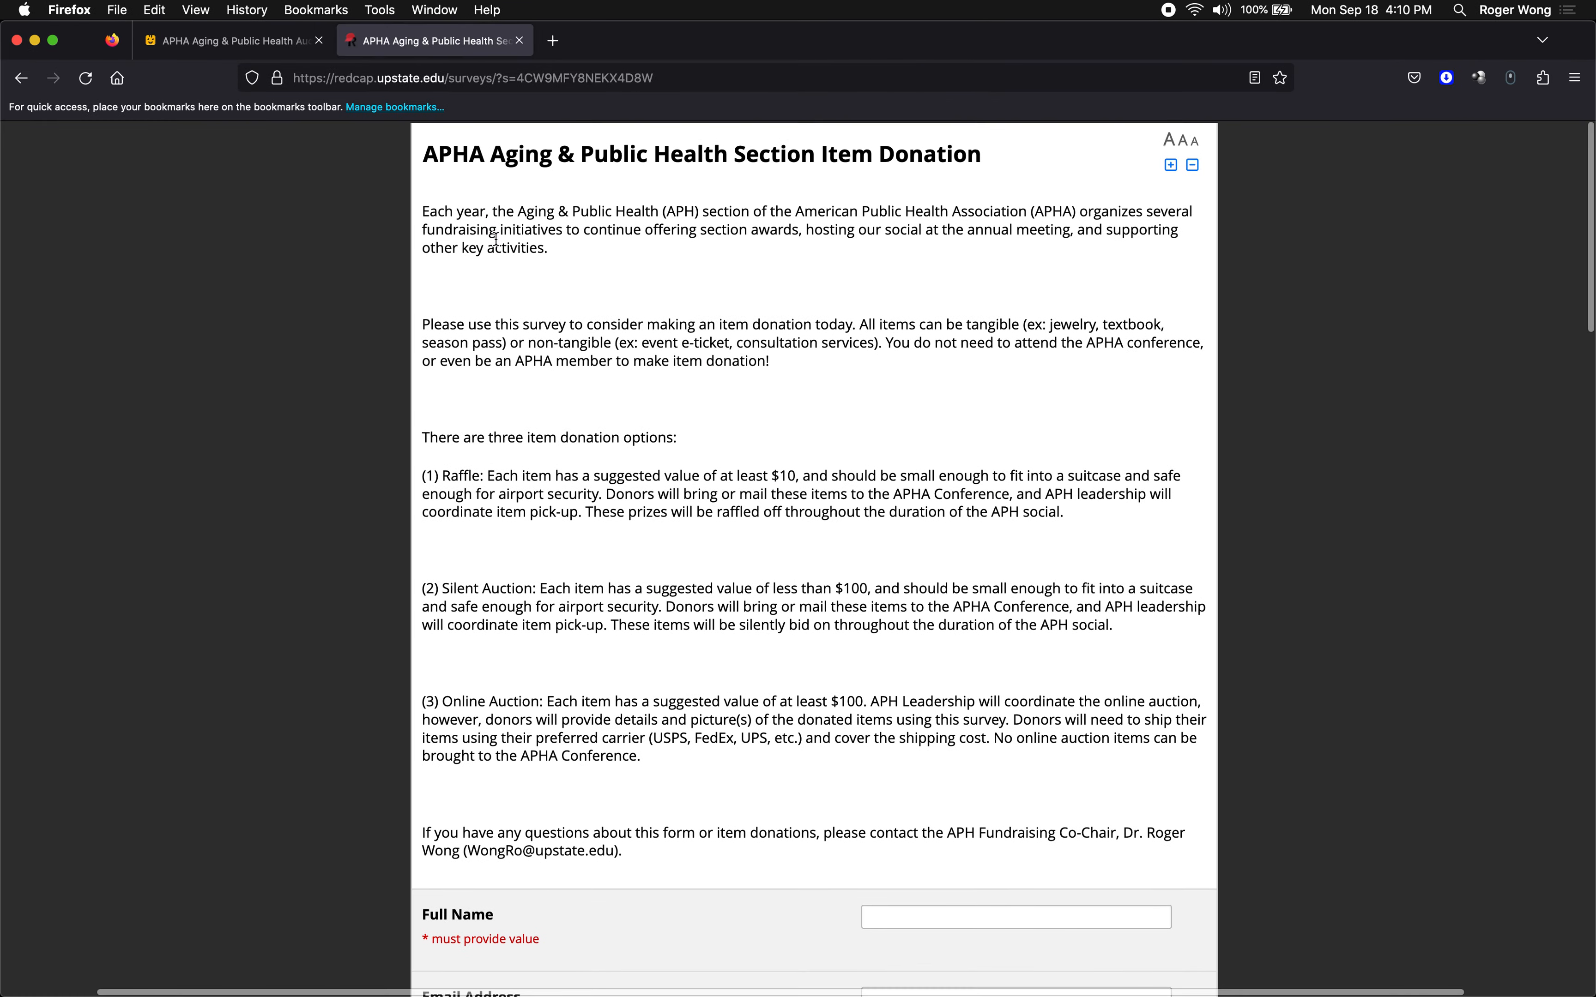
scroll(559, 475, "down", 15)
key("ctrl+Right")
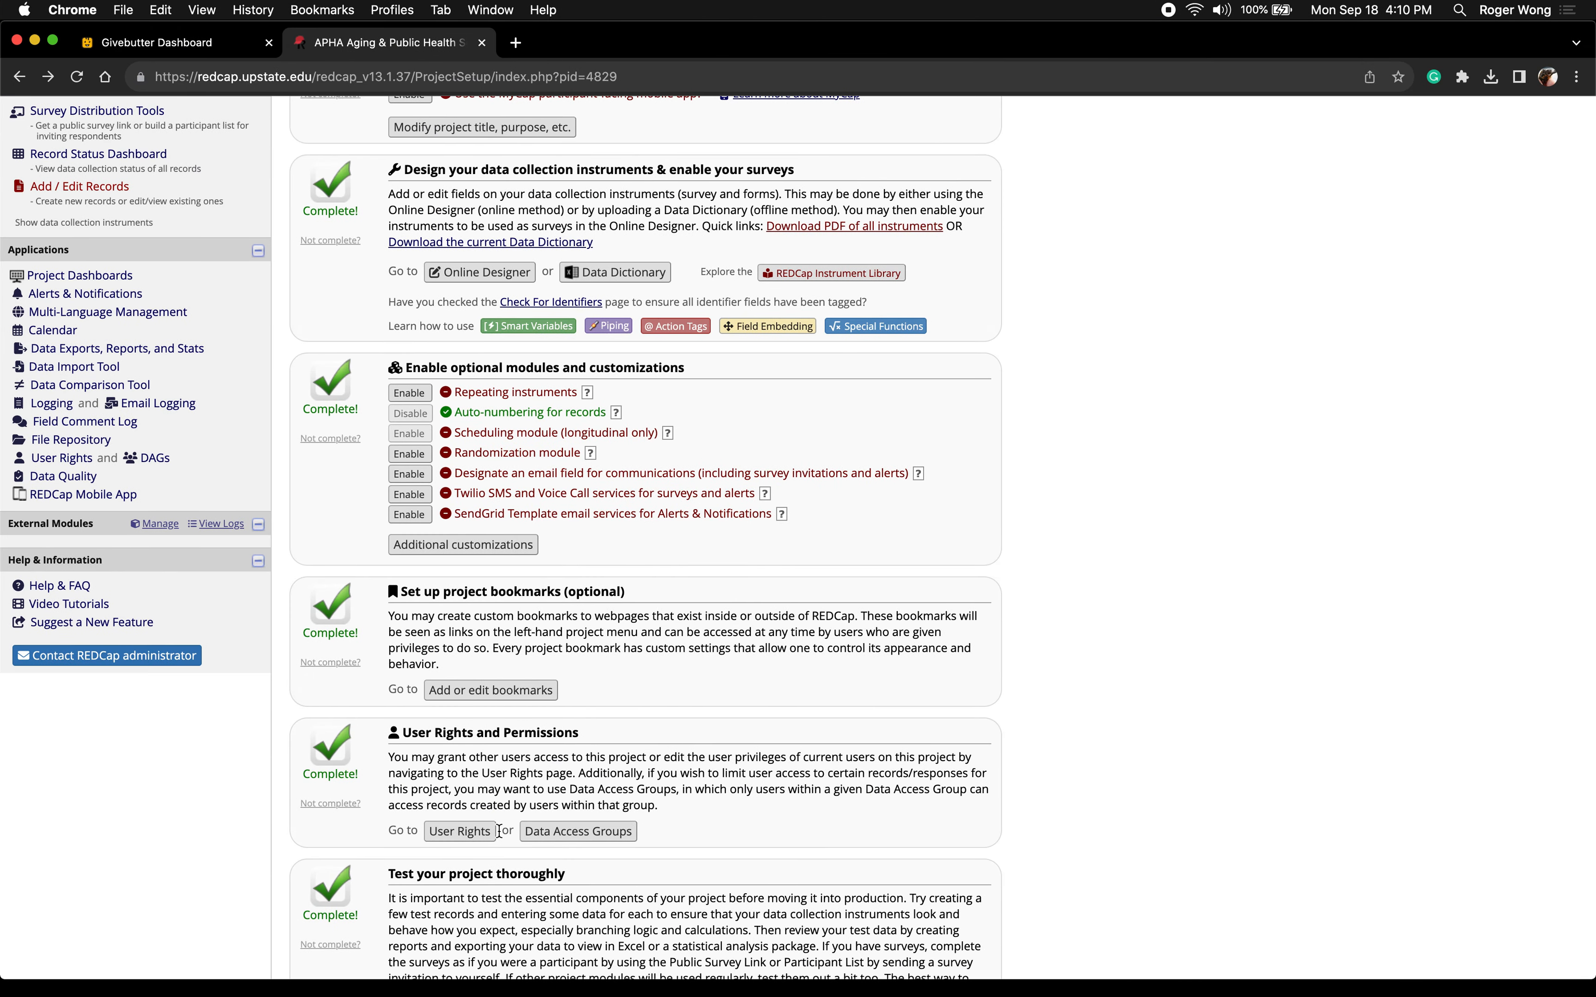
Look at the project's Data Dictionary page and return to Project Setup
scroll(499, 831, "up", 5)
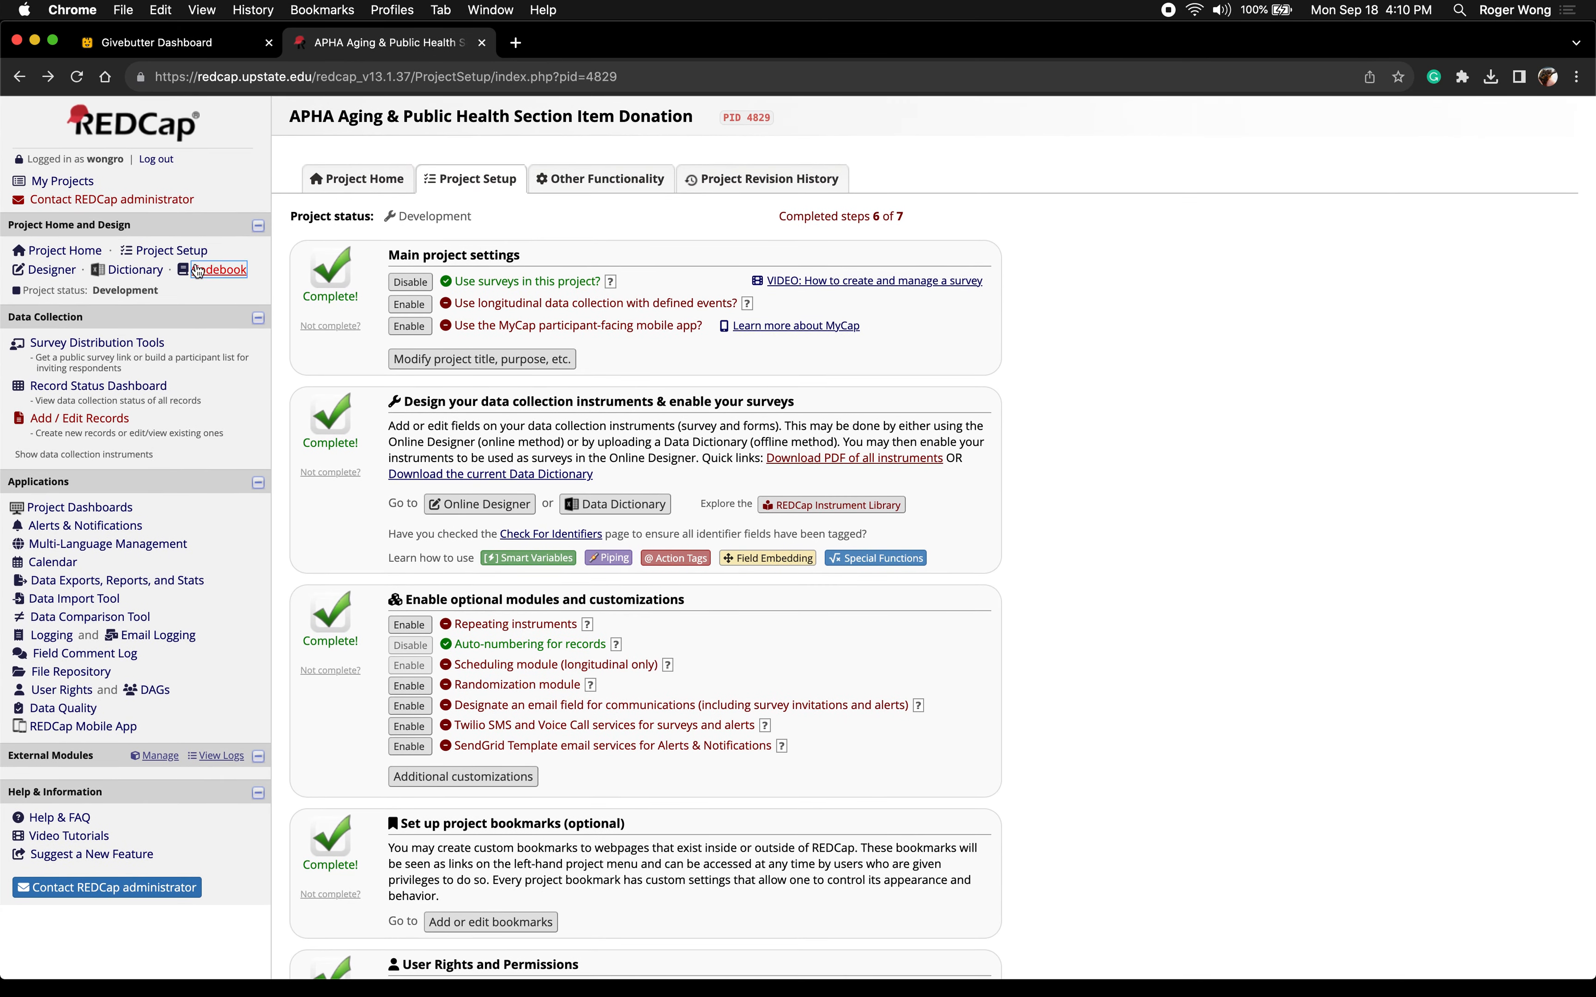
left_click(128, 270)
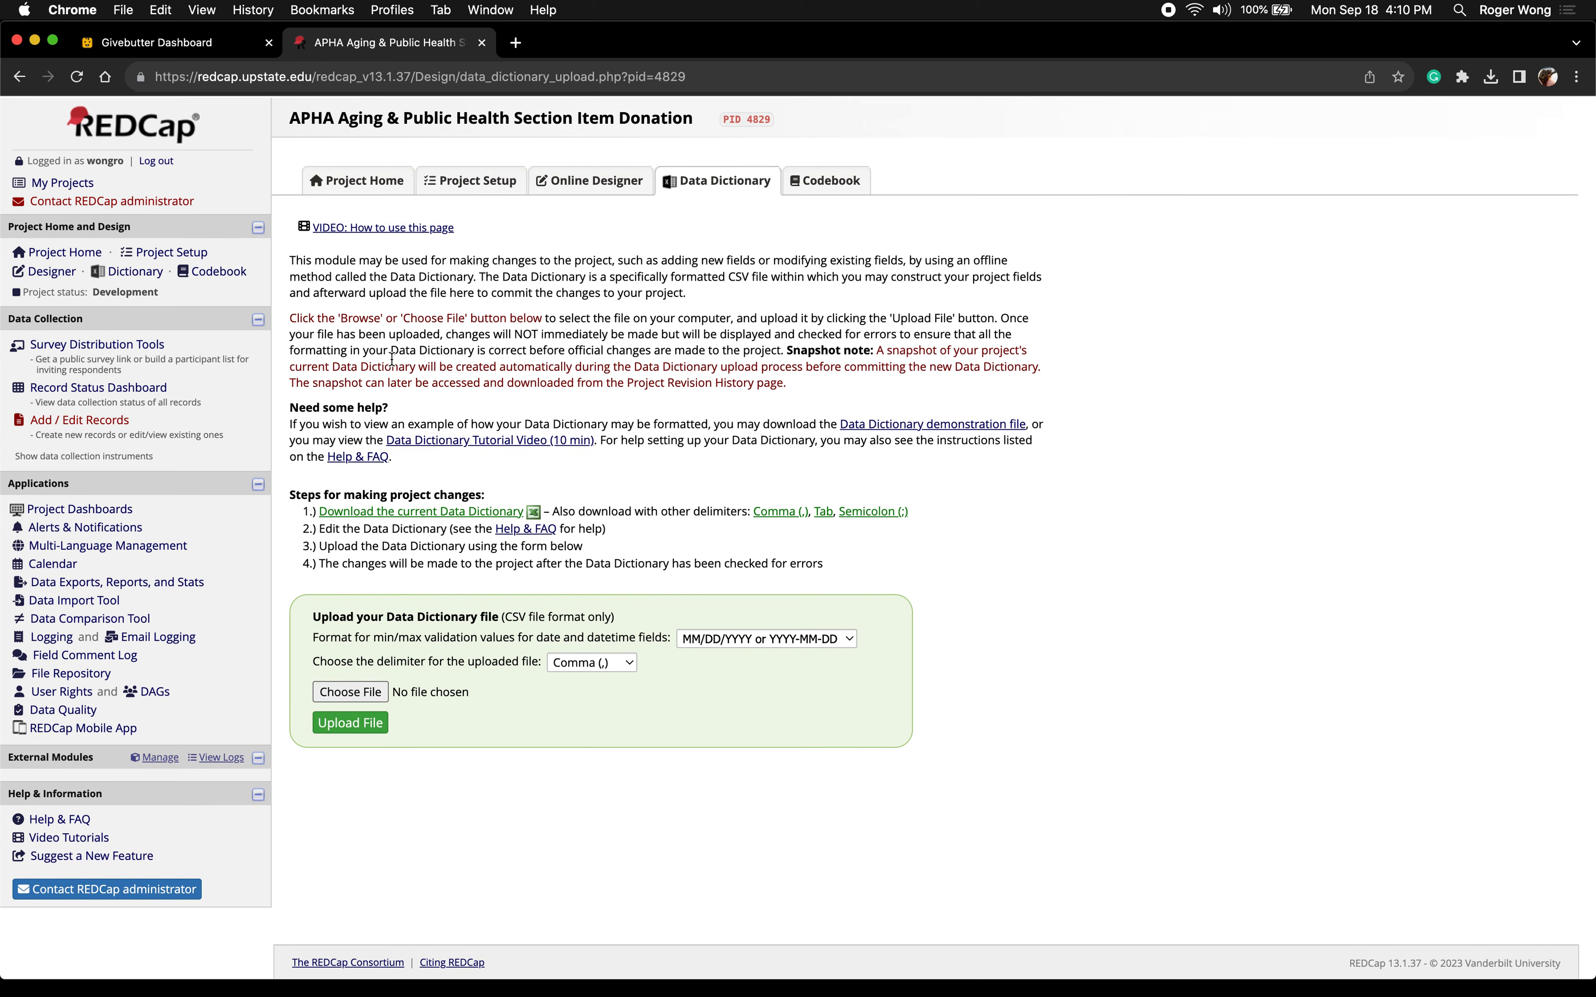
left_click(483, 186)
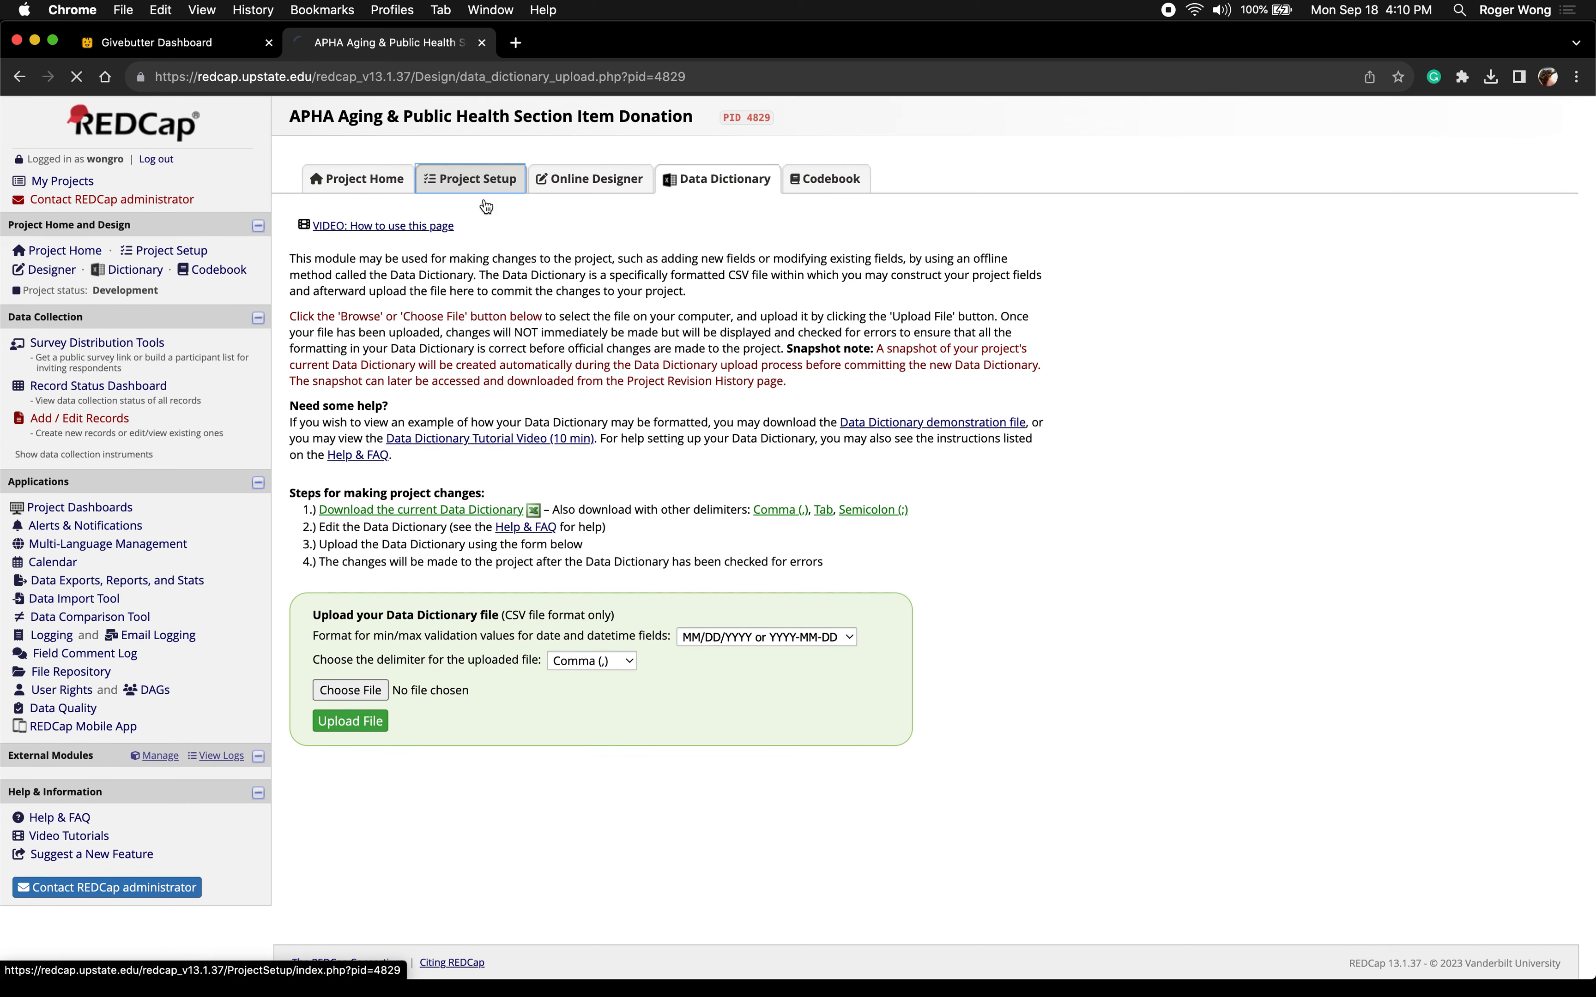
Move the project to production status with all existing data deleted, looking over the survey in Firefox before confirming
scroll(506, 388, "down", 10)
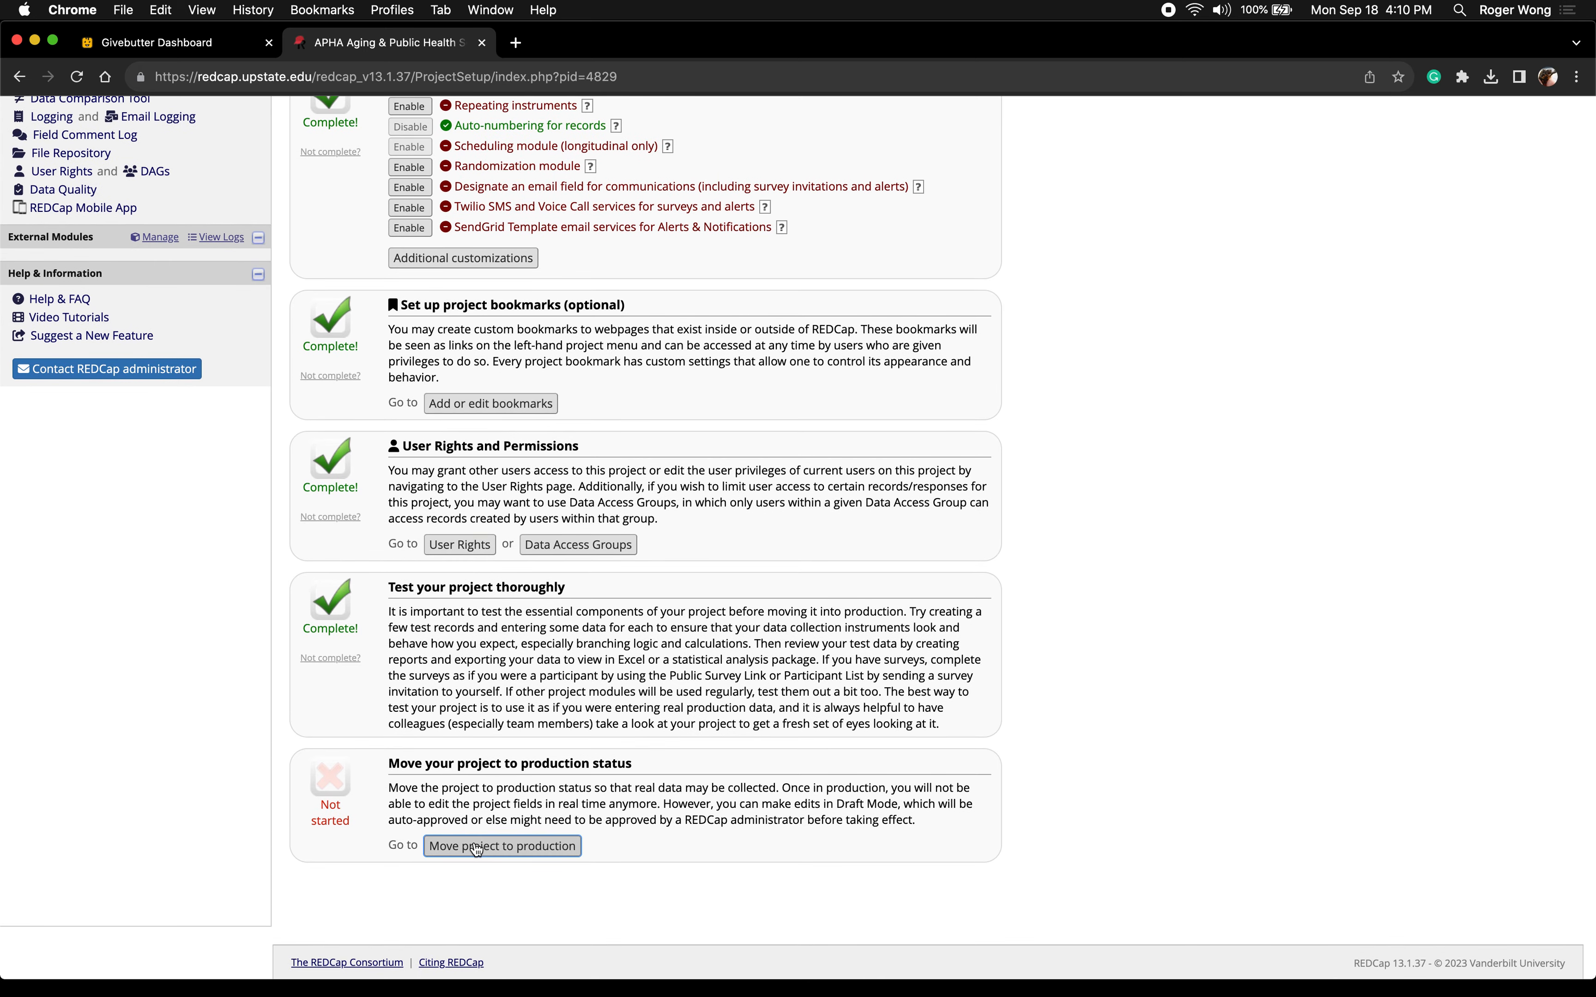
left_click(477, 848)
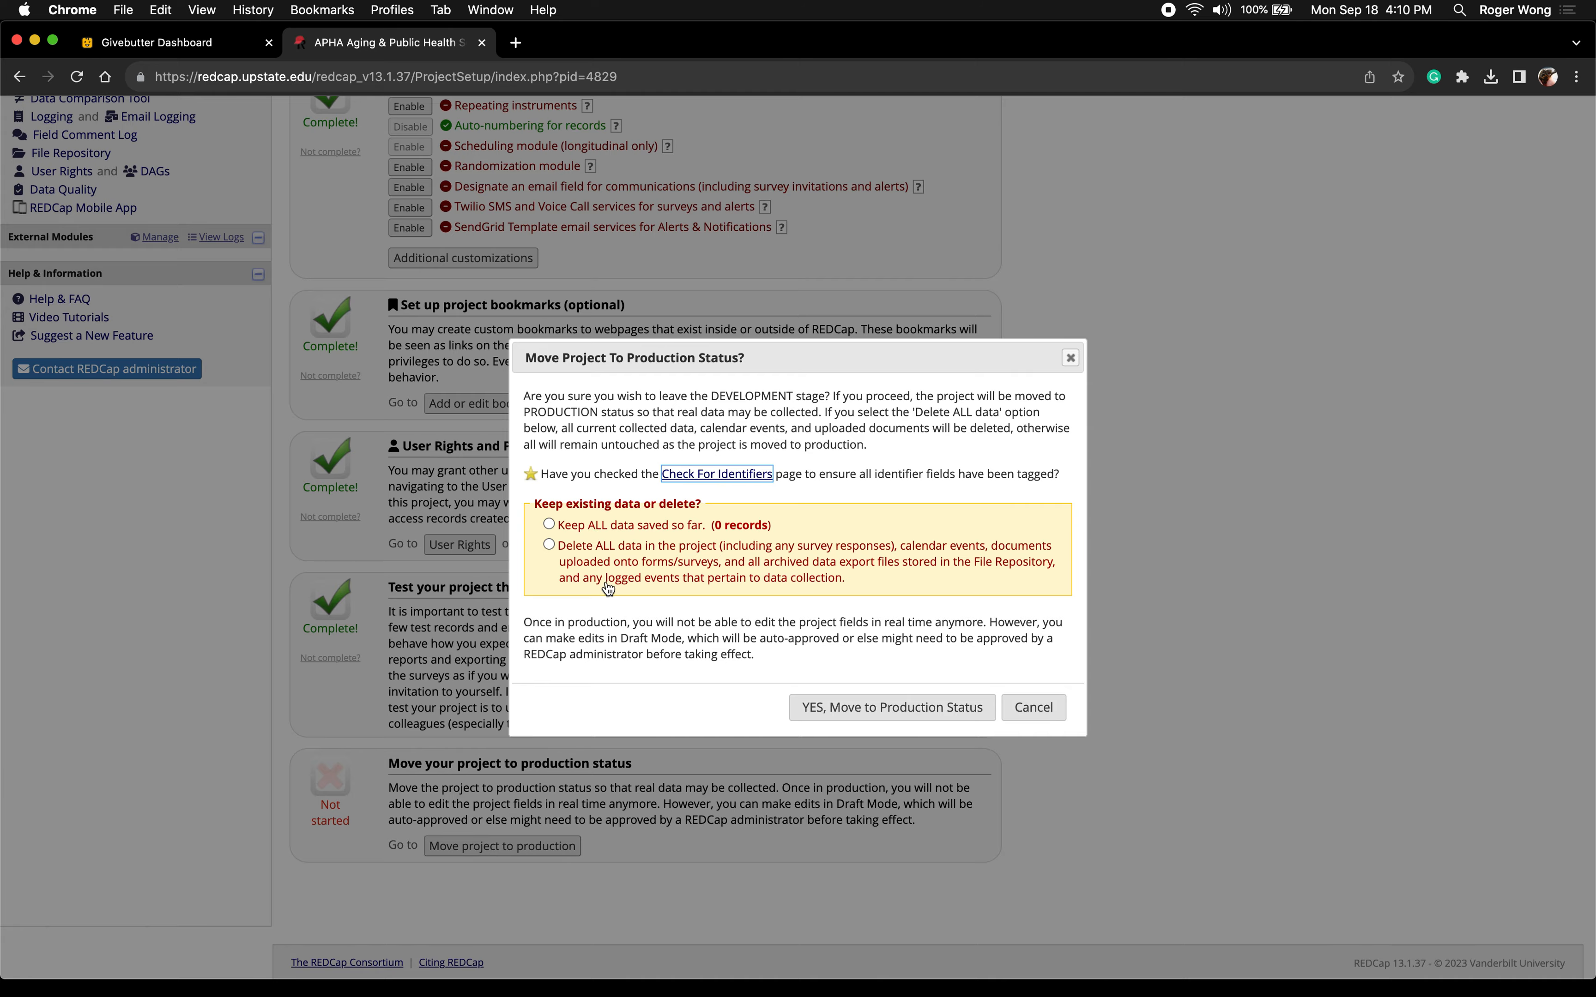
key("ctrl+Left")
scroll(609, 586, "down", 10)
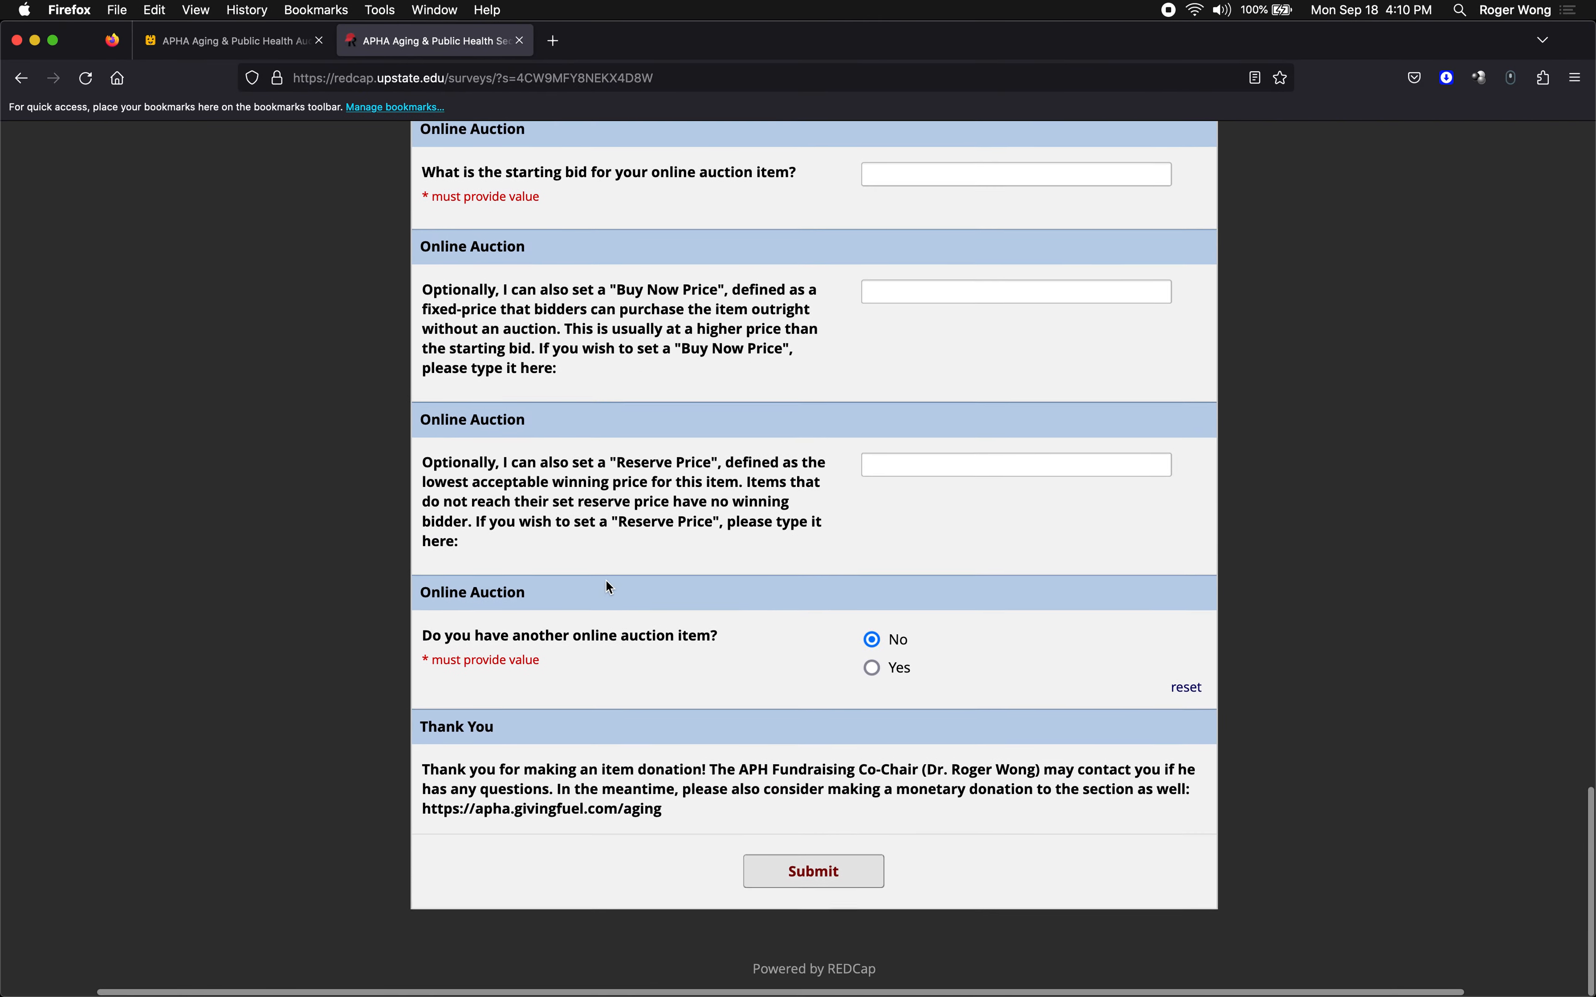
scroll(607, 584, "up", 15)
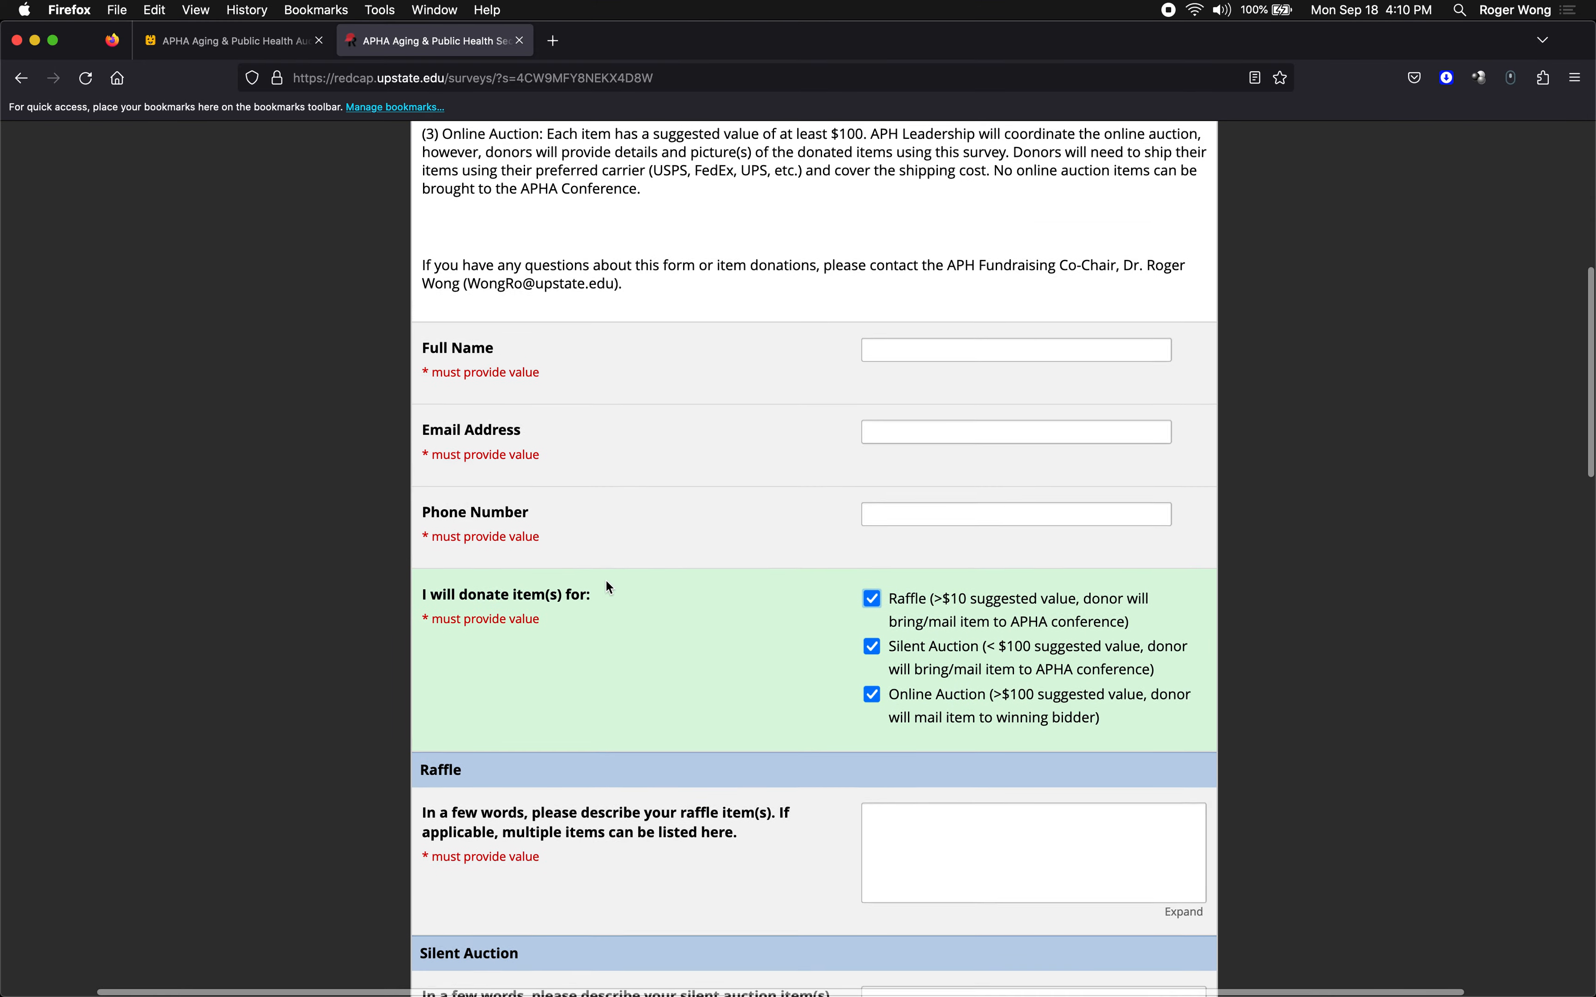
scroll(607, 585, "up", 10)
key("ctrl+Right")
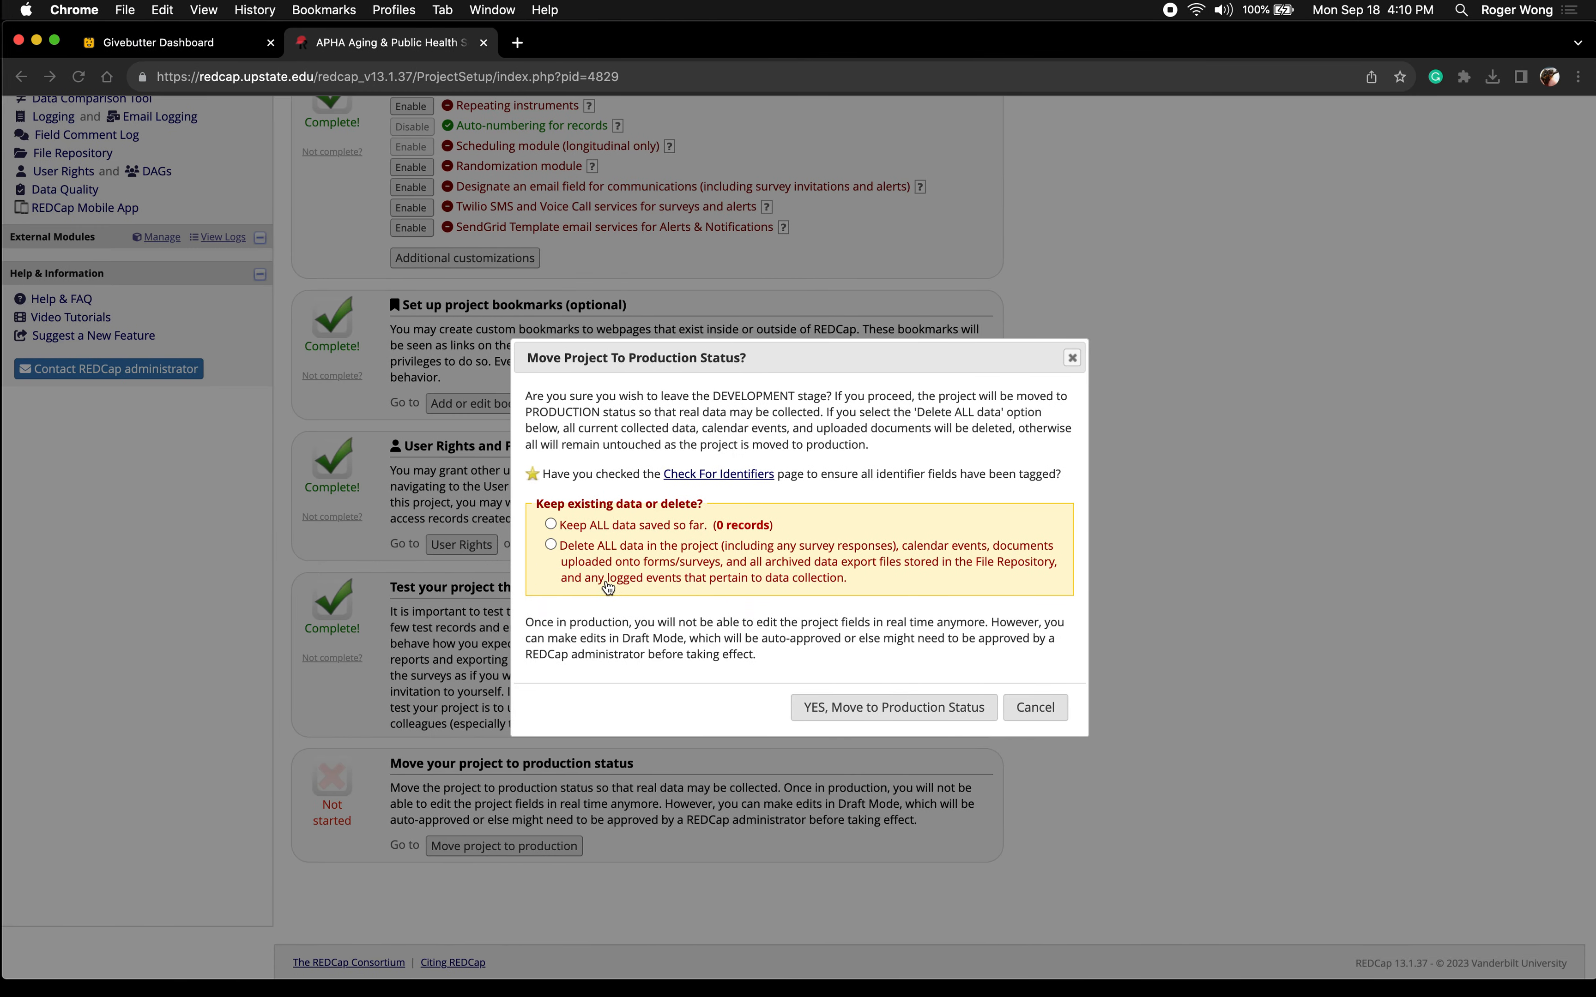
left_click(650, 556)
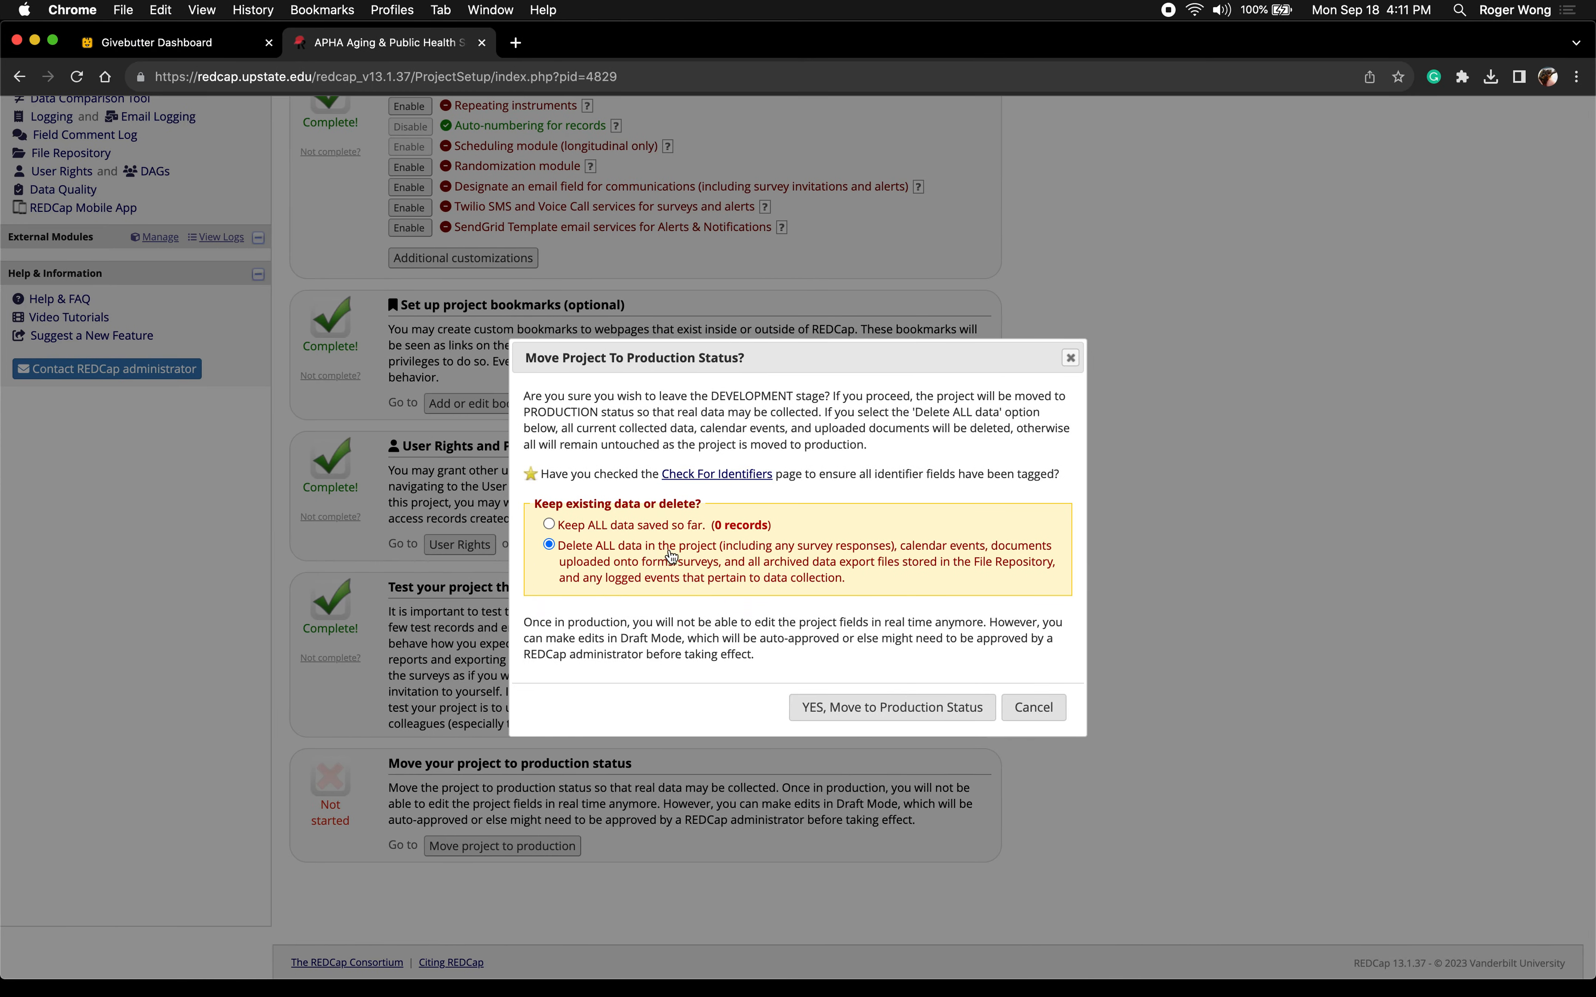
left_click(949, 708)
left_click(950, 259)
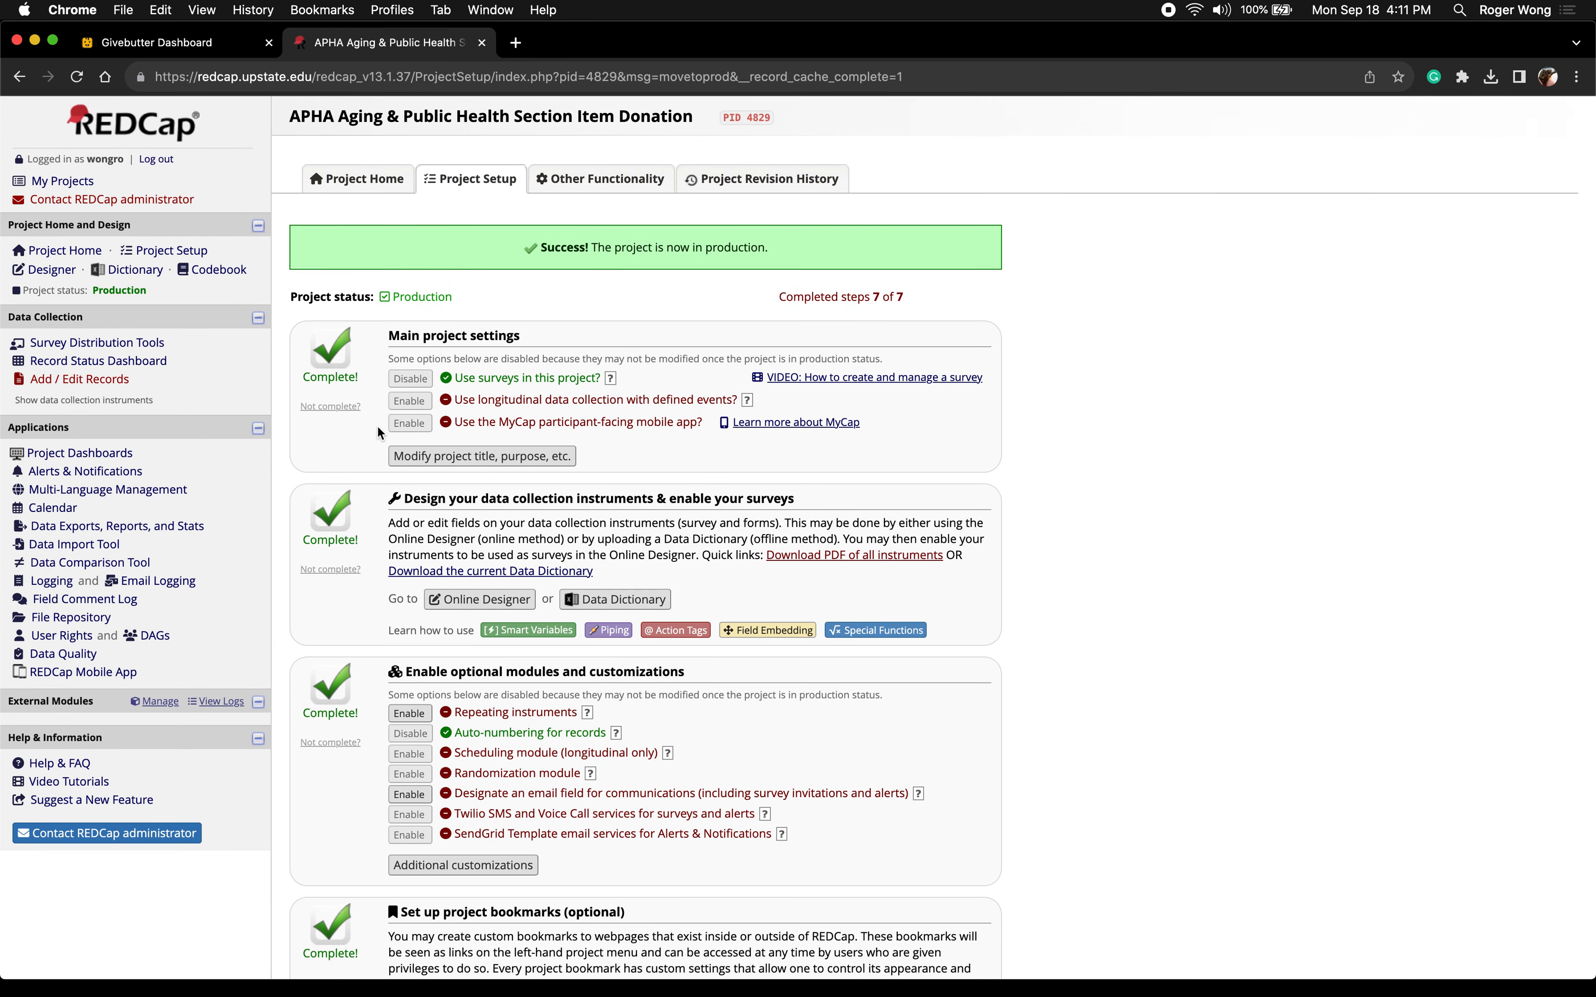
Copy the public survey URL from Survey Distribution Tools and open it in a new Firefox tab
left_click(157, 346)
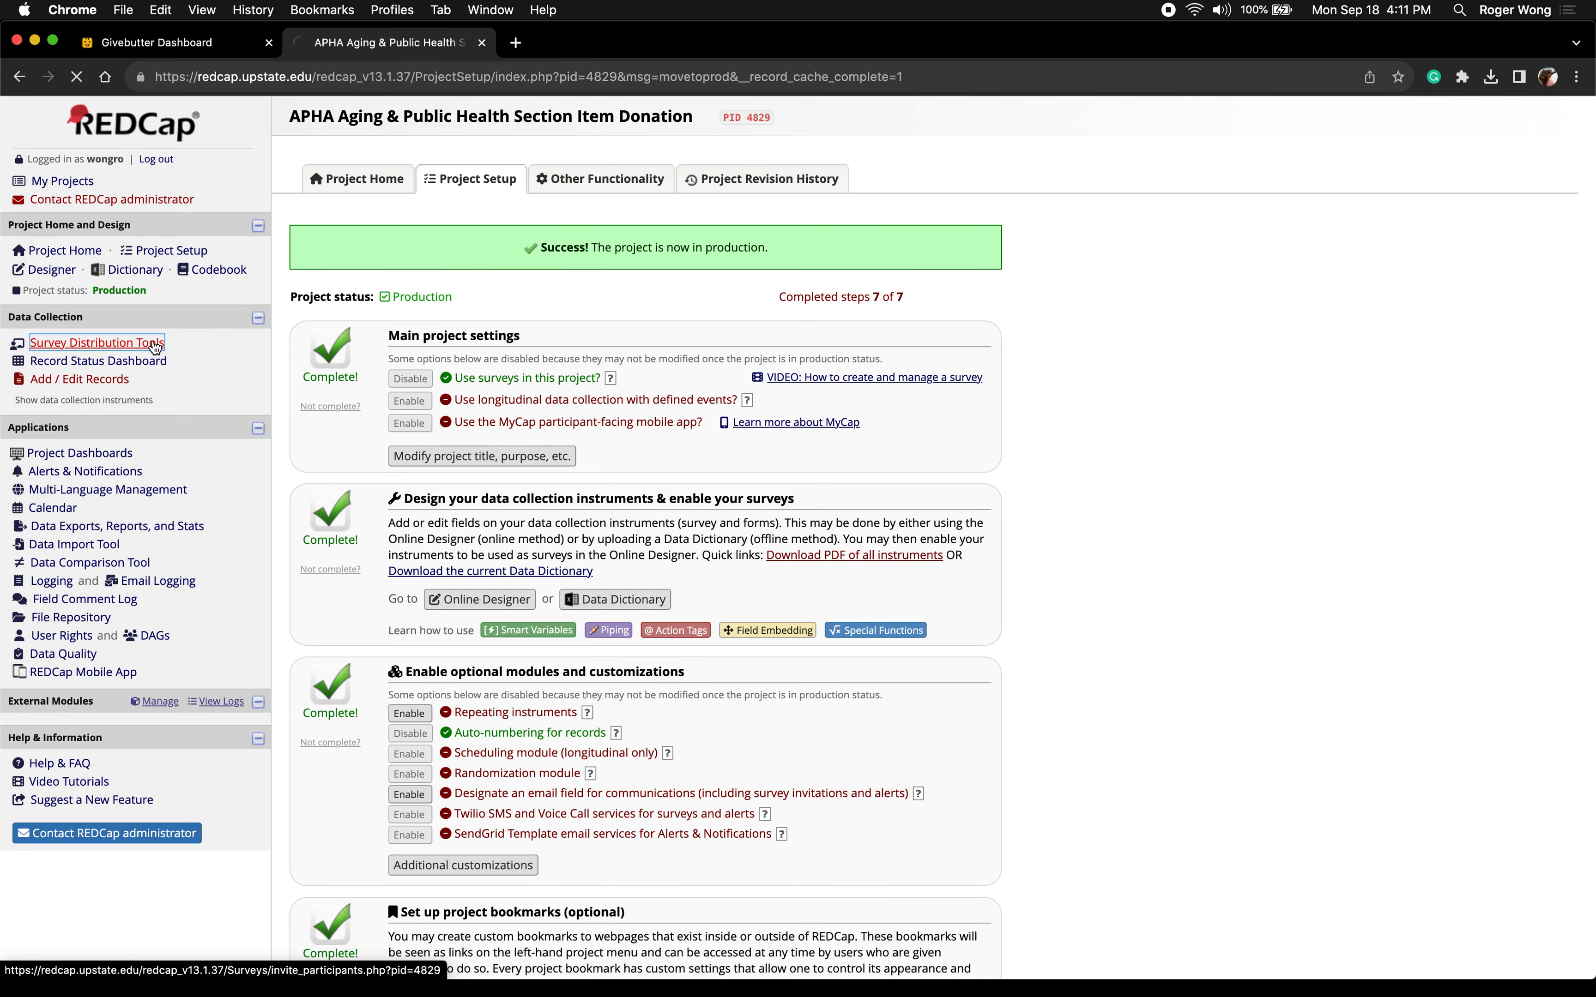
left_click(770, 362)
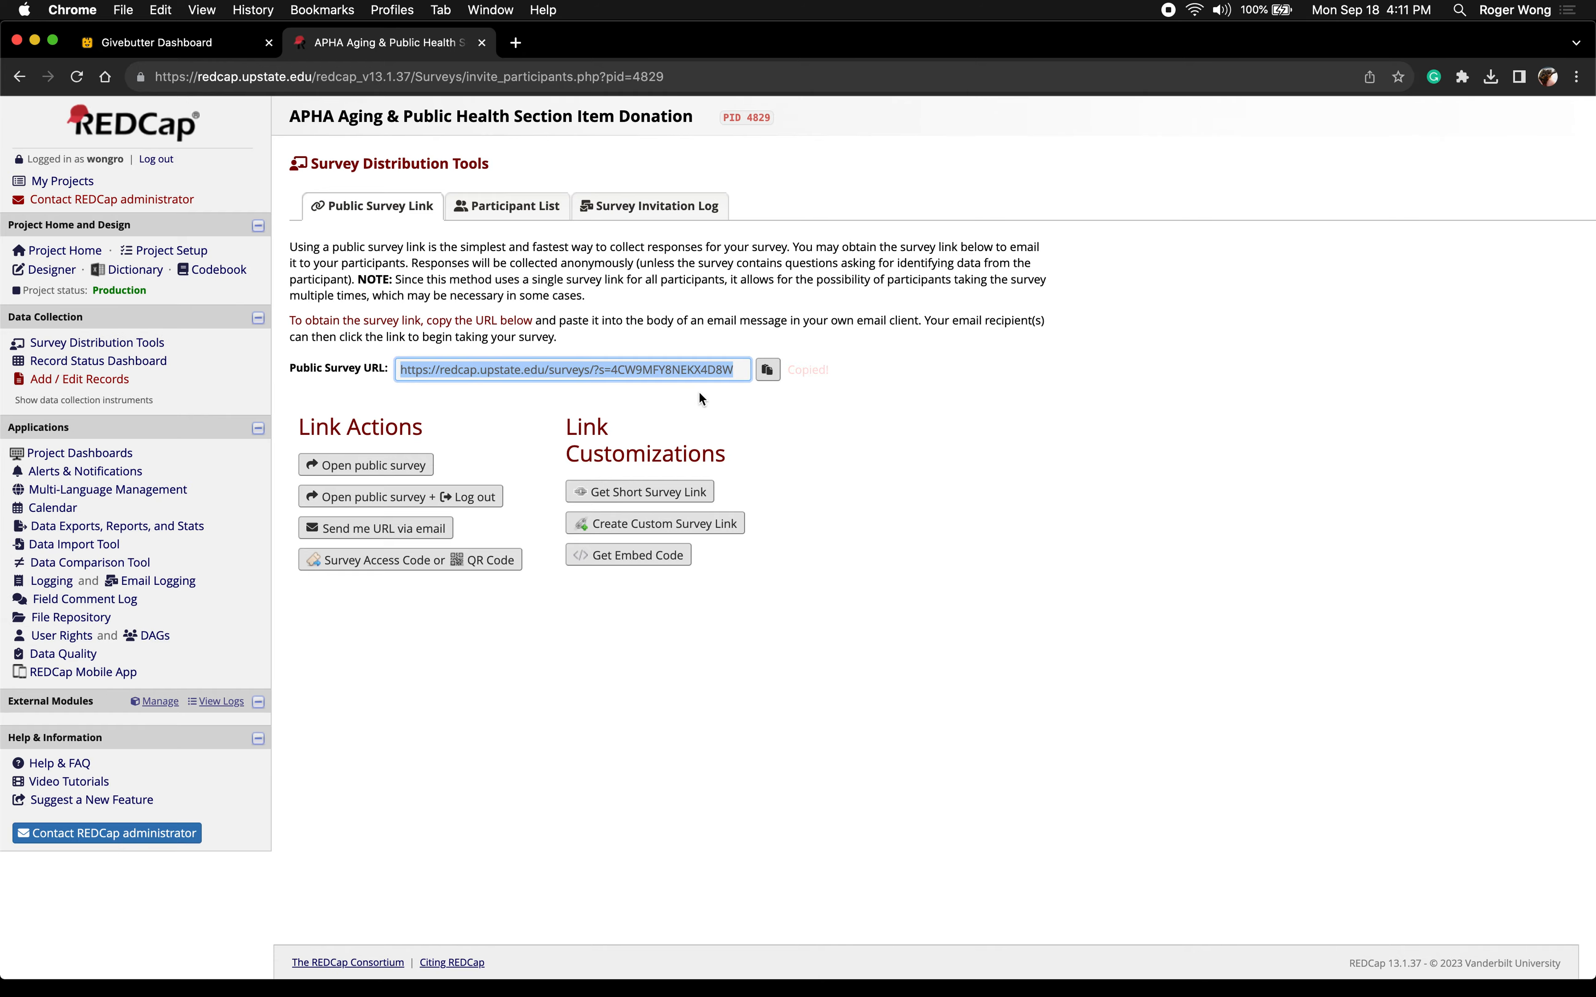
key("ctrl+Up")
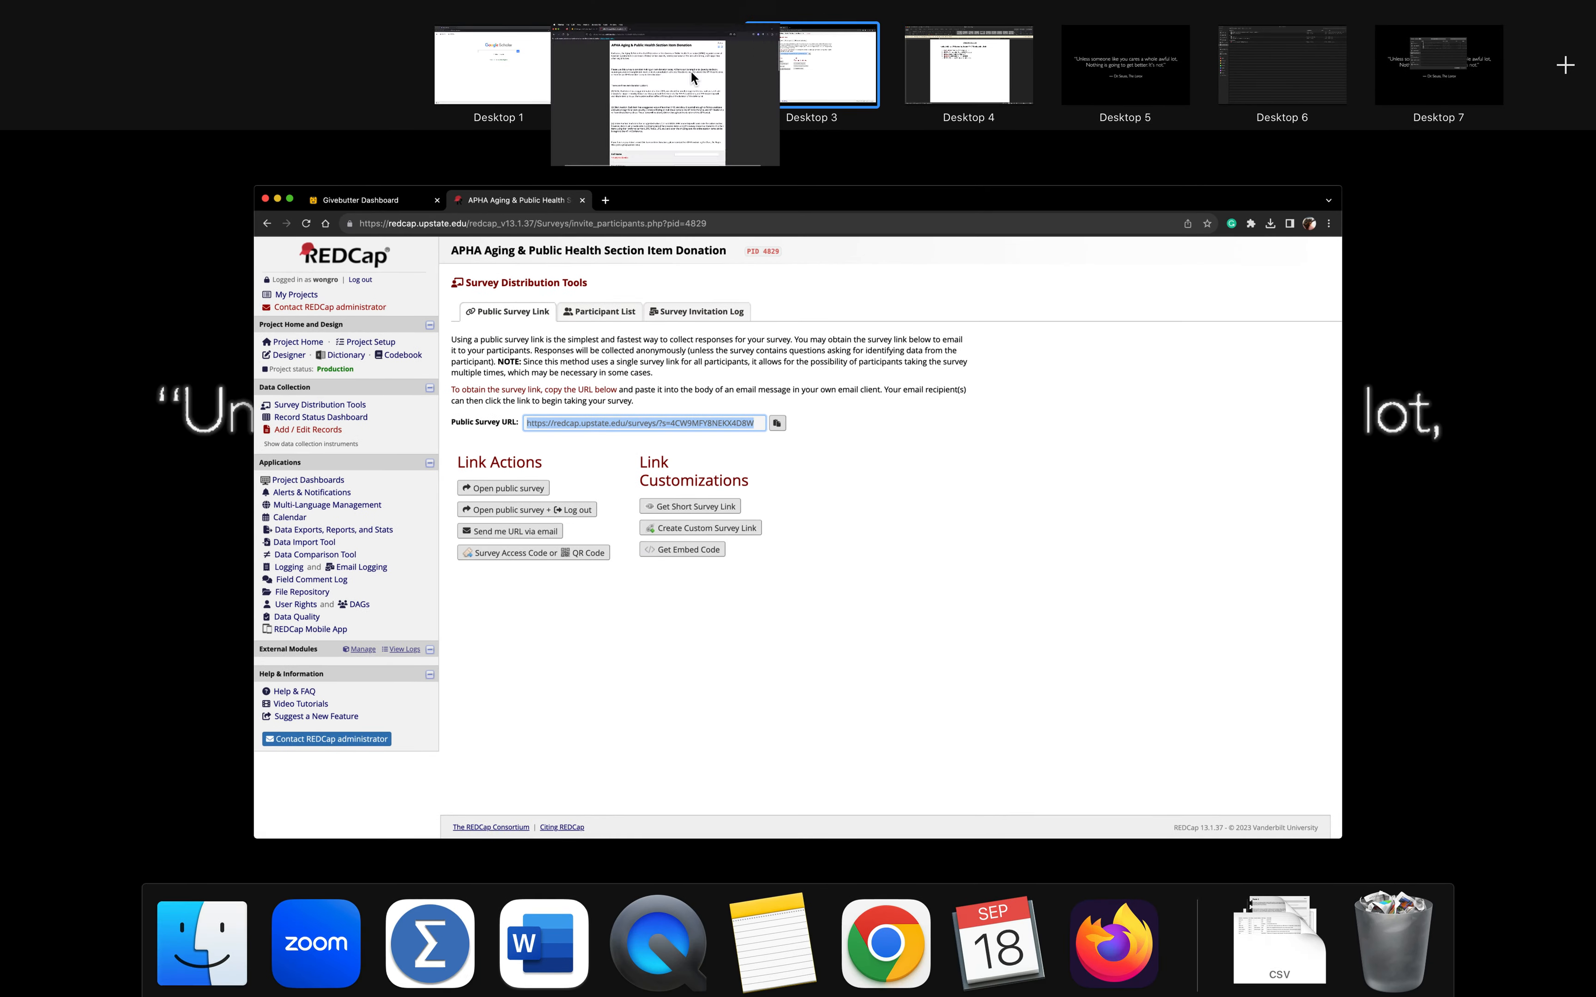
left_click(690, 69)
key("super+grave")
key("super+t")
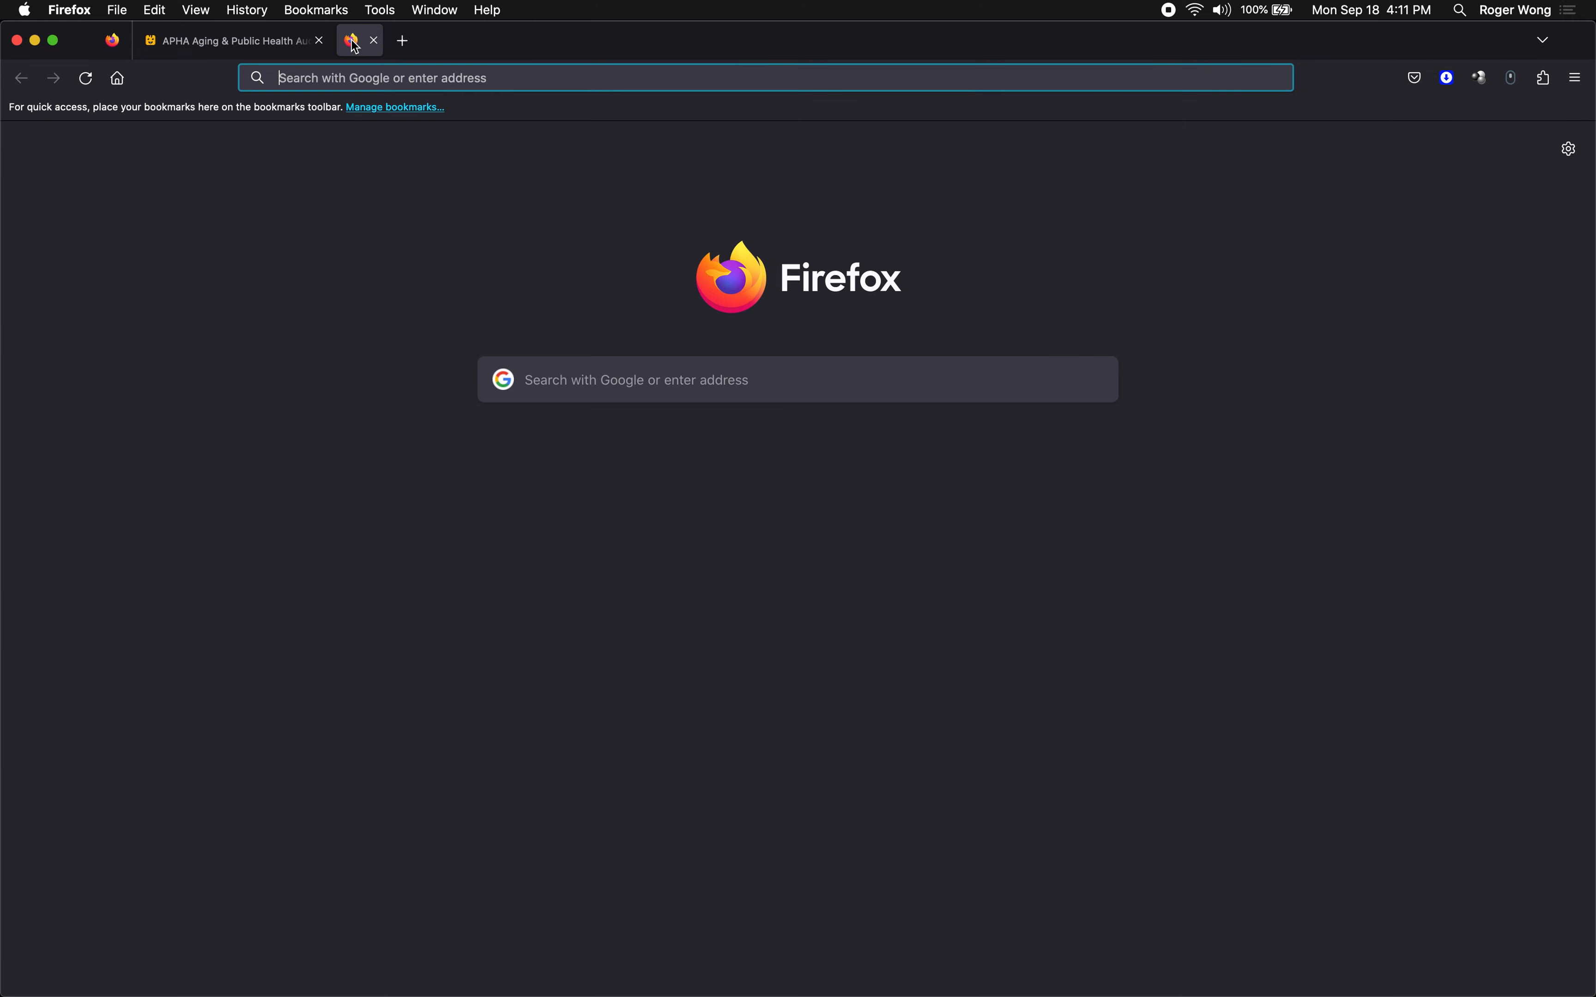
key("super+v")
key("Return")
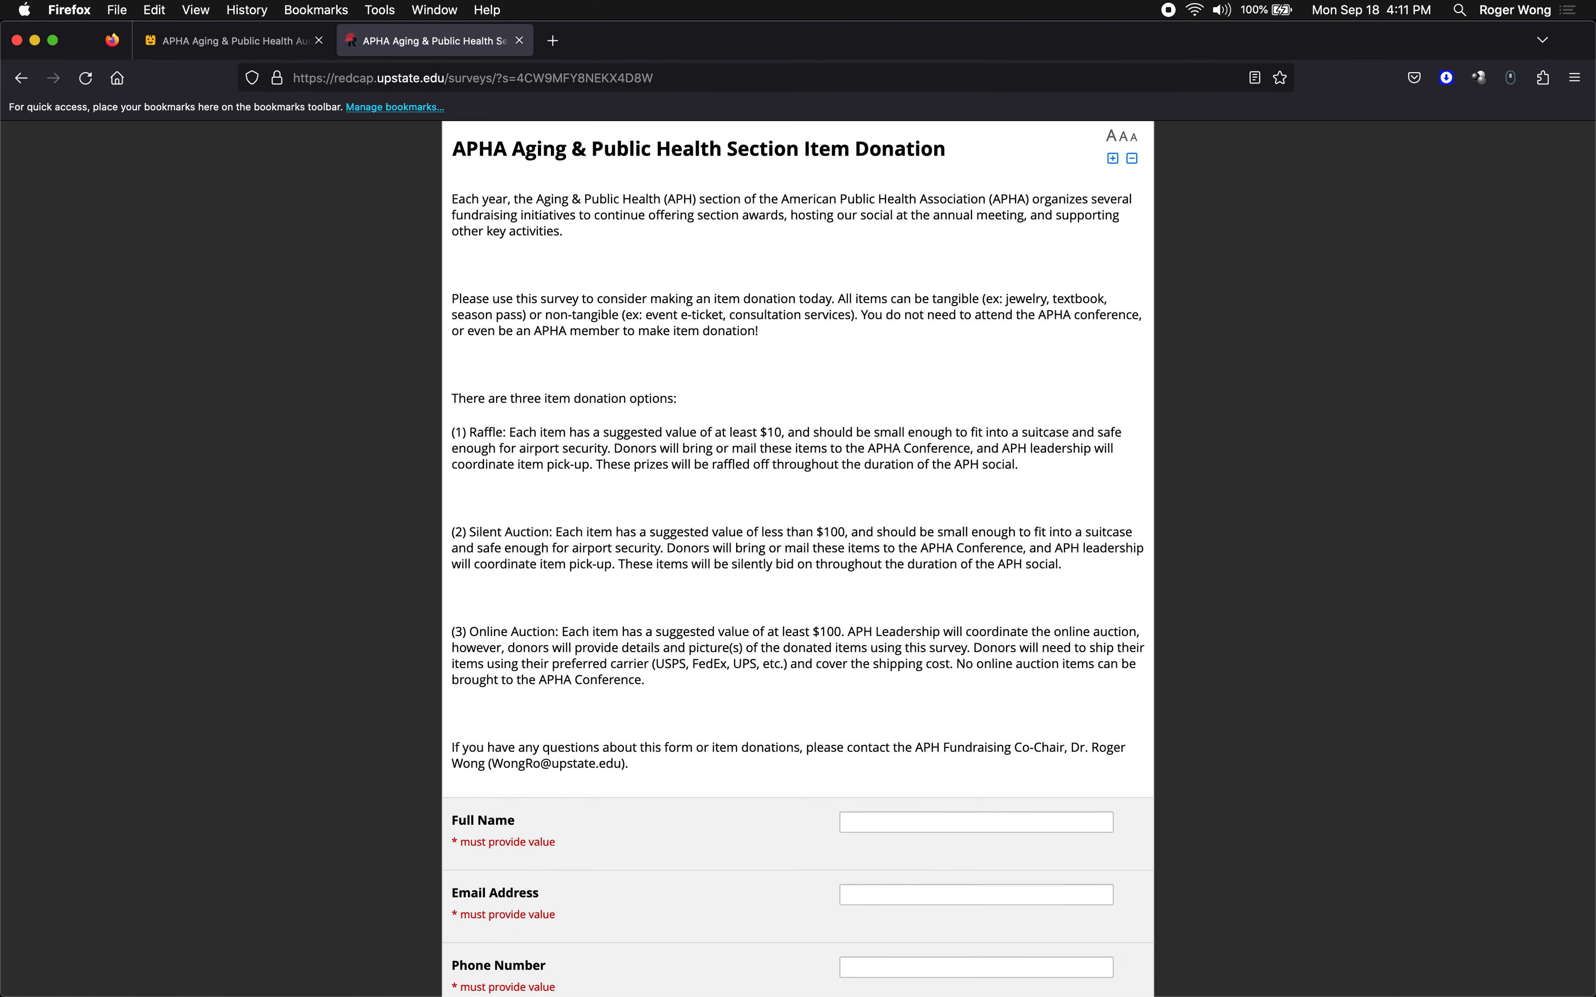
Look over the newly opened survey down to its raffle and silent auction donation options
scroll(435, 337, "down", 10)
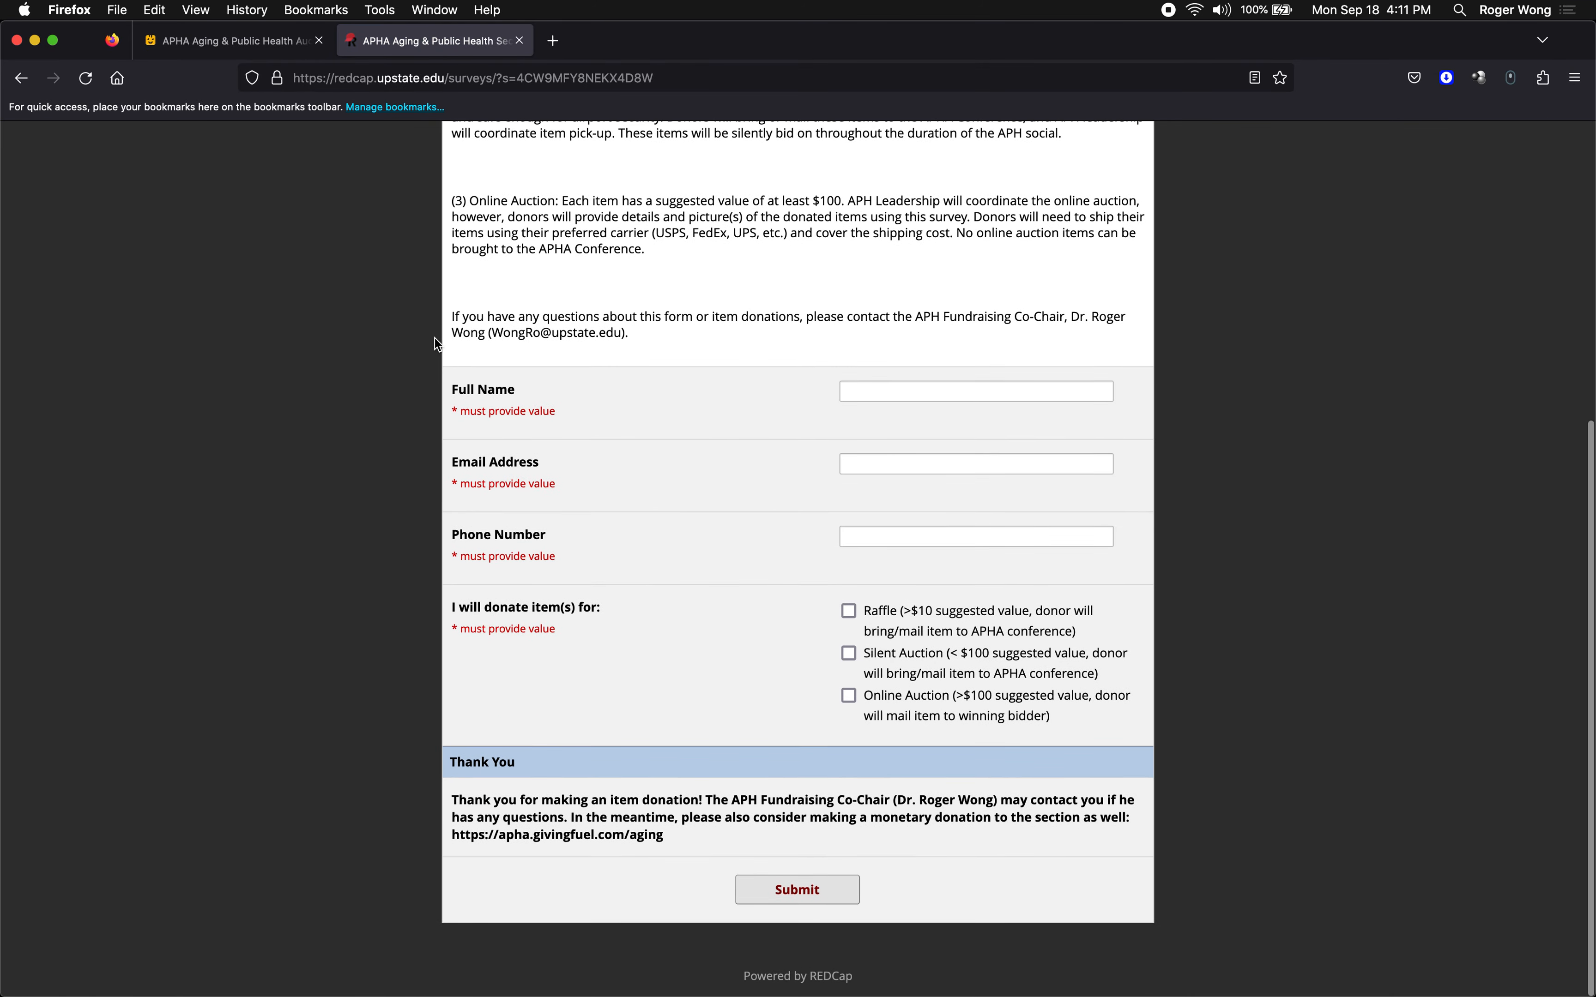
left_click(848, 610)
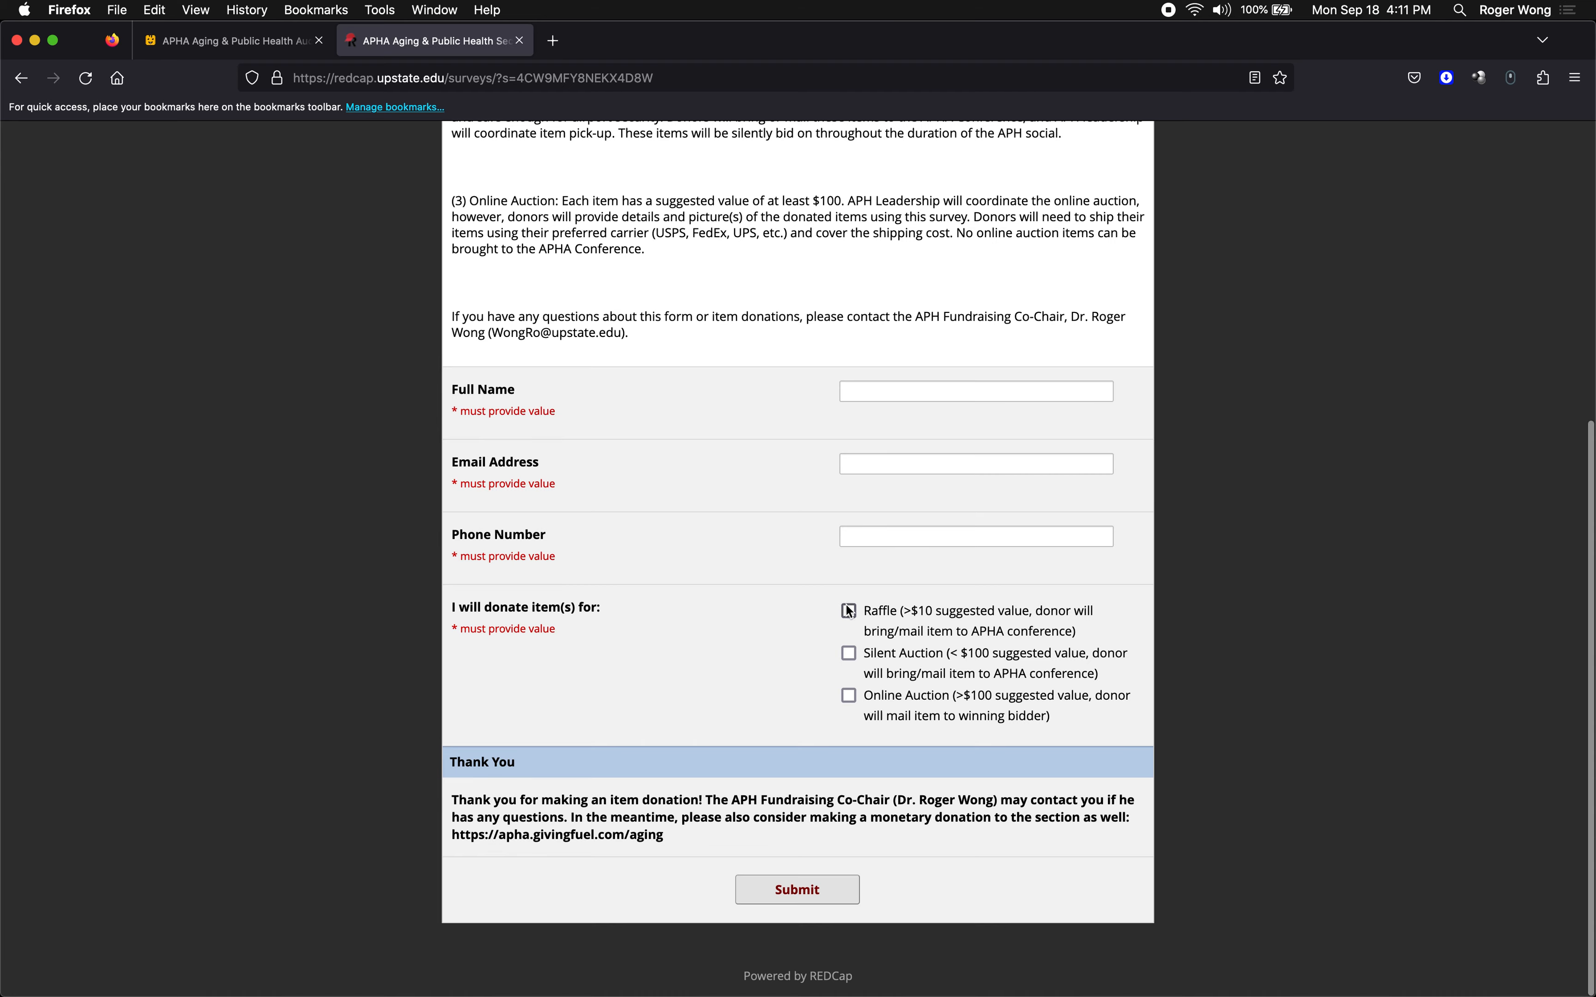
left_click(850, 655)
Switch to Chrome and view the Add / Edit Records page and the Record Status Dashboard, reloading the dashboard
key("ctrl+Right")
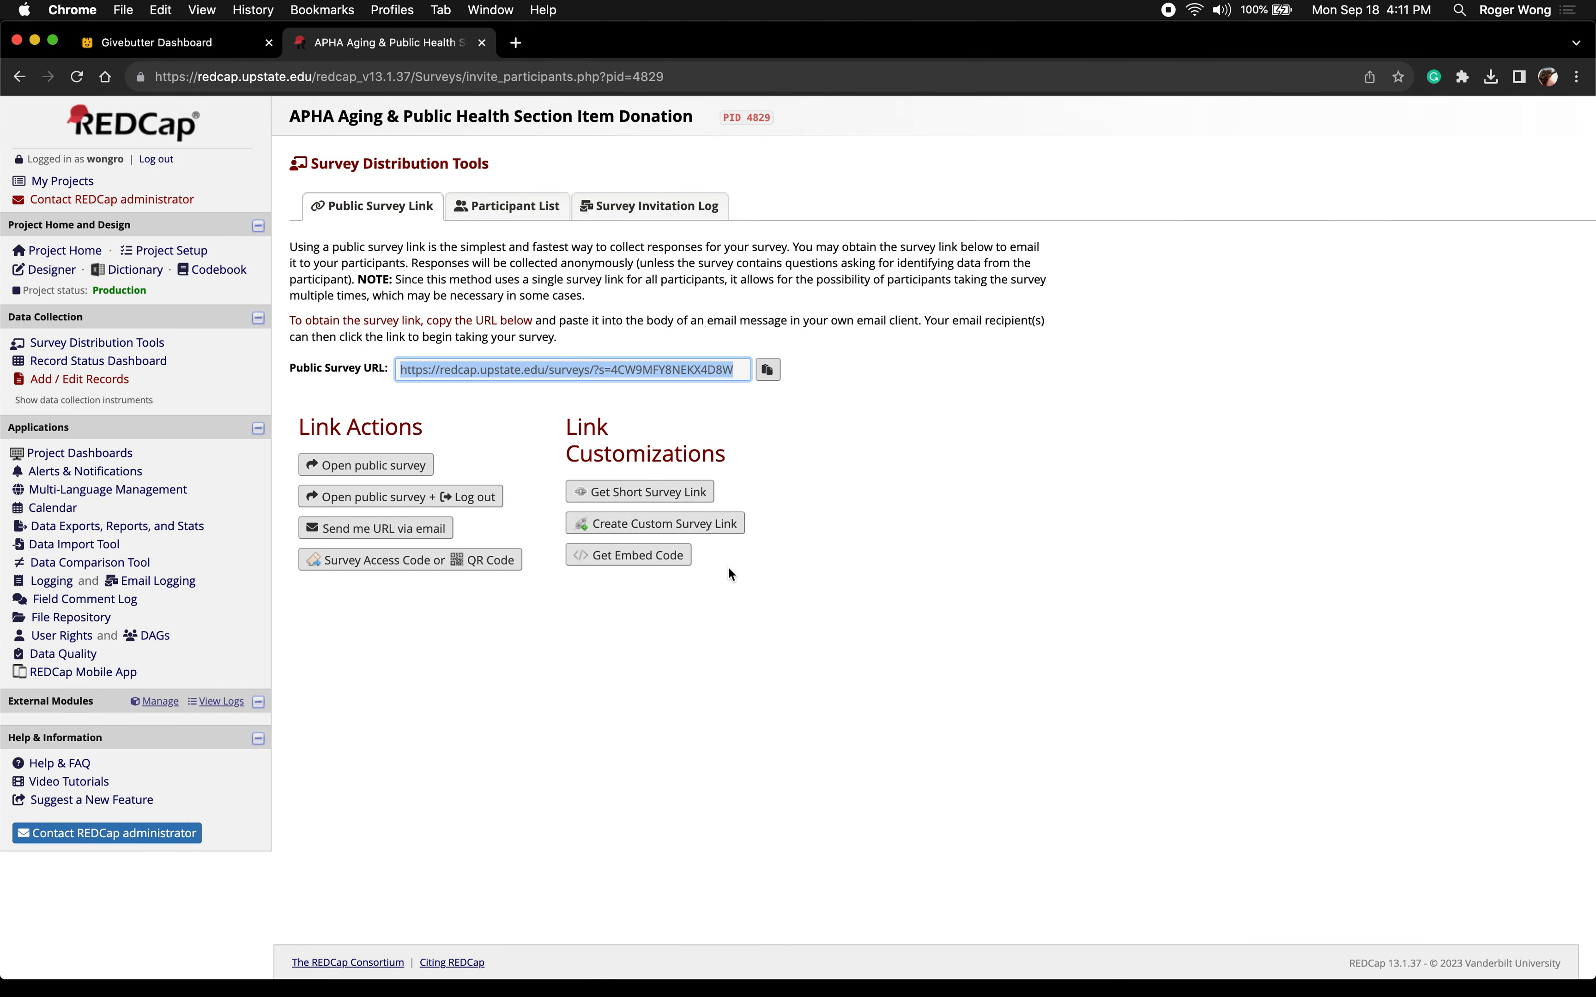
left_click(47, 379)
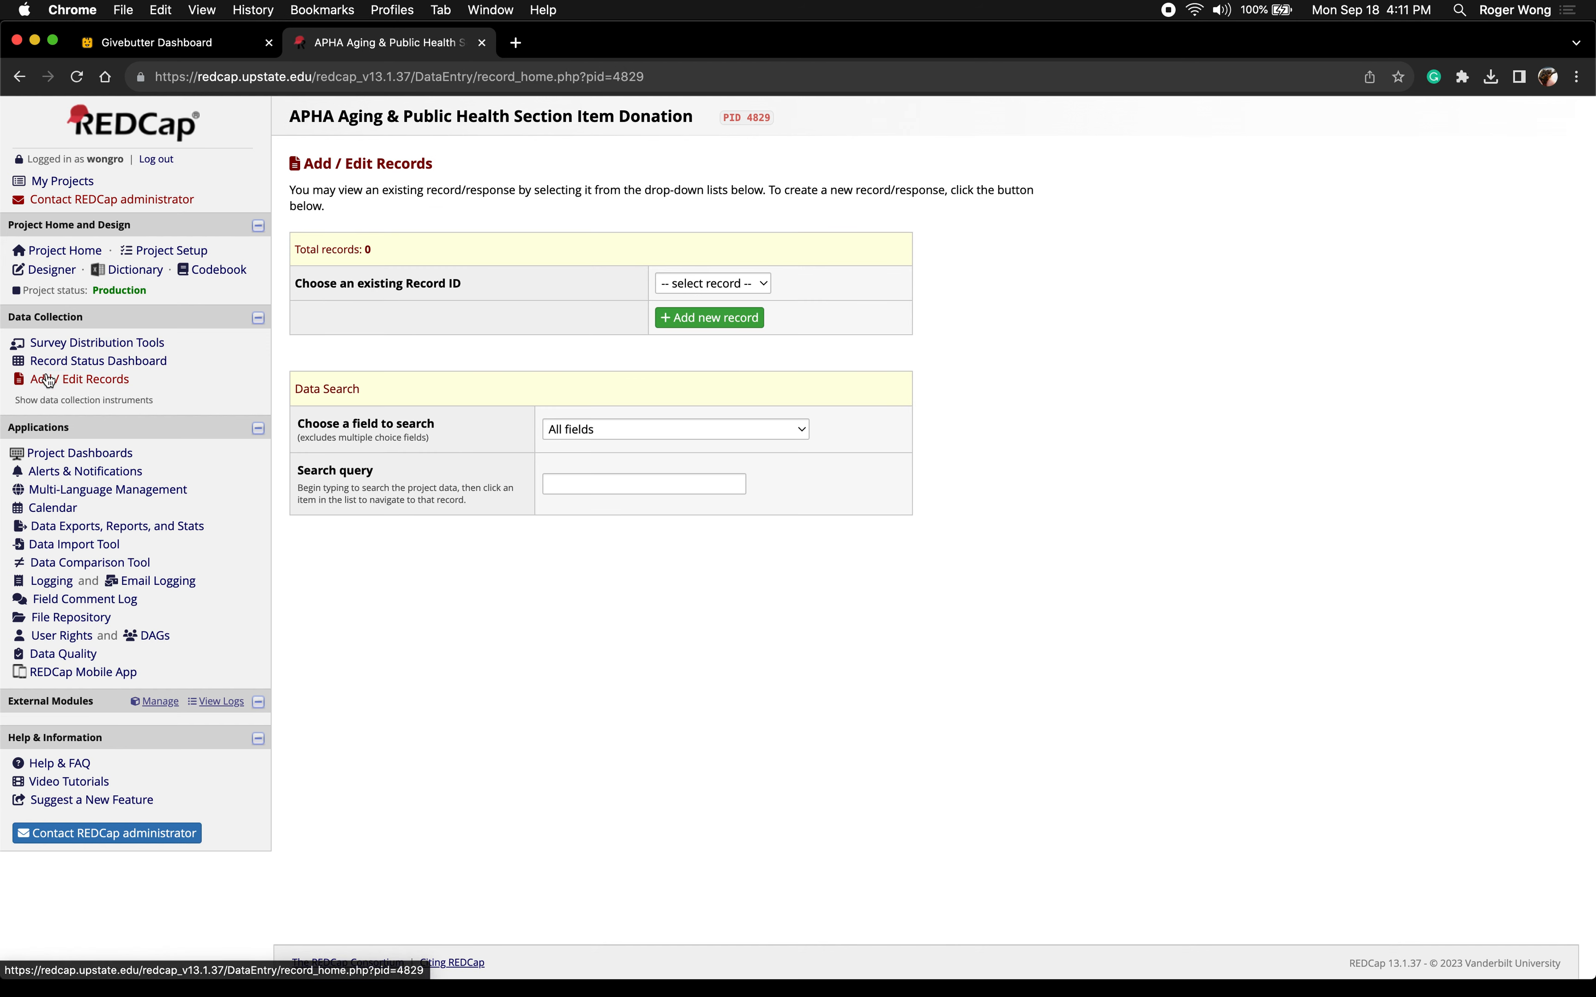
left_click(54, 369)
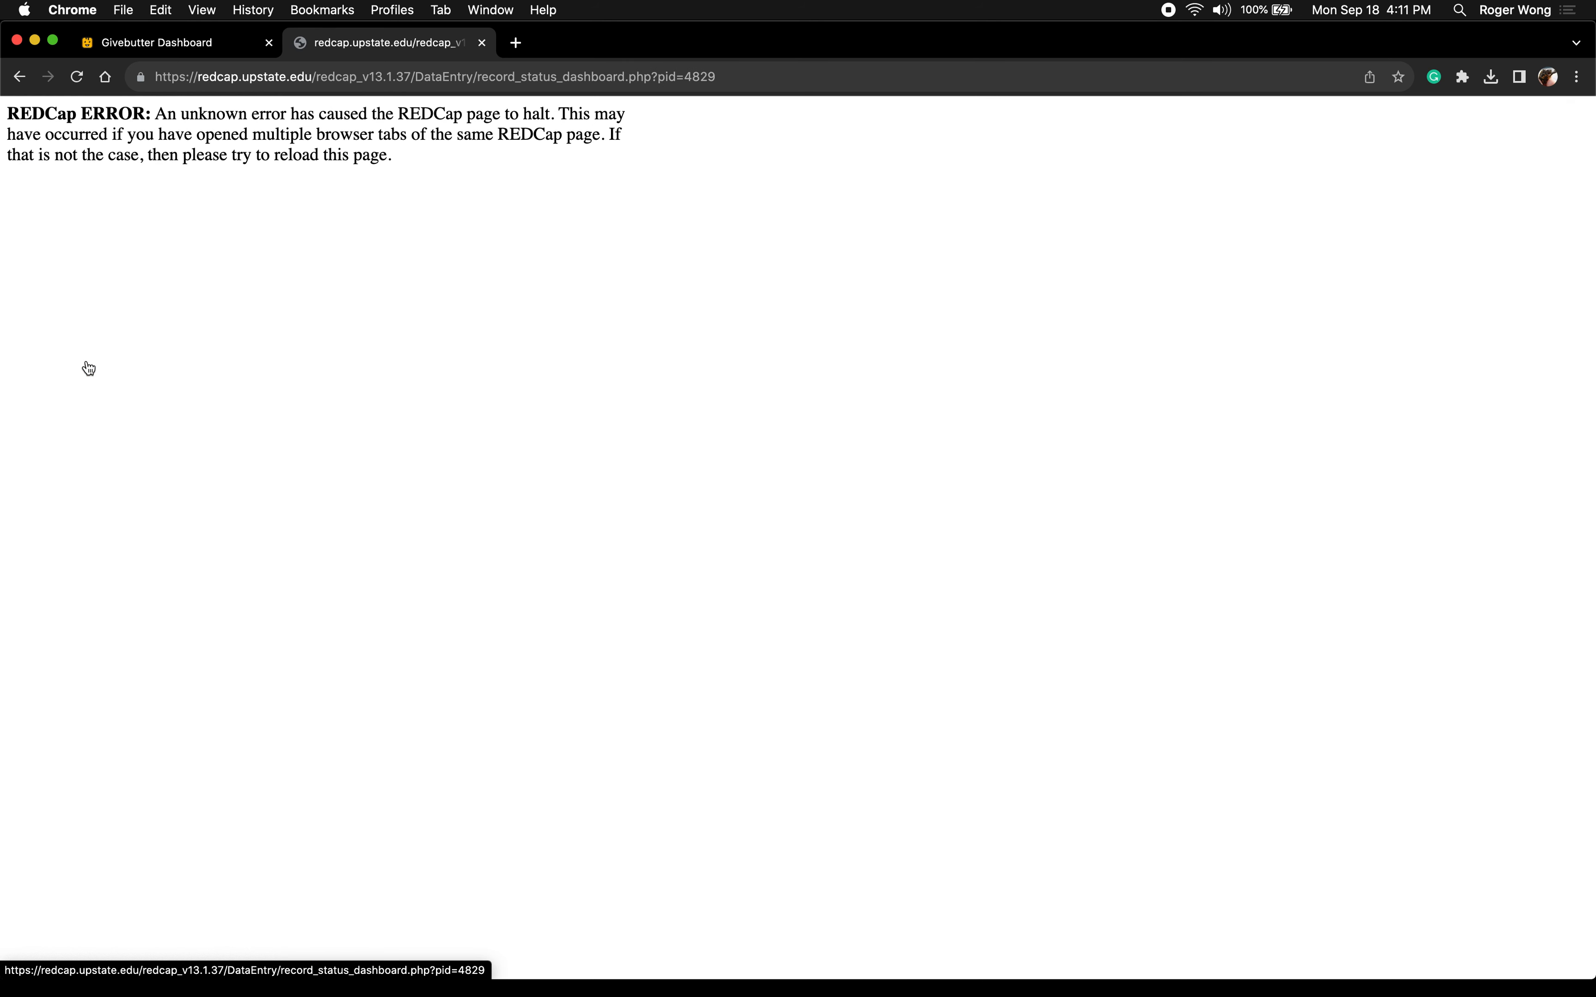
left_click(76, 76)
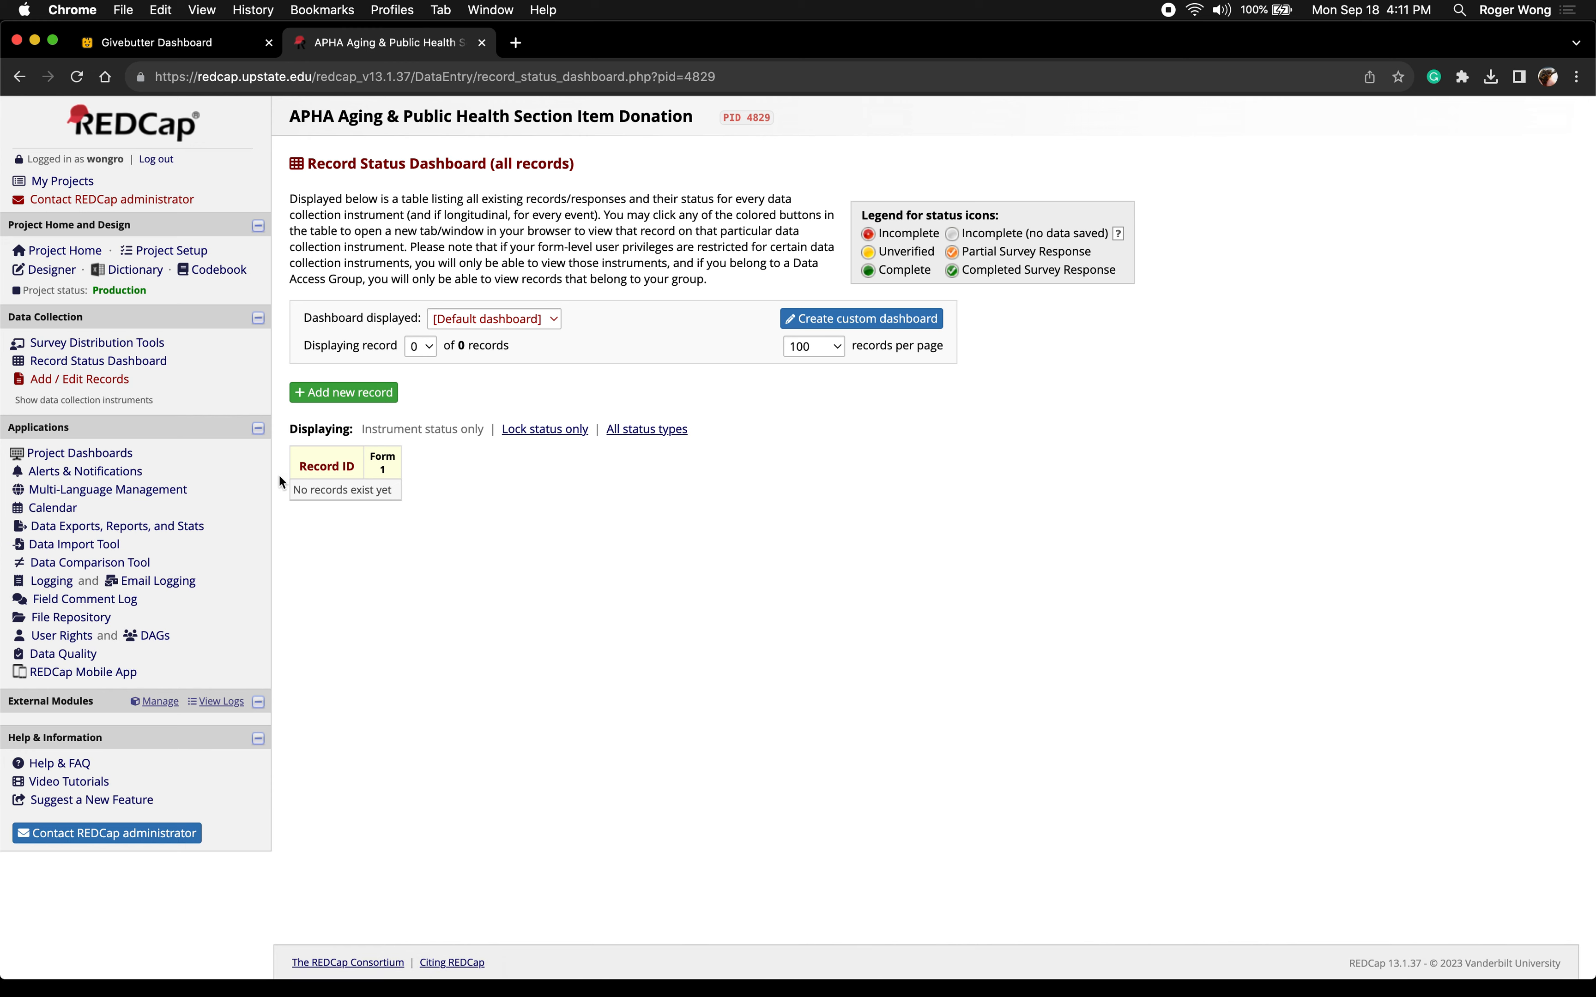
Highlight the REDCap Export Data item in the Word outline and open the export options for the All data report in Chrome
key("ctrl+Right")
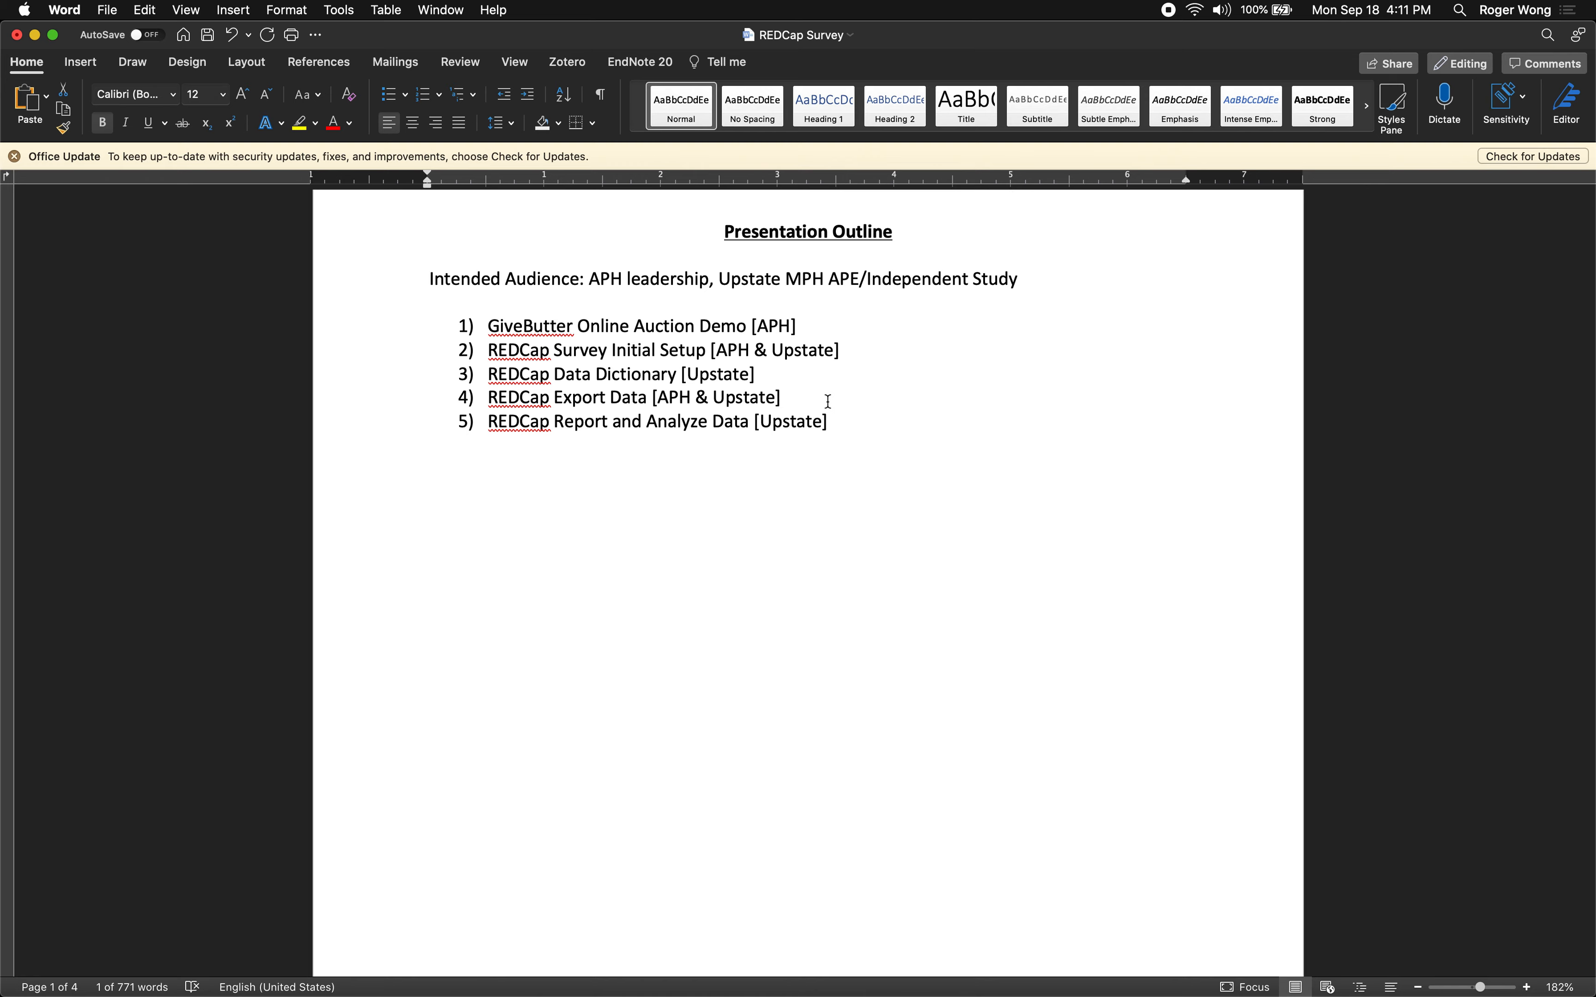
left_click_drag(789, 398, 500, 398)
key("ctrl+Left")
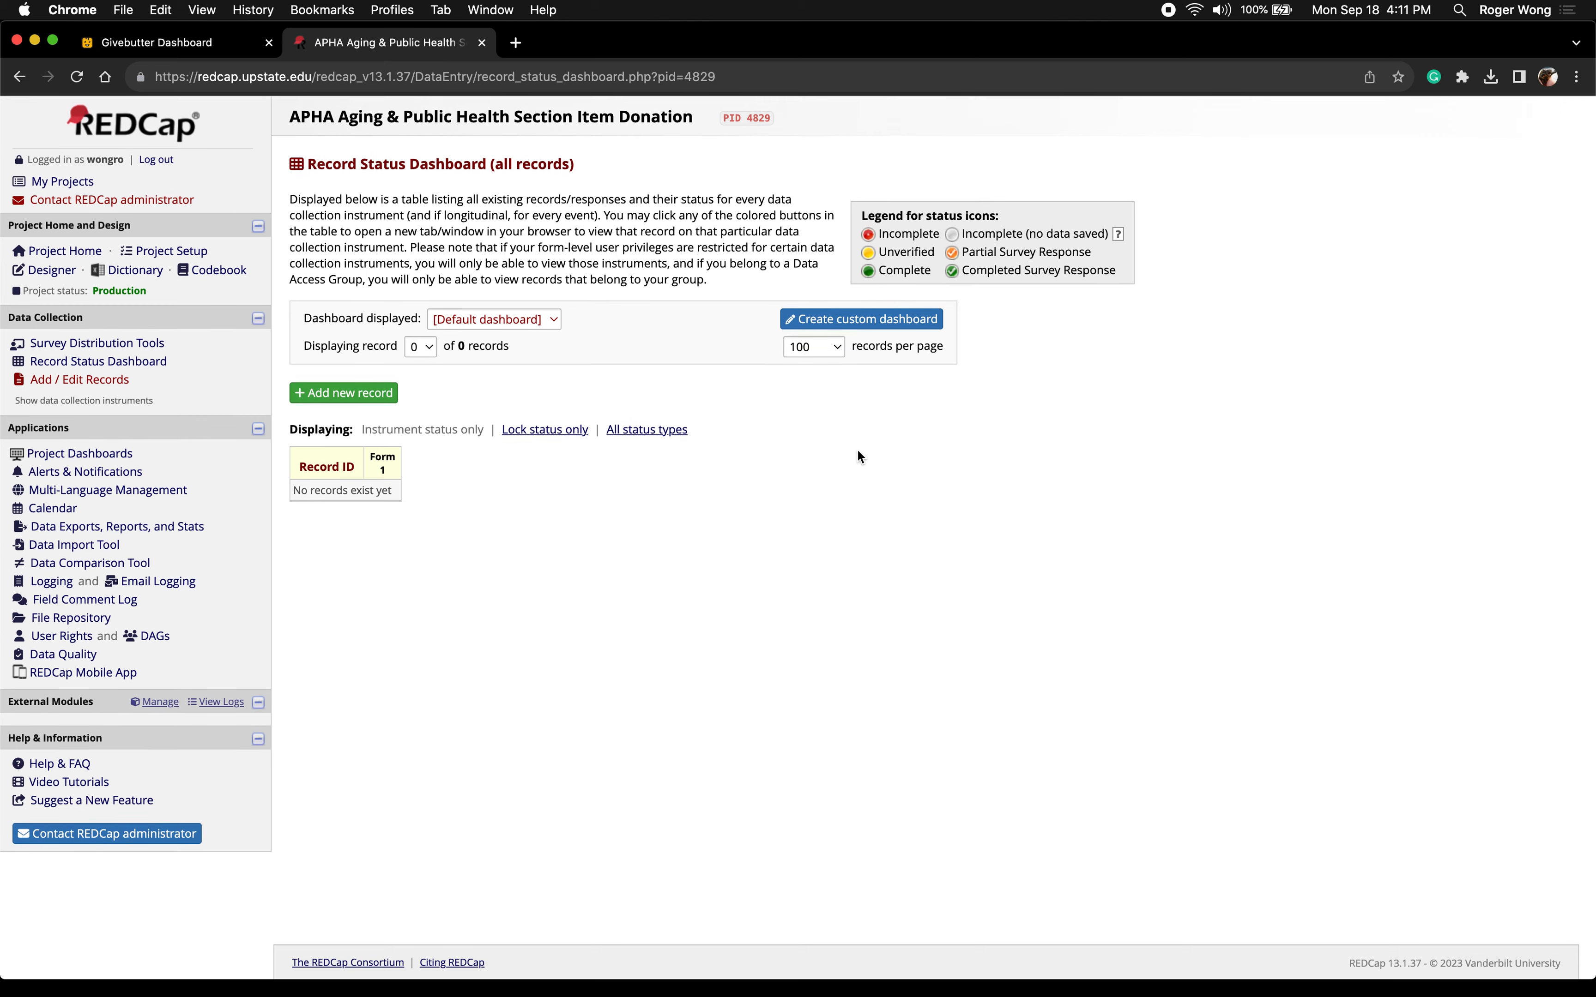
left_click(90, 531)
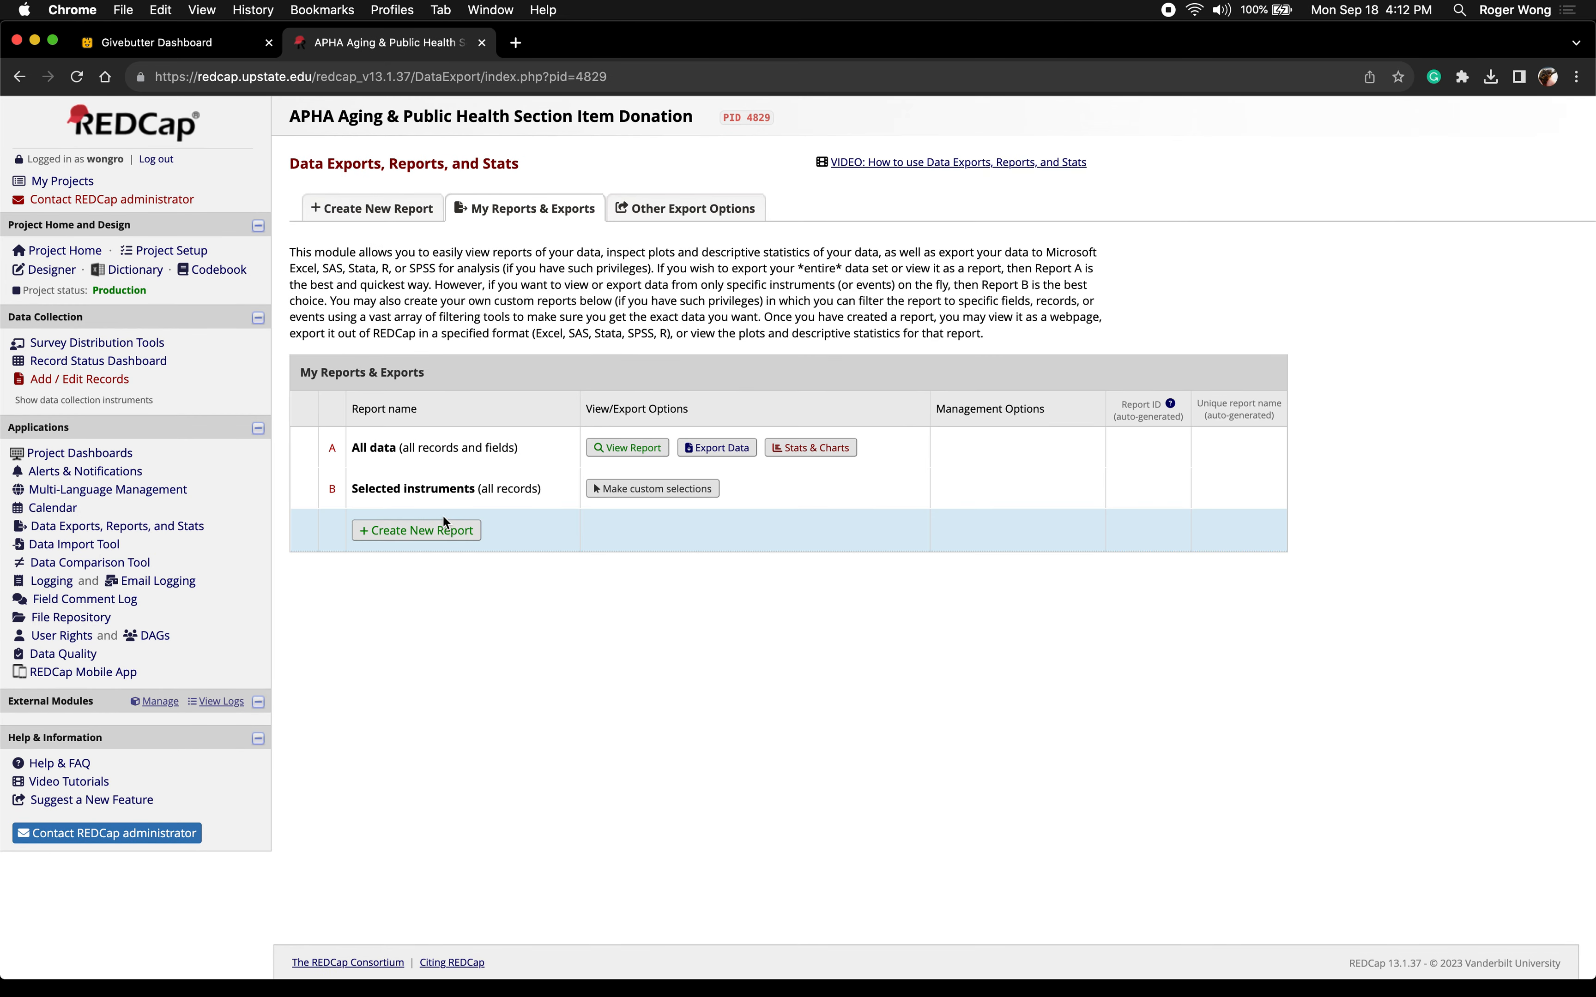
left_click(729, 446)
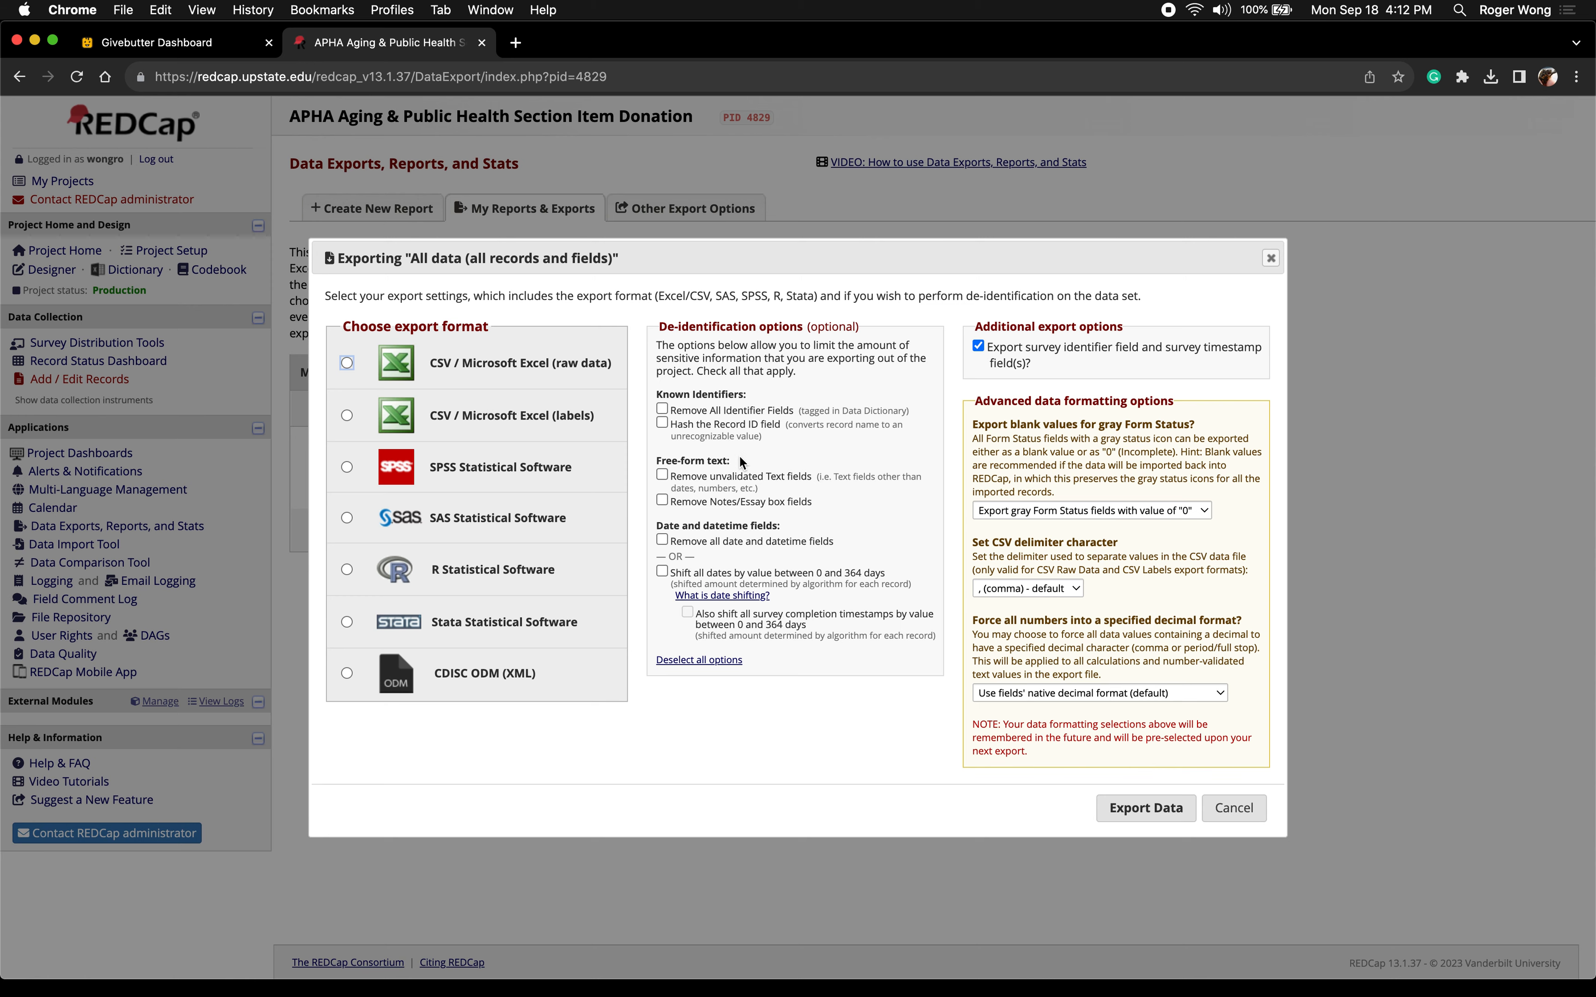
Highlight the REDCap Report and Analyze Data item in the Word outline and cancel the All data export in Chrome
key("ctrl+Right")
left_click(690, 421)
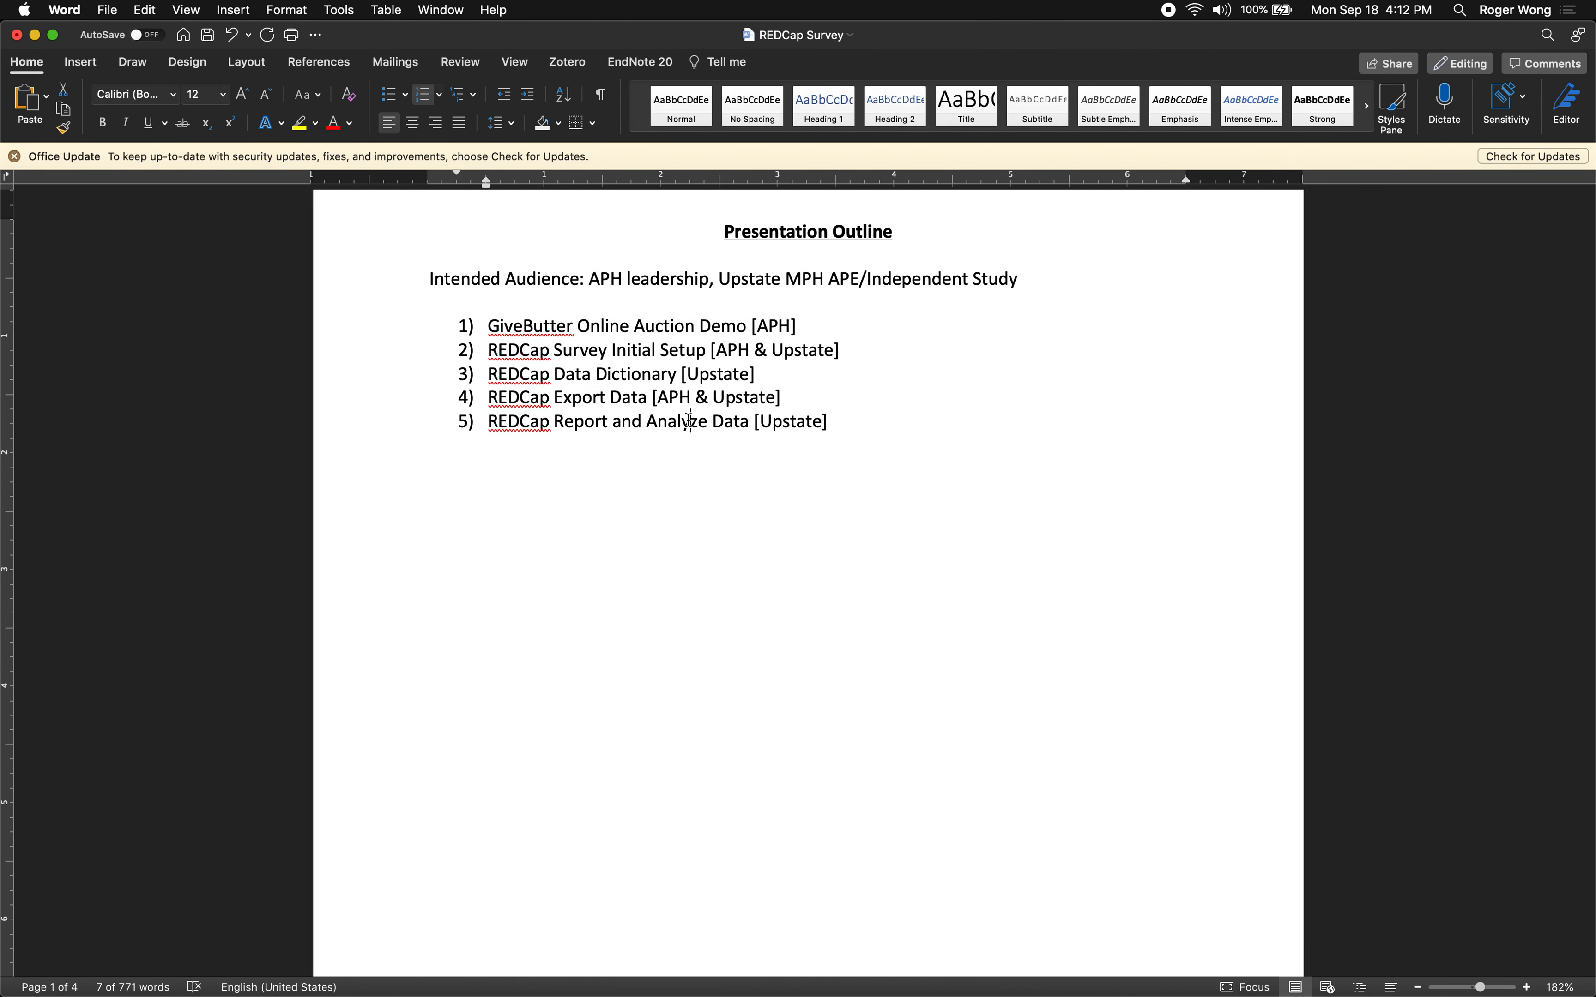
left_click_drag(832, 422, 587, 427)
key("ctrl+Left")
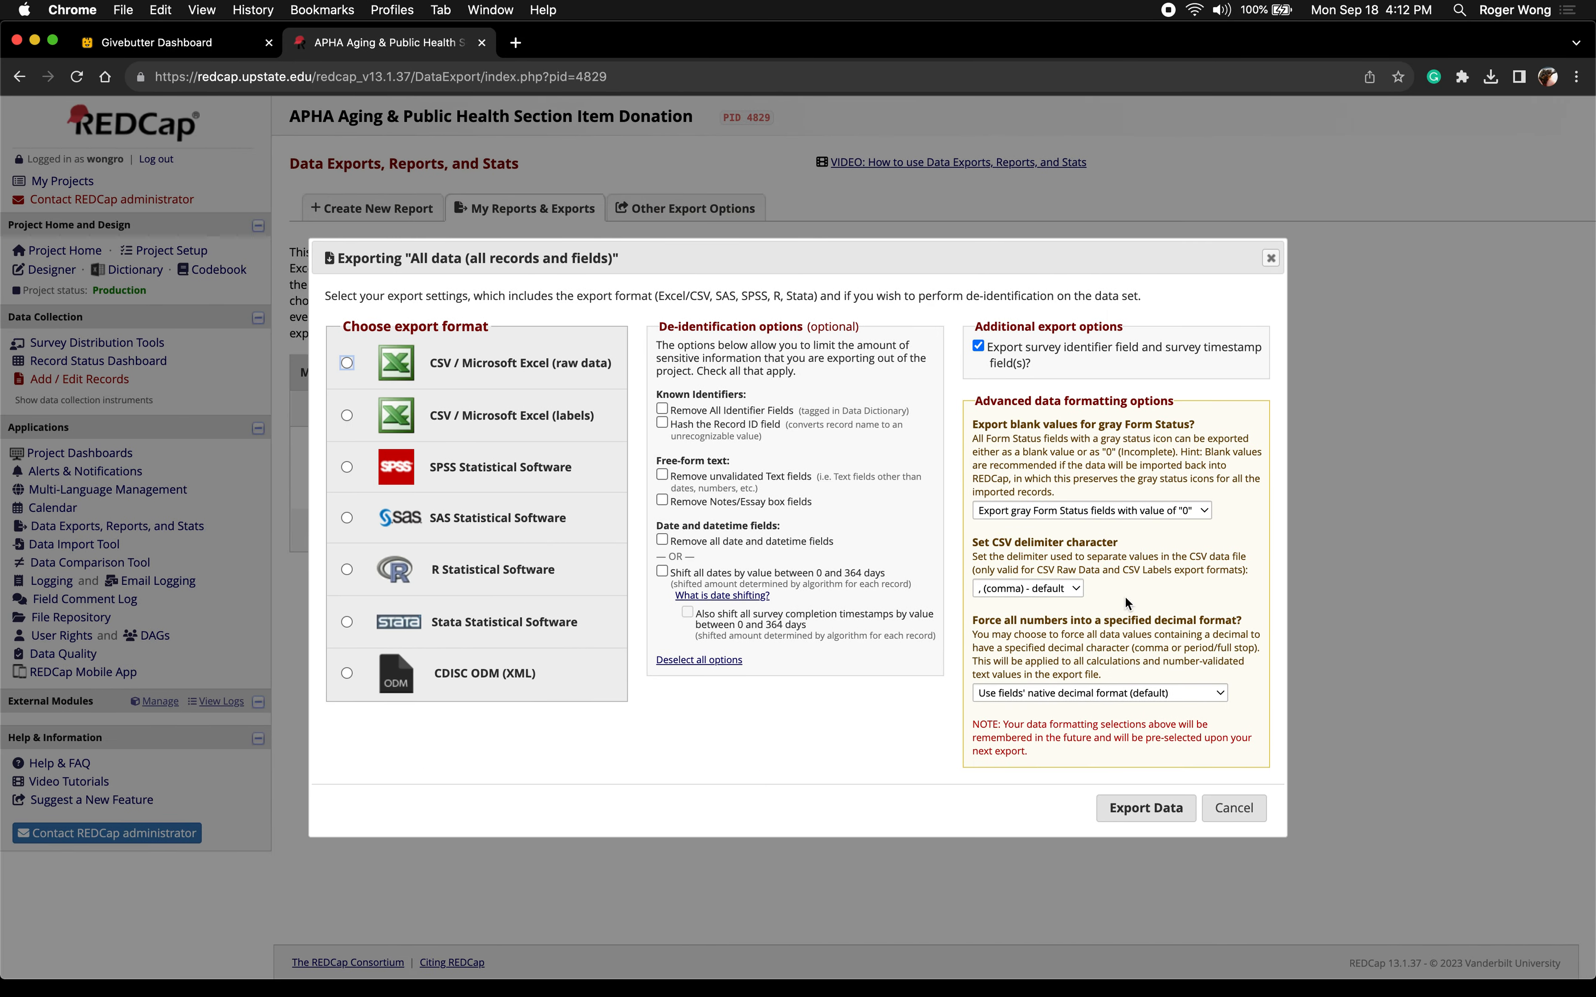
key("ctrl+Right")
key("ctrl+Left")
left_click(1252, 810)
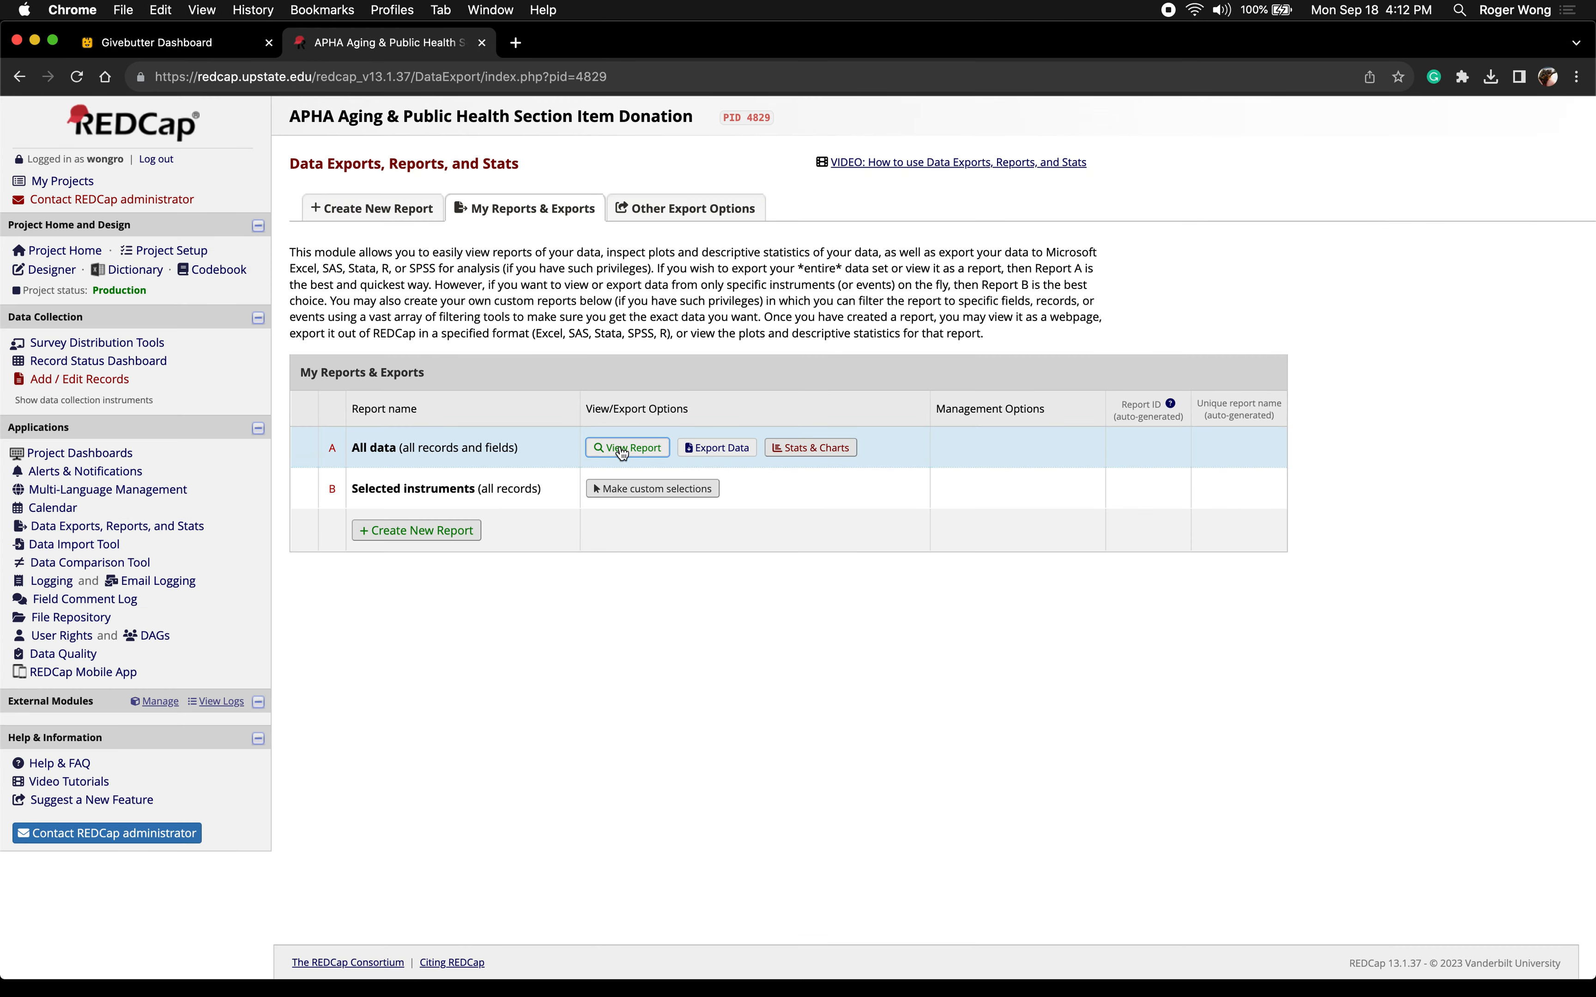
Compare the All data report's view, export and statistics options in Chrome with the presentation outline in Word and review the outline's items
key("ctrl+Right")
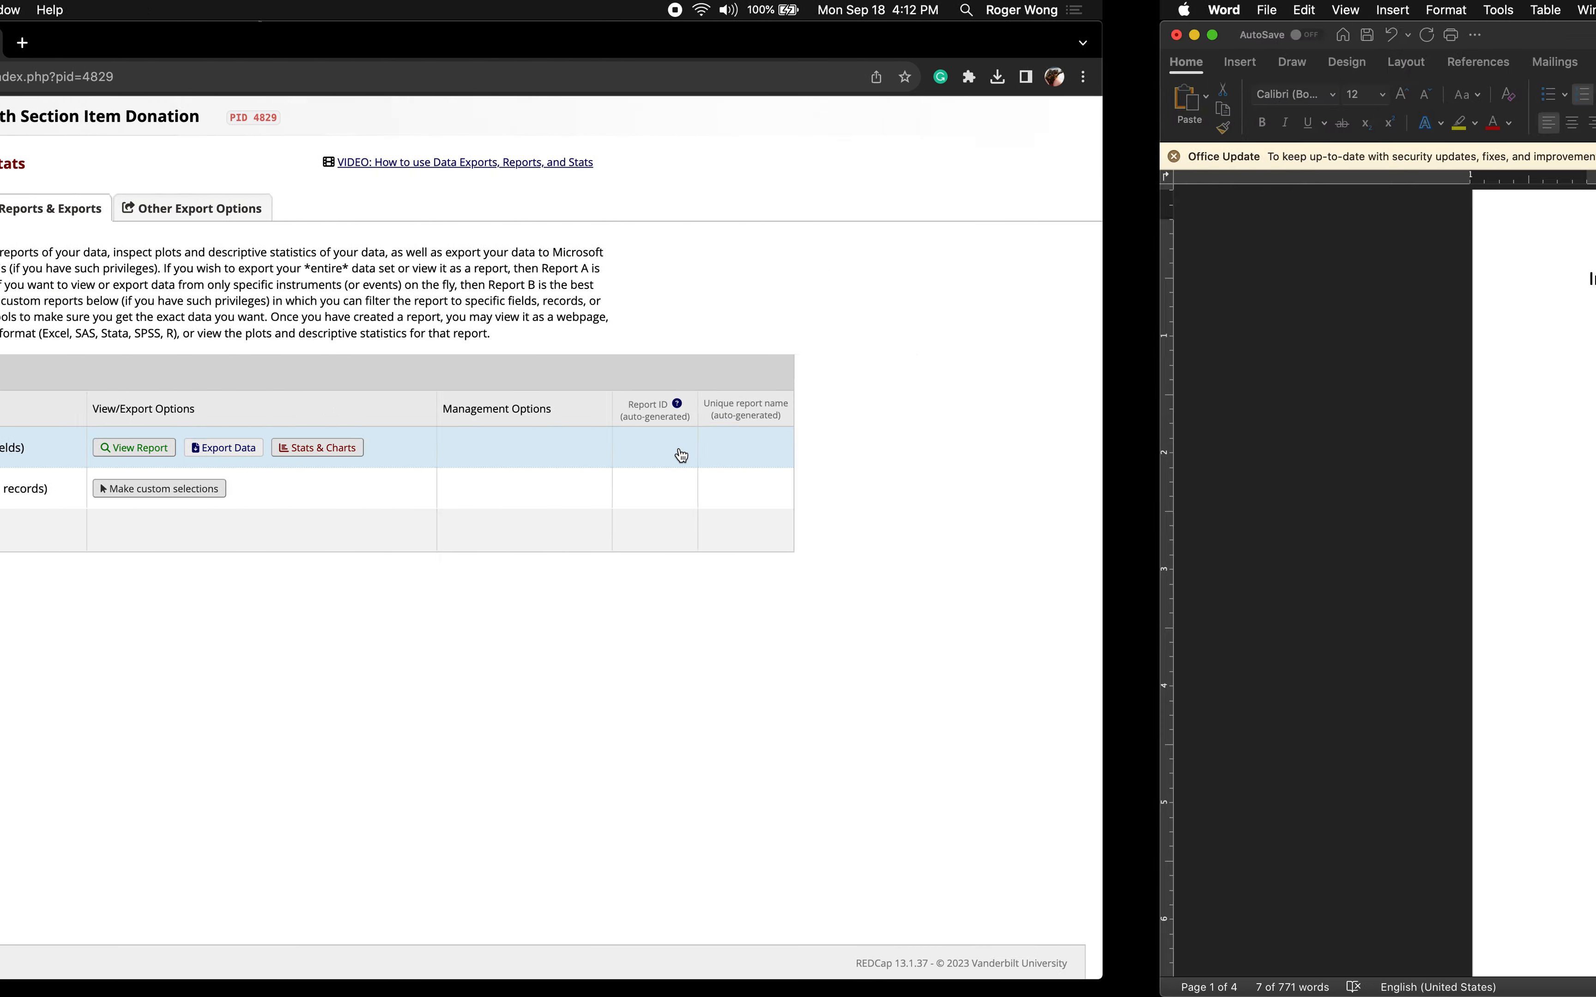
key("ctrl+Left")
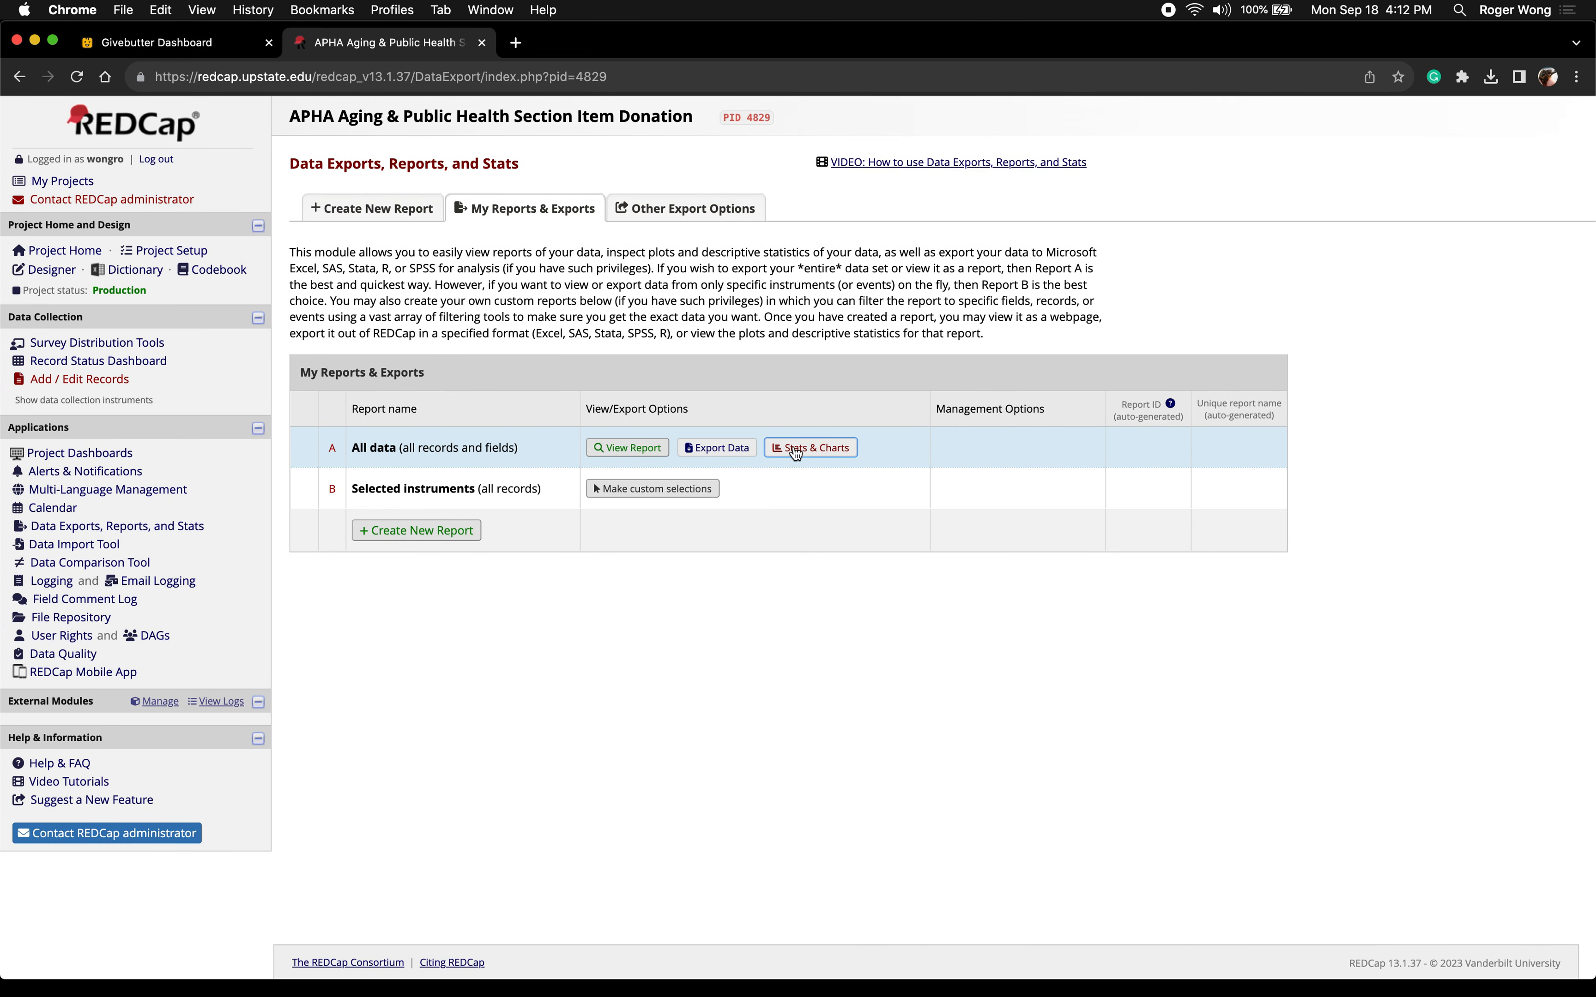
key("ctrl+Right")
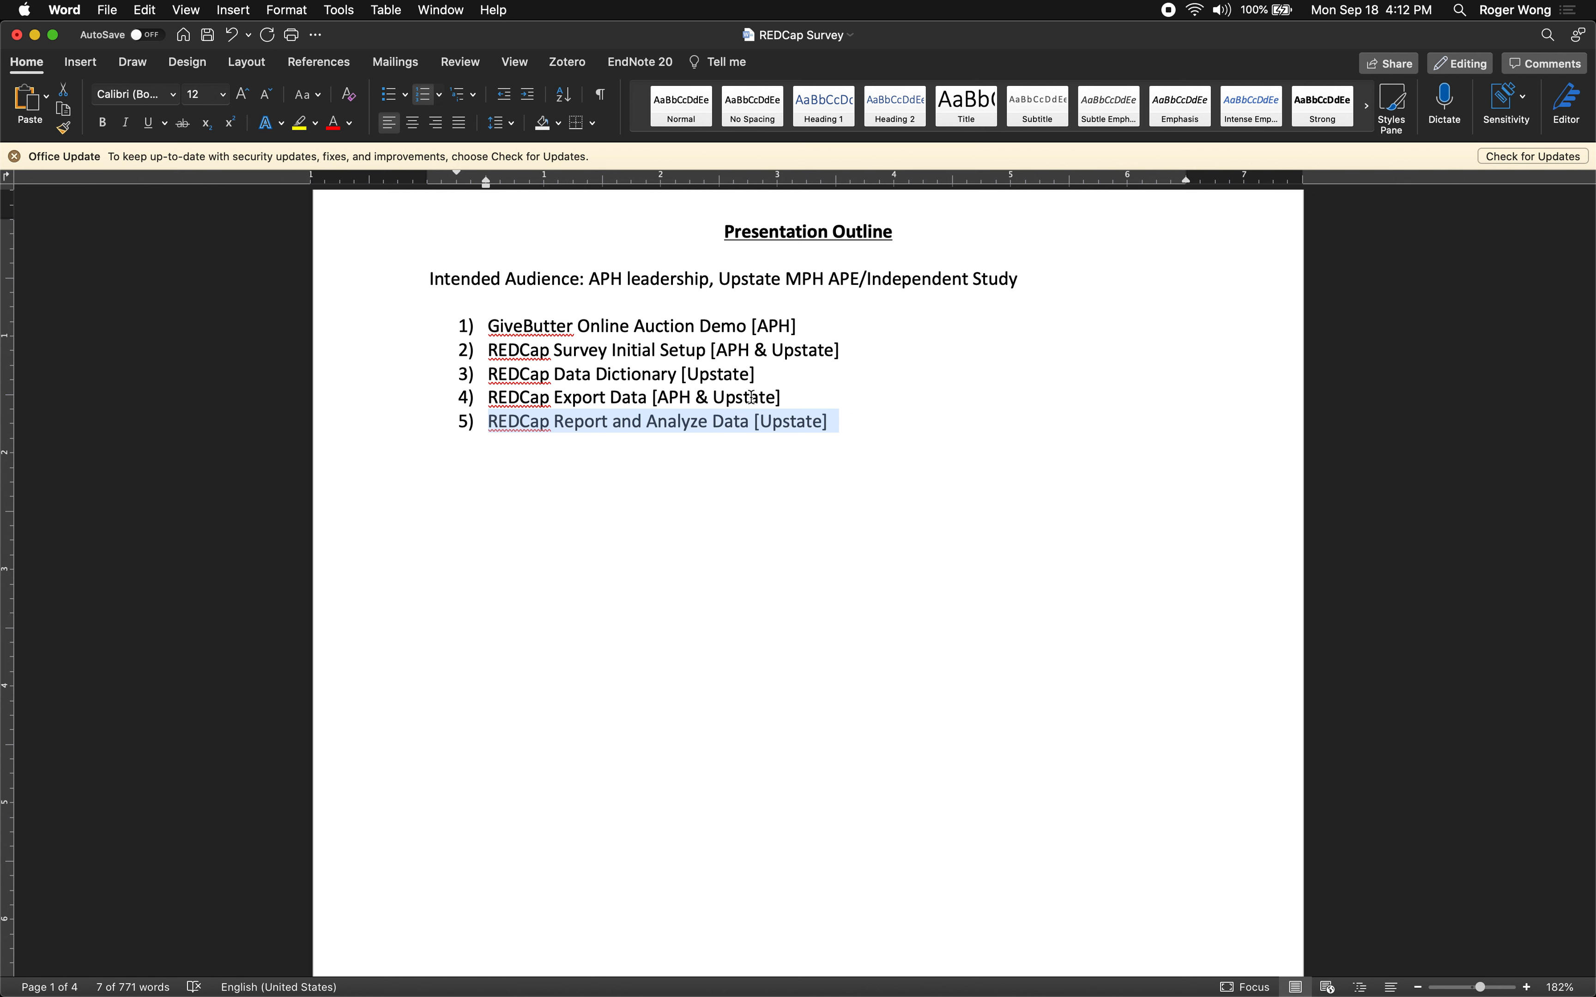
scroll(778, 374, "up", 5)
scroll(778, 374, "up", 2)
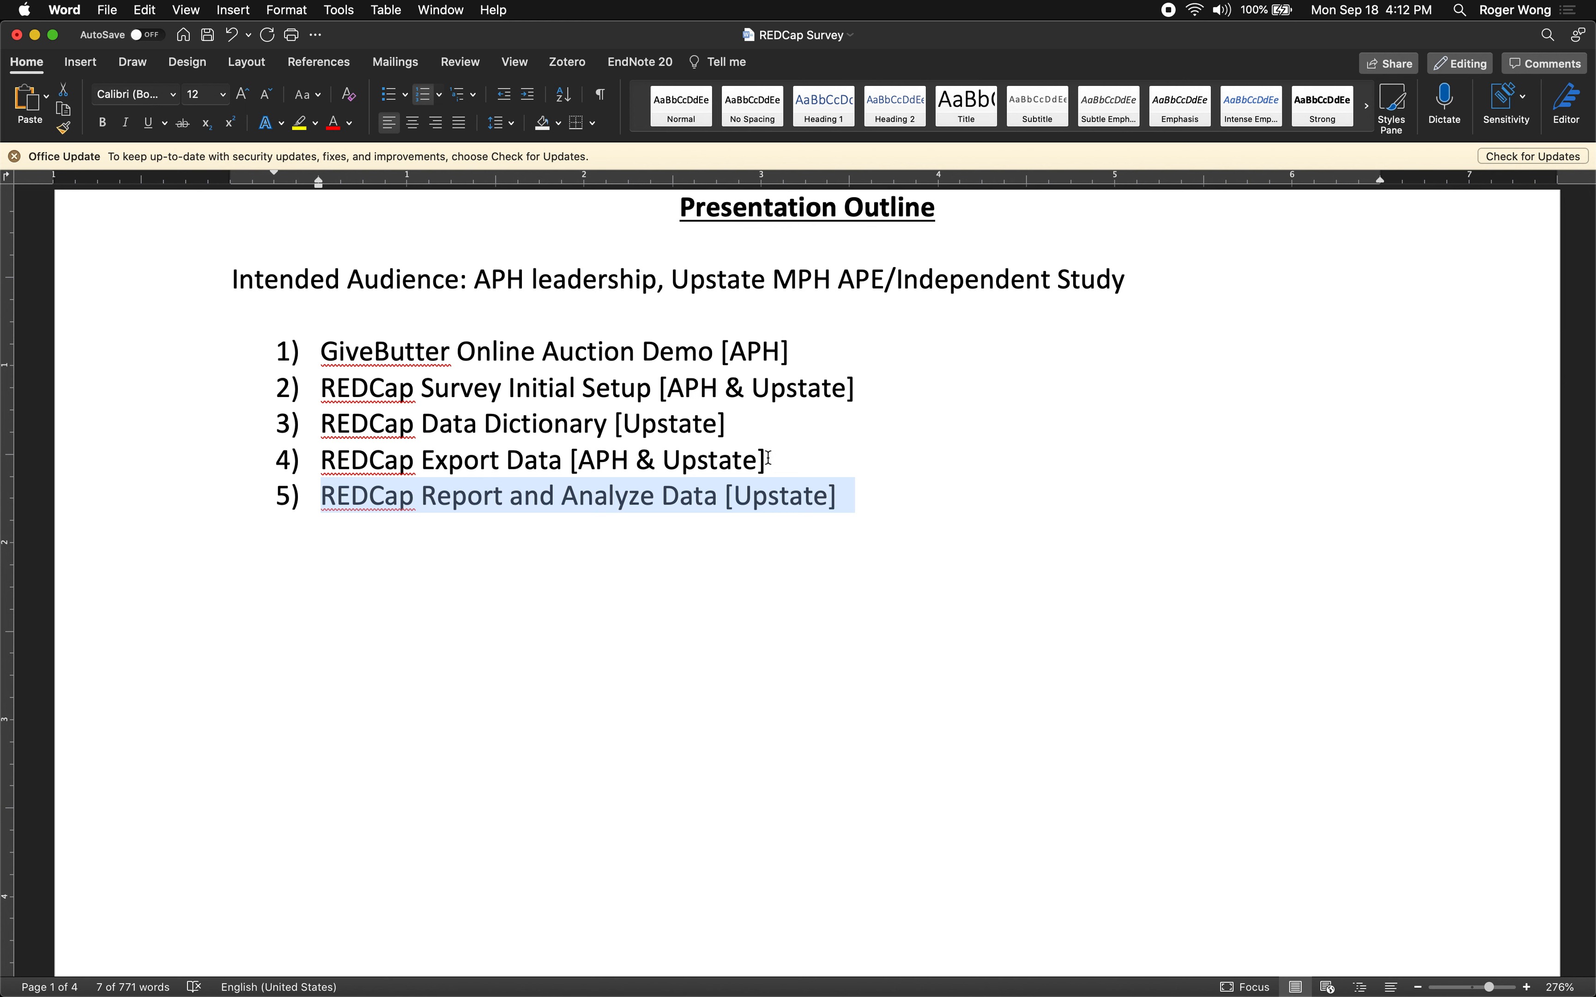
scroll(695, 499, "down", 1)
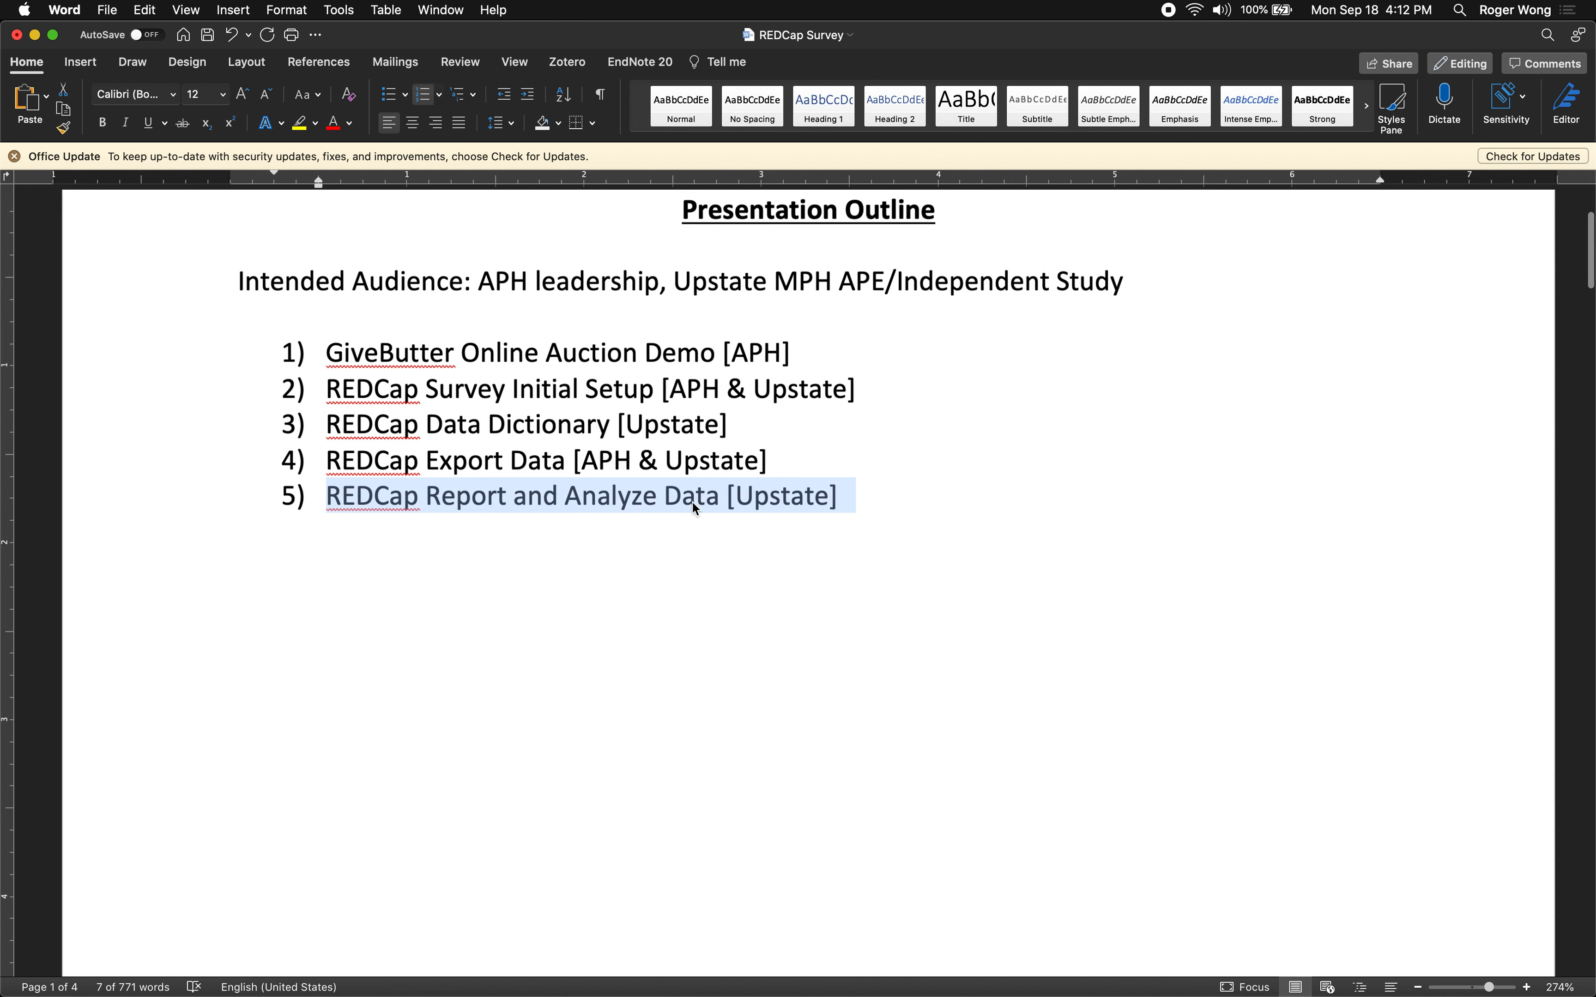
scroll(691, 499, "up", 1)
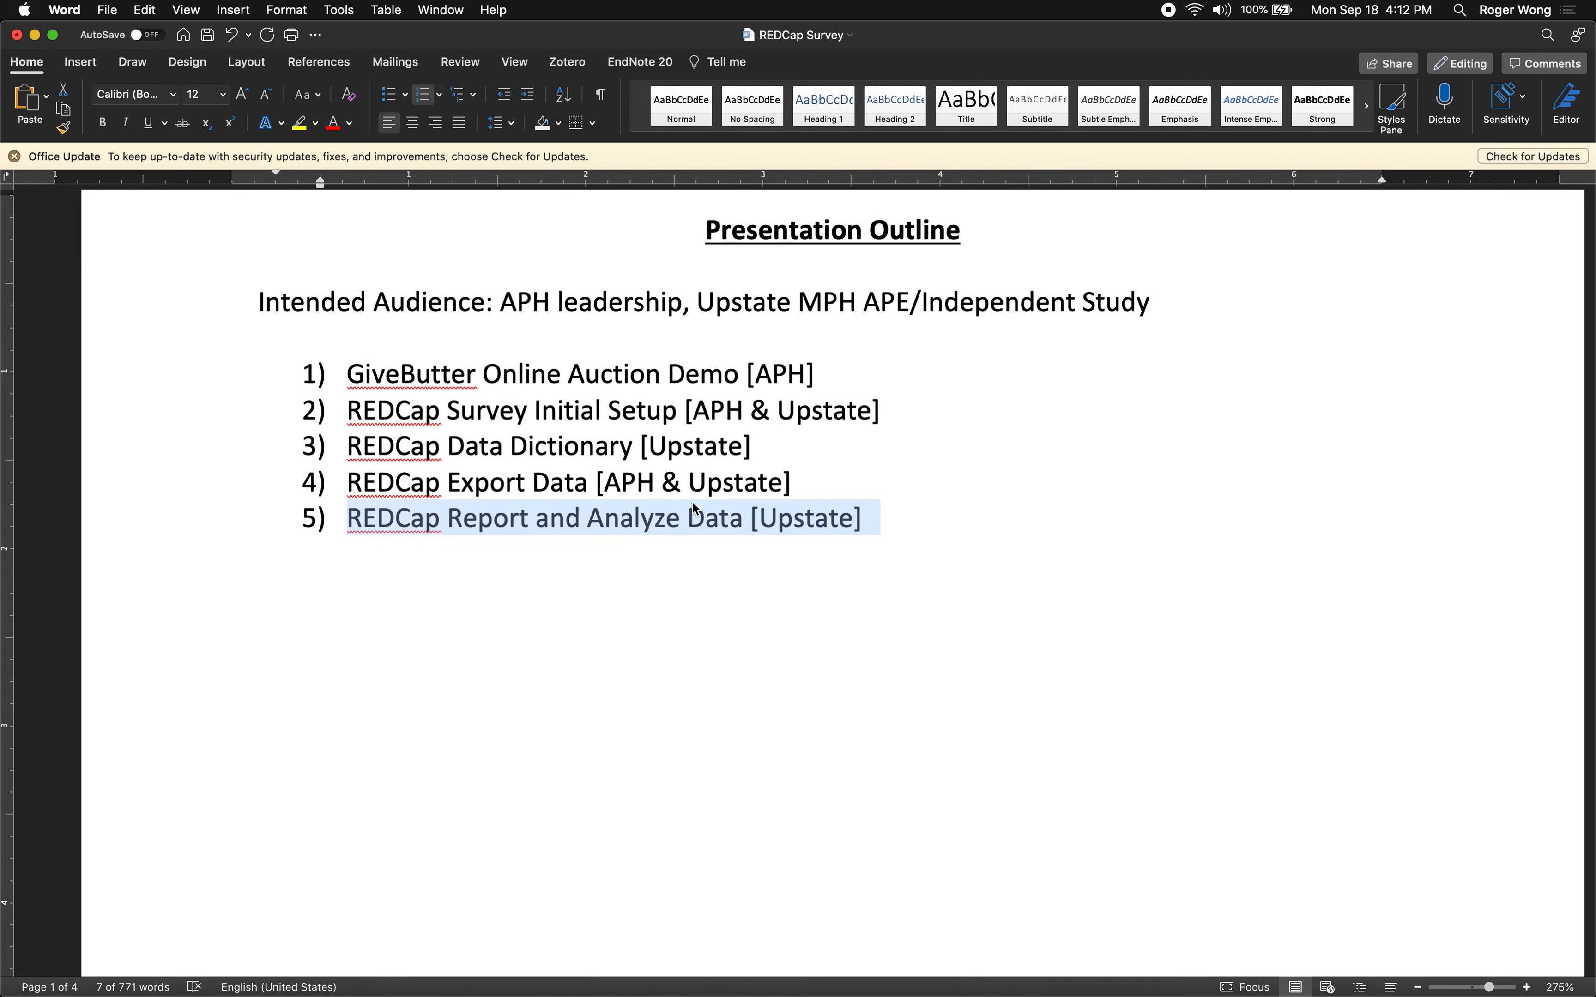
scroll(692, 504, "up", 1)
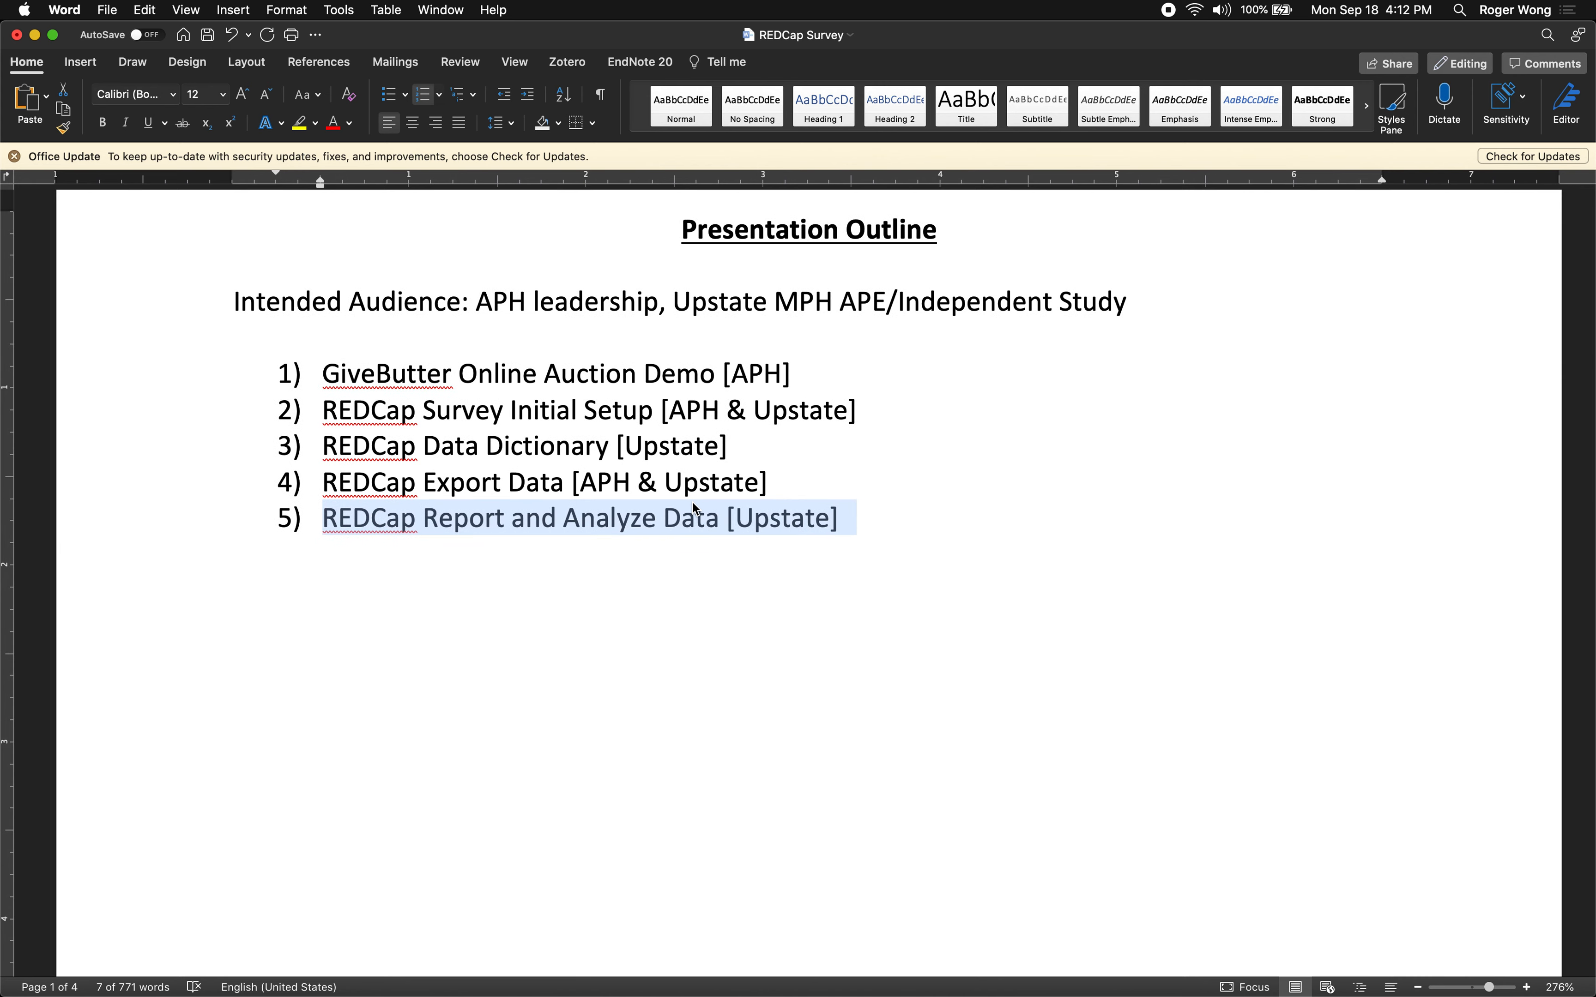
scroll(691, 503, "down", 1)
scroll(691, 502, "up", 1)
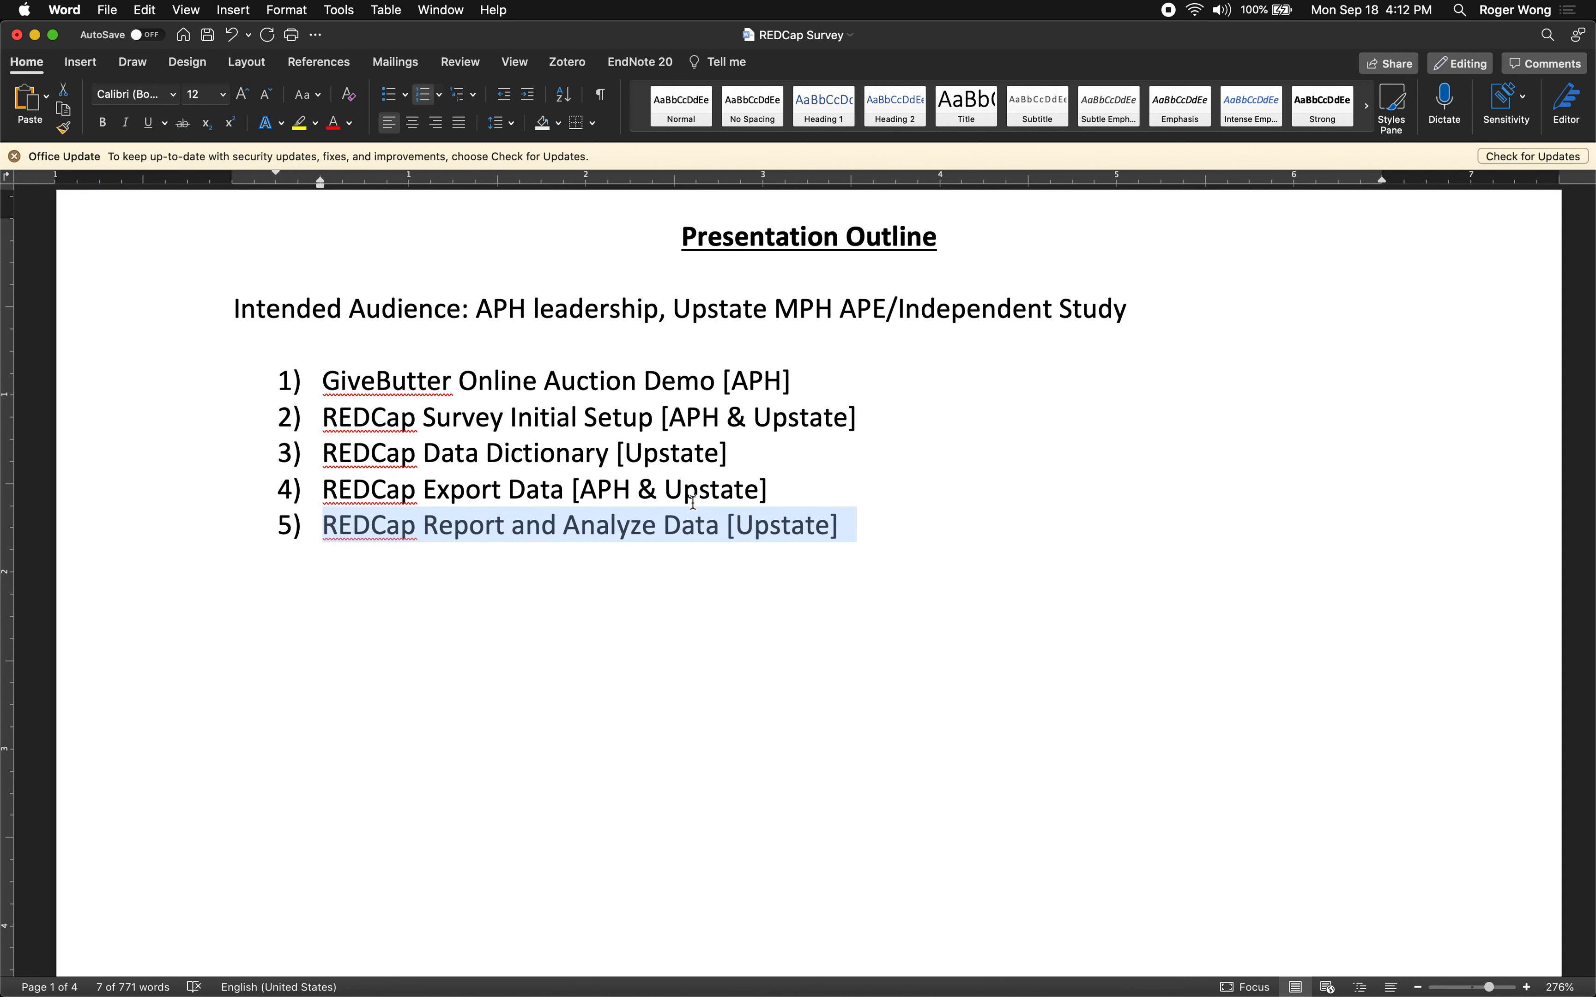
scroll(691, 503, "down", 5)
scroll(693, 501, "up", 3)
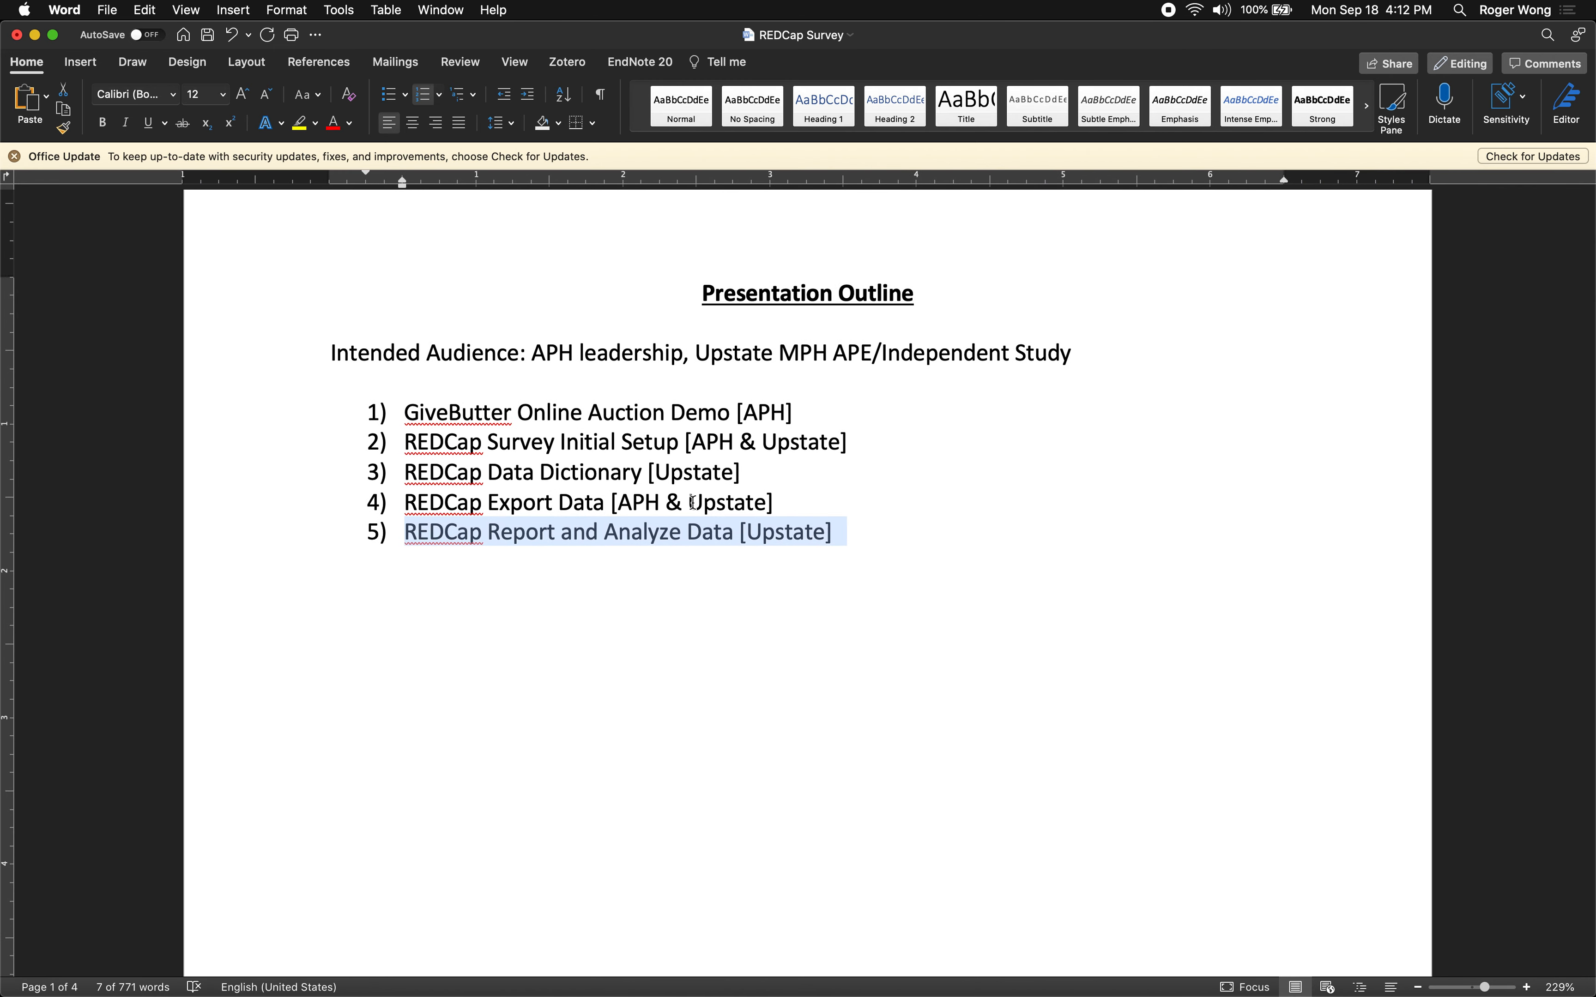
key("ctrl+Left")
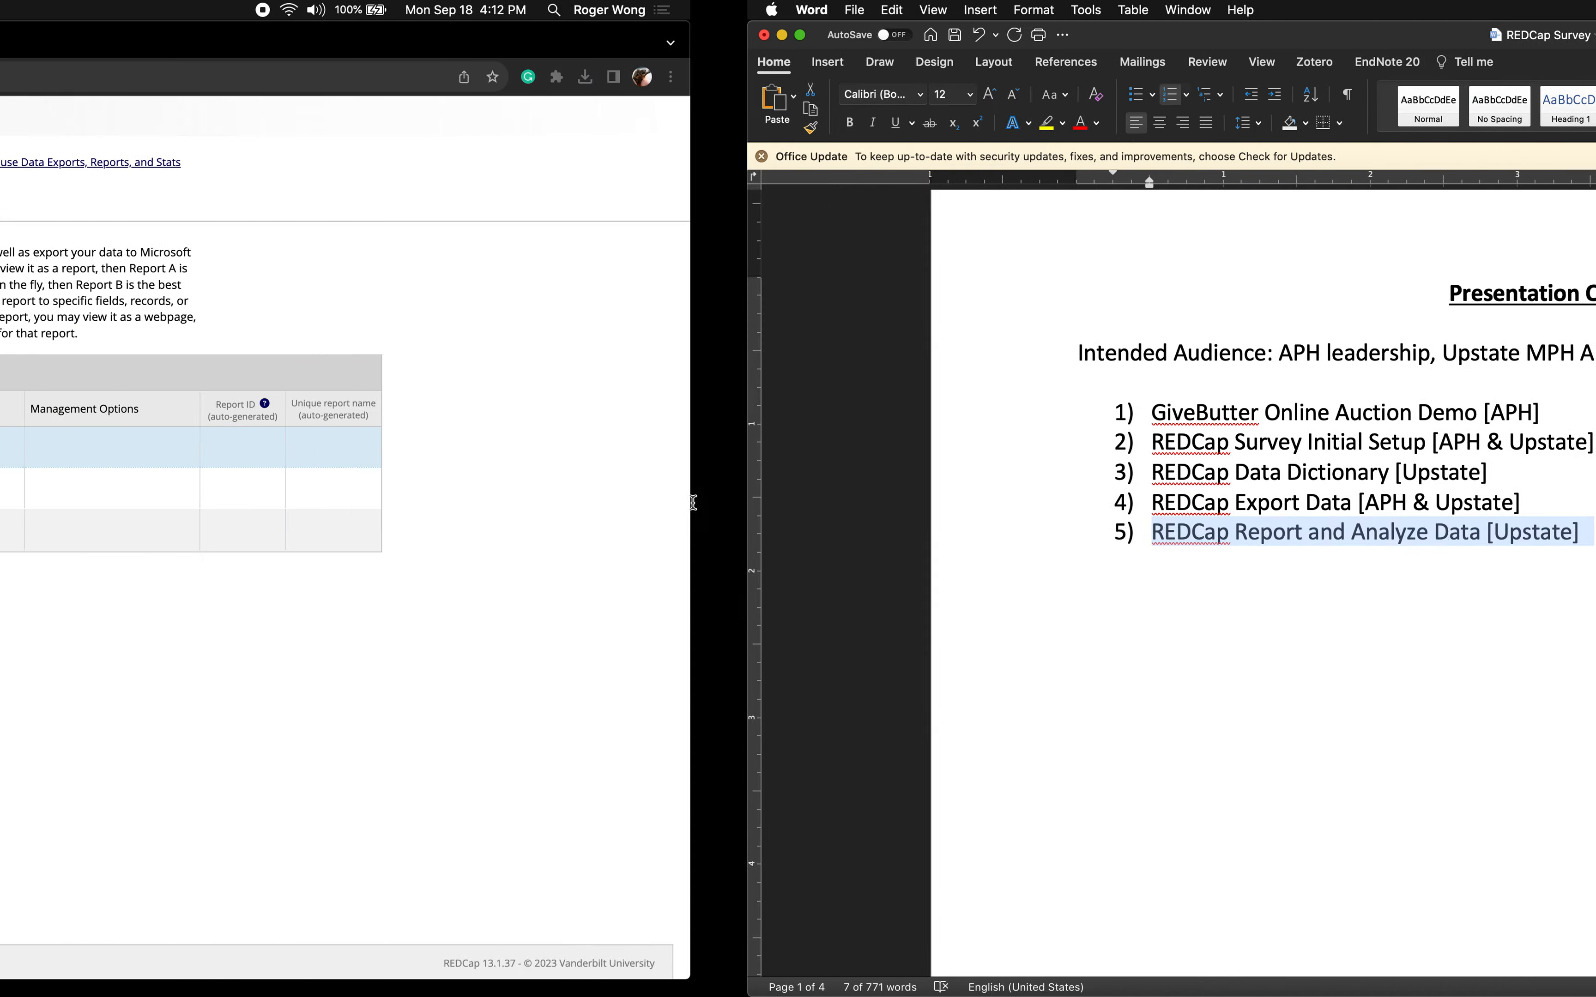
key("ctrl+Right")
scroll(750, 481, "up", 2)
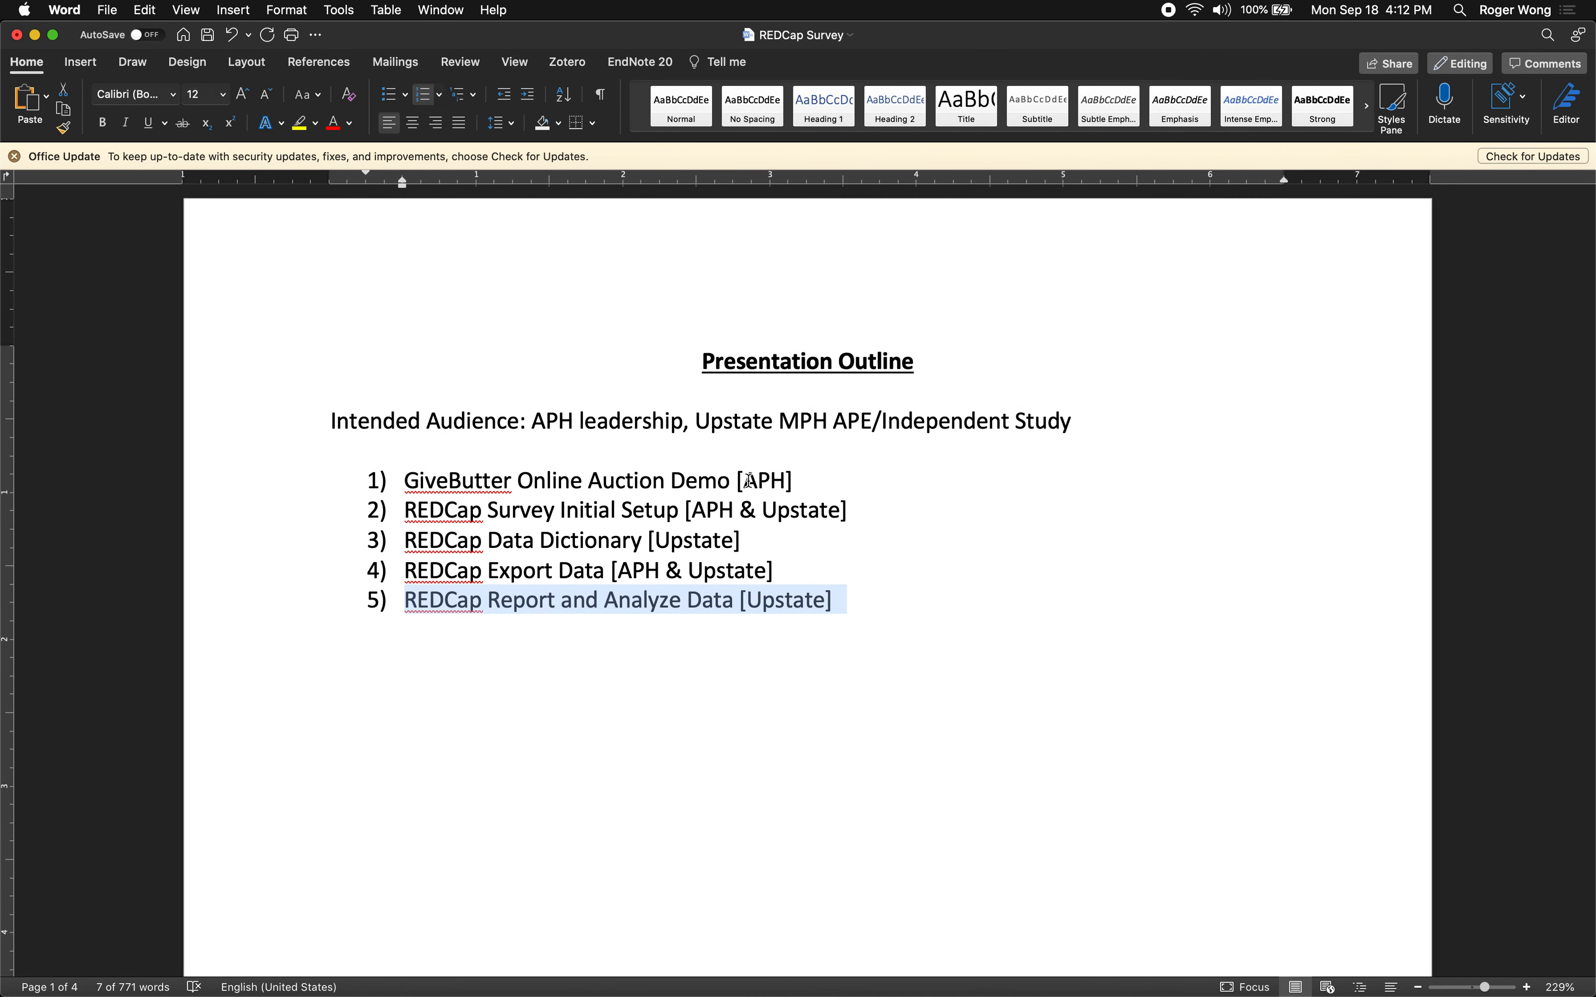
Clear the current text selection and highlight only the REDCap Data Dictionary [Upstate] item in the presentation outline
left_click(798, 533)
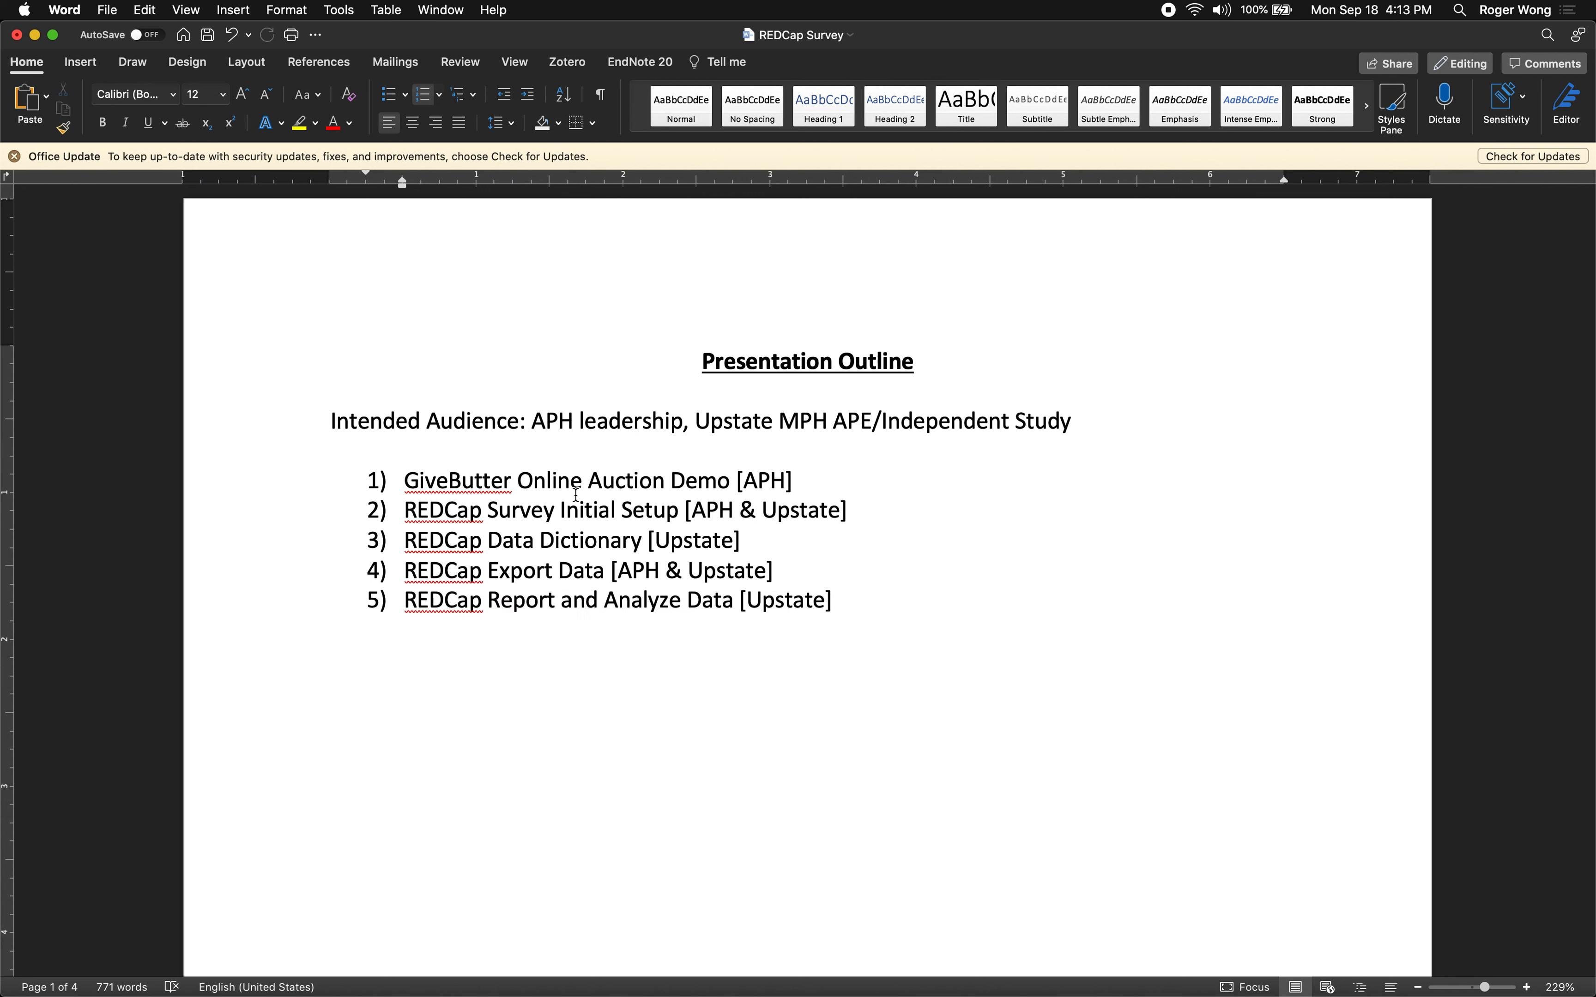
double_click(442, 510)
left_click(822, 565, "shift")
left_click(825, 571)
left_click_drag(766, 533, 345, 531)
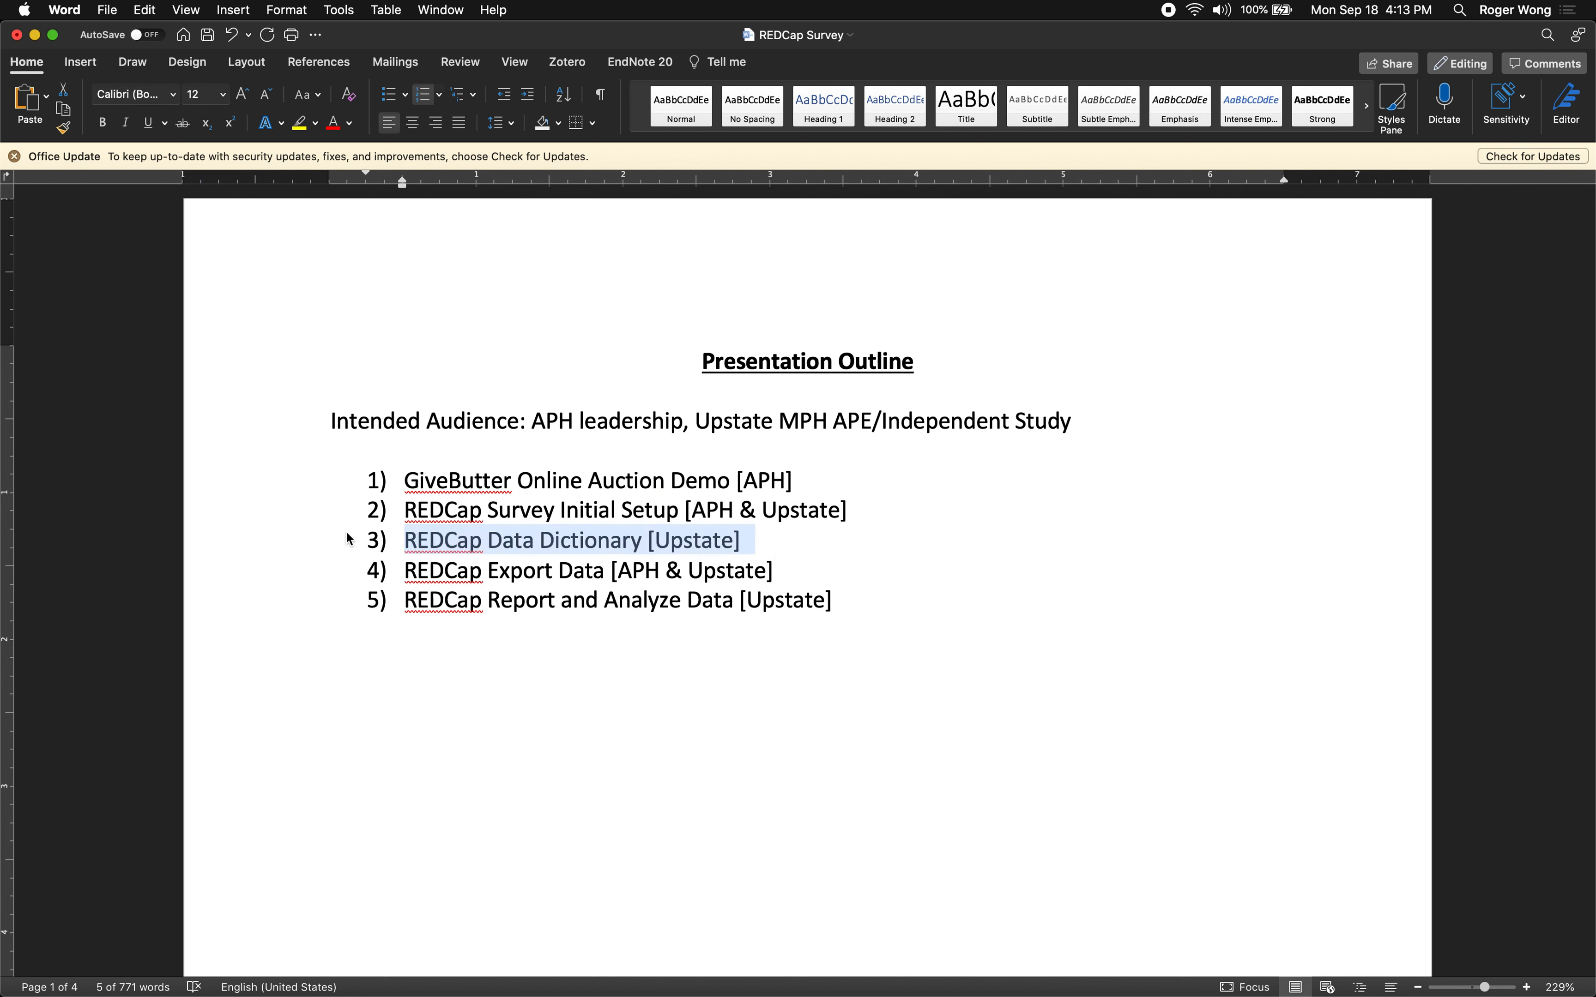